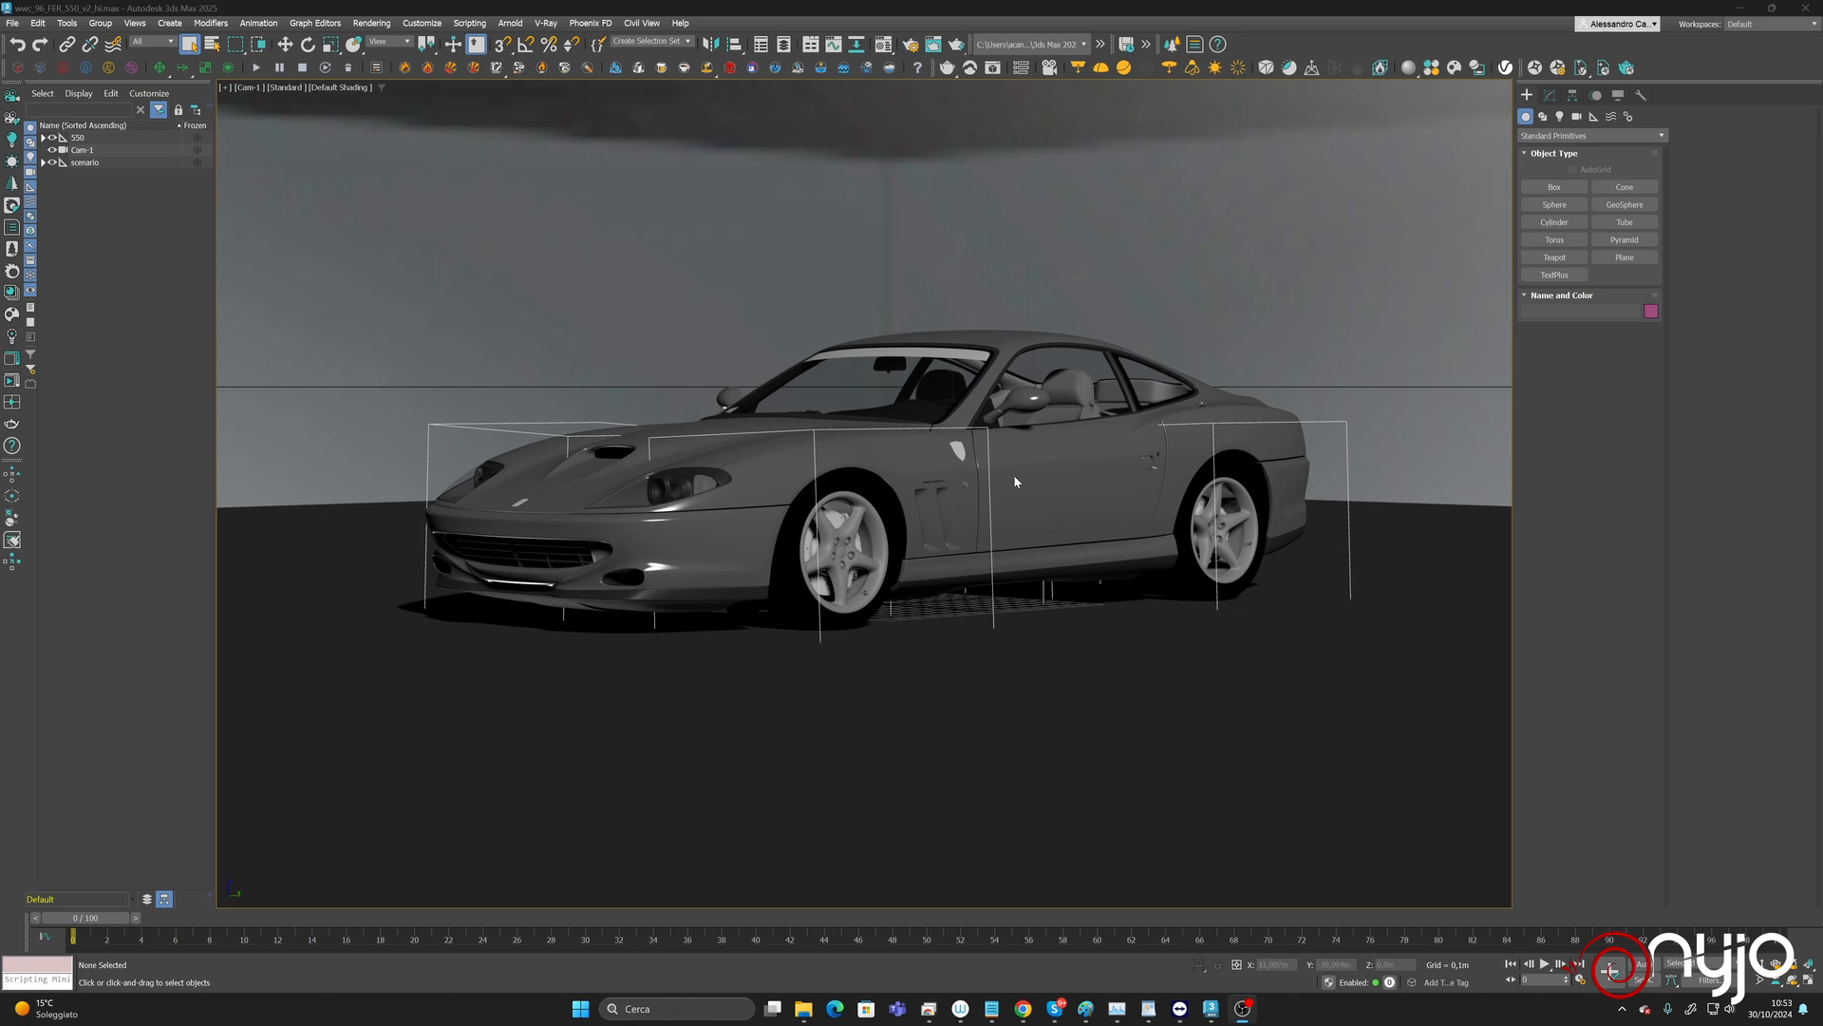
Switch the scene object list to the Layer Explorer and expand the default layer to list its objects.
left_click(43, 163)
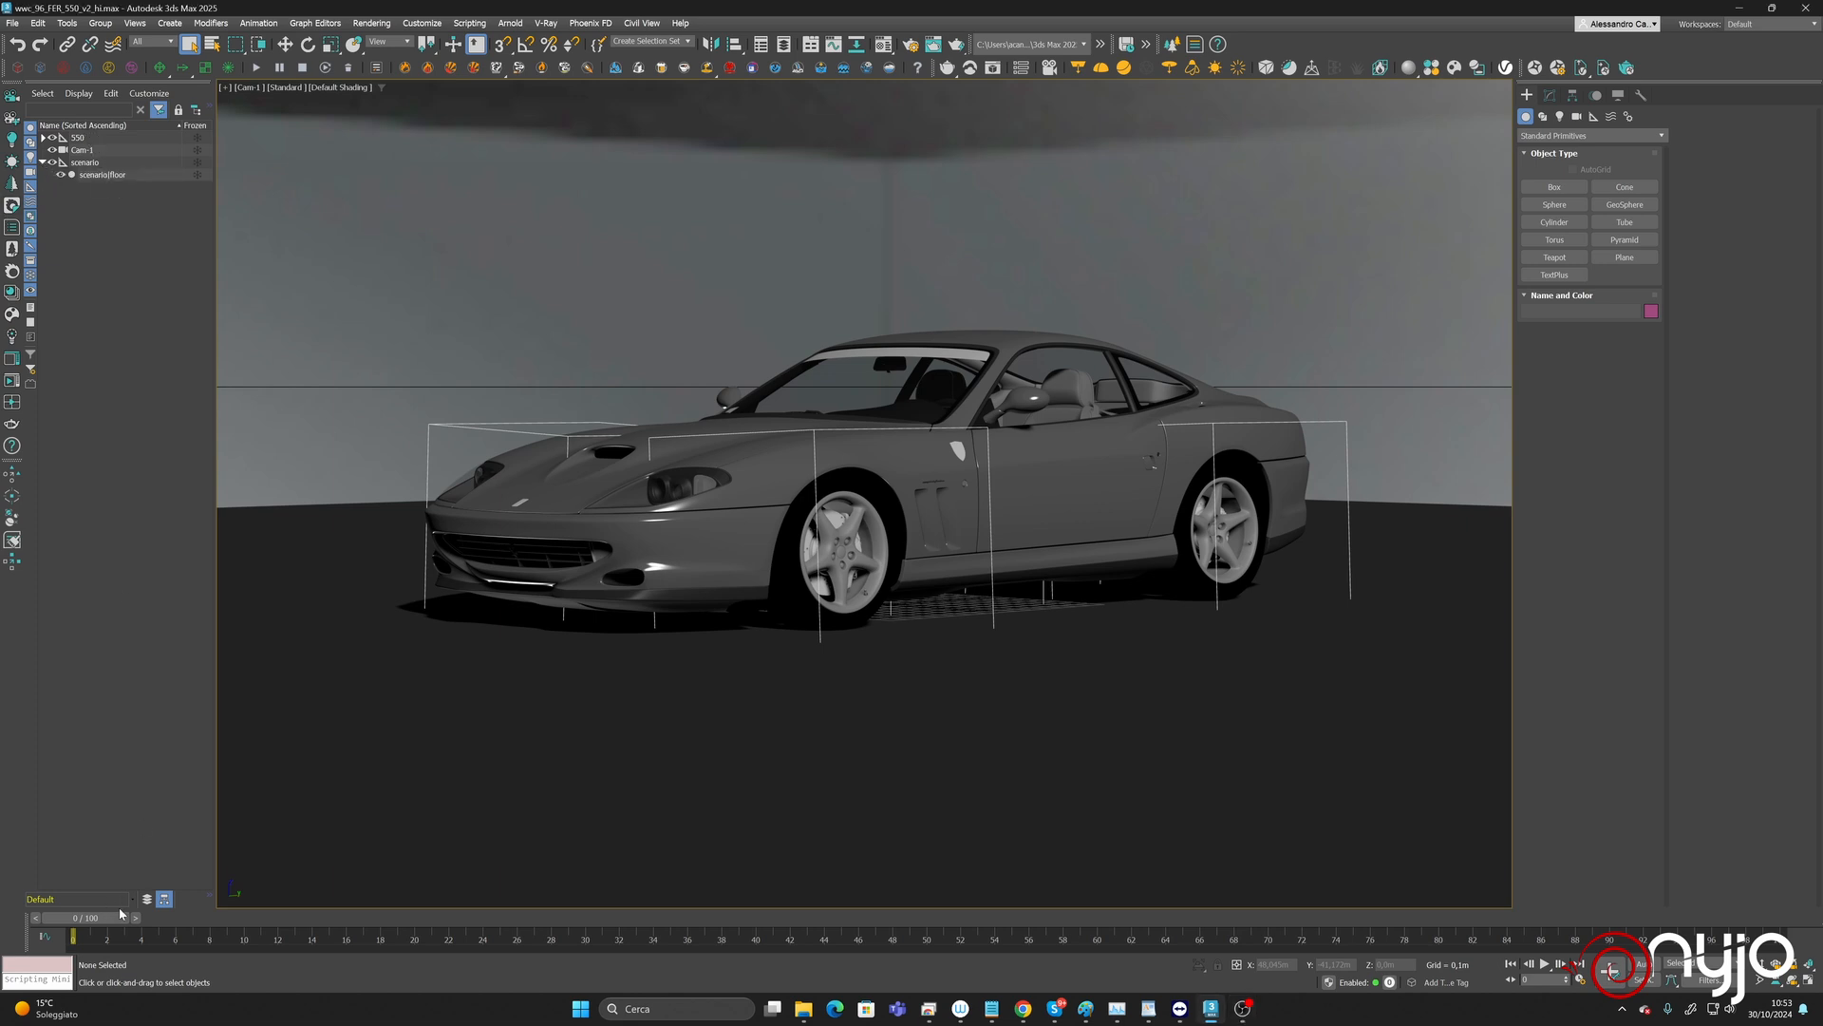
left_click(128, 899)
left_click(181, 897)
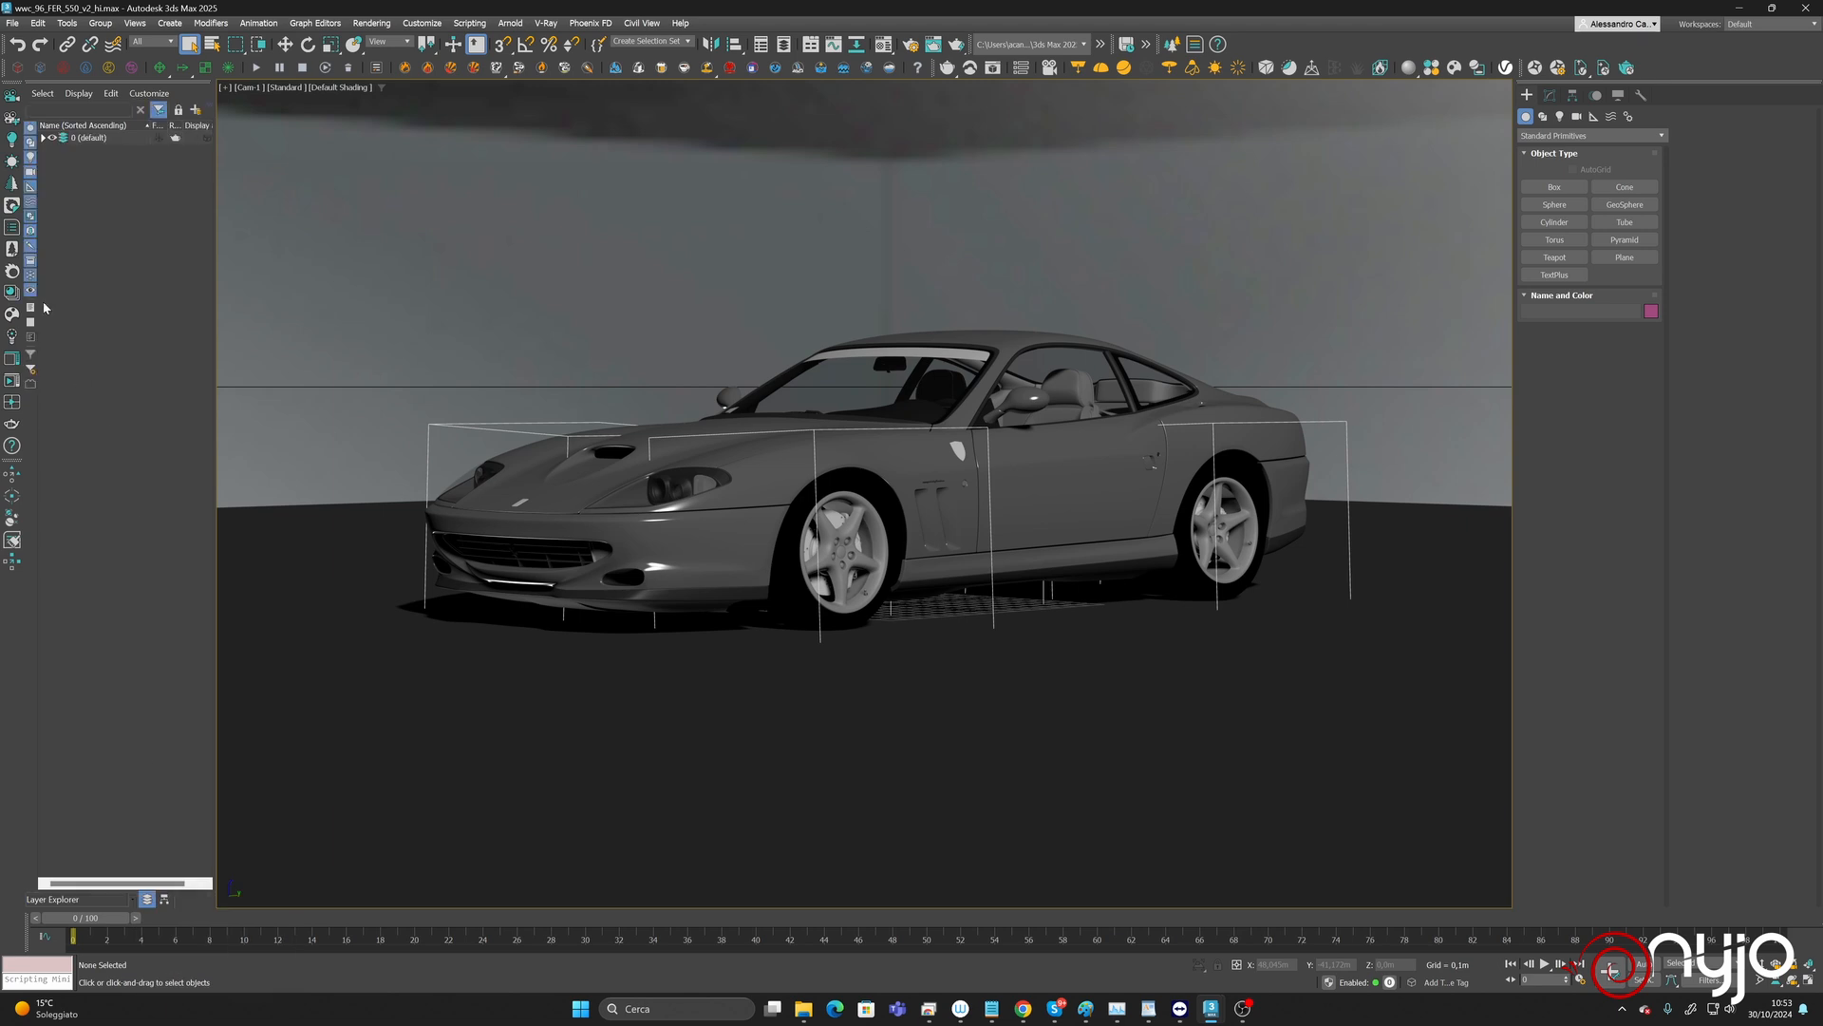
left_click(42, 138)
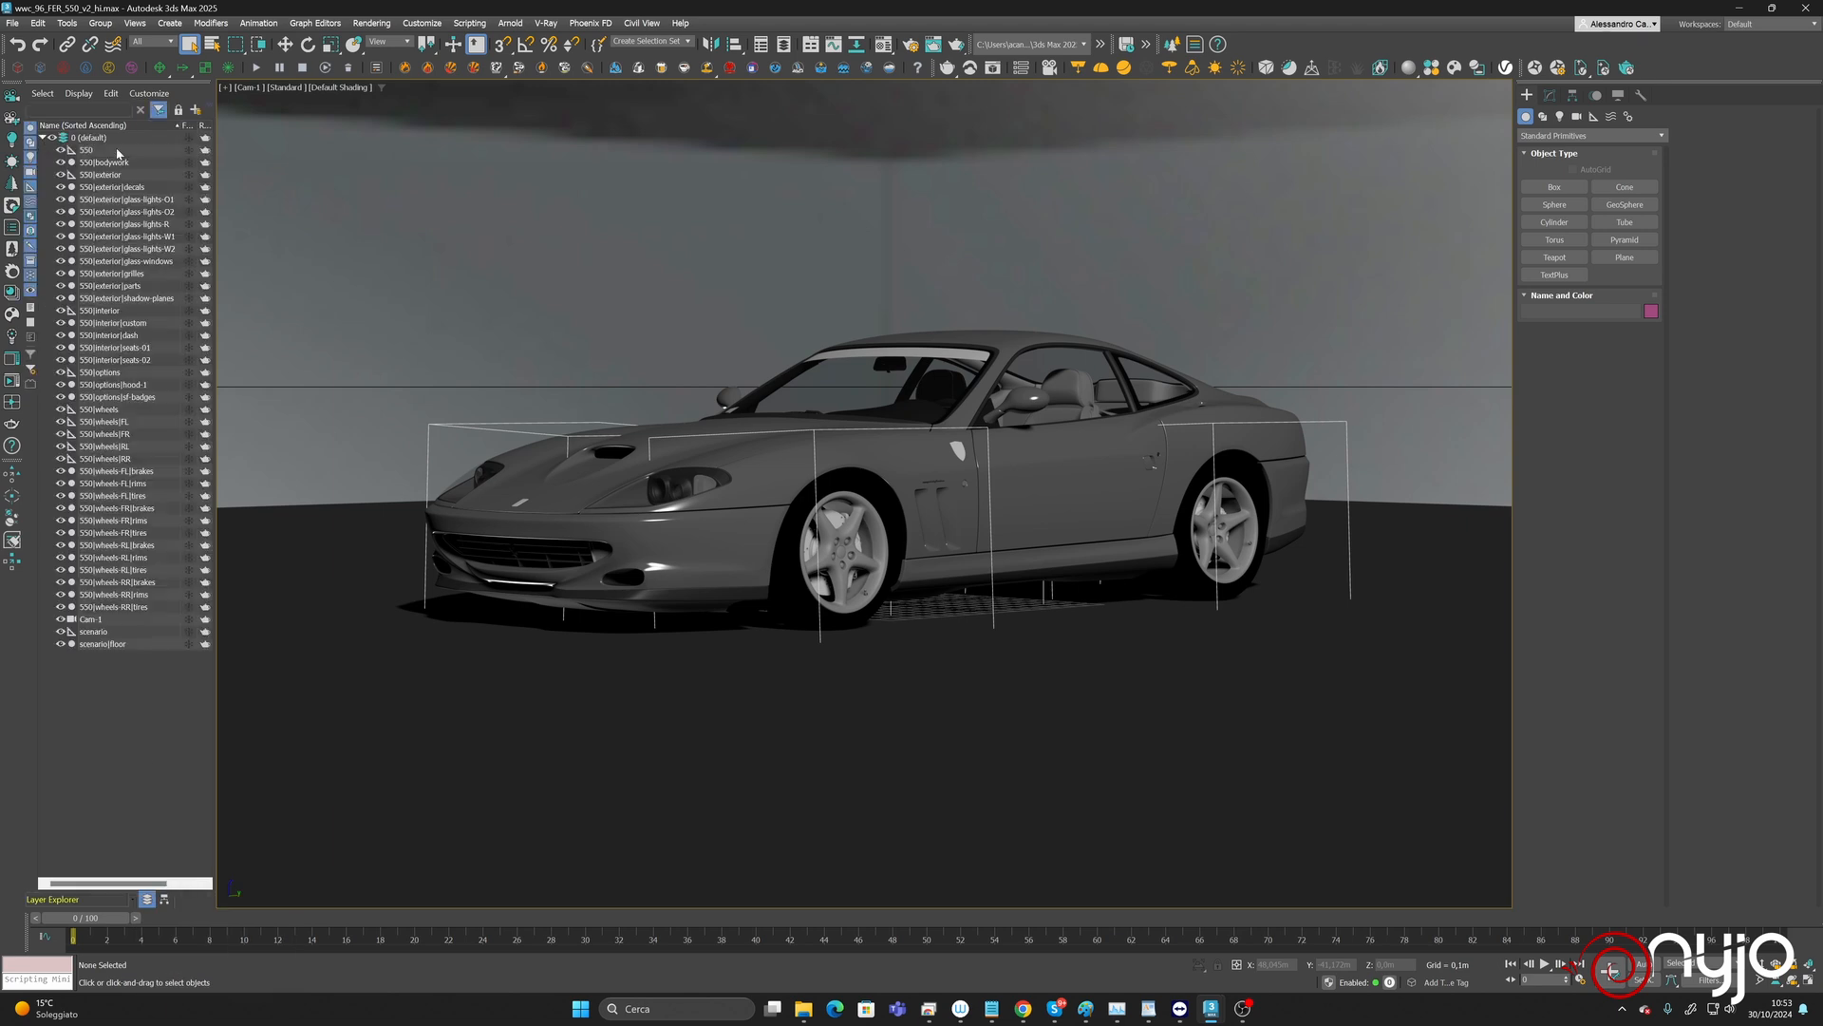
Delete the camera Cam-1, the scenario floor object and the scenario helper so only the 550 car parts remain.
left_click(96, 619)
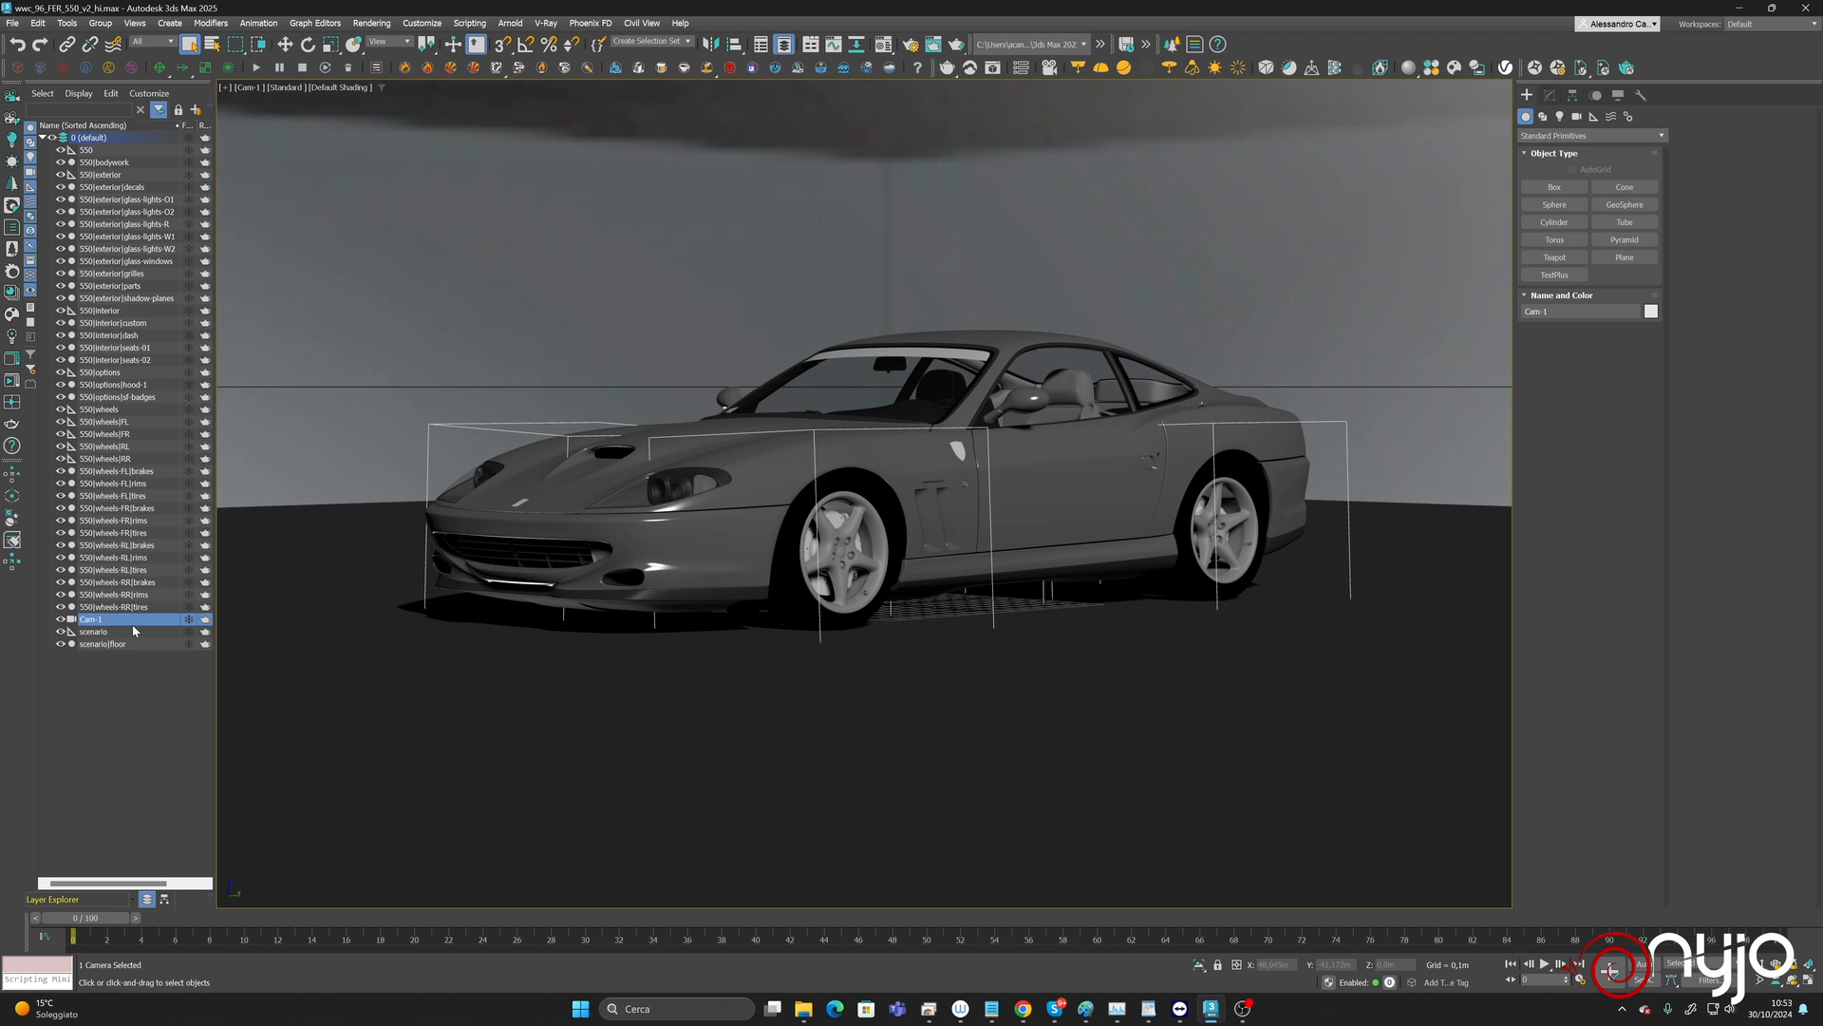
key("Delete")
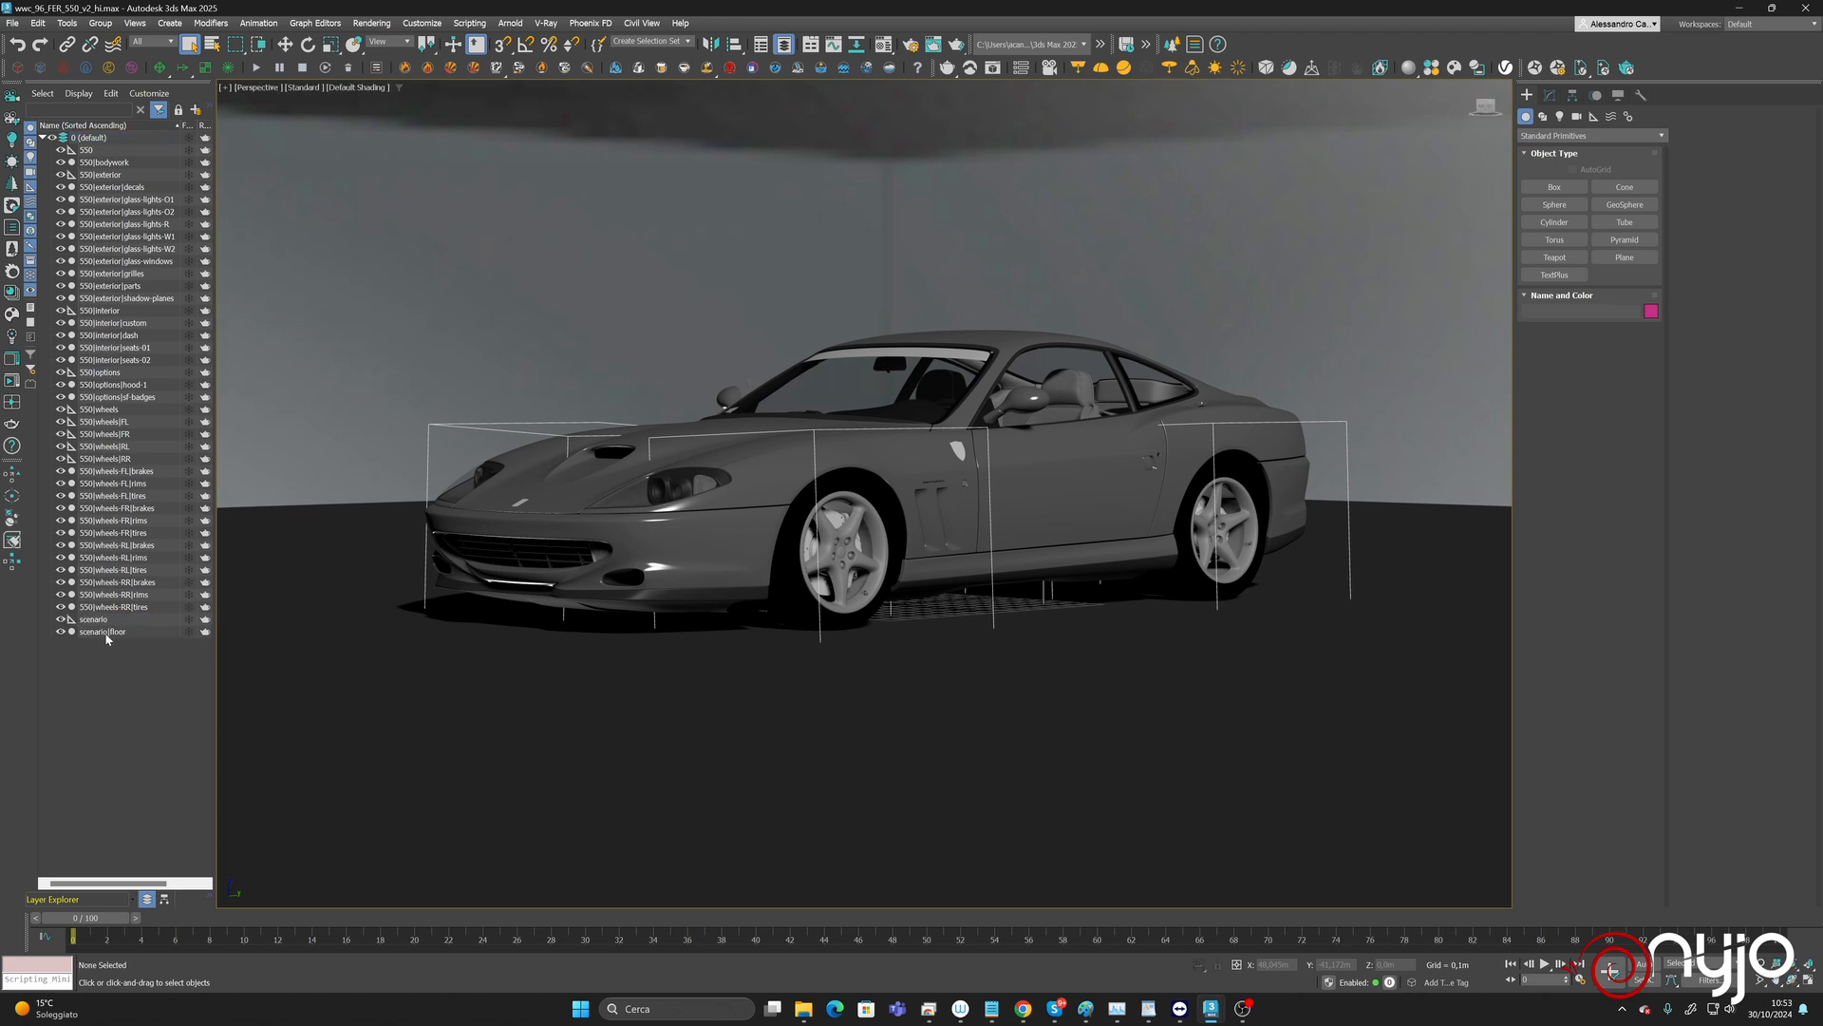
left_click(100, 629)
key("Delete")
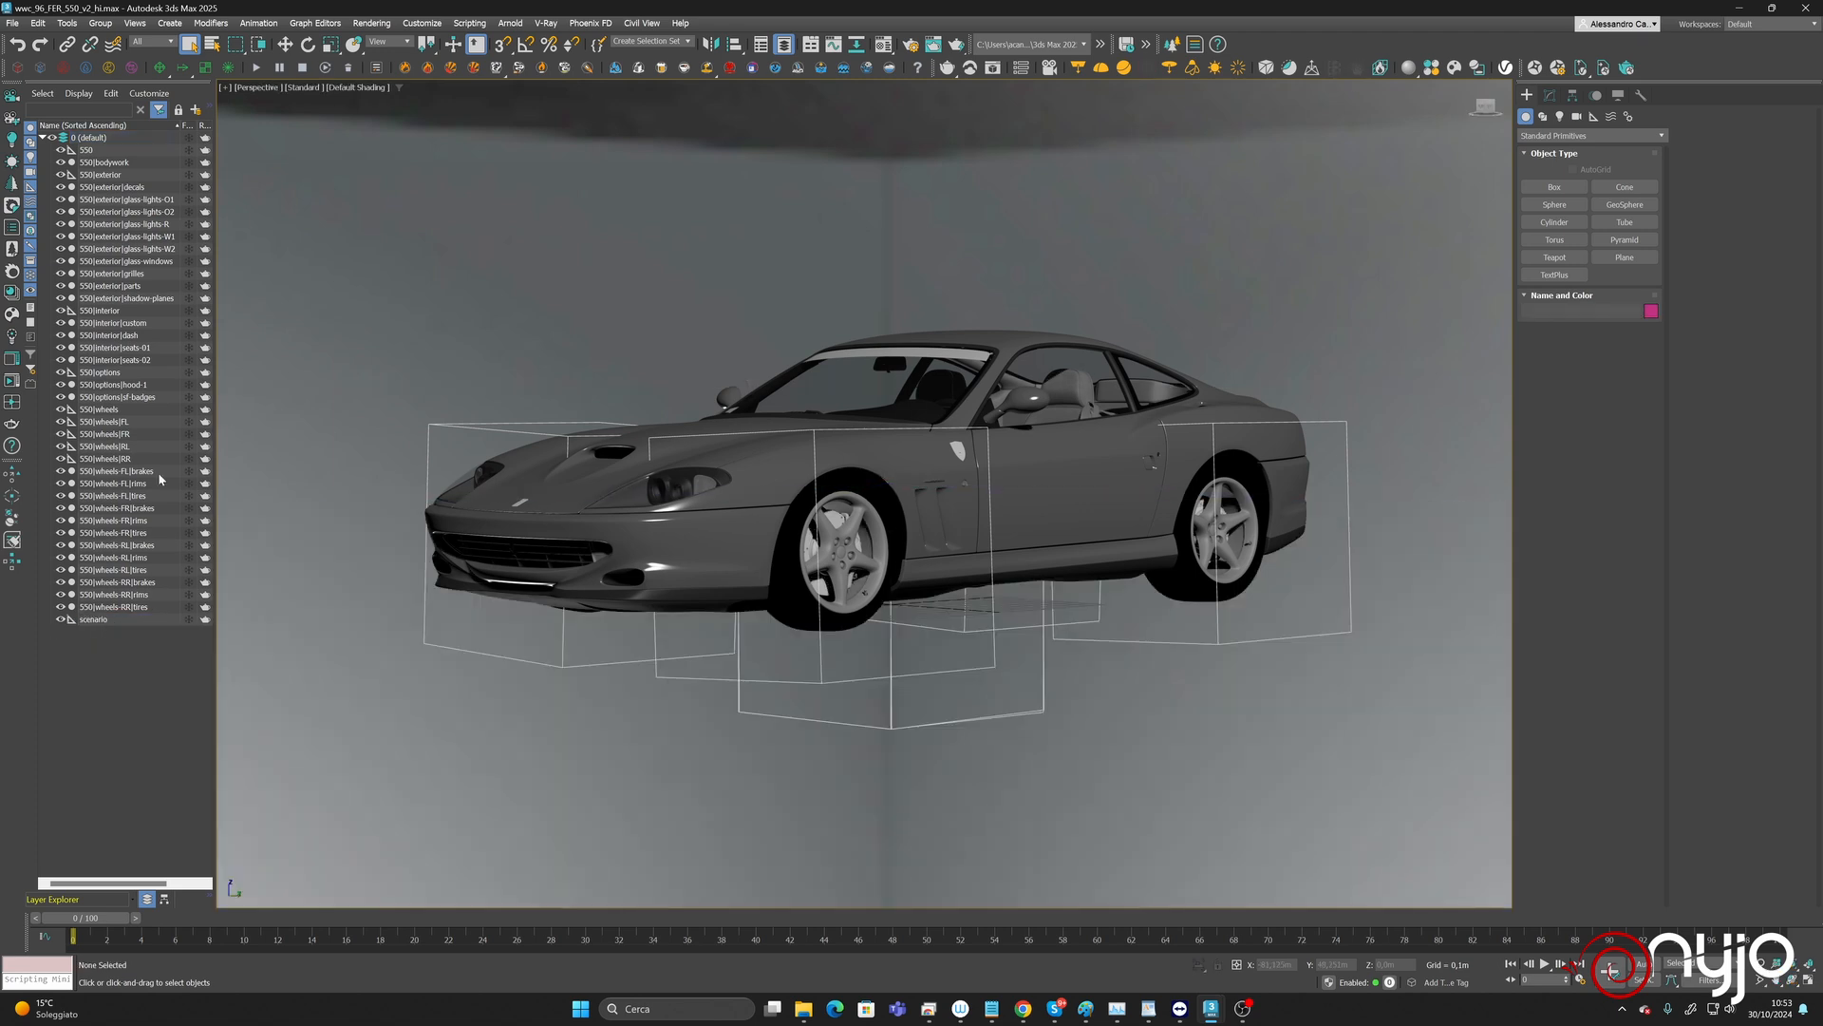
left_click(97, 621)
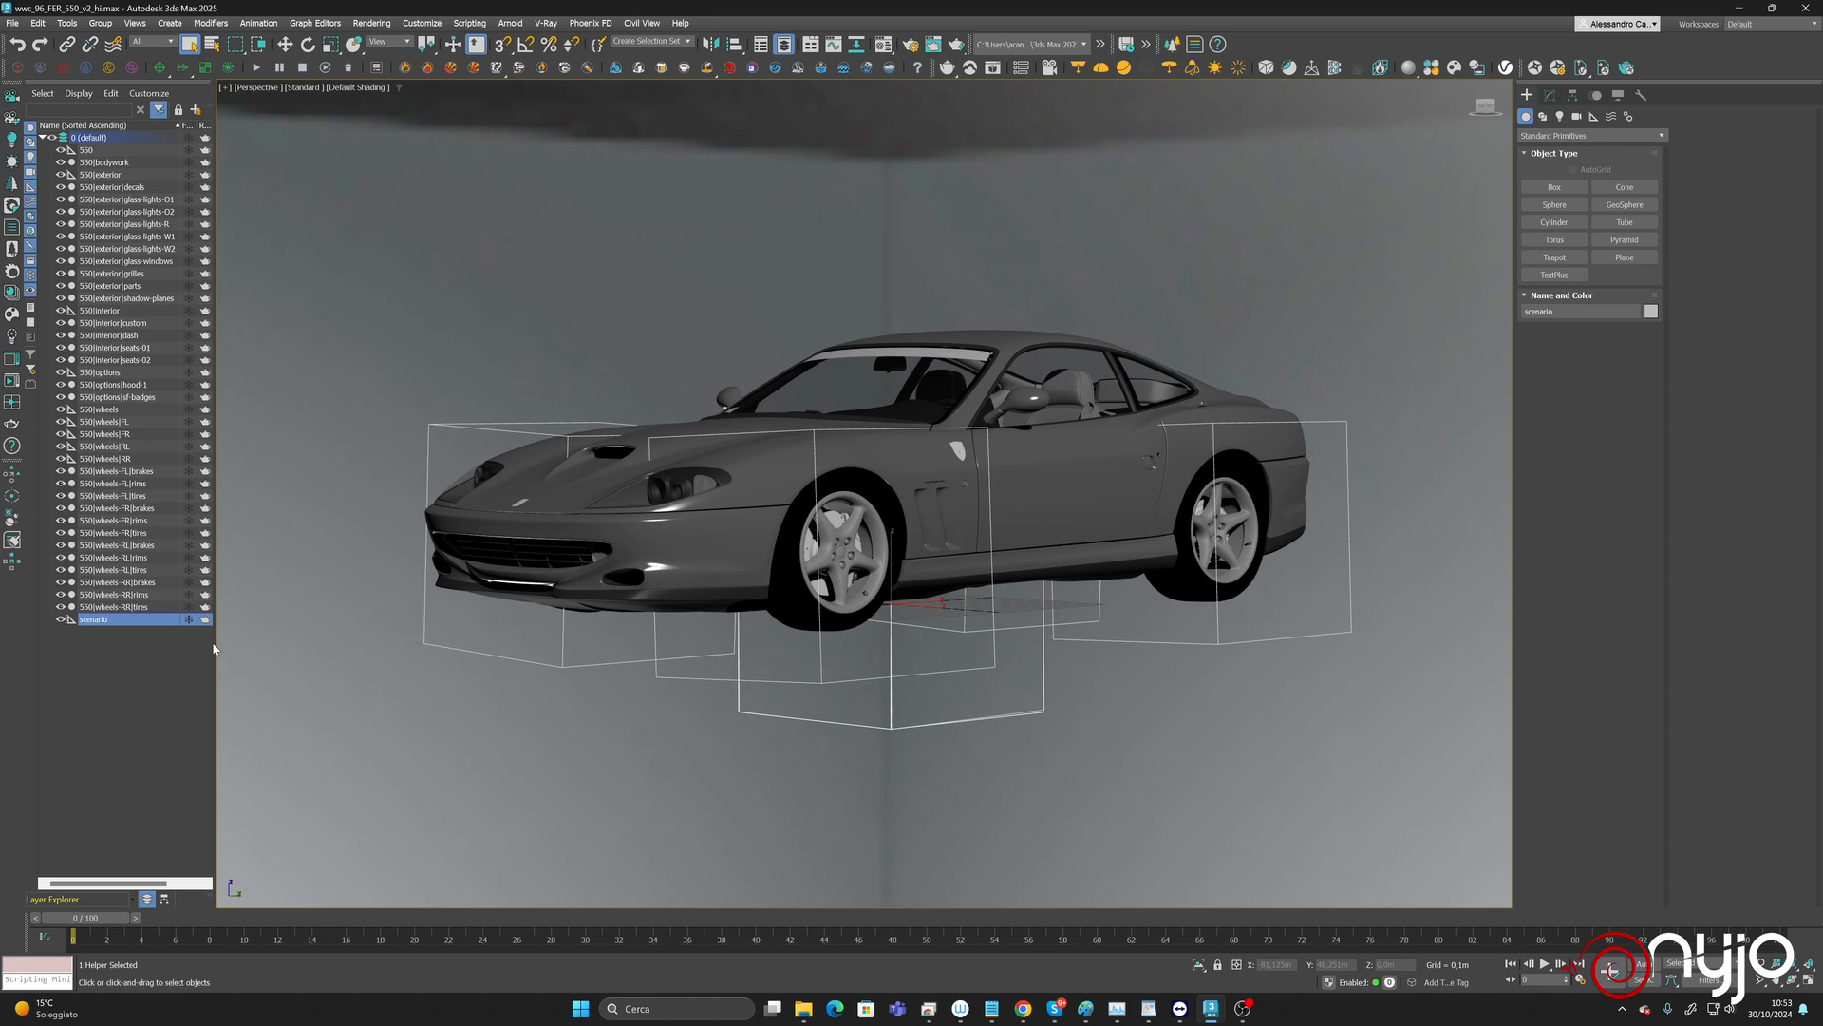
key("Delete")
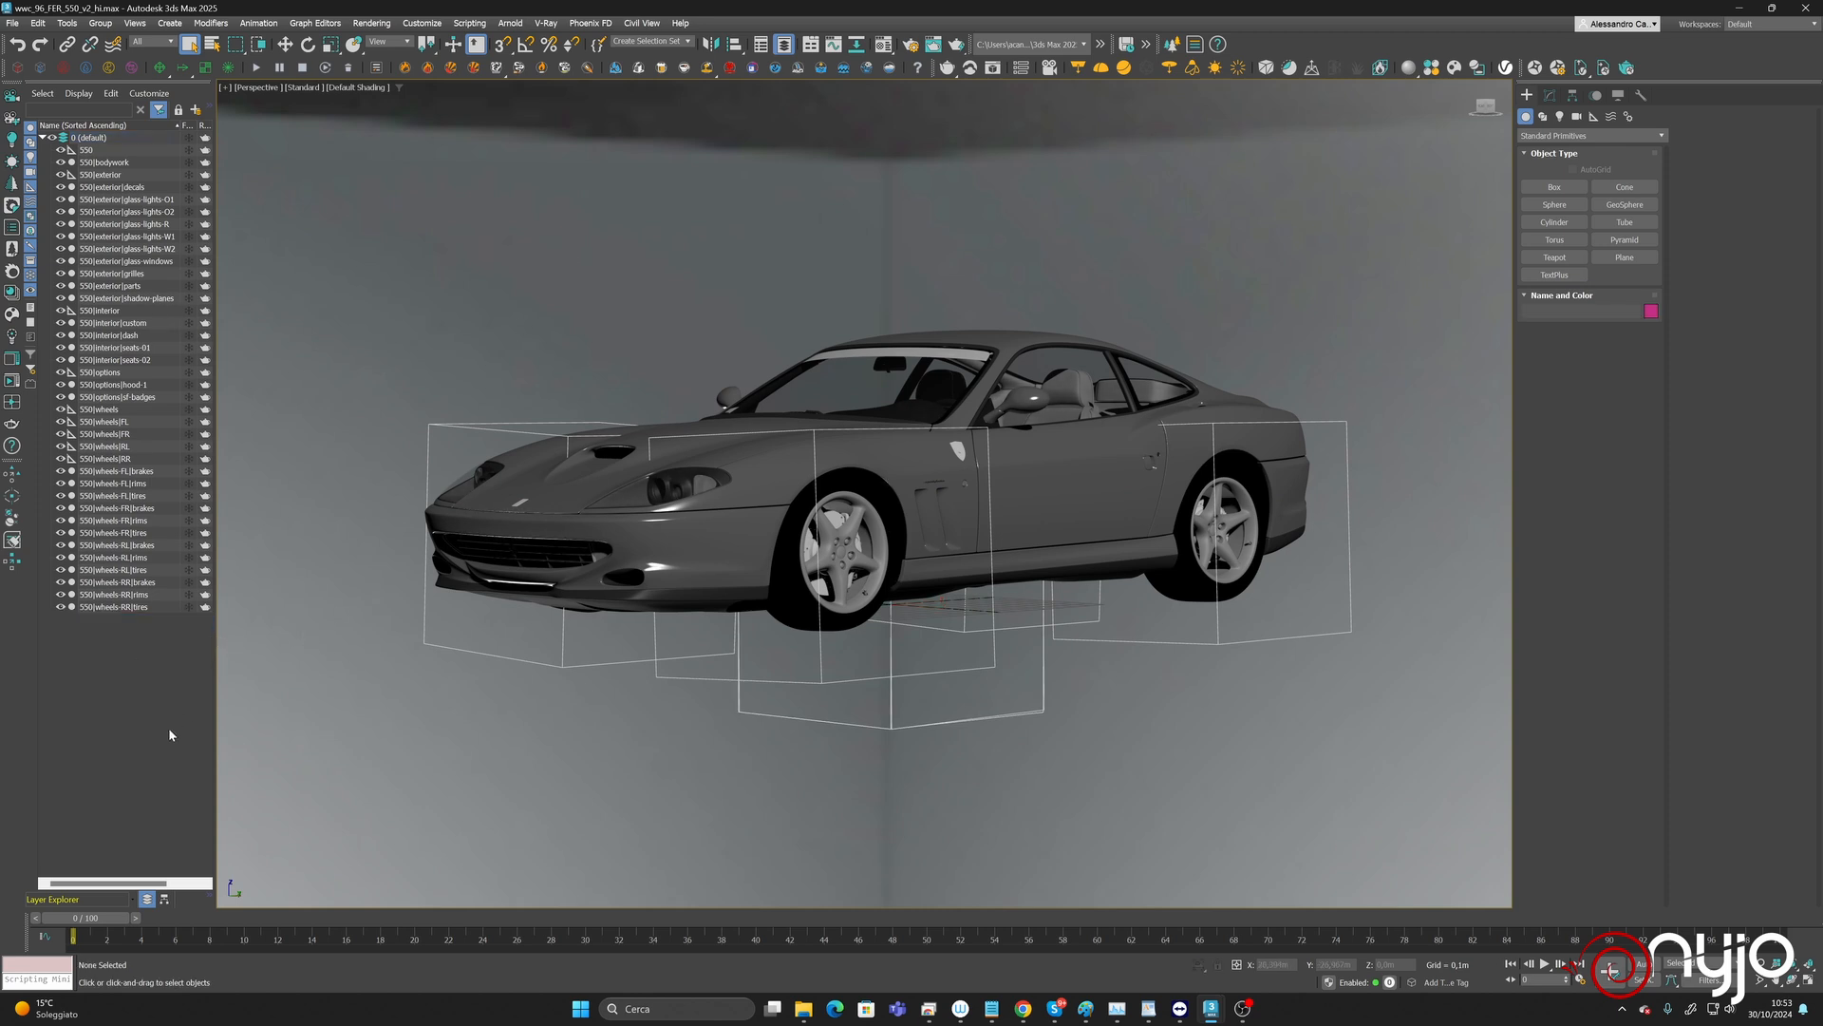
Check the scene for lights in the Light Explorer and return to the Layer Explorer.
left_click(138, 902)
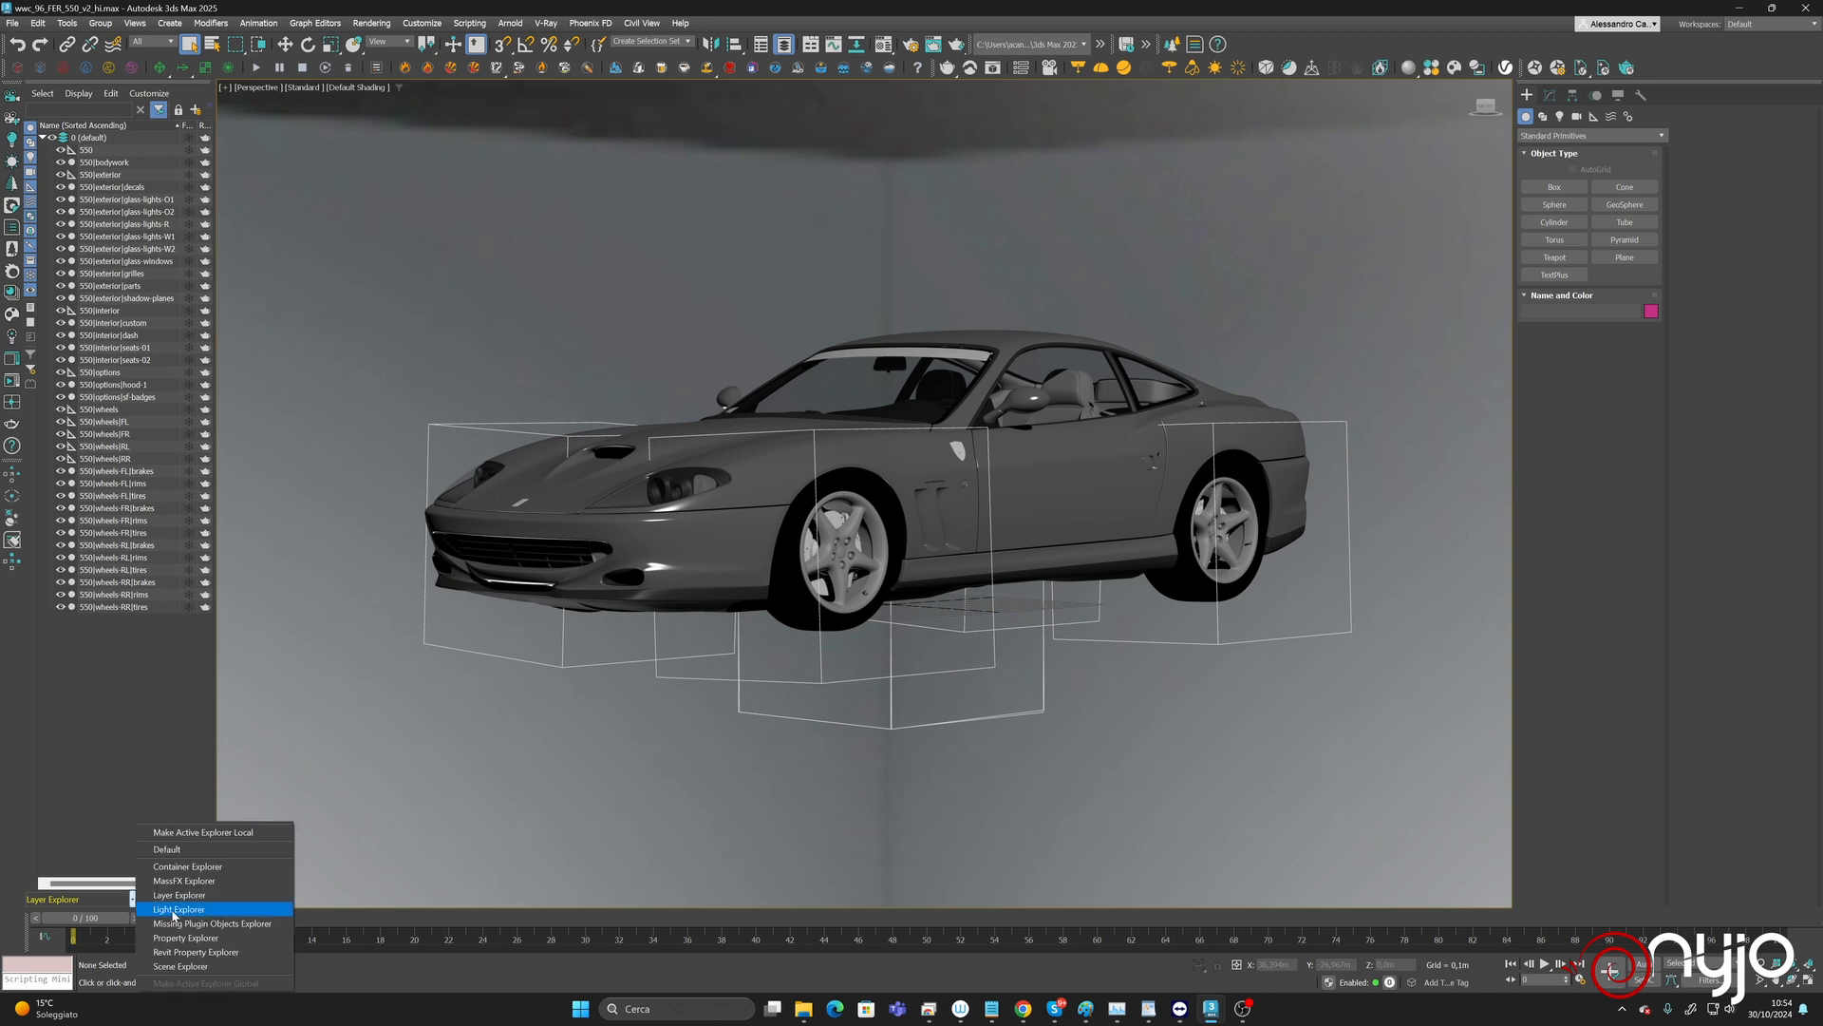
left_click(176, 910)
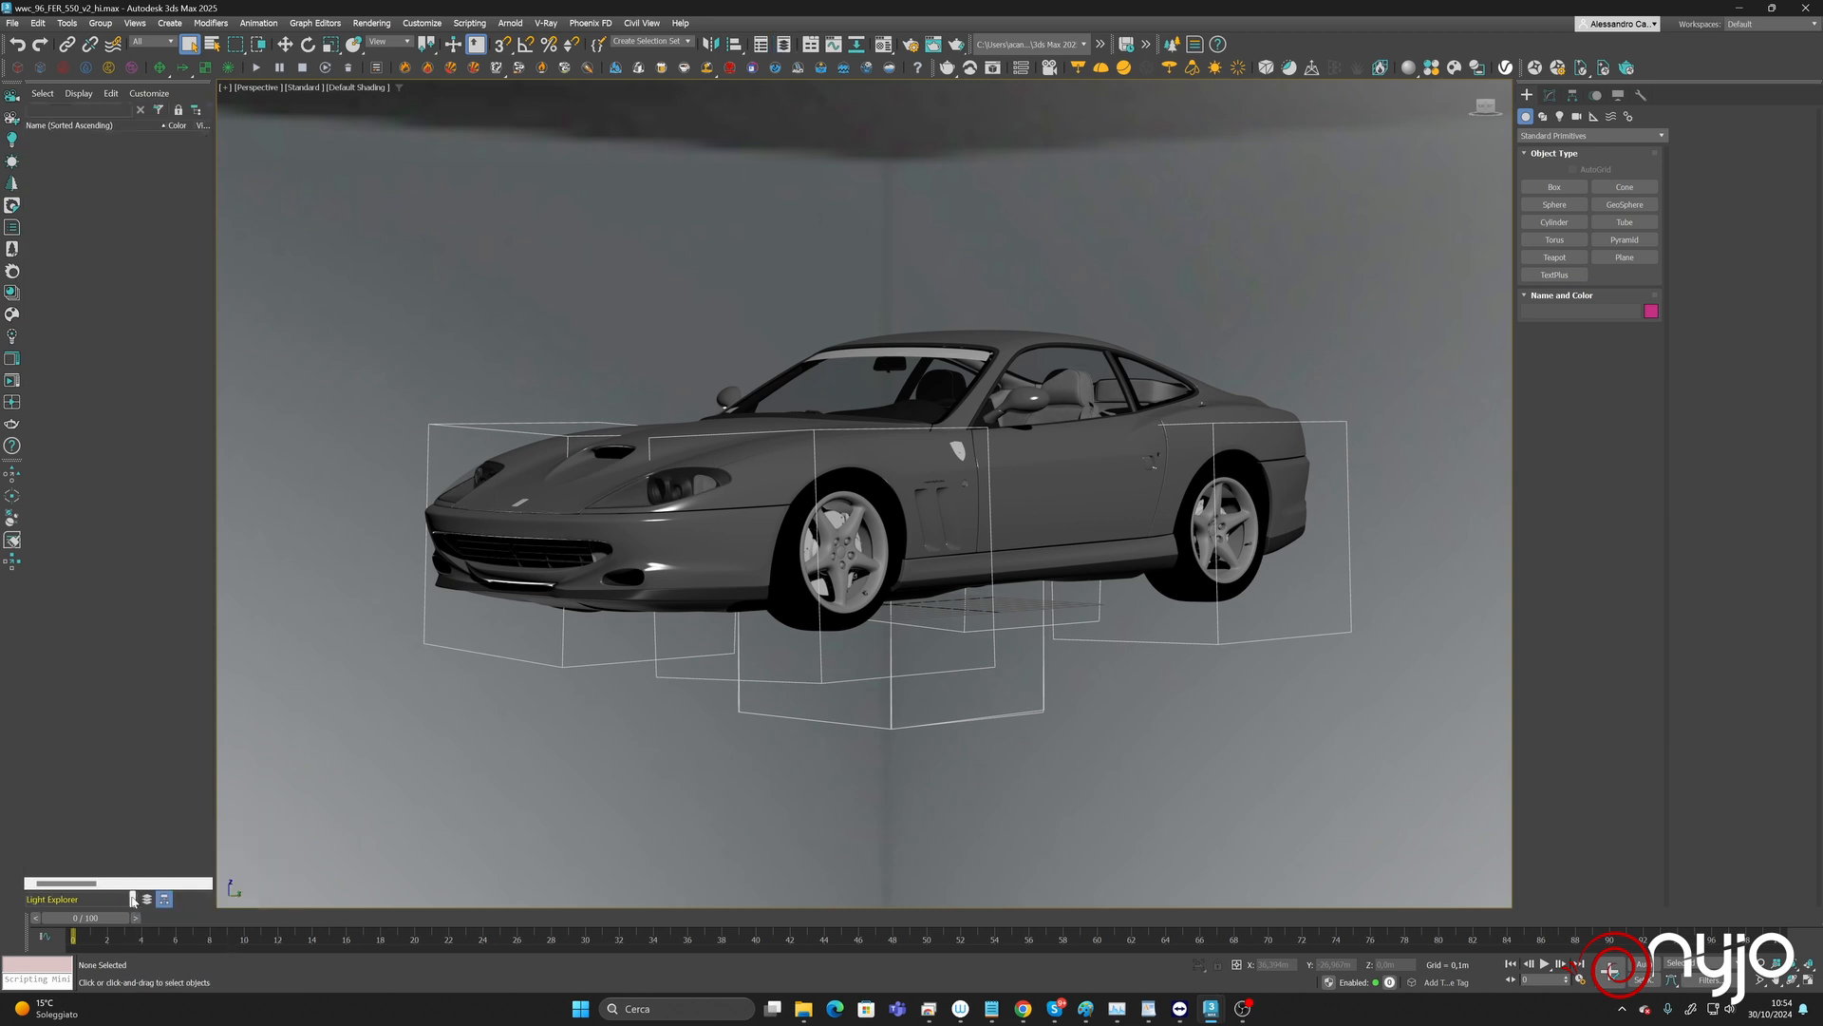
left_click(133, 899)
left_click(190, 888)
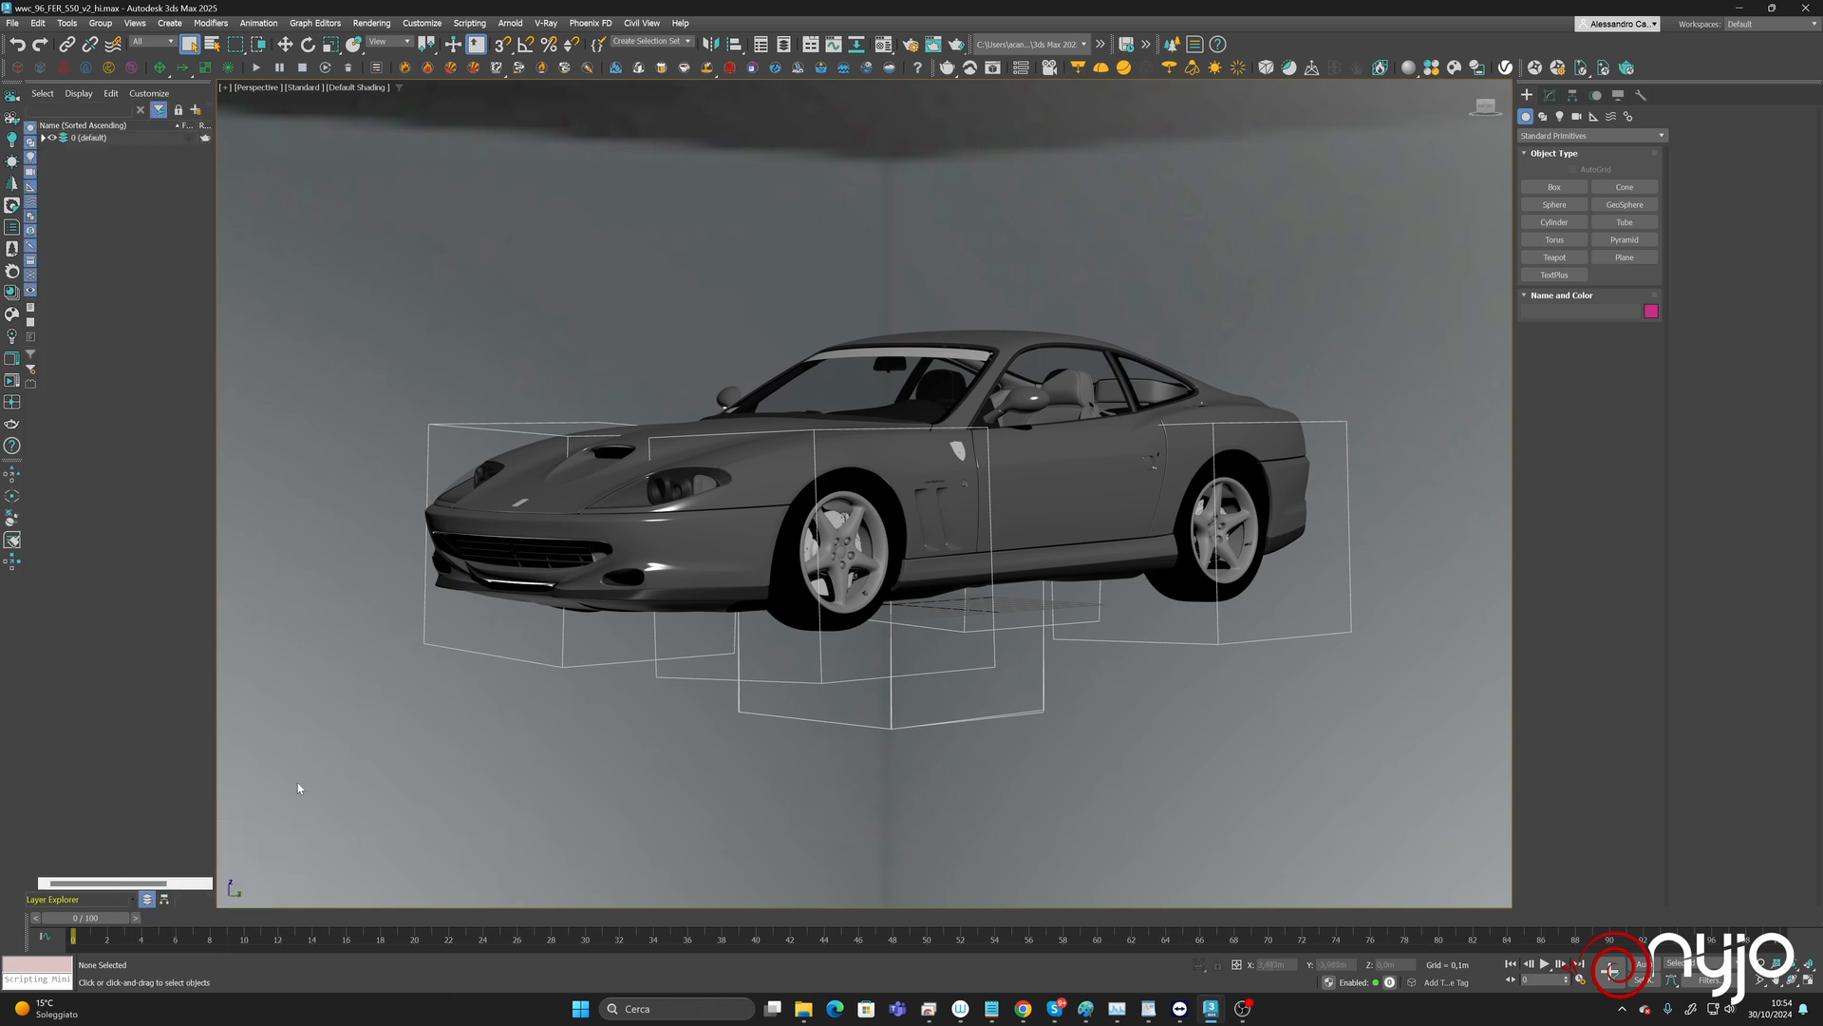
Select all parts of the car and group them under the name 550_Shaded.
left_click(751, 465)
left_click(42, 139)
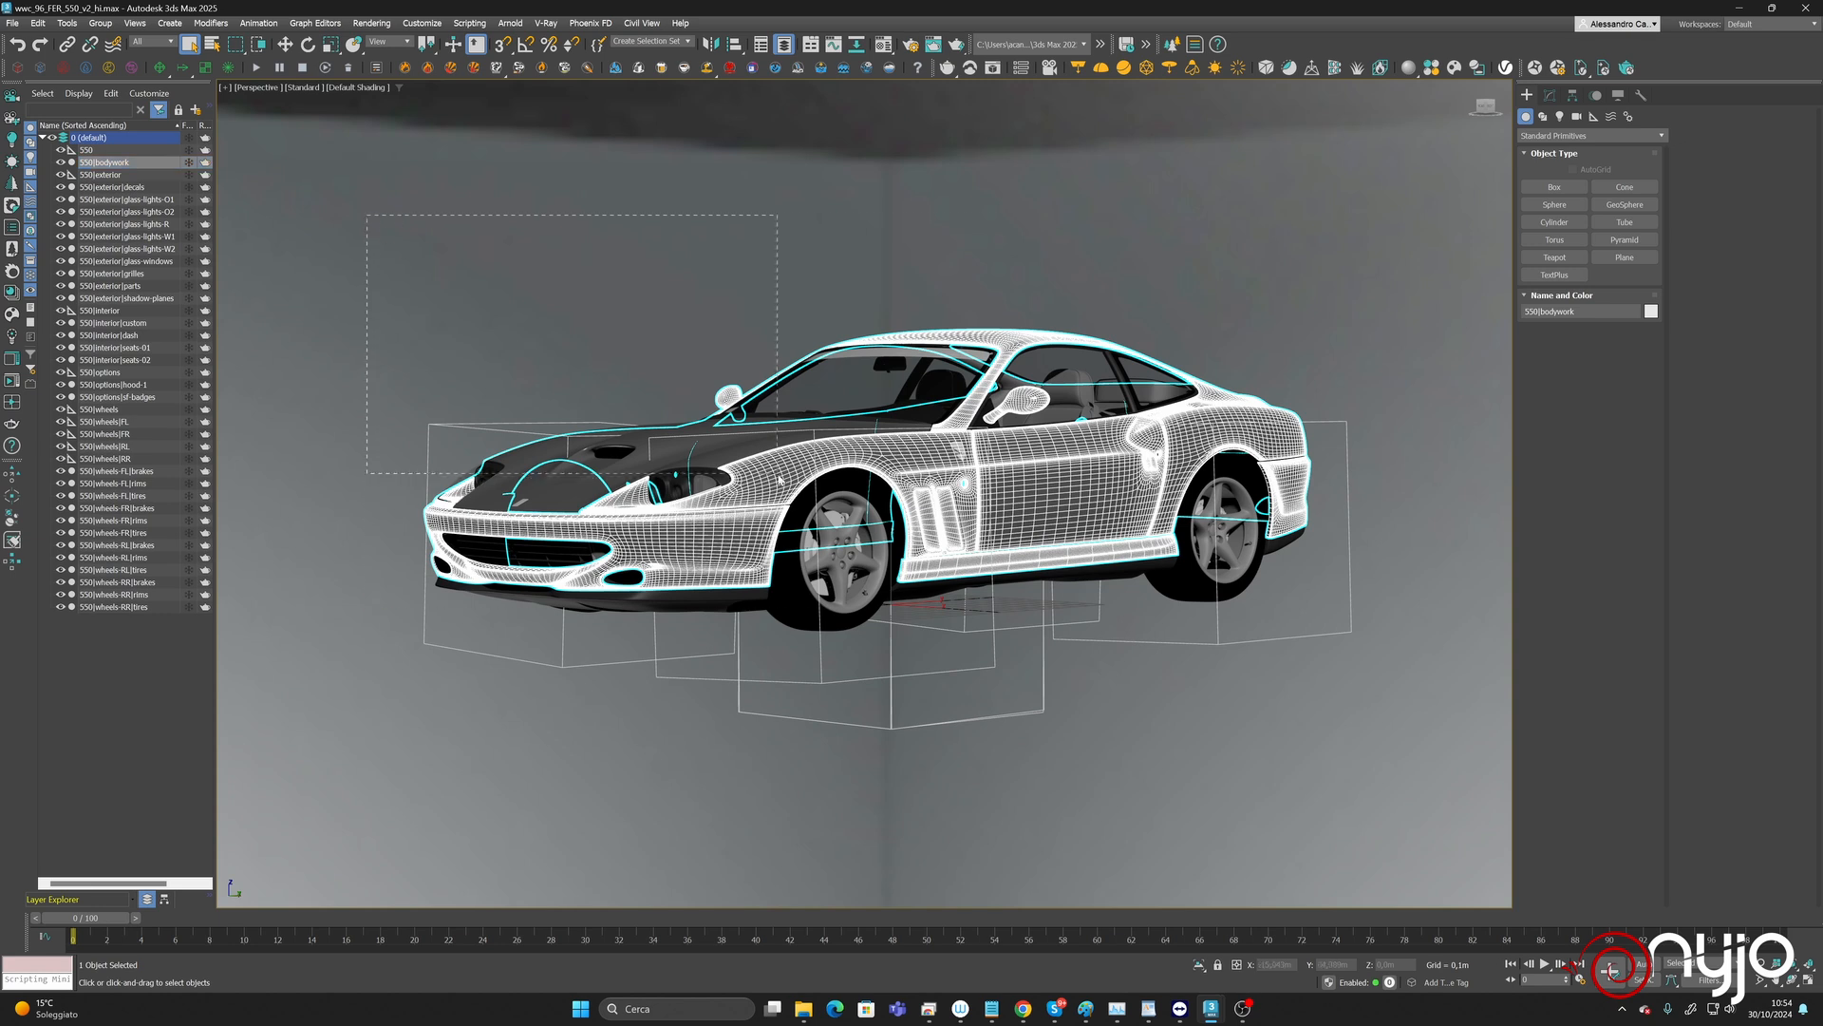
left_click_drag(778, 472, 1377, 741)
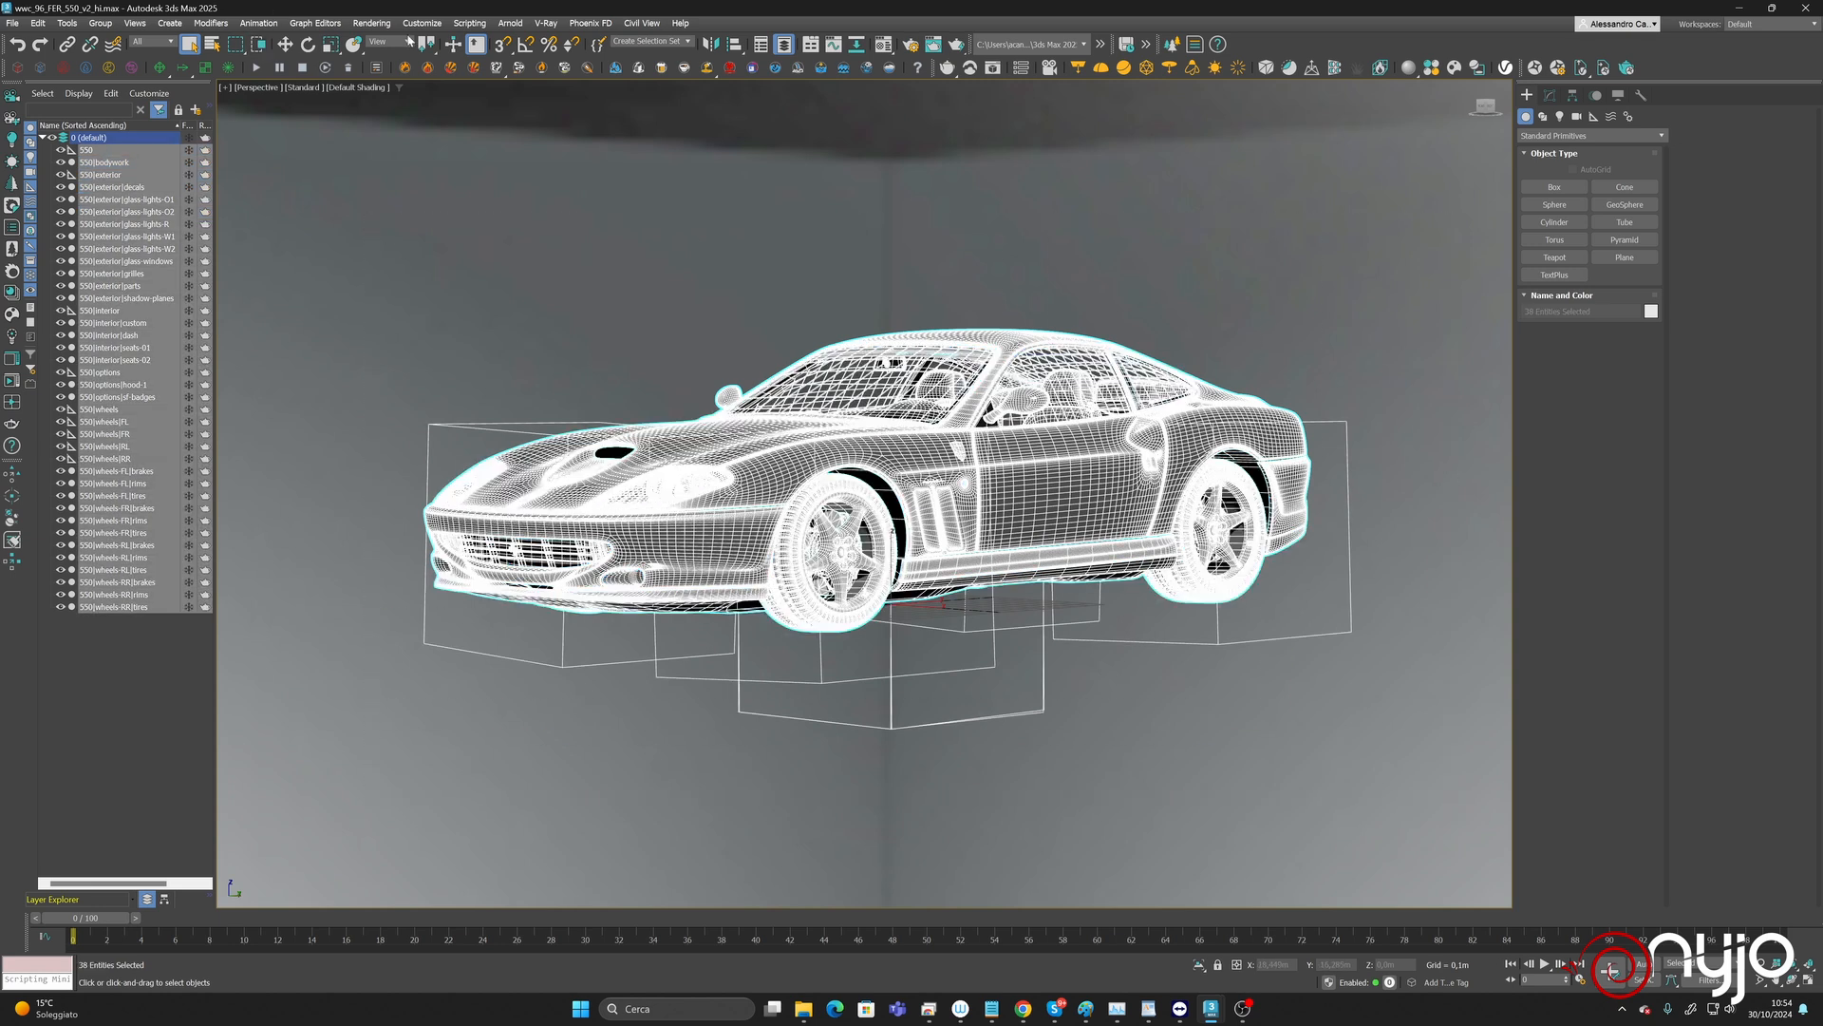
left_click(99, 22)
left_click(114, 47)
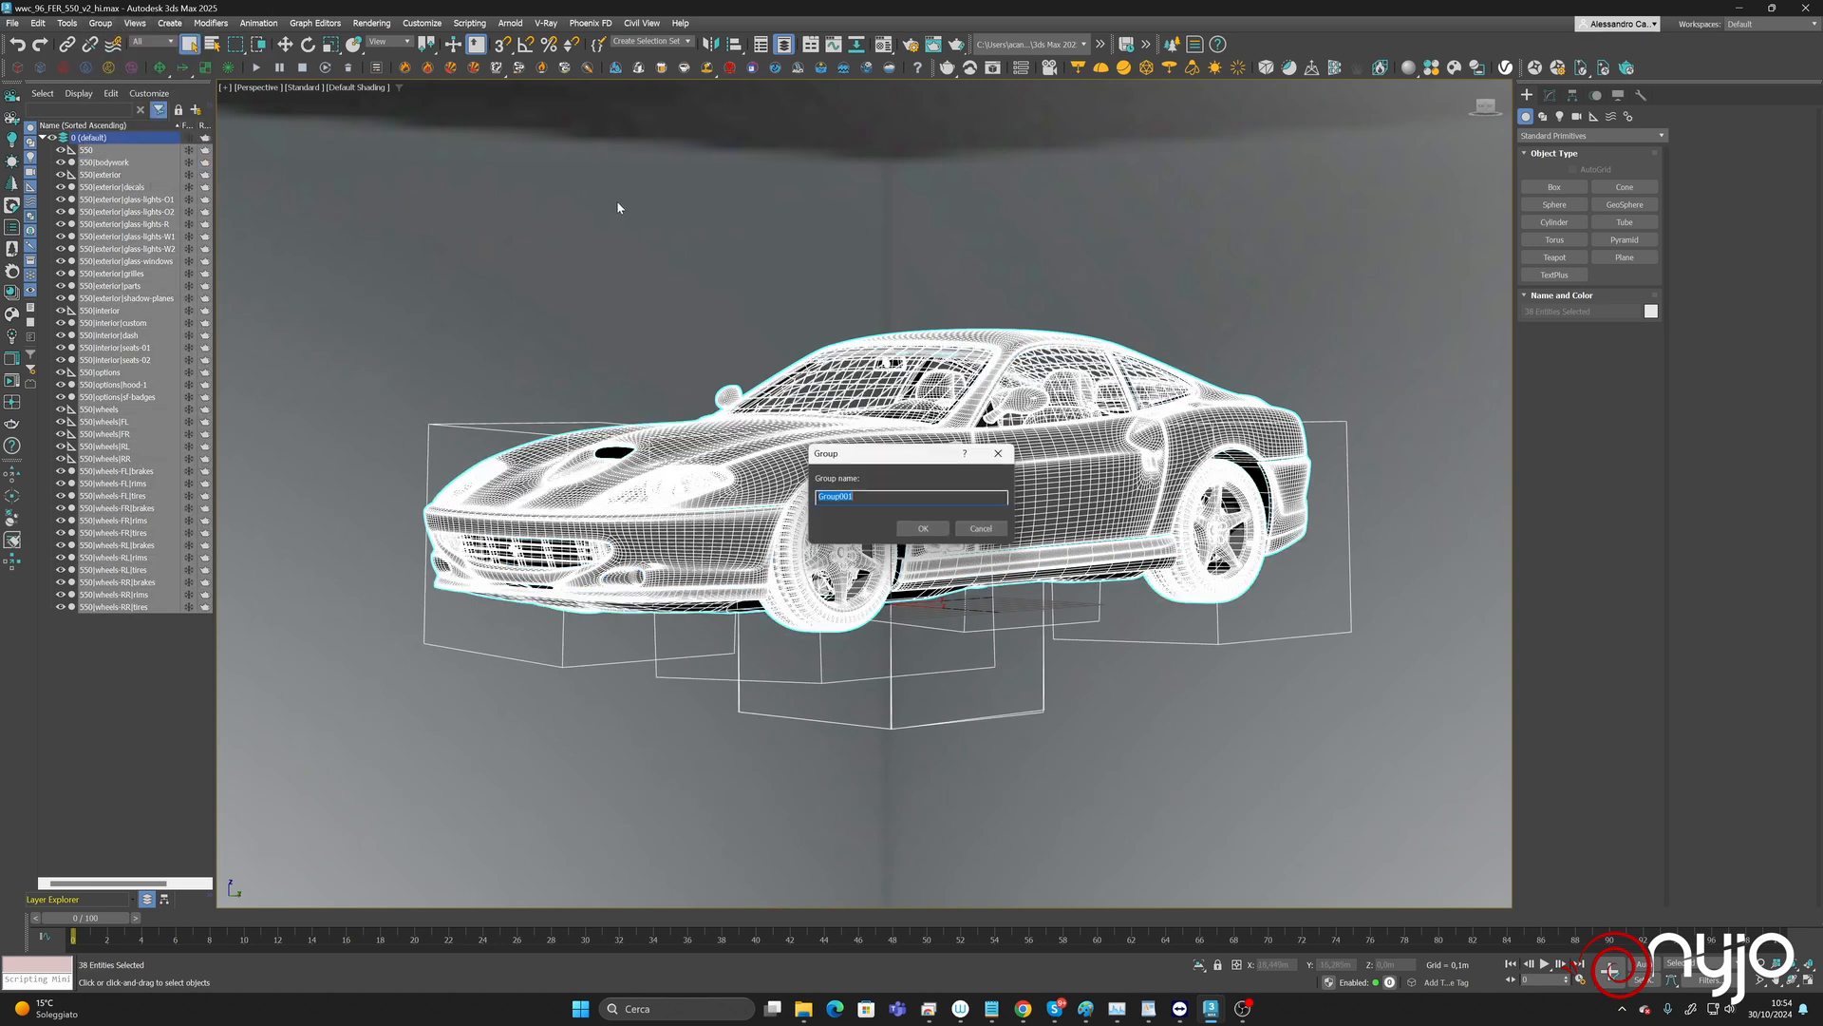
type("5")
type("50_Shaded")
left_click(923, 528)
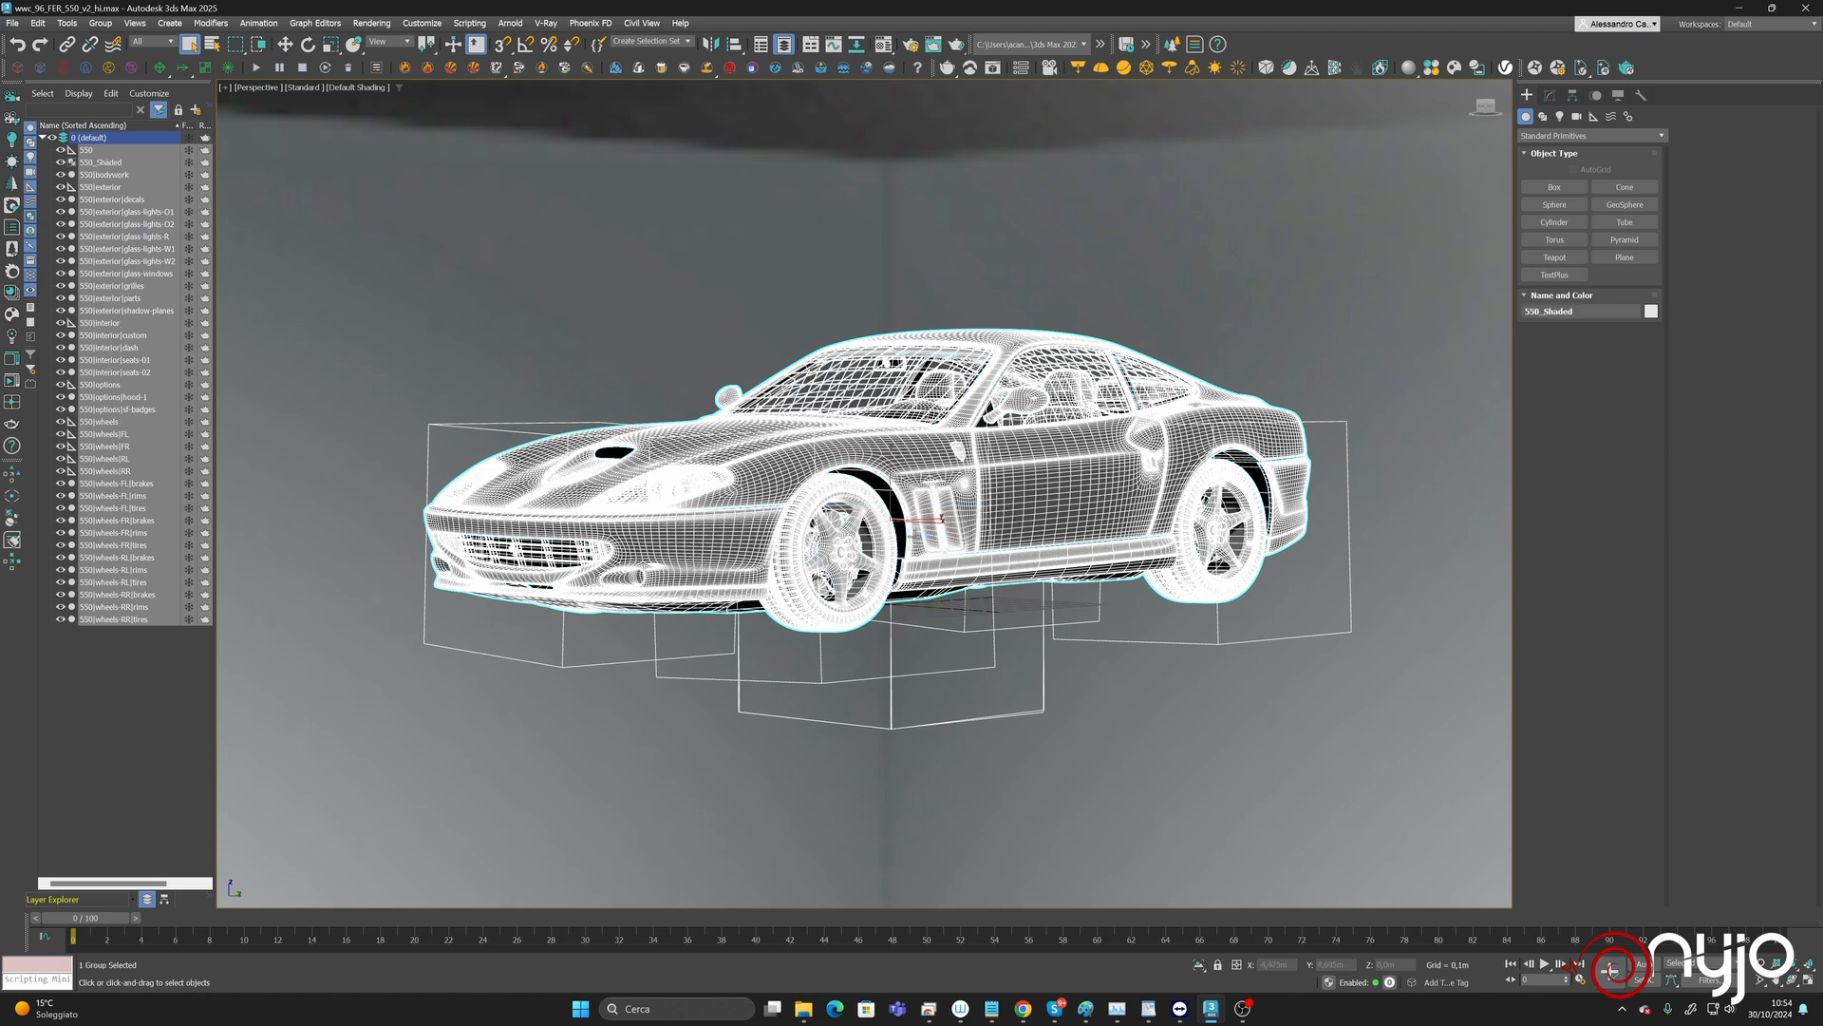
Save the scene as a new incremental version named wwc_96_FER_550_v2_hi01.
left_click(12, 23)
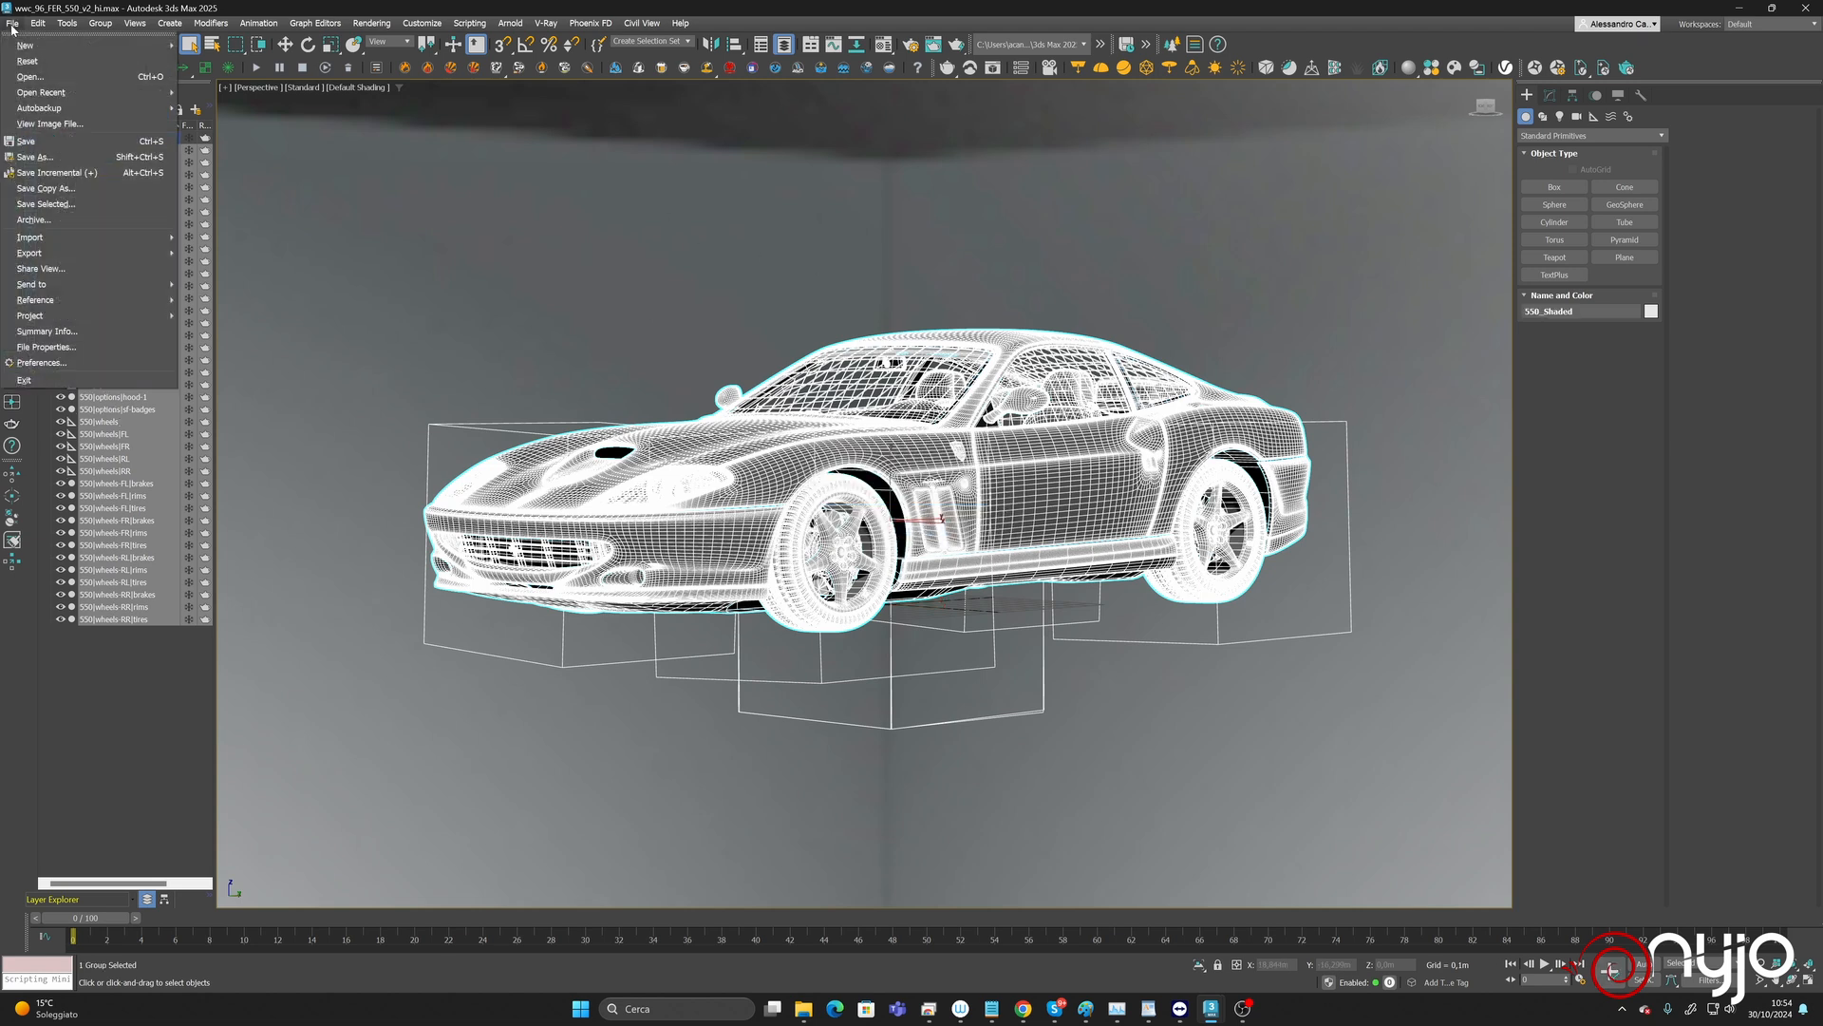
left_click(63, 157)
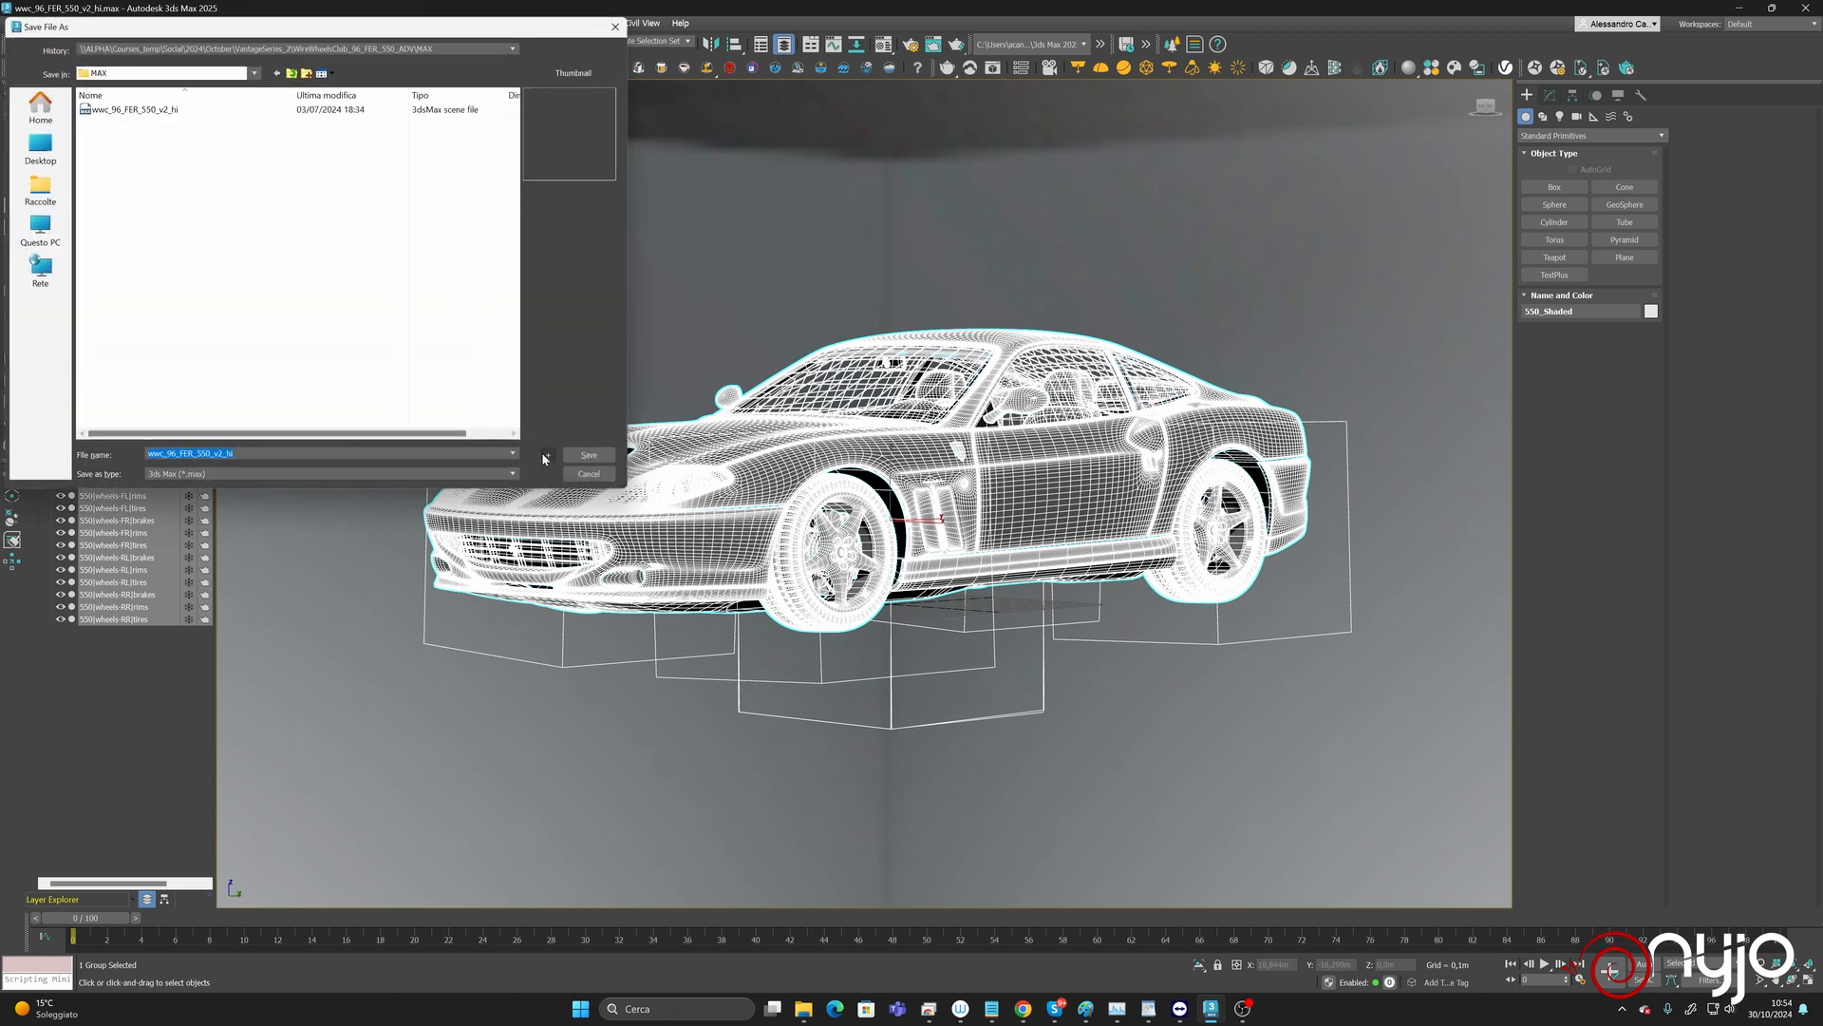
left_click(545, 459)
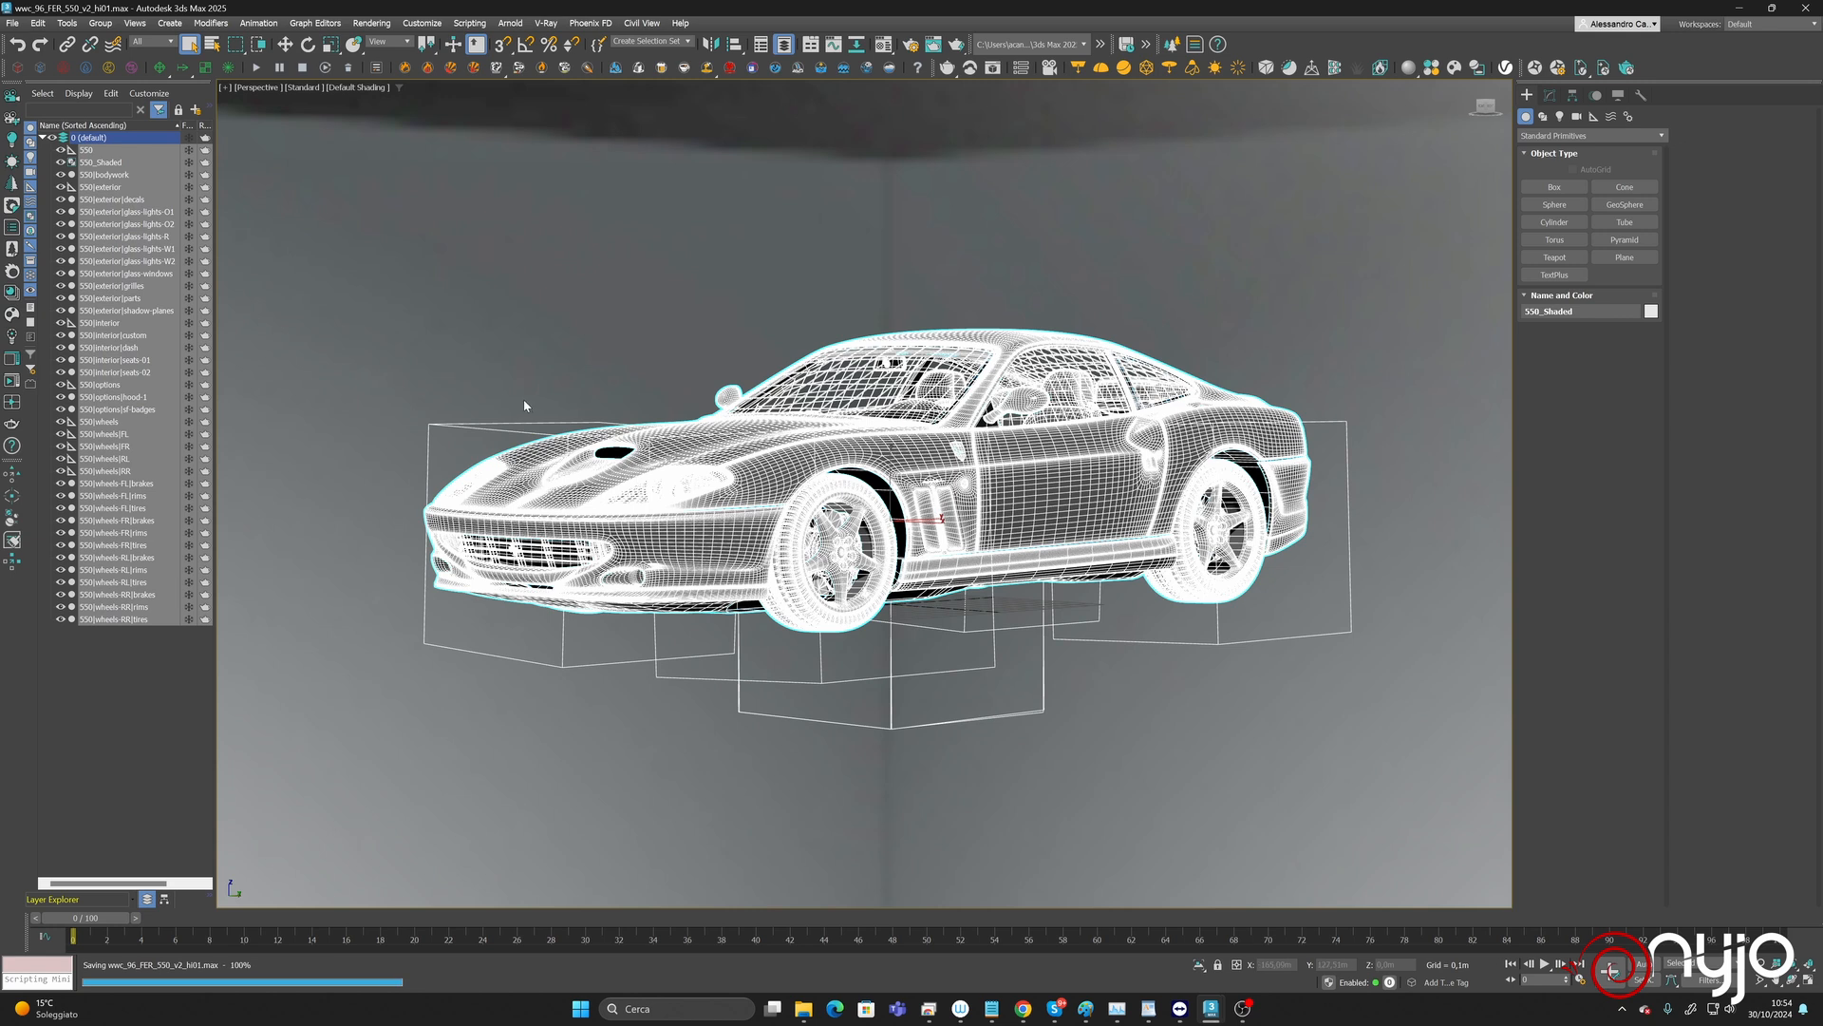
Open the recent scene VANTAGE_CarRendering_v001.max, adopting the file's unit scale.
left_click(12, 24)
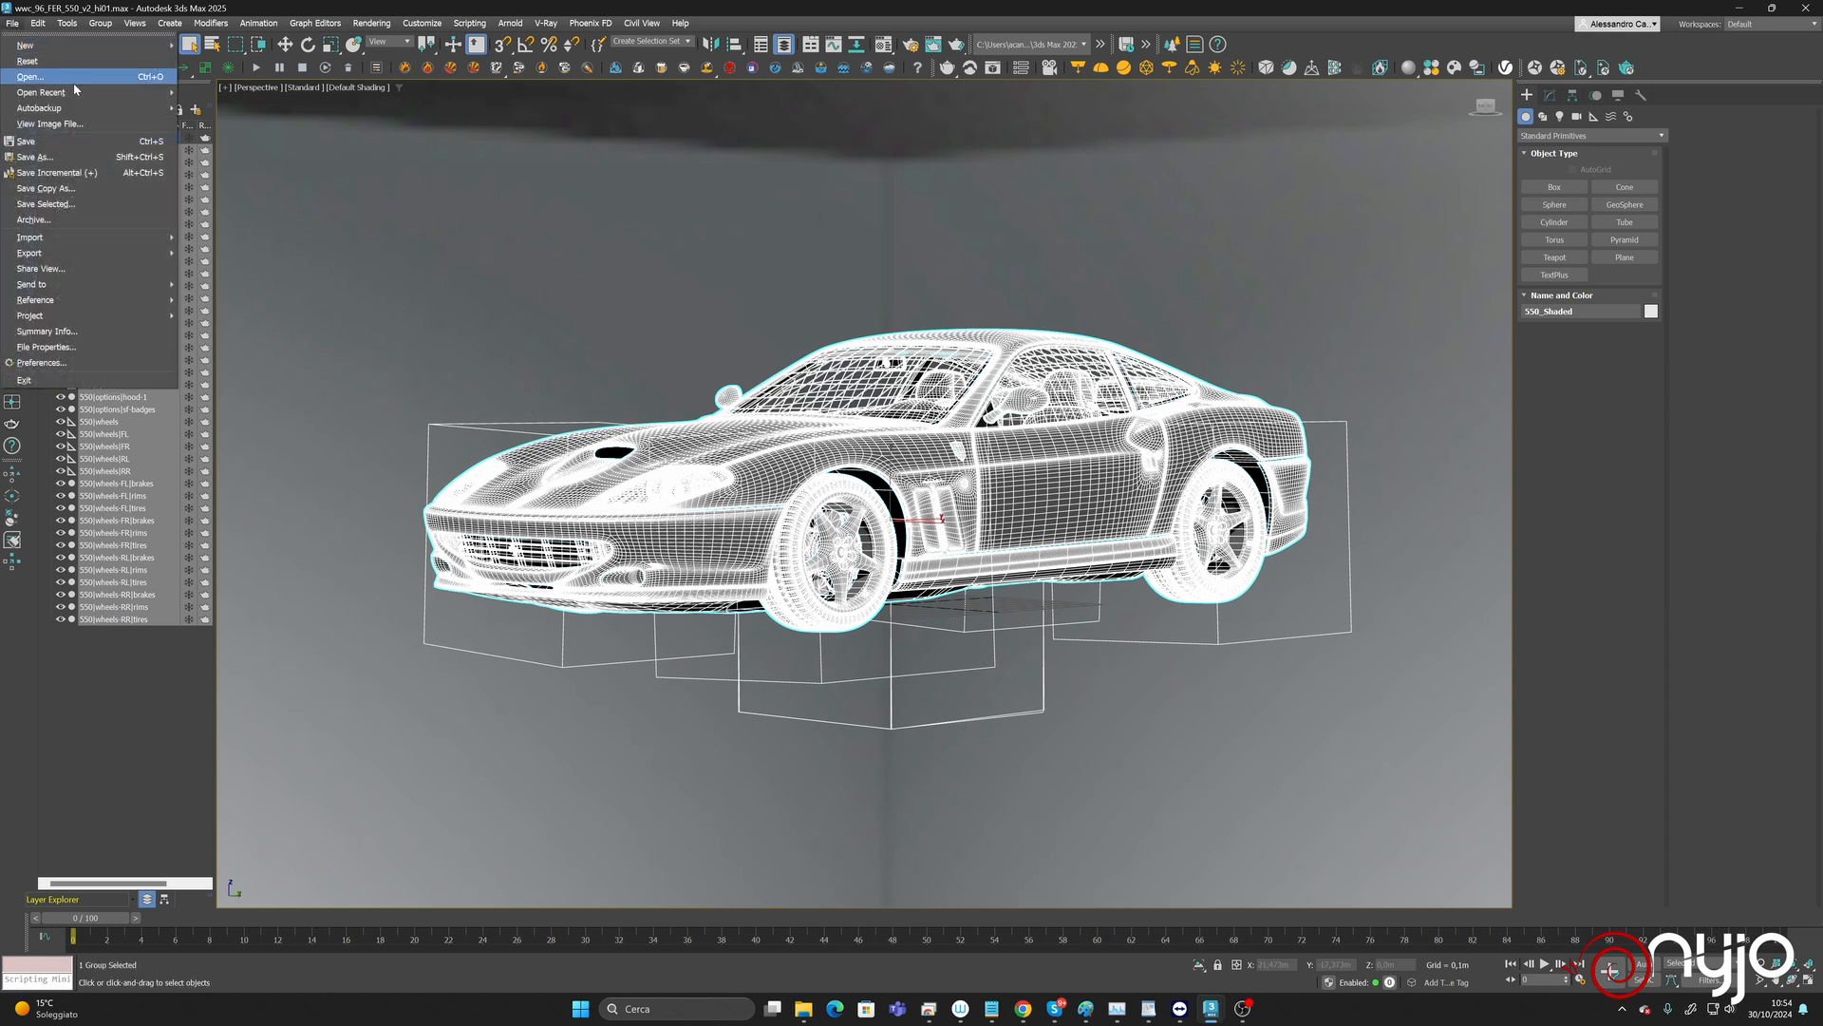
mouse_move(78, 91)
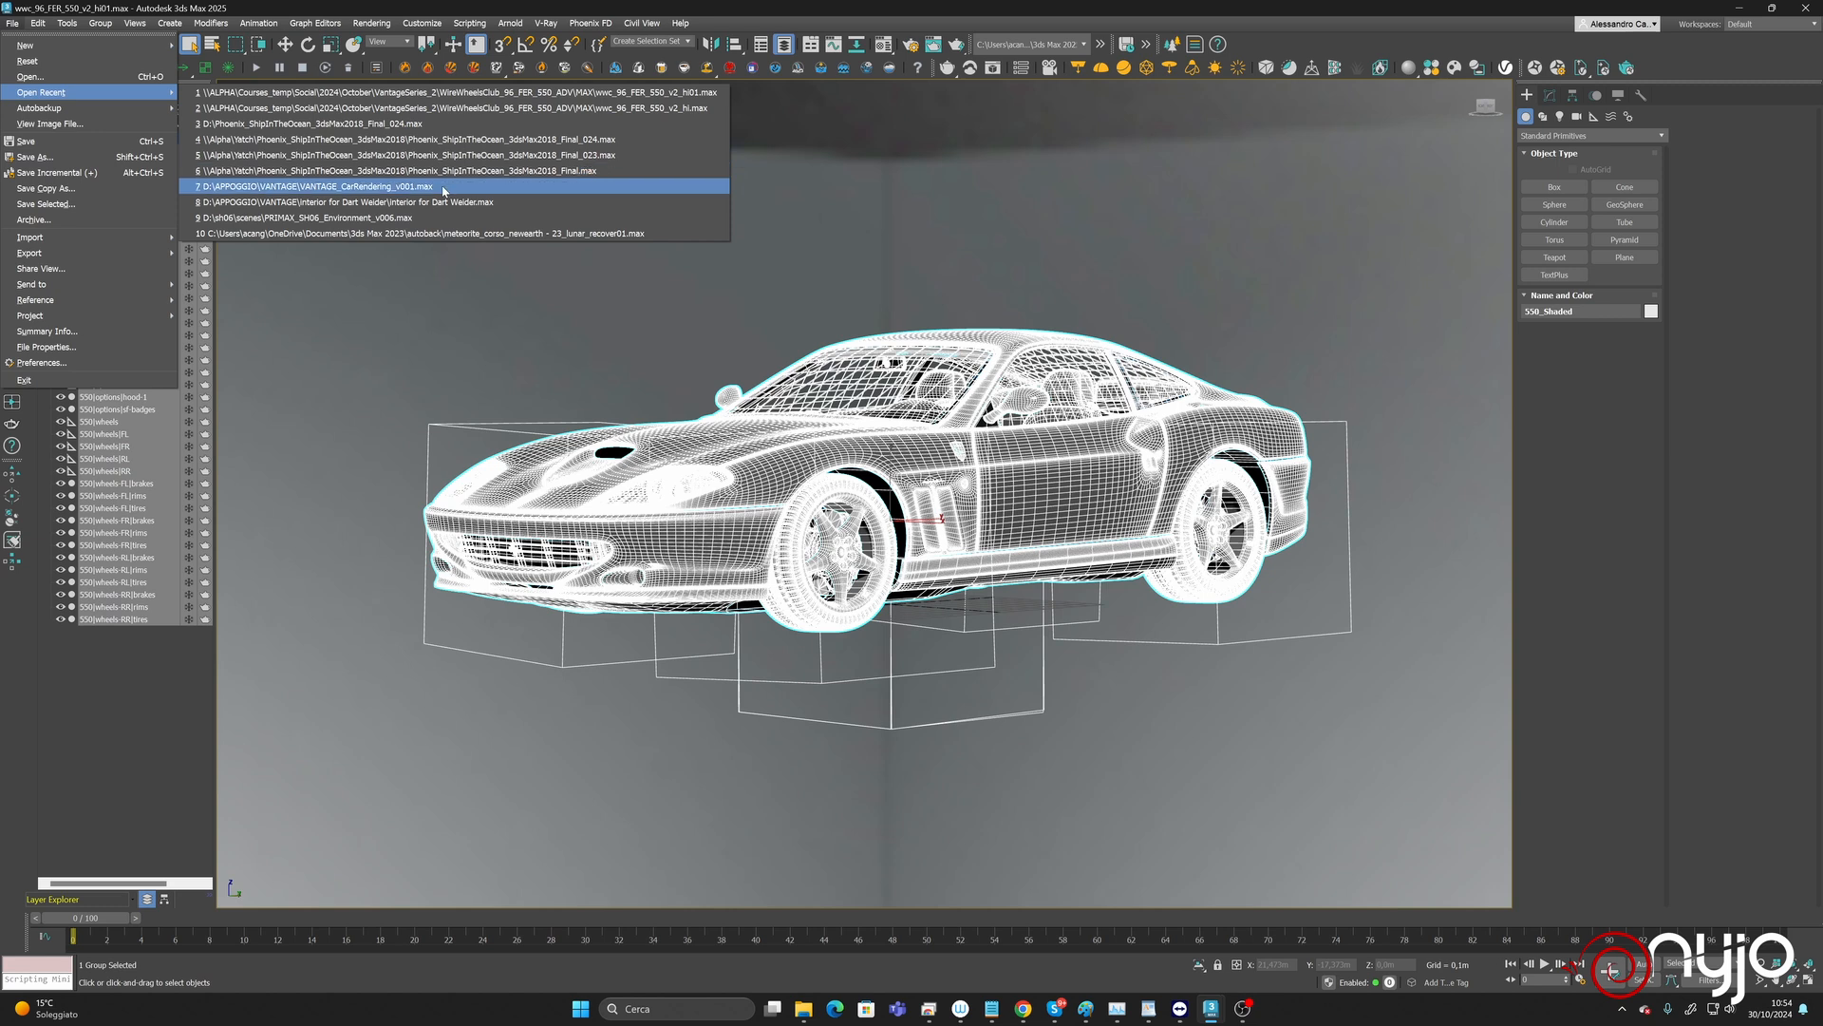
left_click(399, 186)
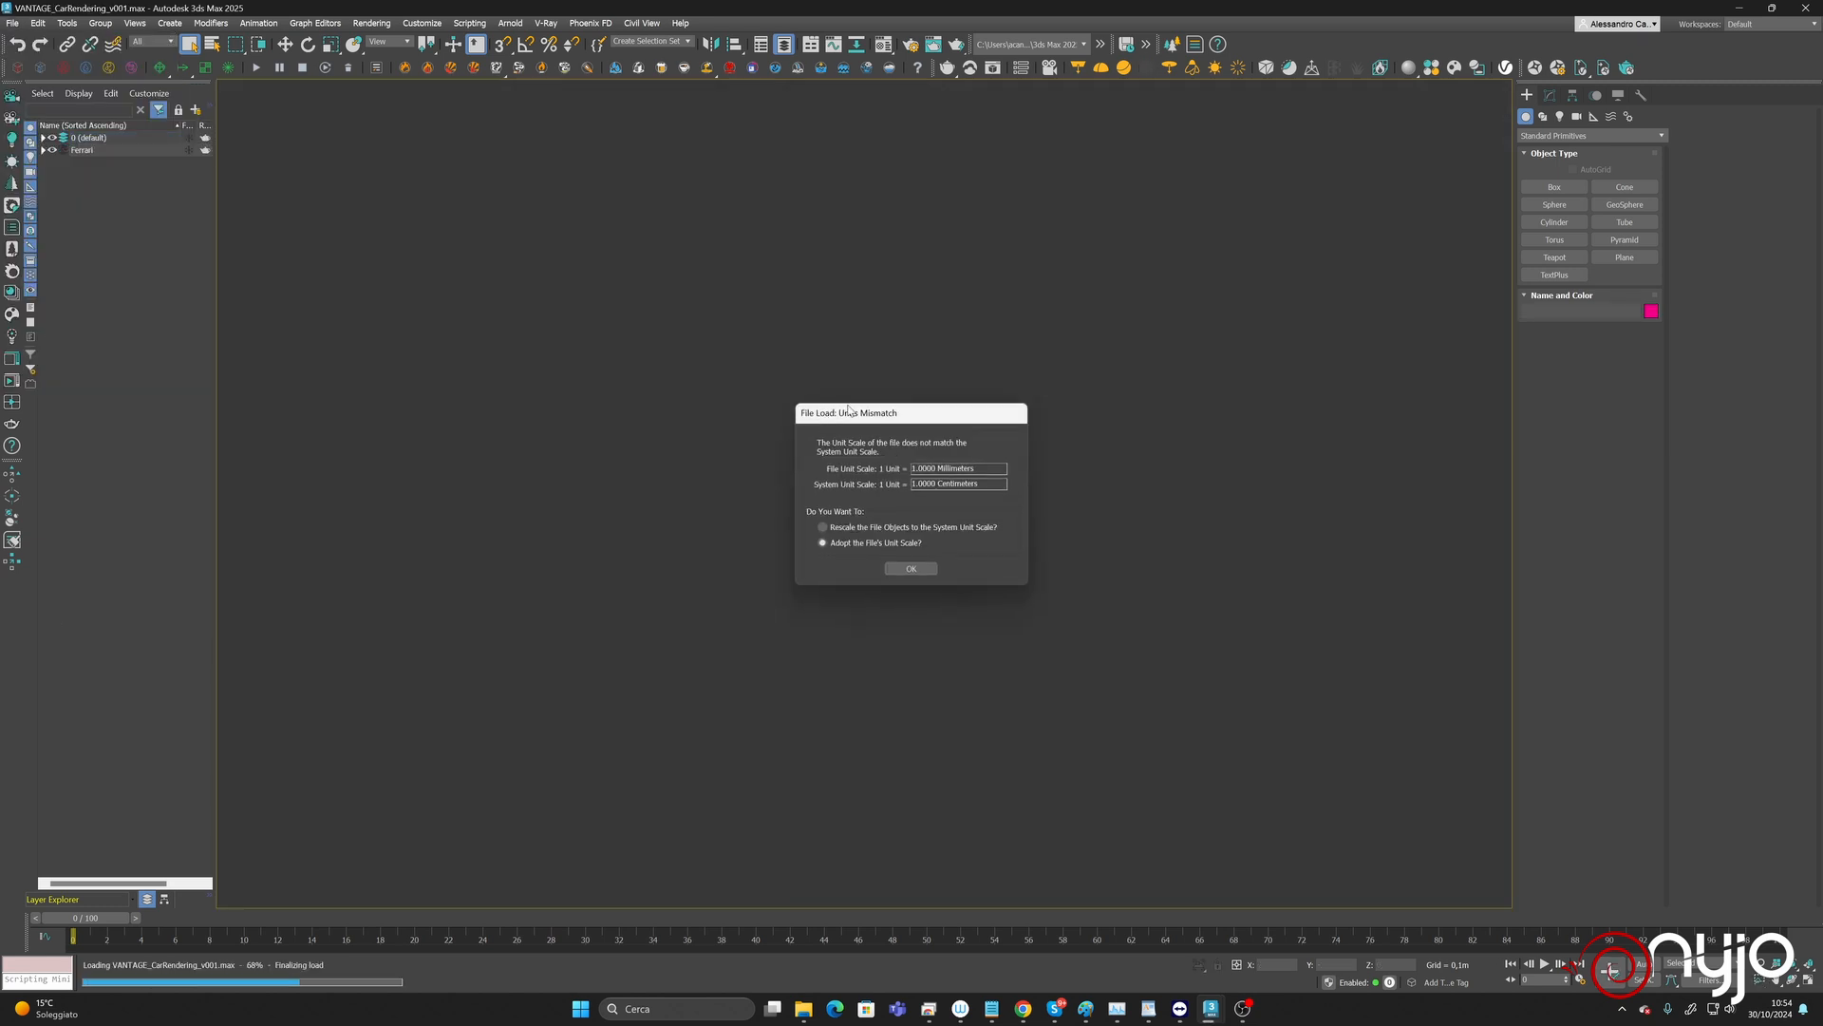
left_click(925, 571)
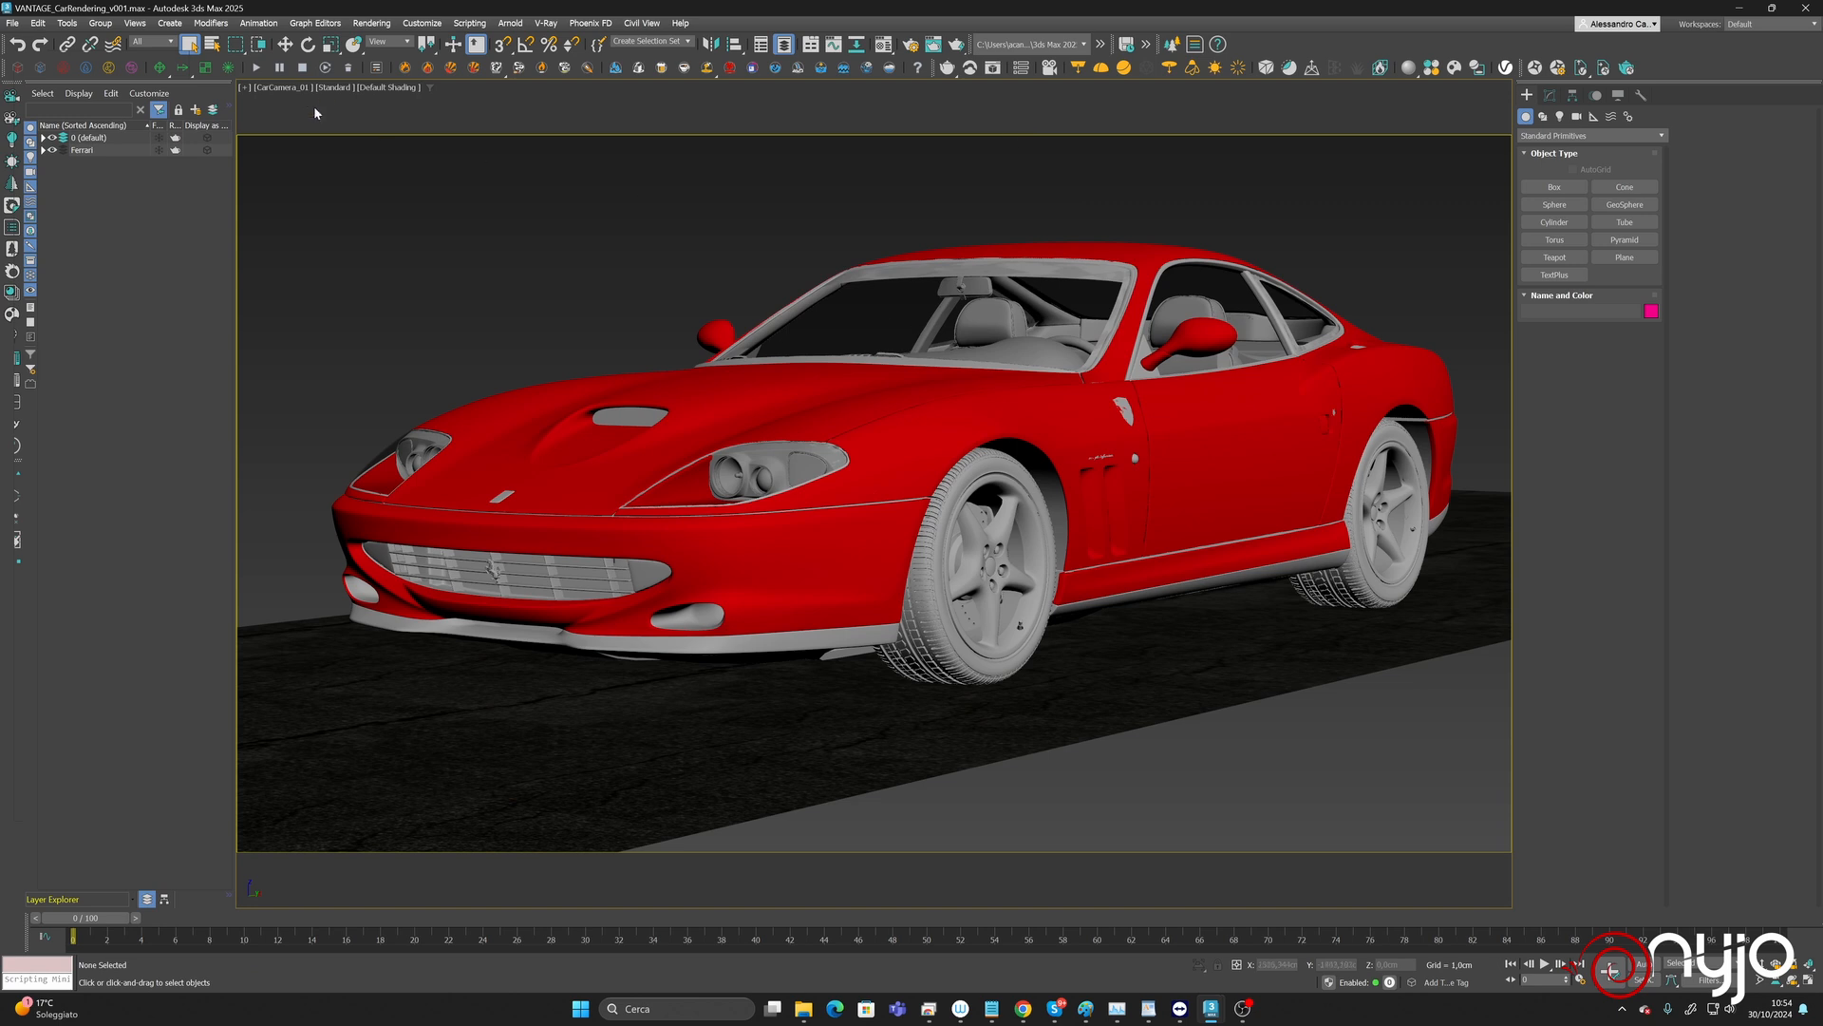
Switch the viewport from the car camera to Perspective and frame the red car from a raised front view.
left_click(299, 88)
left_click(285, 134)
left_click(1798, 983)
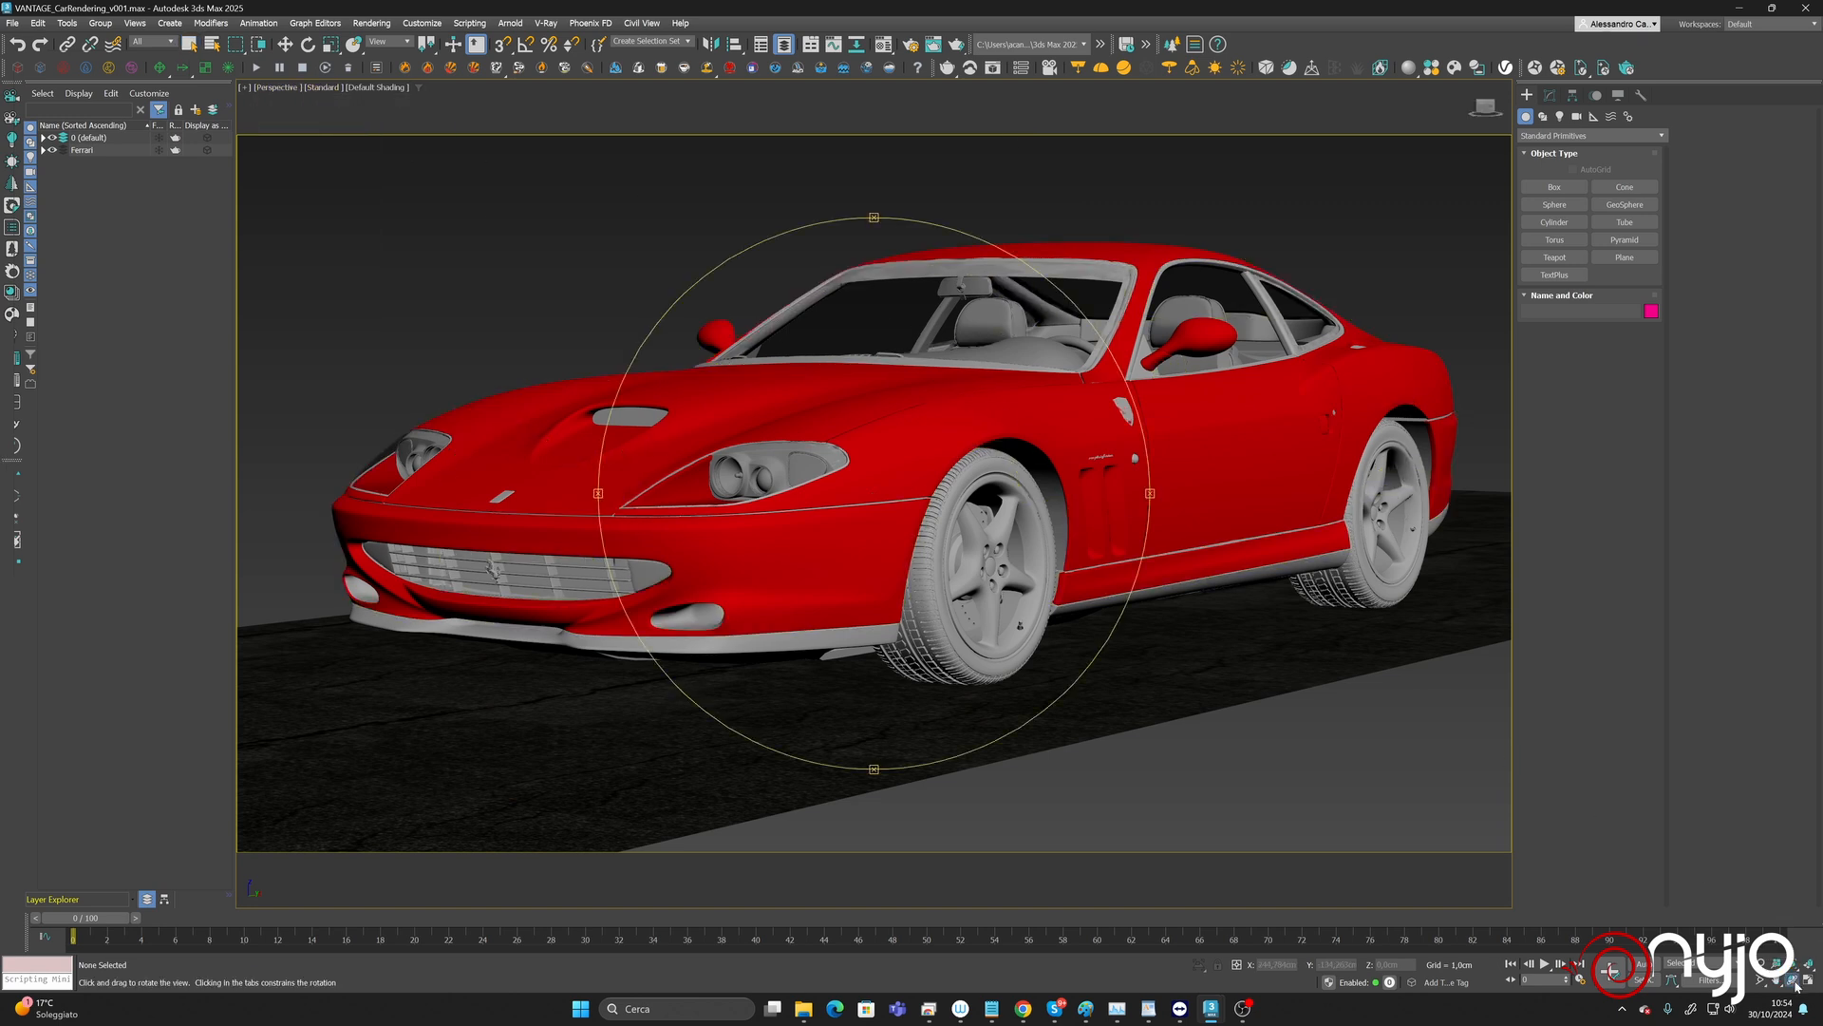
left_click_drag(1094, 610, 972, 556)
scroll(1015, 577, "down", 4)
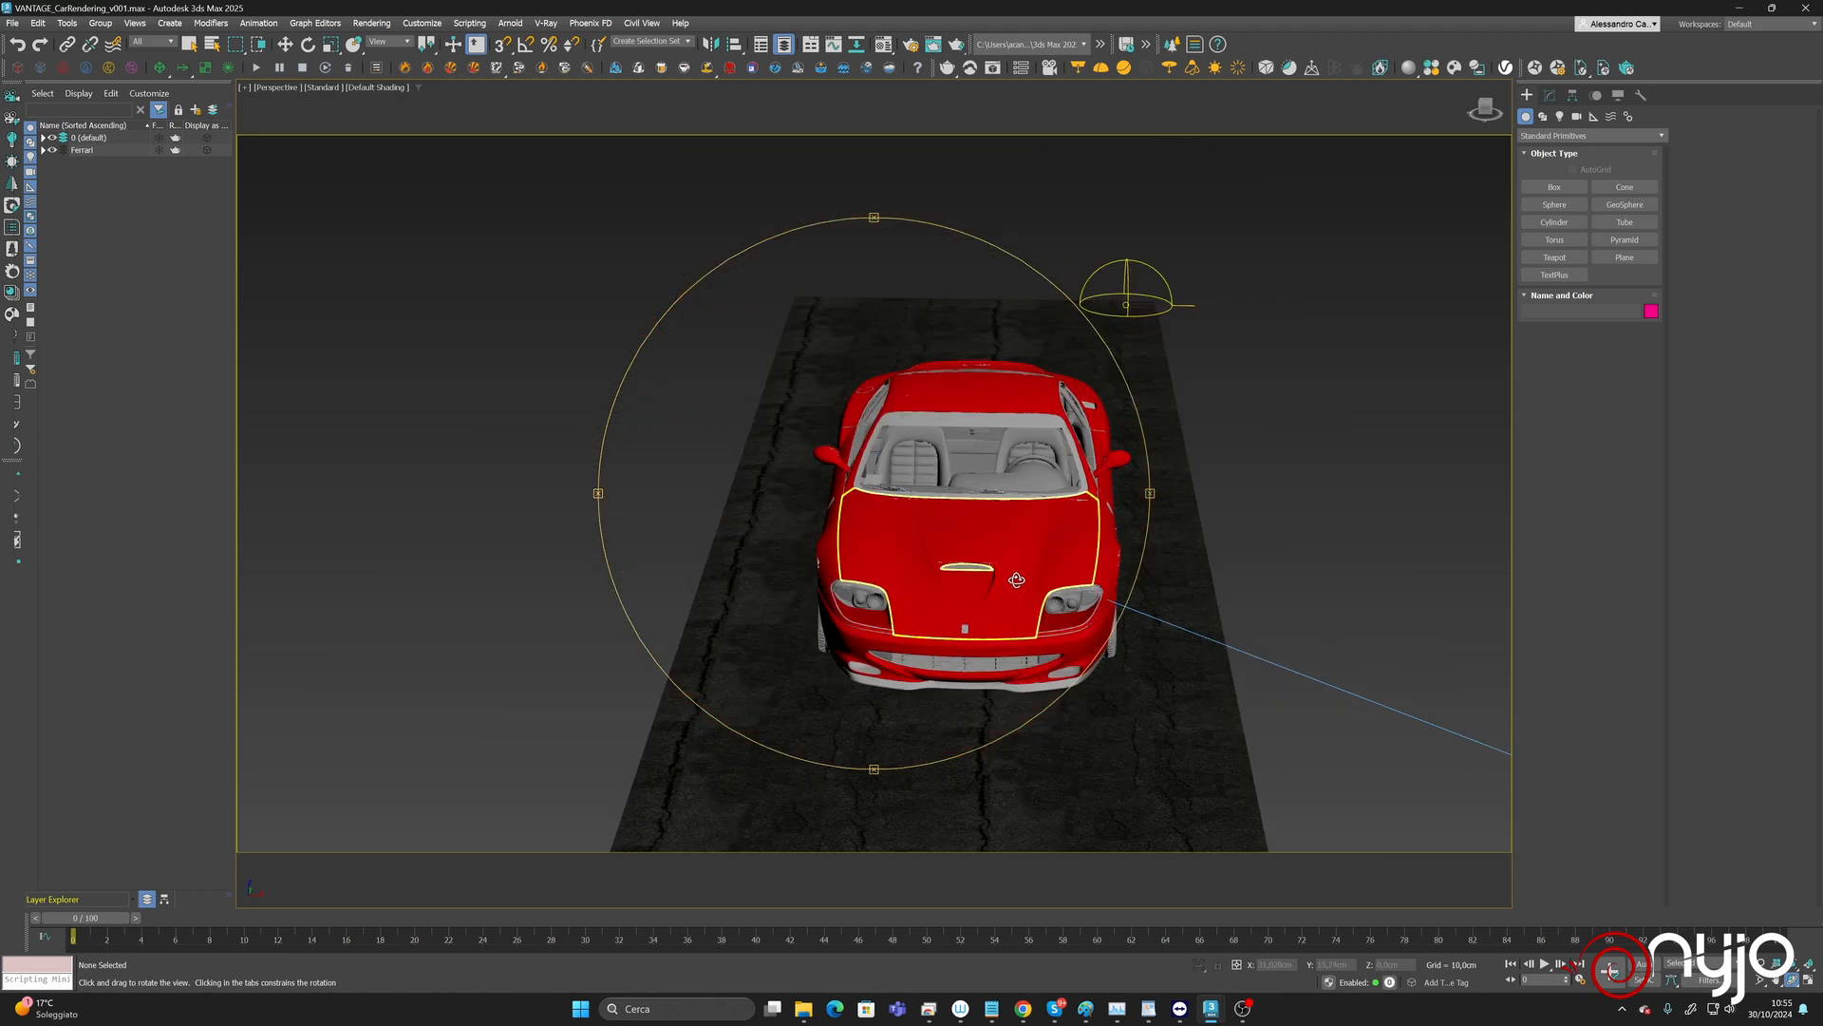
middle_click_drag(993, 547, 806, 522)
scroll(805, 524, "up", 2)
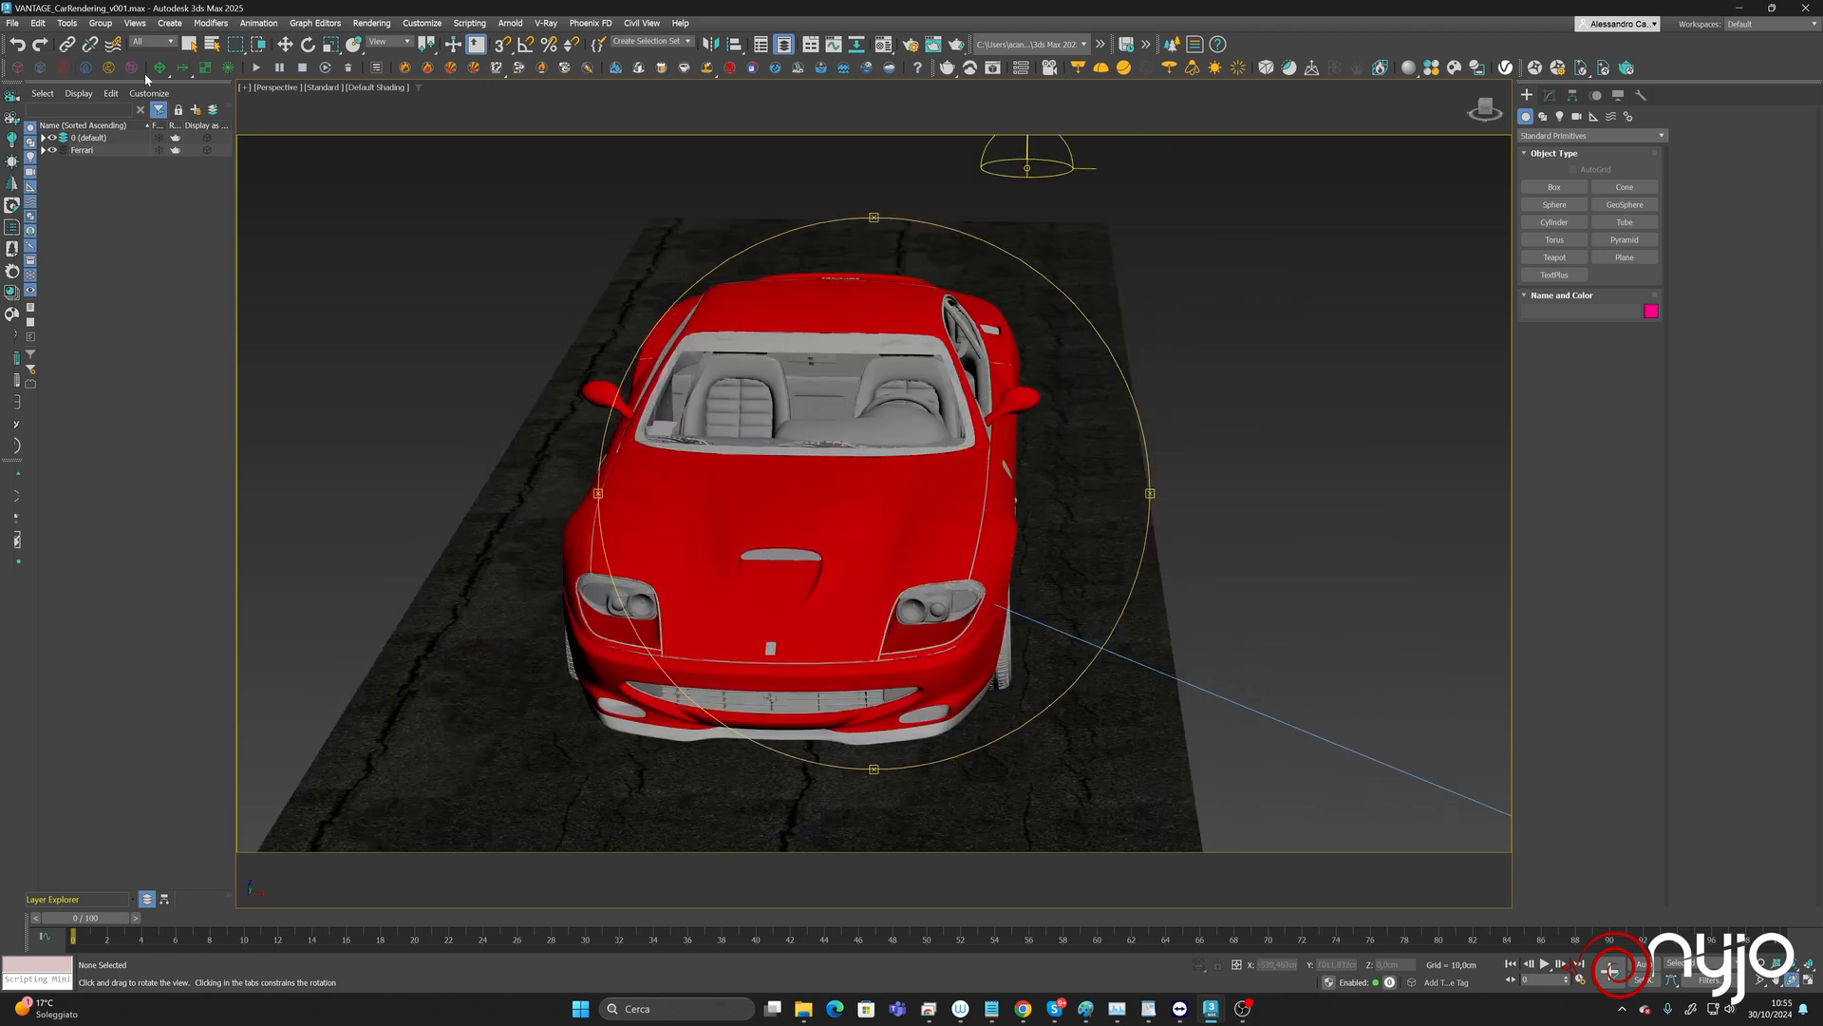
left_click(284, 44)
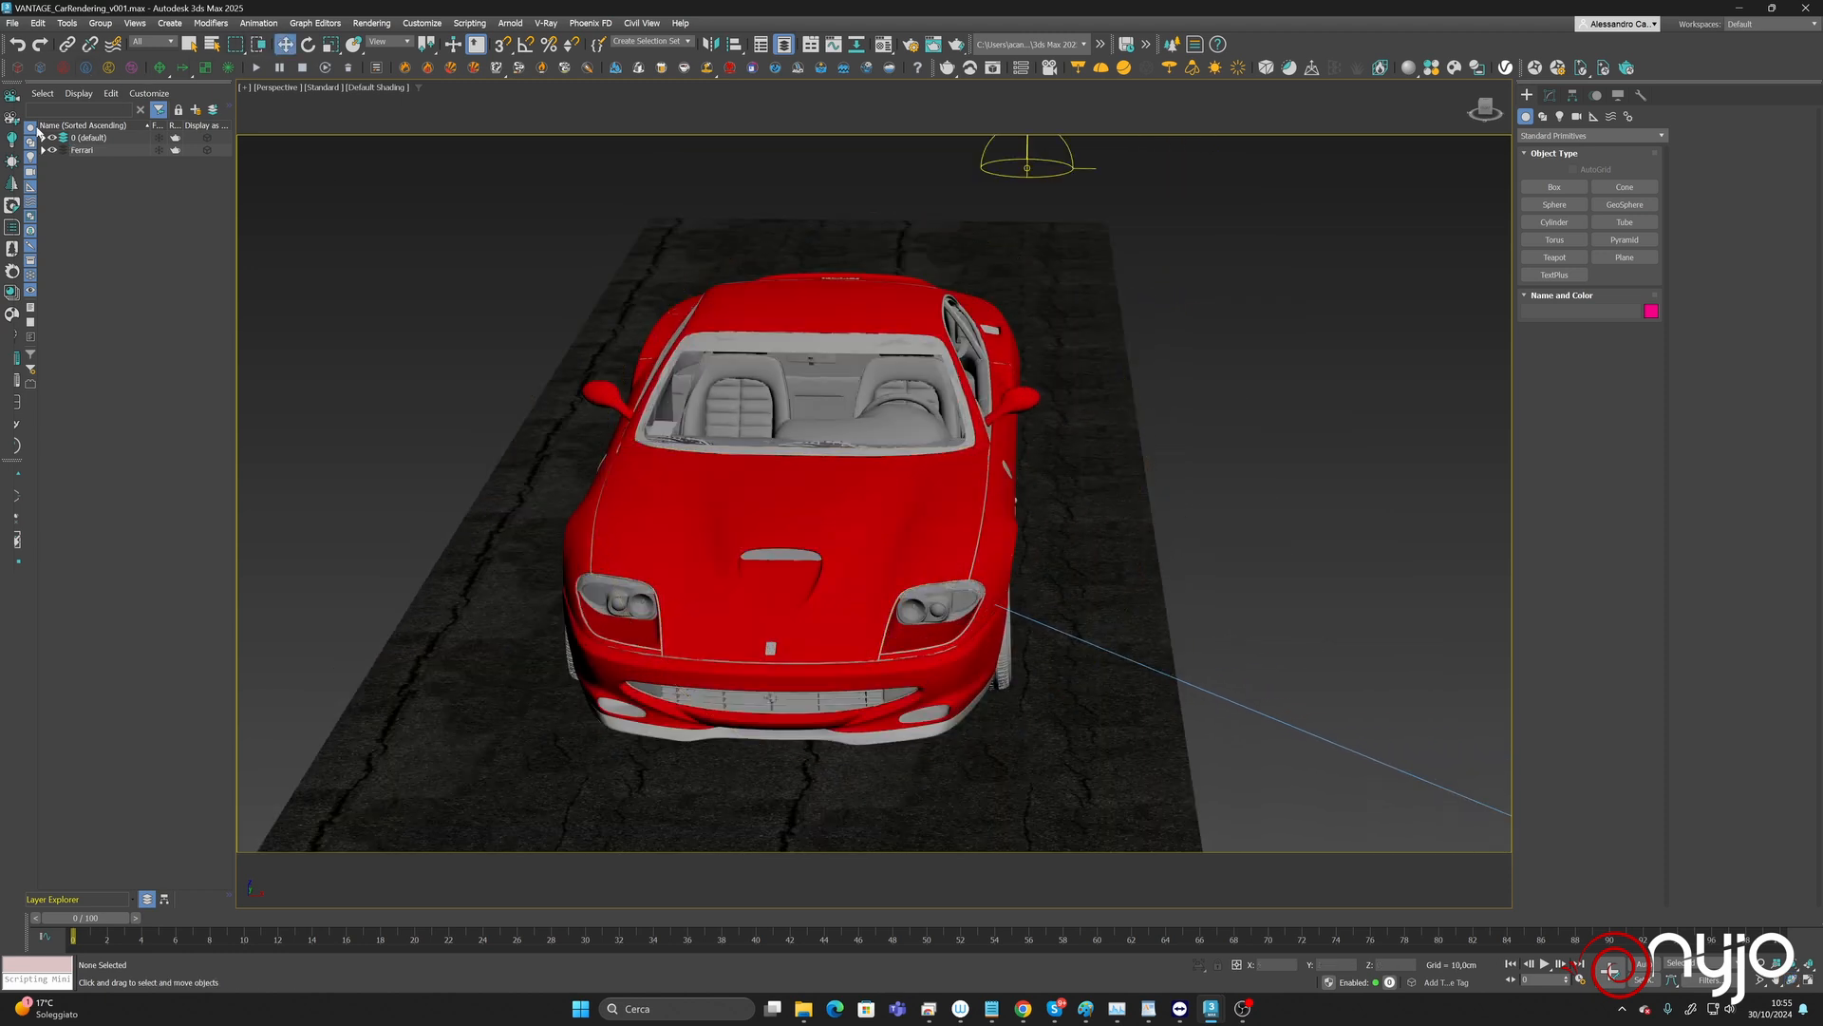
left_click(63, 150)
Merge the 550_Shaded group from wwc_96_FER_550_v2_hi01.max into the scene.
key("alt+f")
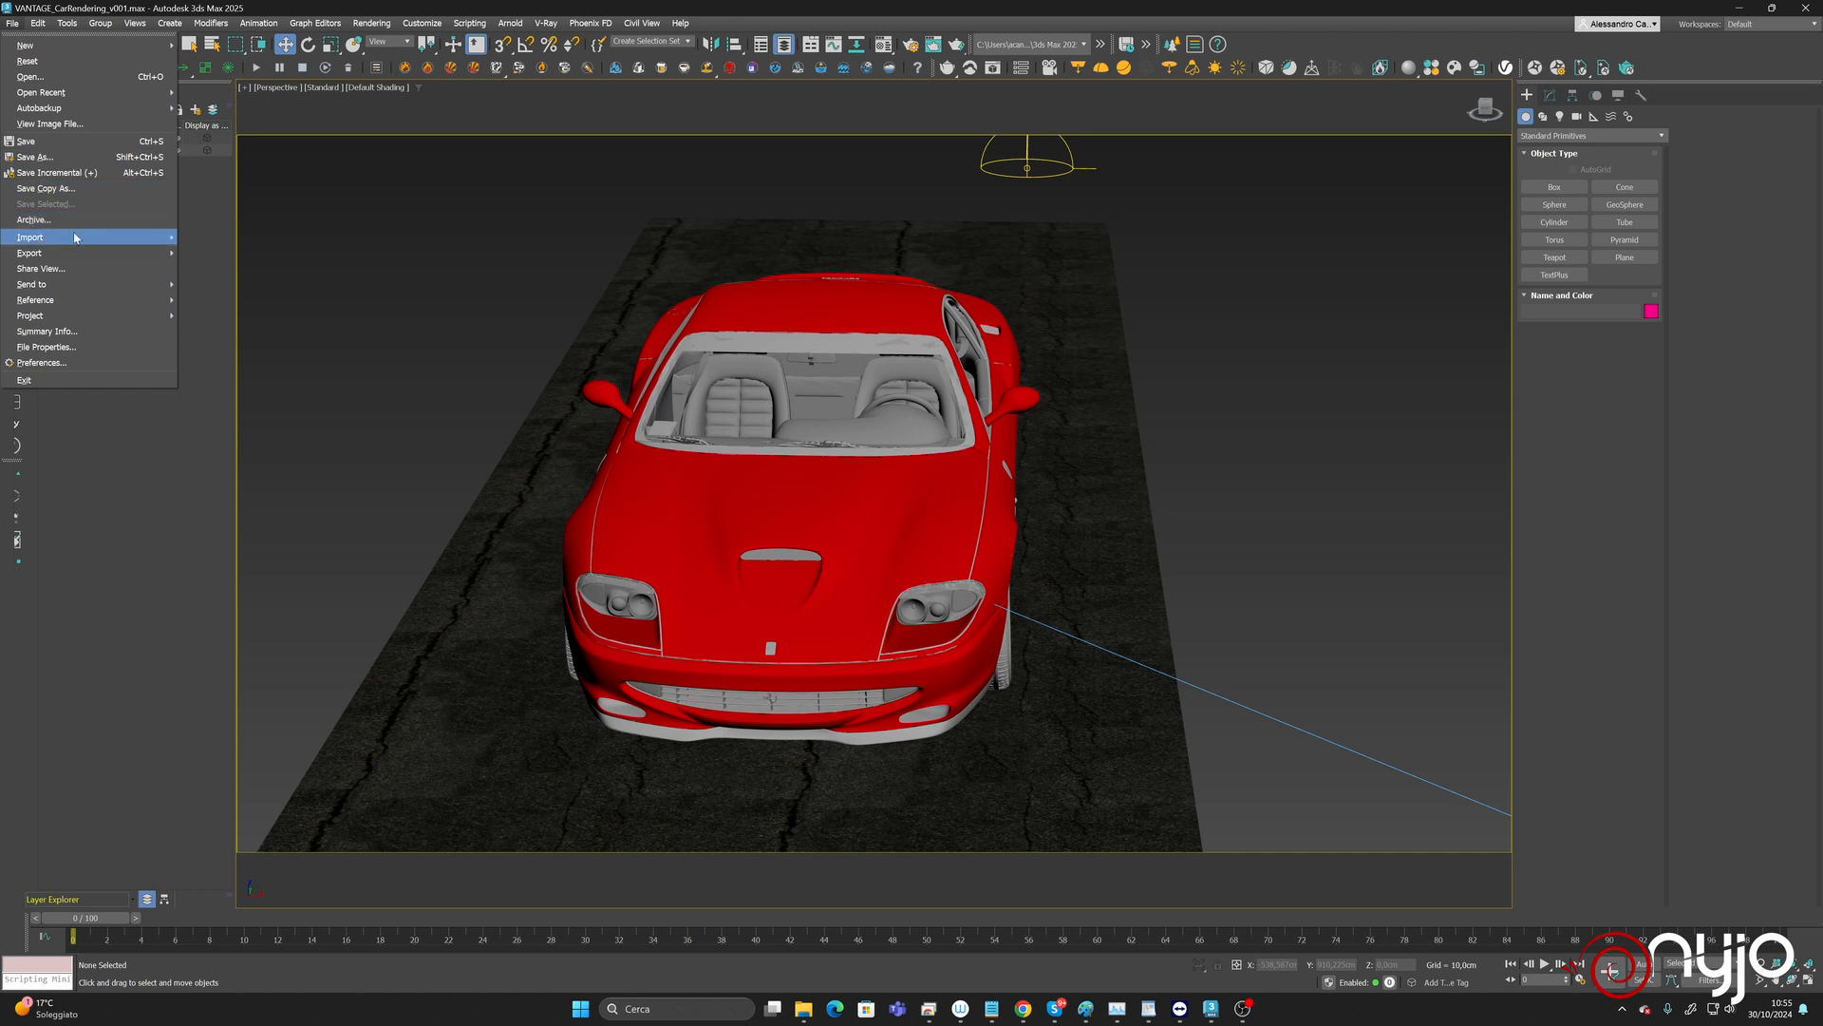
mouse_move(75, 237)
left_click(213, 252)
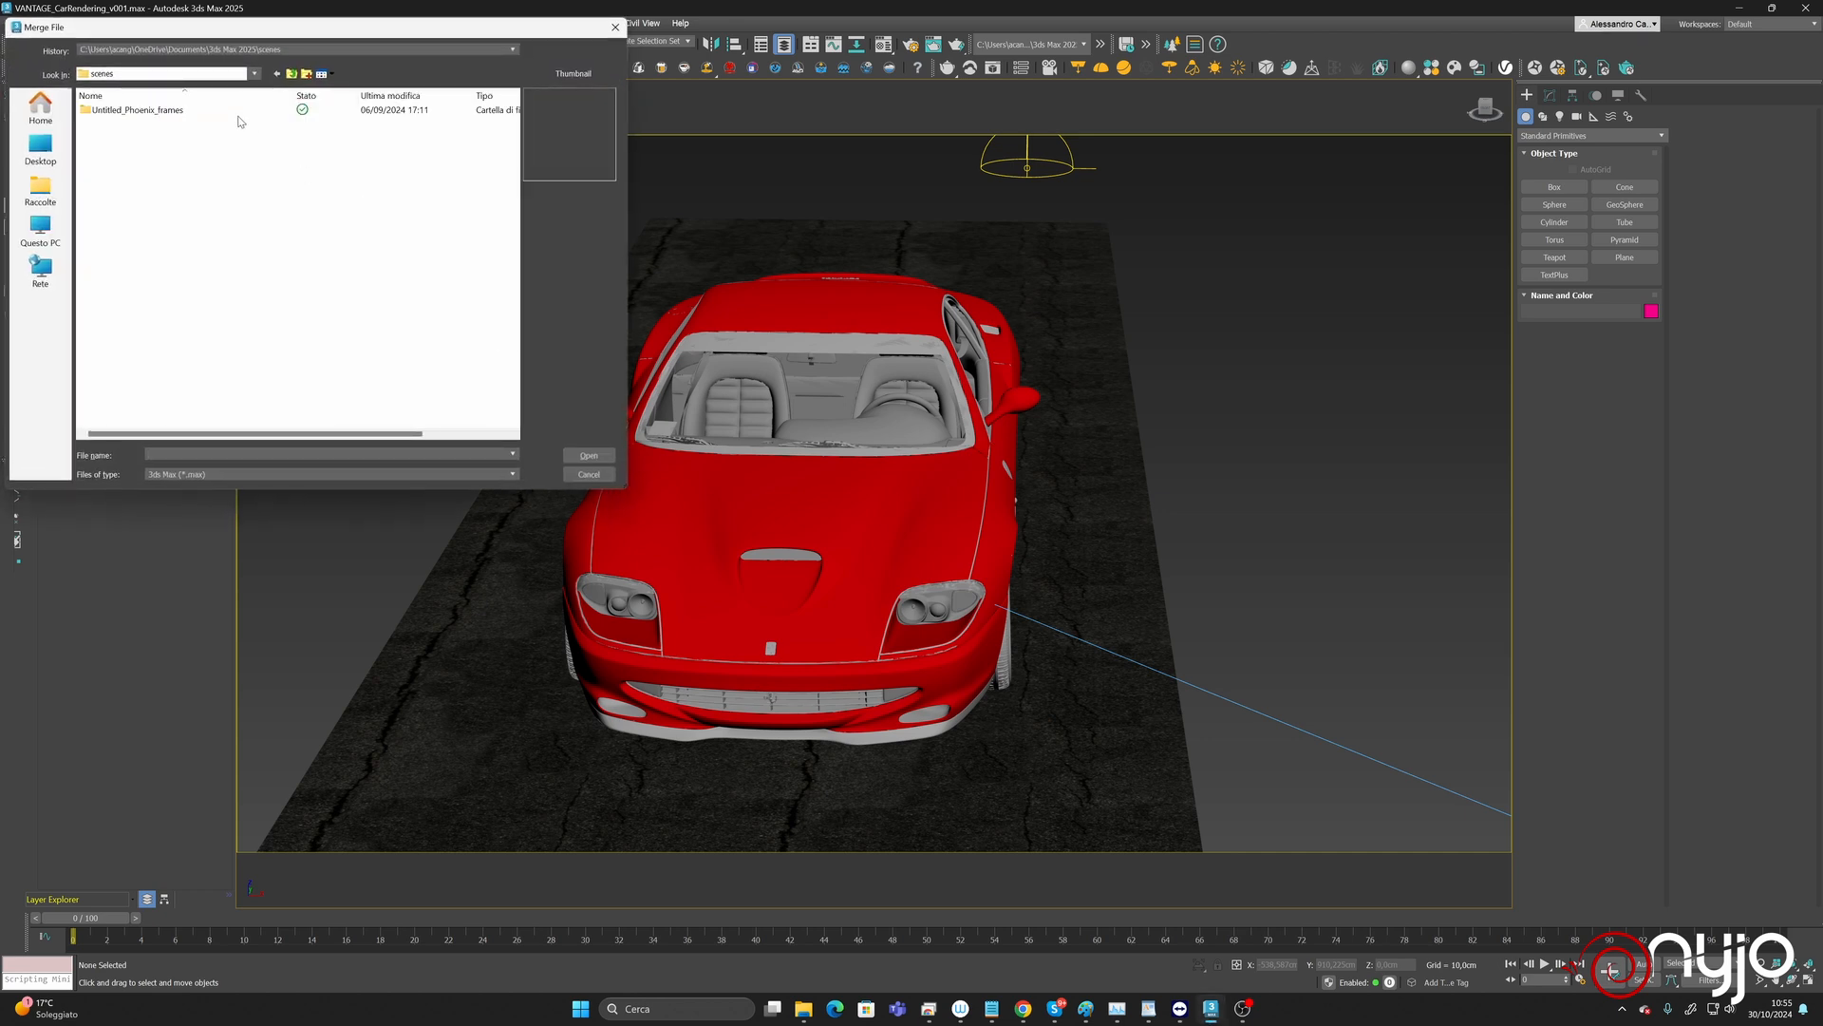
left_click(161, 49)
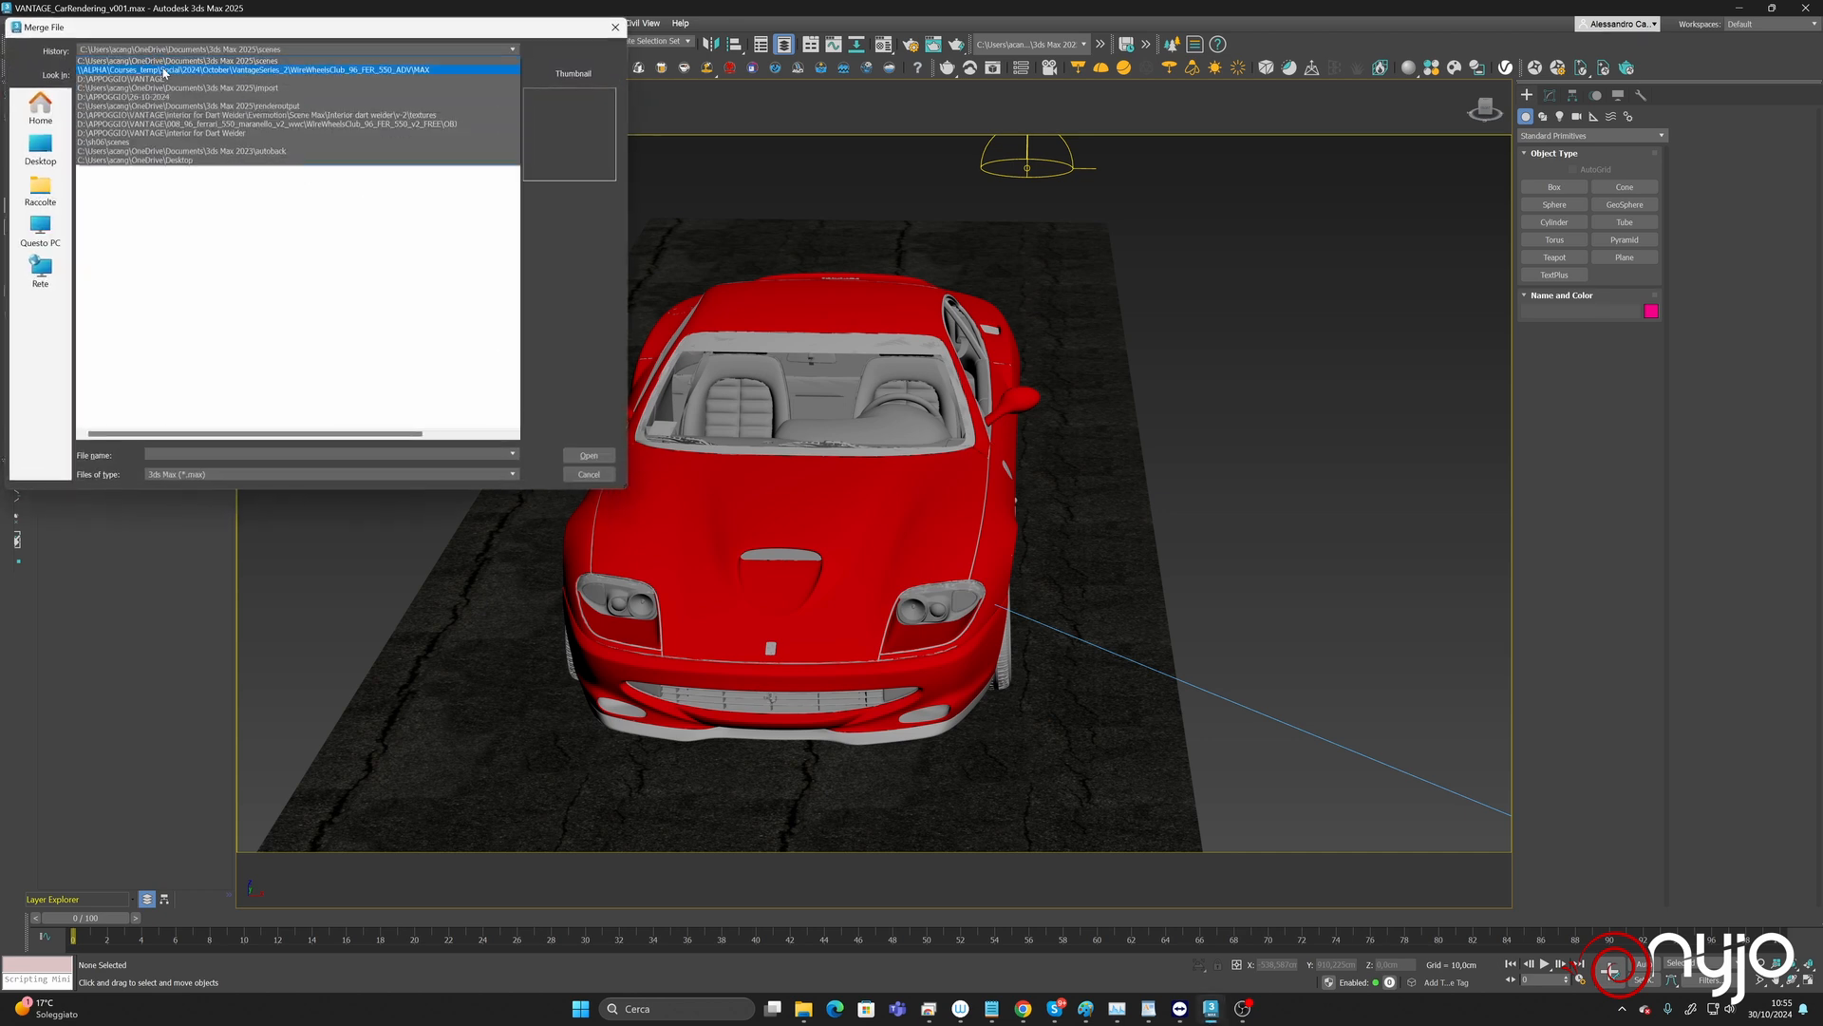
left_click(207, 72)
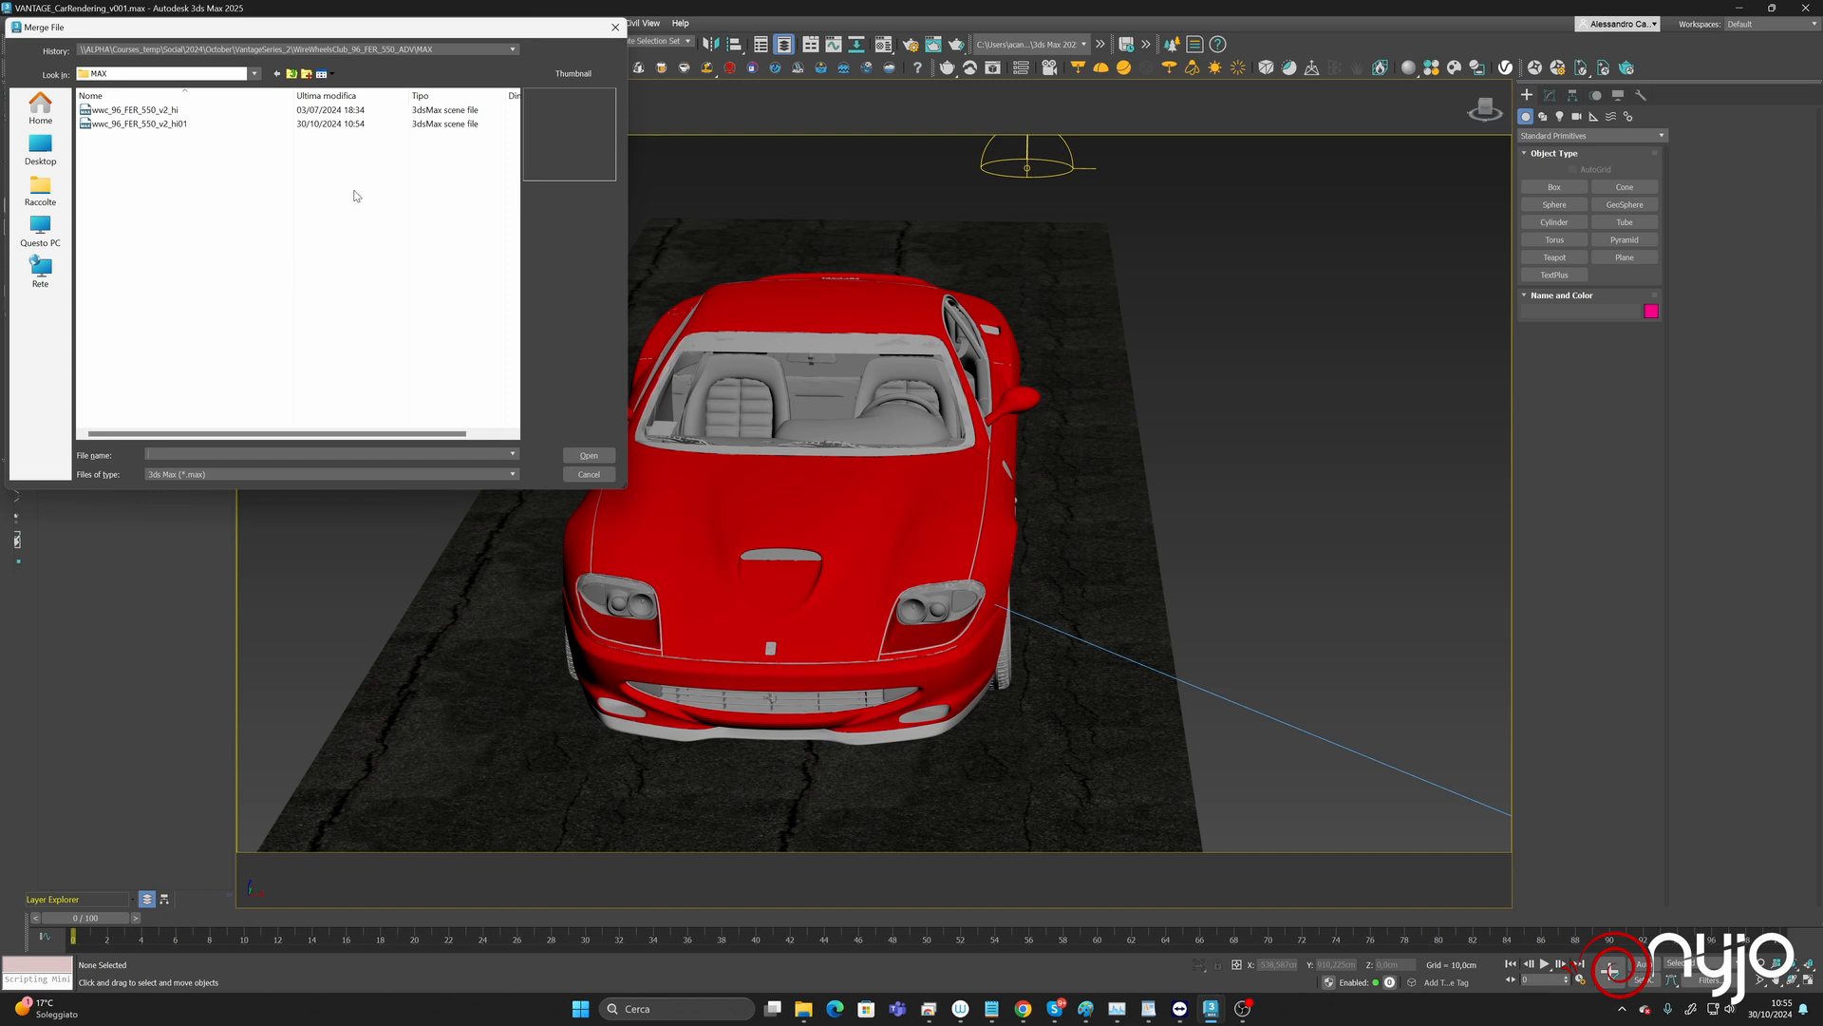
left_click(170, 125)
left_click(589, 455)
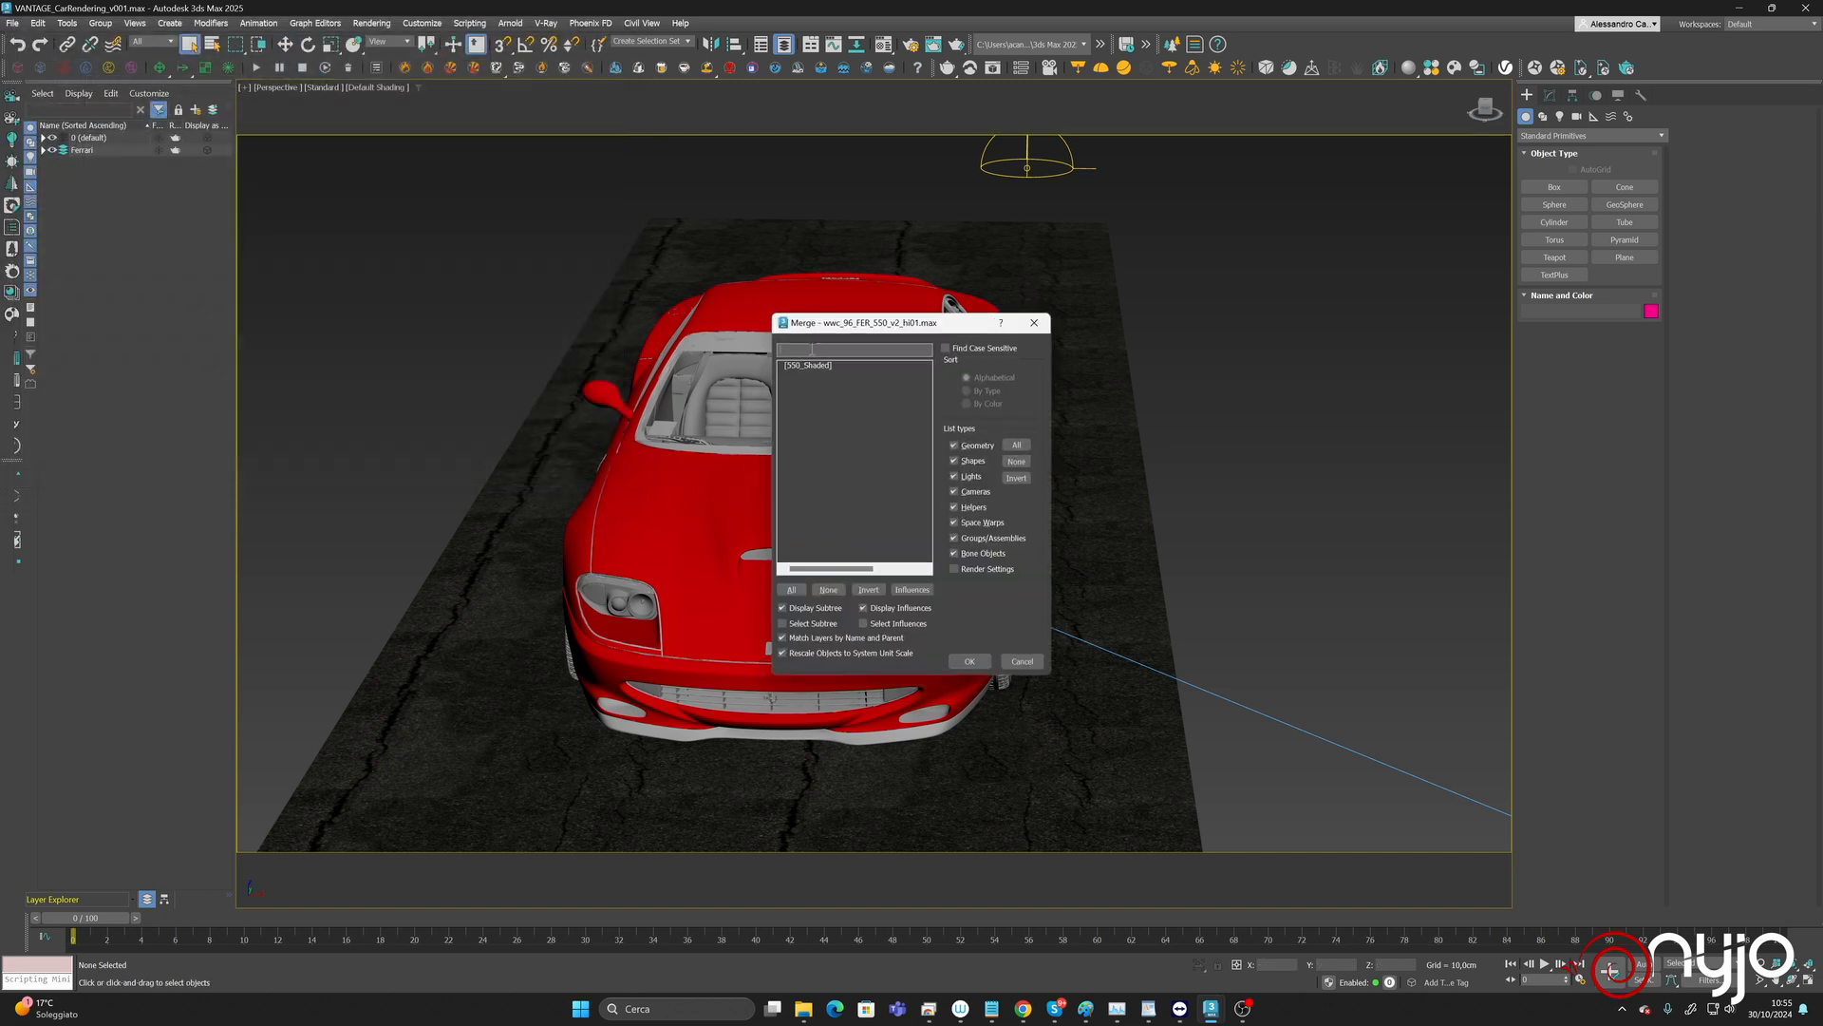
left_click(809, 366)
left_click(970, 662)
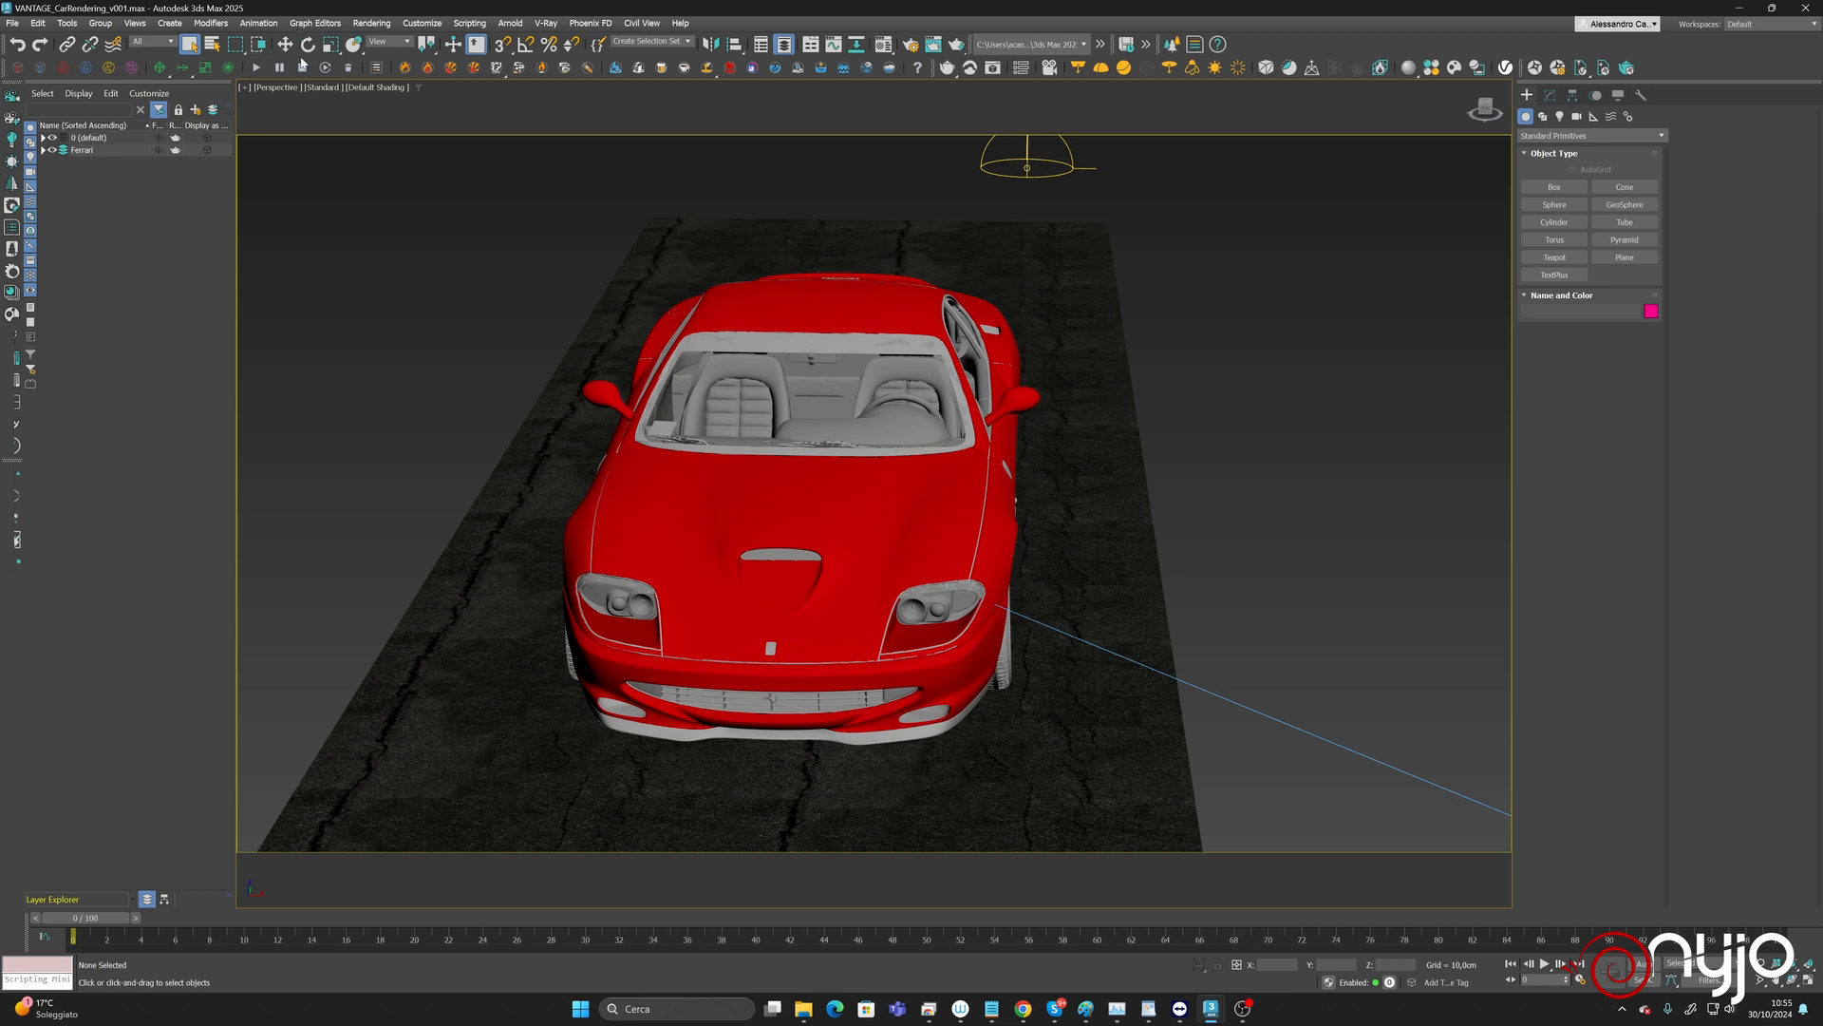
Move the merged 550_Shaded group about 230 cm along X so it stands beside the red car.
left_click(873, 294)
key("w")
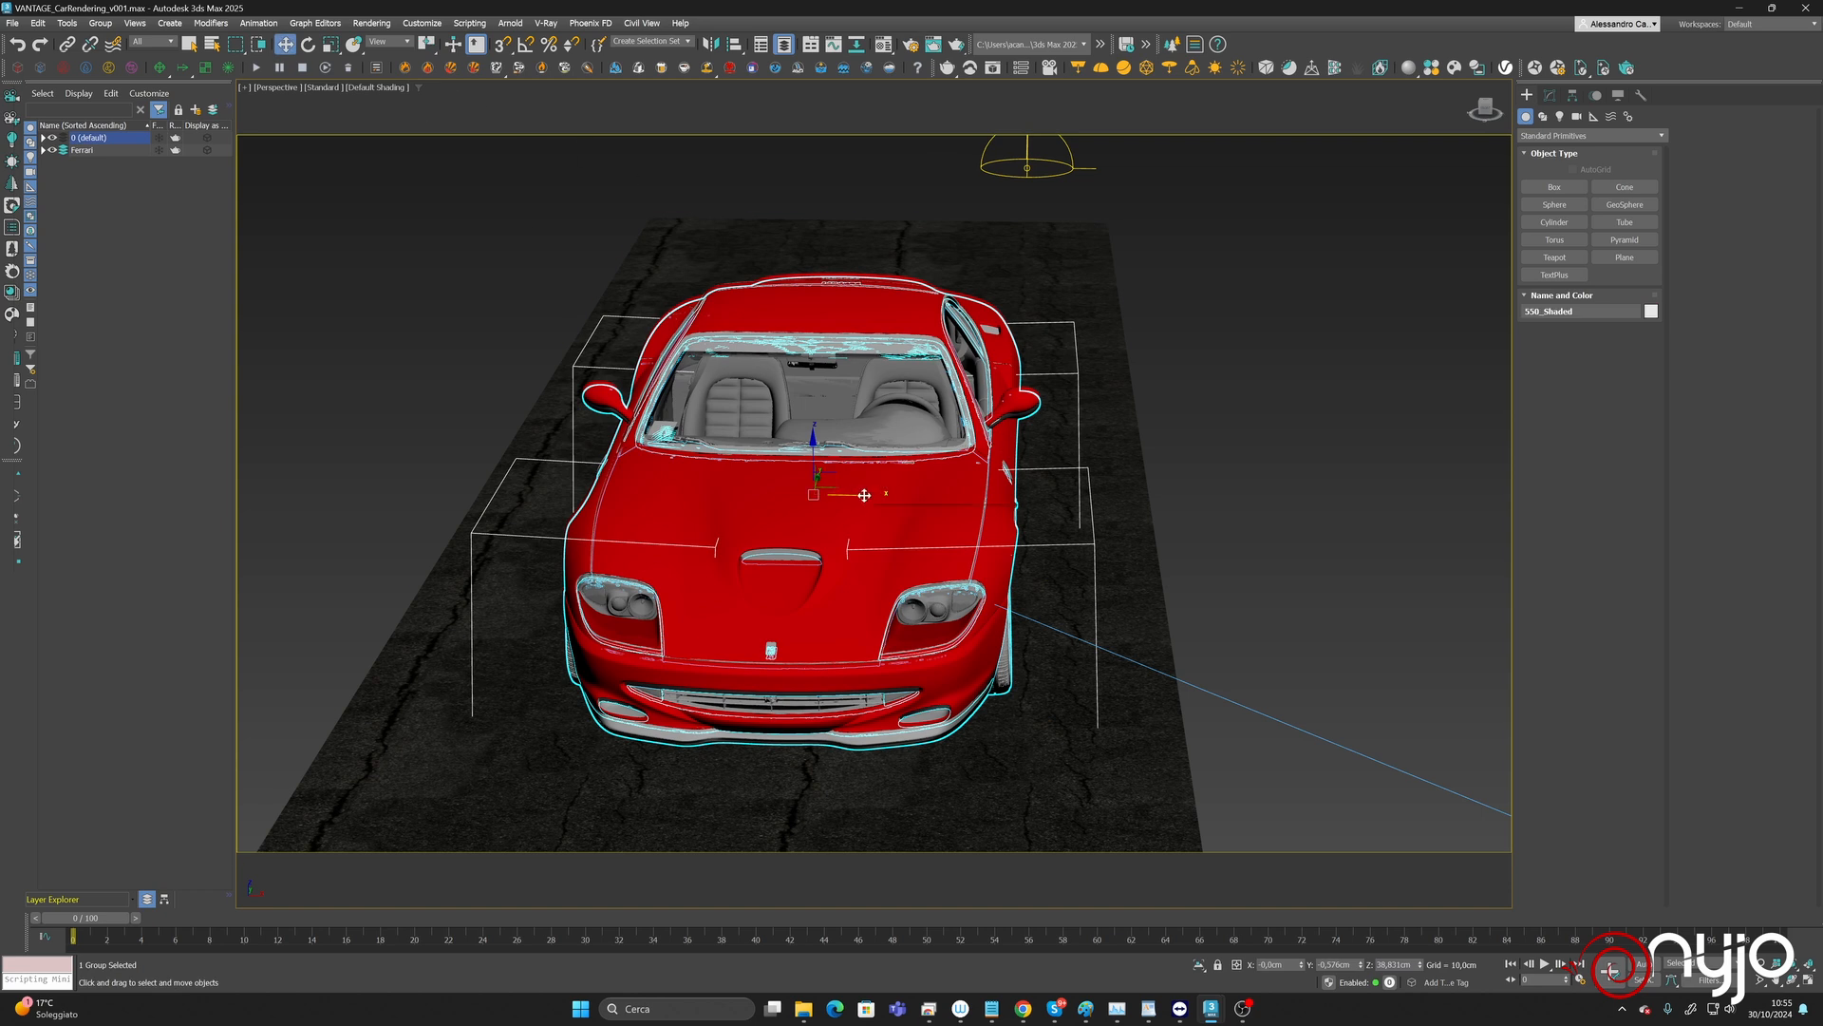
left_click_drag(864, 496, 1354, 508, "shift")
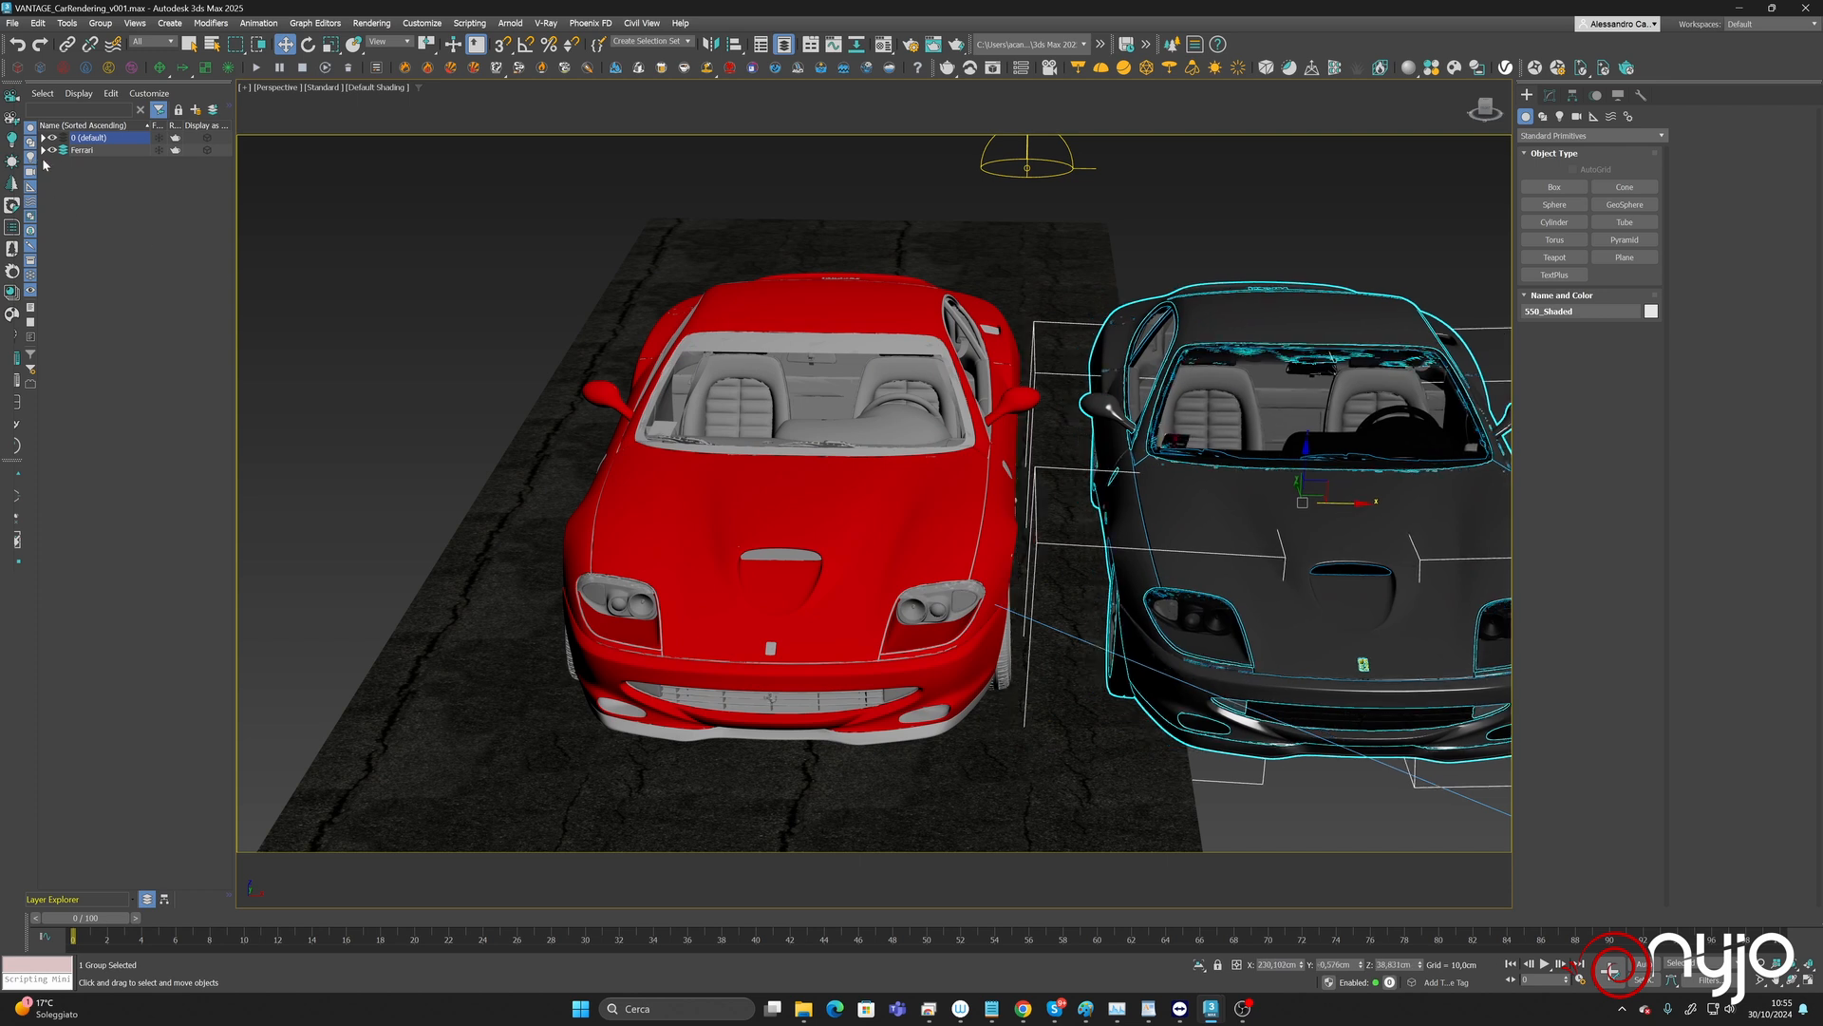
Select all objects in the Ferrari layer and move the red car along negative X, off to the side of the road.
left_click(42, 150)
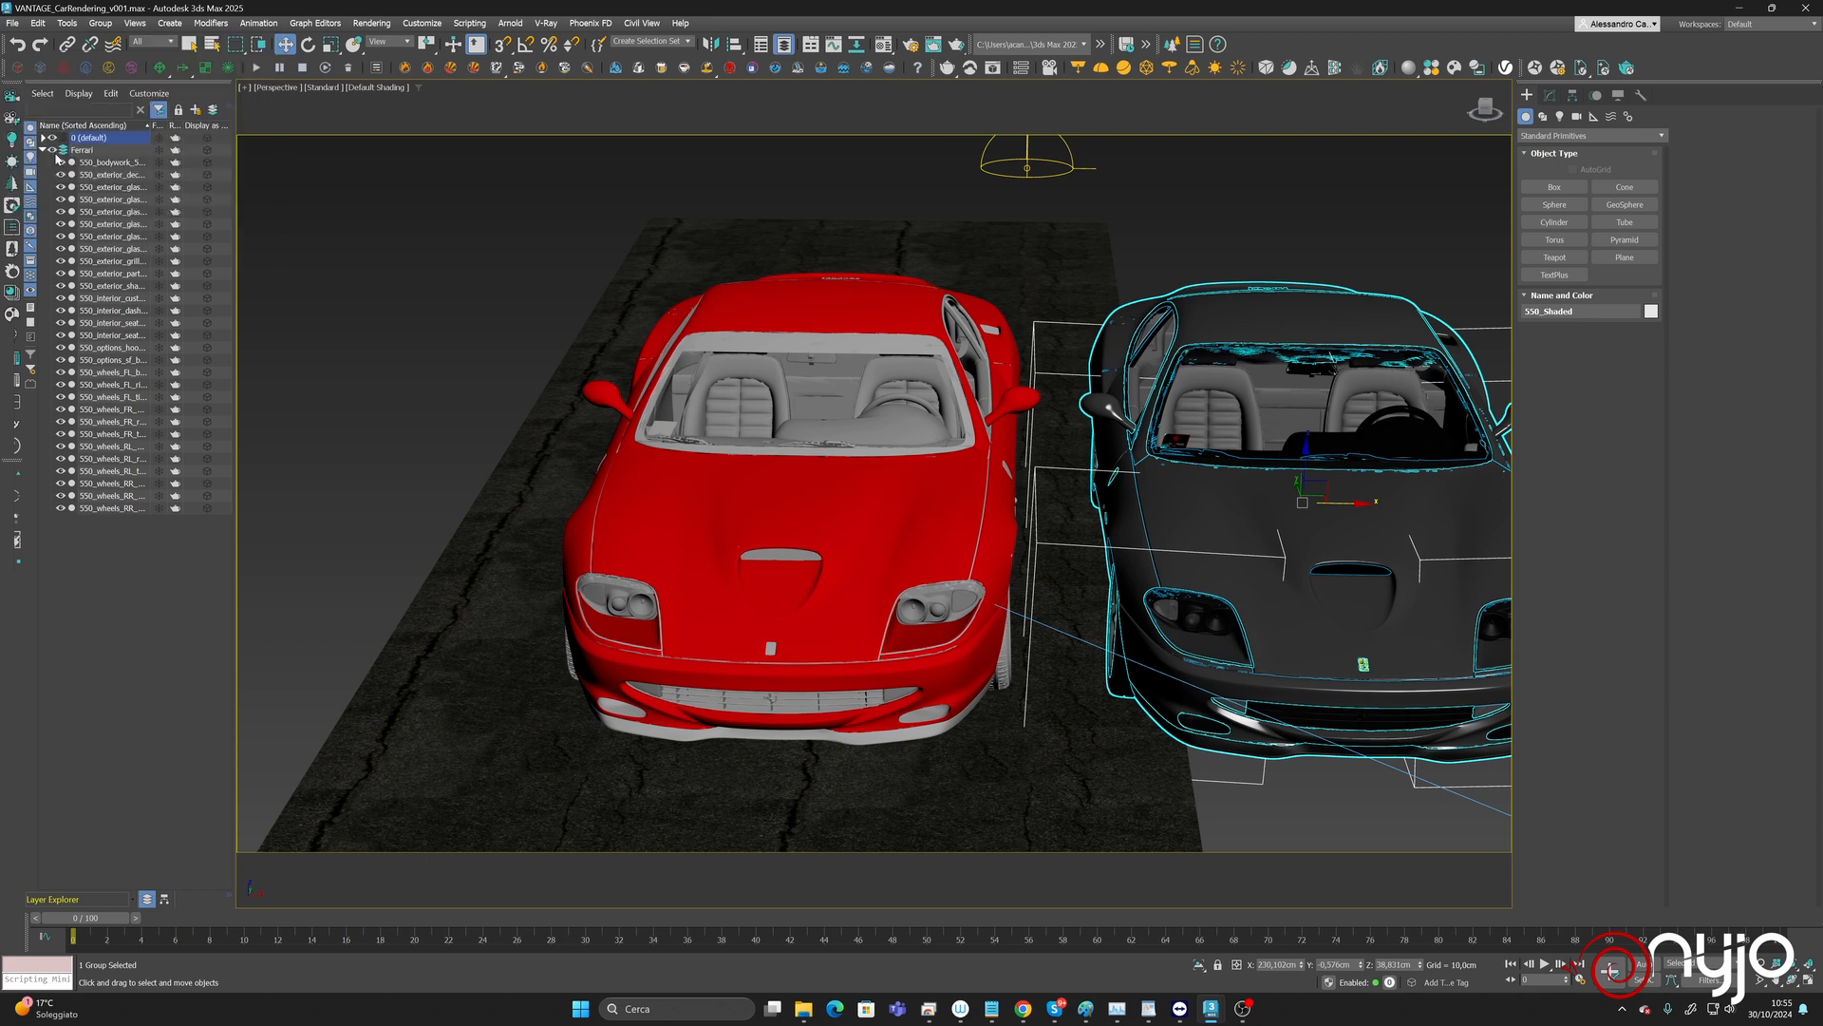
left_click(86, 150)
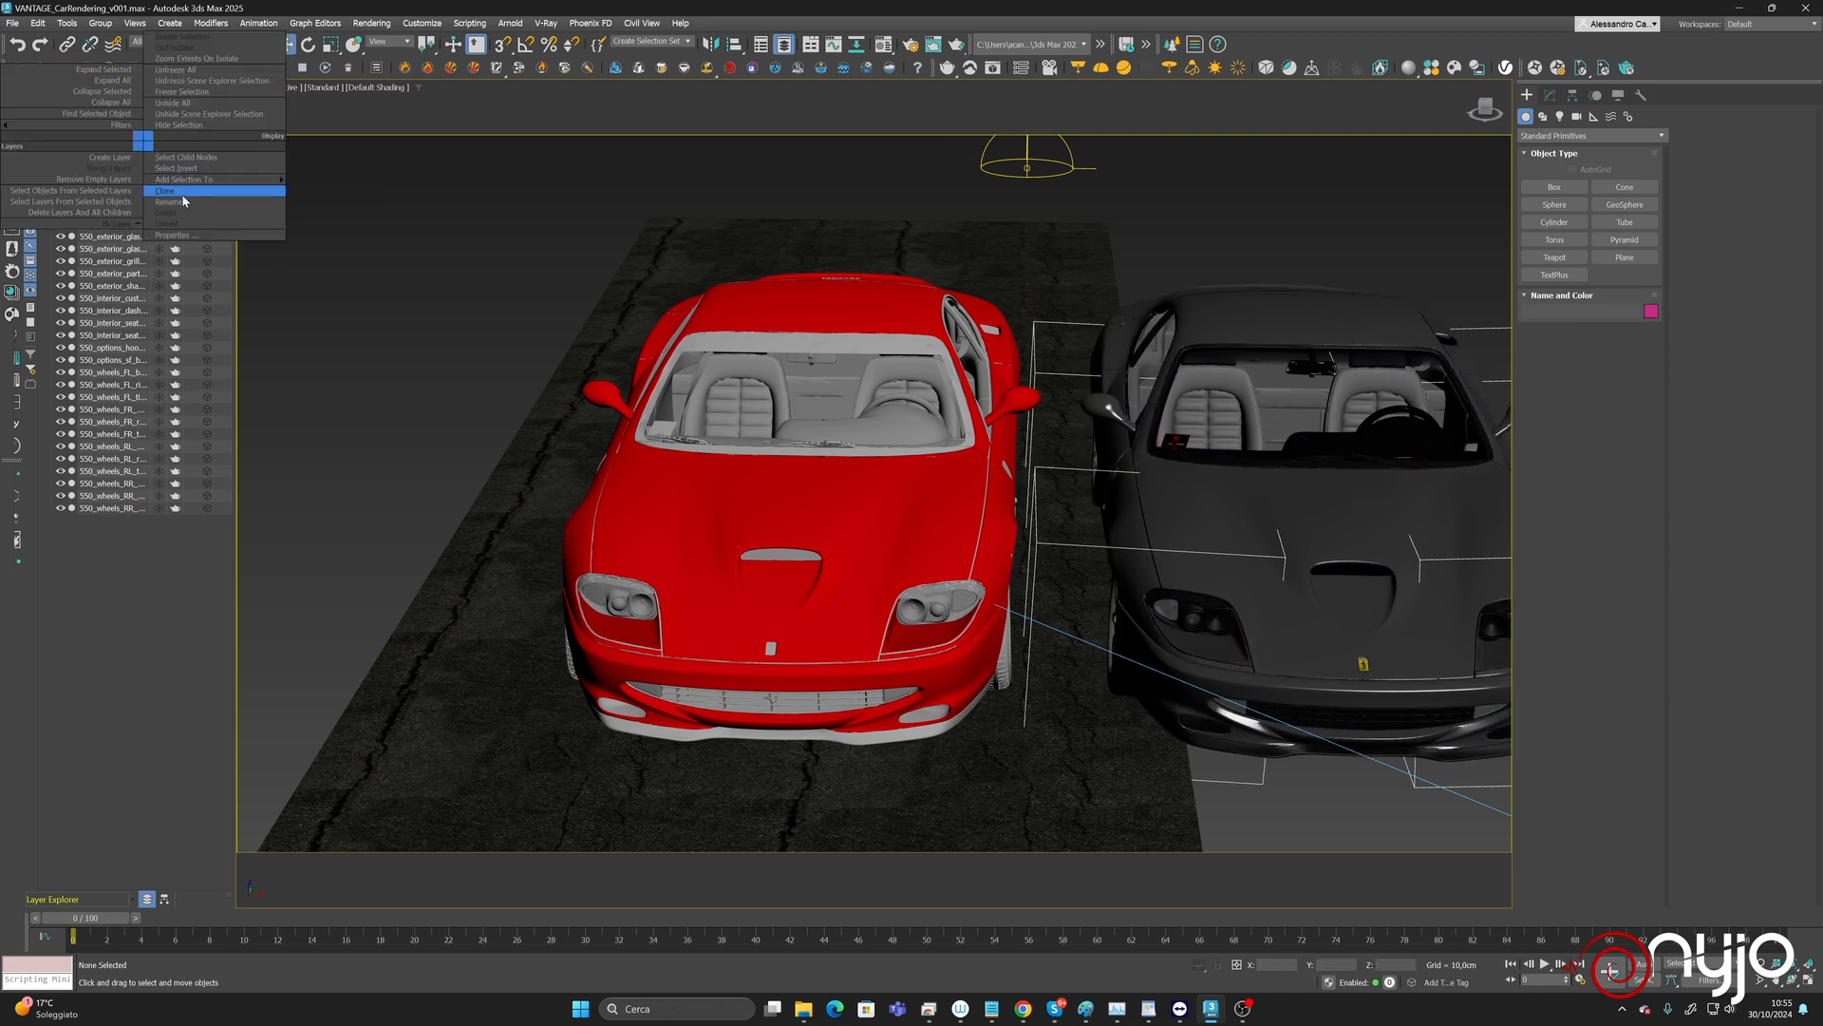
left_click(186, 157)
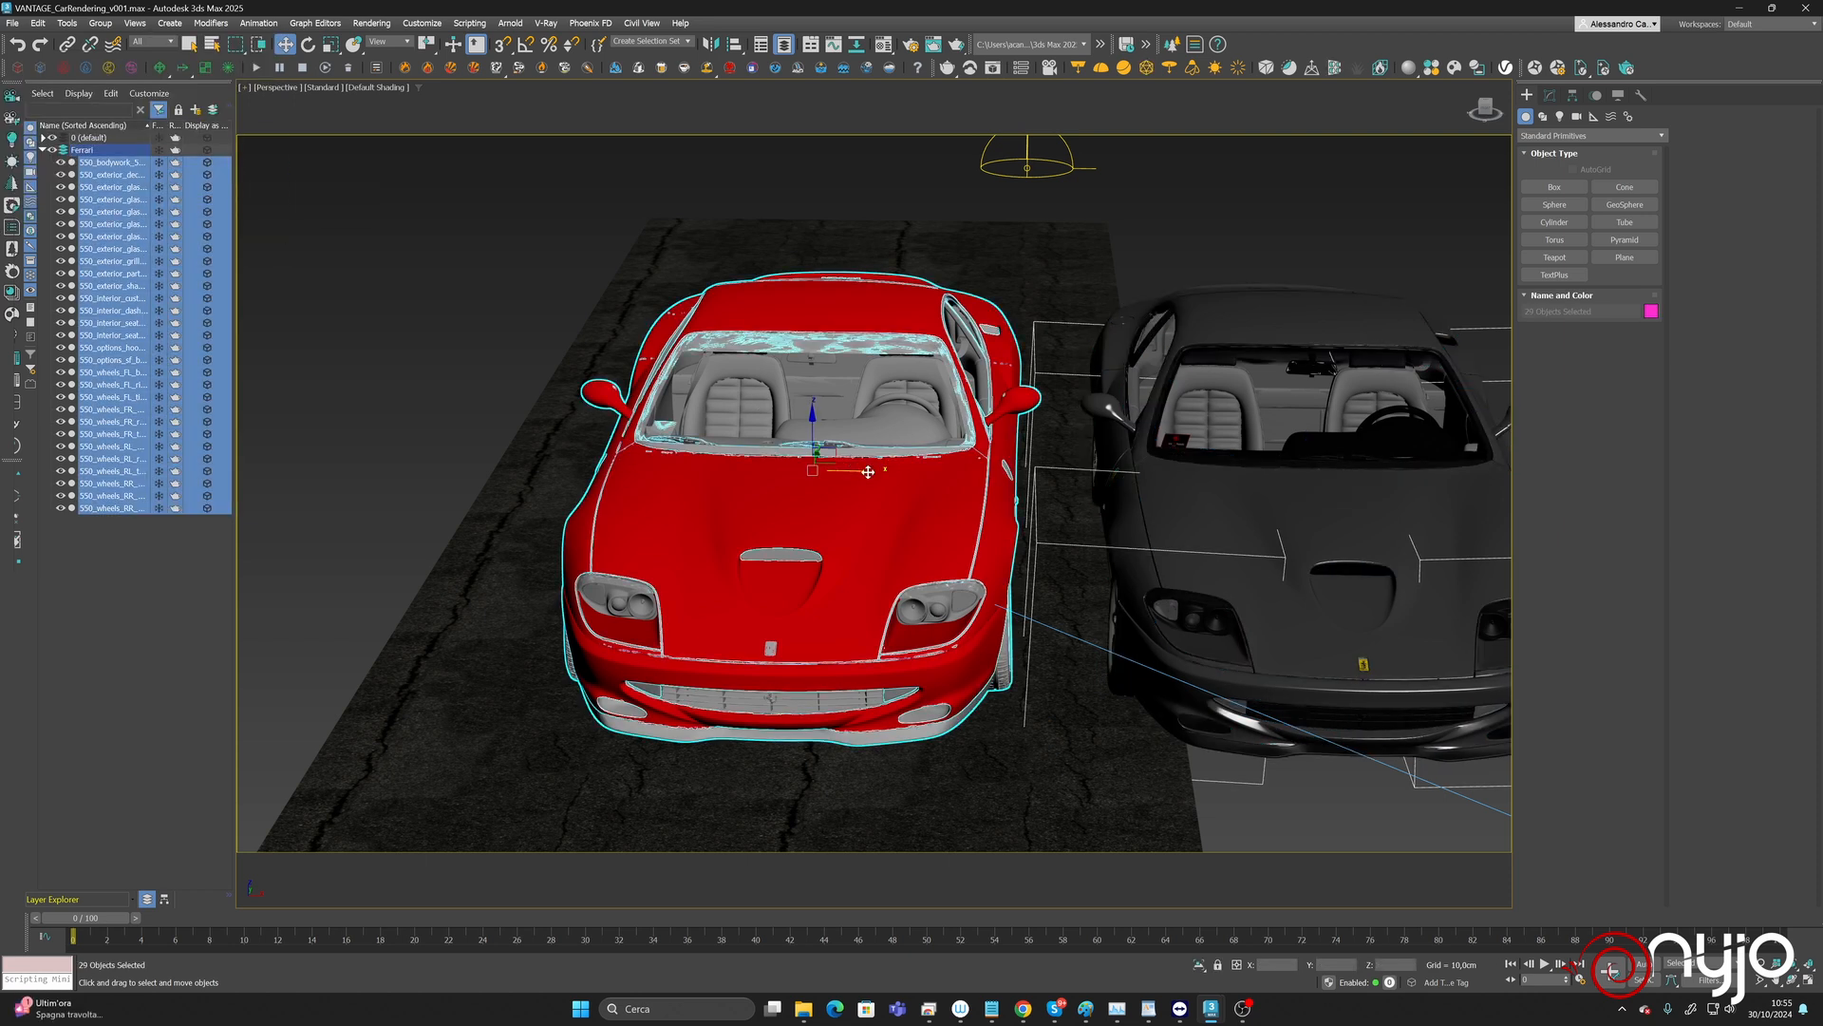
left_click_drag(854, 460, 401, 460)
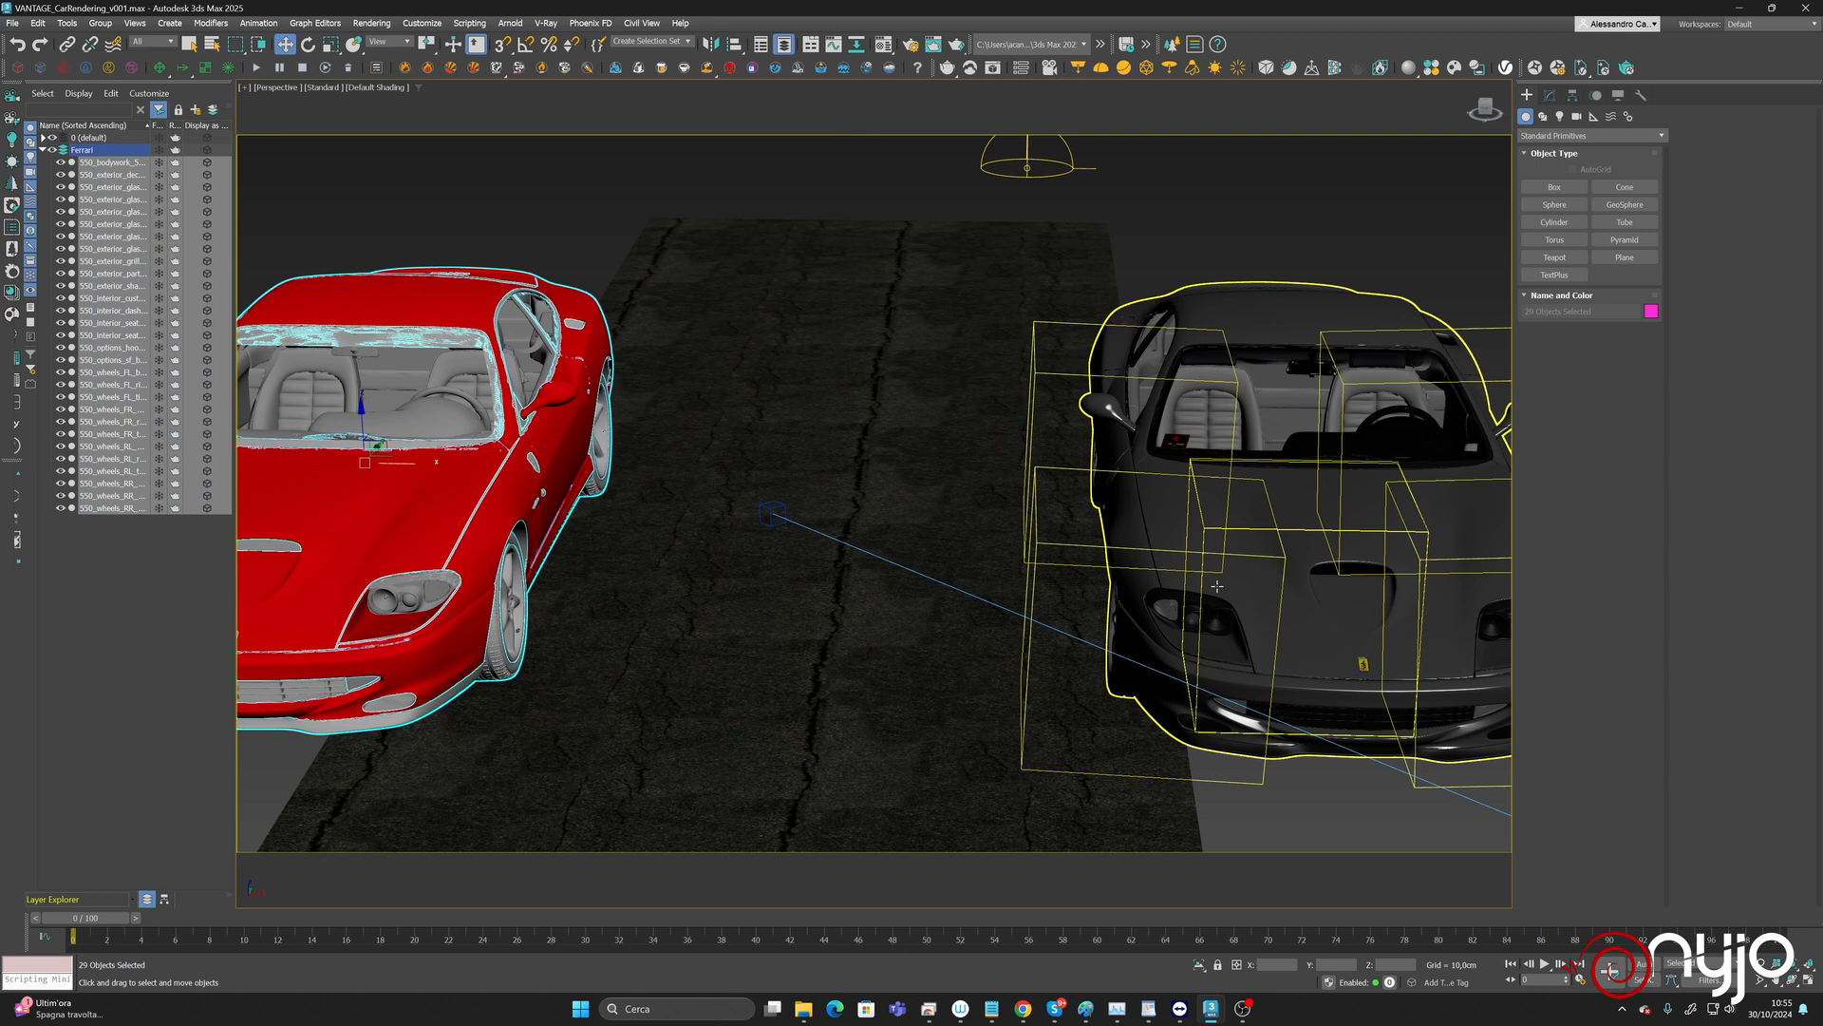
Move the 550_Shaded group along X to about -1 cm, where the red car stood, and hide the Ferrari layer.
left_click(1273, 495)
left_click_drag(1340, 502, 908, 504)
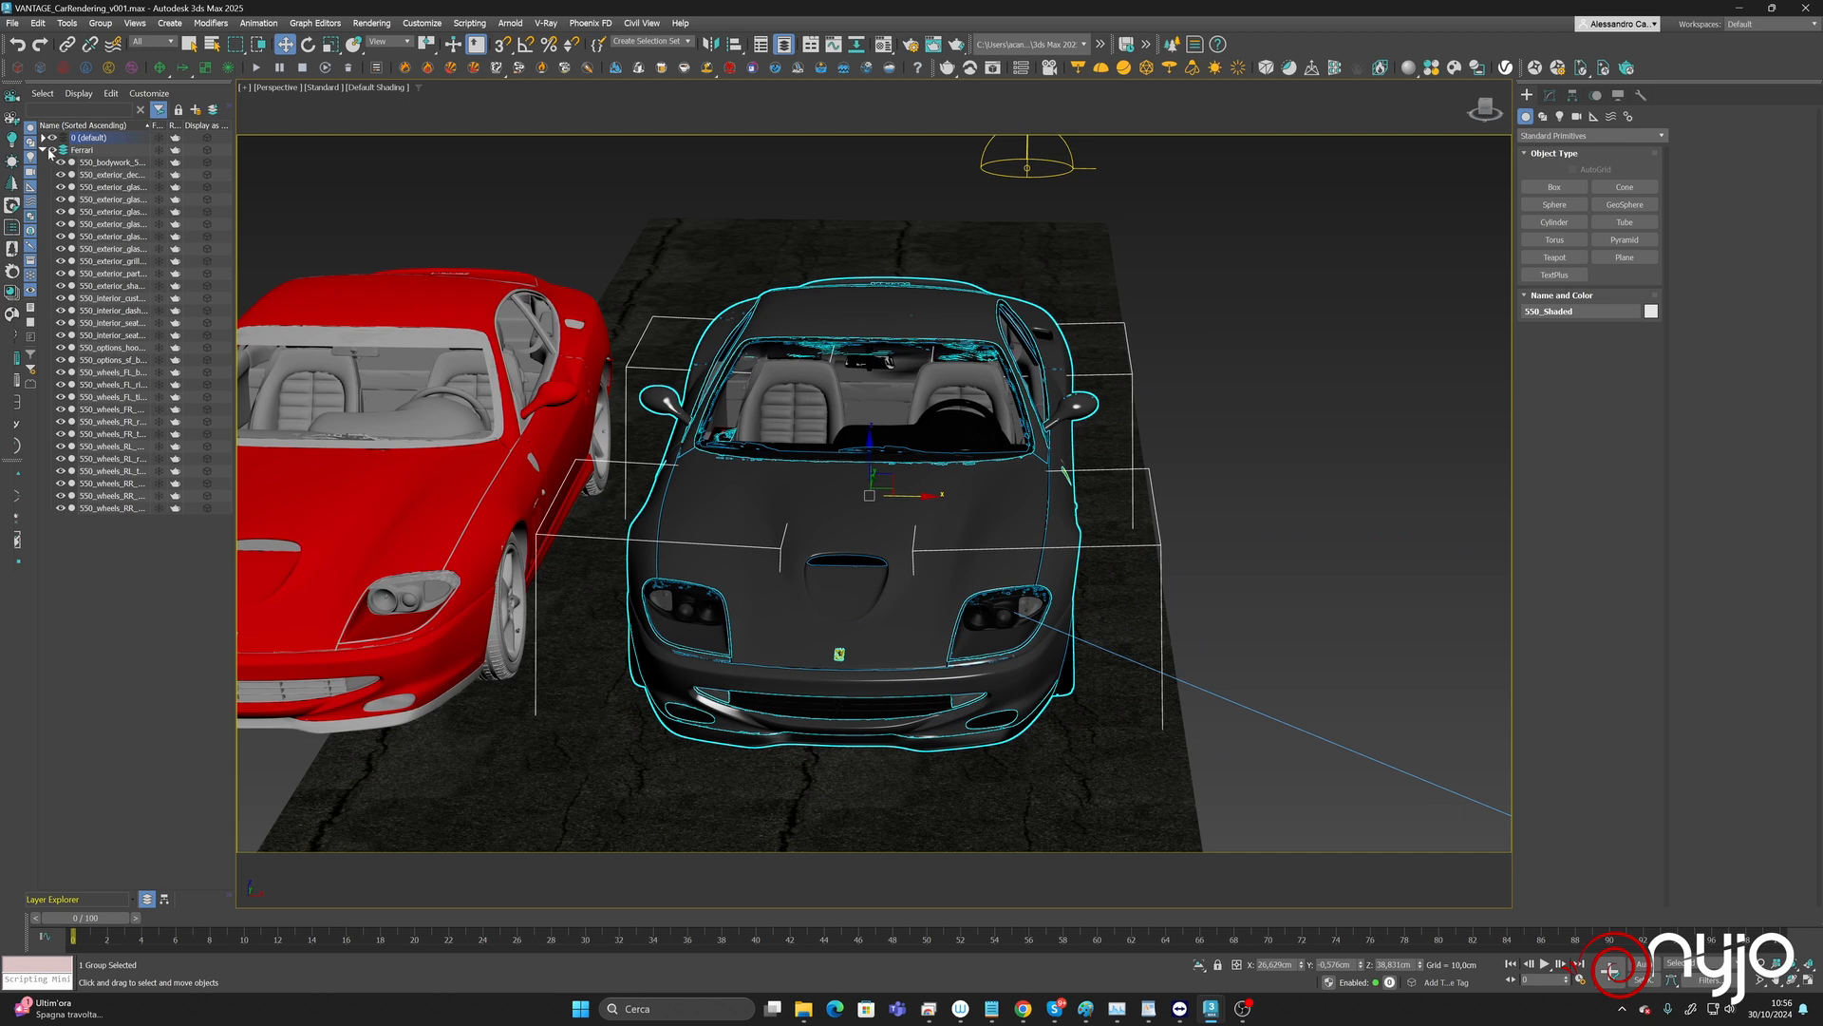
left_click(54, 152)
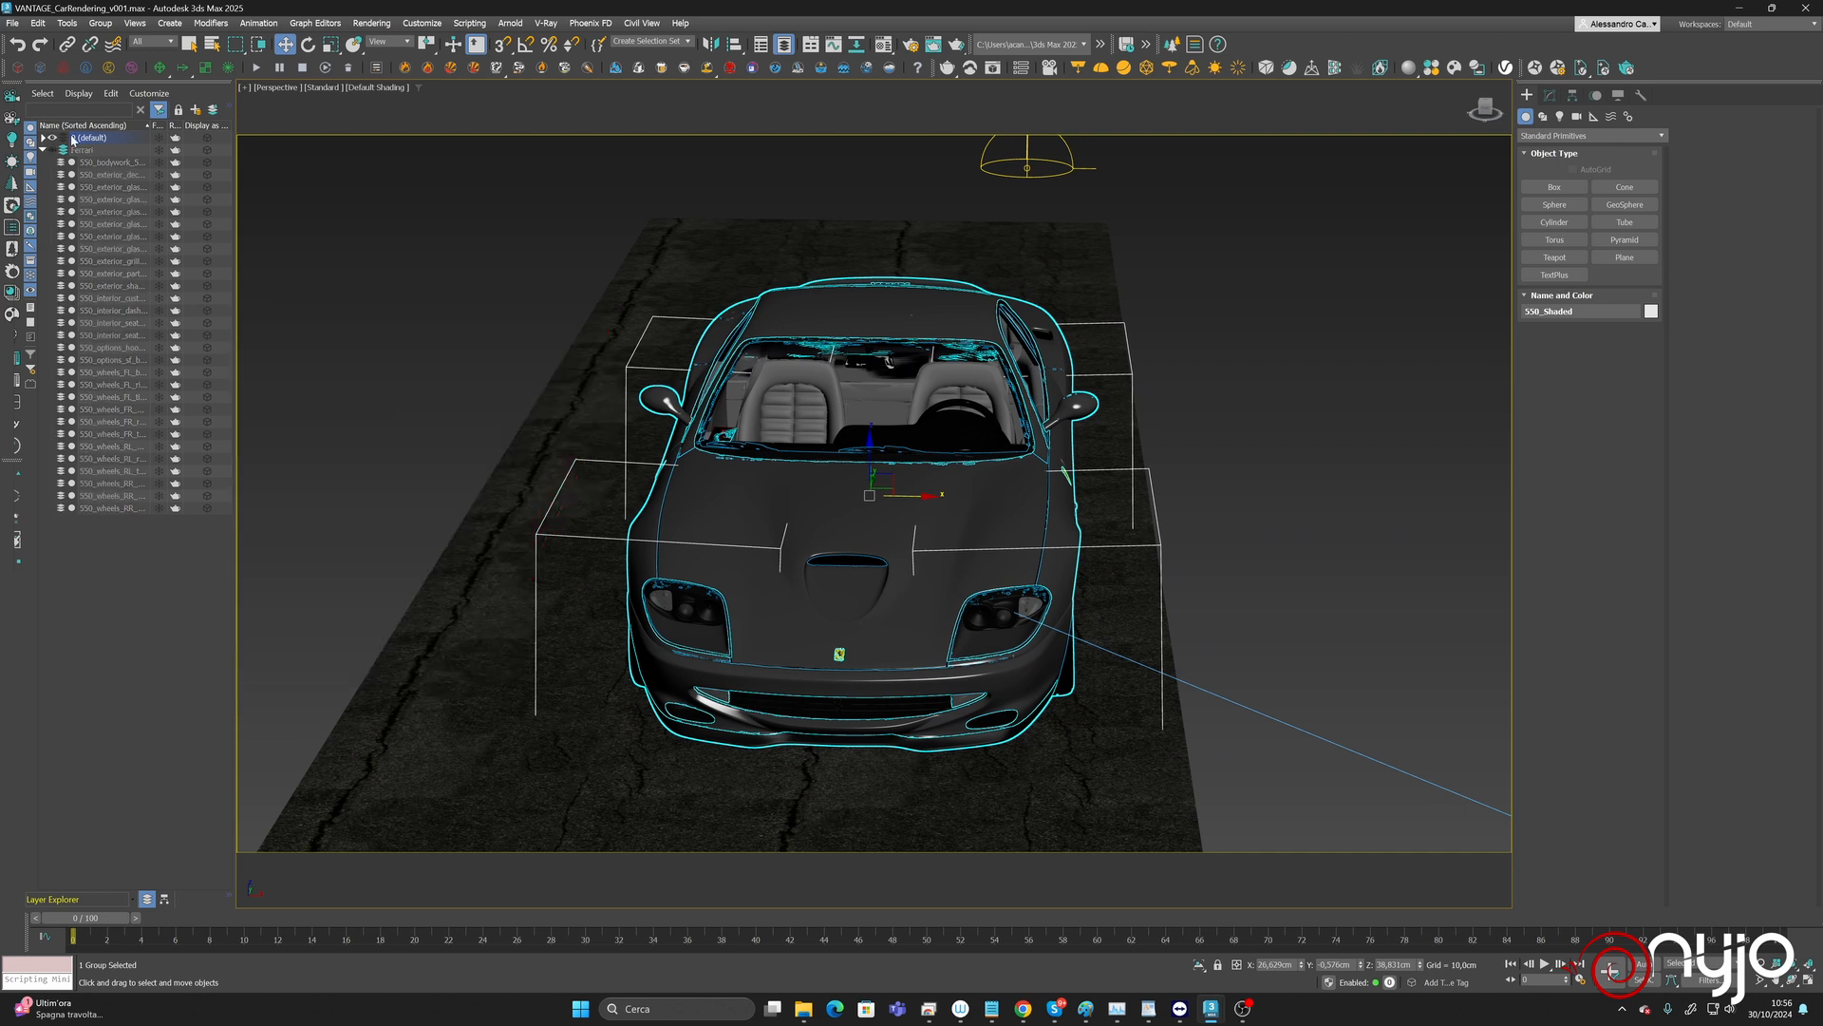
left_click_drag(931, 496, 865, 490)
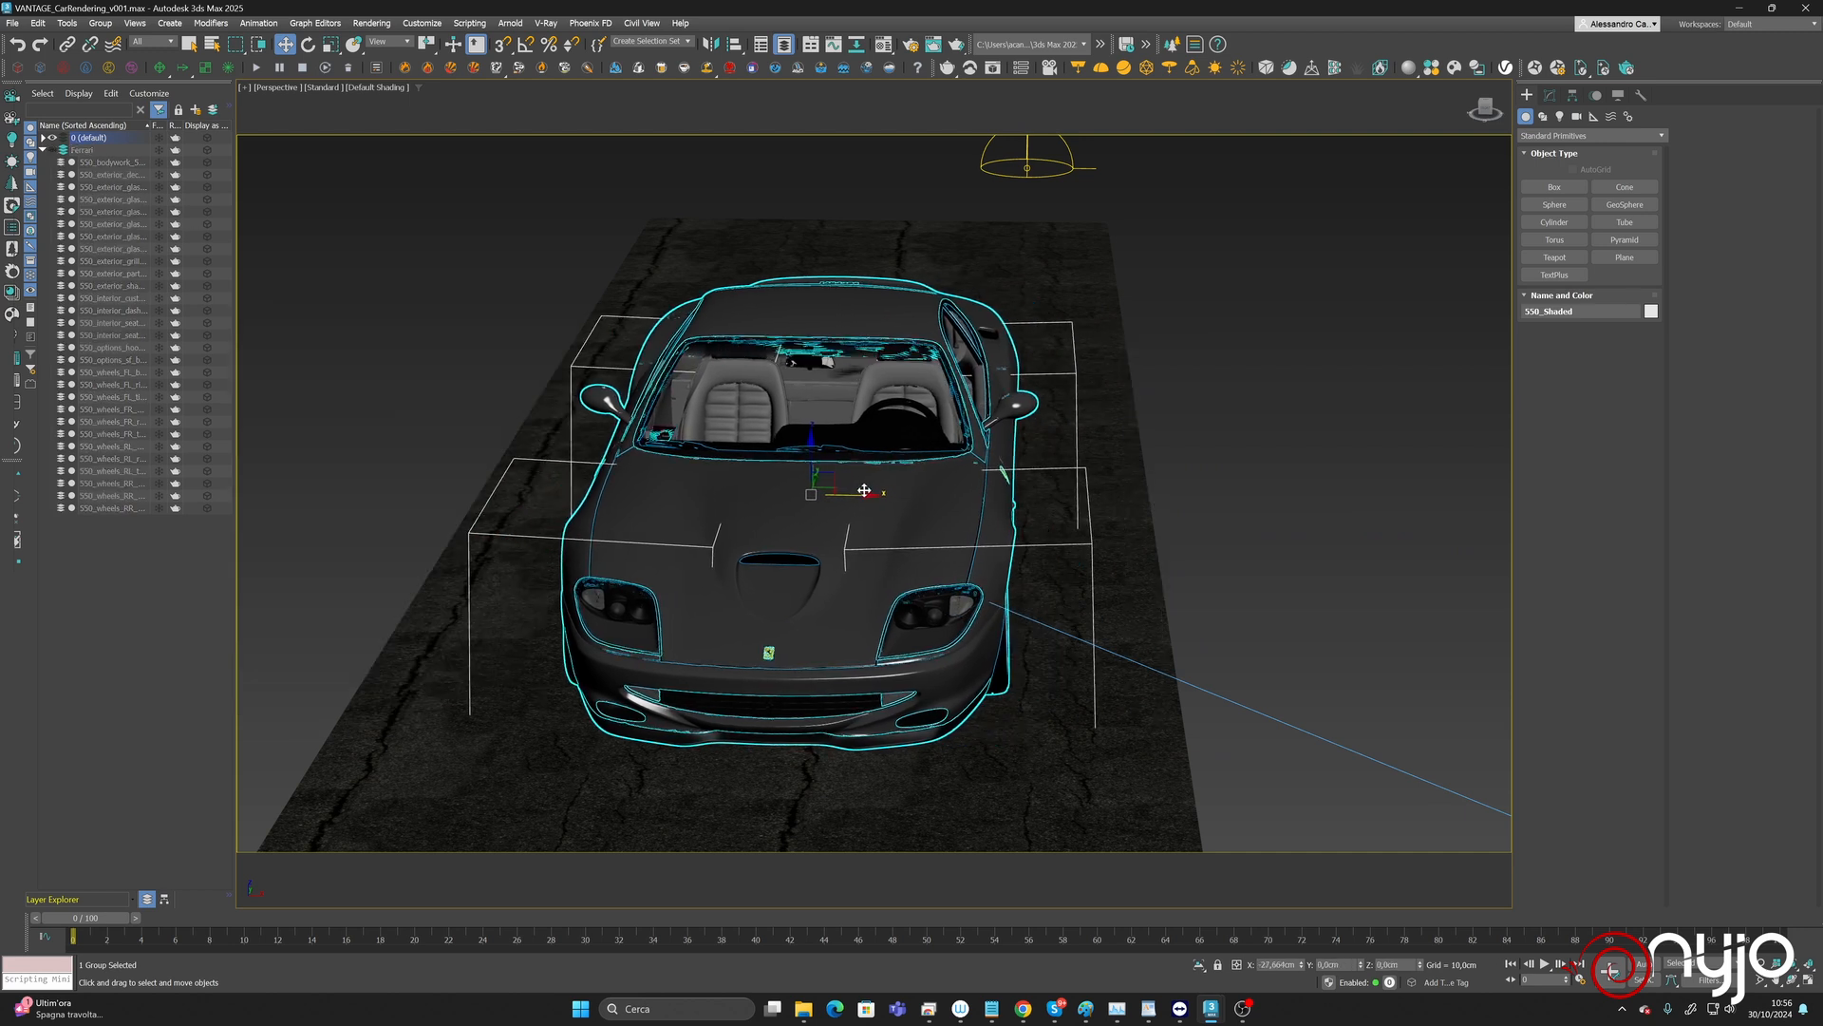
Reset the Material Editor slots and sample the carpaint material from the shaded car's body into the first slot.
middle_click_drag(1008, 522, 990, 96)
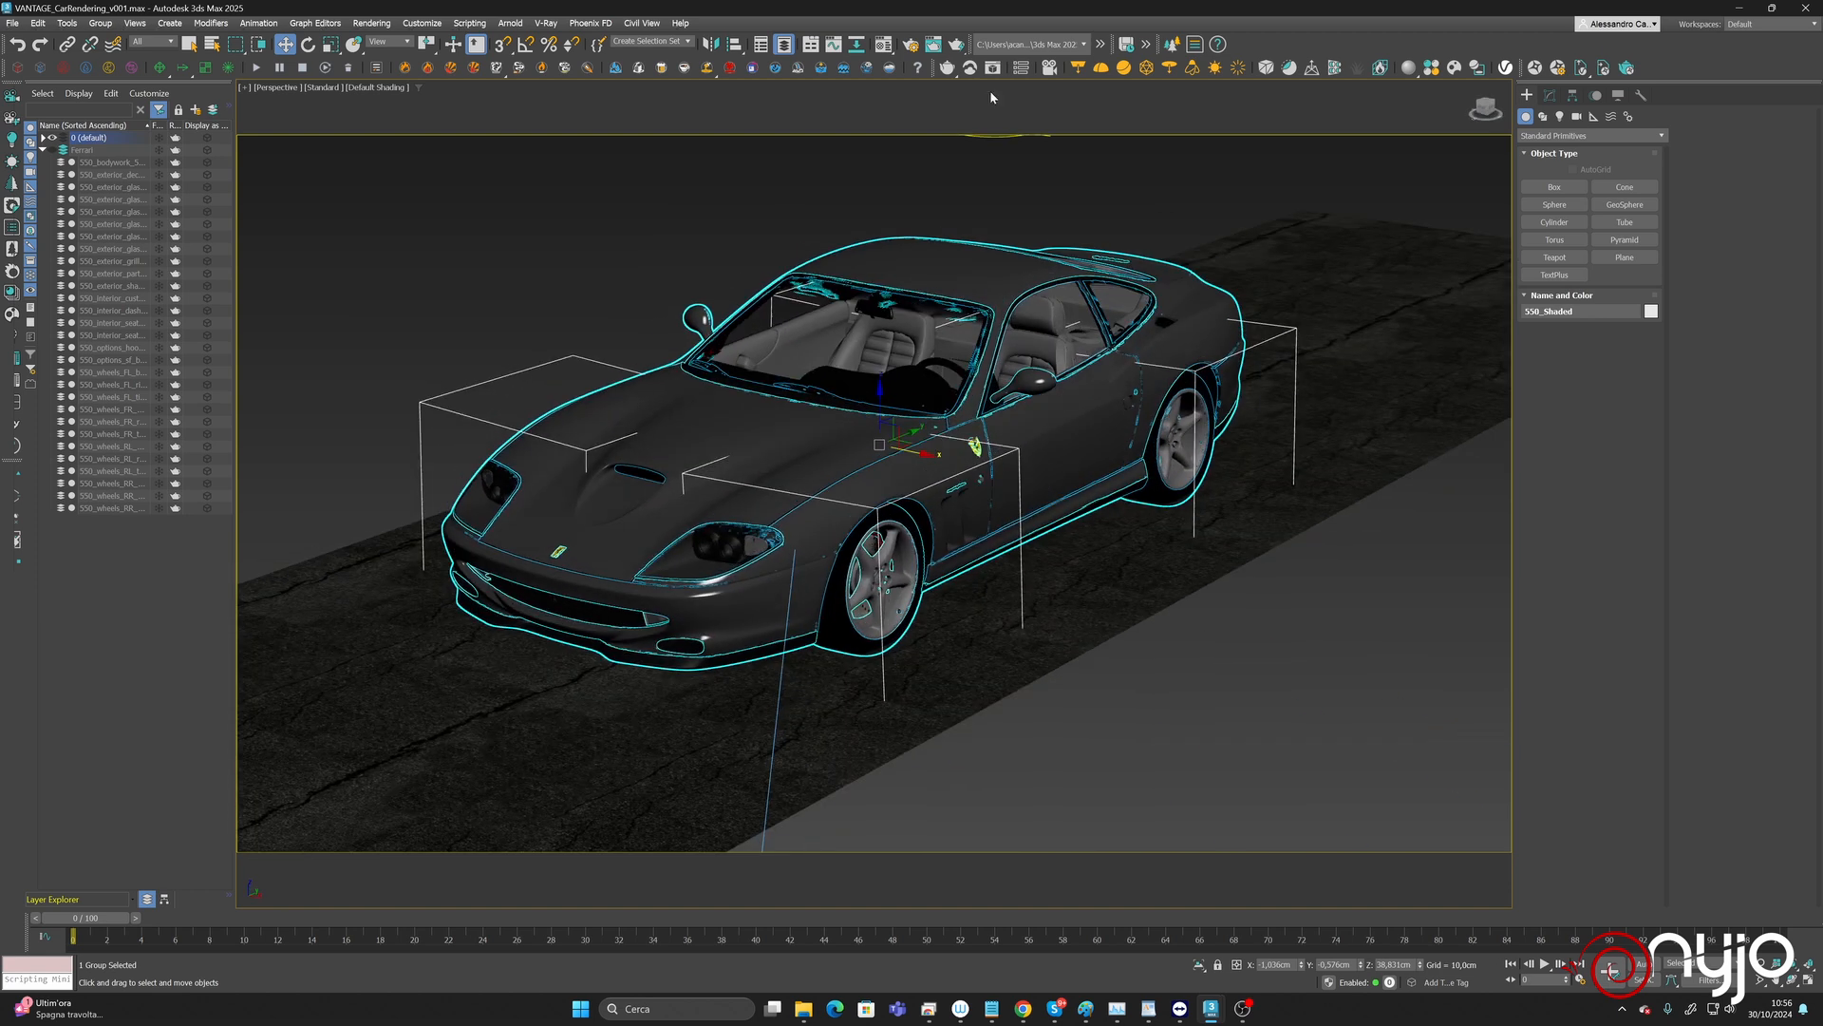
left_click(883, 43)
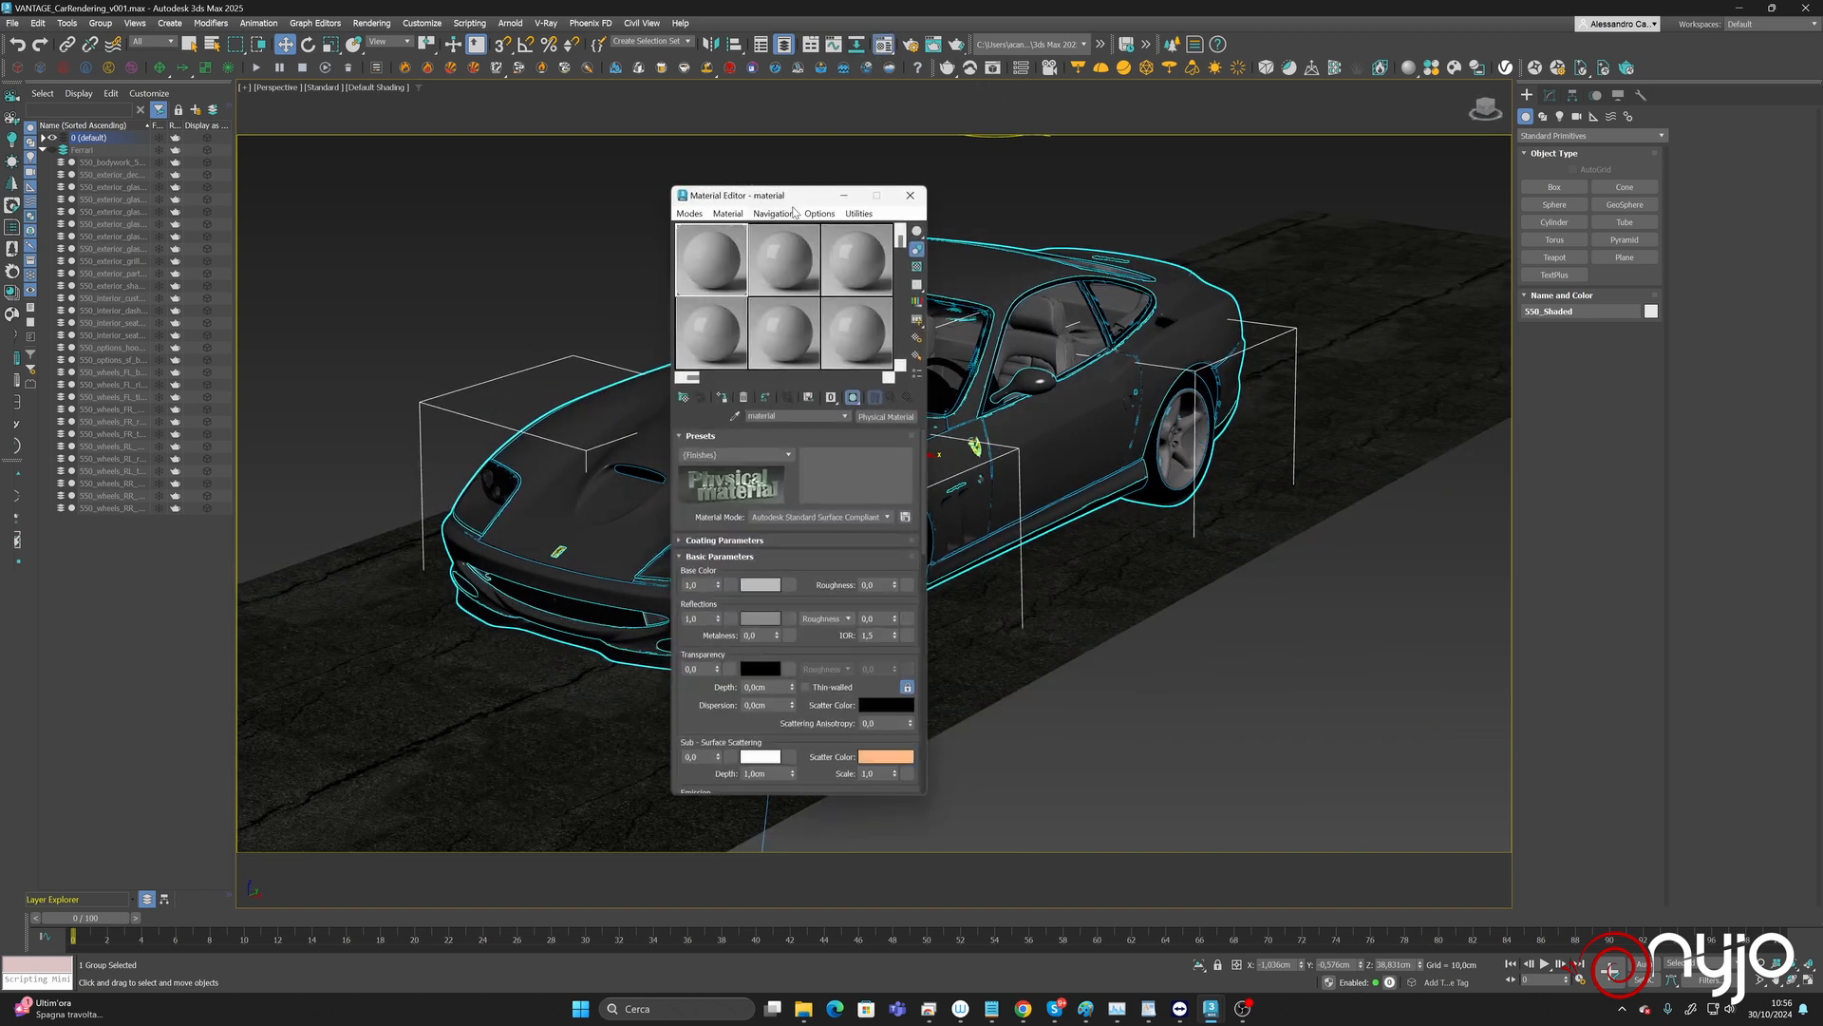
left_click(859, 213)
left_click(892, 302)
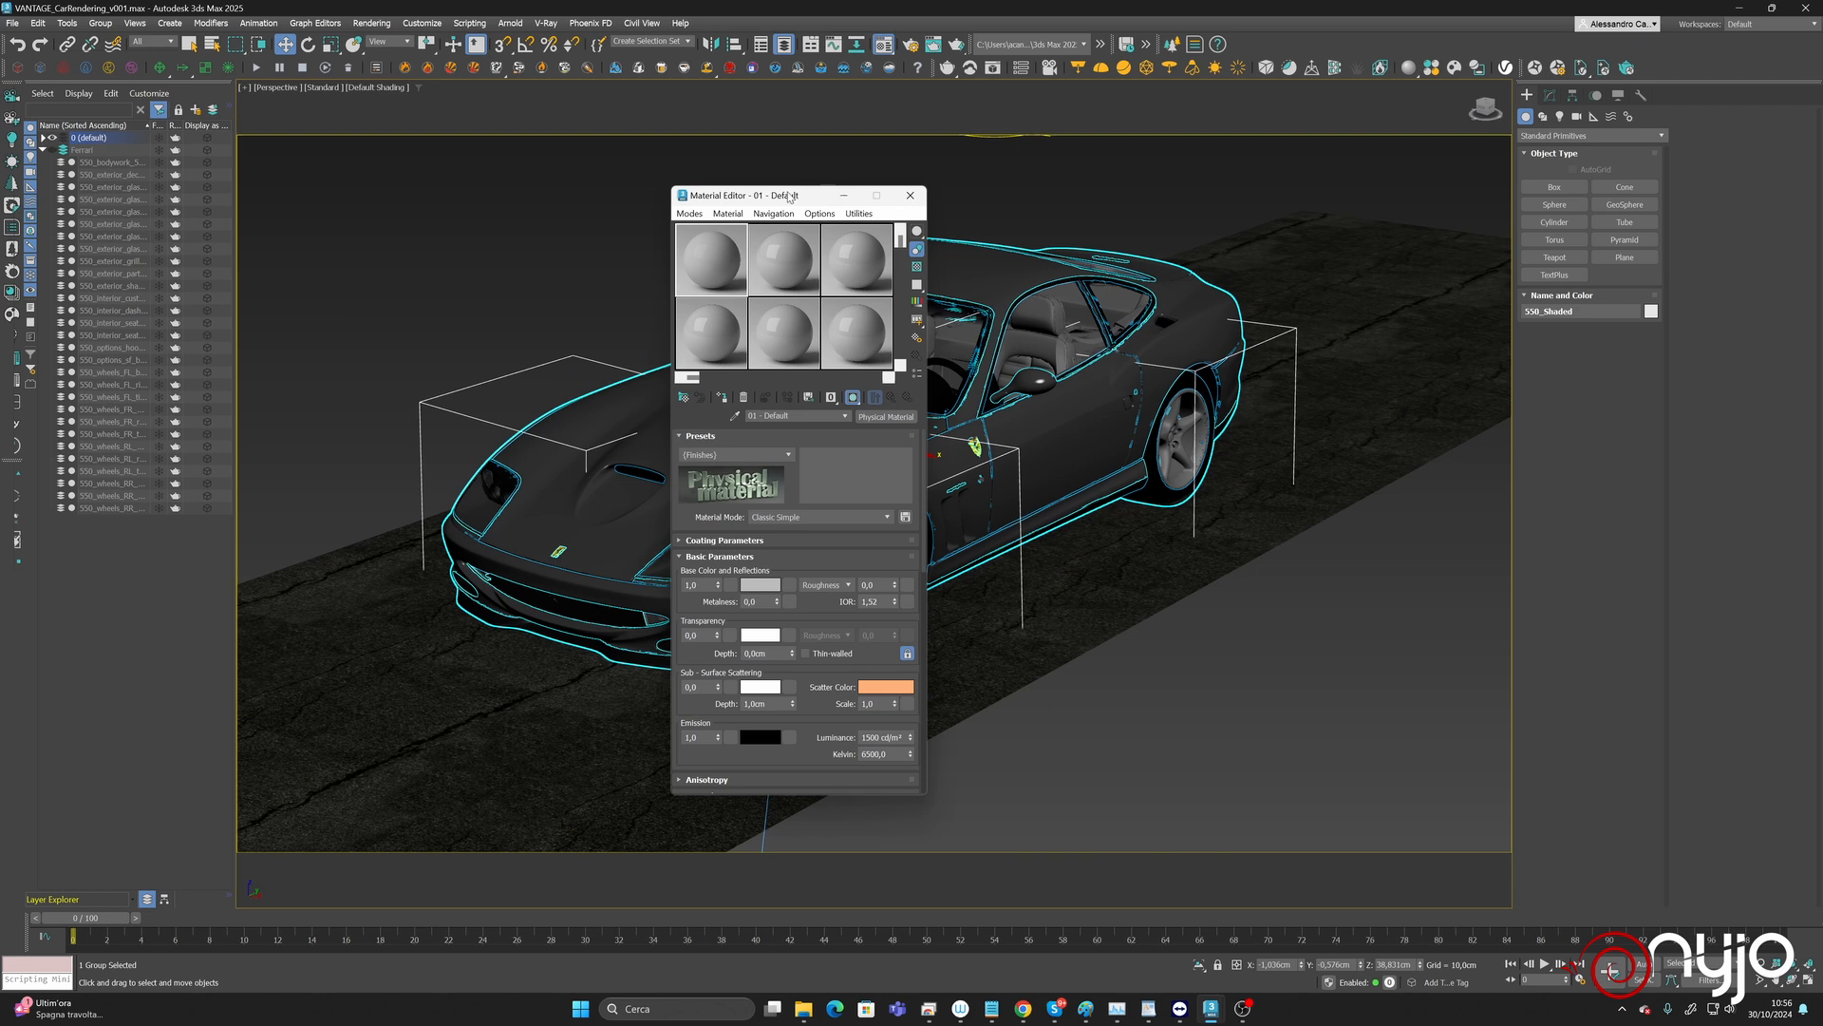
left_click_drag(788, 197, 1345, 147)
left_click(1291, 367)
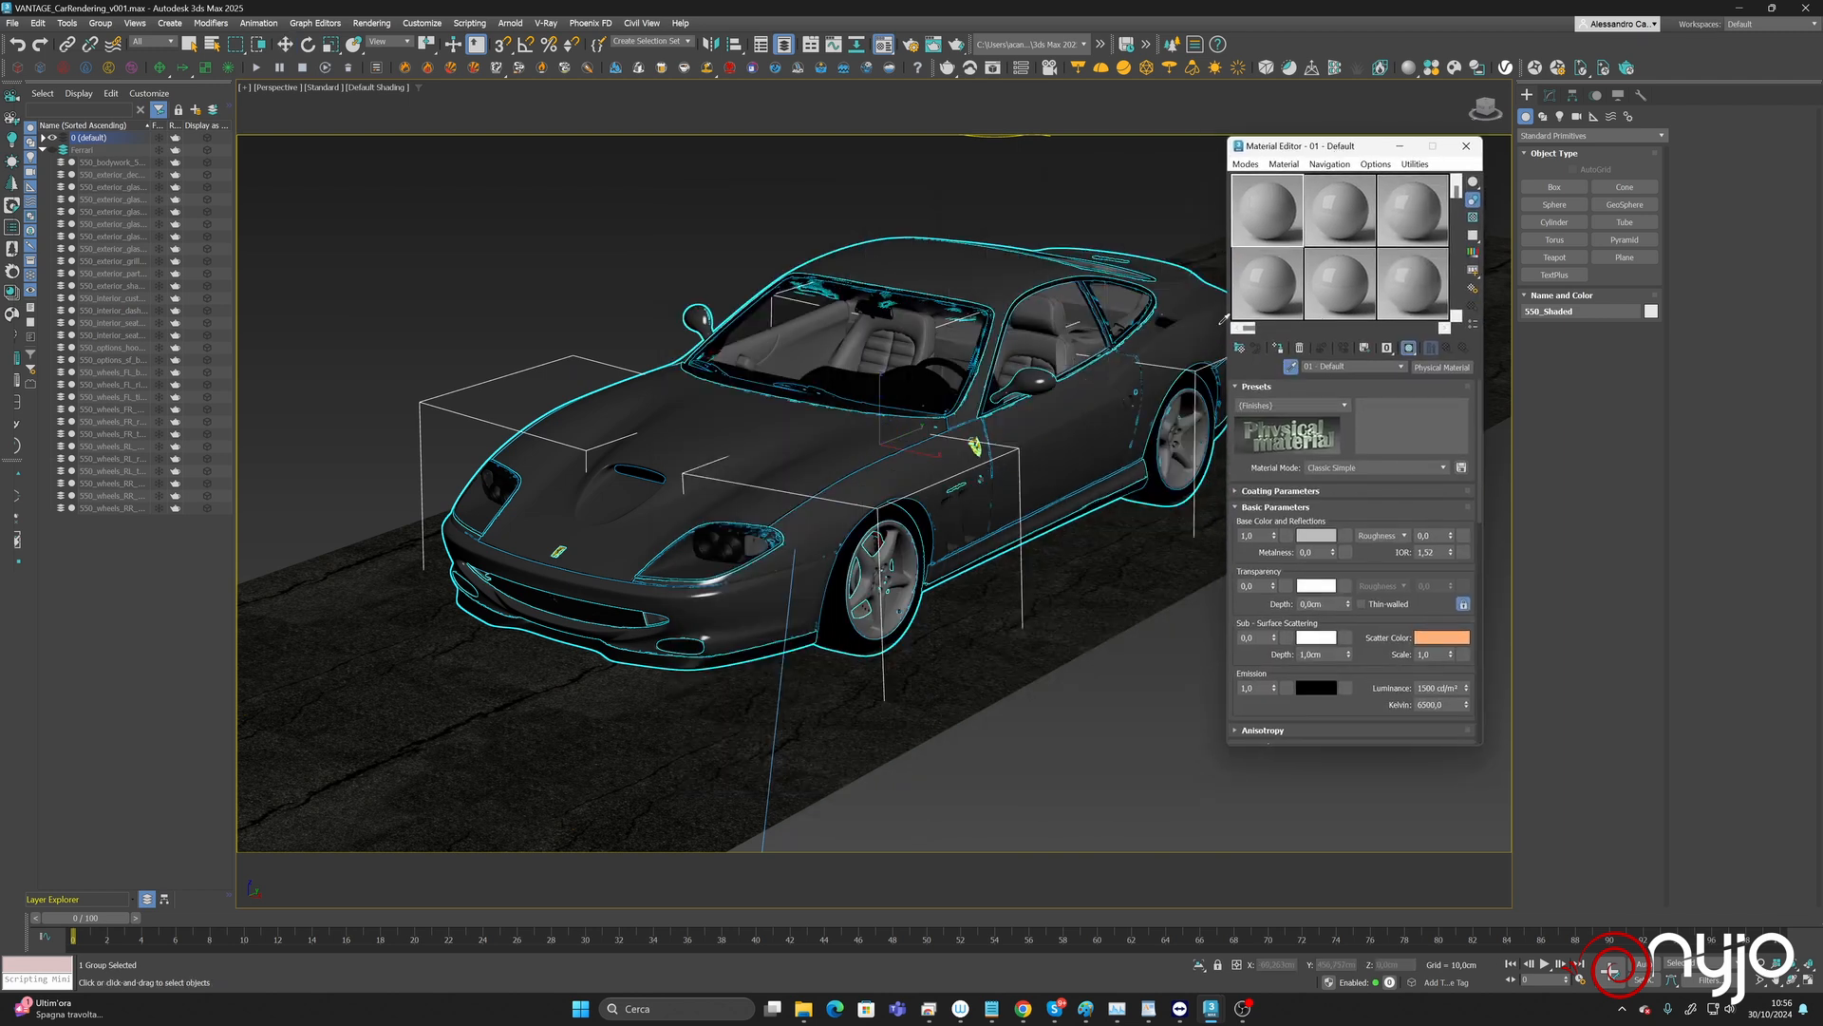
left_click(1198, 297)
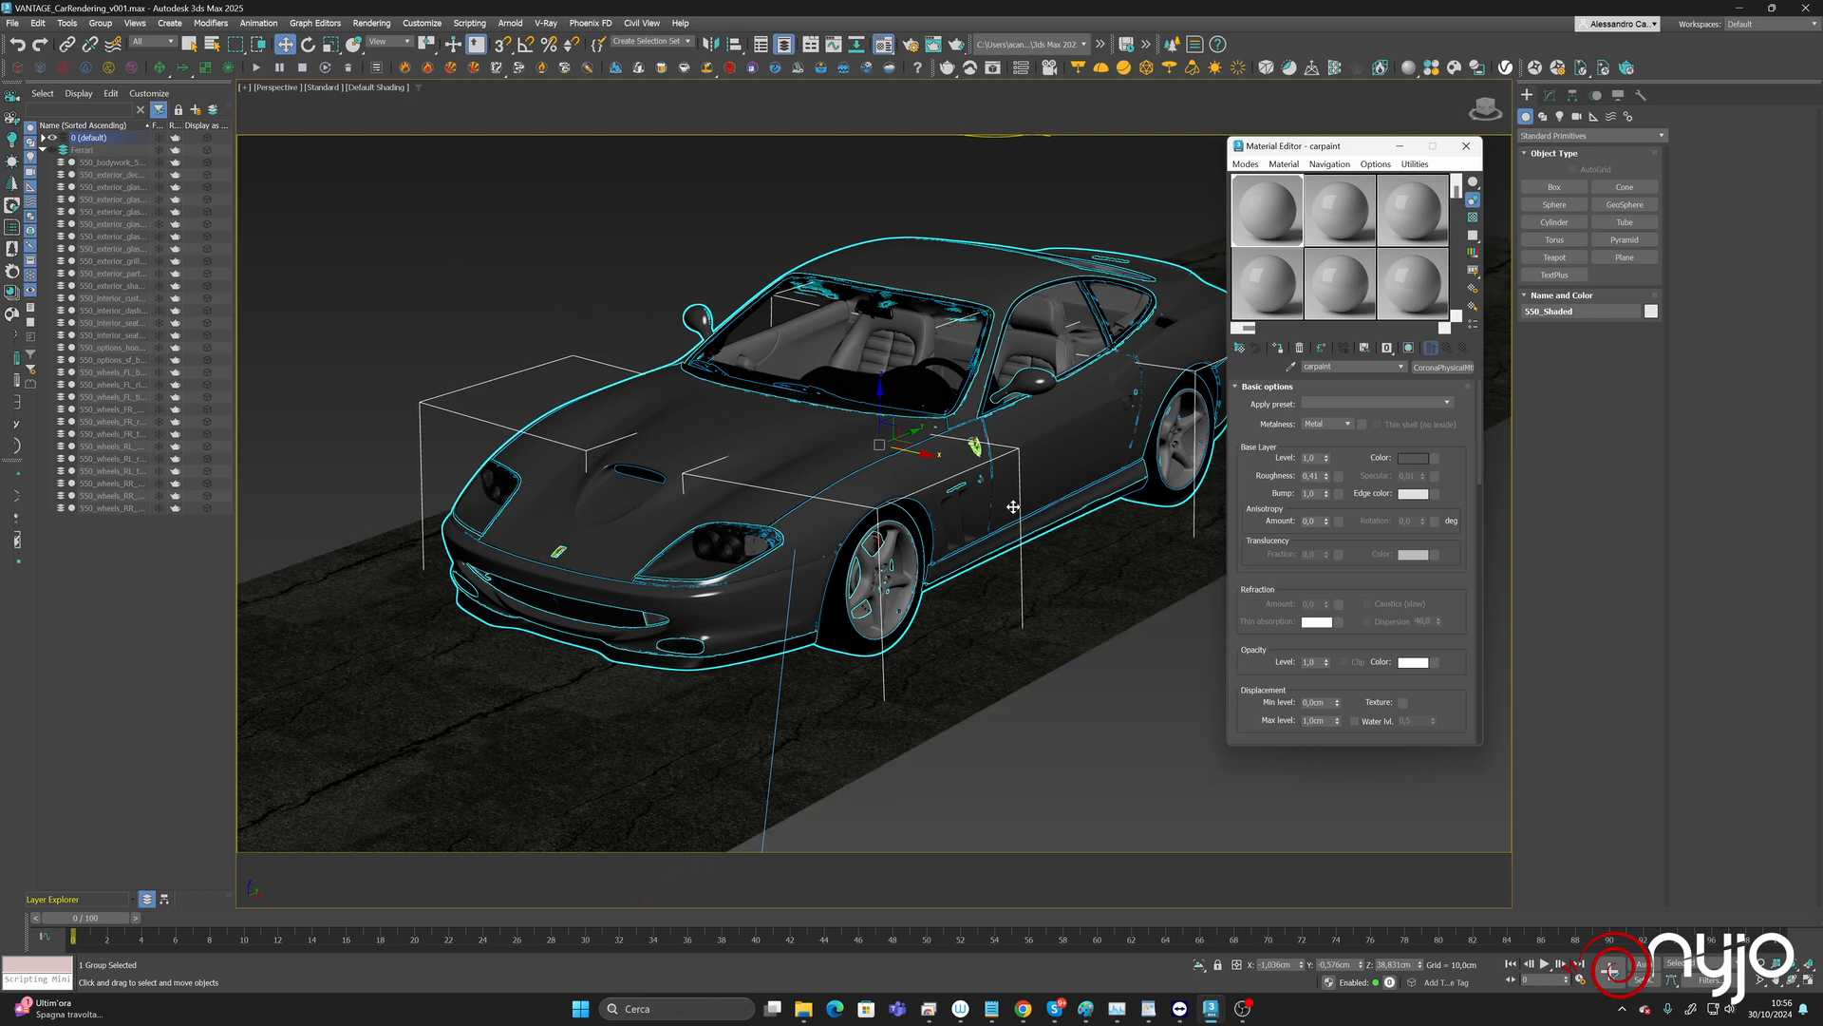
Put the 550_Shaded group and its members into a new layer named Ferrari_Shaded, and collapse the Ferrari layer.
left_click(42, 138)
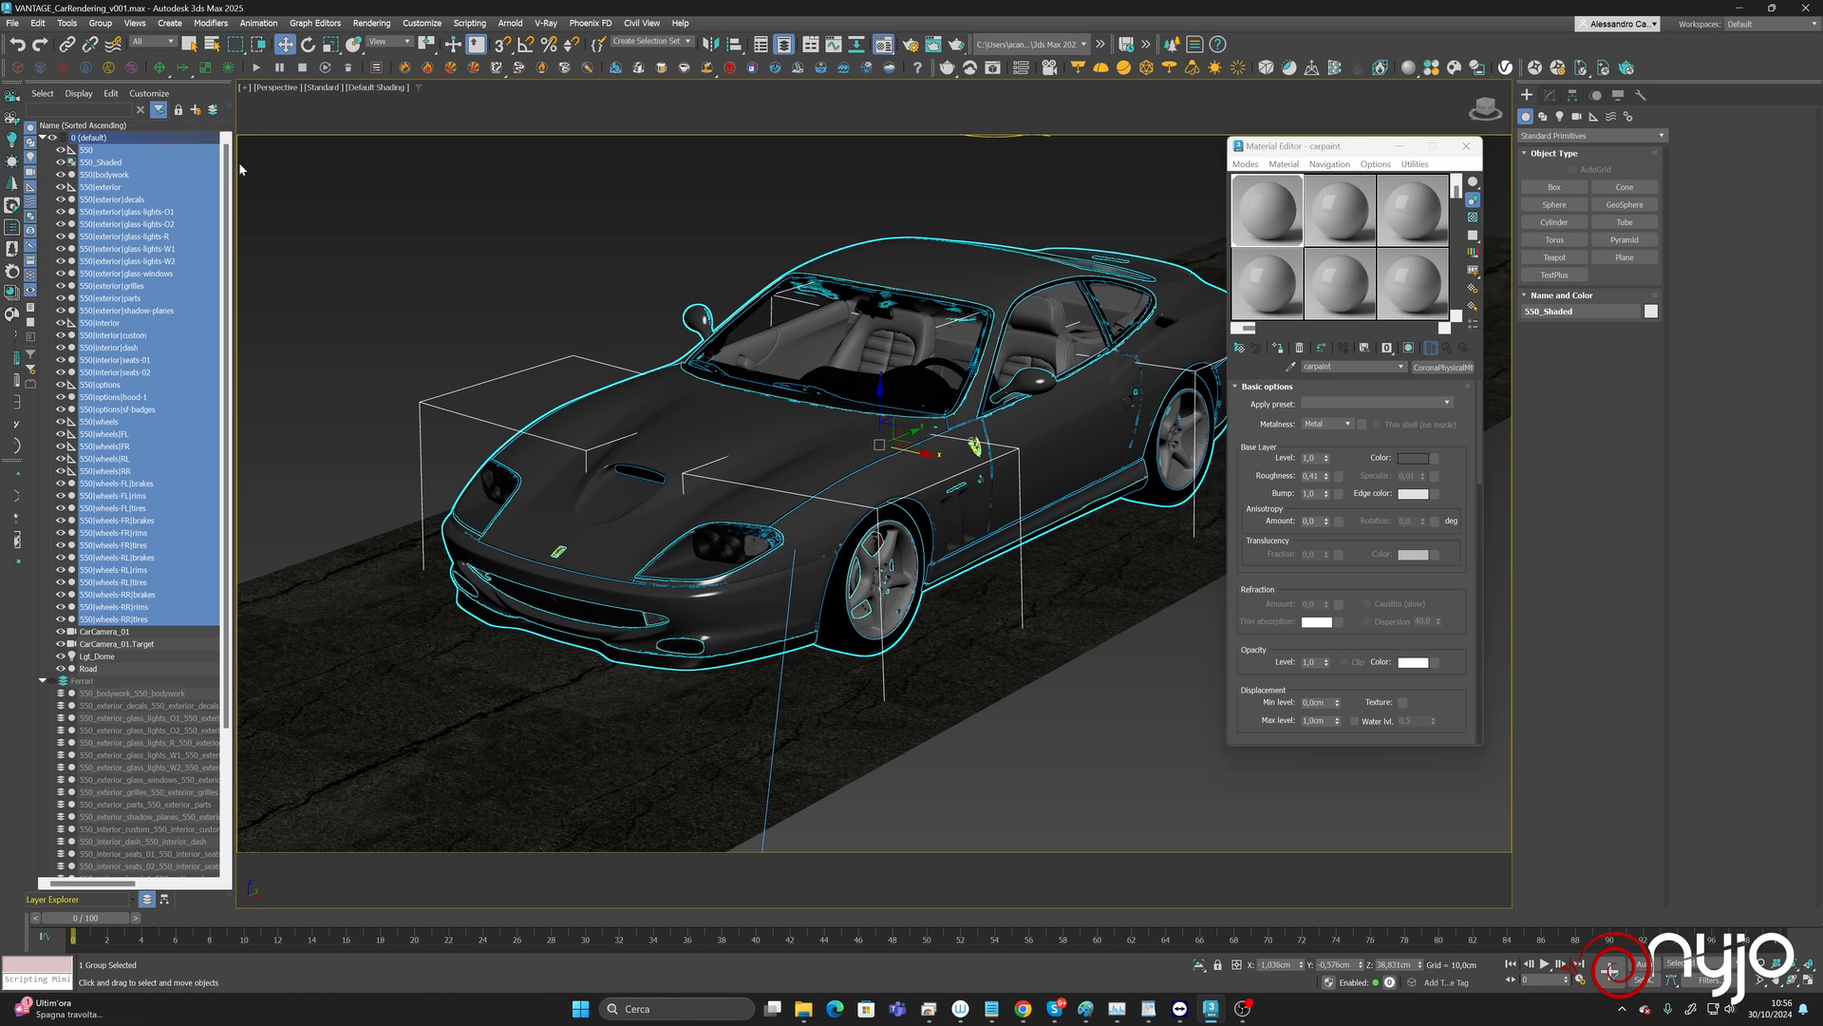
left_click(196, 110)
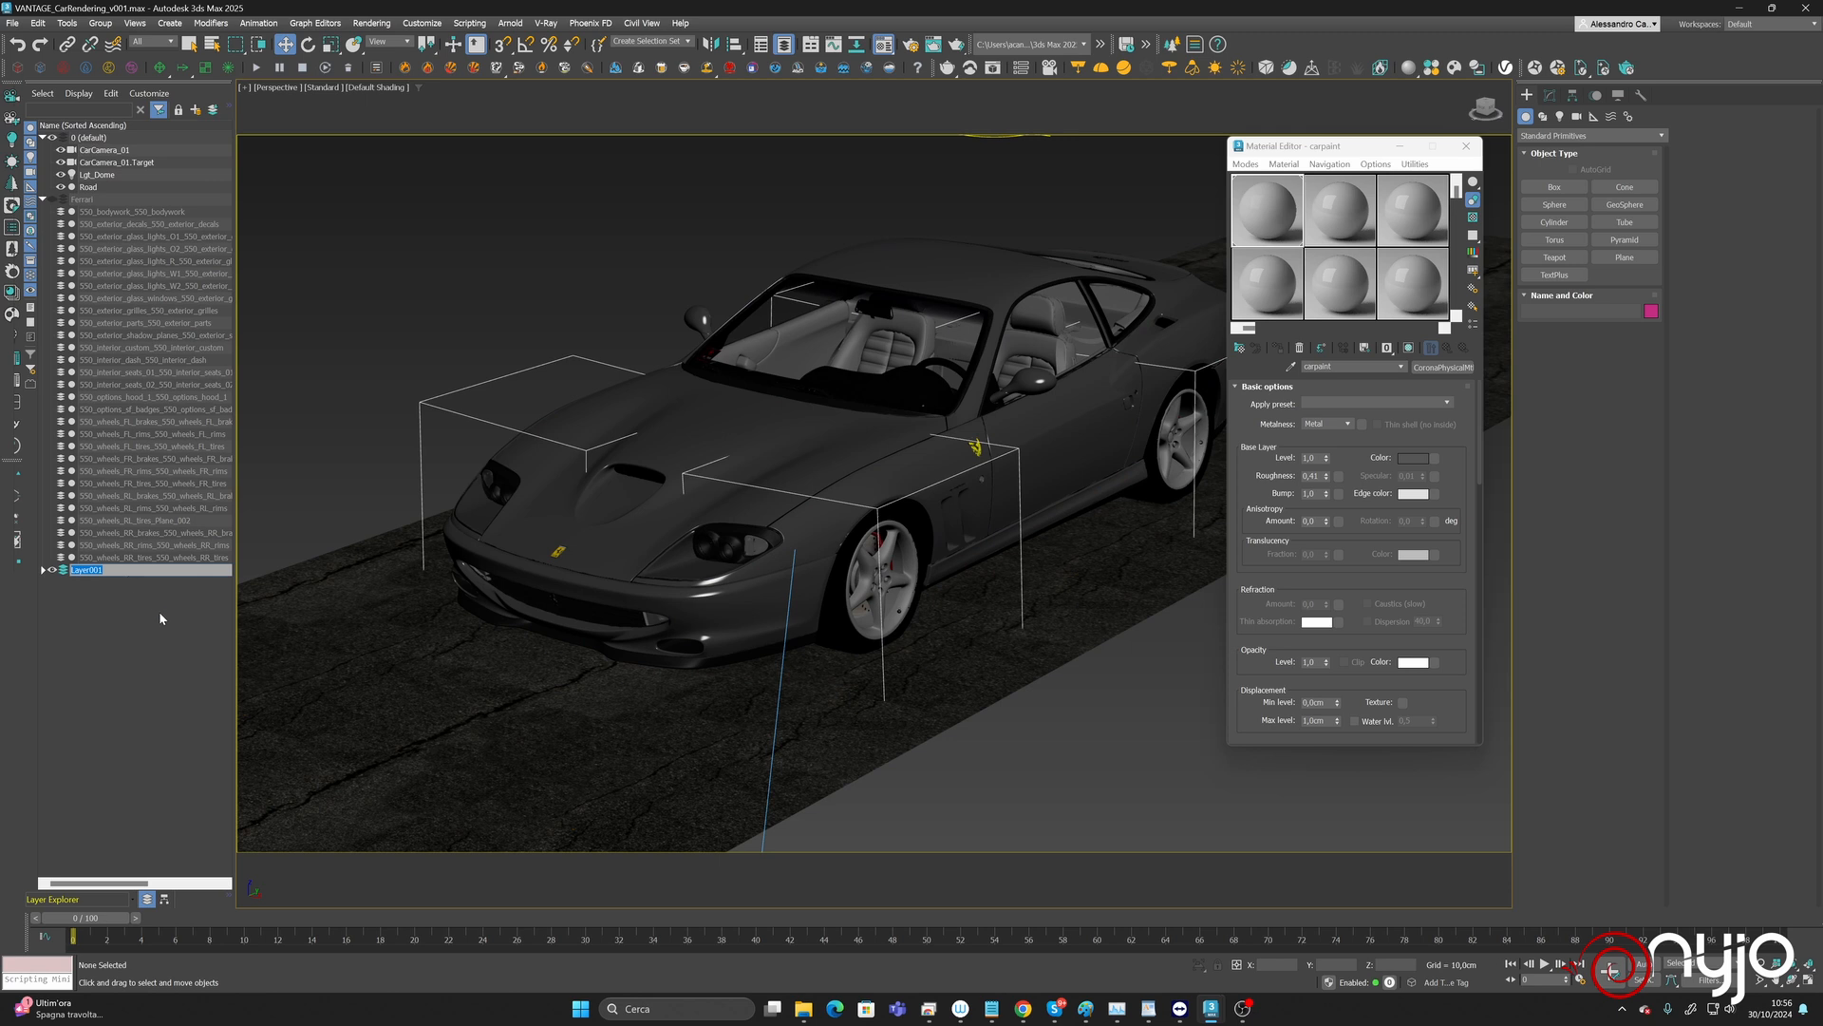
key("BackSpace")
type("Ferrari_Shaded")
key("Return")
left_click(43, 198)
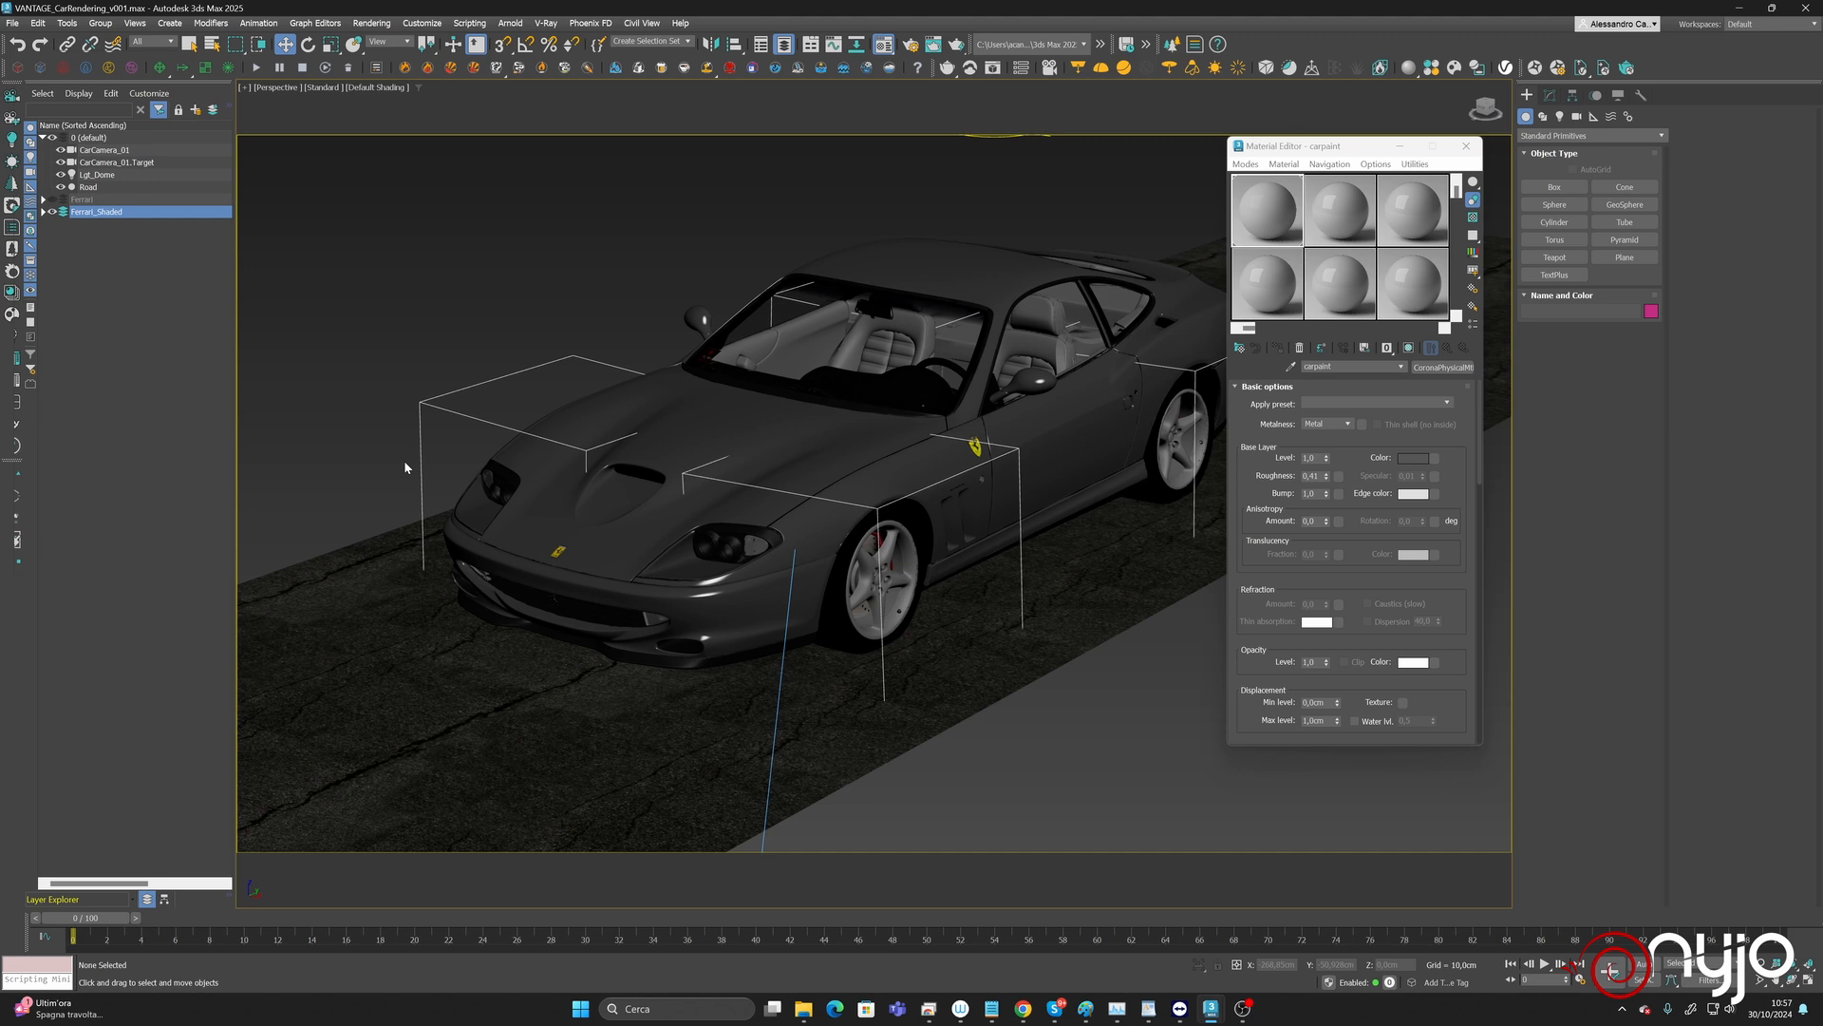
Launch Chaos Vantage and start a new file.
key("super")
type("a")
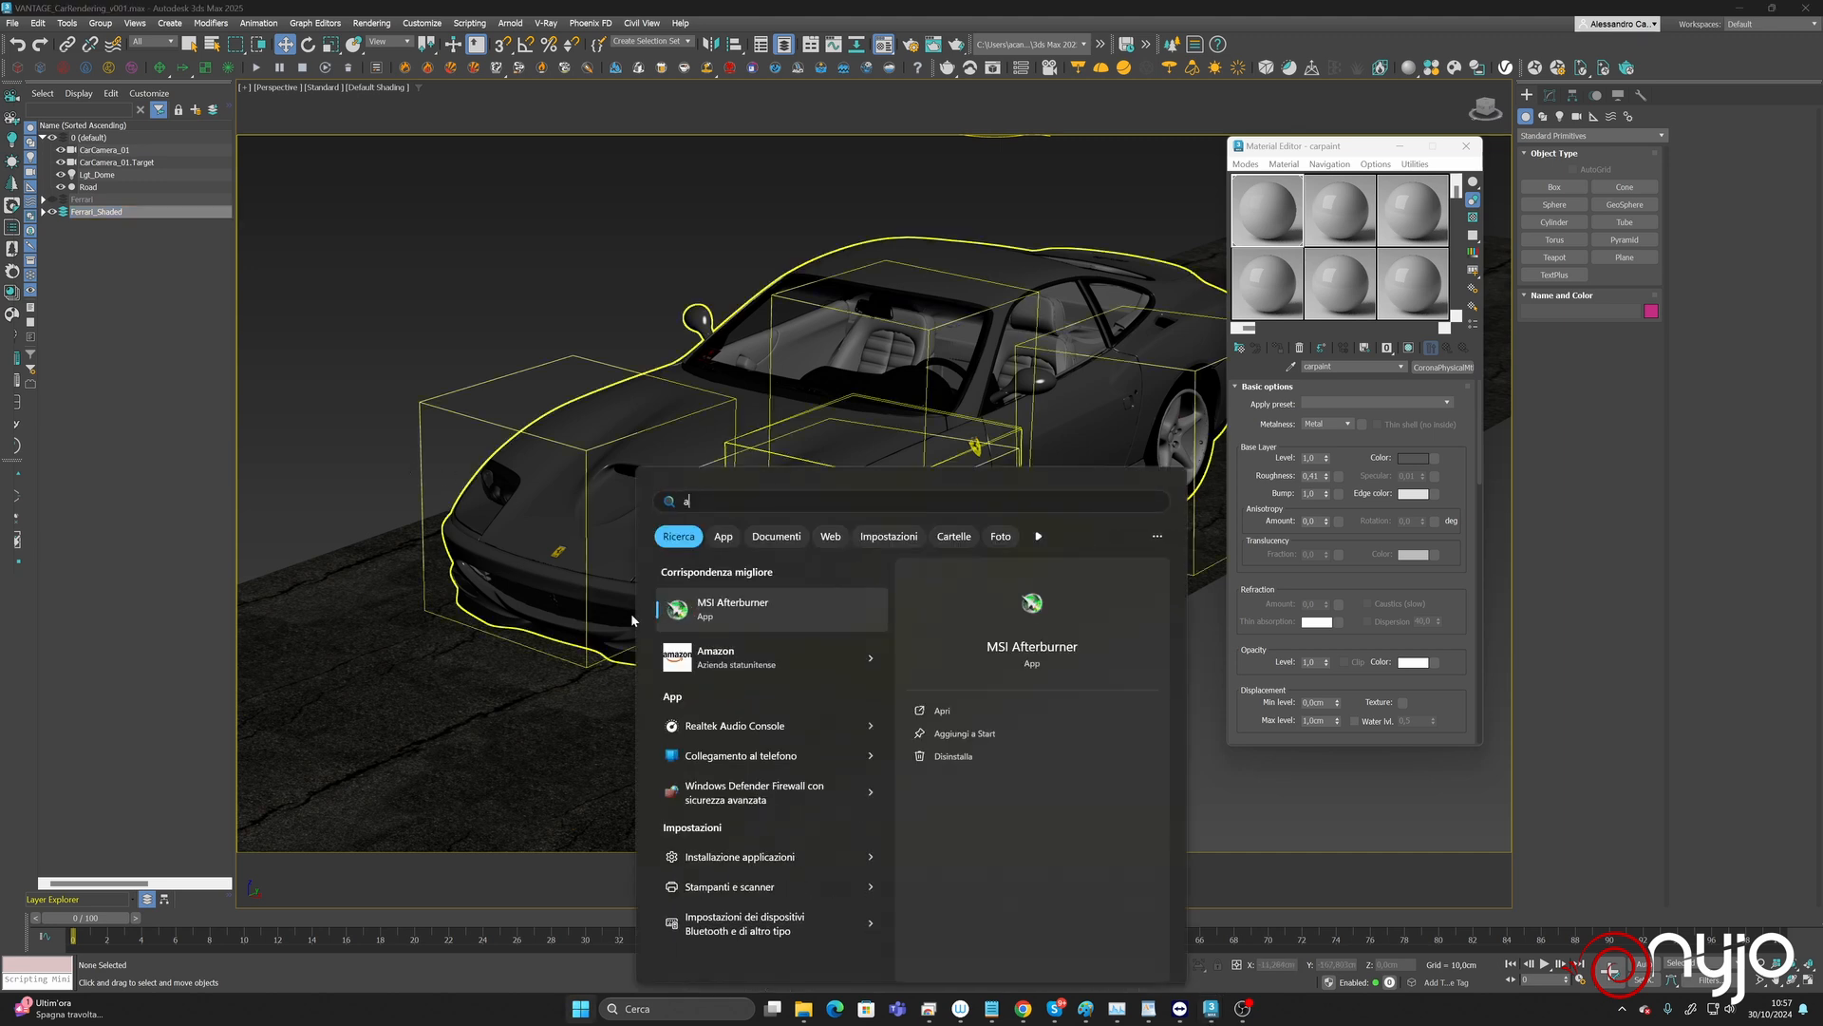
key("BackSpace")
type("va")
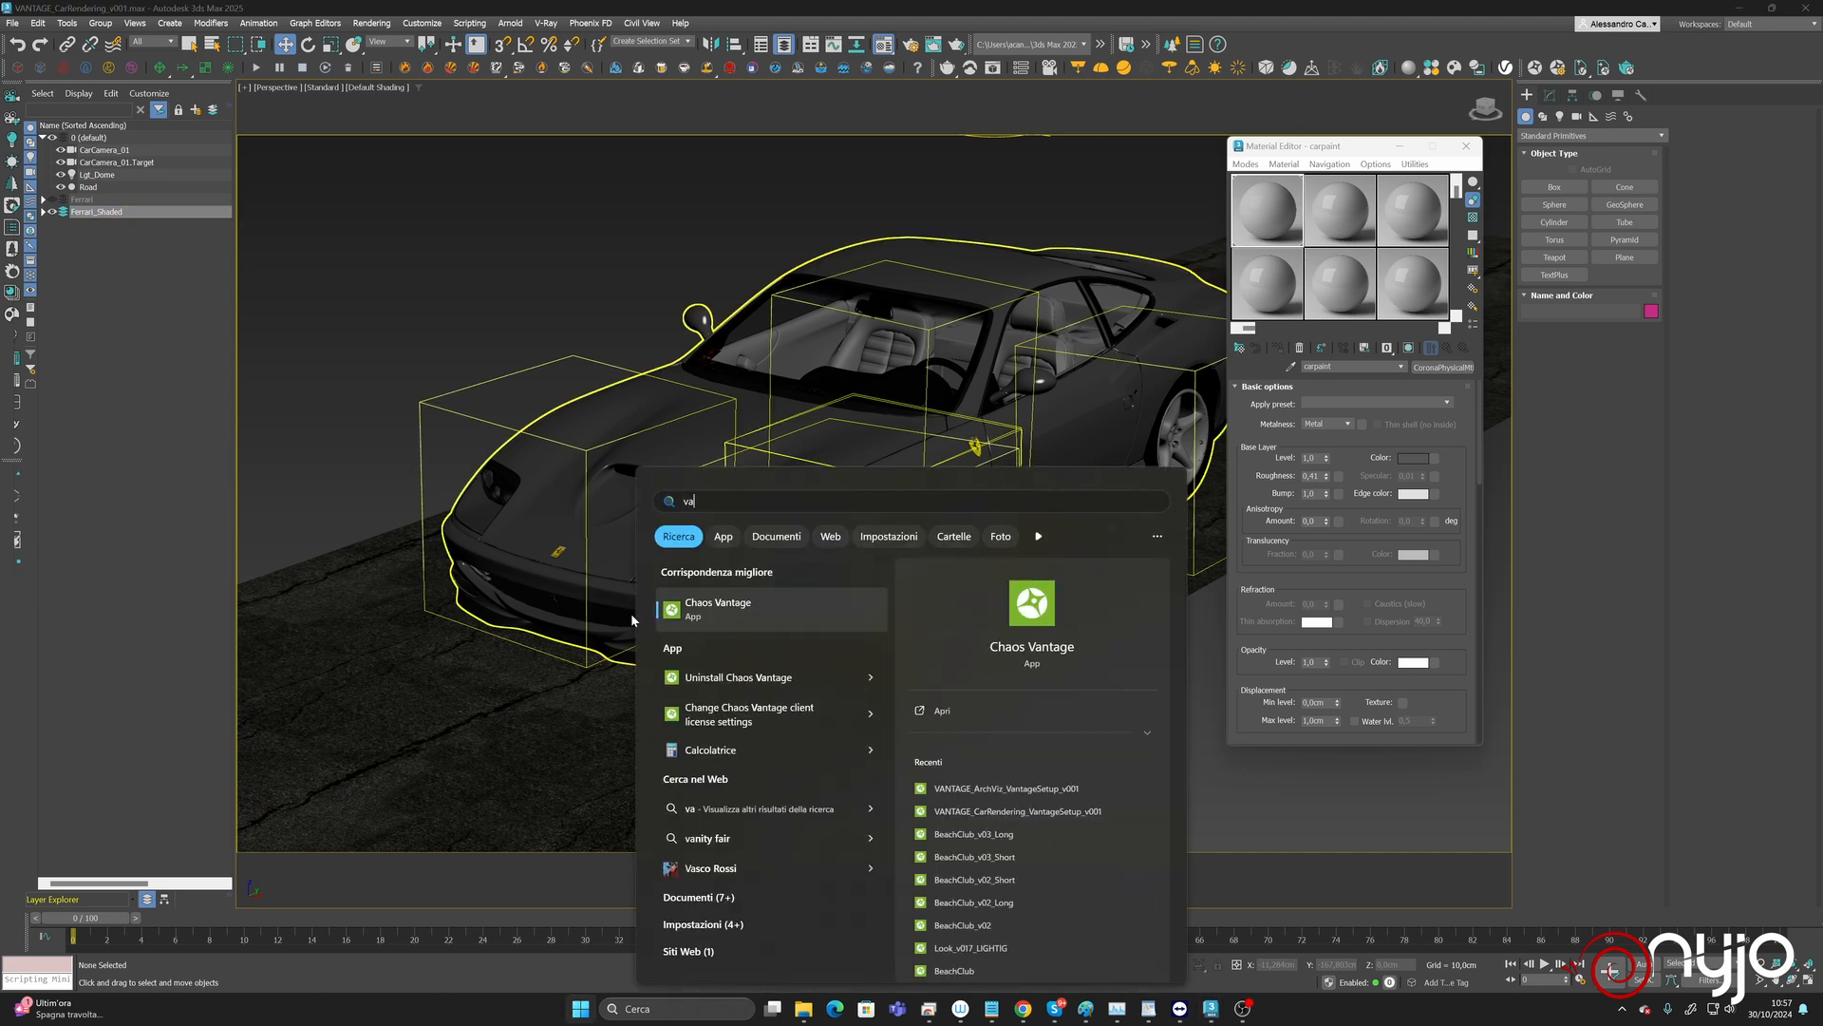
left_click(1038, 607)
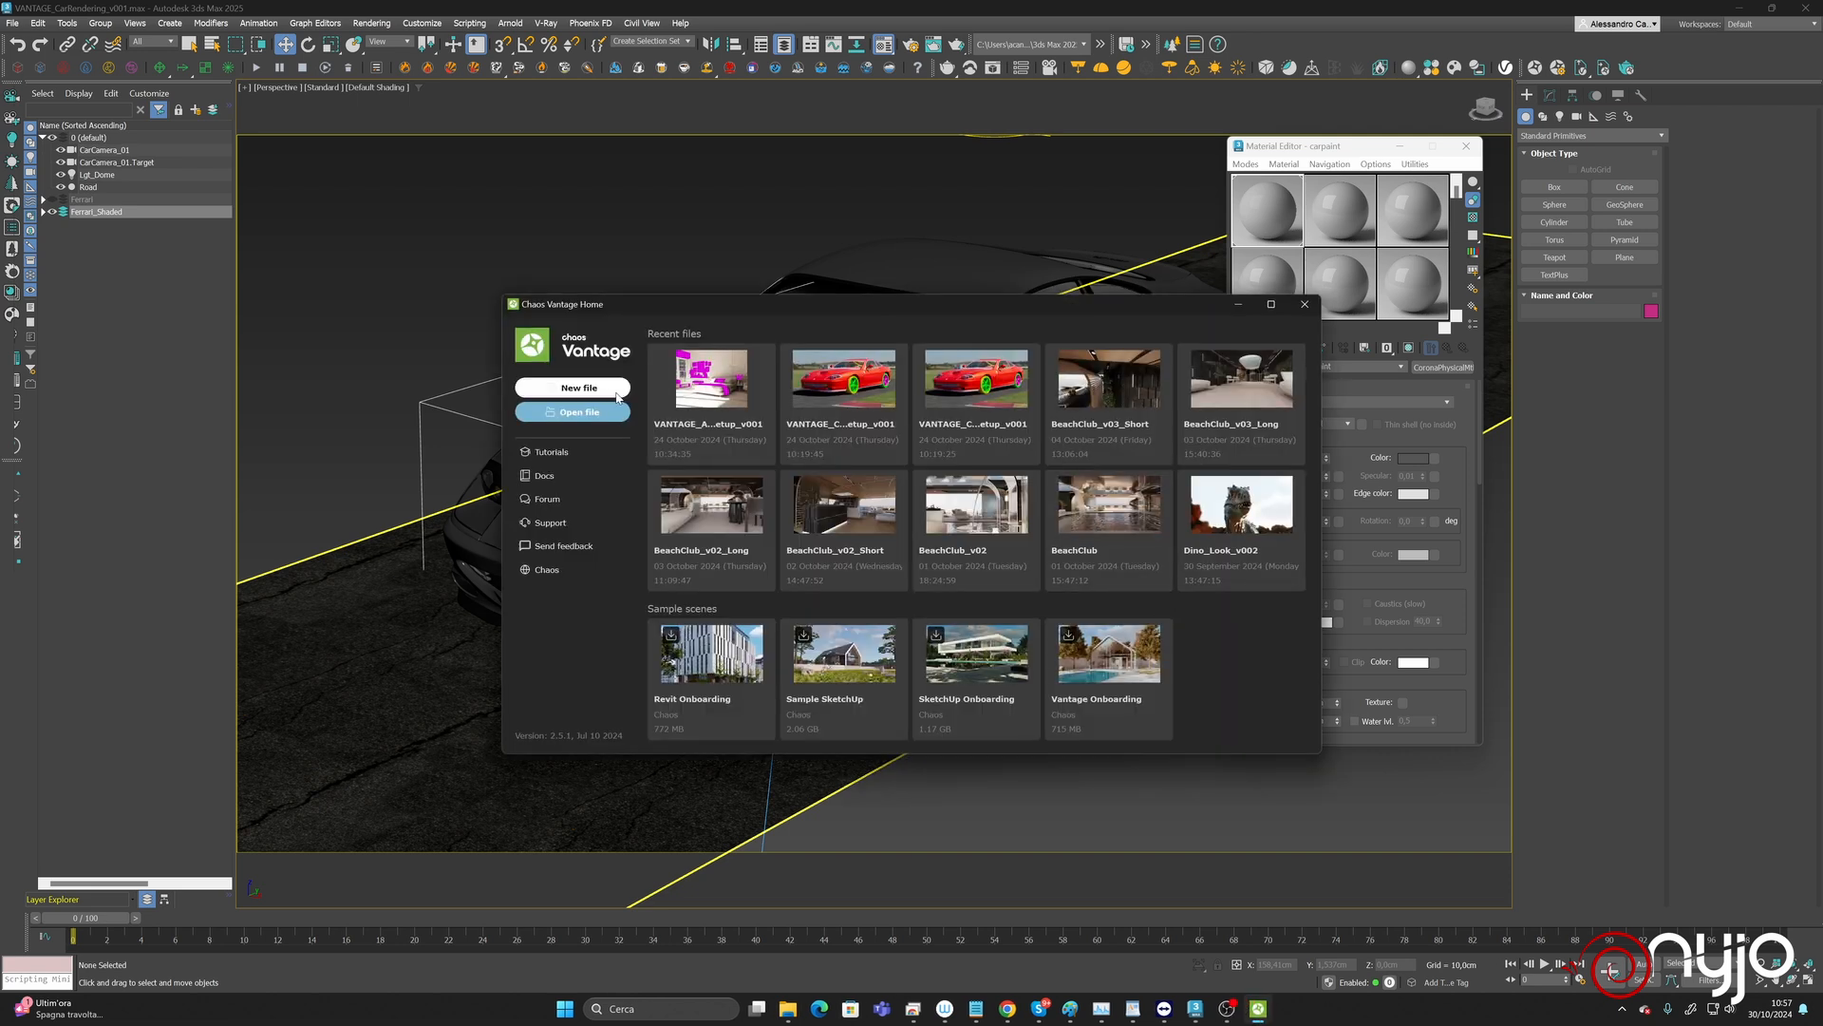
left_click(572, 387)
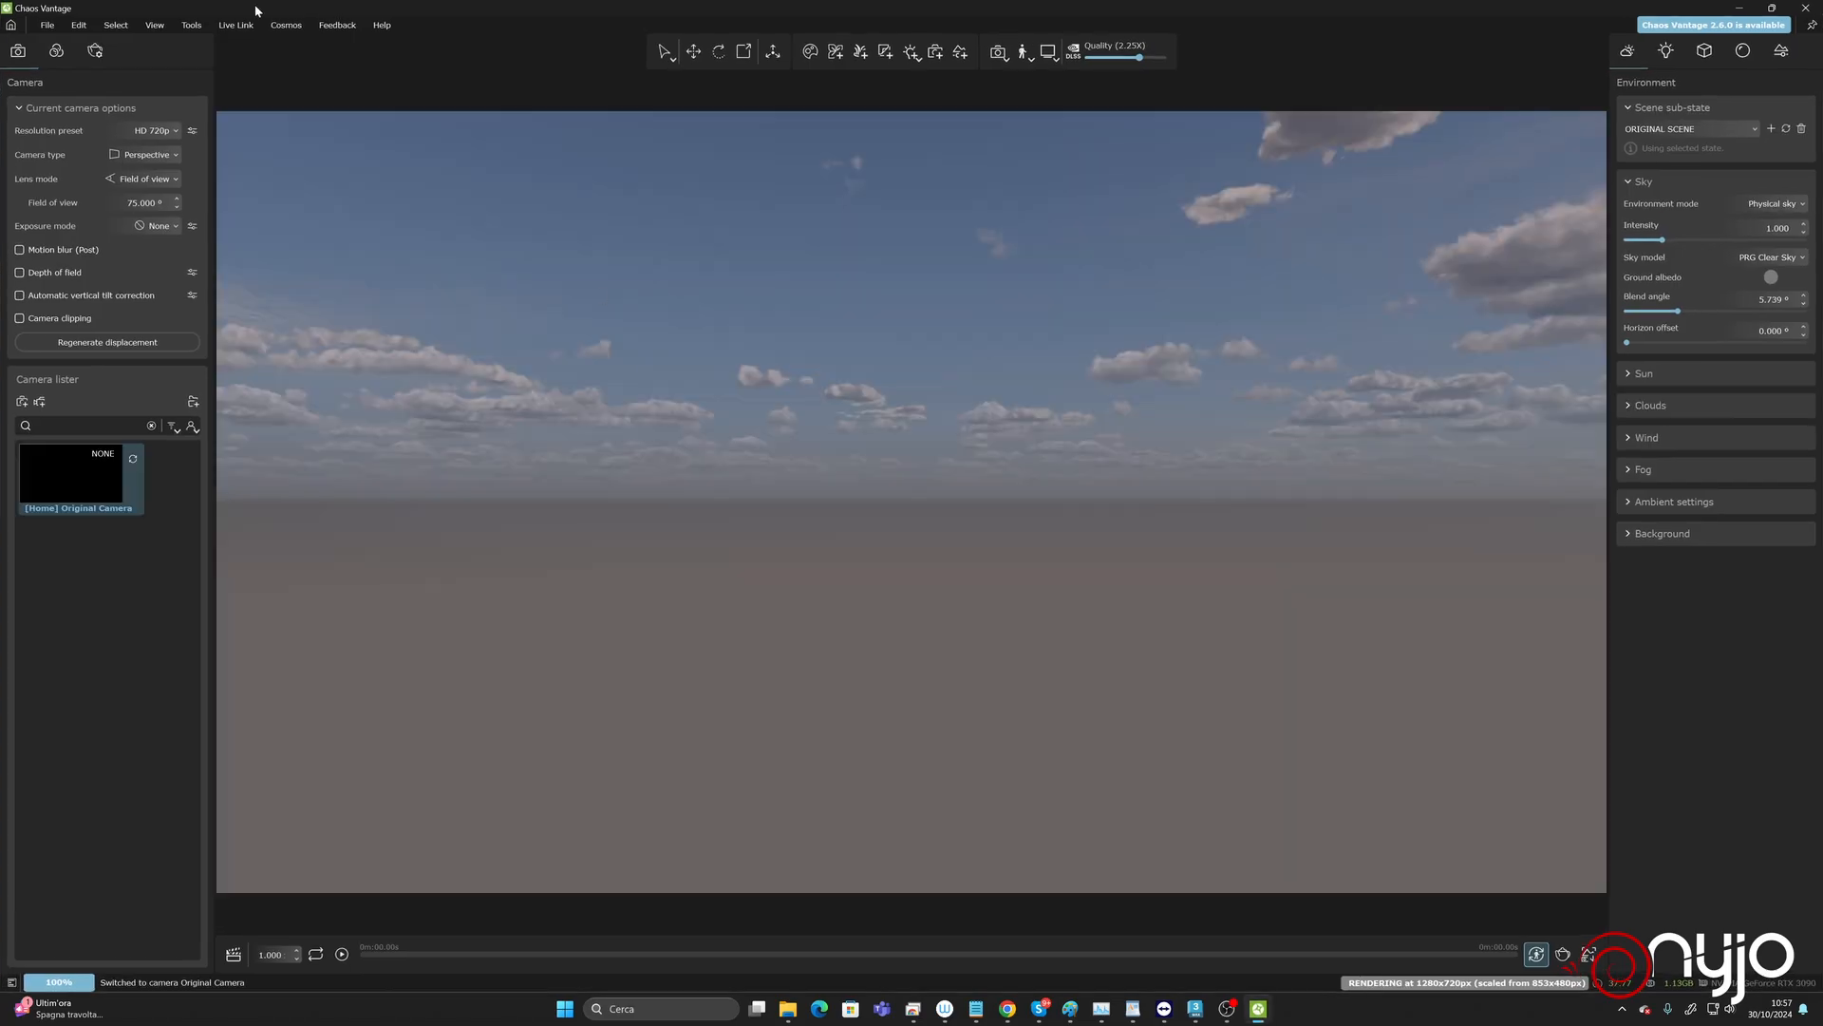
Shrink the Vantage window over the 3ds Max viewport's lower area, keep it always on top, and place the Material Editor beside it.
left_click(1772, 9)
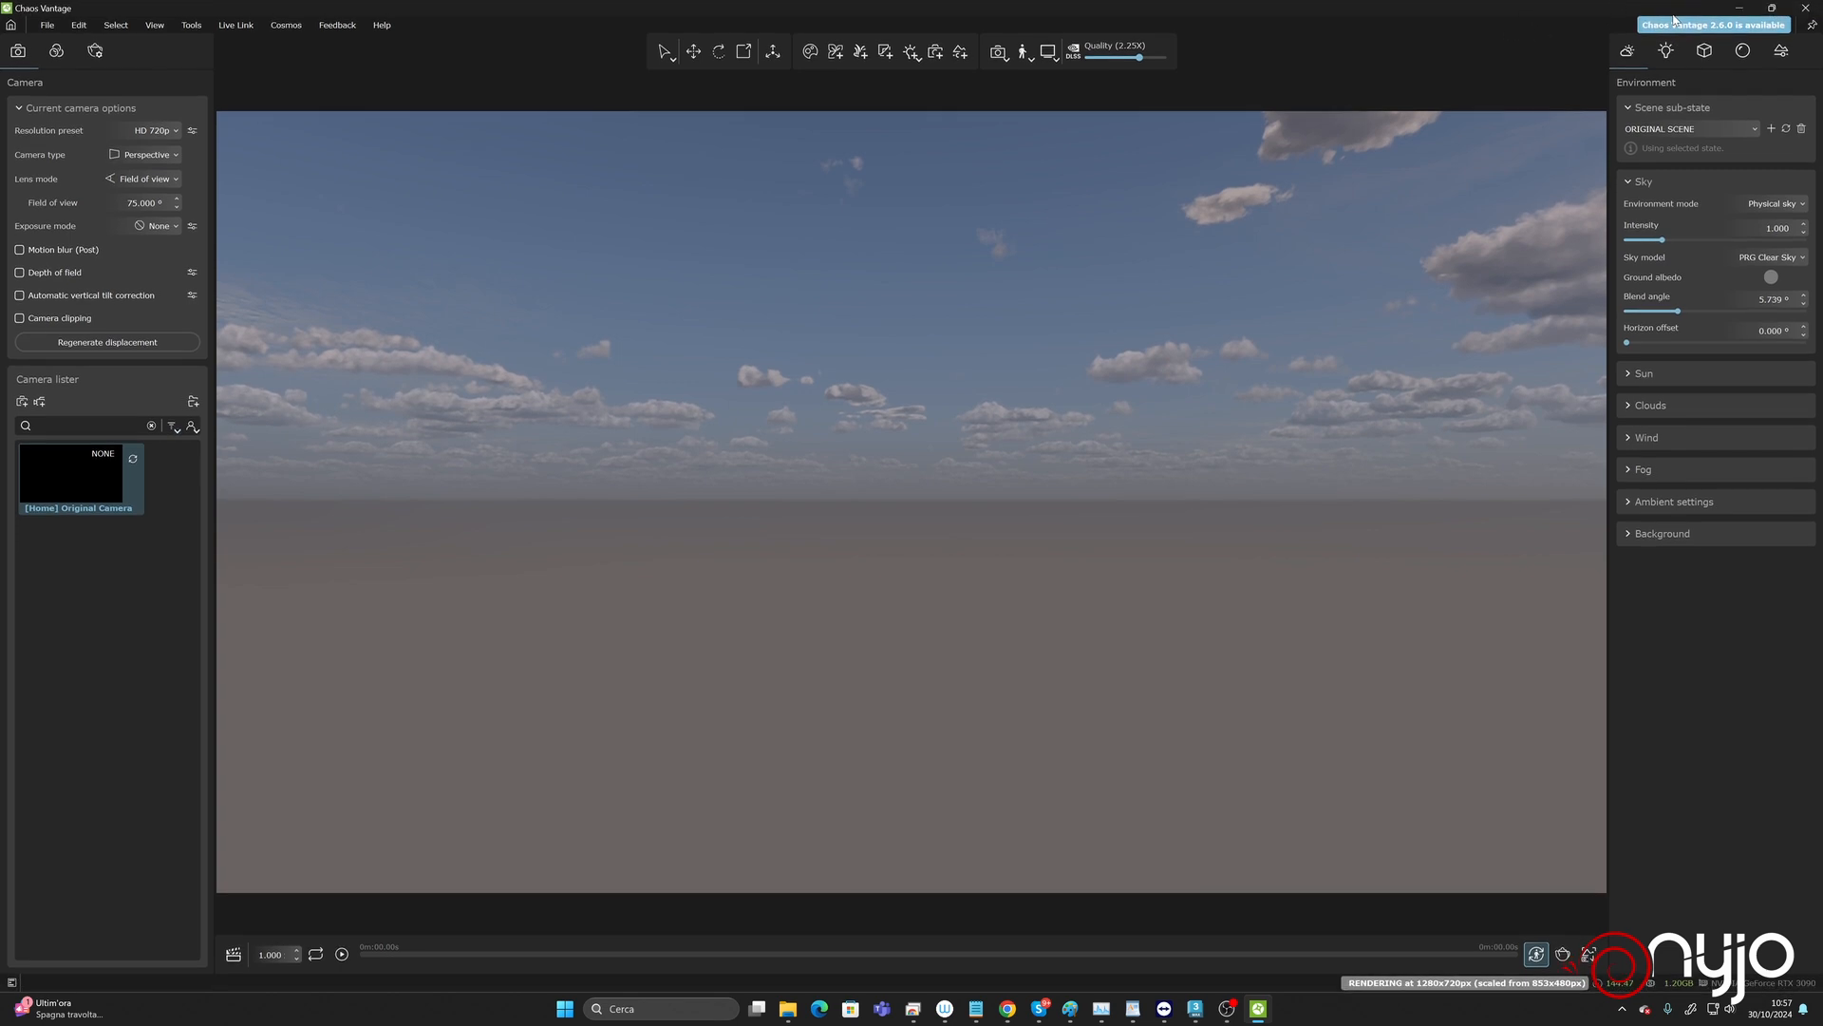
left_click_drag(1687, 16, 1520, 123)
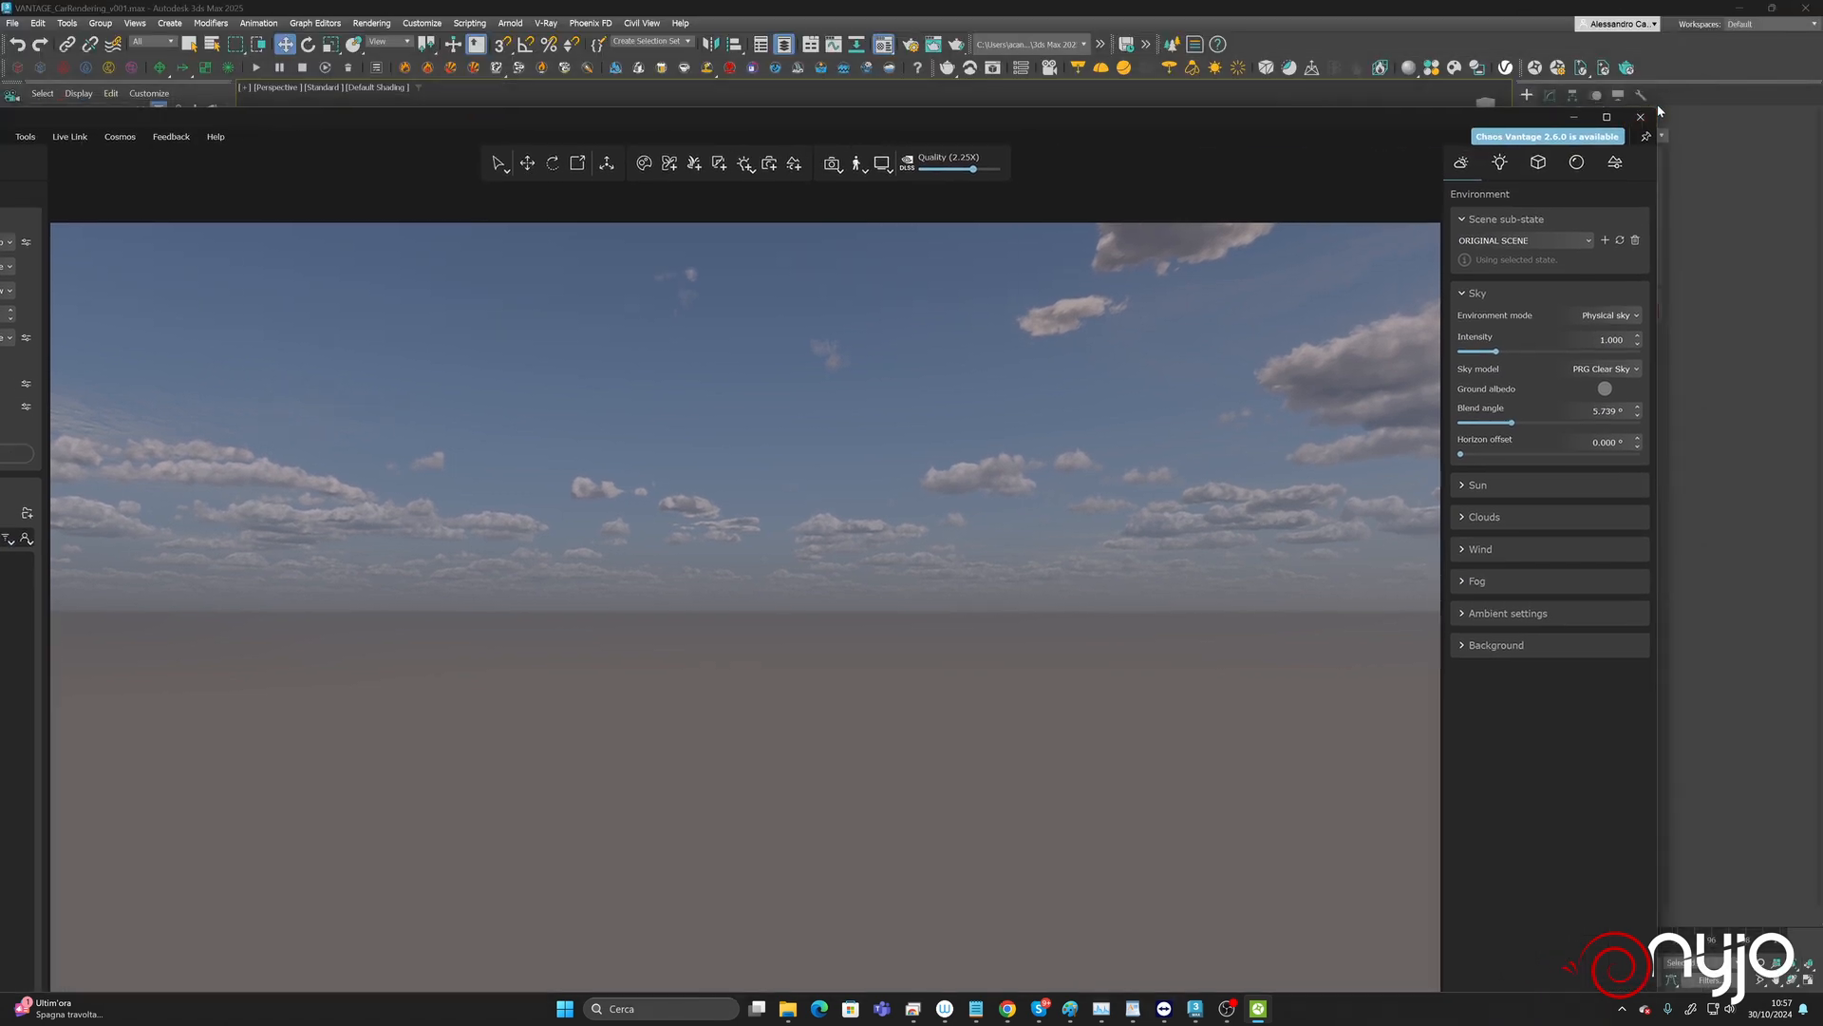
left_click_drag(1654, 106, 966, 412)
left_click_drag(691, 428, 859, 313)
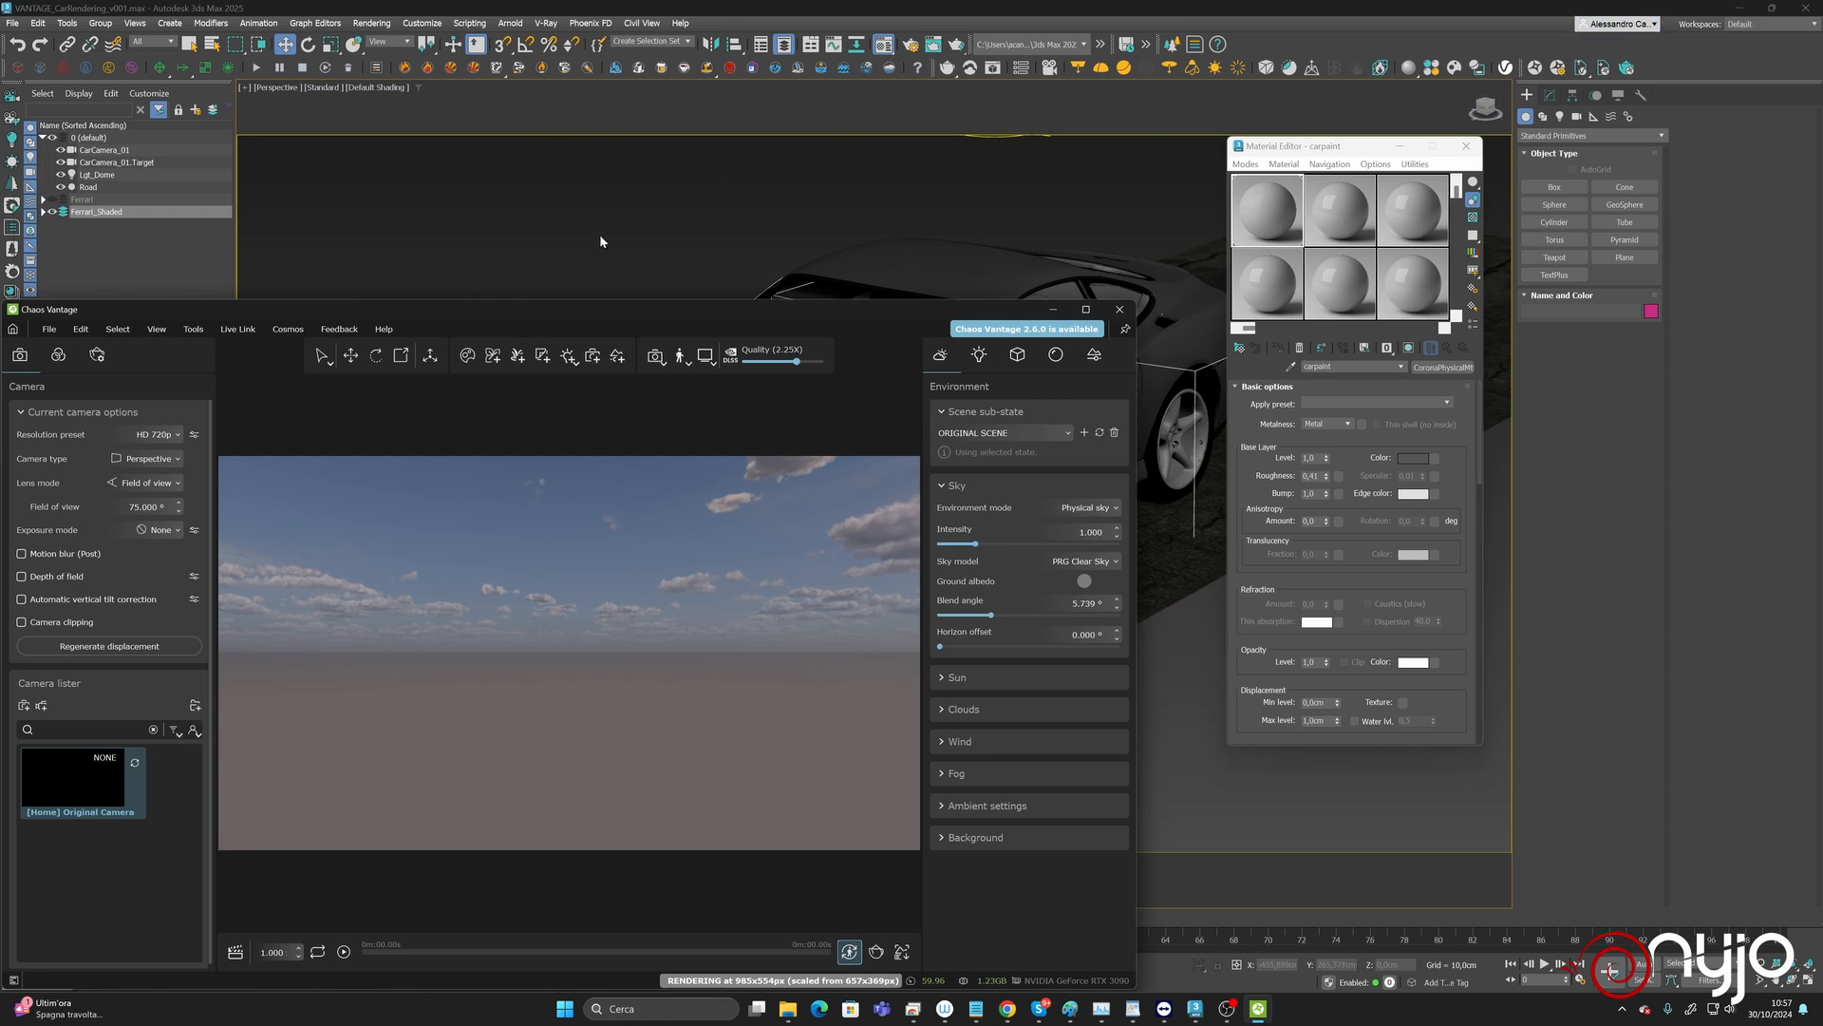
left_click(1128, 333)
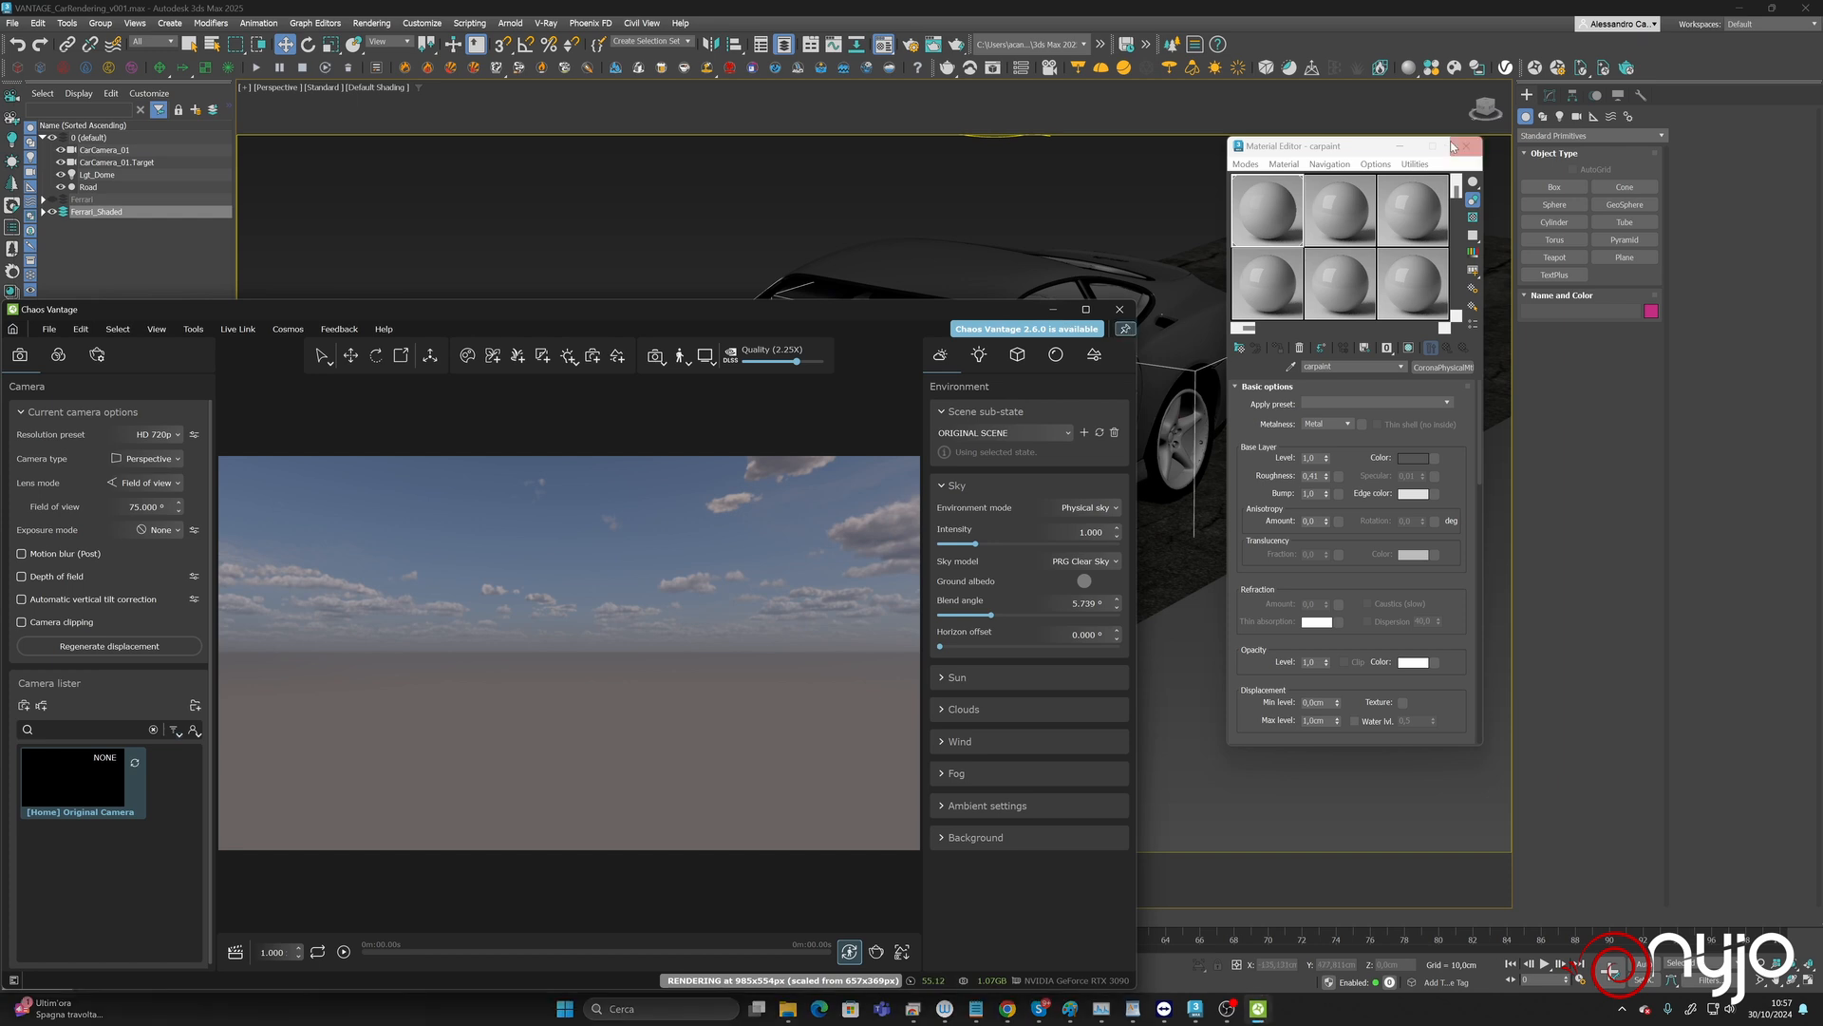
left_click_drag(1349, 142, 1393, 237)
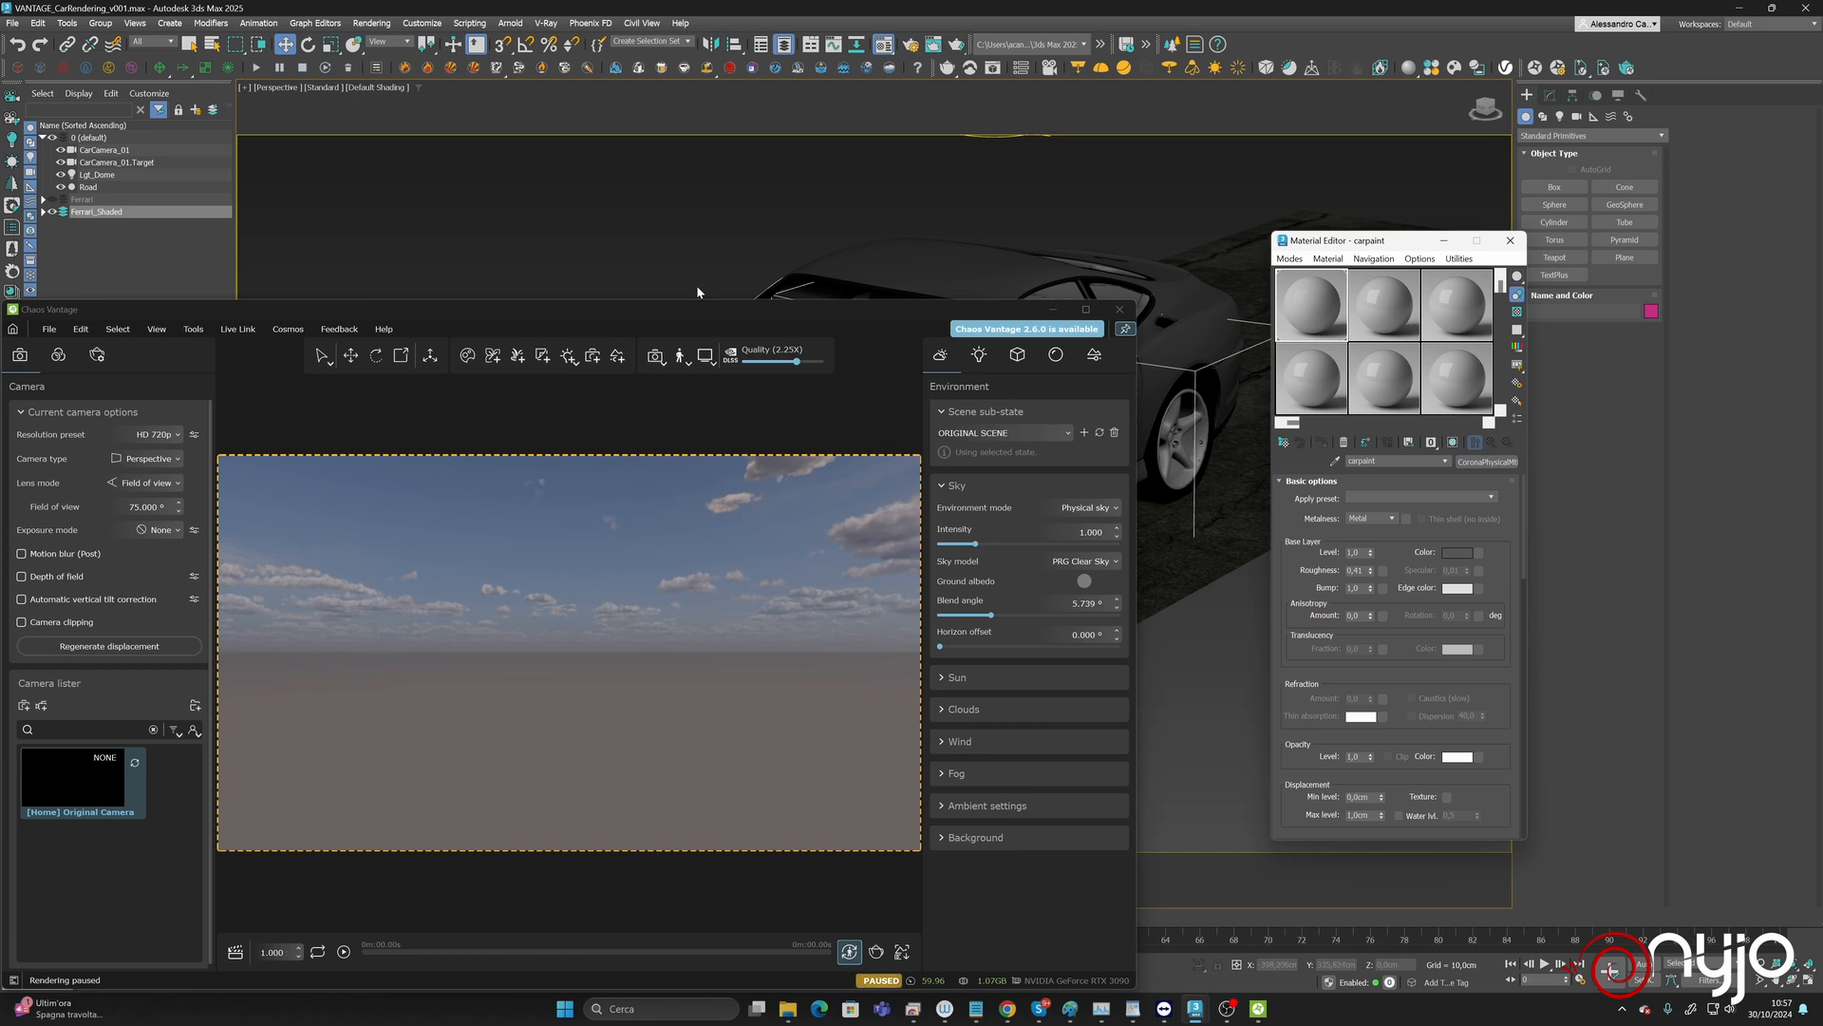
Start the Vantage live link from 3ds Max and load VANTAGE_CarRendering_VantageSetup_v001 in Vantage as configuration only.
left_click(822, 286)
left_click(1536, 68)
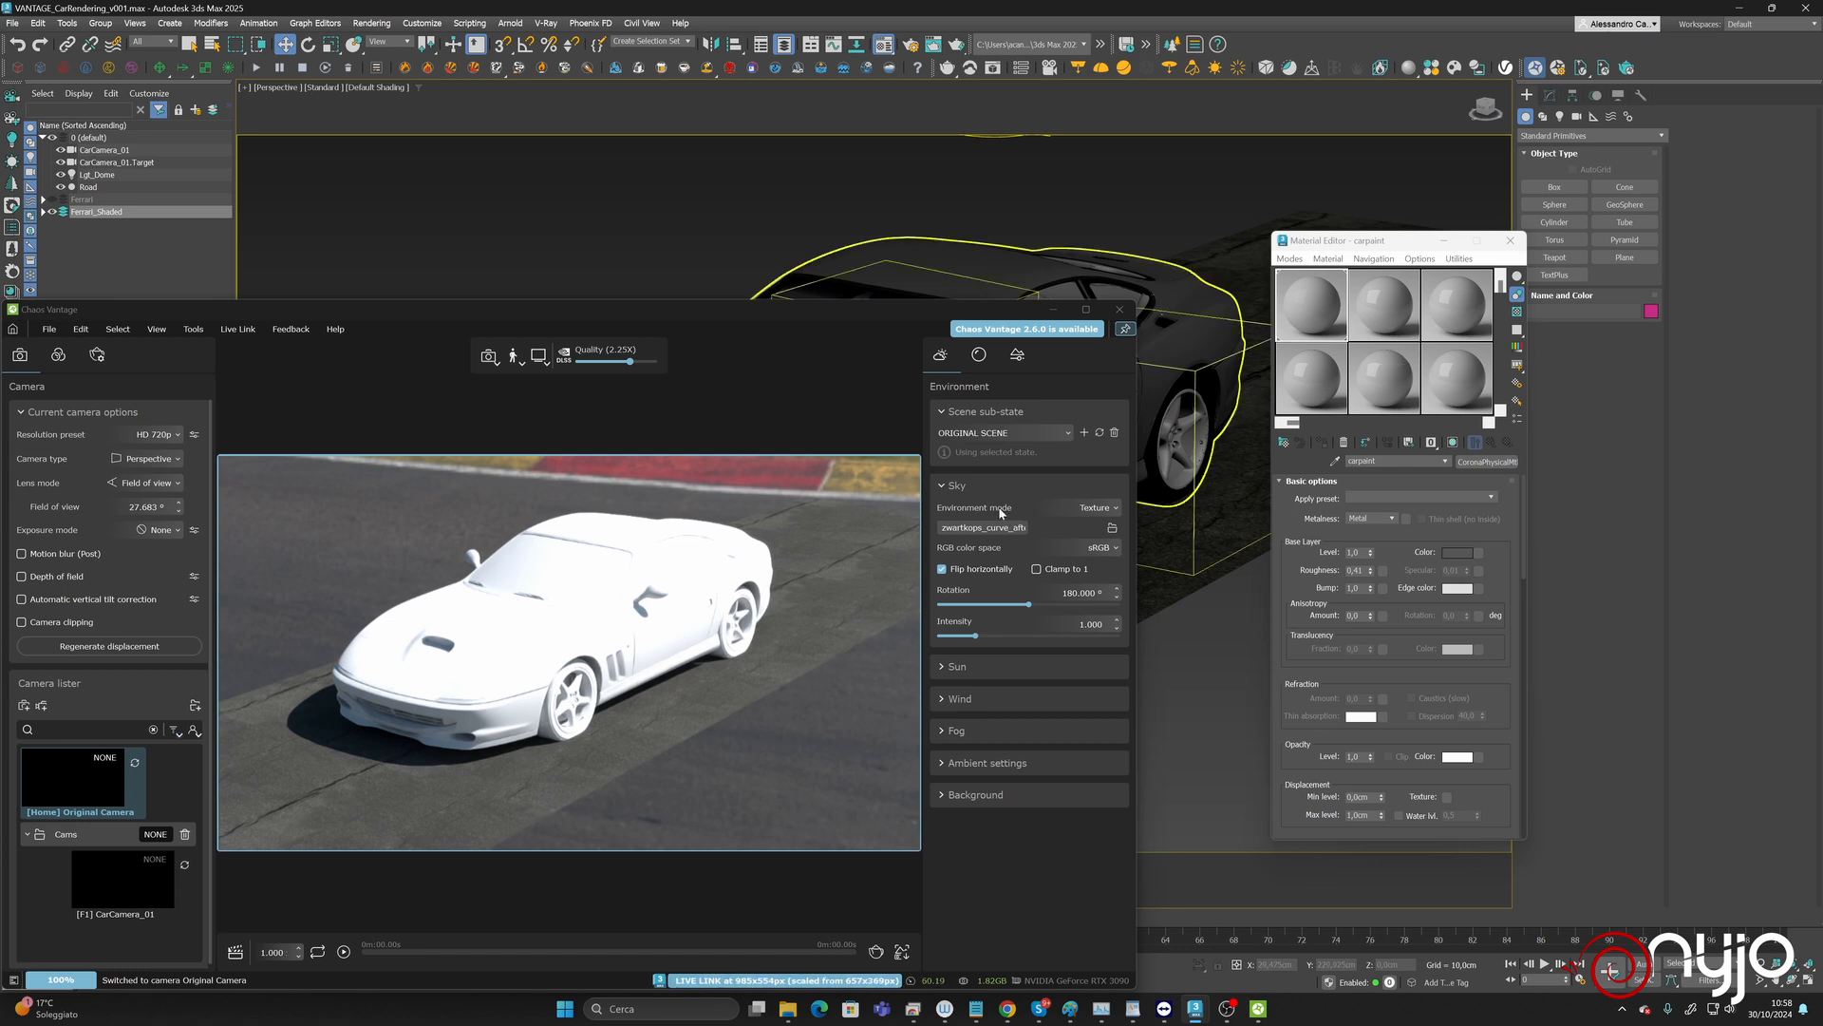
left_click(48, 328)
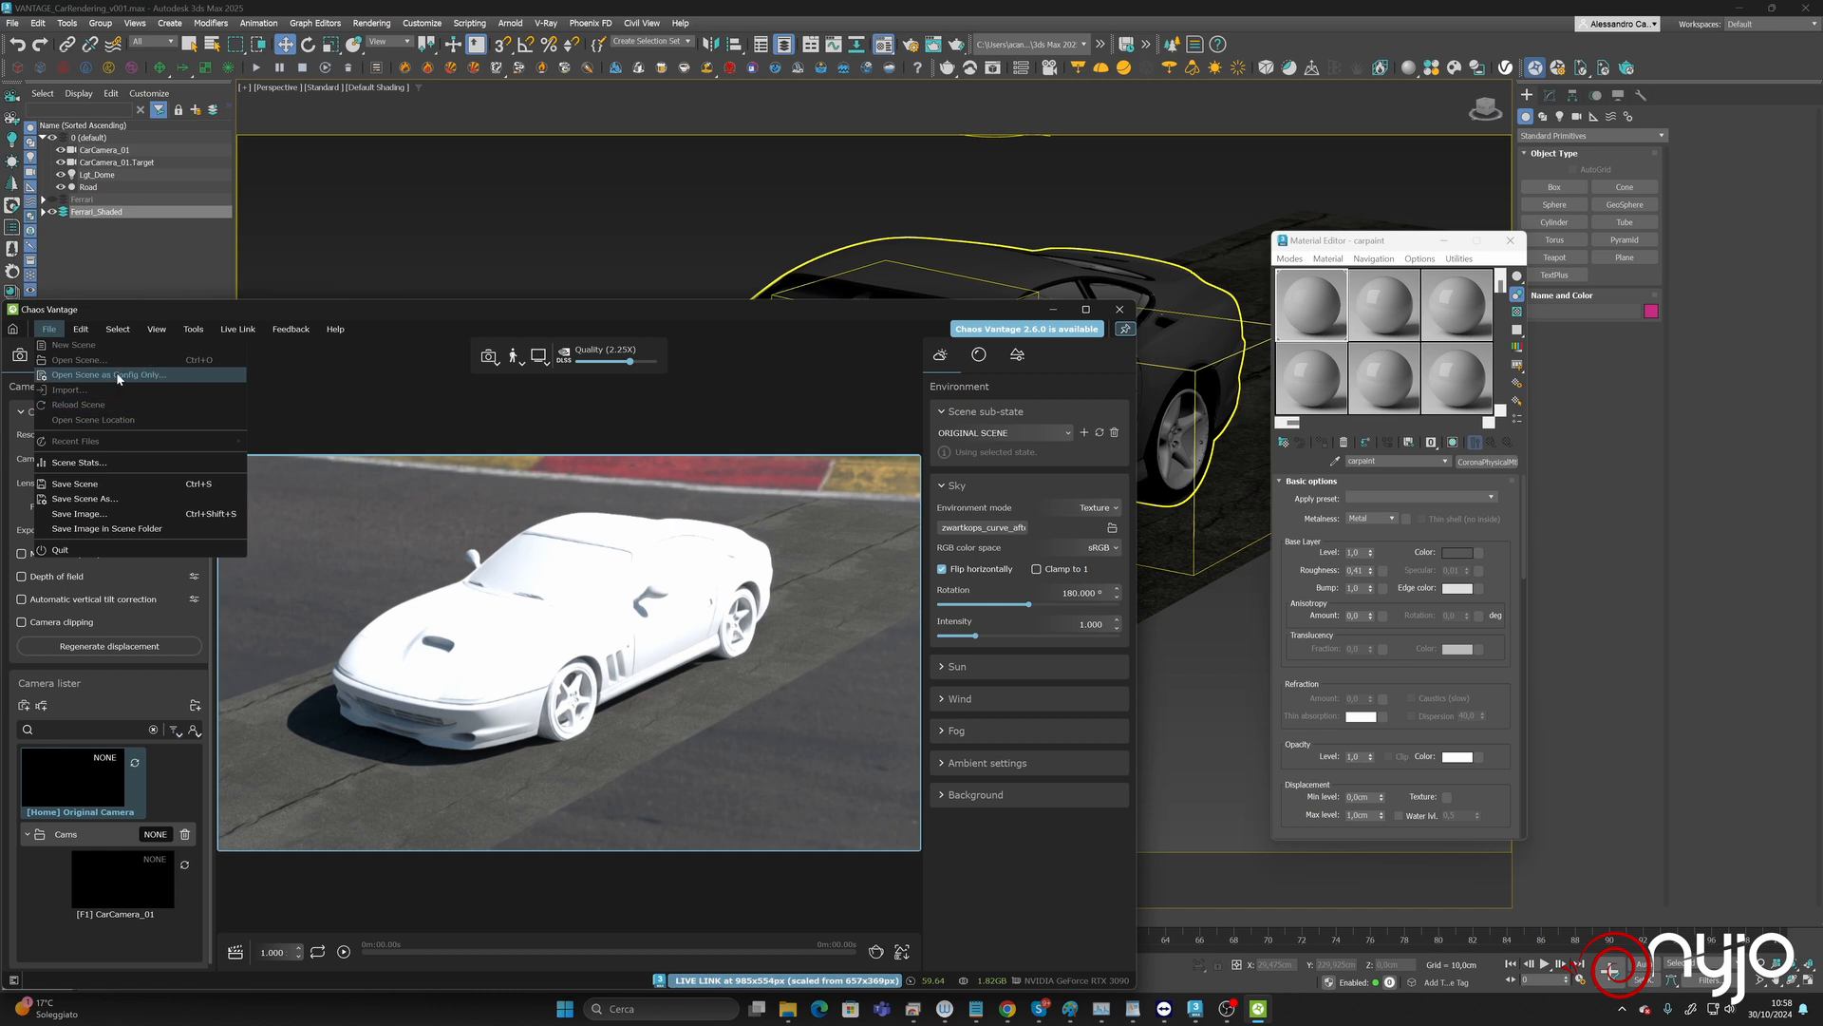
left_click(121, 375)
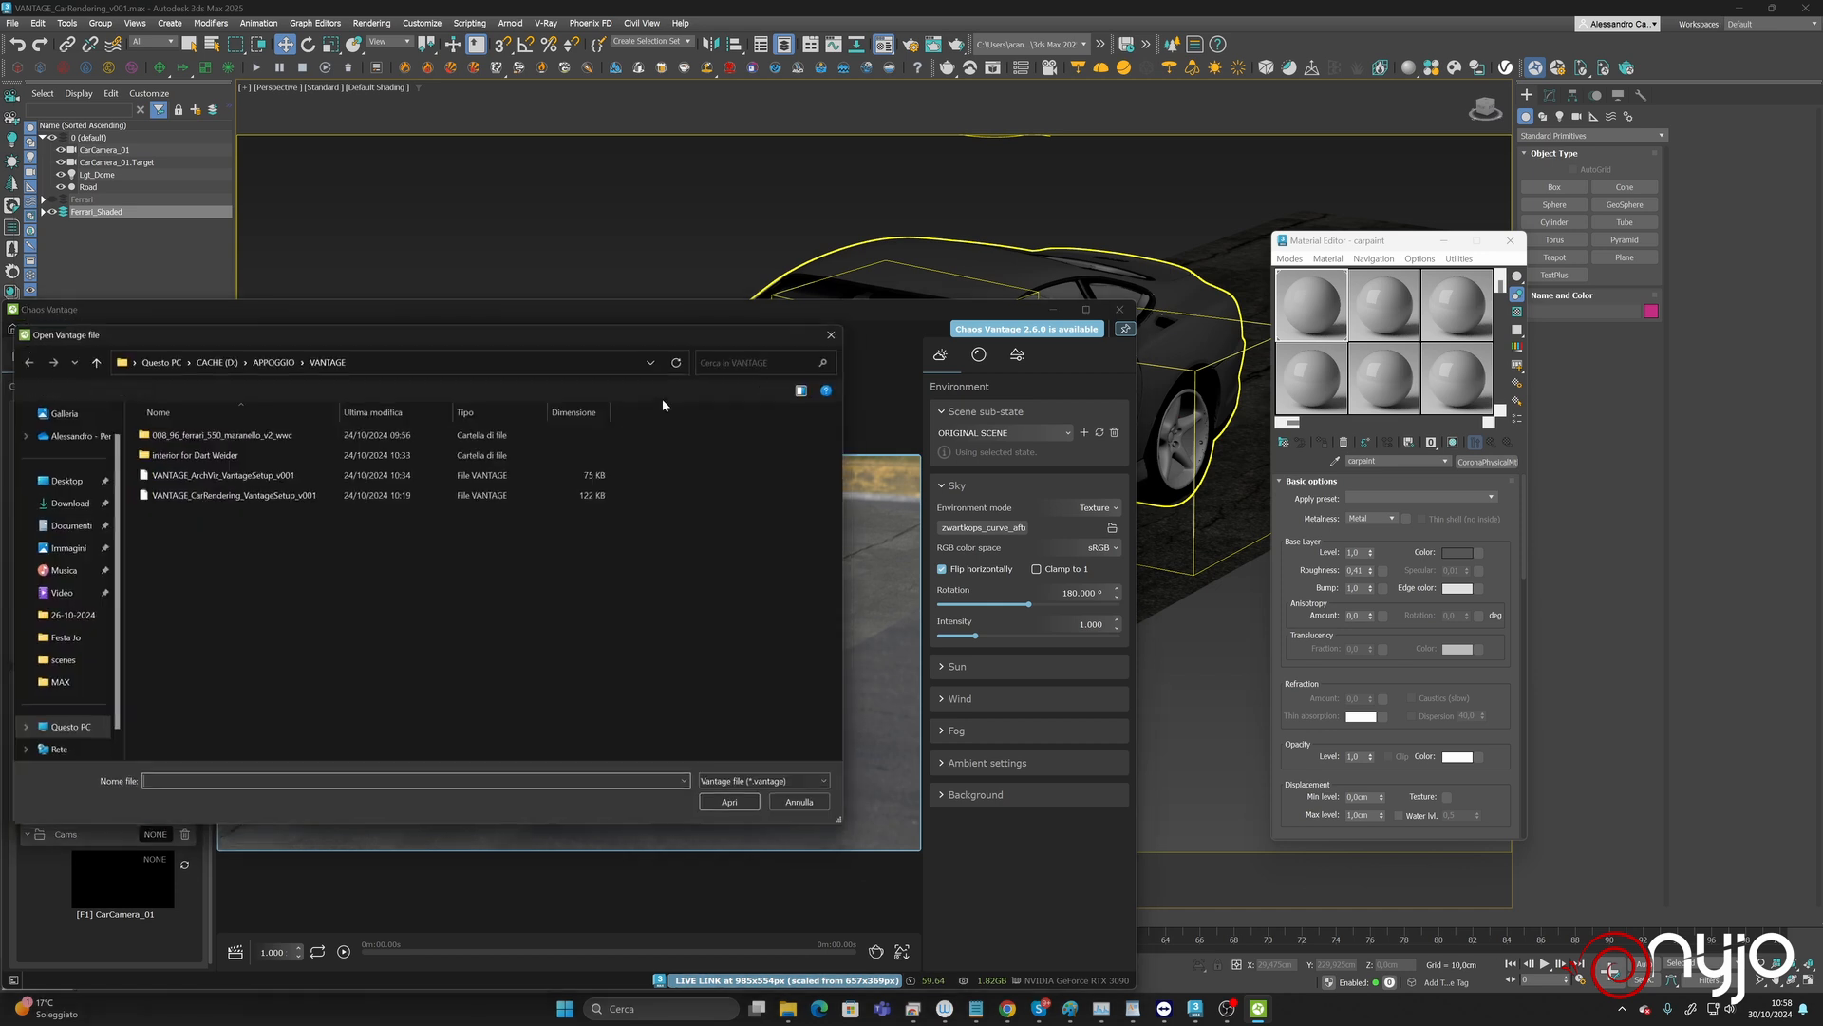
double_click(249, 495)
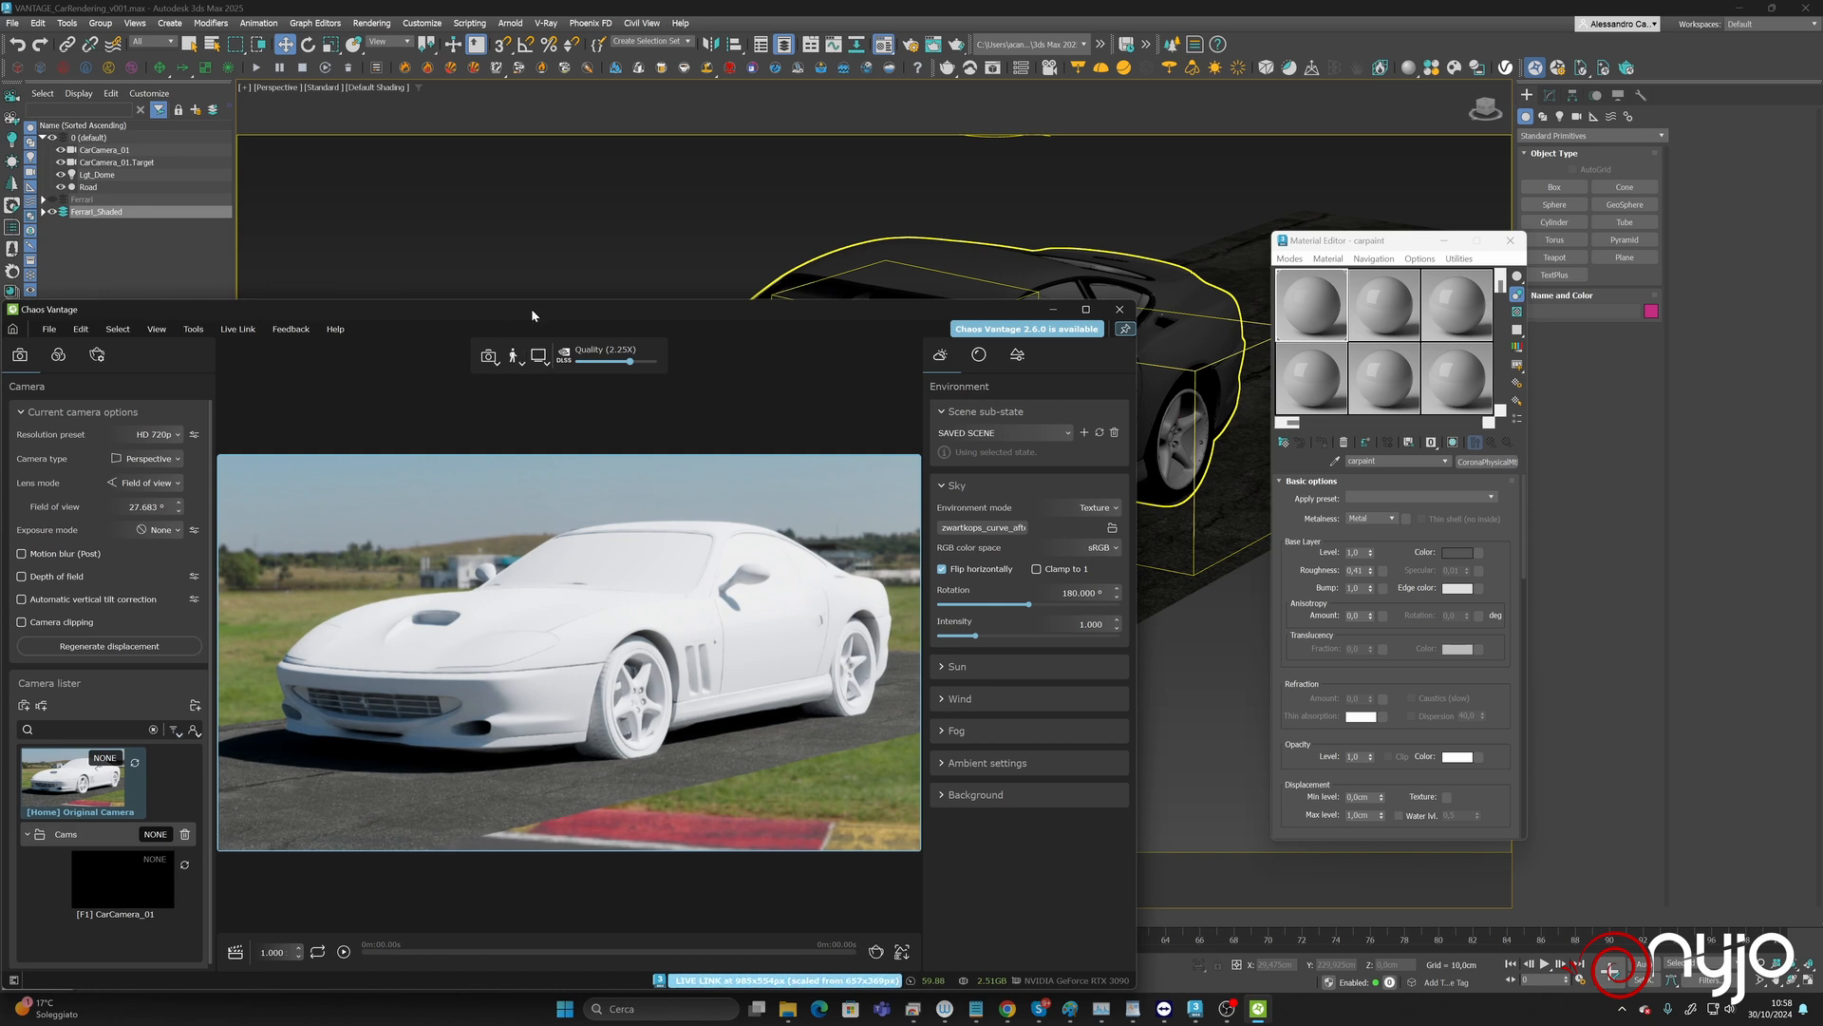
left_click_drag(340, 311, 338, 311)
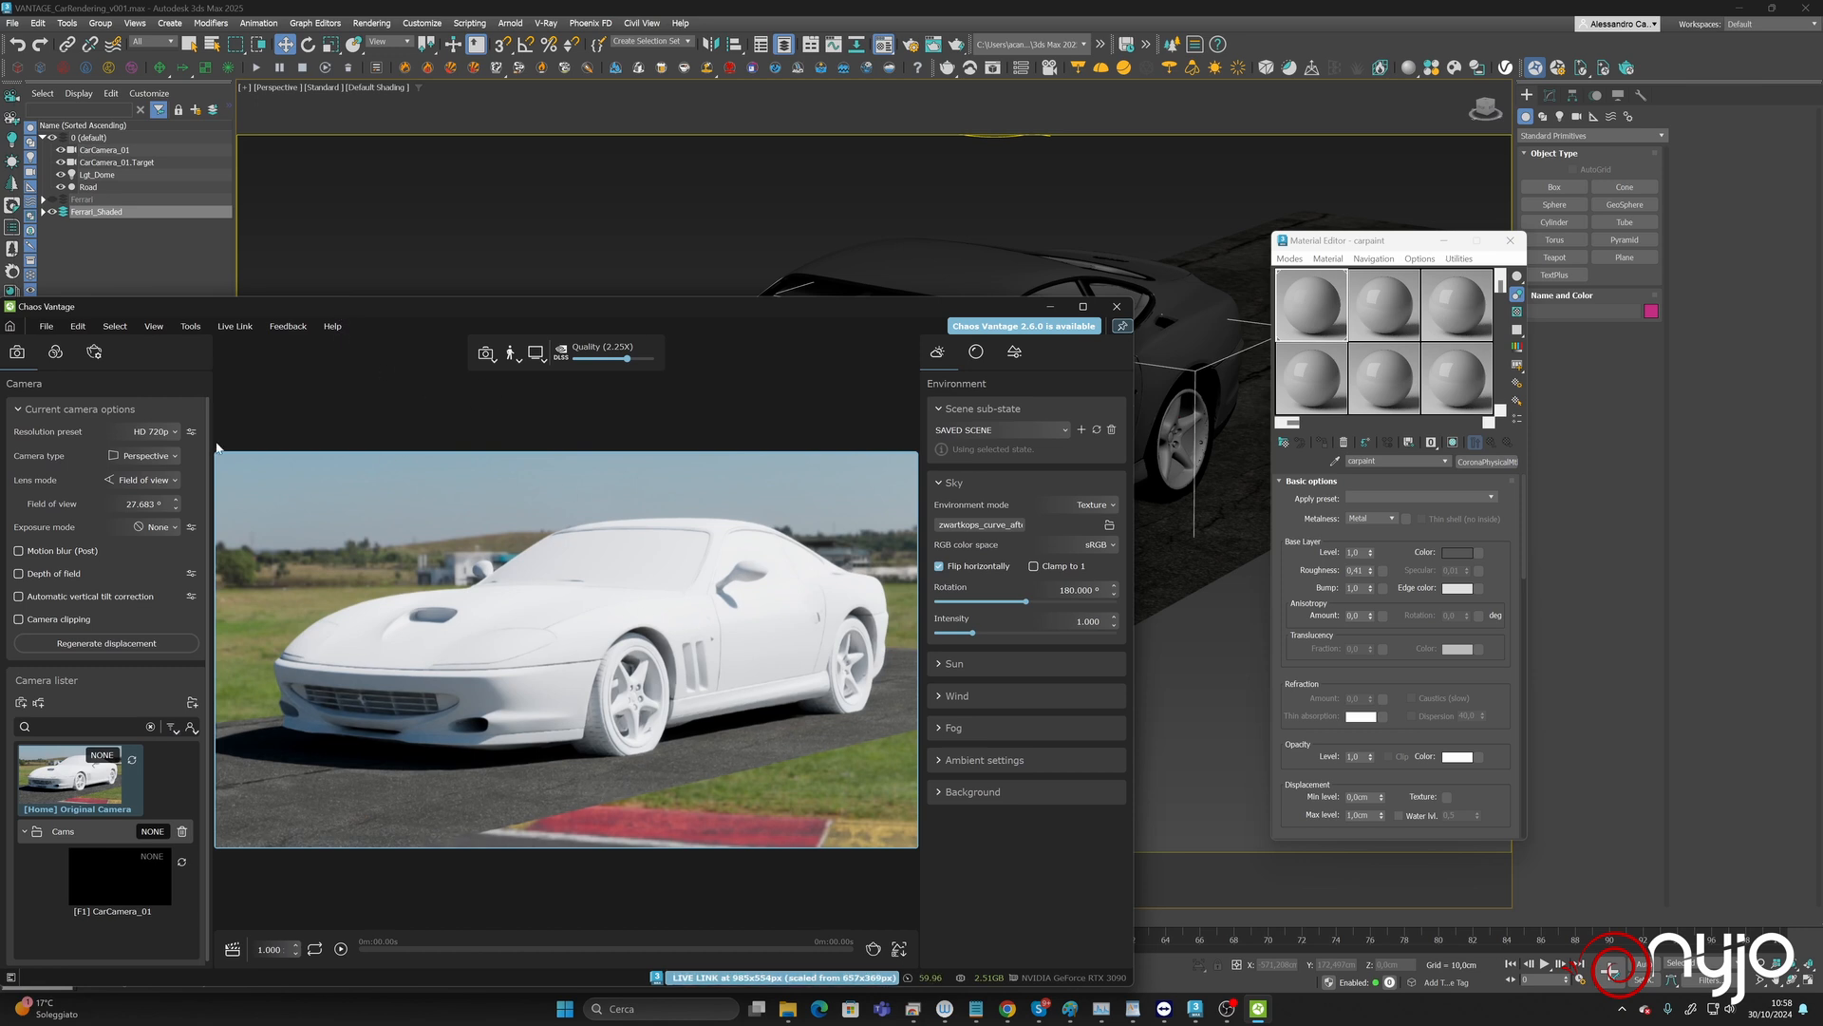
Look up Vantage's general mouse and key shortcuts for toggling the interface.
left_click(80, 328)
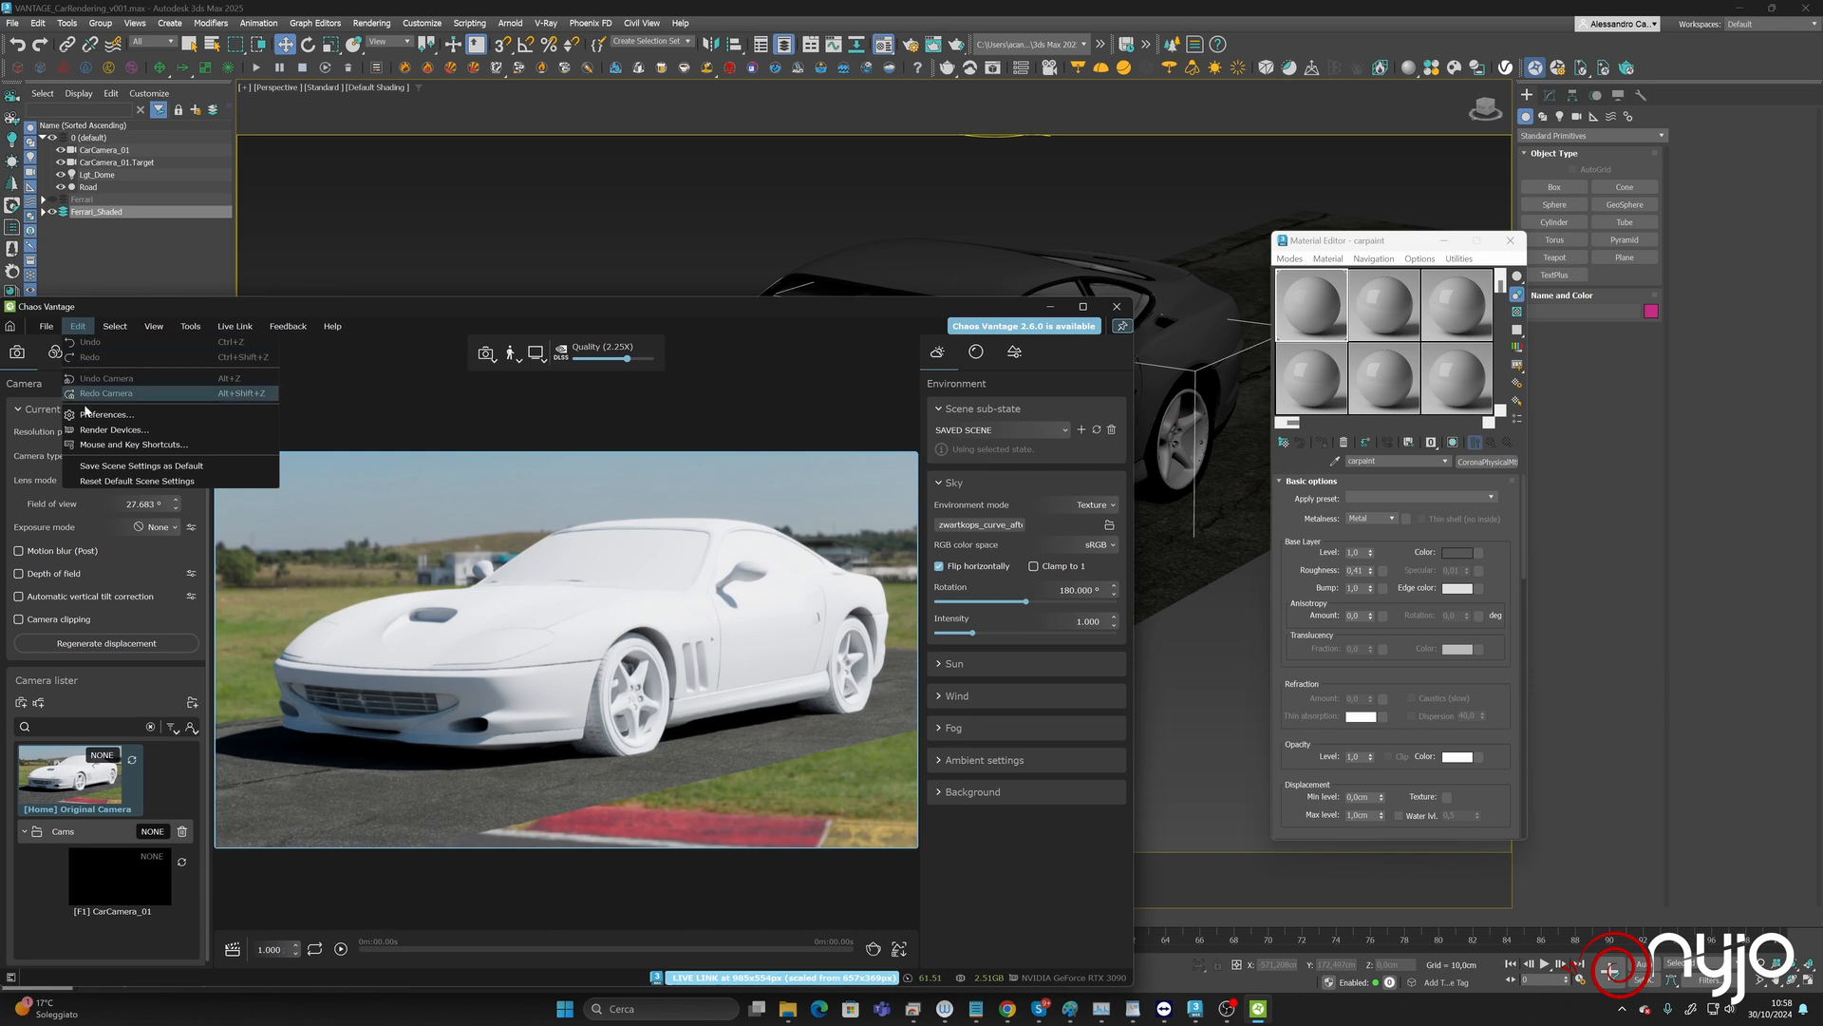
left_click(122, 445)
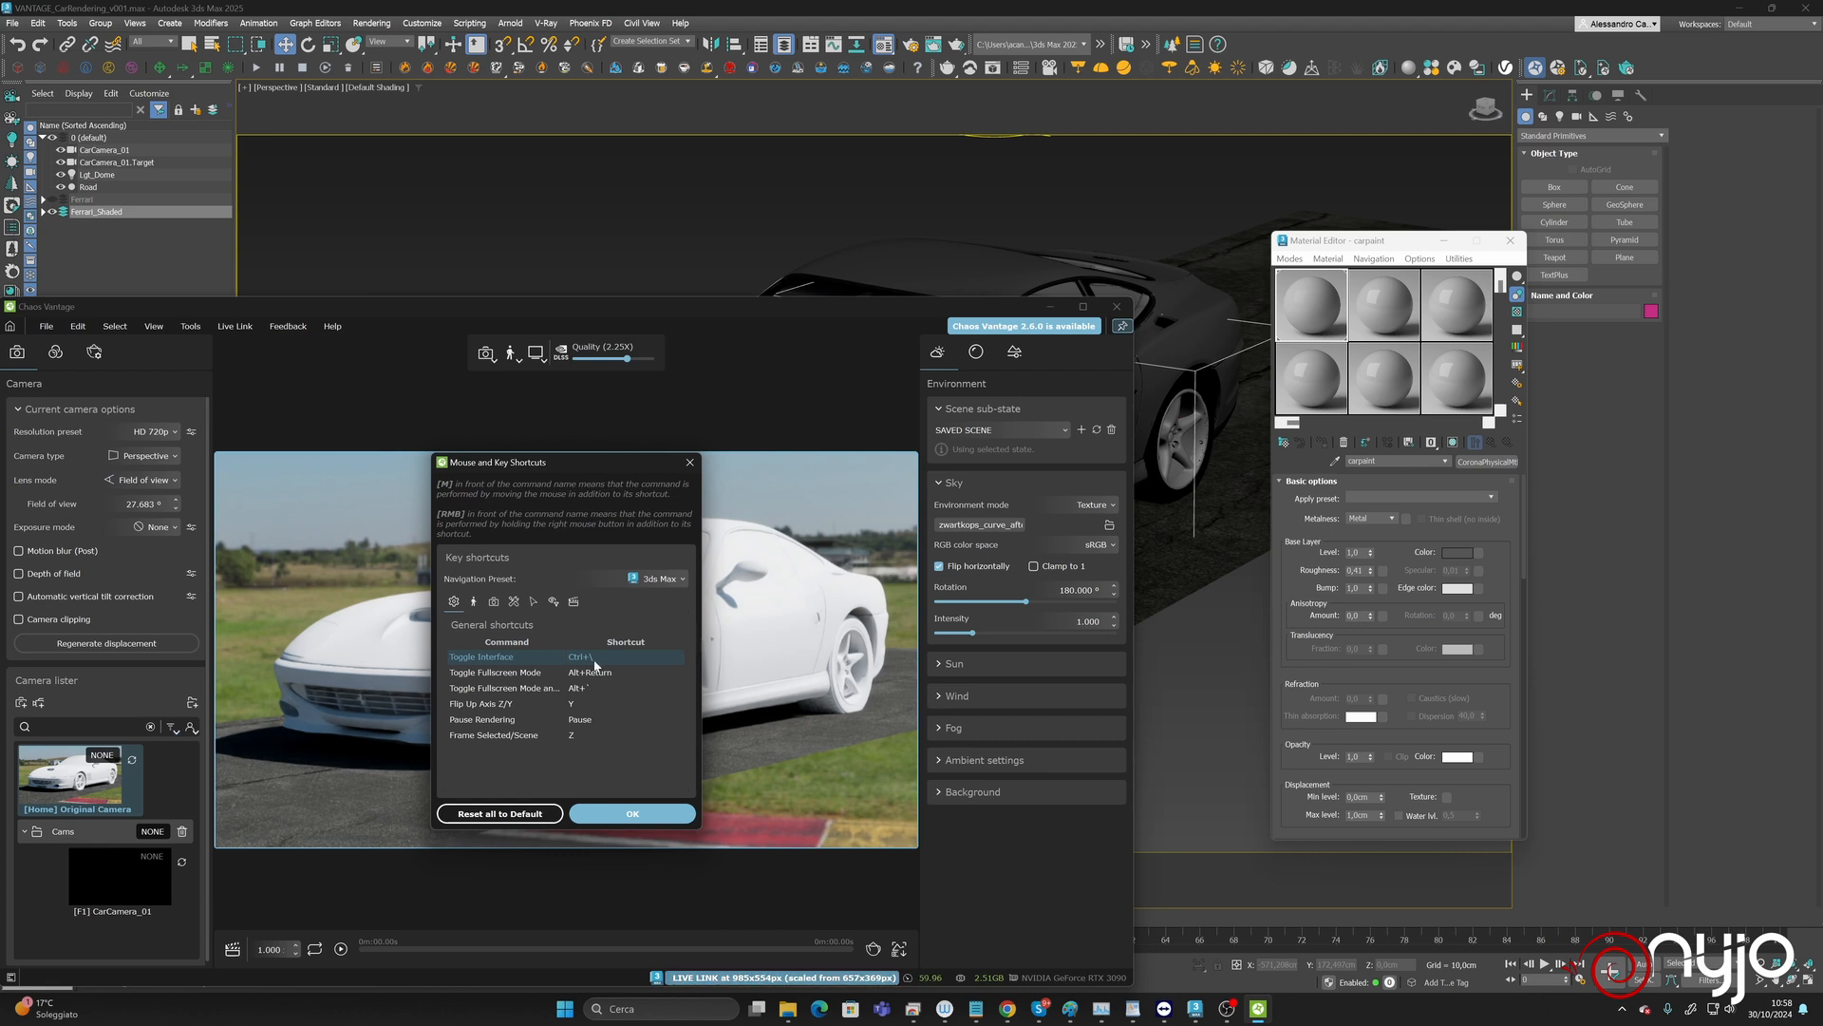
left_click(691, 462)
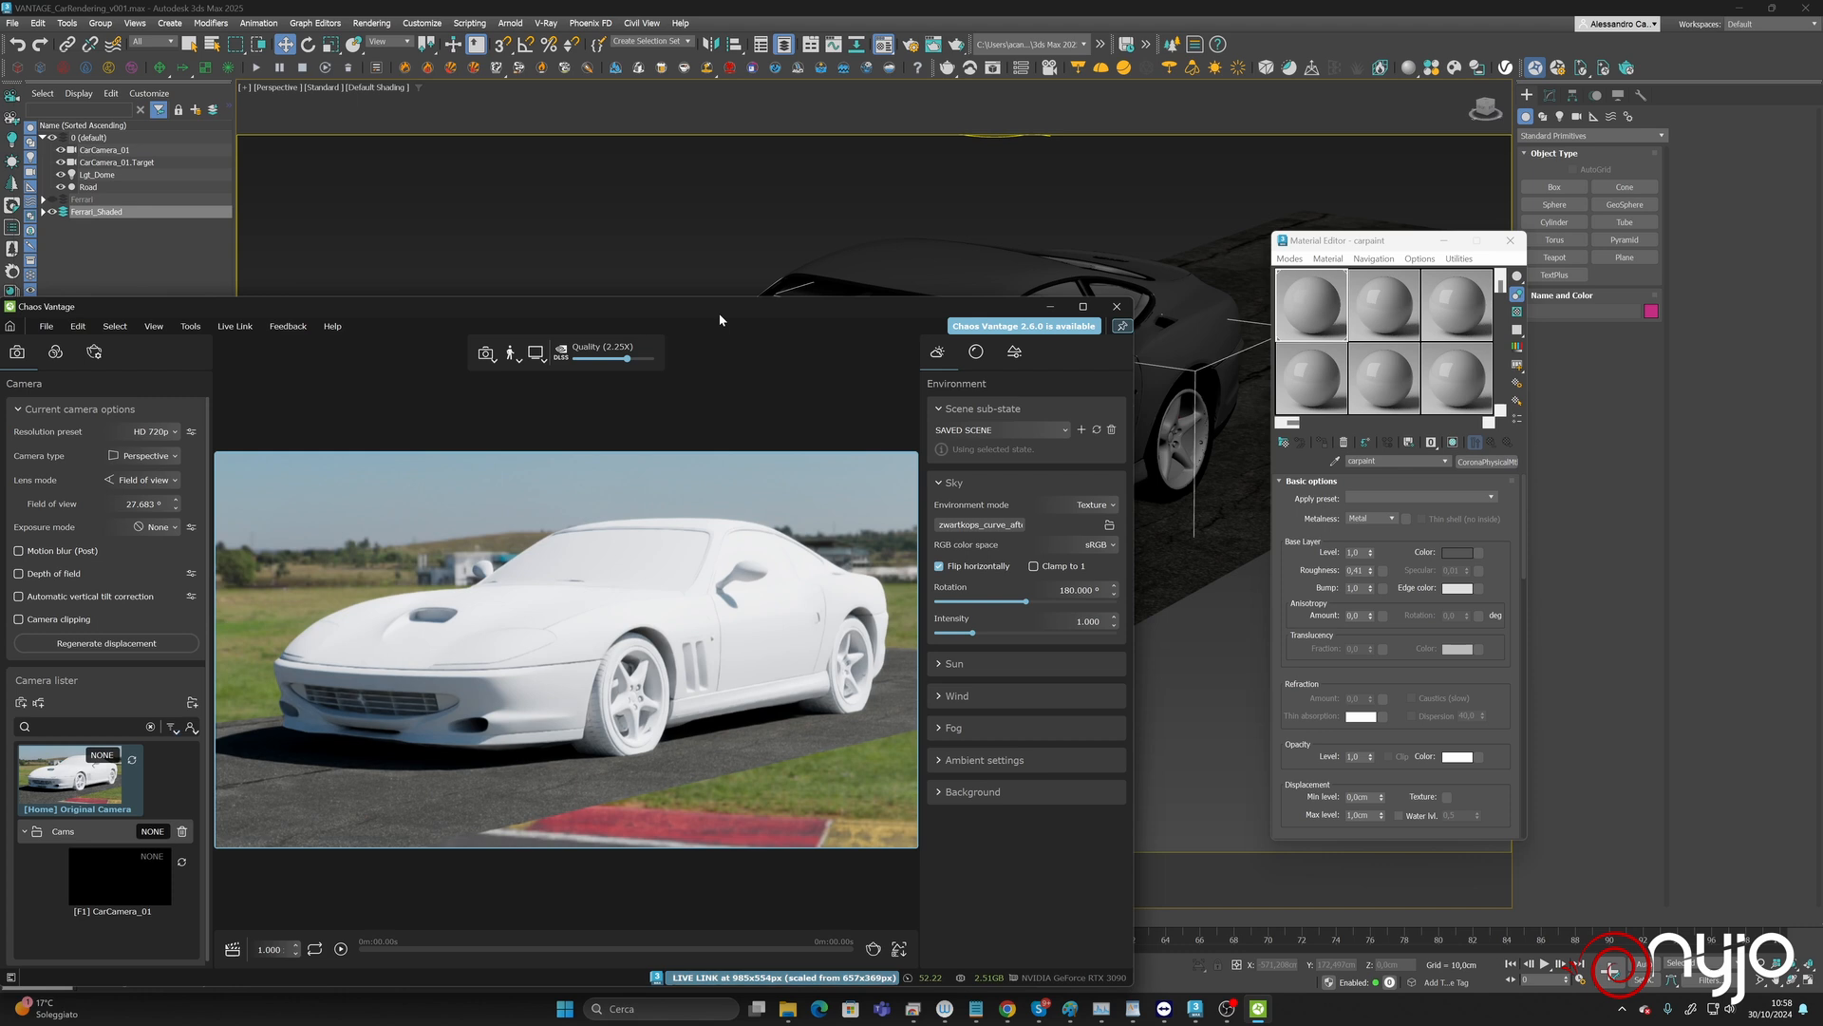
Hide the Vantage interface and reduce its window to a small render preview that uncovers most of the 3ds Max viewport.
key("Tab")
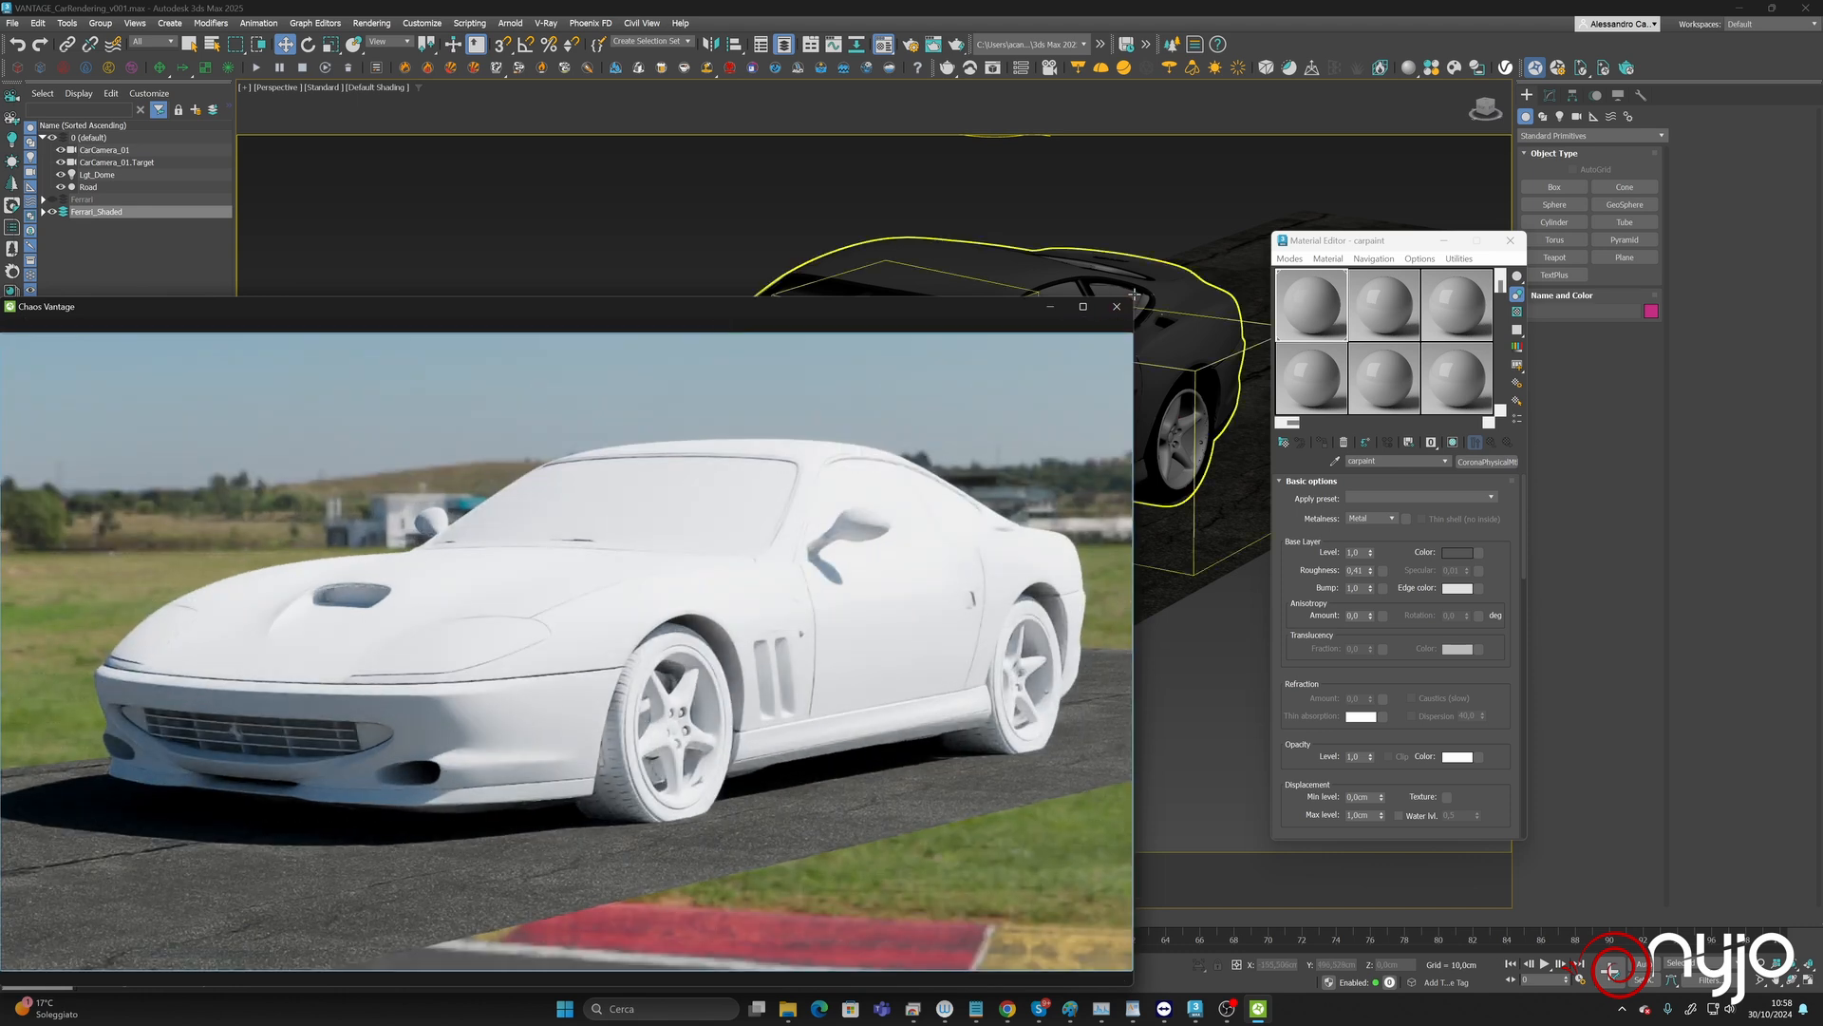
left_click_drag(1133, 297, 684, 532)
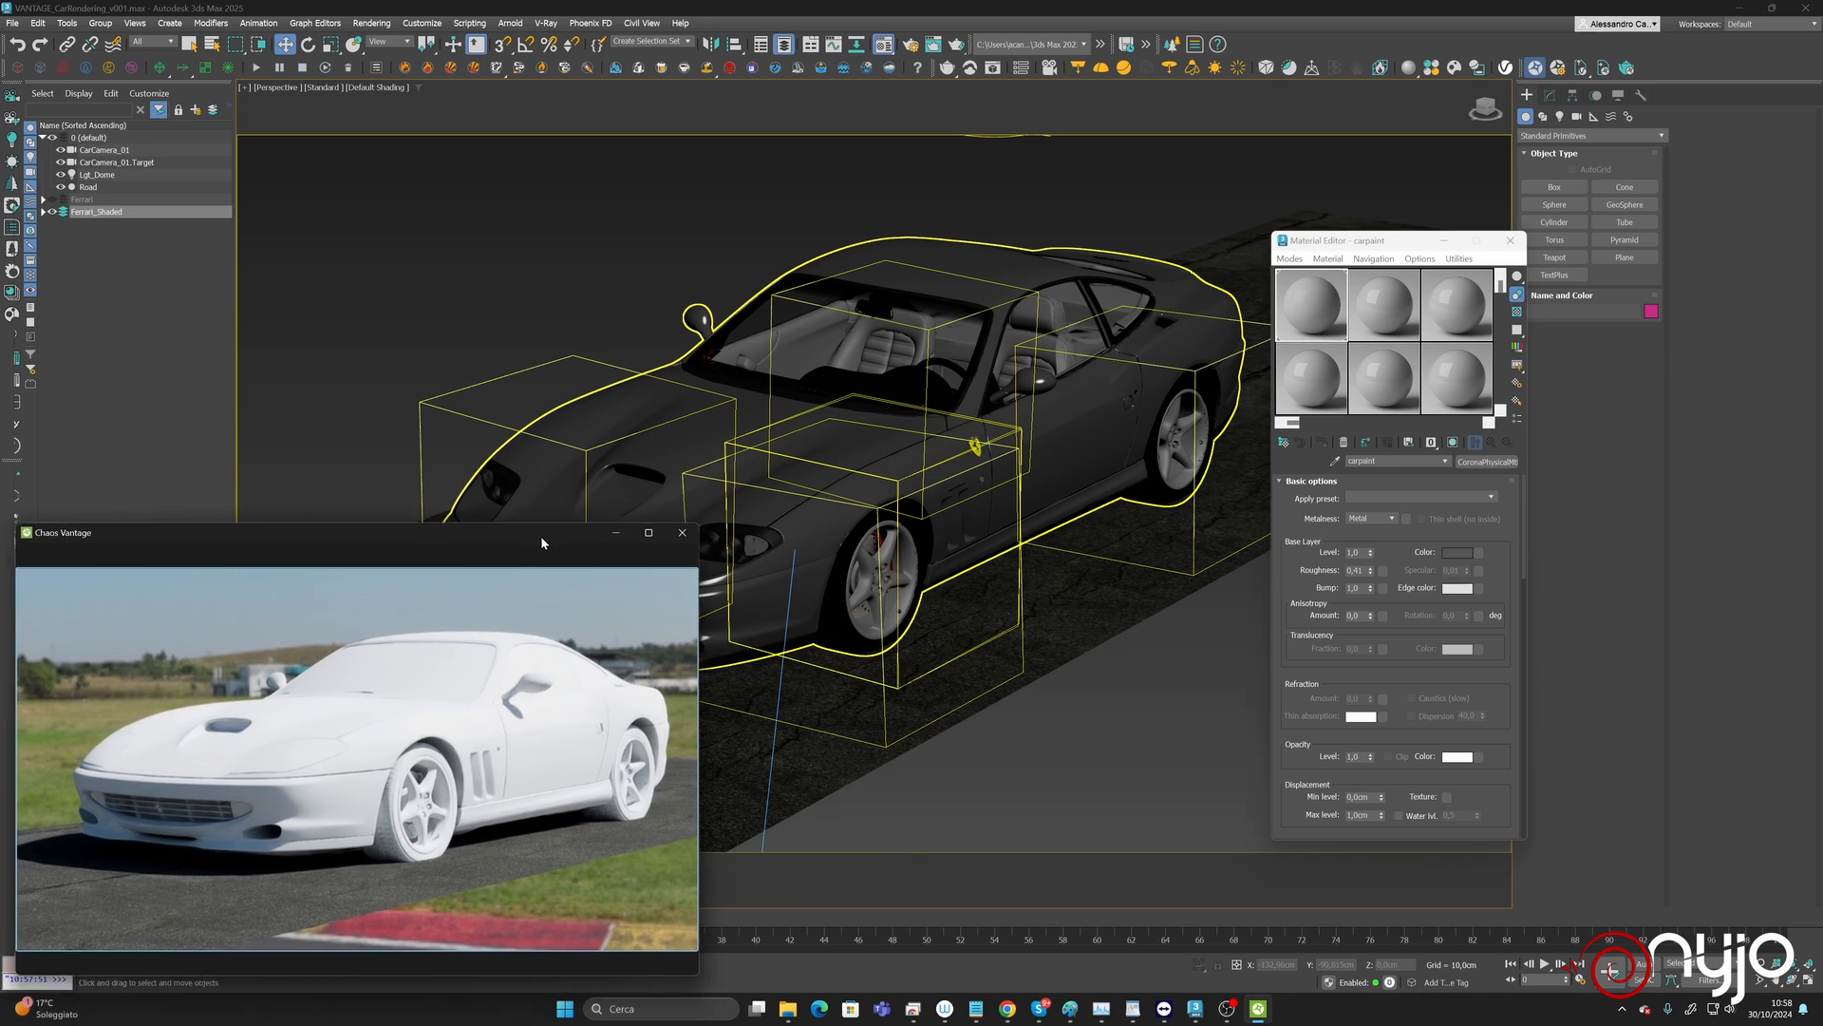
left_click_drag(529, 551, 528, 559)
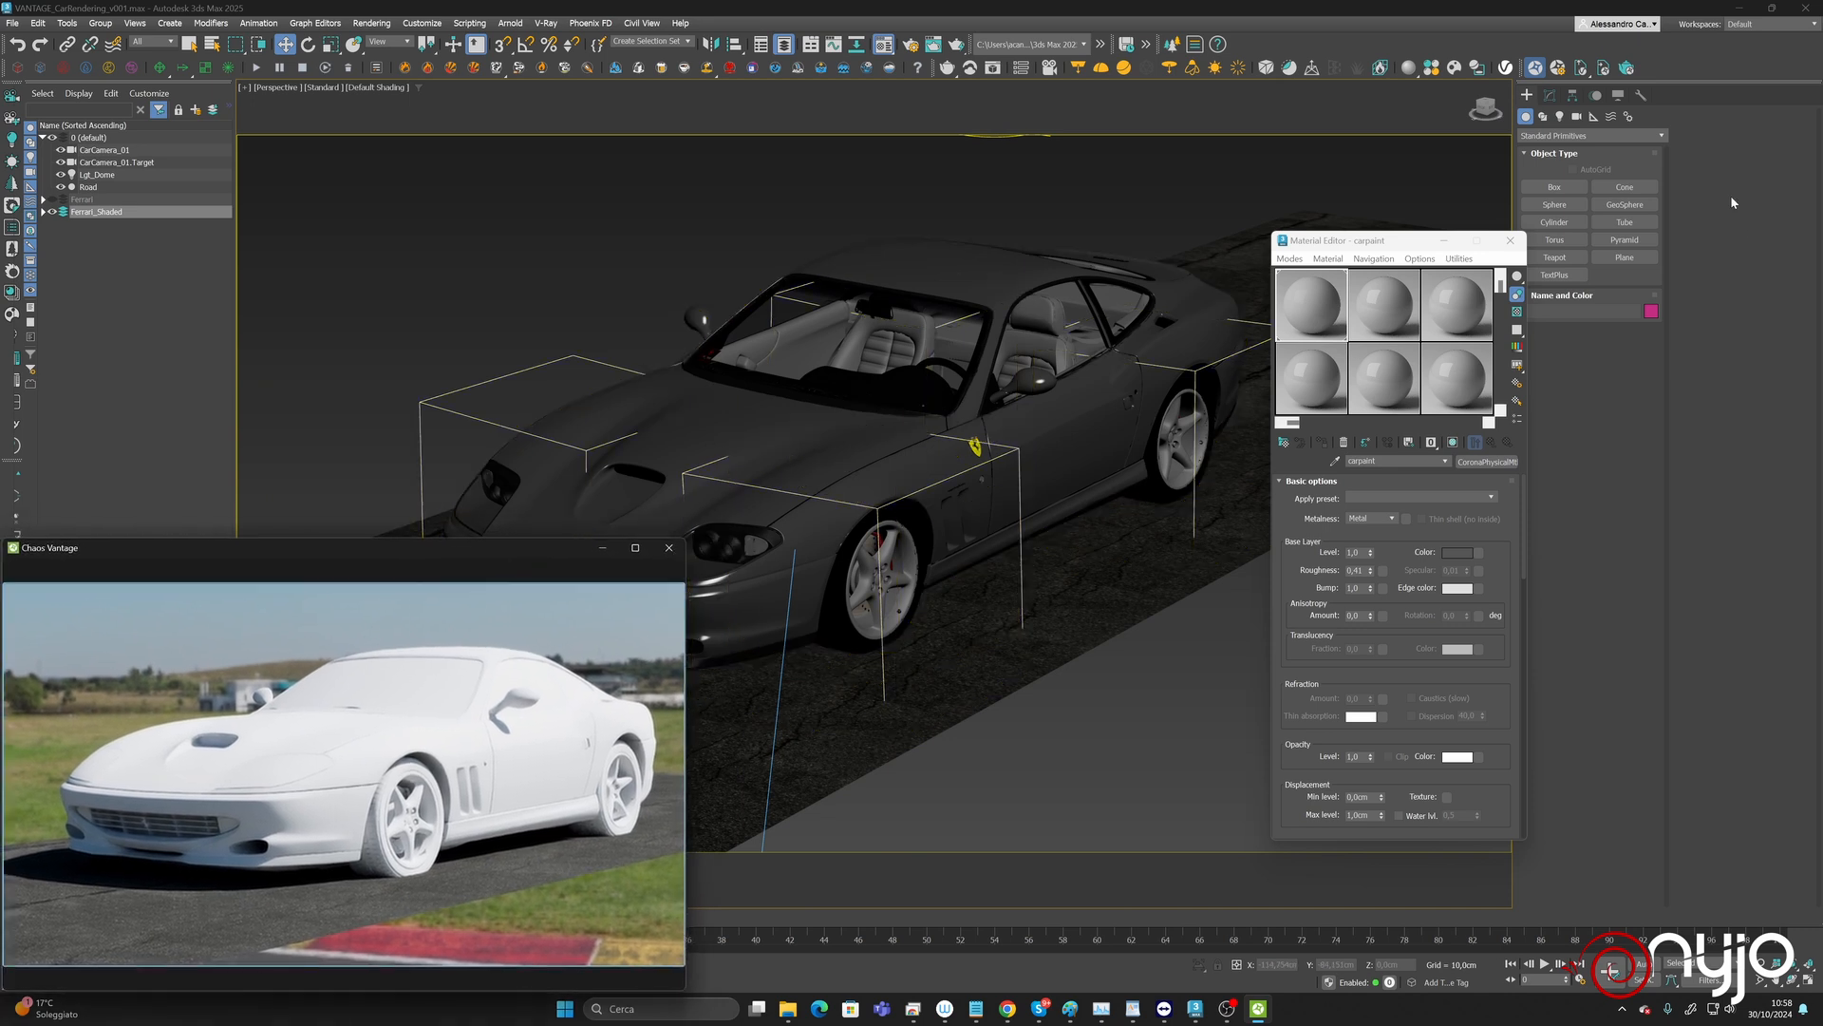
Move the Material Editor clear of the viewport and reframe the perspective view closer on the car's front three-quarter side.
left_click_drag(1368, 249, 1599, 189)
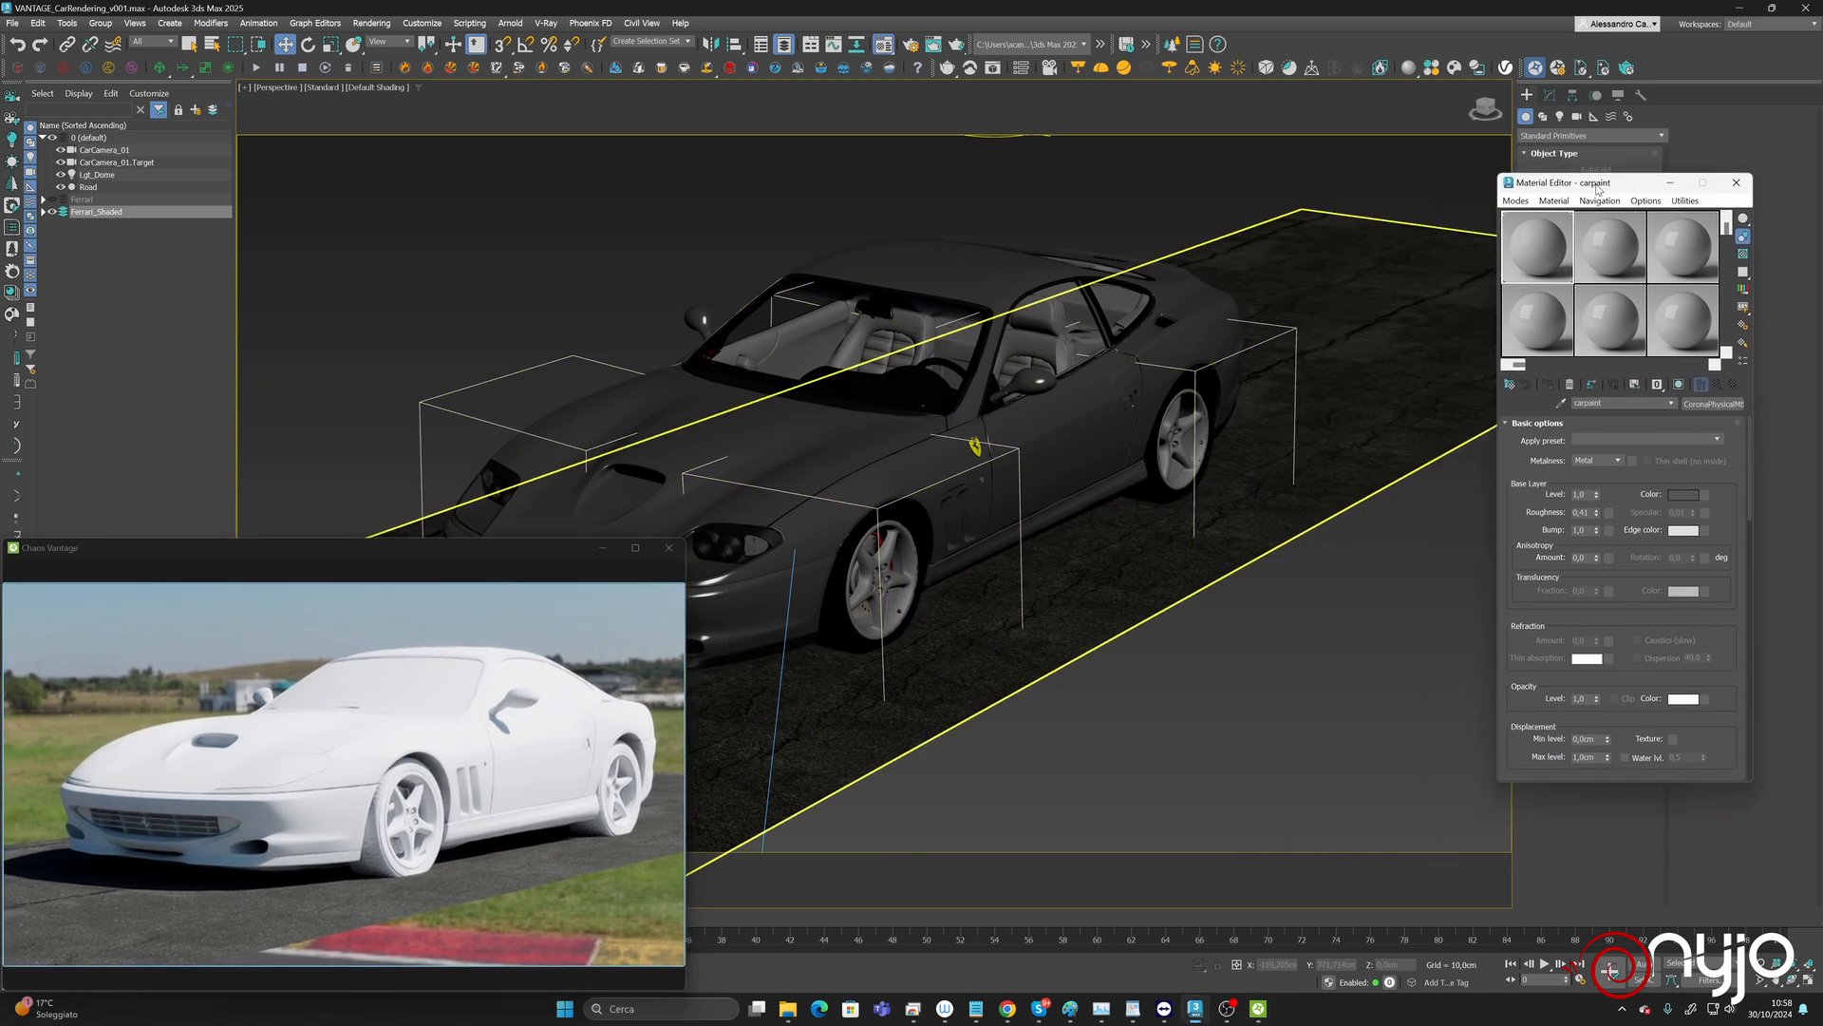
left_click(1793, 979)
mouse_move(902, 486)
left_mouse_down()
mouse_move(873, 486)
mouse_move(941, 483)
mouse_move(906, 480)
left_mouse_up()
scroll(903, 467, "up", 3)
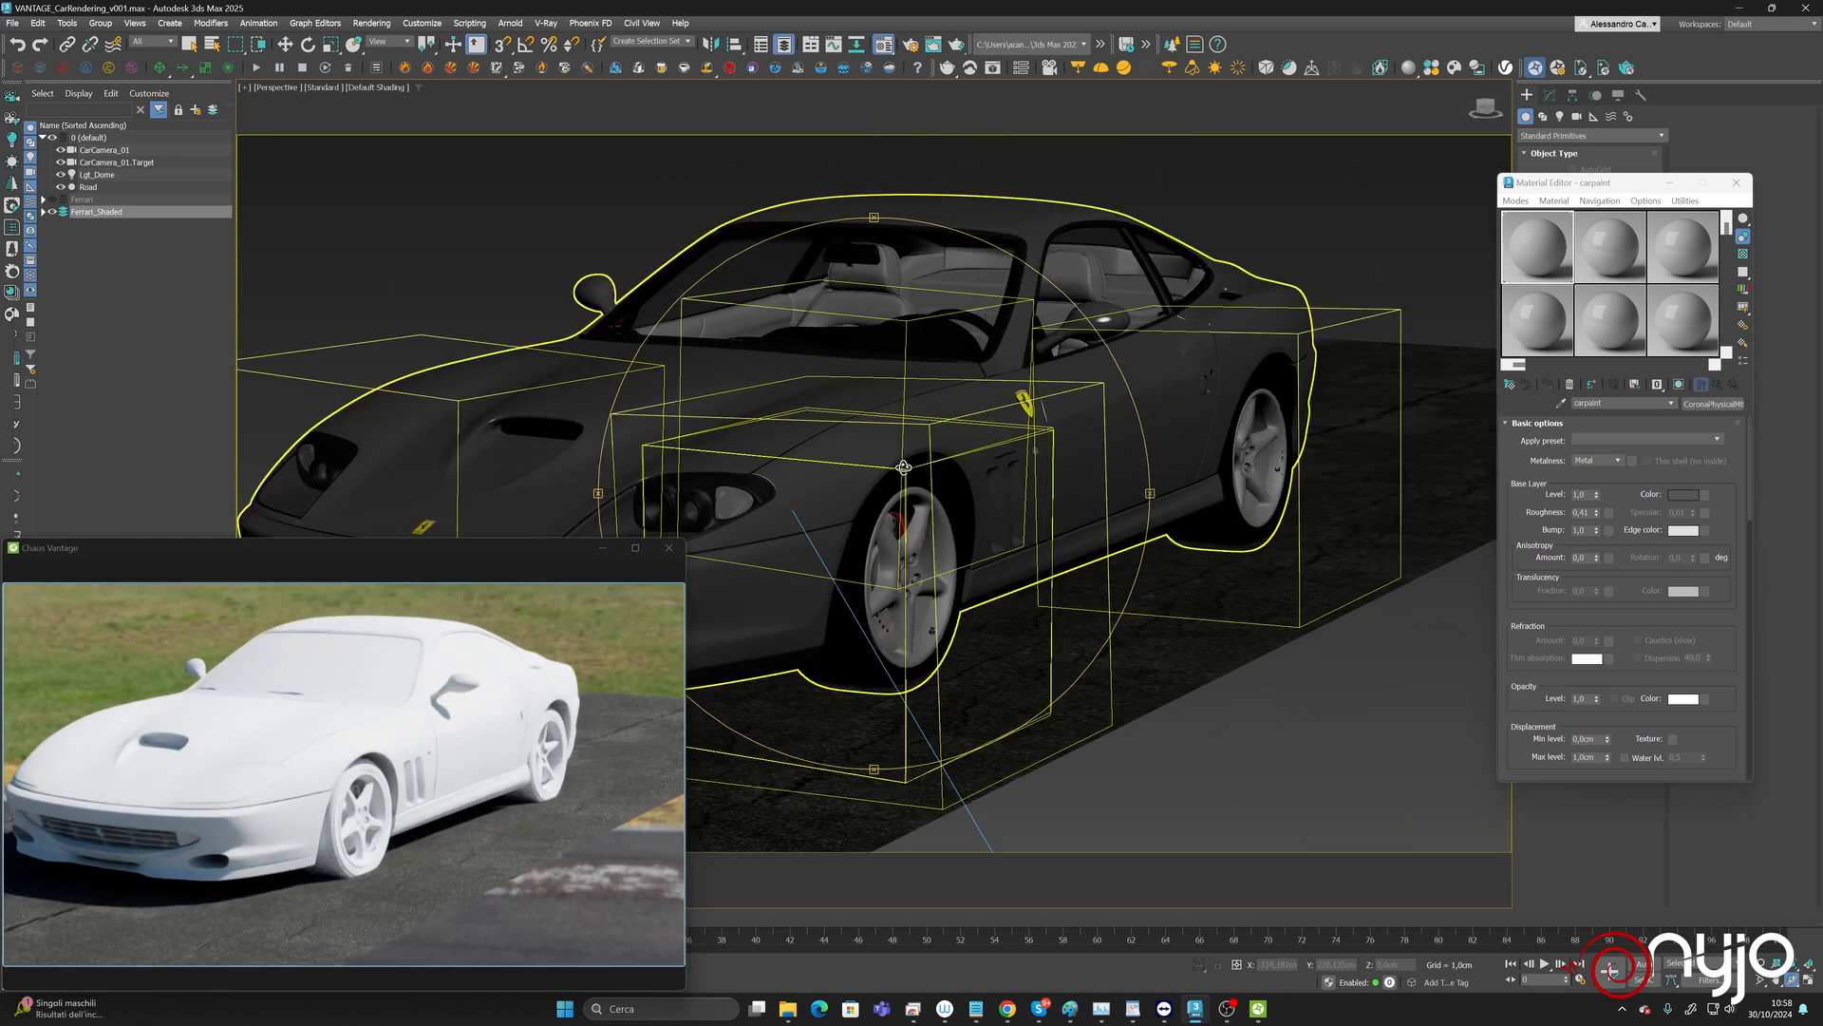
middle_click_drag(984, 469, 1050, 468)
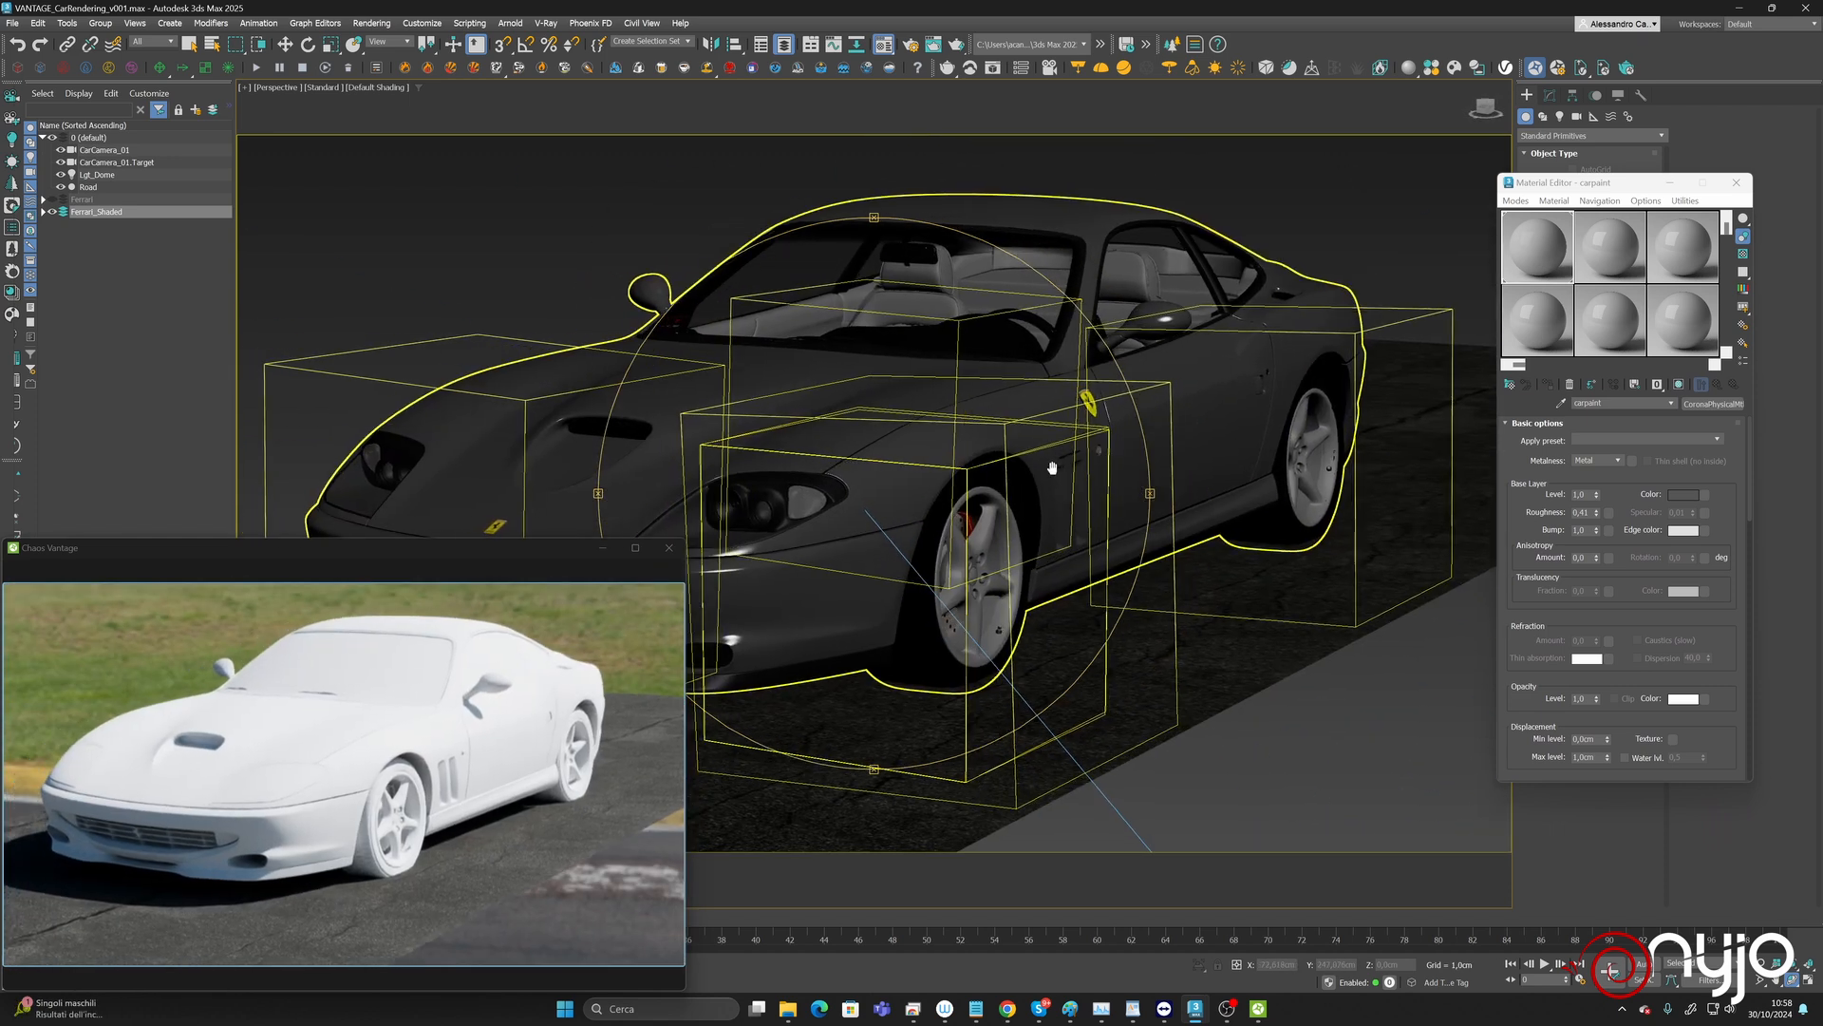
Raise the Ferrari_Shaded group slightly along the Z axis and open the group to access its parts.
left_click(285, 45)
left_click(971, 248)
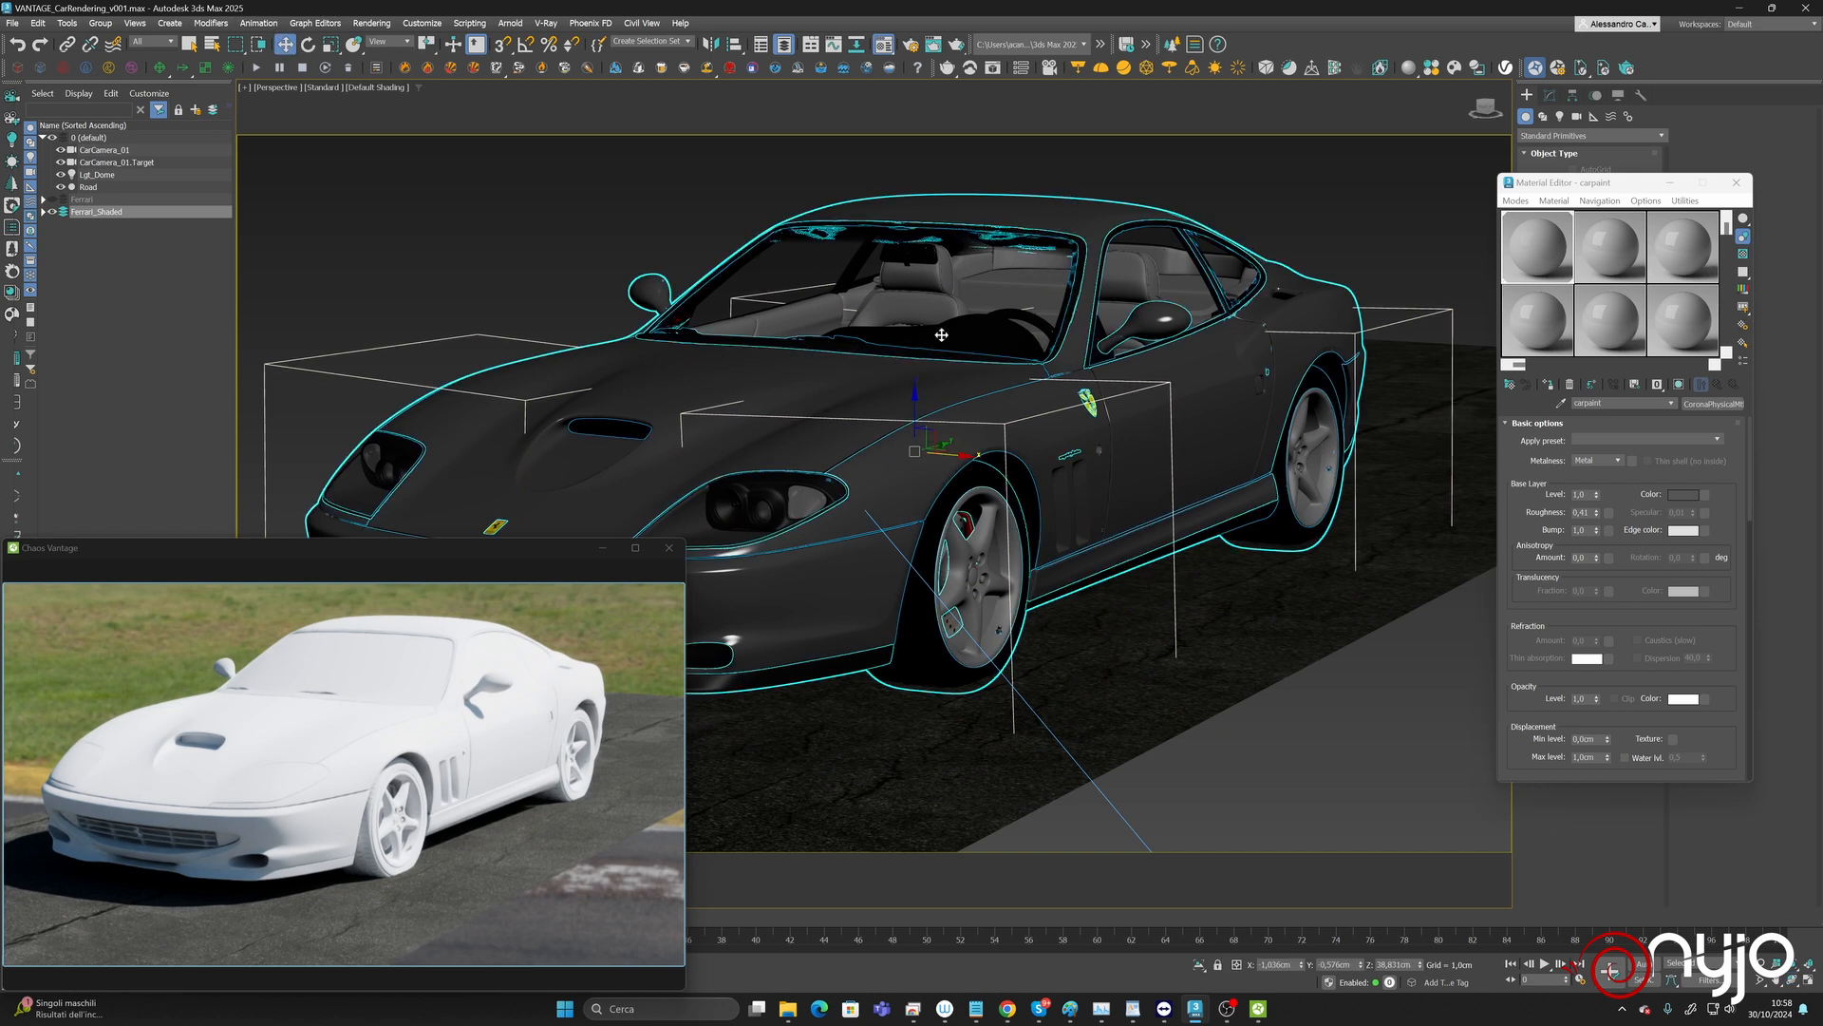
left_click_drag(915, 402, 915, 399)
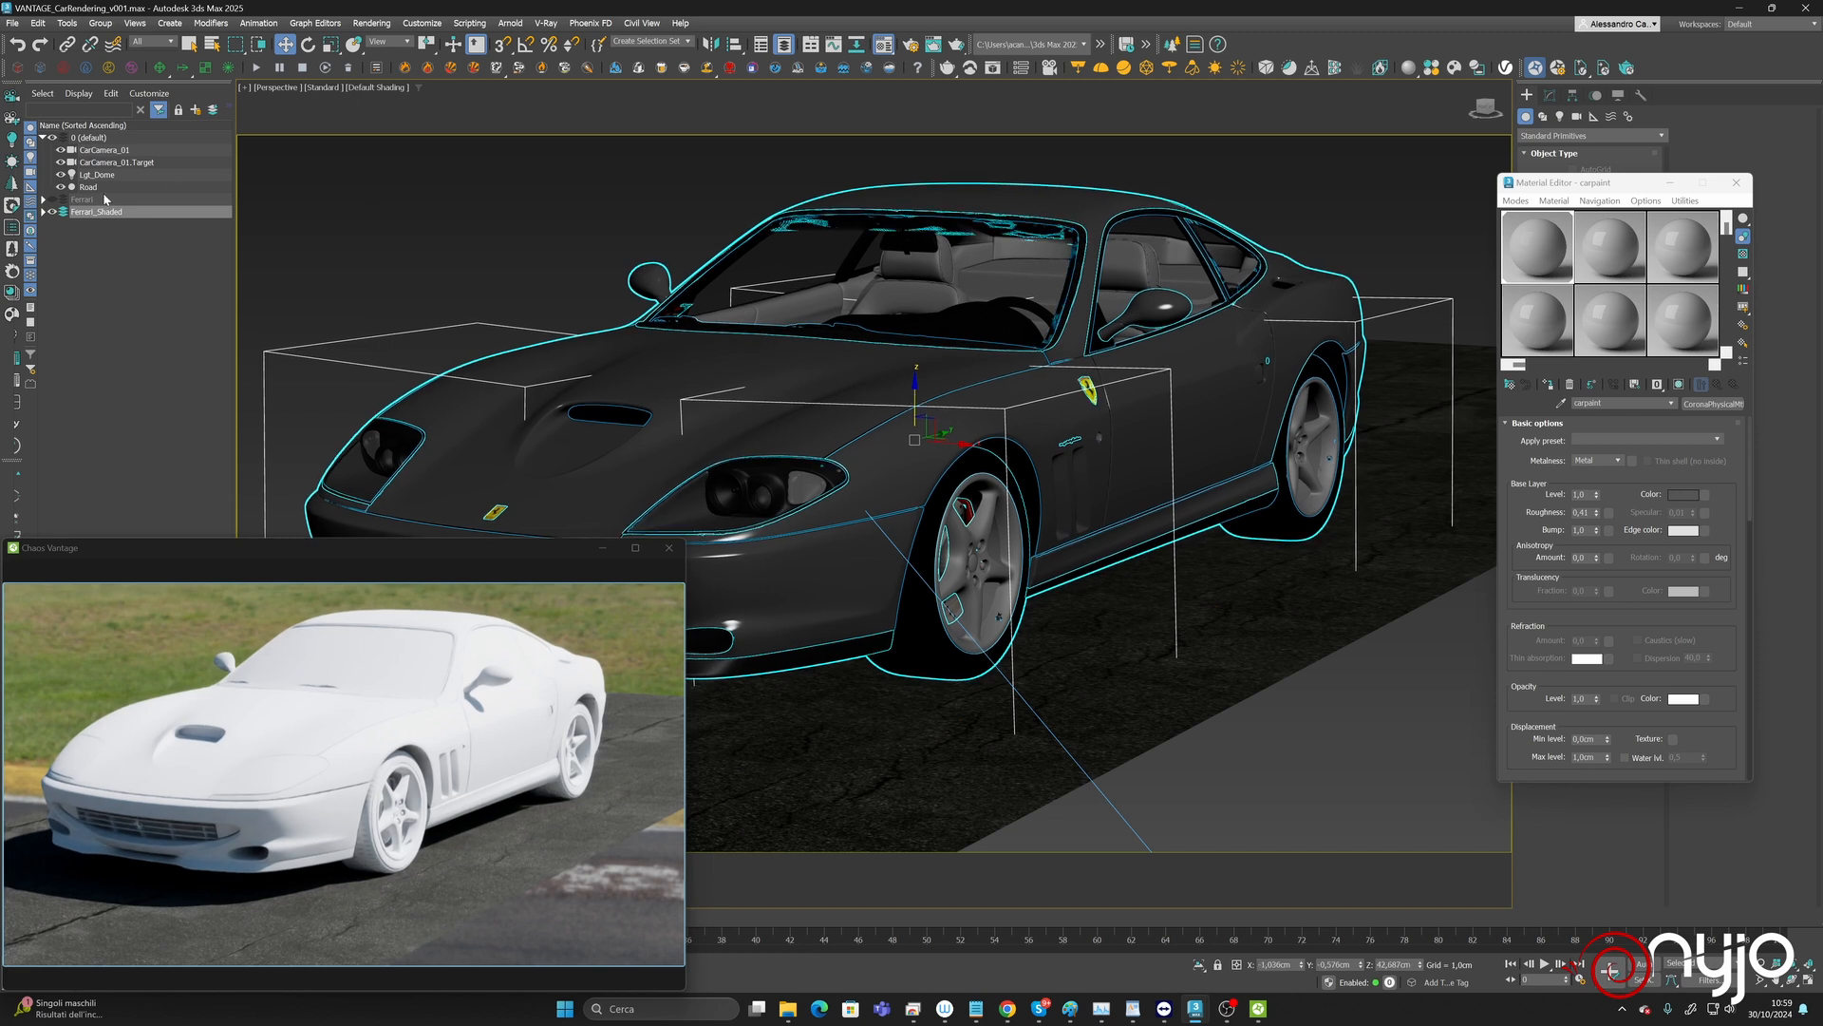
left_click(99, 22)
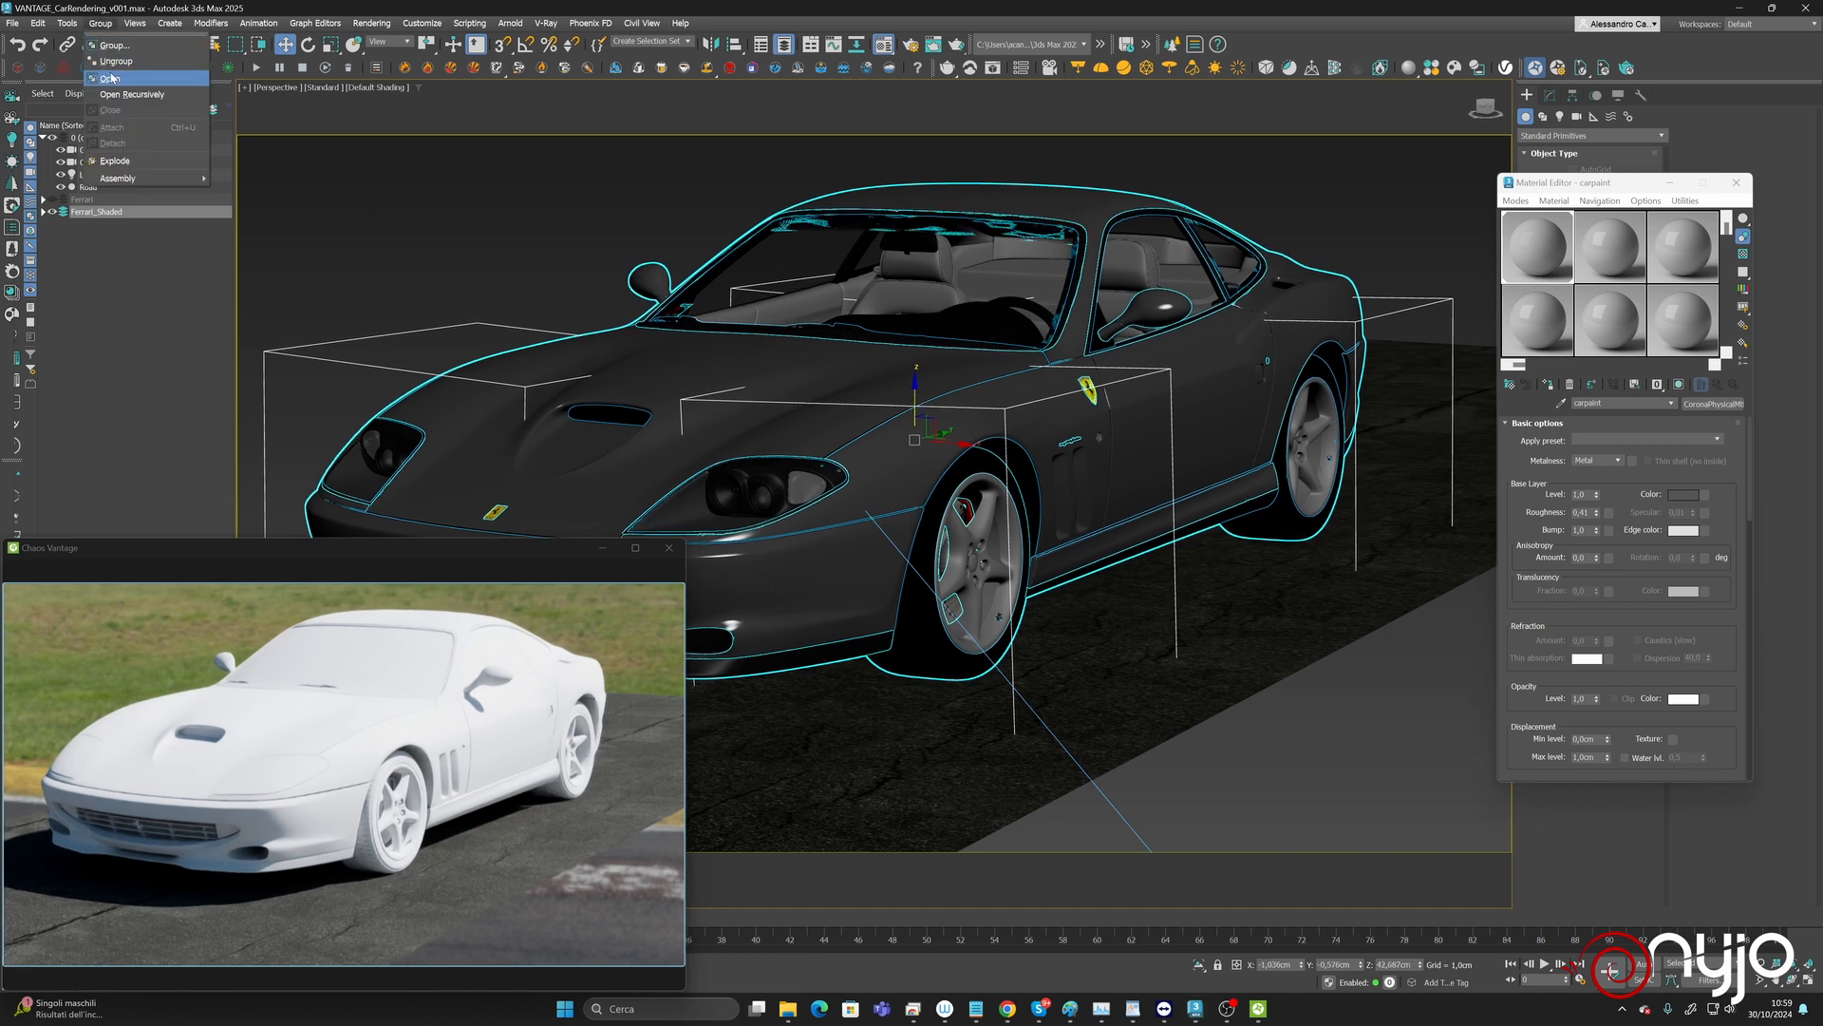
left_click(114, 79)
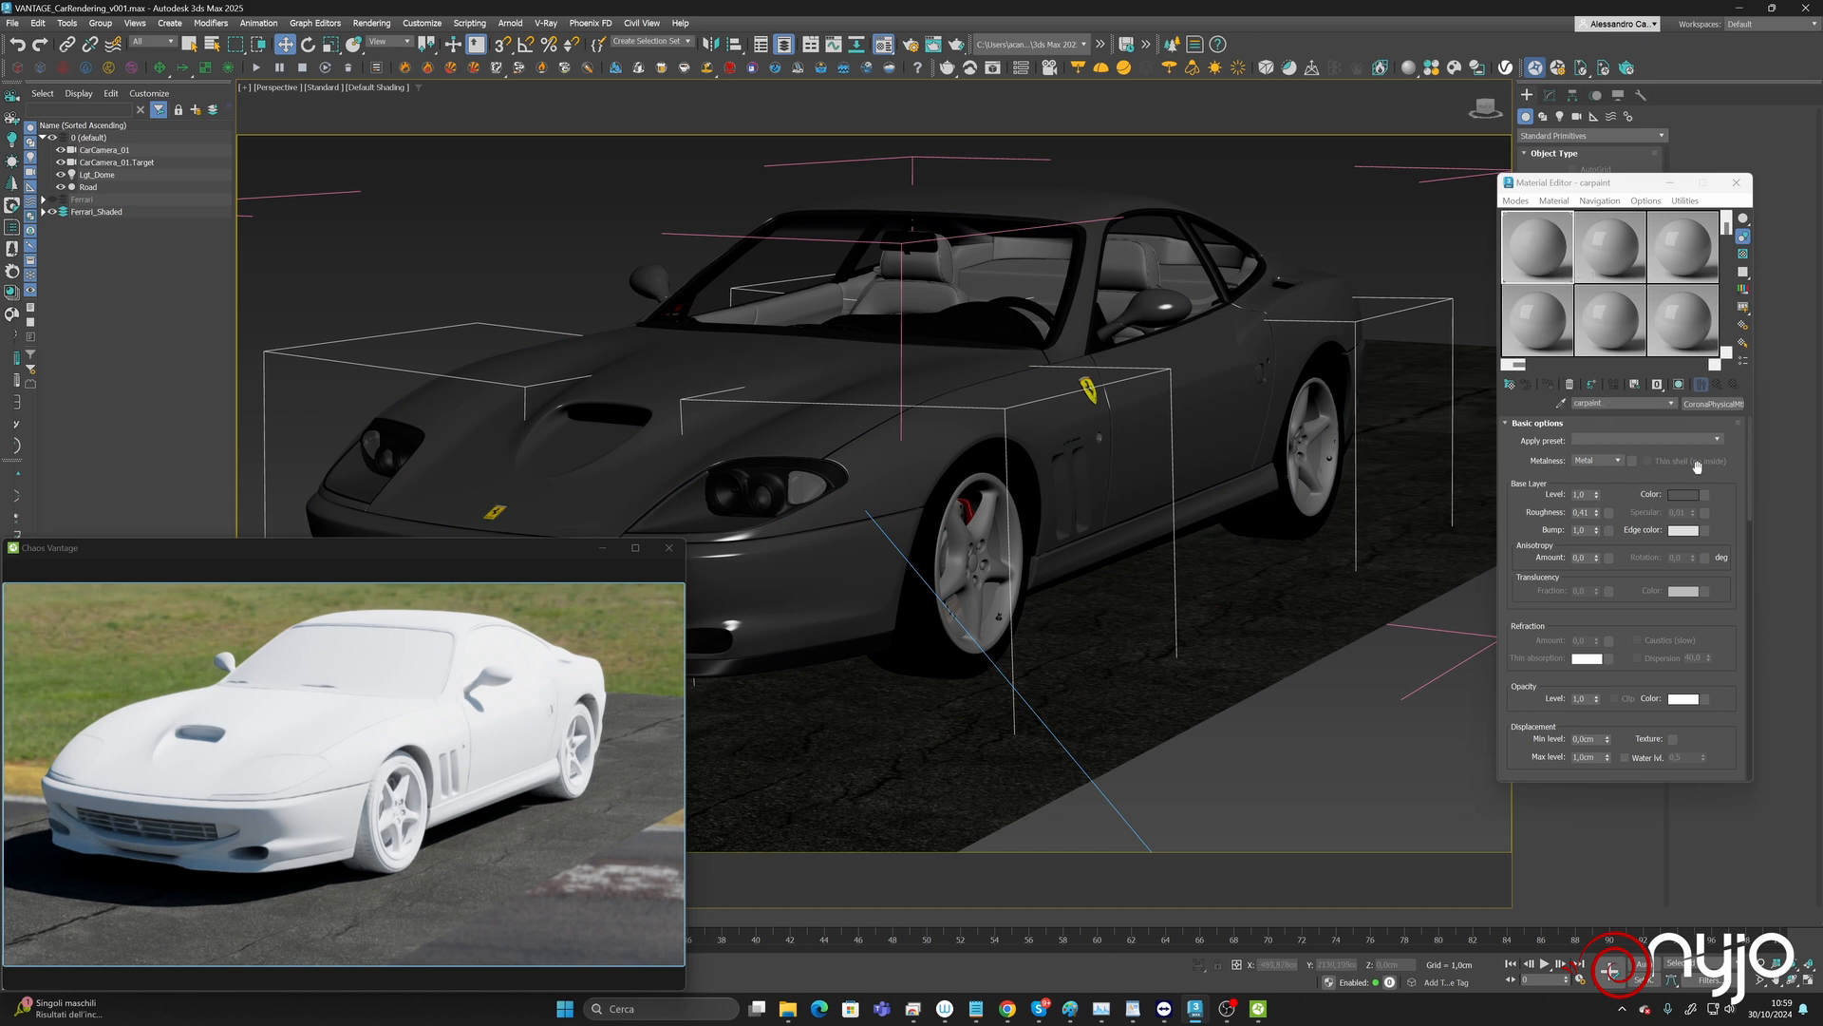
Review the Corona carpaint material's settings and maps, and change its type to VRayCarPaintMtl2.
scroll(1697, 464, "down", 10)
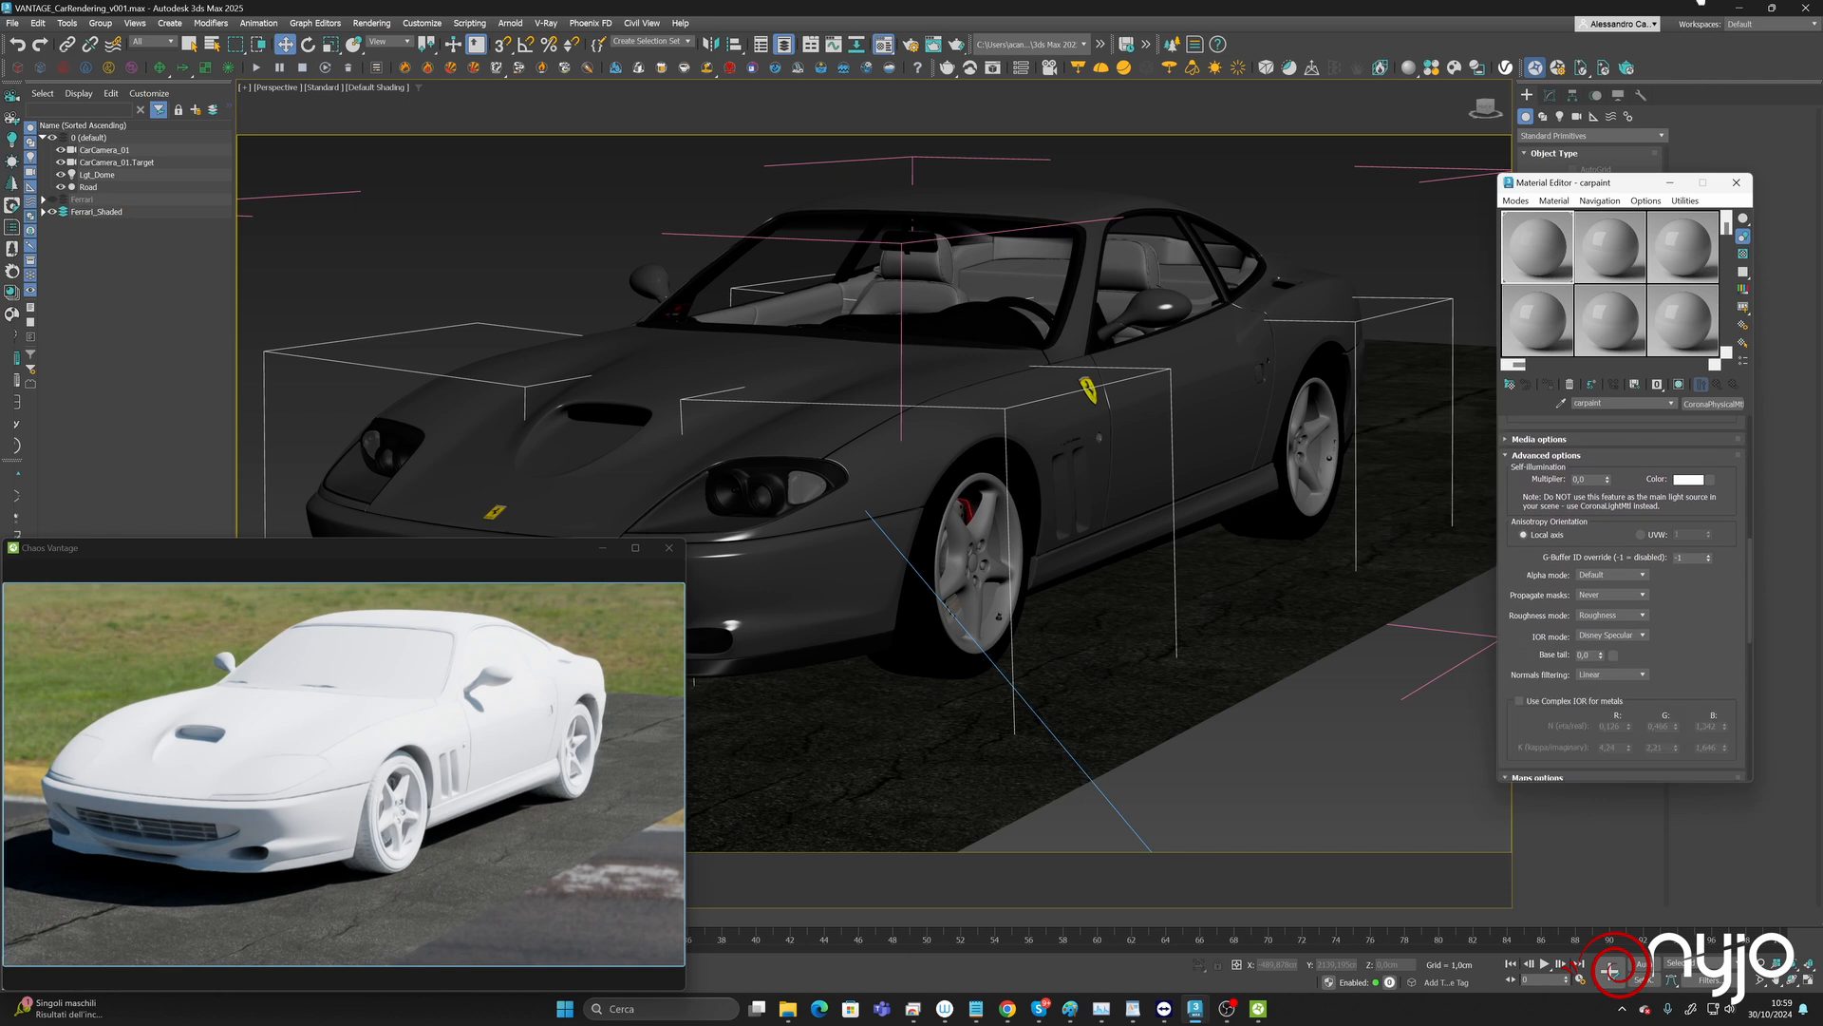
scroll(1696, 457, "down", 8)
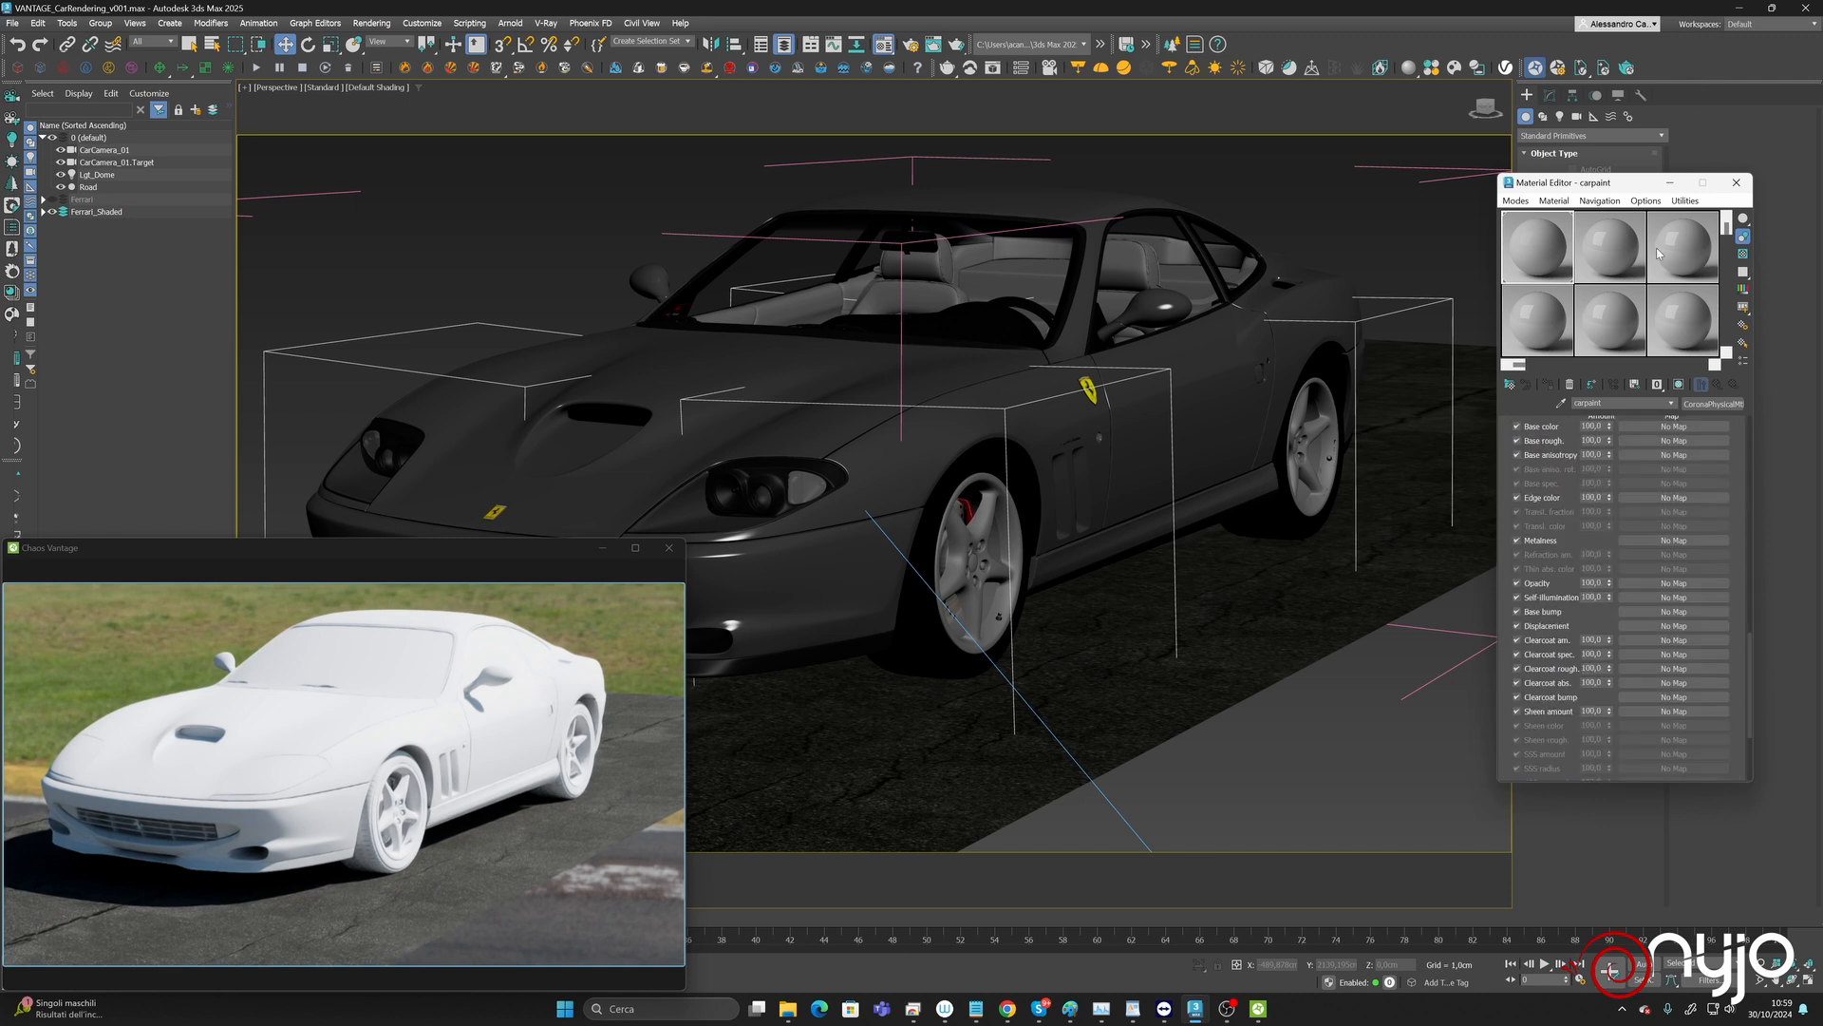
left_click(1700, 402)
left_click(768, 539)
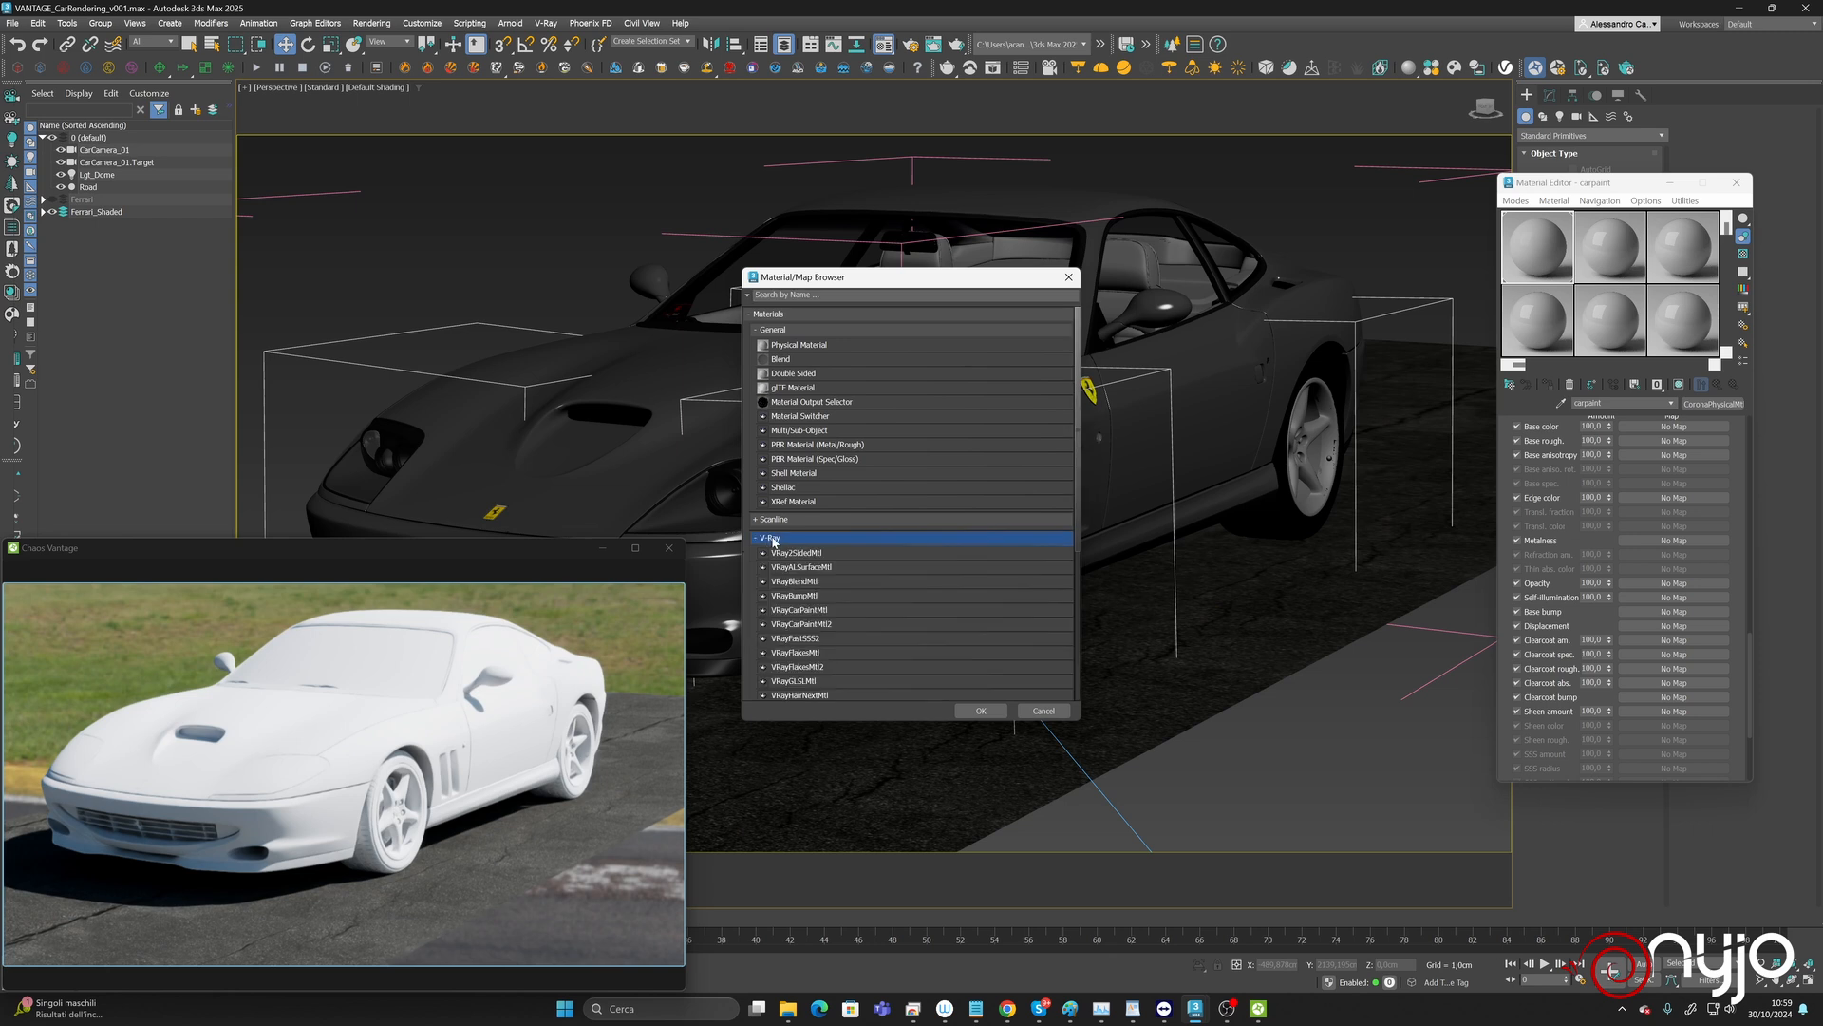
scroll(803, 570, "down", 2)
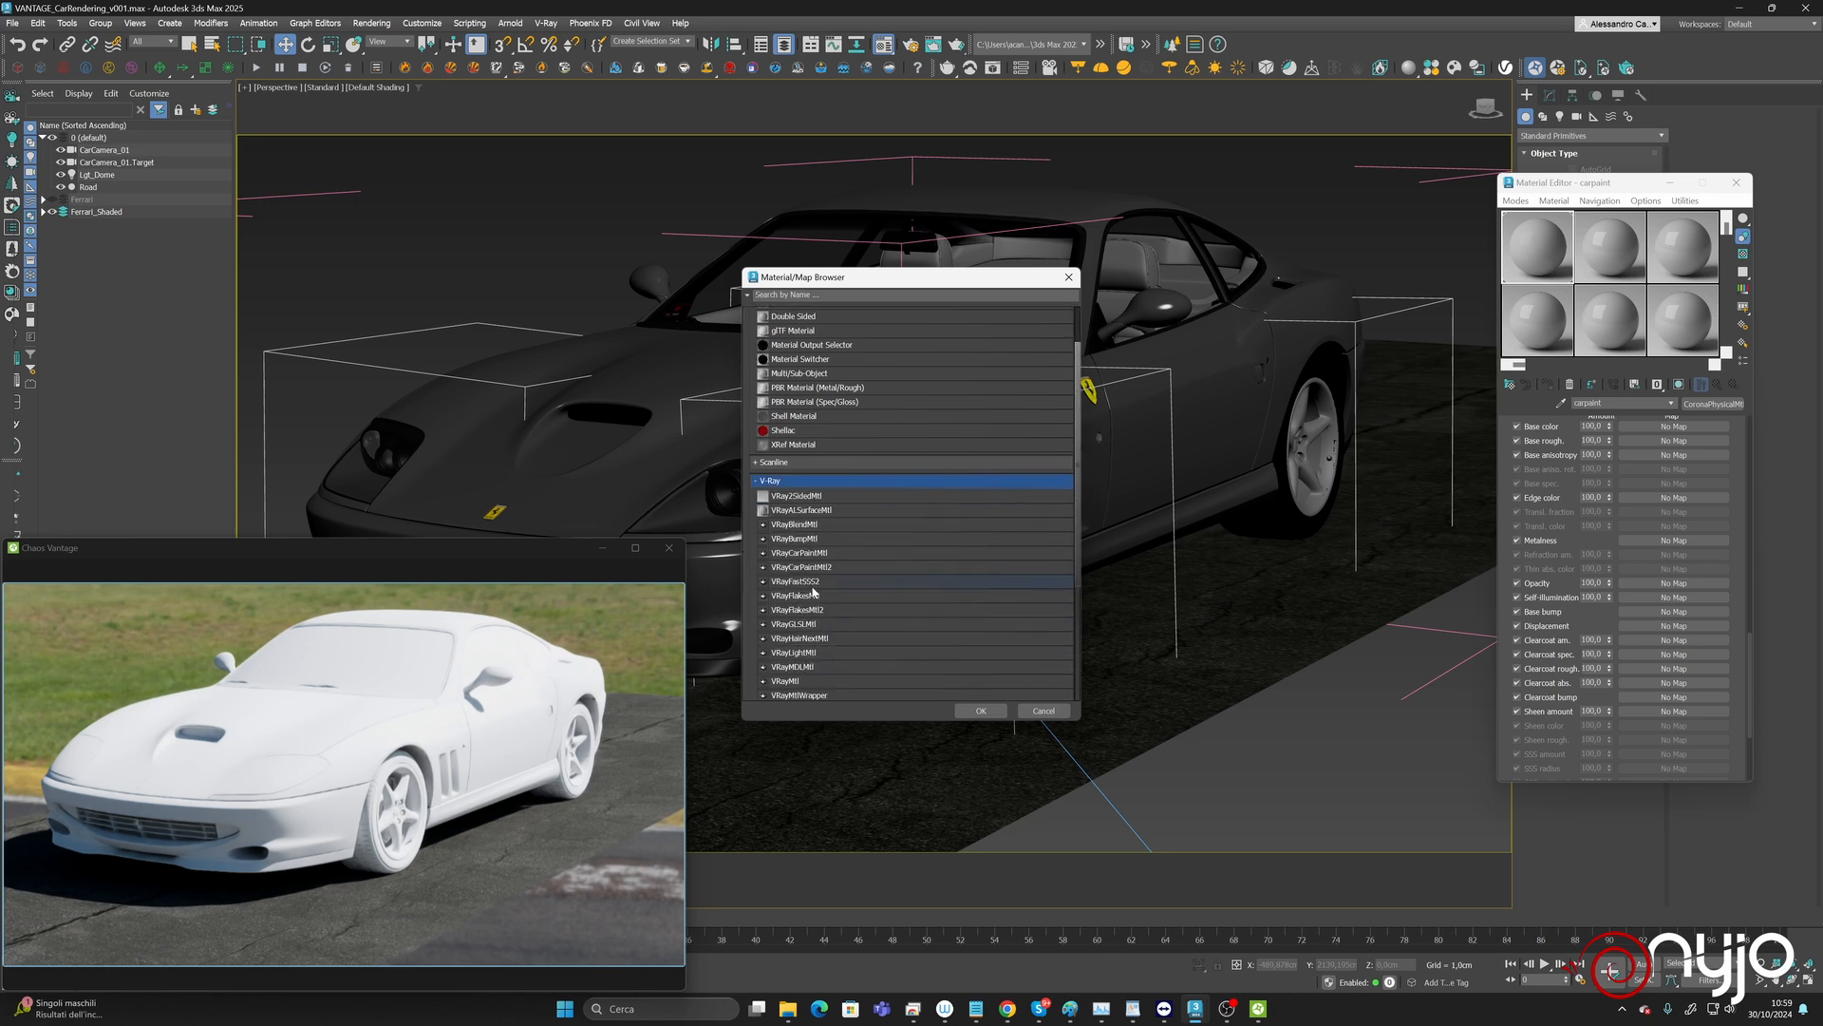
left_click(843, 570)
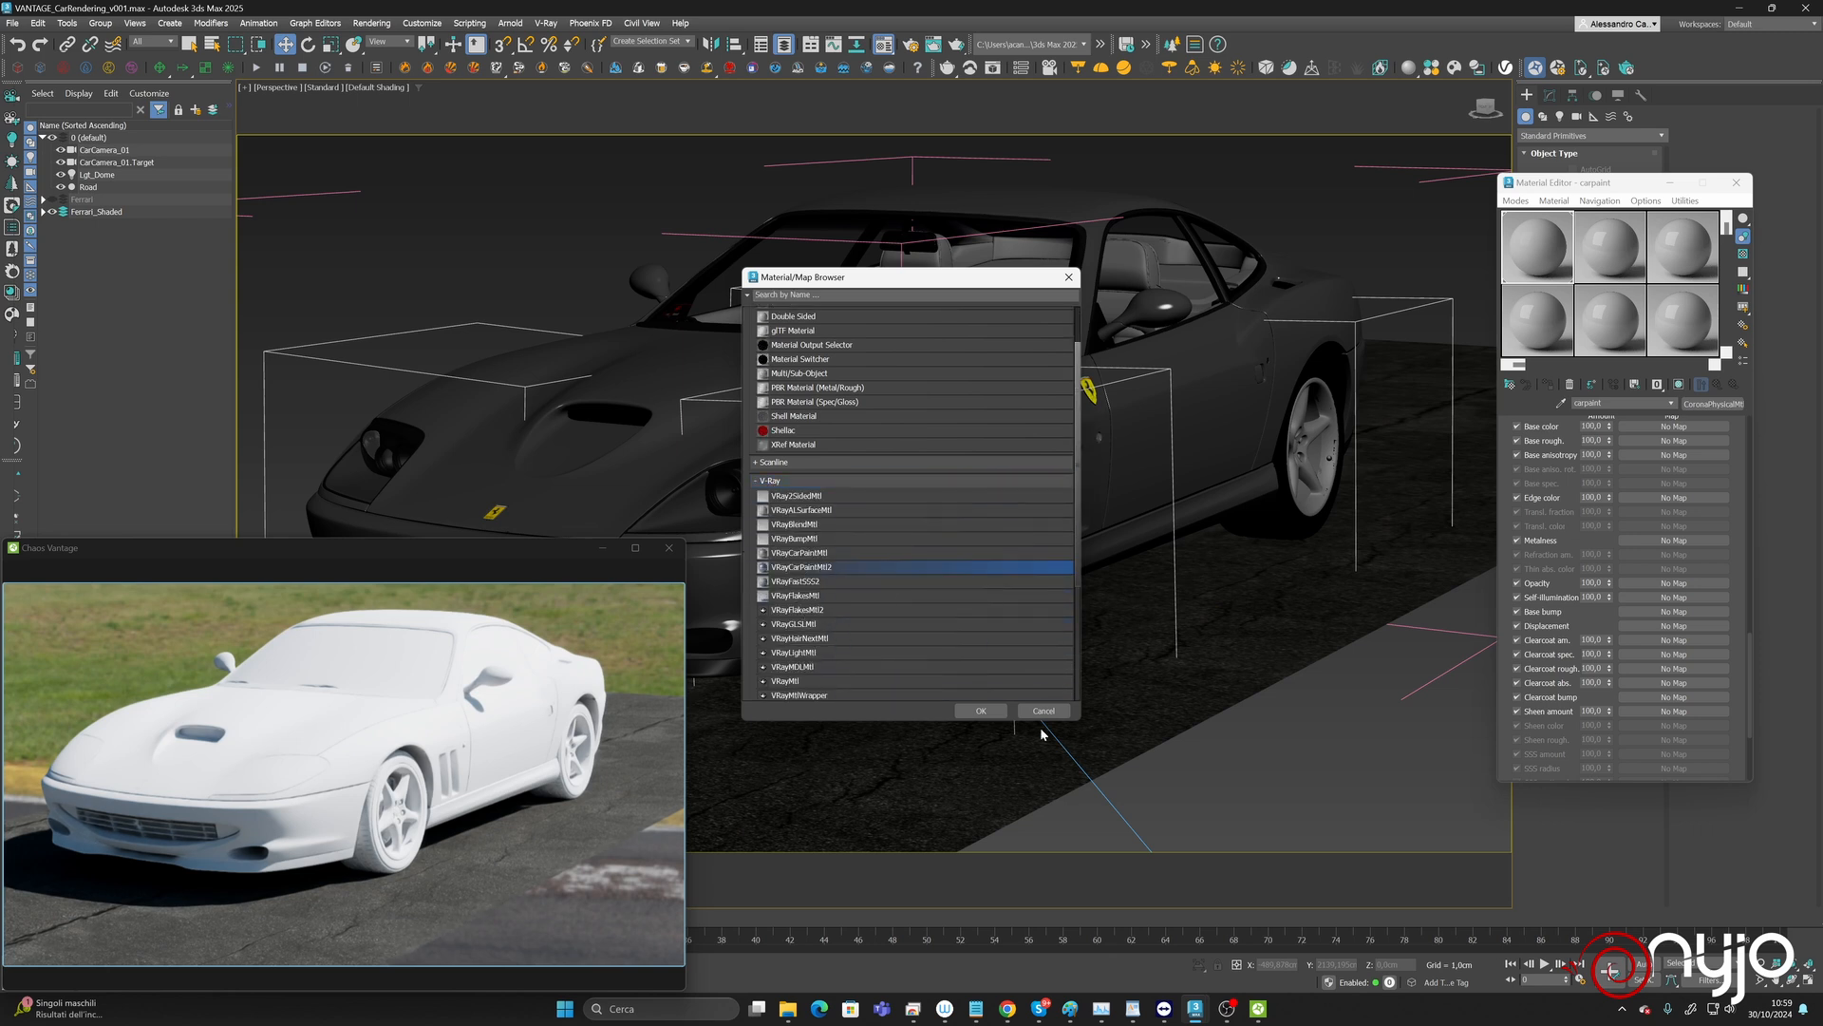
left_click(972, 709)
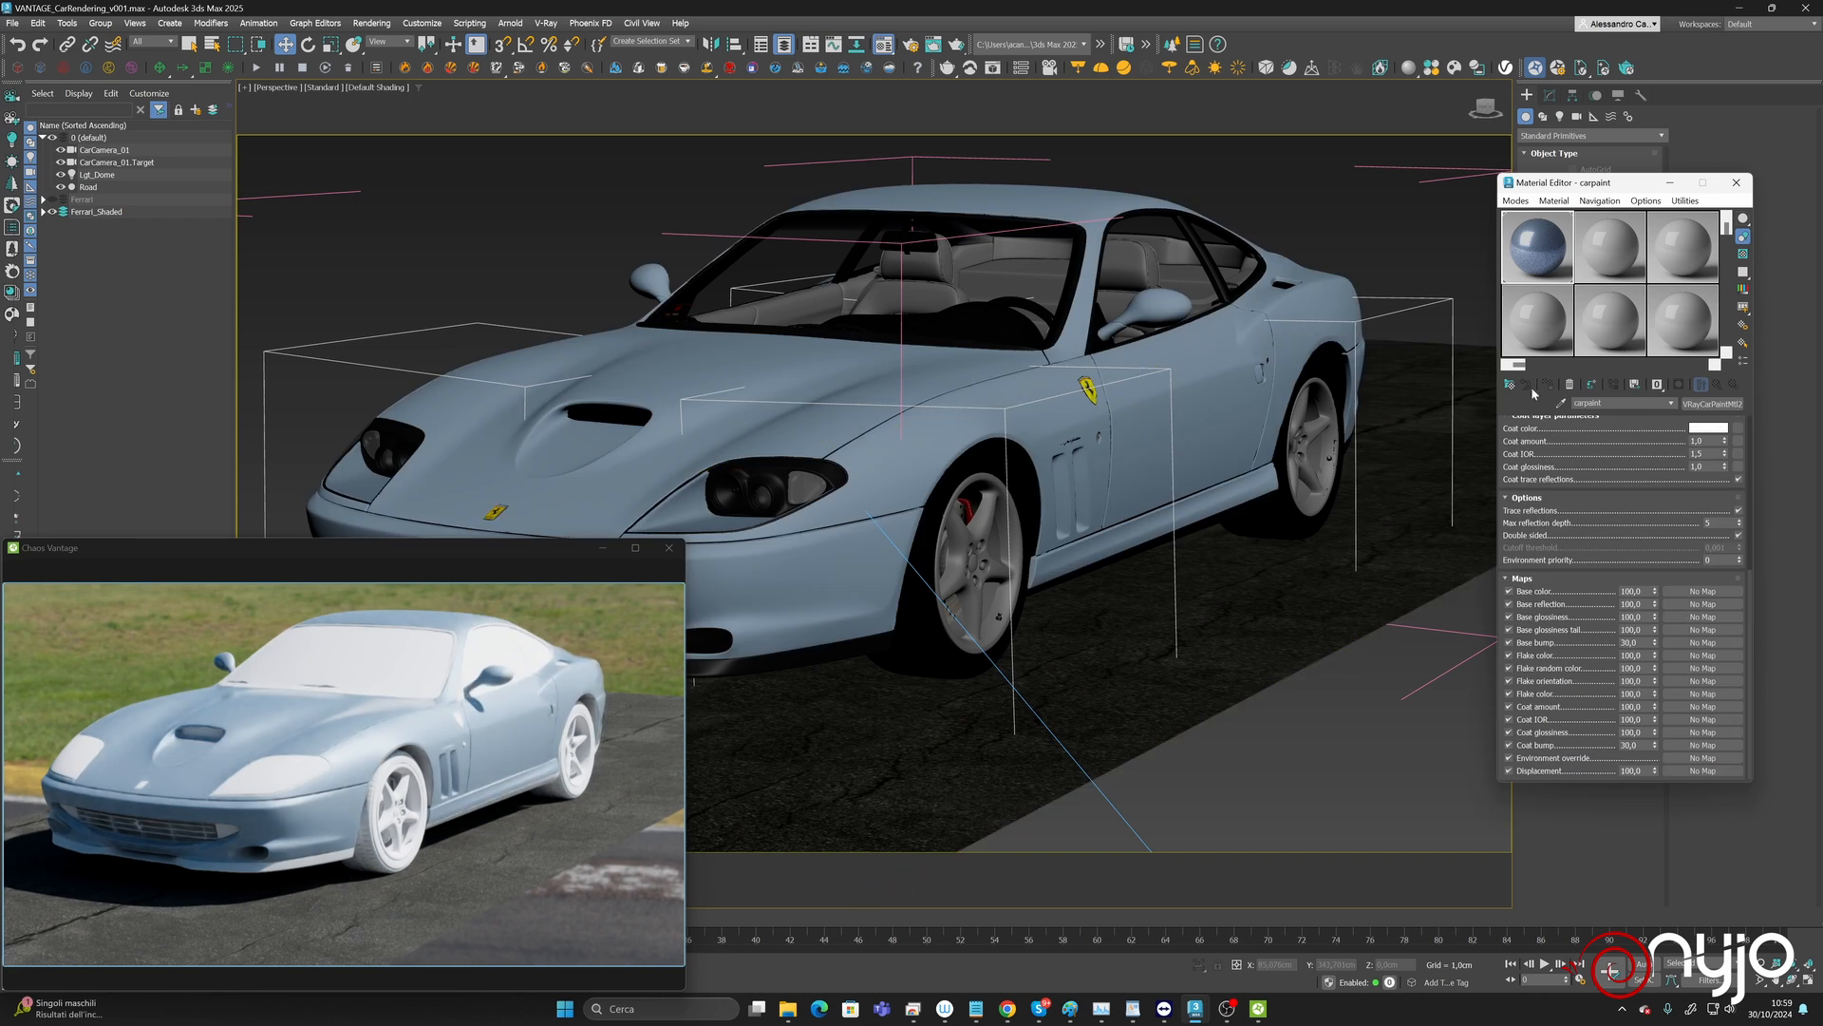
Set the carpaint material's base color to pure black and desaturate its flake color to near-white.
scroll(1711, 465, "up", 5)
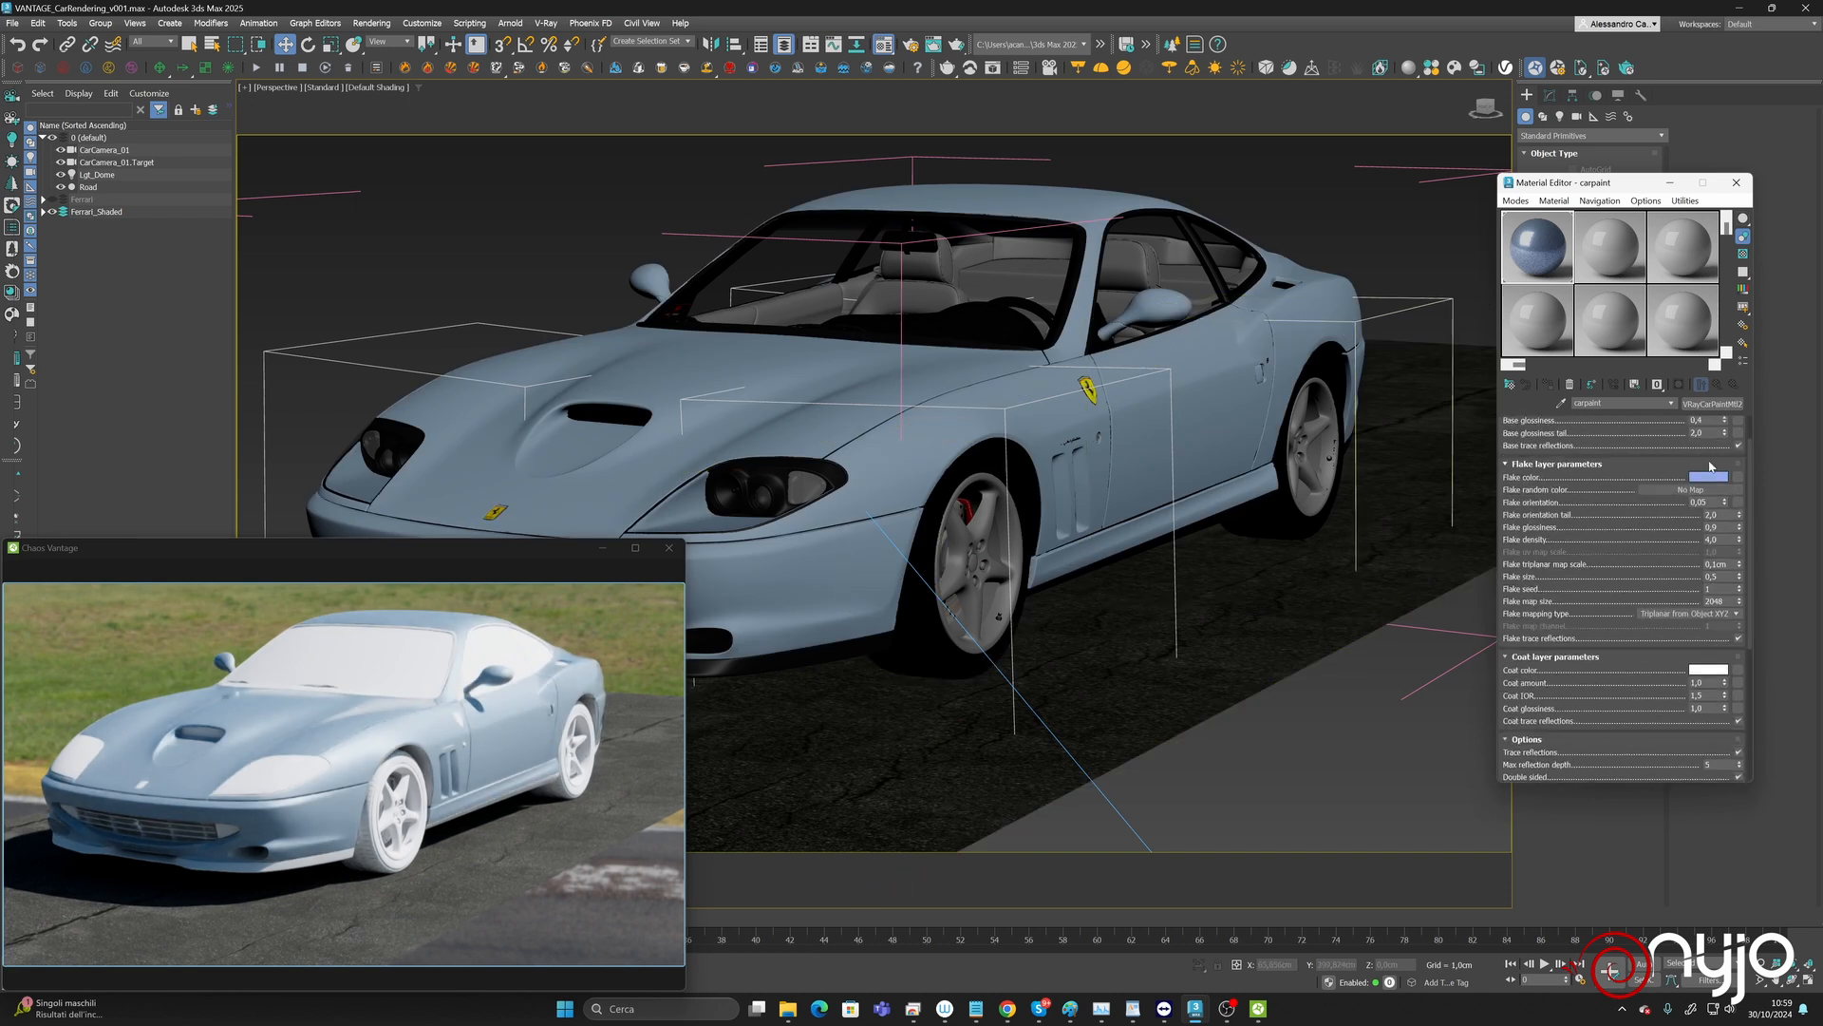
scroll(1627, 437, "up", 1)
left_click(1719, 437)
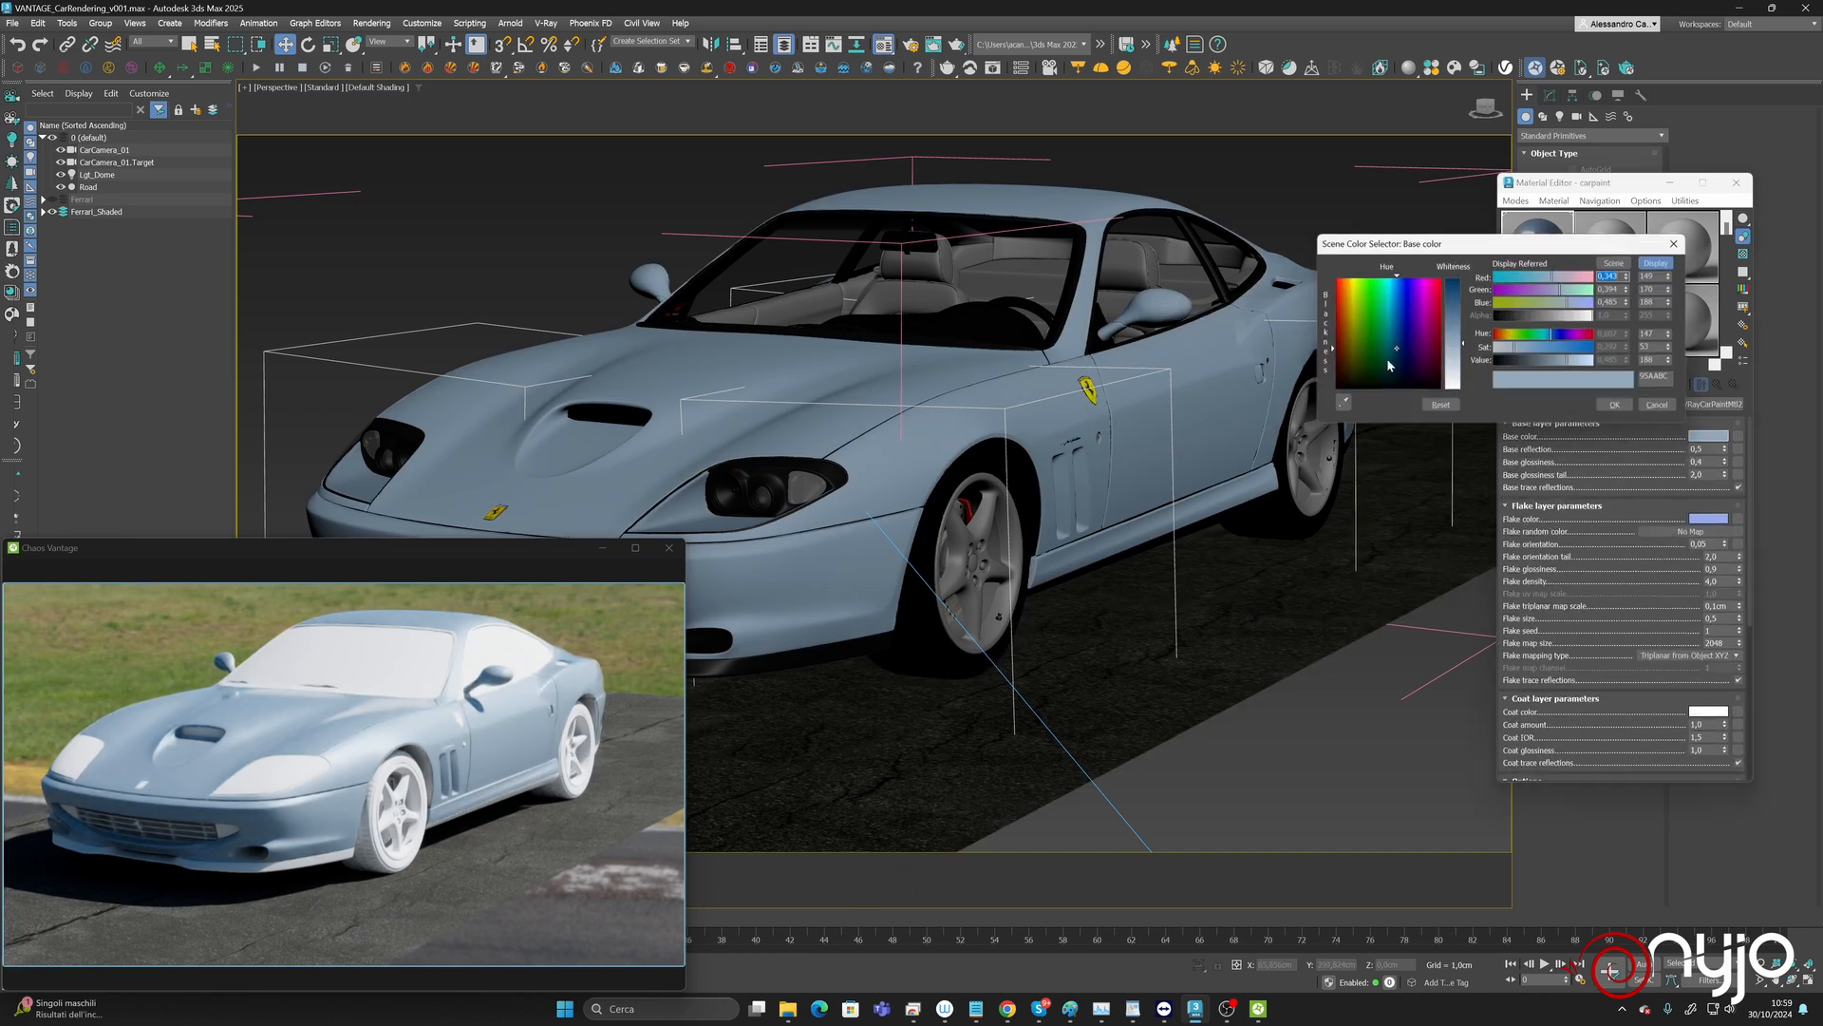
left_click_drag(1505, 361, 1495, 362)
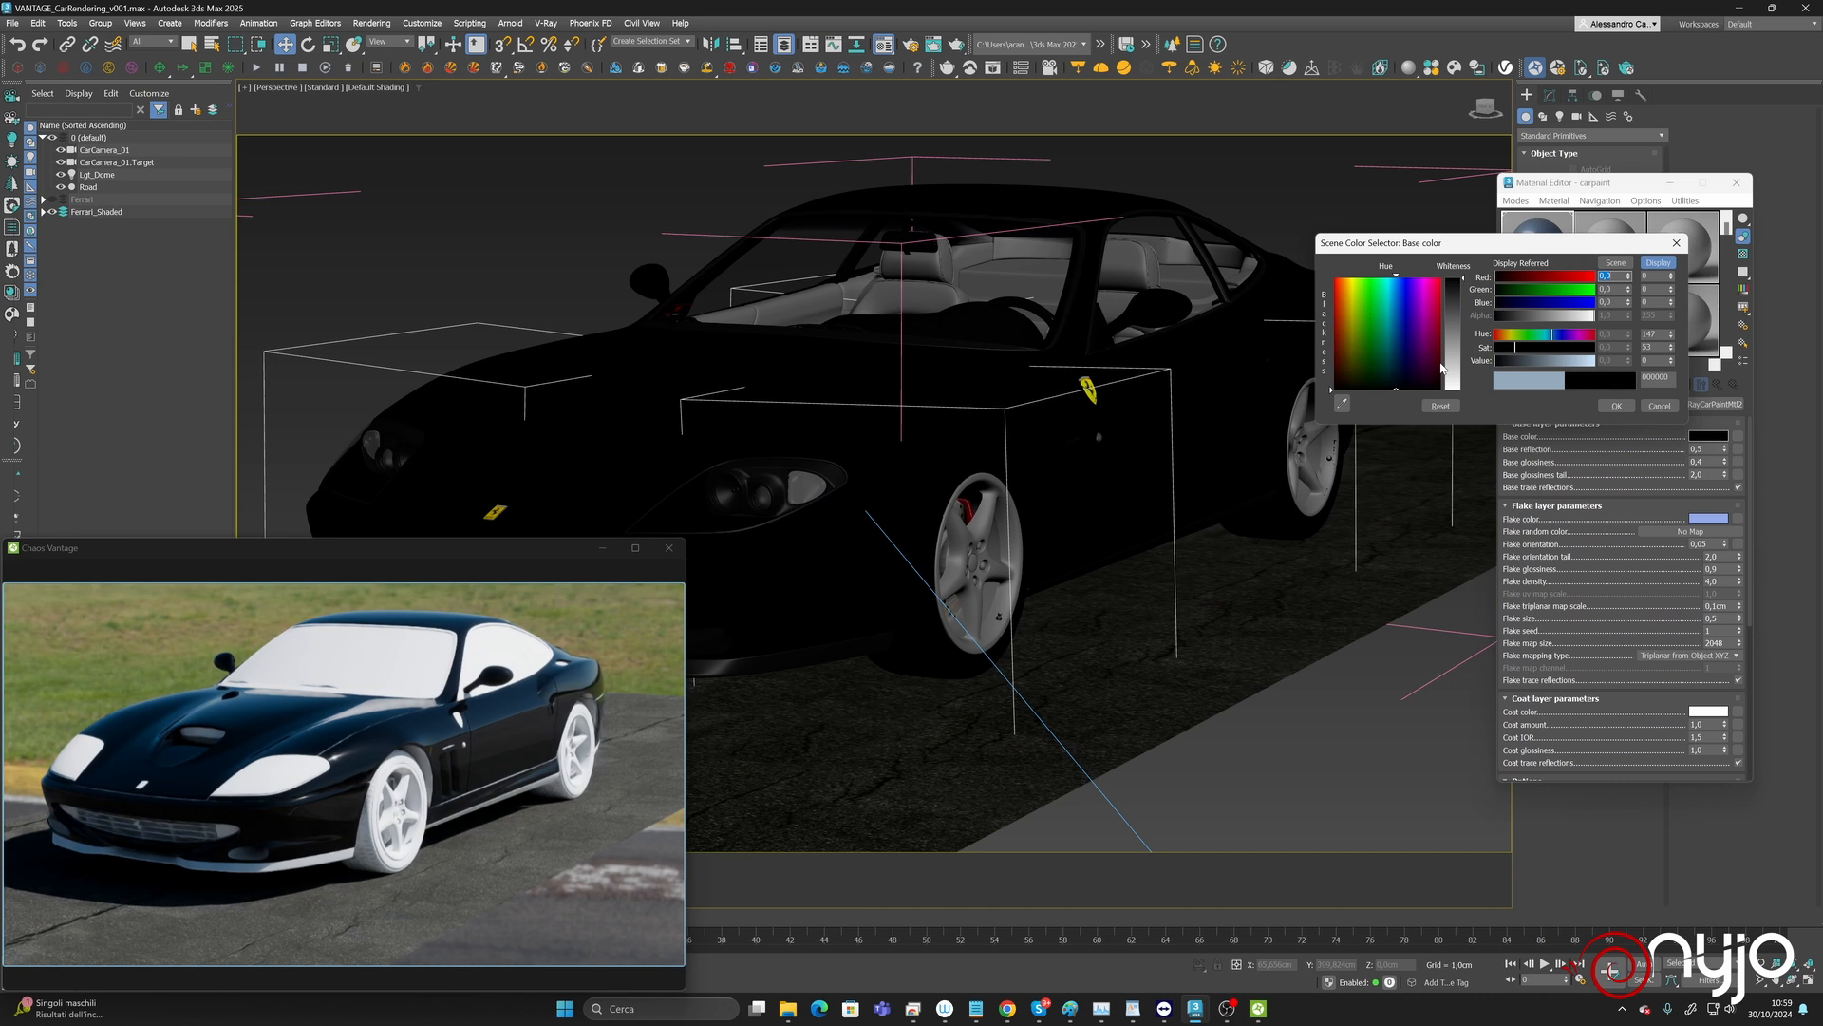
left_click(1616, 406)
left_click(1711, 521)
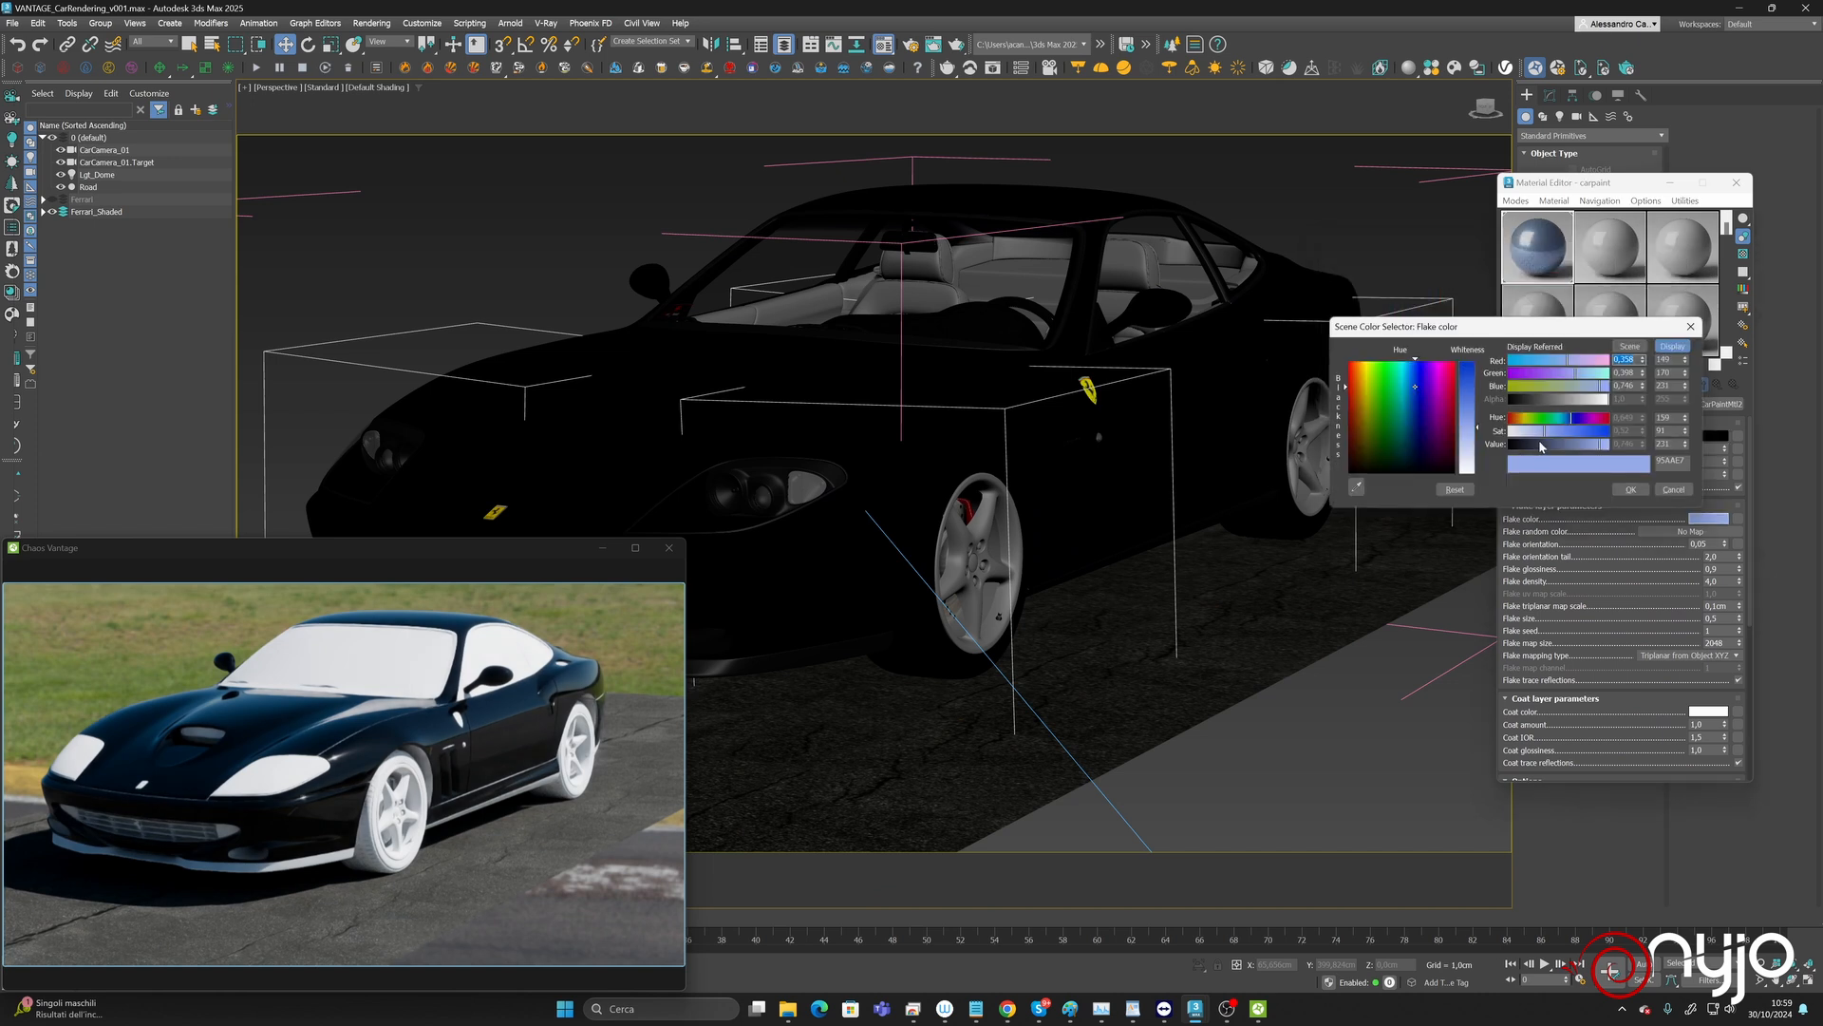
left_click_drag(1543, 432, 1512, 434)
left_click(1630, 491)
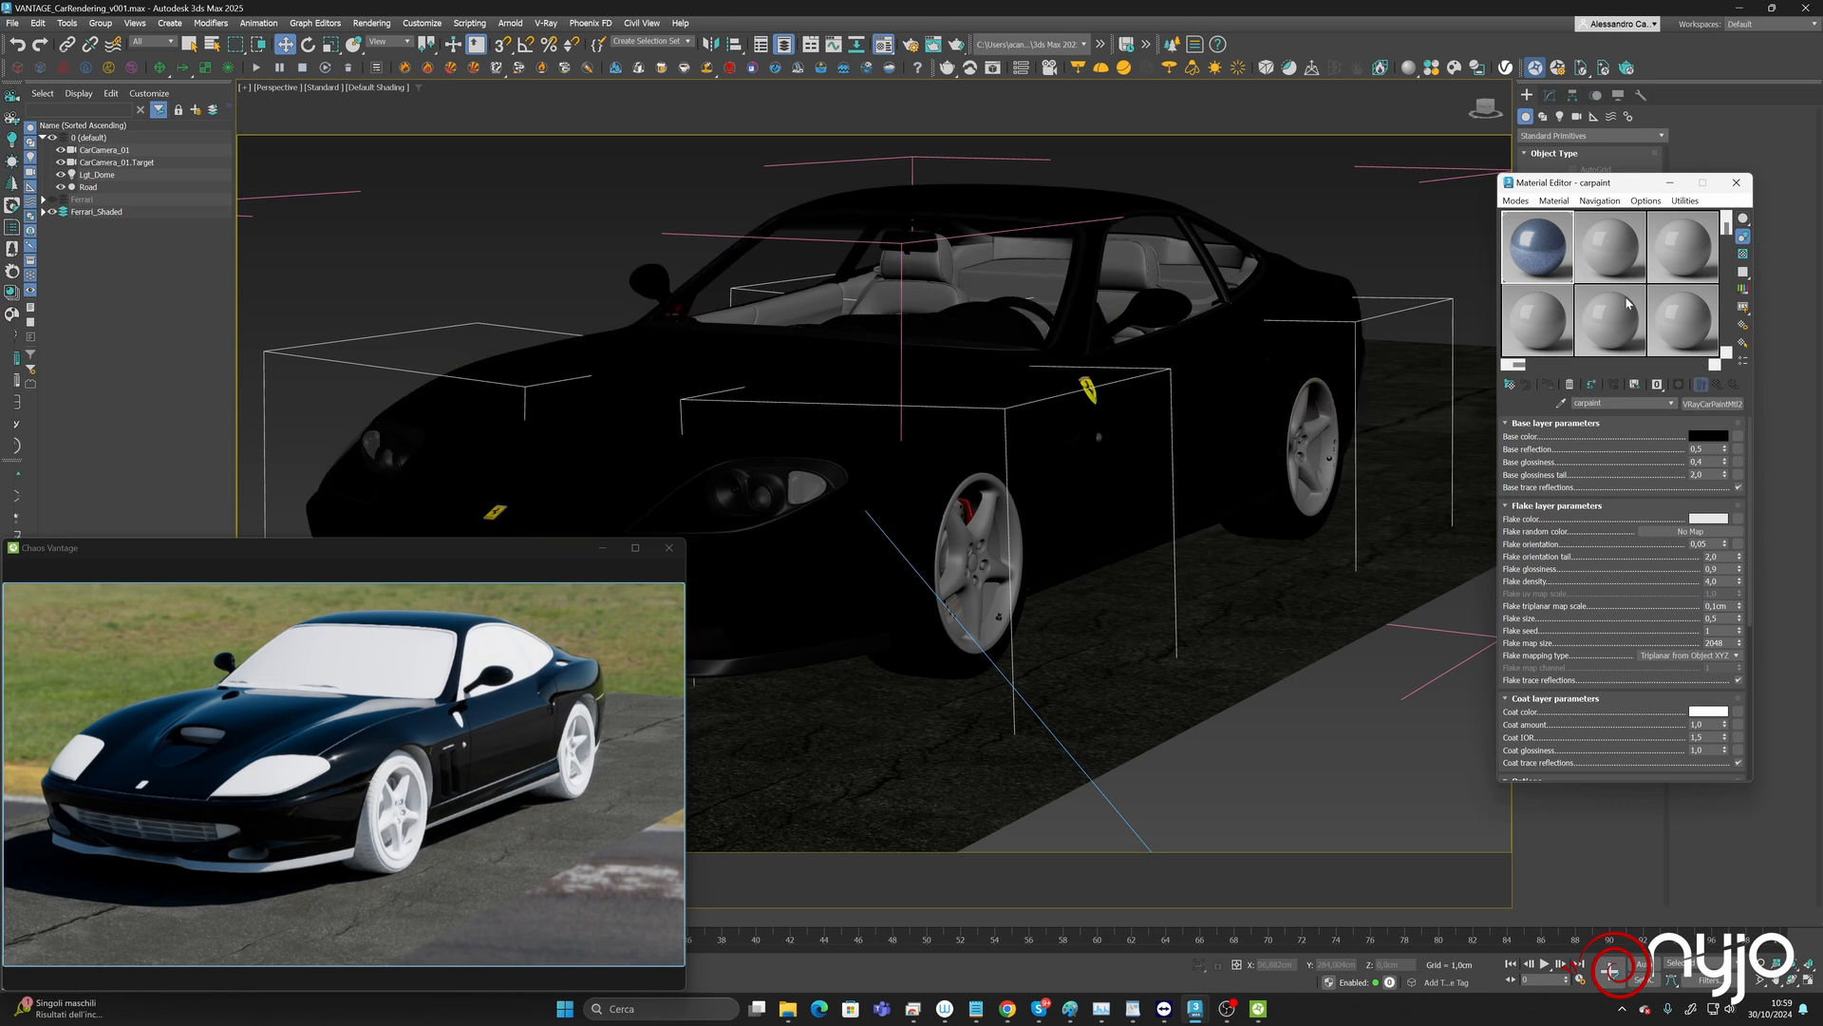
Pick the exterior-glass-windows material from the windshield into the second sample slot and review its Corona settings.
left_click(1611, 246)
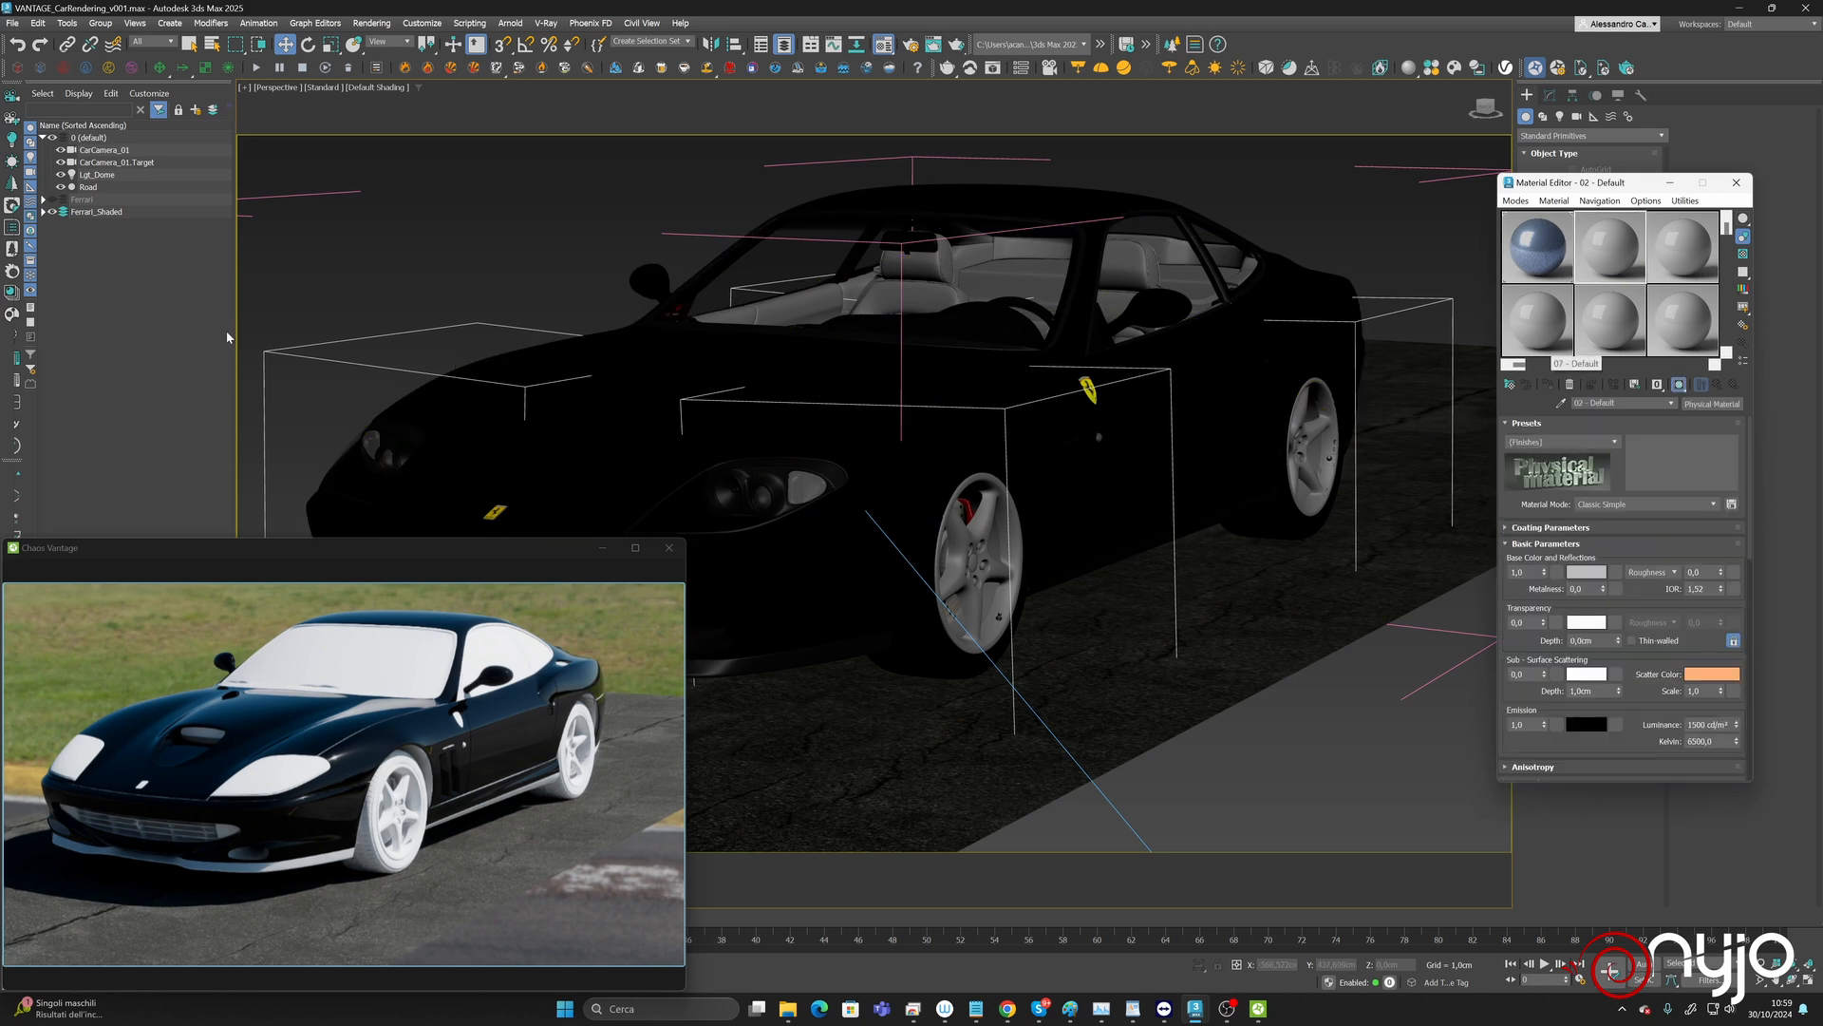
left_click(43, 212)
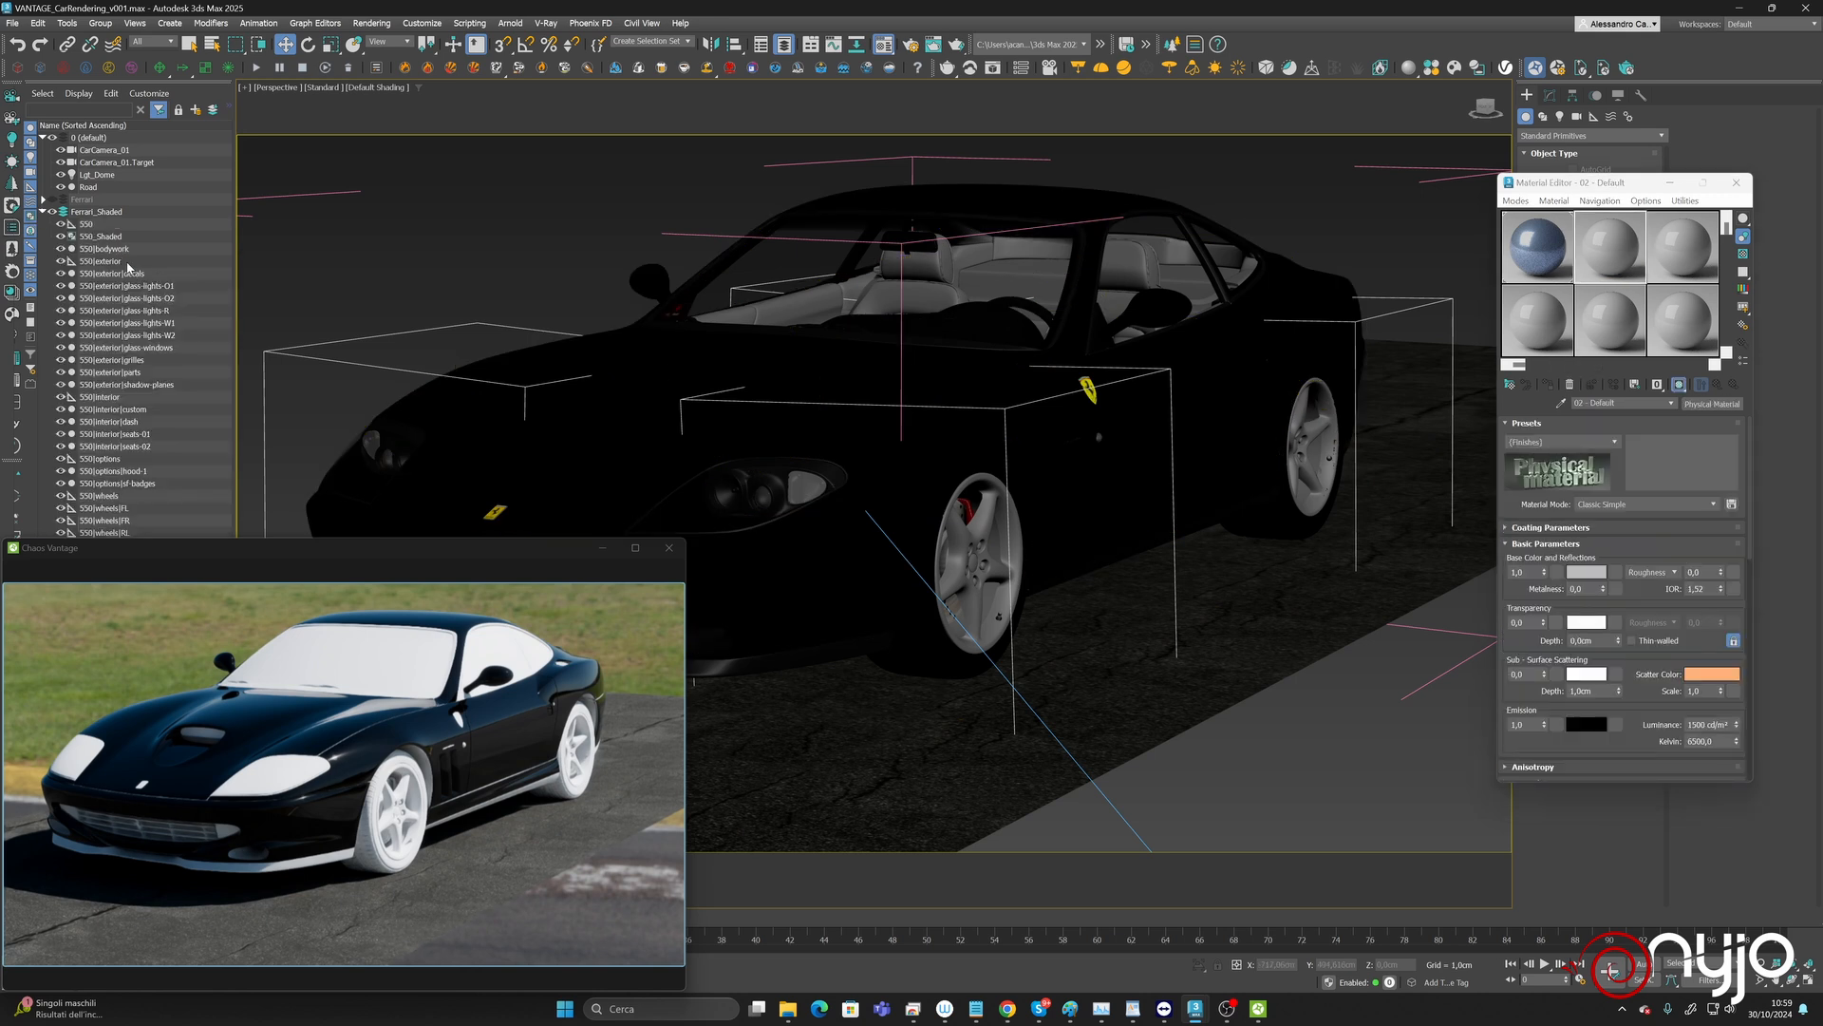
left_click(1561, 403)
left_click(830, 268)
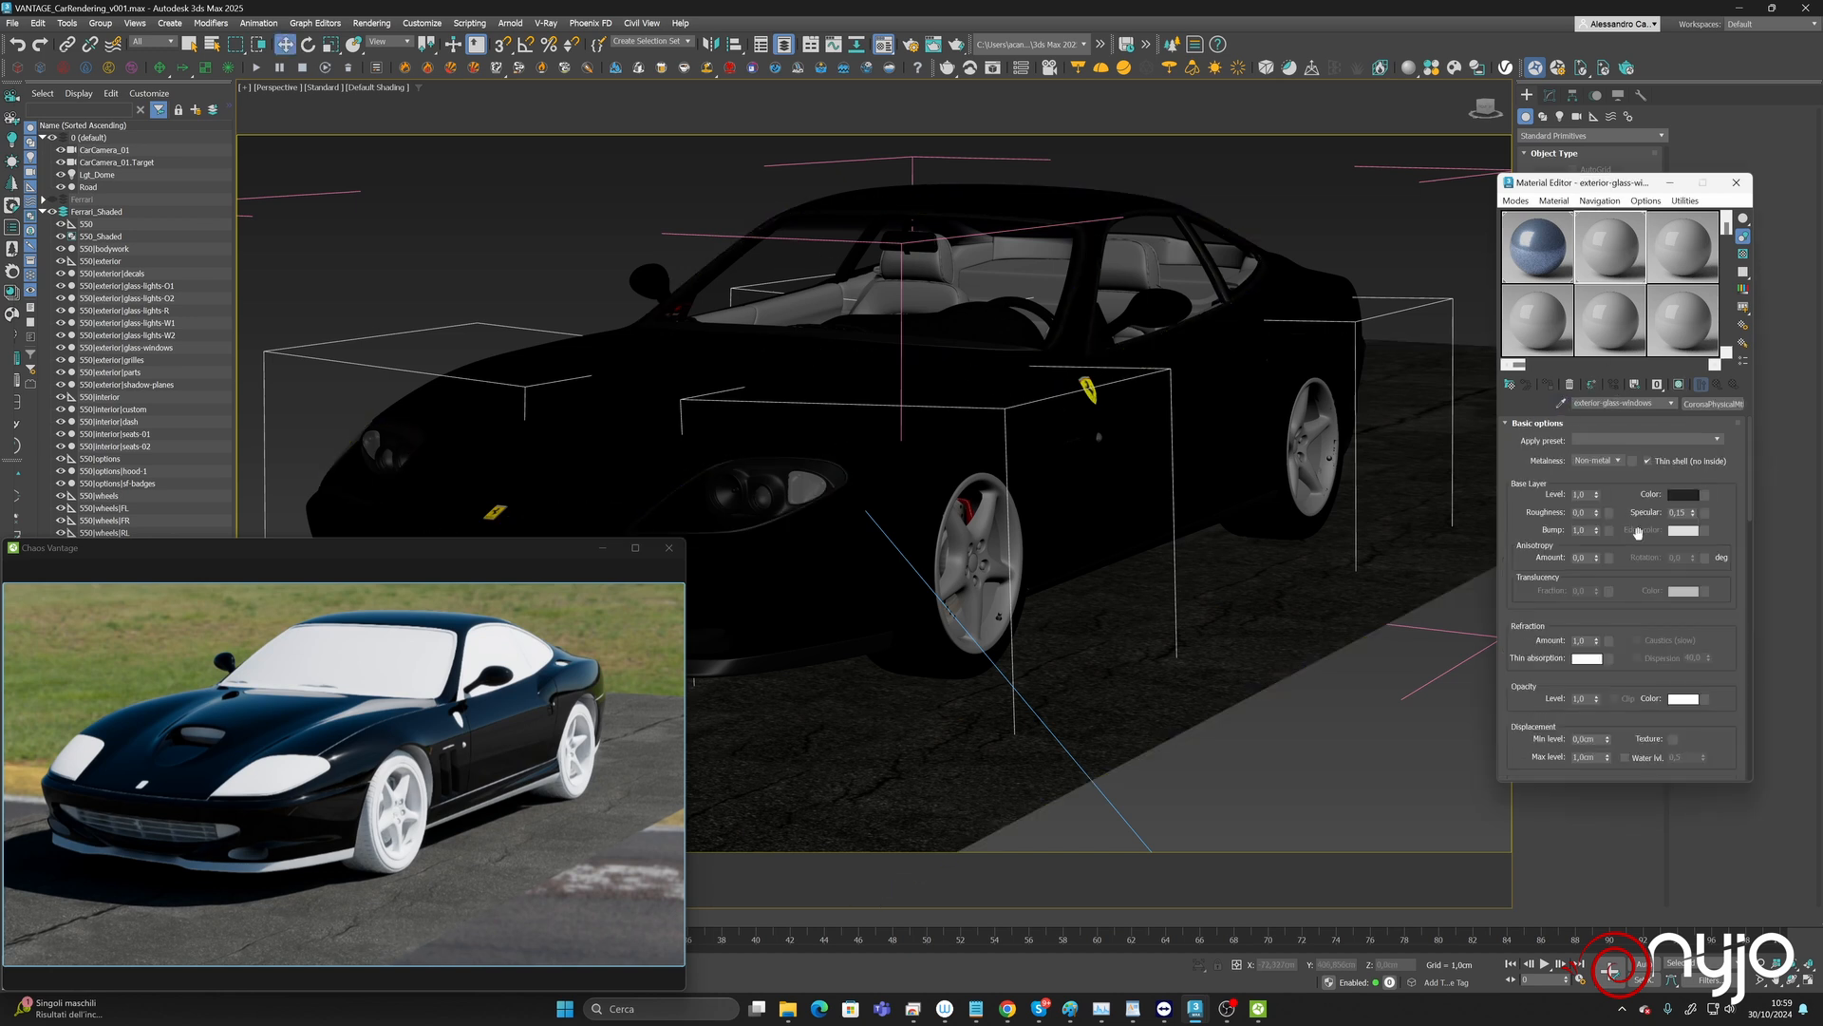
left_click_drag(1747, 503, 1731, 685)
scroll(1731, 686, "up", 5)
Convert the exterior-glass-windows material to VRayMtl with the Glass preset and make it thin-walled.
left_click(1713, 404)
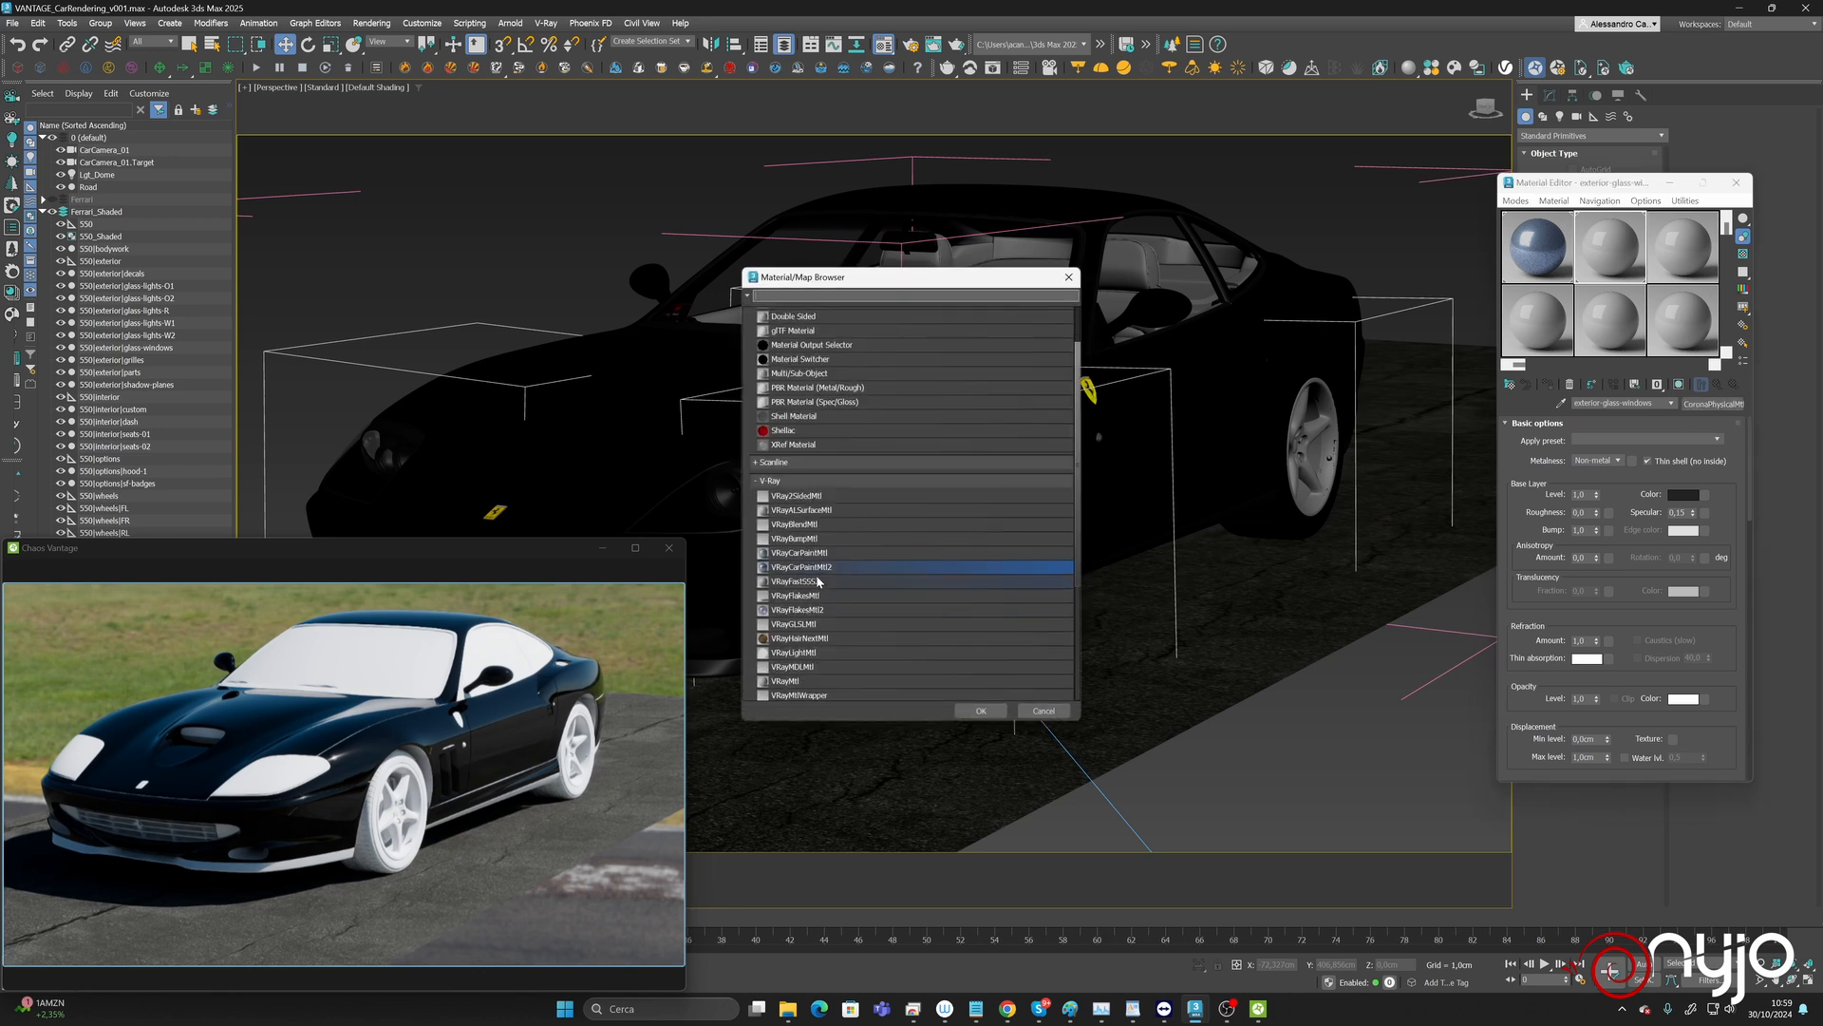
left_click(798, 680)
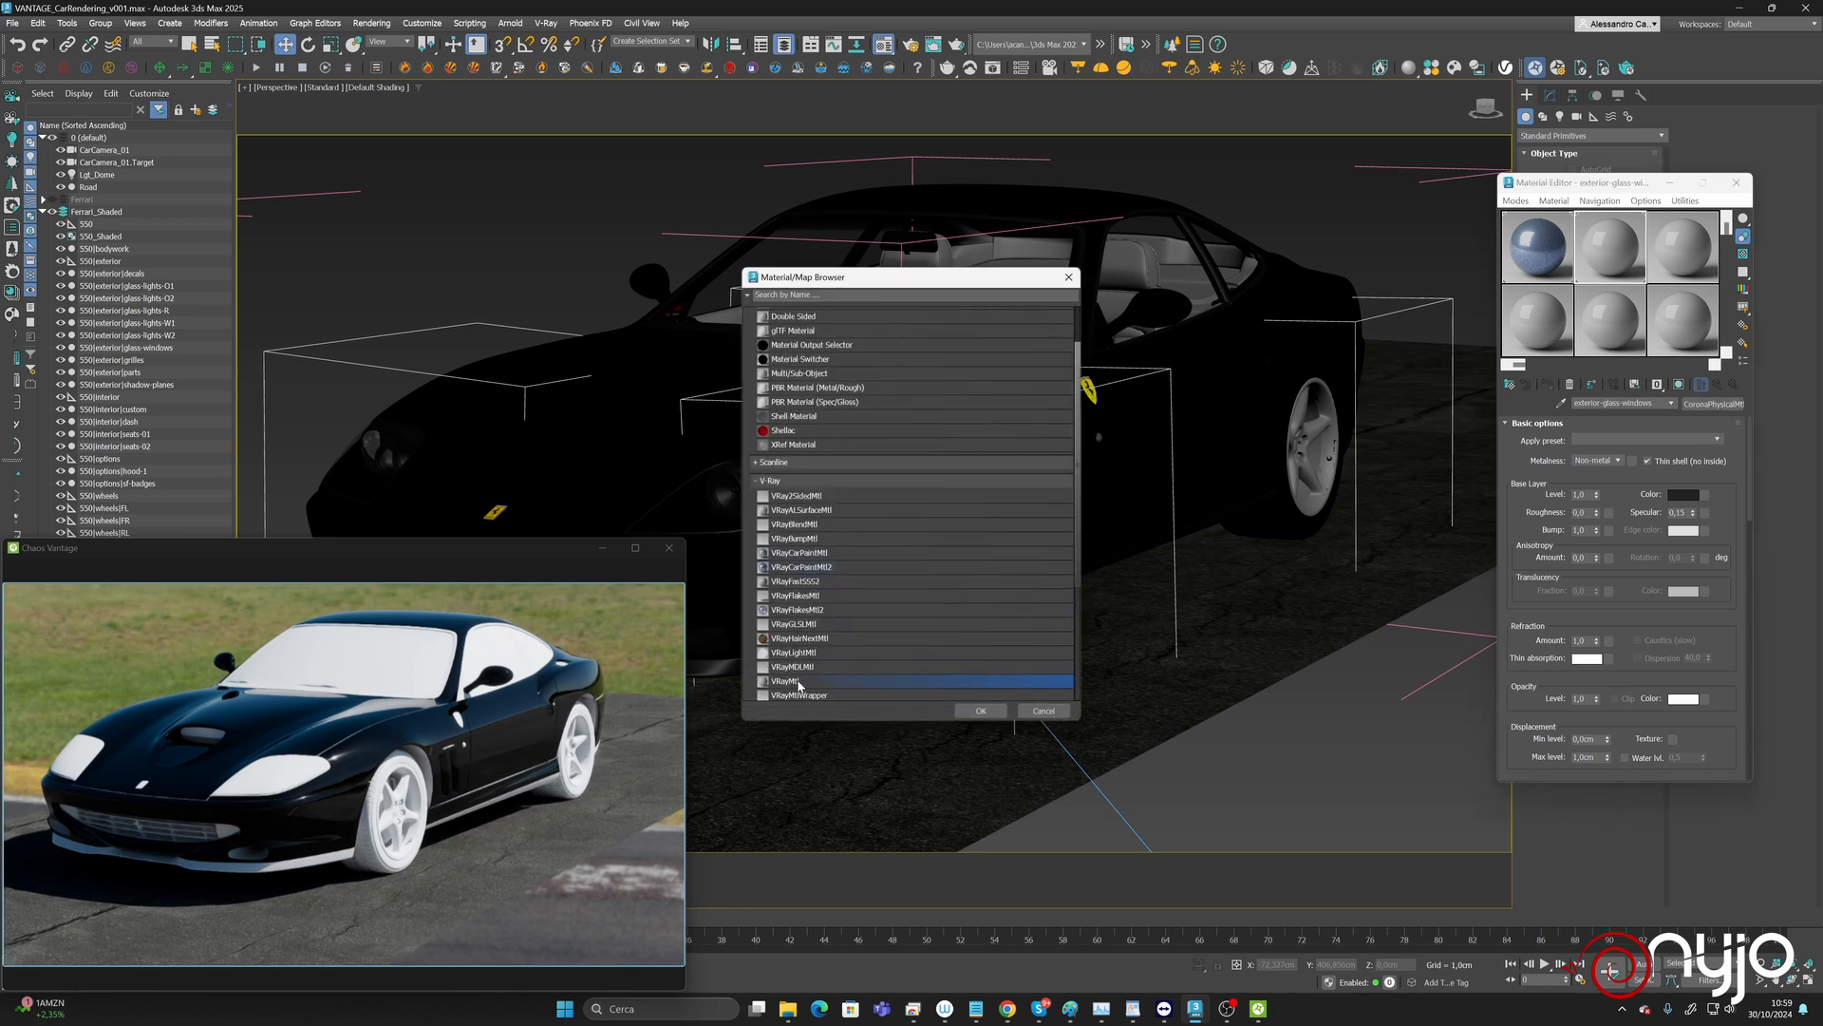
left_click(978, 710)
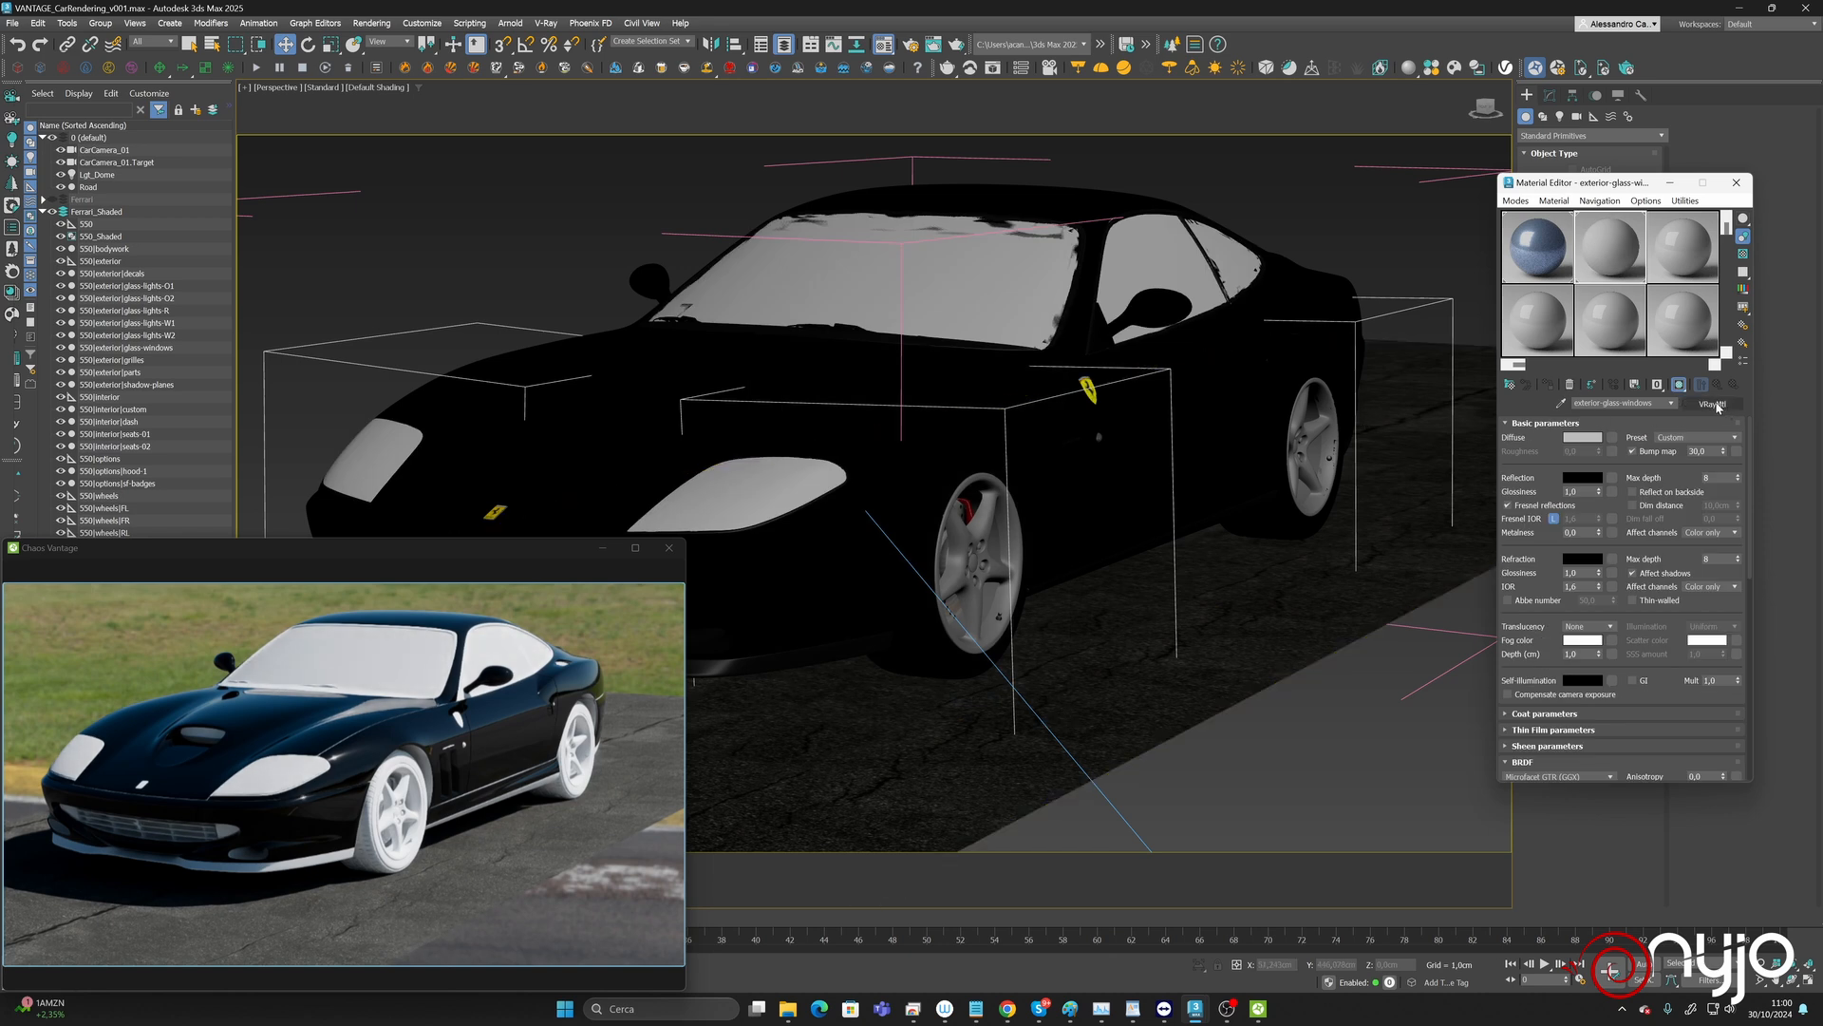
left_click(1698, 437)
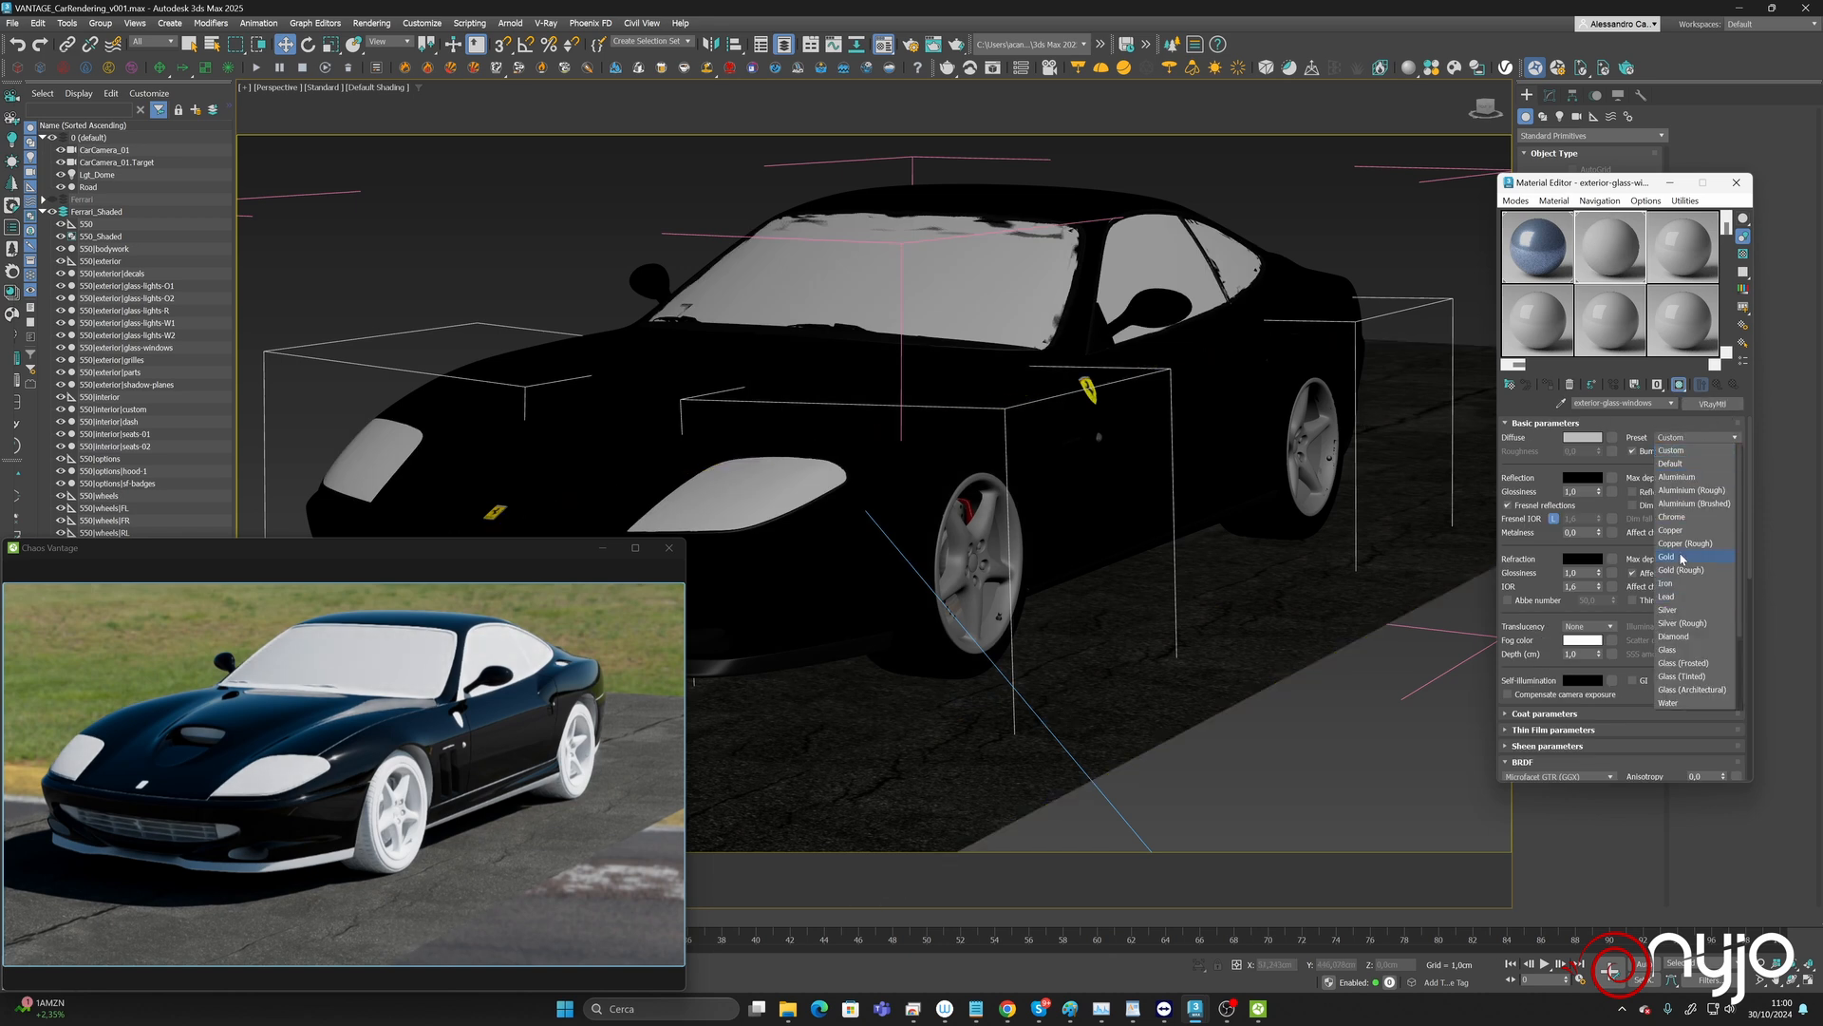
left_click(1691, 654)
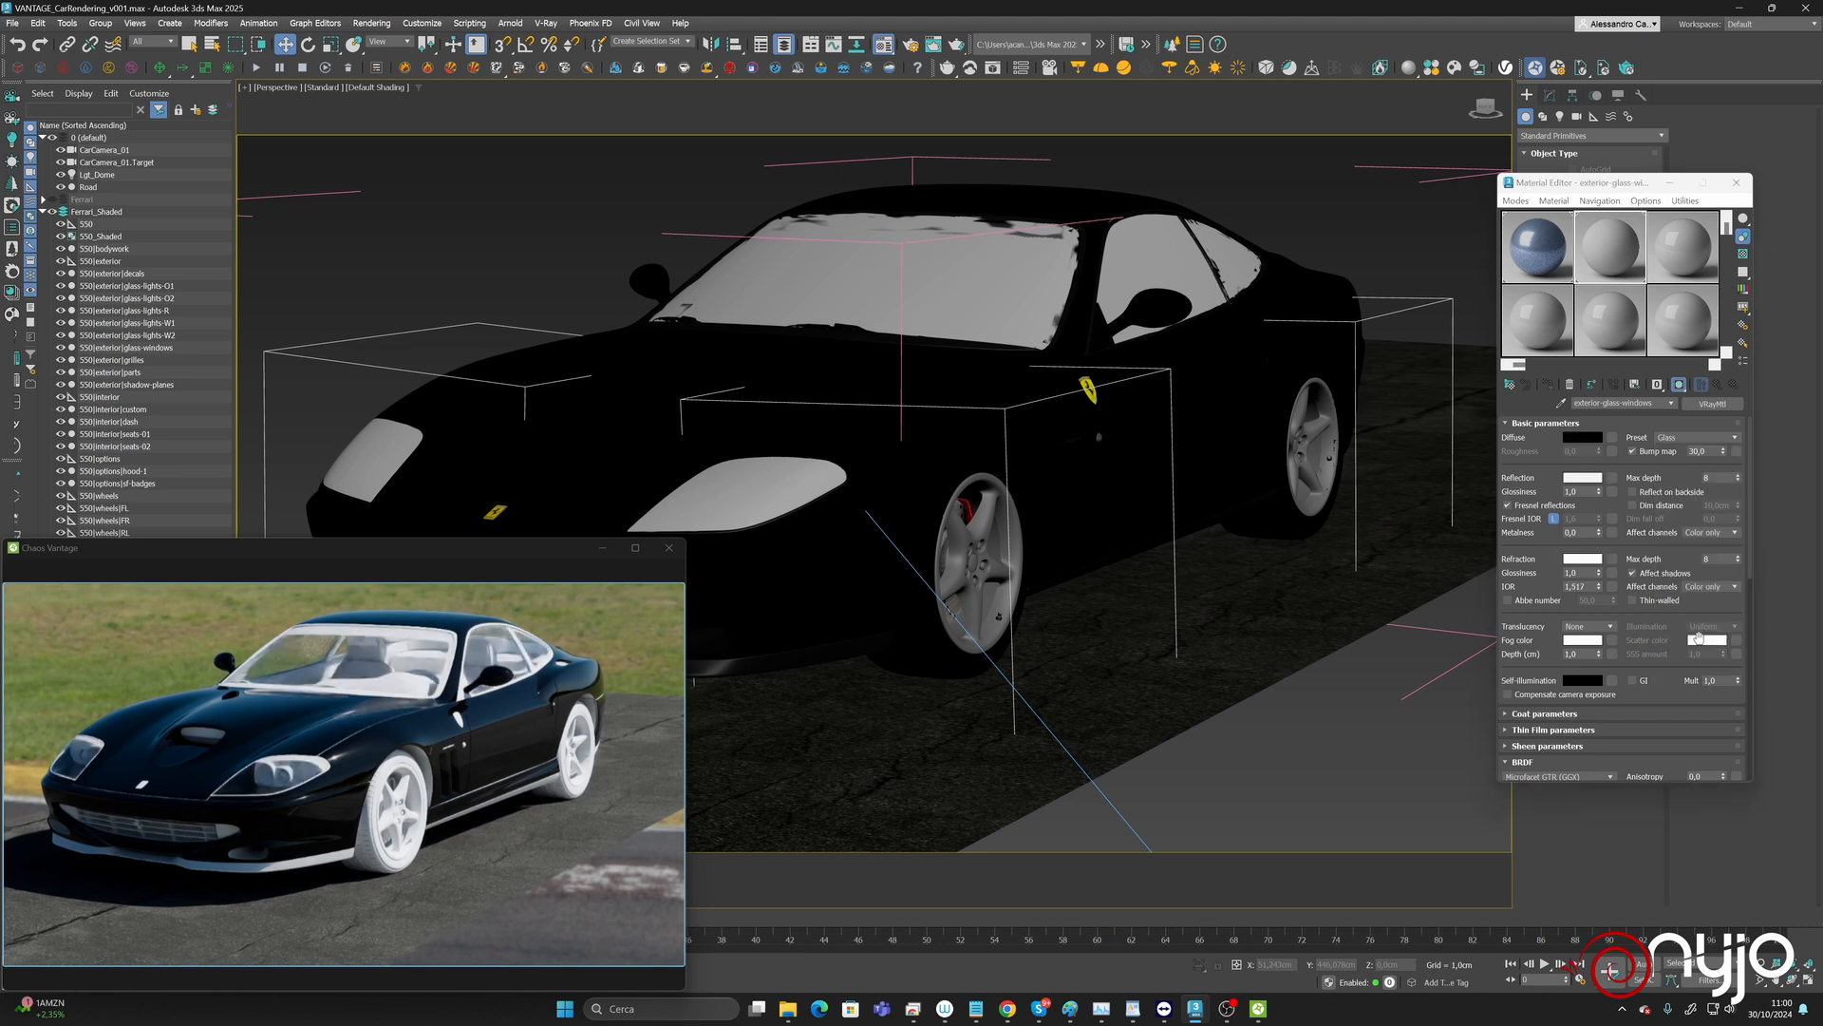
left_click(1632, 600)
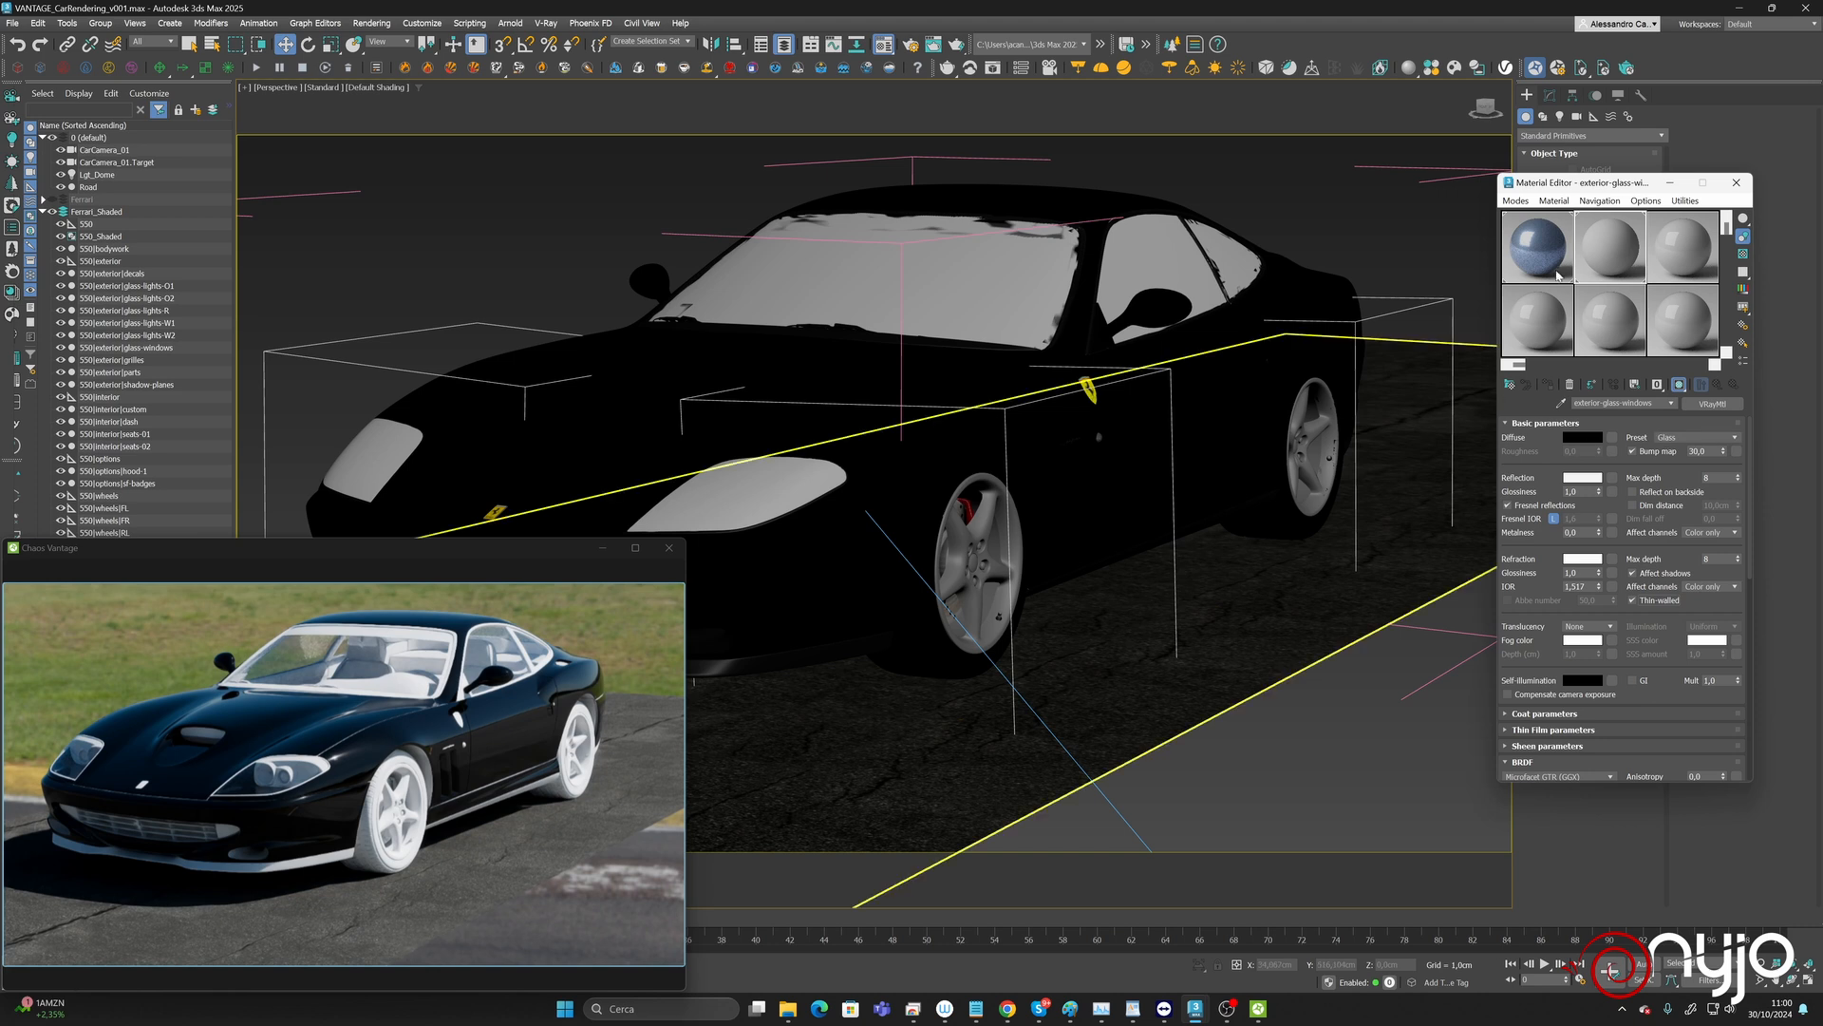
Pick the wheels-rims-OG material from the front wheel into the third sample slot and inspect its settings and assigned maps.
left_click(1692, 254)
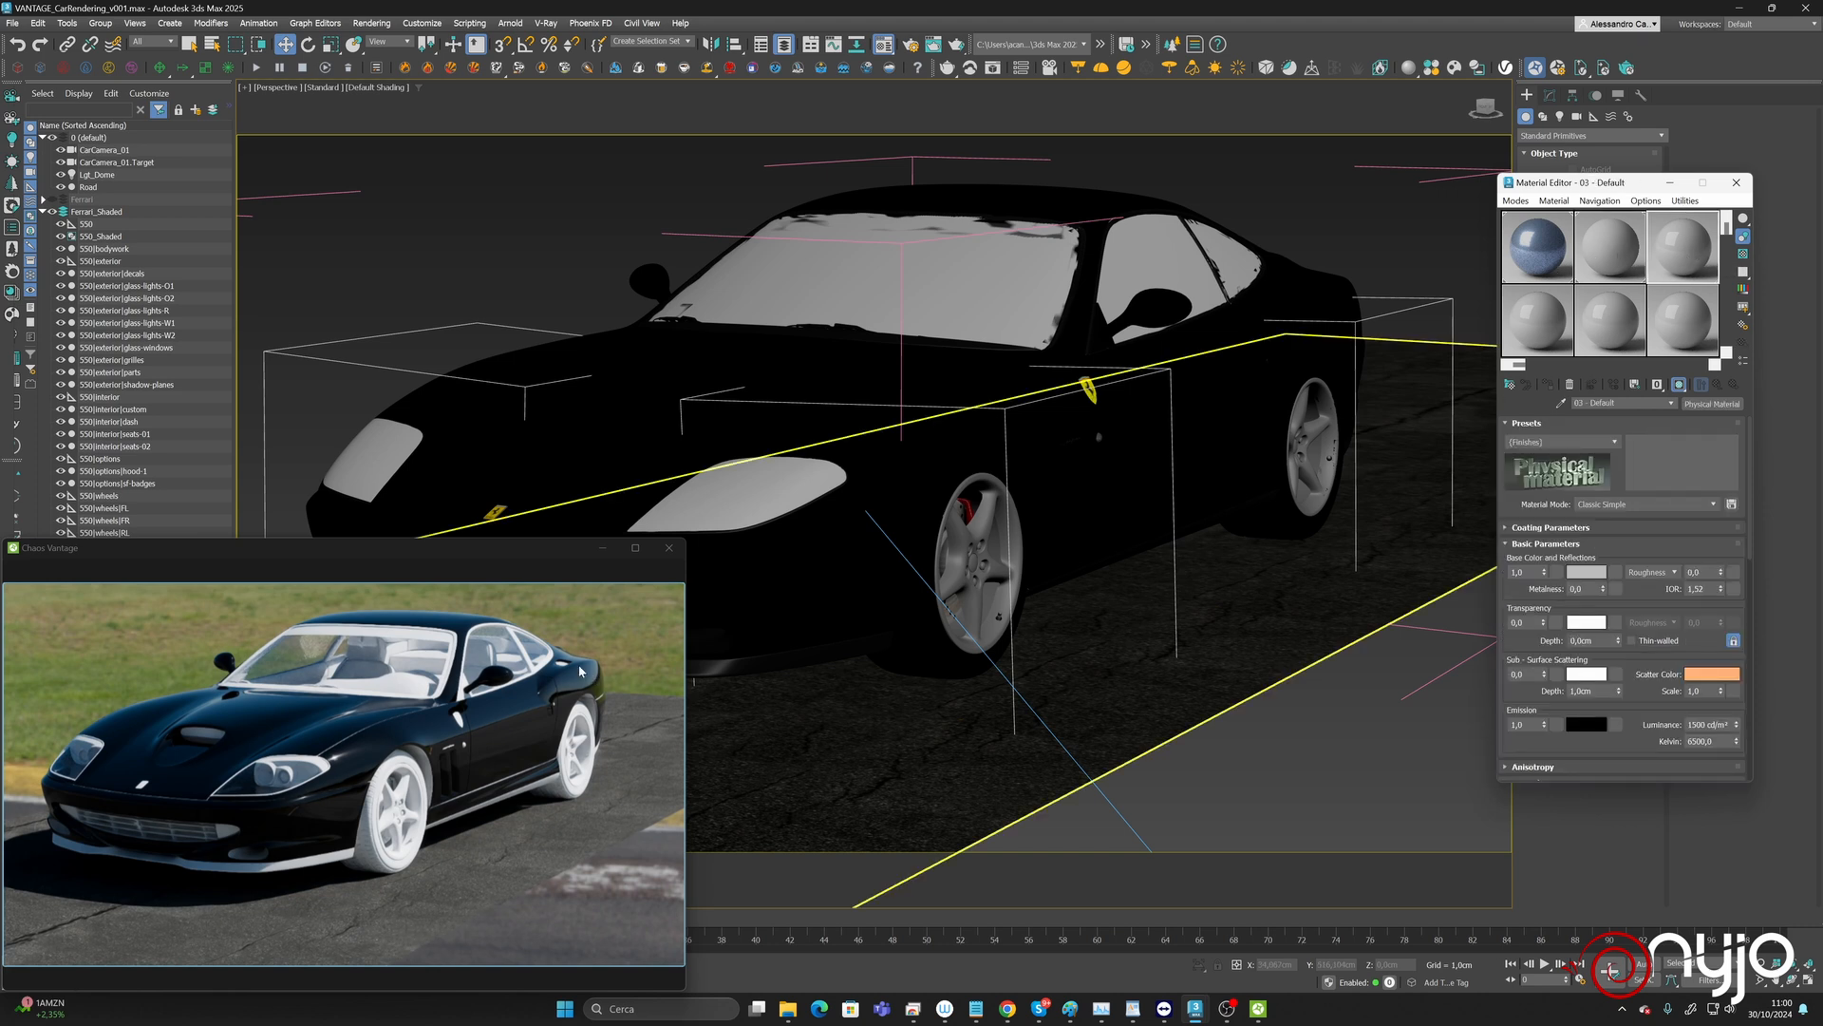
left_click(1561, 403)
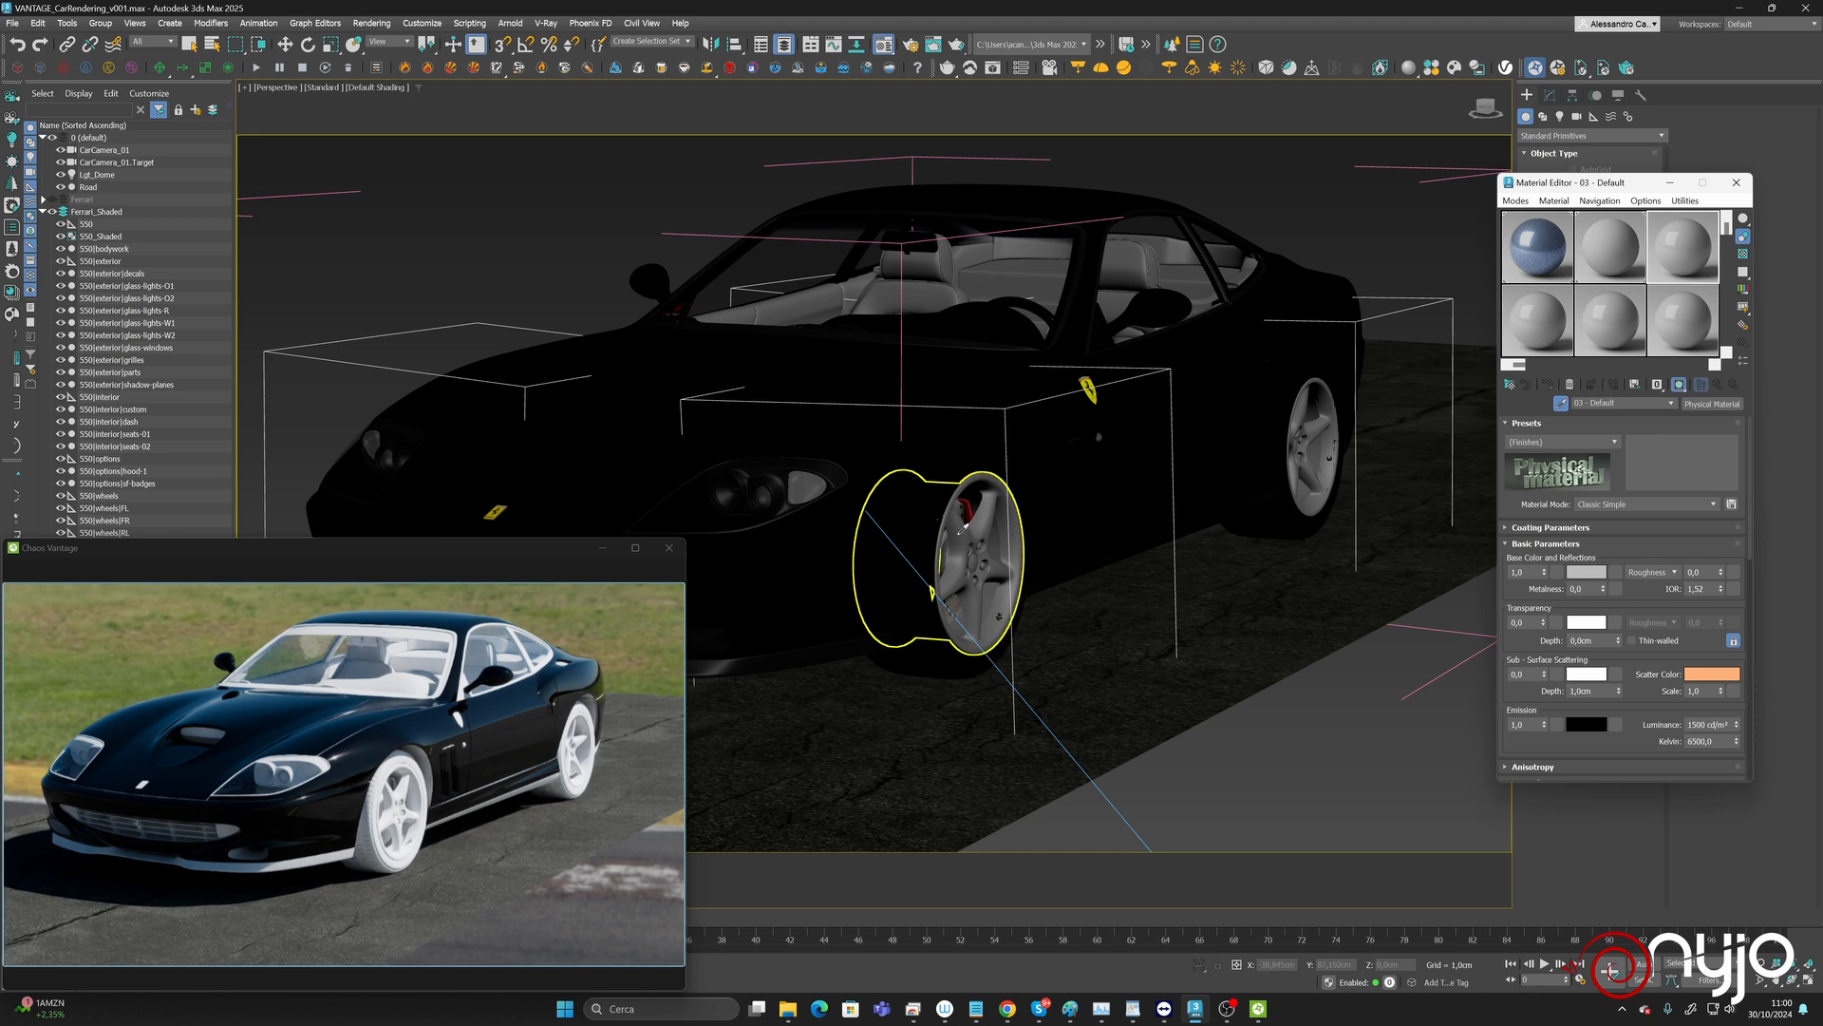
left_click(936, 567)
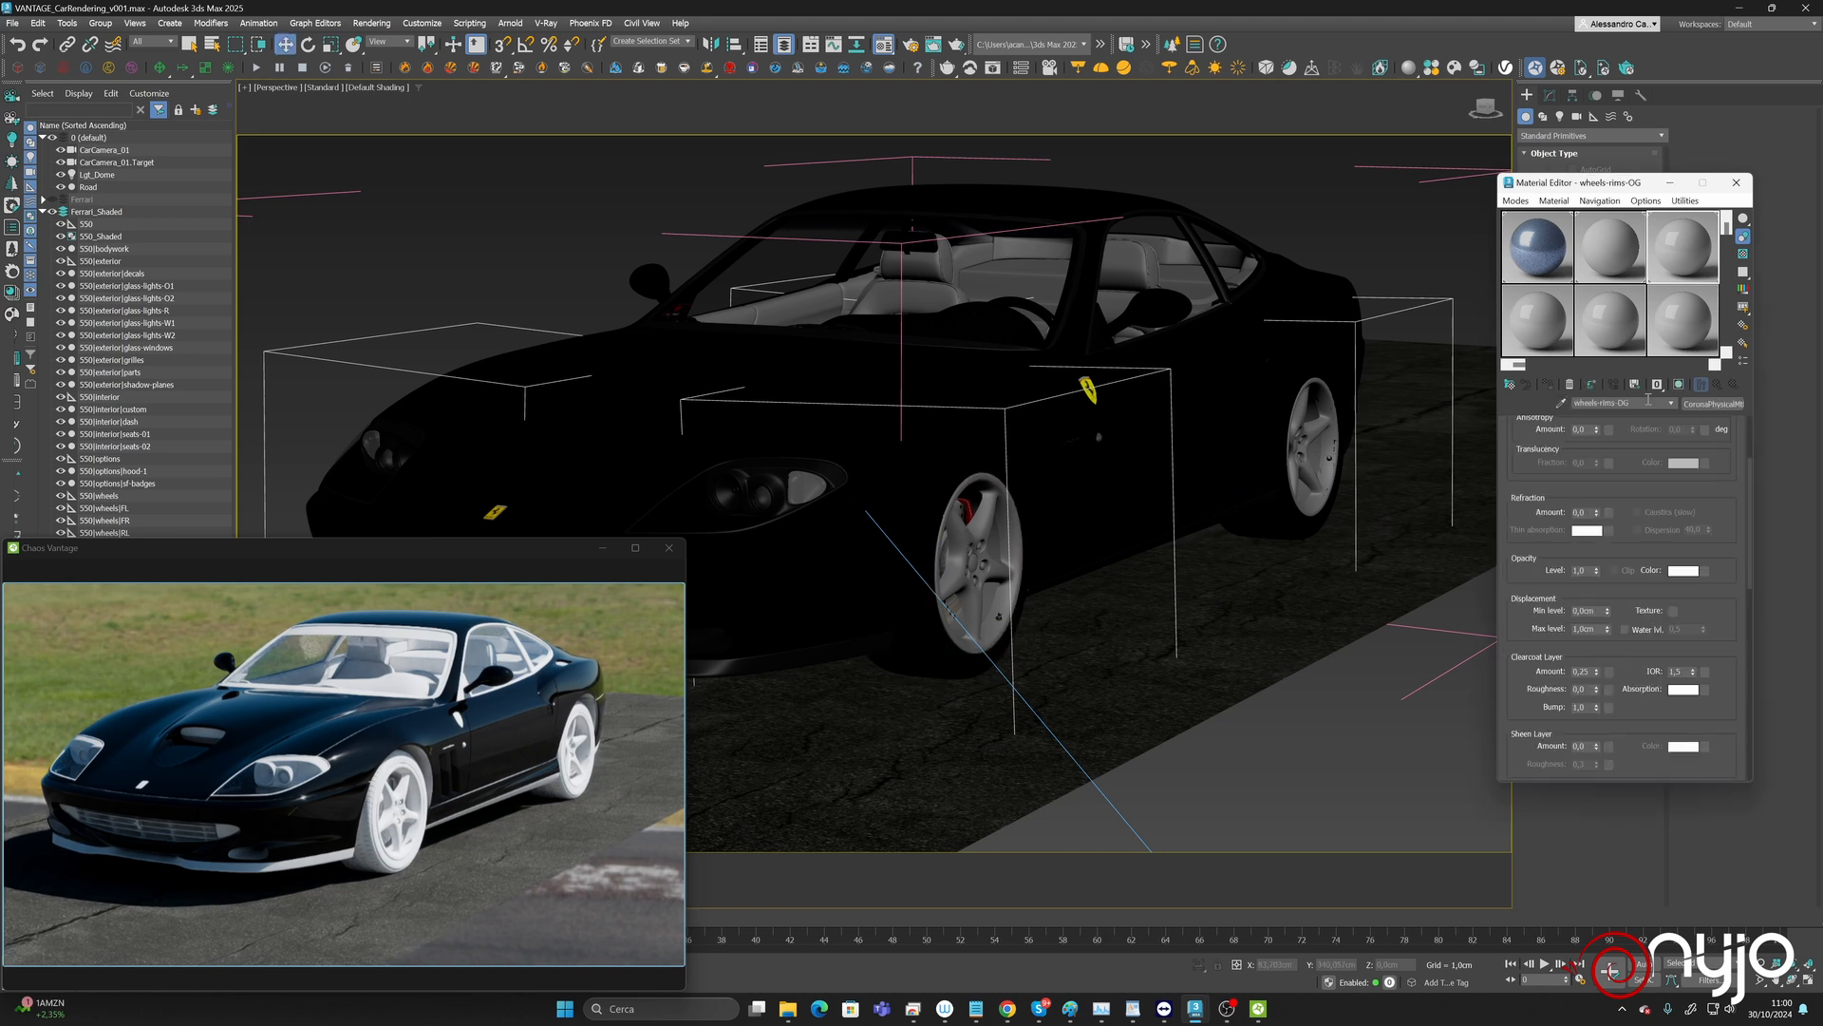
scroll(1701, 650, "up", 3)
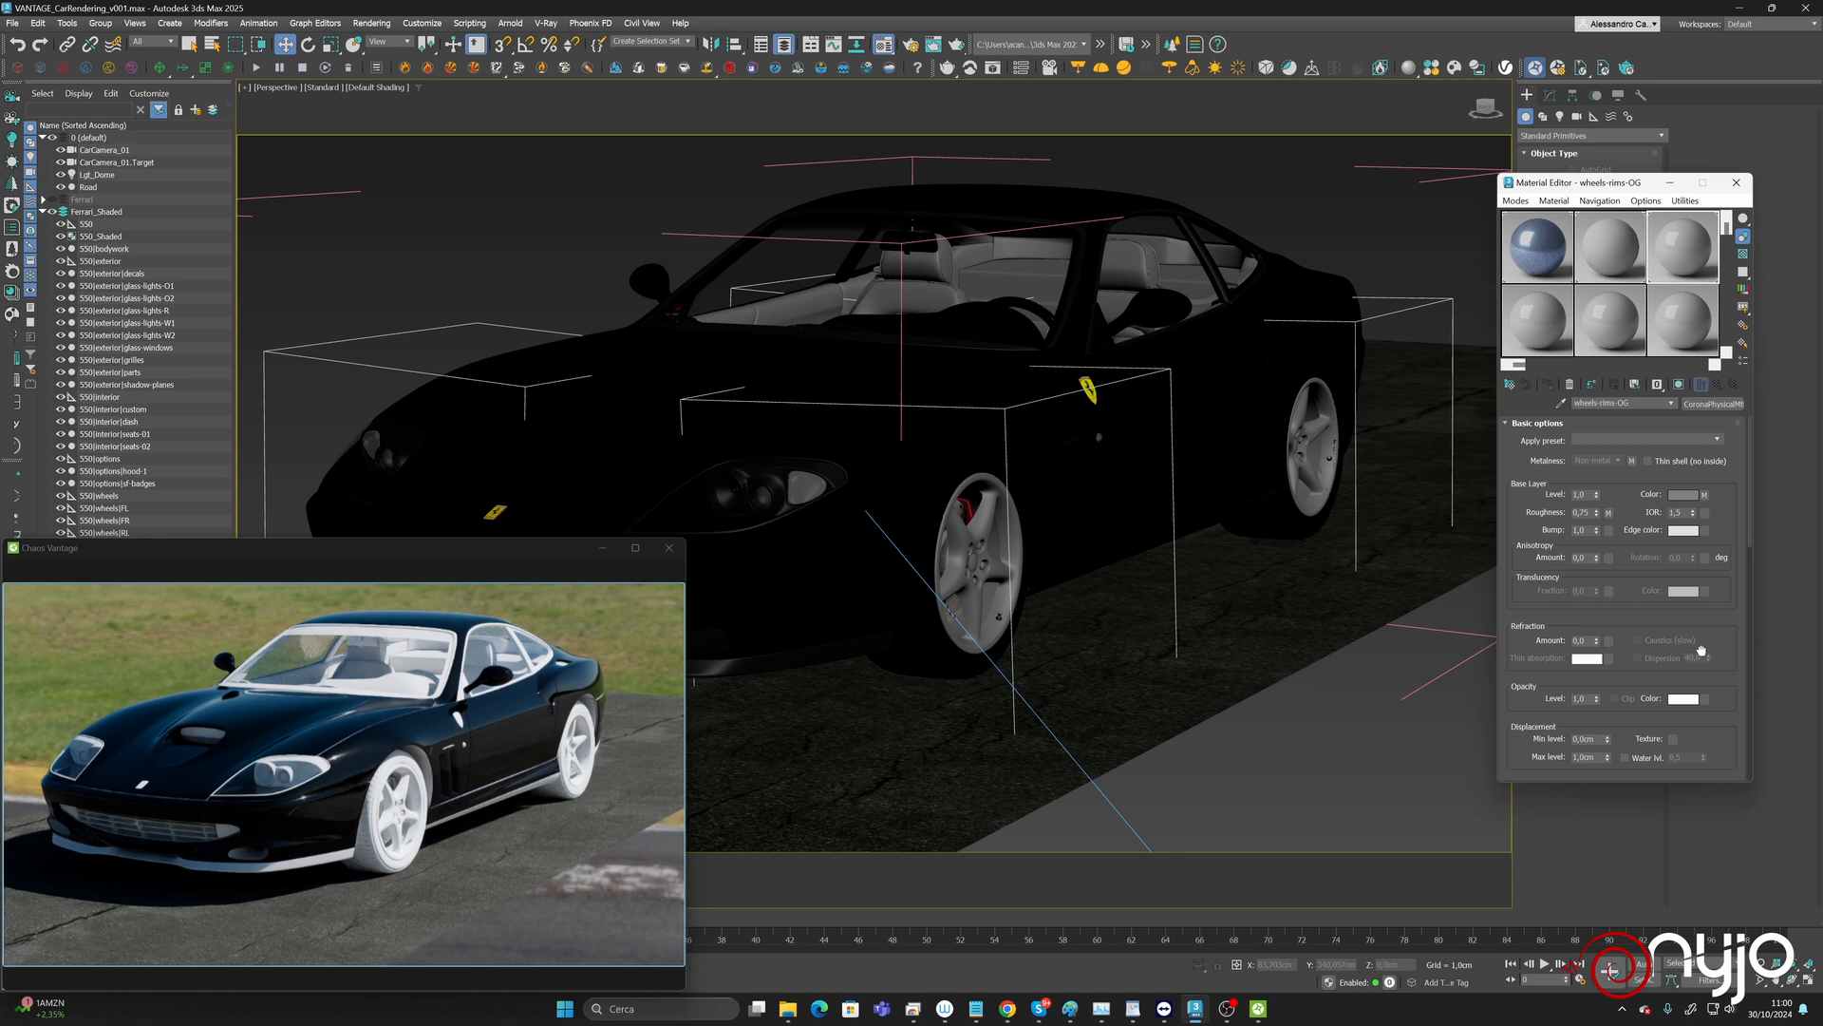
left_click_drag(1700, 650, 1676, 152)
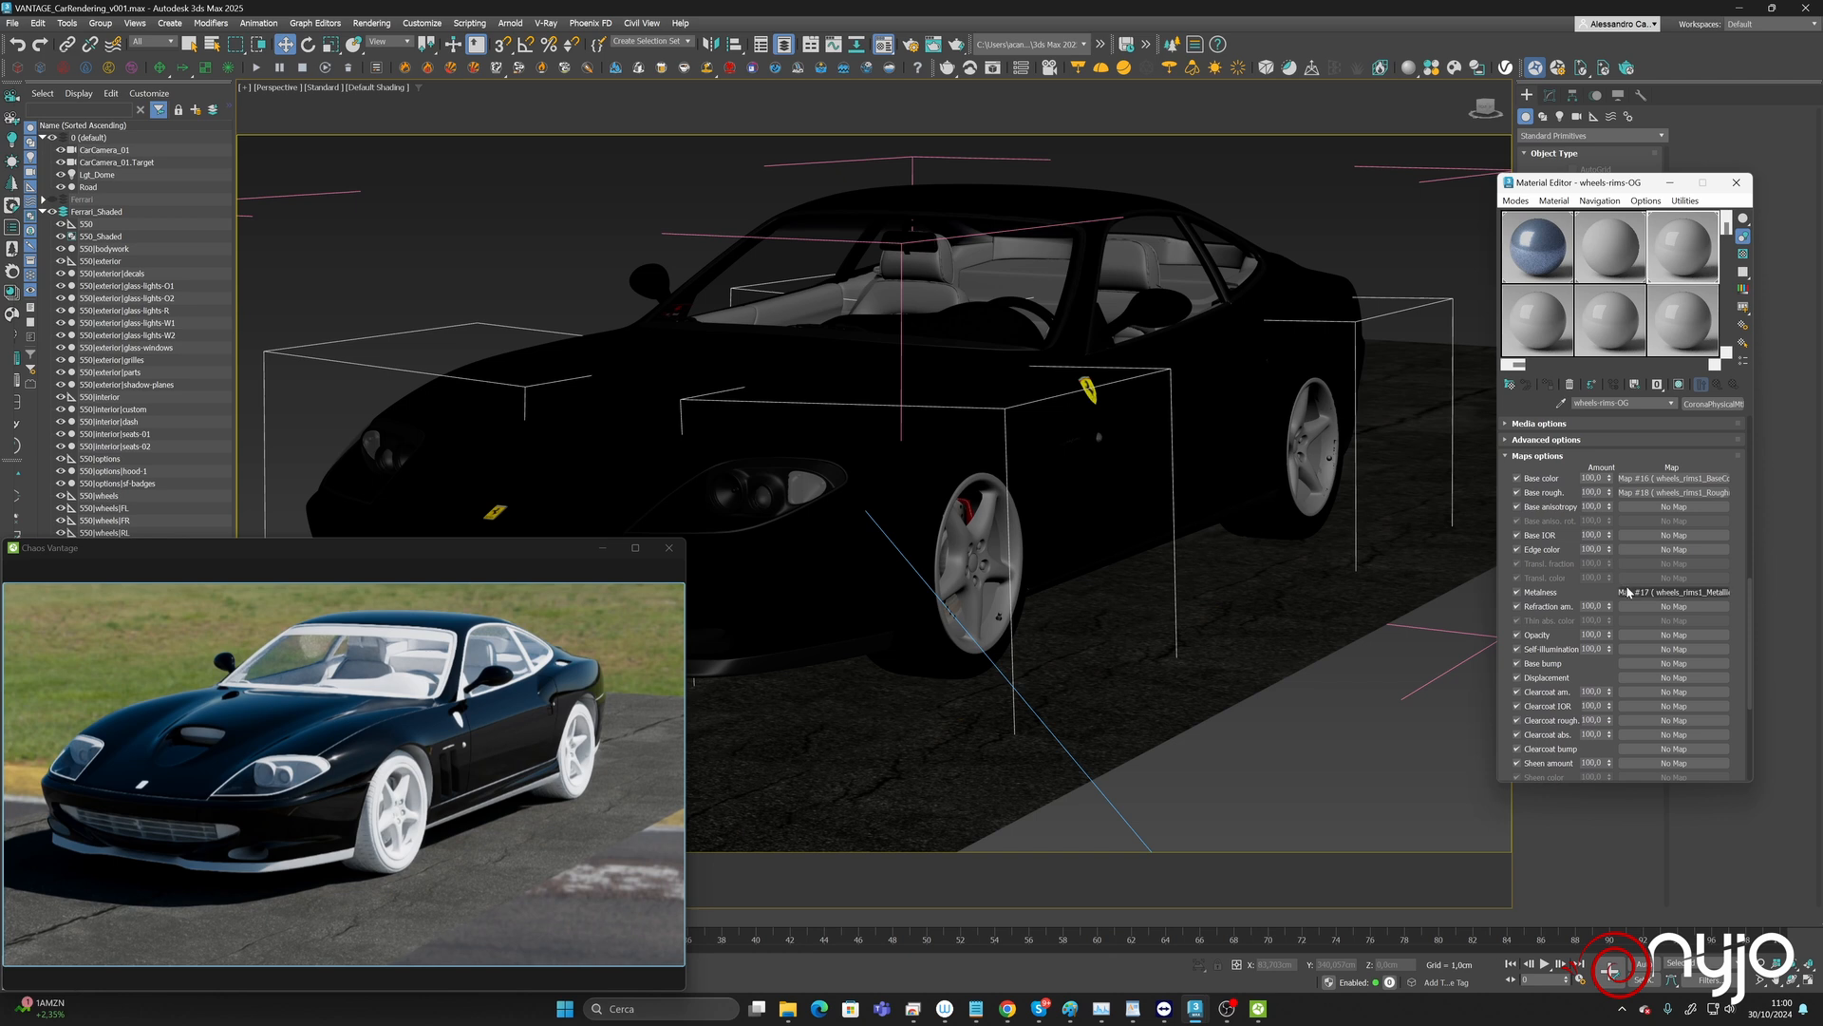
Try to copy the wheels-rims-OG base color map into an unused sample slot, and return to the exterior-glass-windows material.
left_click_drag(1643, 481, 1647, 468)
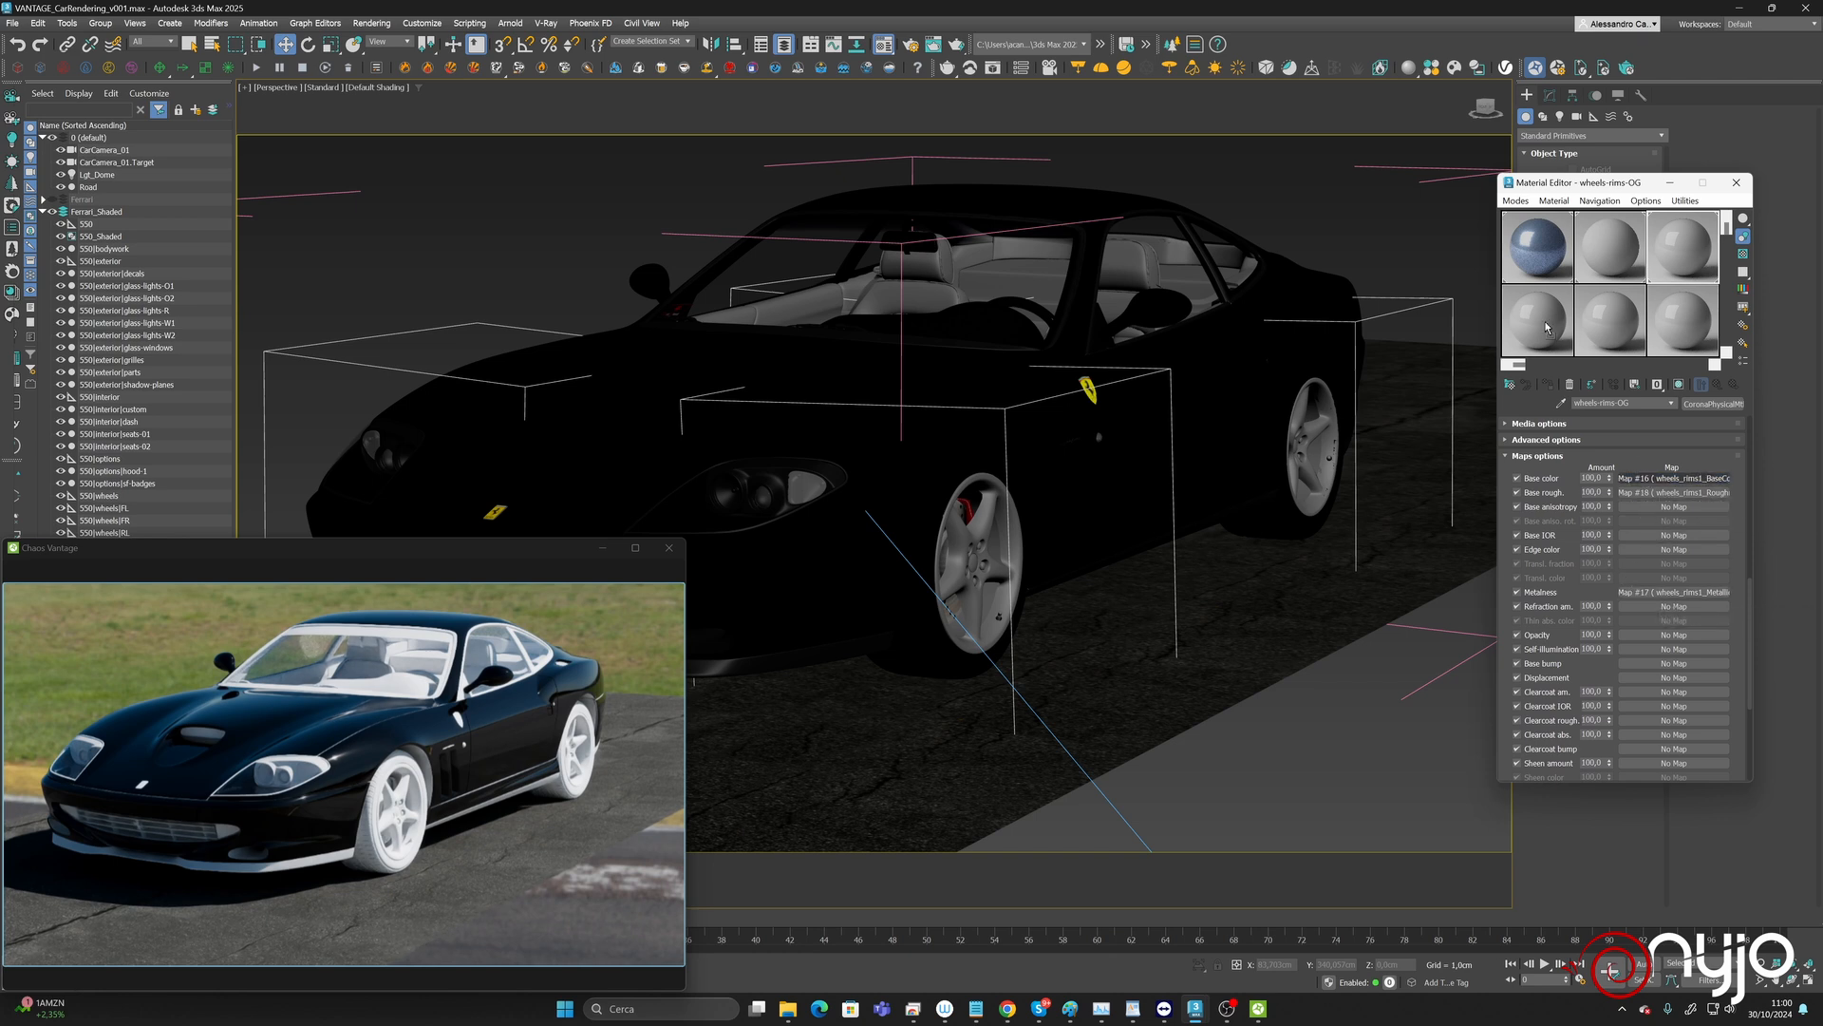
left_click_drag(1546, 327, 1657, 518)
left_click(1594, 527)
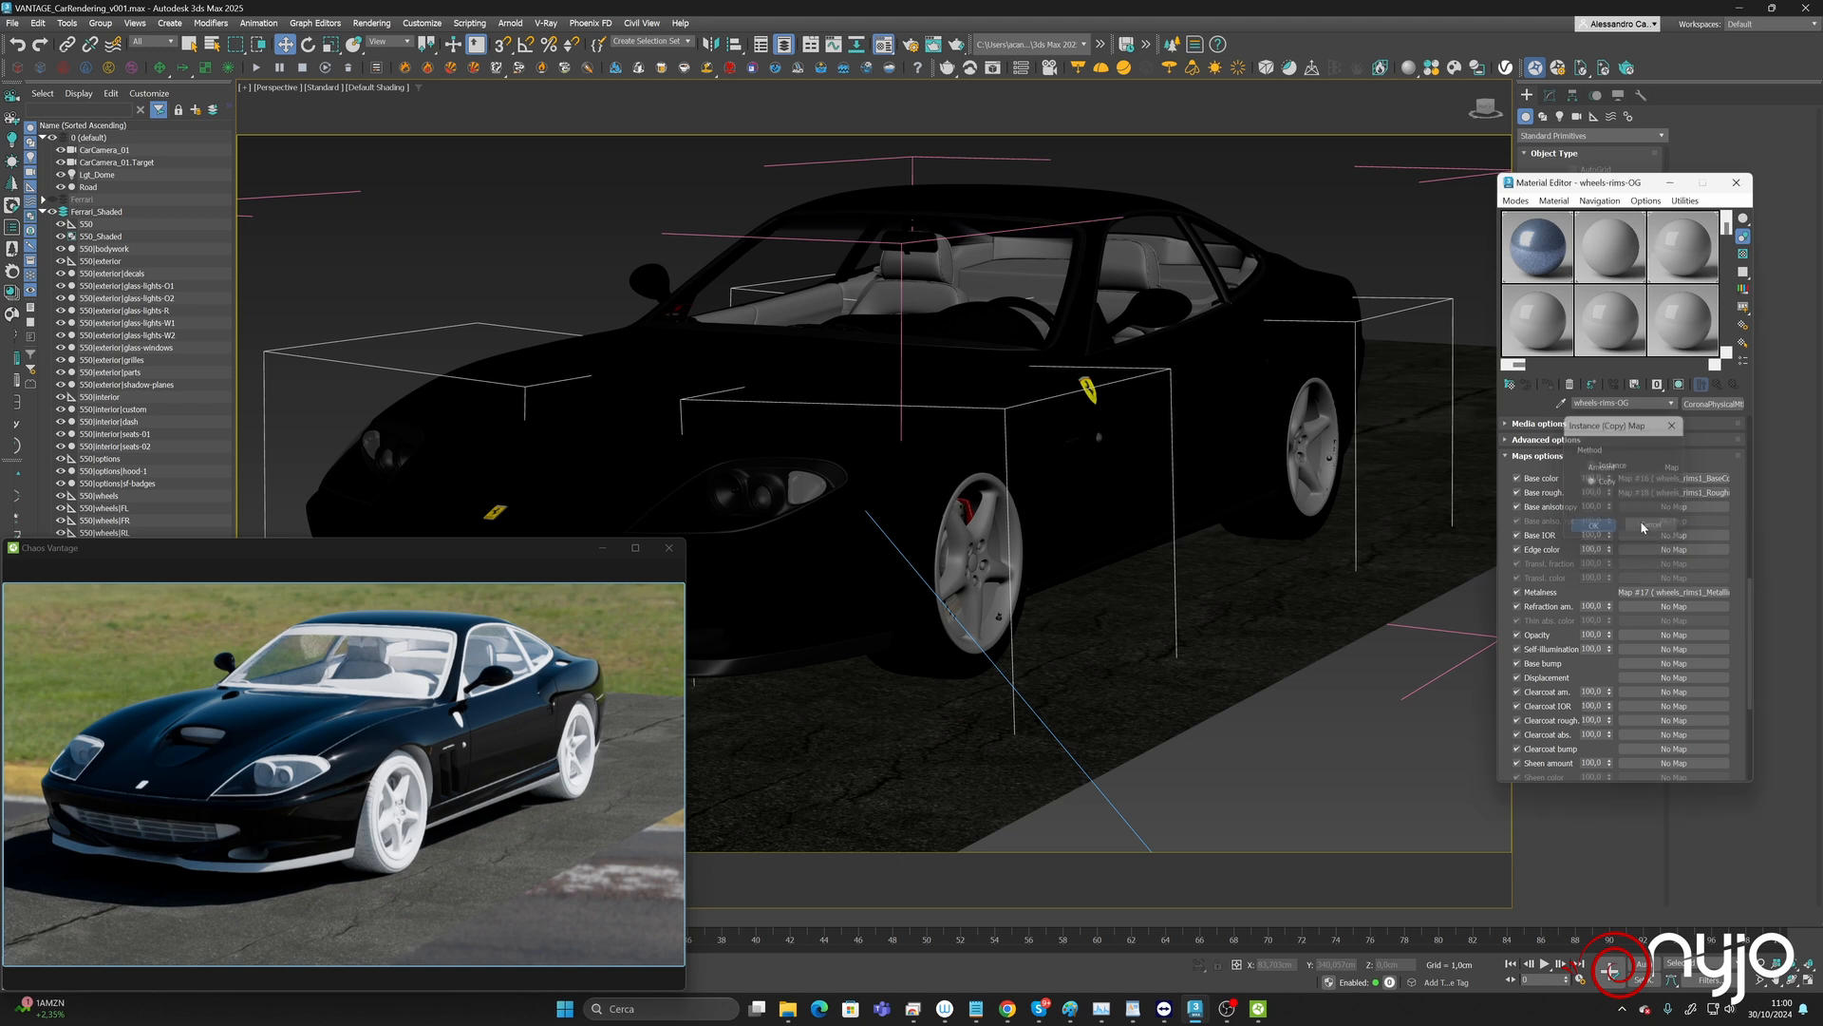
left_click(1675, 494)
left_click(1622, 238)
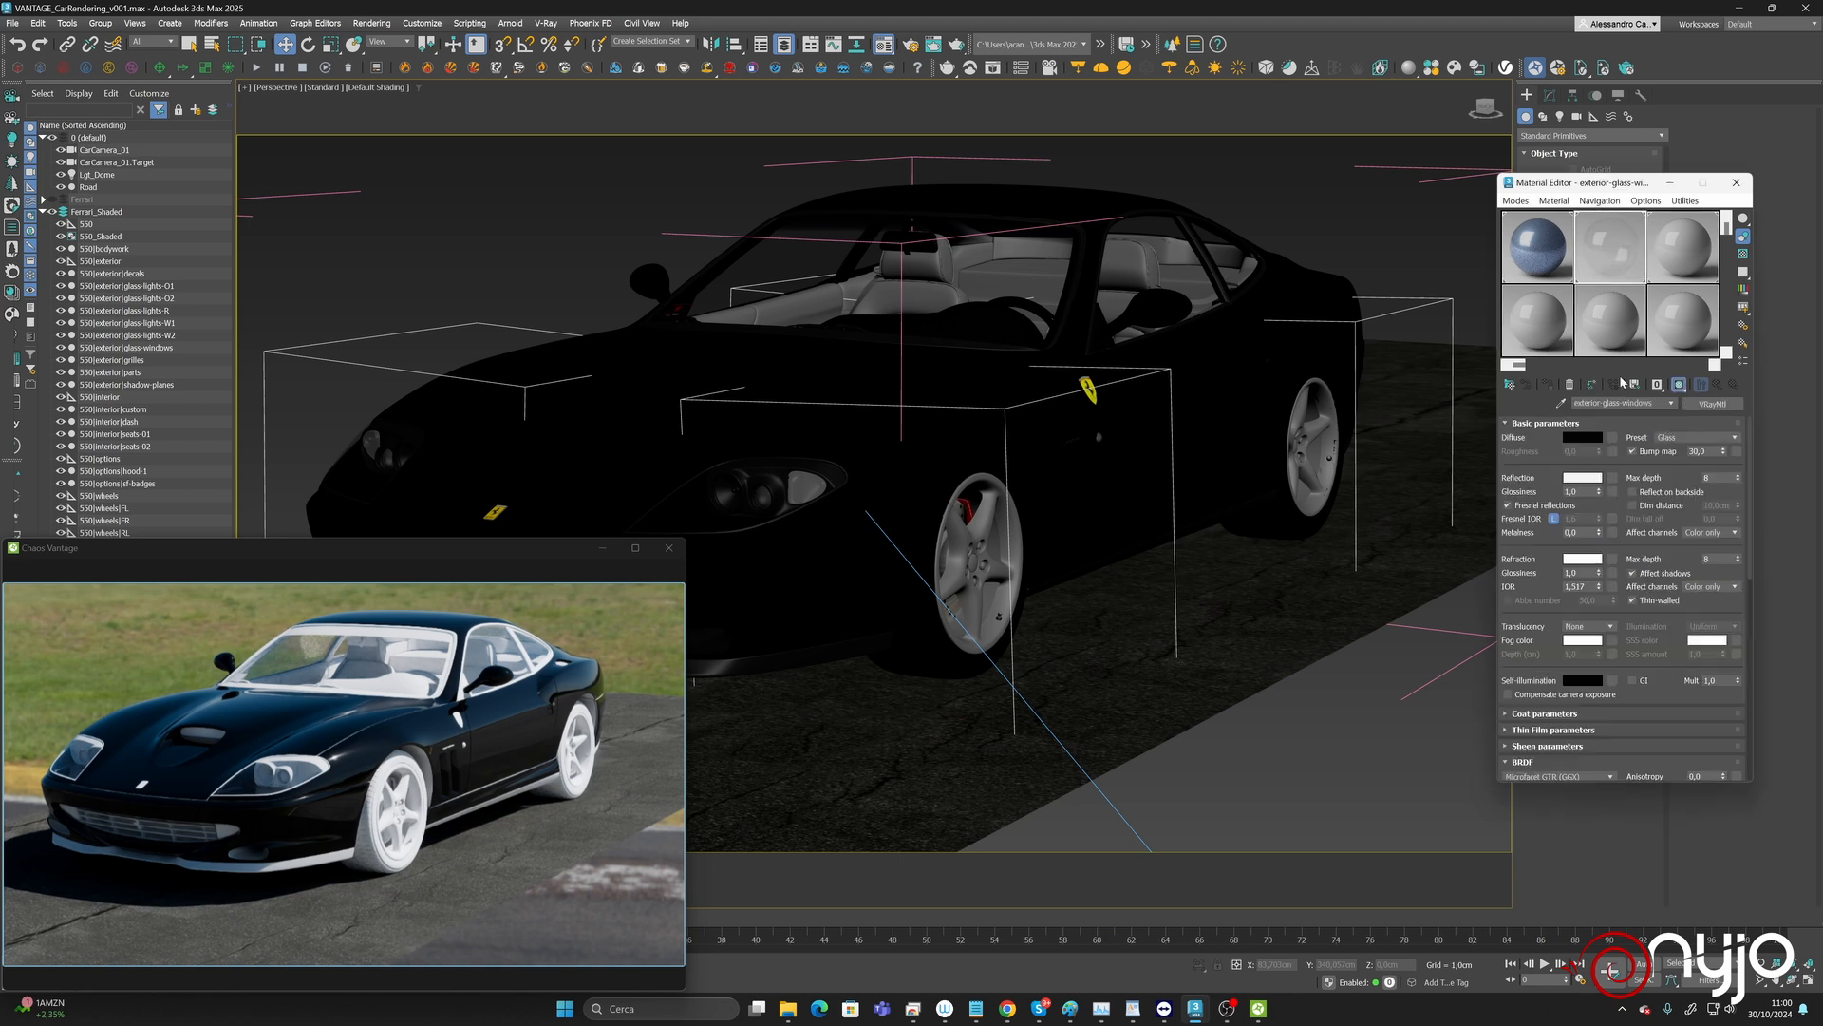
Copy the wheels-rims-OG base roughness map into the fifth sample slot.
left_click(1554, 334)
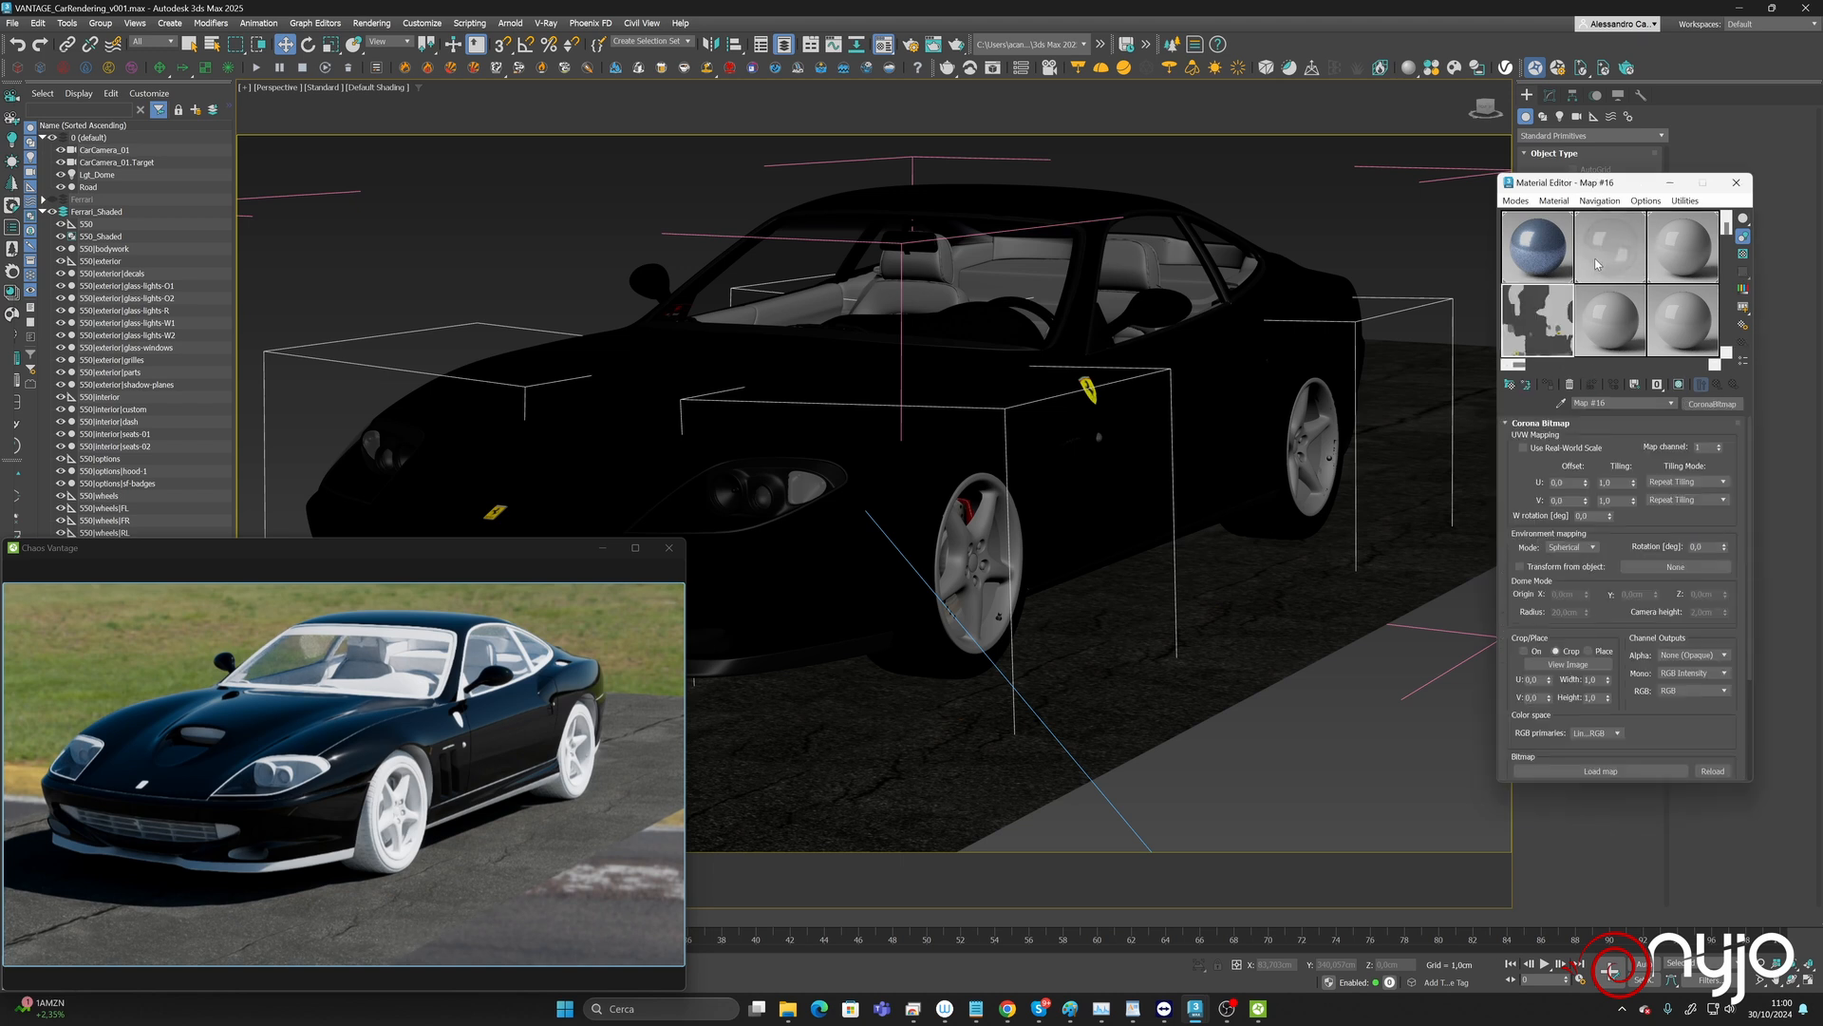
left_click(1682, 247)
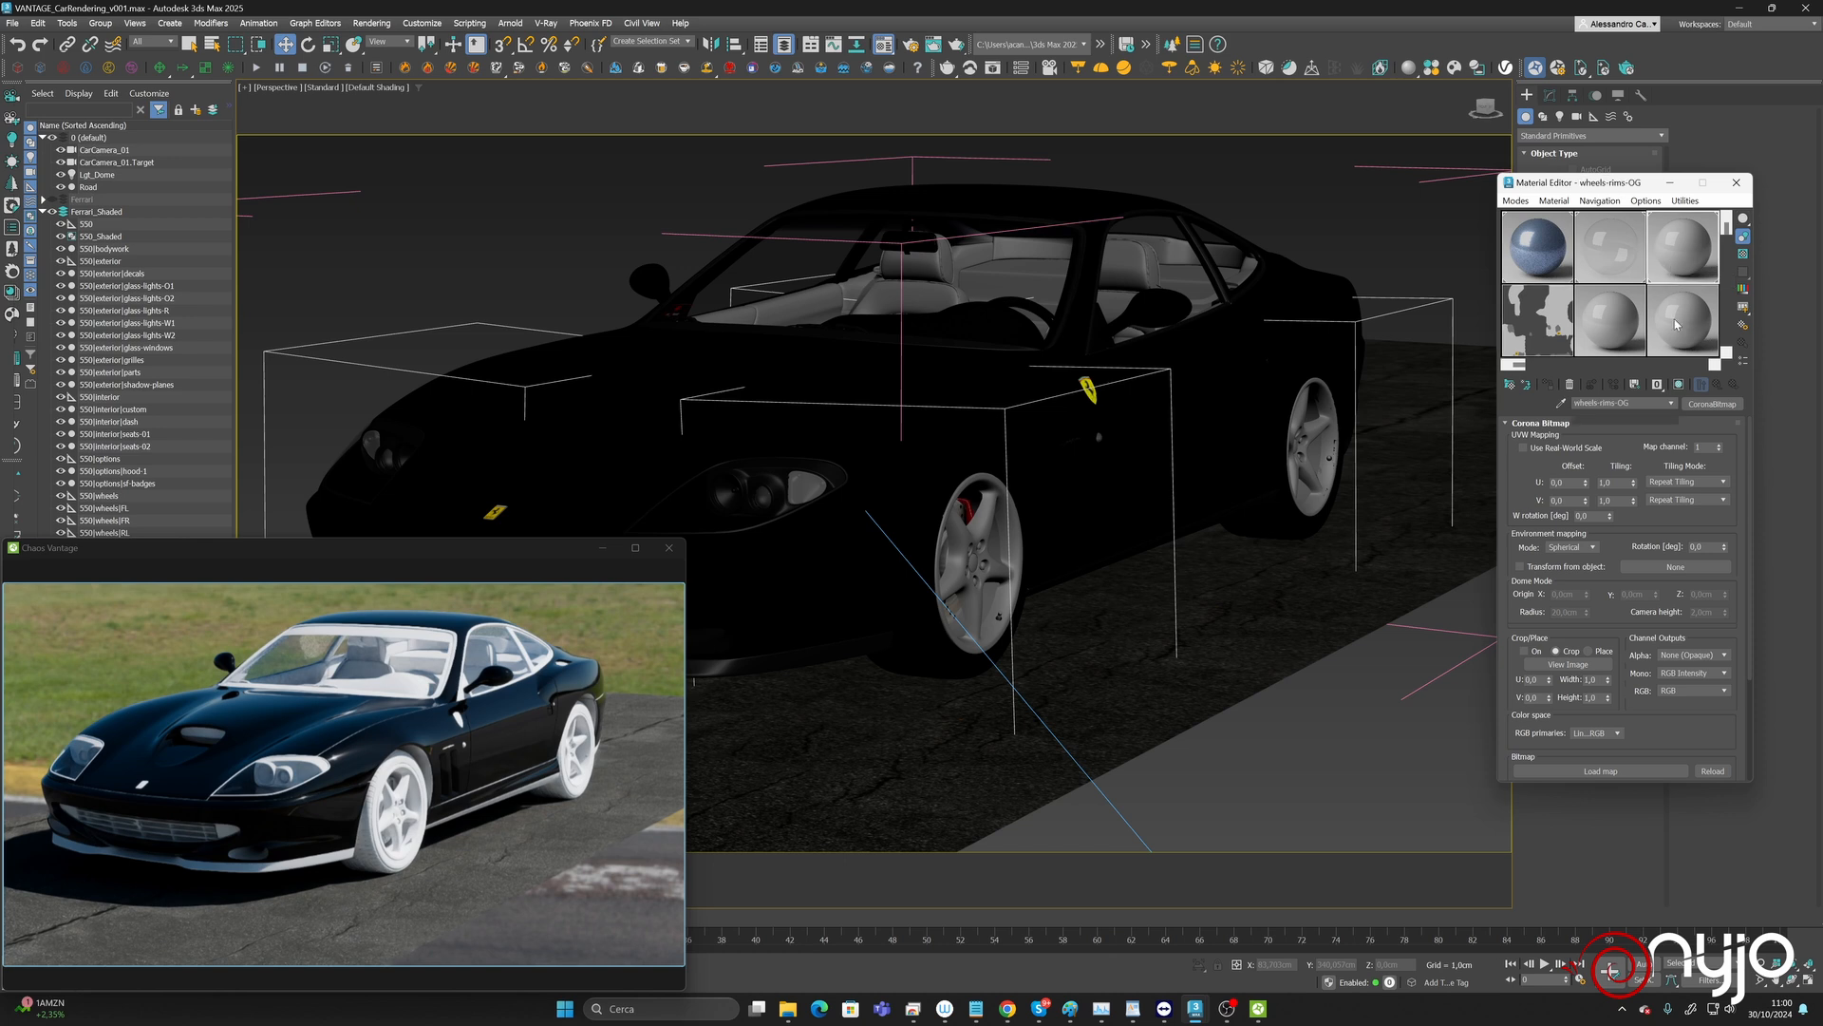
scroll(1700, 465, "down", 4)
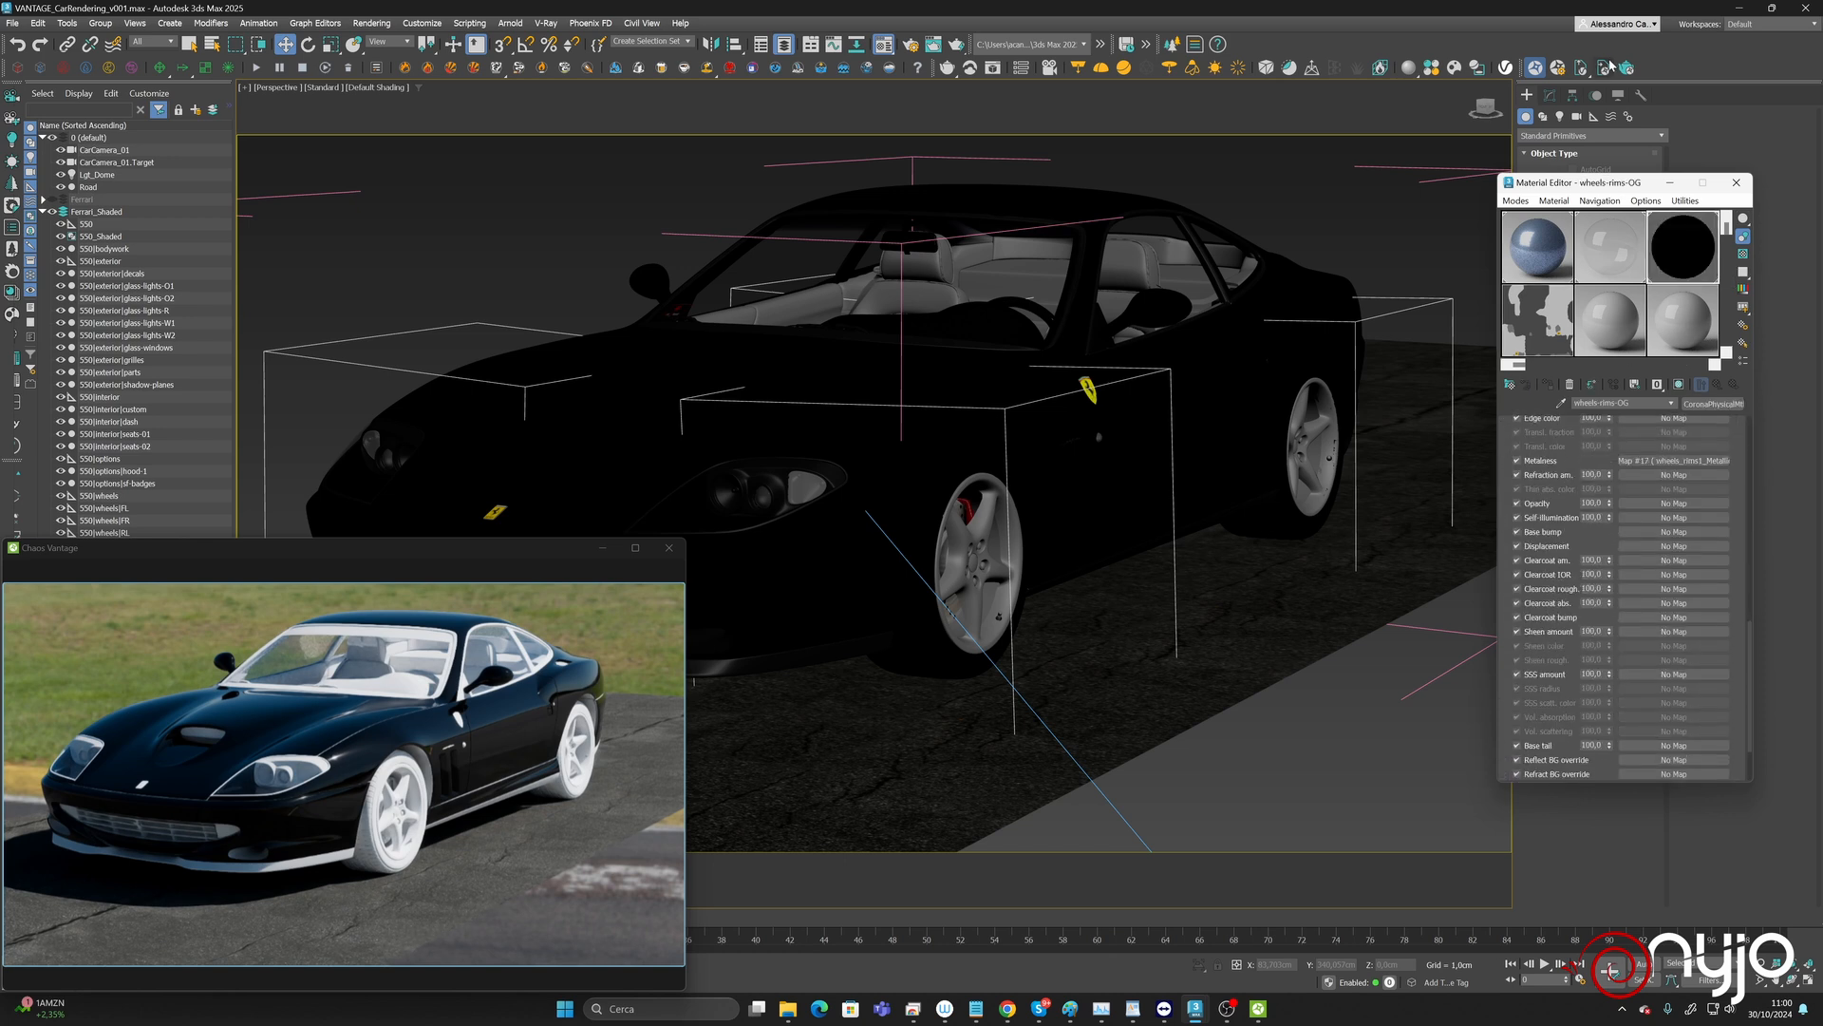
scroll(1731, 417, "up", 5)
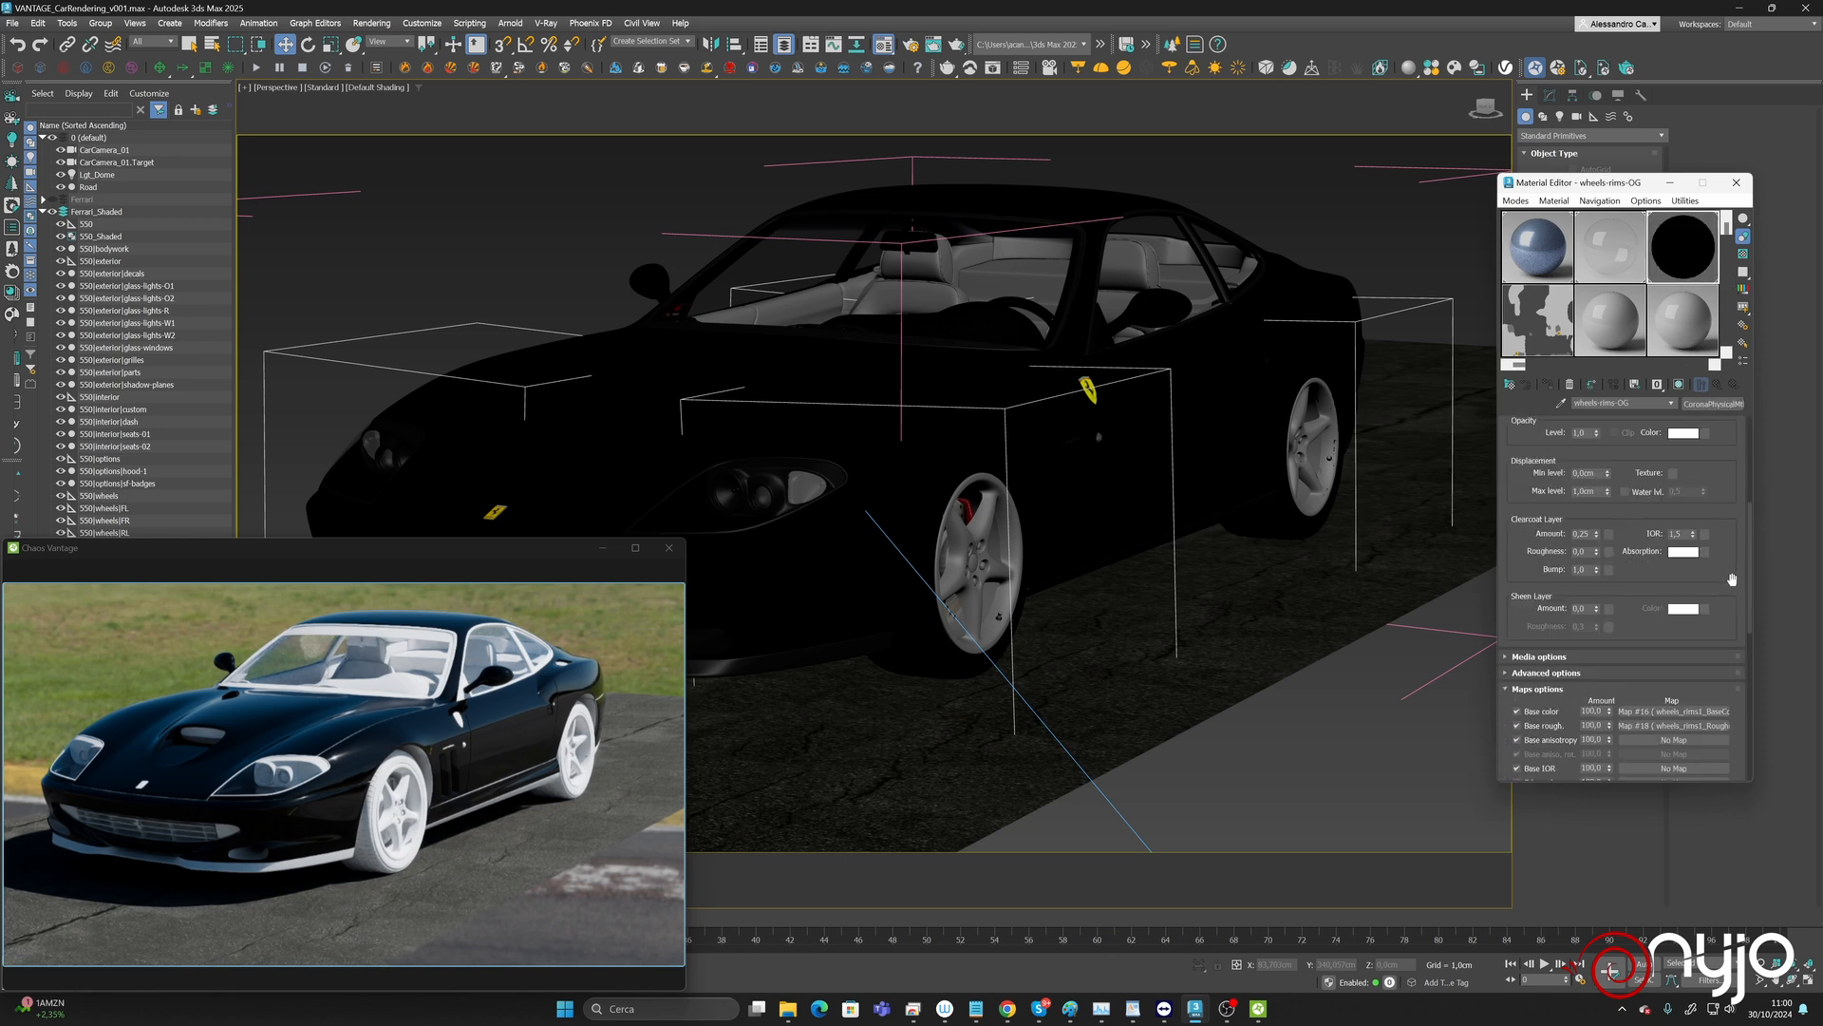
left_click_drag(1670, 567, 1626, 334)
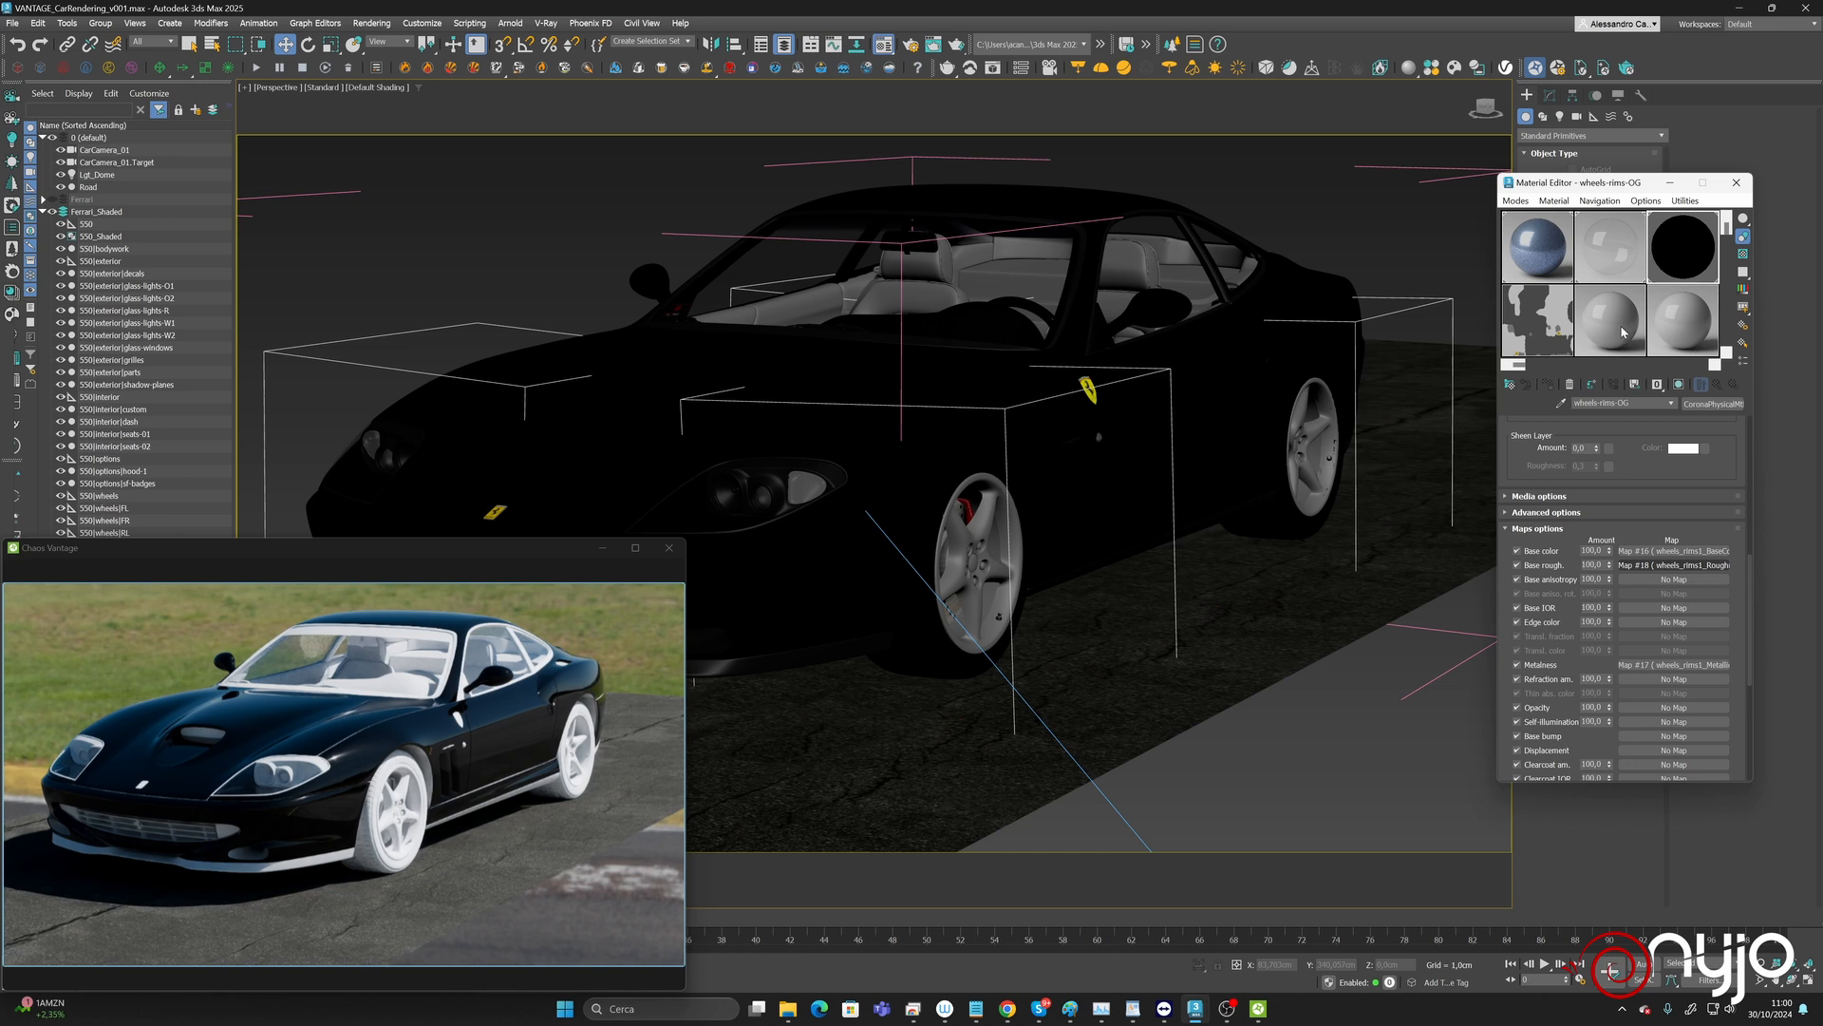
left_click(1605, 523)
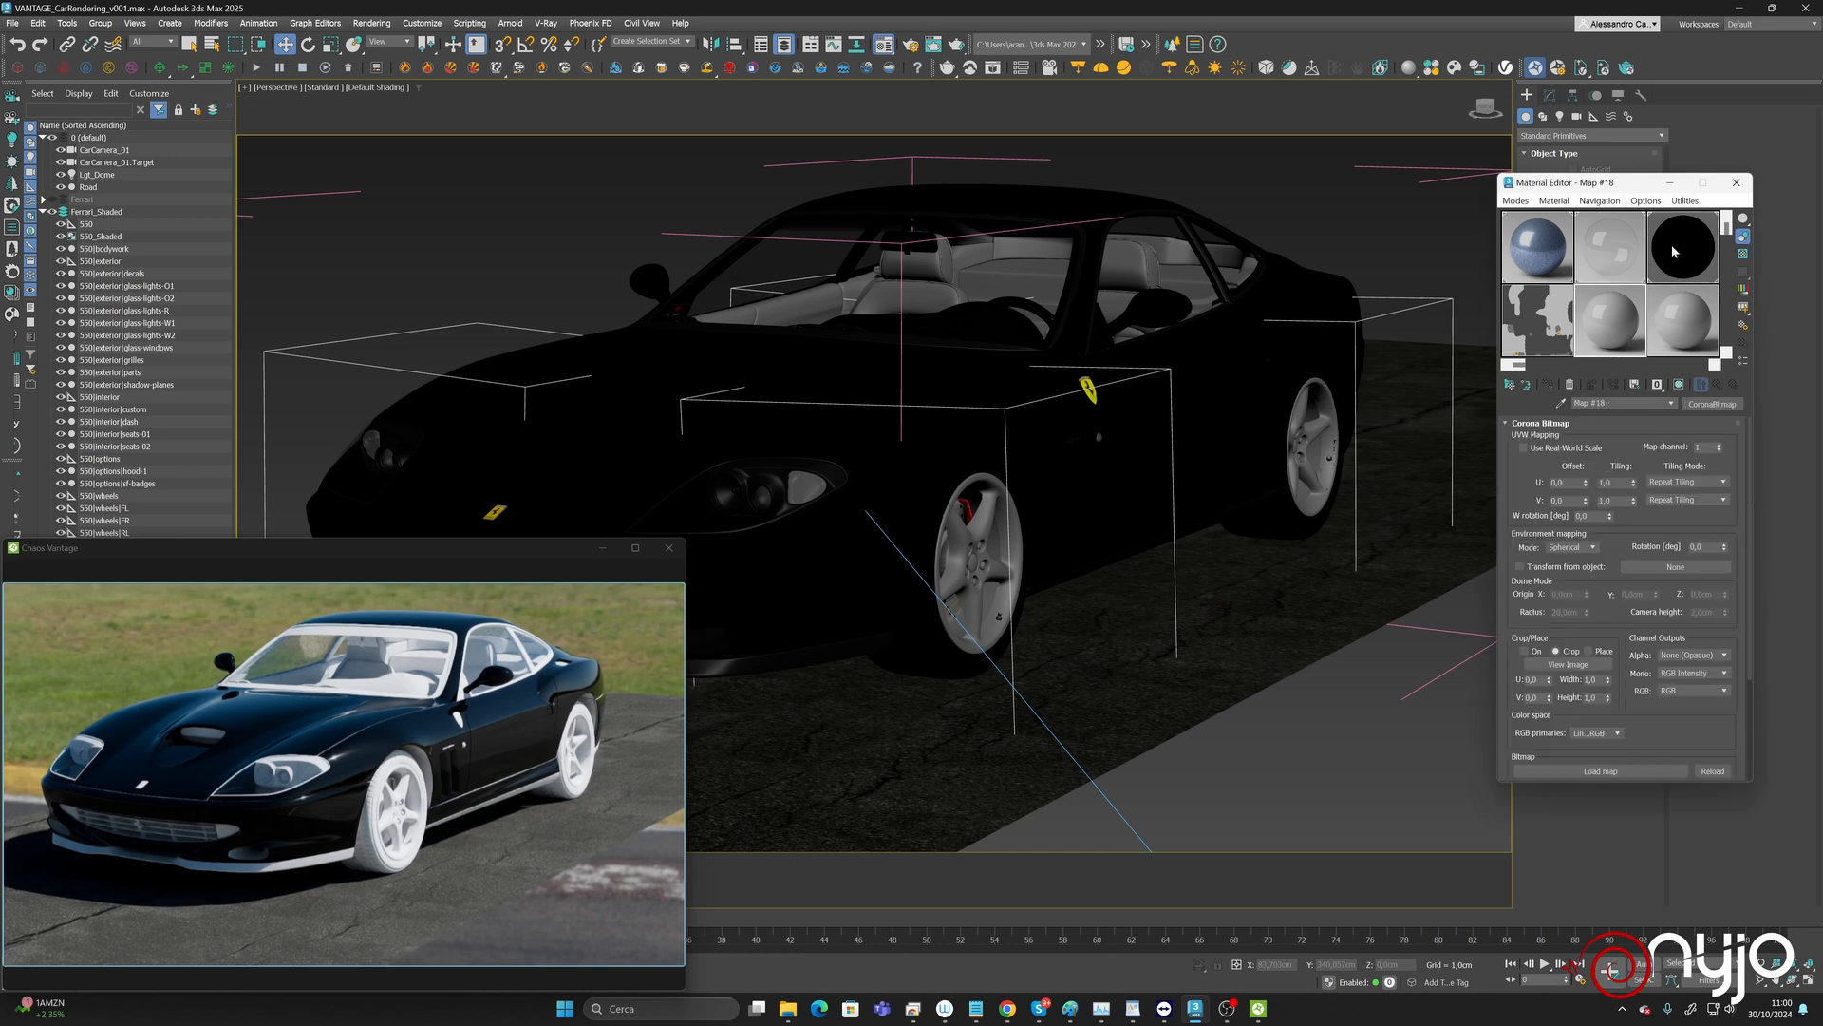
Copy the wheels-rims-OG metalness map into the sixth sample slot.
scroll(1672, 475, "down", 7)
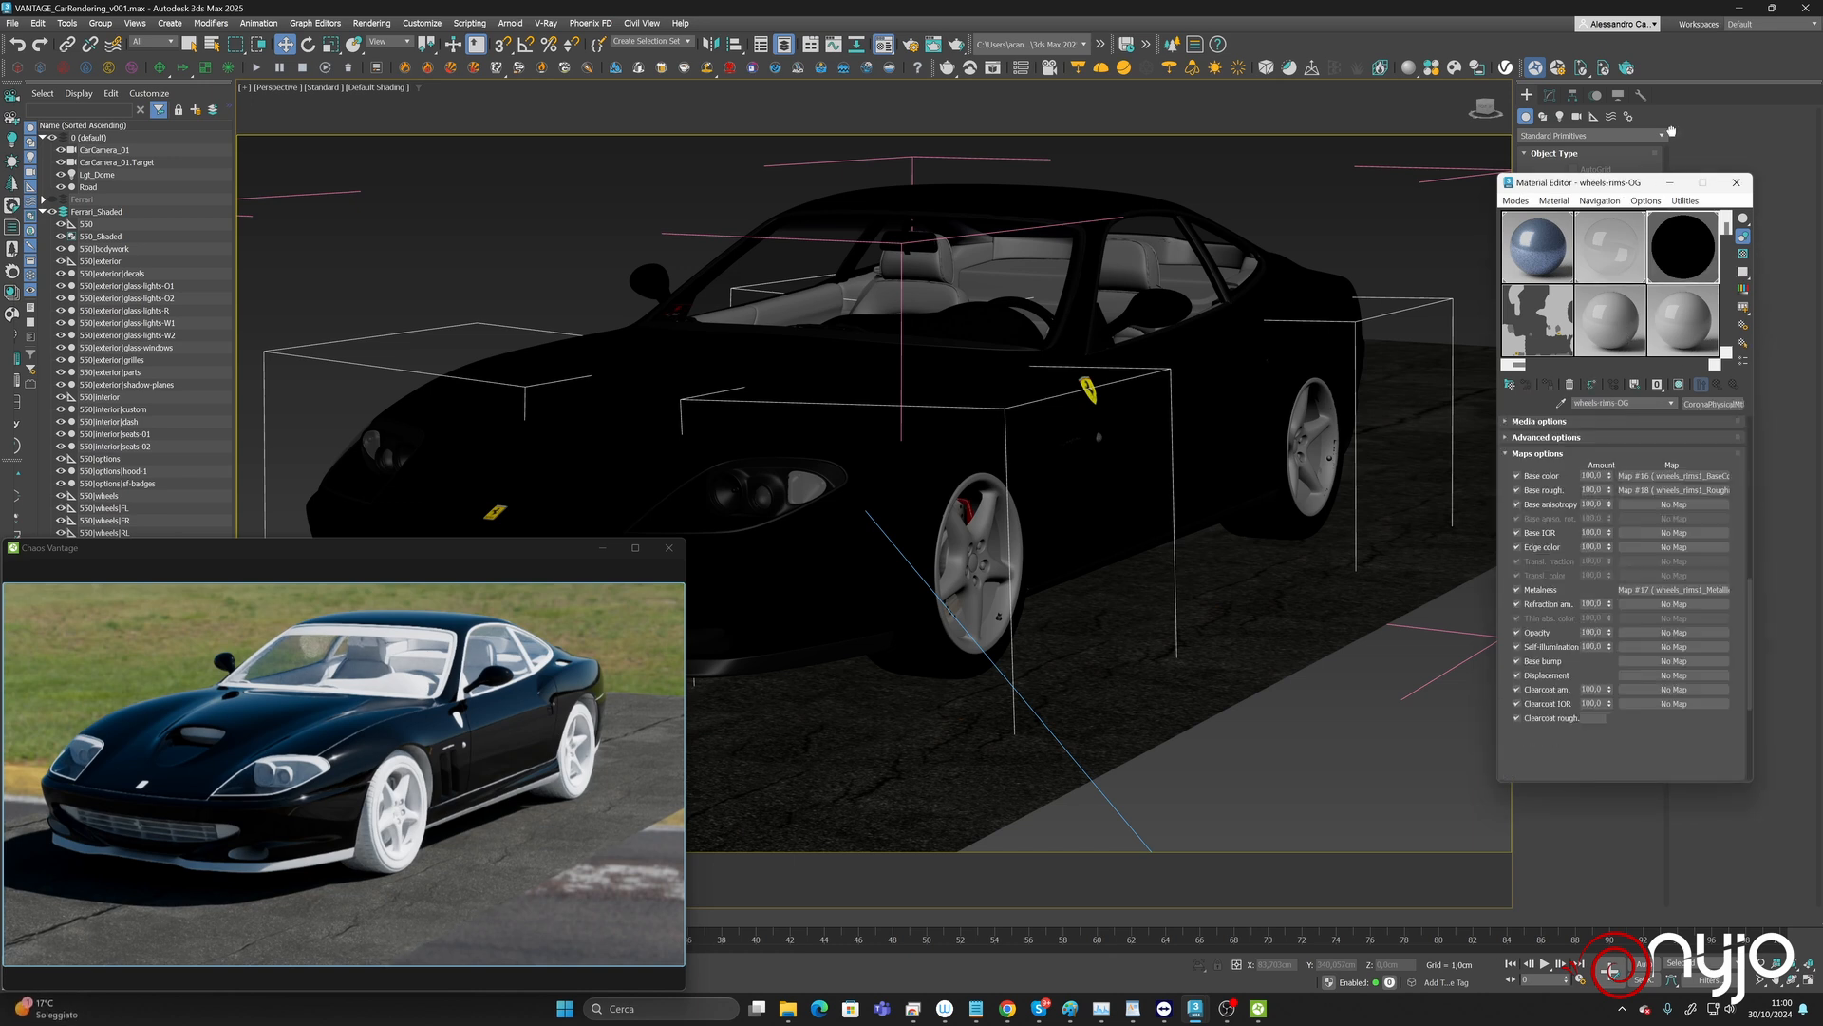
scroll(1681, 475, "up", 3)
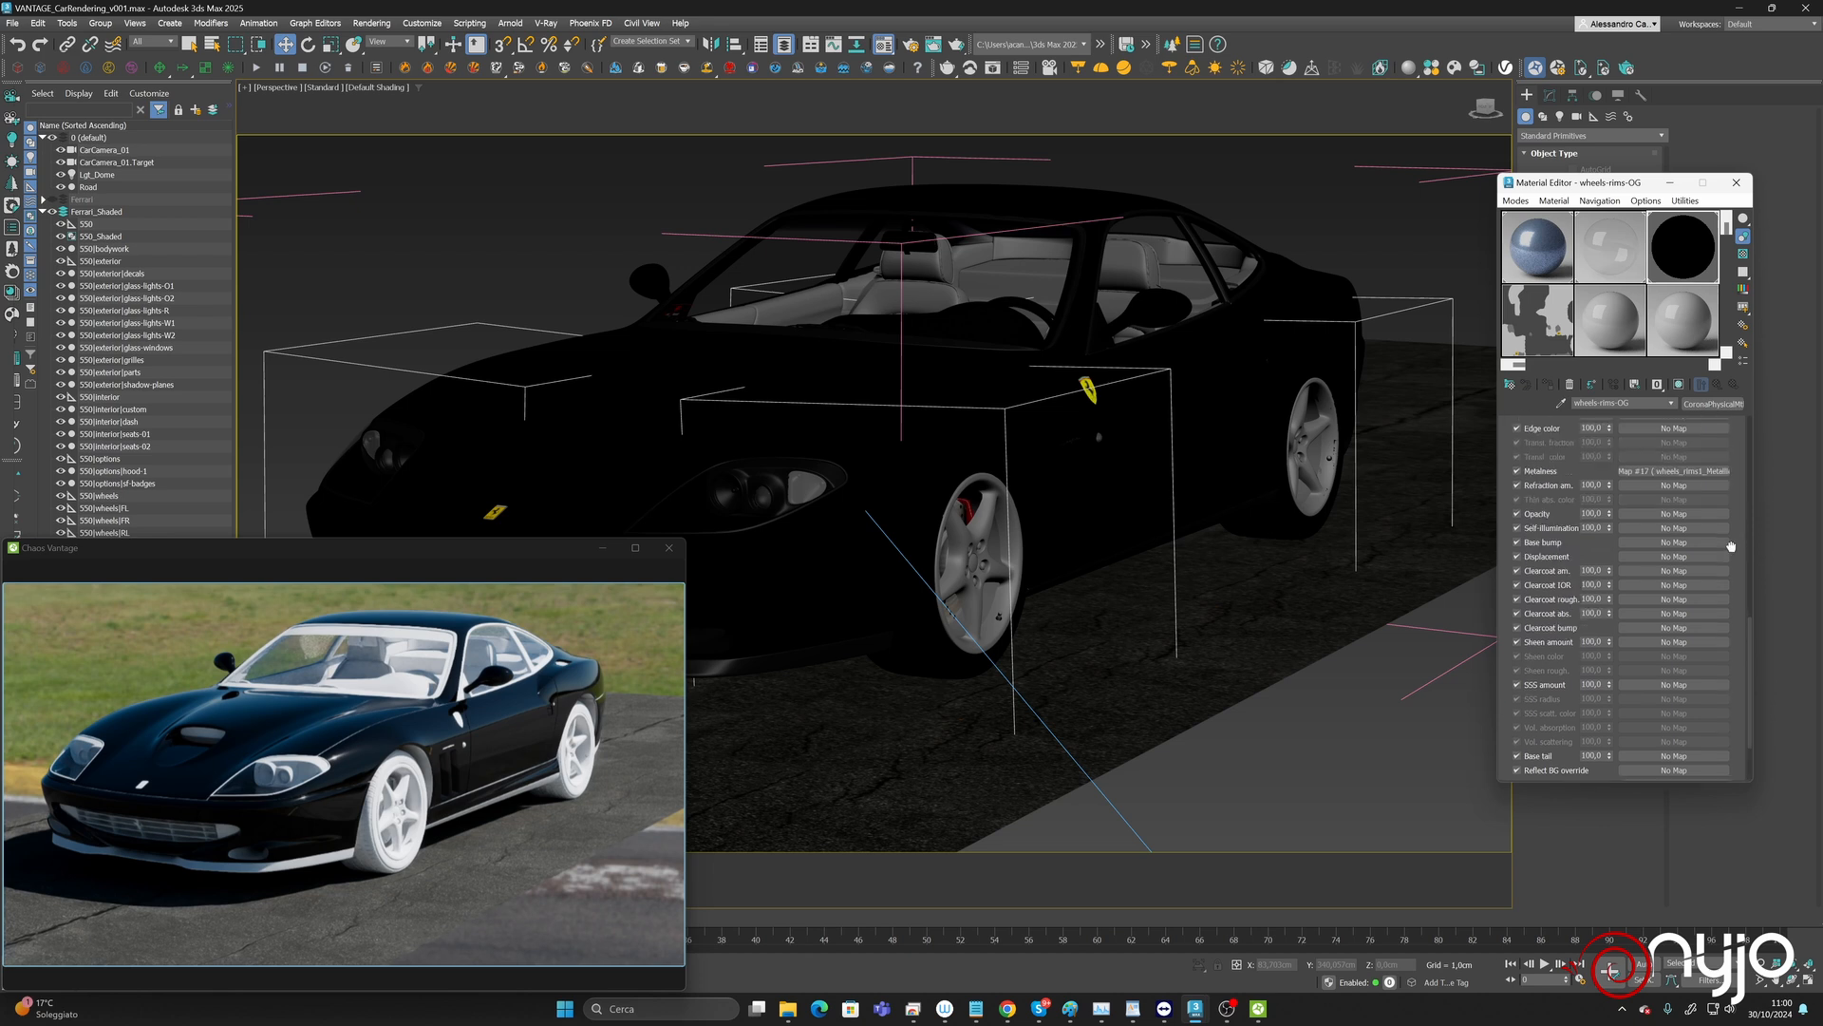
left_click_drag(1659, 491, 1674, 326)
left_click(1596, 526)
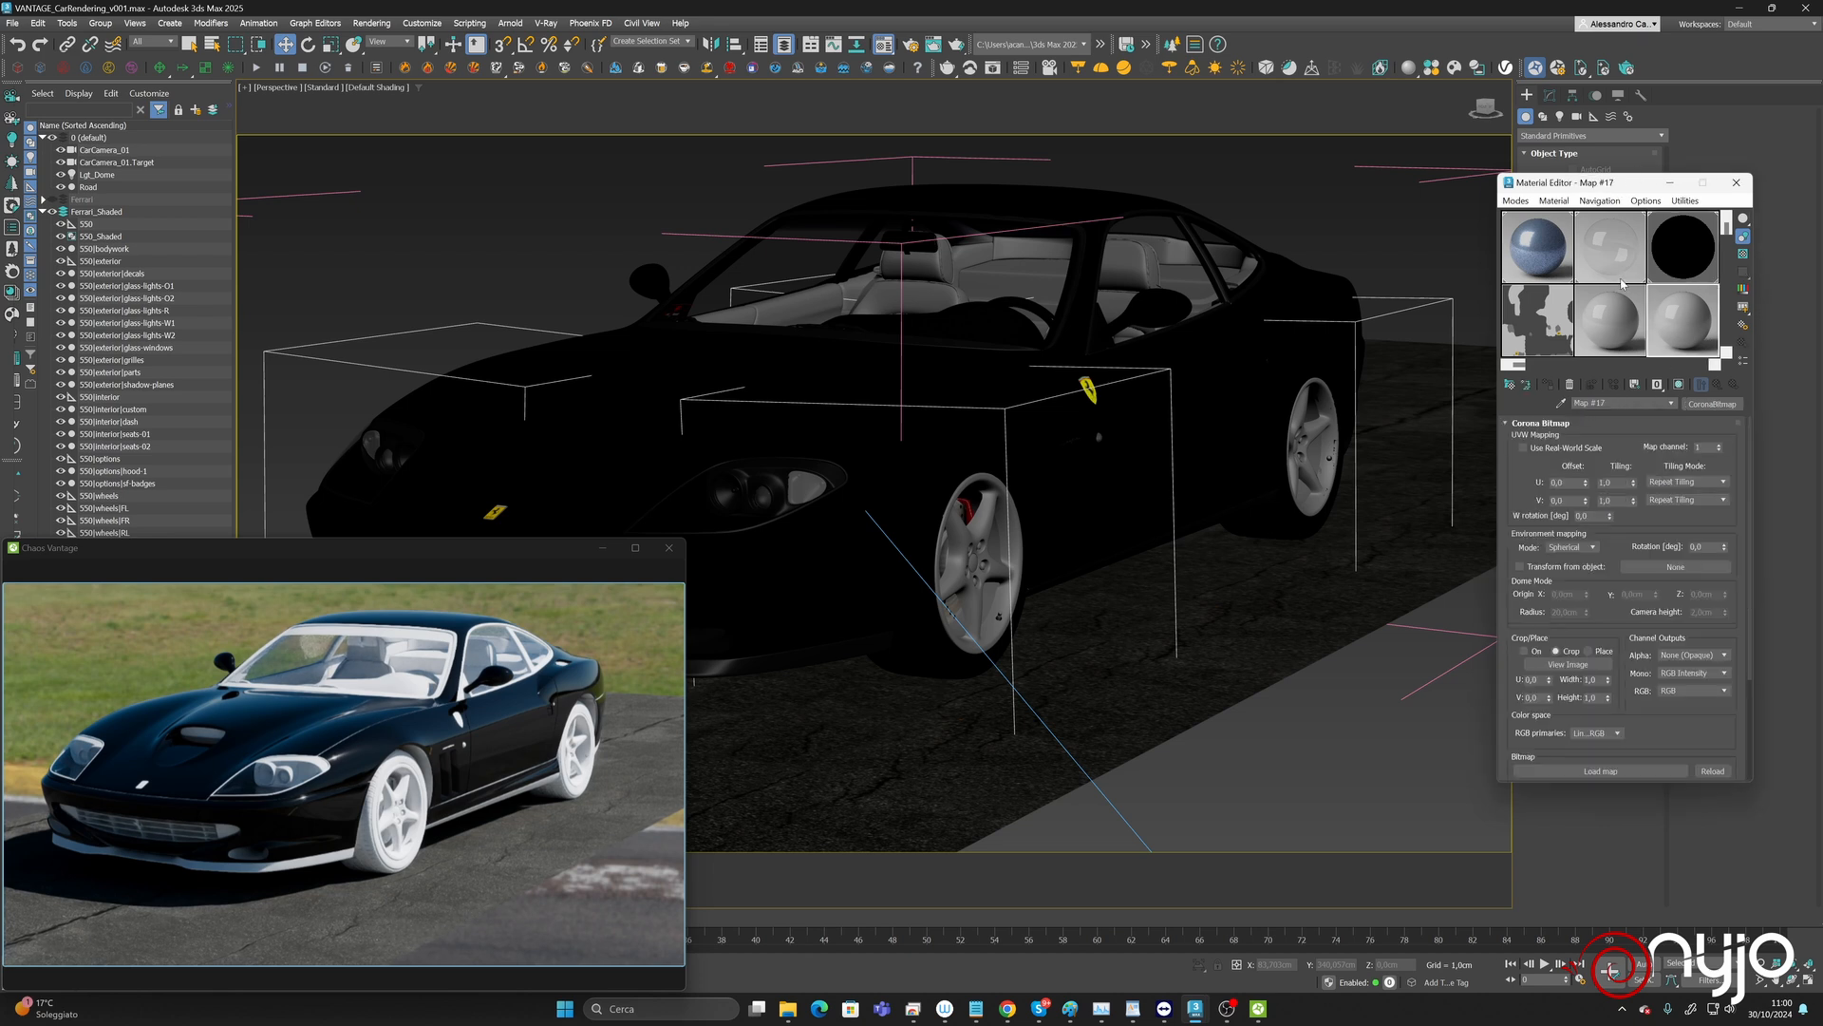
Convert the wheels-rims-OG material to VRayMtl, copy the base color map into its Diffuse slot, and dismiss the V-Ray log.
left_click(1673, 254)
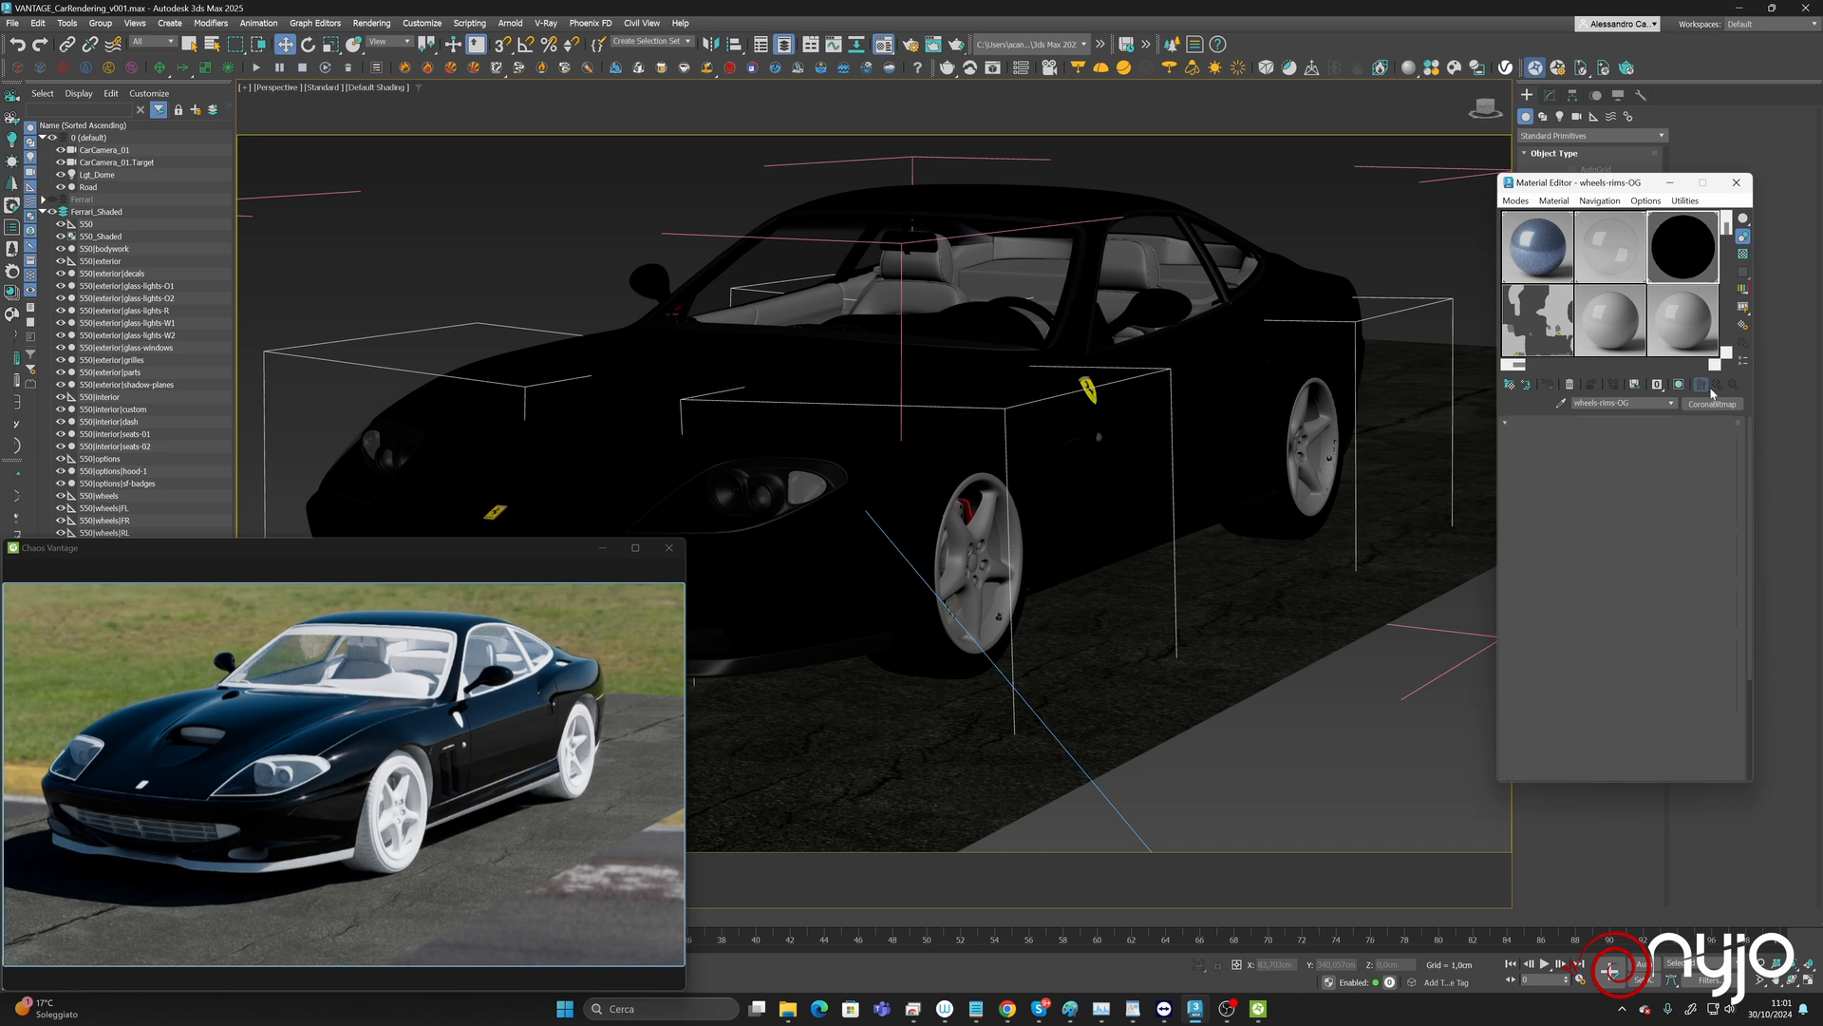
left_click(1712, 404)
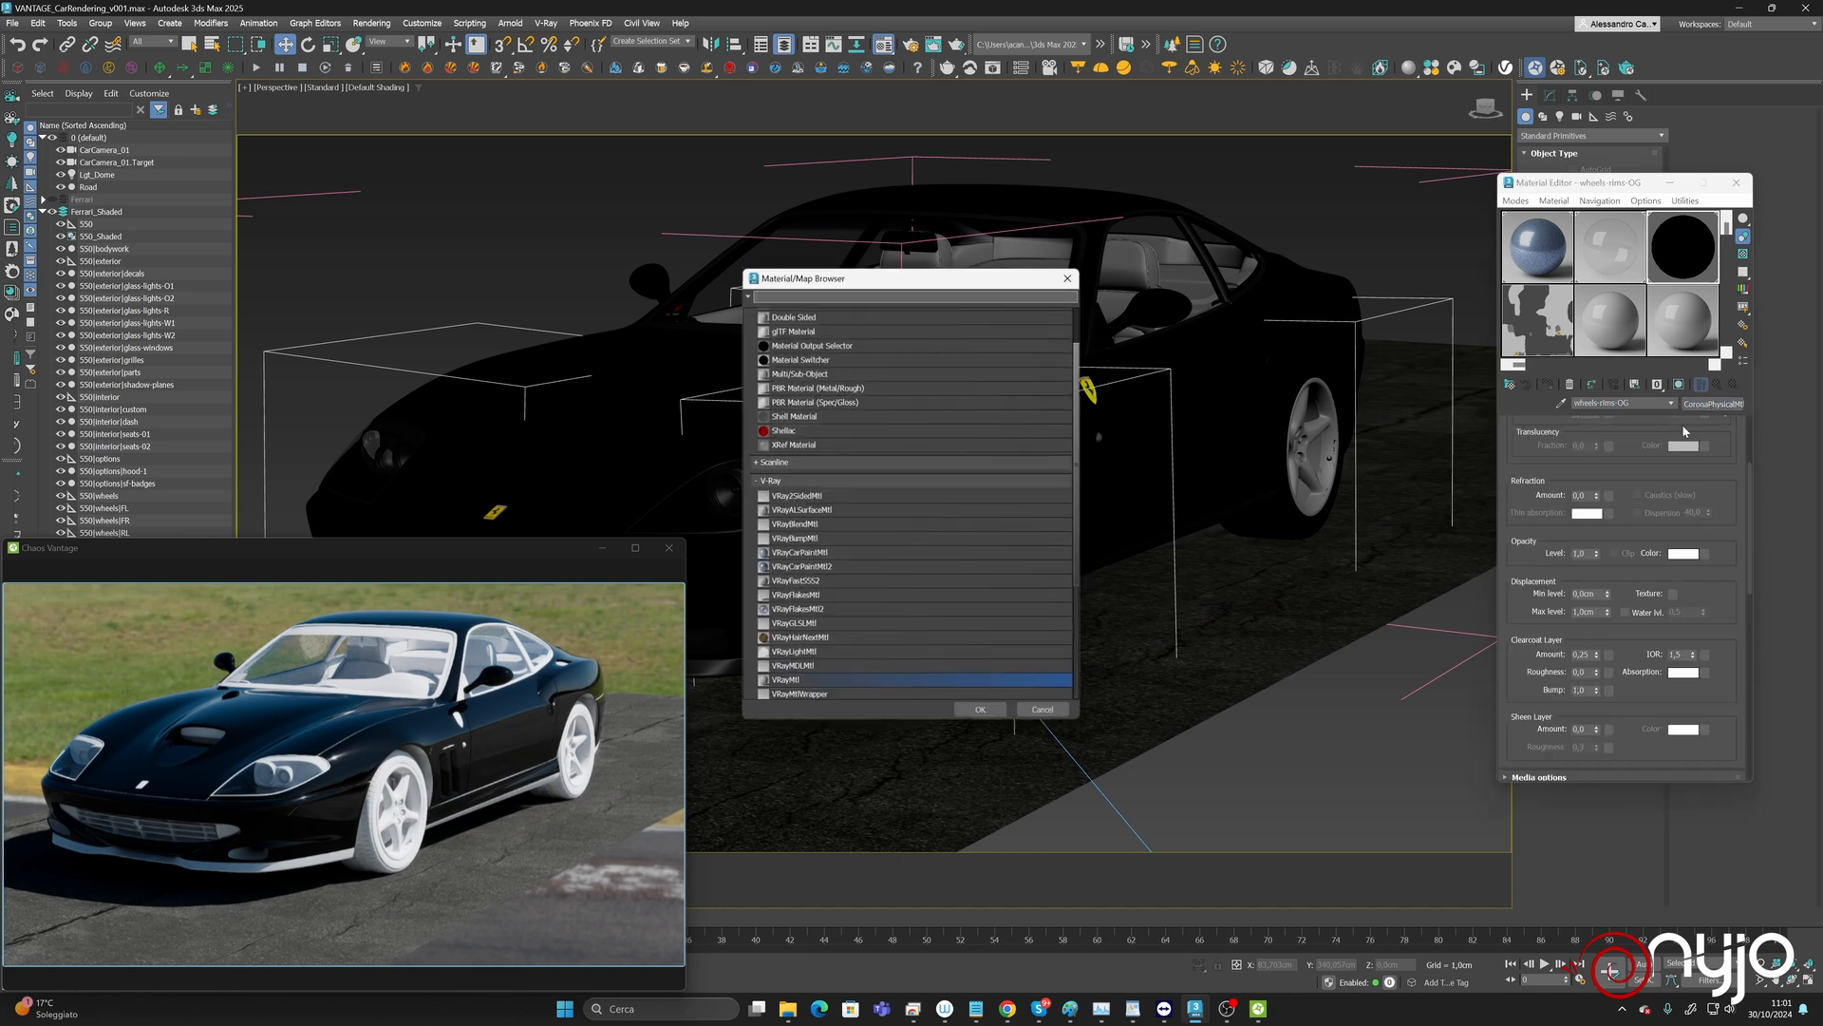
double_click(800, 681)
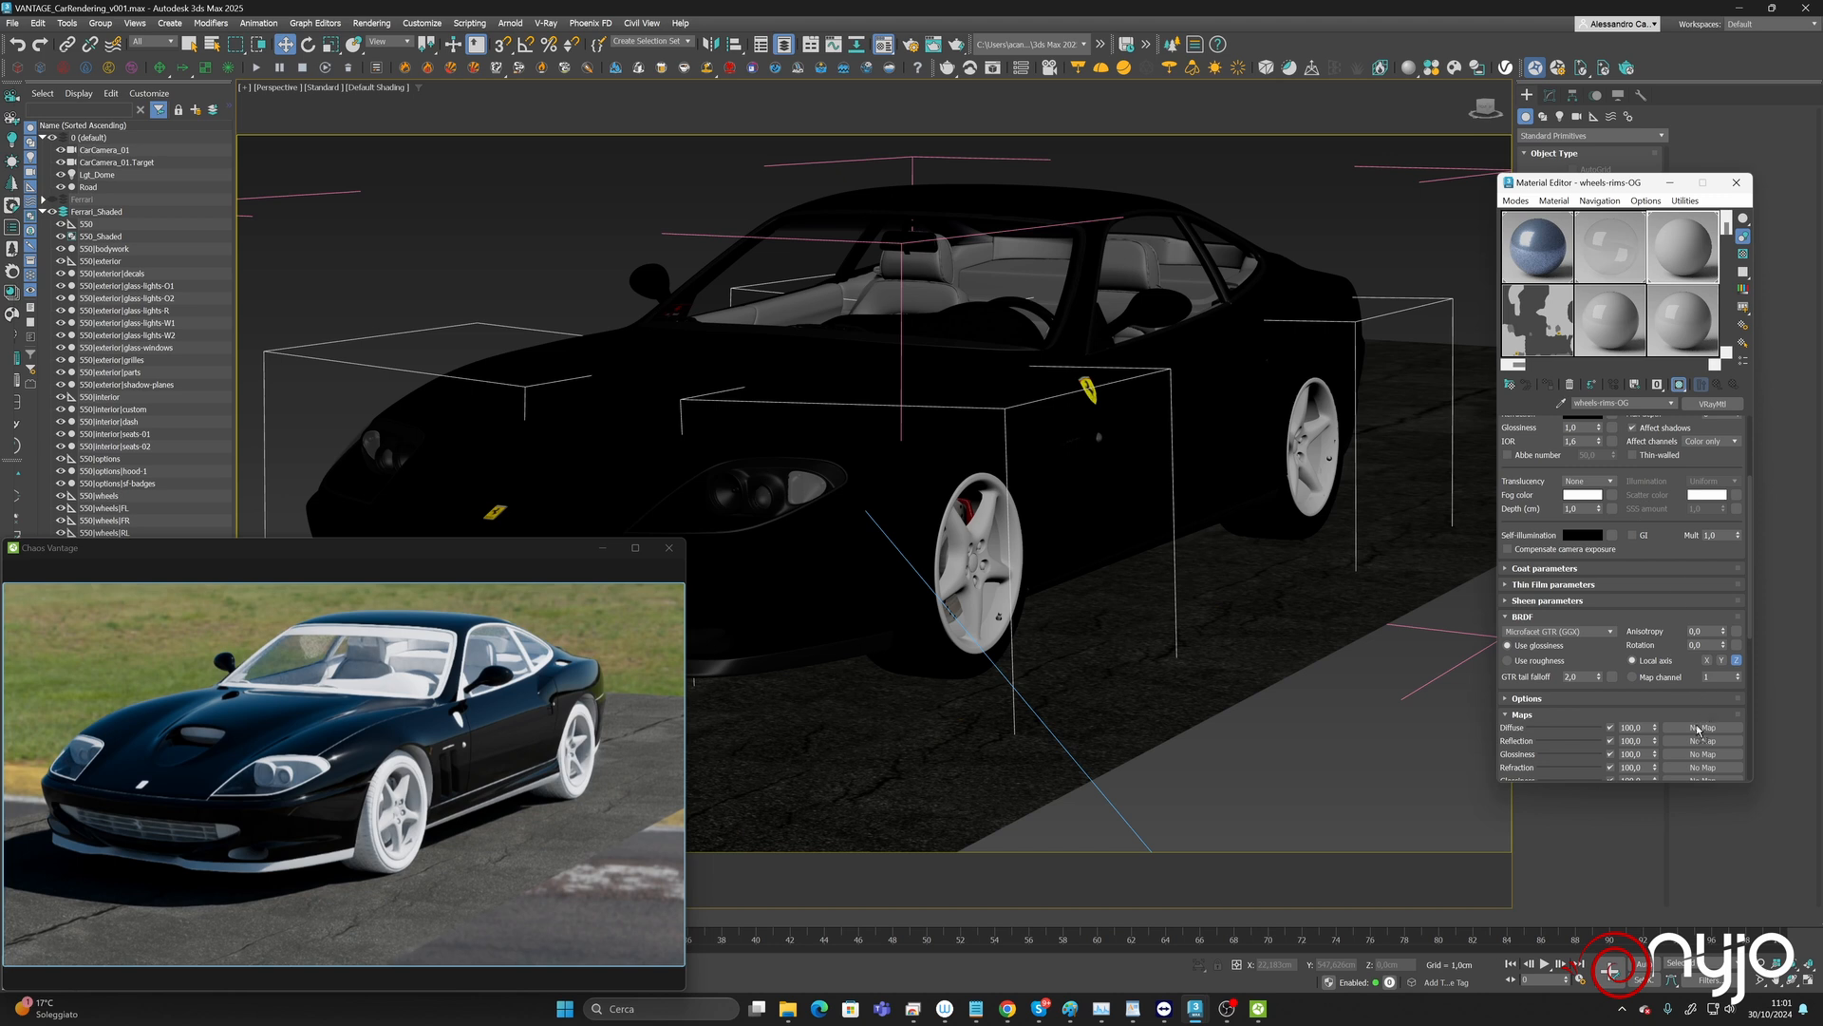
left_click_drag(1693, 729, 1690, 732)
left_click(1603, 527)
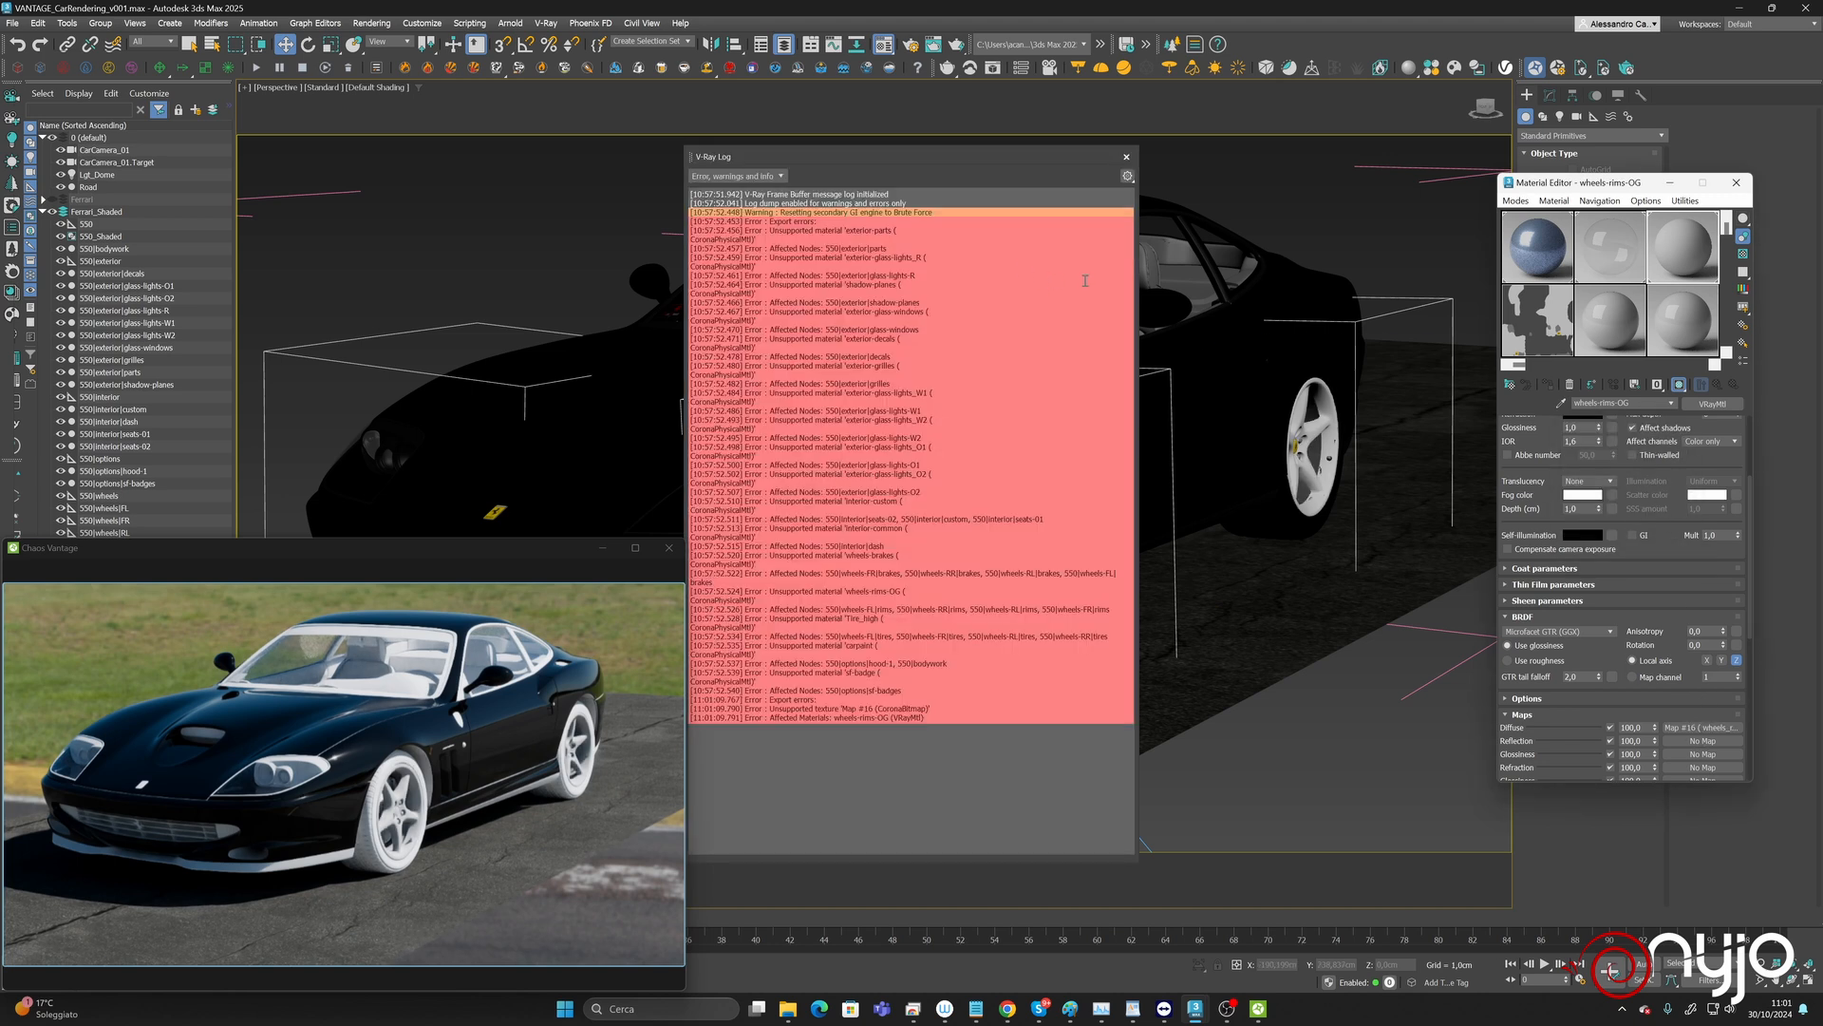
left_click(1126, 159)
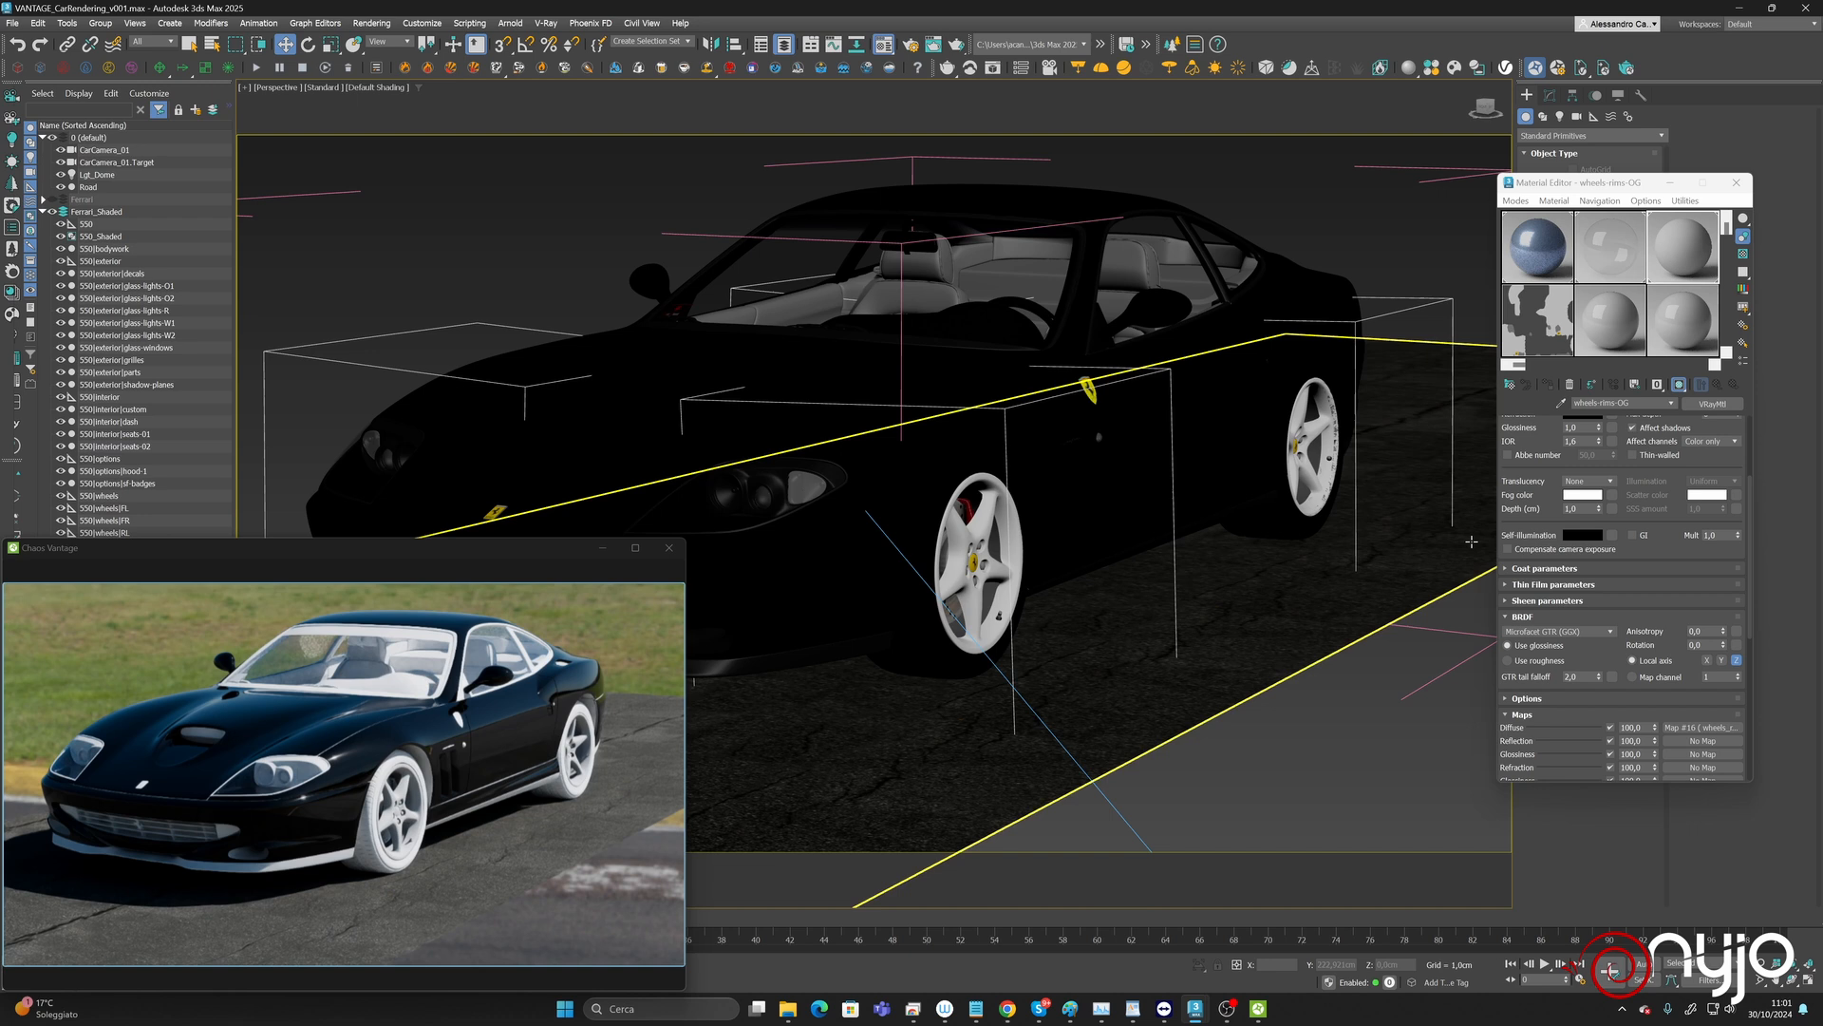
Check the Diffuse map's bitmap file path and change the map type from CoronaBitmap to VRayBitmap.
left_click(1703, 728)
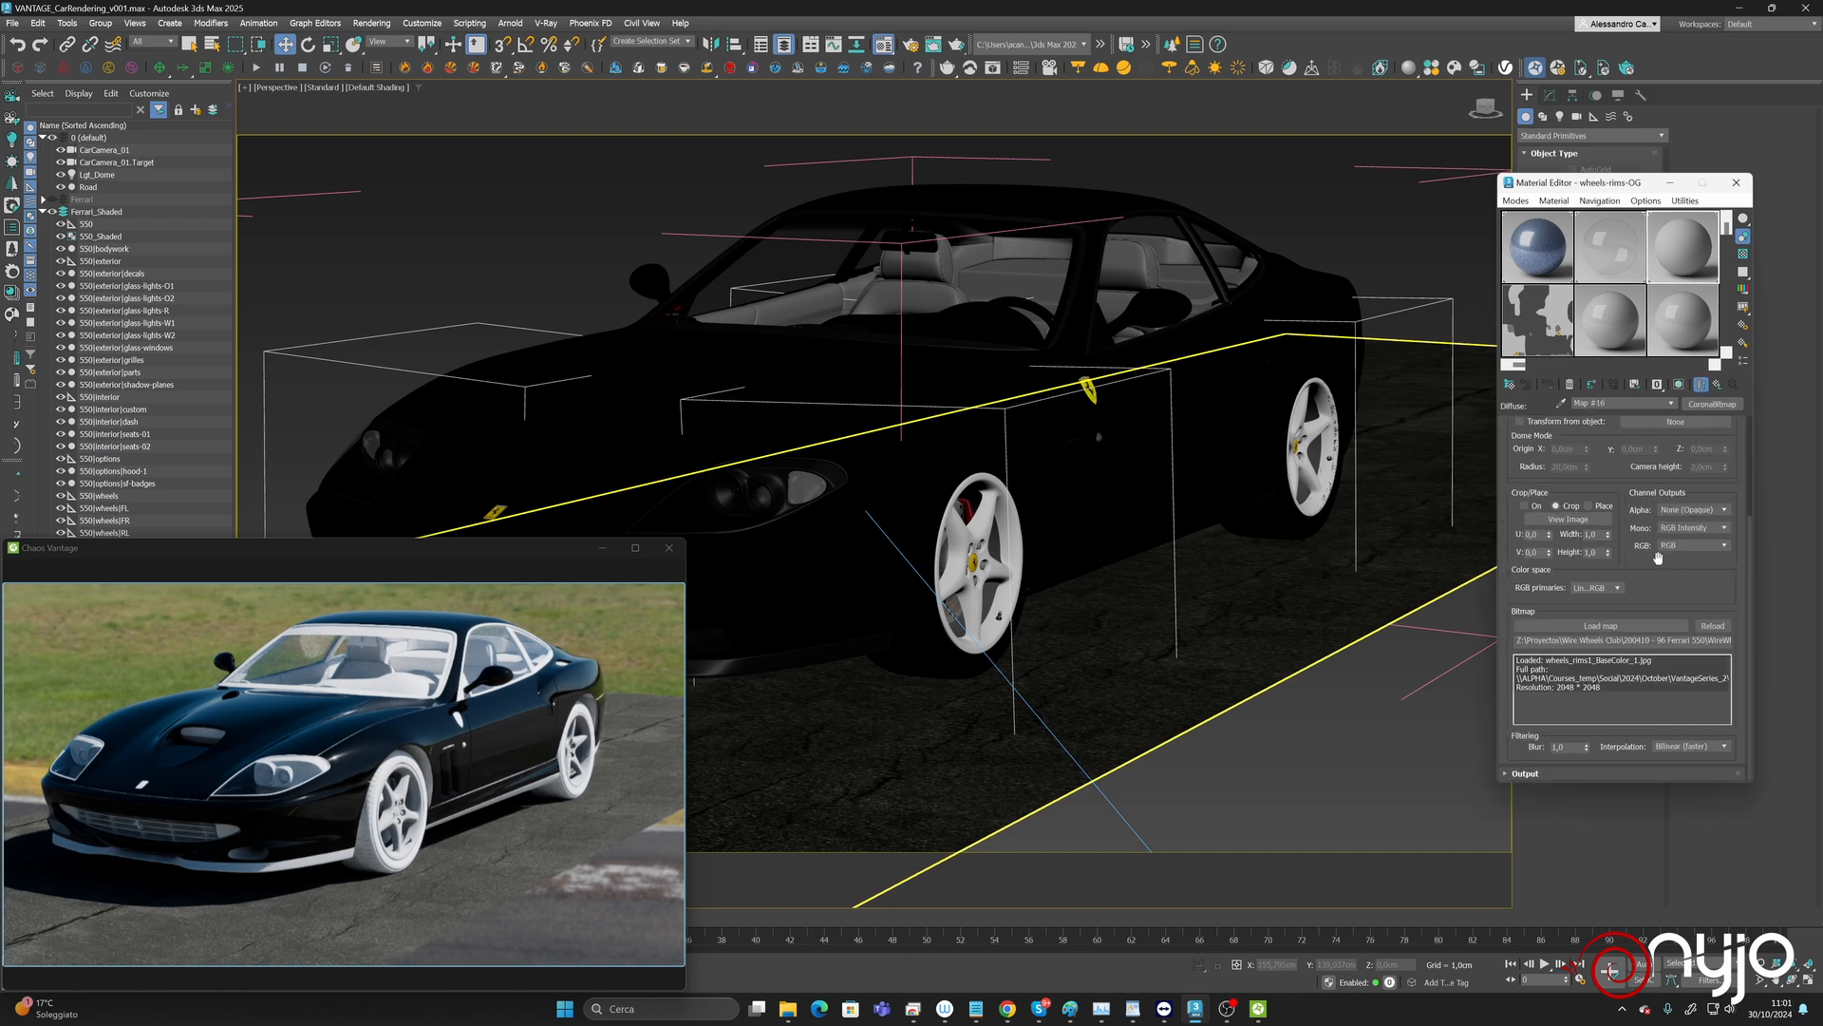
left_click_drag(1658, 557, 1653, 465)
double_click(1544, 640)
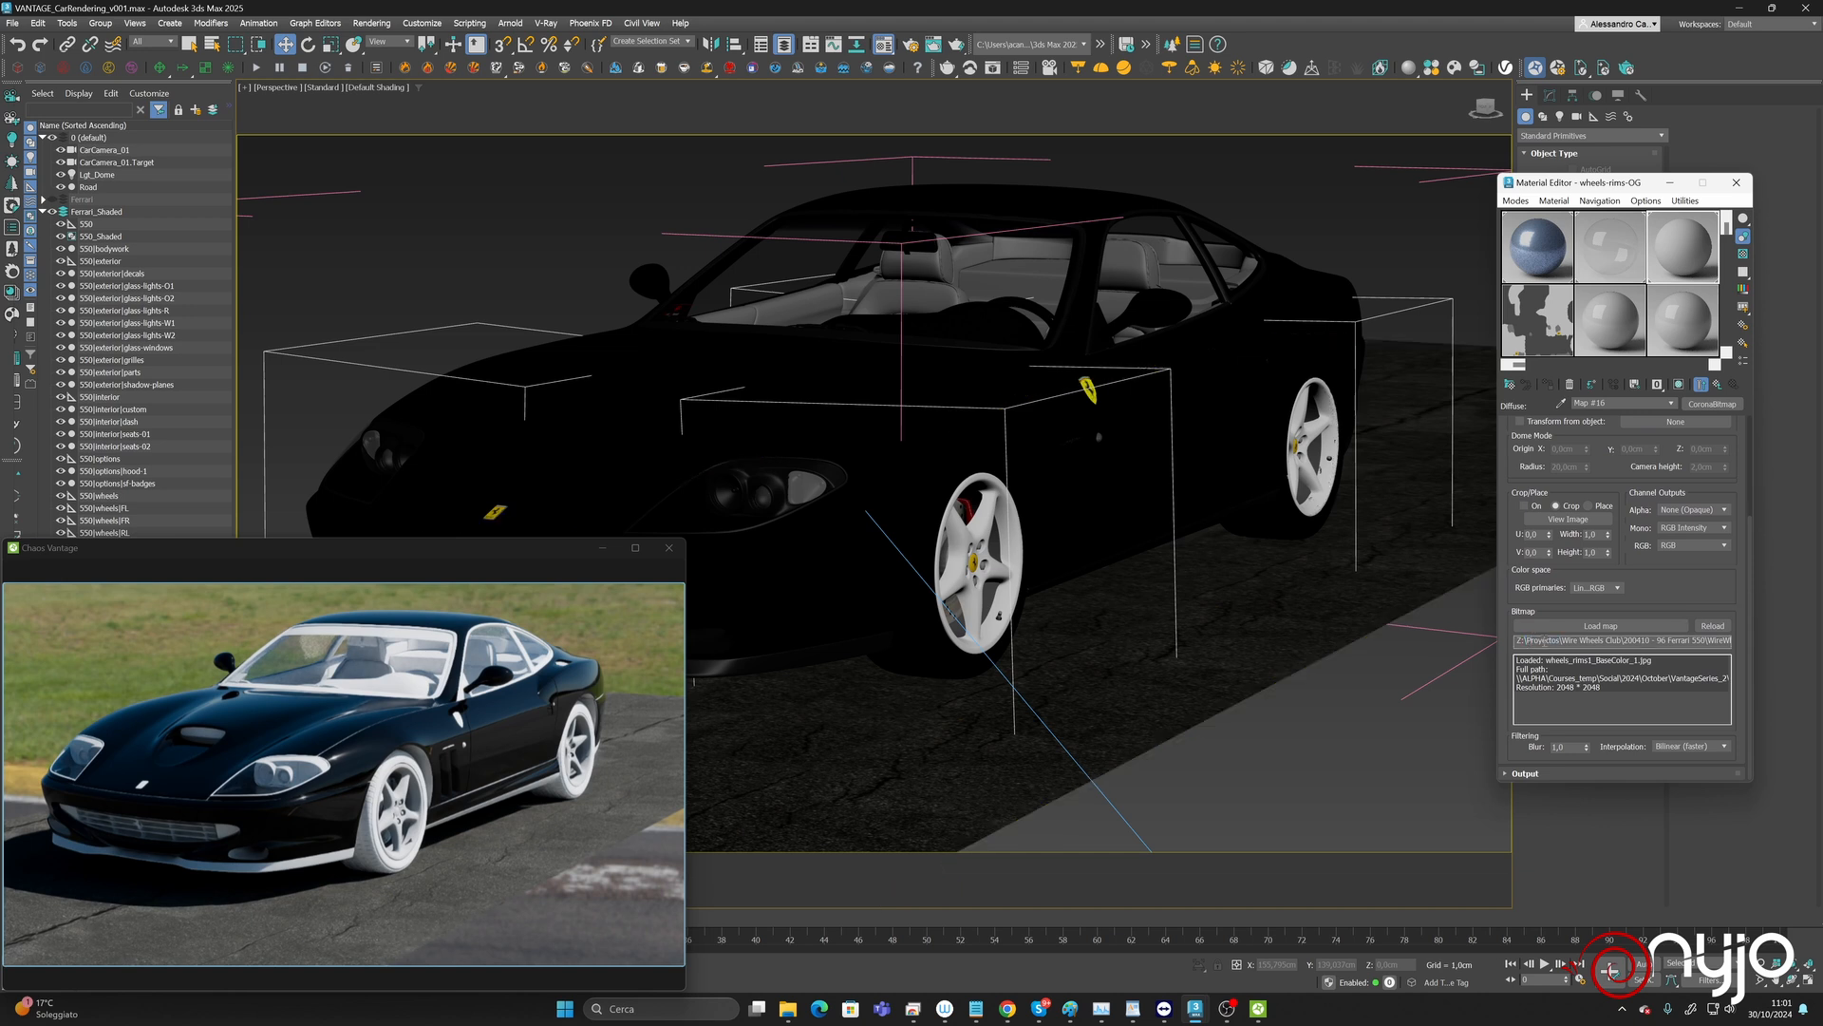
key("ctrl+a")
left_click(1712, 405)
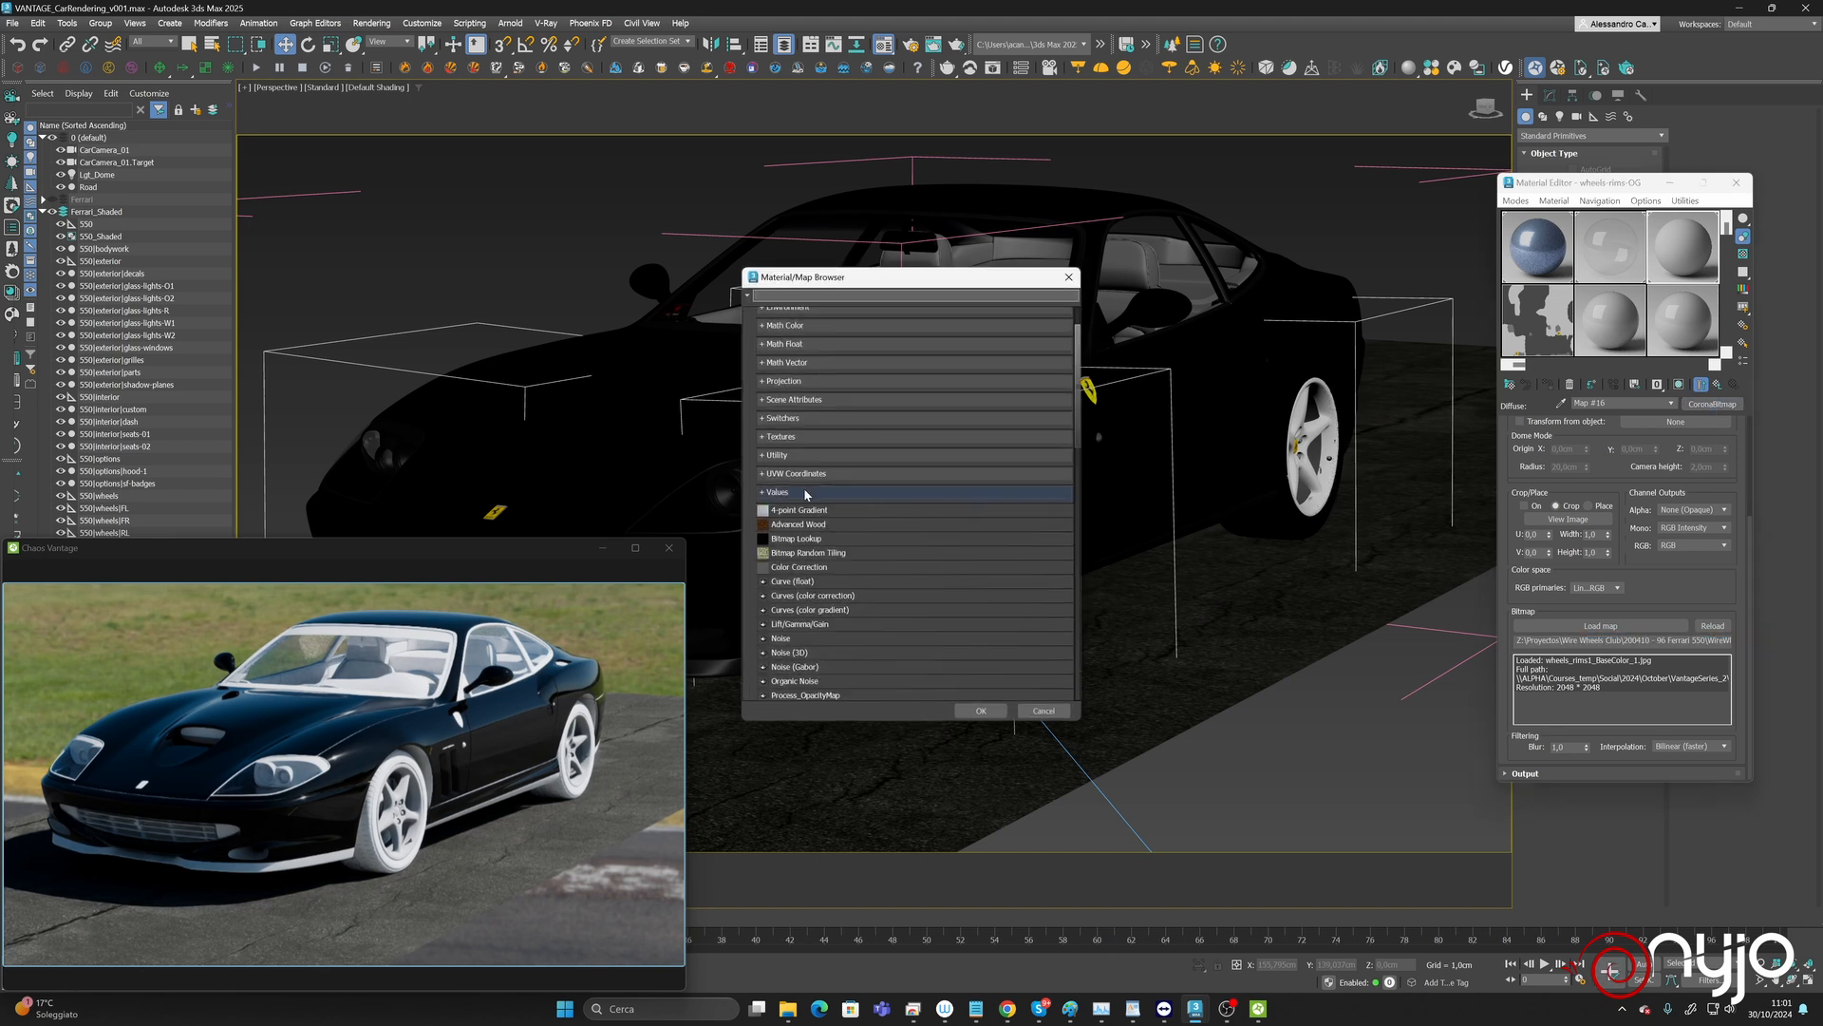
left_click(841, 492)
scroll(817, 559, "down", 10)
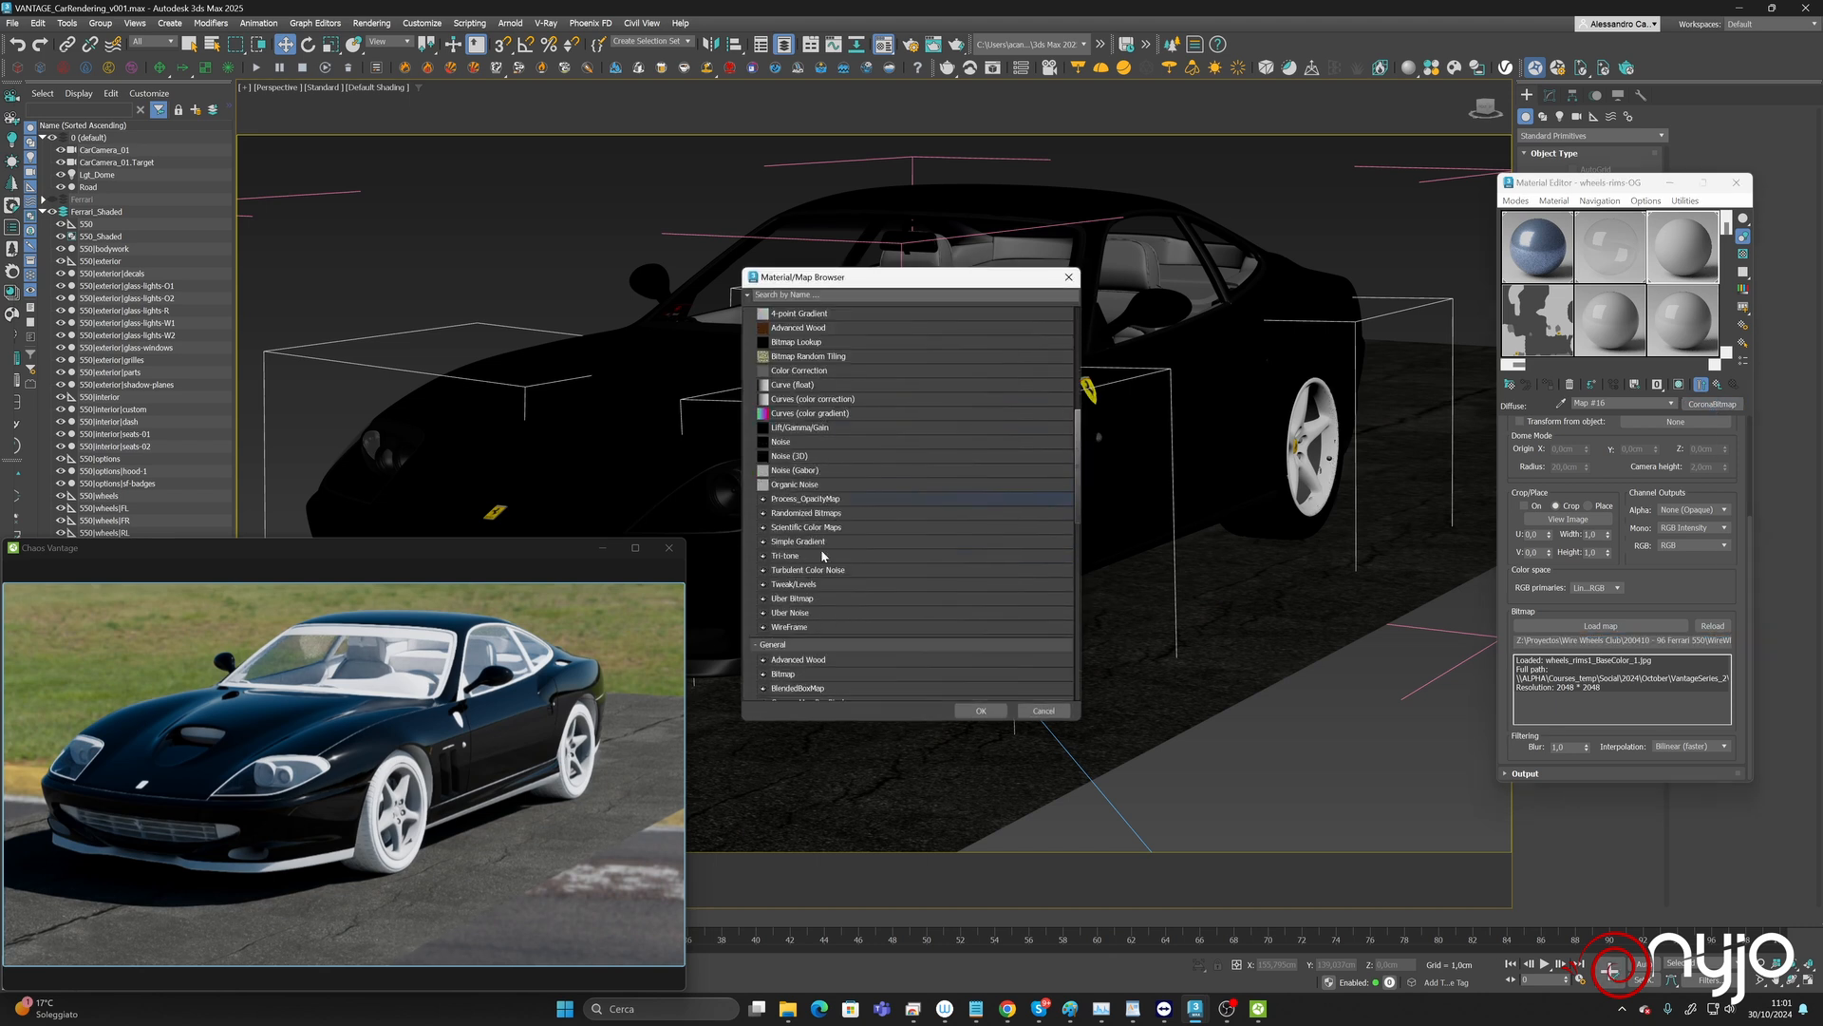
scroll(821, 552, "down", 15)
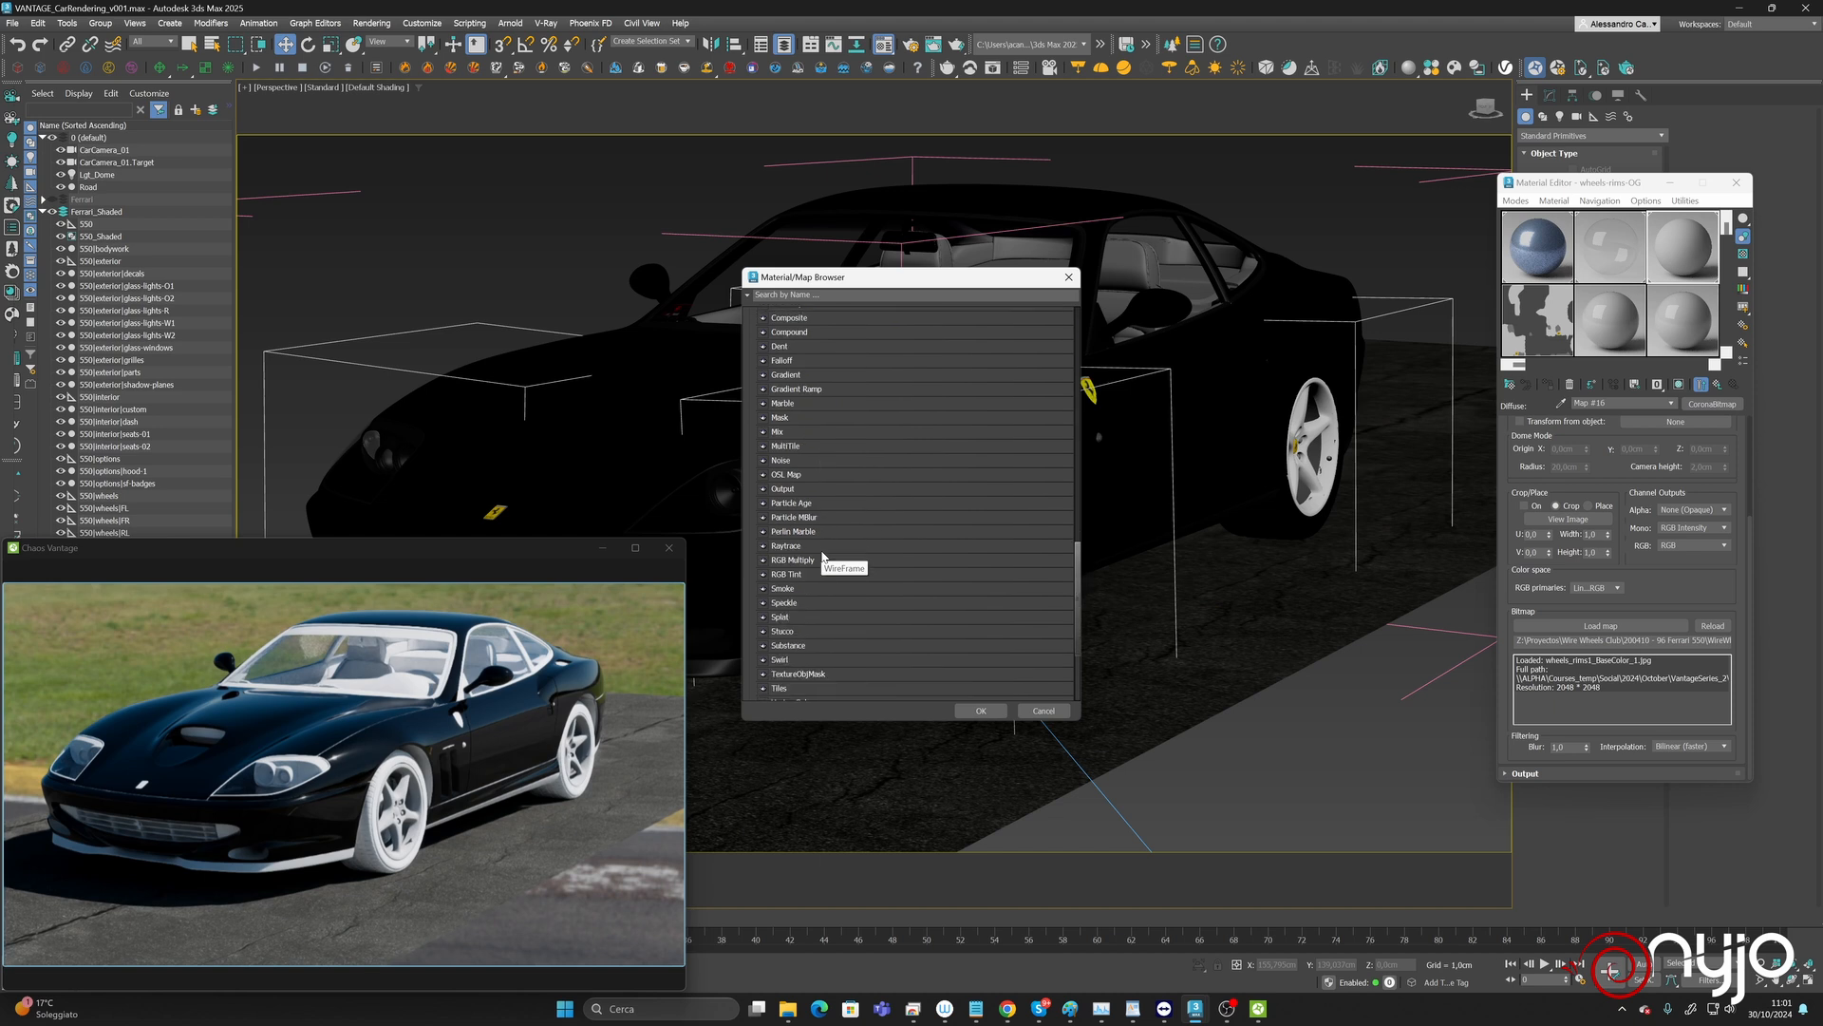
left_click(812, 672)
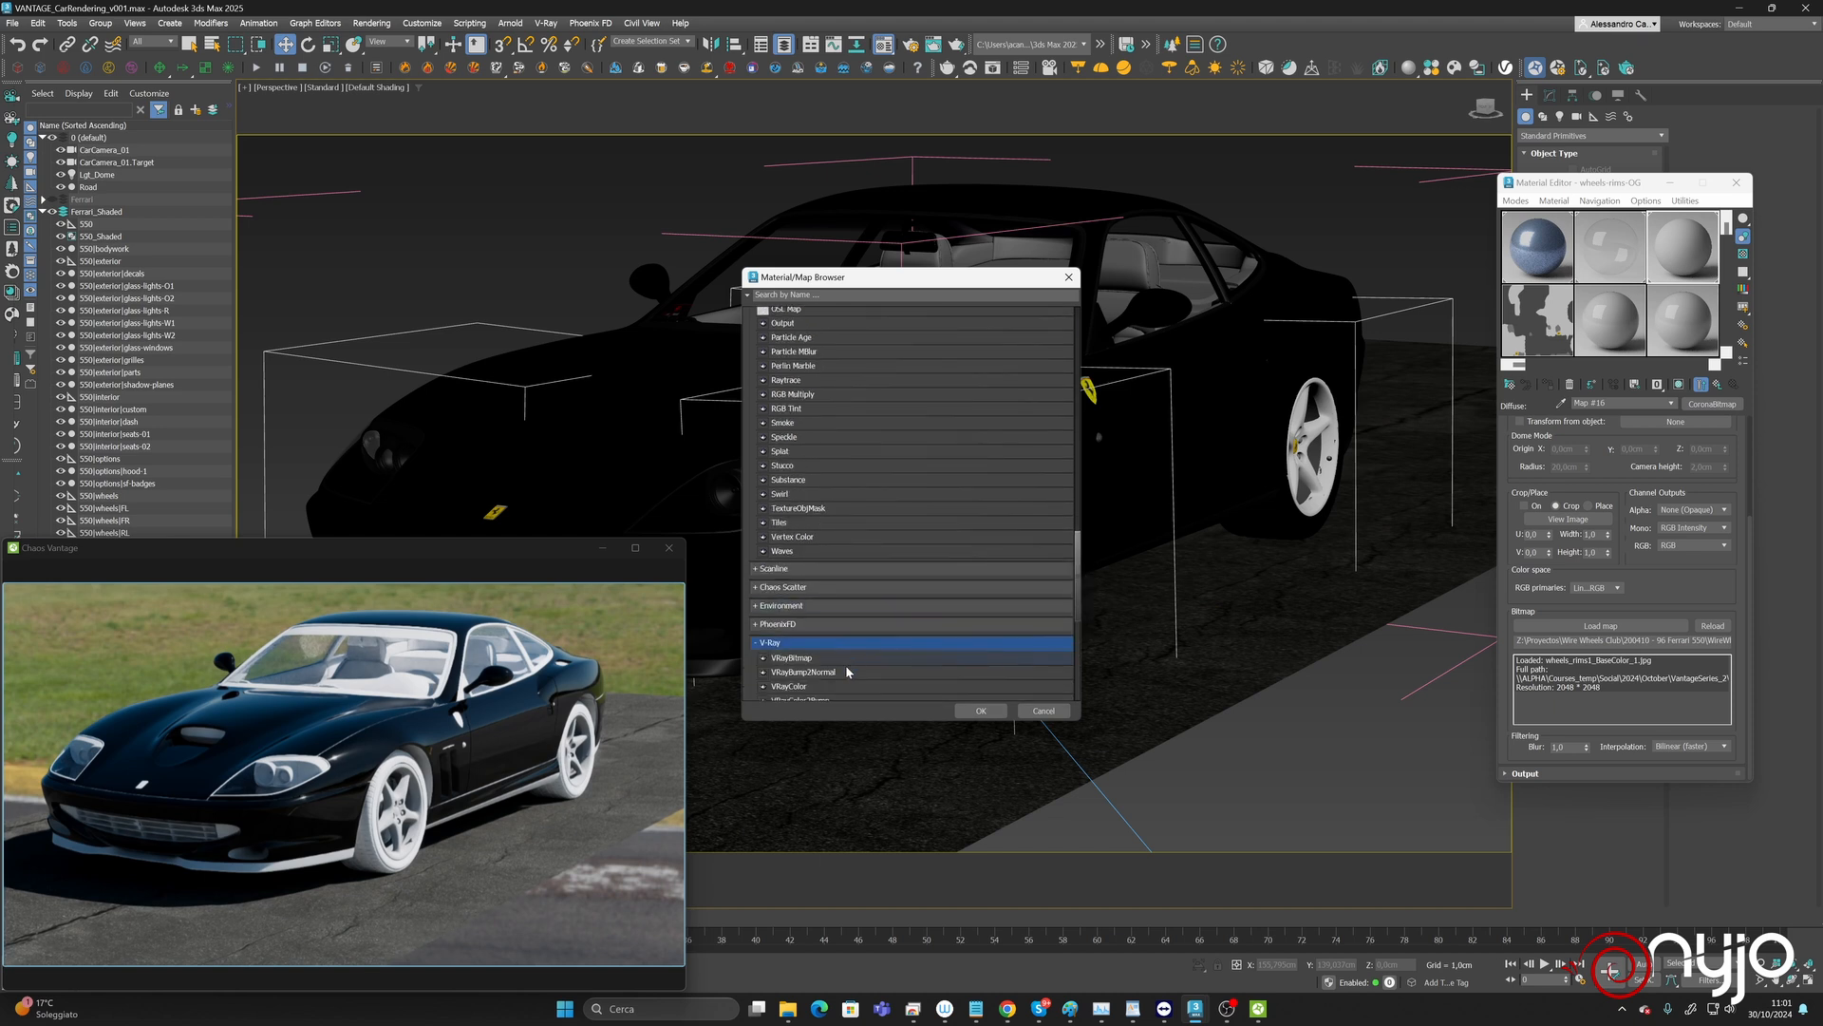
scroll(826, 655, "down", 1)
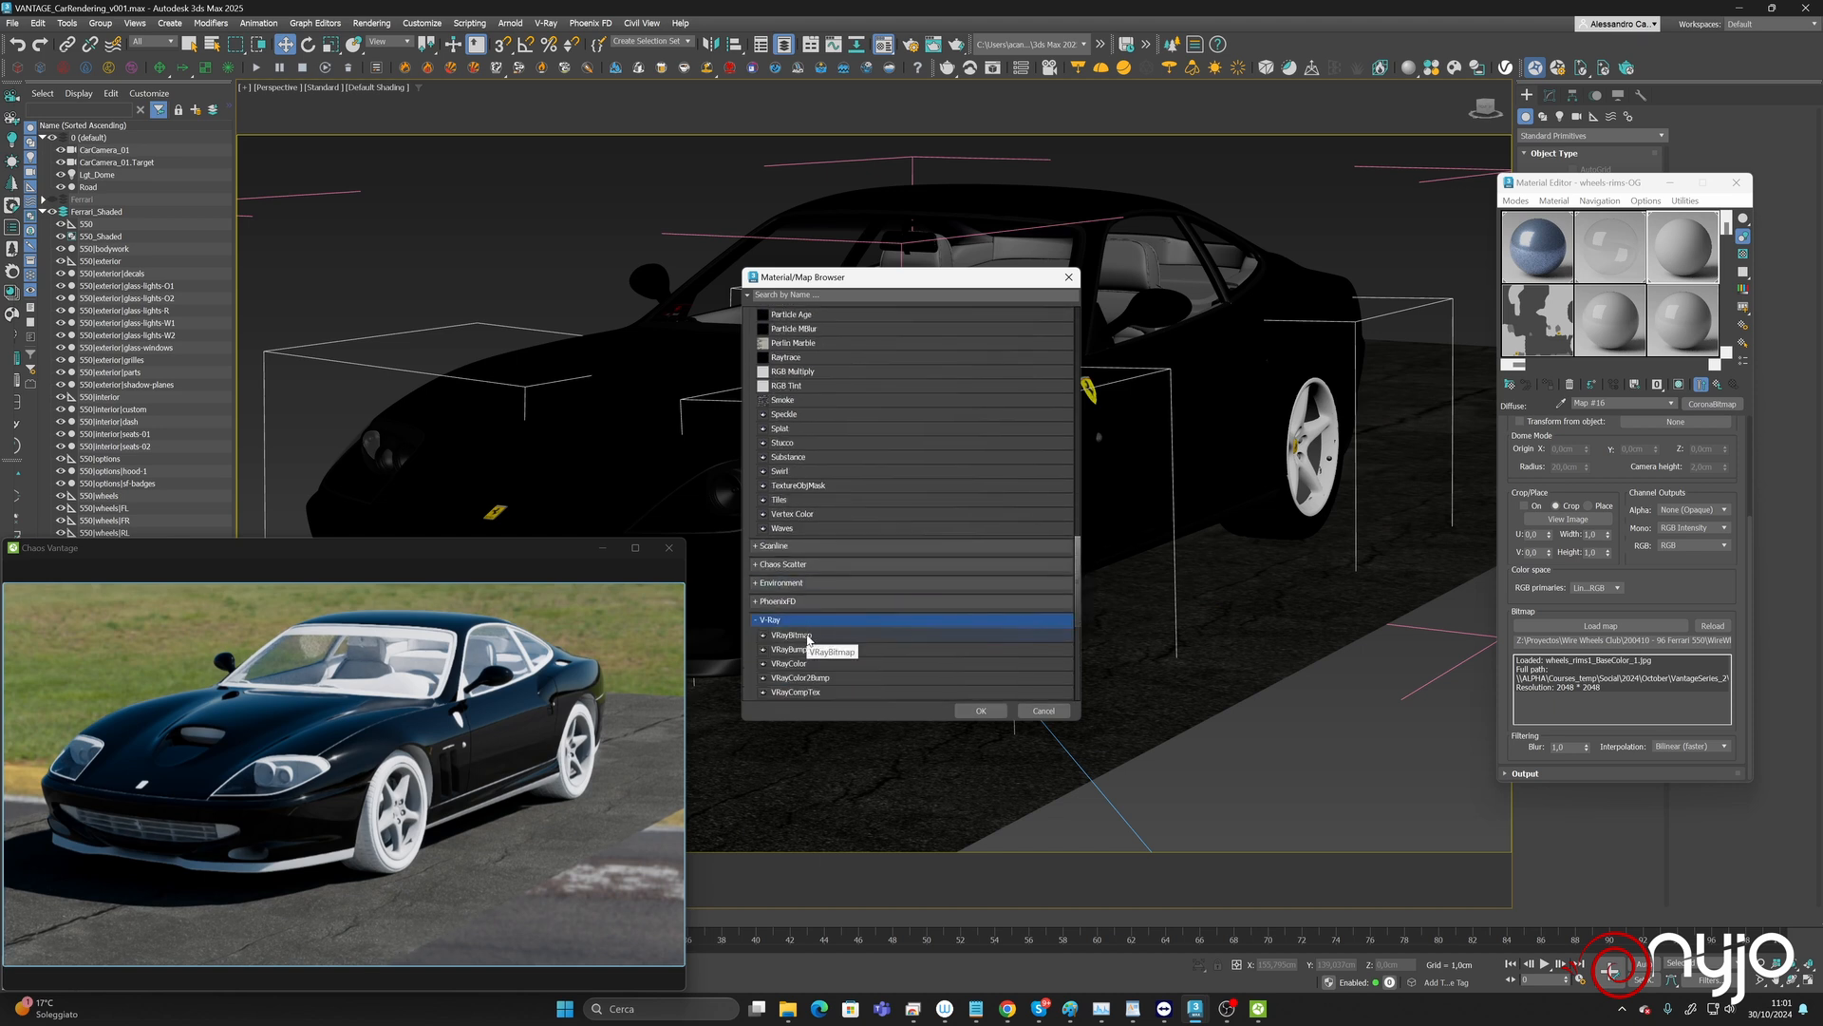
double_click(807, 636)
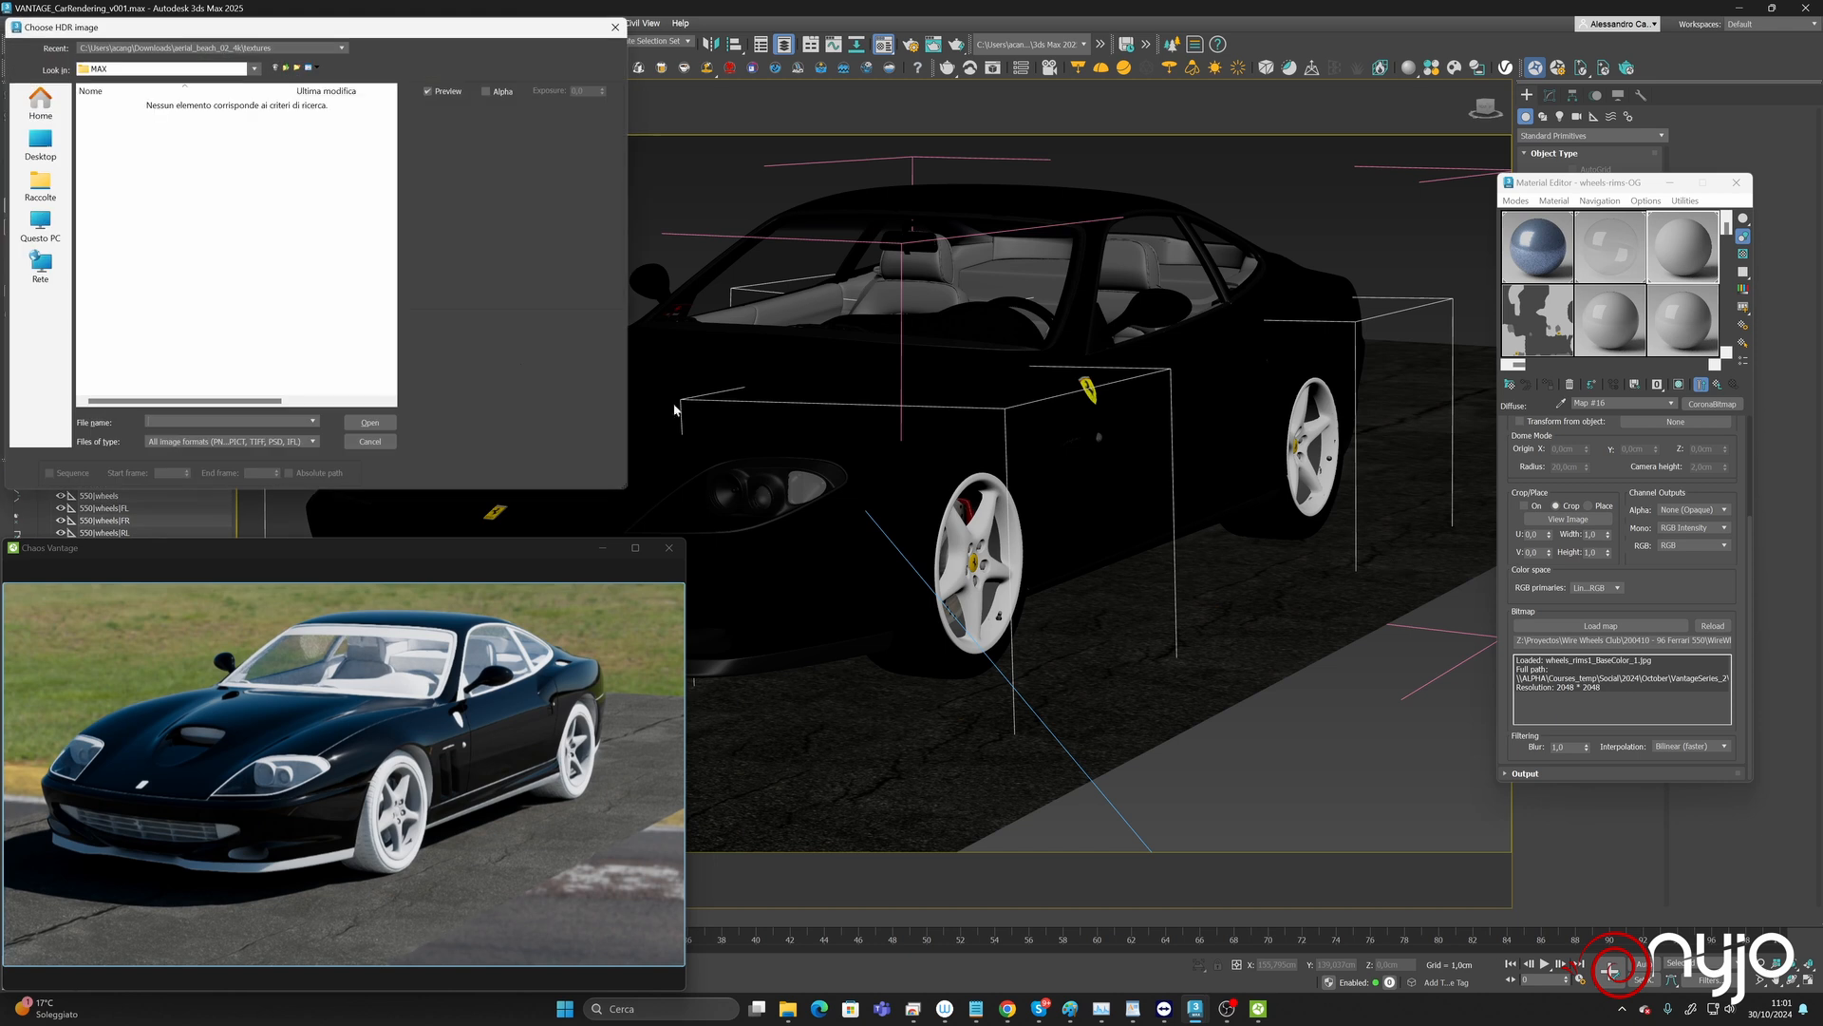
Load wheels_rims1_BaseColor_1 from the project's textures folder into the Diffuse VRayBitmap and accept the map replacement.
left_click(116, 69)
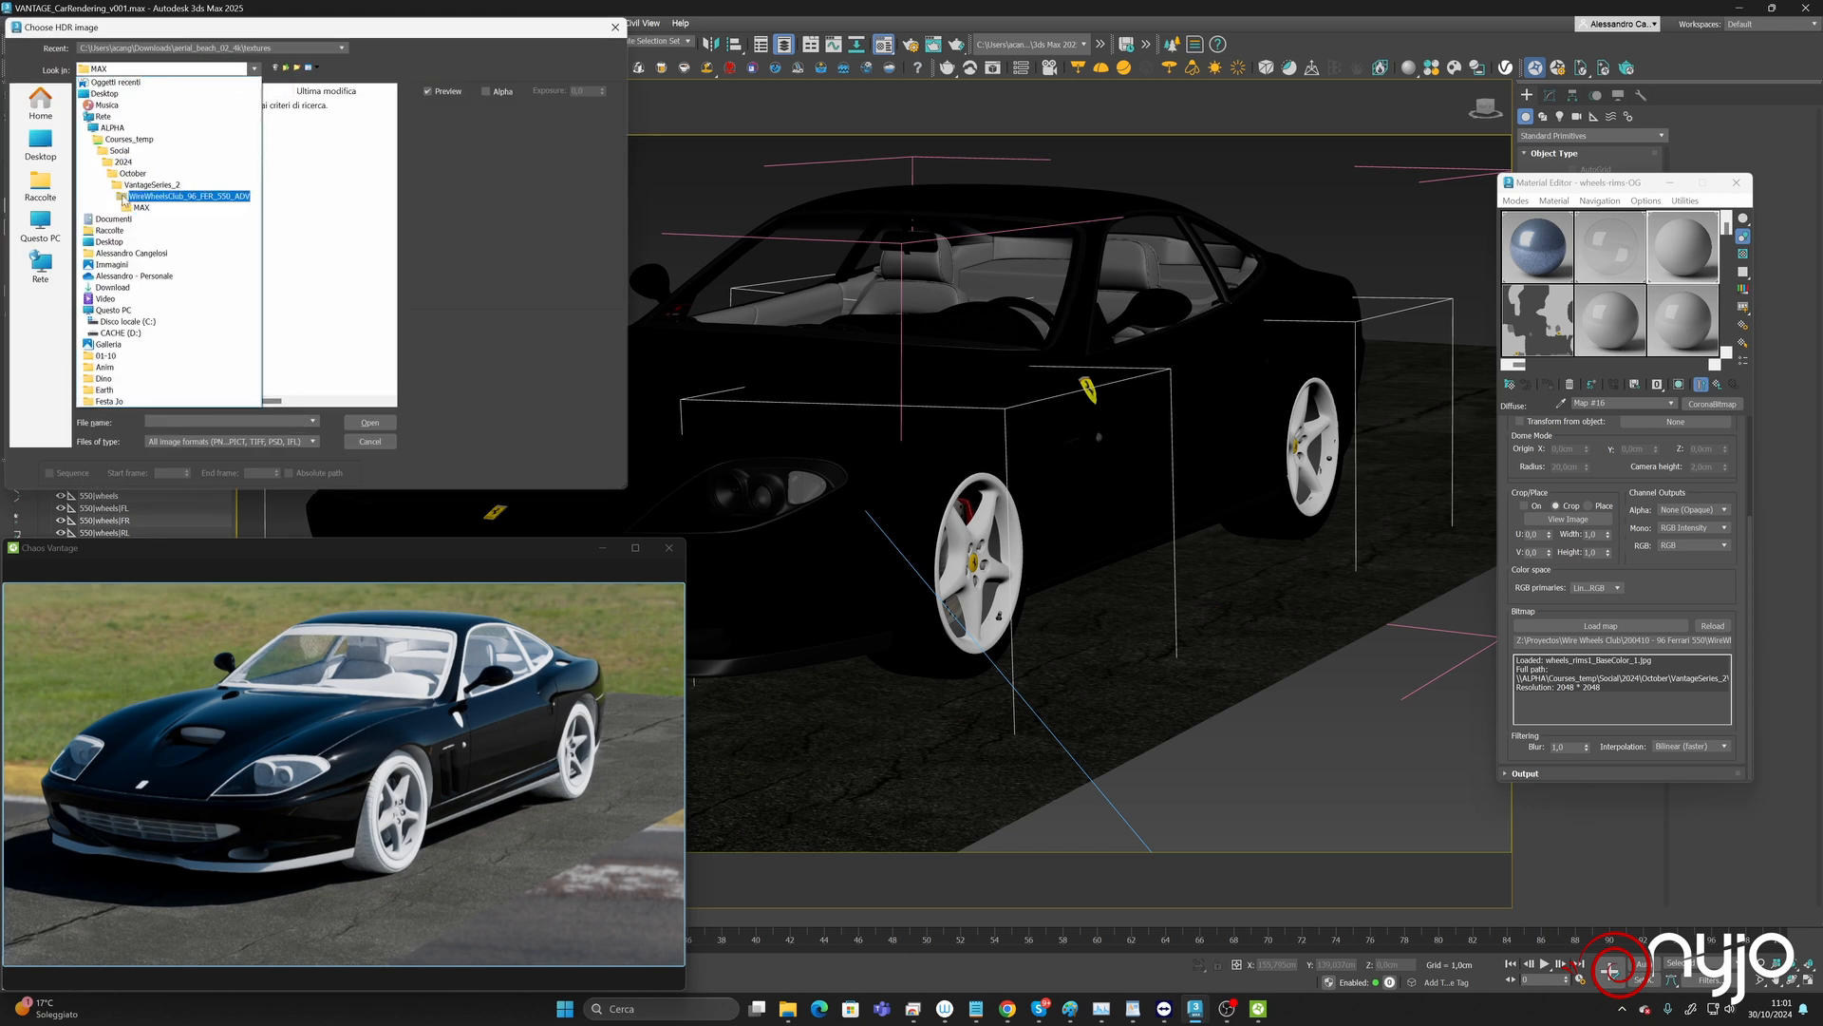
left_click(130, 197)
double_click(112, 159)
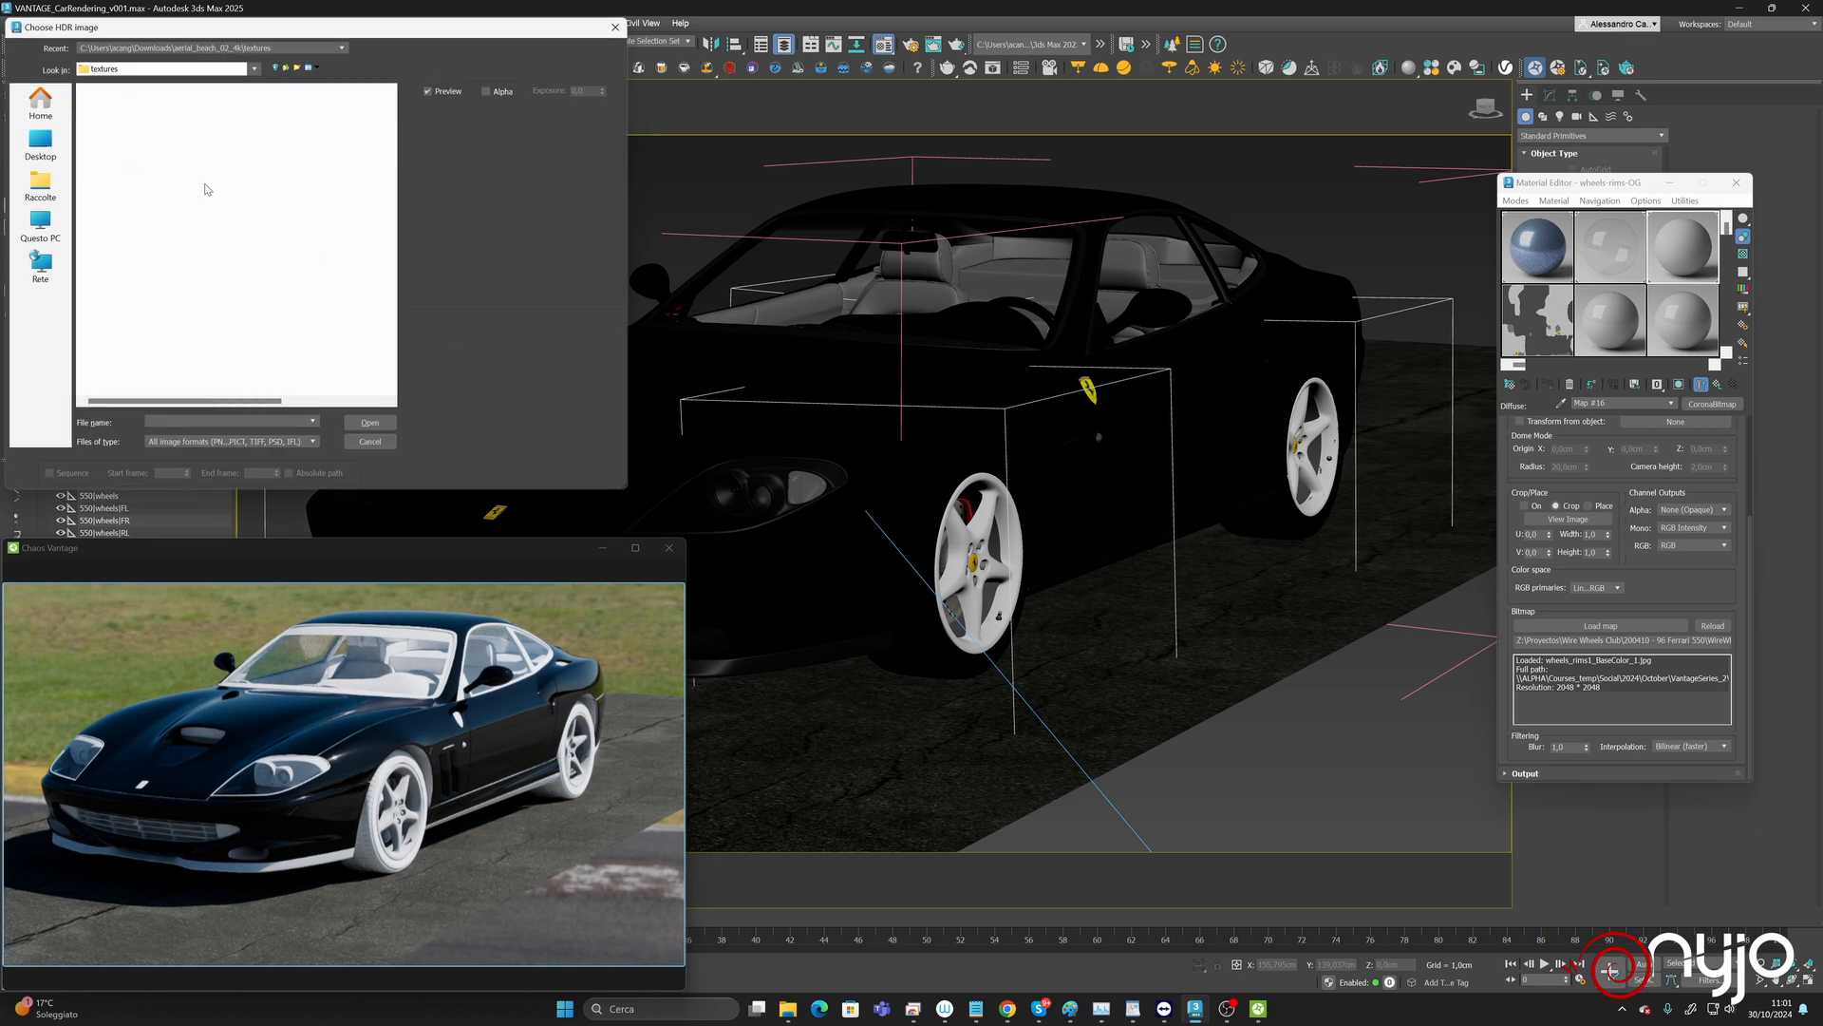
scroll(340, 268, "down", 10)
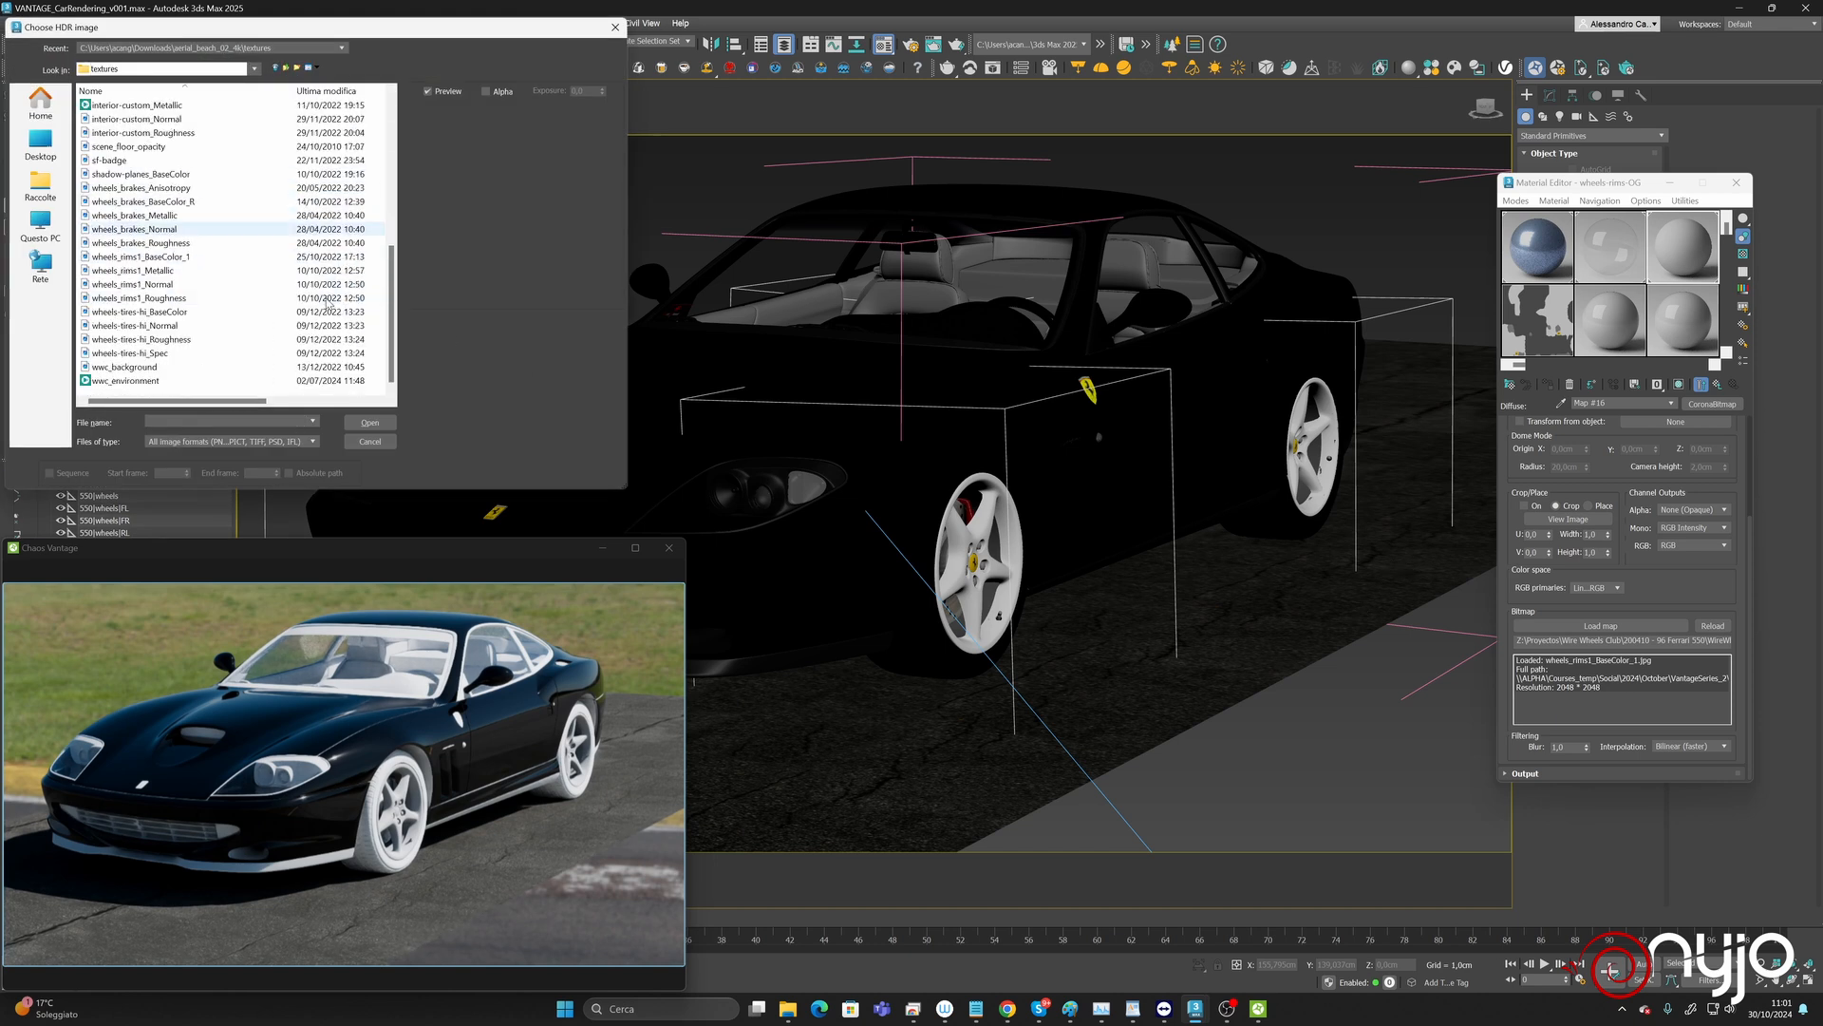
left_click(169, 256)
left_click(368, 422)
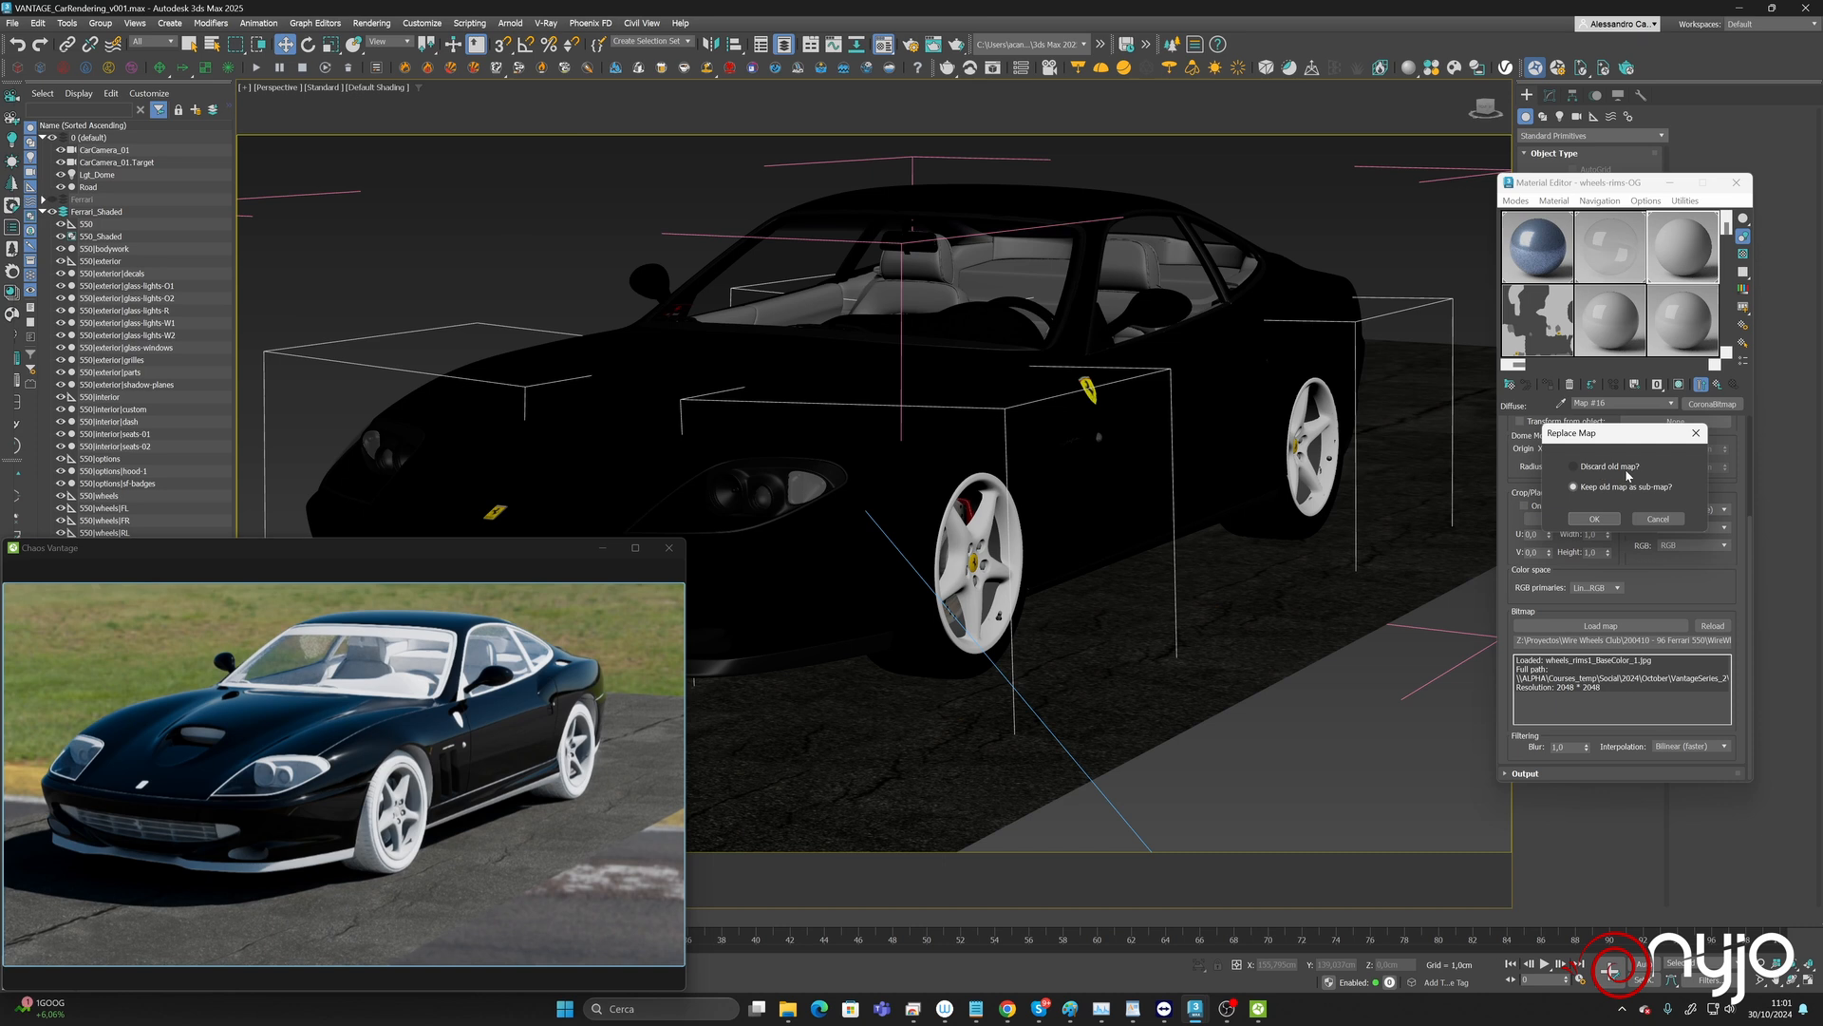
left_click(1595, 519)
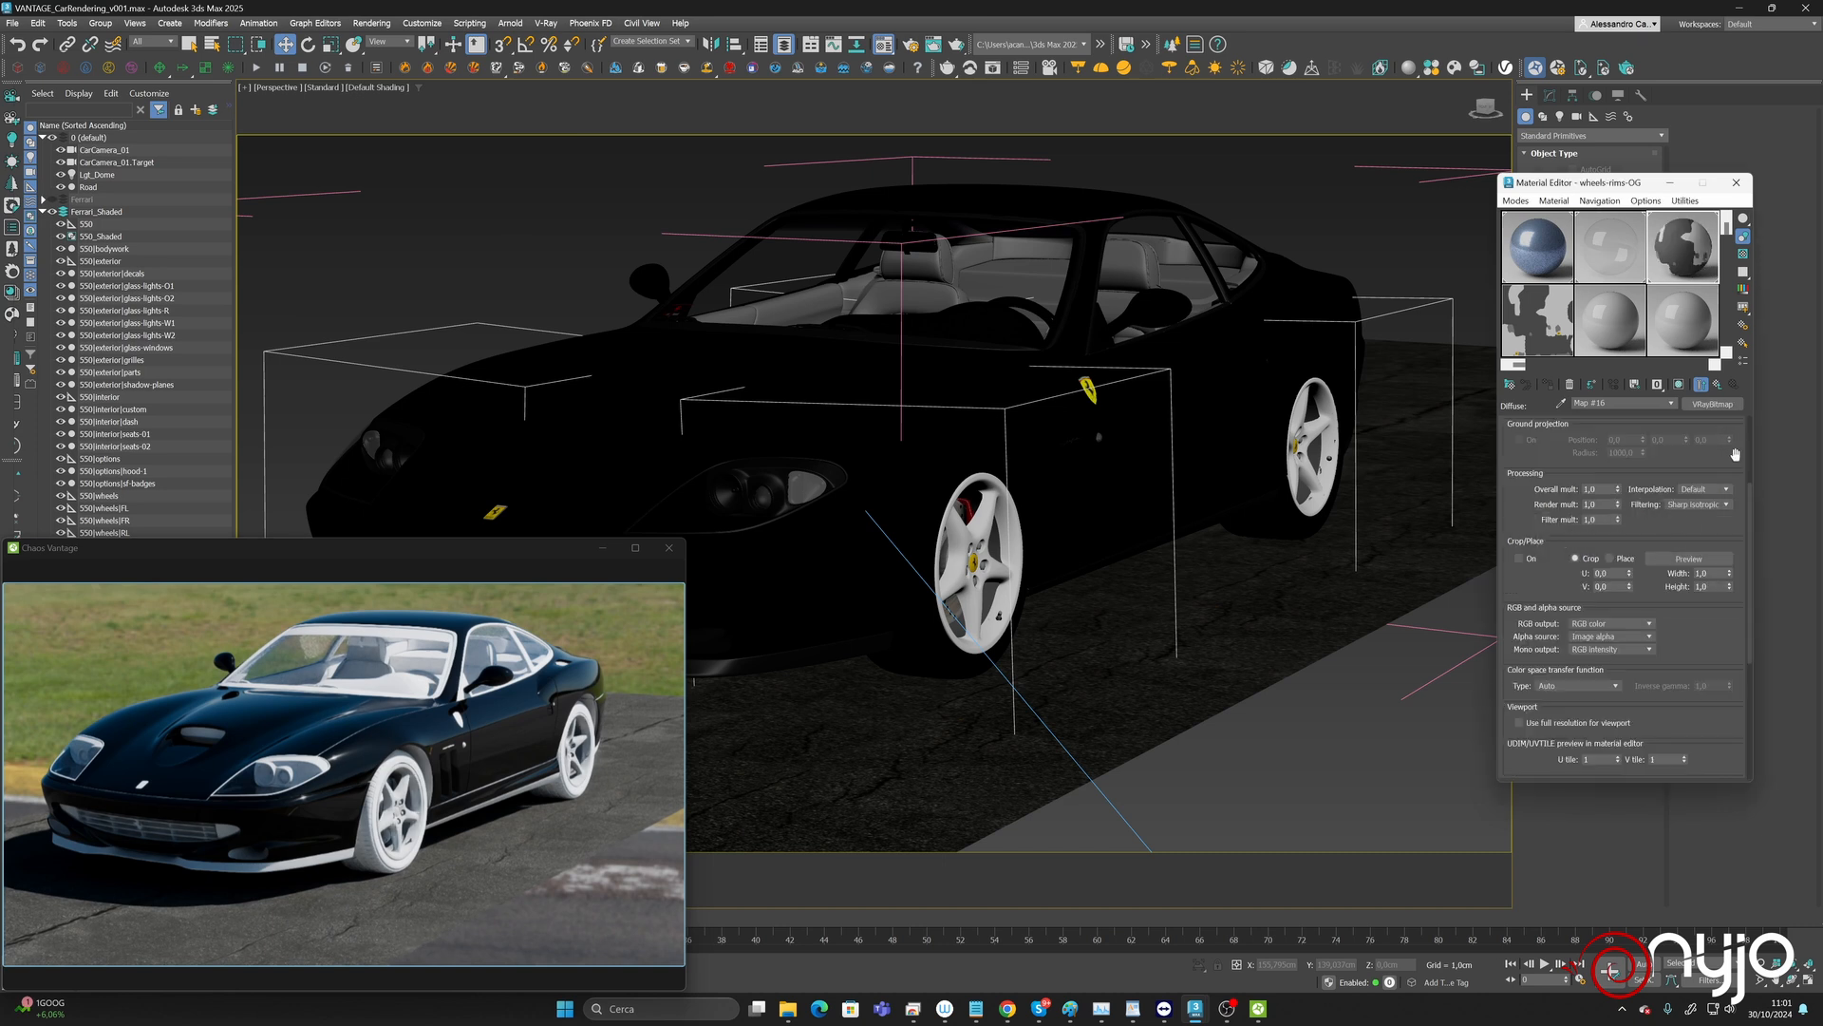
Show the base color map on the rims in the viewport and return to the wheels-rims-OG parent material.
left_click(1679, 387)
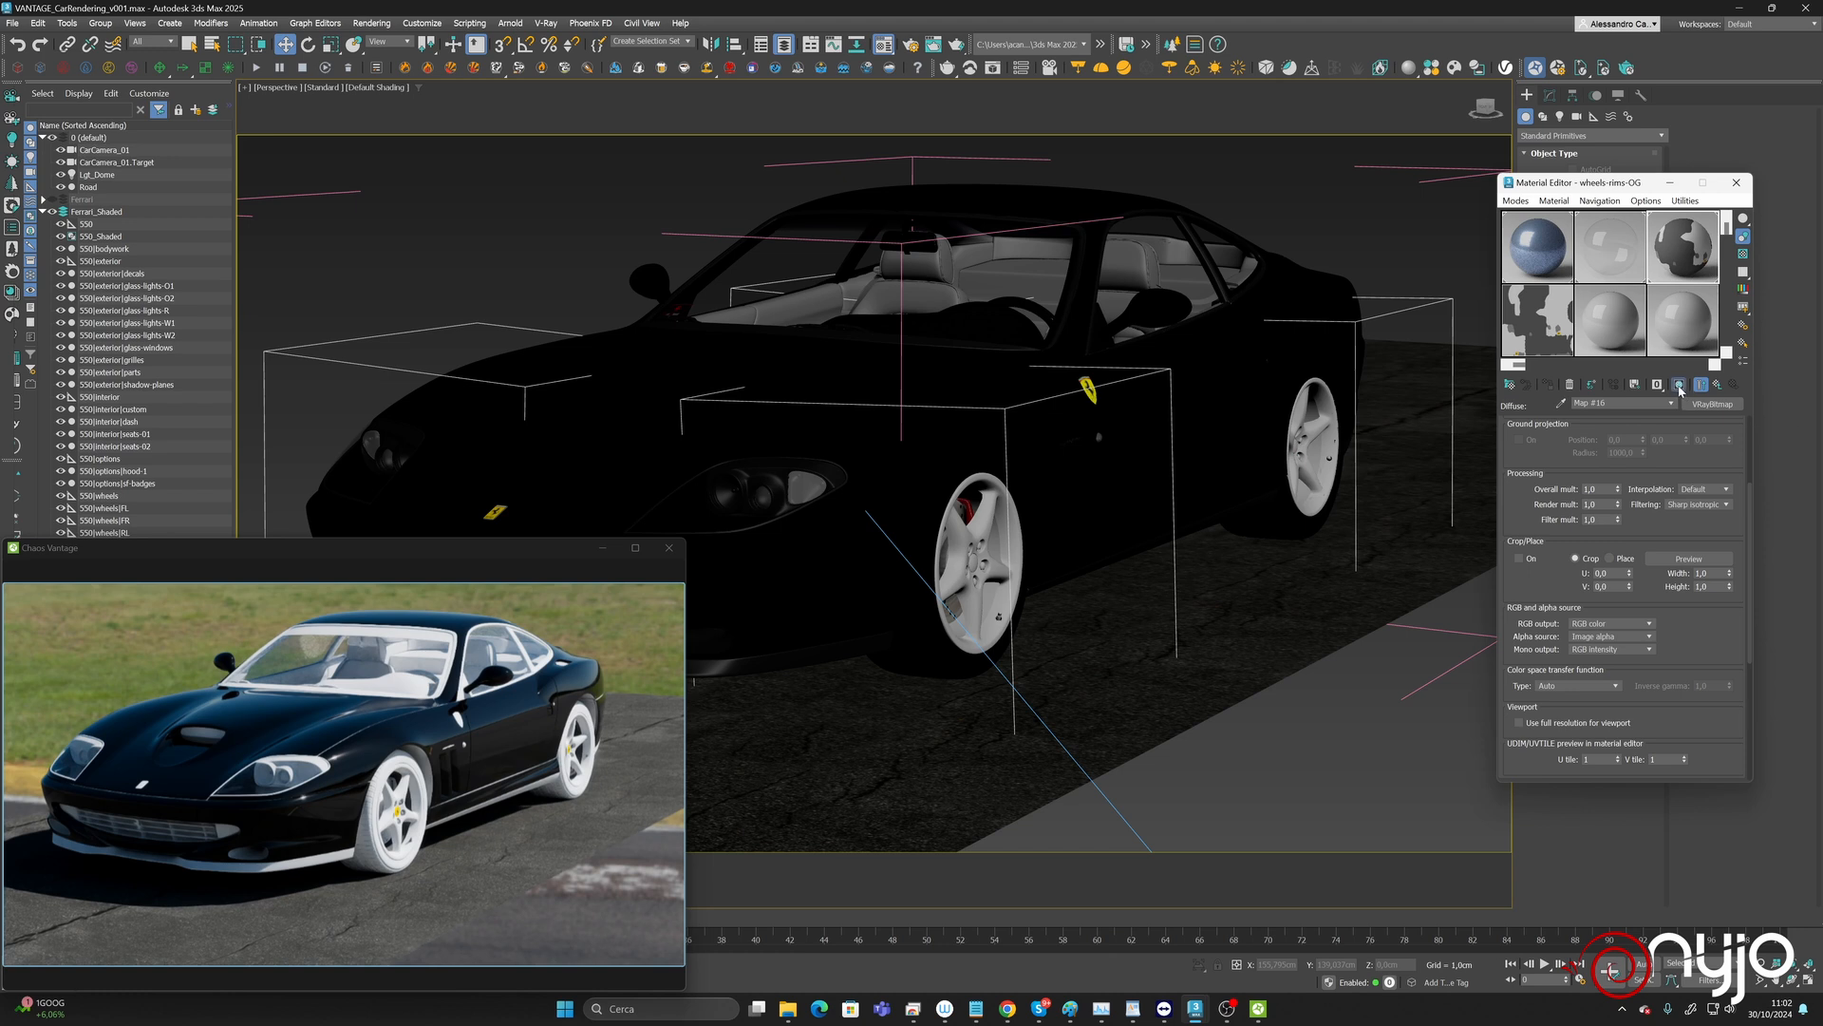
left_click(1679, 388)
left_click(1679, 388)
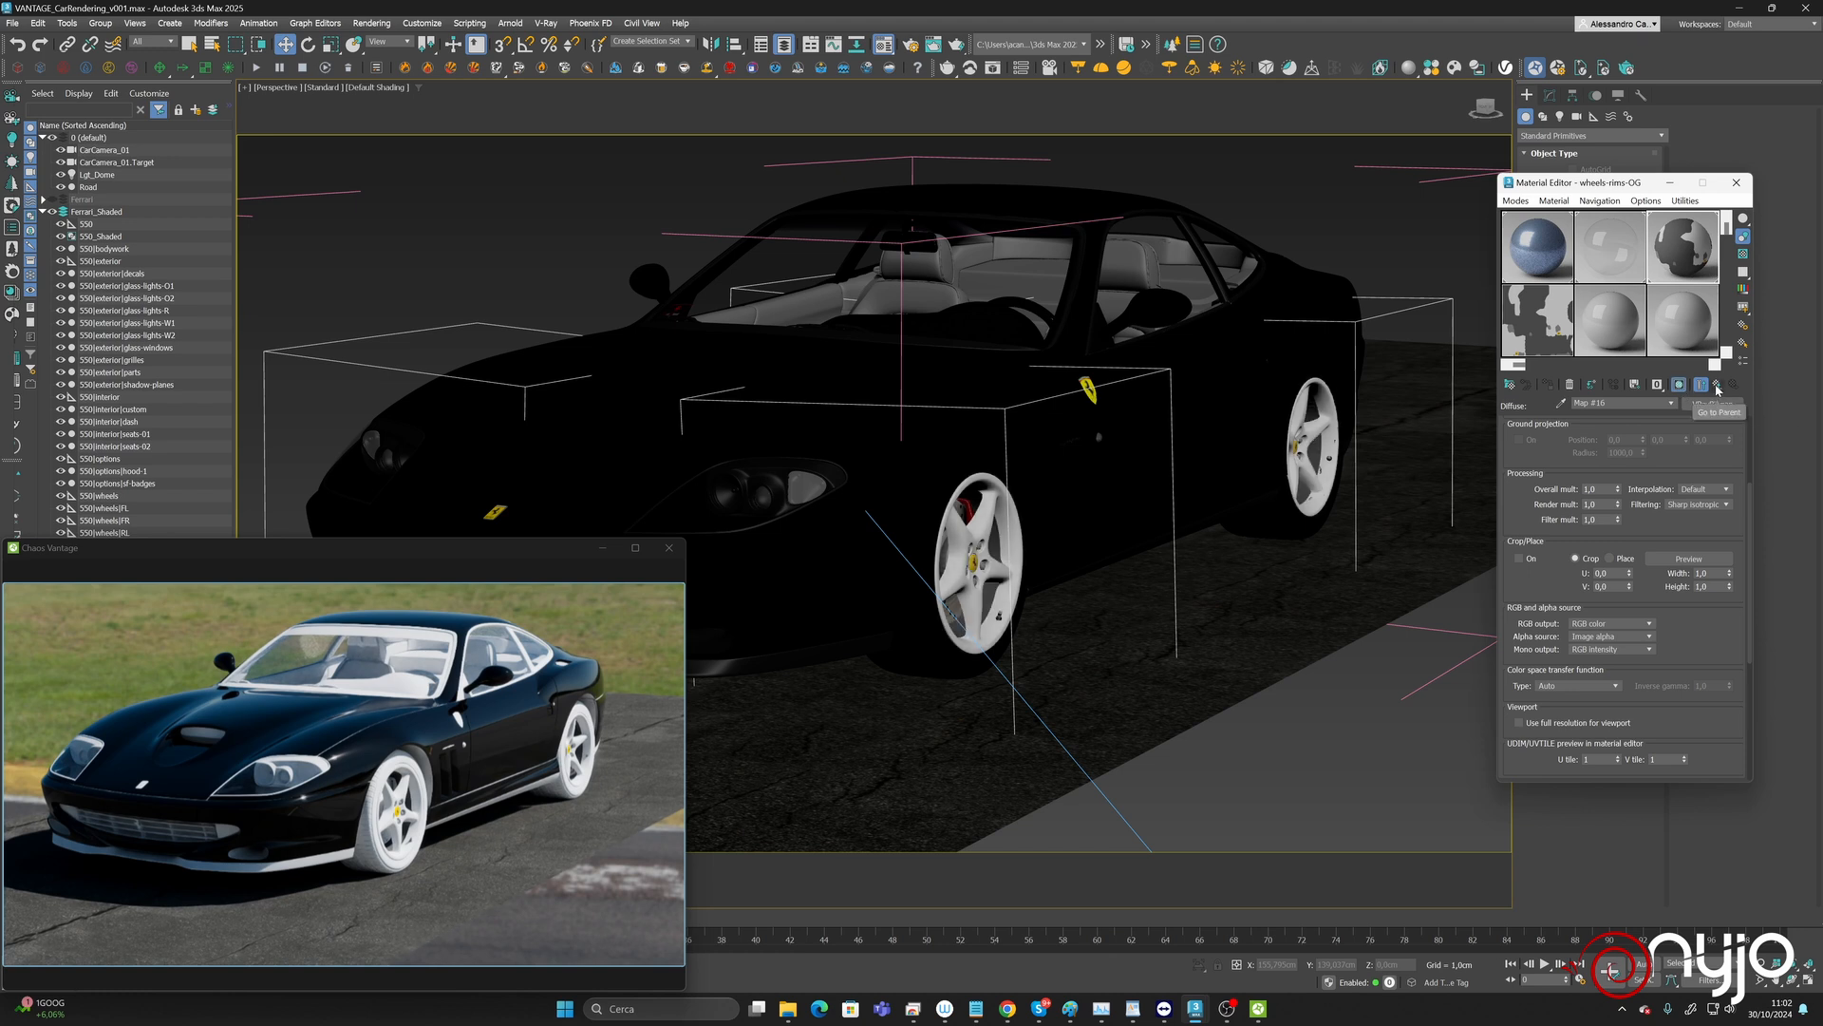
left_click(1717, 385)
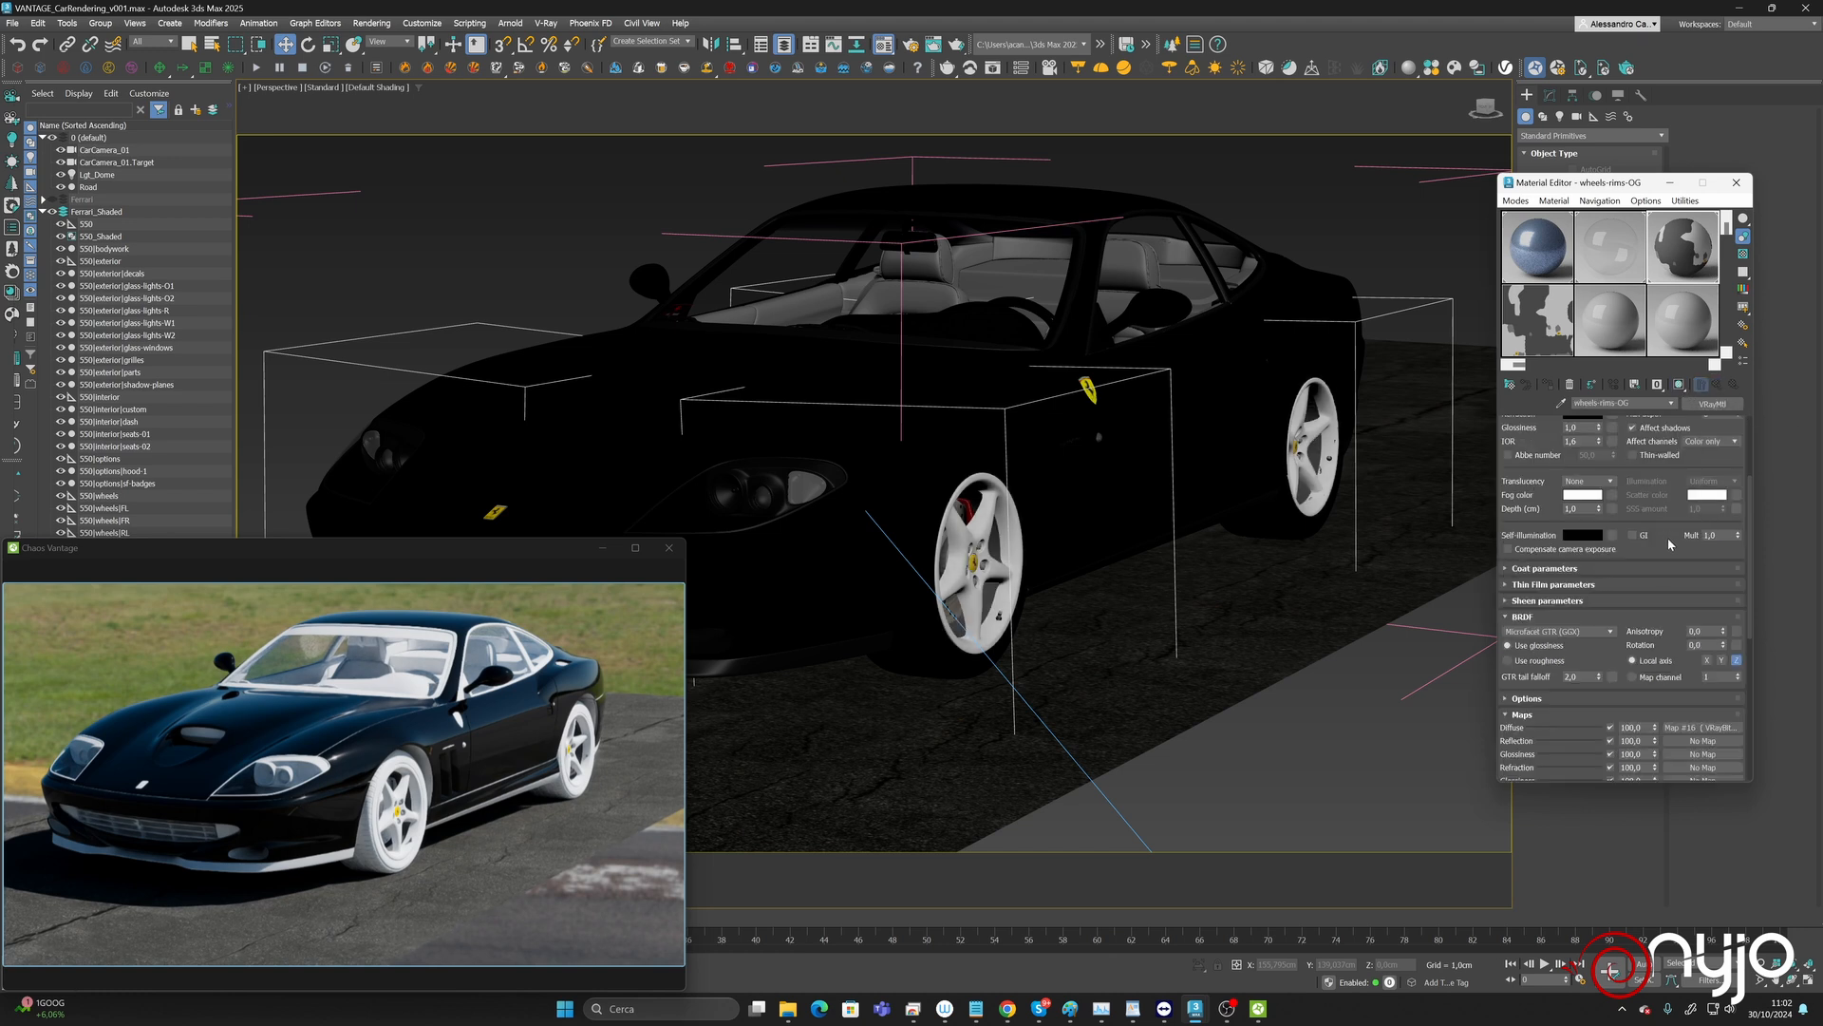
Check the source bitmap files of the roughness and metalness maps in the fifth and sixth sample slots.
scroll(1668, 537, "down", 3)
left_click(1586, 319)
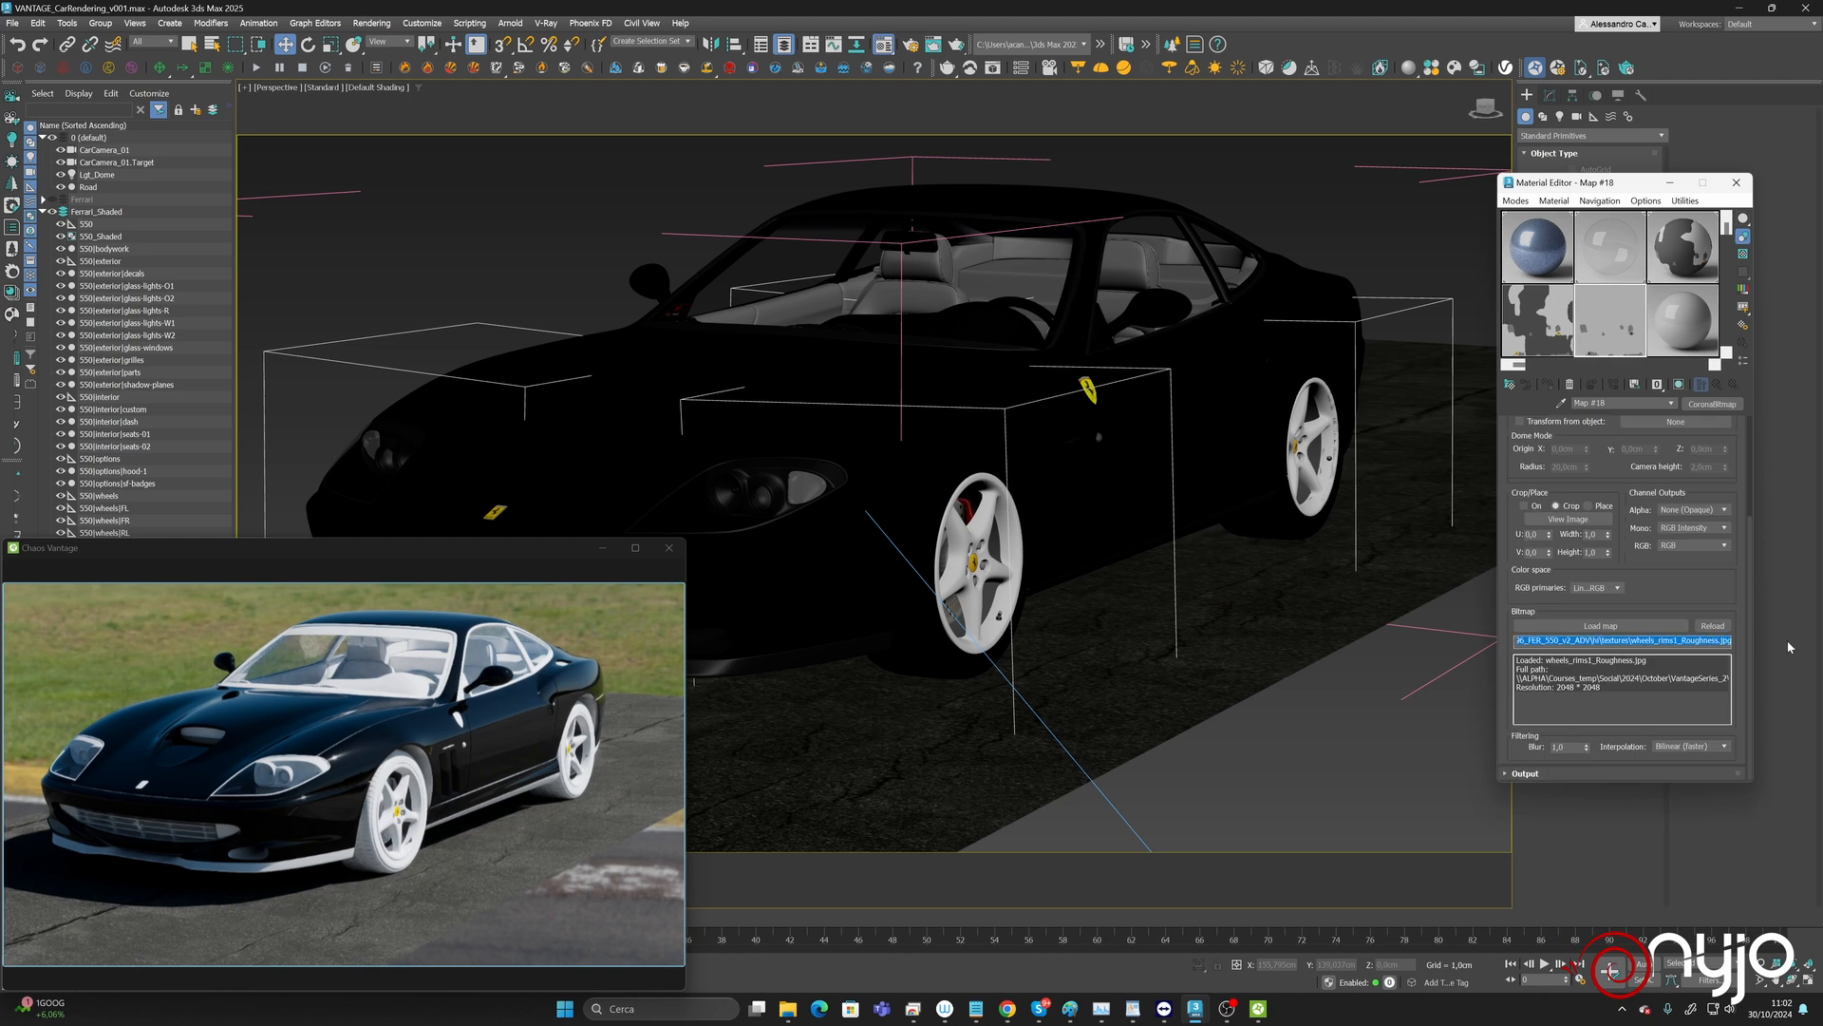
left_click(1683, 323)
left_click(1682, 643)
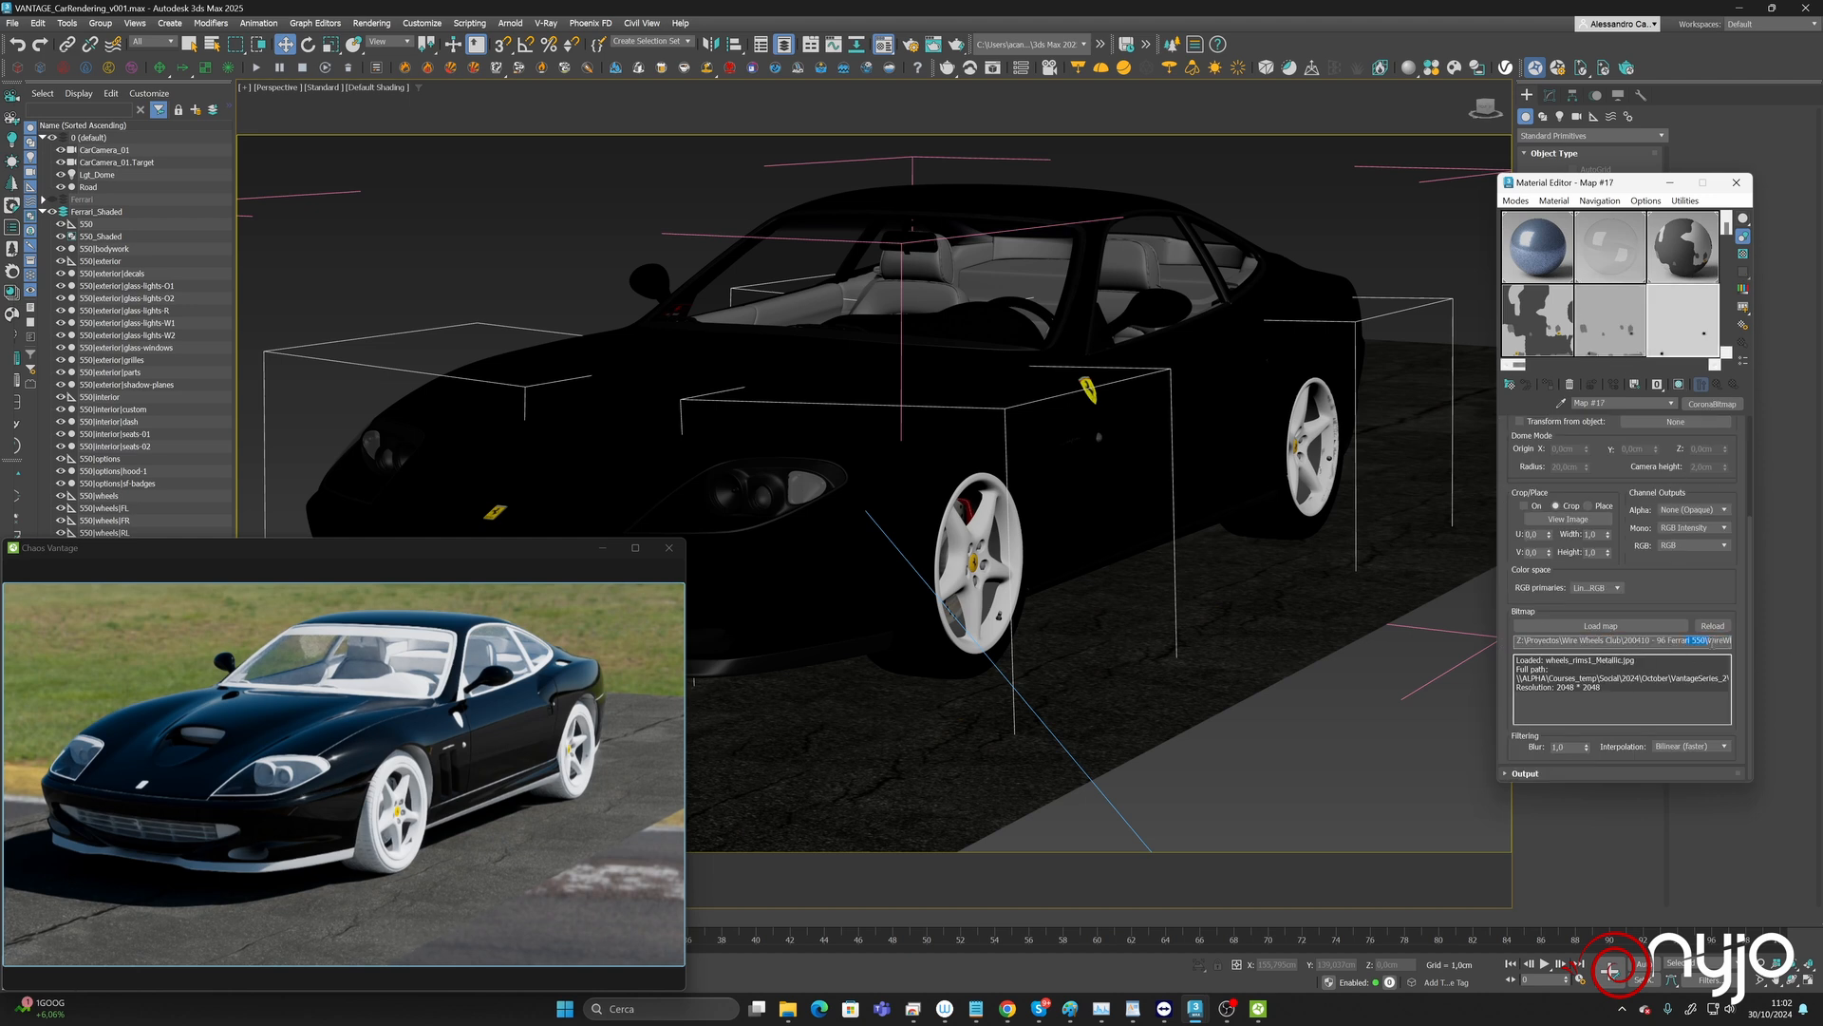
Set the wheels-rims-OG BRDF to use roughness and copy the Diffuse VRayBitmap into the Roughness map slot.
left_click(1681, 257)
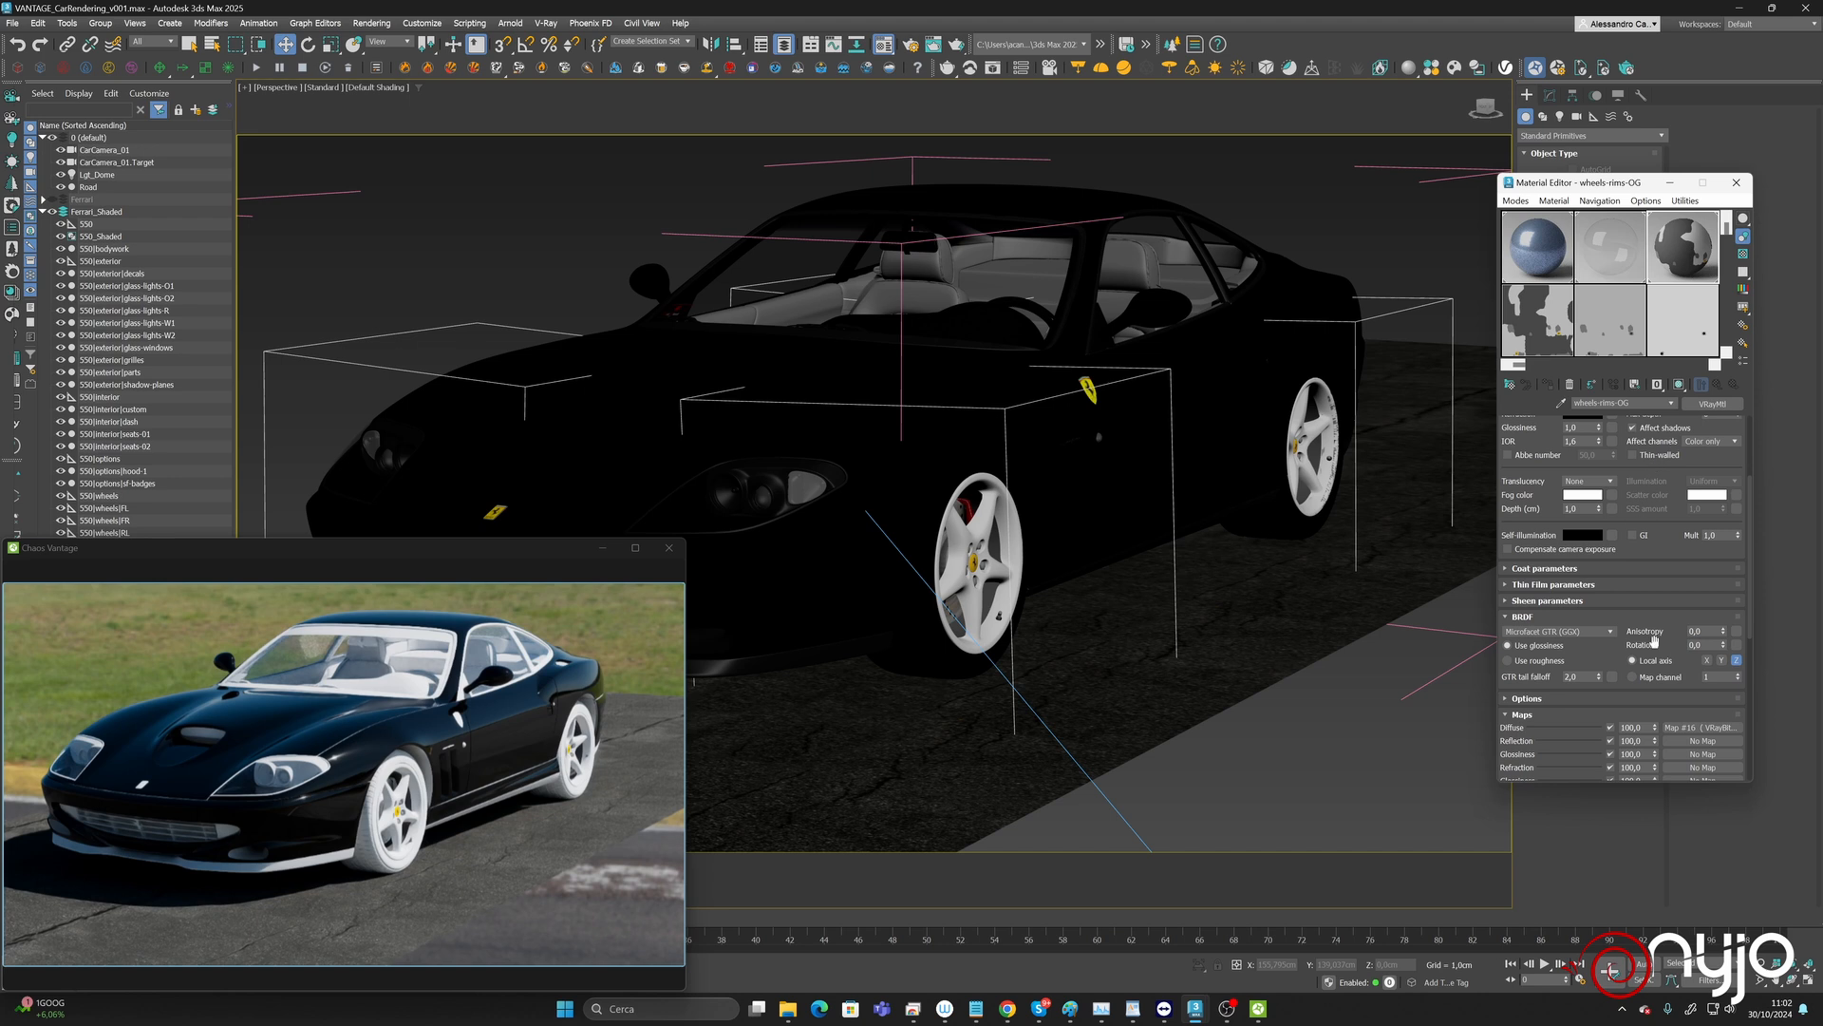
left_click_drag(1666, 539, 1664, 367)
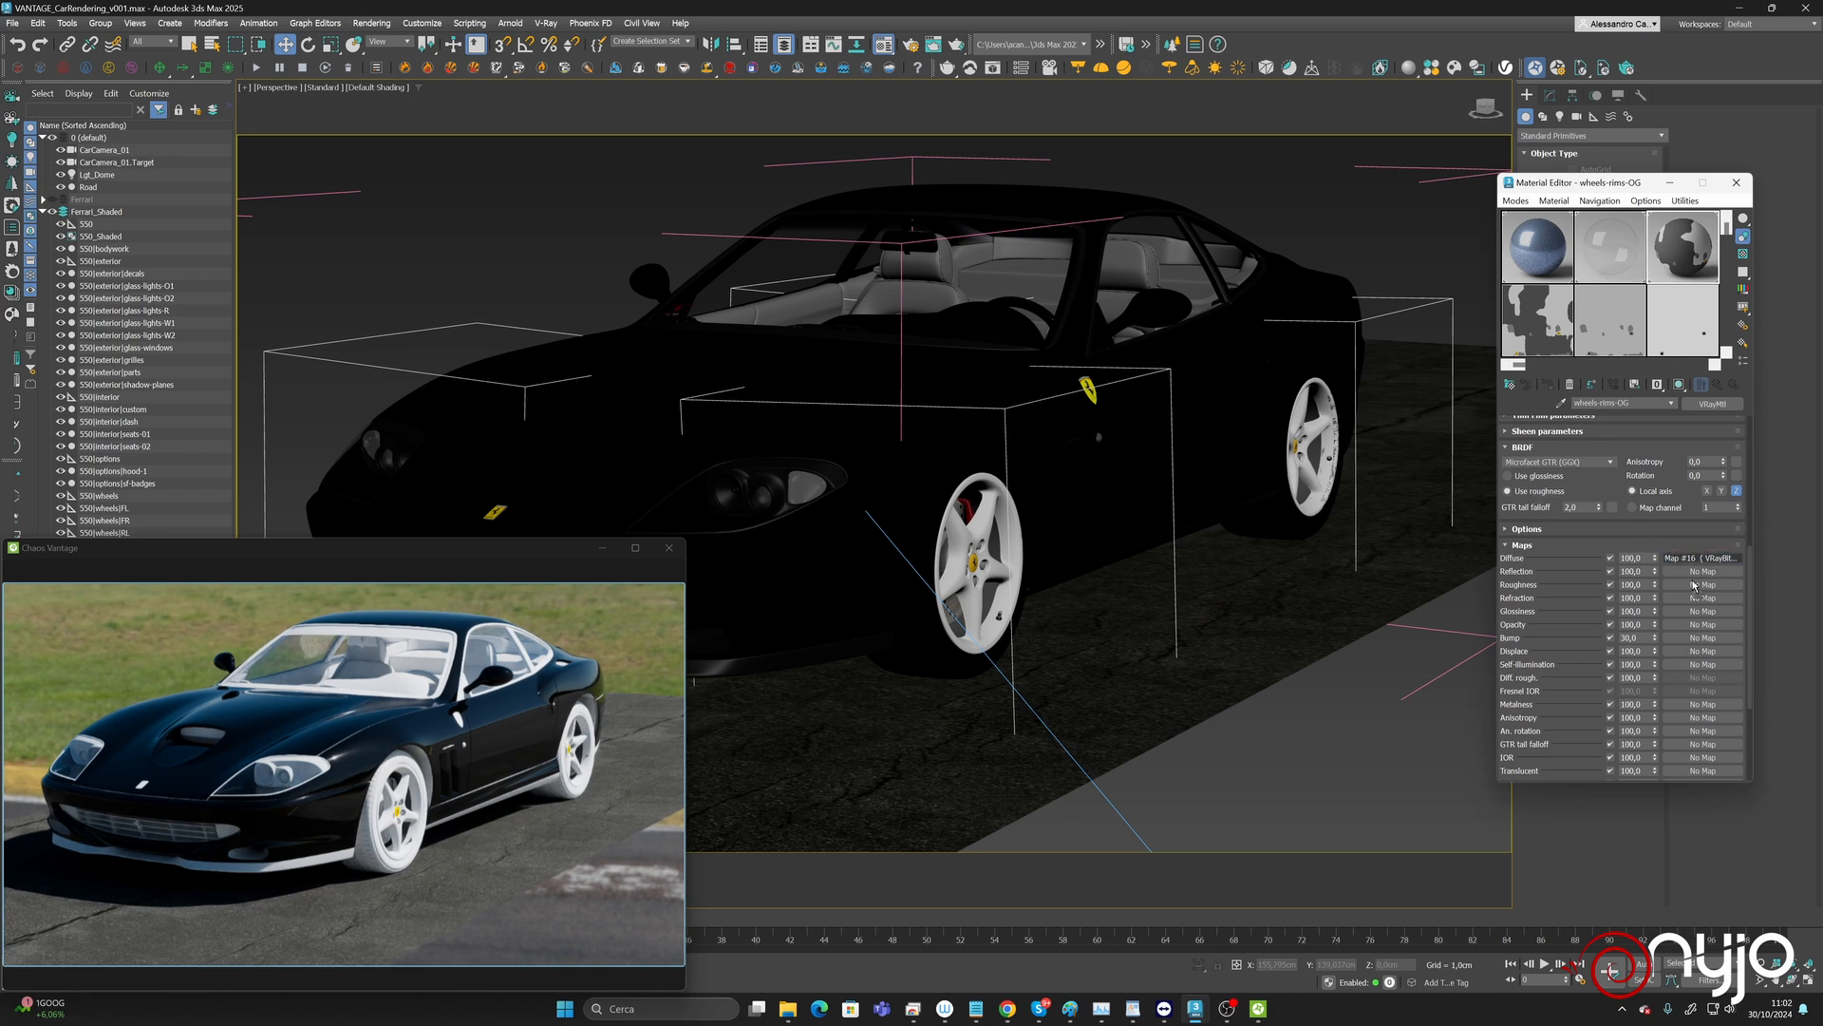
left_click_drag(1695, 583, 1695, 585)
left_click(1605, 528)
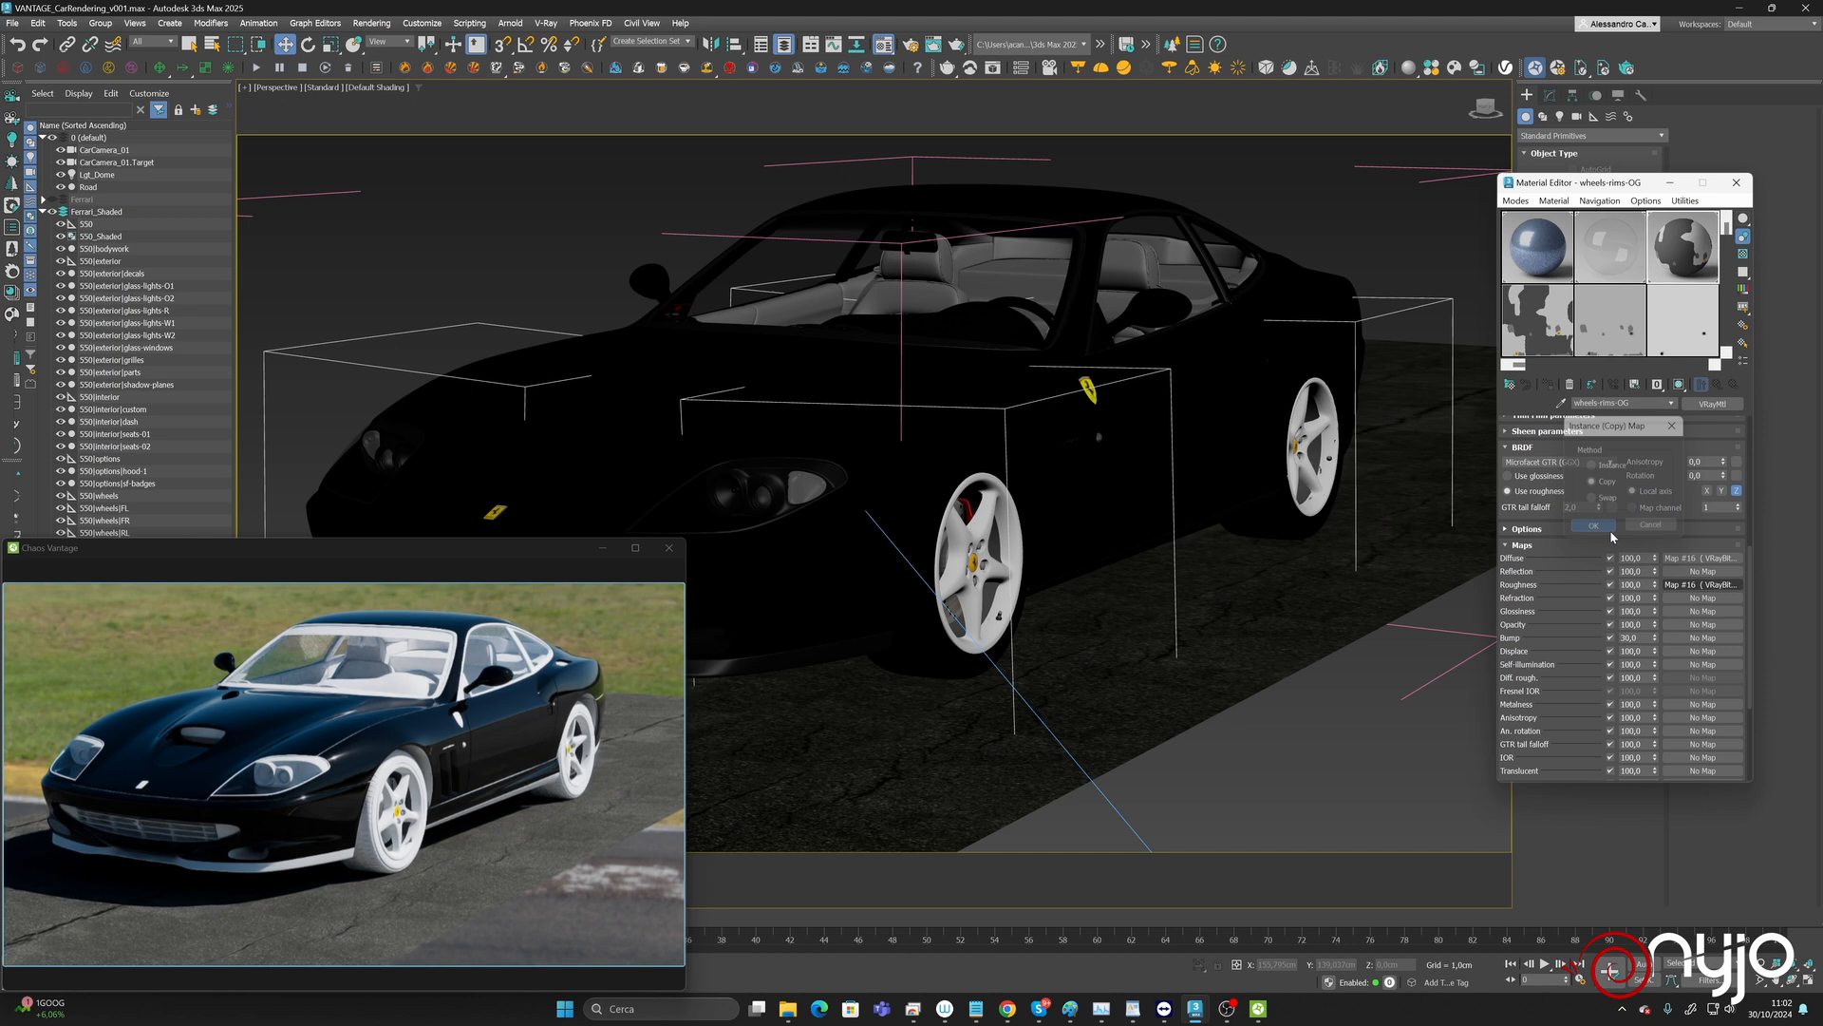
Load wheels_rims1_Roughness into the Roughness slot's VRayBitmap and return to the wheels-rims-OG parent material.
left_click(1693, 584)
scroll(1586, 670, "down", 3)
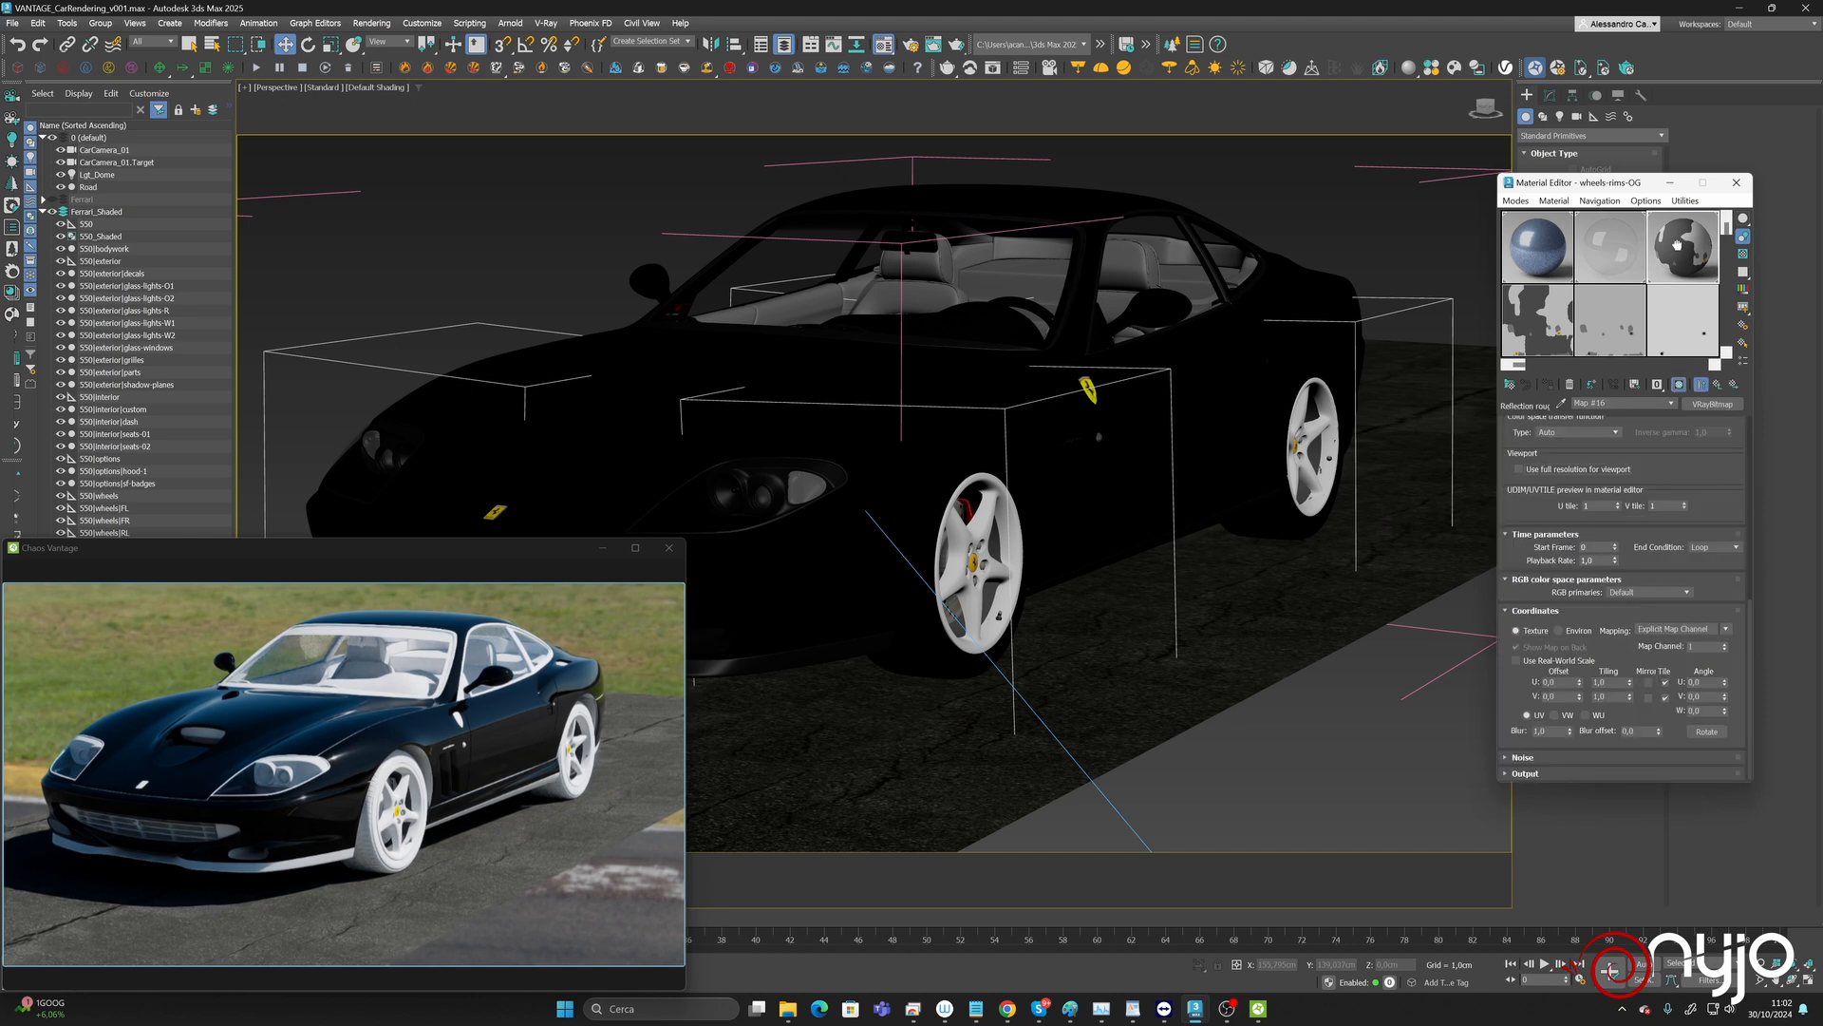
scroll(1626, 560, "up", 10)
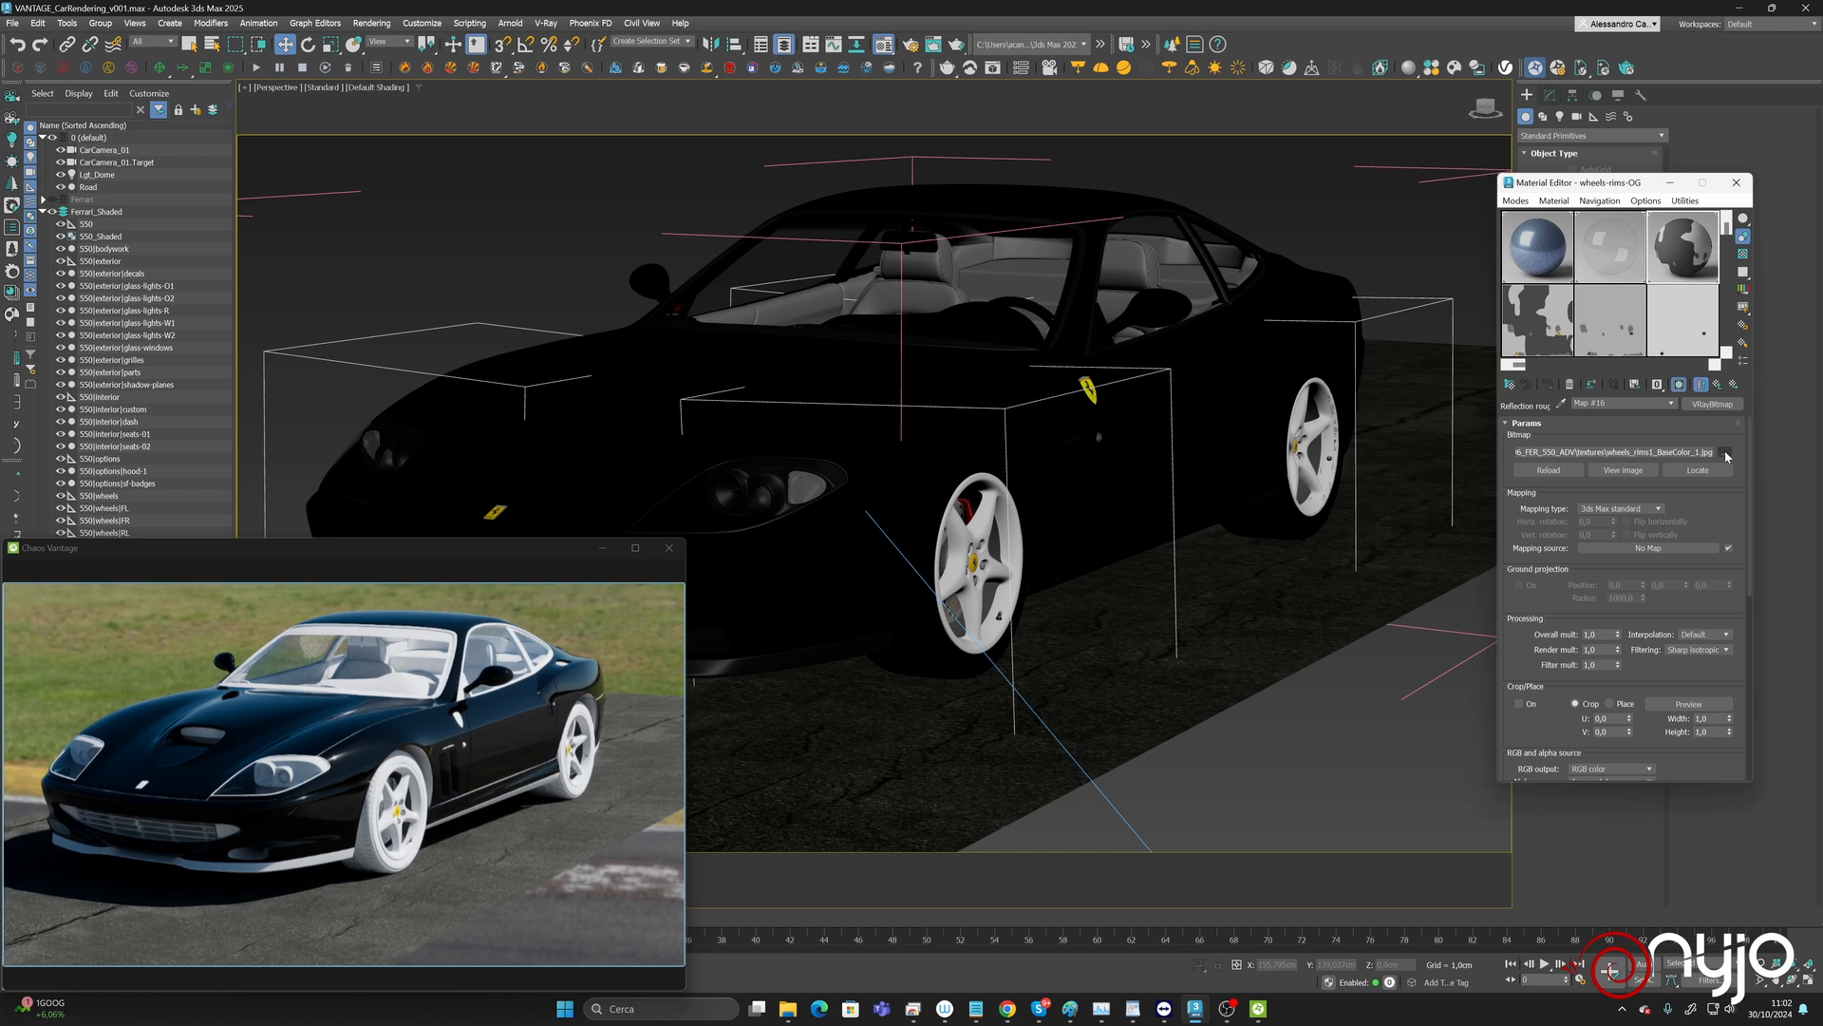
left_click(1725, 451)
scroll(246, 343, "down", 7)
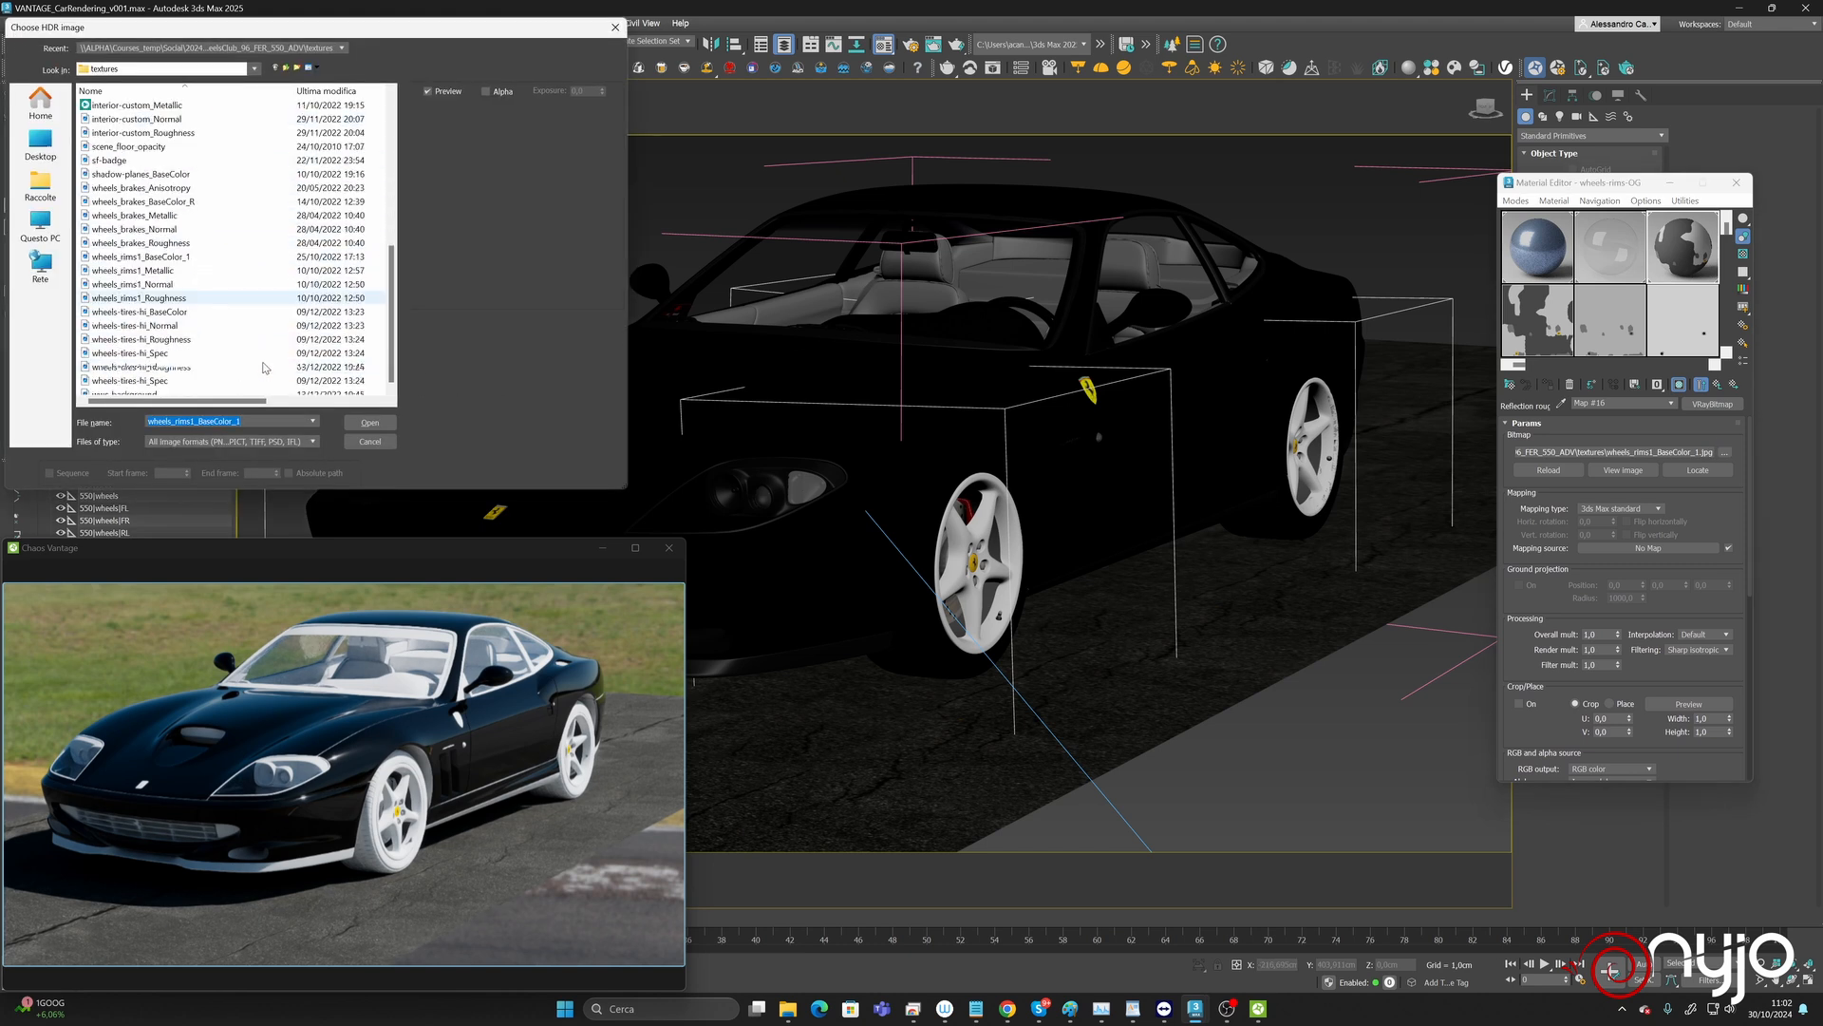
left_click(142, 299)
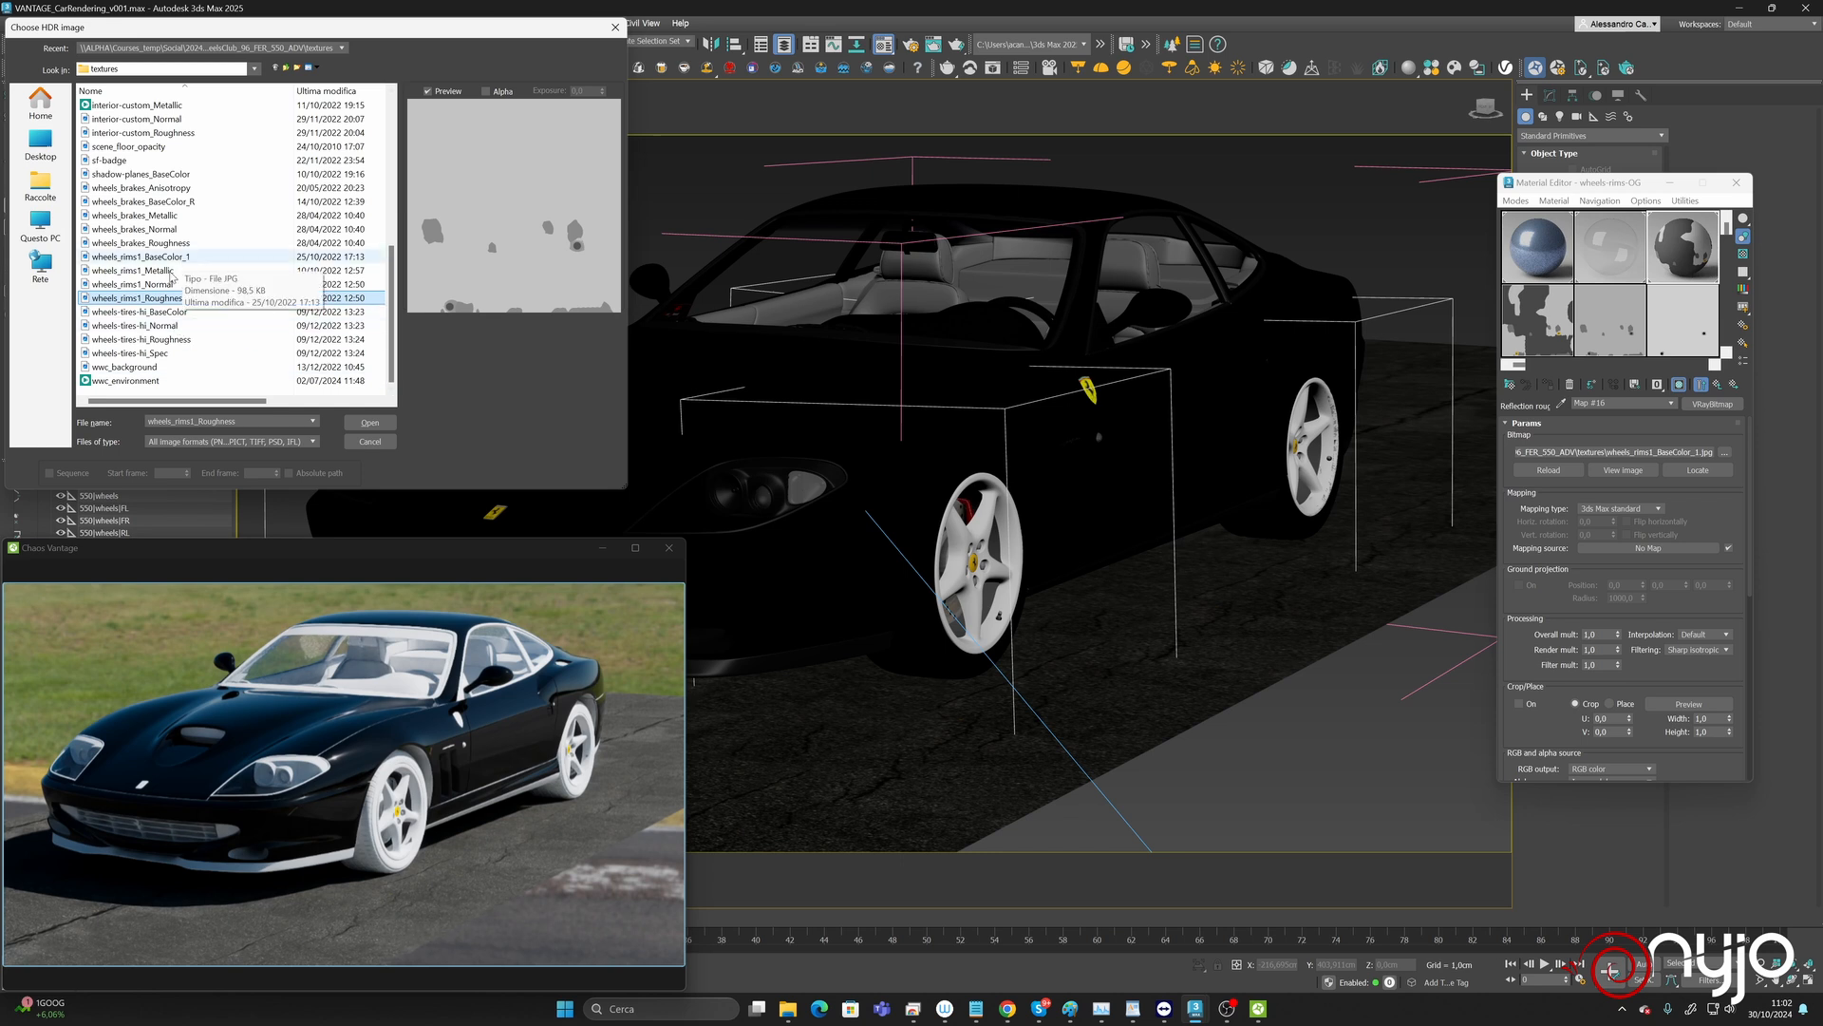
left_click(369, 422)
left_click(1722, 383)
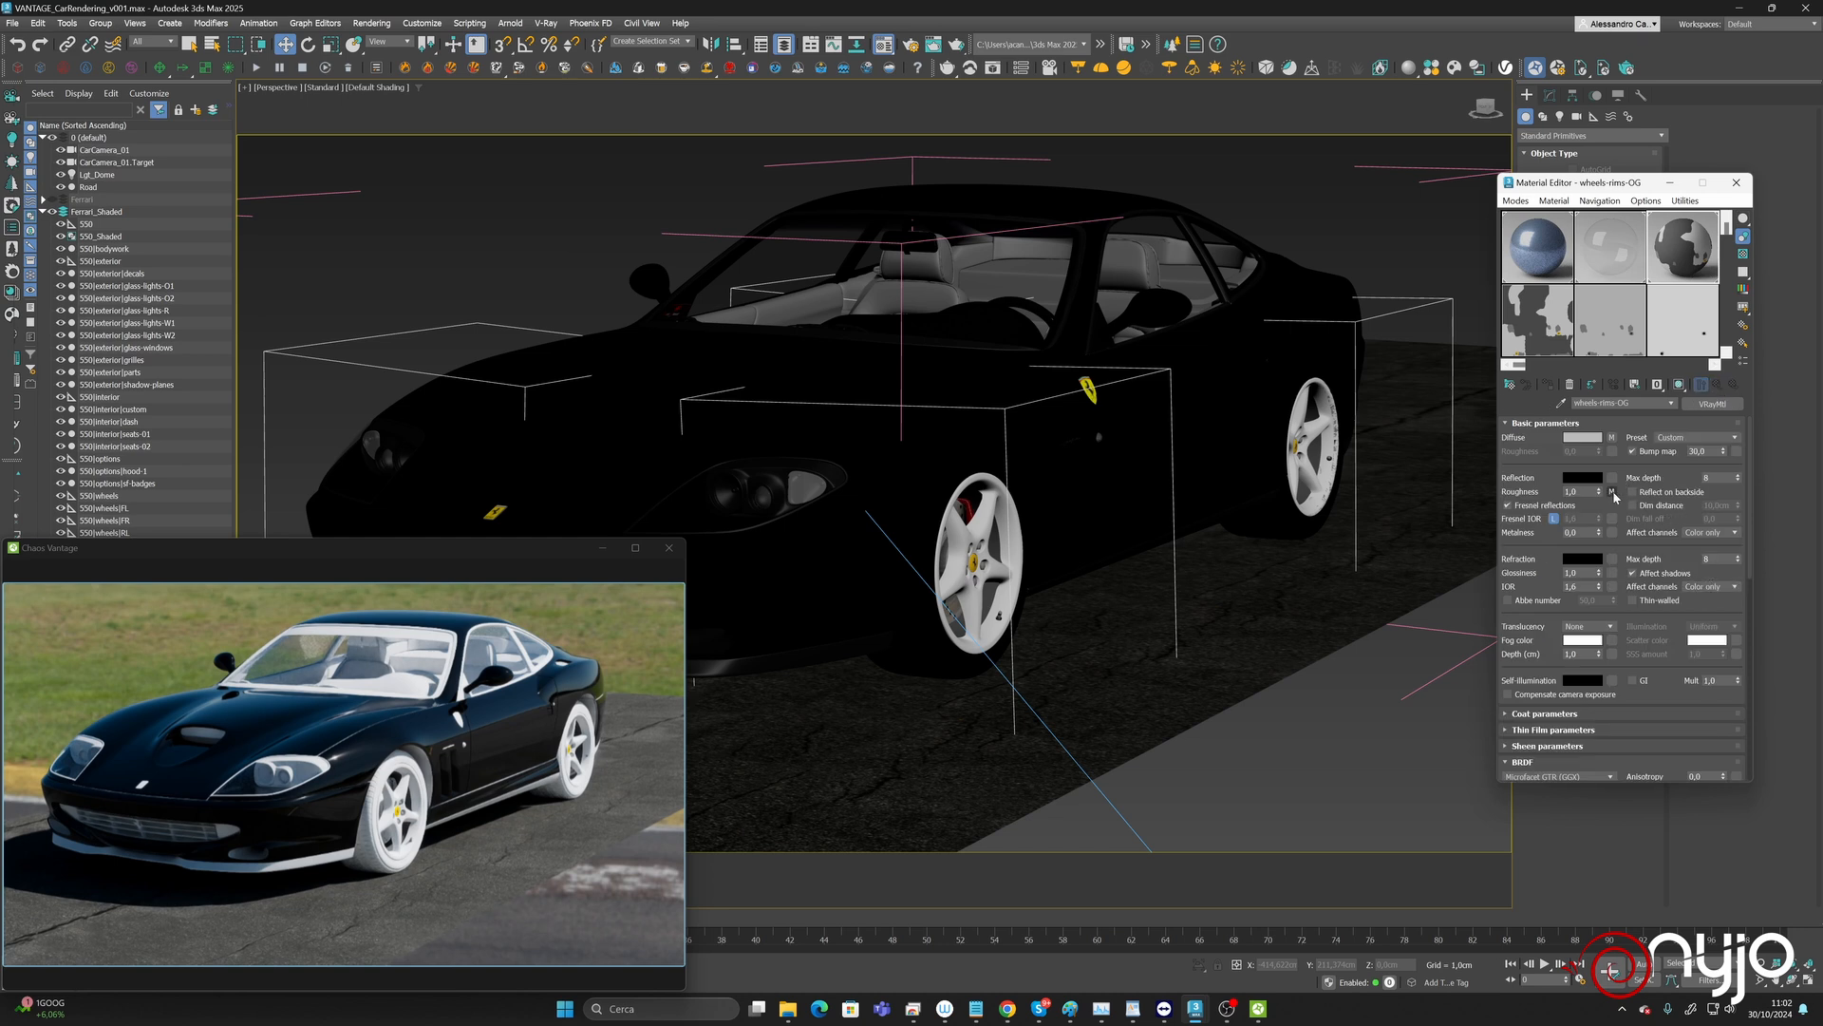
Add a VRayNormalMap to the Bump map slot of the wheels-rims-OG material.
left_click(1738, 451)
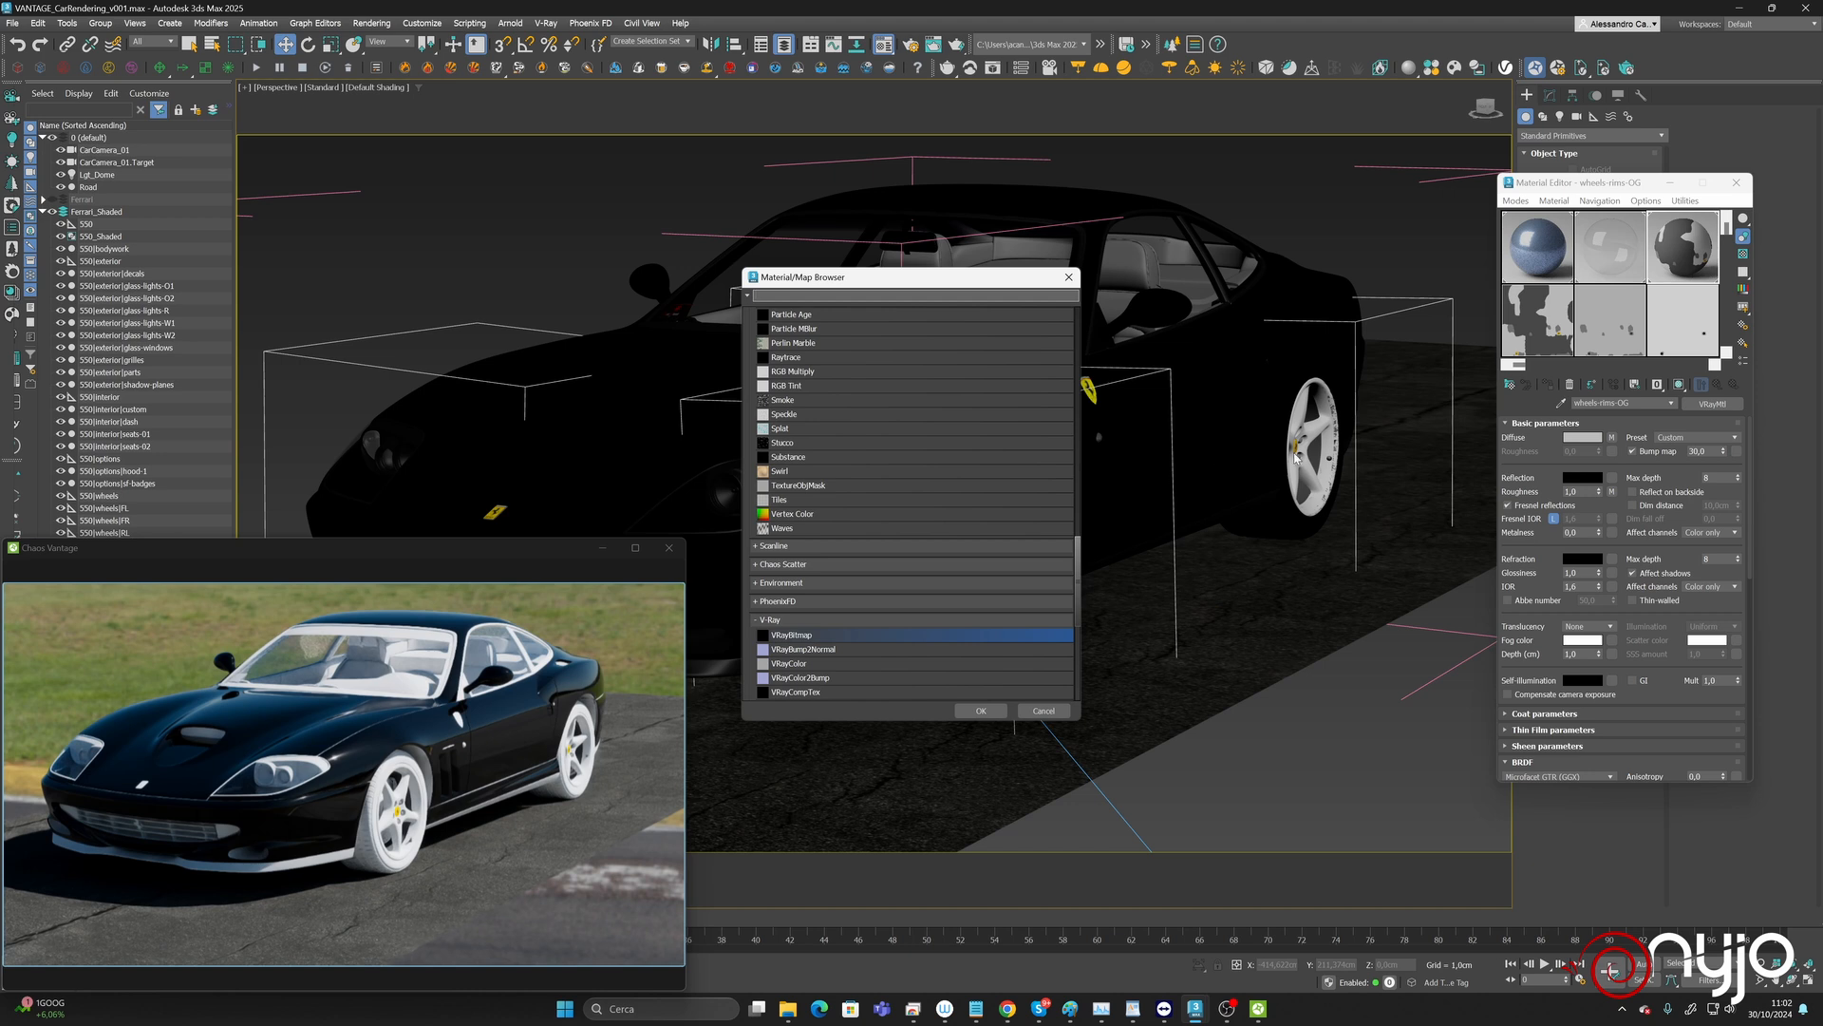
scroll(816, 660, "down", 4)
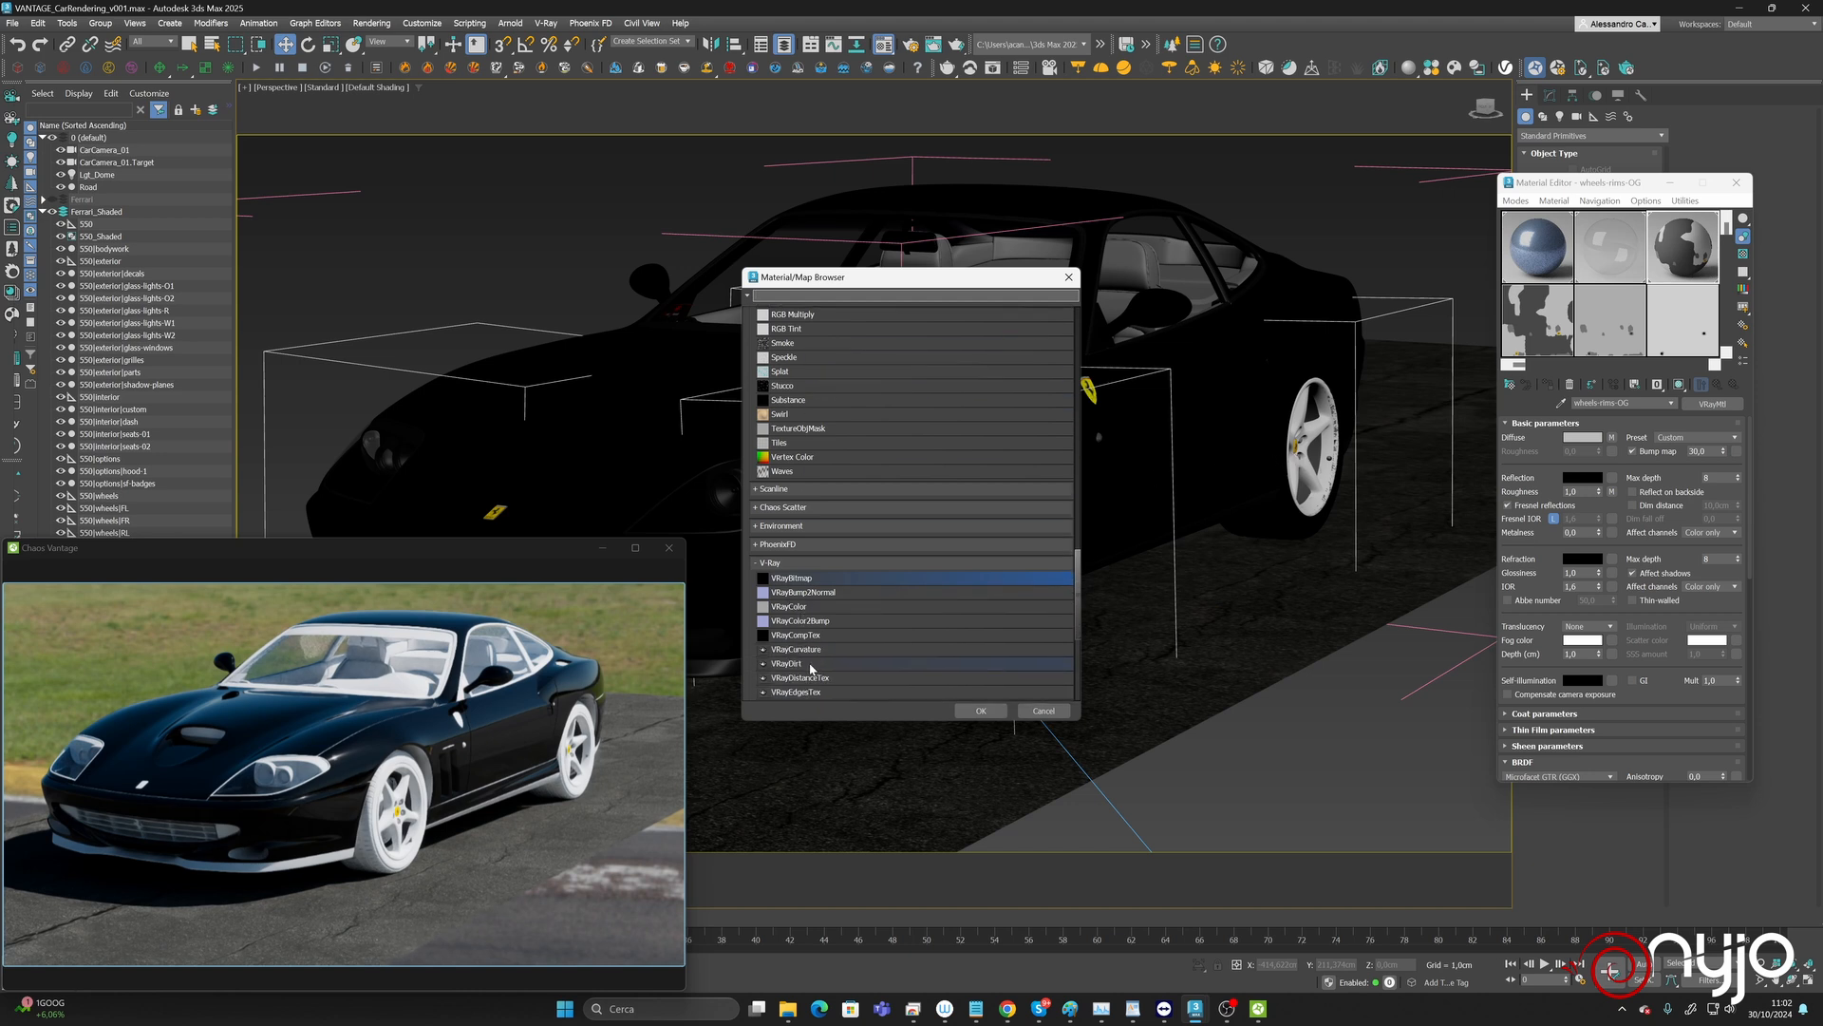
scroll(816, 660, "down", 1)
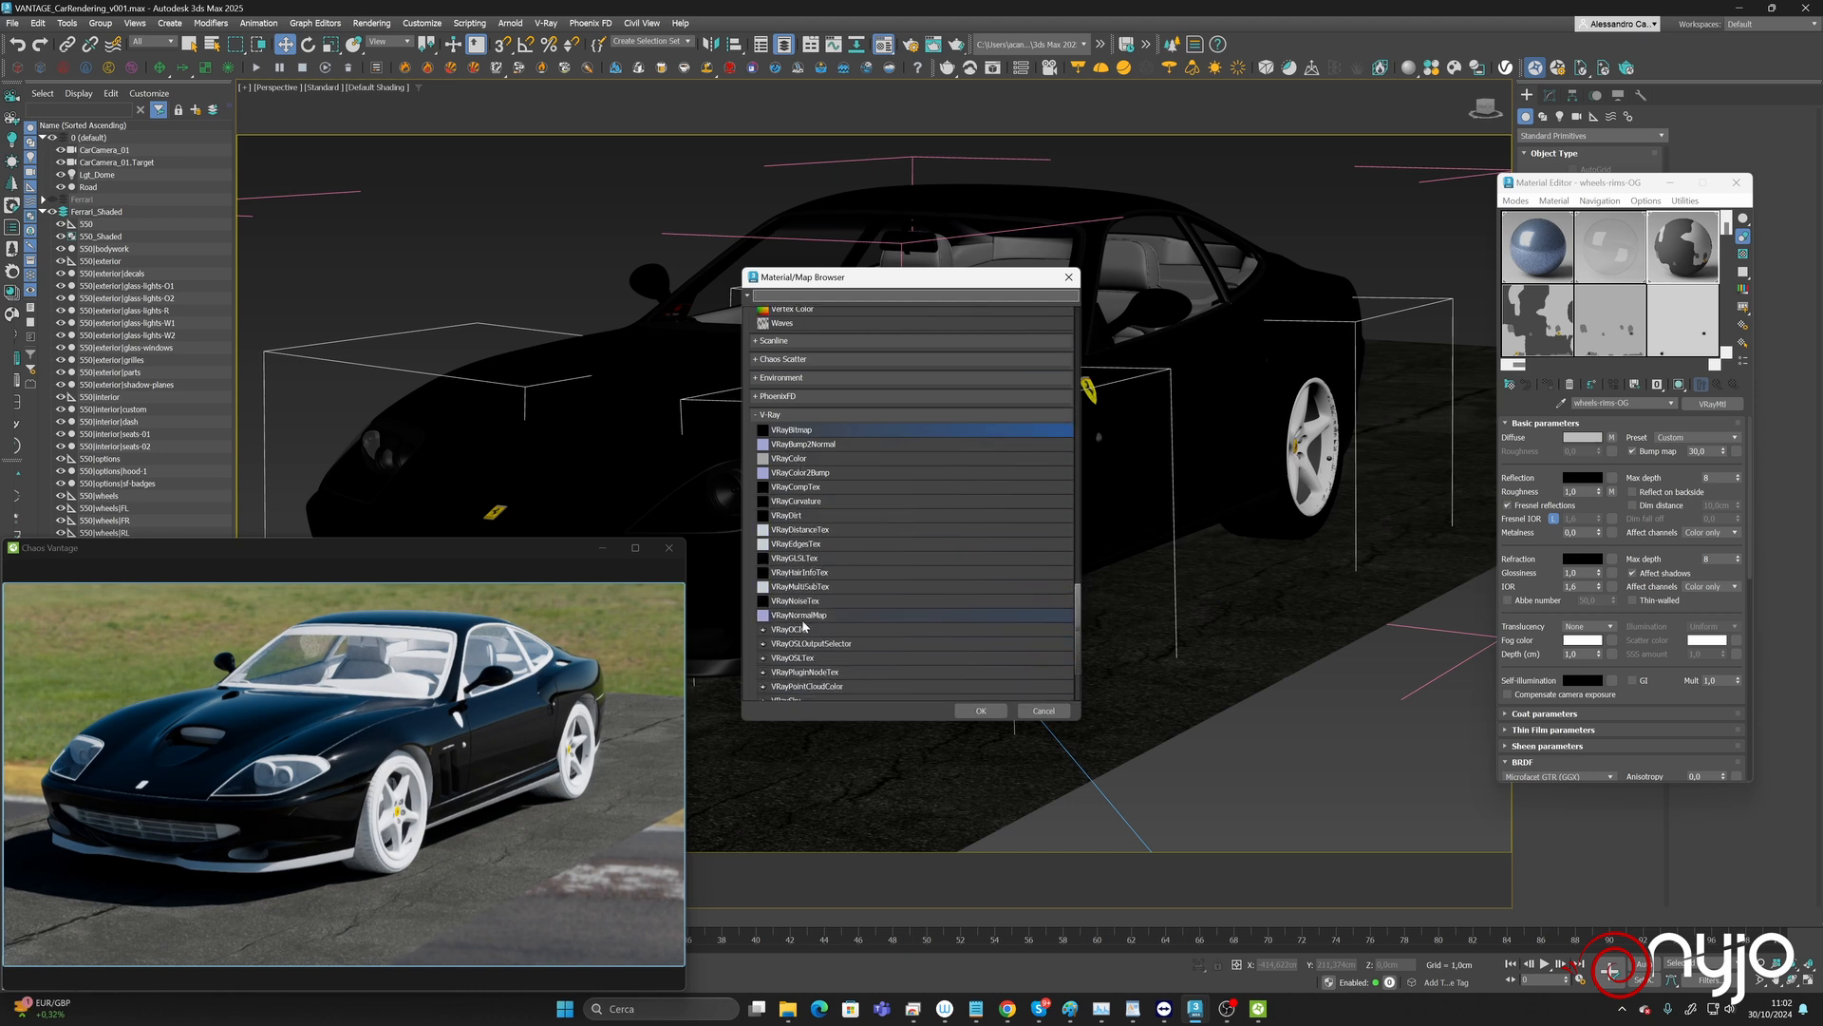
double_click(802, 614)
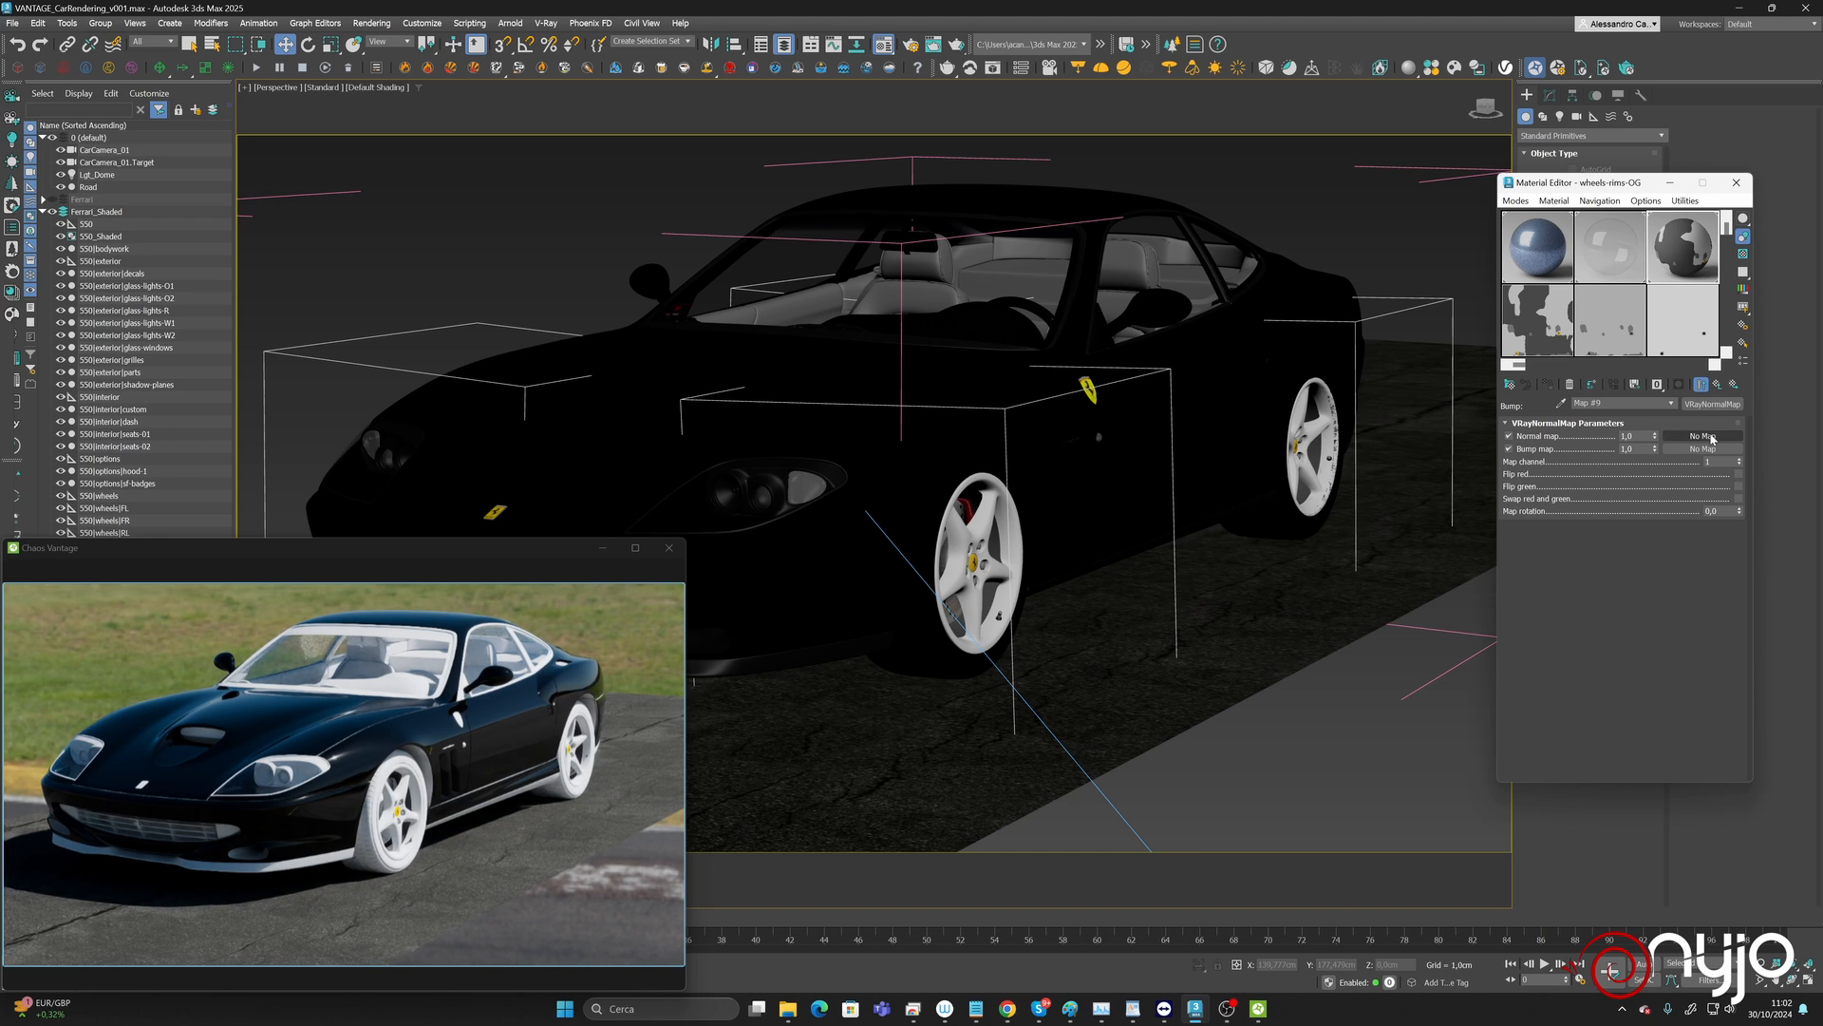
Load wheels_rims1_Normal into the VRayBitmap in the VRayNormalMap's normal map slot and return to the wheels-rims-OG parent material.
left_click(1724, 437)
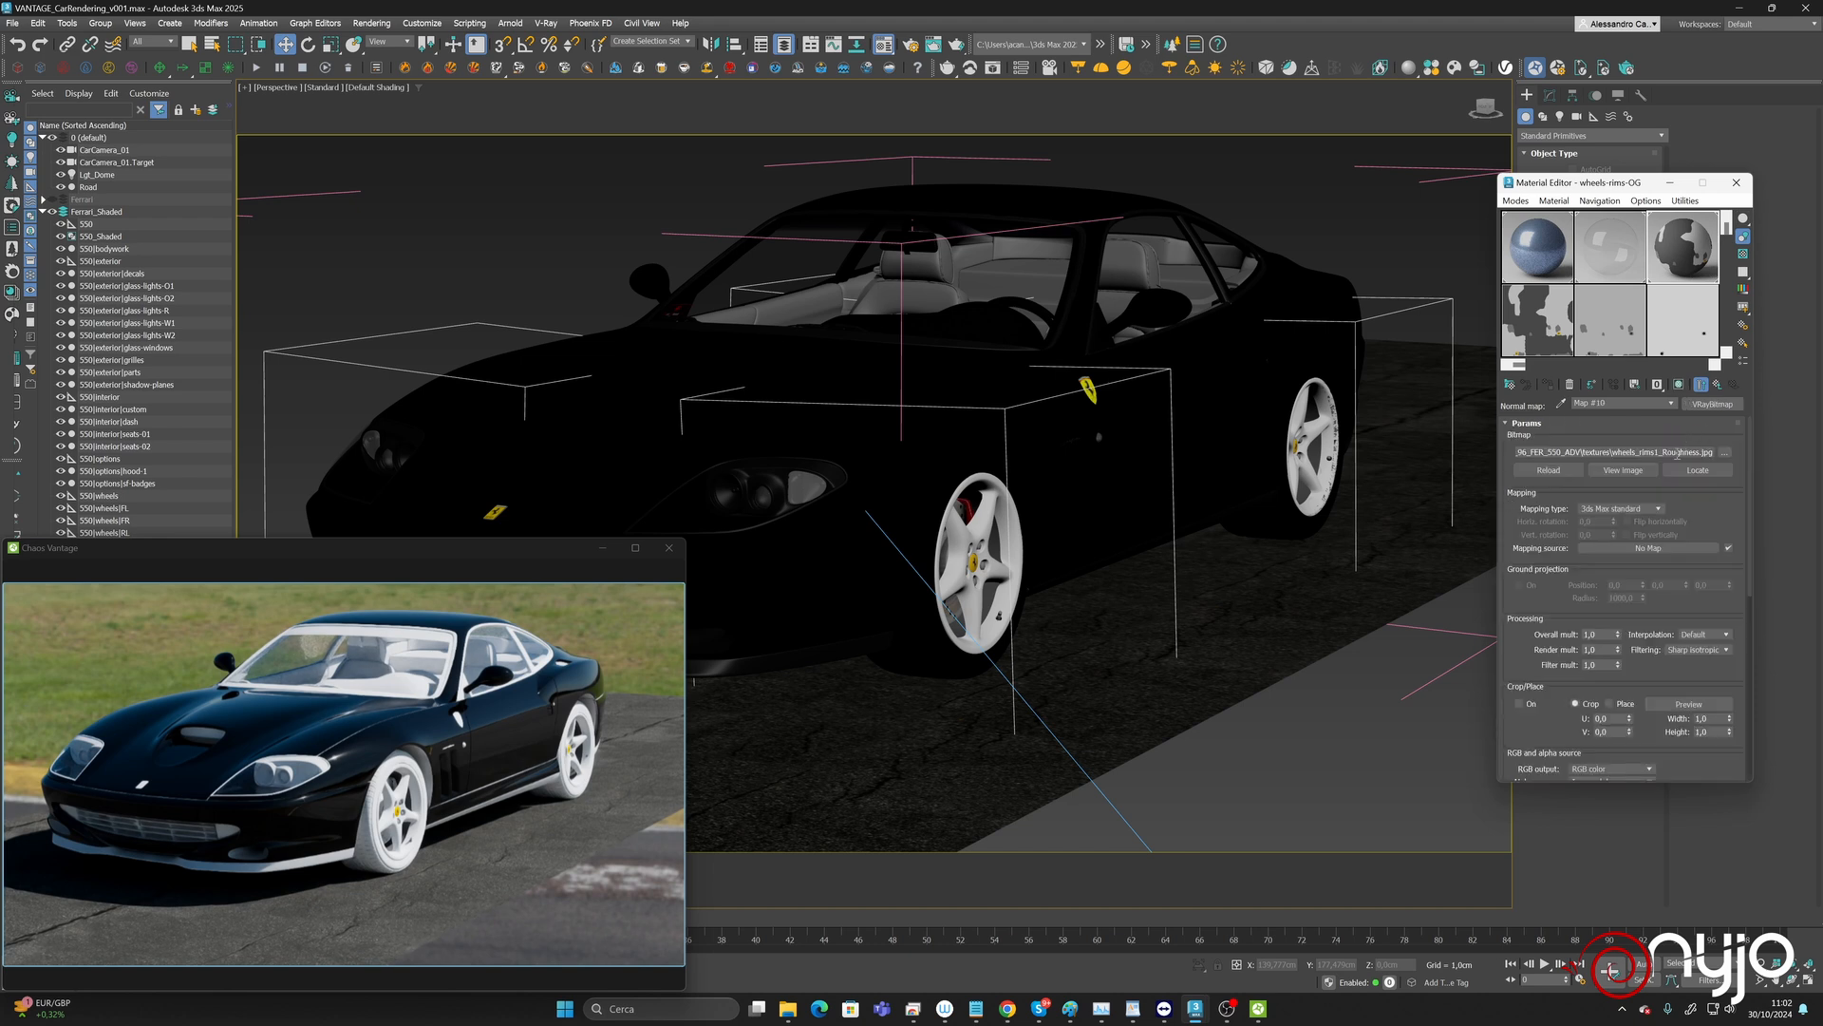
left_click(1727, 453)
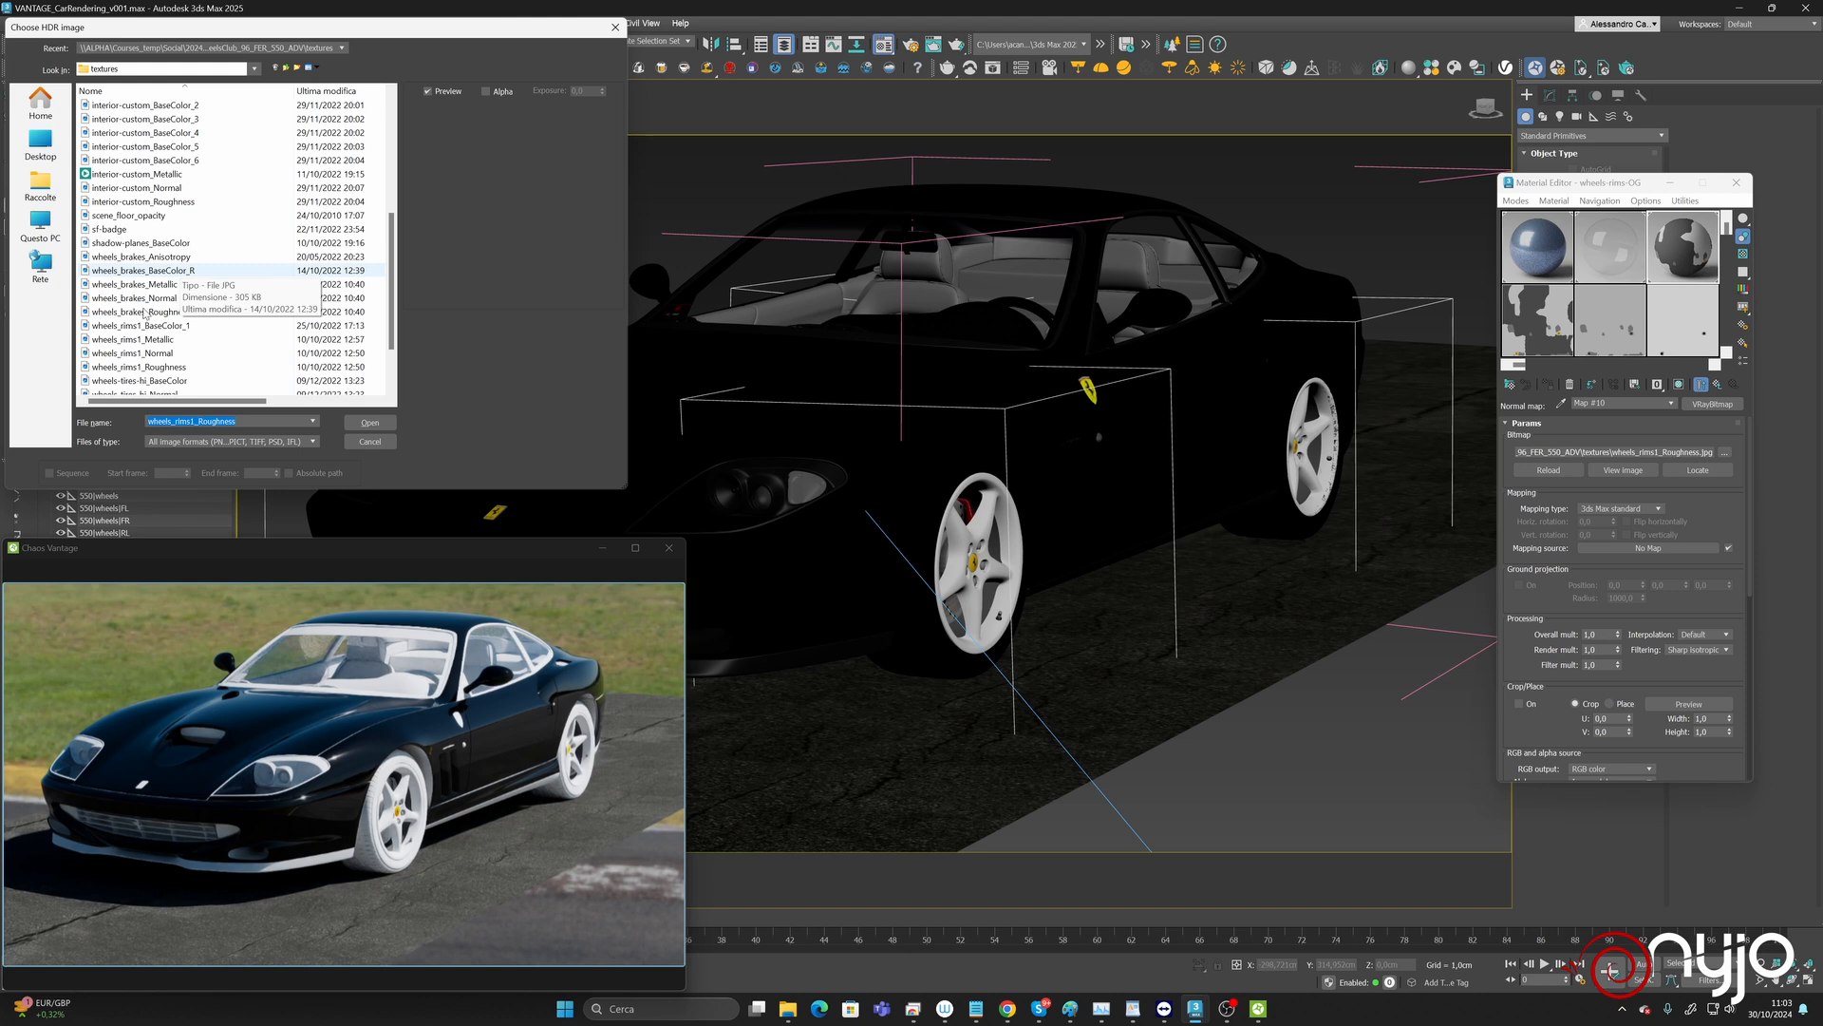
left_click(152, 354)
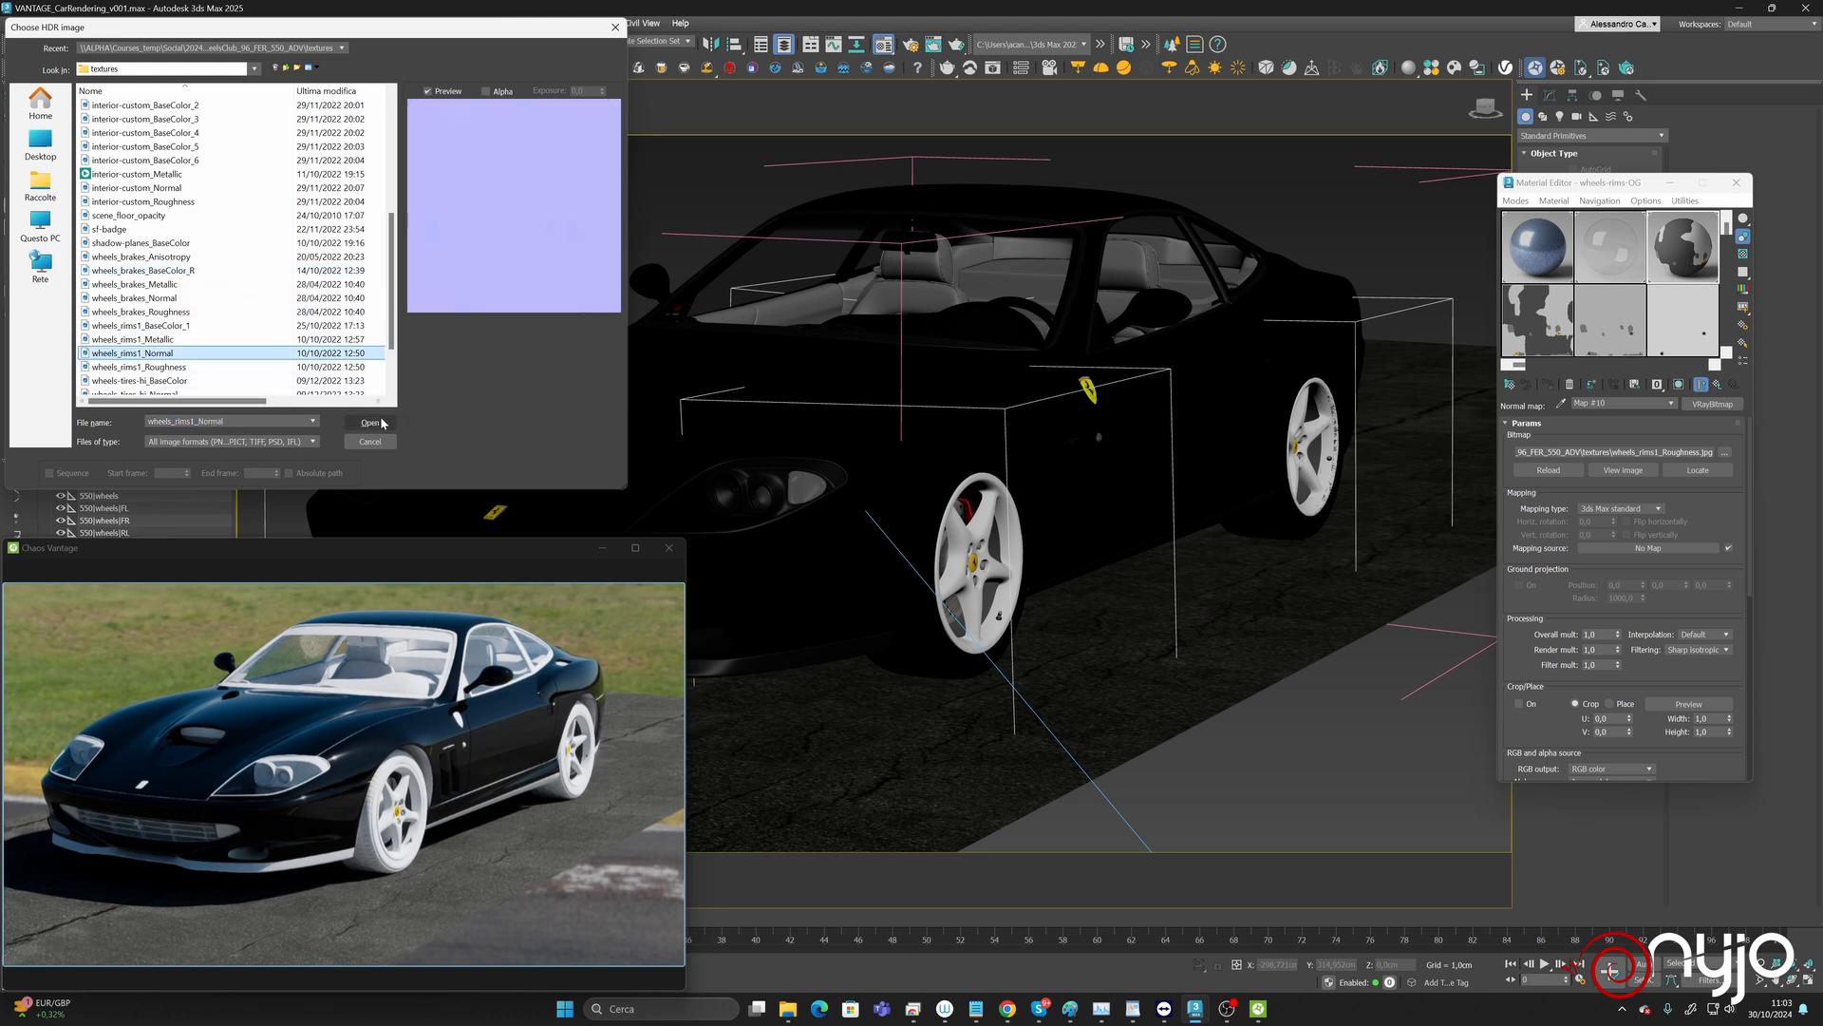
double_click(152, 353)
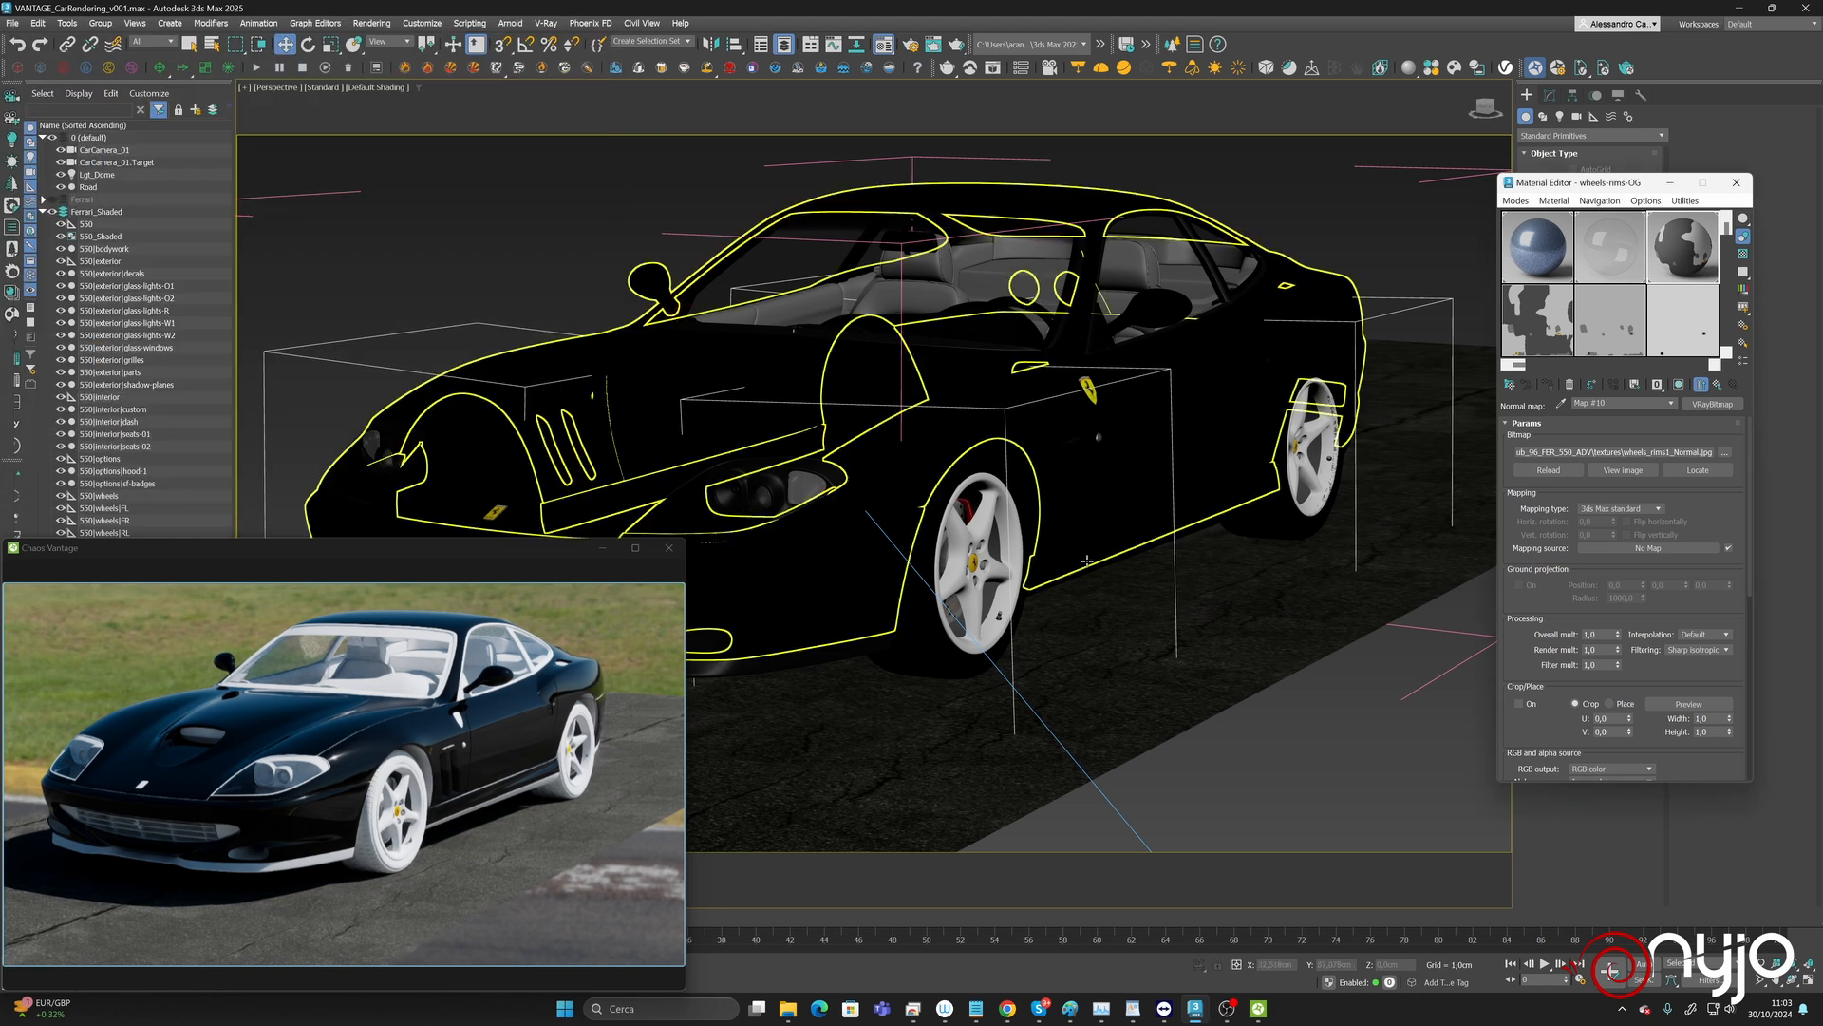
left_click(1718, 385)
left_click(1718, 384)
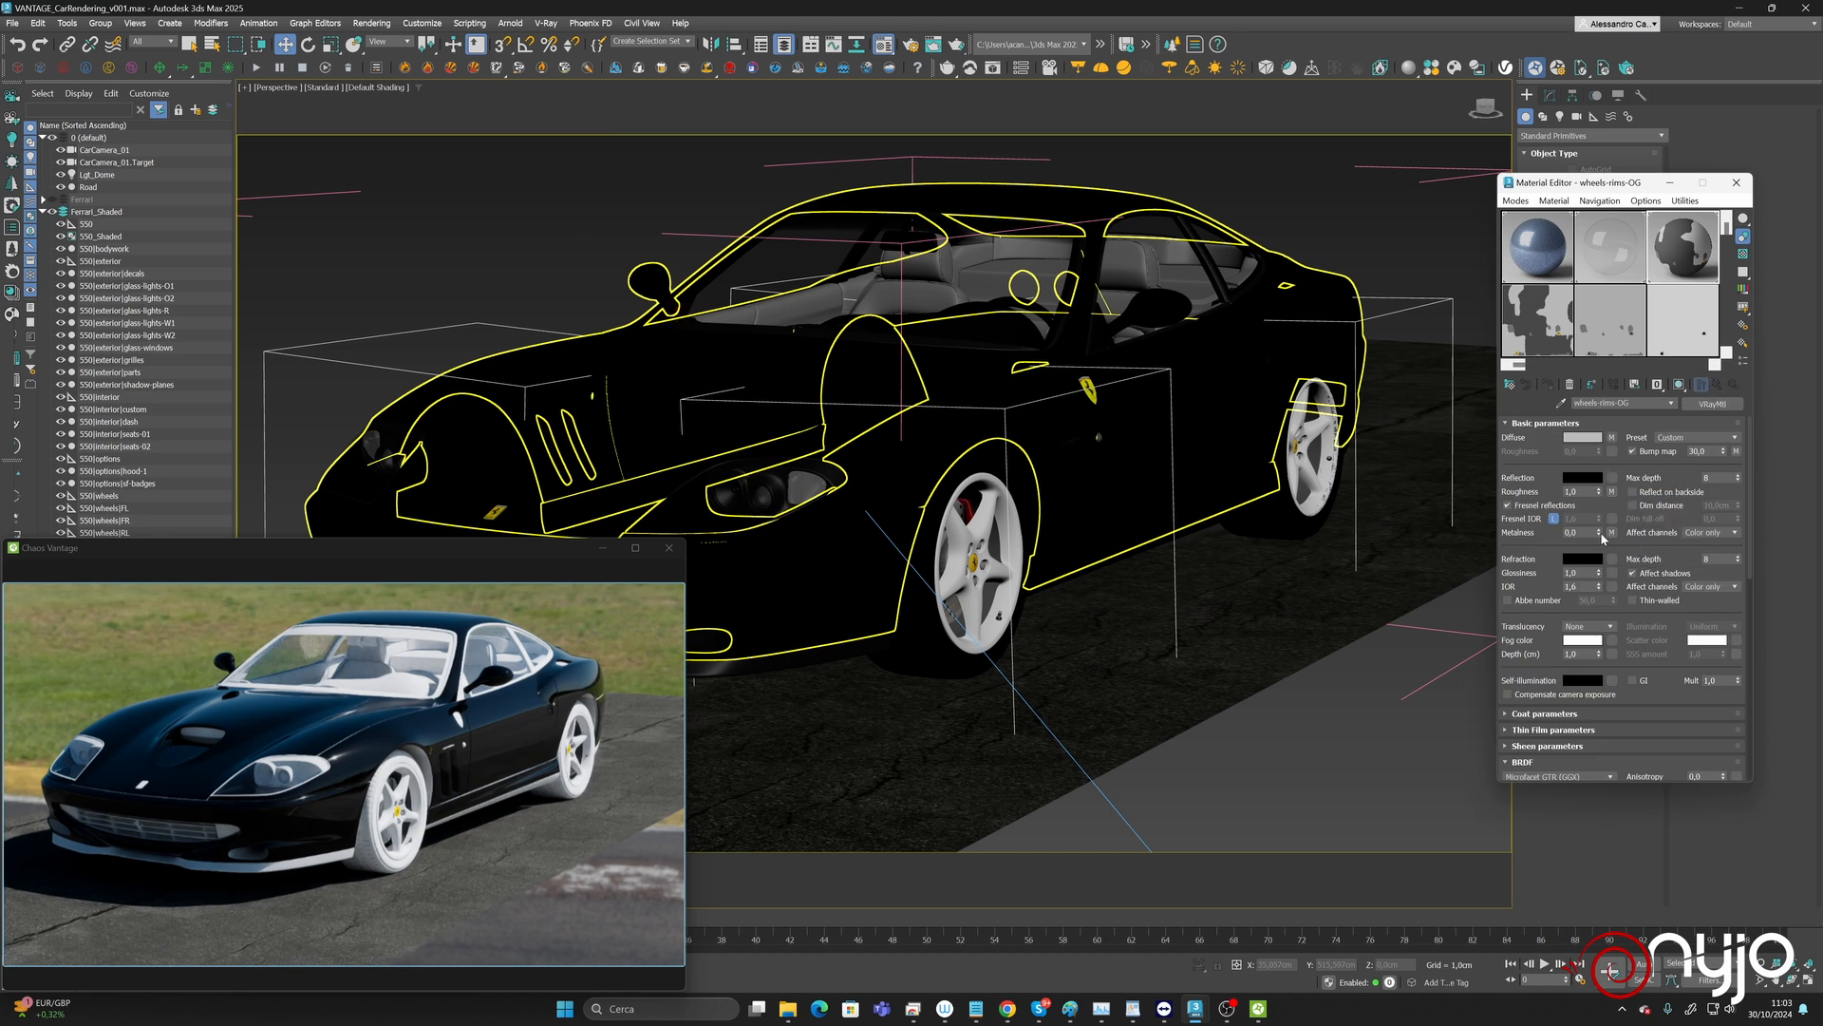
Load wheels_rims1_Metallic into the VRayBitmap in the wheels-rims-OG Metalness slot.
left_click(1612, 534)
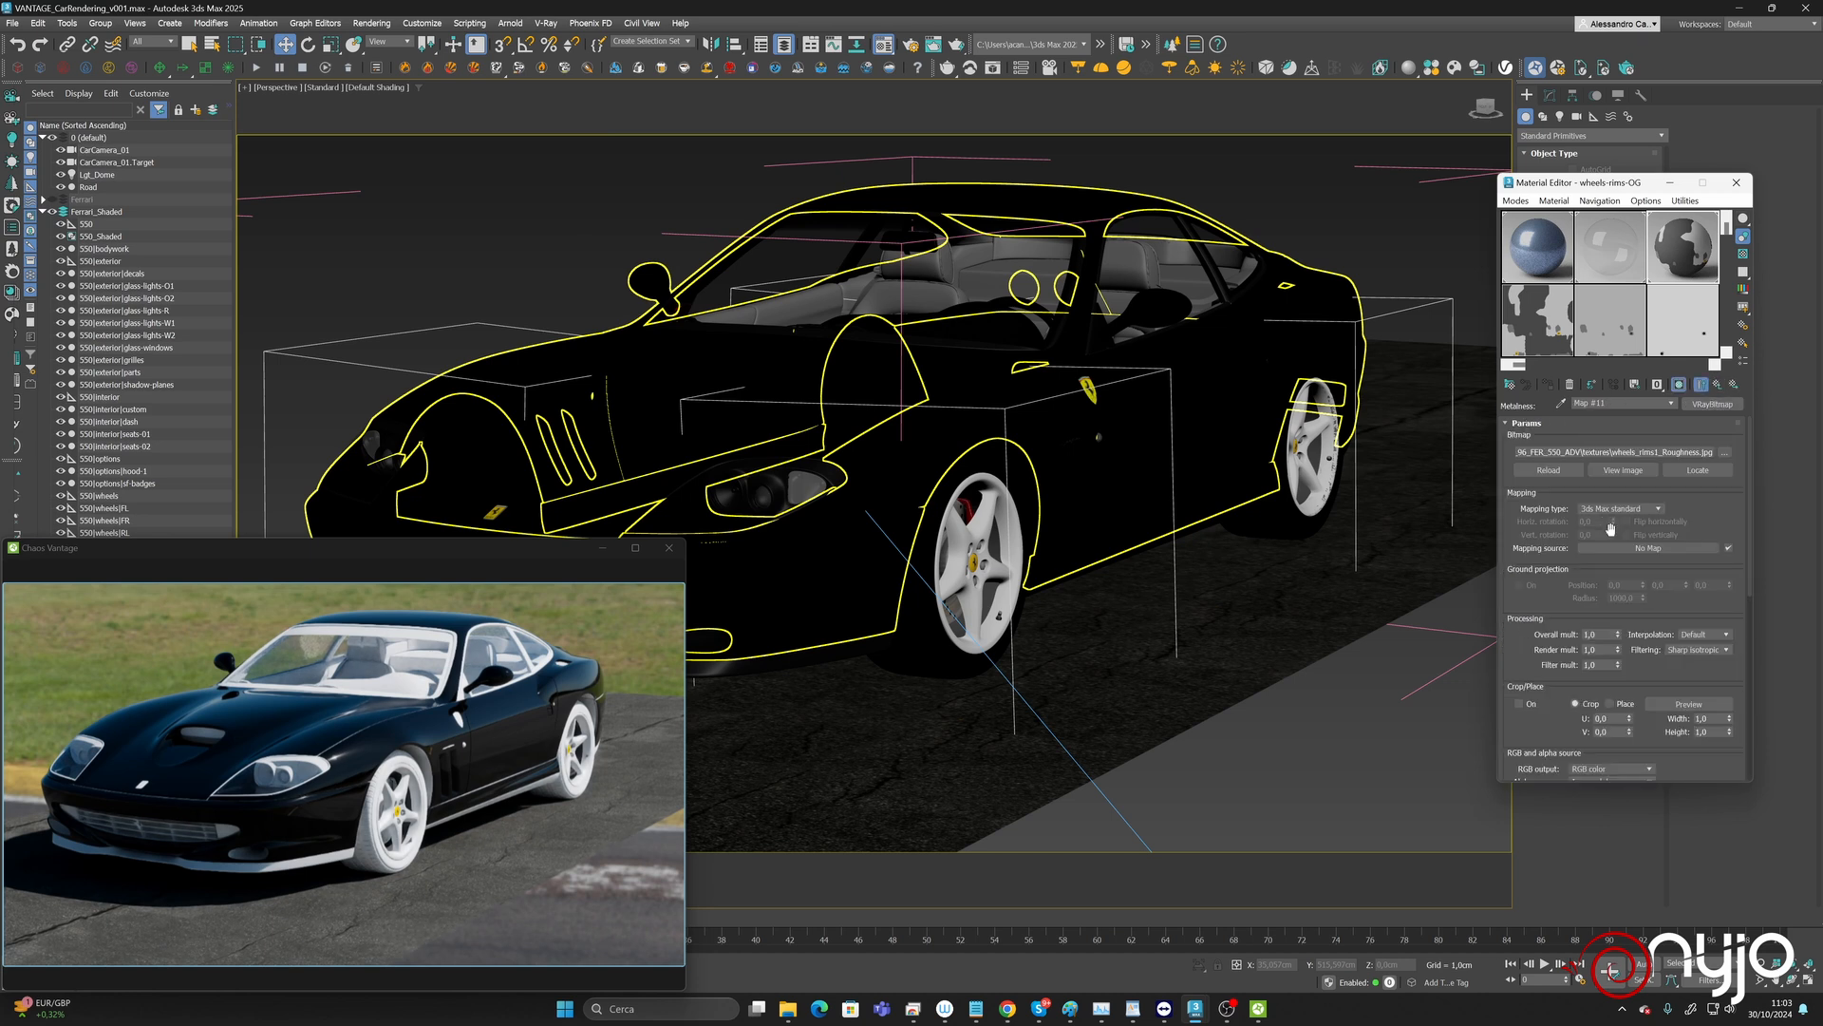
left_click(1725, 452)
scroll(183, 283, "down", 5)
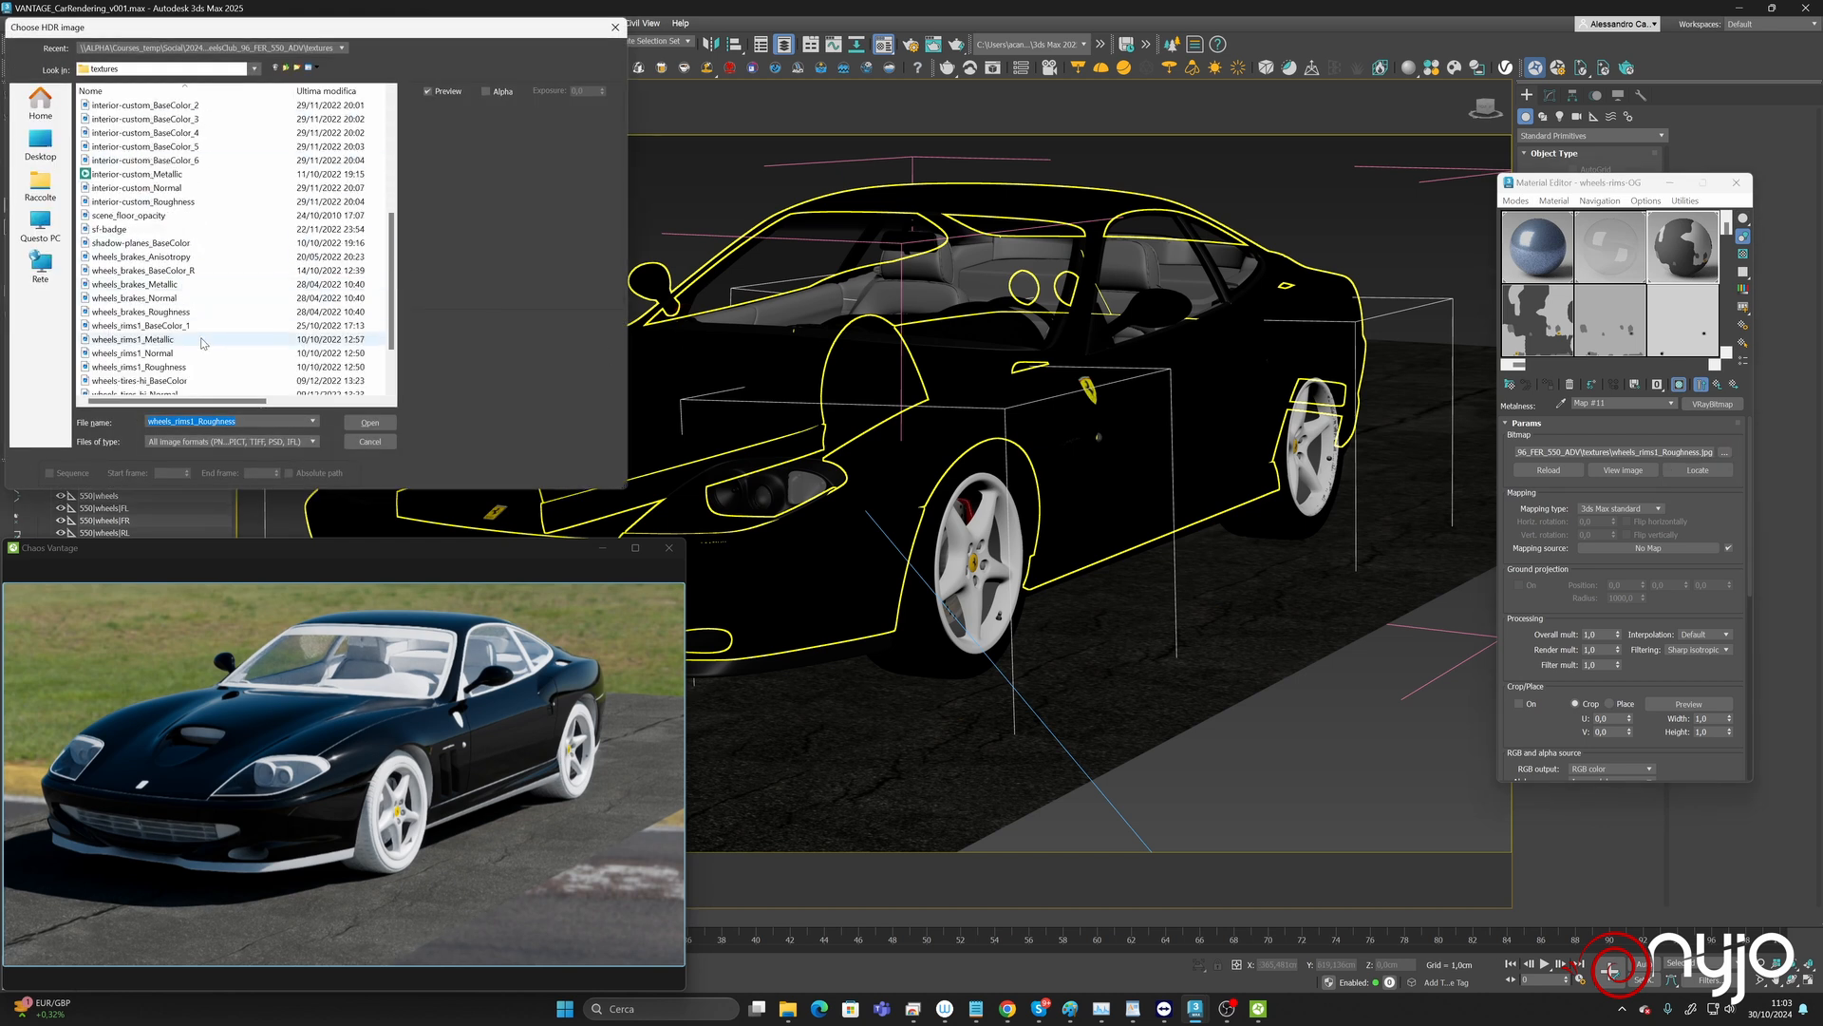
left_click(138, 339)
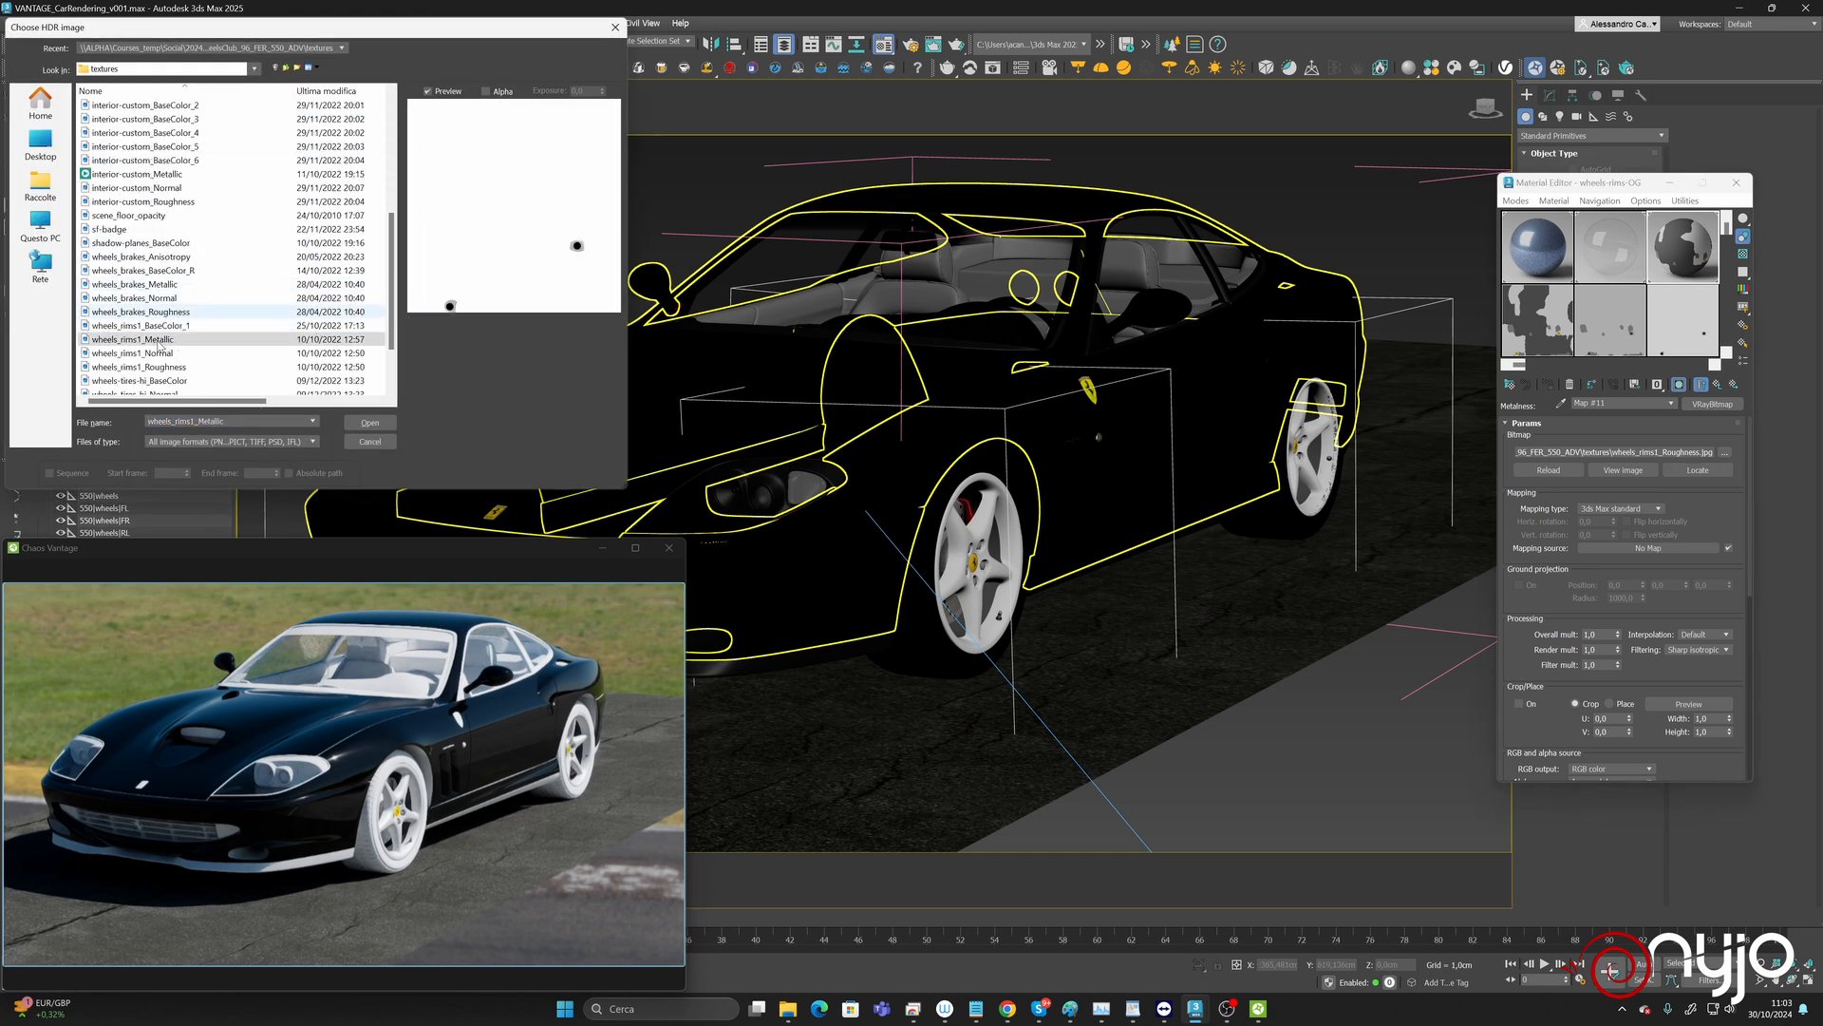
left_click(369, 422)
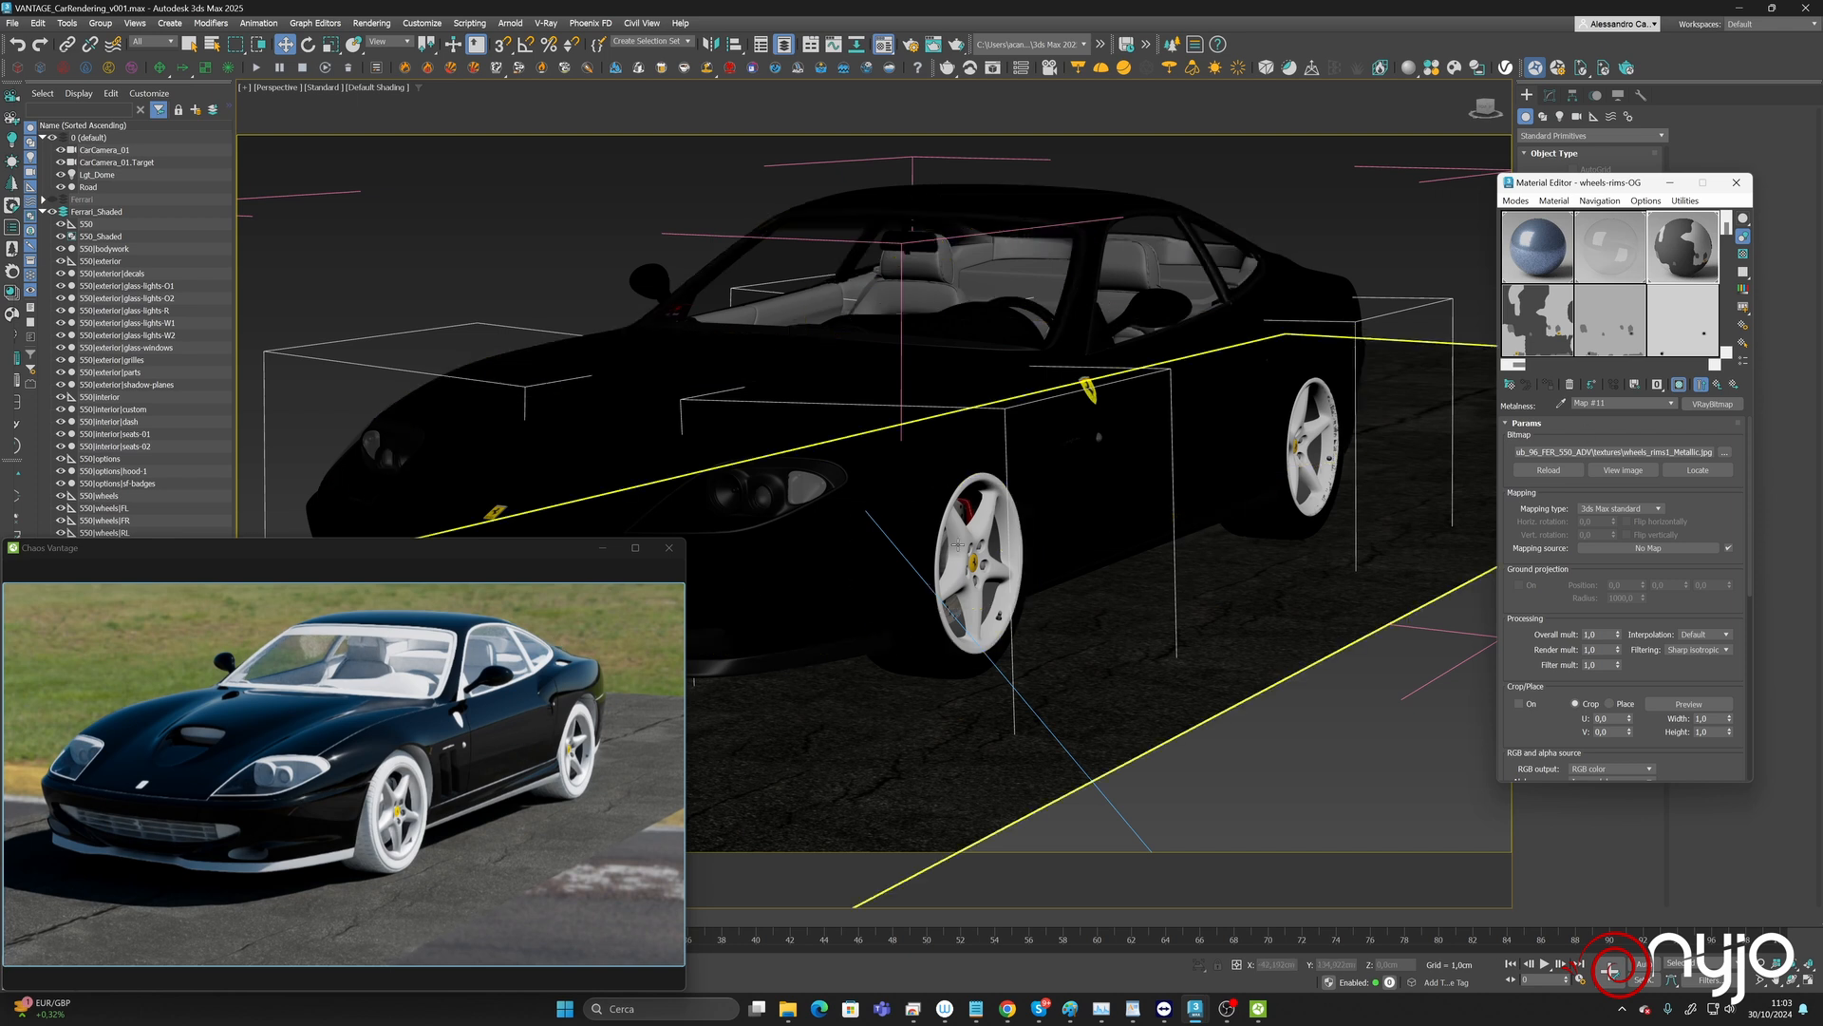
Bring the front wheel into close view and set the wheels-rims-OG metalness to 1.0.
middle_click_drag(959, 544, 992, 520, "alt")
middle_click_drag(1121, 528, 1021, 501, "alt")
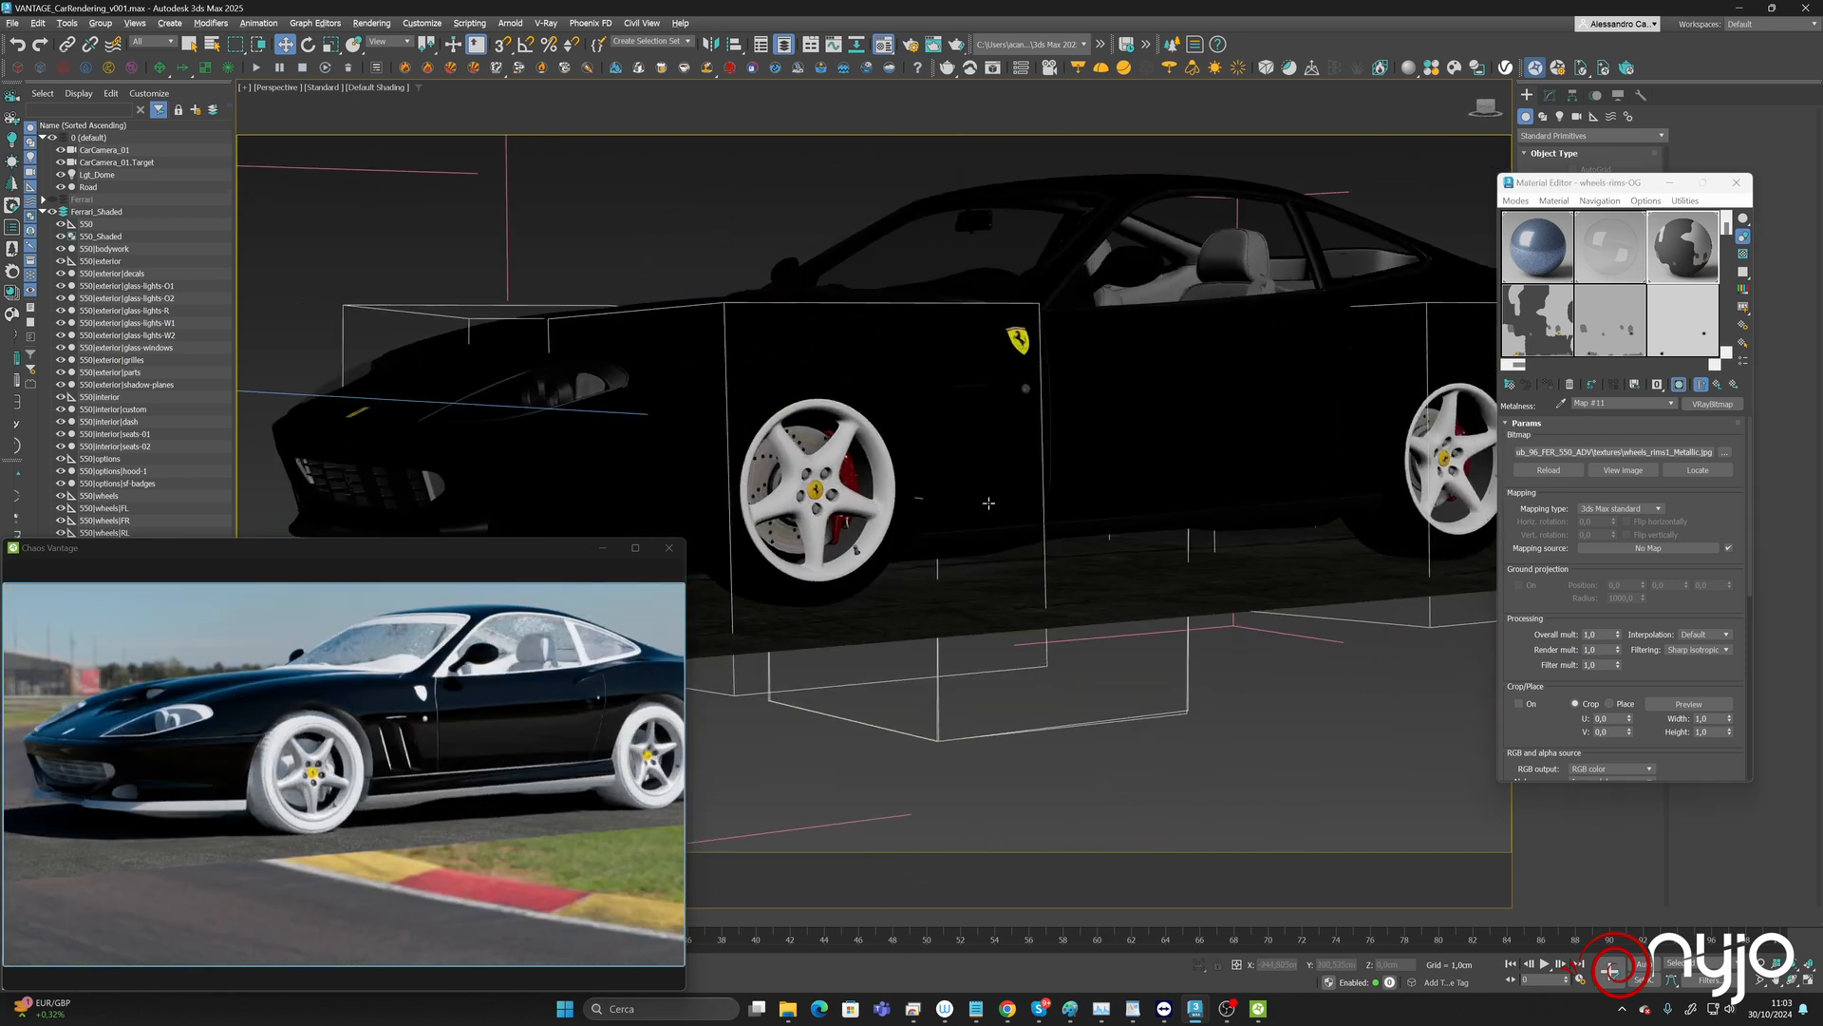
scroll(895, 475, "up", 2)
scroll(809, 491, "up", 2)
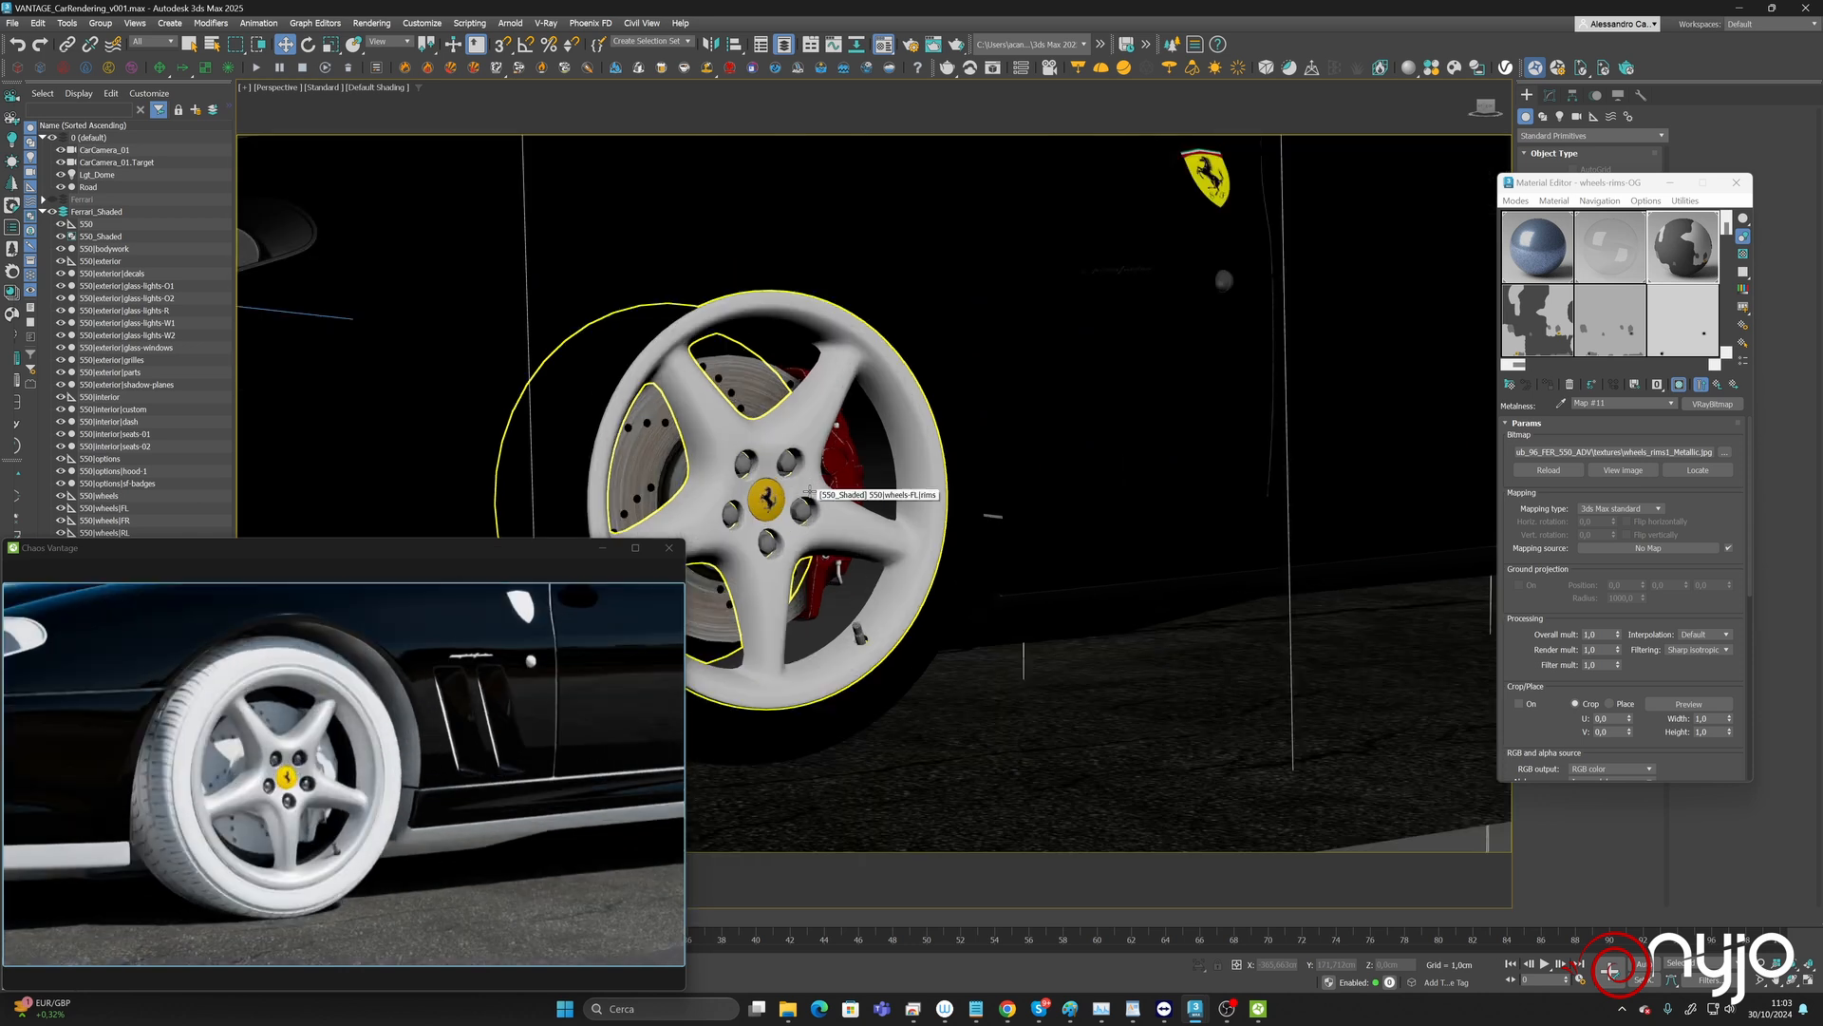
scroll(855, 510, "up", 3)
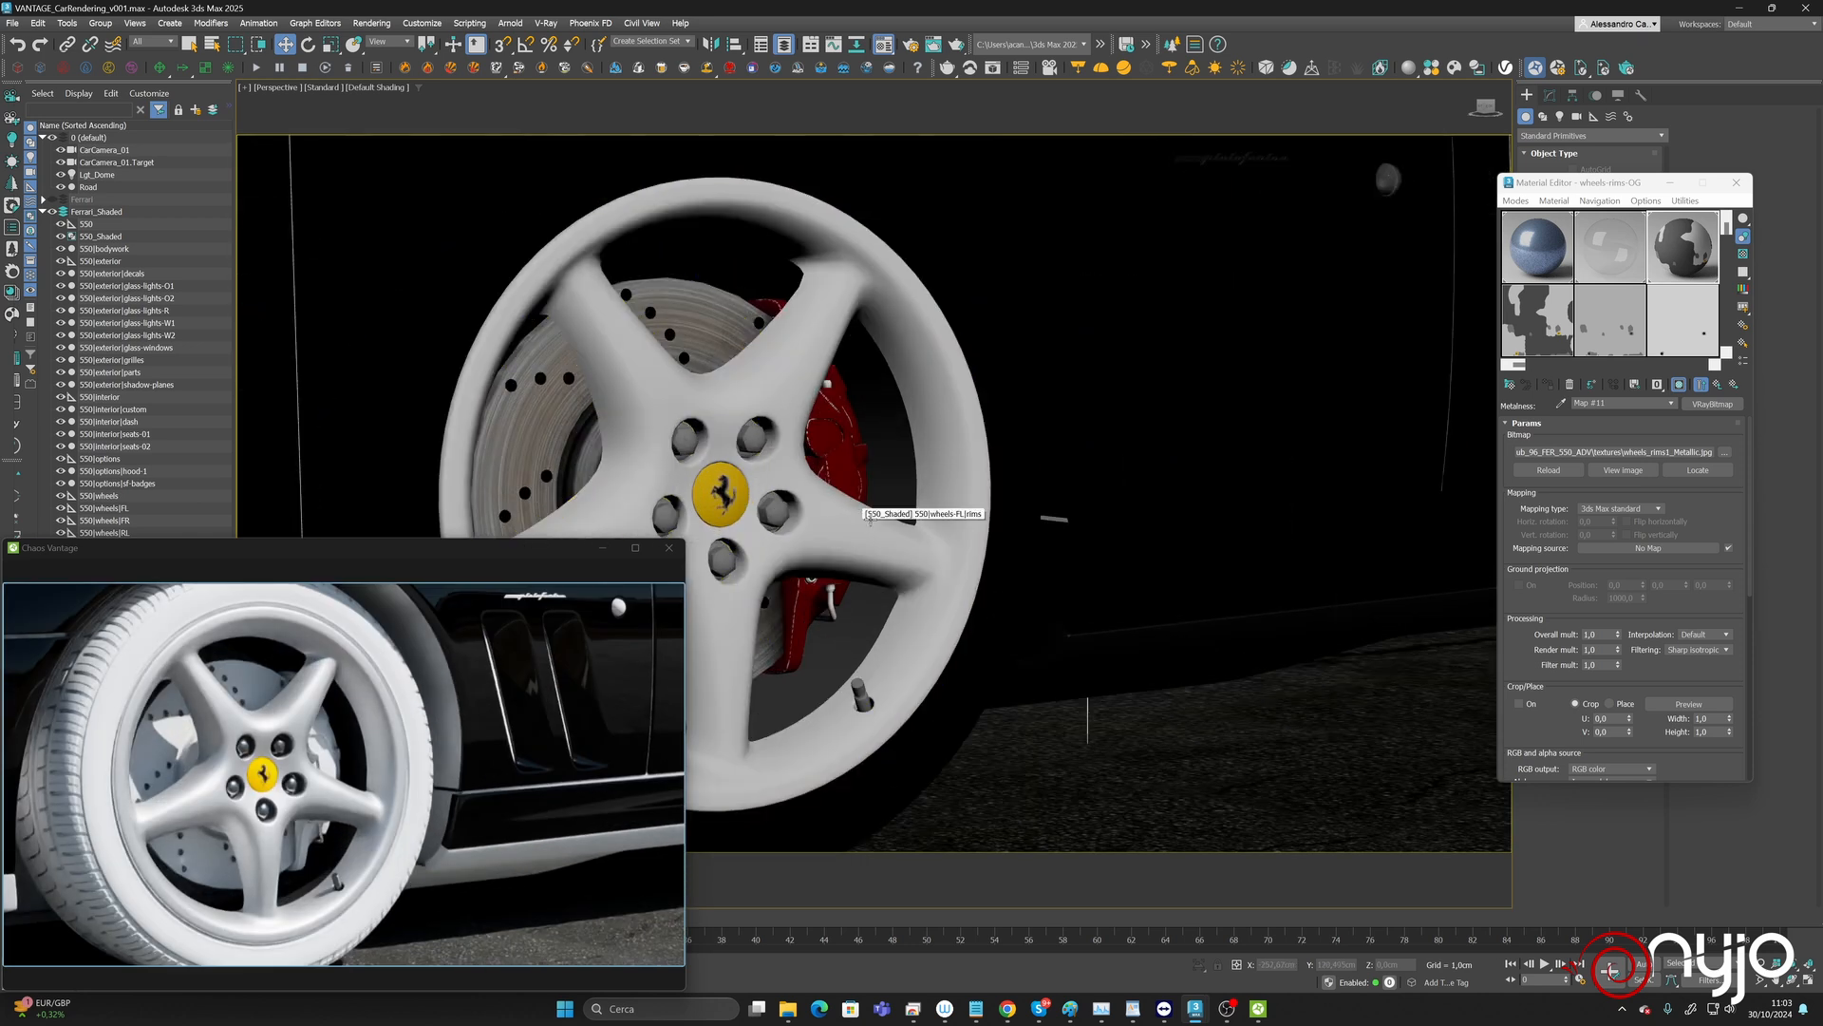
left_click(1708, 382)
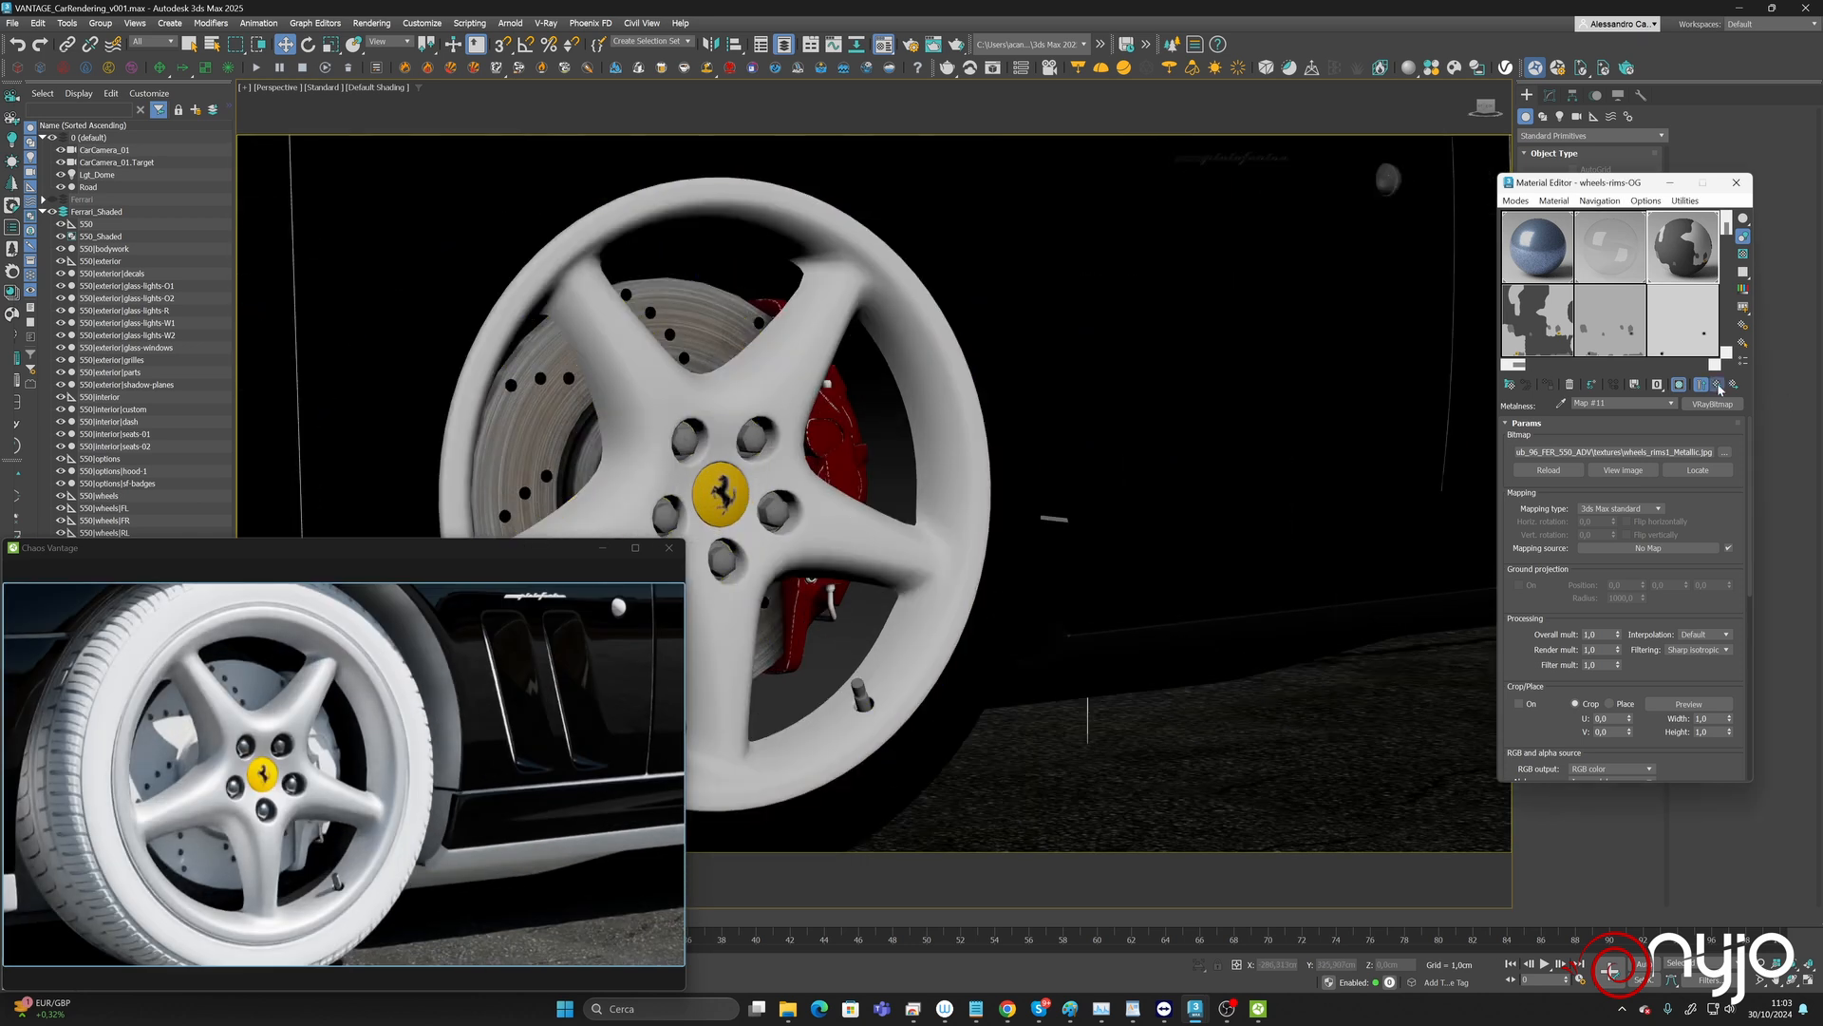
left_click_drag(1602, 534, 1567, 254)
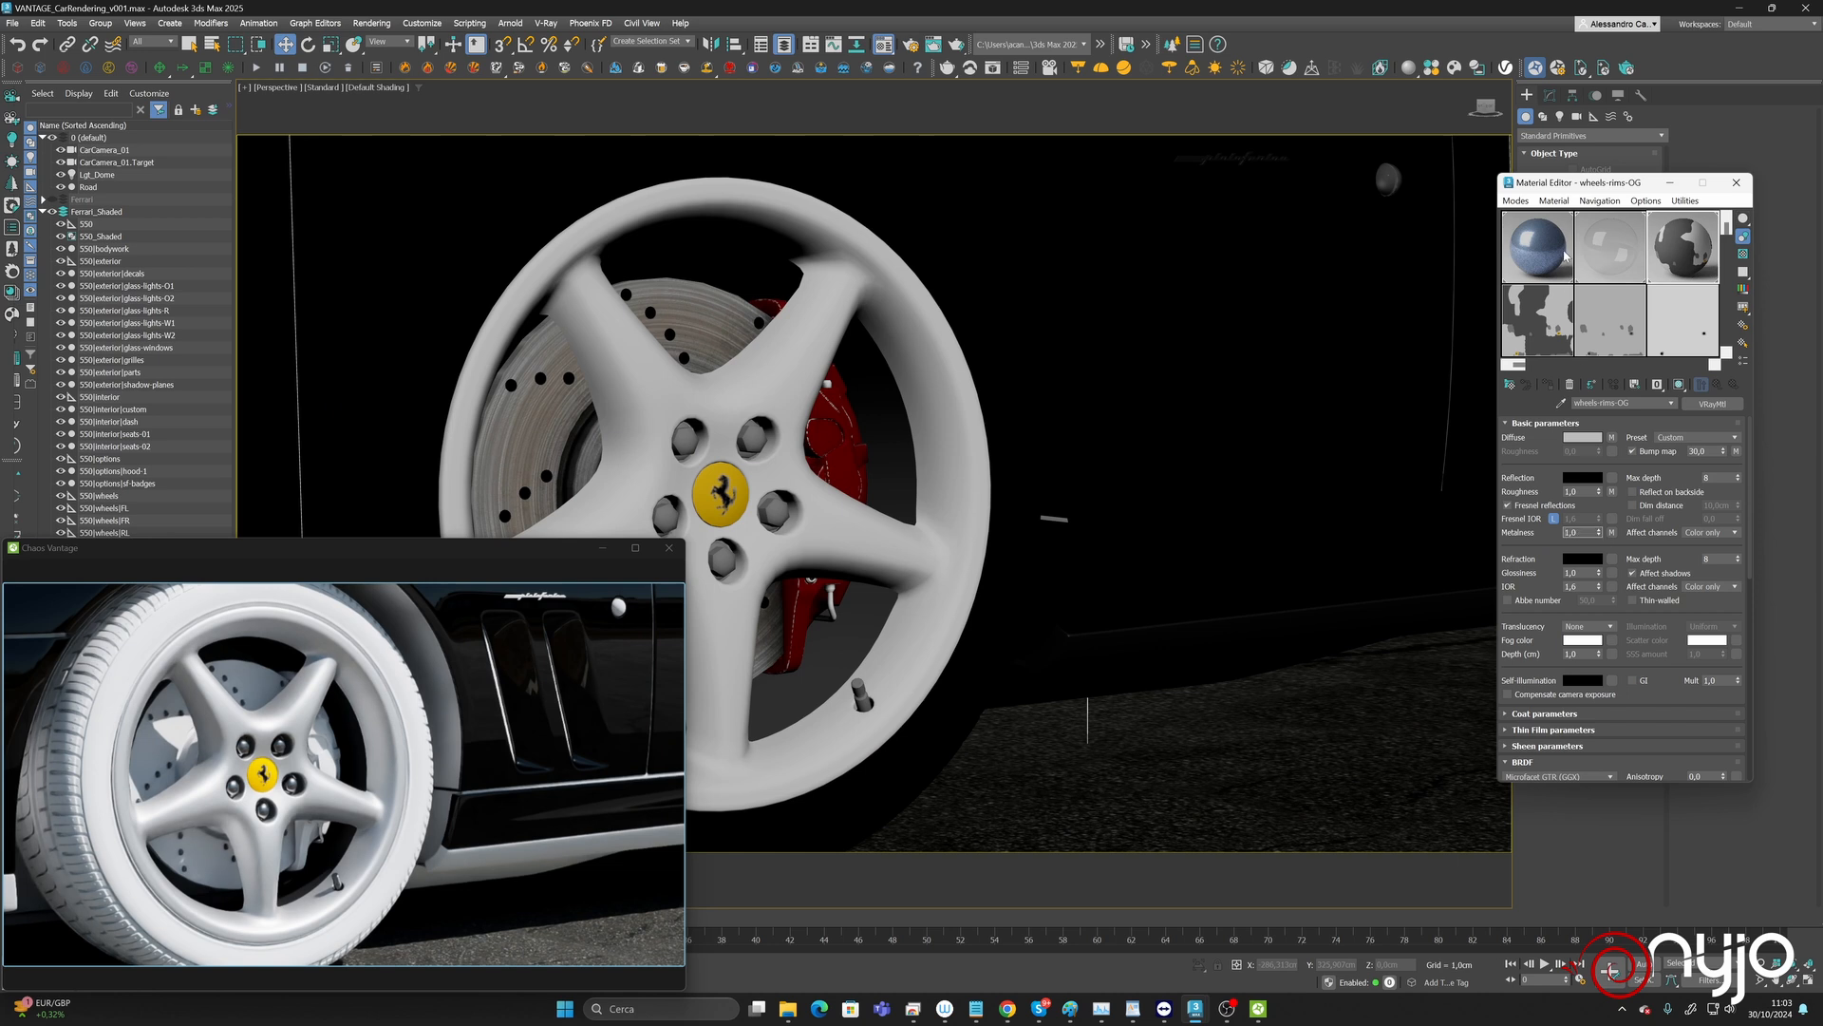
Set the wheels-rims-OG reflection color to white.
left_click(1581, 479)
left_click_drag(1422, 400, 1531, 403)
left_click(1503, 443)
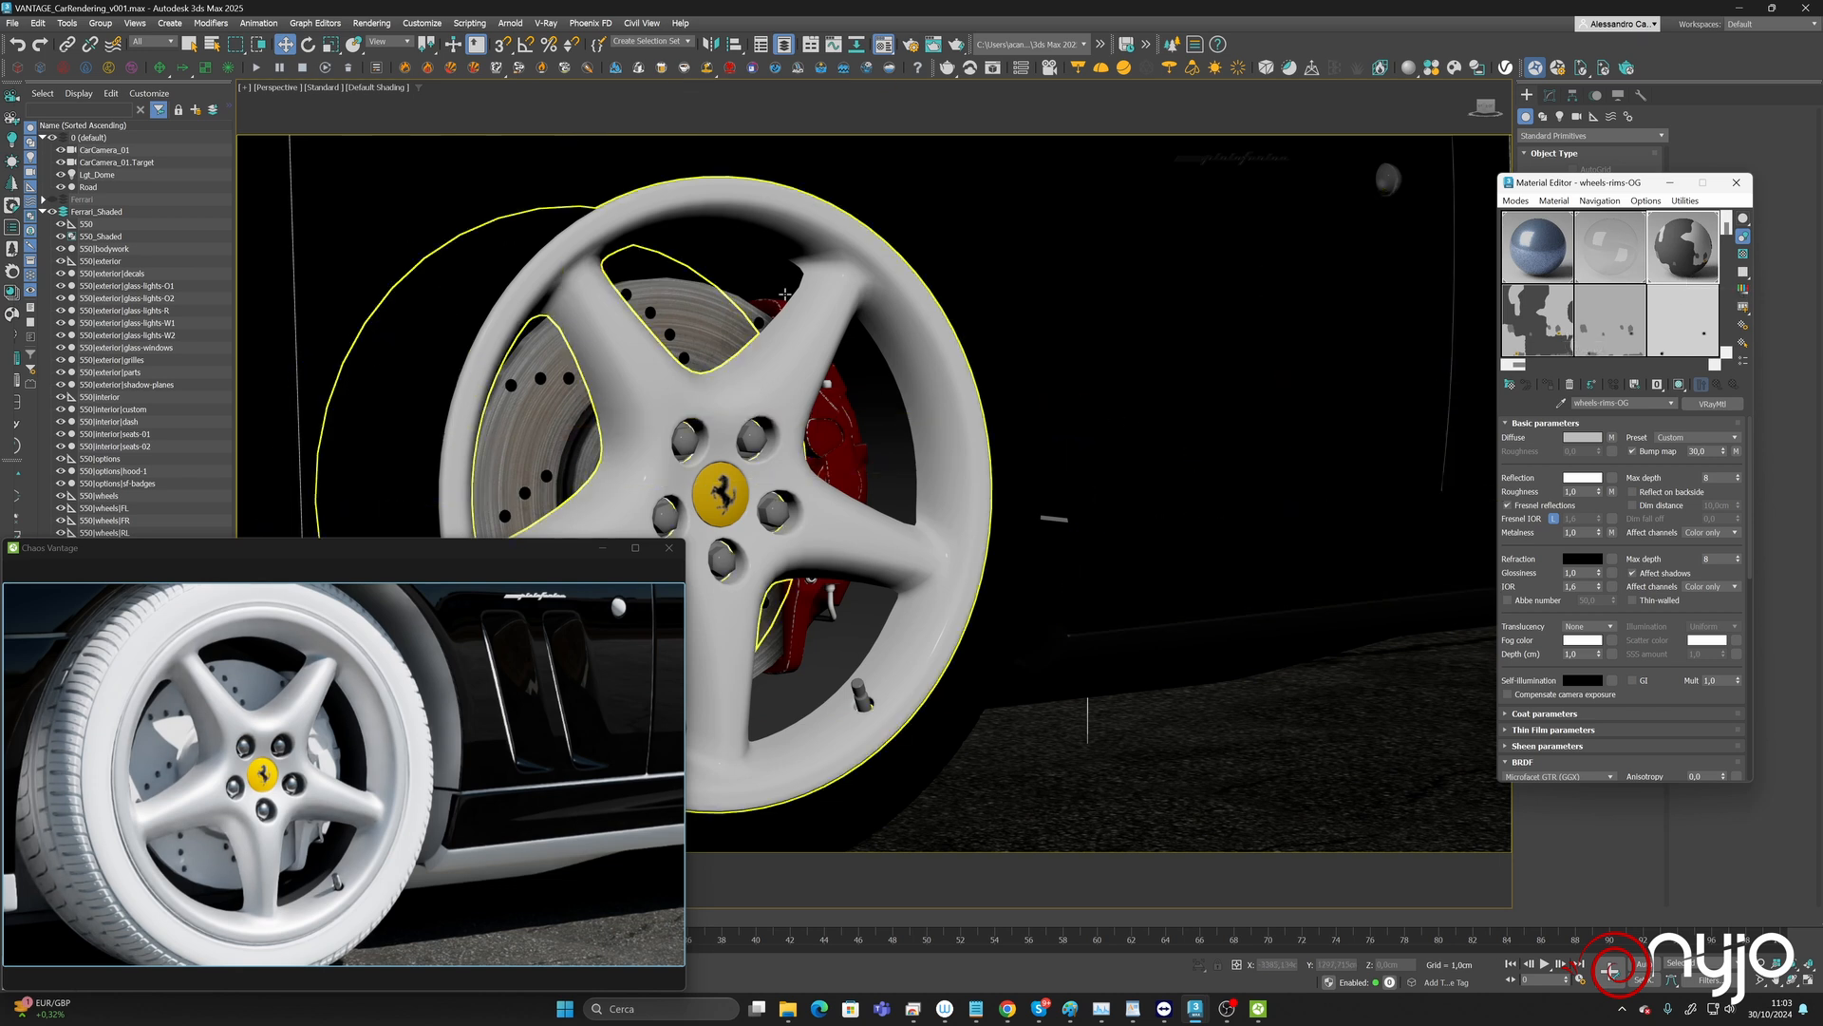
Select the front tire and pick its Tire_high material into an empty sample slot.
left_click(866, 168)
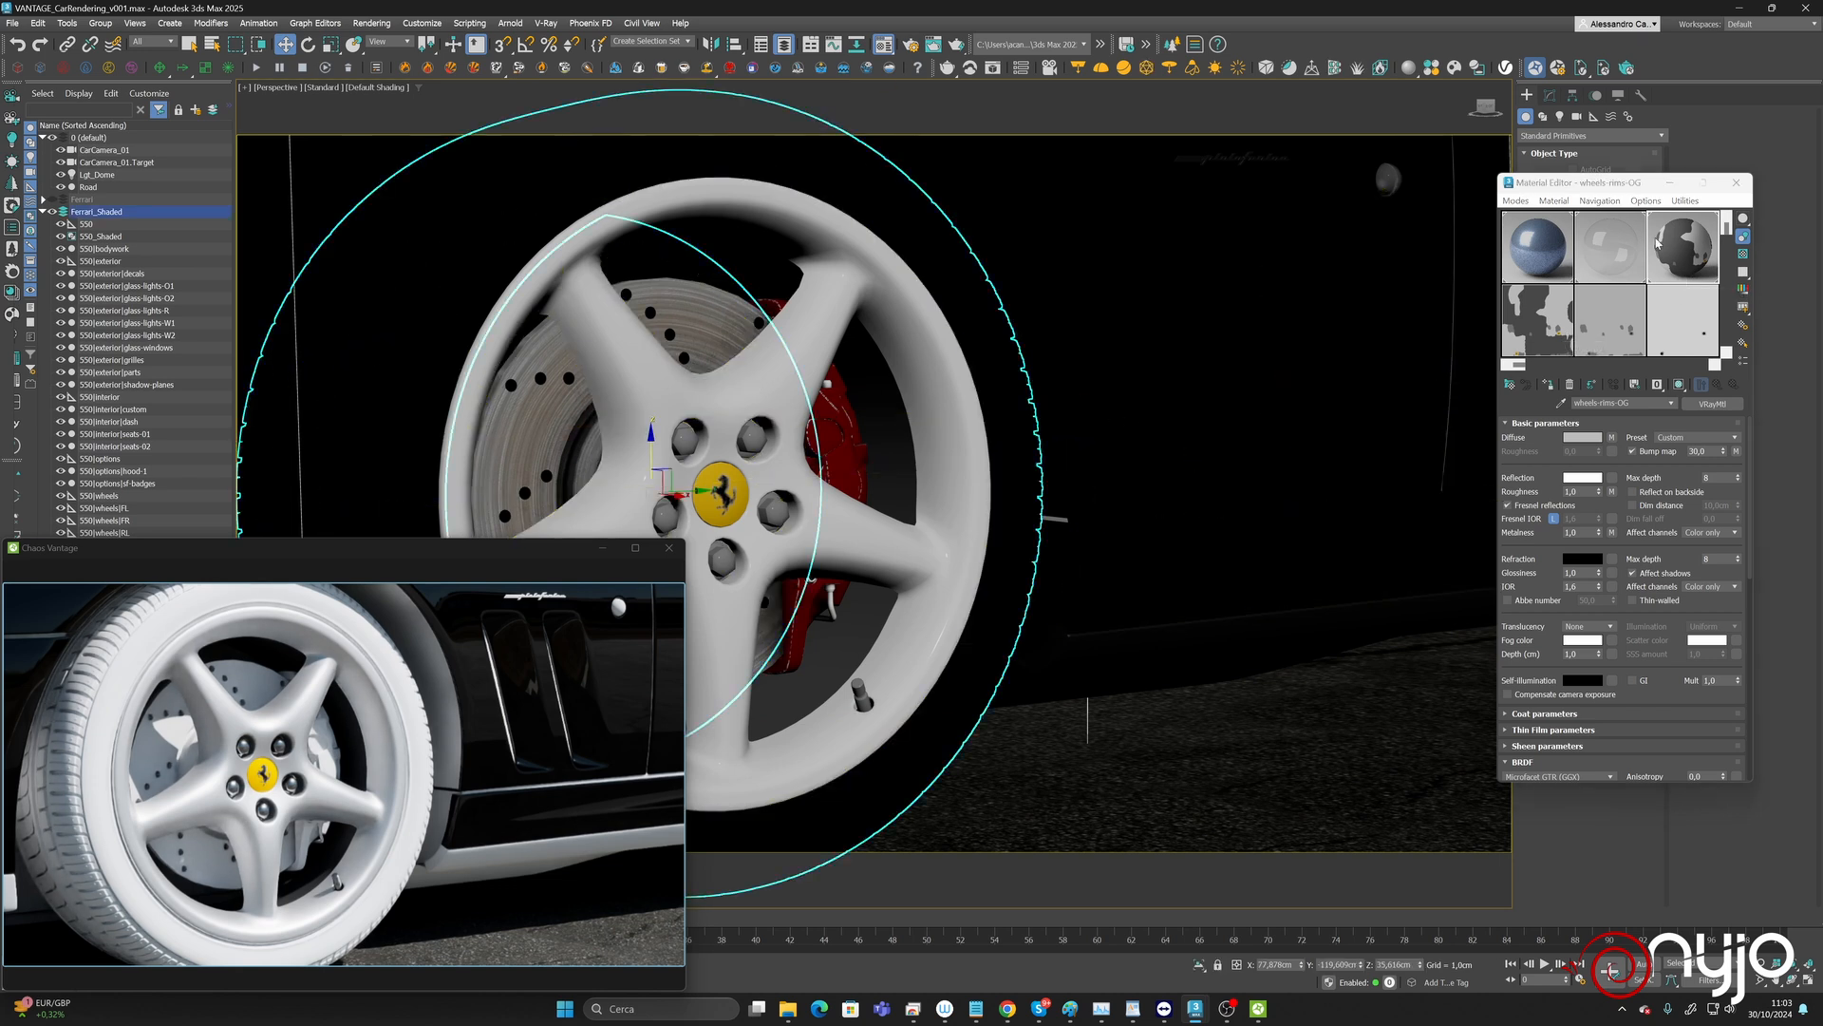
left_click_drag(1647, 282, 1650, 208)
left_click(1537, 327)
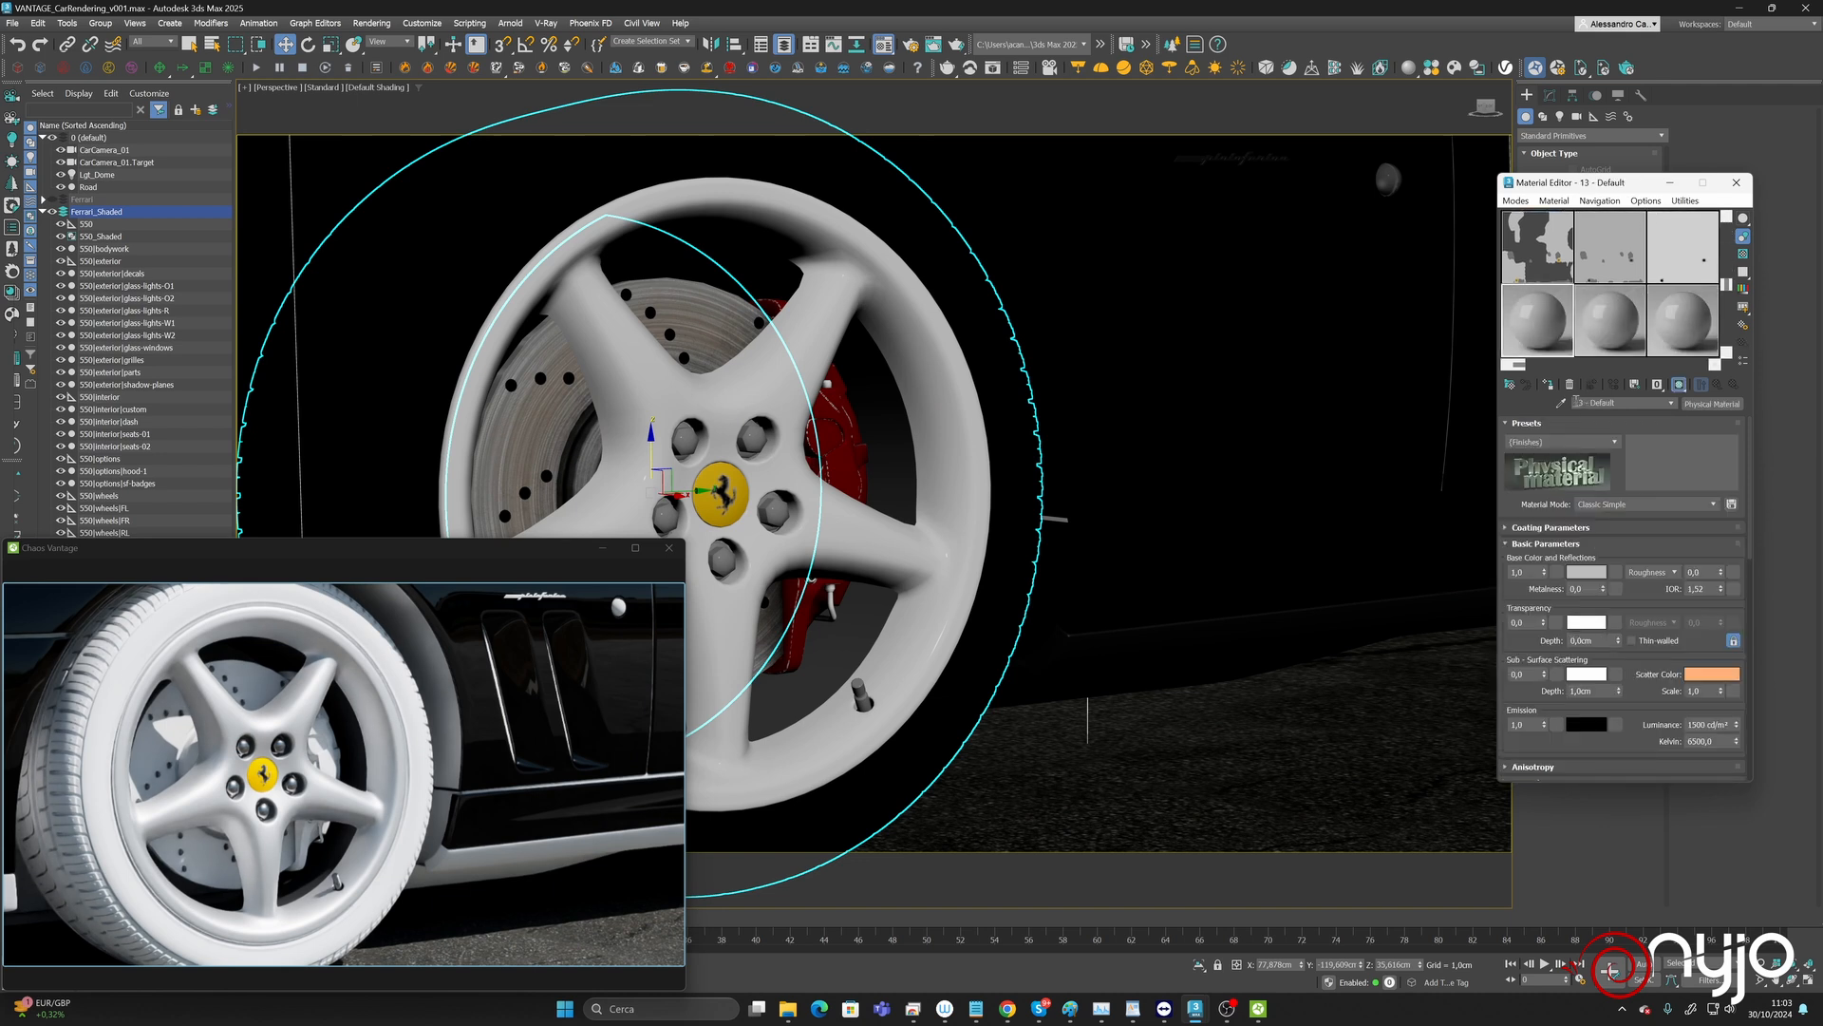
left_click(1561, 403)
left_click(1019, 393)
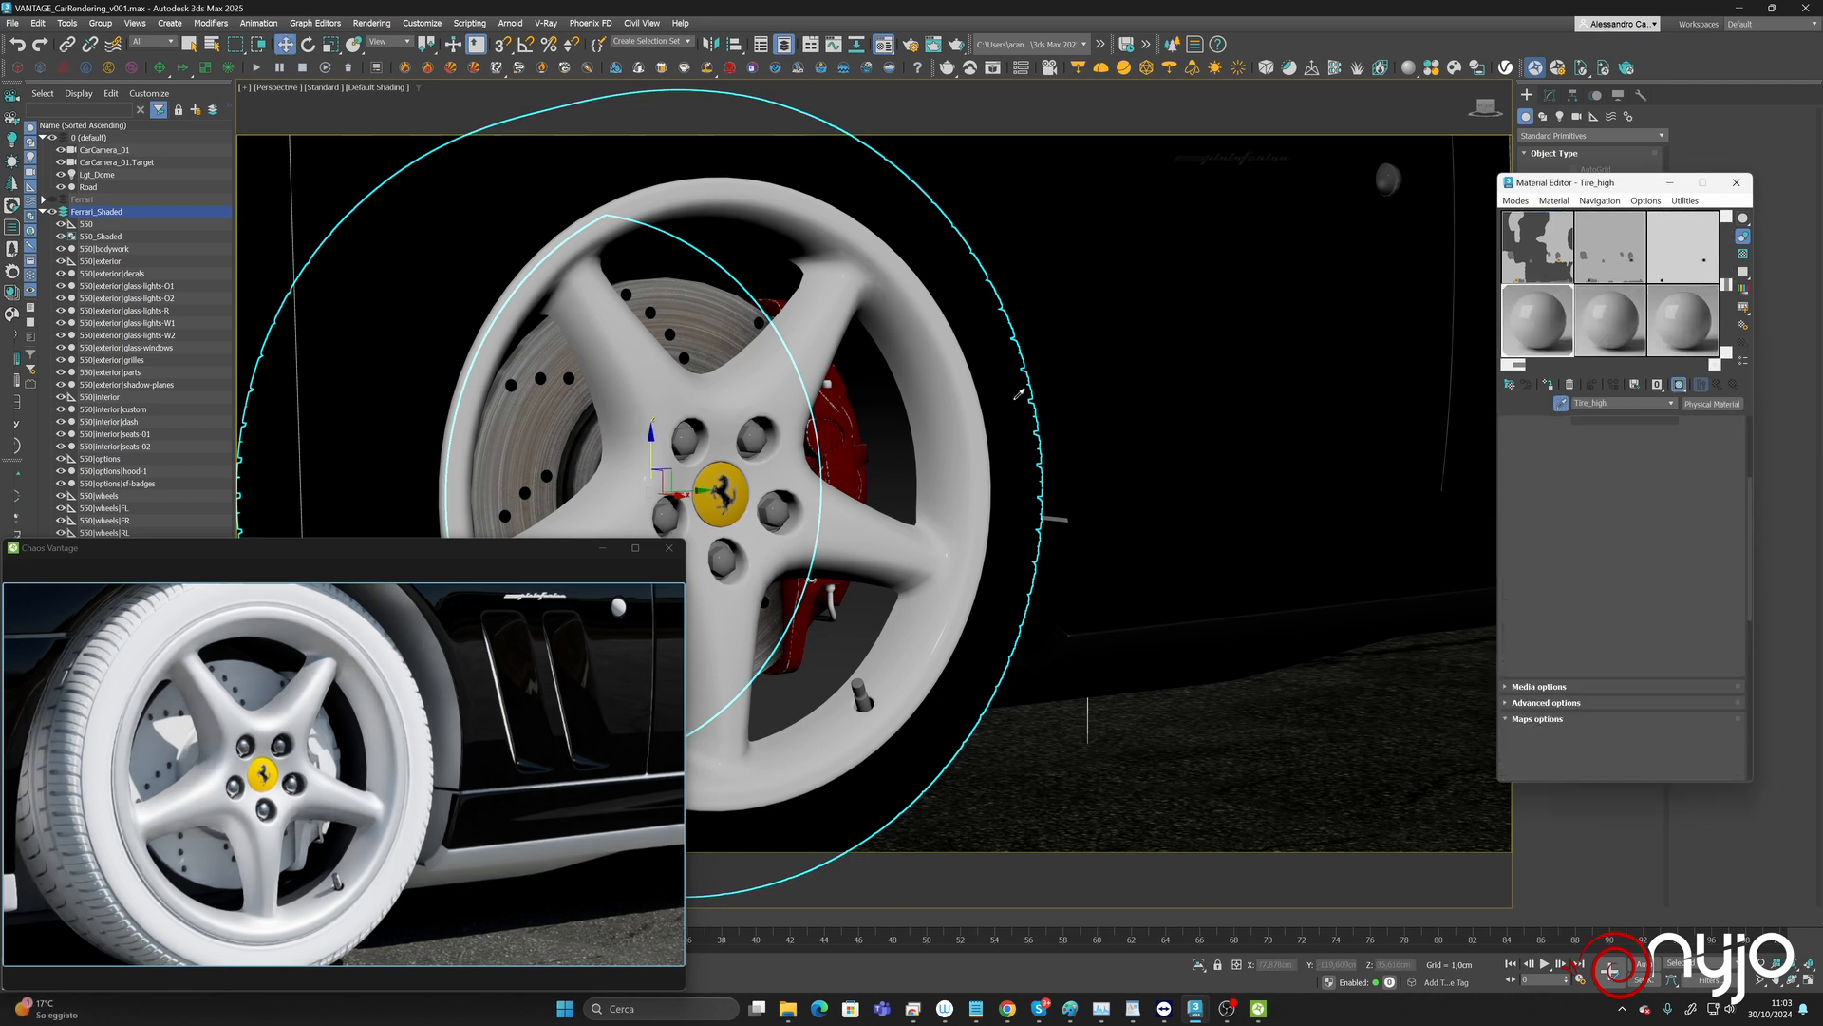
Check the map assignments of the Tire_high Corona material and the source file of its base color bitmap.
scroll(1734, 435, "down", 5)
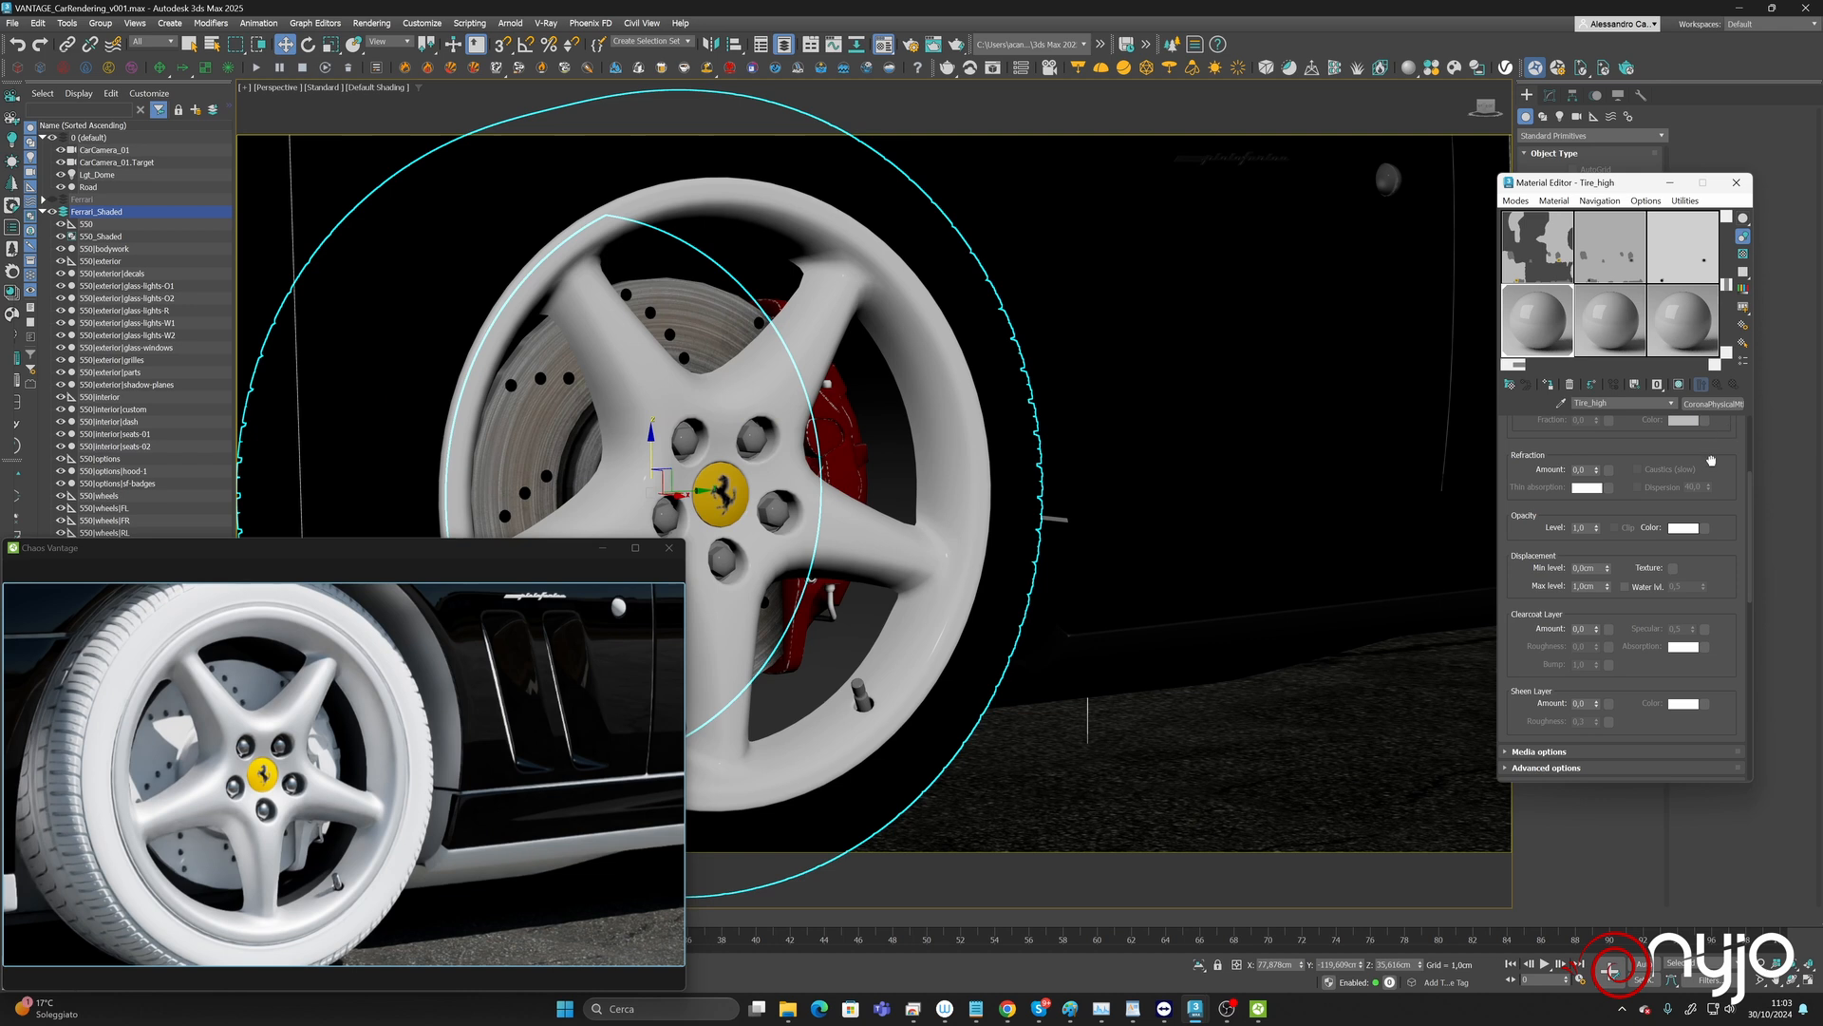
scroll(1712, 461, "down", 5)
scroll(1710, 451, "up", 1)
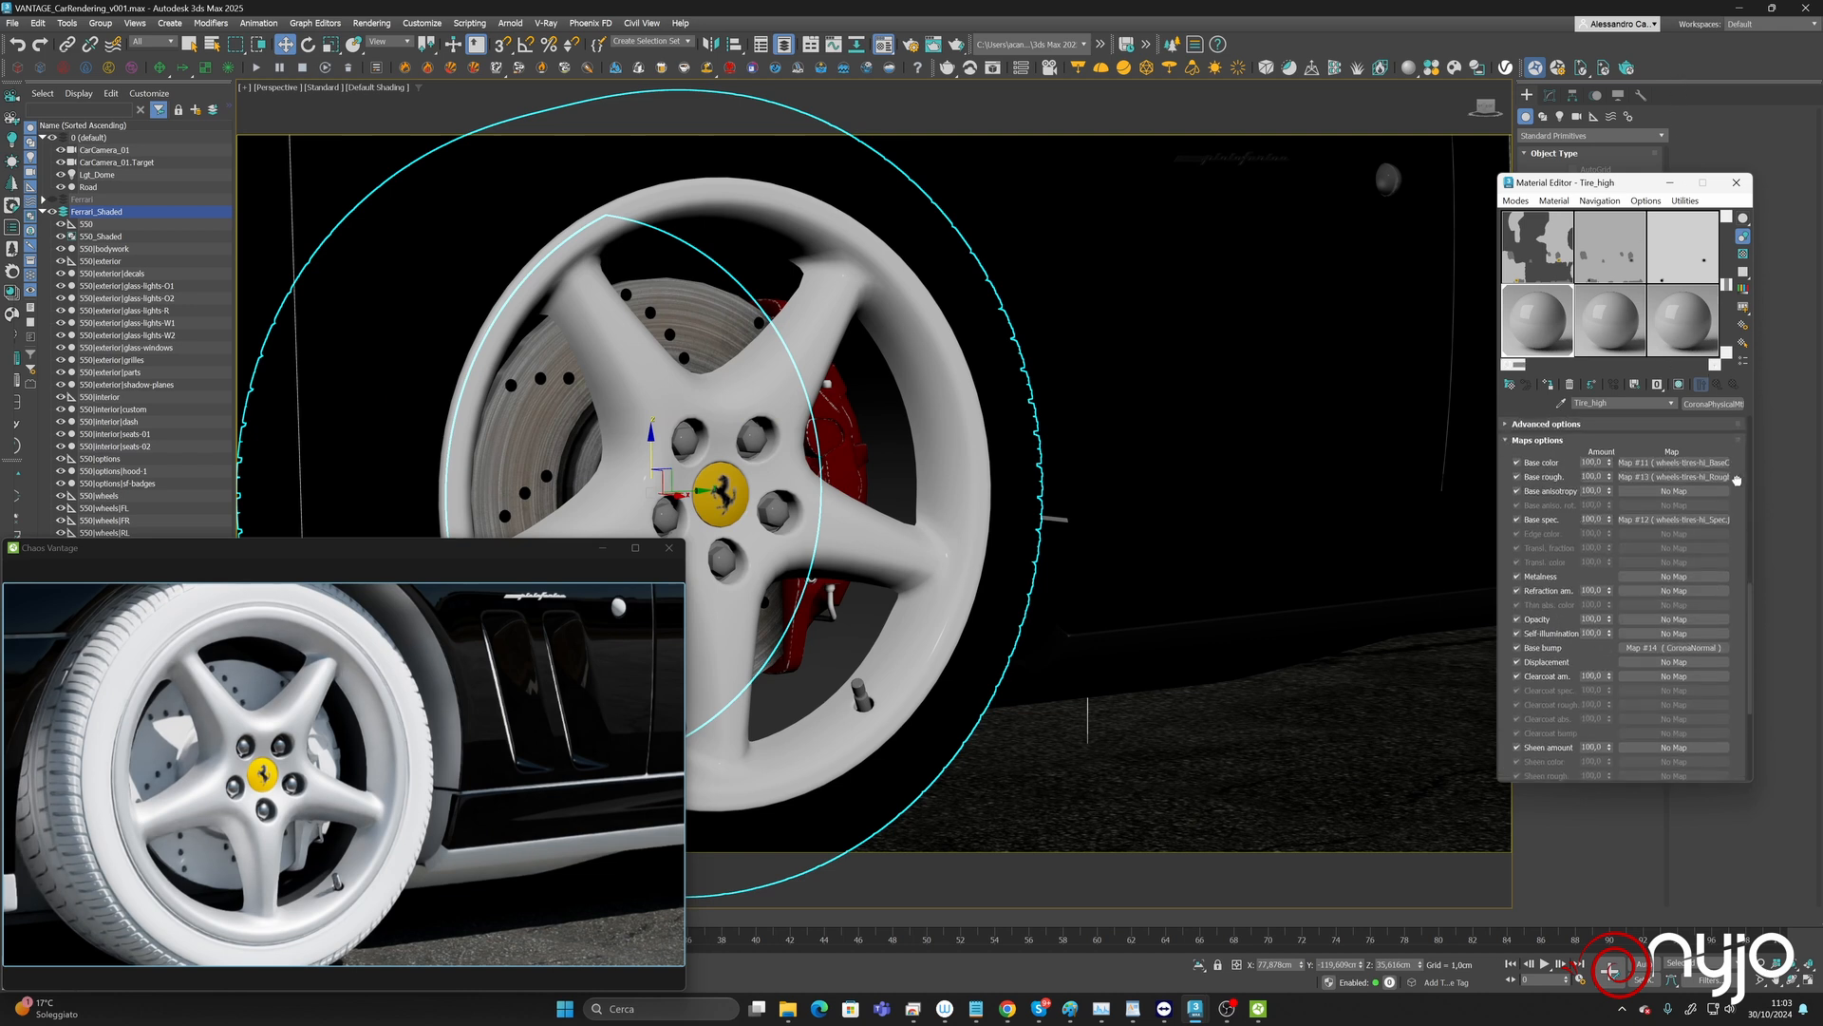
left_click(1673, 465)
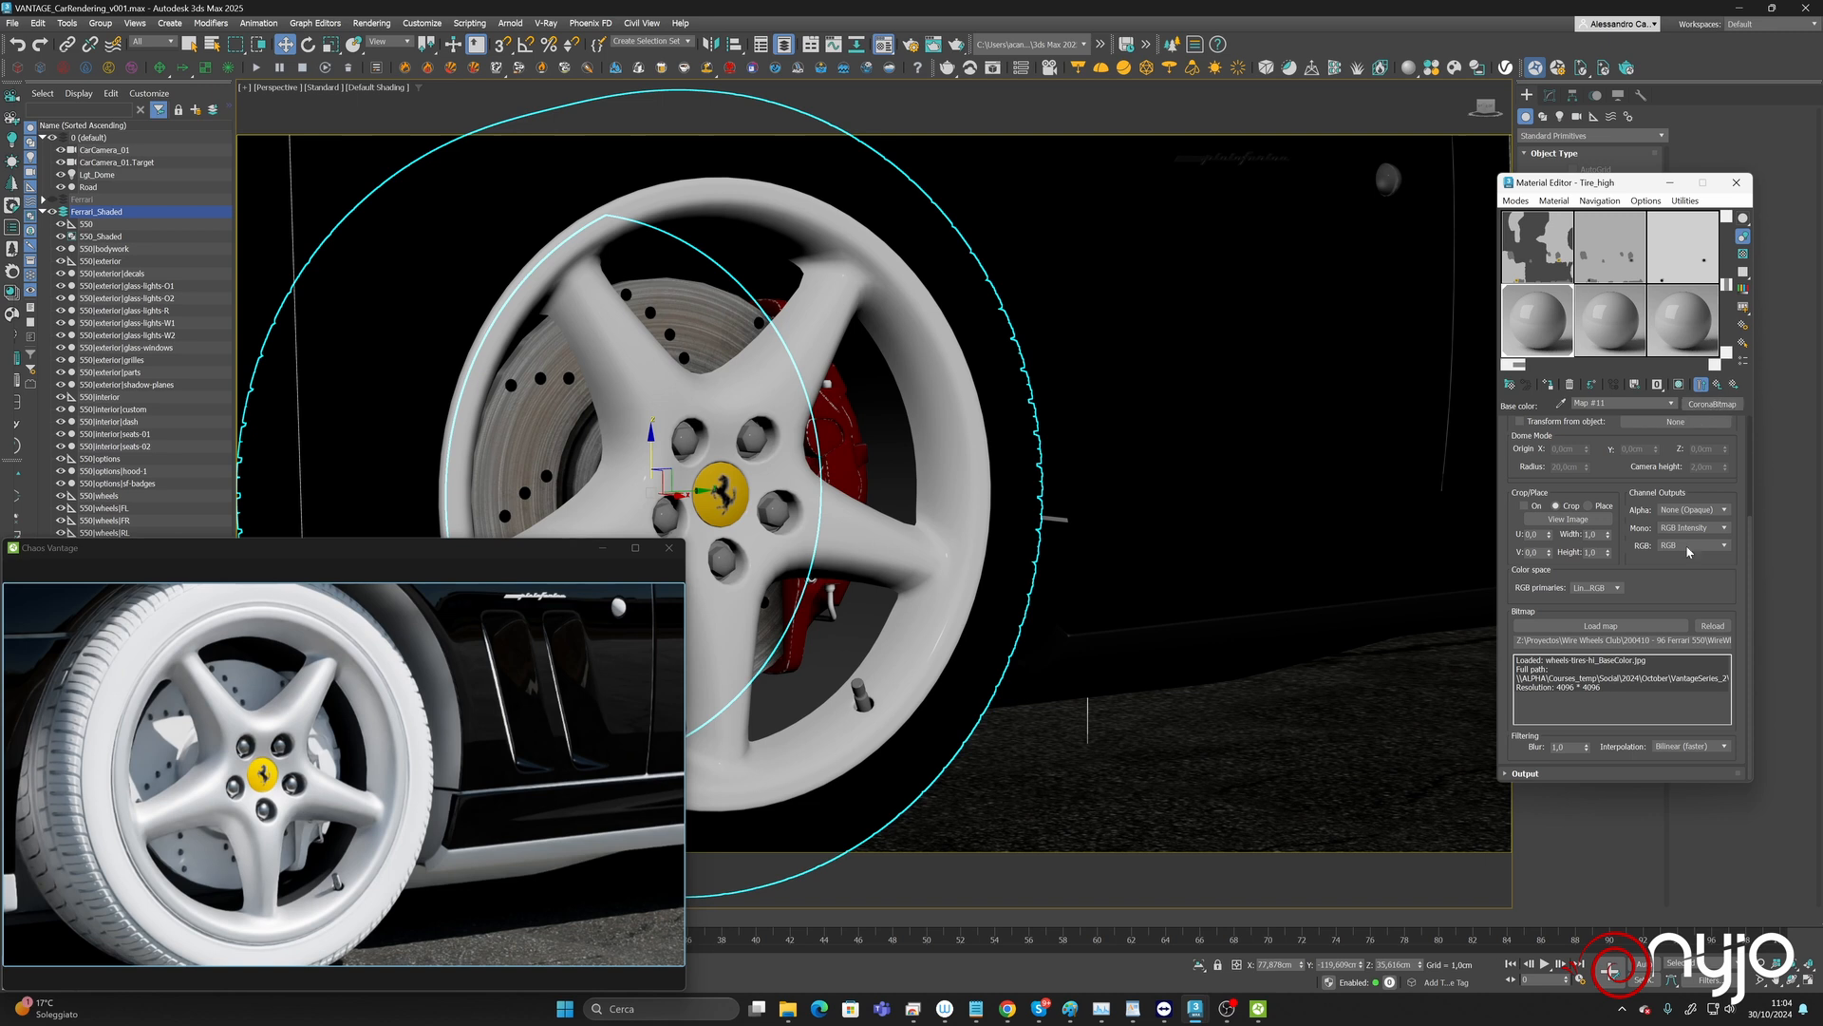
left_click_drag(1671, 641, 1771, 639)
left_click(1719, 385)
Convert Tire_high to a VRayMtl and assign a VRayBitmap of wheels-tires-hi_BaseColor as its diffuse map.
left_click(1705, 406)
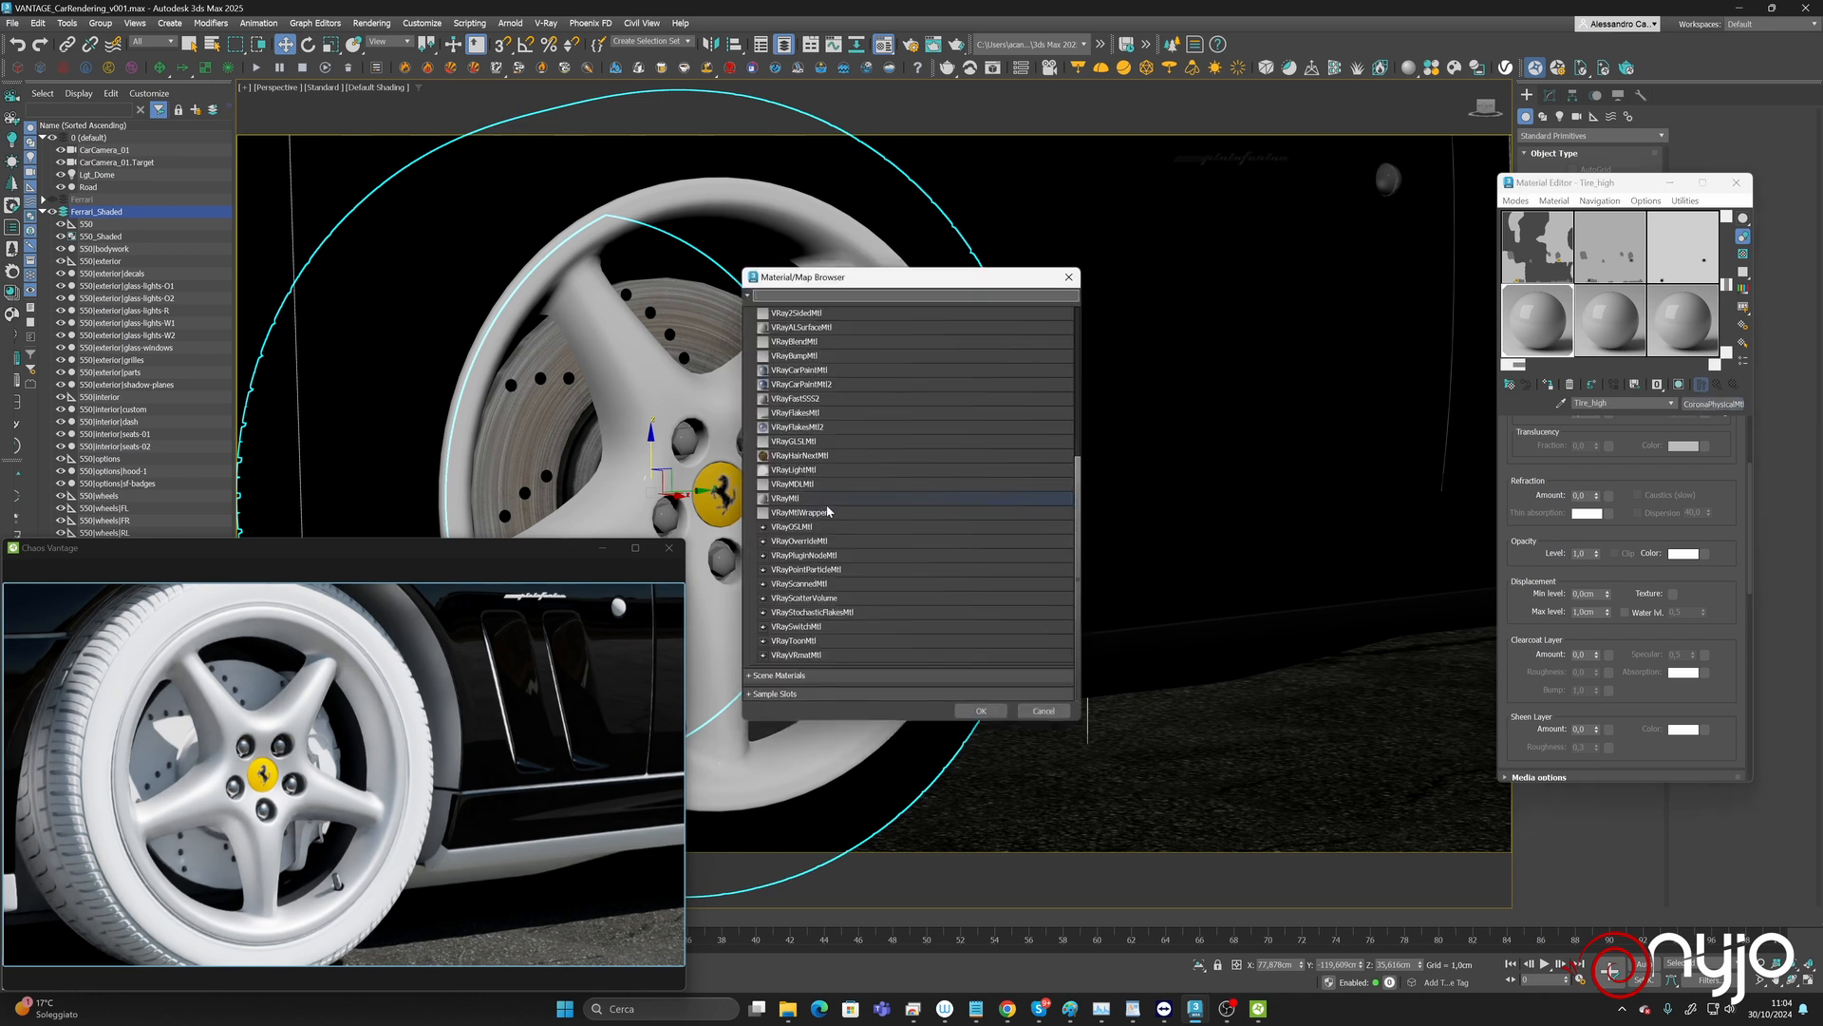
double_click(787, 498)
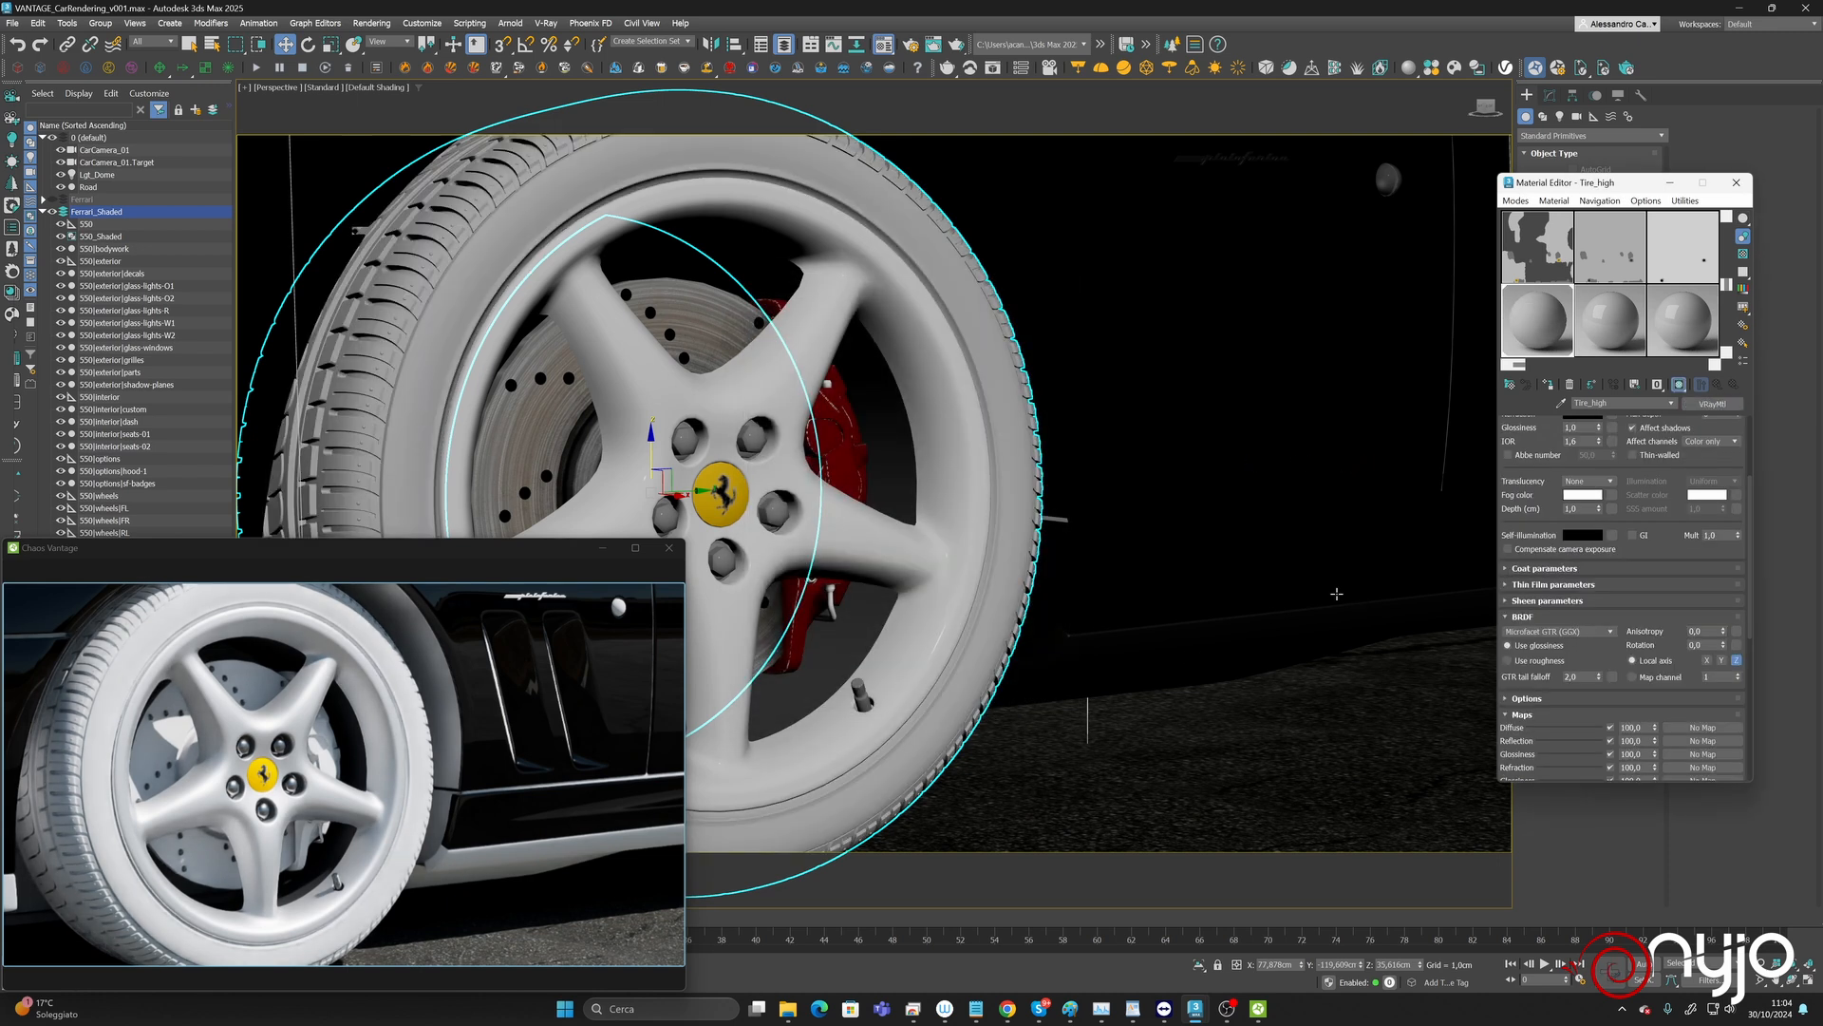
left_click(1700, 728)
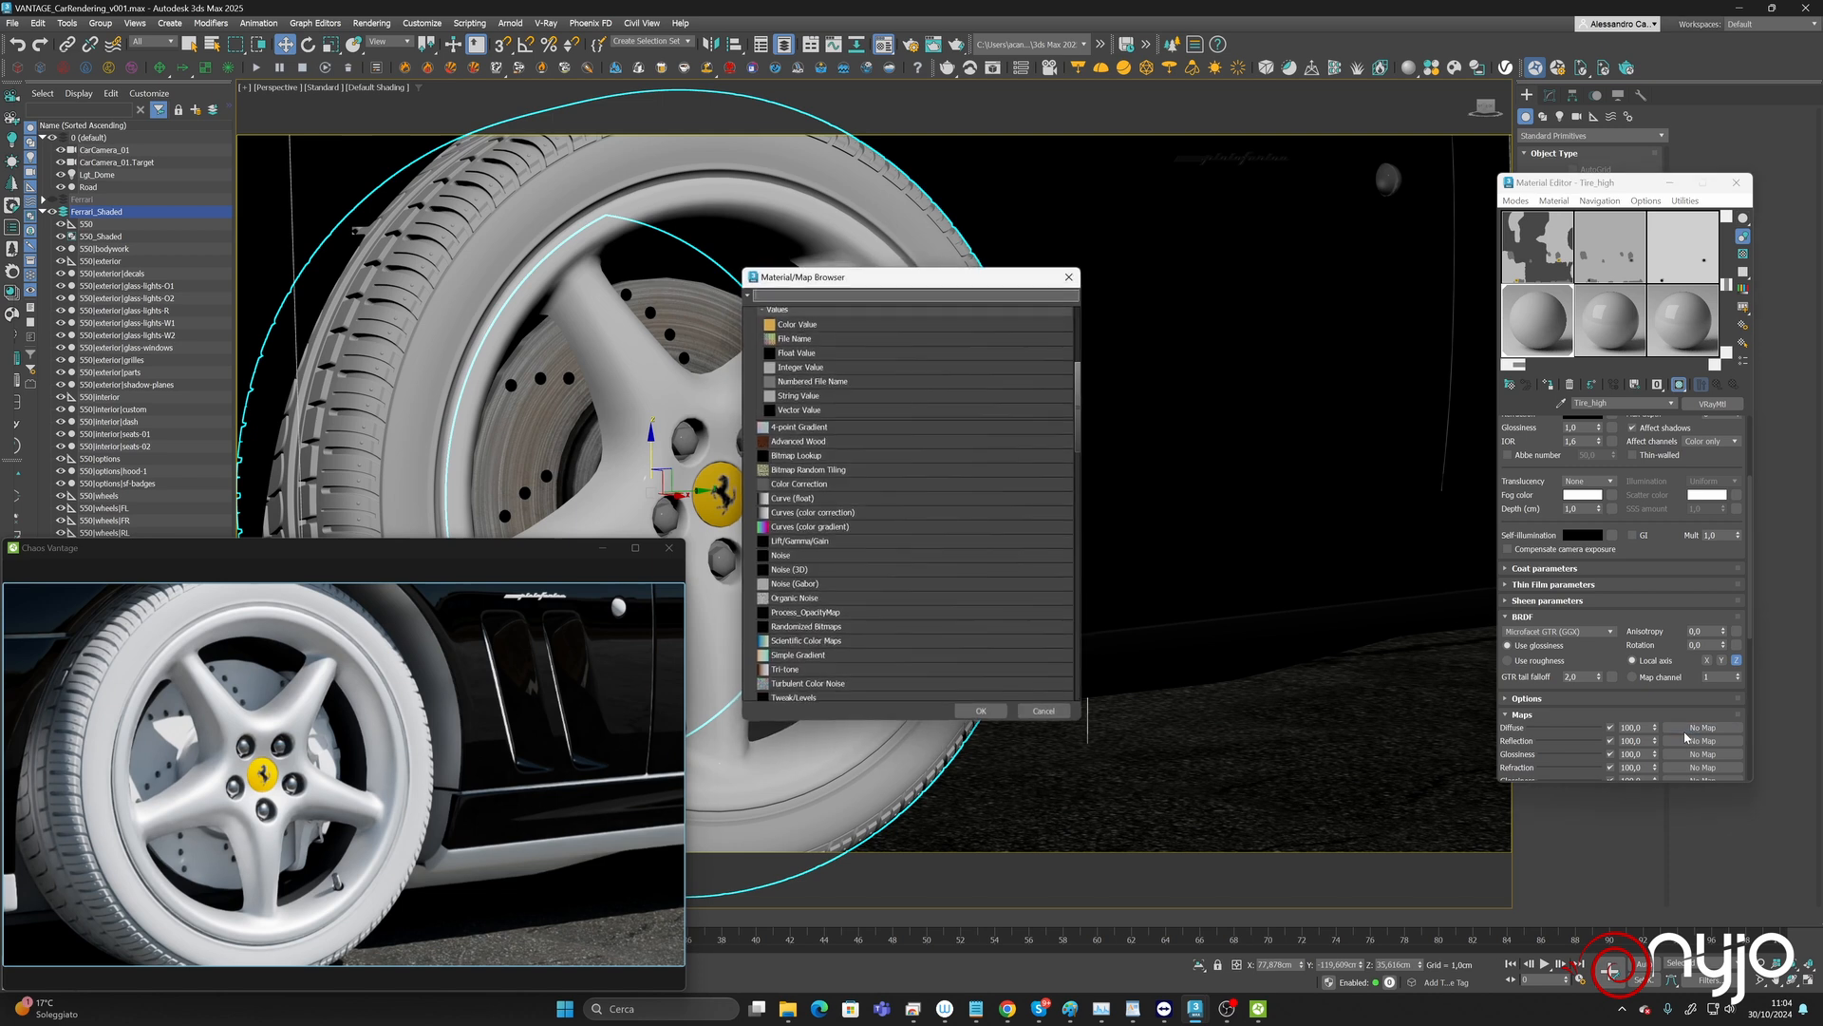
scroll(829, 433, "down", 4)
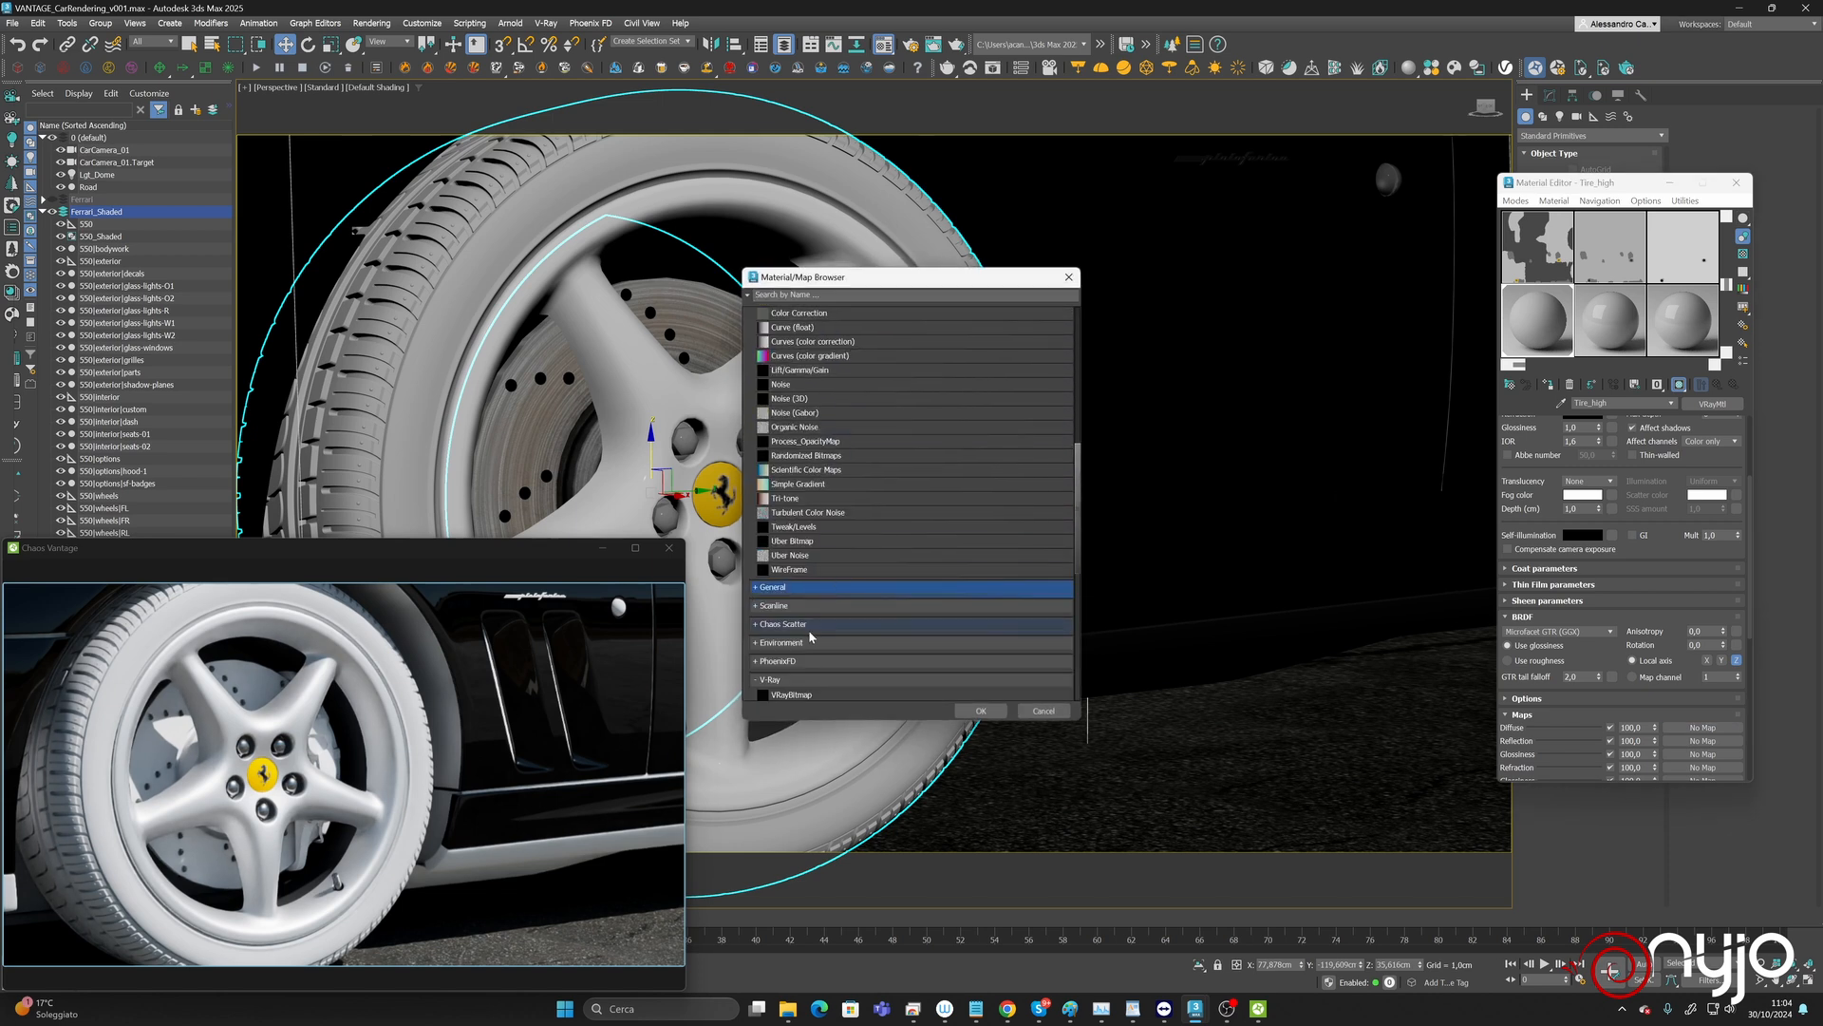
double_click(804, 694)
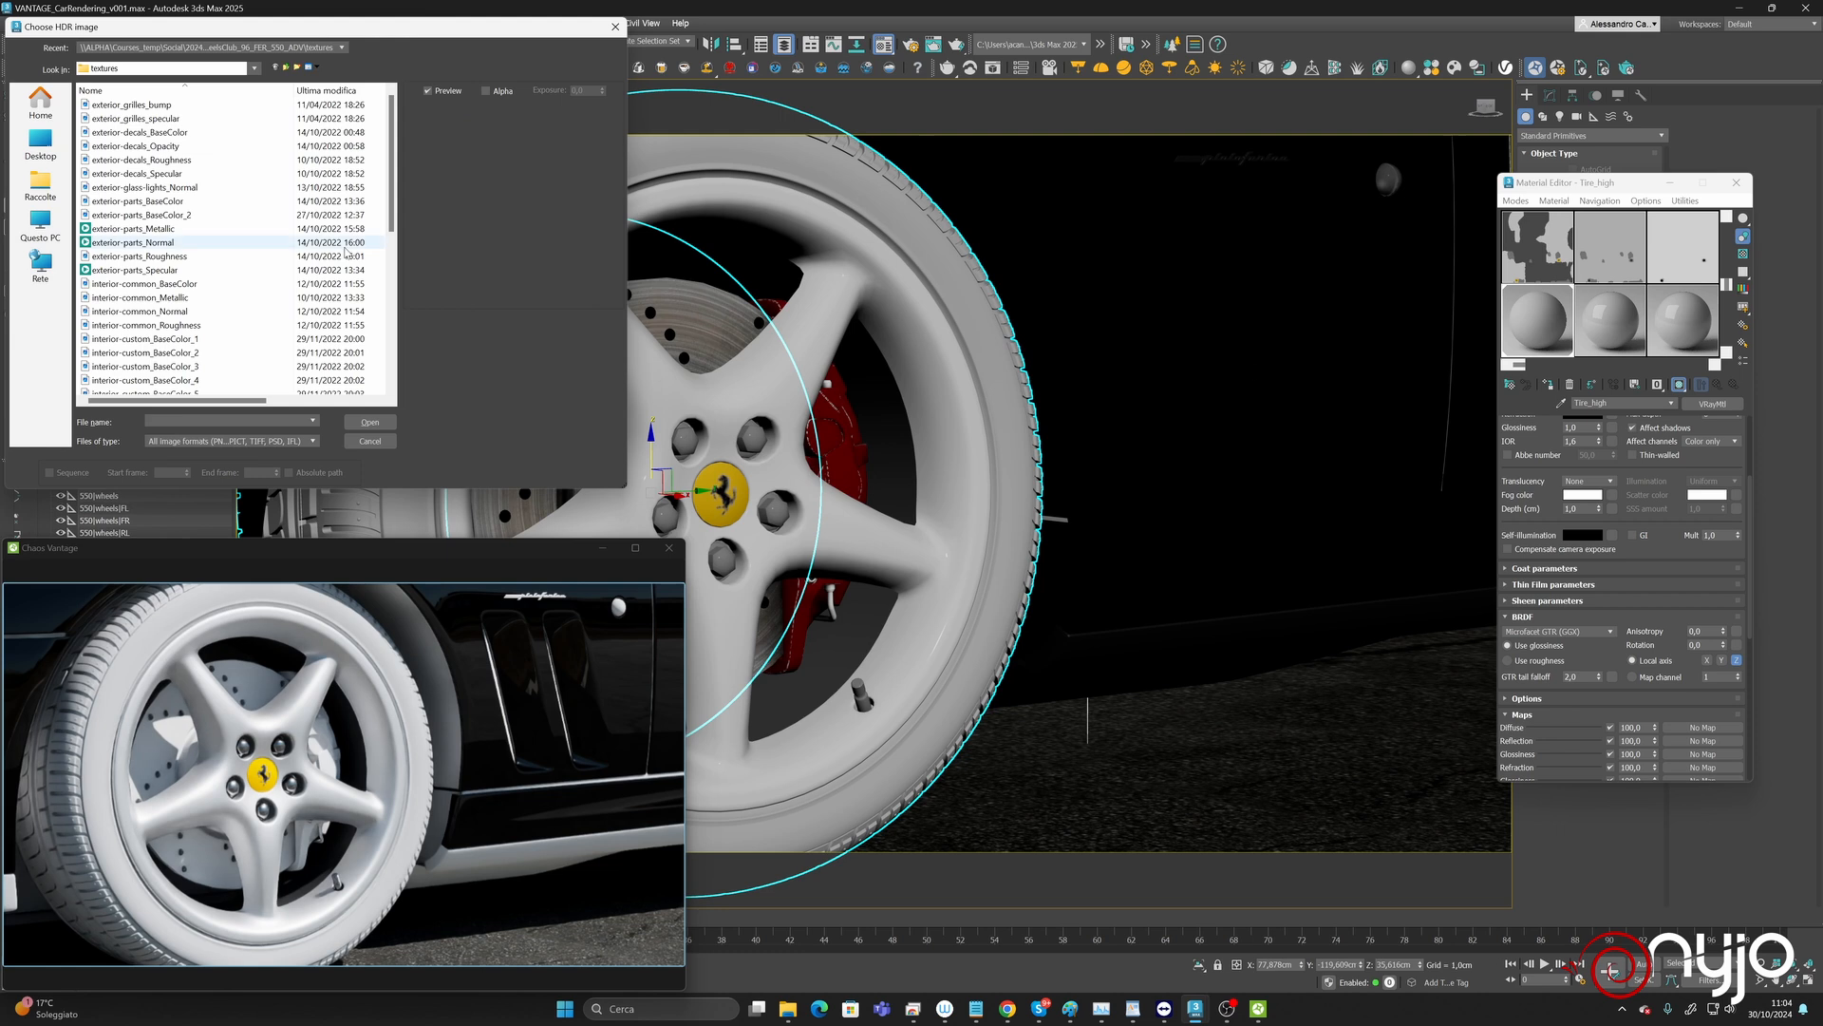
scroll(218, 313, "down", 5)
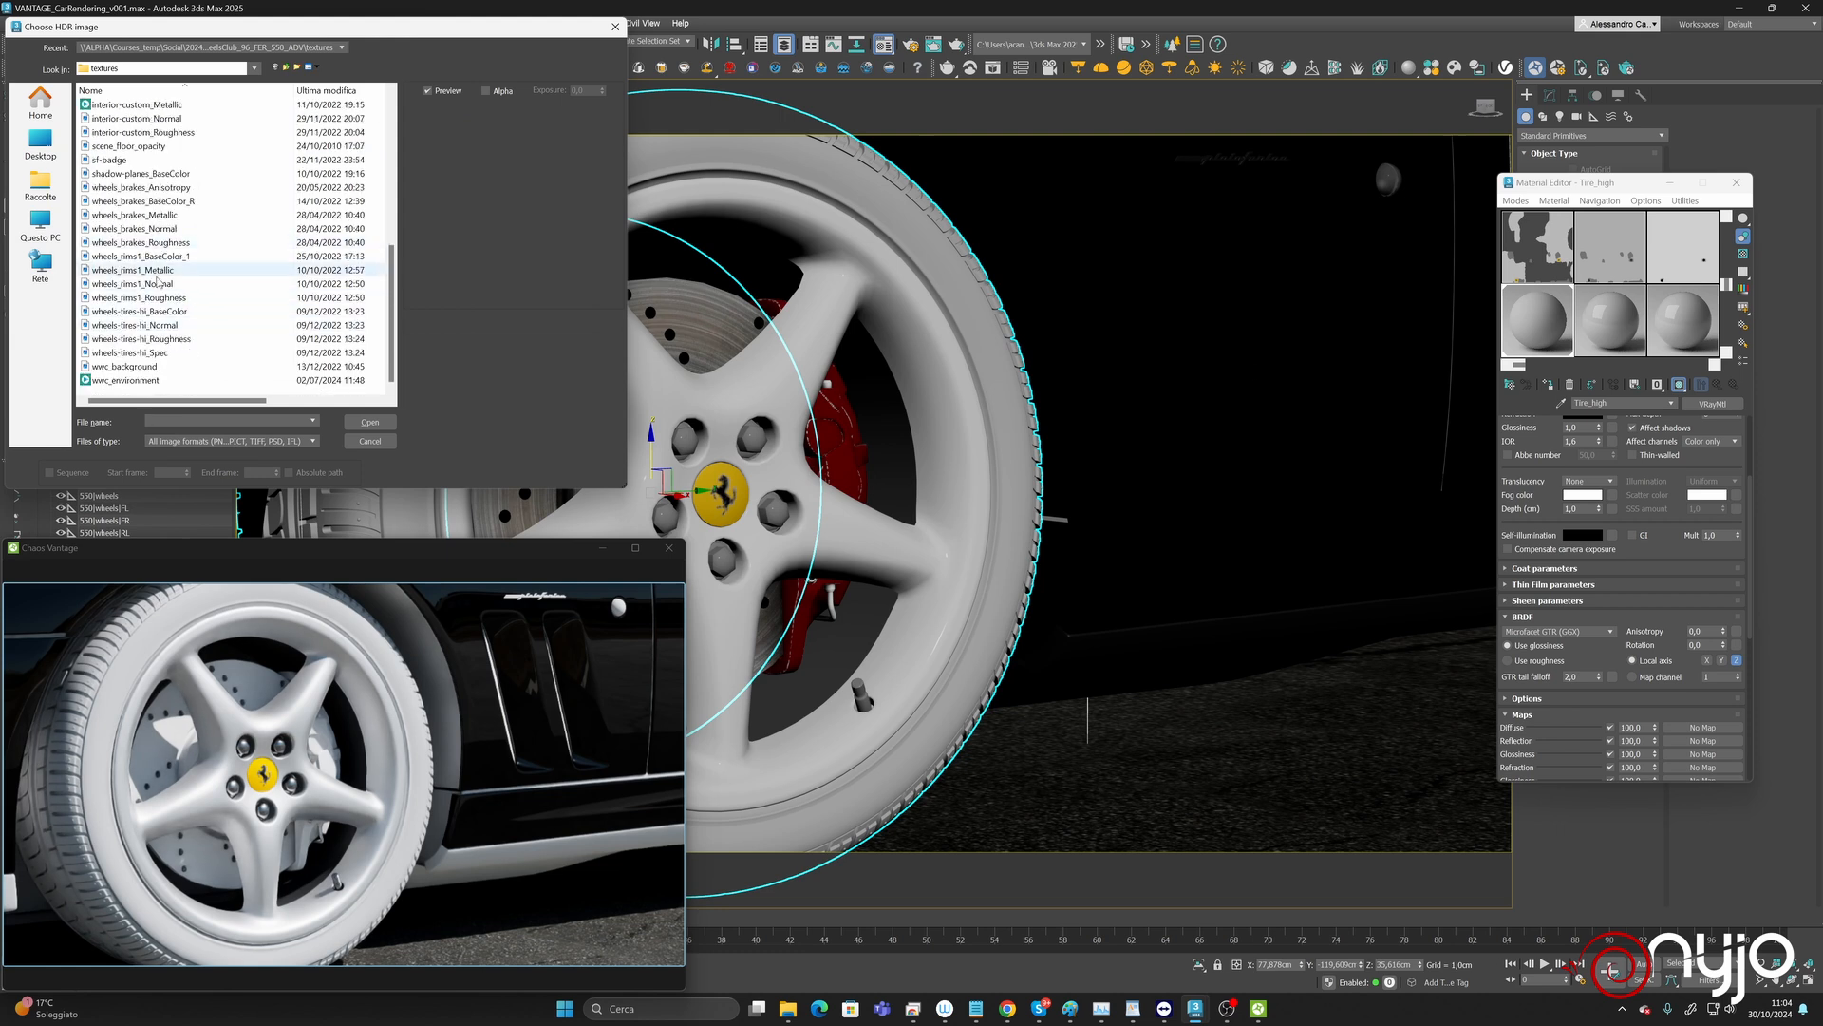
left_click(142, 311)
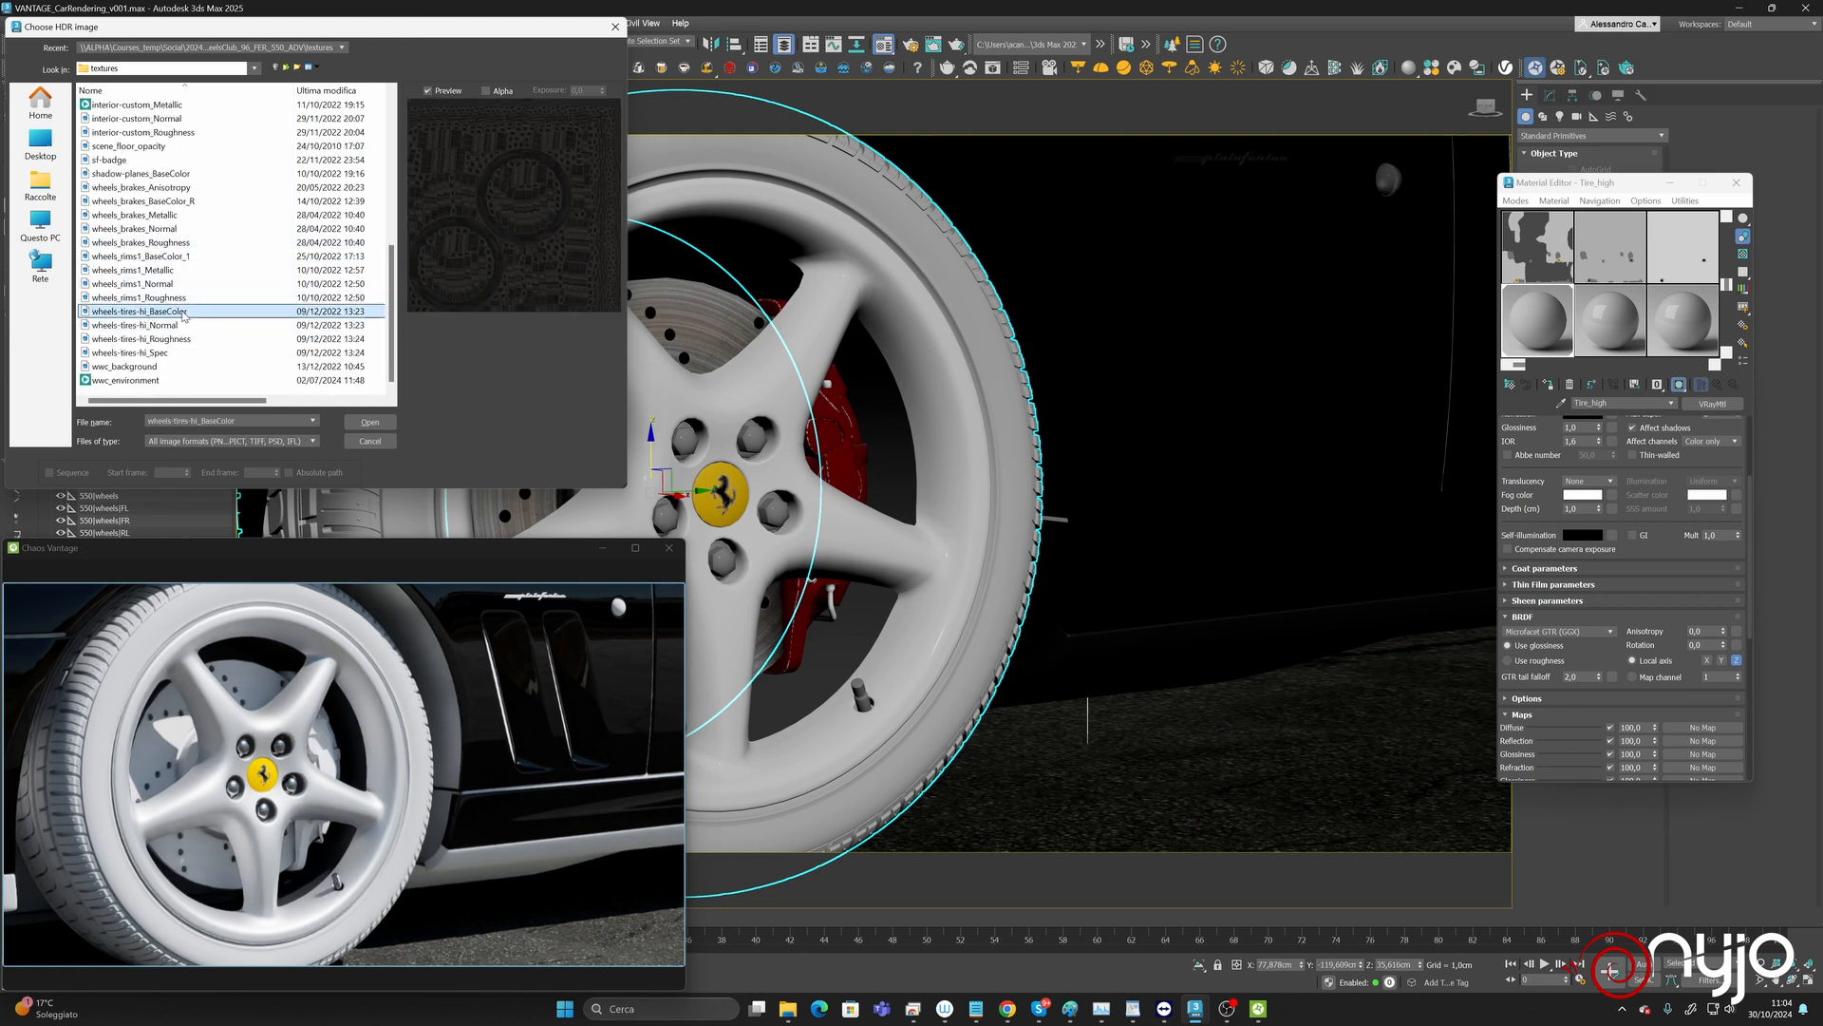
left_click(373, 423)
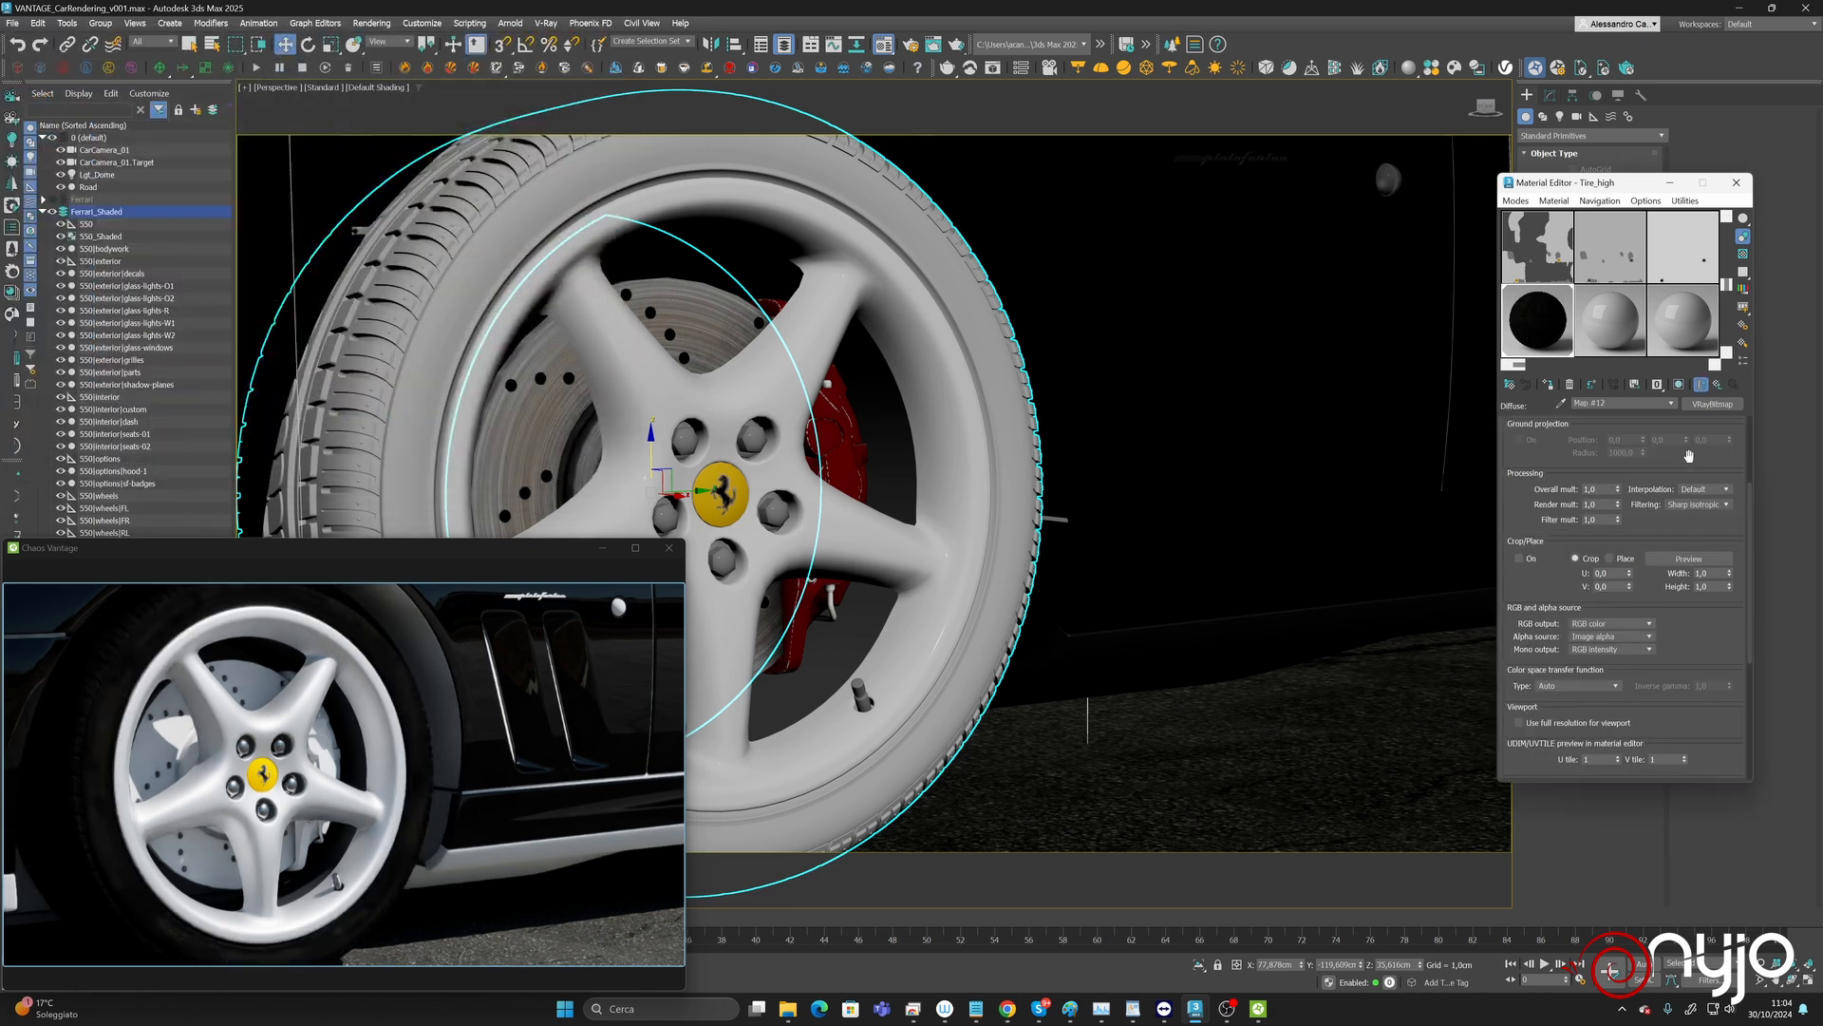
left_click(1701, 383)
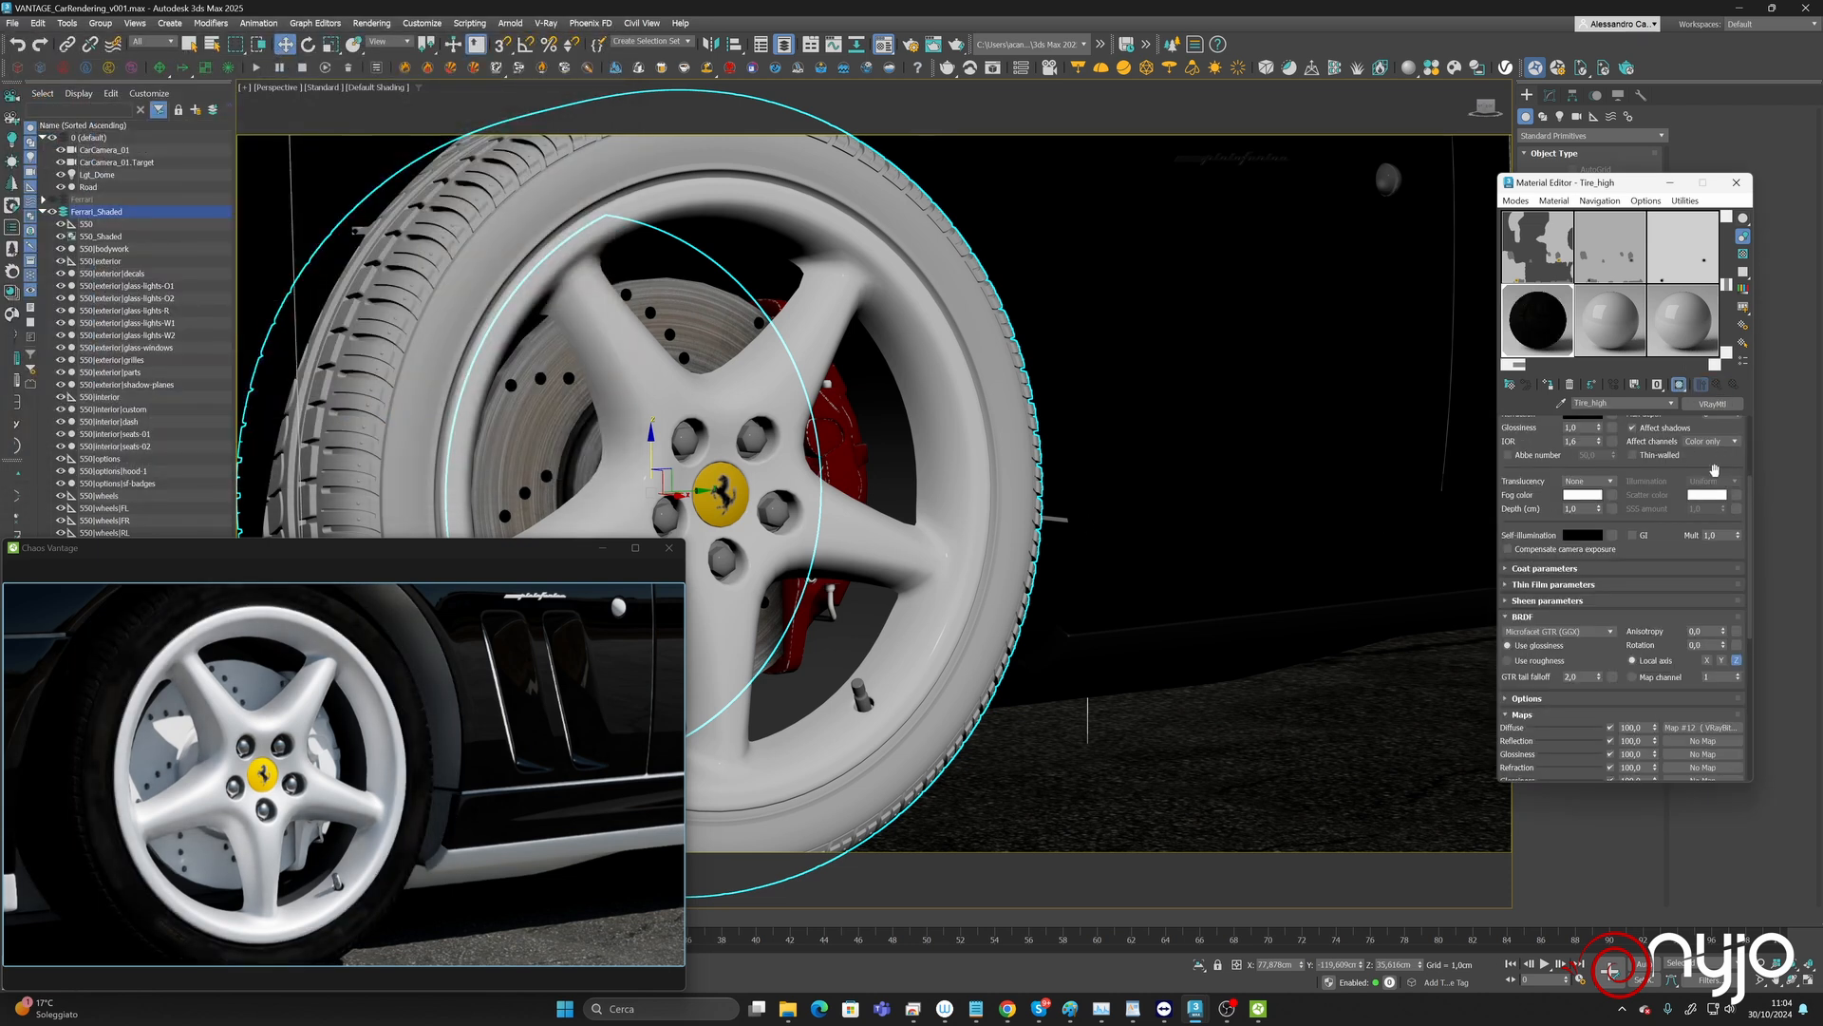
Switch Tire_high to use roughness, copy the diffuse bitmap into its roughness map, and change the copy's file to wheels-tires-hi_Roughness.
left_click(1541, 660)
scroll(1671, 622, "down", 3)
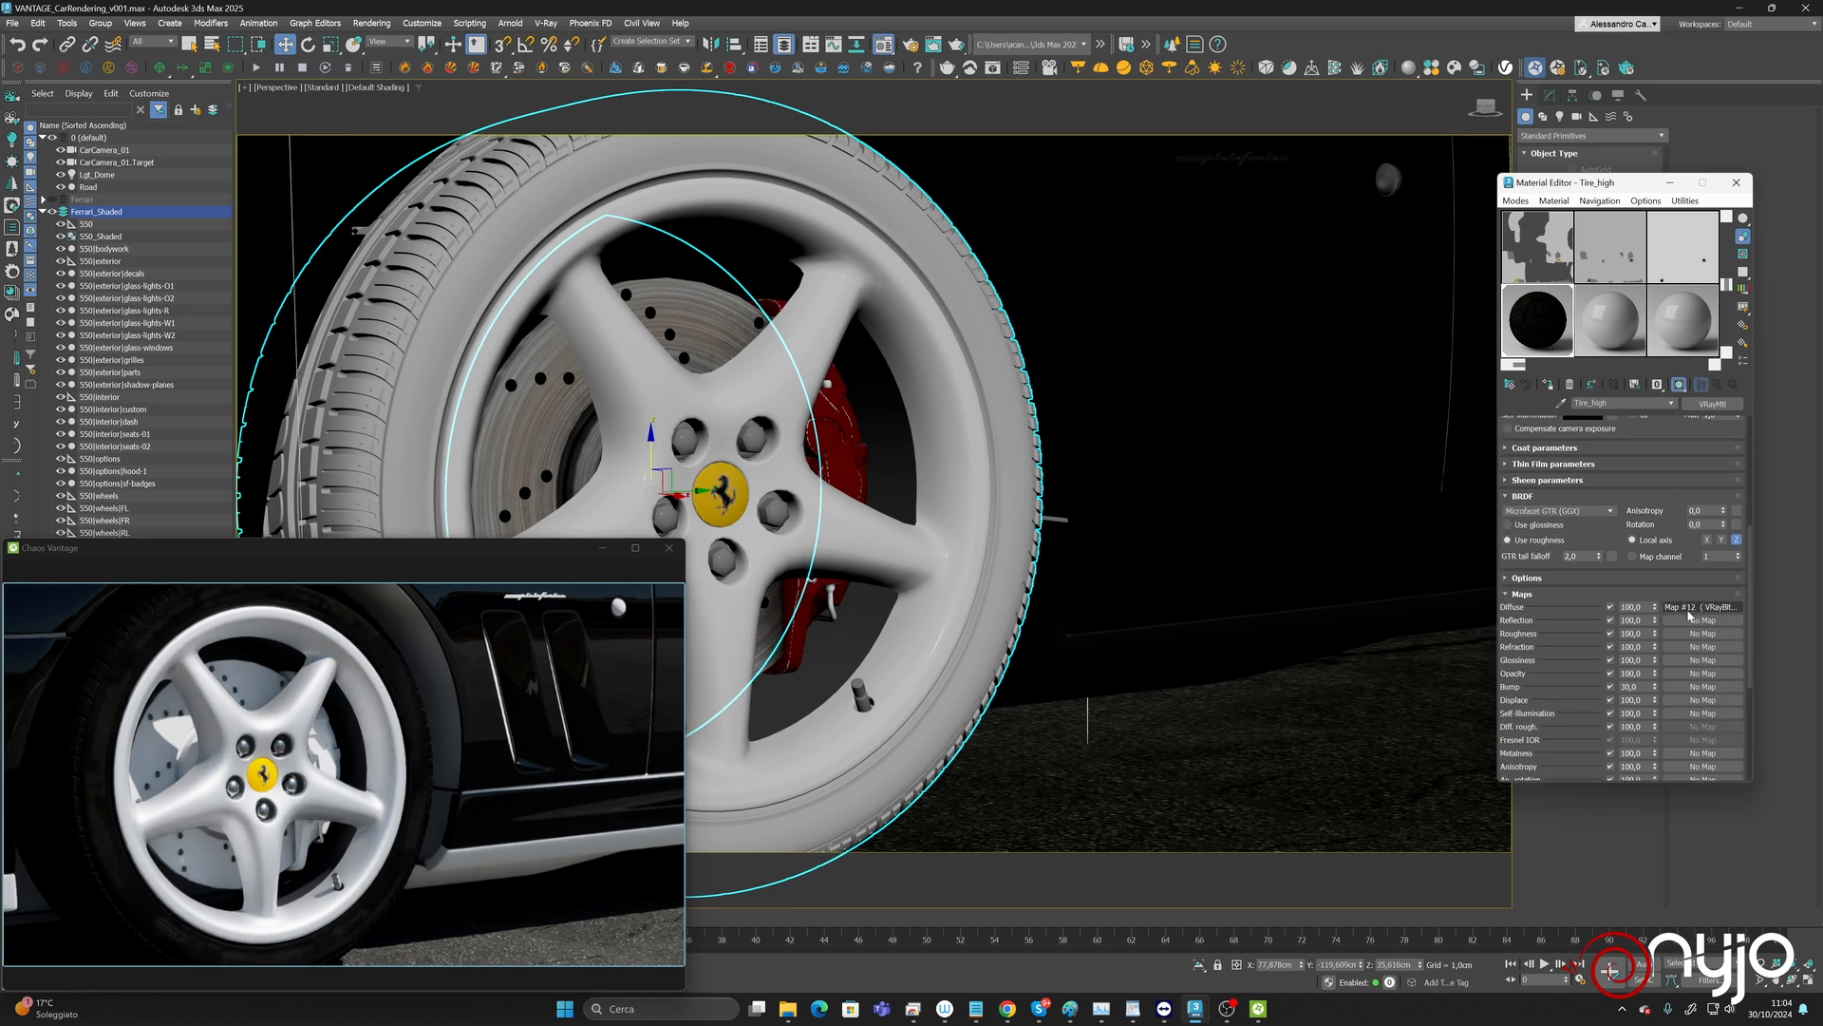
left_click_drag(1698, 608, 1697, 634)
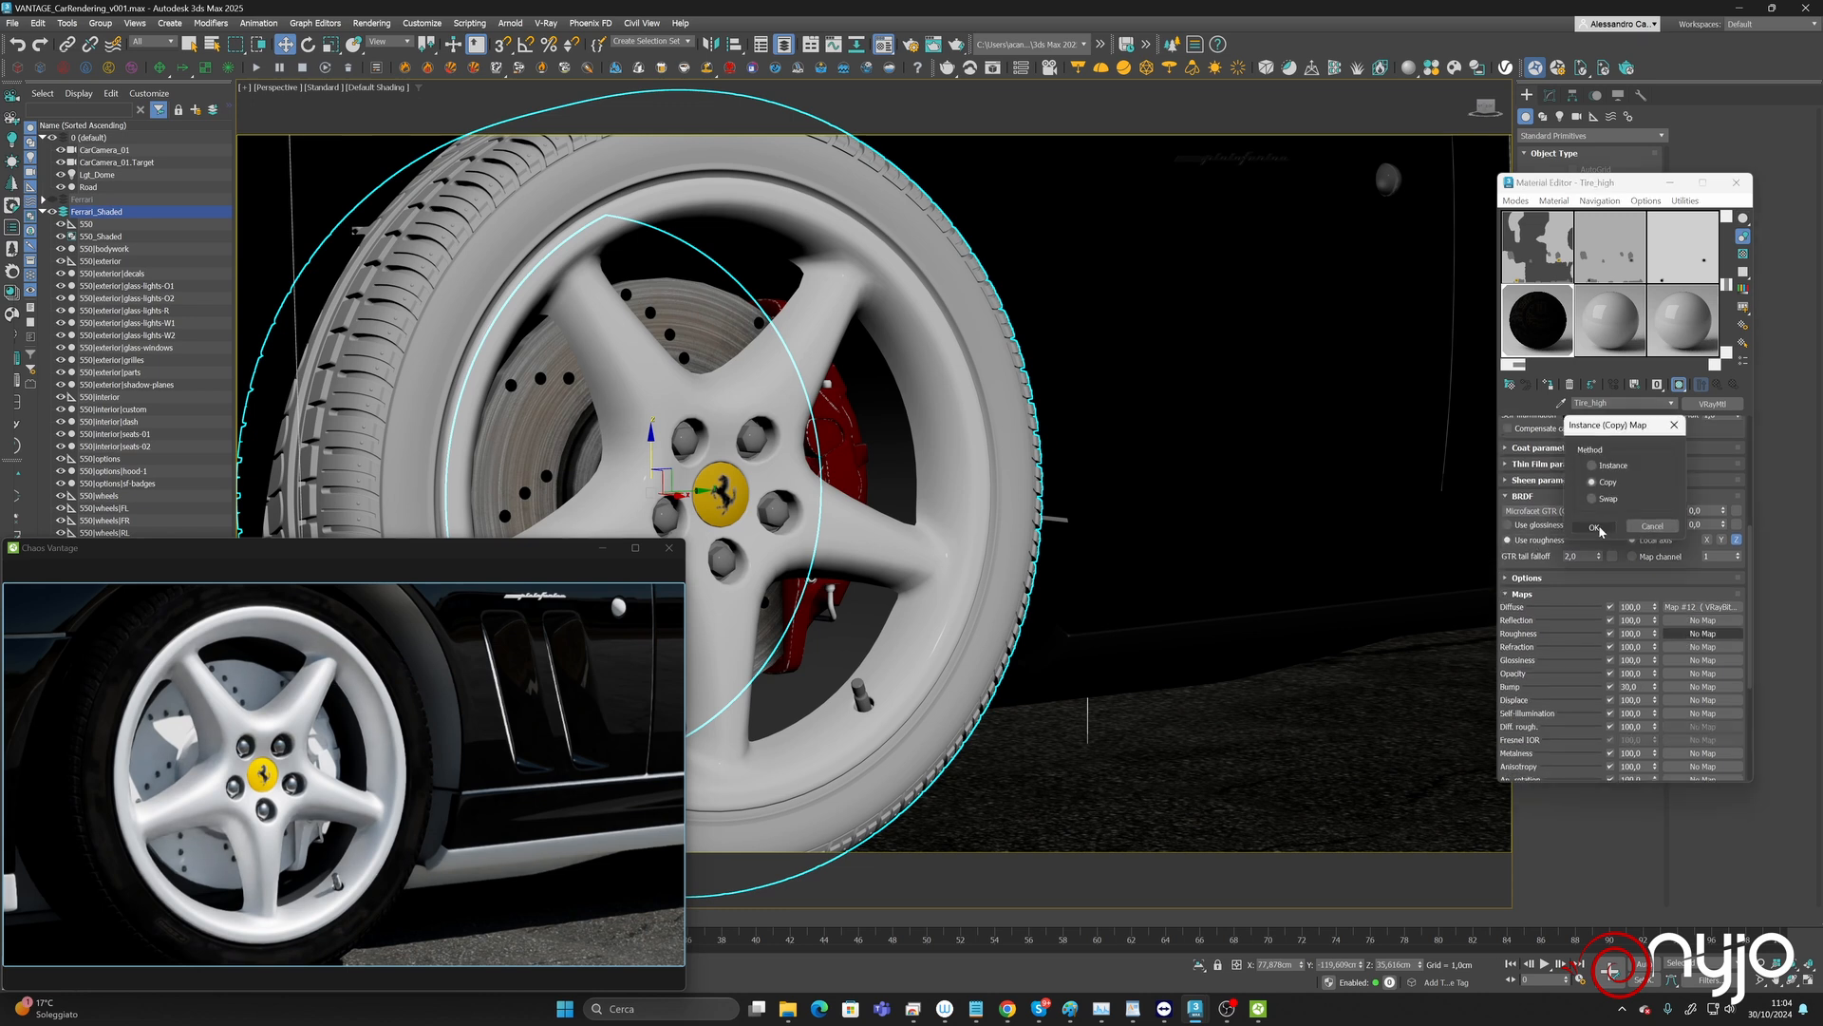
left_click(1596, 527)
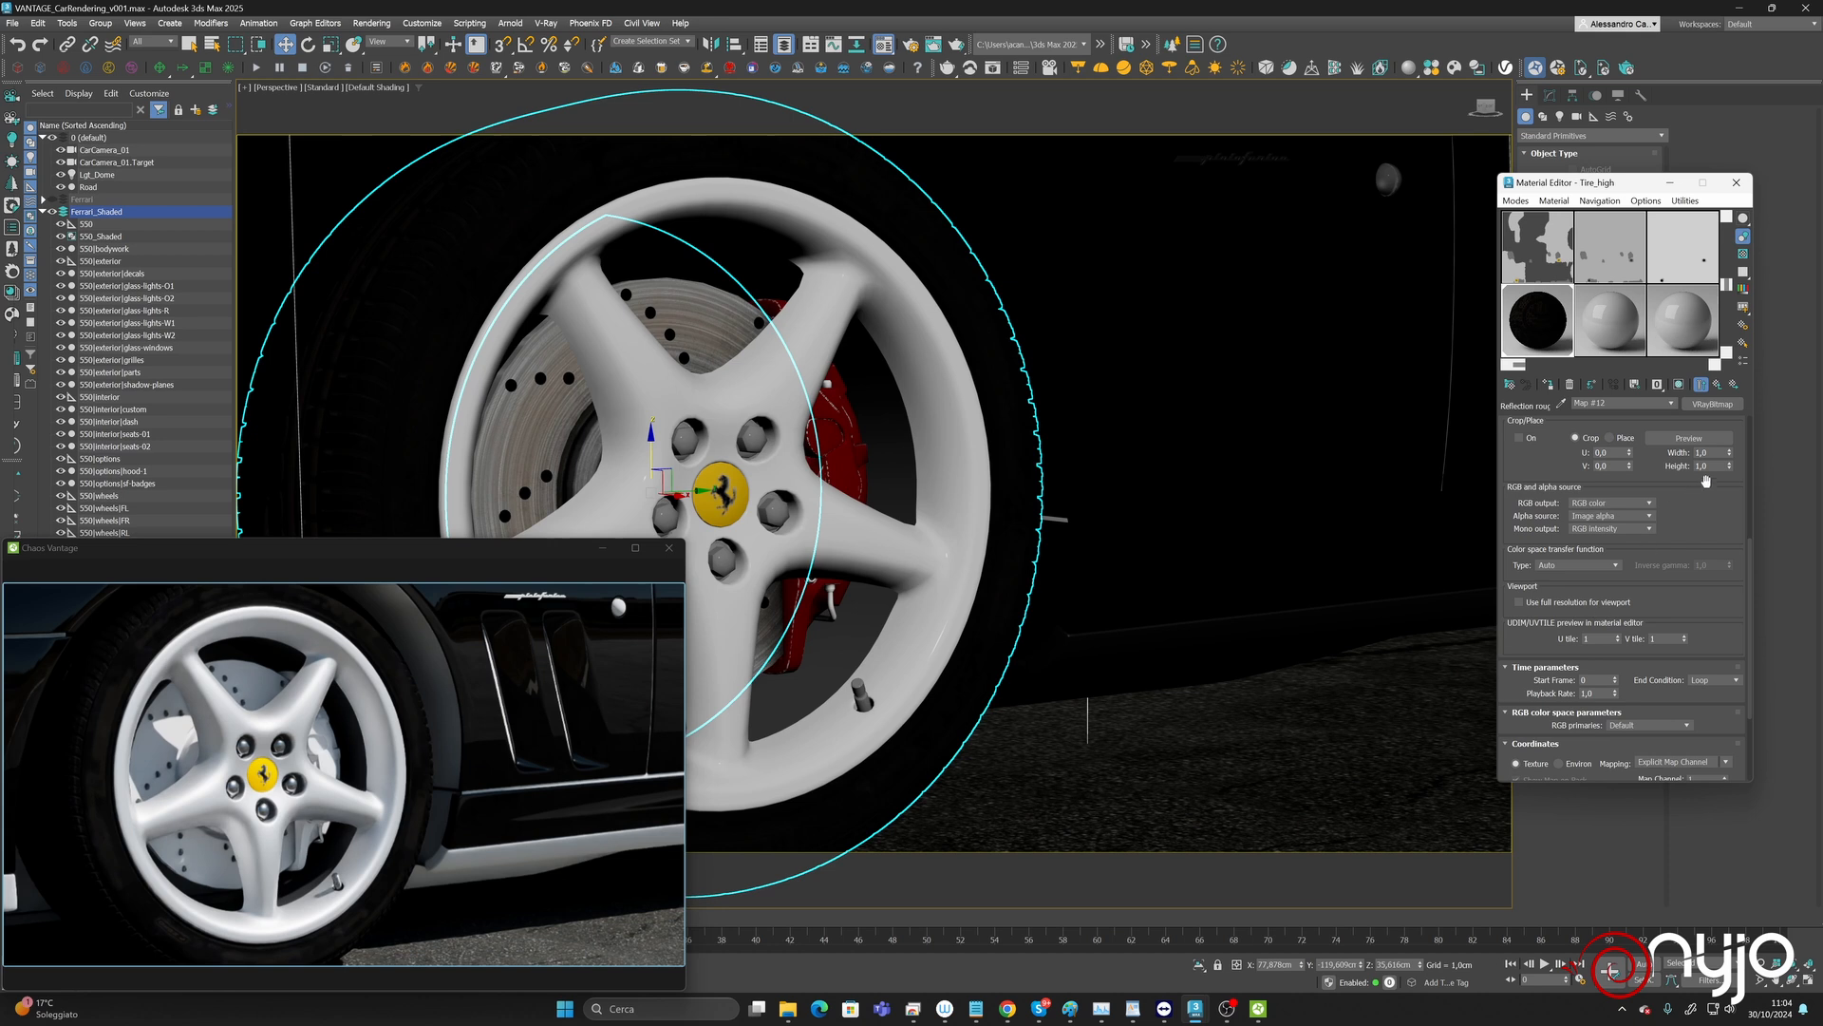
left_click(1701, 632)
left_click(1724, 452)
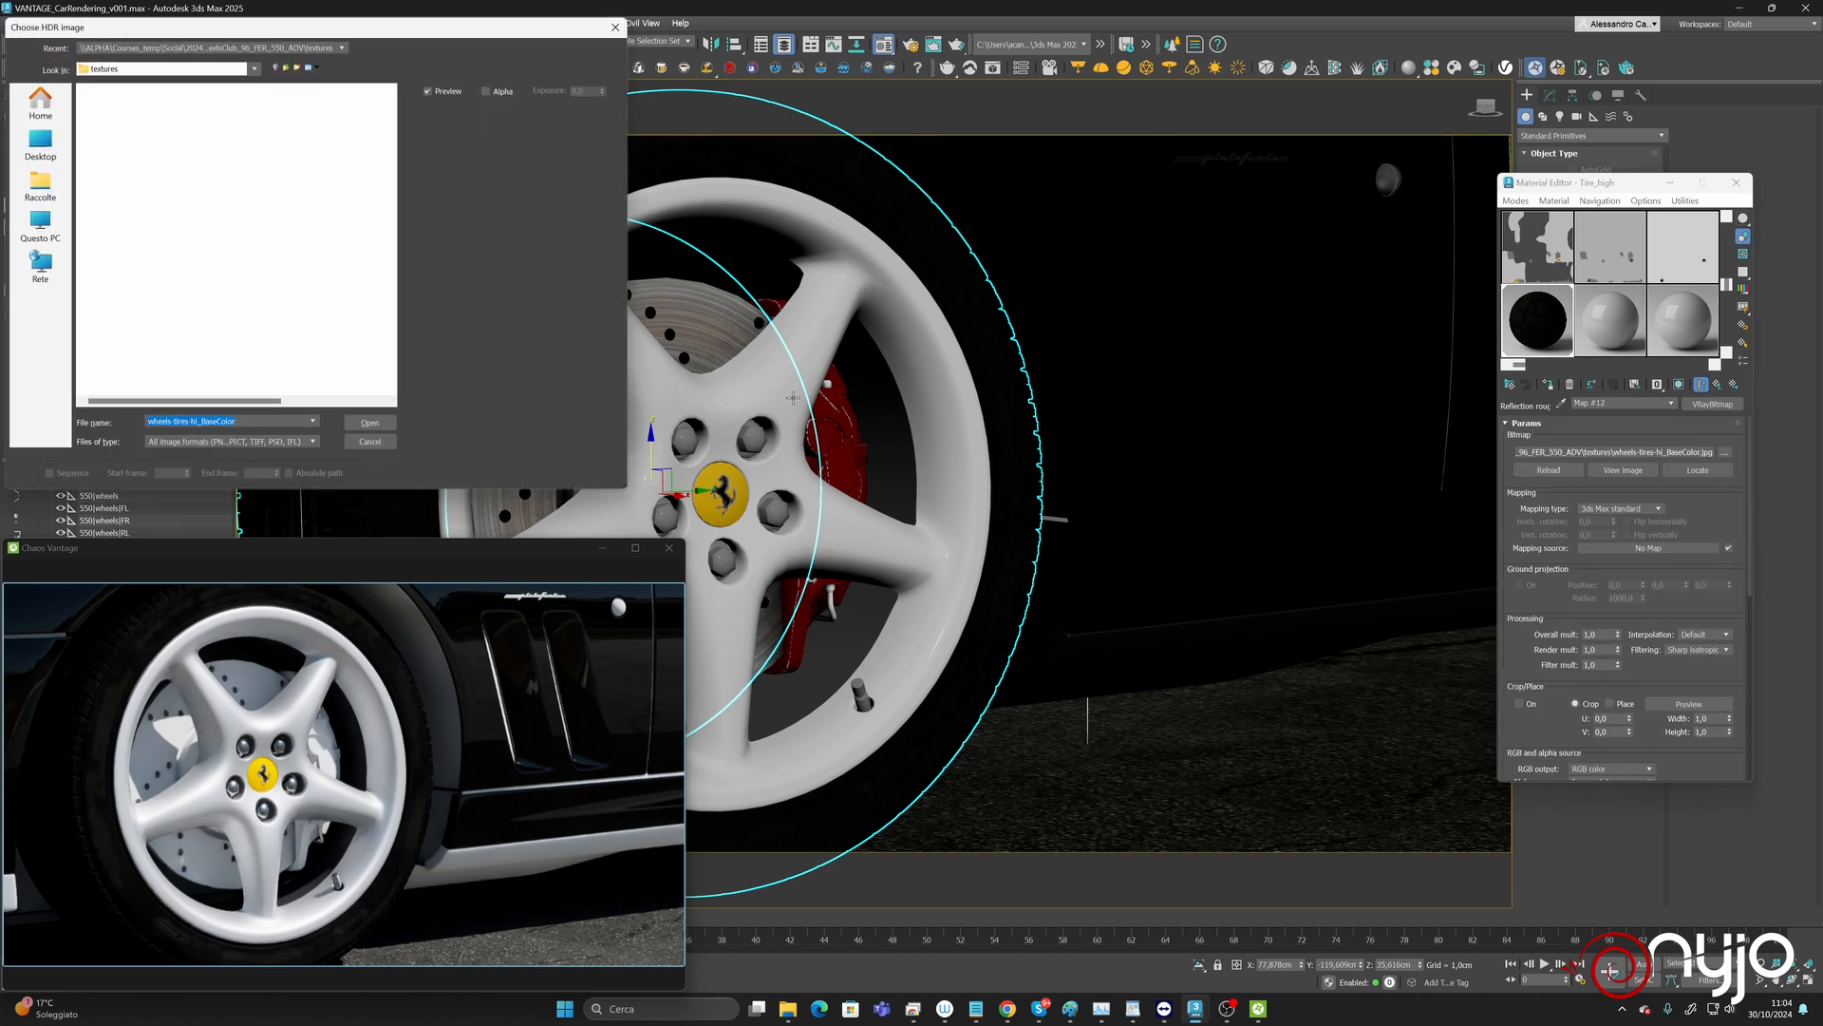
scroll(176, 356, "down", 2)
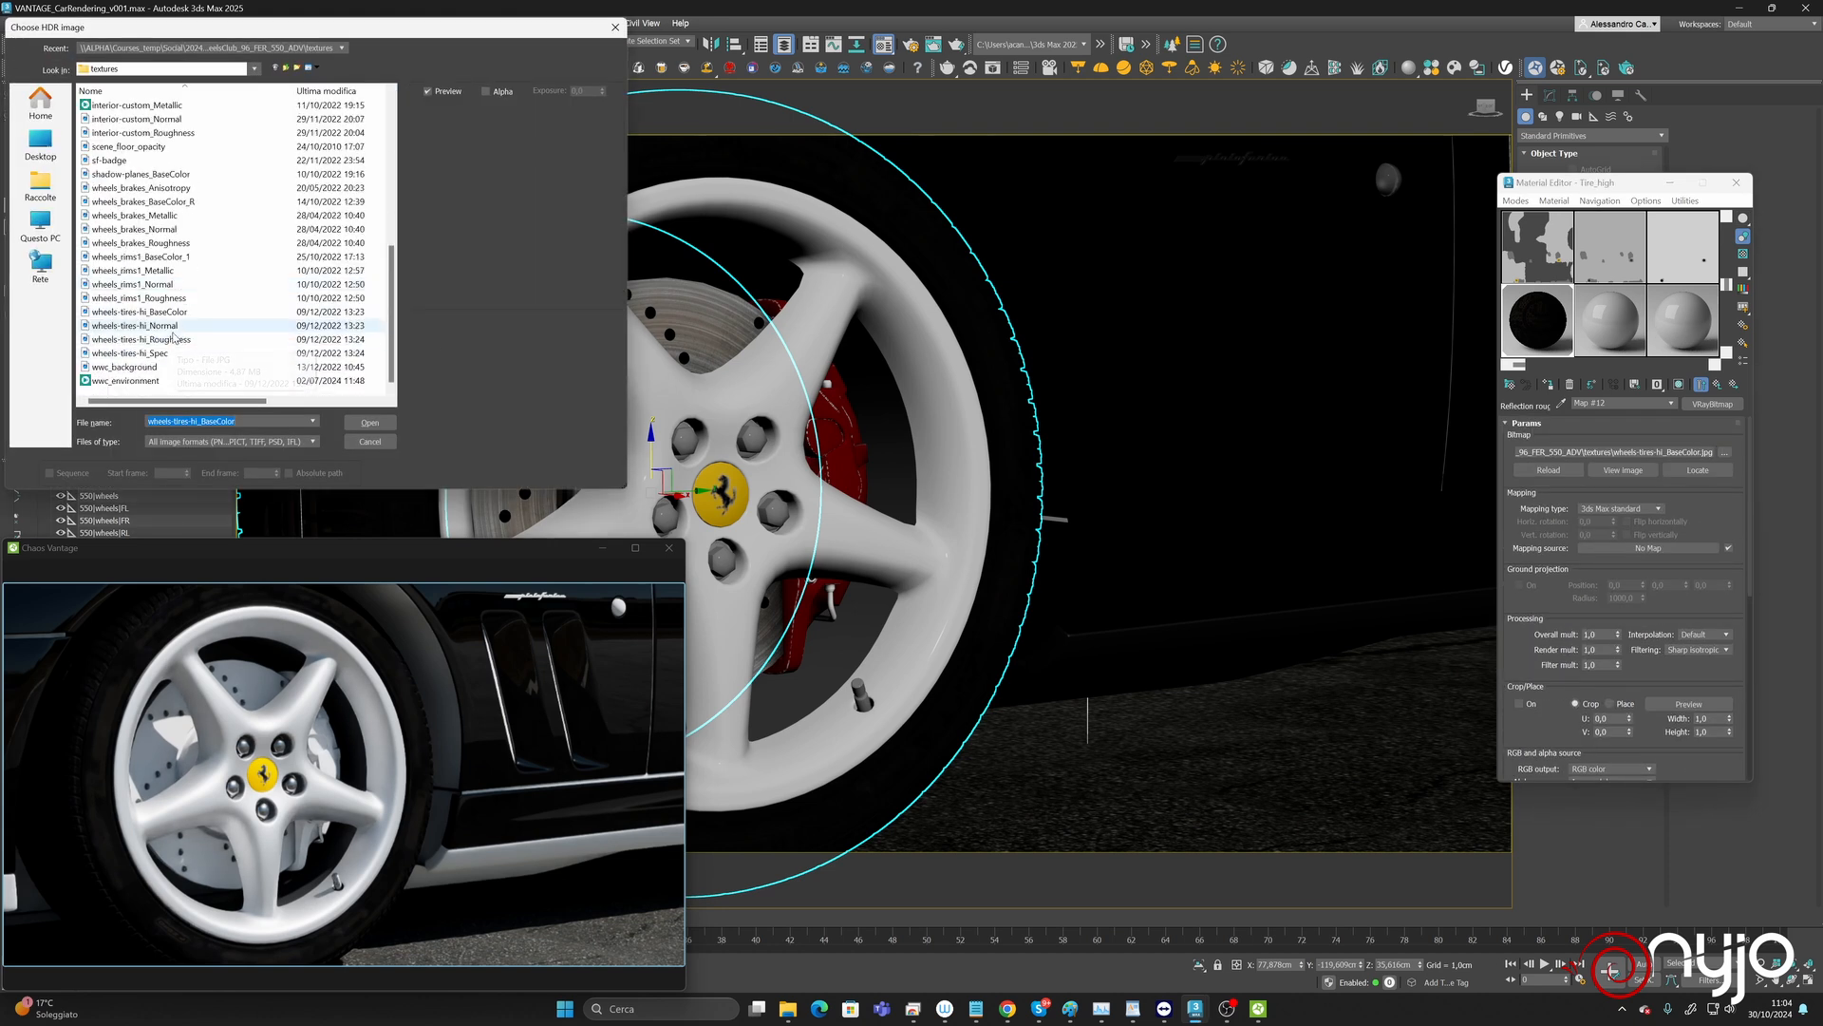
left_click(171, 339)
left_click(388, 425)
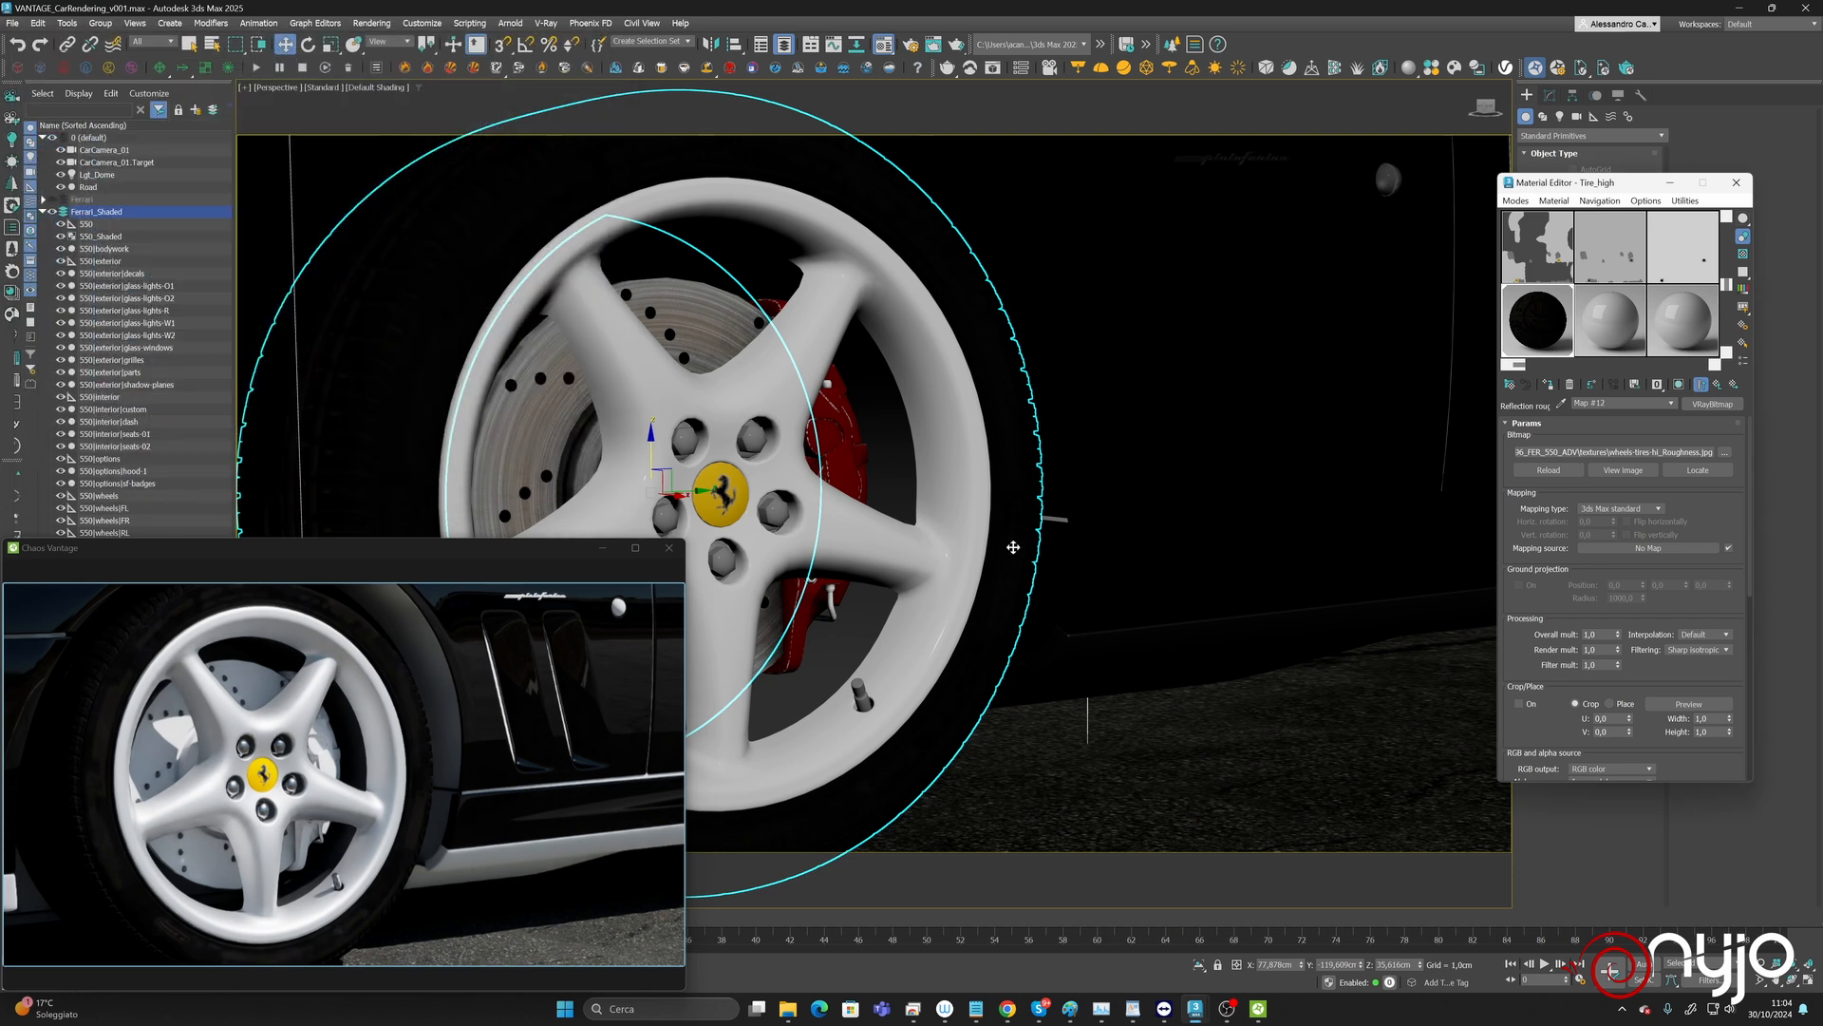
left_click(1717, 384)
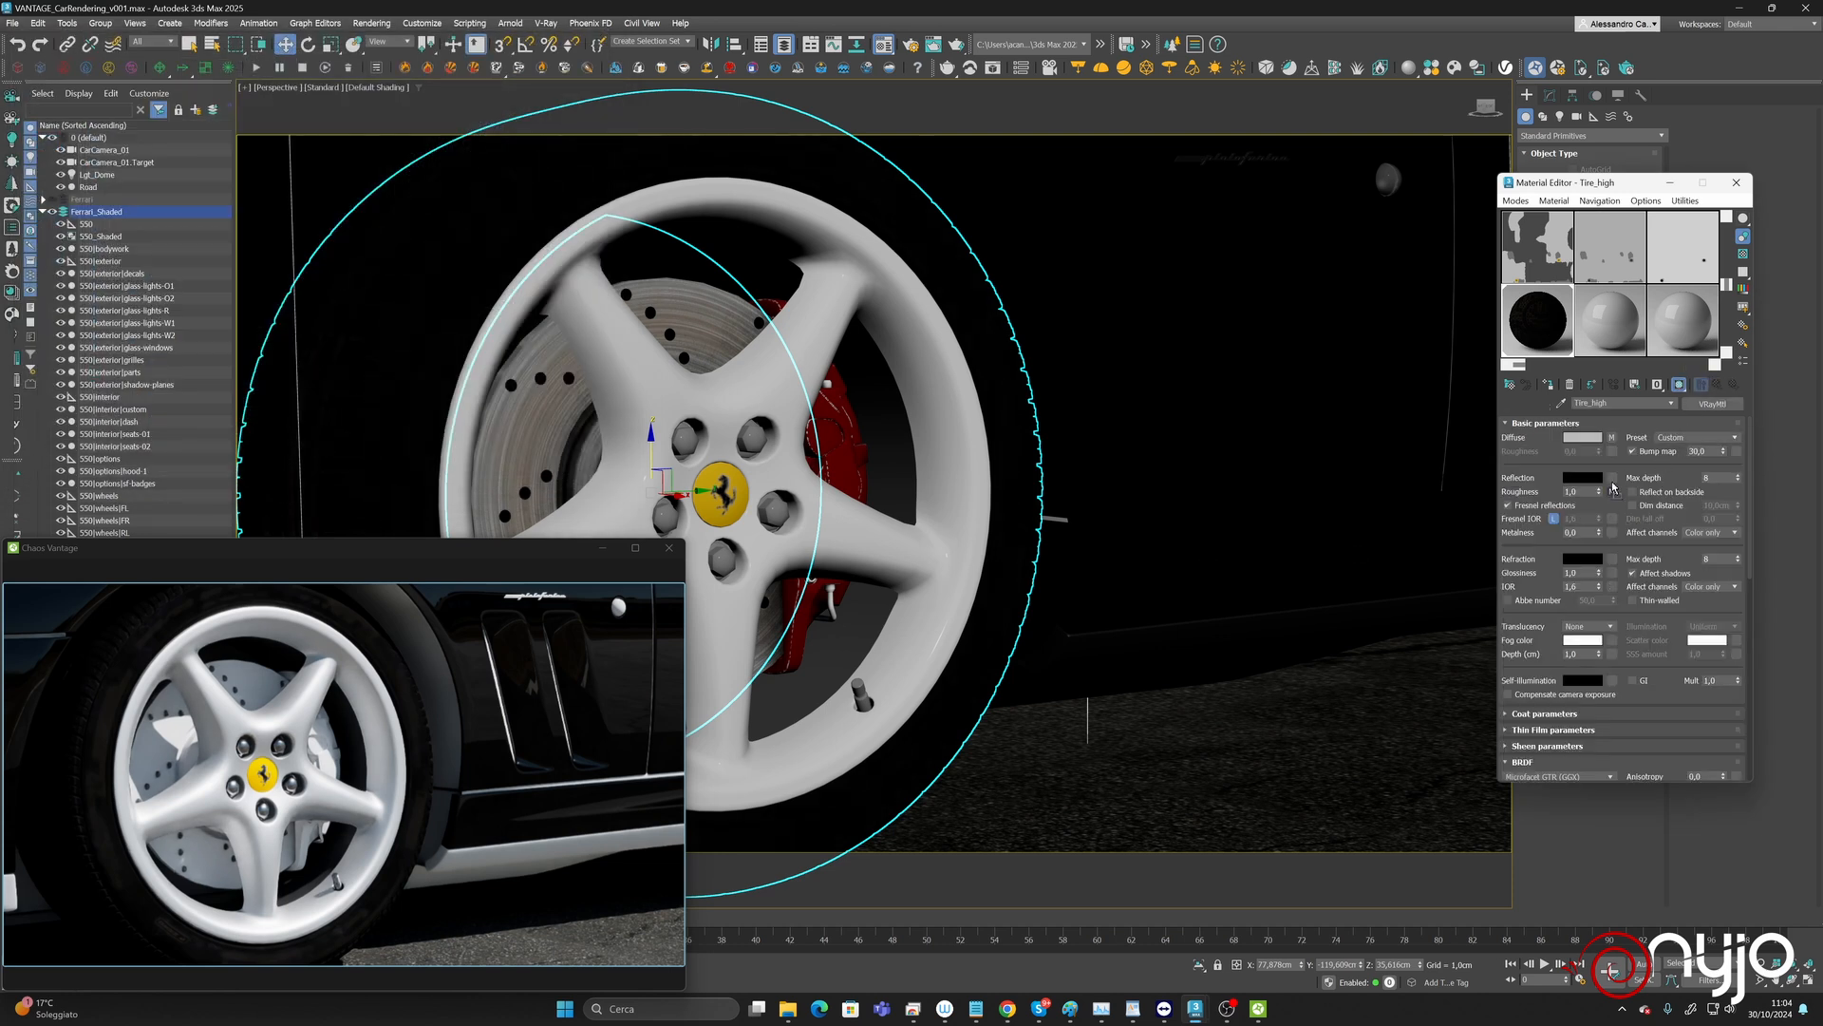
Copy Tire_high's roughness map to its reflection map and change the copy's file to wheels-tires-hi_Spec.
left_click_drag(1612, 492, 1613, 479)
left_click(1605, 527)
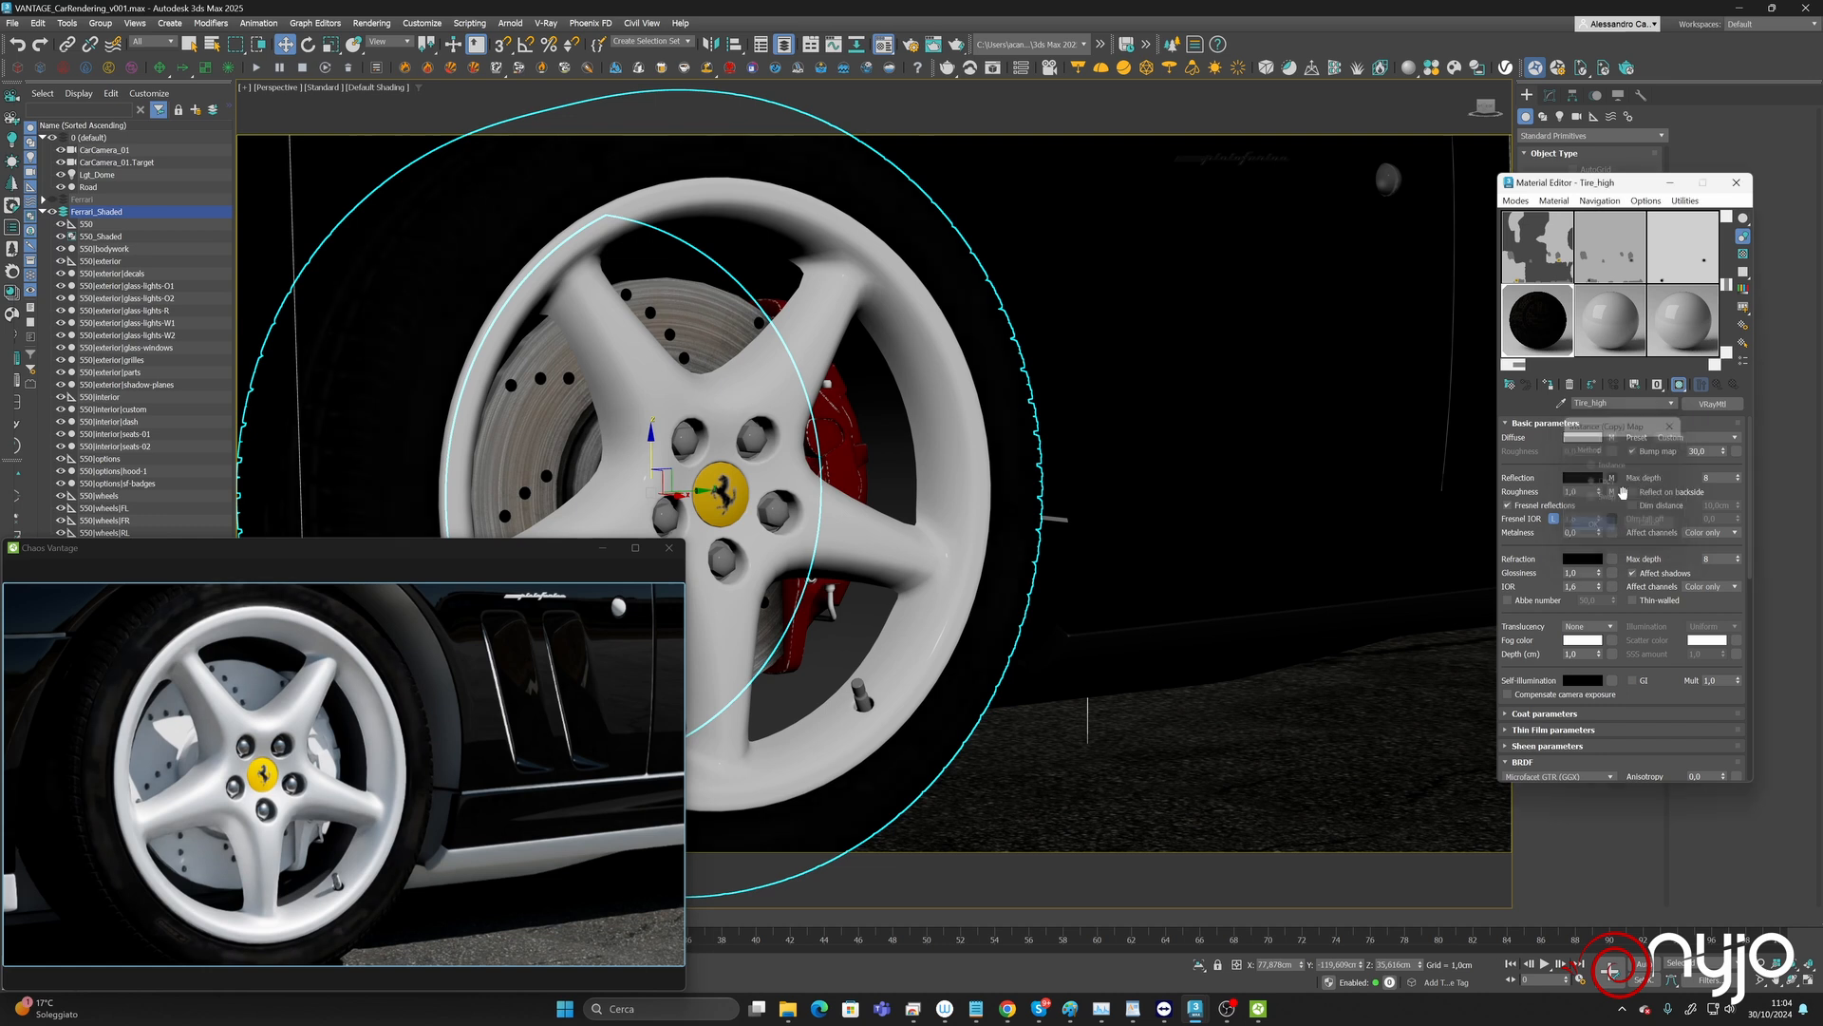
left_click(1611, 478)
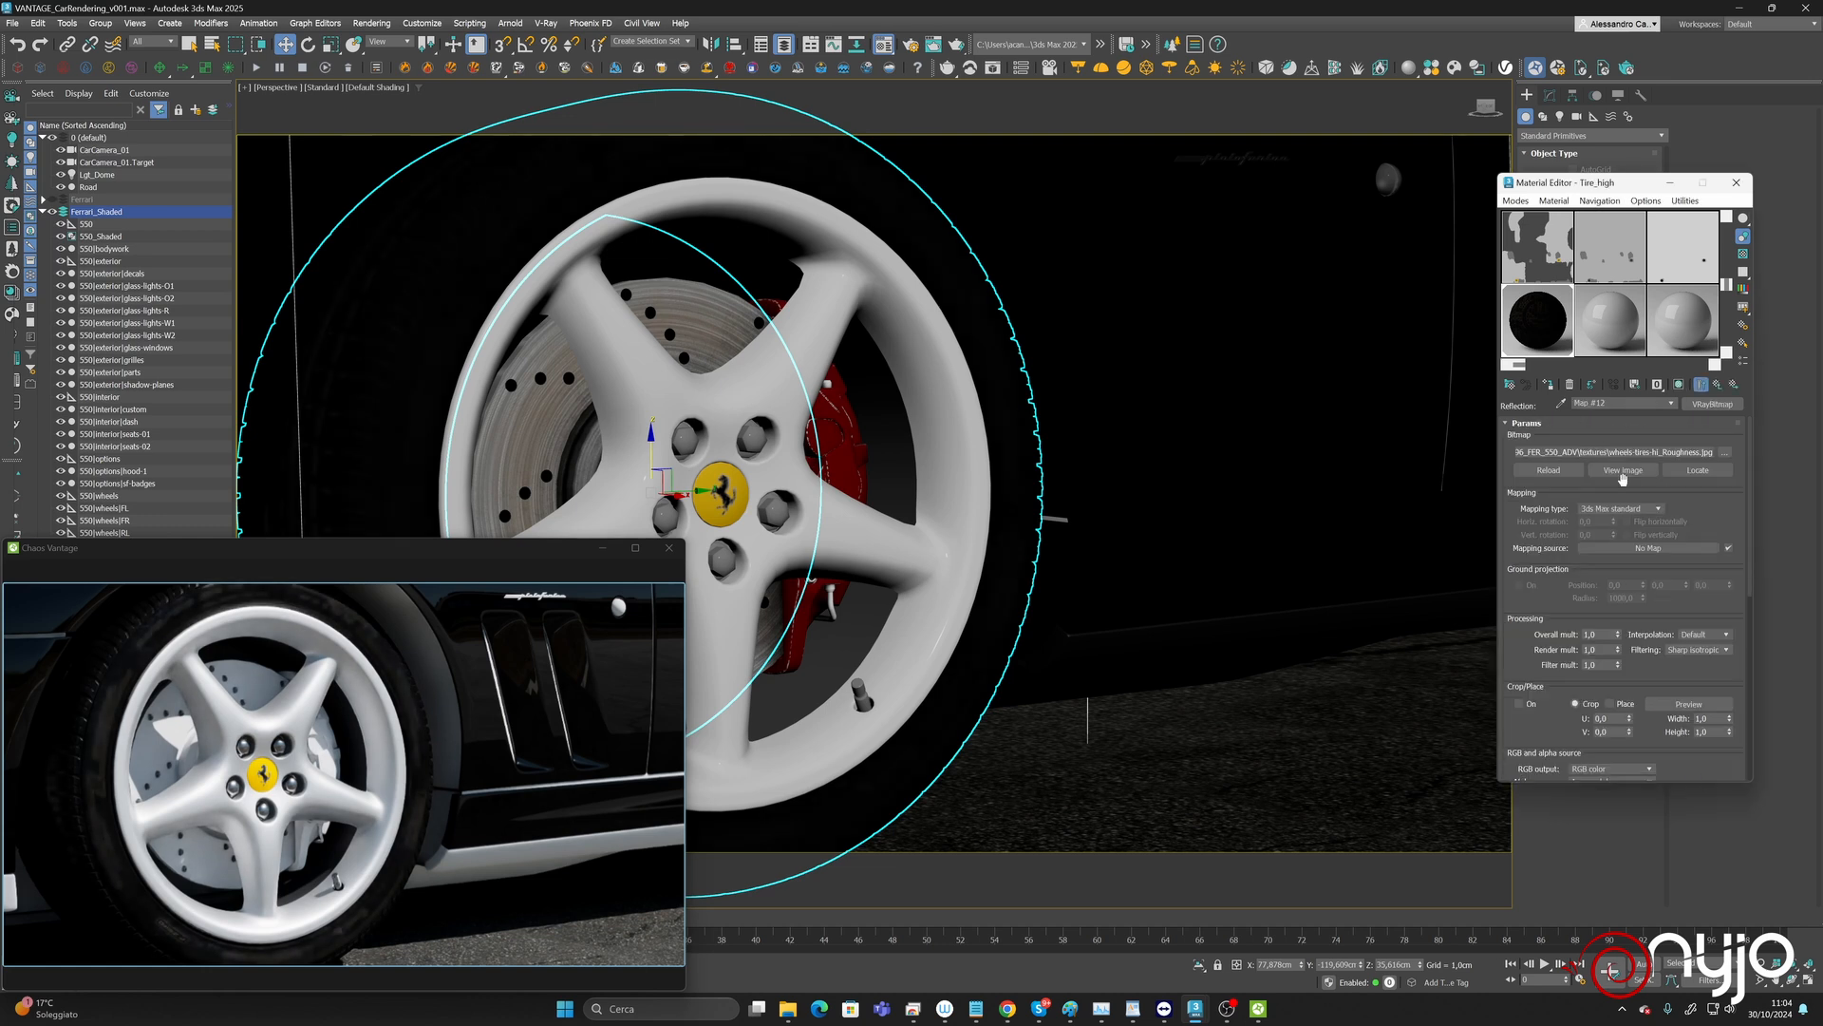
left_click(1725, 452)
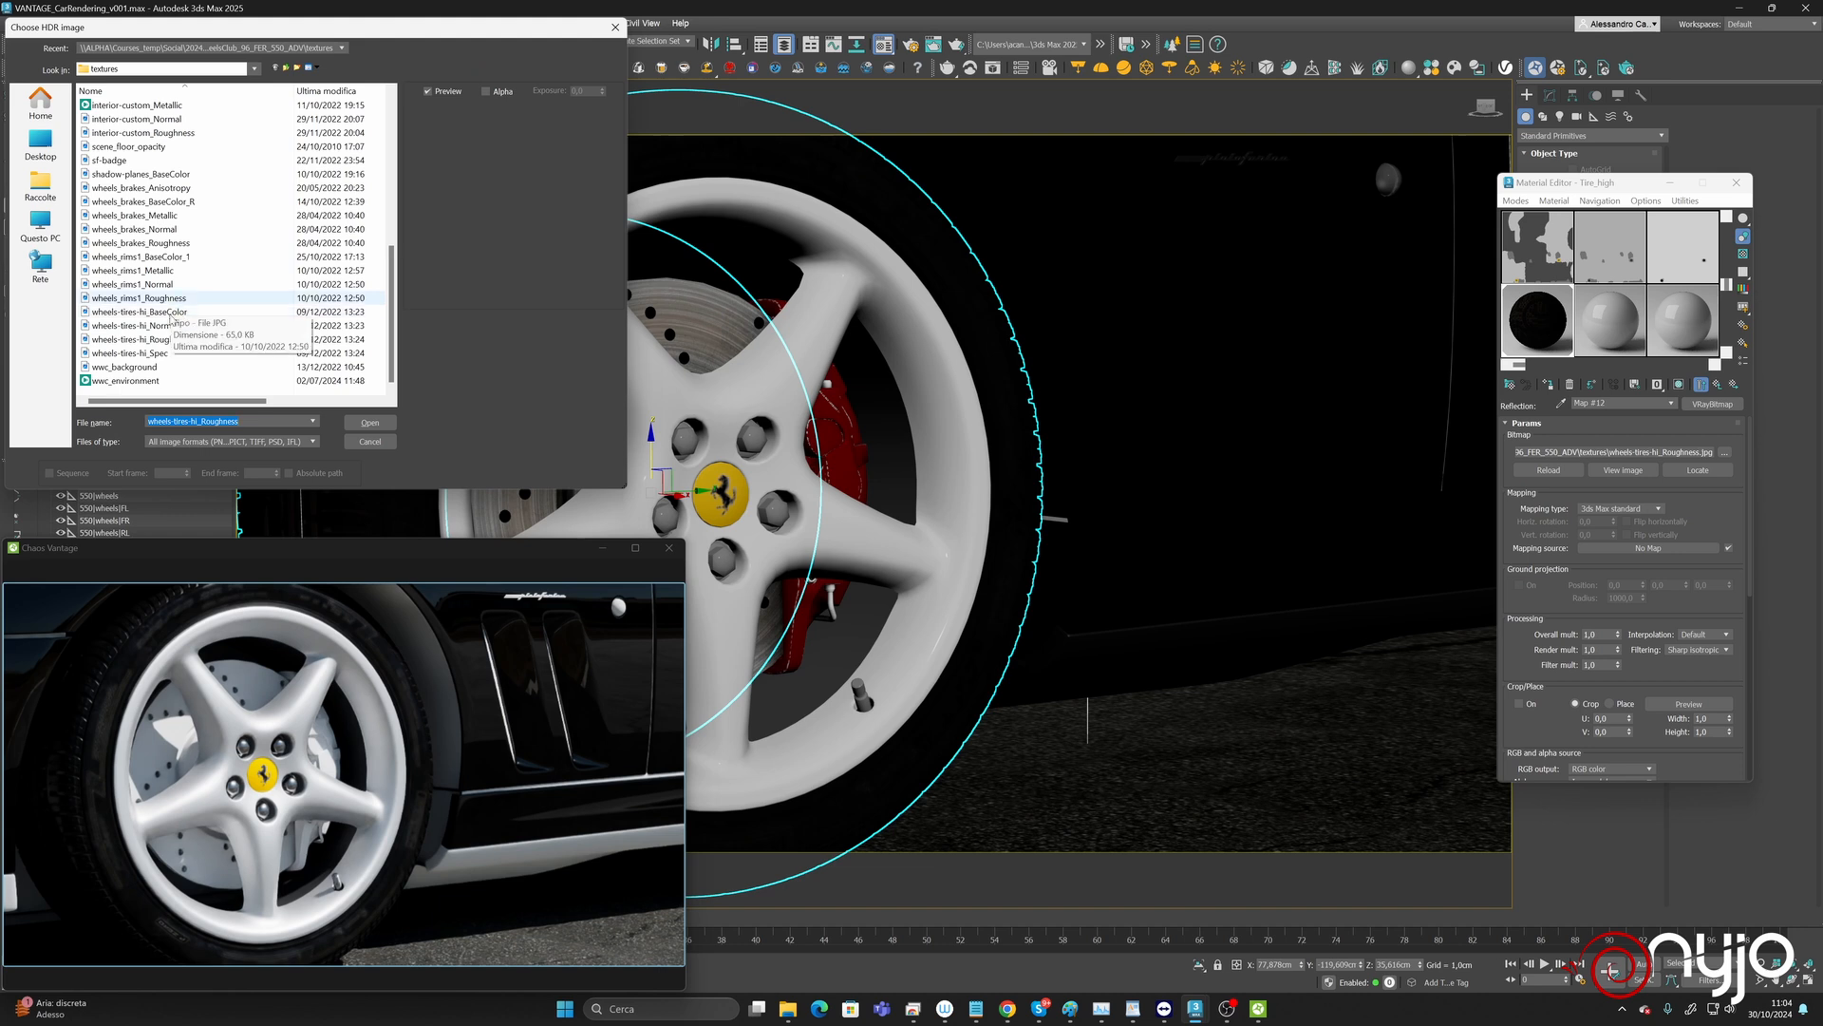
left_click(157, 353)
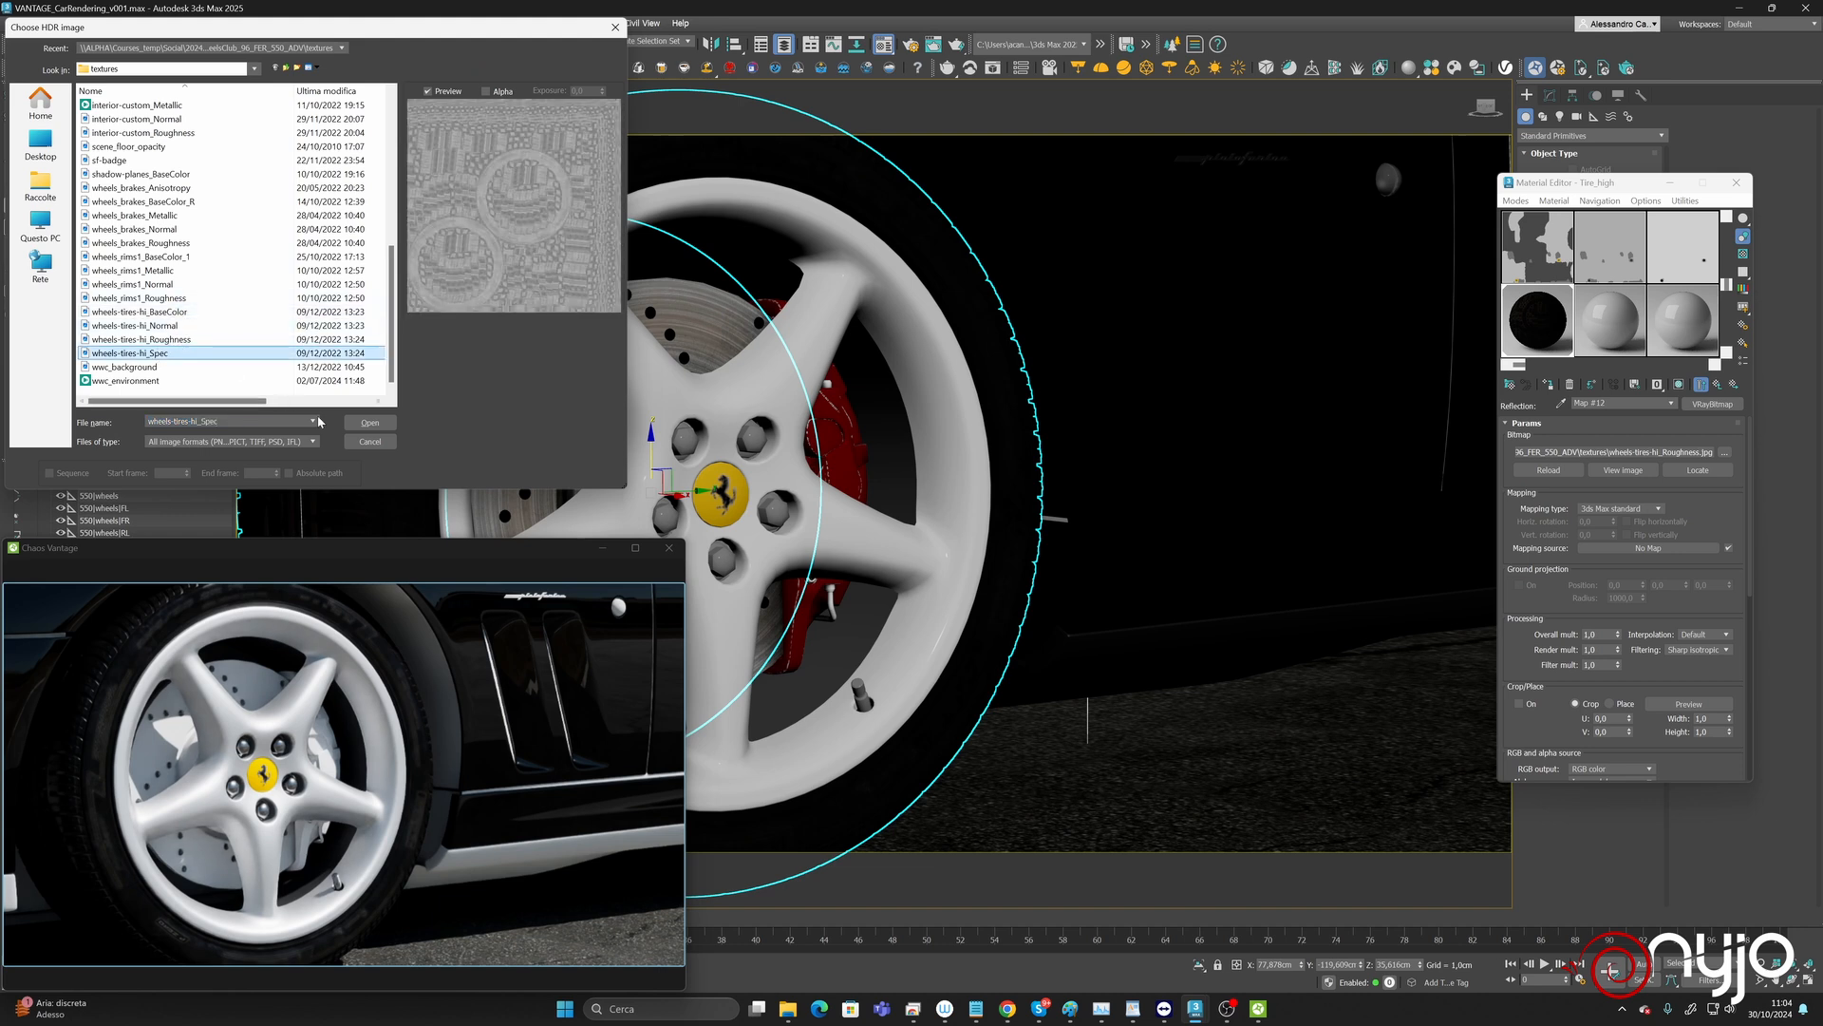
left_click(371, 424)
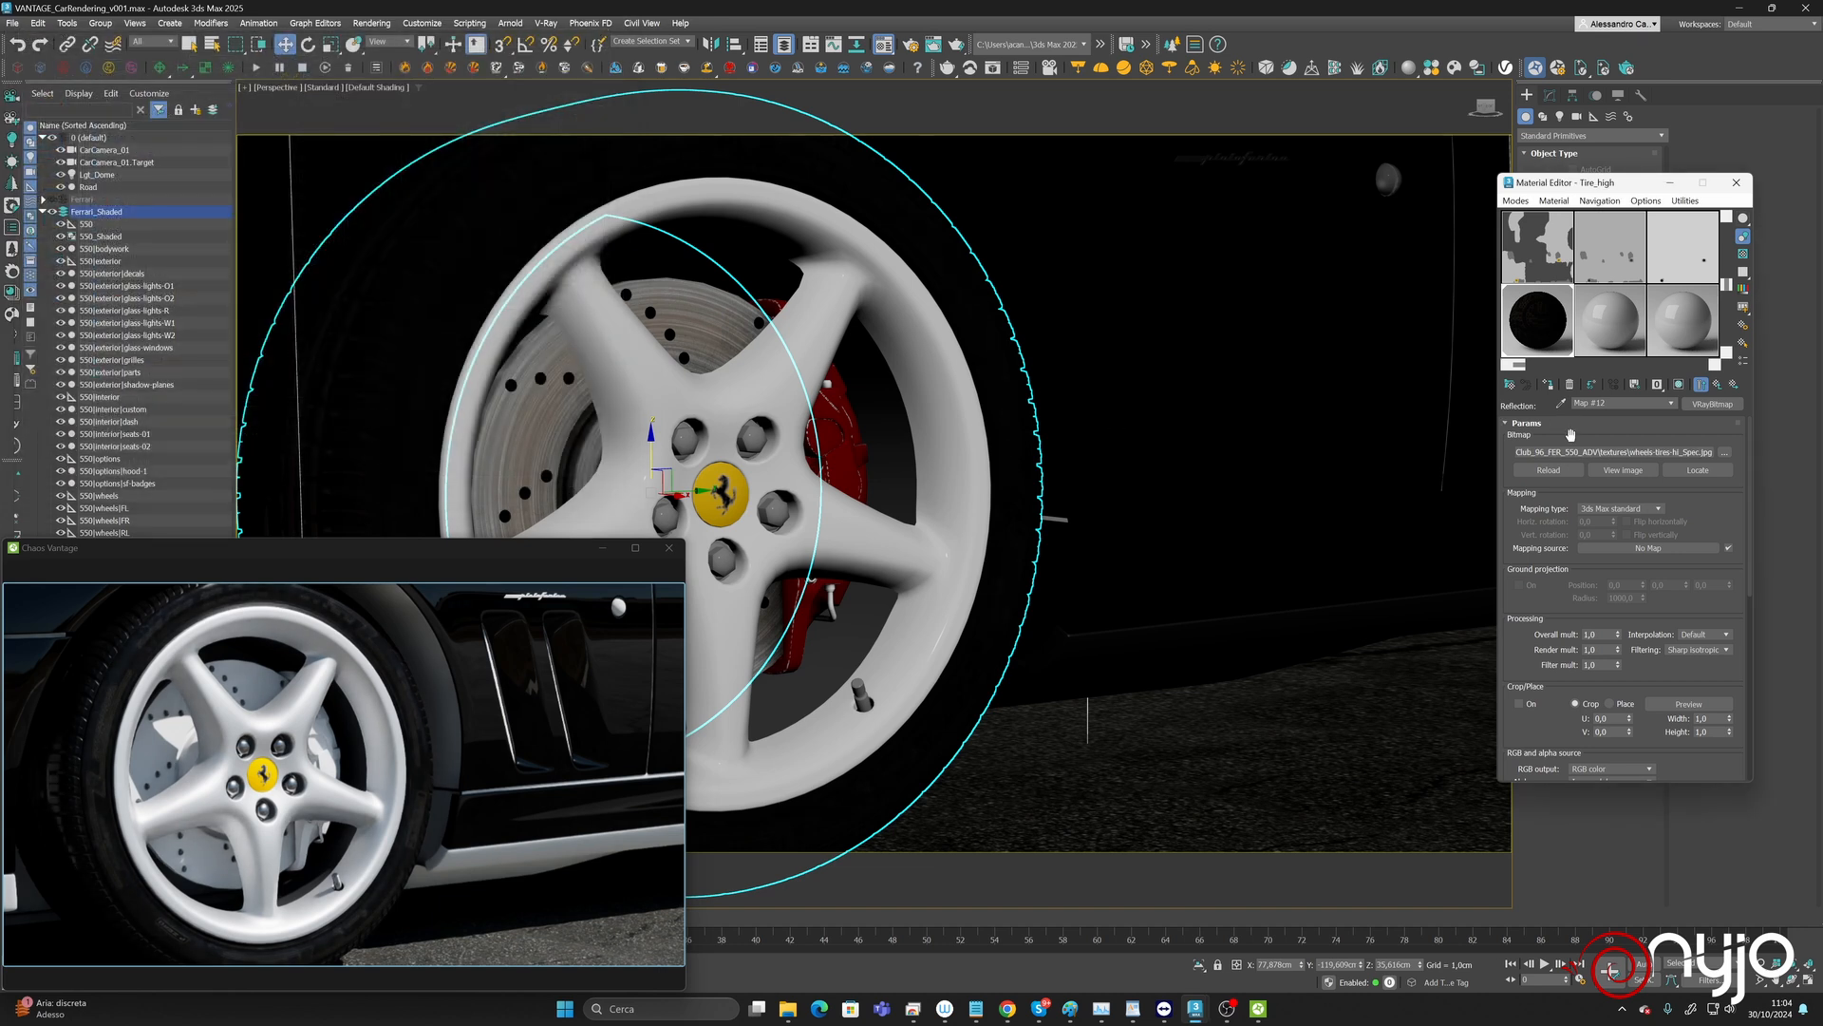
left_click(1720, 384)
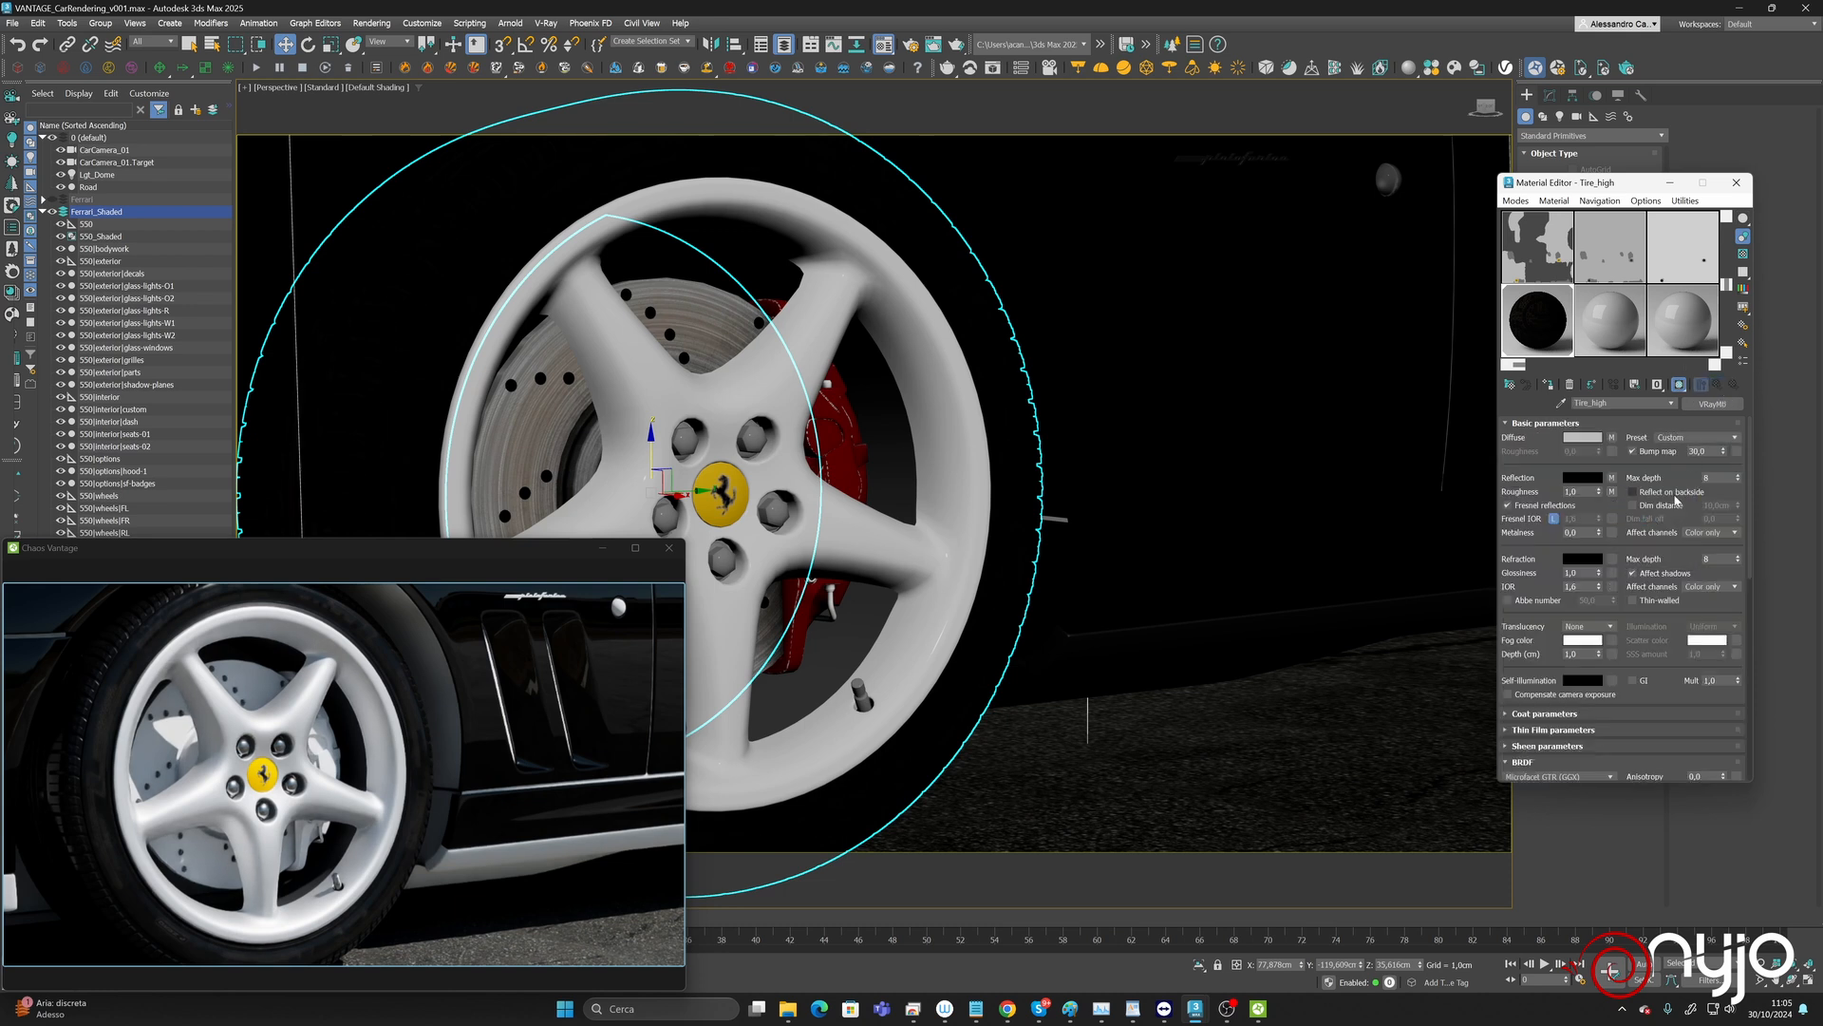
Assign a VRayNormalMap to the bump map of the Tire_high material.
left_click(1743, 452)
scroll(853, 641, "down", 5)
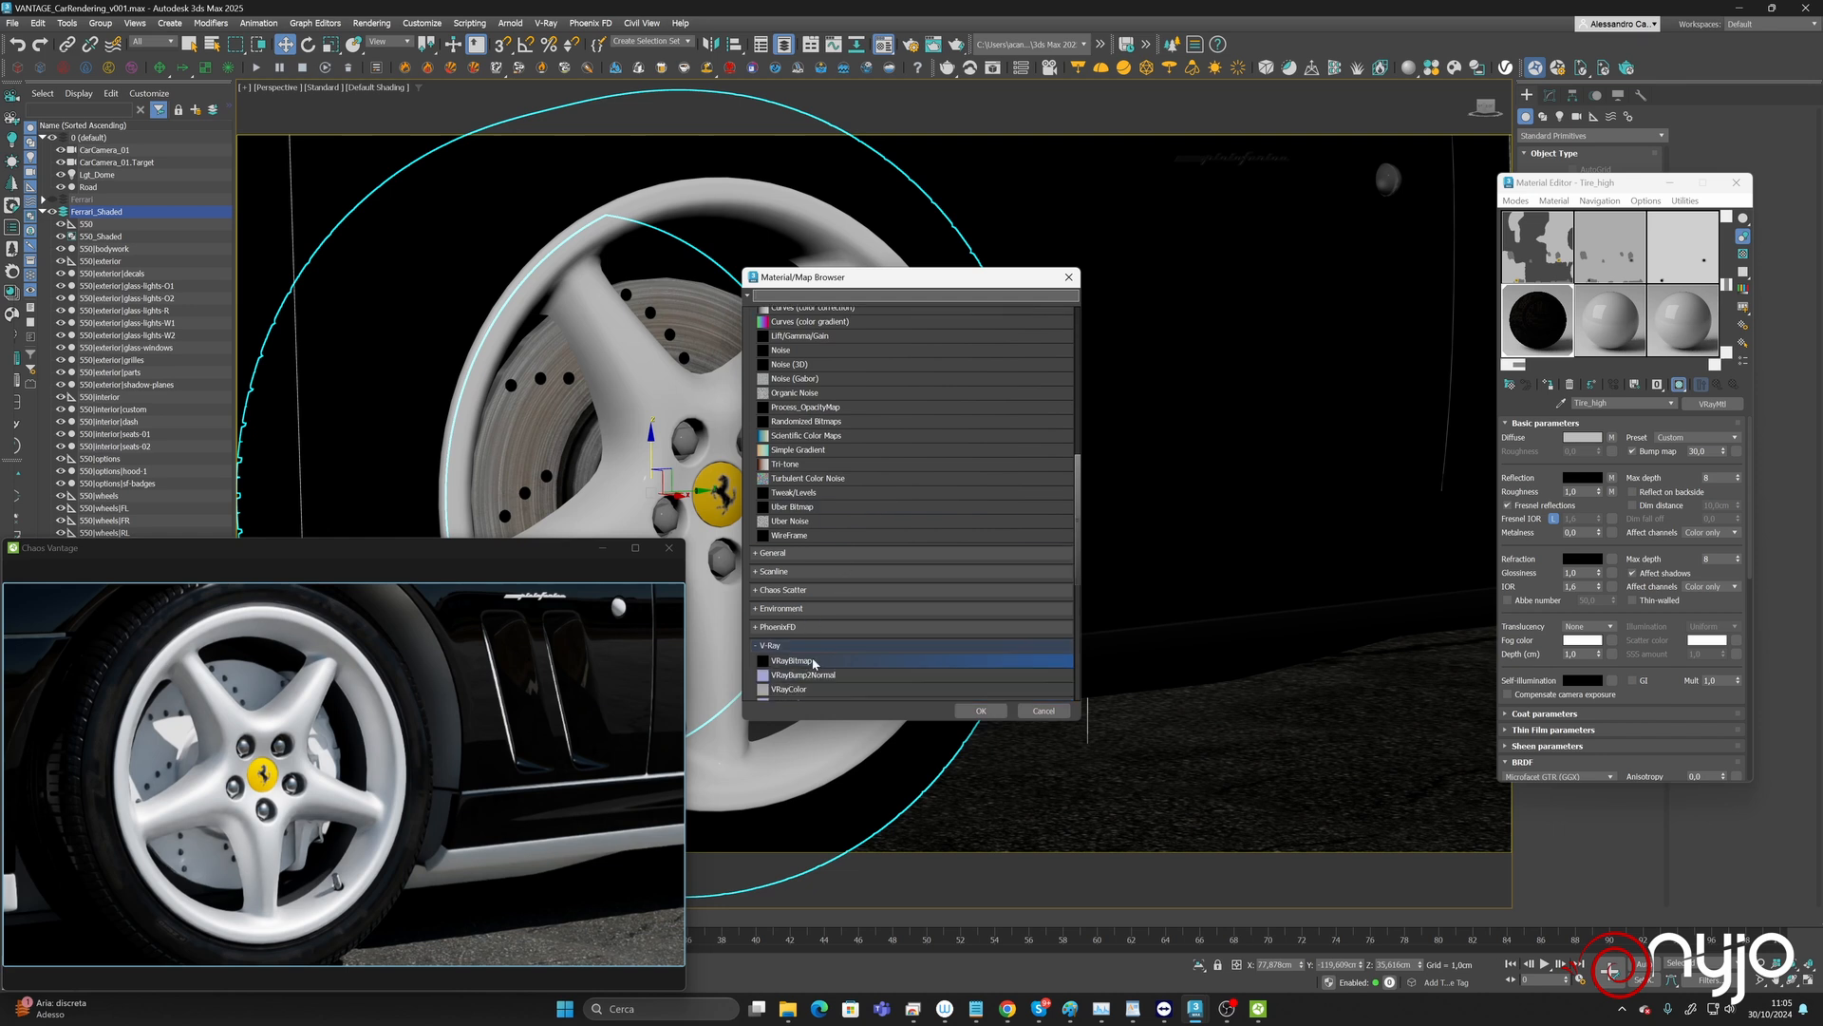
scroll(853, 641, "down", 4)
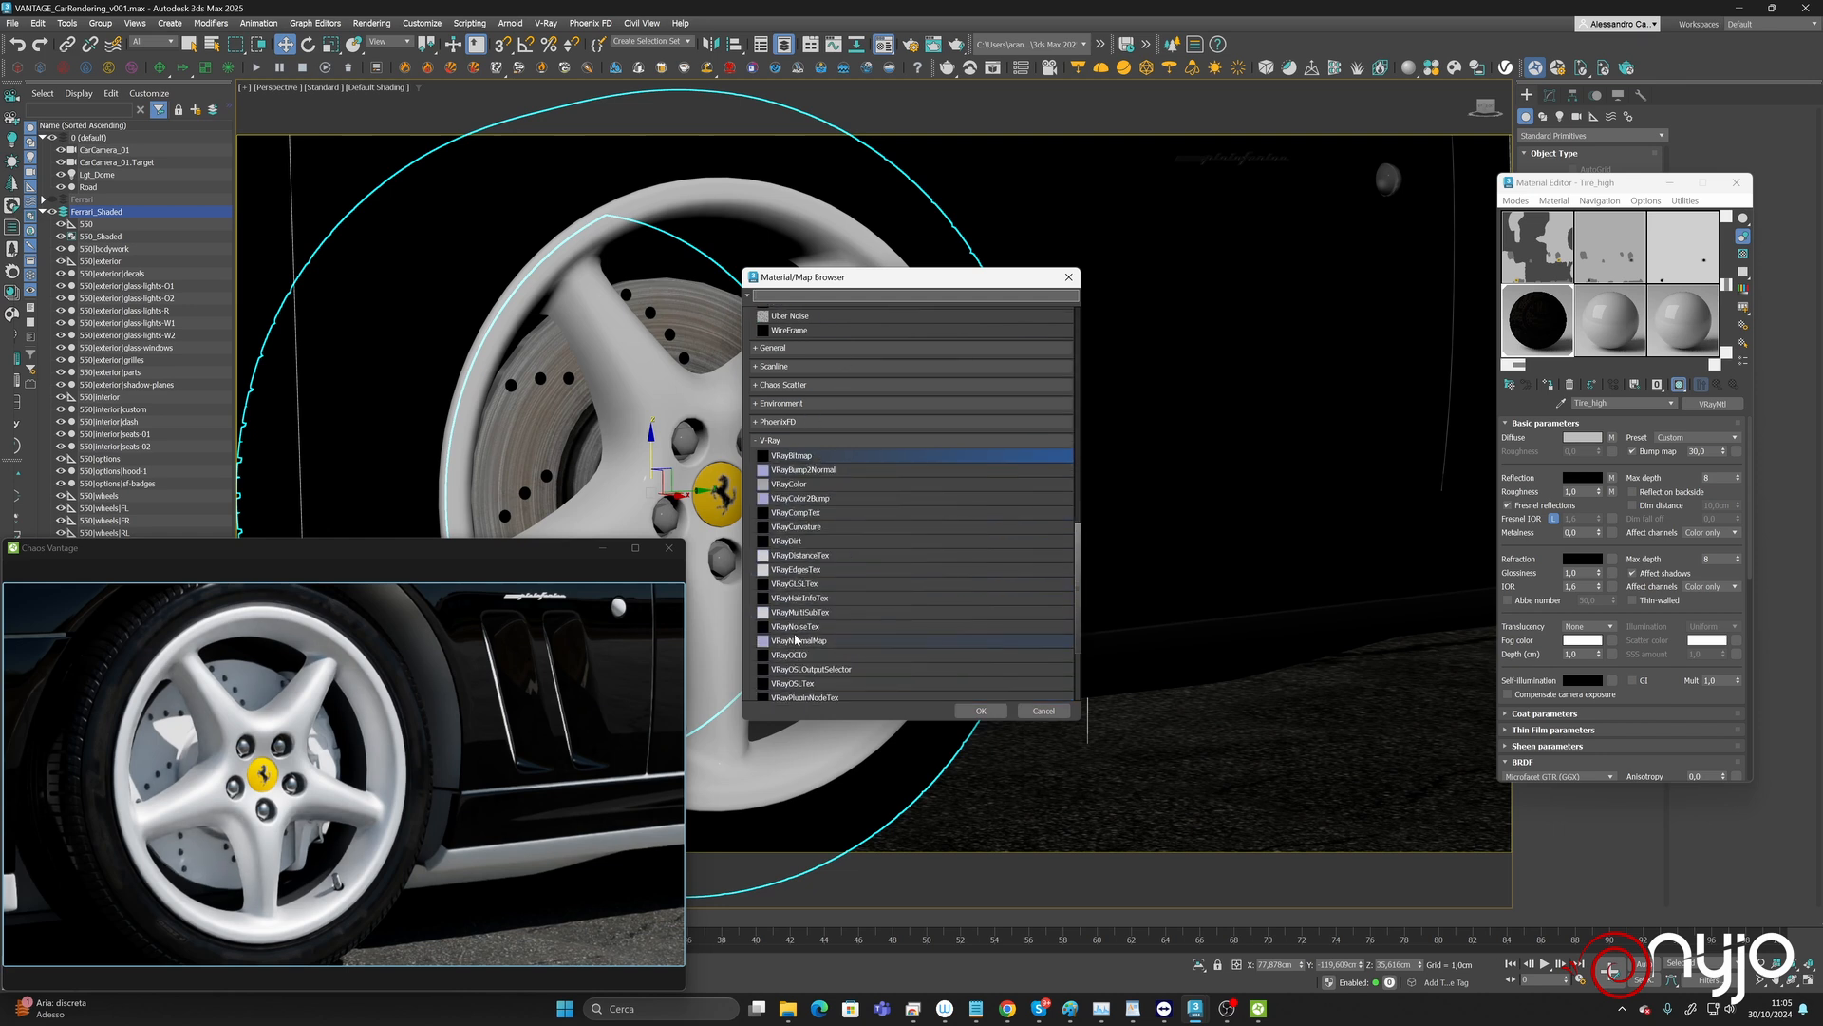
double_click(796, 640)
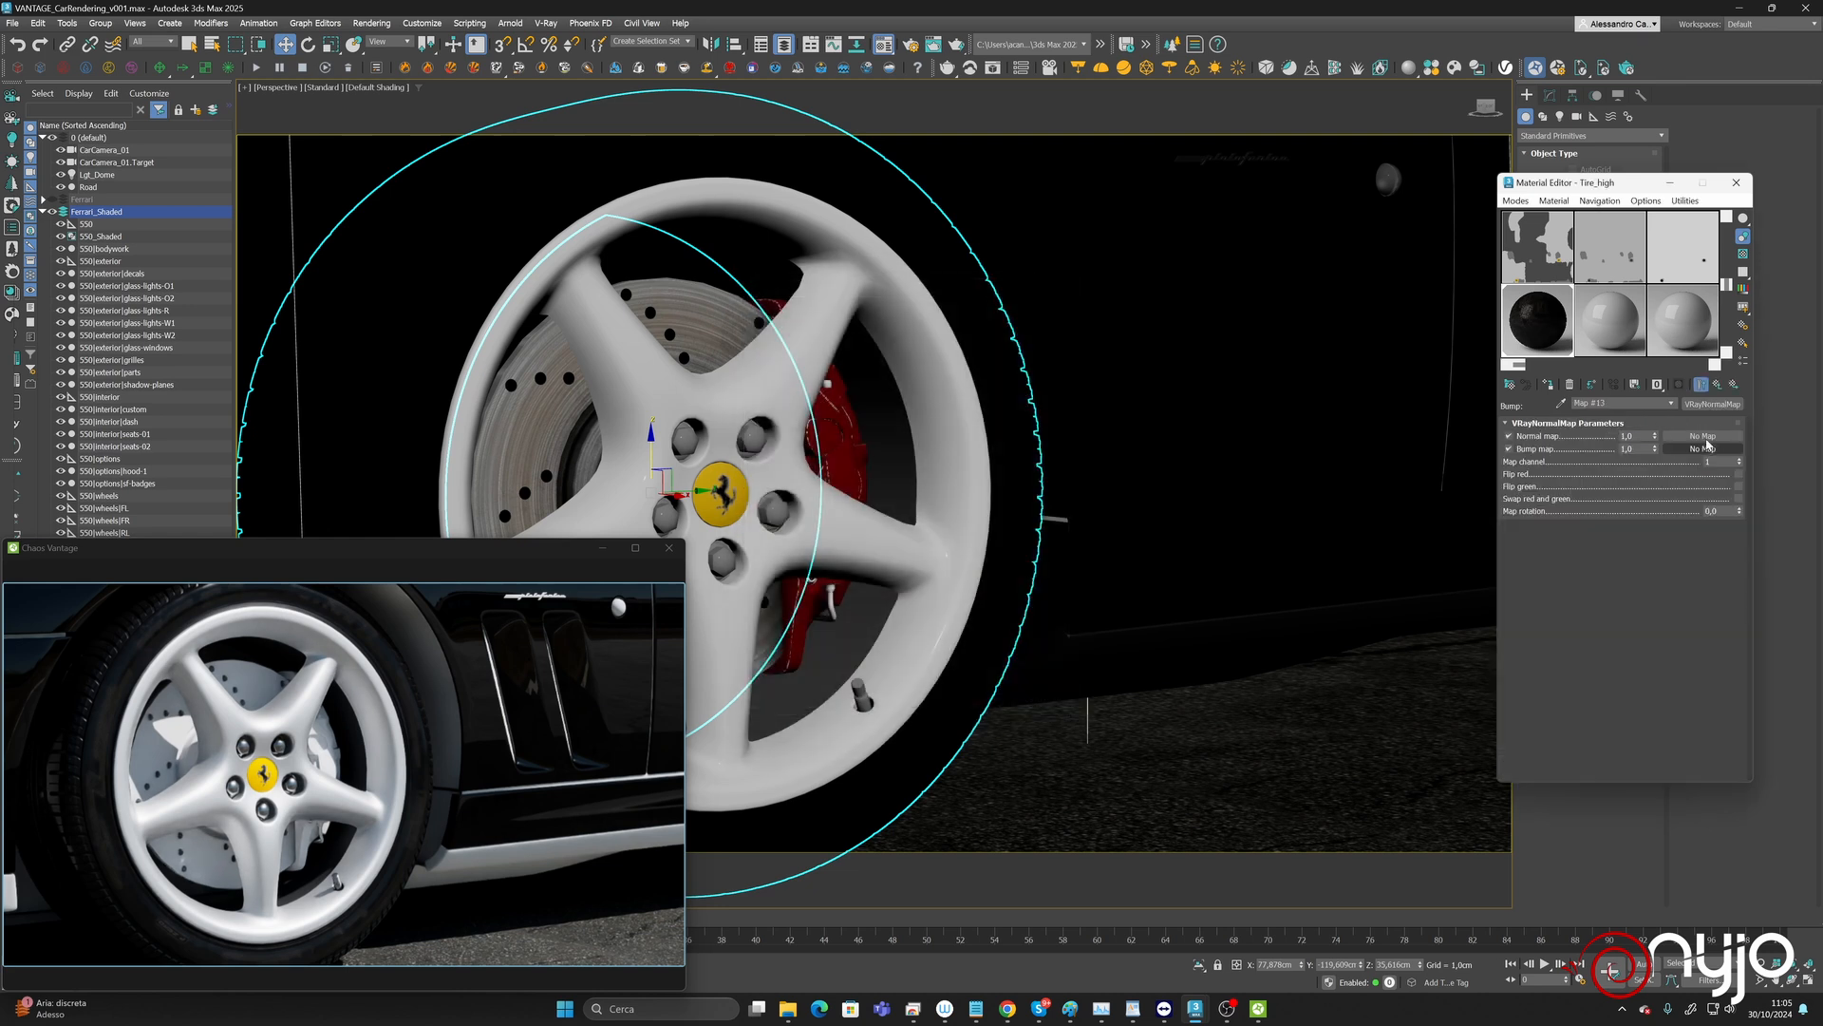
Paste the copied VRayBitmap into the VRayNormalMap's normal map and change its file to wheels-tires-hi_Normal.
right_click(1681, 436)
left_click(1717, 440)
left_click(1697, 436)
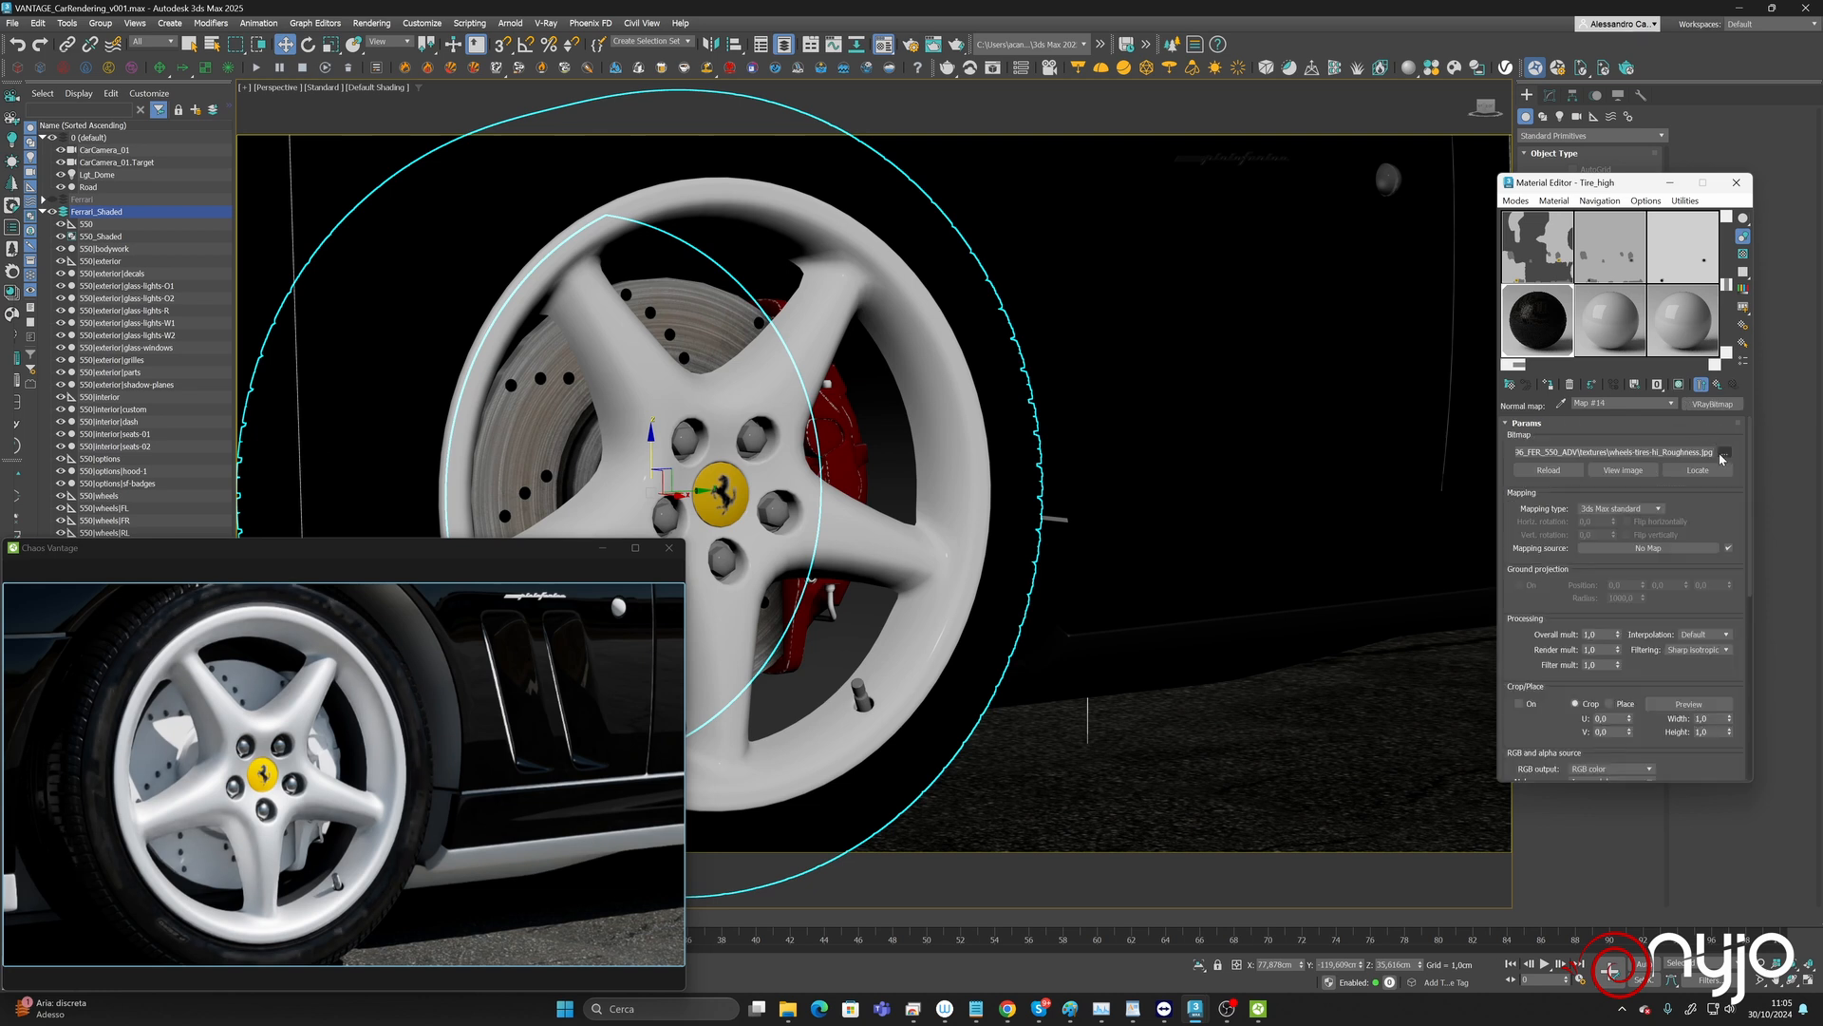
left_click(1722, 456)
scroll(236, 284, "down", 5)
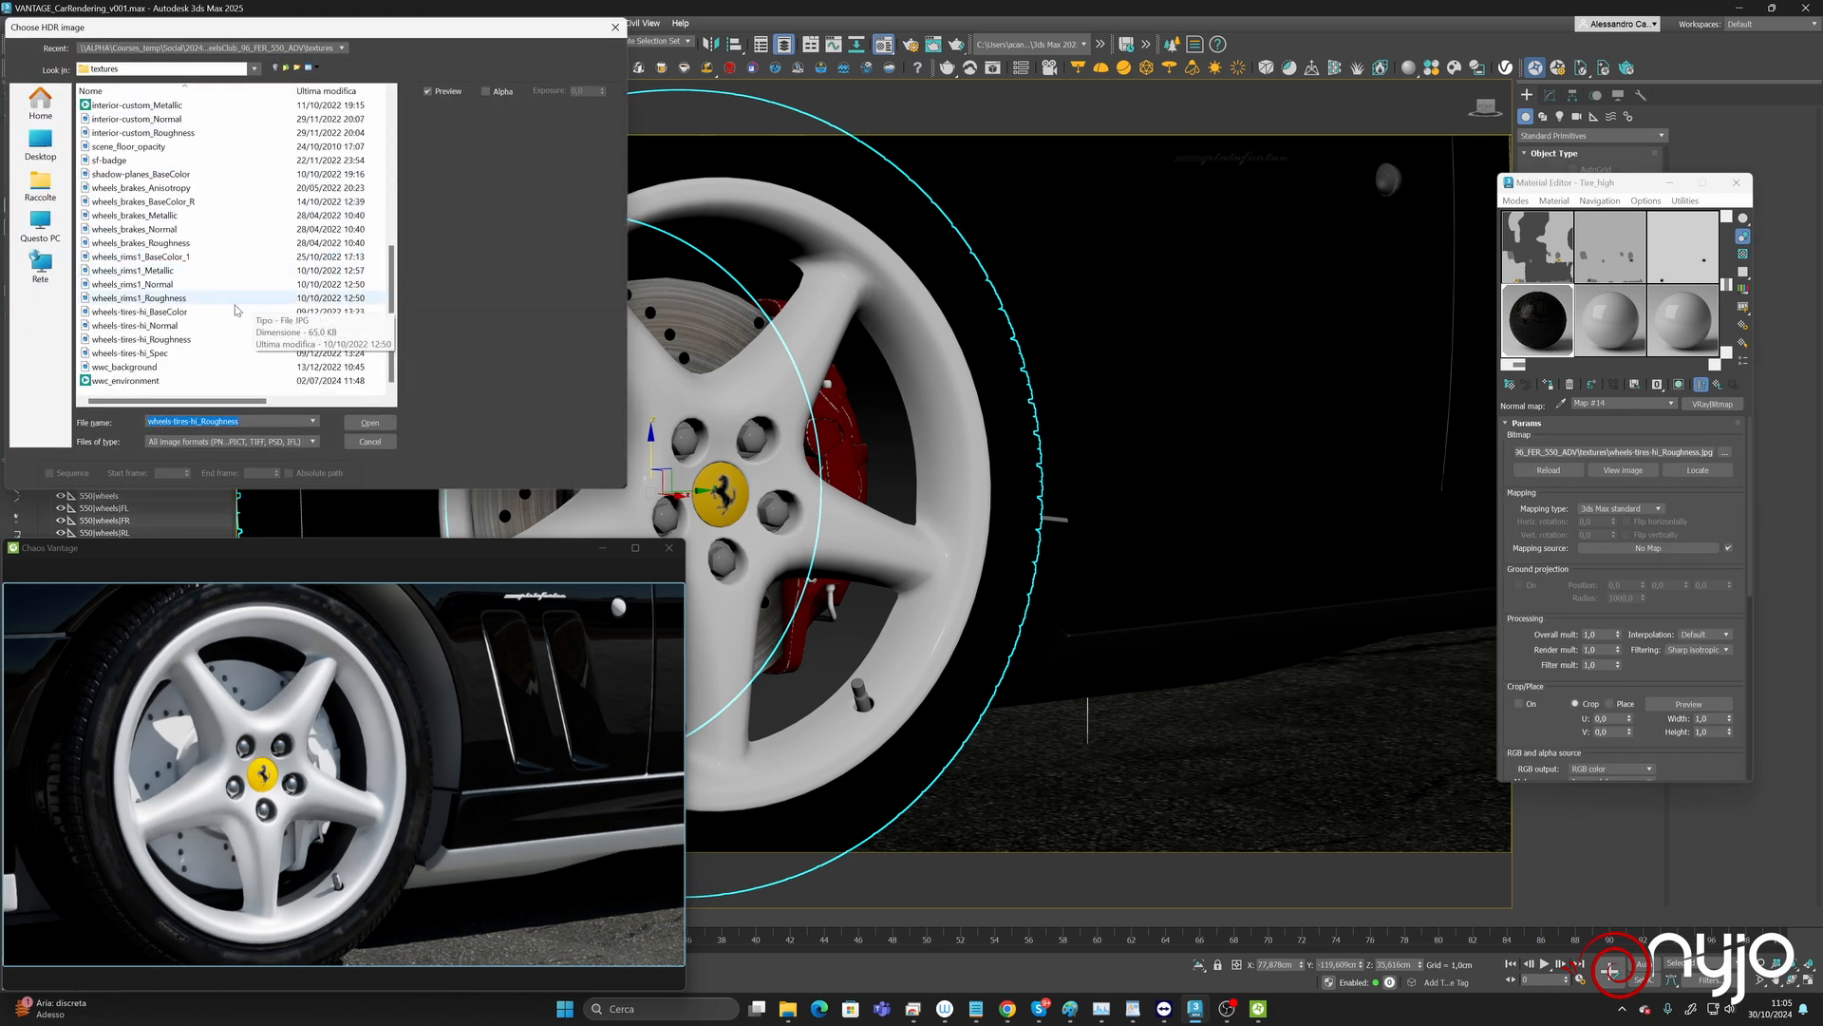
left_click(237, 324)
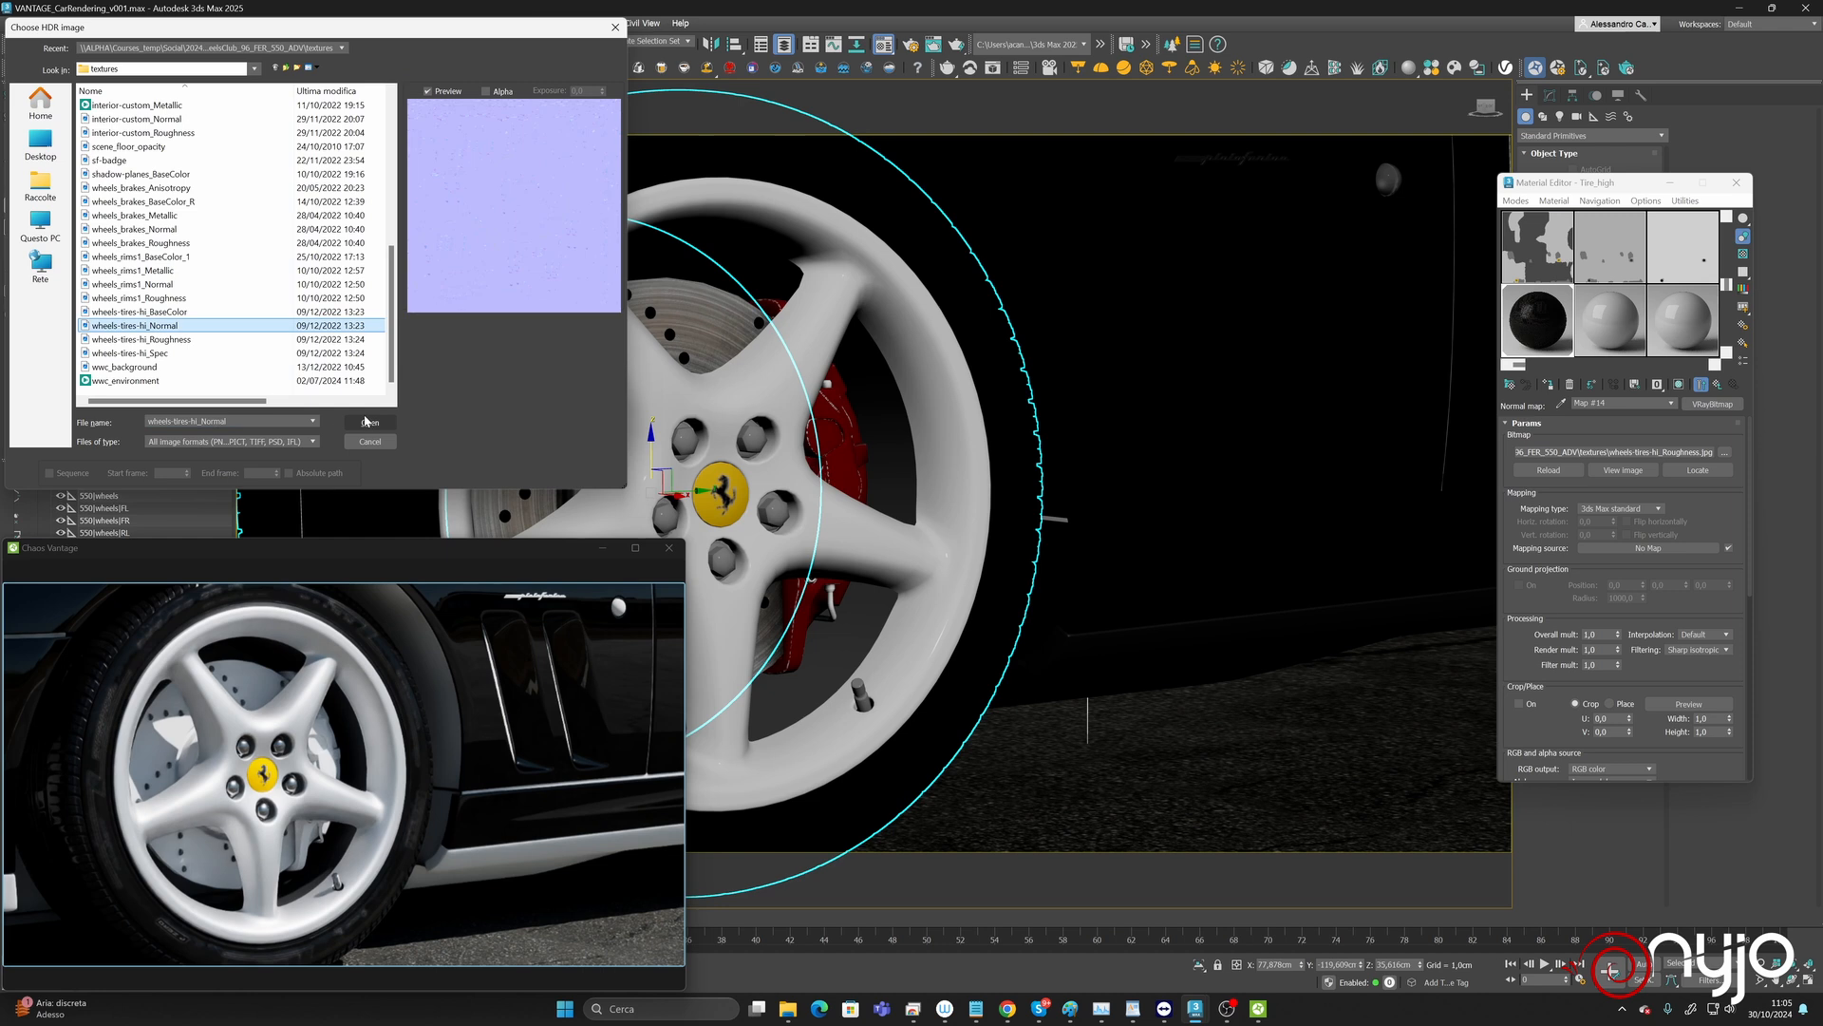
left_click(369, 422)
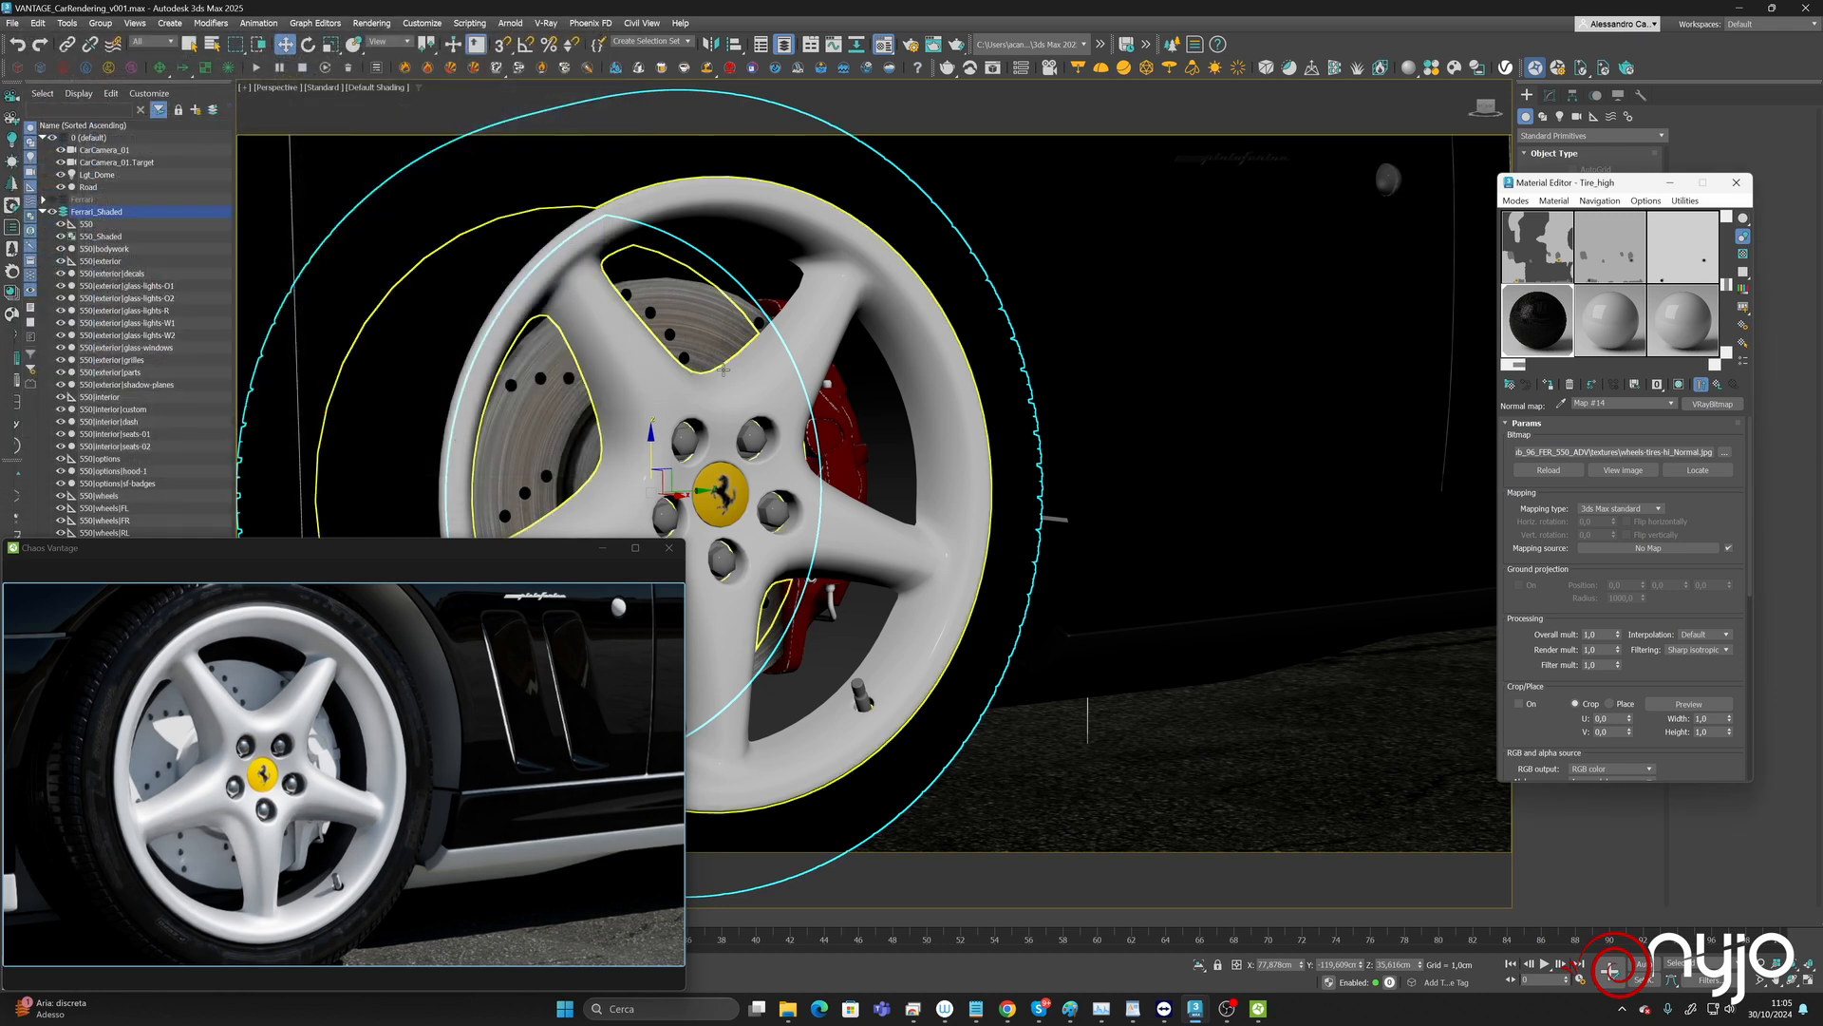
Bring the wheel's red brake caliper into close view and pick its wheels-brakes material into an empty sample slot.
middle_click_drag(789, 373, 890, 454)
scroll(1029, 455, "down", 6)
scroll(972, 440, "up", 4)
scroll(980, 437, "up", 3)
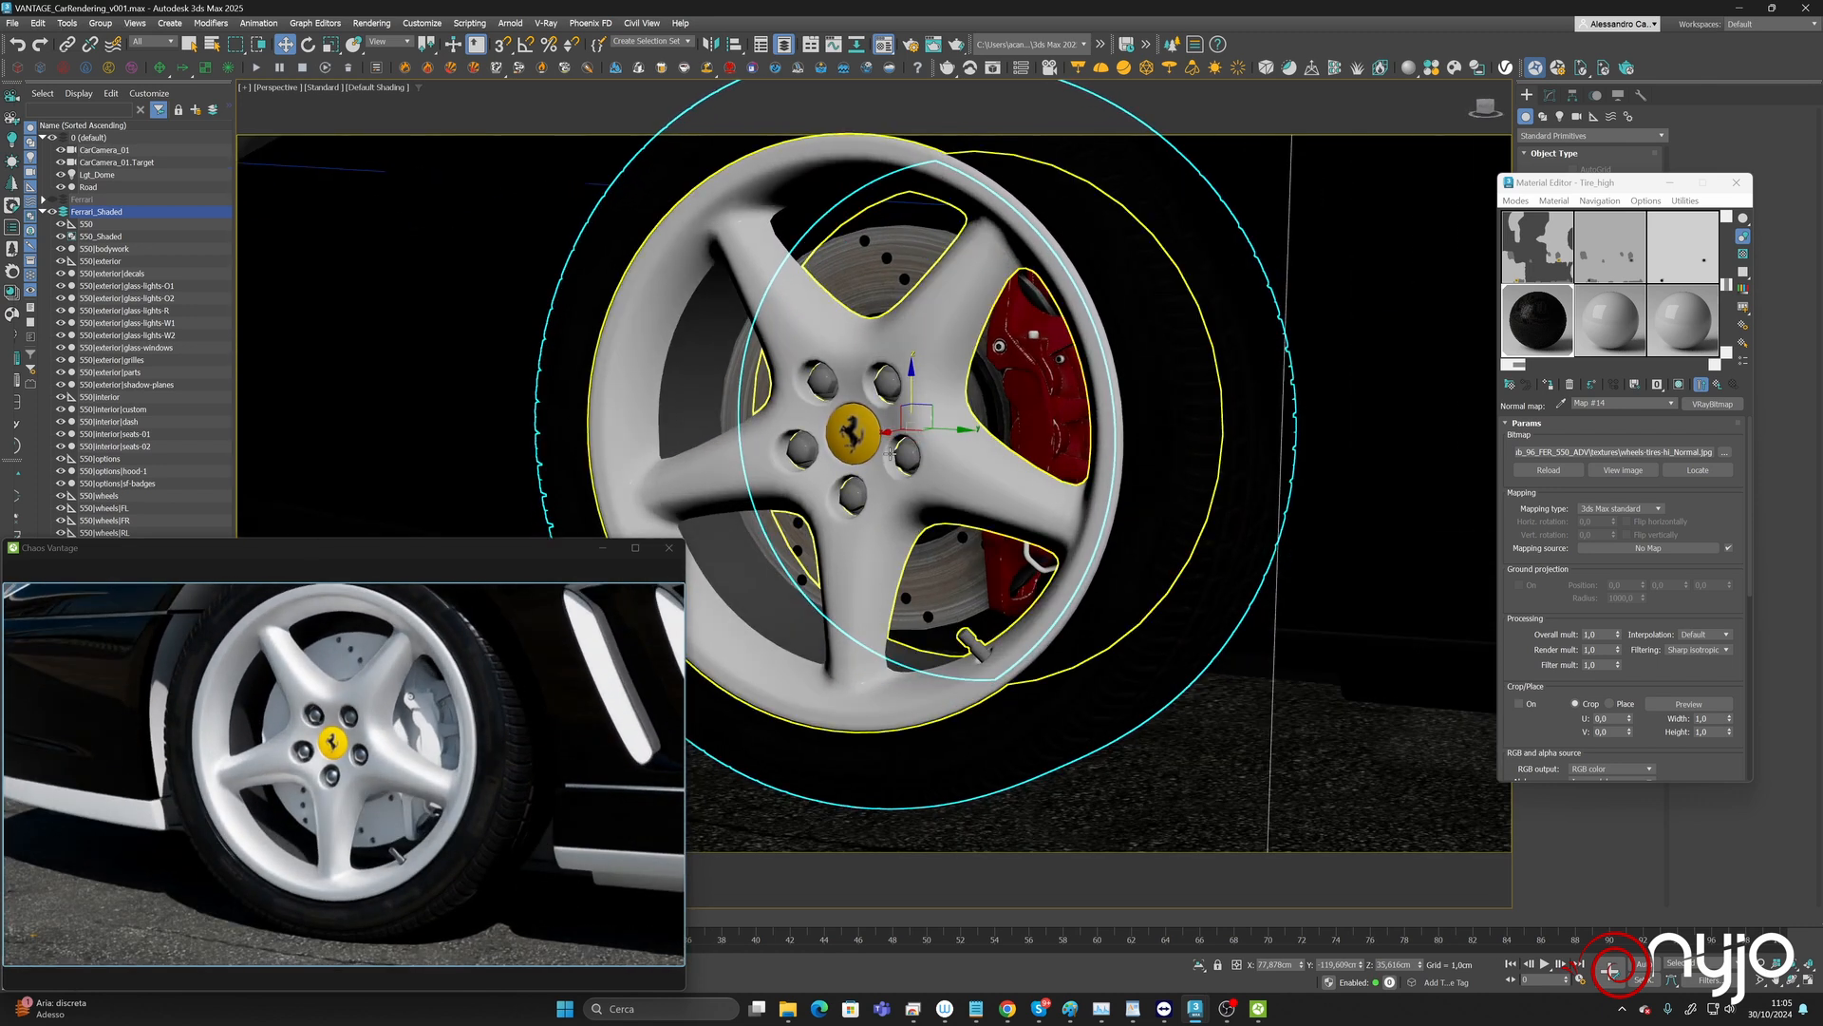
scroll(890, 454, "up", 3)
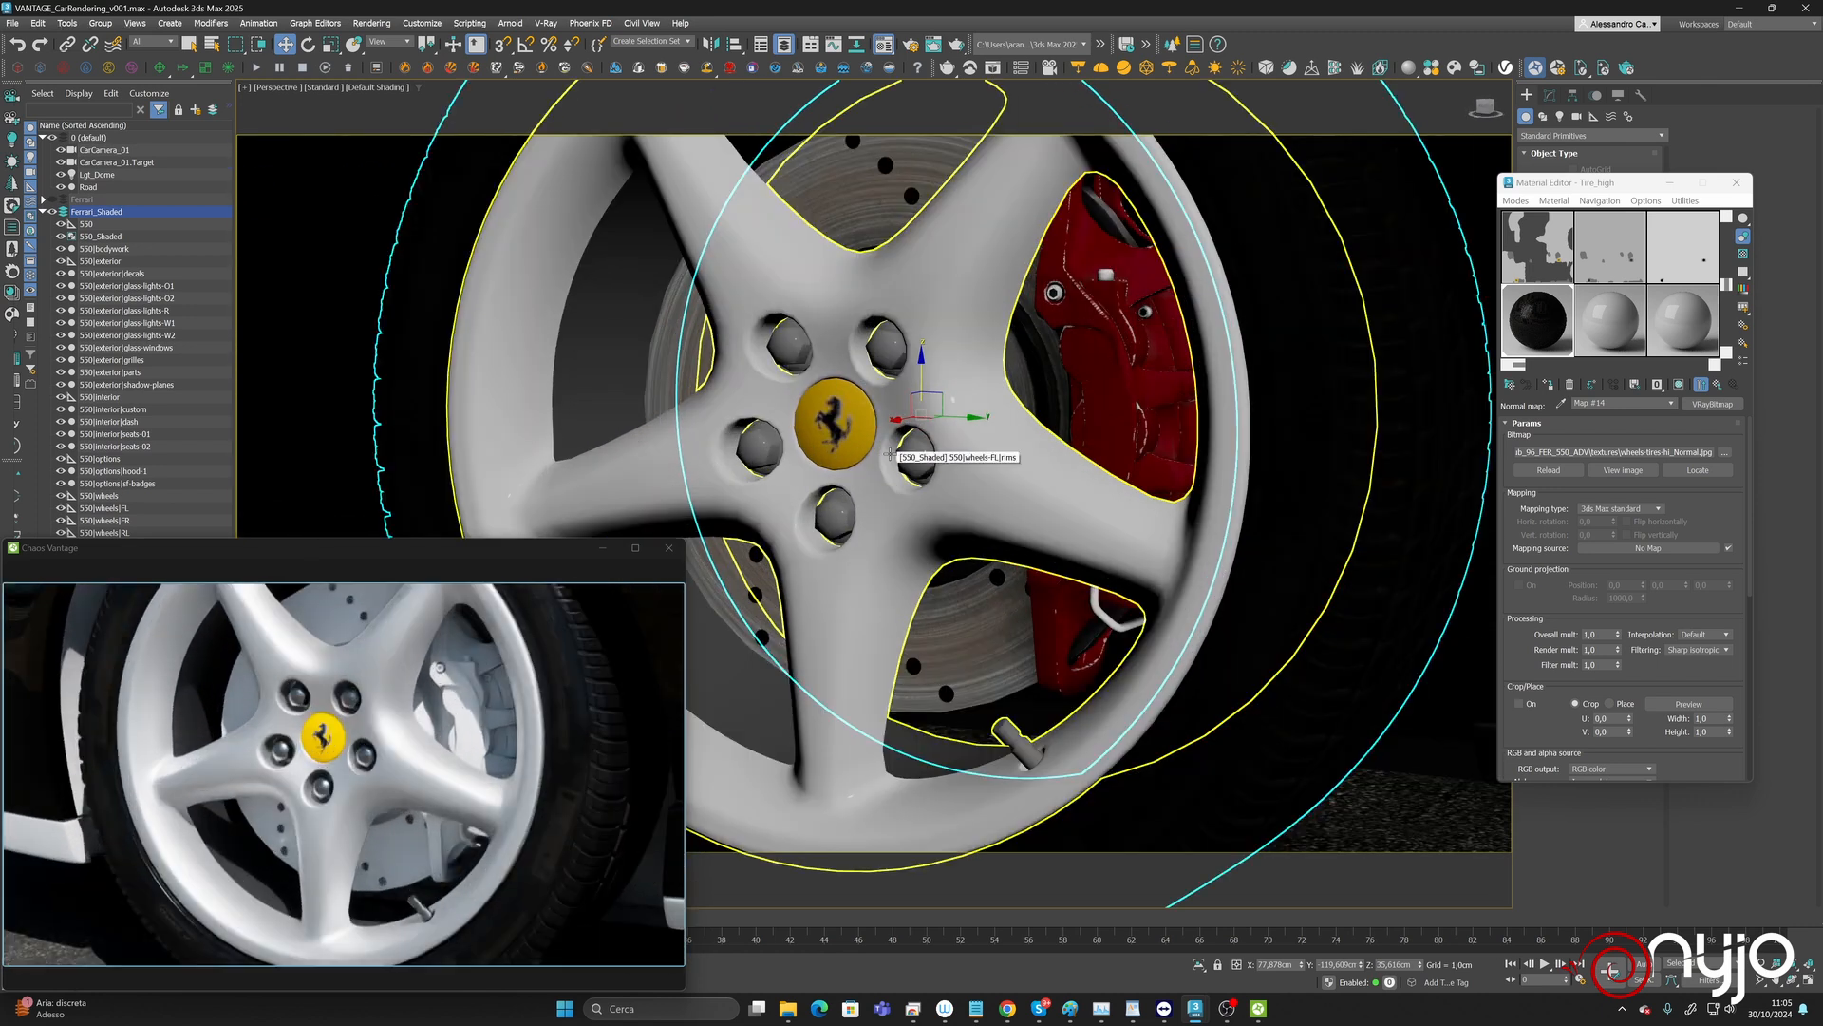
left_click(1621, 302)
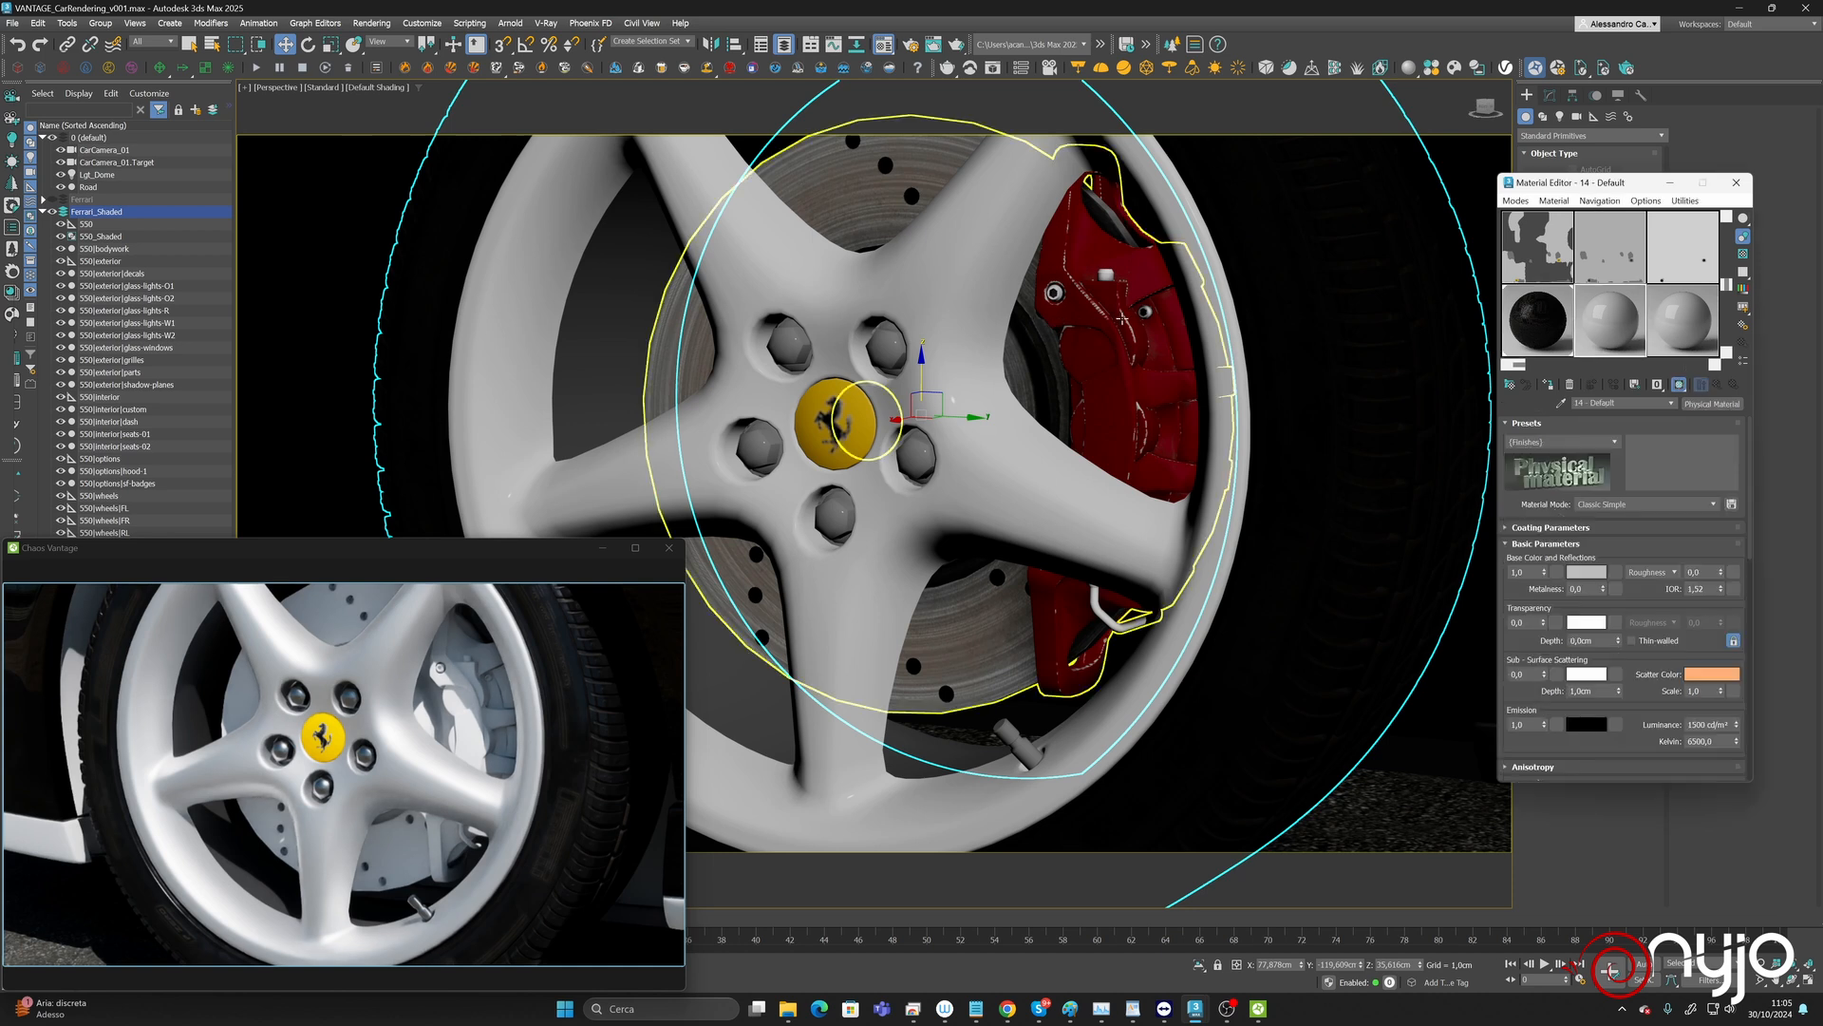
left_click(1561, 404)
left_click(1094, 325)
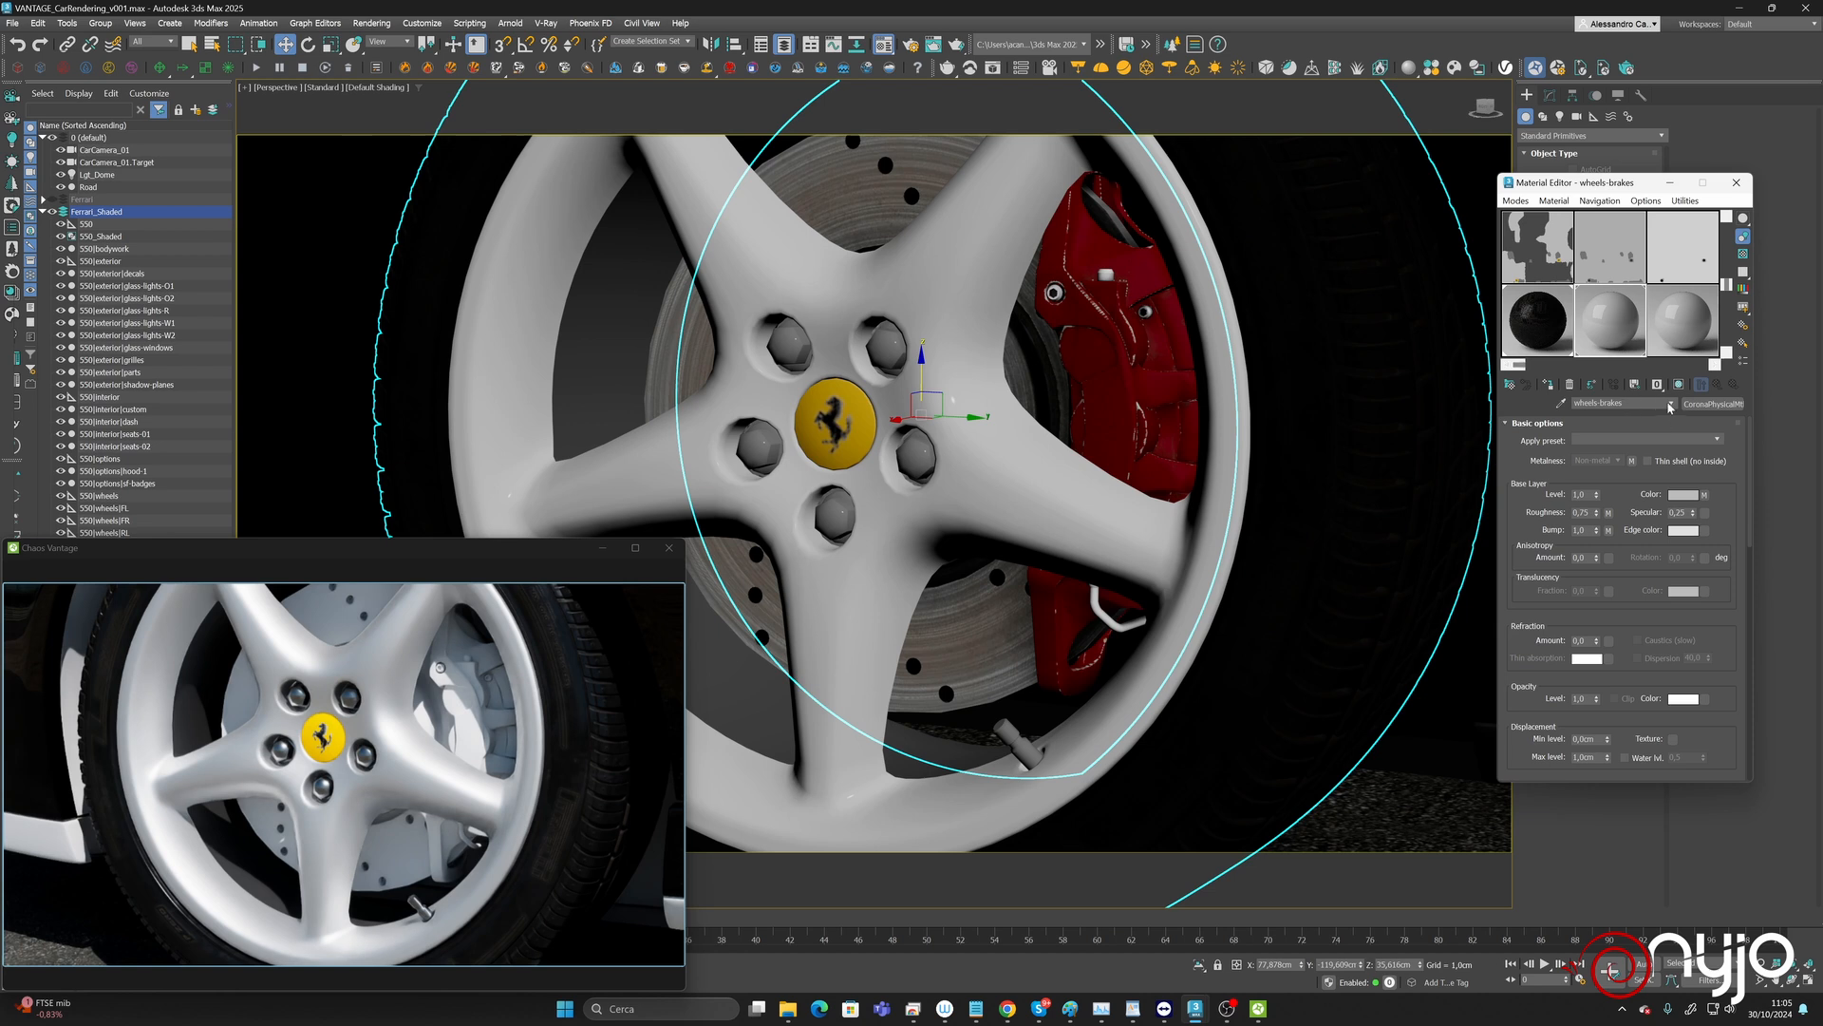
Check the map assignments of the wheels-brakes Corona material and the source file of its base color bitmap.
scroll(1724, 482, "down", 5)
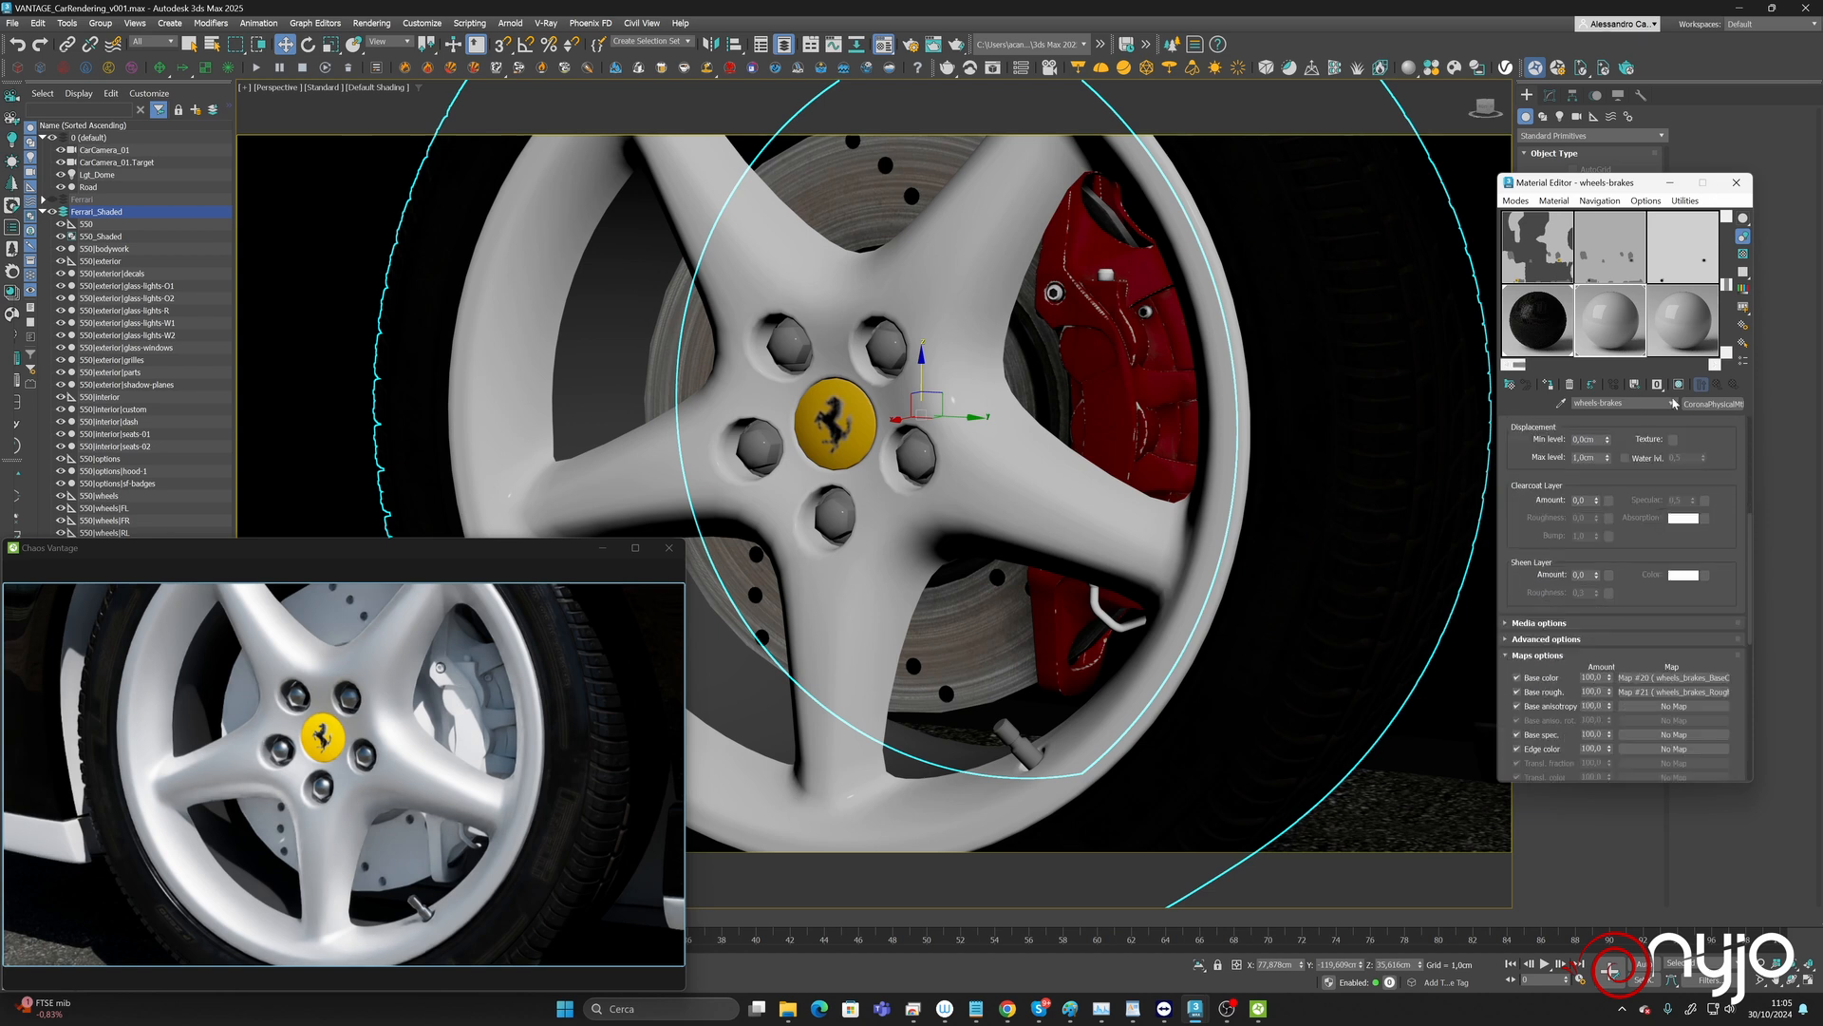
left_click(1673, 677)
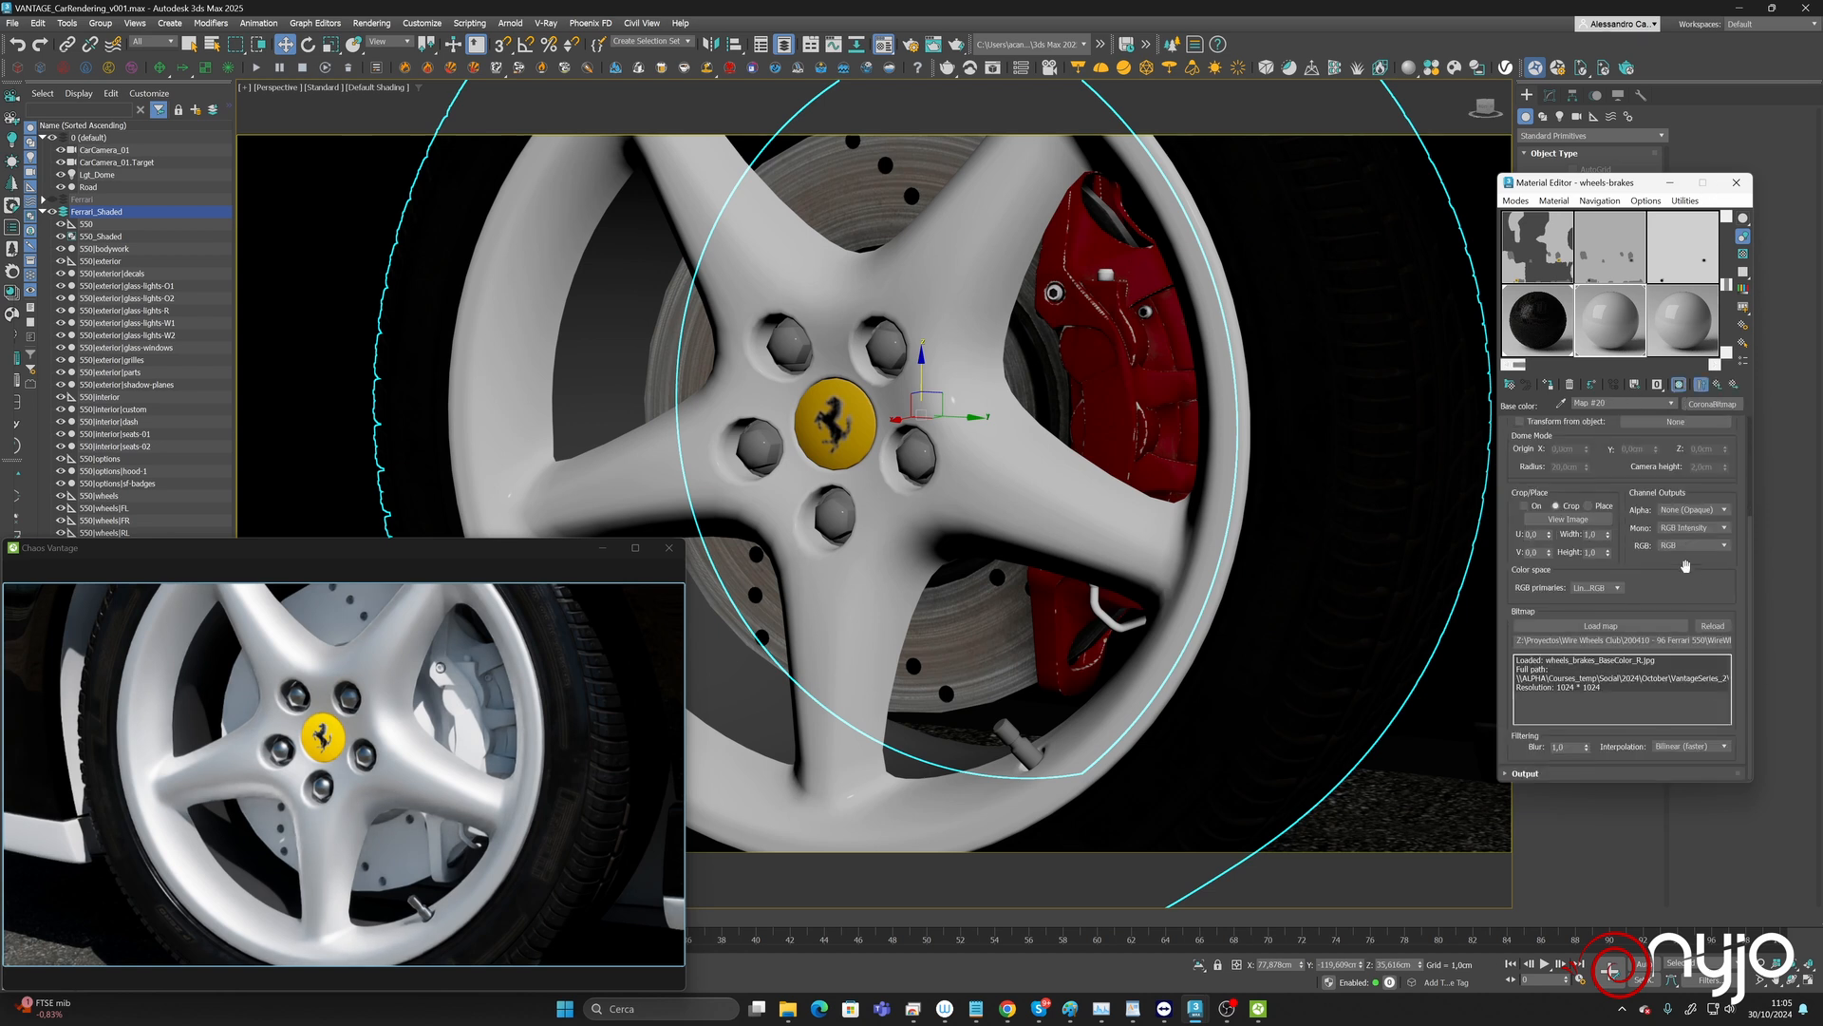
Change the wheels-brakes material from CoronaPhysicalMtl to VRayMtl.
left_click(1717, 384)
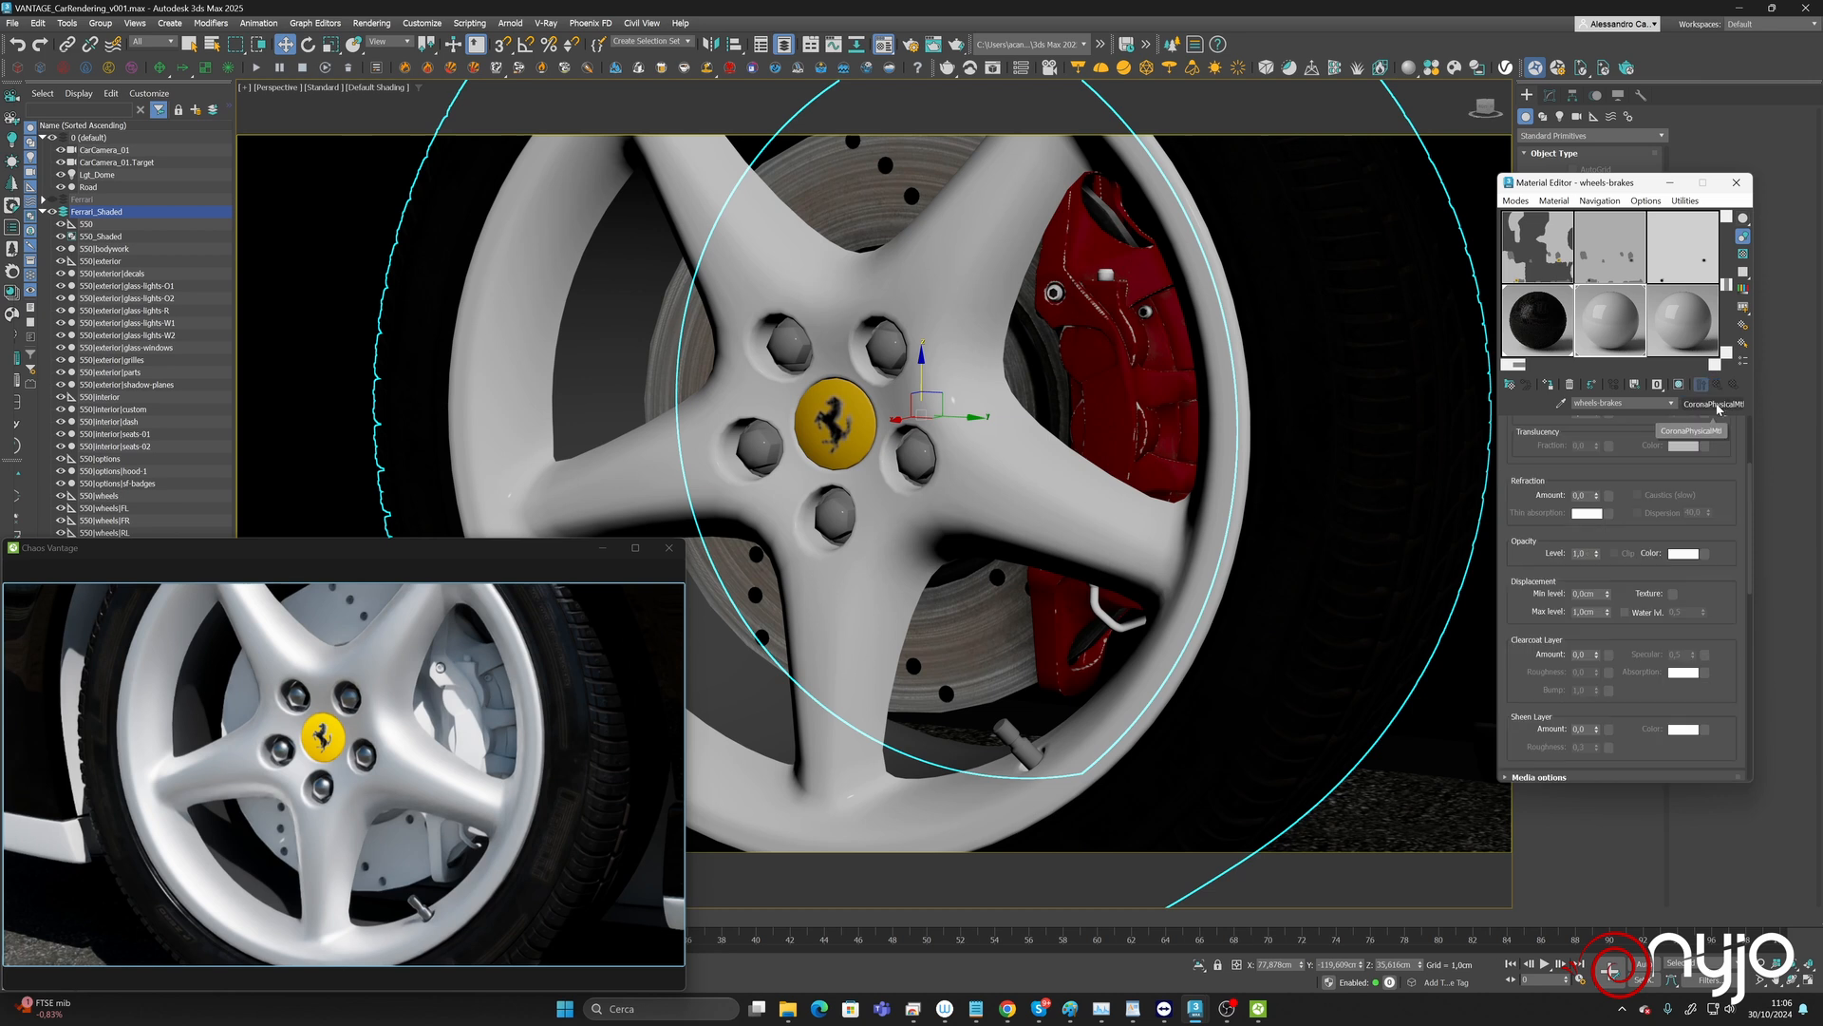
left_click(1714, 403)
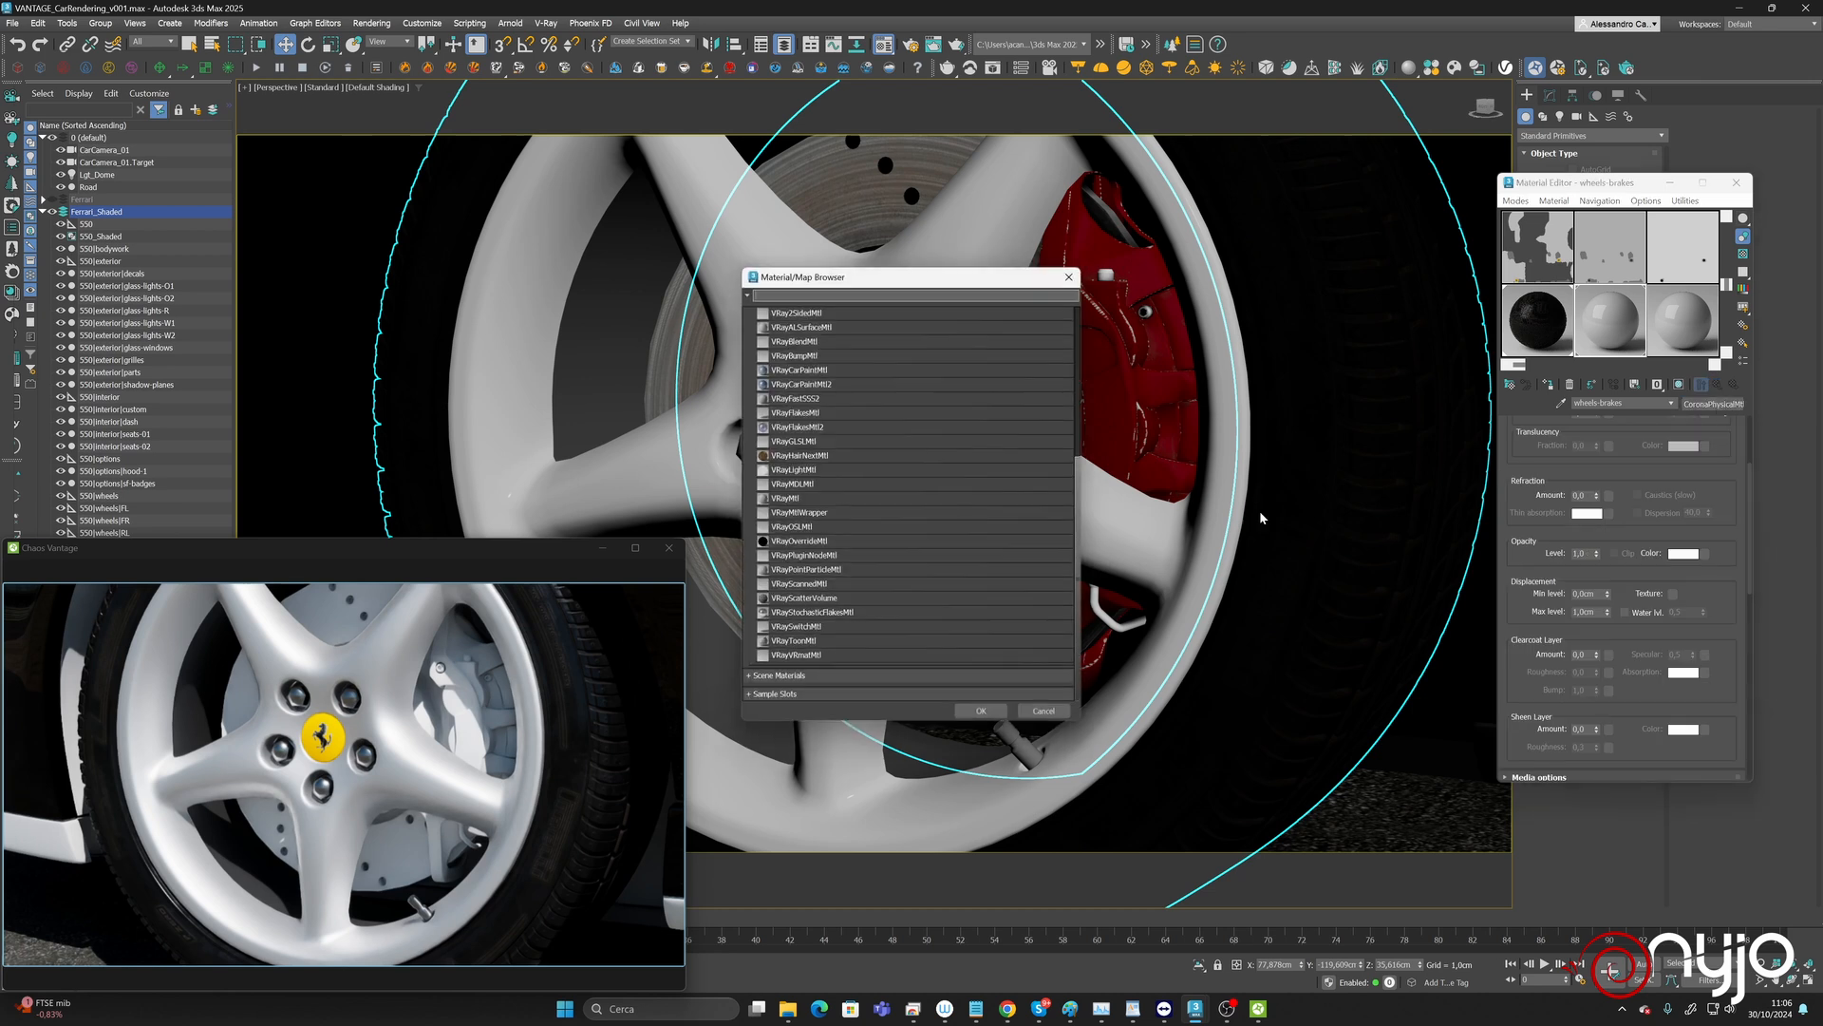
double_click(790, 500)
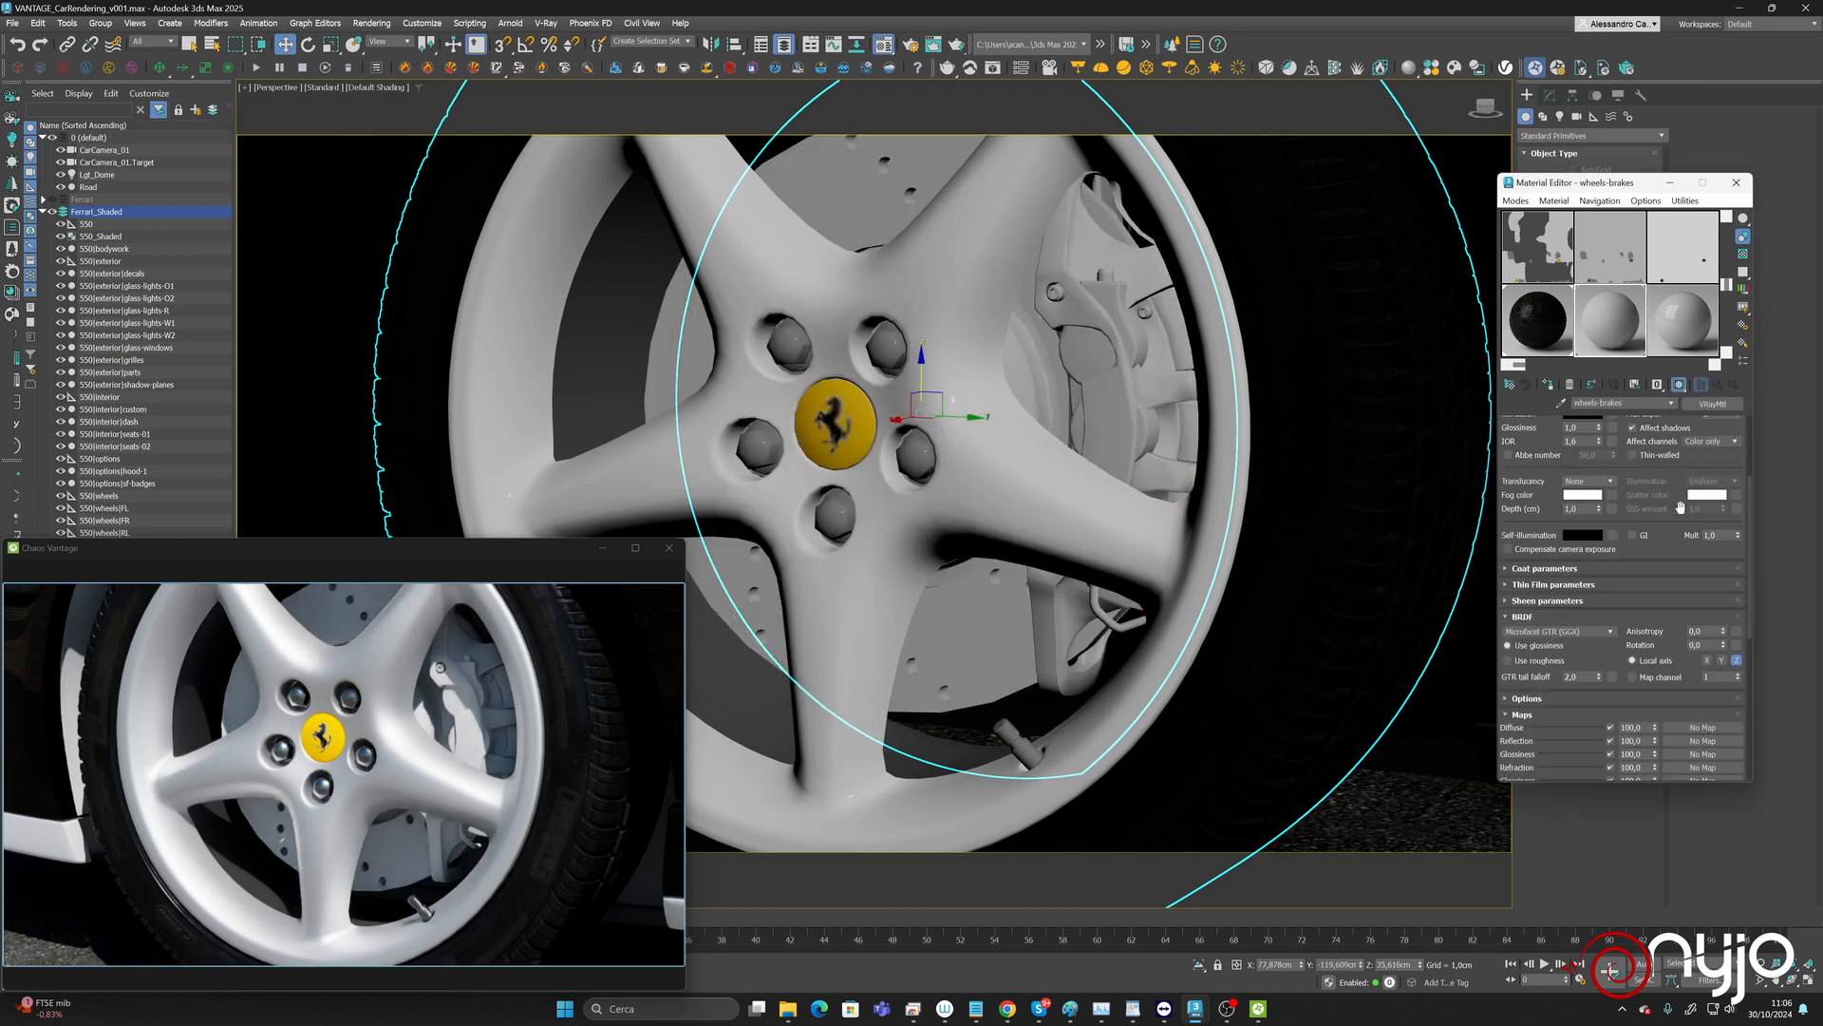
Assign a VRayBitmap with the file wheels_brakes_BaseColor_R to the diffuse map of the wheels-brakes material.
left_click(1690, 725)
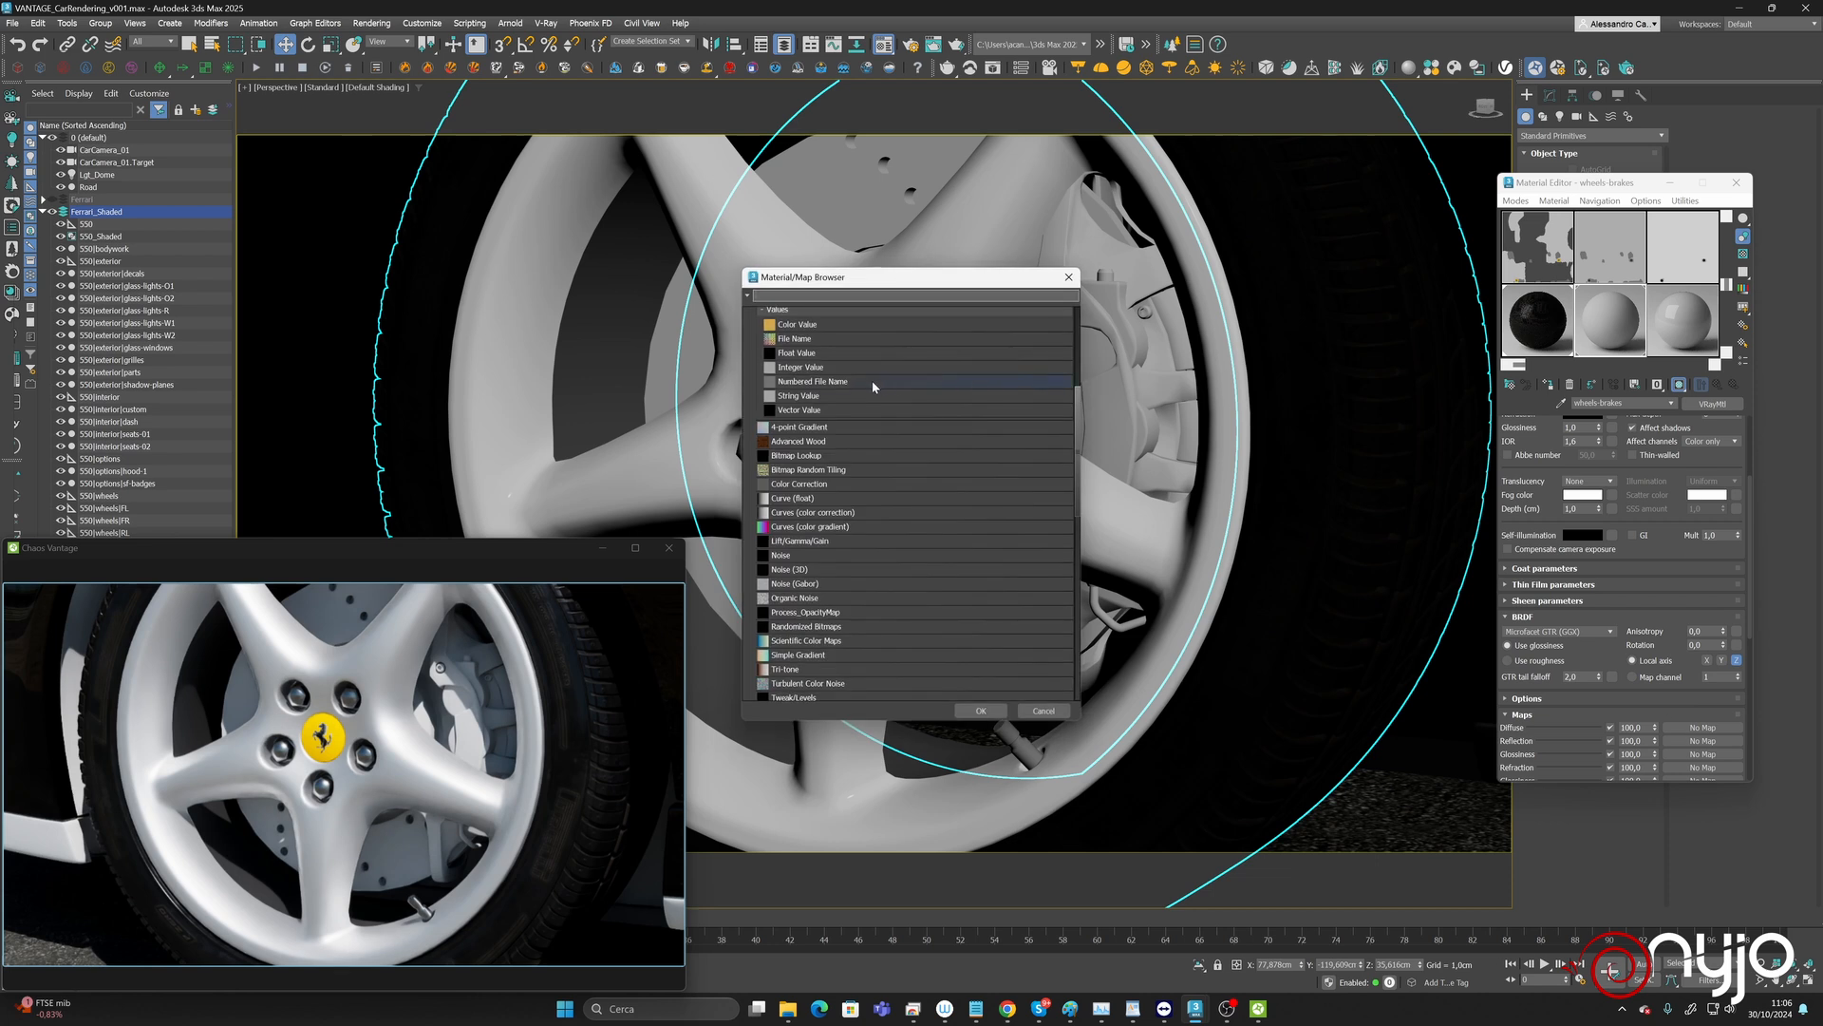
scroll(863, 635, "down", 5)
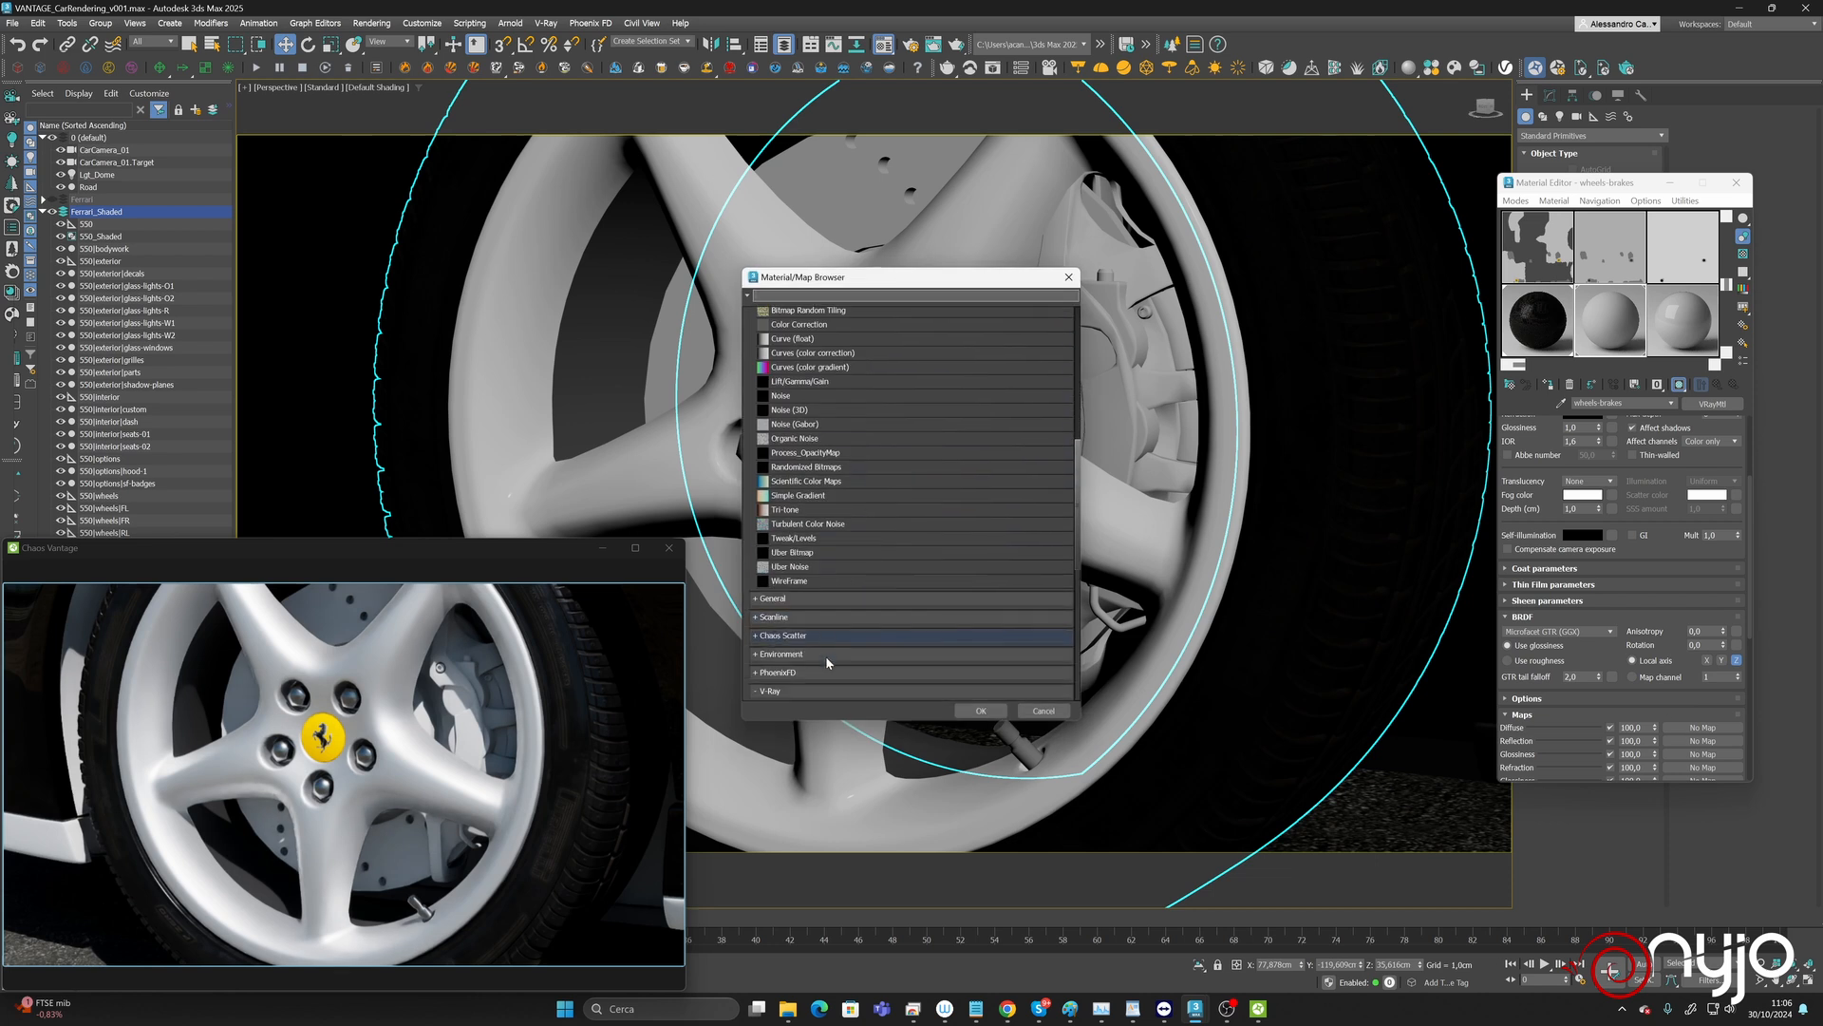
left_click(793, 662)
double_click(793, 662)
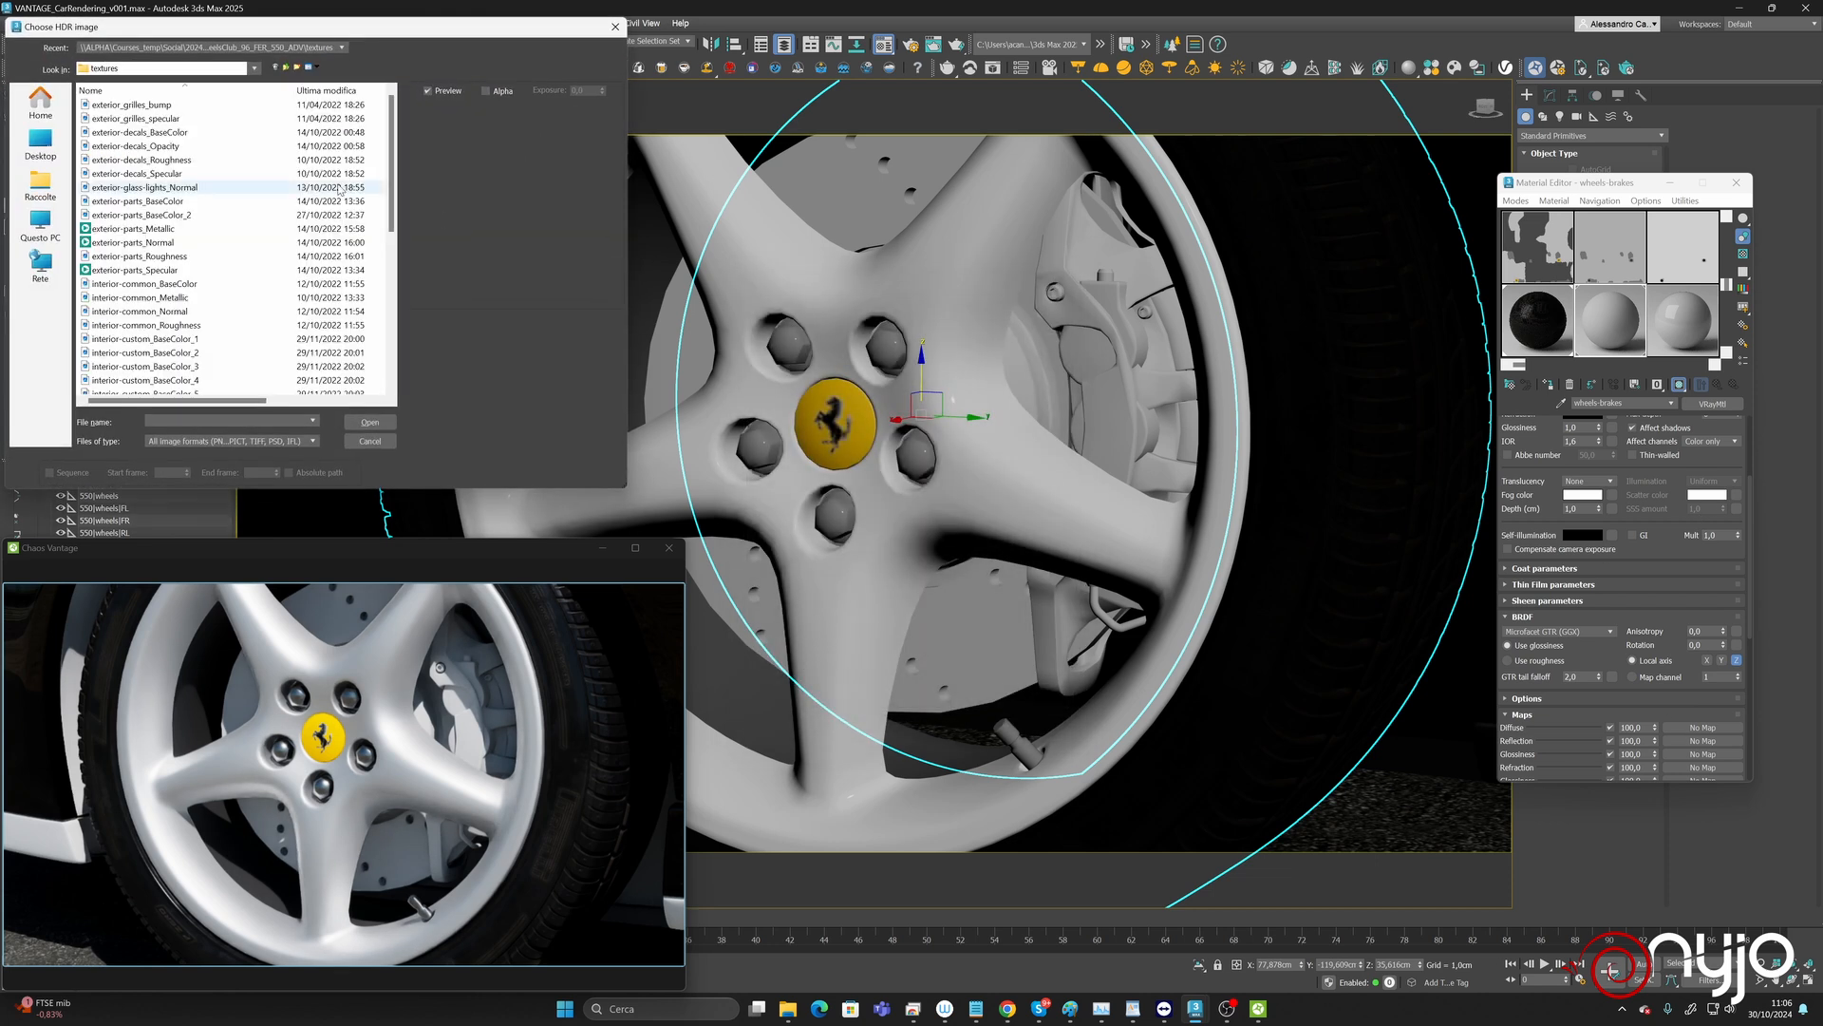
scroll(211, 295, "down", 4)
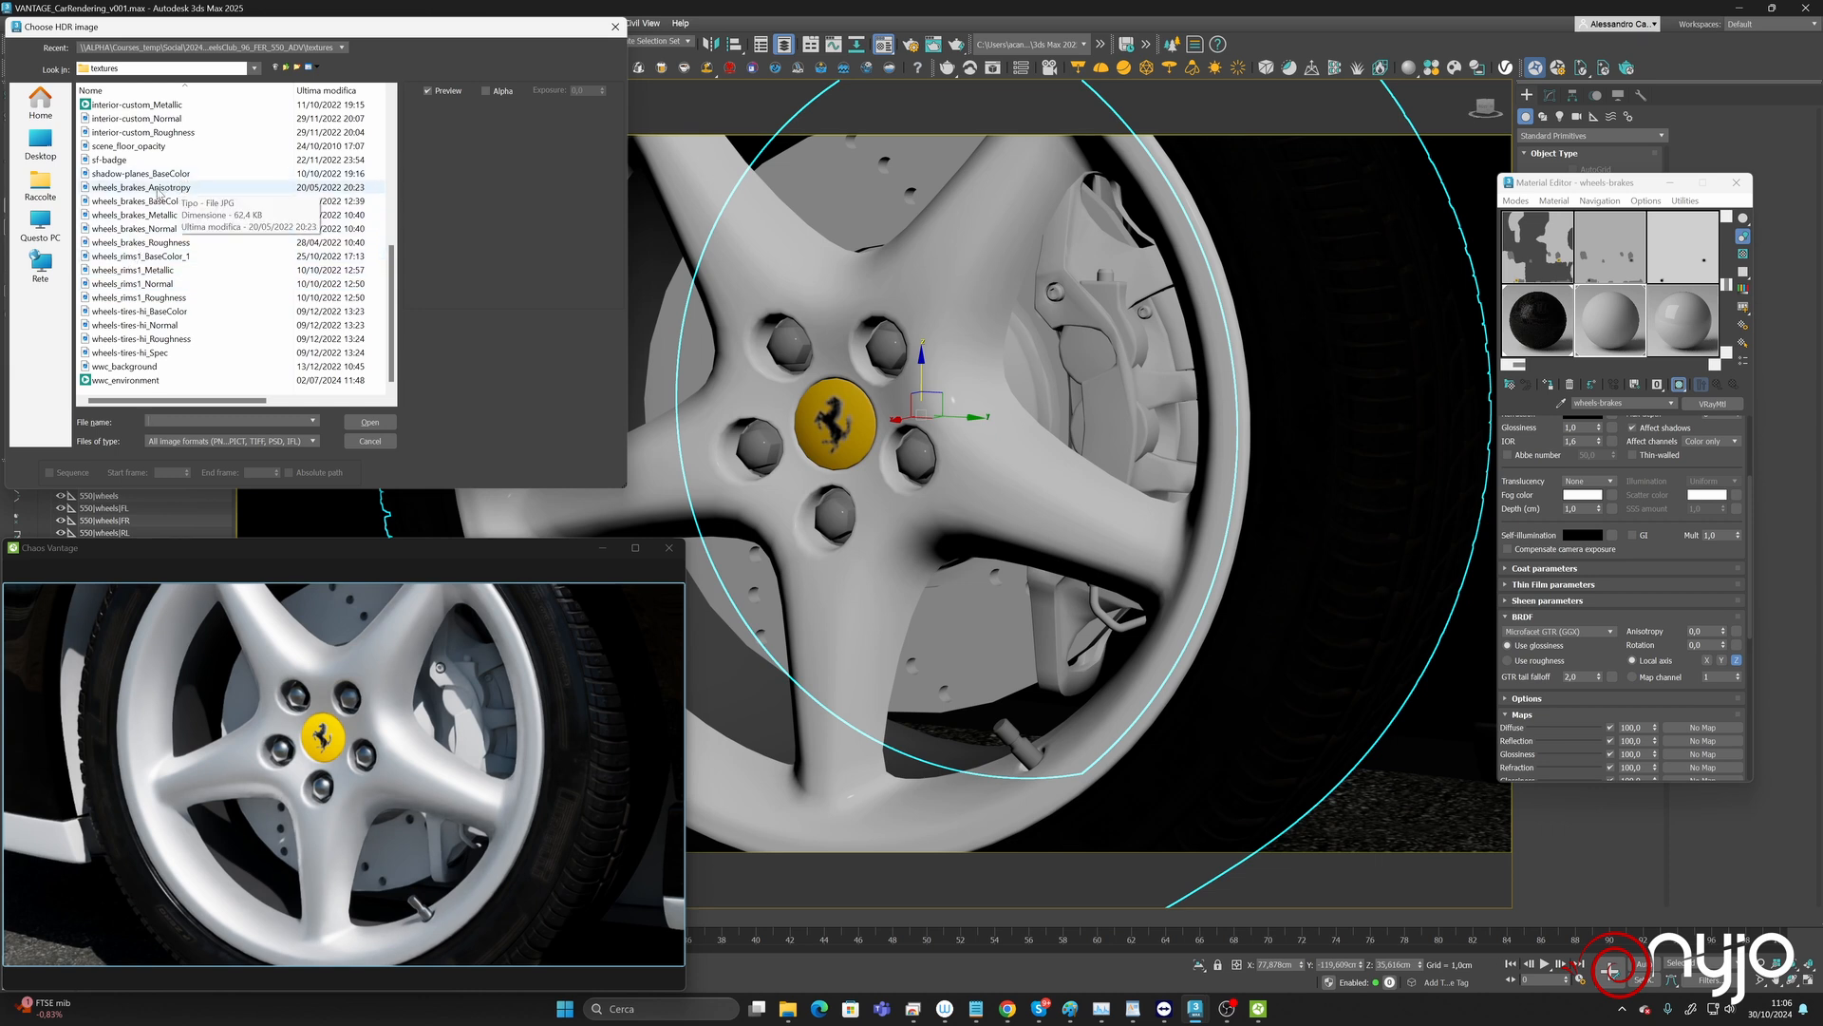
left_click(131, 202)
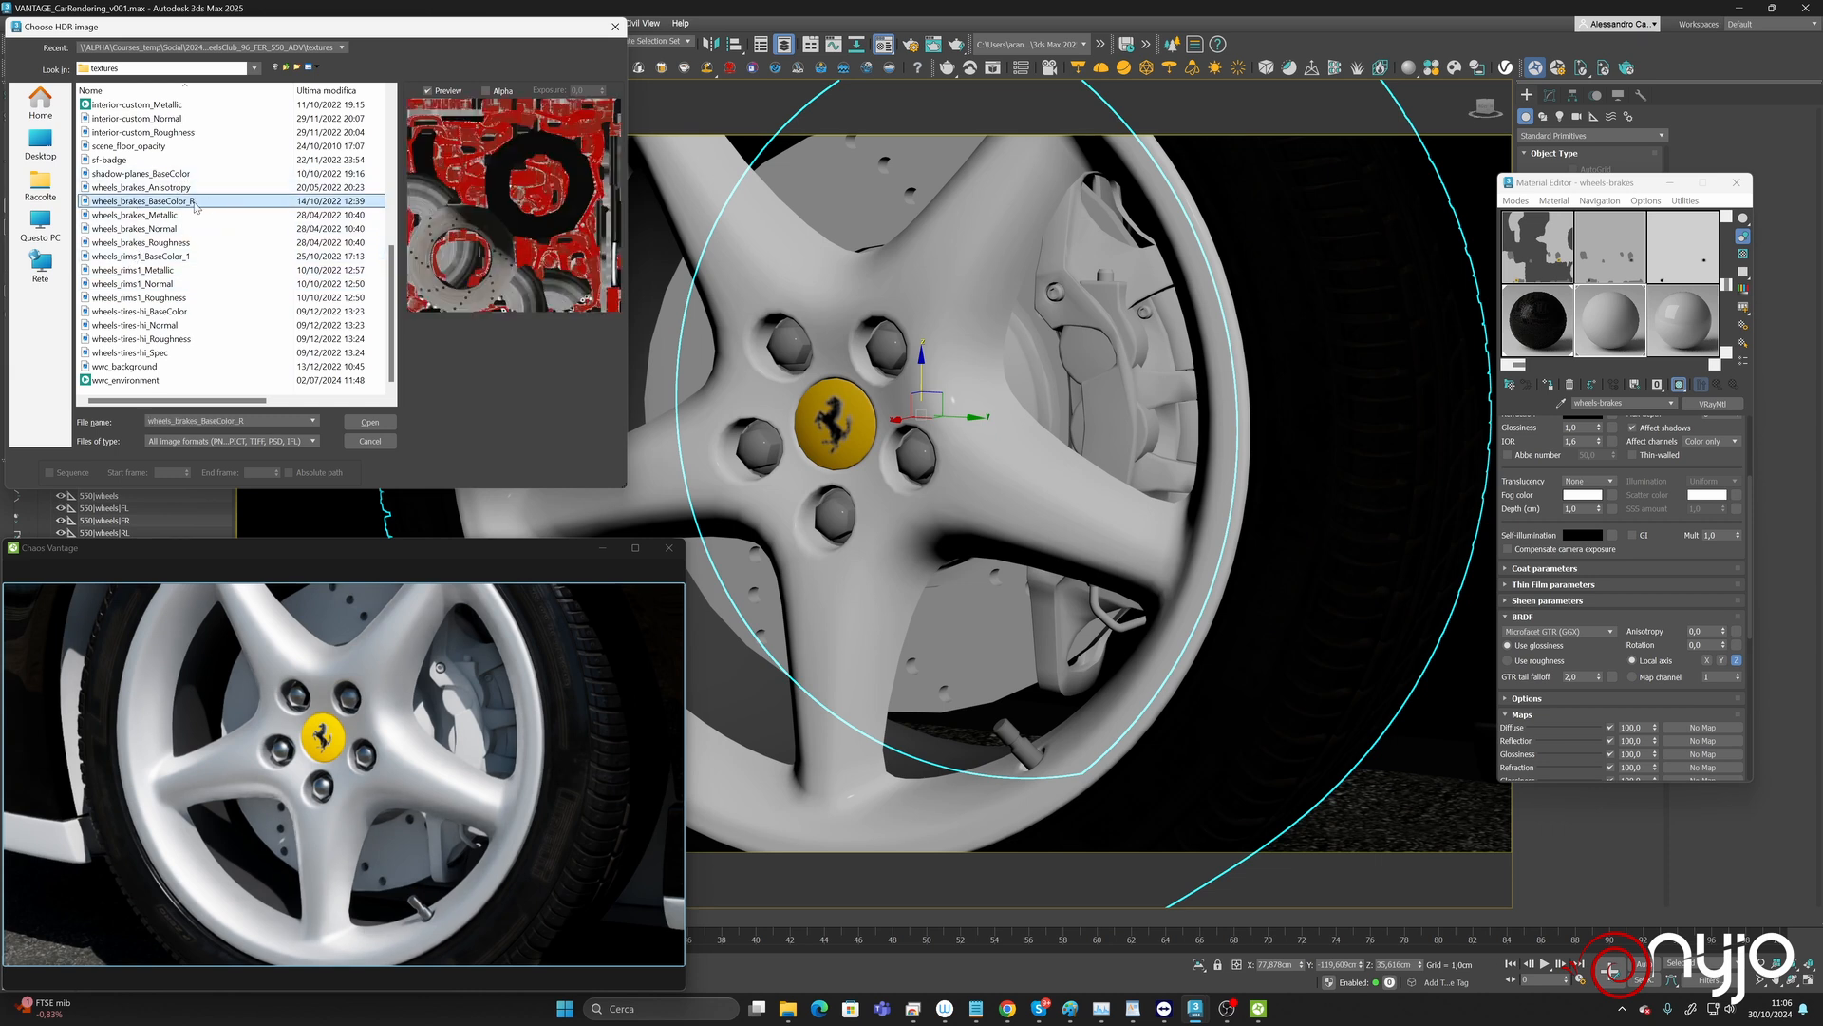
left_click(369, 424)
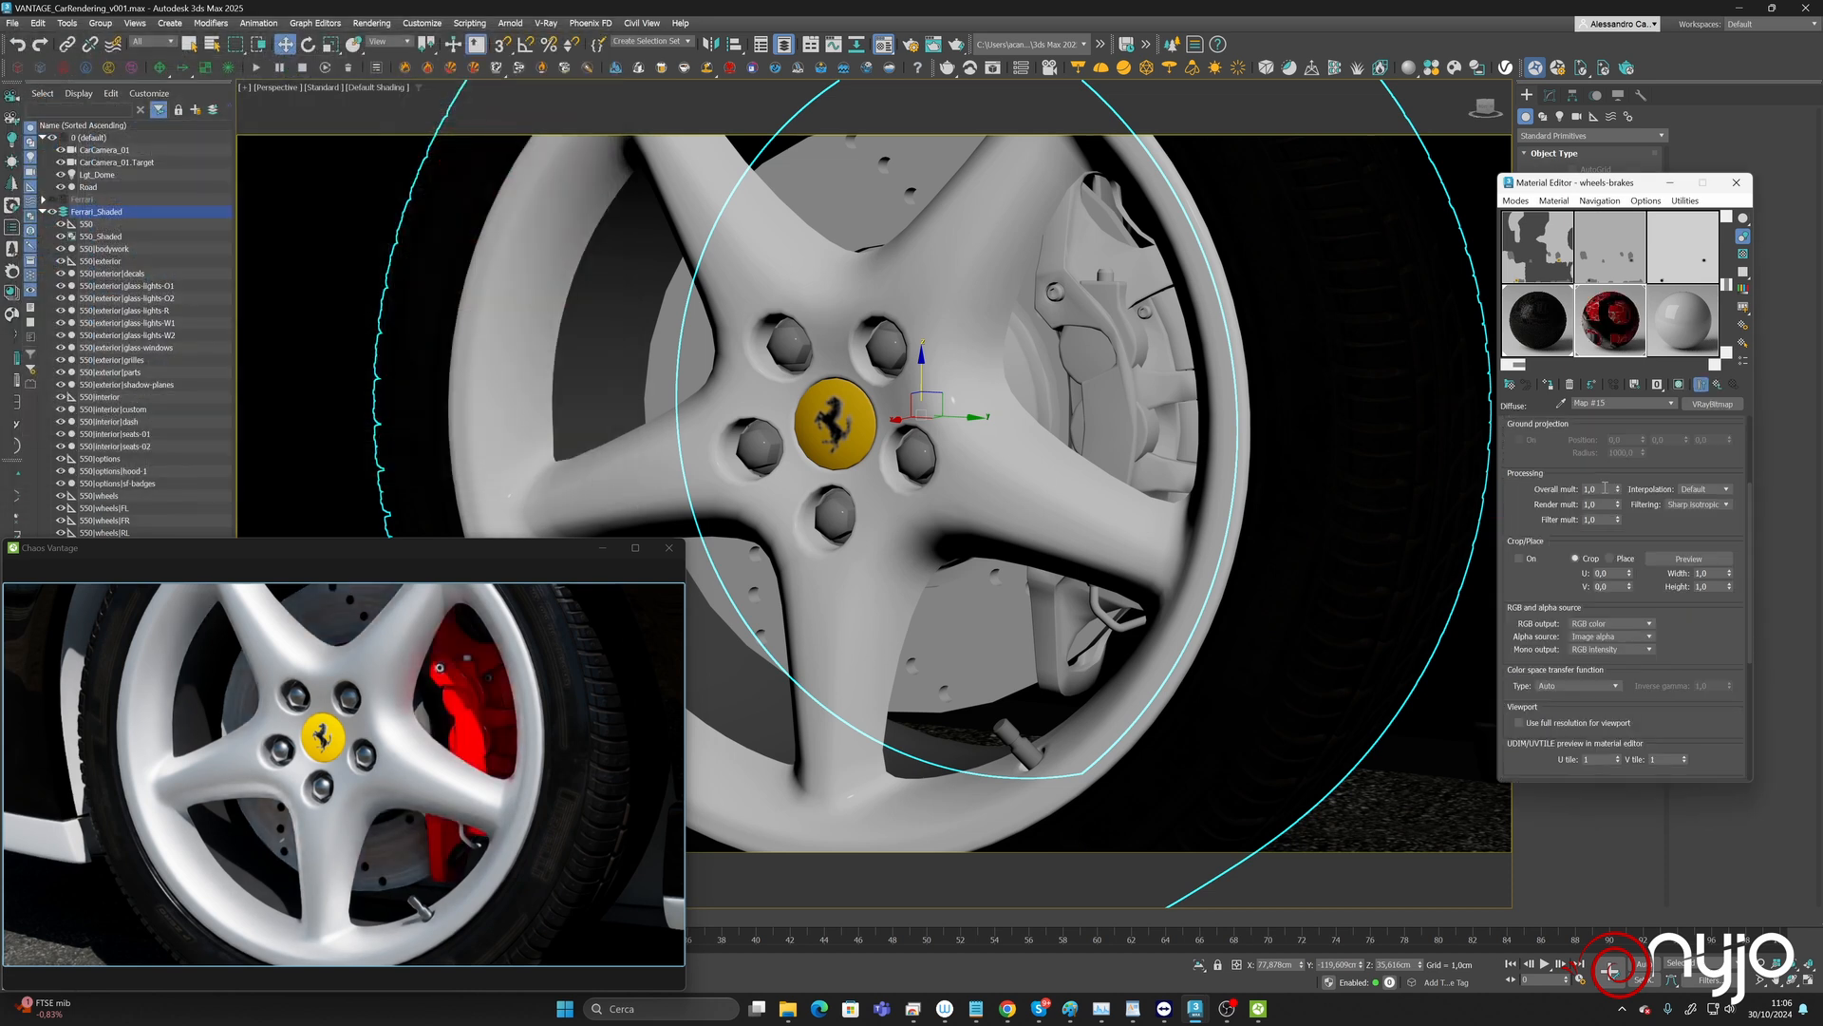
left_click(1719, 384)
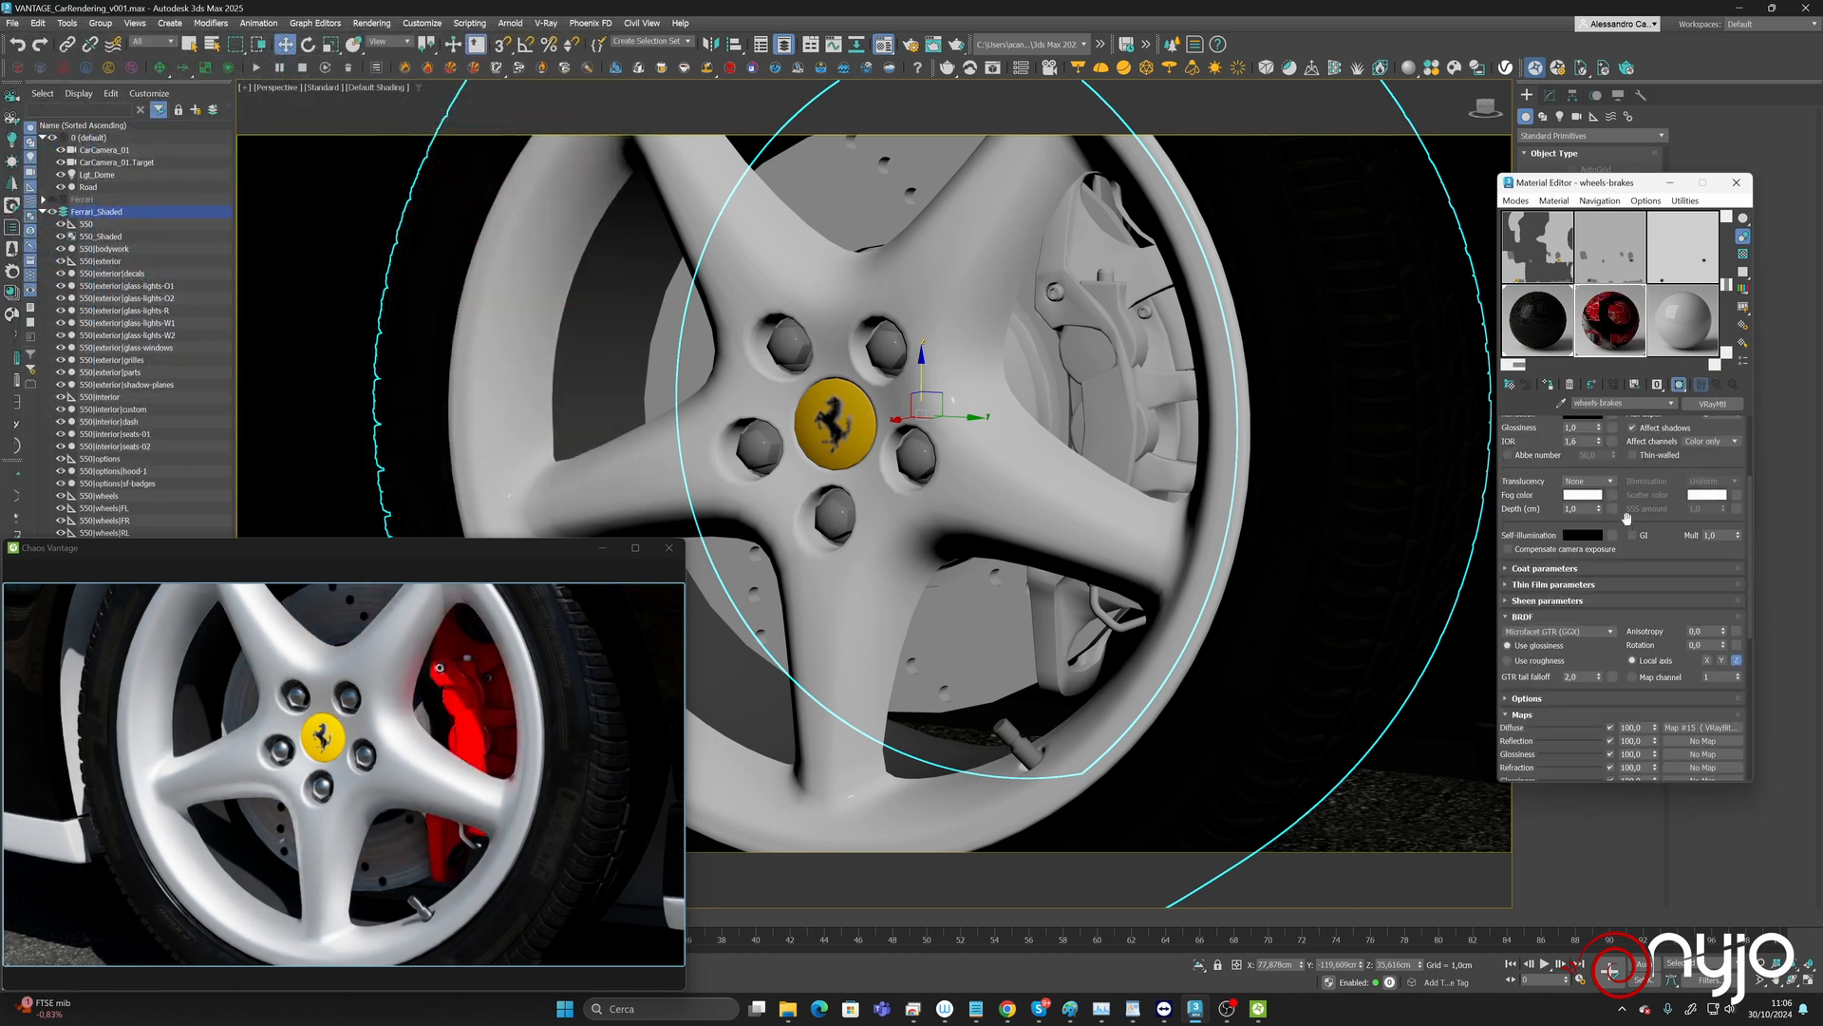
Paste a copy of the base color bitmap into the metalness map and switch the material's BRDF to use roughness.
scroll(1673, 723, "up", 3)
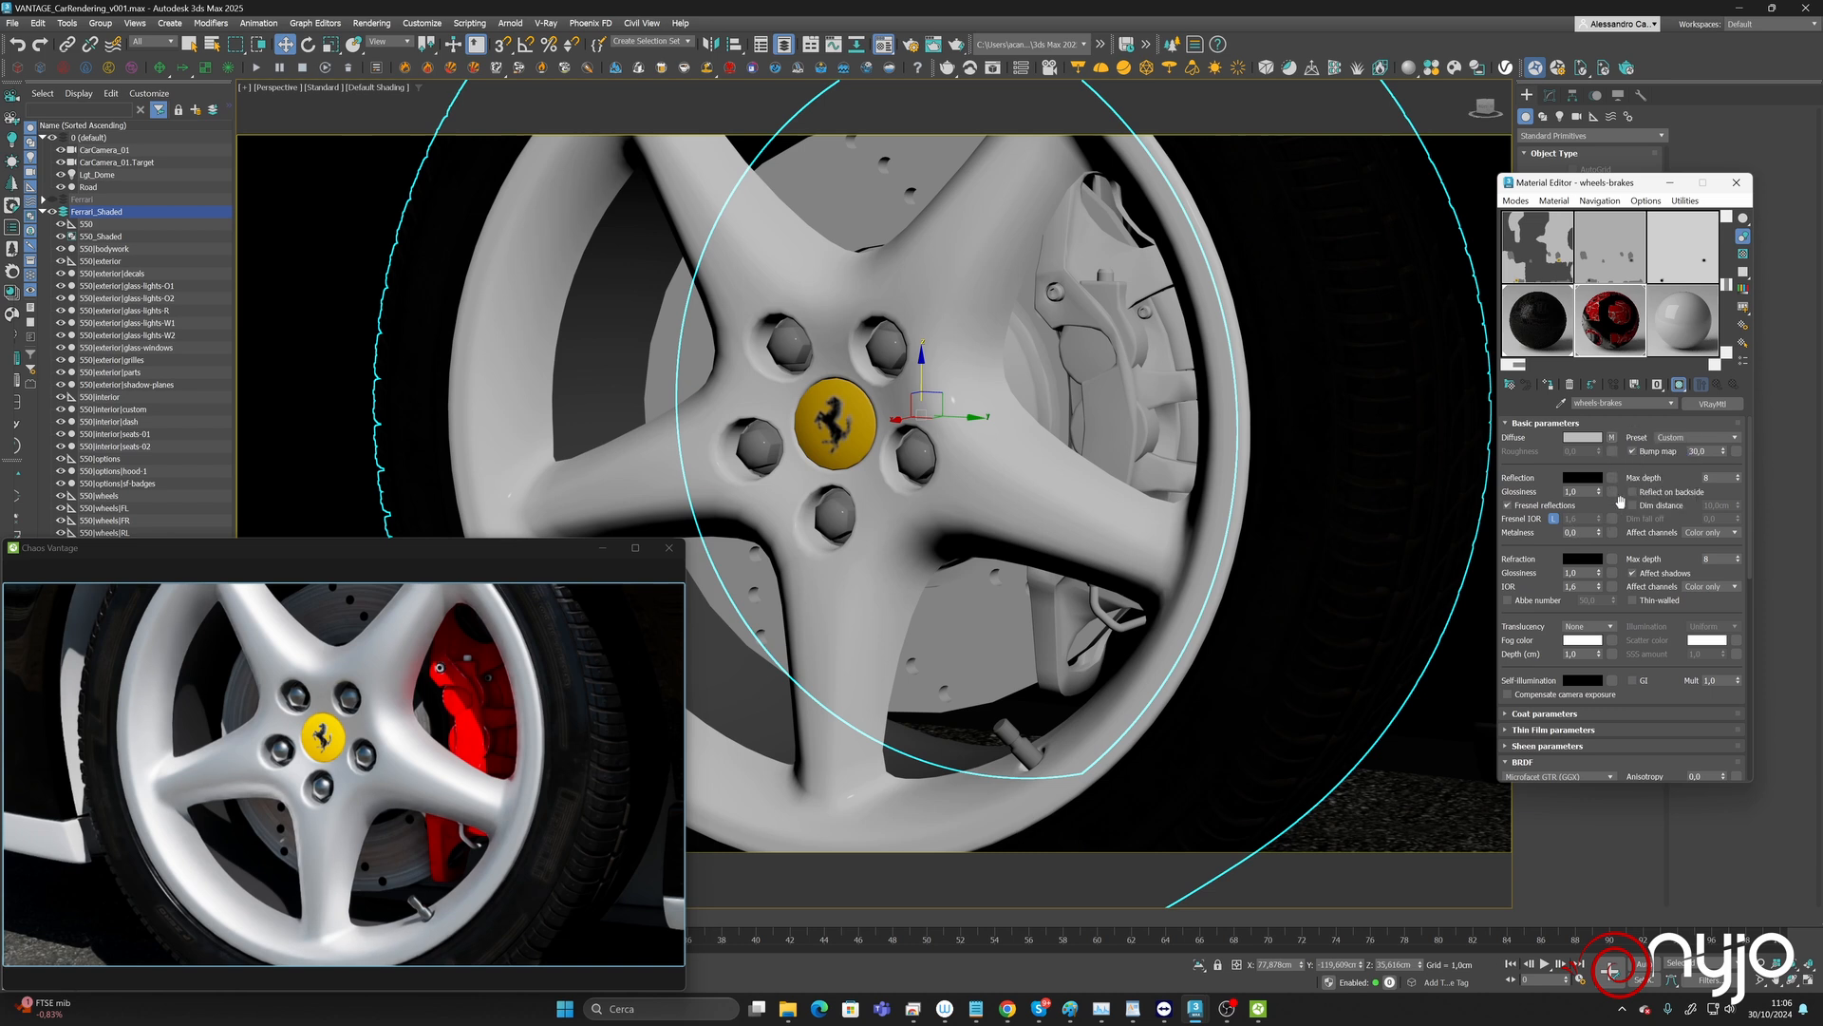
right_click(1611, 535)
left_click(1648, 543)
scroll(1671, 686, "down", 1)
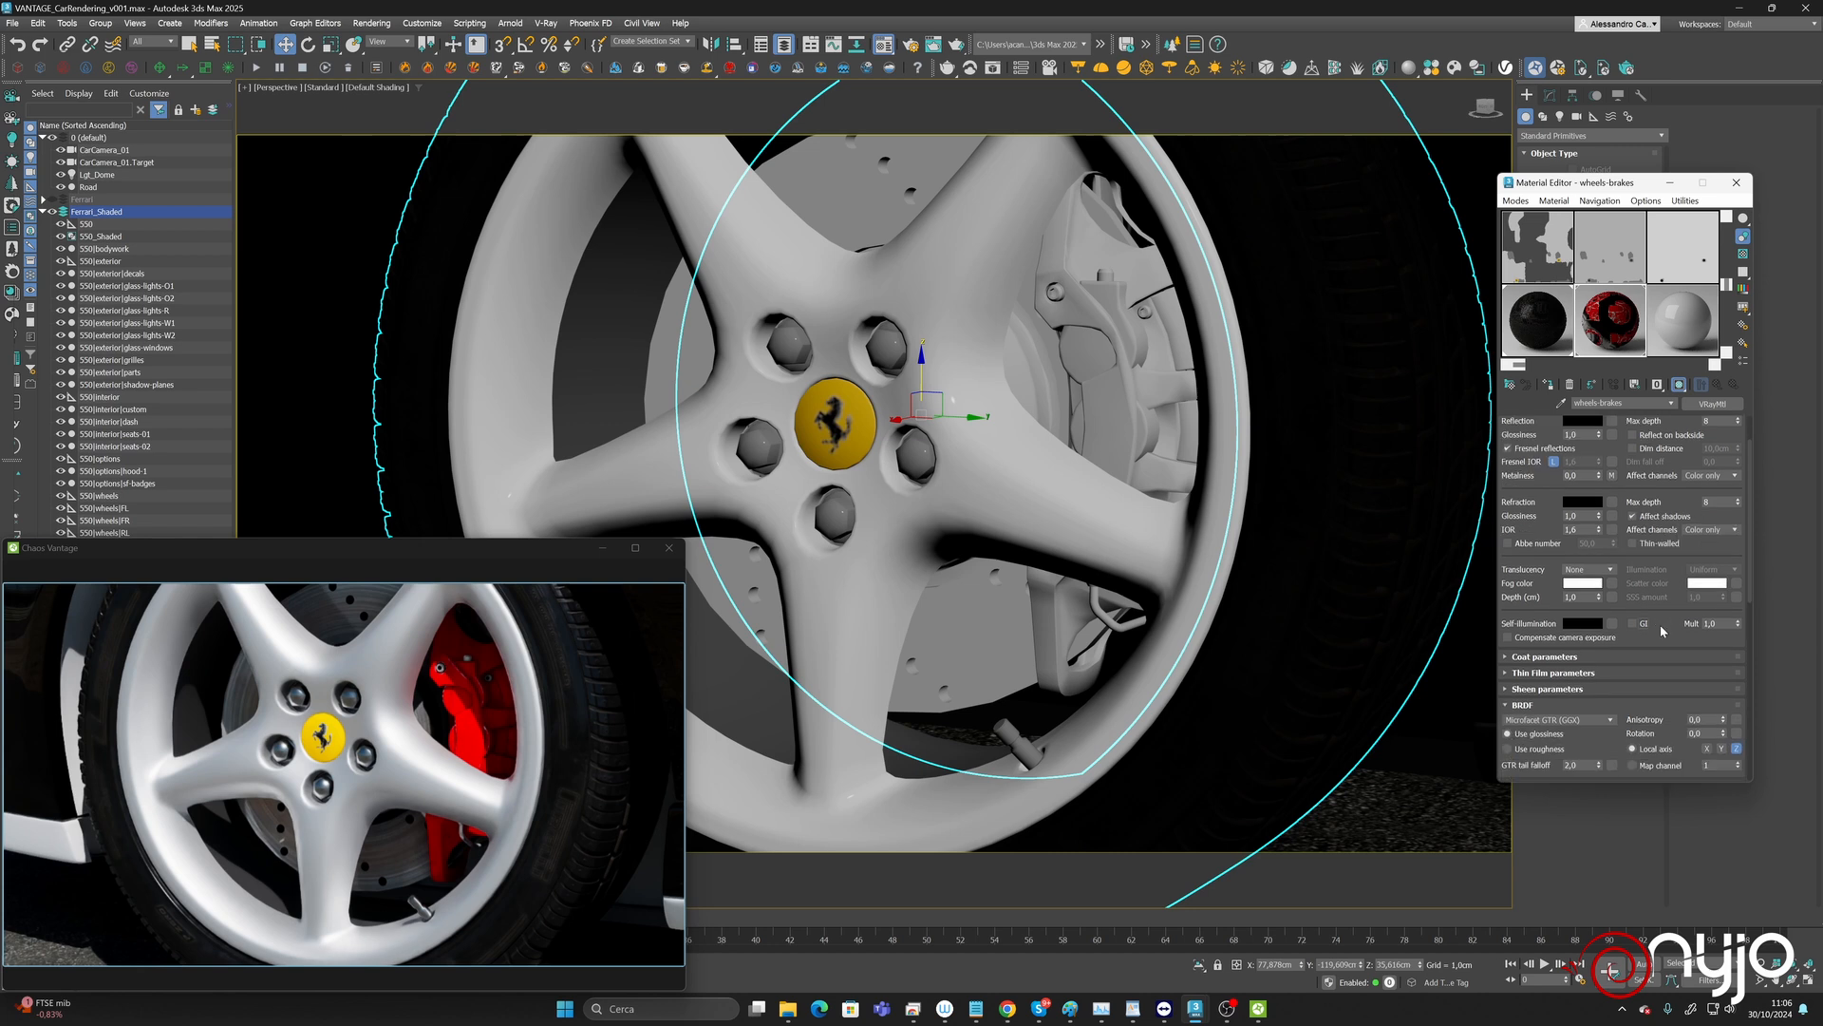
scroll(1686, 608, "up", 1)
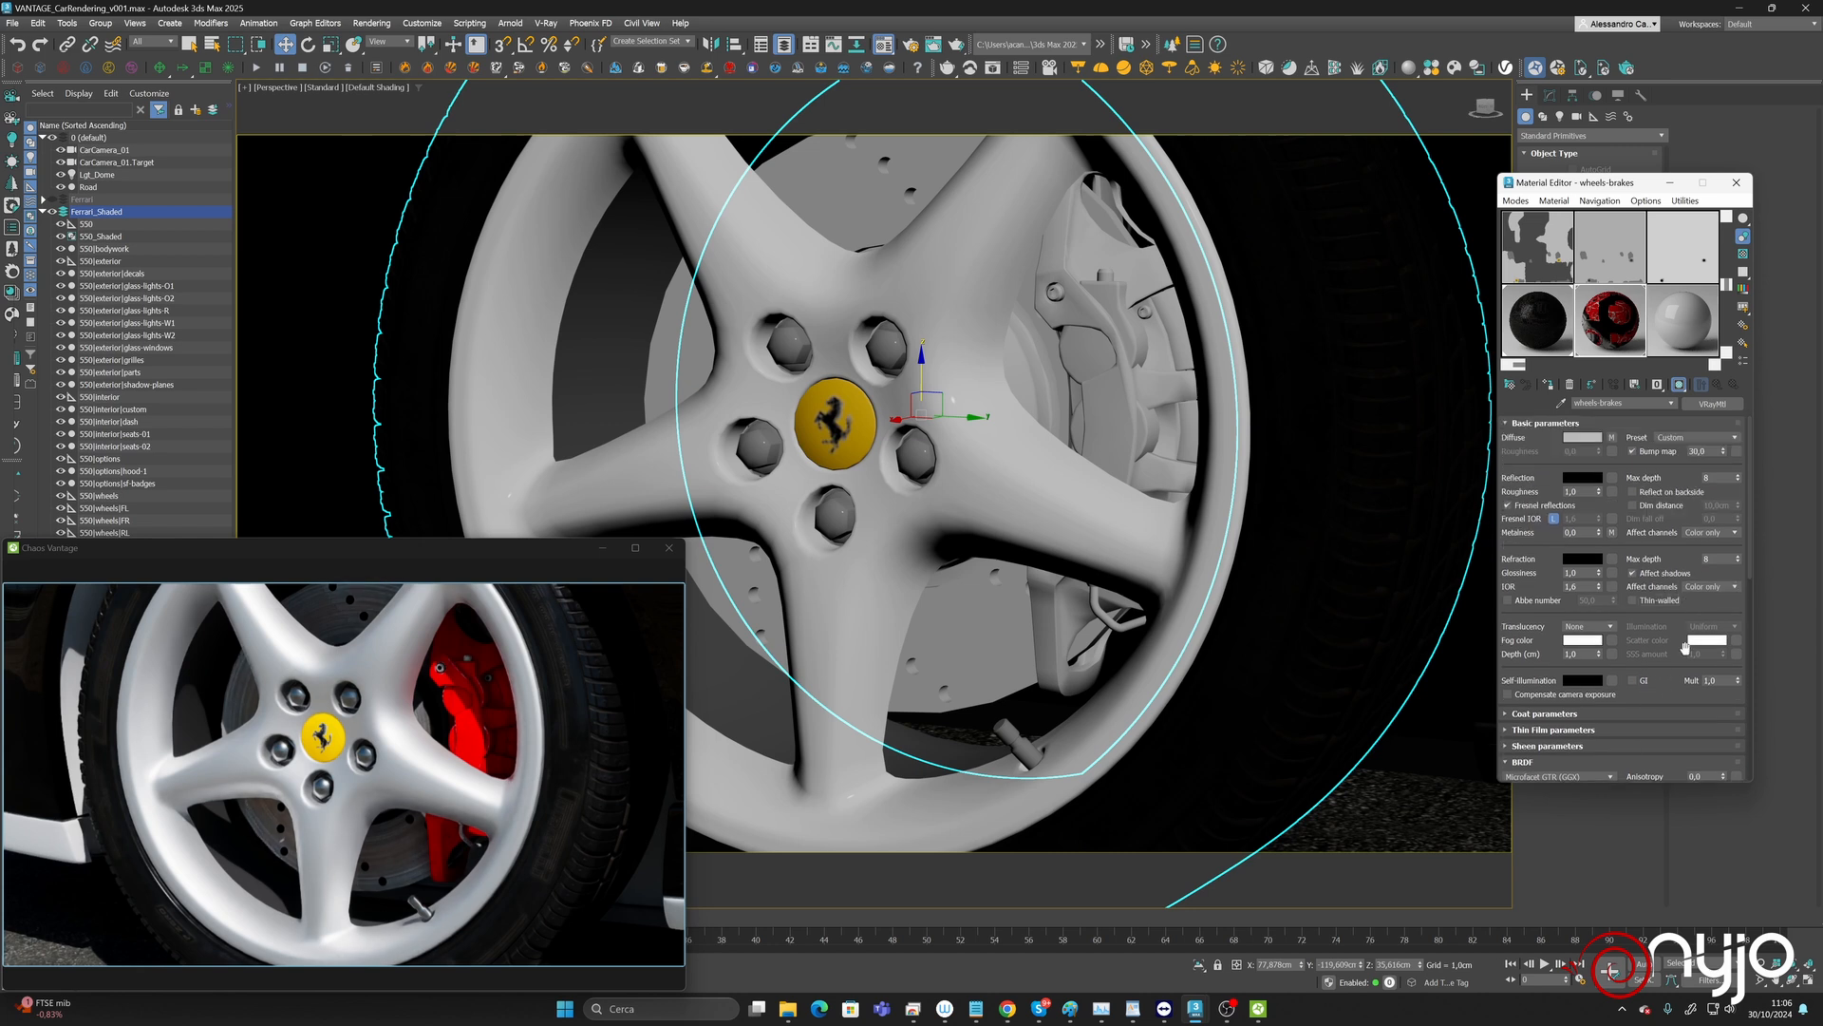
Change the file of the metalness bitmap to wheels_brakes_Metallic.
left_click(1612, 533)
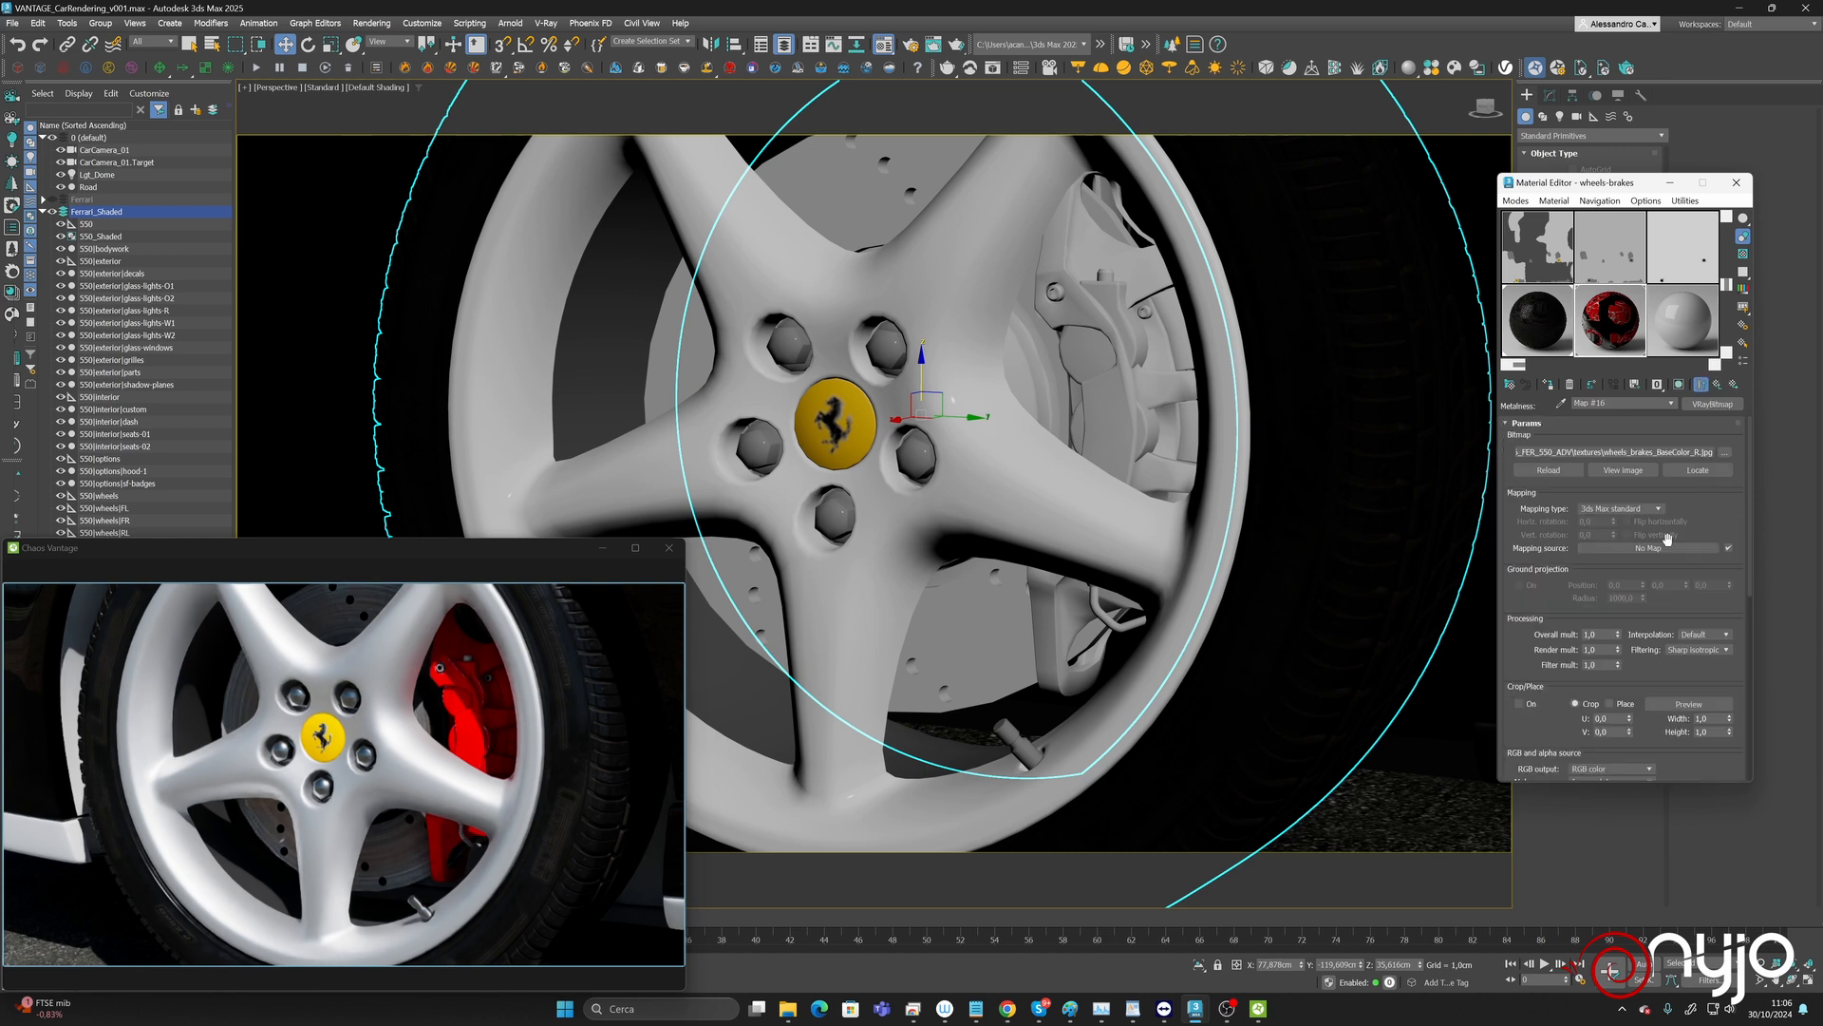
left_click(1726, 452)
scroll(254, 326, "down", 3)
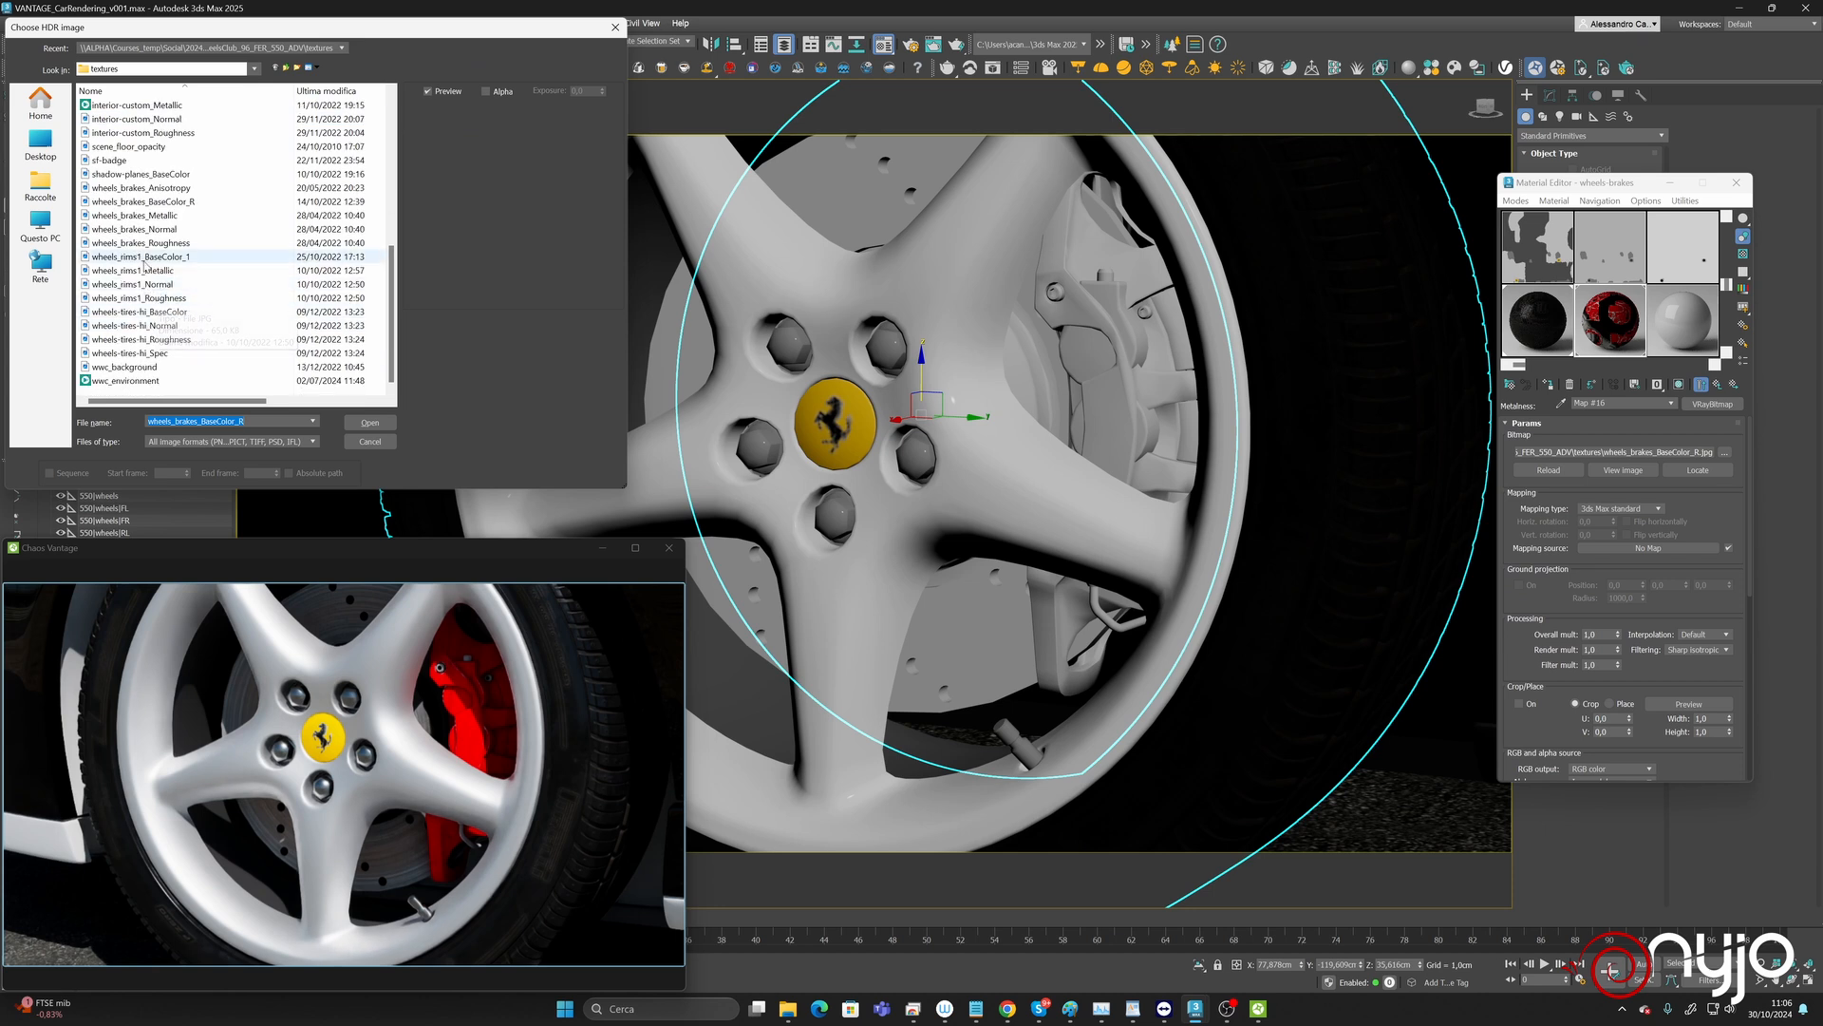
left_click(144, 217)
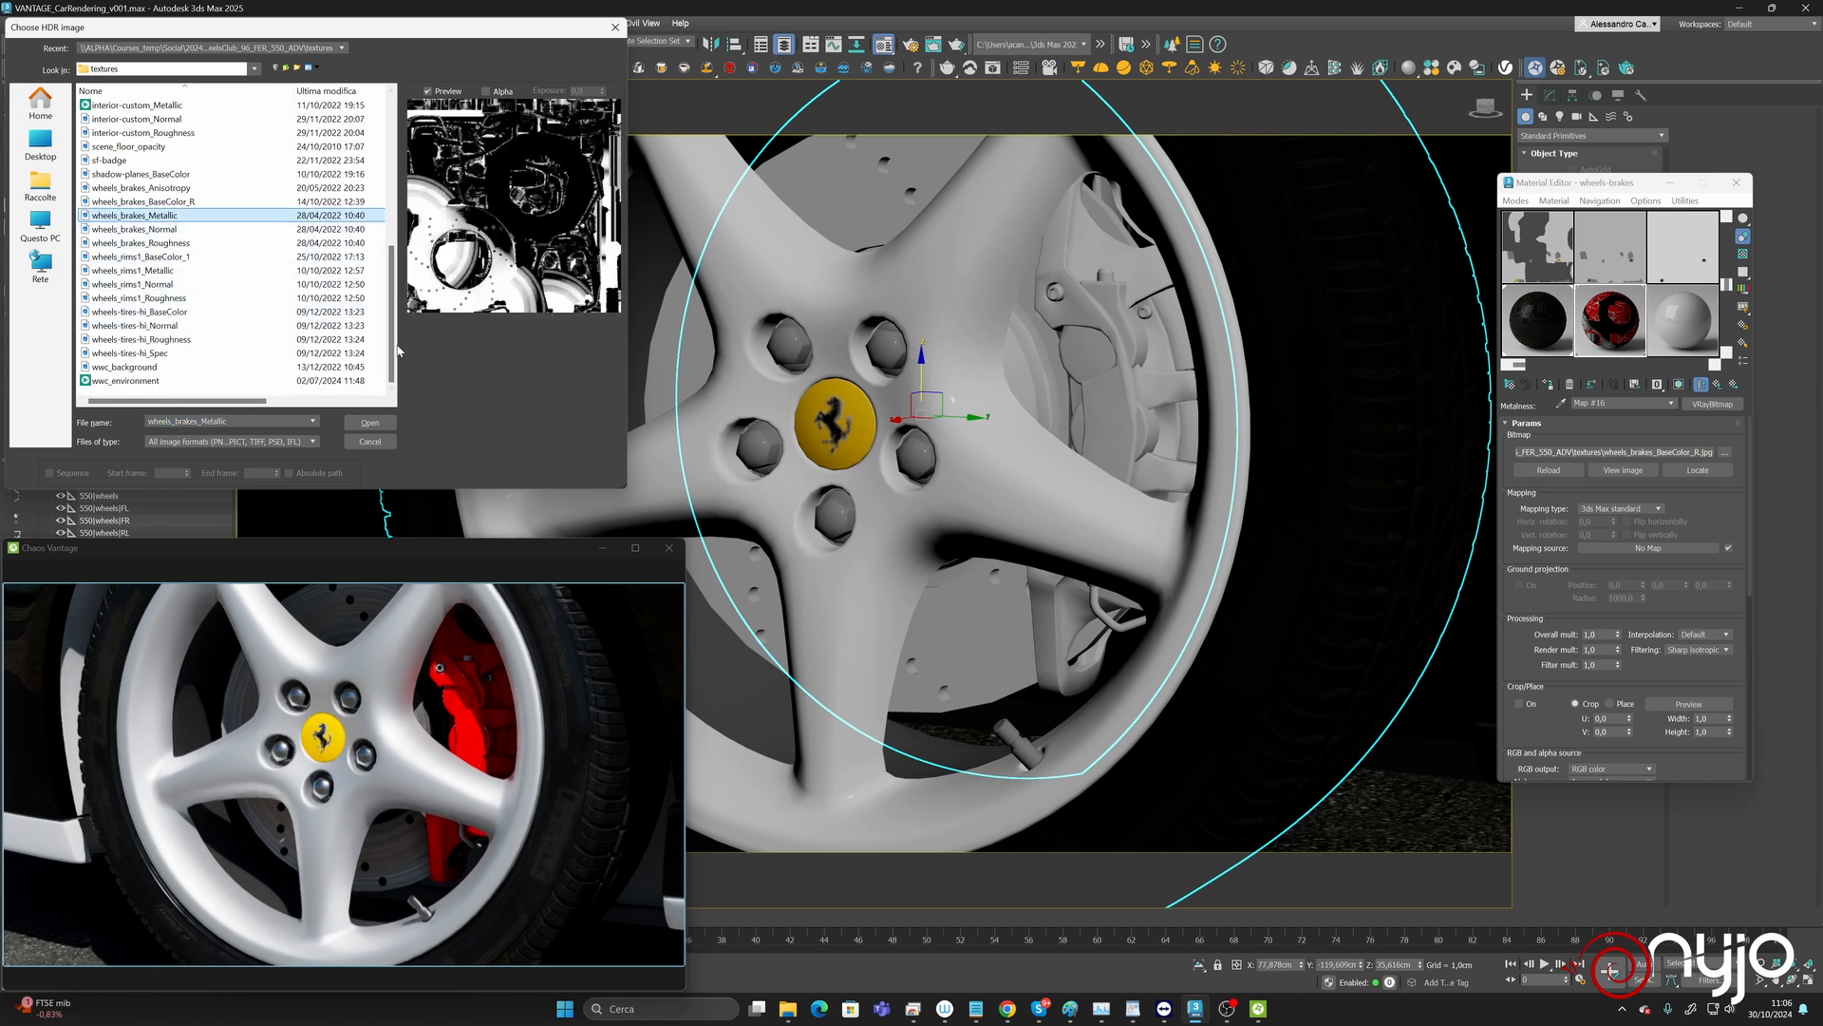
left_click(369, 422)
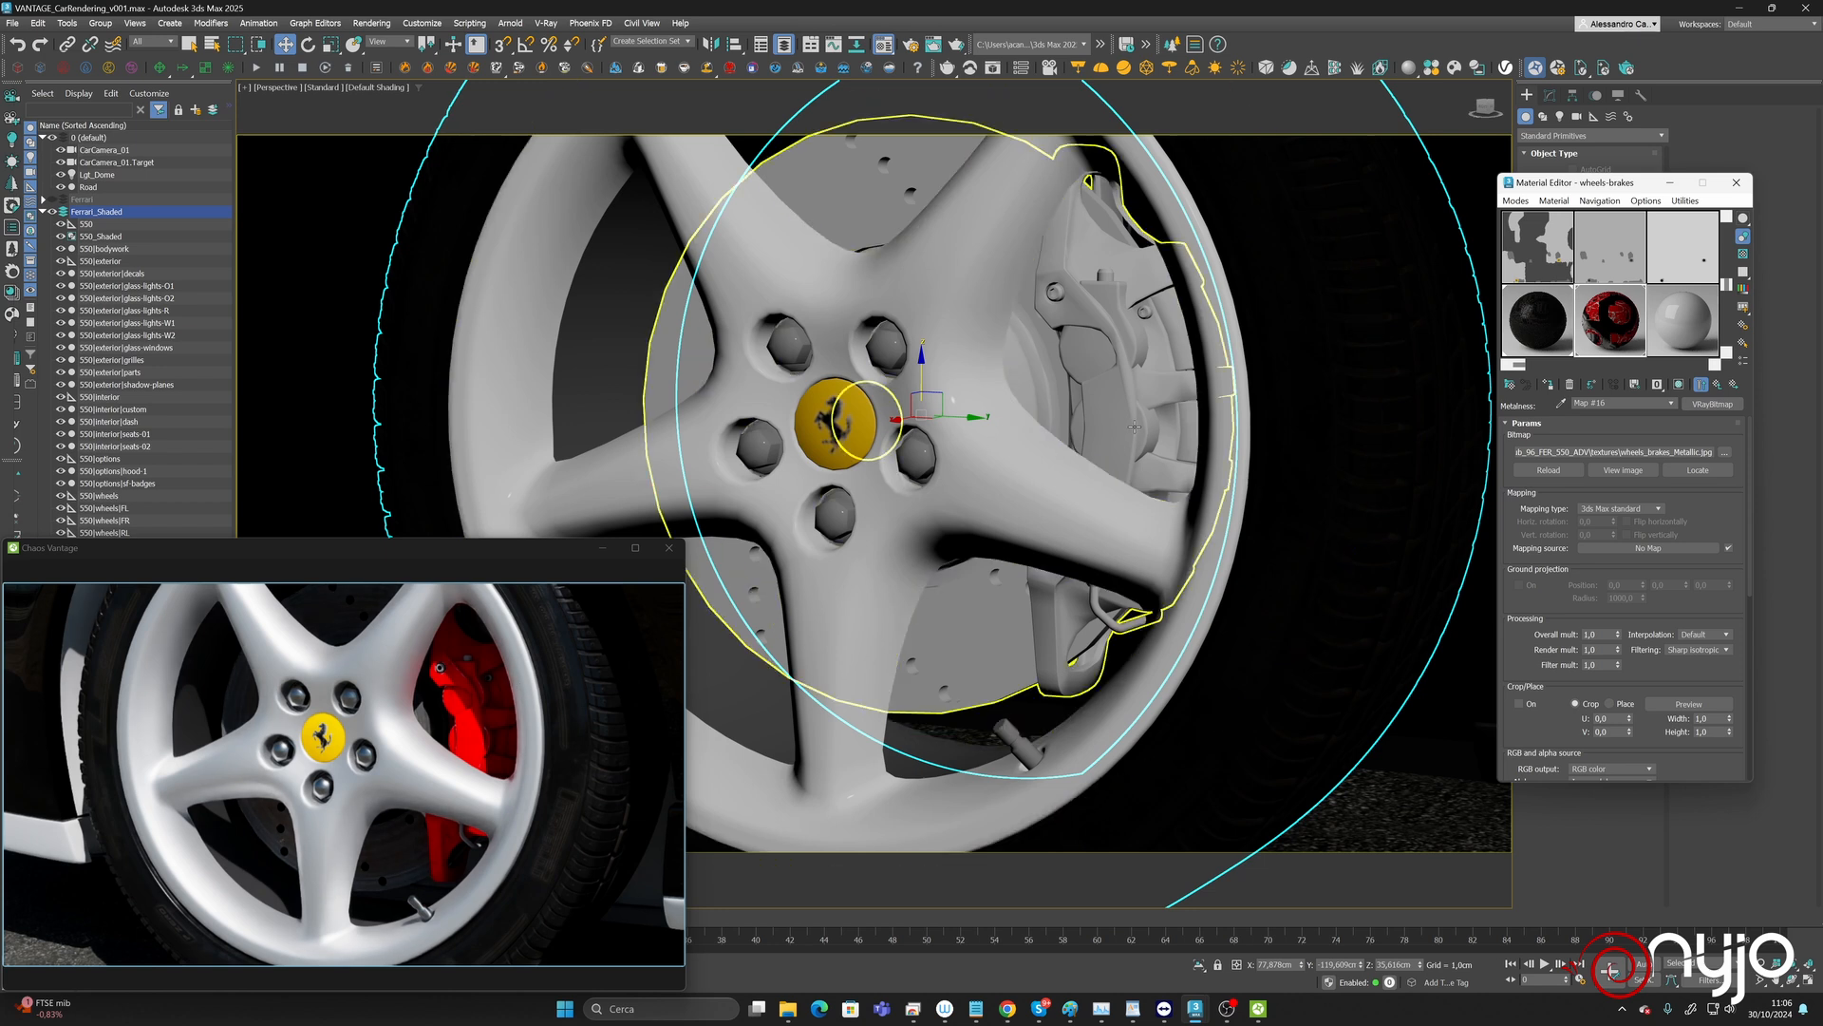
Inspect the brake caliper up close and set the wheels-brakes material's reflection color to white.
middle_click_drag(1074, 414, 1037, 410)
scroll(1033, 418, "up", 10)
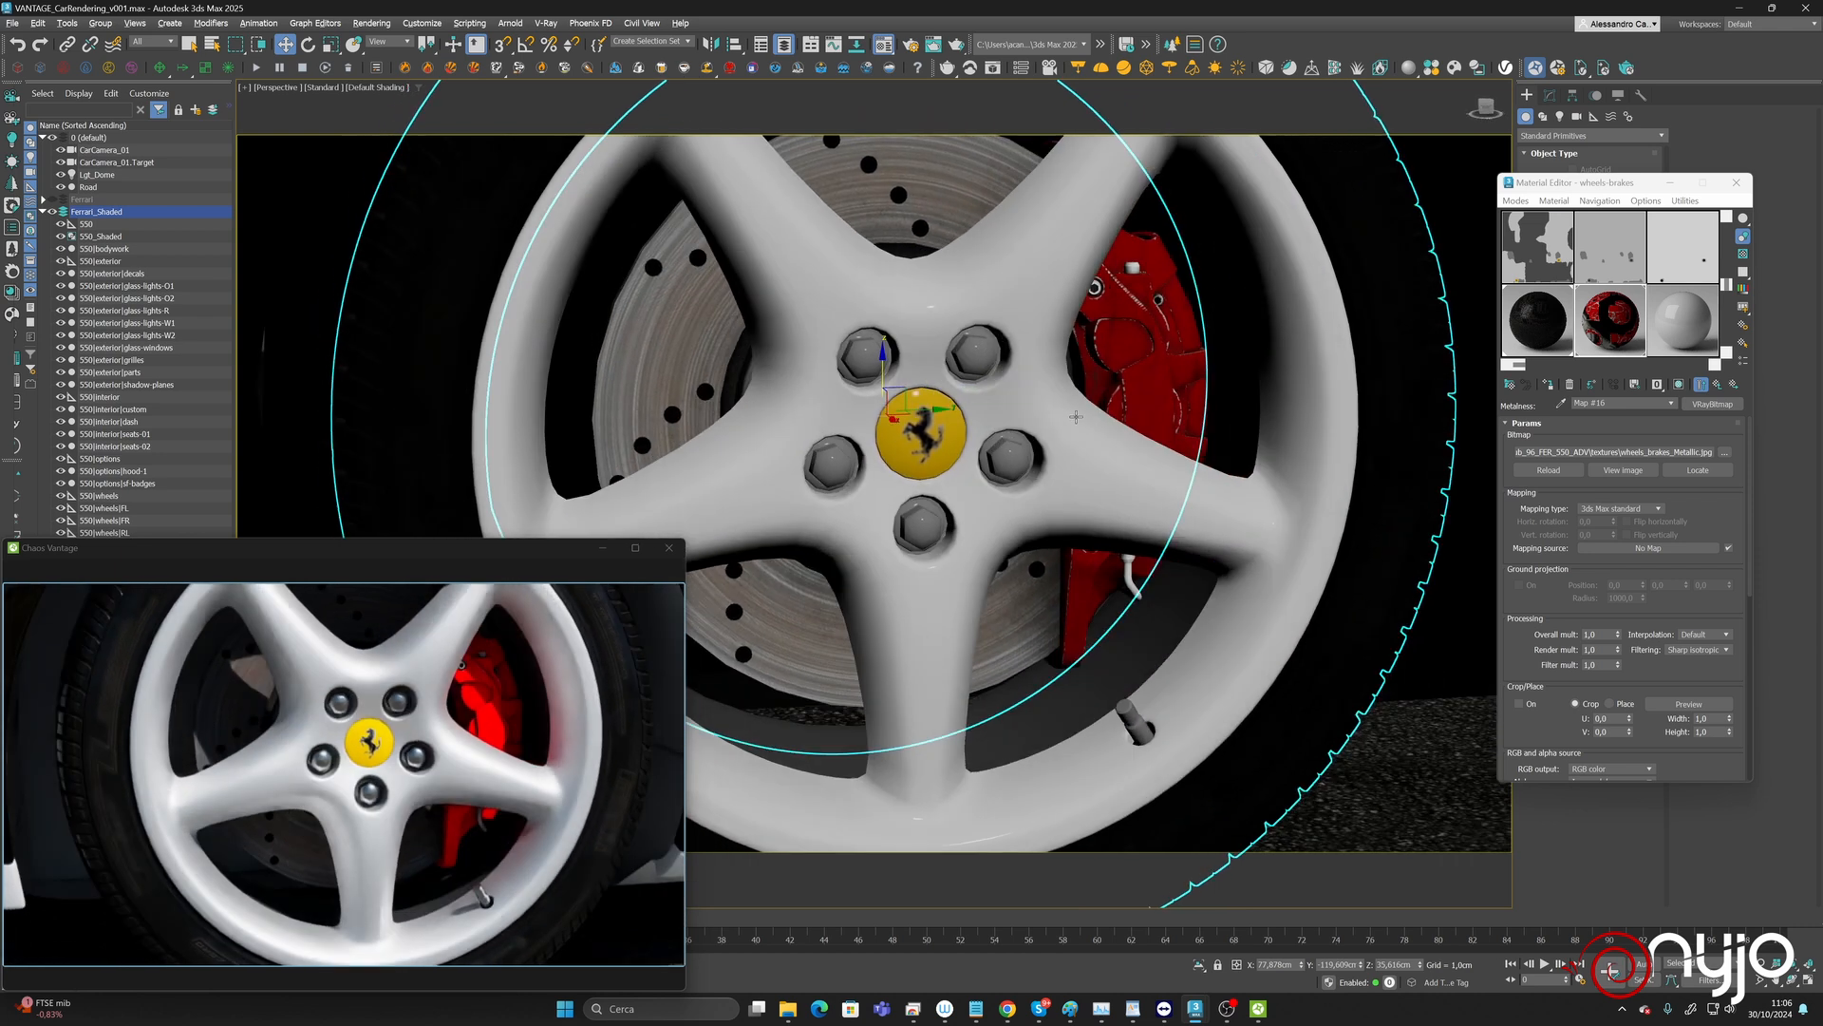
scroll(1088, 380, "up", 6)
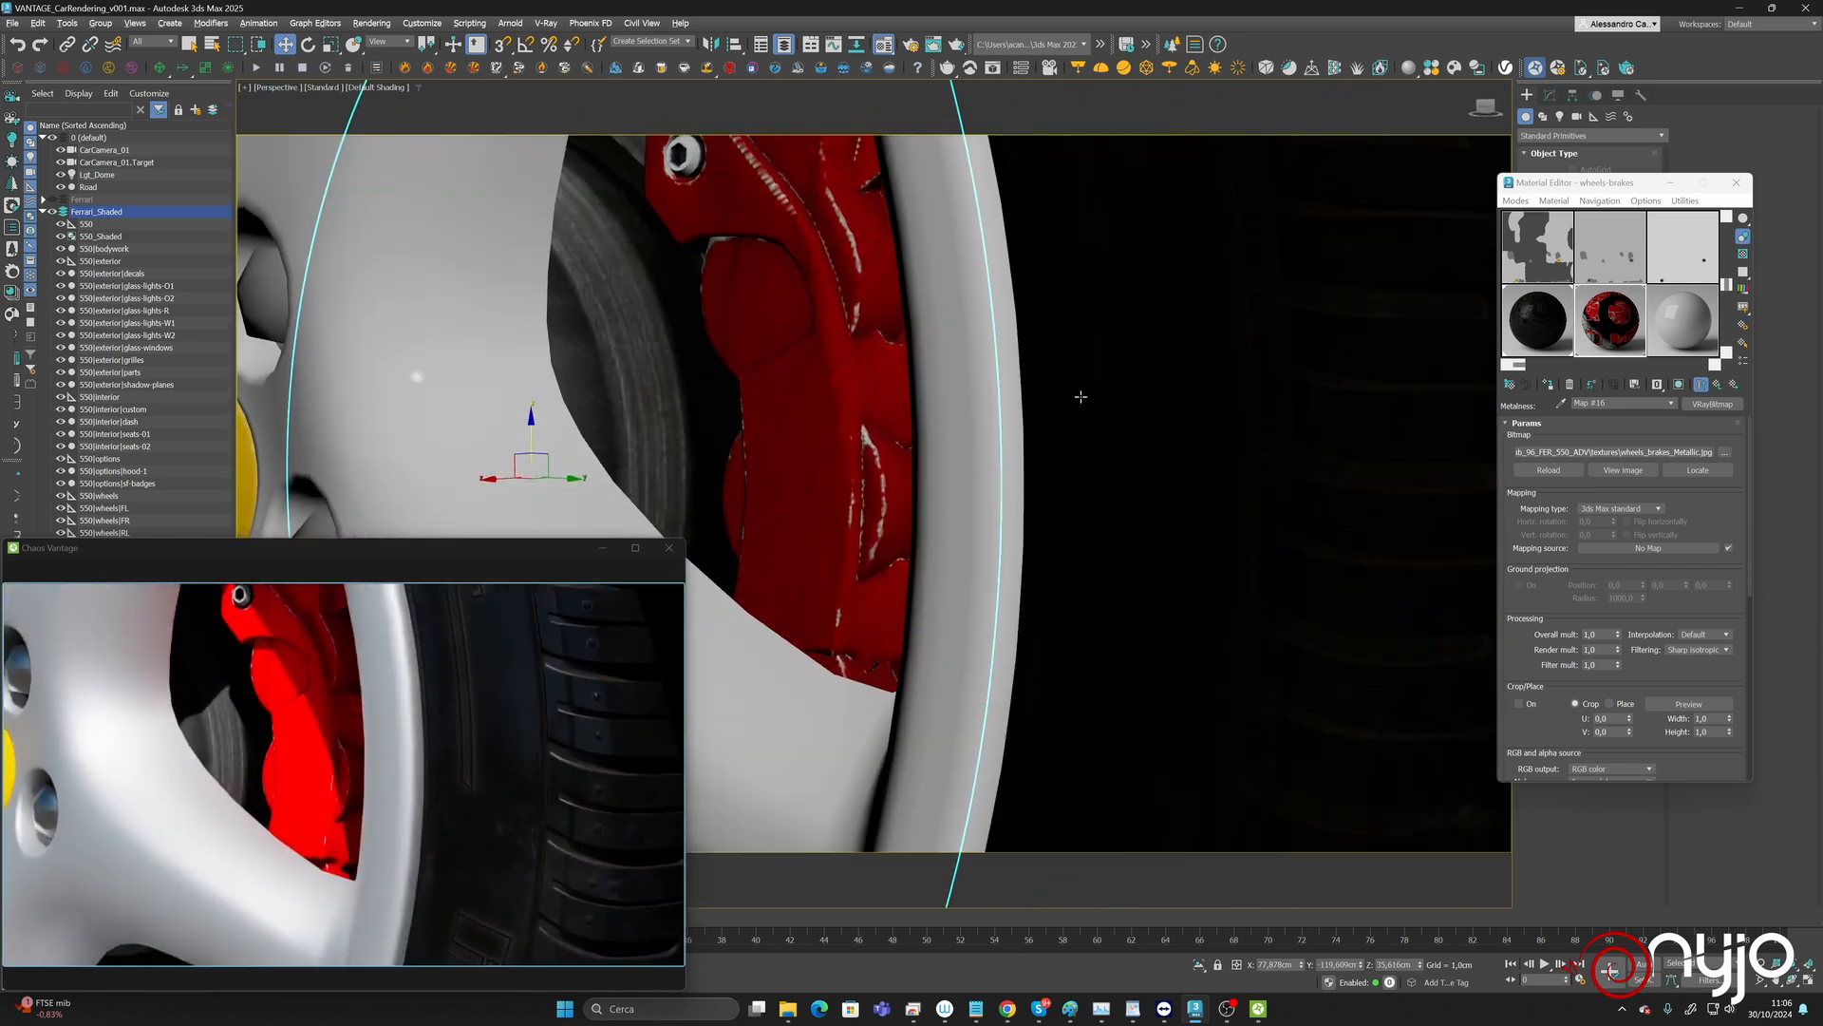
middle_click_drag(1081, 397, 1121, 398, "alt")
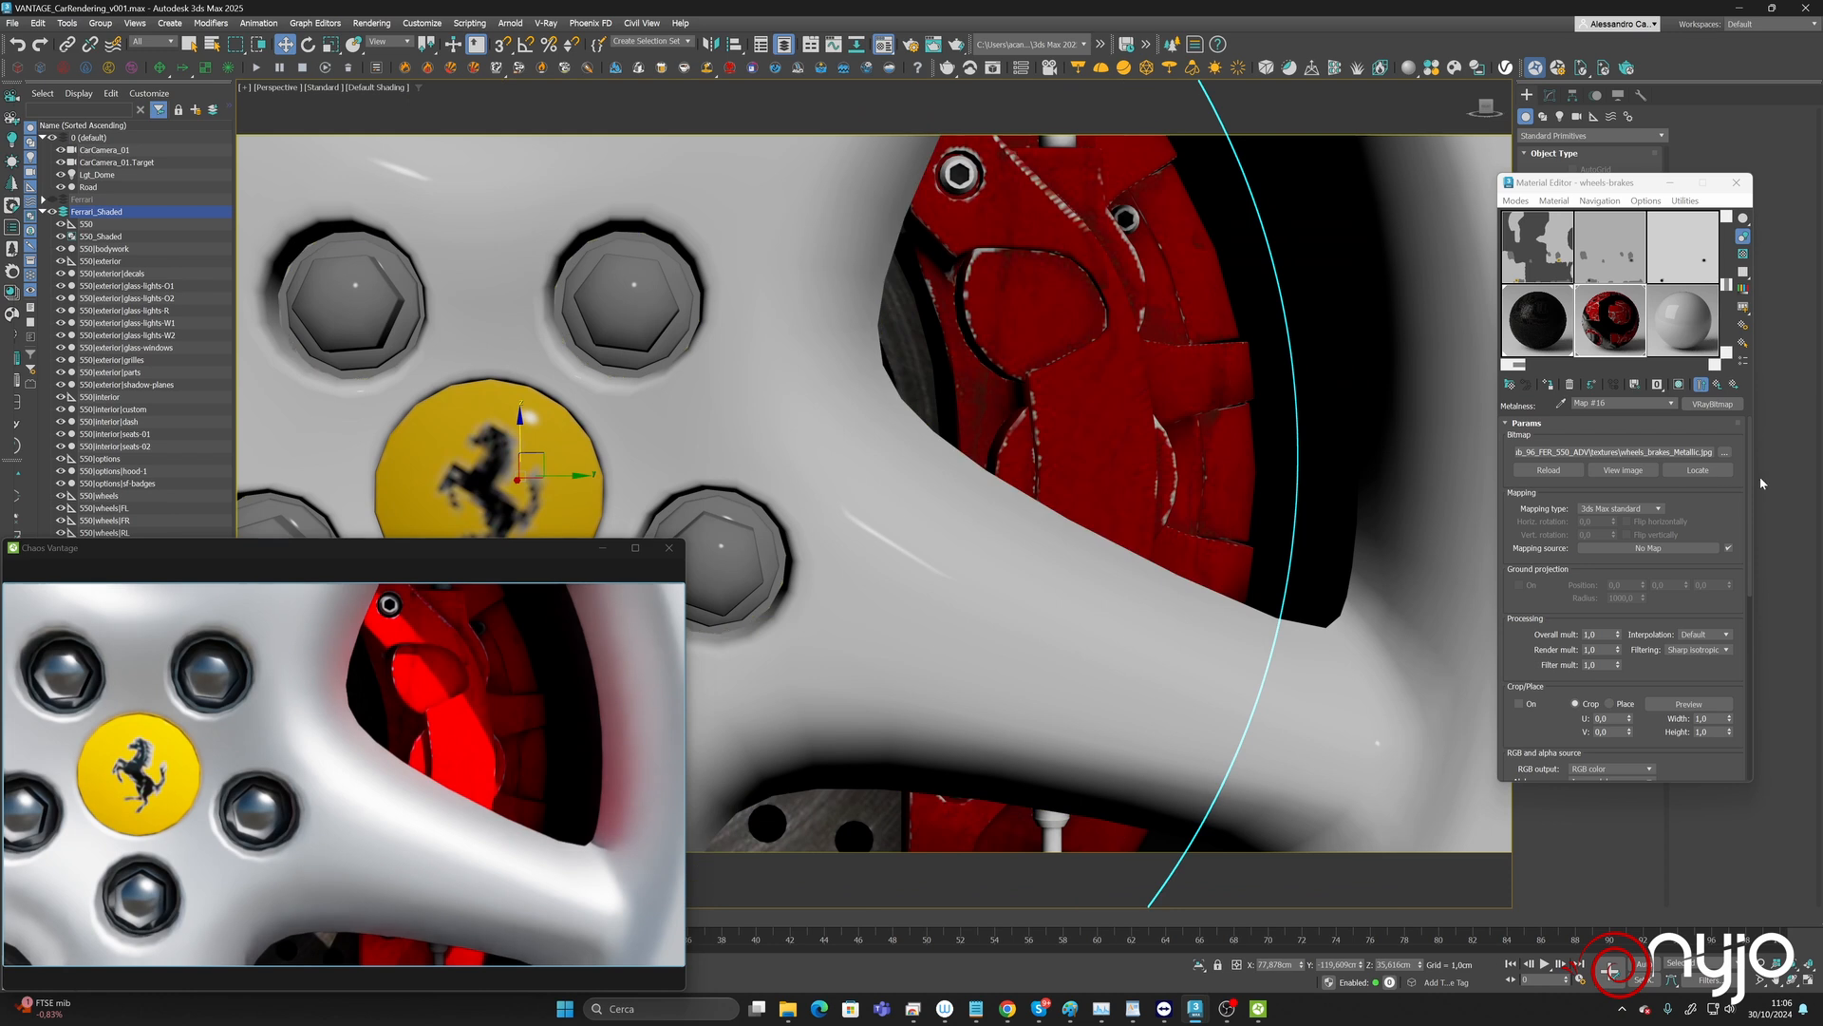
left_click(1717, 386)
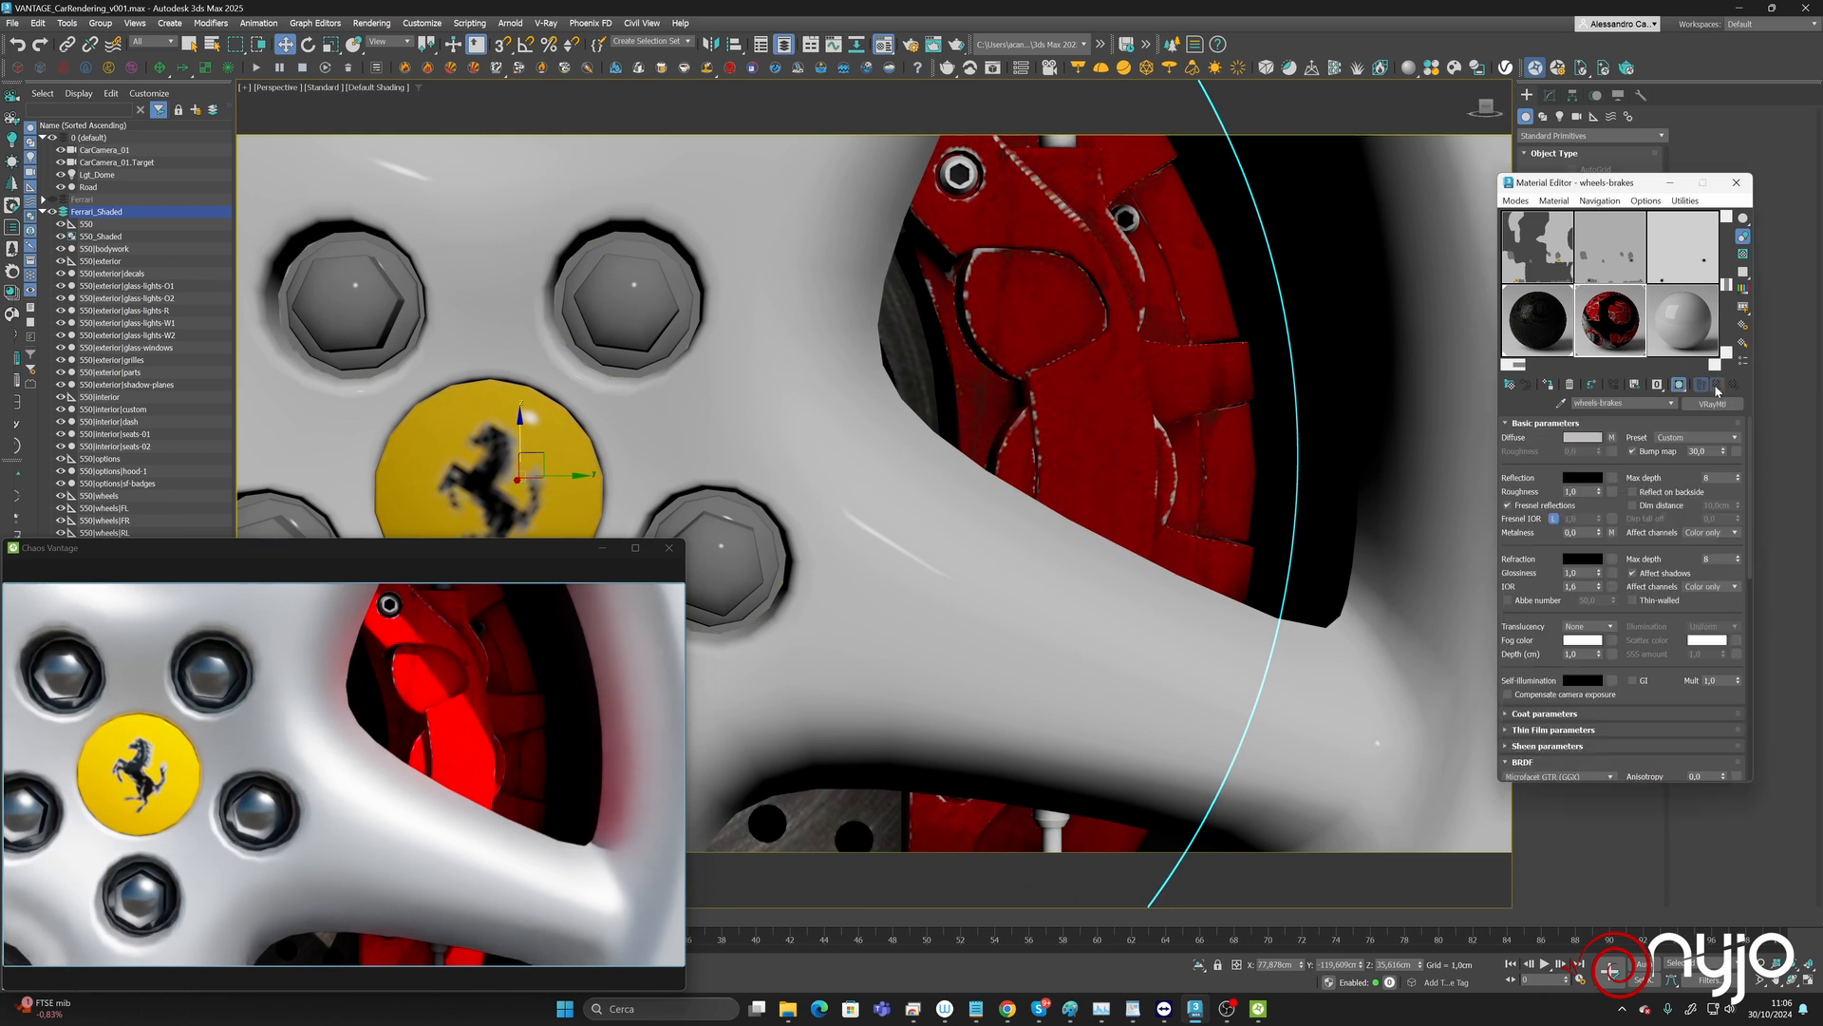
left_click(1583, 478)
left_click_drag(1432, 407, 1515, 432)
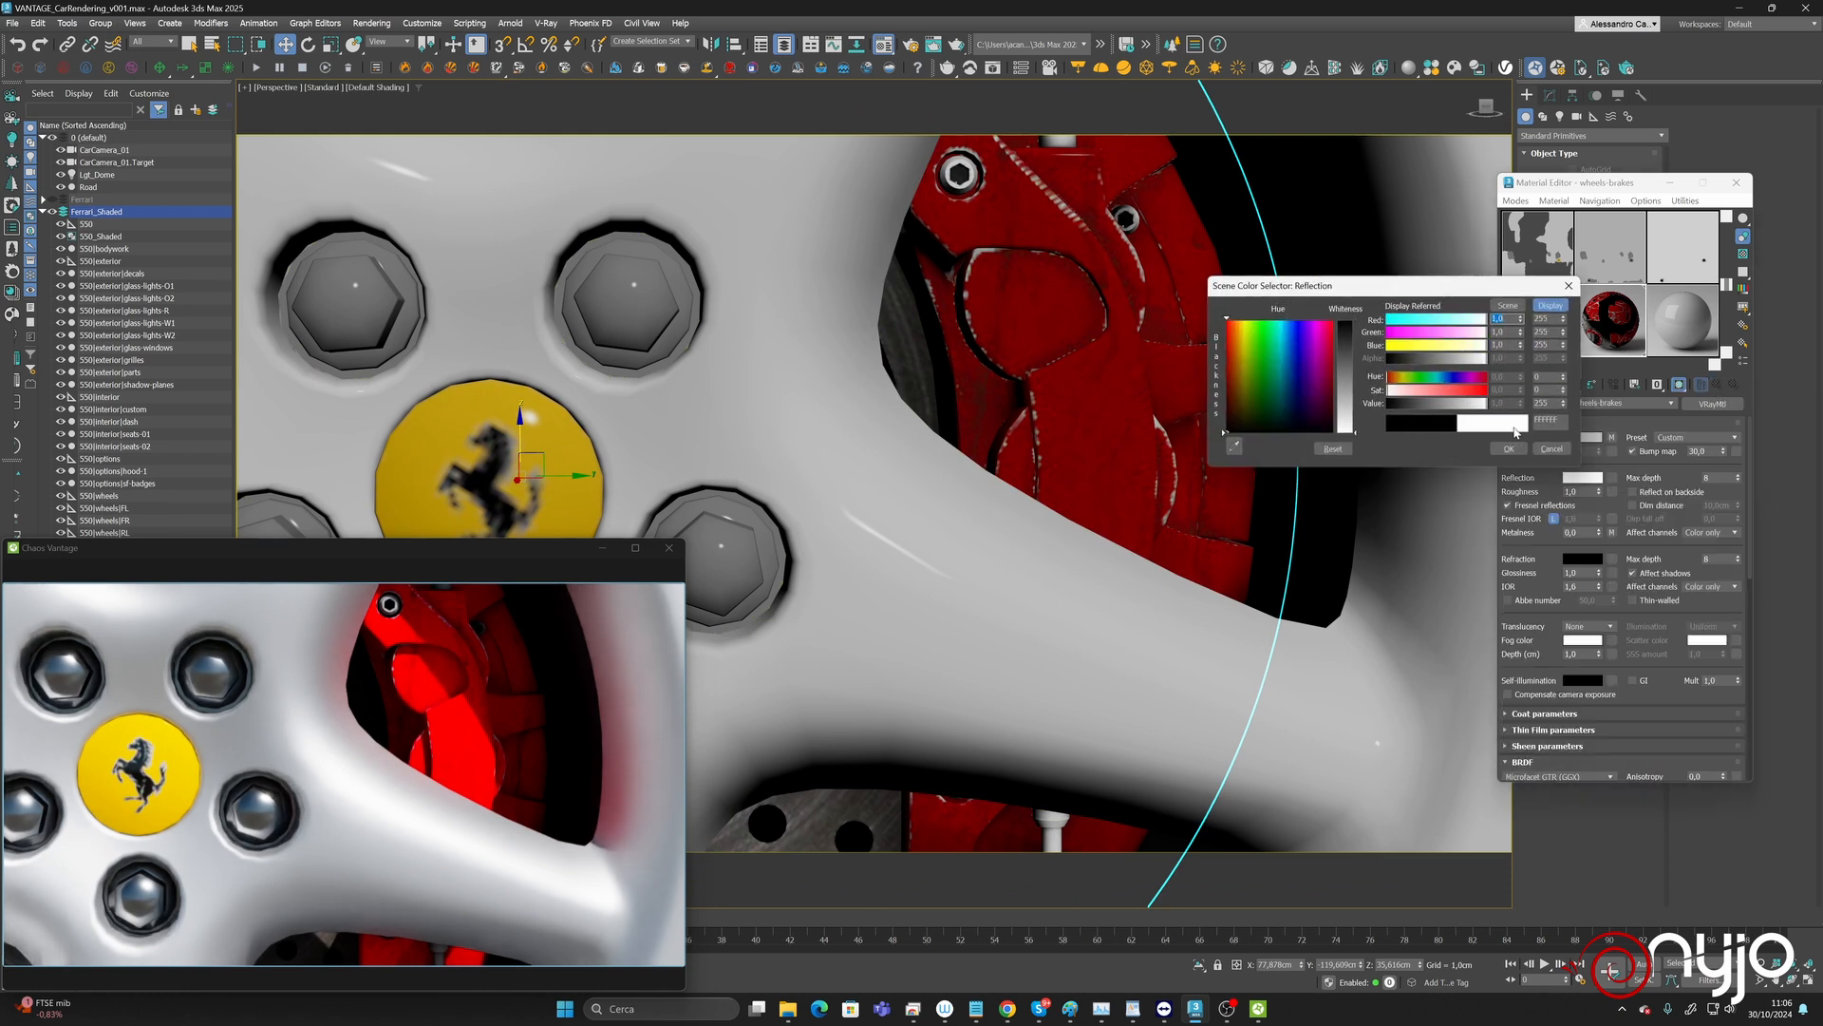
left_click(1509, 448)
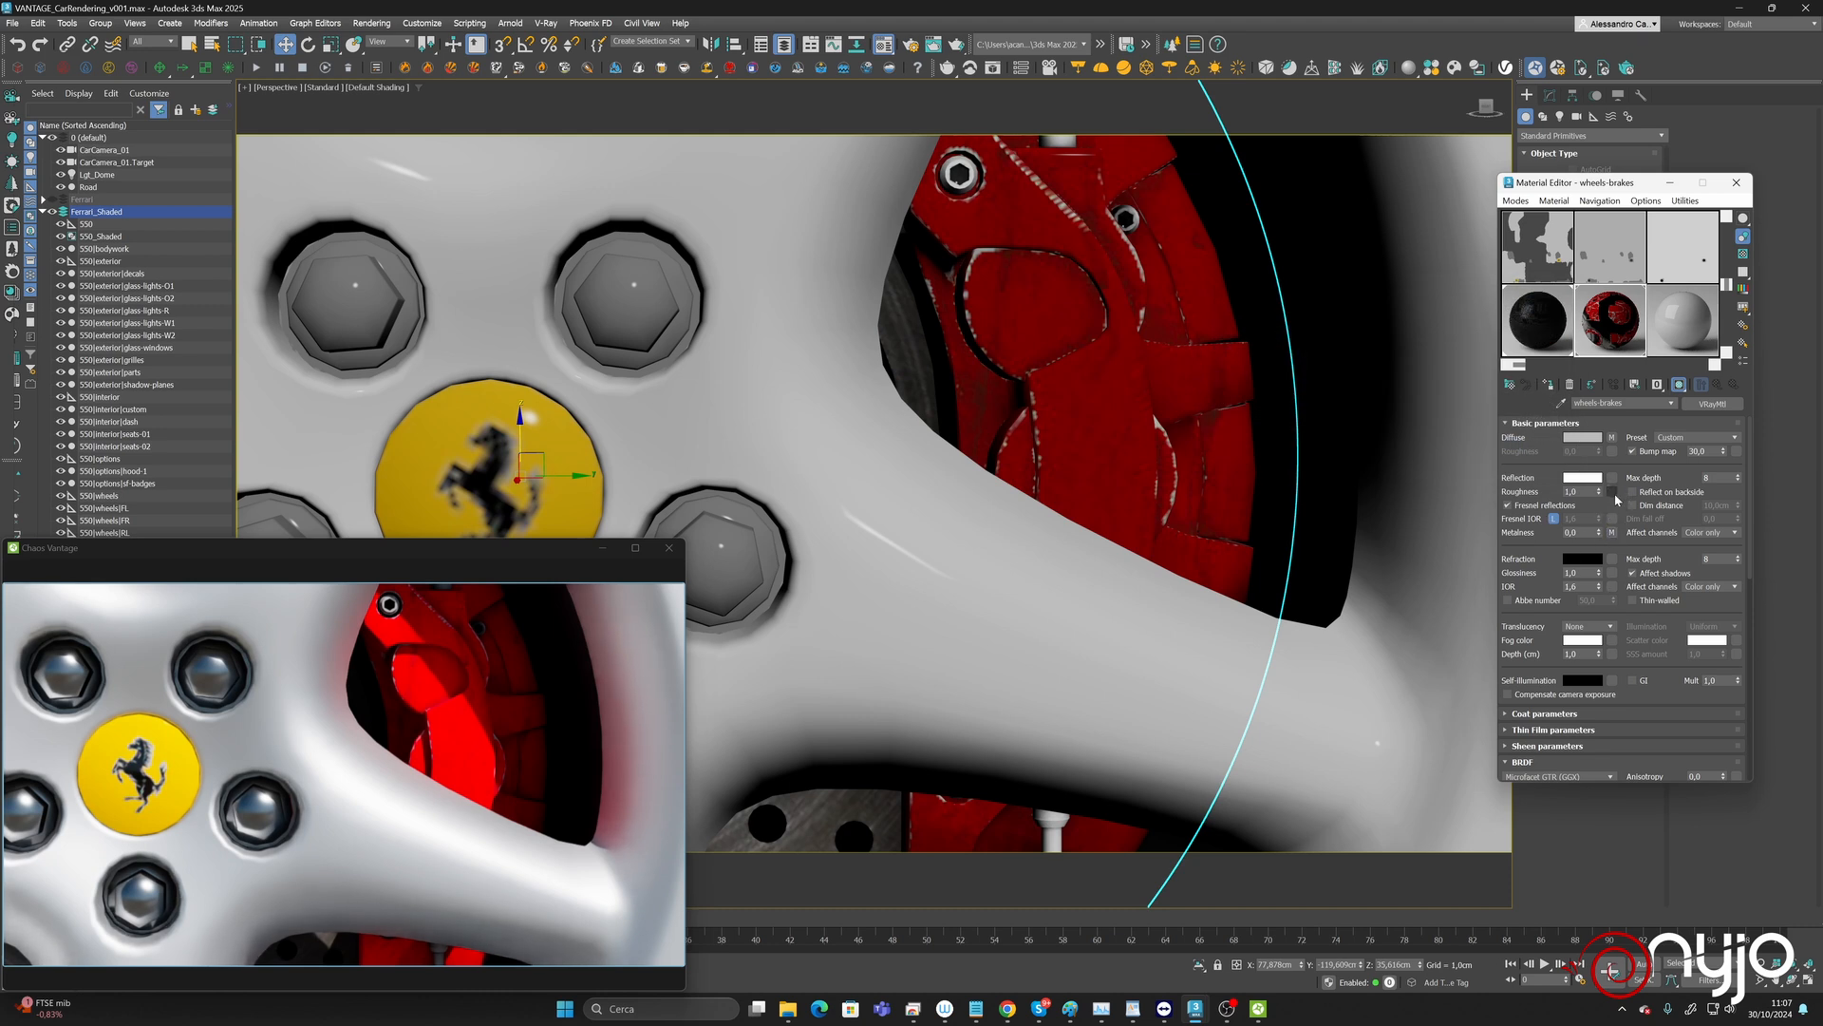
Copy the metalness bitmap to the reflection roughness map as an independent copy and change its file to wheels_brakes_Roughness.
left_click_drag(1617, 493, 1613, 493)
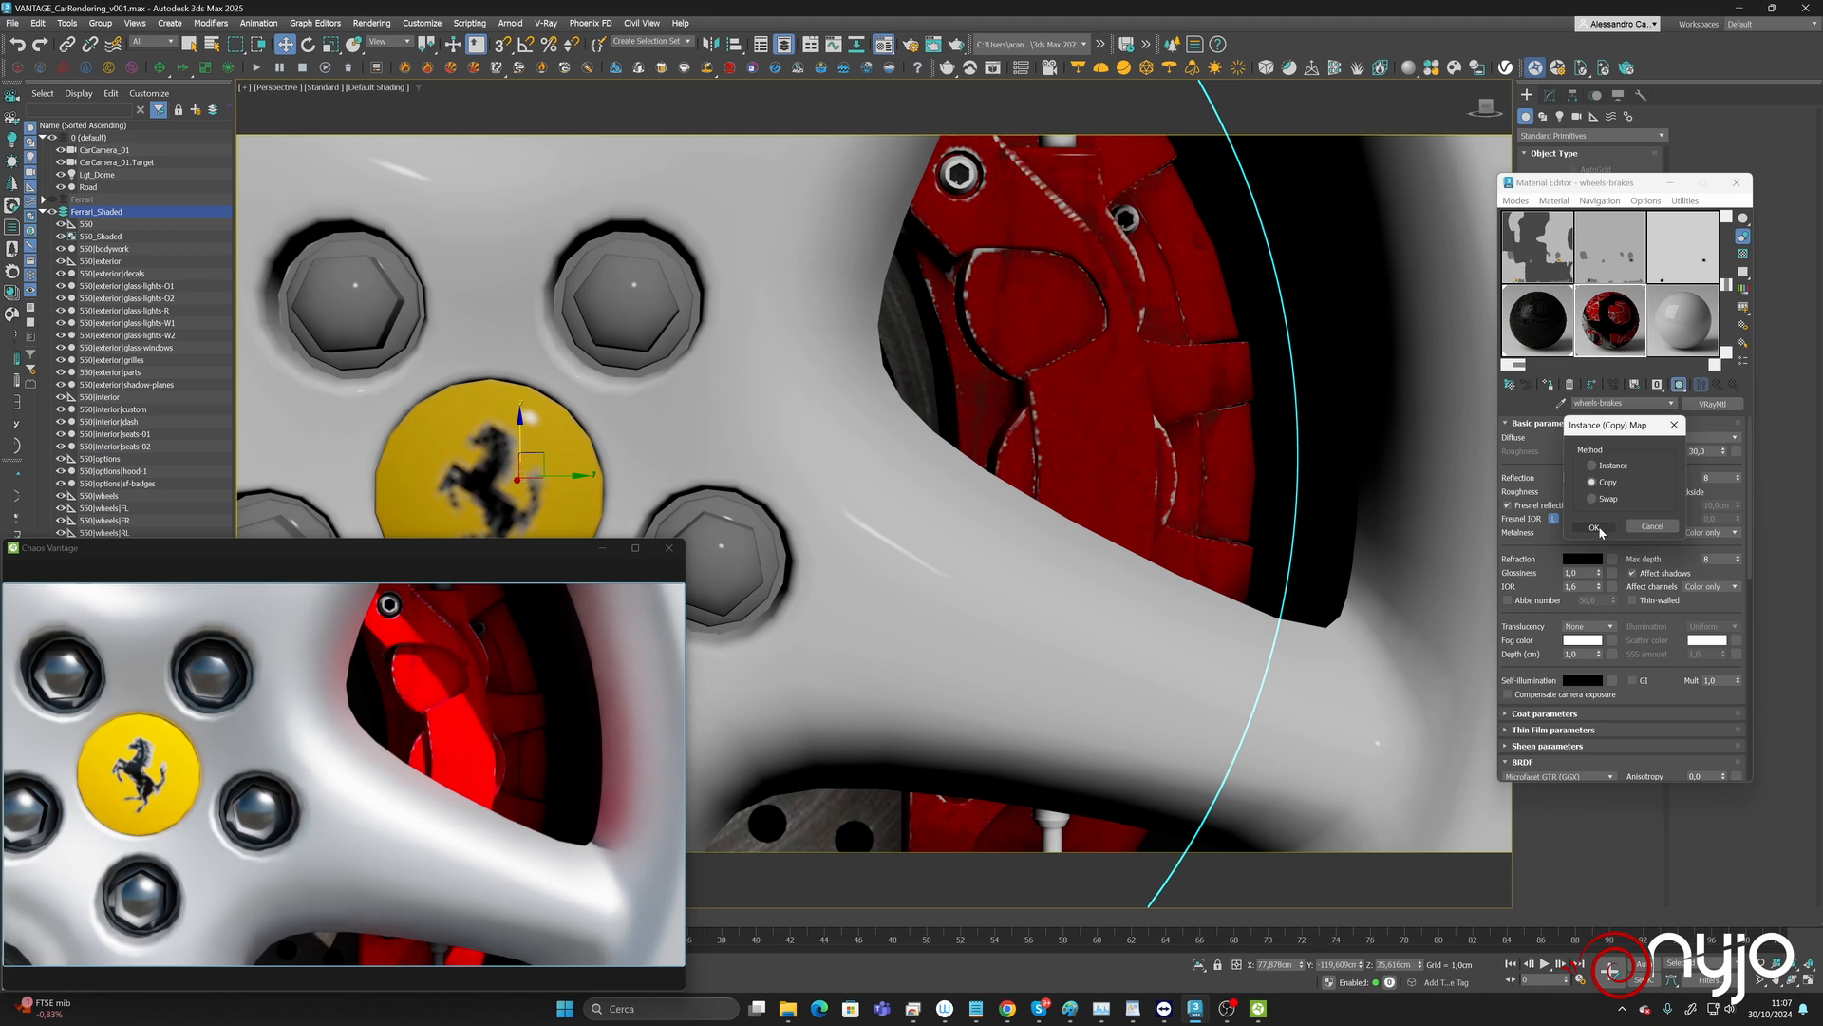
left_click(1596, 528)
left_click(1613, 492)
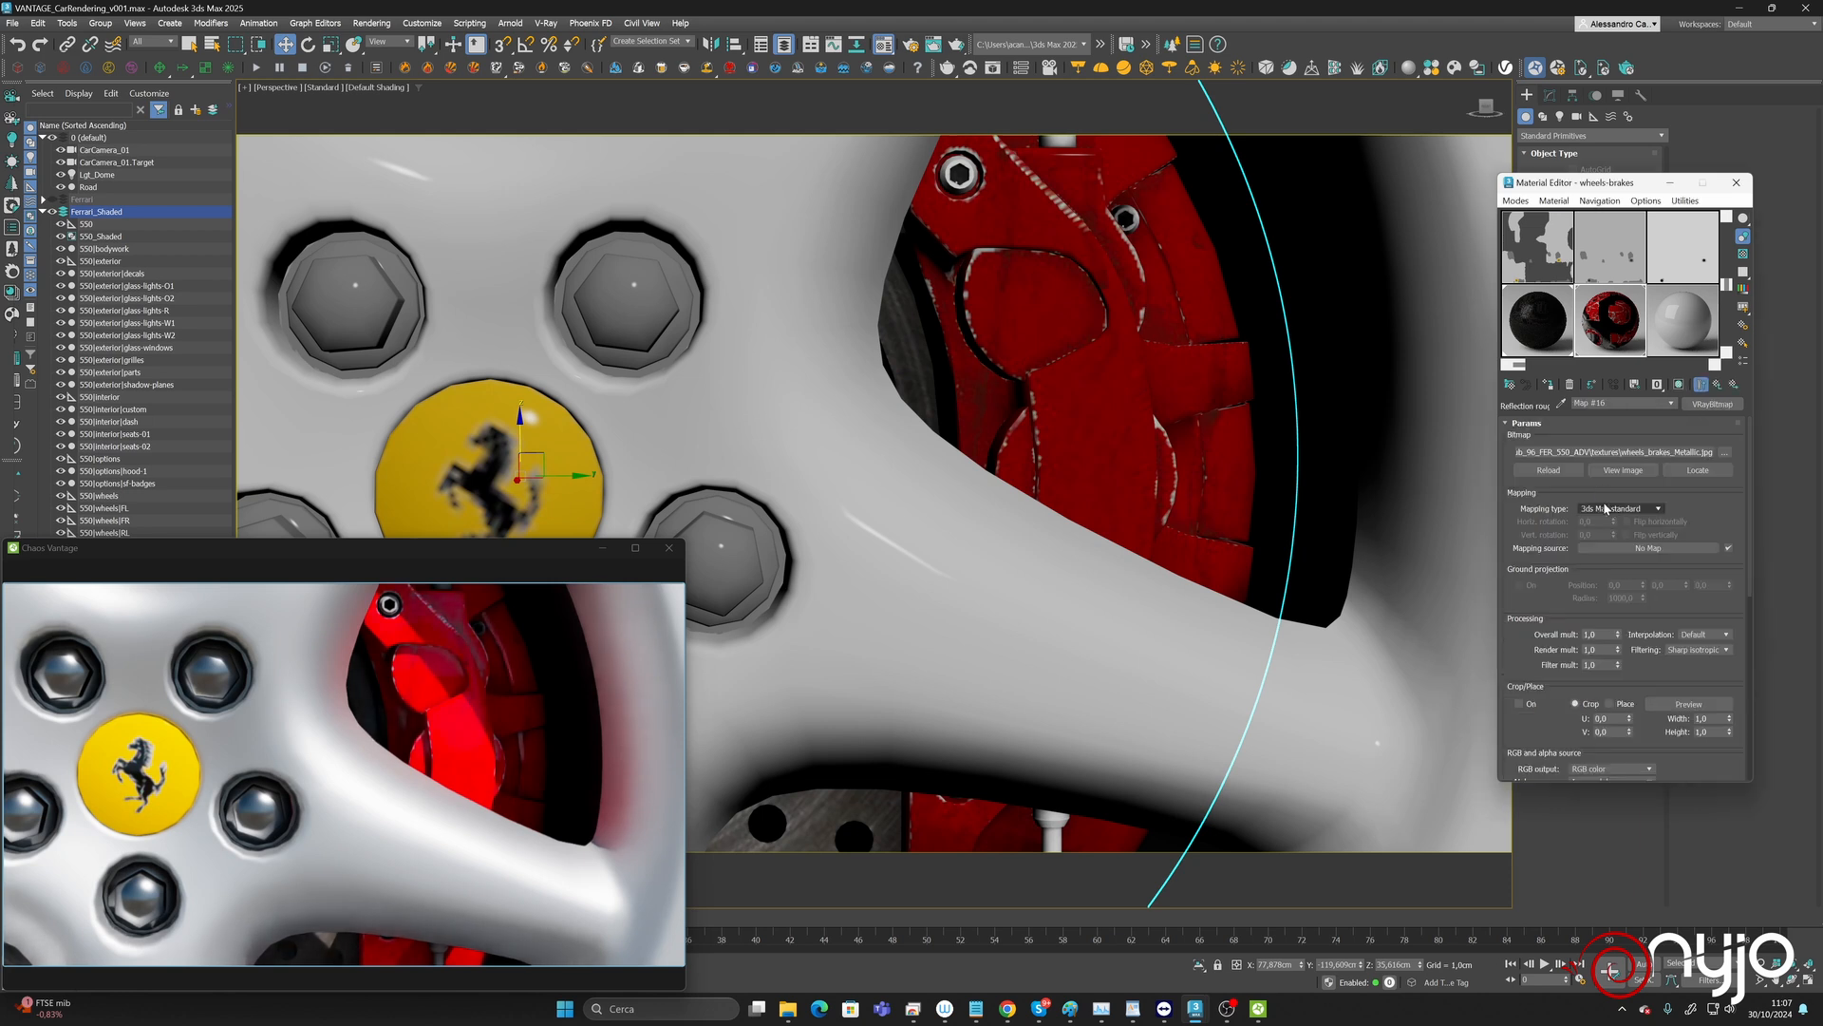
left_click(1724, 452)
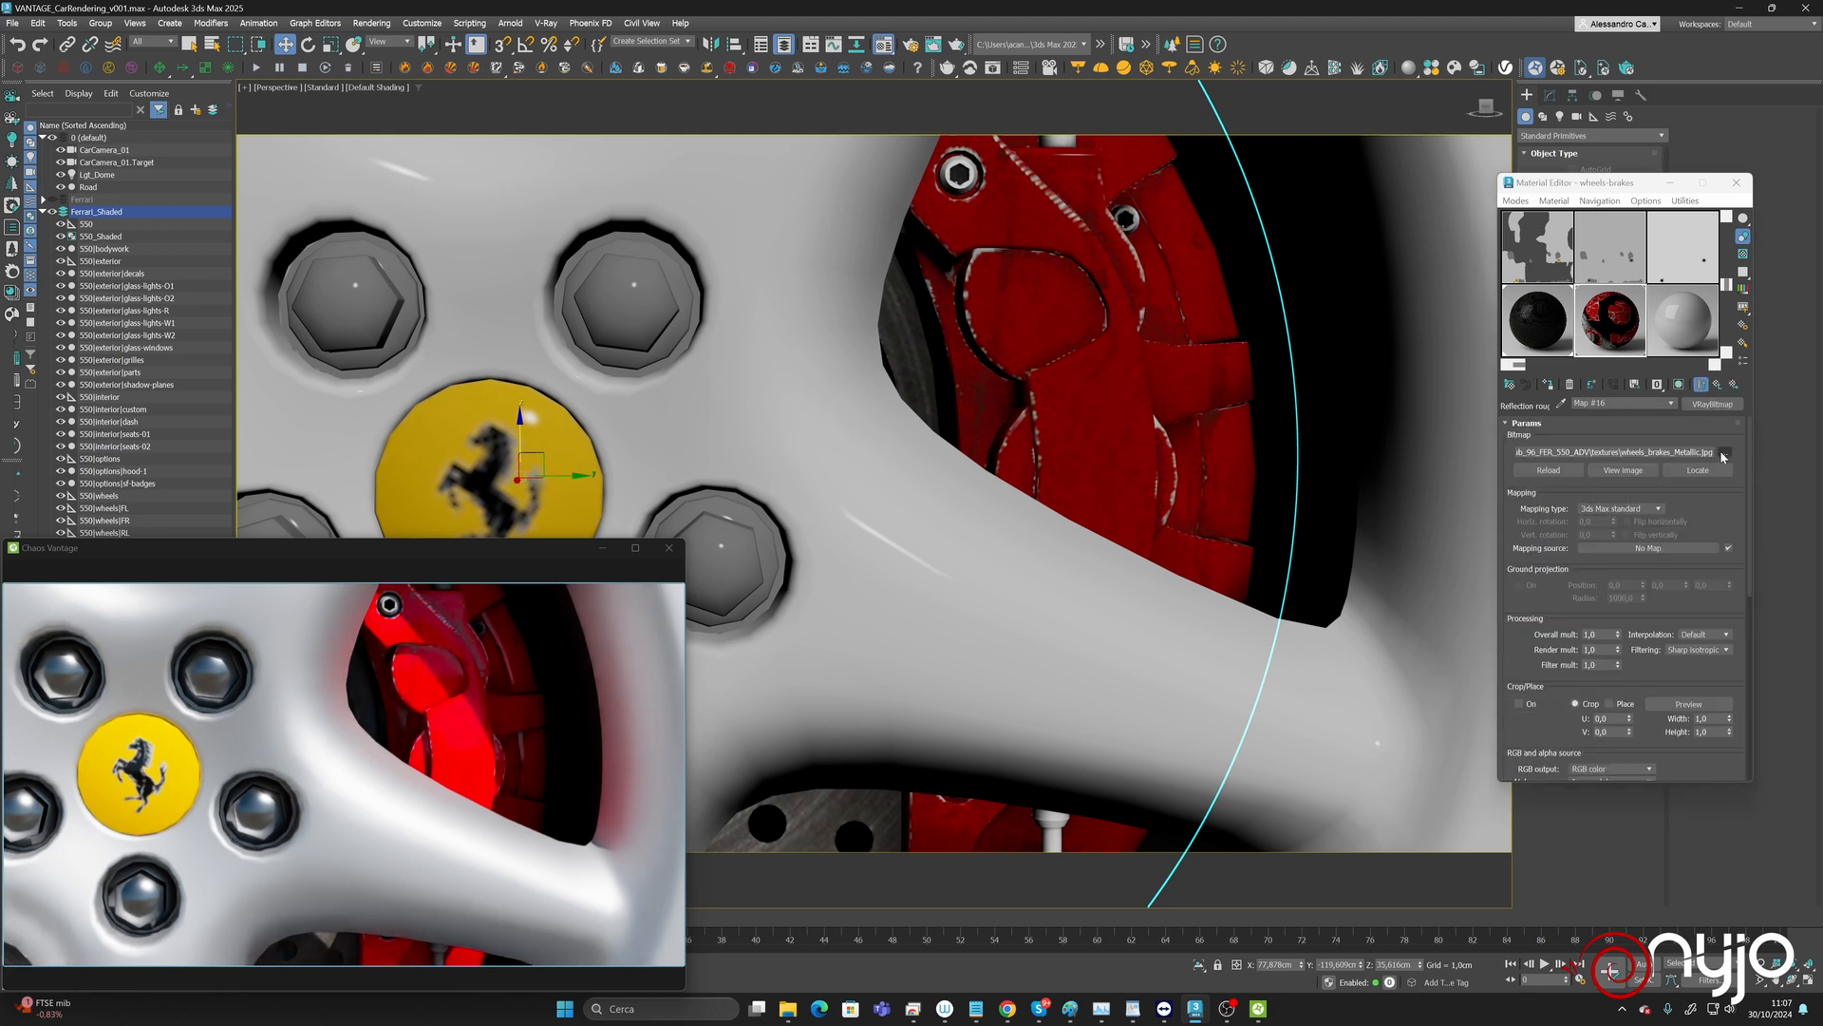
scroll(191, 285, "down", 8)
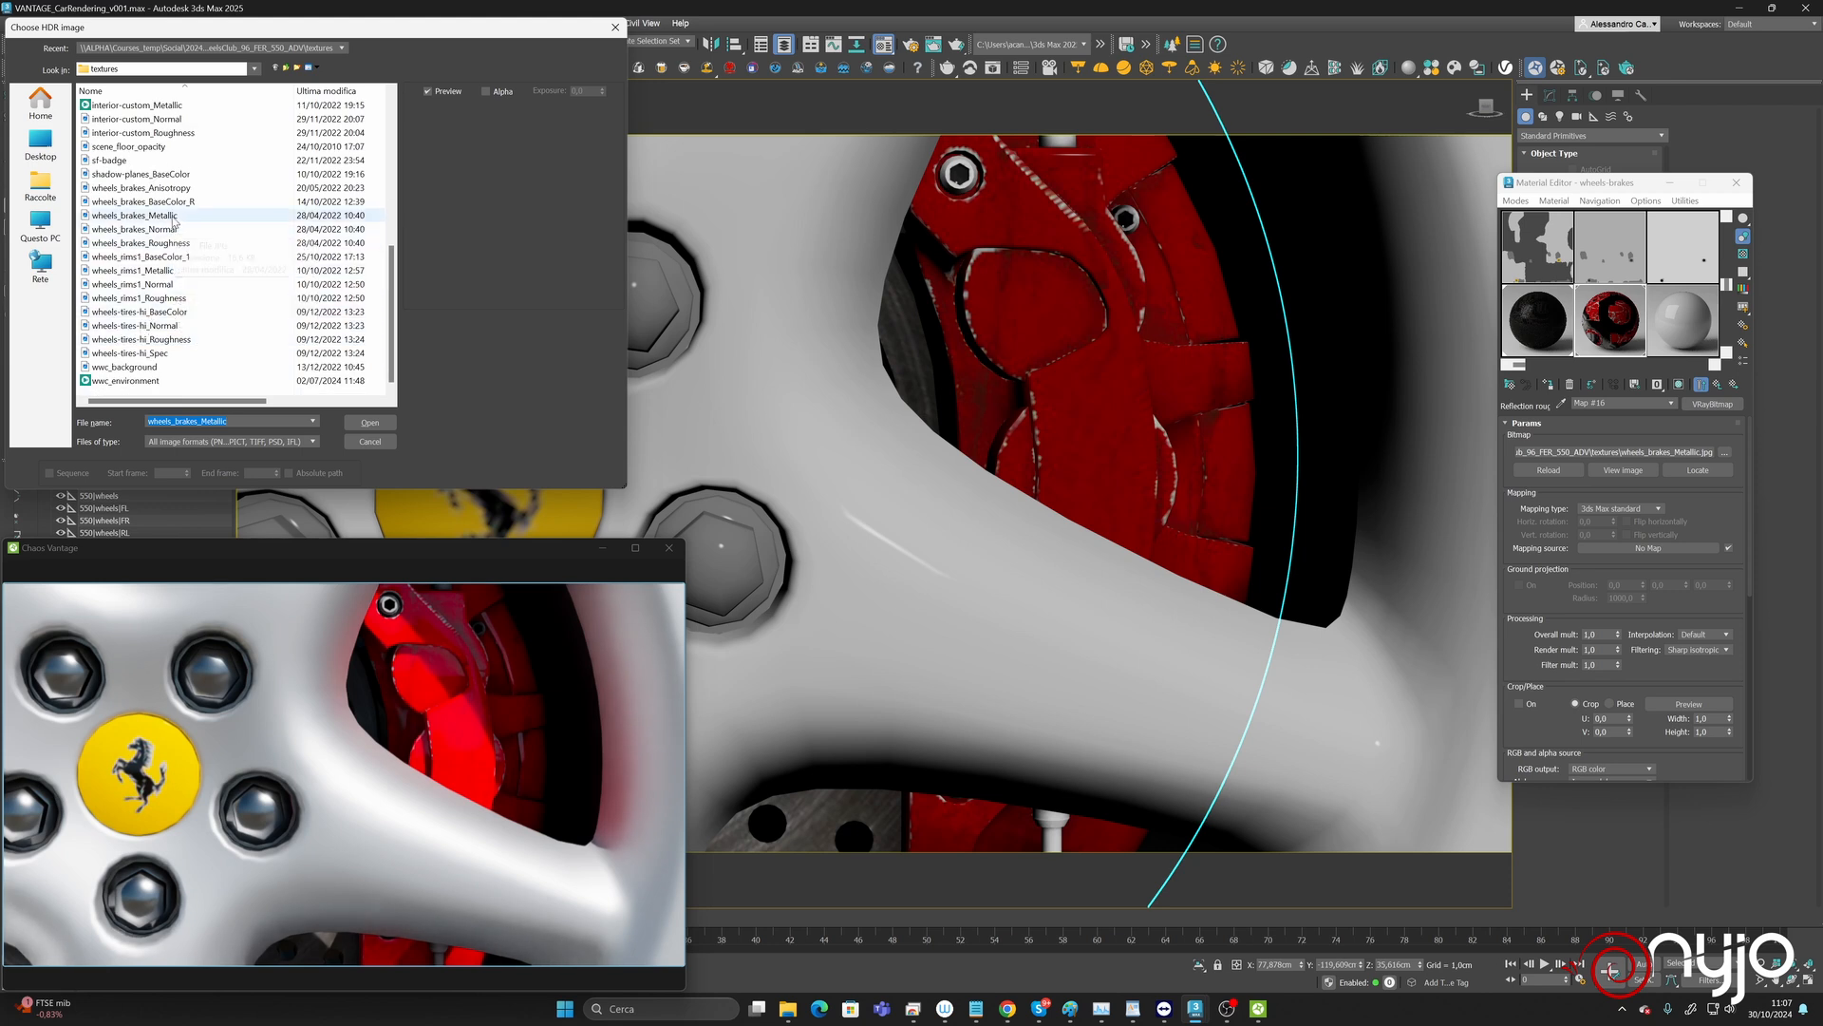
double_click(171, 243)
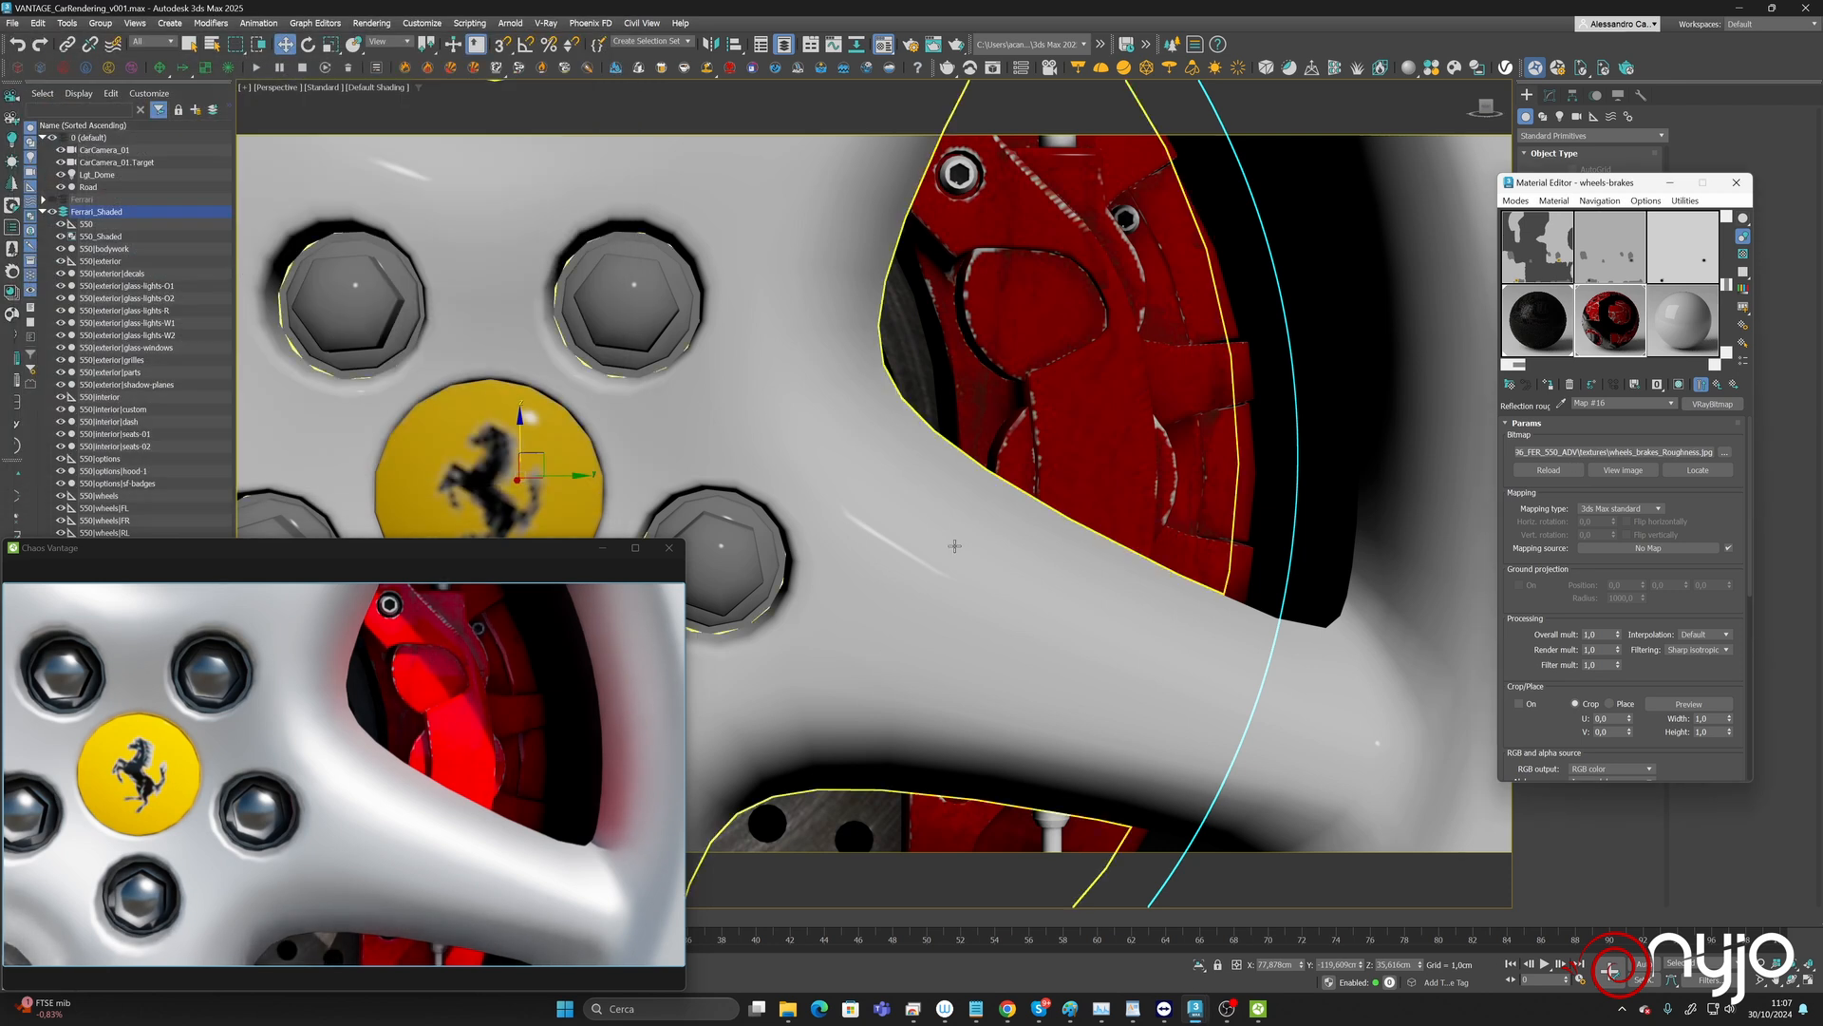
left_click(1717, 384)
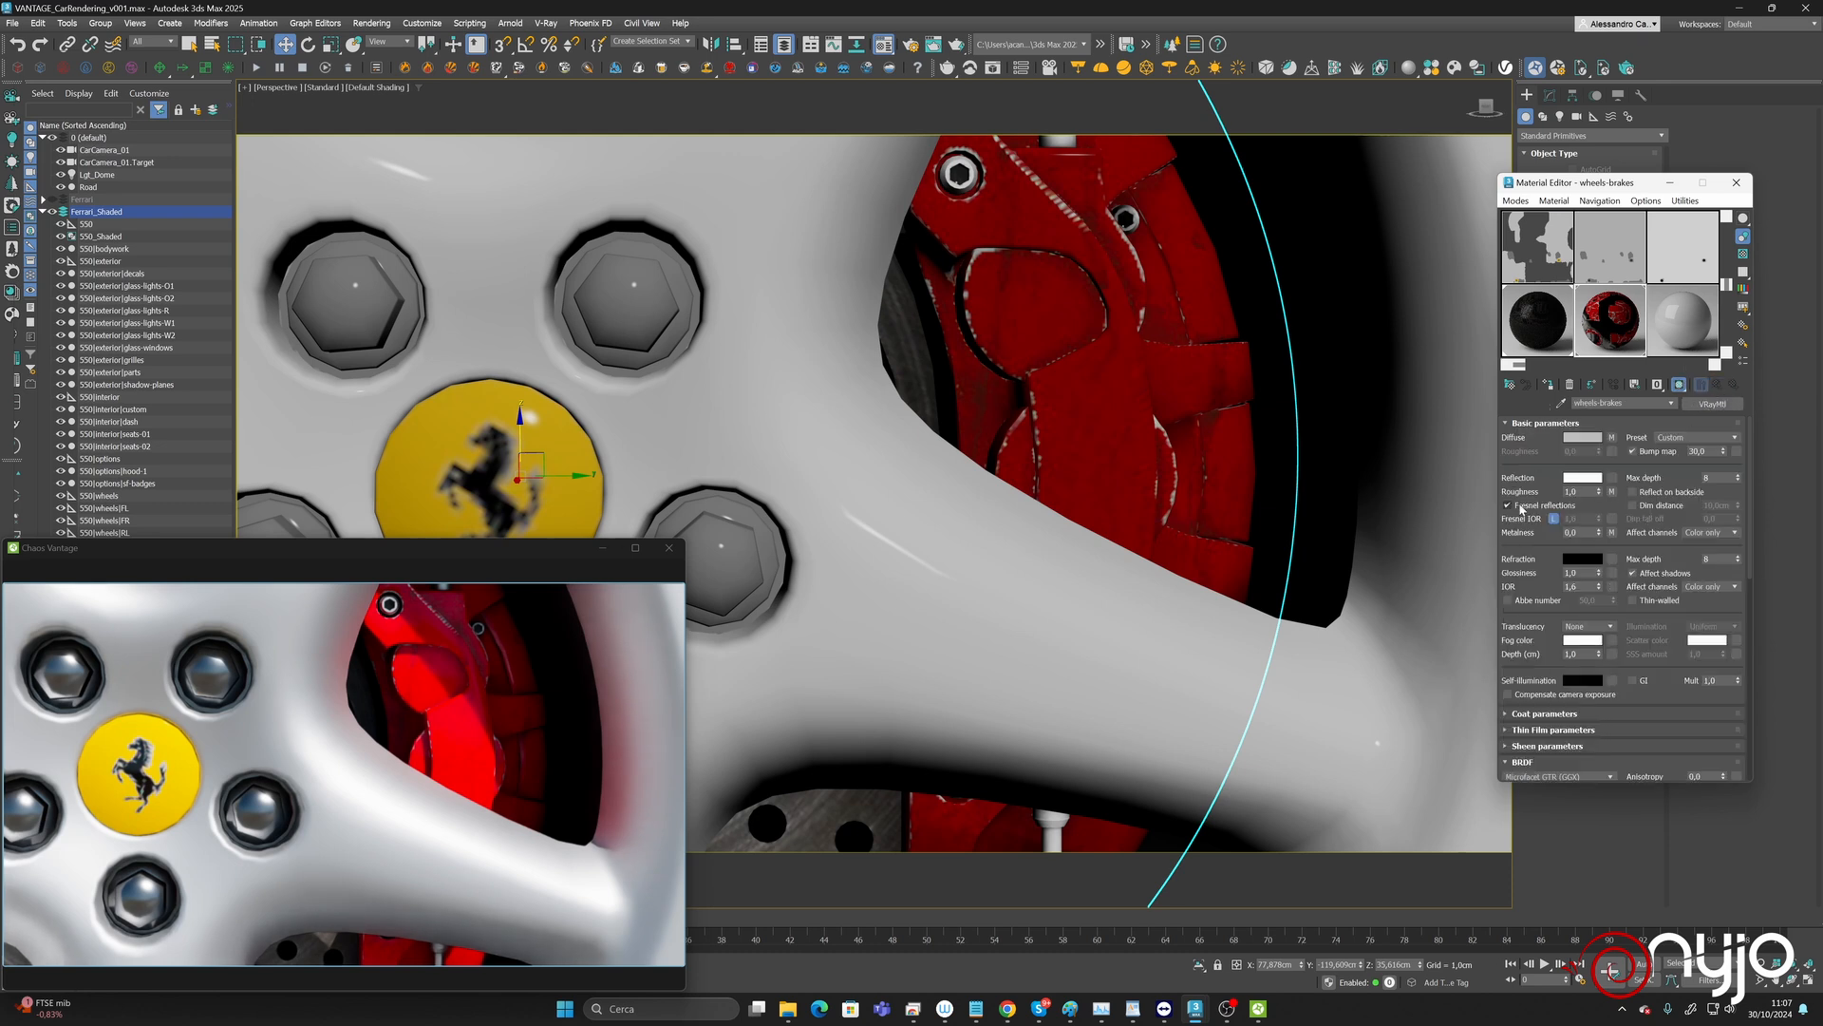
Copy the roughness bitmap for reuse and assign a VRayNormalMap to the bump map of the wheels-brakes material.
left_click(1520, 508)
left_click(1521, 509)
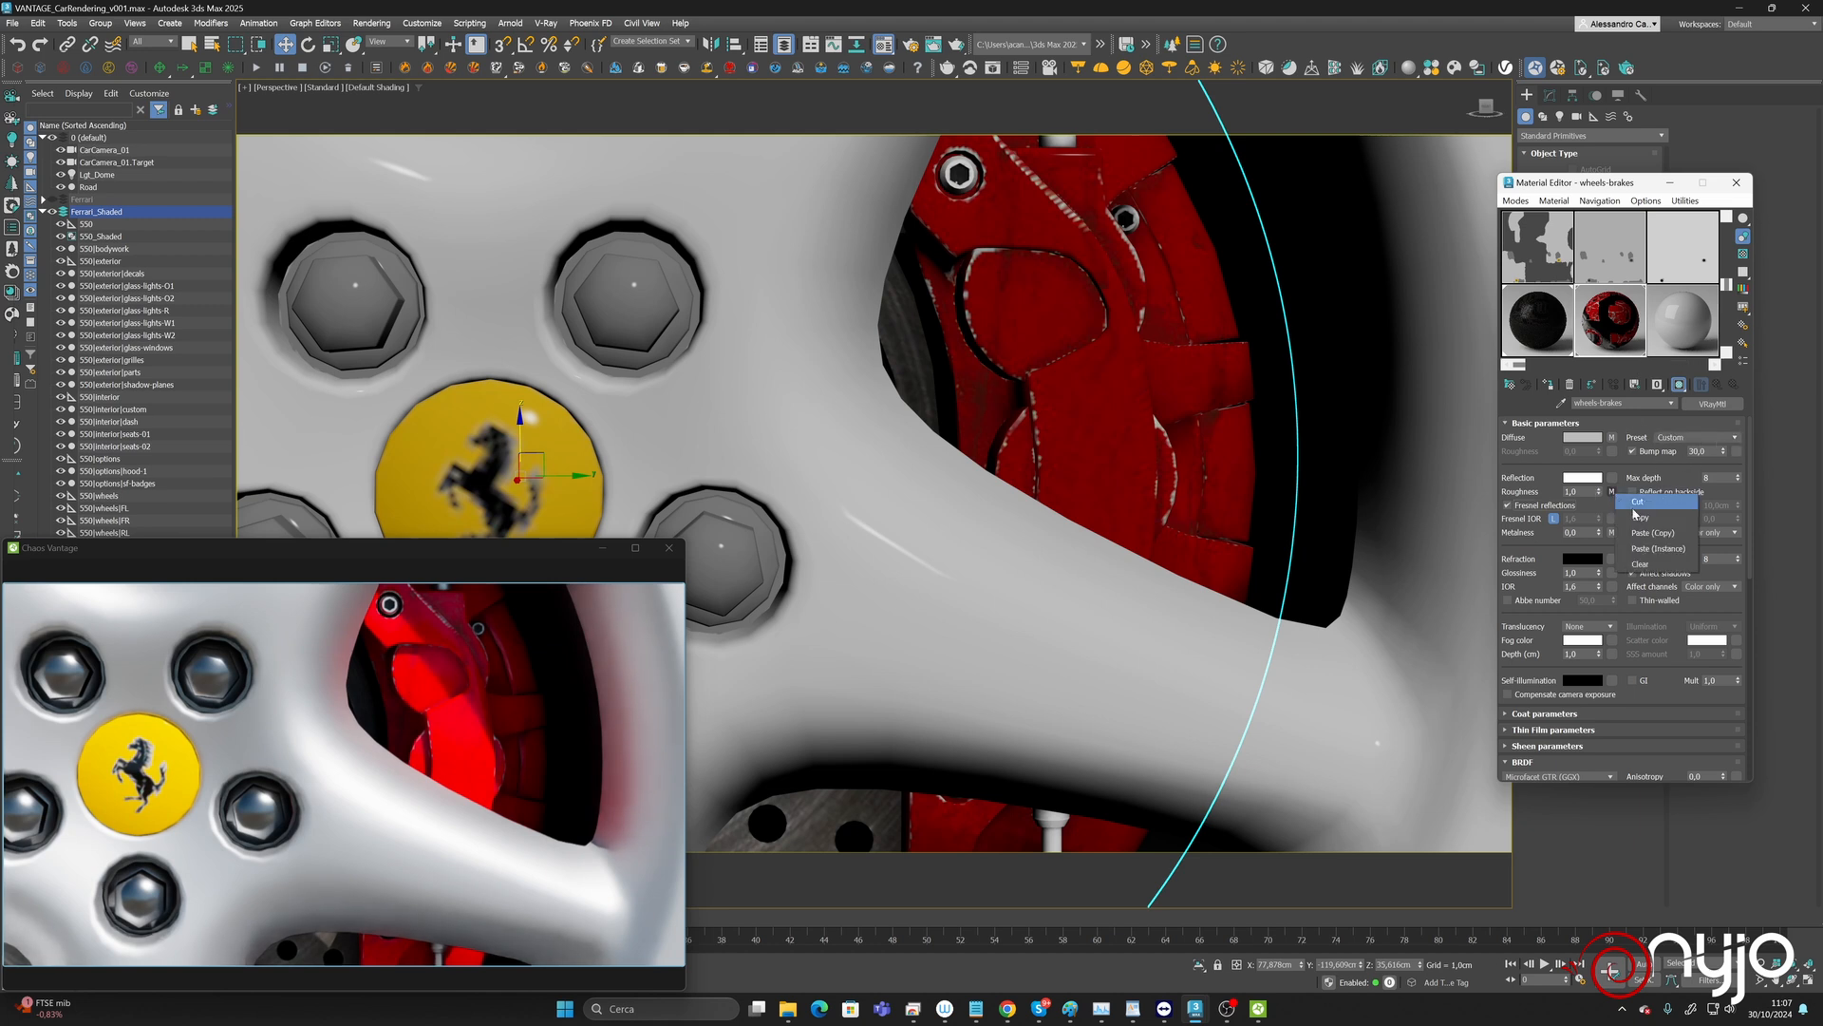
left_click(1740, 453)
scroll(859, 652, "down", 10)
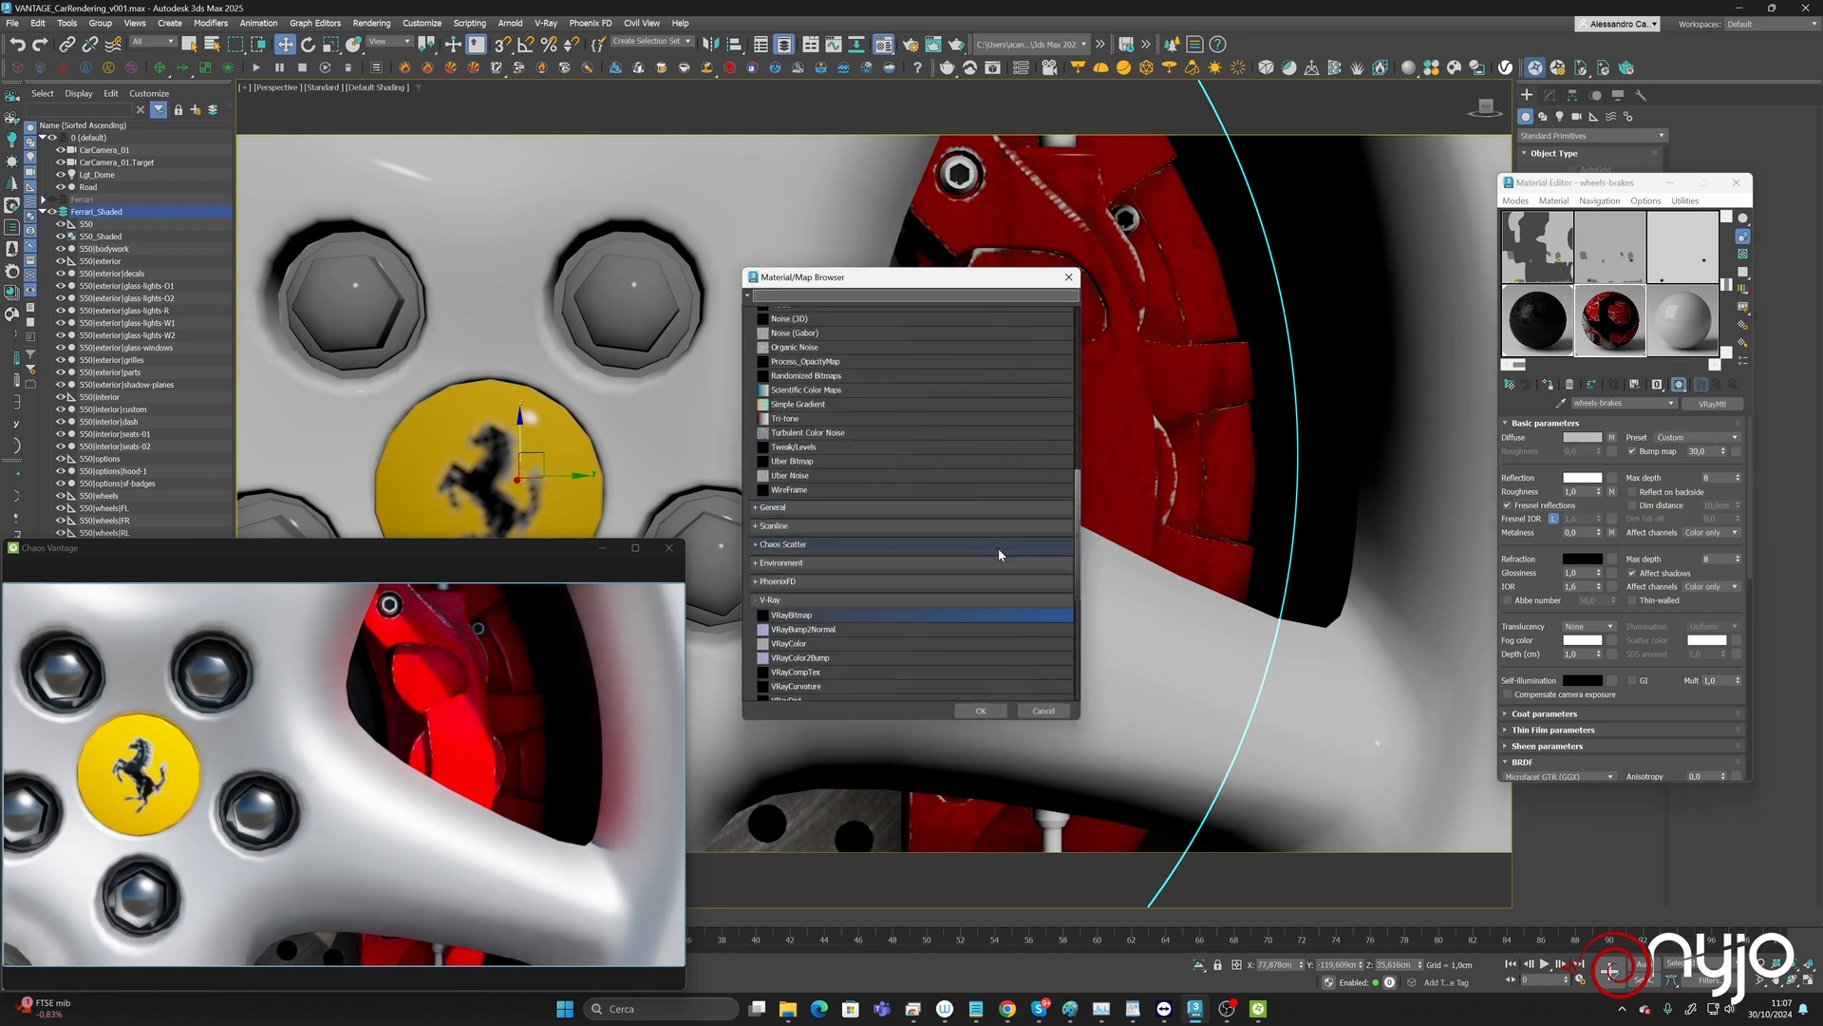
scroll(858, 652, "down", 1)
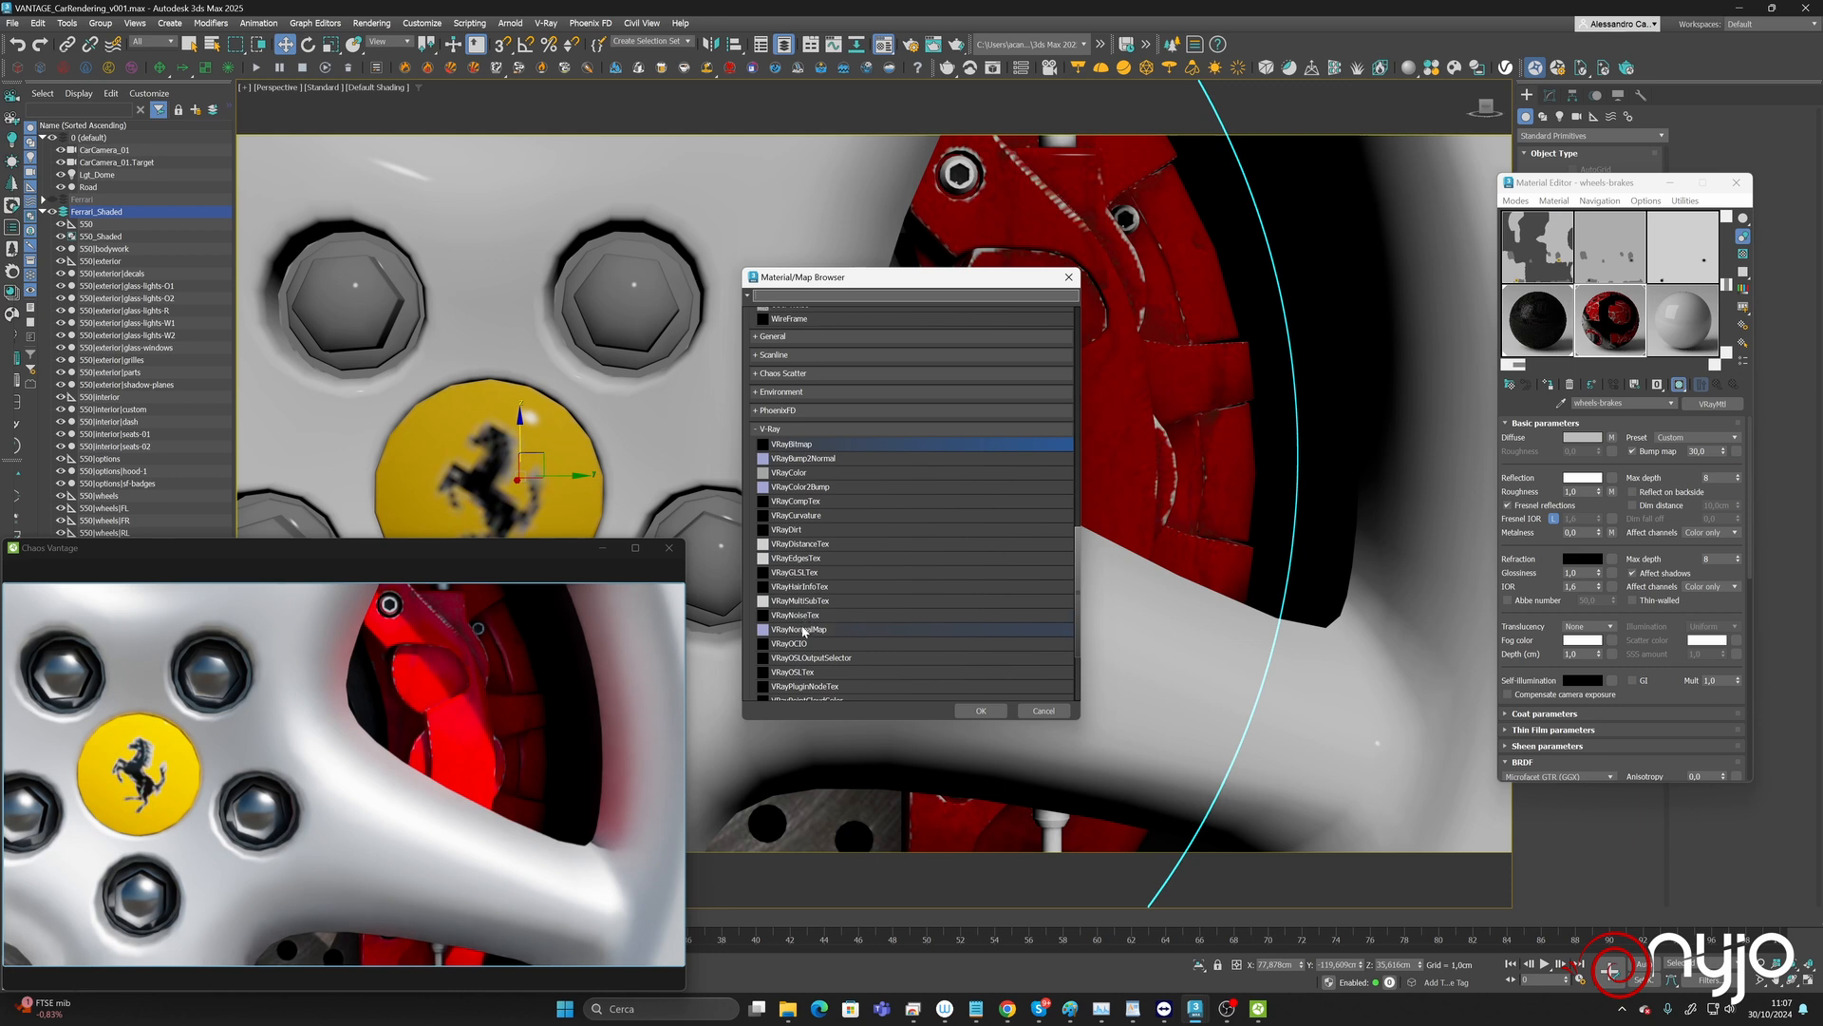
double_click(804, 630)
Paste the copied roughness bitmap as an independent copy into the VRayNormalMap's normal map and change its file to wheels_brakes_Normal.
right_click(1709, 436)
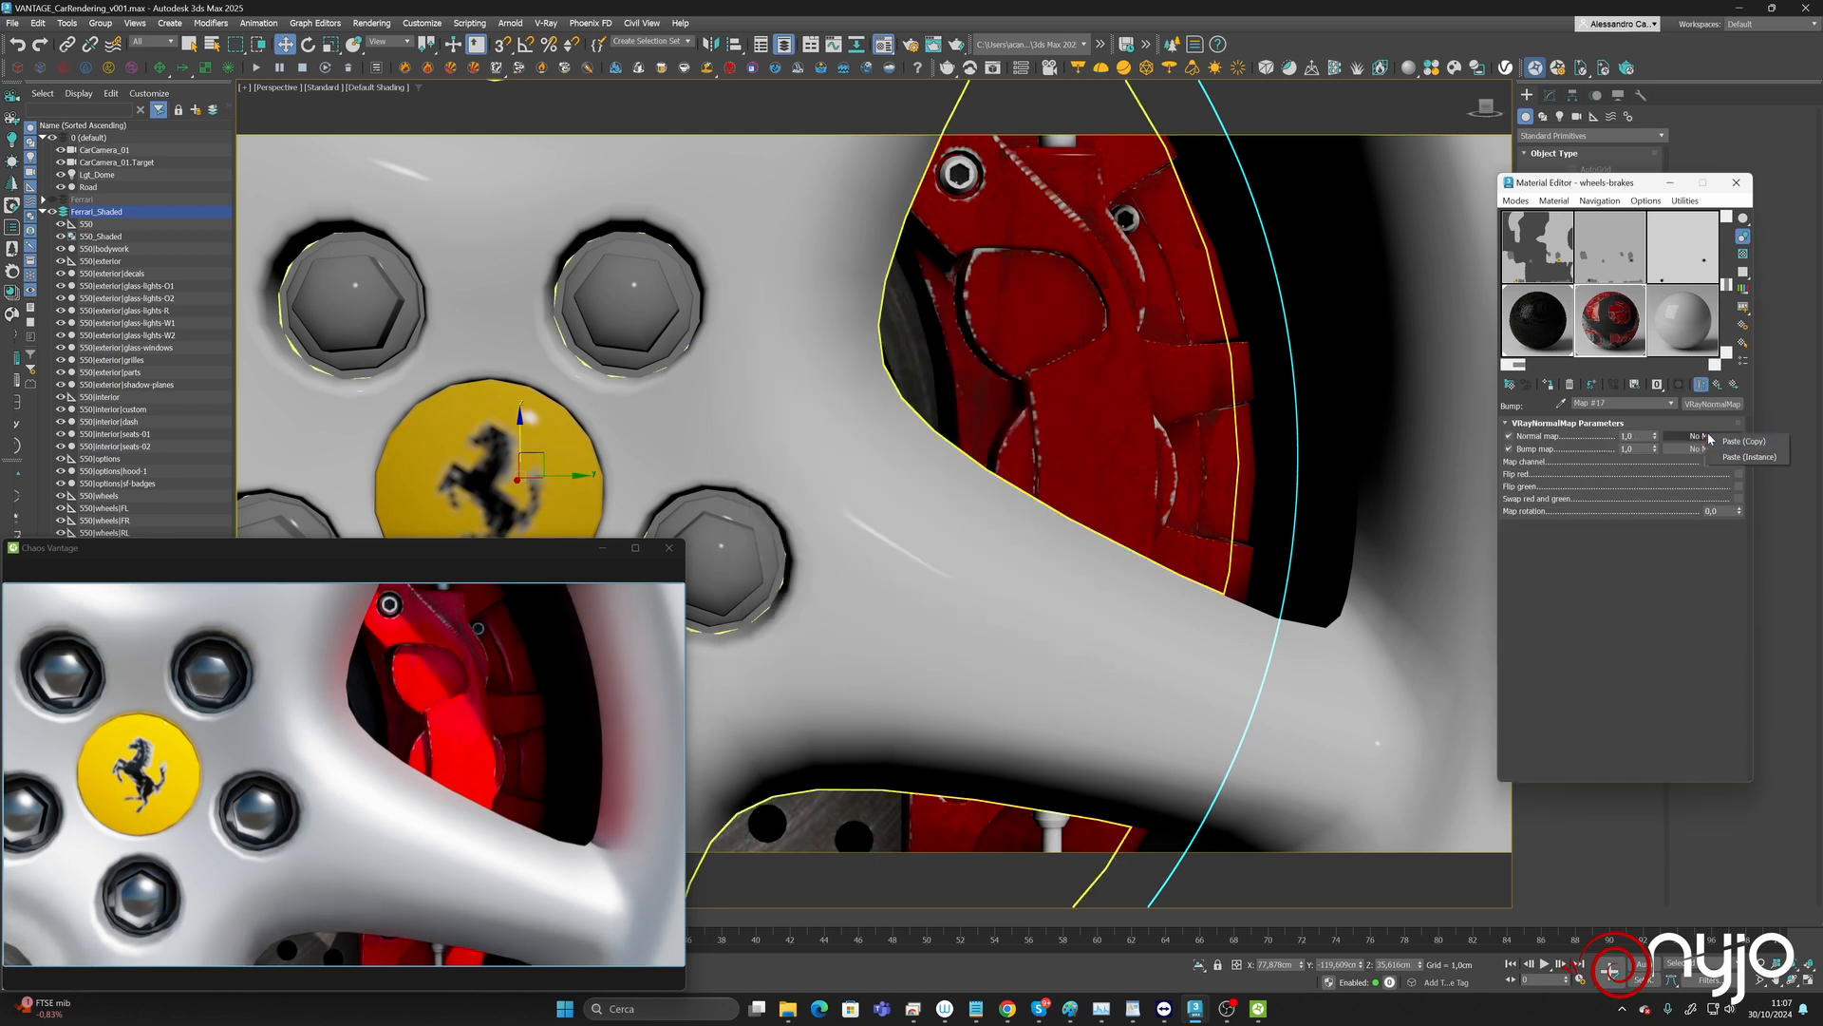
left_click(1726, 441)
left_click(1707, 436)
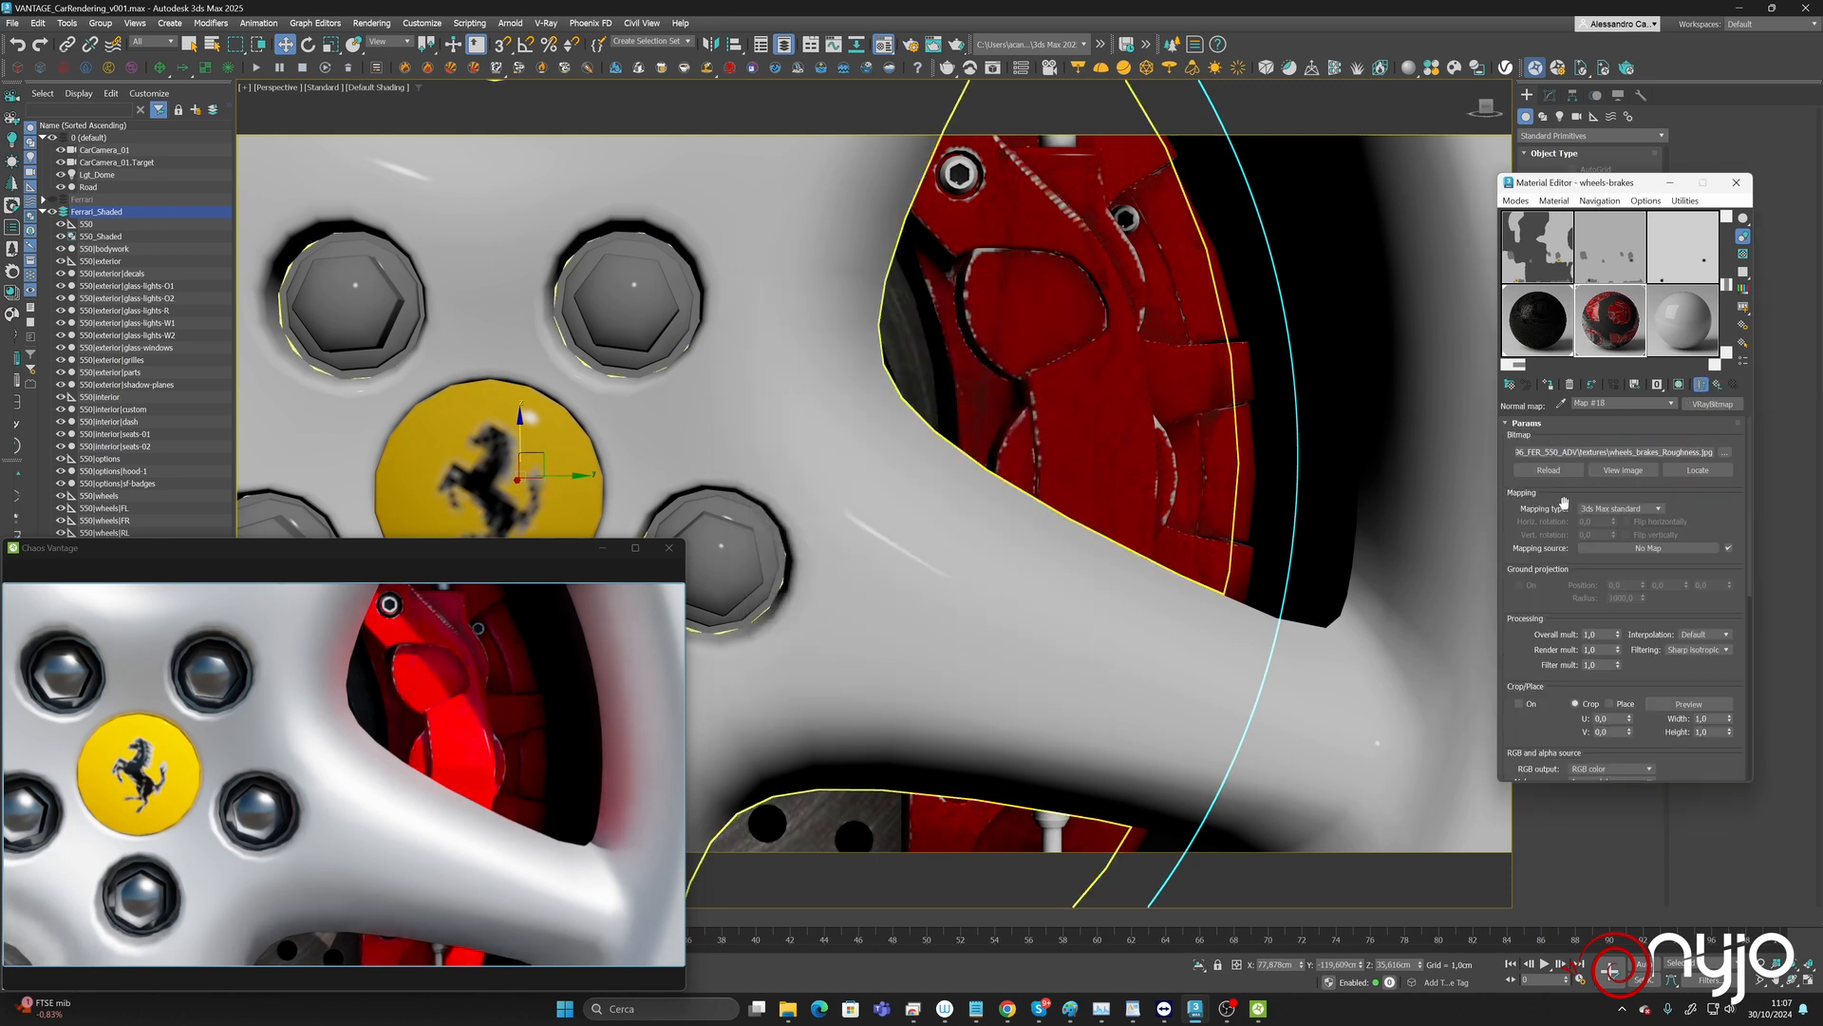
left_click(1722, 452)
scroll(186, 304, "down", 5)
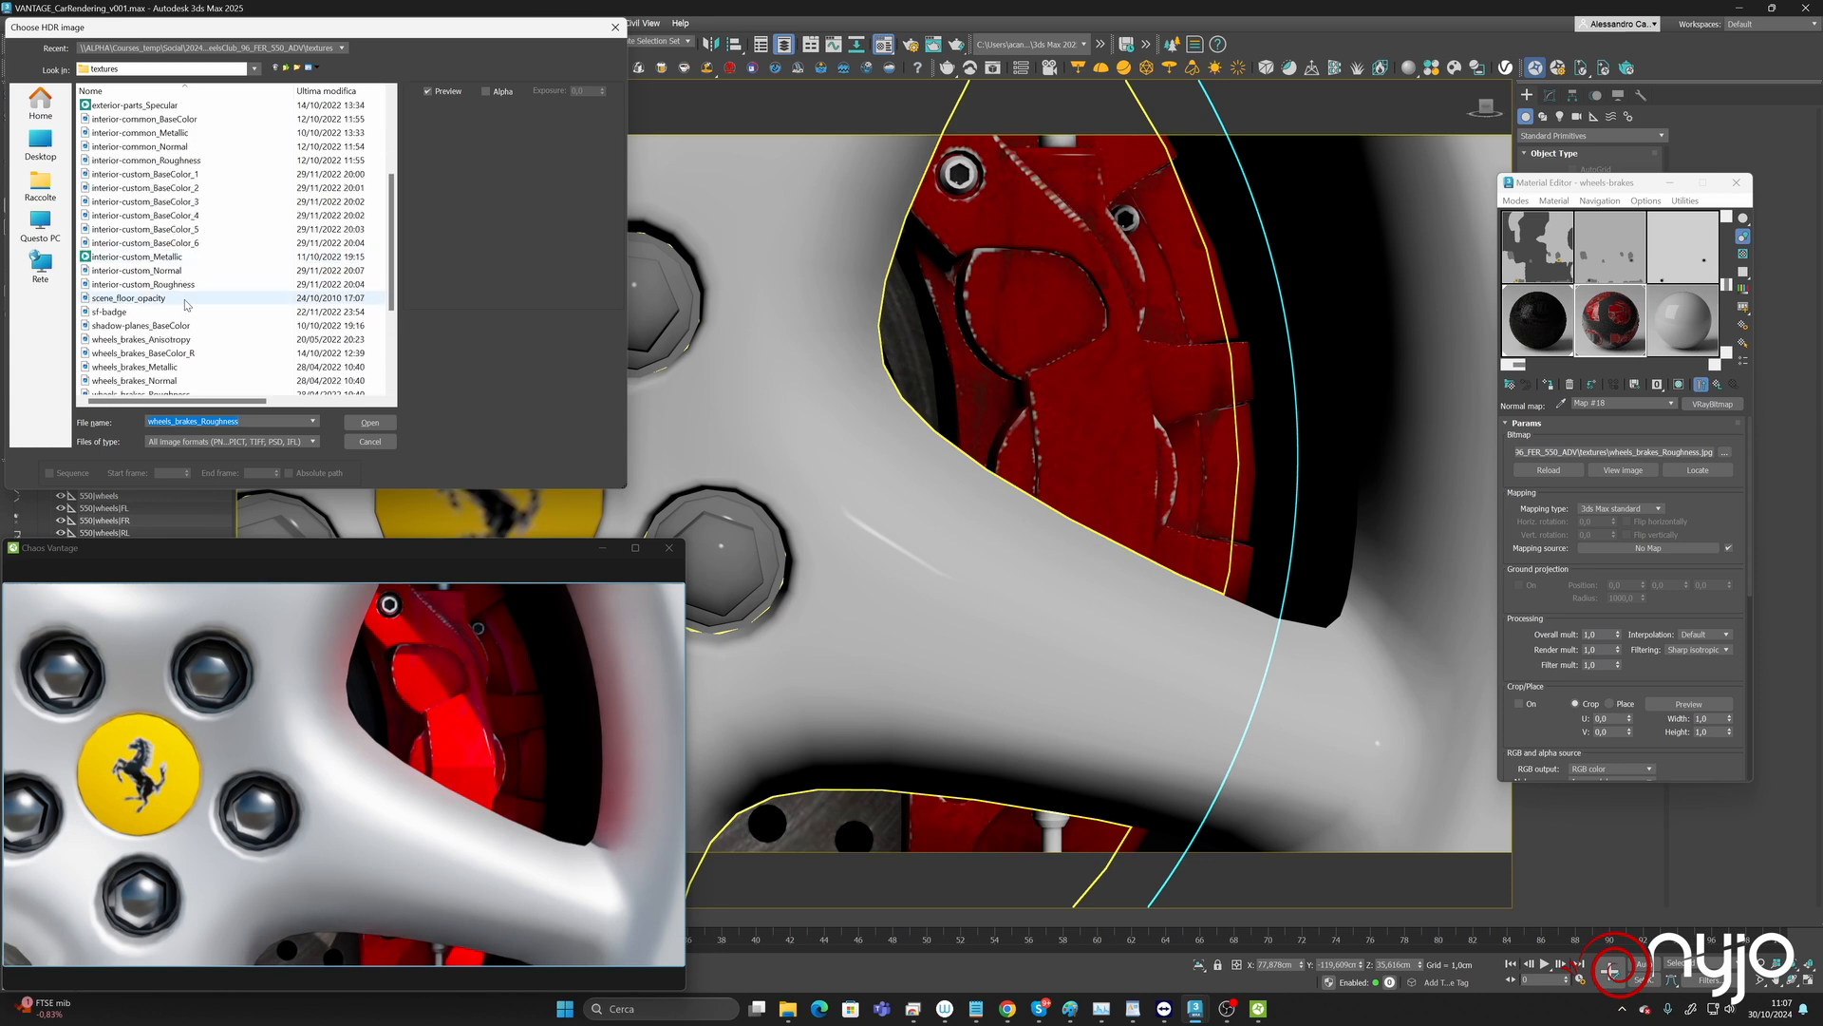
scroll(187, 304, "down", 4)
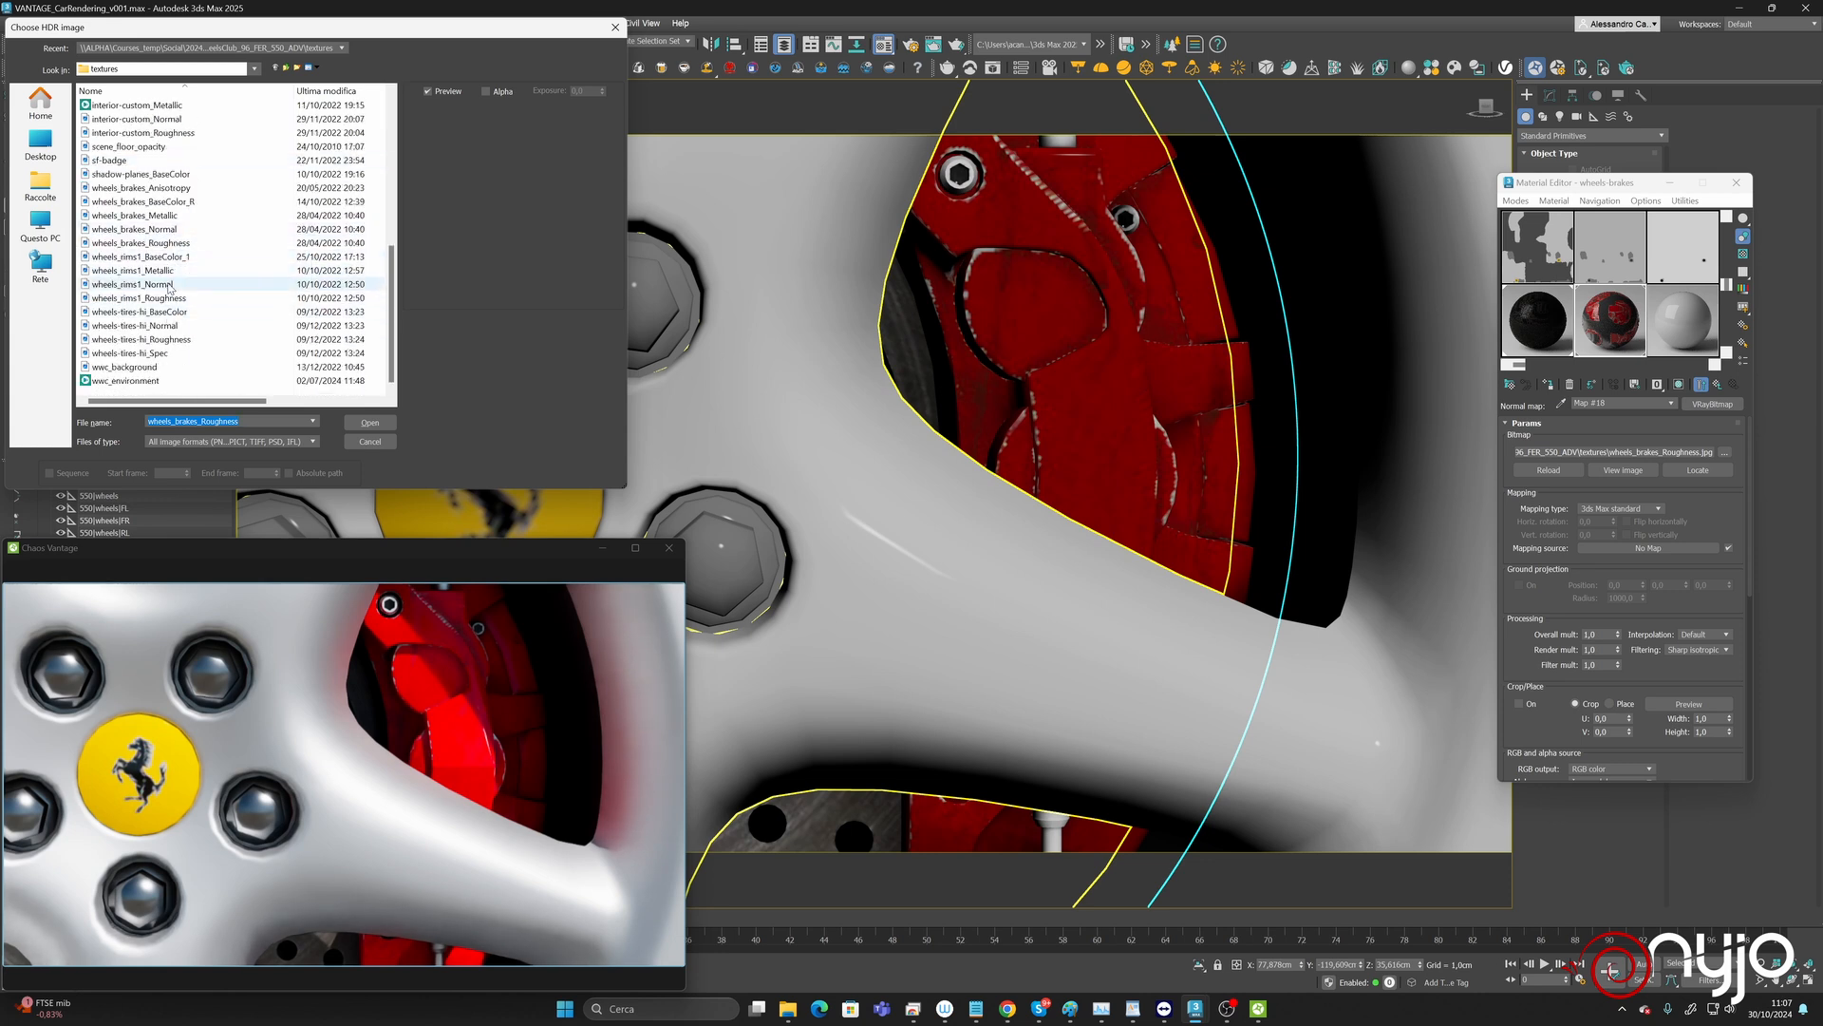
left_click(176, 229)
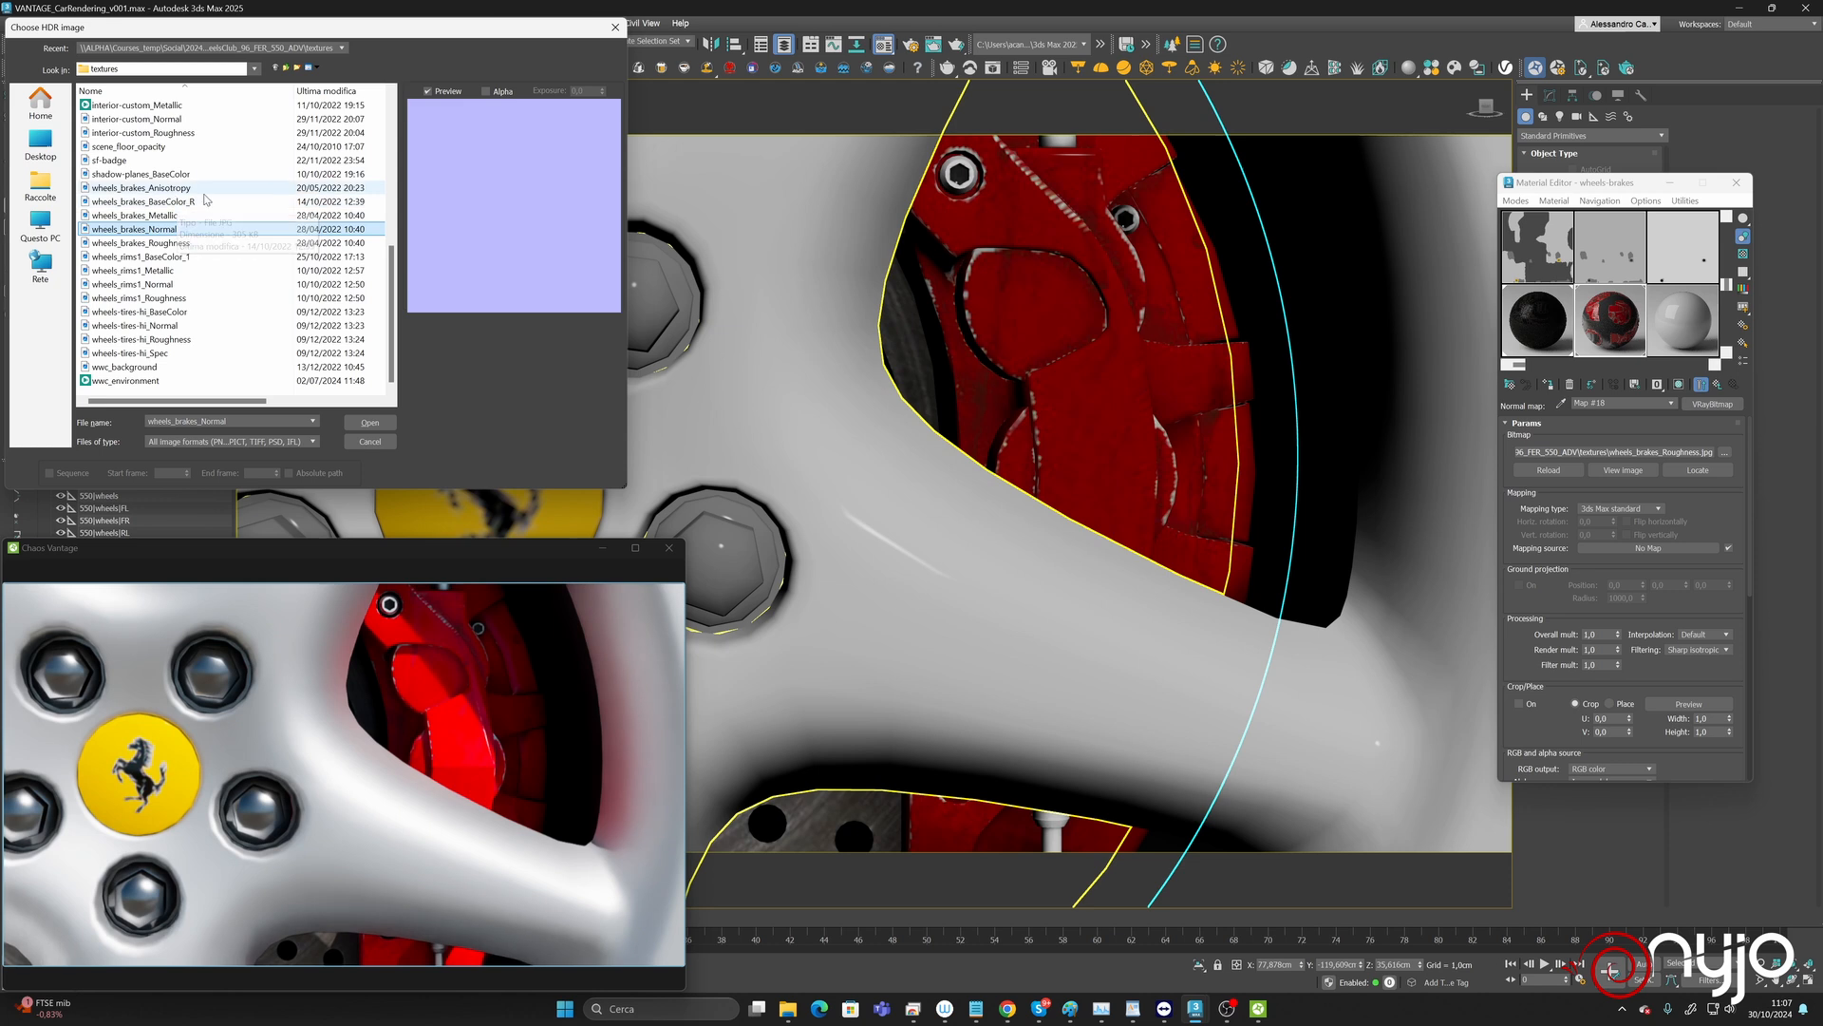
left_click(369, 424)
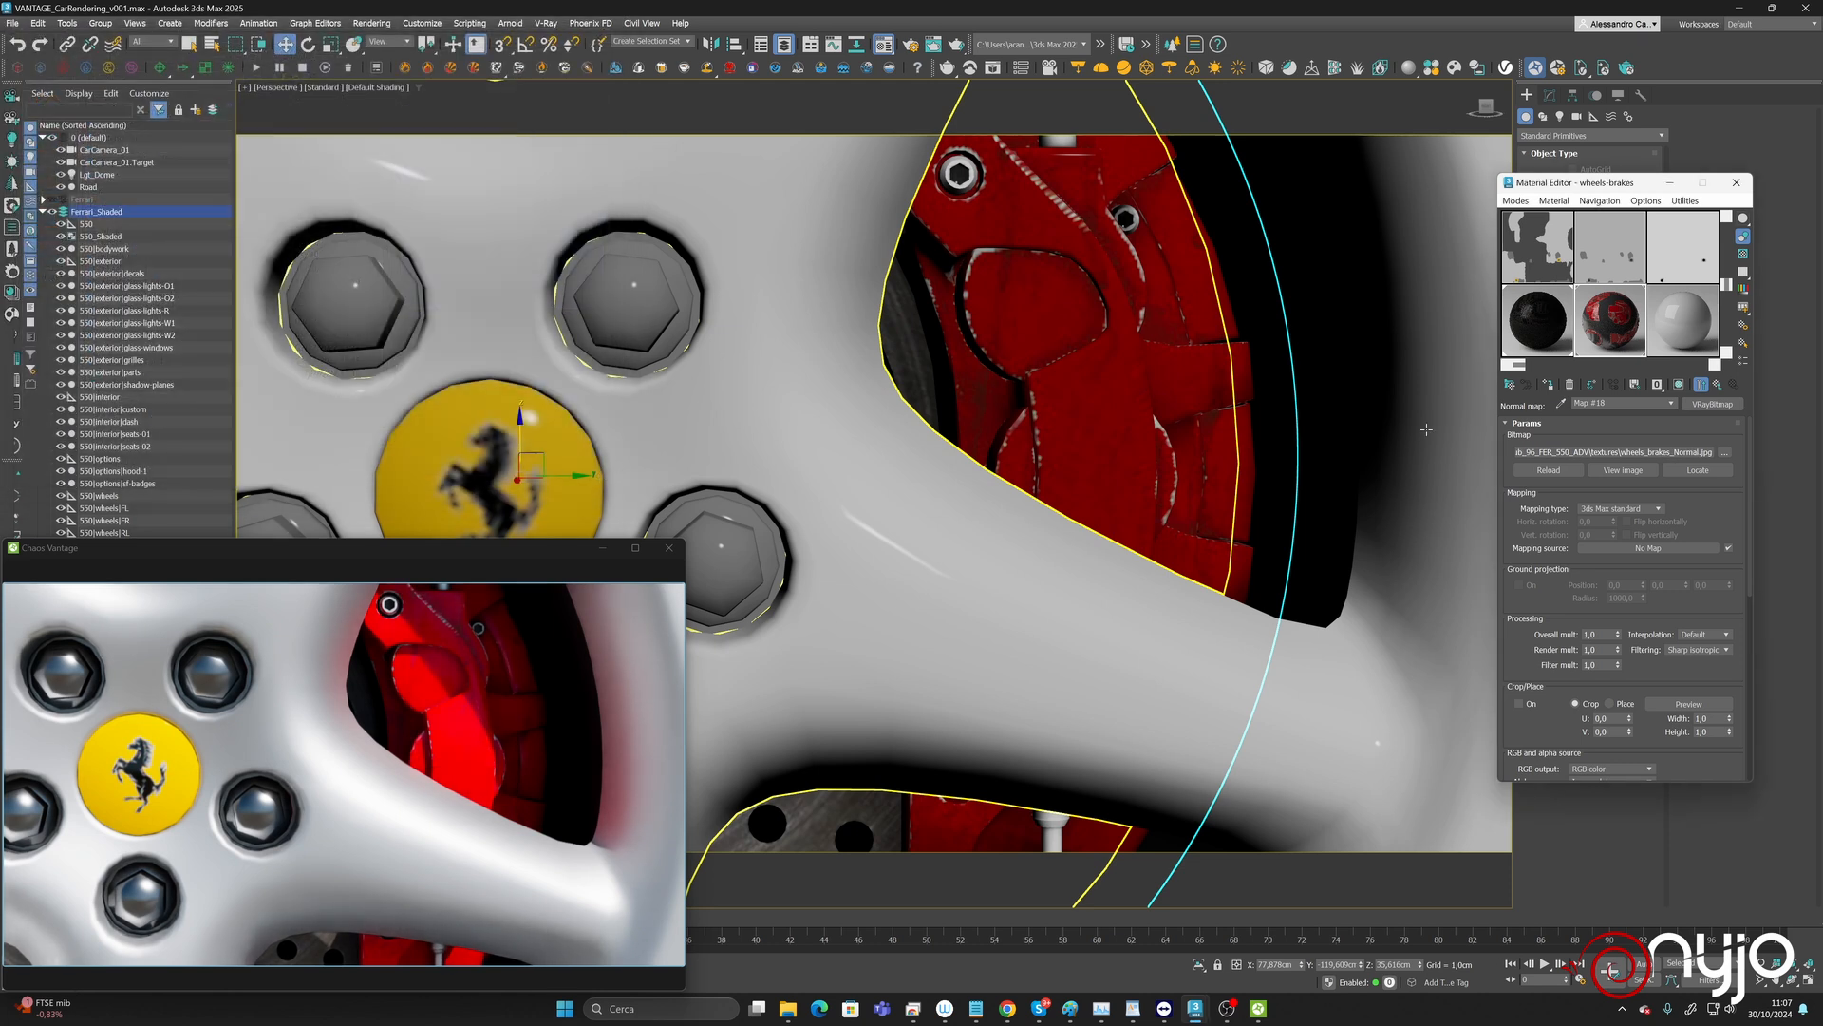
Return to the wheels-brakes material and paste the copied roughness bitmap as an independent copy into its anisotropy map.
scroll(855, 505, "down", 5)
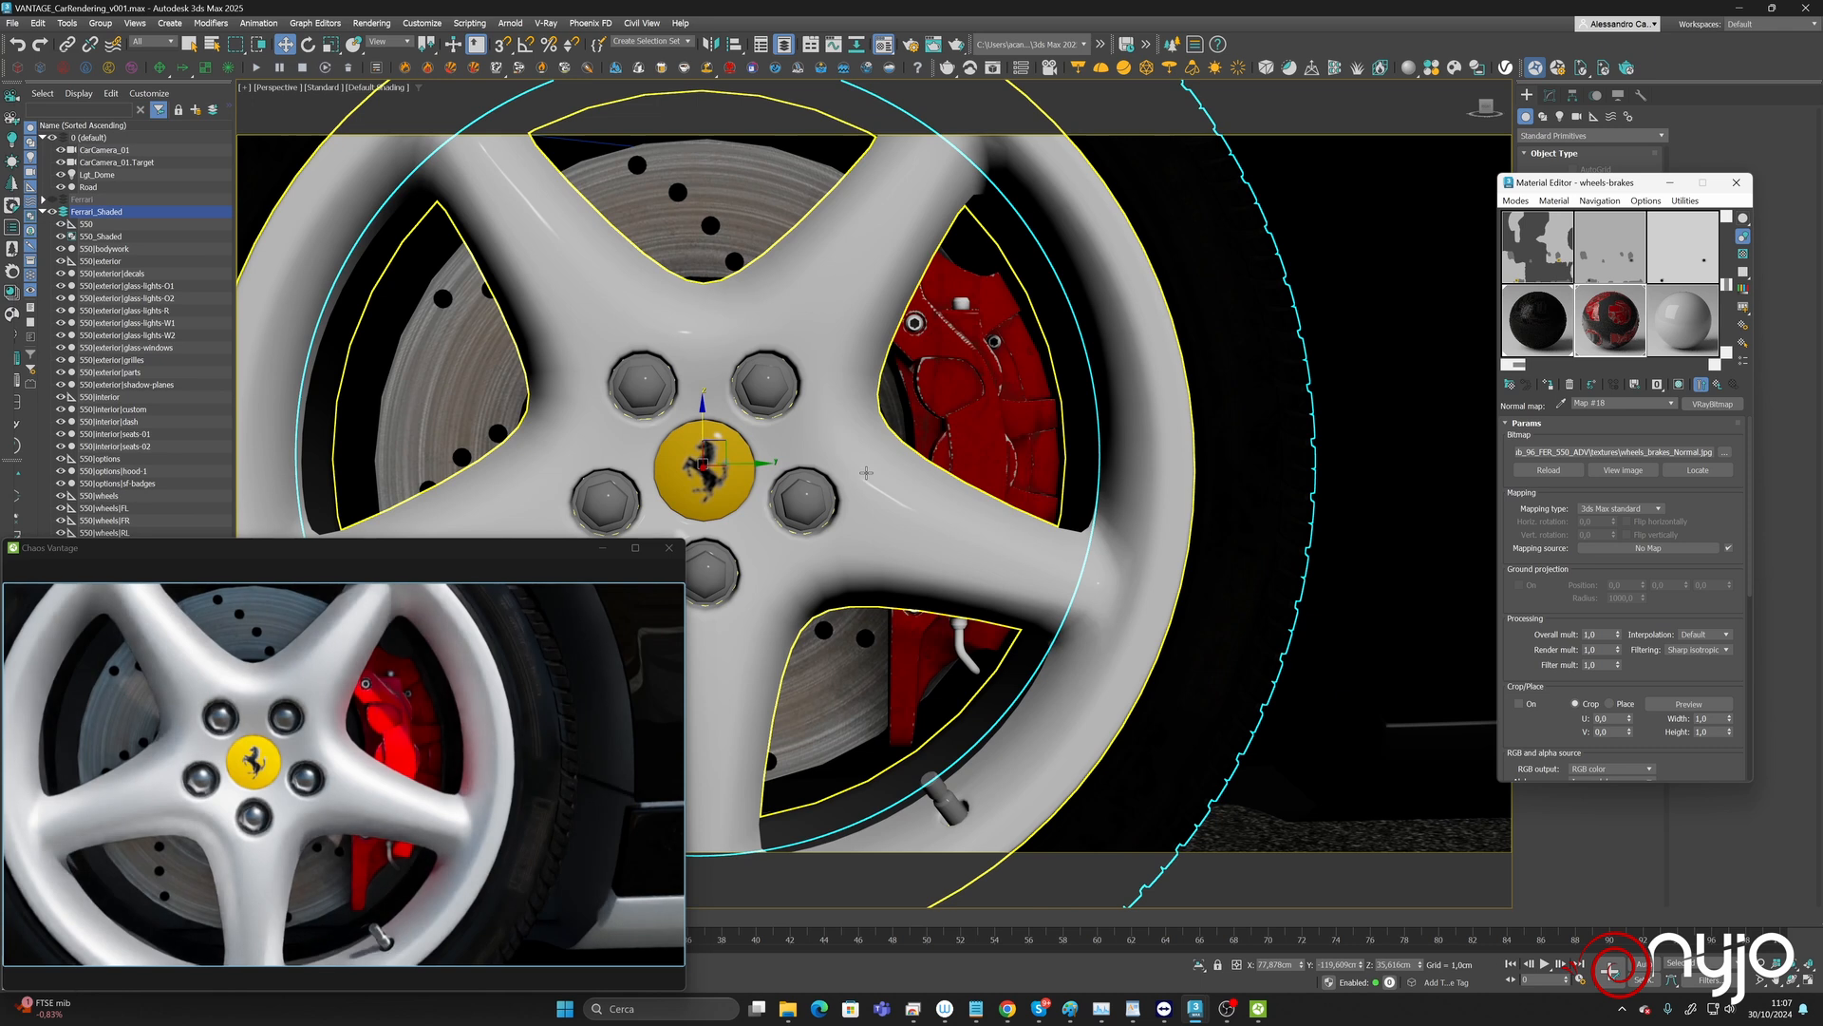
scroll(872, 471, "down", 2)
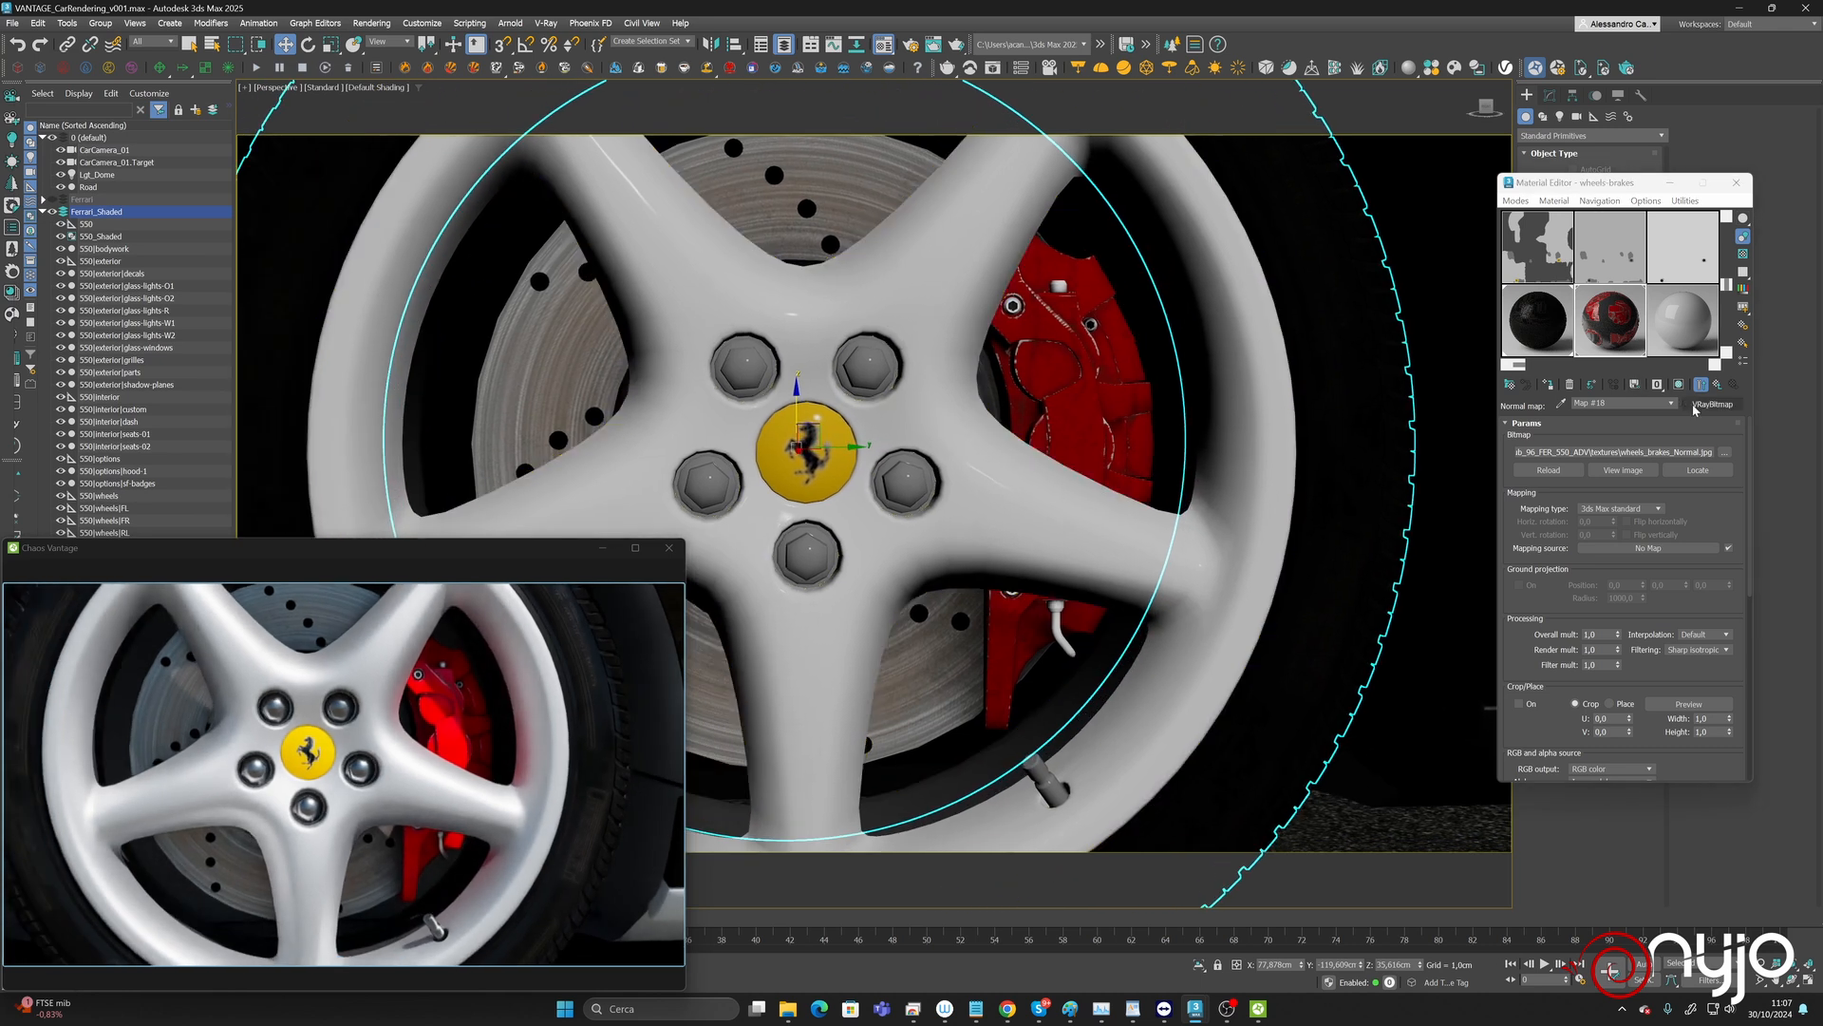
left_click(1717, 385)
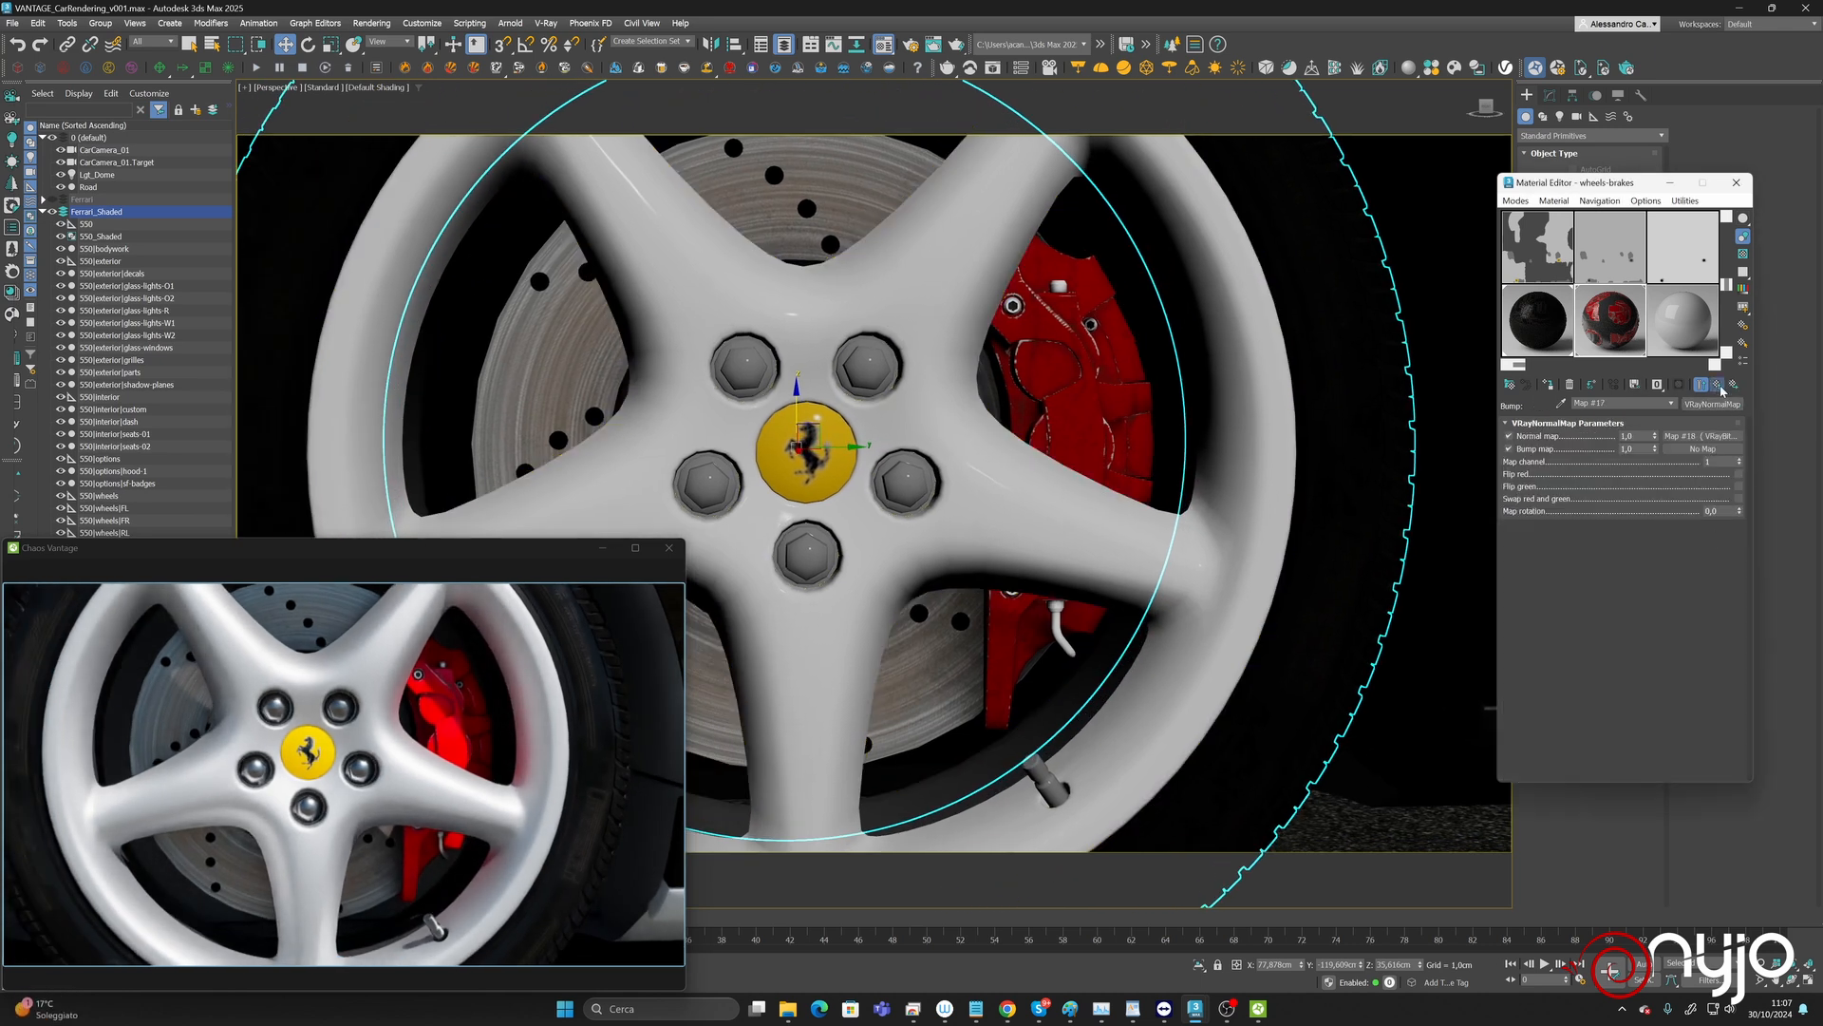
left_click(1717, 385)
scroll(1694, 608, "down", 3)
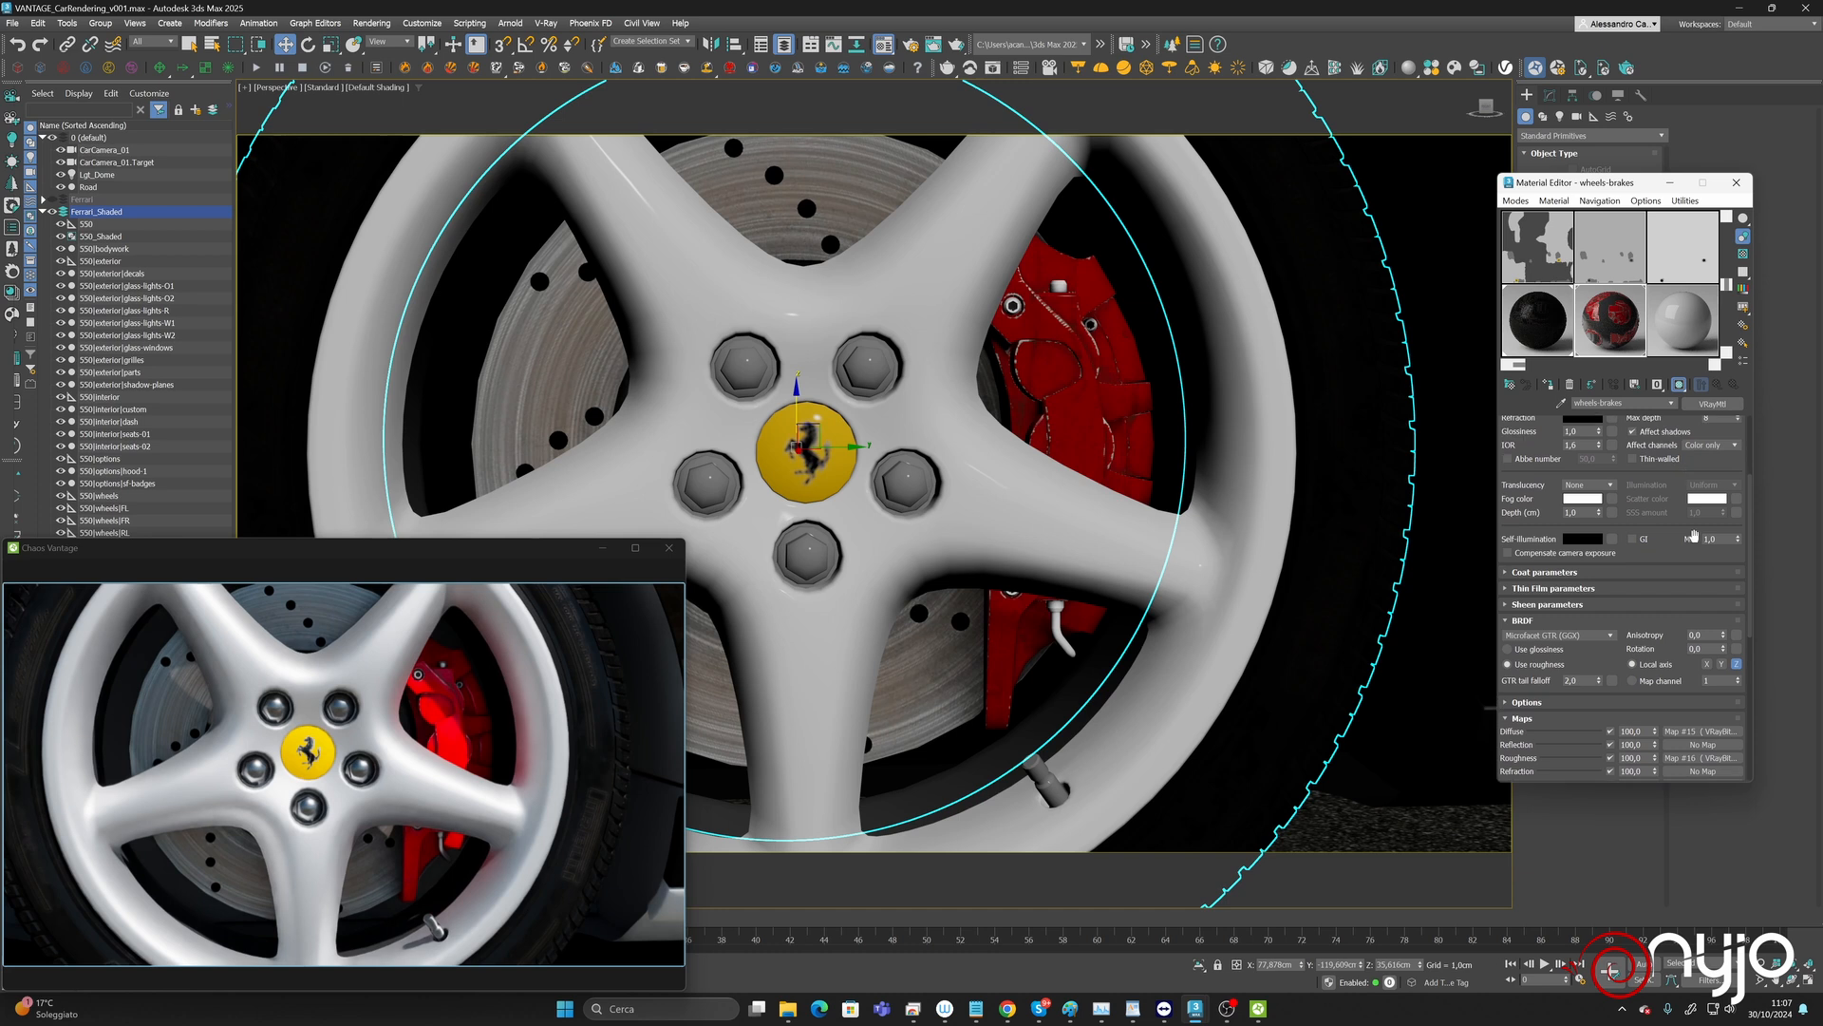
left_click(1737, 634)
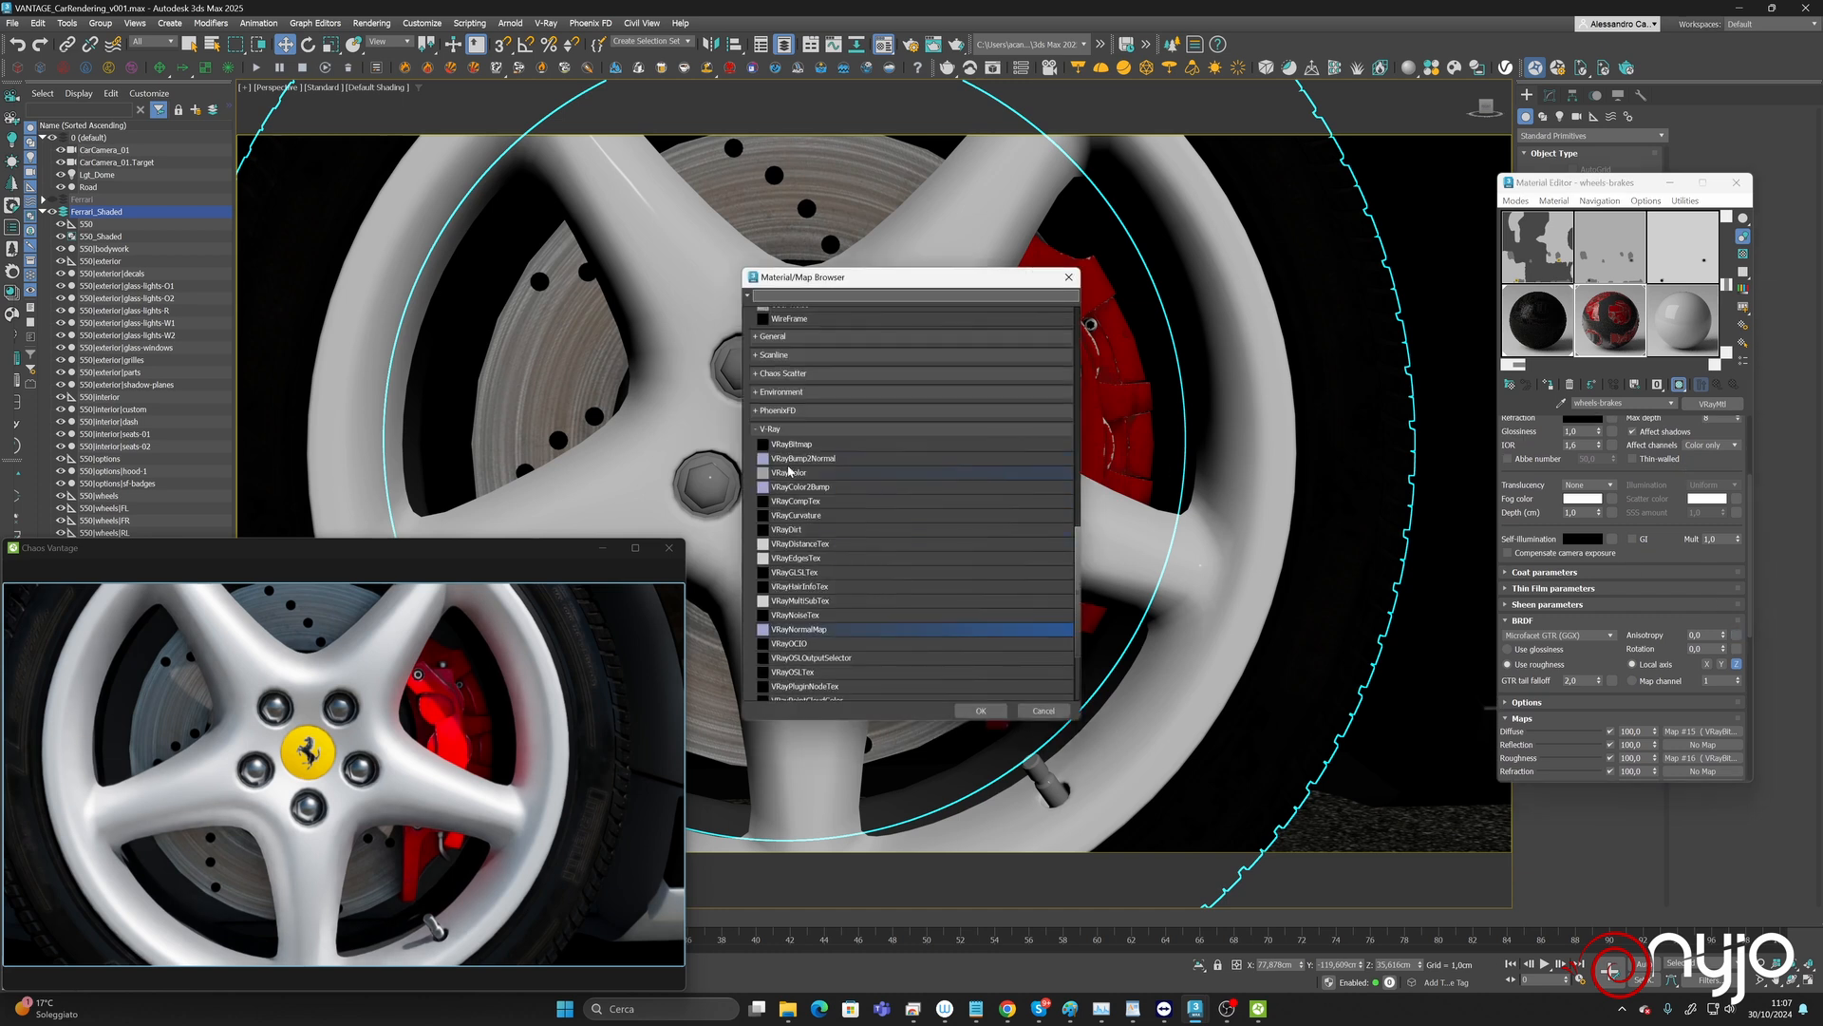
left_click(1044, 711)
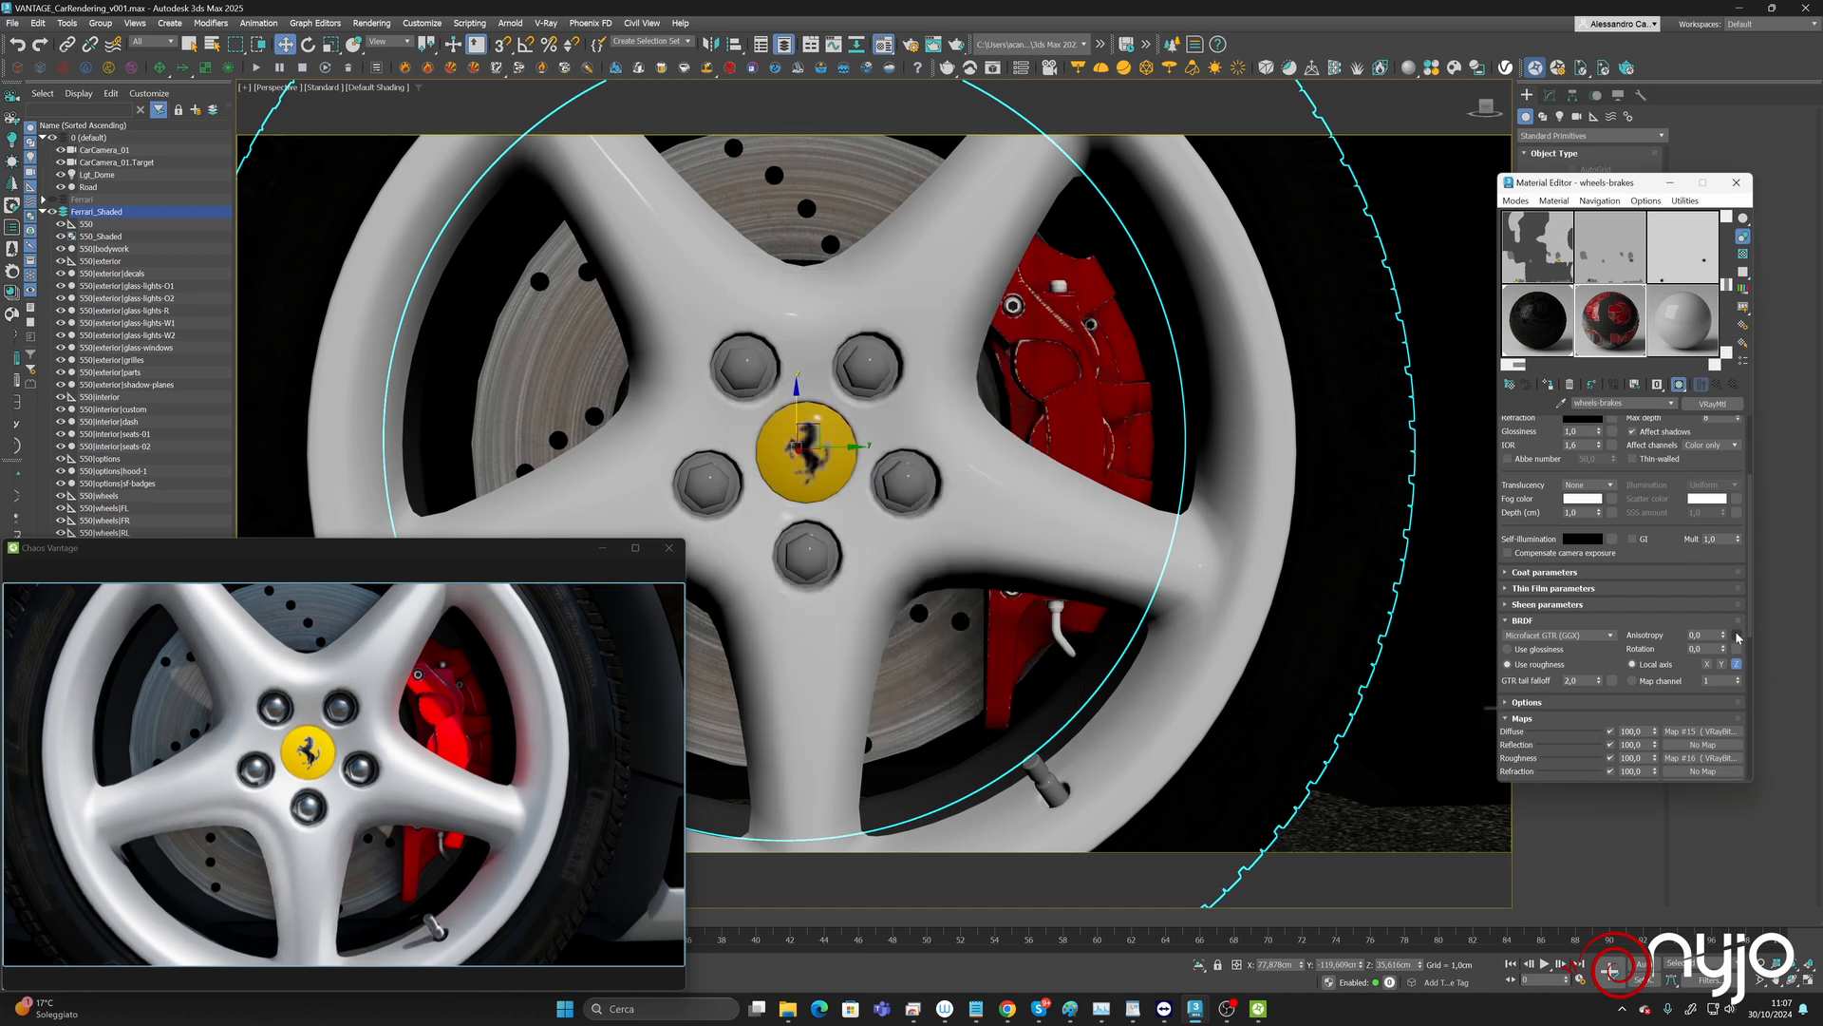
right_click(1737, 637)
left_click(1757, 642)
Change the file of the anisotropy bitmap to wheels_brakes_Anisotropy.
left_click(1737, 634)
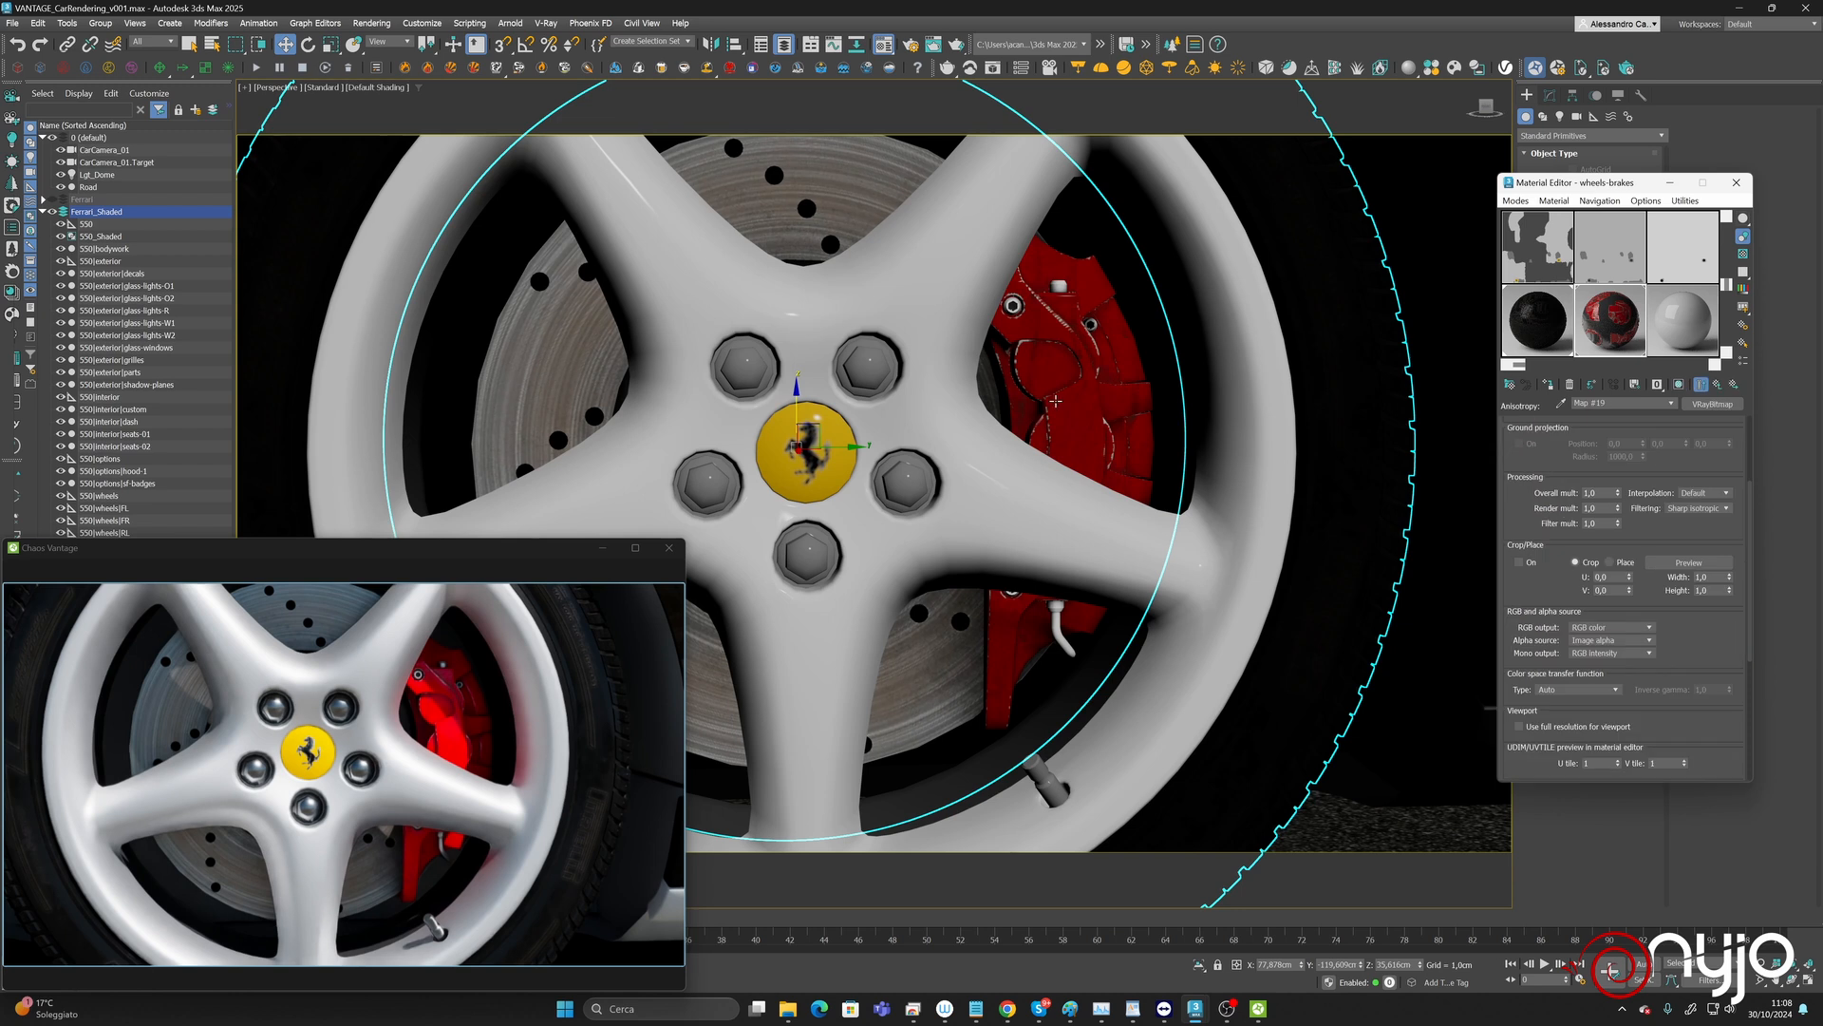
scroll(1711, 478, "up", 3)
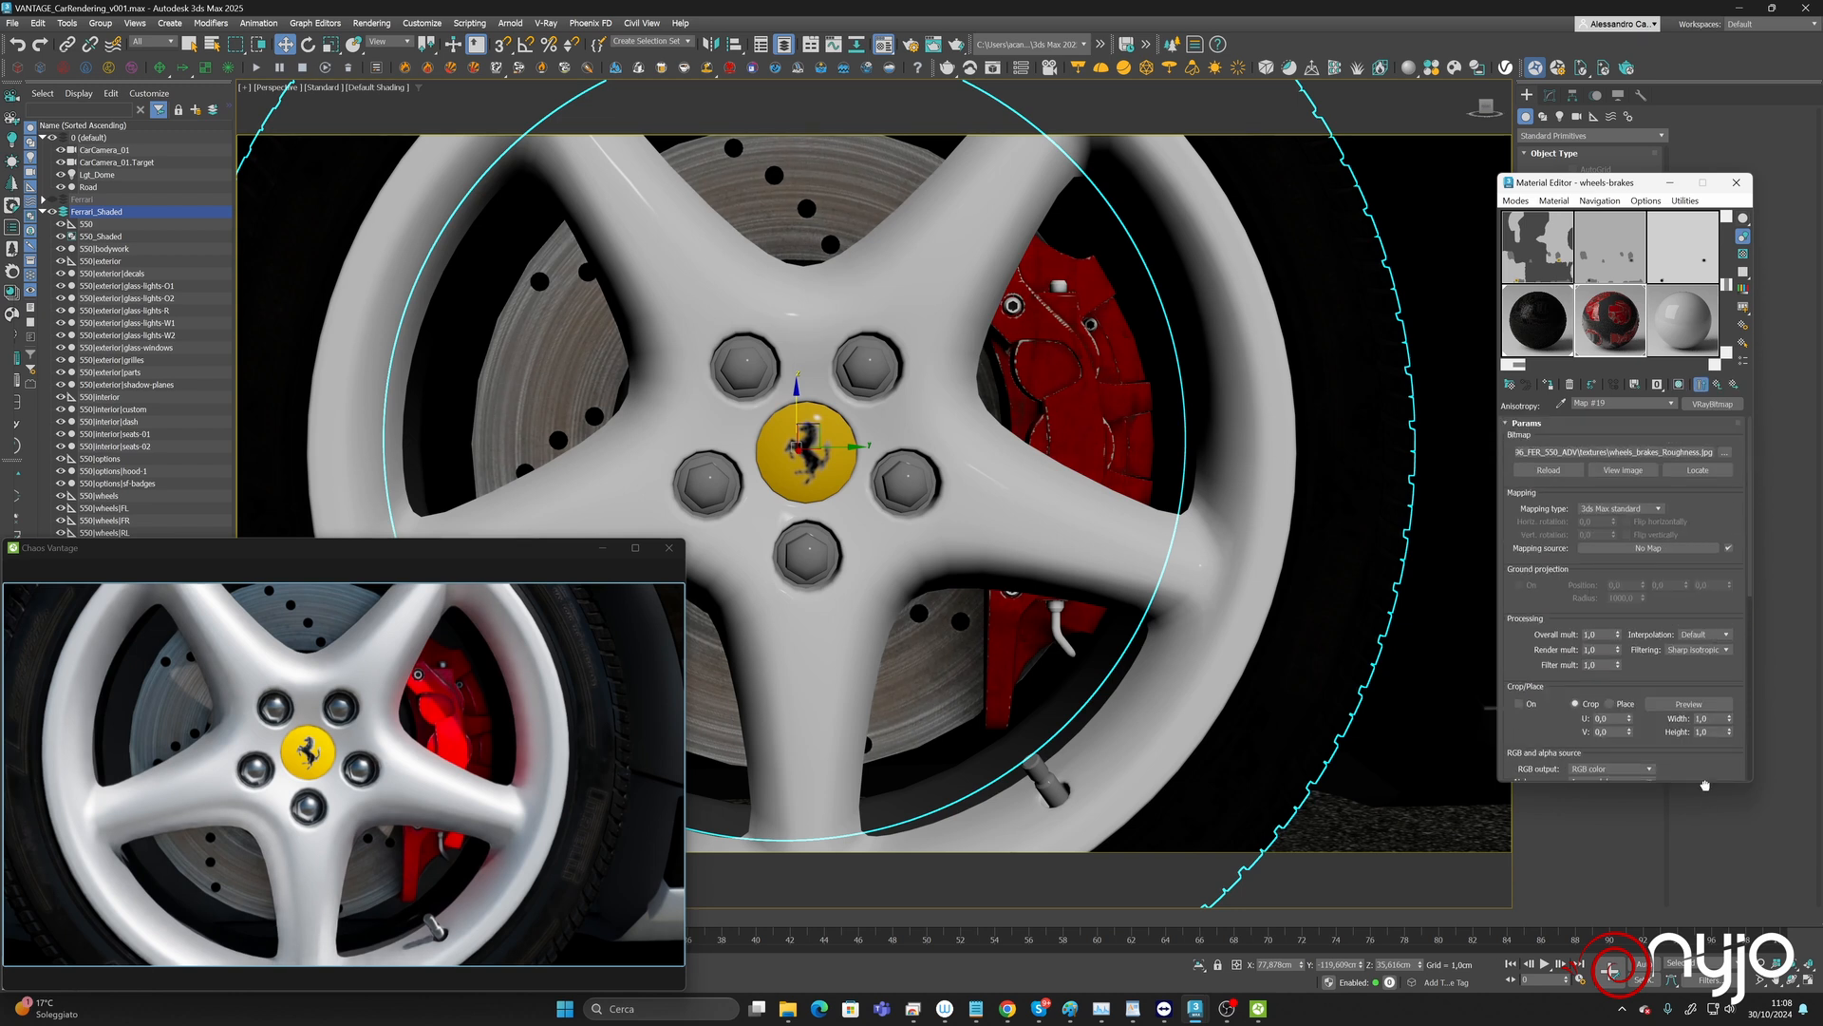
left_click(1727, 454)
scroll(238, 342, "down", 3)
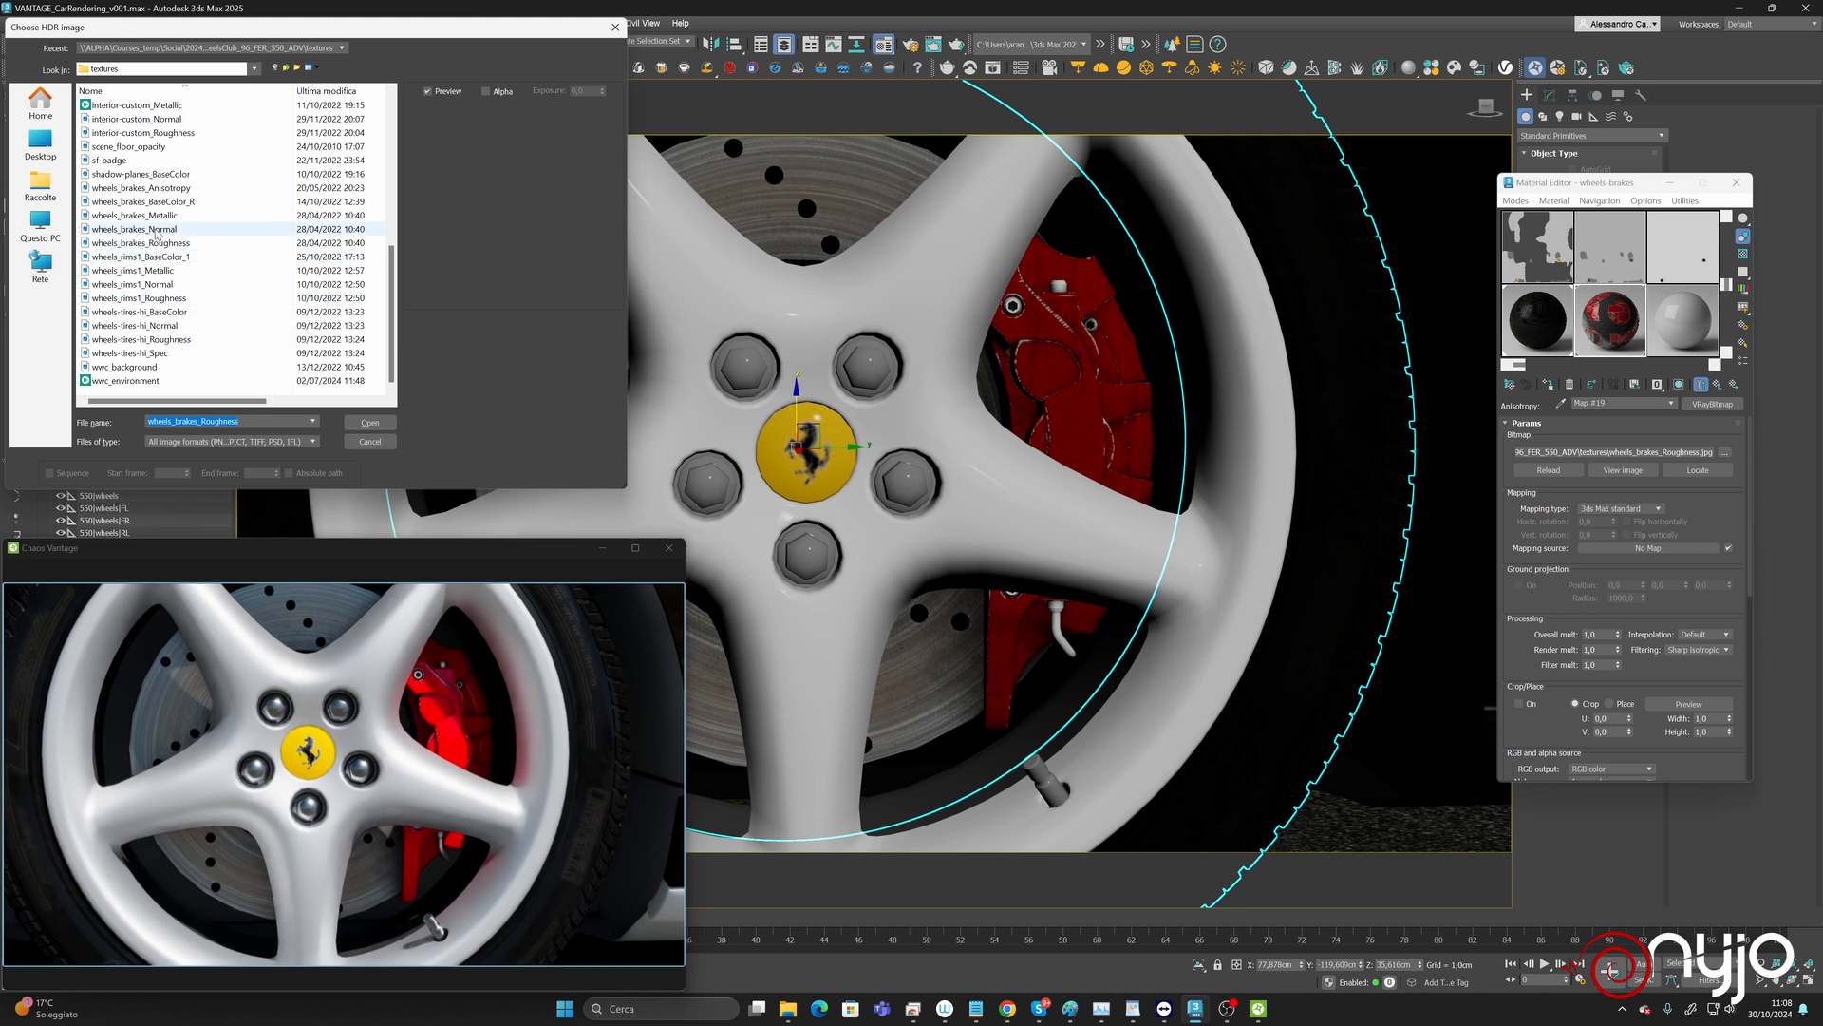
double_click(143, 188)
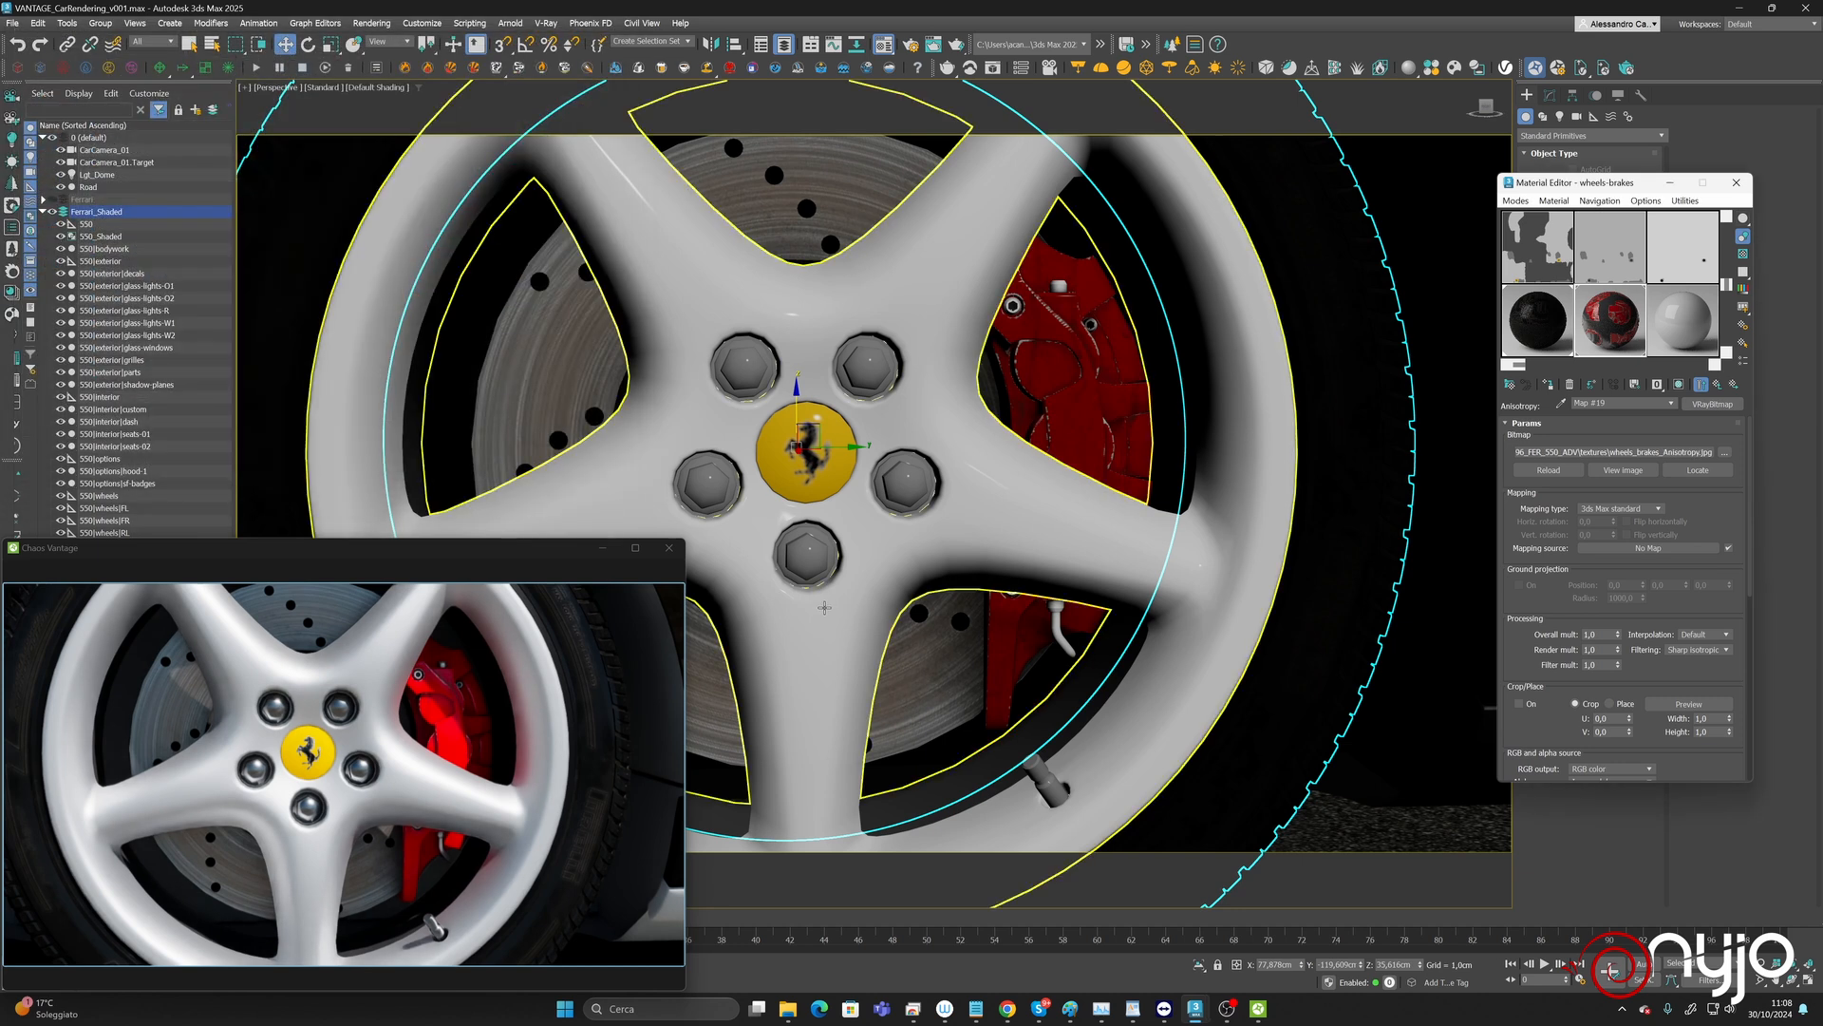
Select the car's exterior glass-windows object and add an XForm modifier to it.
middle_click_drag(743, 483, 845, 491, "alt")
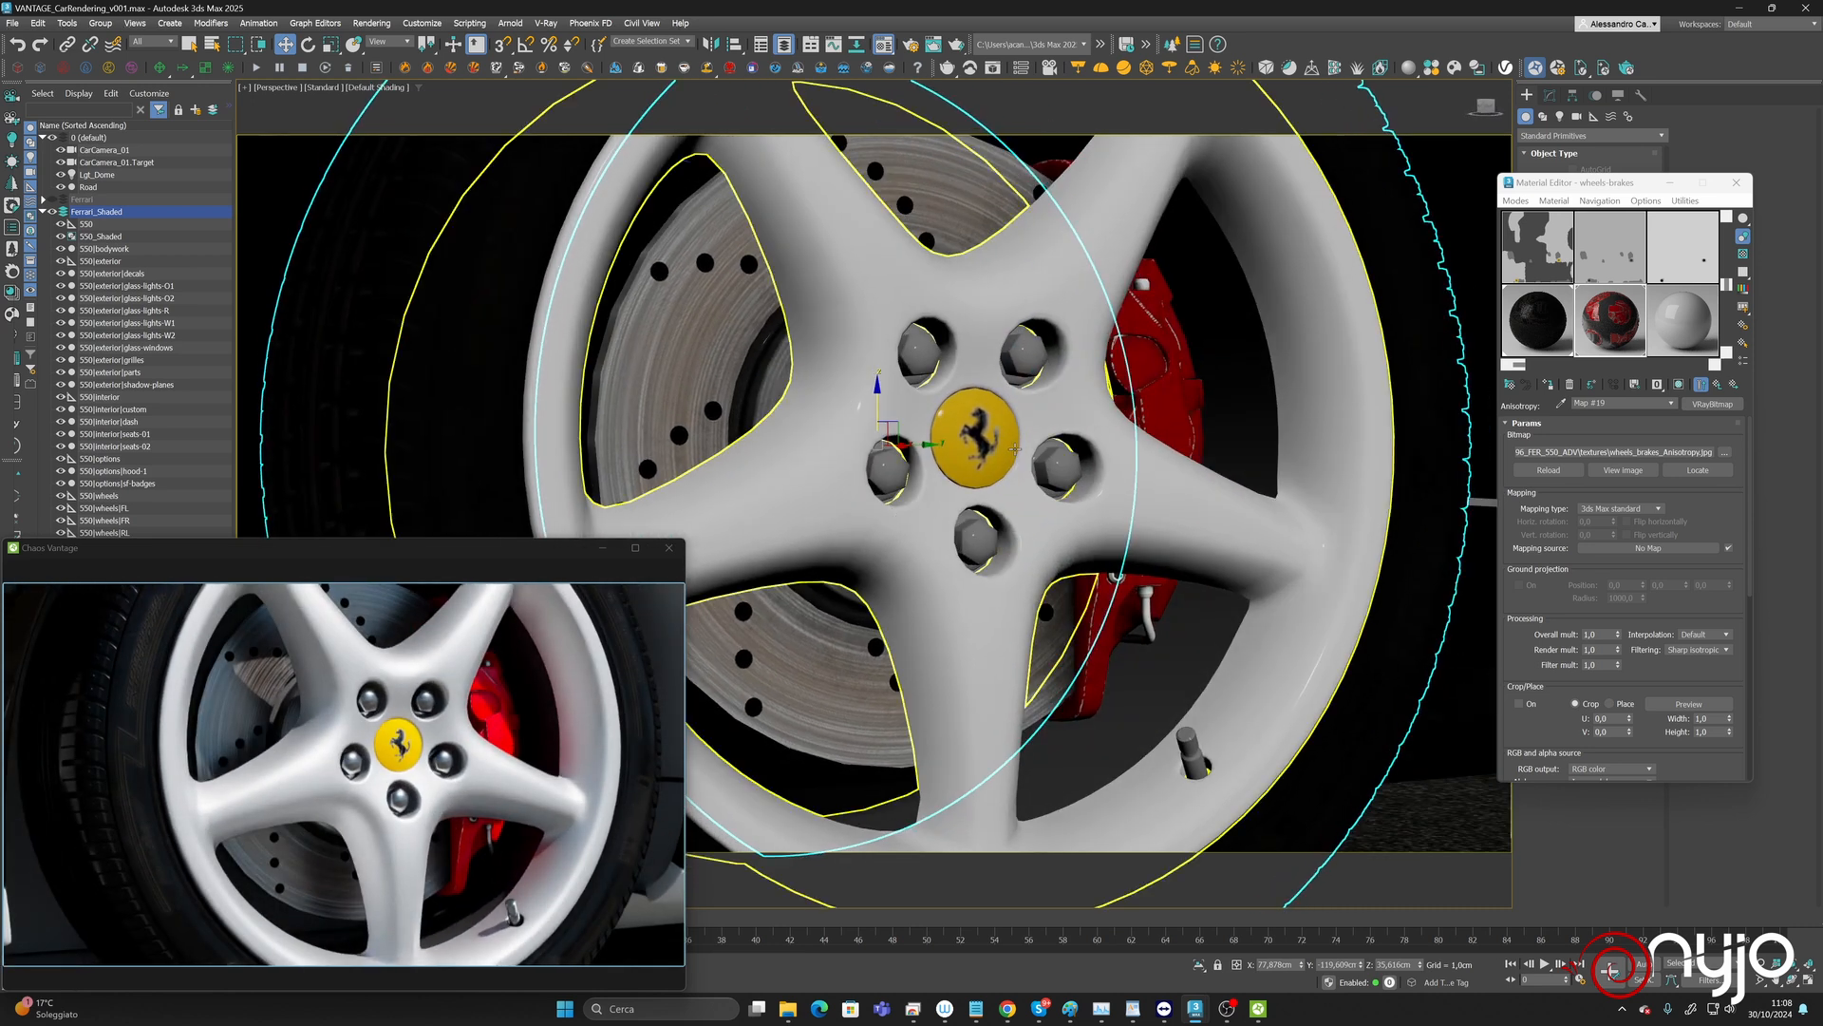
scroll(1015, 448, "down", 5)
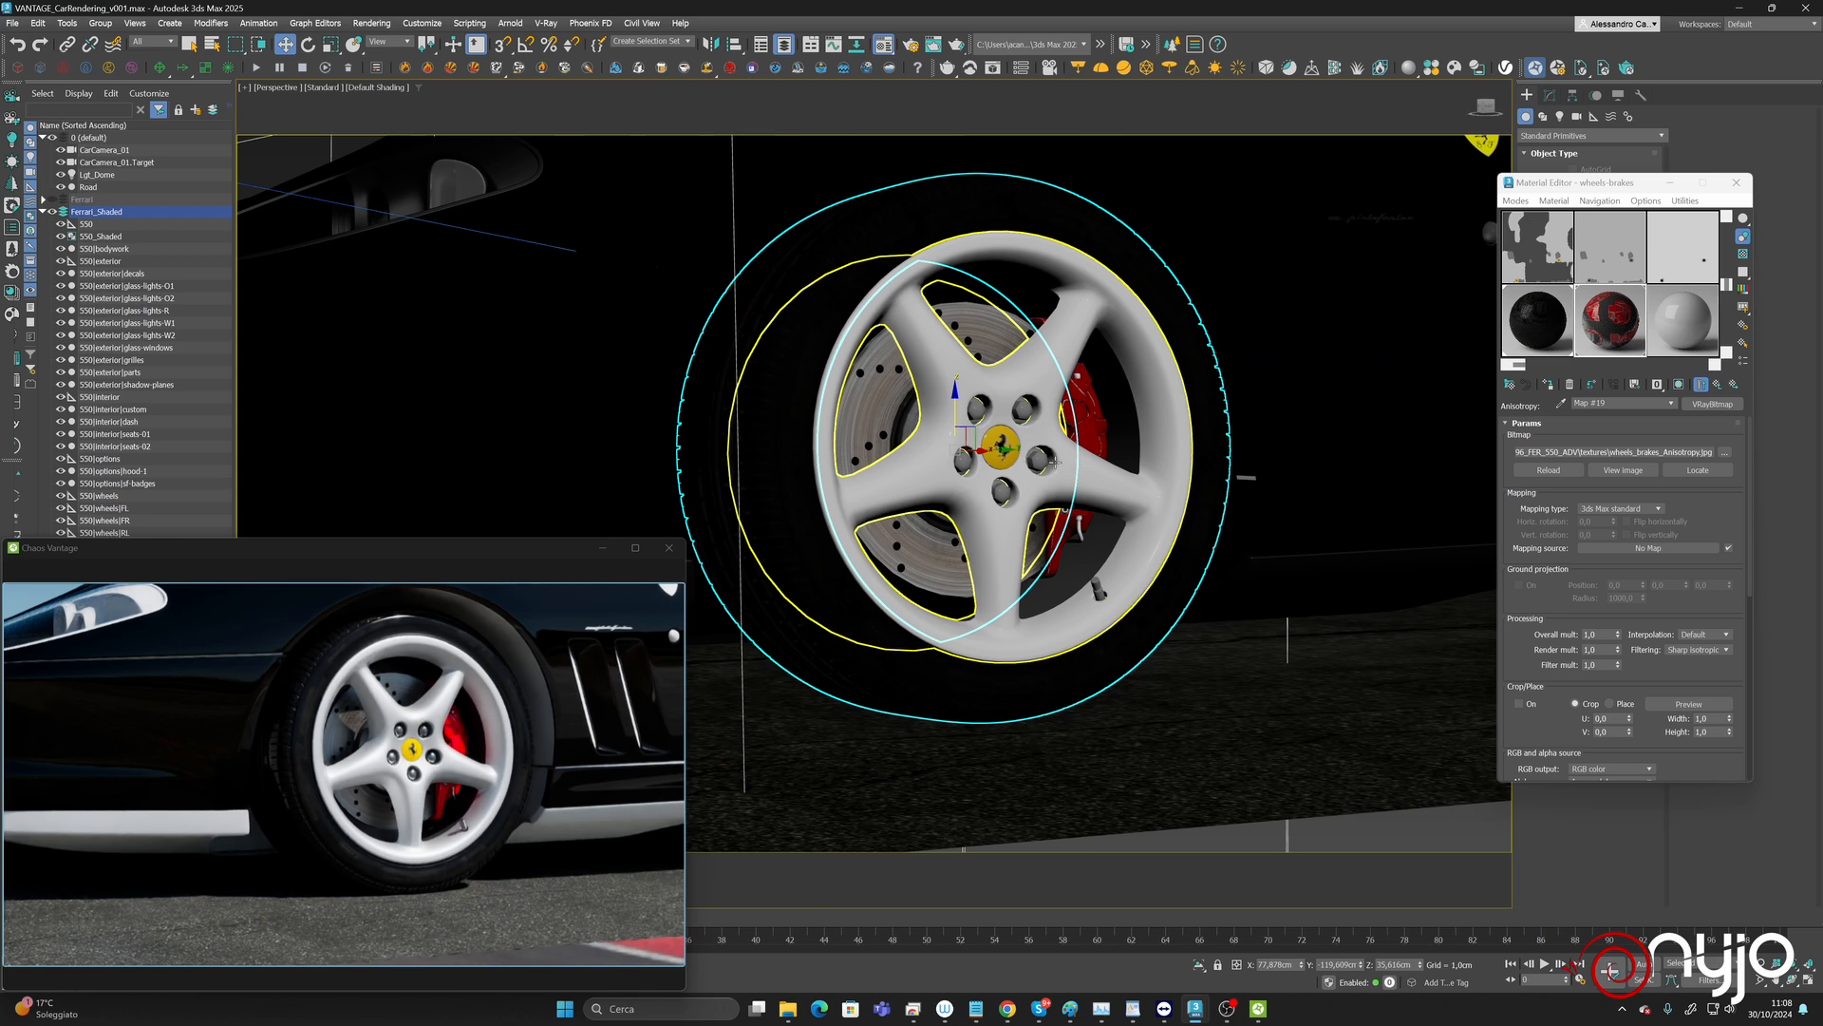
middle_click_drag(1055, 463, 1194, 558)
scroll(1101, 560, "down", 4)
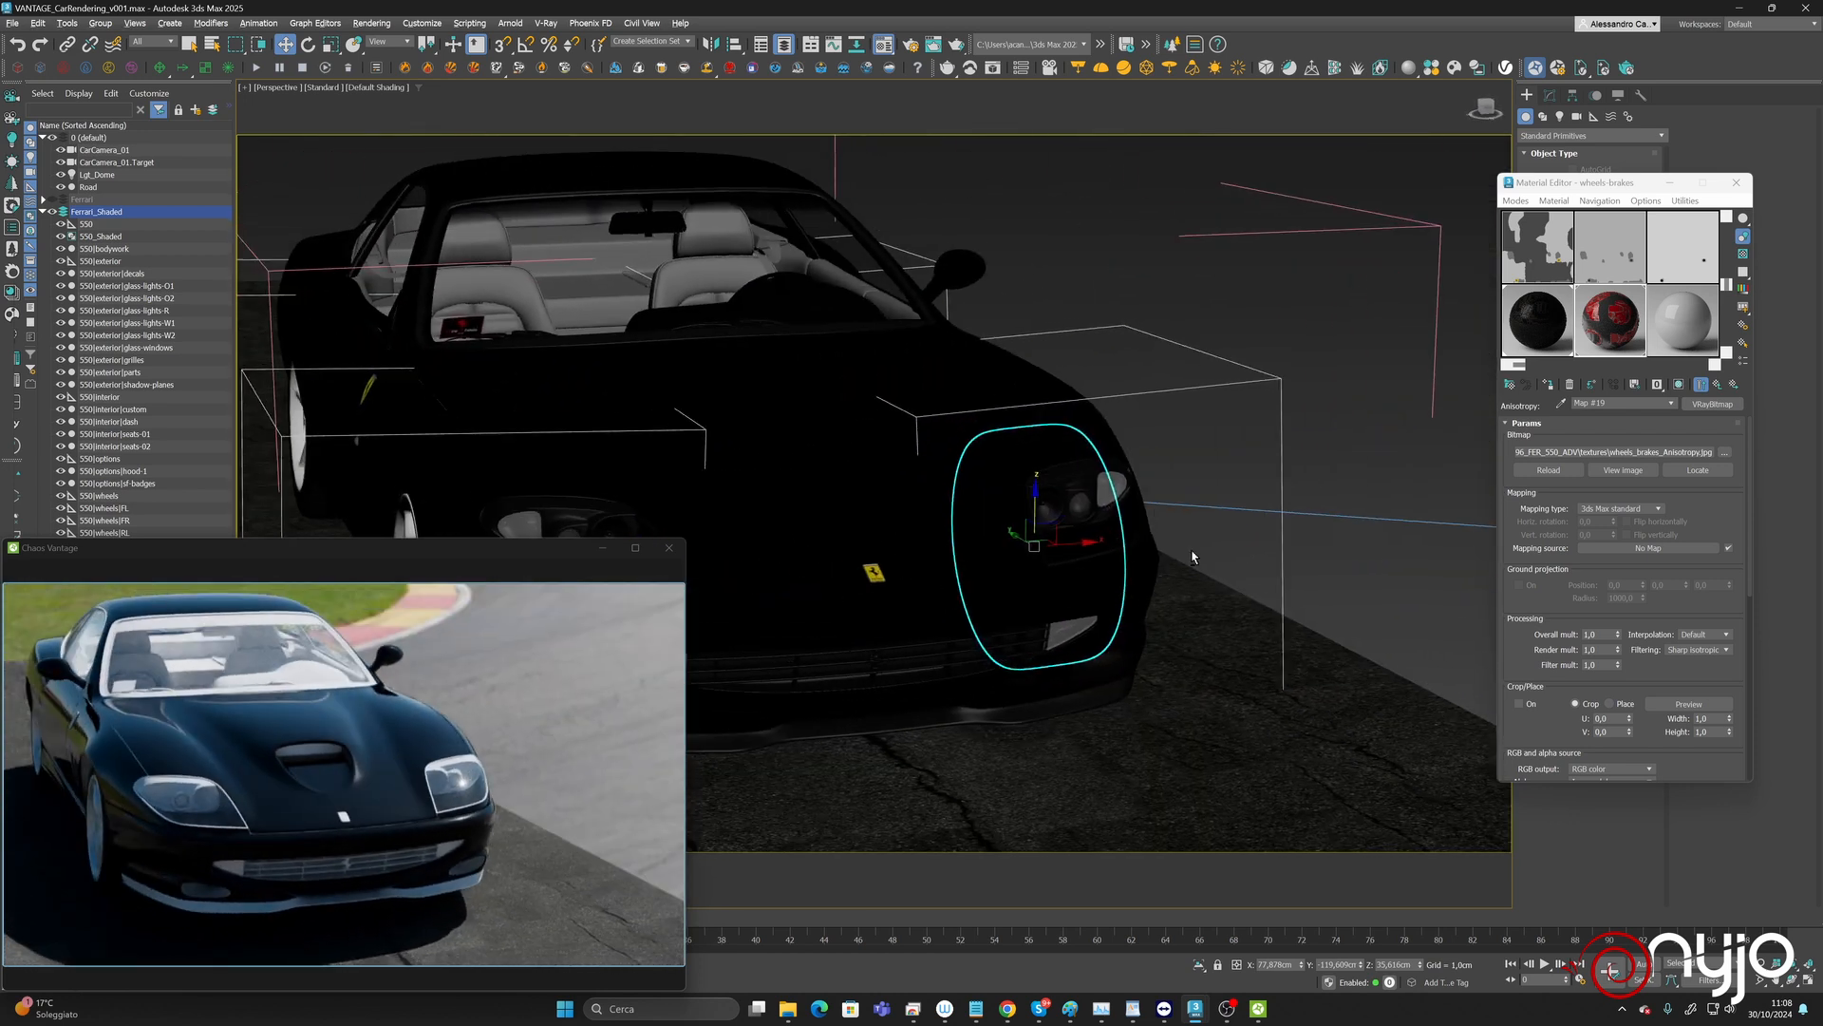
scroll(993, 430, "up", 3)
left_click(774, 339)
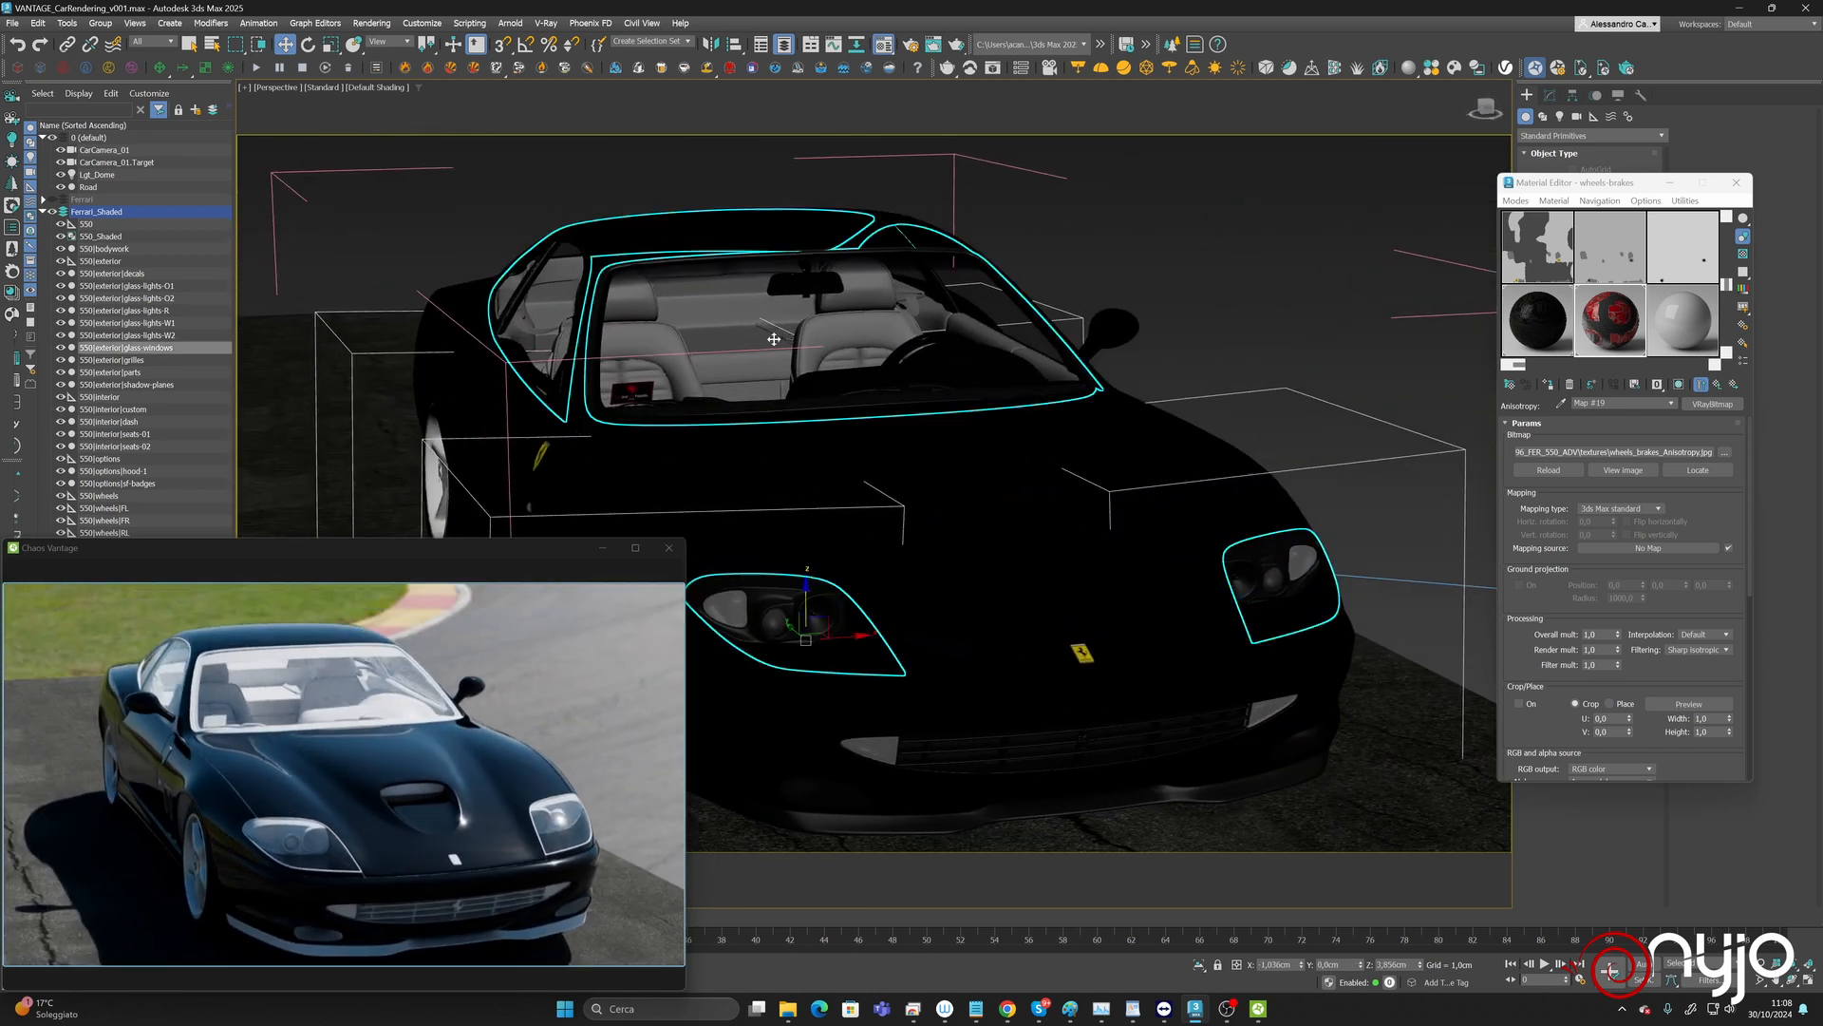
left_click_drag(1554, 174, 1220, 251)
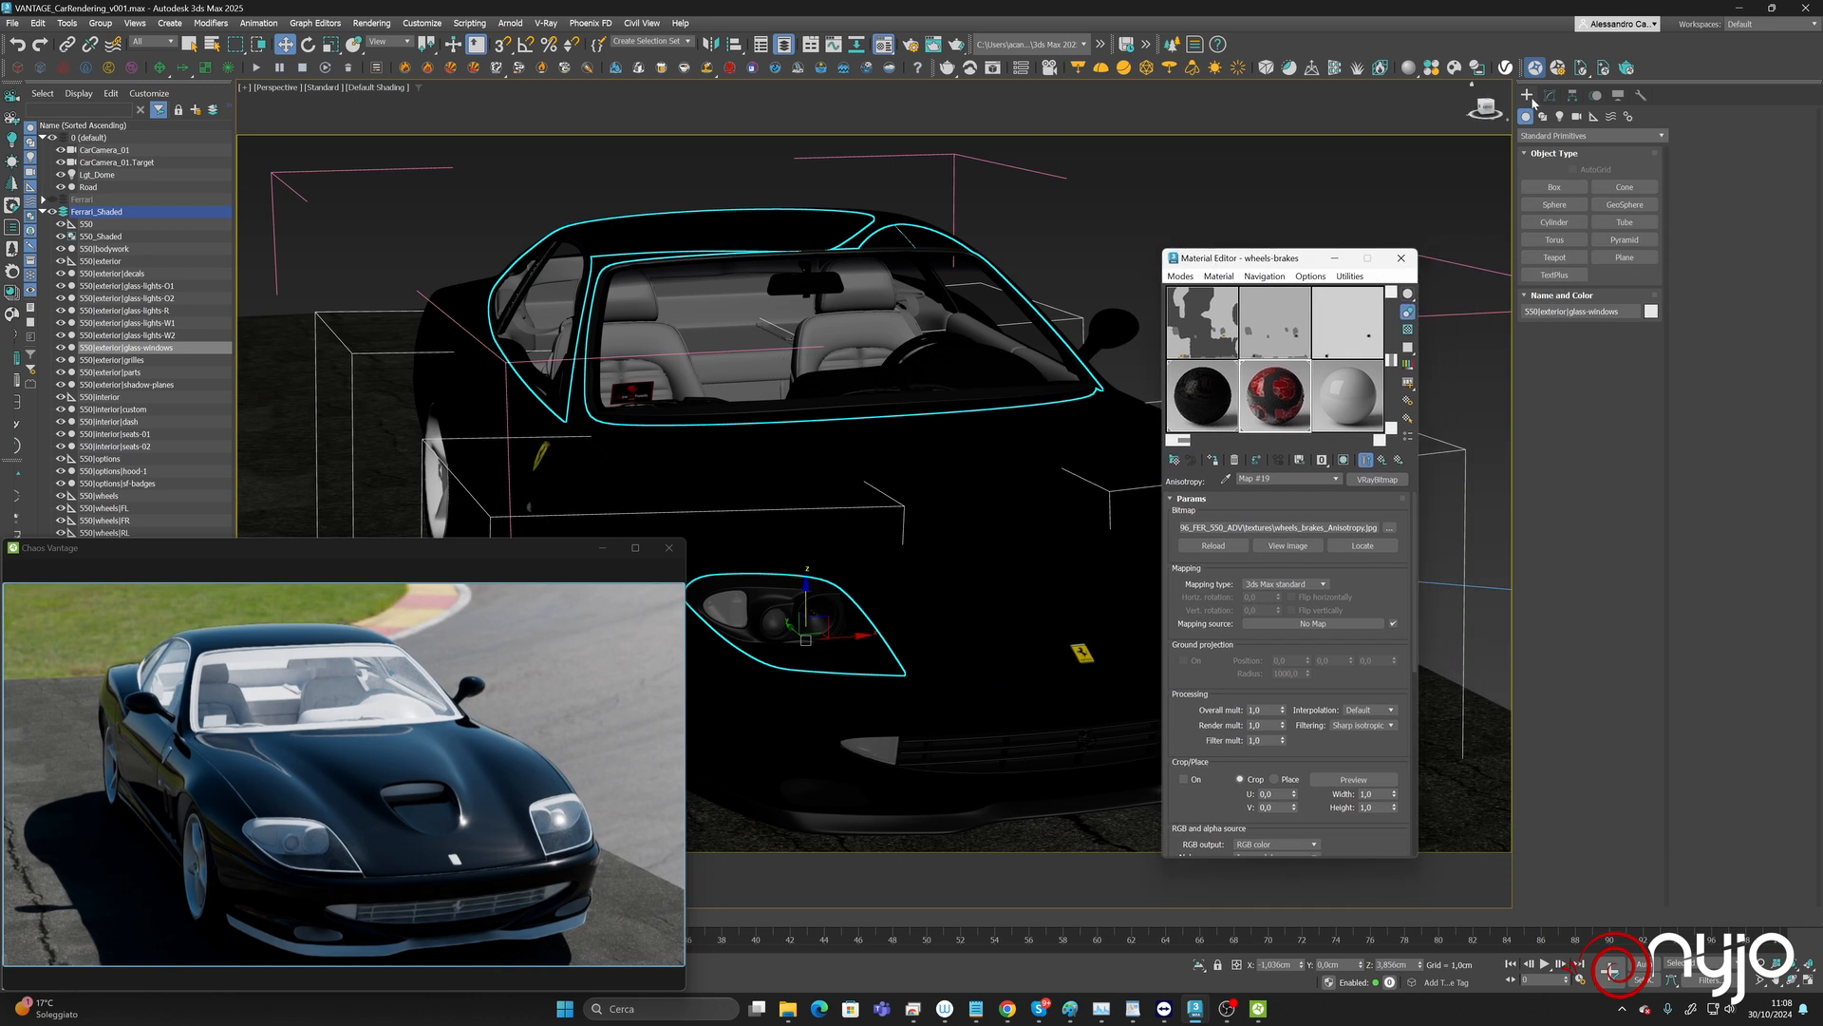
left_click(1550, 95)
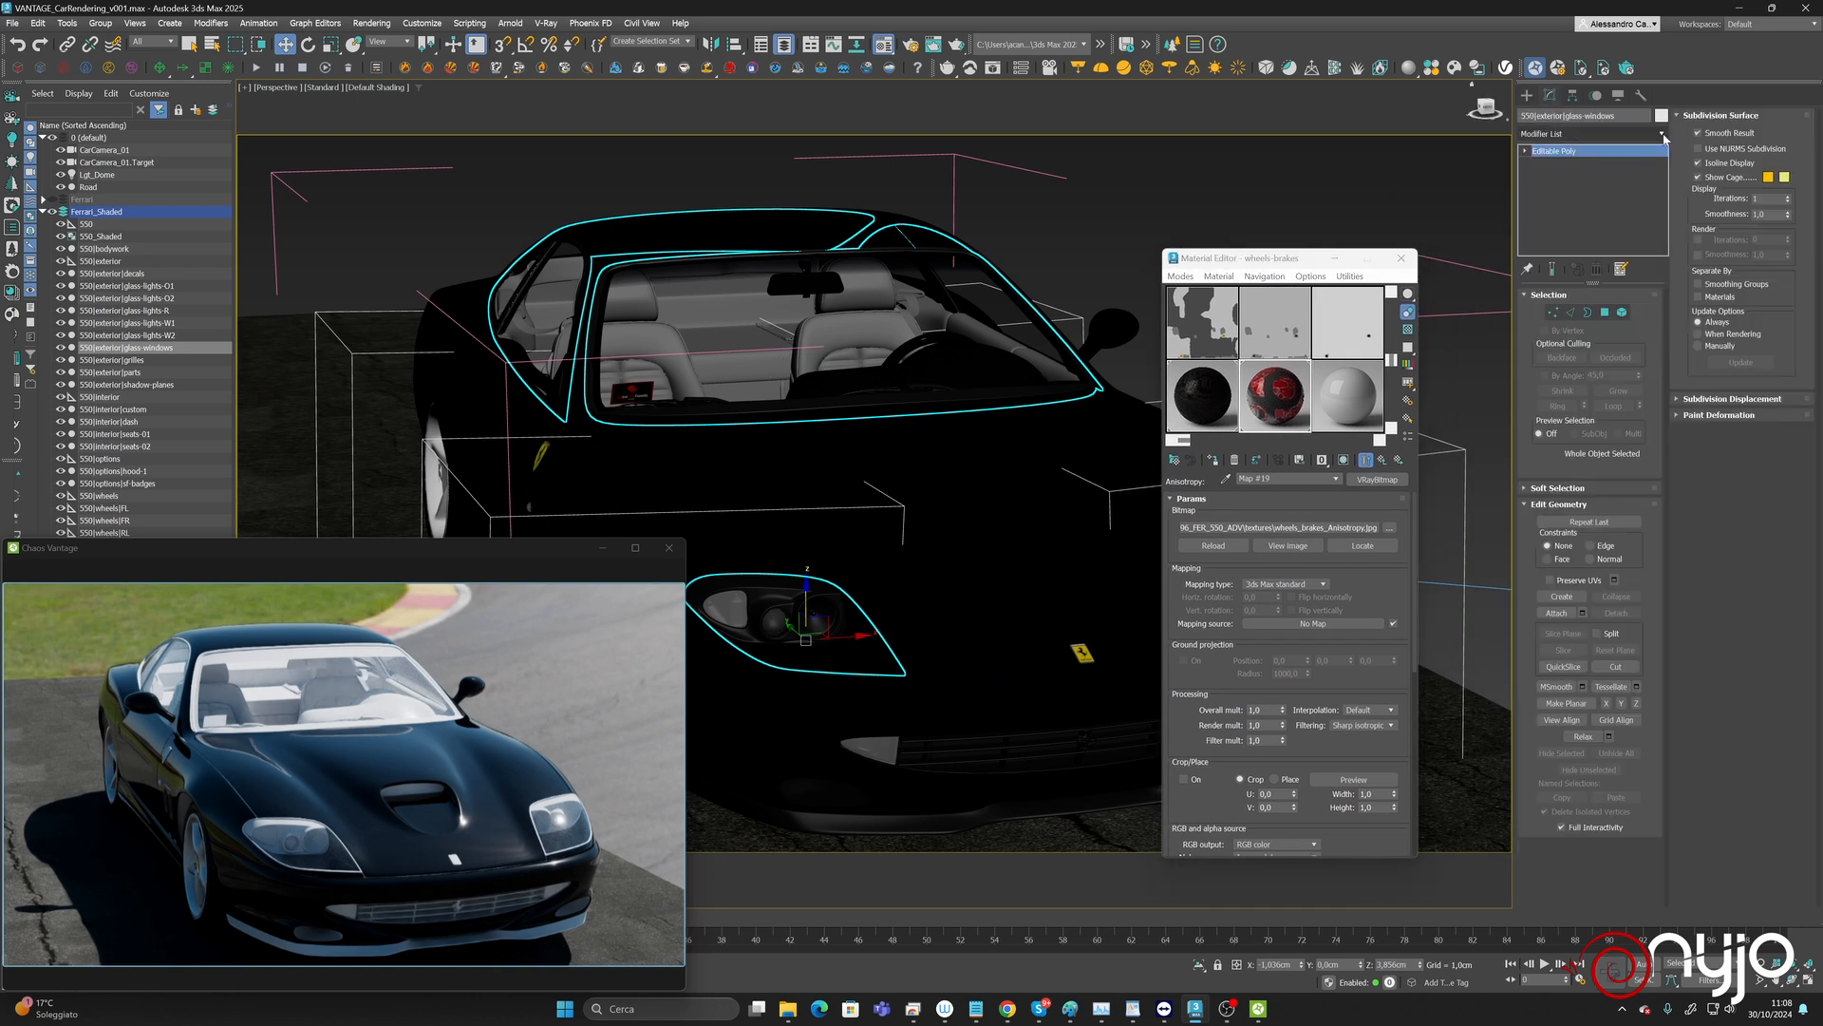
left_click(1624, 134)
scroll(1624, 860, "down", 10)
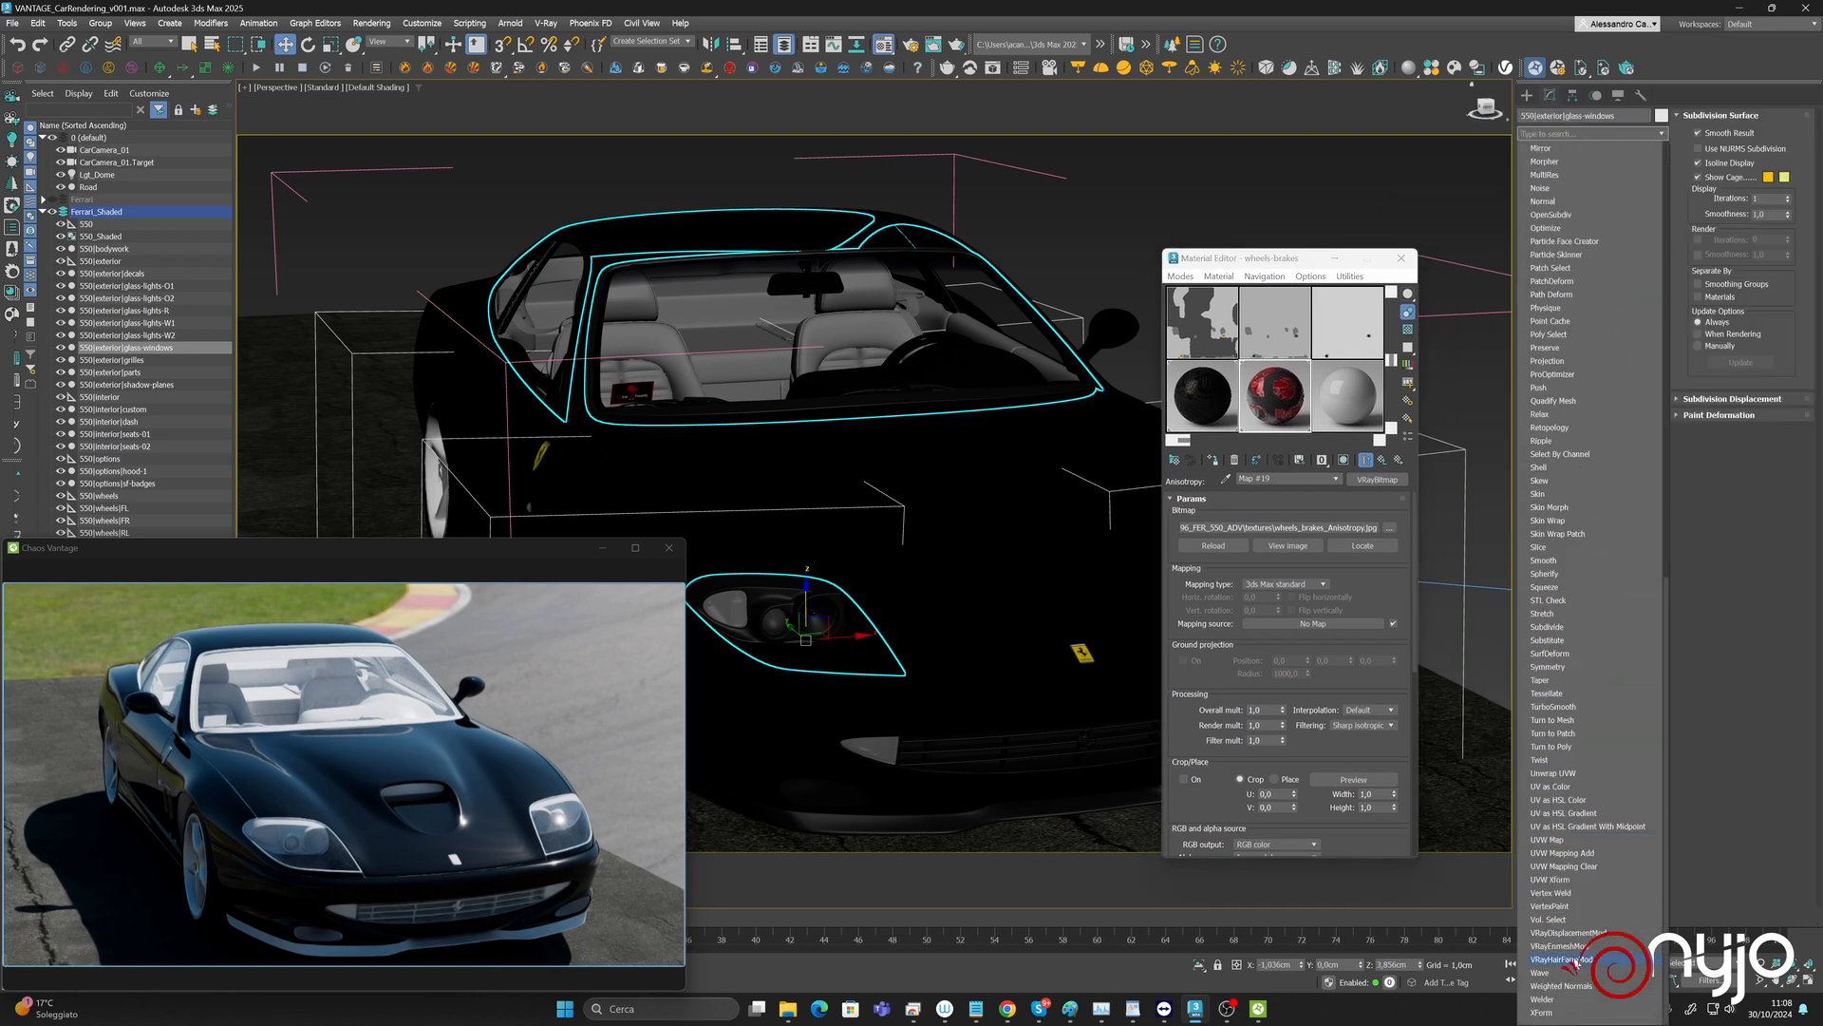
left_click(1541, 1013)
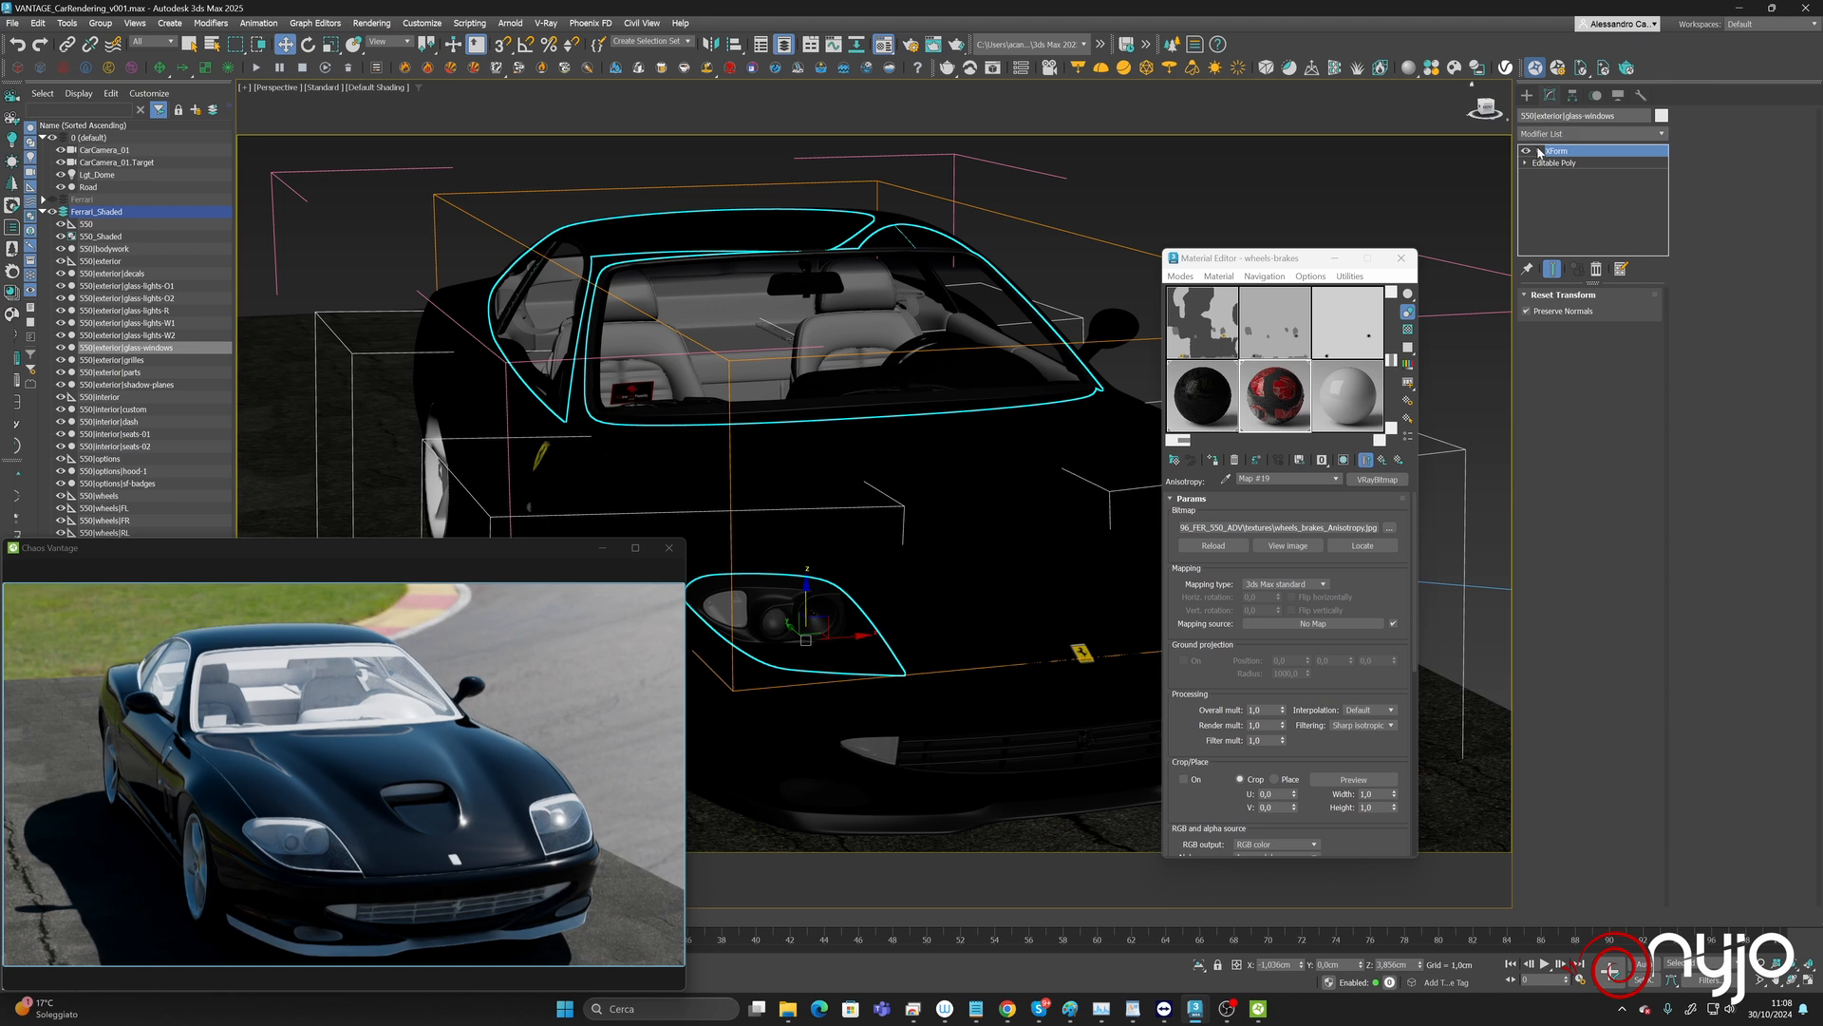
Move the XForm gizmo straight up to lift the glass windows off the car, and collapse the modifier into the Editable Poly.
left_click(1558, 163)
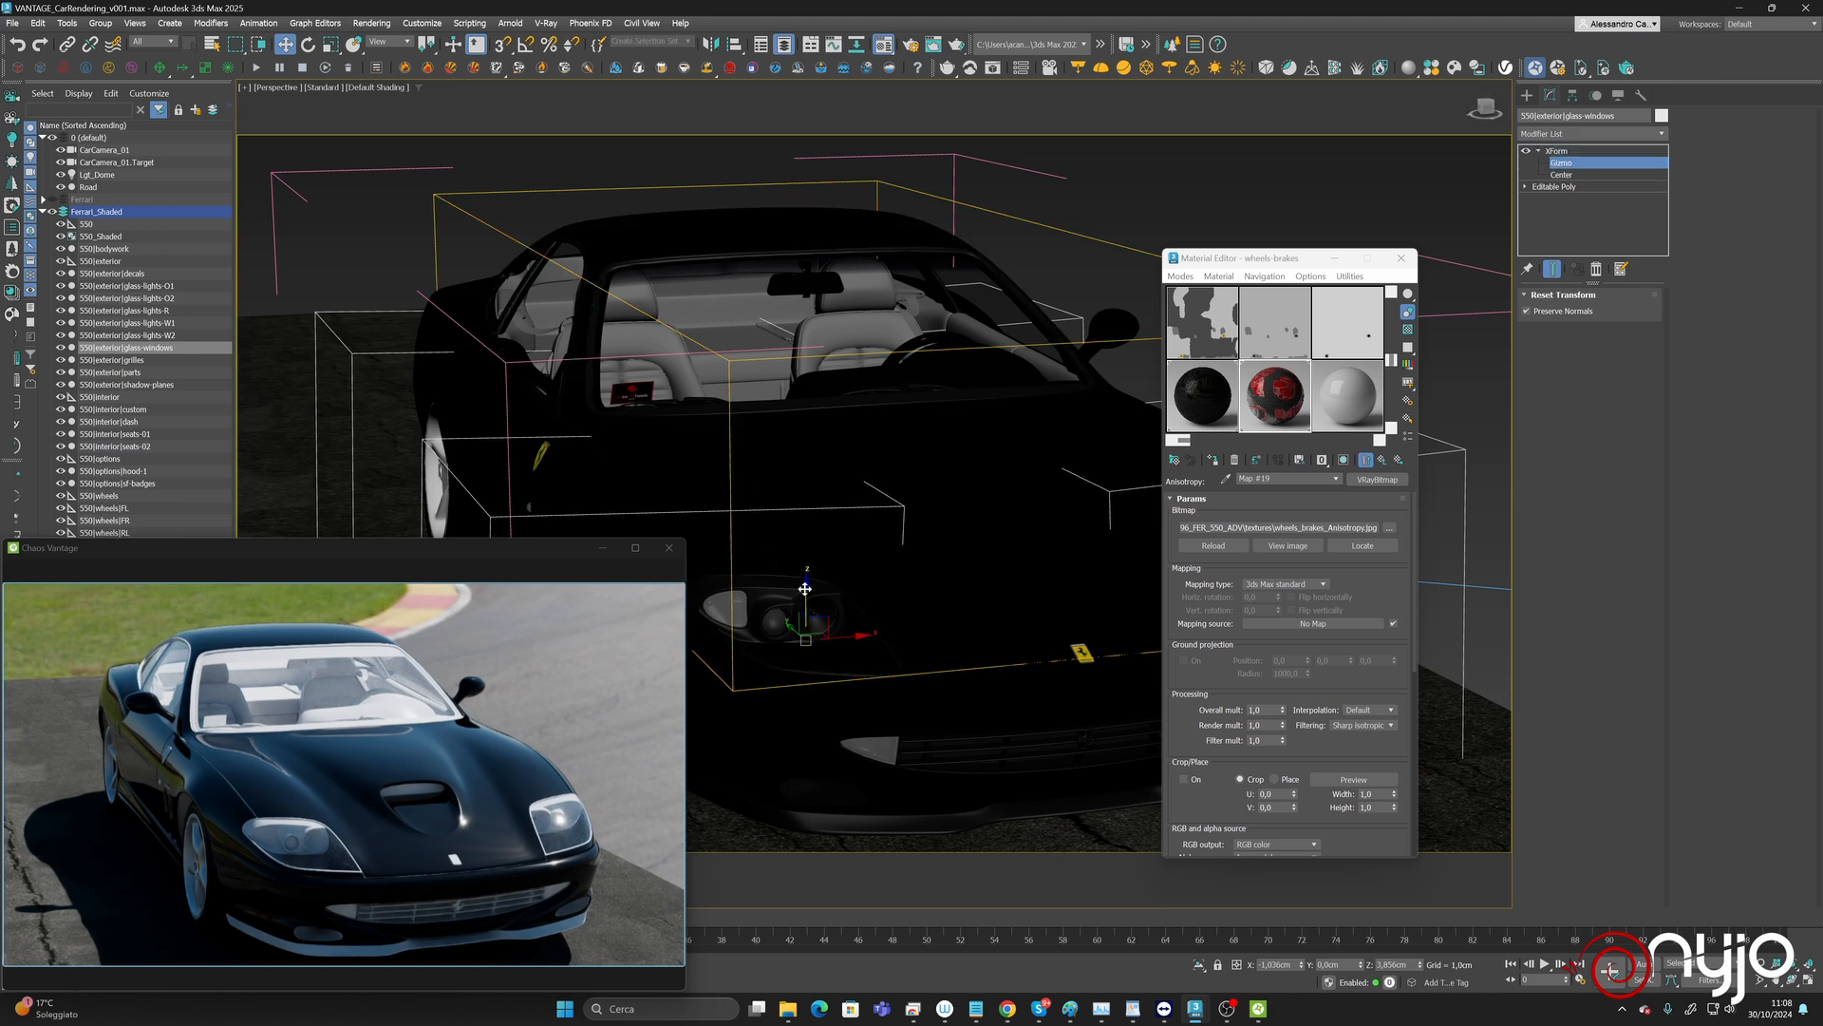
left_click_drag(804, 589, 804, 433)
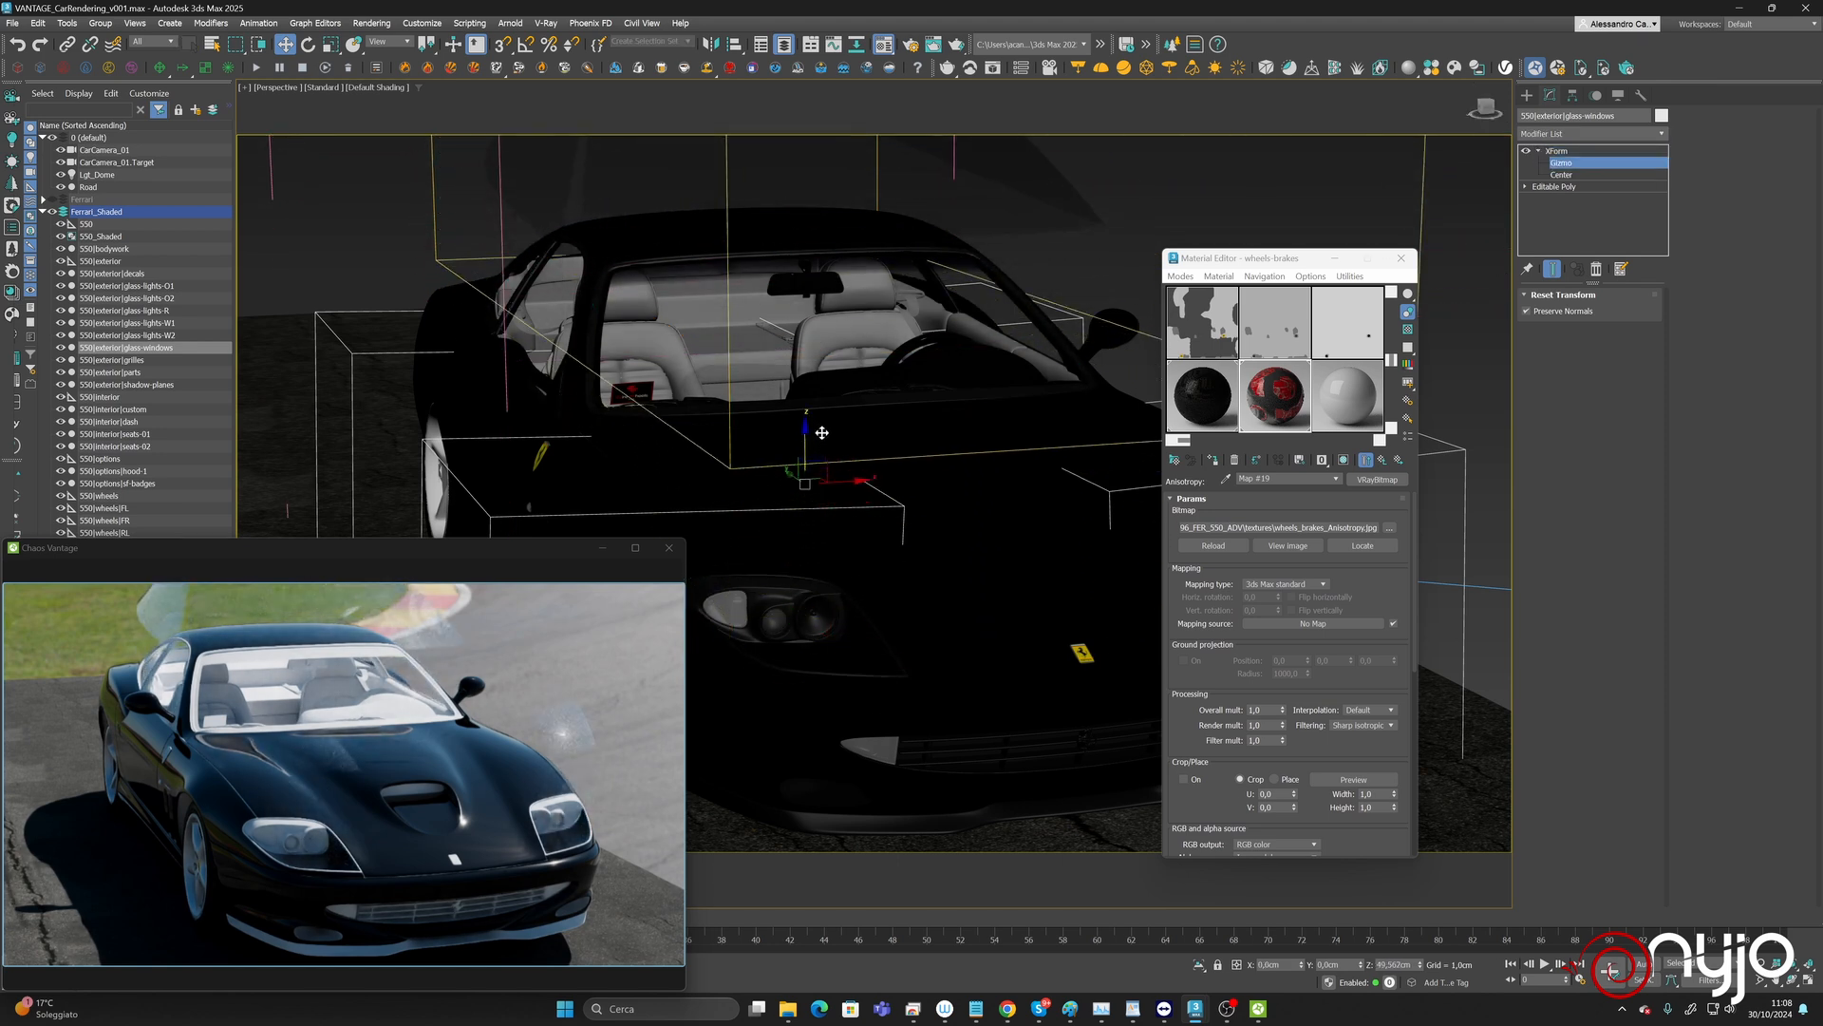
left_click(1598, 163)
key("Delete")
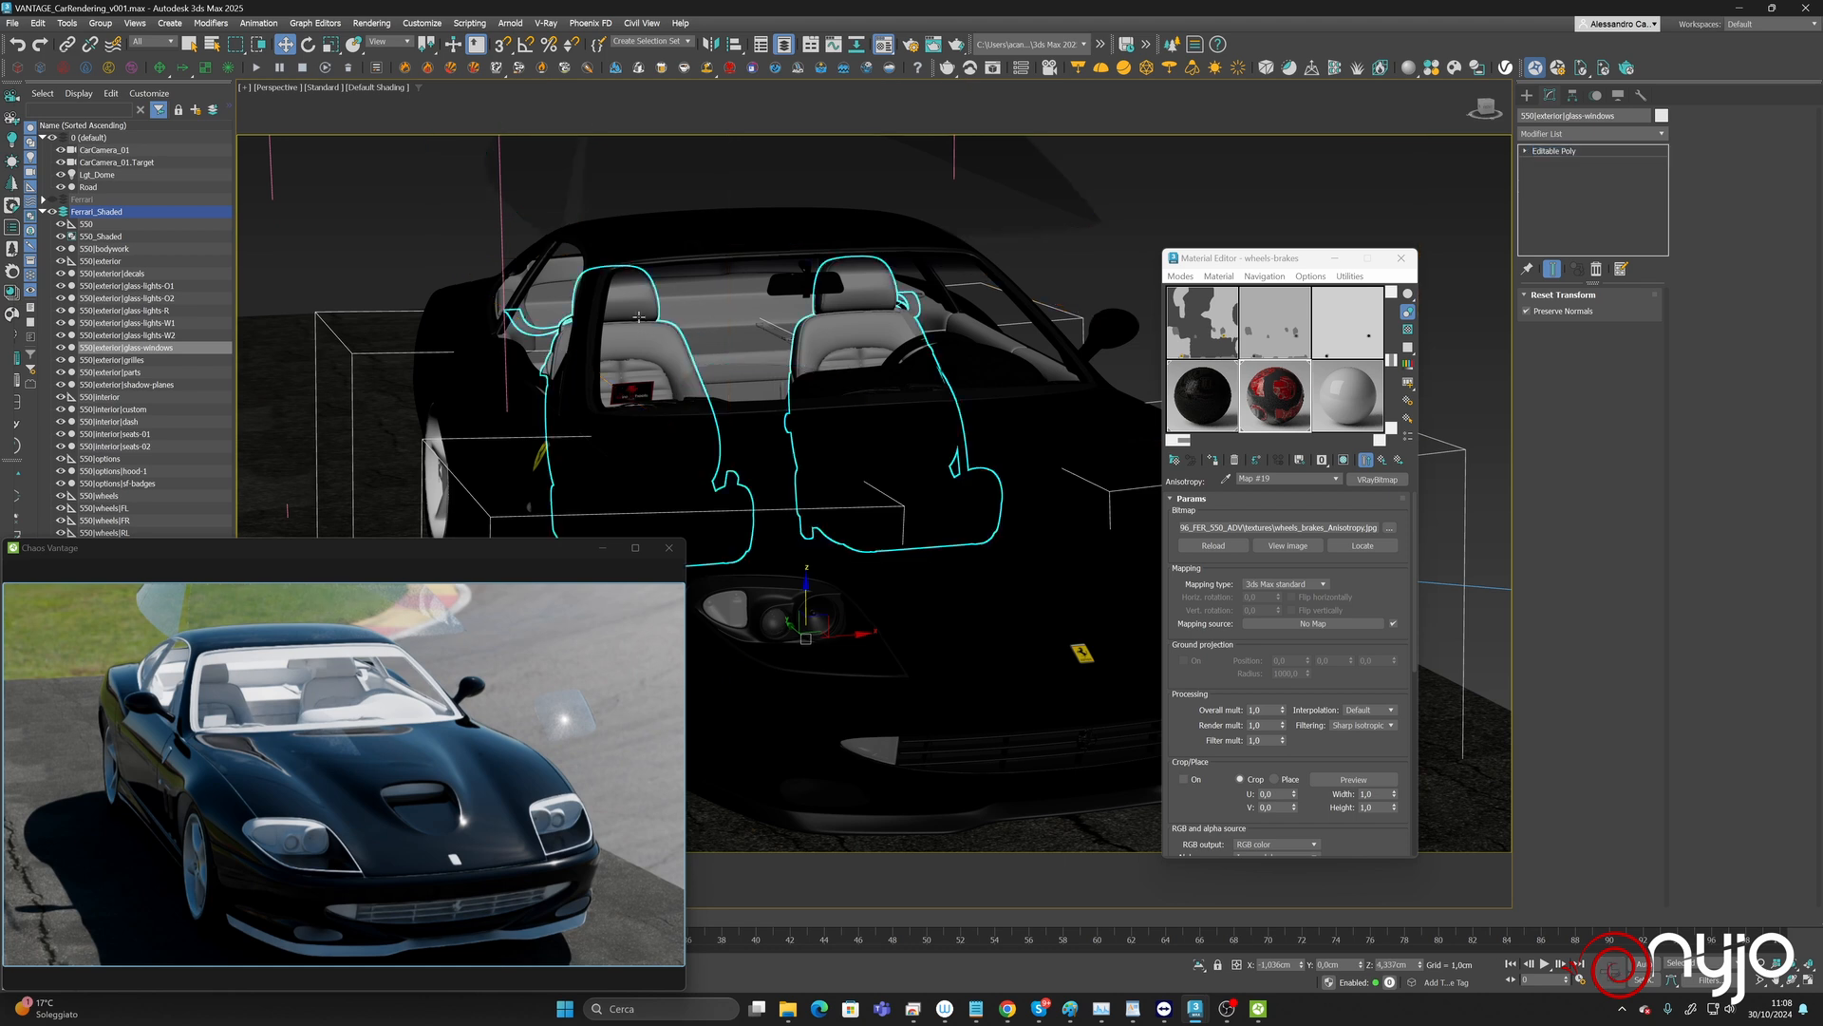
Select the interior seats and load their interior-custom material into an unused material slot.
left_click(788, 332)
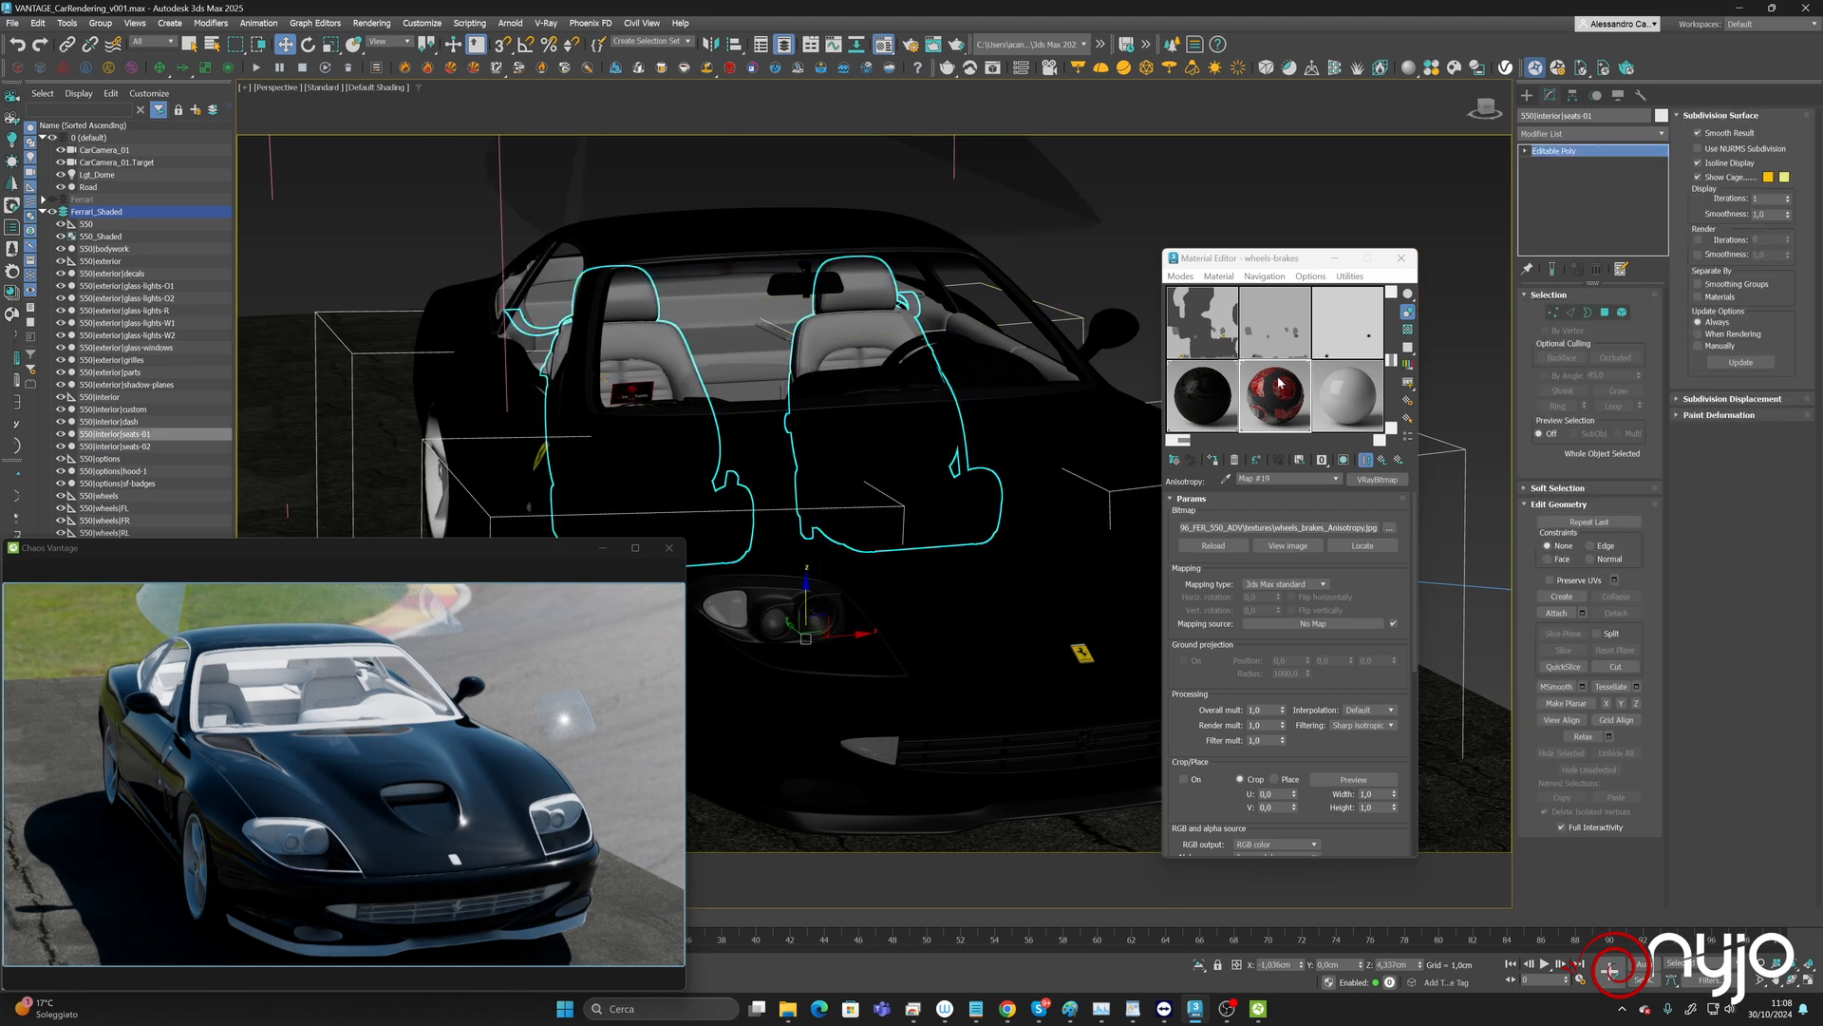
left_click(1348, 396)
left_click(1226, 478)
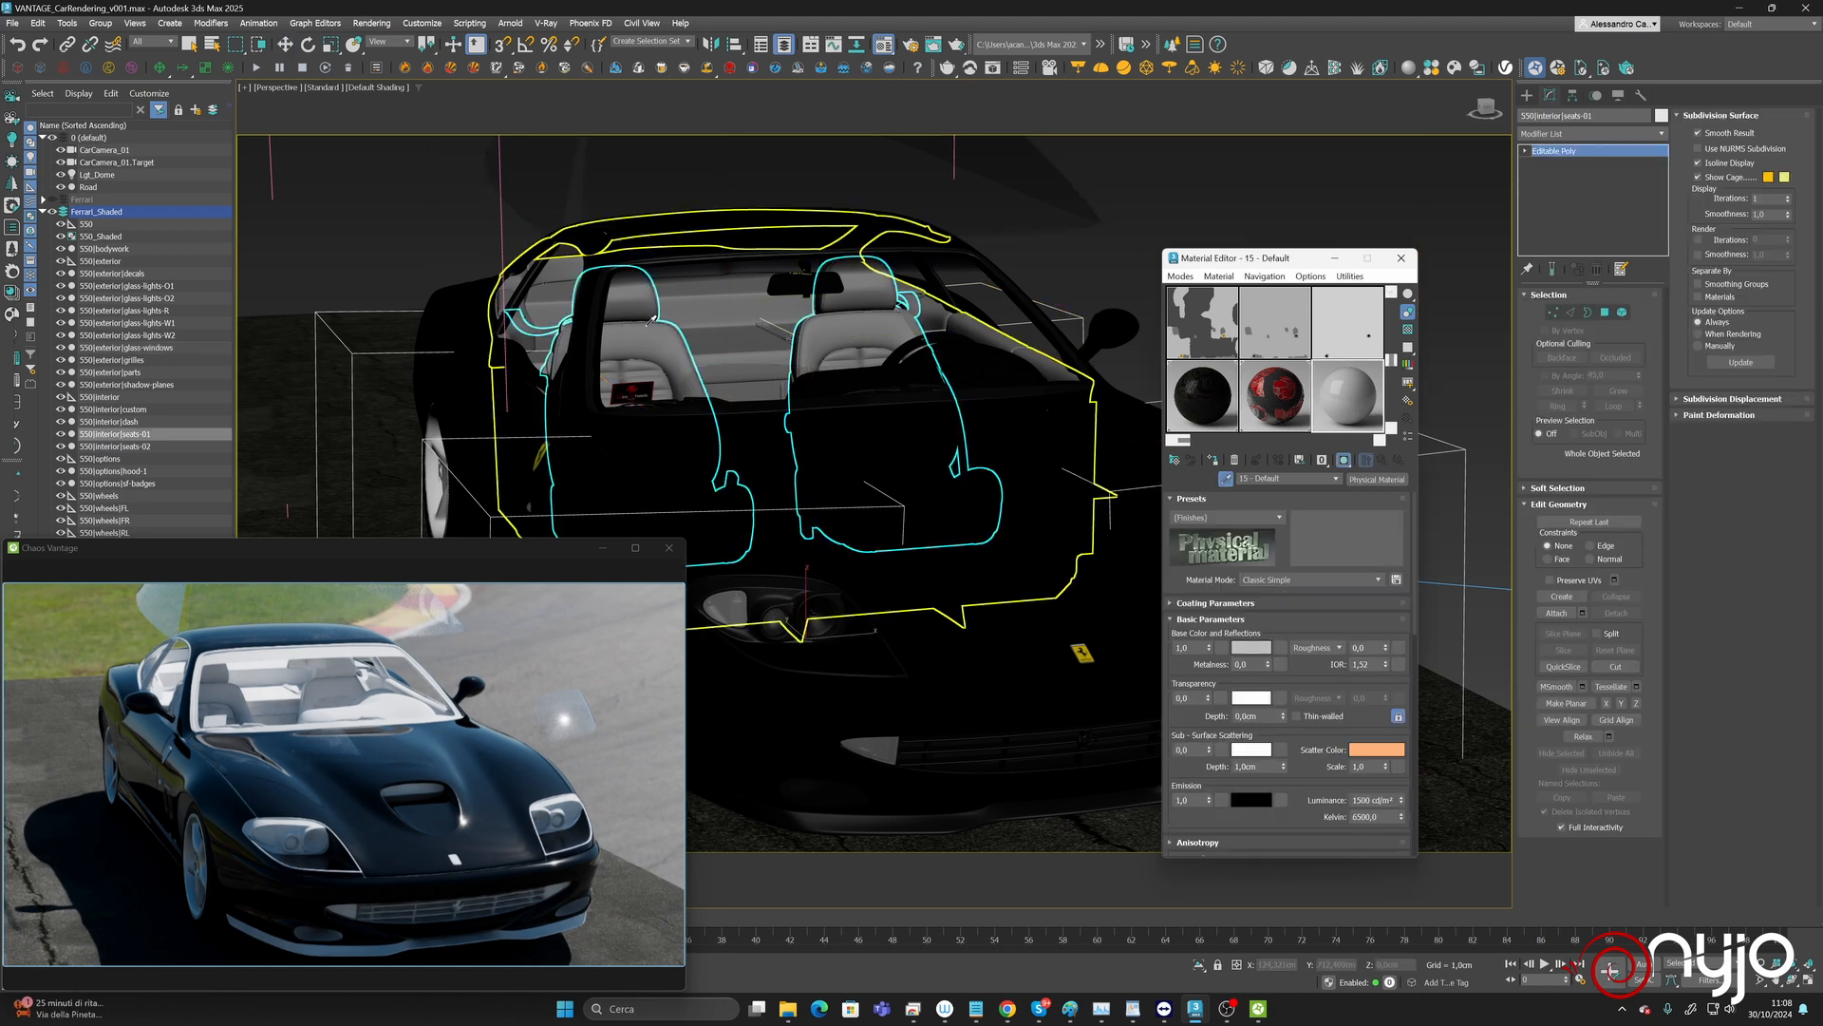
left_click(1070, 464)
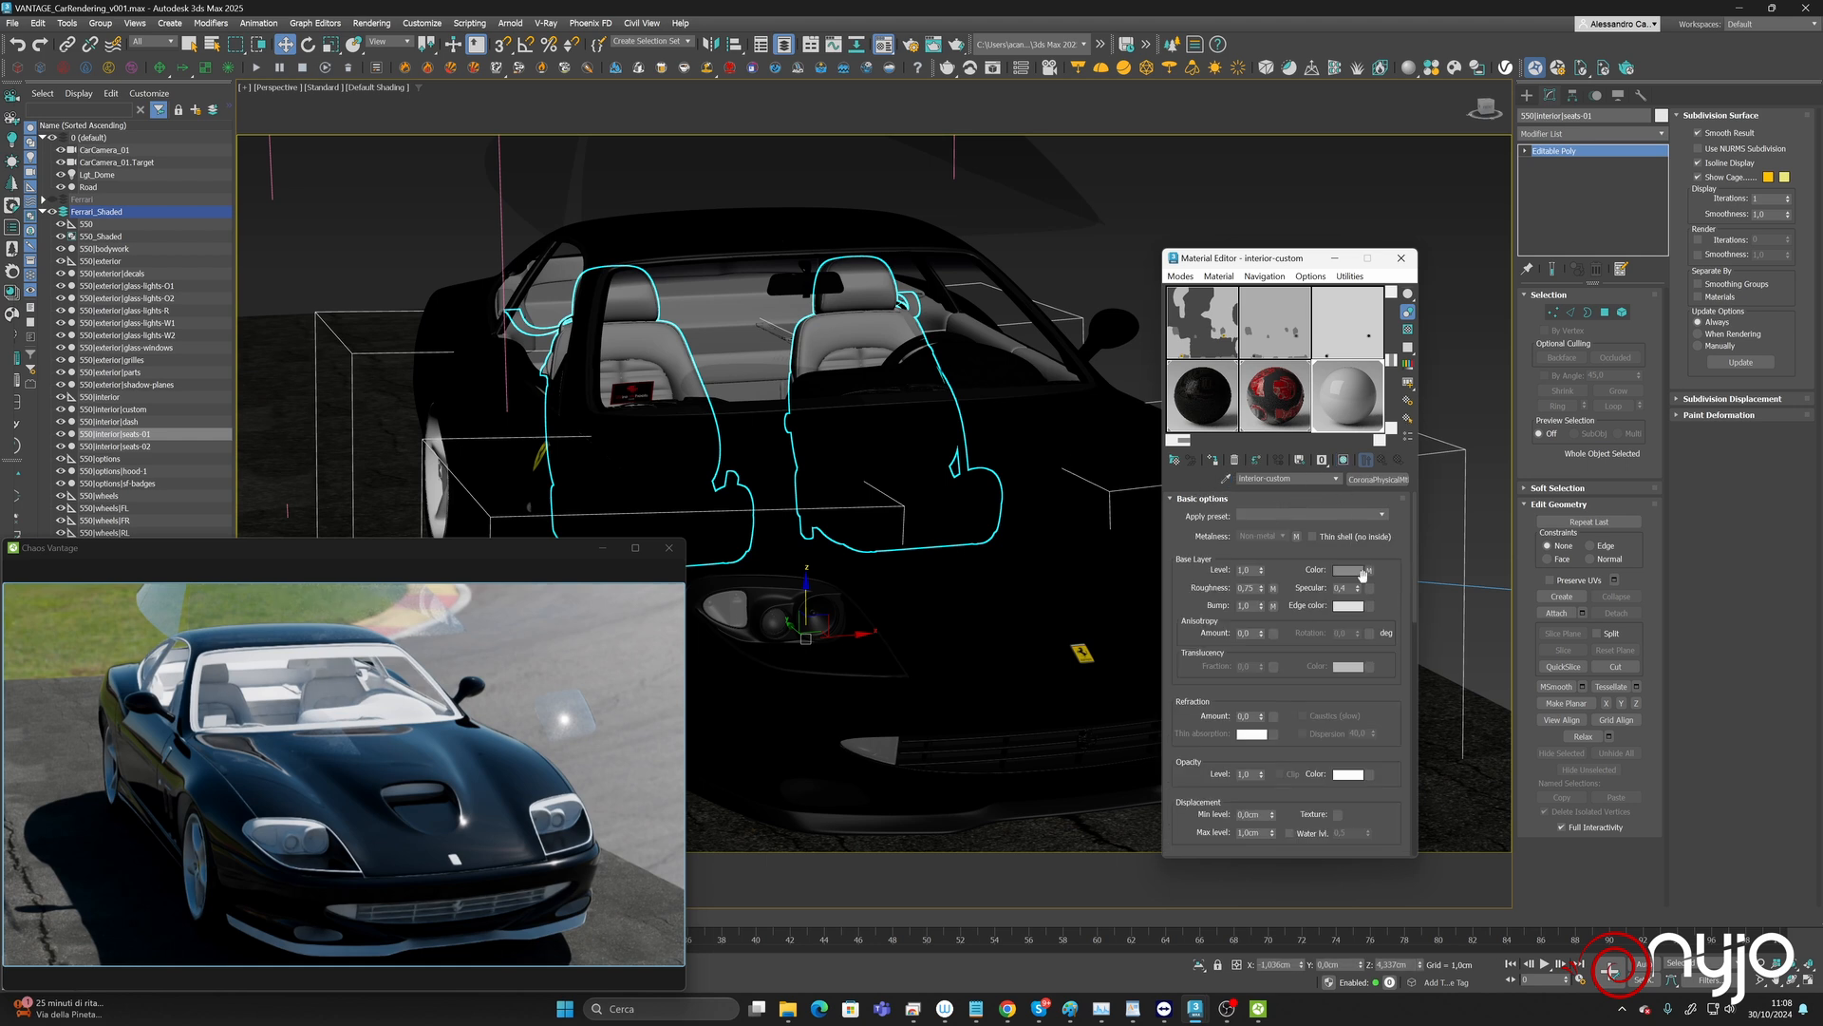
Check the maps used by the interior-custom material and change its type from CoronaPhysicalMtl to VRayMtl.
scroll(1363, 574, "down", 10)
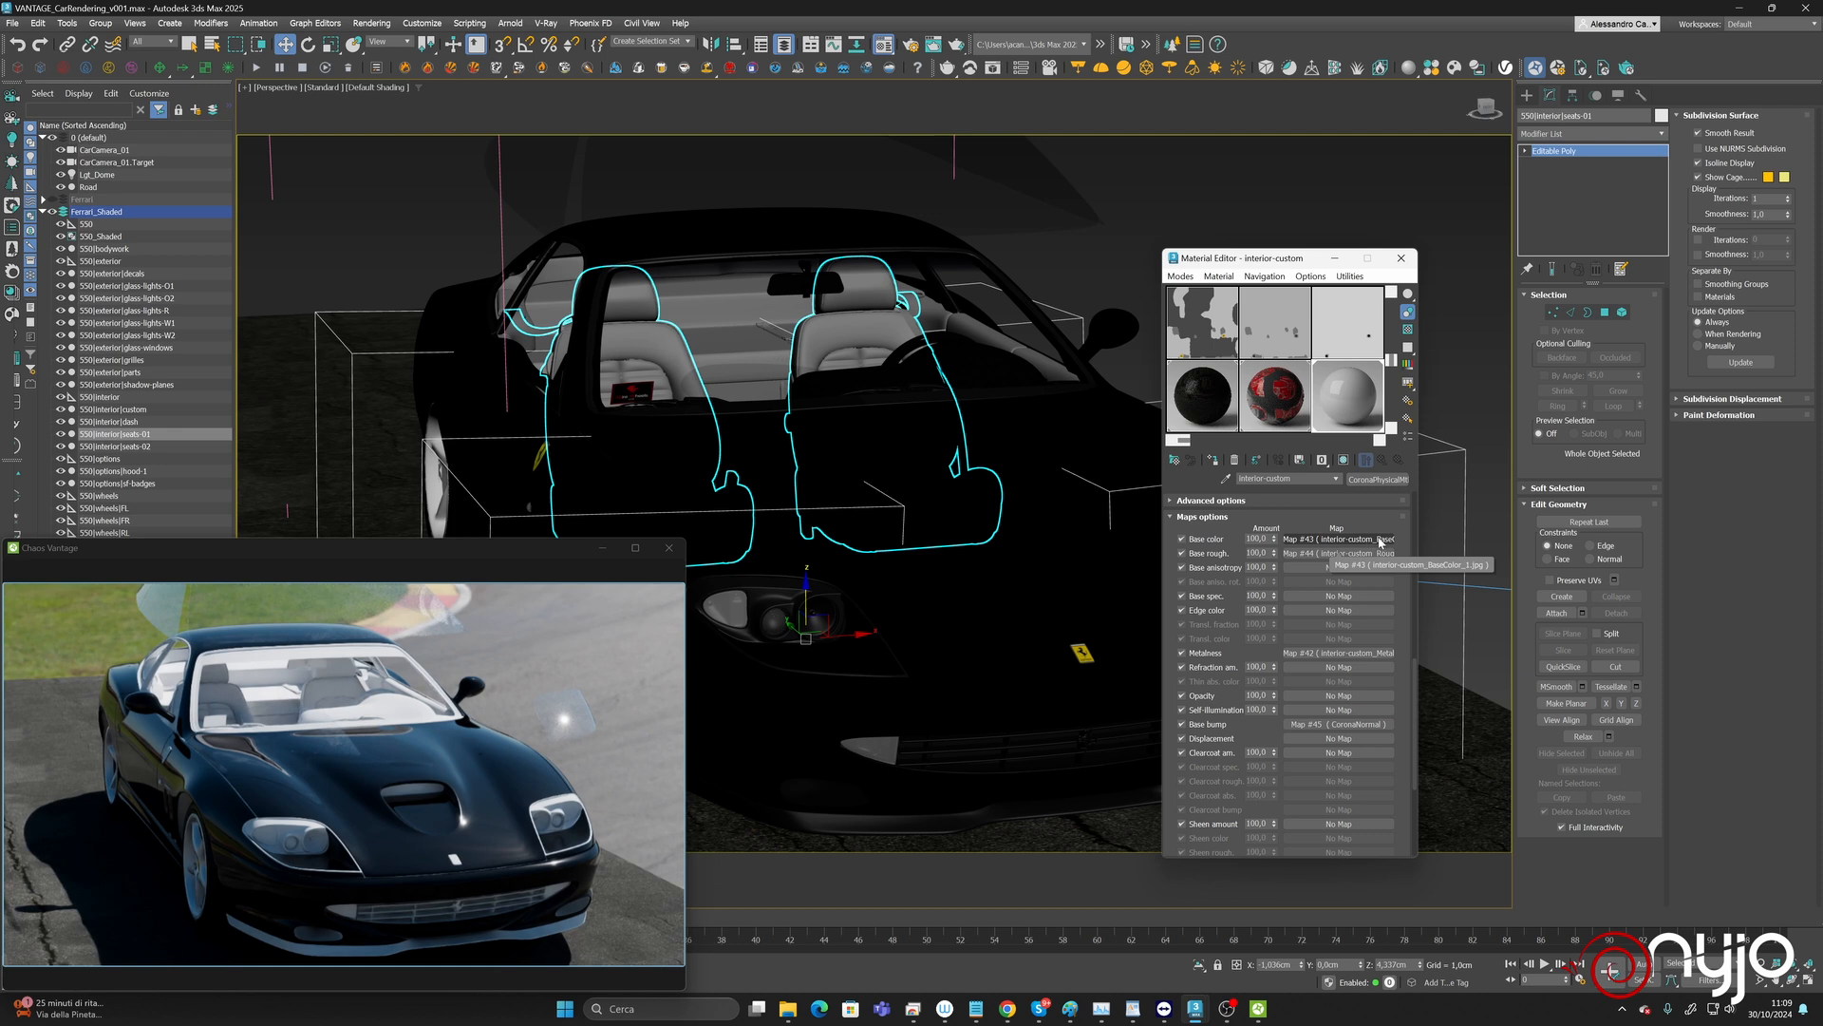
left_click(1369, 482)
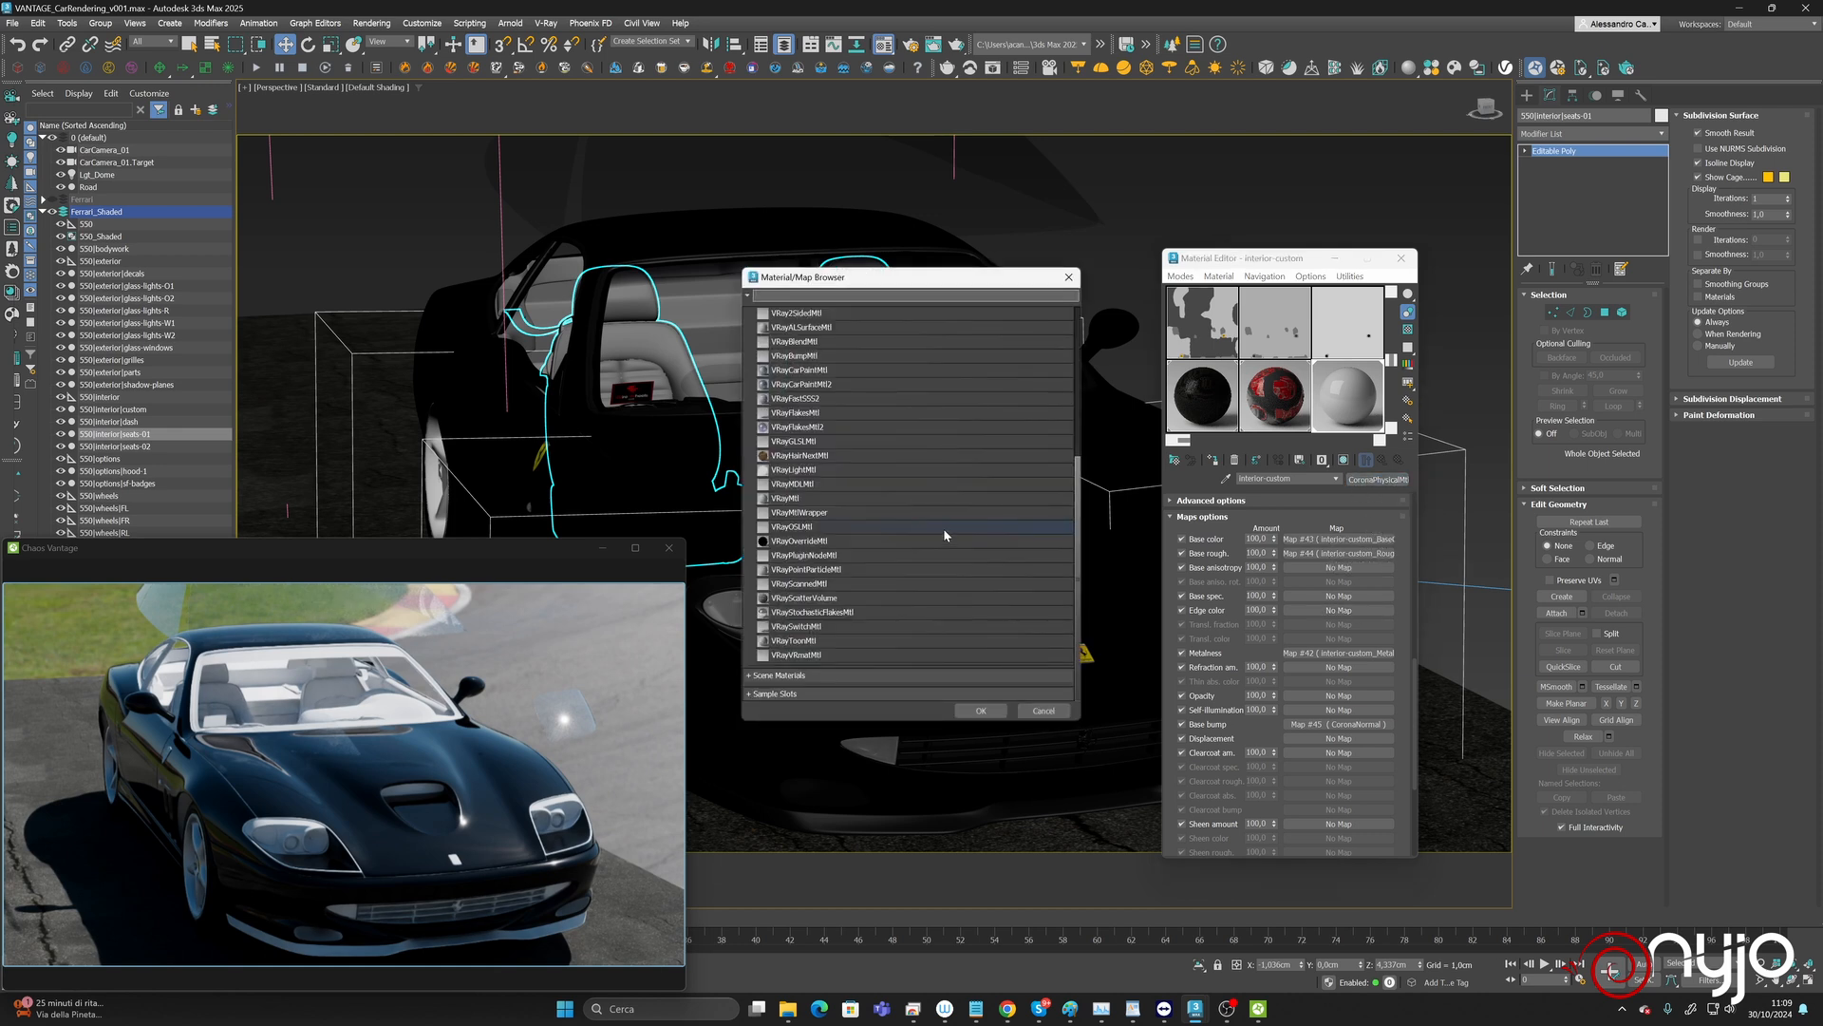
double_click(795, 501)
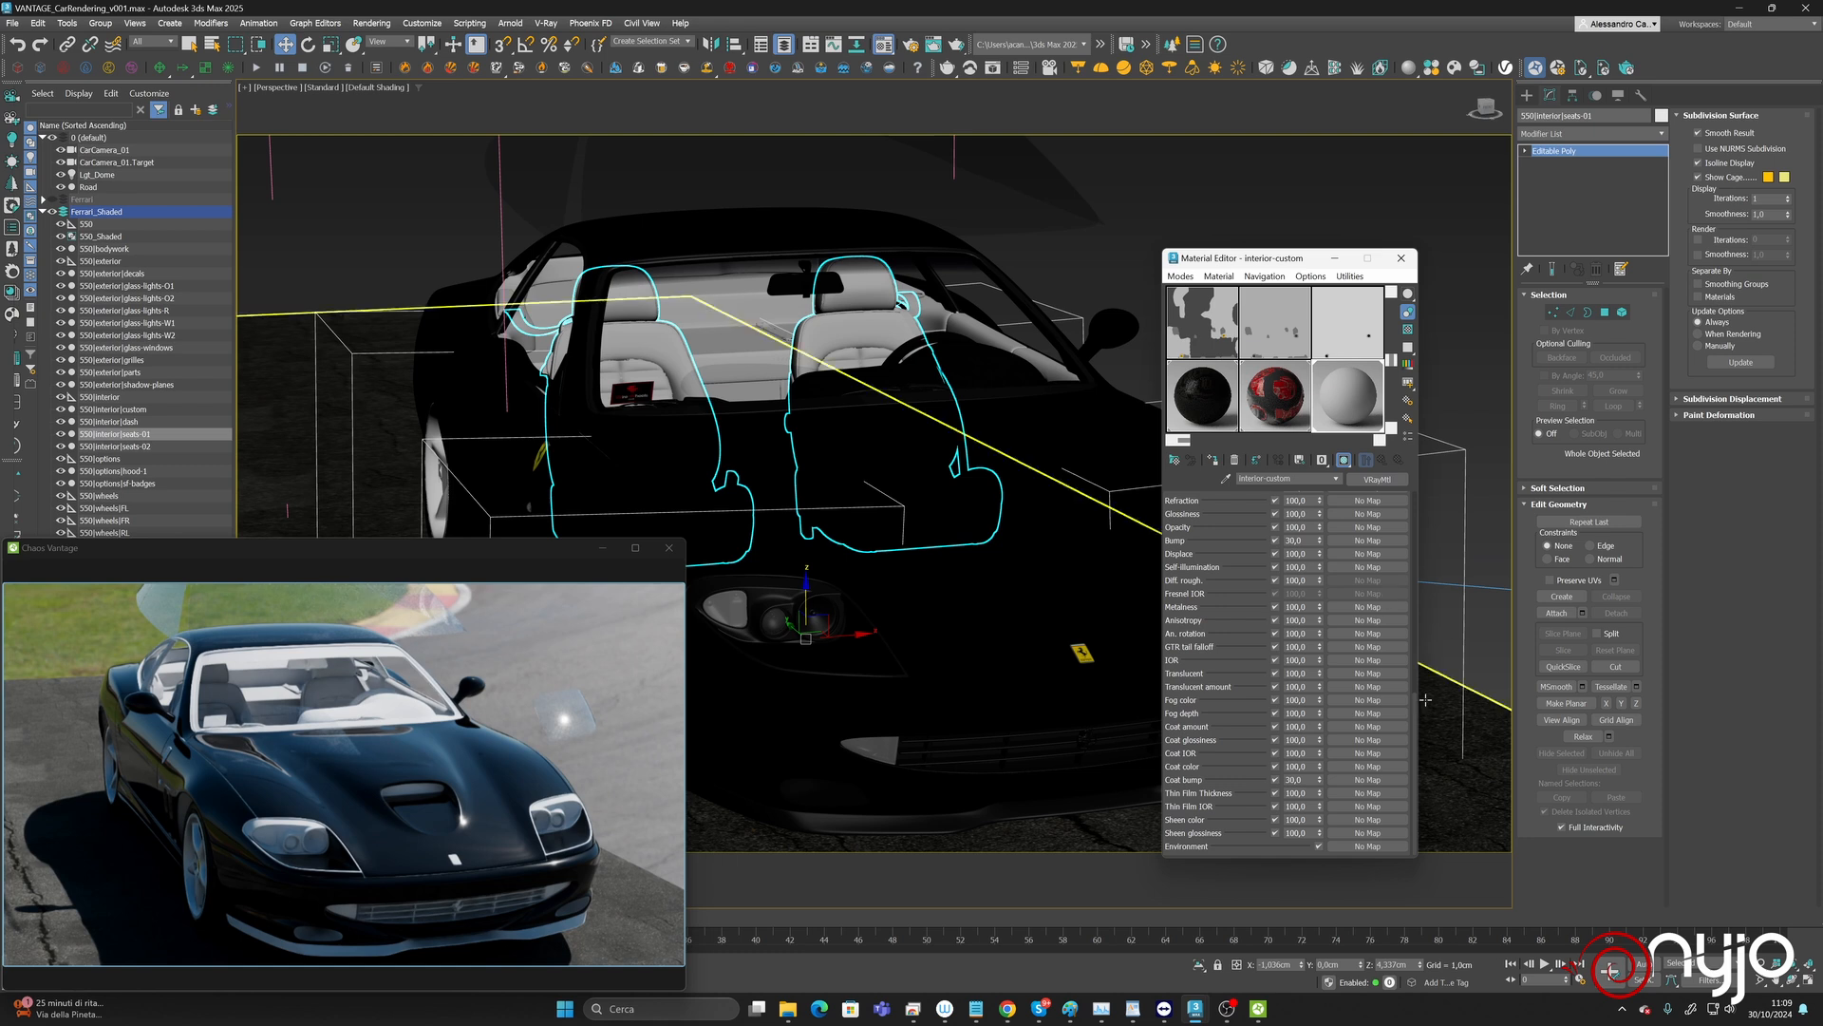
Assign a VRayBitmap with the interior-custom_BaseColor_1 texture to the Diffuse map of the interior-custom material.
left_click_drag(1416, 722, 1423, 583)
scroll(1367, 665, "down", 2)
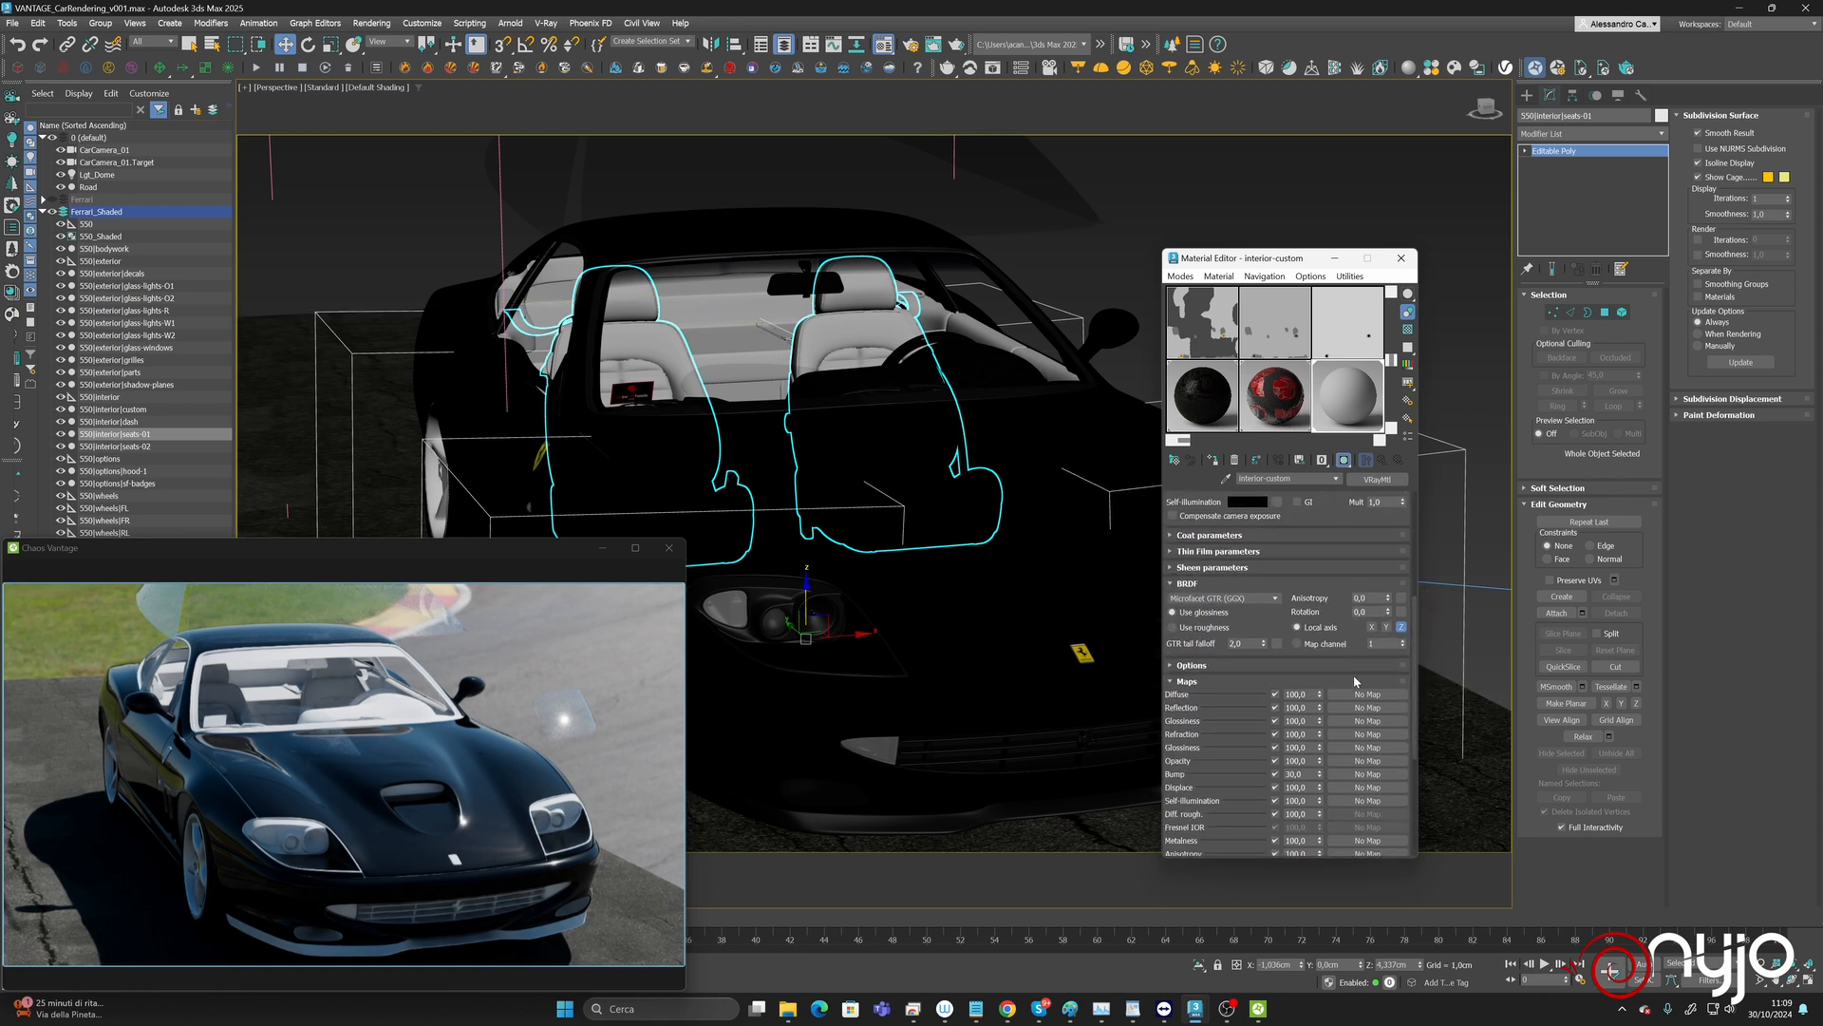
left_click(1368, 694)
scroll(903, 610, "down", 5)
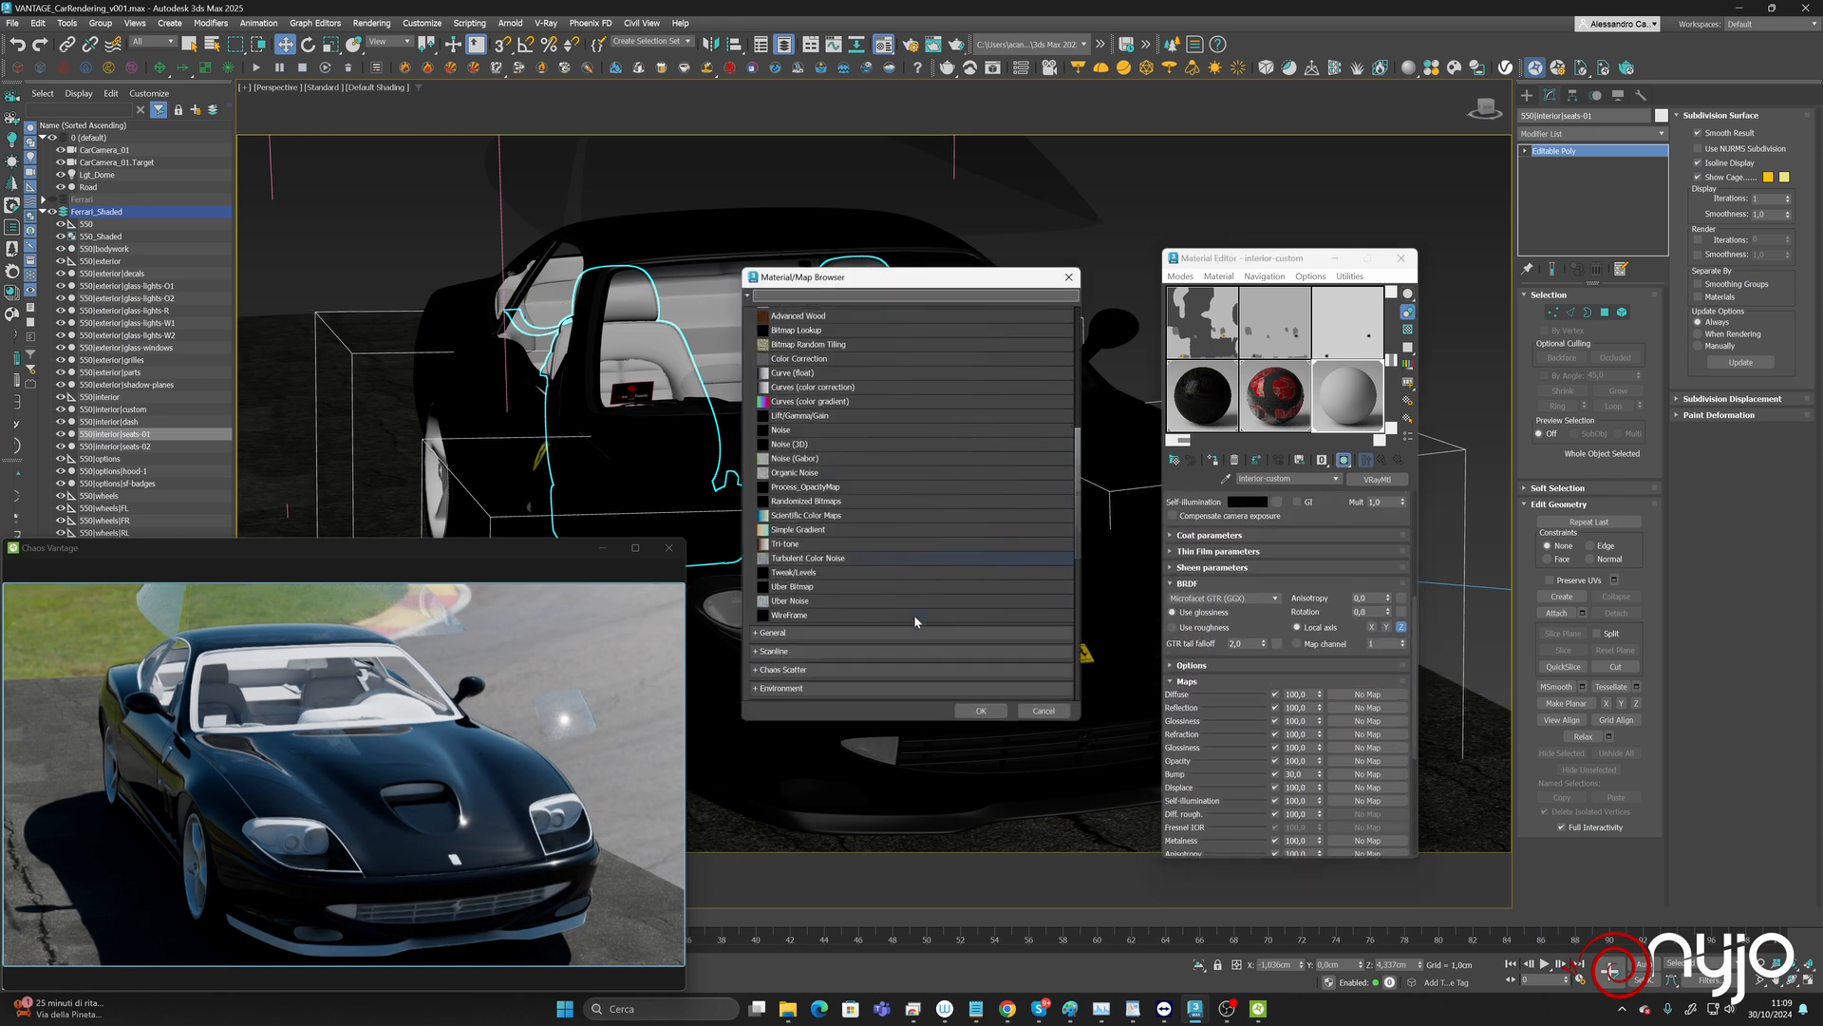
double_click(798, 649)
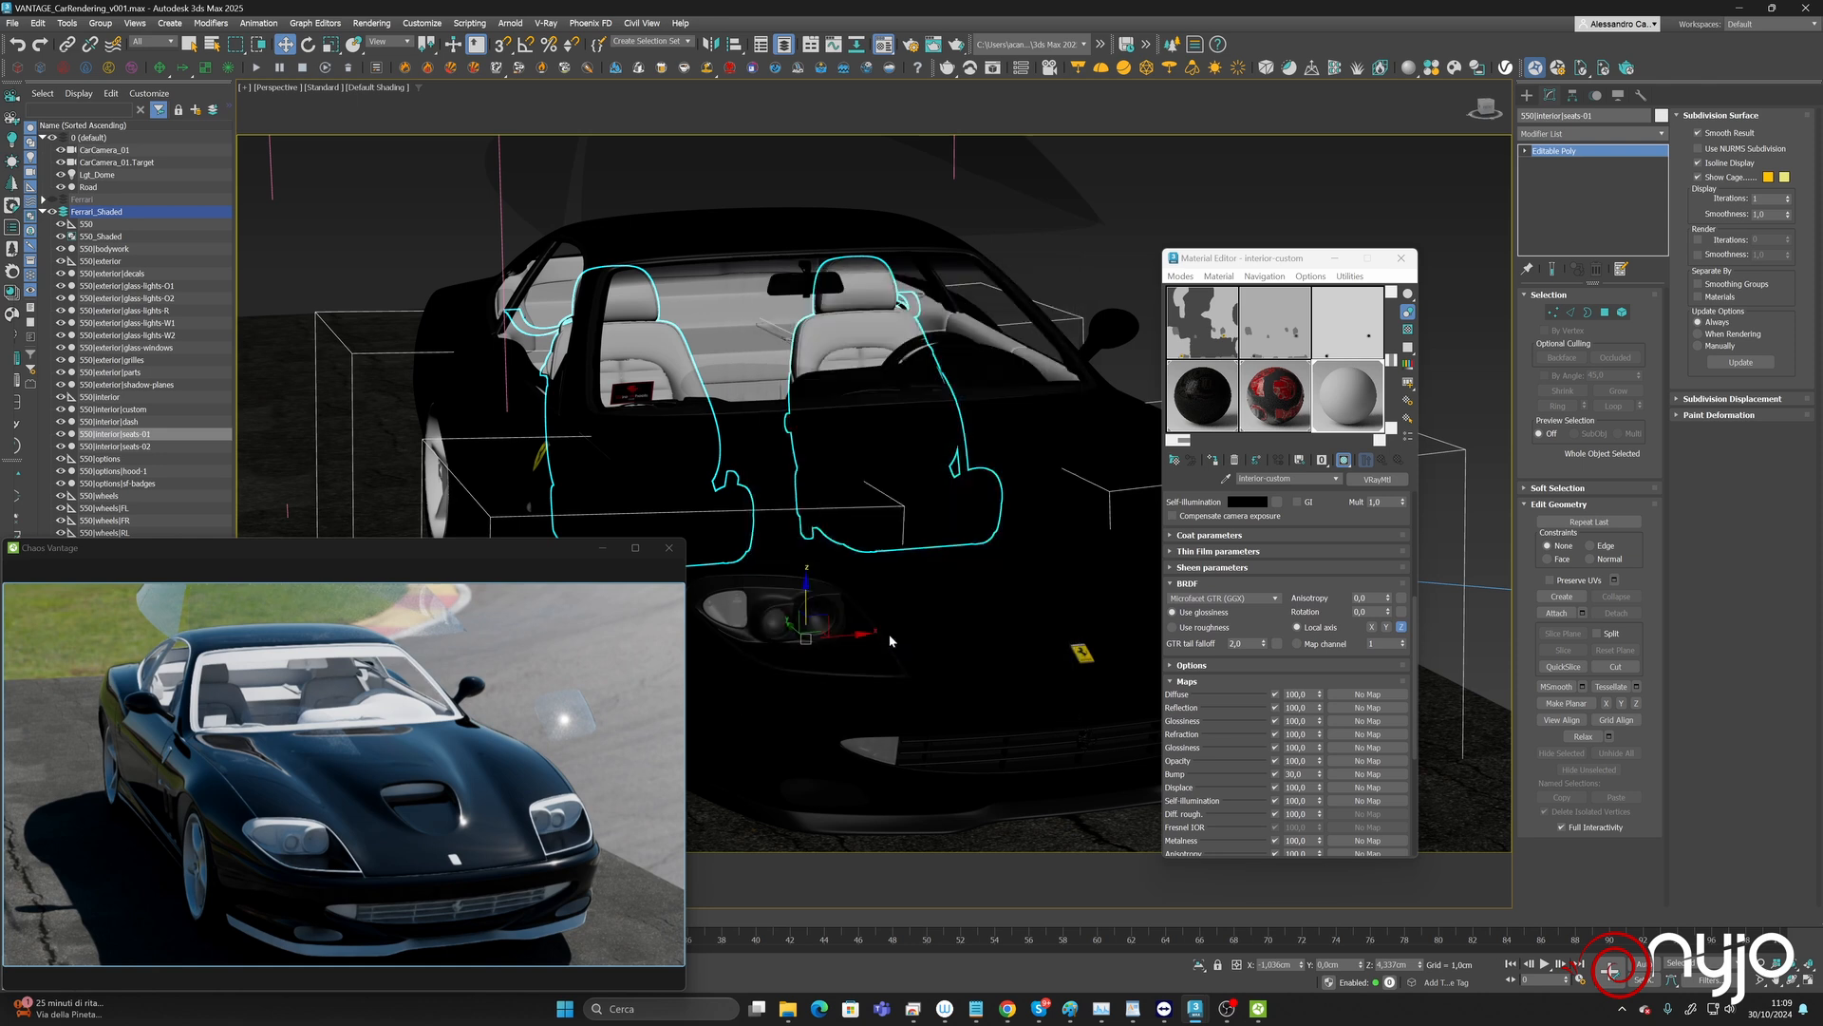
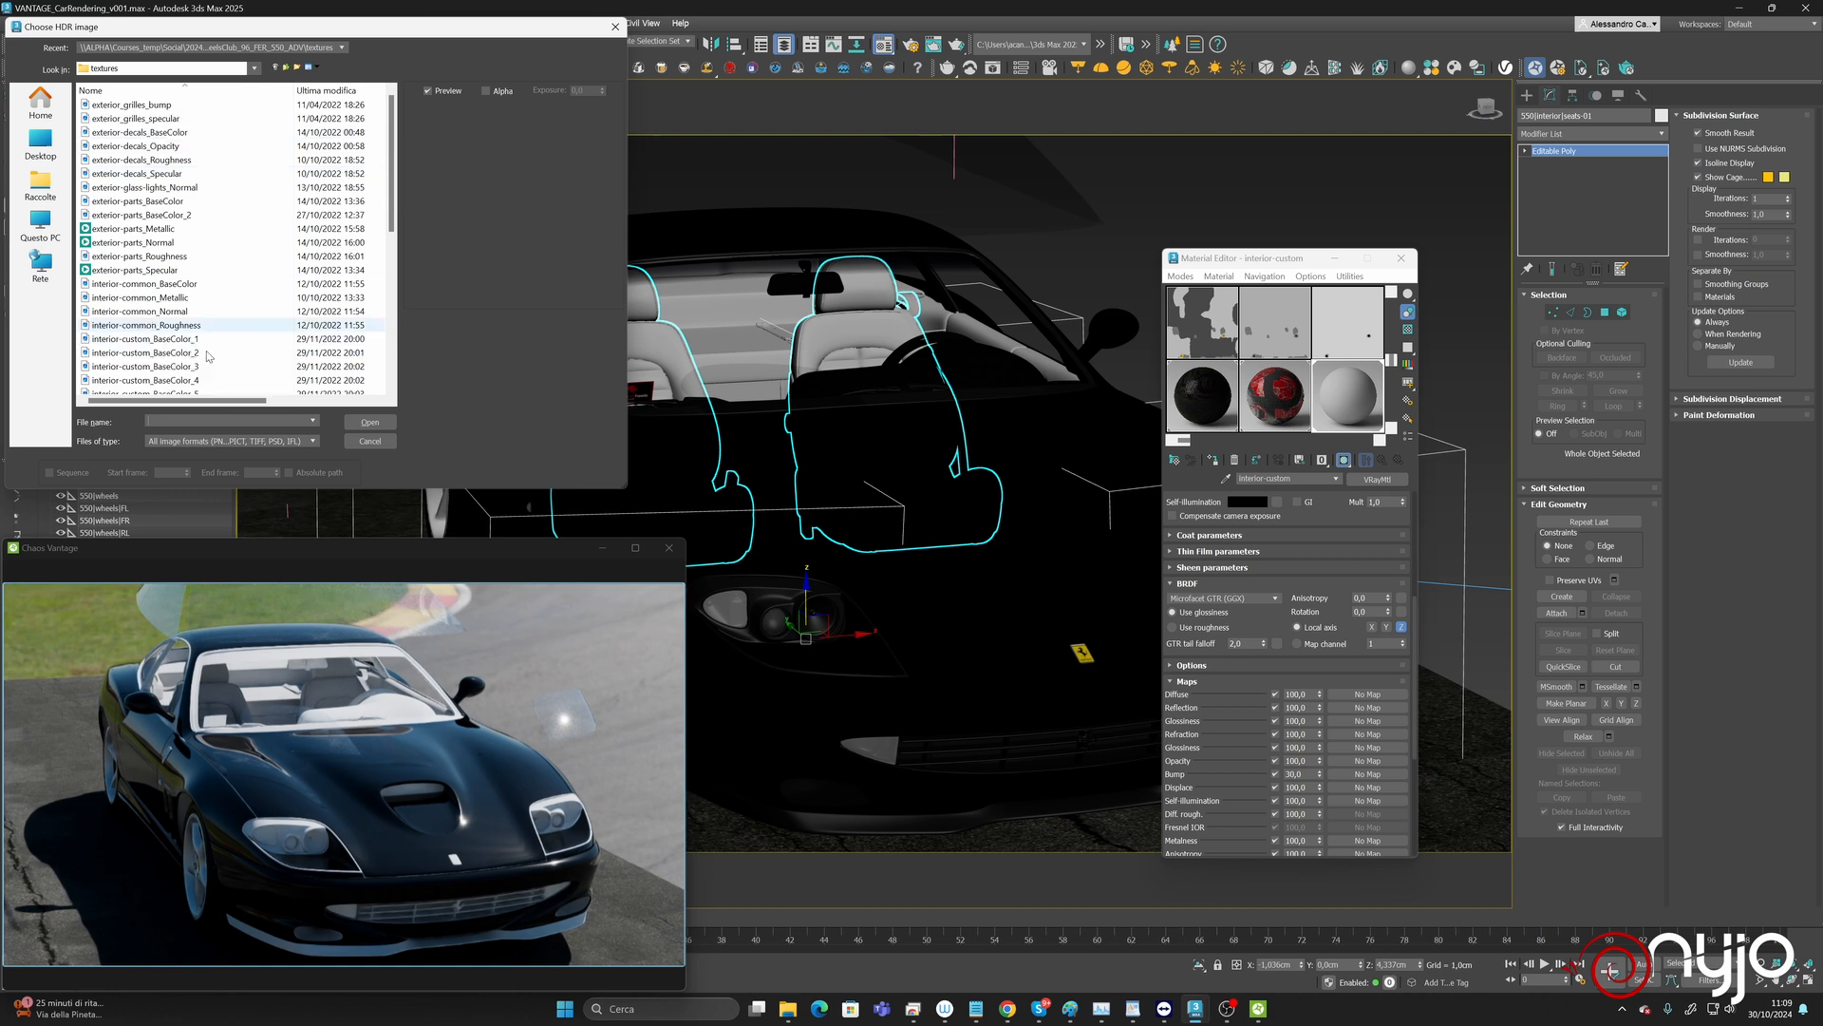
left_click(190, 341)
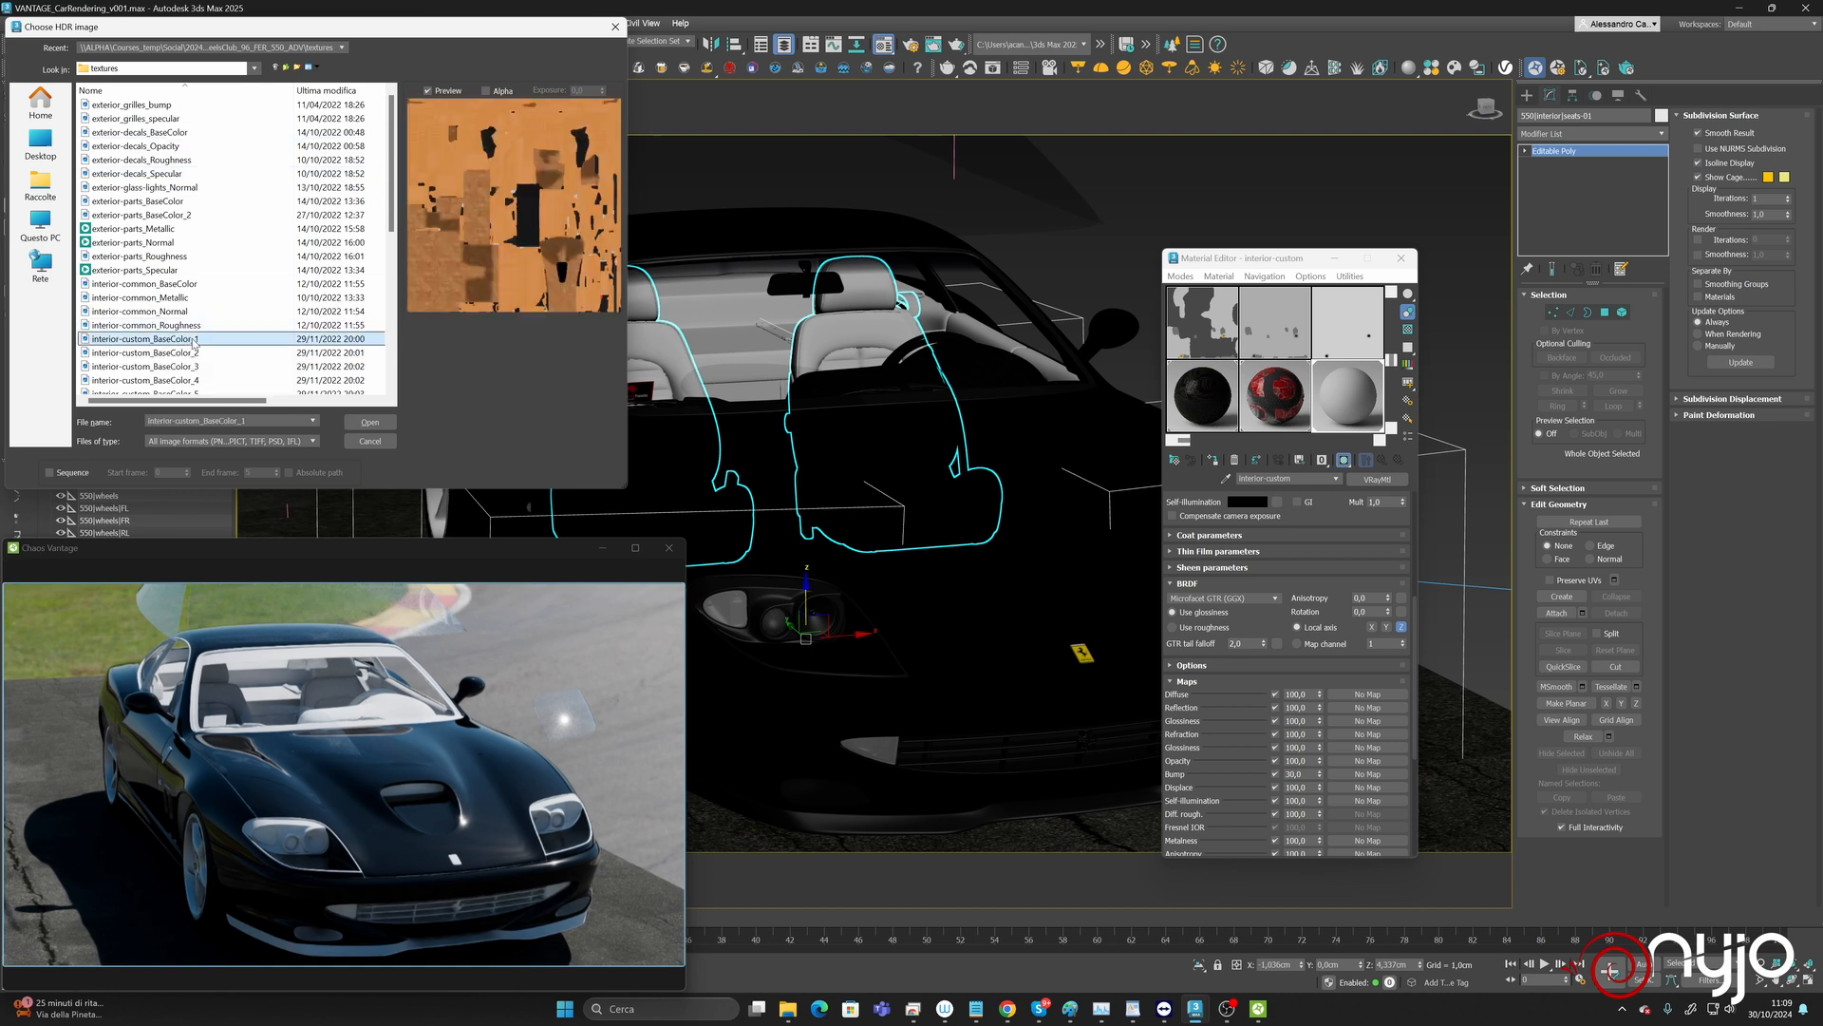
left_click(131, 354)
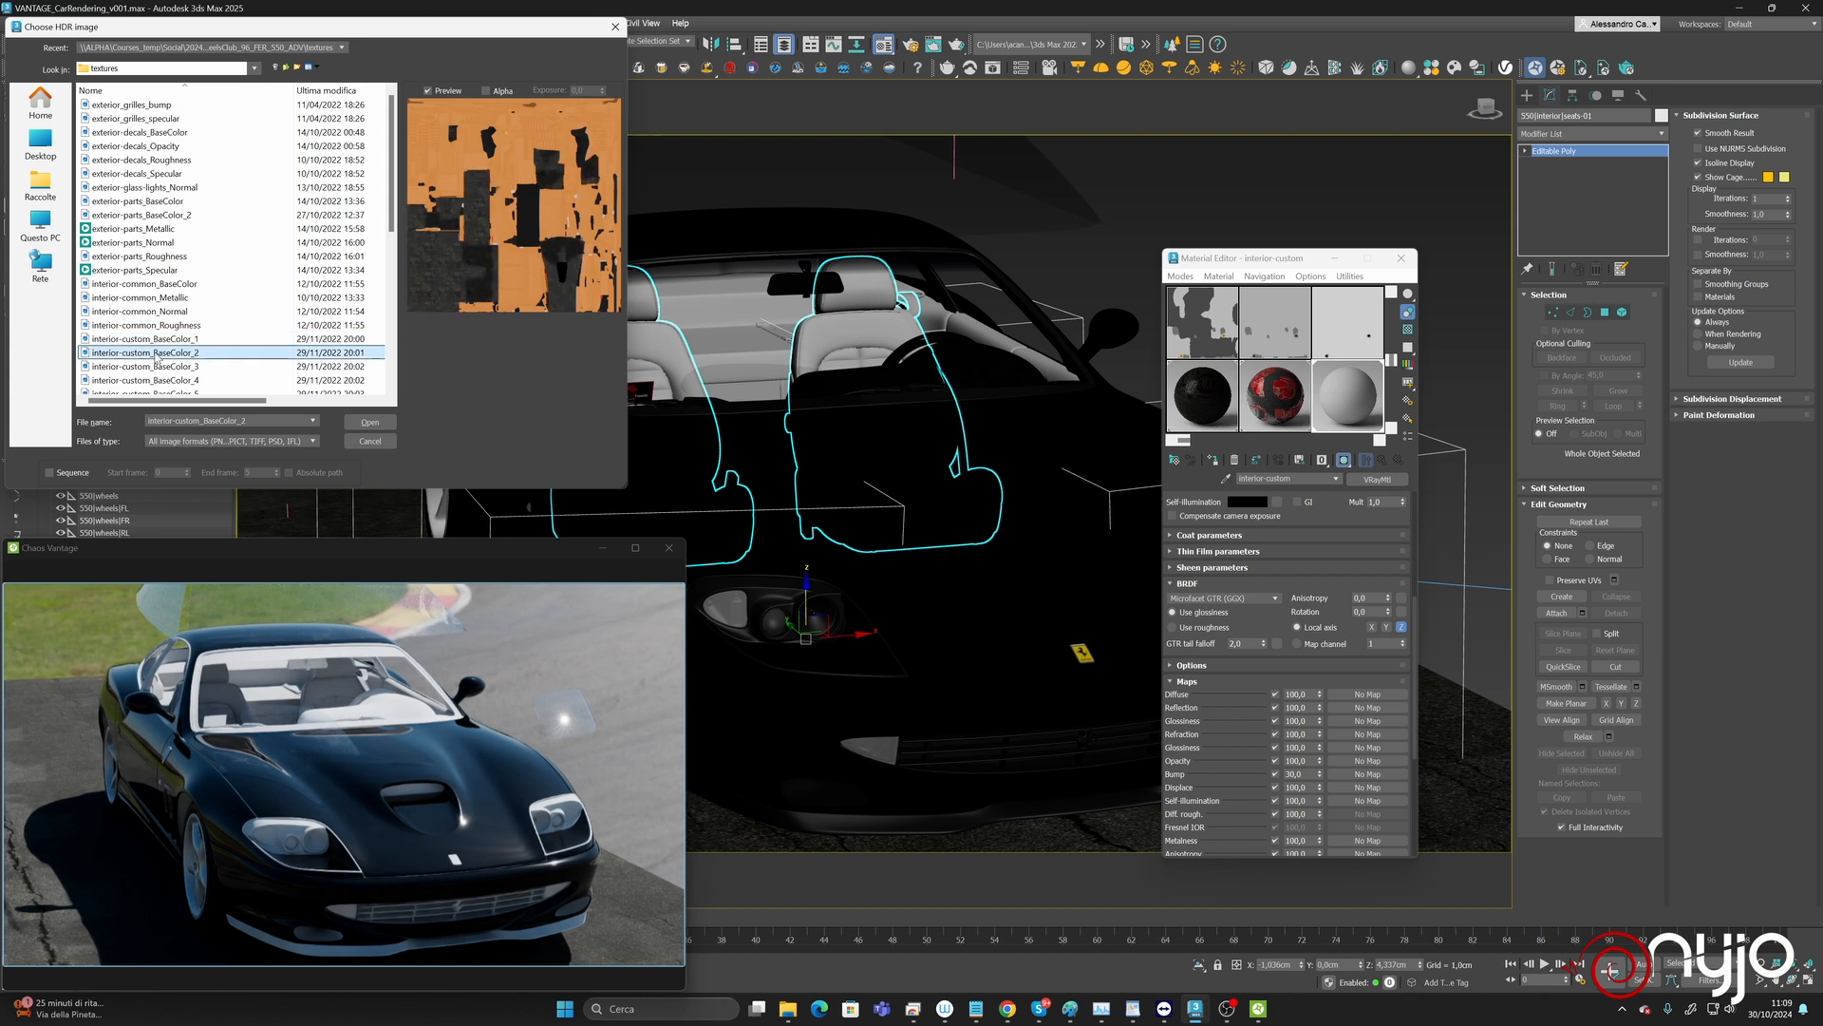
left_click(147, 368)
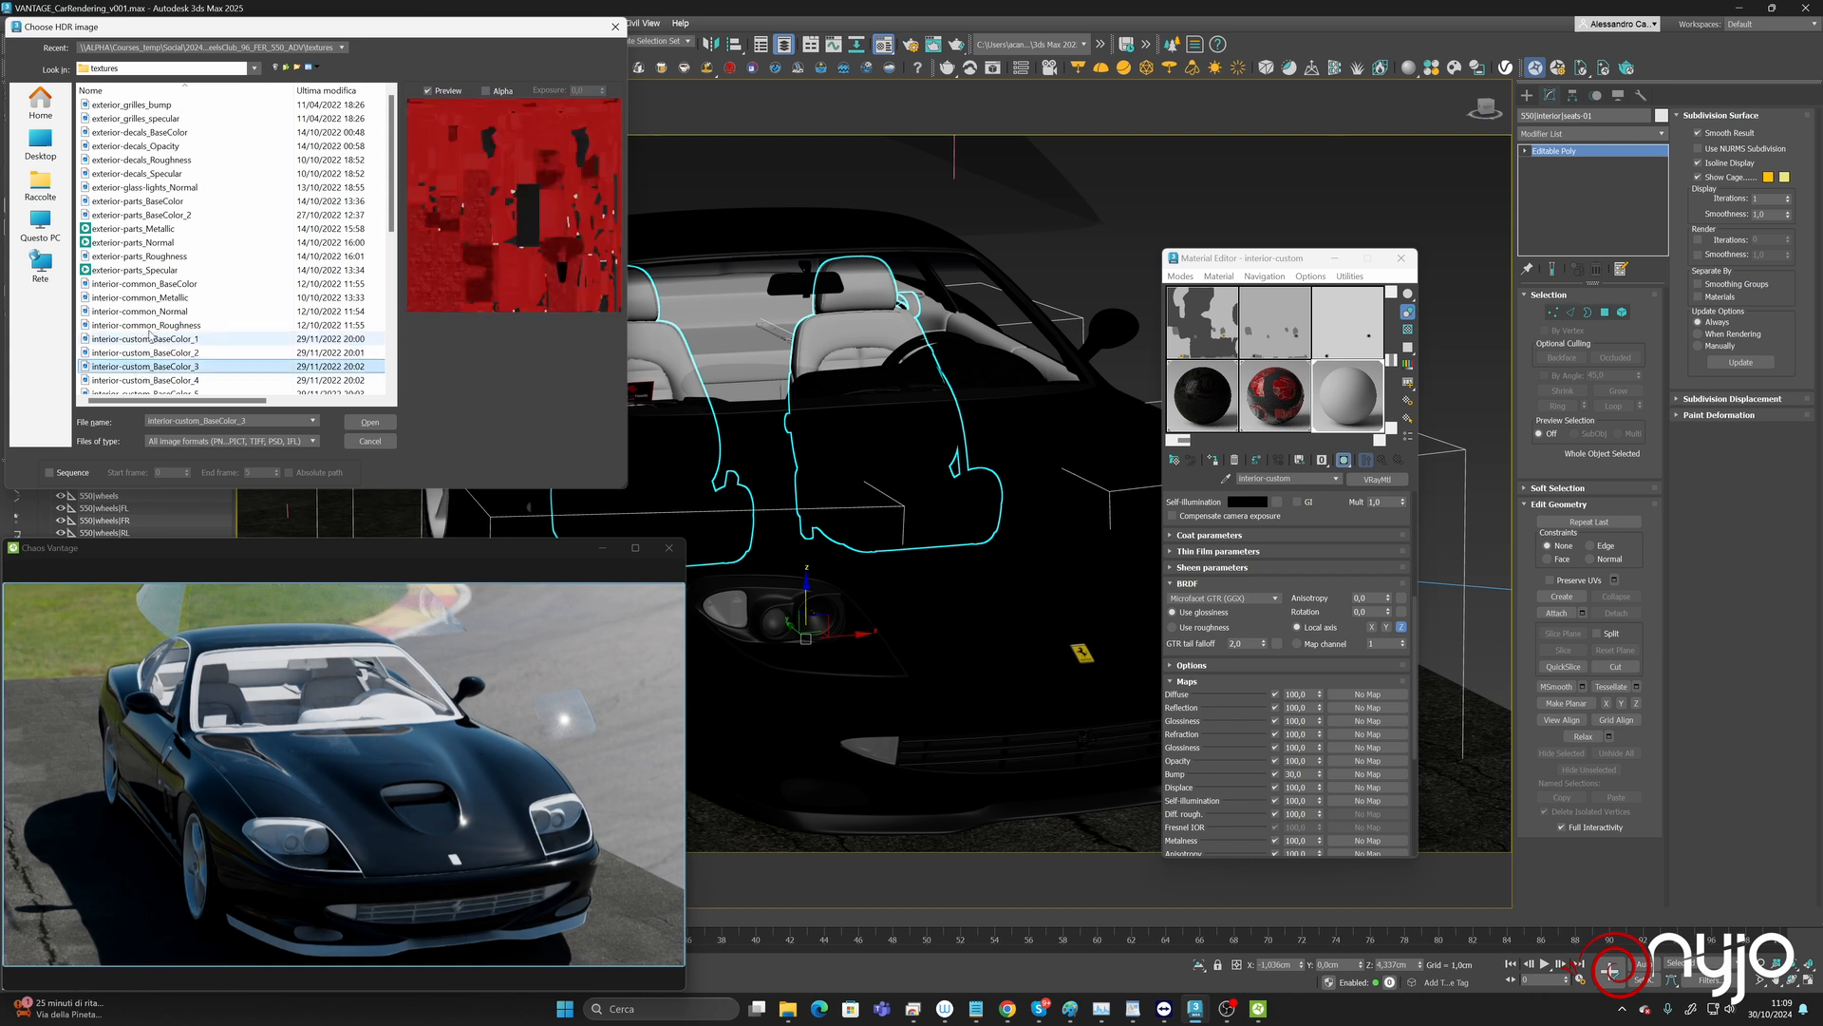
left_click(151, 340)
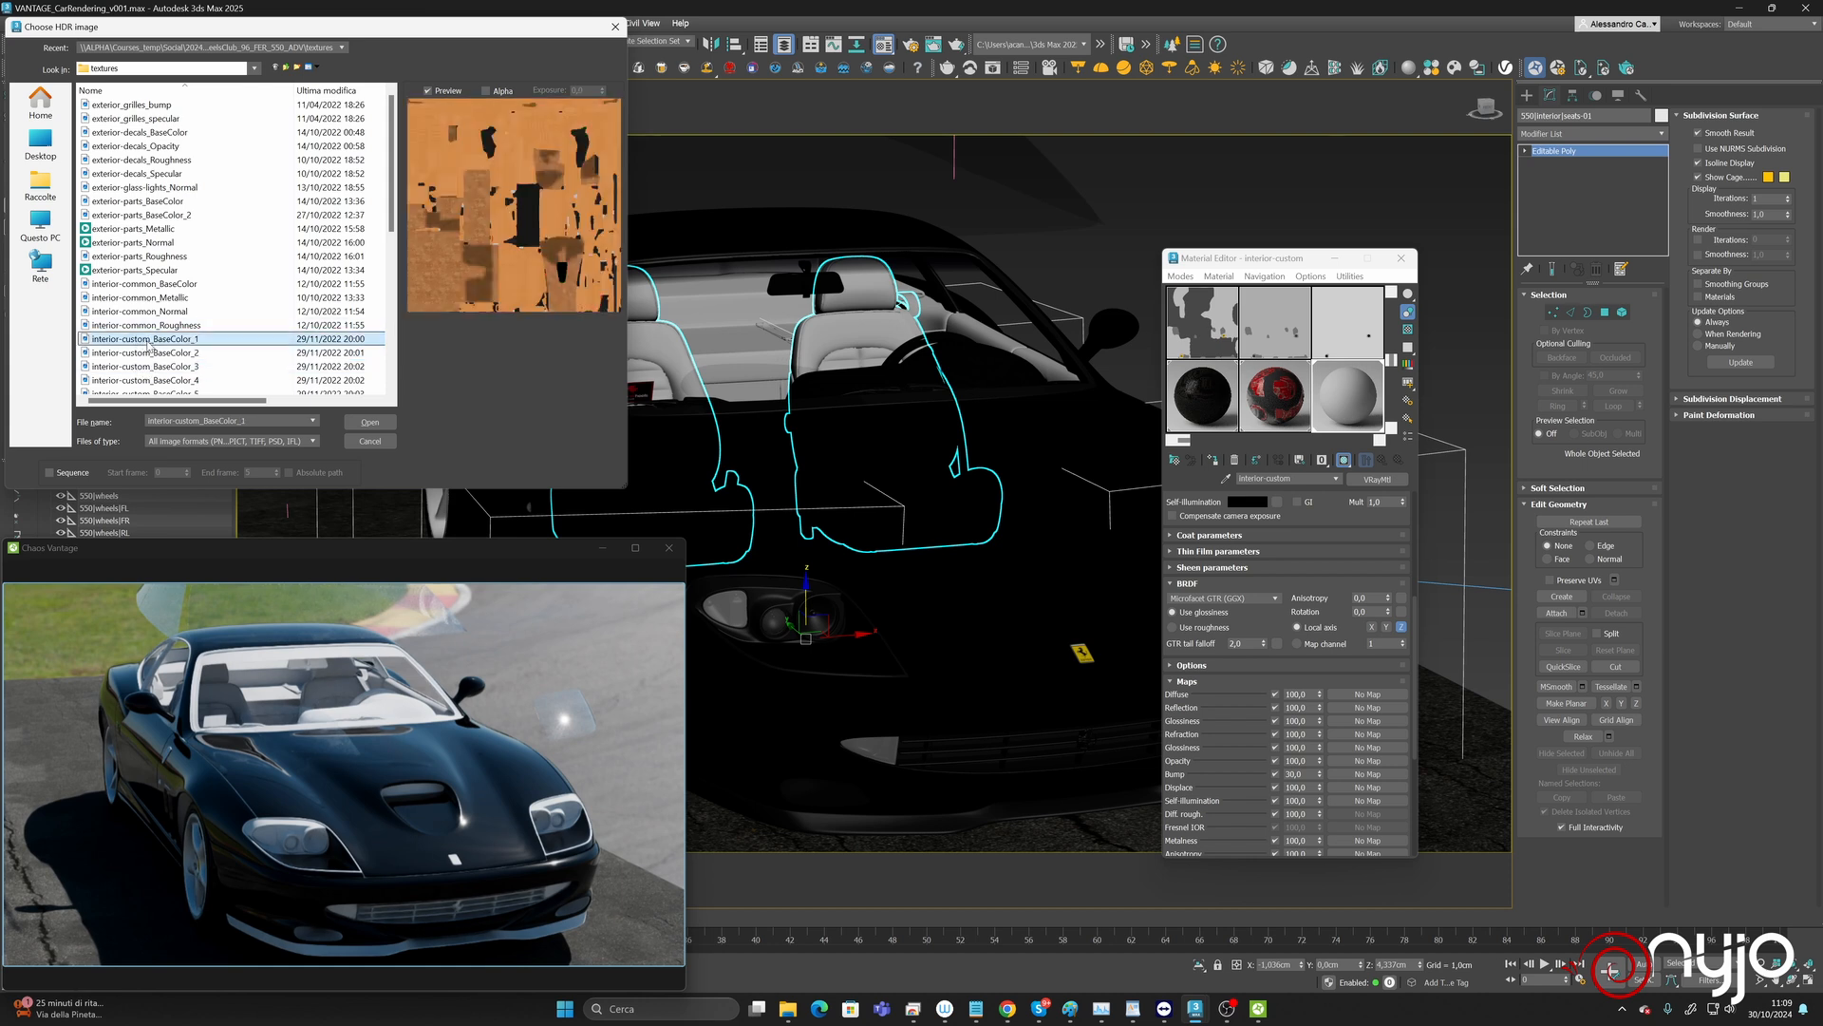
left_click(369, 422)
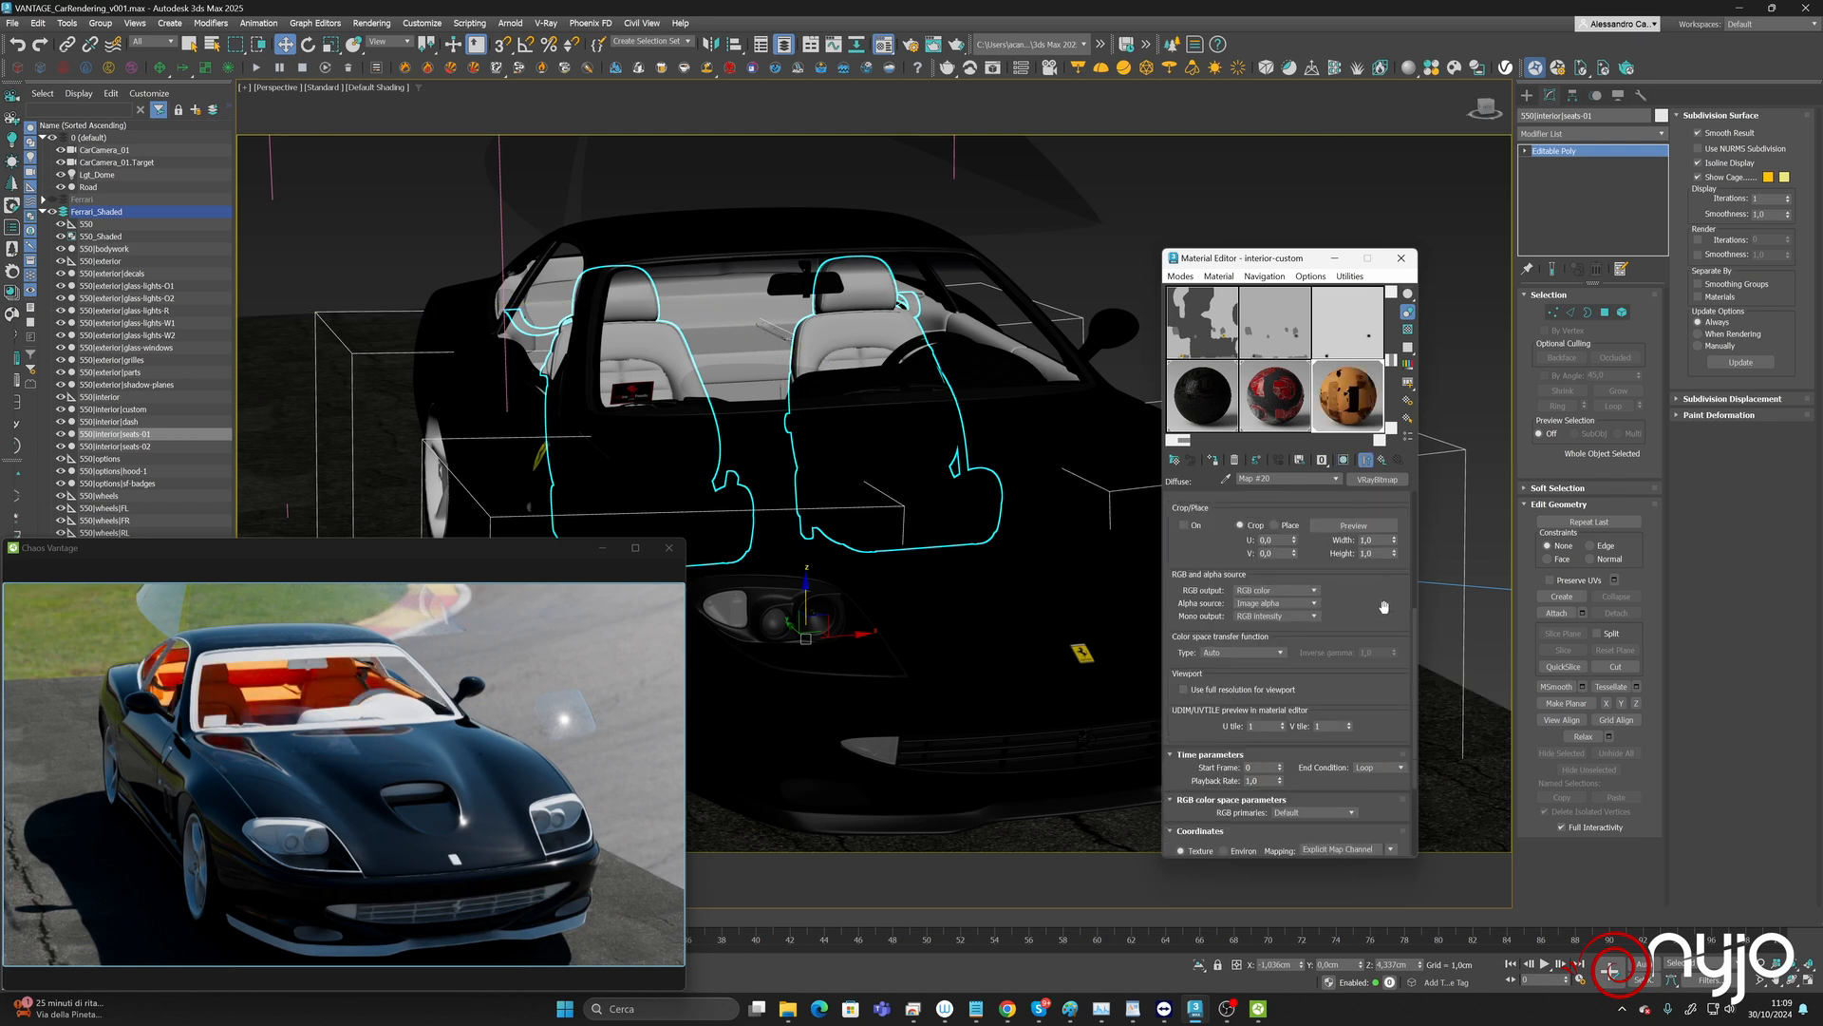
Preview the other base colour variants and replace the diffuse bitmap's image with interior-custom_BaseColor_5.jpg.
left_click_drag(1380, 610, 1390, 438)
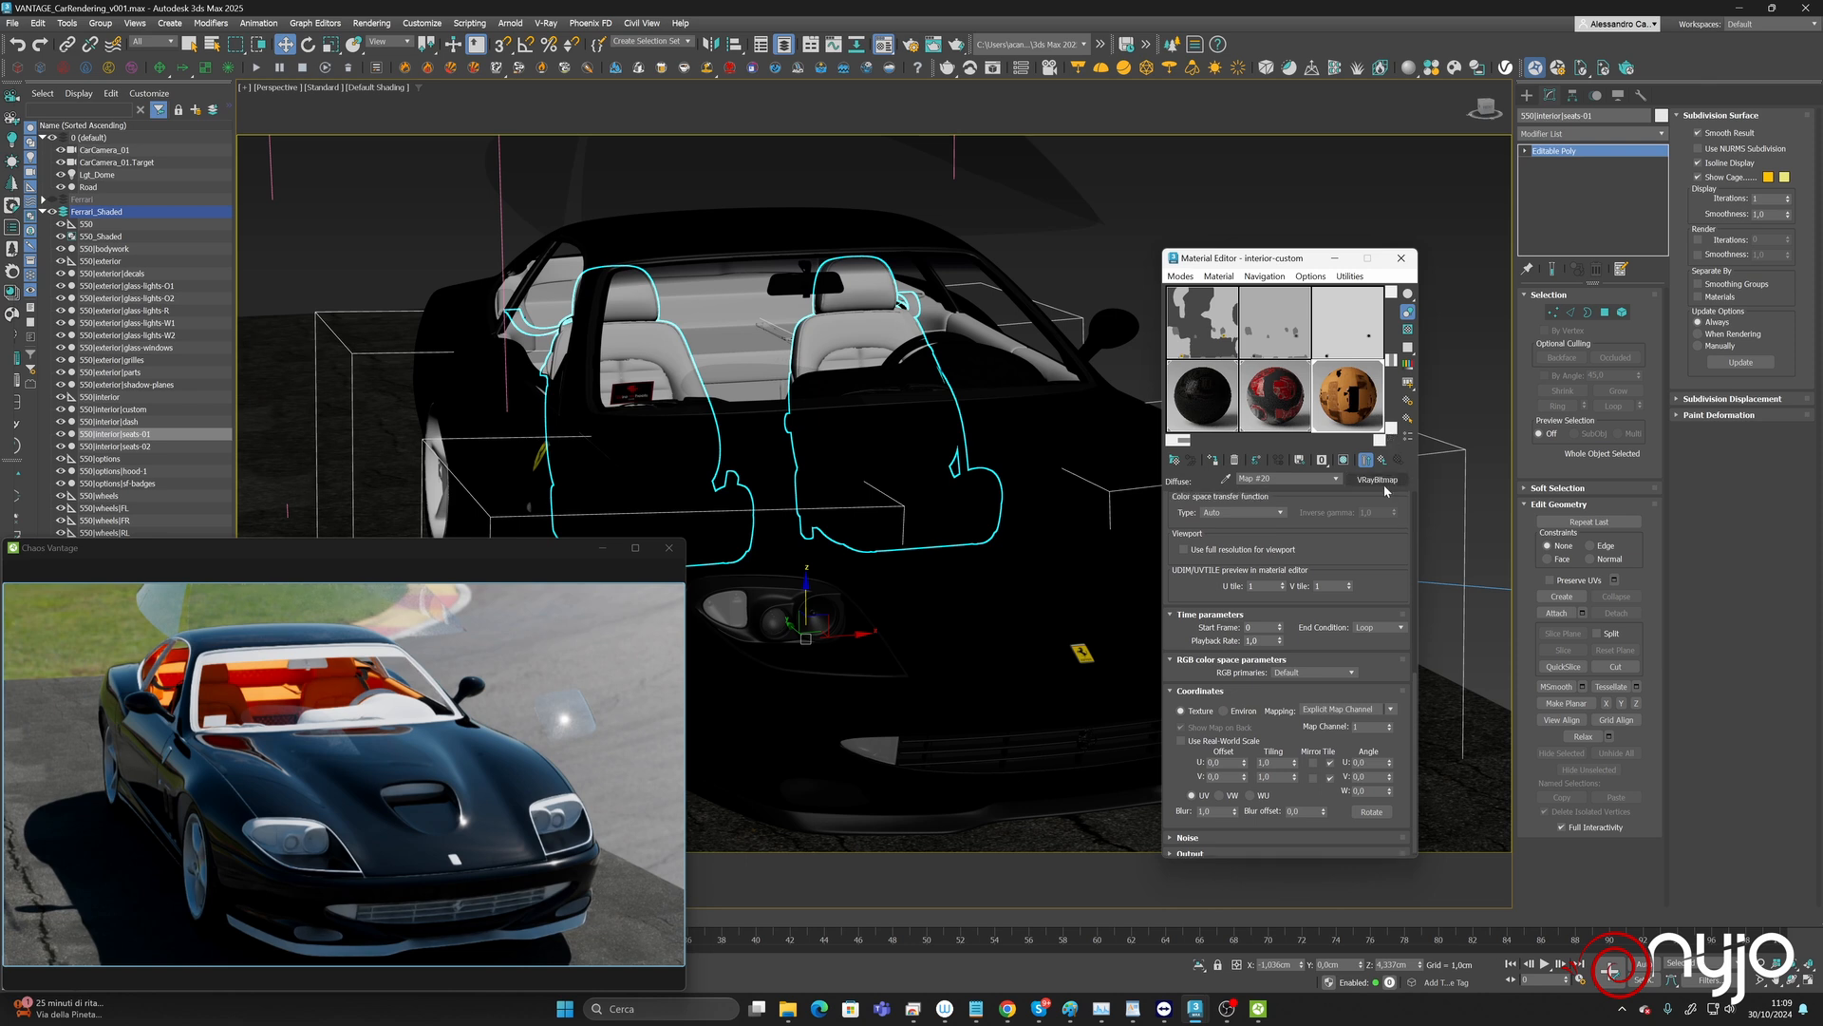
scroll(1366, 563, "up", 7)
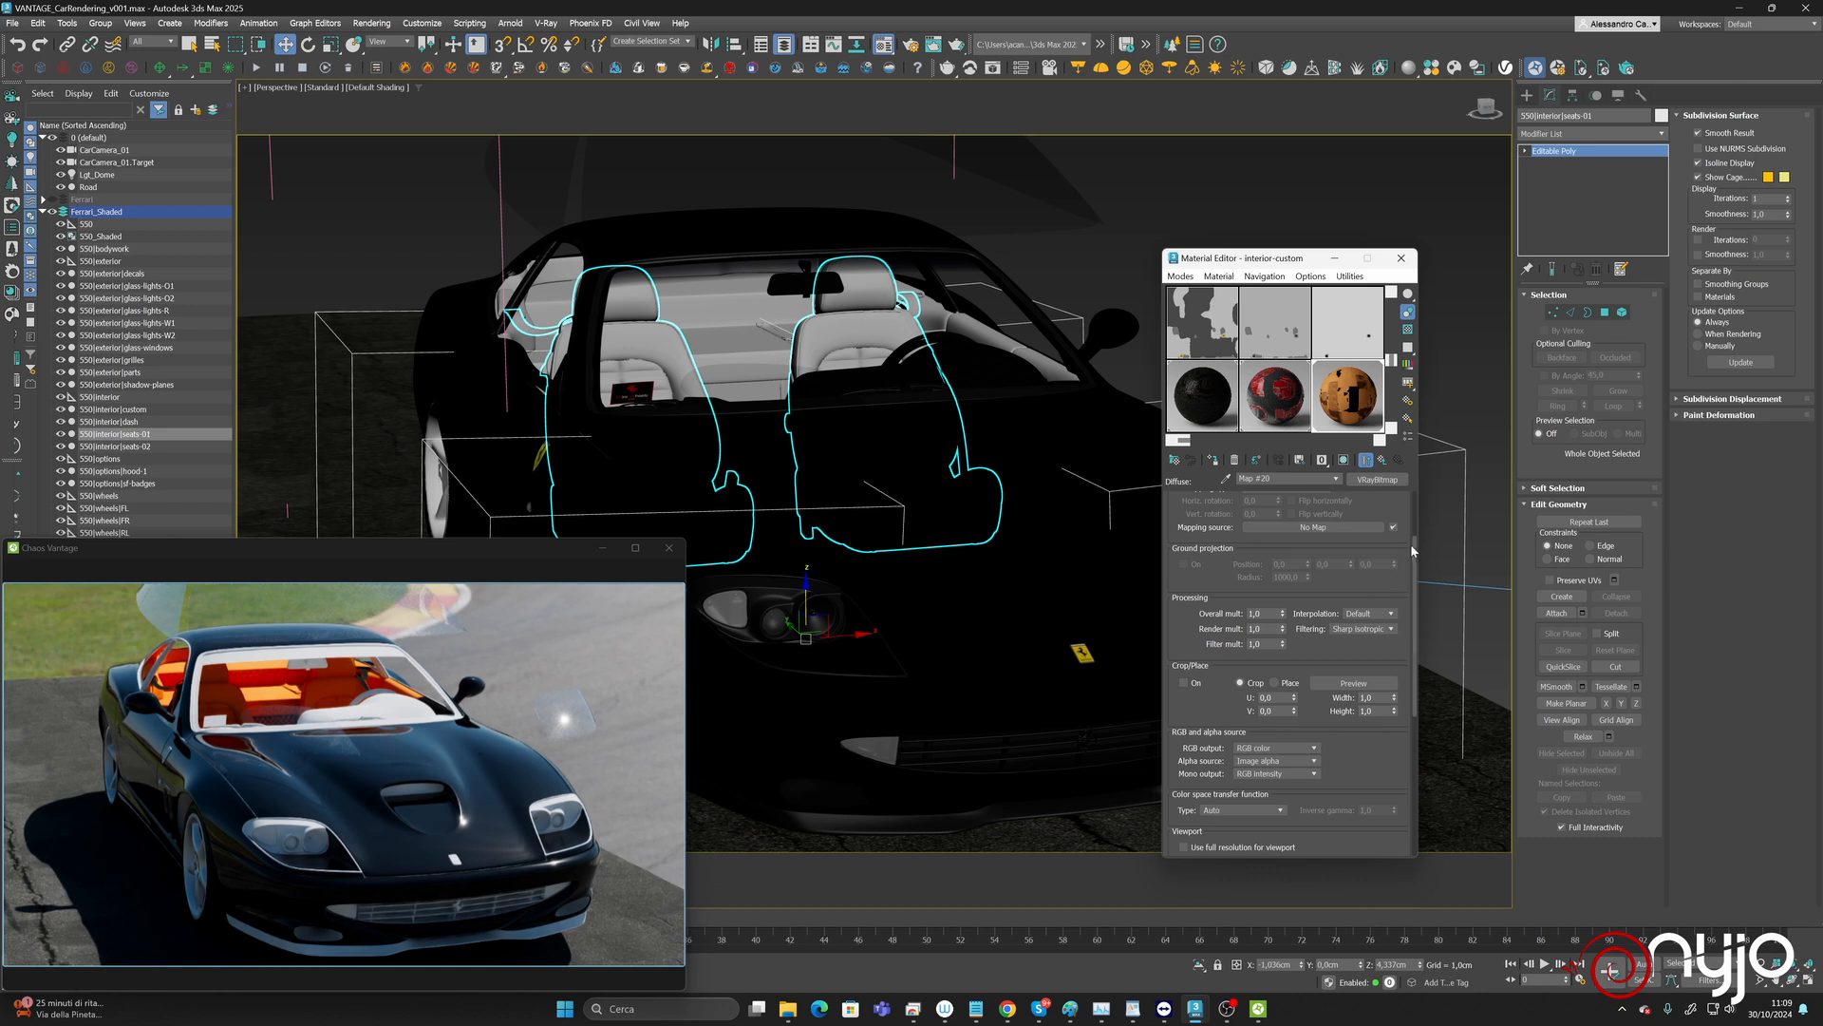
scroll(1411, 544, "up", 2)
left_click(1389, 528)
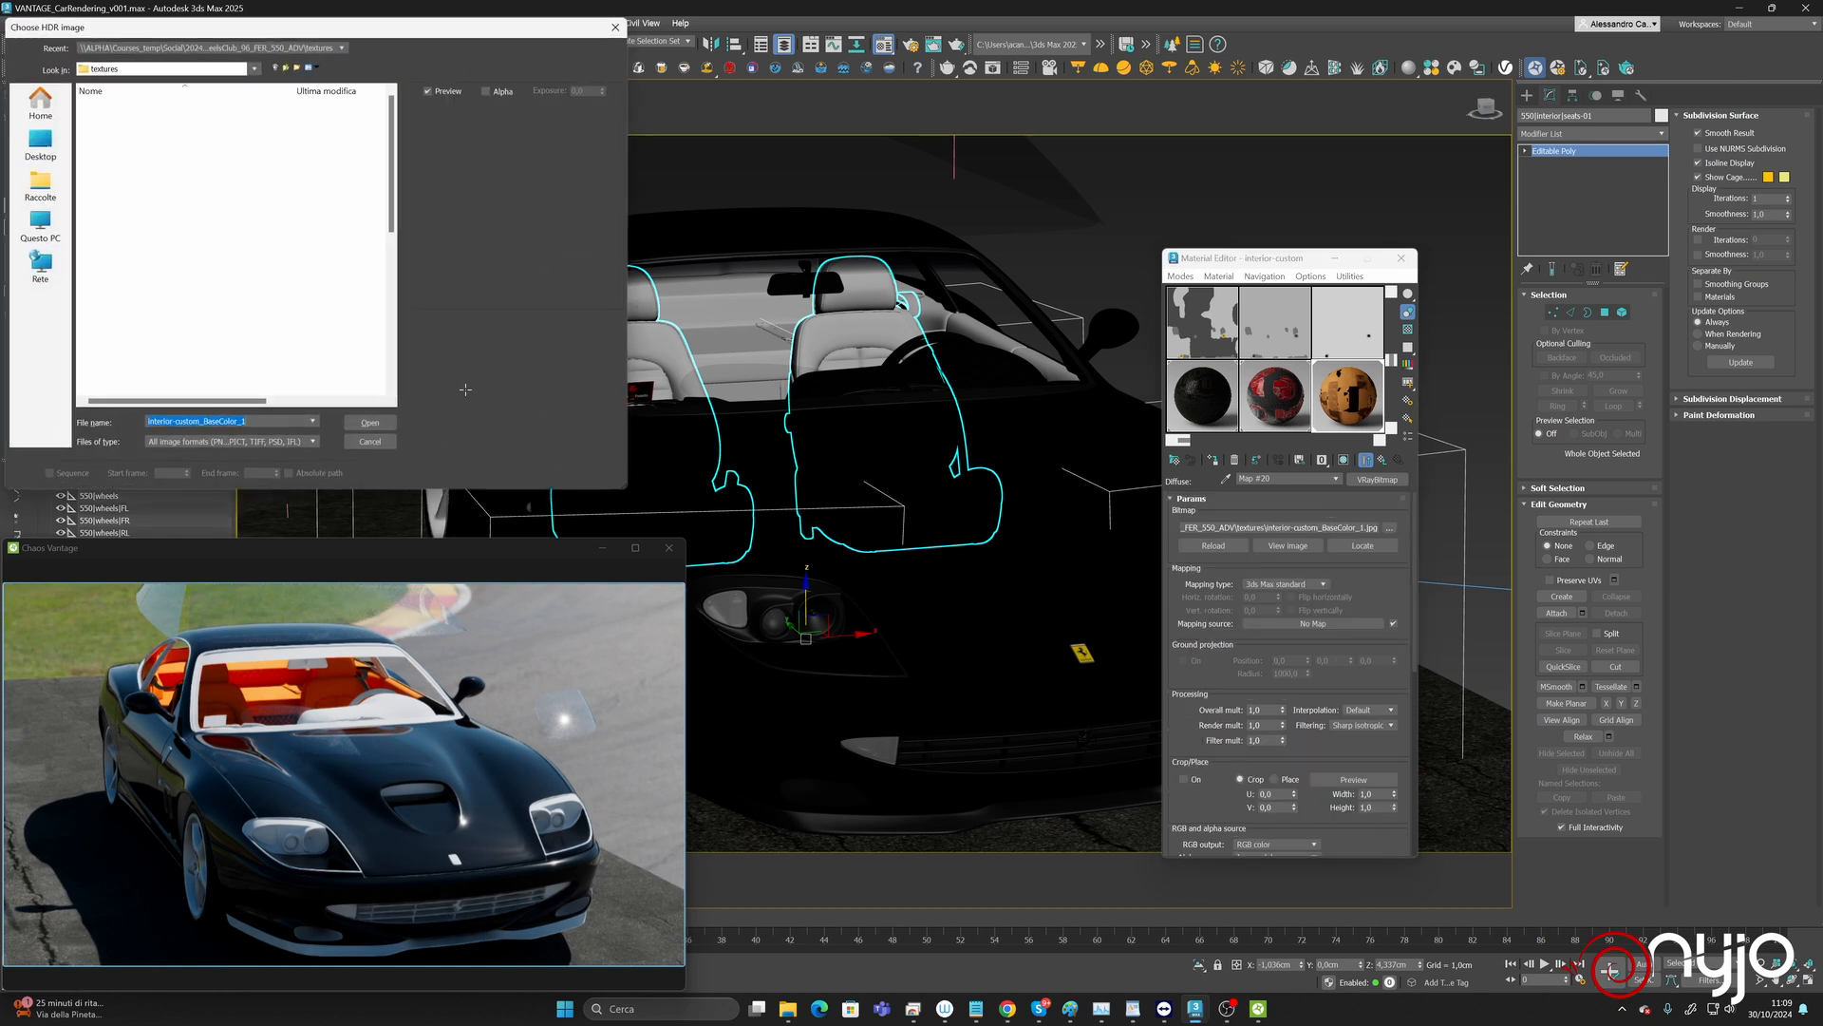
scroll(305, 295, "down", 4)
scroll(306, 294, "up", 6)
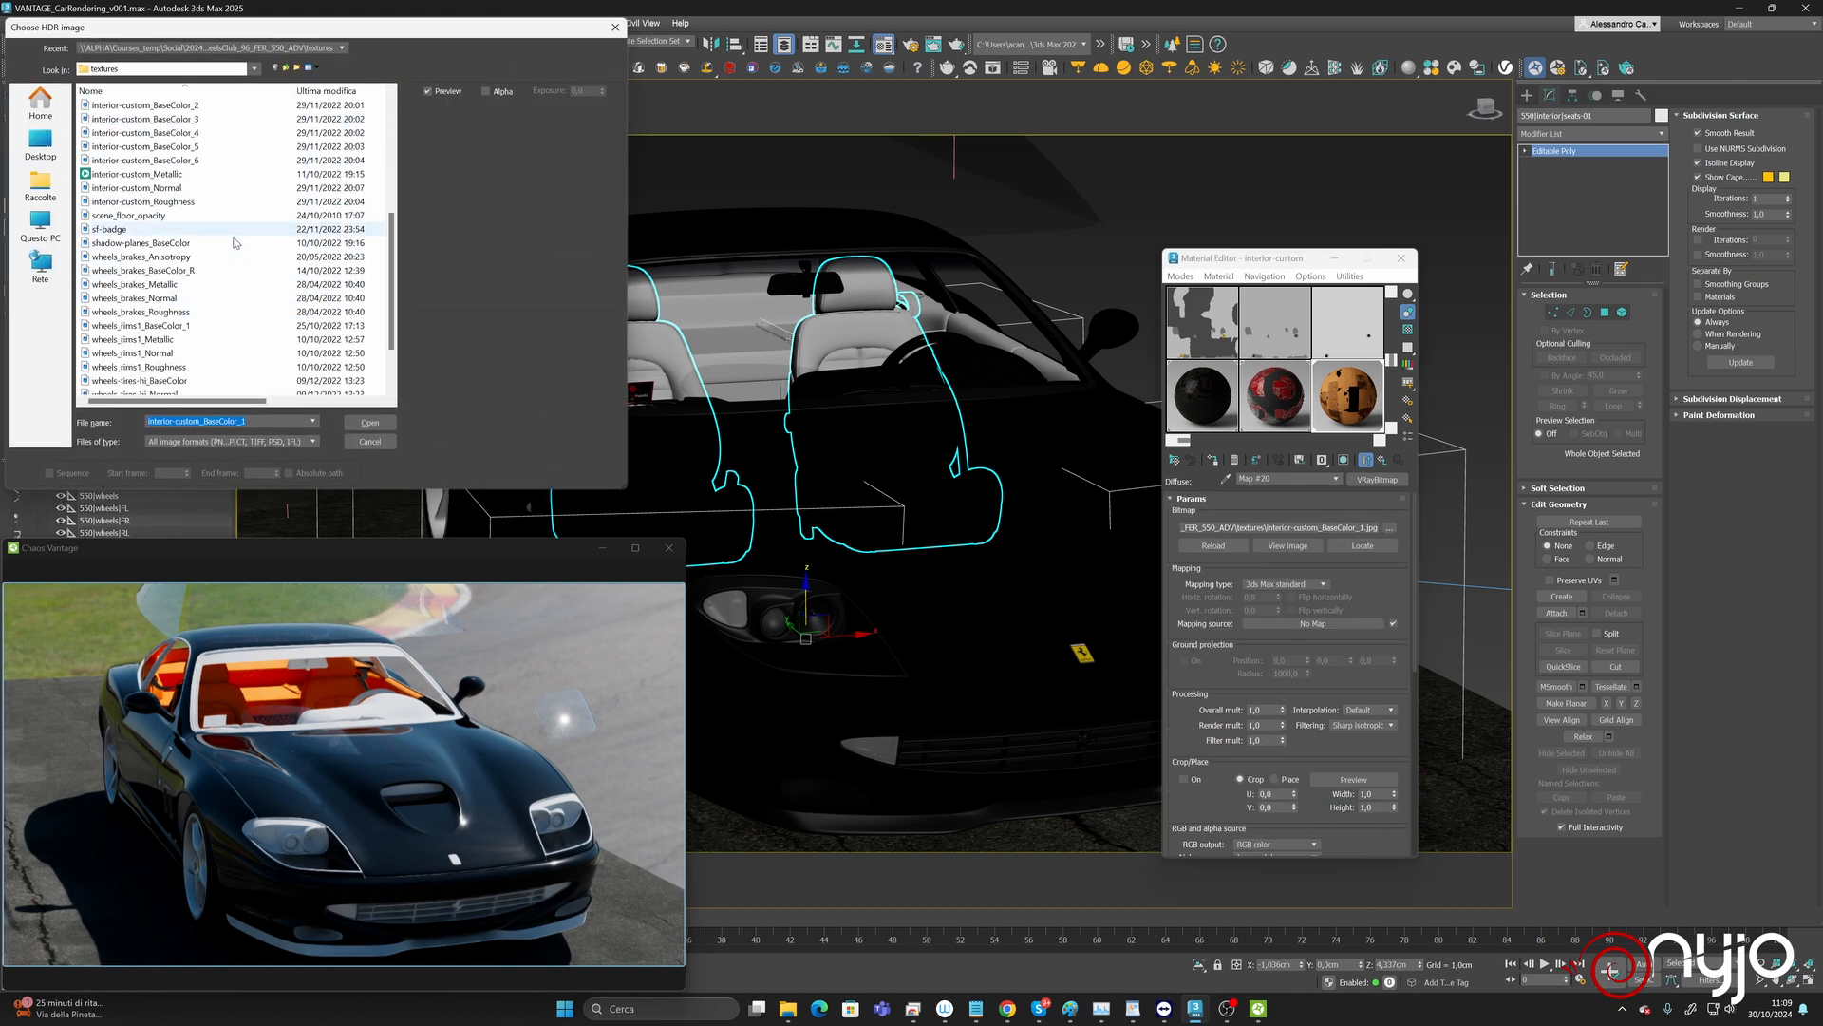
left_click(165, 326)
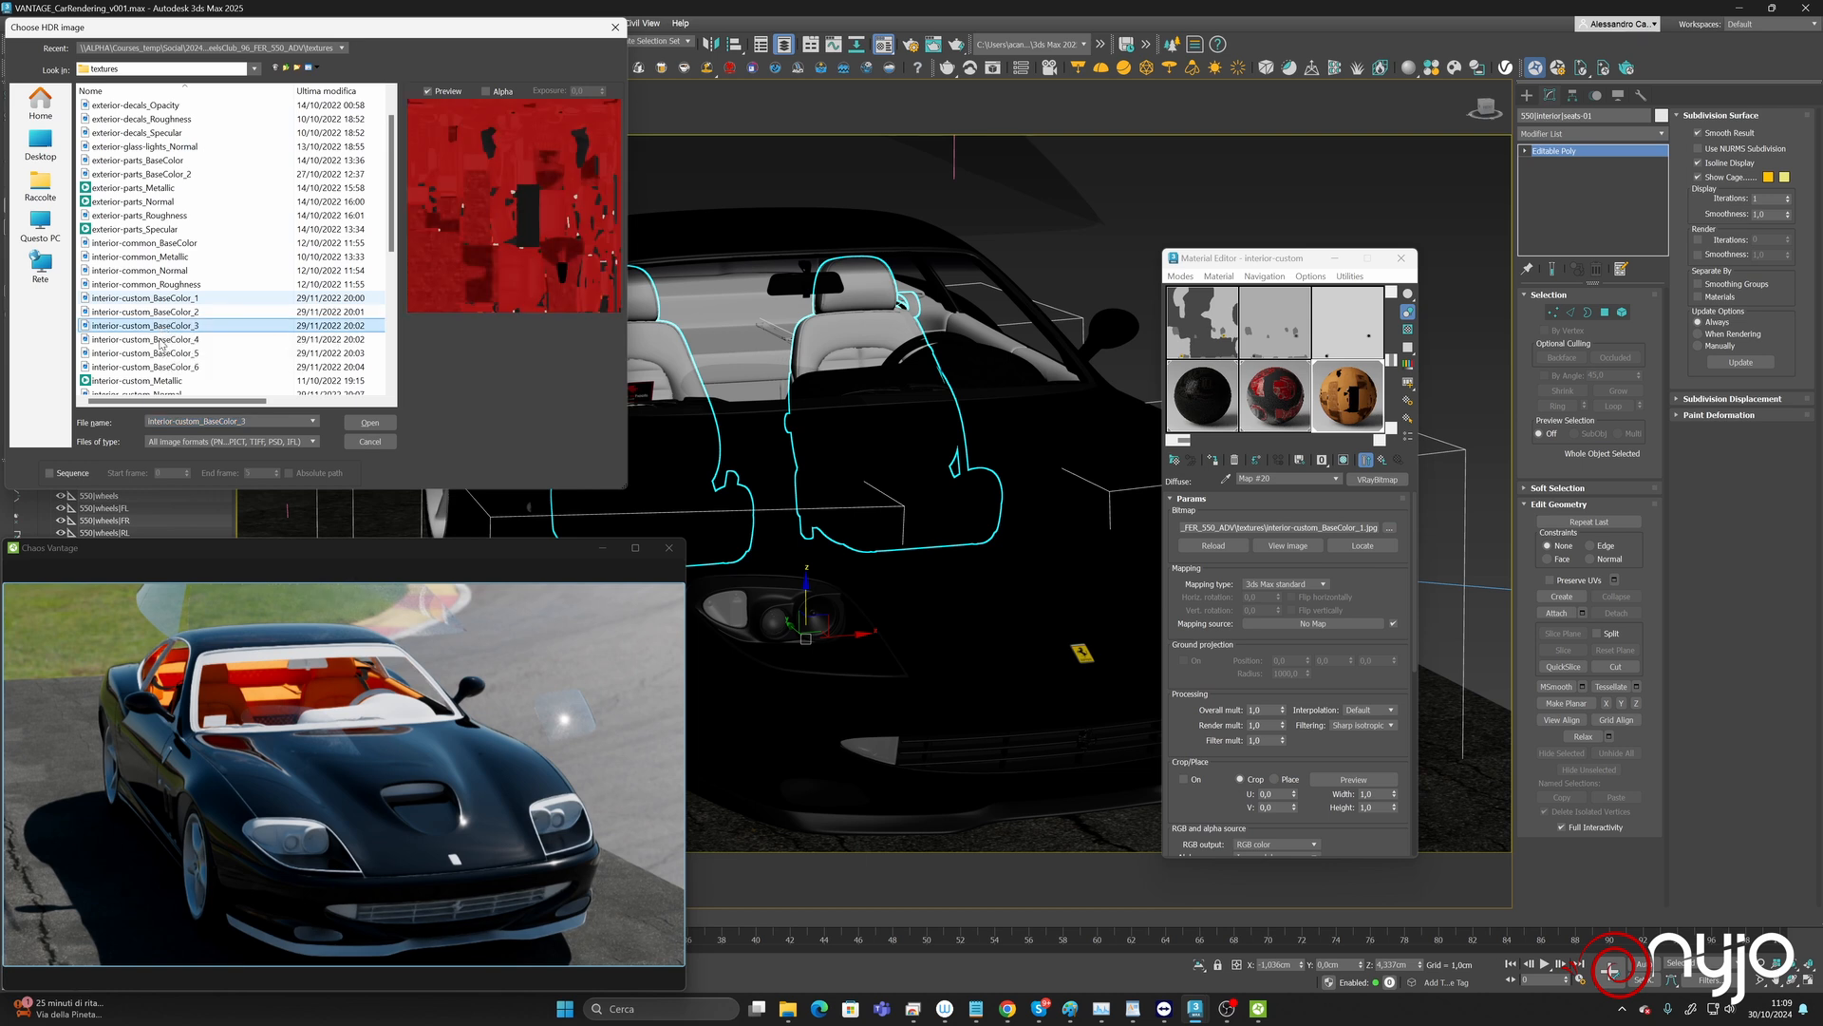
left_click(138, 341)
left_click(139, 341)
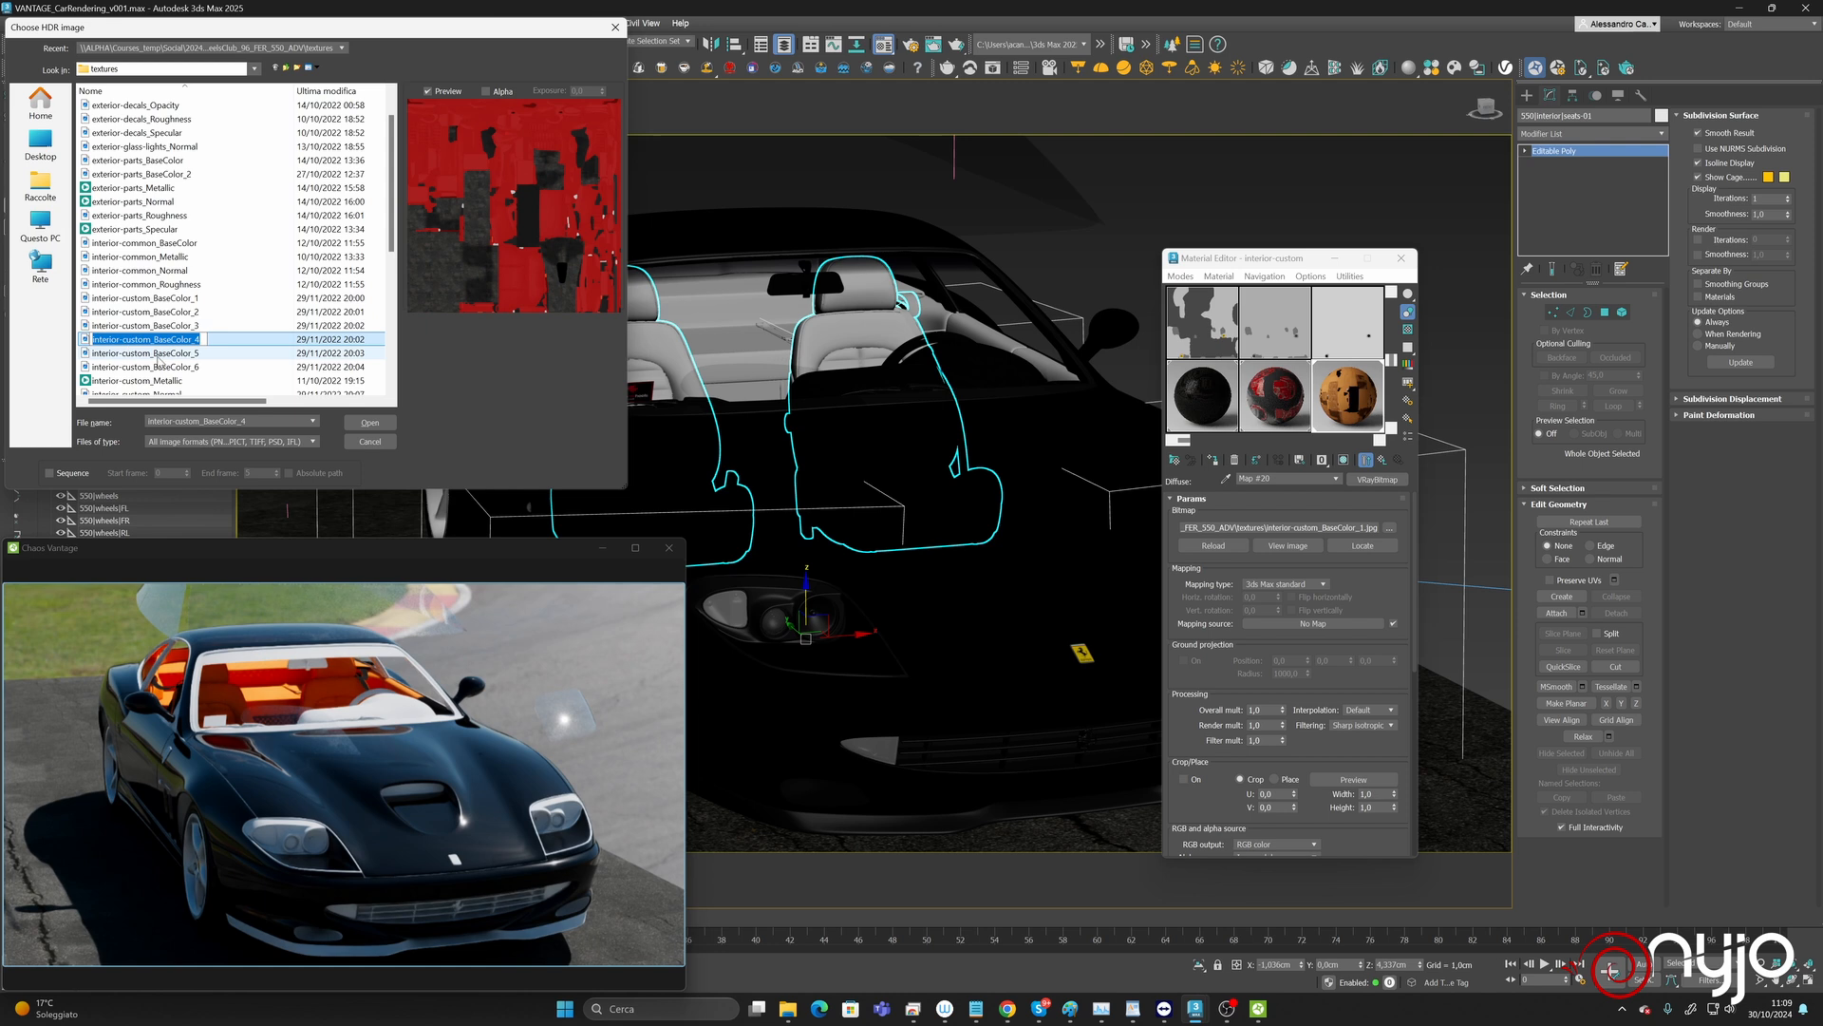
left_click(157, 355)
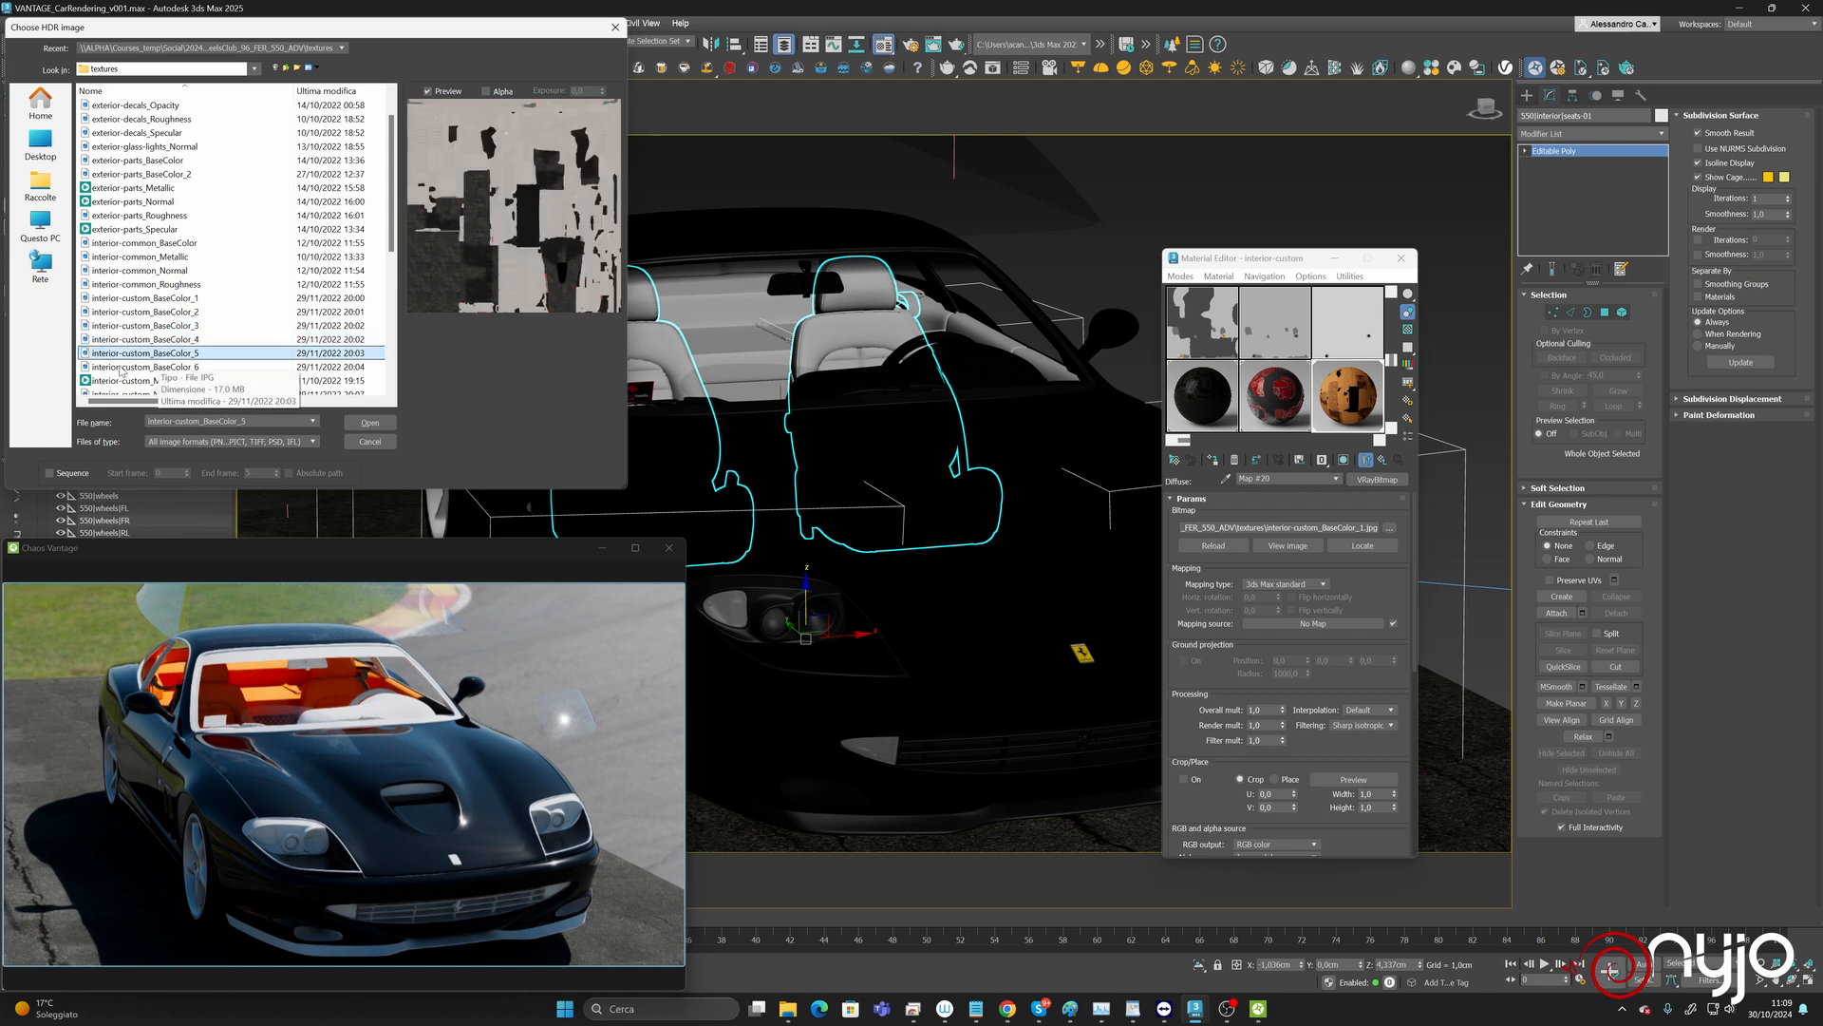
left_click(120, 367)
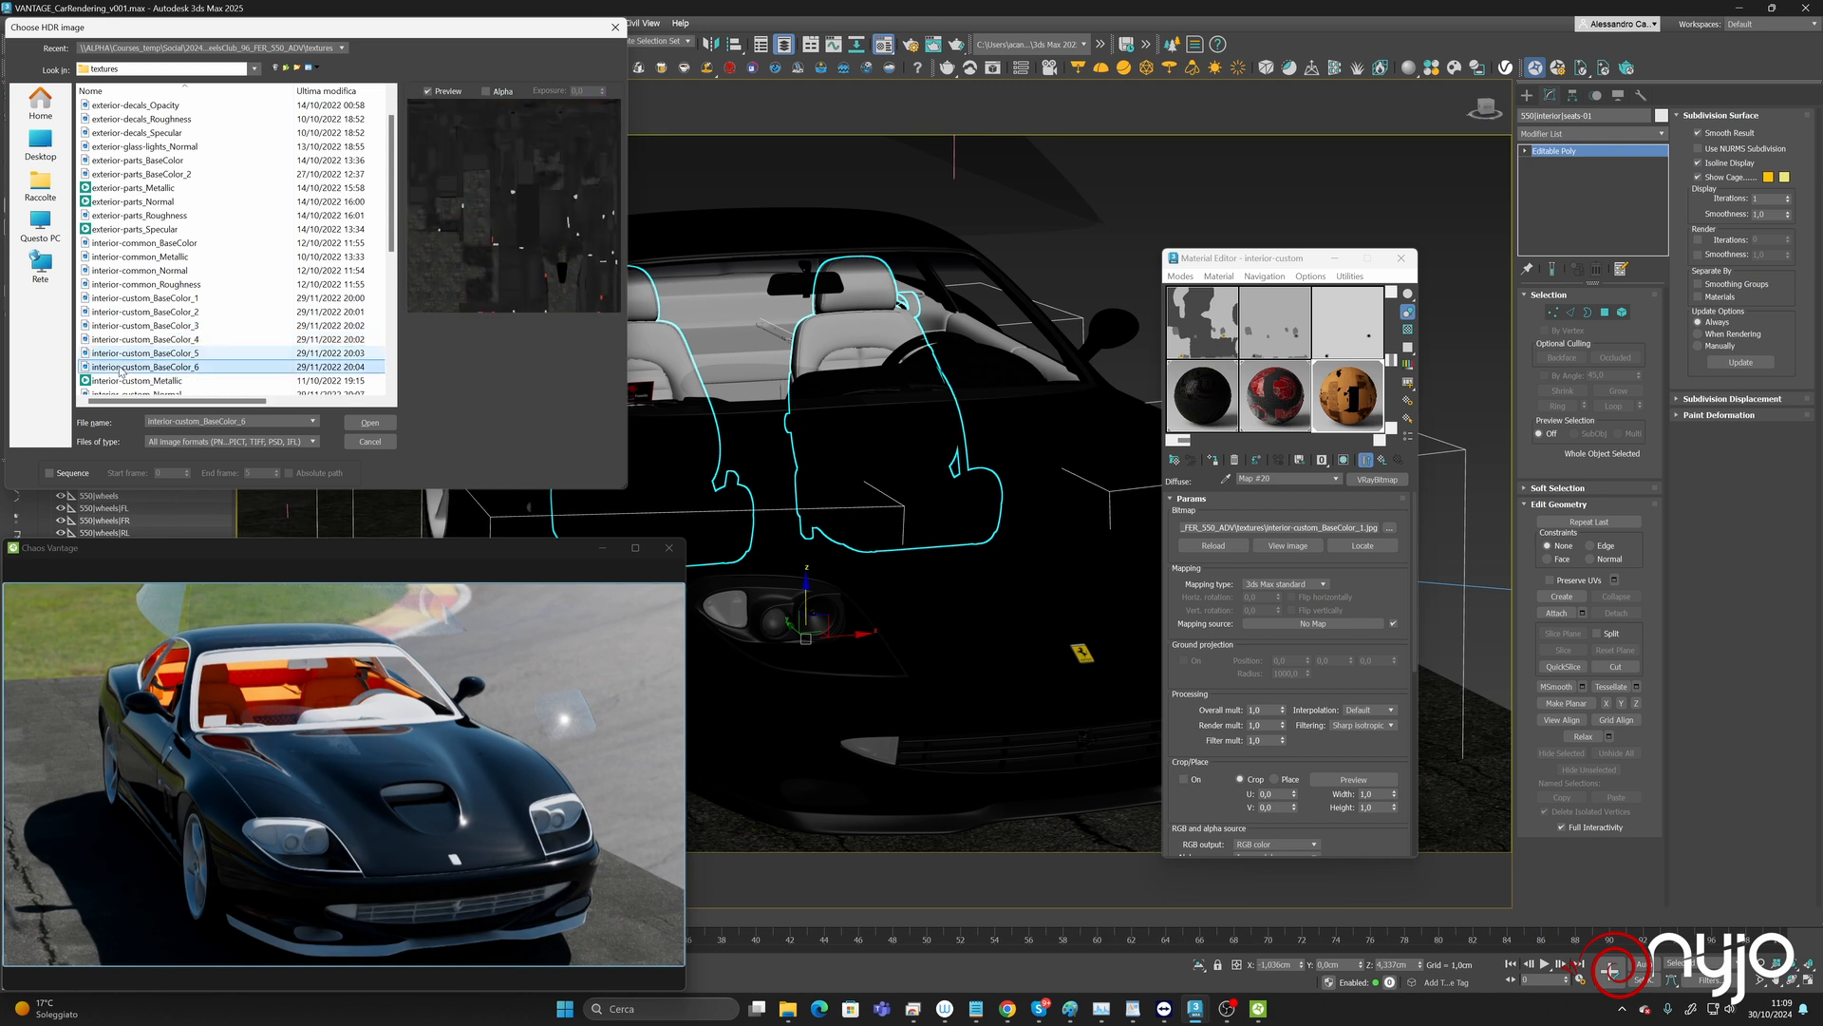
left_click(123, 355)
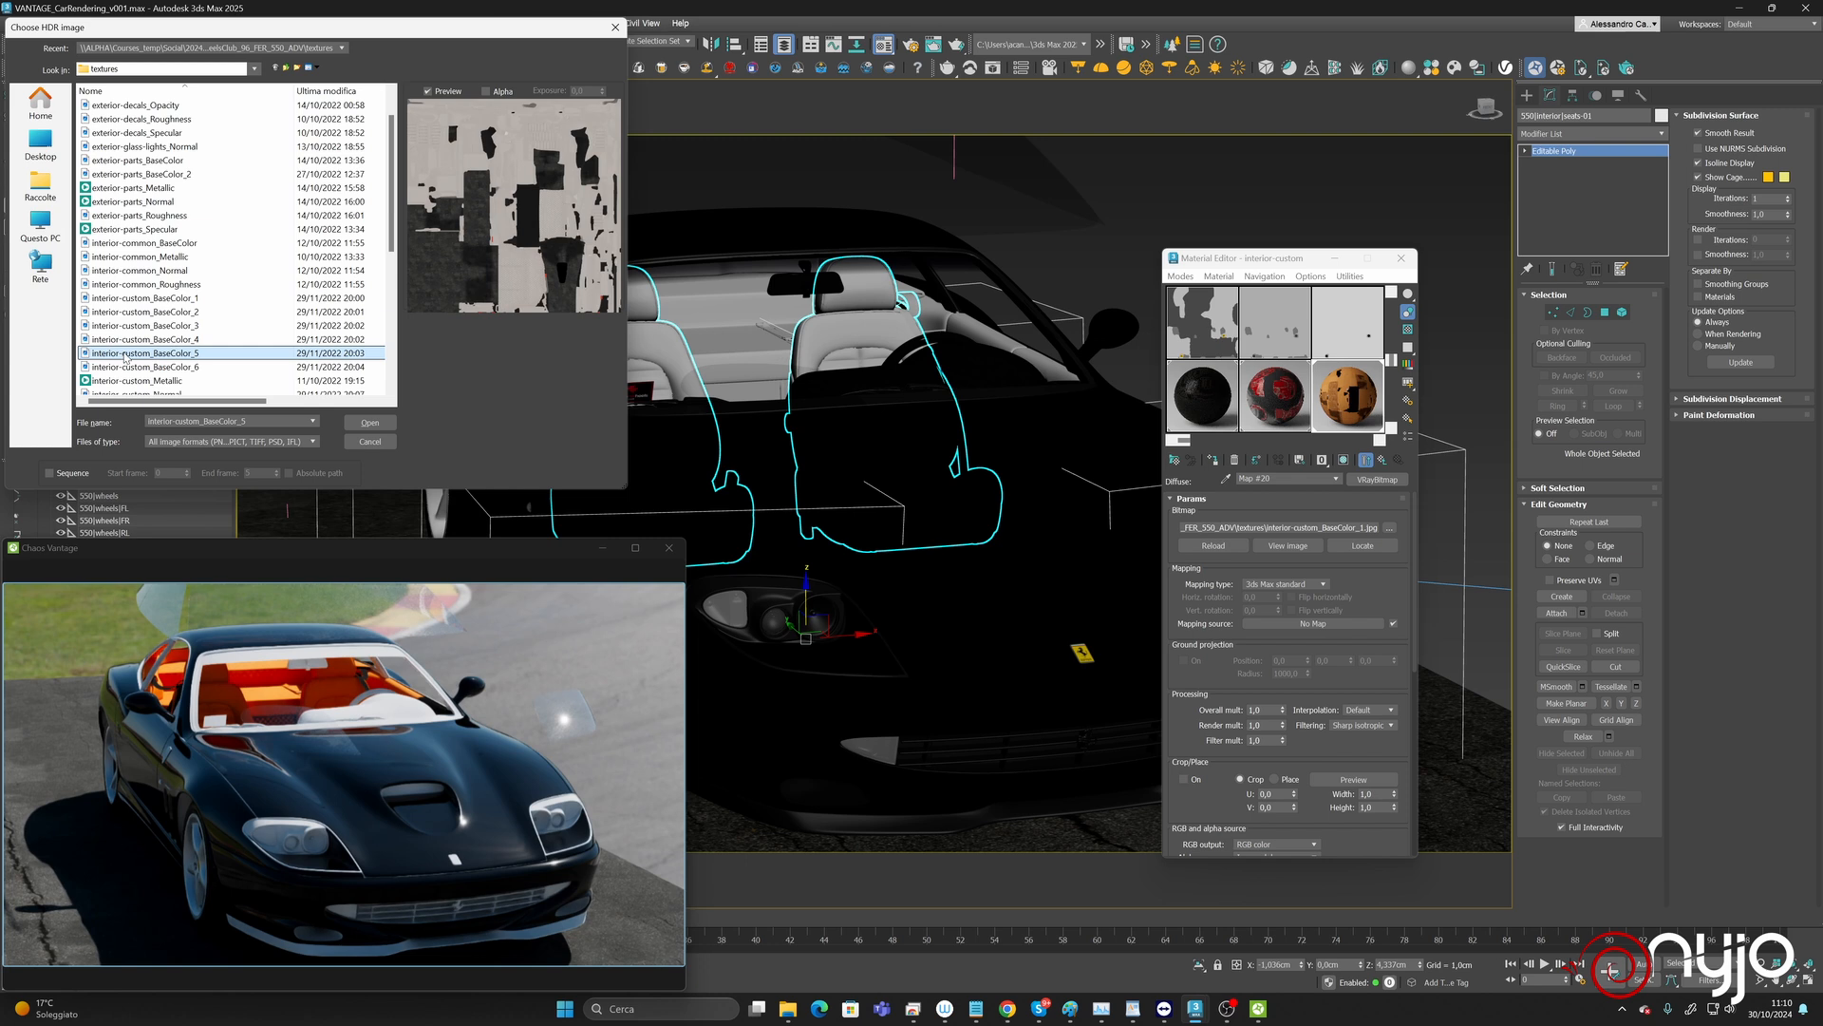
left_click(367, 425)
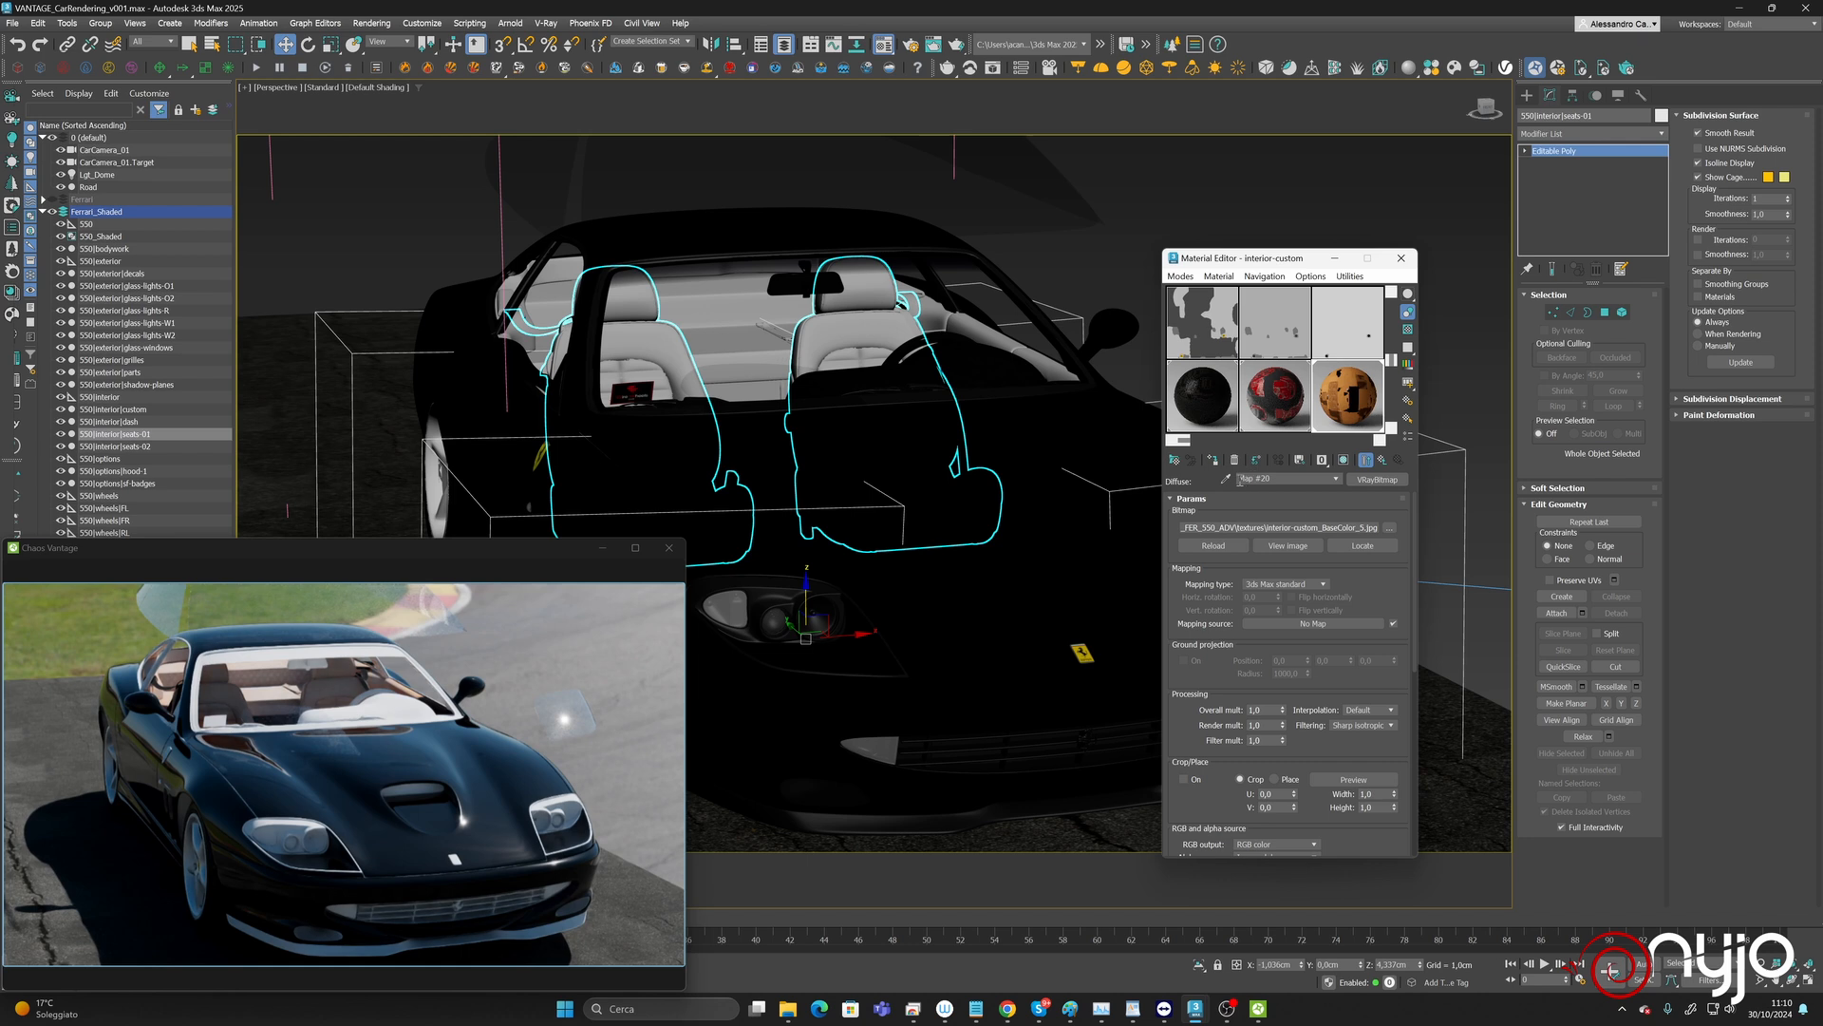
left_click(1384, 462)
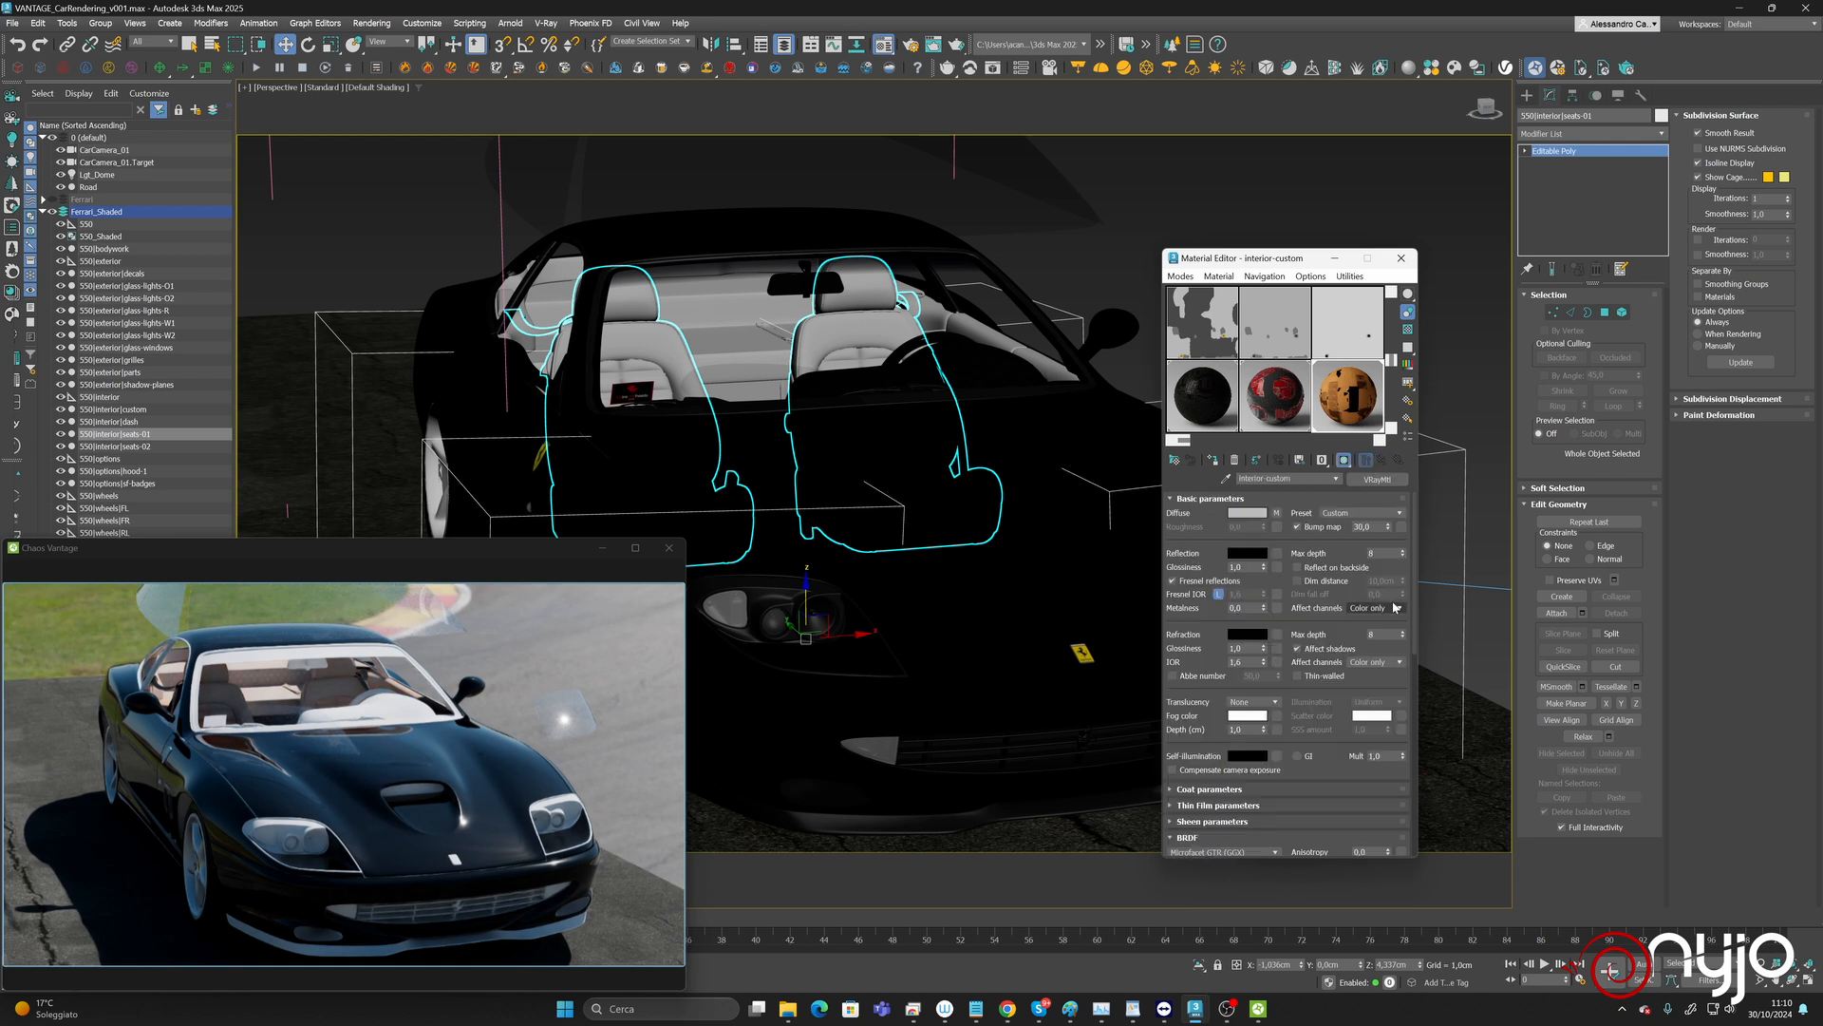
Switch the BRDF of the interior-custom material to use roughness.
scroll(1277, 515, "down", 3)
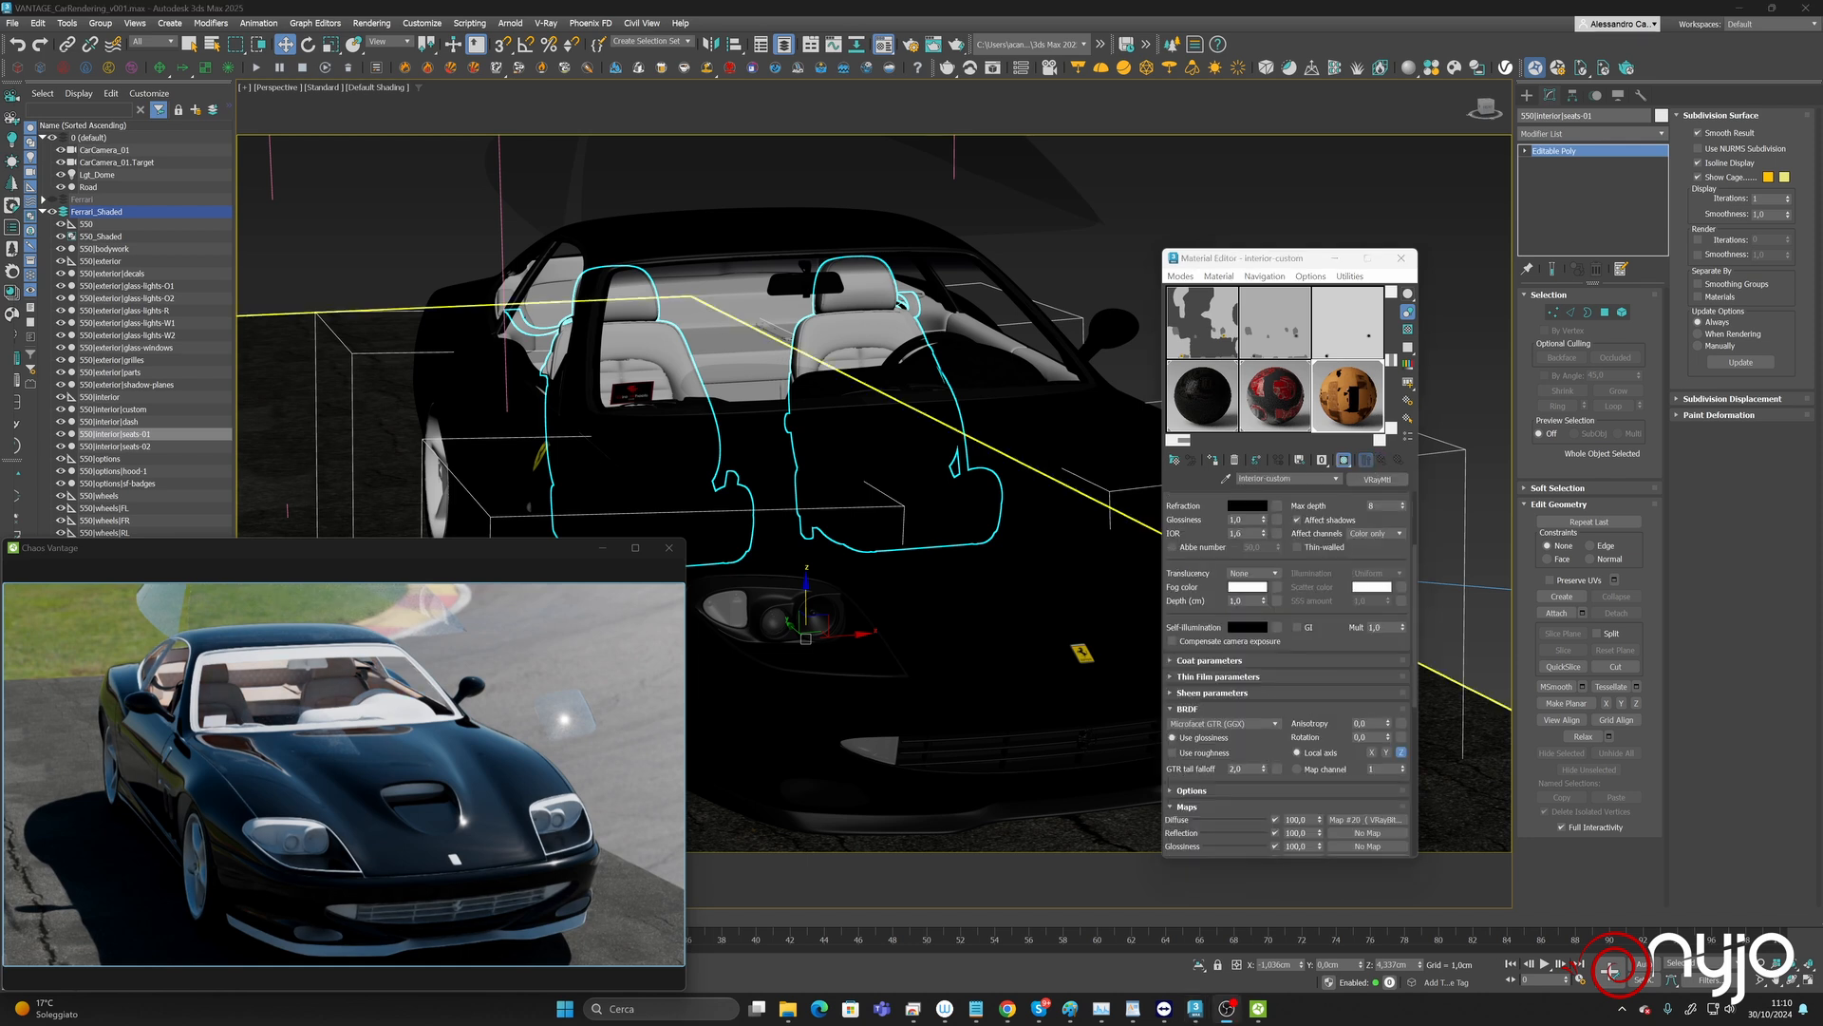
scroll(1325, 604, "down", 4)
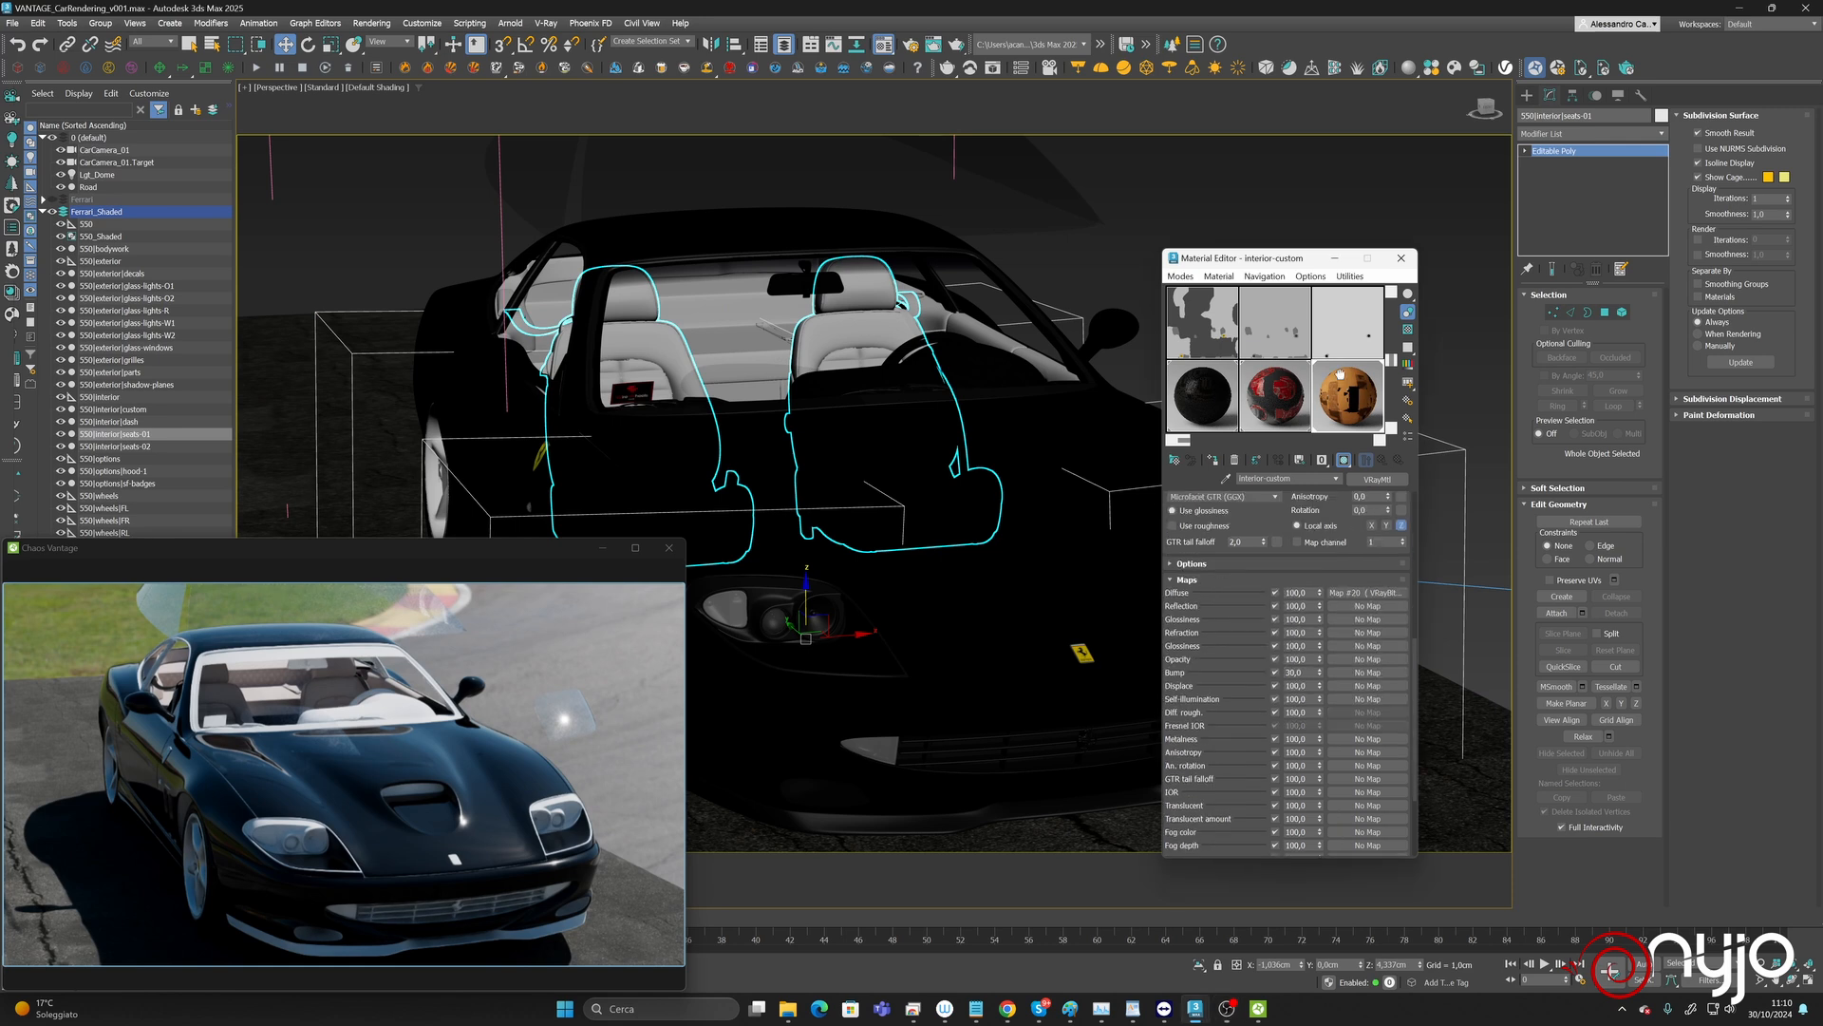
left_click(1211, 589)
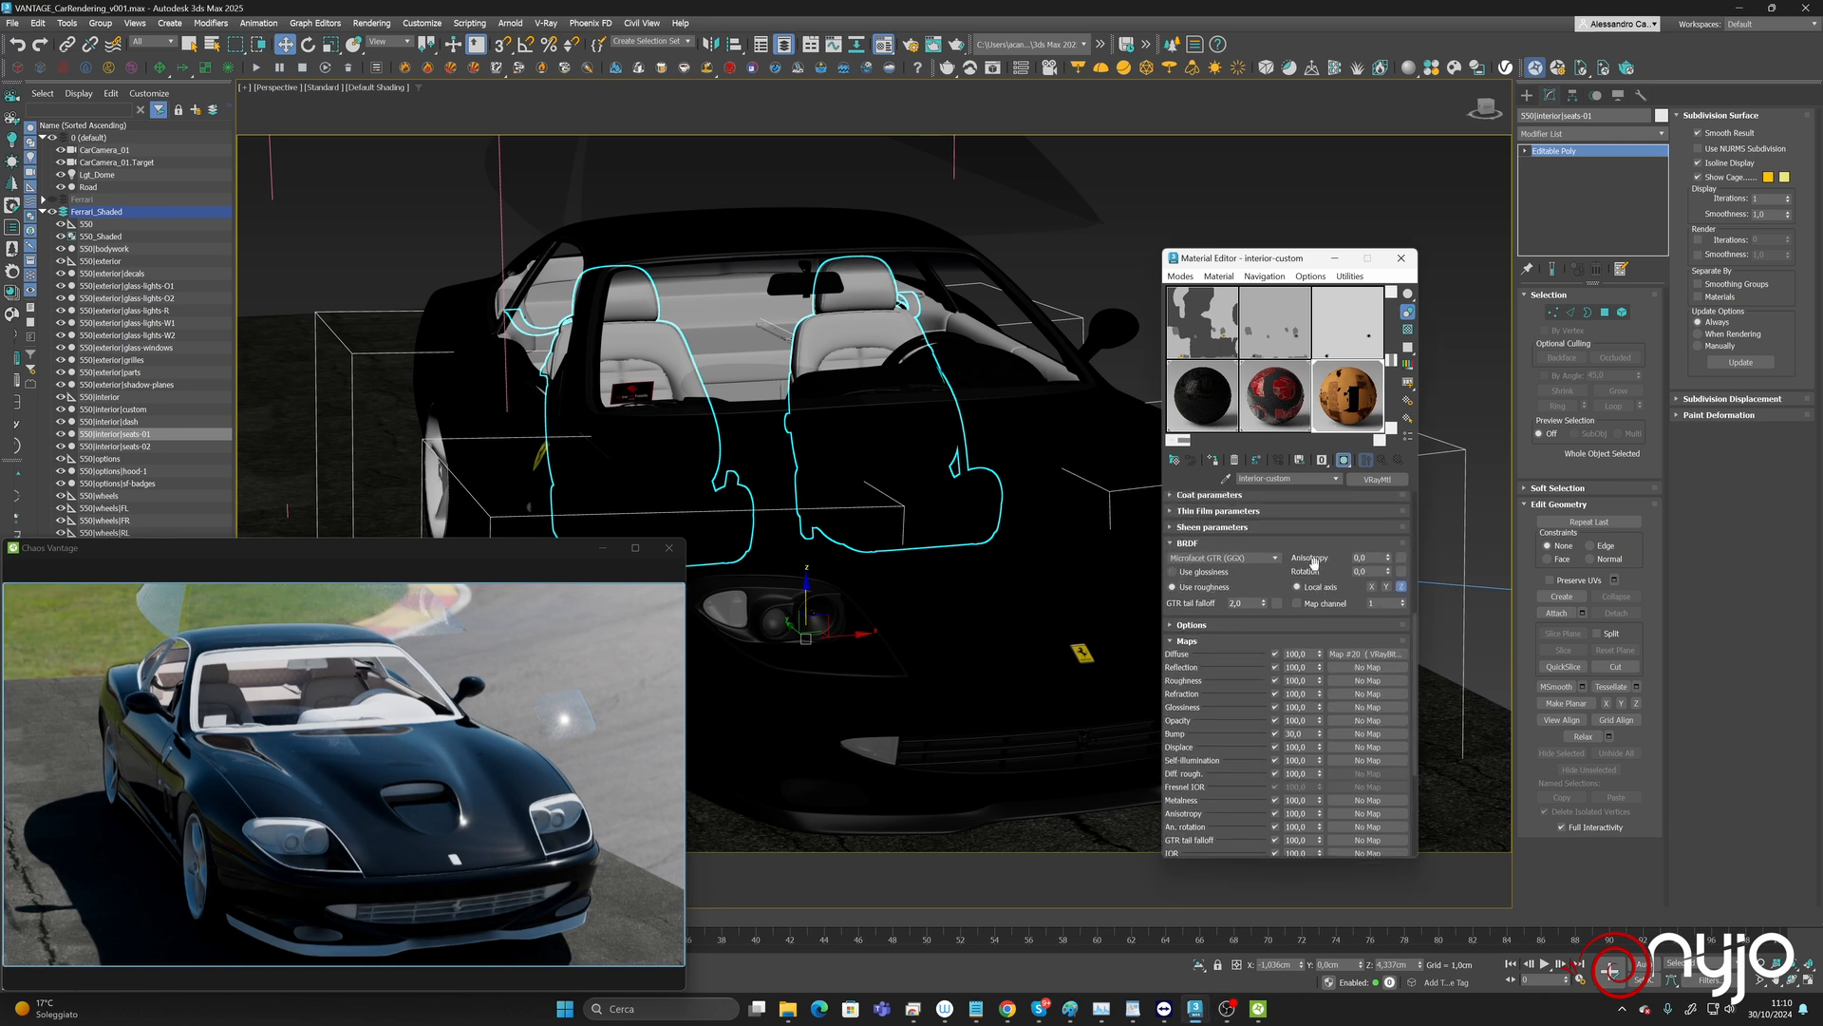
Copy the diffuse VRayBitmap into the Roughness map slot as an independent copy.
right_click(1335, 654)
left_click(1382, 675)
right_click(1340, 681)
left_click(1363, 690)
Replace the image of the roughness bitmap with interior-custom_Roughness.jpg and return to the parent material.
left_click(1357, 682)
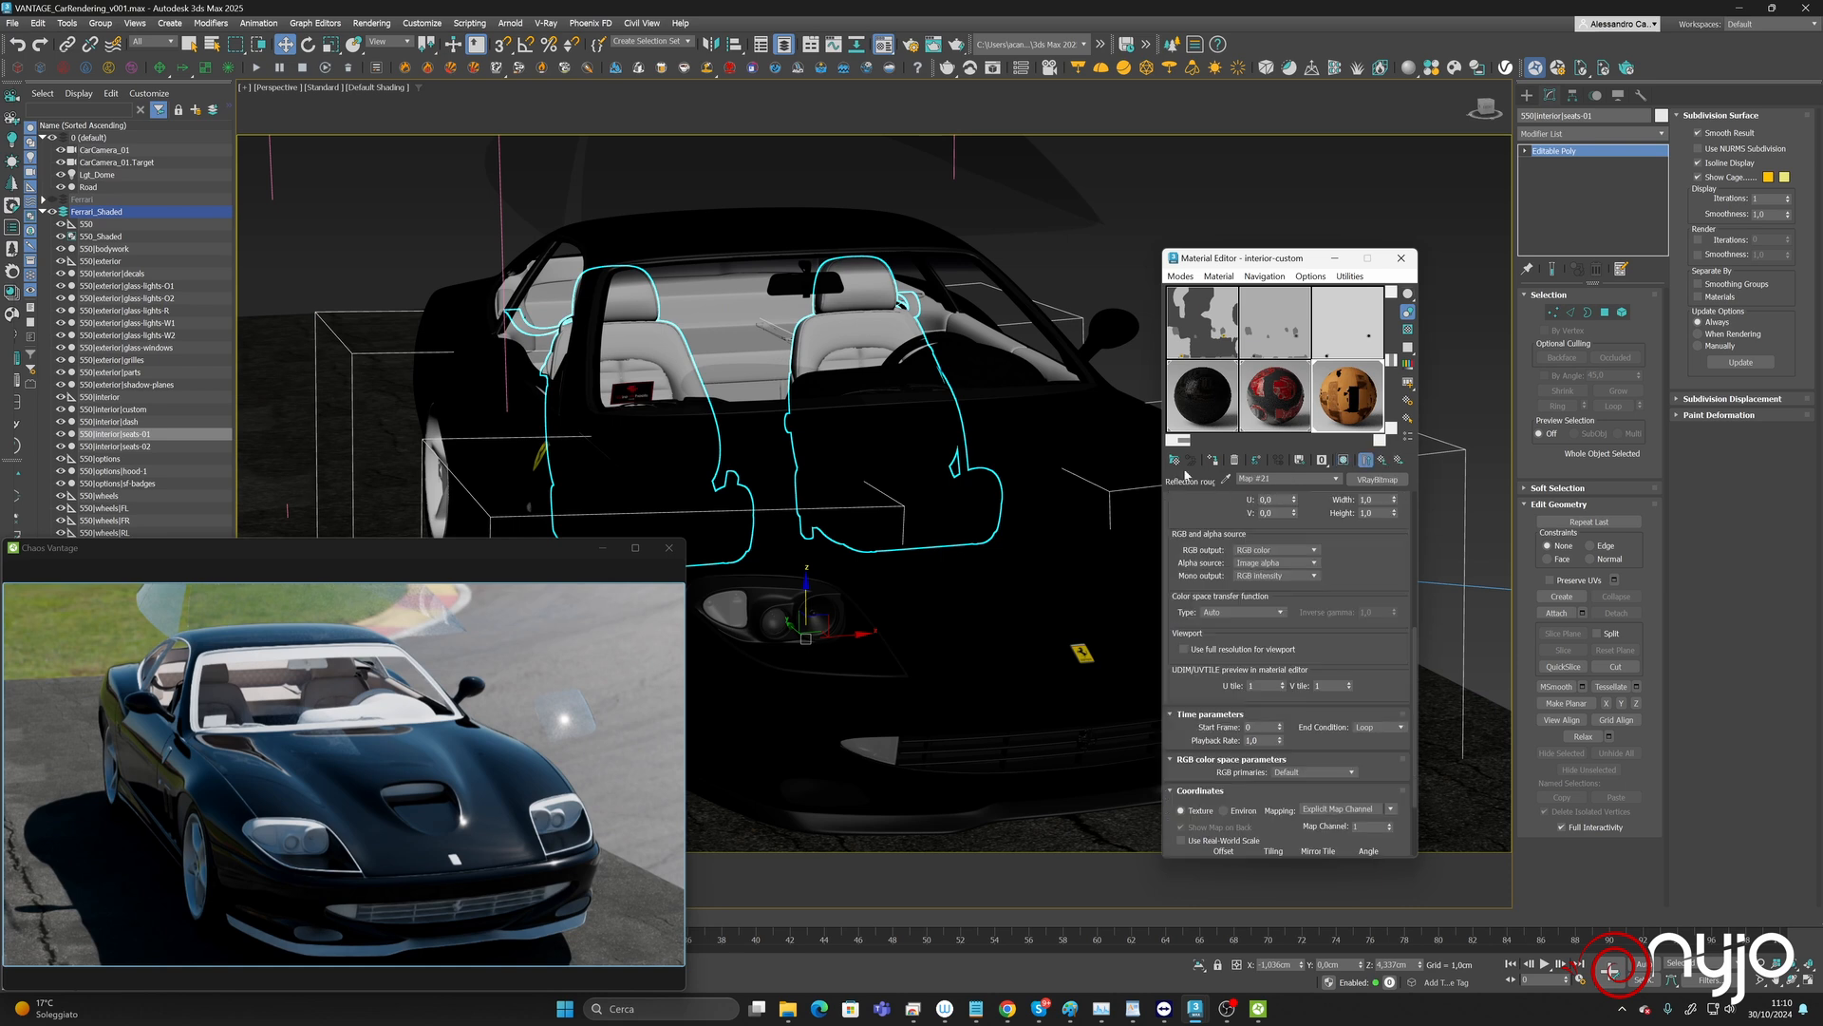
scroll(1394, 546, "up", 5)
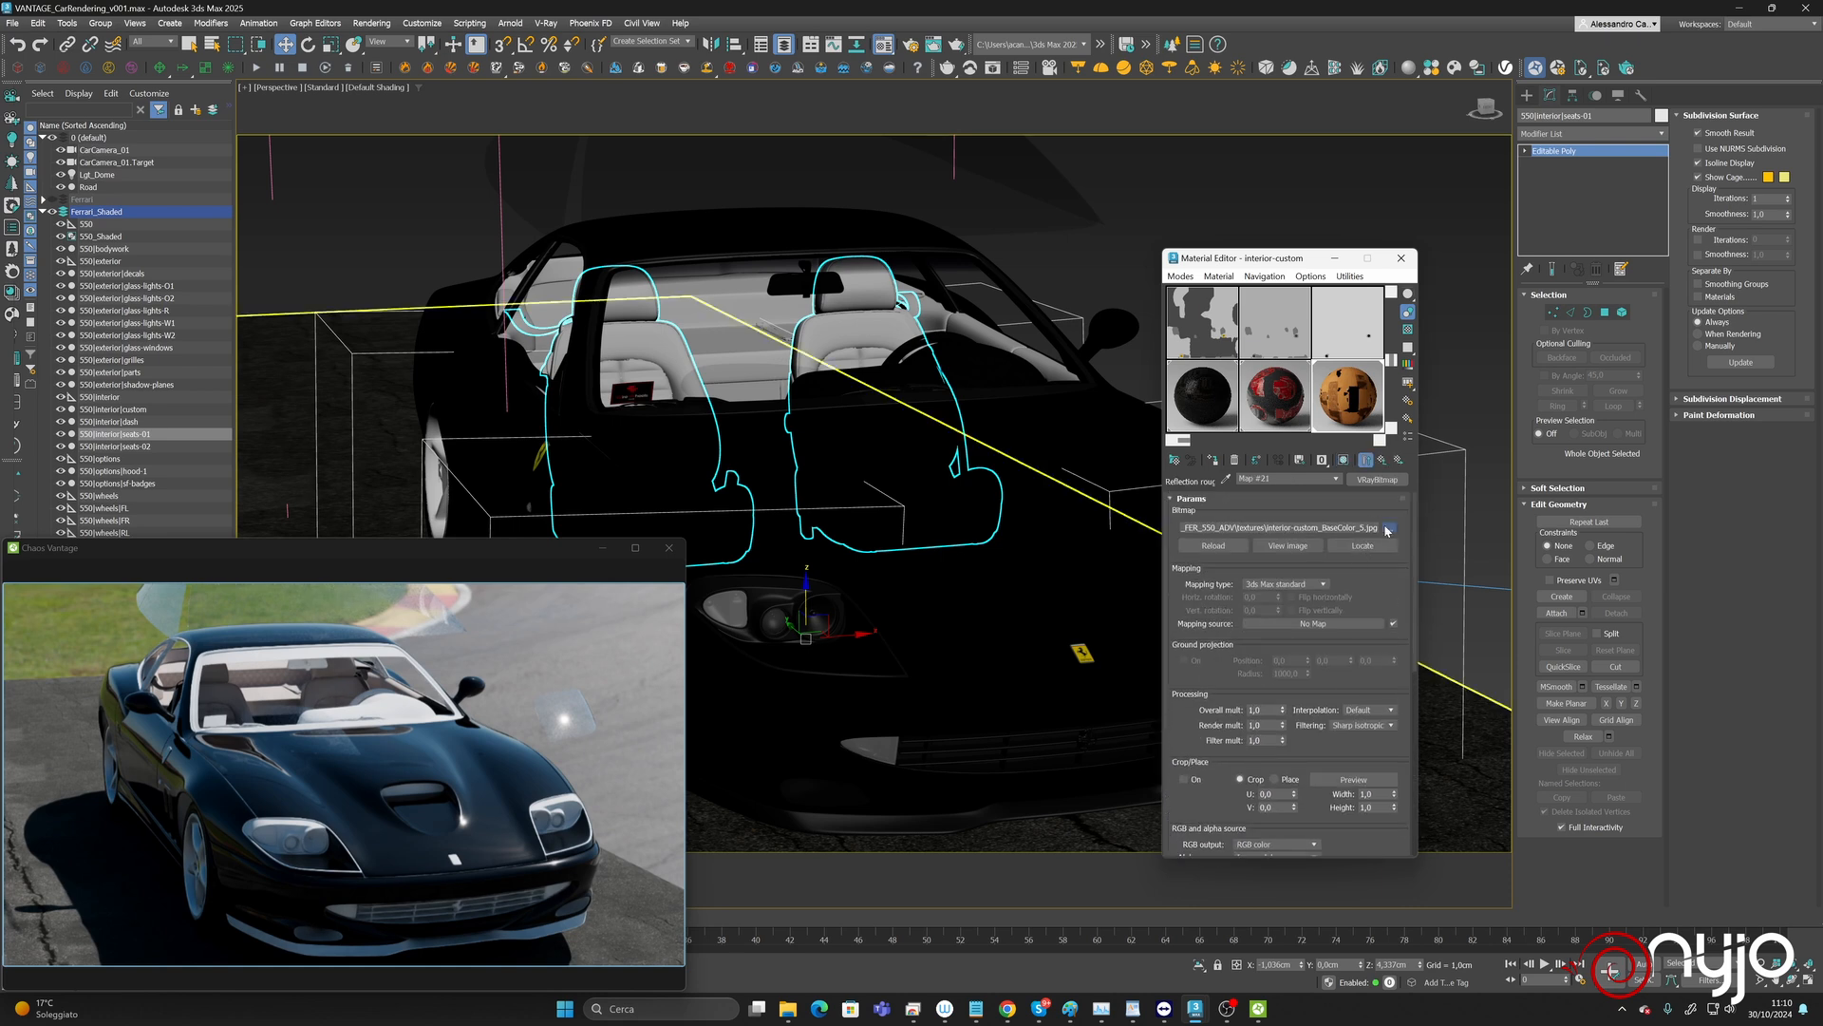
left_click(1389, 528)
scroll(200, 285, "down", 2)
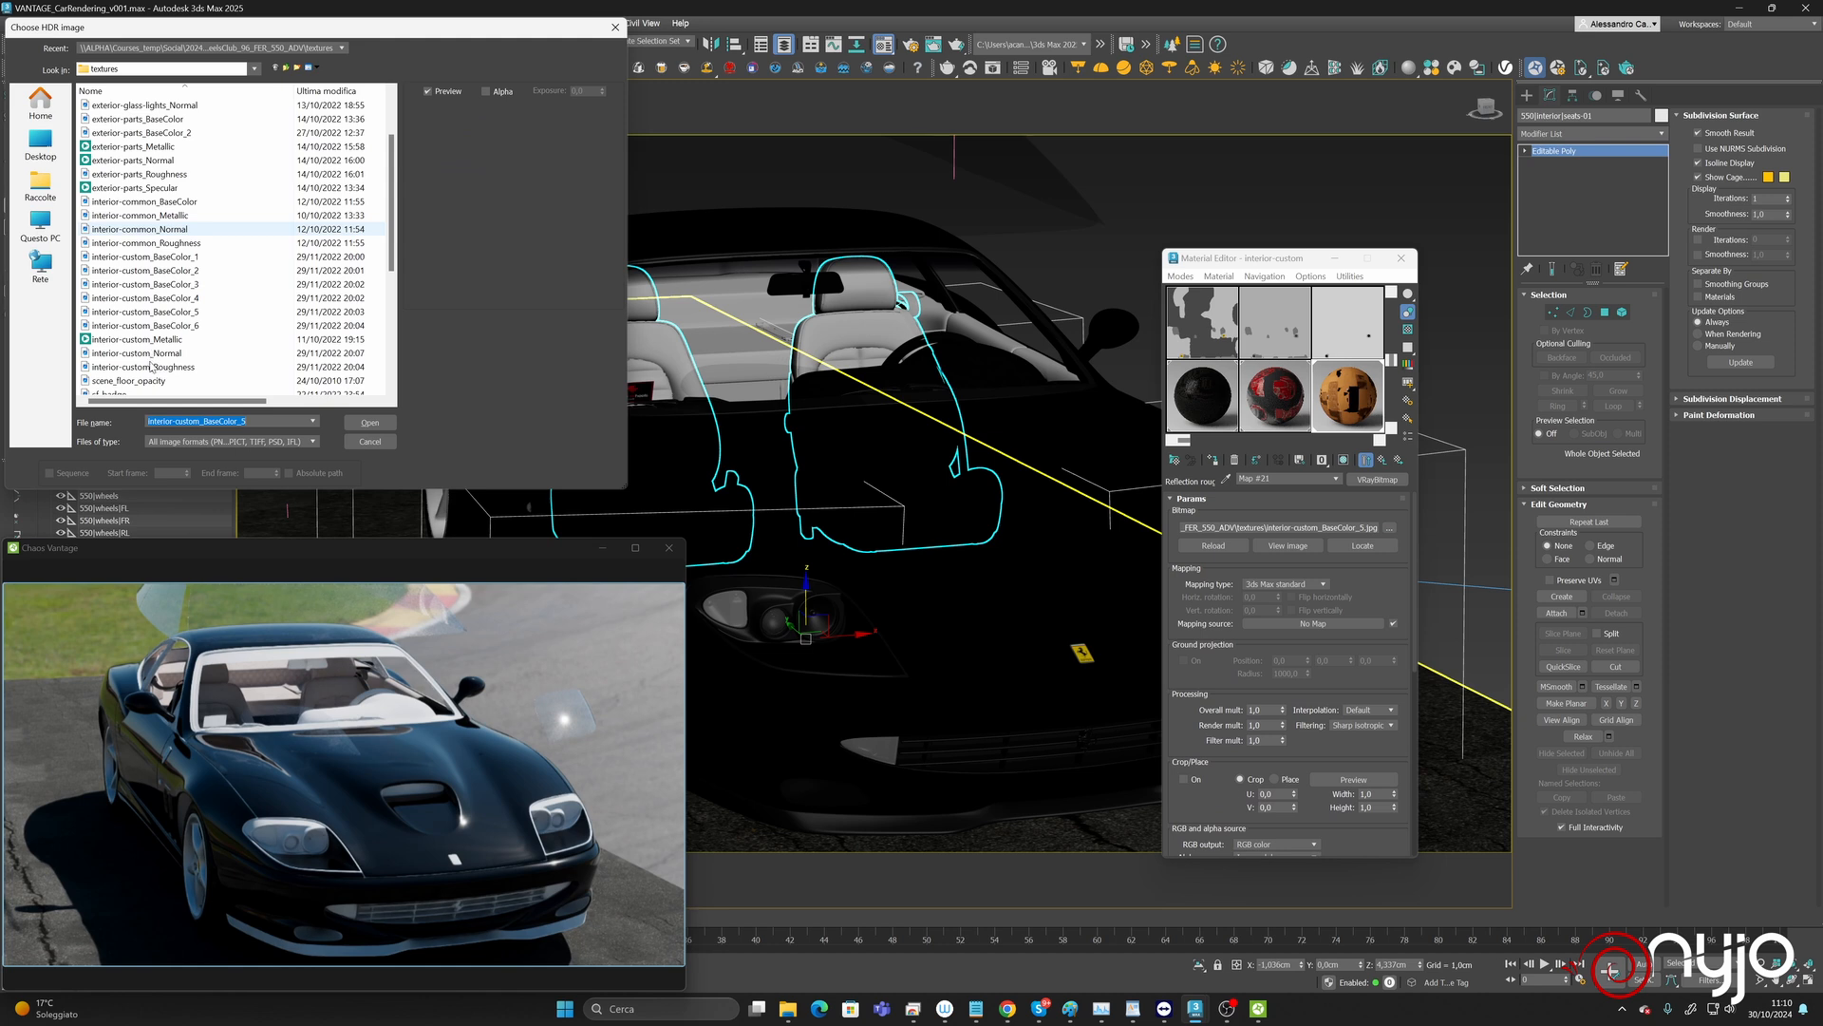
left_click(151, 366)
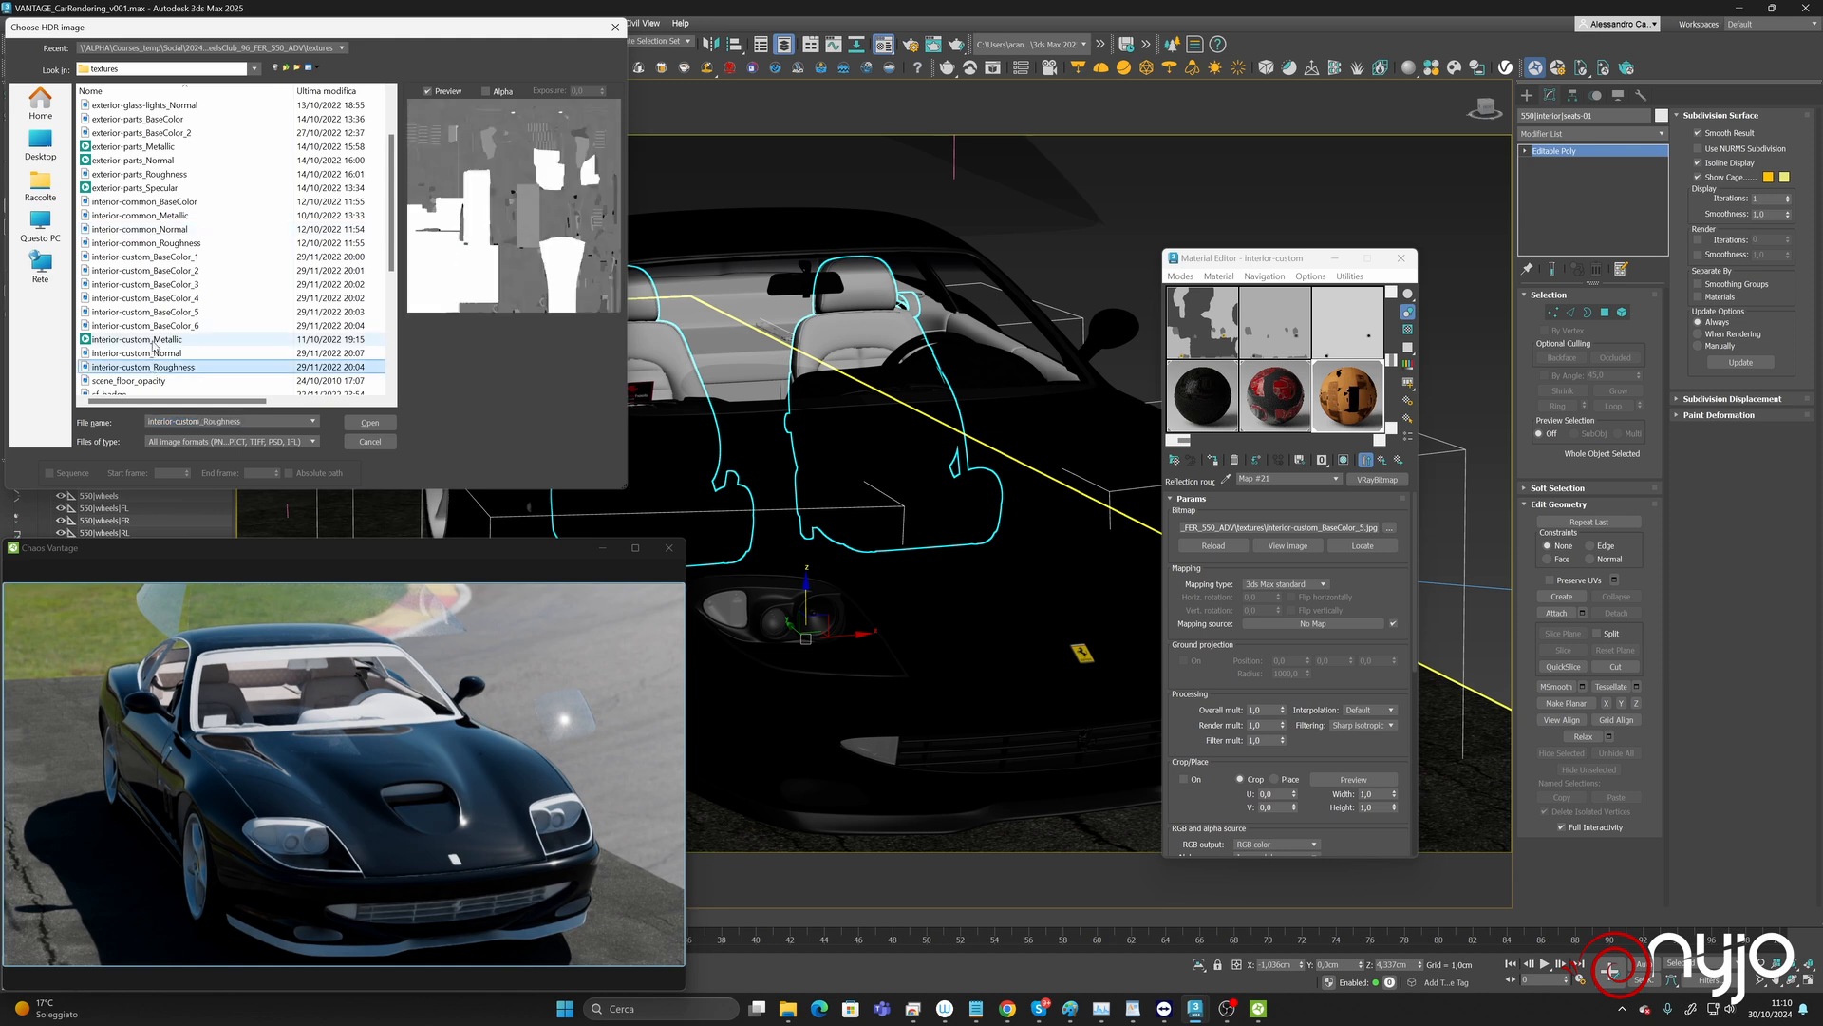
left_click(369, 421)
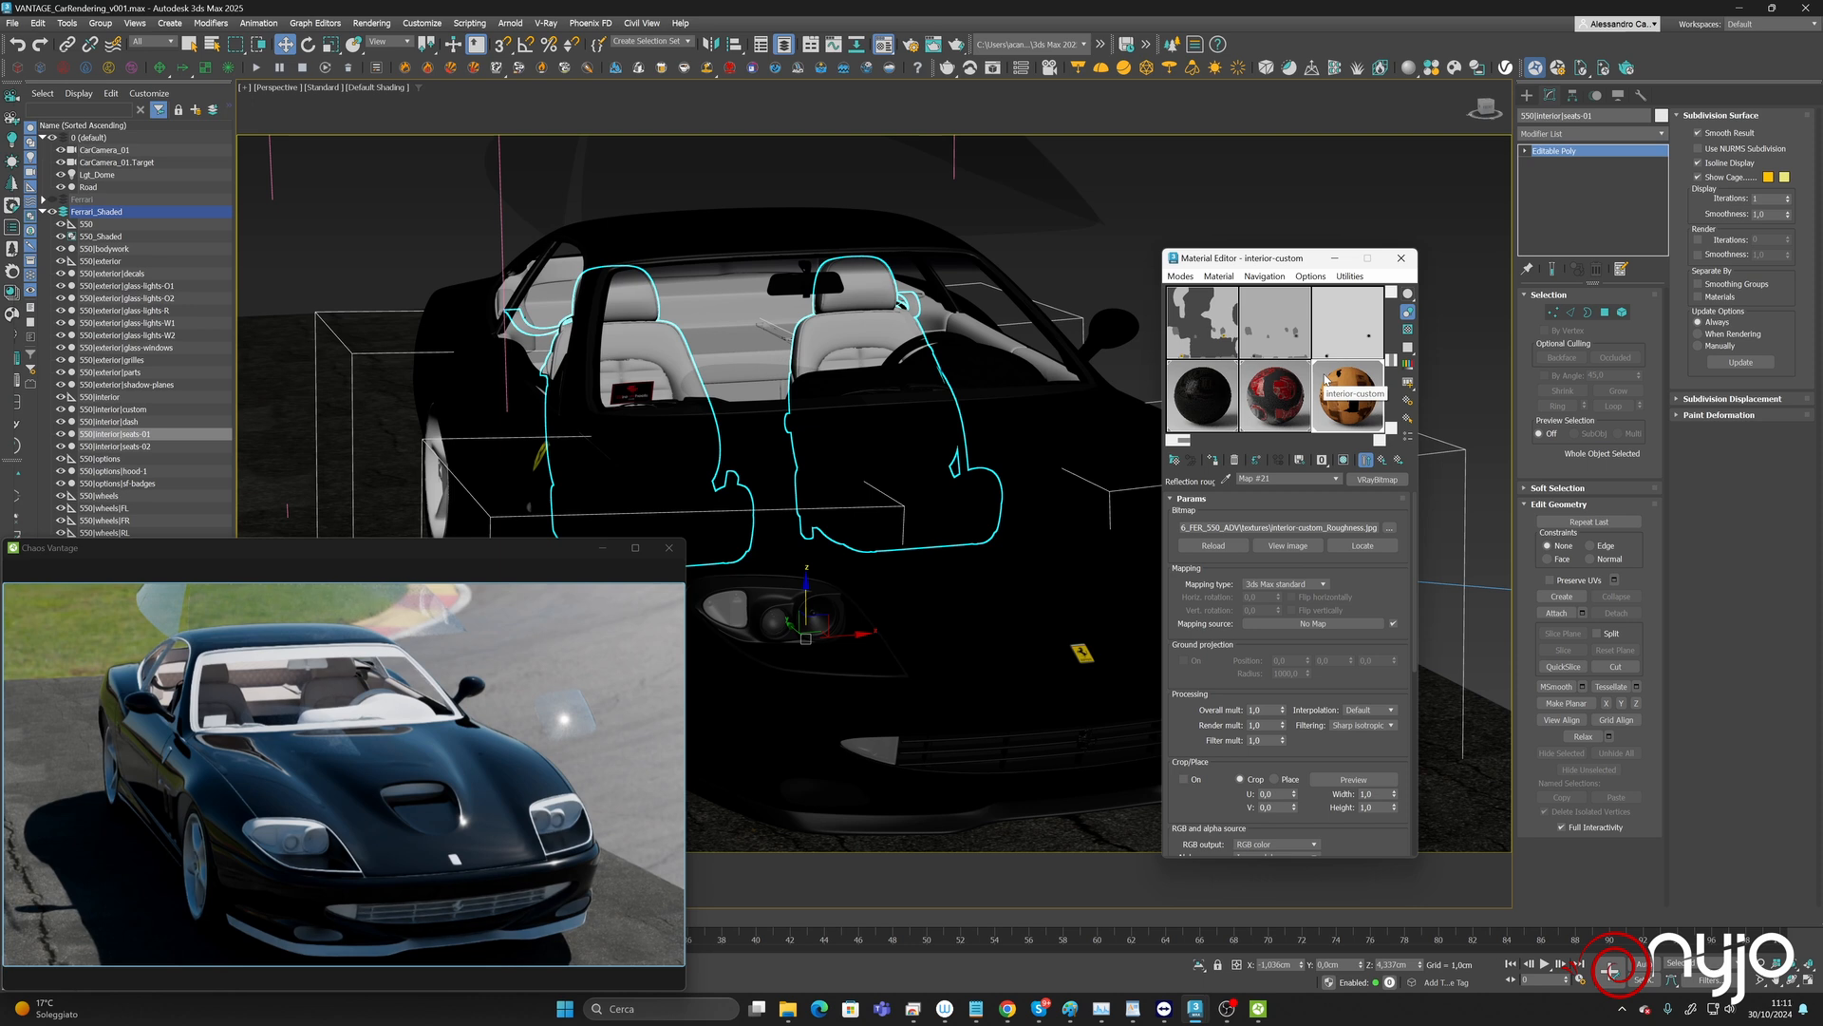
left_click(1382, 460)
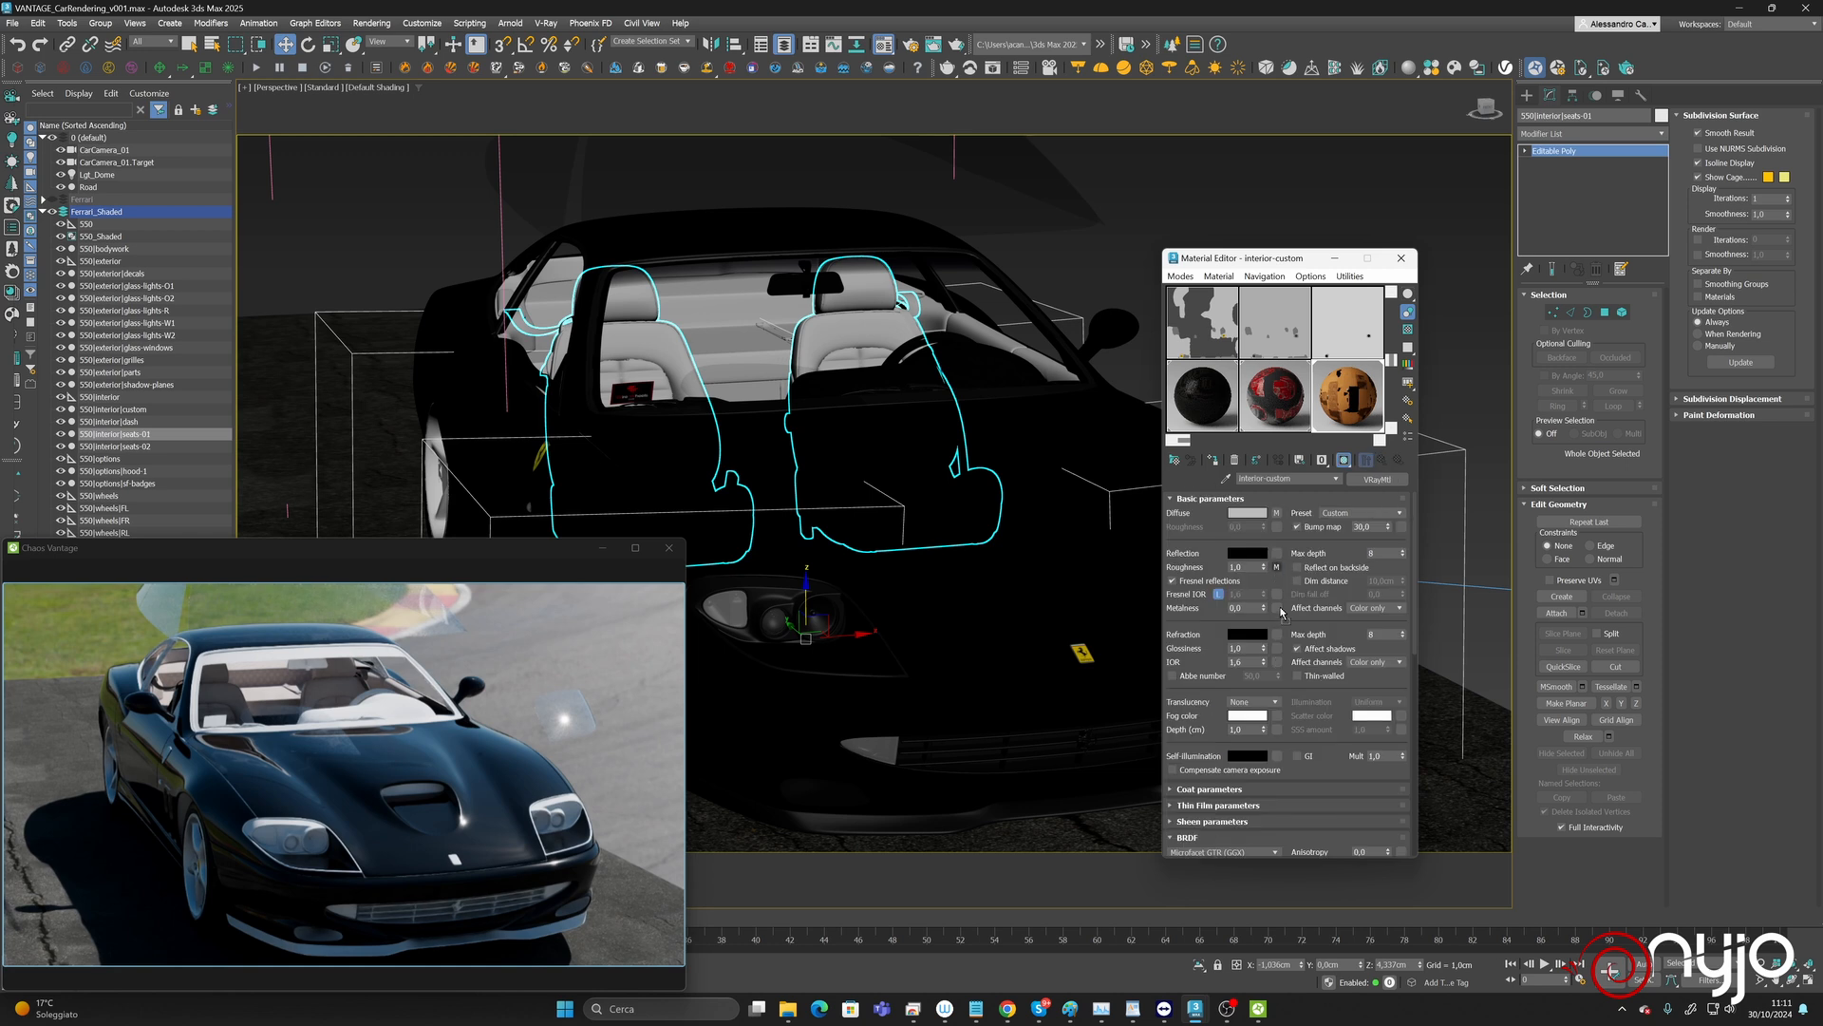
Copy the roughness bitmap into the Metalness slot and replace its image with interior-custom_Metallic.png.
left_click_drag(1280, 608, 1278, 609)
left_click(1272, 603)
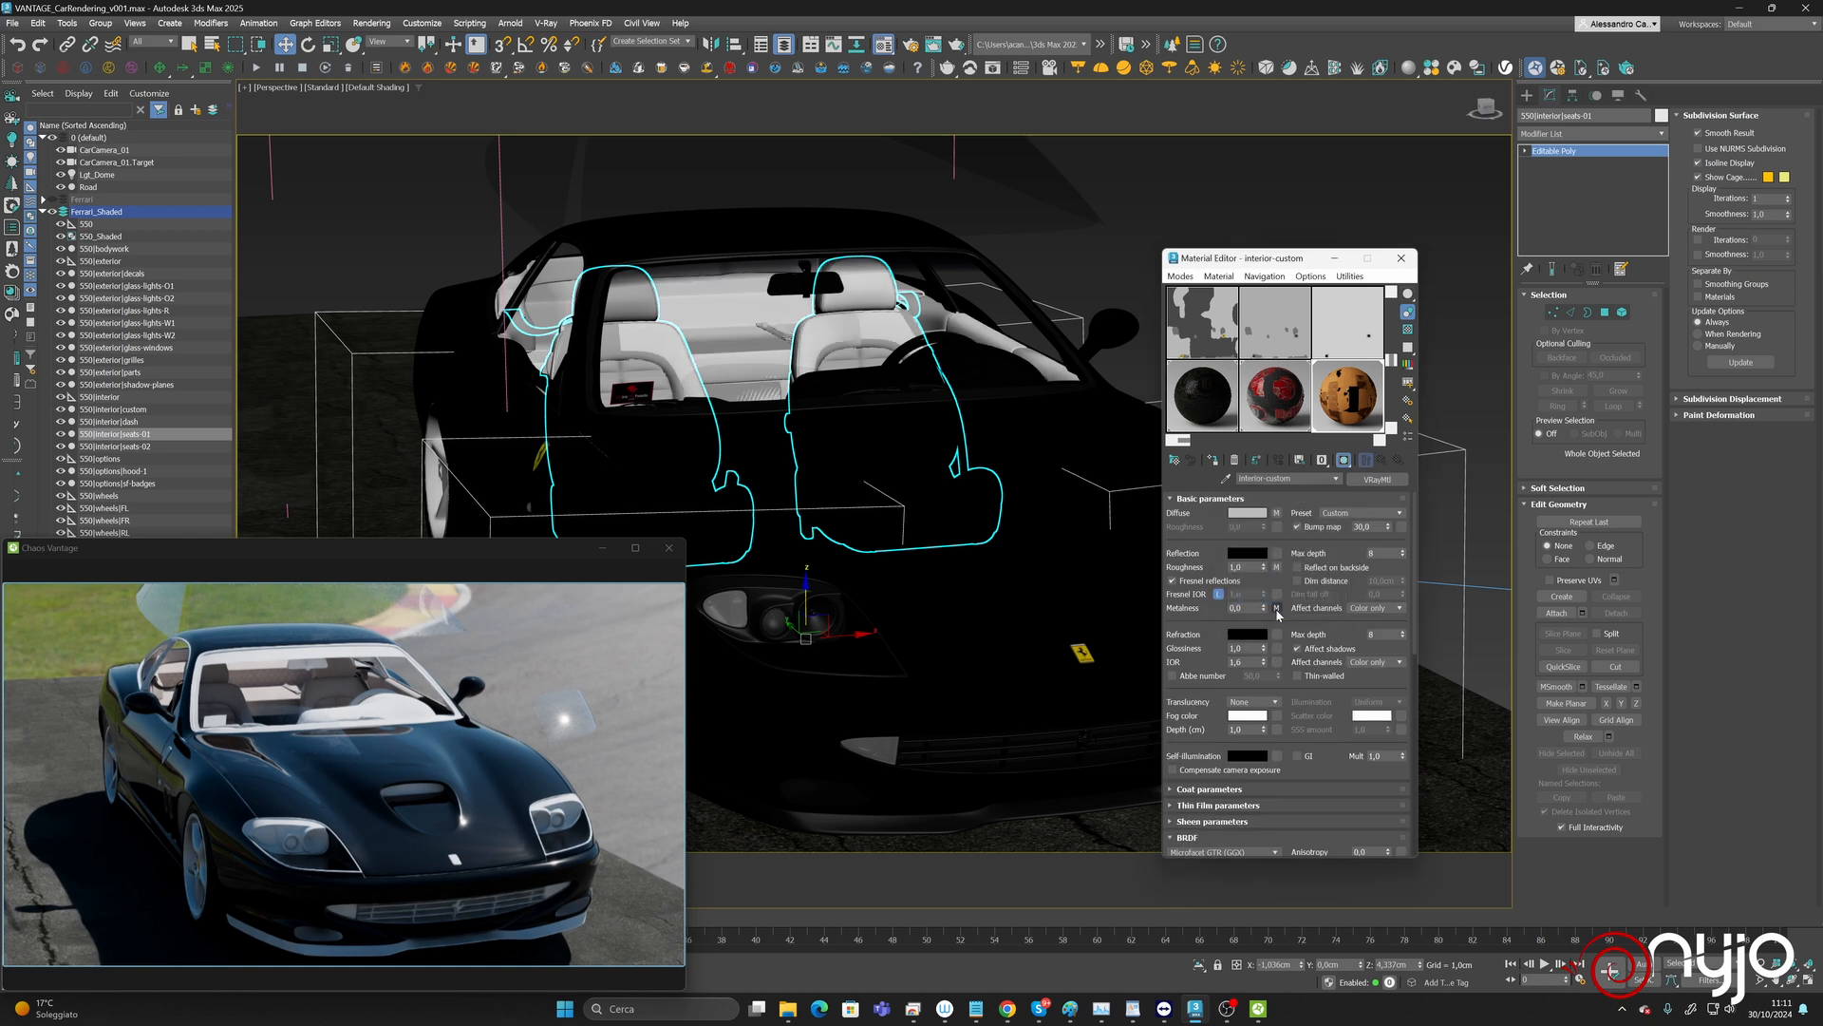
left_click(1277, 609)
left_click(1389, 528)
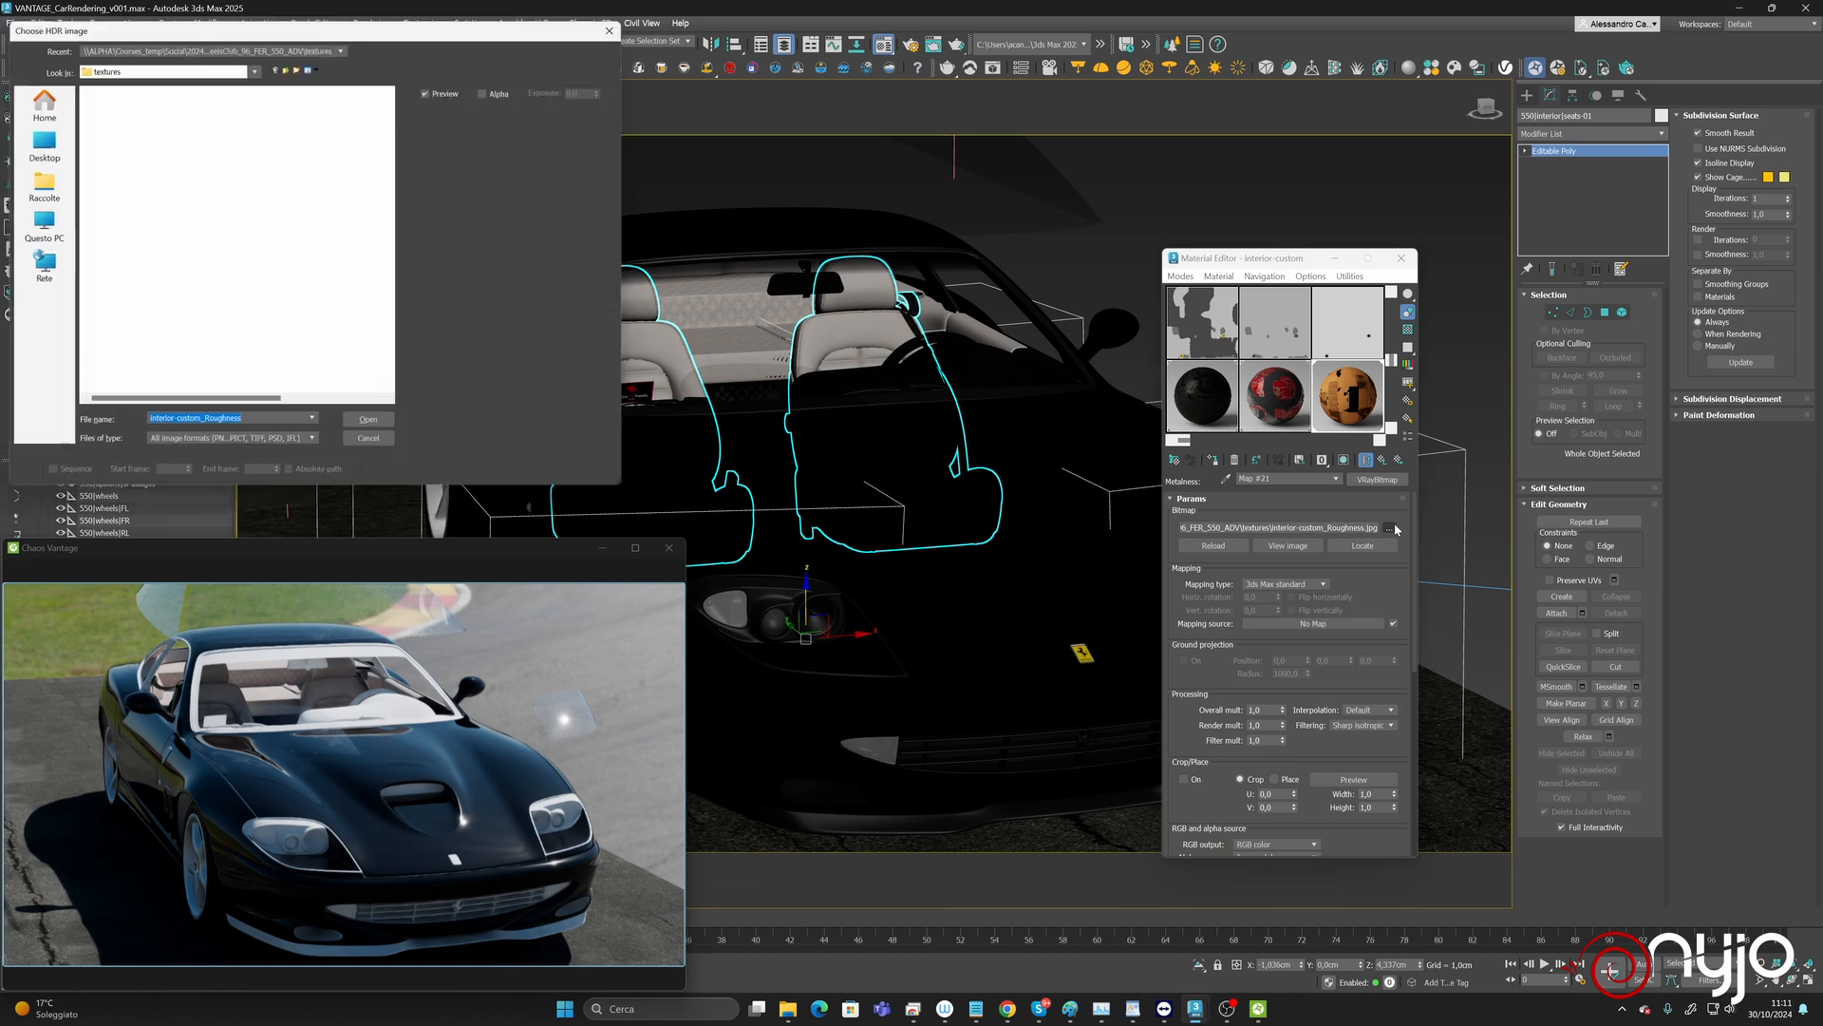
scroll(197, 285, "down", 2)
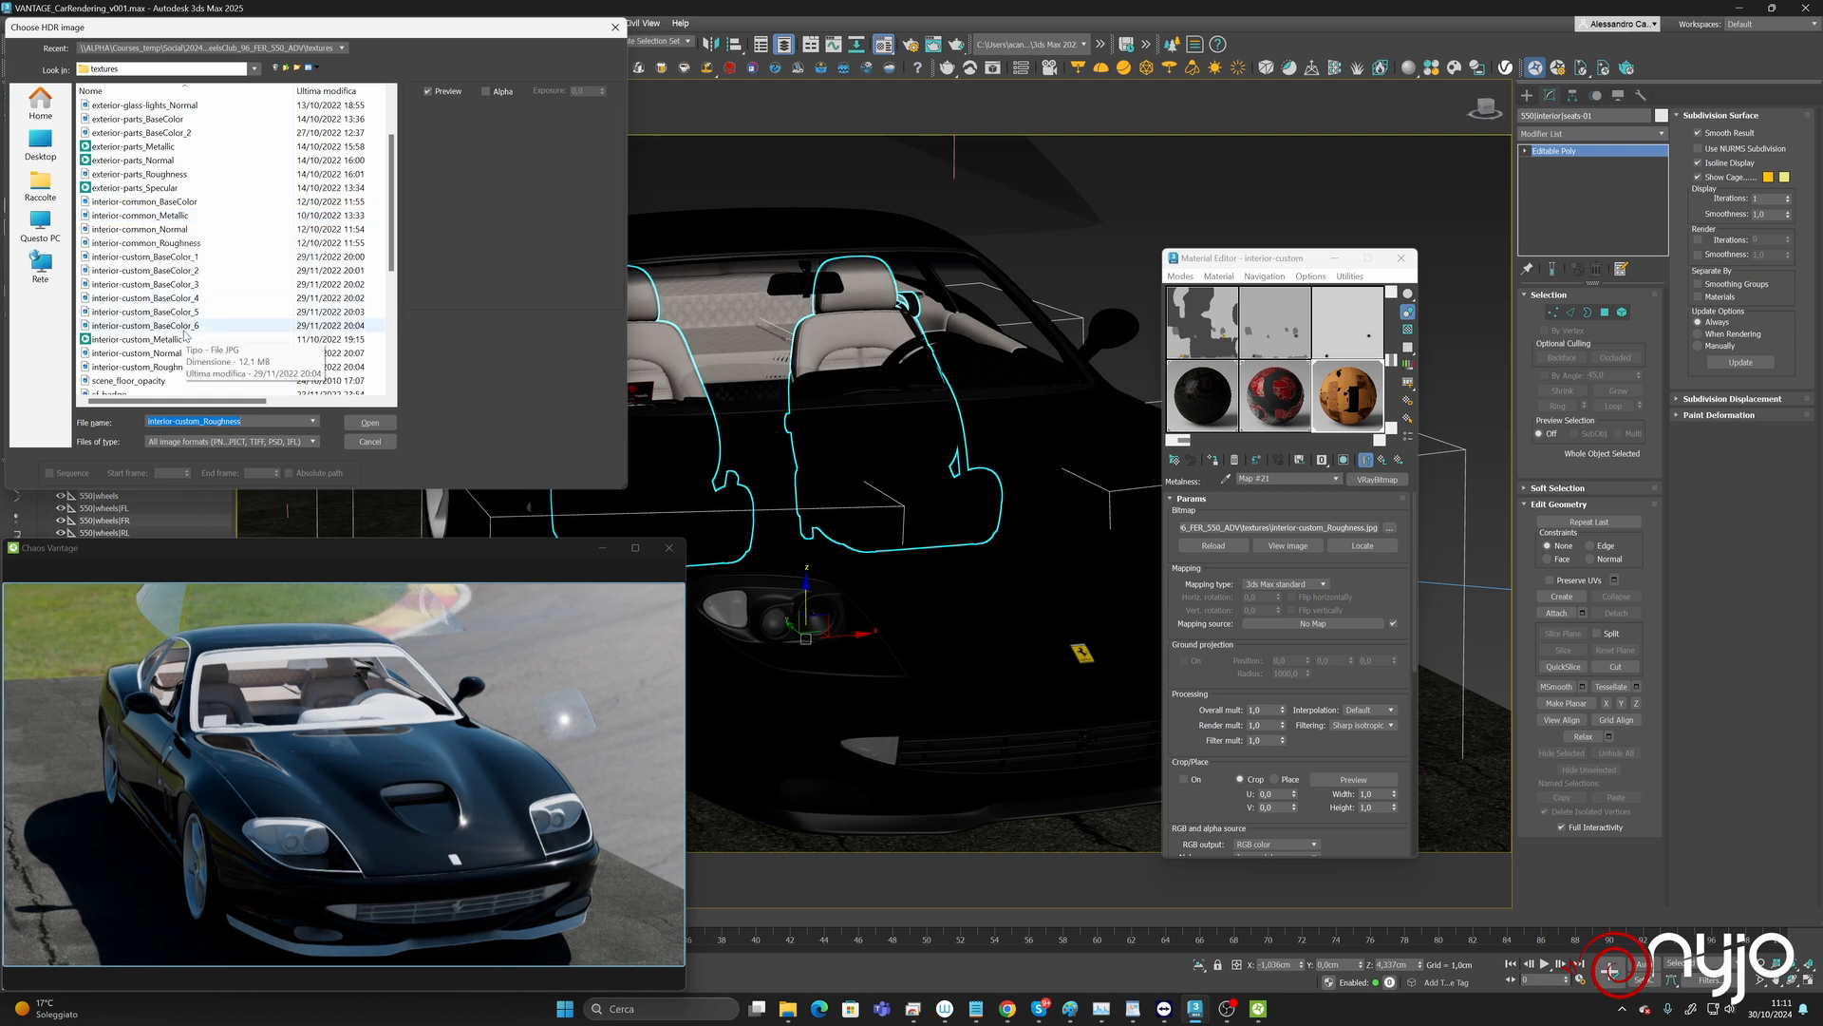
left_click(140, 341)
left_click(369, 423)
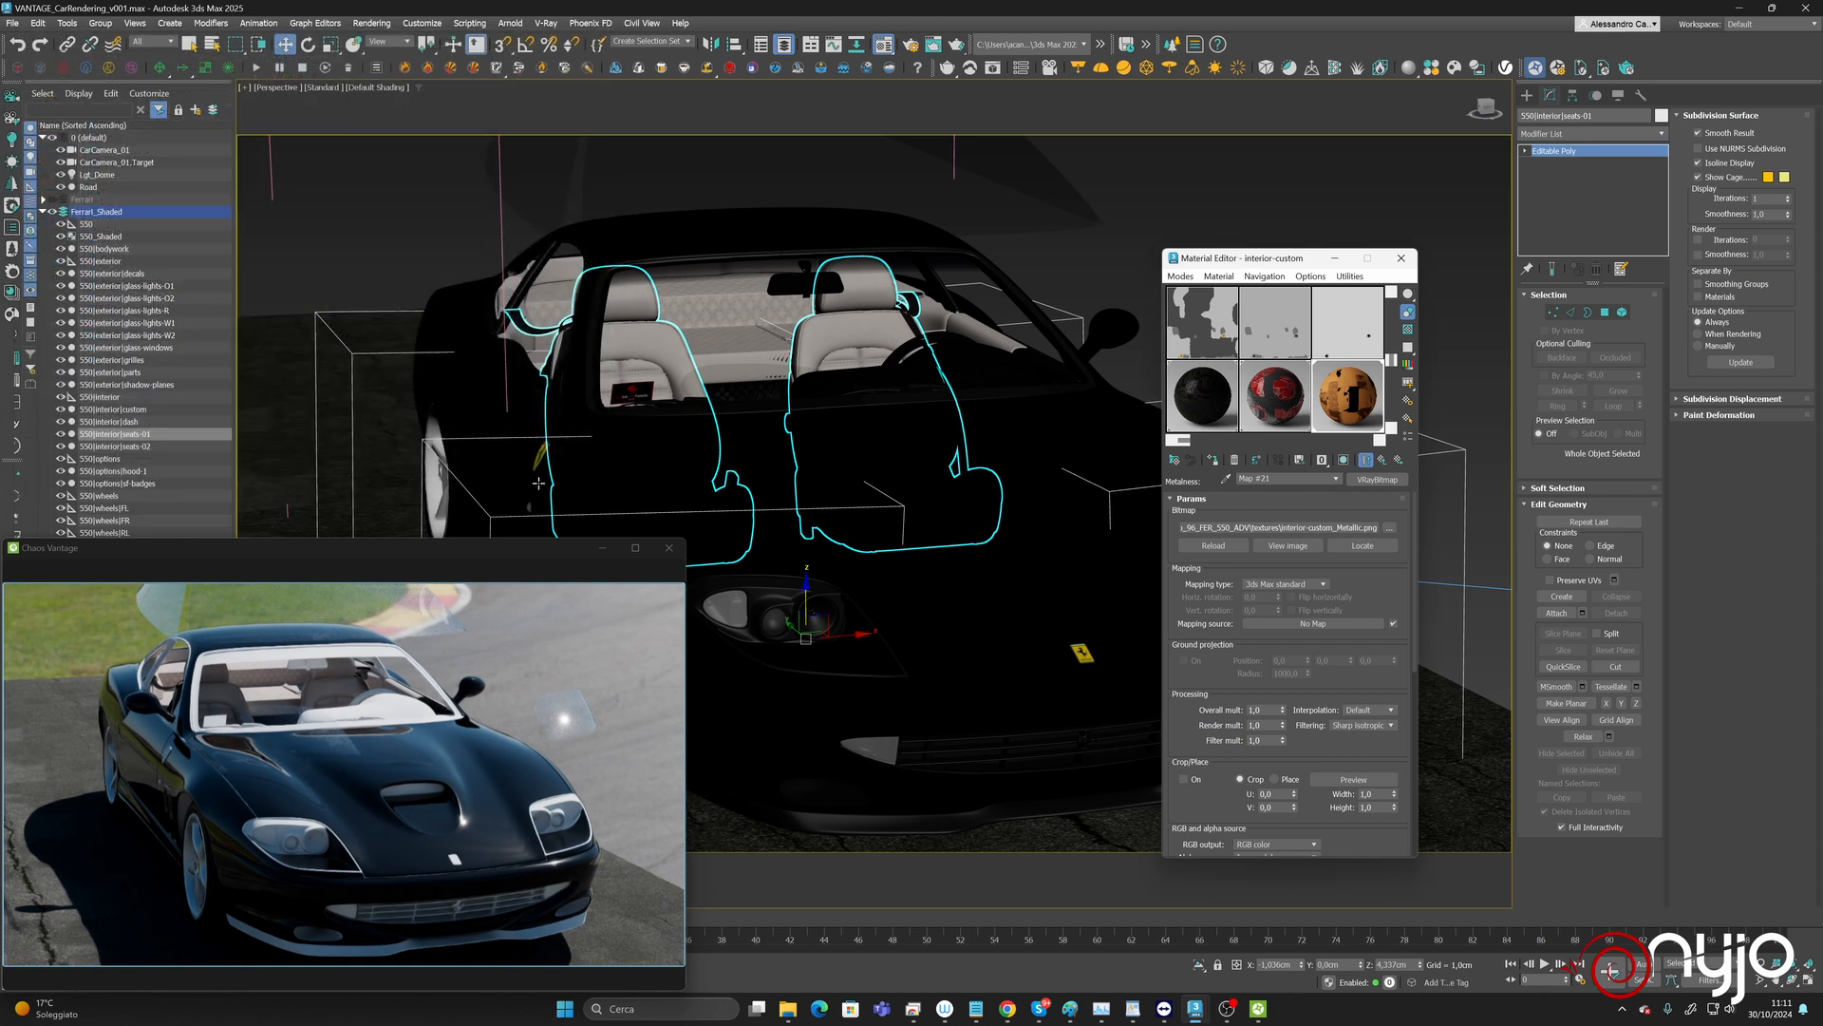
left_click(1382, 461)
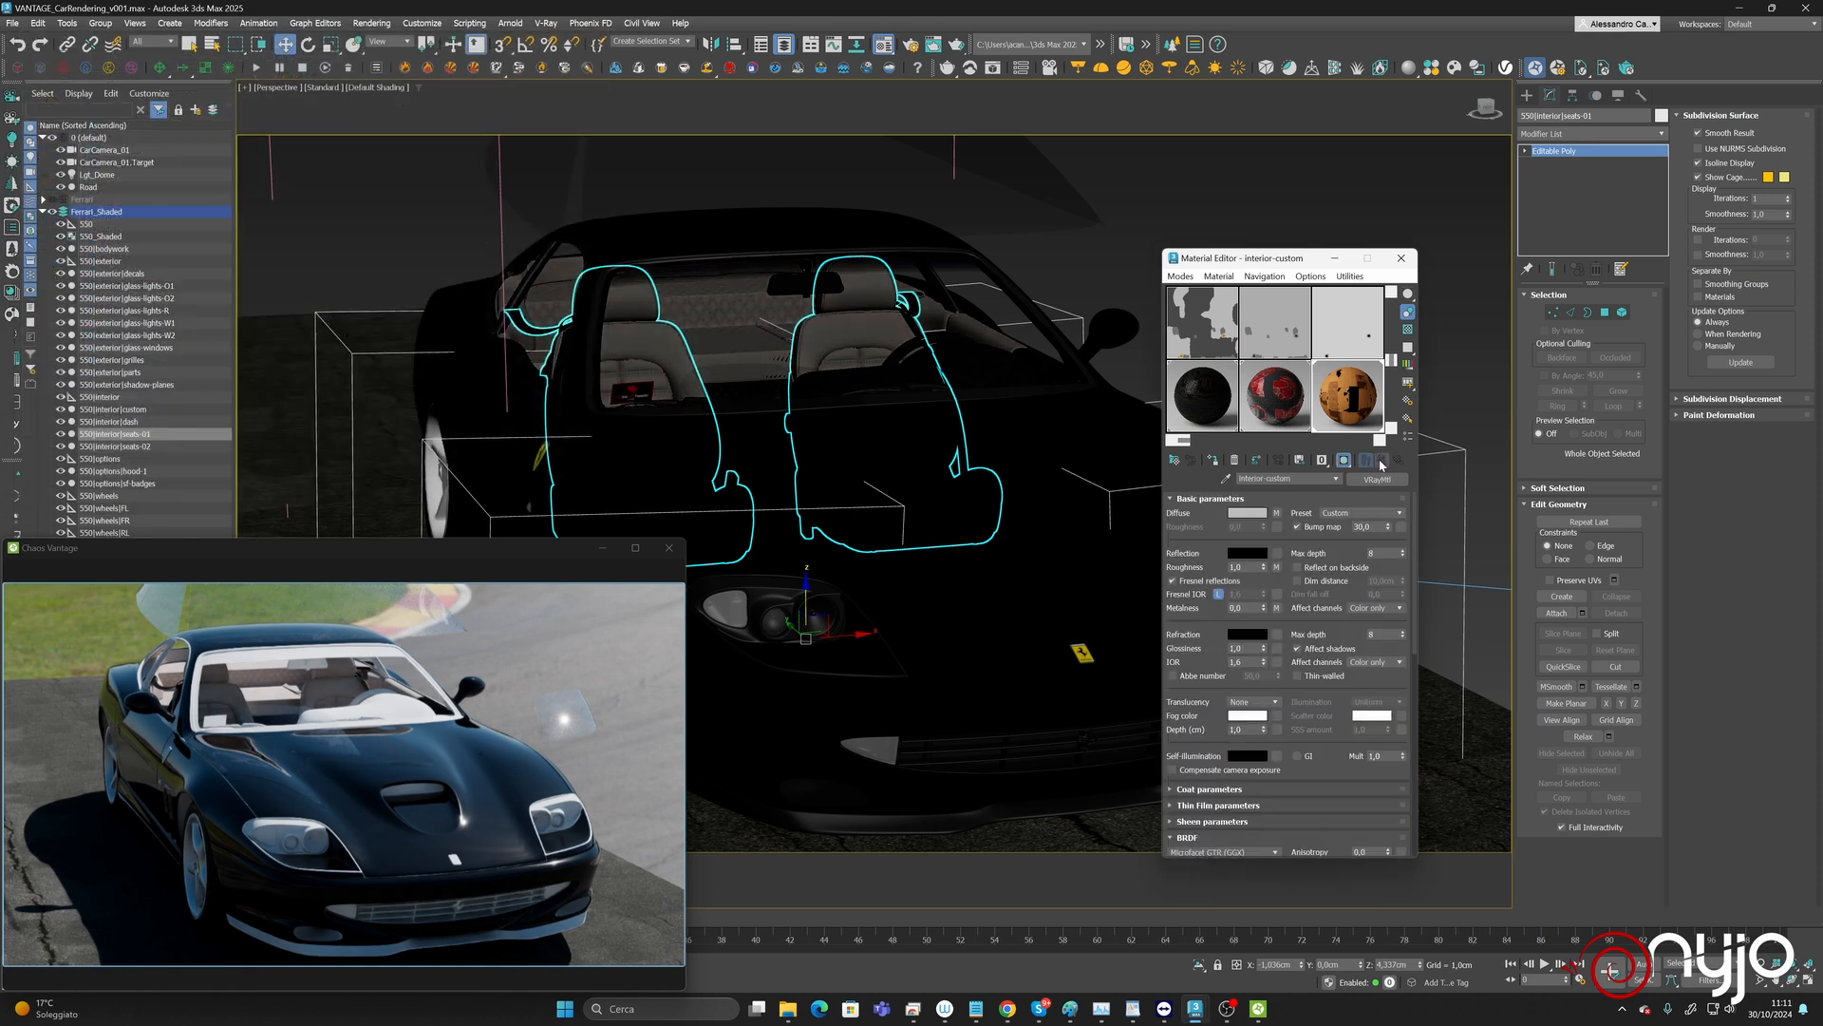
Set the Reflection color of the interior-custom material to a dark grey with a display value of 66 (424242).
left_click(1247, 553)
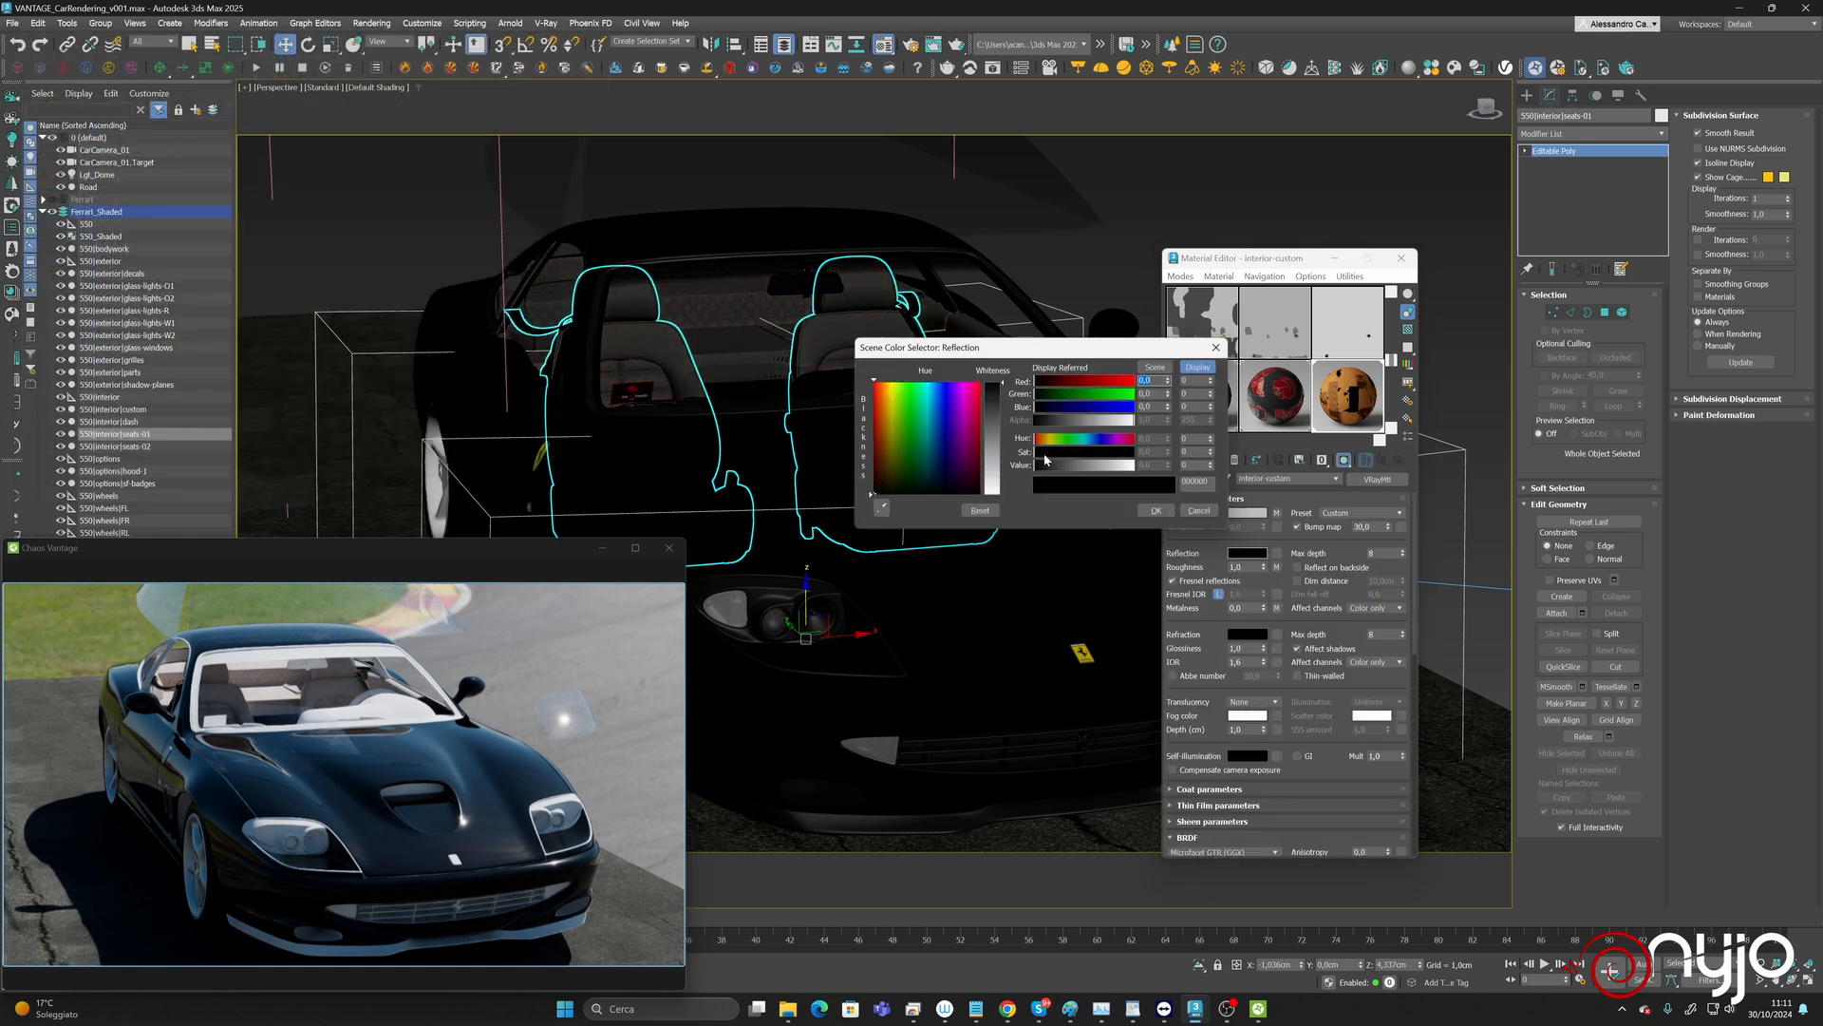
left_click_drag(1045, 459, 1061, 464)
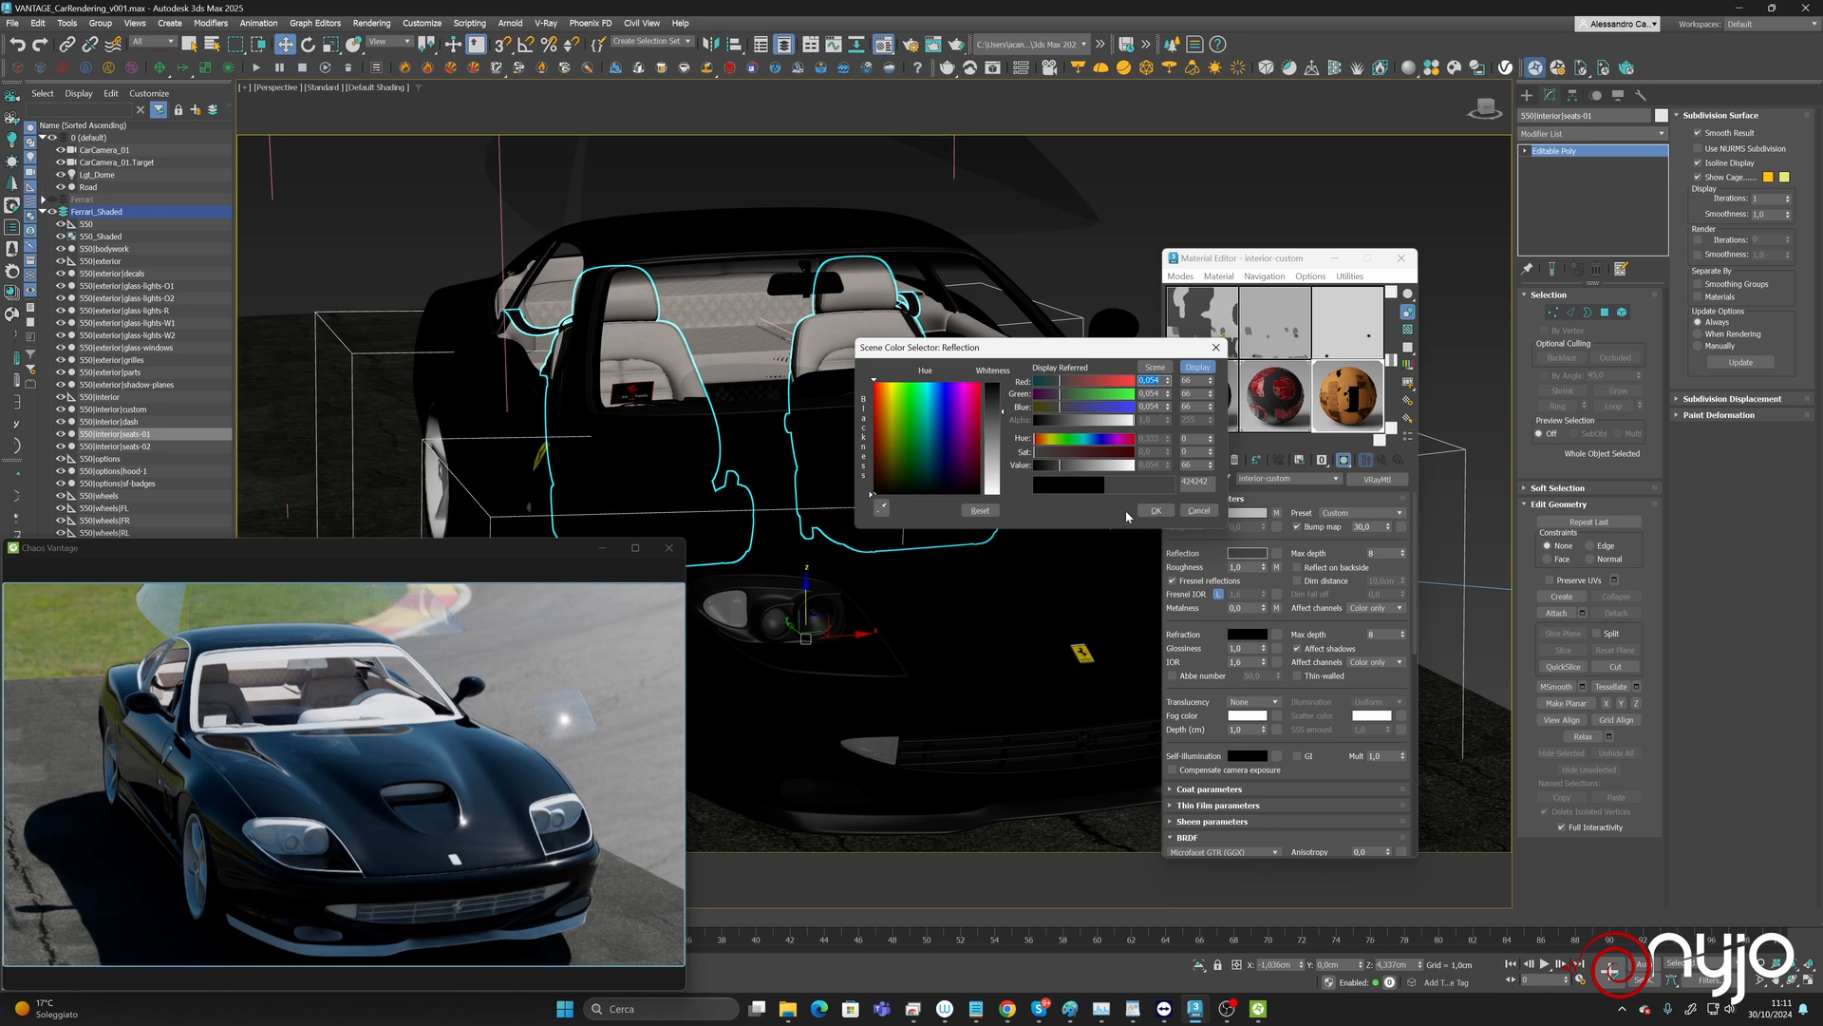
left_click(1155, 510)
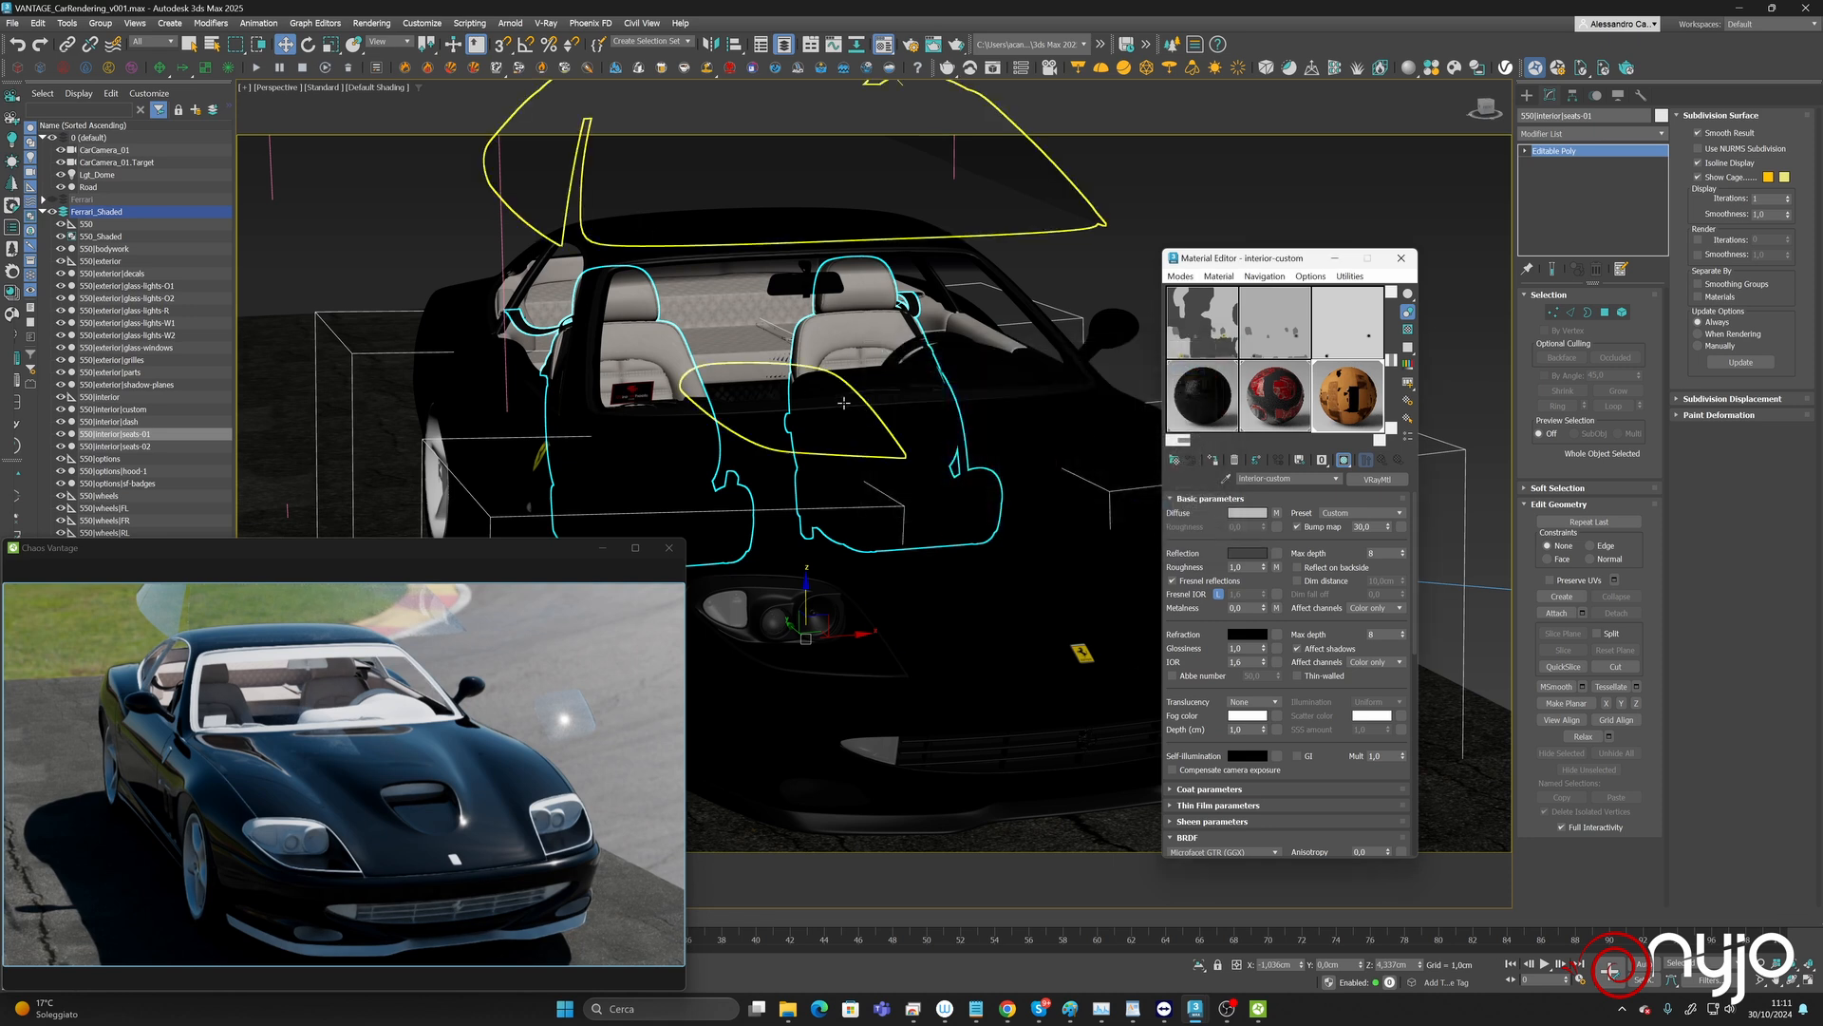
Assign a VRayNormalMap to the bump map slot of the interior-custom material.
left_click(1400, 529)
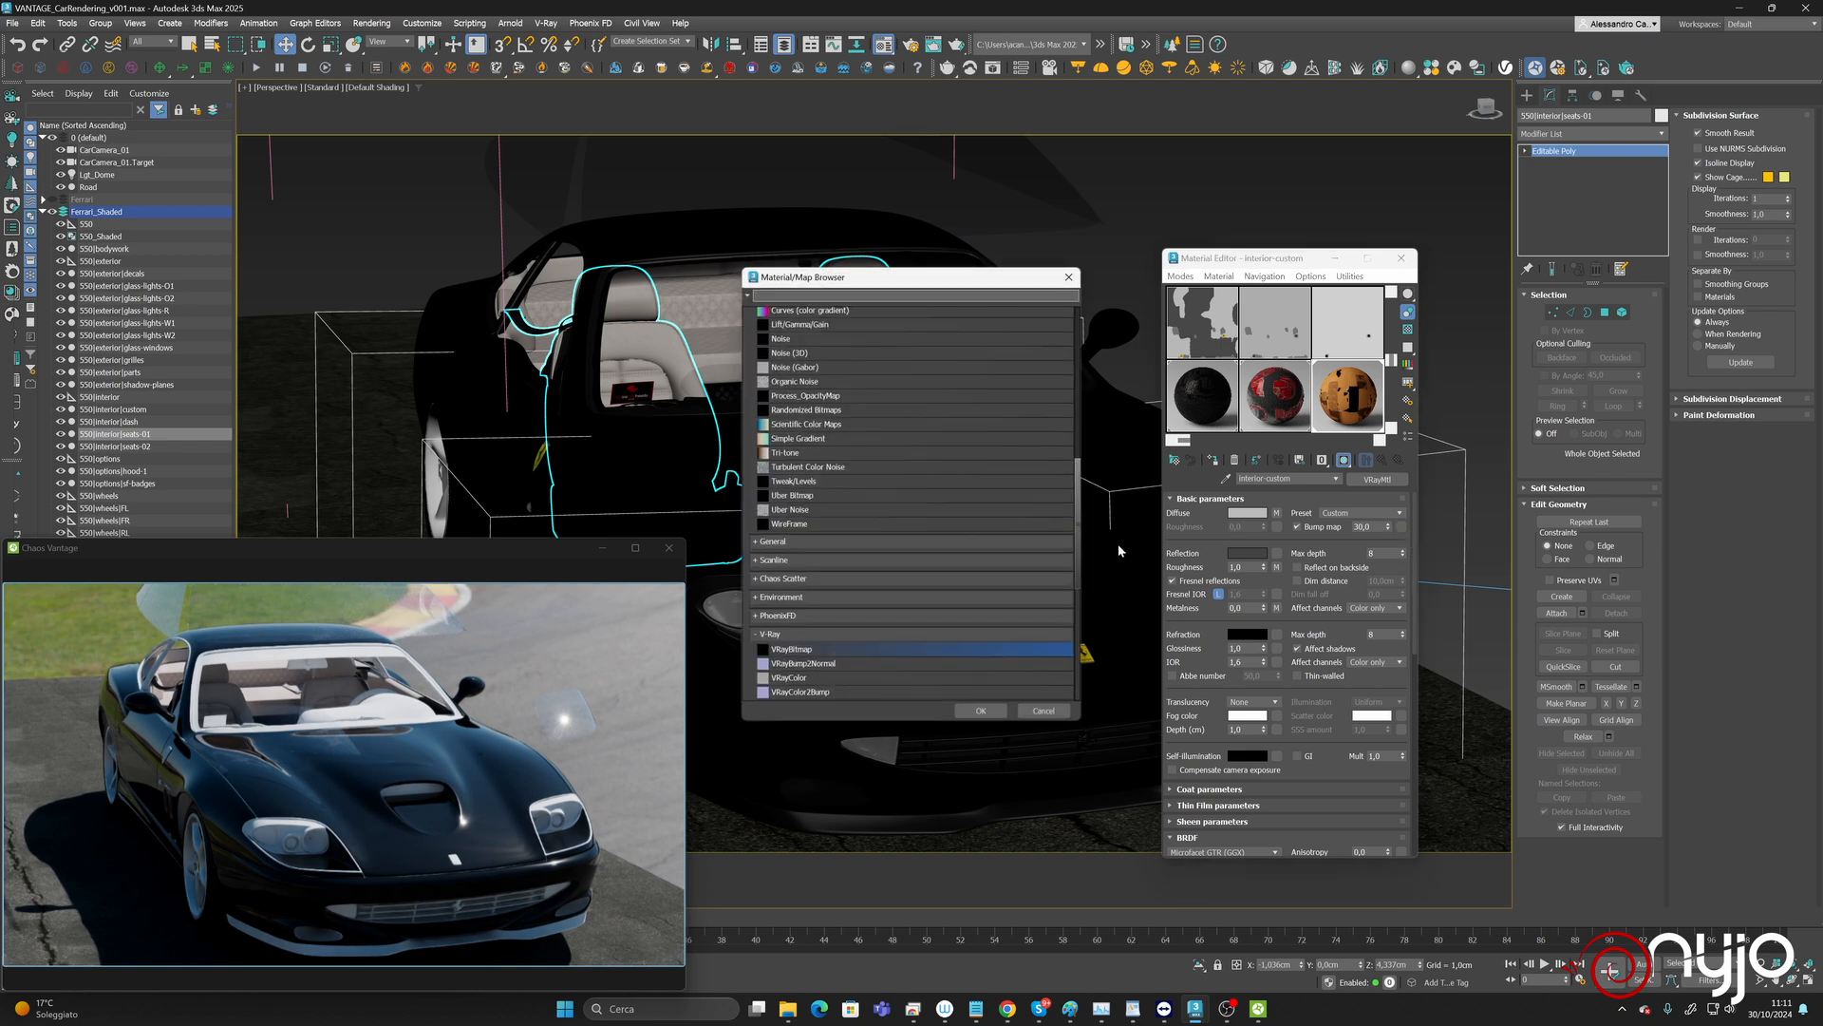
scroll(854, 640, "down", 2)
scroll(857, 651, "down", 3)
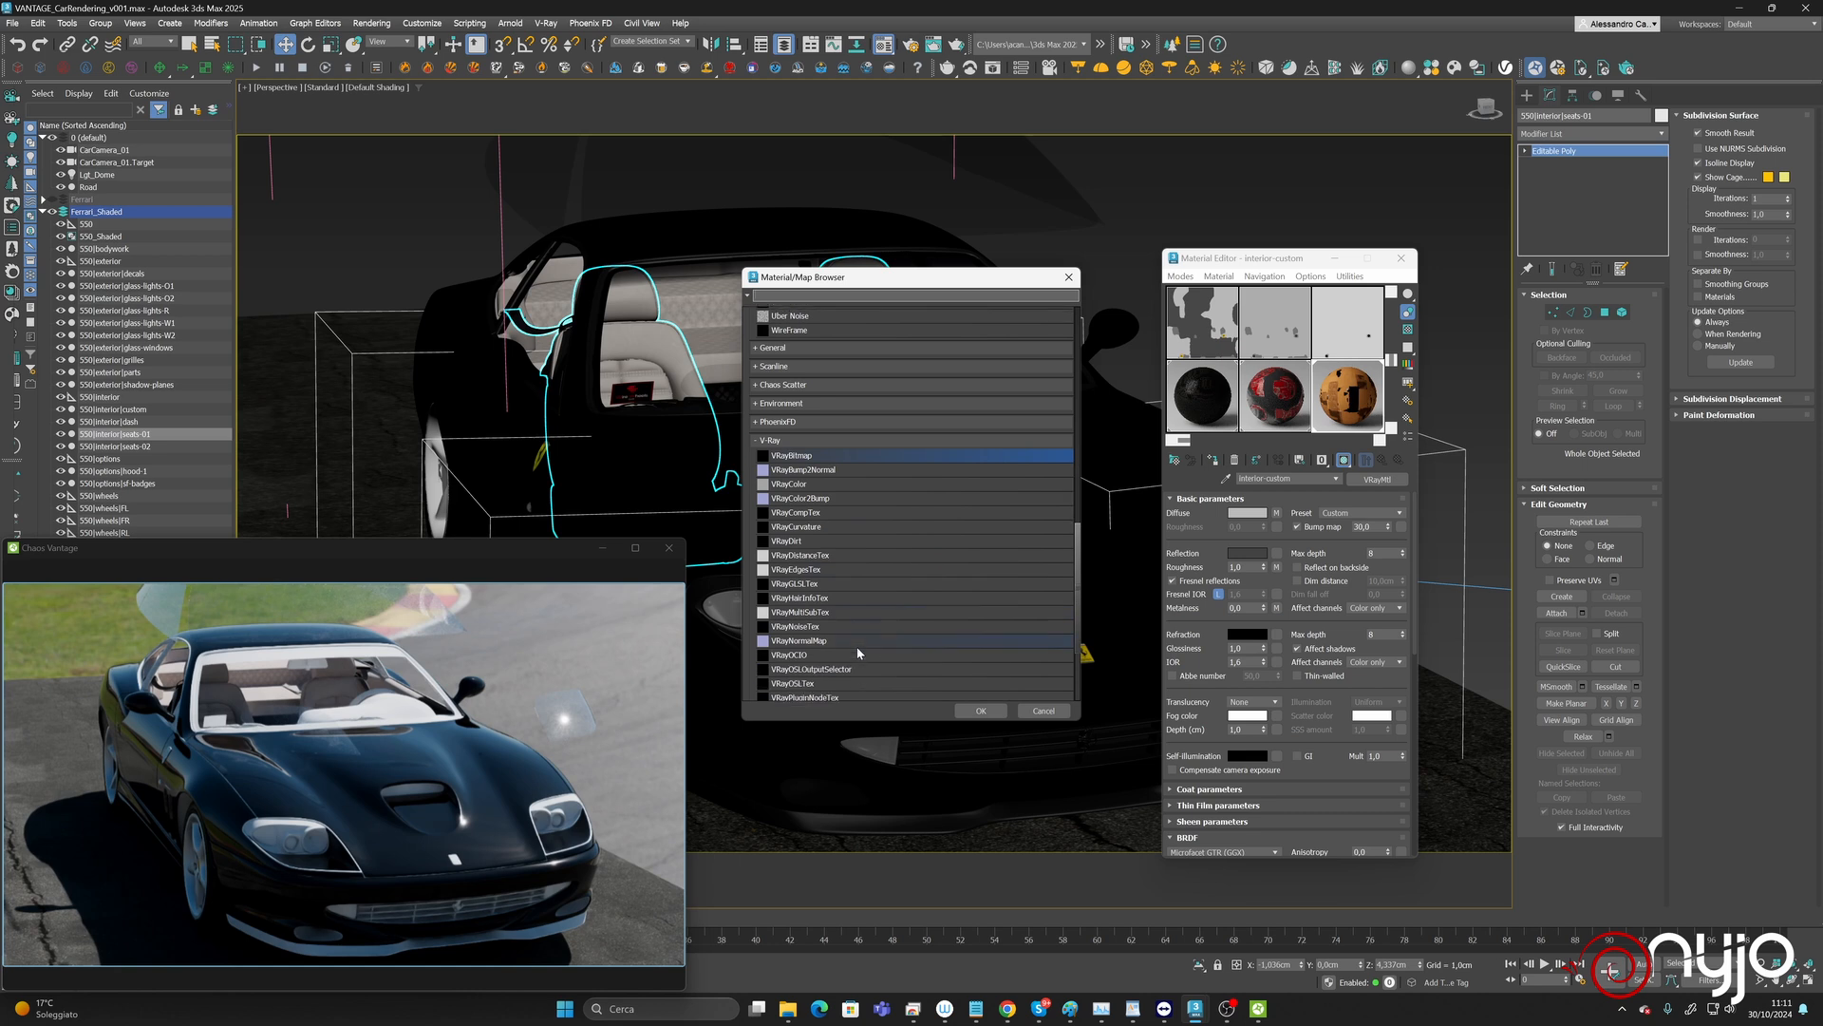
double_click(820, 644)
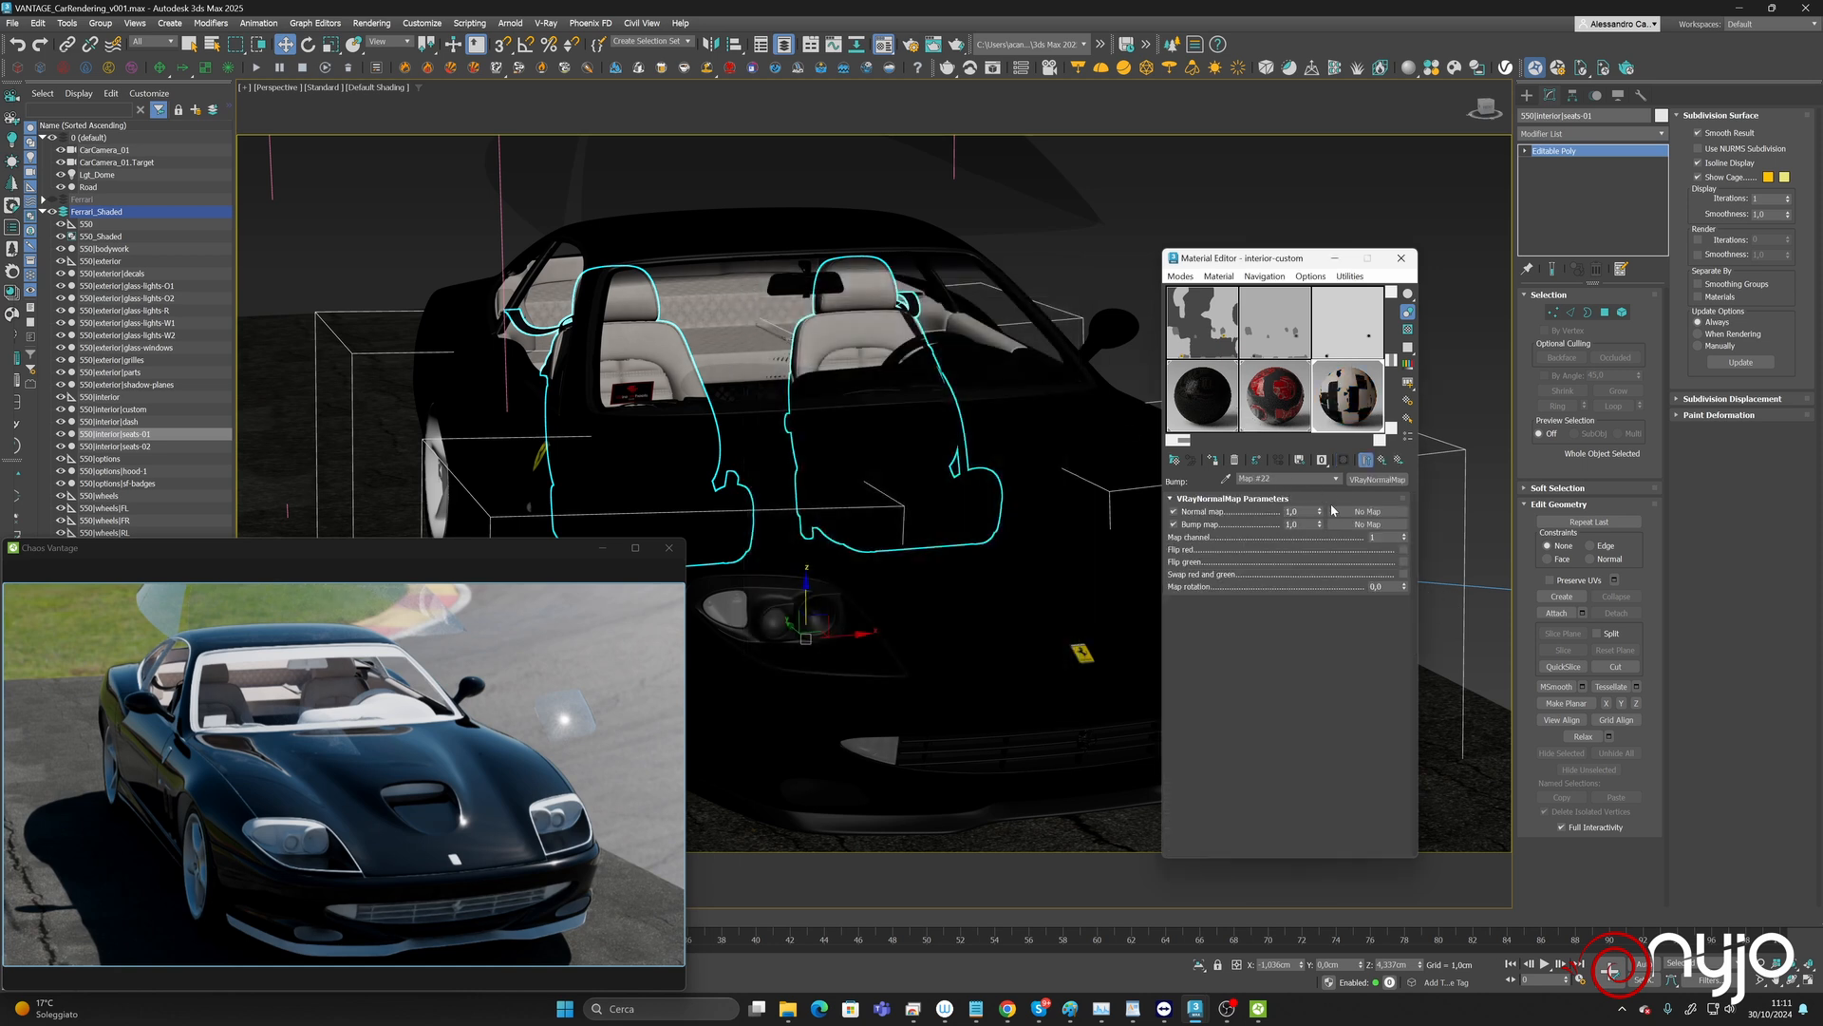
Fill the normal map slot with a VRayBitmap and replace its image with interior-custom_Normal.jpg.
left_click(1380, 523)
left_click(1374, 512)
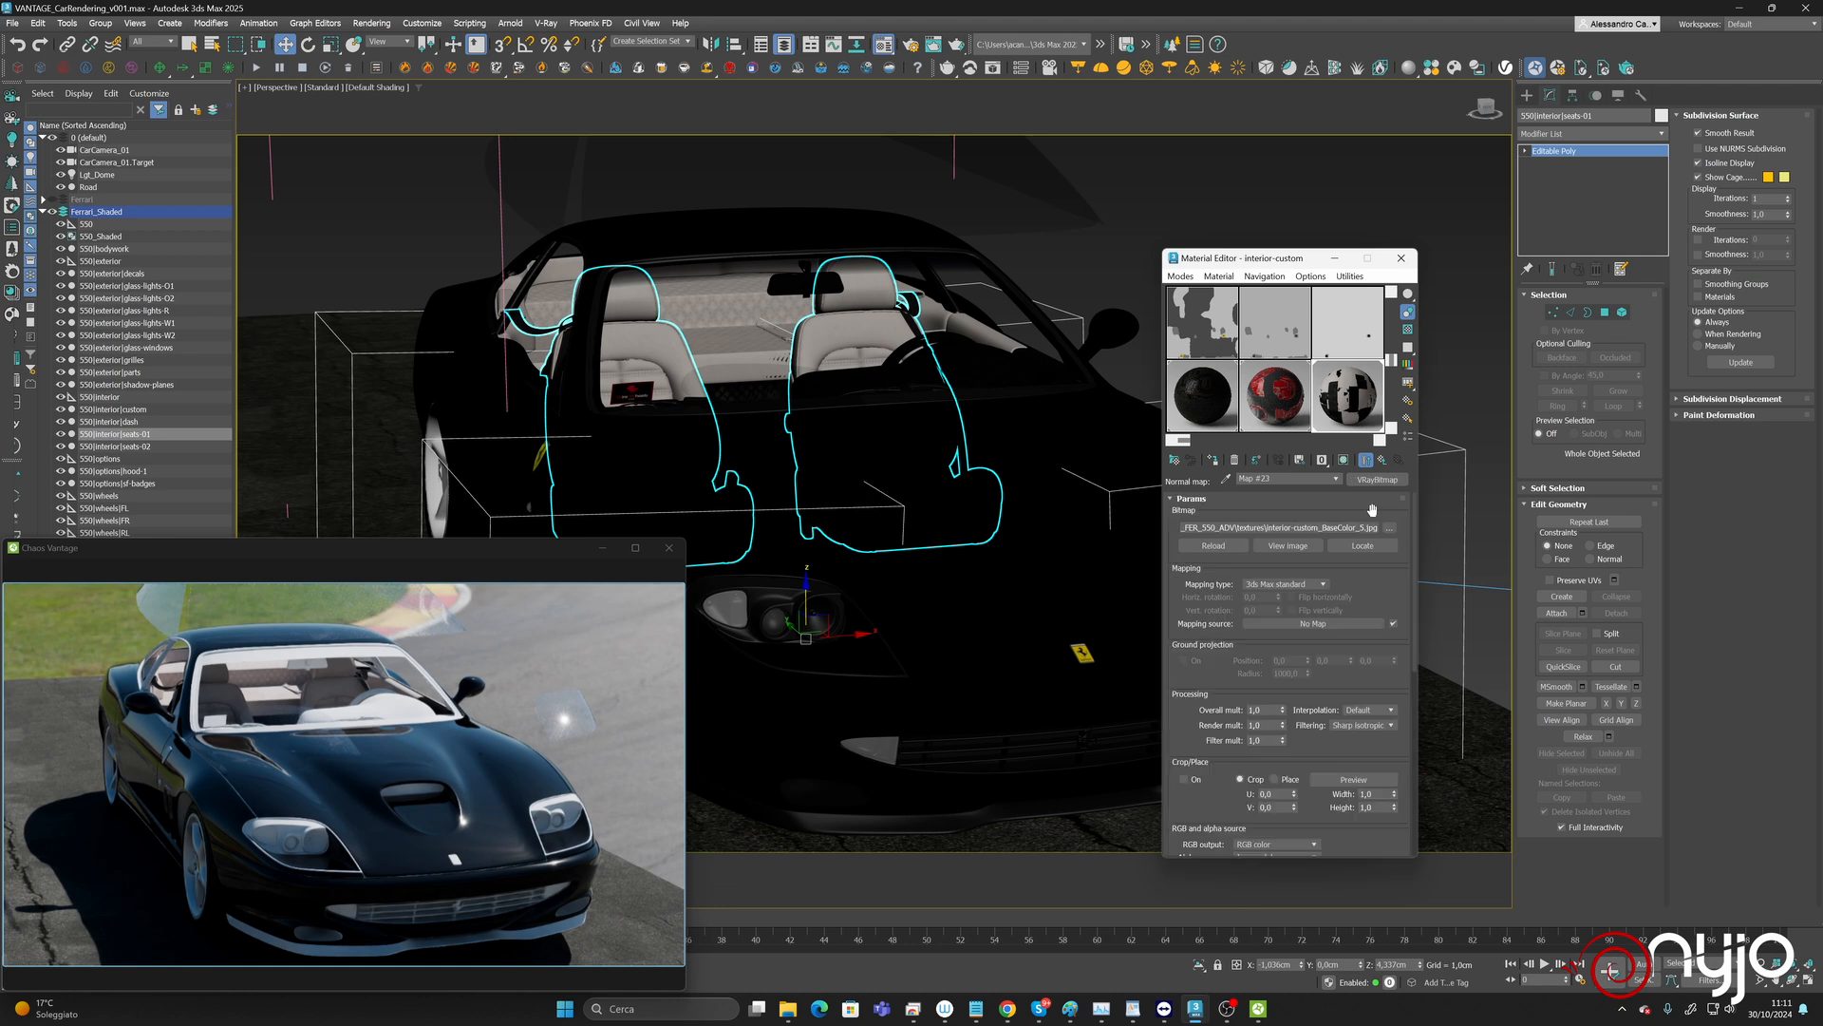
left_click(1389, 527)
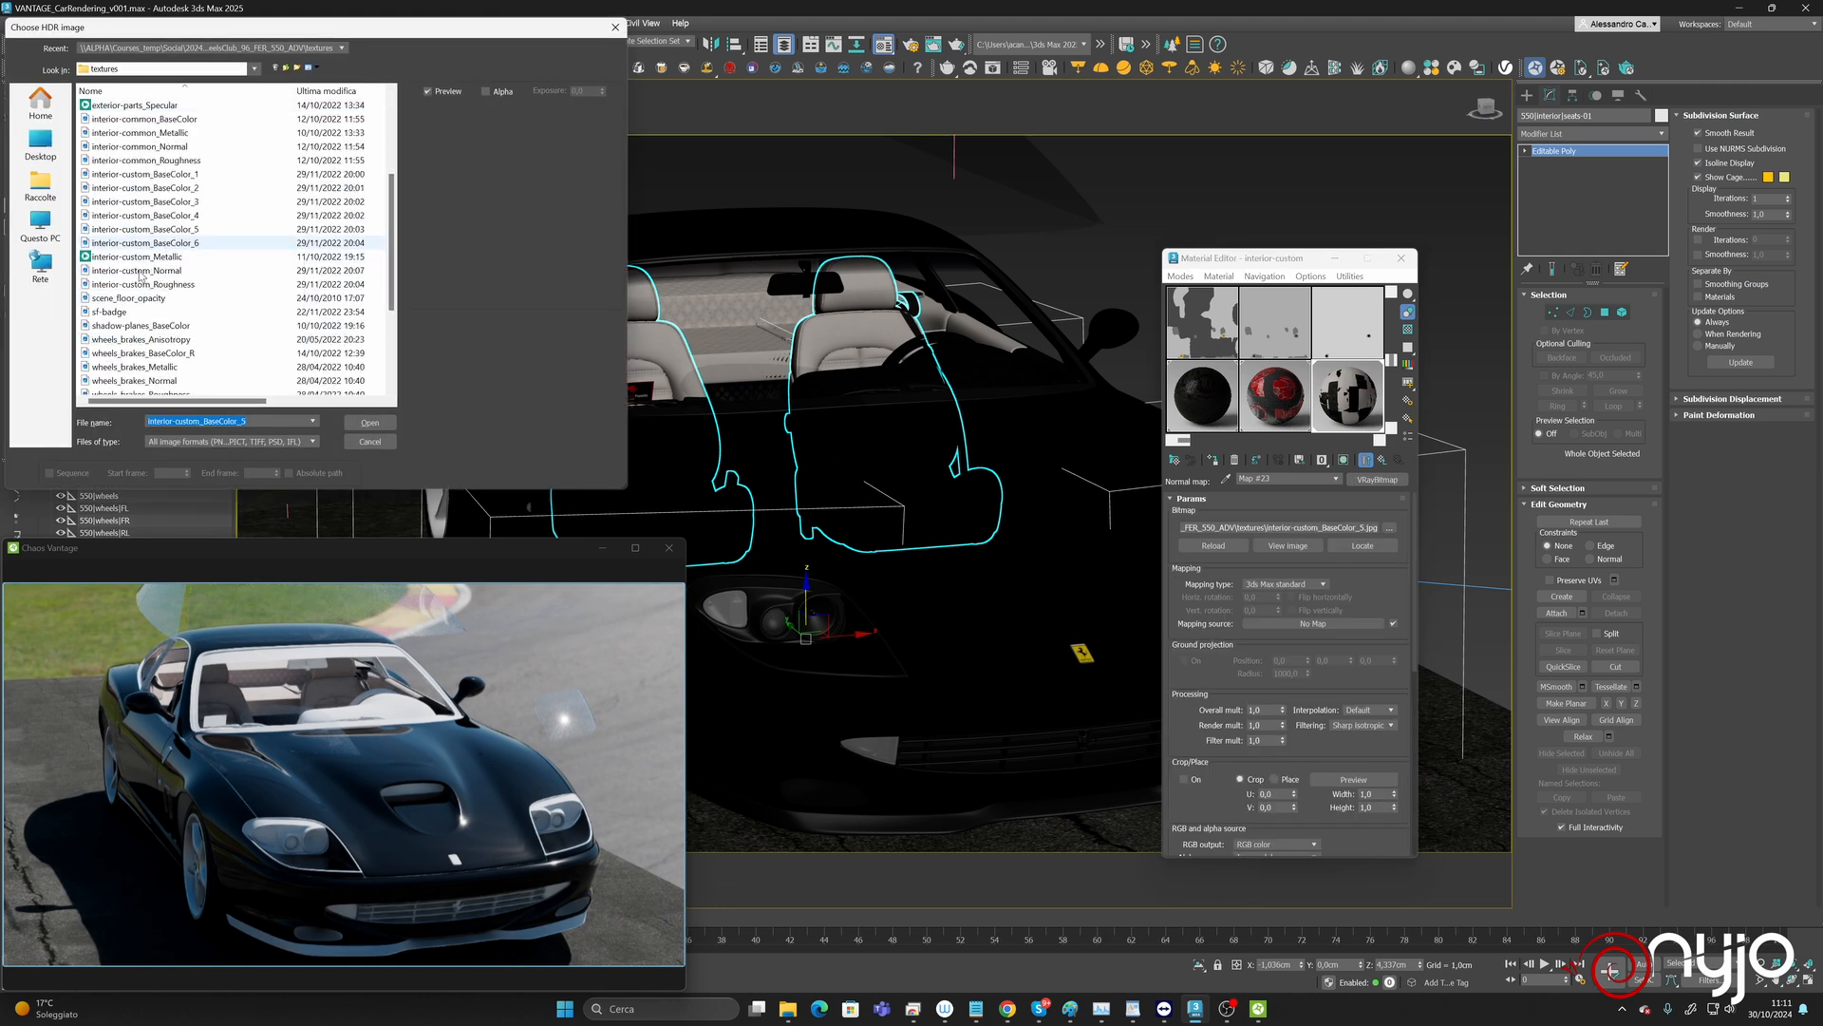
left_click(148, 271)
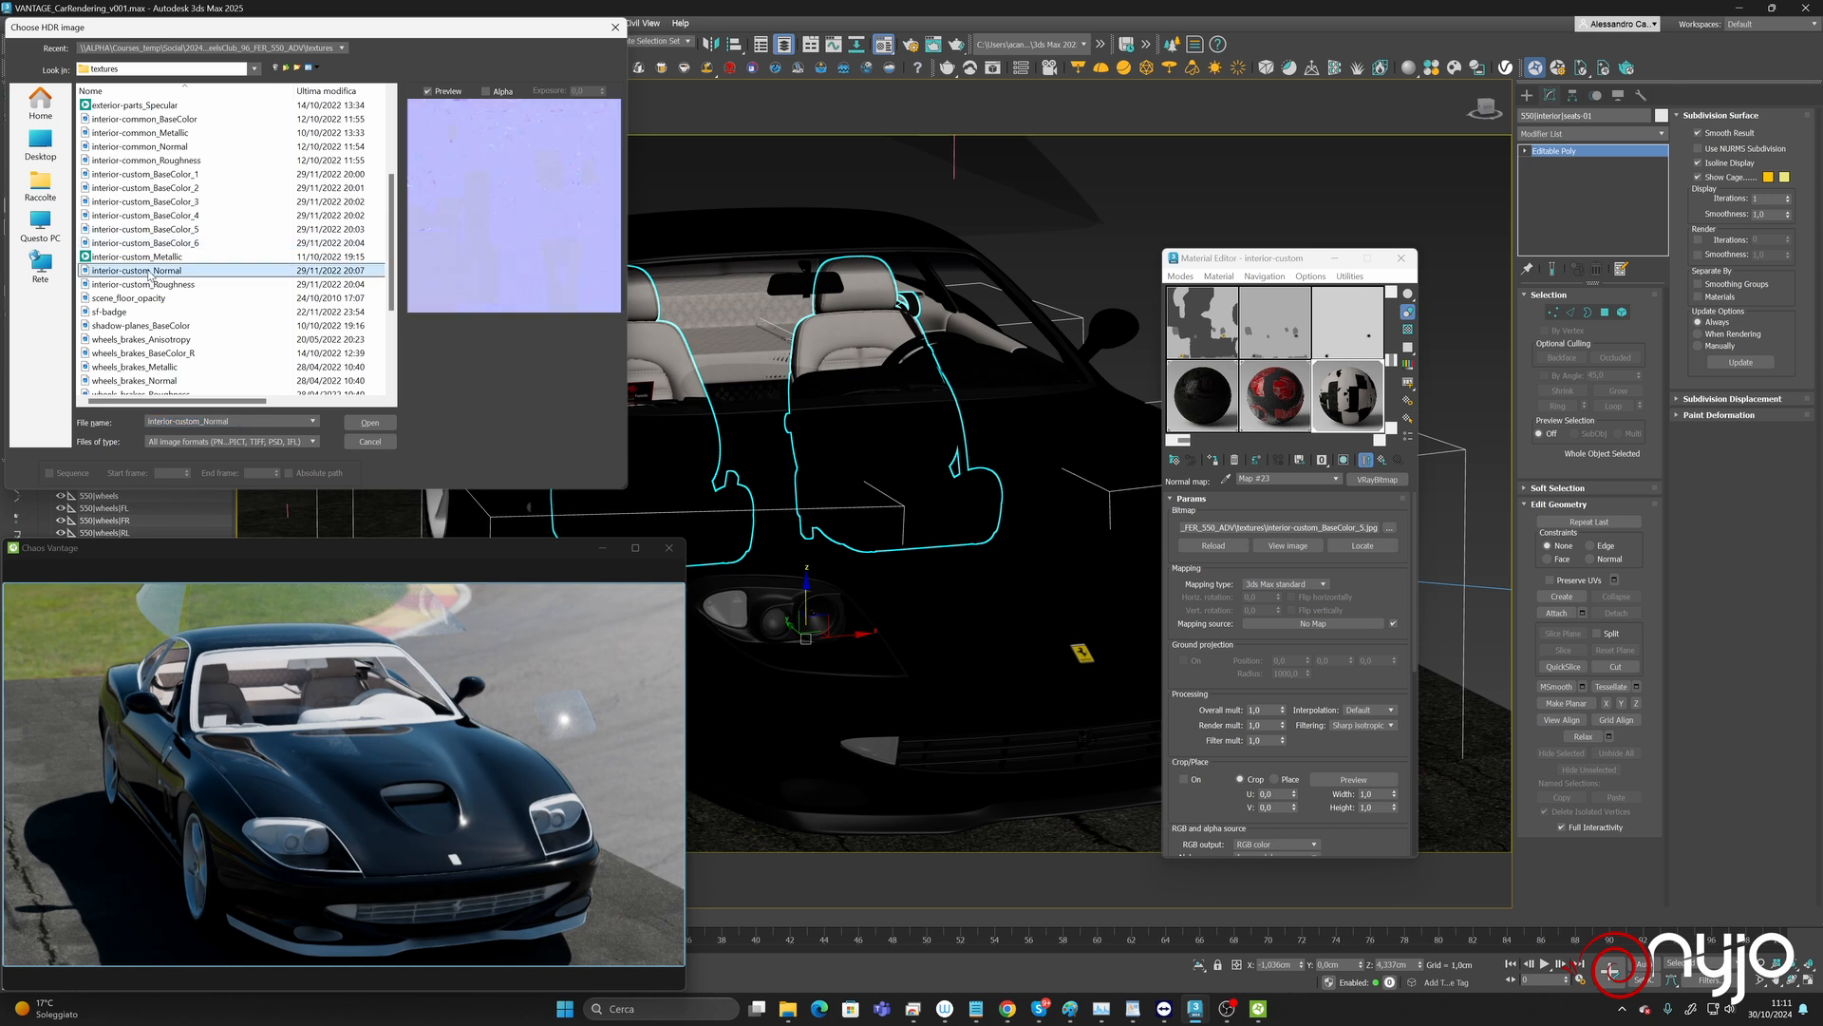
left_click(370, 422)
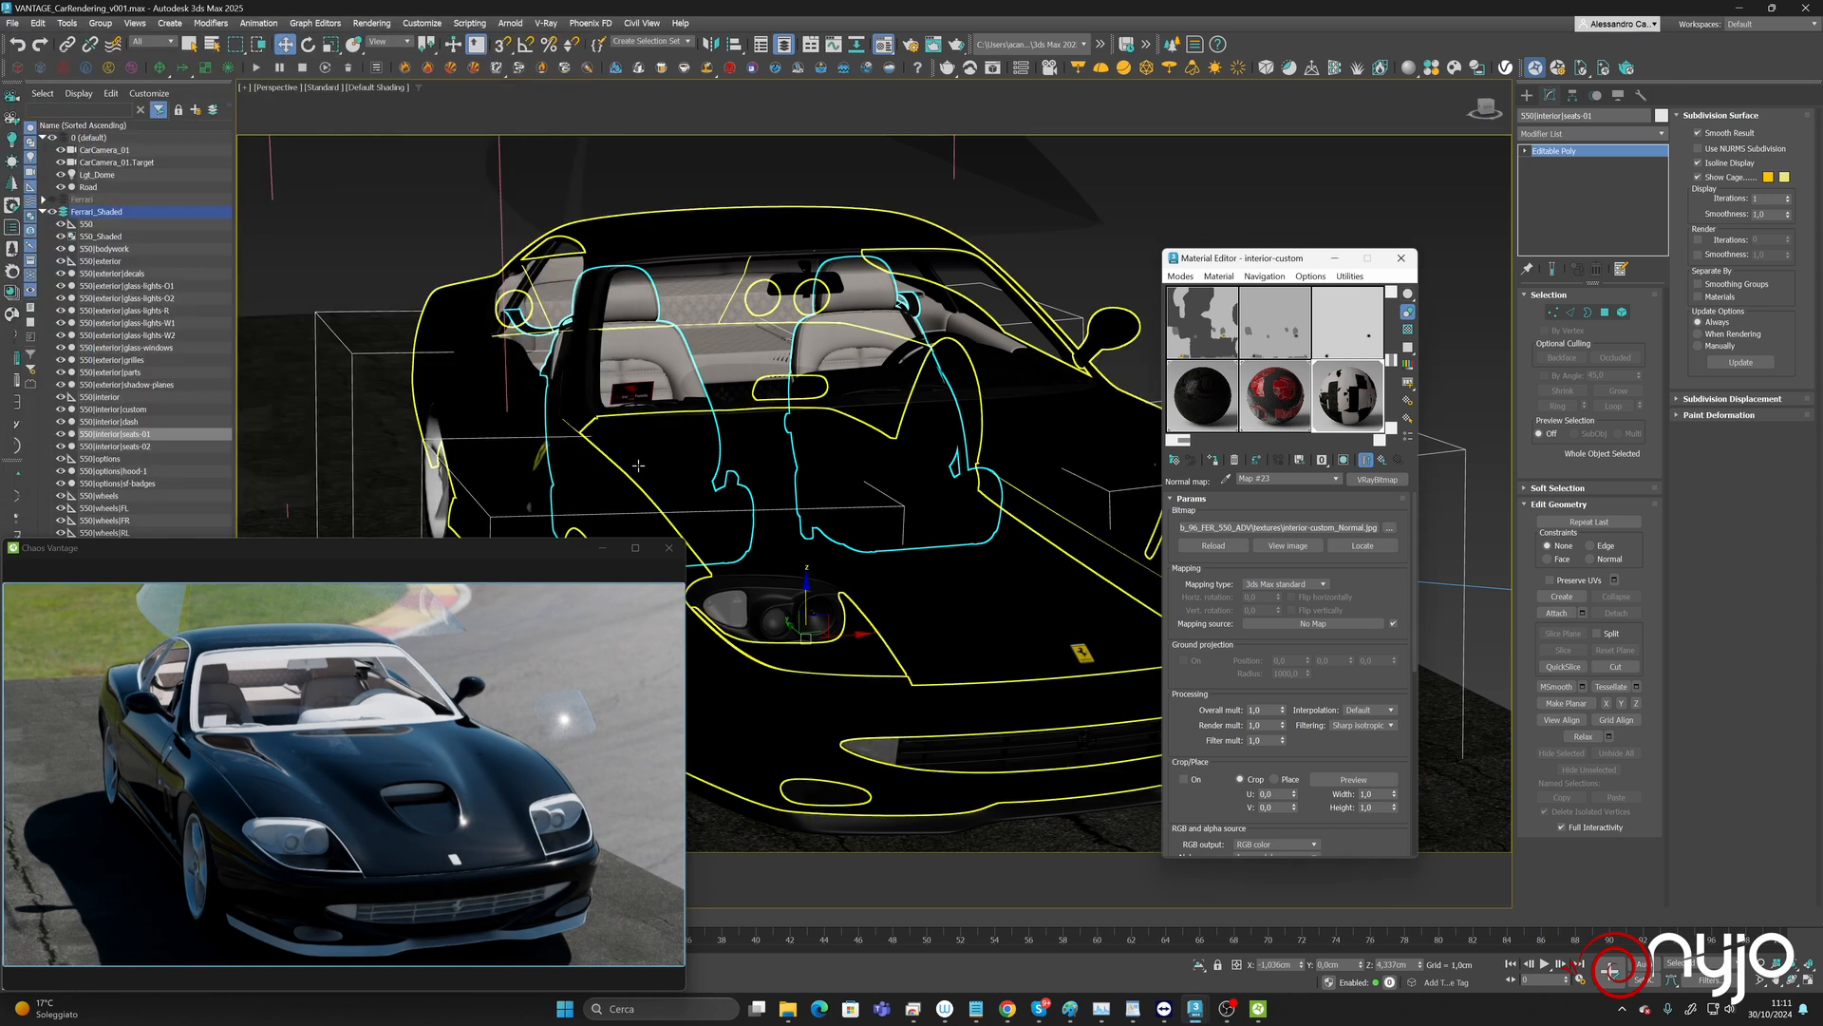
Pick the interior-common material from the car's interior into an unused material sample slot.
left_click_drag(1309, 359, 1307, 283)
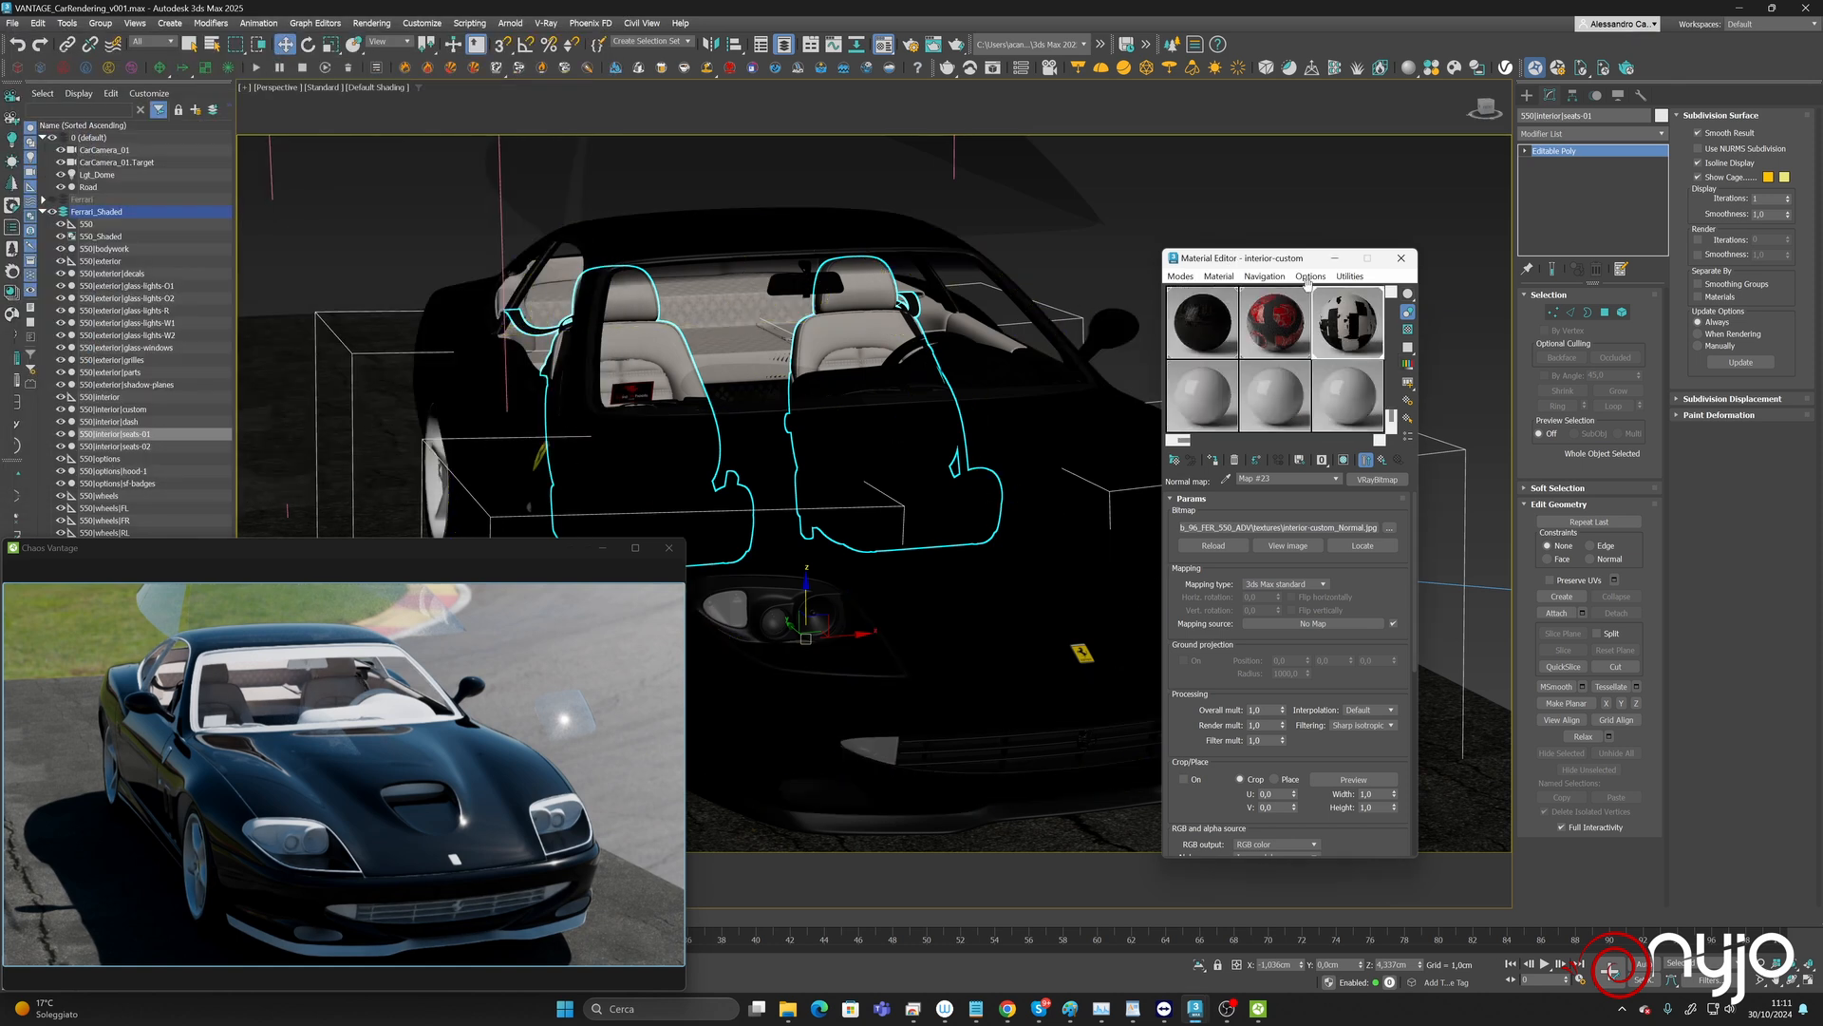
left_click(1198, 385)
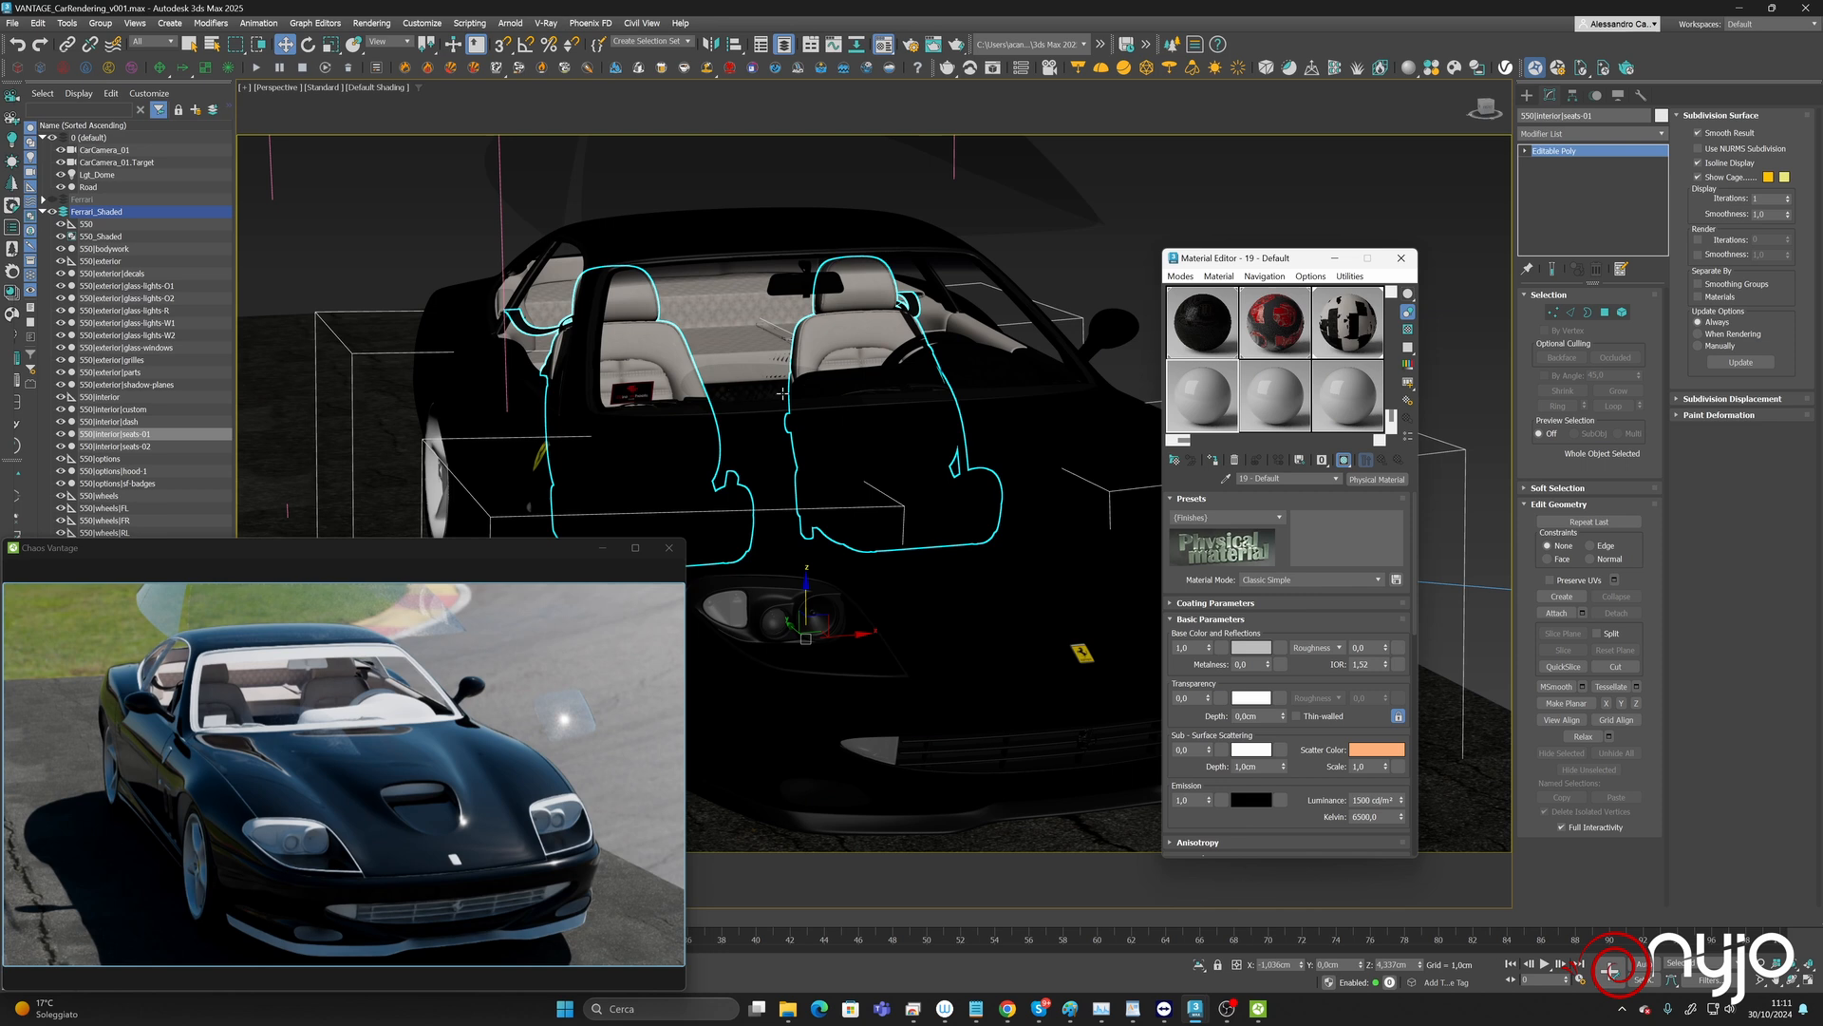
left_click(1226, 479)
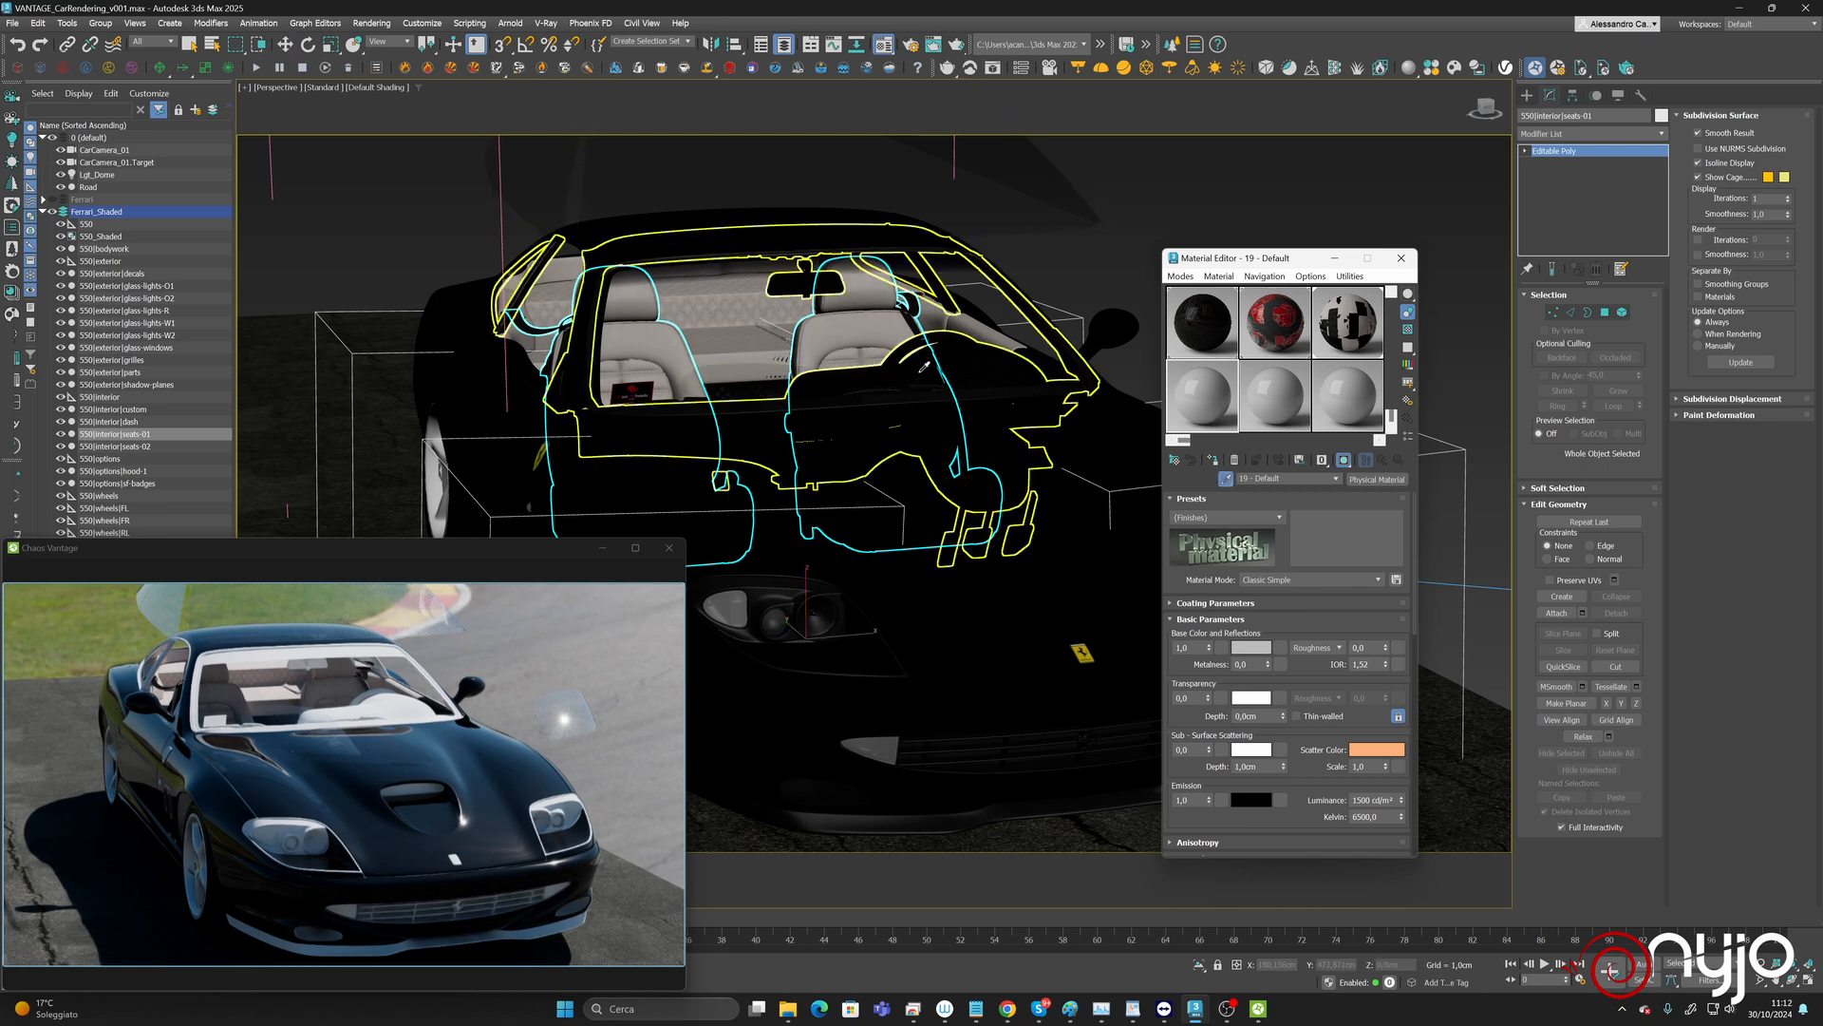
left_click(923, 366)
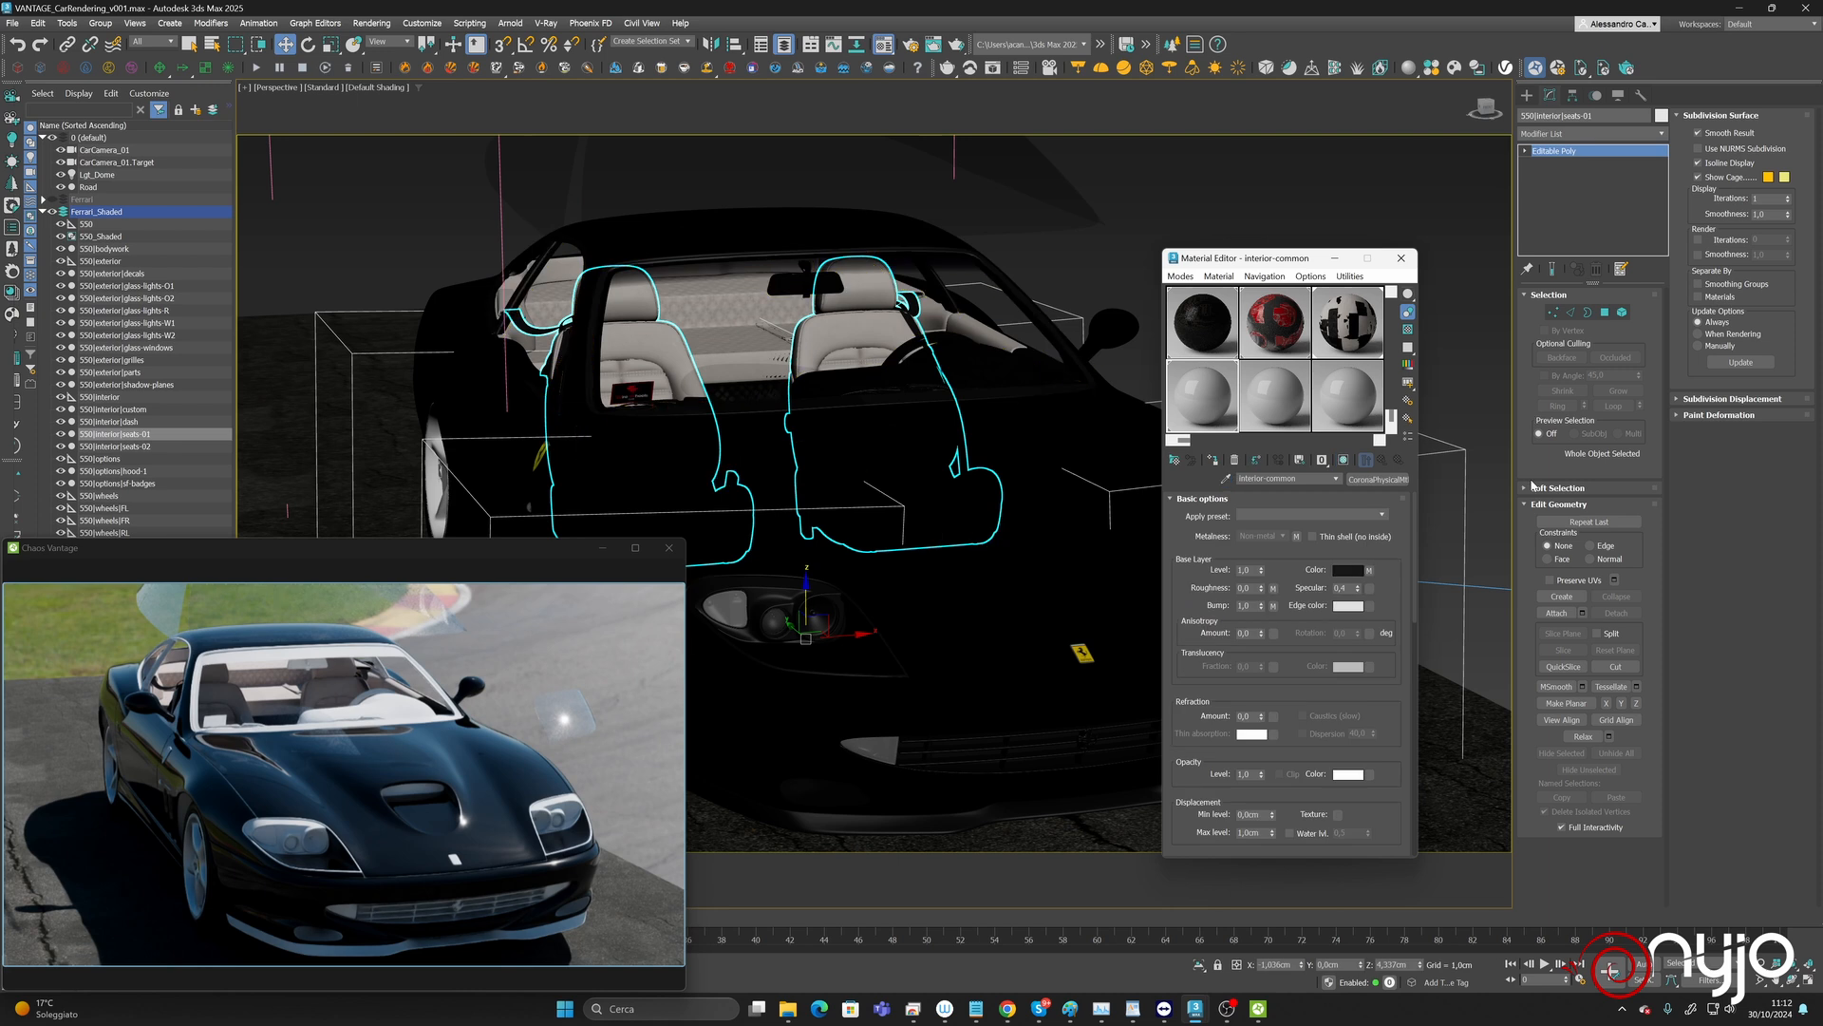
Check the maps used by the interior-common Corona material and replace the material with a VRayMtl.
left_click_drag(1388, 604, 1335, 276)
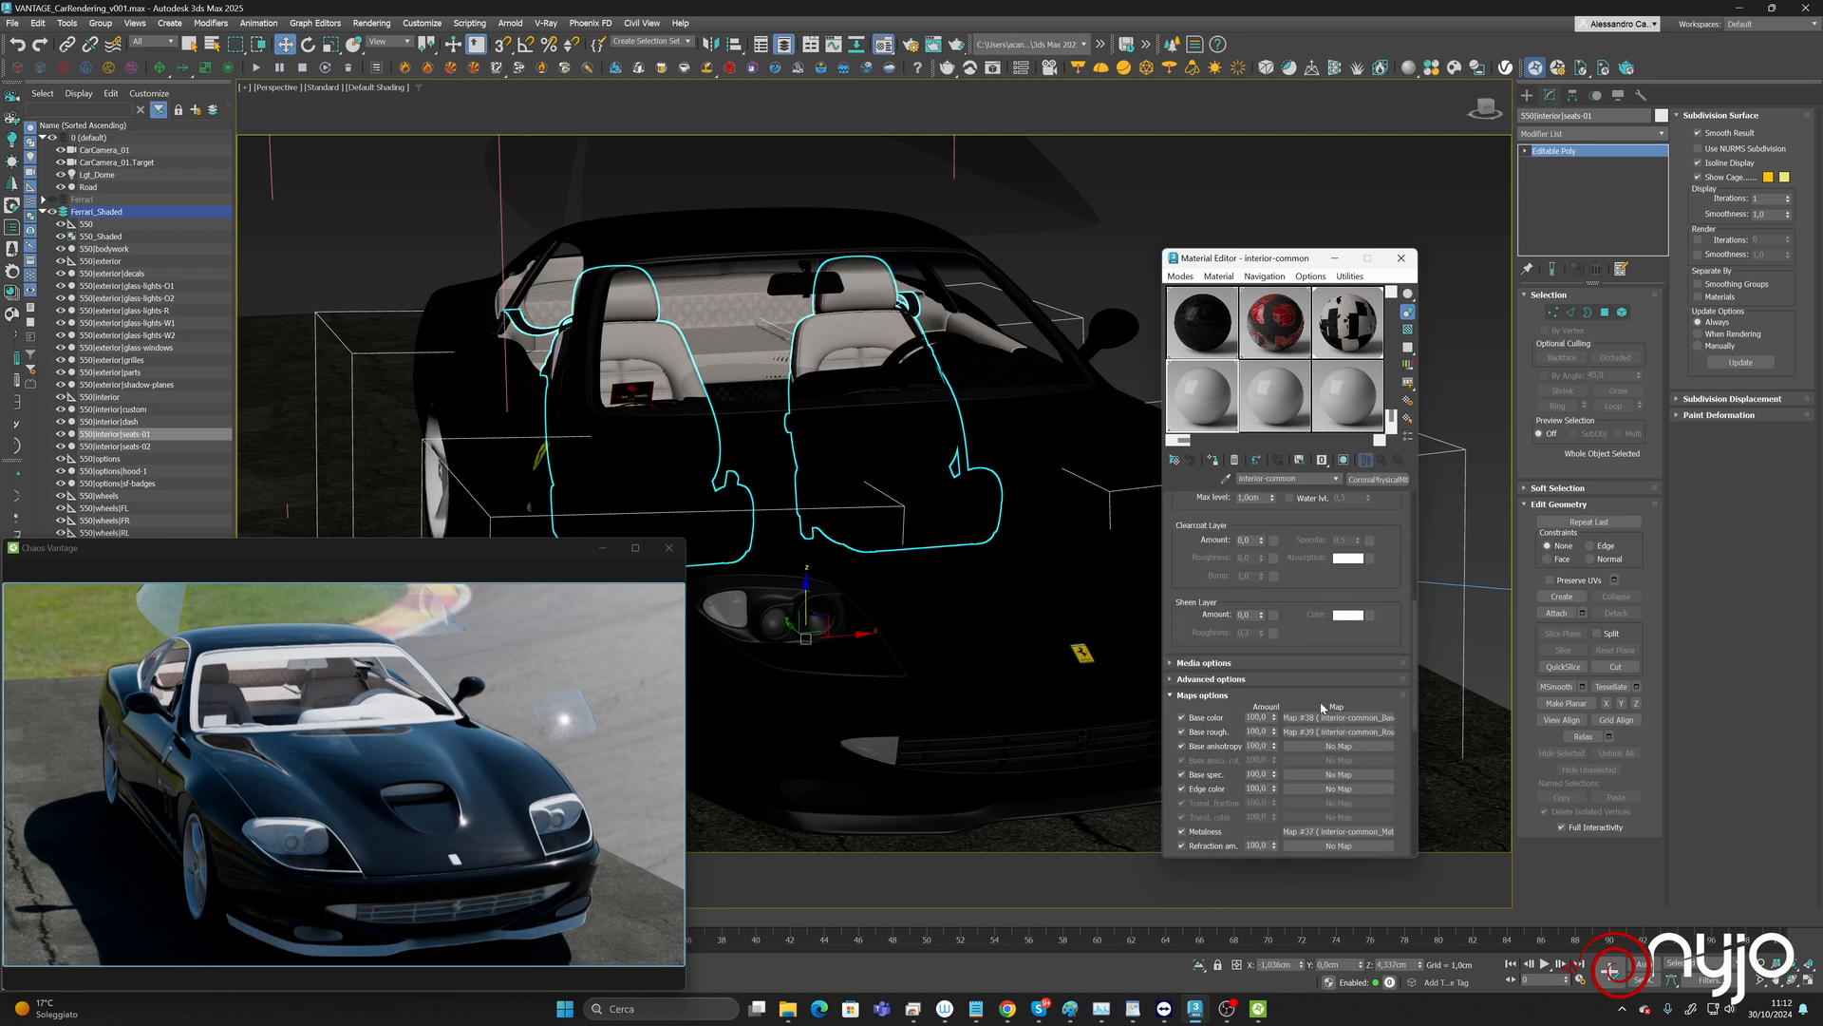
left_click(1373, 480)
double_click(794, 498)
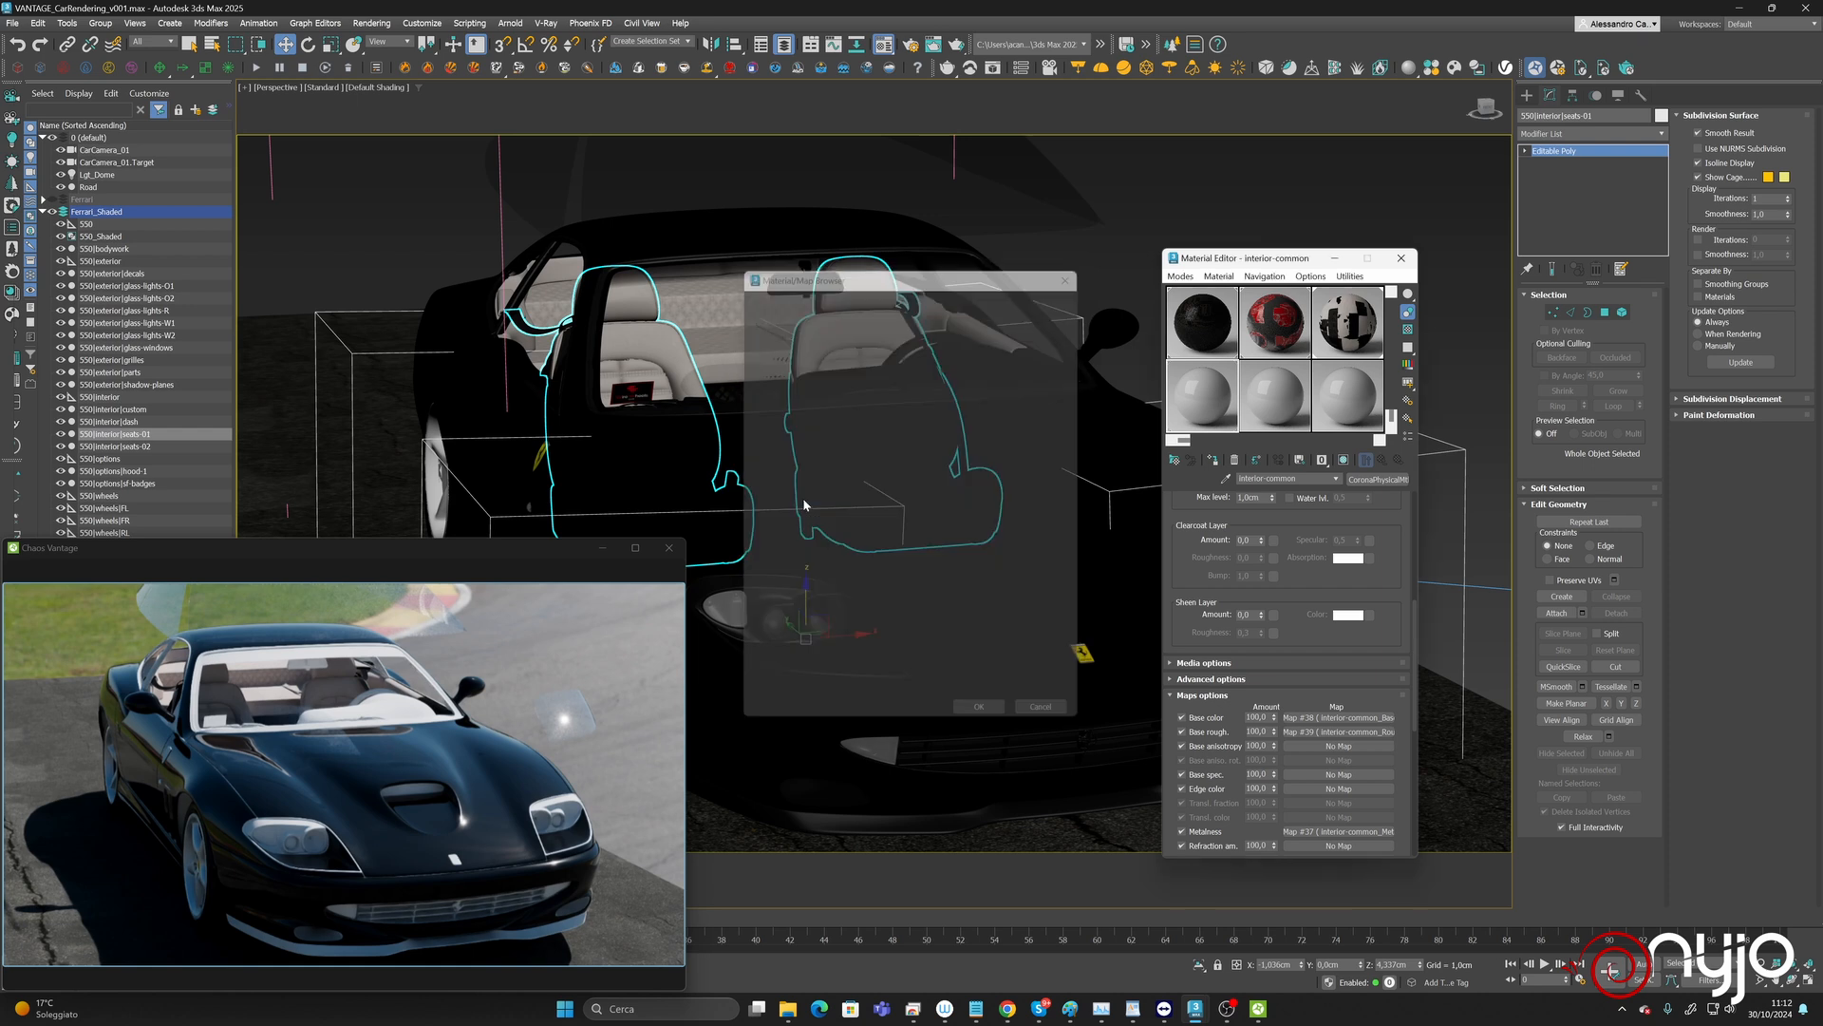
Load interior-common_BaseColor.jpg into the Diffuse map slot through a VRayBitmap, return to the parent material and switch the BRDF to use roughness.
left_click(1342, 615)
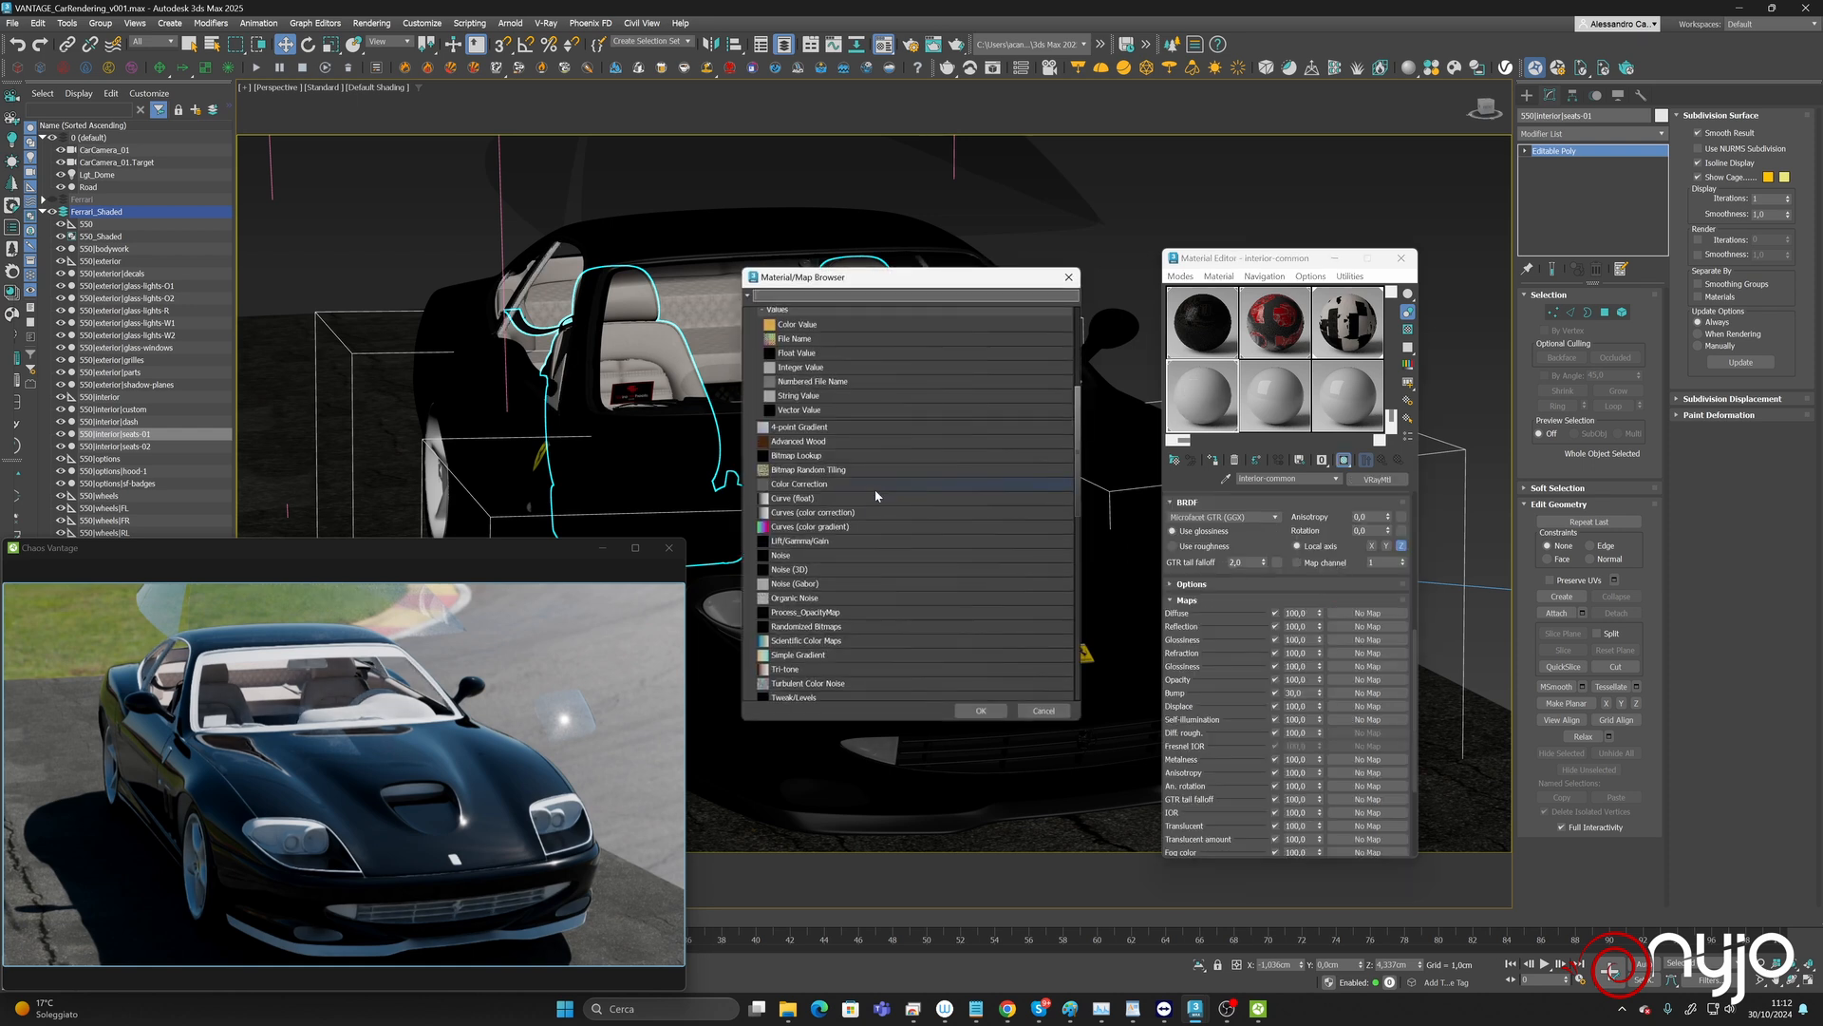
scroll(853, 653, "down", 3)
scroll(852, 655, "down", 3)
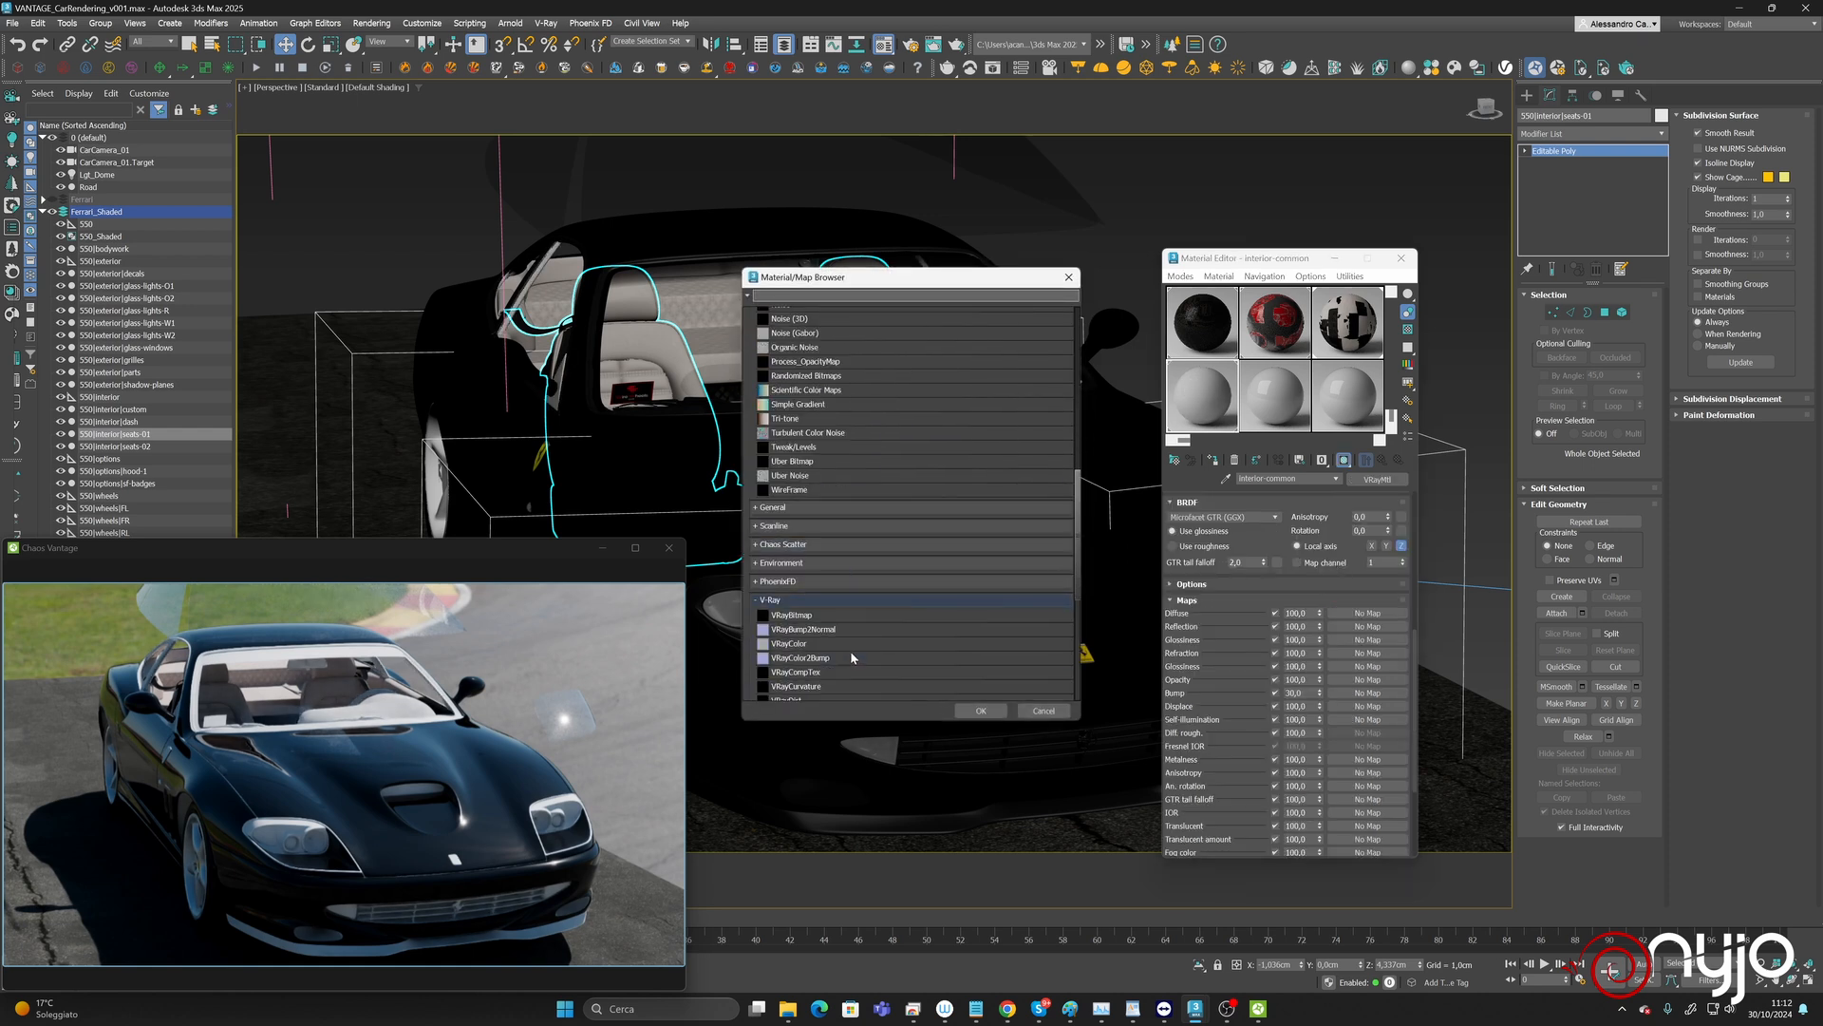
double_click(798, 616)
scroll(171, 242, "down", 3)
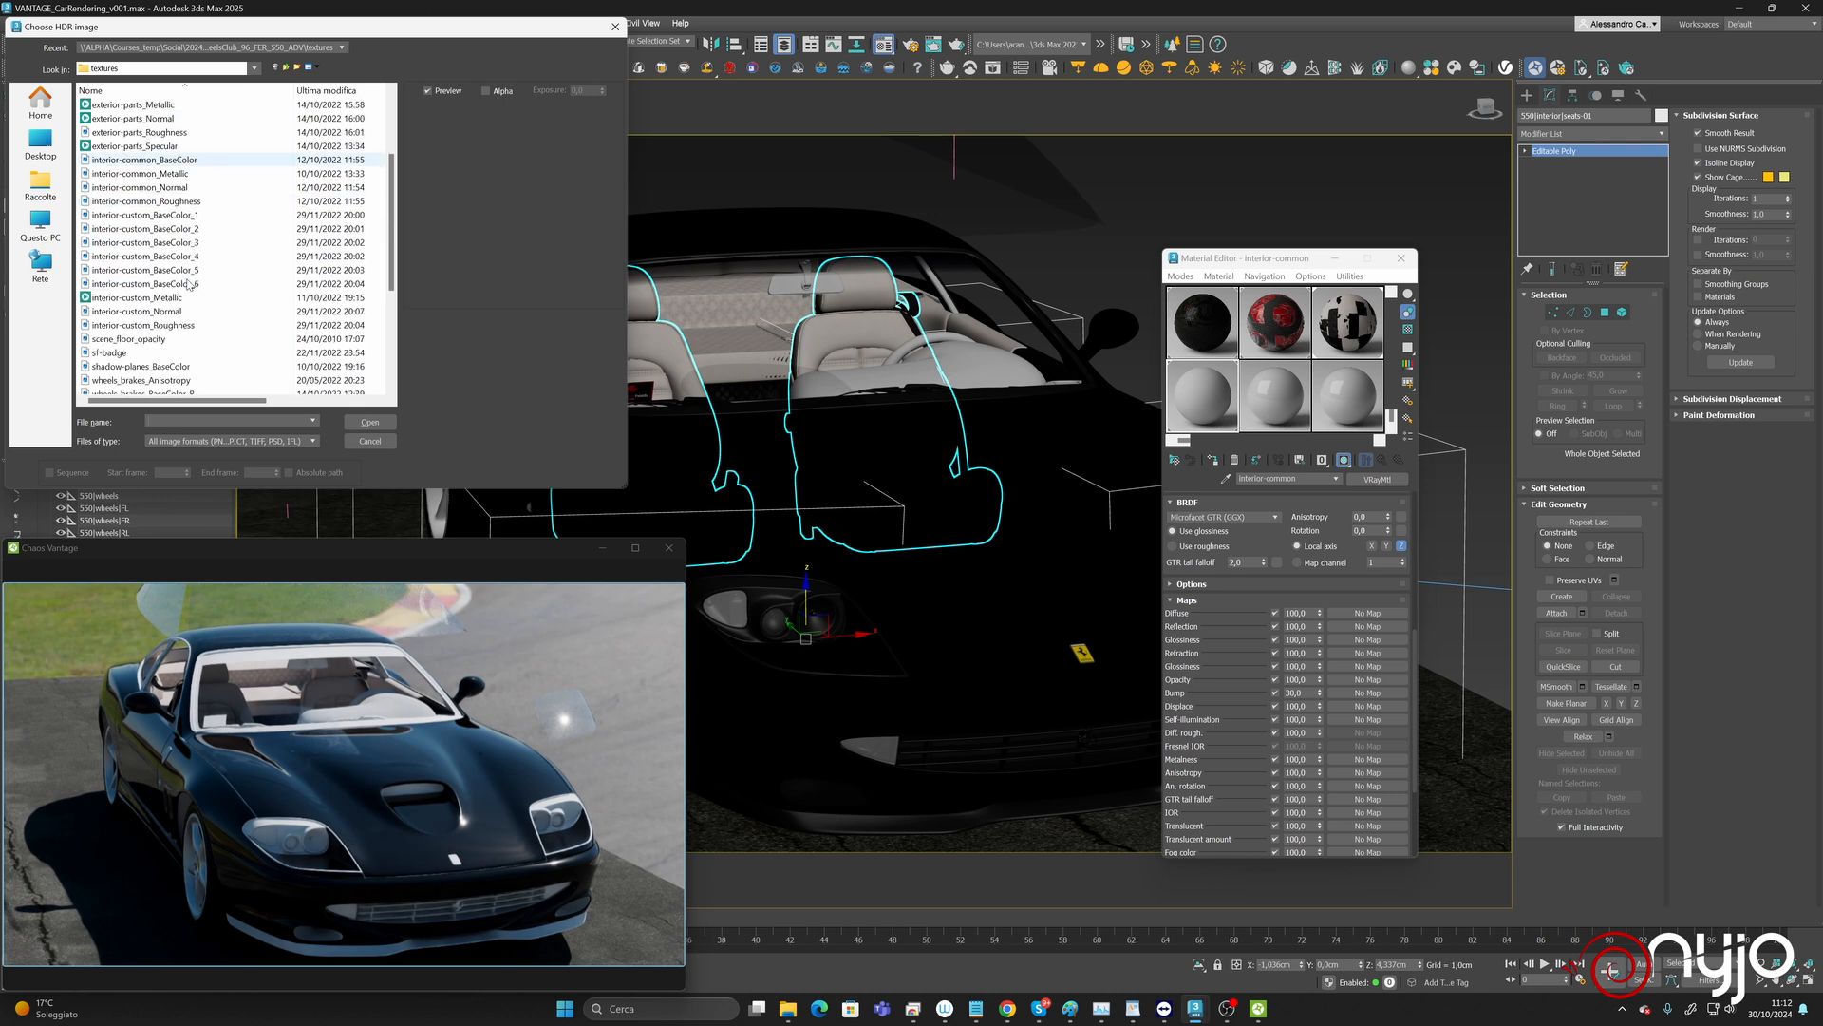
left_click(167, 161)
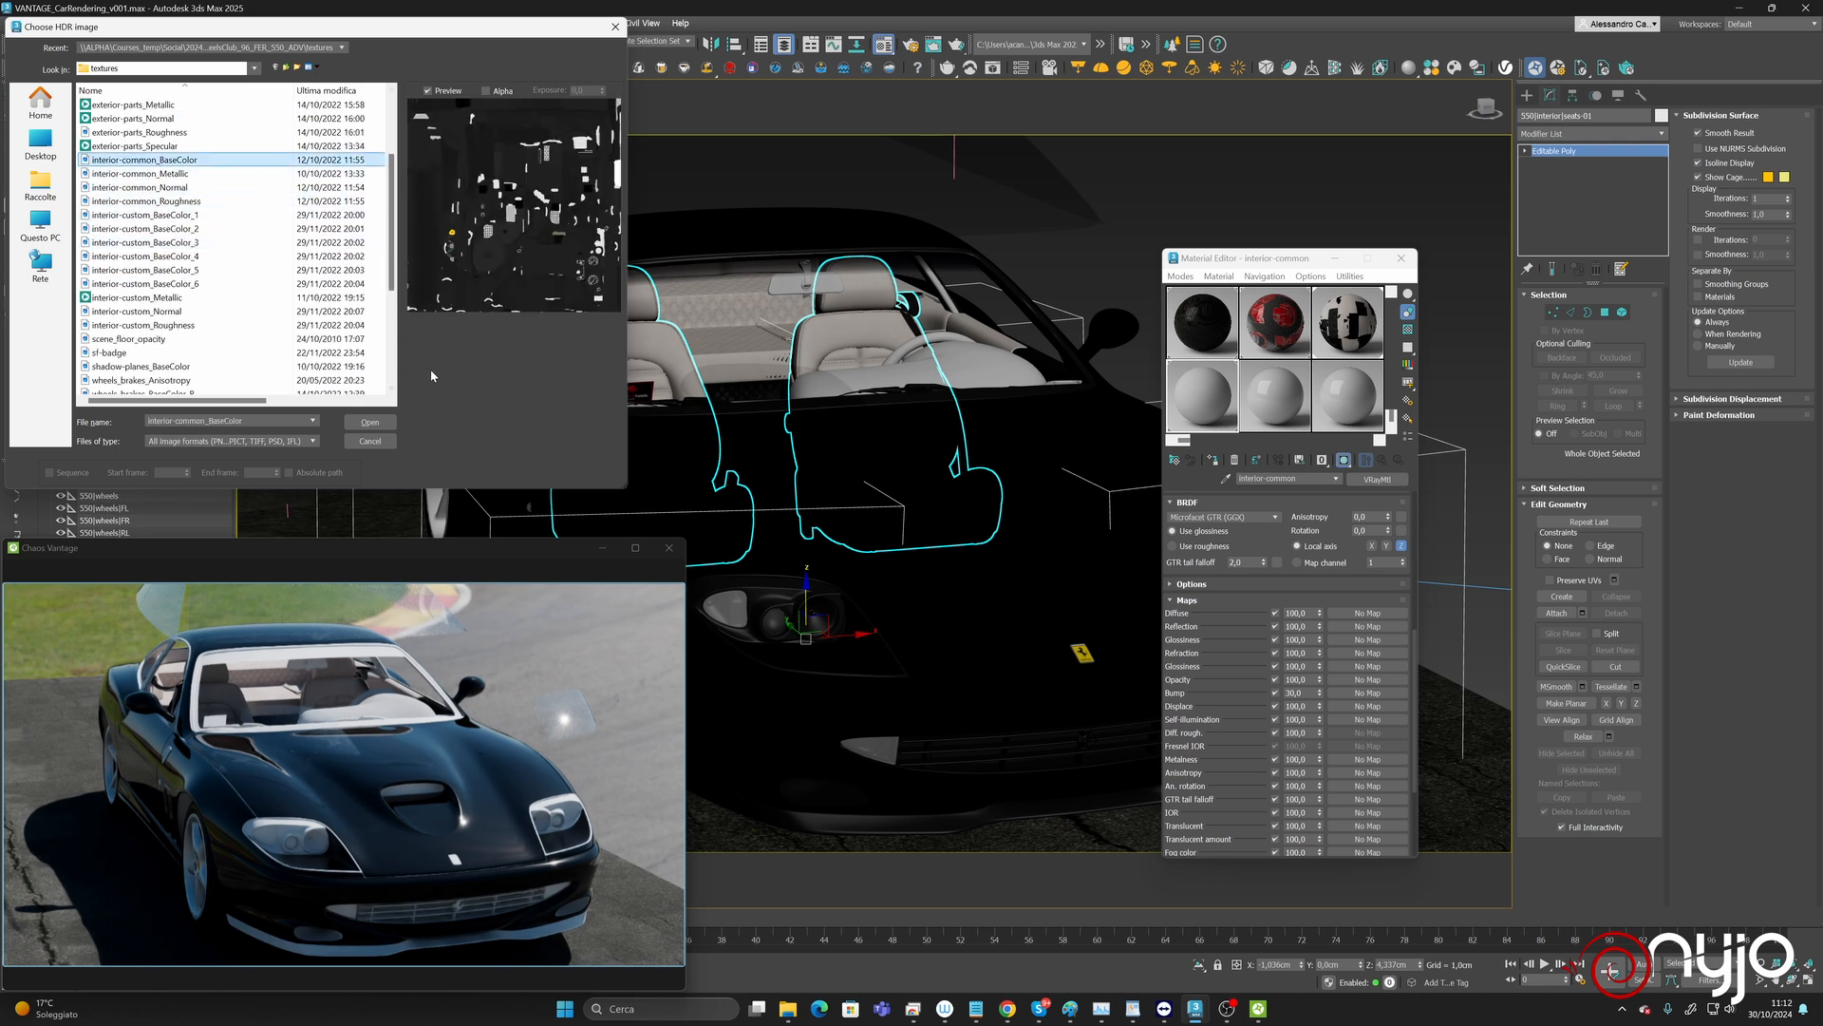
left_click(384, 420)
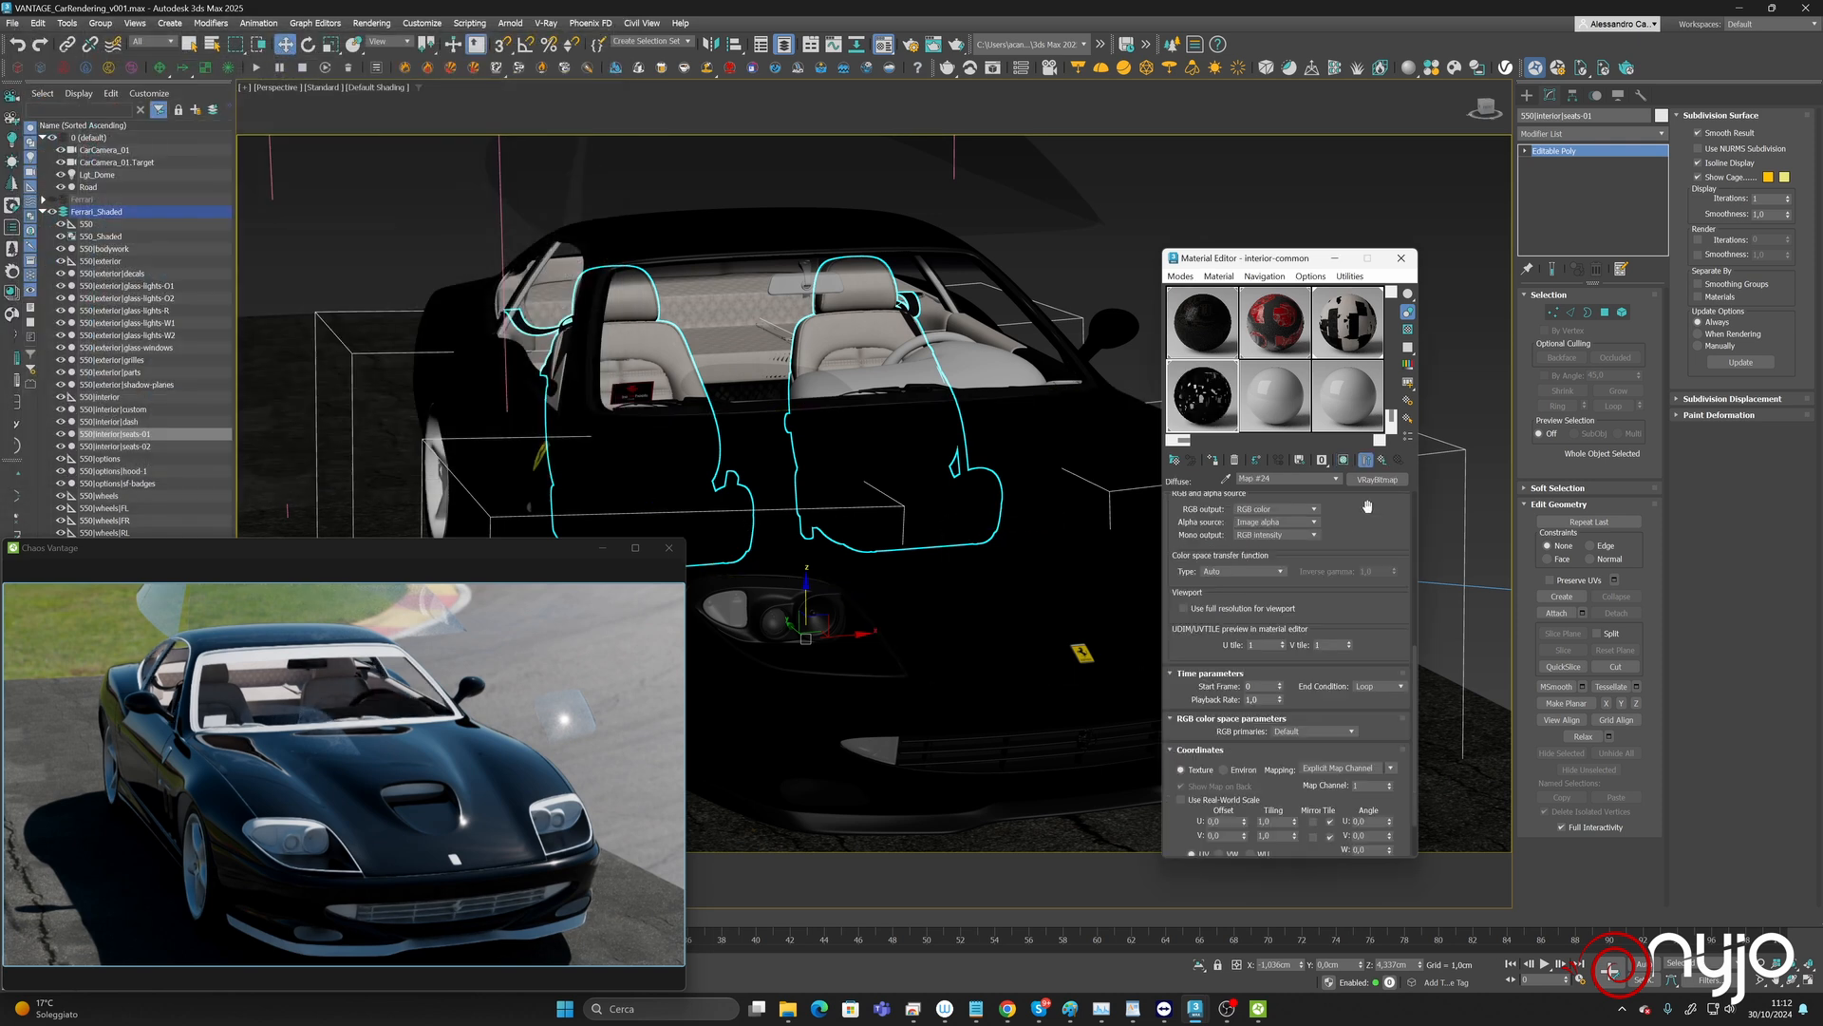
left_click(1382, 460)
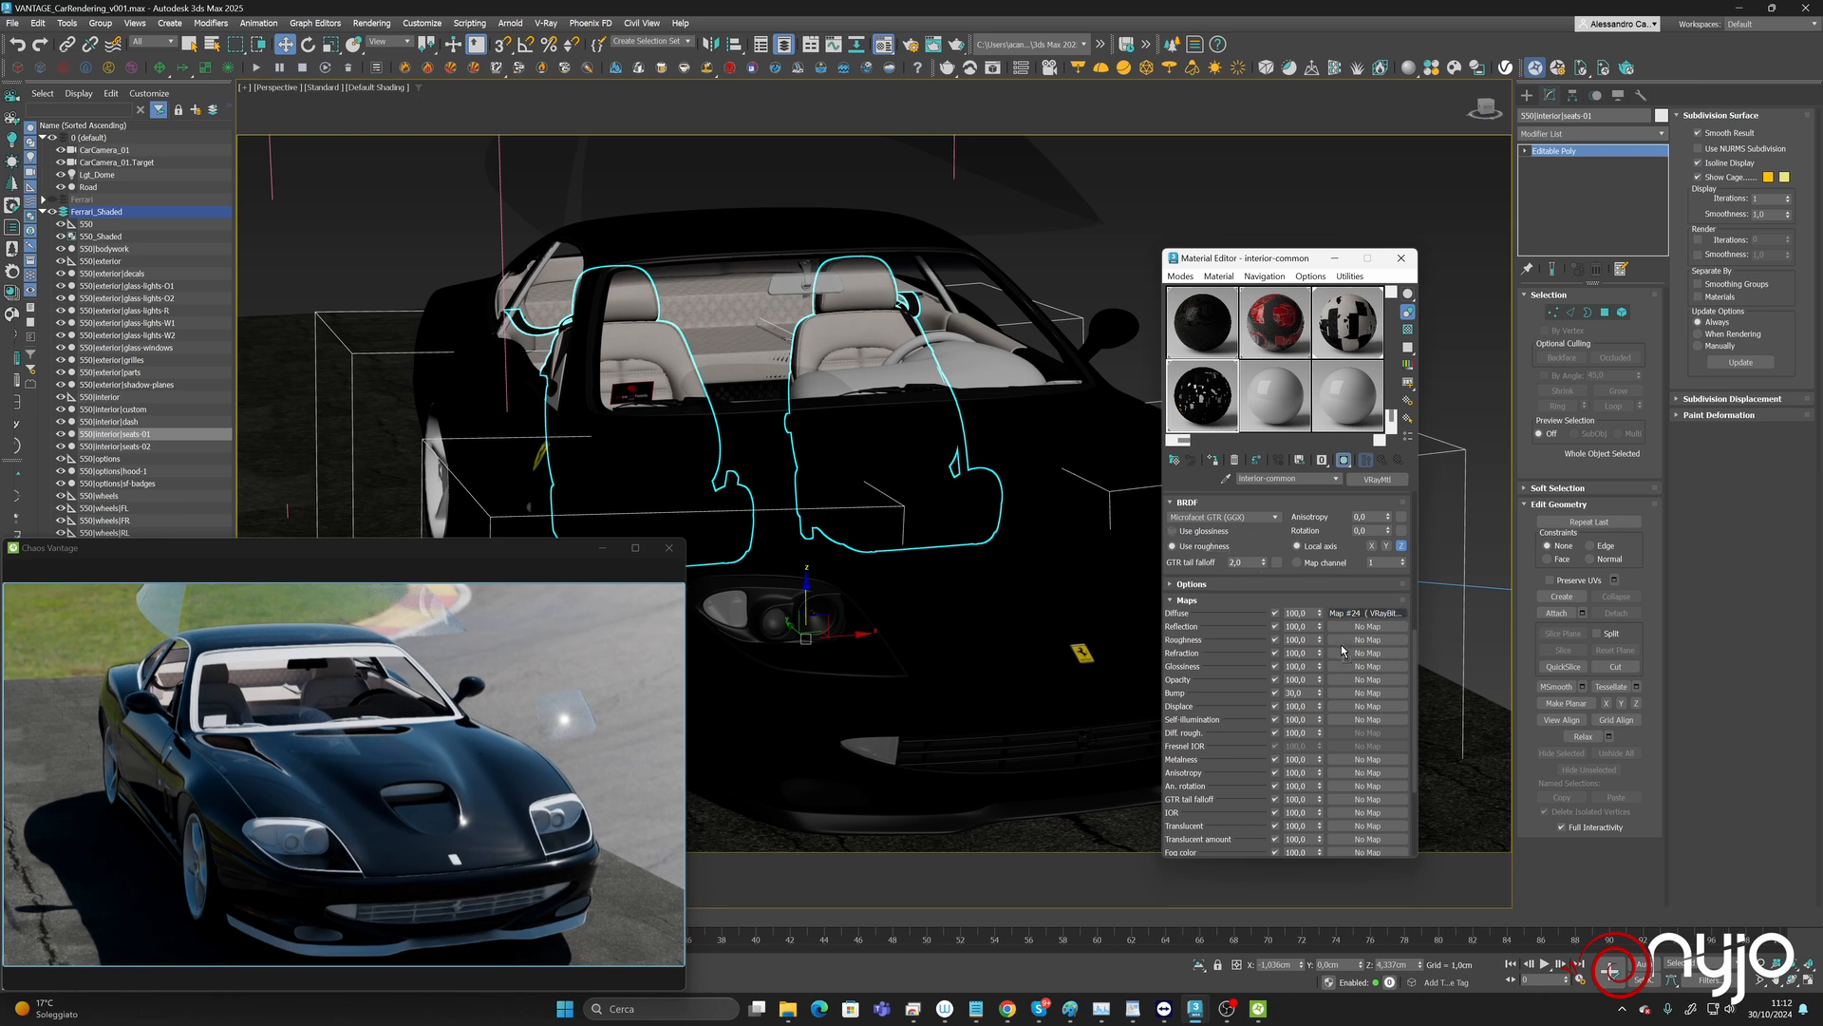
Copy the diffuse bitmap into the Roughness slot, replace its image with interior-common_Roughness.jpg and return to the parent material.
left_click_drag(1342, 651, 1340, 640)
left_click(1285, 602)
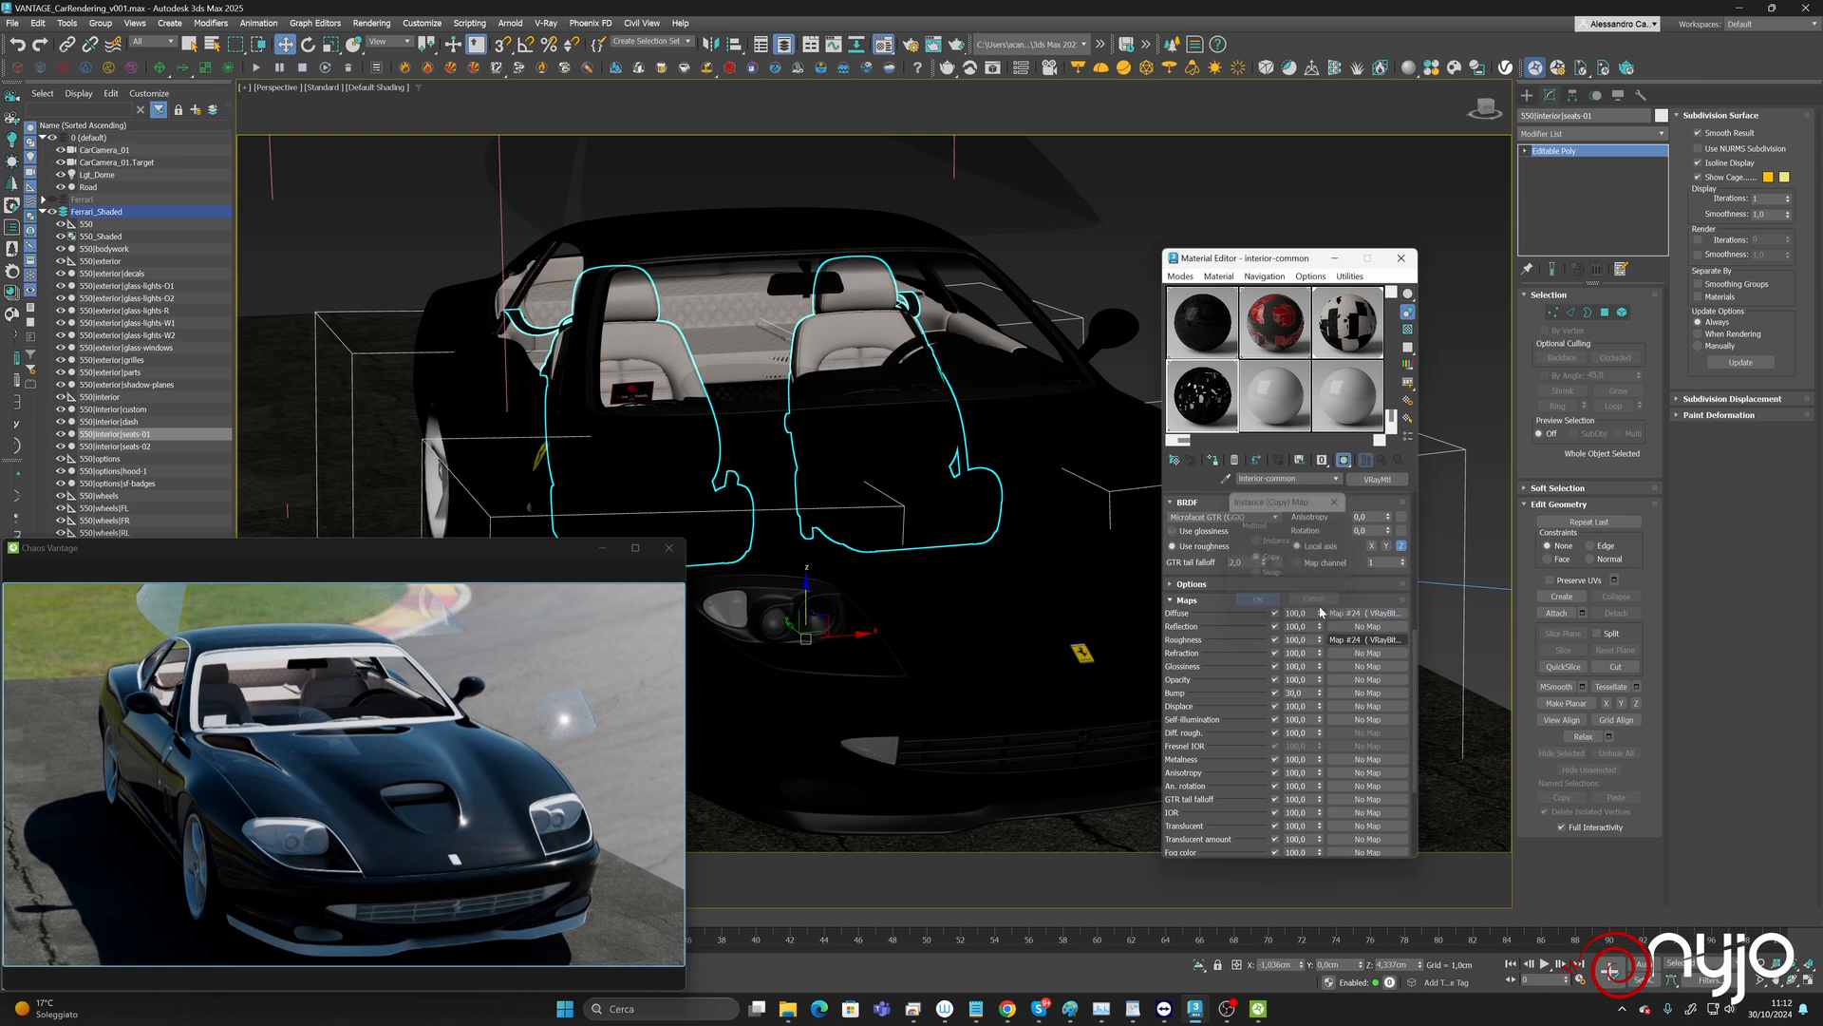
left_click(1365, 641)
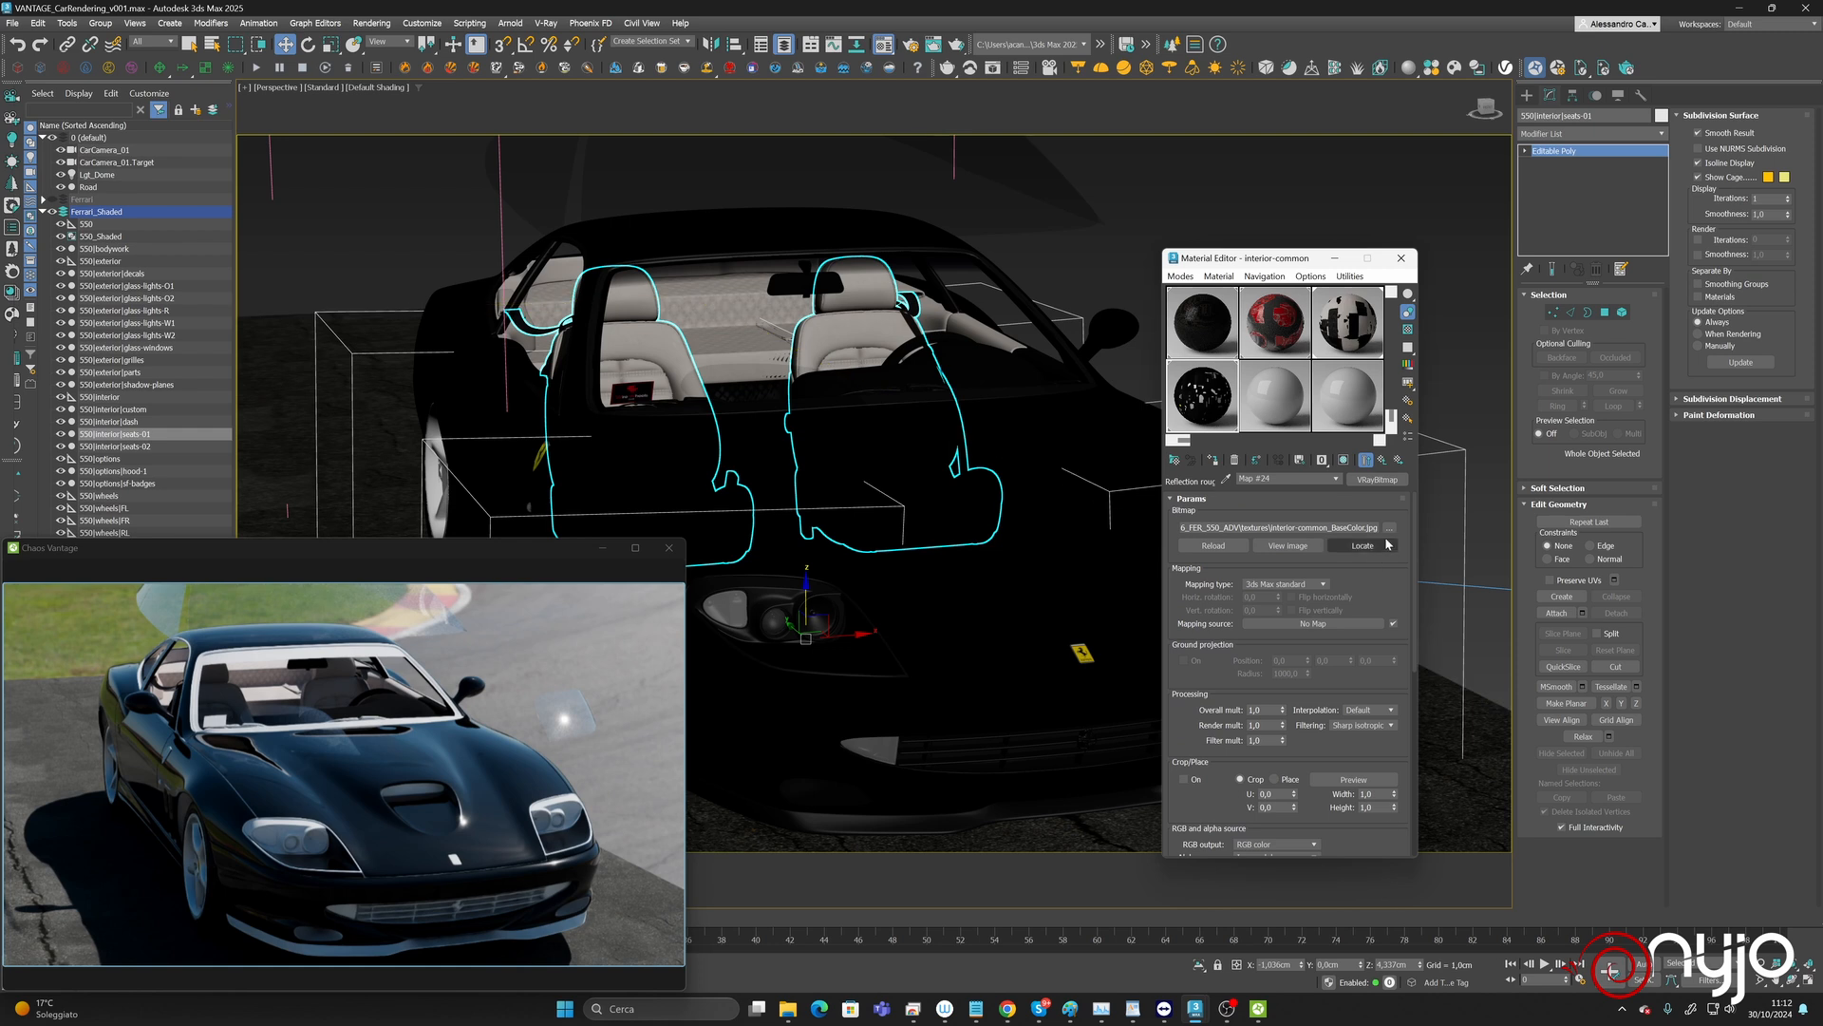
left_click(1388, 528)
scroll(164, 258, "down", 2)
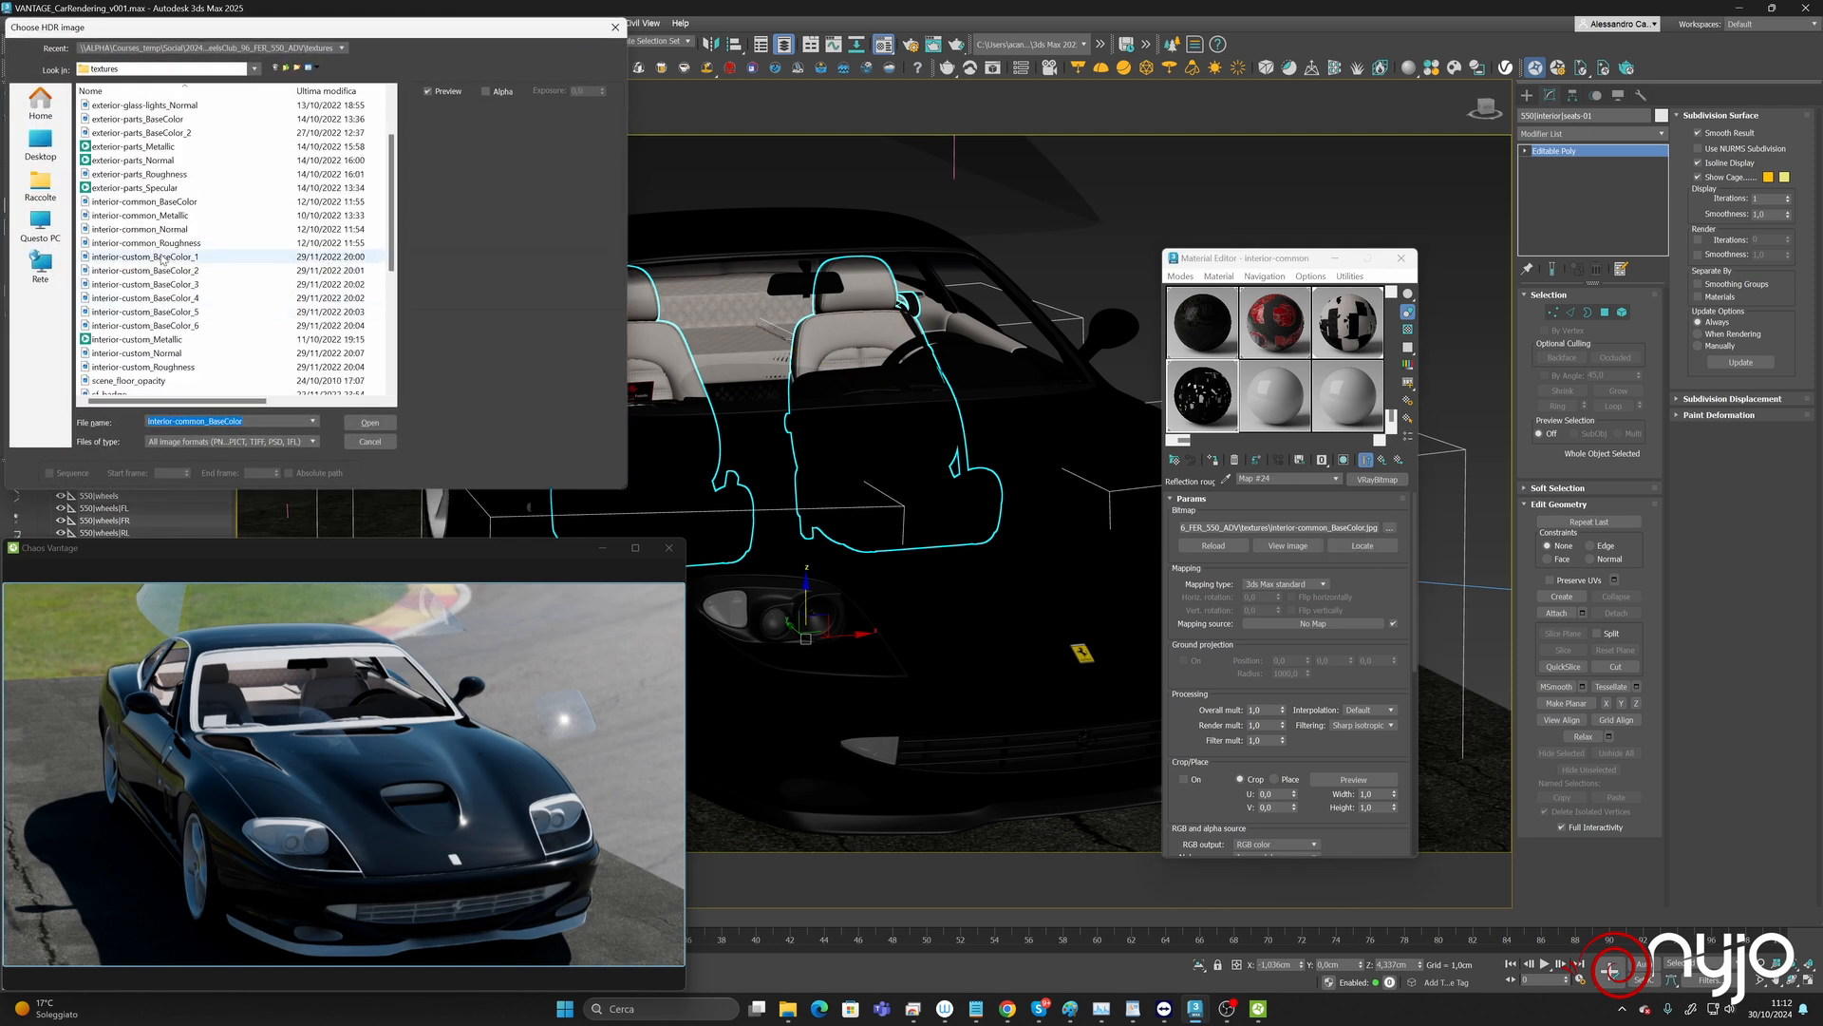
left_click(164, 241)
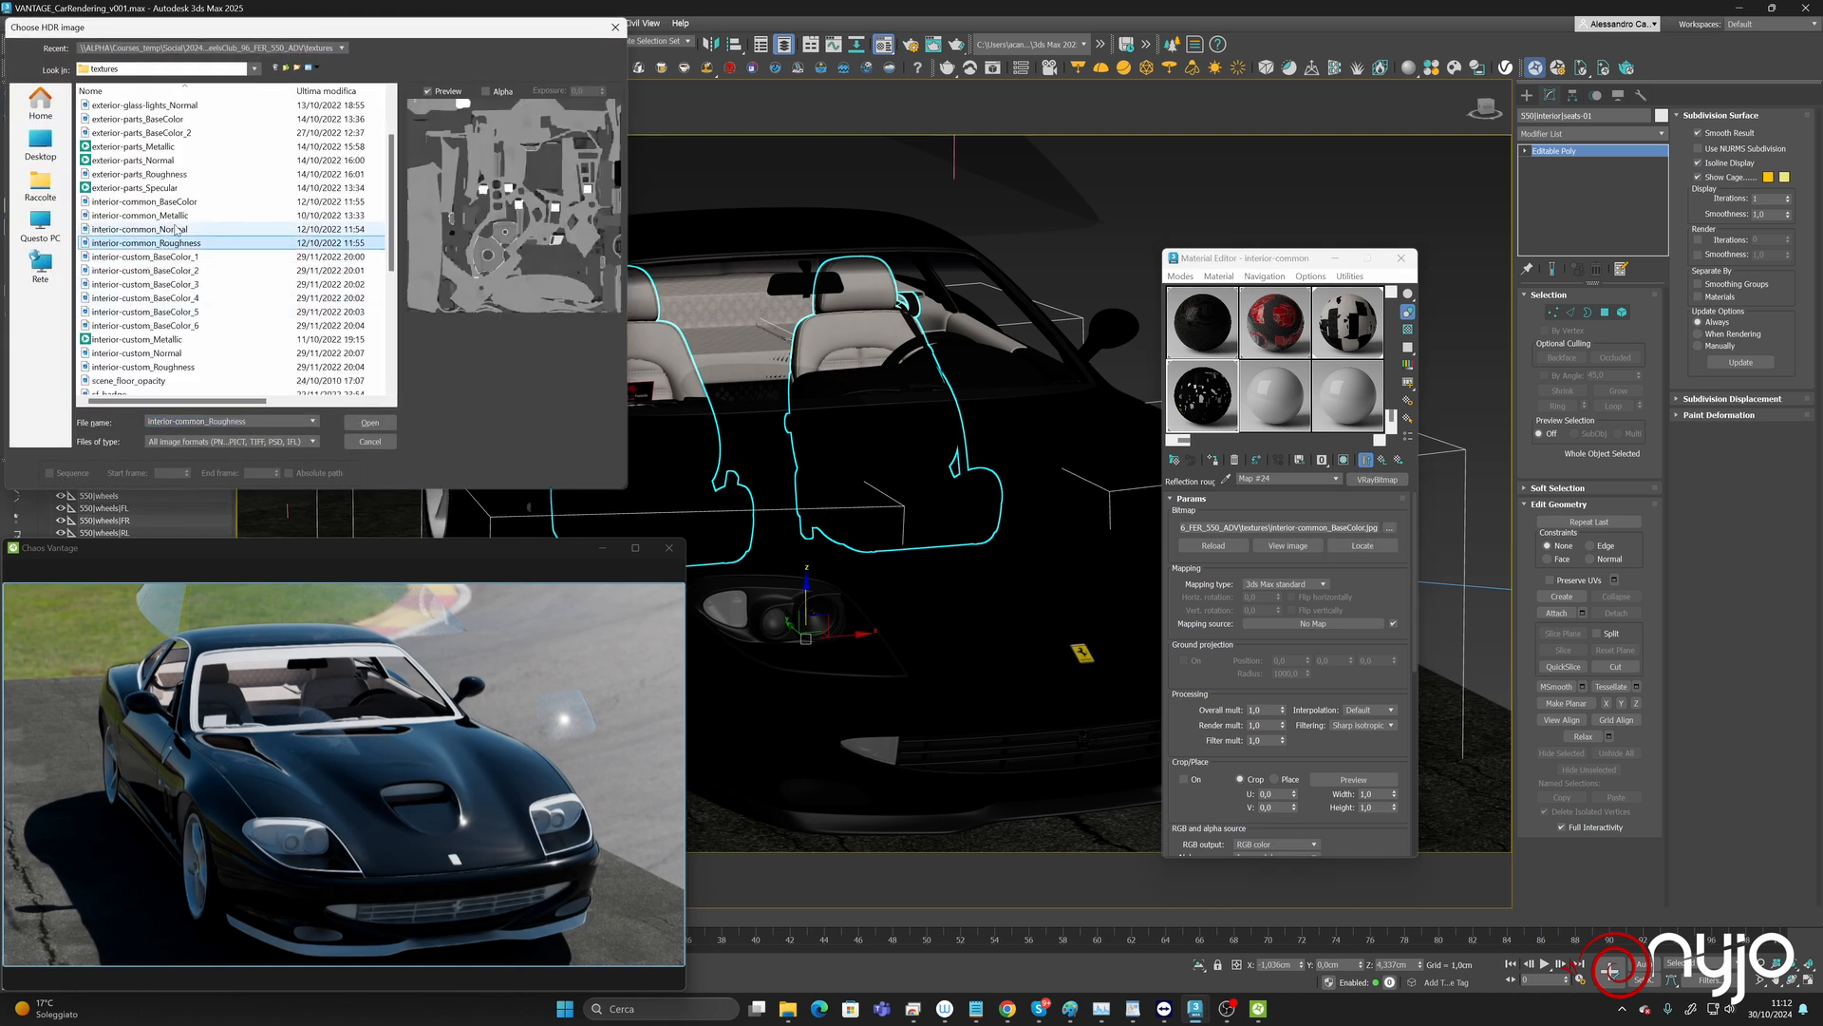
left_click(369, 422)
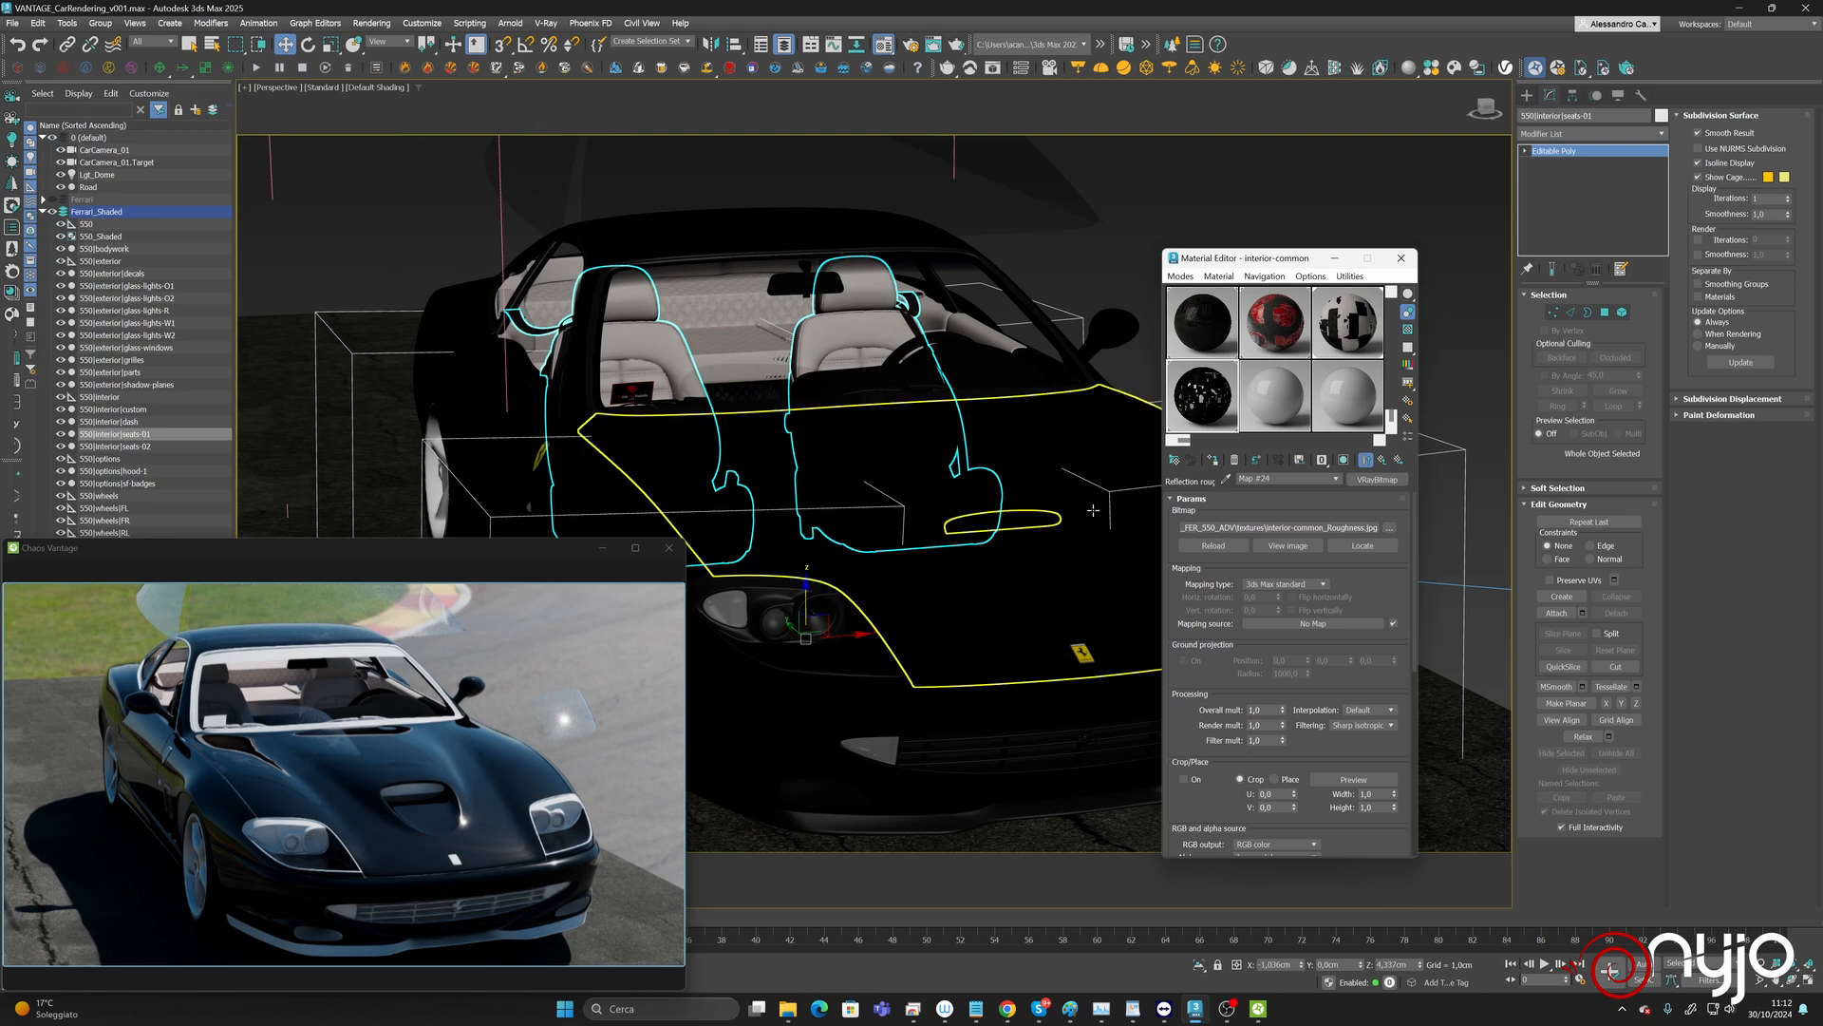
left_click(1381, 460)
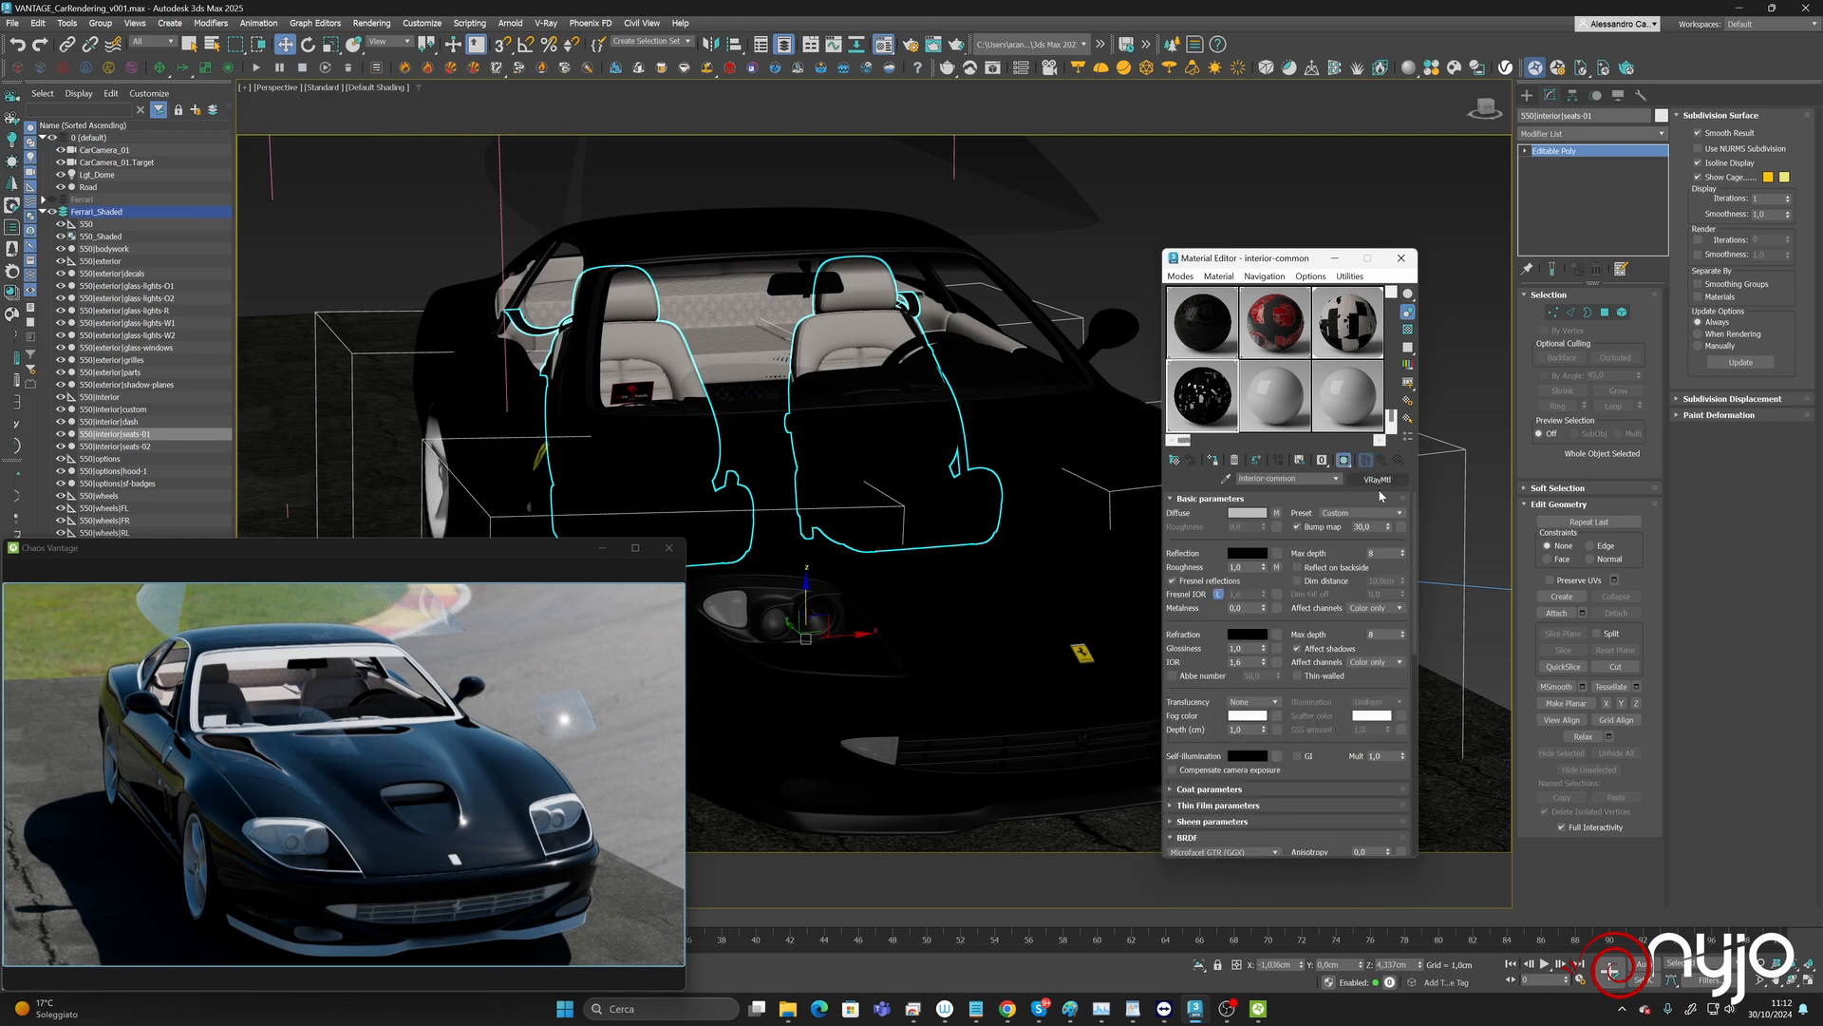
Copy the roughness bitmap into the Metalness slot, replace its image with interior-common_Metallic.jpg and return to the parent material.
left_click_drag(1276, 567, 1280, 607)
left_click(1273, 599)
left_click(1276, 607)
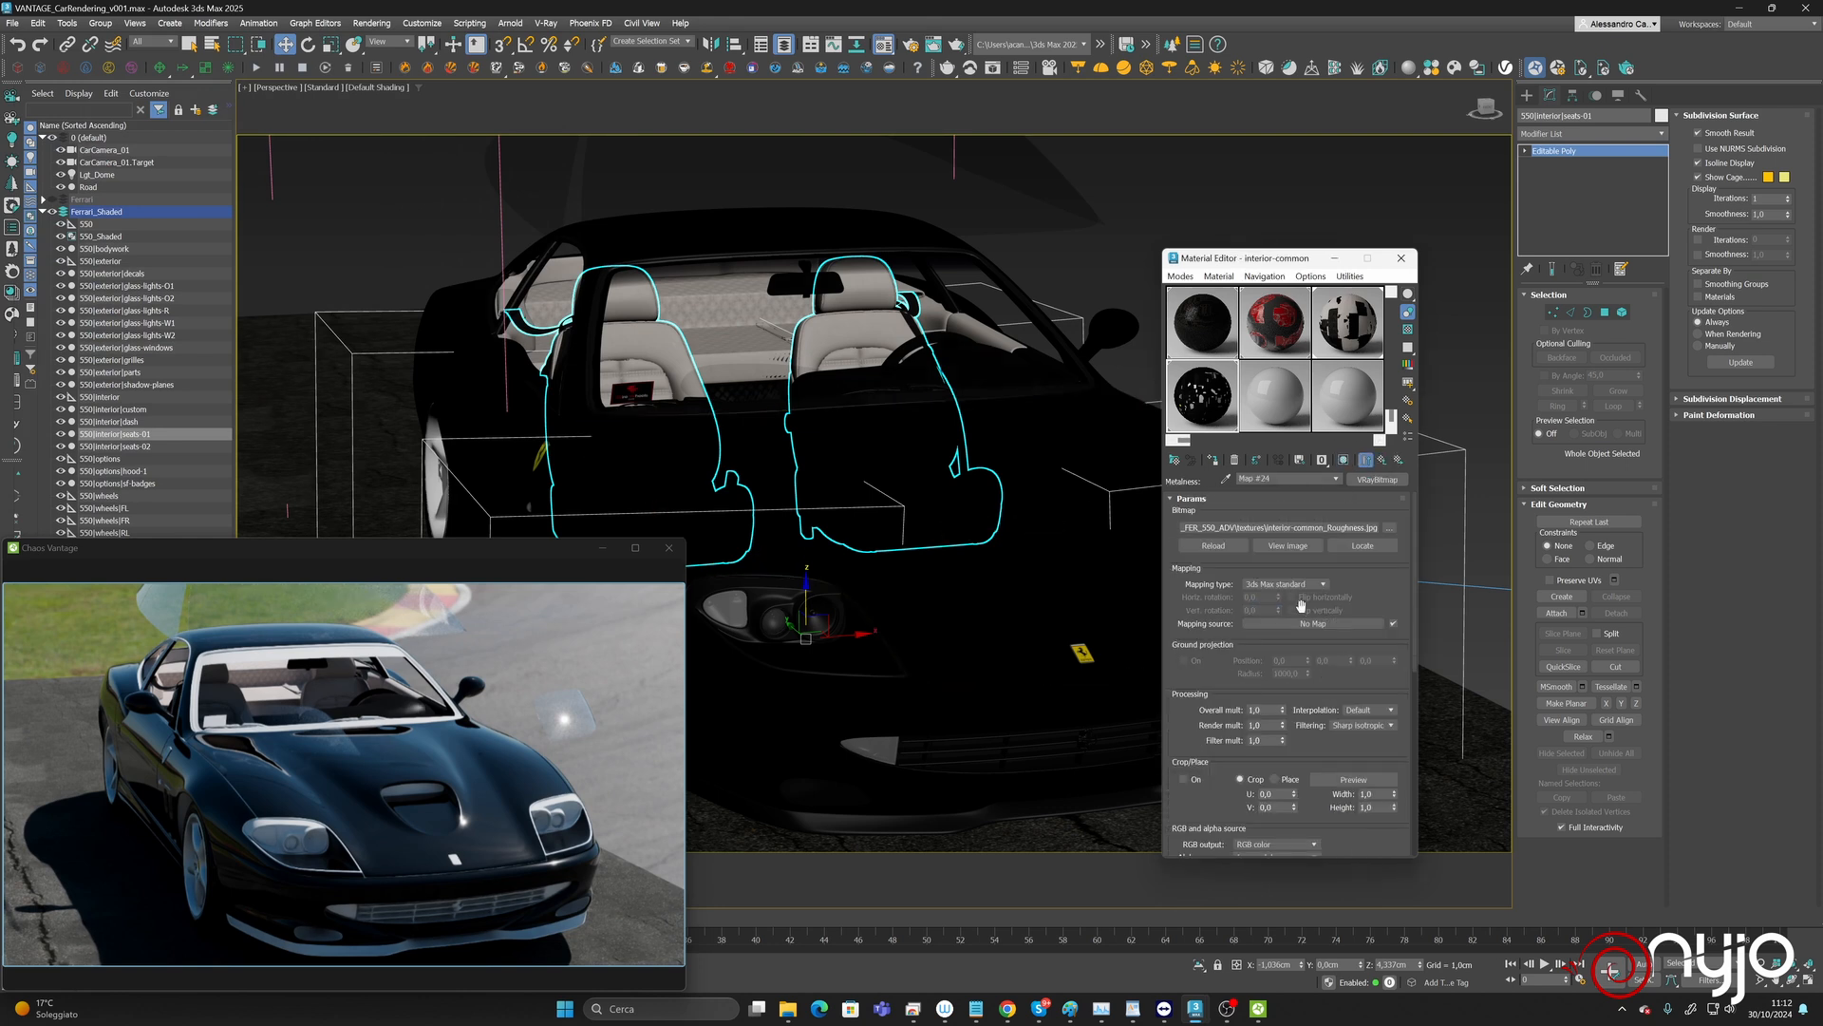
left_click(1390, 528)
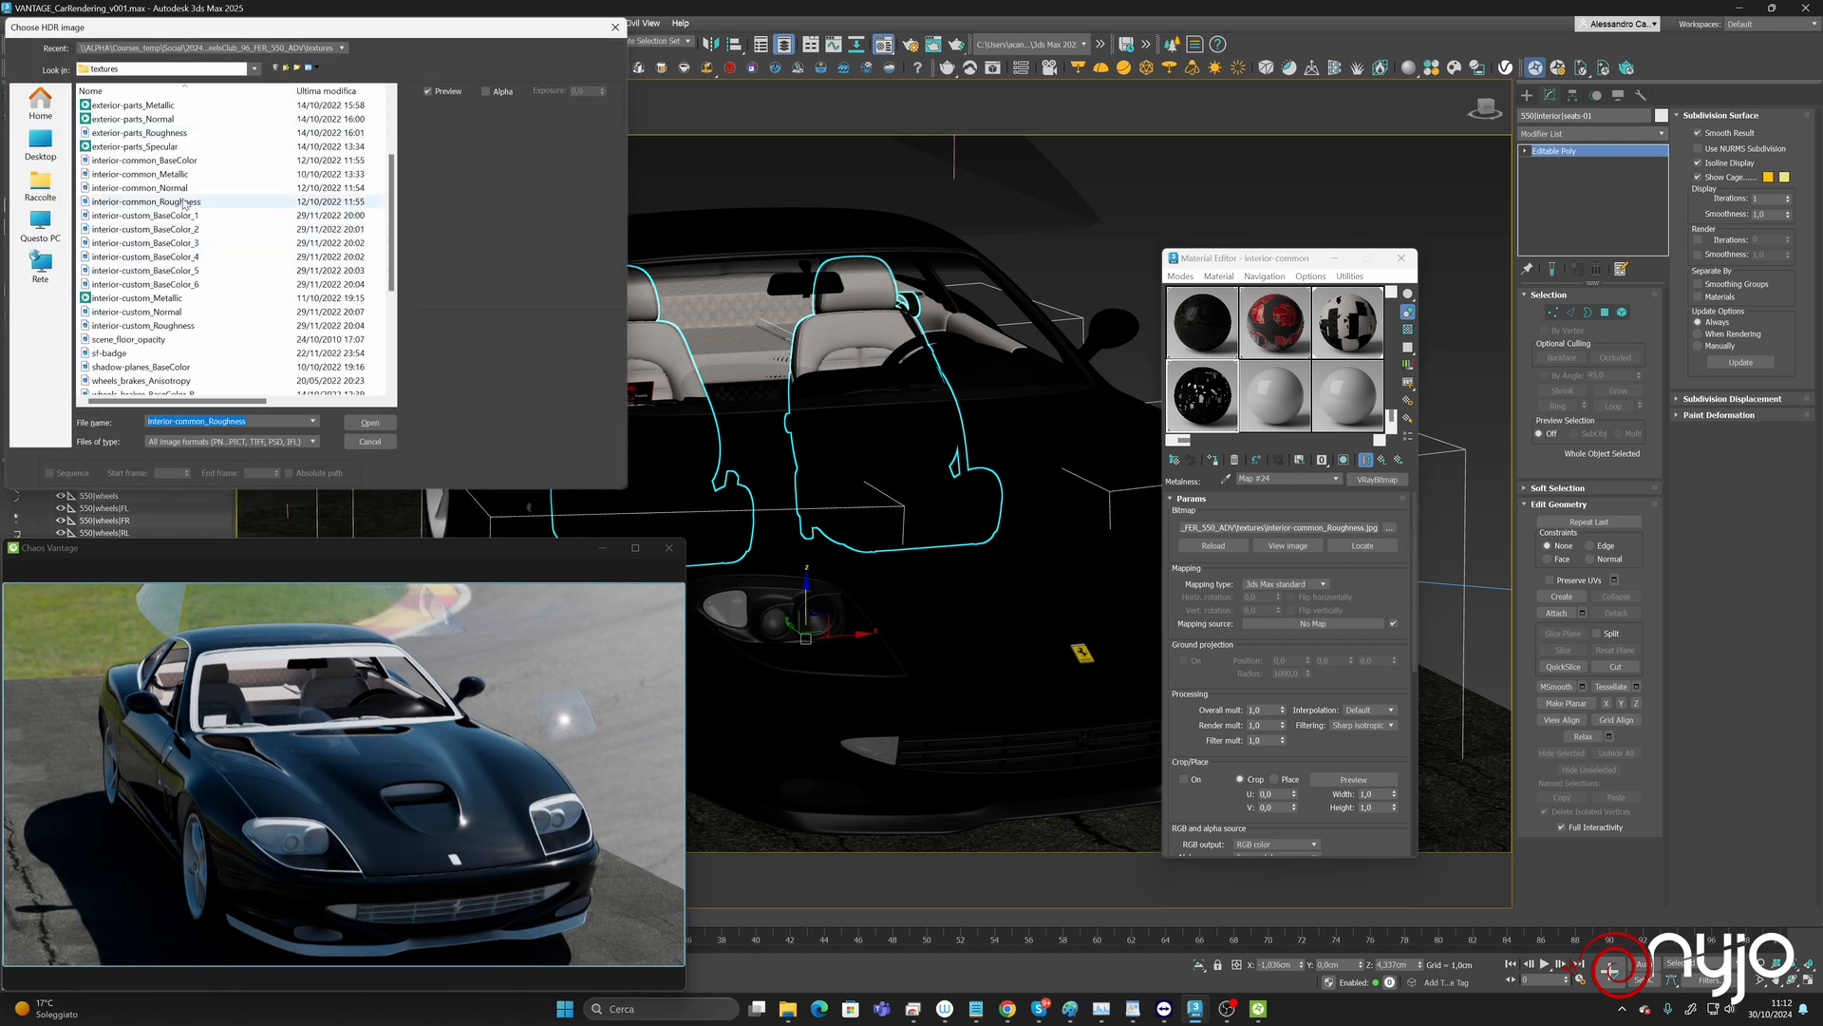
left_click(173, 176)
left_click(369, 423)
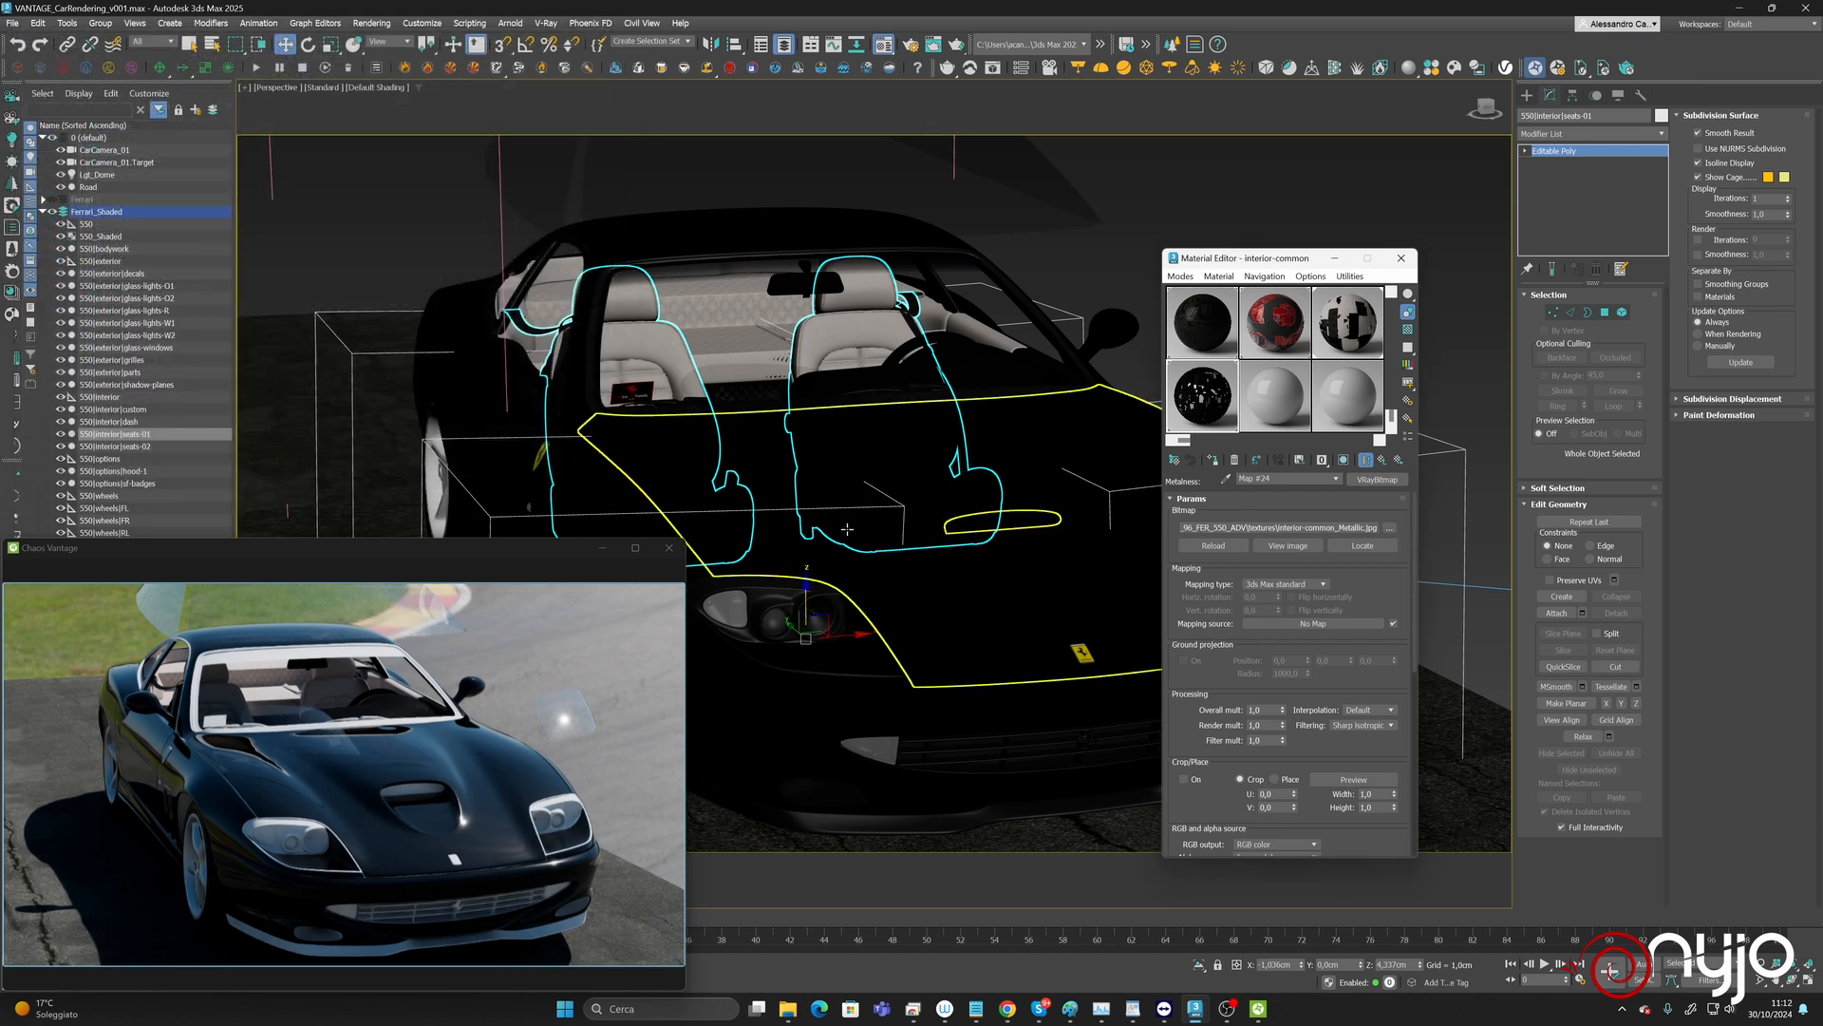
left_click(1382, 459)
Set the Reflection color of the interior-common material to a dark grey with a display value of 37 (252525).
left_click(1258, 553)
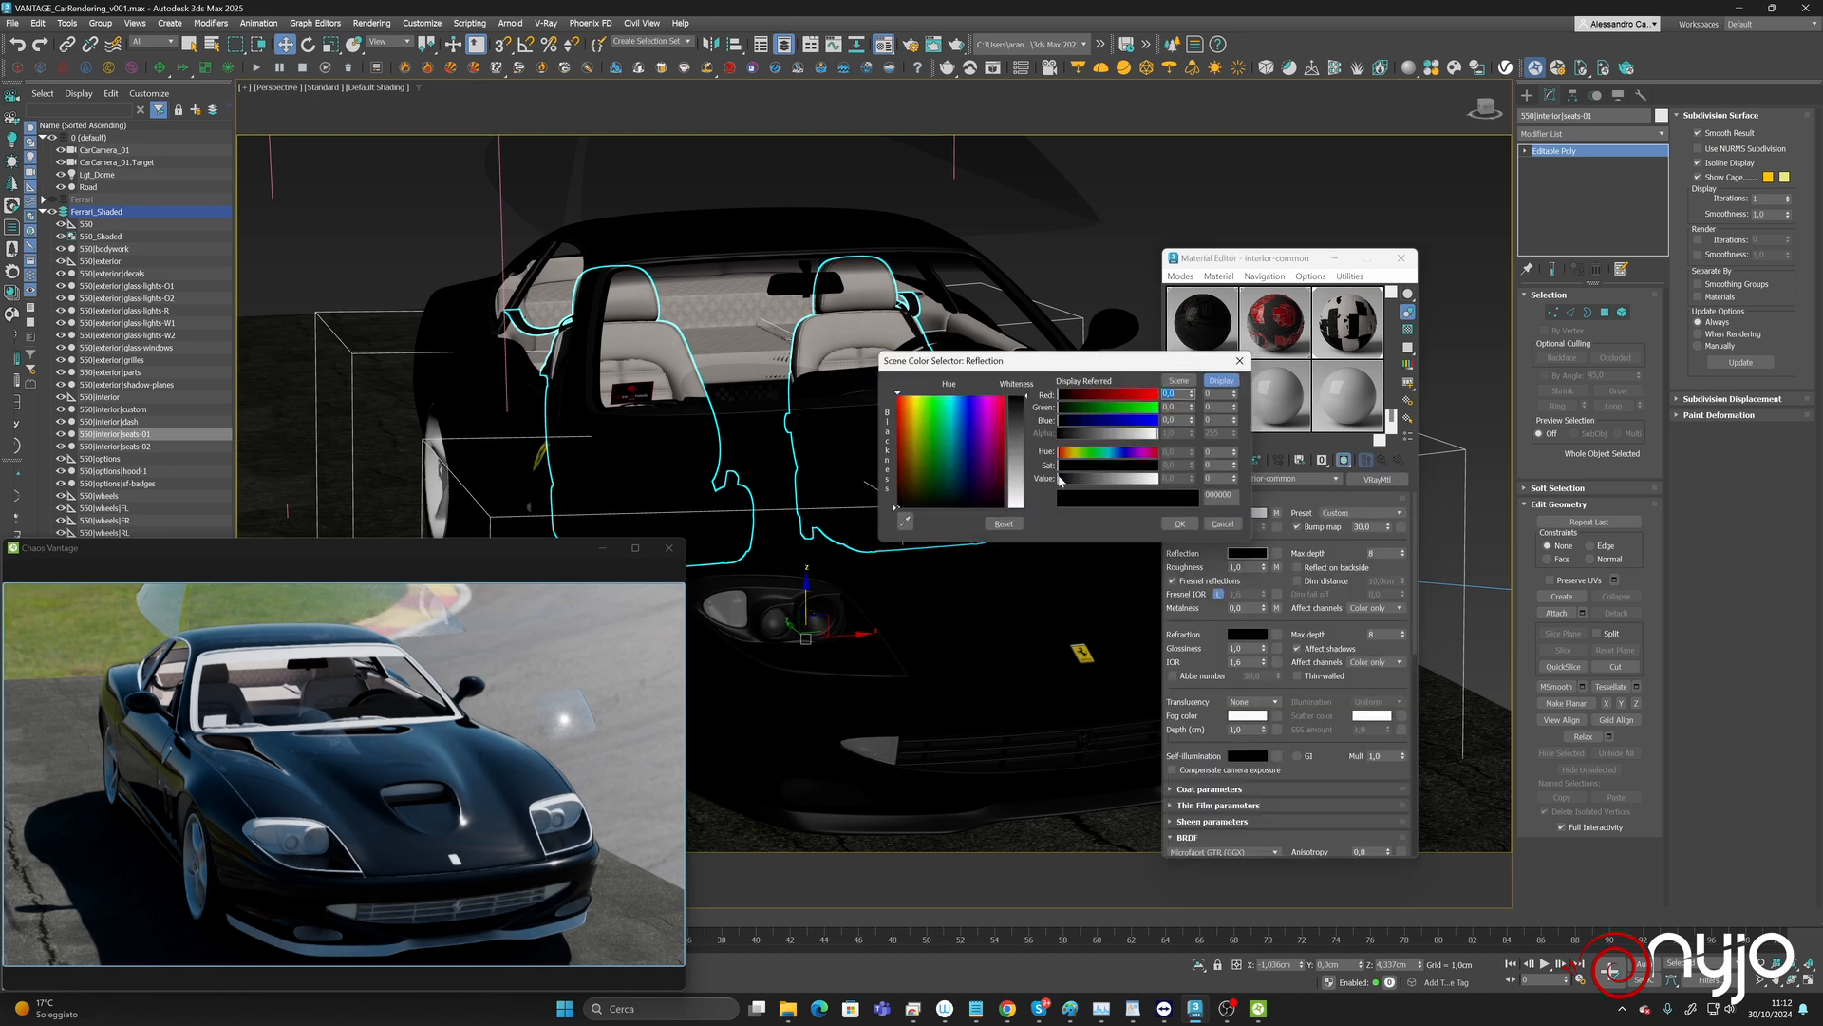
left_click_drag(1060, 479, 1073, 480)
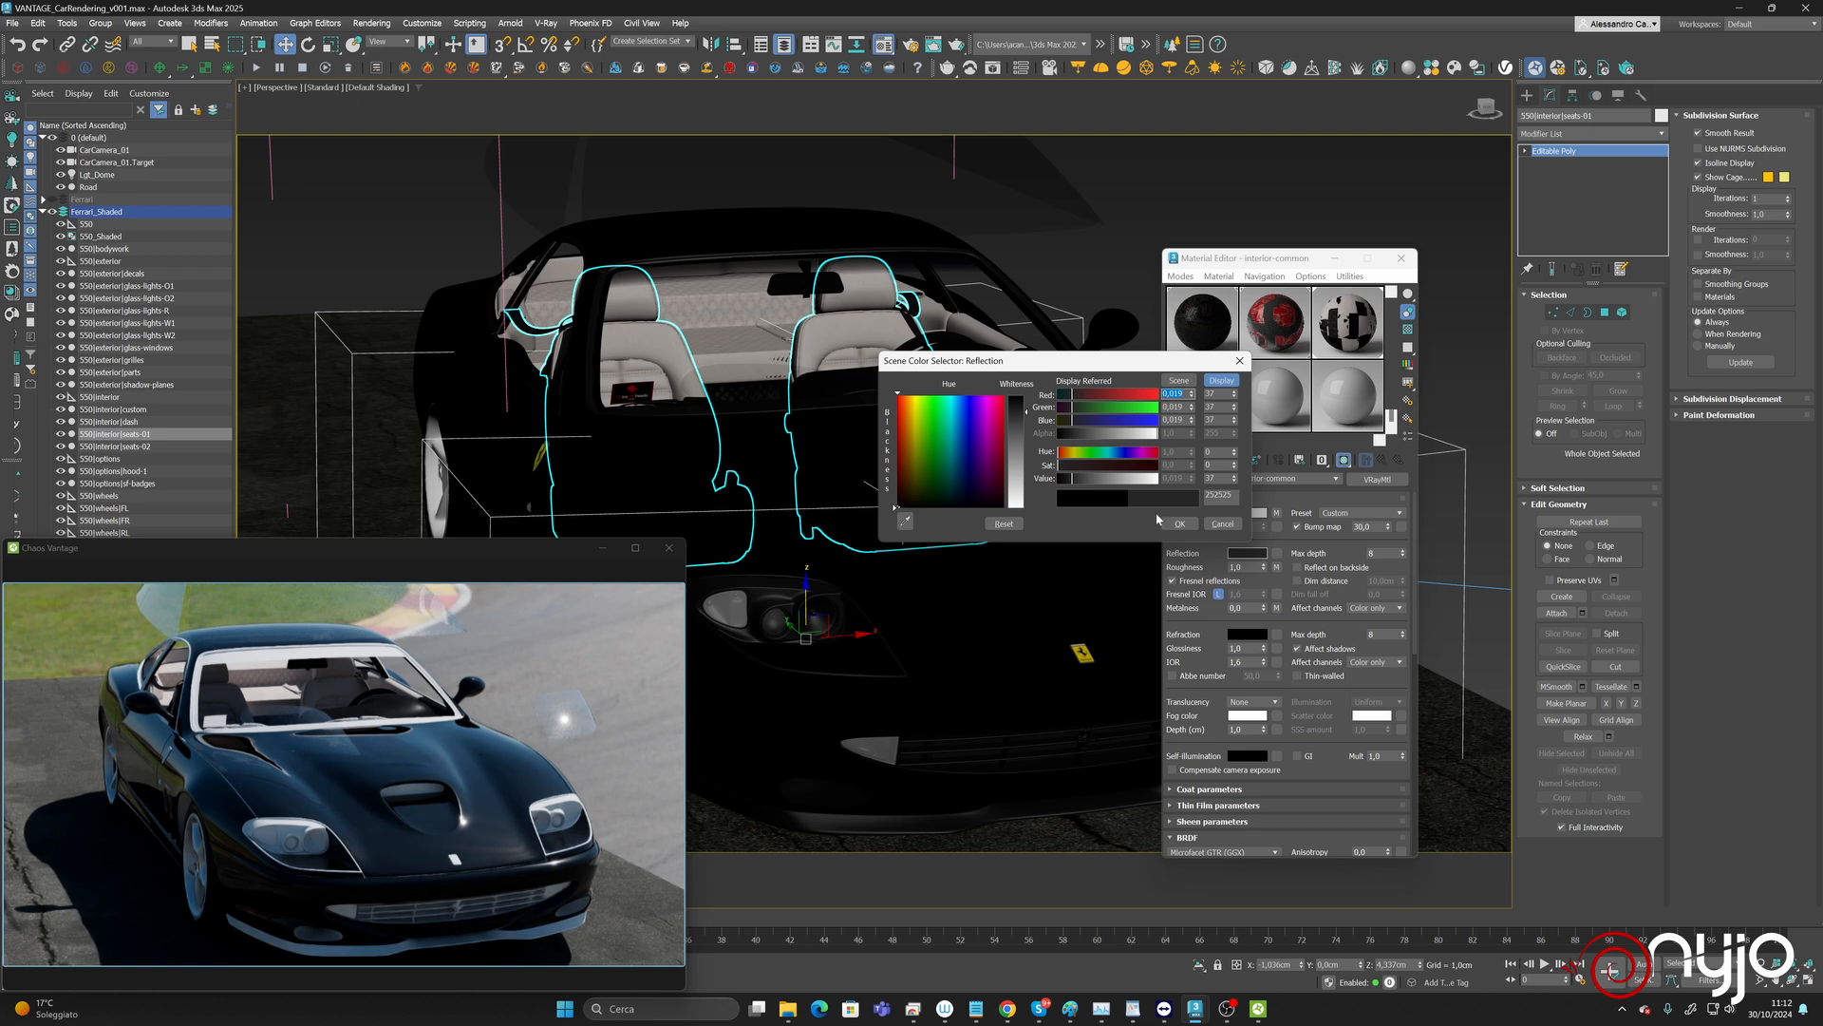
left_click(1178, 523)
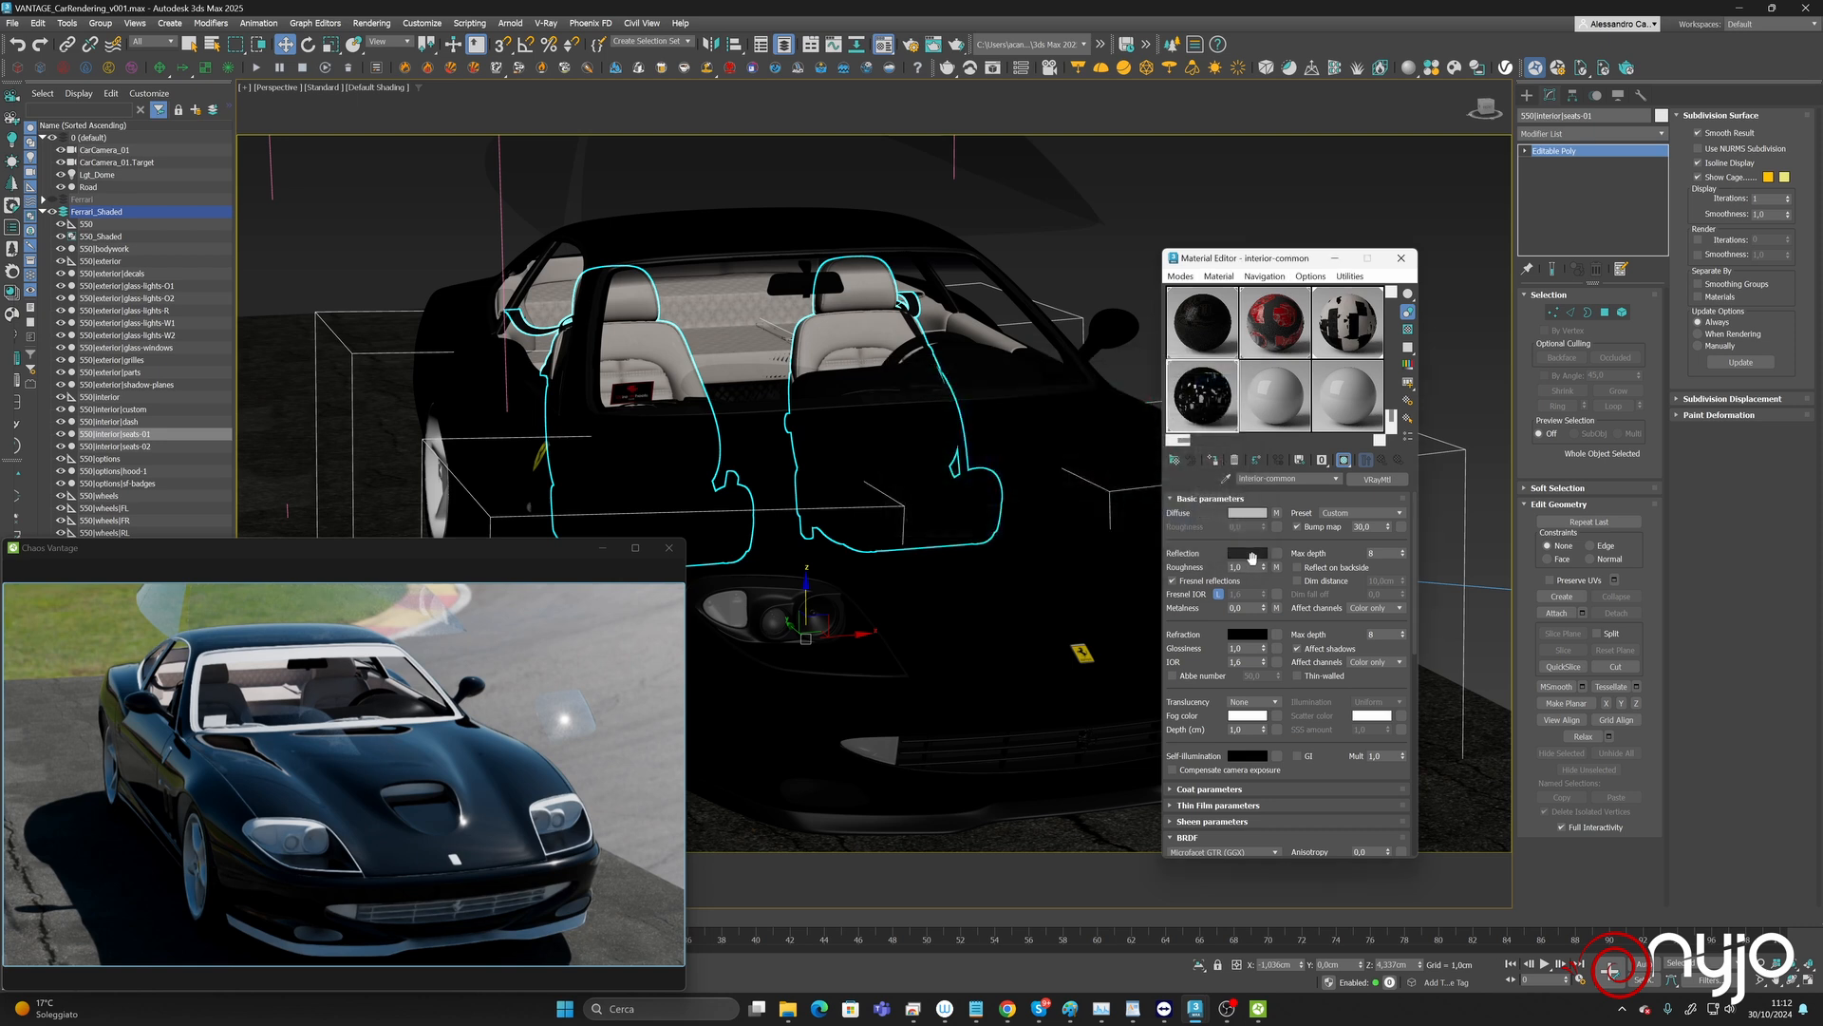
Assign a VRayNormalMap to the Bump map slot of the interior-common material.
left_click(1402, 526)
scroll(814, 655, "down", 2)
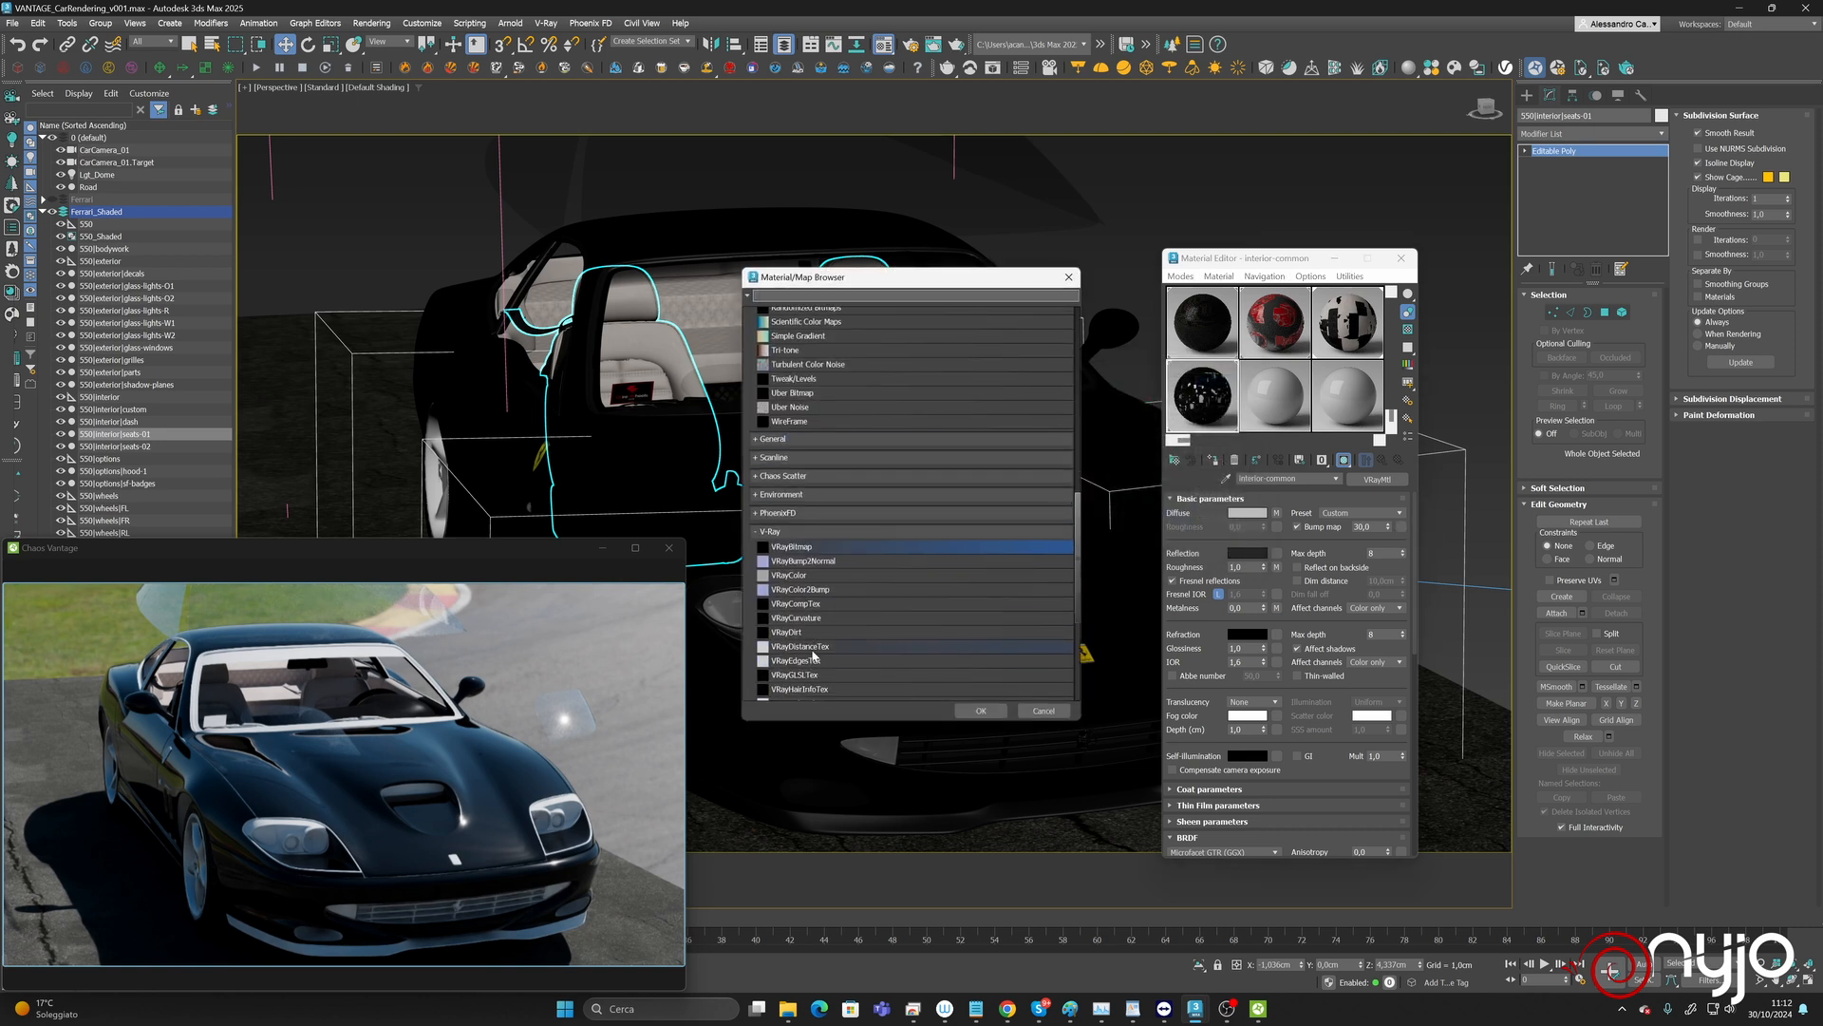
scroll(814, 656, "down", 1)
double_click(806, 687)
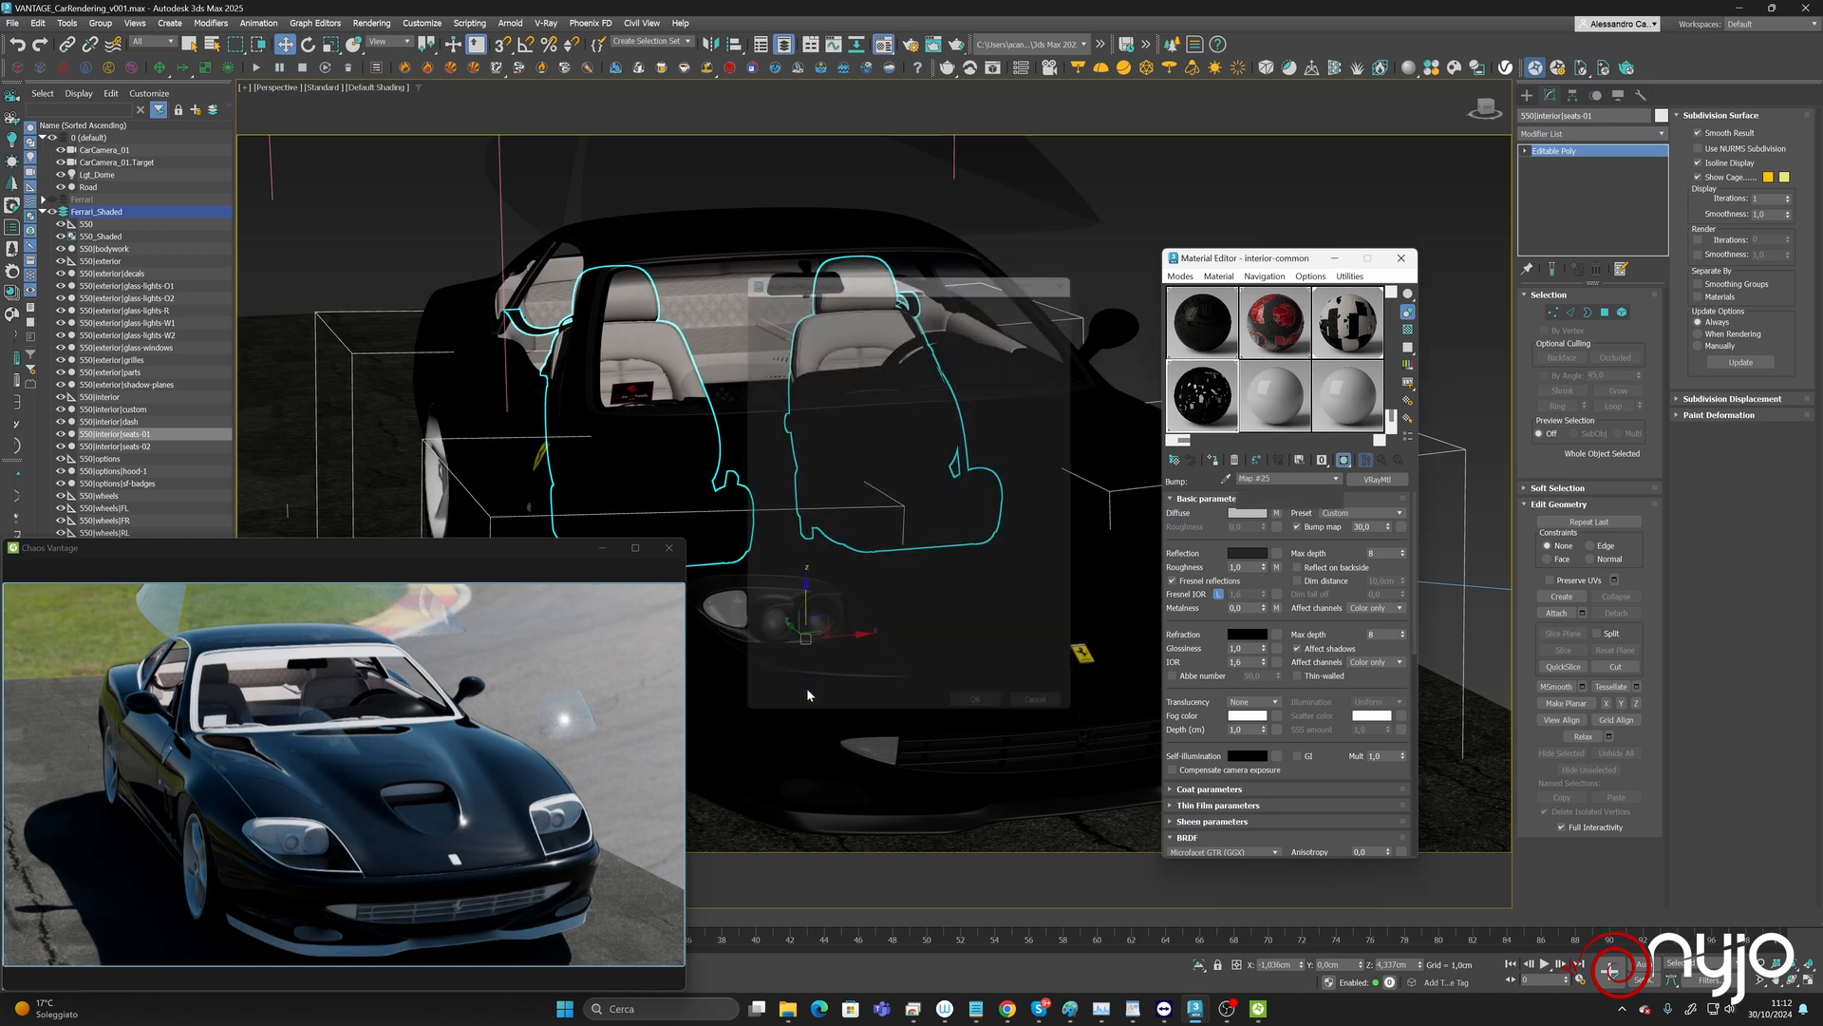
Paste a copy of the bitmap into the VRayNormalMap's Normal map slot and replace its image with interior-common_Normal.jpg.
right_click(1387, 513)
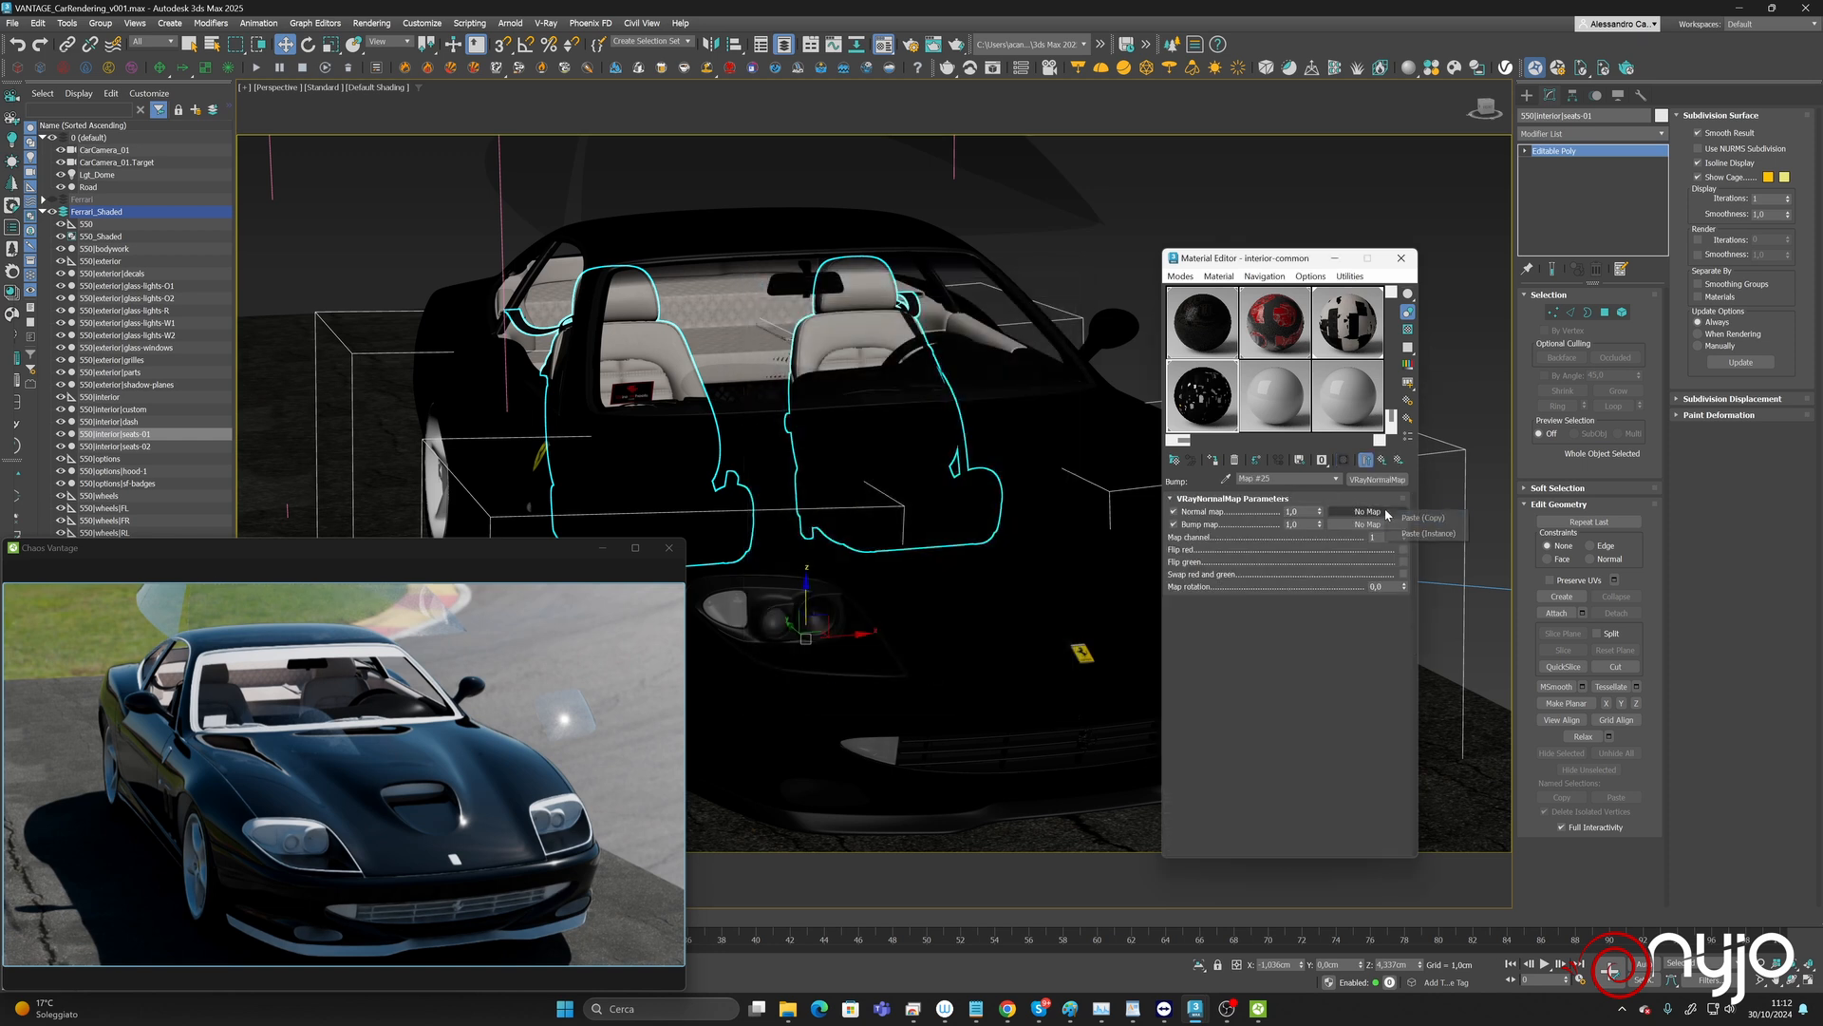
left_click(1410, 521)
left_click(1369, 514)
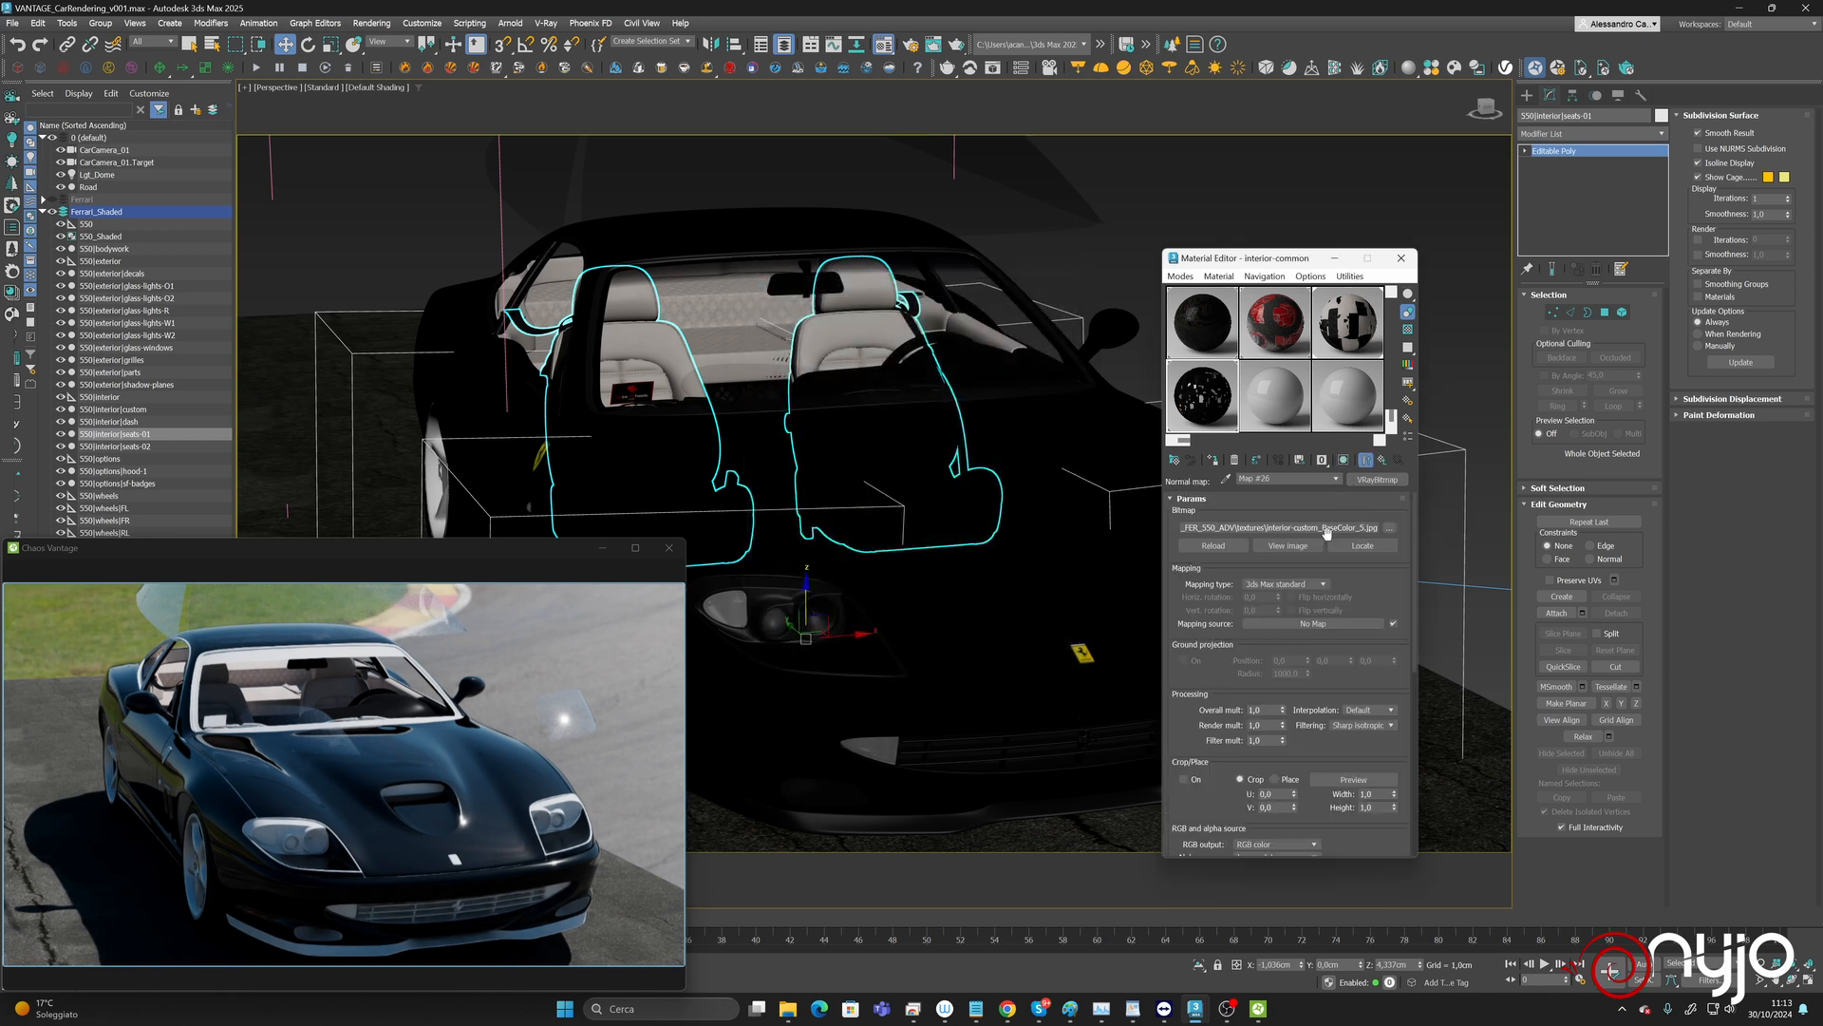
left_click(1392, 527)
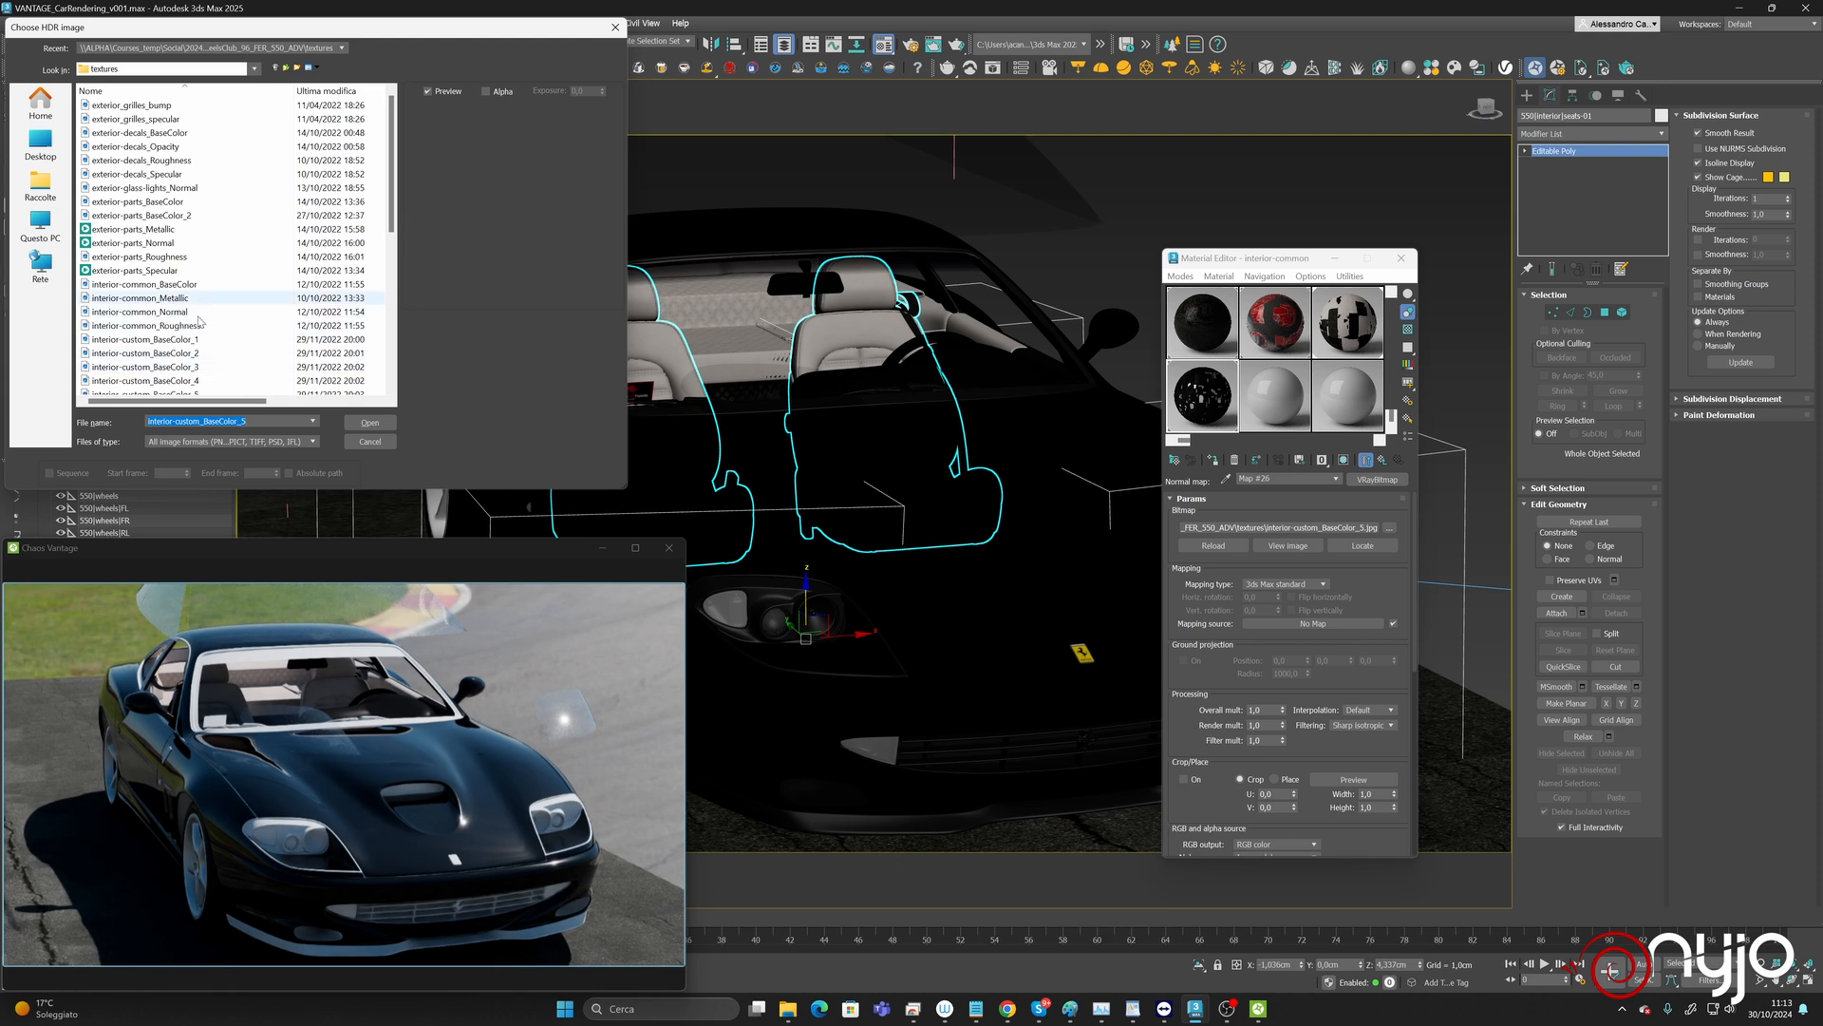
left_click(155, 314)
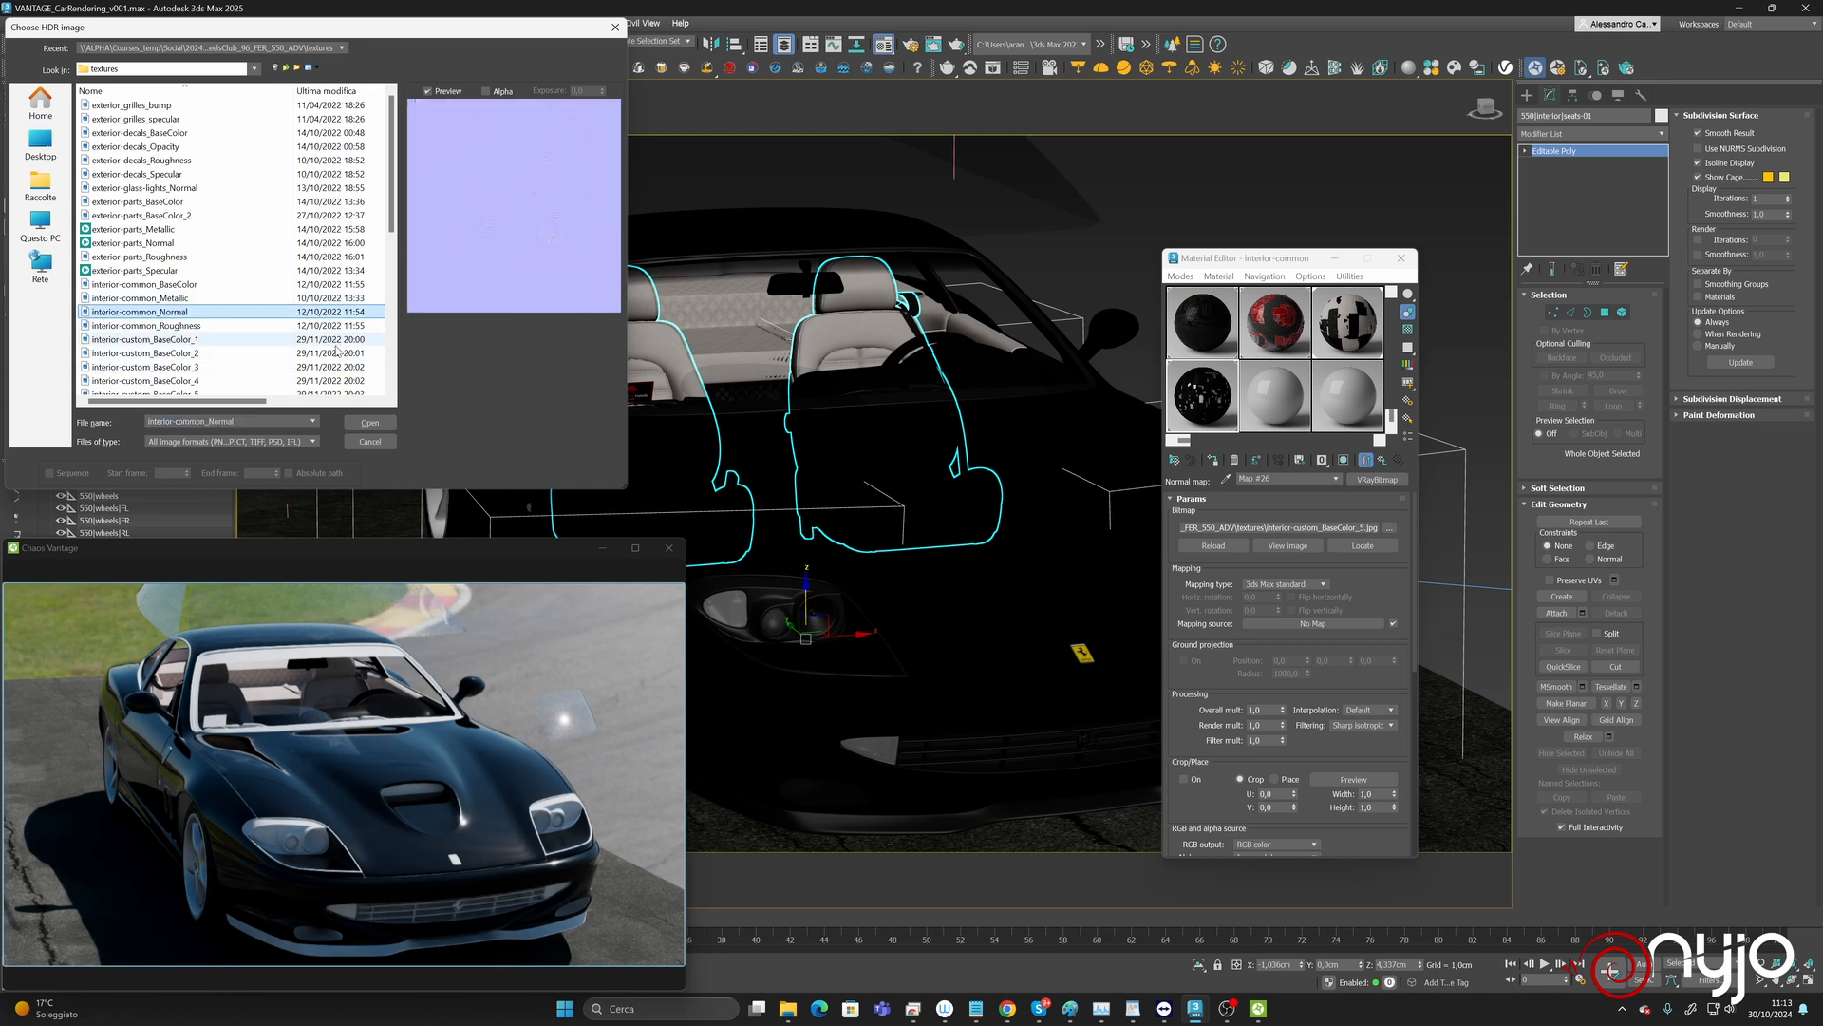
left_click(369, 423)
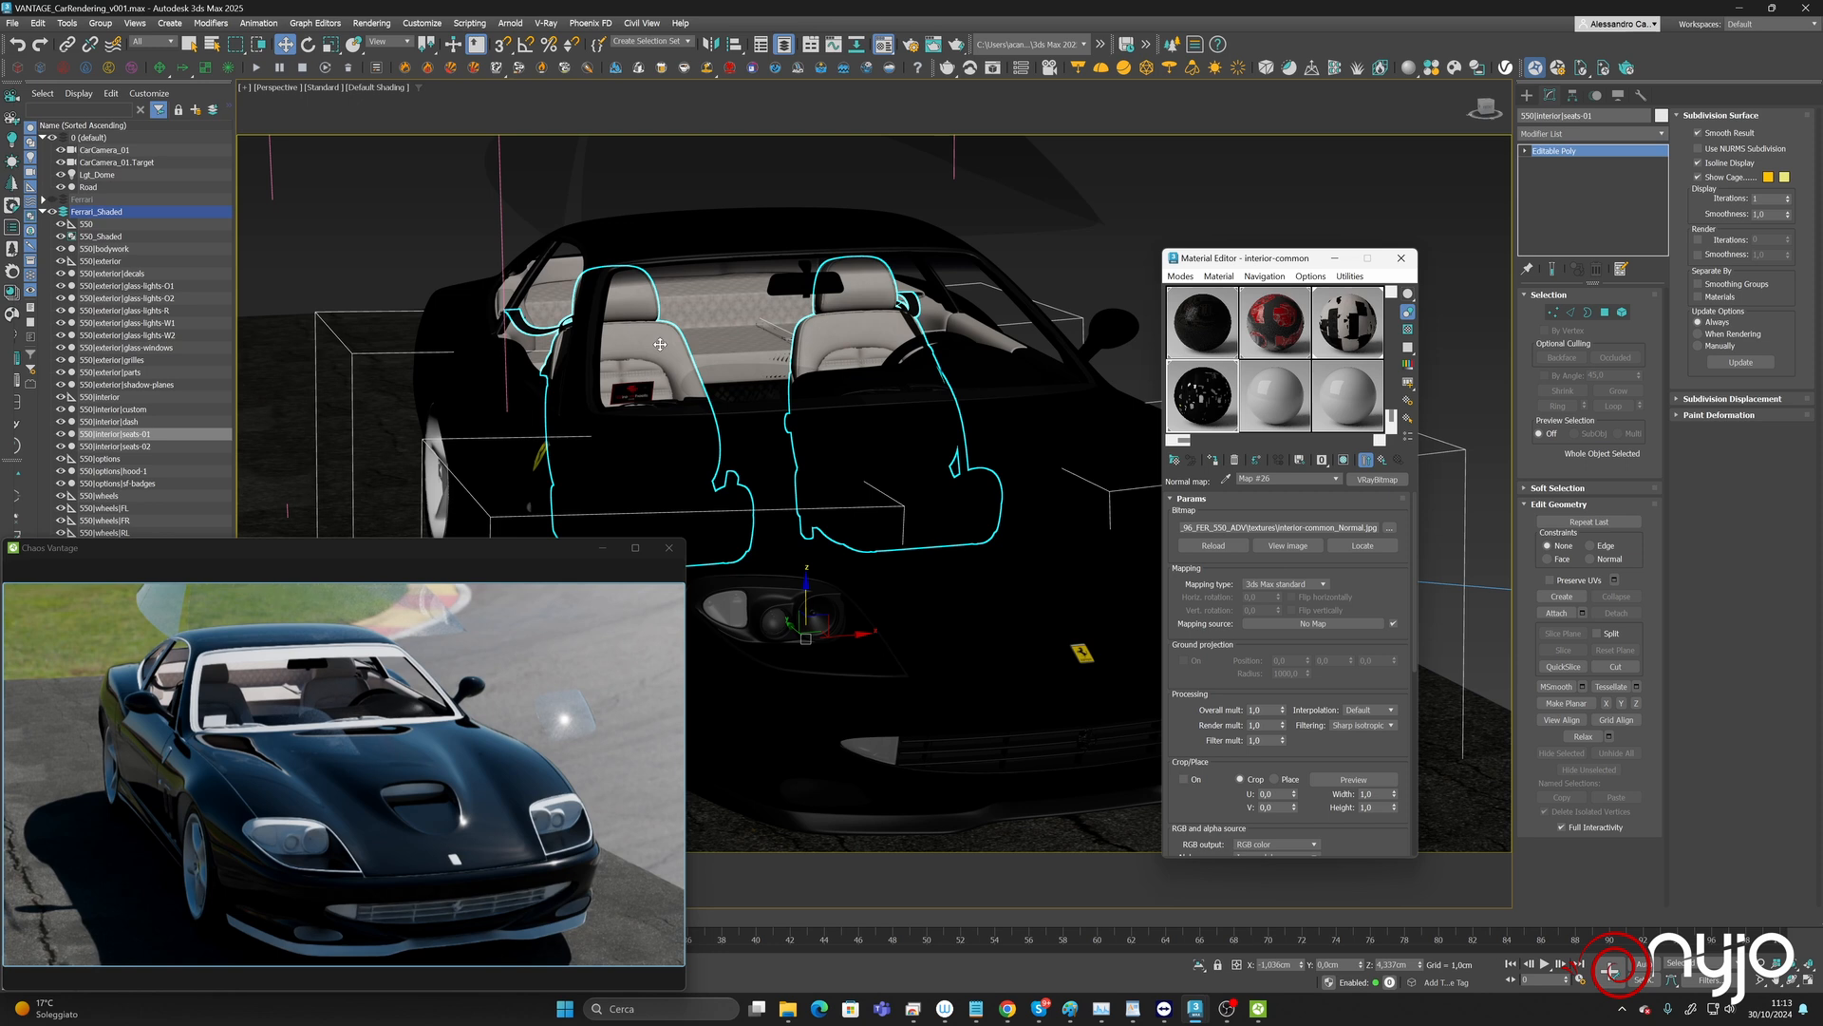
Pick the exterior-parts material from the car's rear exhaust into an unused sample slot.
left_click(1019, 184)
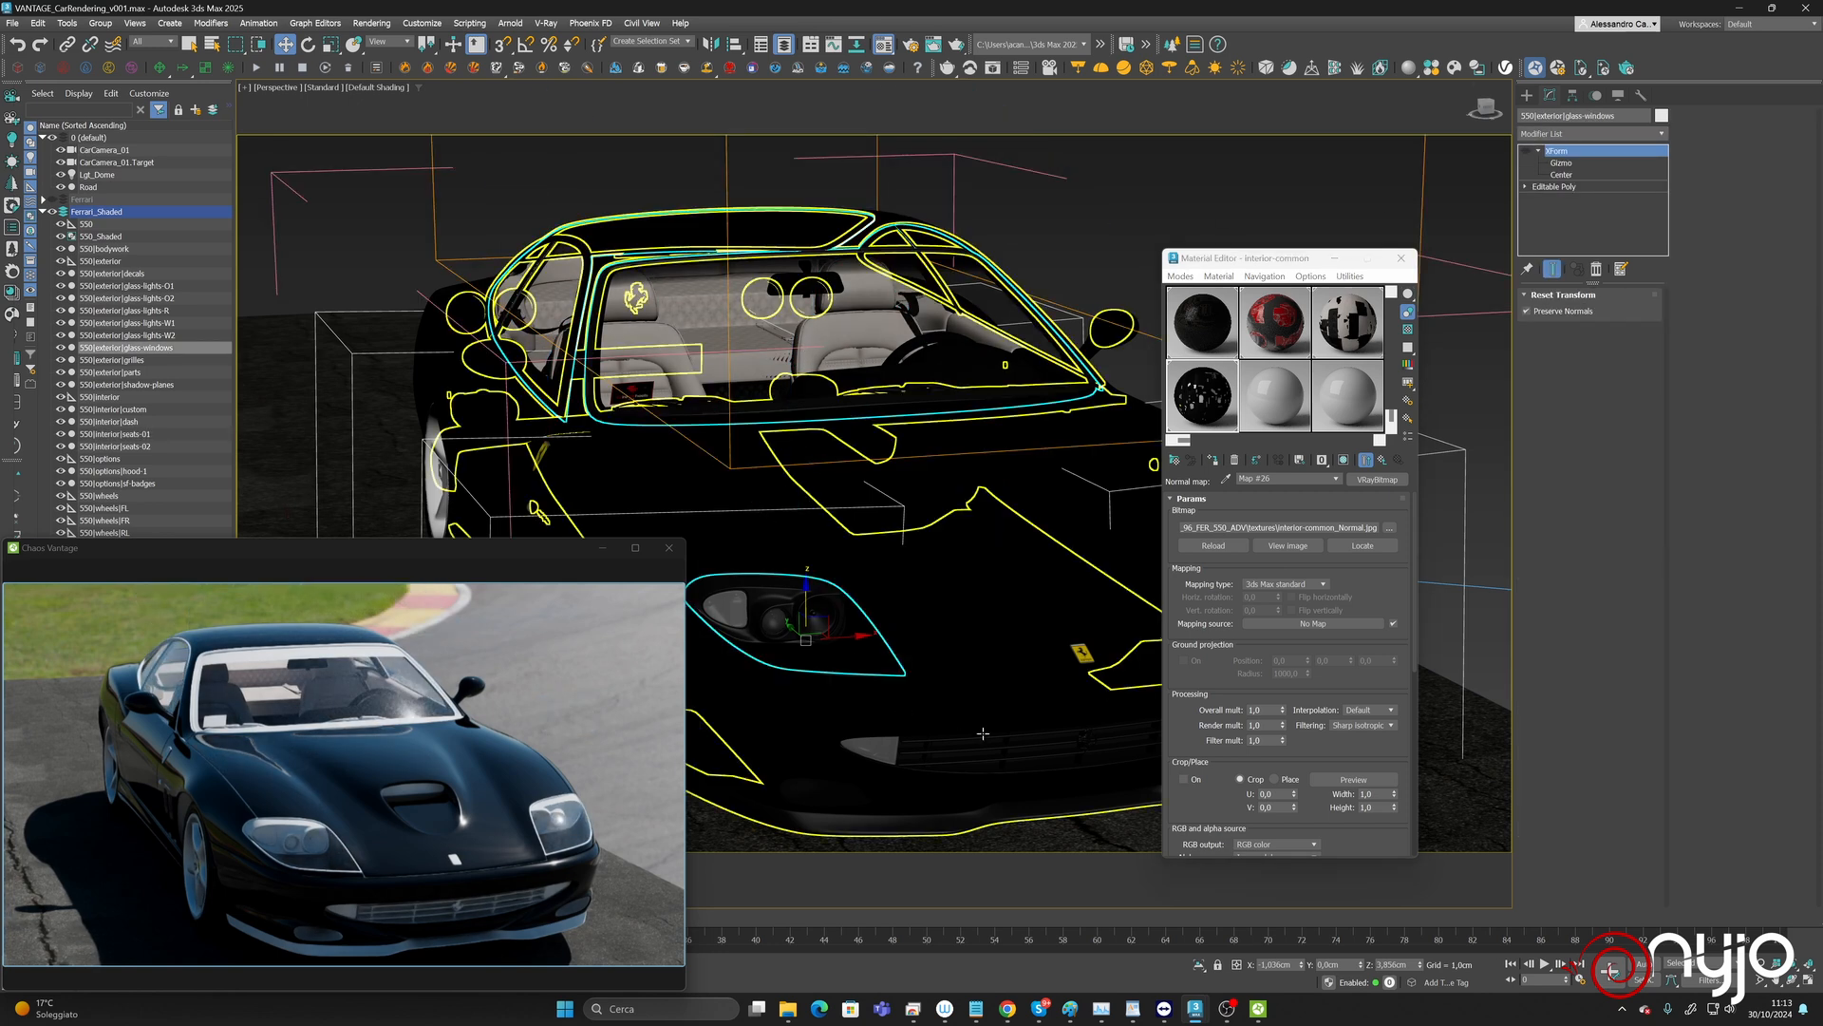
left_click(1797, 978)
left_click_drag(820, 491, 1229, 456)
left_click(1284, 397)
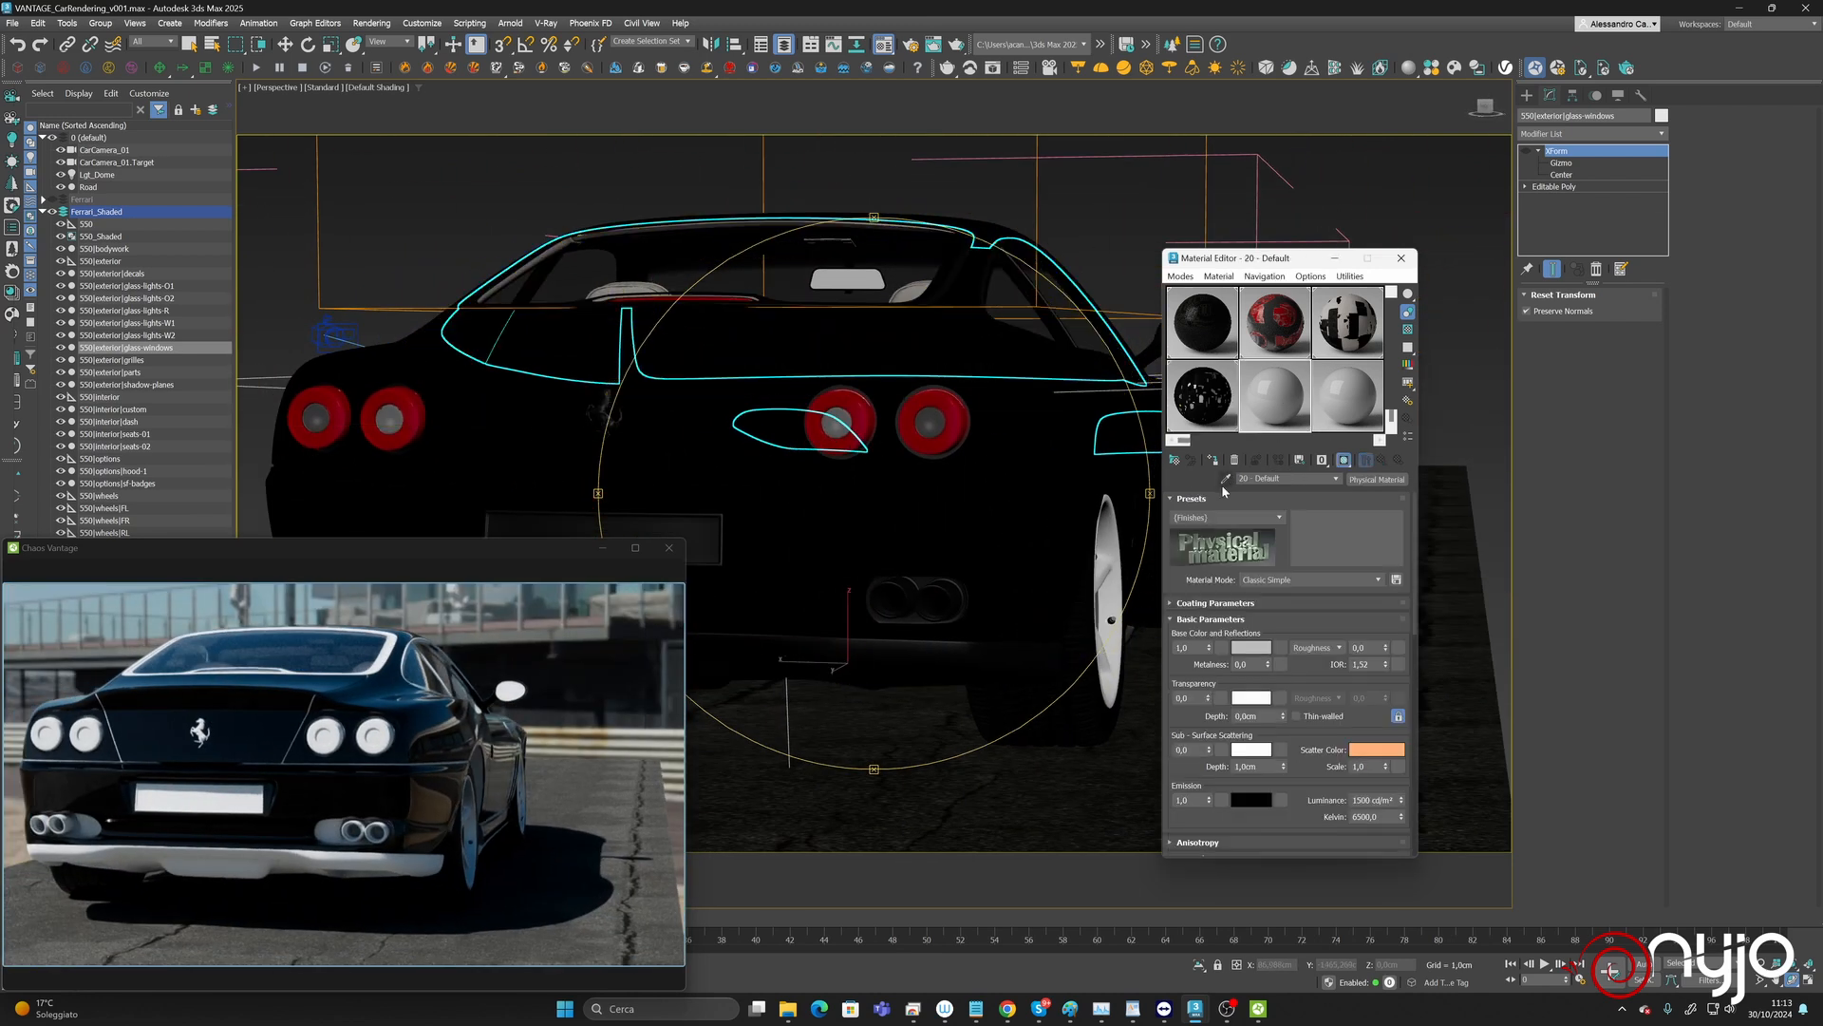
left_click(1225, 478)
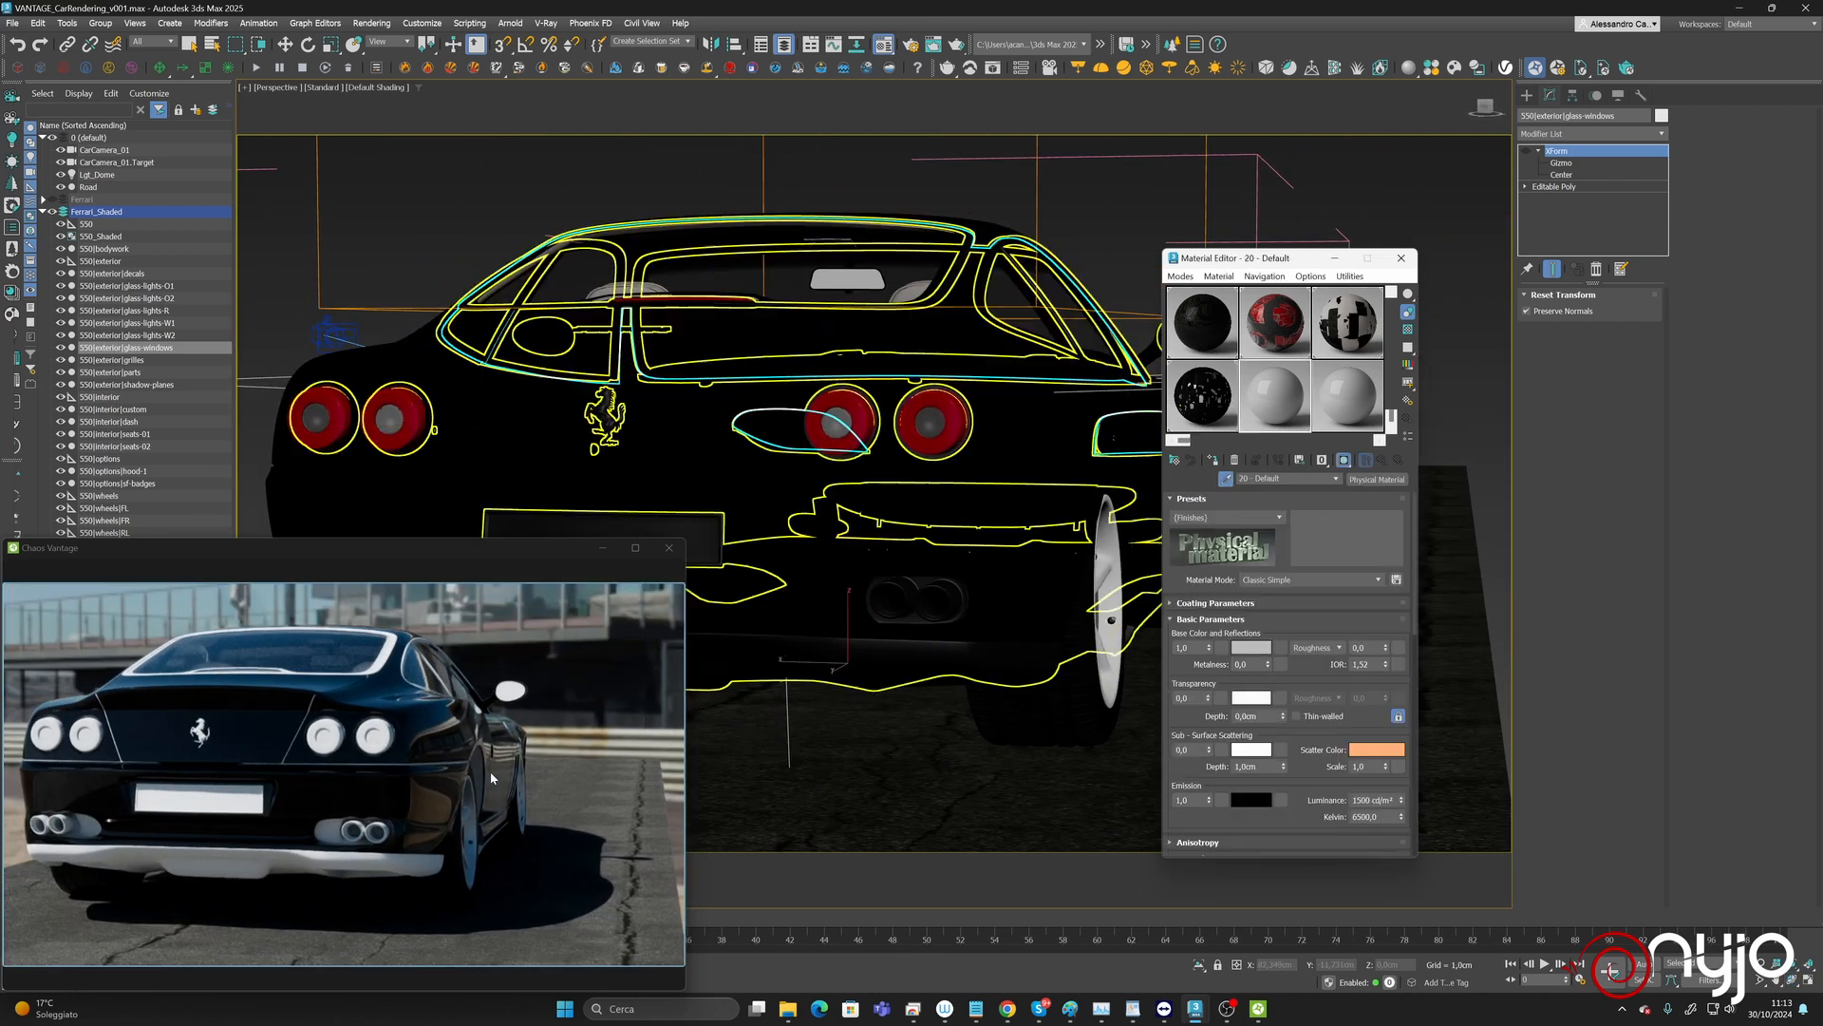
left_click(944, 582)
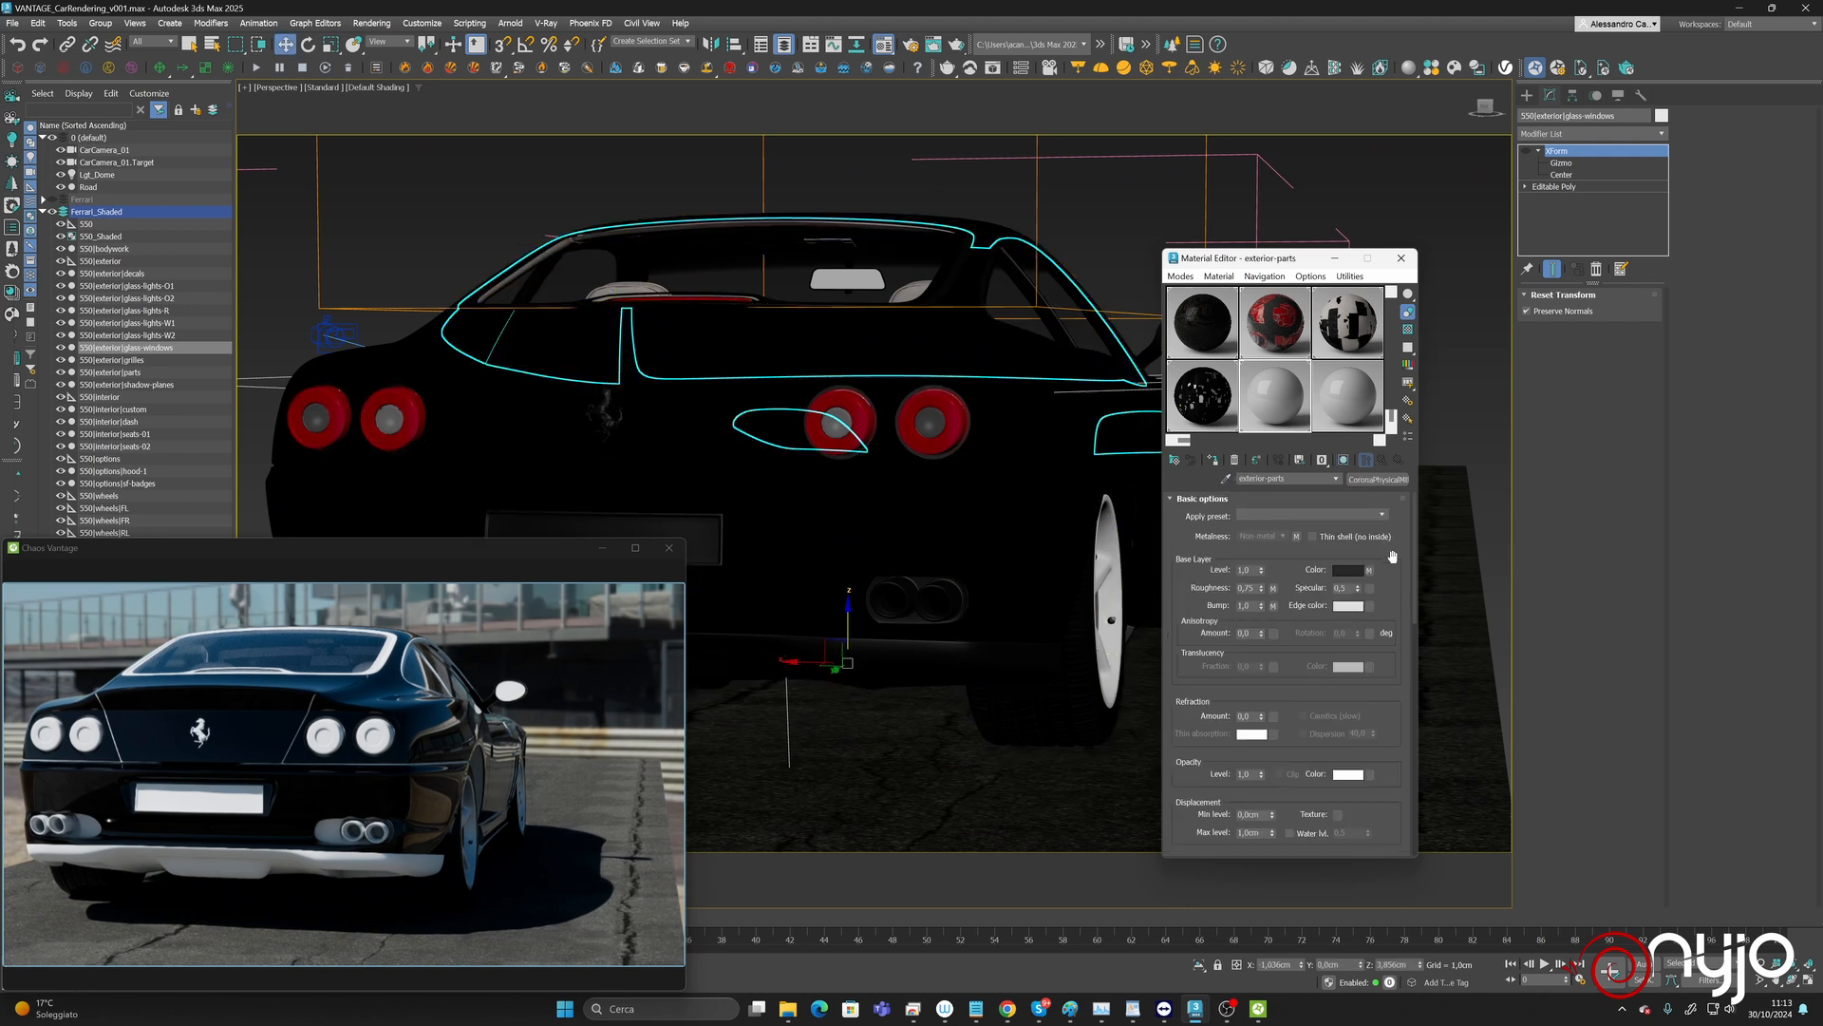
Replace the CoronaPhysicalMtl of exterior-parts with a VRayMtl and switch its BRDF to use roughness.
scroll(1329, 672, "down", 10)
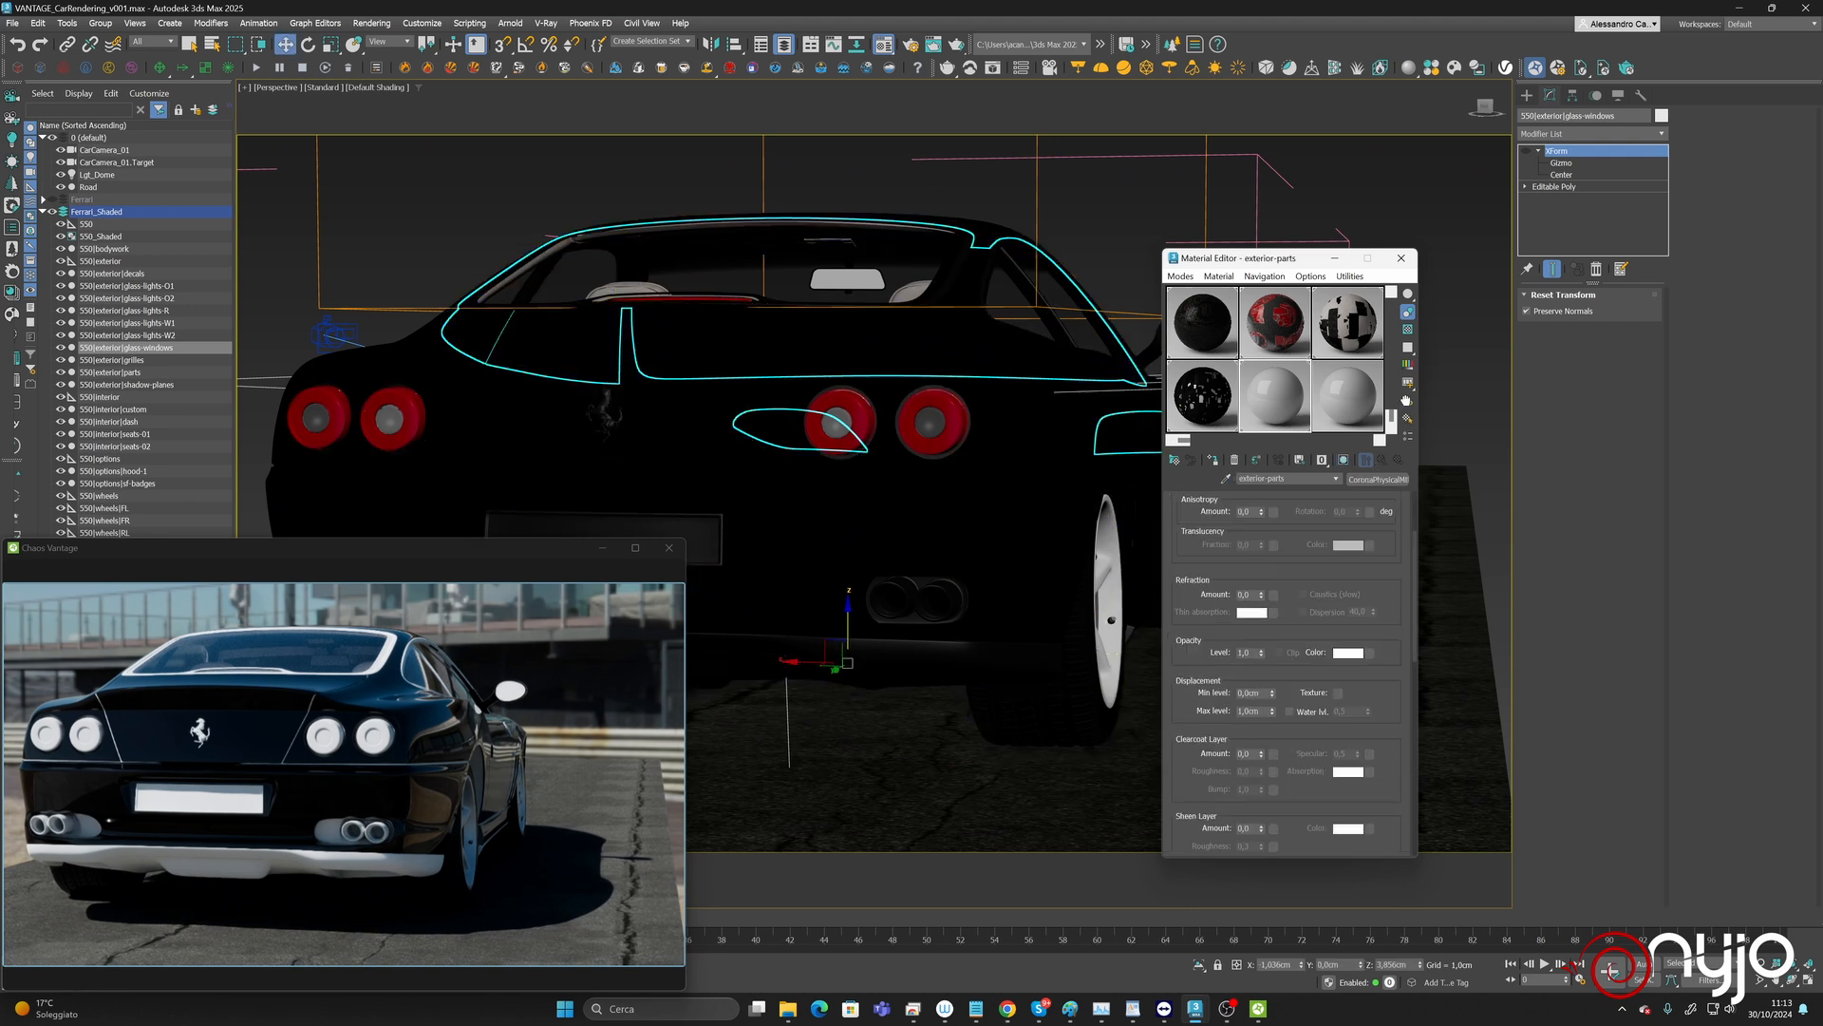
left_click(1378, 479)
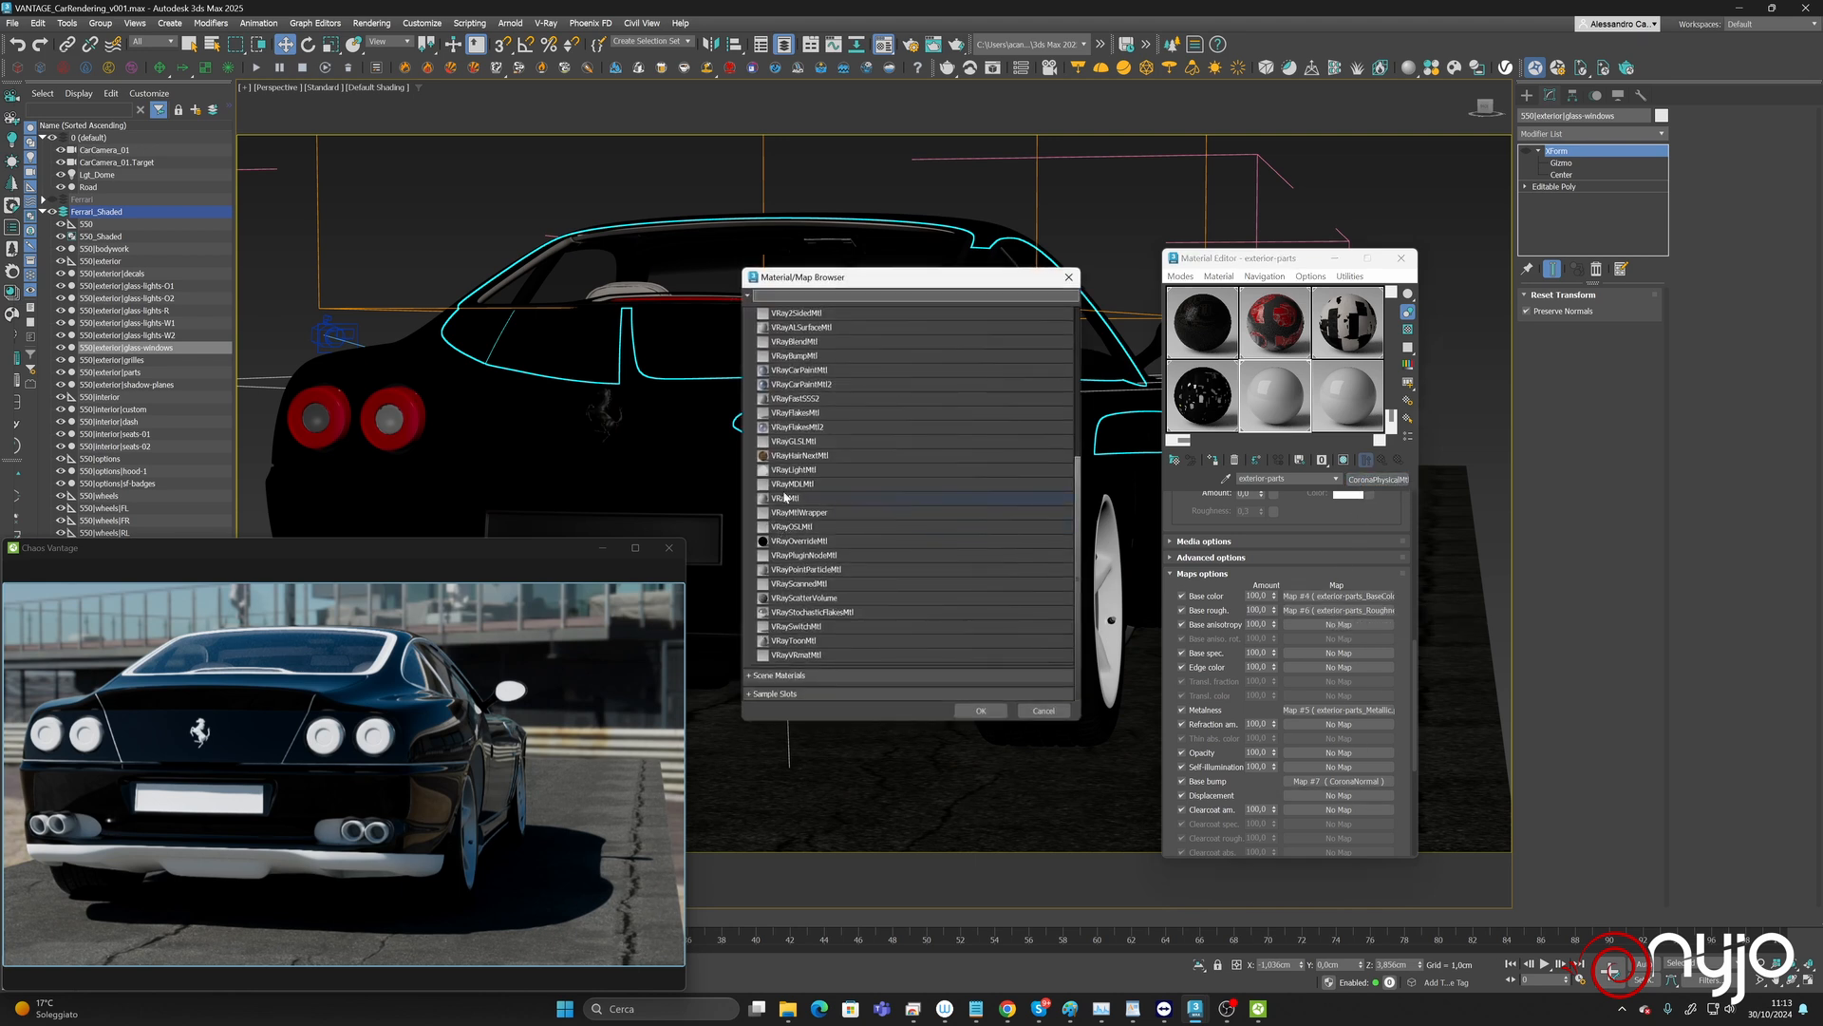
double_click(784, 495)
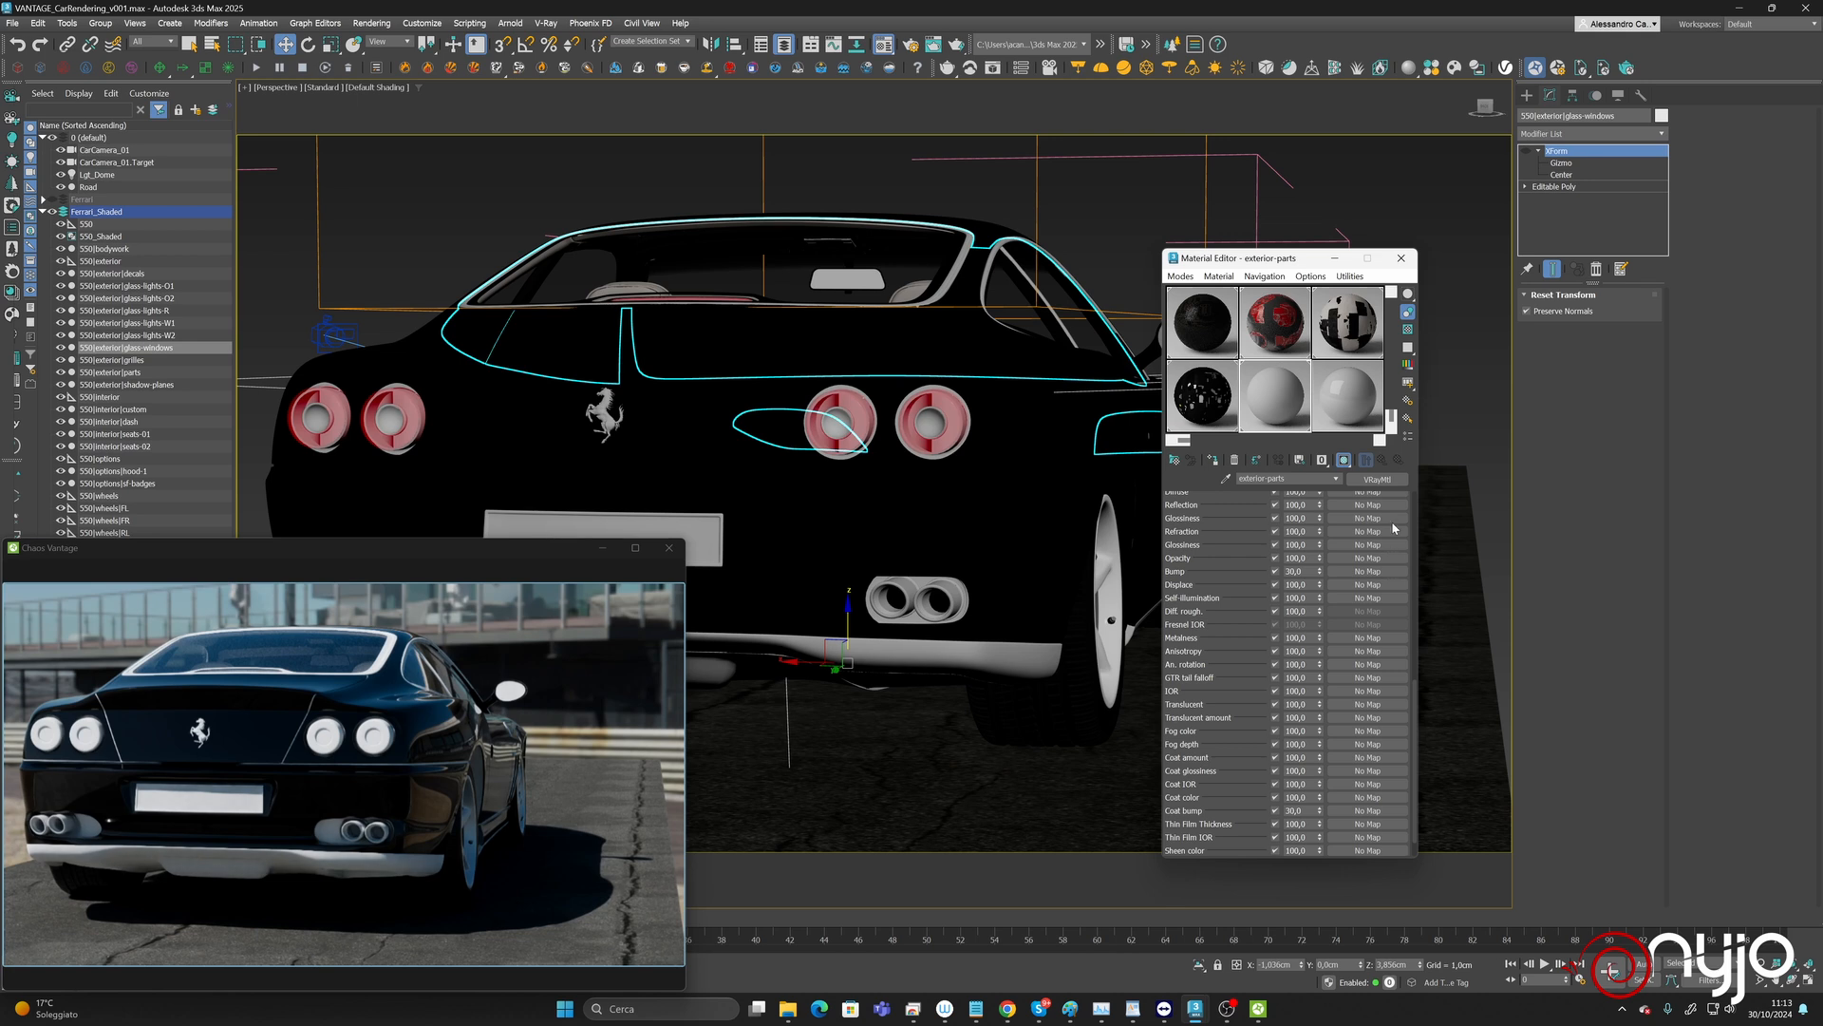
scroll(1393, 528, "up", 5)
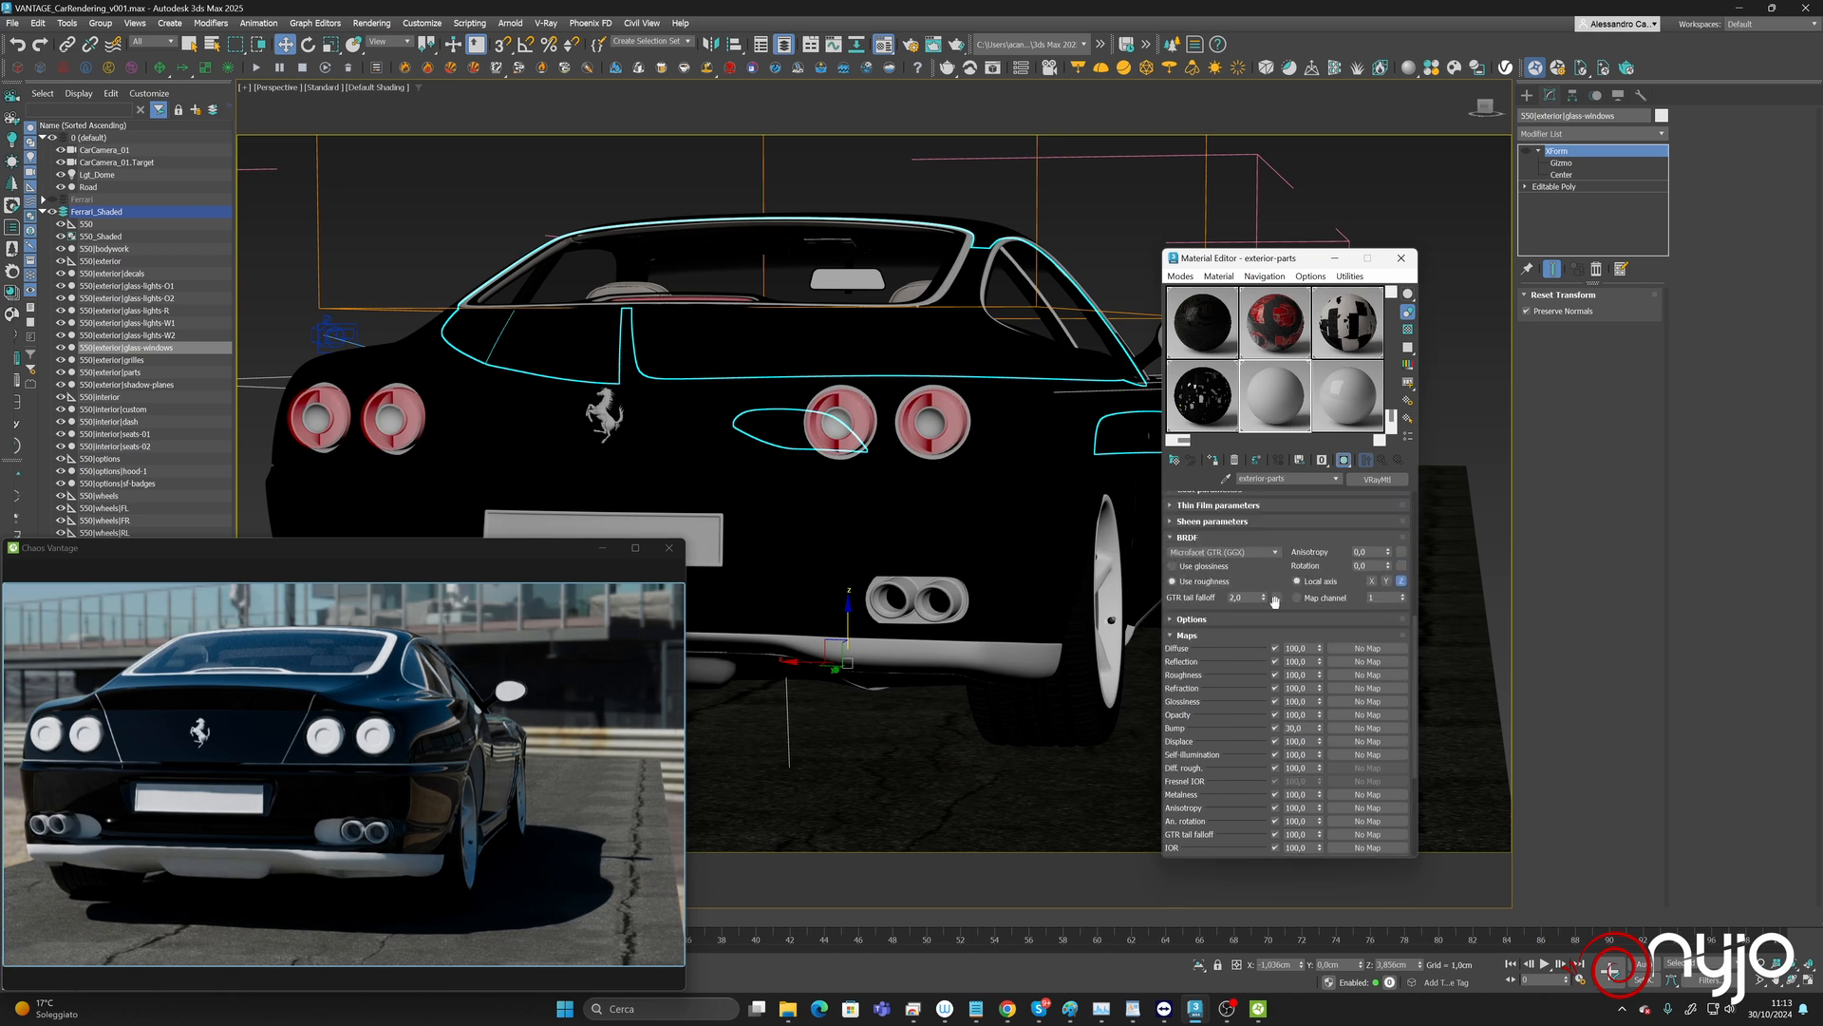
Load exterior-parts_BaseColor.jpg into the Diffuse map slot of exterior-parts through a VRayBitmap and return to the parent material.
left_click(1382, 650)
scroll(857, 602, "down", 6)
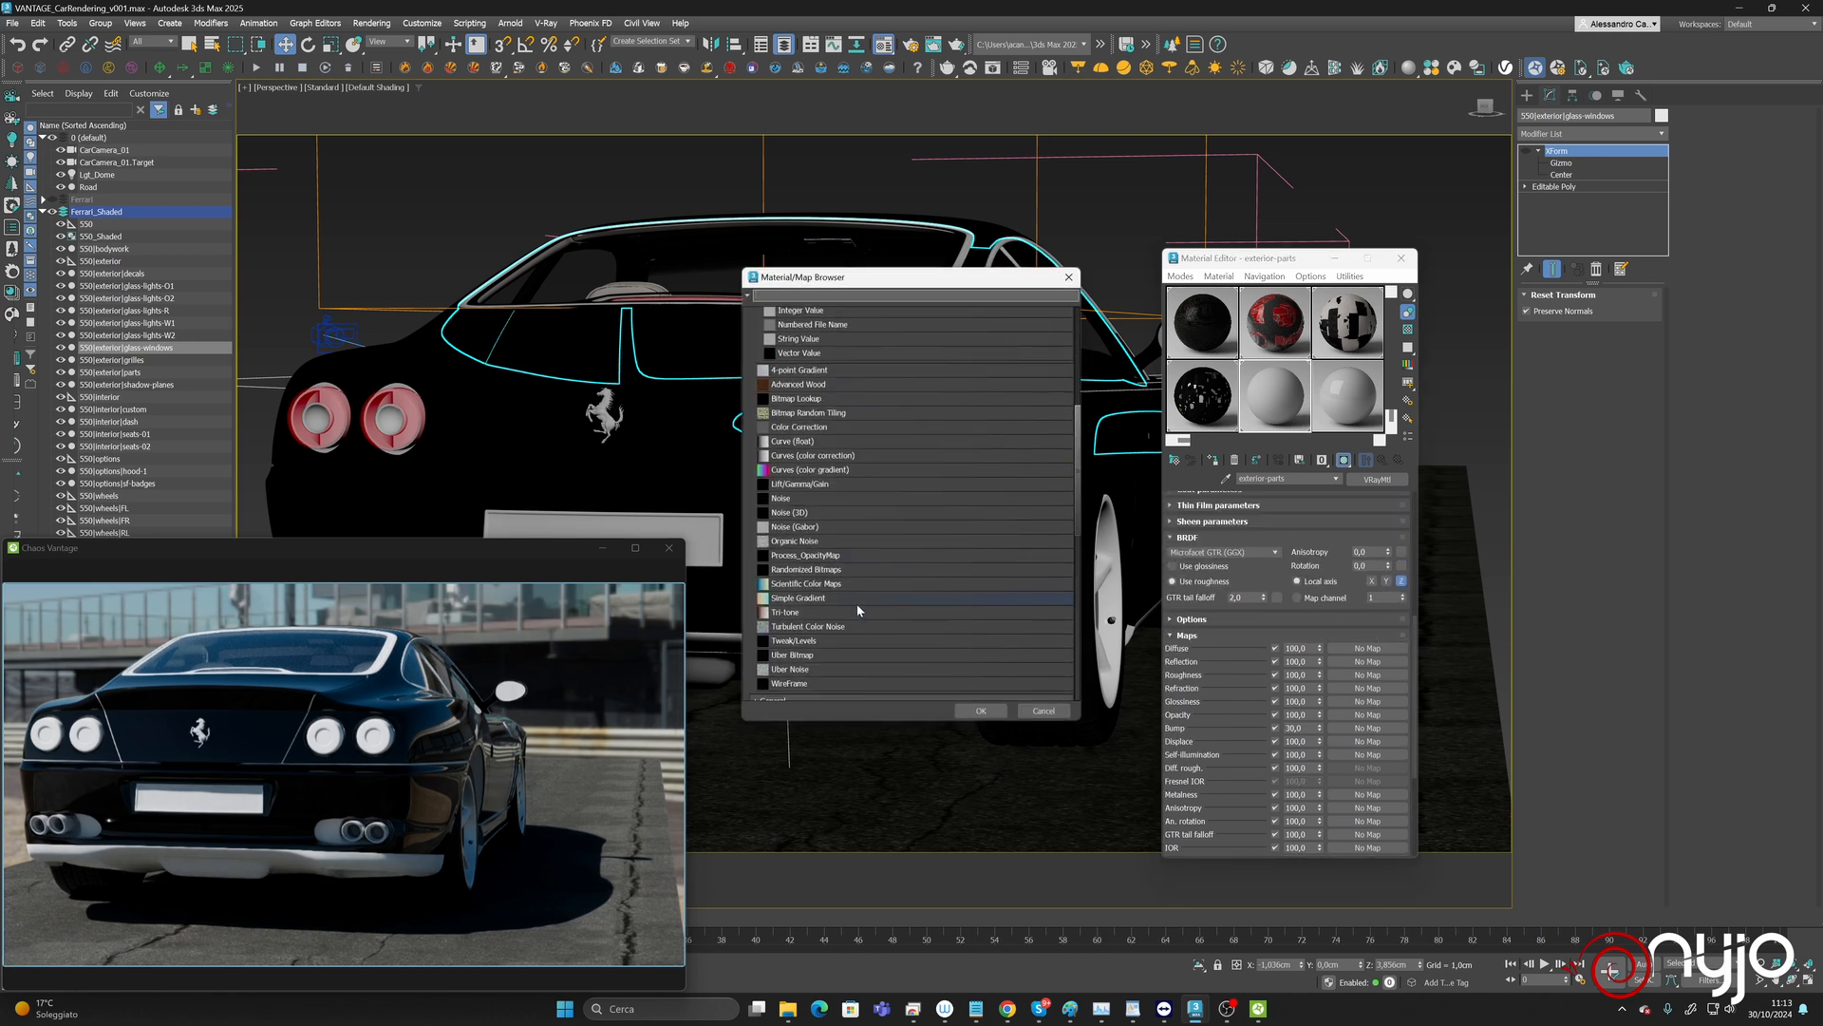
double_click(792, 626)
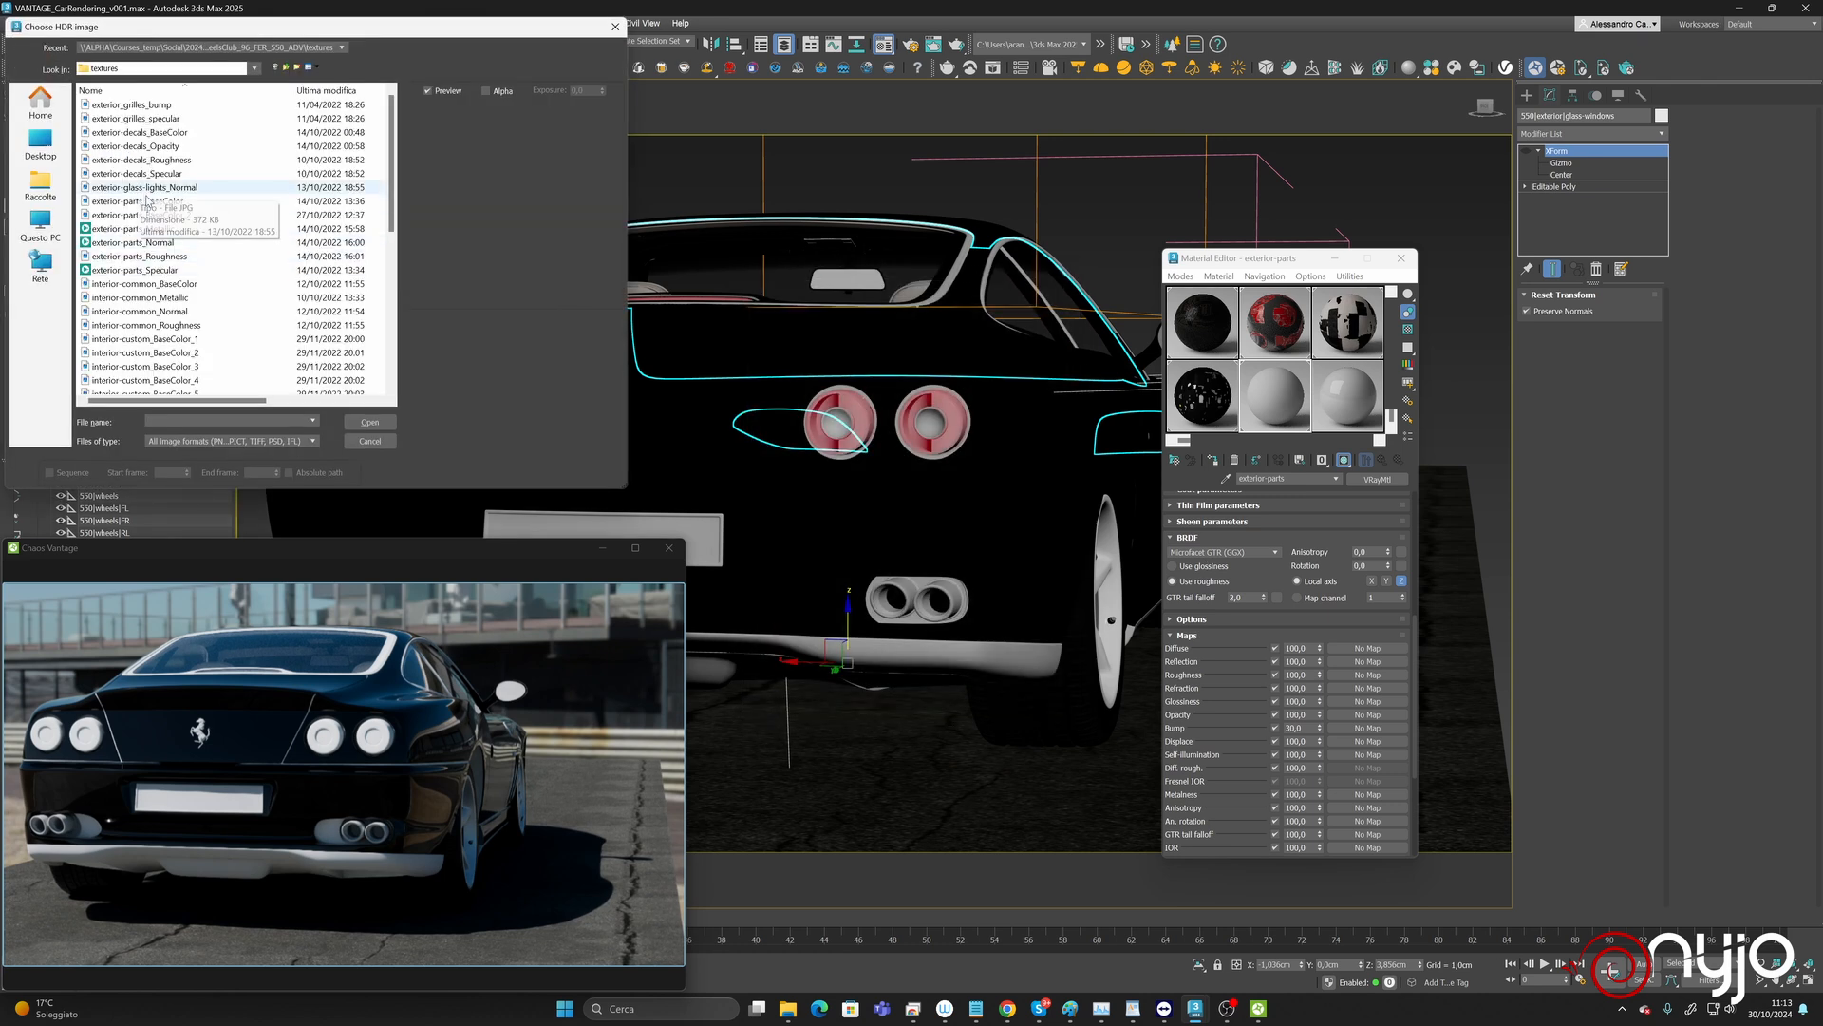
left_click(142, 201)
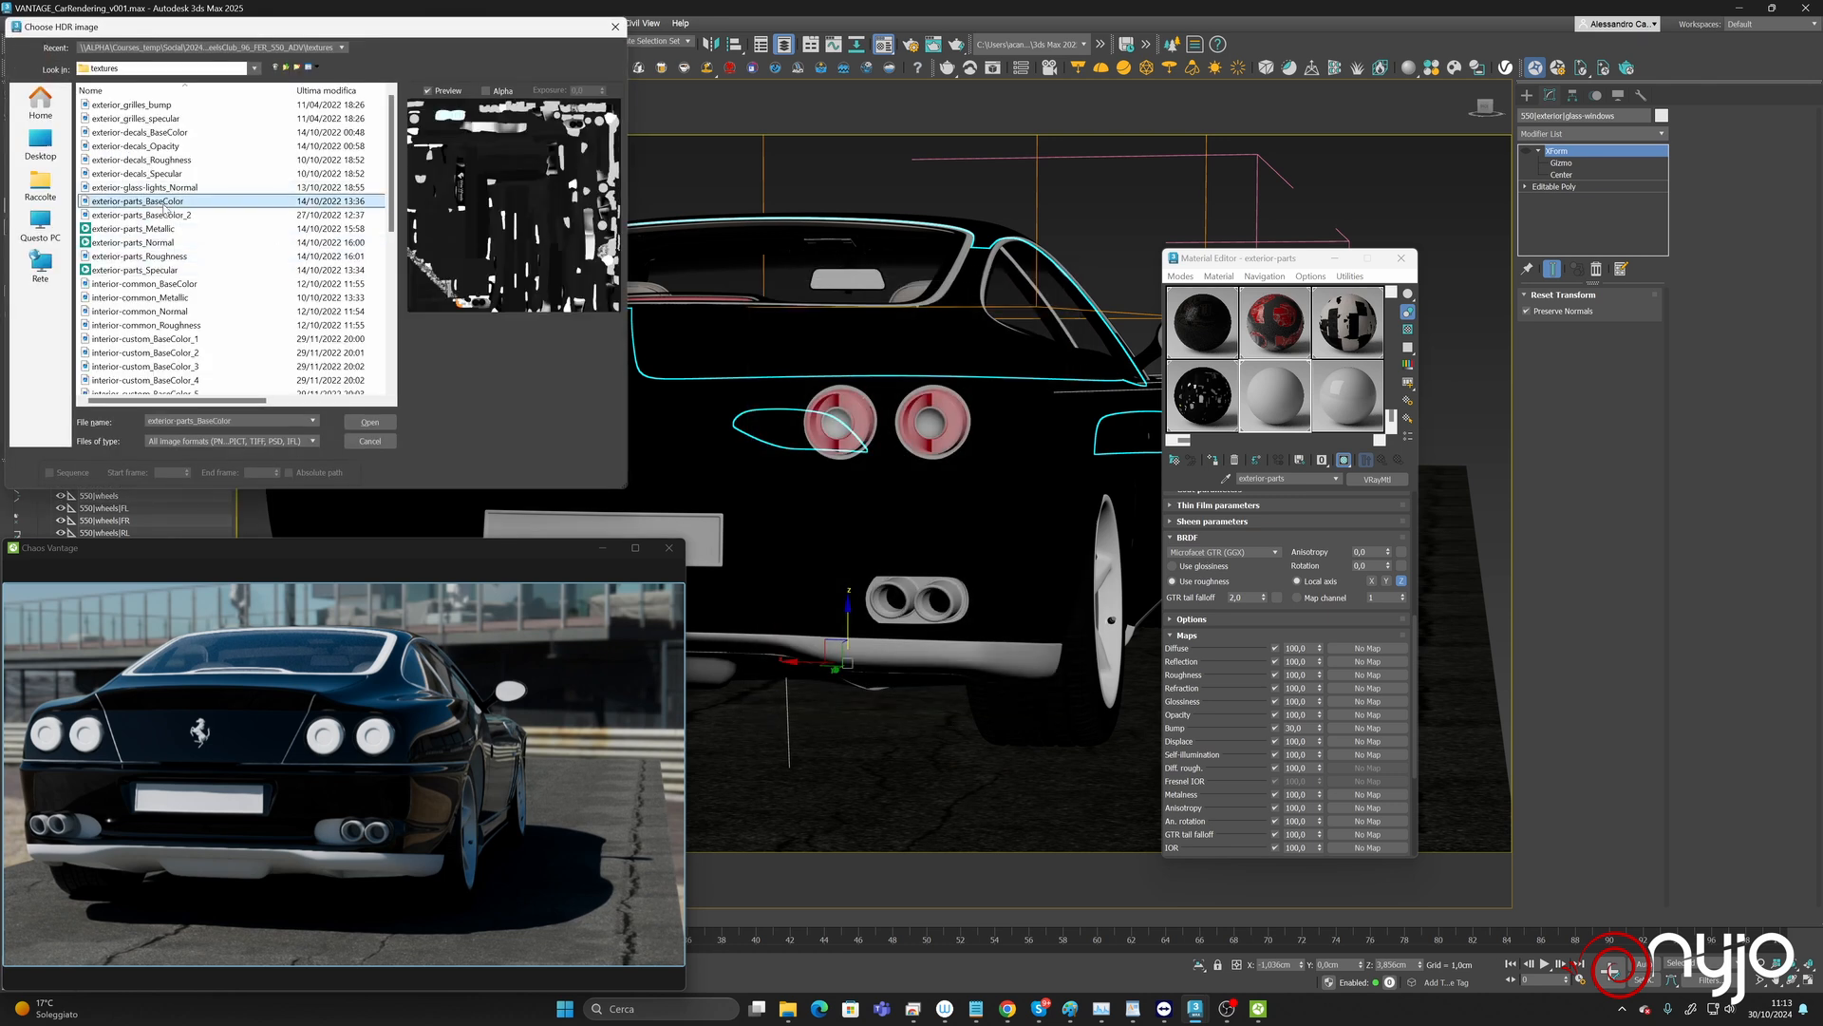
left_click(138, 211)
left_click(138, 202)
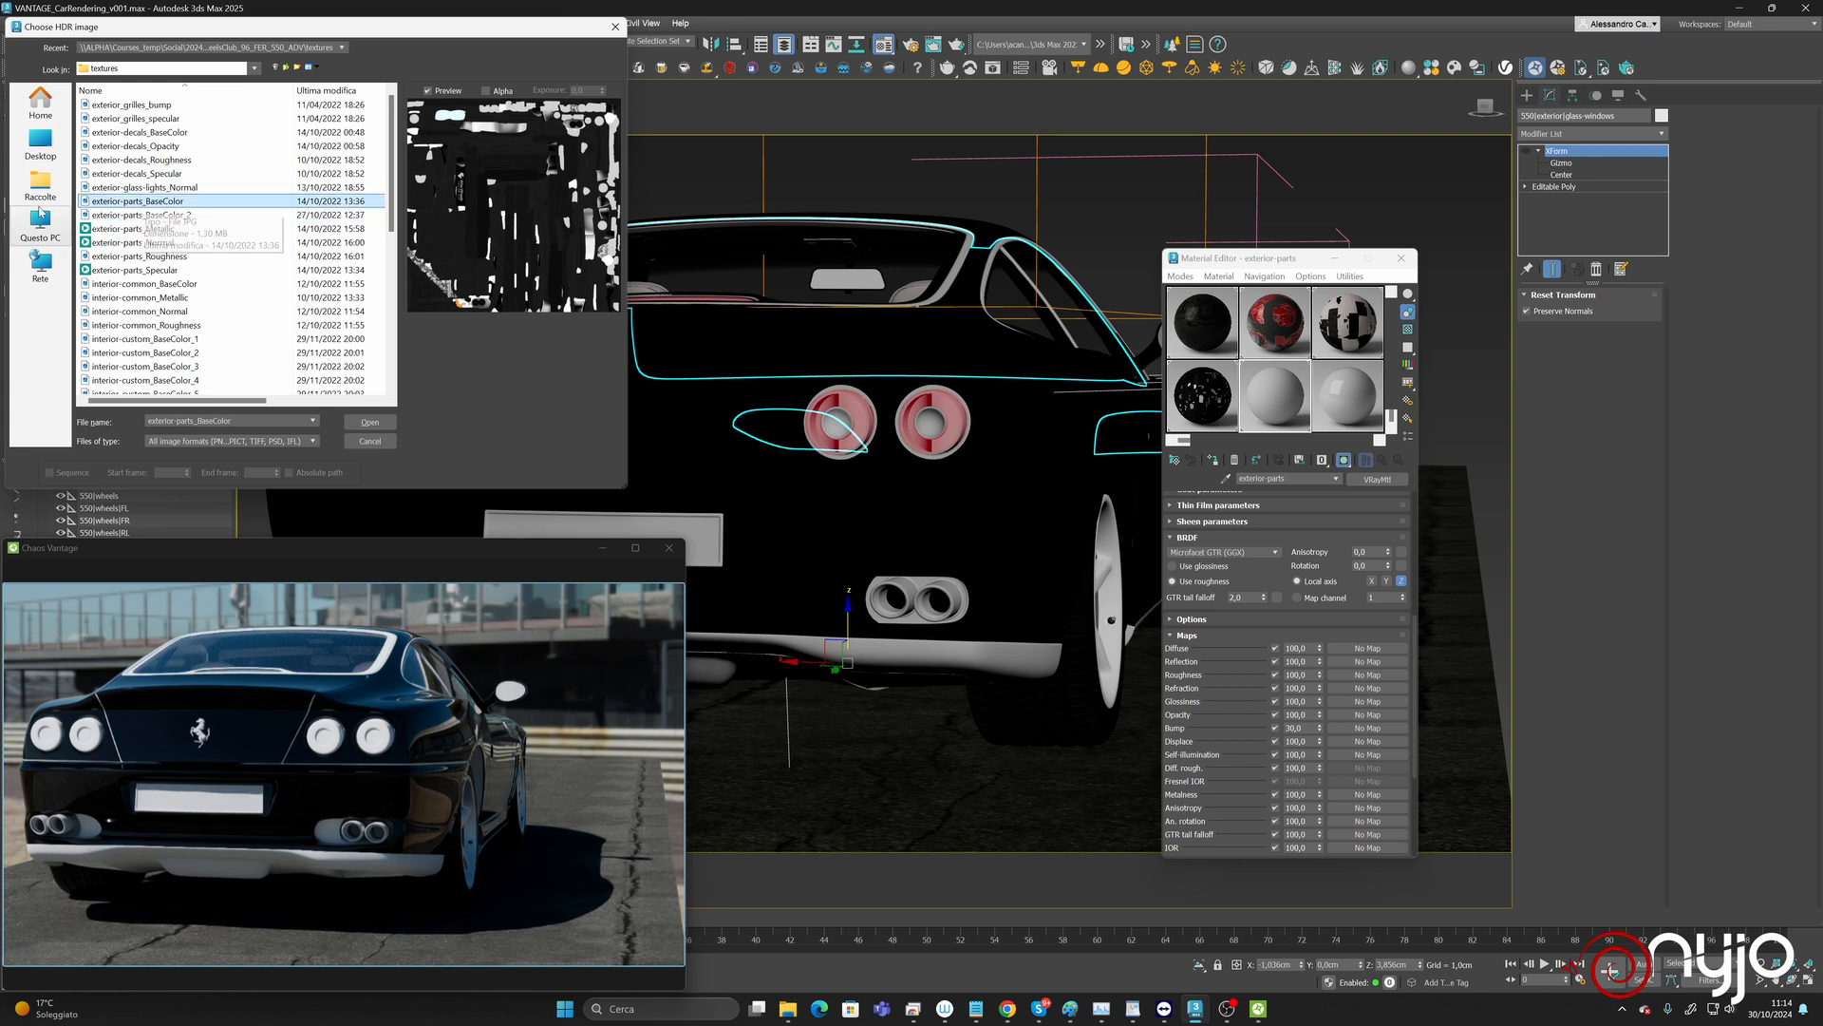
left_click(370, 420)
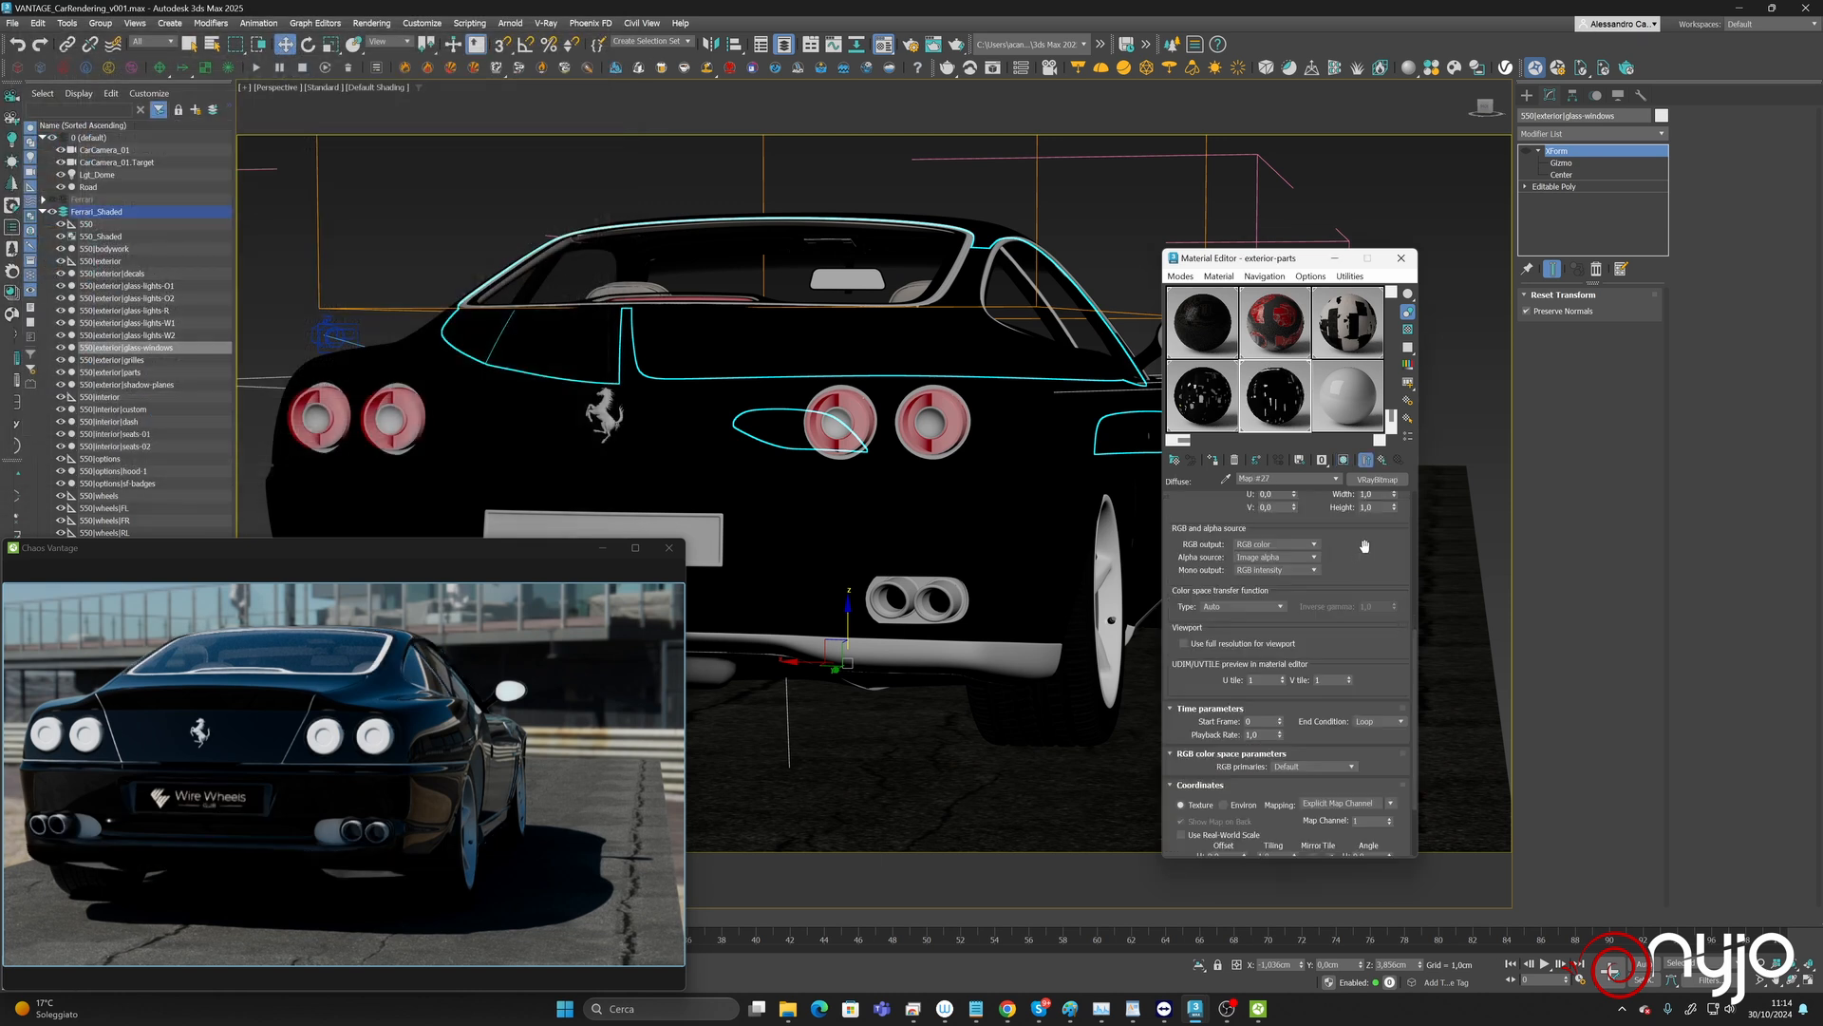
left_click(1382, 460)
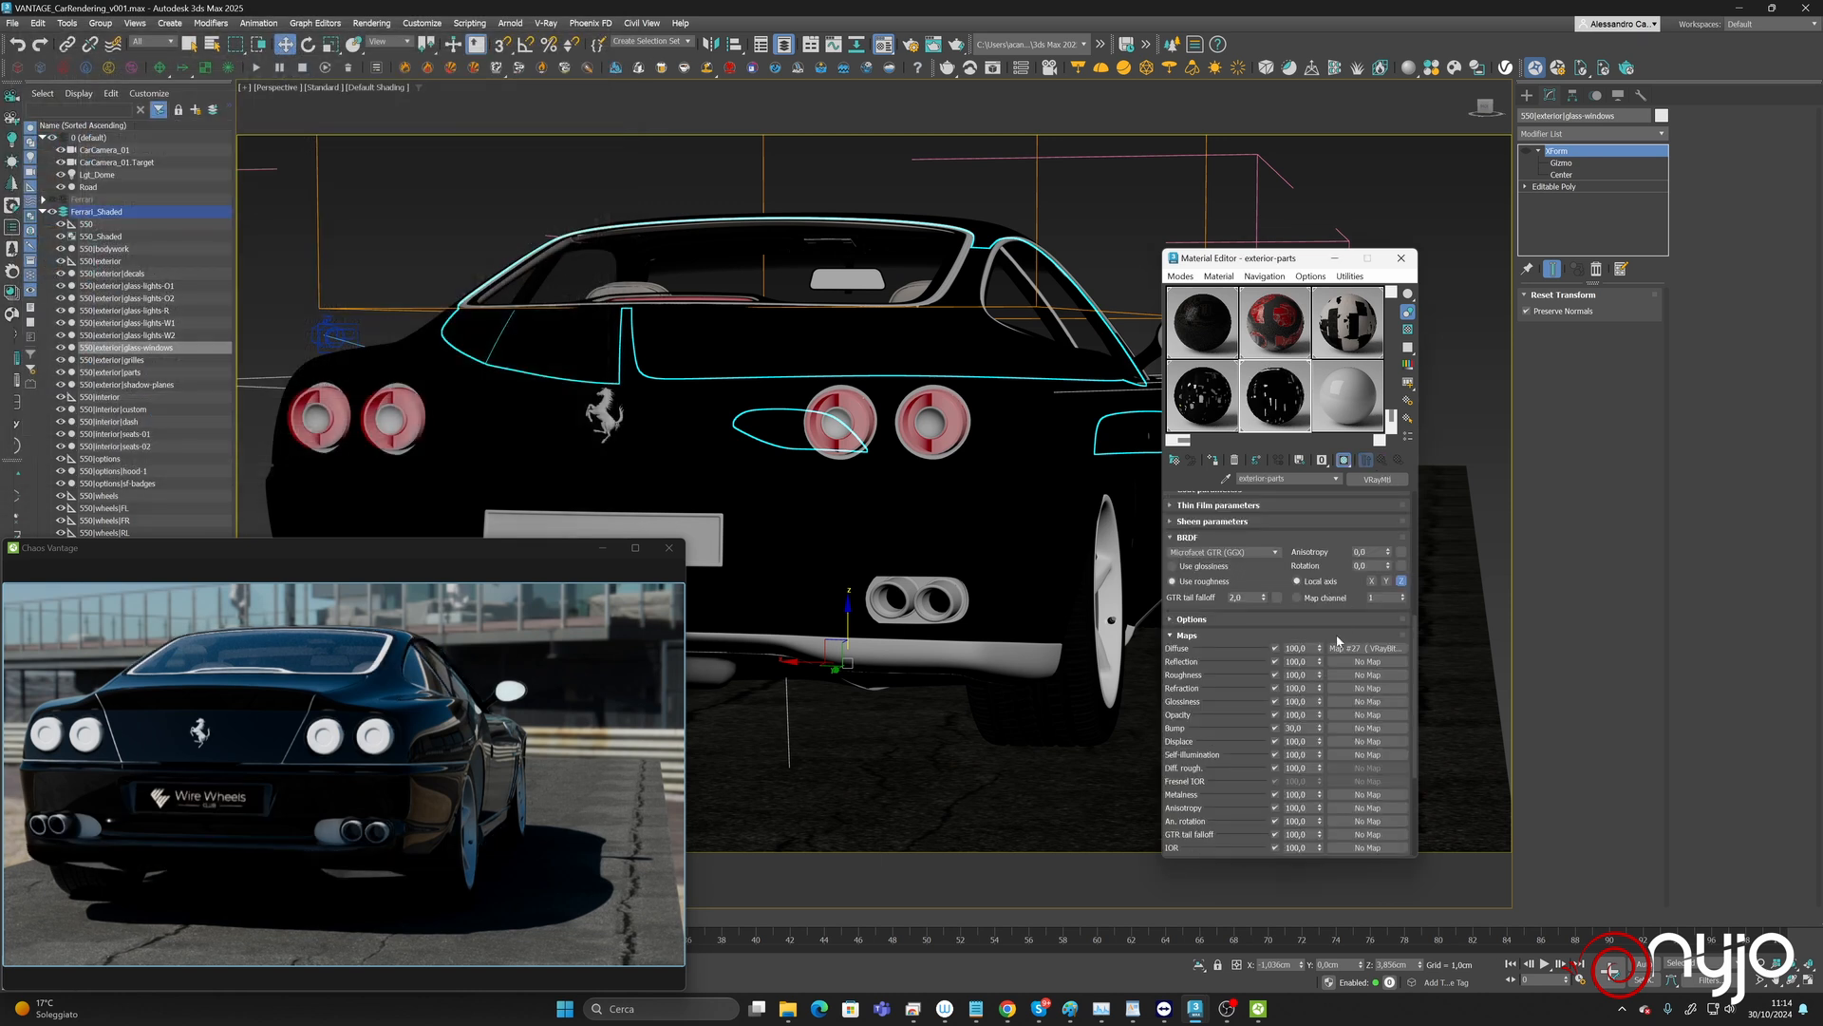
Copy the diffuse bitmap into the Roughness slot of exterior-parts and replace its image with exterior-parts_Metallic.png.
left_click_drag(1367, 648, 1358, 675)
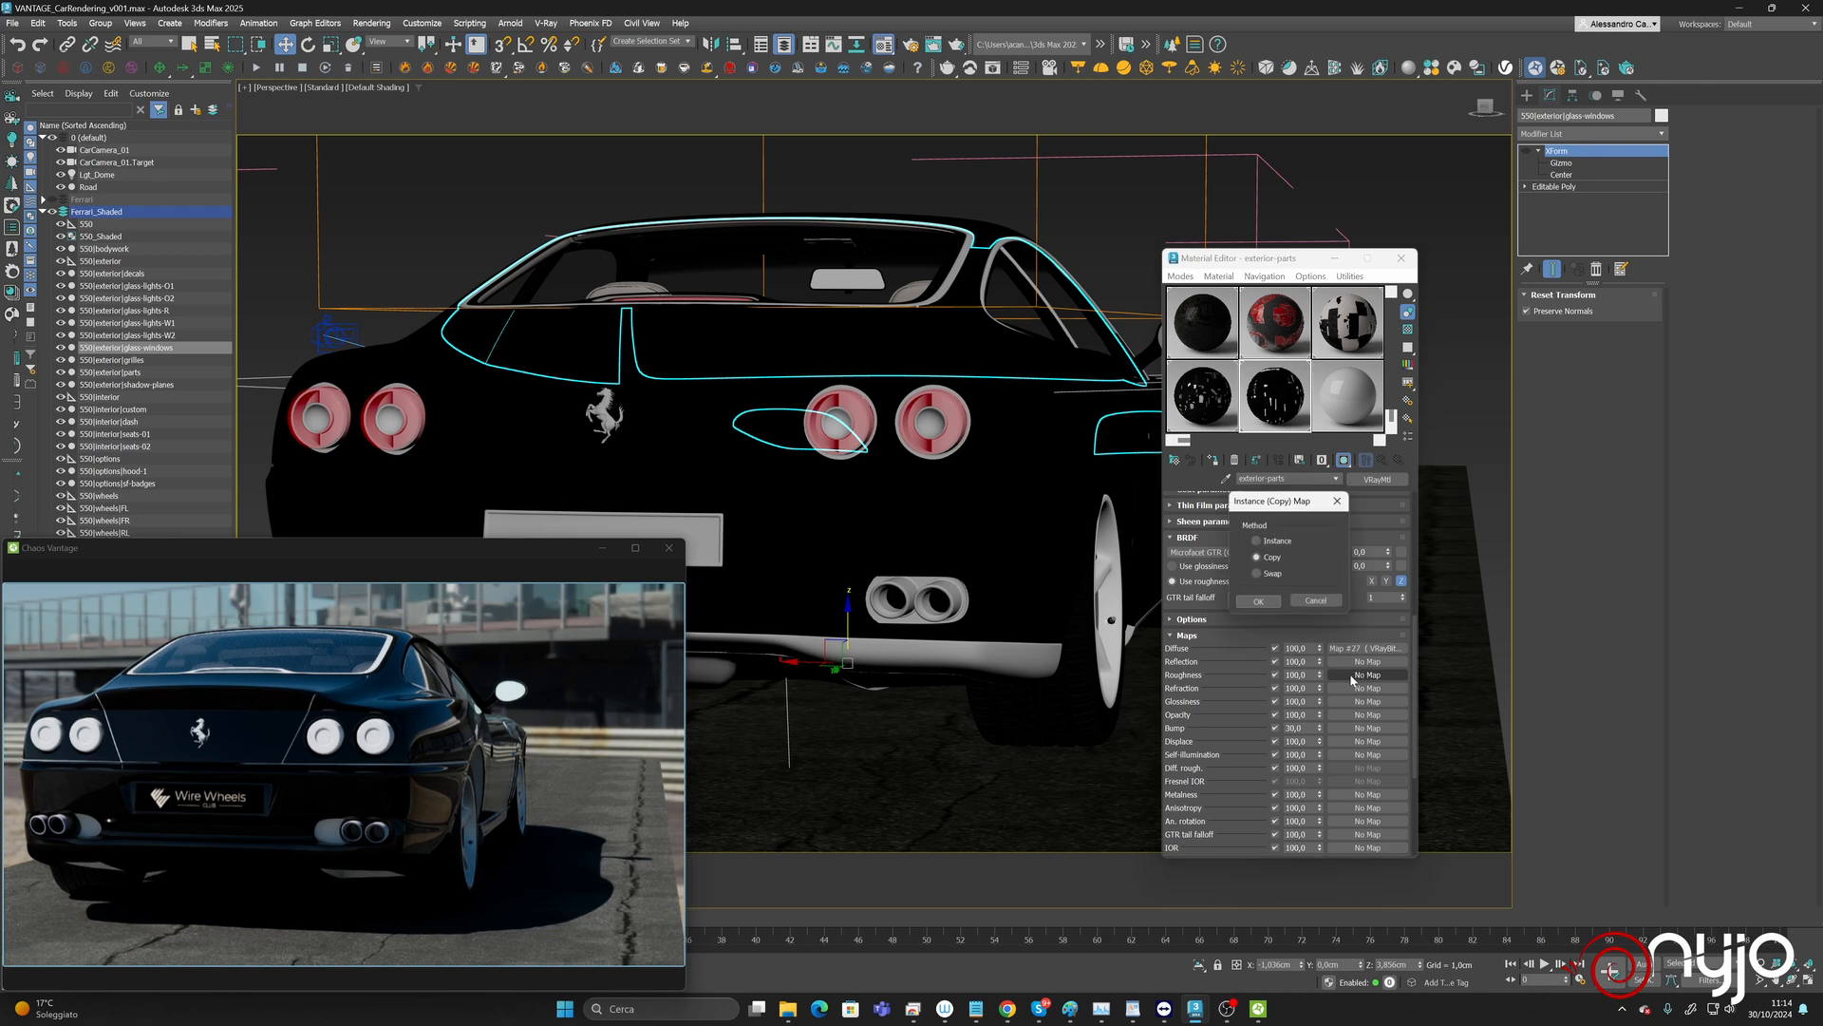
left_click(1258, 602)
left_click(1368, 674)
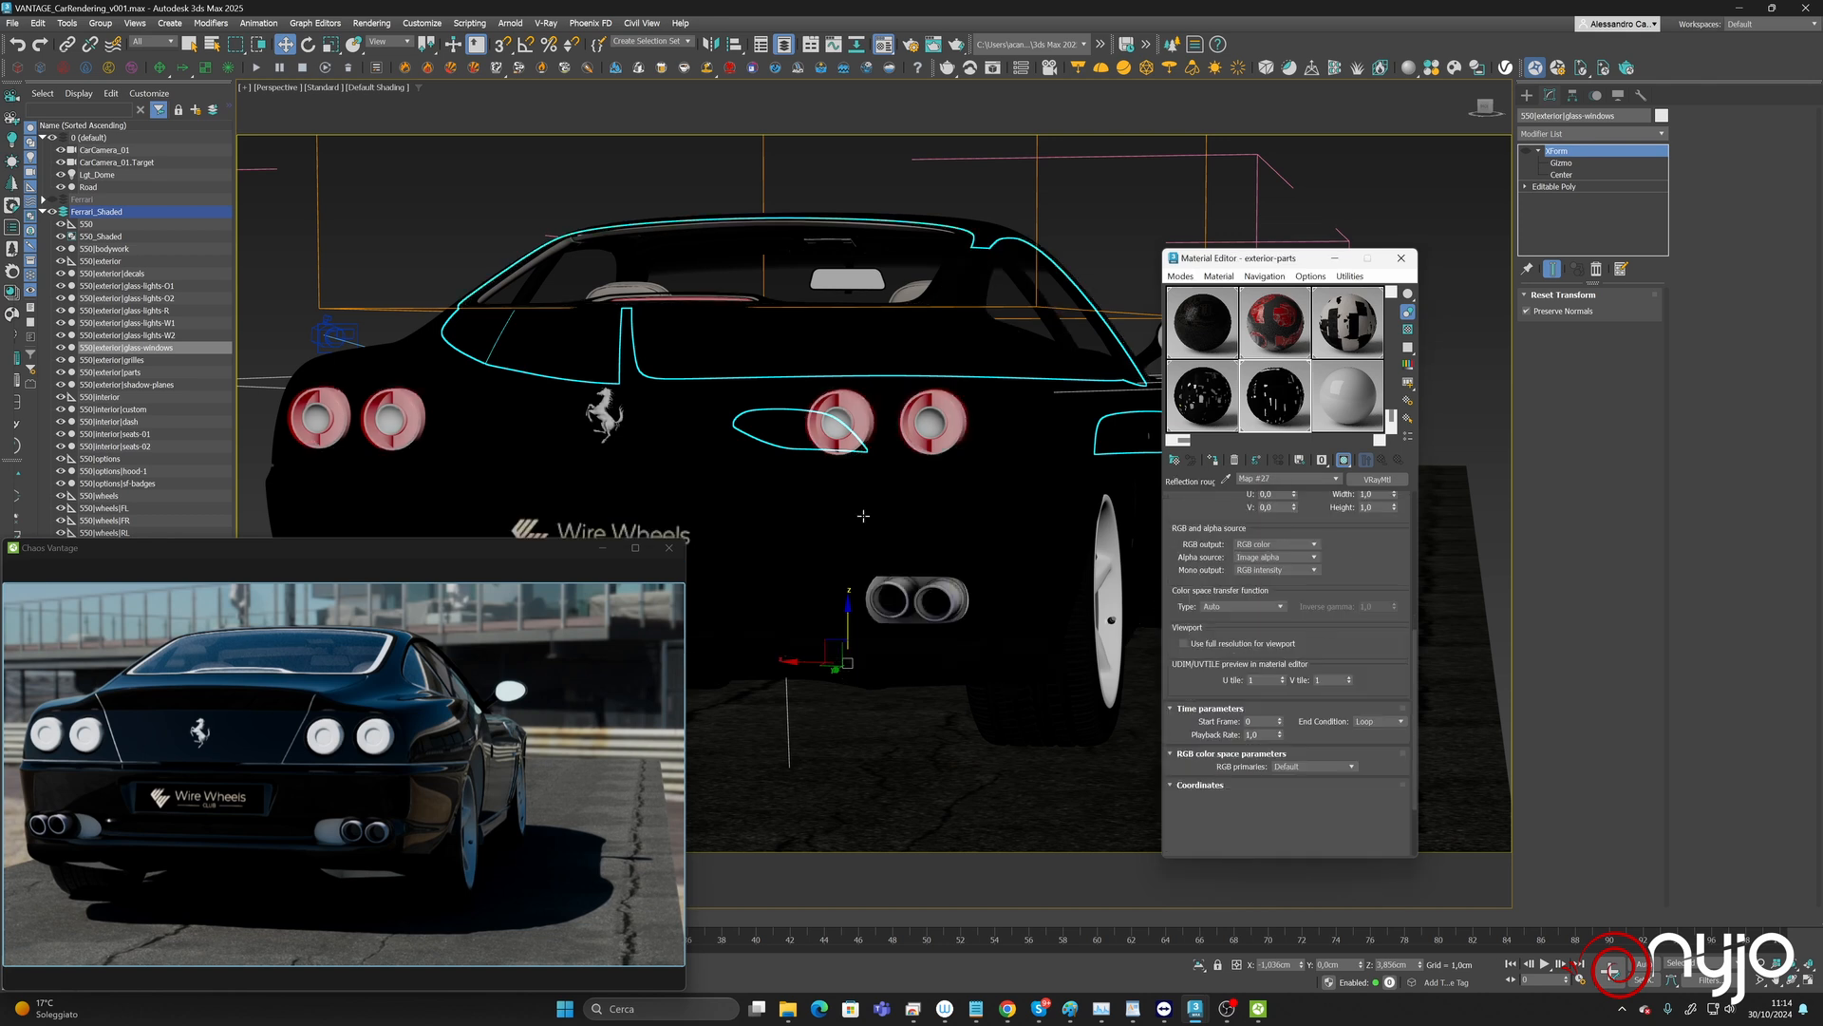
scroll(1385, 554, "up", 5)
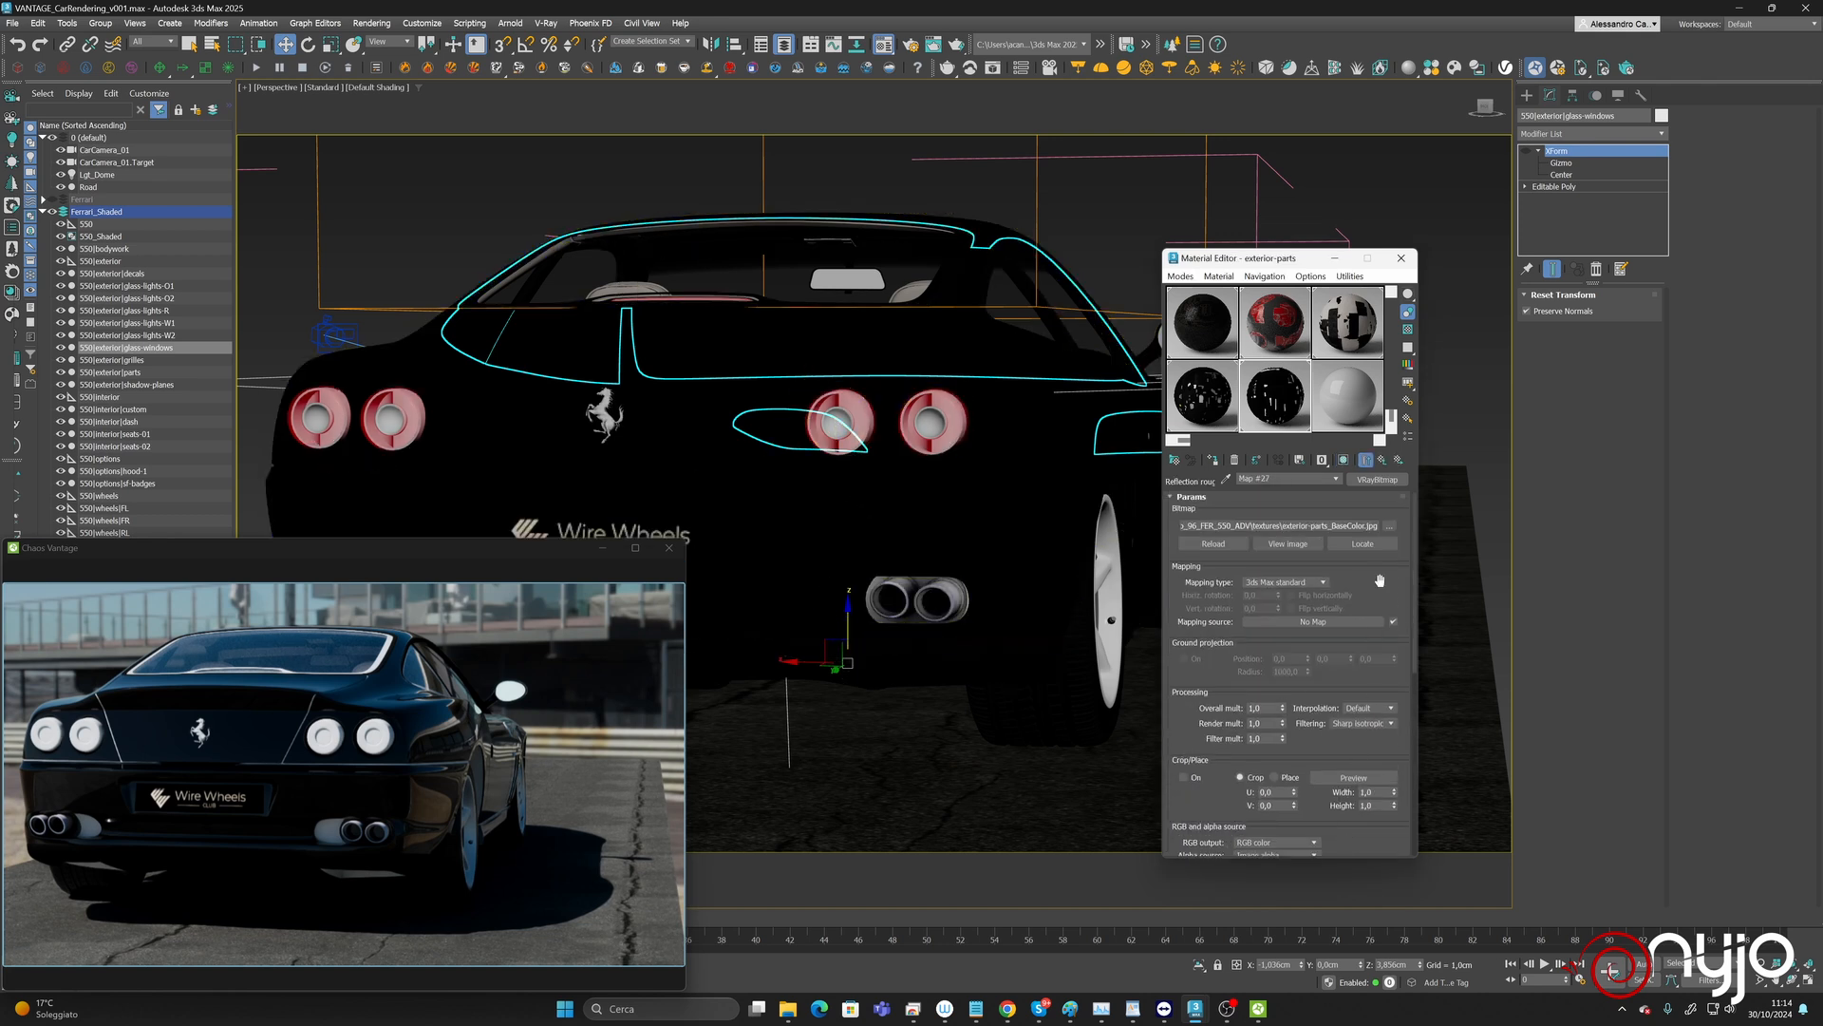
left_click(1390, 525)
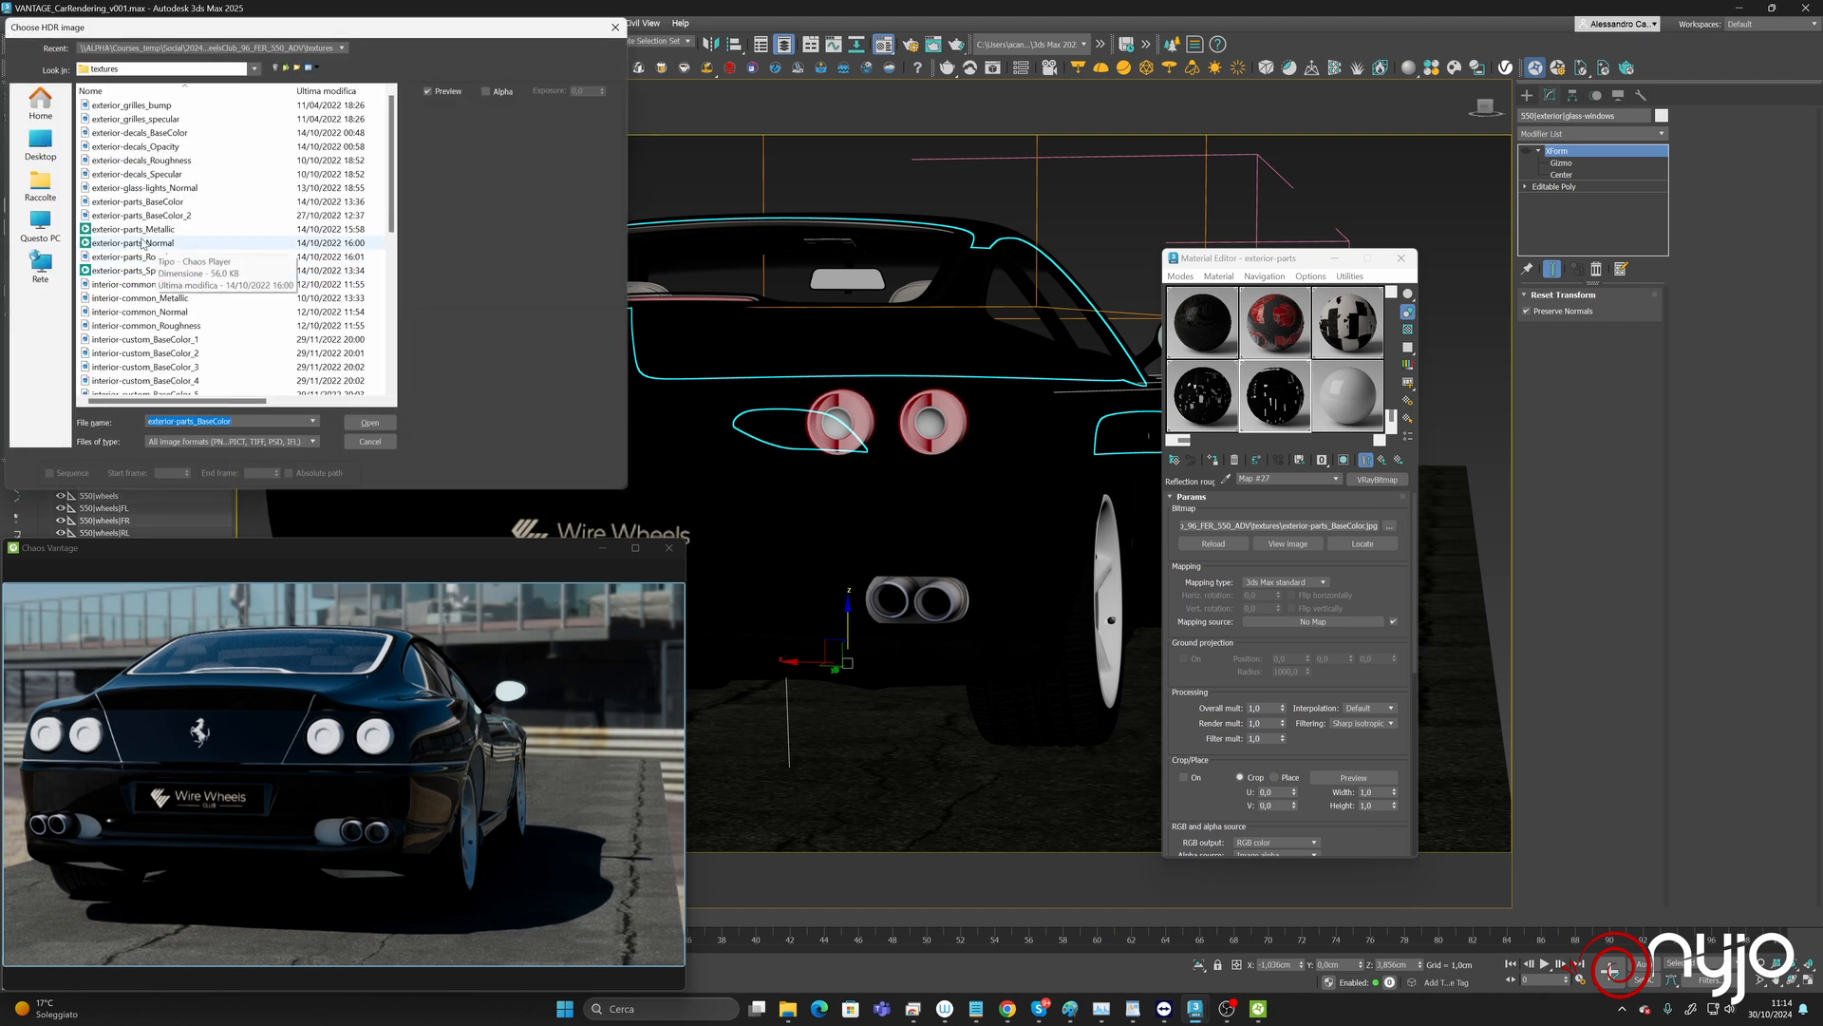
left_click(133, 229)
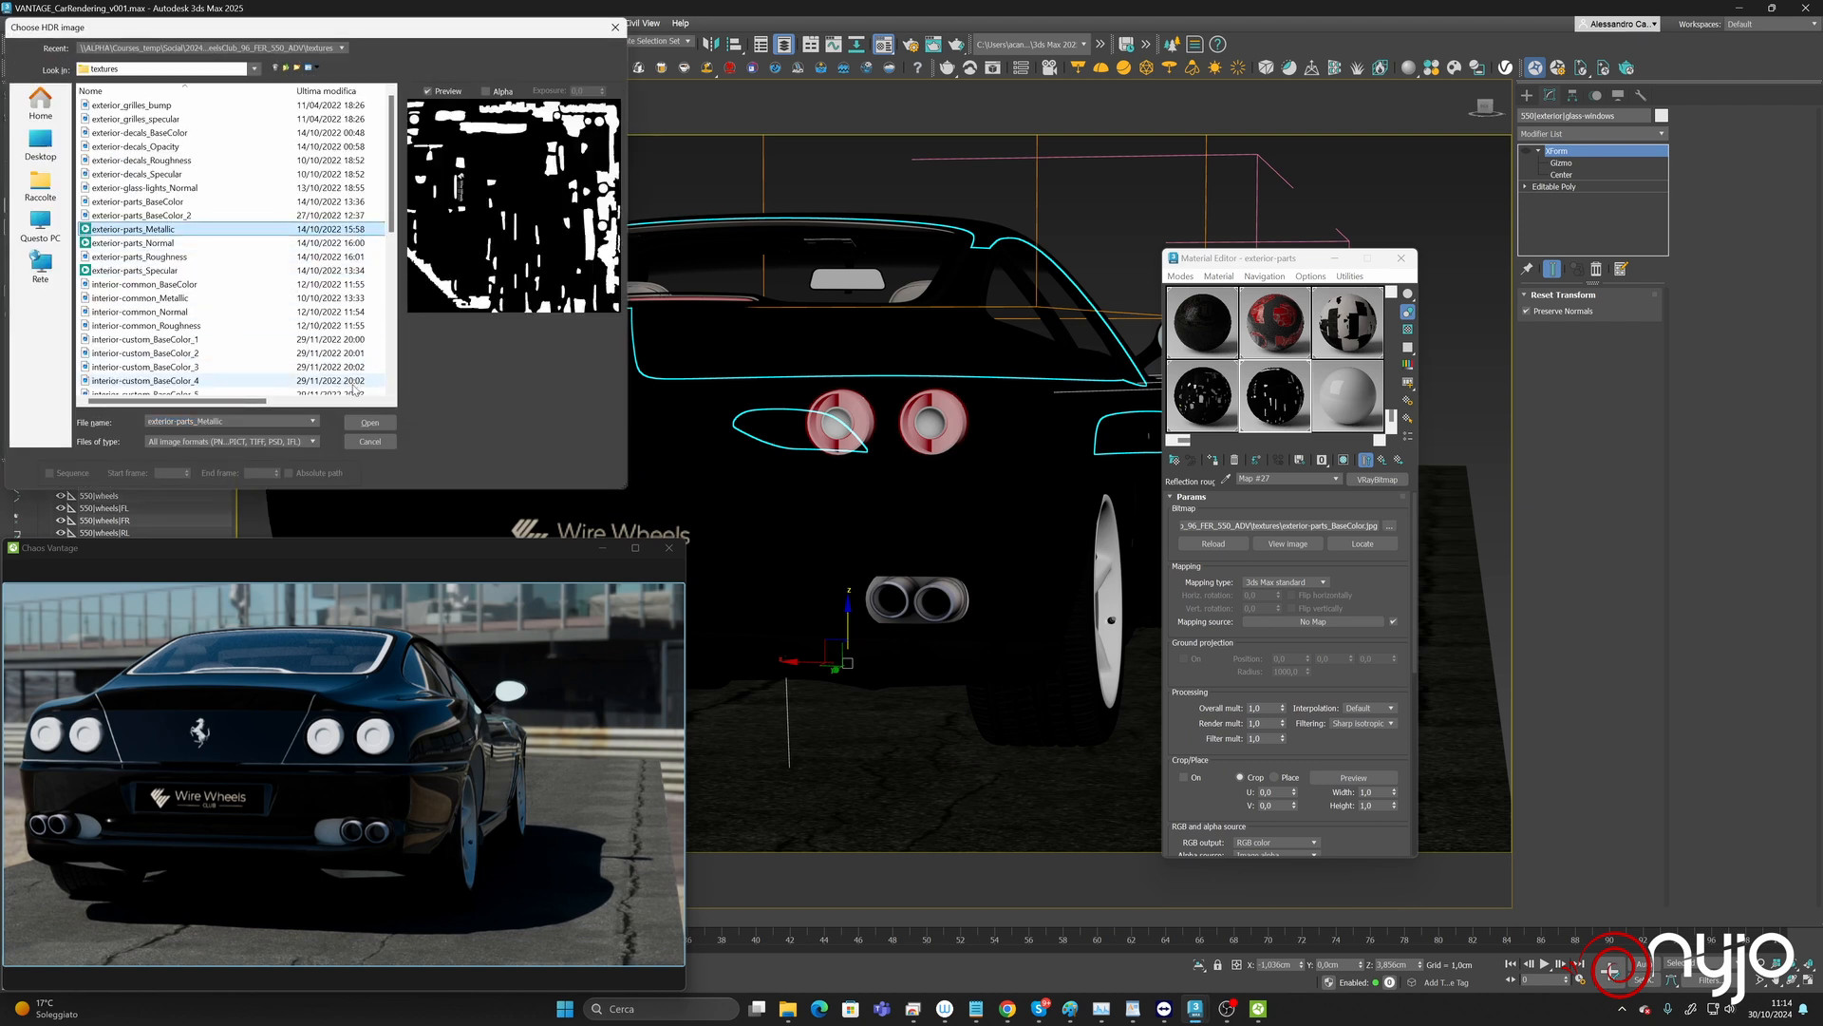
left_click(366, 422)
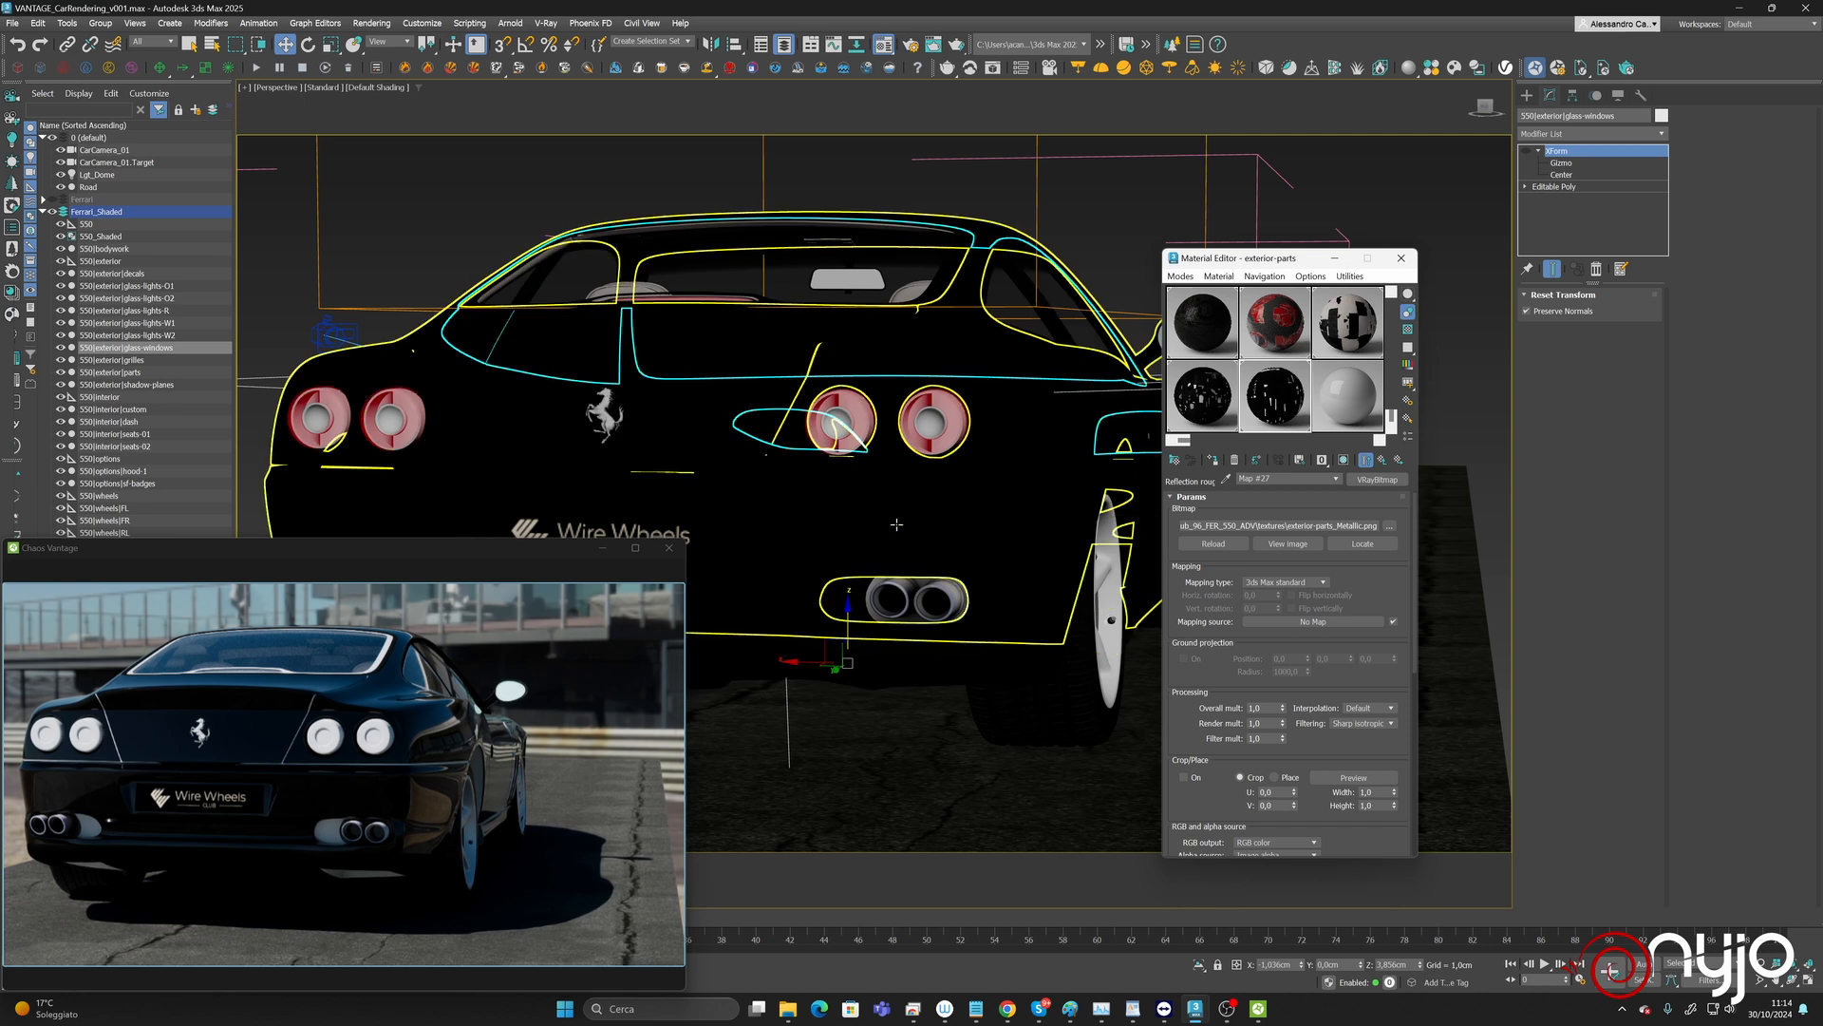
Return to the parent exterior-parts material and set its Reflection color to white.
middle_click_drag(895, 526, 1066, 373)
scroll(866, 537, "up", 5)
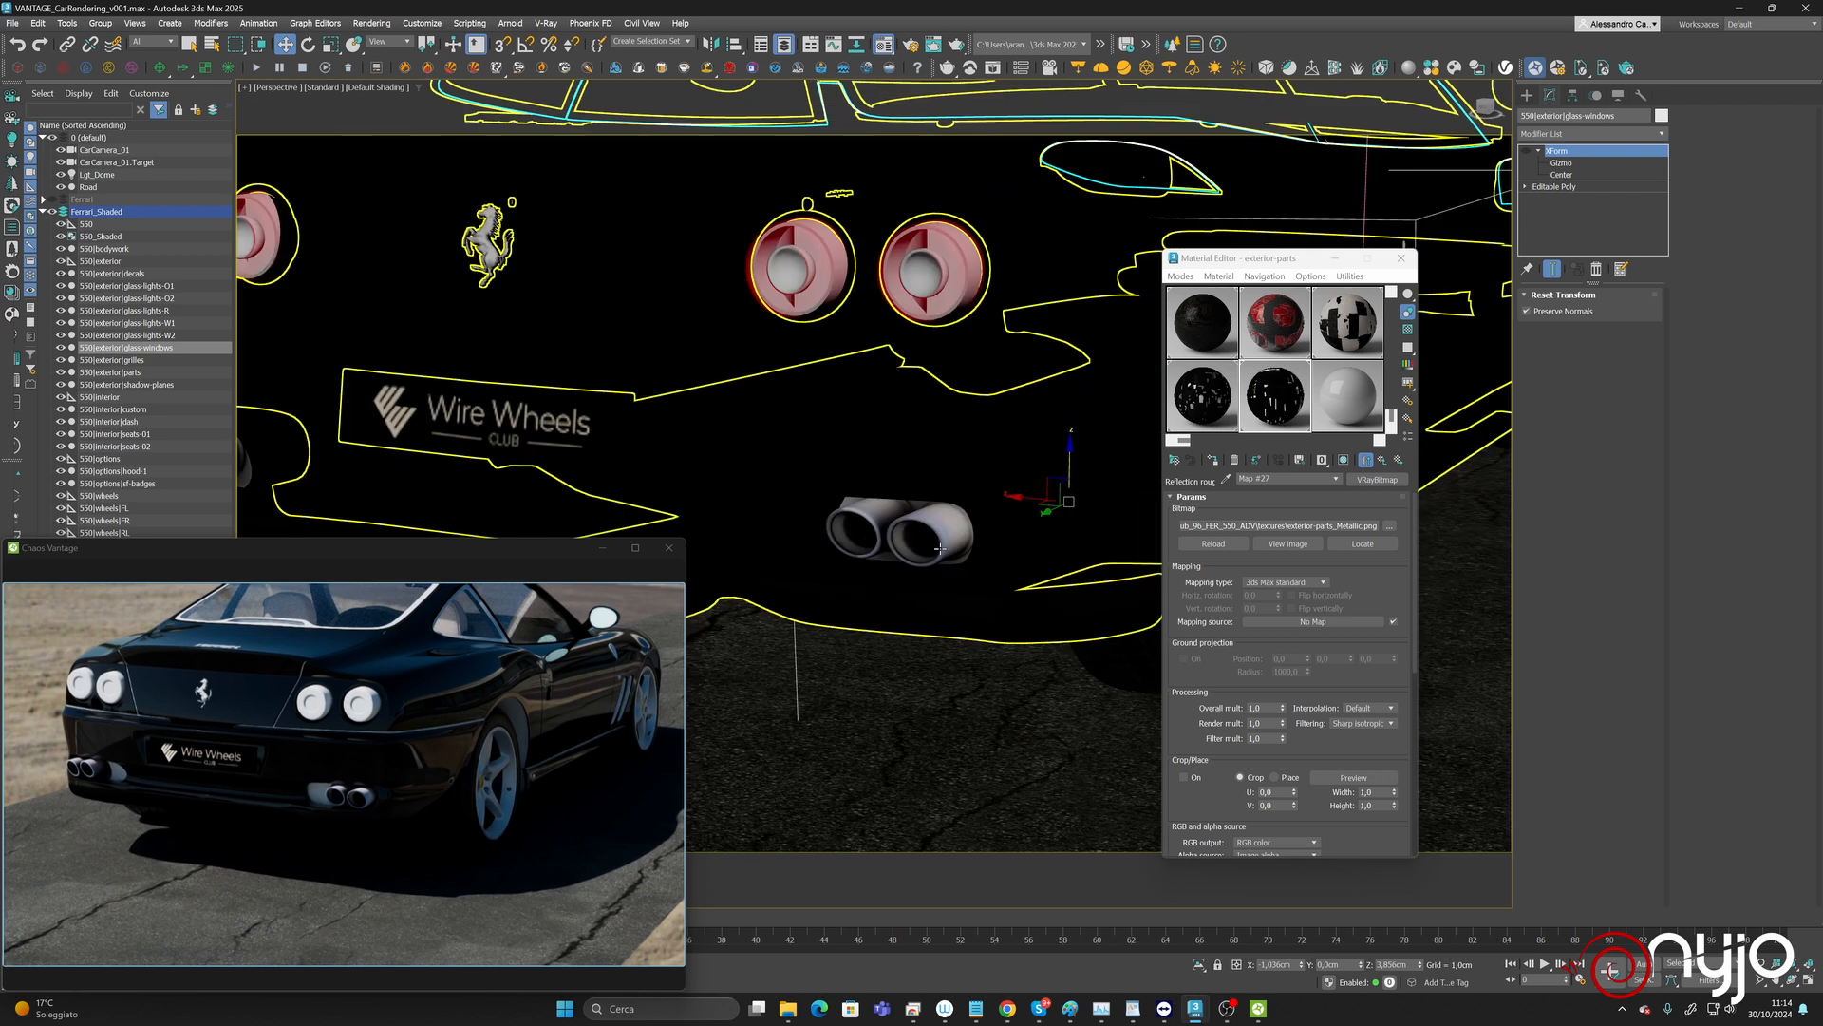
middle_click_drag(995, 528, 949, 531, "alt")
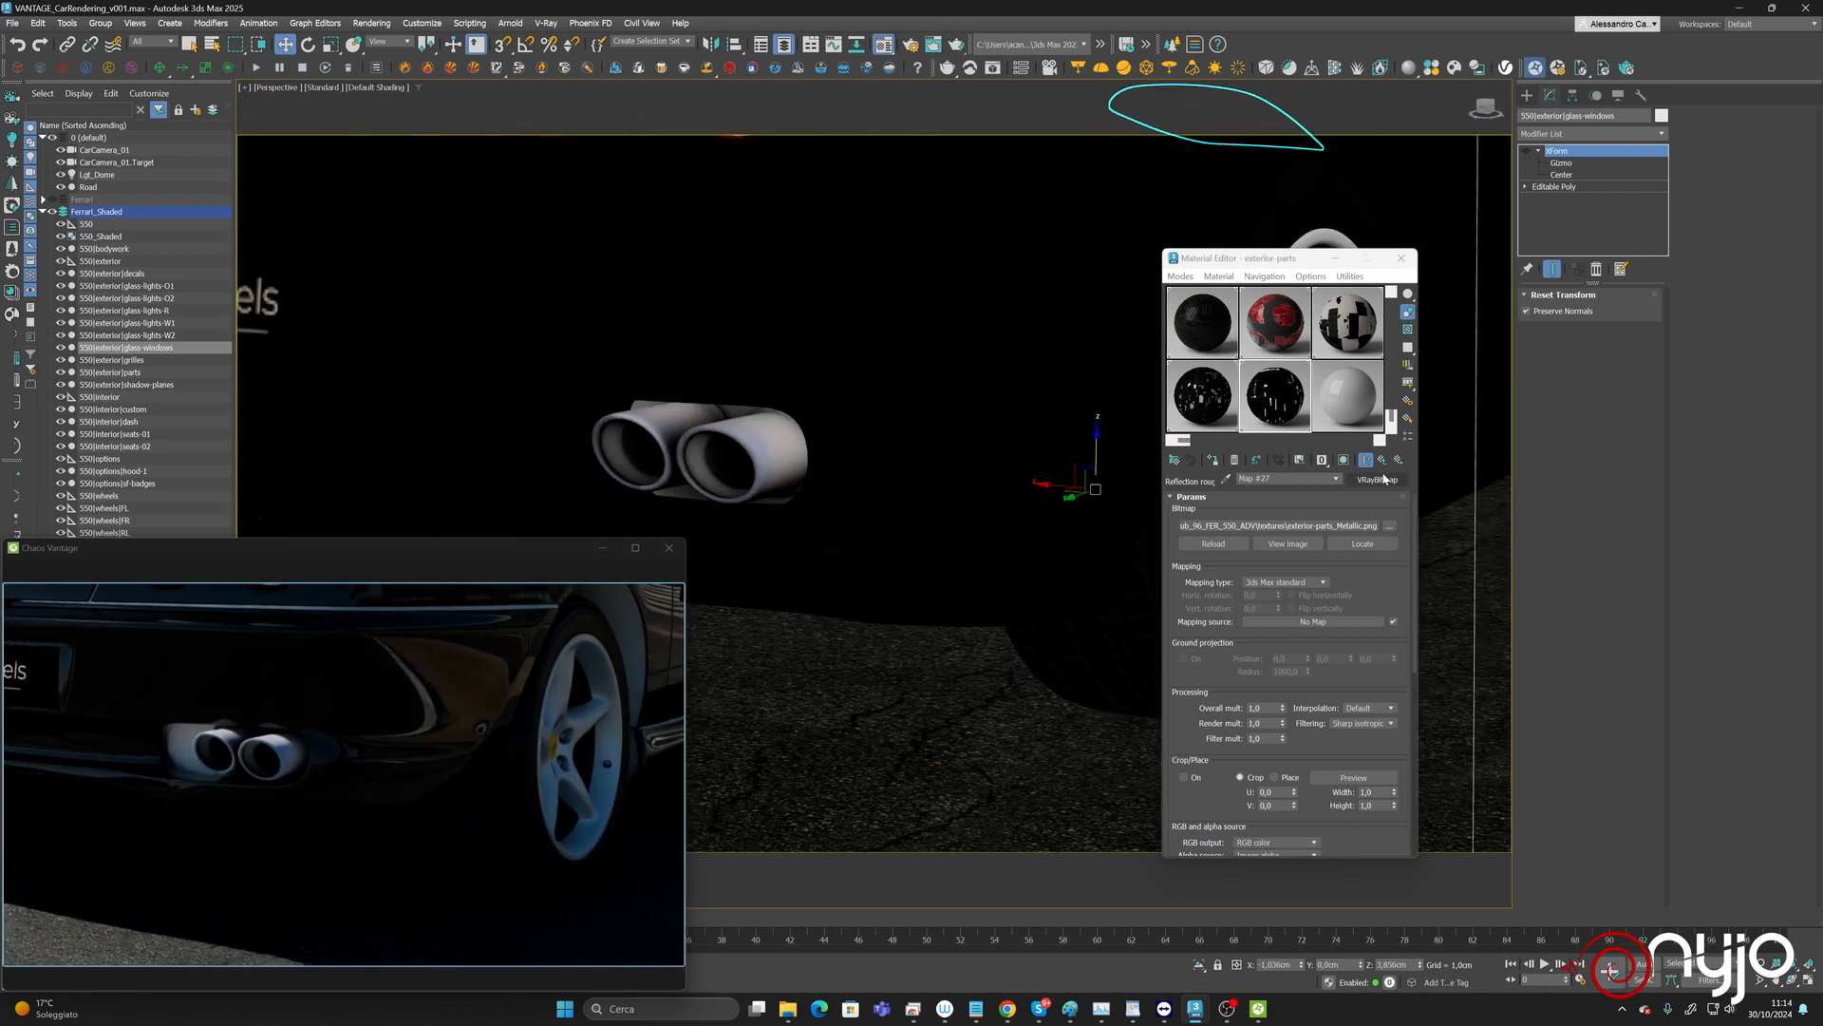
left_click(1382, 462)
left_click(1249, 553)
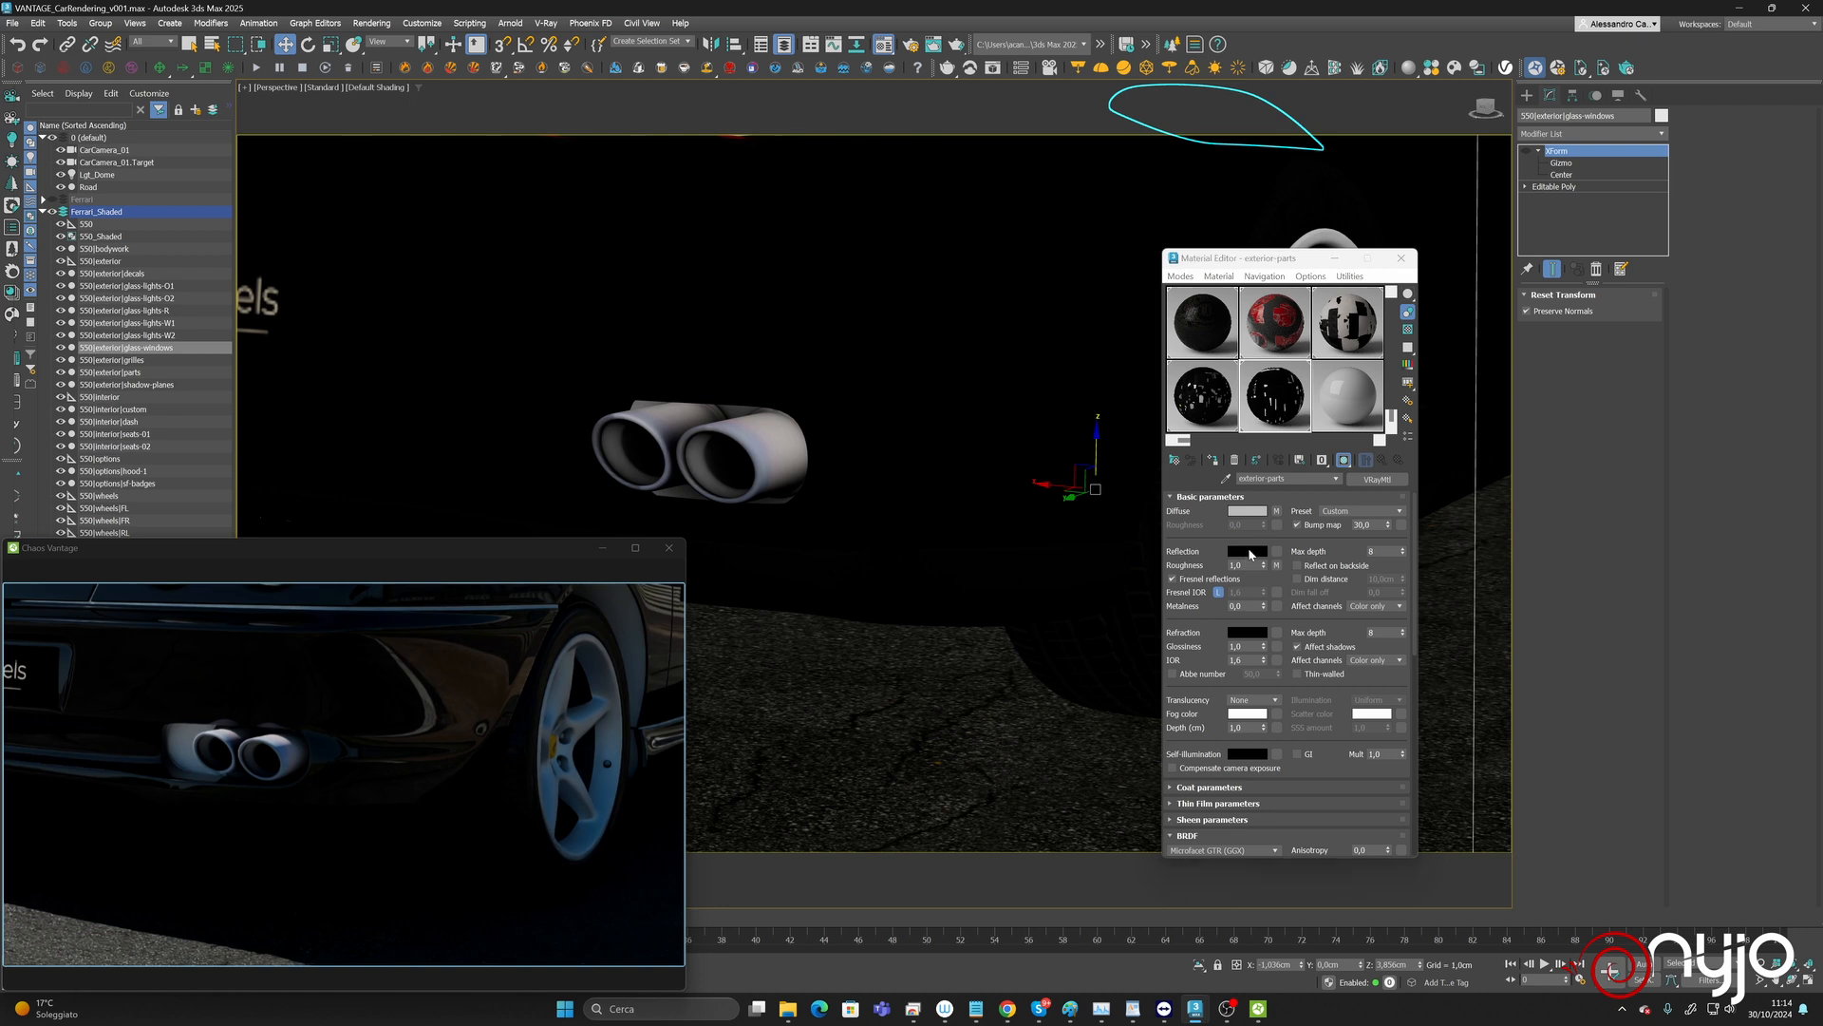
left_click_drag(1078, 477, 1156, 486)
left_click(1172, 521)
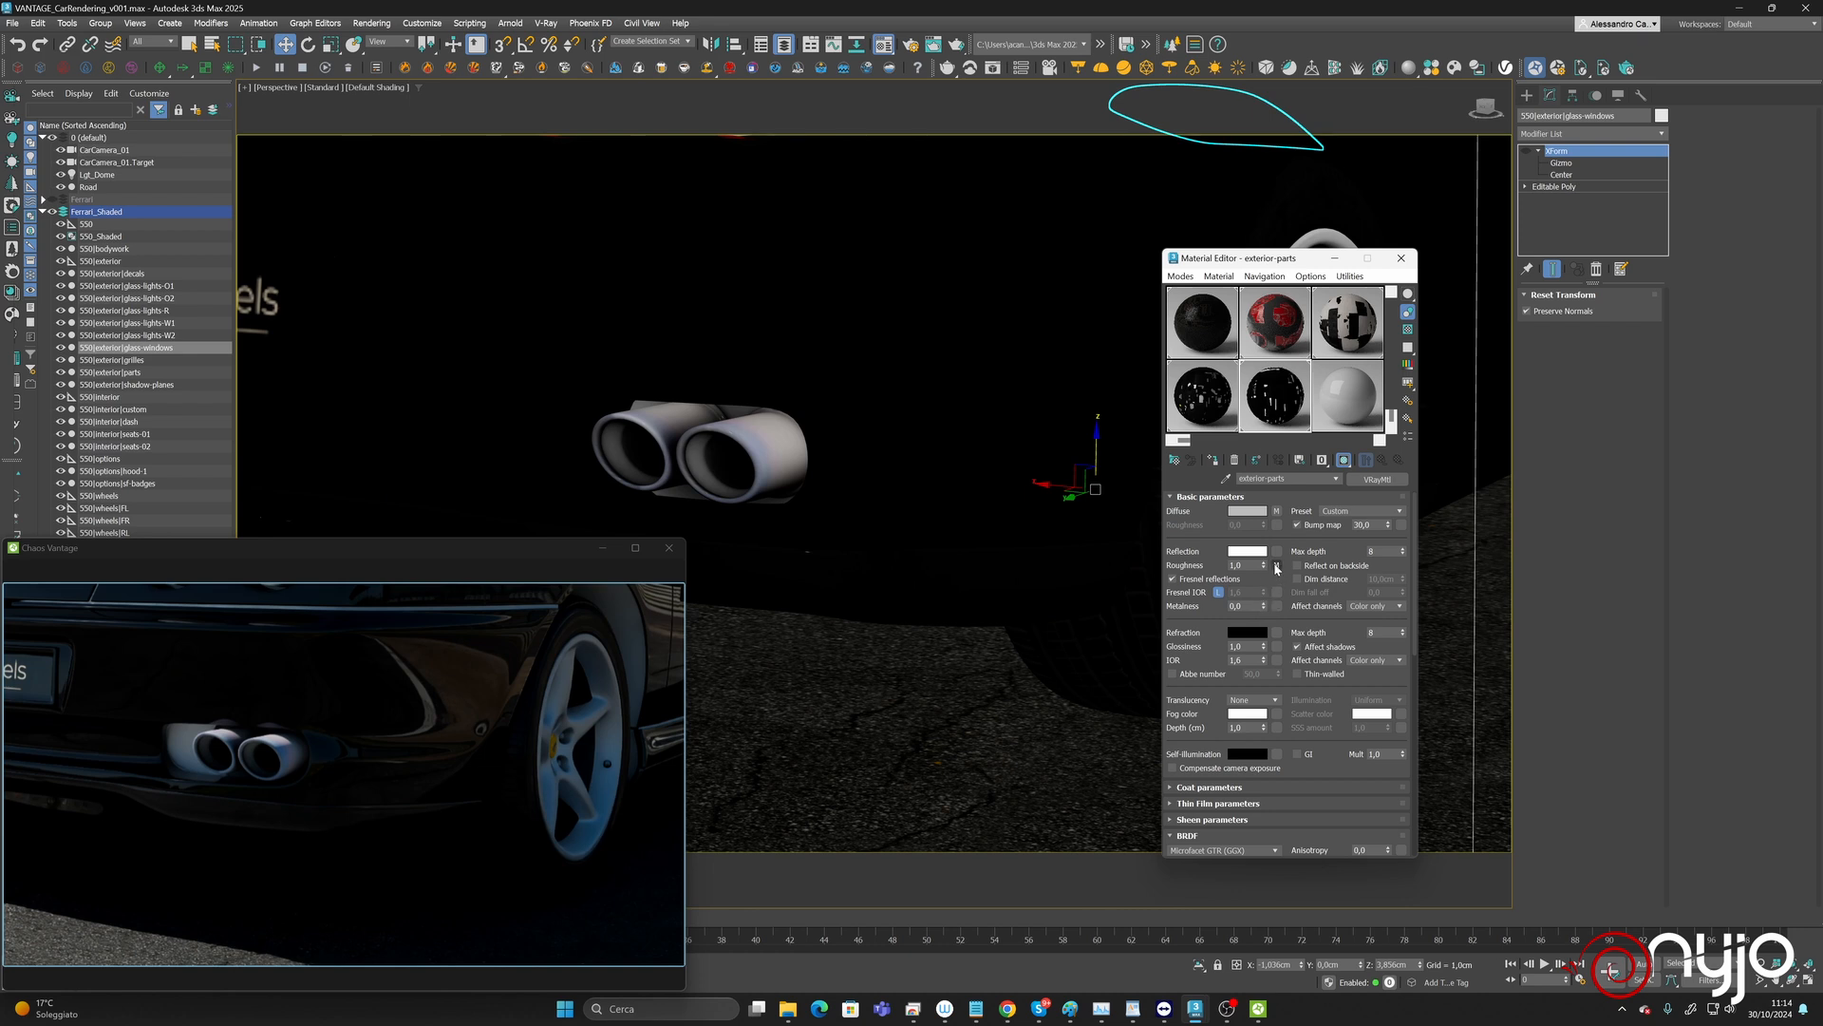
Copy the metallic bitmap from the Roughness slot into the Metalness slot, then replace the Roughness image with exterior-parts_Roughness.jpg.
left_click_drag(1278, 611, 1277, 606)
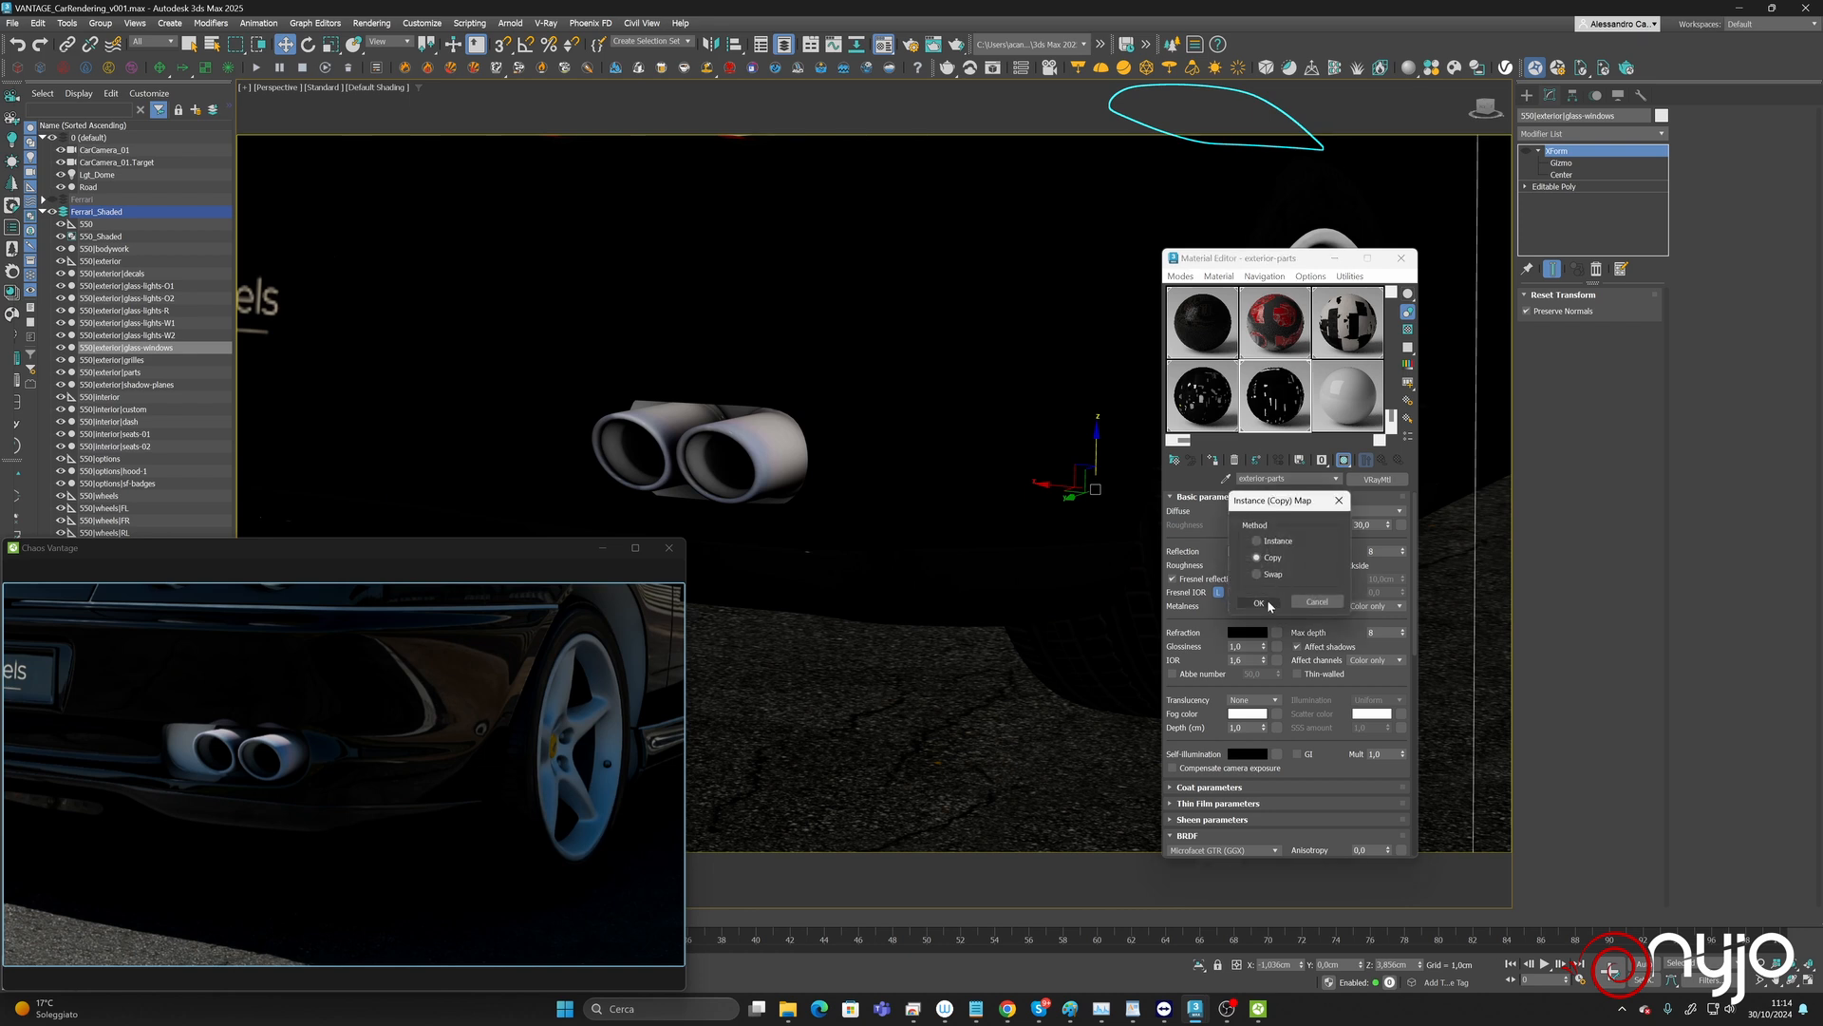
left_click(1259, 603)
left_click(1278, 566)
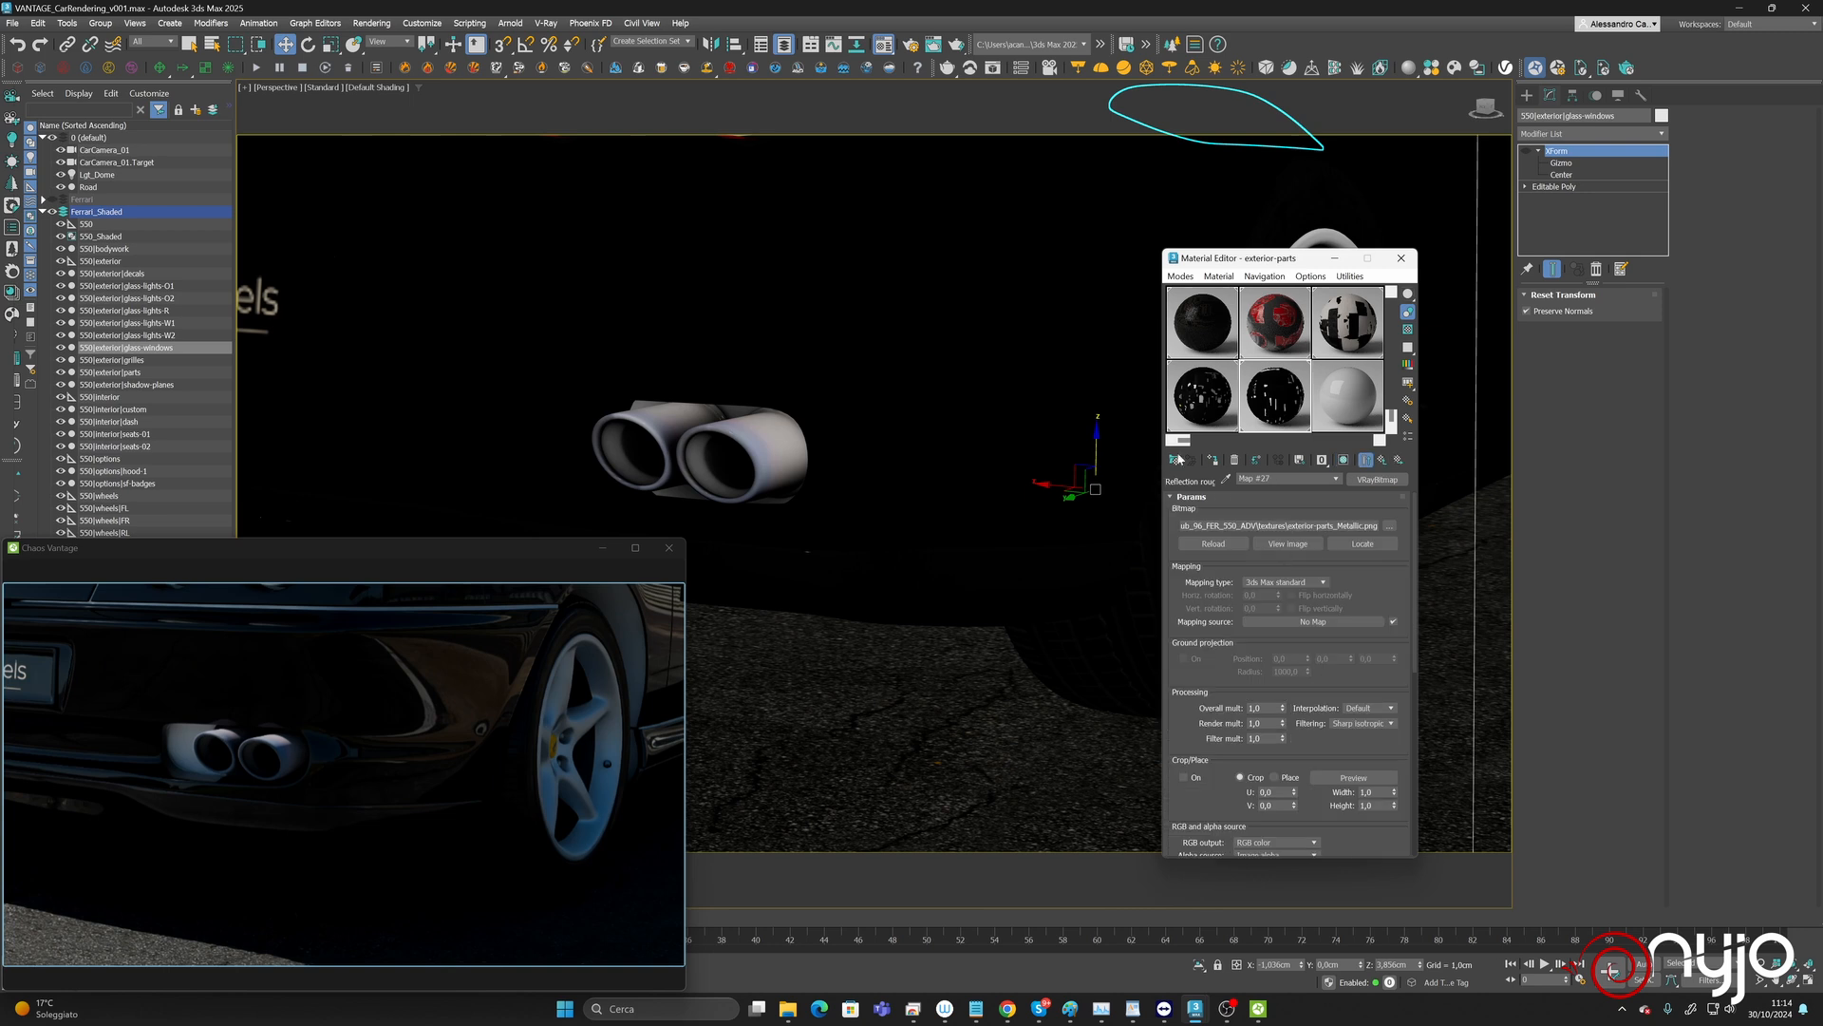
left_click(1389, 528)
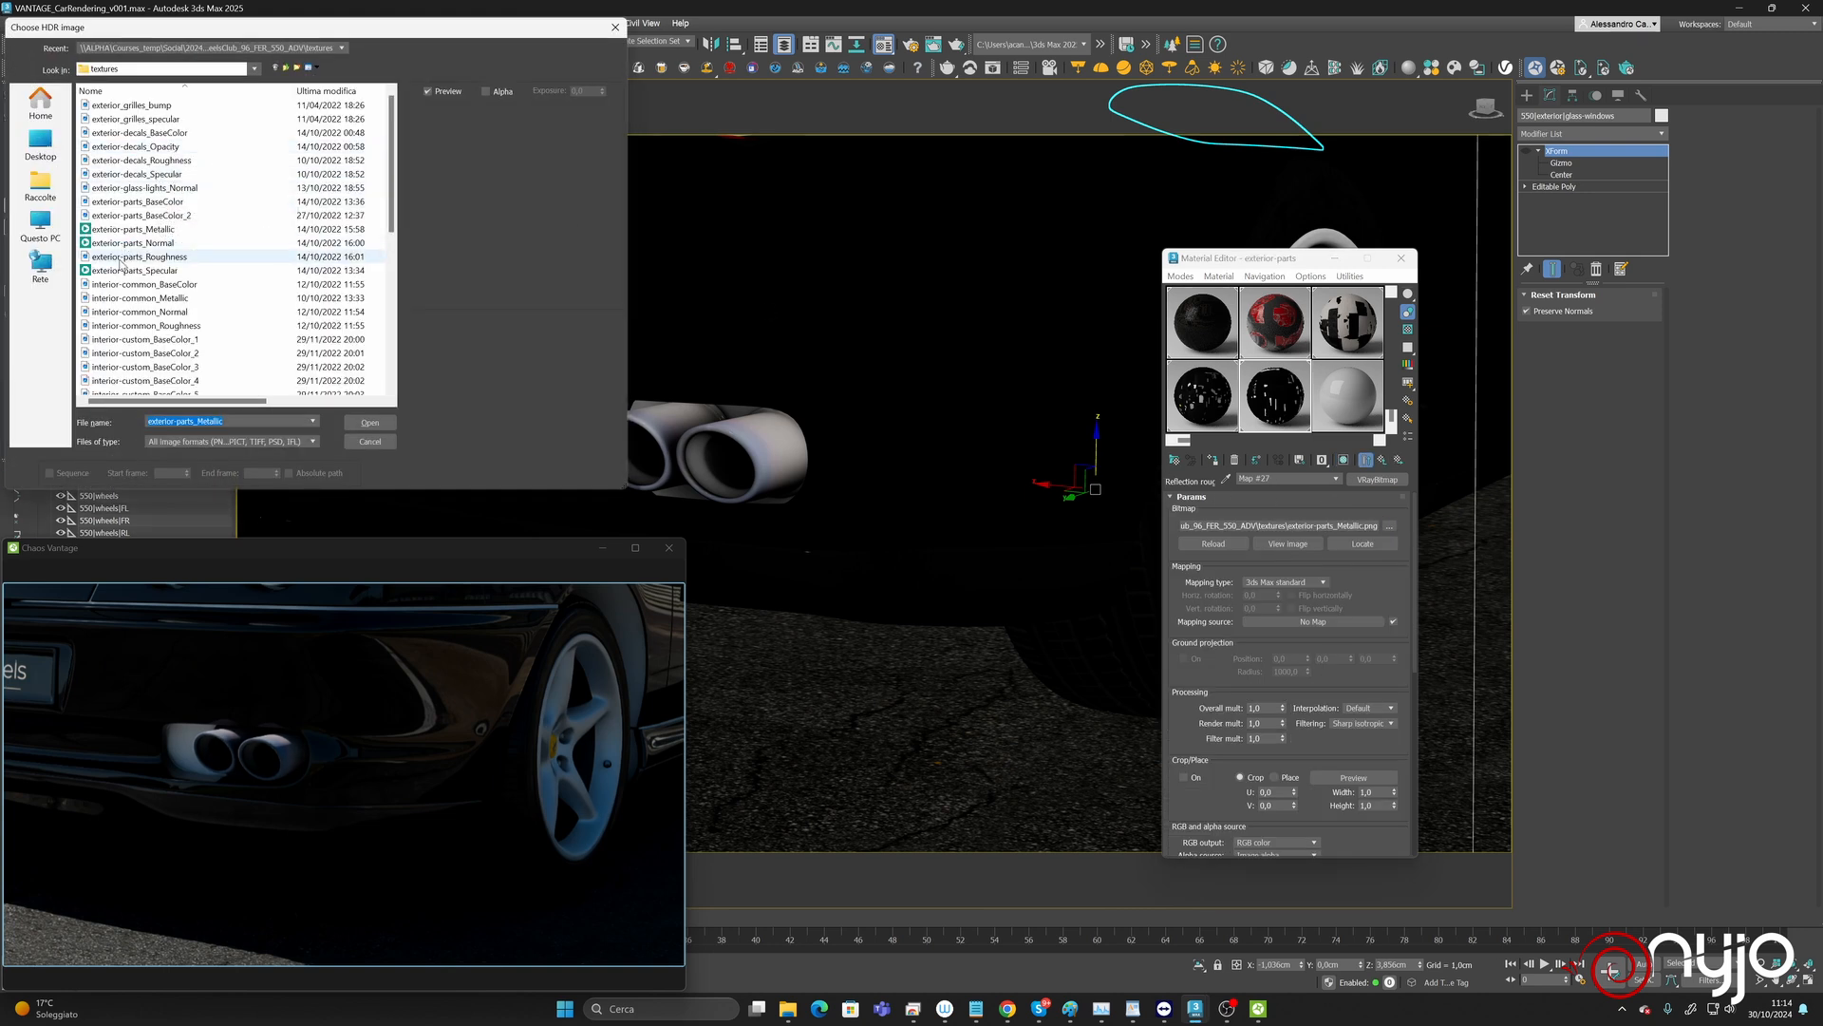
left_click(124, 257)
left_click(368, 423)
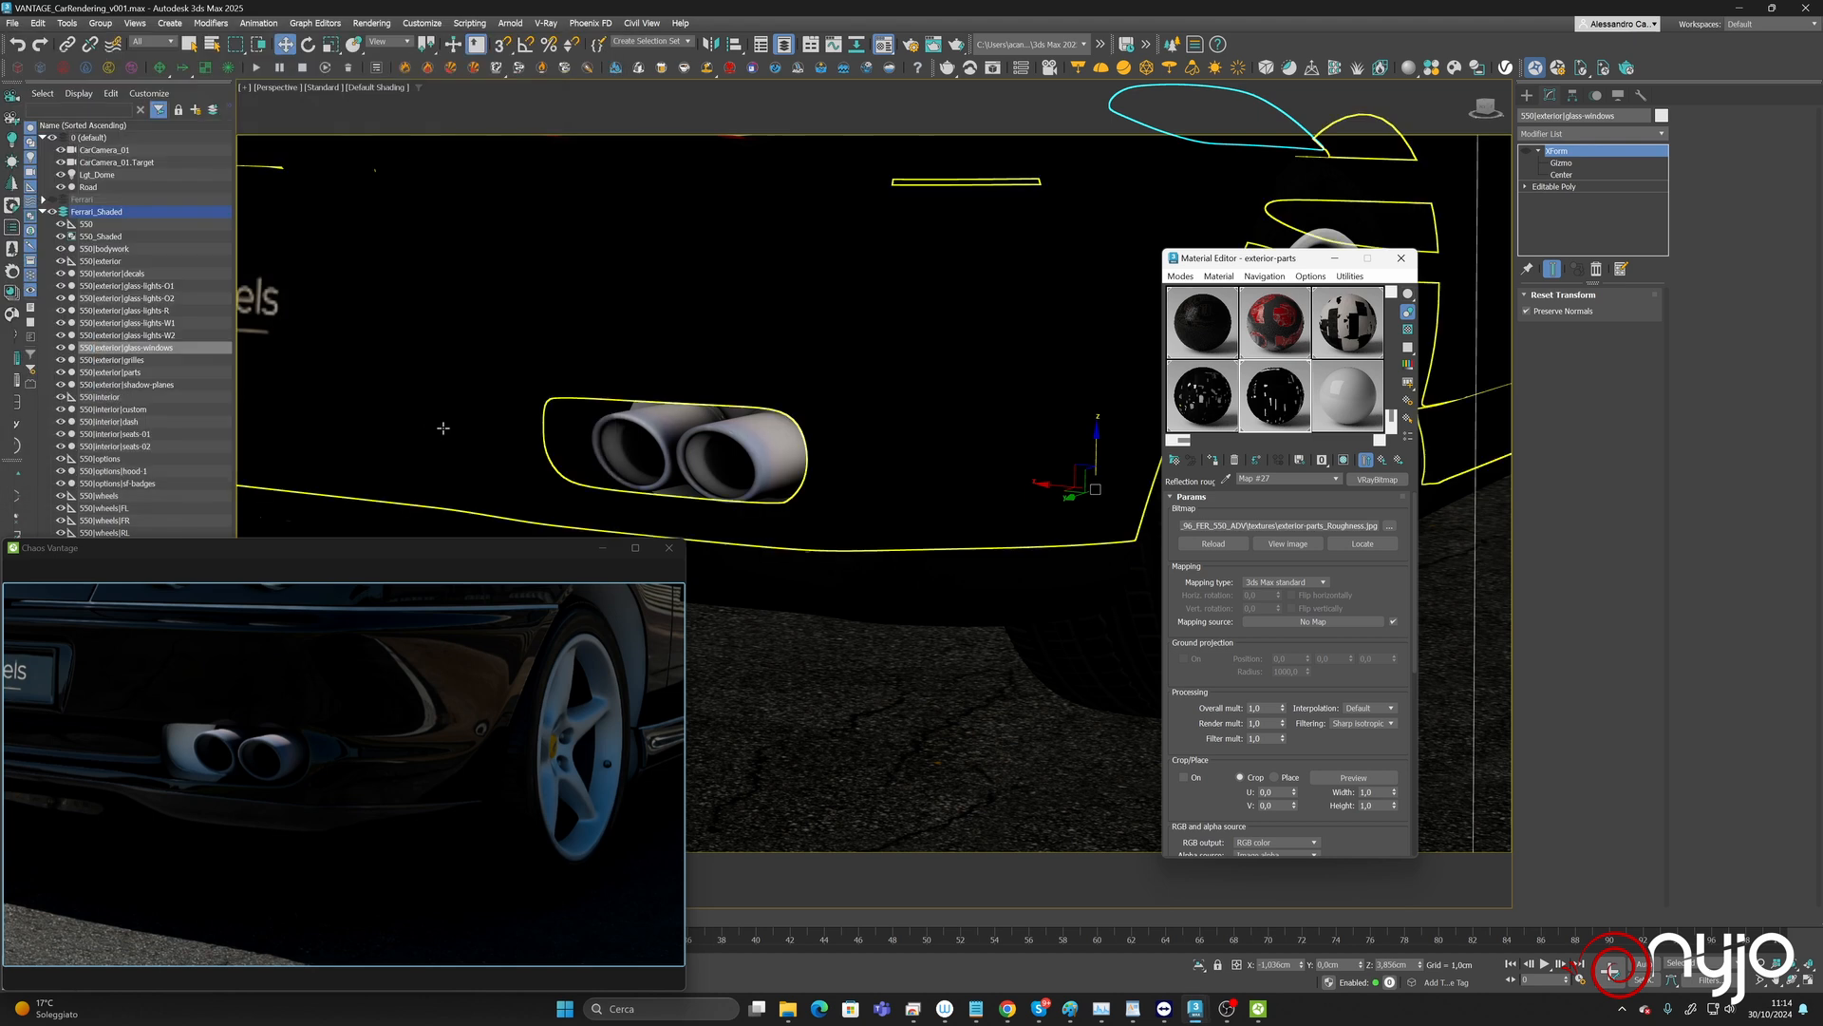
Return to the parent exterior-parts material and assign a VRayNormalMap to its Bump map slot.
left_click(1382, 462)
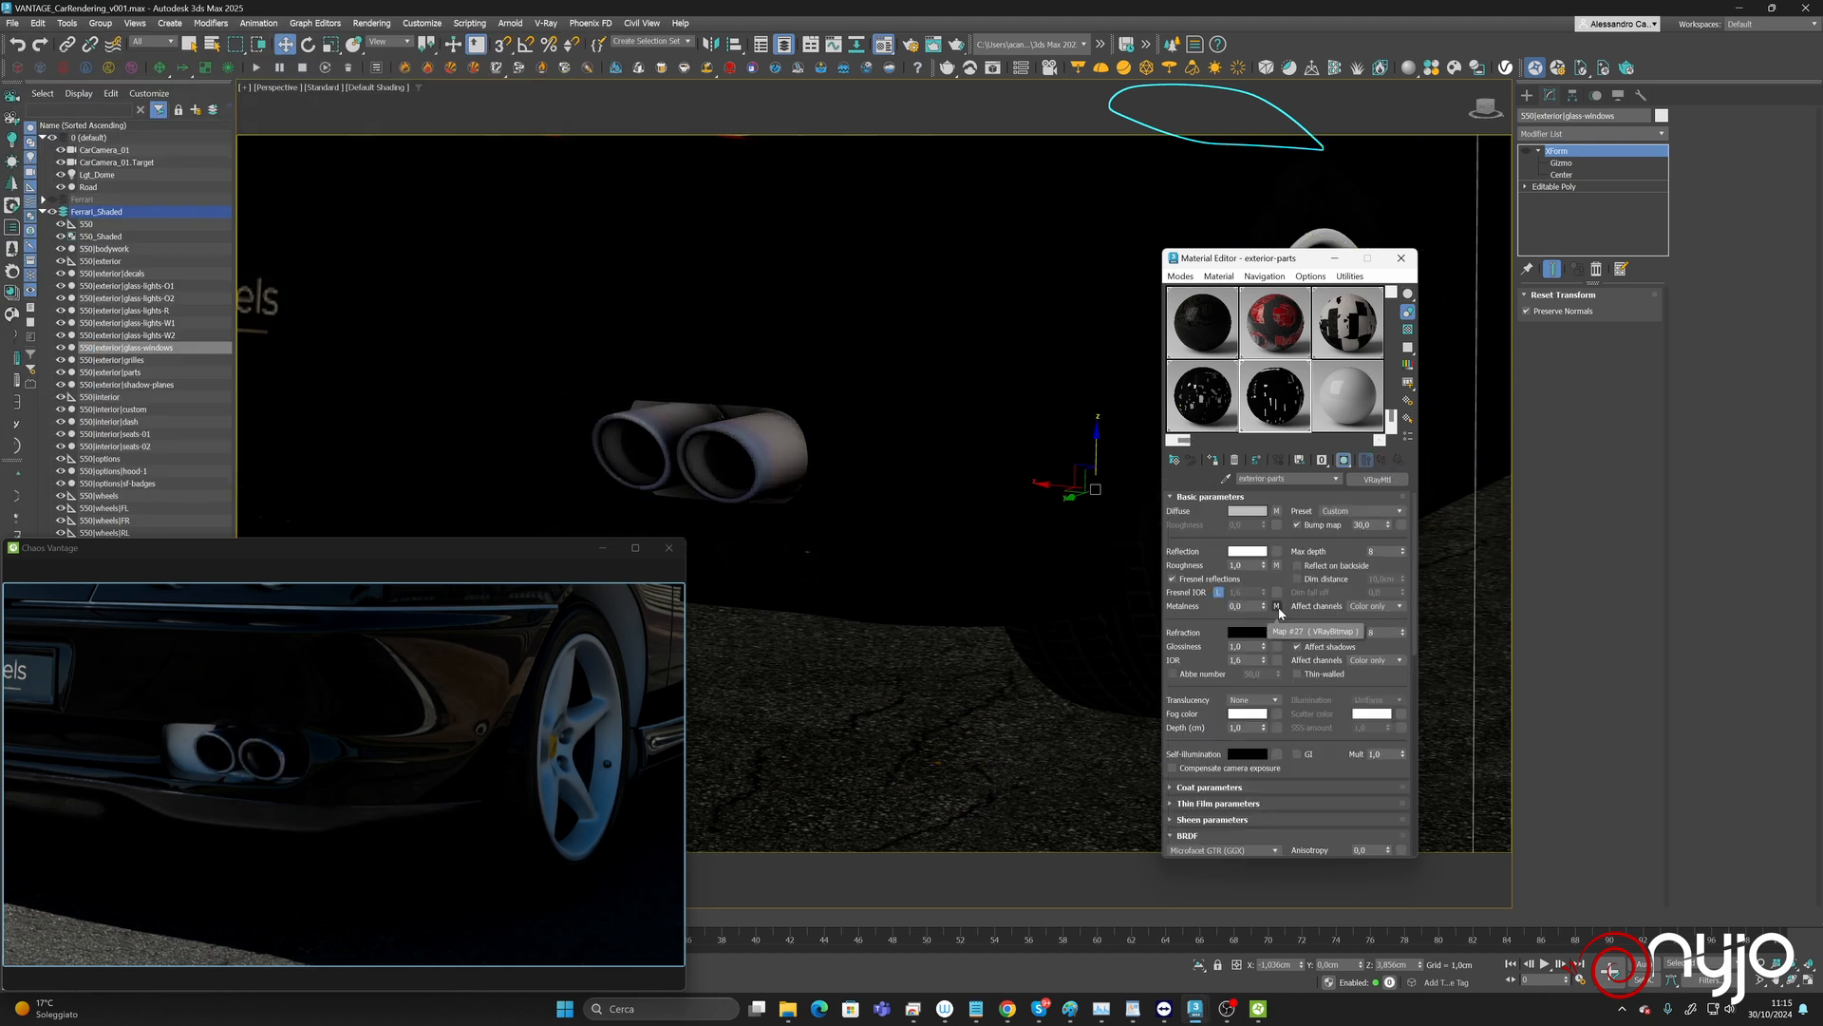
left_click(1405, 529)
scroll(841, 641, "down", 3)
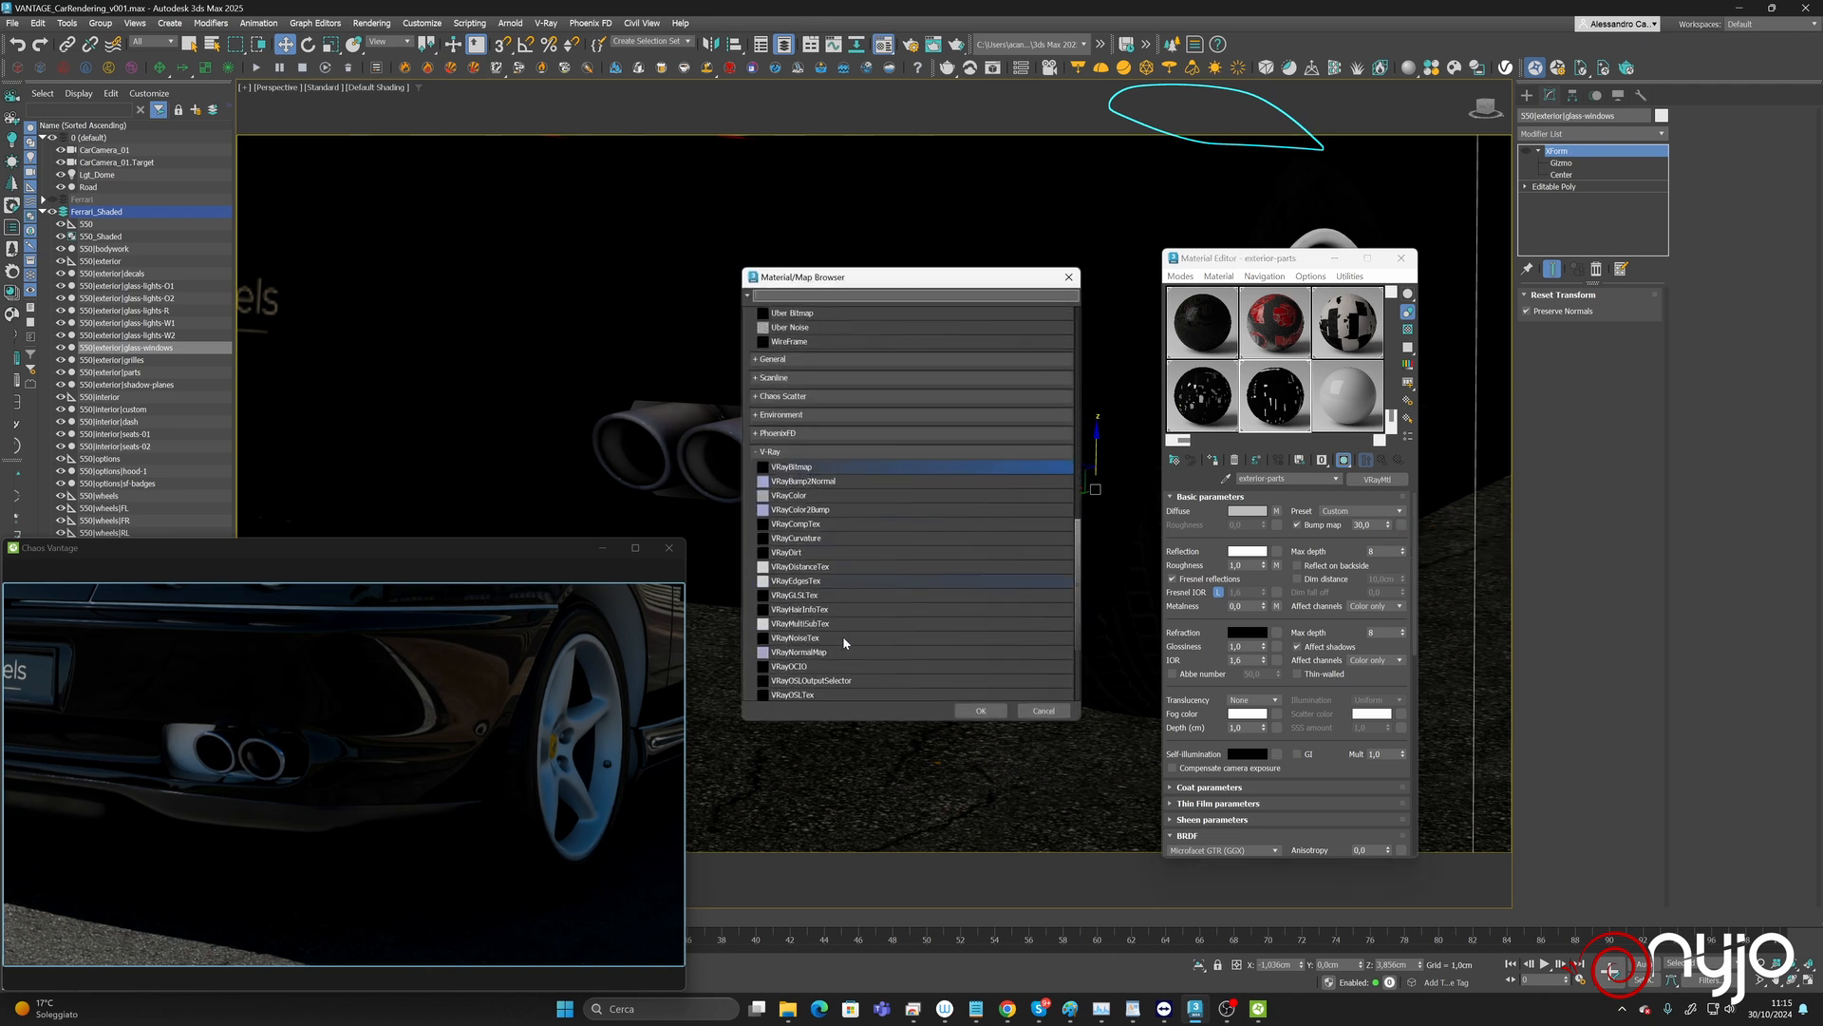
scroll(844, 643, "down", 2)
double_click(827, 620)
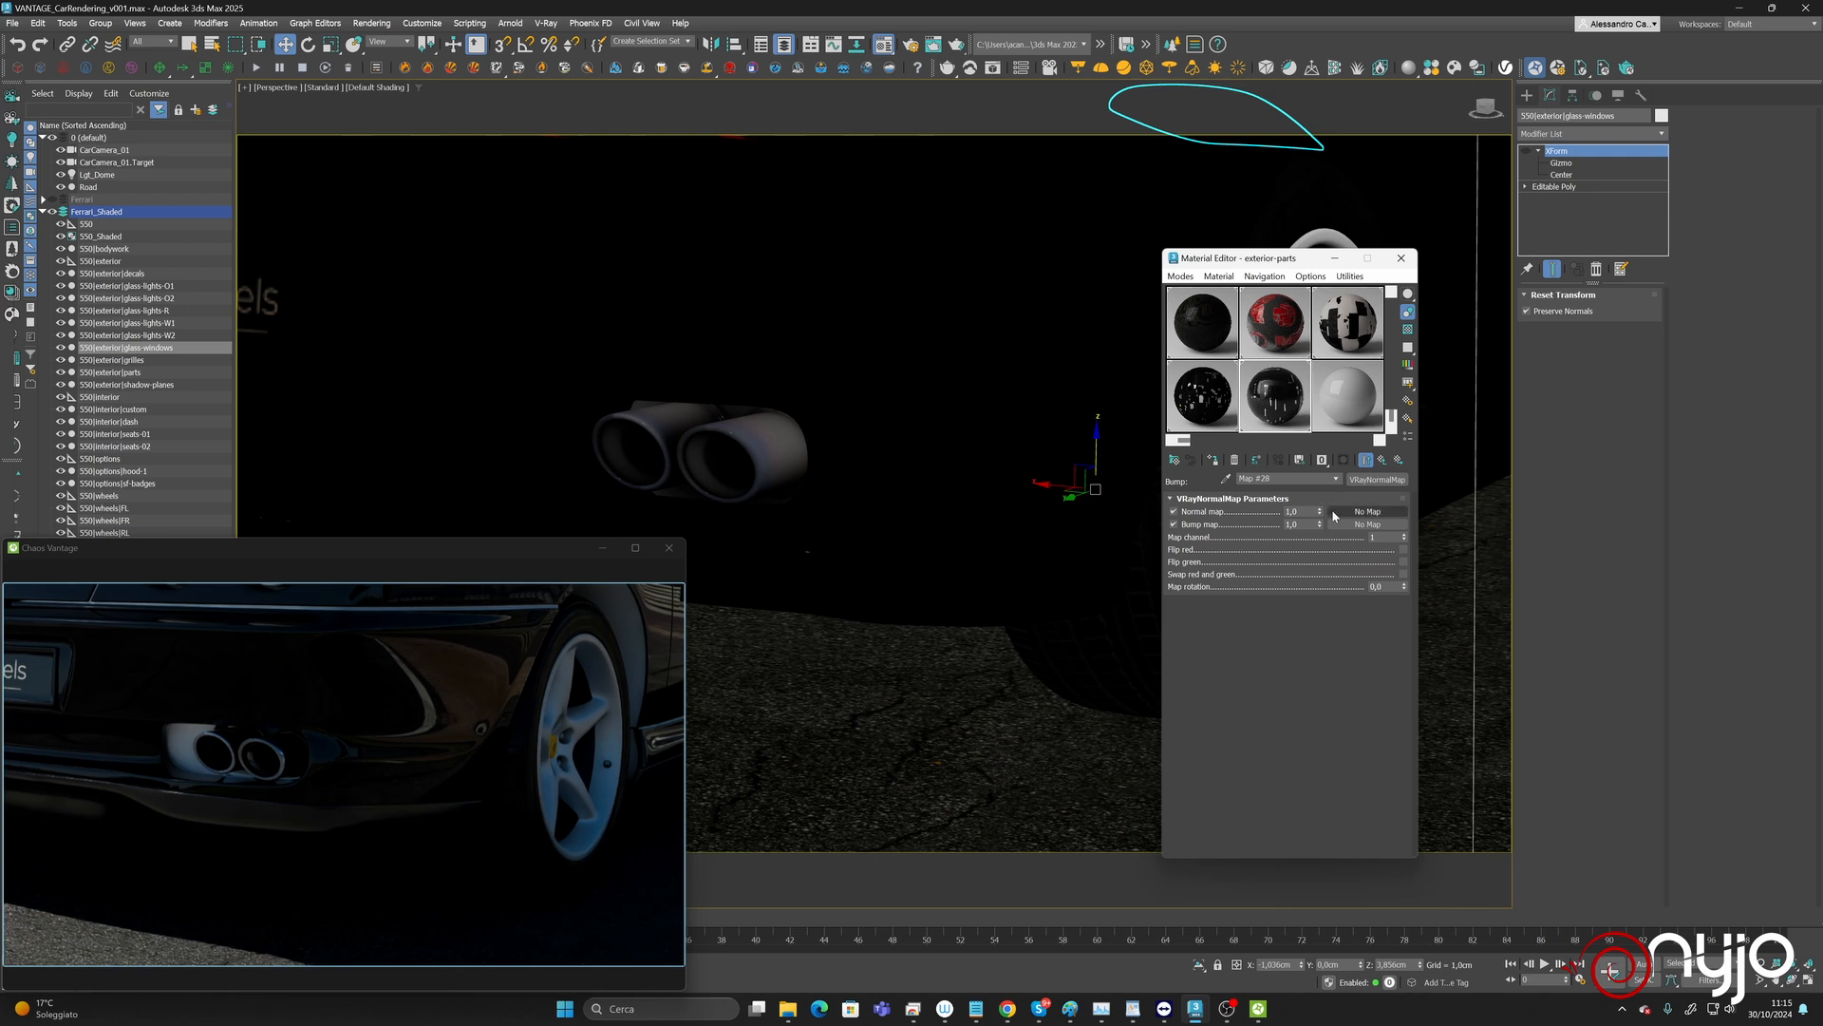
Paste the copied bitmap into the VRayNormalMap's Normal map slot and replace its image with exterior-parts_Normal.png.
right_click(1336, 511)
left_click(1369, 520)
left_click(1360, 511)
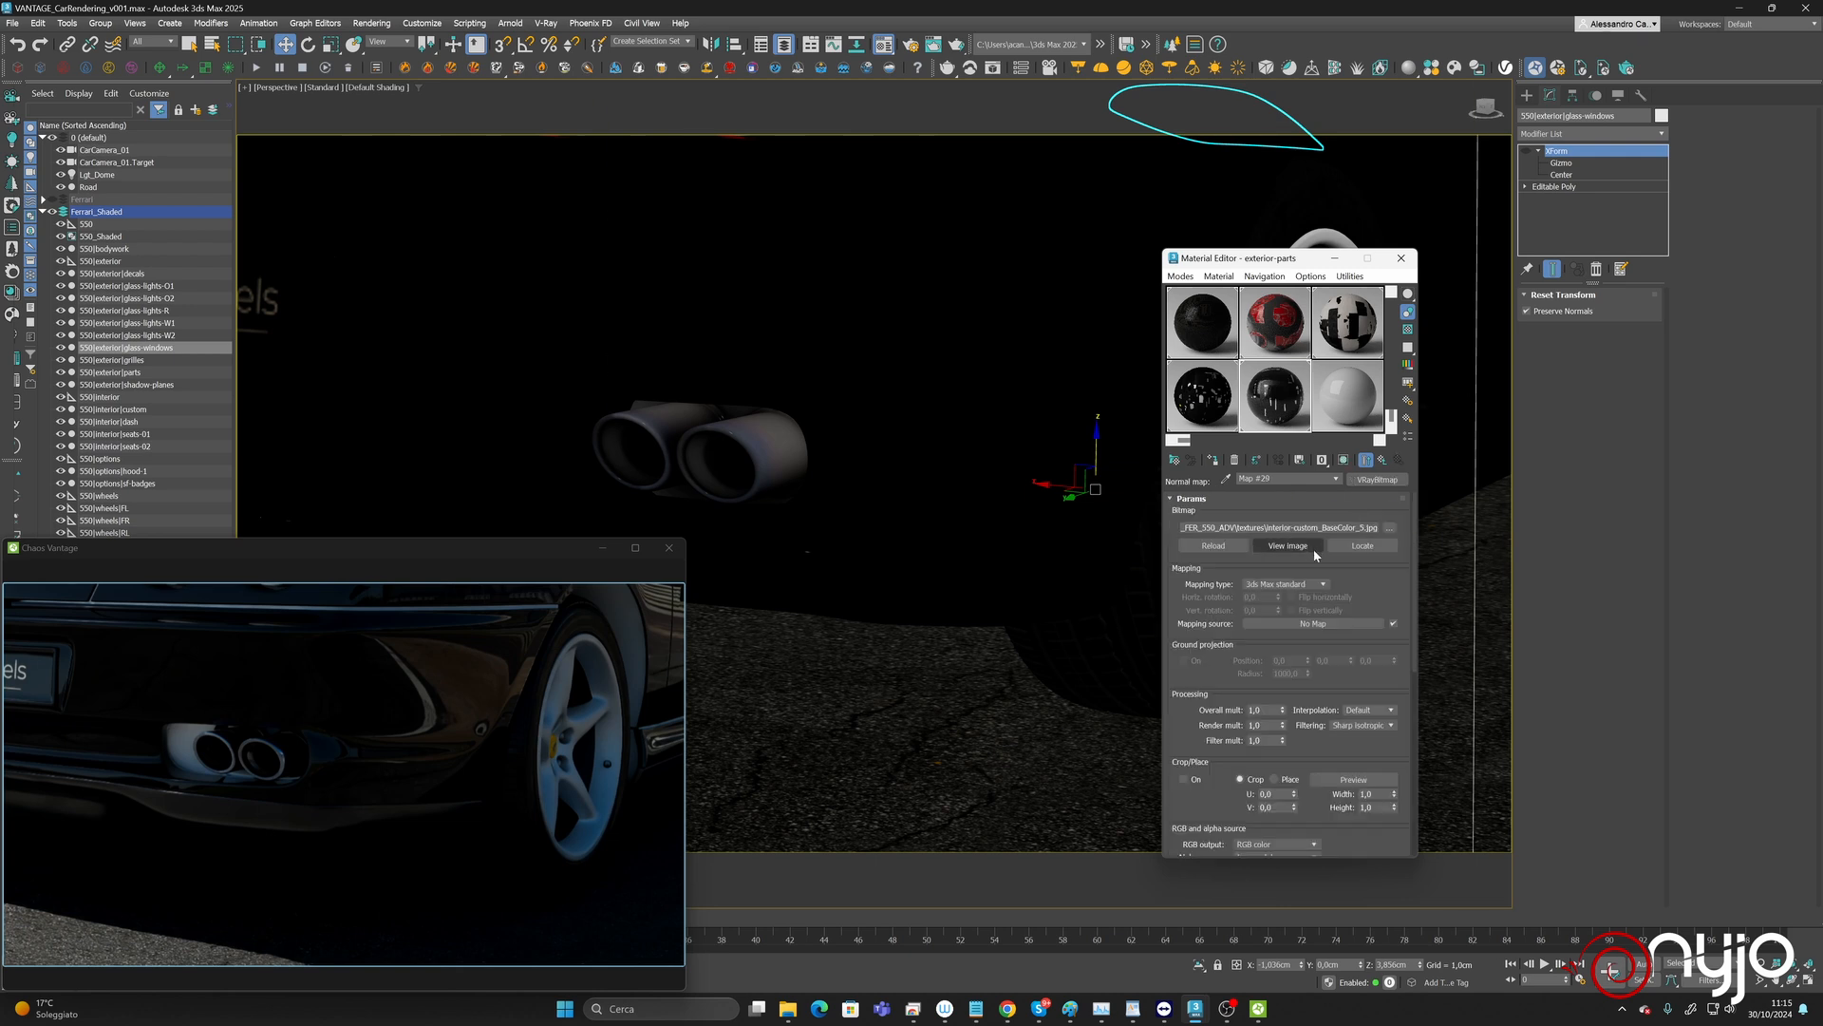
left_click(1389, 528)
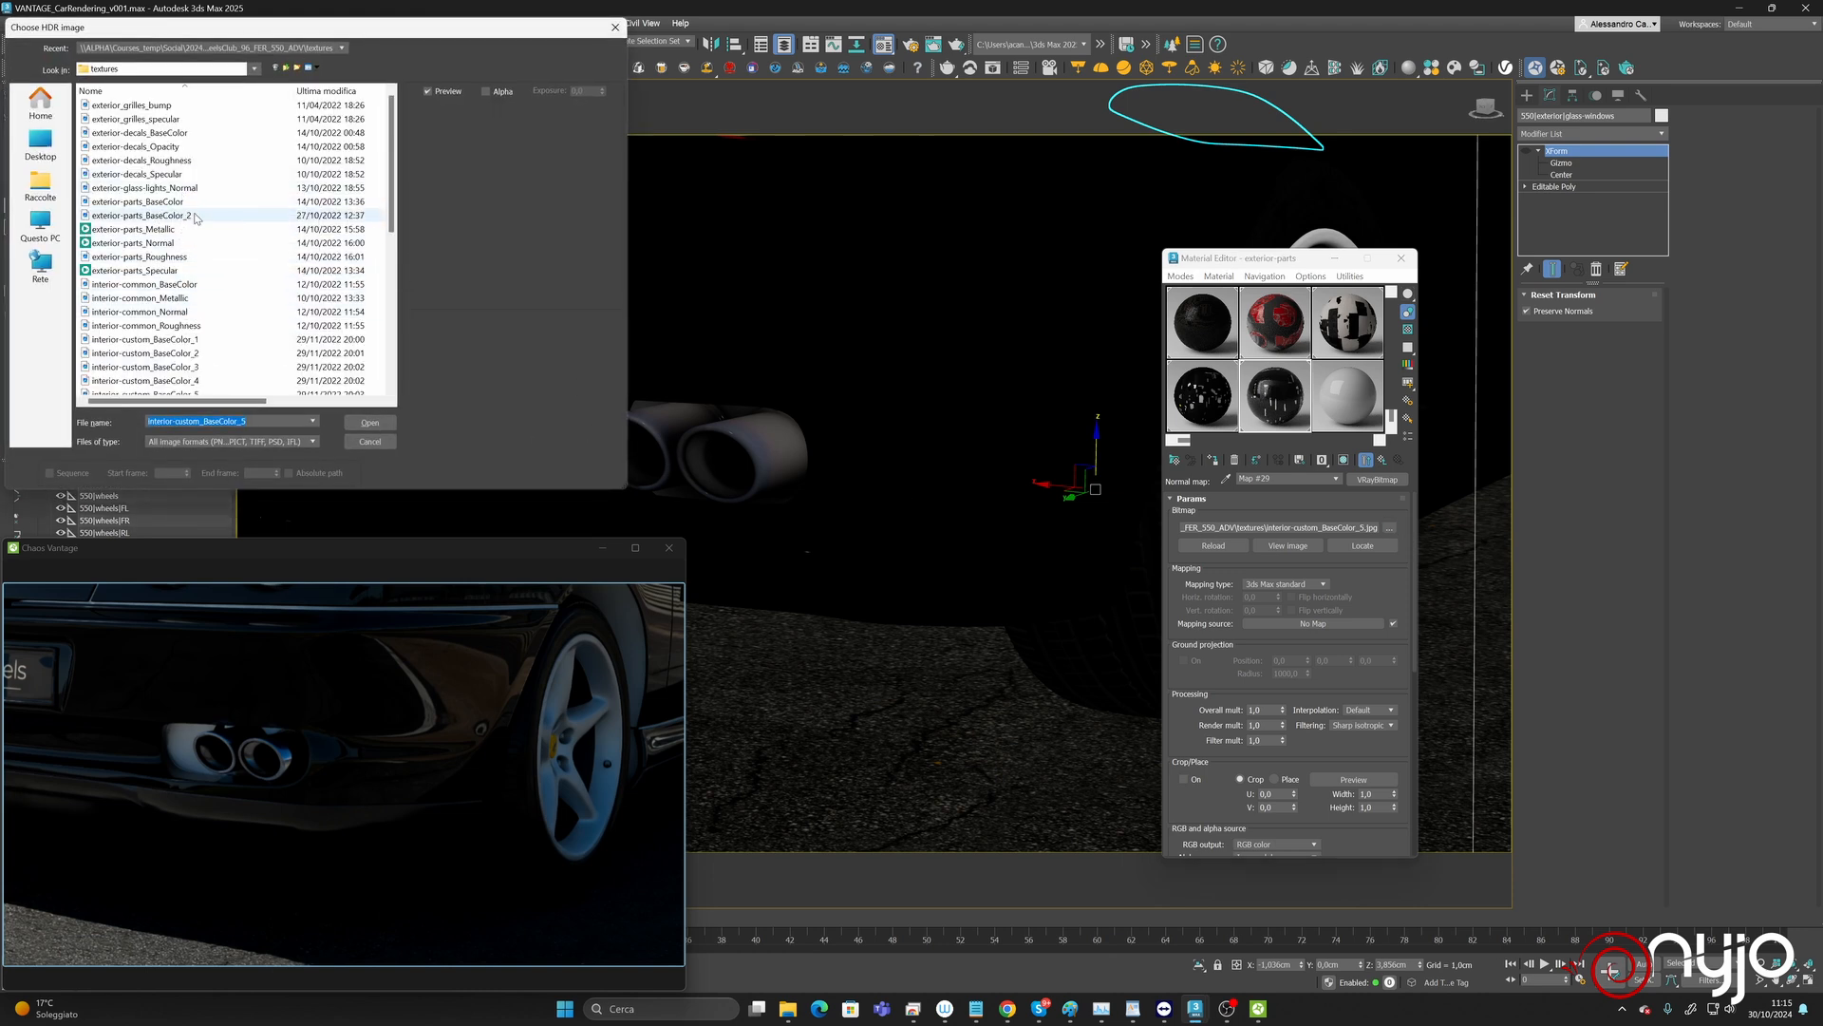
left_click(177, 243)
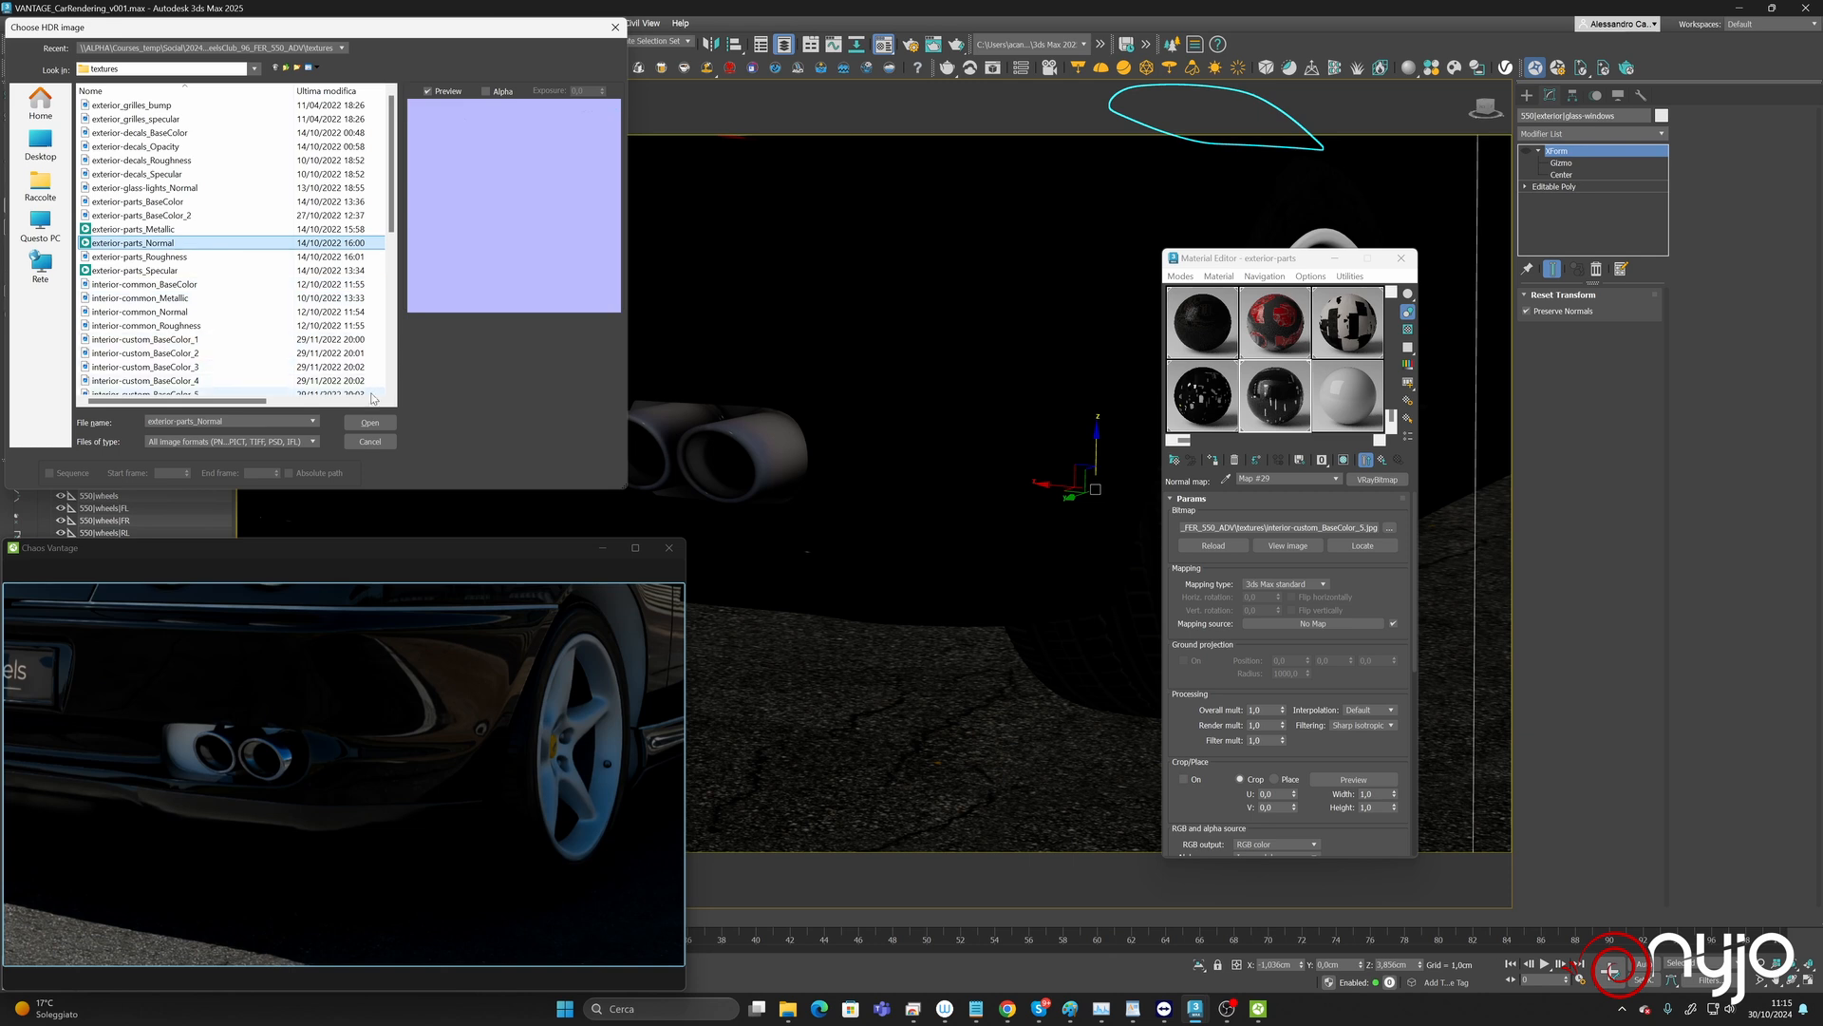
left_click(369, 422)
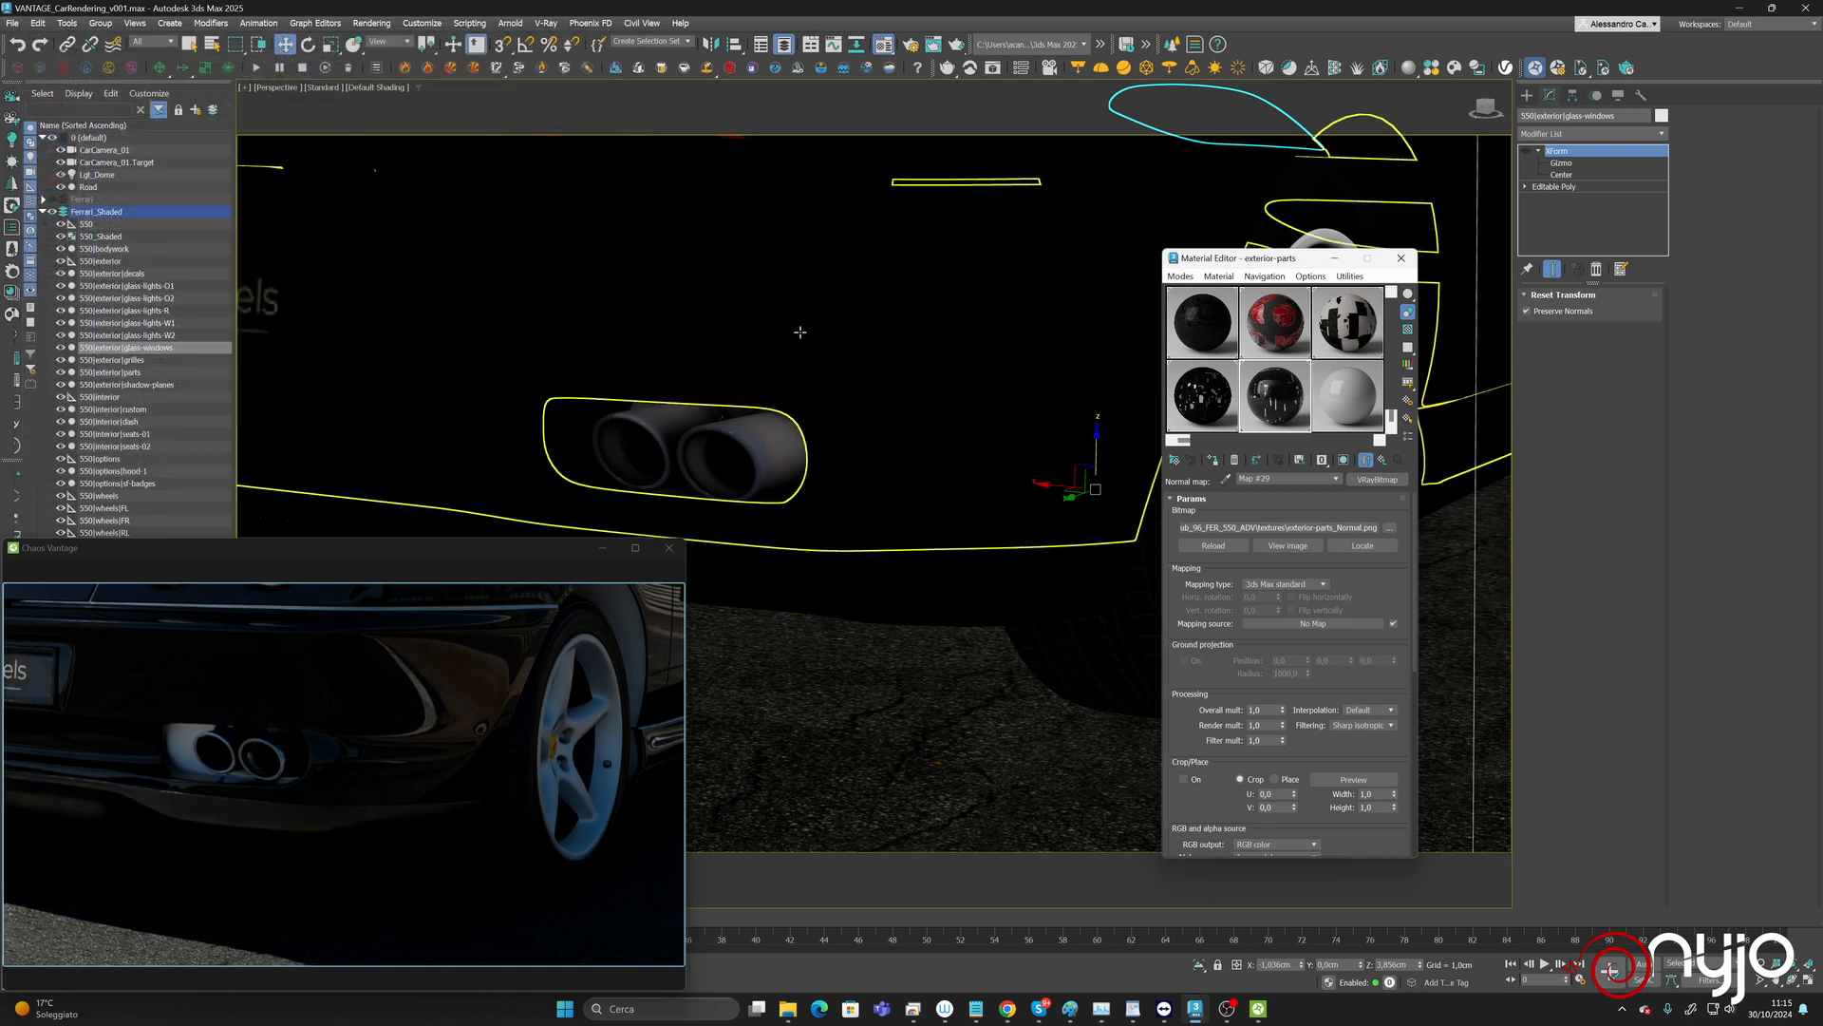
Select the carpaint material among the sample slots and set its Base color to dark red.
scroll(835, 406, "down", 5)
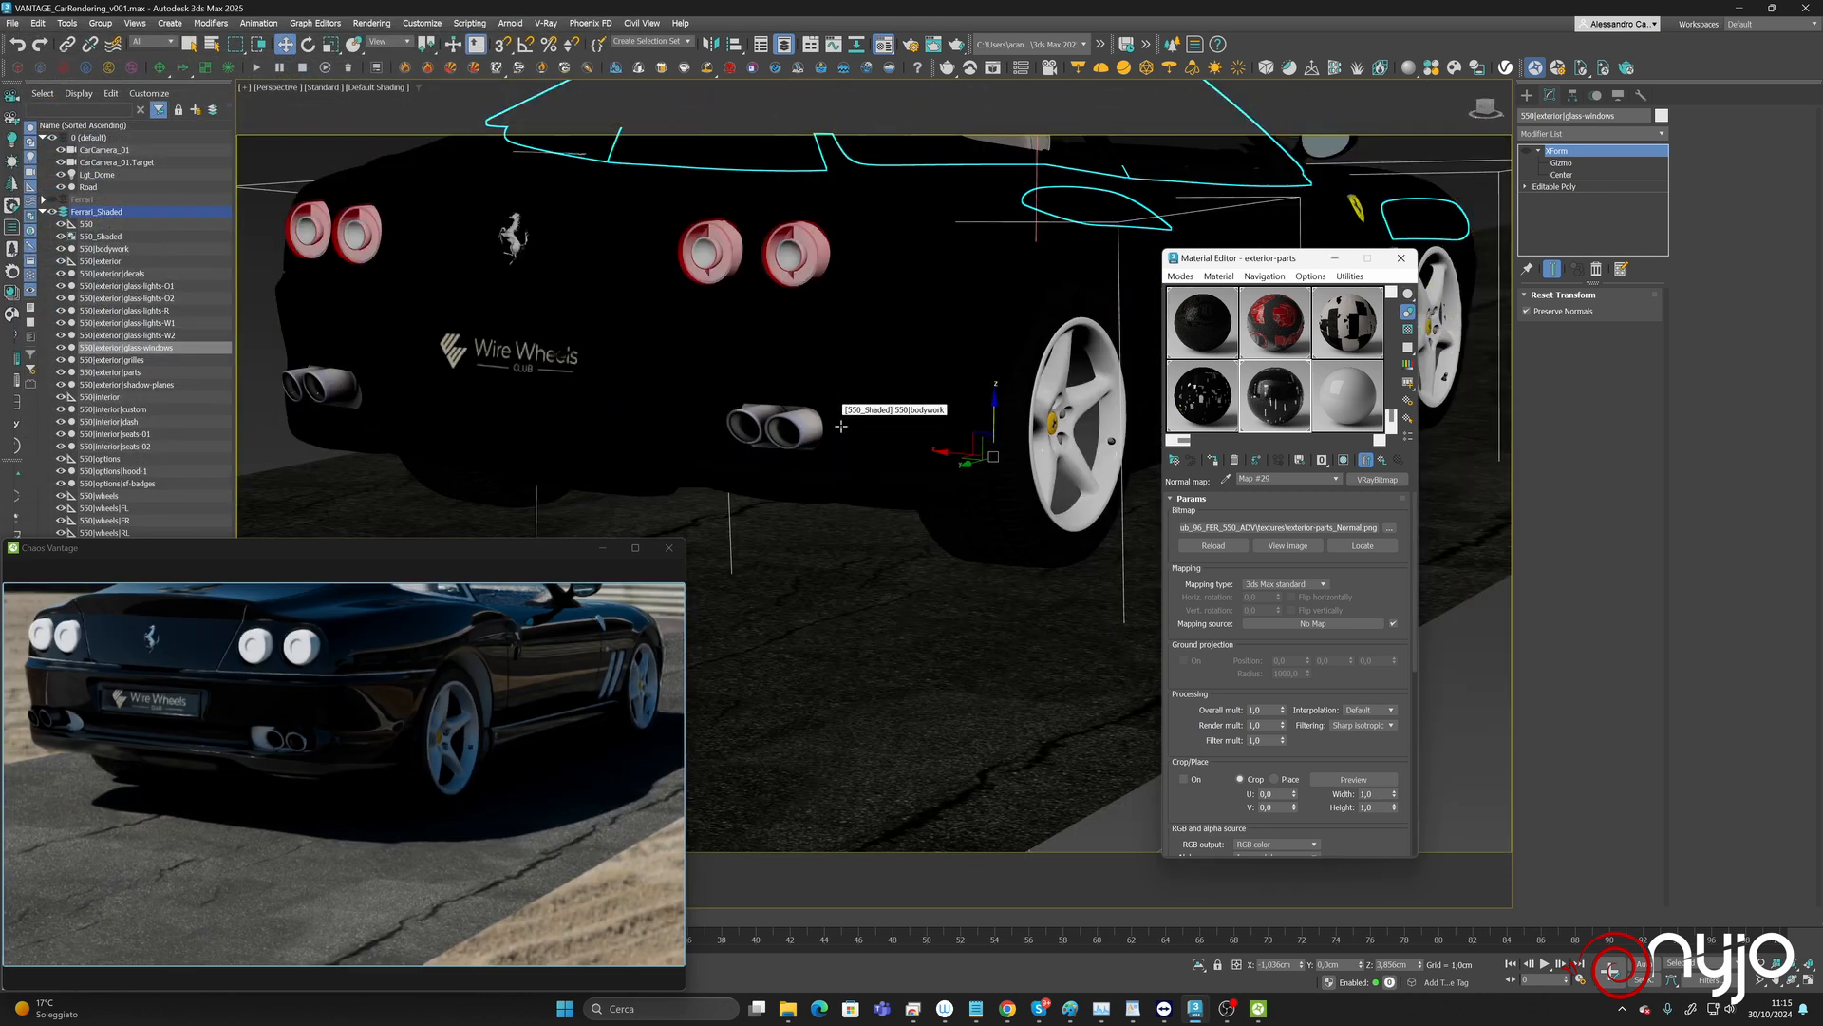
middle_click_drag(831, 416, 1009, 439)
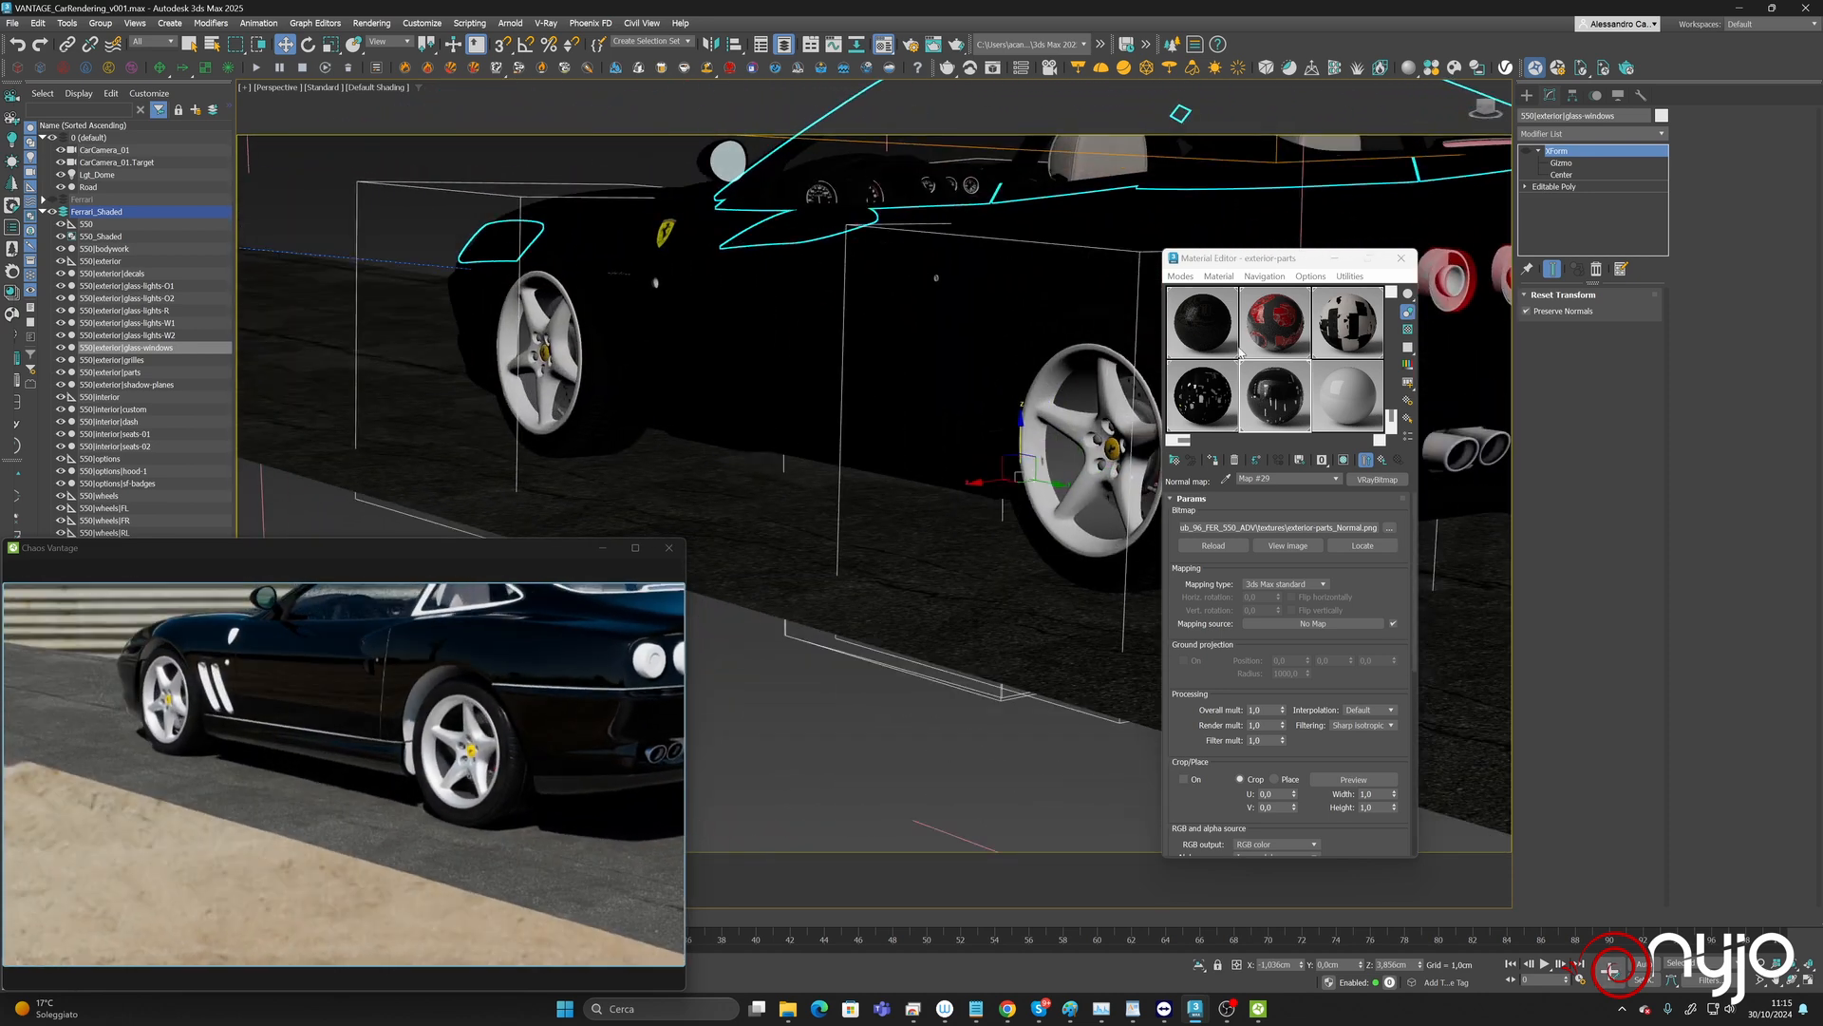
left_click_drag(1241, 360, 1249, 494)
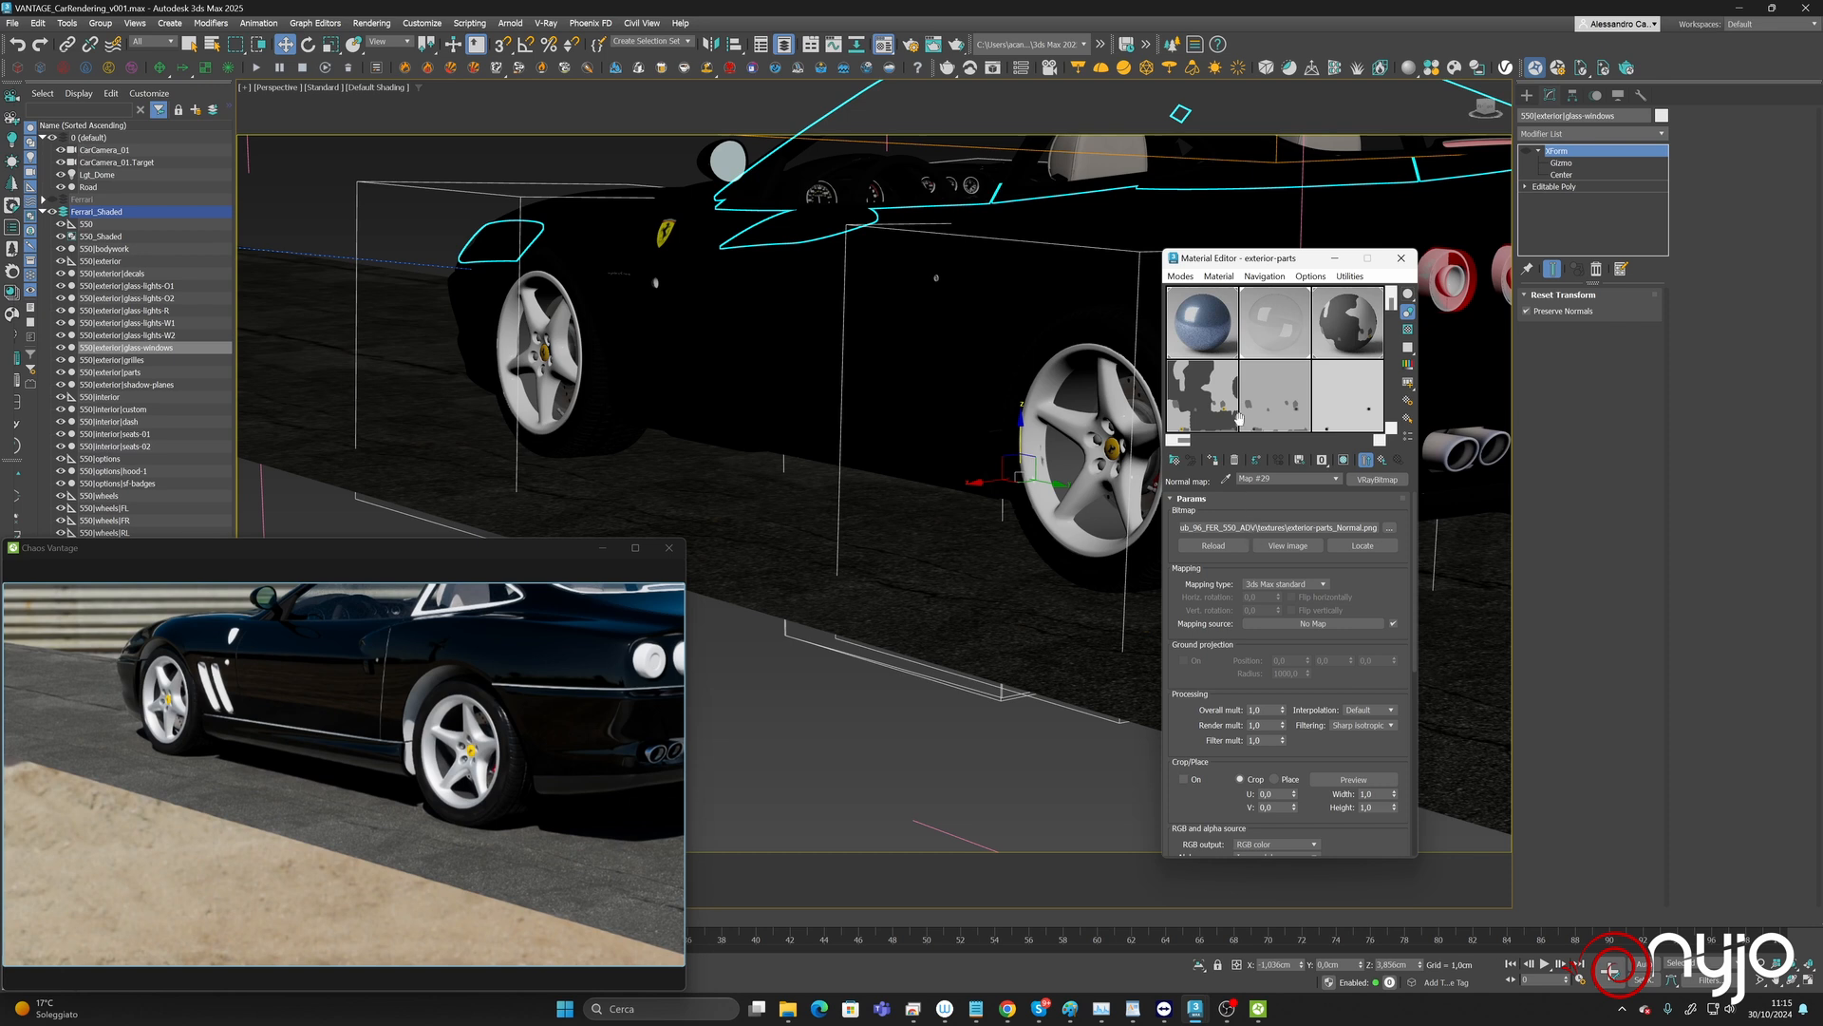
left_click(1218, 353)
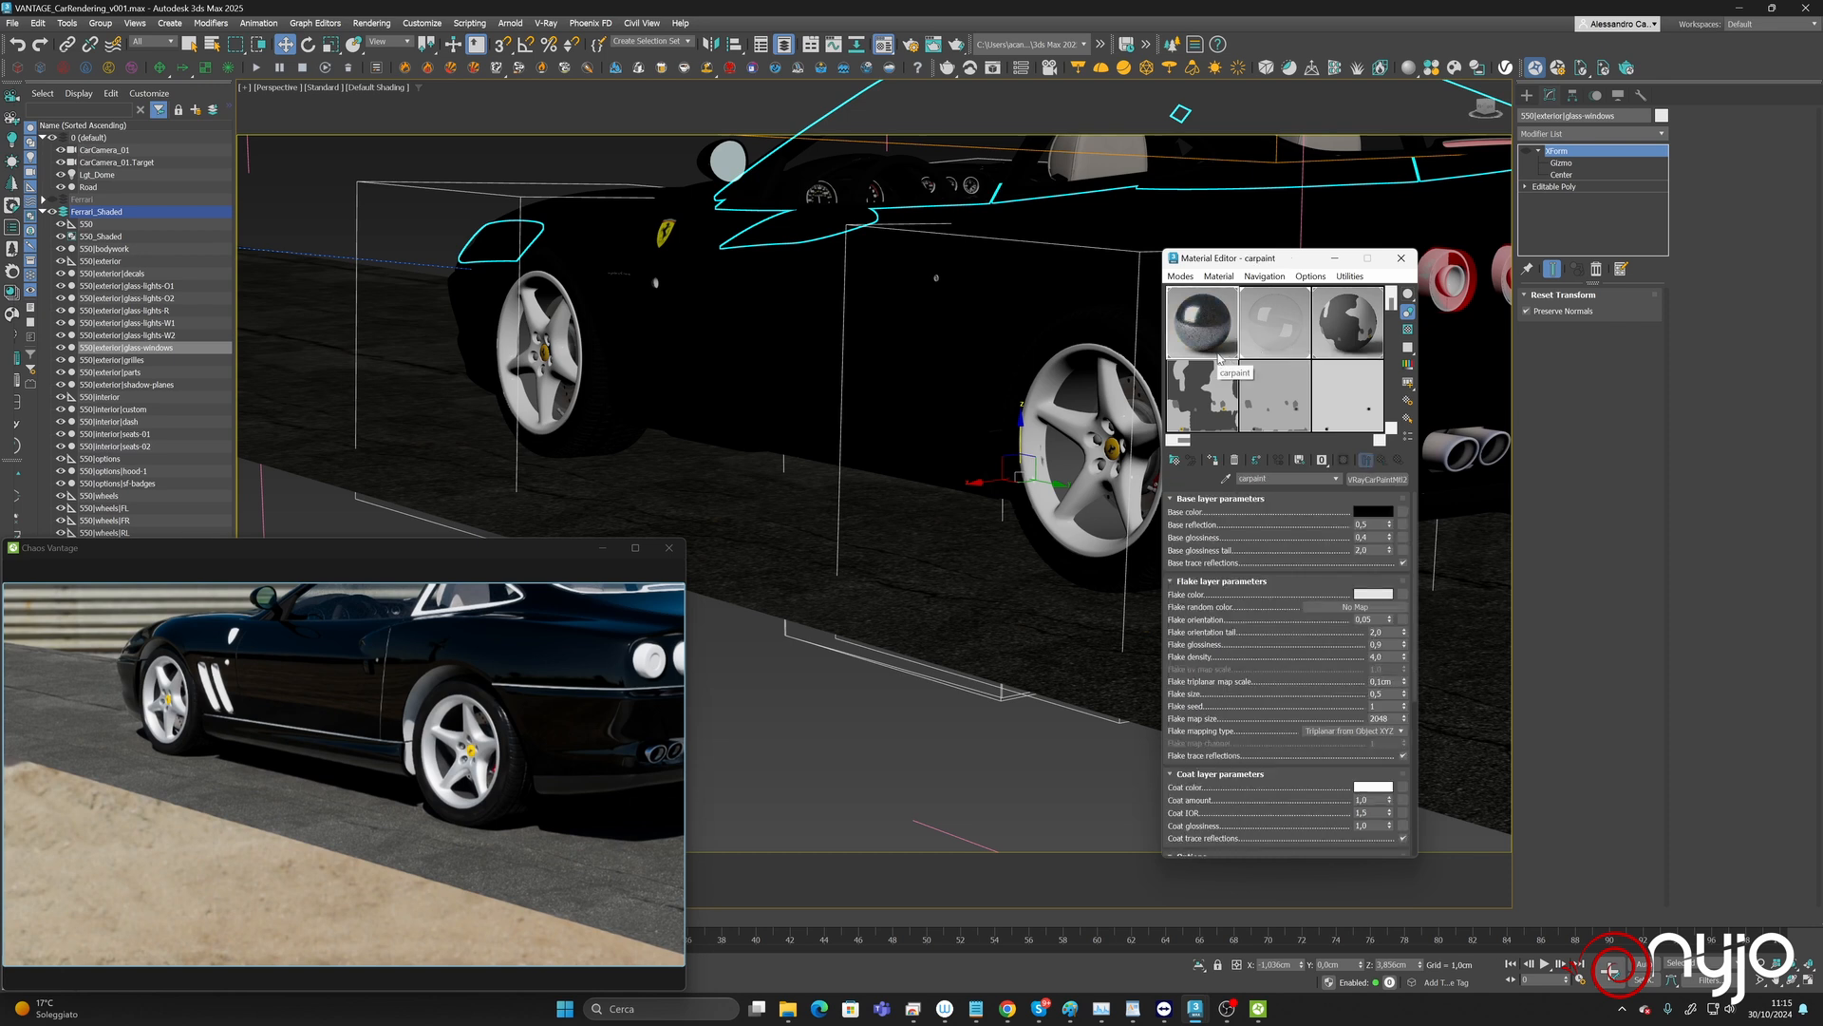
left_click(1367, 513)
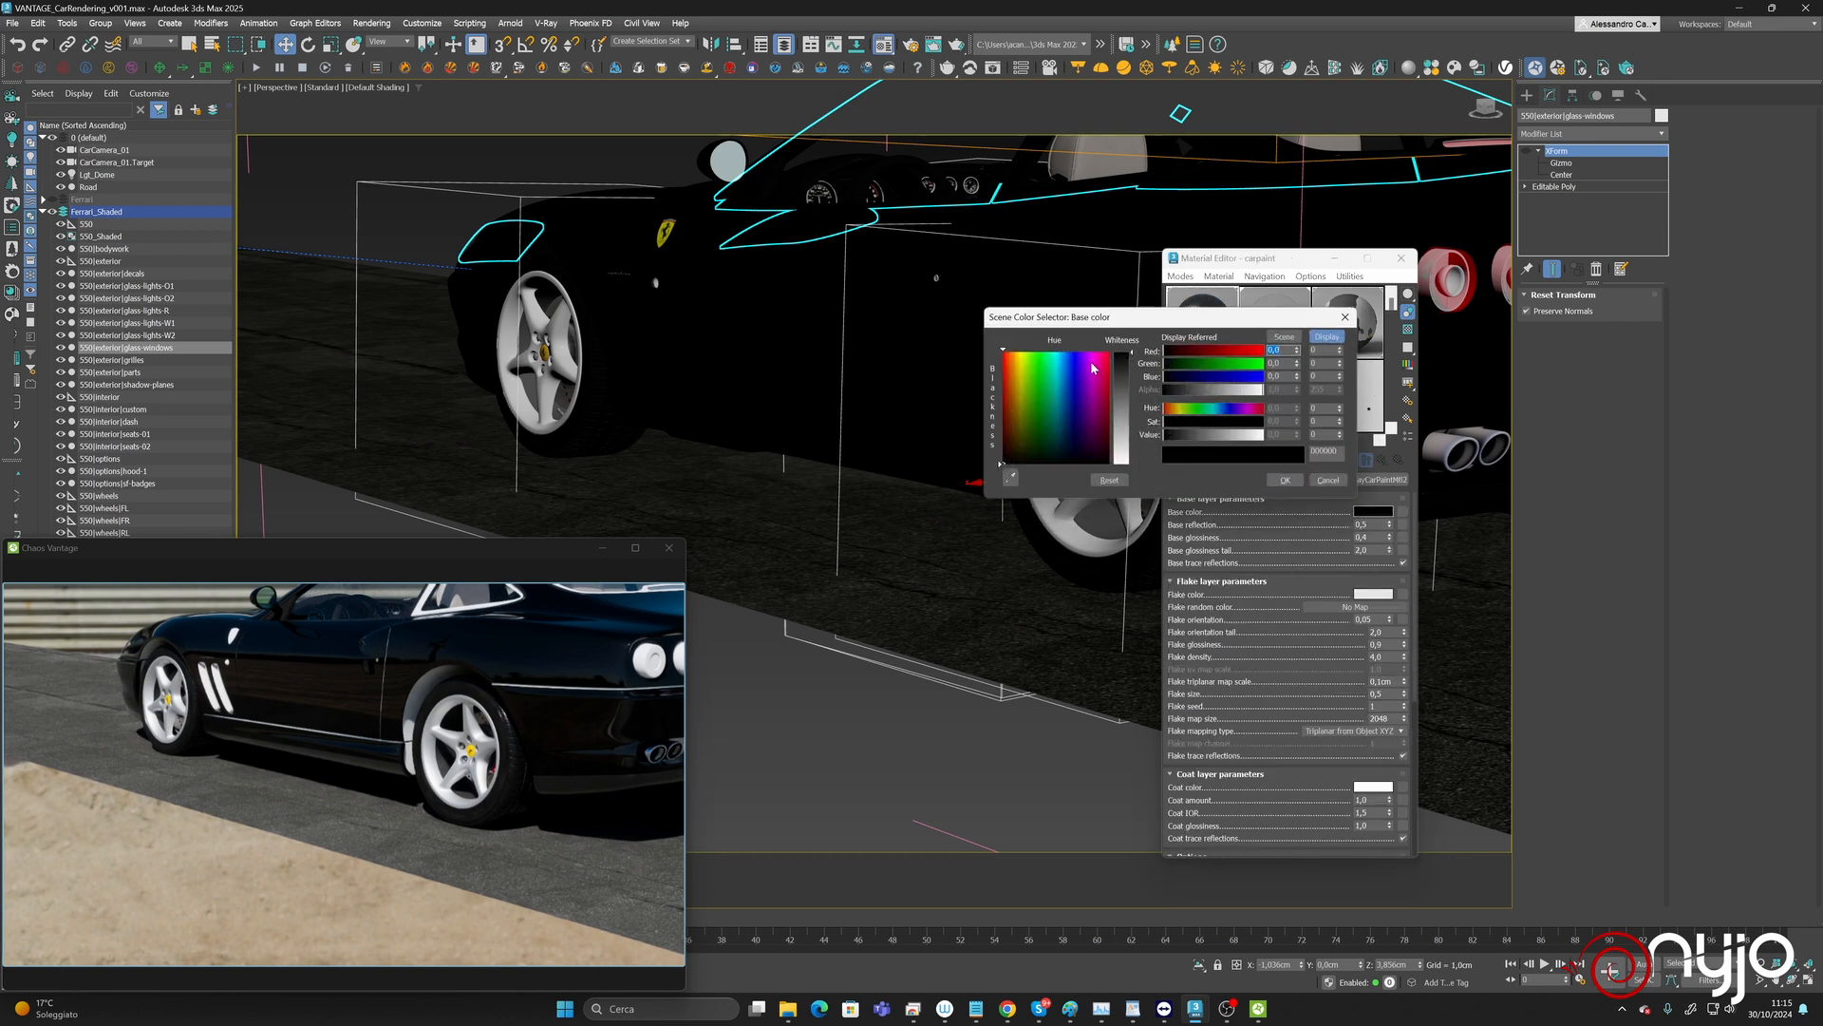
left_click_drag(1176, 357, 1230, 353)
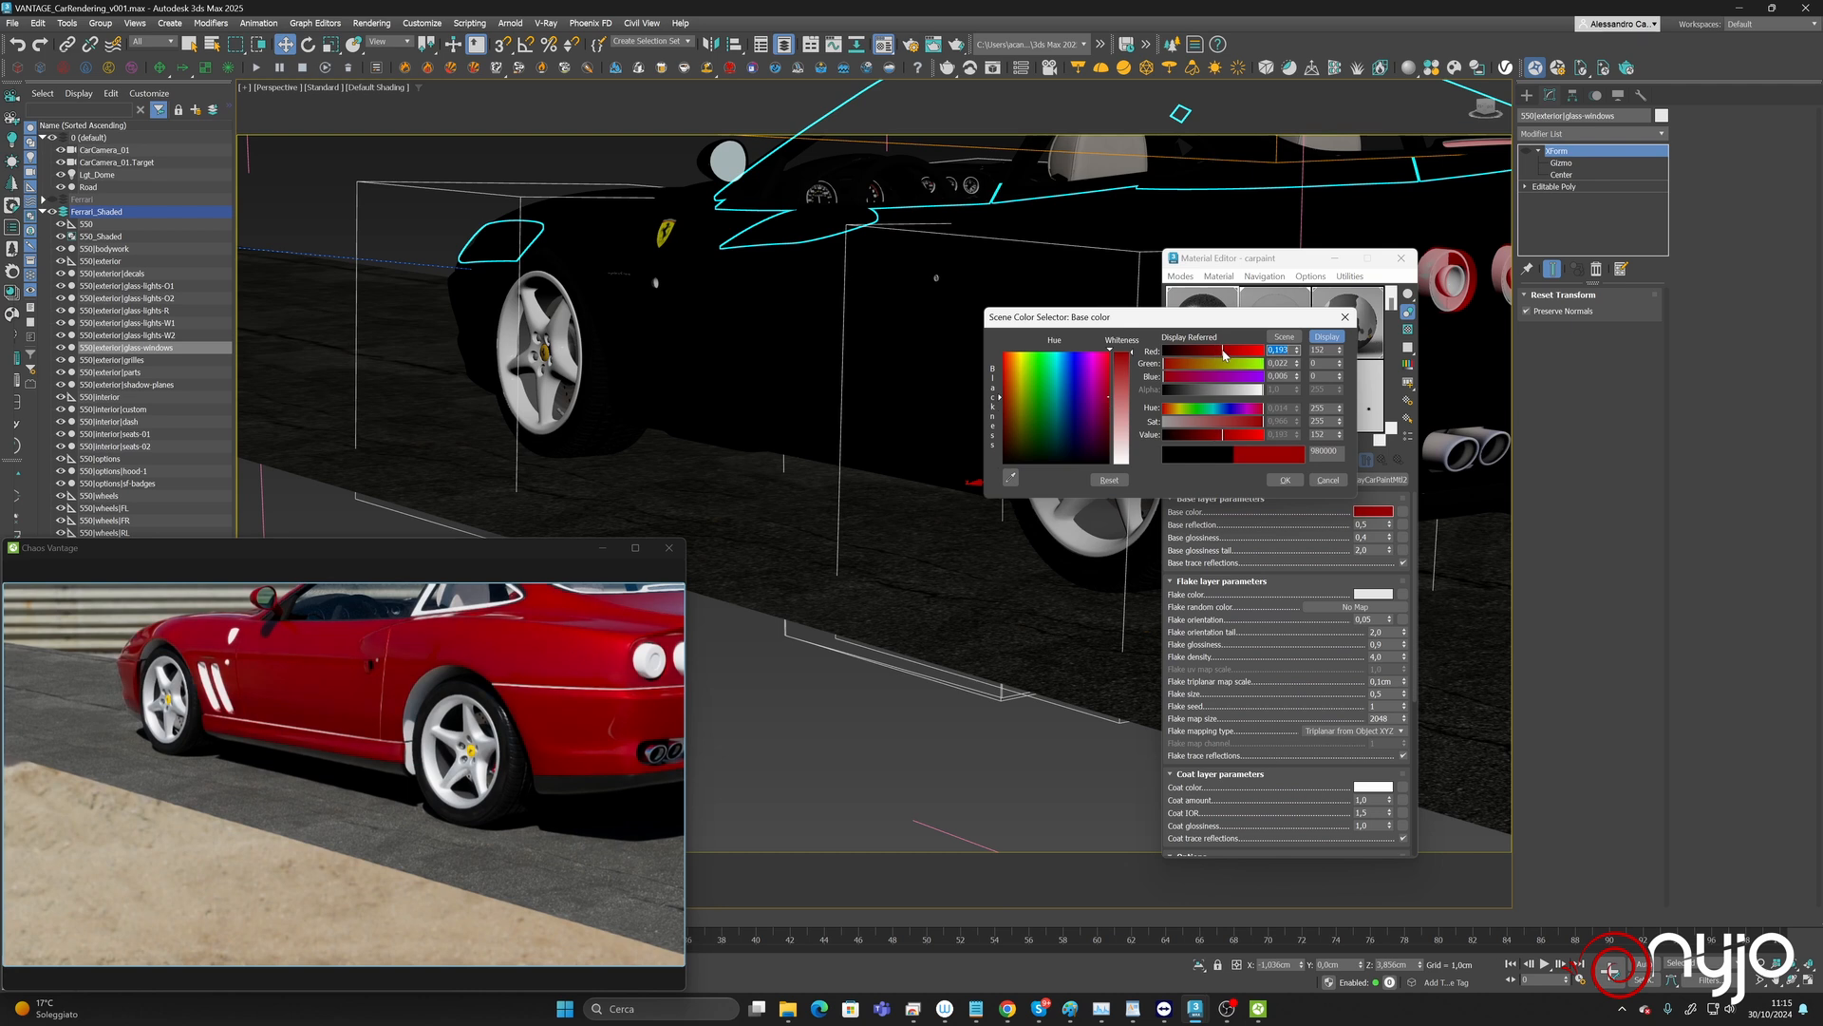
left_click(1285, 479)
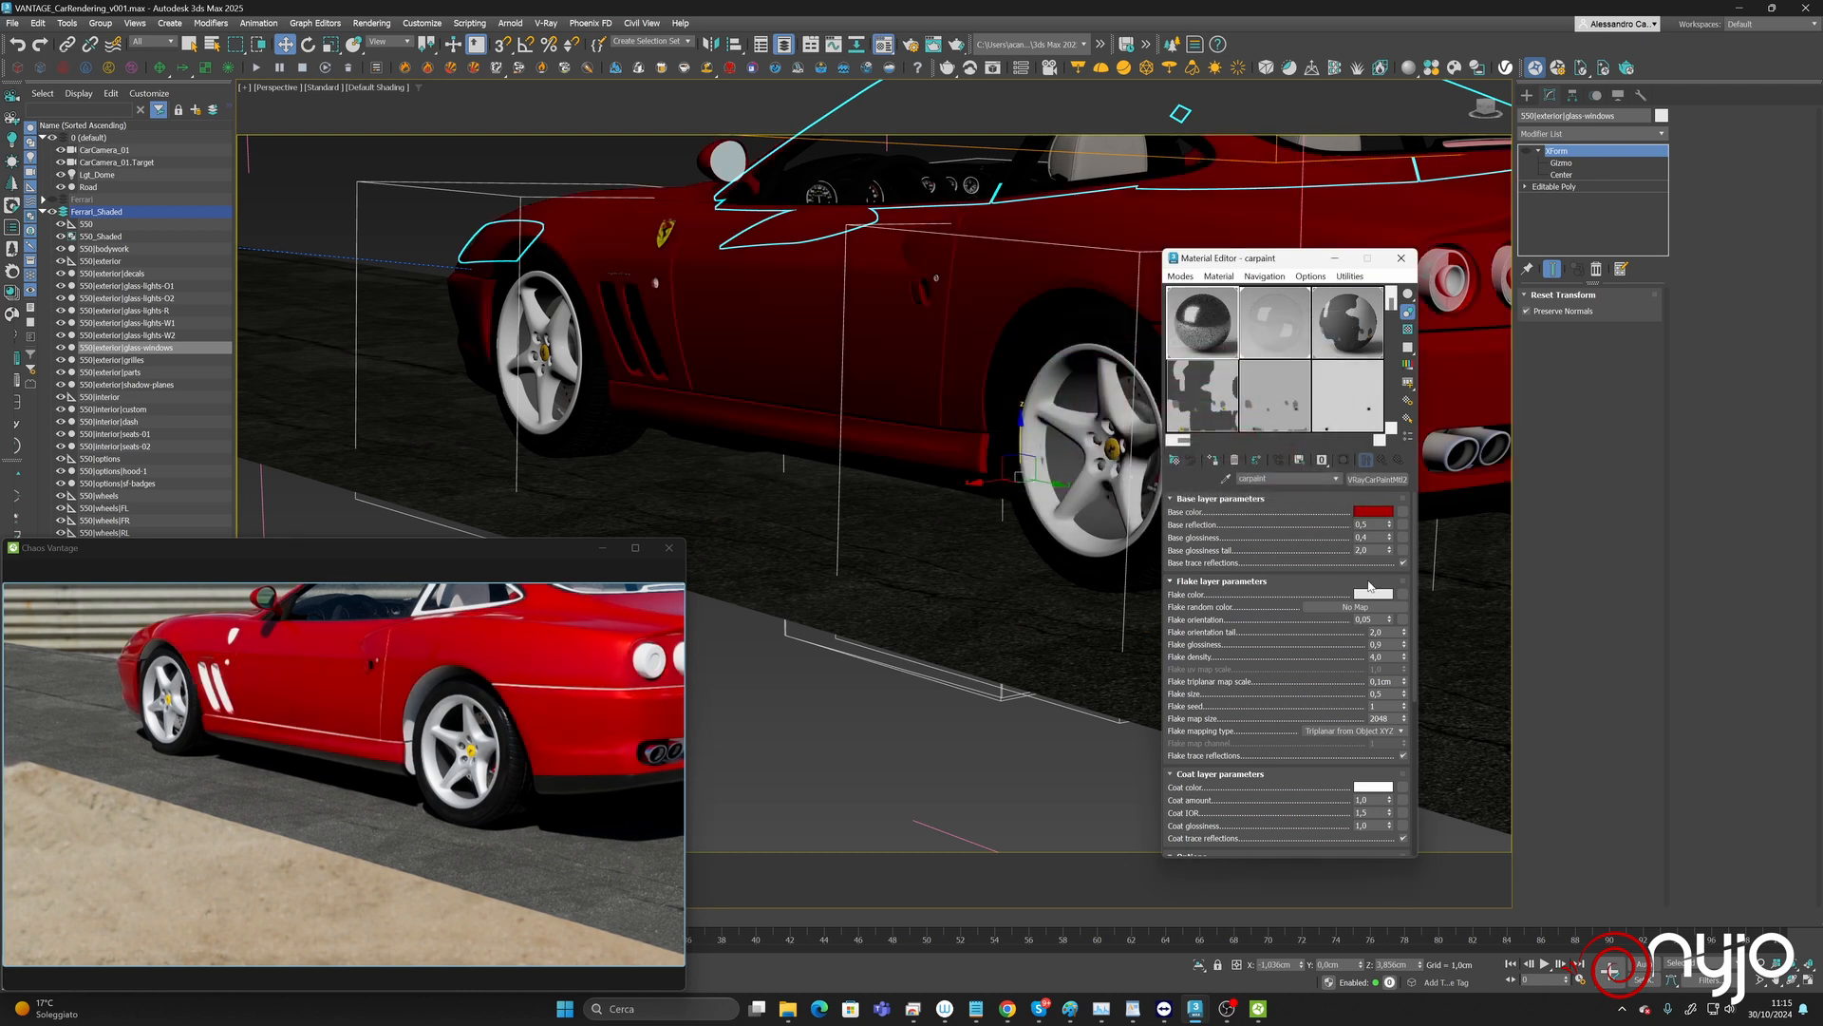
Change the Flake color of the carpaint material to a light pink tint.
left_click(1373, 595)
left_click_drag(1009, 443, 1015, 429)
left_click(1008, 430)
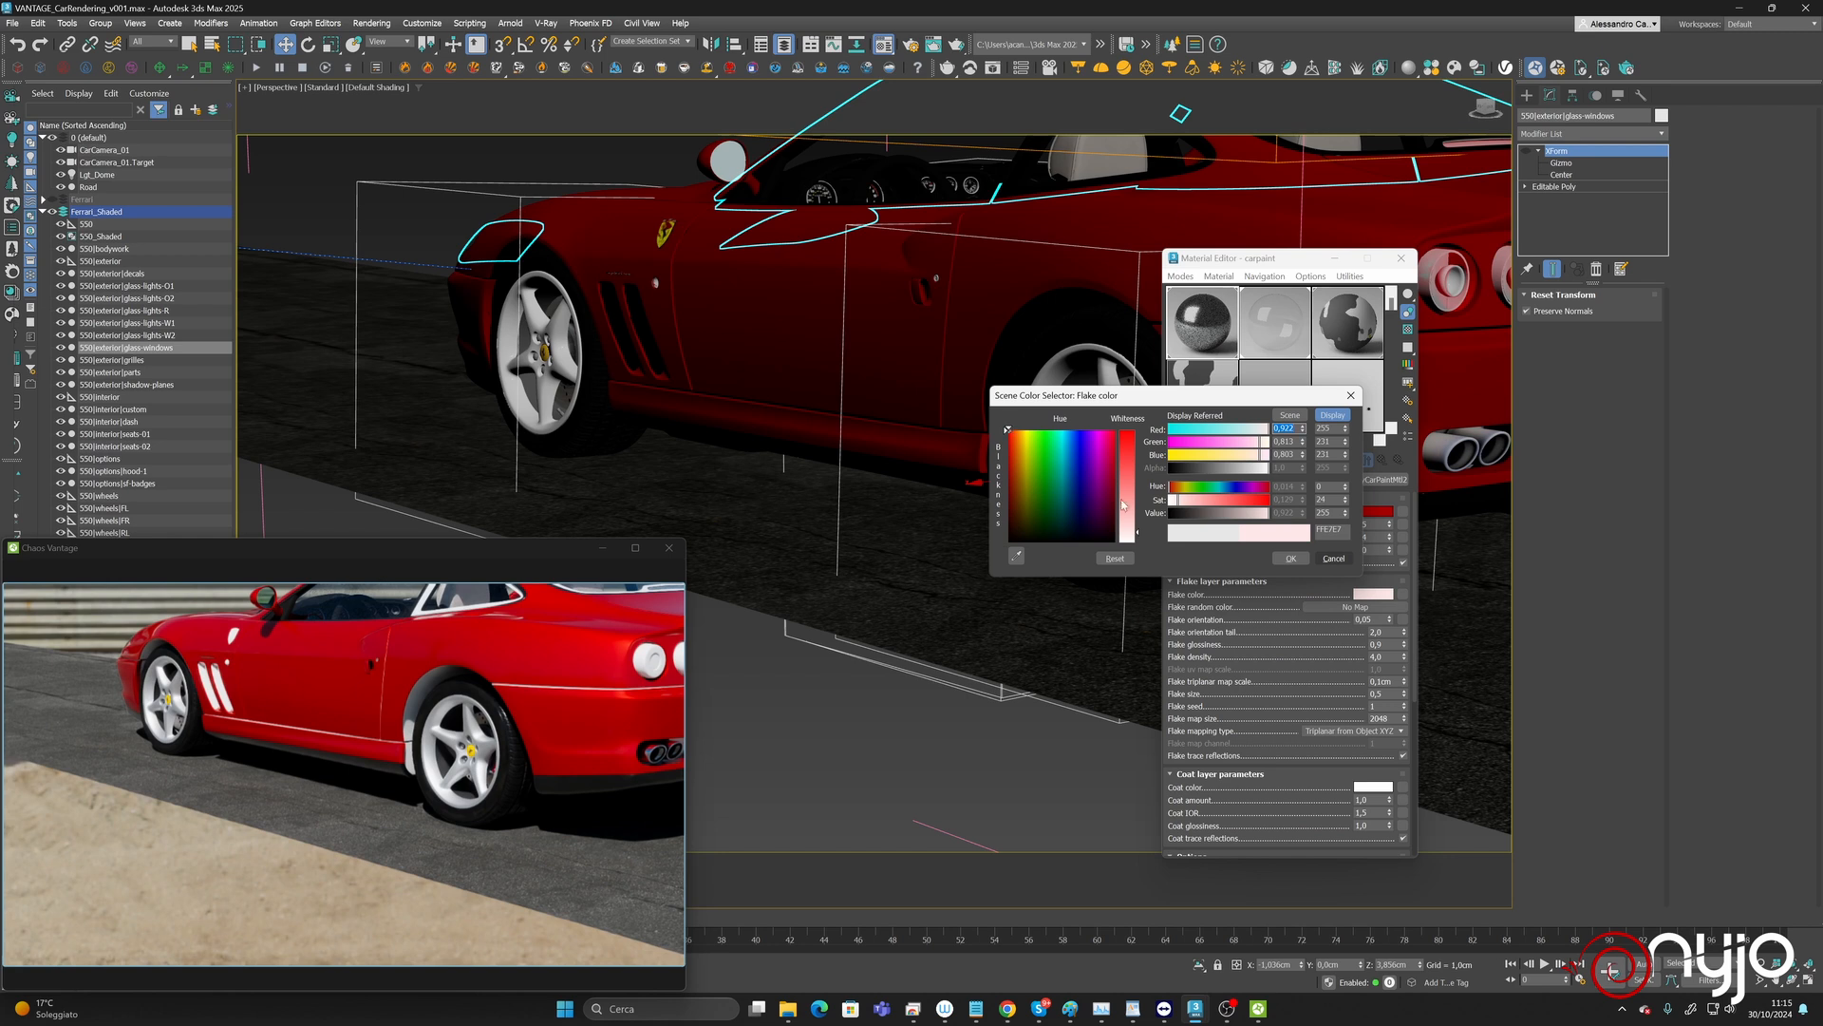
left_click_drag(1124, 504, 1125, 512)
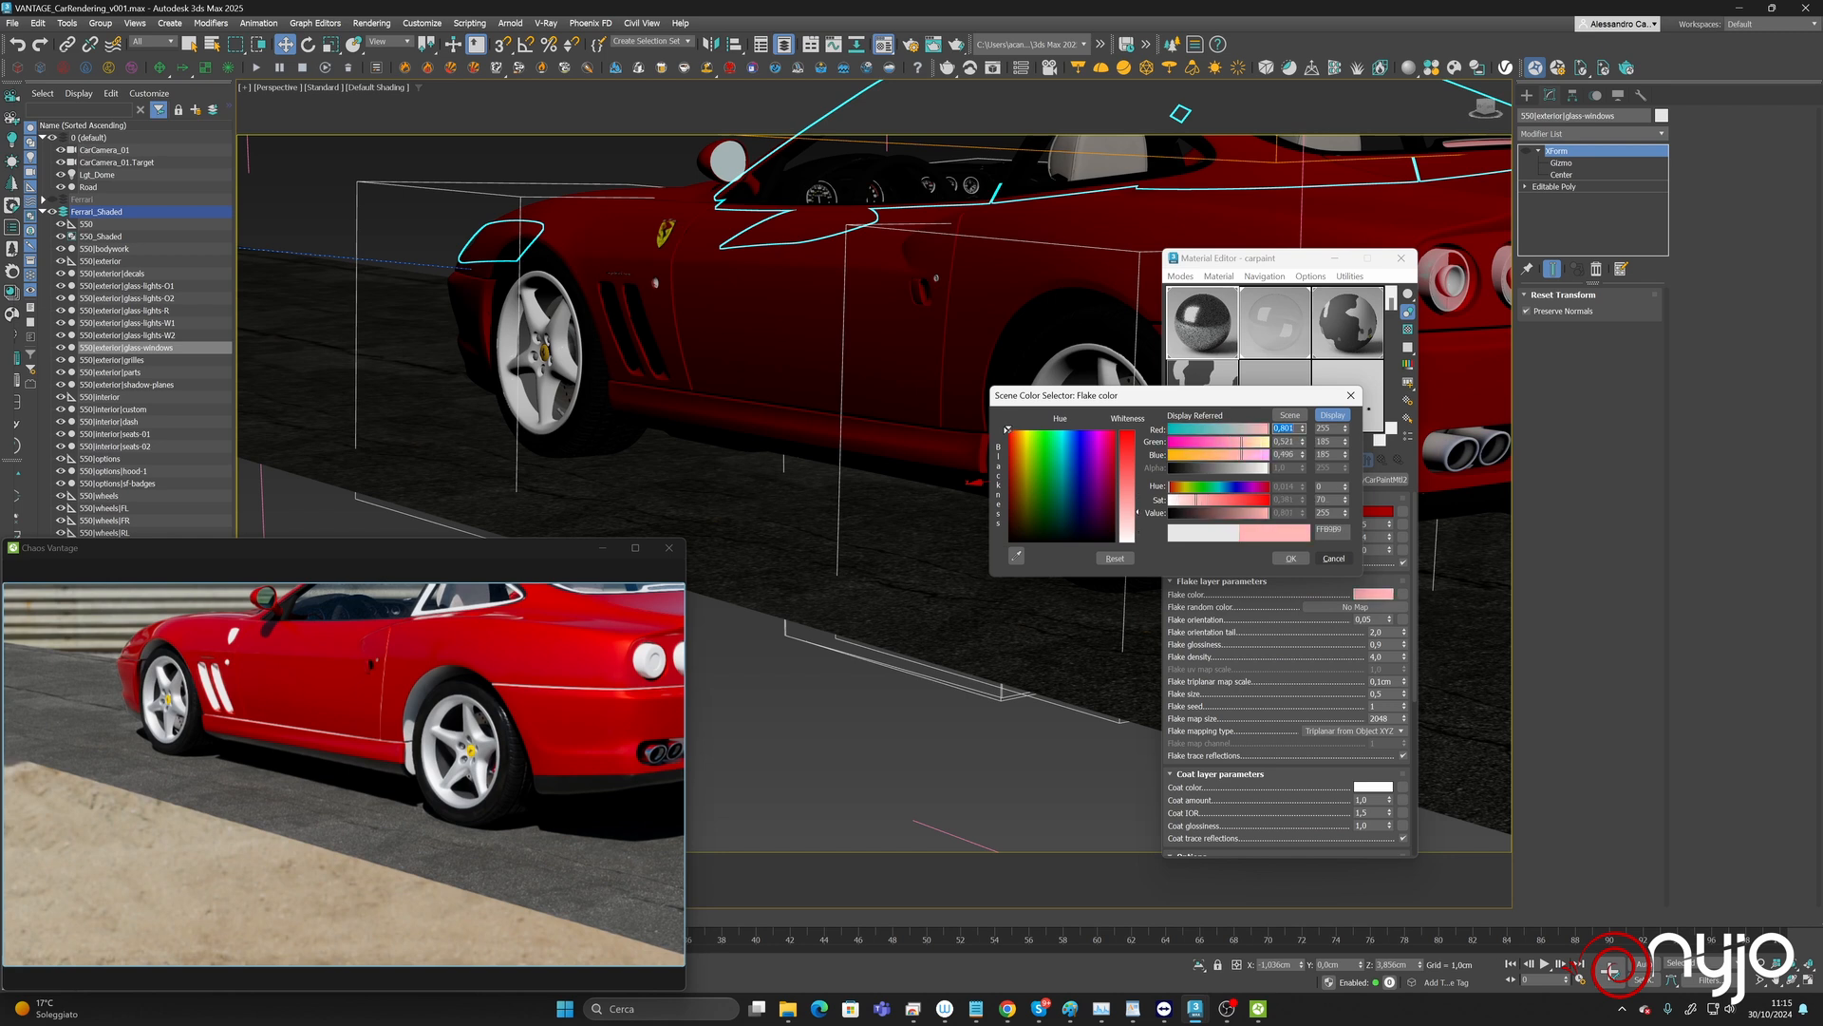
Confirm the carpaint material's light pink flake color and reset the Material Editor slots.
left_click(1288, 558)
middle_click_drag(749, 323, 1058, 336, "alt")
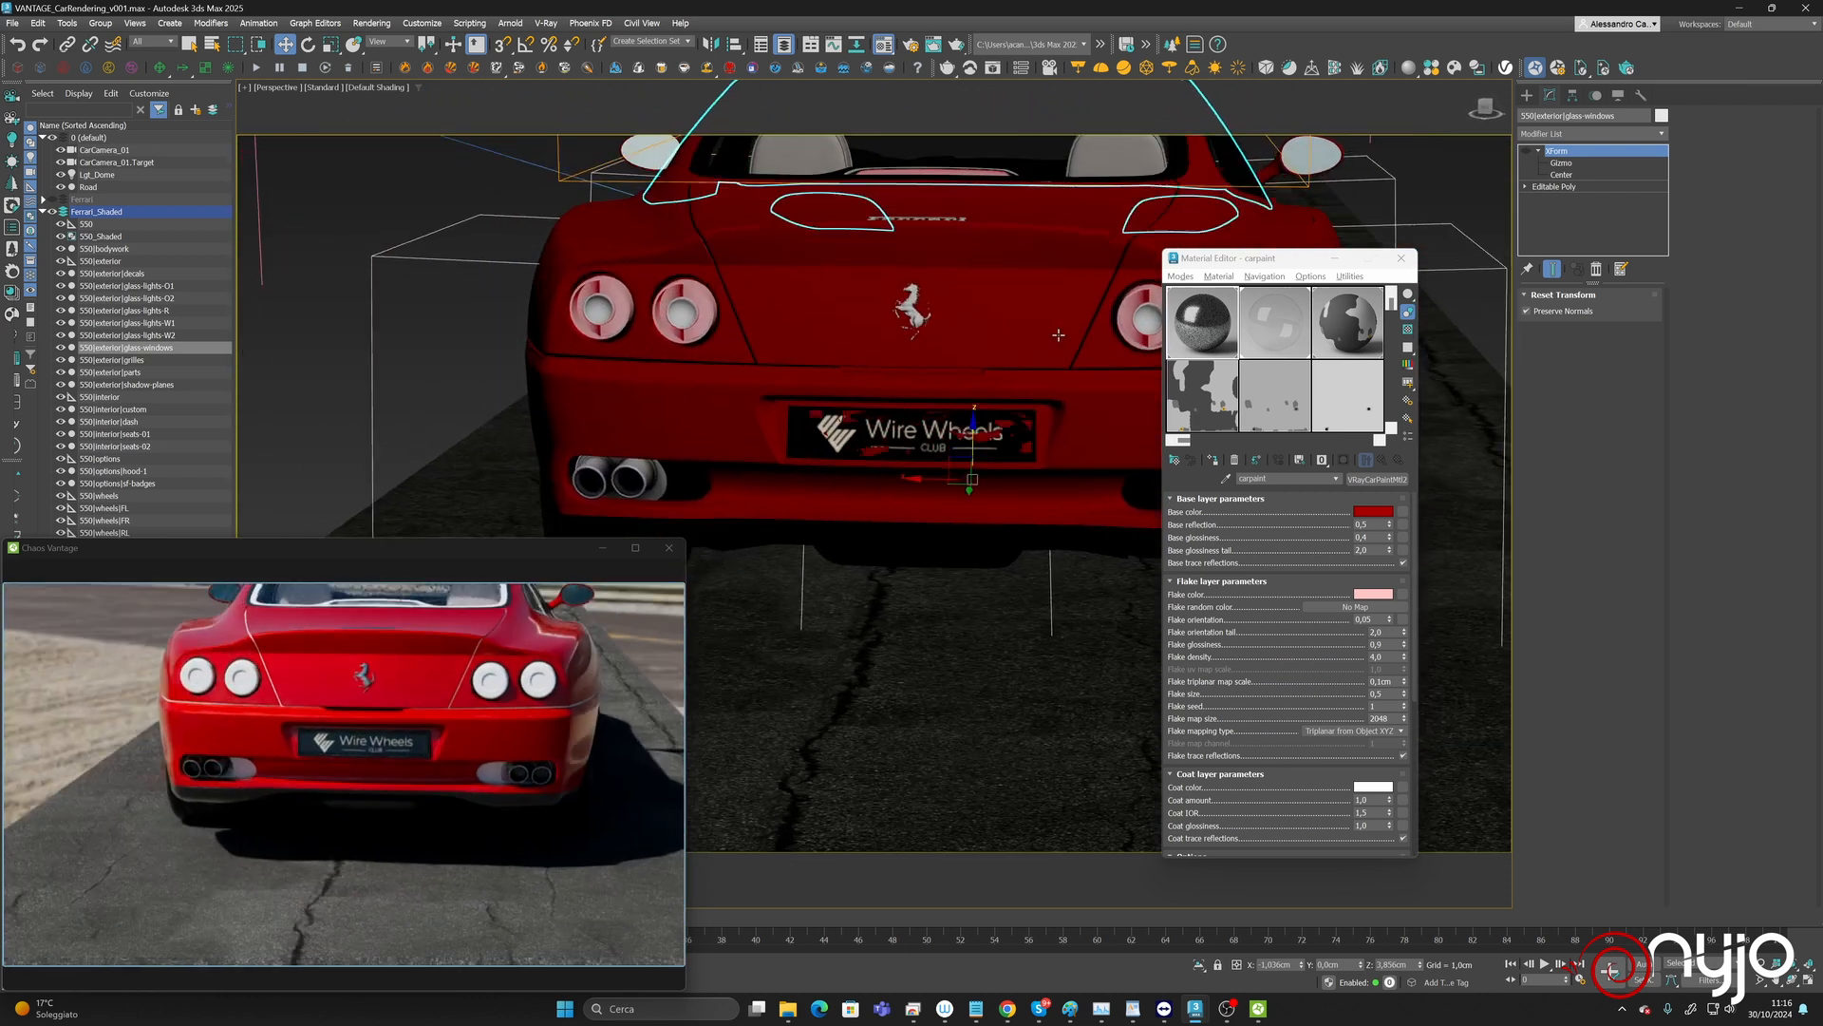
left_click(1347, 276)
left_click(1374, 365)
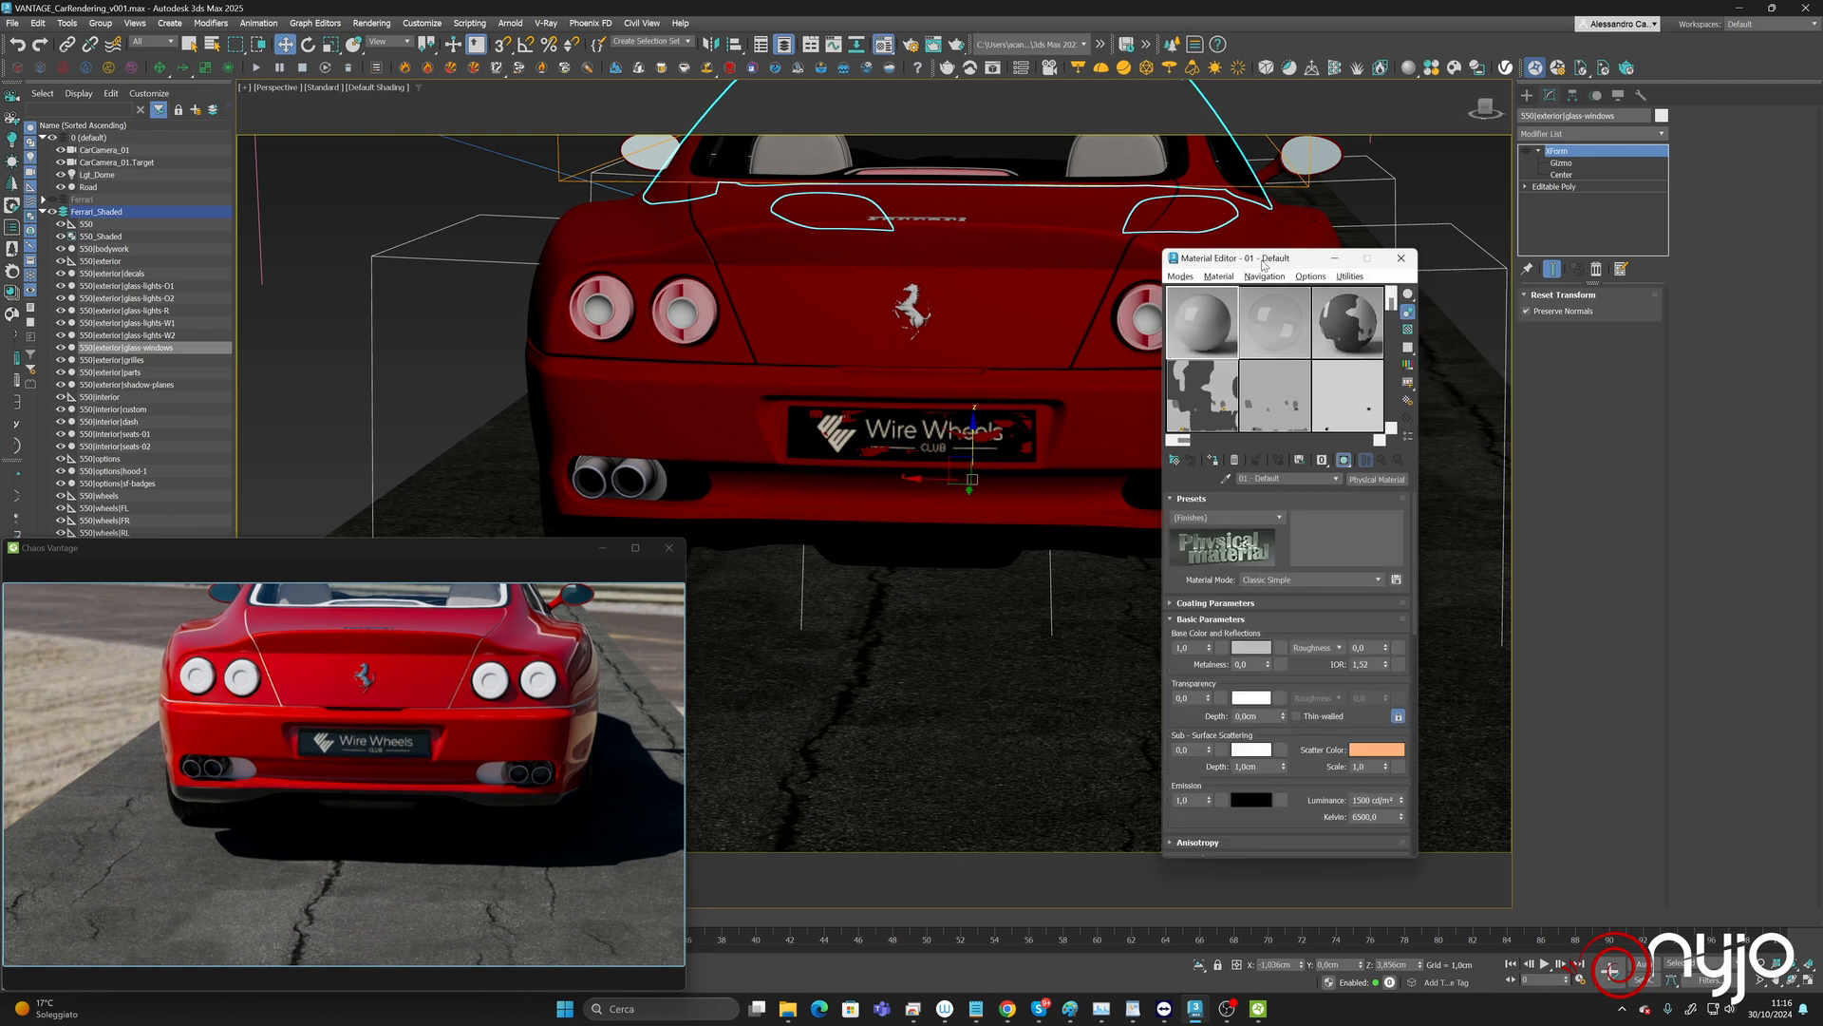
Save the scene as an incremented copy named VANTAGE_CarRendering_v002.
left_click(12, 24)
key("ctrl+shift+s")
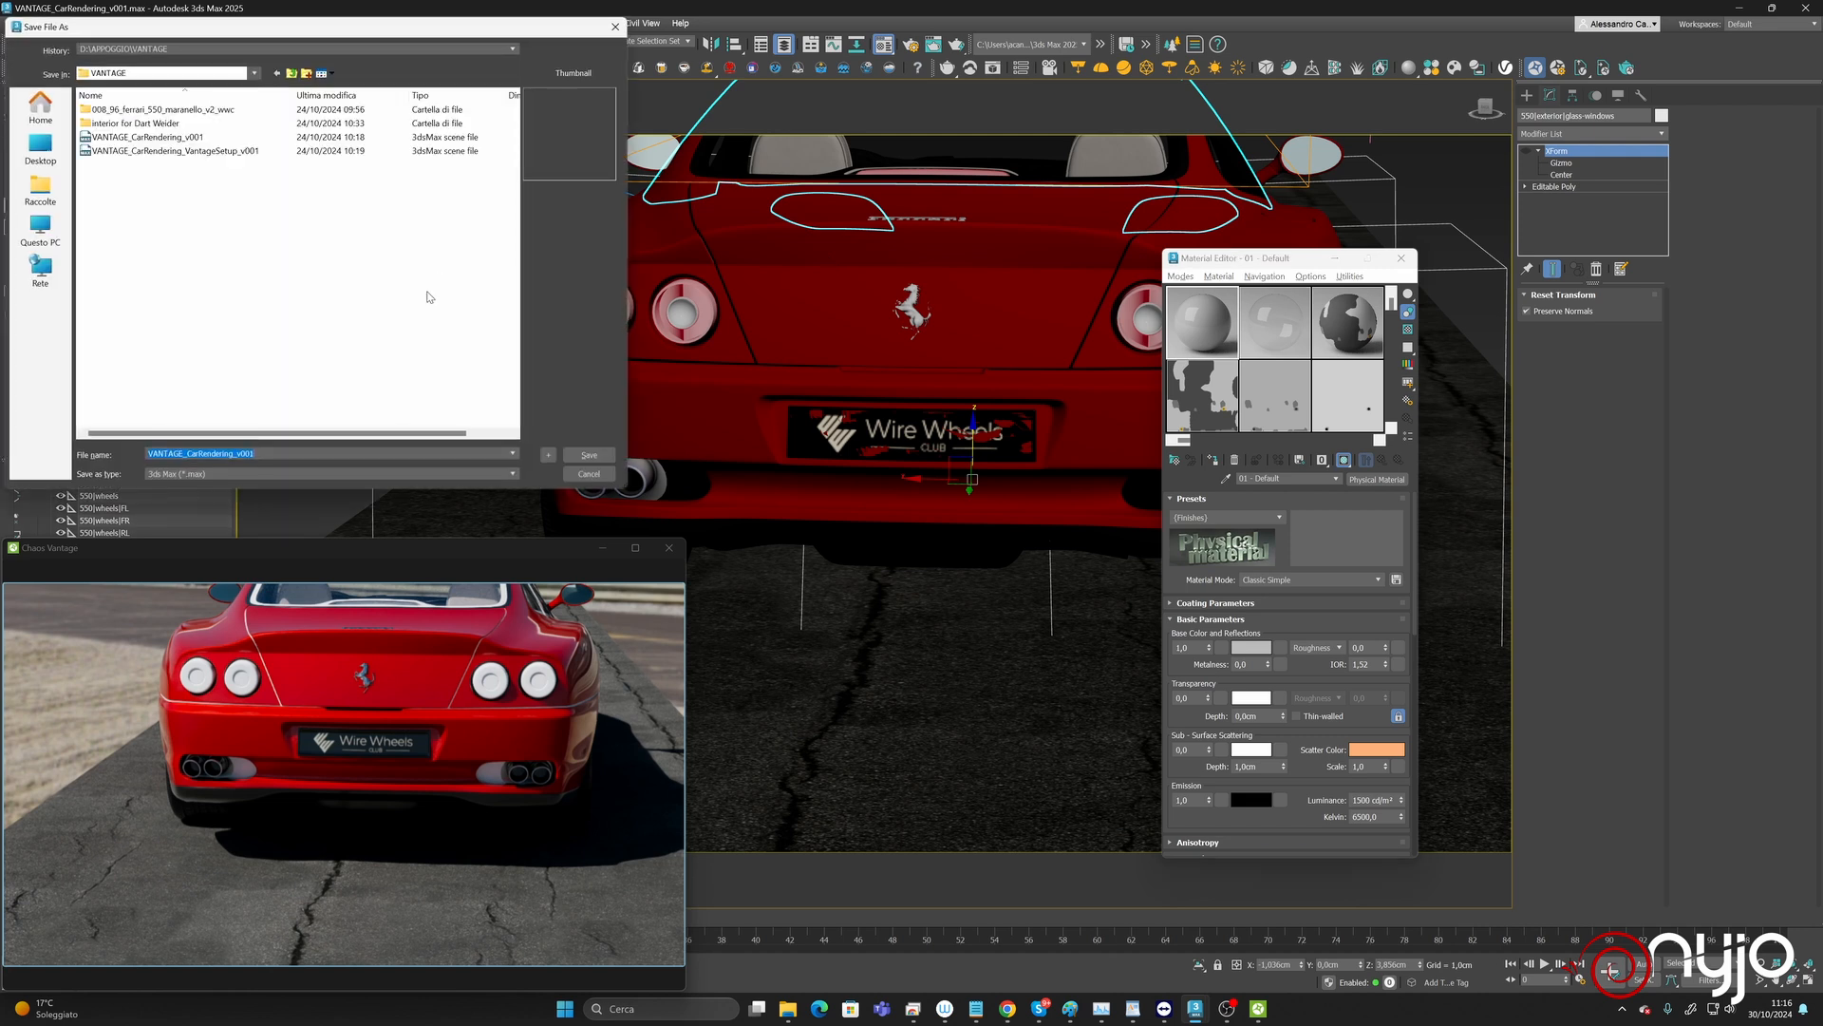
left_click(547, 454)
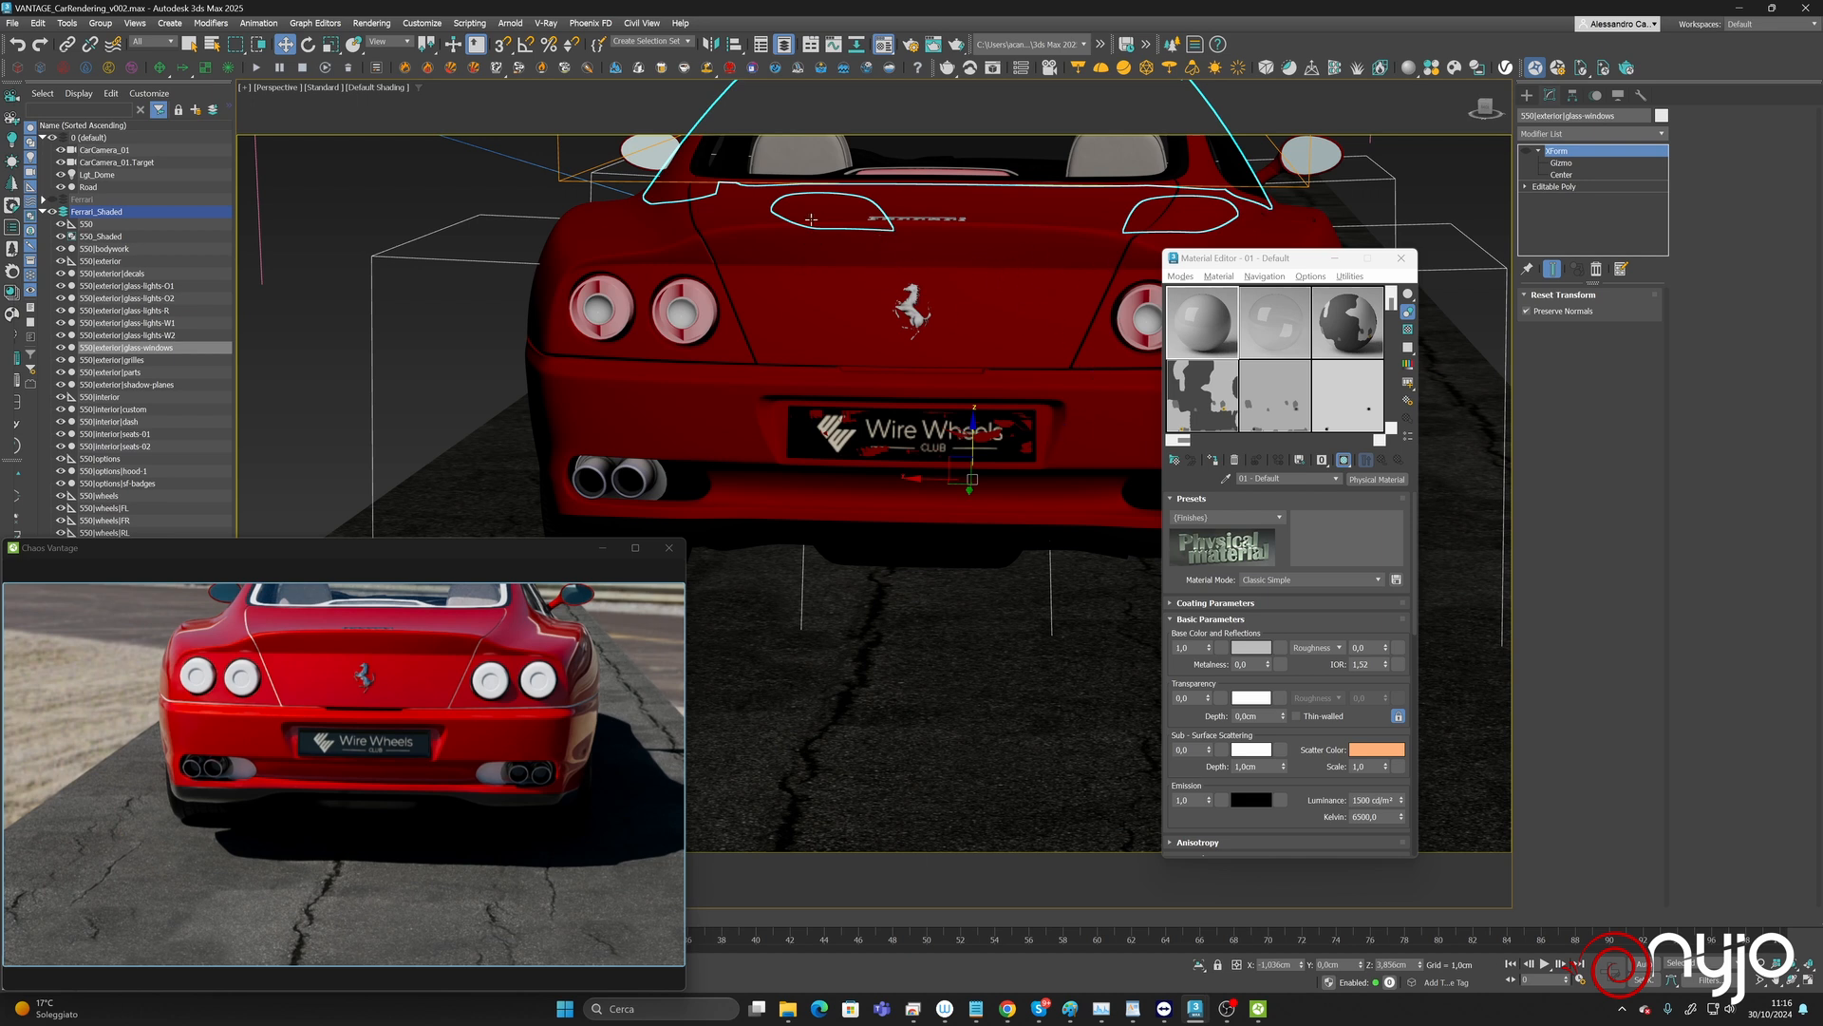
Sample the exterior-grilles material from the car's rear grille into the active slot and review its assigned maps.
left_click(1225, 478)
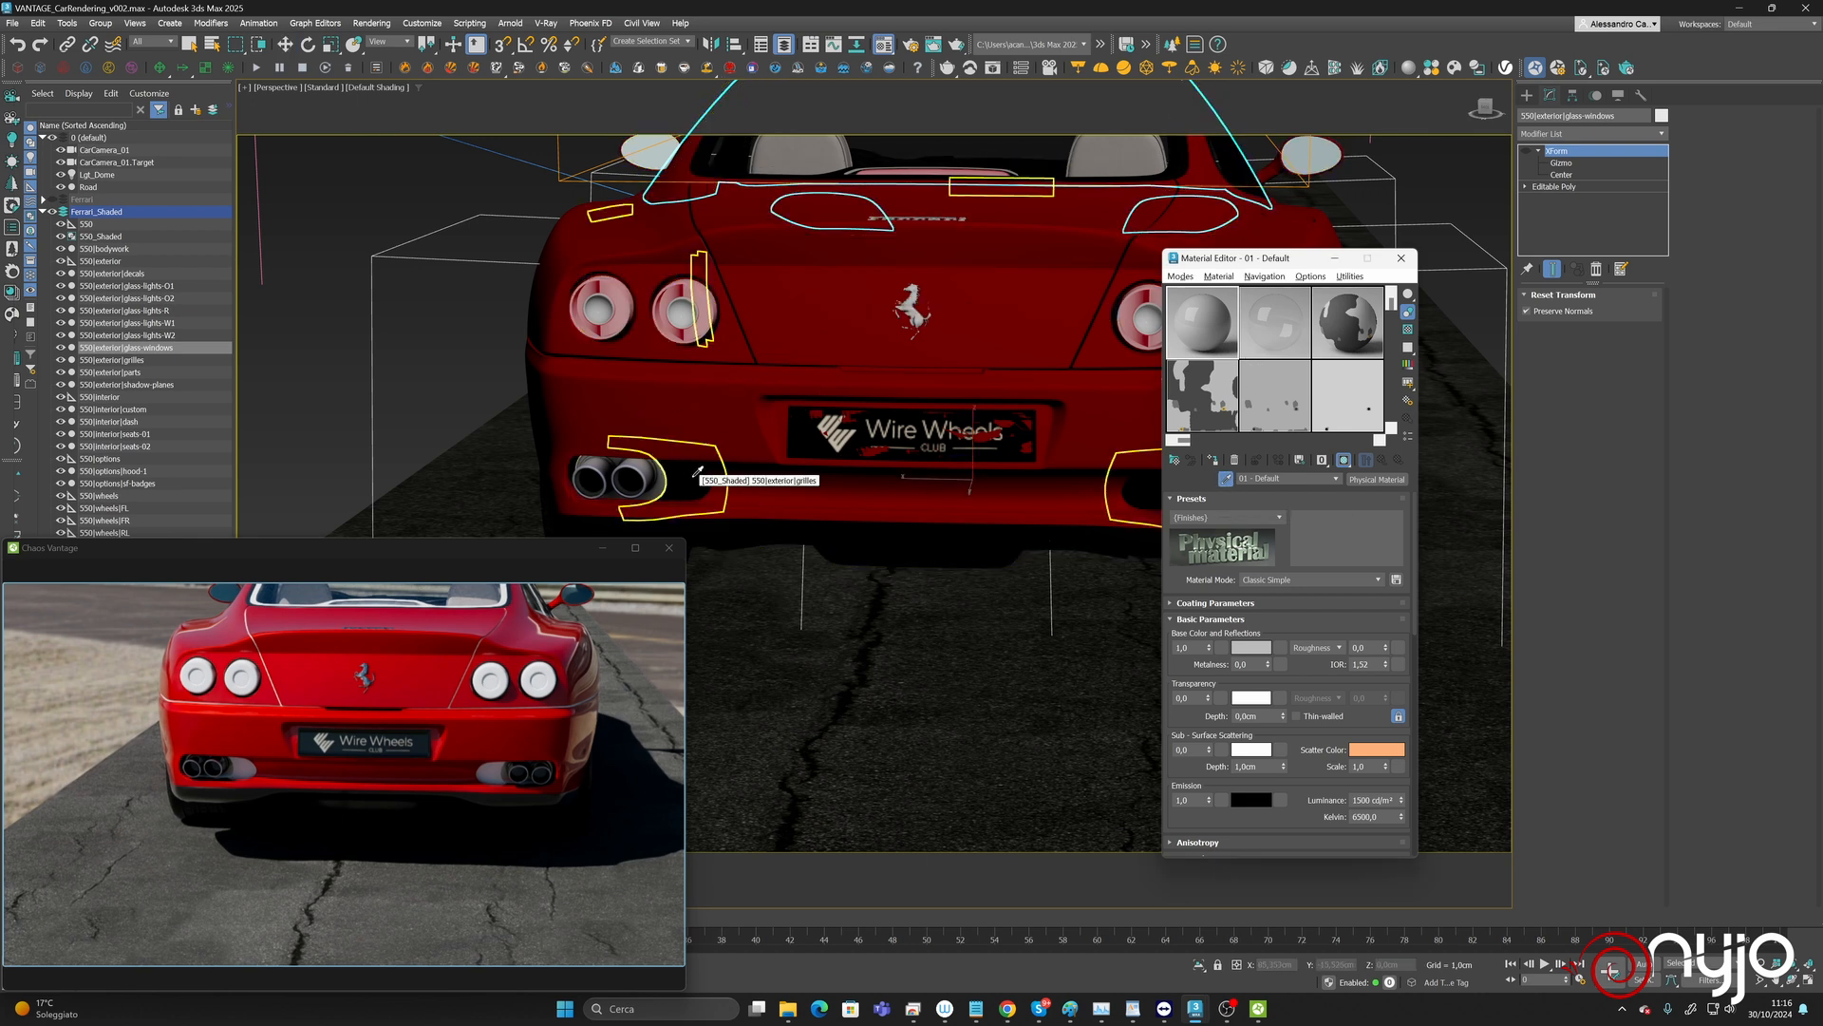
left_click(760, 484)
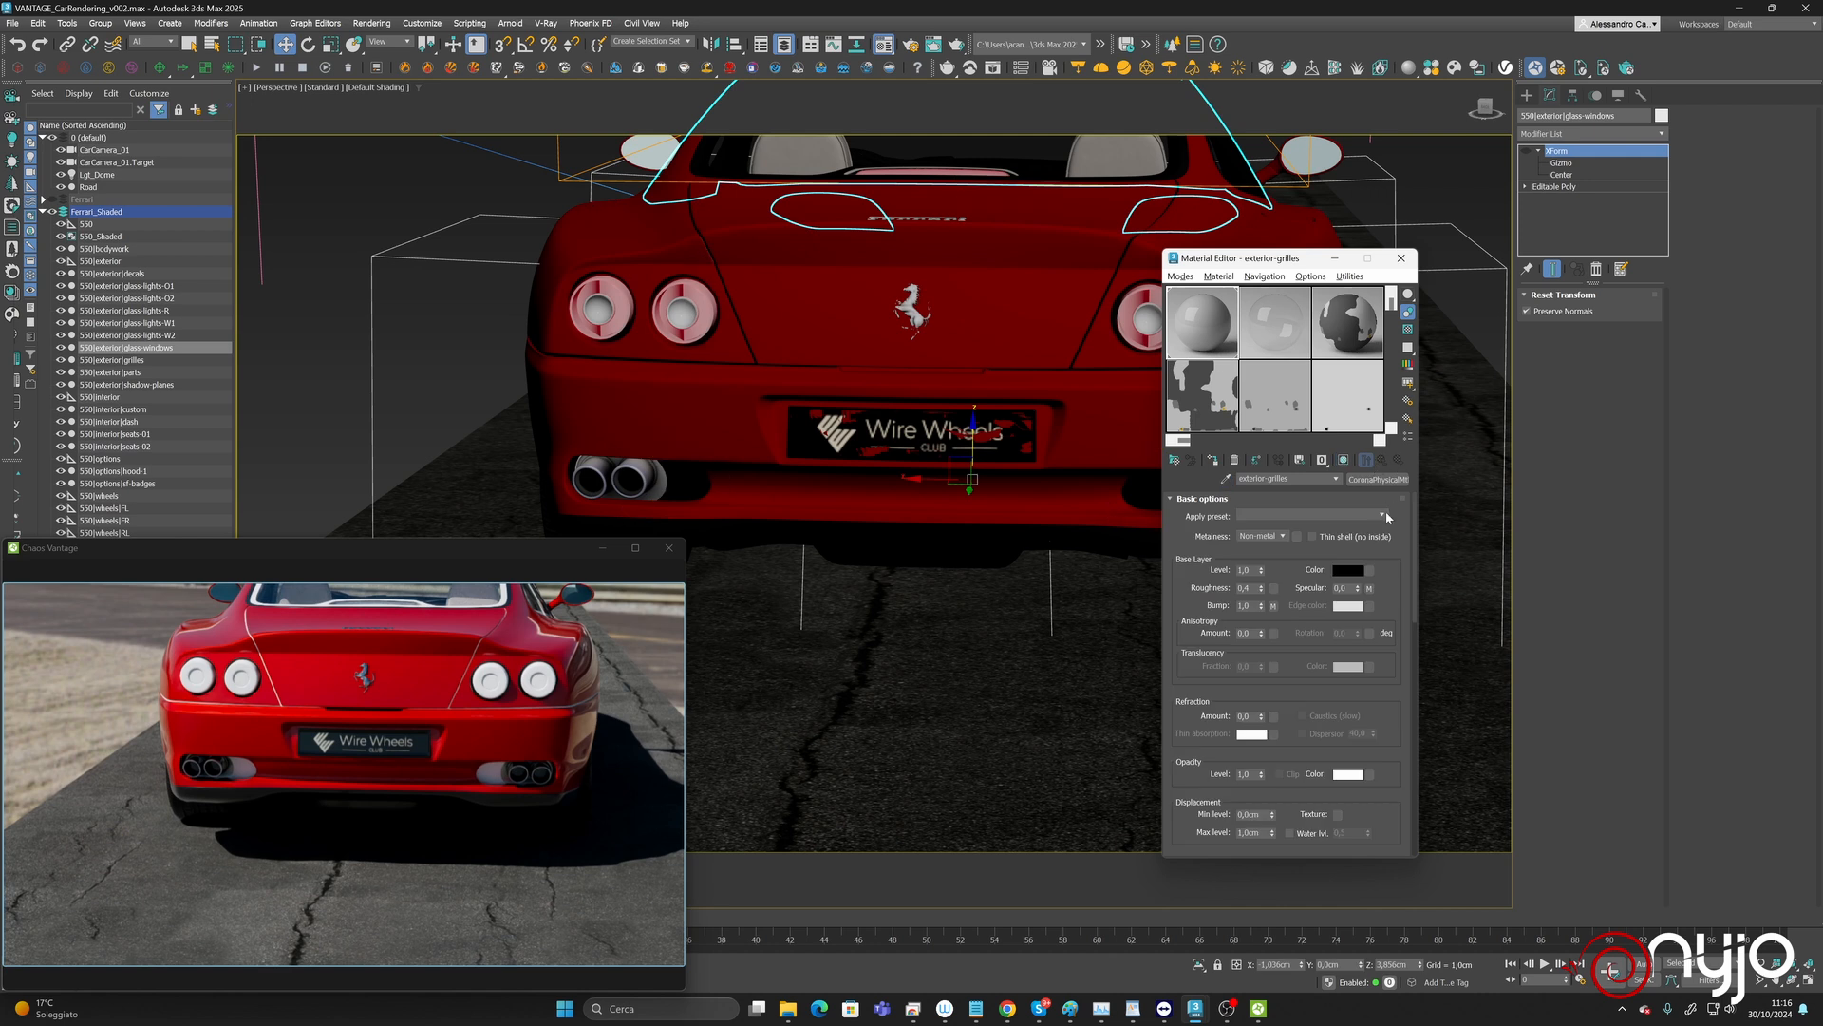
scroll(1319, 528, "down", 5)
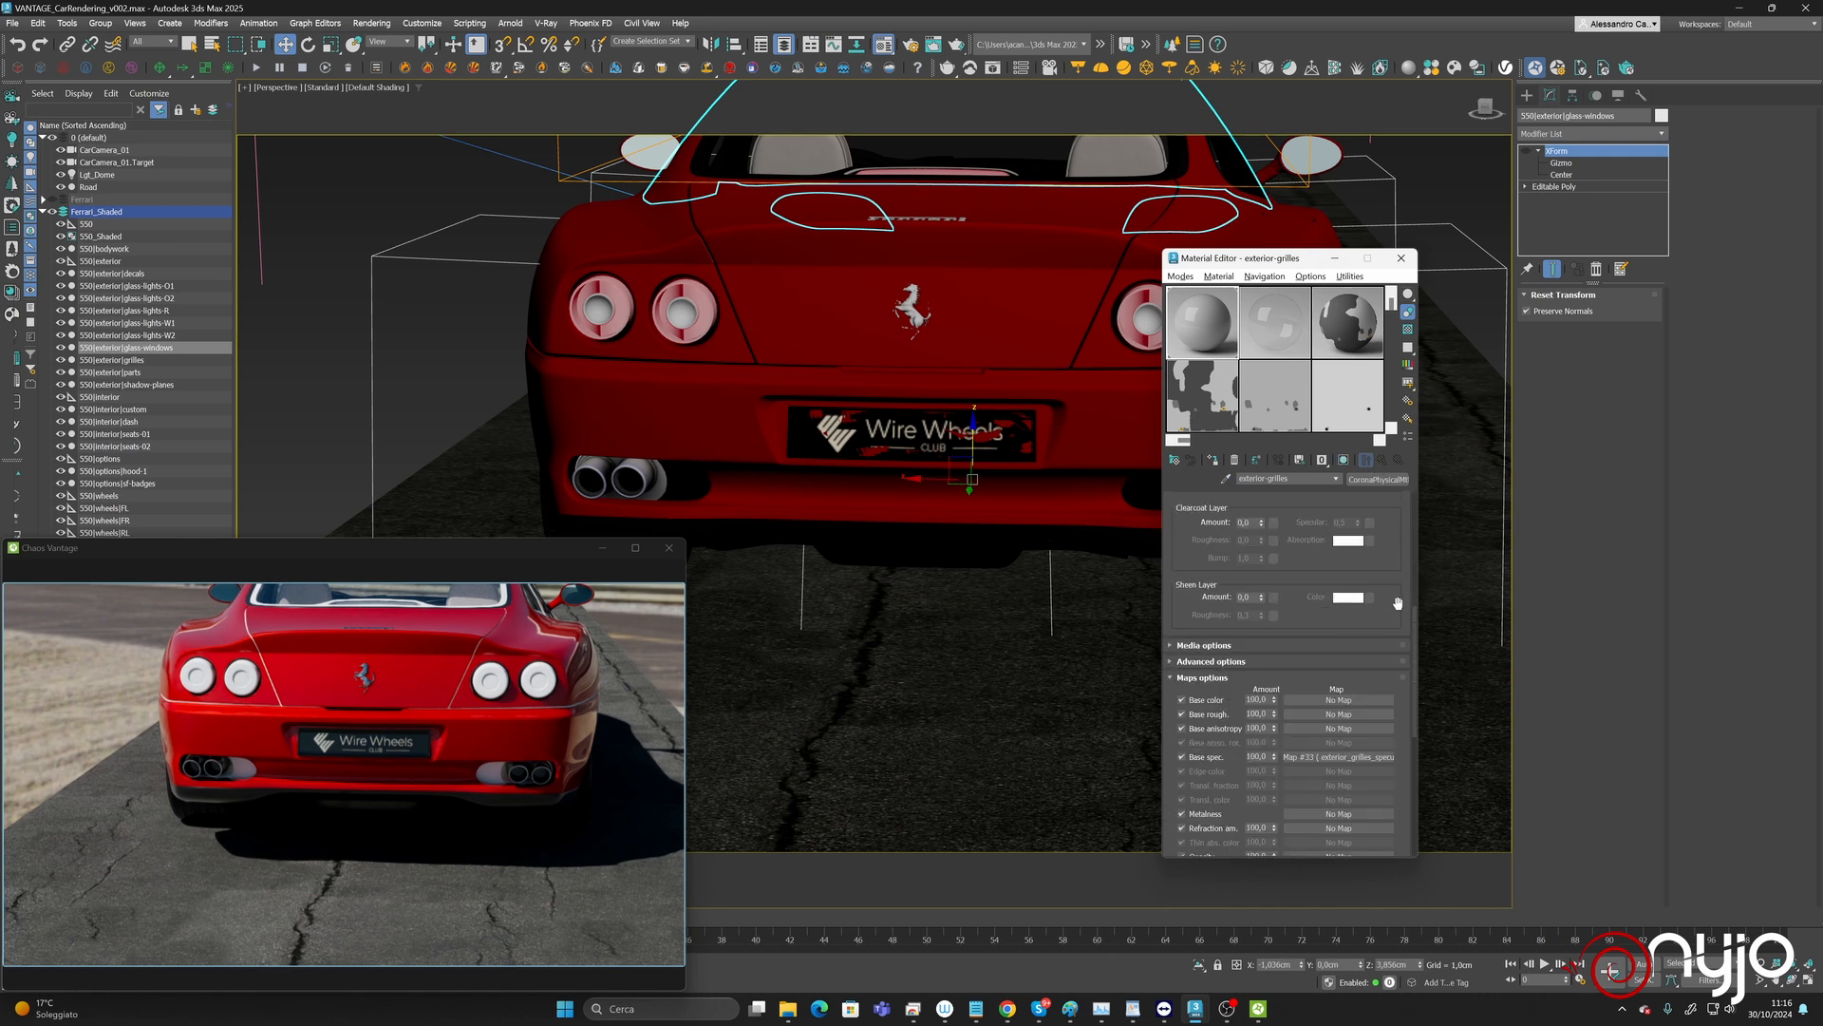
scroll(1398, 603, "down", 3)
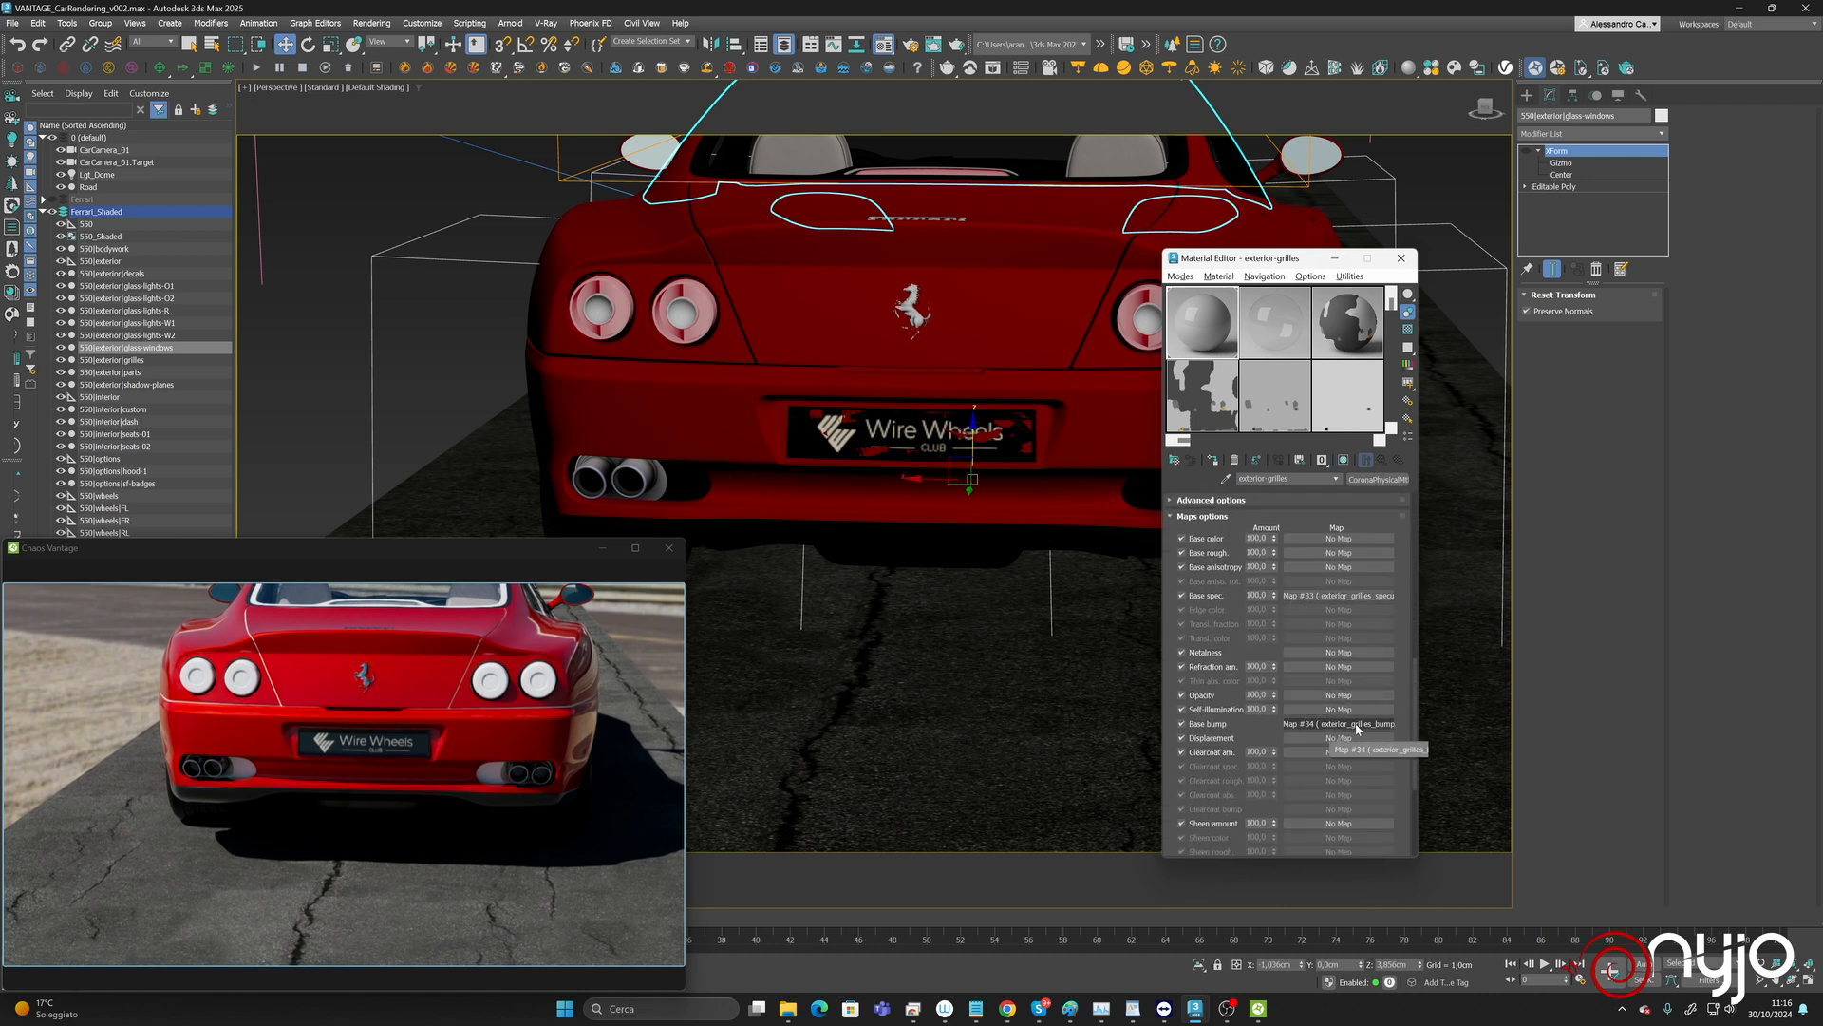
scroll(1339, 646, "up", 1)
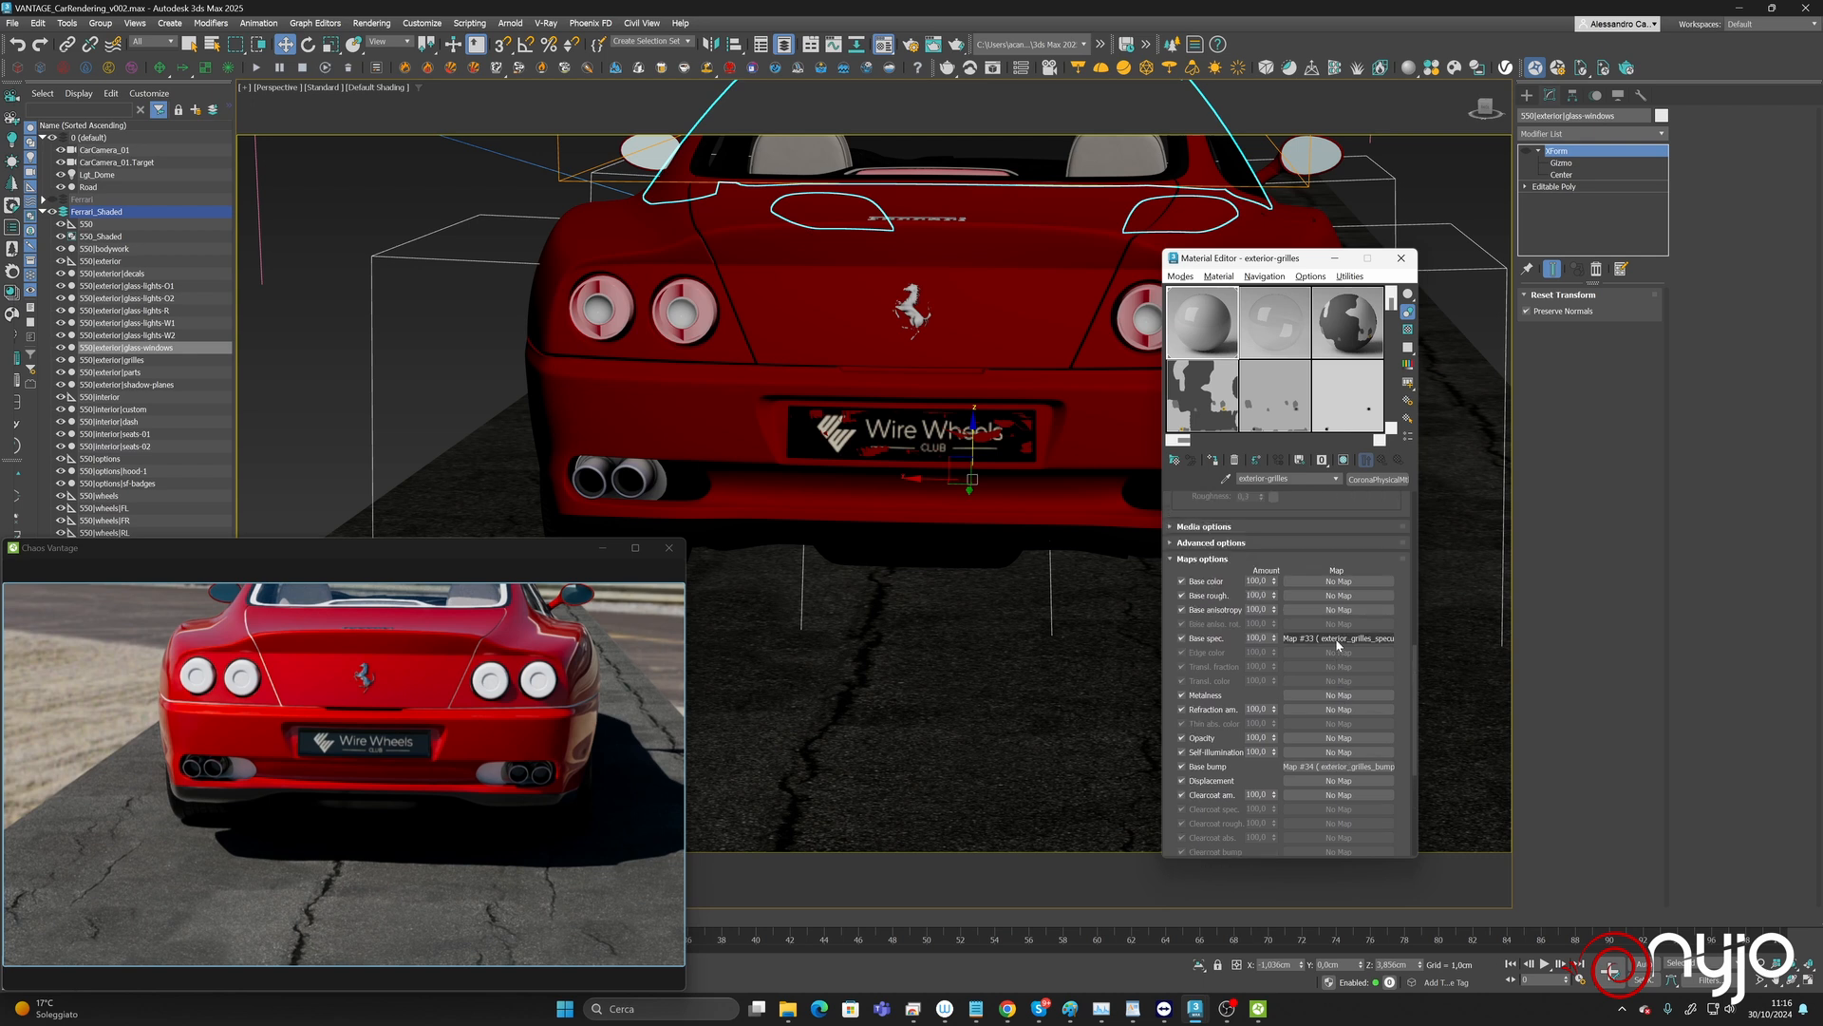
scroll(1337, 641, "up", 10)
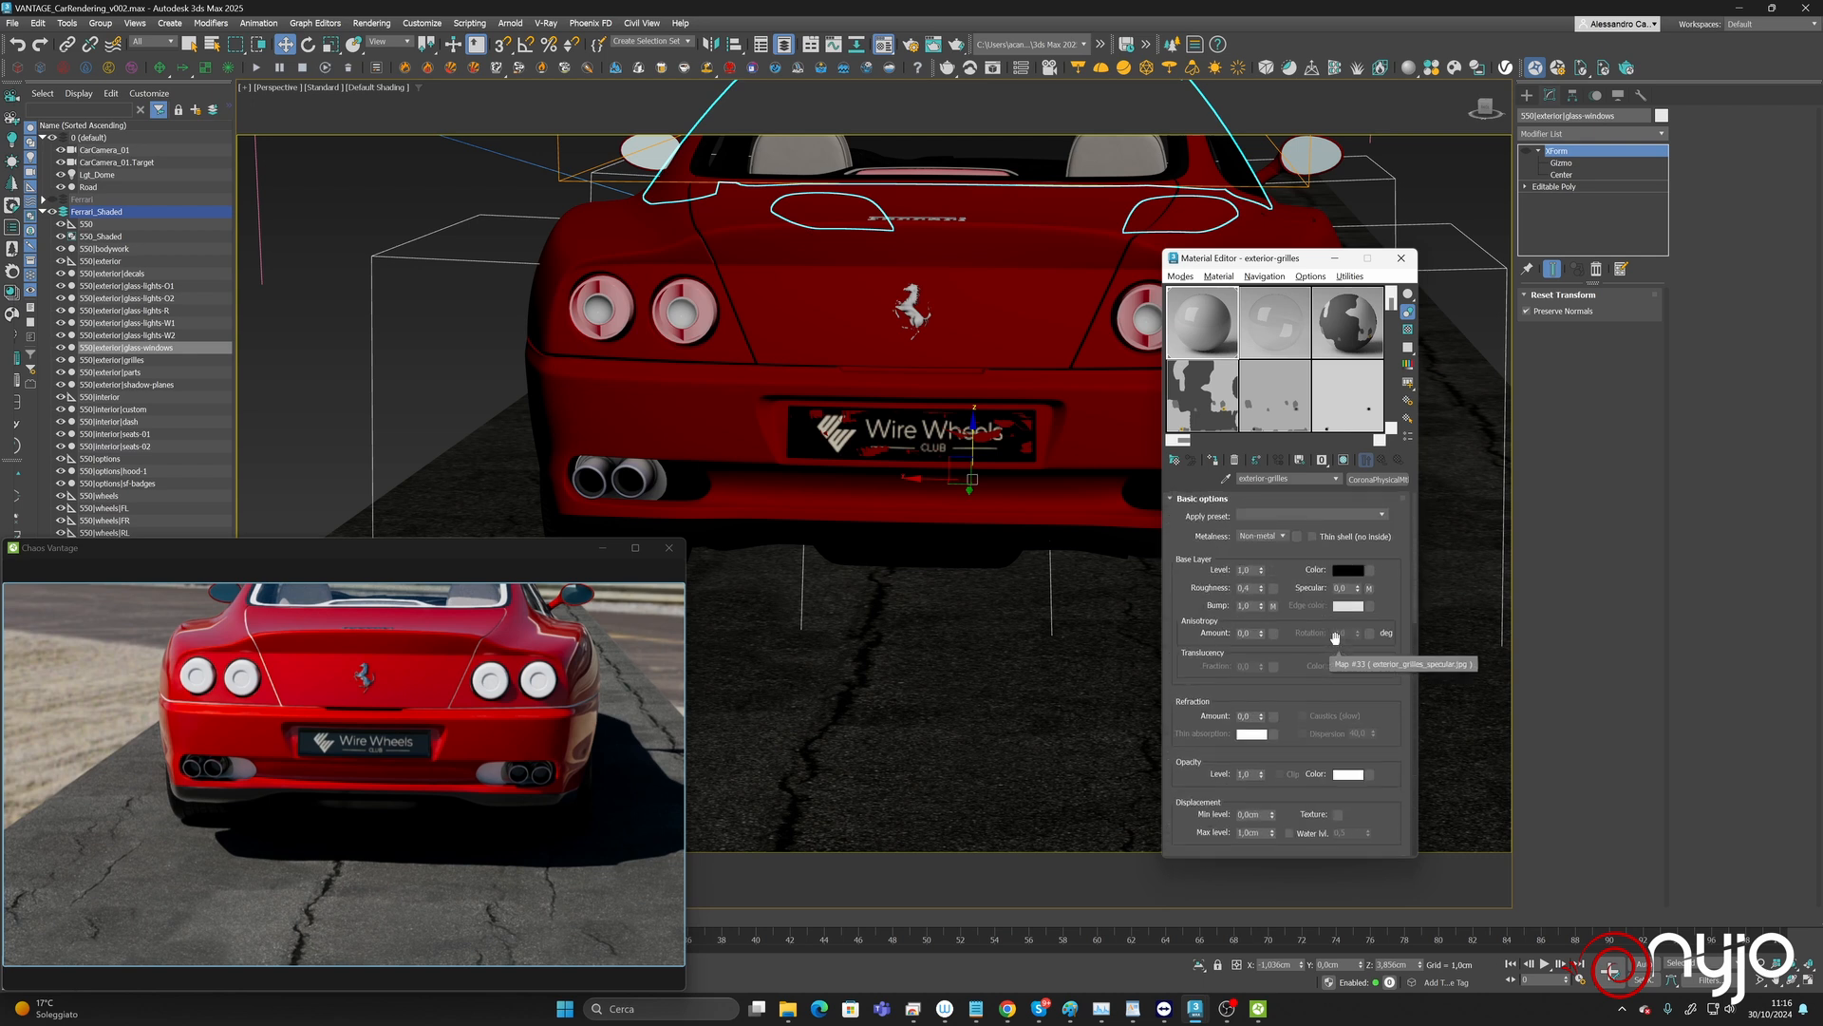
Change the exterior-grilles material to VRayMtl and set its diffuse color to black.
left_click(1376, 479)
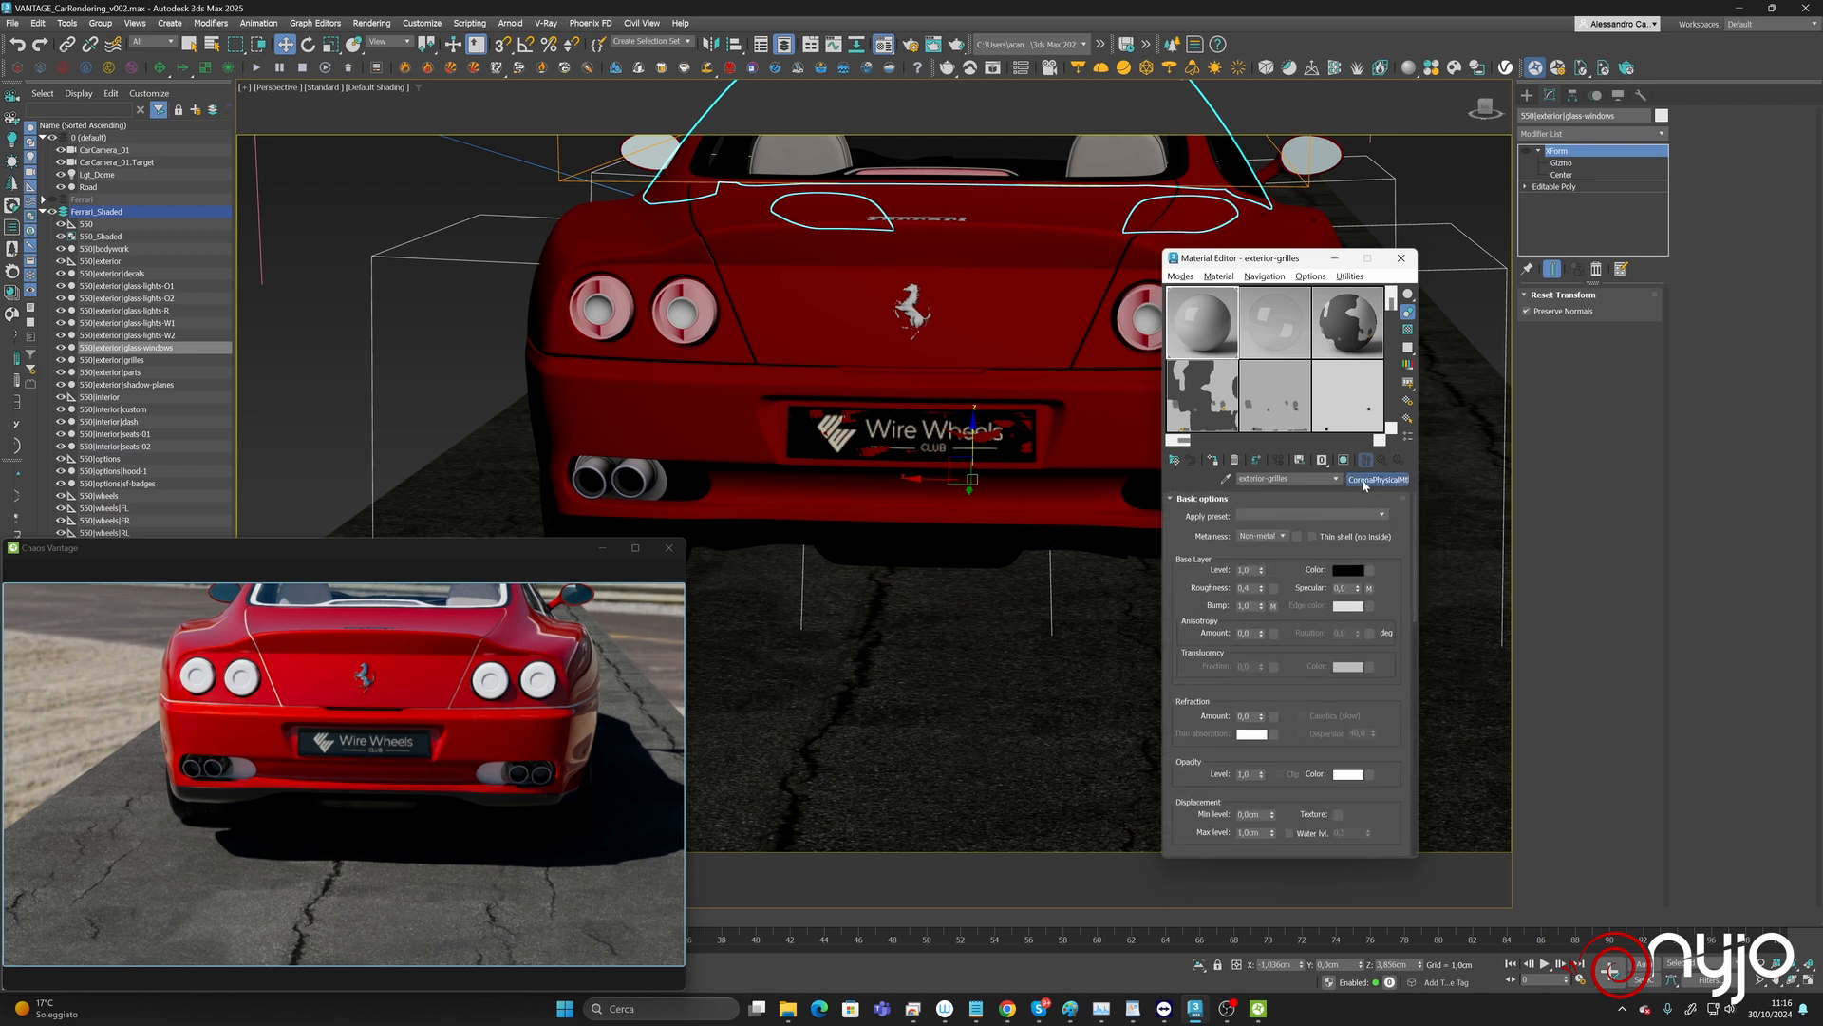
double_click(815, 498)
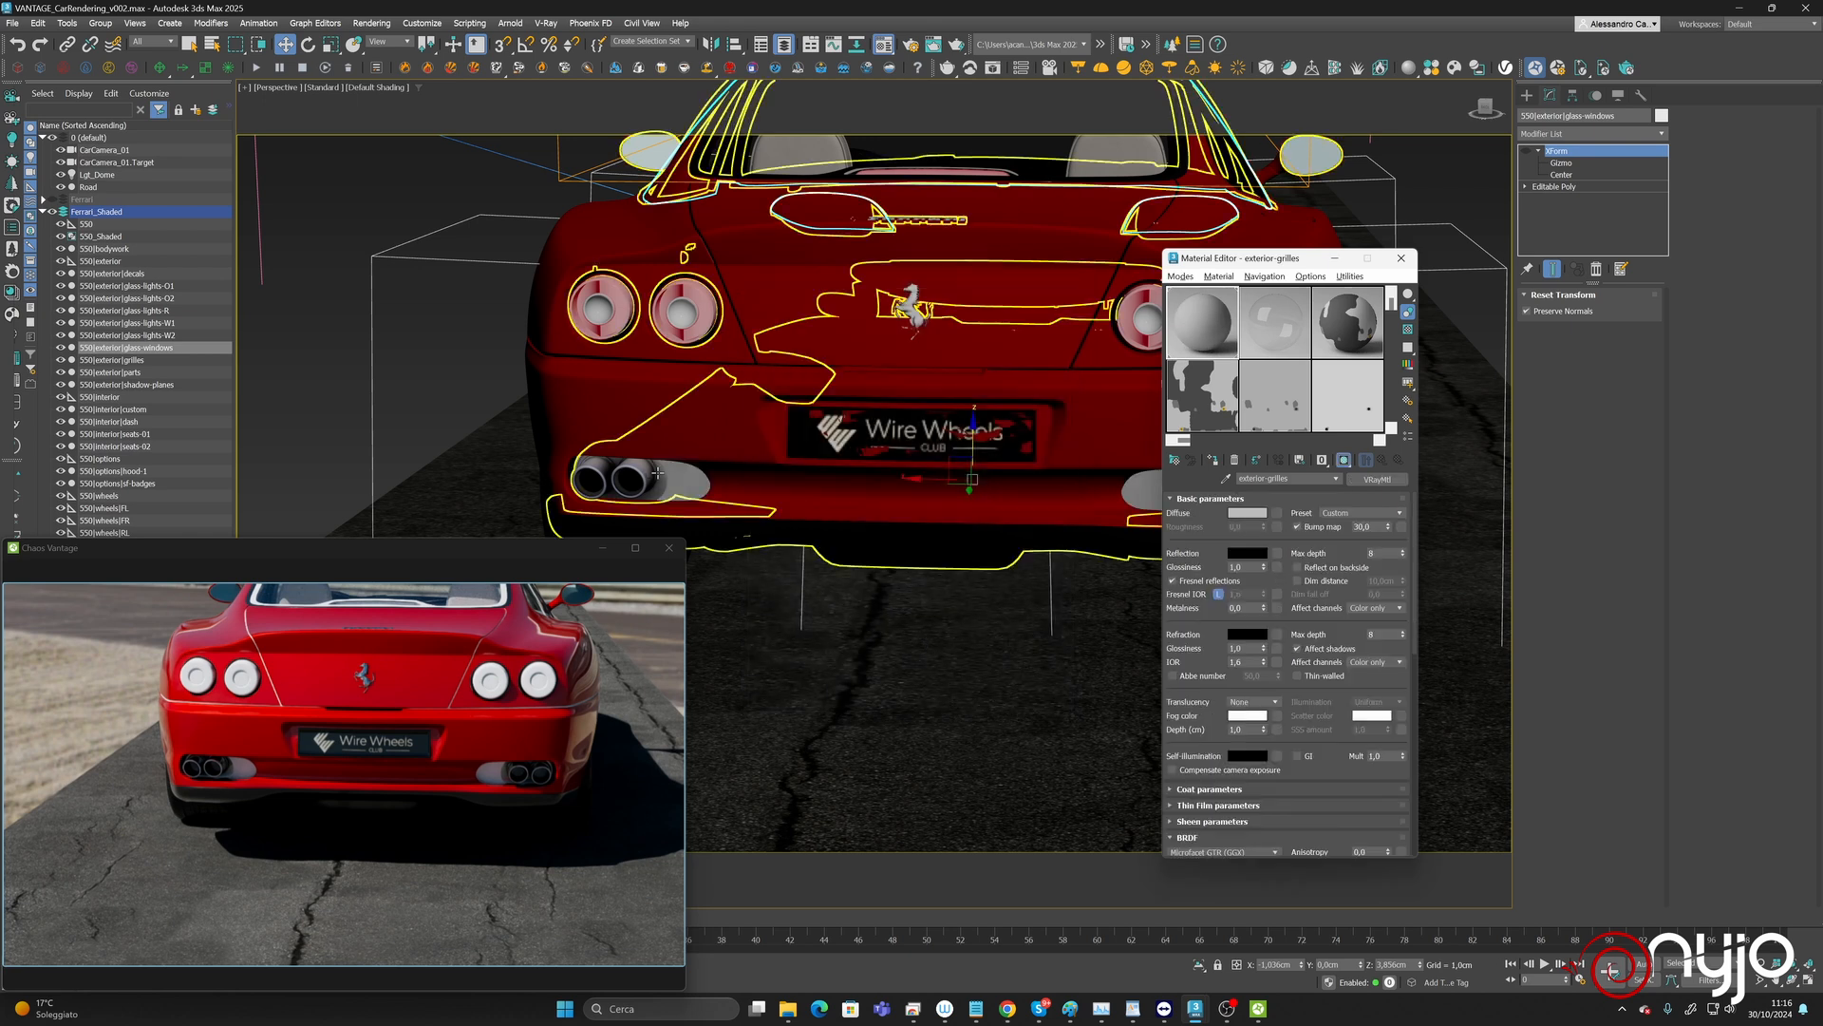
middle_click_drag(739, 457, 772, 449)
scroll(699, 462, "up", 6)
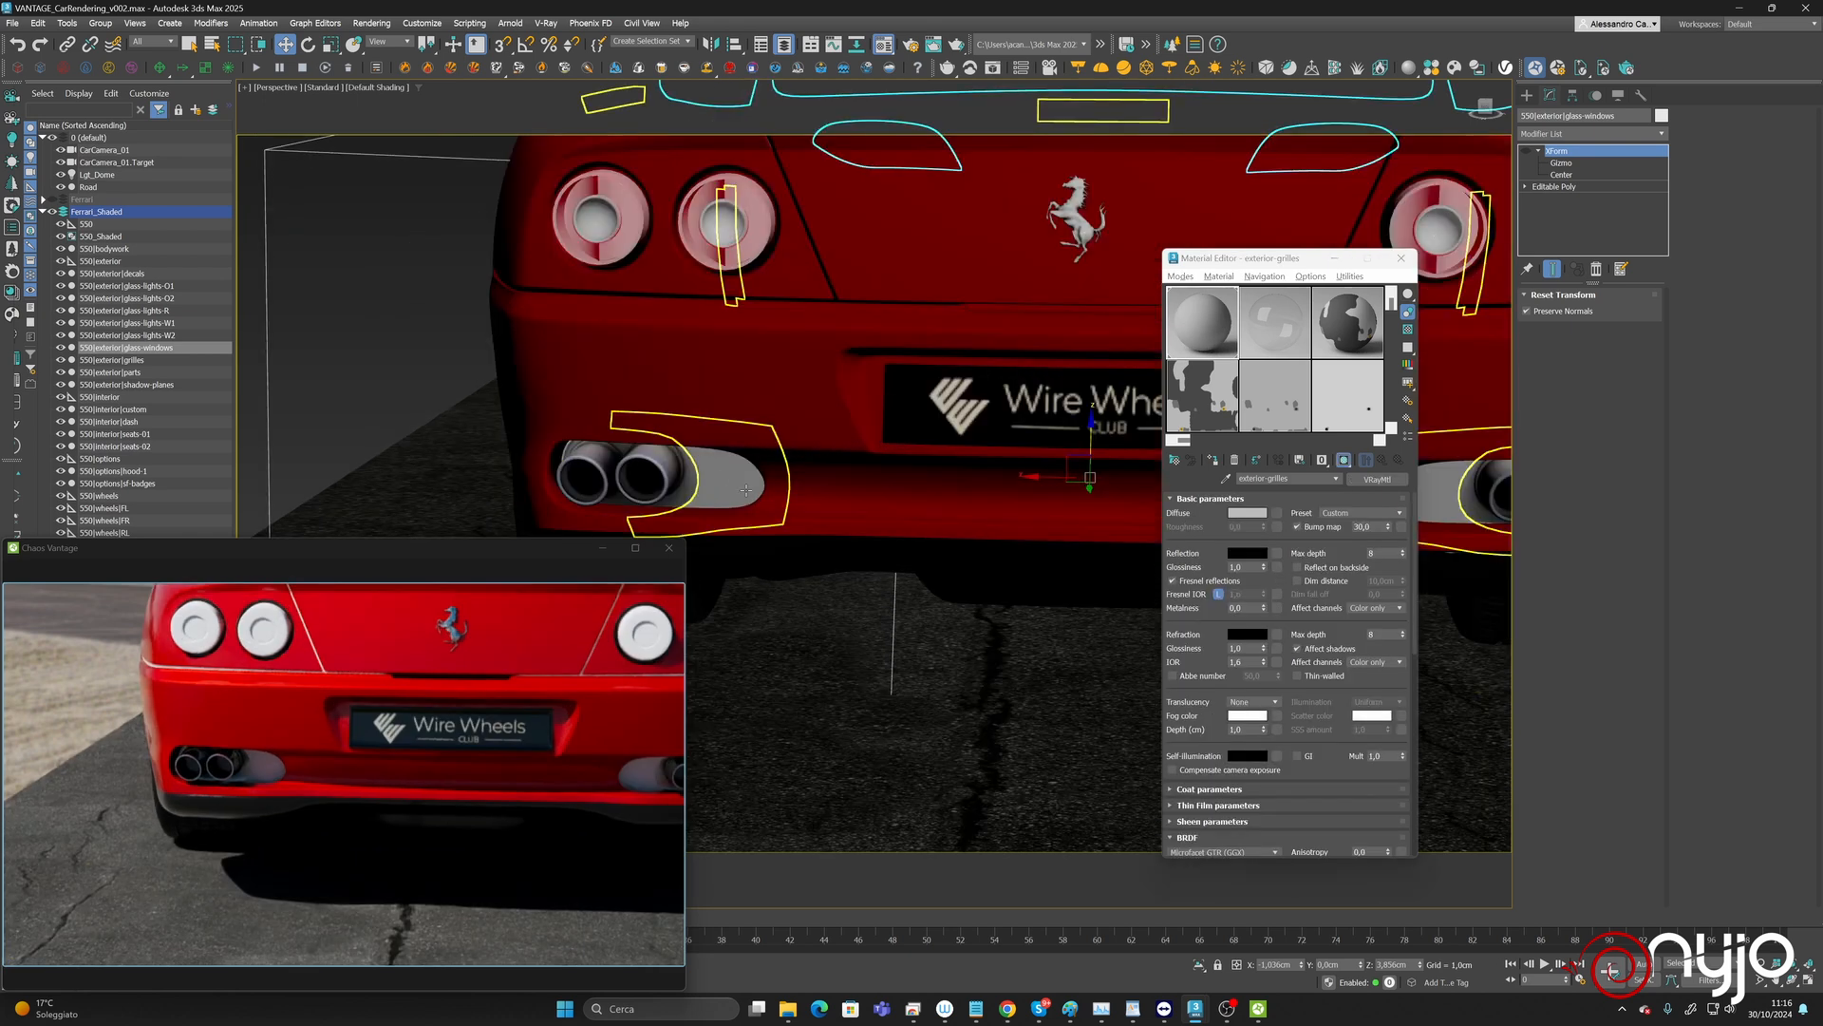
left_click(1252, 513)
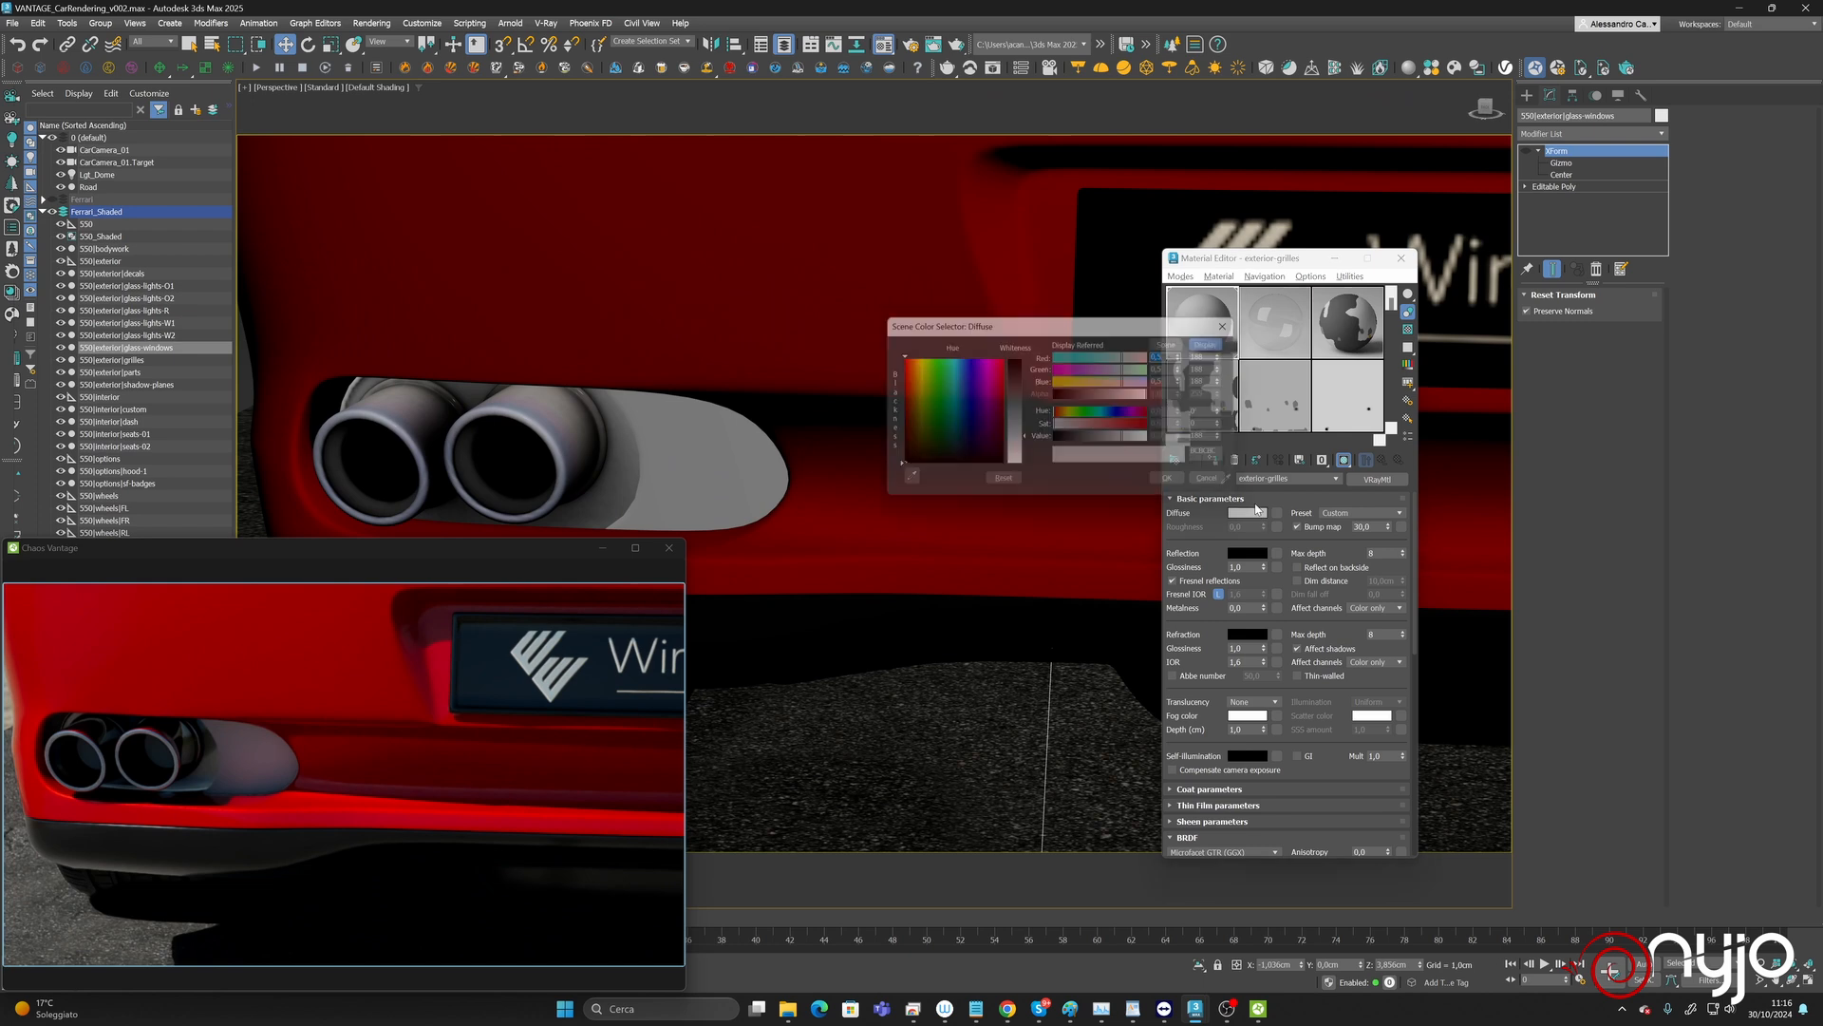
left_click(984, 442)
left_click(1187, 484)
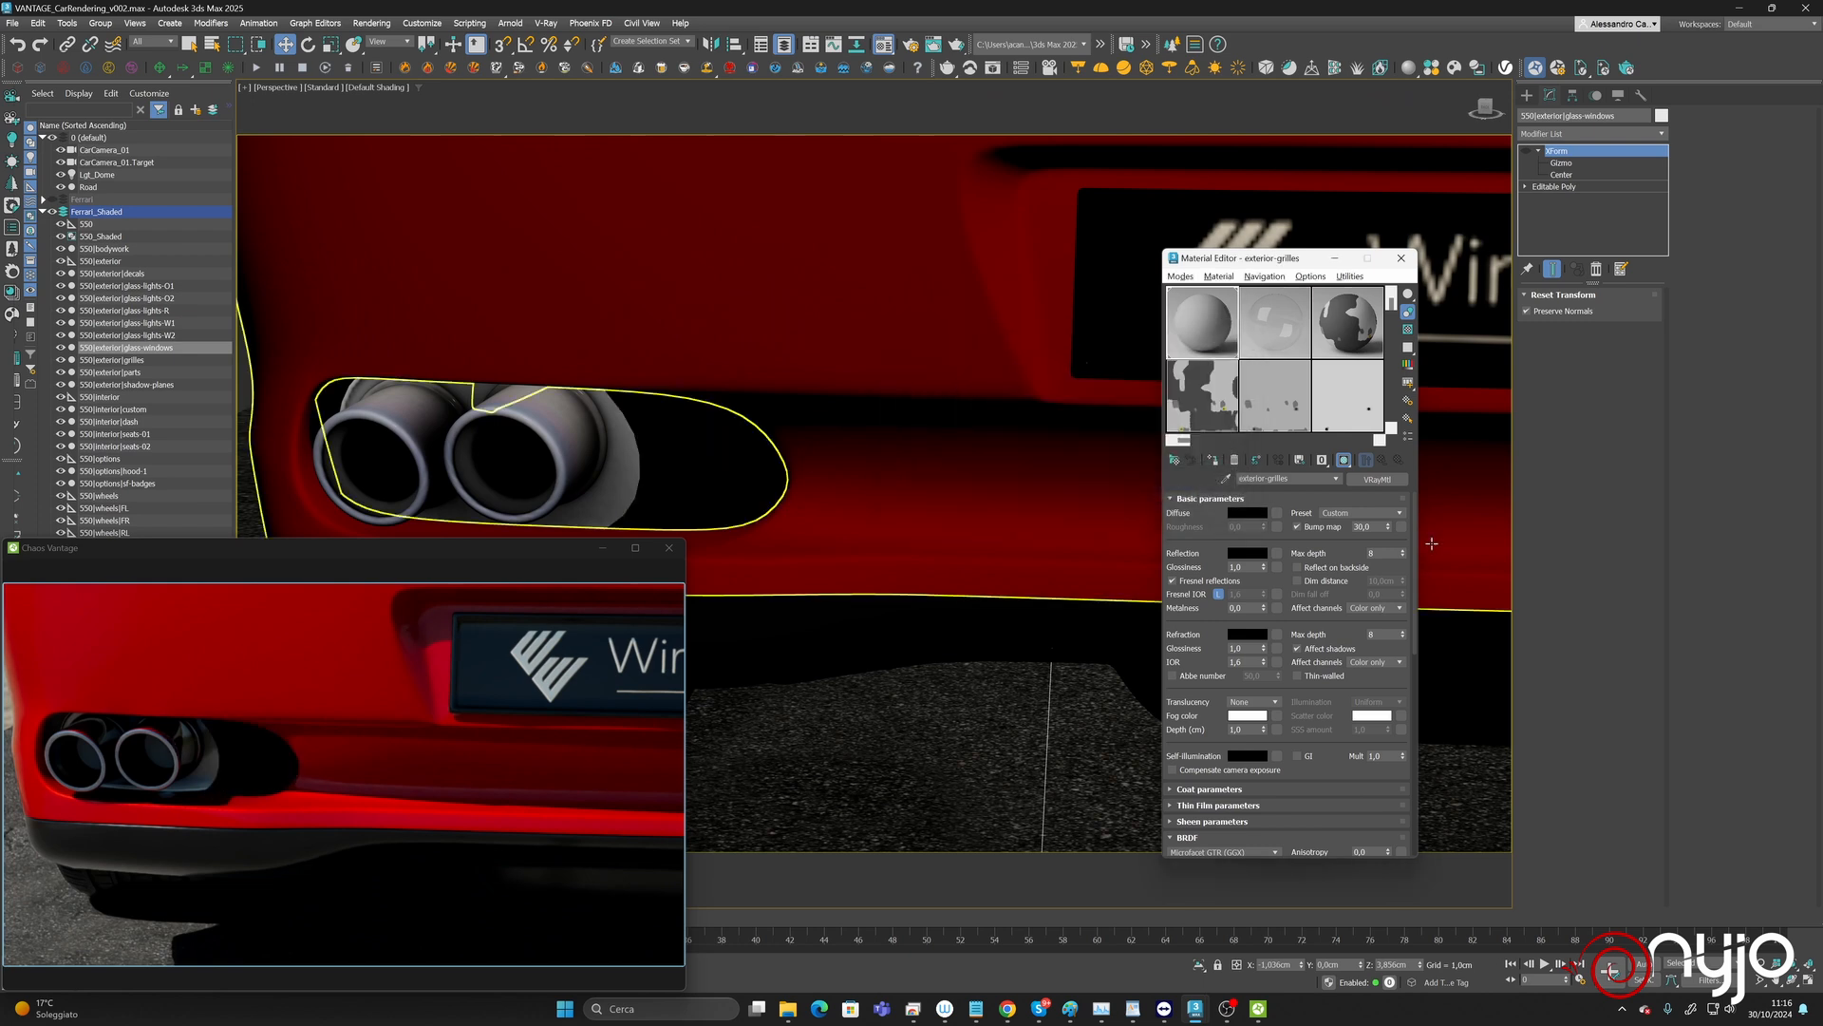
Assign a VRayBitmap to the bump map of the exterior-grilles material.
left_click(1401, 527)
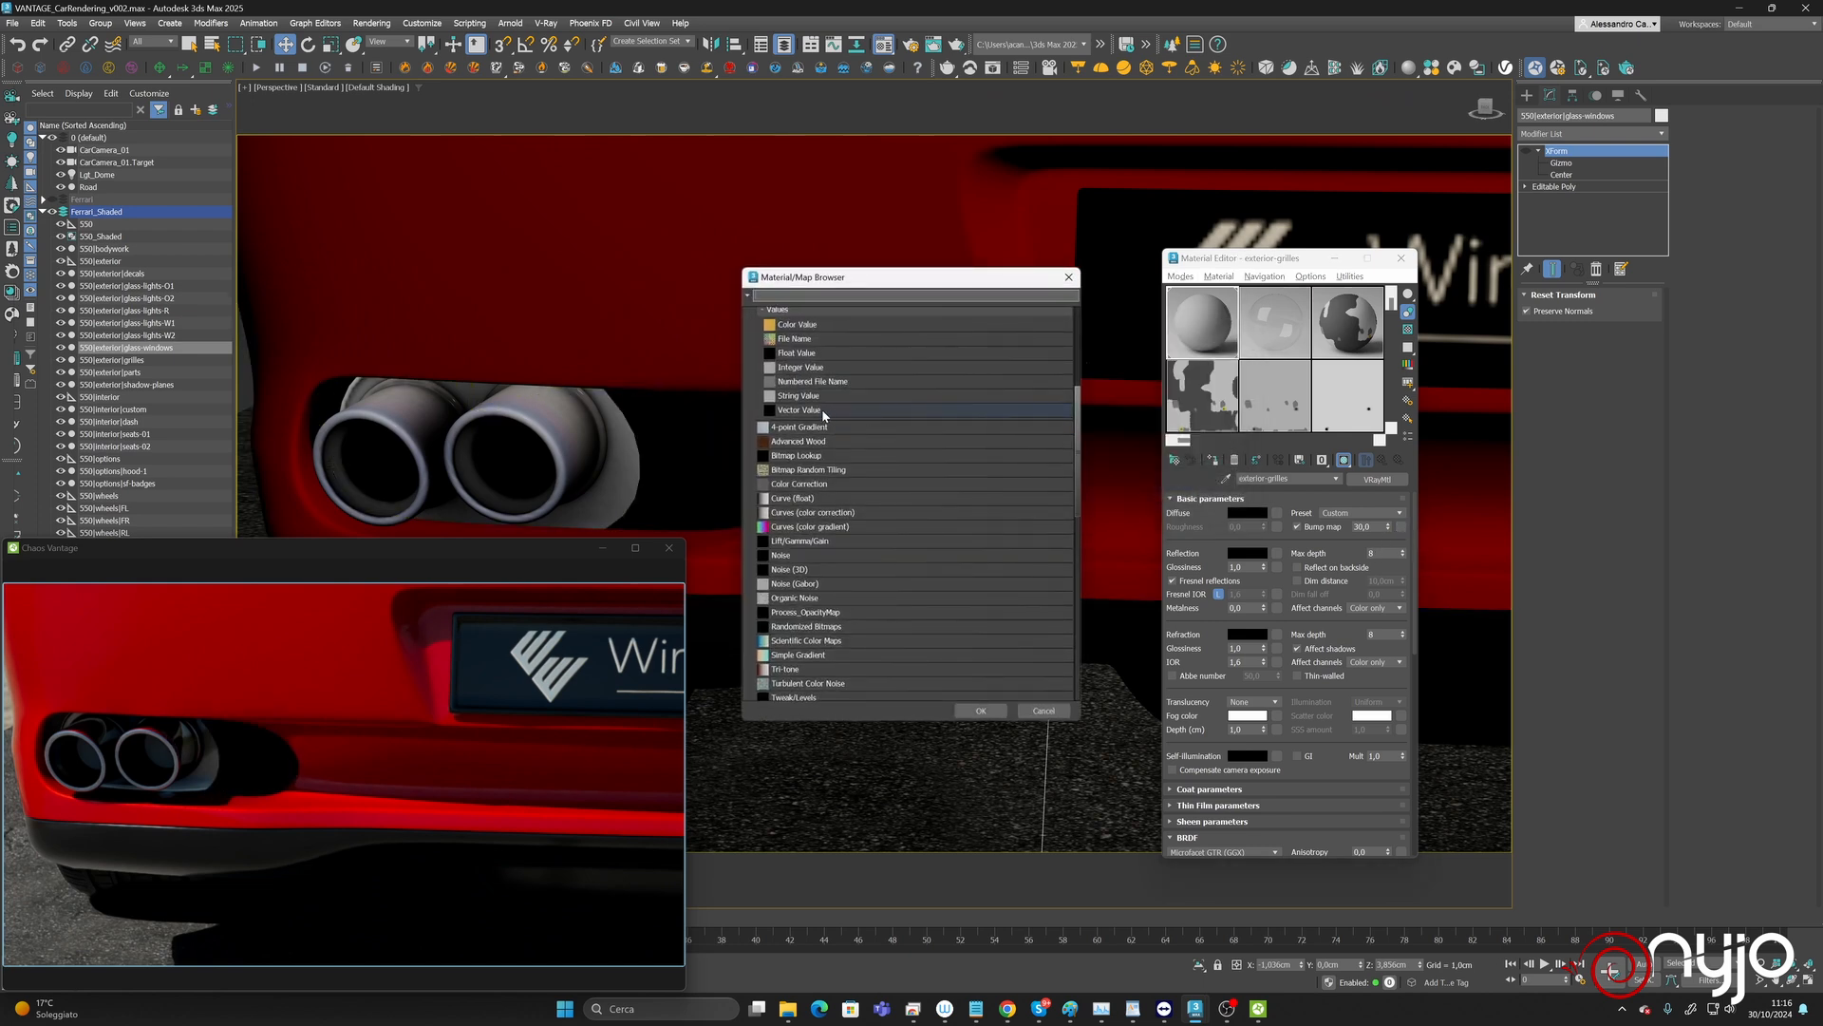
scroll(845, 532, "down", 6)
scroll(823, 656, "down", 3)
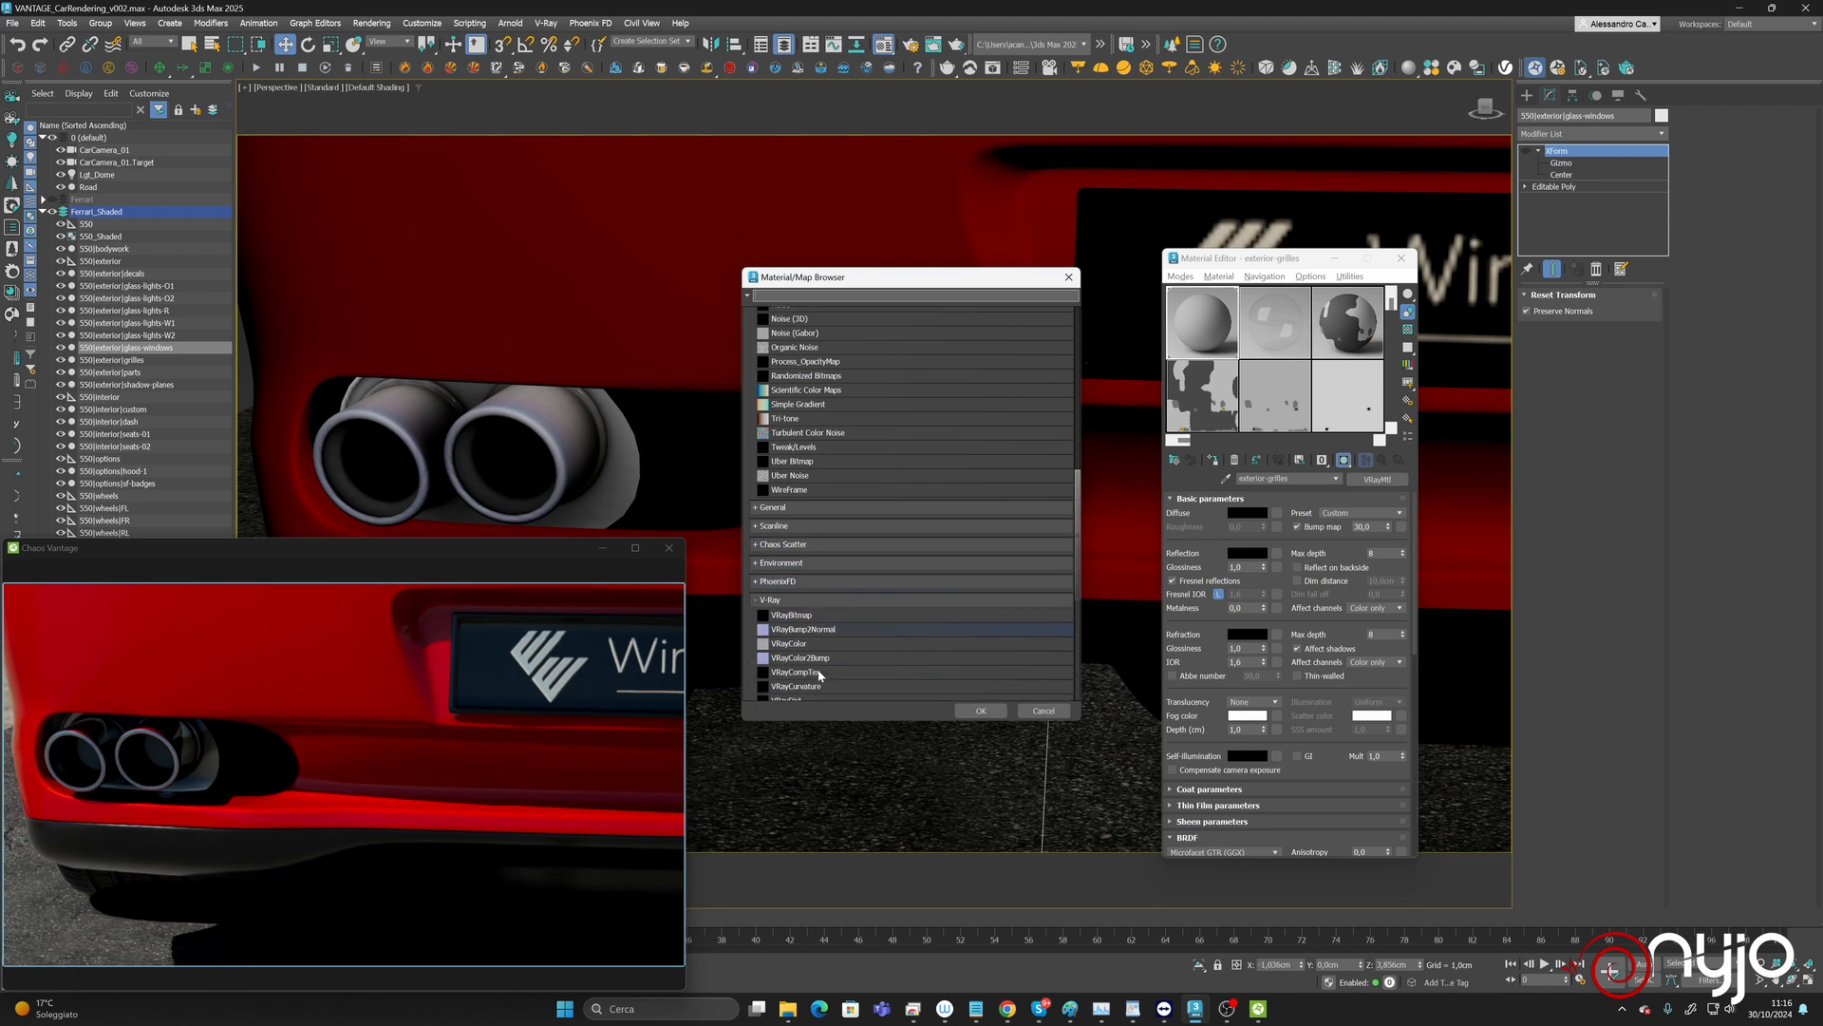
double_click(806, 617)
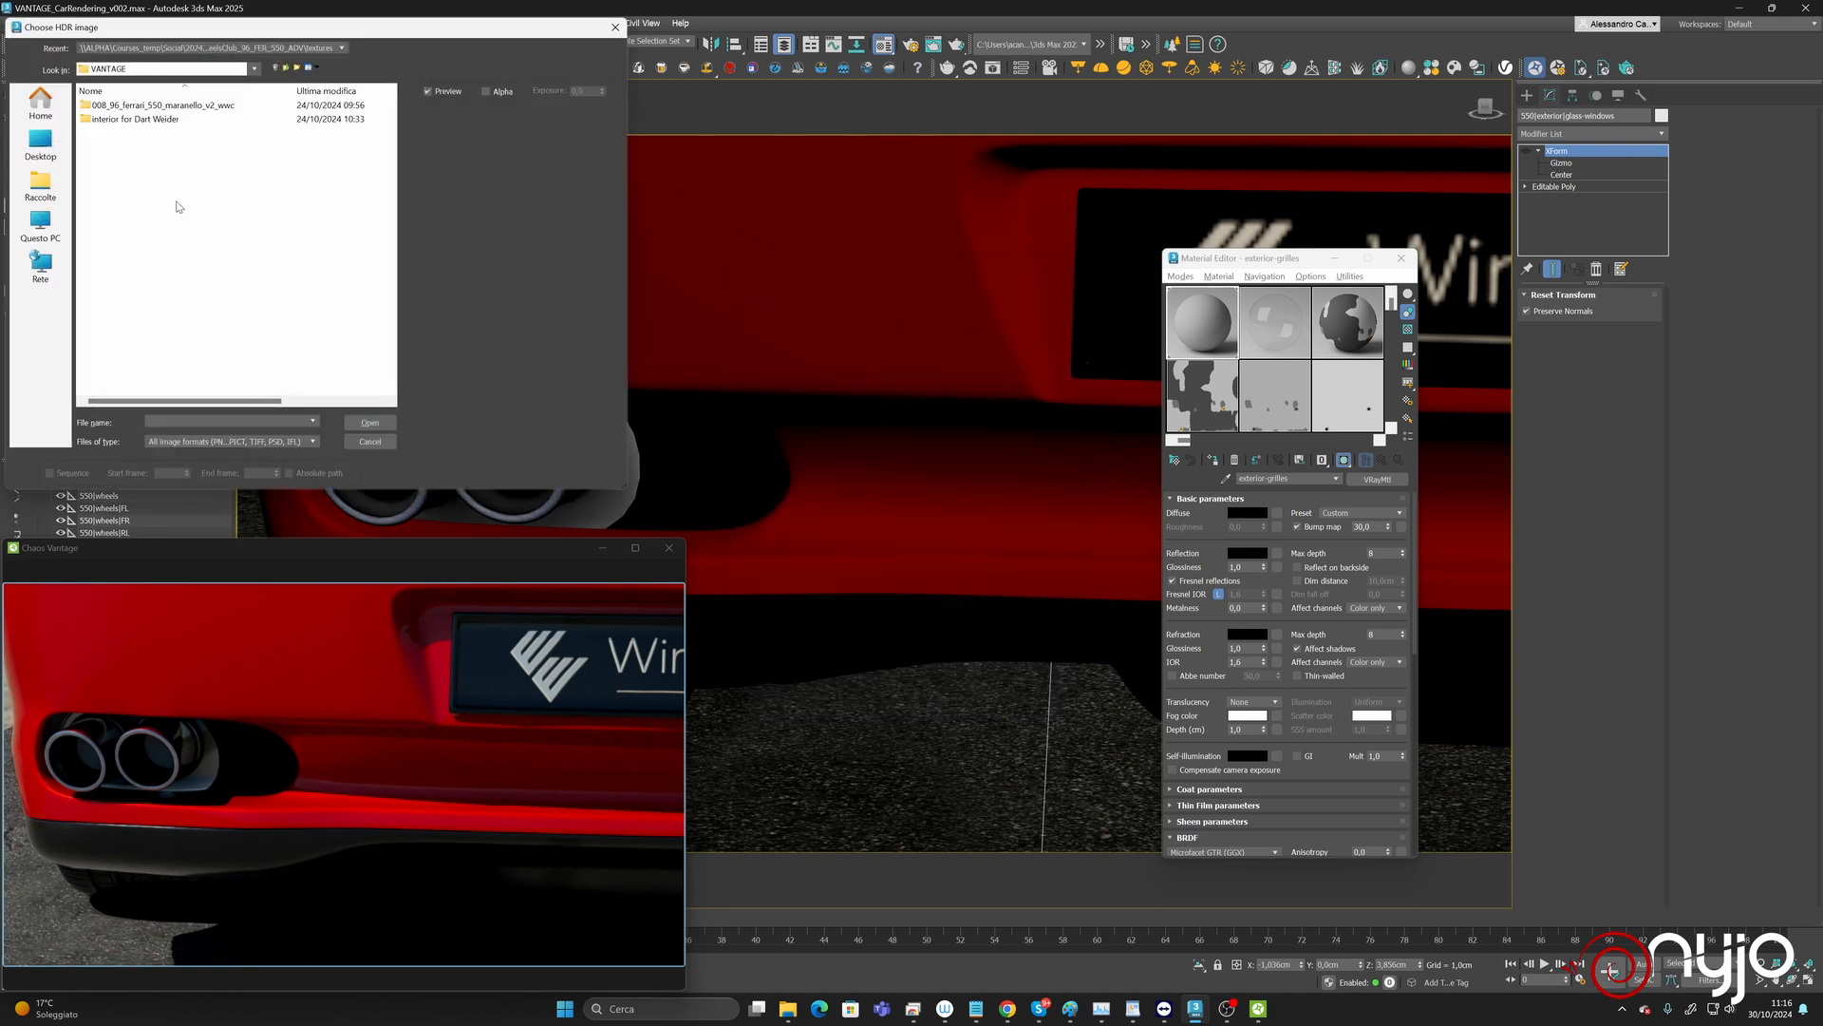
double_click(133, 105)
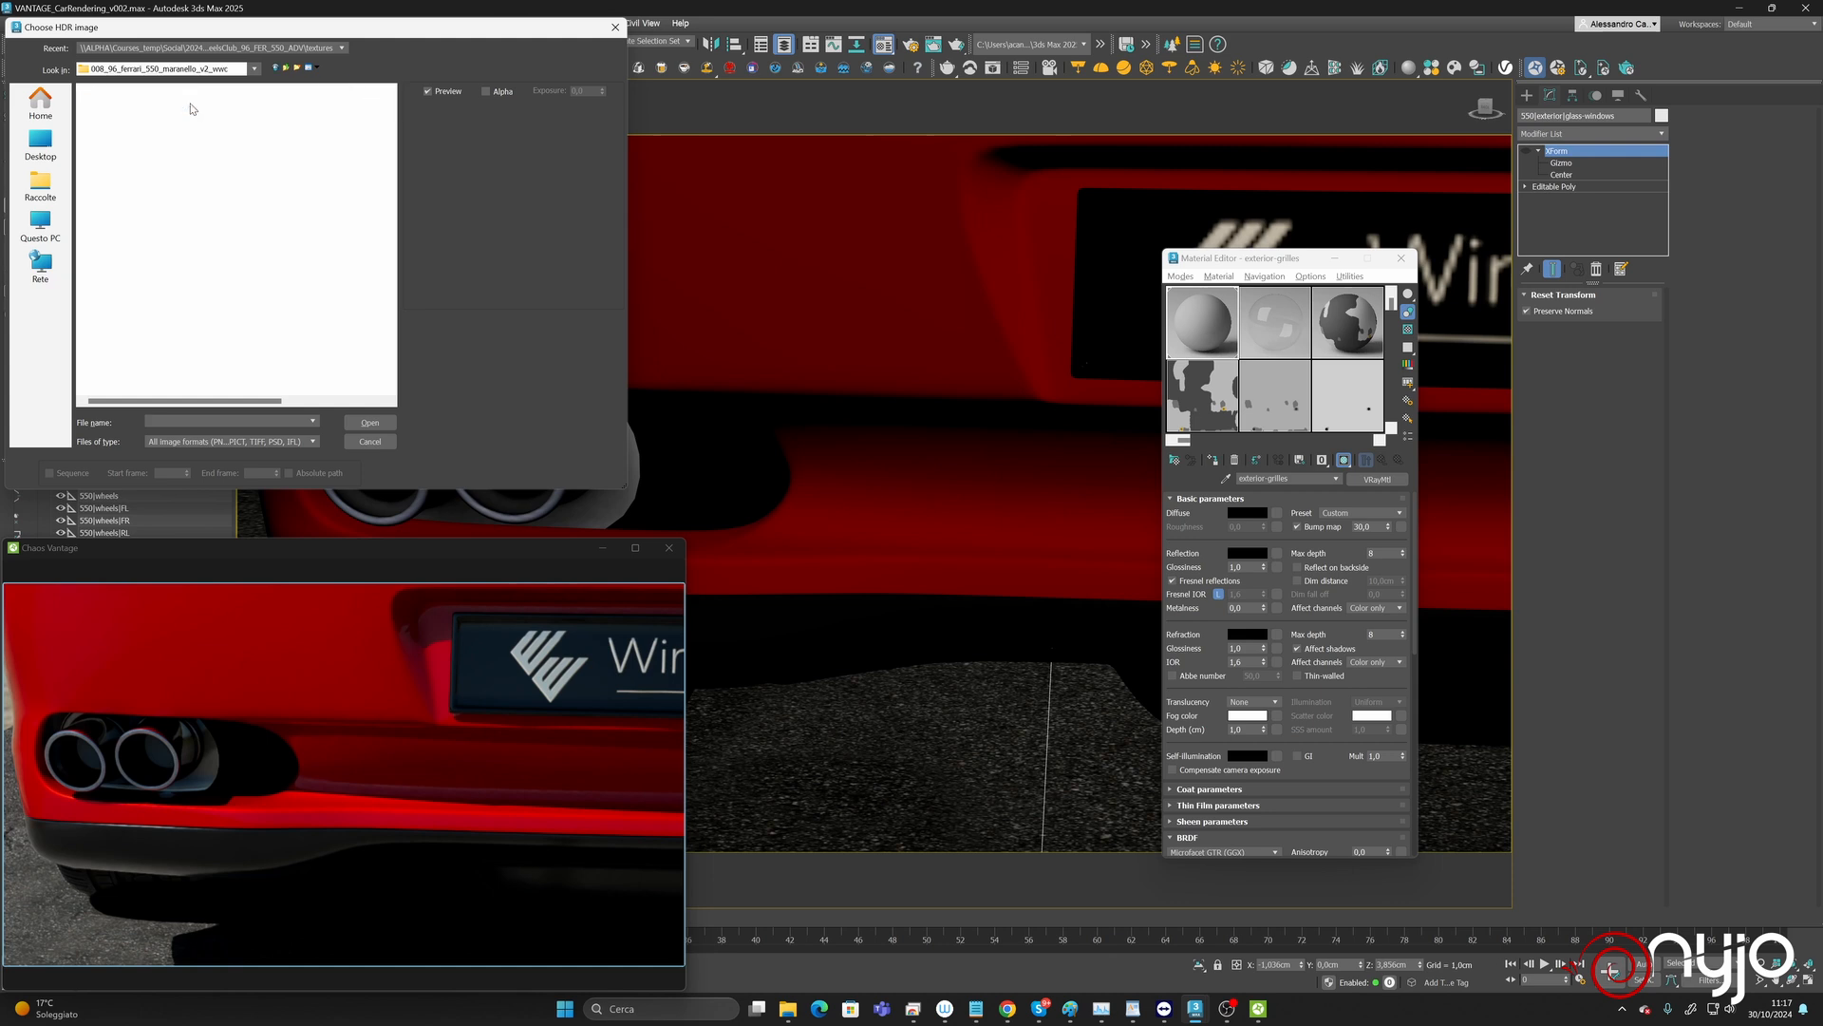
double_click(118, 109)
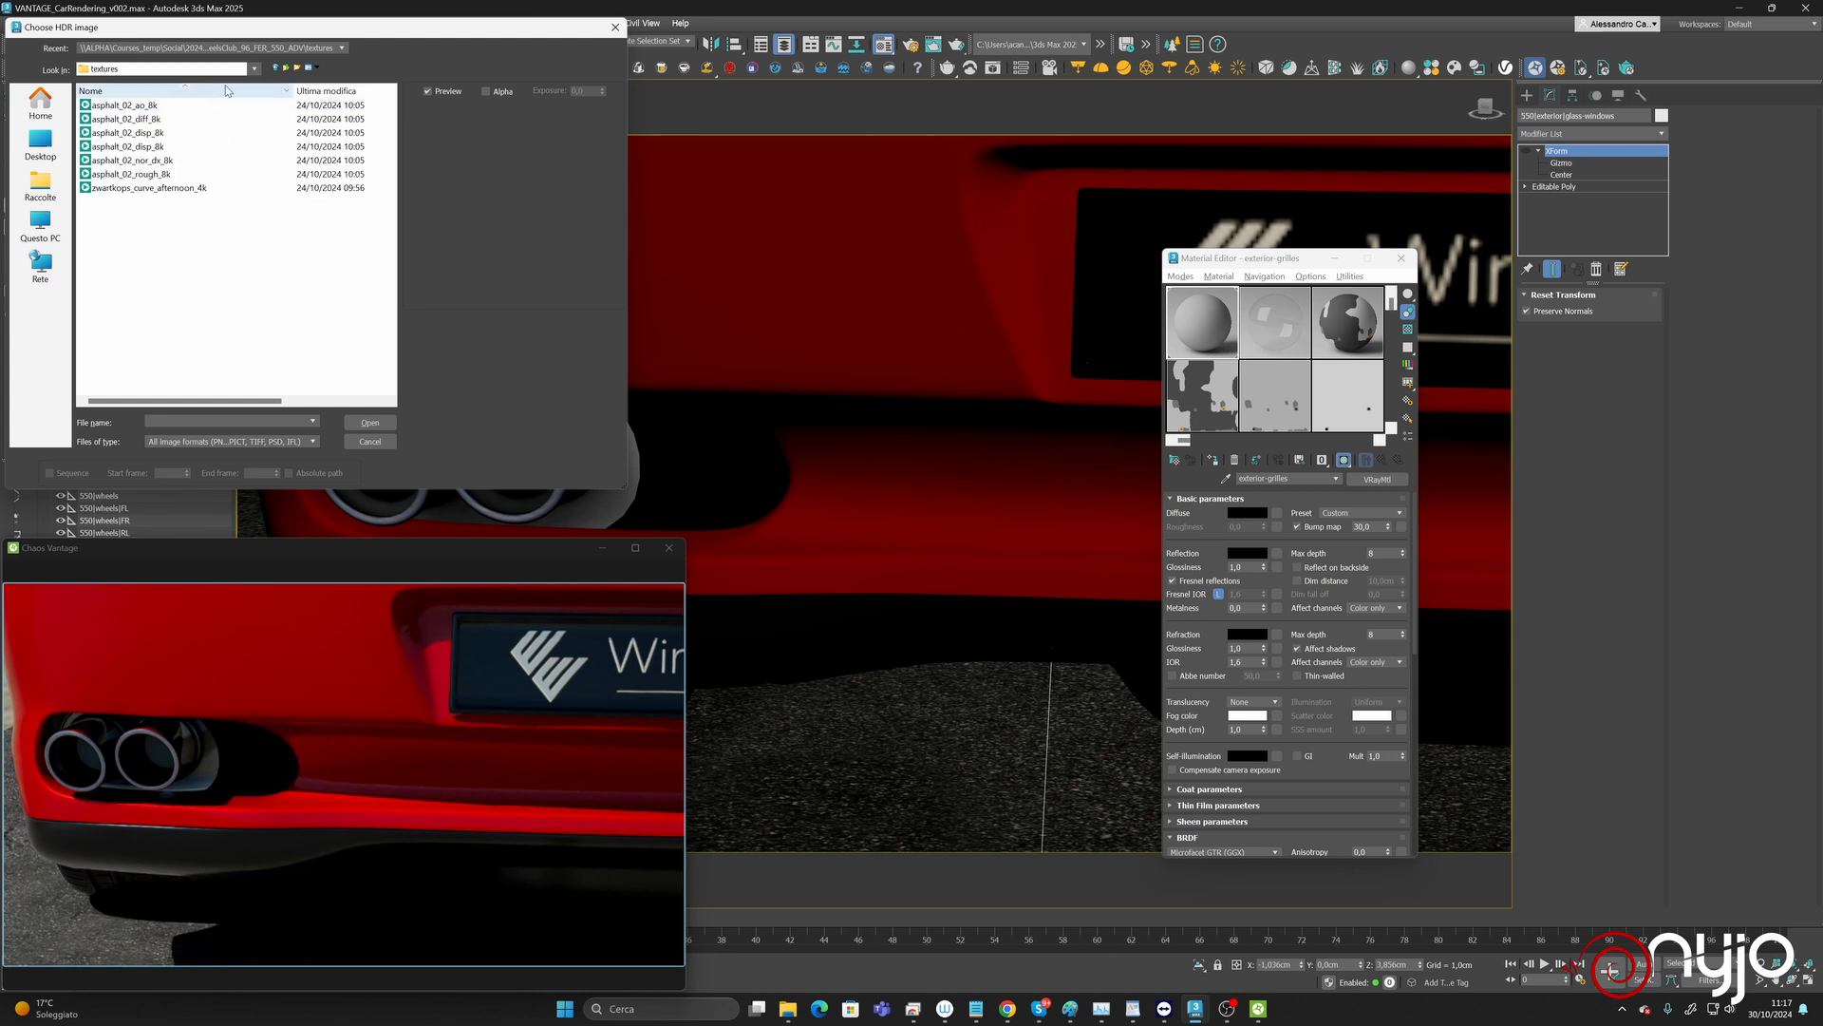
left_click(288, 69)
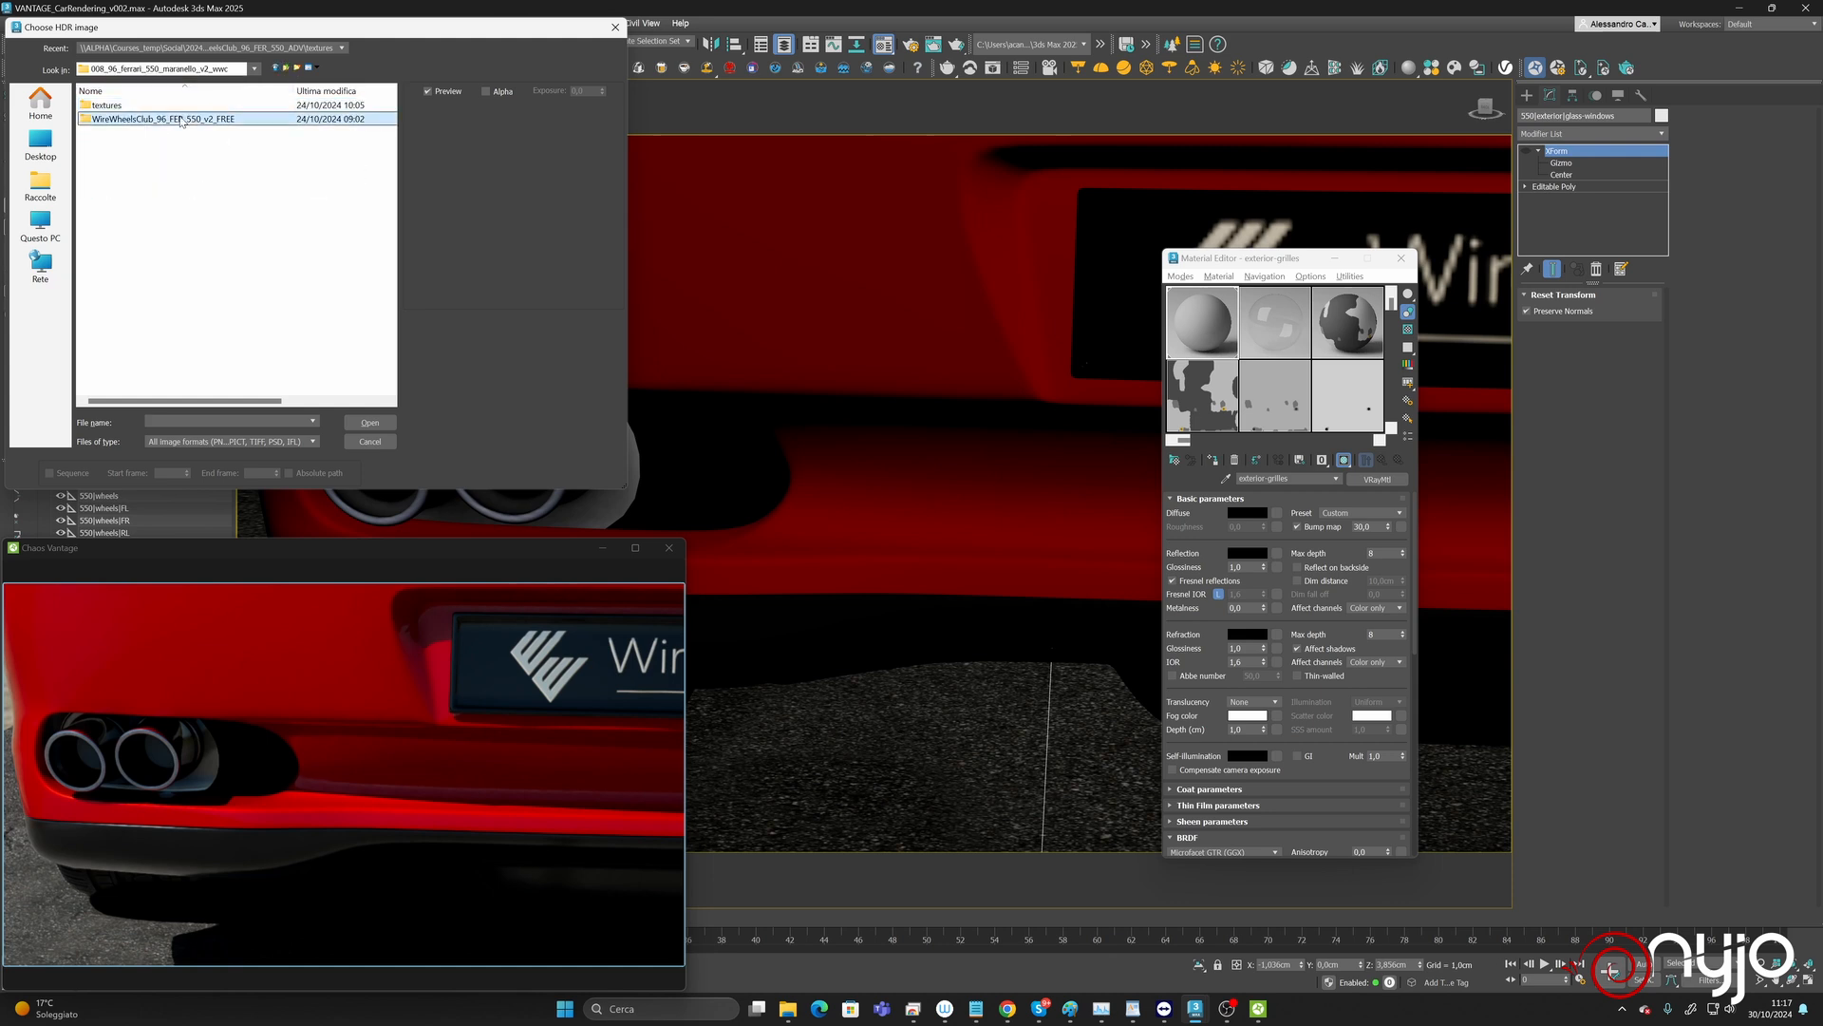
double_click(124, 118)
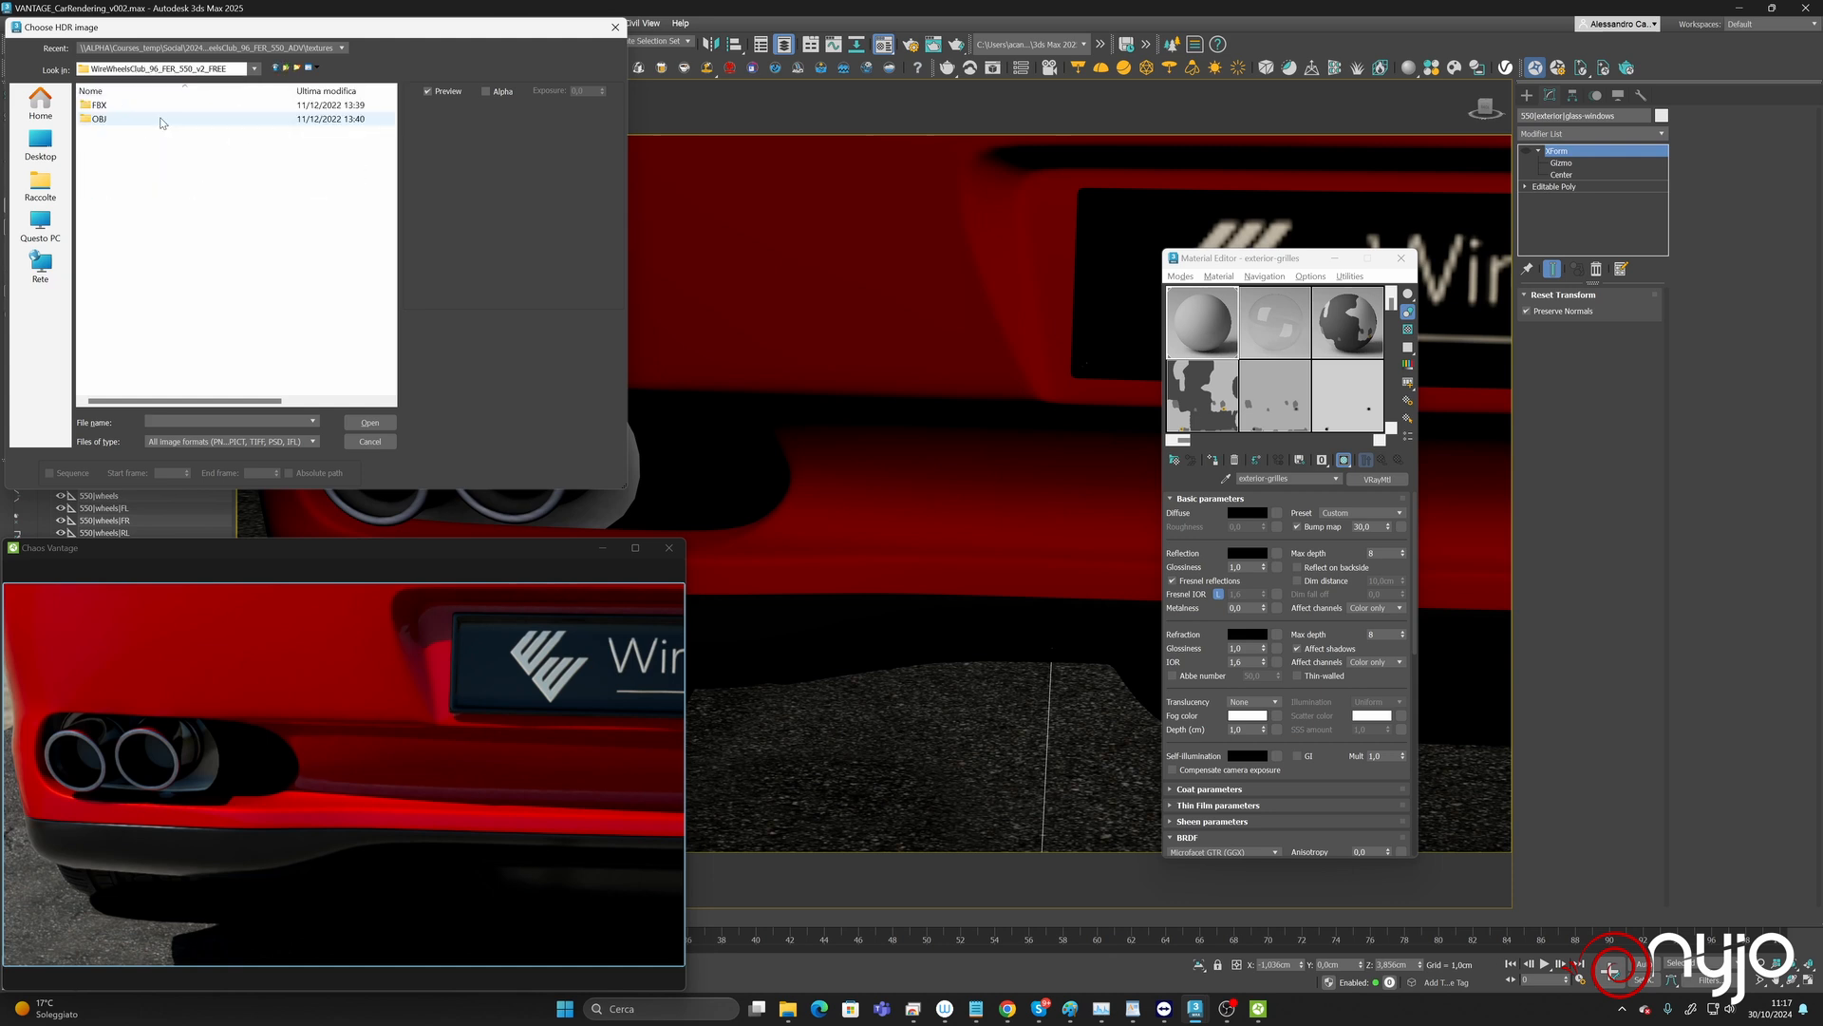
left_click(266, 48)
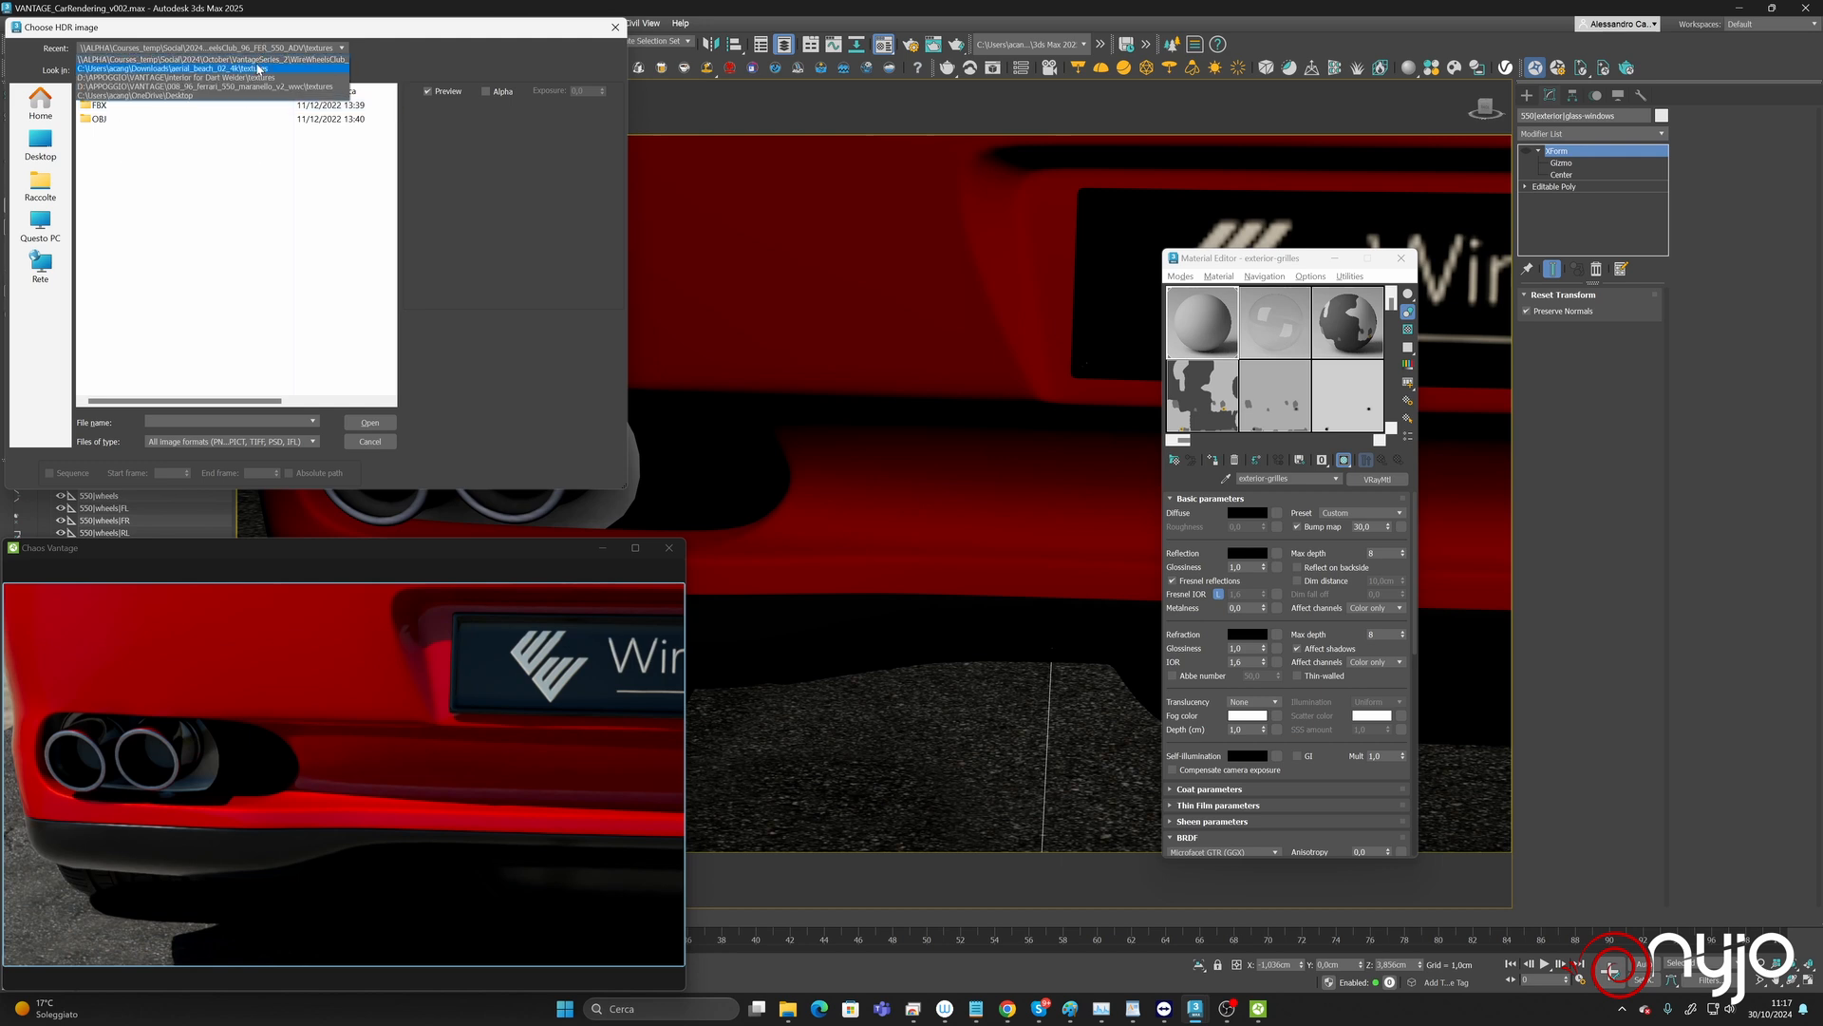
left_click(266, 91)
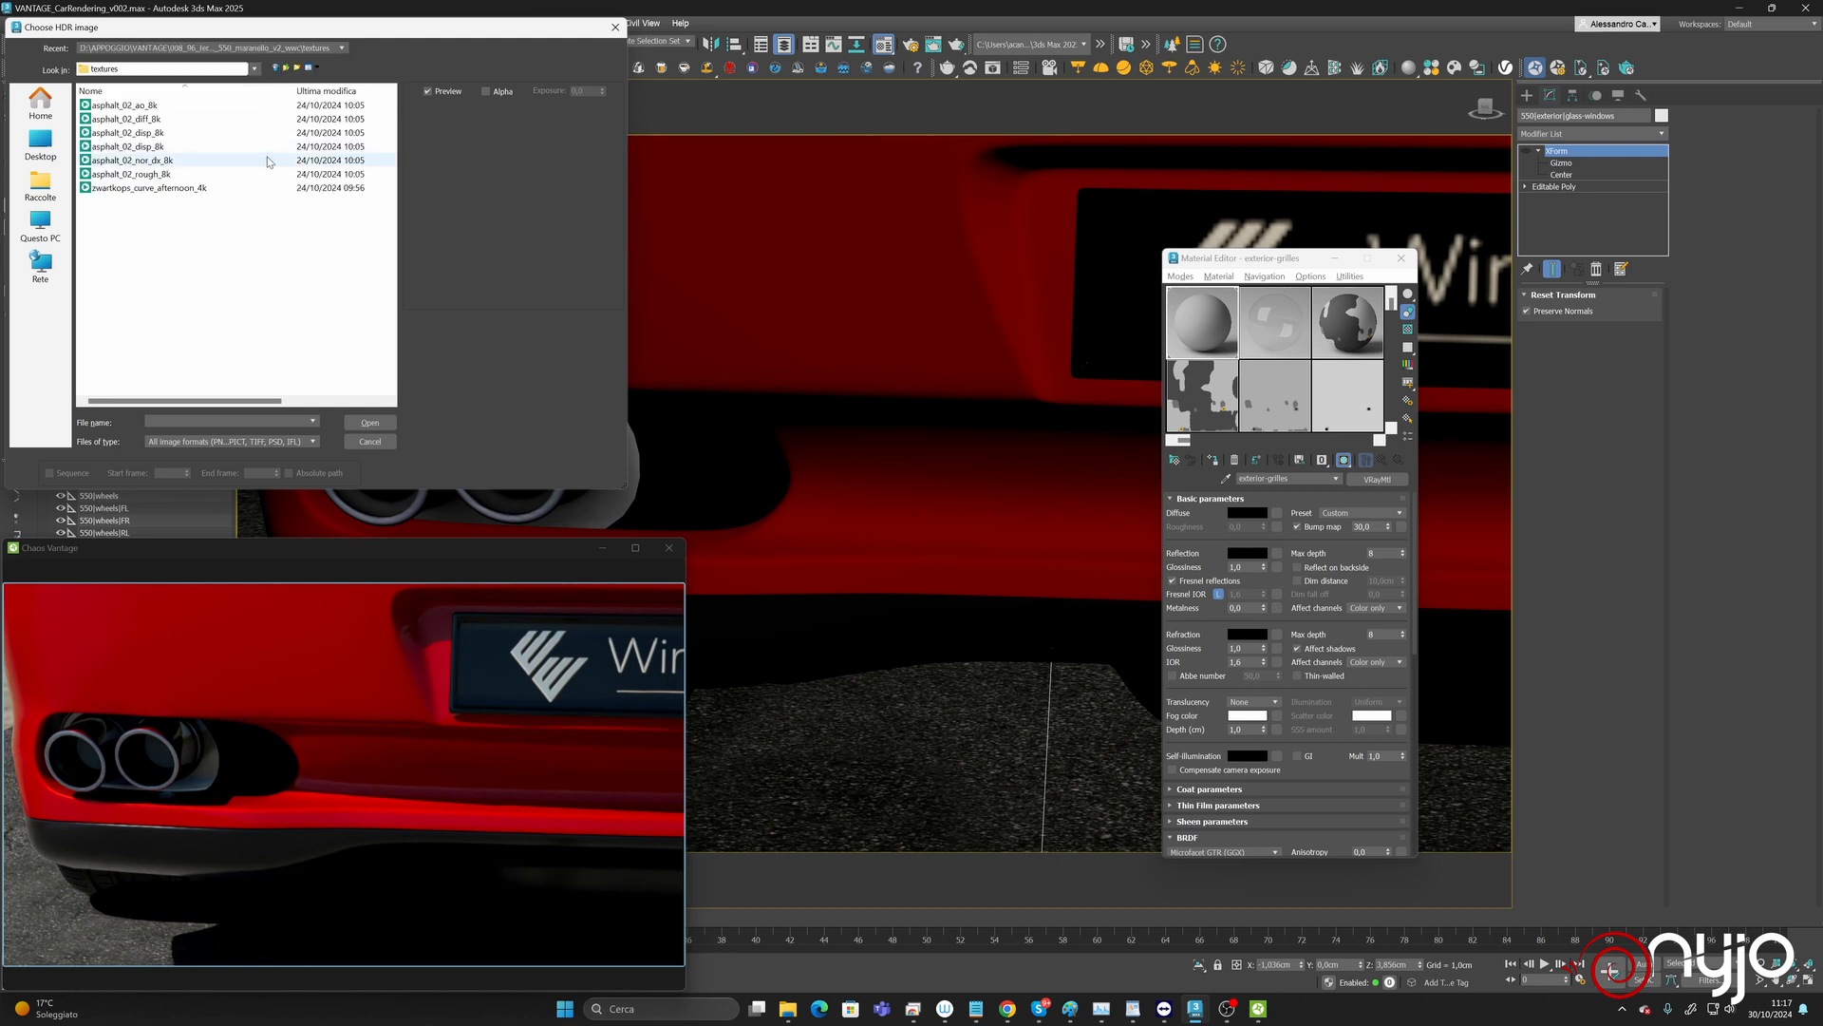
left_click(289, 70)
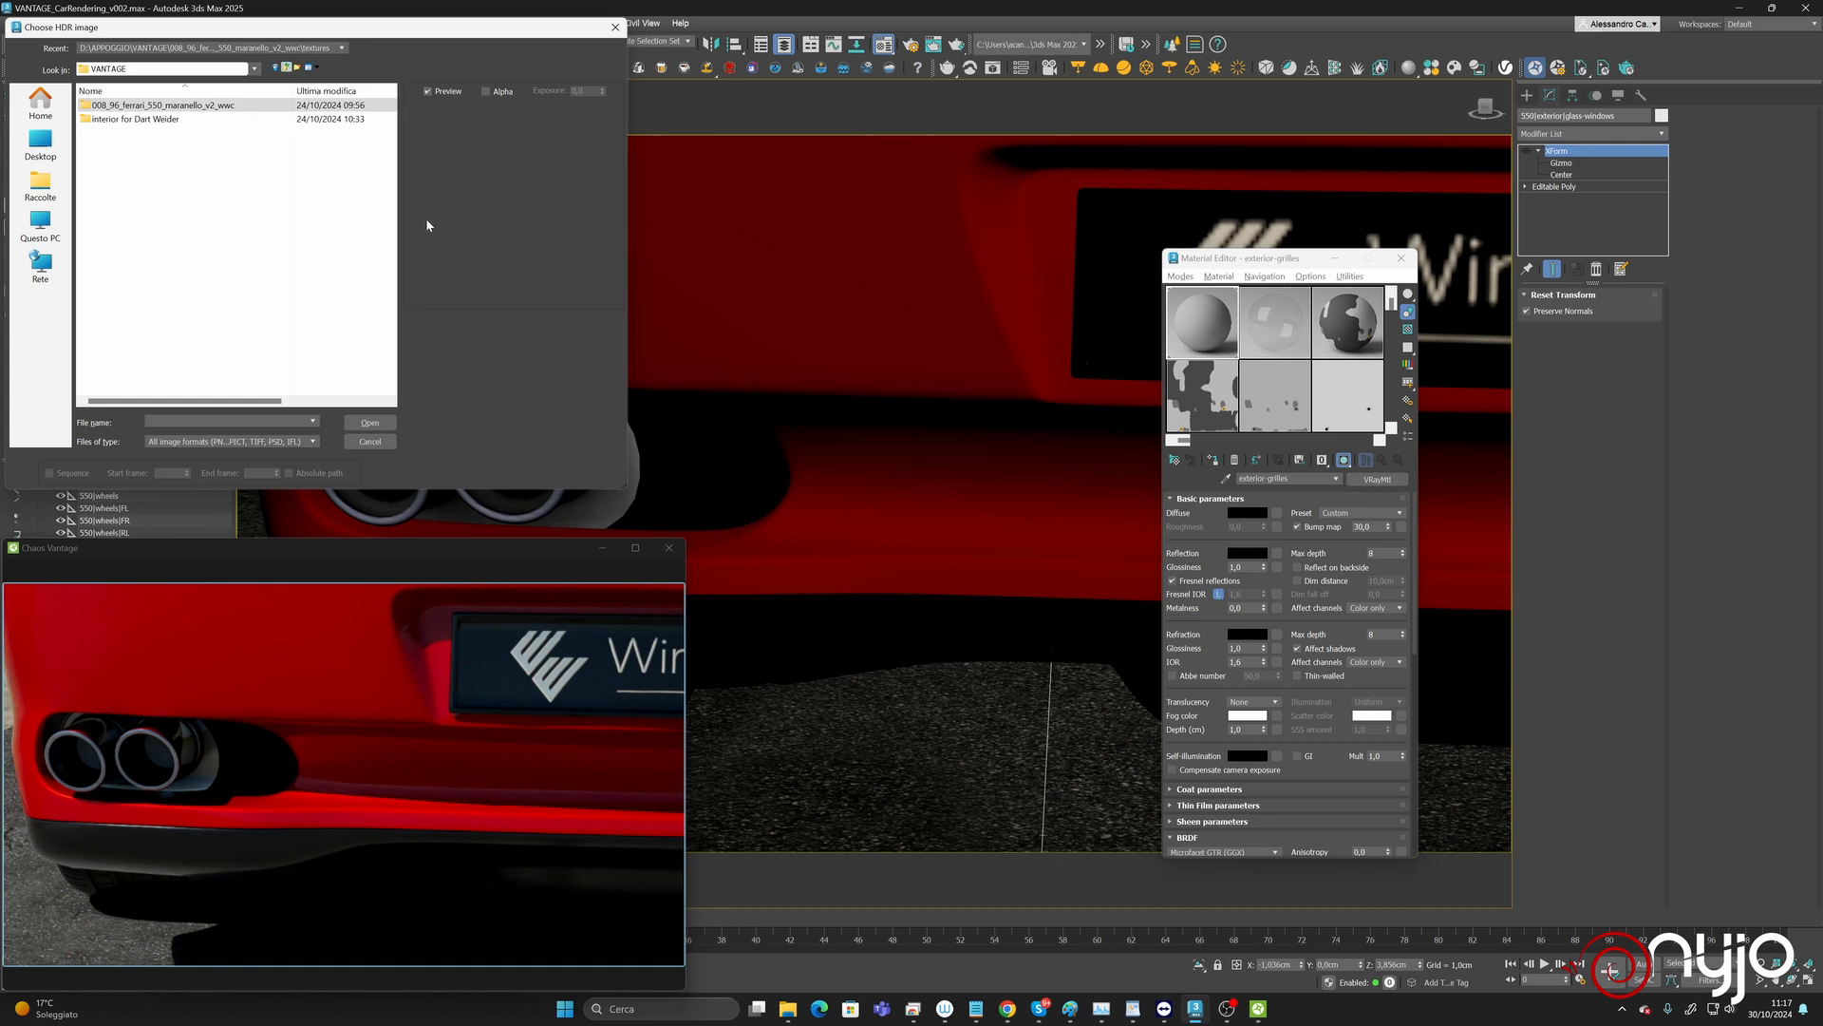
left_click(369, 440)
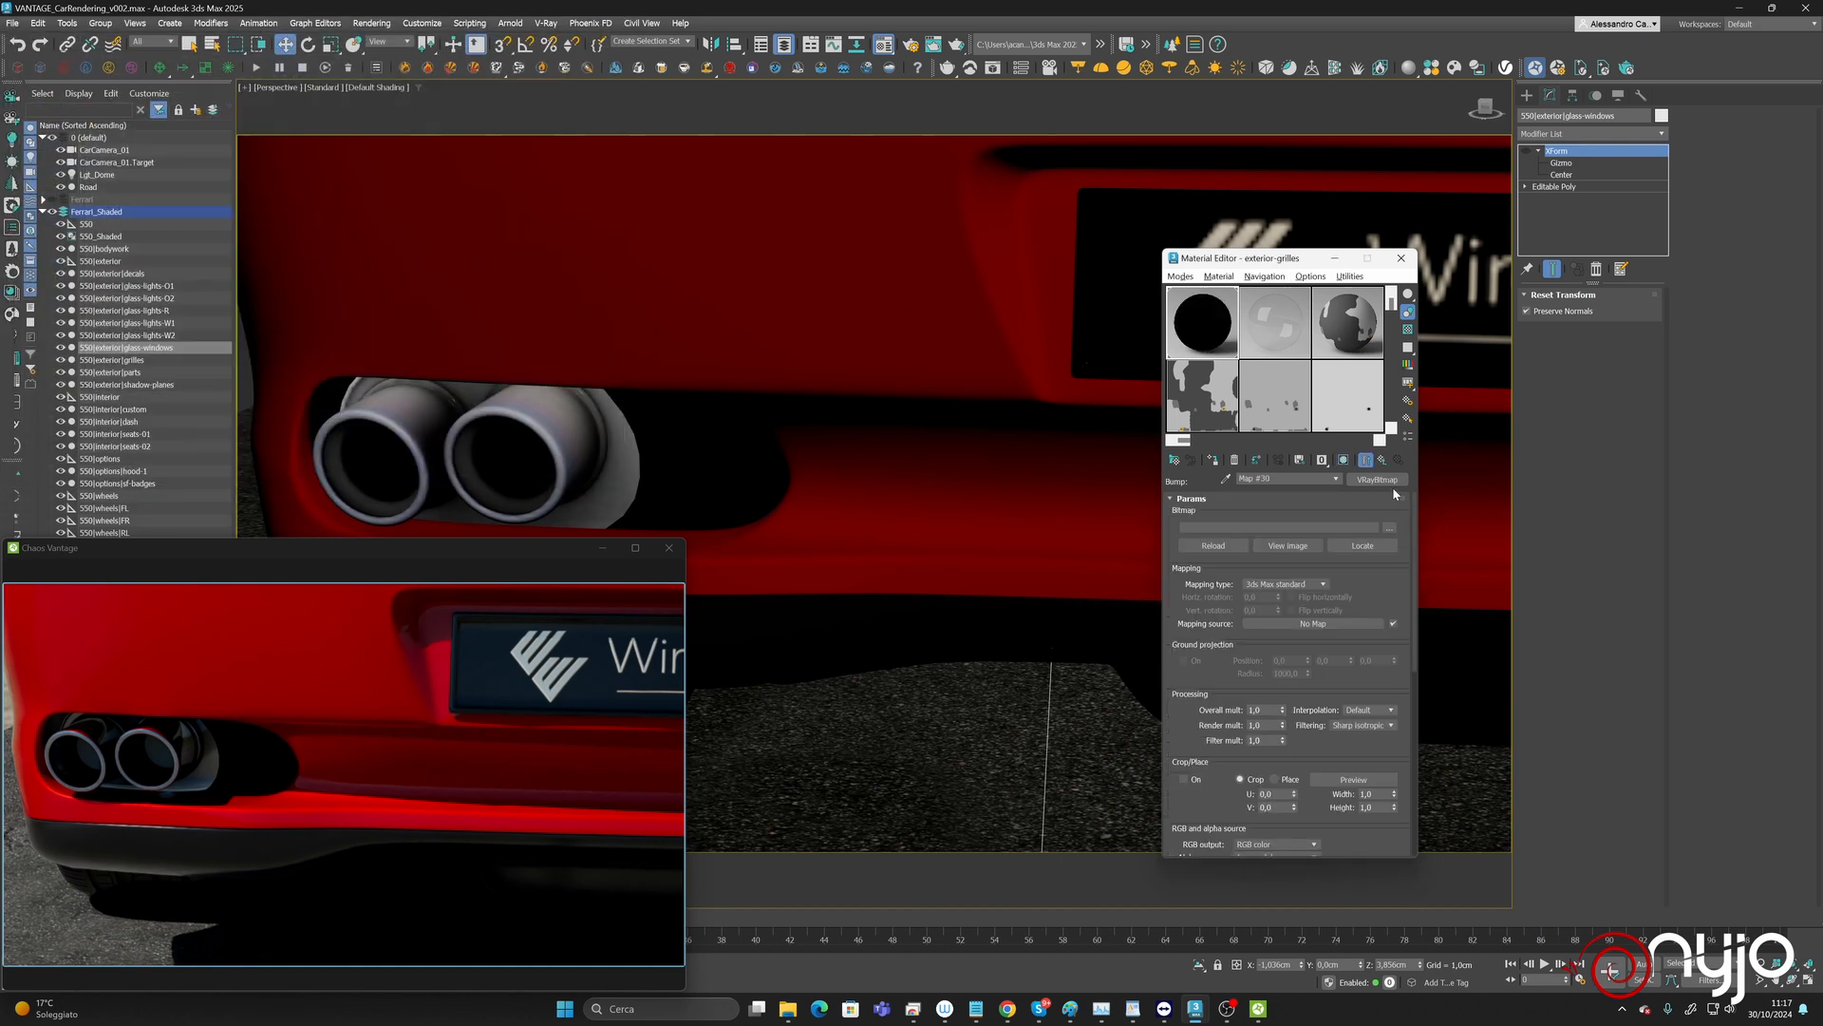
Paste the copied VRayBitmap over the empty bump map, discarding the old map, and load exterior_grilles_bump as its image.
right_click(1392, 479)
left_click(1442, 527)
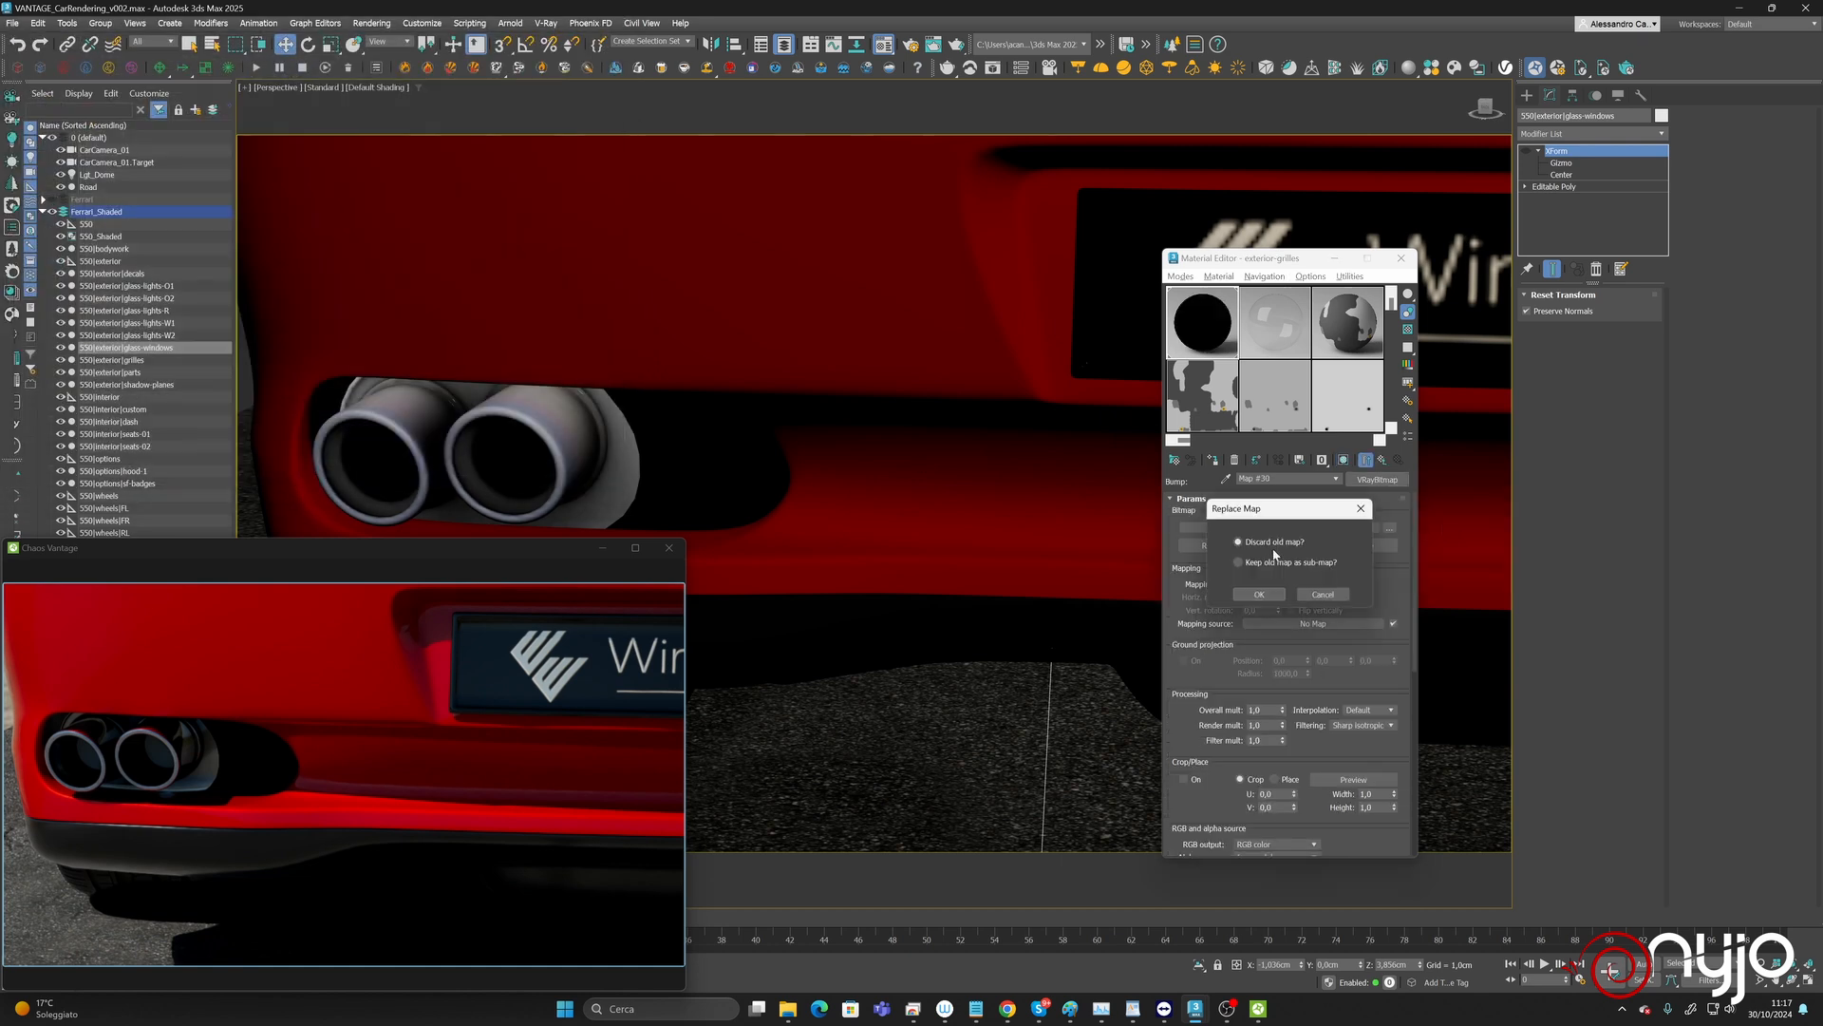
left_click(1259, 594)
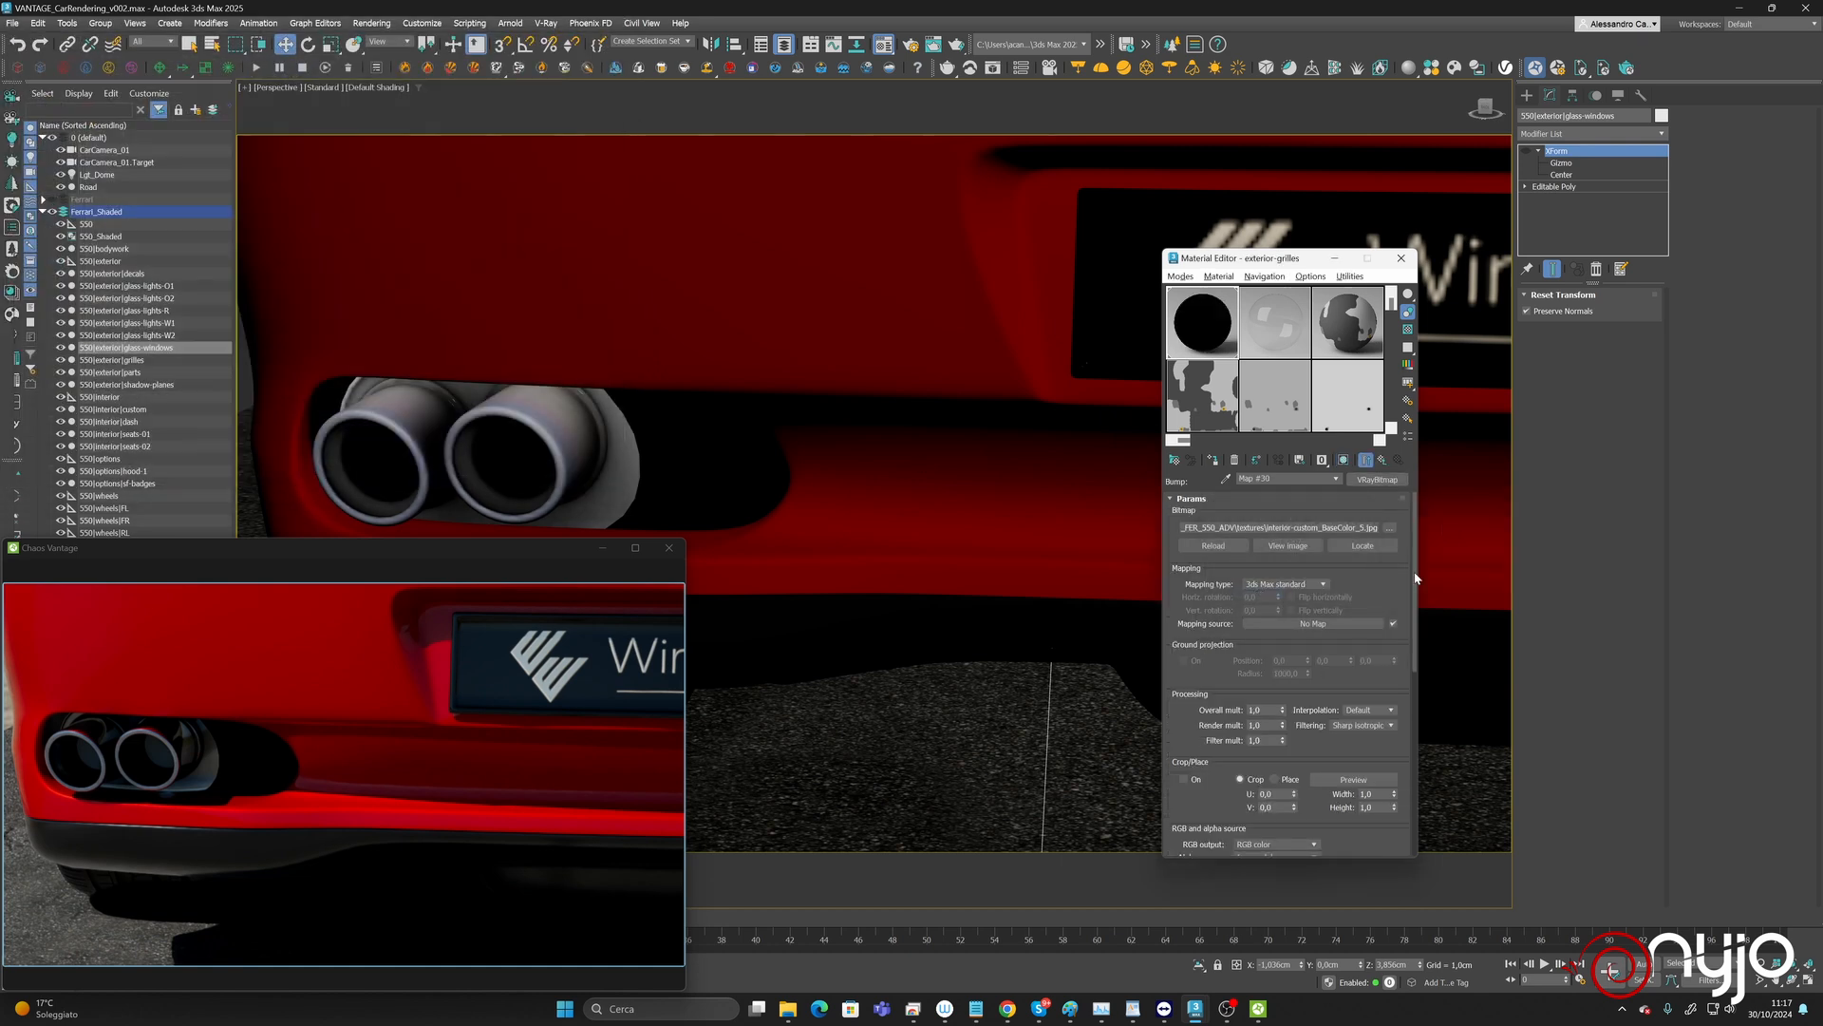
left_click(1390, 528)
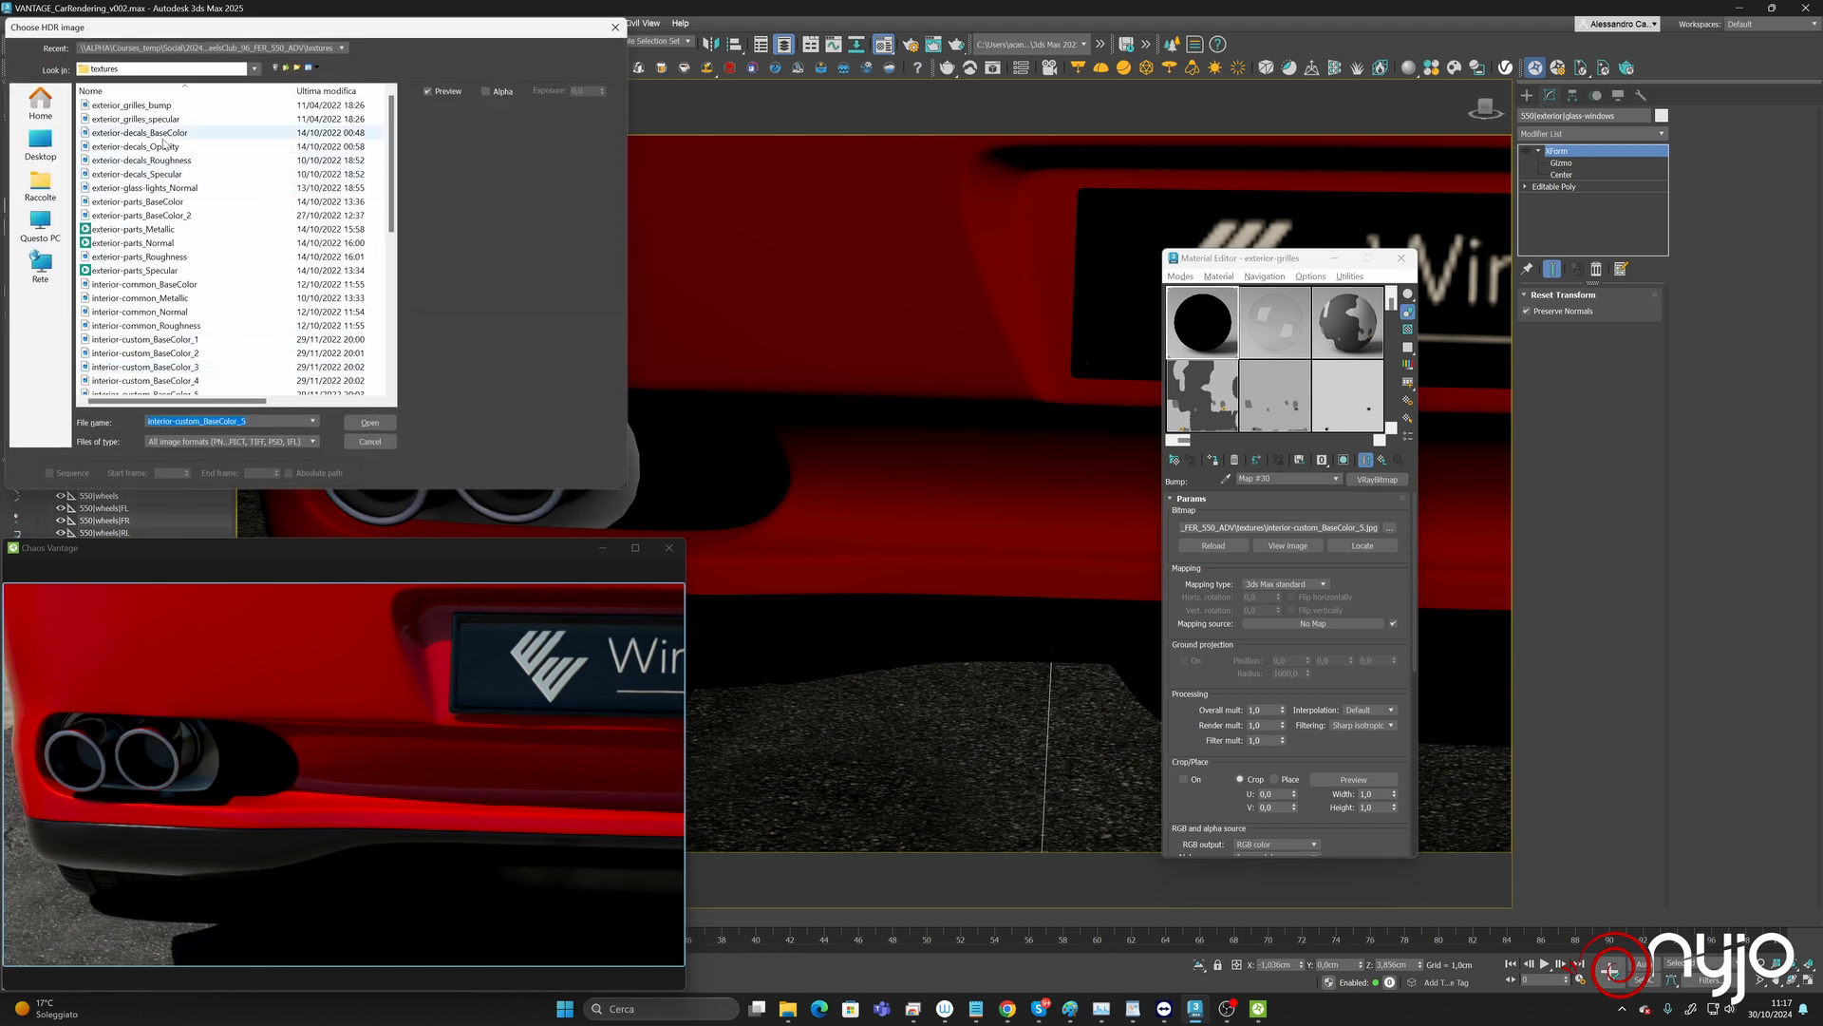
left_click(141, 108)
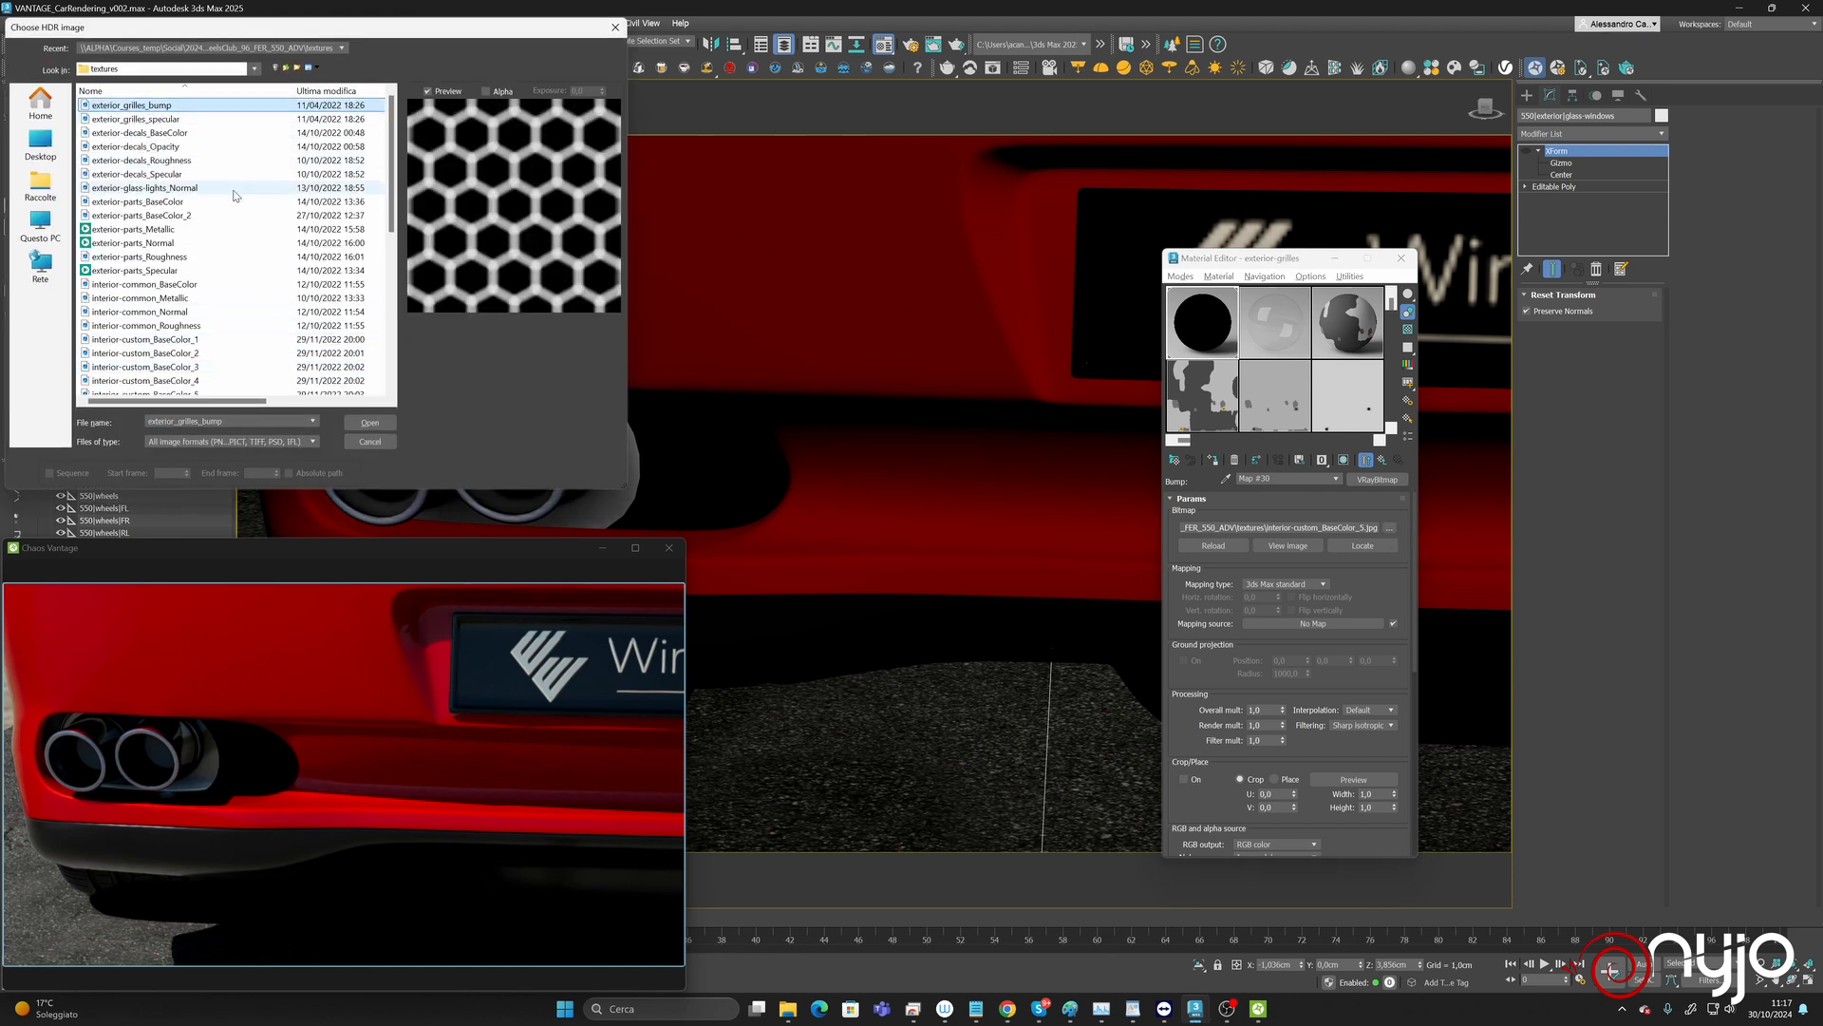
left_click(377, 423)
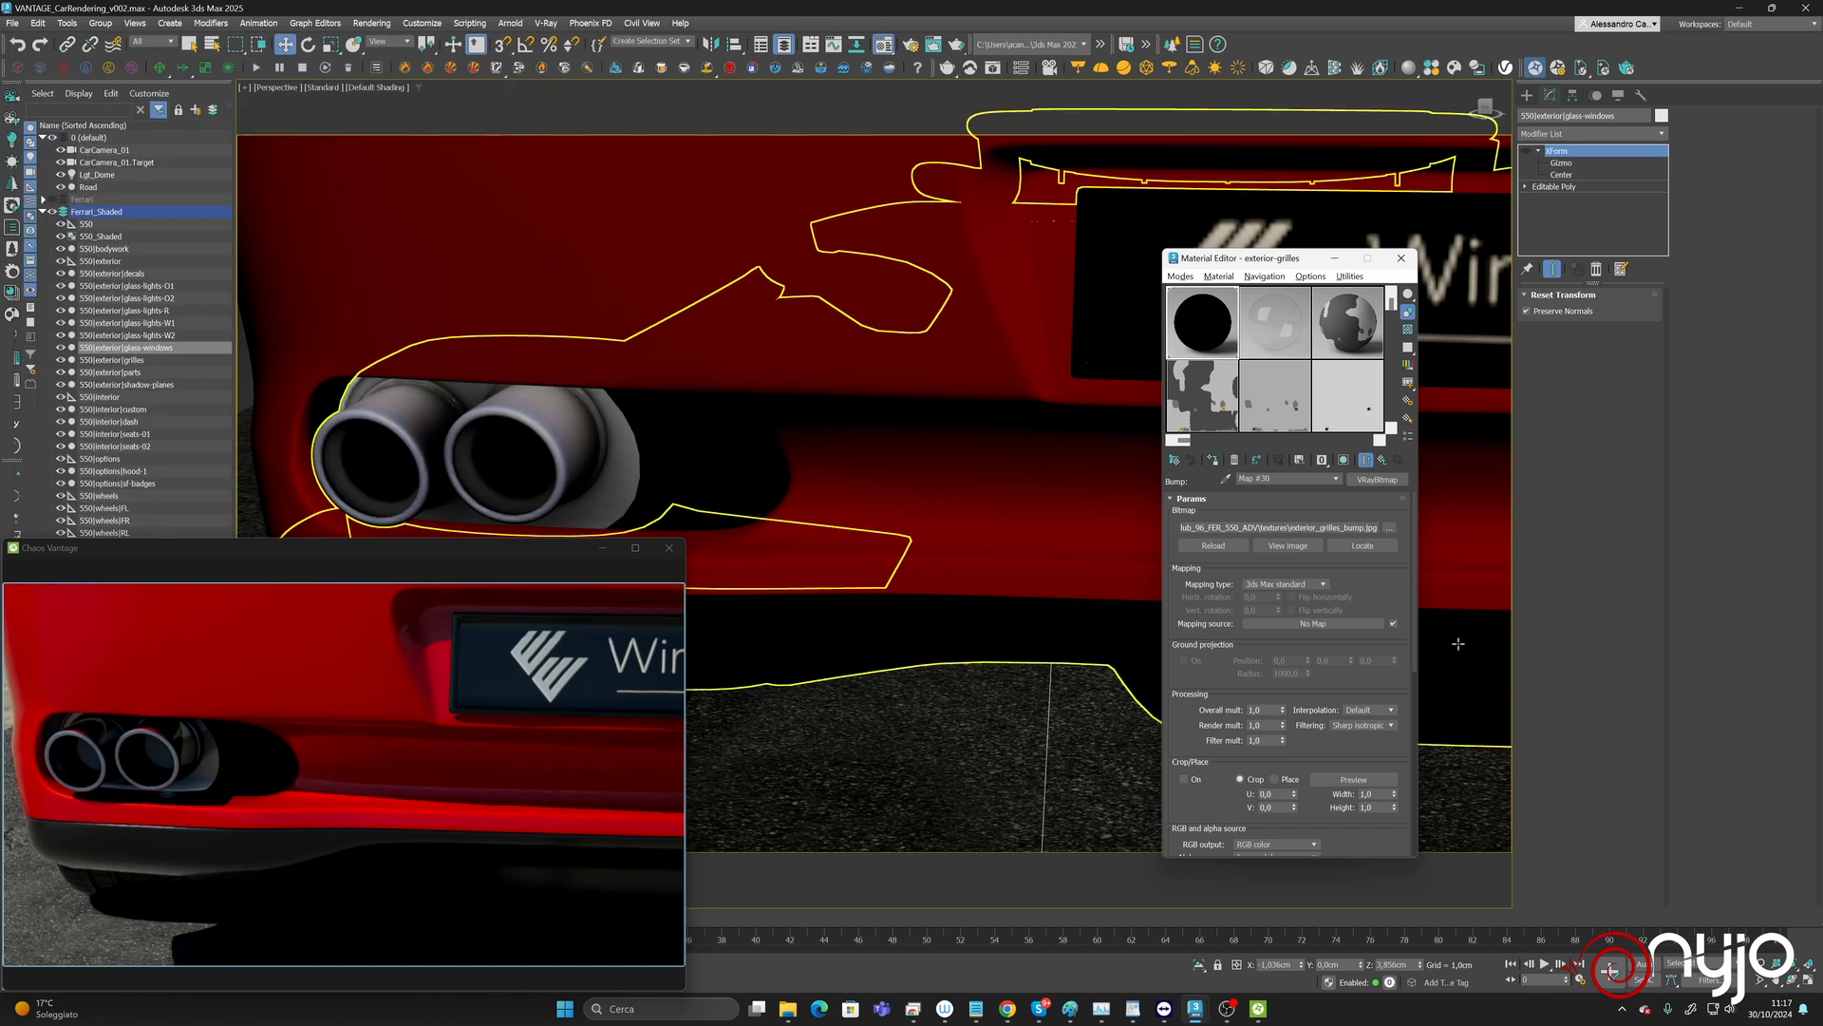
left_click(1383, 459)
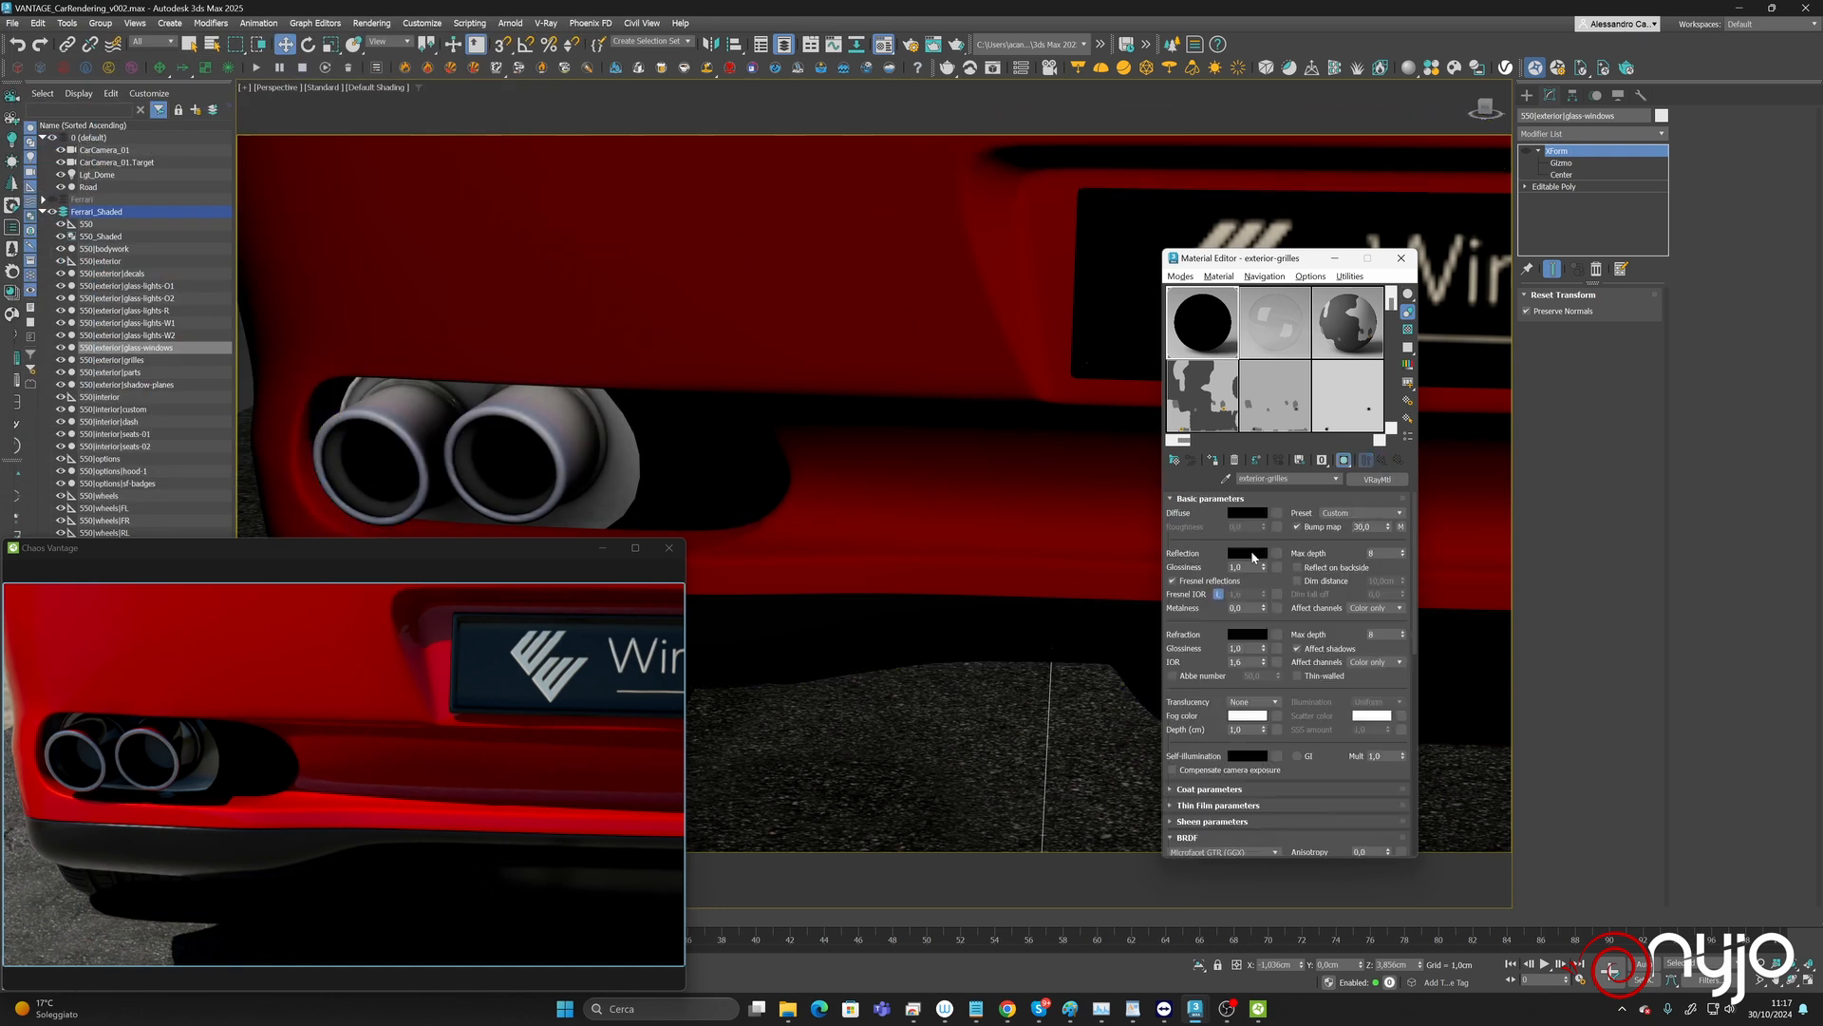
Paste the copied VRayBitmap into the material's reflection map and load exterior_grilles_specular as its image.
right_click(1276, 554)
left_click(1296, 561)
left_click(1276, 553)
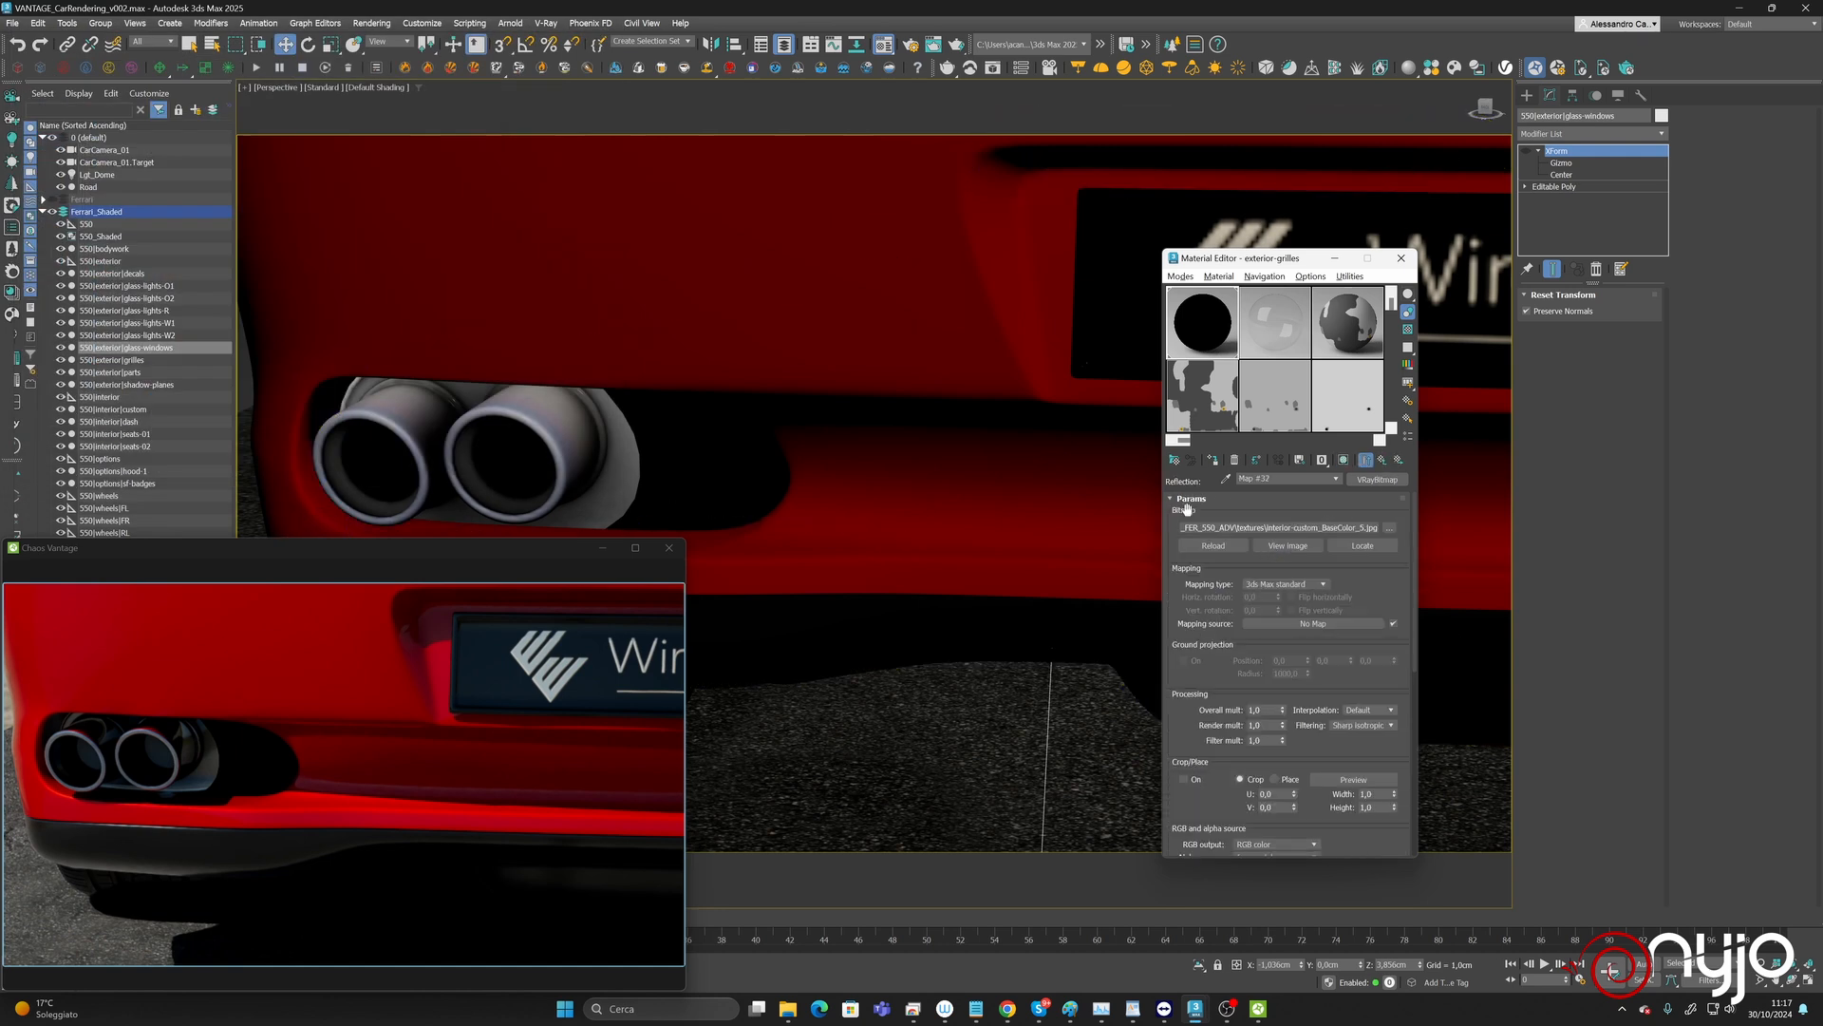
left_click(1391, 527)
double_click(143, 120)
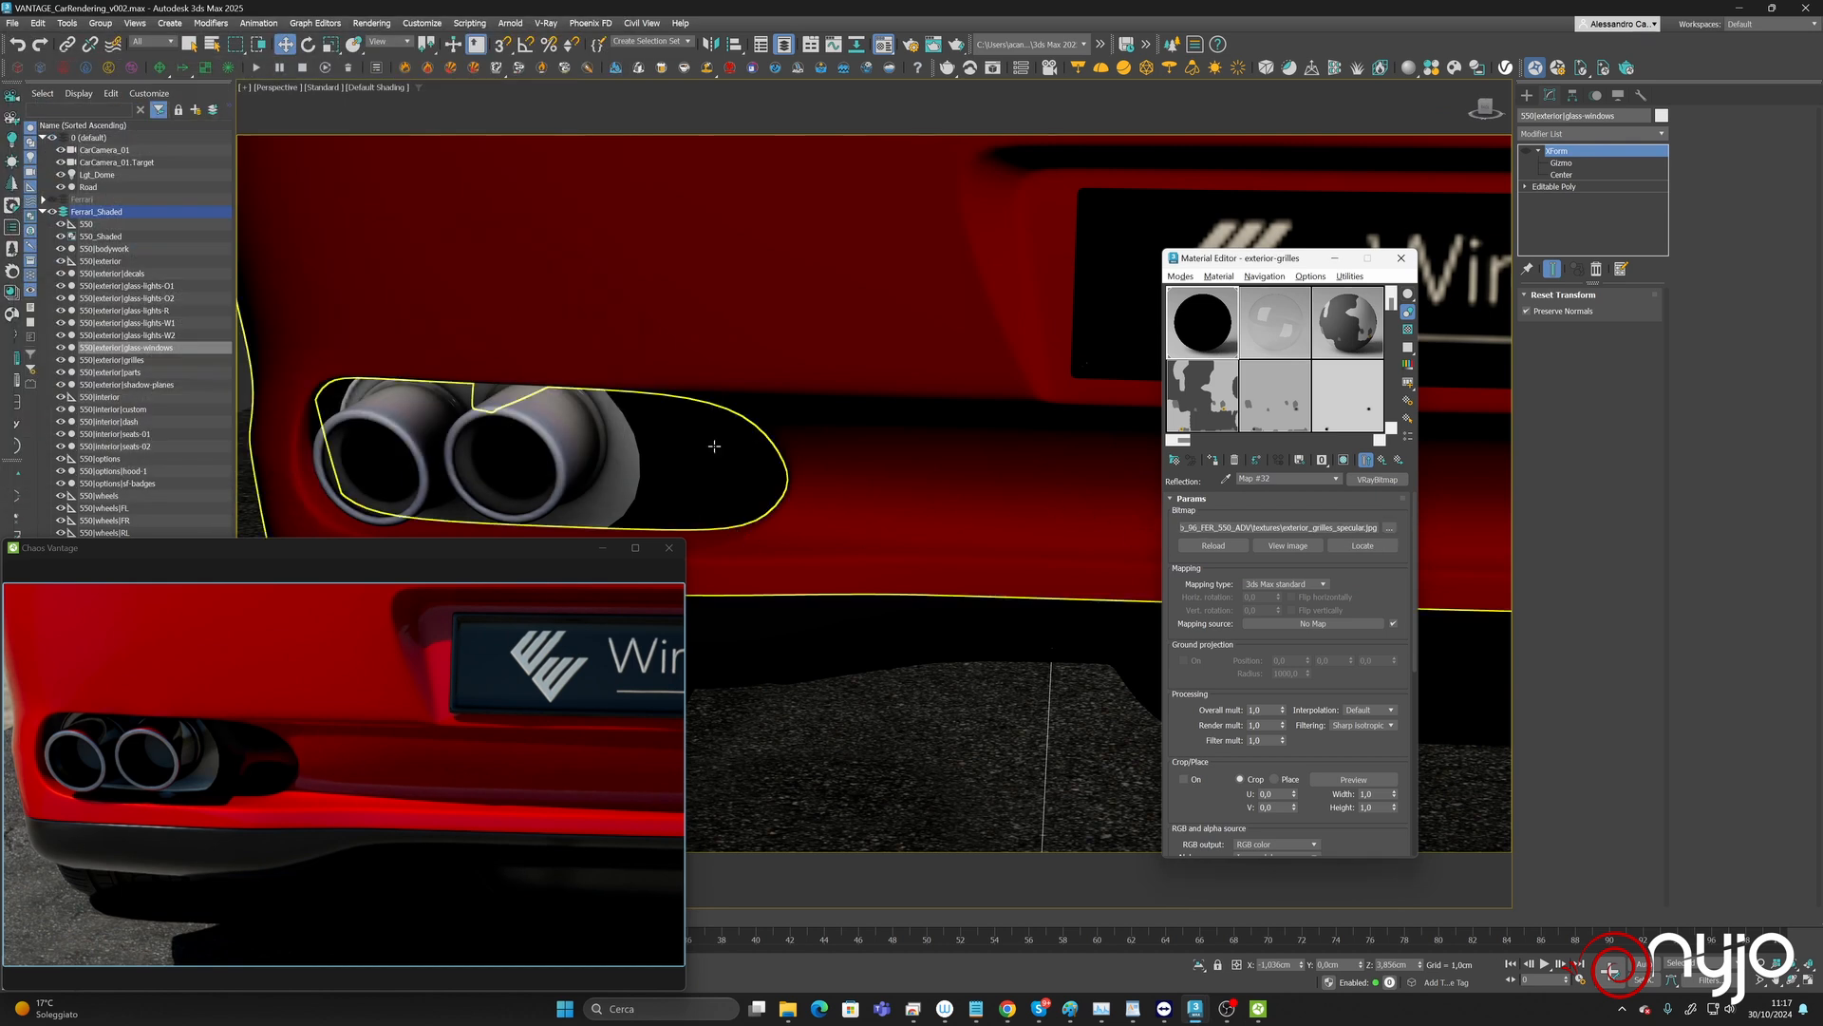
left_click(1382, 461)
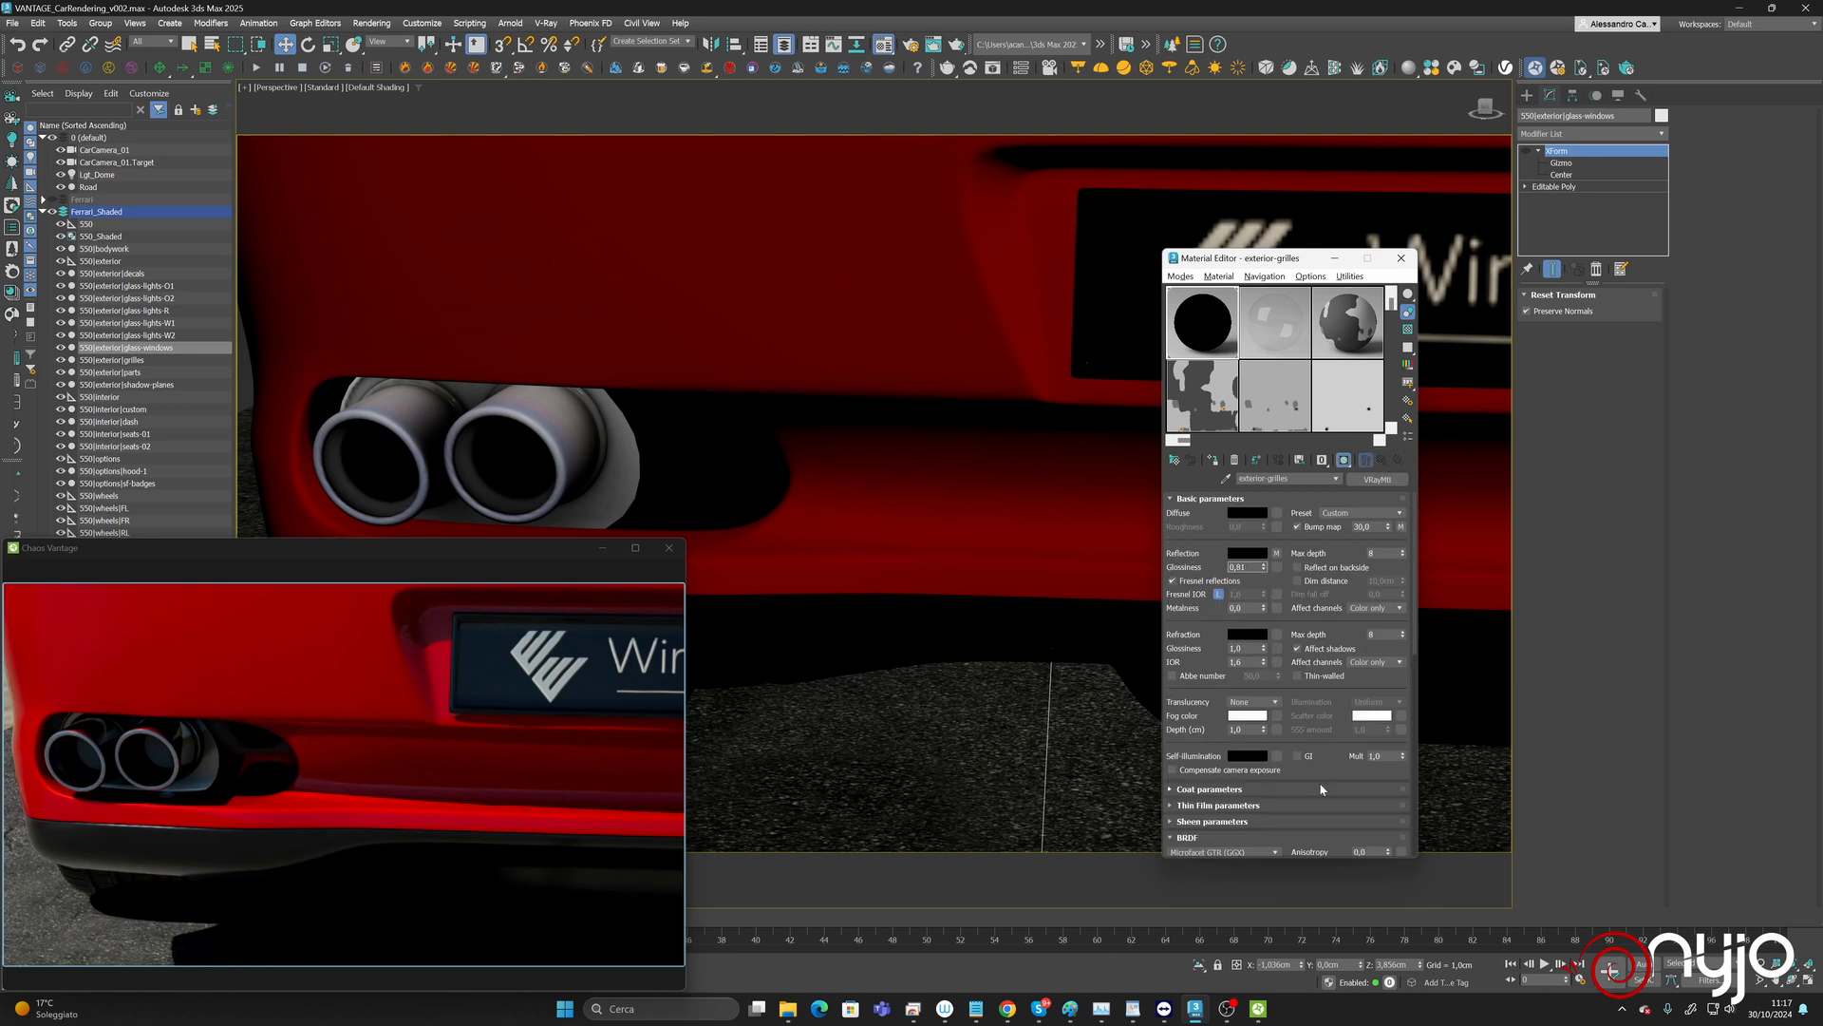
Switch the exterior-grilles material's BRDF to use roughness and set its reflection roughness to 0.78.
left_click_drag(1320, 790, 1303, 651)
scroll(1297, 595, "up", 3)
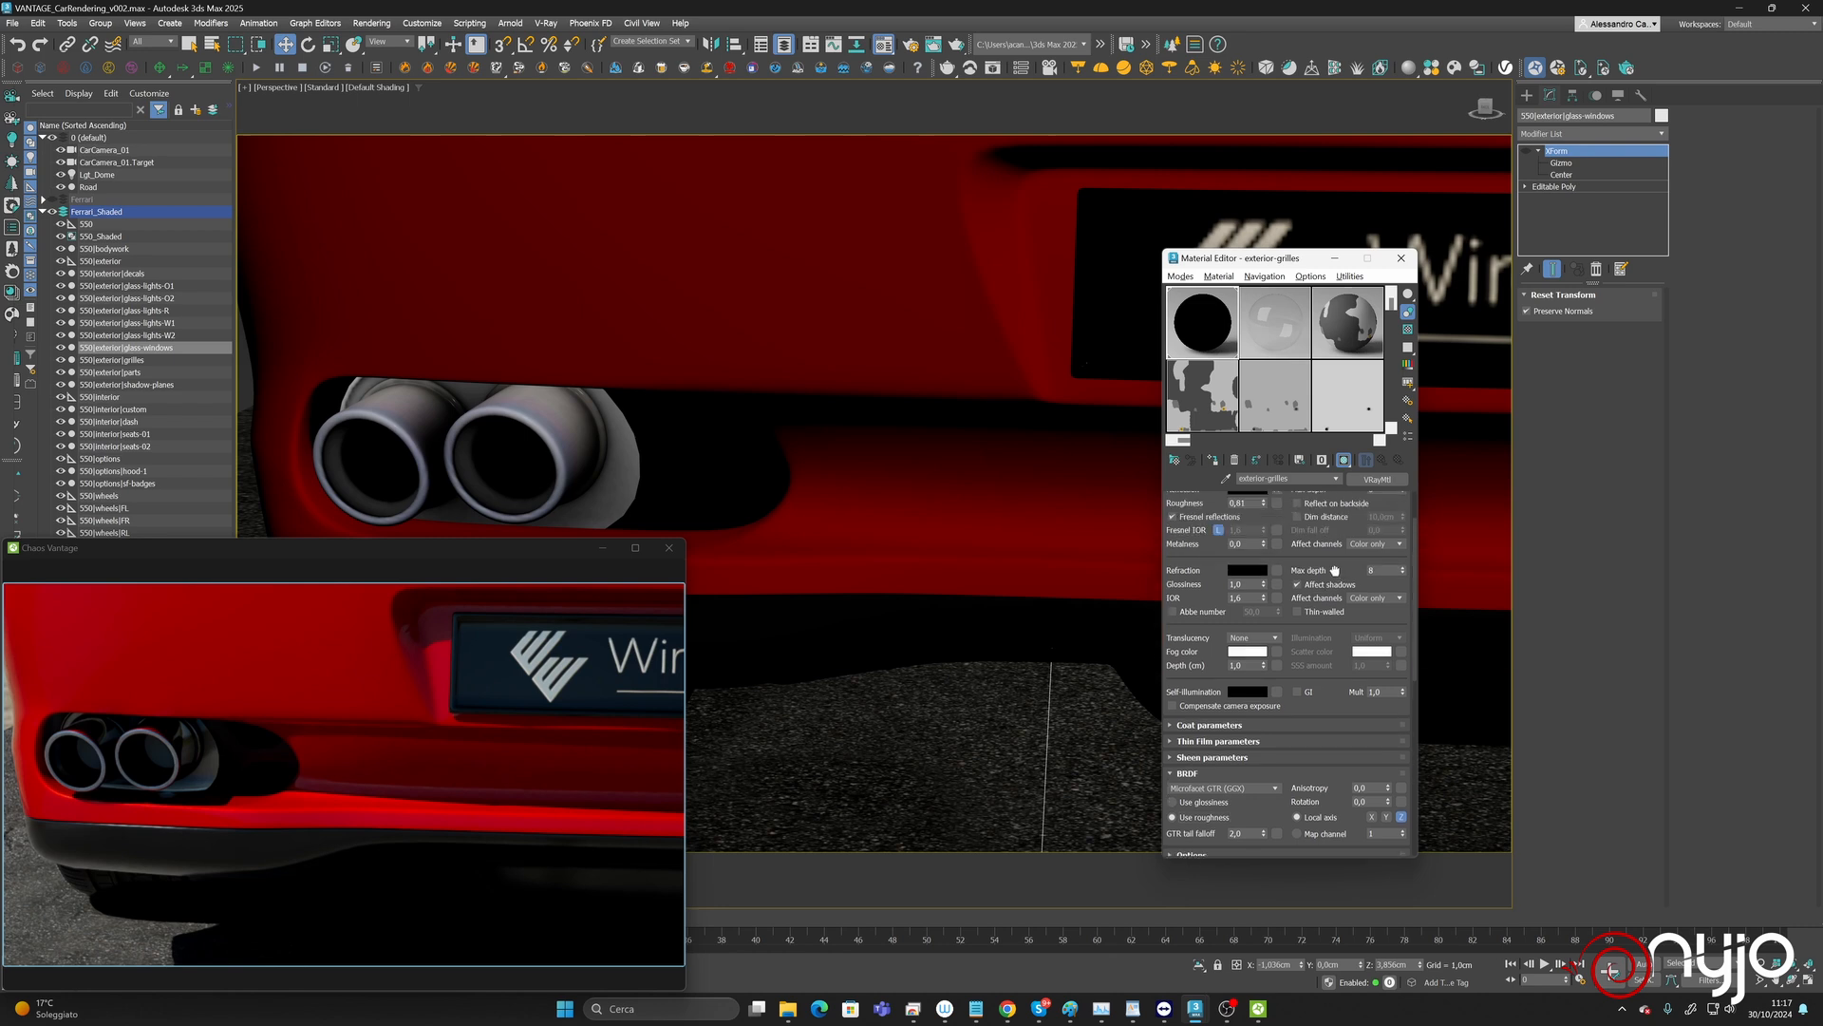
left_click_drag(1265, 571, 1270, 593)
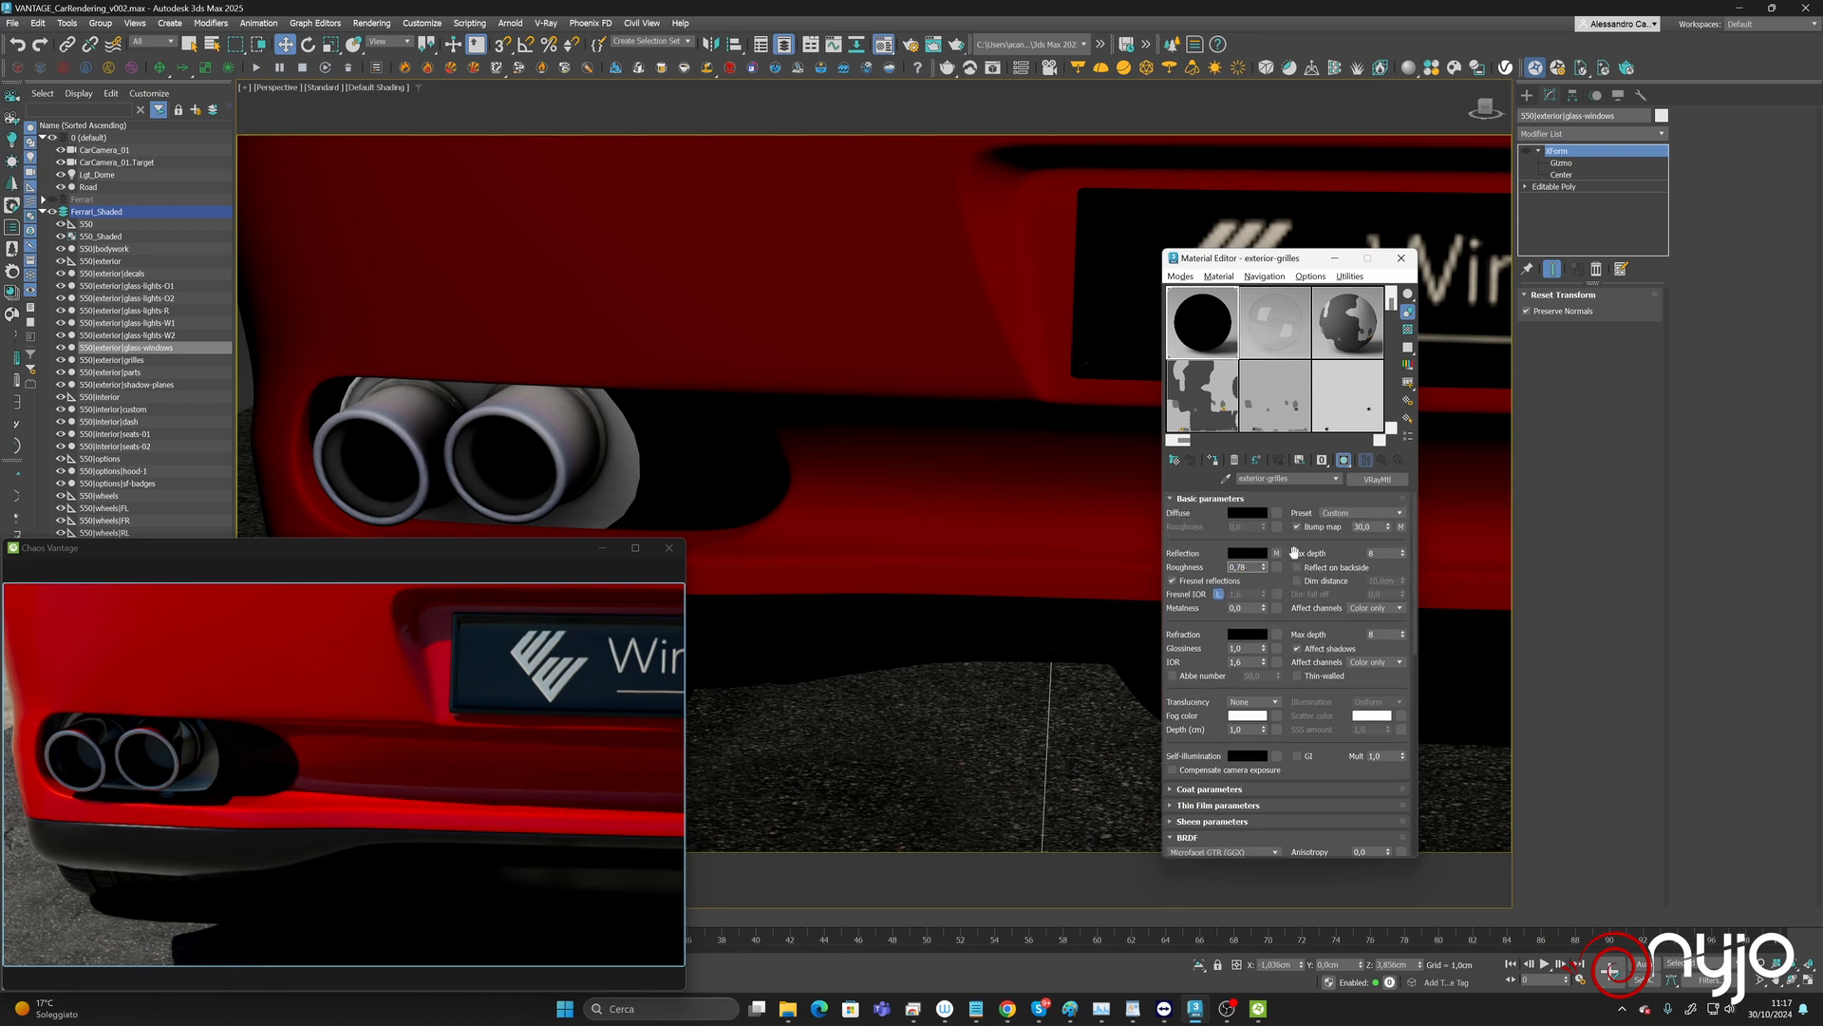
Inspect the image loaded in the exterior-grilles reflection map, and return to the material's basic parameters.
left_click(1278, 553)
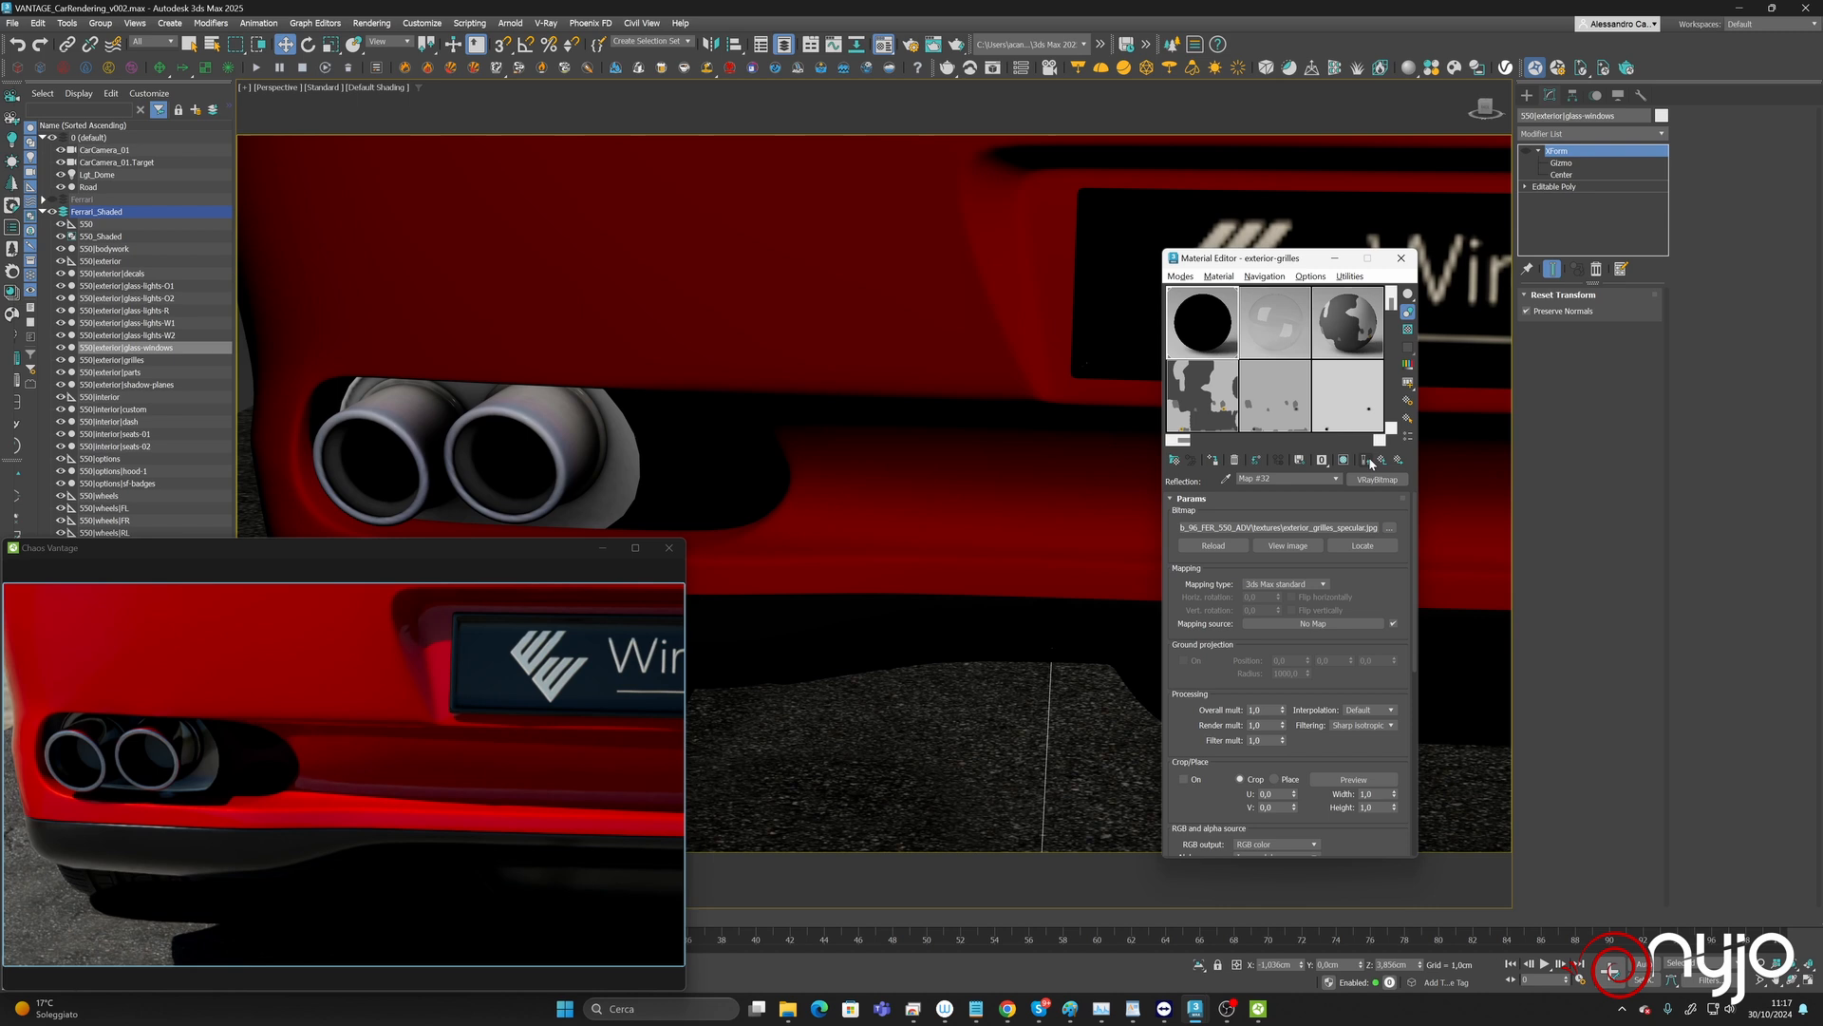
left_click(1307, 547)
left_click(1382, 461)
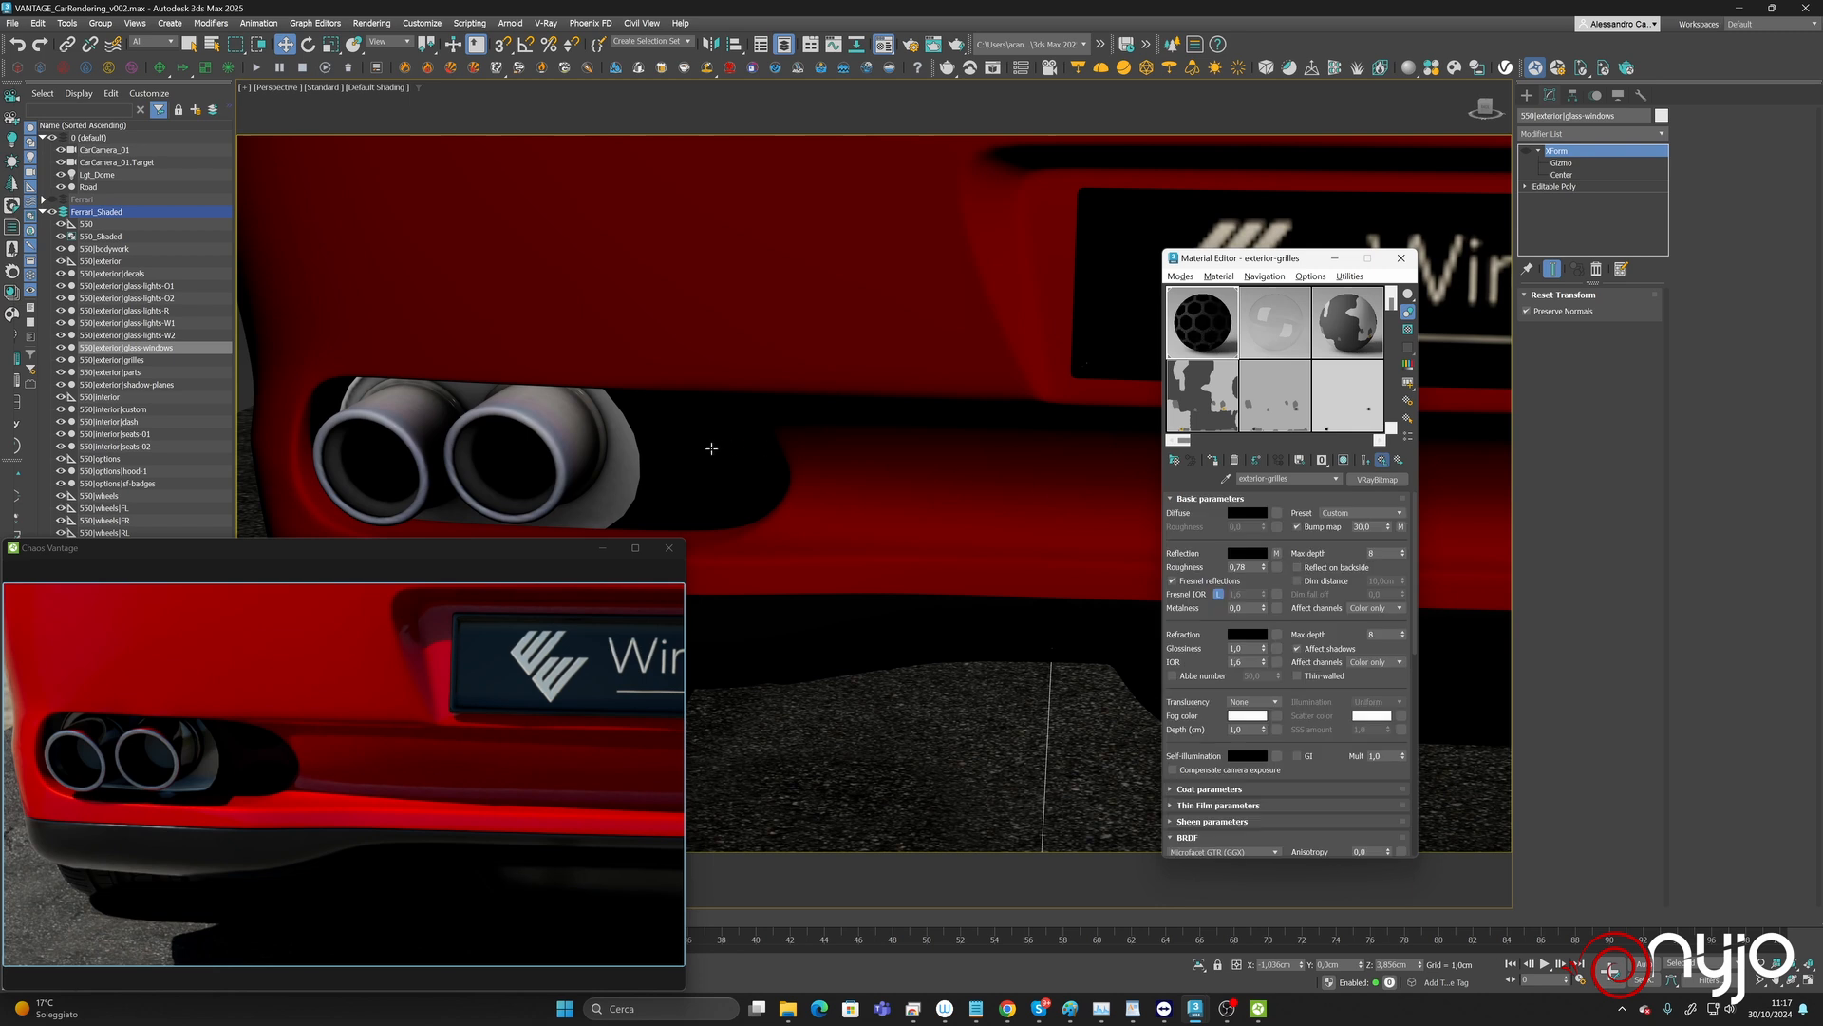
middle_click_drag(711, 448, 751, 398)
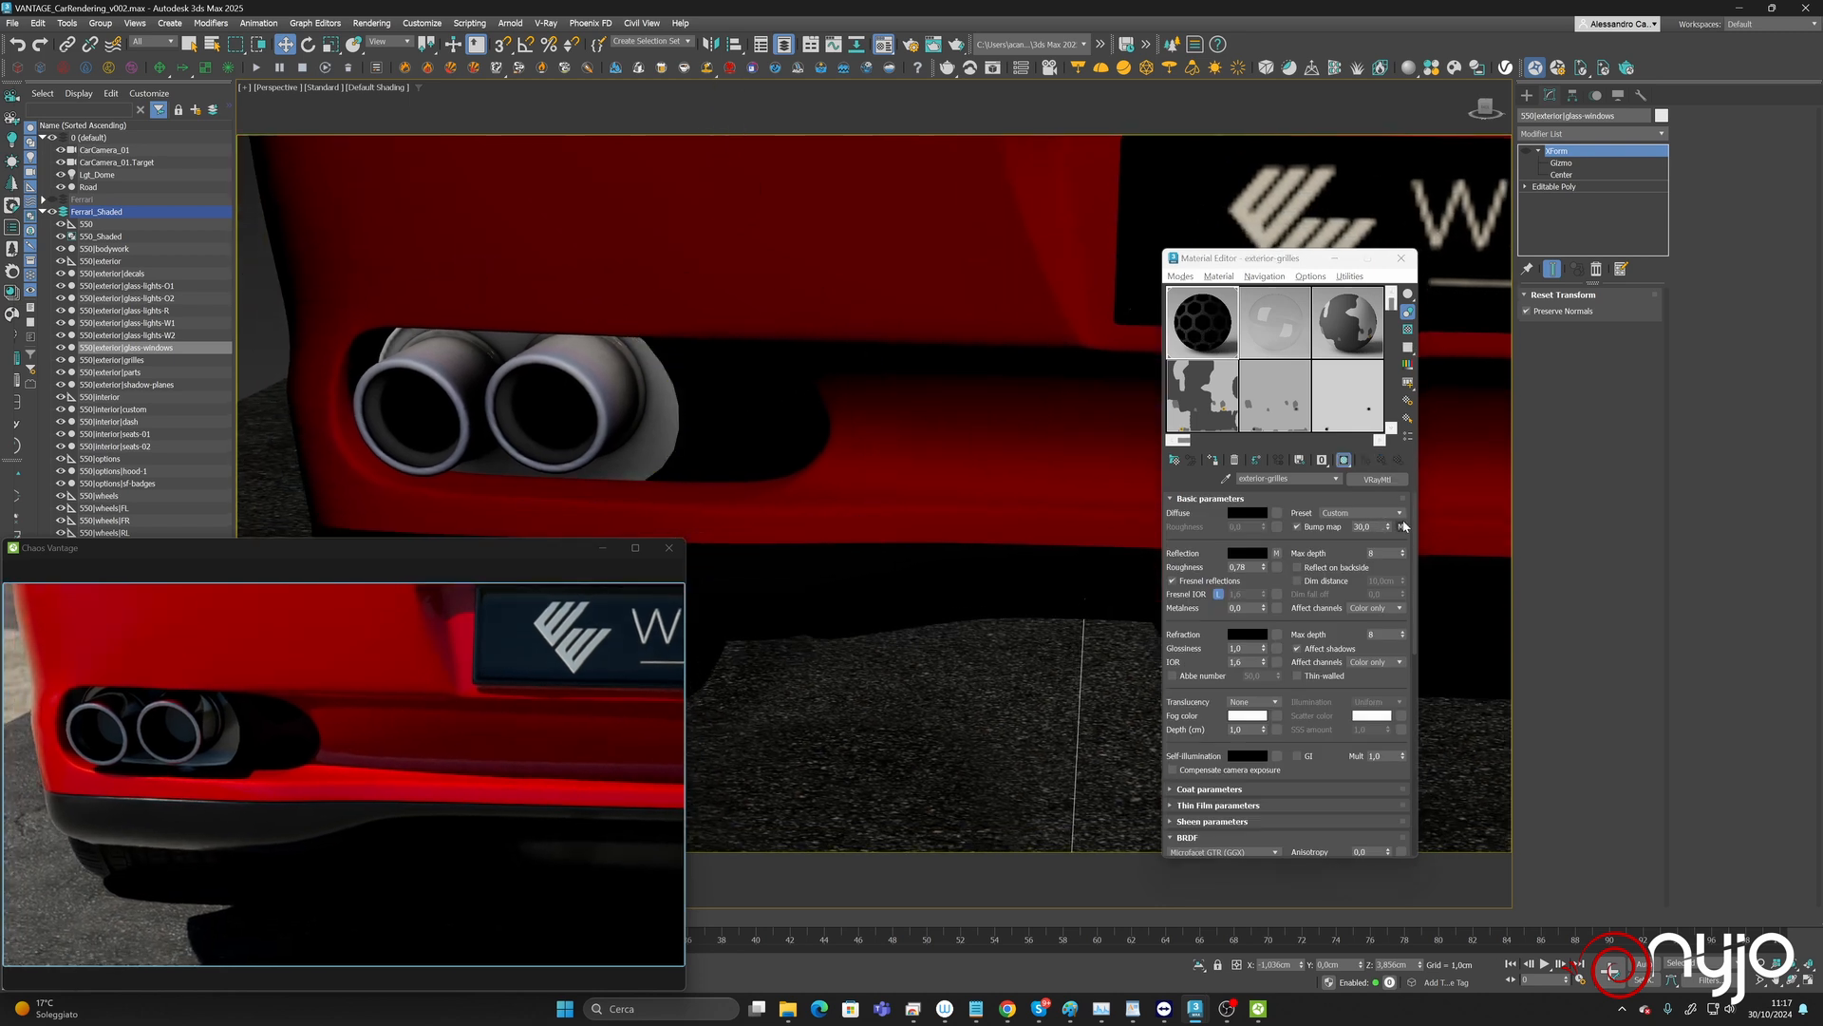
left_click(1250, 513)
left_click_drag(1052, 435, 1093, 438)
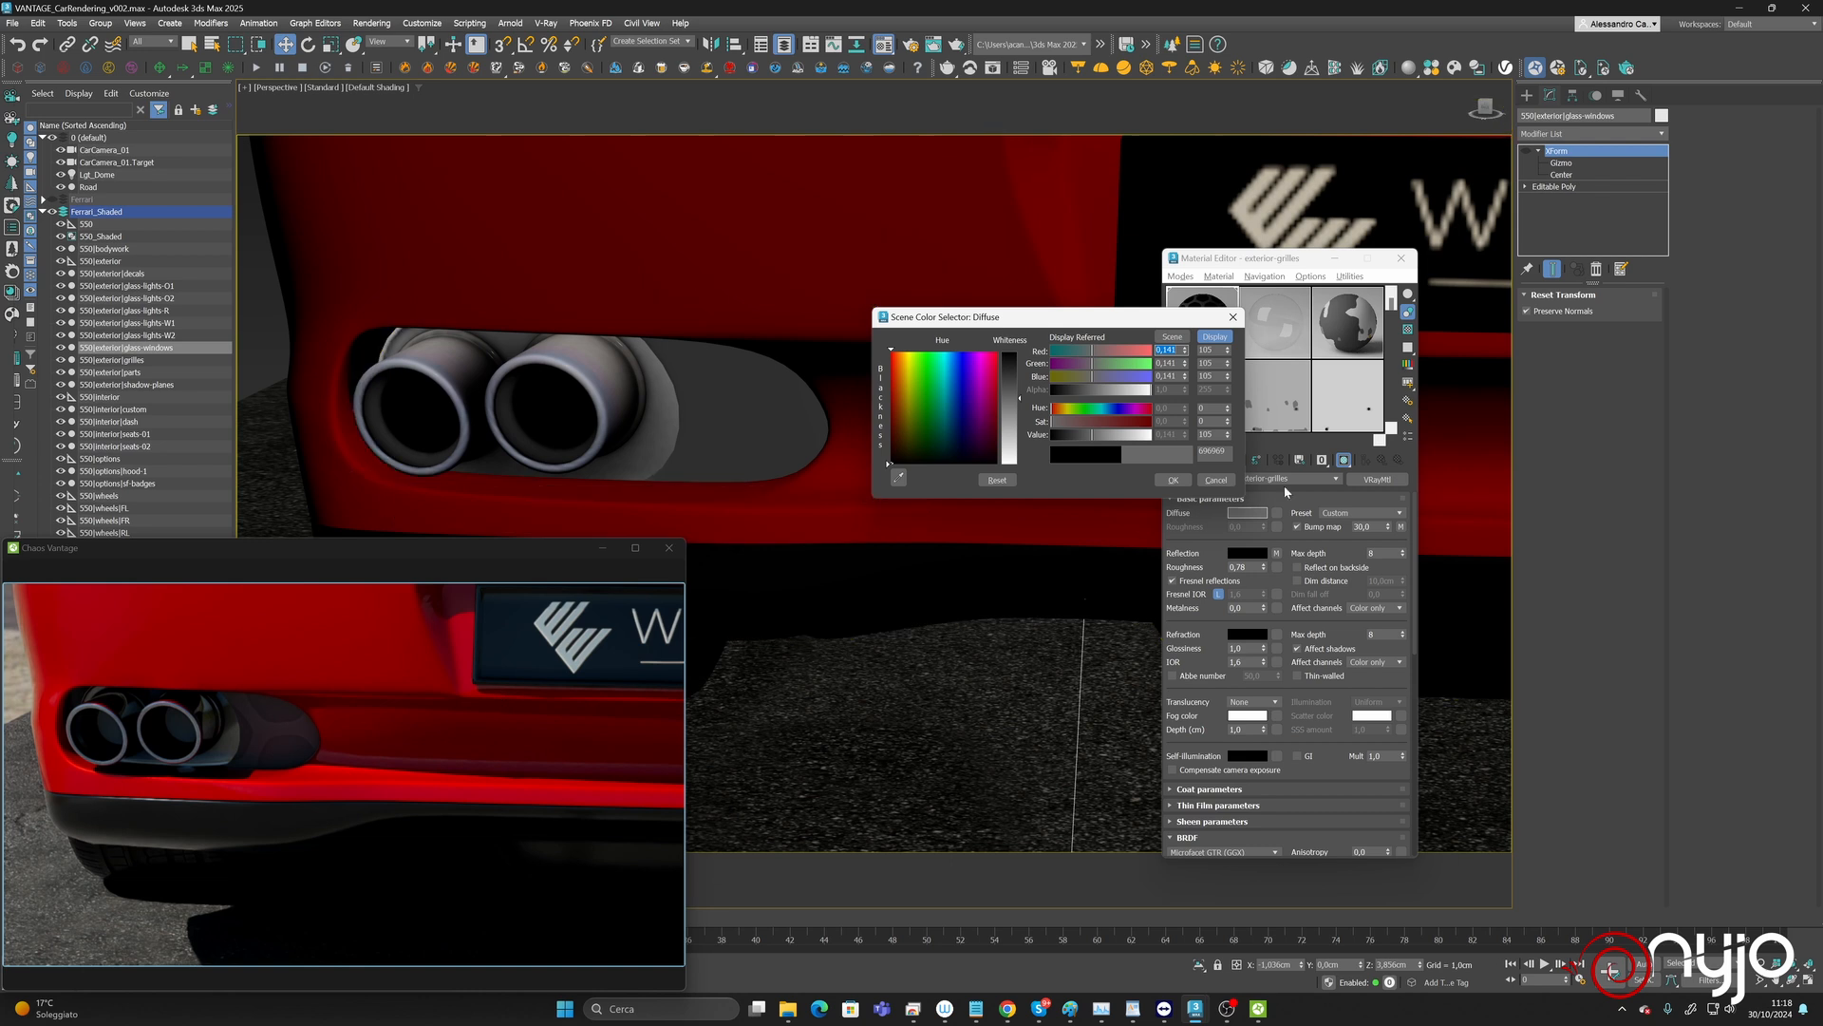
left_click(1216, 480)
Check the exterior-grilles bump map and set the material's diffuse color to a mid grey with value 135.
left_click(1401, 527)
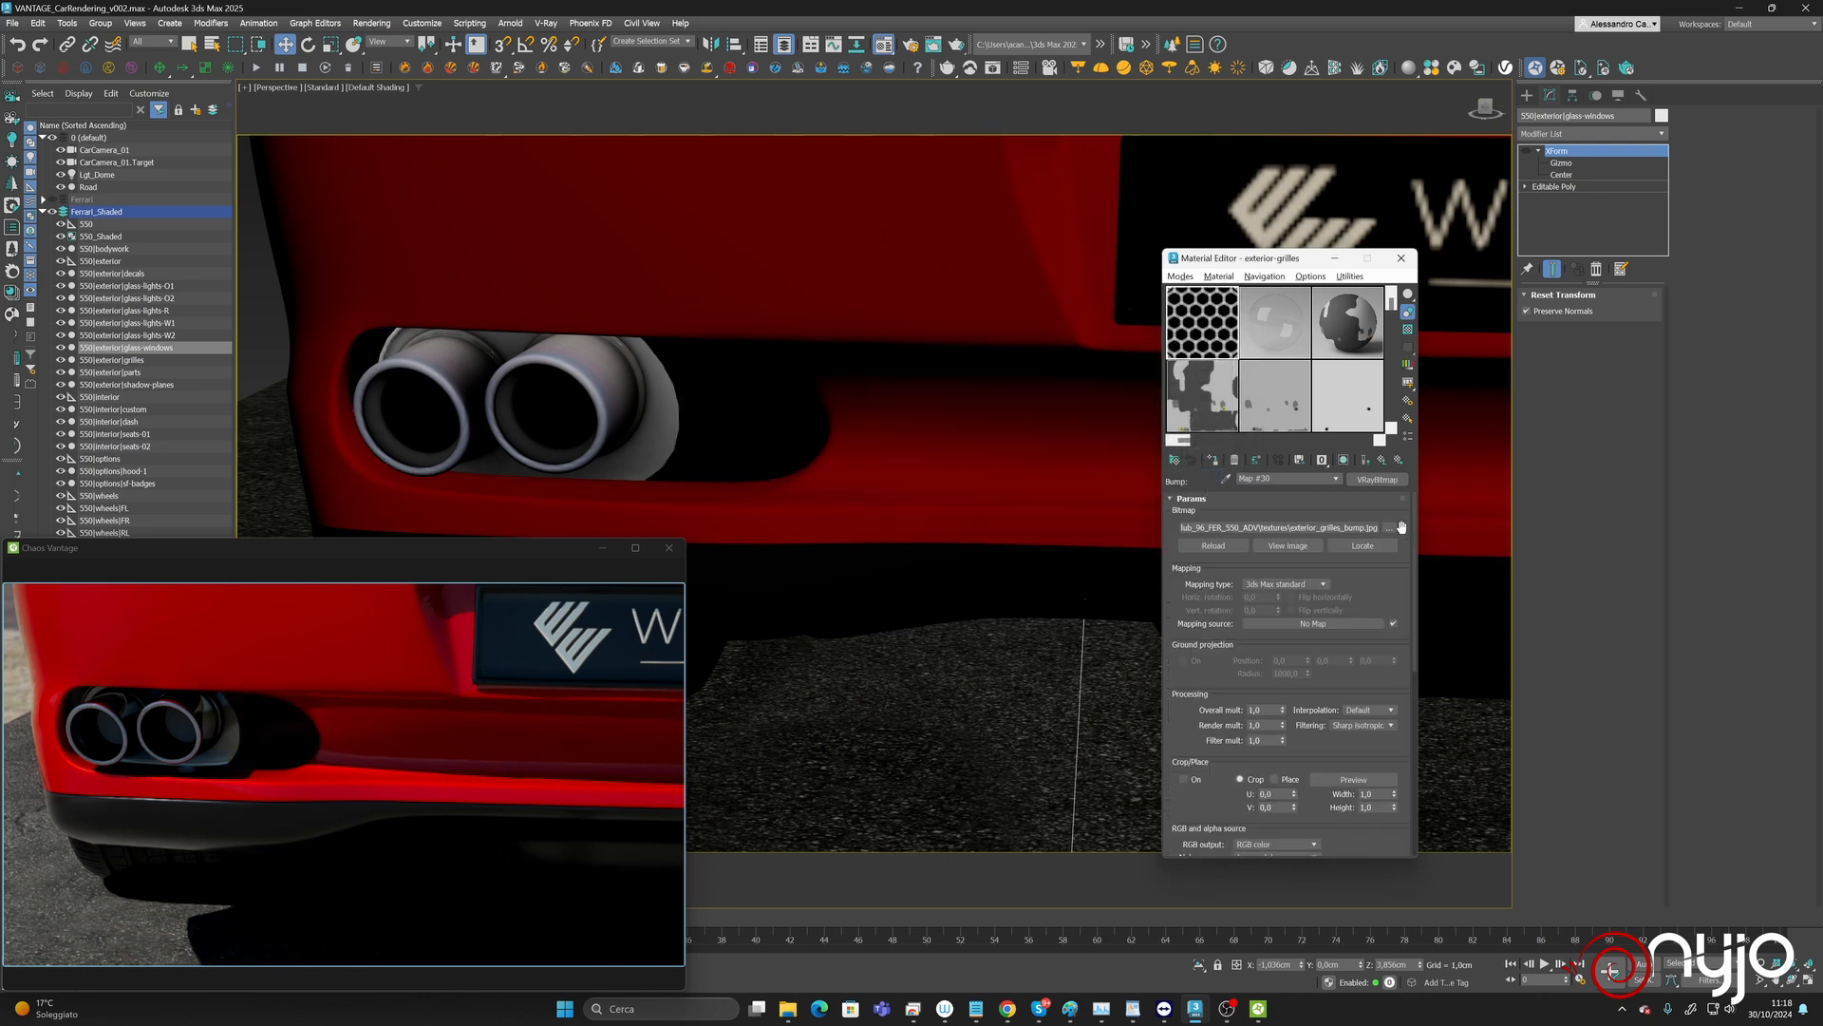
left_click(1384, 461)
left_click(1252, 512)
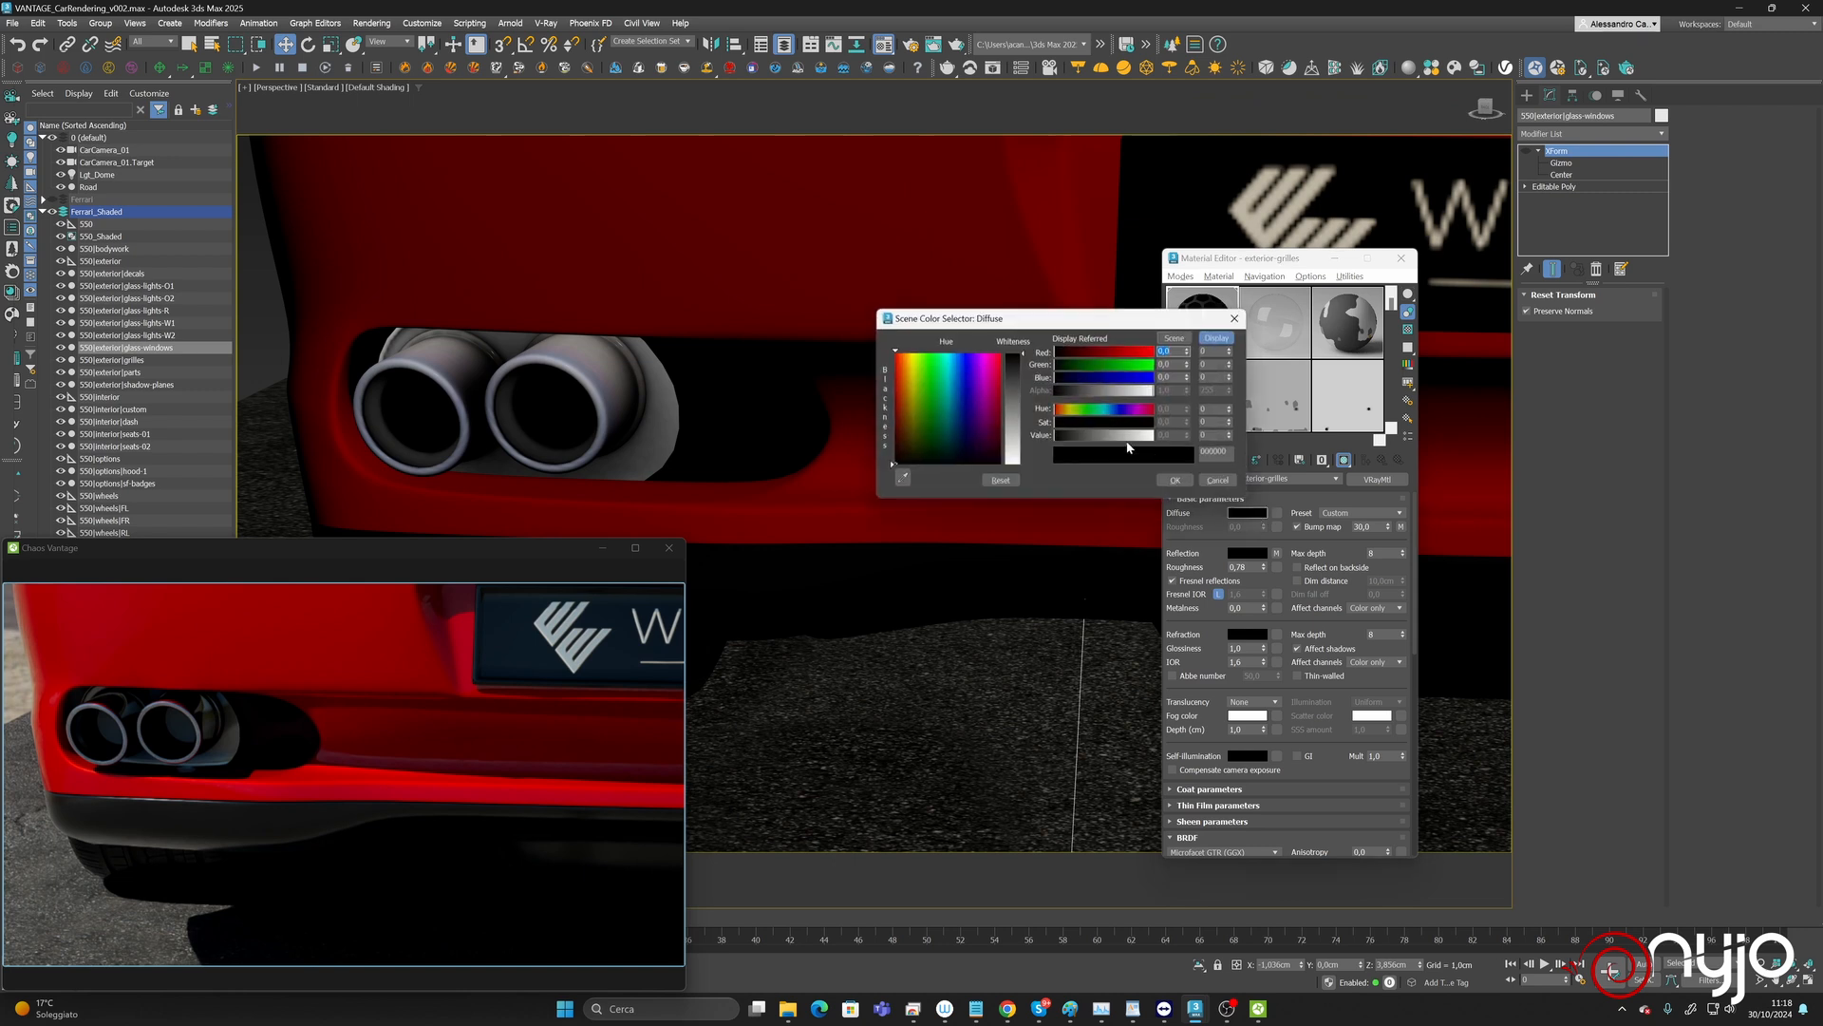
left_click_drag(1055, 436, 1108, 440)
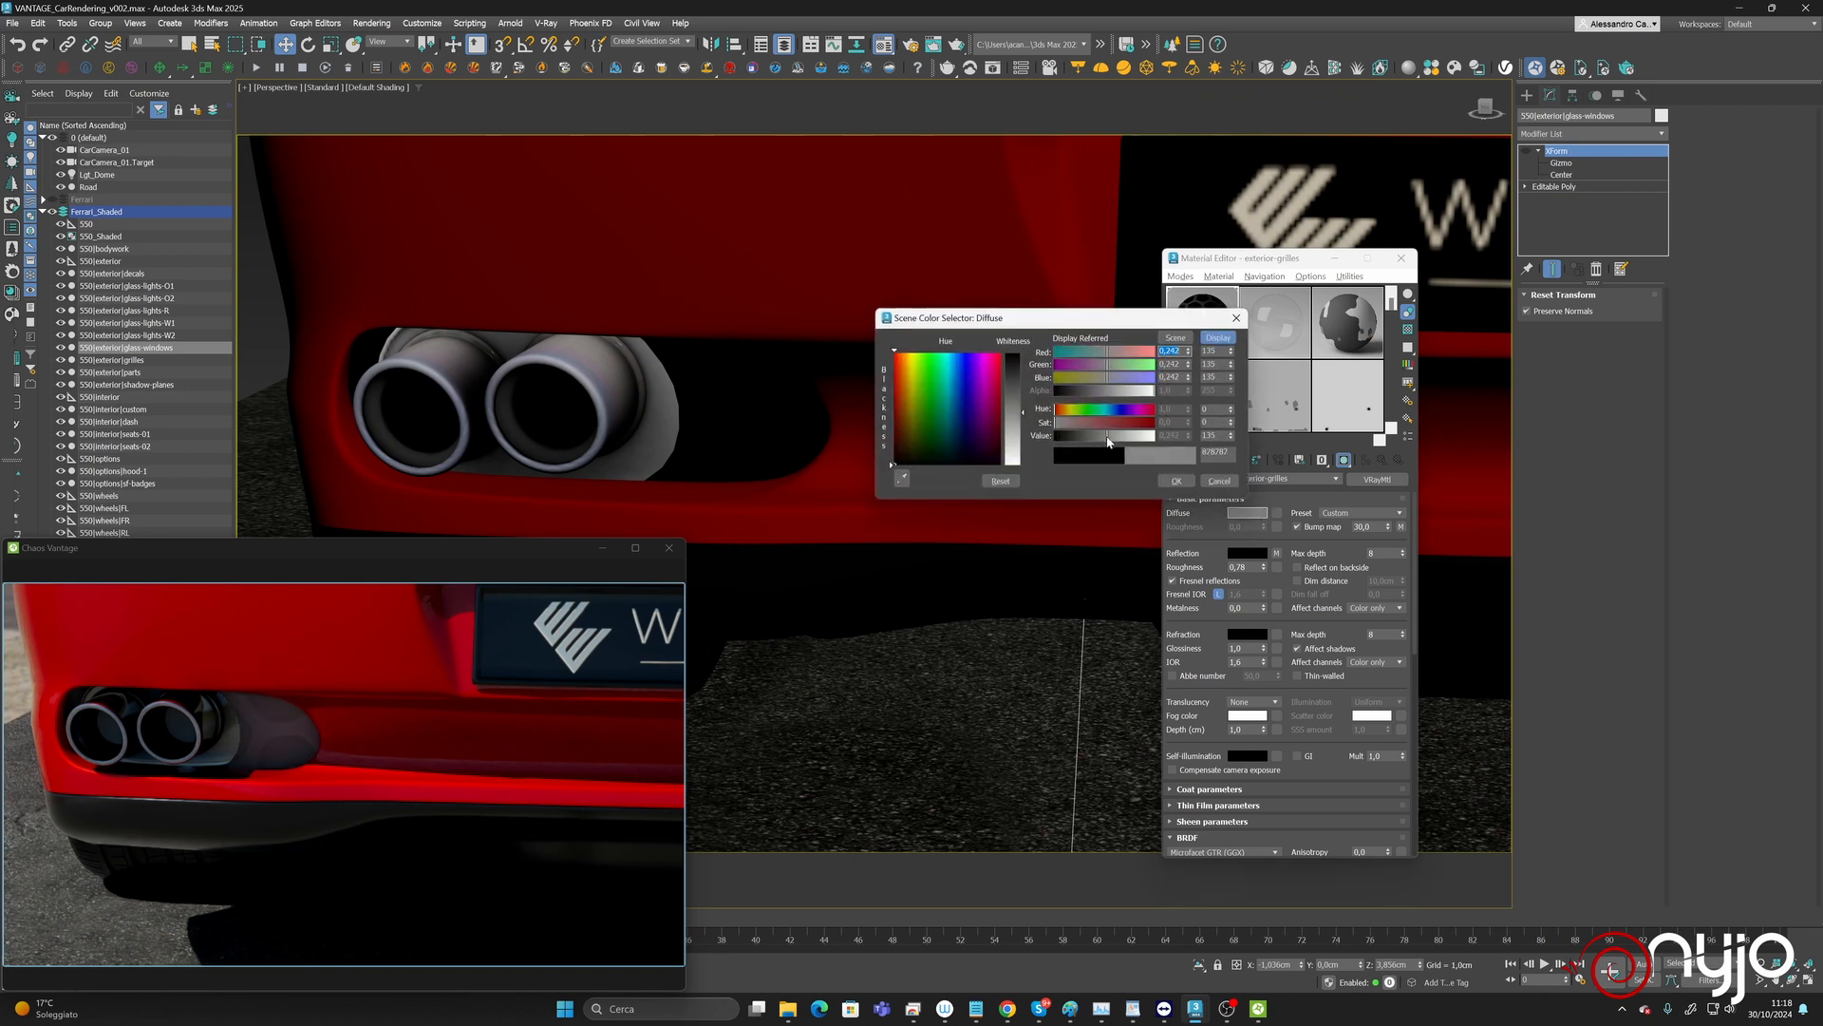
left_click(1176, 480)
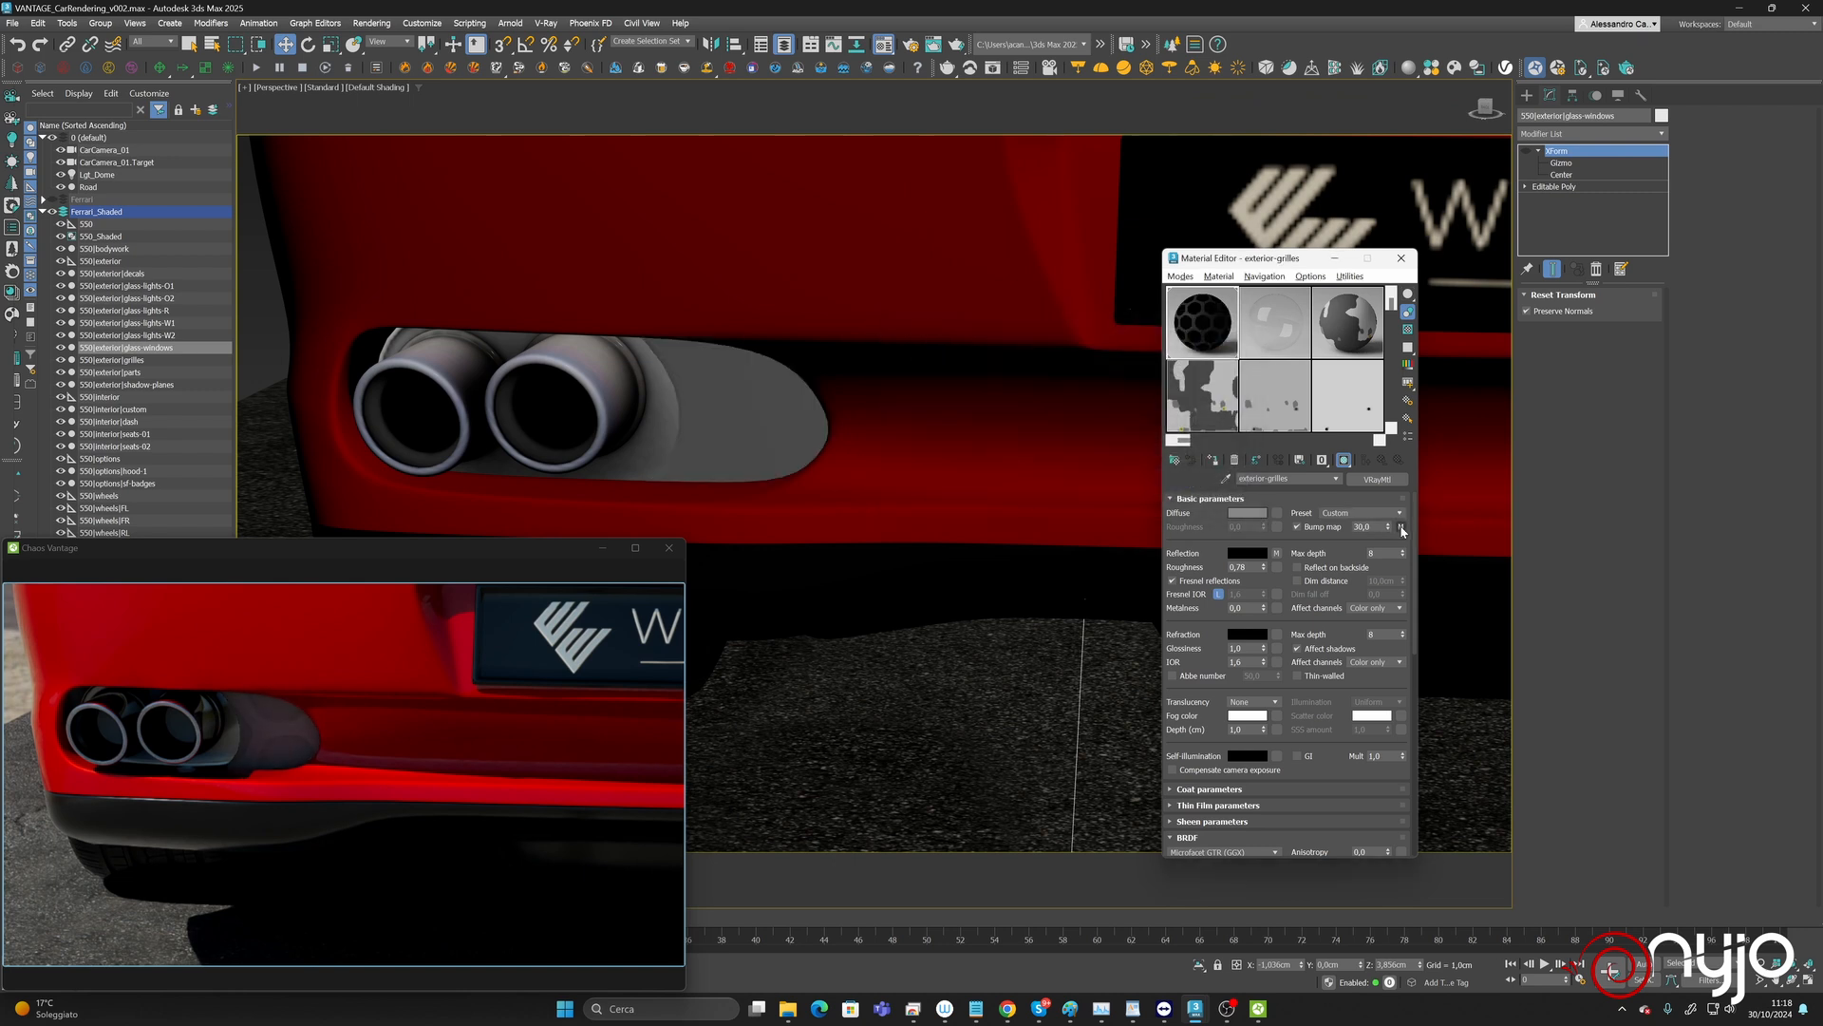
Set the U and V tiling of the exterior-grilles bump map to 10.
left_click(1400, 527)
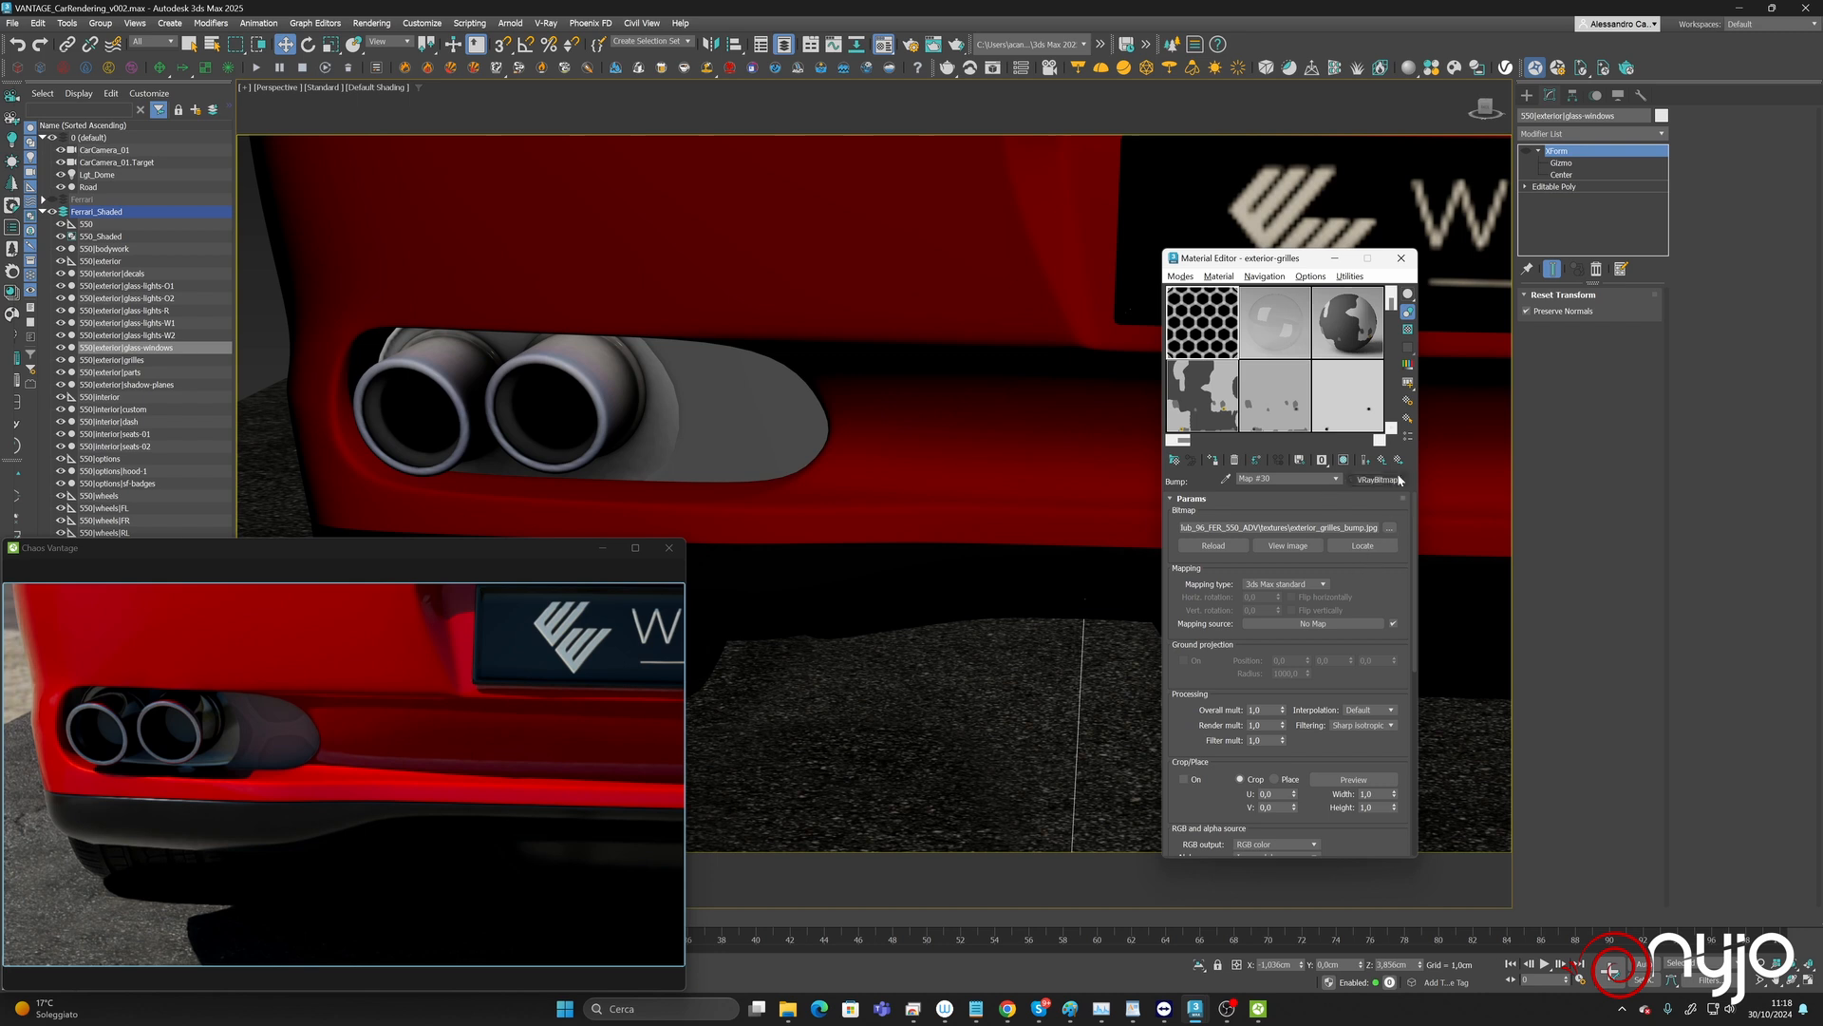
scroll(1237, 523, "down", 5)
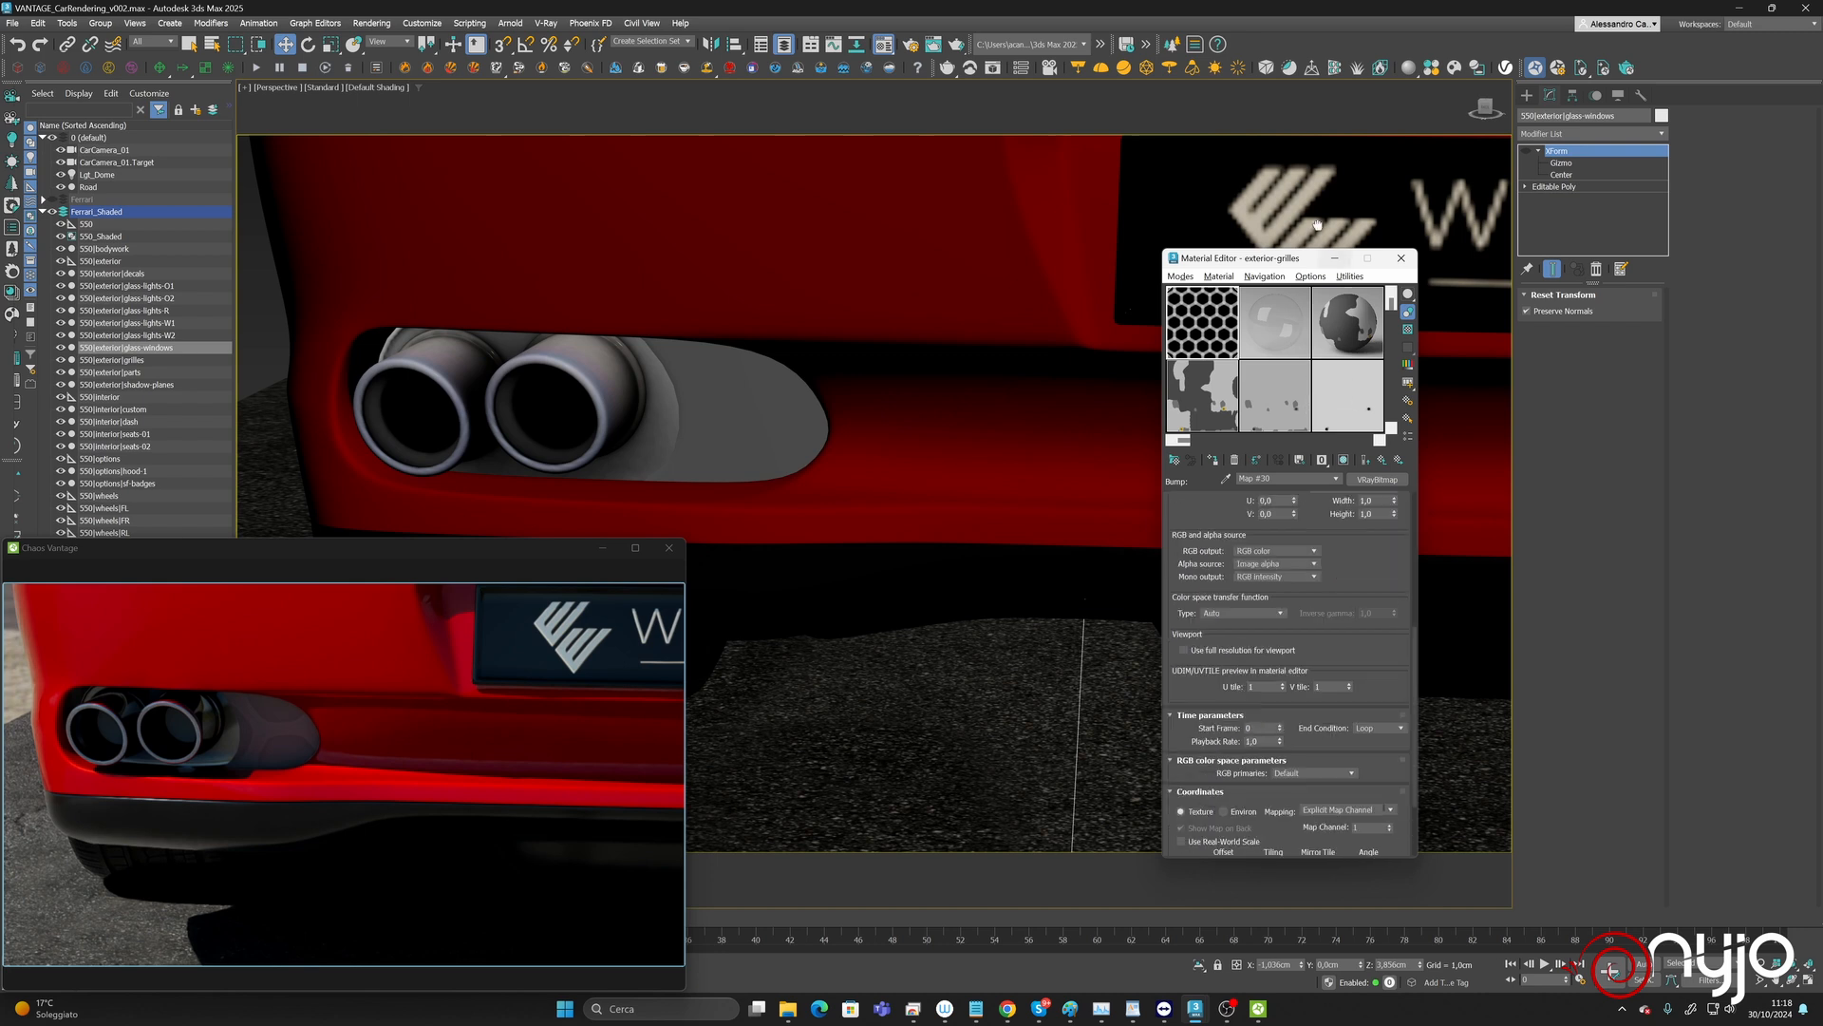
left_click(1282, 758)
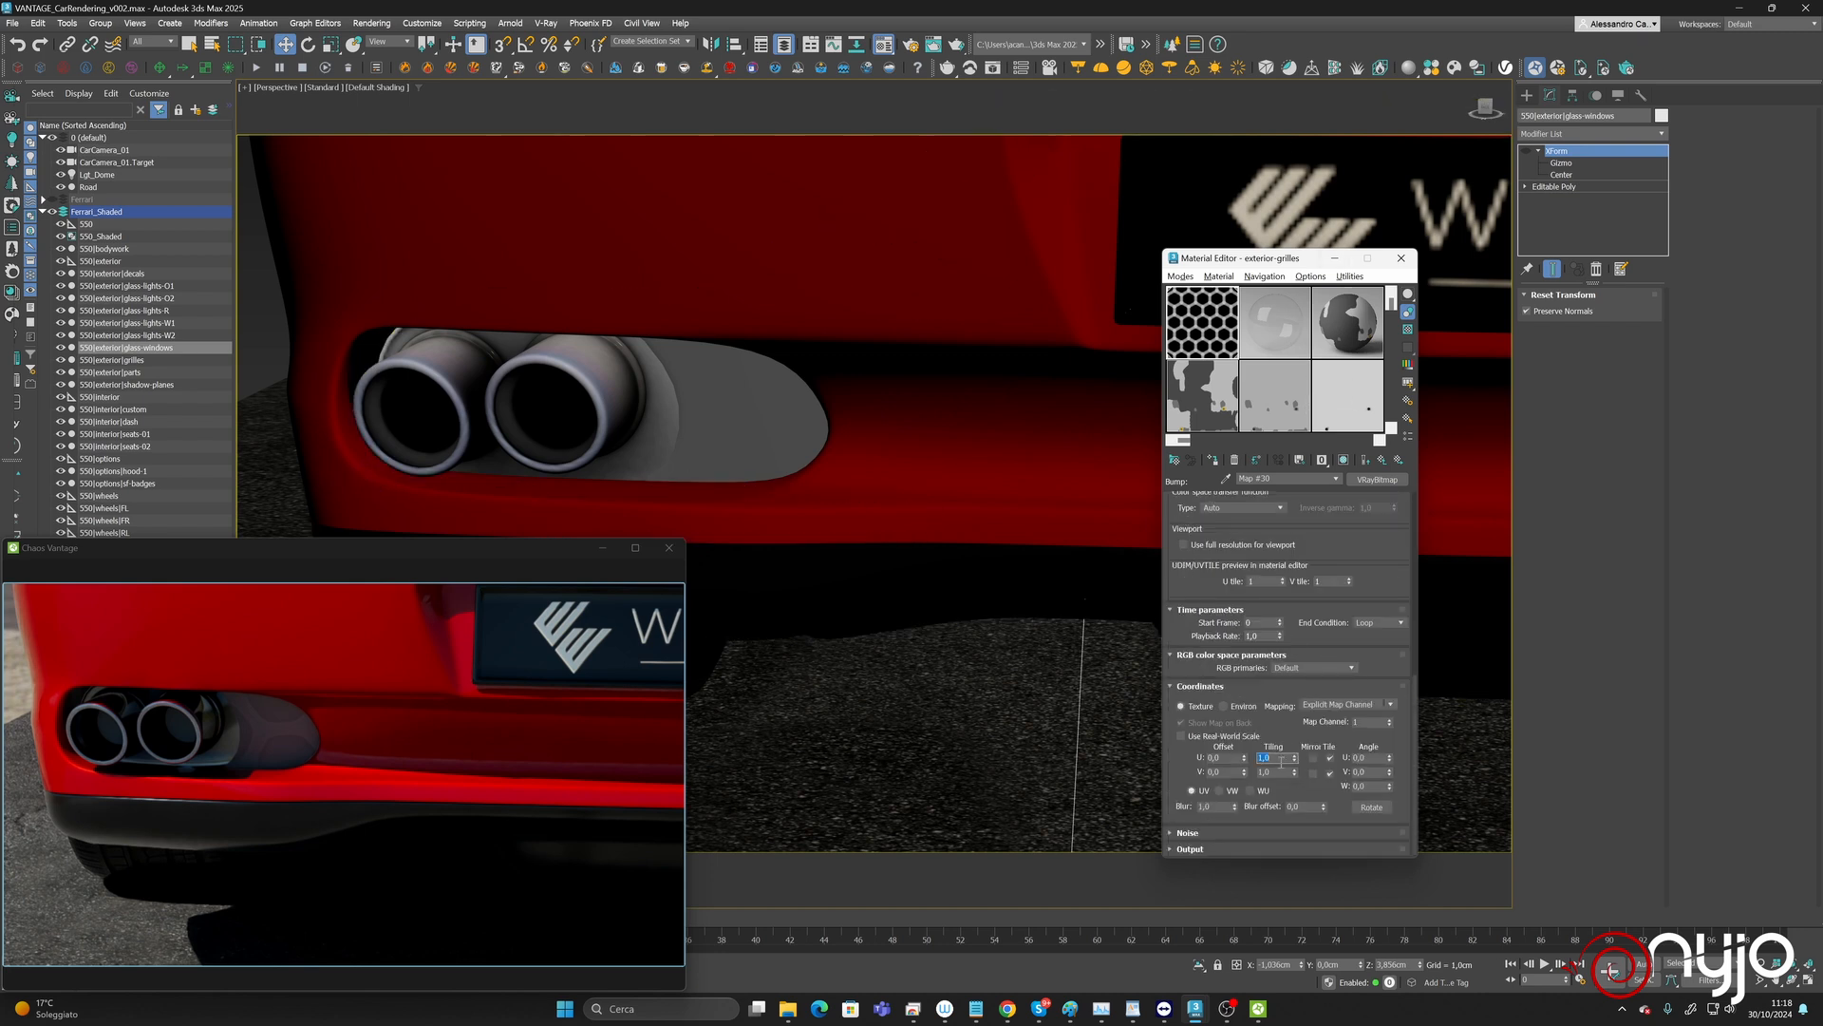
left_click(1276, 772)
type("10")
left_click(1364, 459)
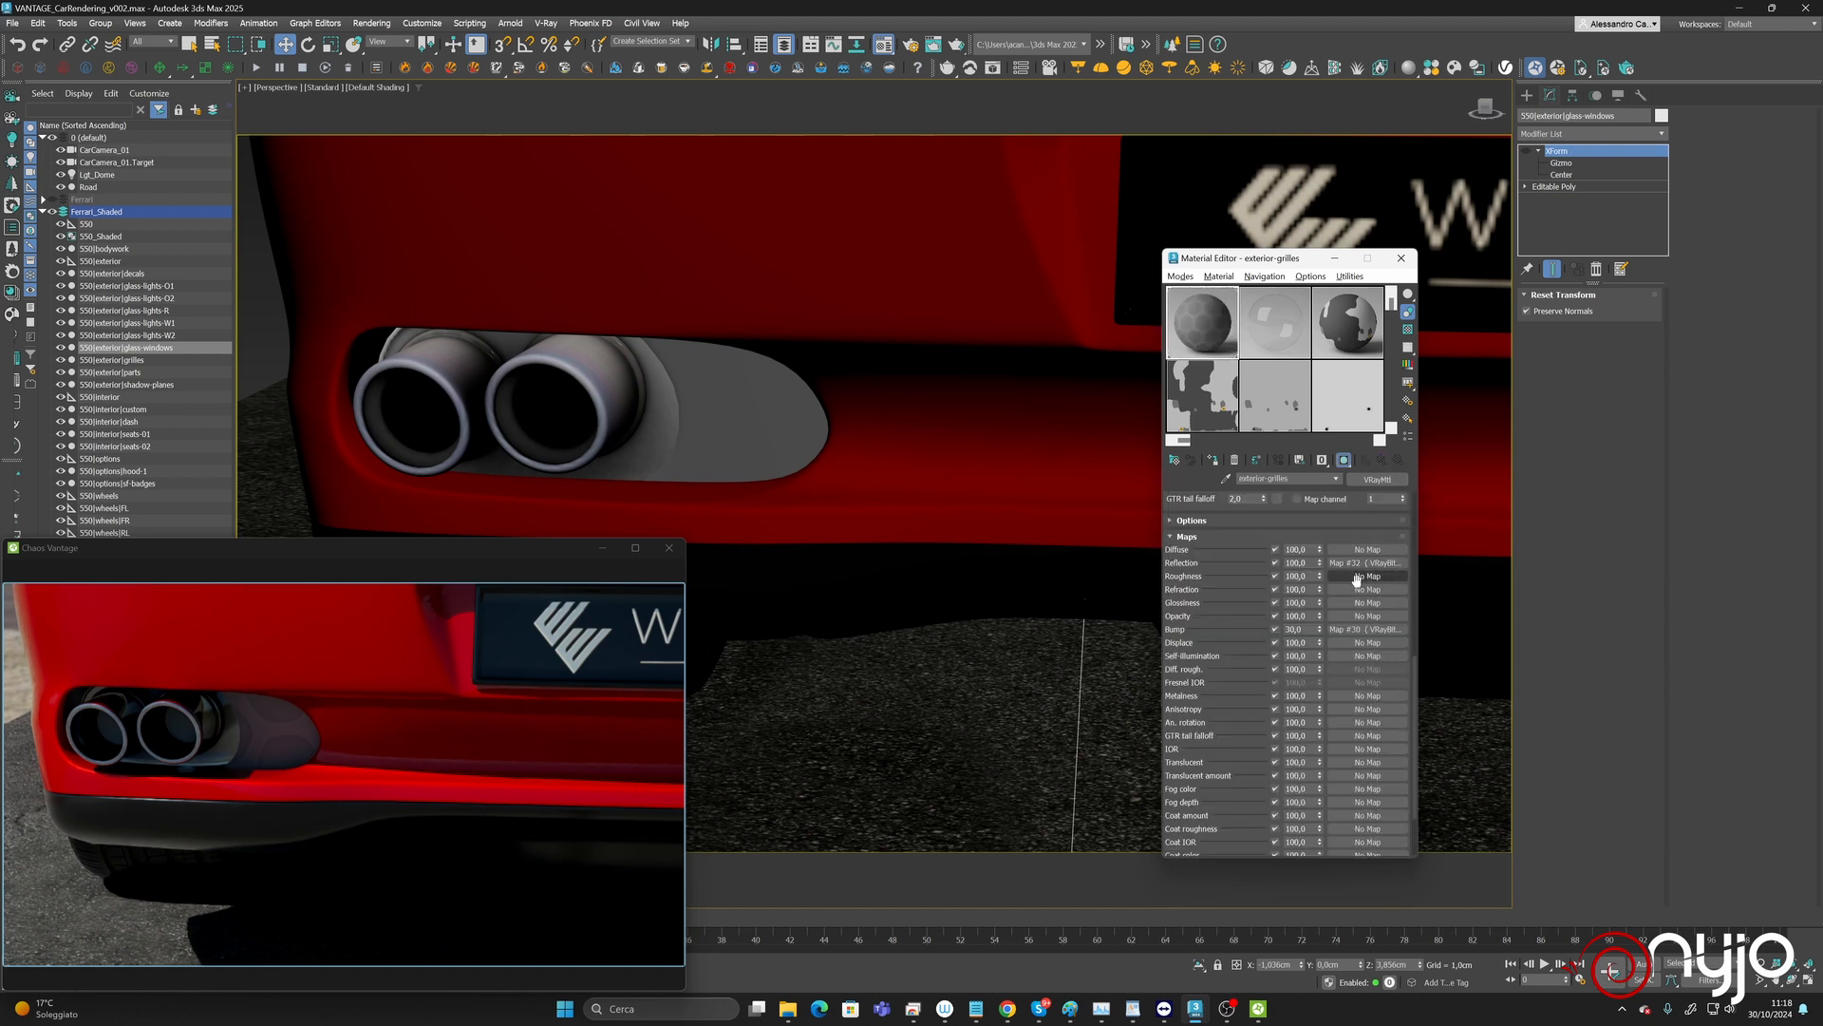
left_click(1368, 630)
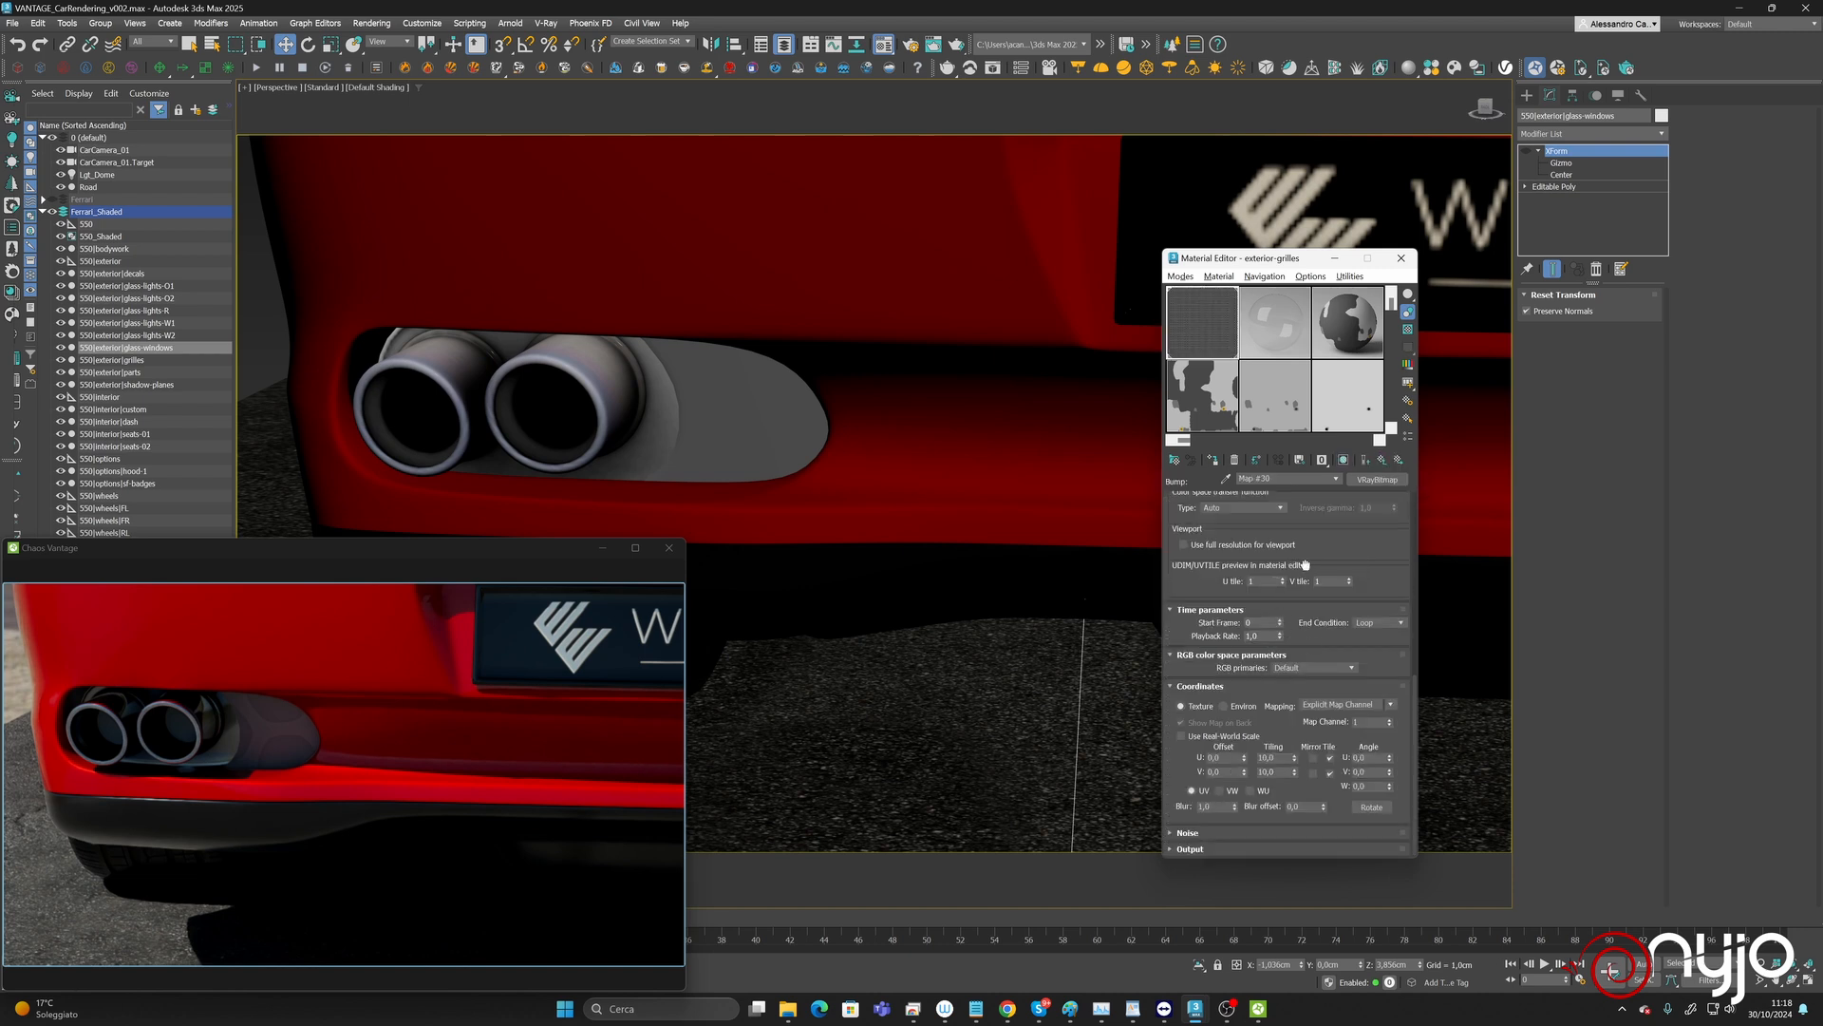
left_click(1364, 460)
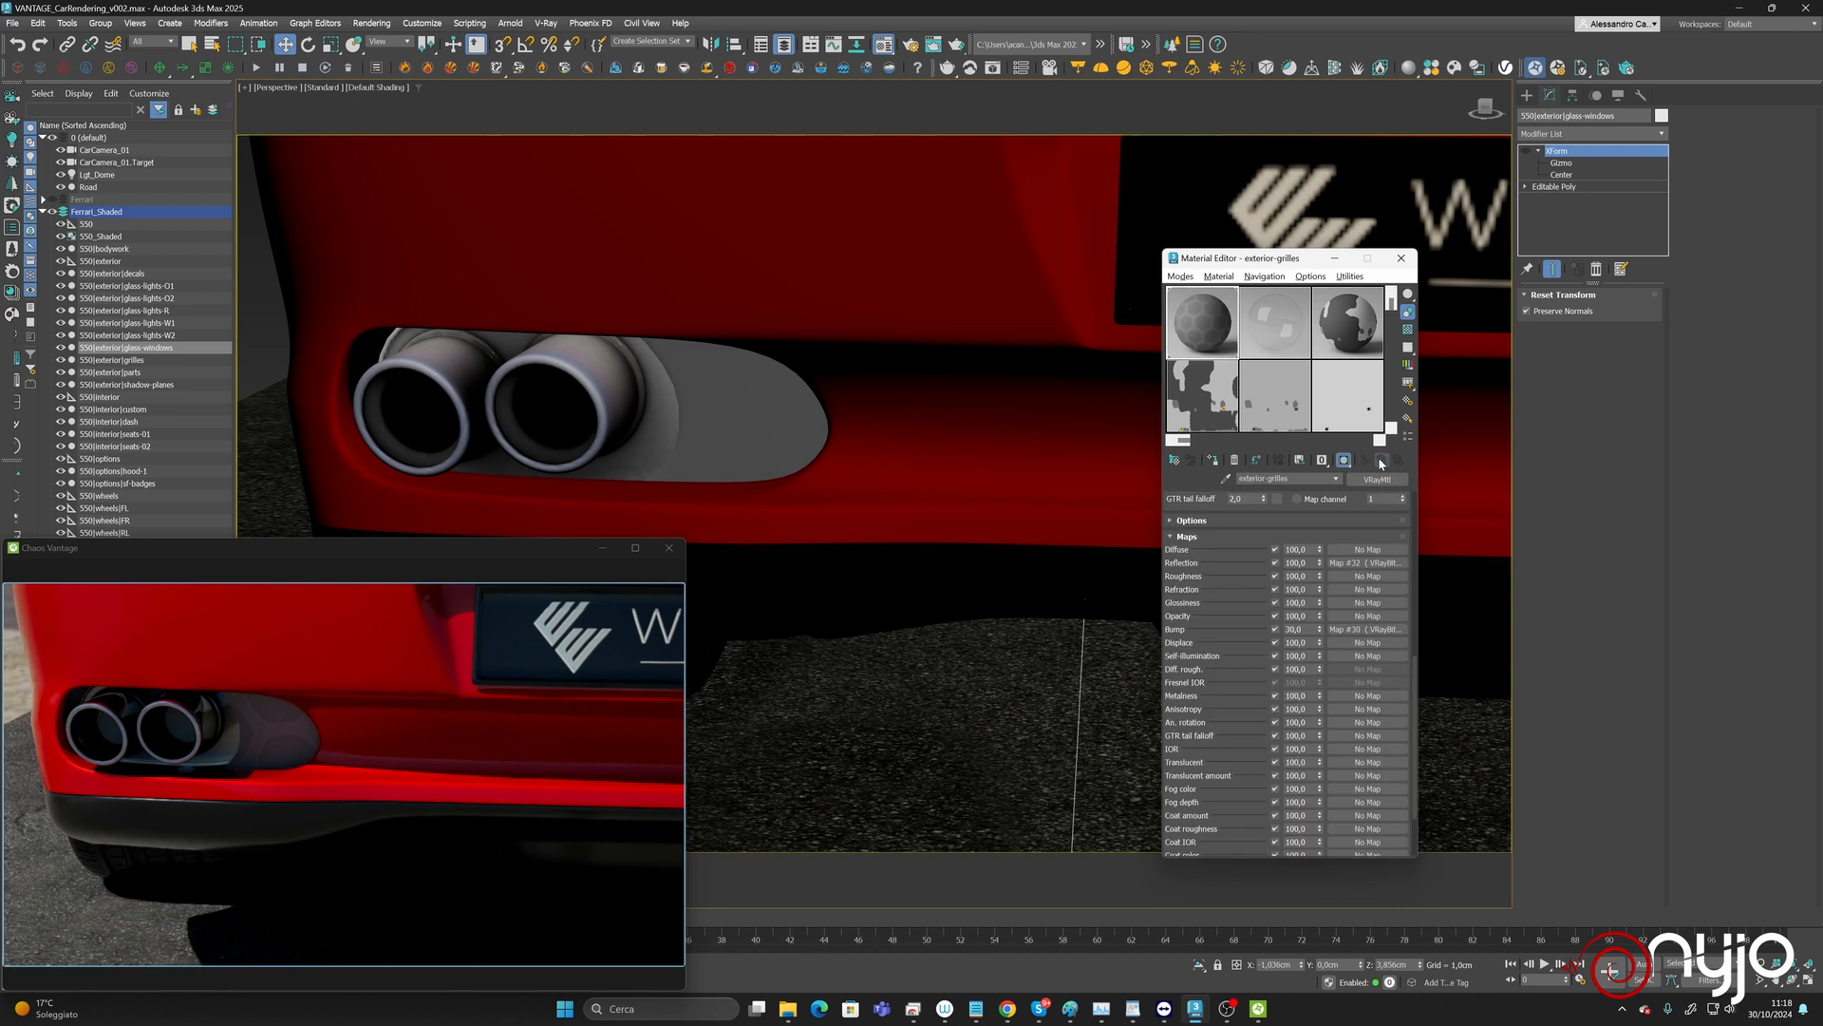
Set the U and V tiling of the exterior-grilles reflection map to 10.
left_click(1368, 567)
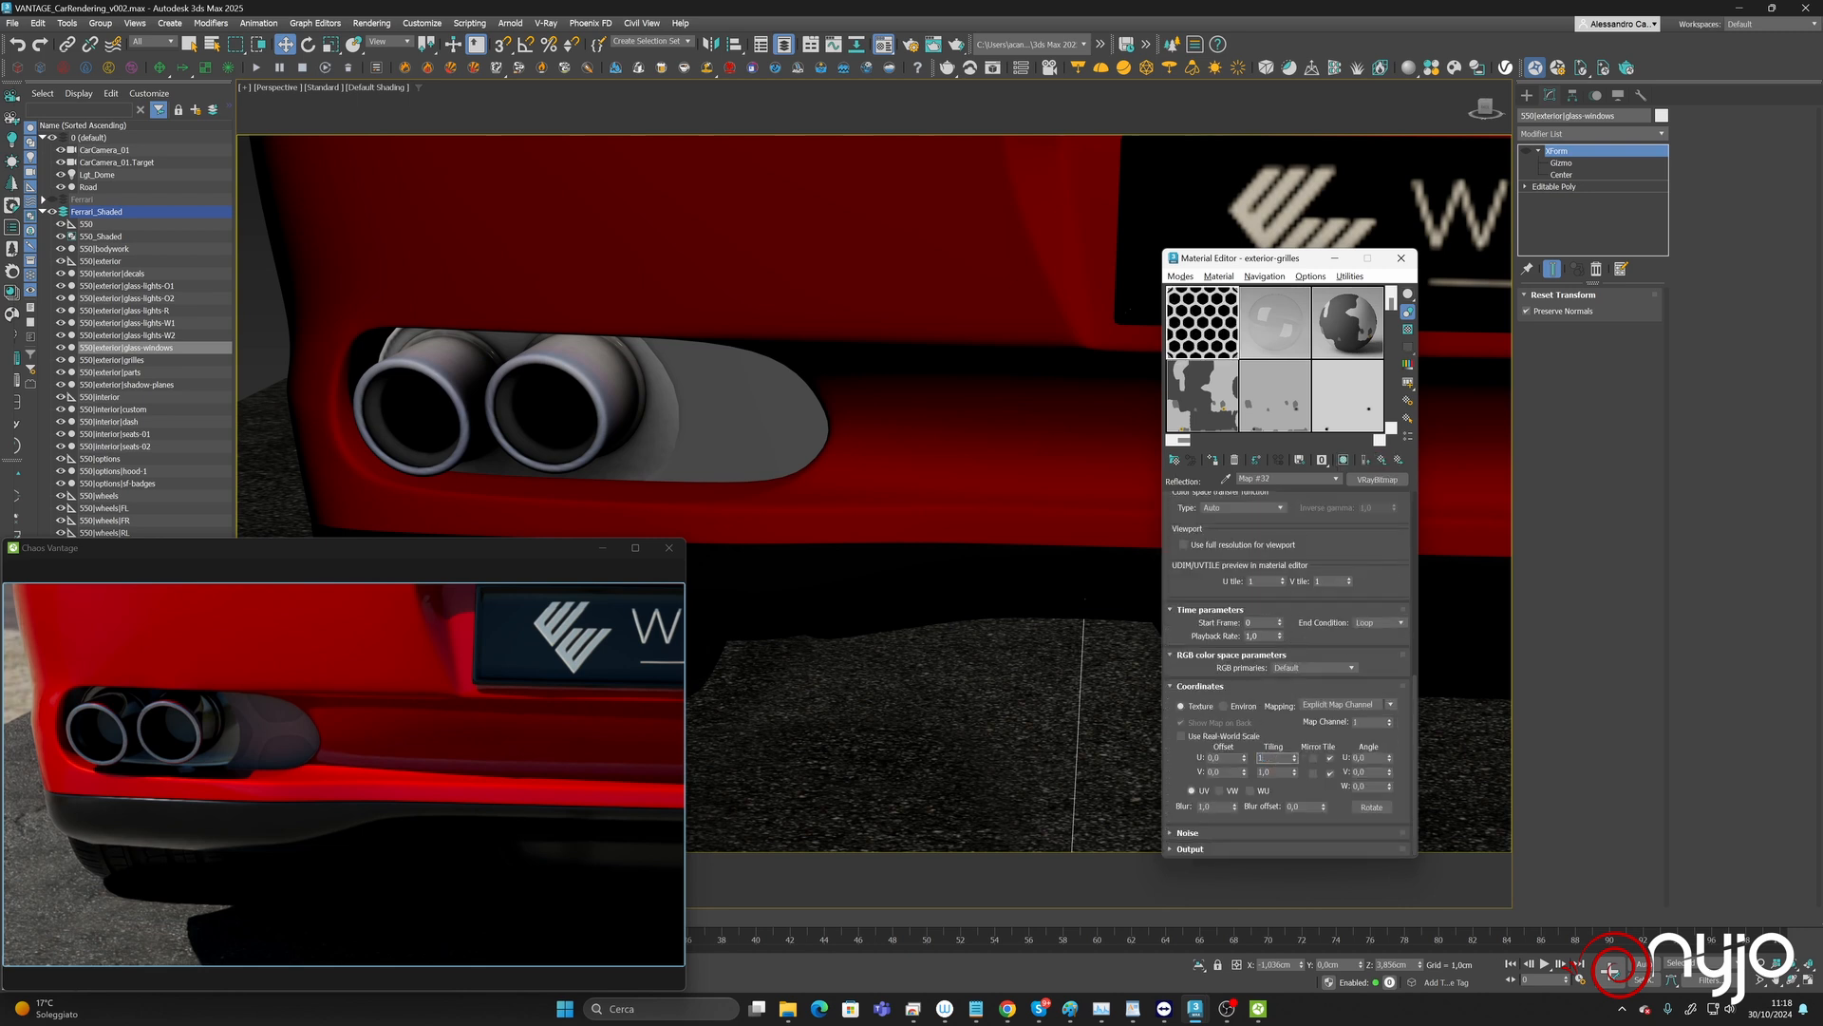
double_click(1278, 772)
type("10")
scroll(1347, 545, "up", 5)
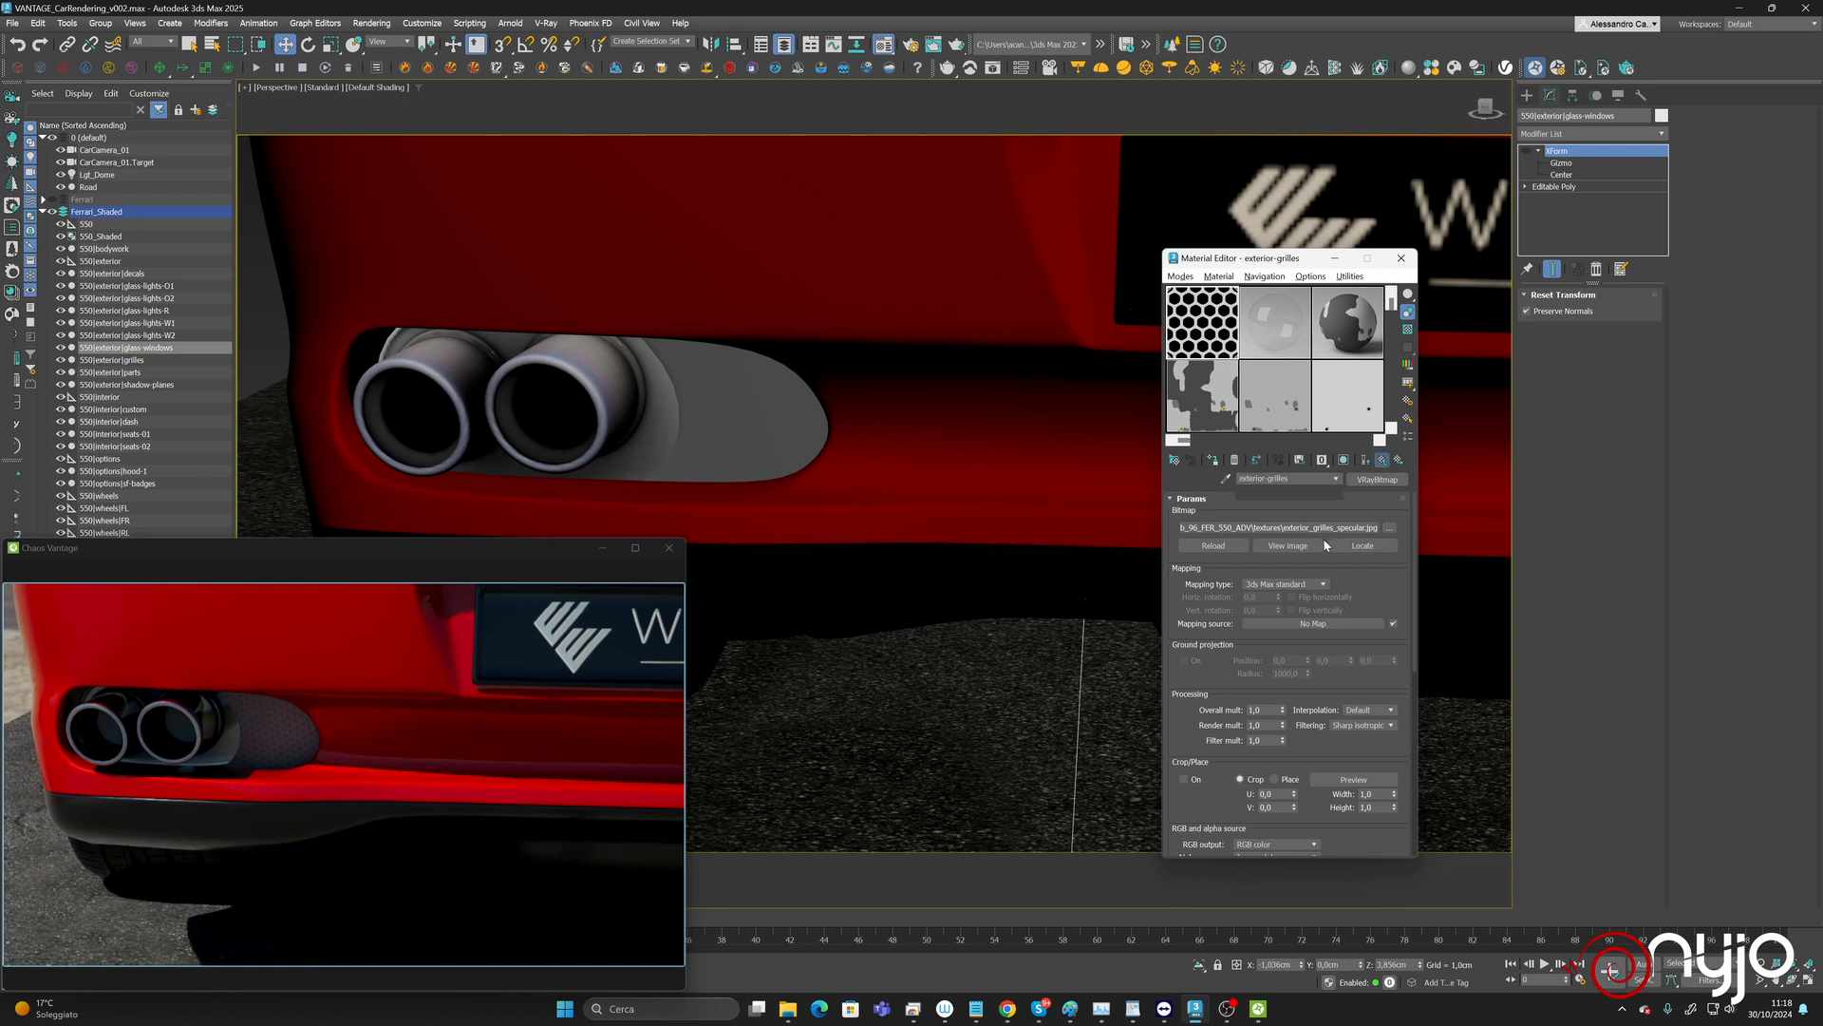
left_click(1382, 460)
Set the exterior-grilles diffuse color to a dark grey with value 53.
left_click(1246, 514)
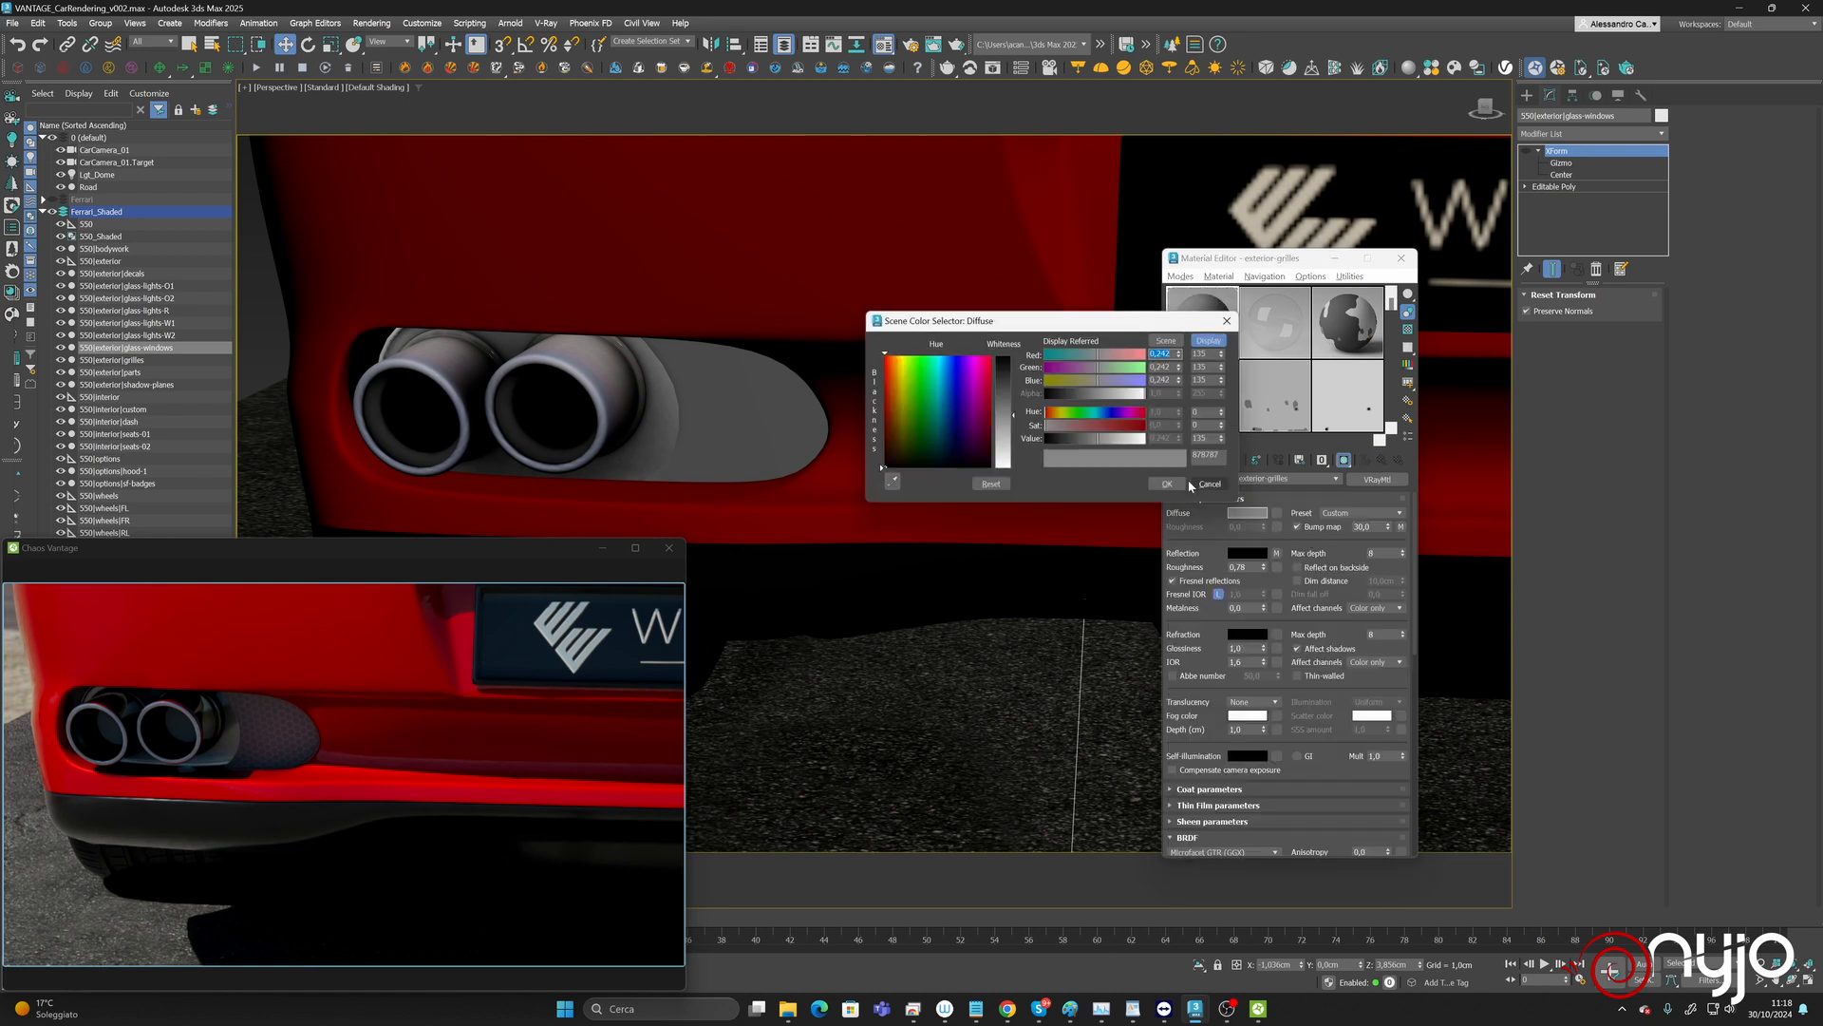
left_click(1059, 440)
left_click_drag(1059, 441, 1065, 444)
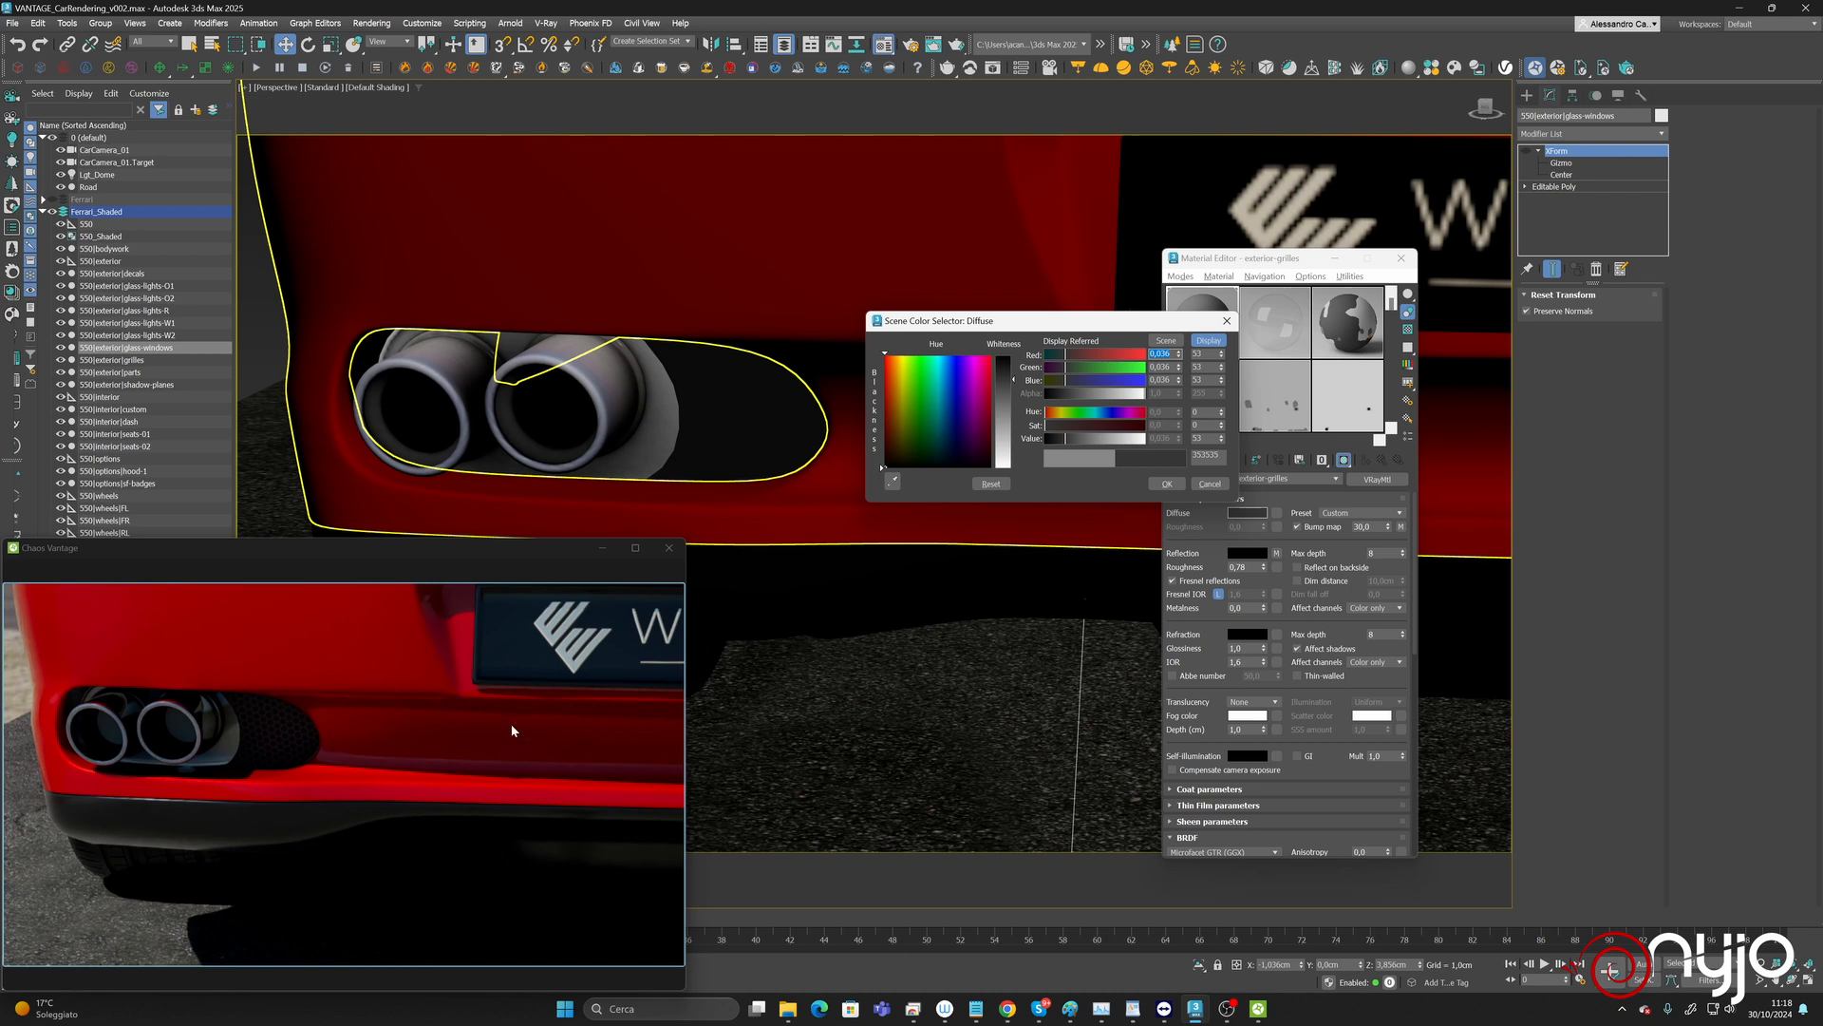
scroll(741, 424, "down", 8)
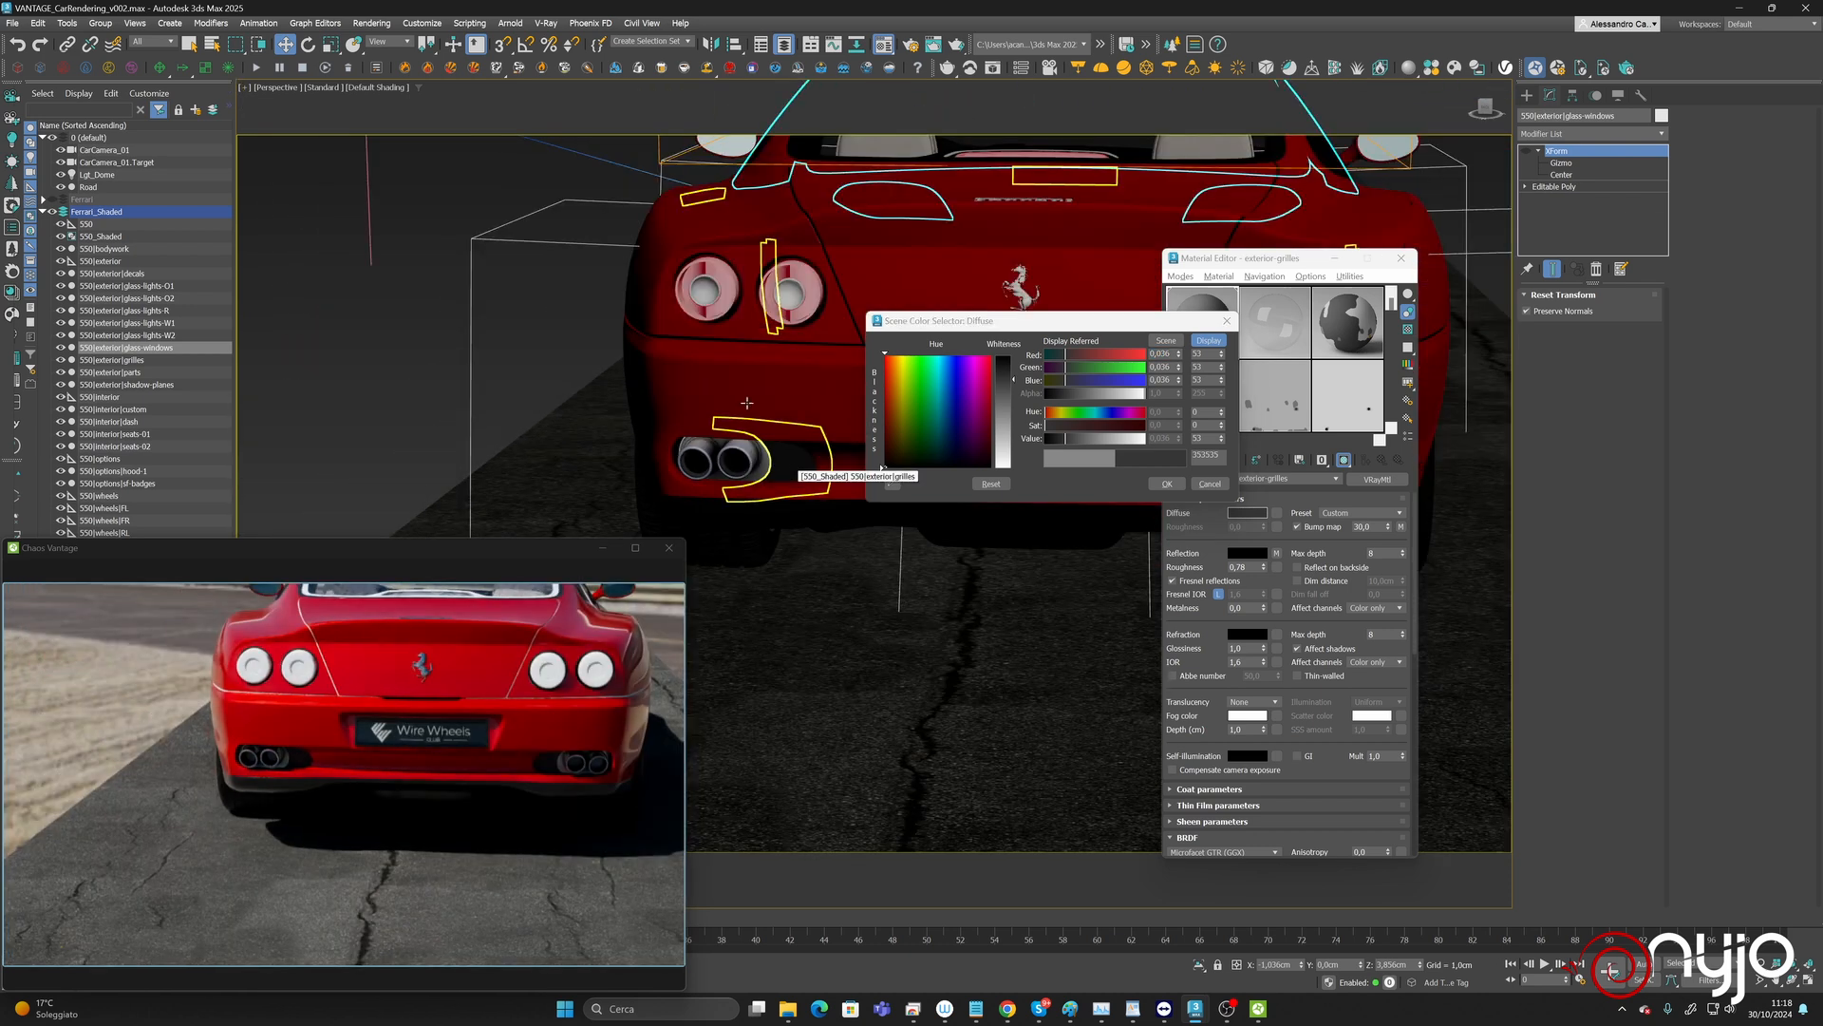
left_click(1167, 484)
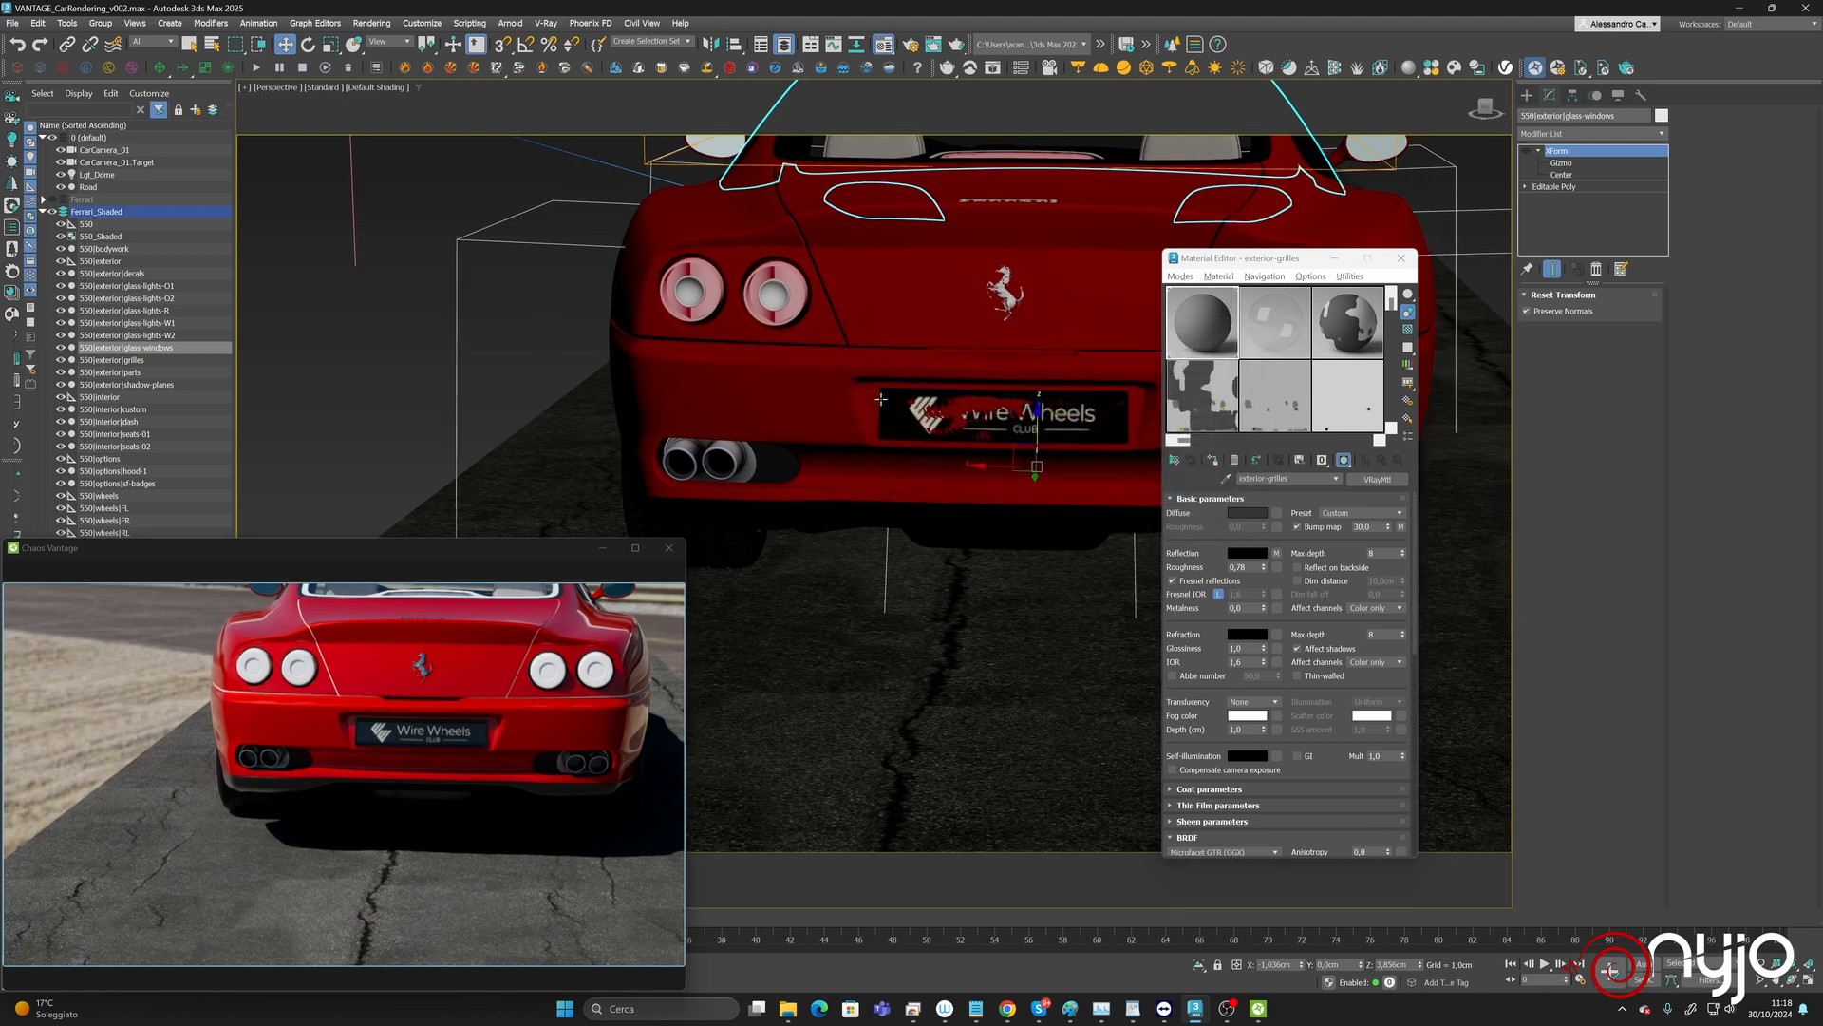
Sample the exterior-parts material from the car's front grille into the second material slot.
middle_click_drag(867, 433, 1060, 469)
left_click(1401, 259)
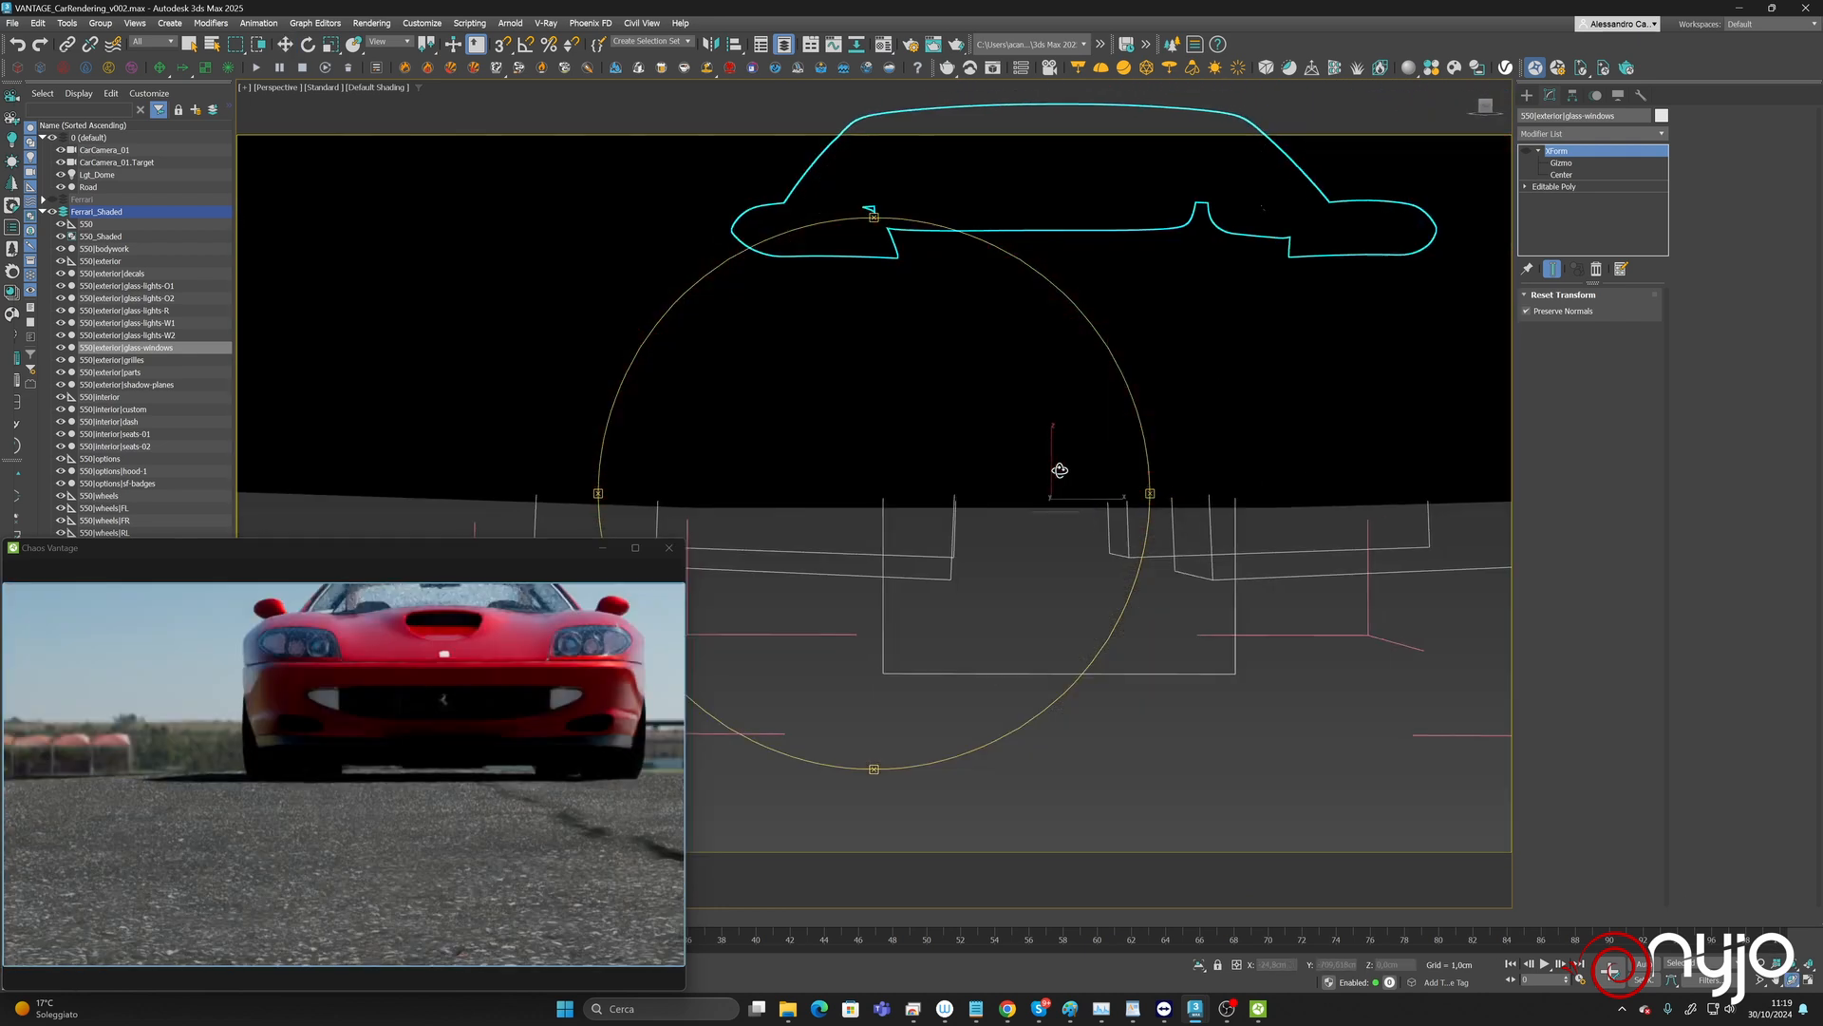
scroll(1054, 418, "up", 2)
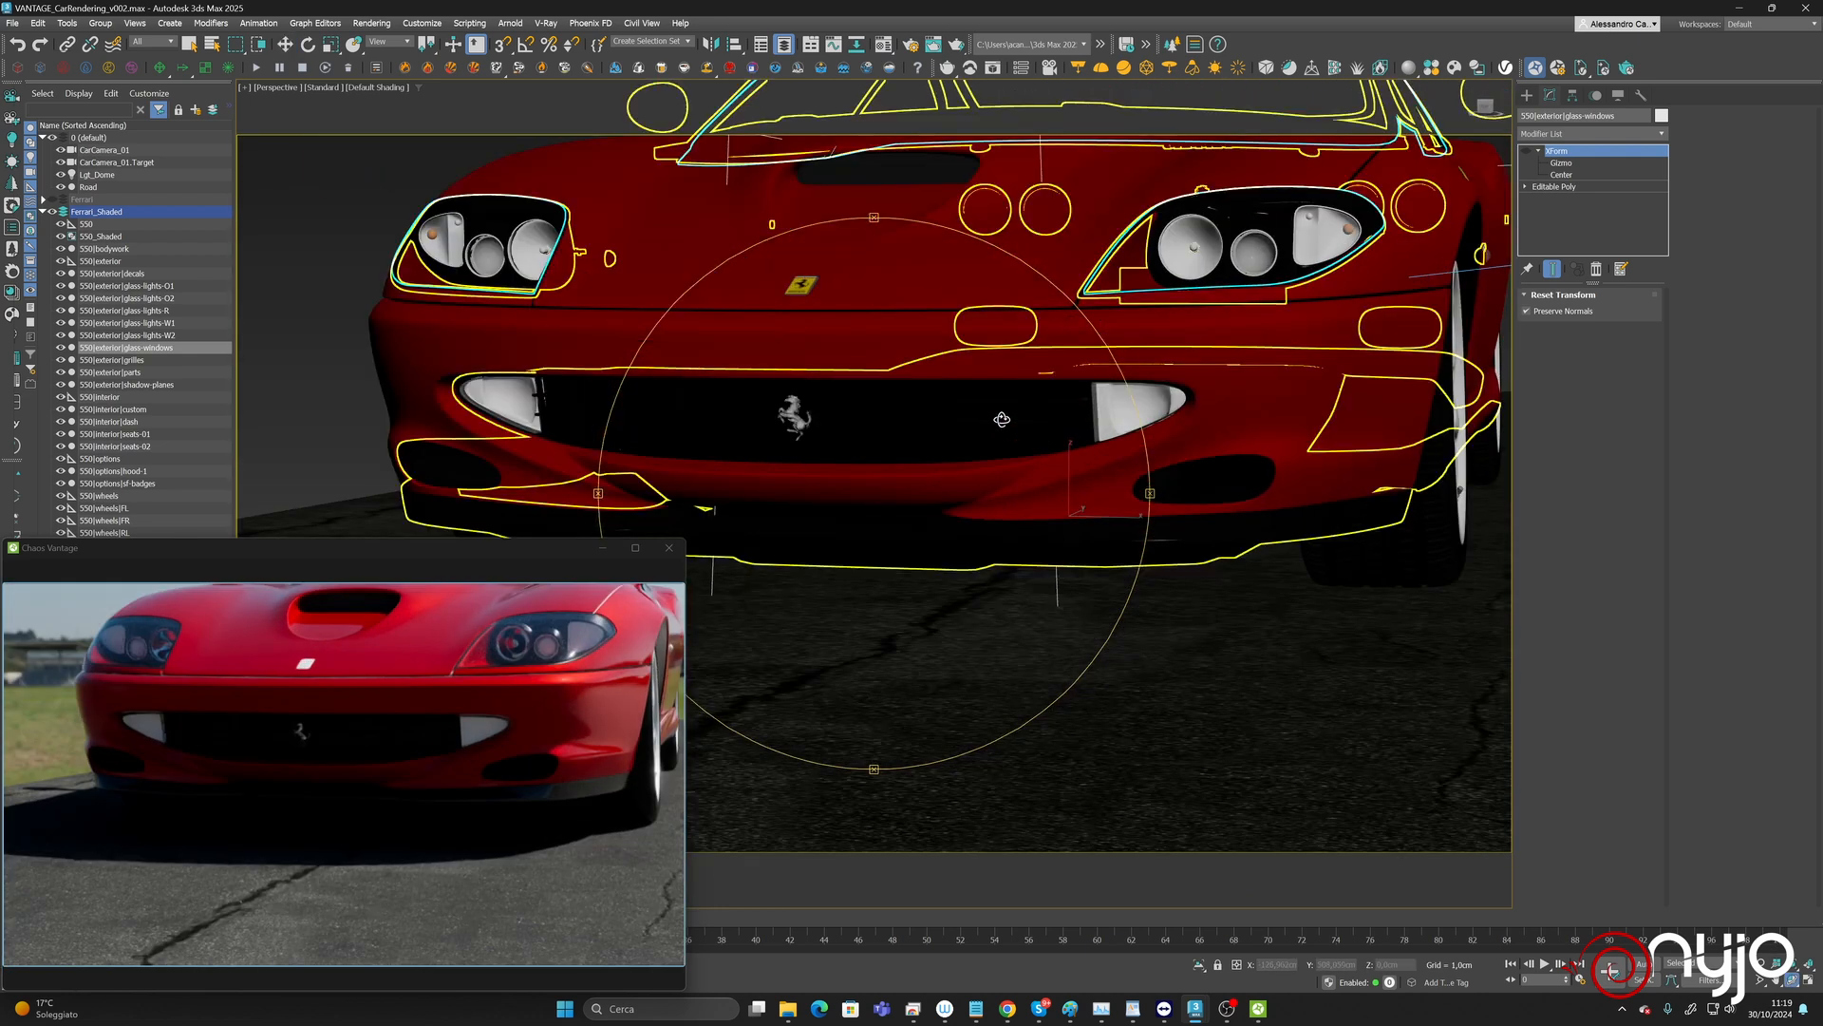
scroll(1002, 419, "up", 4)
scroll(1001, 419, "up", 2)
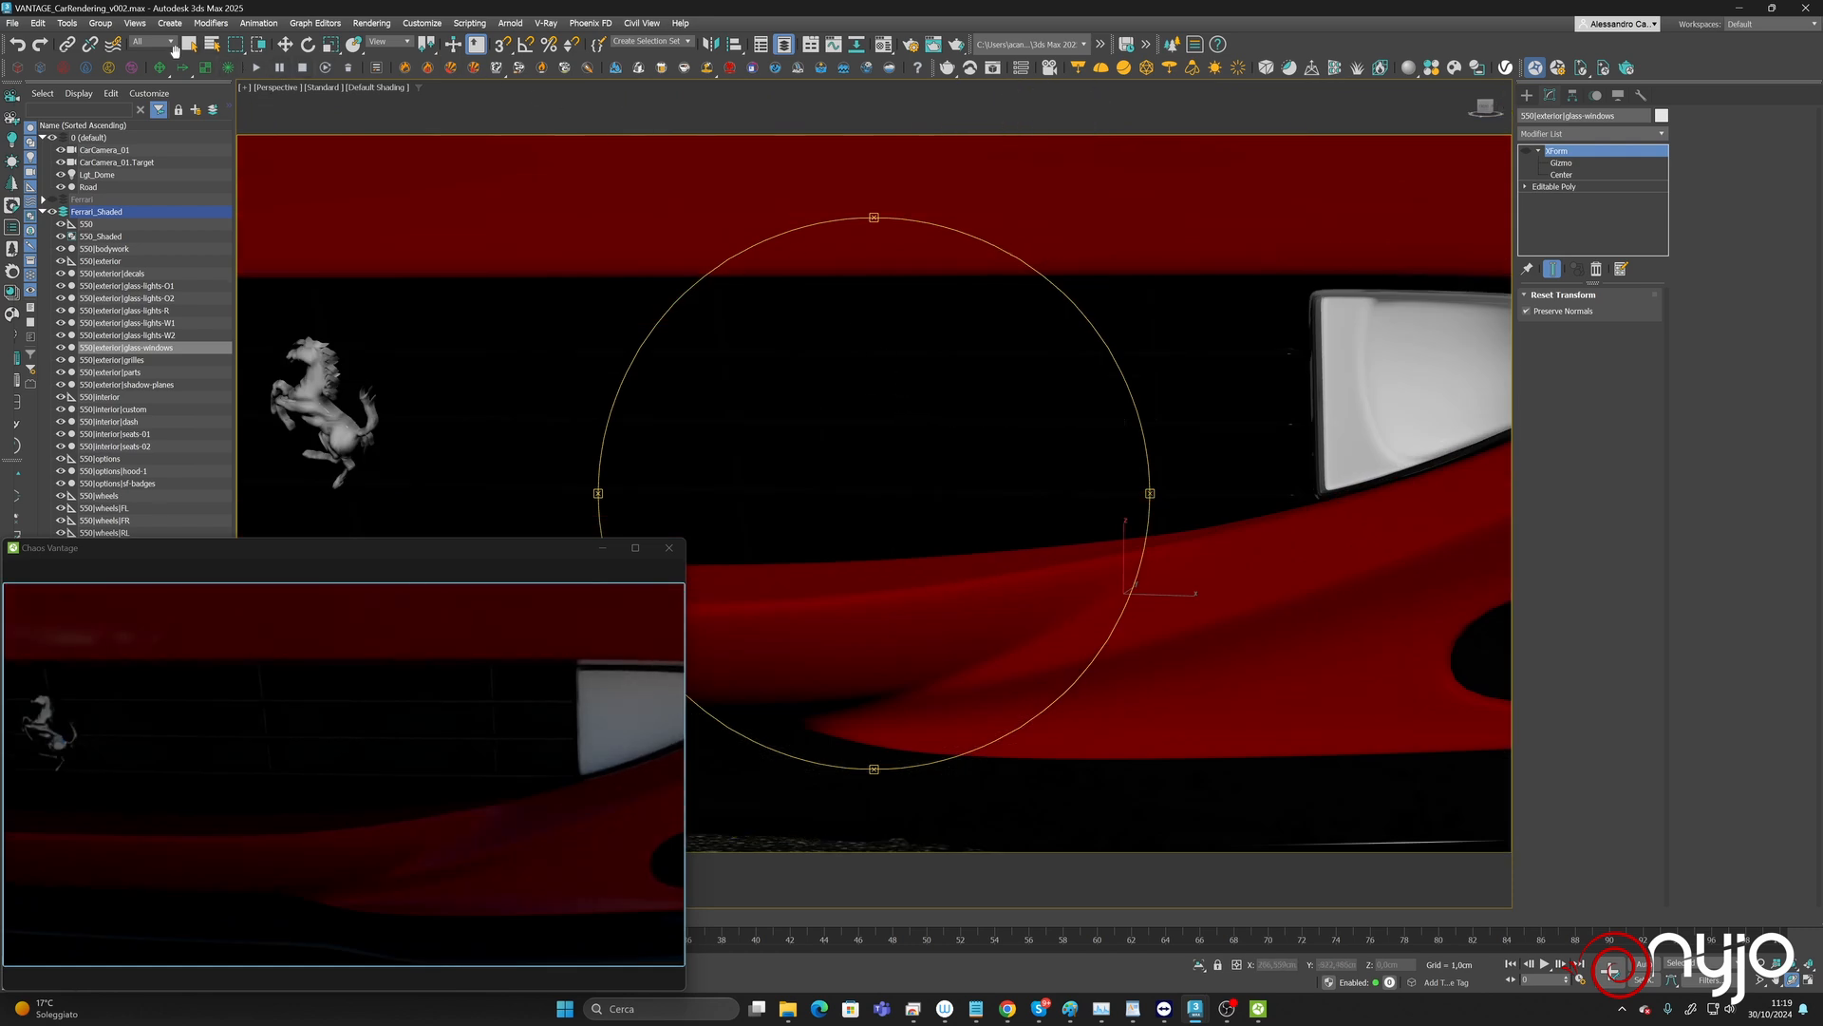
left_click(883, 45)
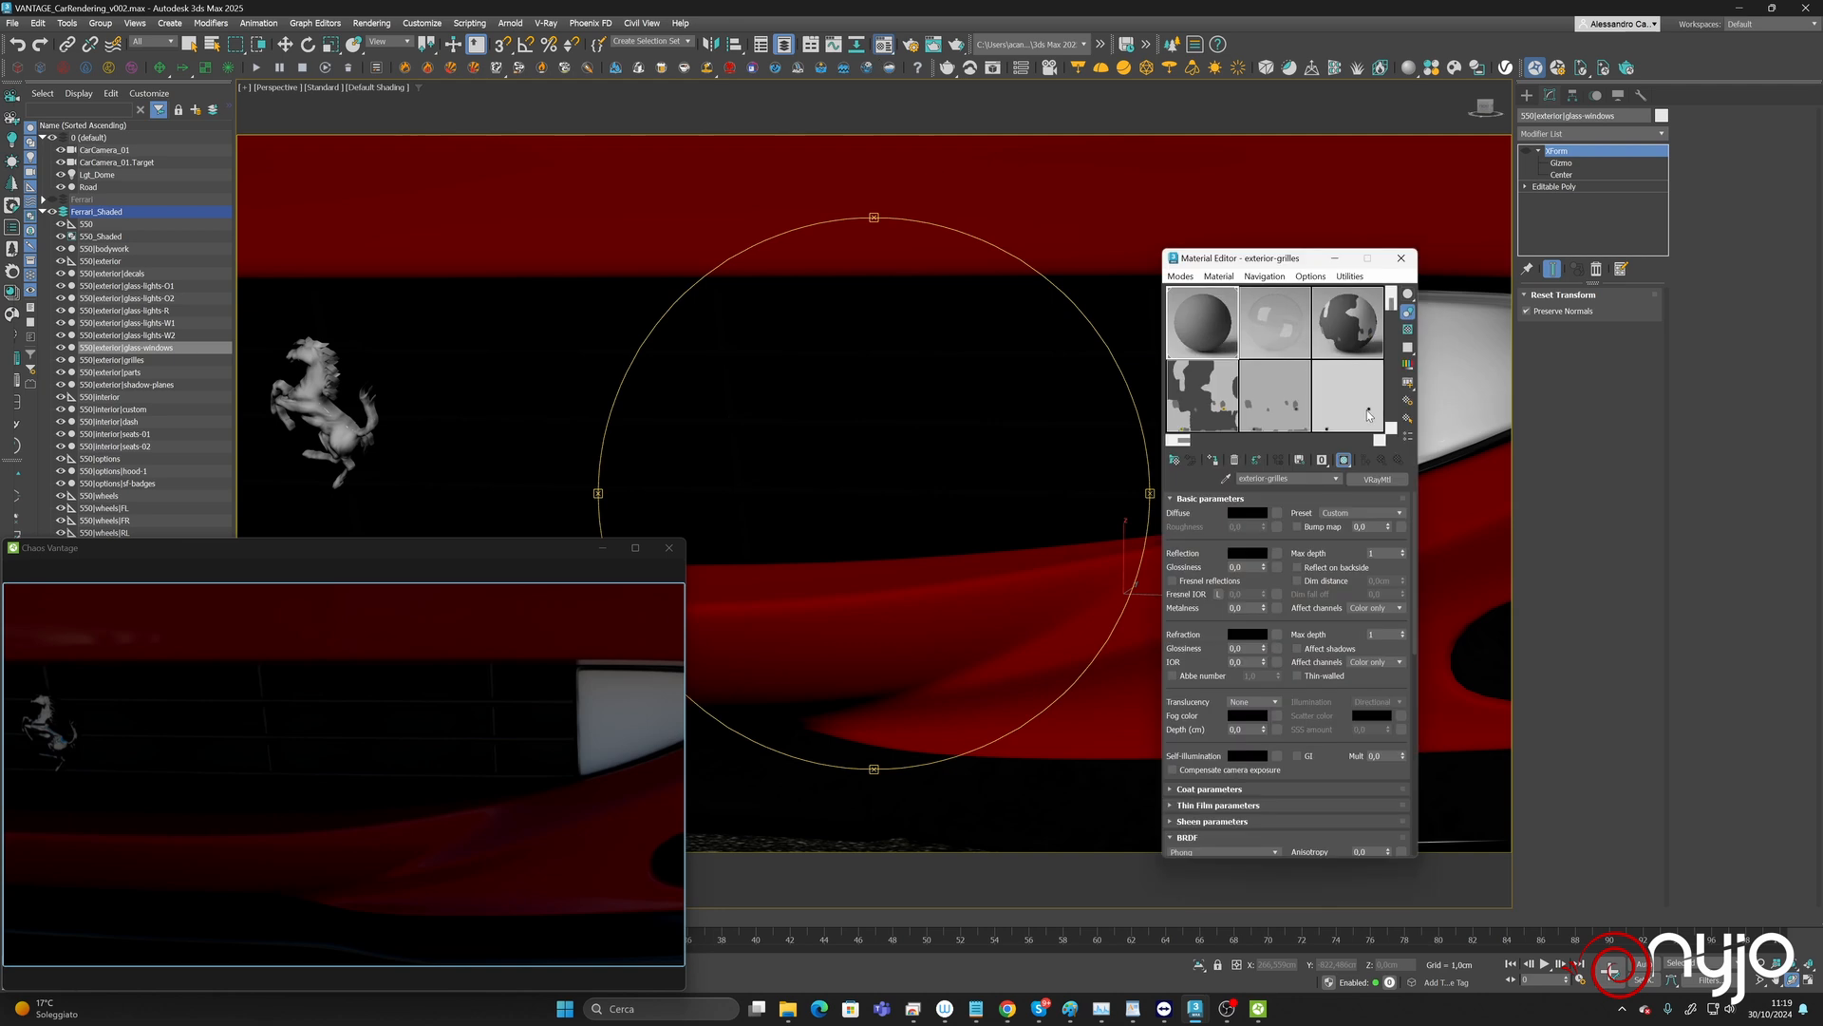
left_click(1225, 479)
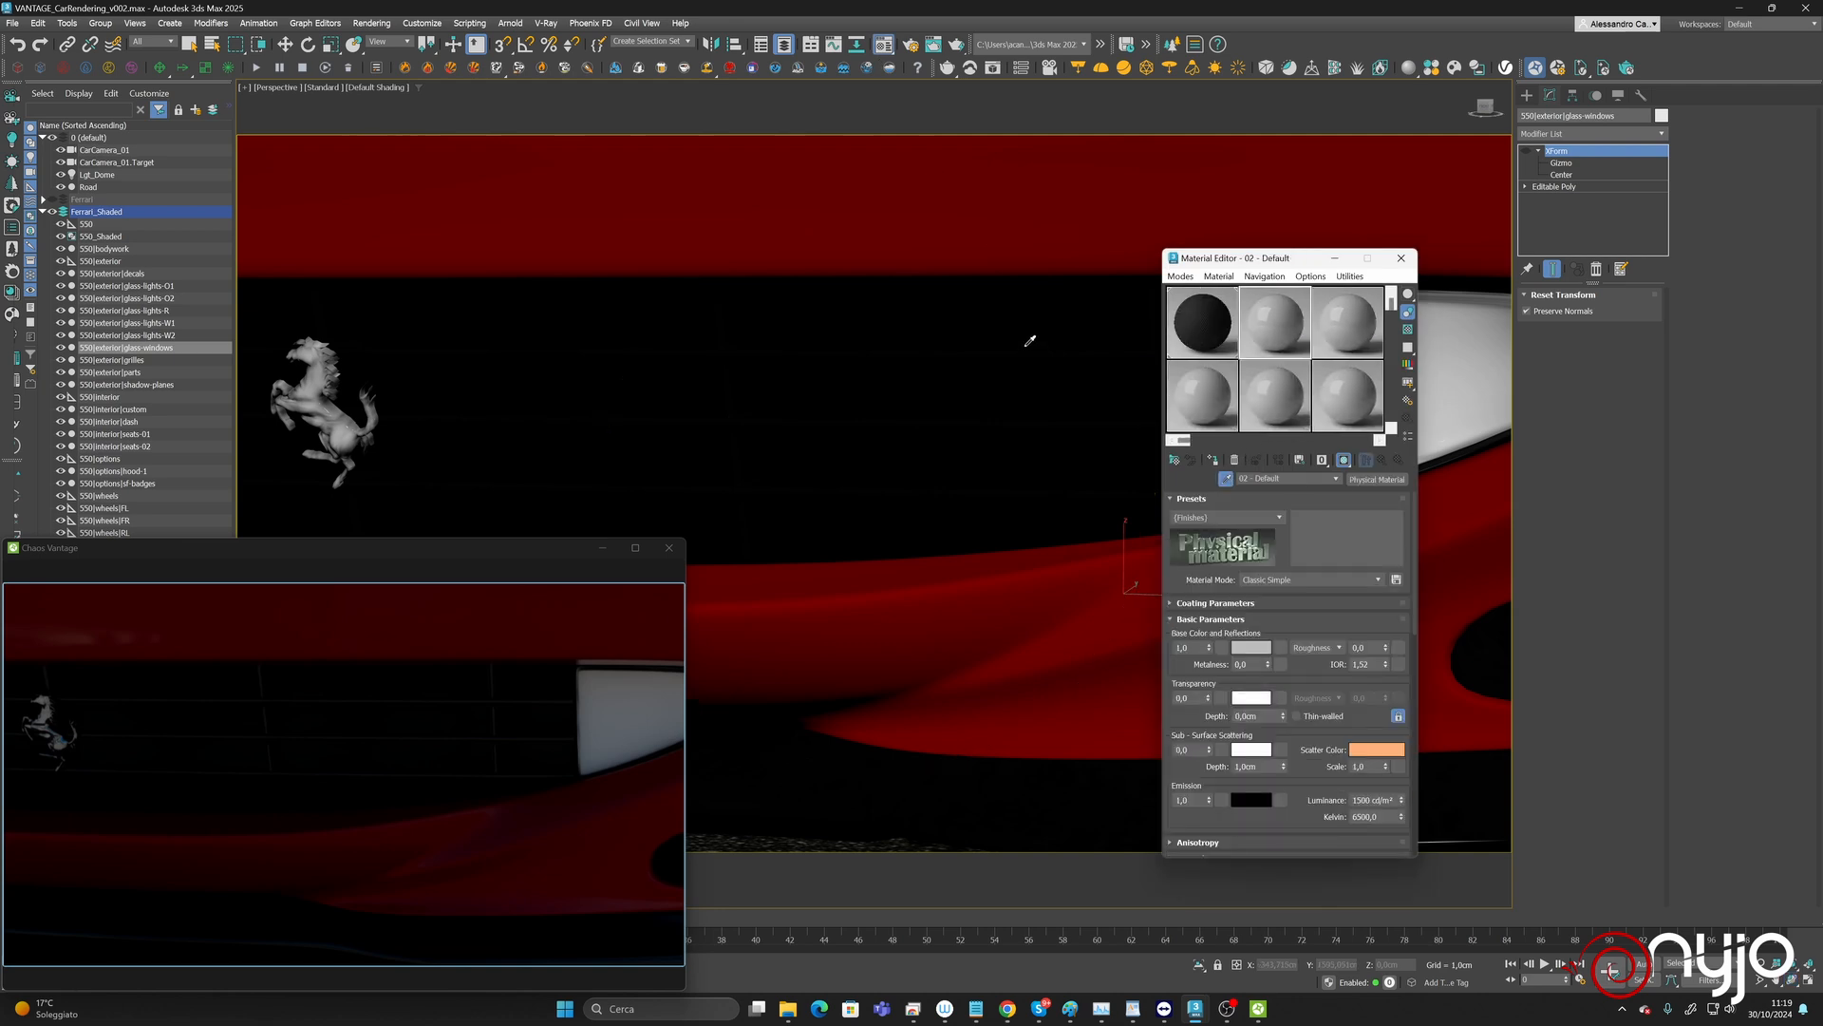
left_click(1112, 389)
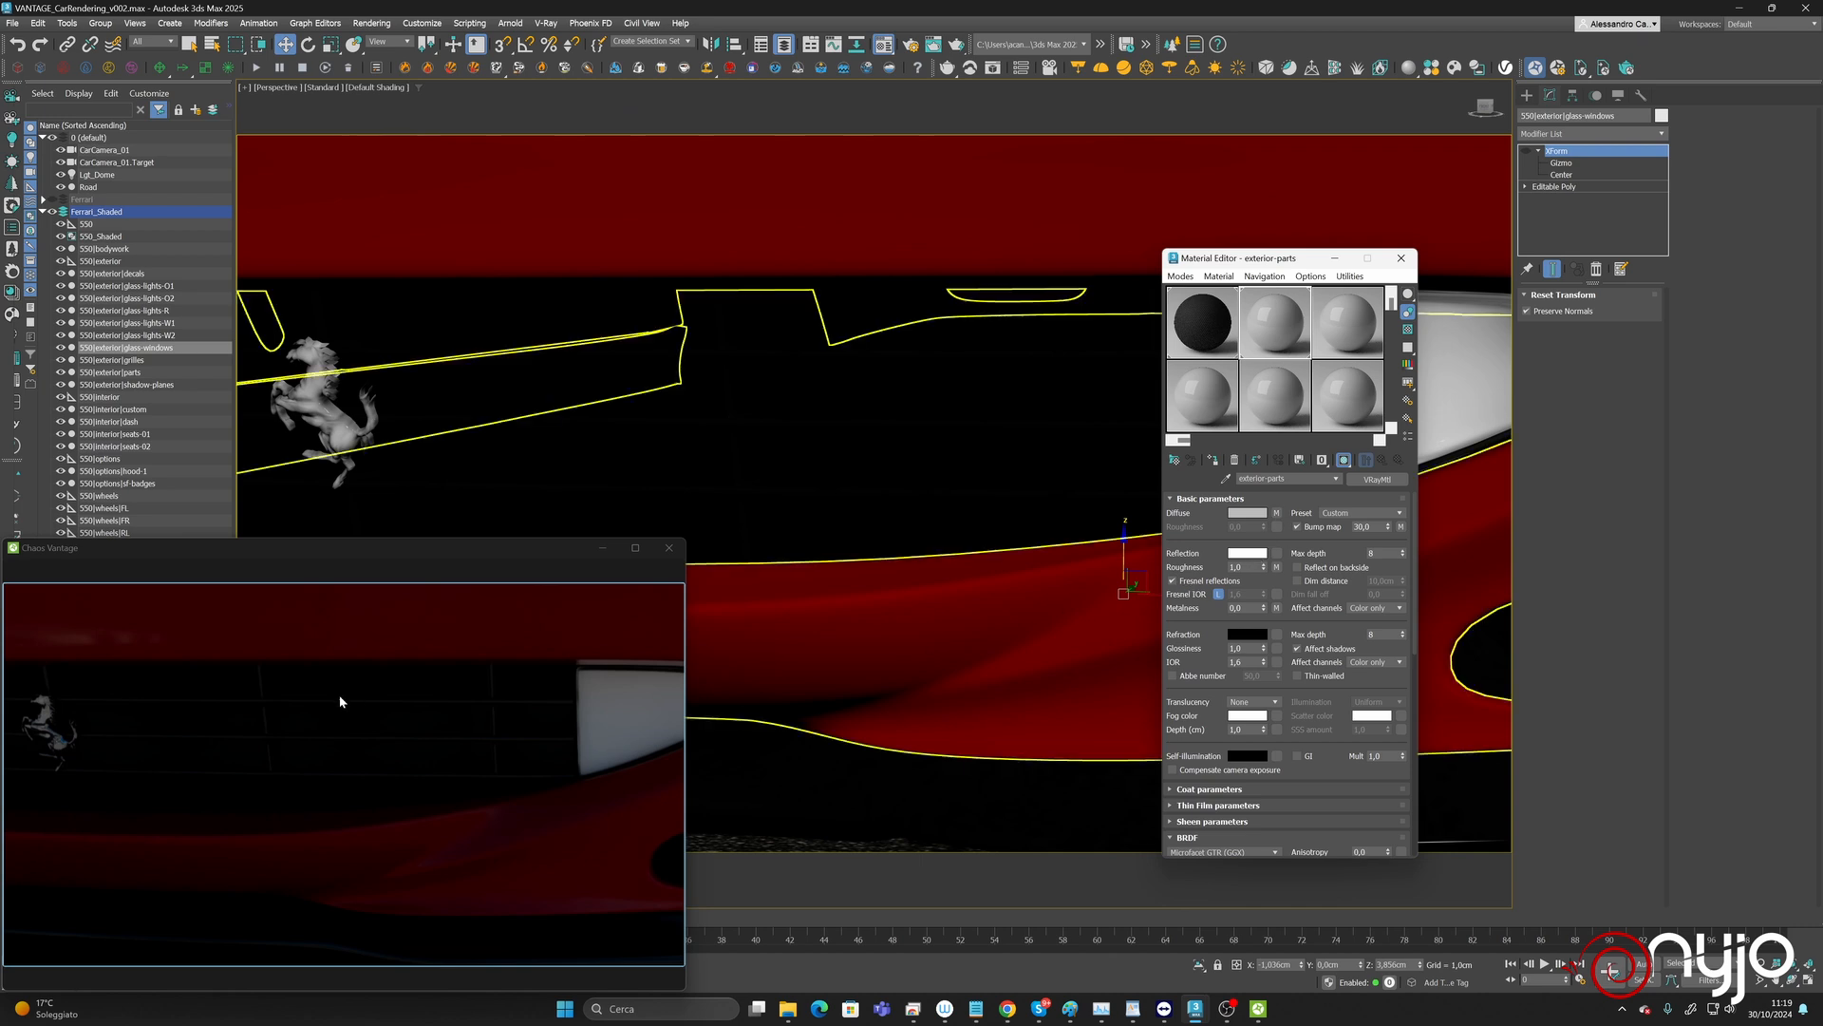
Toggle the exterior-parts material's Fresnel reflections off and back on to compare the grille in the live preview.
left_click(1184, 586)
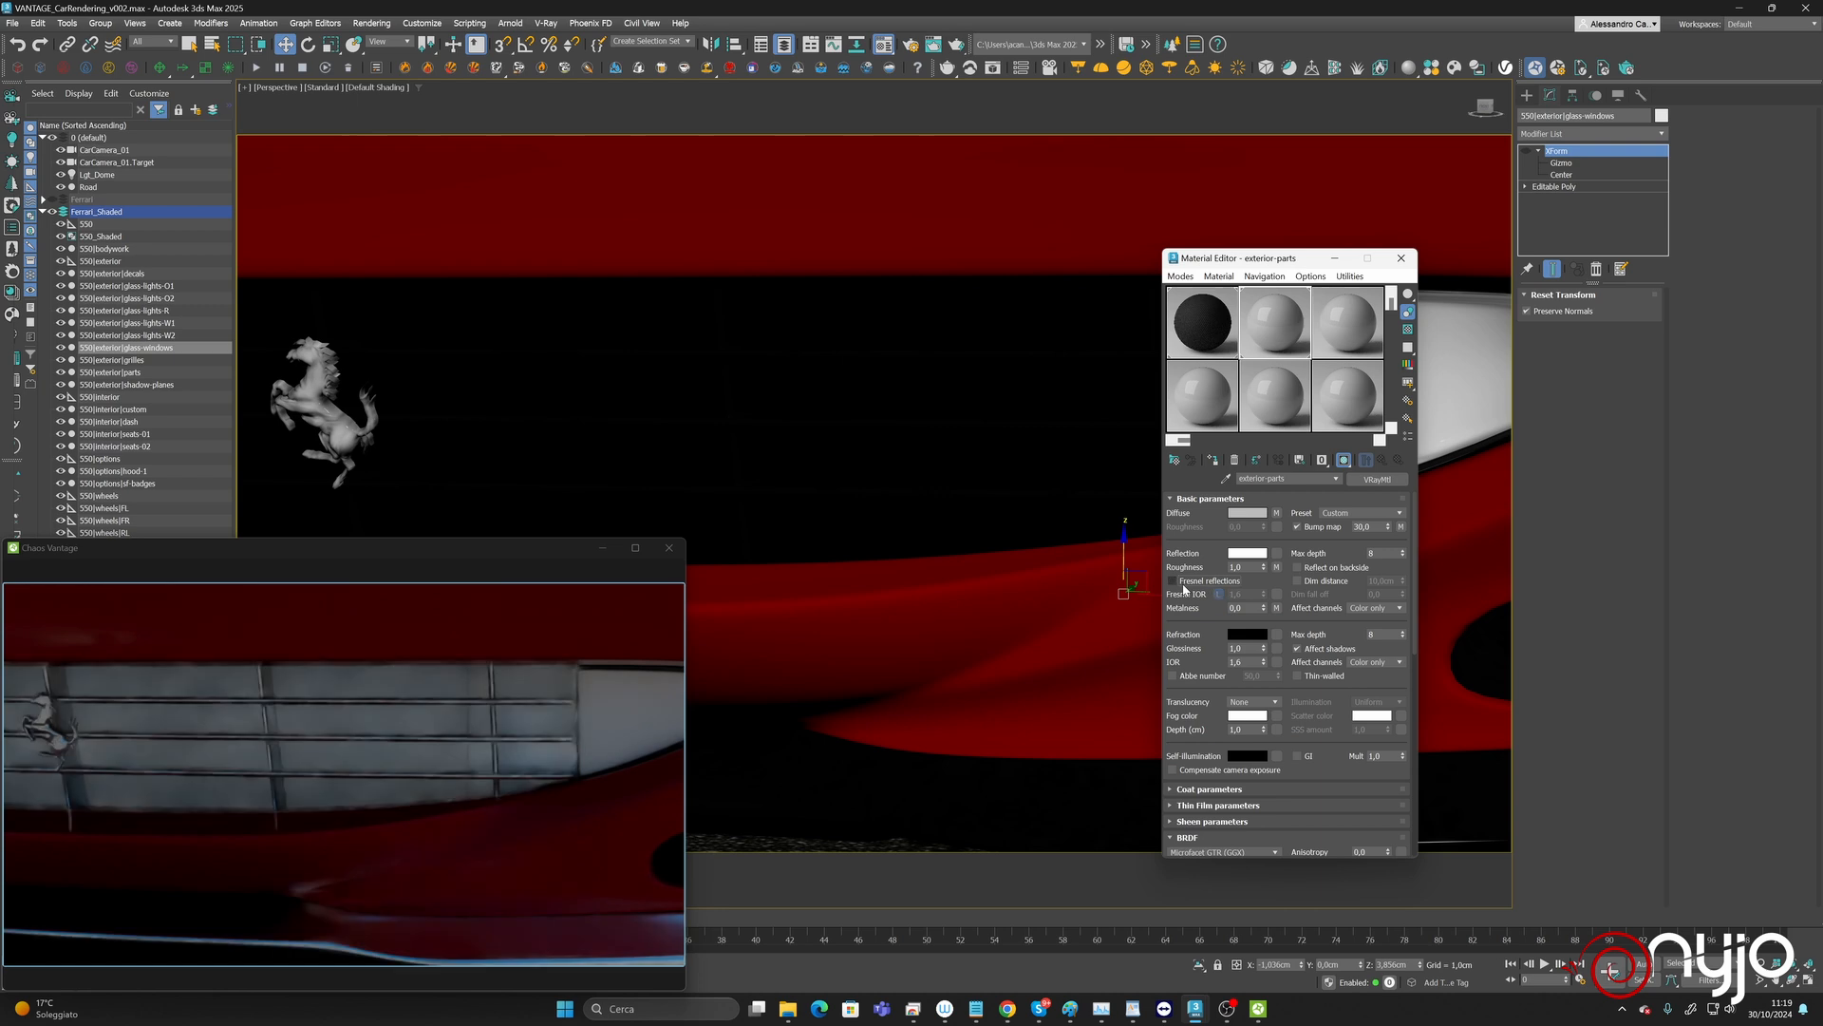
left_click(1184, 586)
left_click(1184, 586)
left_click(1184, 586)
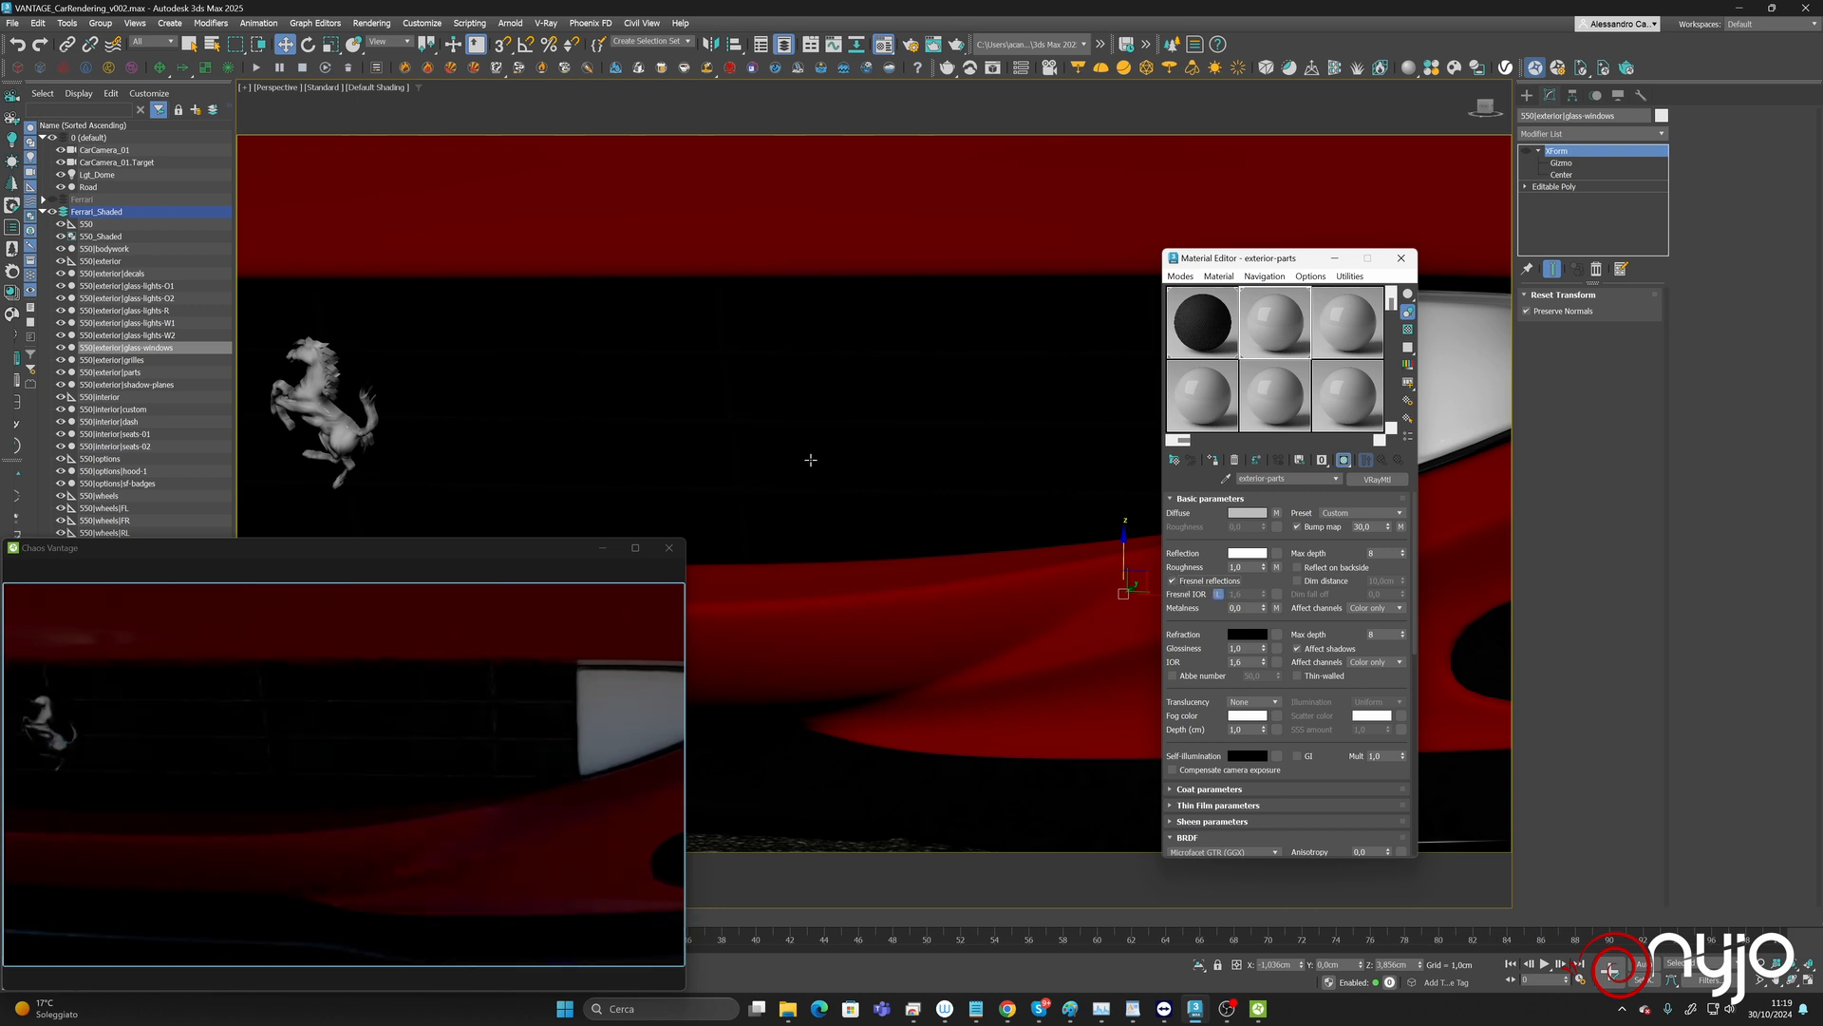
Sample the exterior-decals material from the yellow hood badge into the third material slot.
scroll(771, 442, "down", 5)
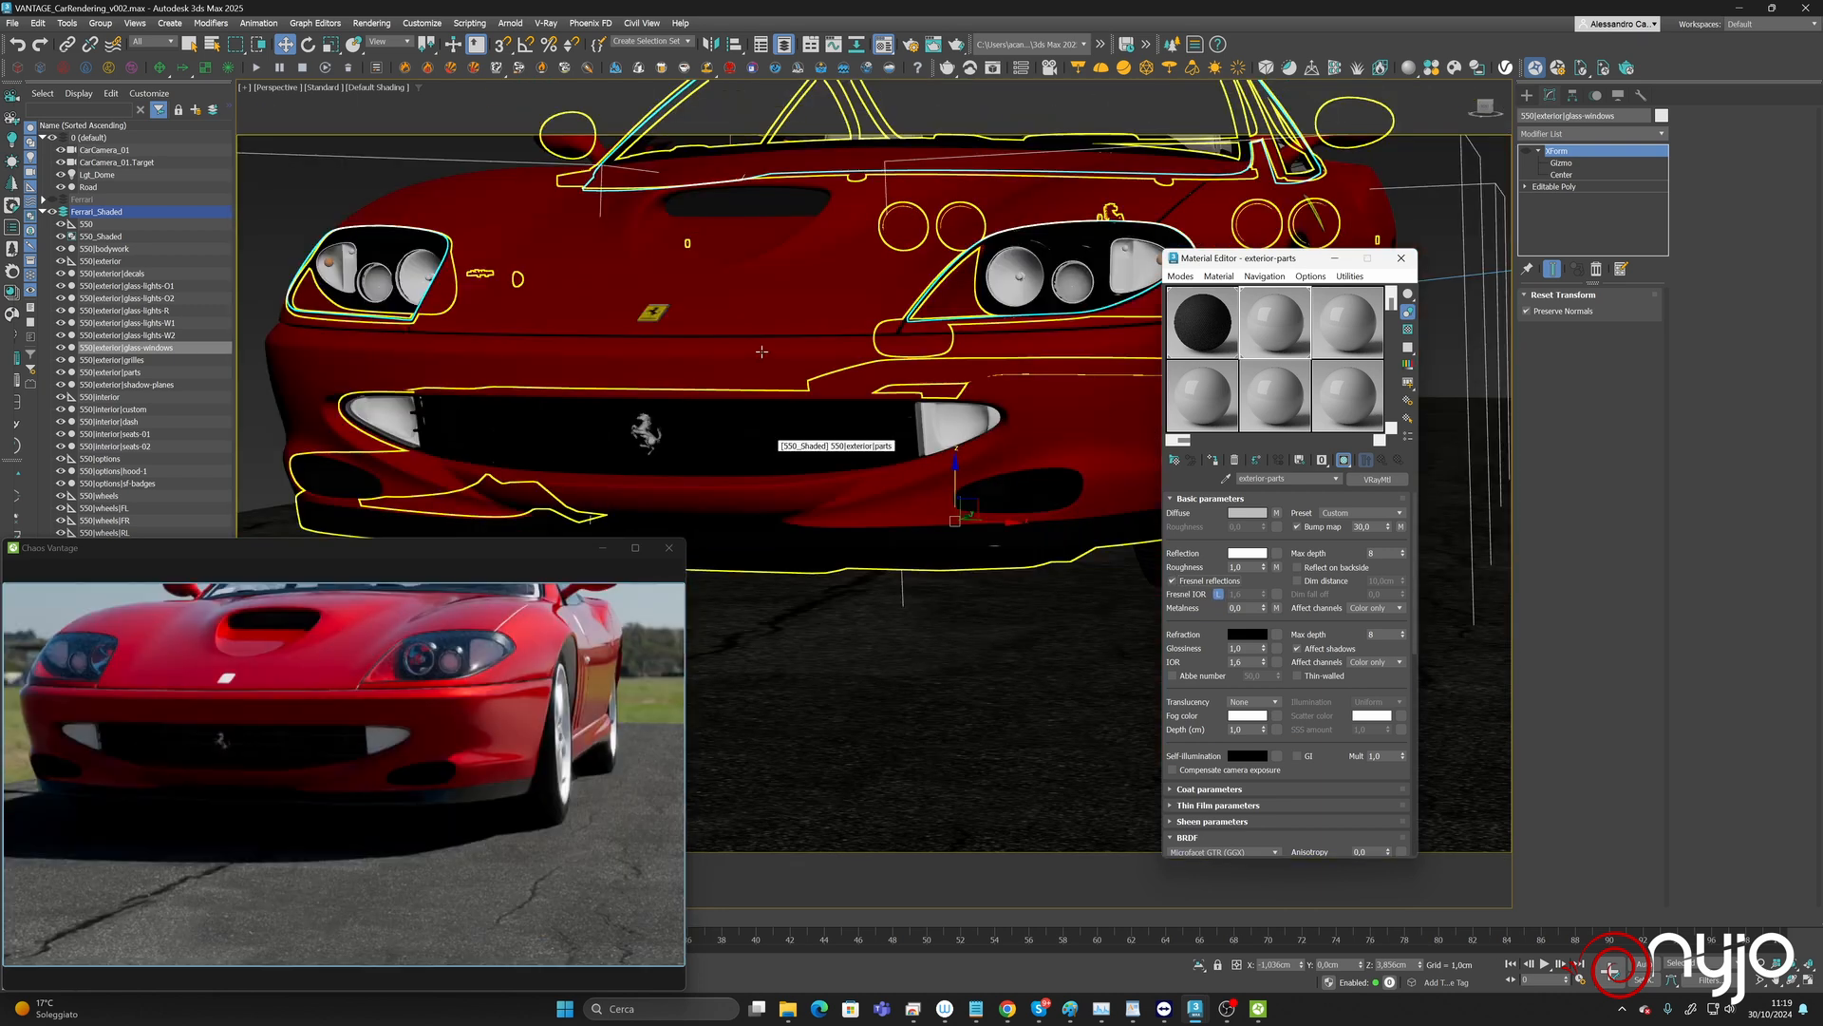
middle_click_drag(771, 443, 703, 333, "alt")
scroll(703, 333, "up", 3)
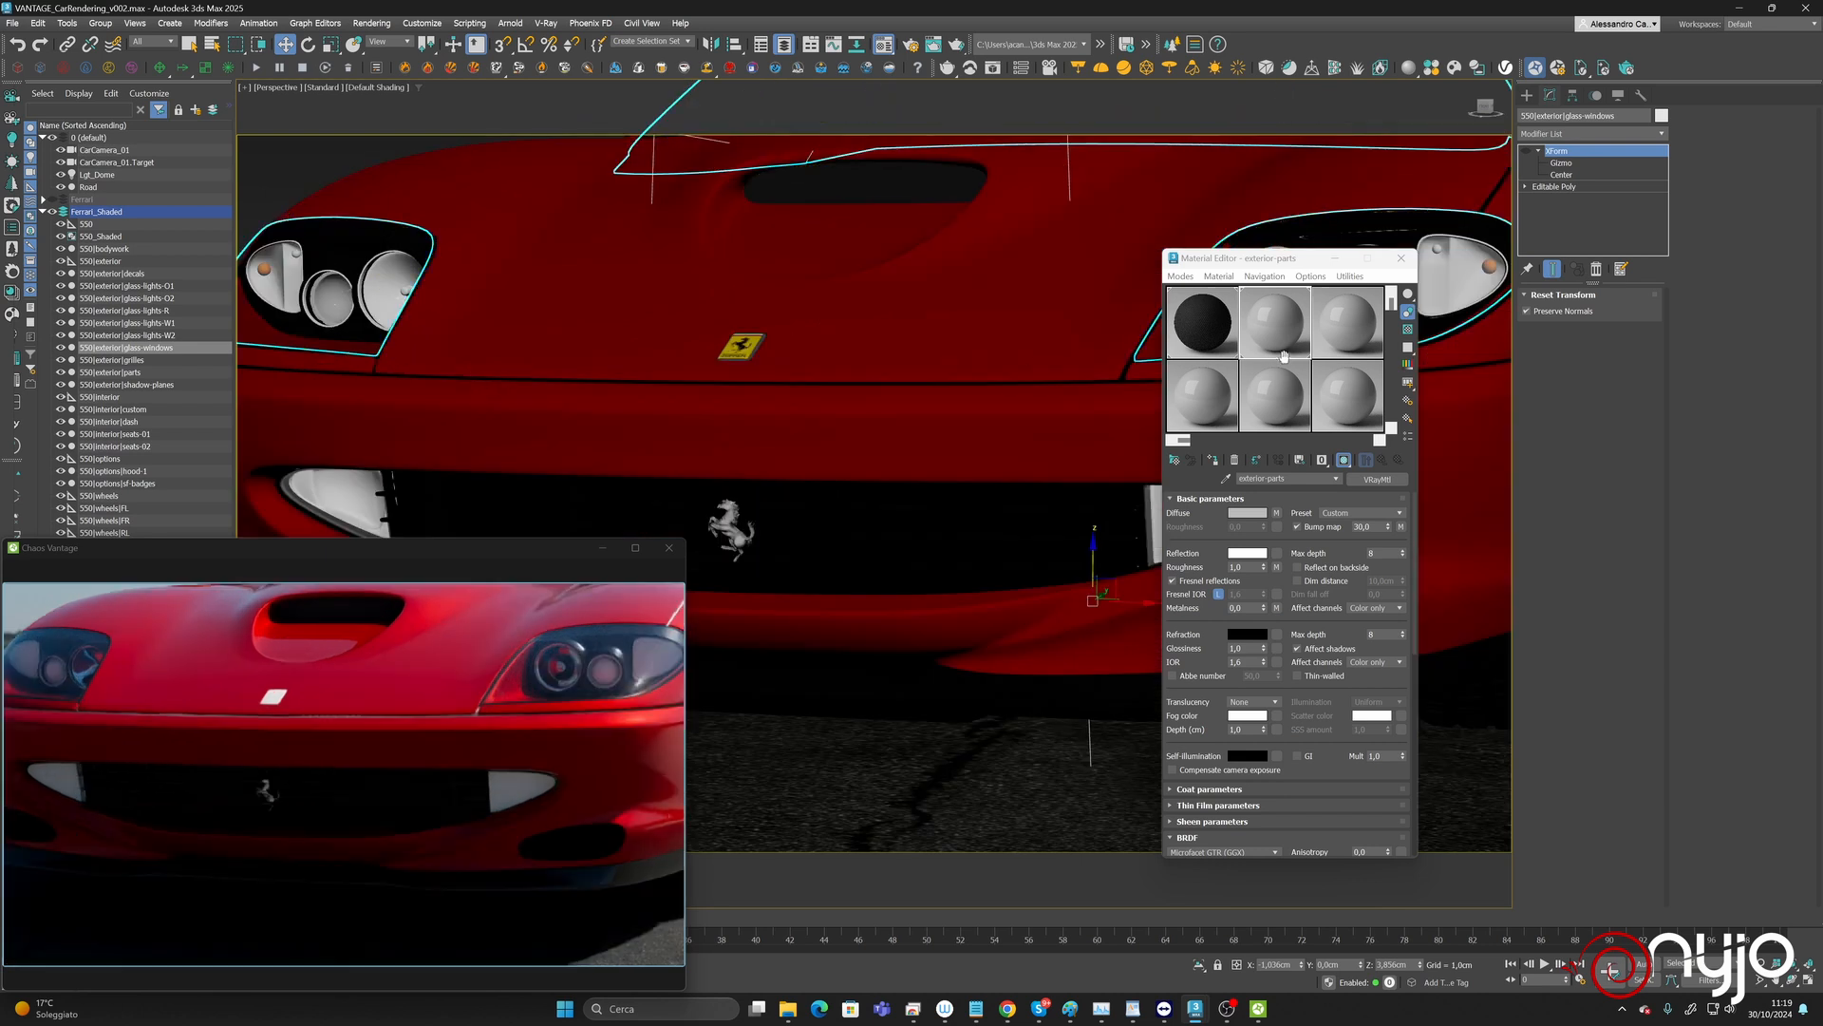
left_click(1341, 325)
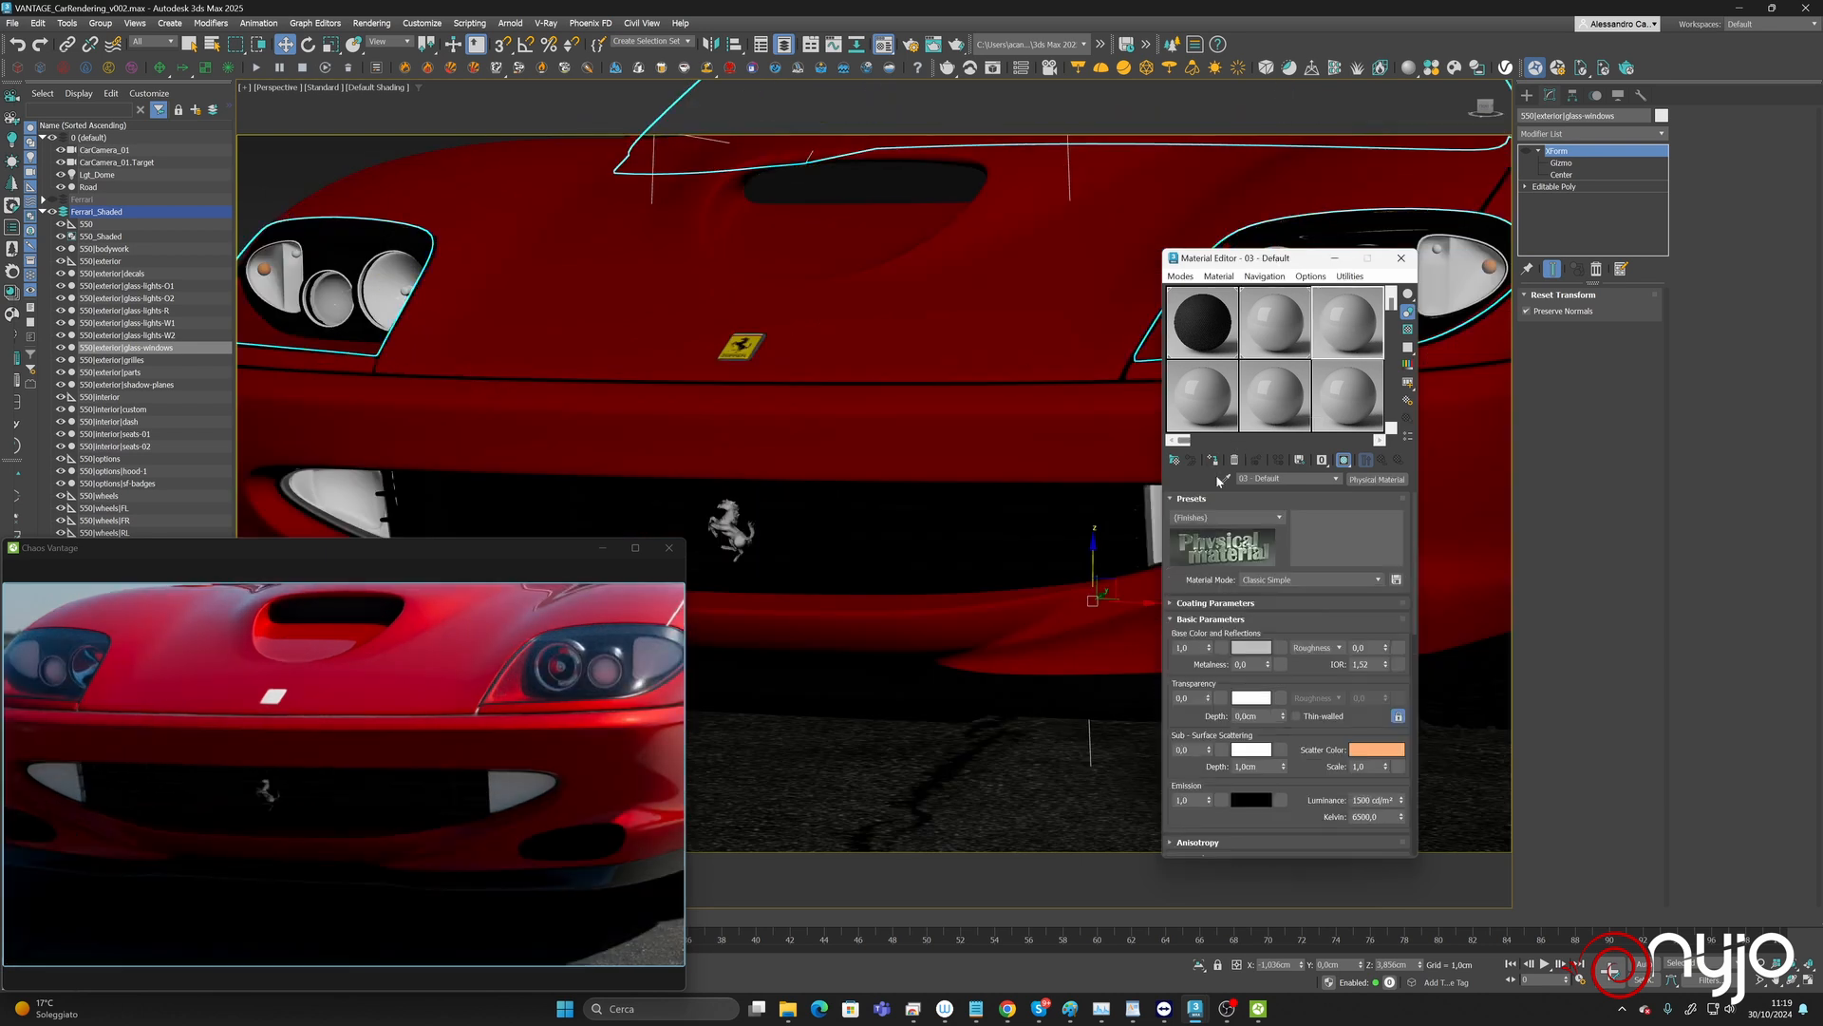
left_click(741, 344)
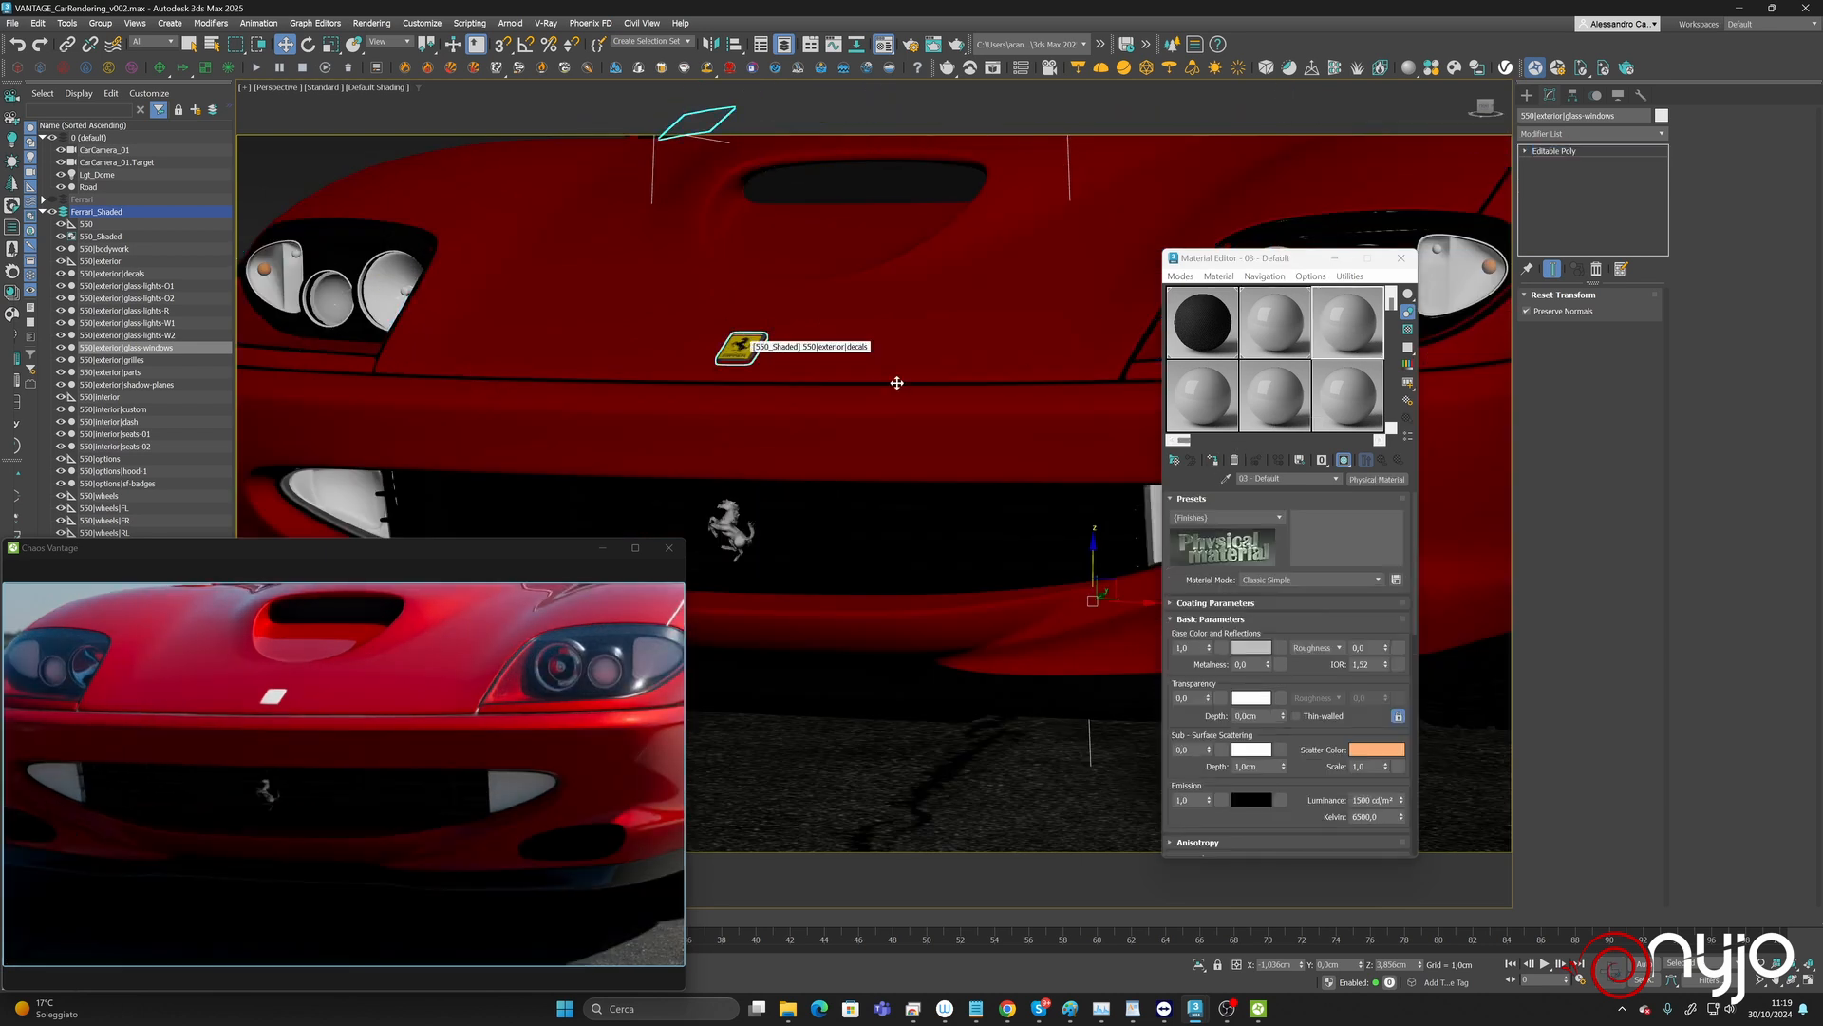
left_click(1225, 480)
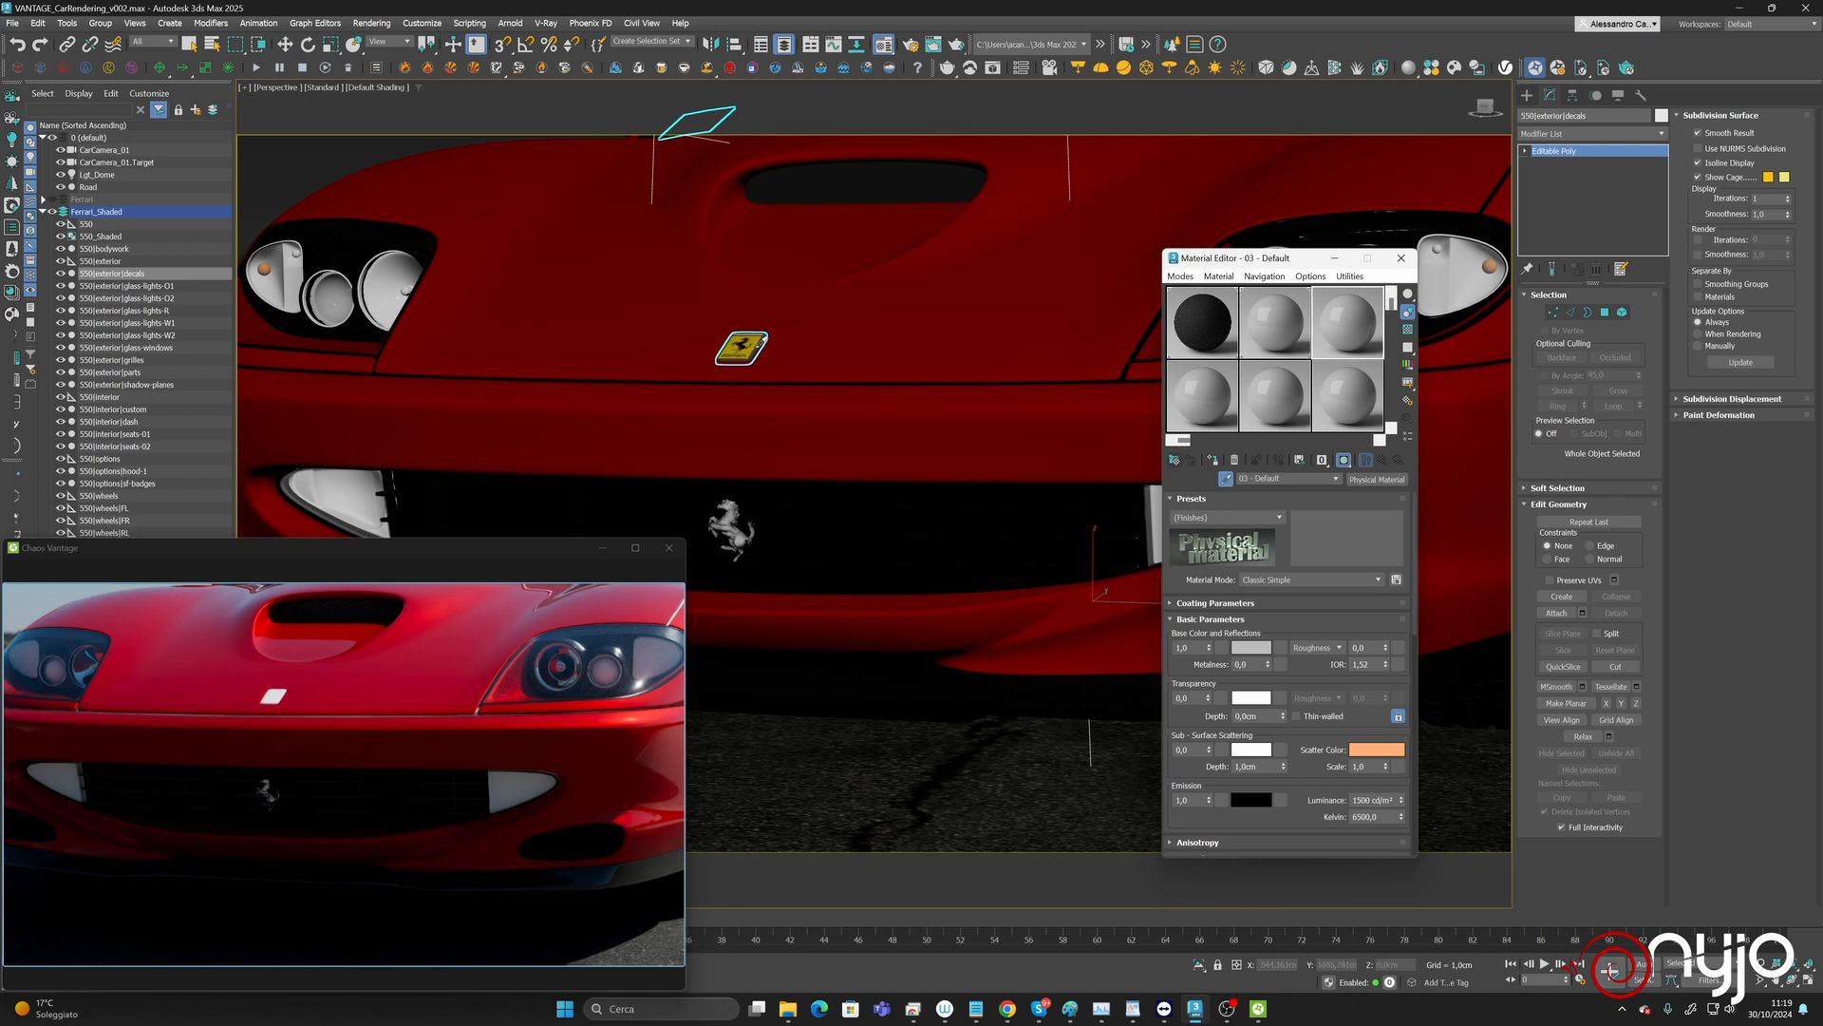
left_click(744, 342)
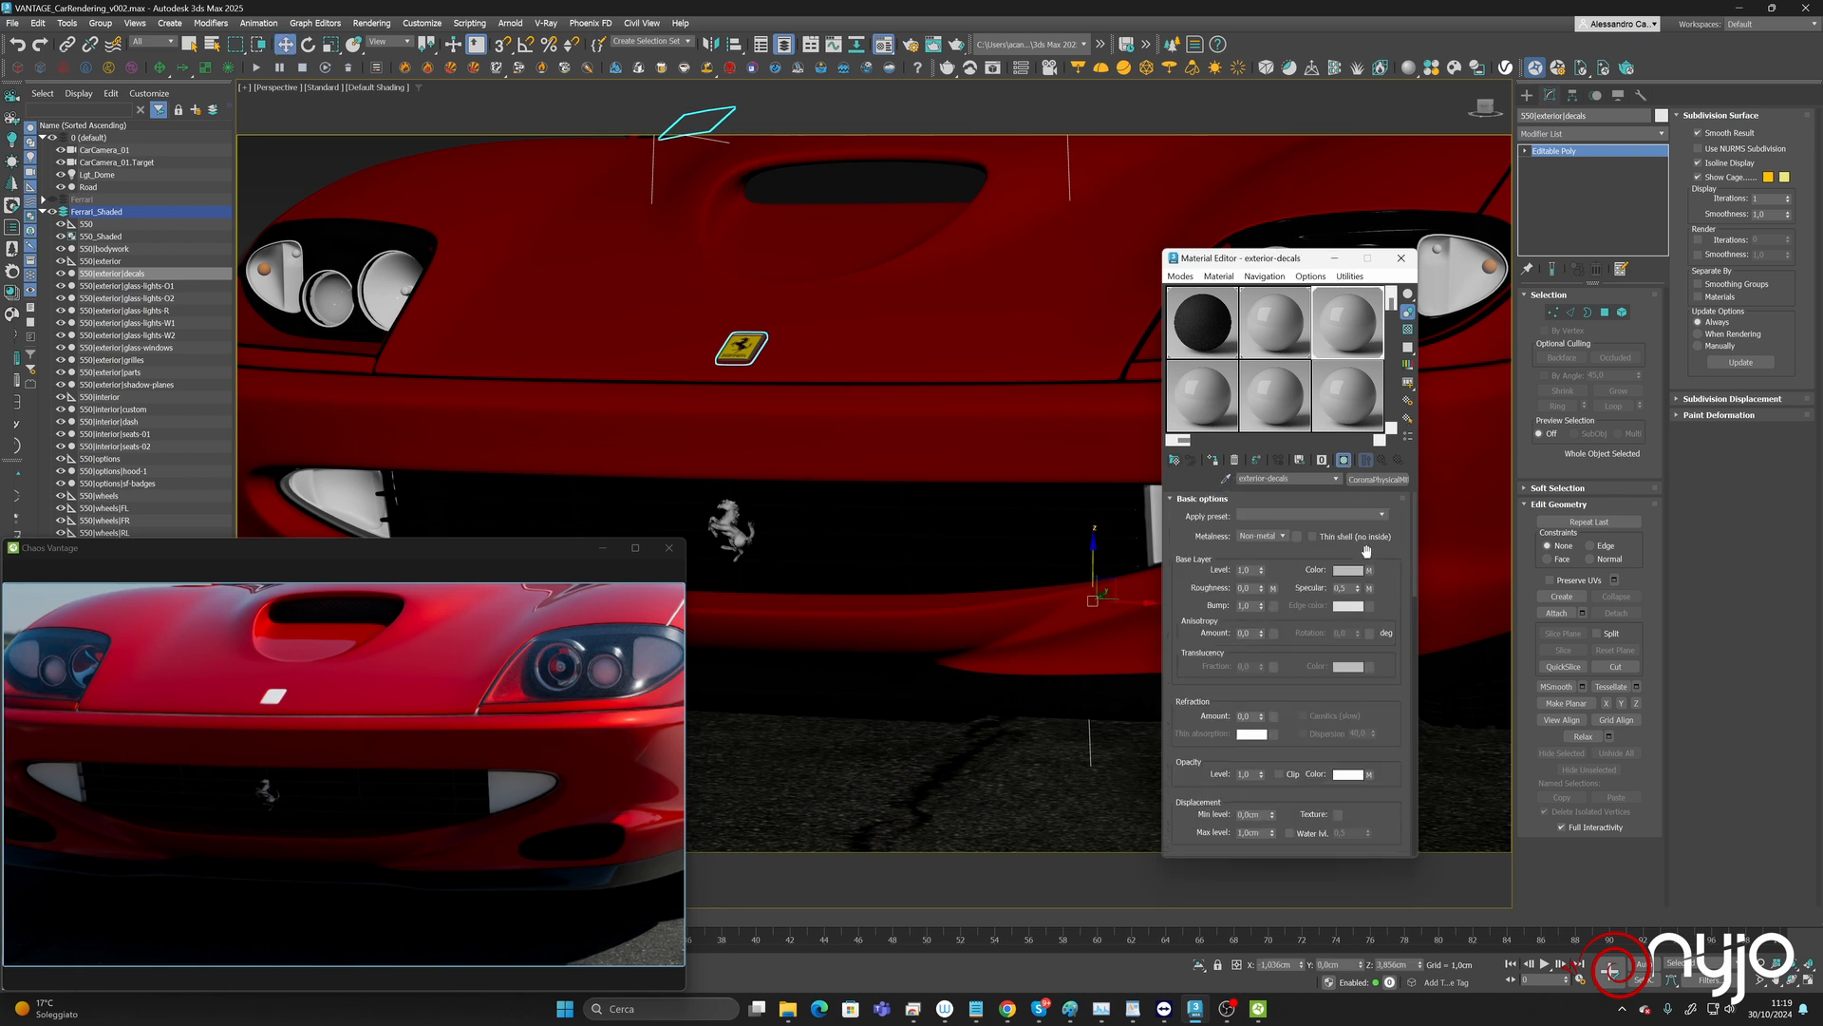
Review the exterior-decals material's assigned maps and replace its Corona physical material with a VRayMtl.
left_click_drag(1382, 561, 1282, 227)
scroll(1365, 587, "down", 5)
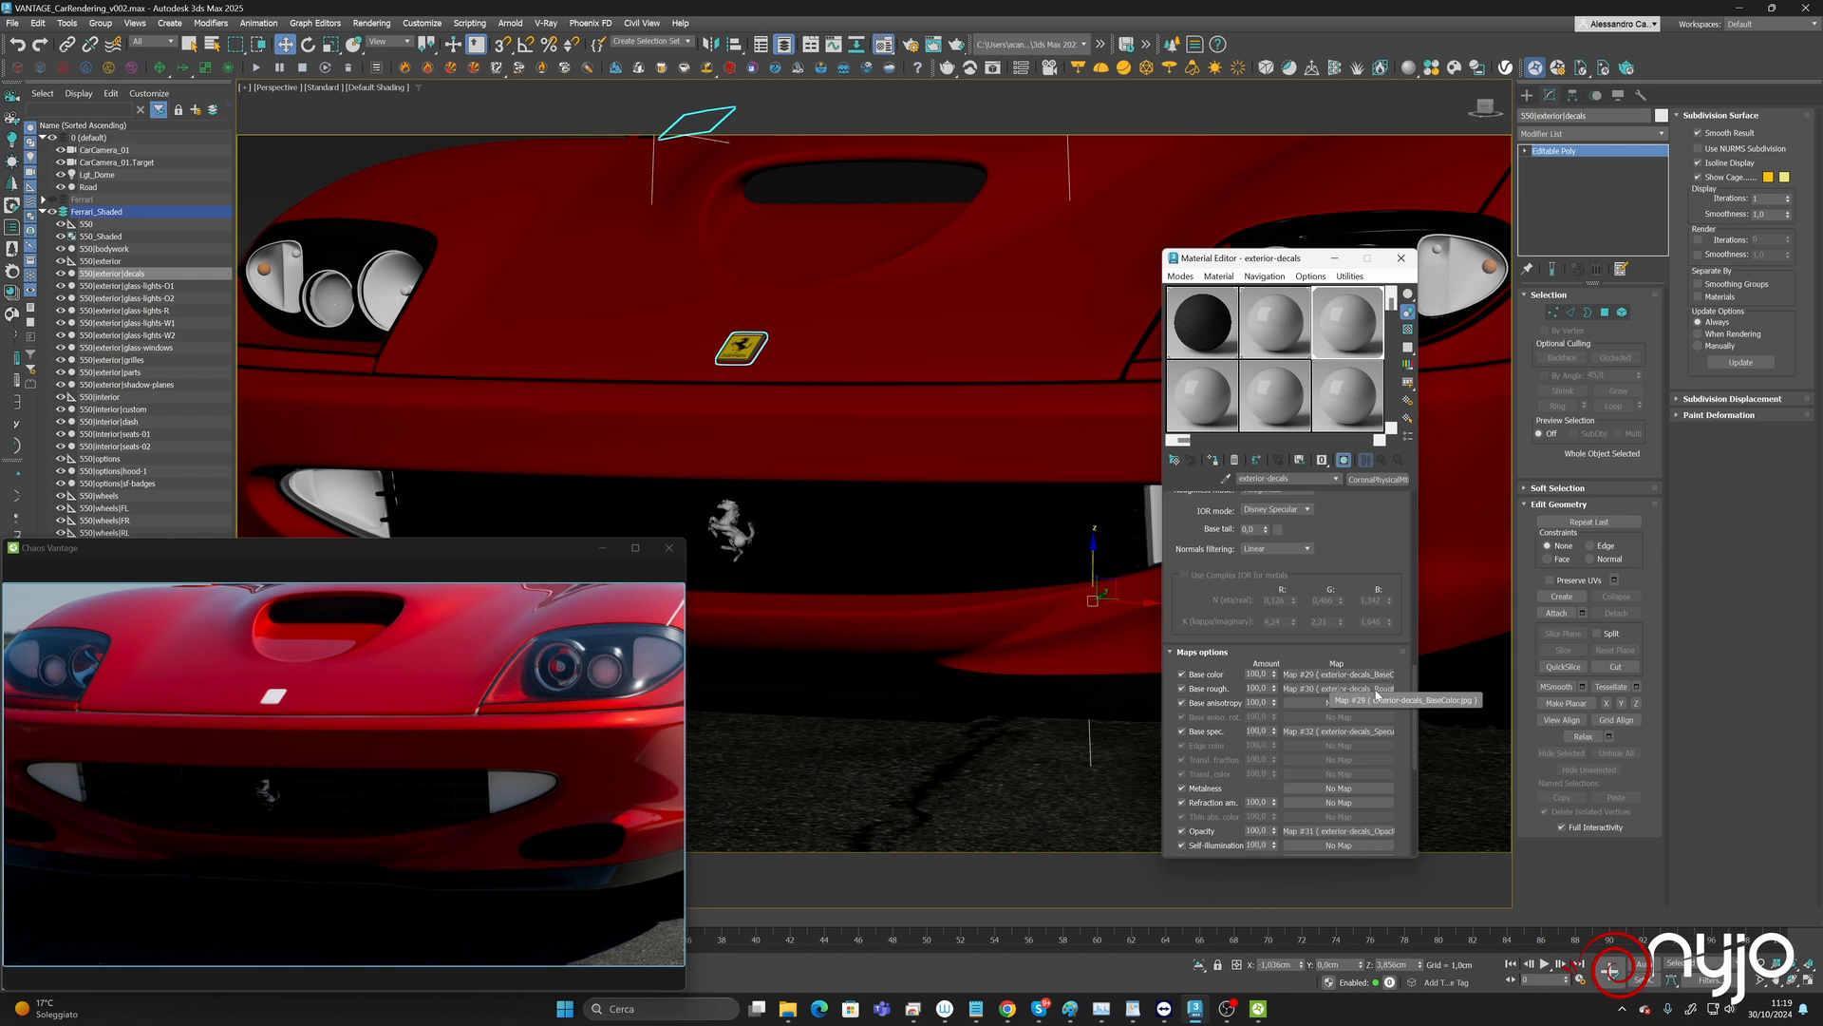
left_click_drag(1385, 554, 1371, 427)
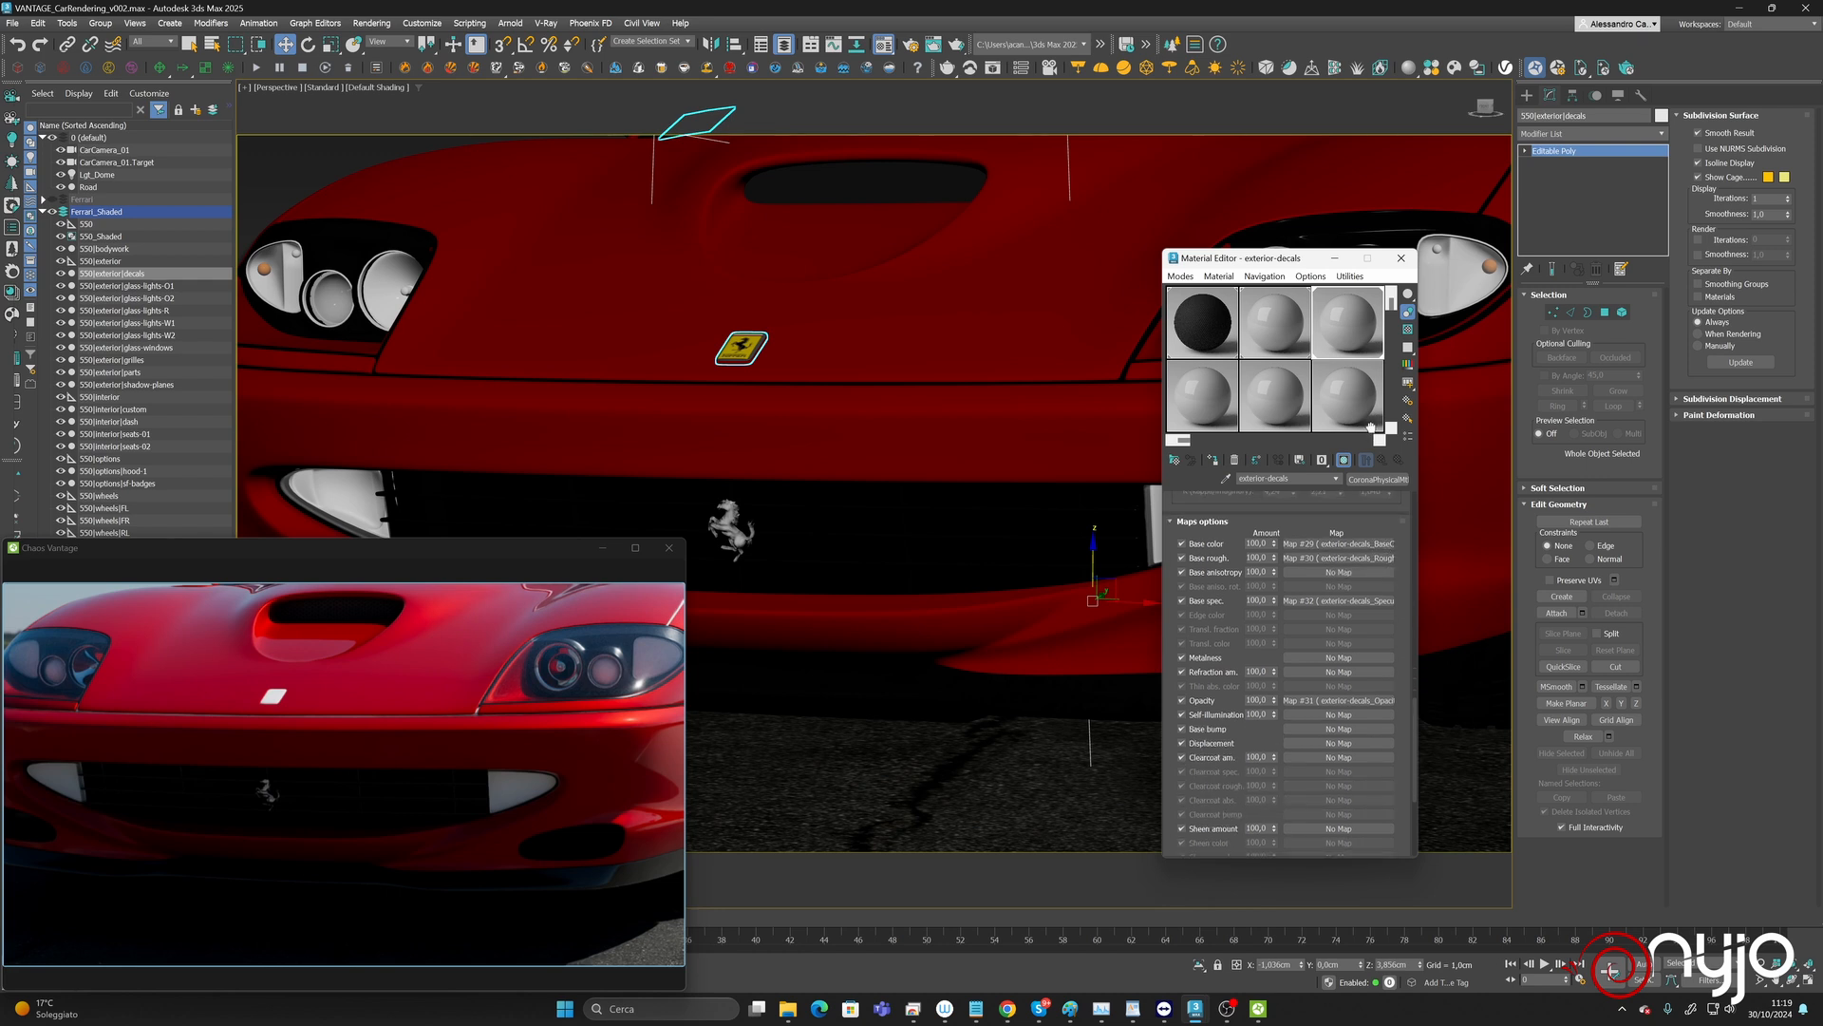
left_click(1378, 478)
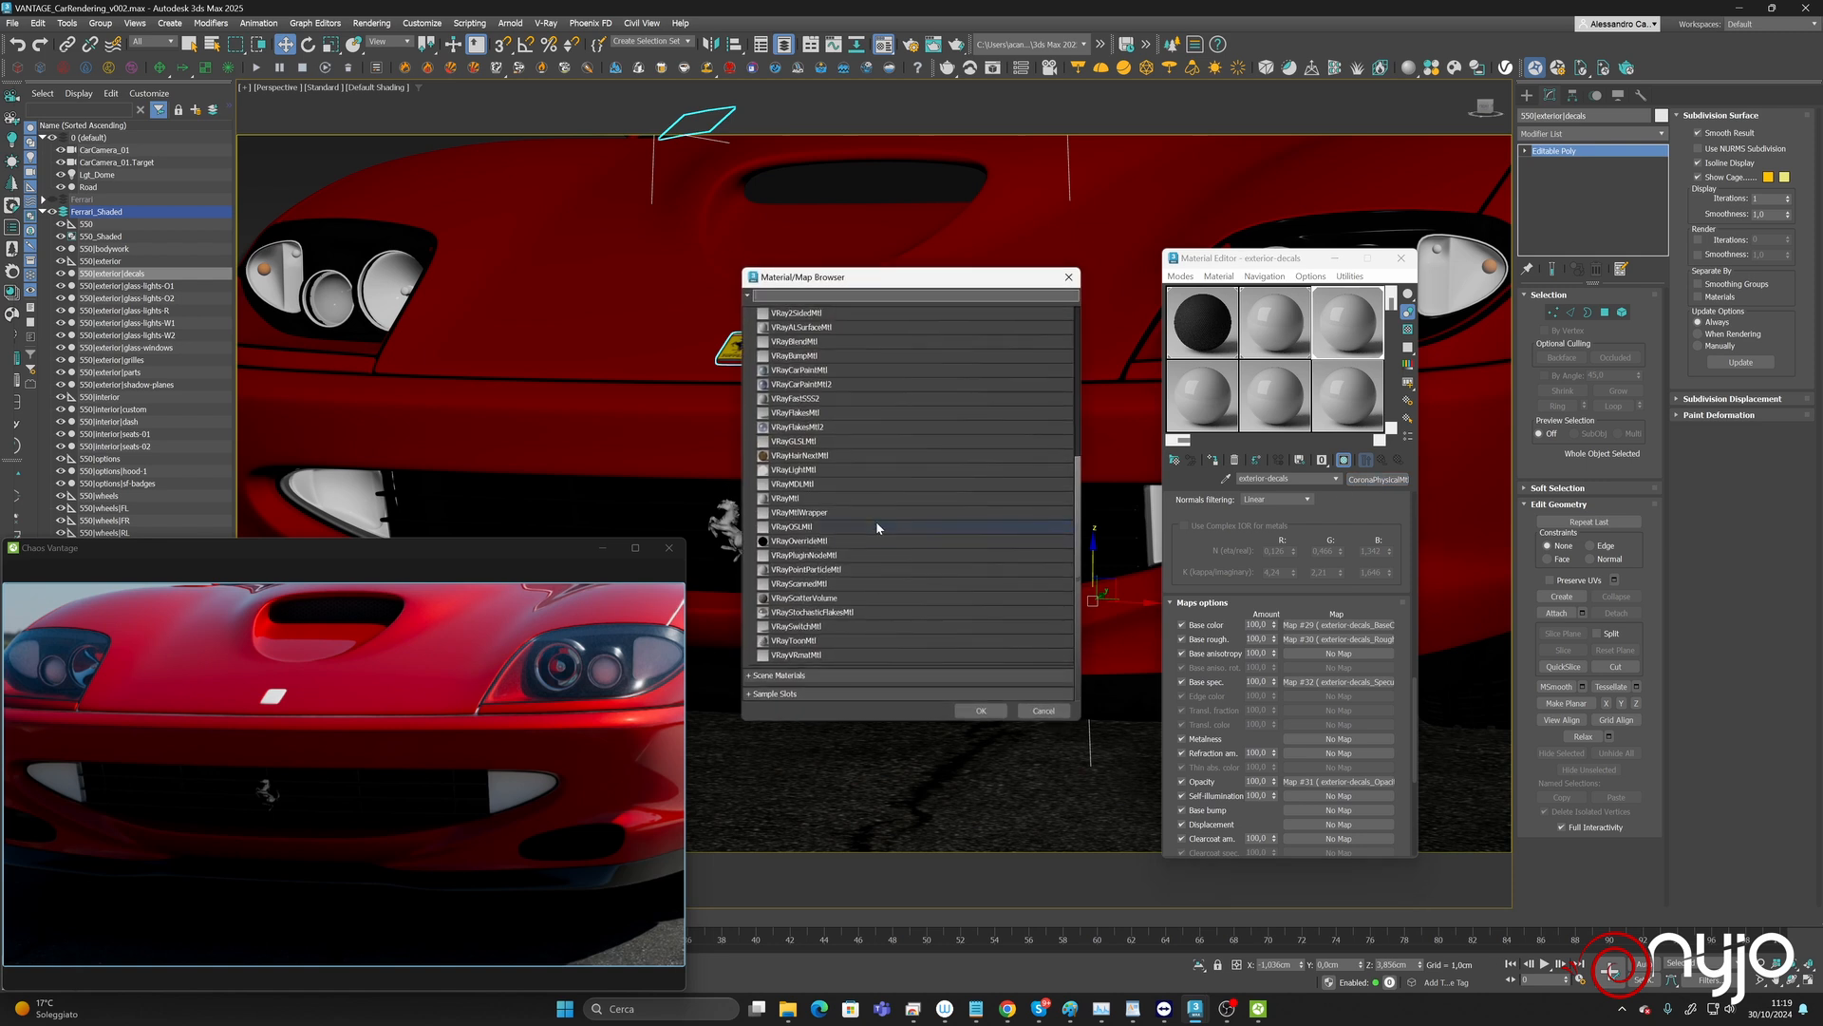
double_click(783, 498)
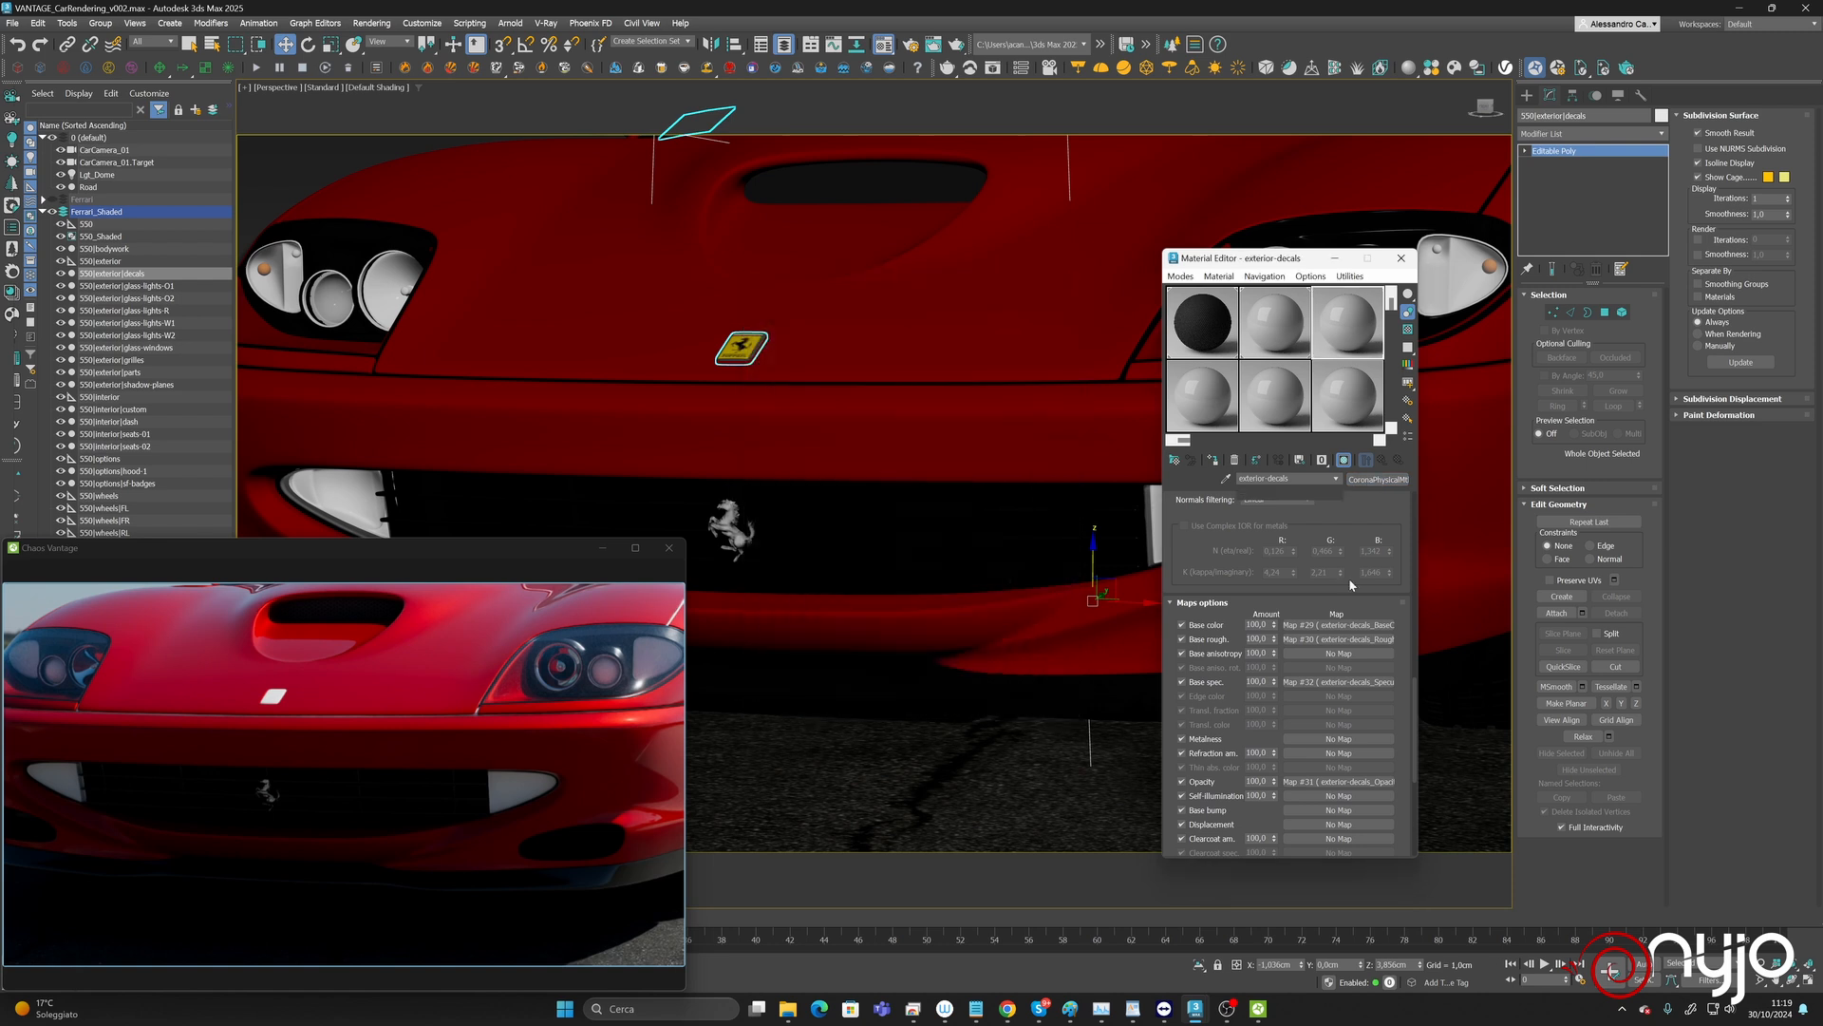
Switch the exterior-decals BRDF to roughness and load exterior-decals_BaseColor as a VRayBitmap in the diffuse map.
scroll(1368, 623, "up", 3)
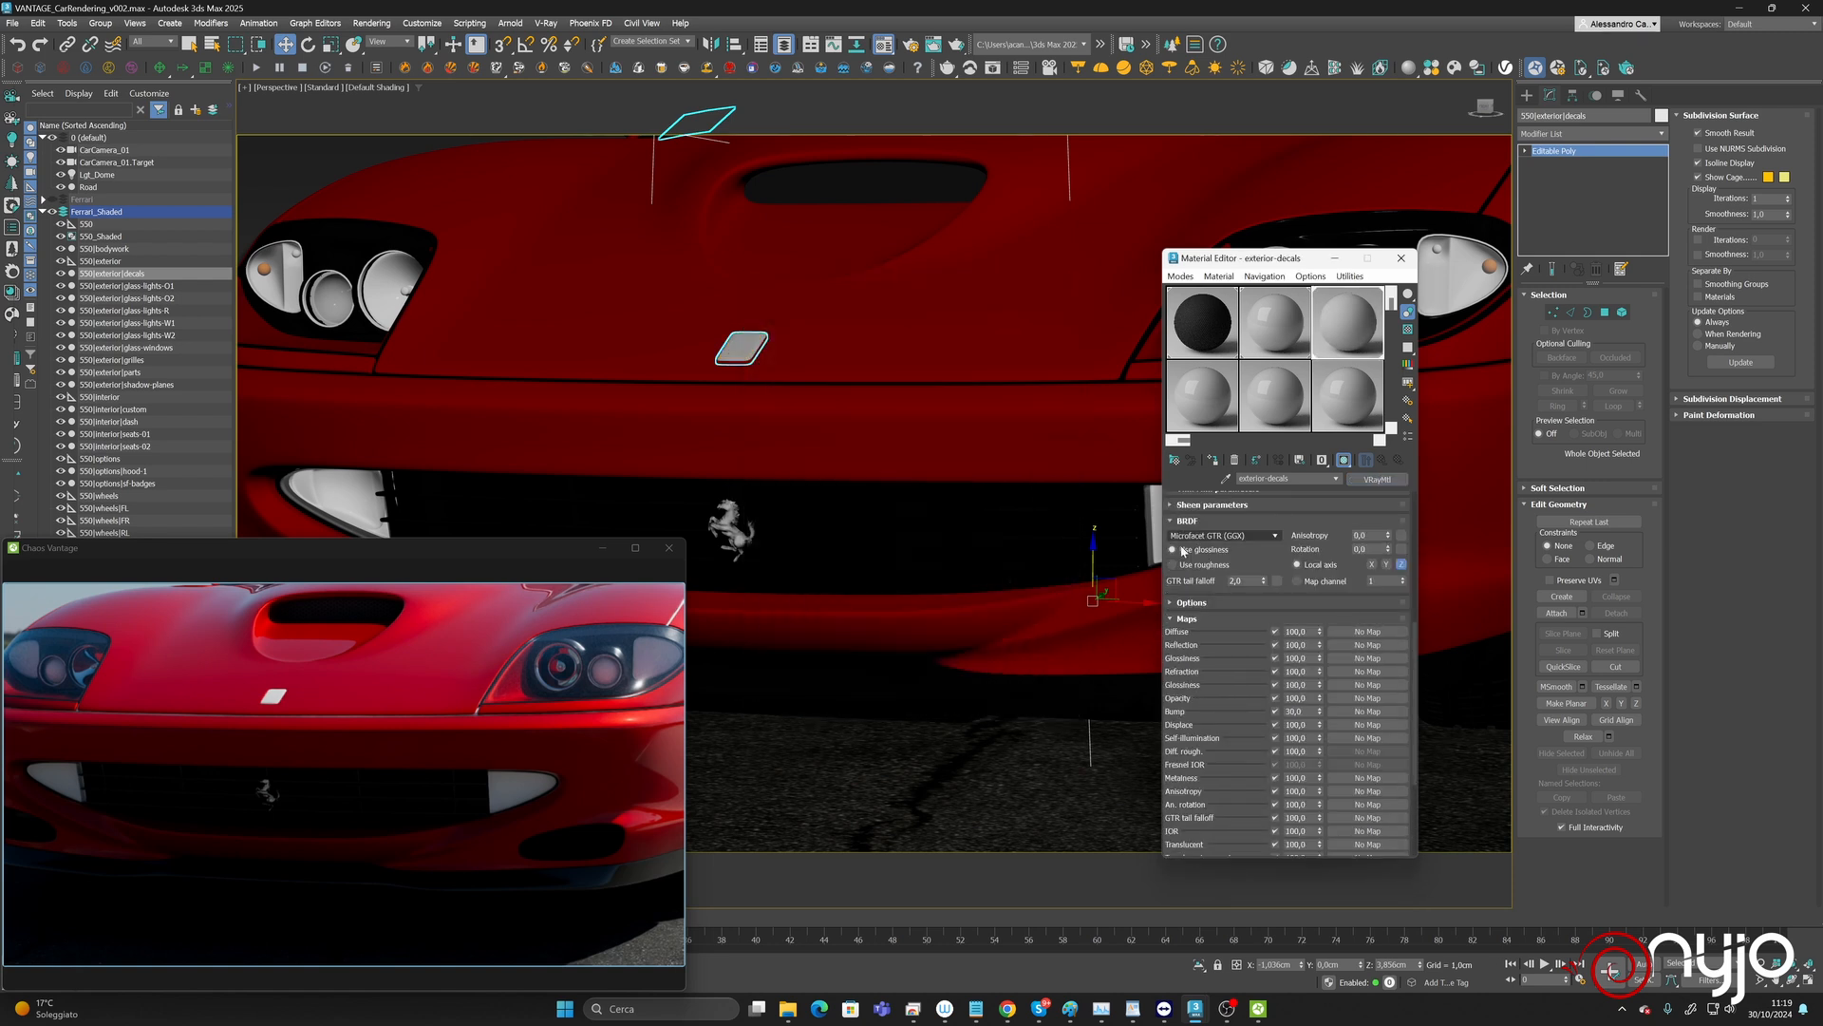
left_click(1376, 631)
scroll(845, 589, "down", 5)
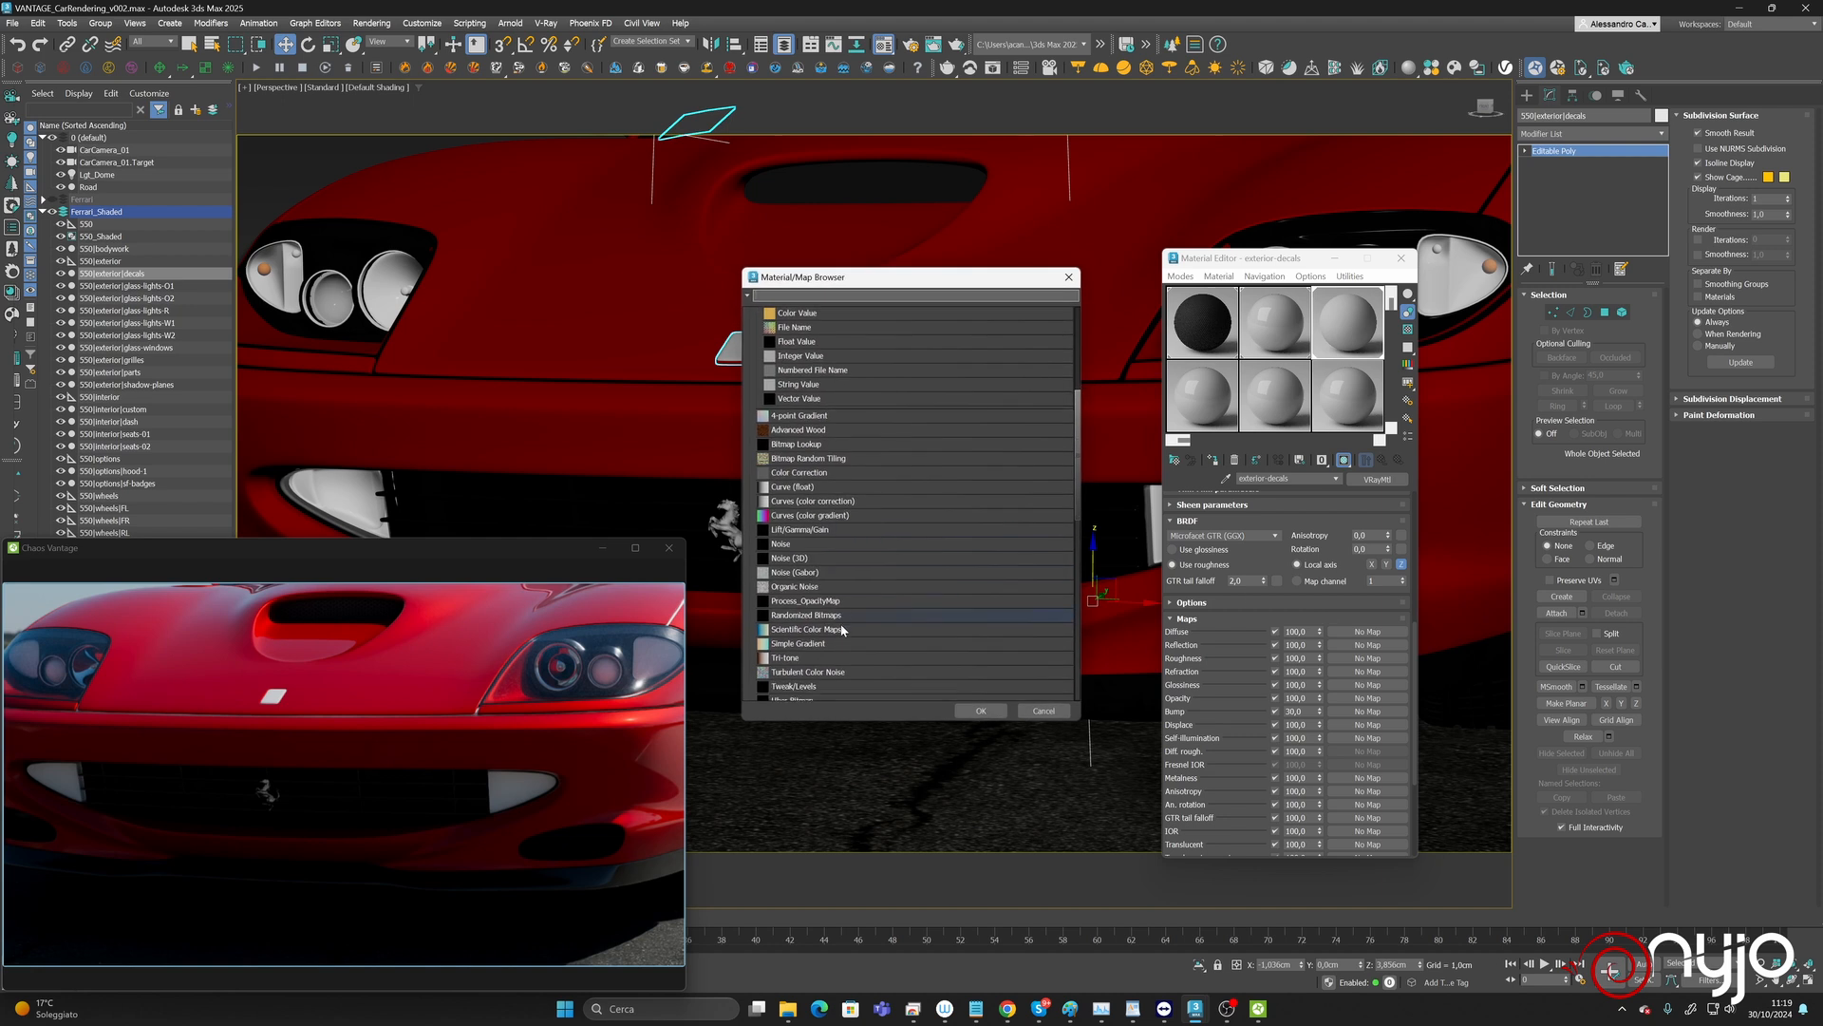
left_click(846, 632)
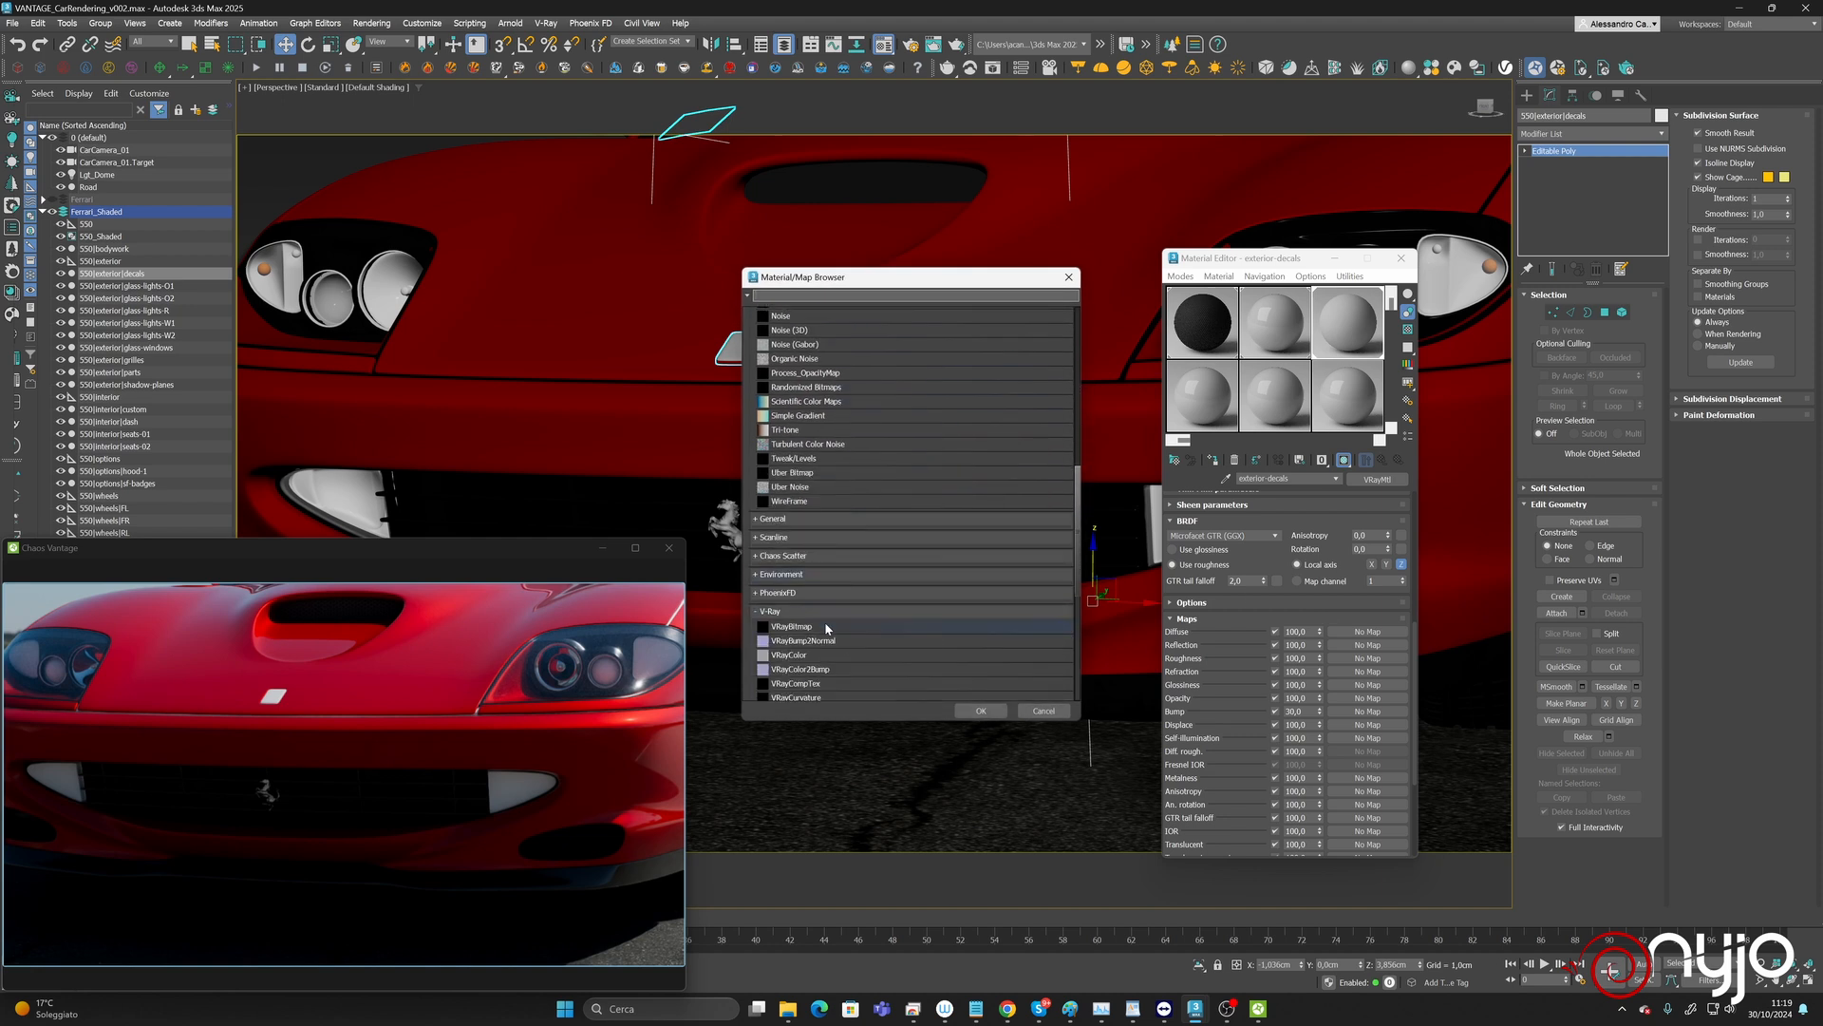
double_click(819, 621)
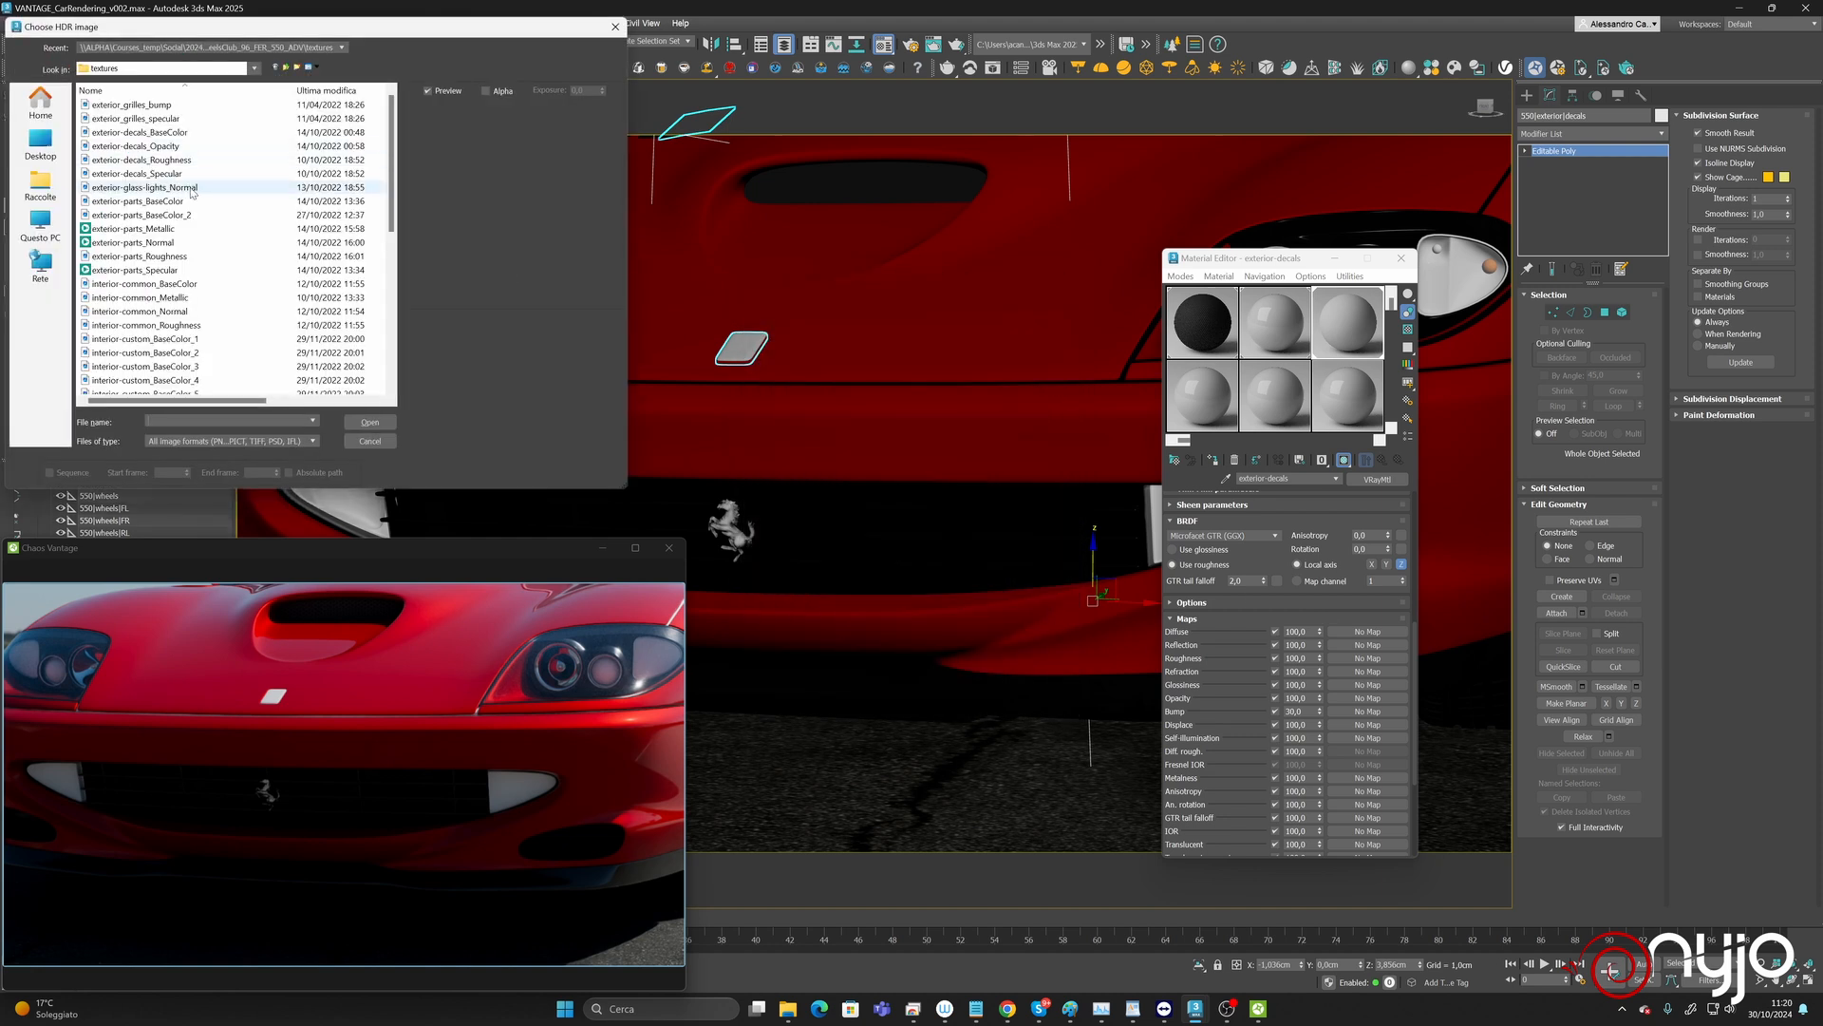
left_click(156, 132)
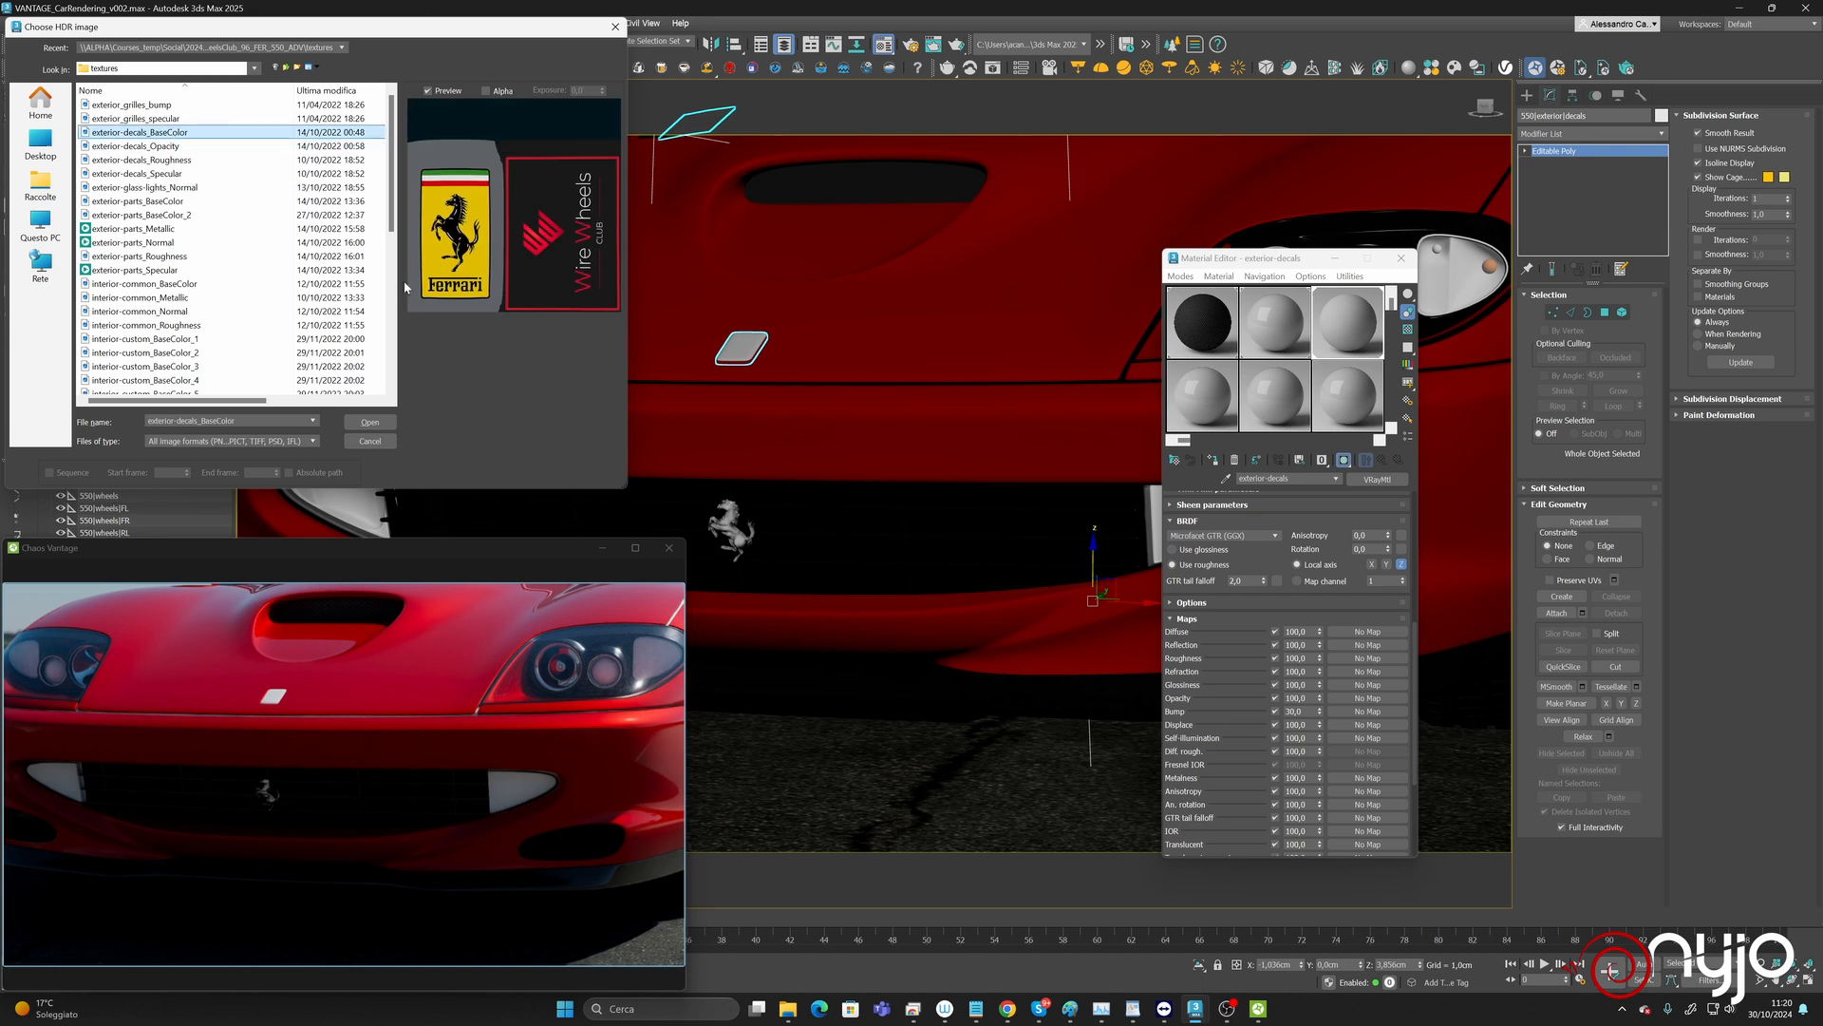
left_click(370, 422)
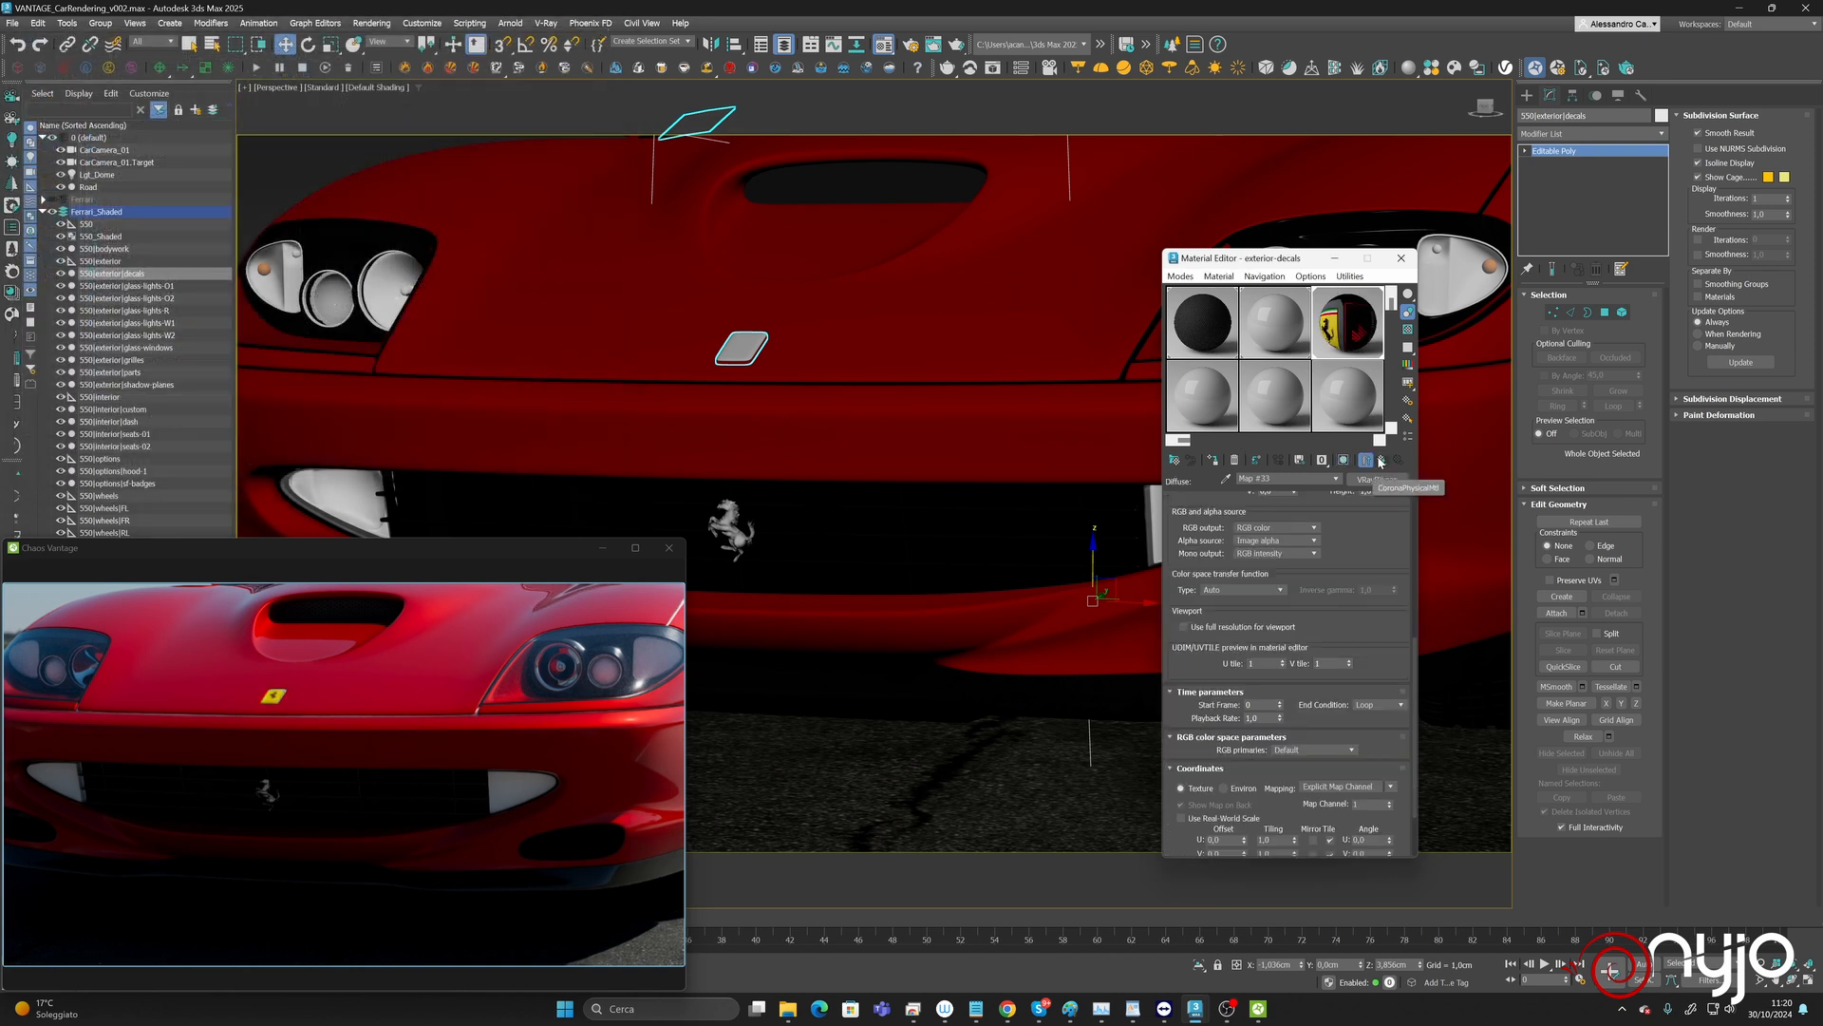
left_click(1380, 461)
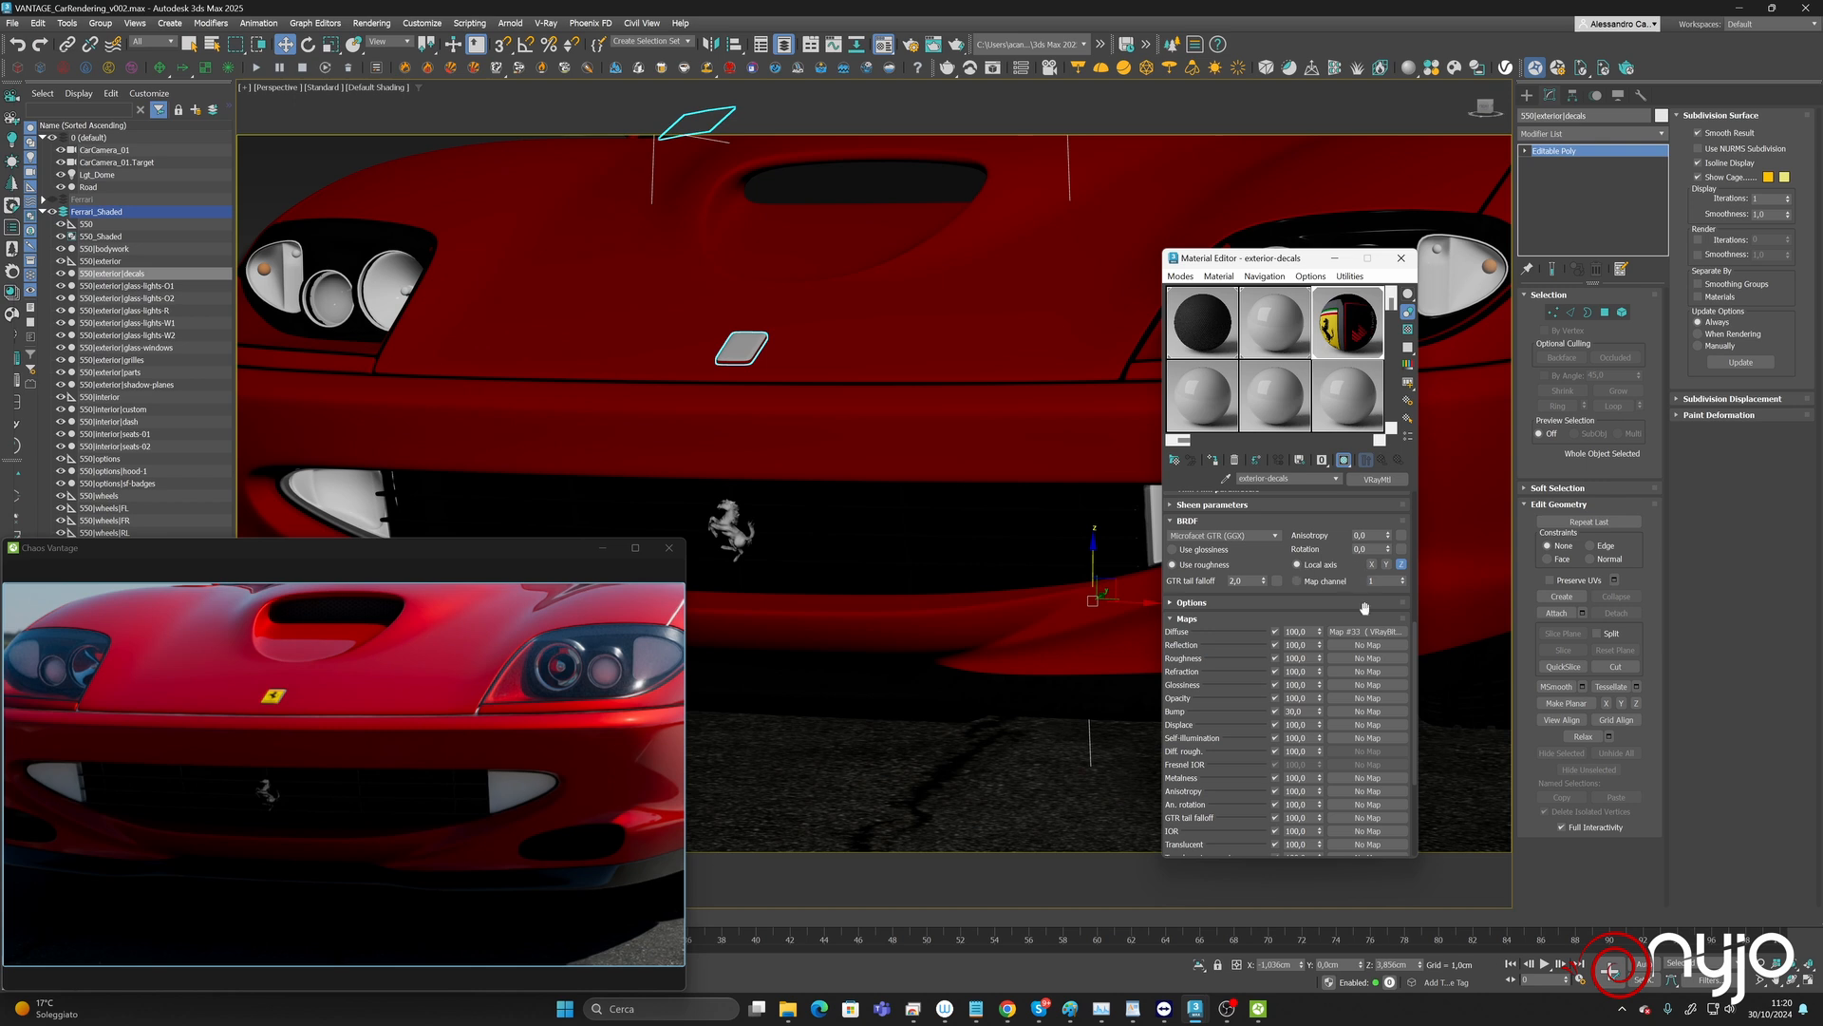
Copy the decals' diffuse map into the roughness map as a separate copy and load exterior-decals_Roughness into it.
left_click_drag(1366, 632, 1364, 662)
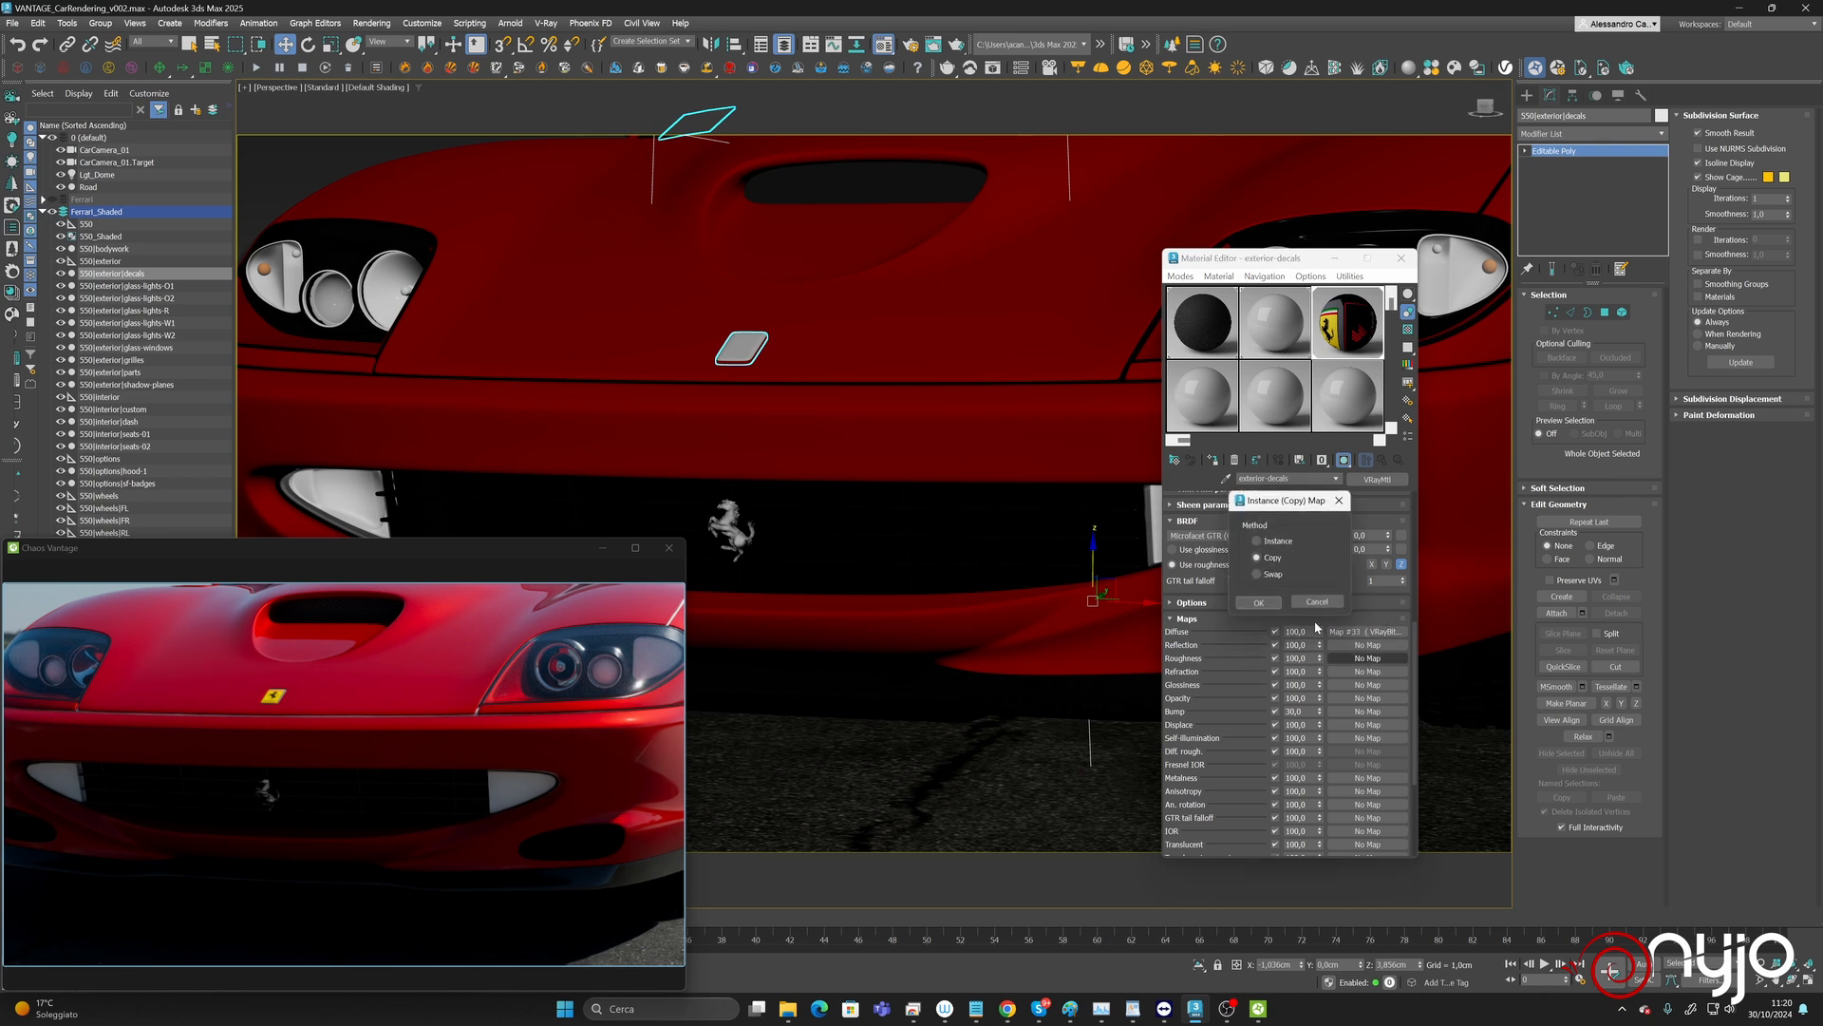
left_click(1261, 604)
left_click(1373, 660)
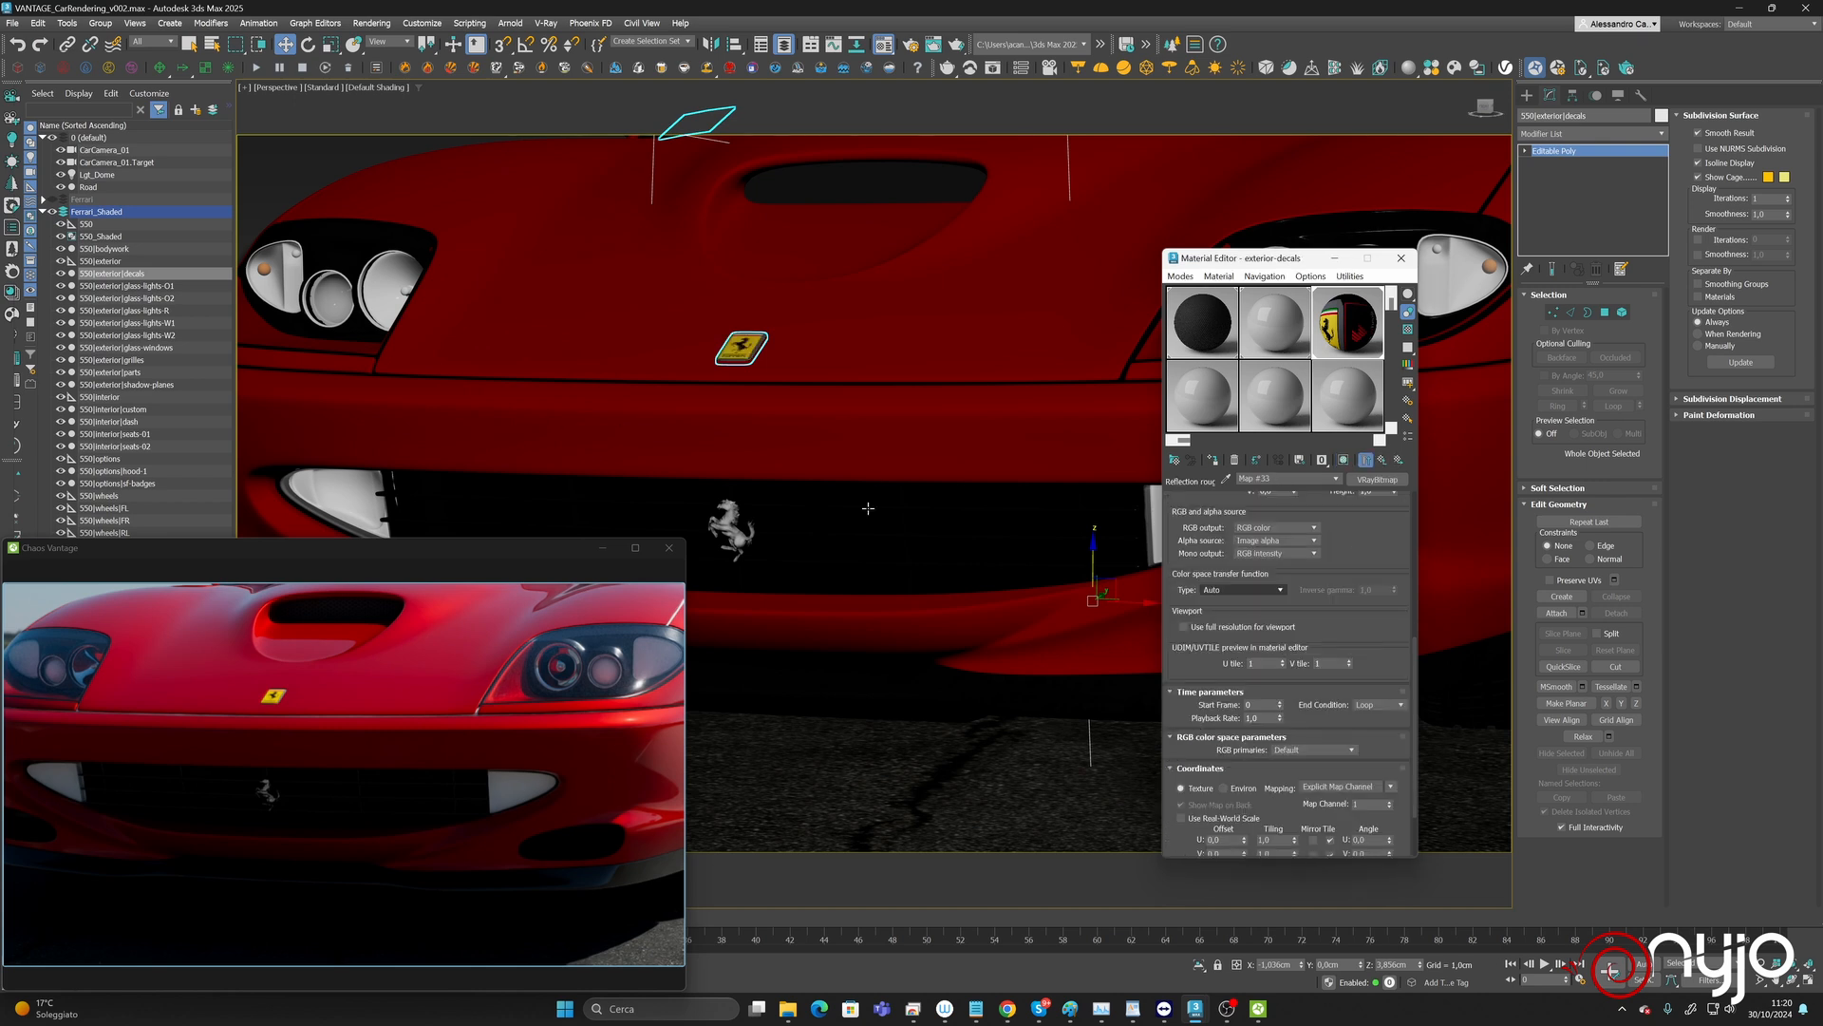
scroll(1371, 523, "up", 5)
scroll(1372, 522, "up", 2)
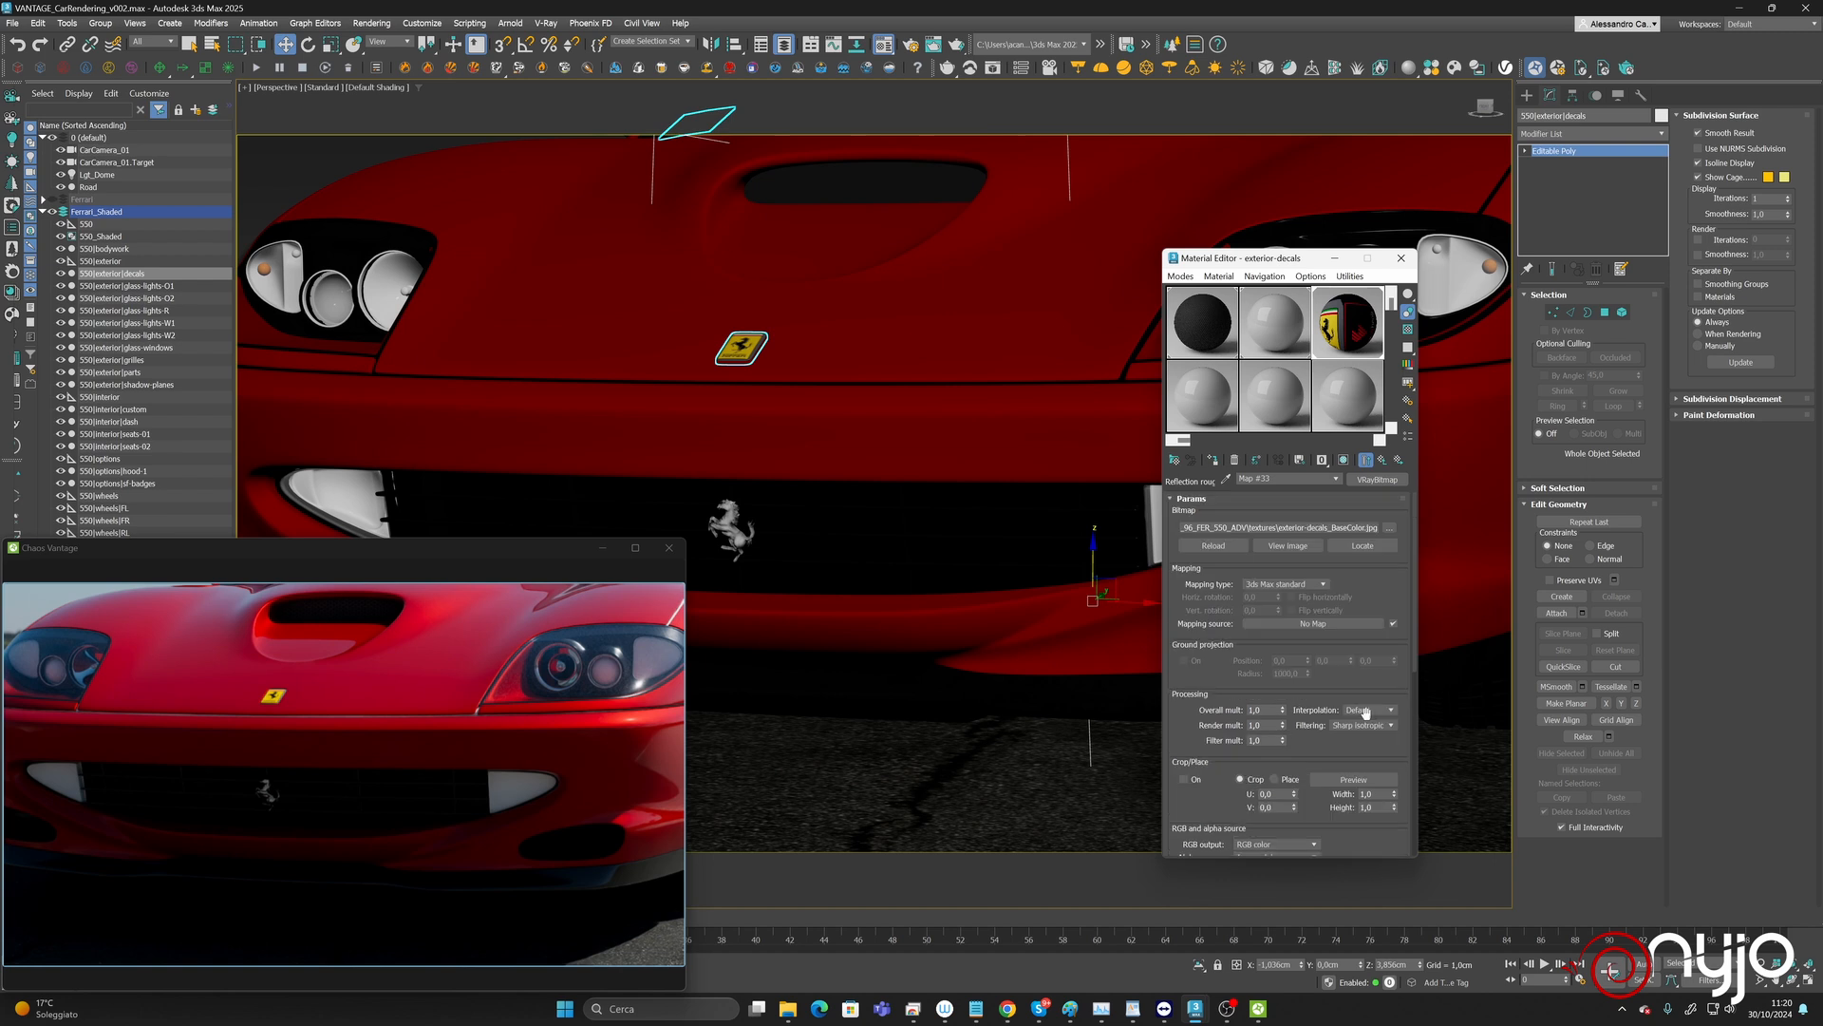
left_click(1390, 527)
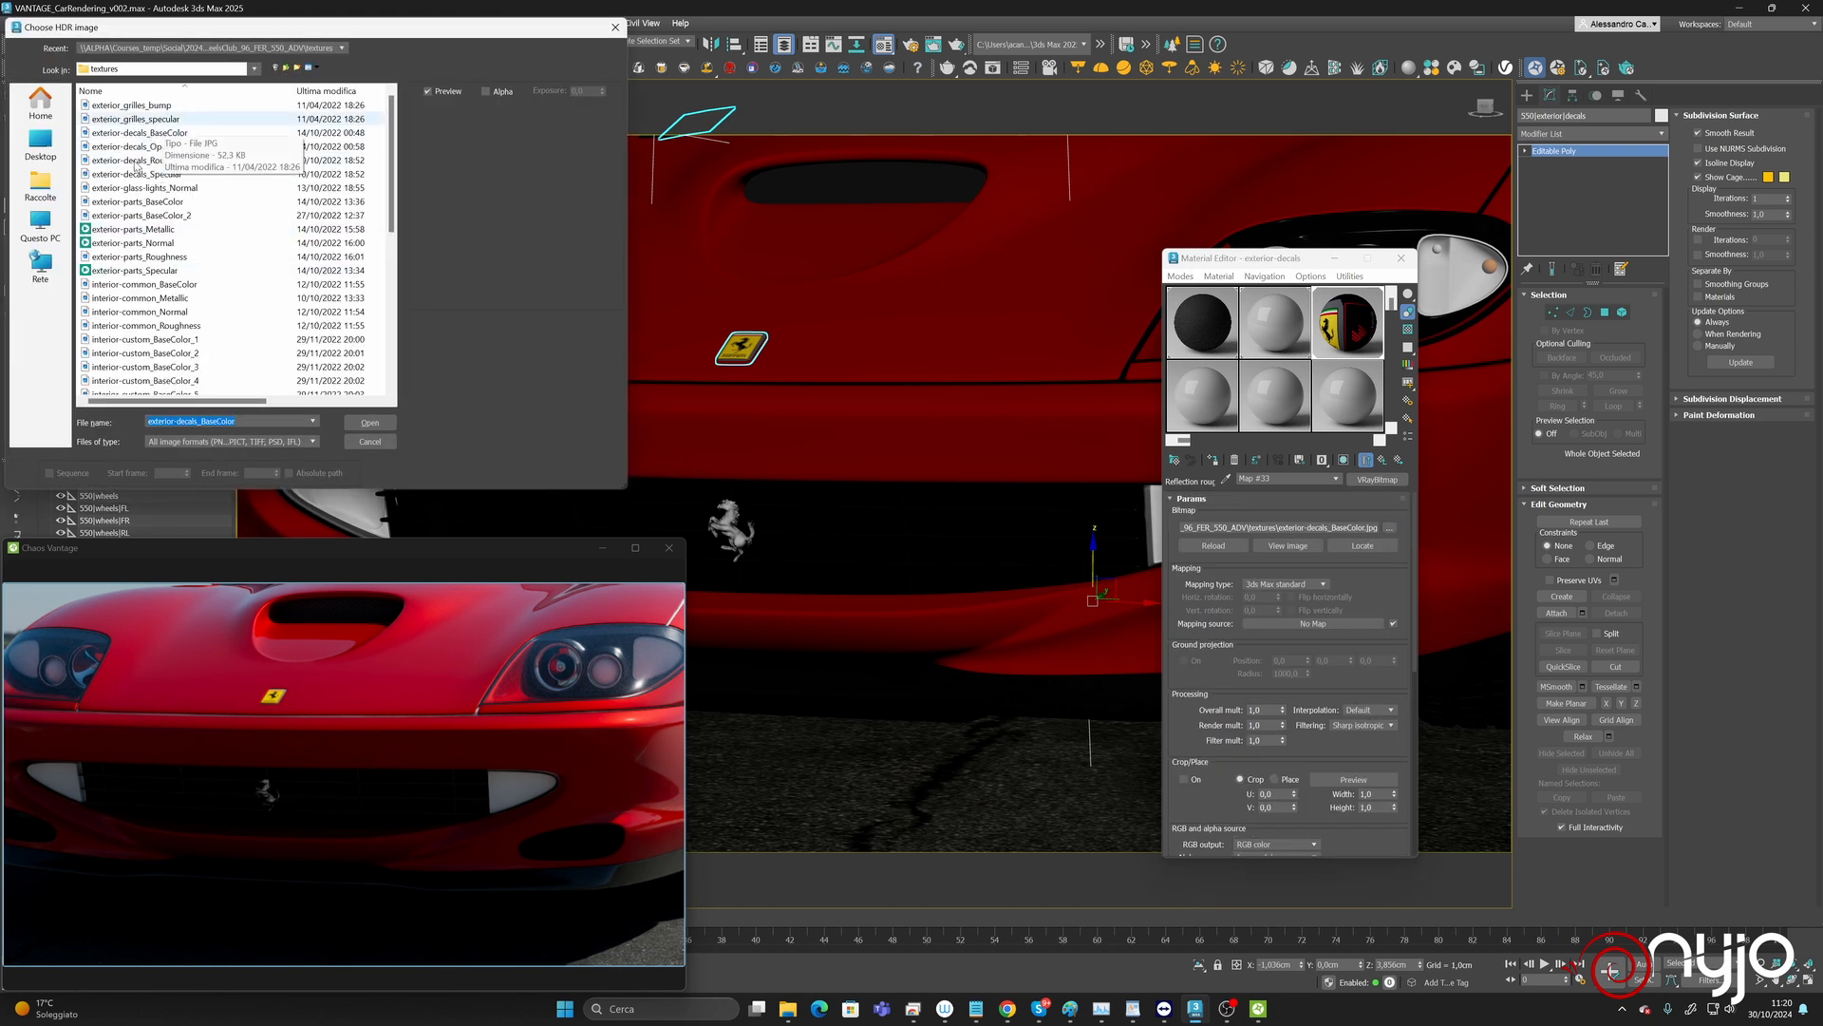
left_click(136, 161)
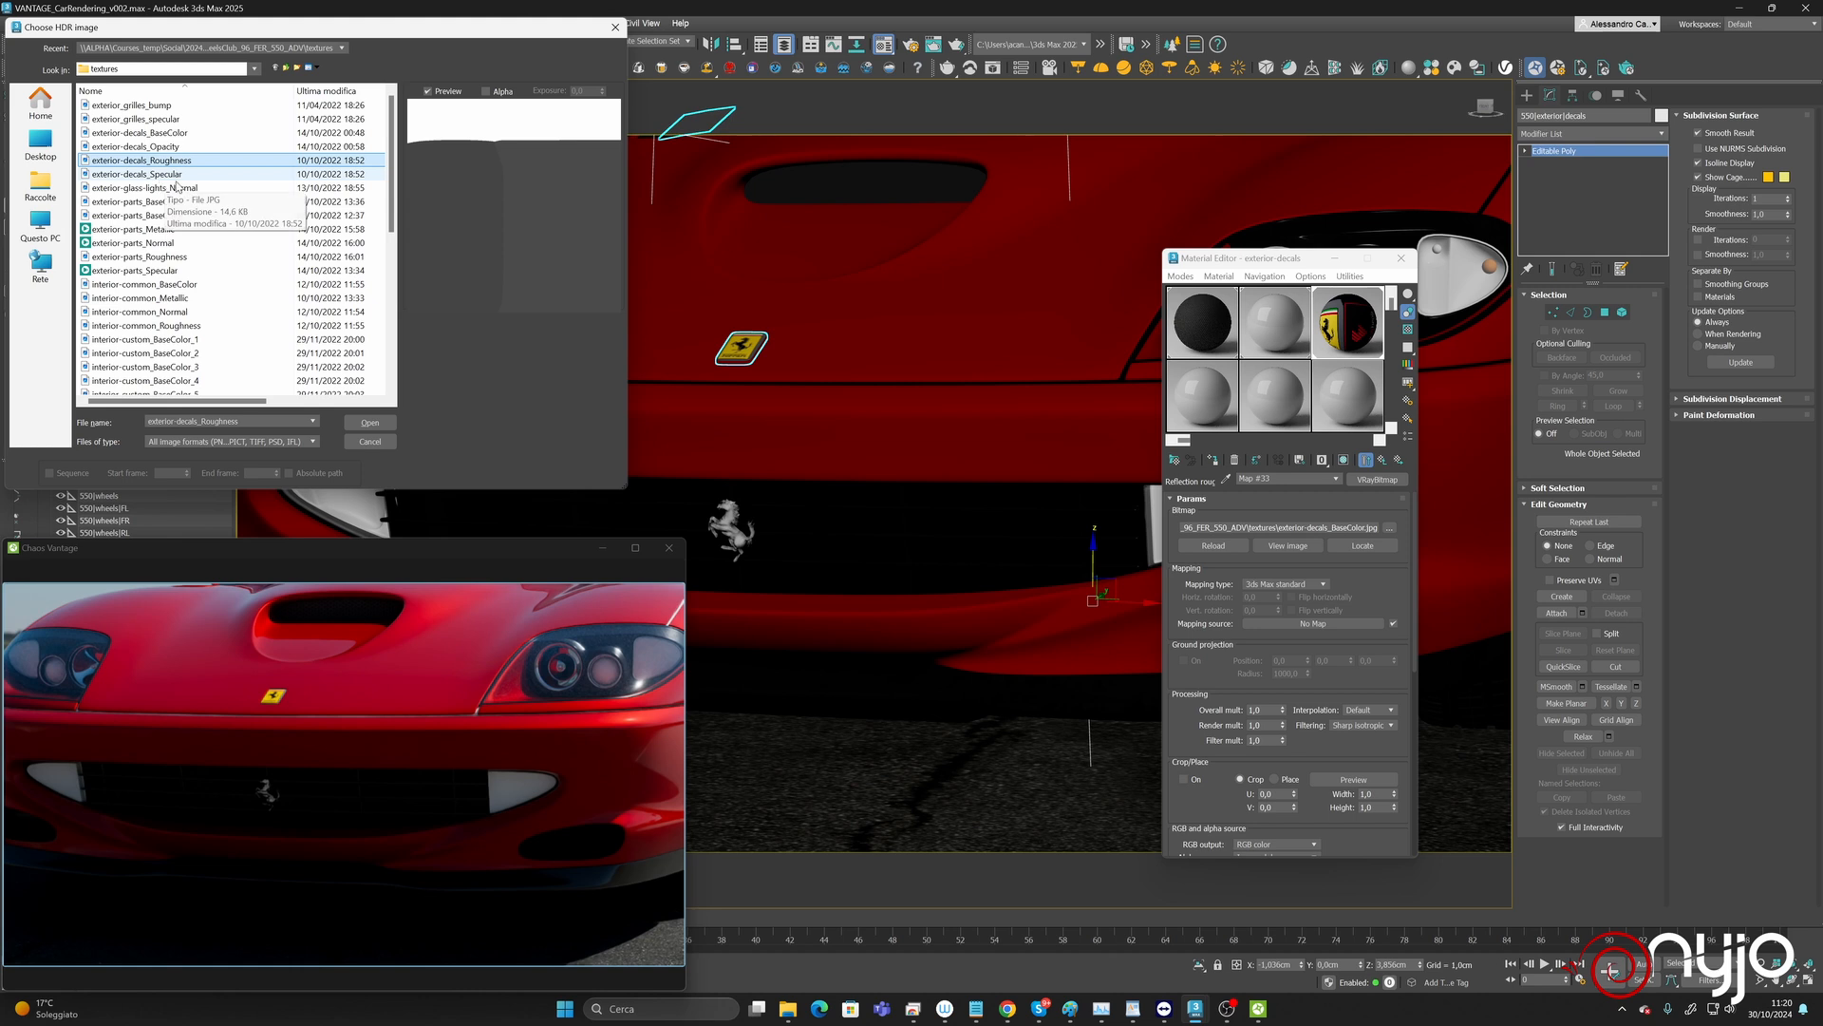
left_click(369, 421)
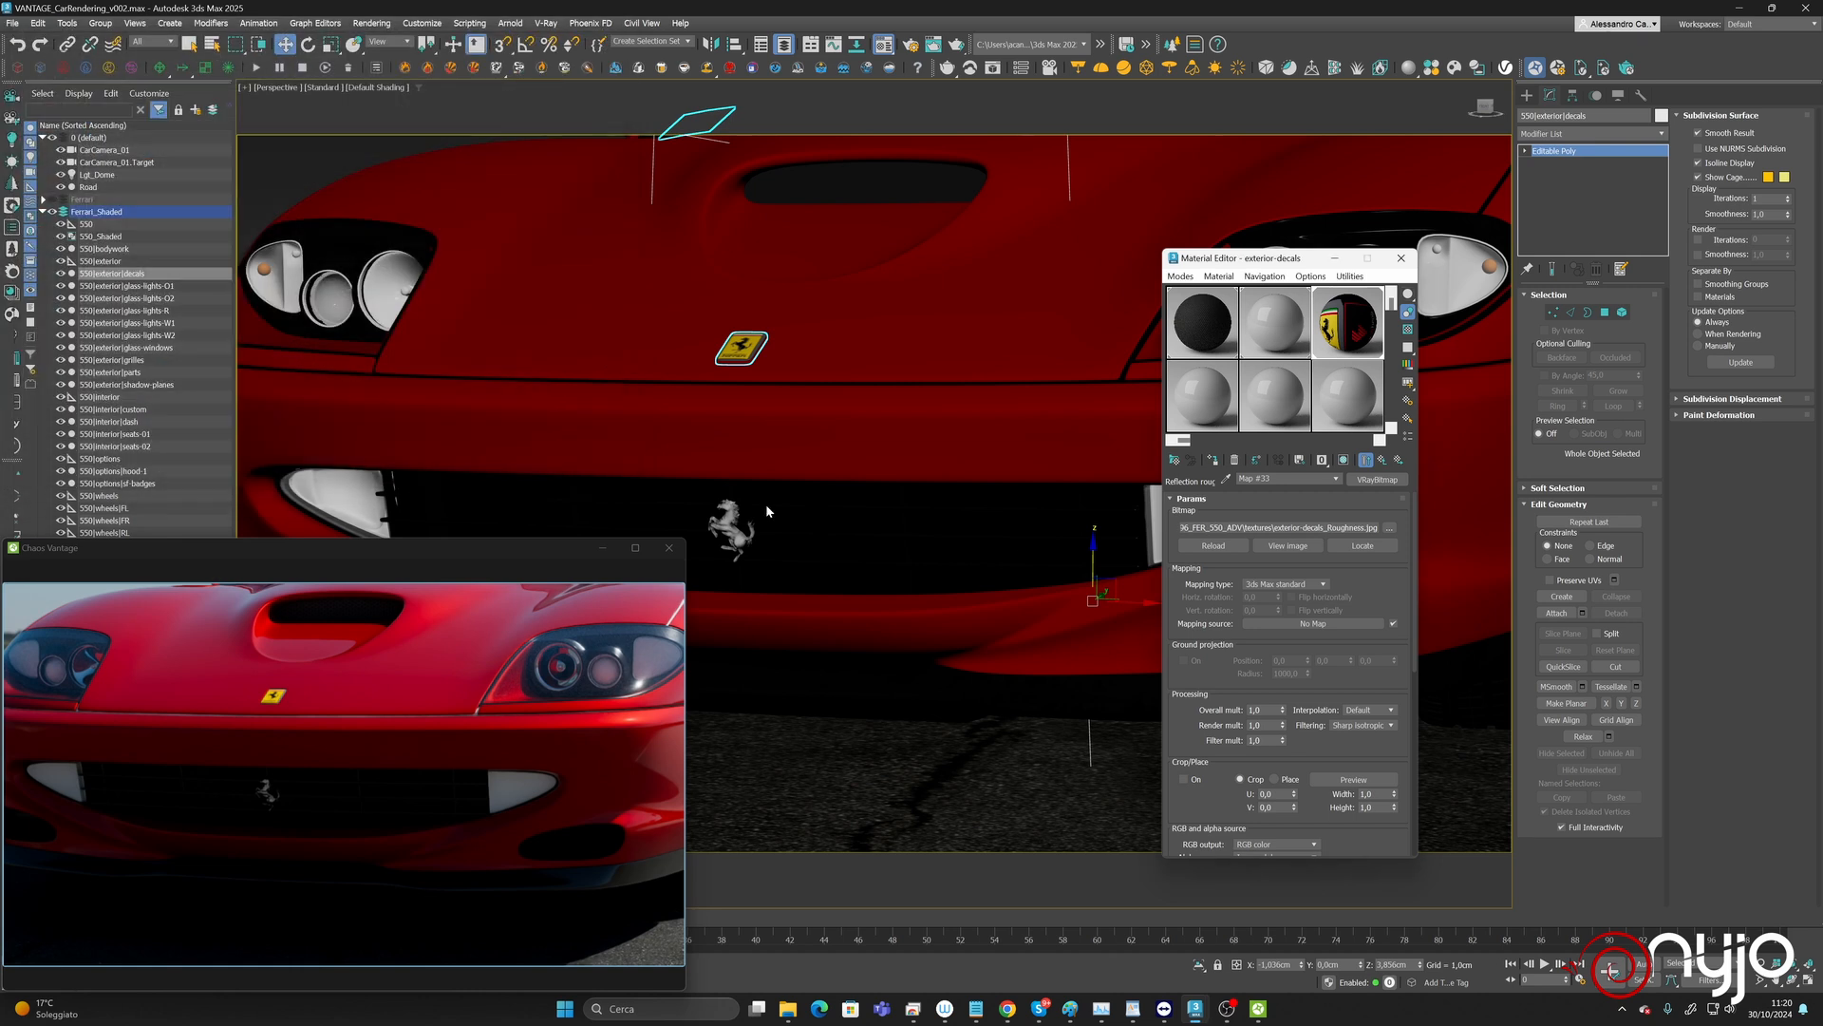
left_click(1366, 459)
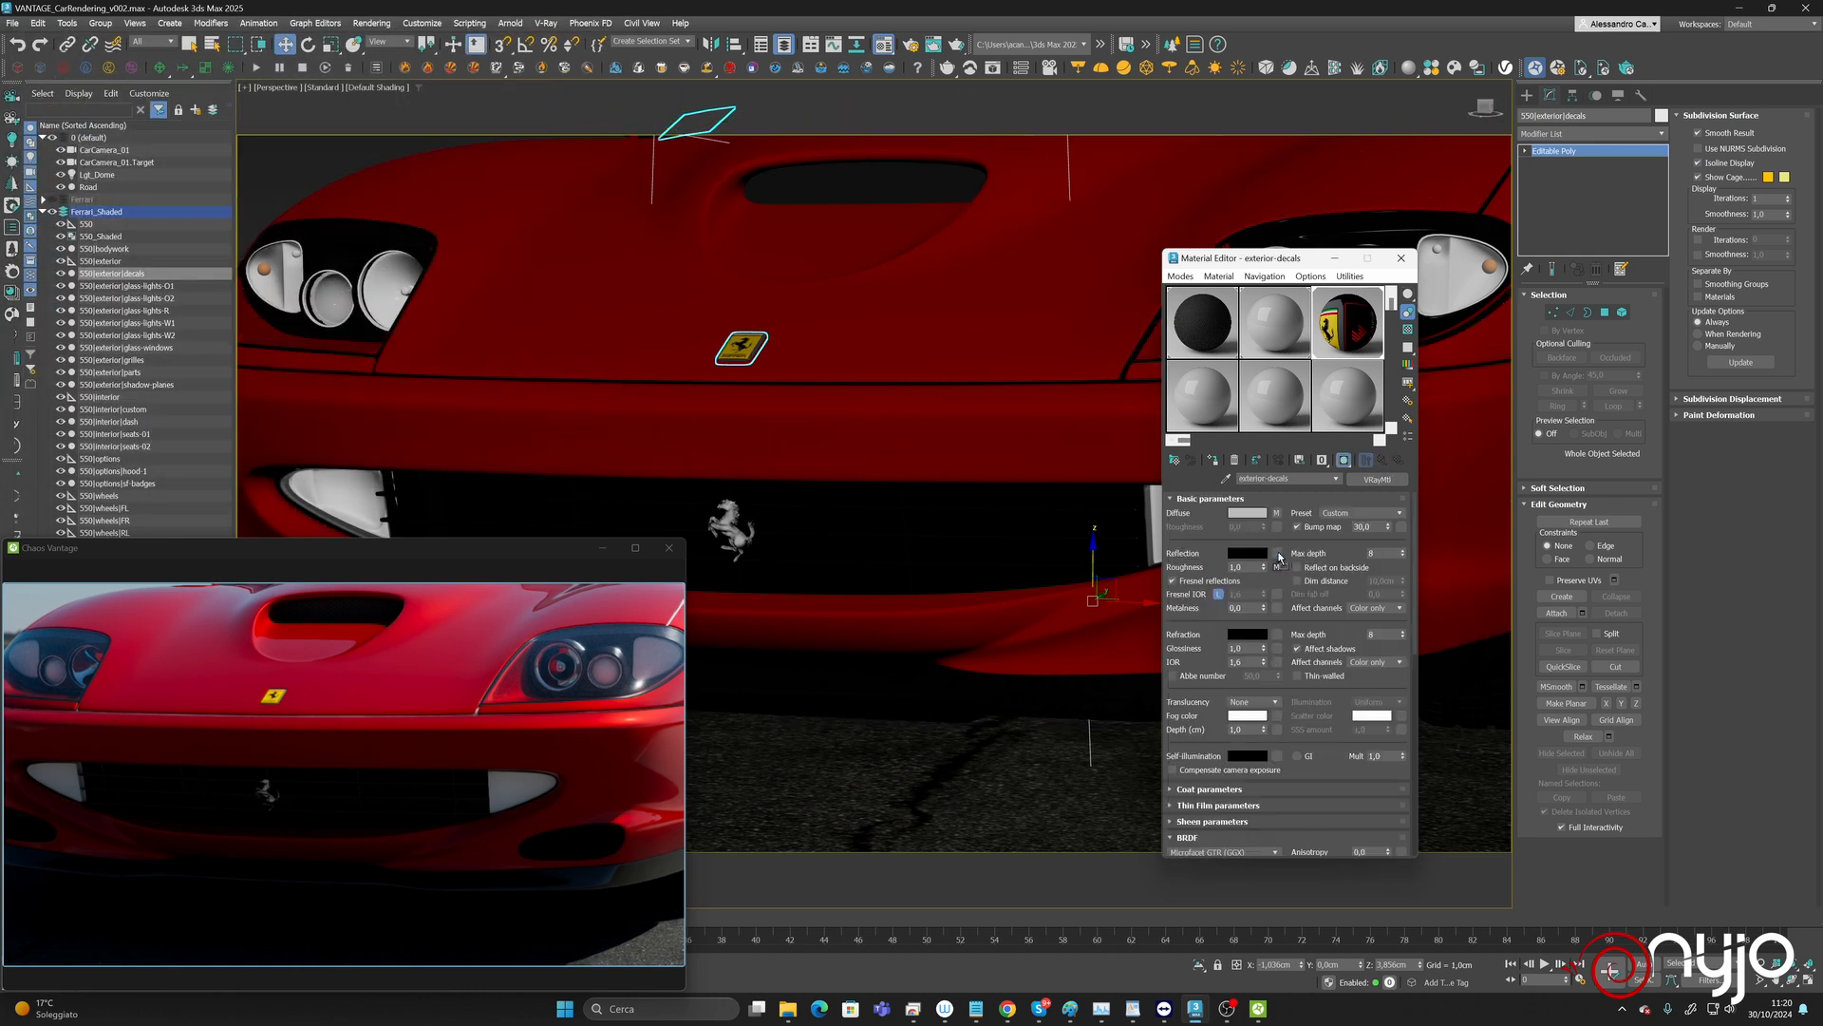
Load the exterior-decals_Specular texture into the decals material's reflection map.
left_click(1280, 553)
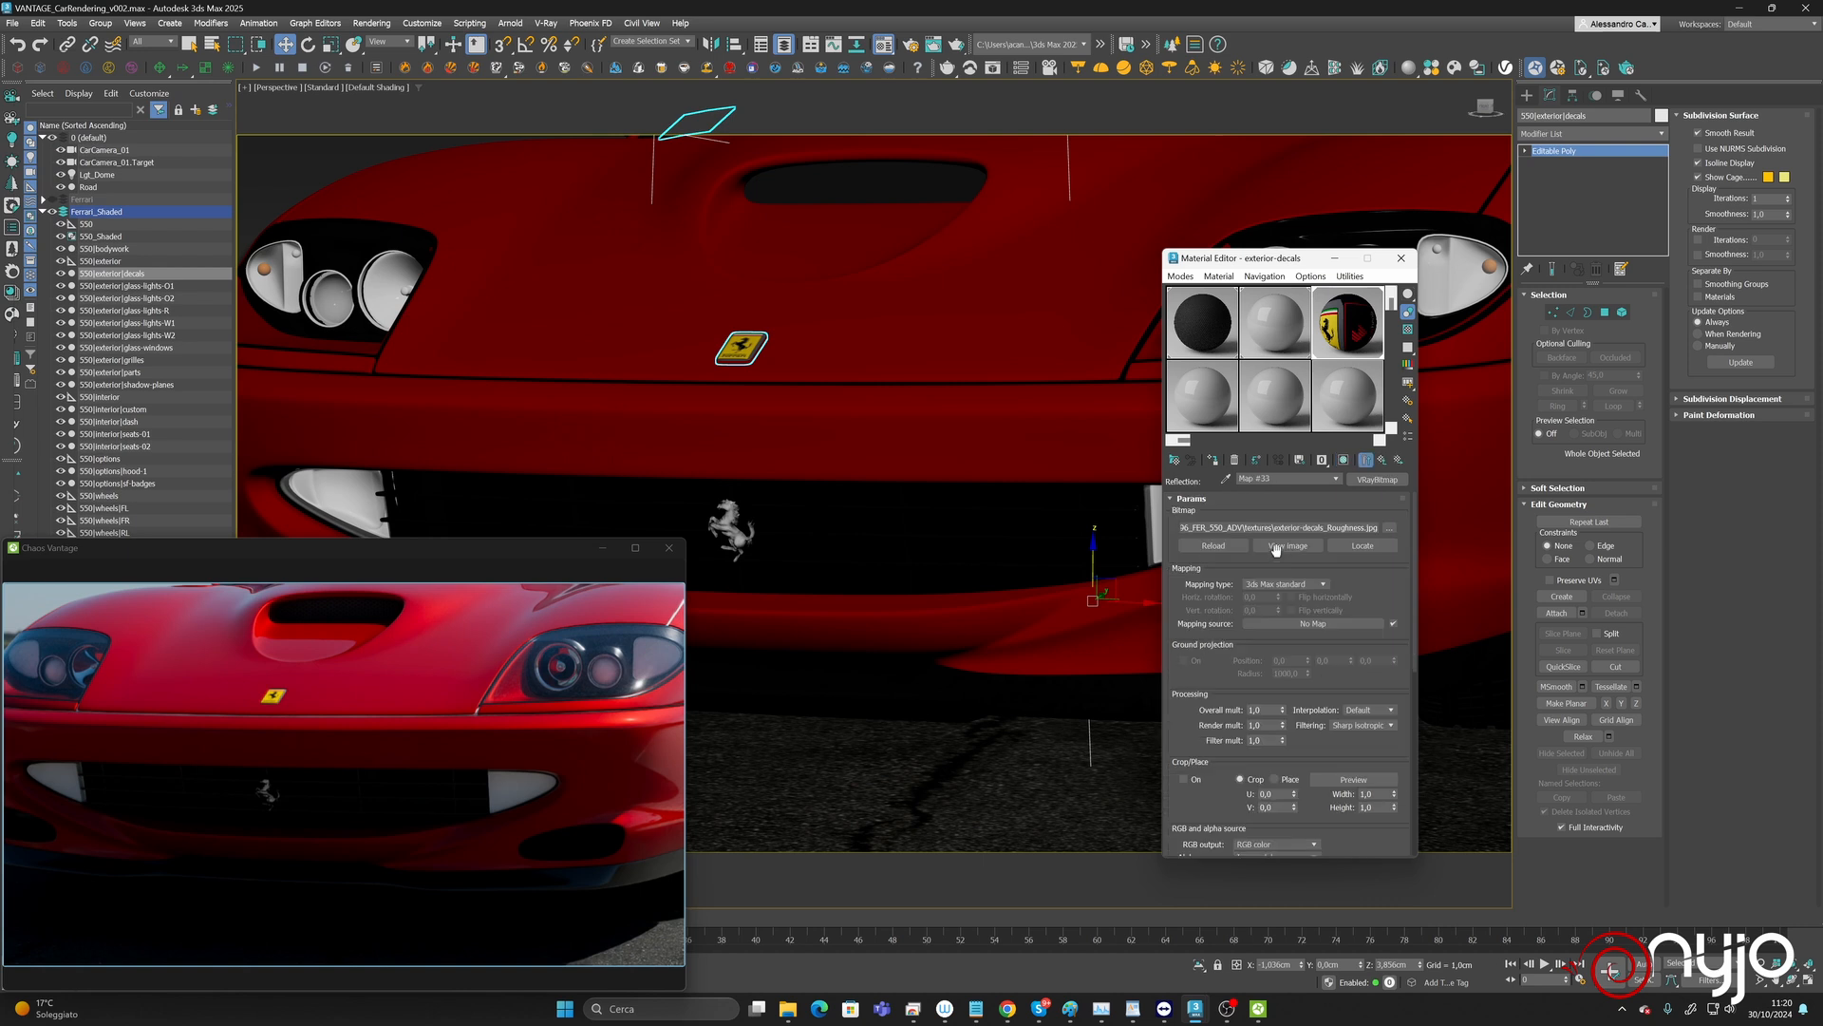
left_click(1391, 528)
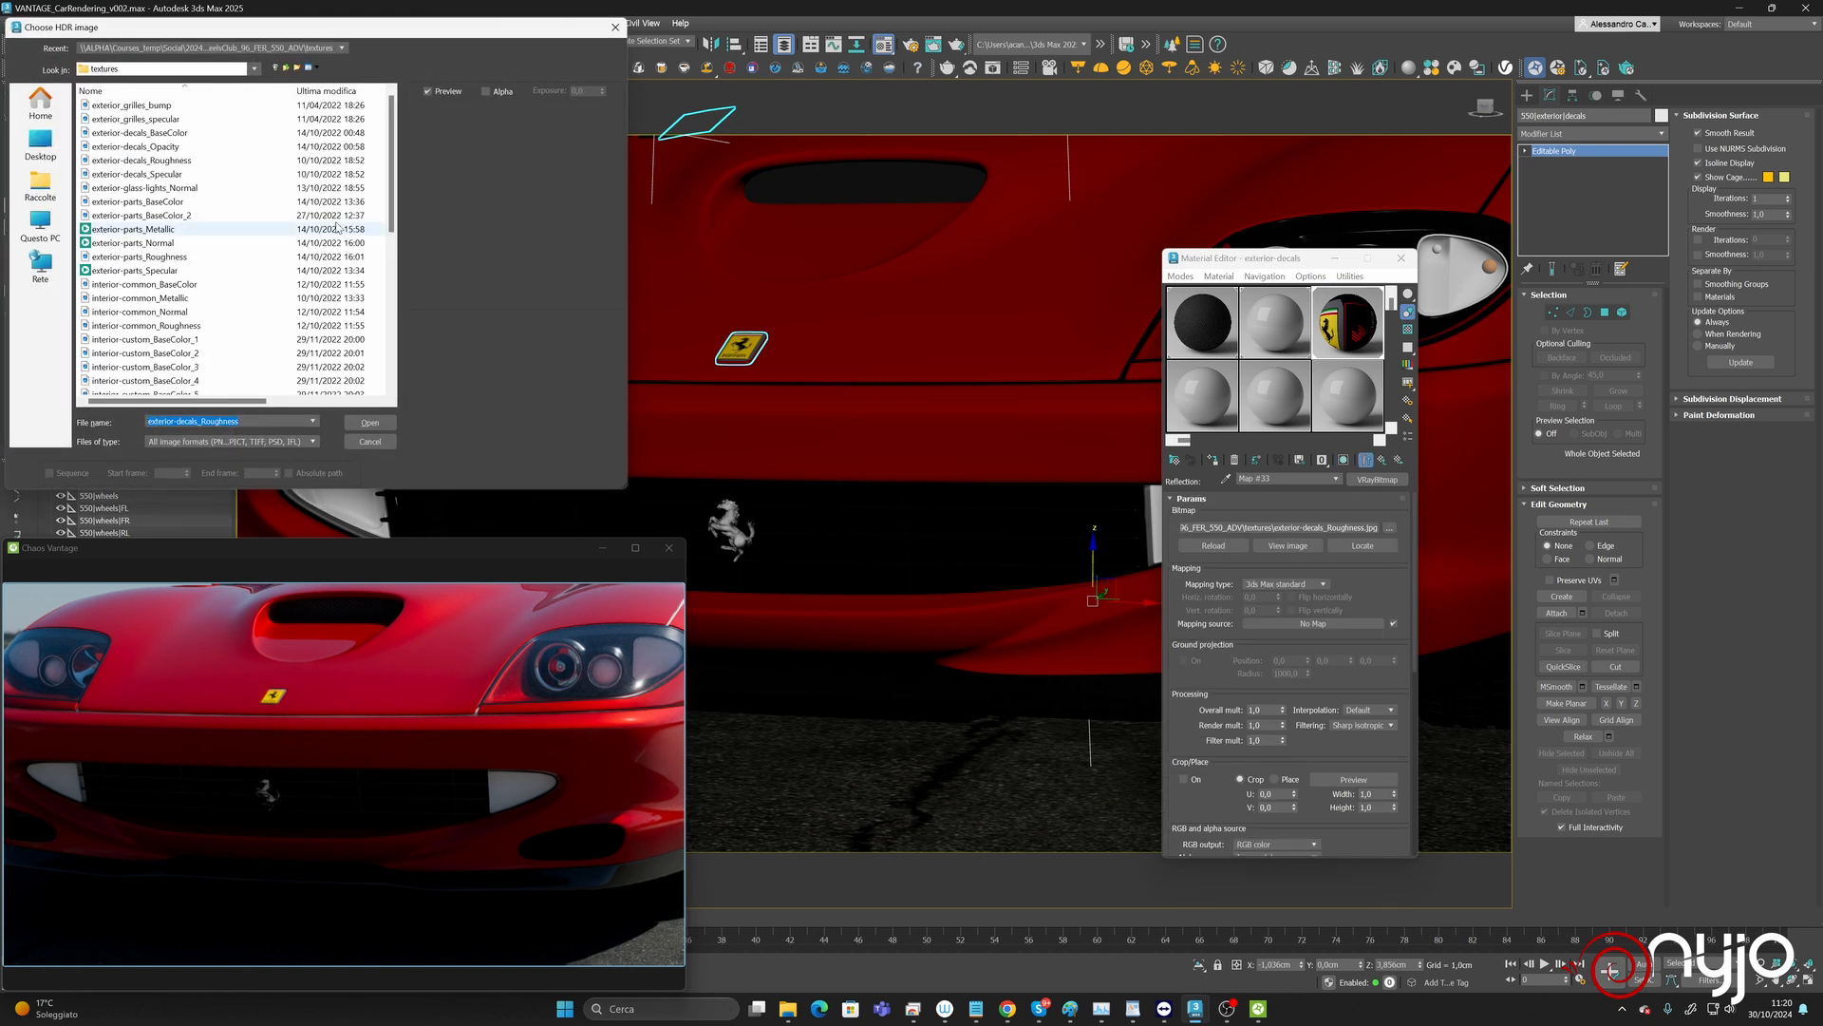
left_click(171, 174)
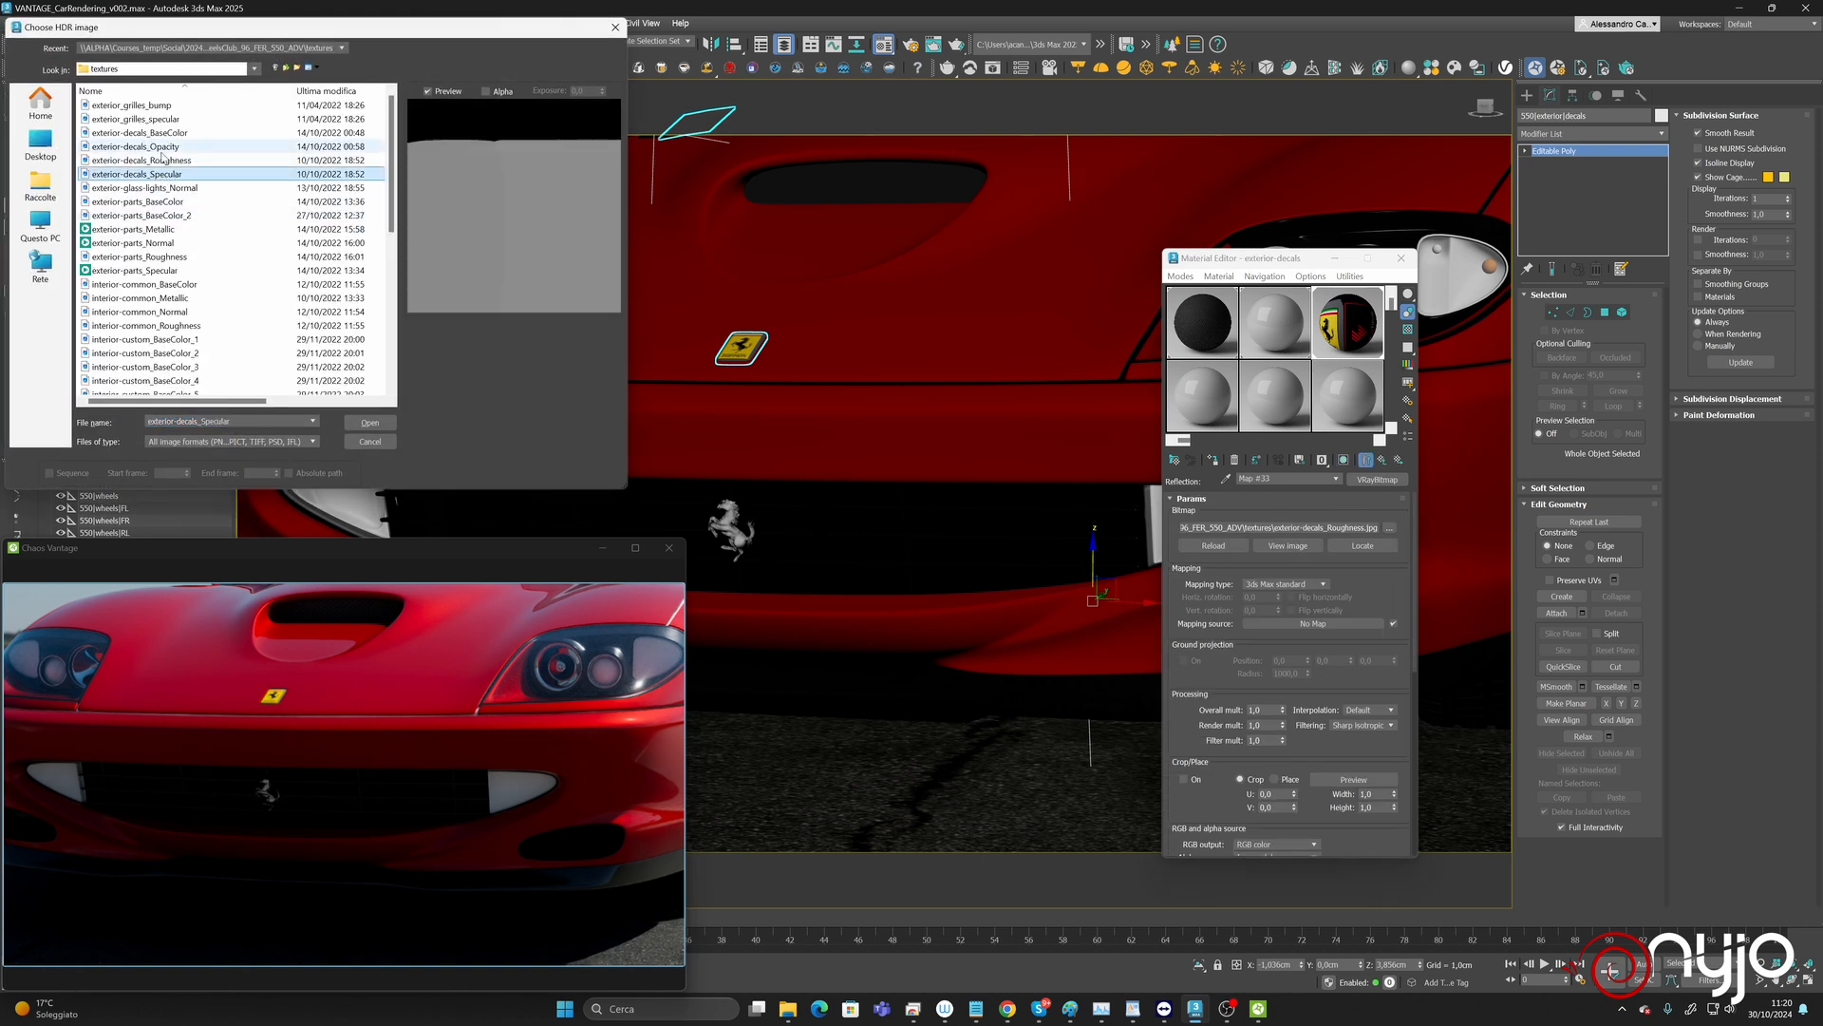
left_click(370, 424)
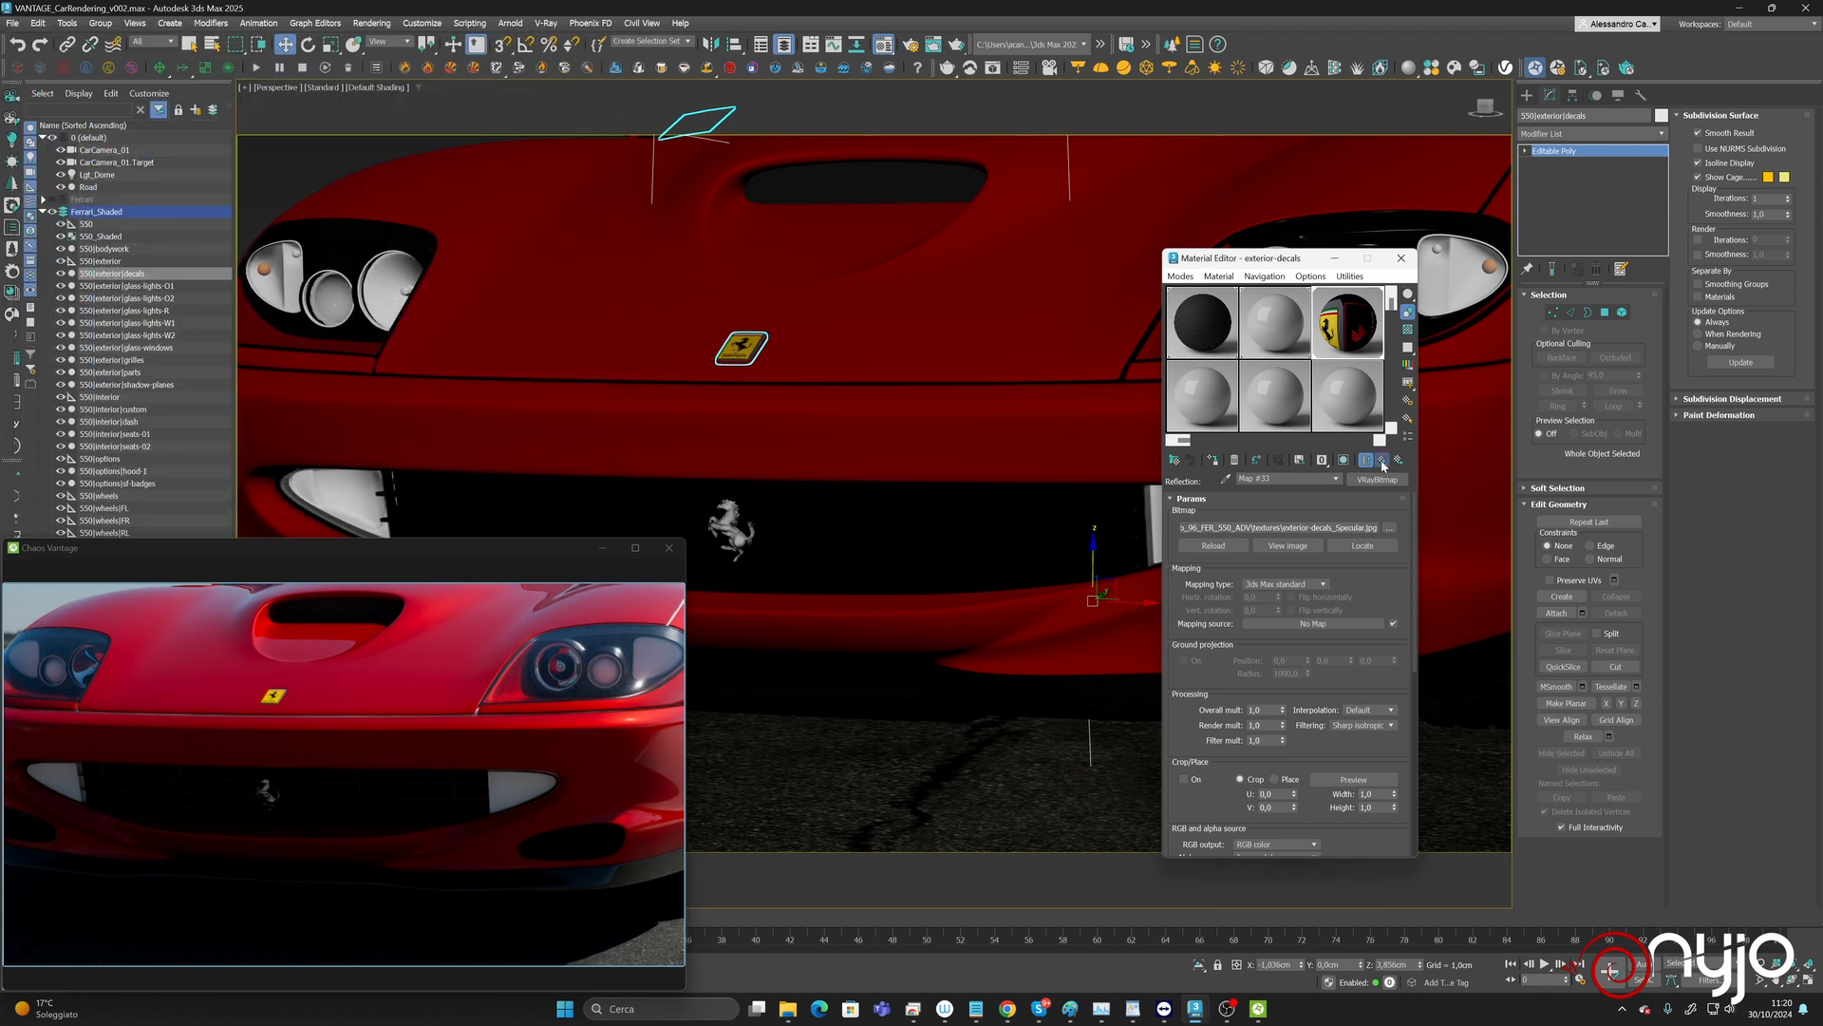
left_click(1383, 462)
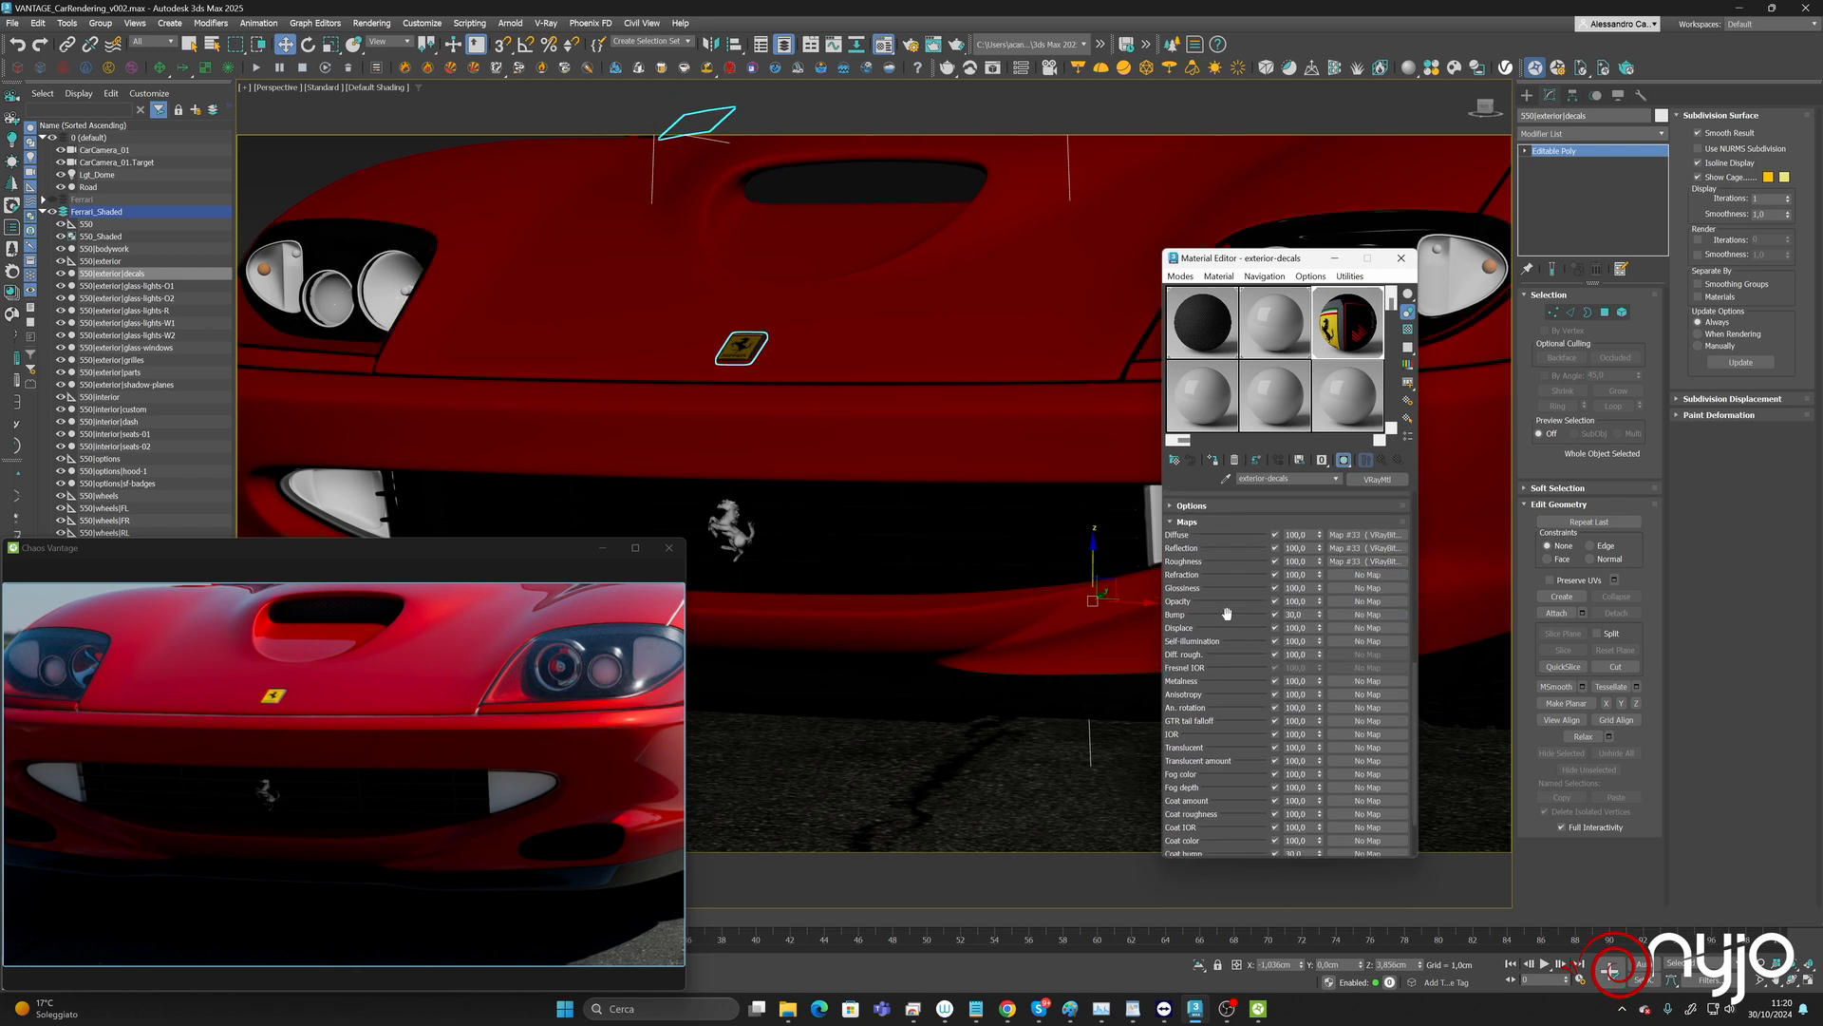
Paste a copied bitmap into the decals material's opacity map and load exterior-decals_Opacity into it.
right_click(1353, 602)
left_click(1390, 613)
left_click(1360, 603)
scroll(1367, 546, "up", 5)
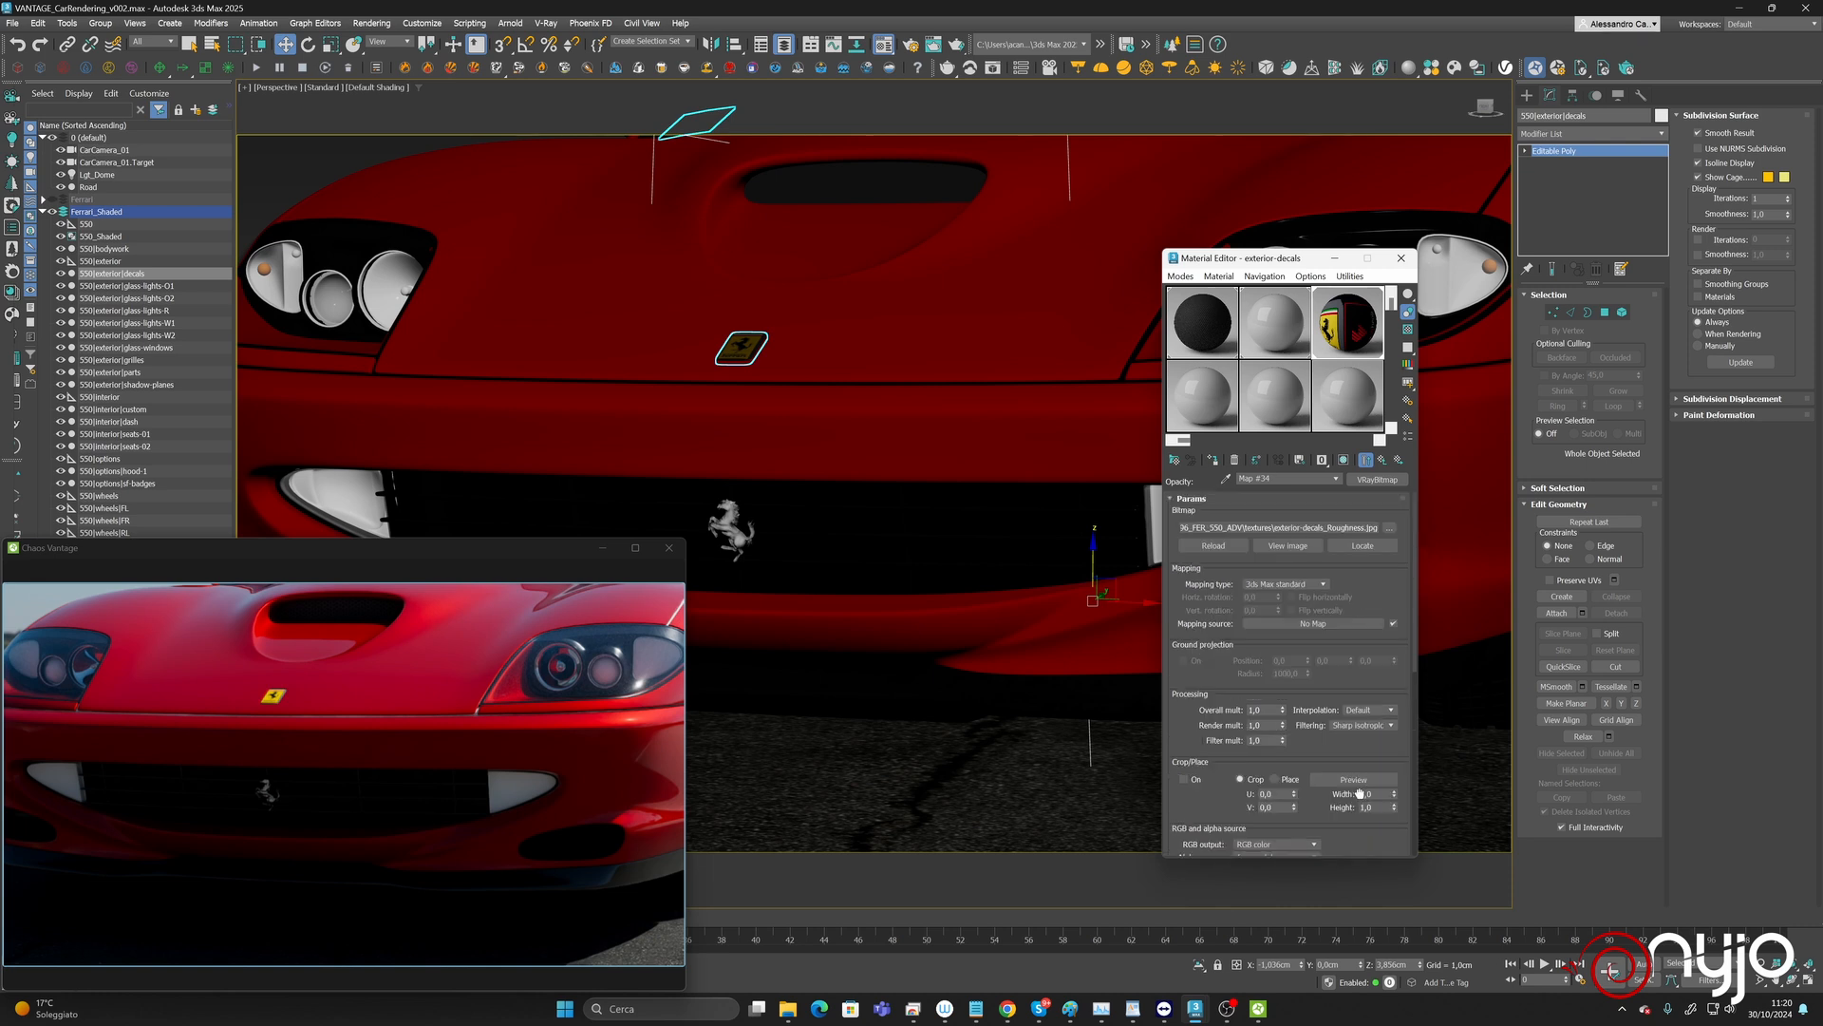
left_click(1390, 527)
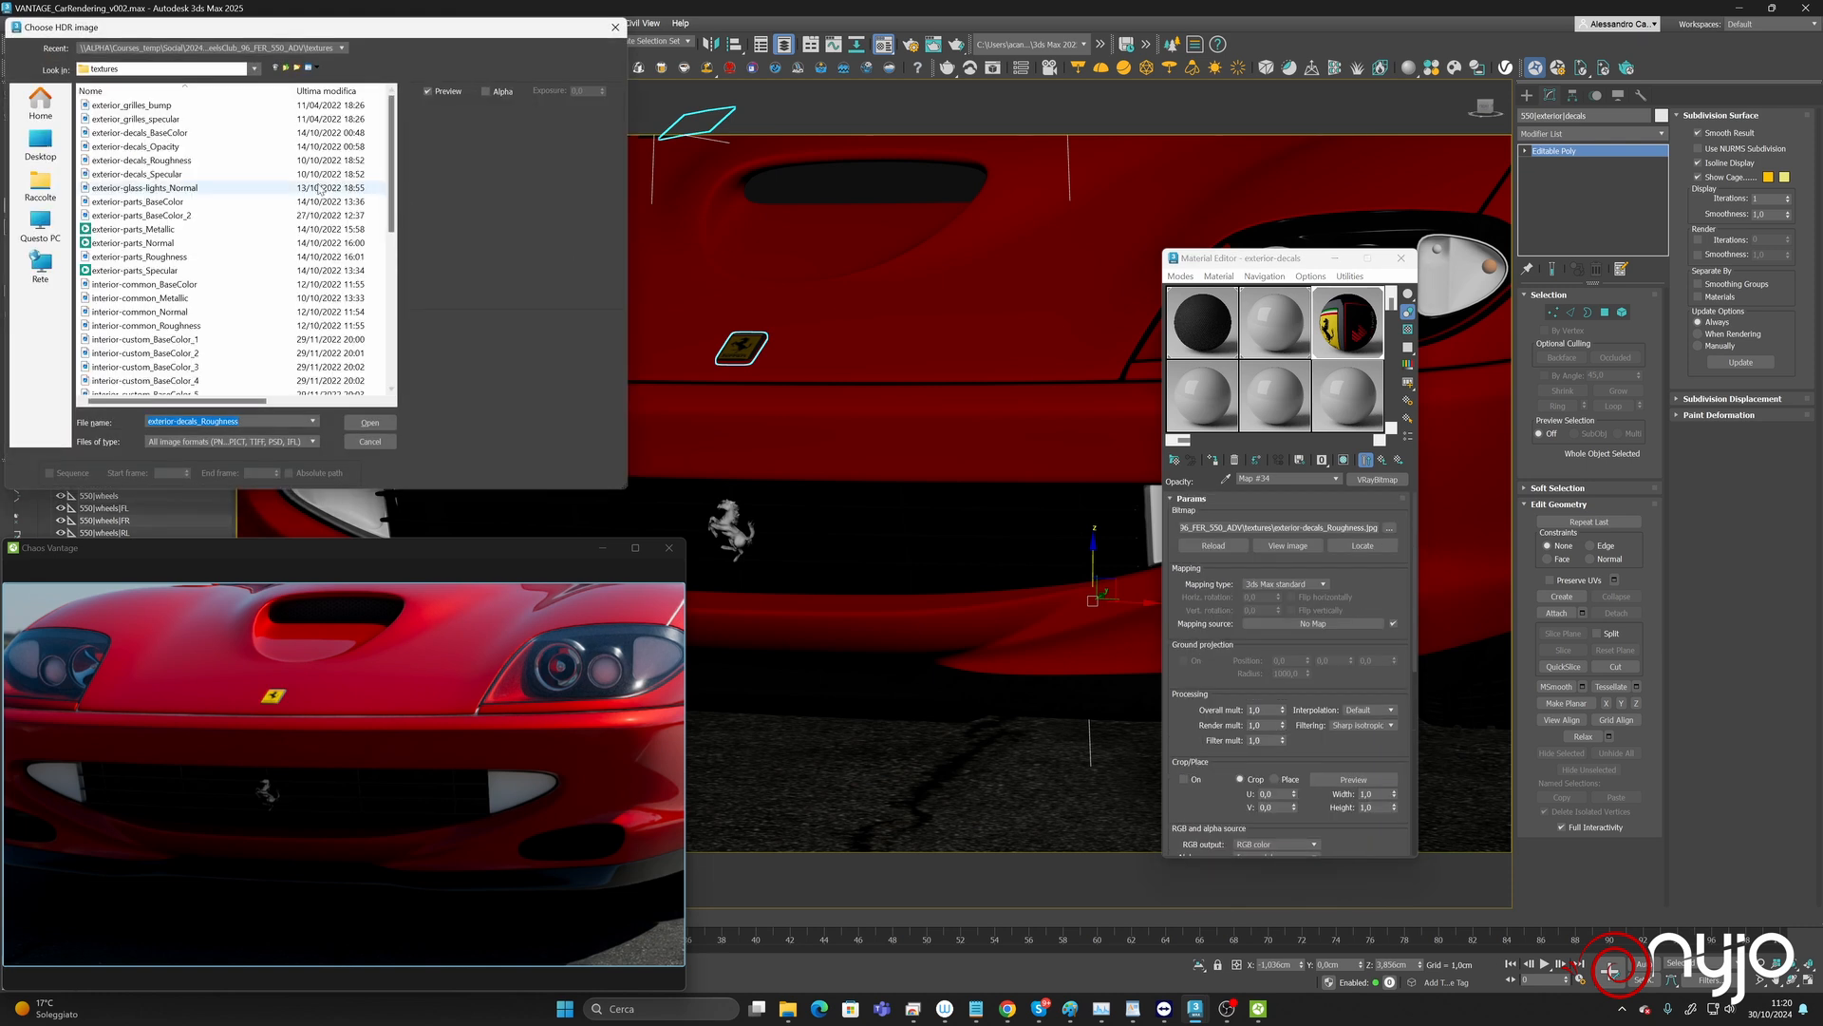
left_click(138, 147)
left_click(369, 422)
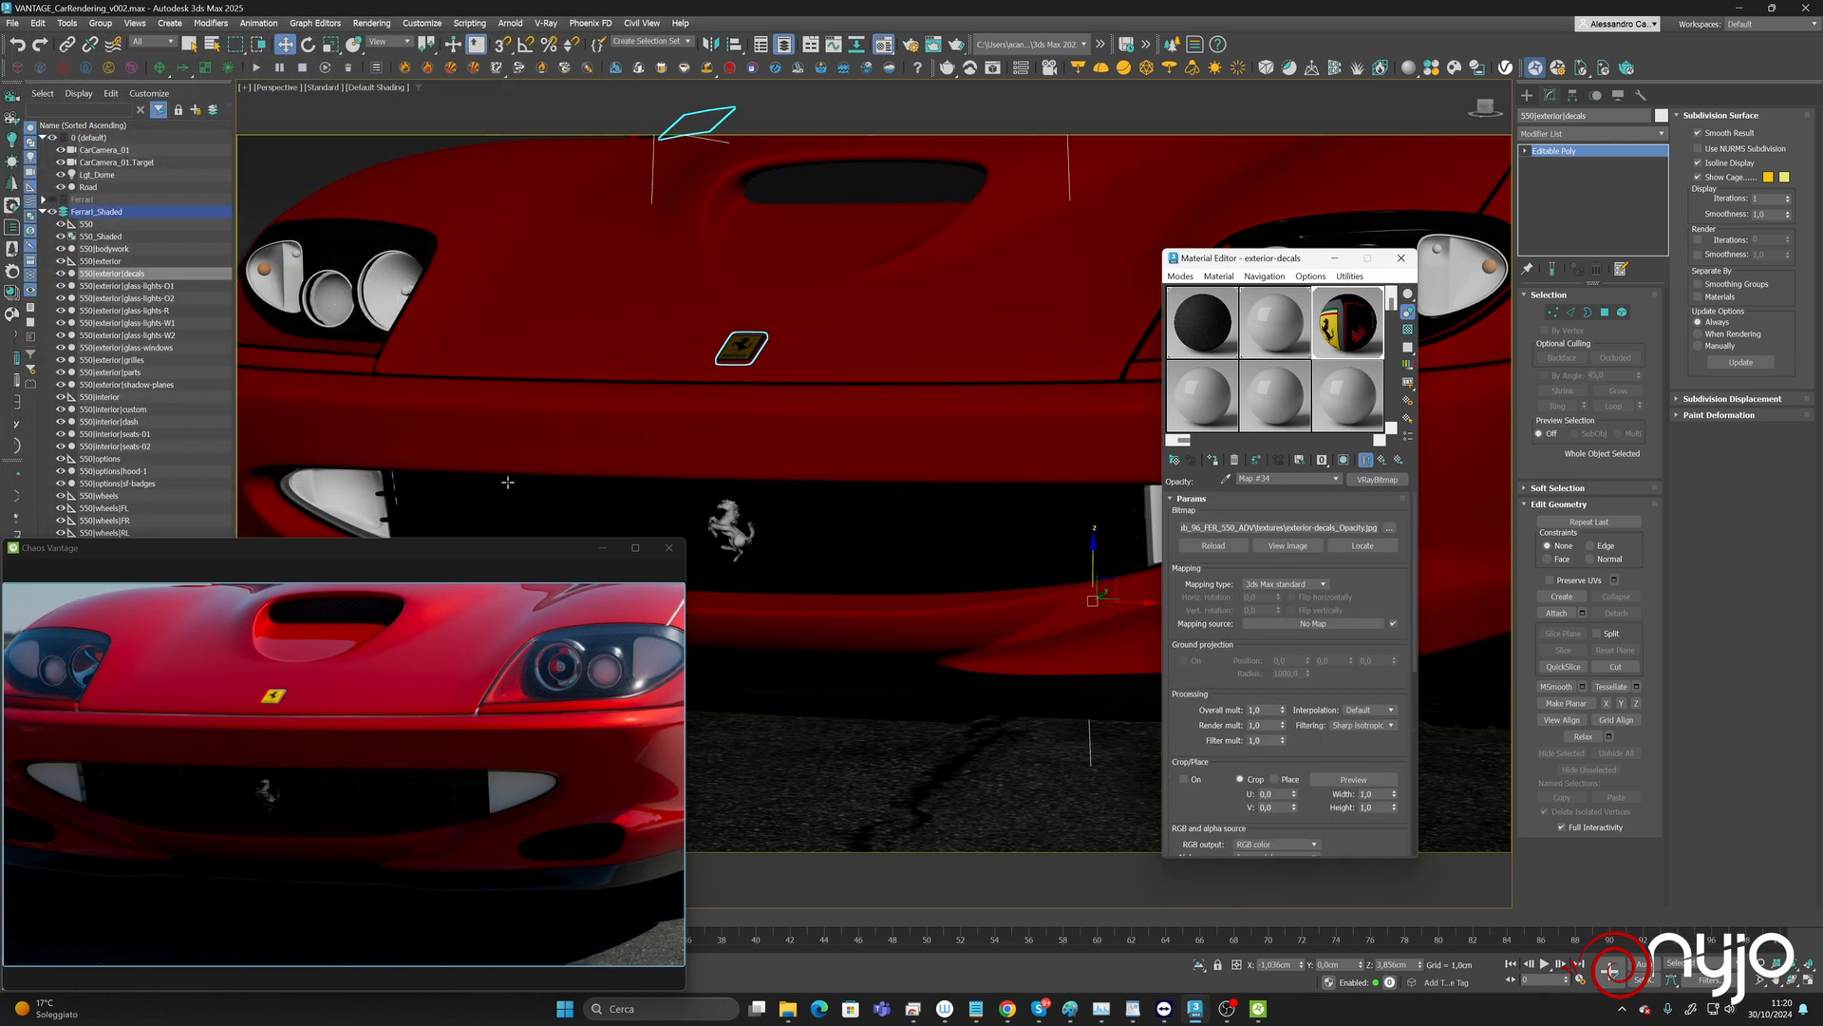
Select the glass-windows object at the headlight and turn on its XForm modifier.
middle_click_drag(753, 356, 769, 378)
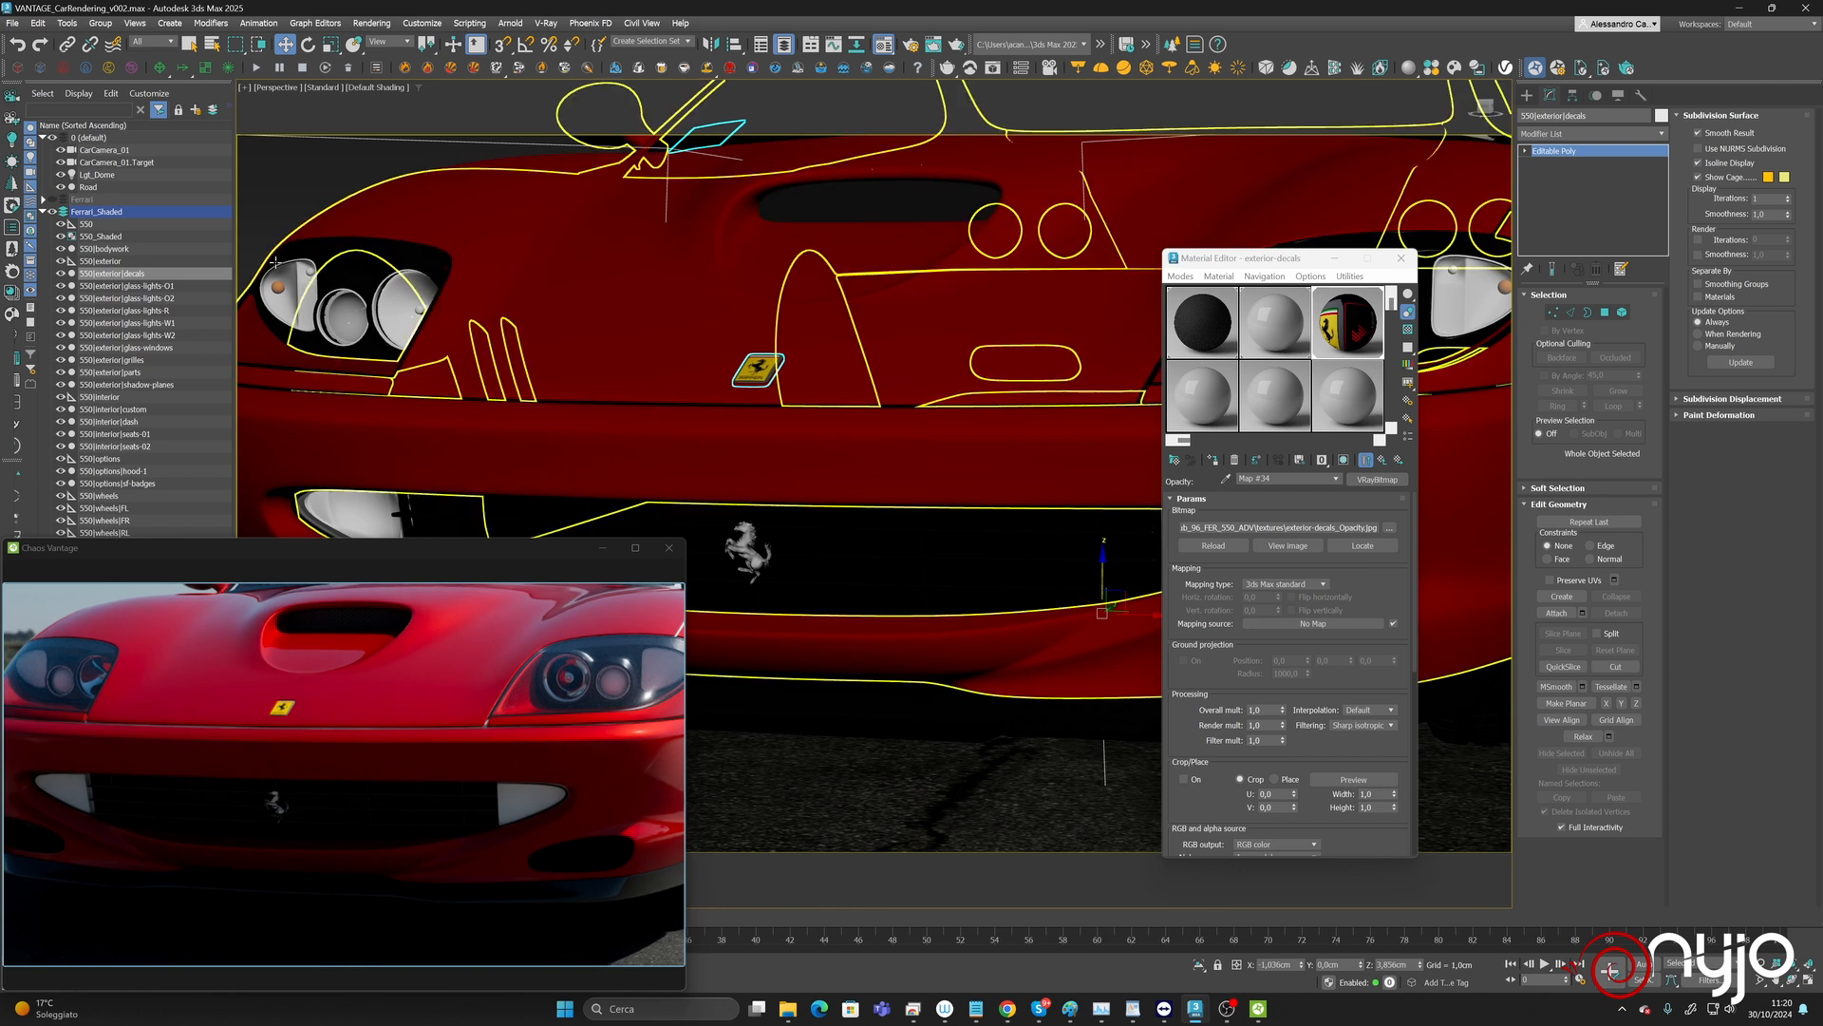
middle_click_drag(898, 384, 971, 323, "alt")
left_click(980, 290)
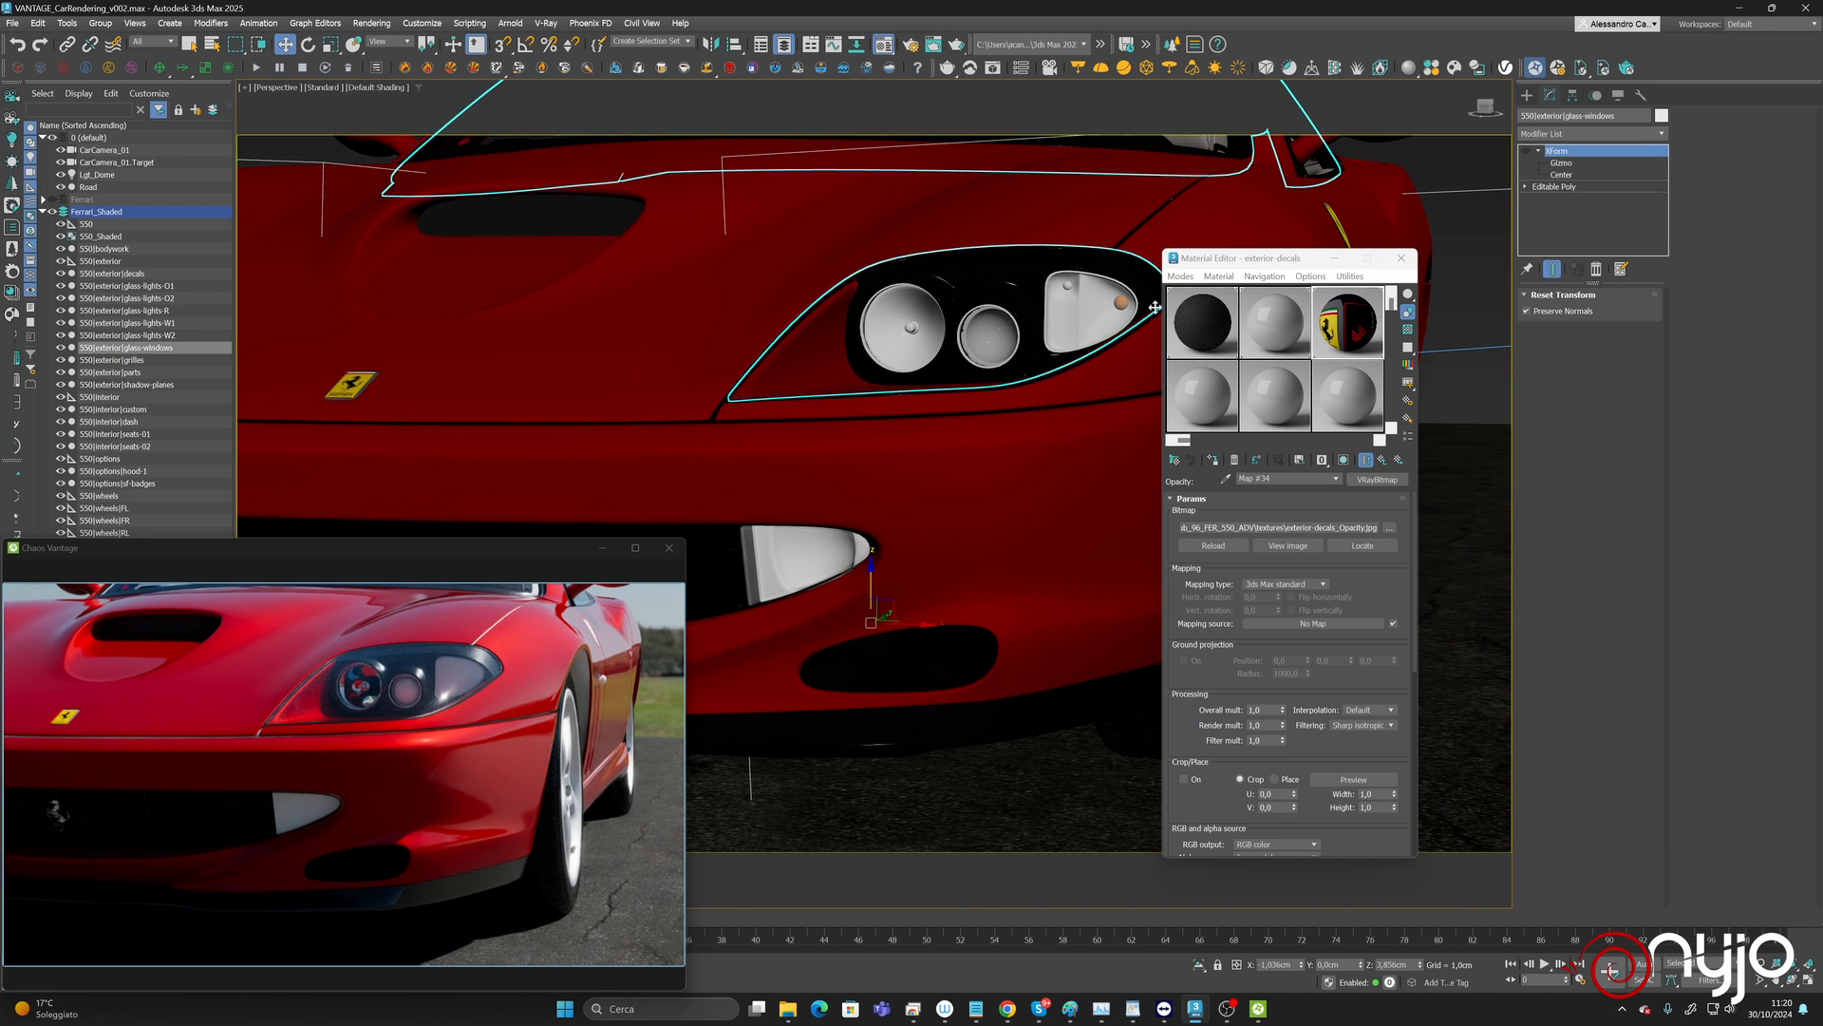
left_click(1526, 151)
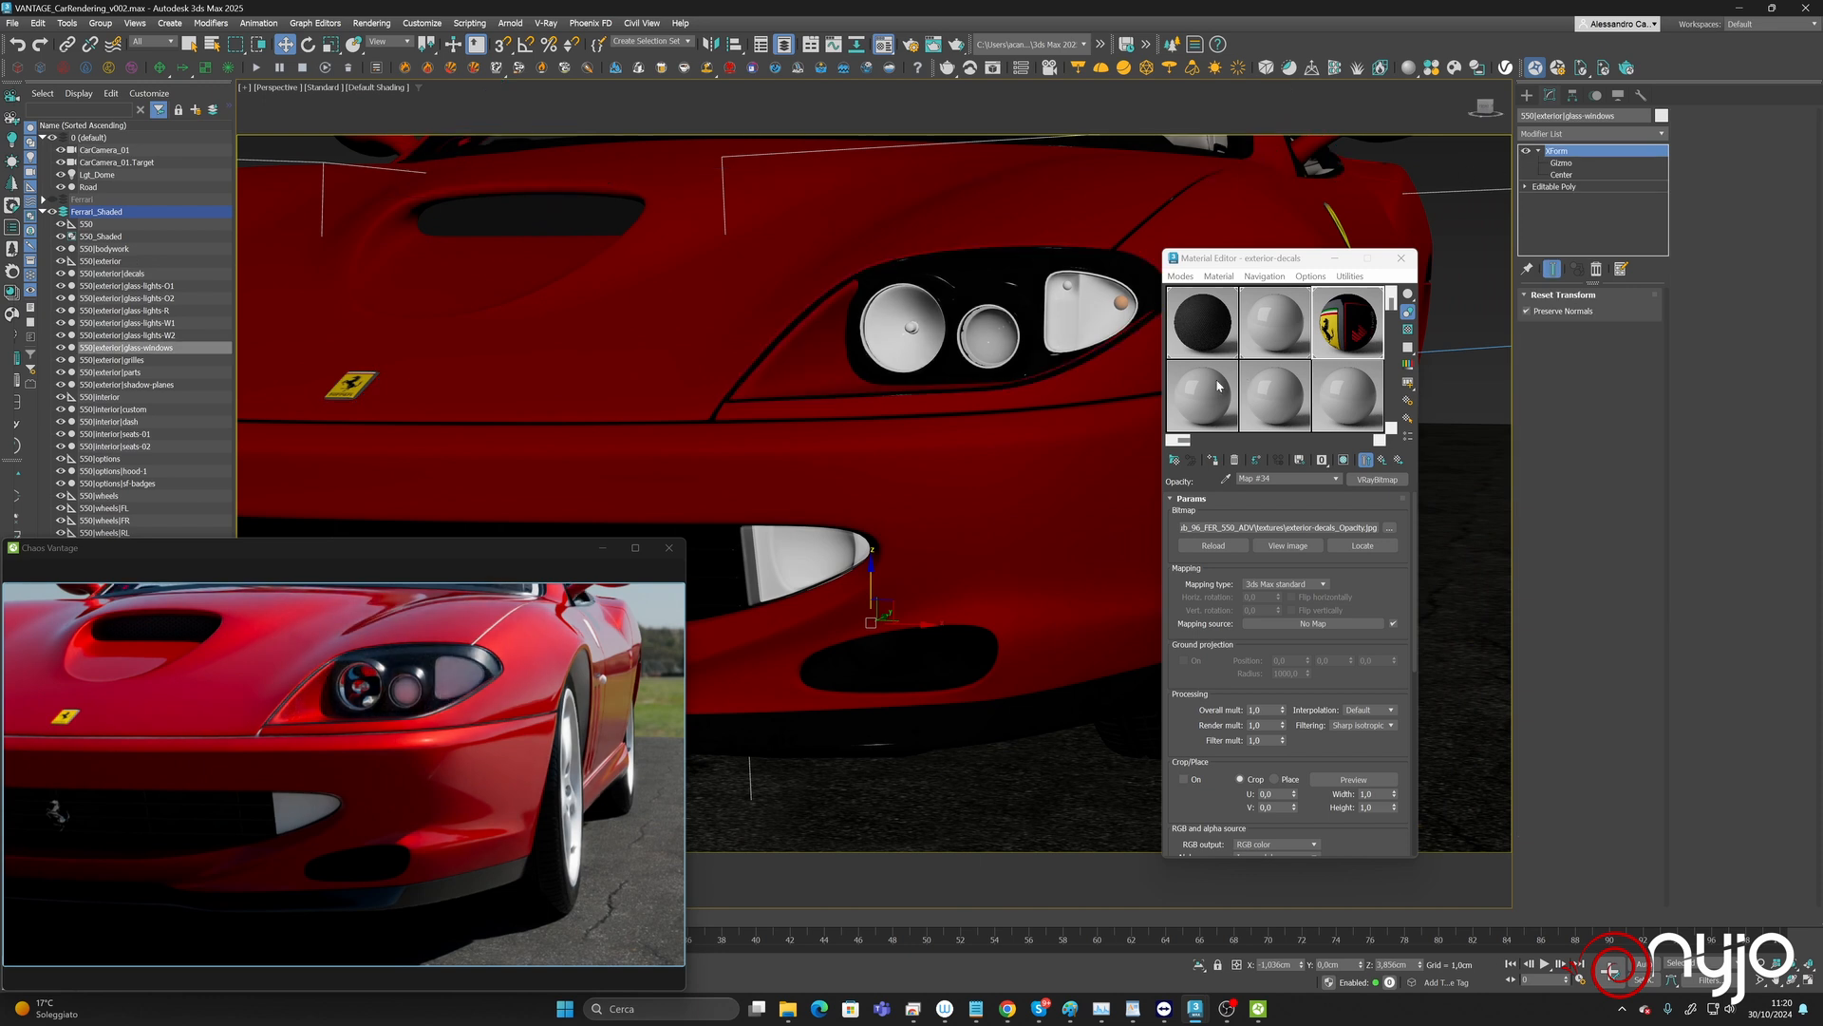
Sample the exterior-parts material and the headlight's exterior-glass-lights_W1 material from the model into the next two material slots.
left_click(1223, 403)
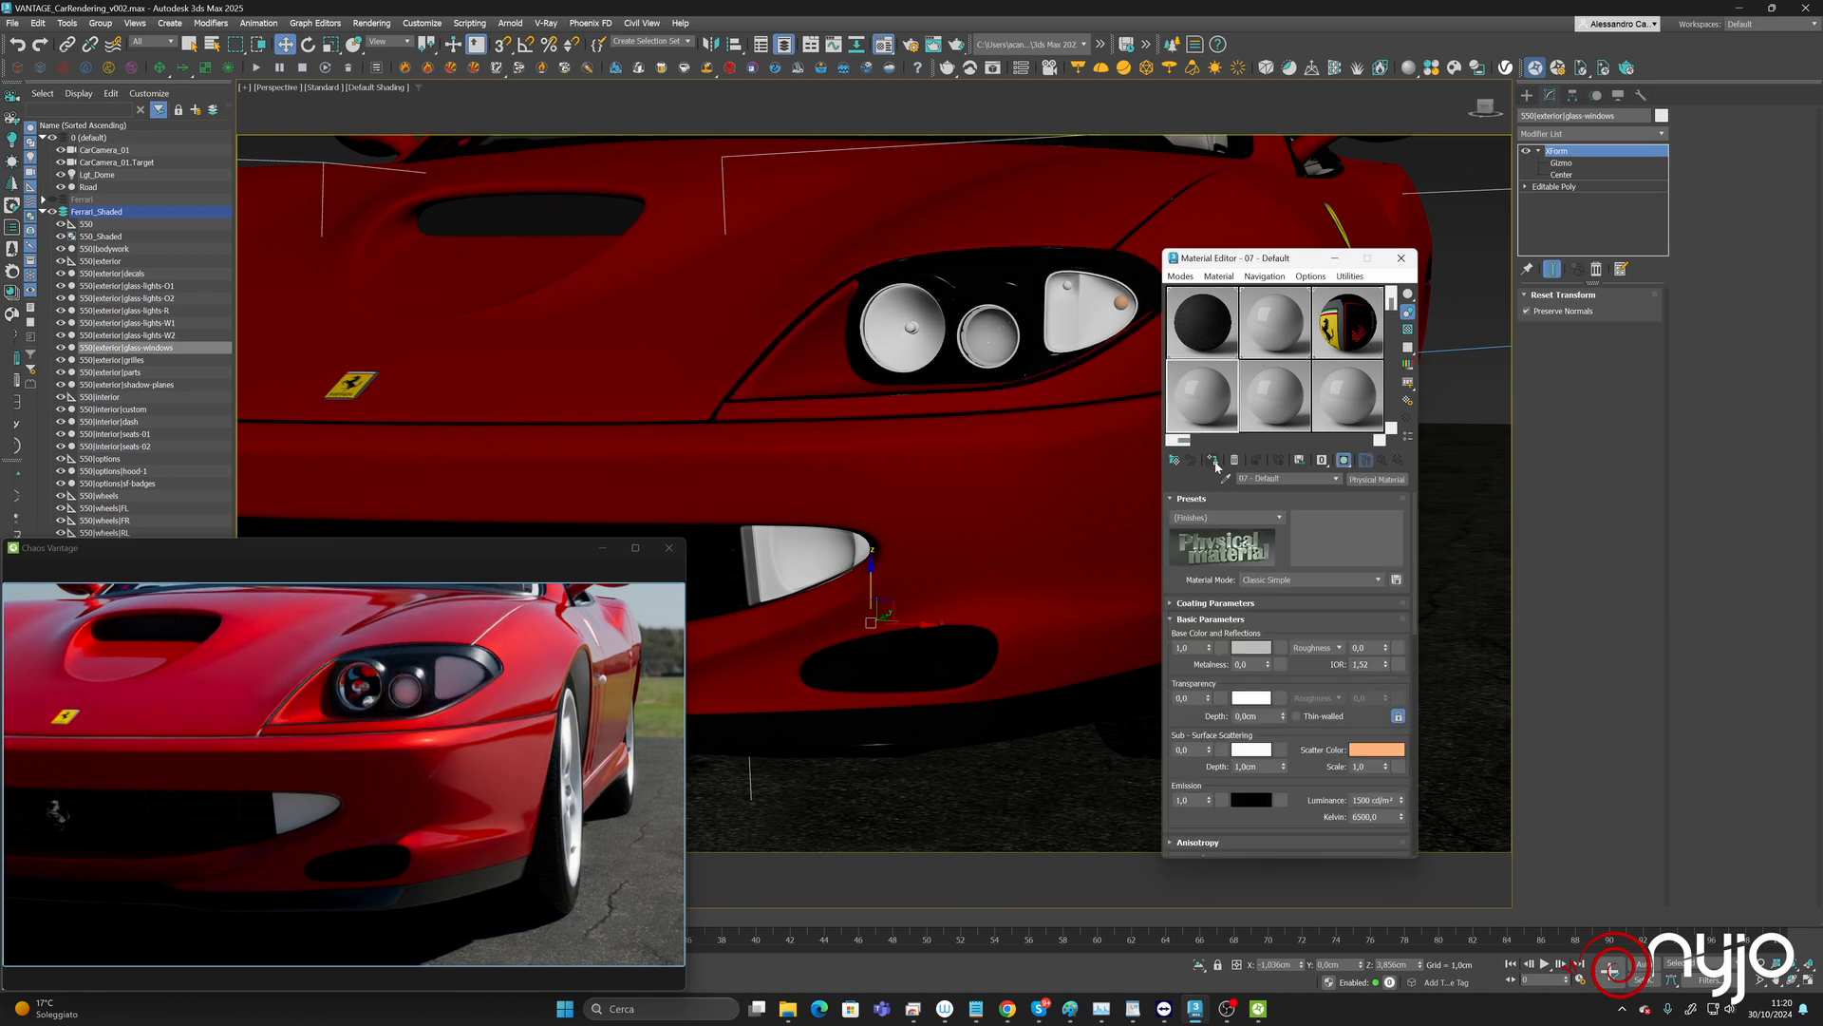
left_click(1038, 251)
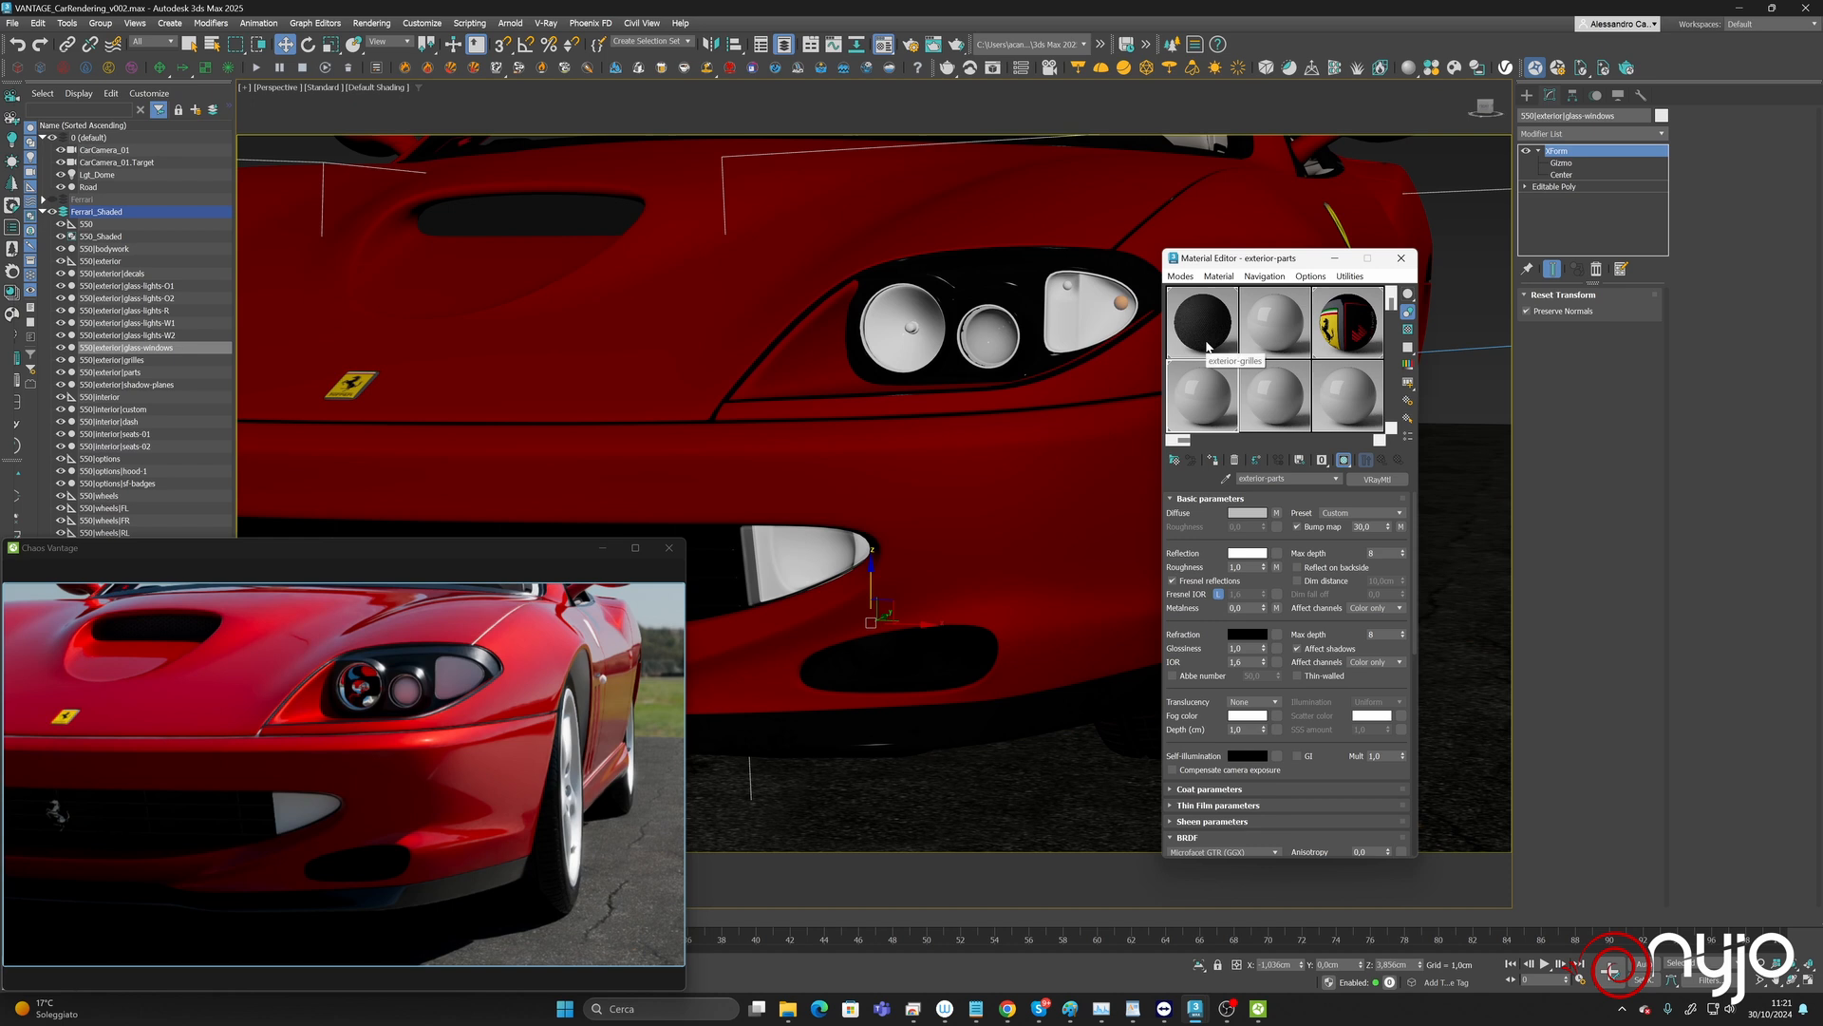
left_click(1252, 397)
left_click(1227, 478)
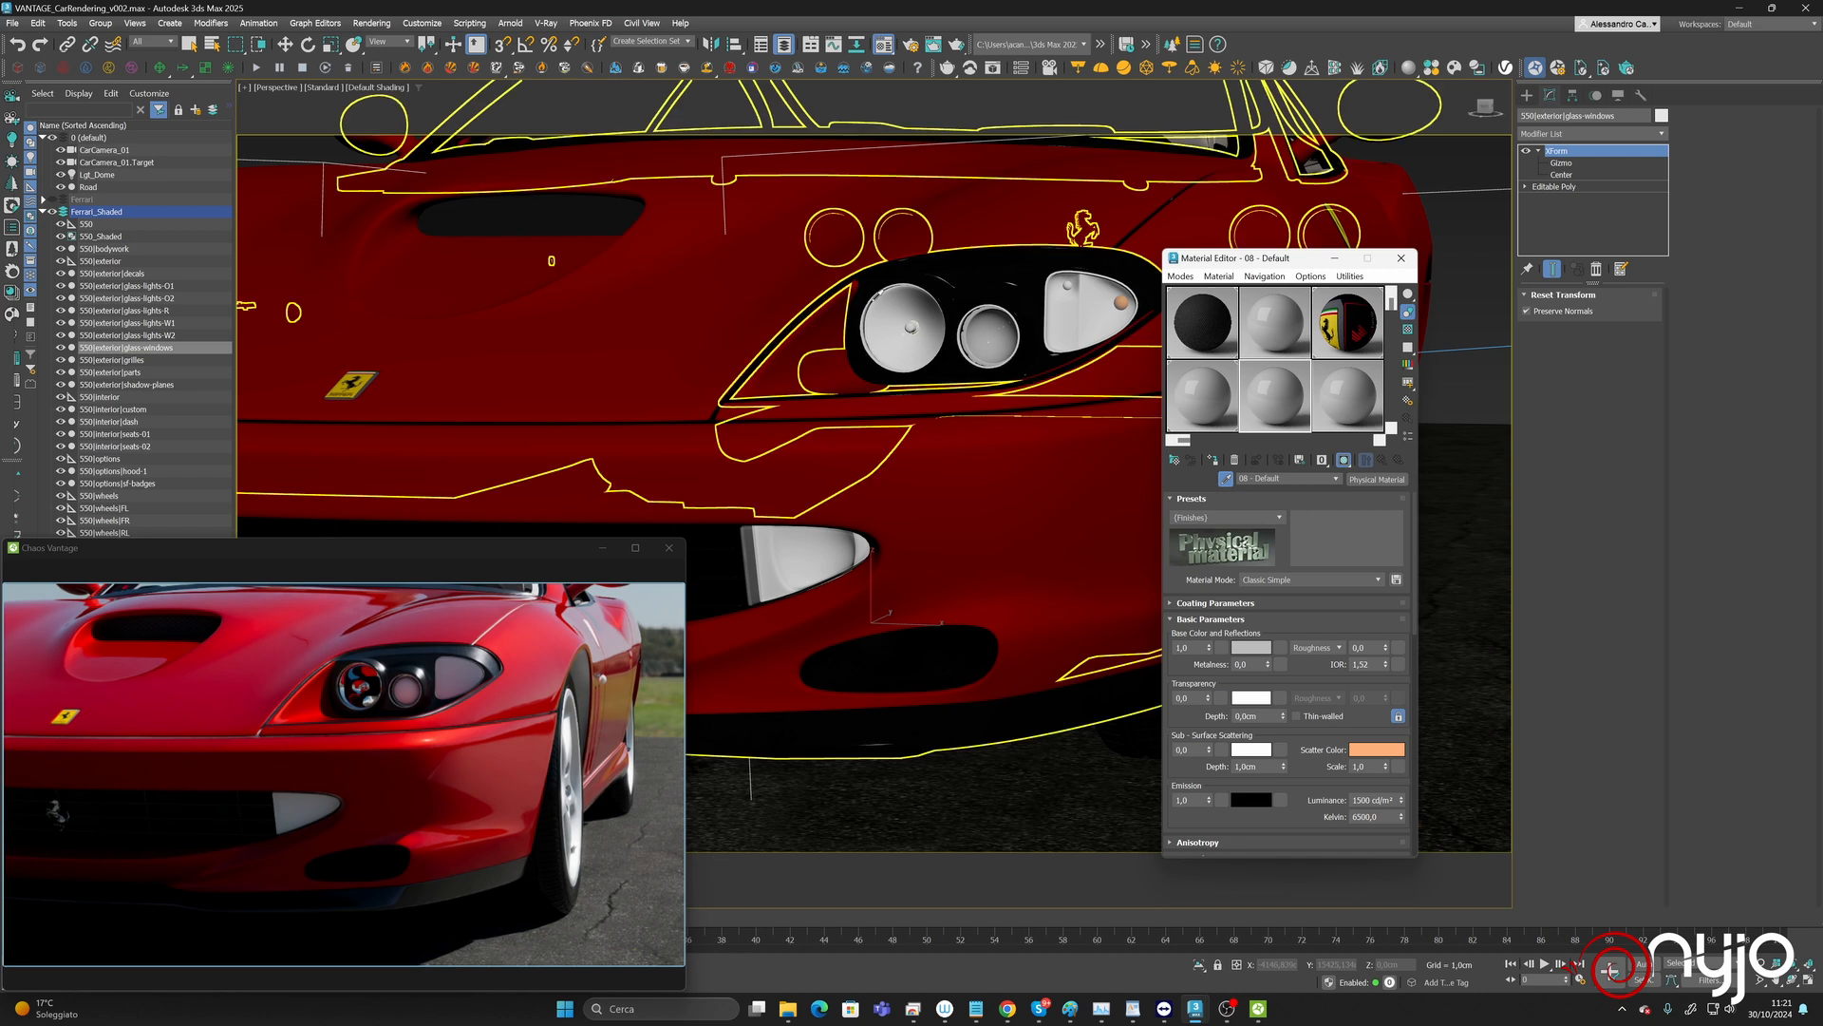
left_click(1089, 305)
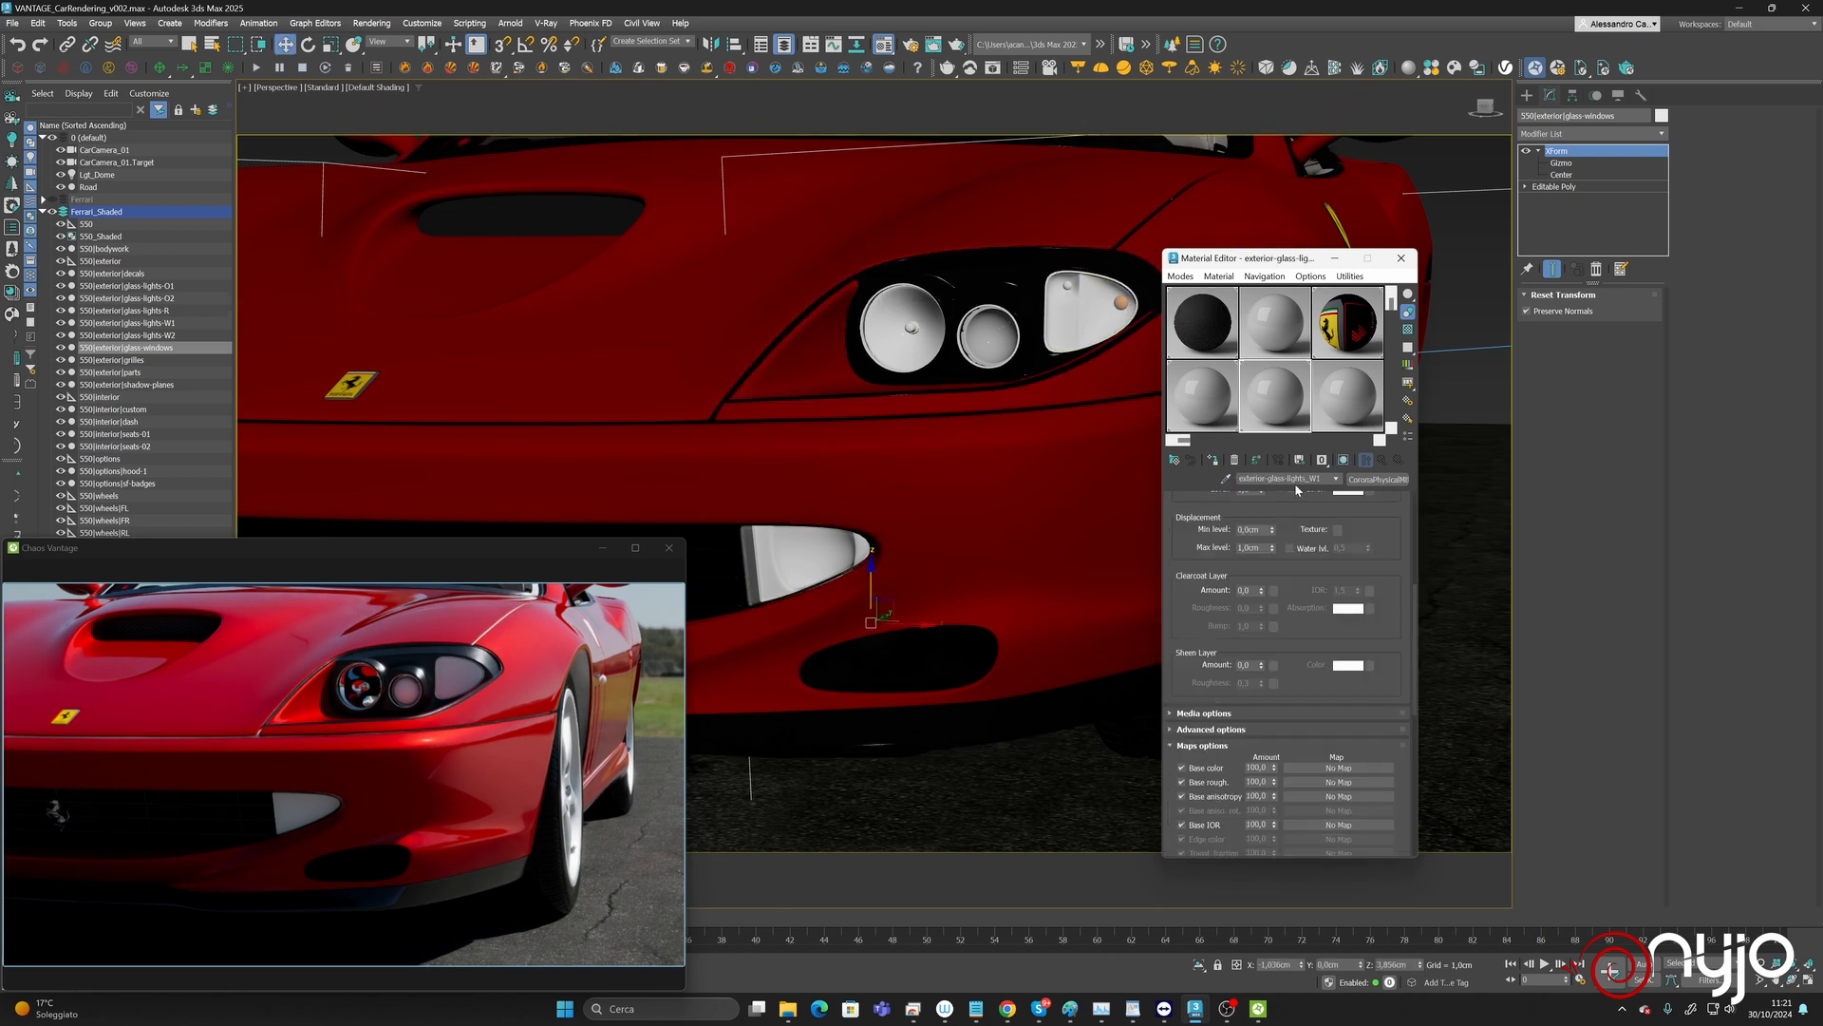
Inspect the Corona normal map and its input image in the base bump of the exterior-glass-lights_W1 material.
scroll(1382, 531, "down", 5)
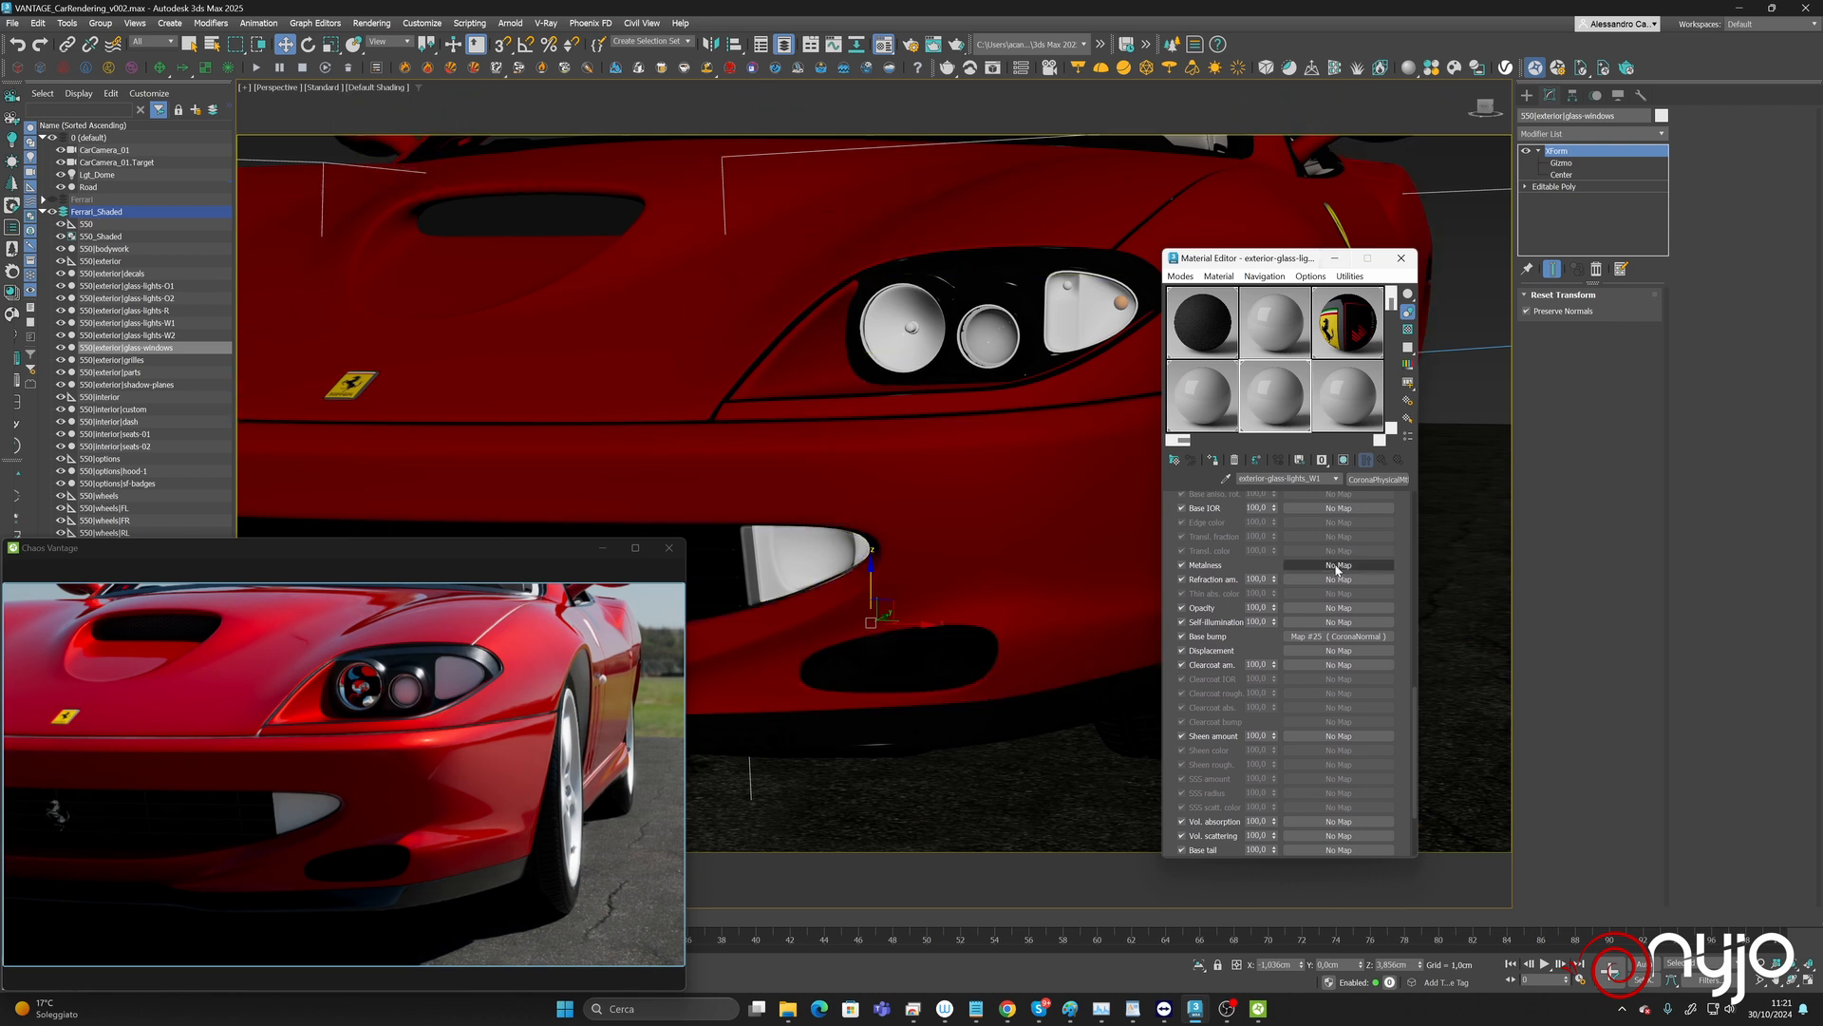
left_click(1344, 637)
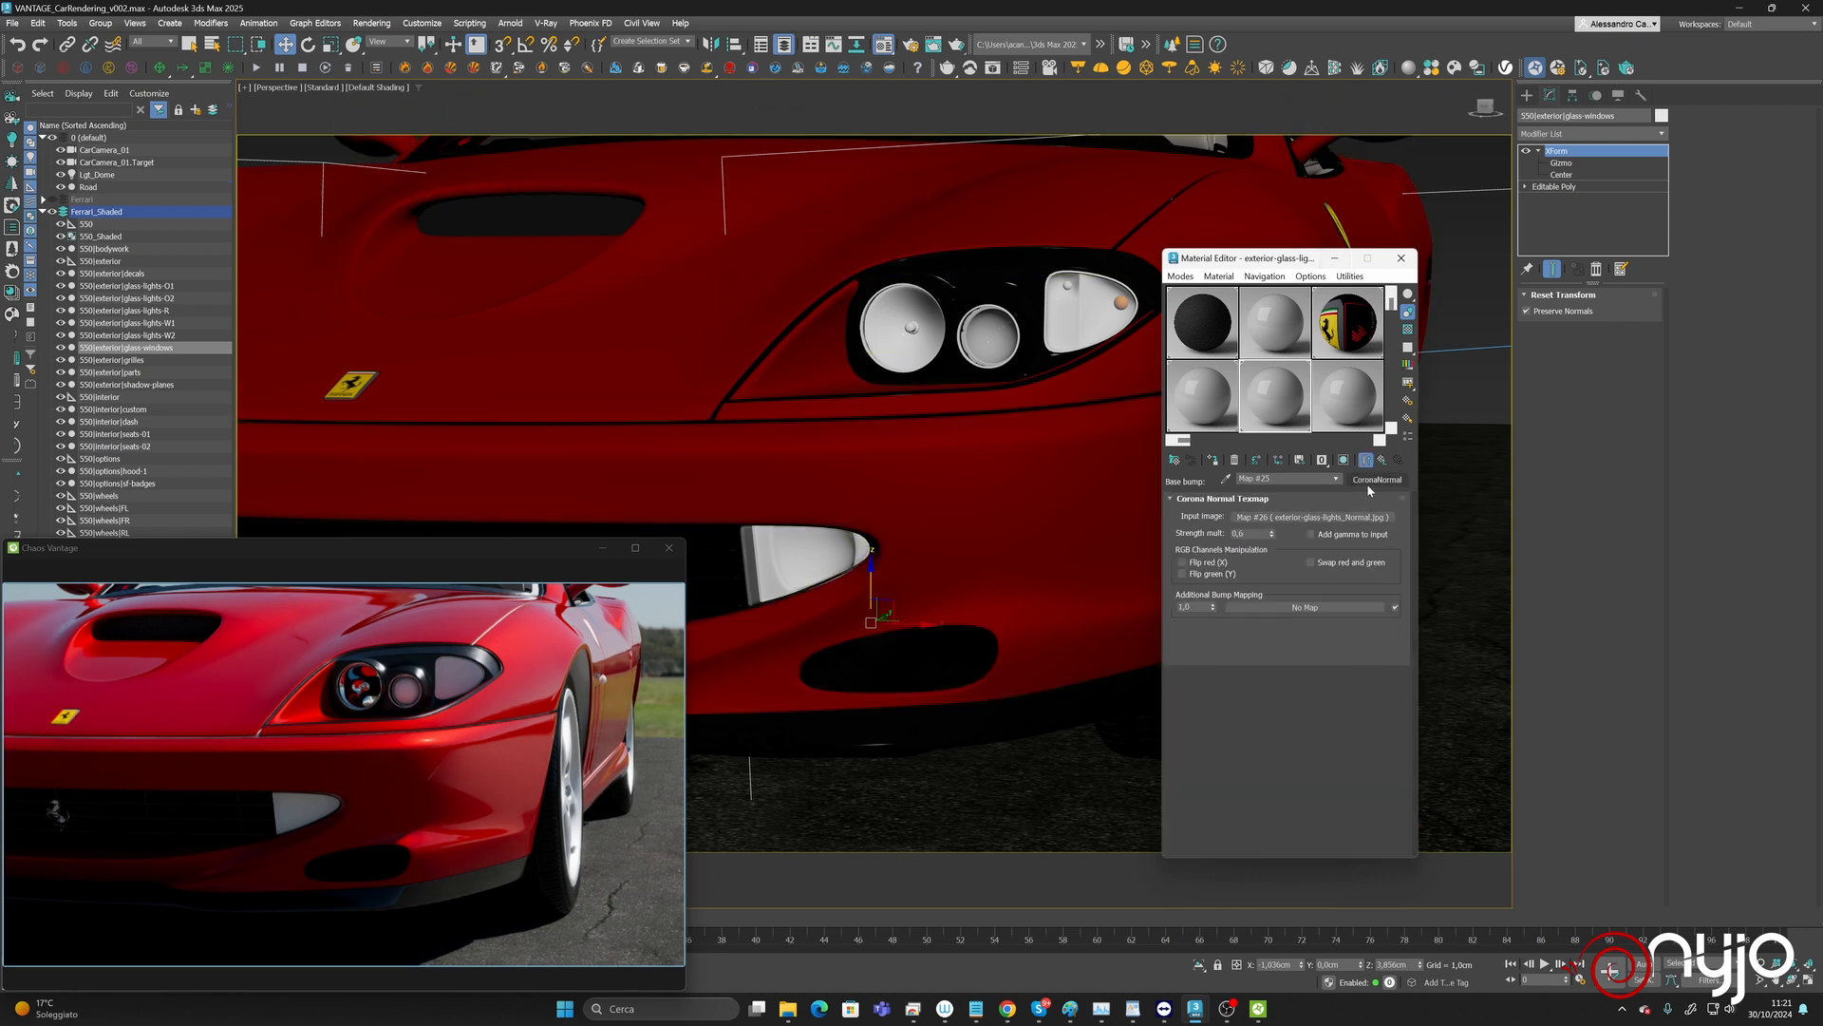
left_click(1328, 517)
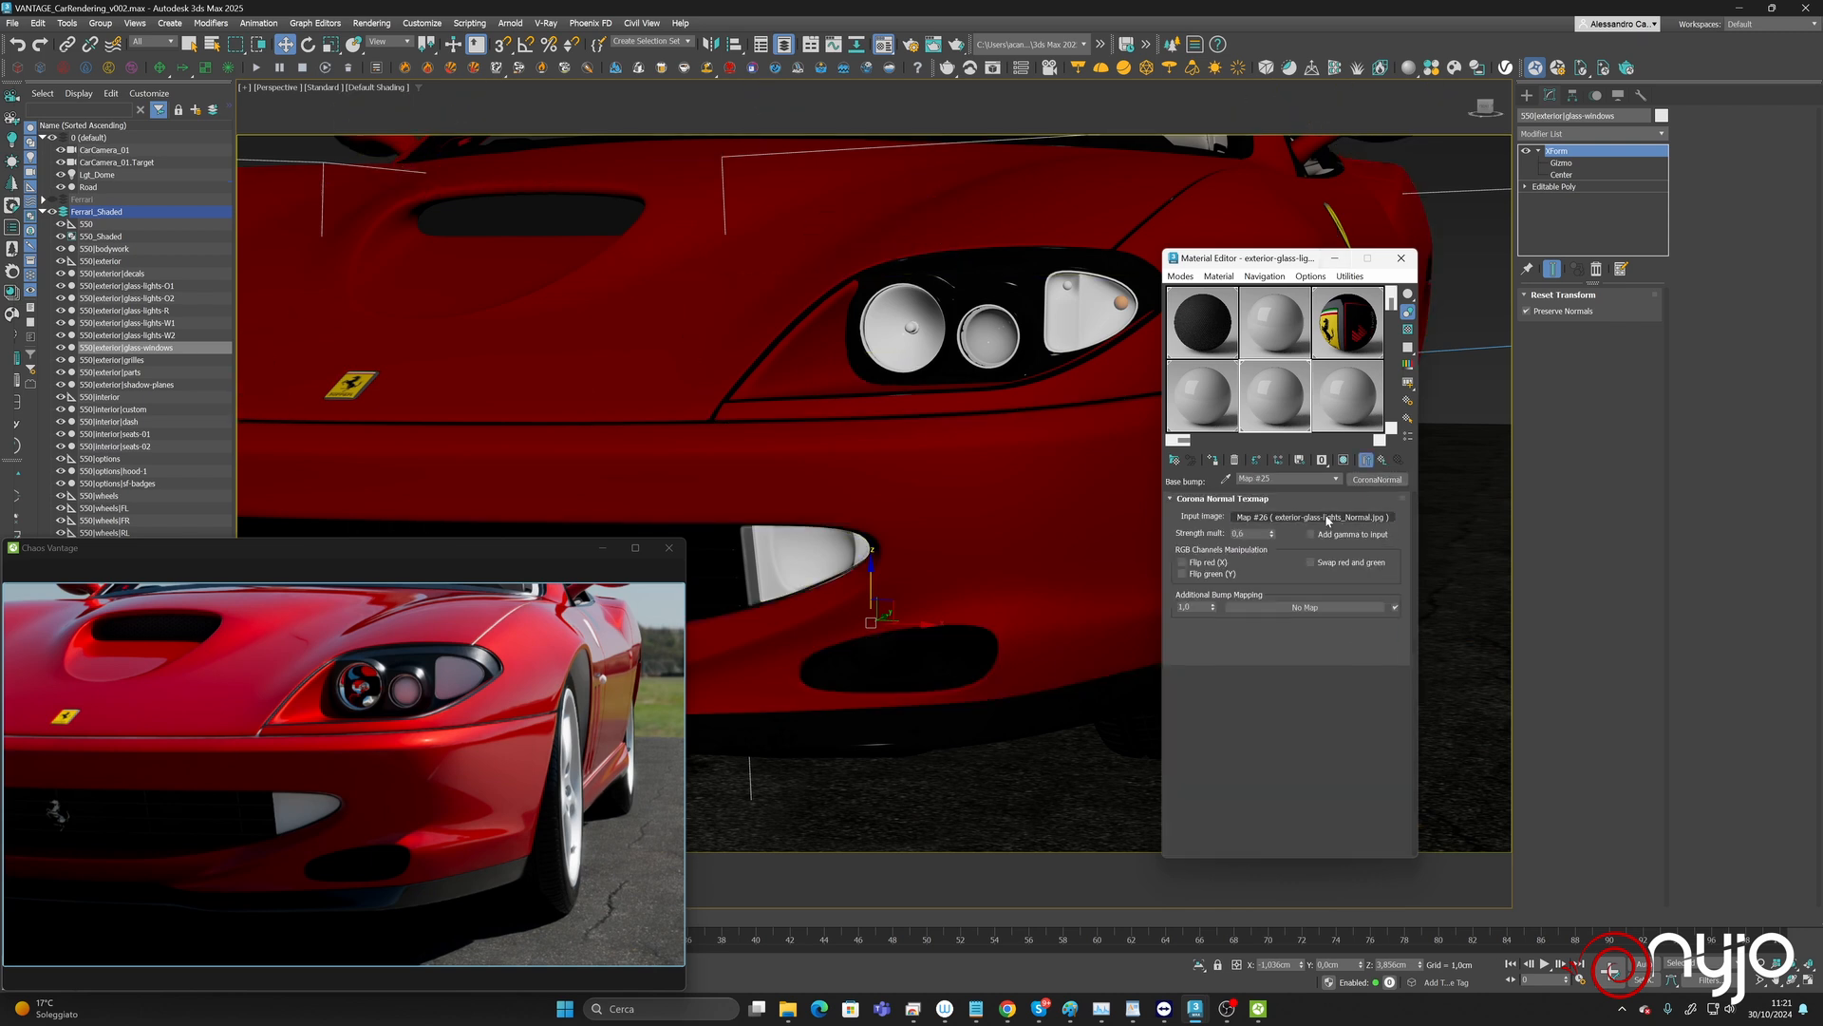
left_click(1384, 461)
left_click(1382, 461)
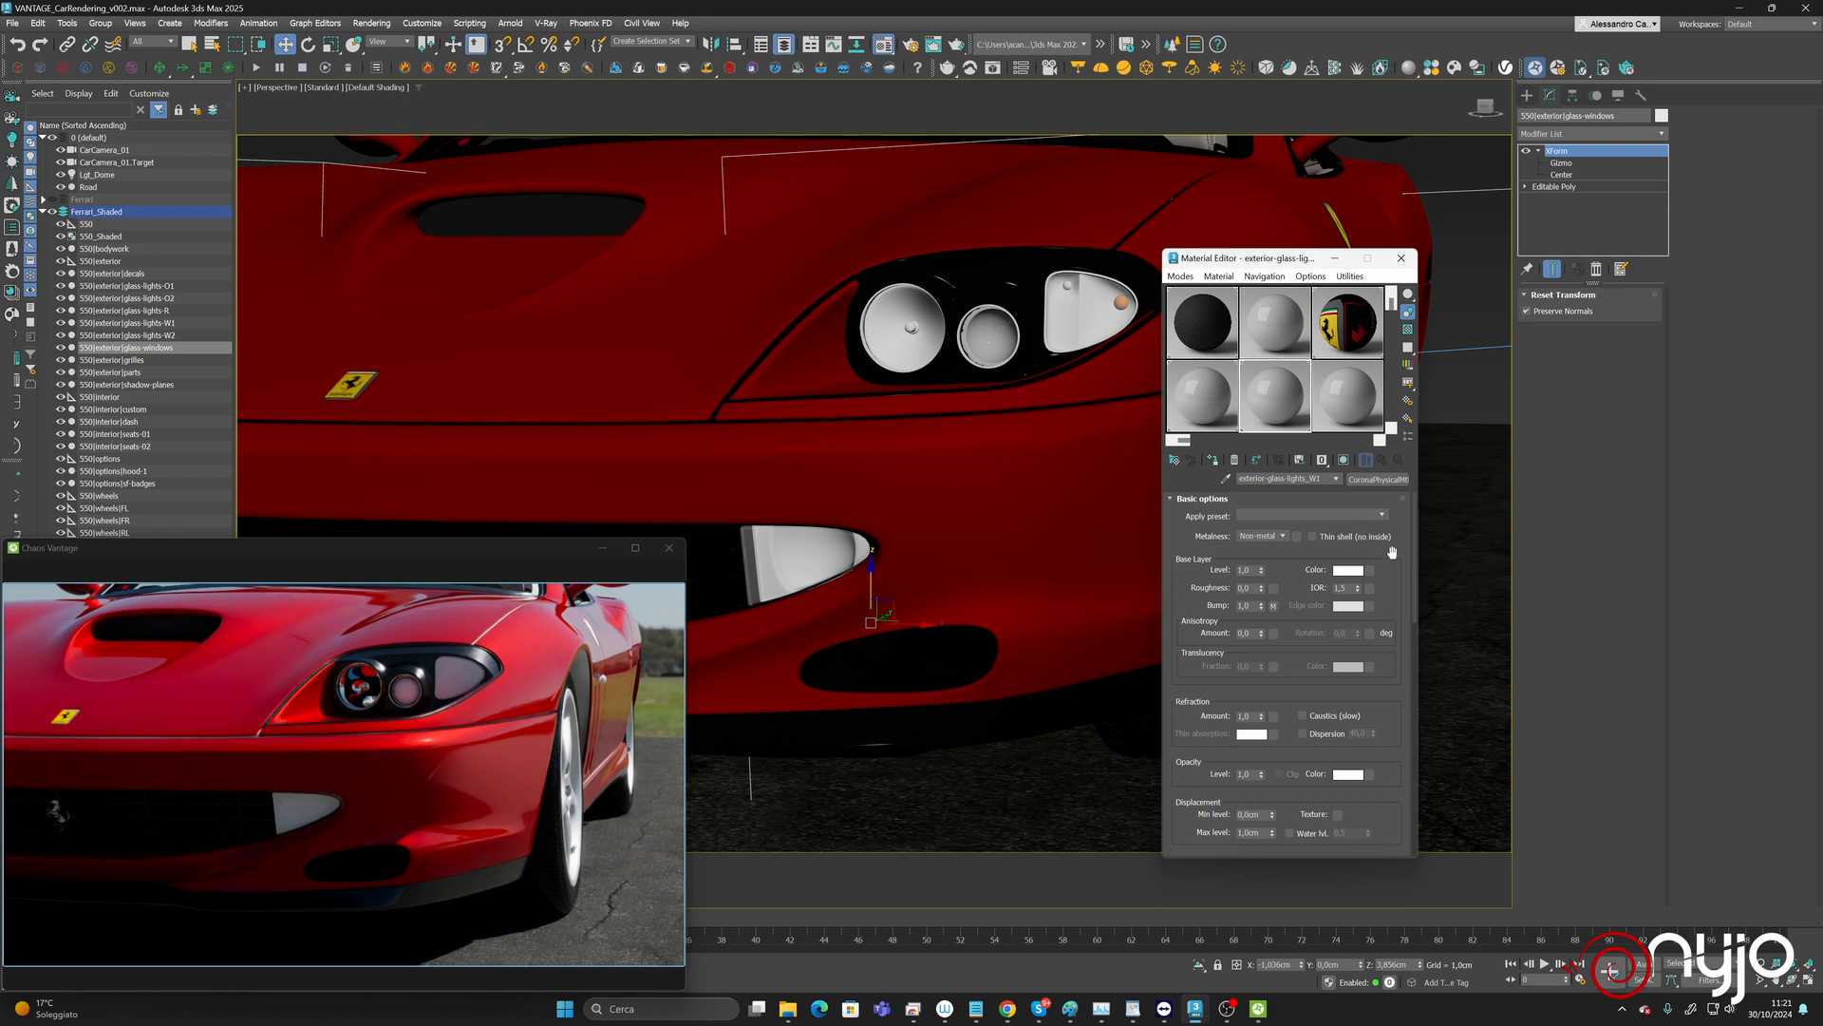
Convert the exterior-glass-lights_W1 material to a VRayMtl with the Glass preset and enable Thin-walled.
left_click(1377, 478)
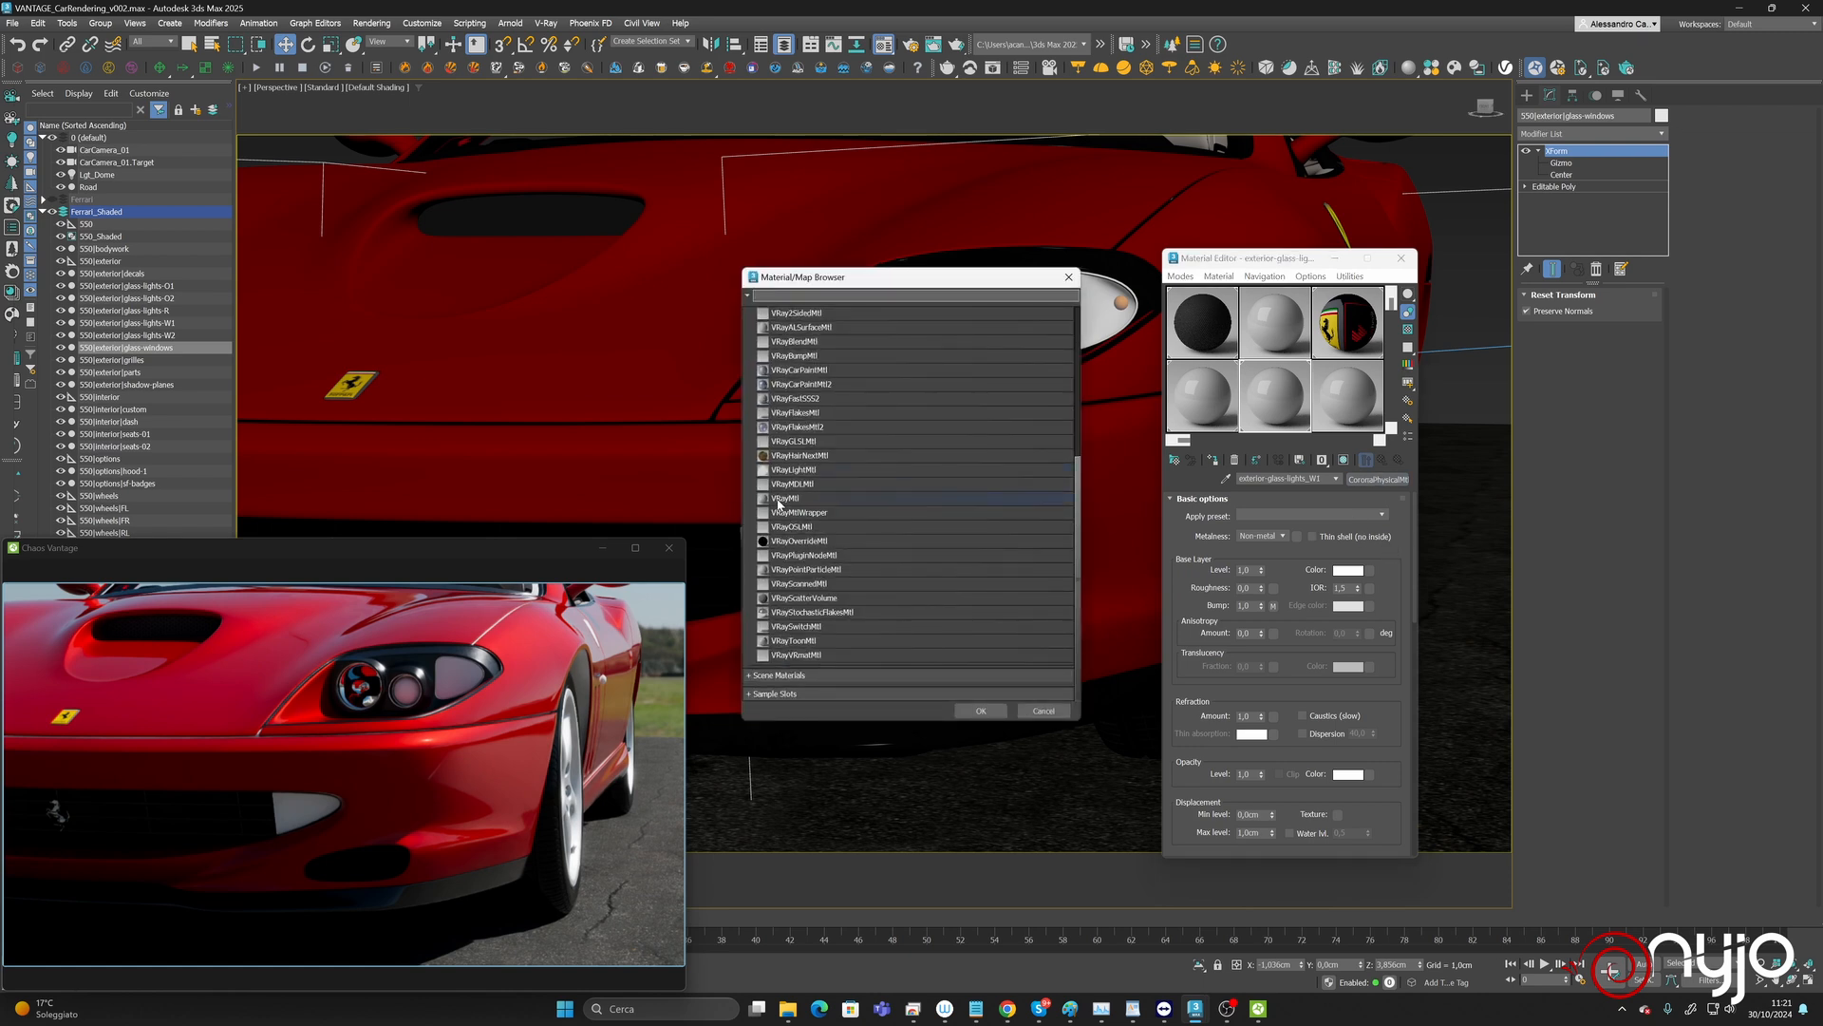
double_click(784, 497)
left_click(1382, 514)
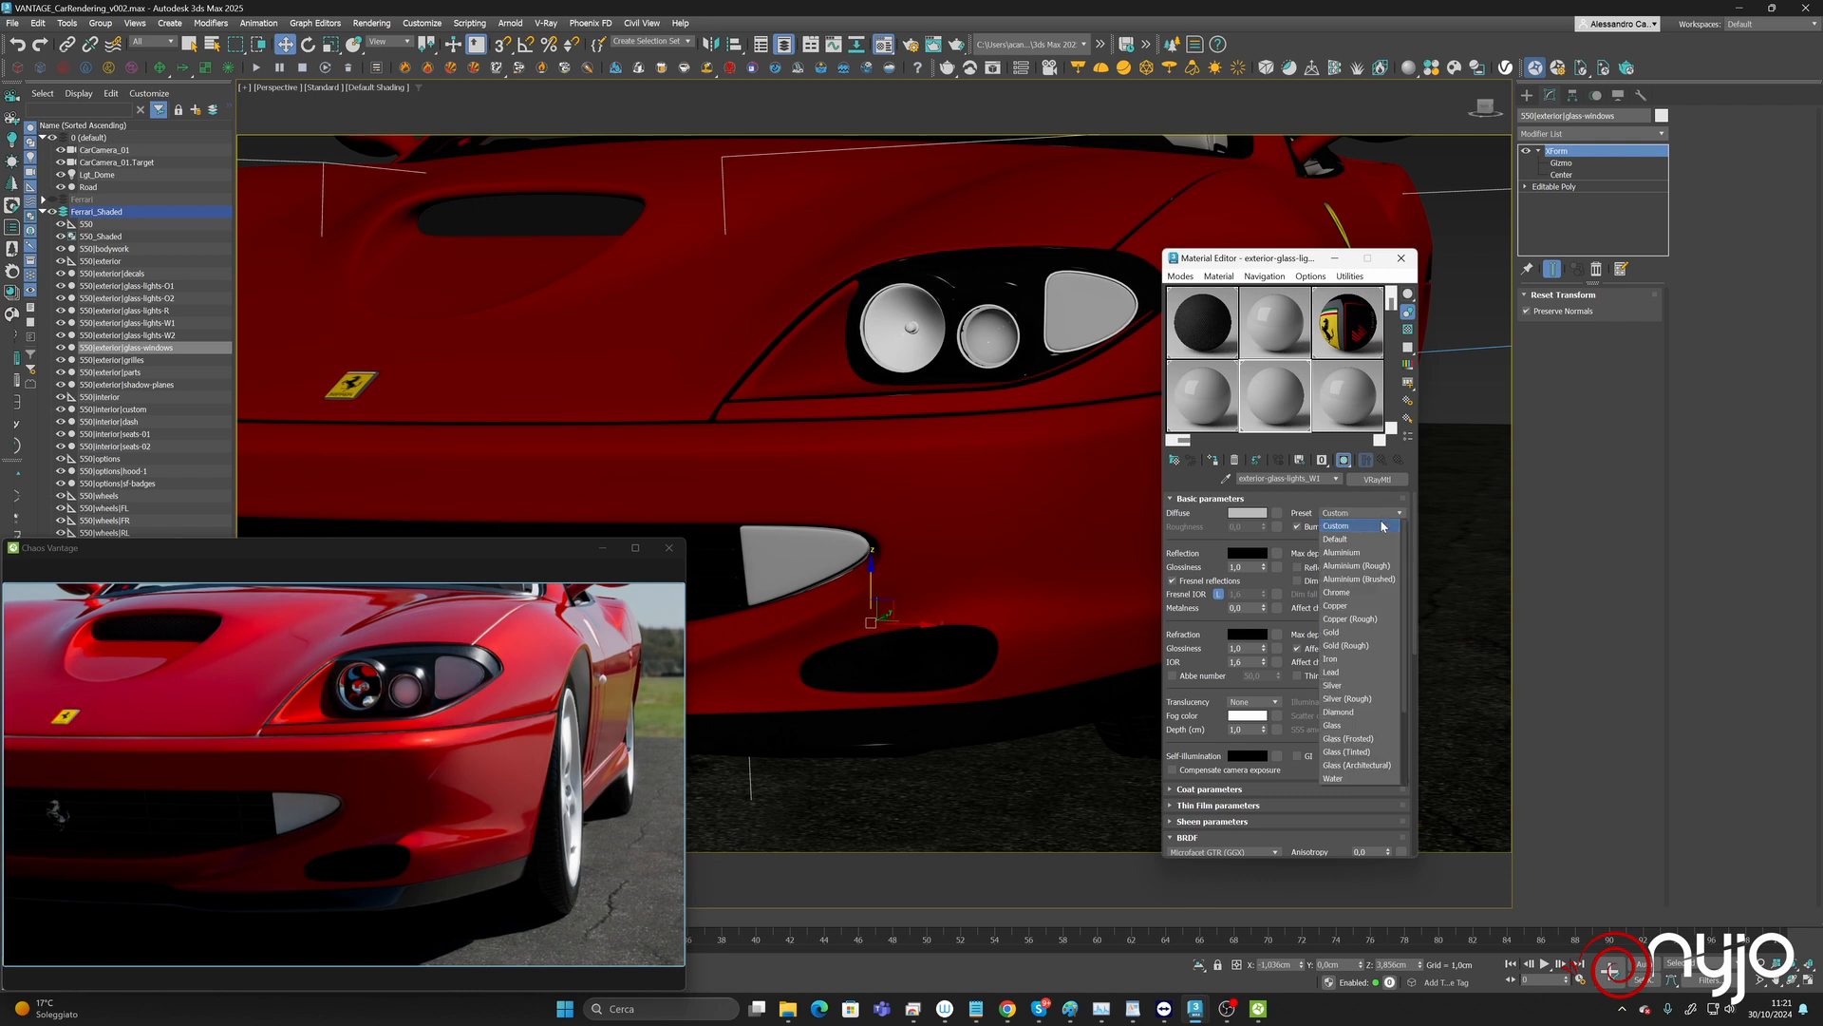
left_click(1349, 726)
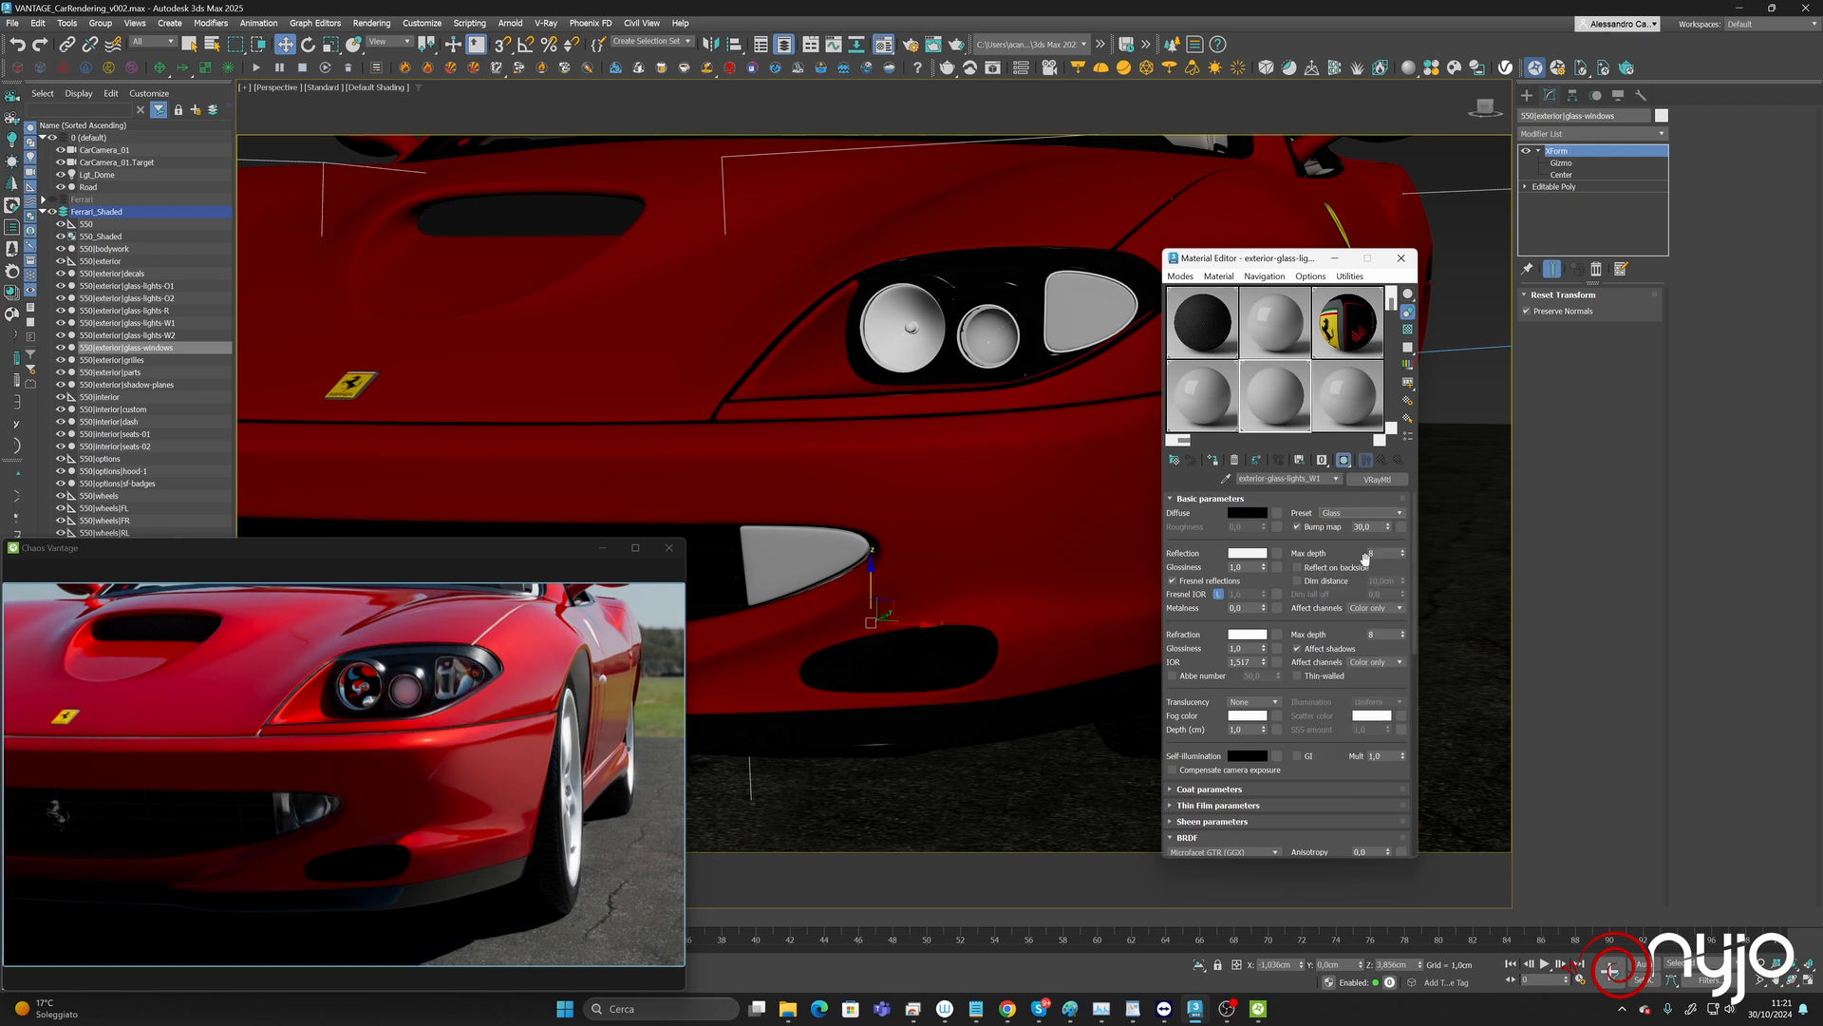
left_click(1298, 676)
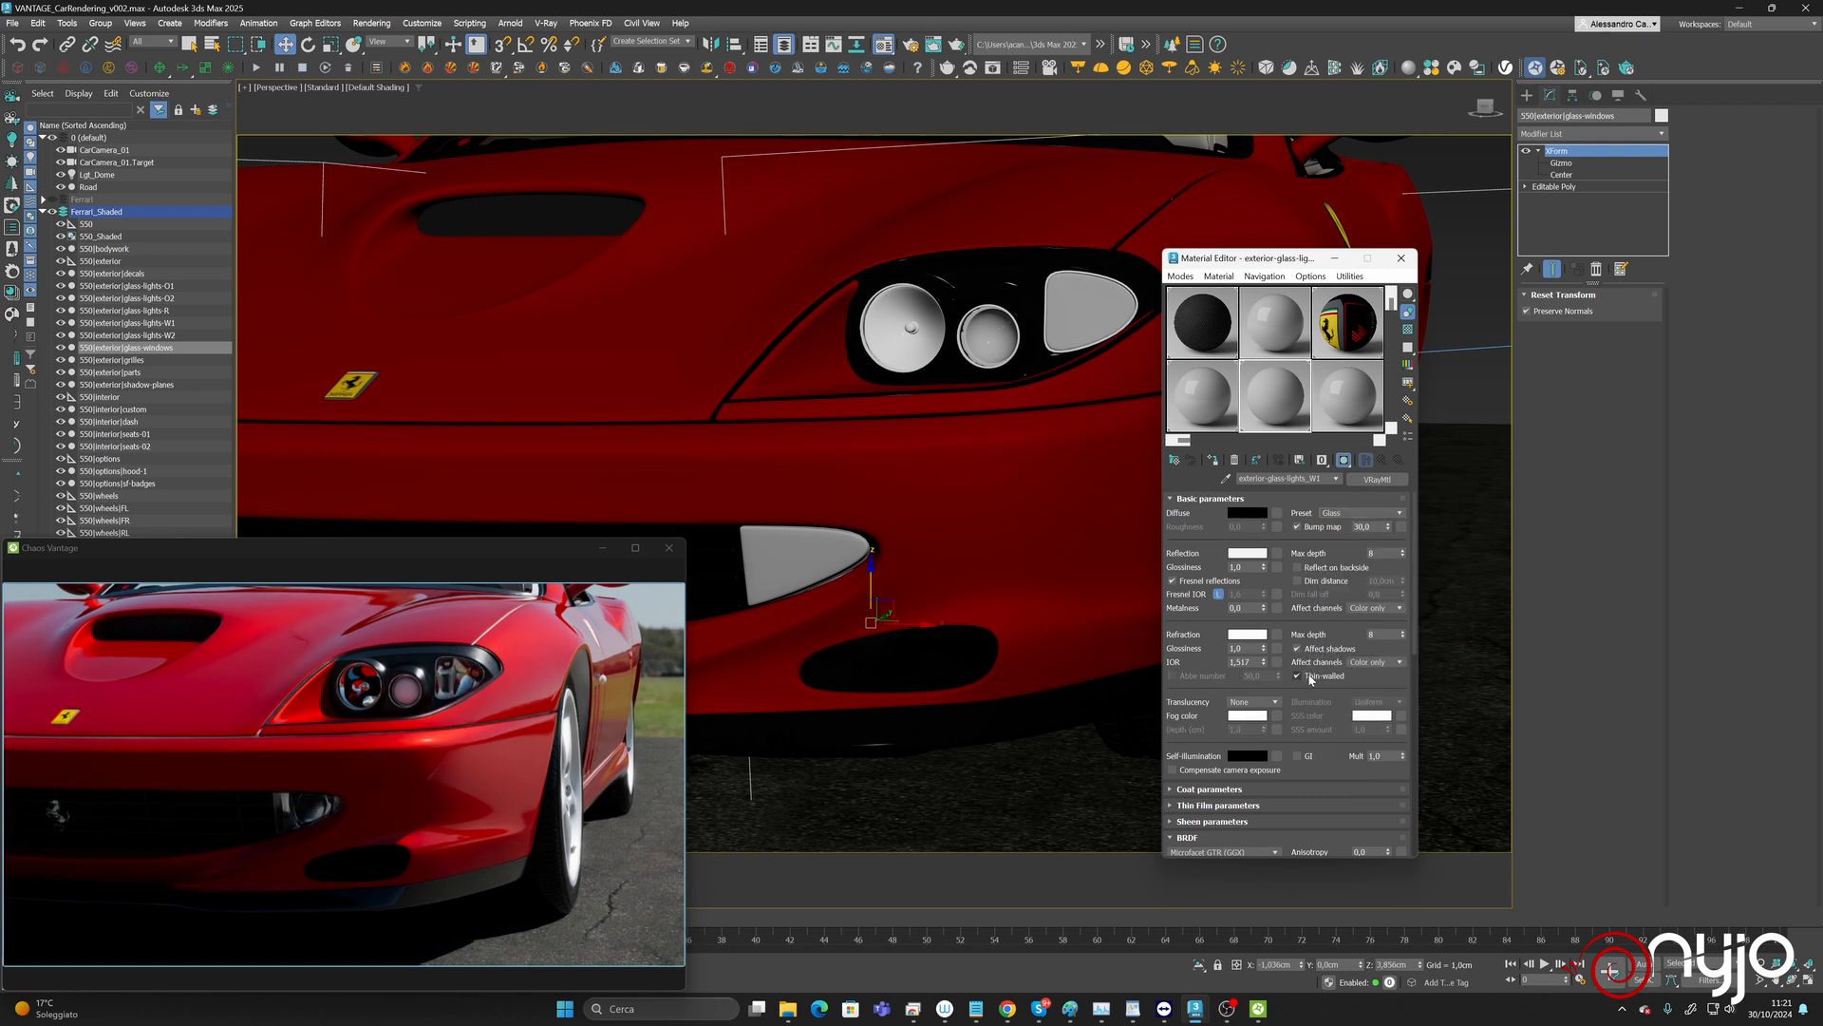
Assign a VRayNormalMap to the headlight glass's bump and paste the copied bitmap into its normal map.
left_click(1402, 528)
scroll(876, 605, "down", 4)
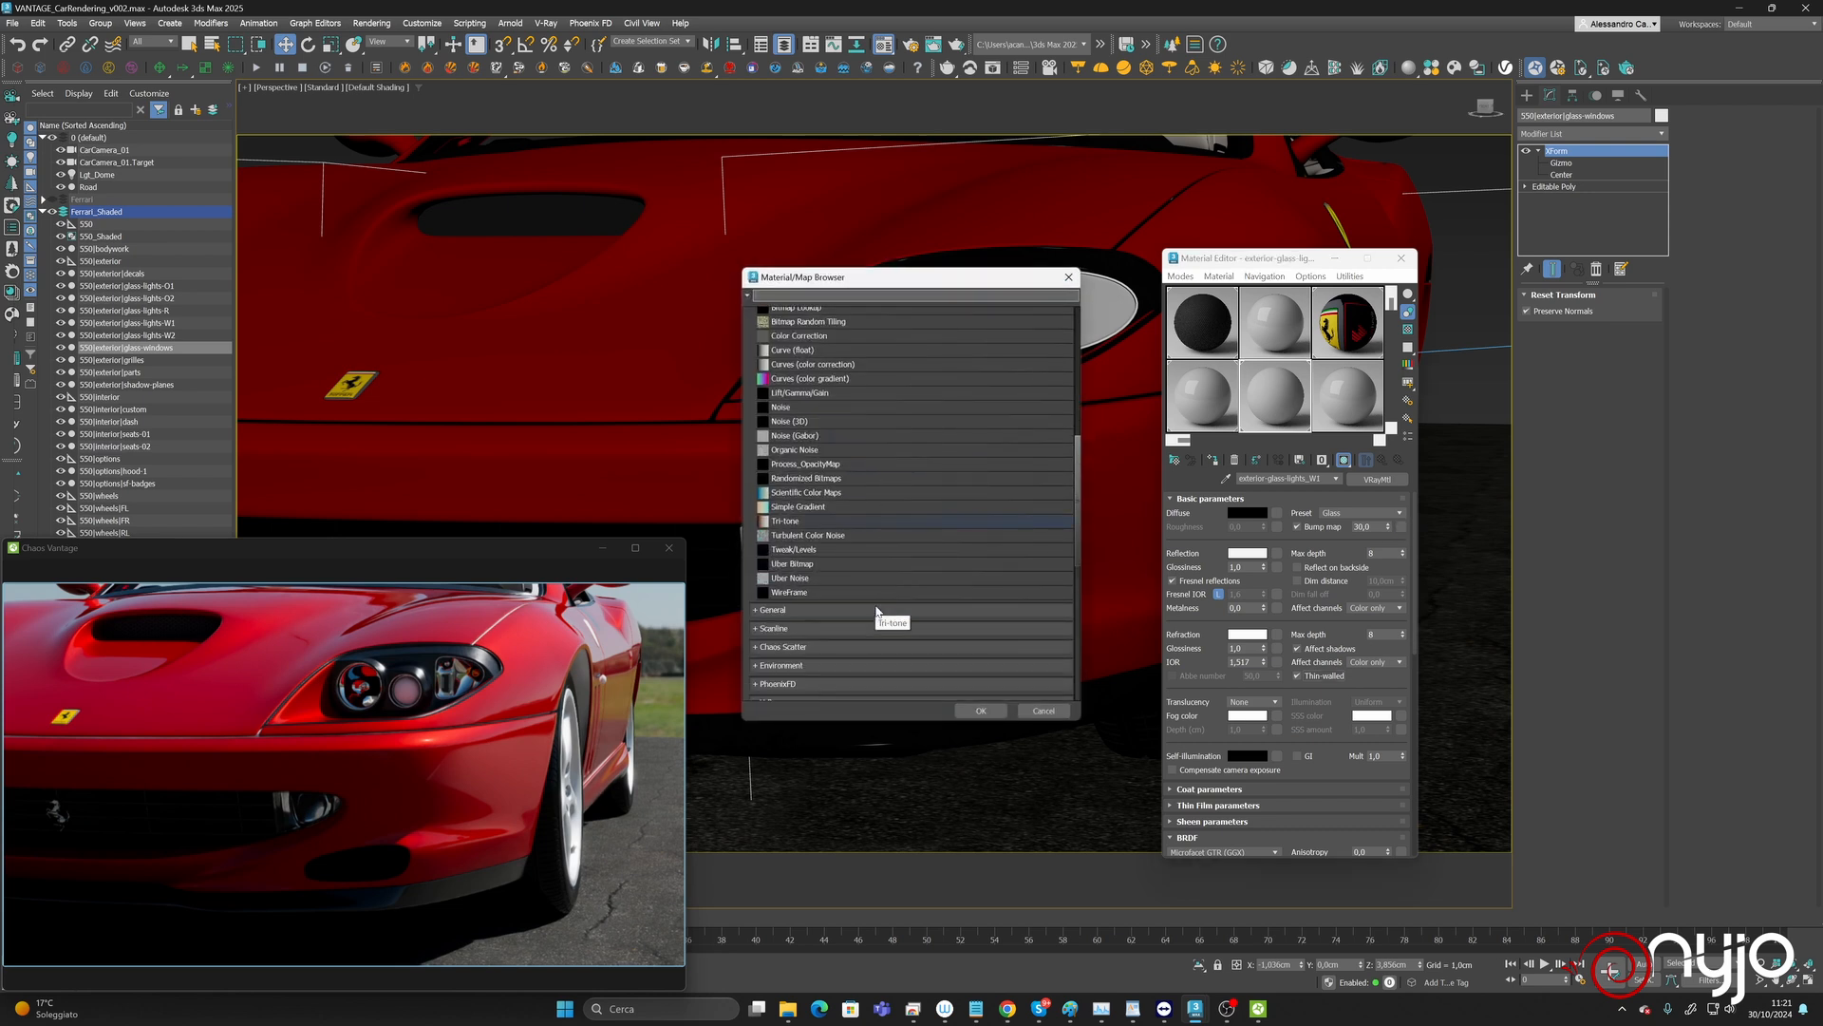
scroll(853, 657, "down", 8)
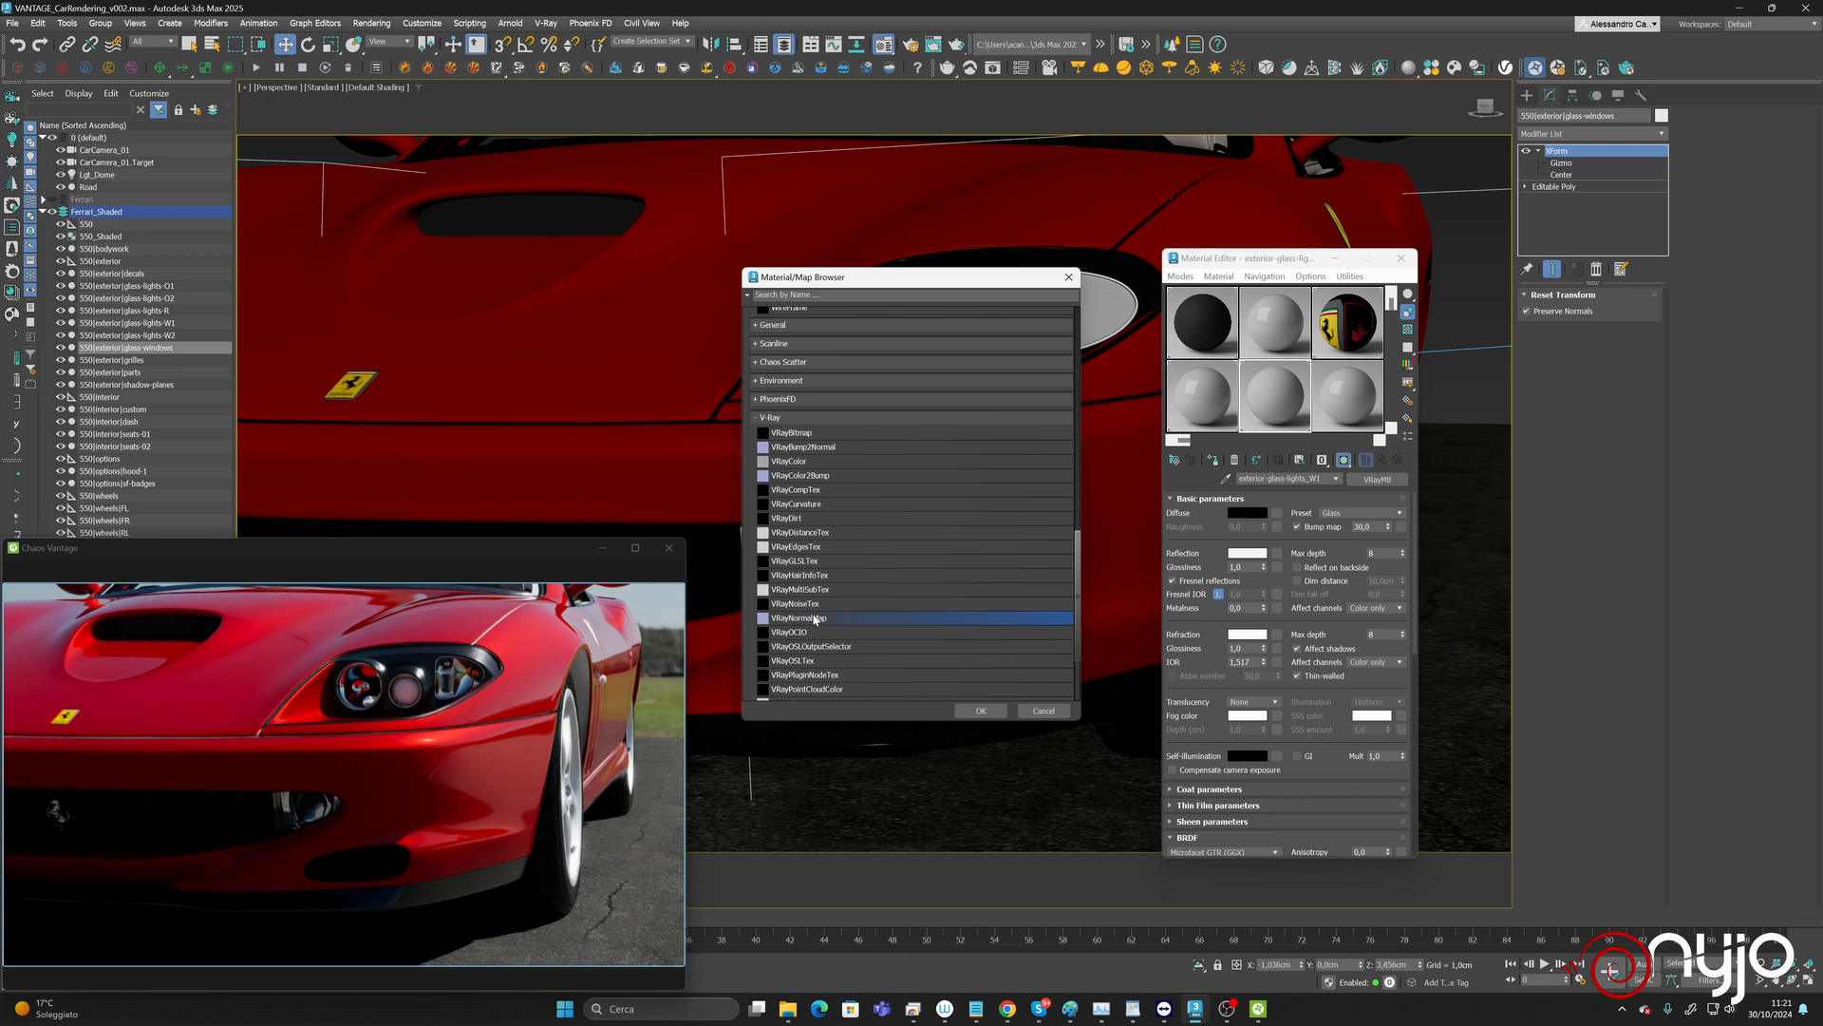
double_click(797, 618)
right_click(1348, 512)
left_click(1368, 517)
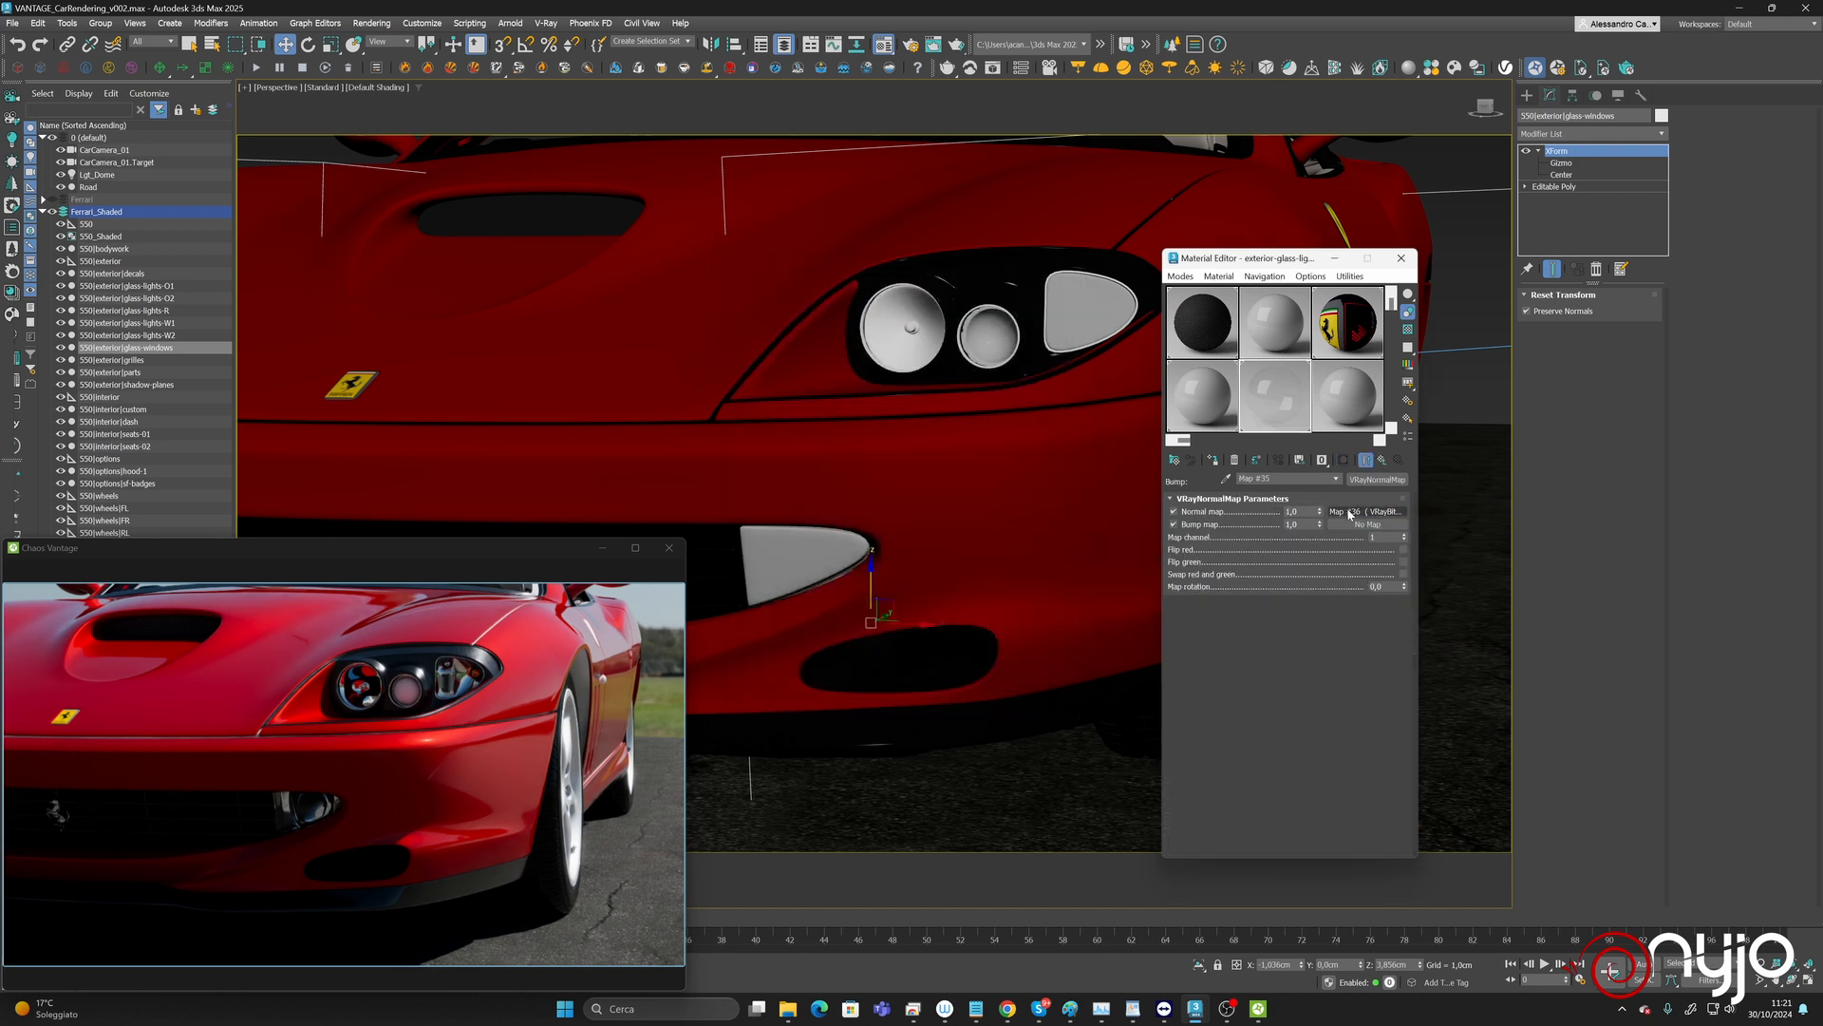
Load the exterior-glass-lights_Normal texture into the pasted bitmap of the headlight glass's normal map.
left_click(1350, 513)
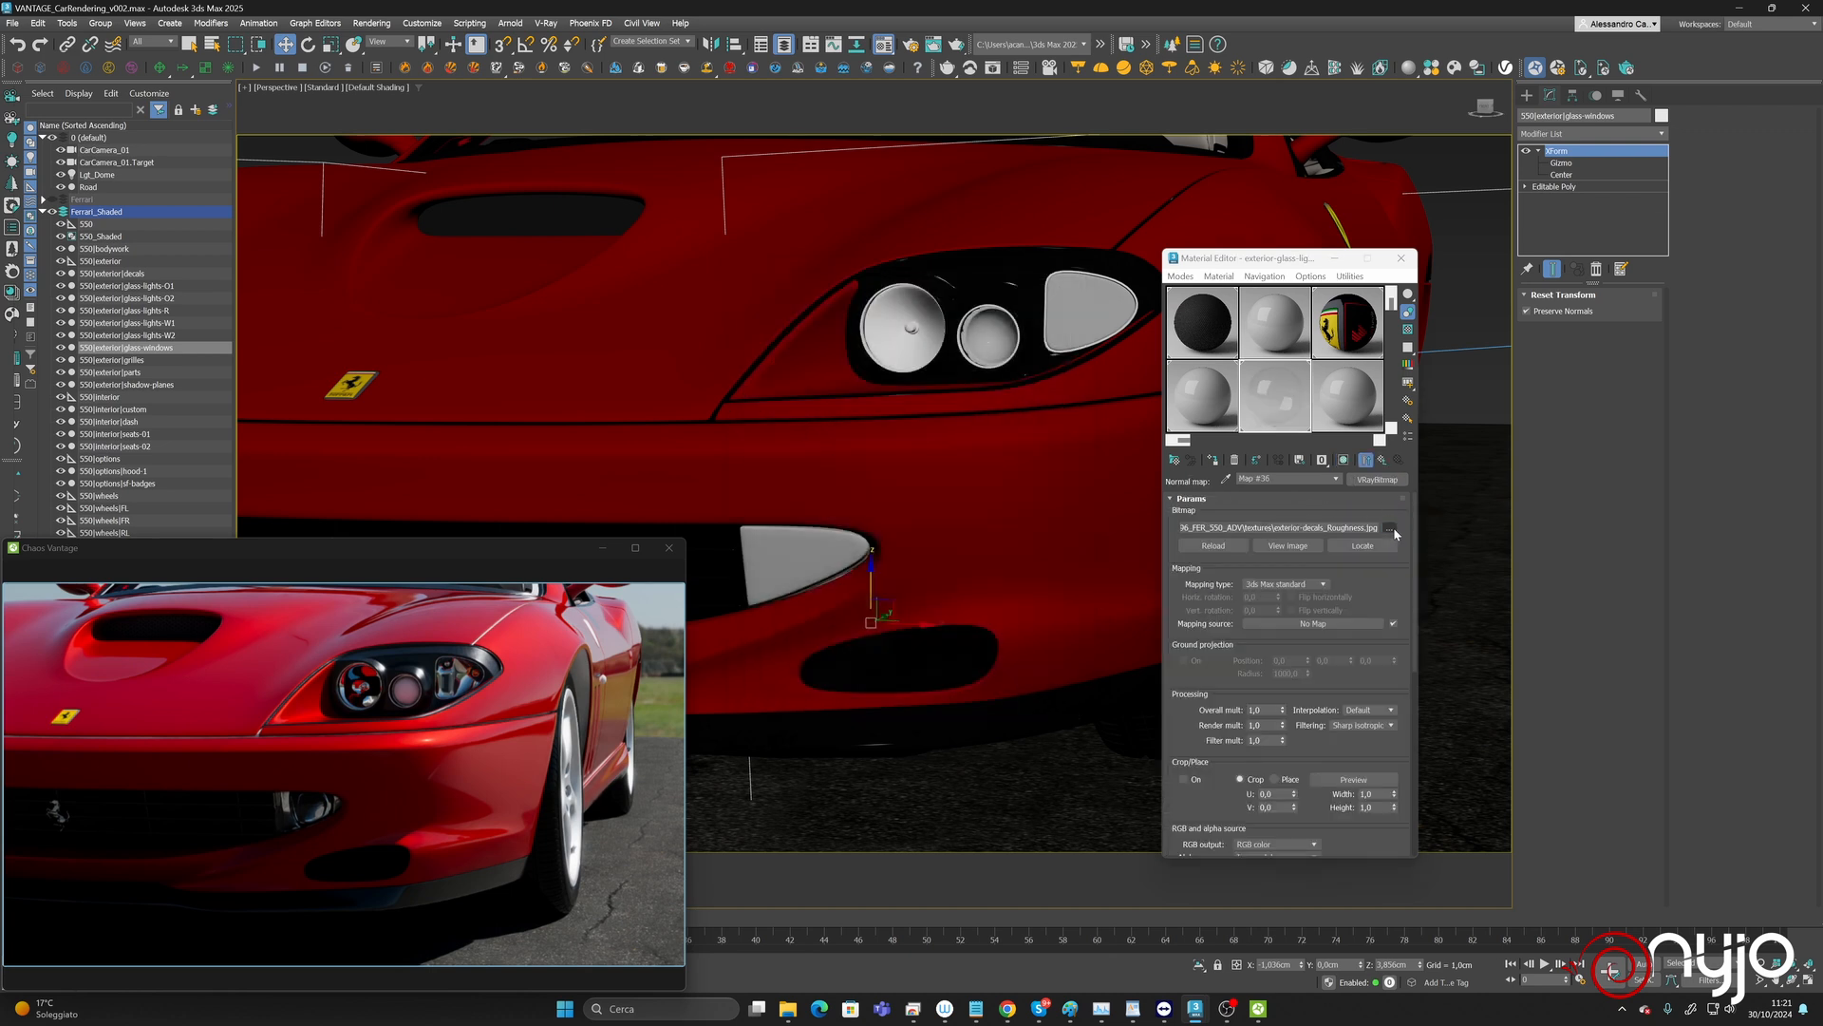
left_click(1388, 528)
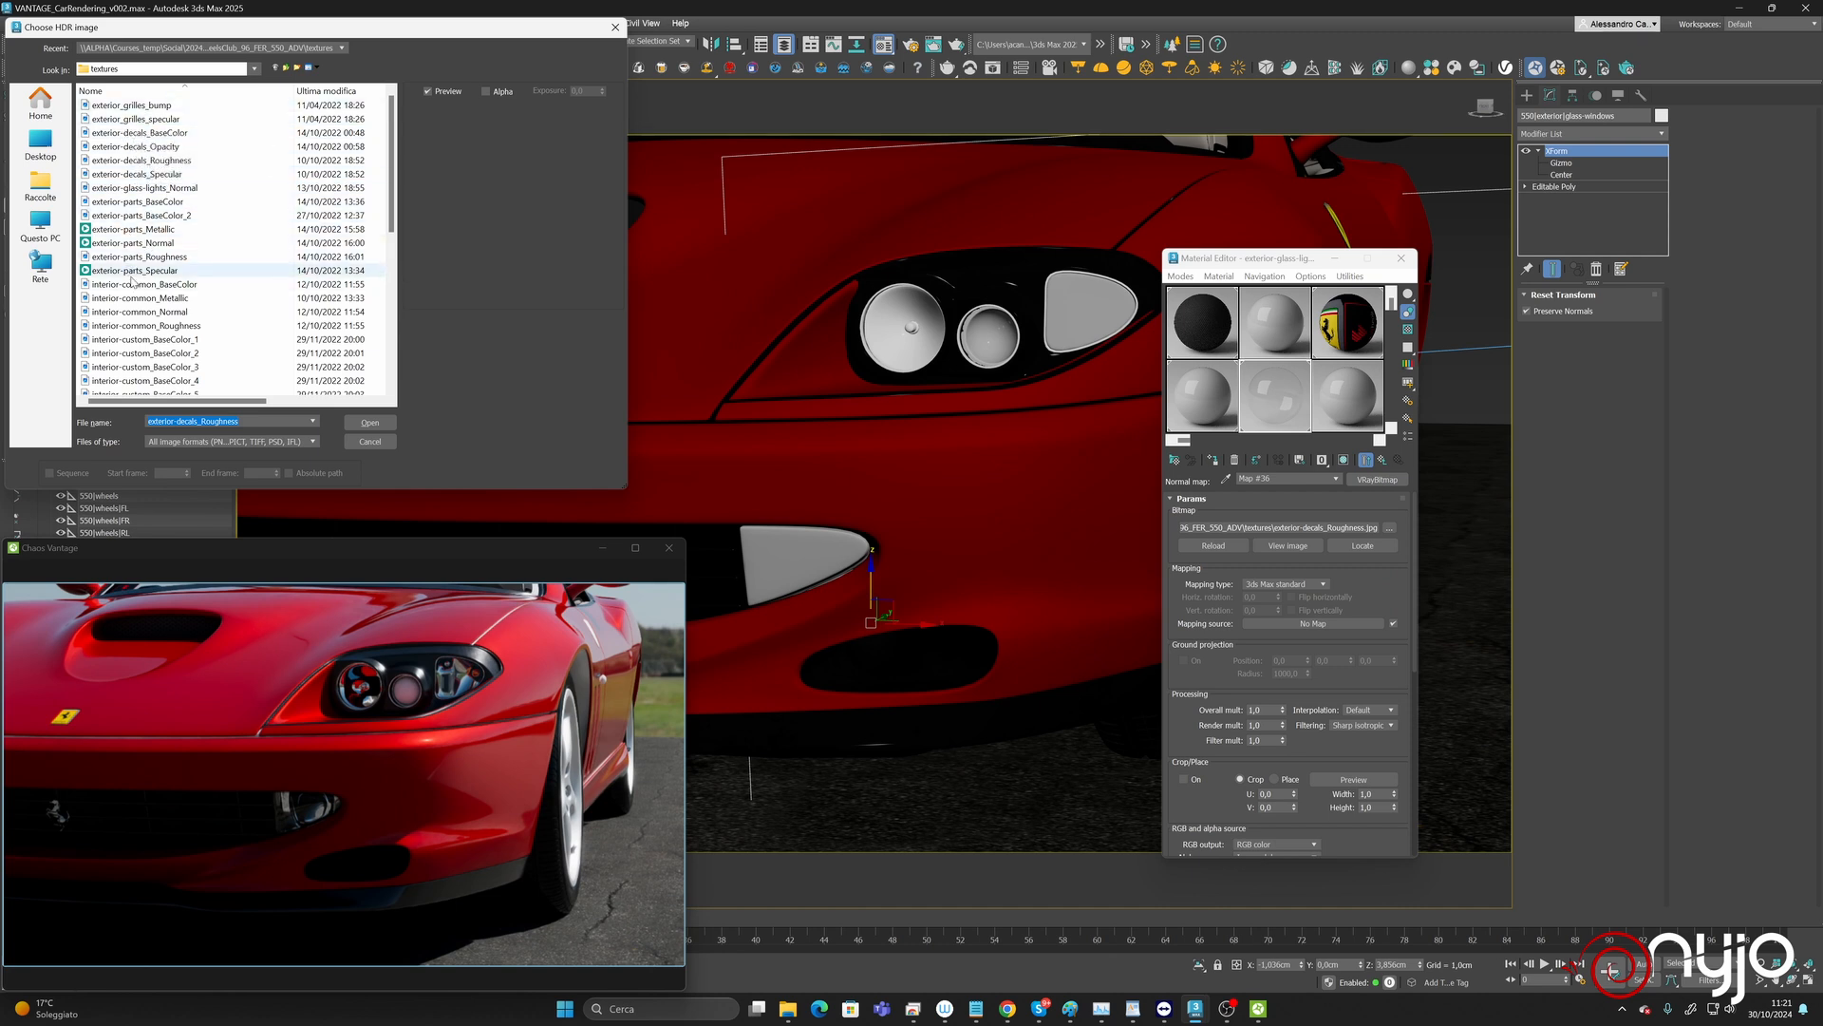
scroll(142, 302, "down", 4)
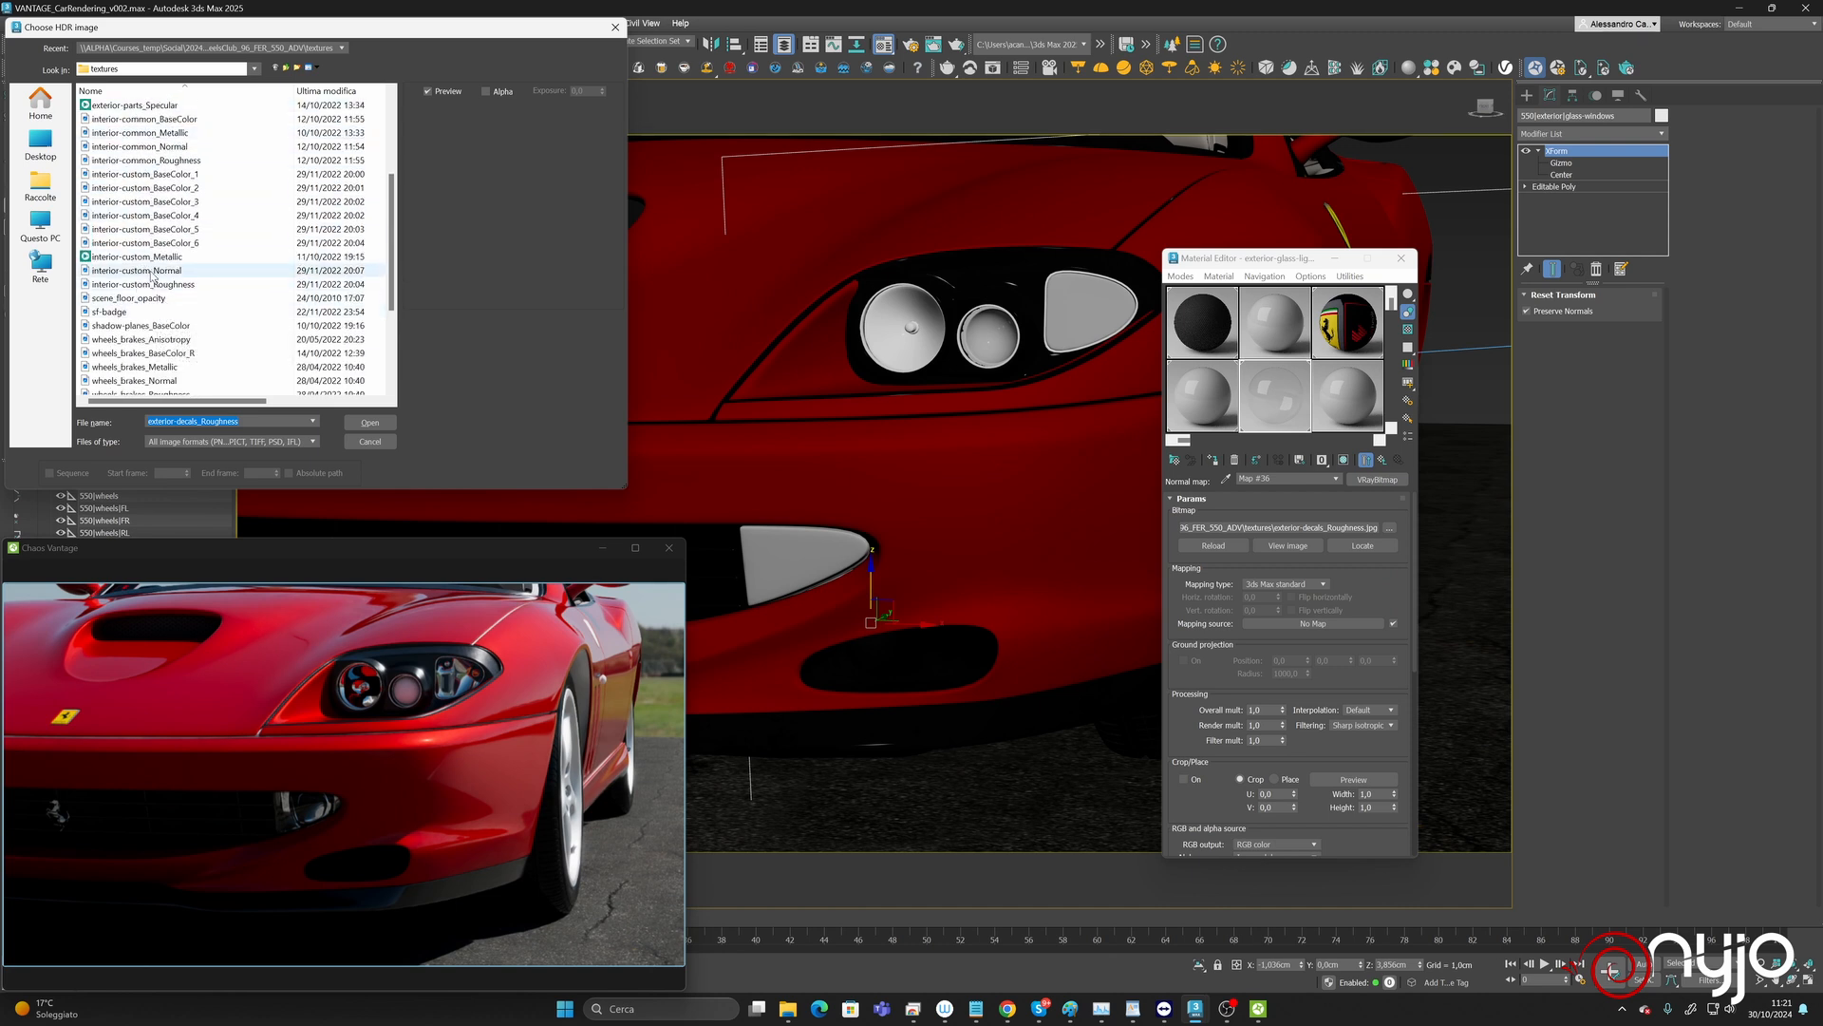
scroll(185, 341, "down", 4)
scroll(195, 358, "up", 7)
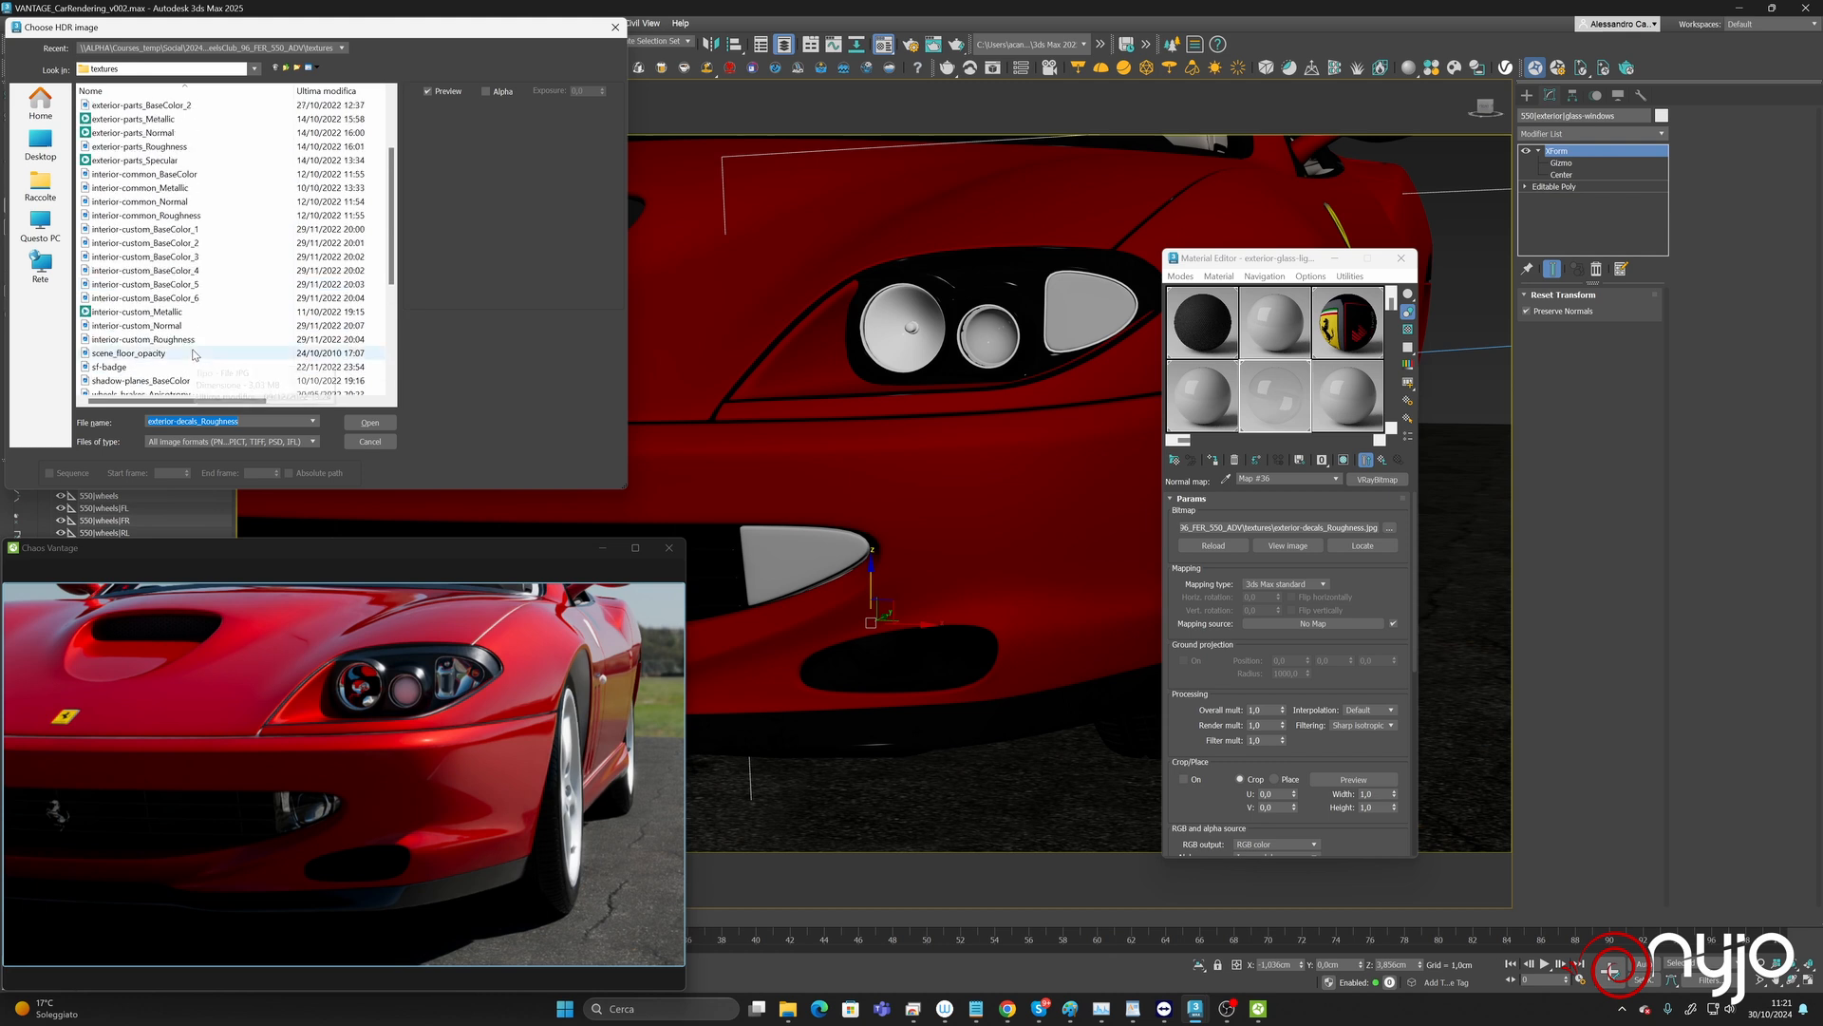
left_click(133, 190)
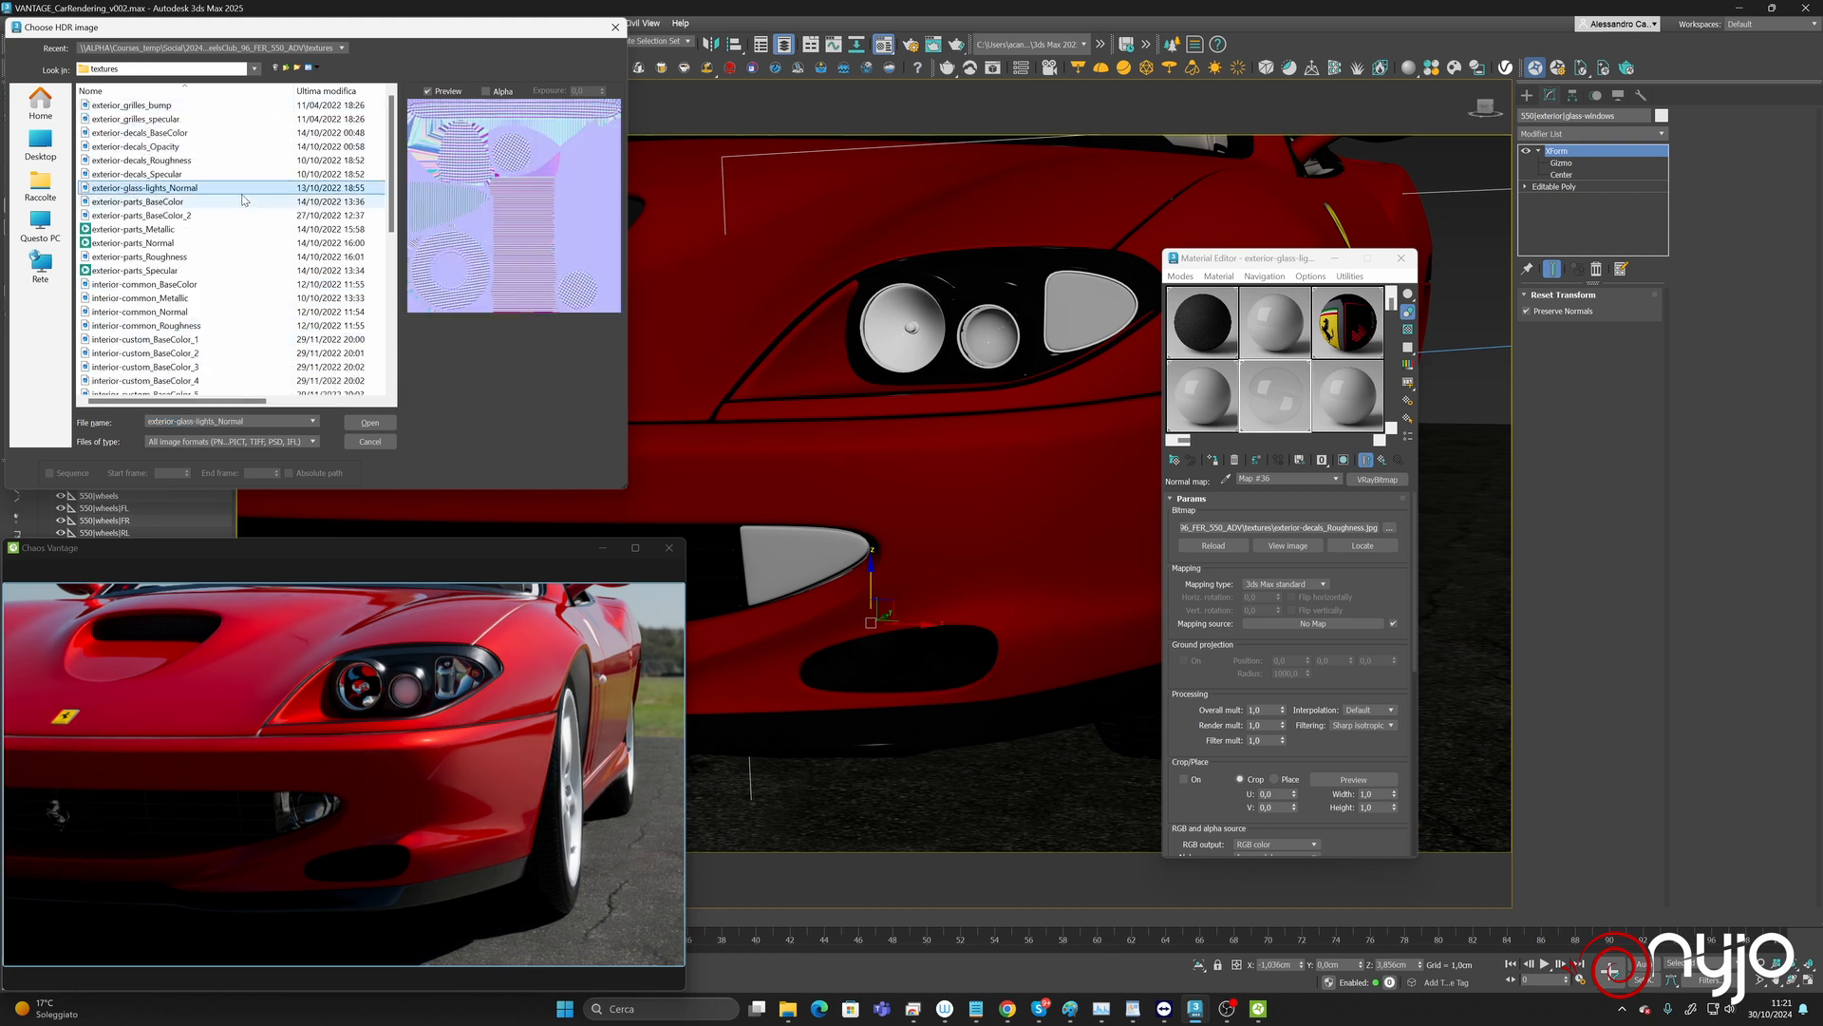
left_click(373, 424)
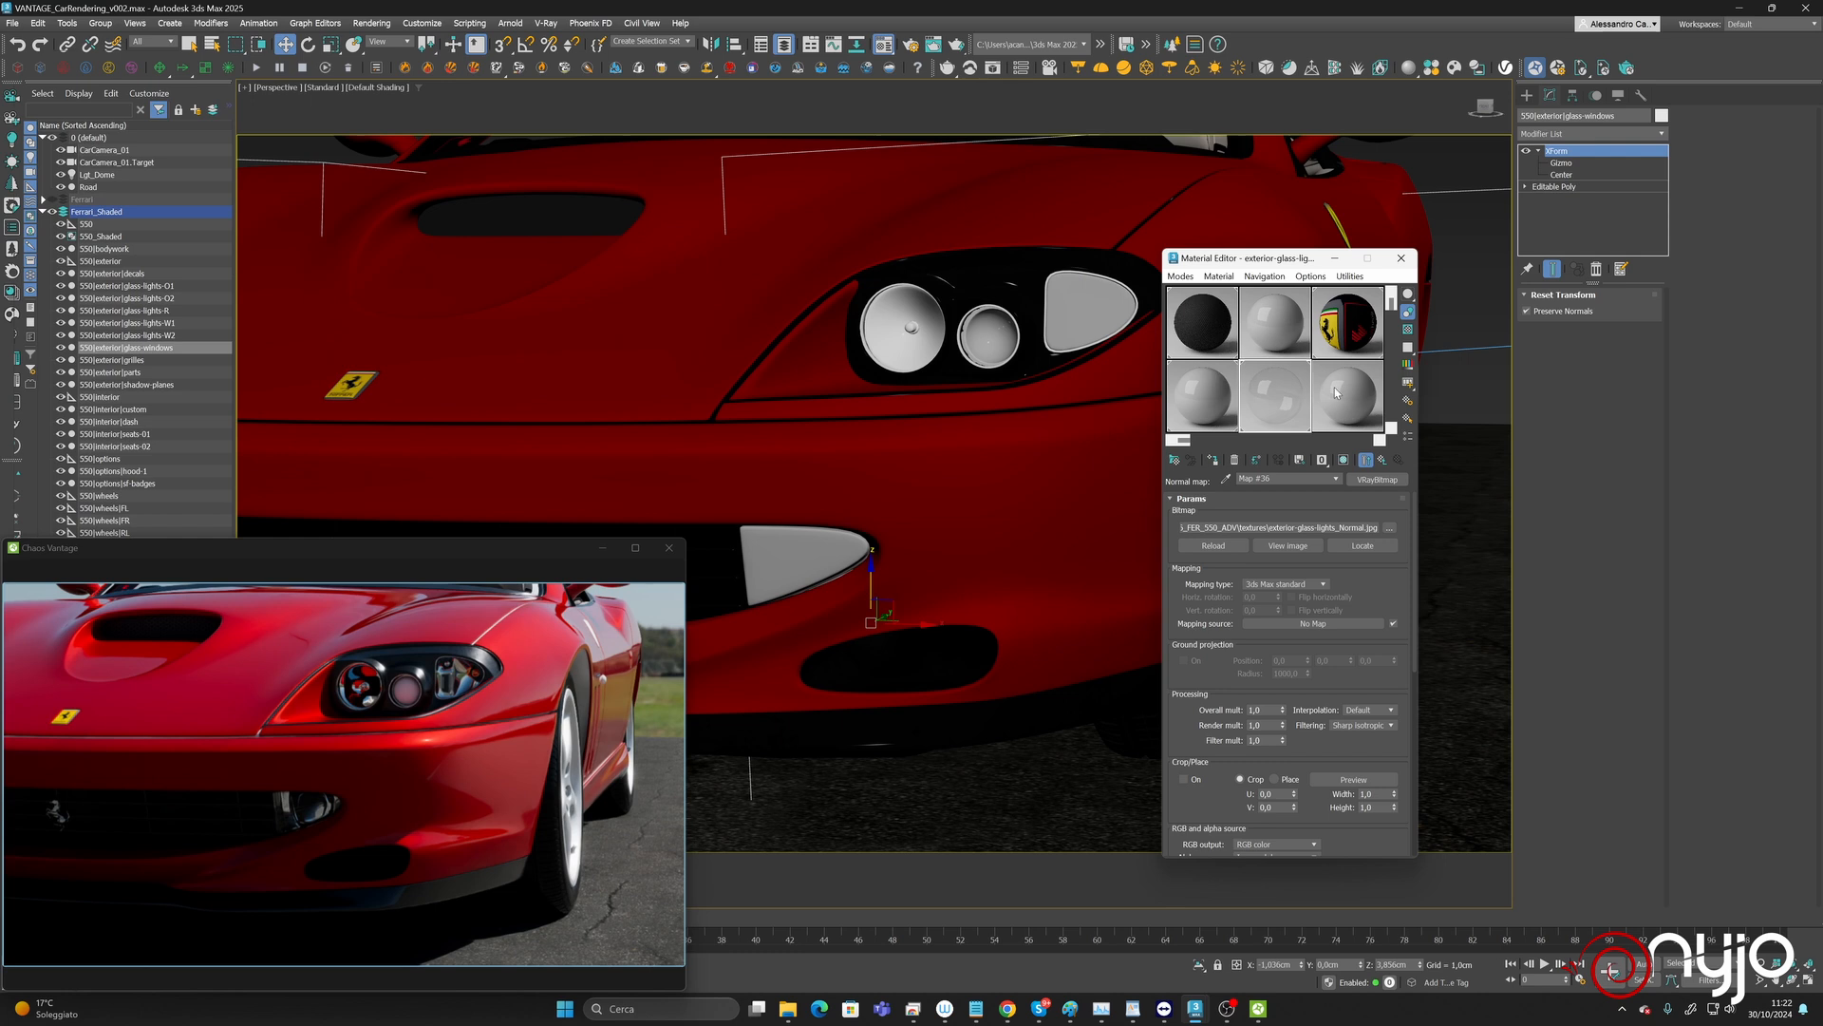
Set the headlight glass material's bump amount to 100 and its reflection glossiness to 0,93.
left_click(1383, 461)
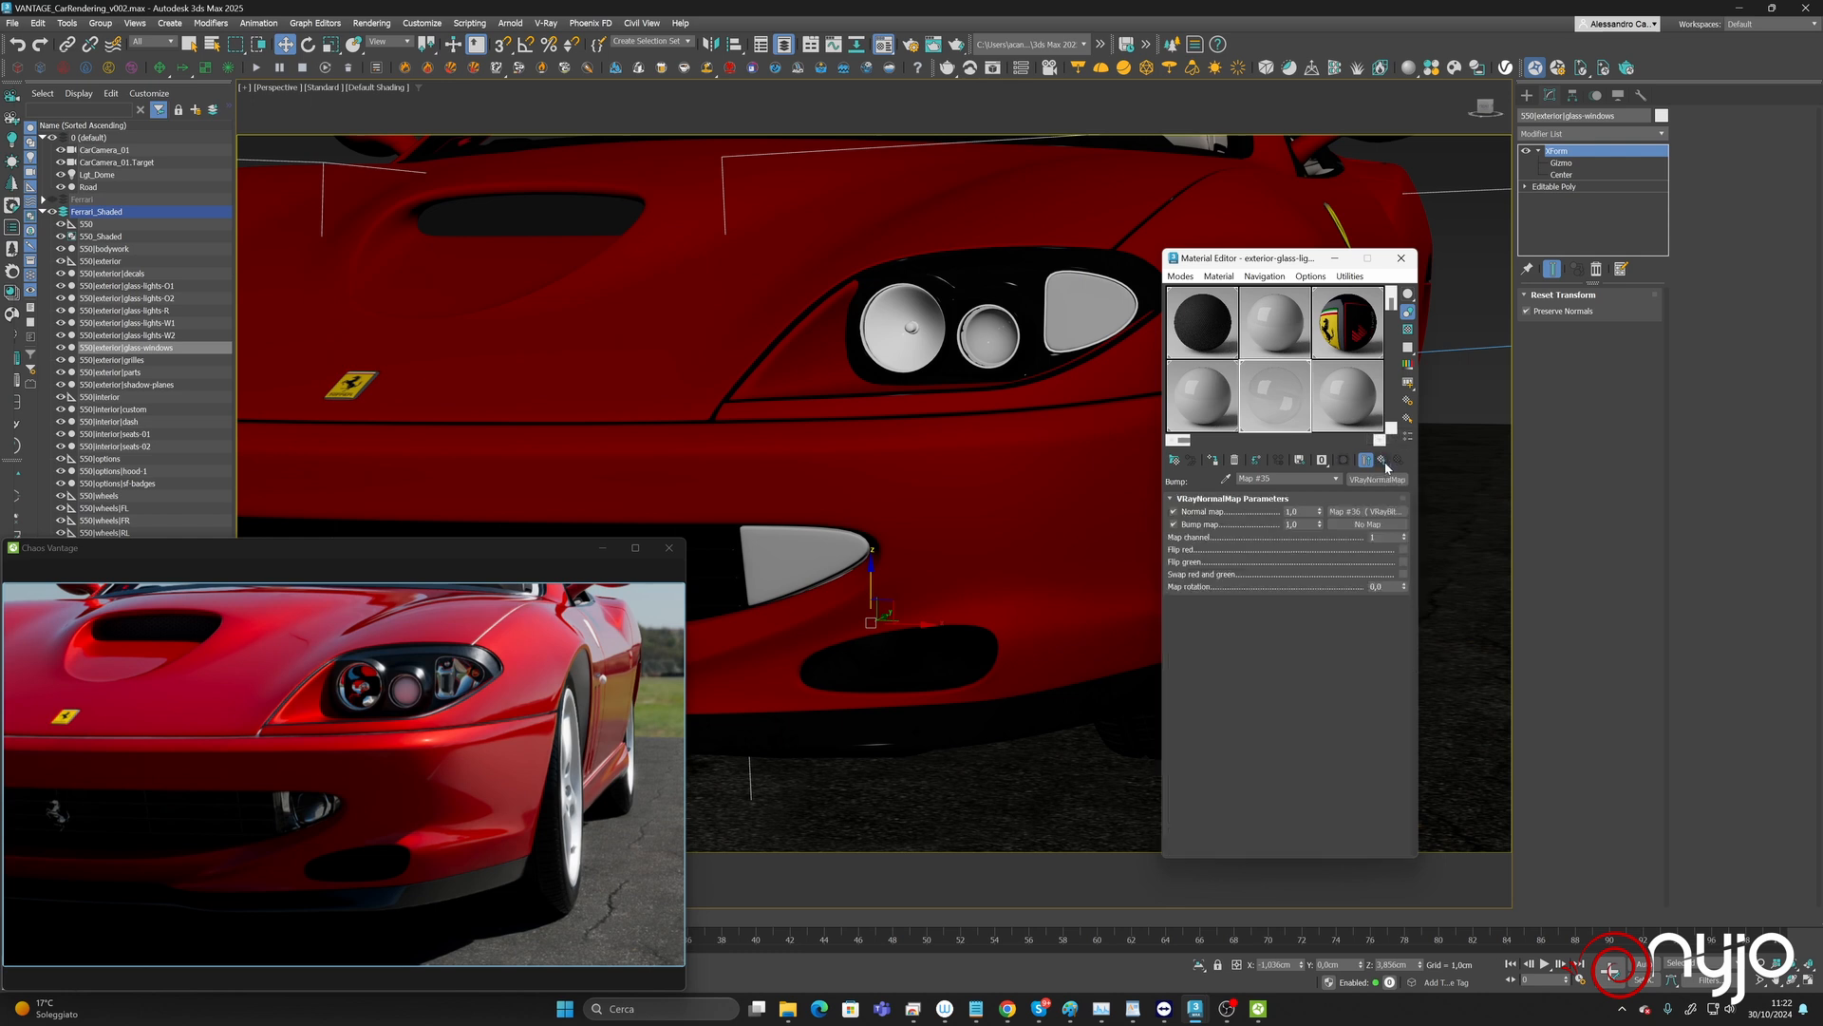
left_click(1382, 462)
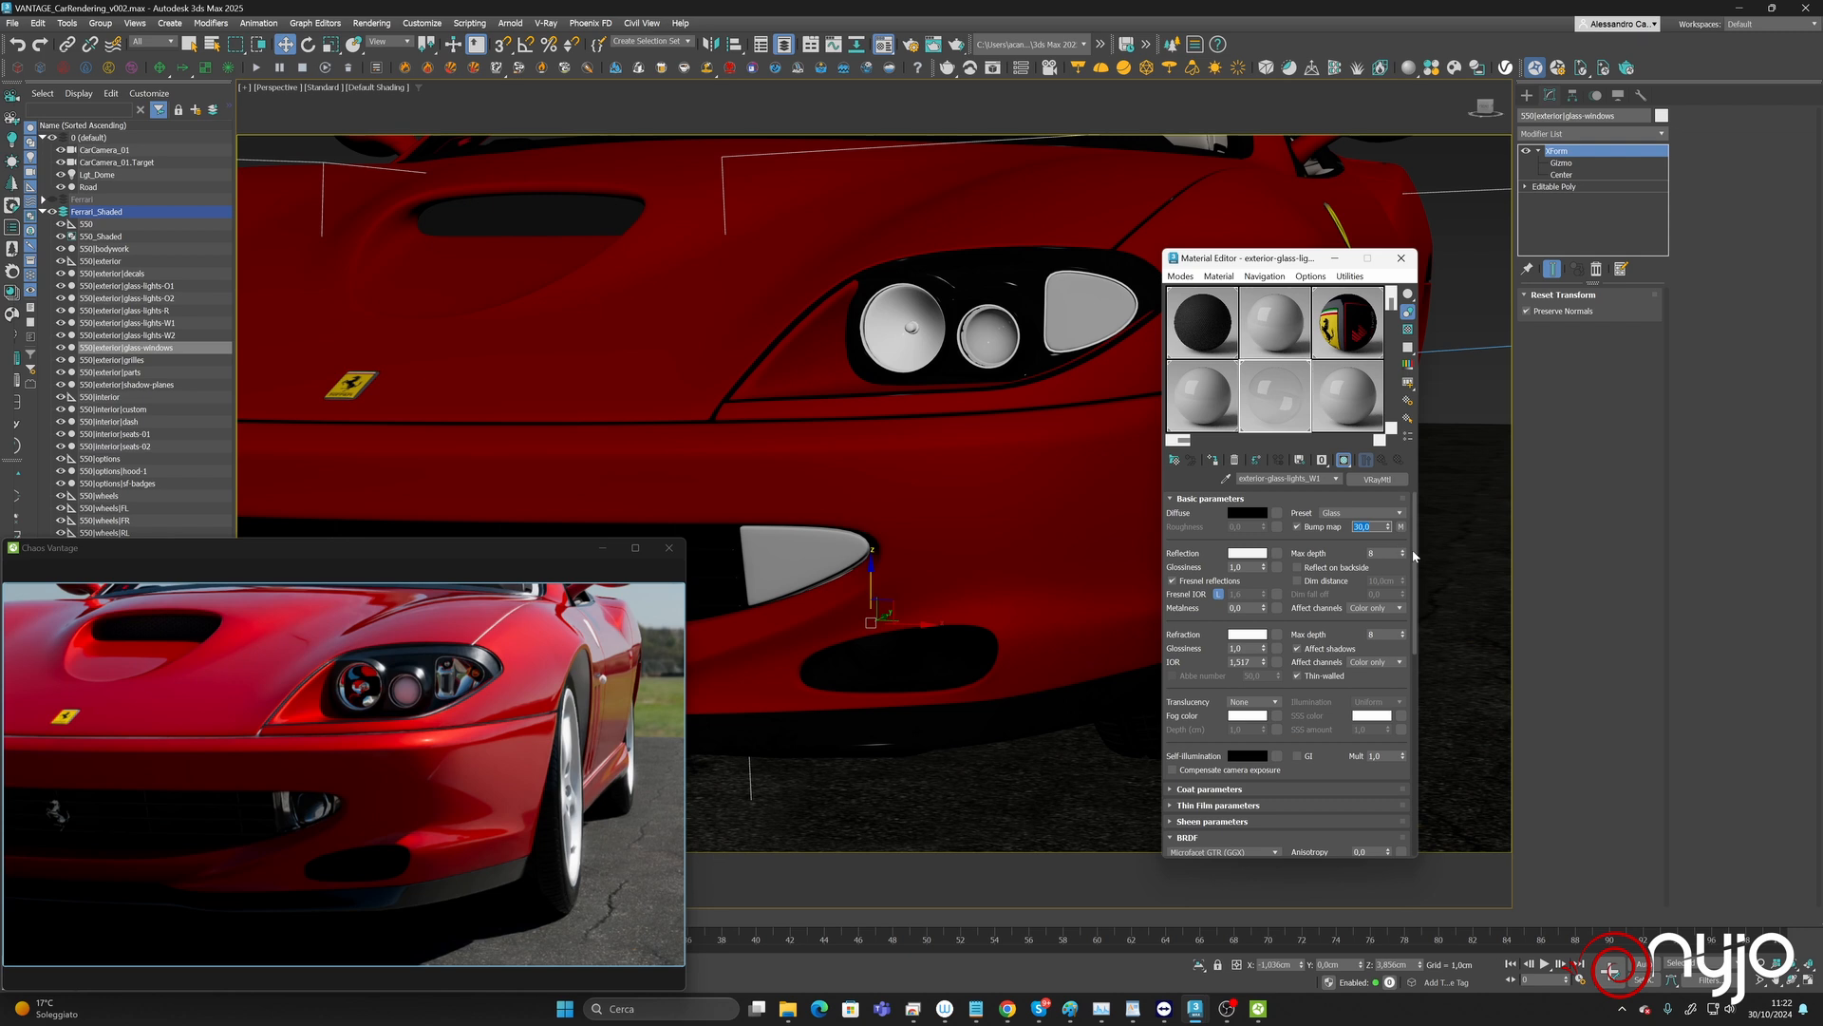
key("Return")
left_click(1265, 567)
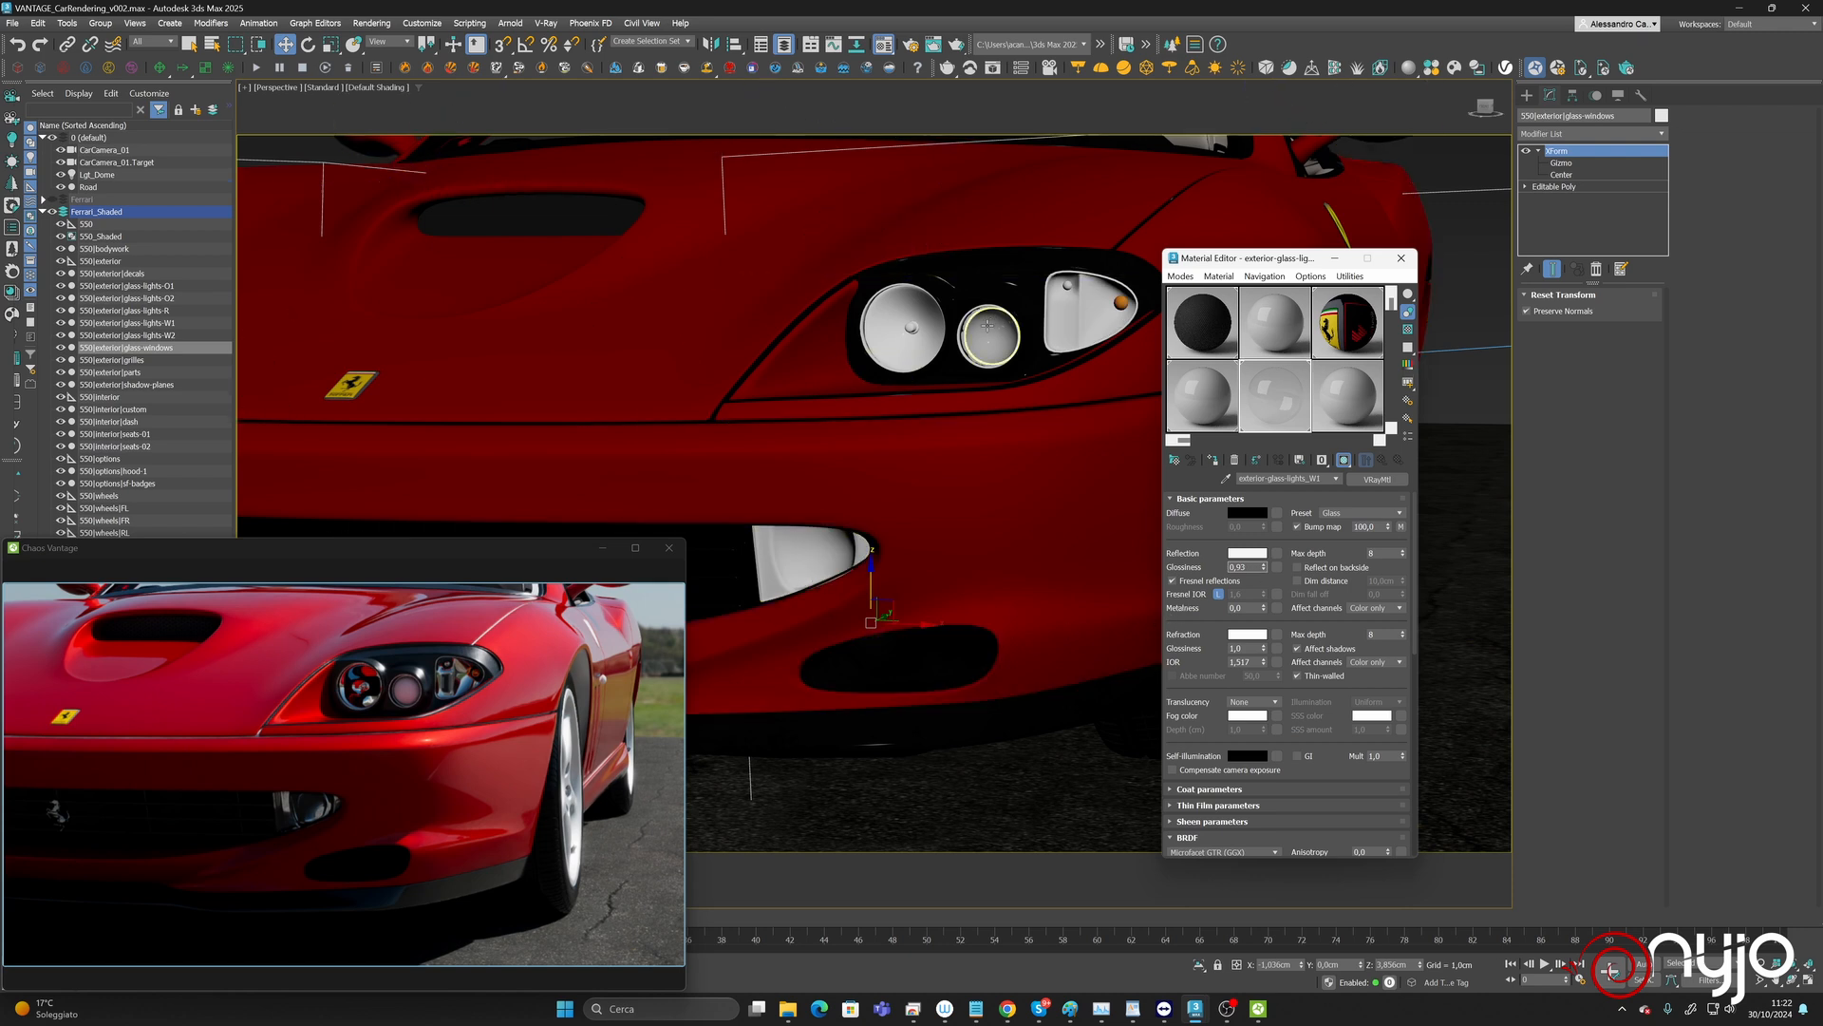
Sample the exterior-glass-lights_R material from the car's round rear light into the next free material slot.
middle_click_drag(814, 375, 947, 401)
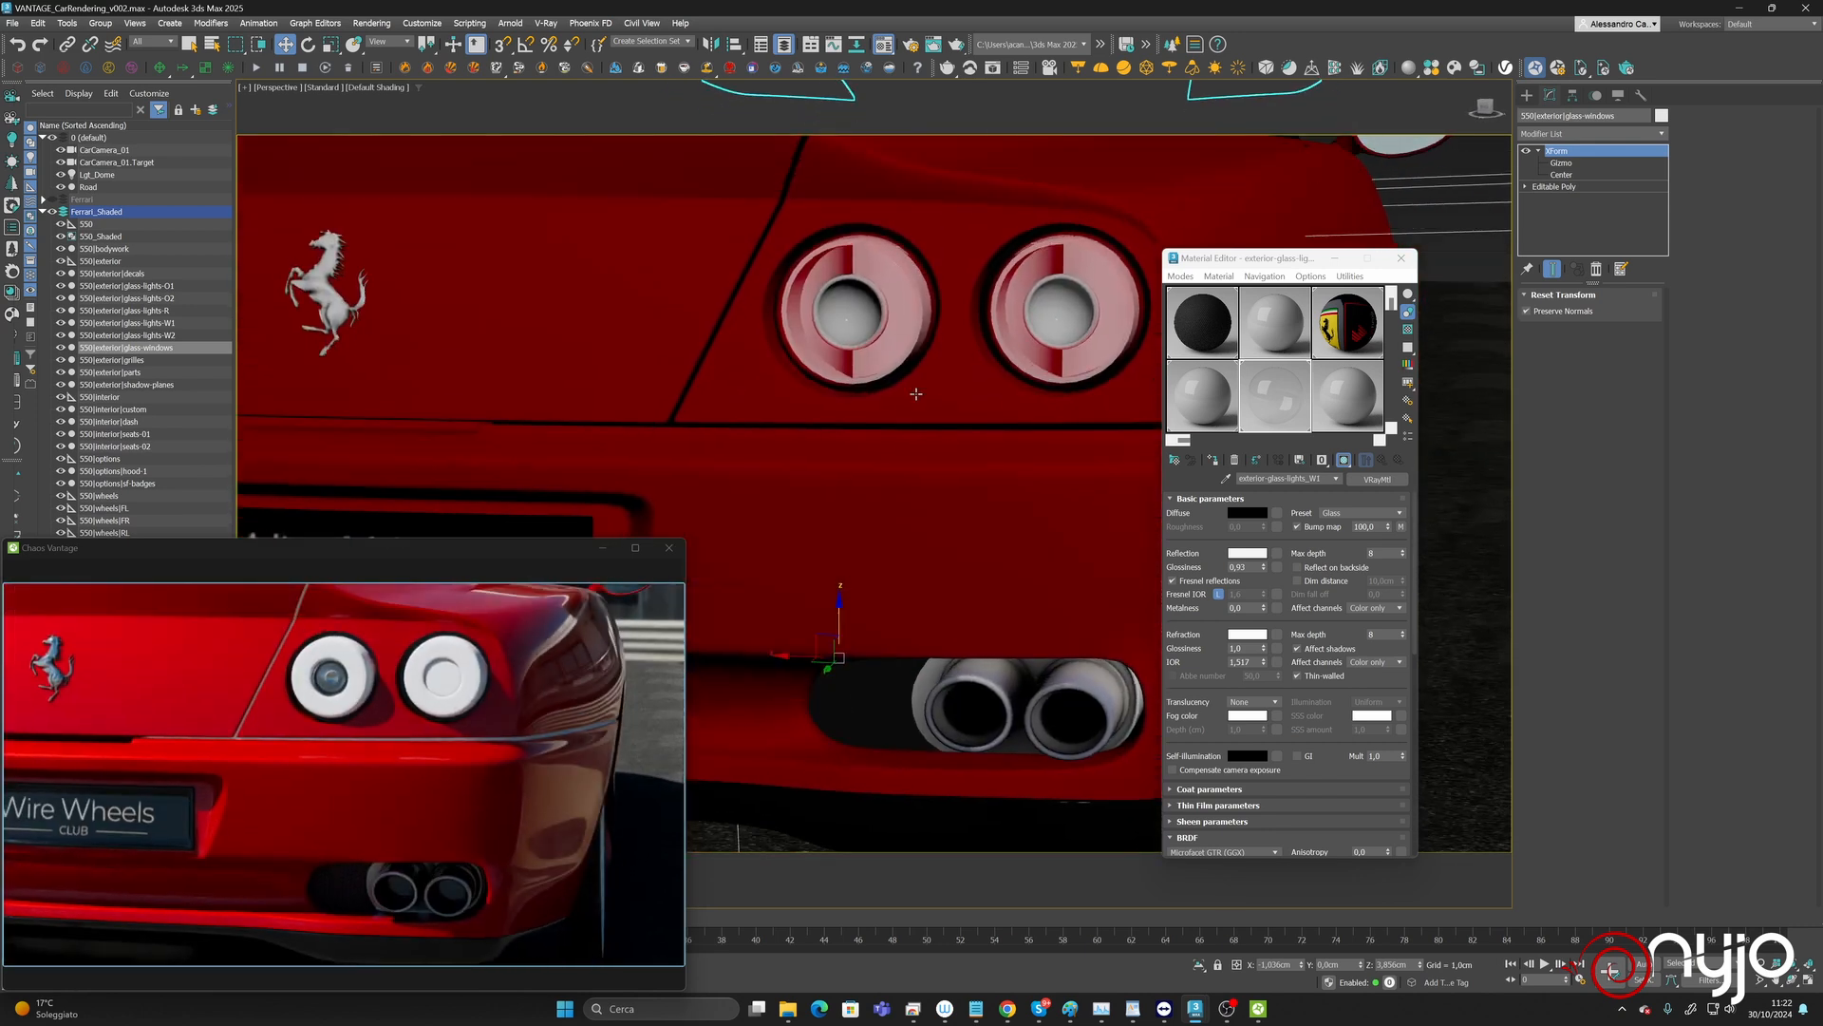
scroll(848, 307, "up", 6)
scroll(848, 306, "up", 5)
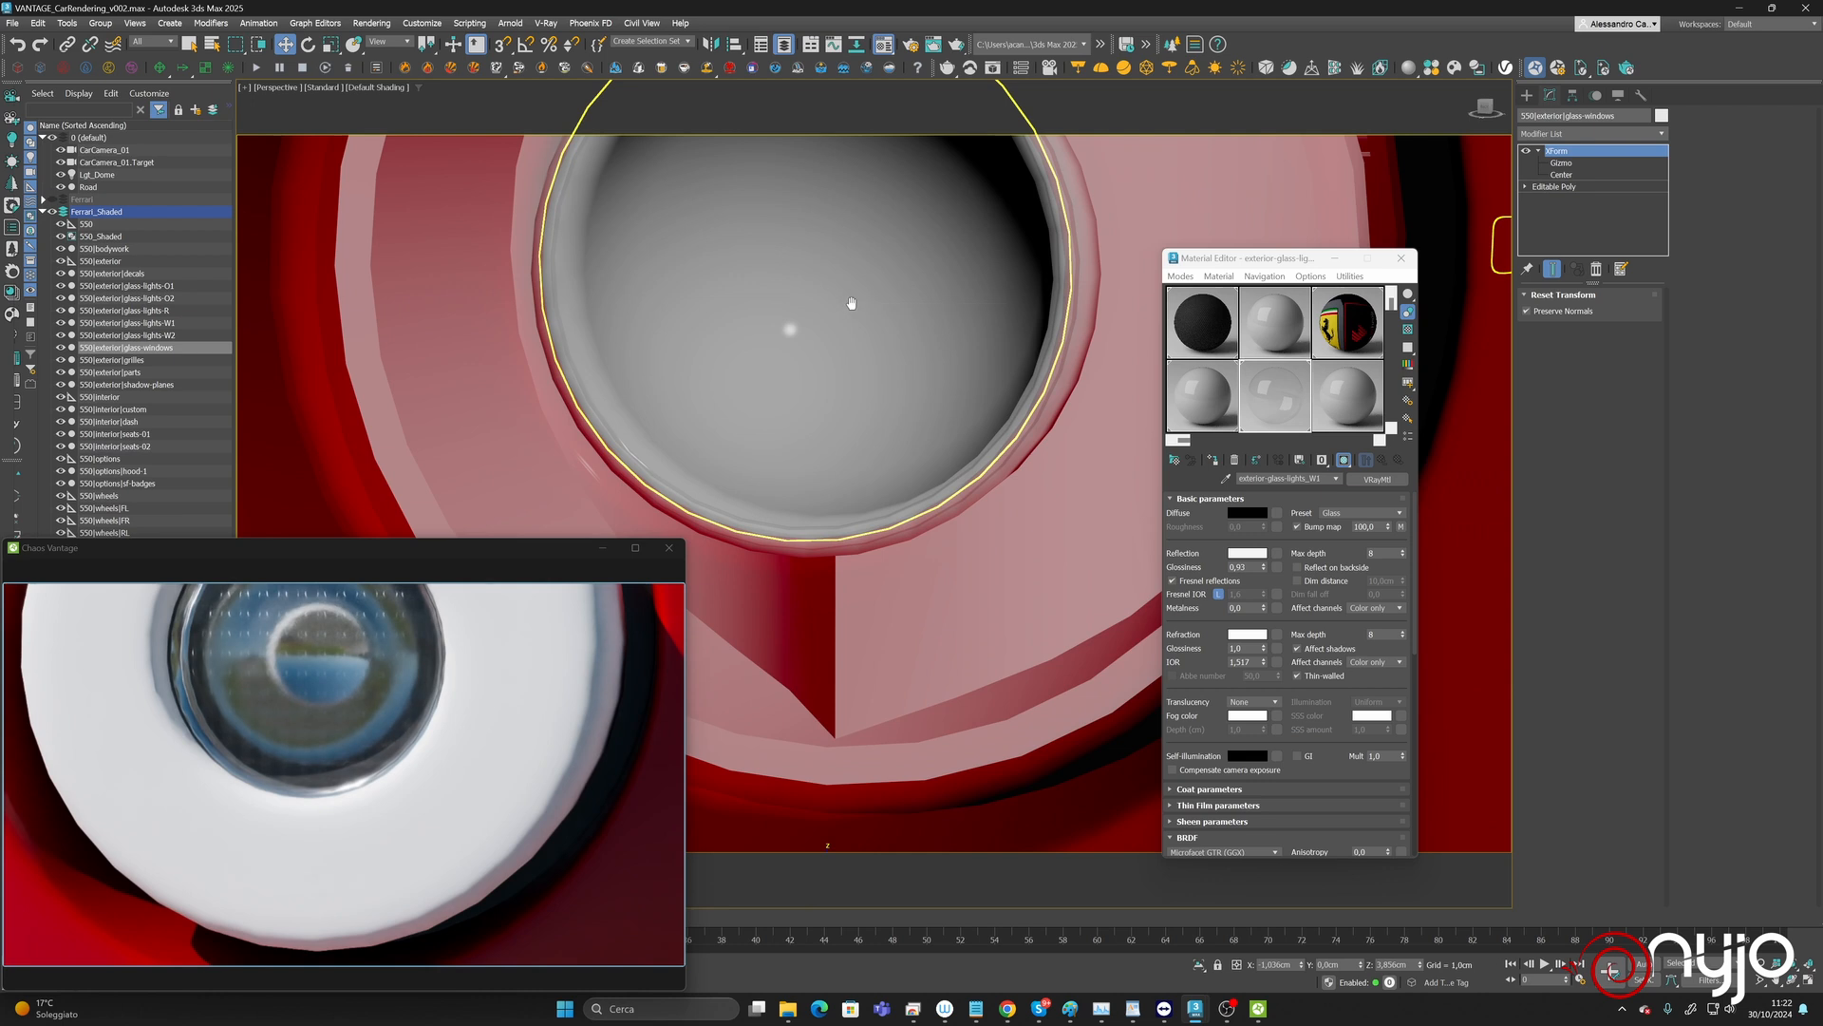
middle_click_drag(849, 306, 819, 430)
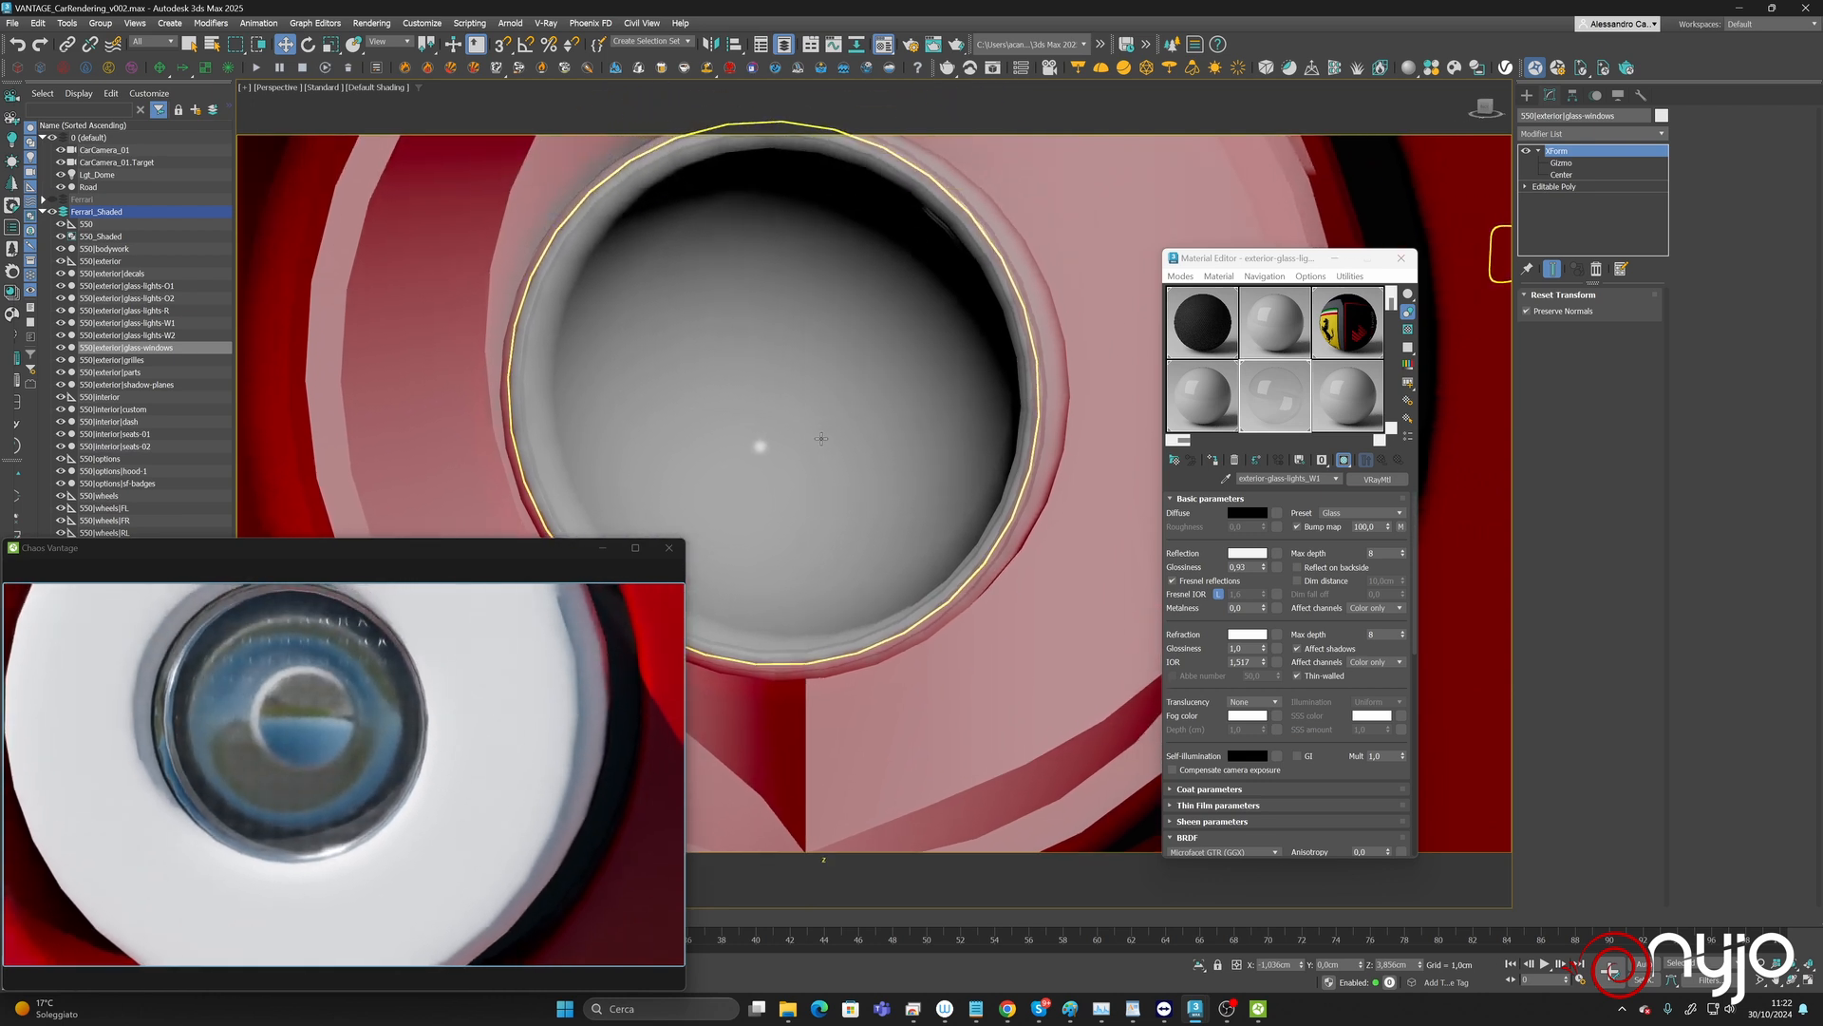
scroll(822, 438, "down", 3)
scroll(822, 438, "down", 2)
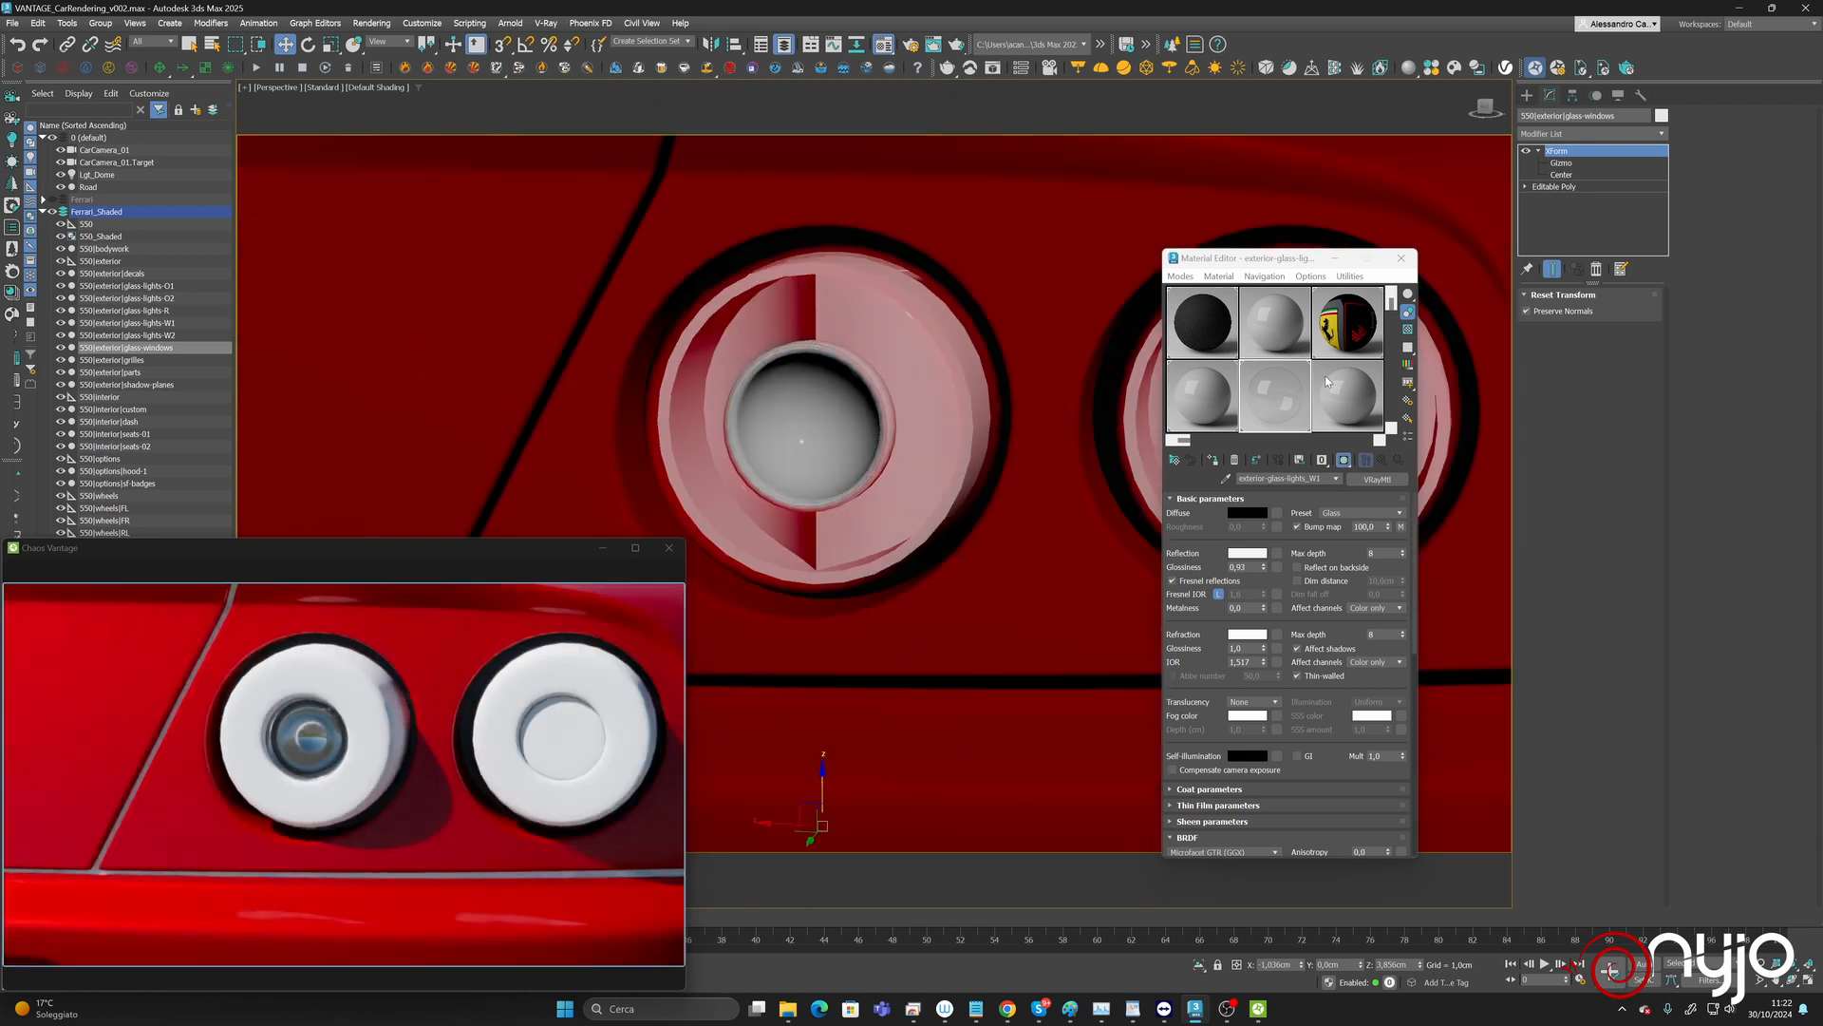
left_click(1318, 424)
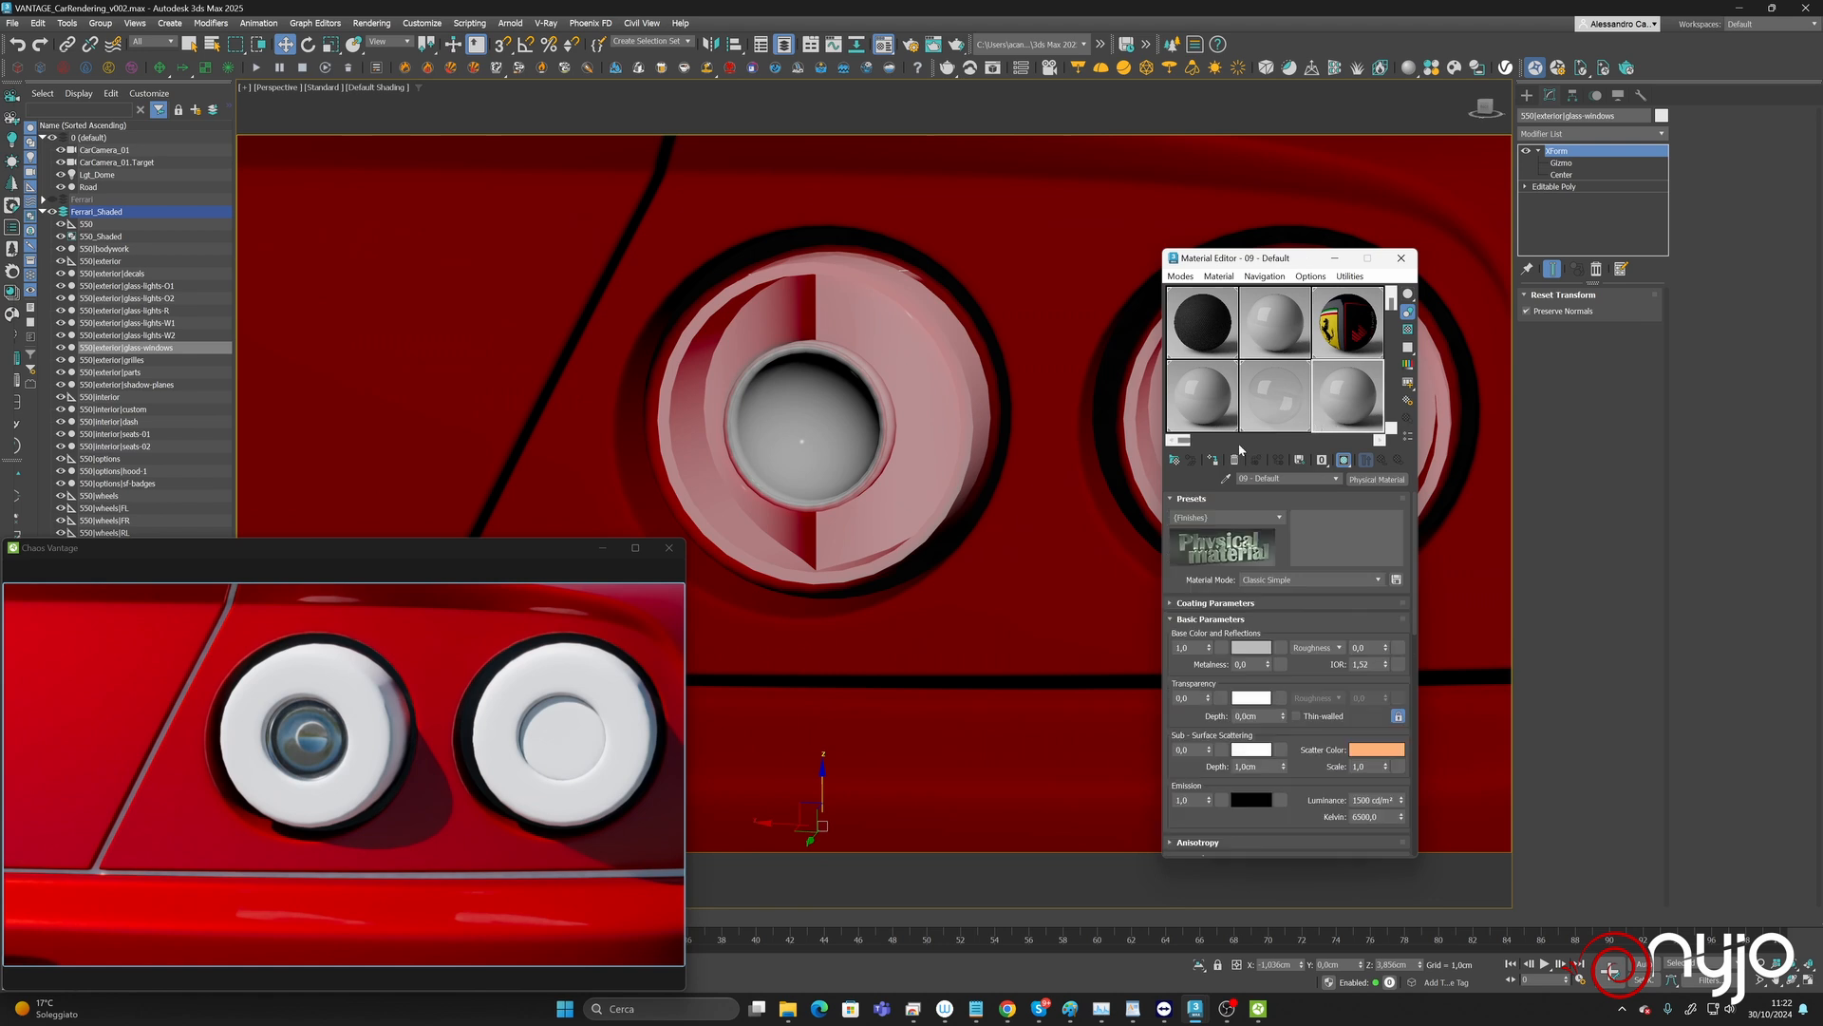
left_click(1227, 482)
left_click(923, 353)
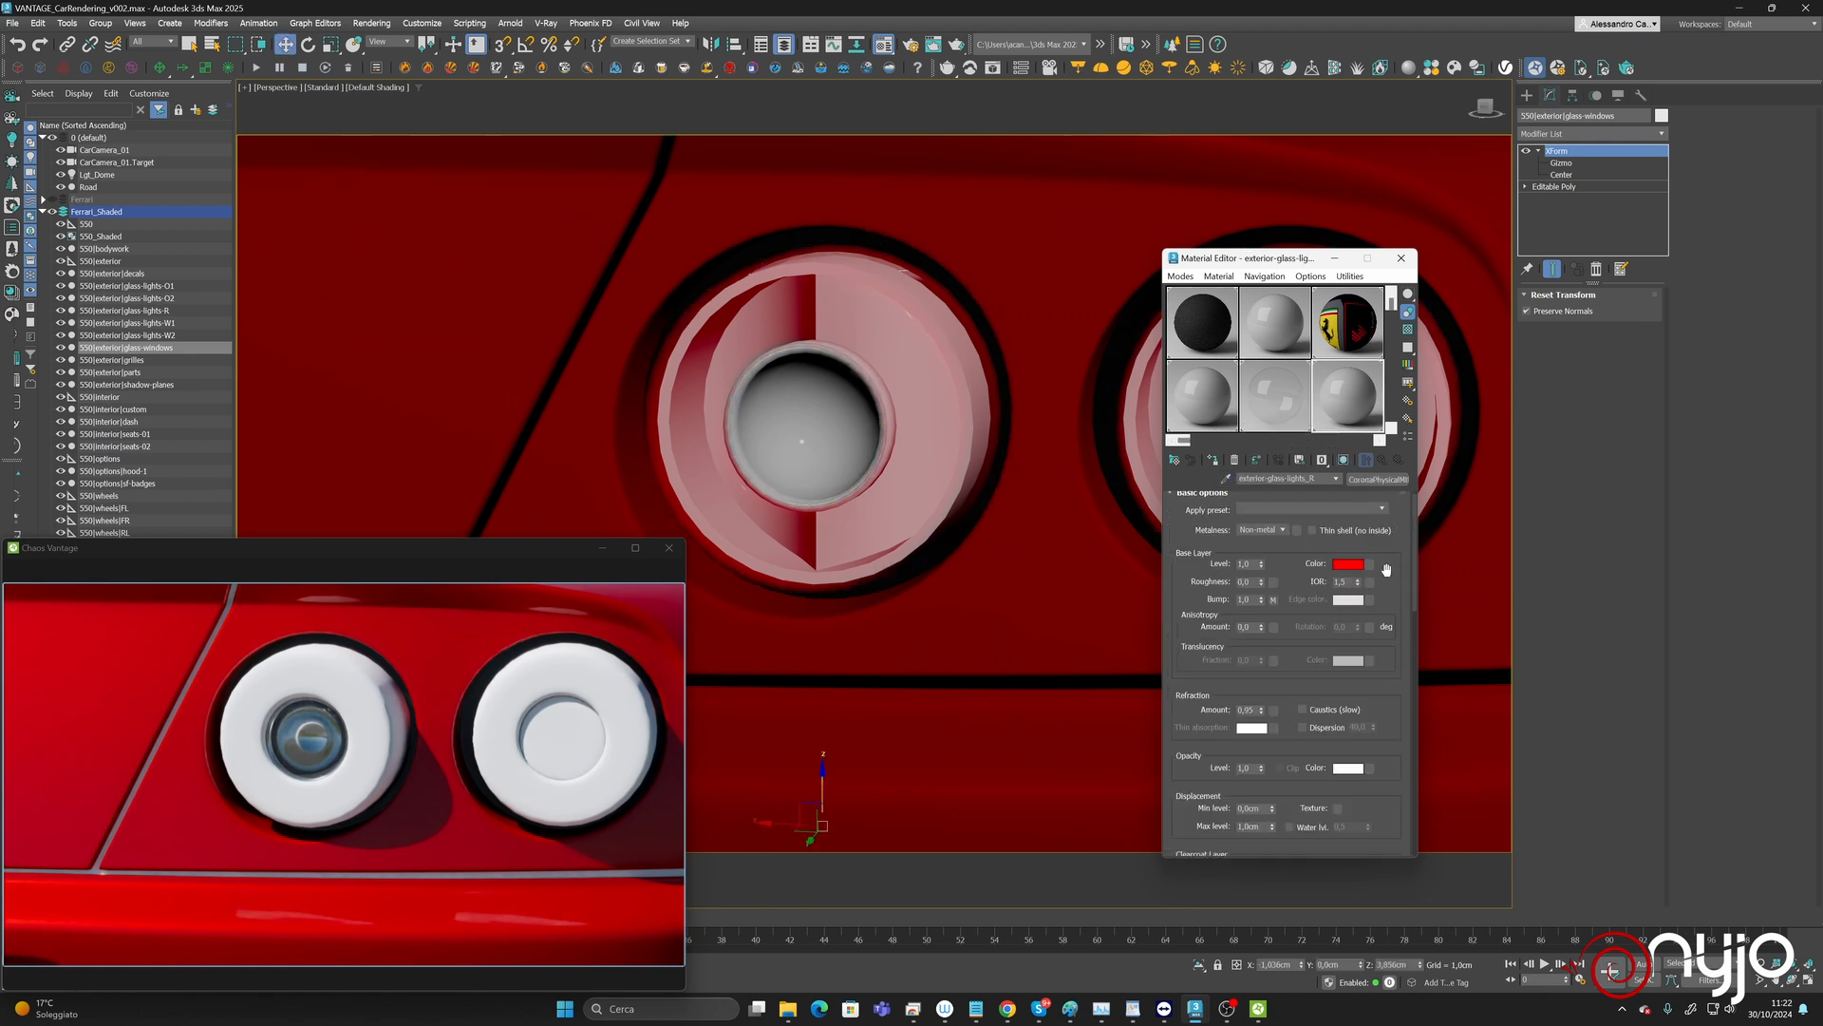
Inspect the base colour, absorption colour and base bump normal map of the Corona exterior-glass-lights_R material.
left_click_drag(1393, 570, 1392, 424)
scroll(1343, 538, "down", 3)
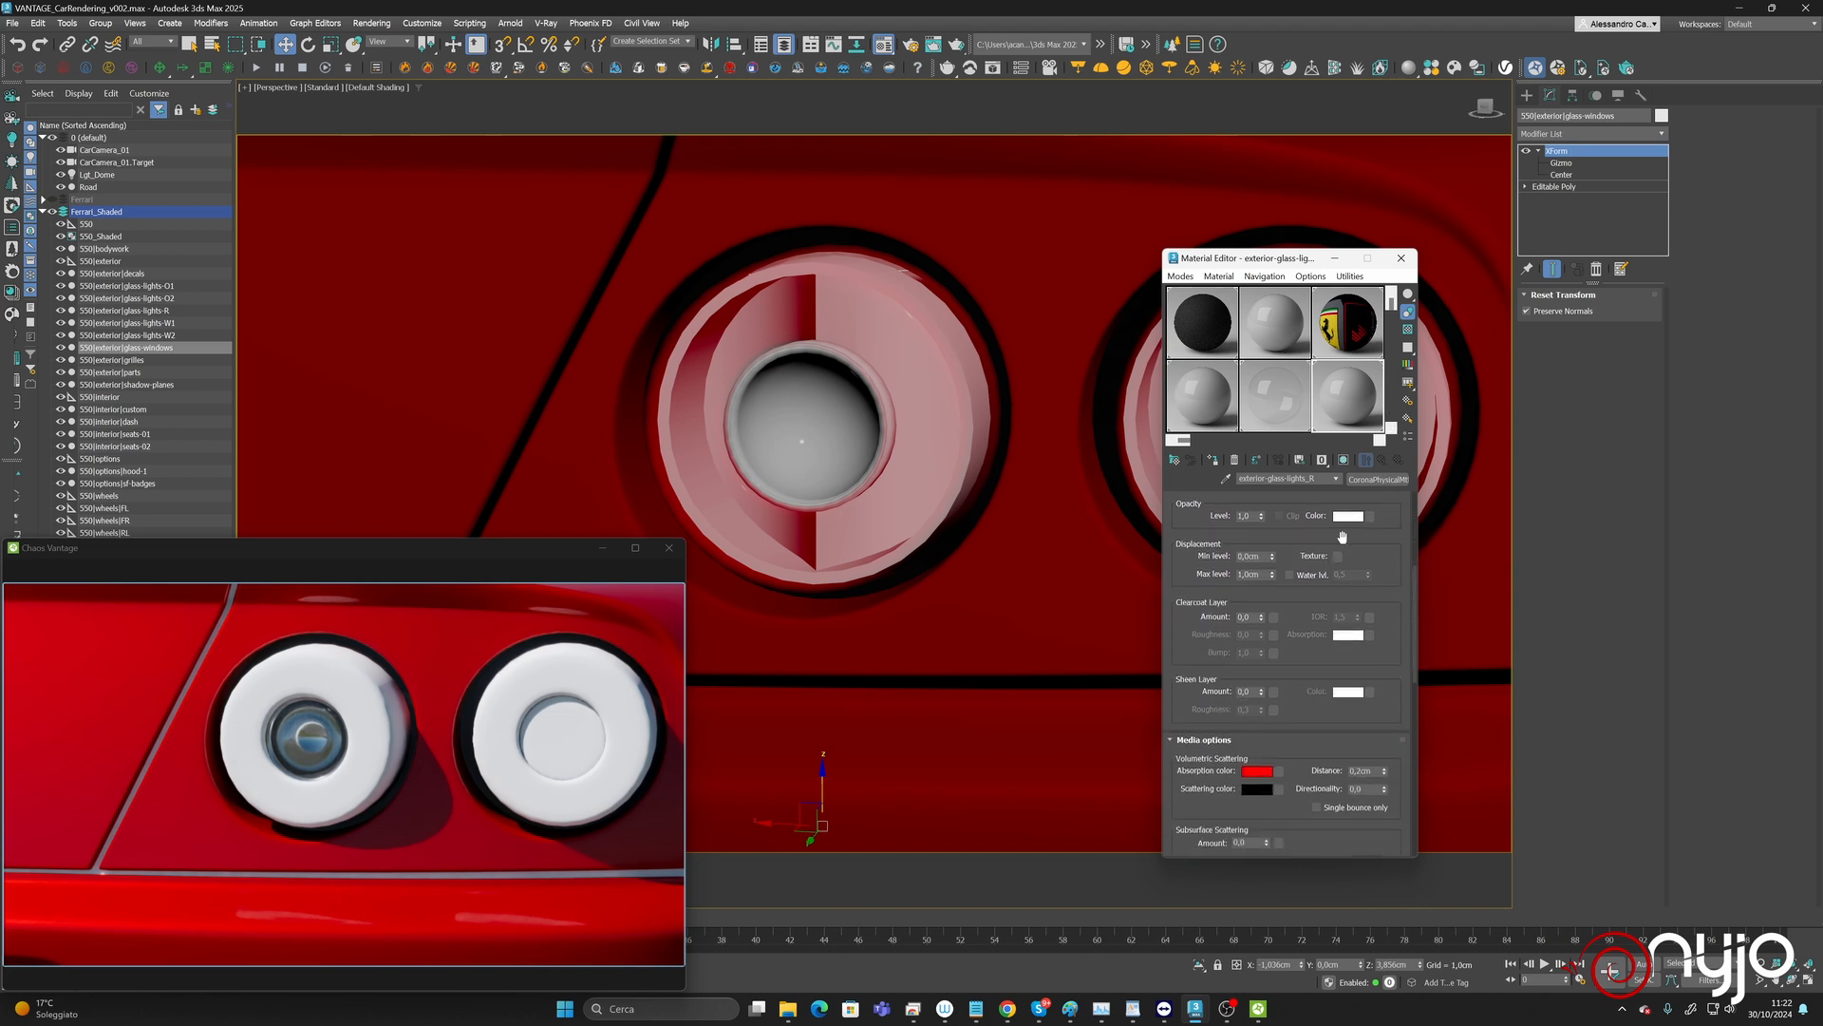
scroll(1373, 623, "down", 8)
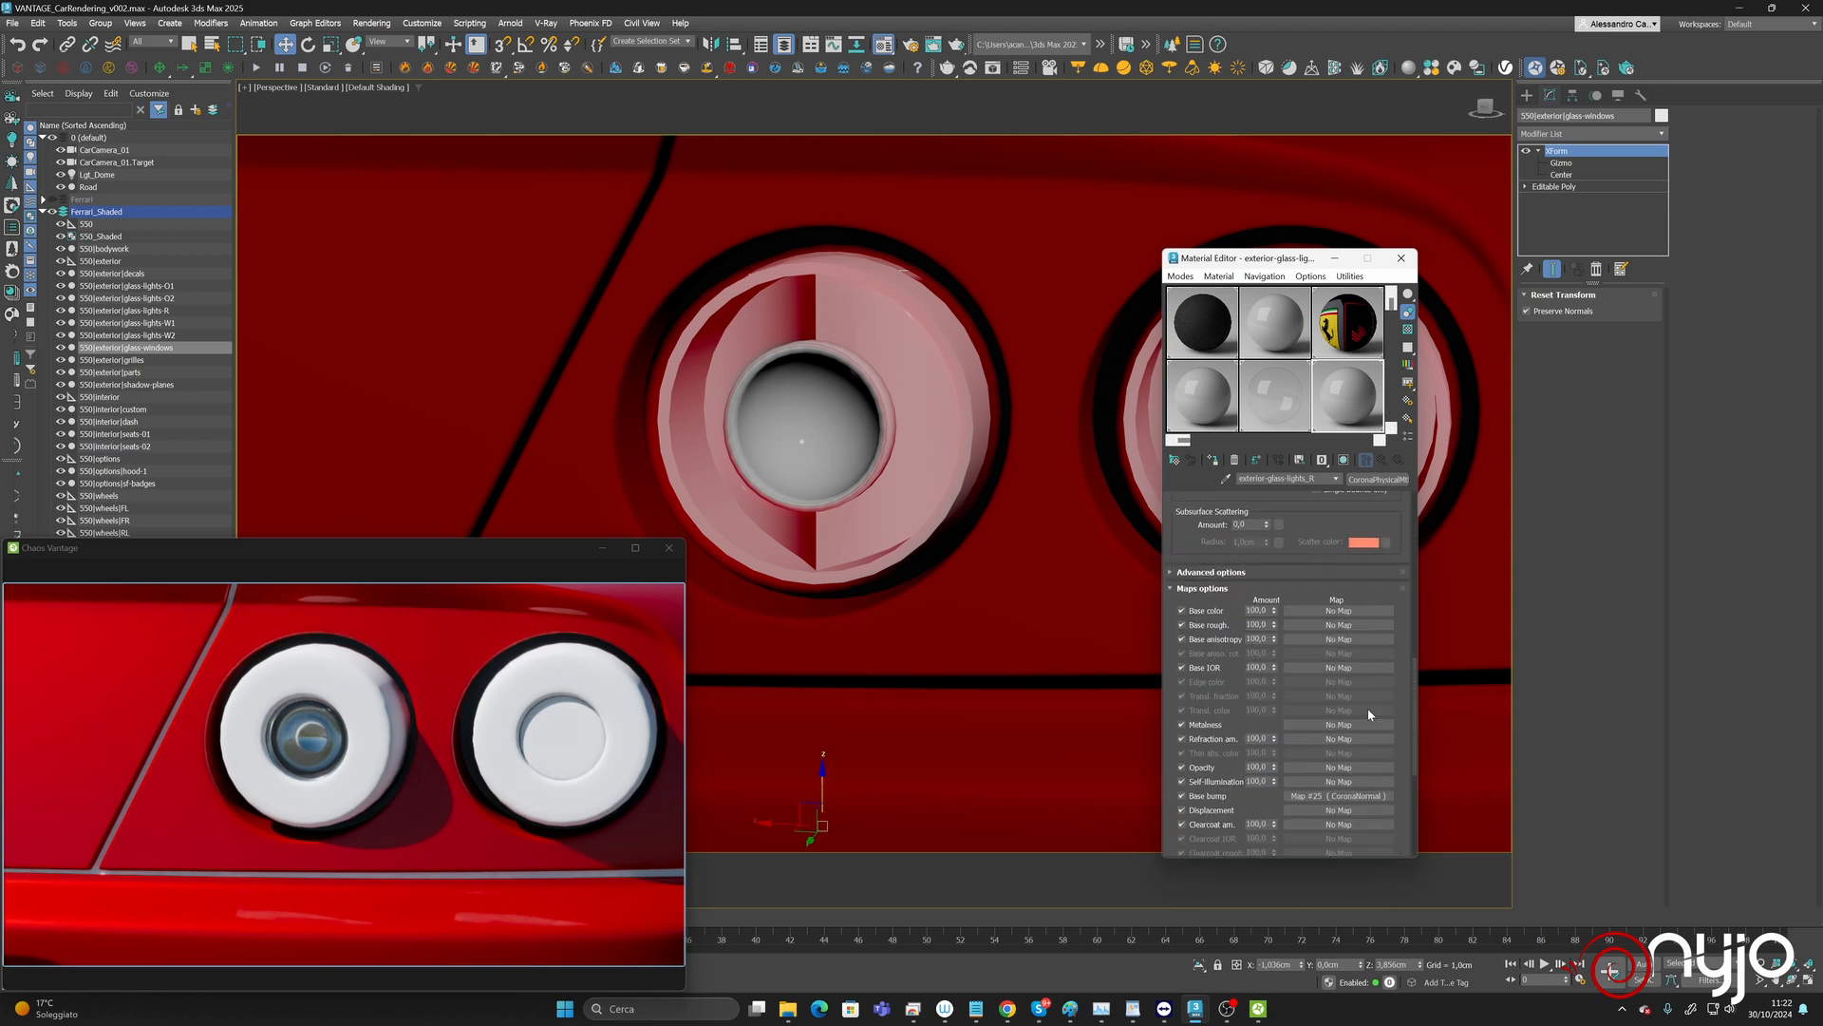
left_click(1360, 796)
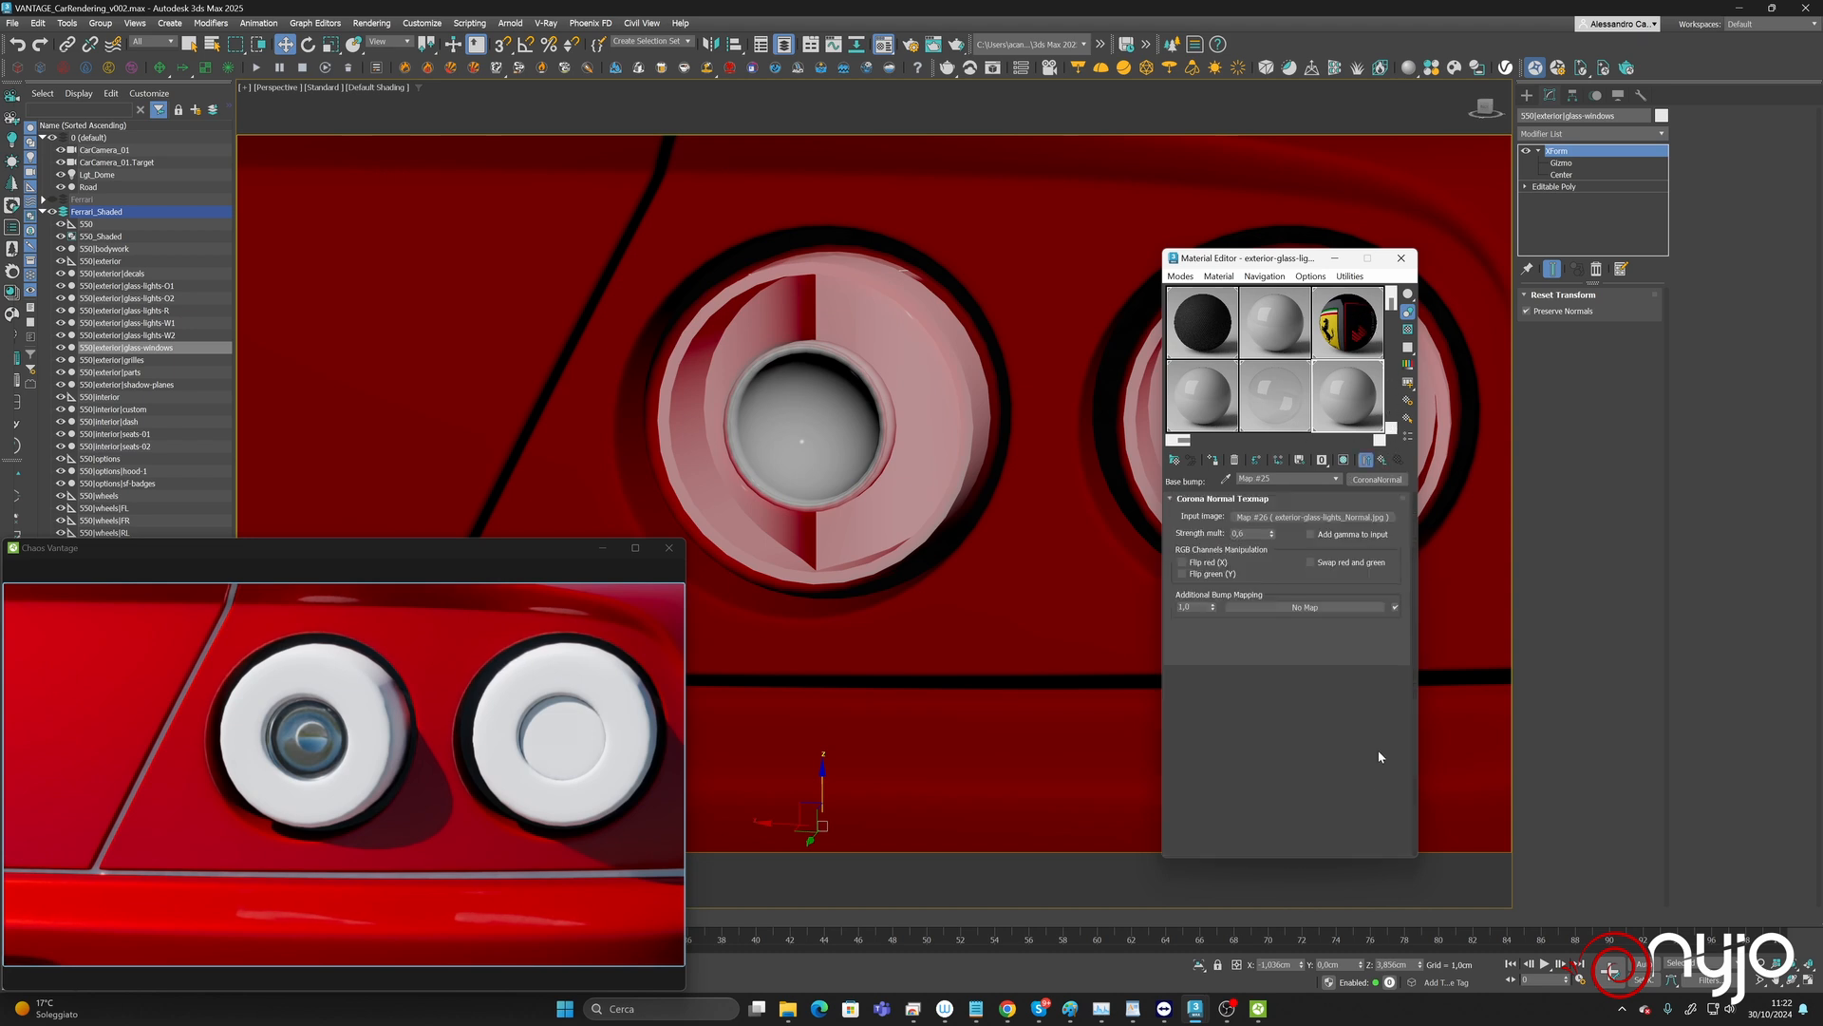
left_click(1380, 461)
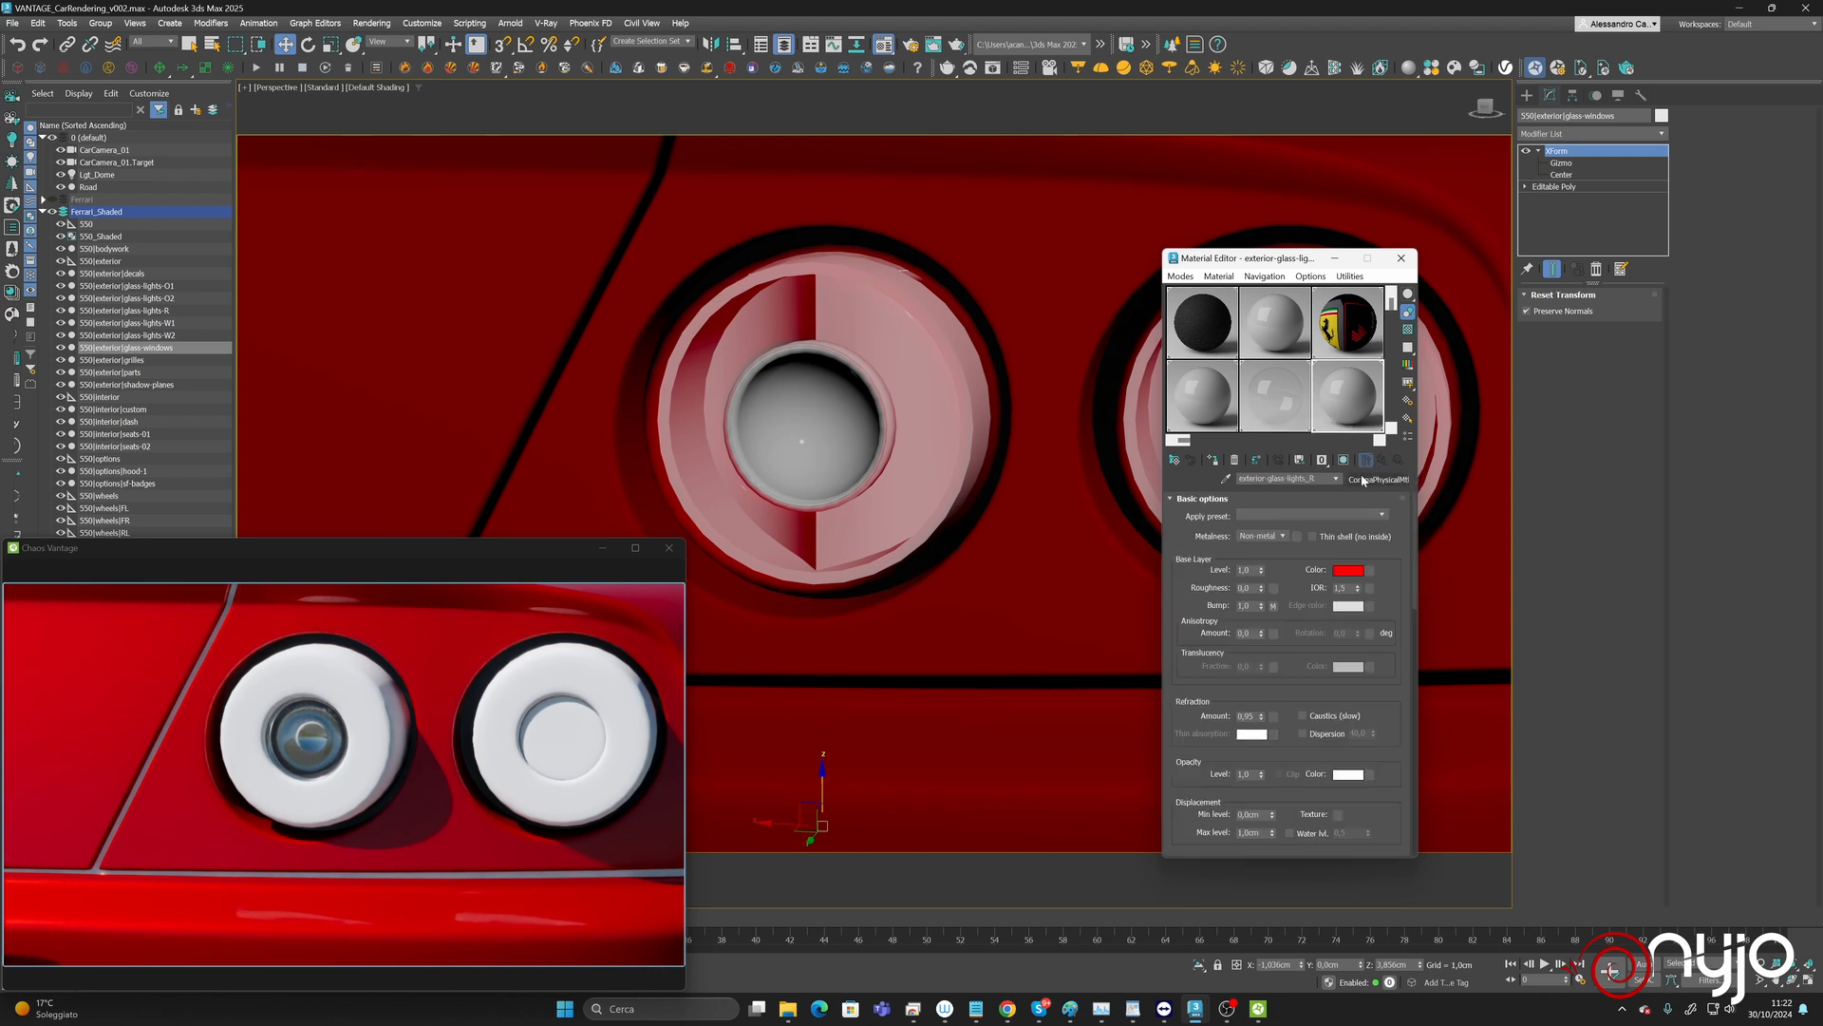
Copy the bump map of the exterior-glass-lights_W1 material.
left_click(1278, 399)
right_click(1400, 527)
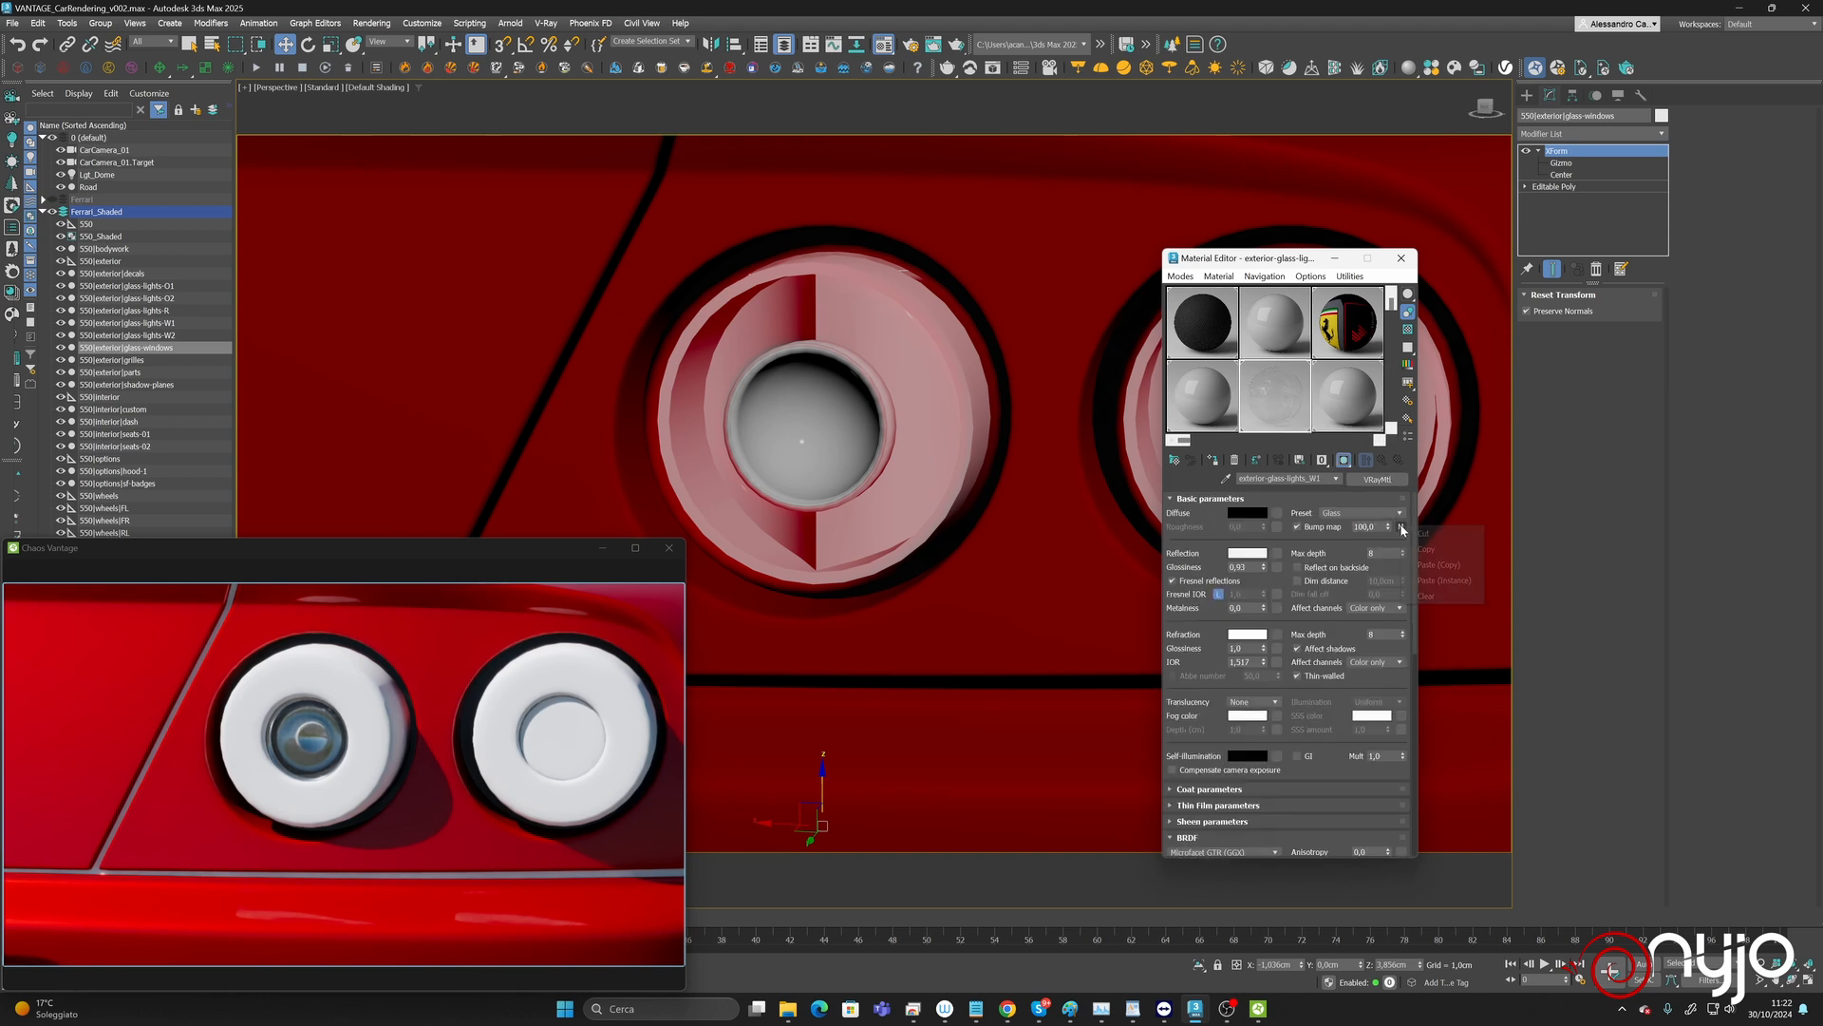
left_click(1422, 549)
Convert the exterior-glass-lights_R material to a VRayMtl and apply the Glass preset.
left_click(1347, 399)
left_click(1365, 460)
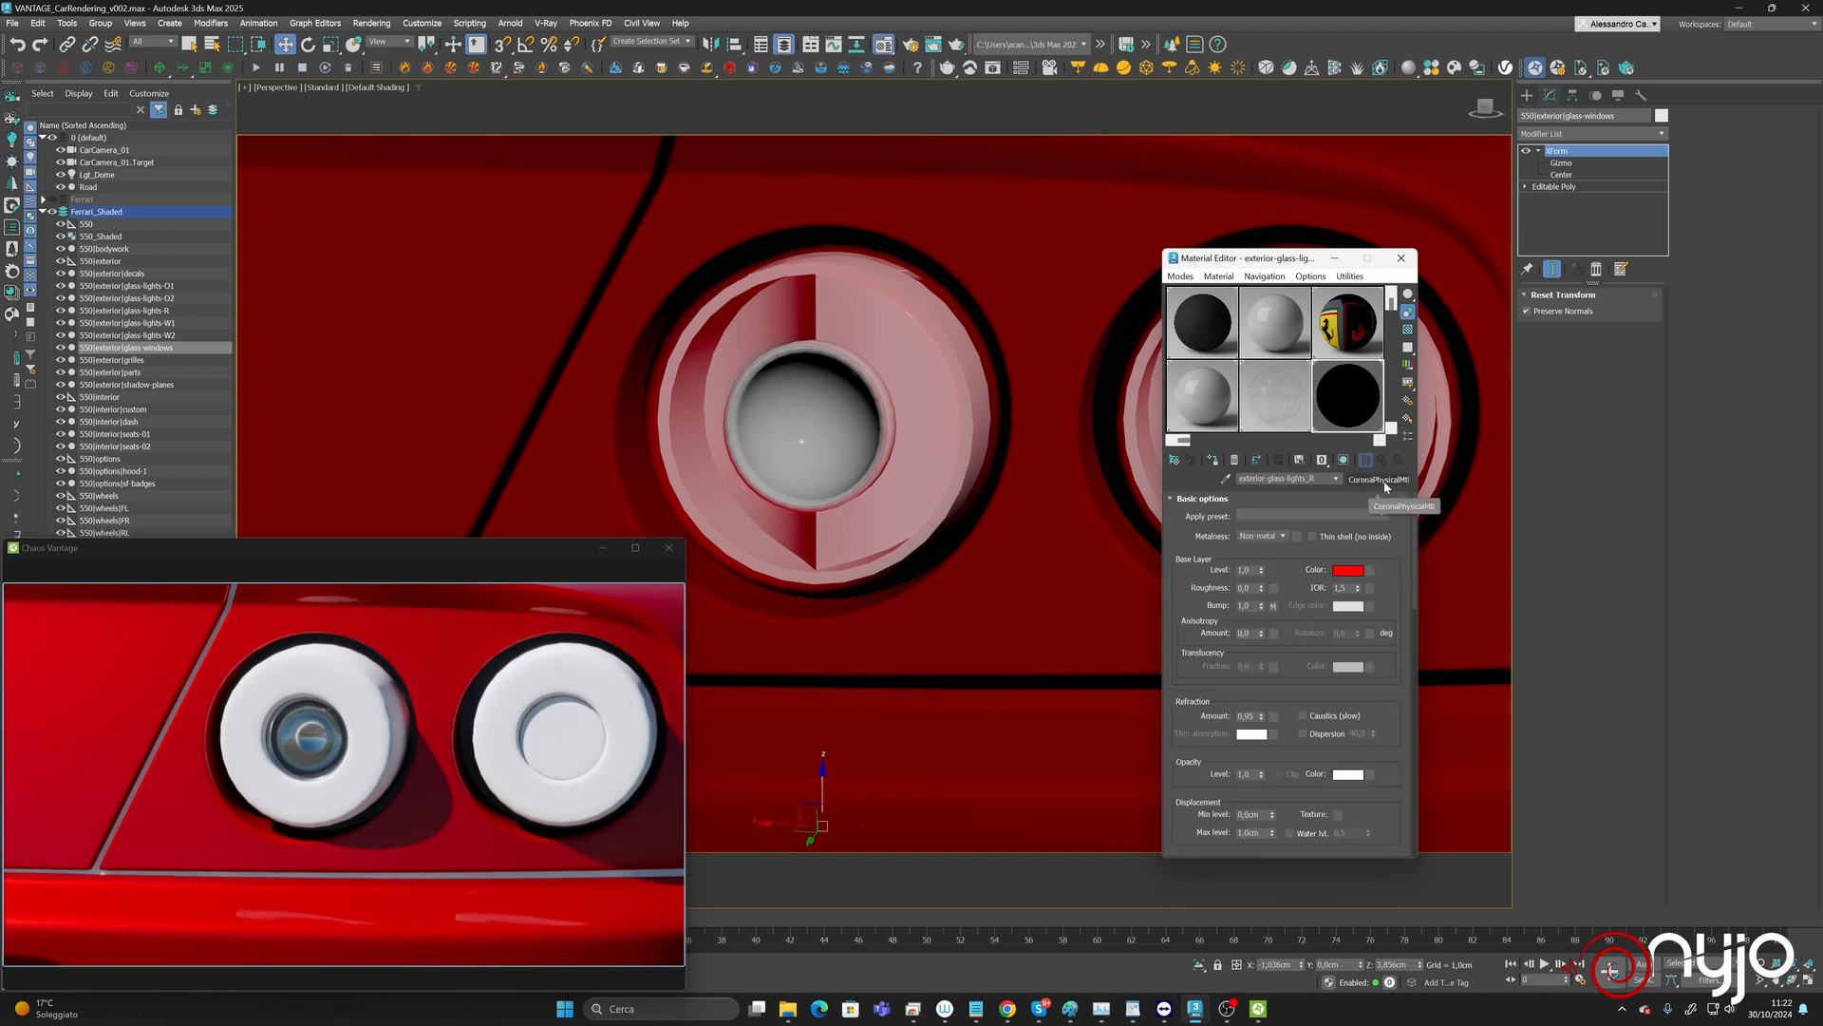
left_click(1382, 480)
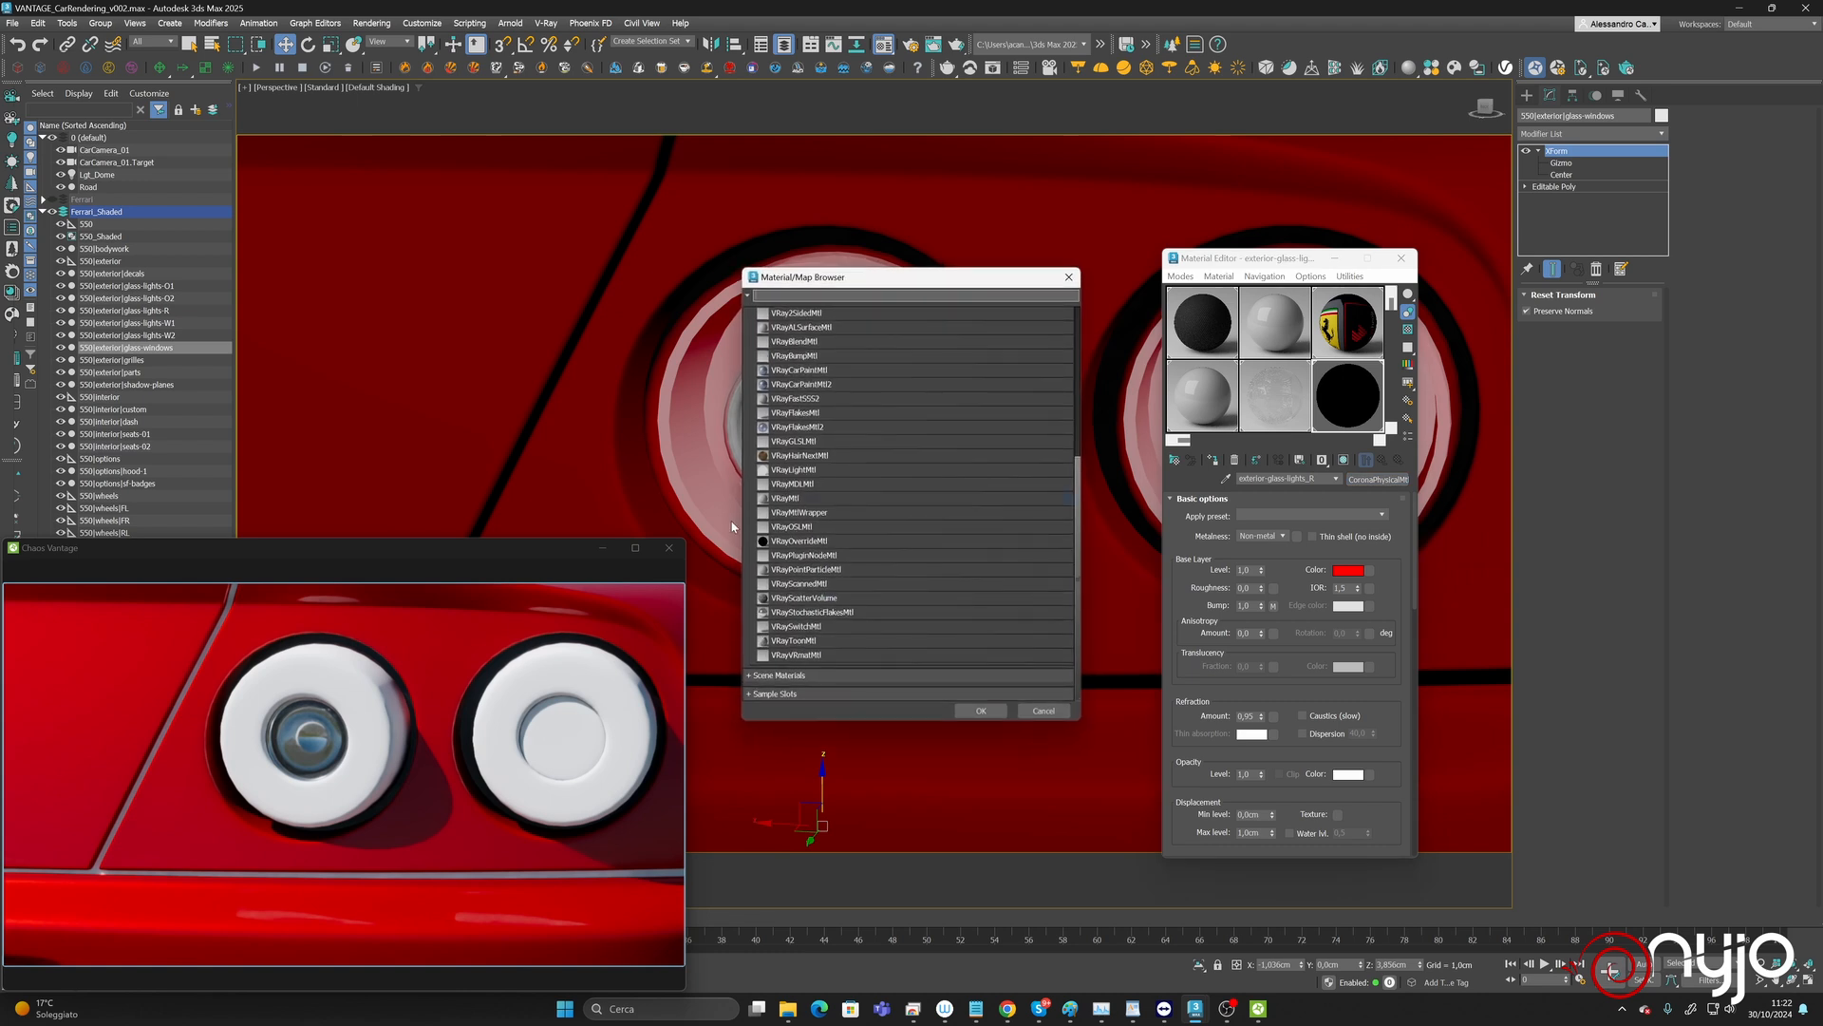
double_click(794, 500)
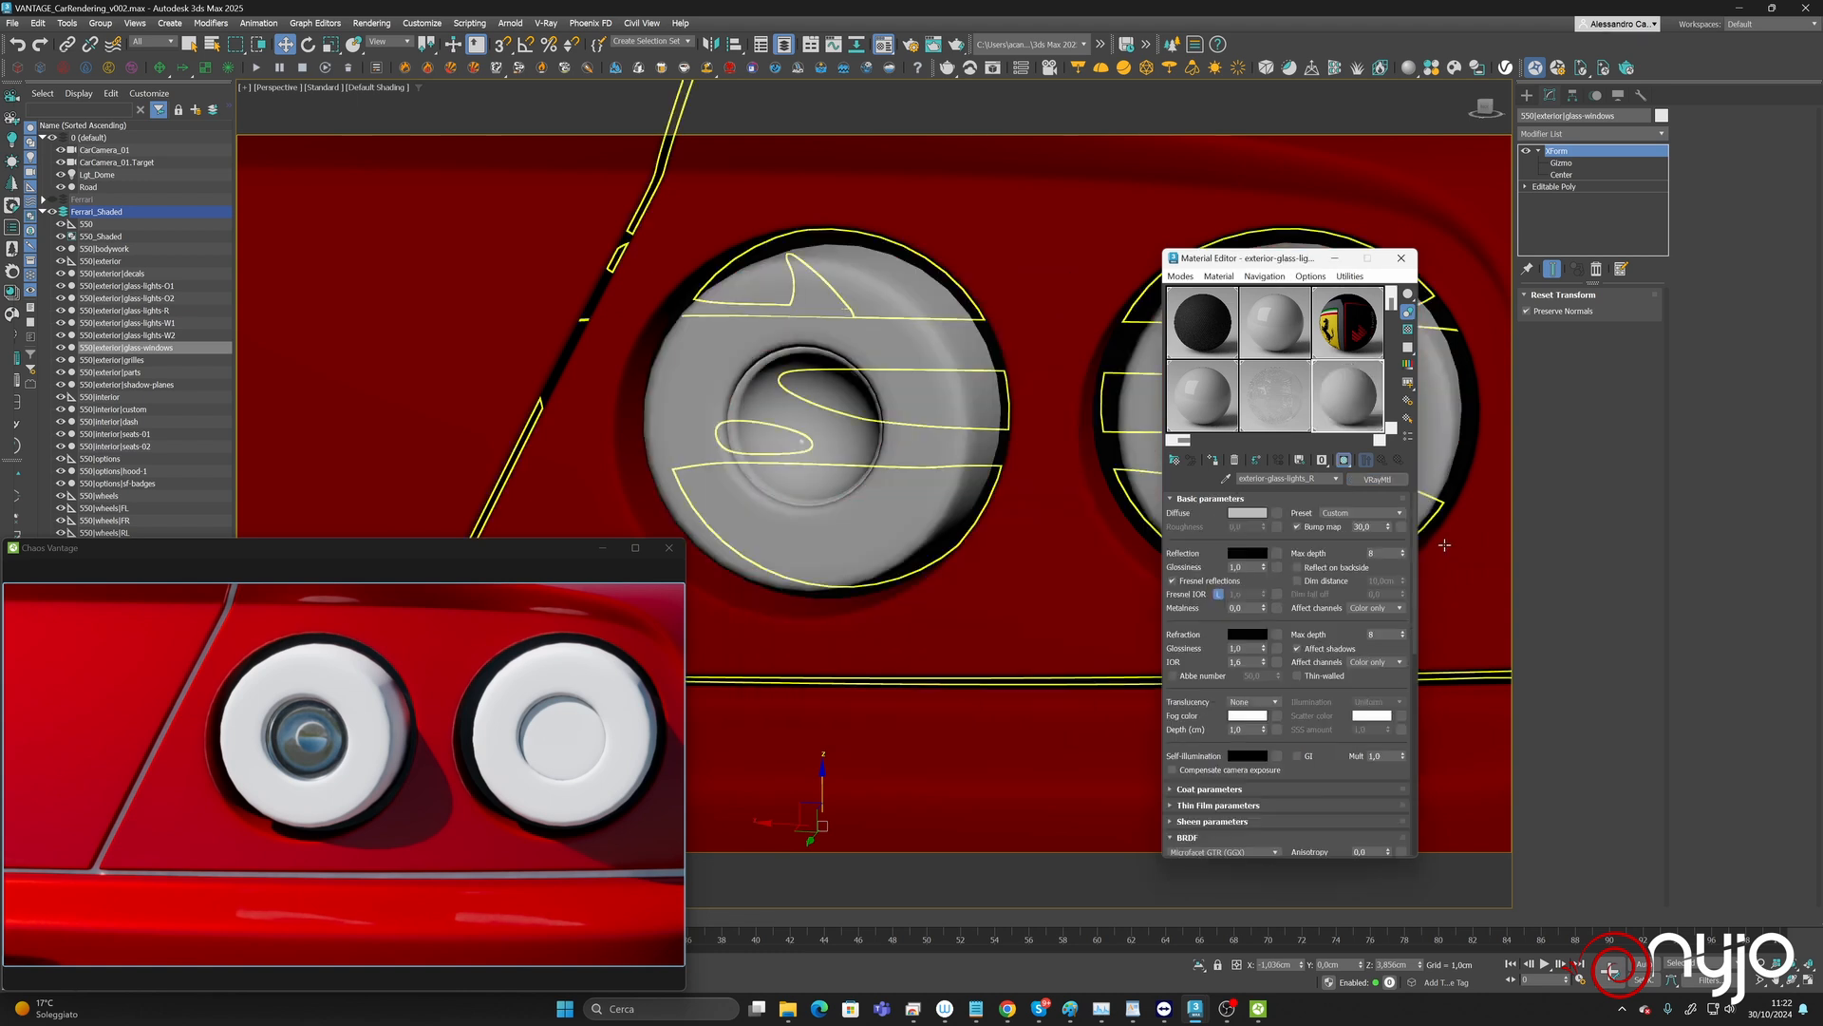
left_click(1387, 499)
left_click(1361, 513)
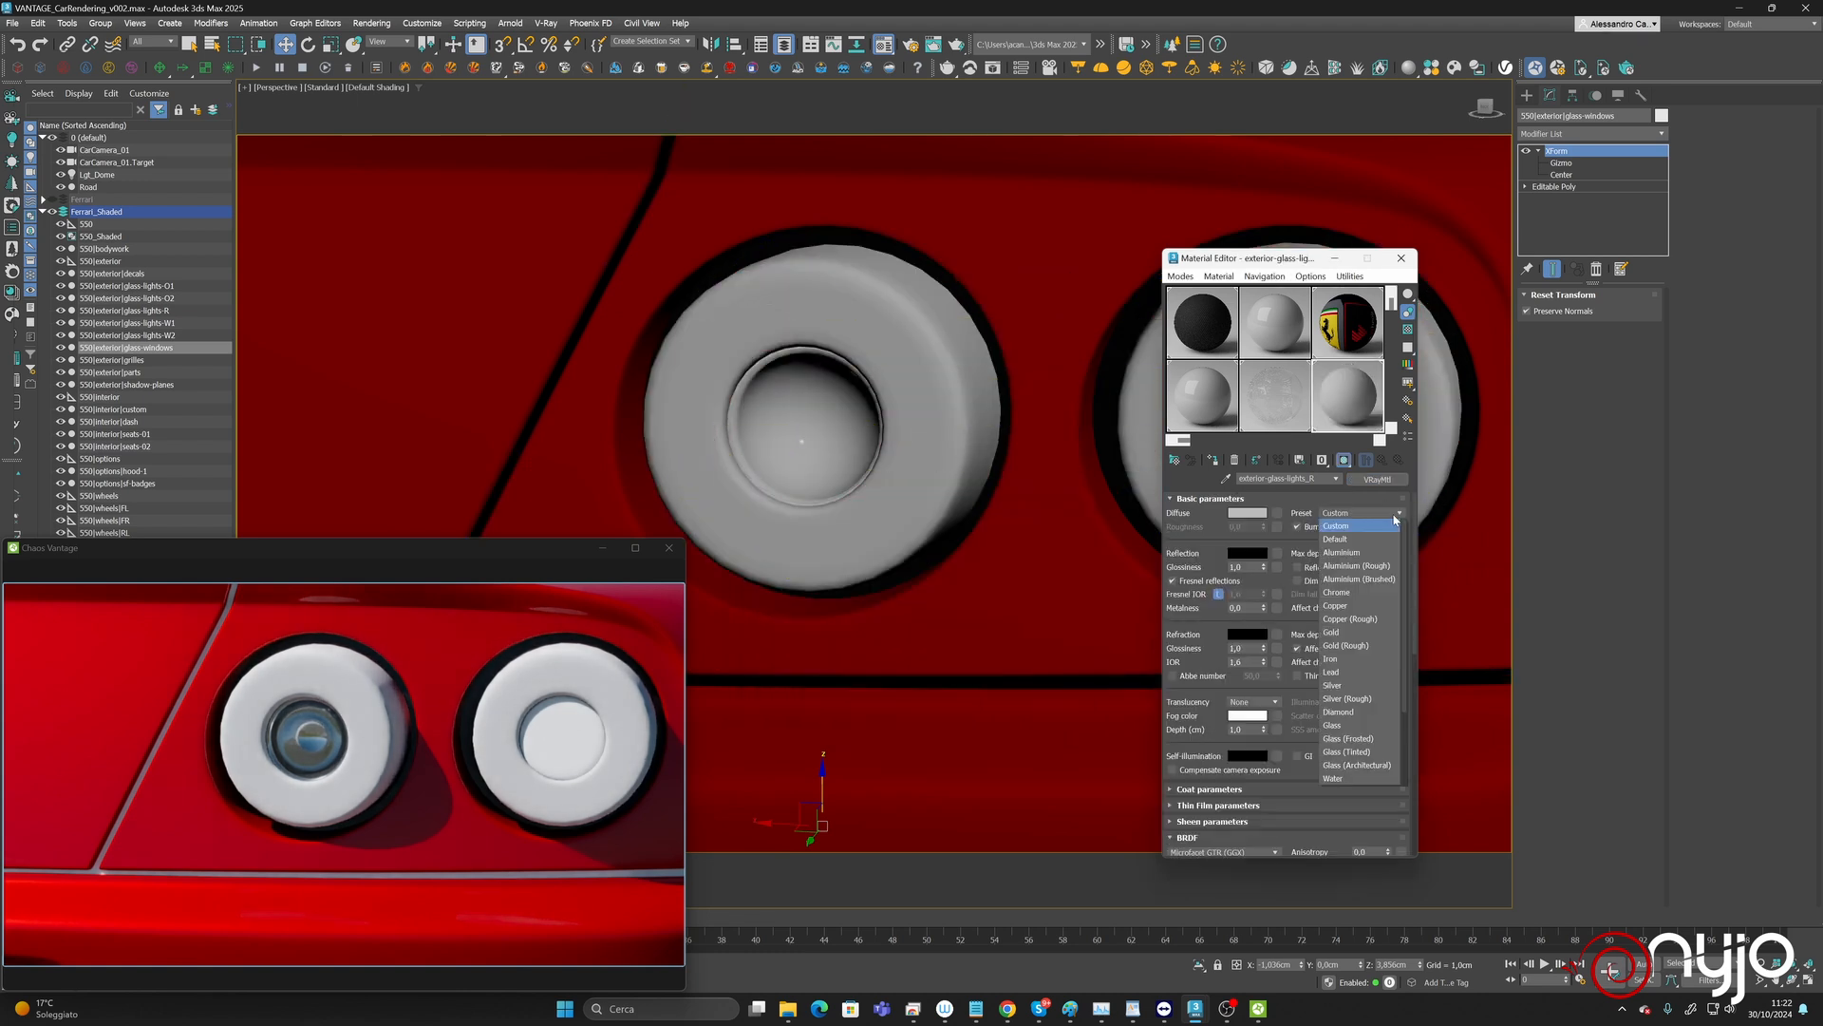
left_click(1349, 726)
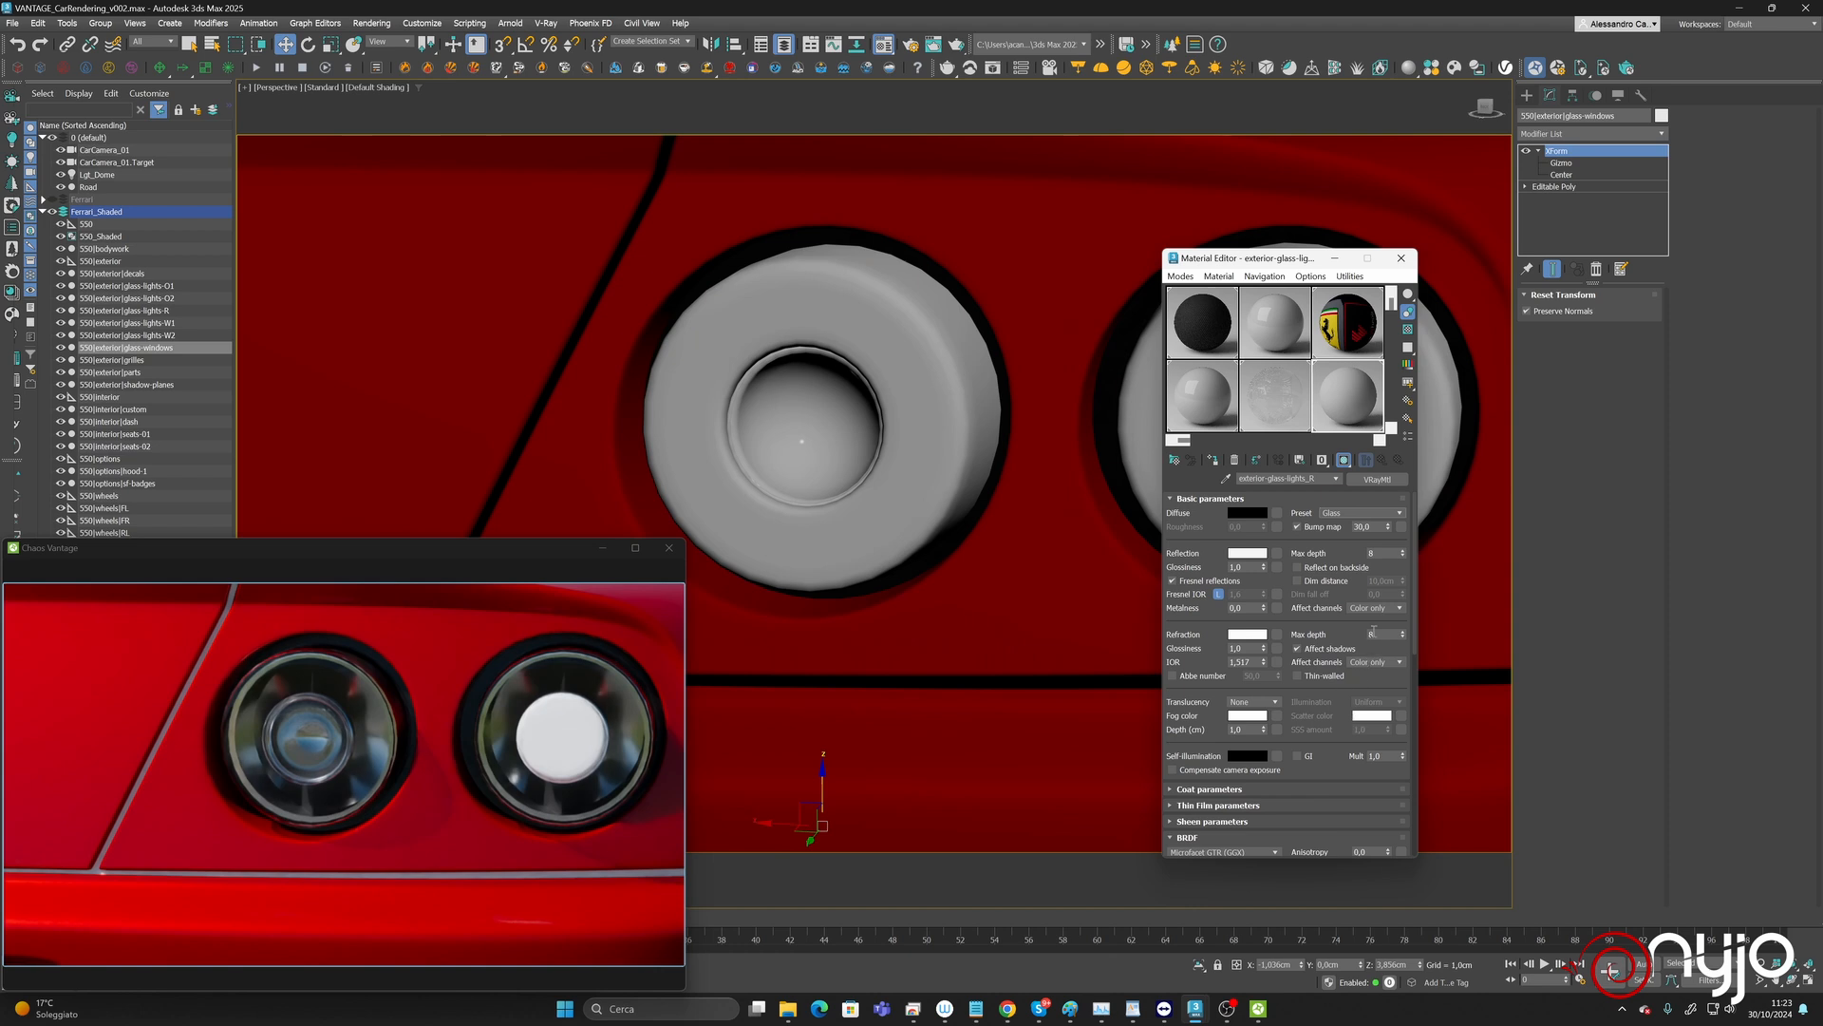
Paste the copied bump map into the exterior-glass-lights_R material and set its diffuse colour to red, with a red value of 213.
right_click(1401, 528)
left_click(1414, 536)
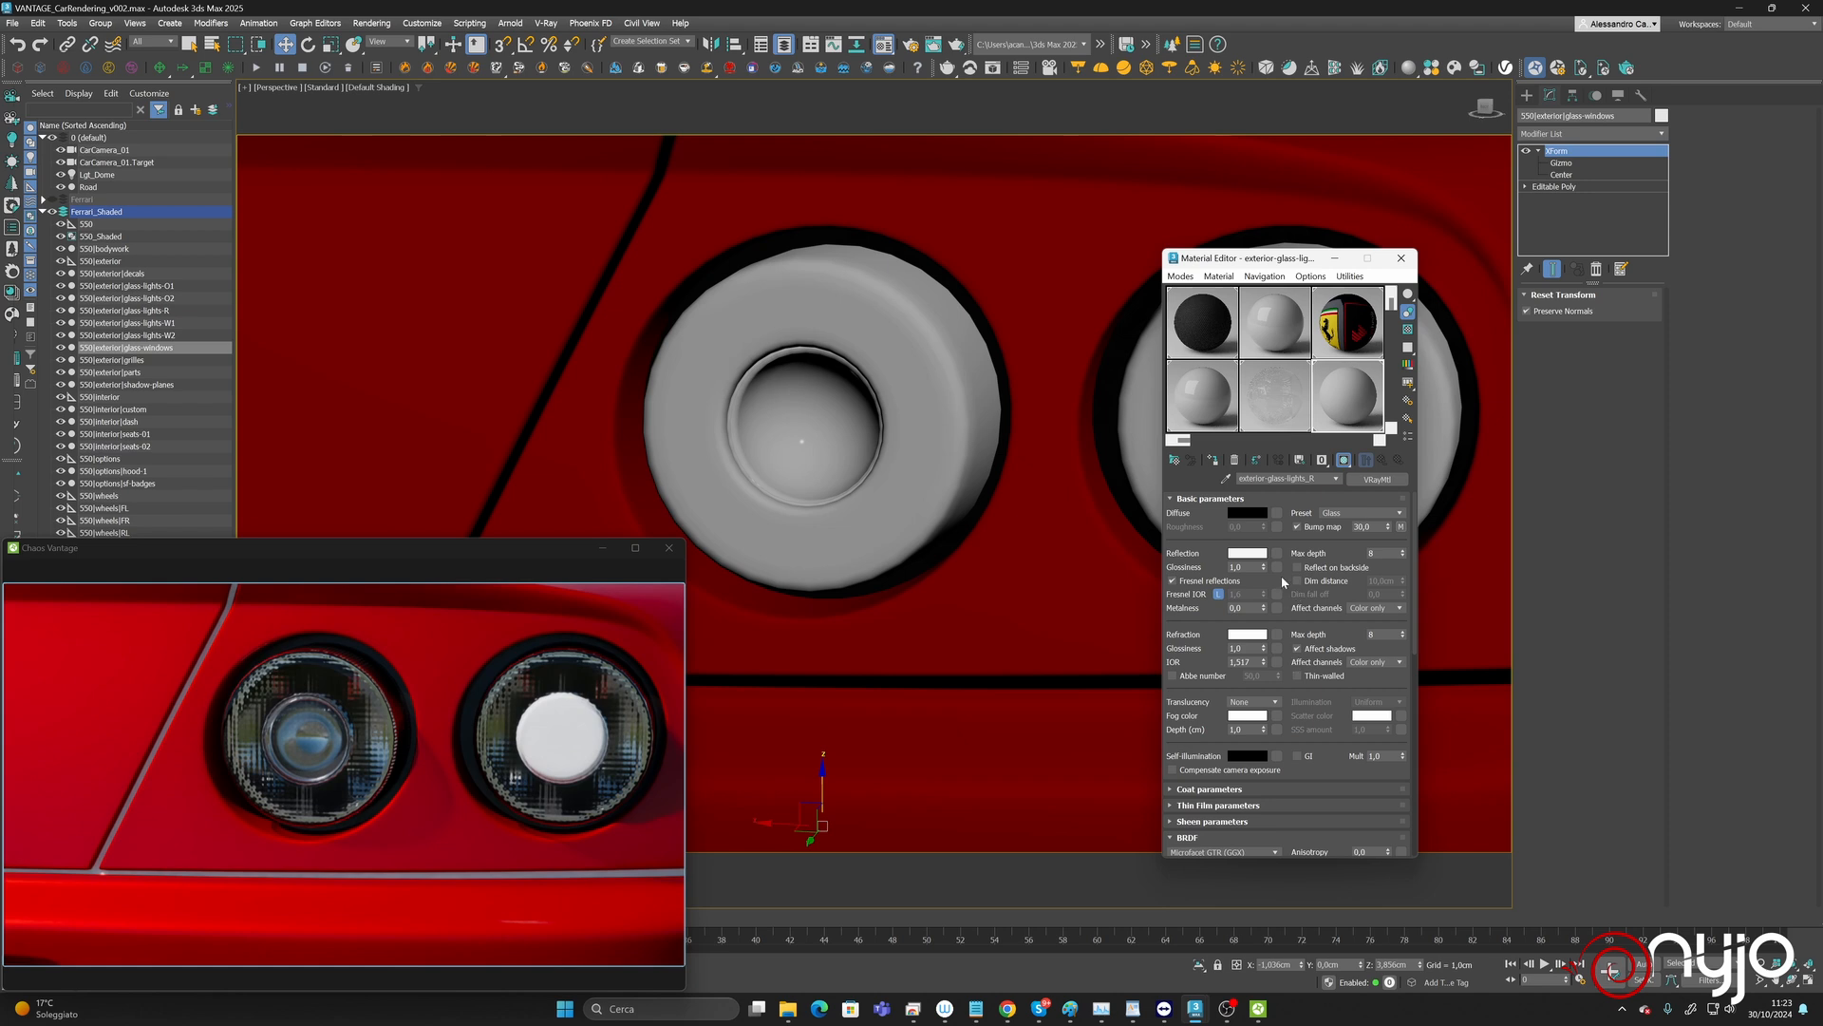
left_click(1252, 514)
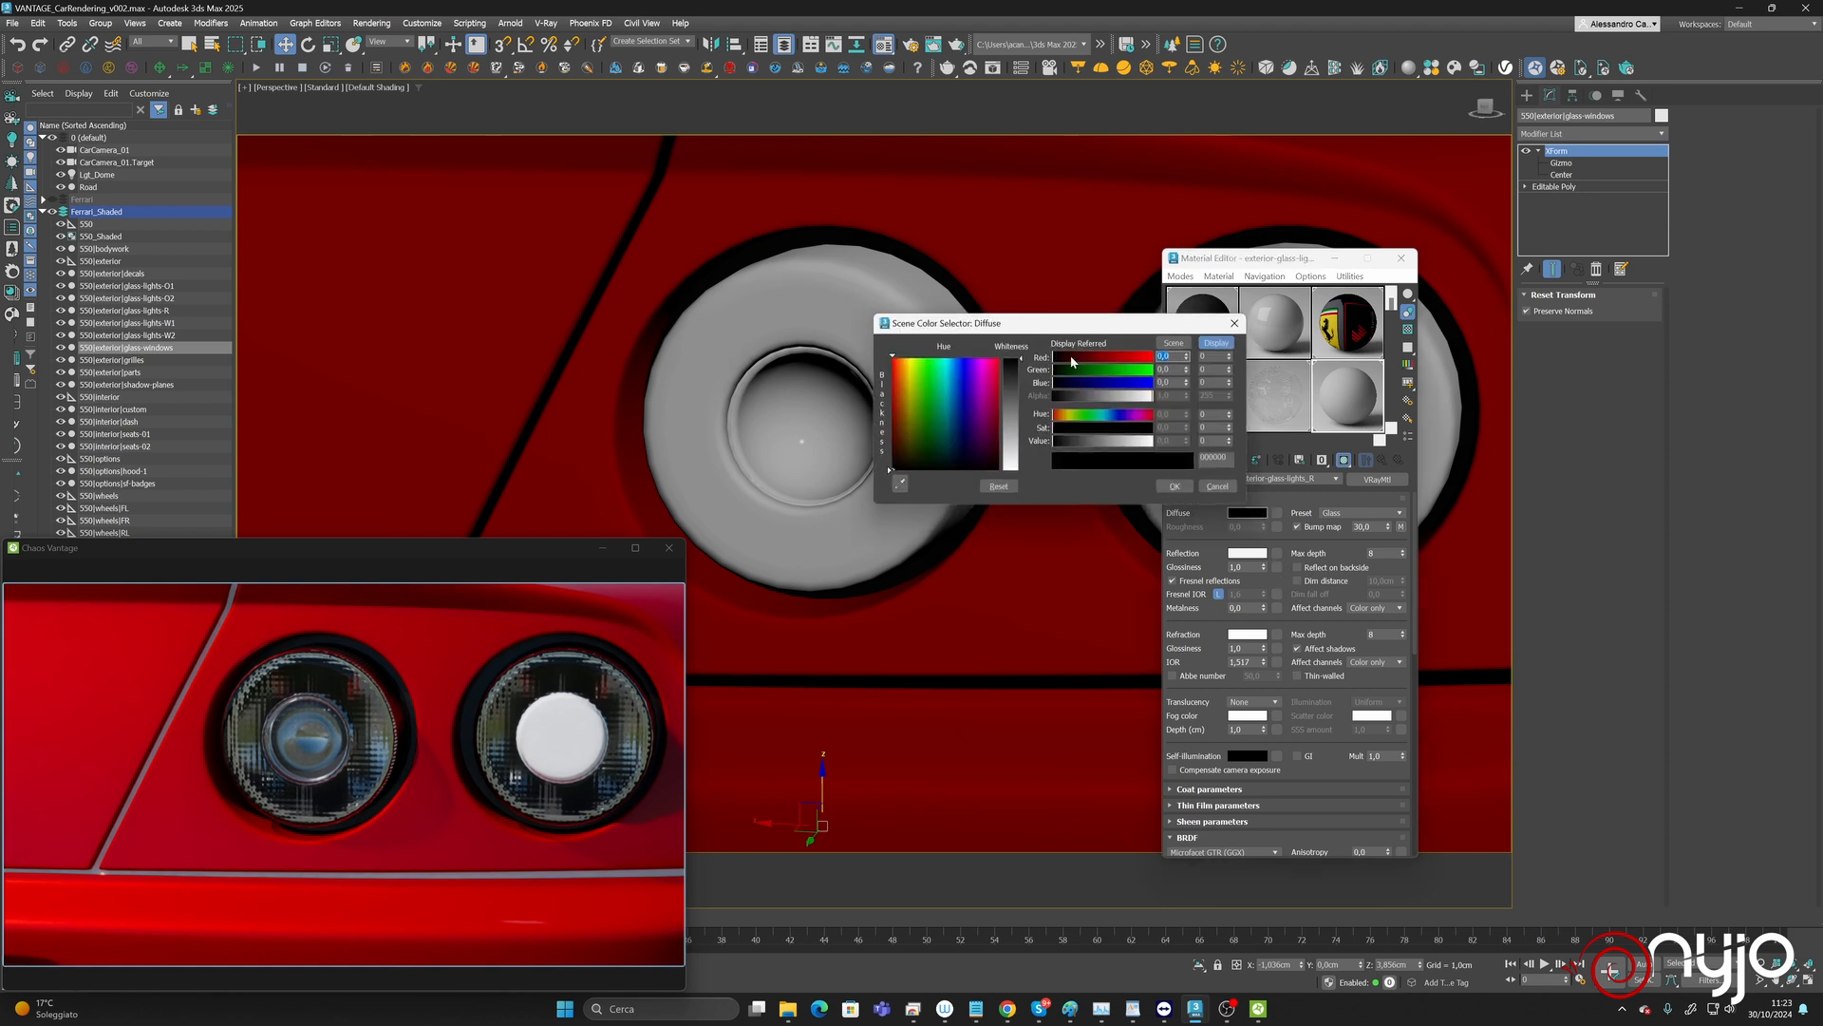
left_click_drag(1071, 361, 1141, 357)
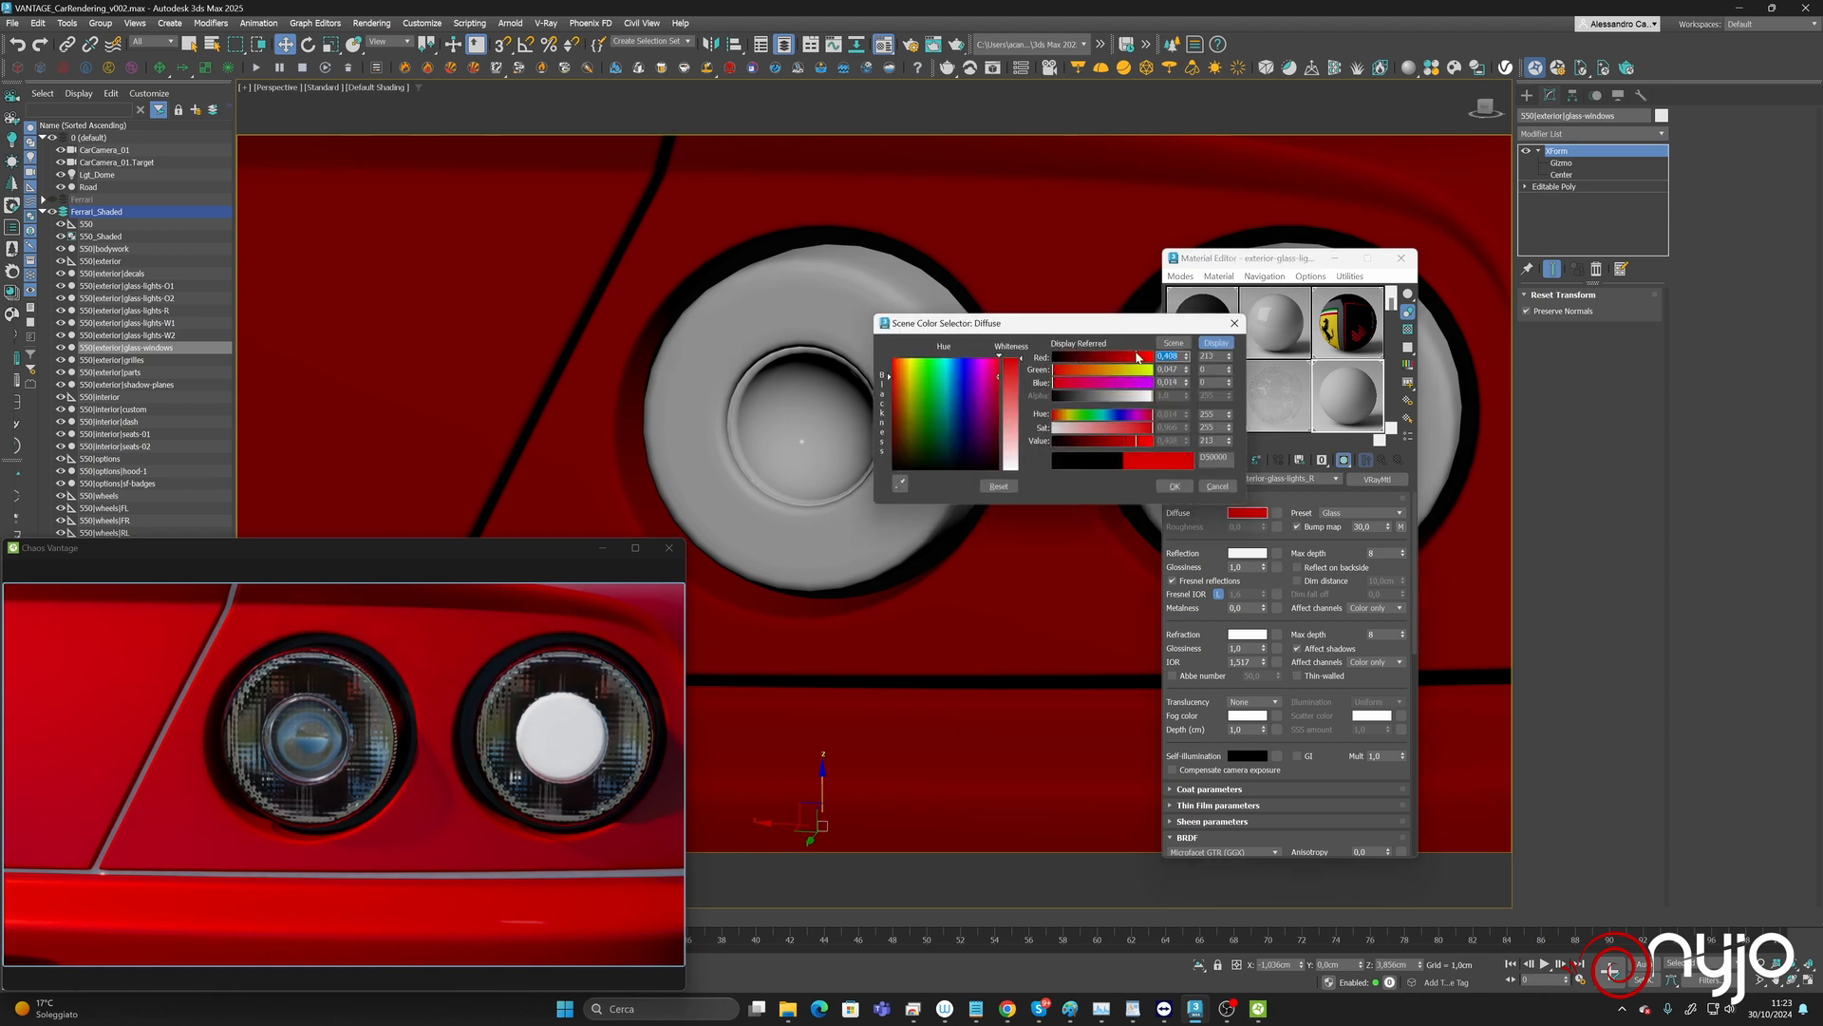
left_click(1168, 486)
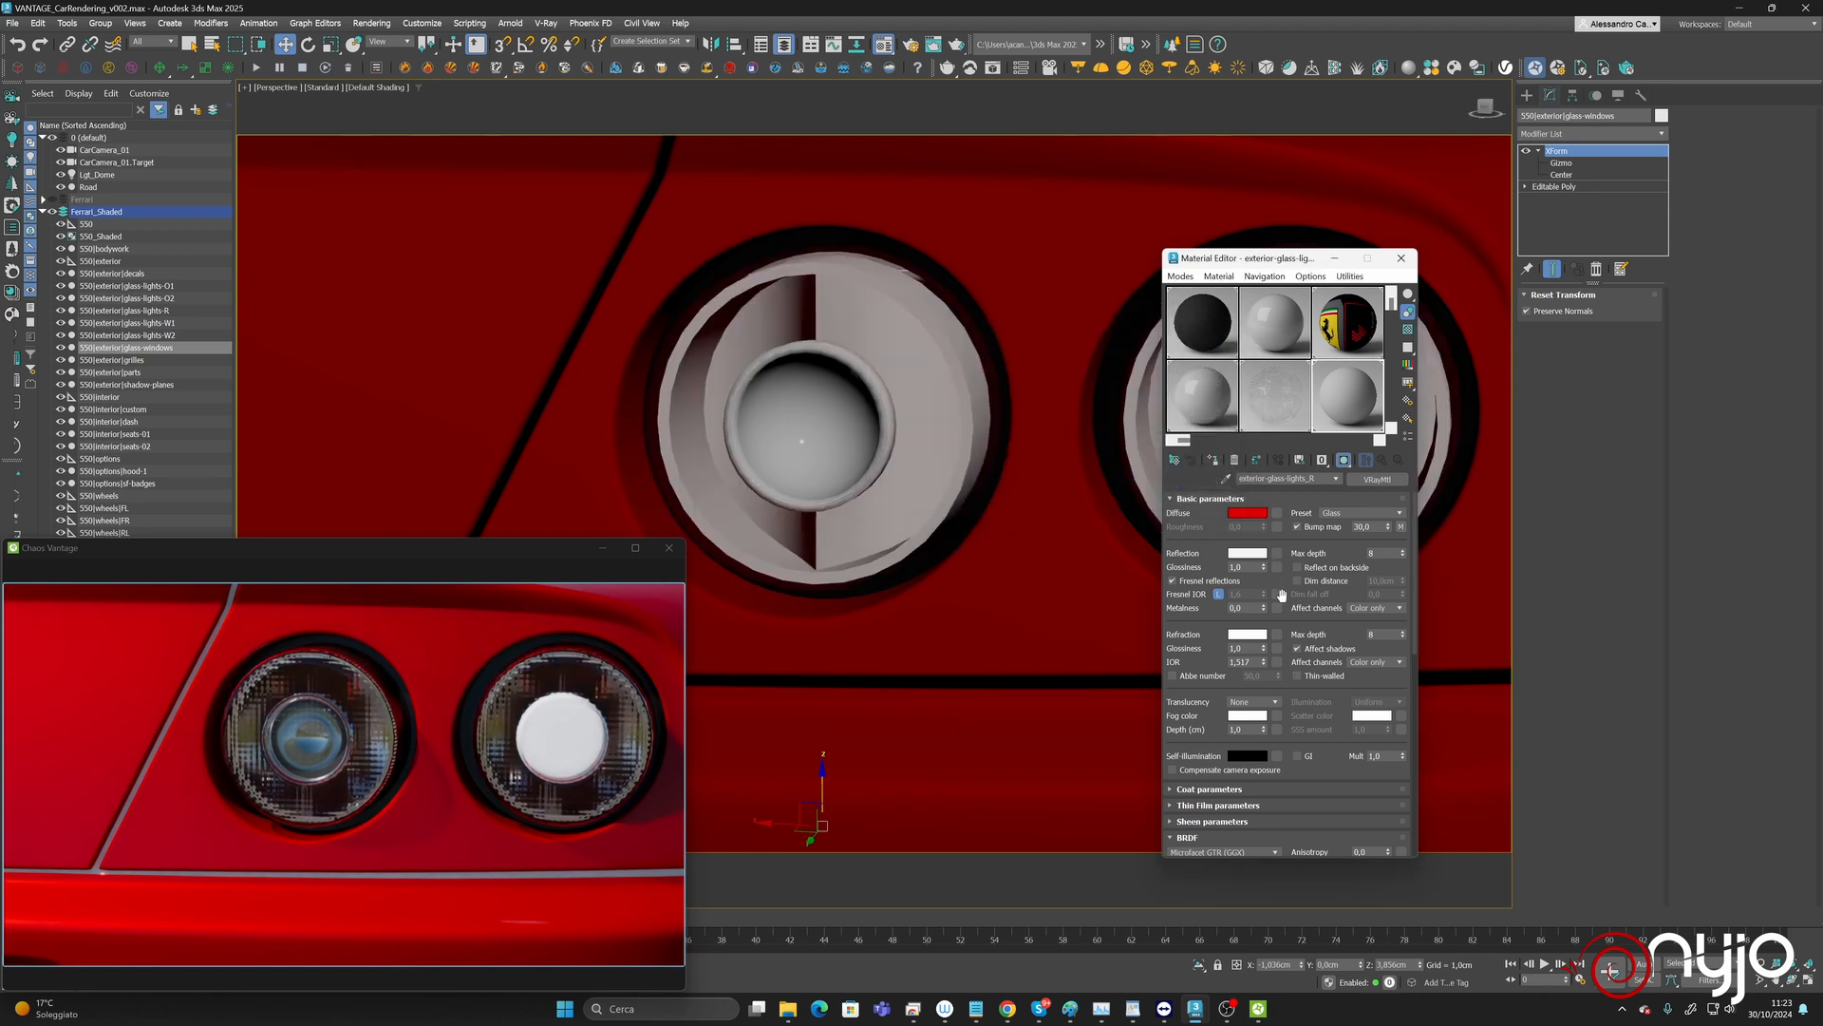
Set the refraction fog colour of the exterior-glass-lights_R material to bright red.
left_click(1240, 718)
left_click_drag(958, 570, 999, 578)
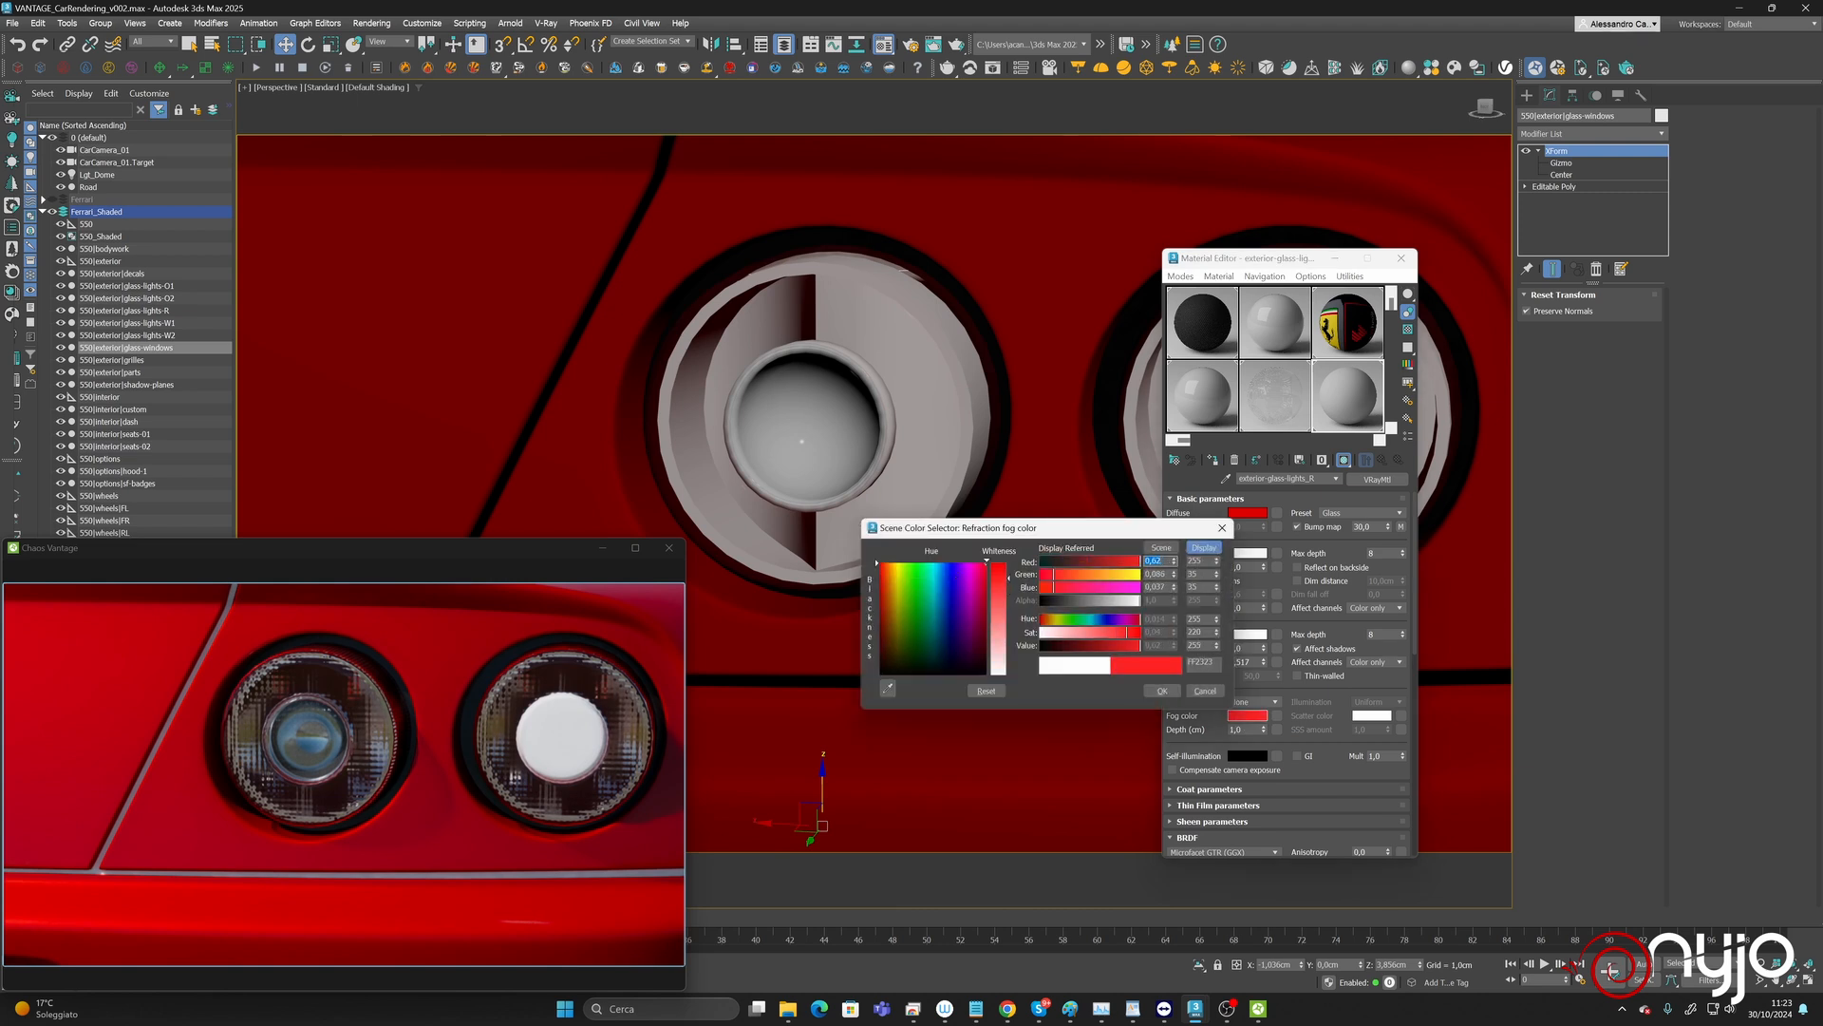
left_click(1161, 691)
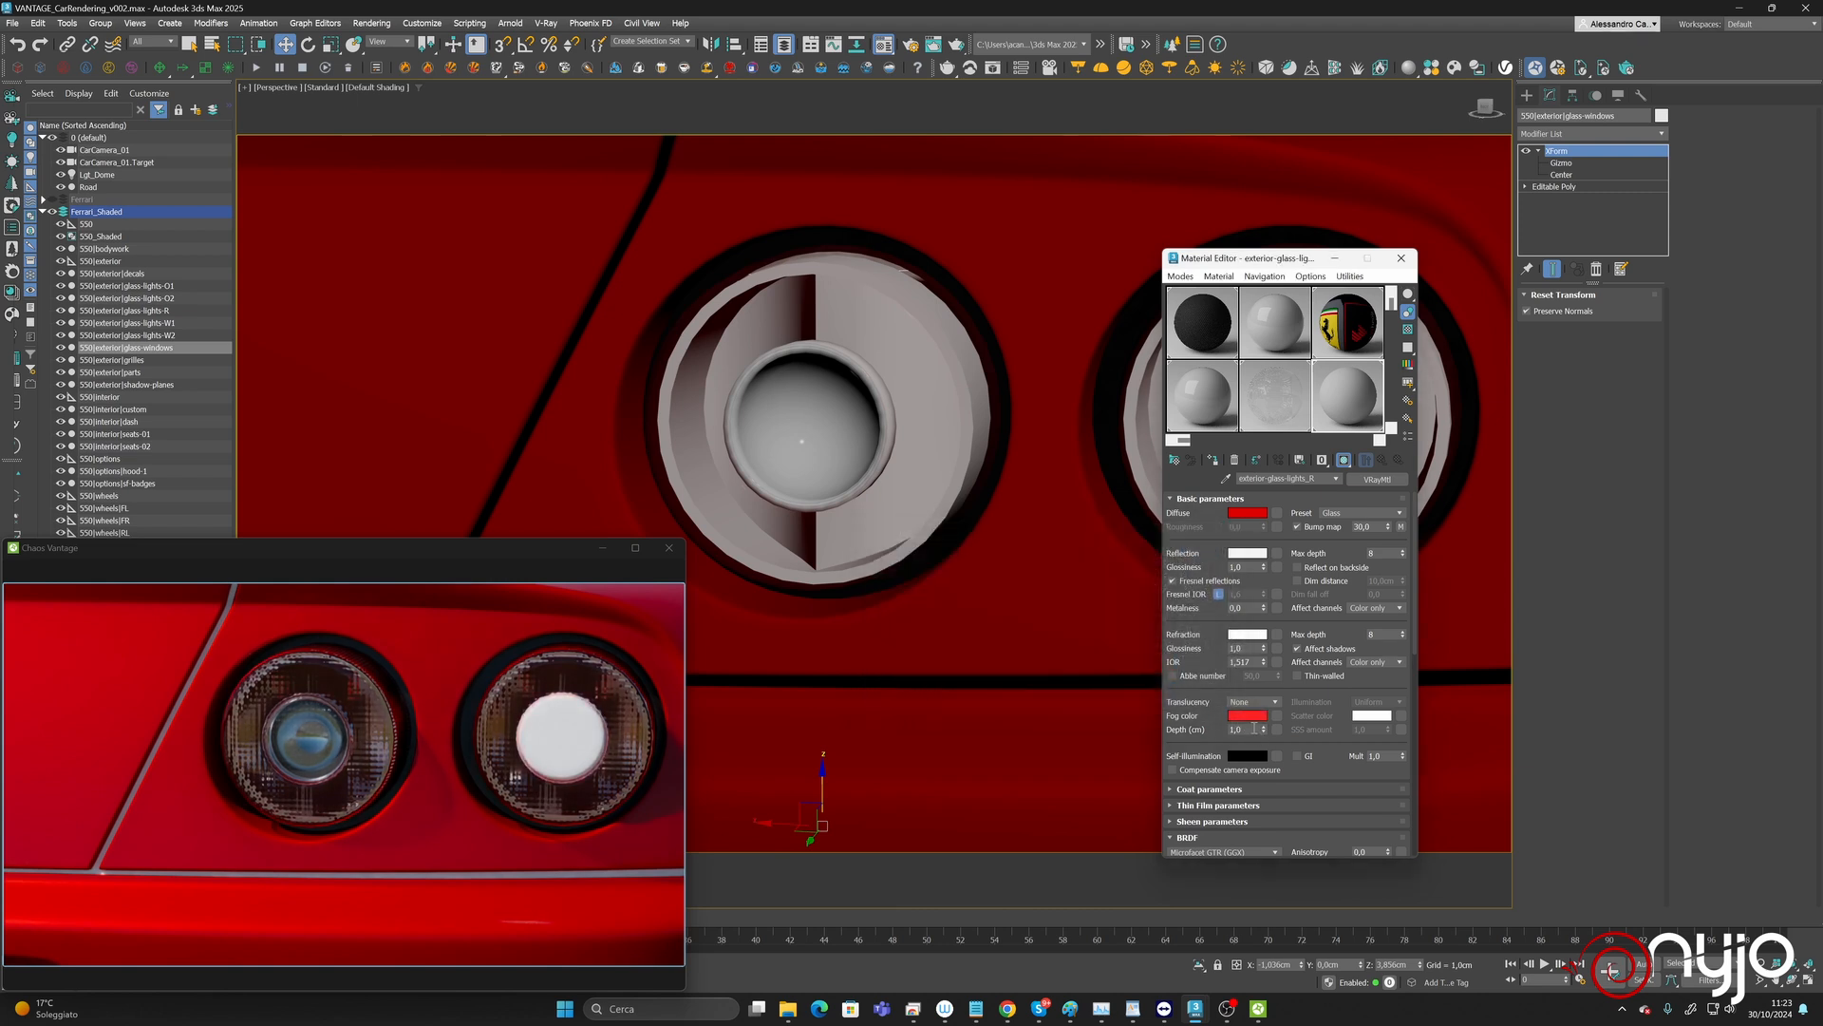
double_click(1253, 729)
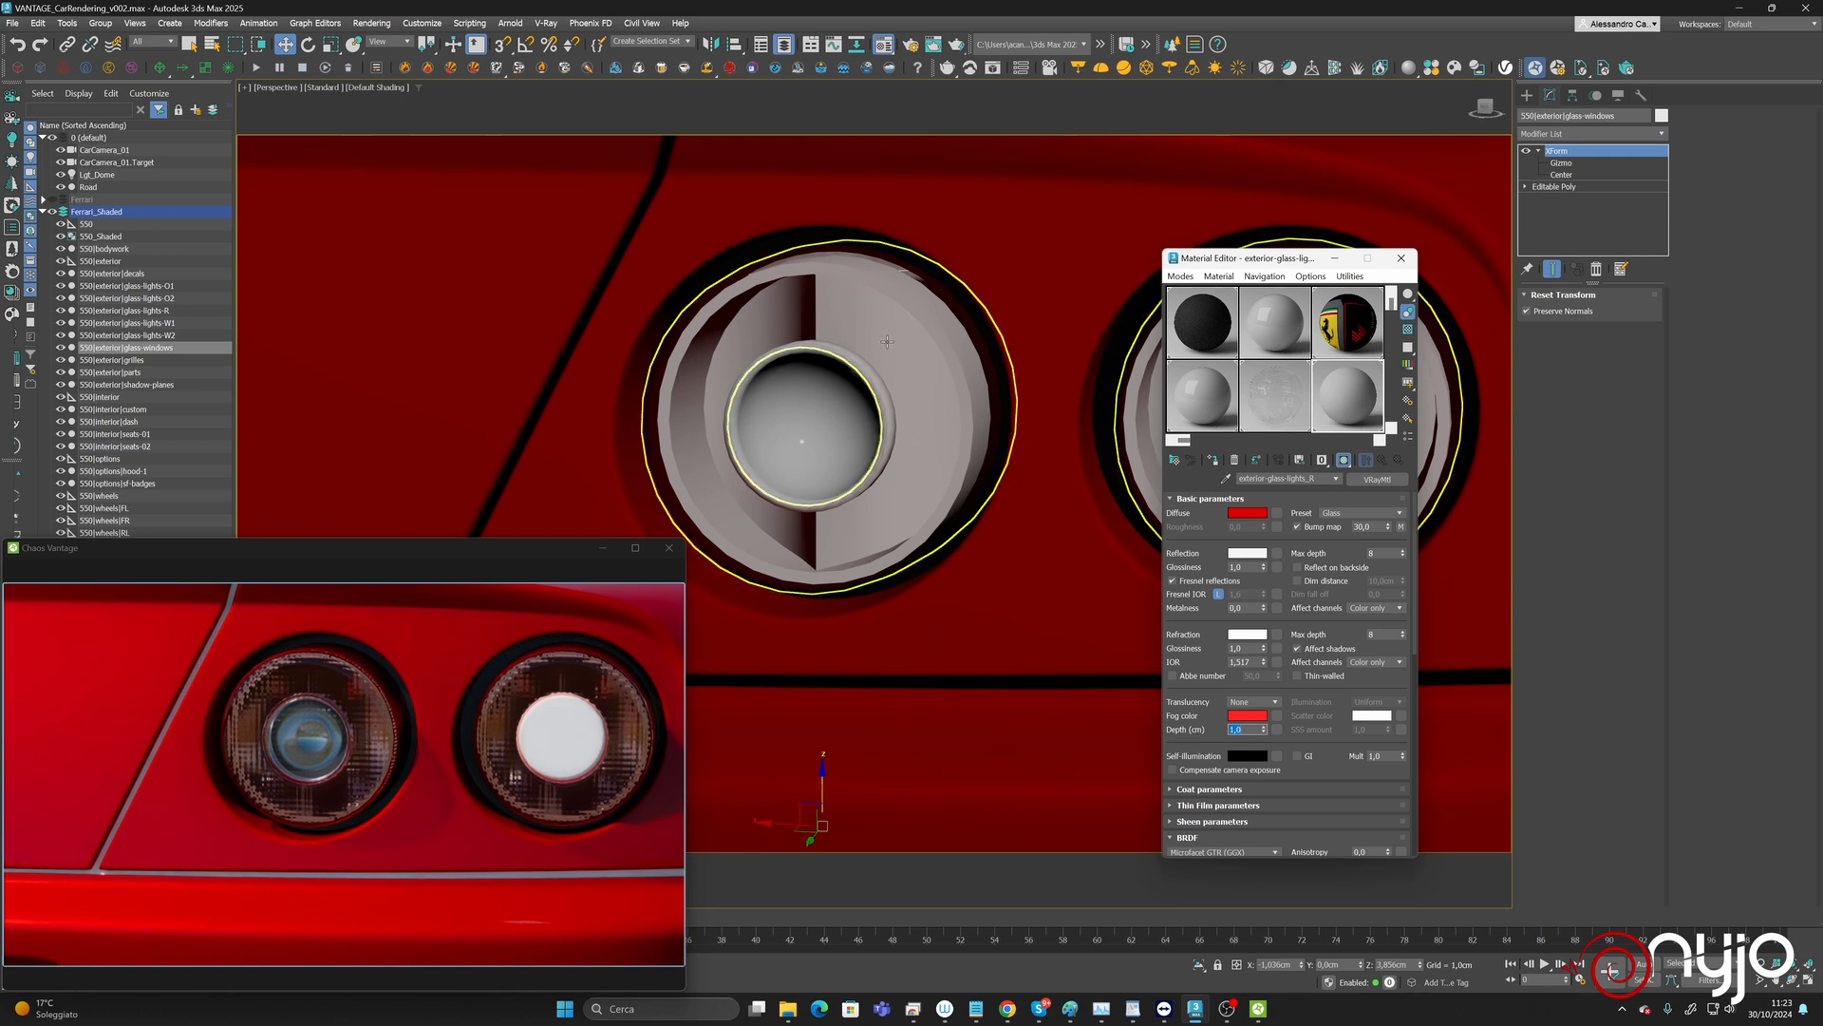
Select the centre glass of the outer rear light and sample its exterior-glass-lights_O1 material into a free material slot.
scroll(886, 341, "down", 6)
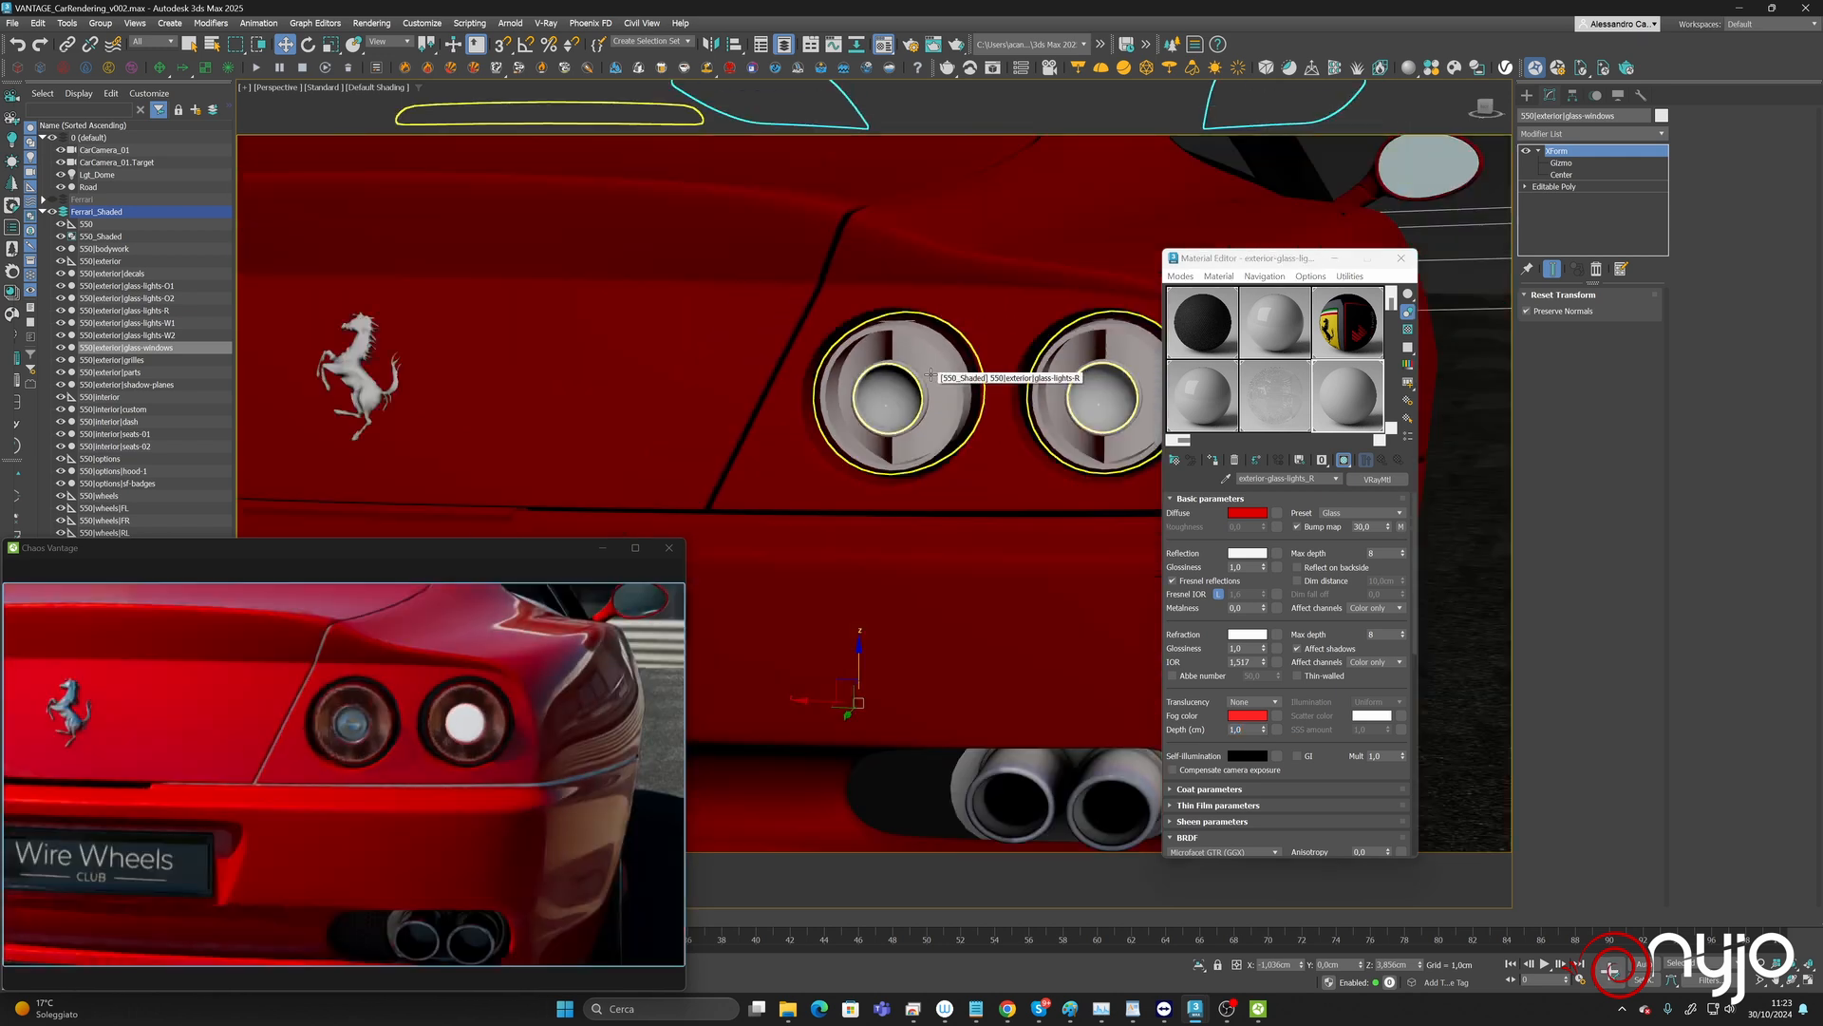
scroll(930, 375, "down", 5)
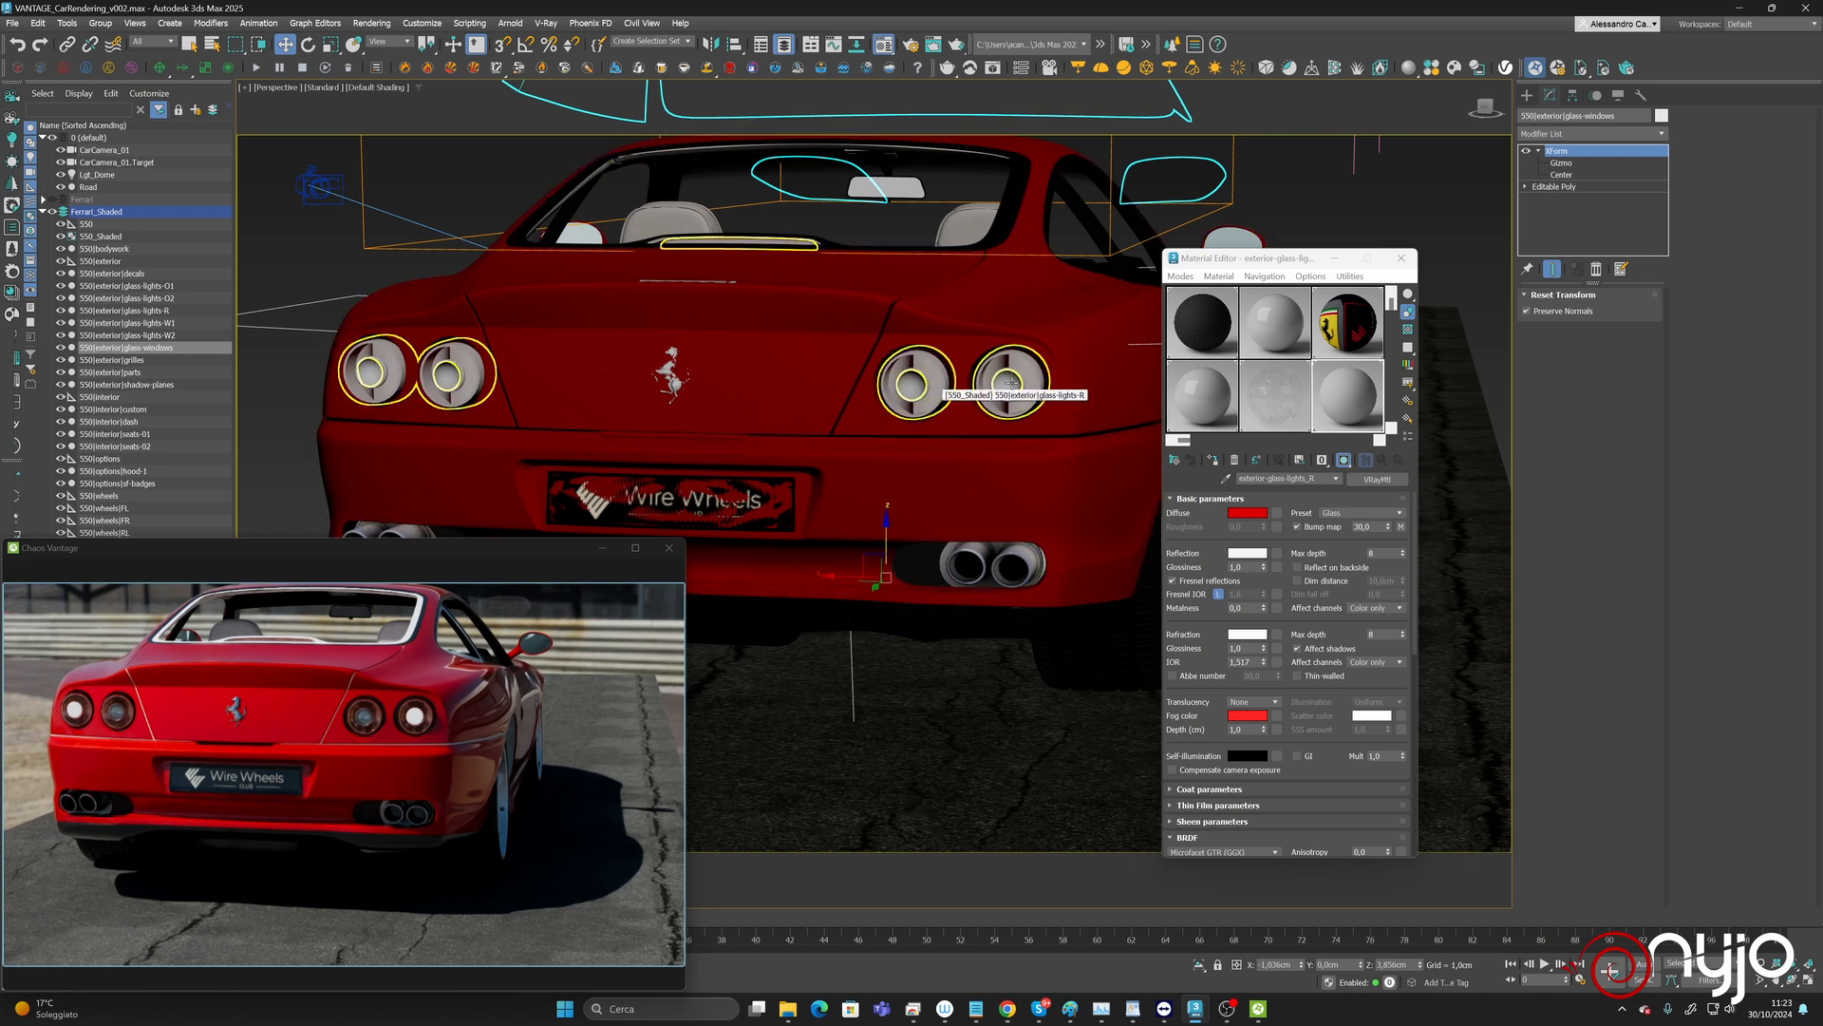
scroll(1011, 383, "up", 4)
left_click(1035, 410)
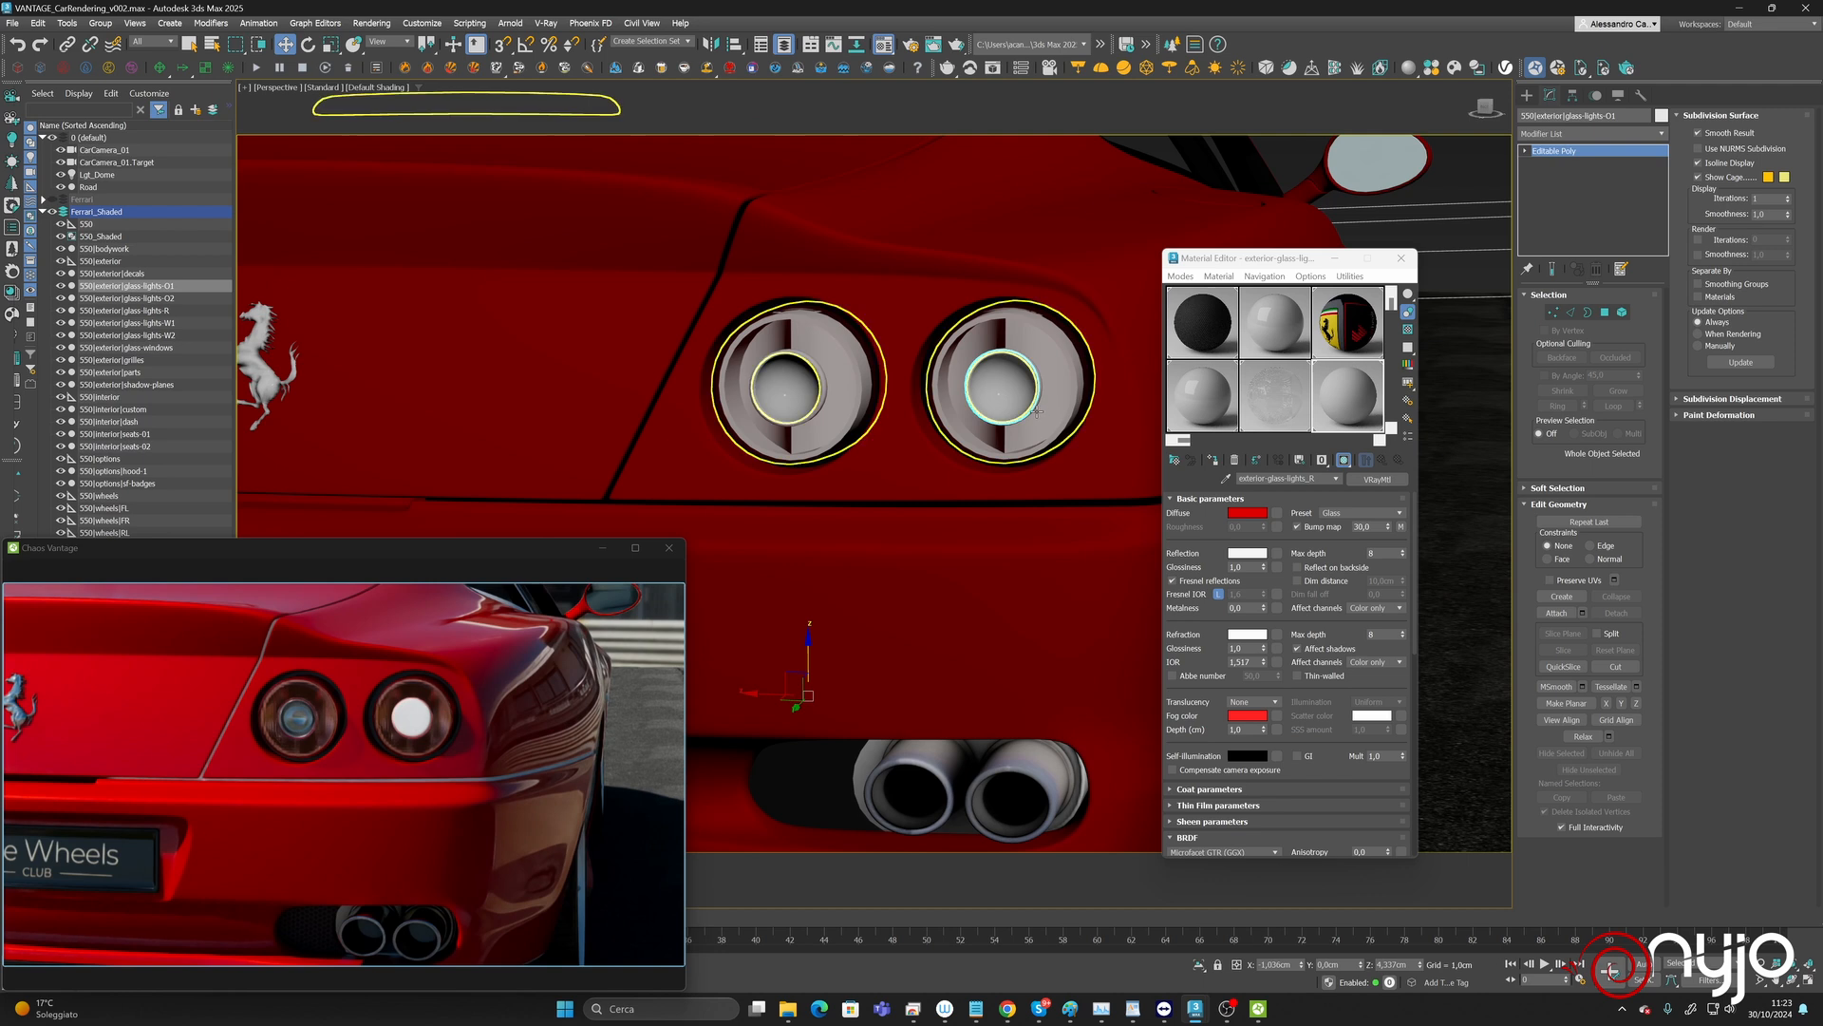
left_click_drag(1312, 357, 1317, 278)
left_click(1246, 381)
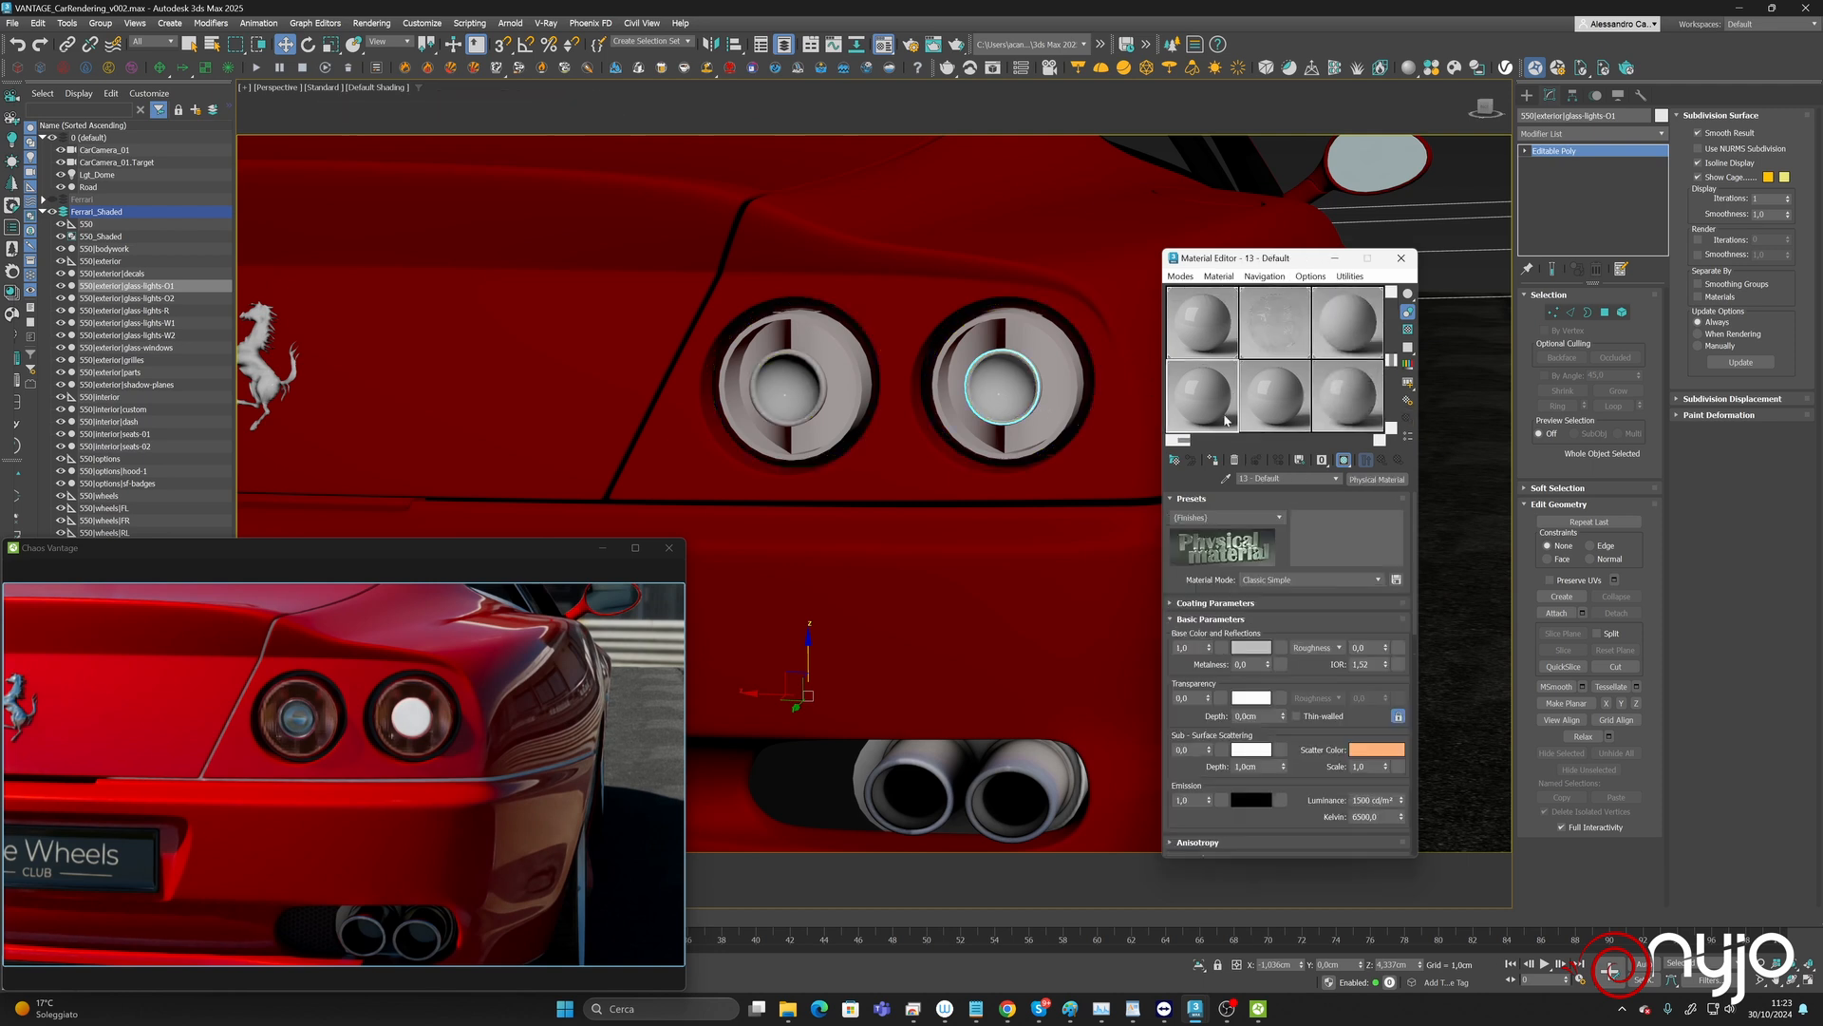
left_click(1226, 479)
left_click(1013, 379)
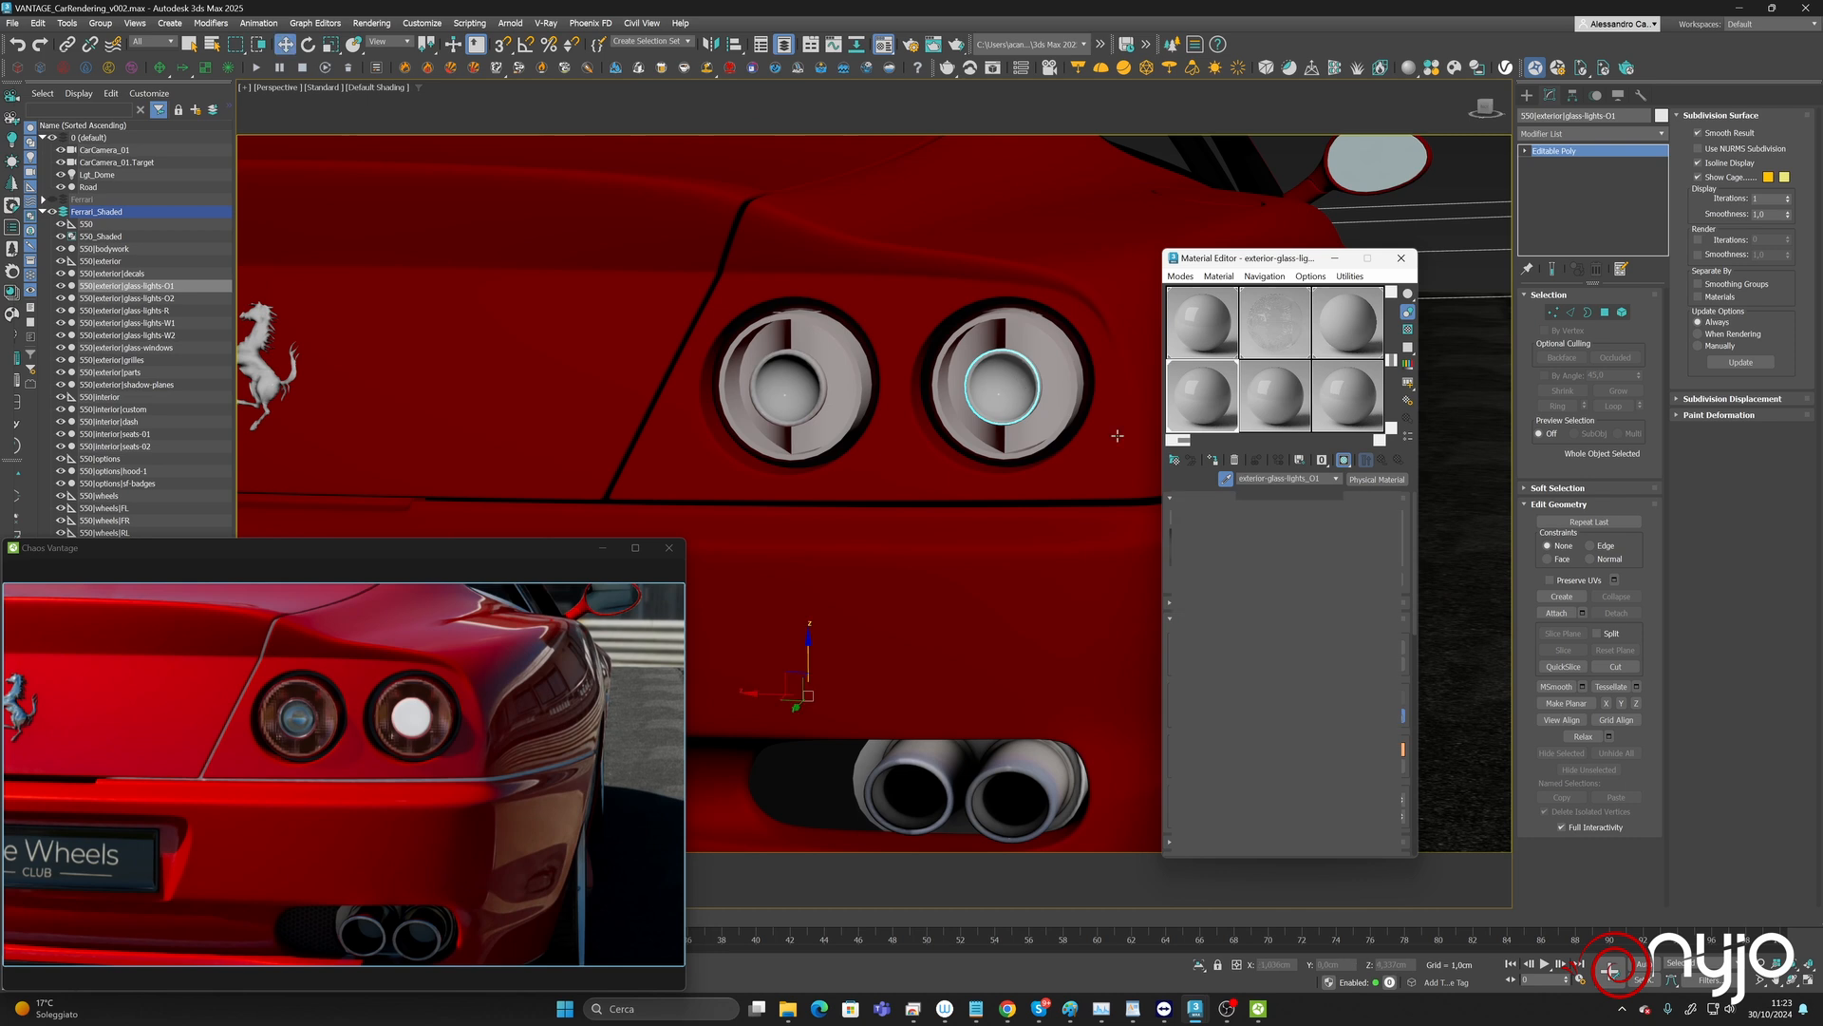
Inspect the base options, absorption colour and base bump normal map of the Corona exterior-glass-lights_O1 material.
left_click_drag(1382, 517, 1381, 675)
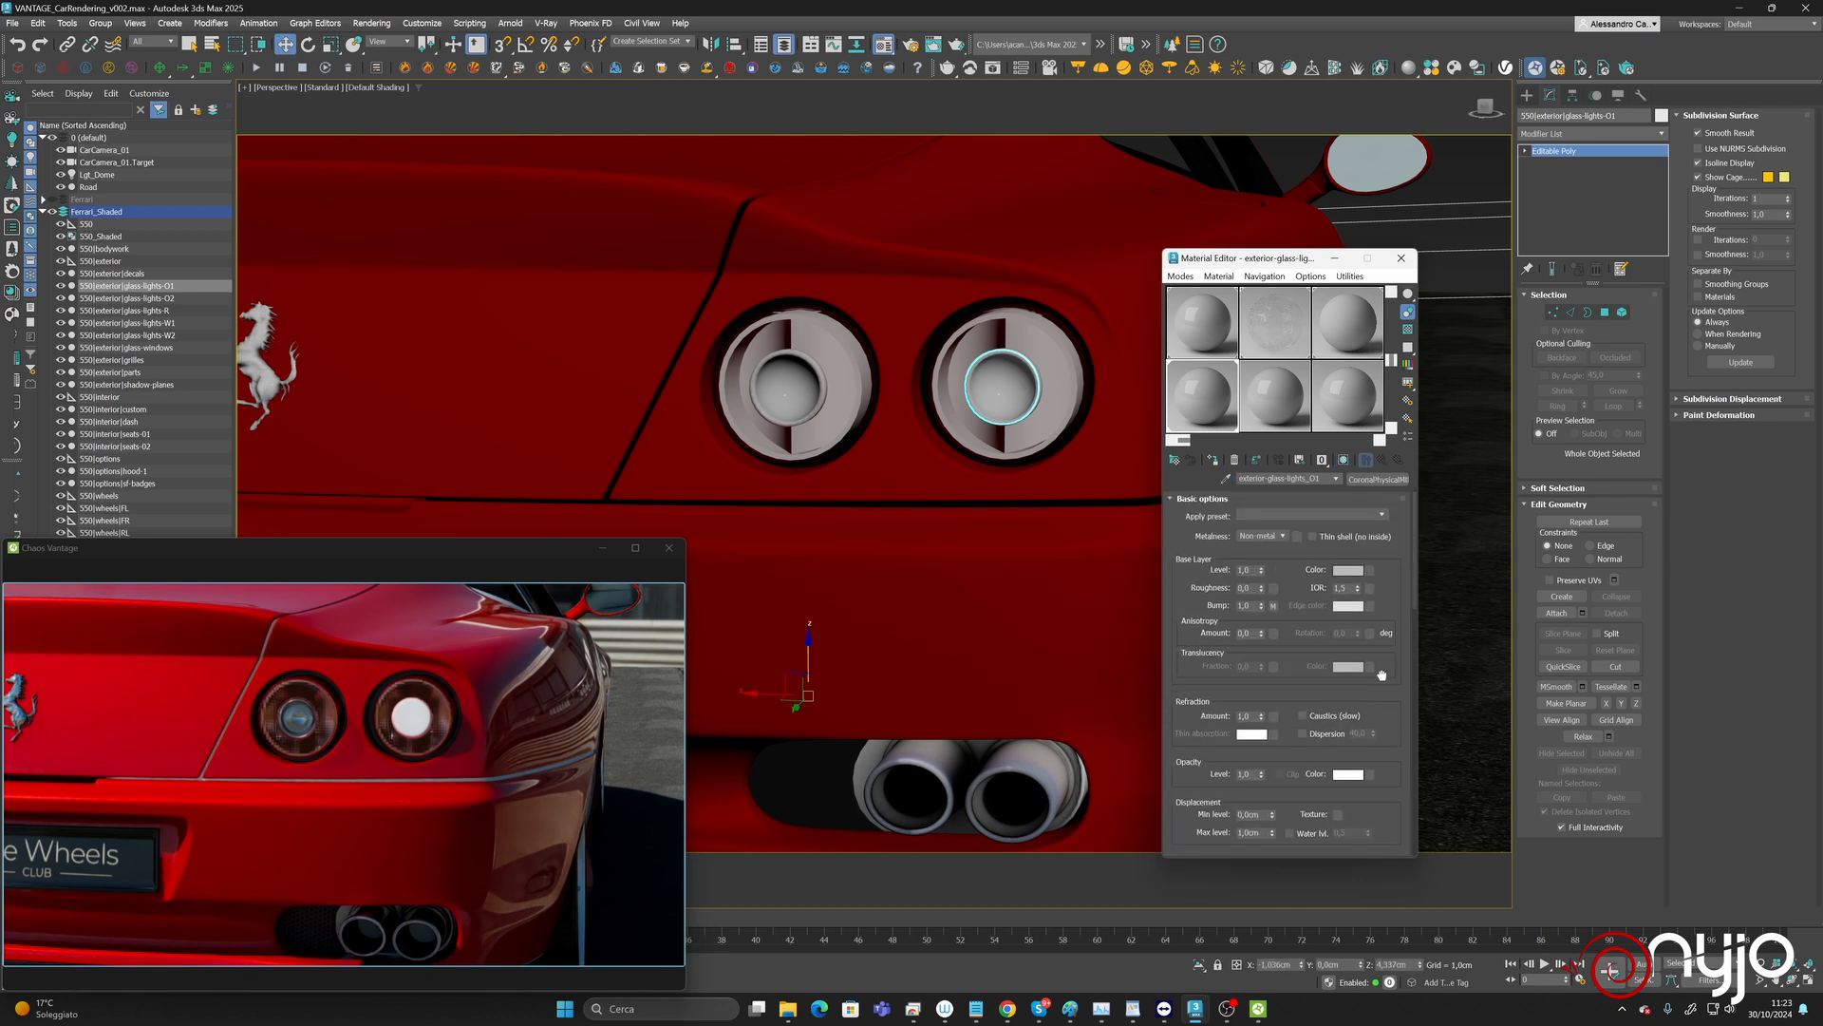
scroll(1393, 593, "down", 10)
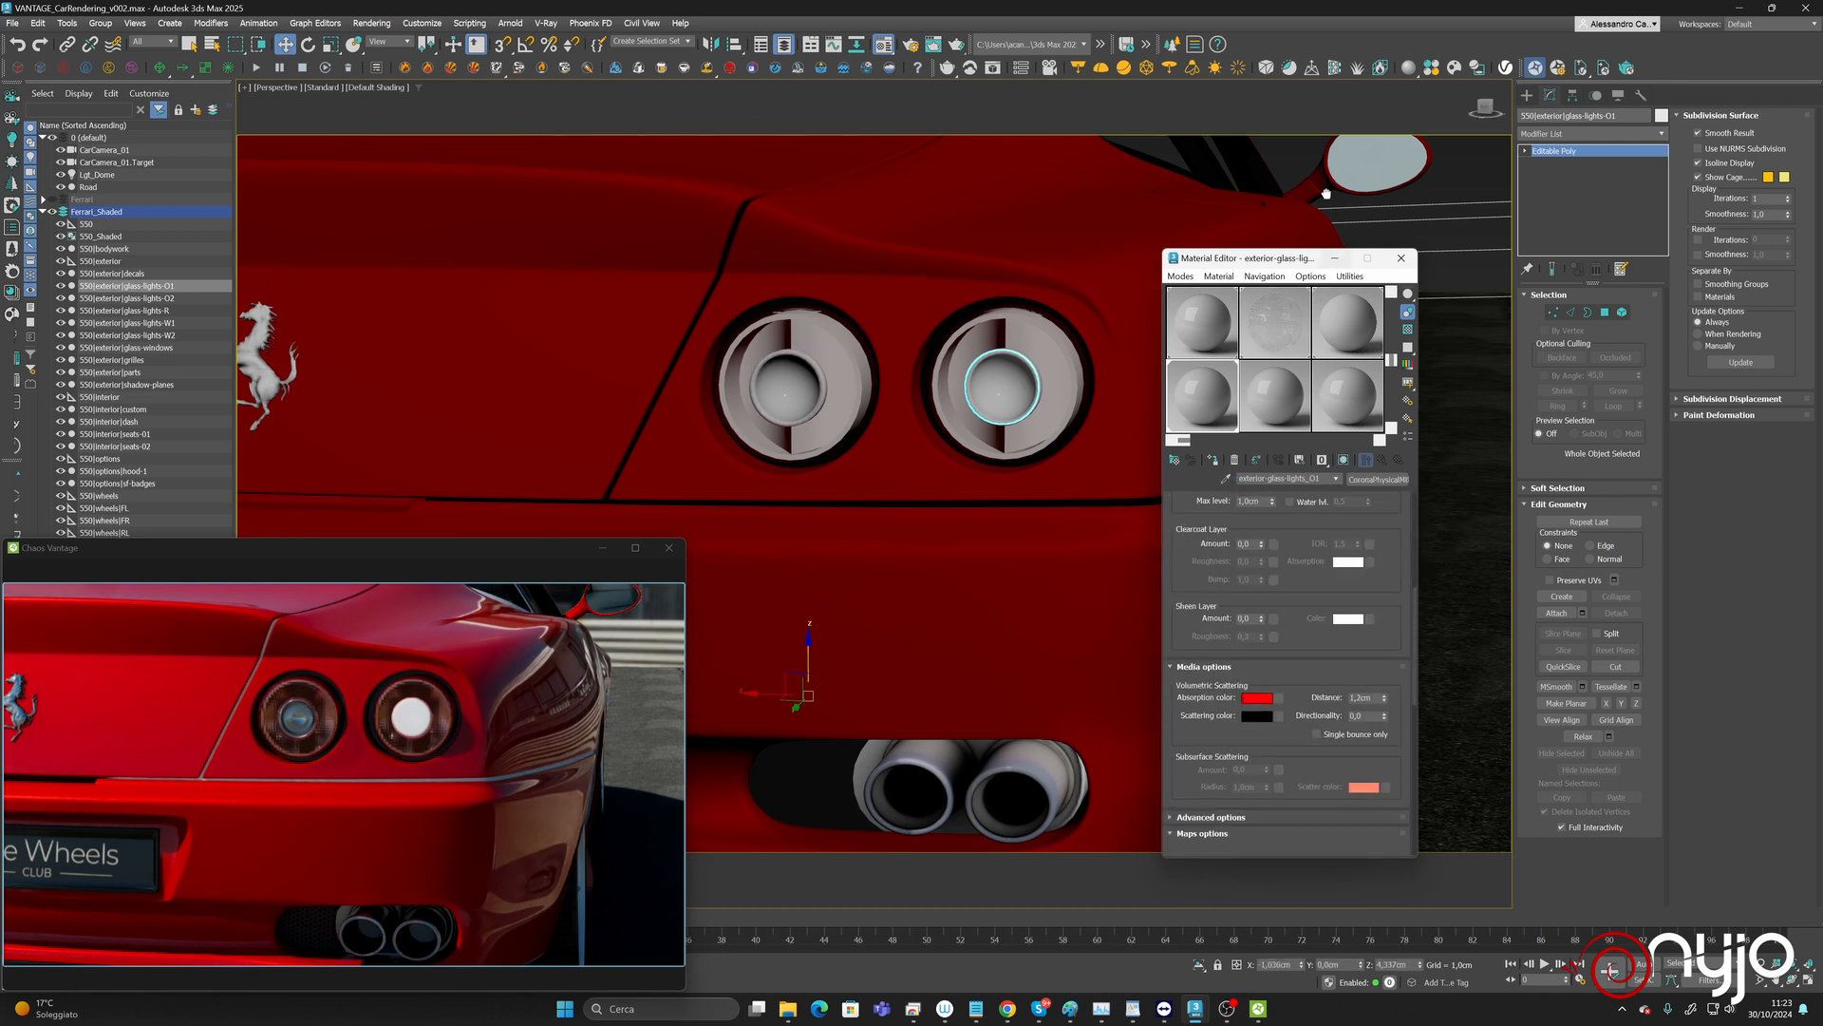
left_click_drag(1315, 554, 1301, 311)
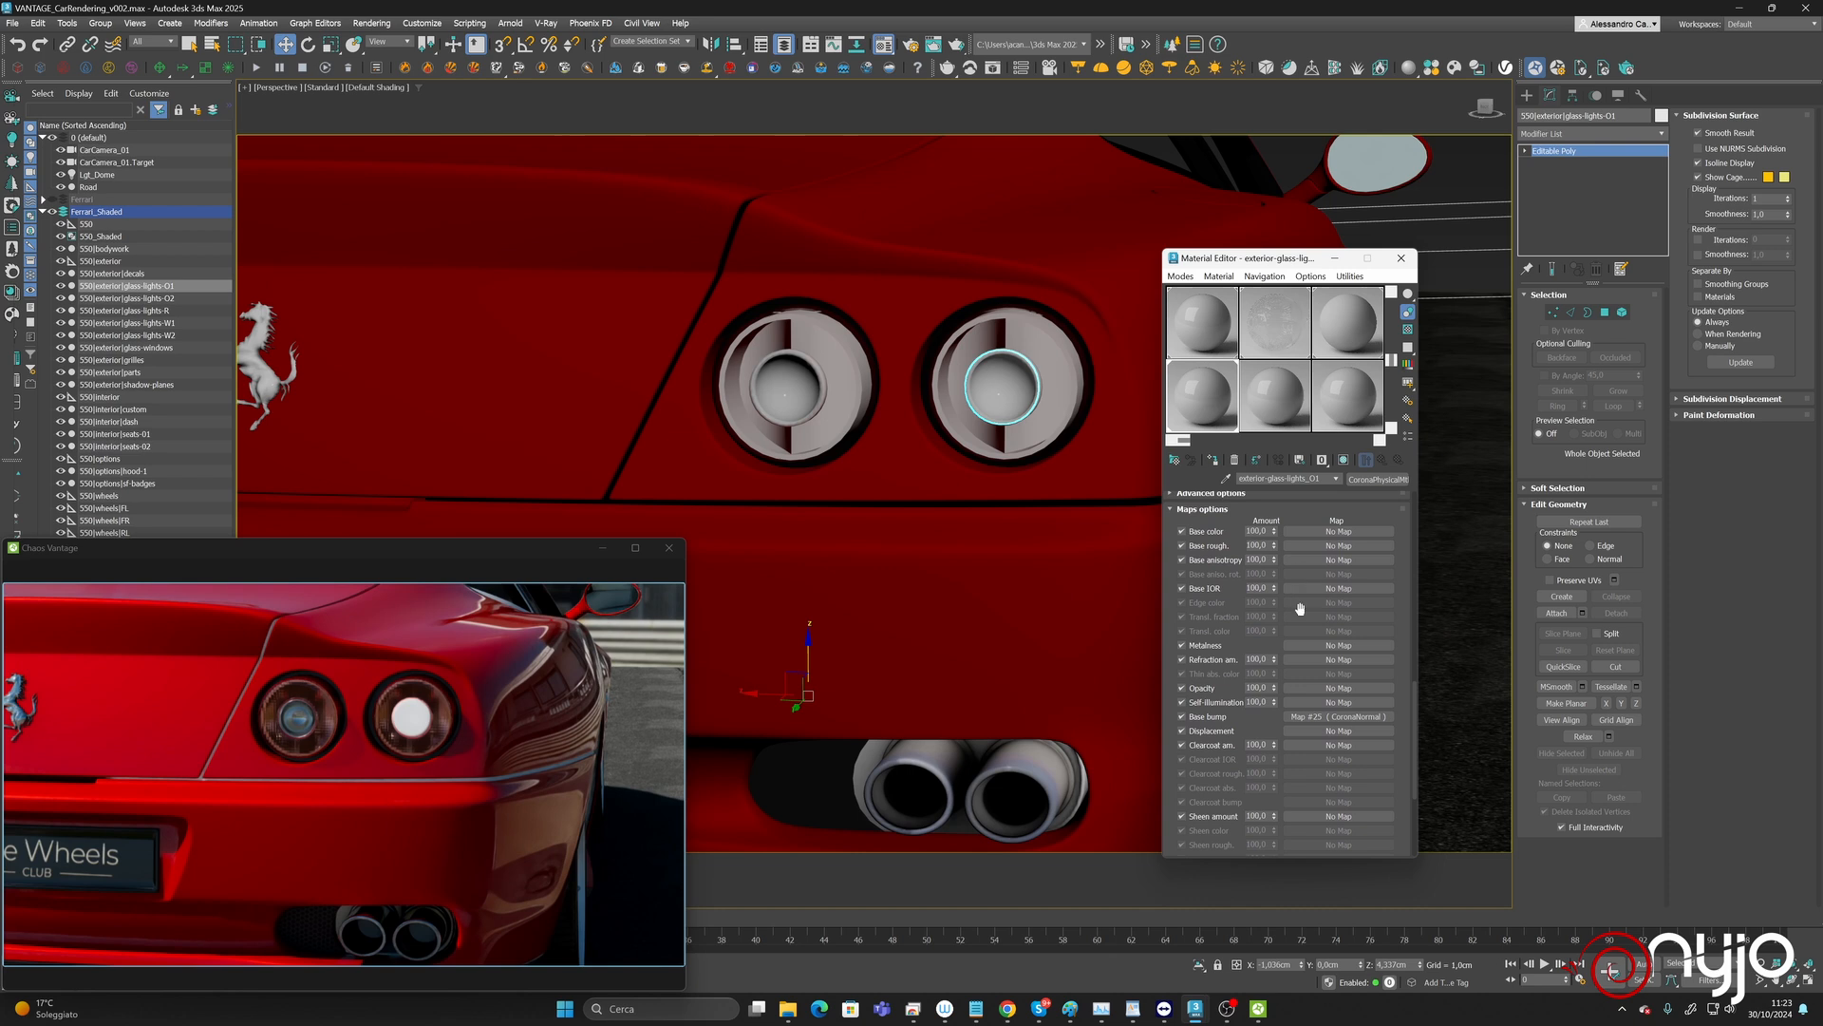
left_click(1343, 717)
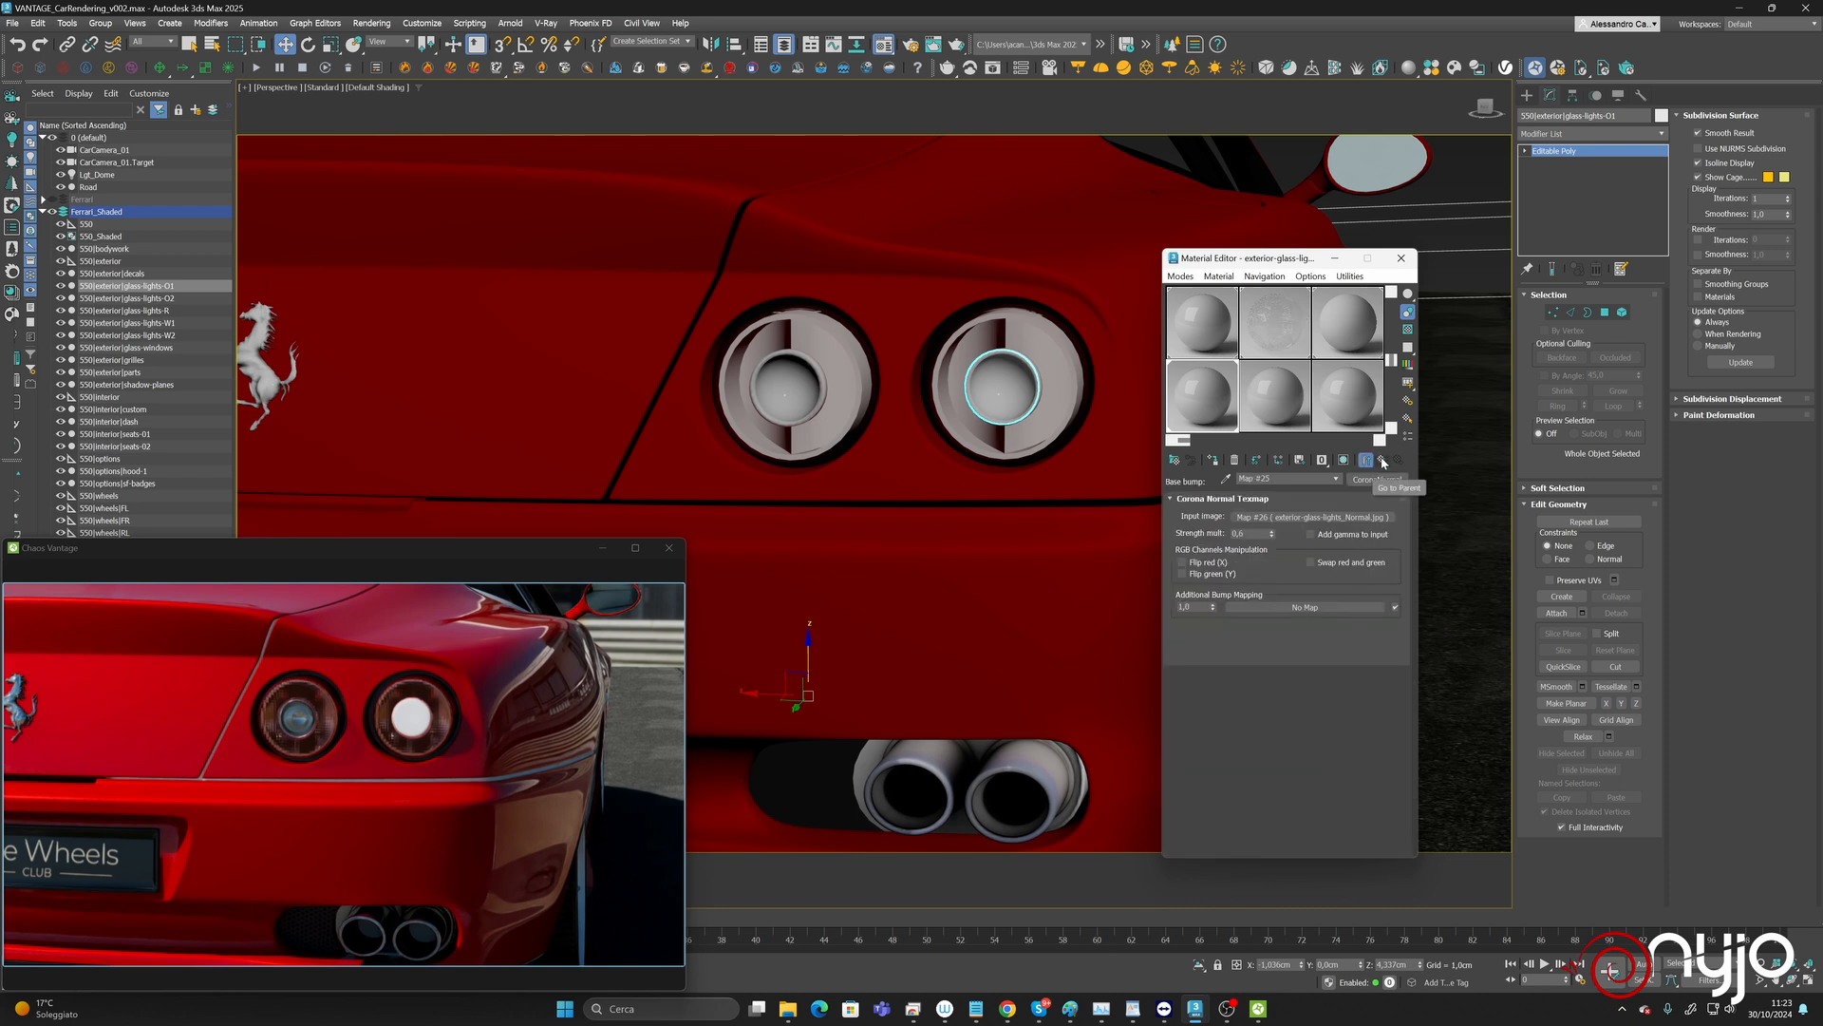
left_click(1382, 460)
Convert the exterior-glass-lights_O1 material to a VRayMtl and apply the Glass preset.
right_click(1379, 481)
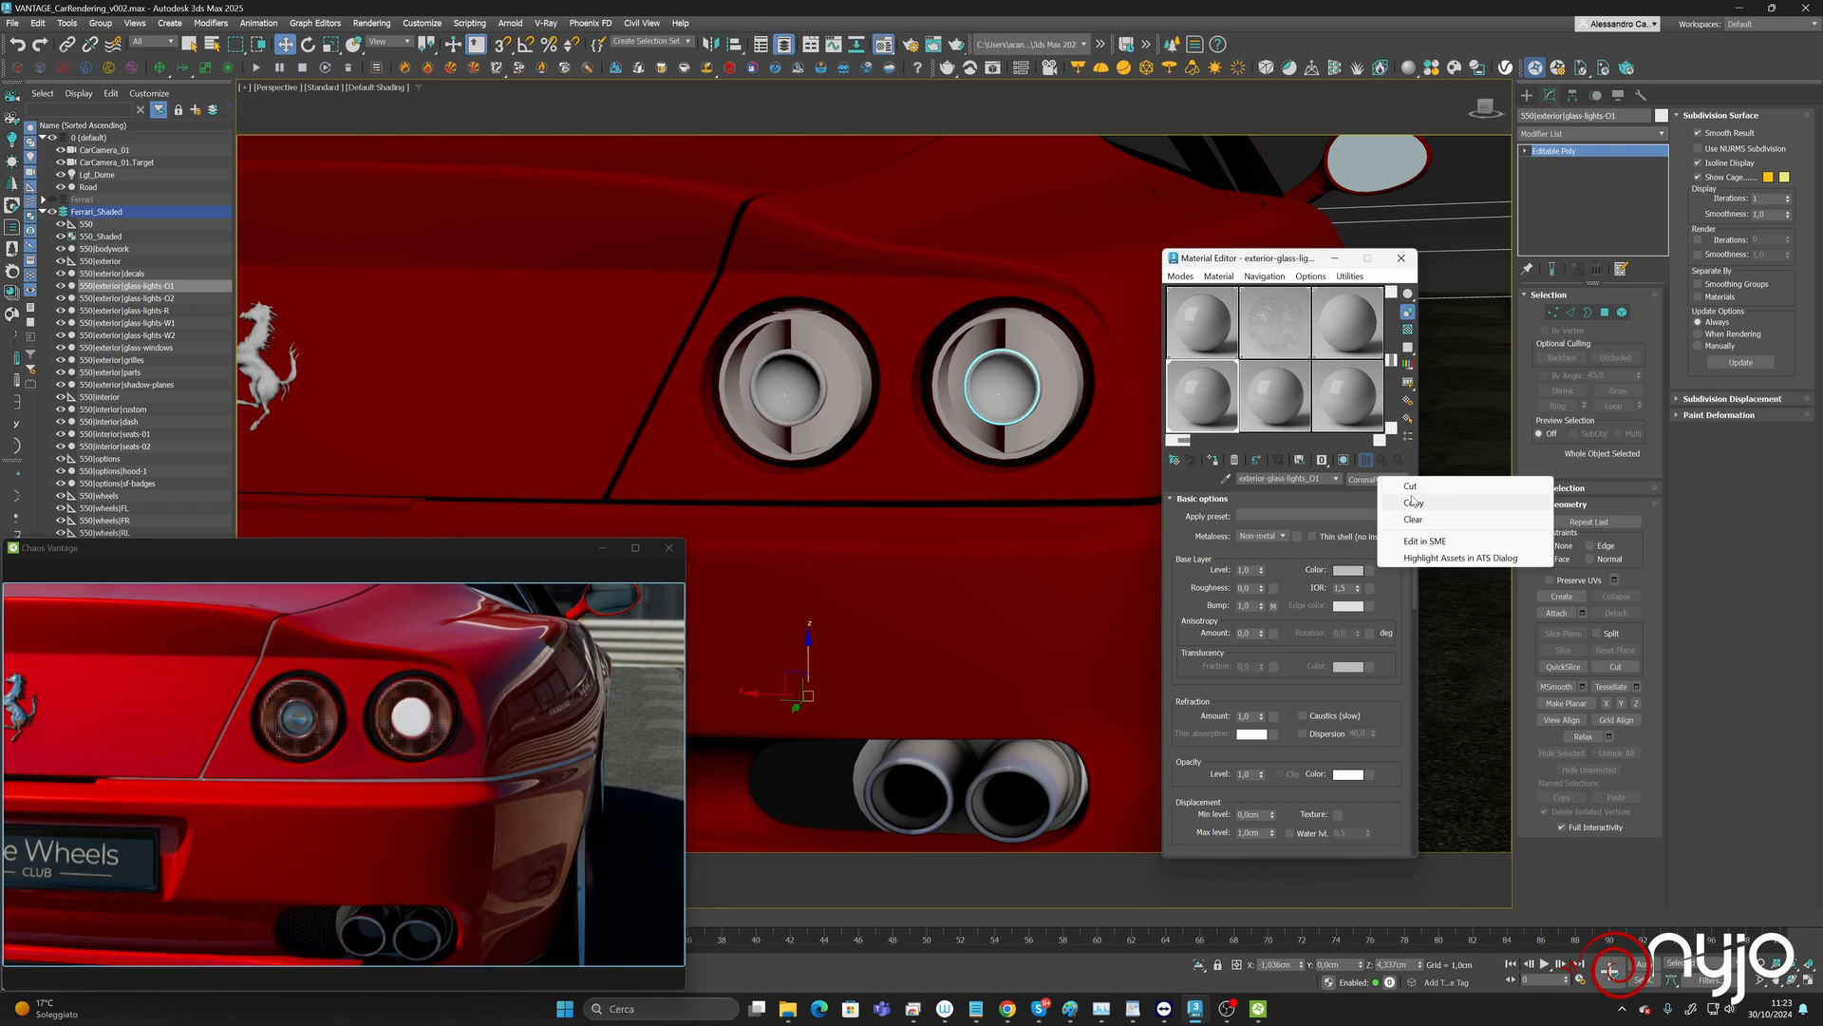
left_click(1362, 480)
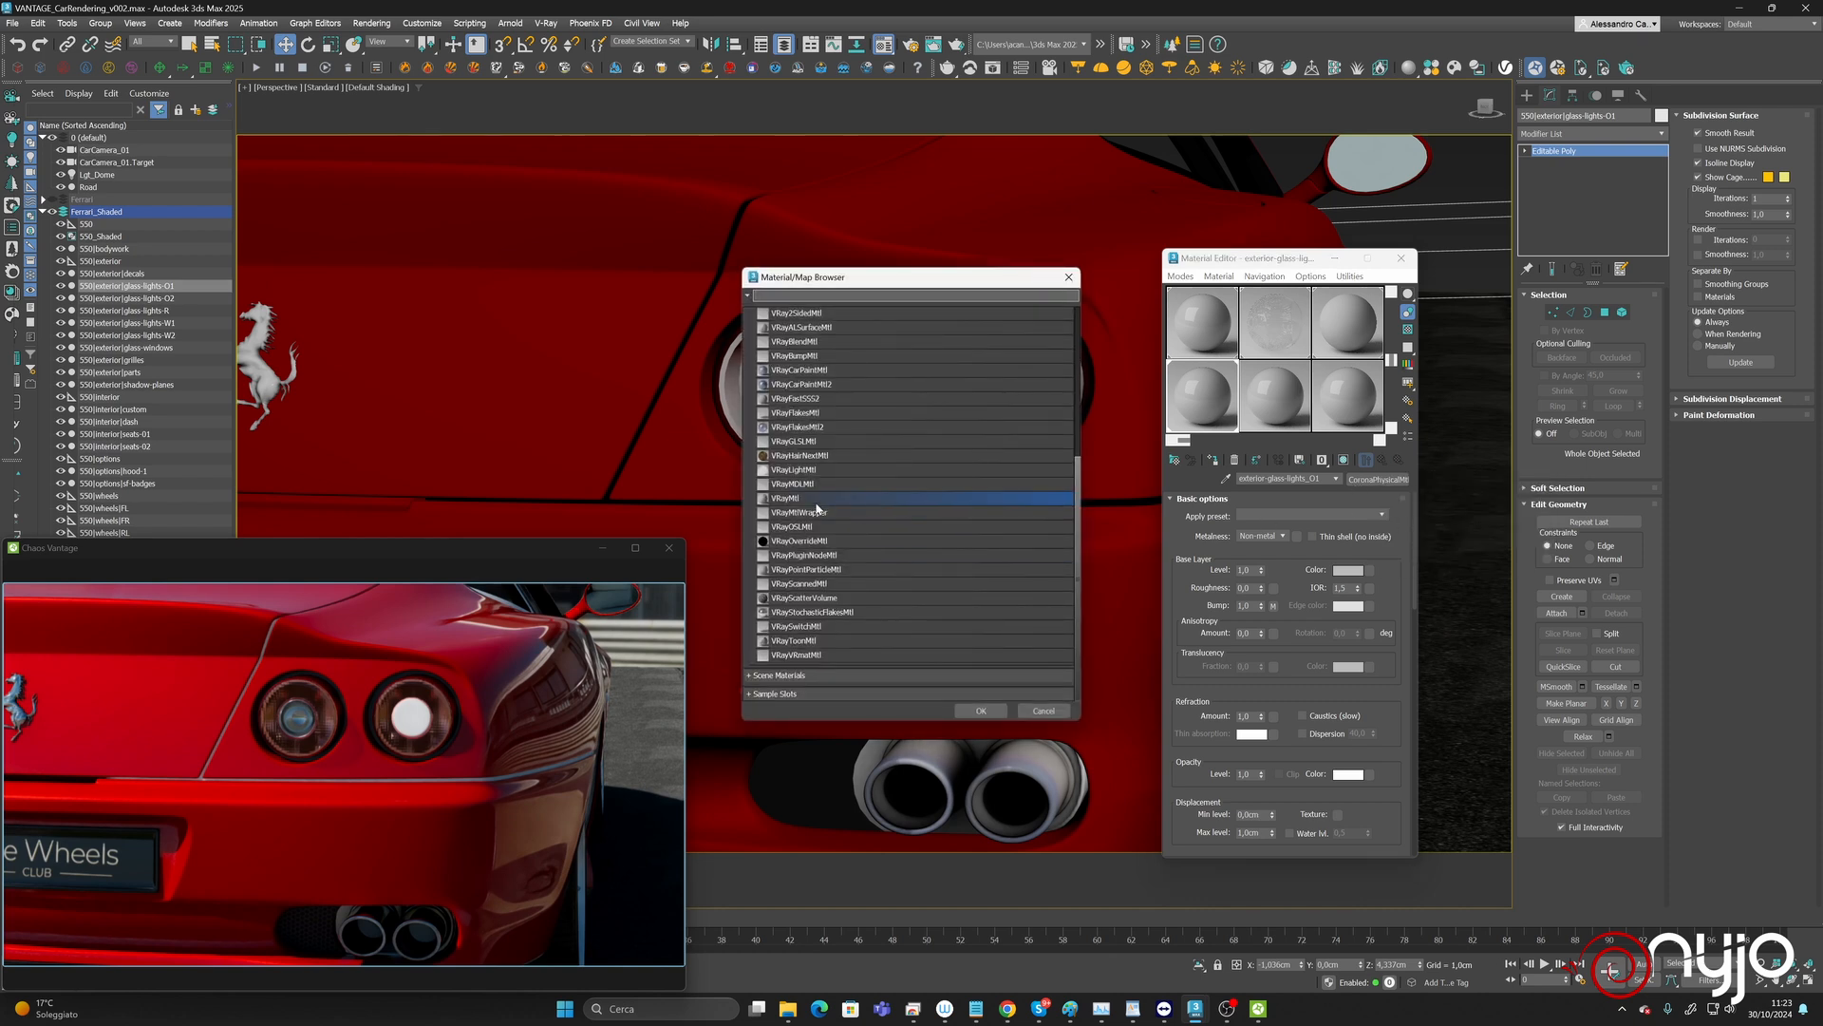
double_click(817, 500)
left_click(1370, 513)
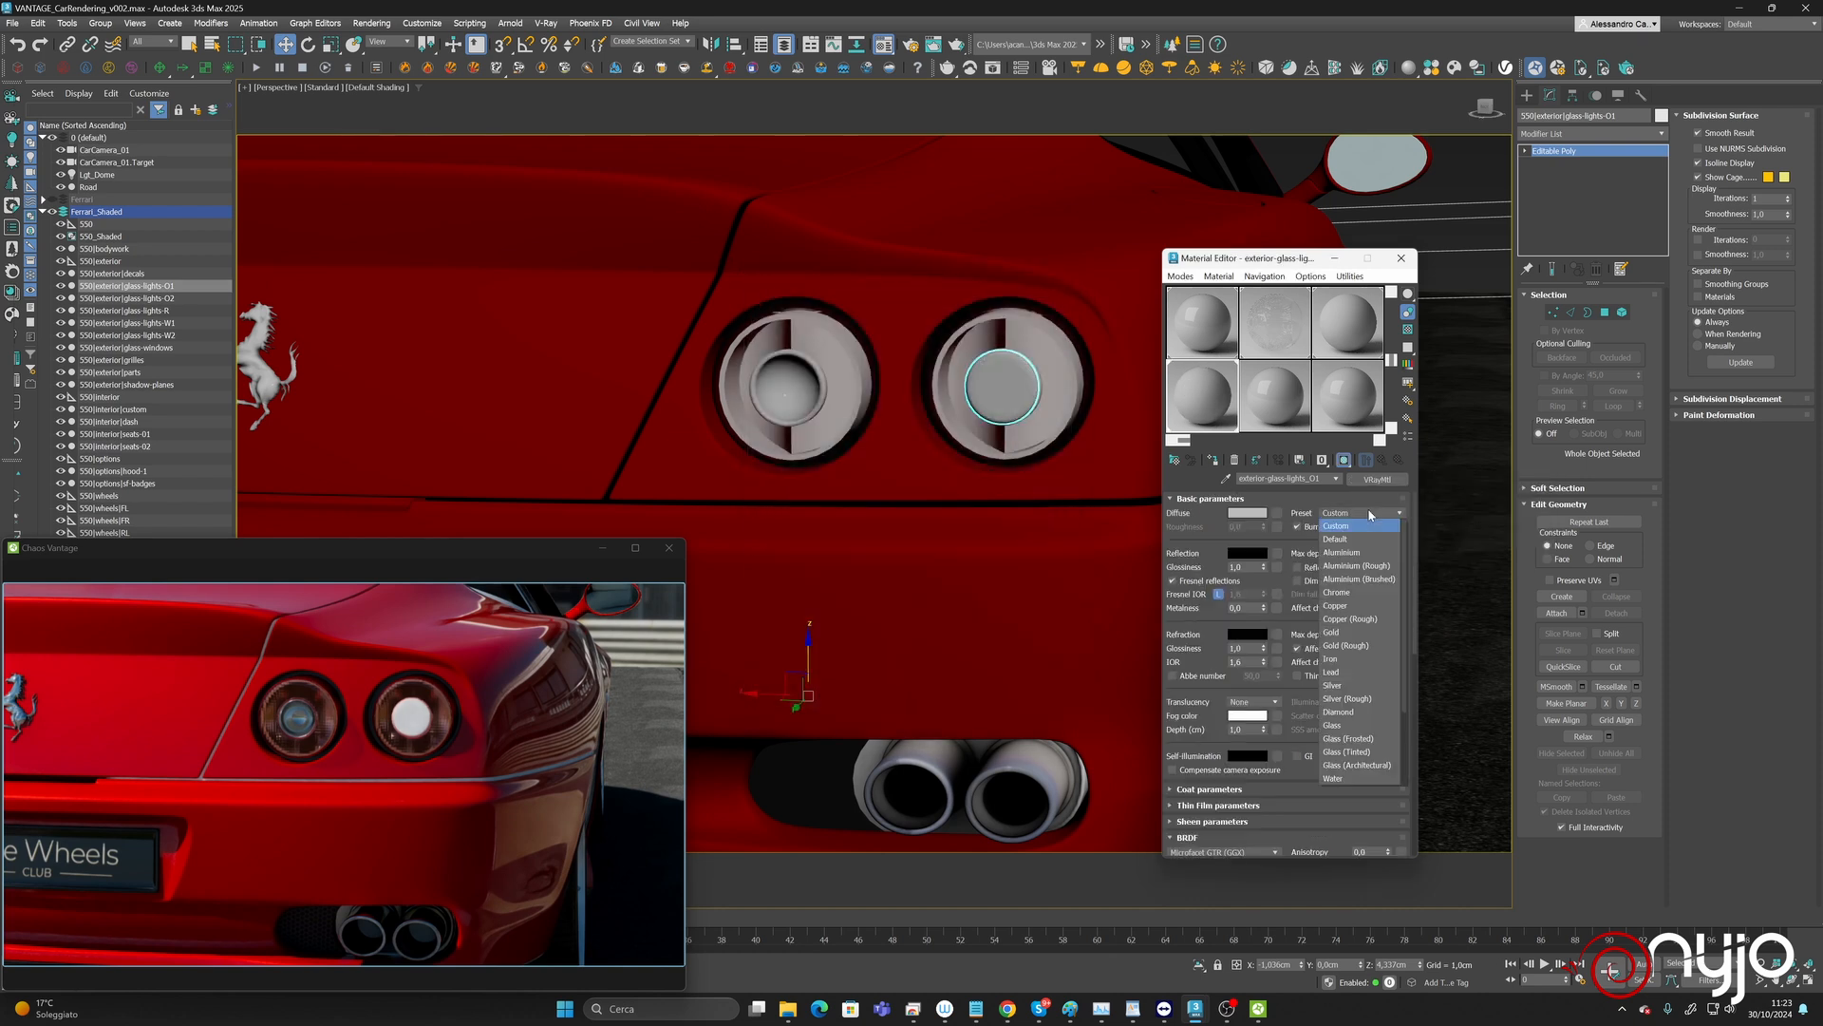
left_click(1346, 725)
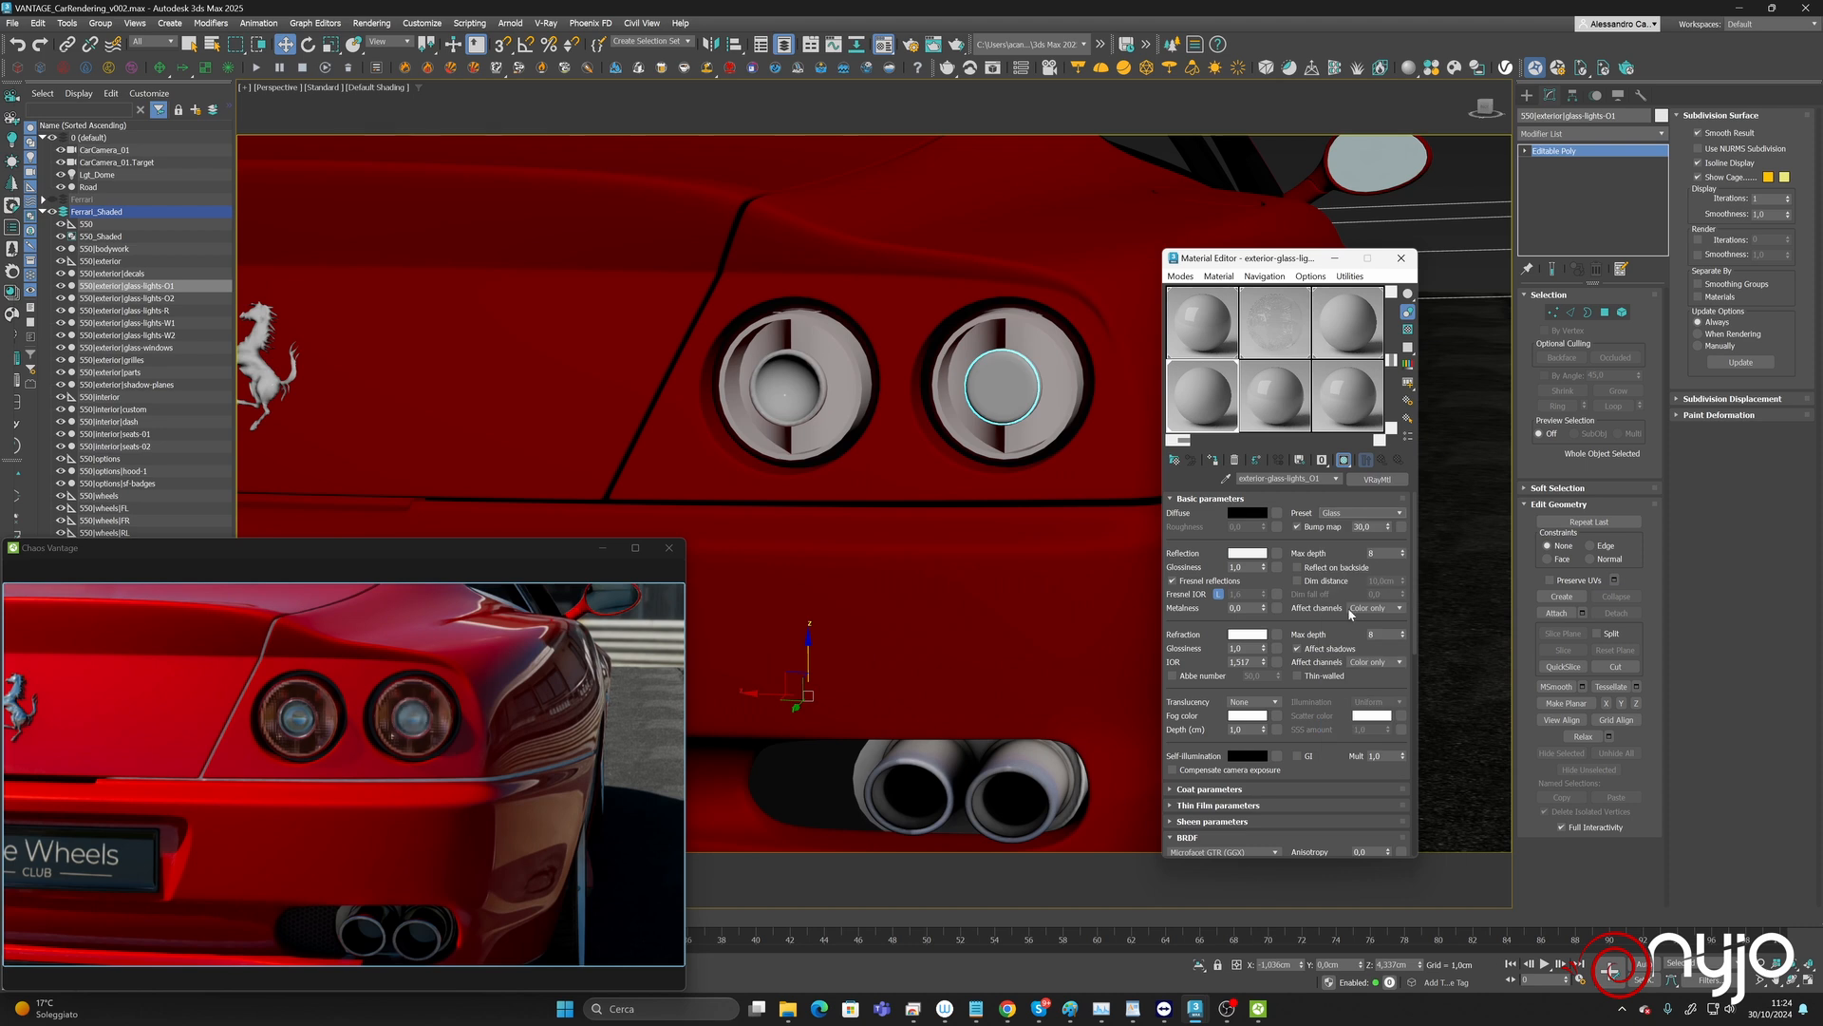
Give the exterior-glass-lights_O1 material the copied bump map at 50, thin-walled refraction and a dark grey diffuse colour.
left_click(1374, 527)
left_click(1239, 511)
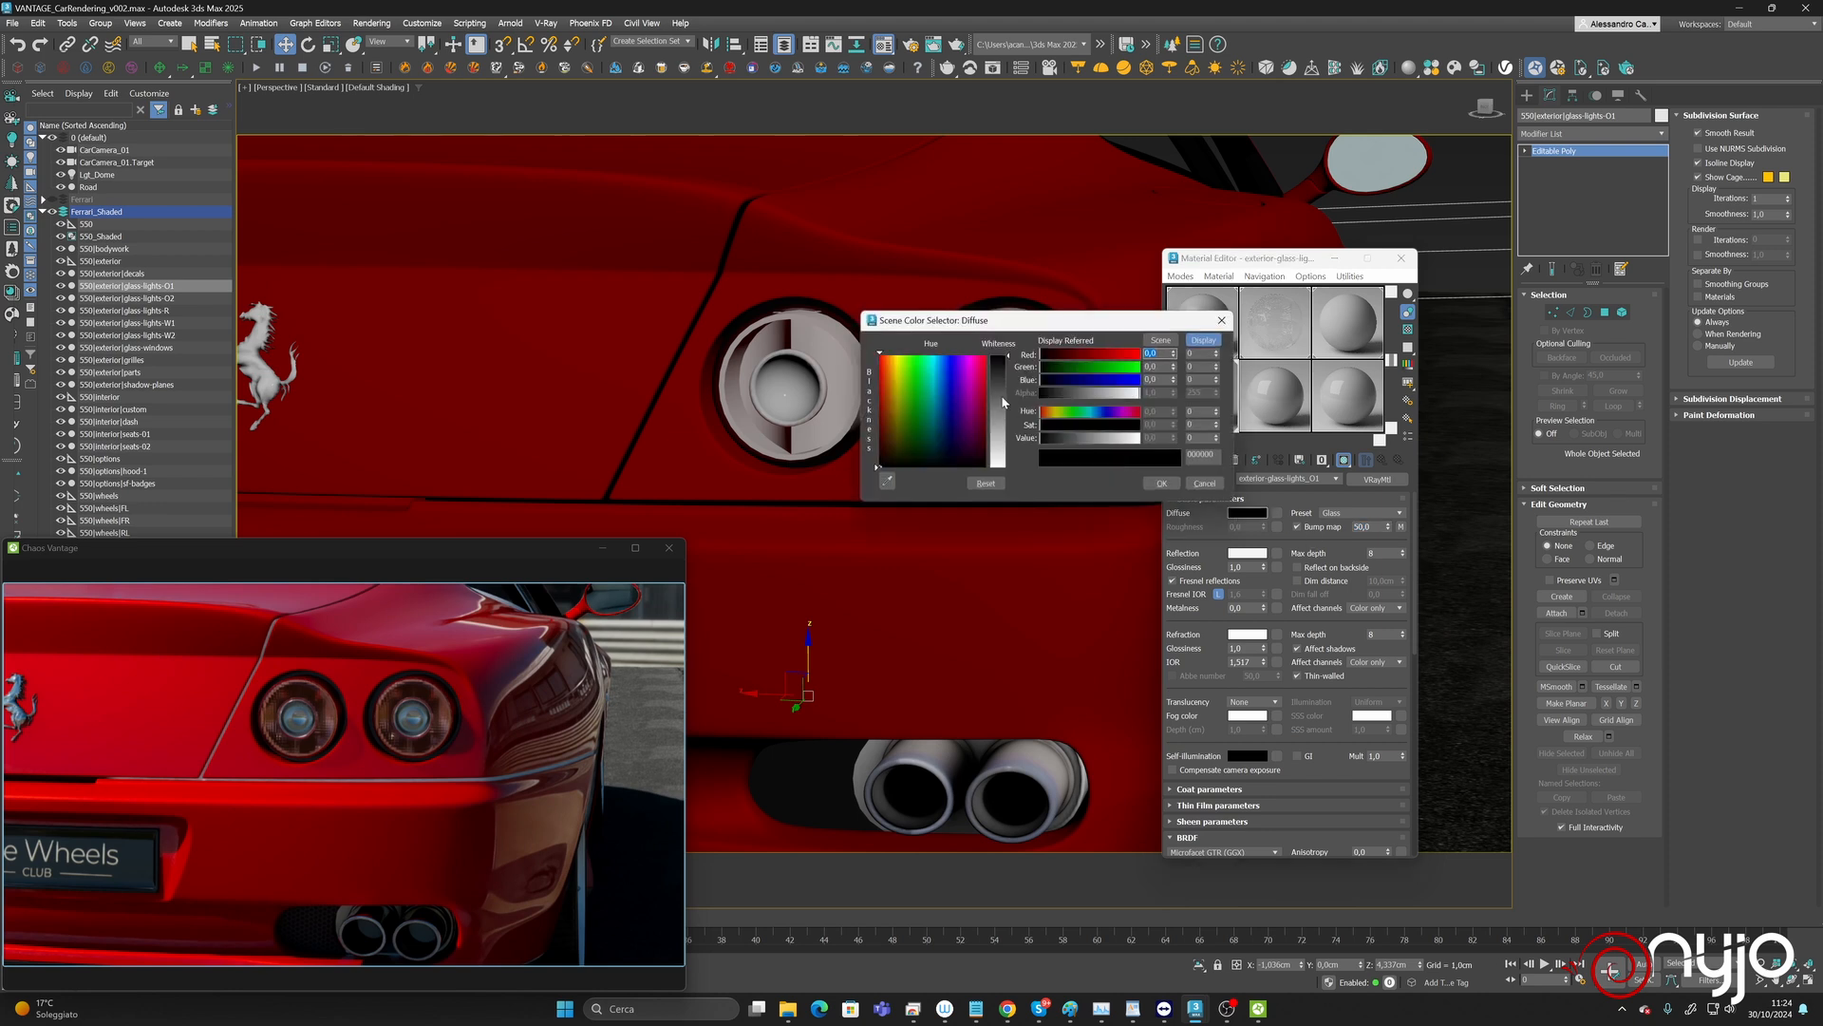
left_click_drag(1004, 402, 1006, 387)
left_click(1161, 483)
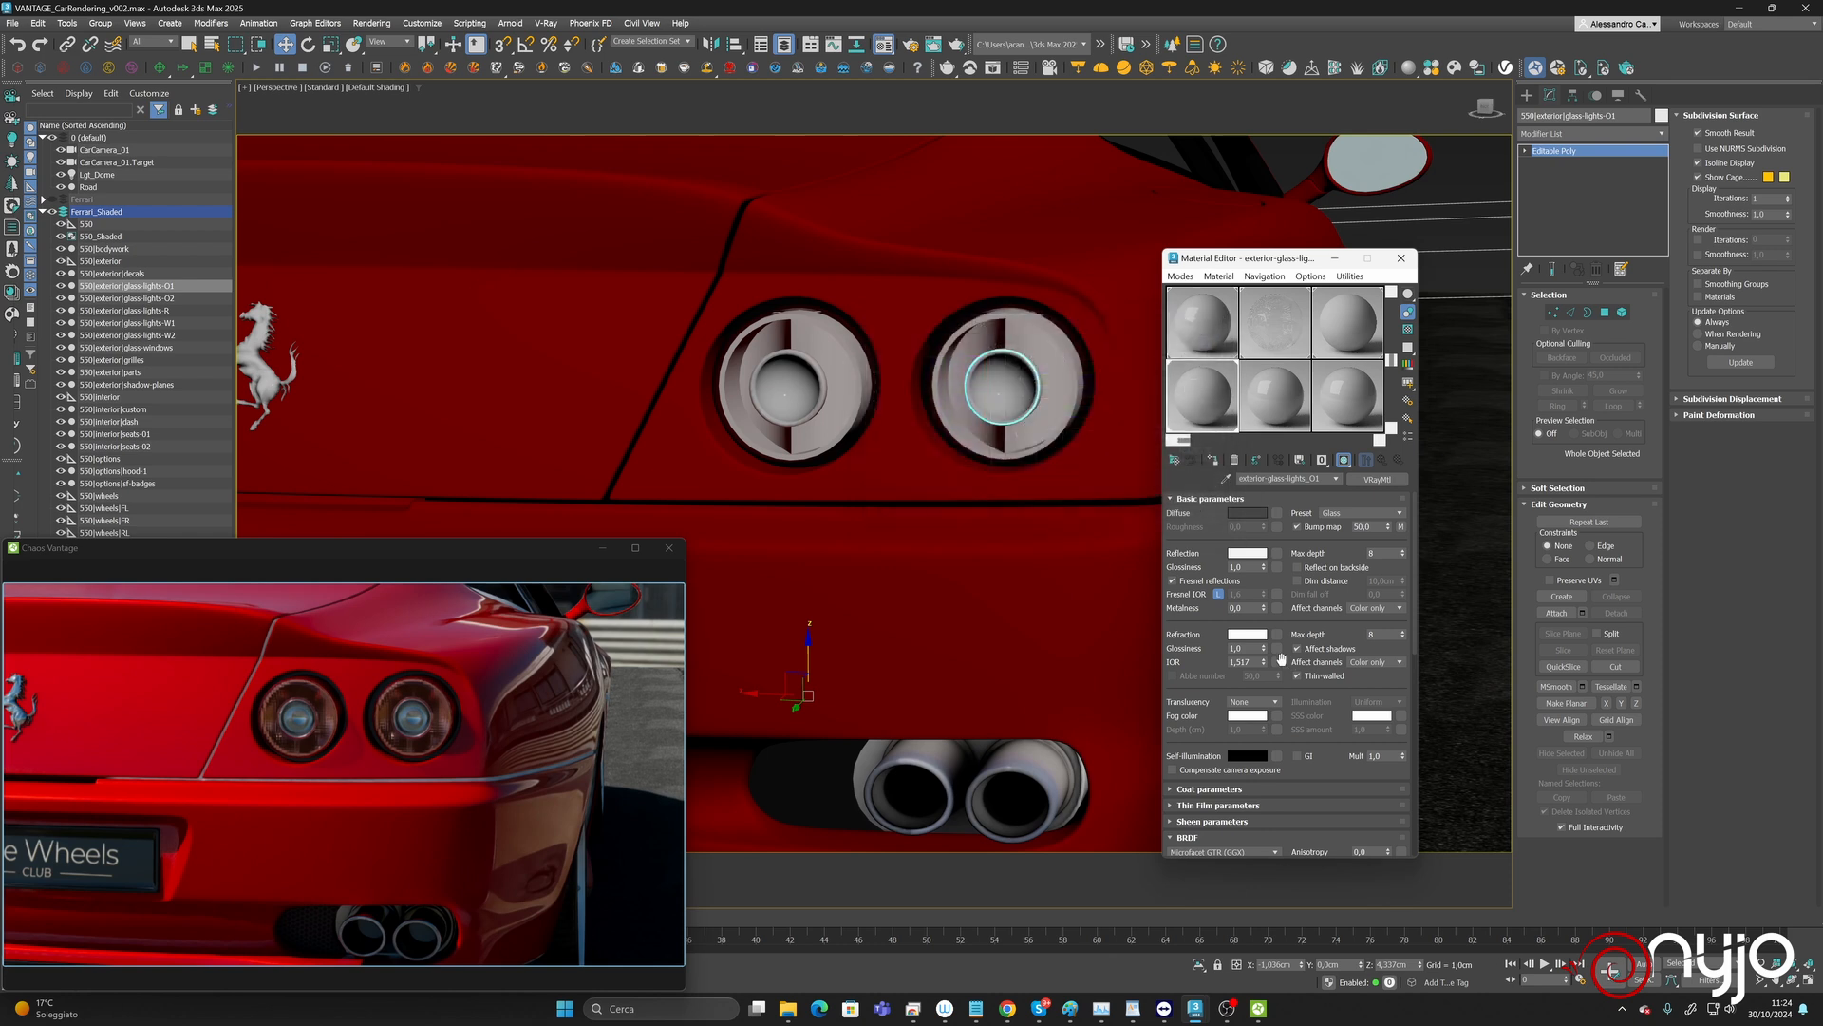
Set the refraction fog colour of the exterior-glass-lights_O1 material to red.
left_click(1248, 717)
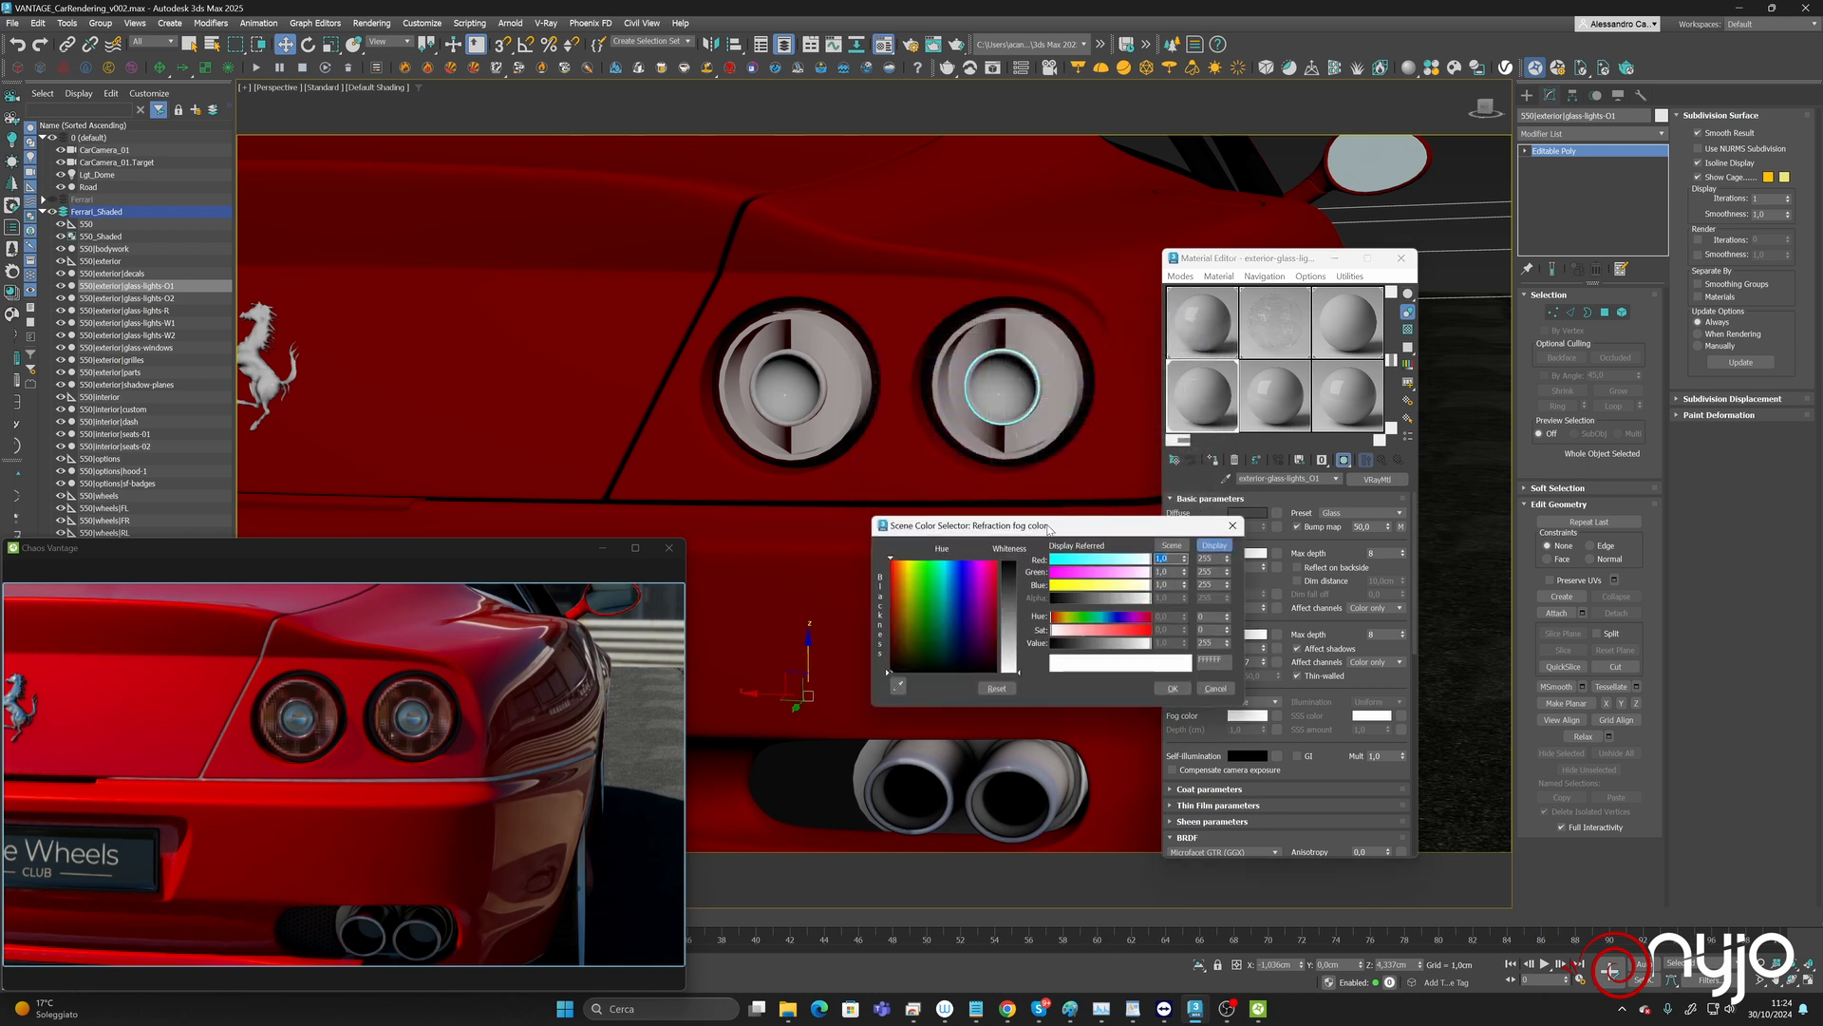
left_click(996, 561)
left_click_drag(1010, 573, 1010, 602)
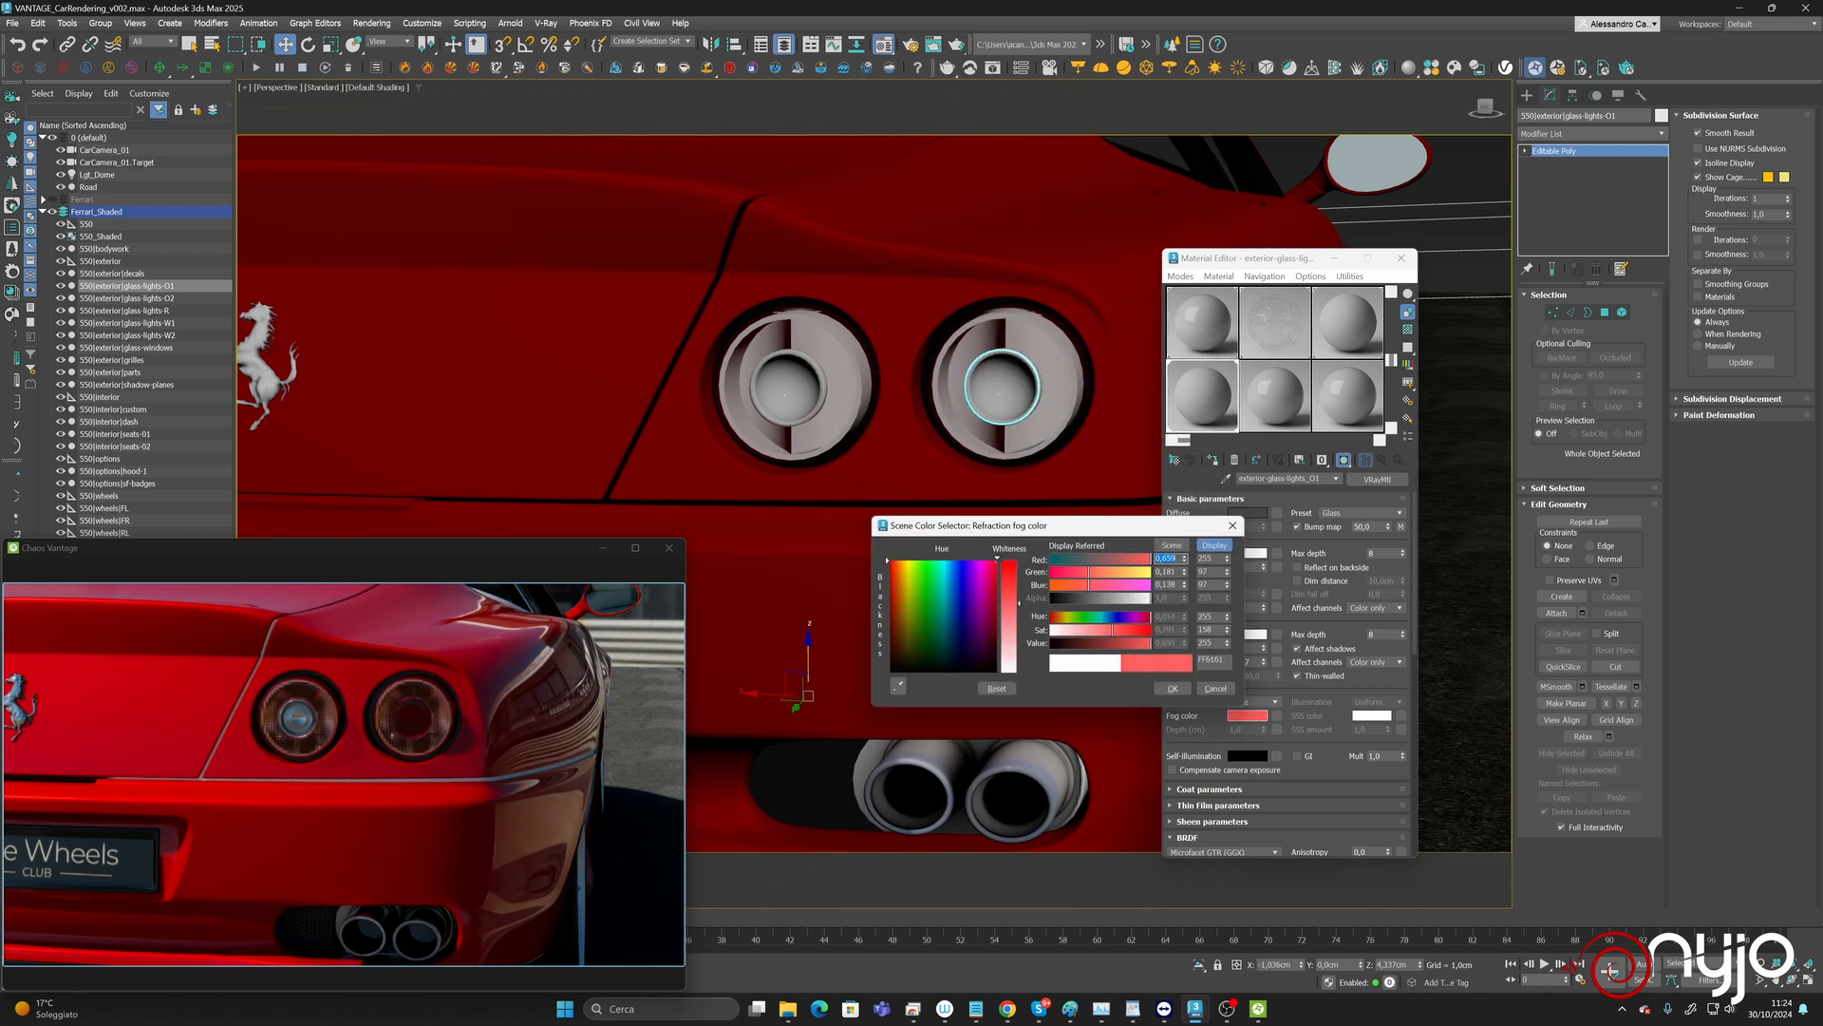
left_click(1172, 689)
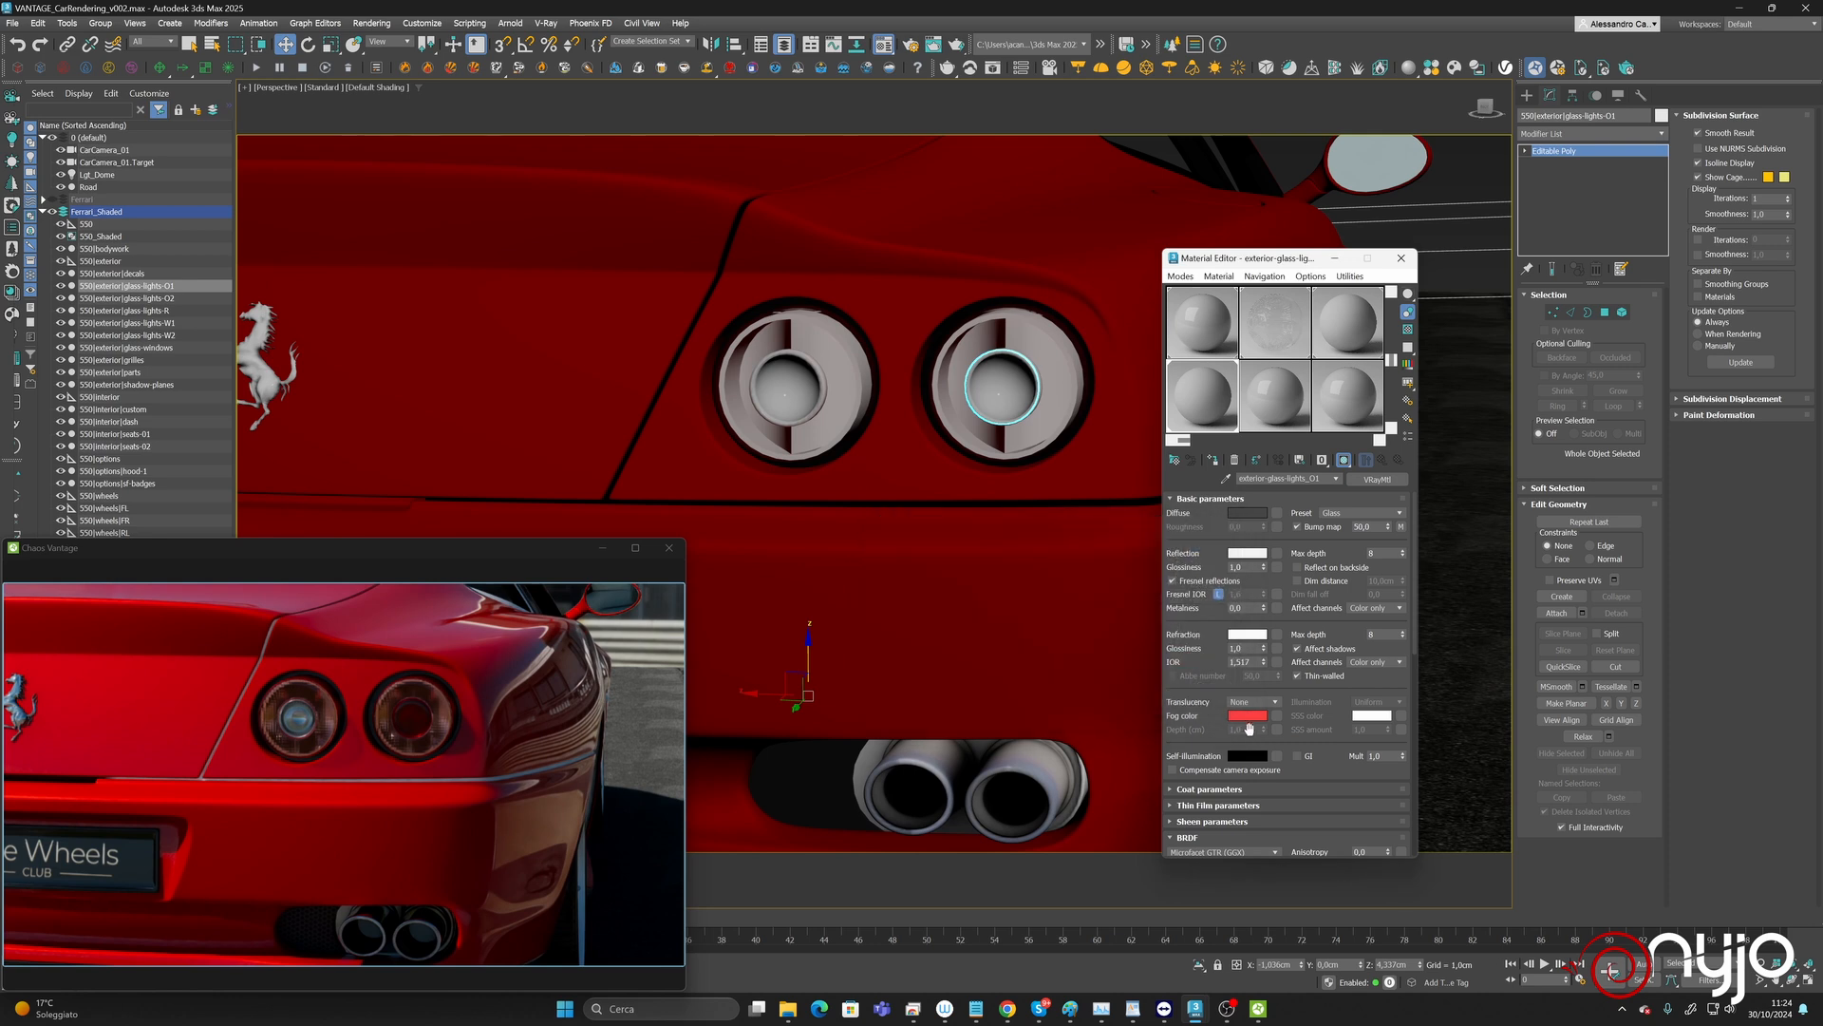
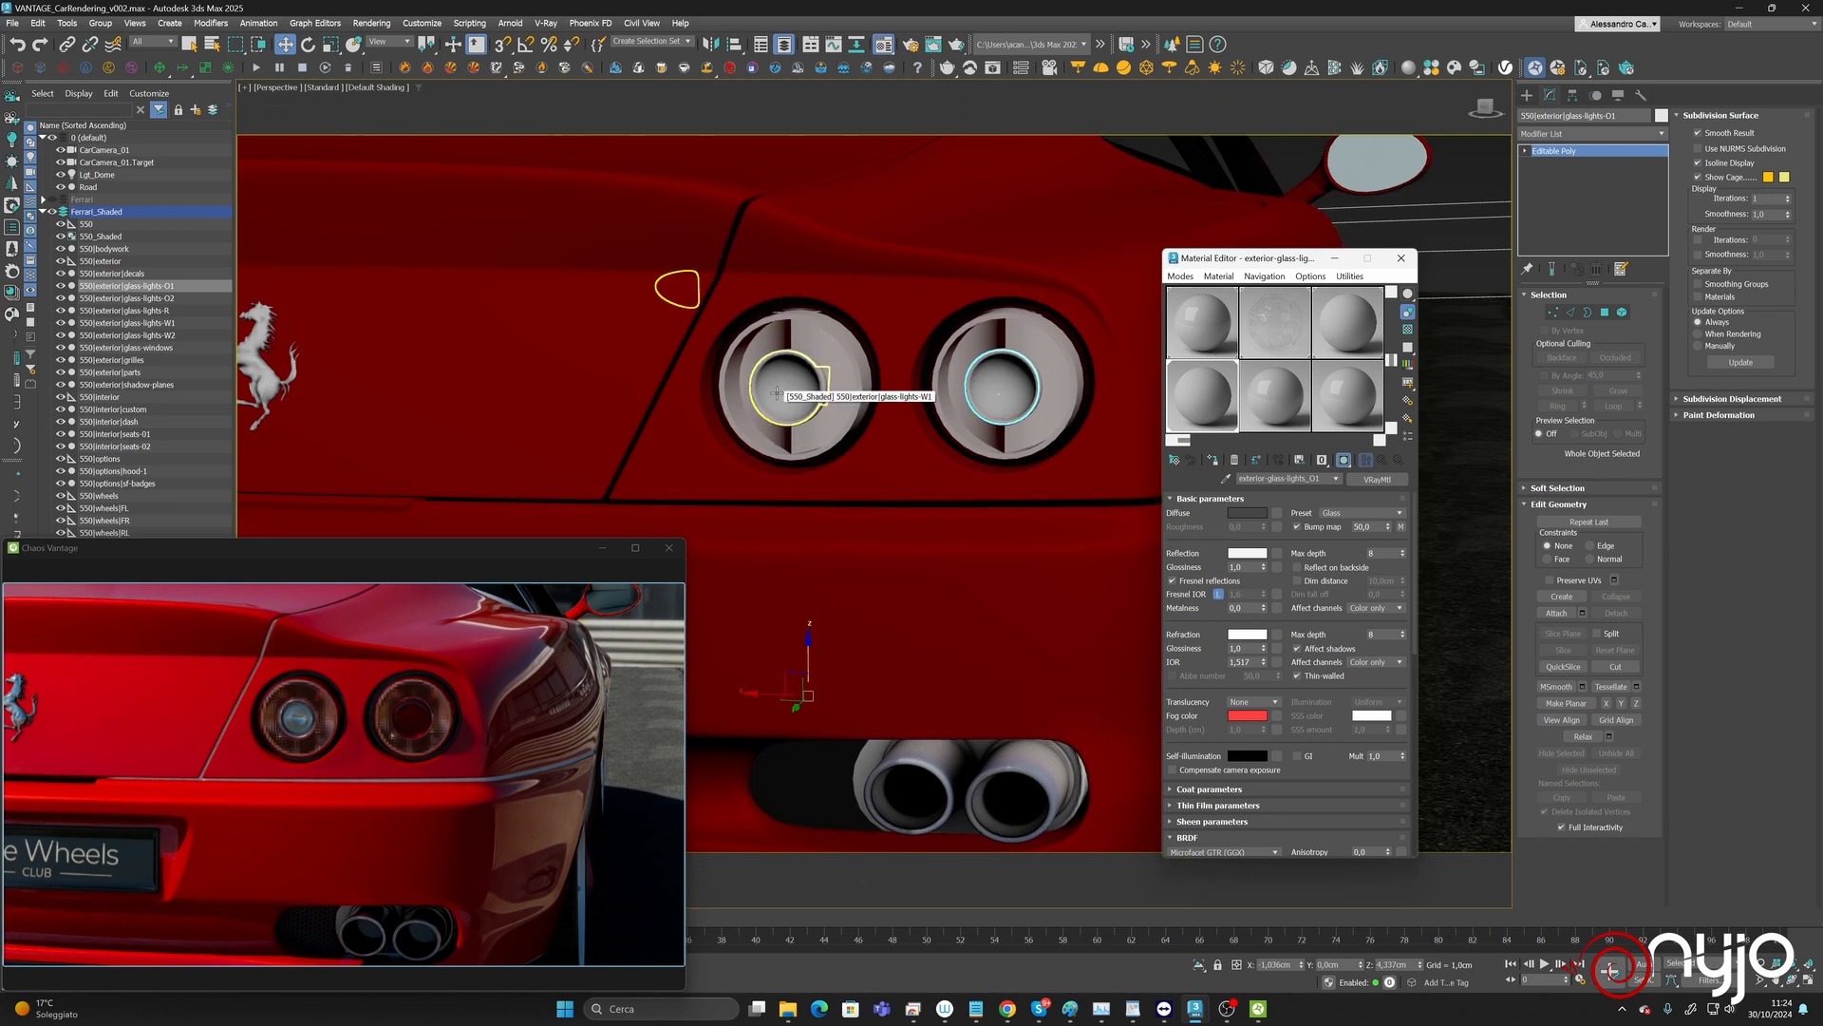
Bring the car's front headlight into close view and examine its round lamps.
scroll(656, 425, "down", 6)
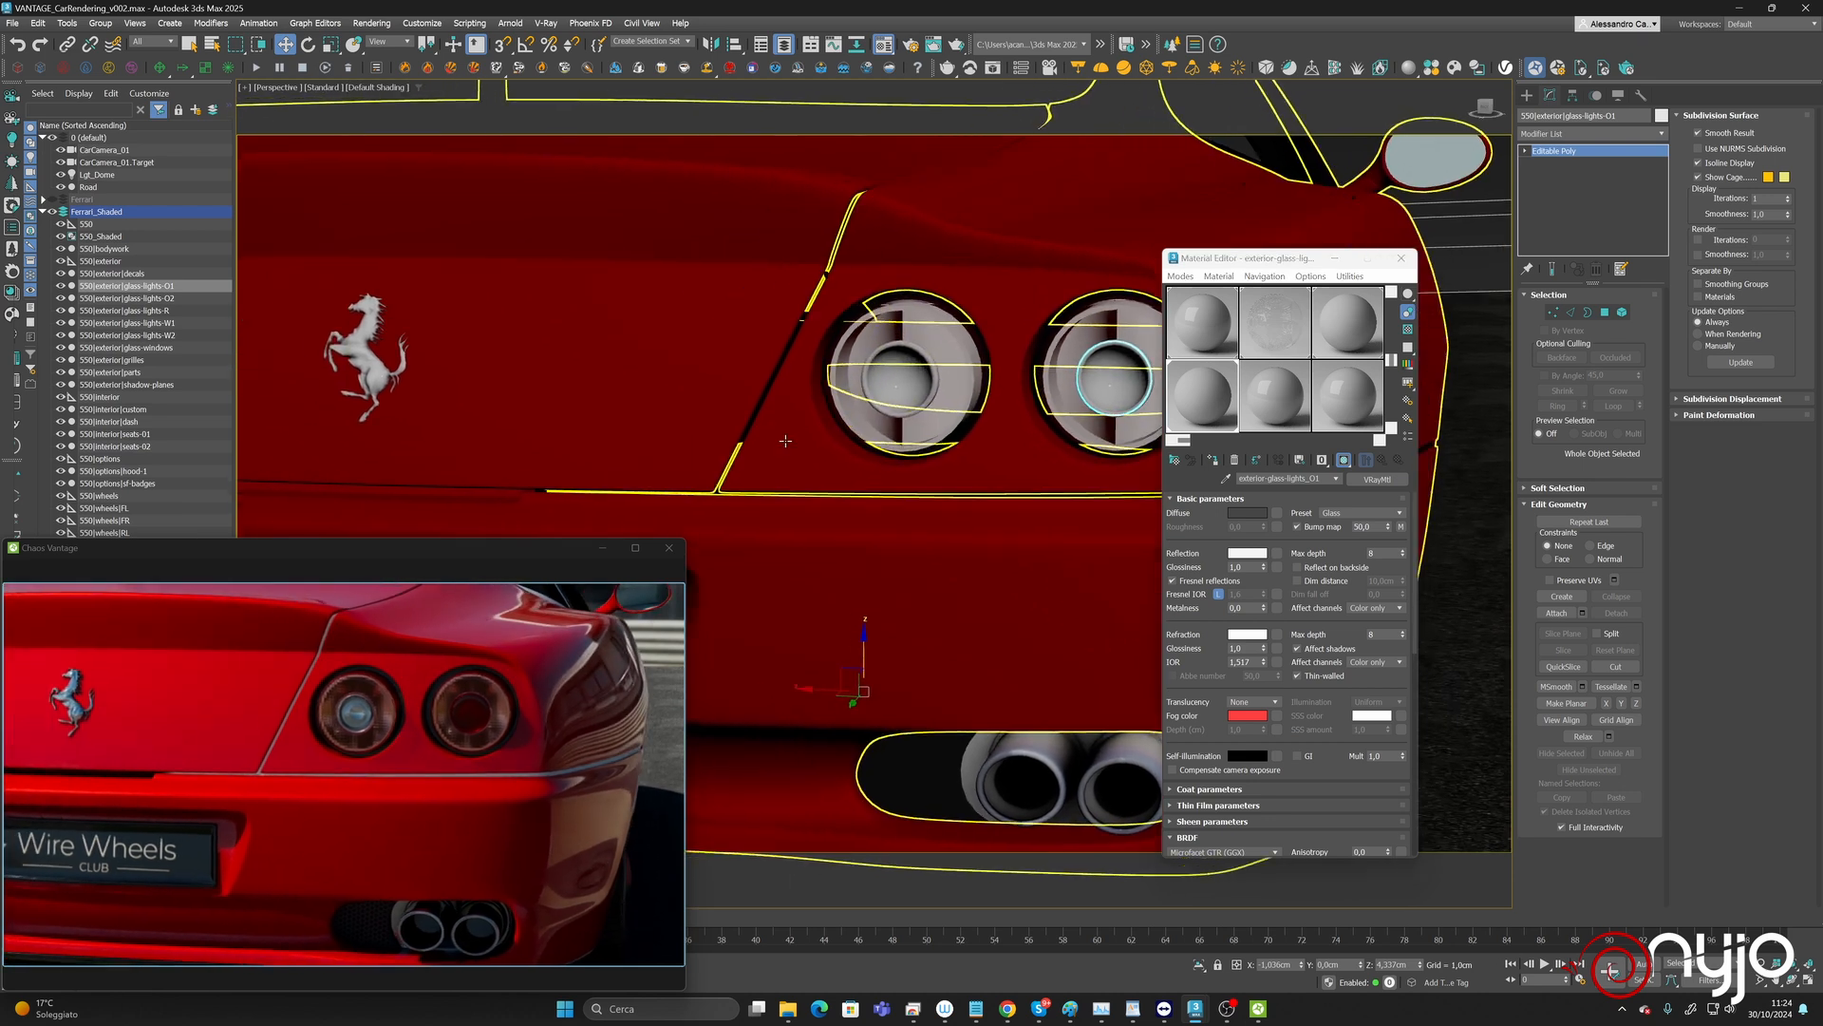
middle_click_drag(644, 418, 923, 425)
middle_click_drag(768, 495, 806, 418)
scroll(1078, 422, "up", 2)
scroll(765, 361, "up", 3)
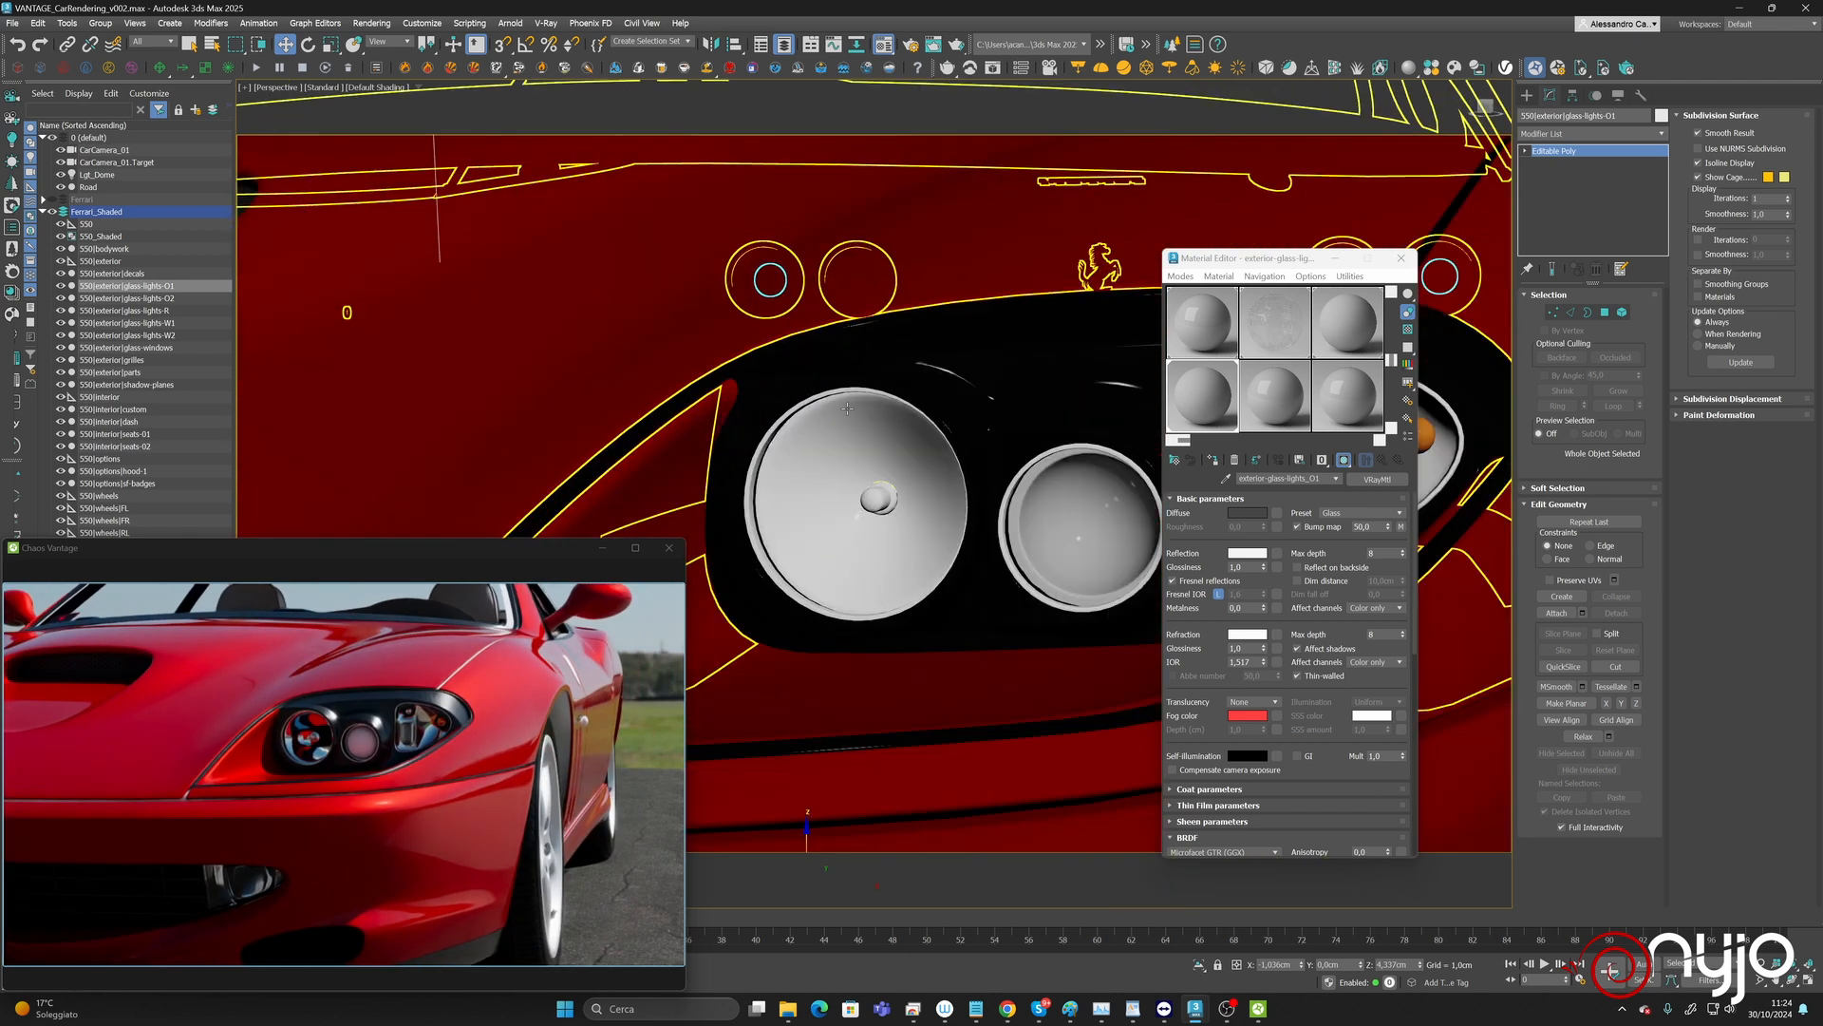
middle_click_drag(906, 487, 783, 429)
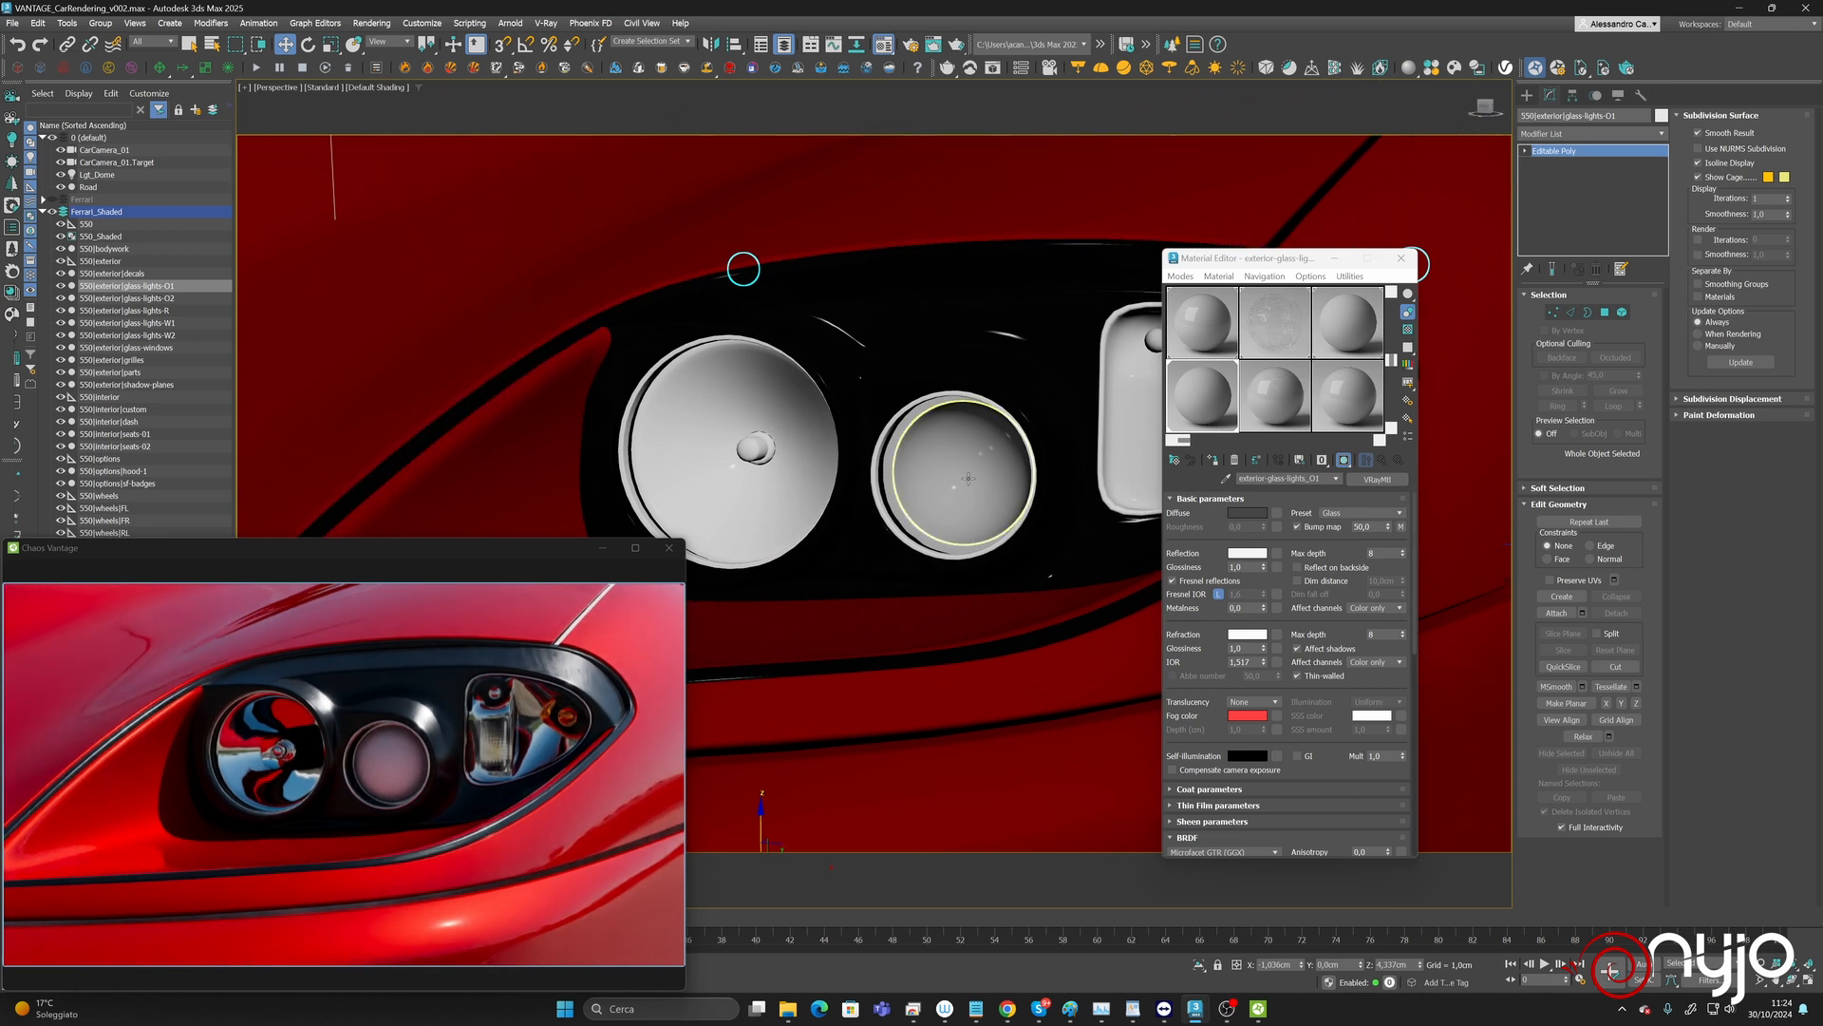
Load the inner round headlamp's glass material into an empty material slot and review its parameters and map list.
left_click(1275, 395)
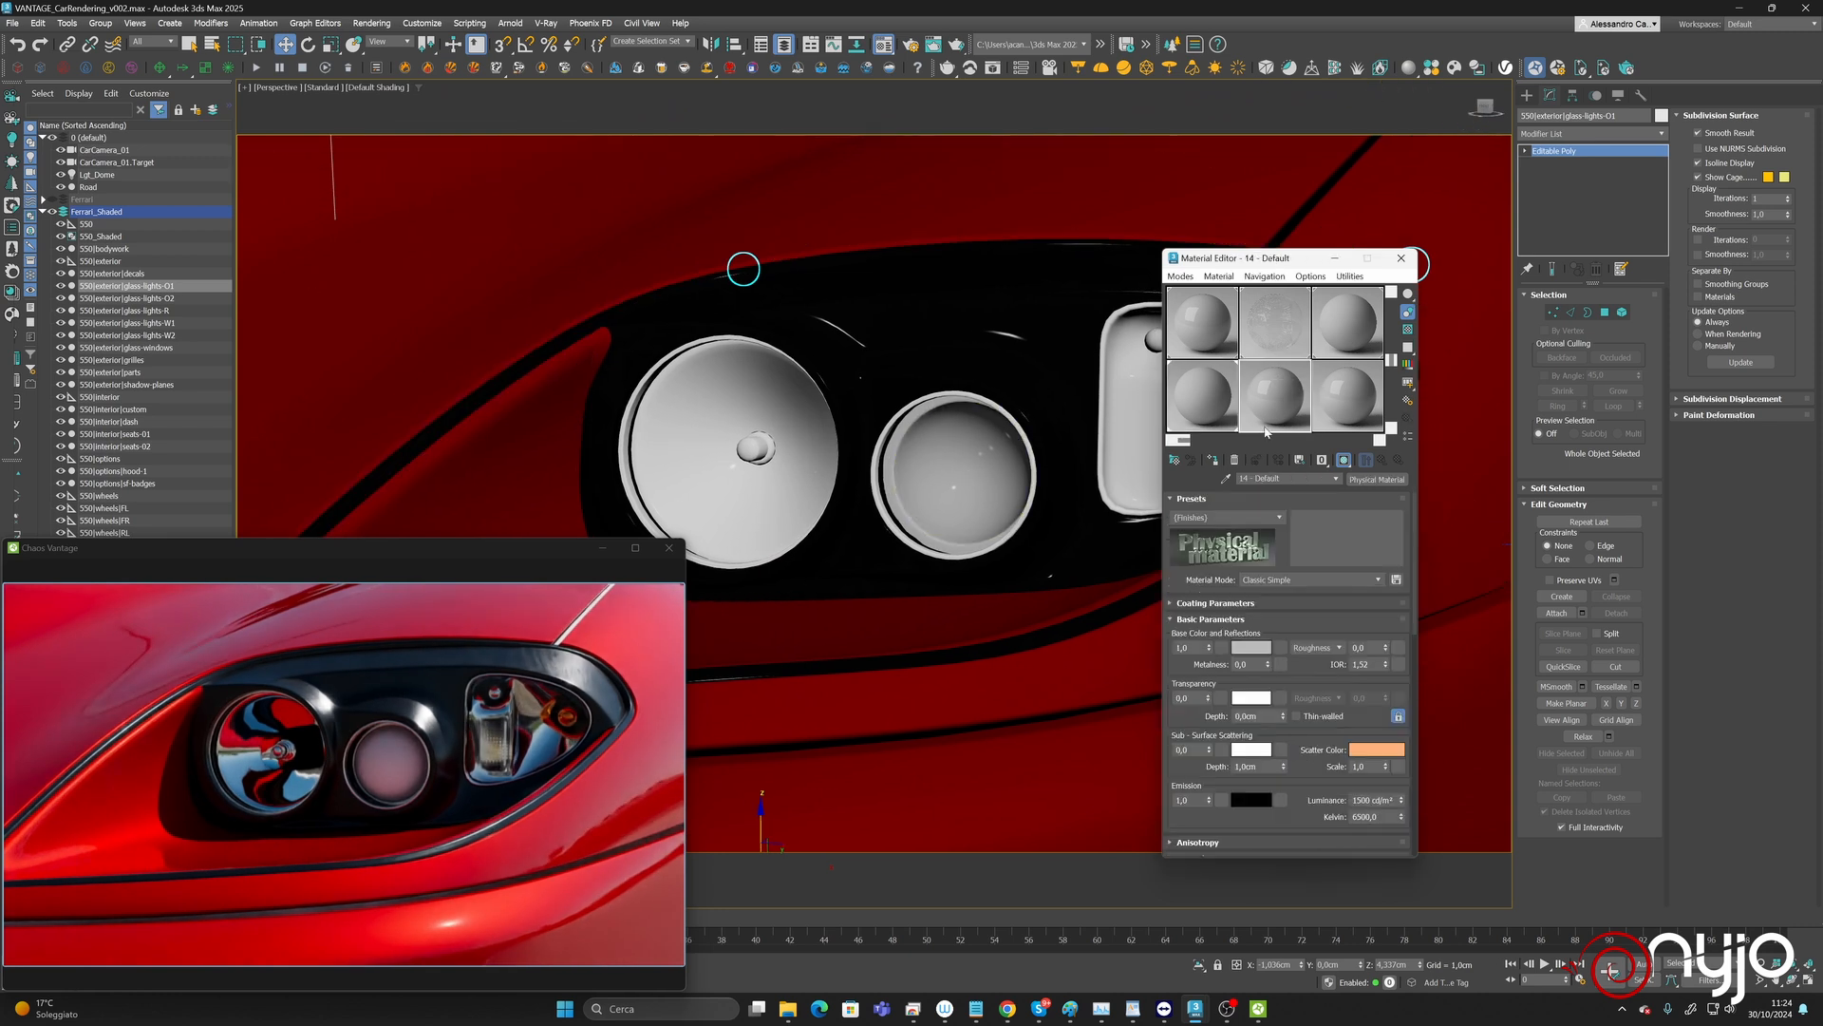
left_click(984, 460)
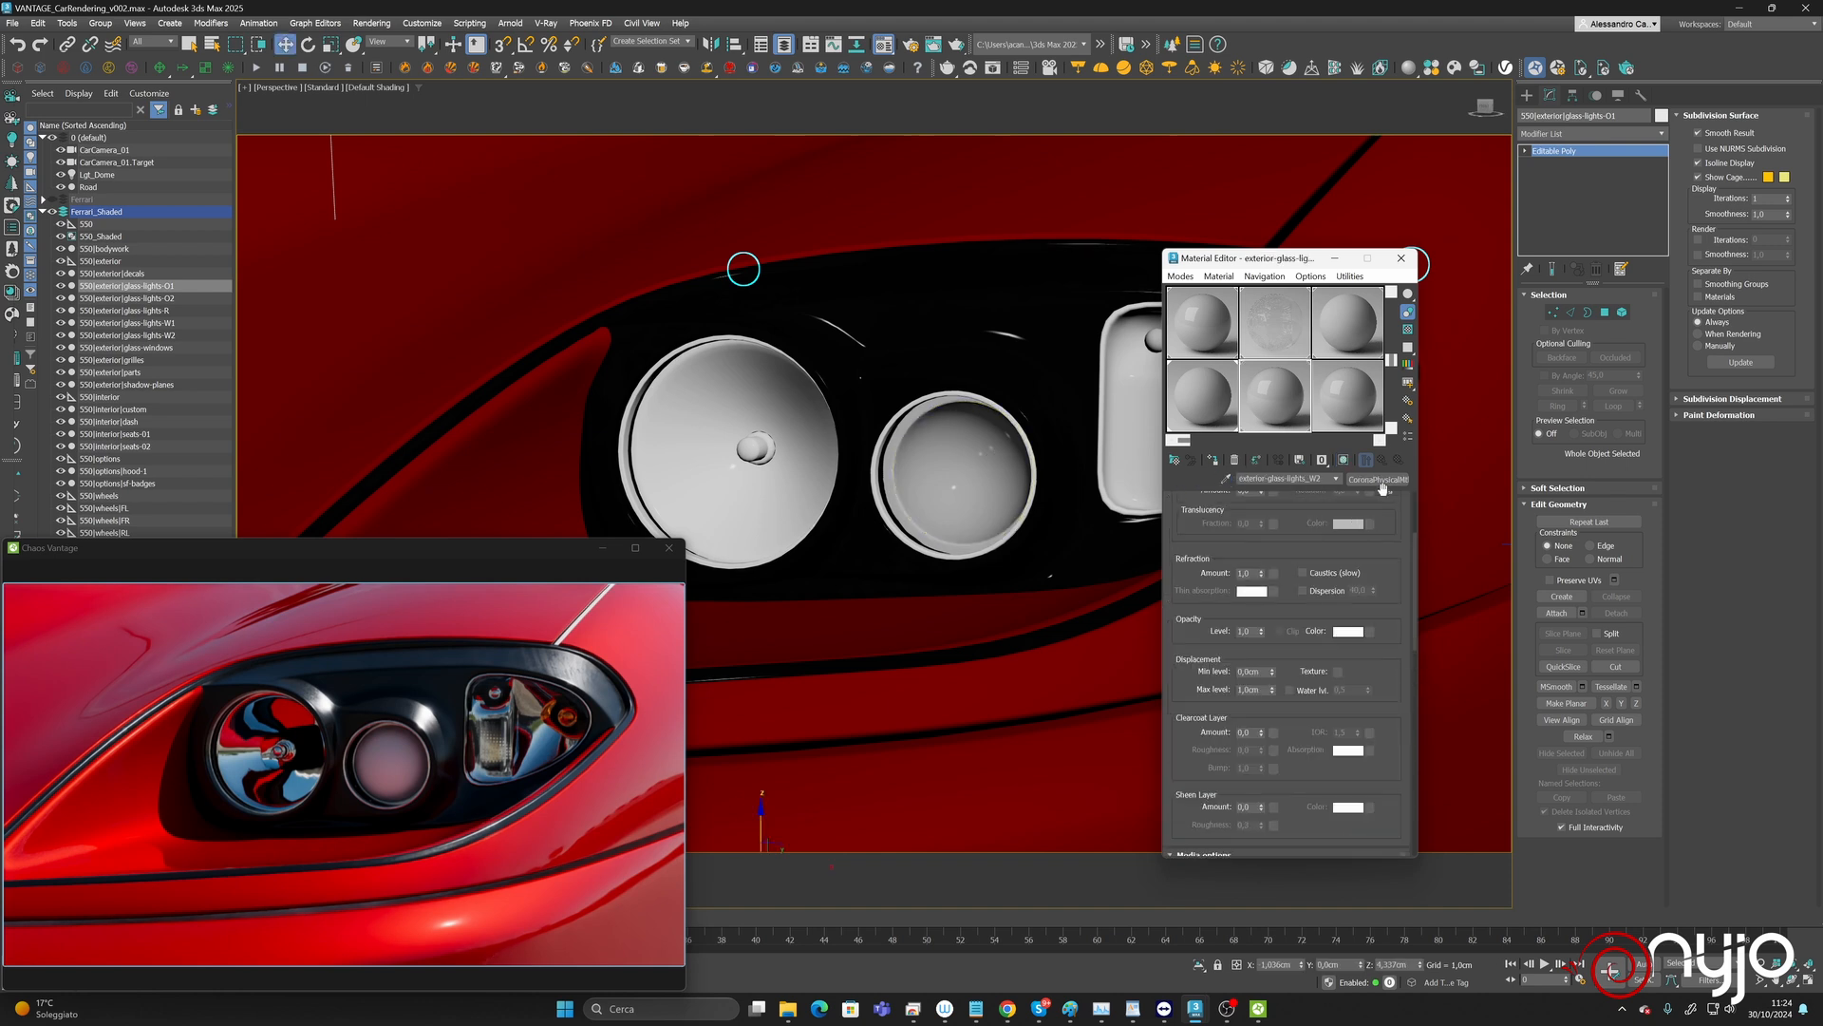
scroll(1380, 572, "down", 10)
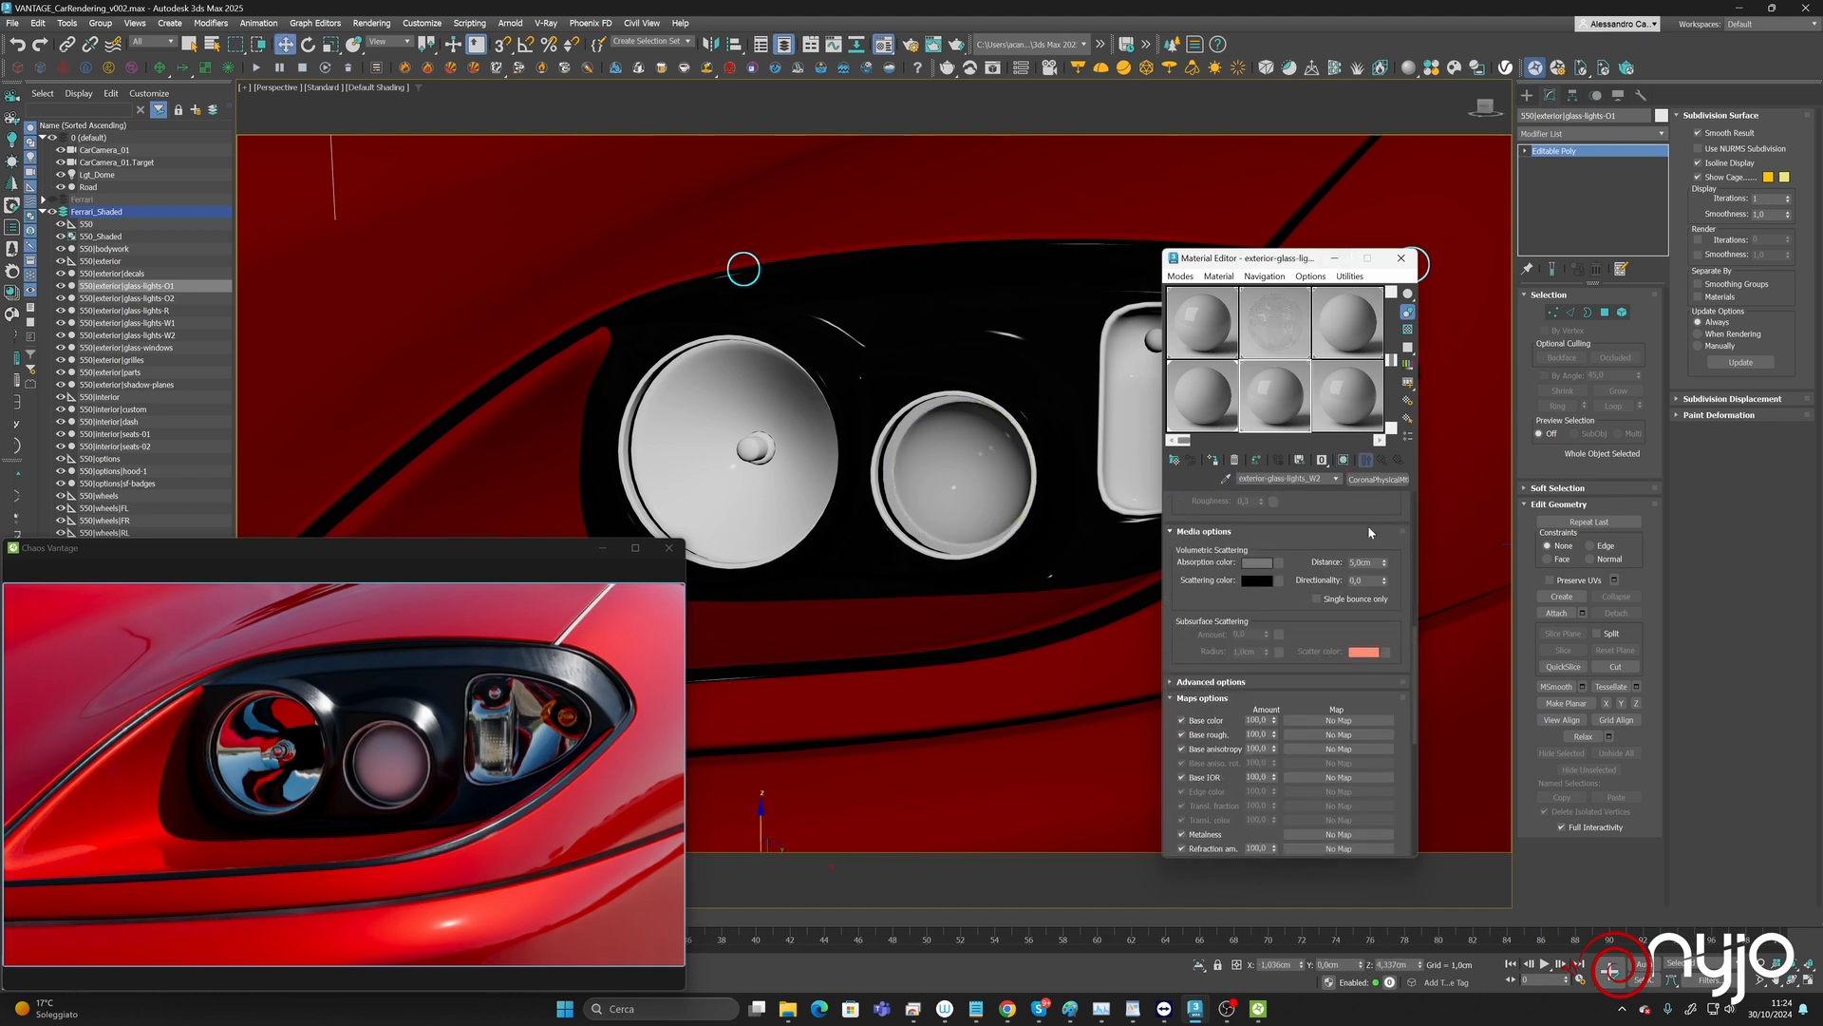
left_click_drag(1364, 467, 1392, 849)
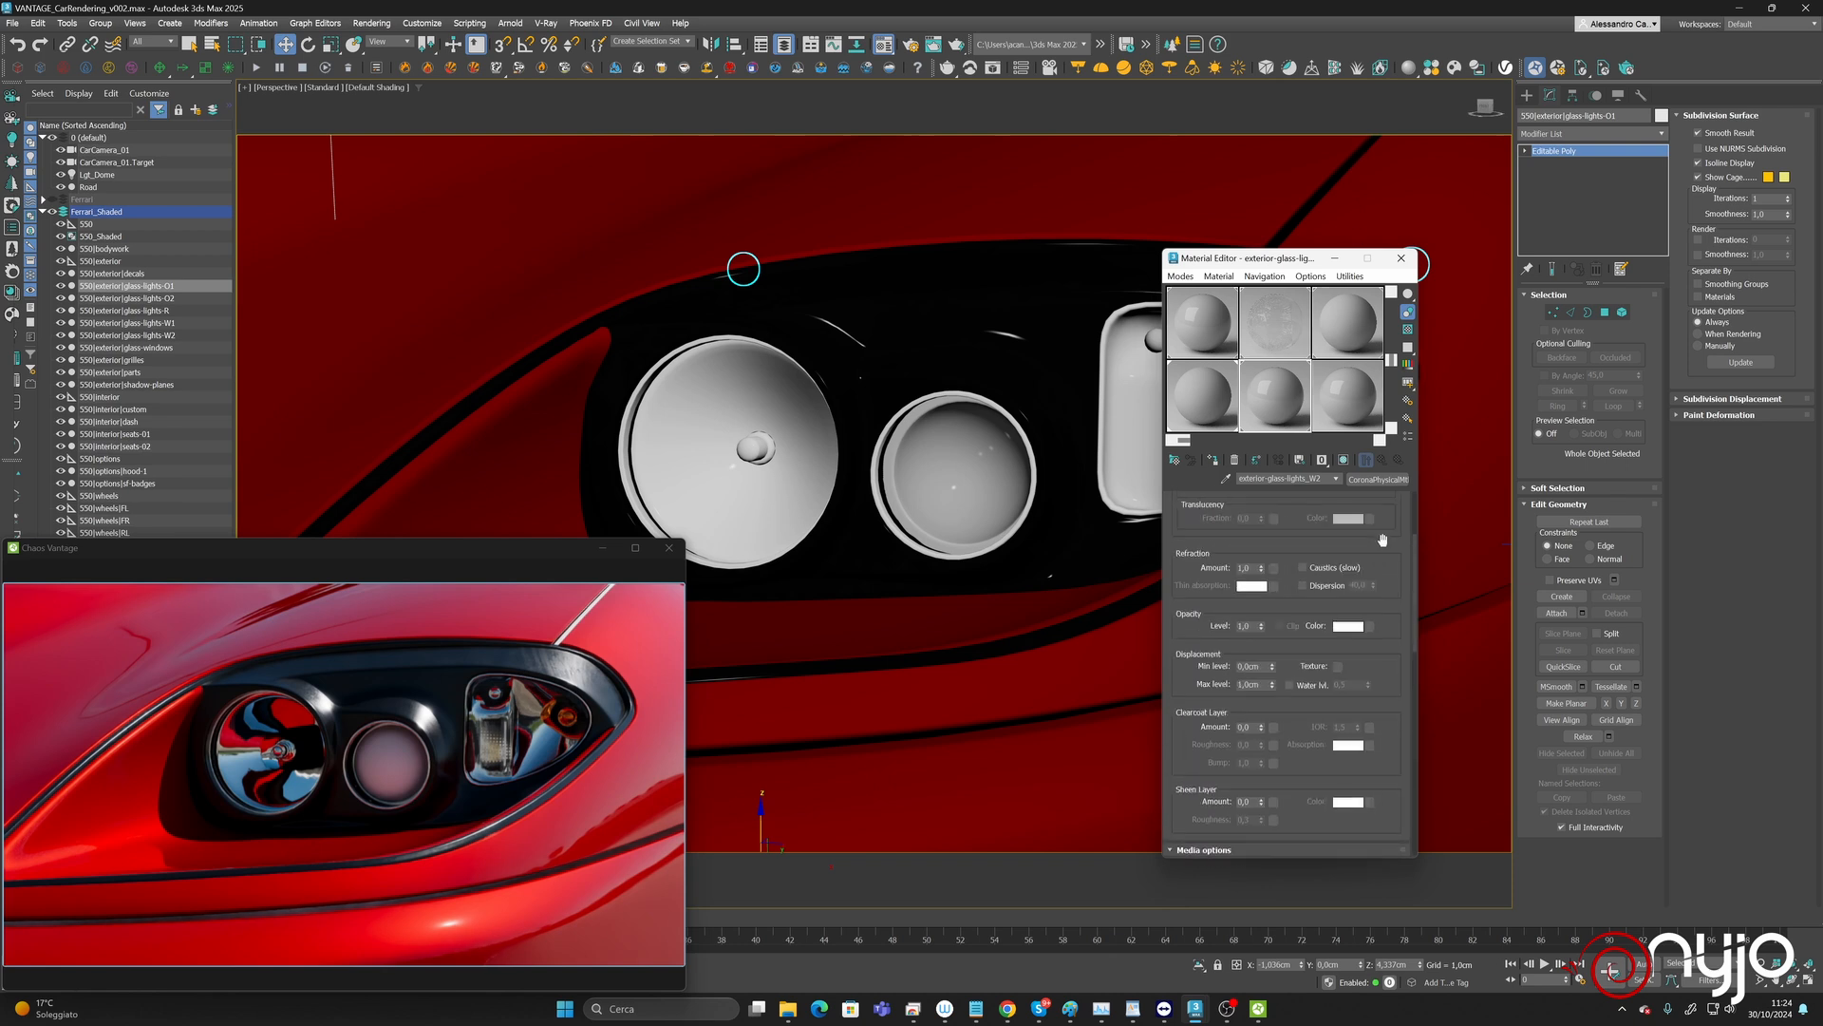
scroll(1383, 539, "up", 2)
Convert the inner headlamp's glass material to a VRayMtl and apply the Glass preset.
left_click(1379, 479)
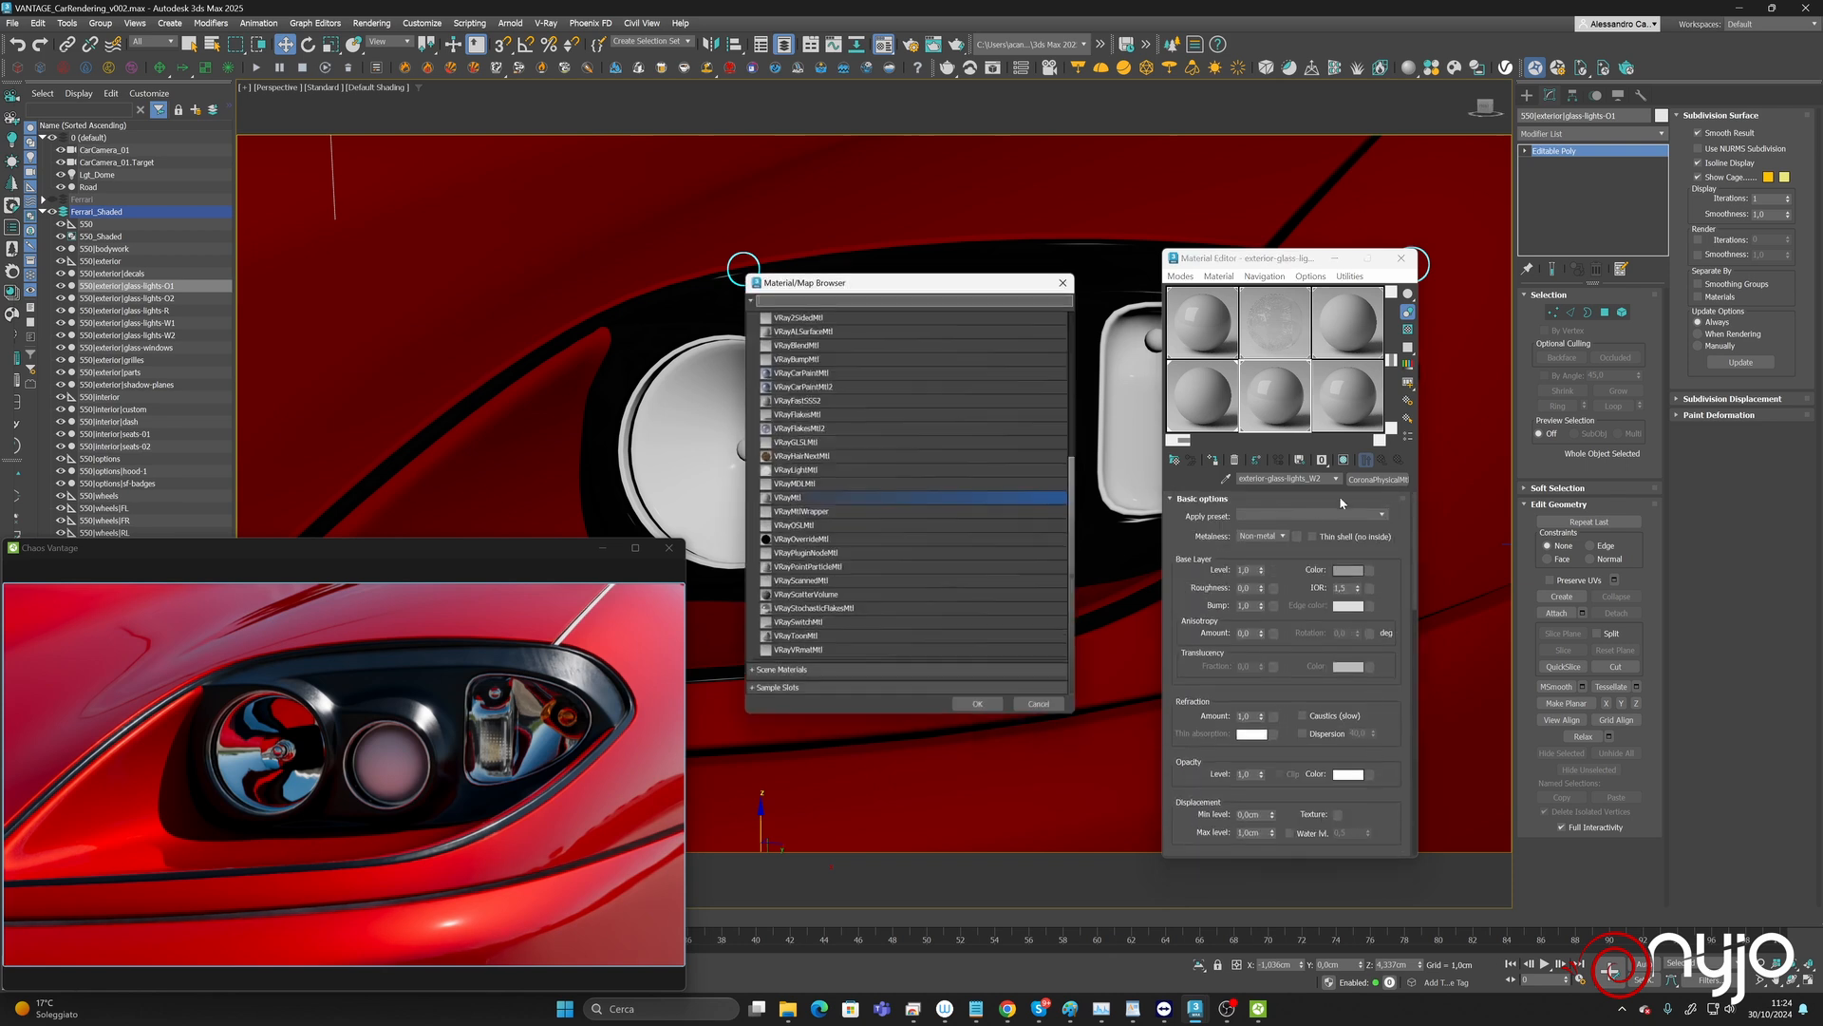
double_click(791, 498)
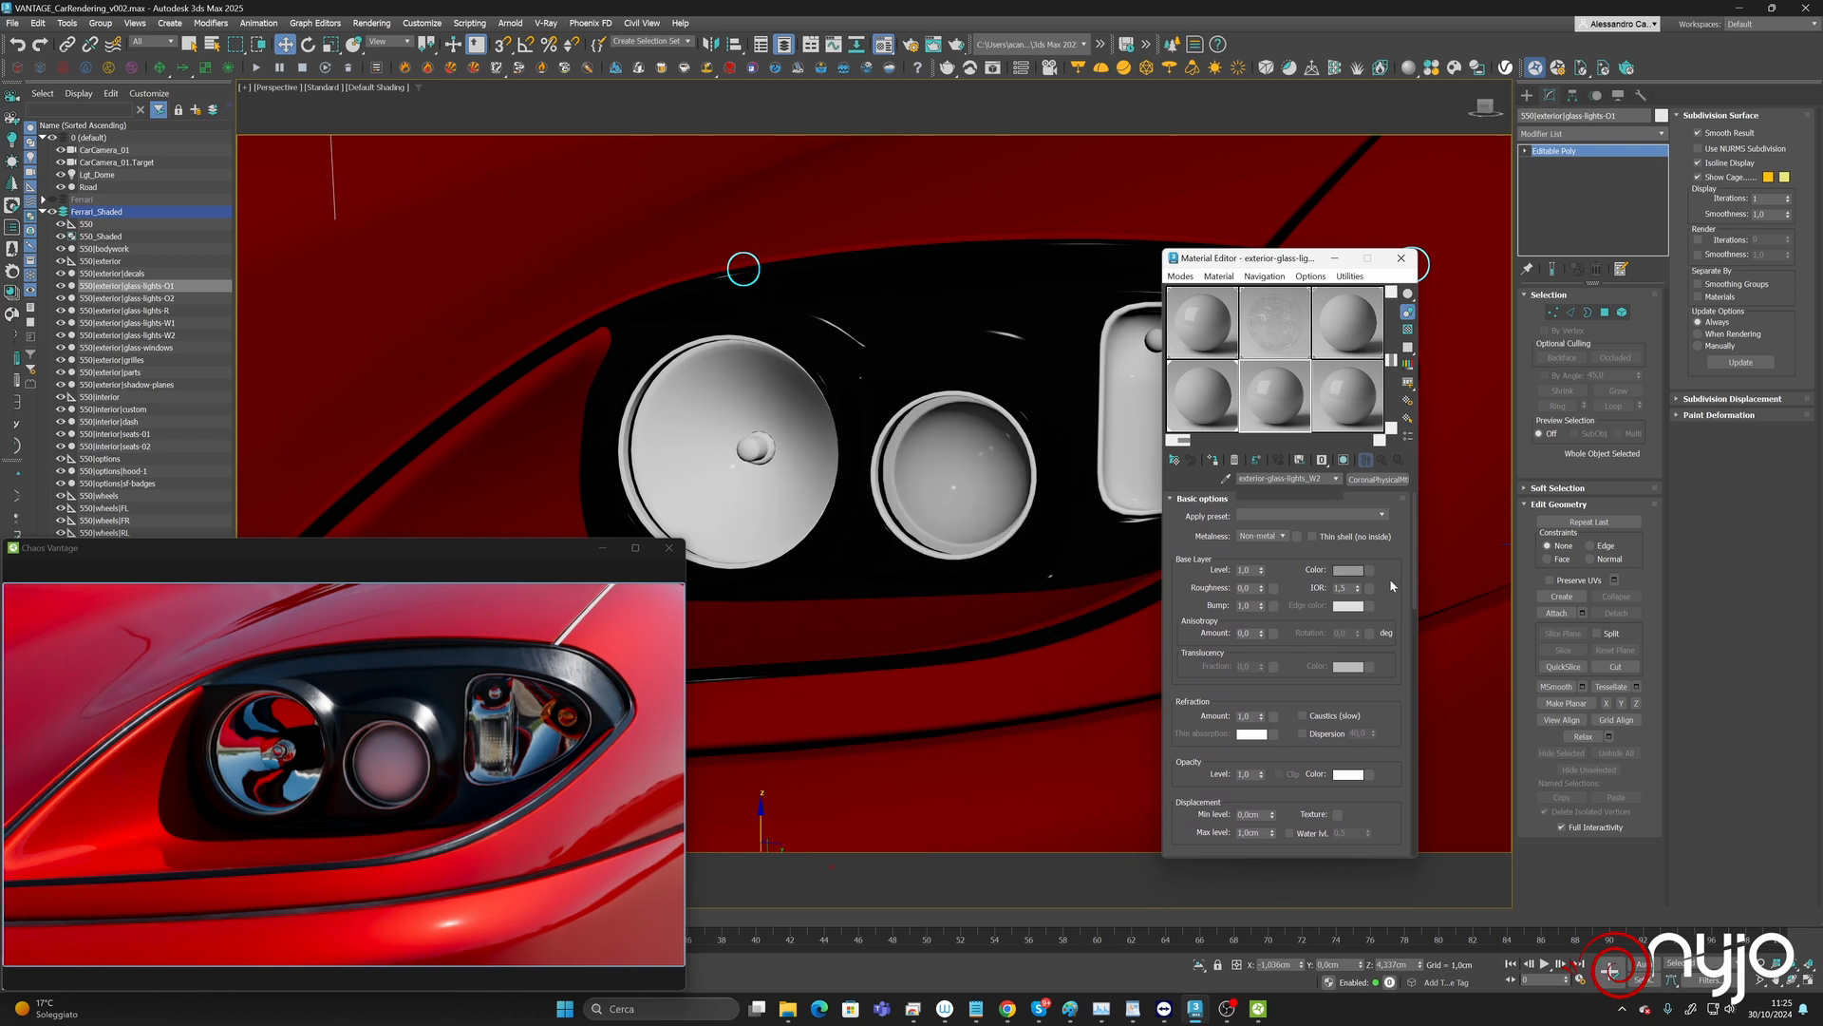
left_click(1382, 515)
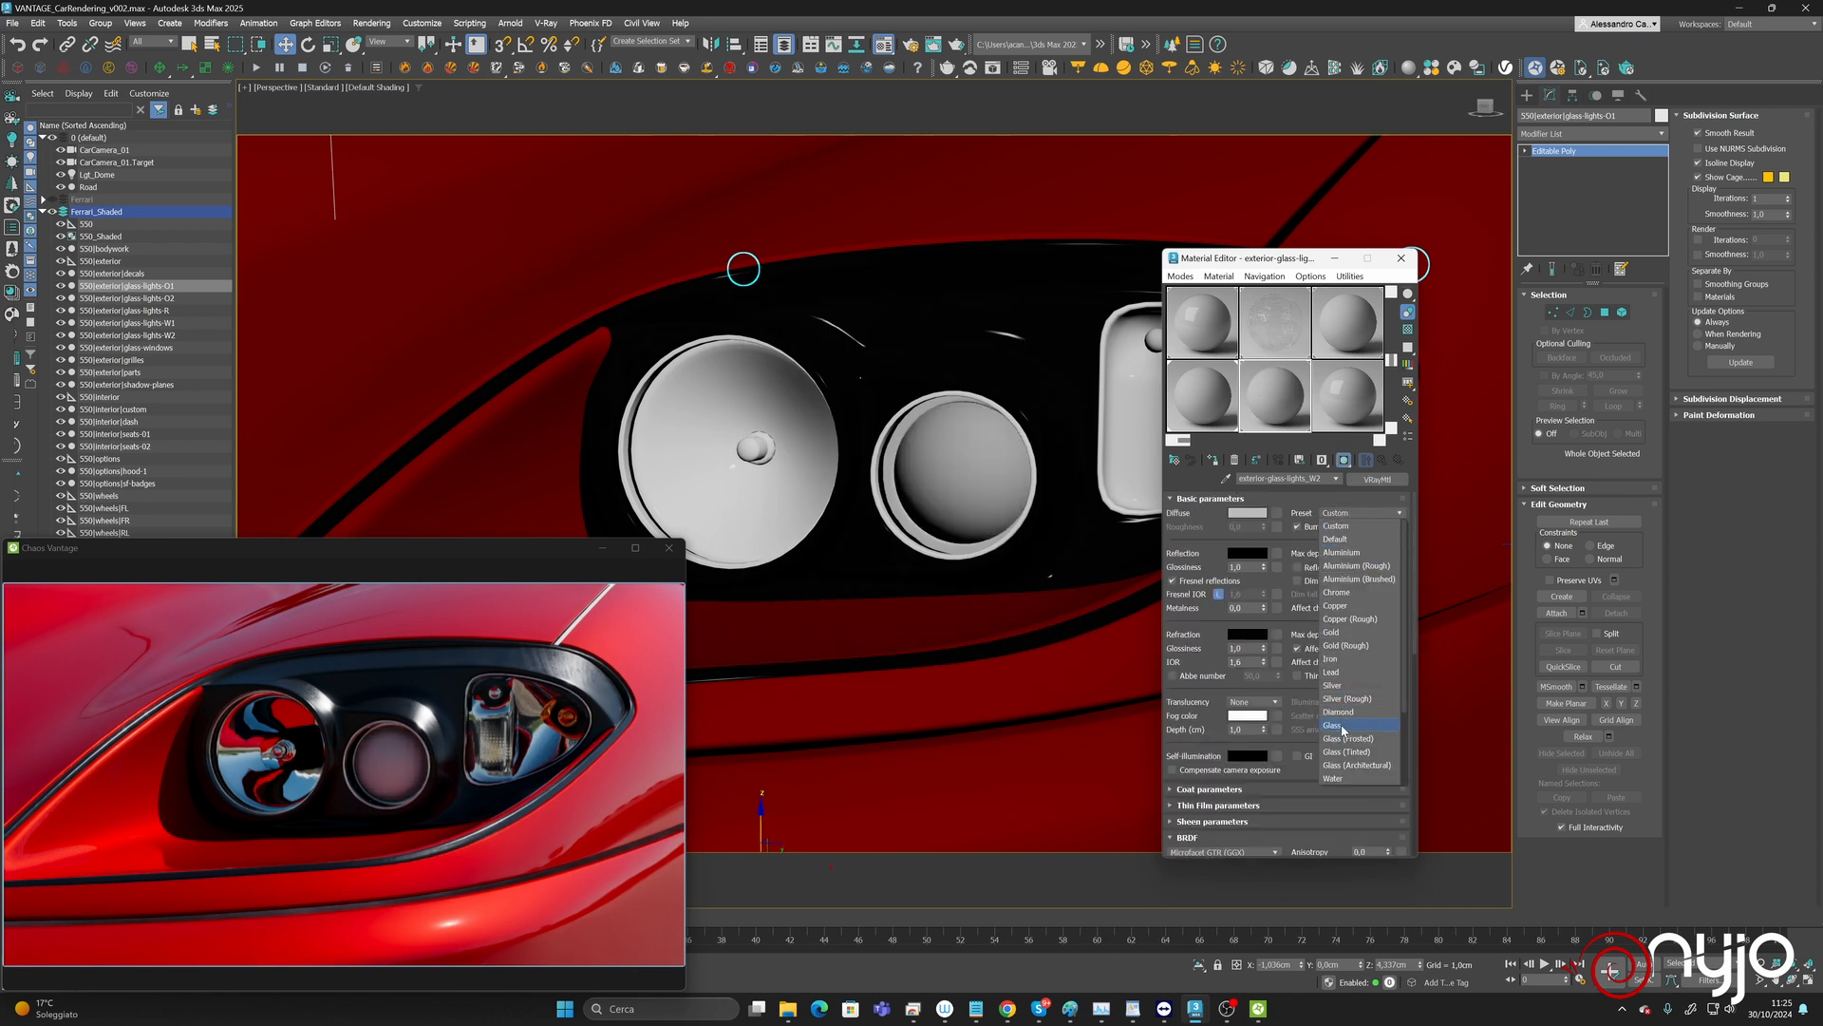
left_click(1343, 726)
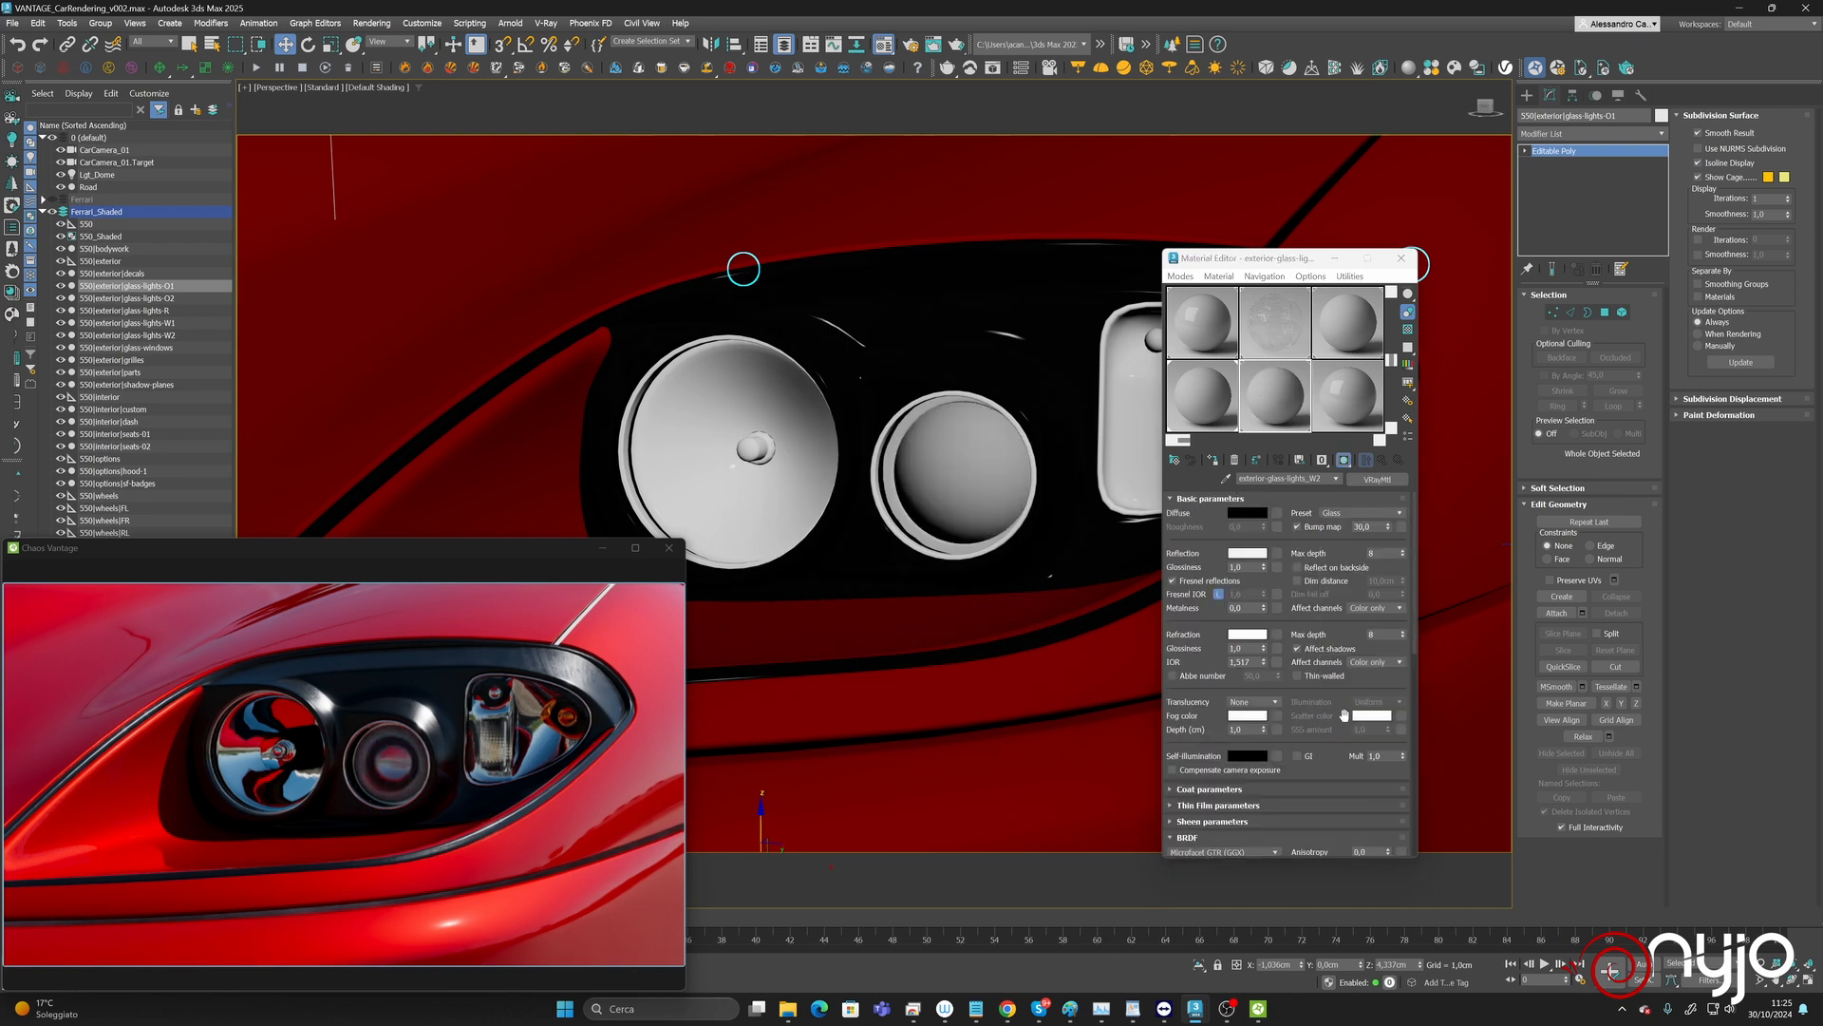
Make the inner headlamp glass thin-walled and set its diffuse colour to dark grey.
left_click(1299, 676)
left_click(1240, 514)
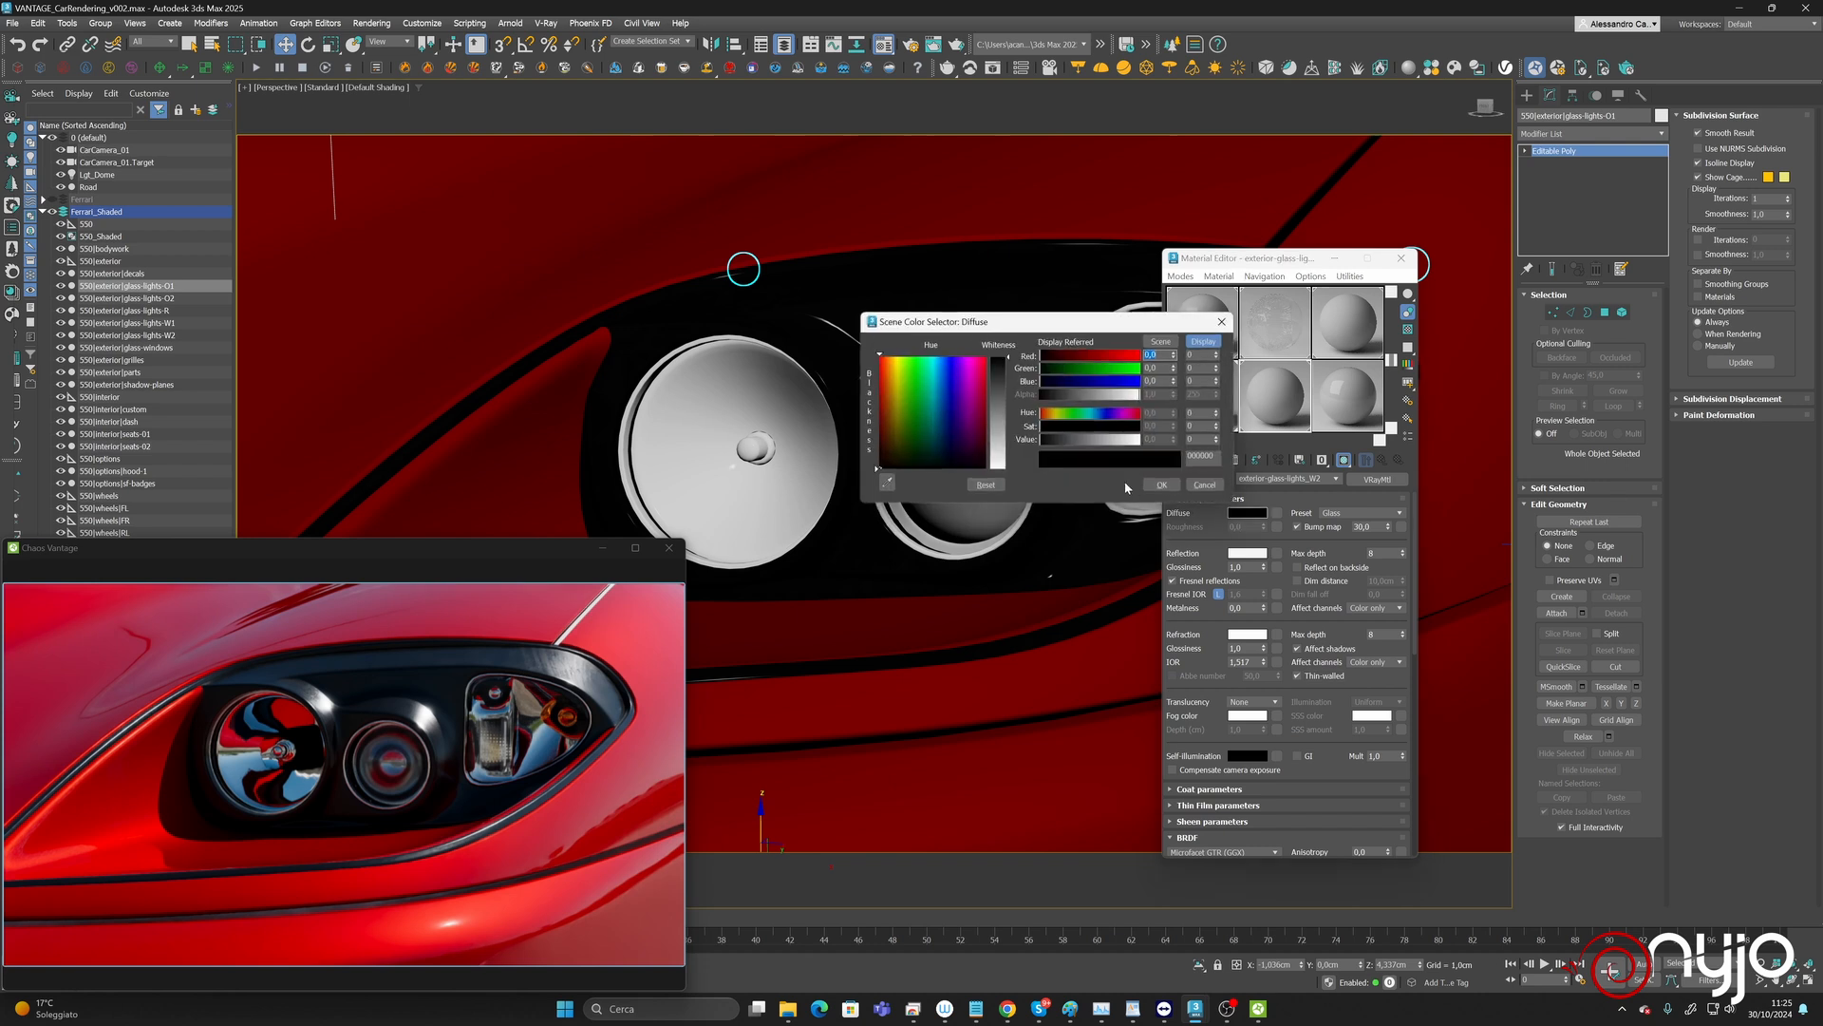
left_click_drag(1059, 440, 1062, 444)
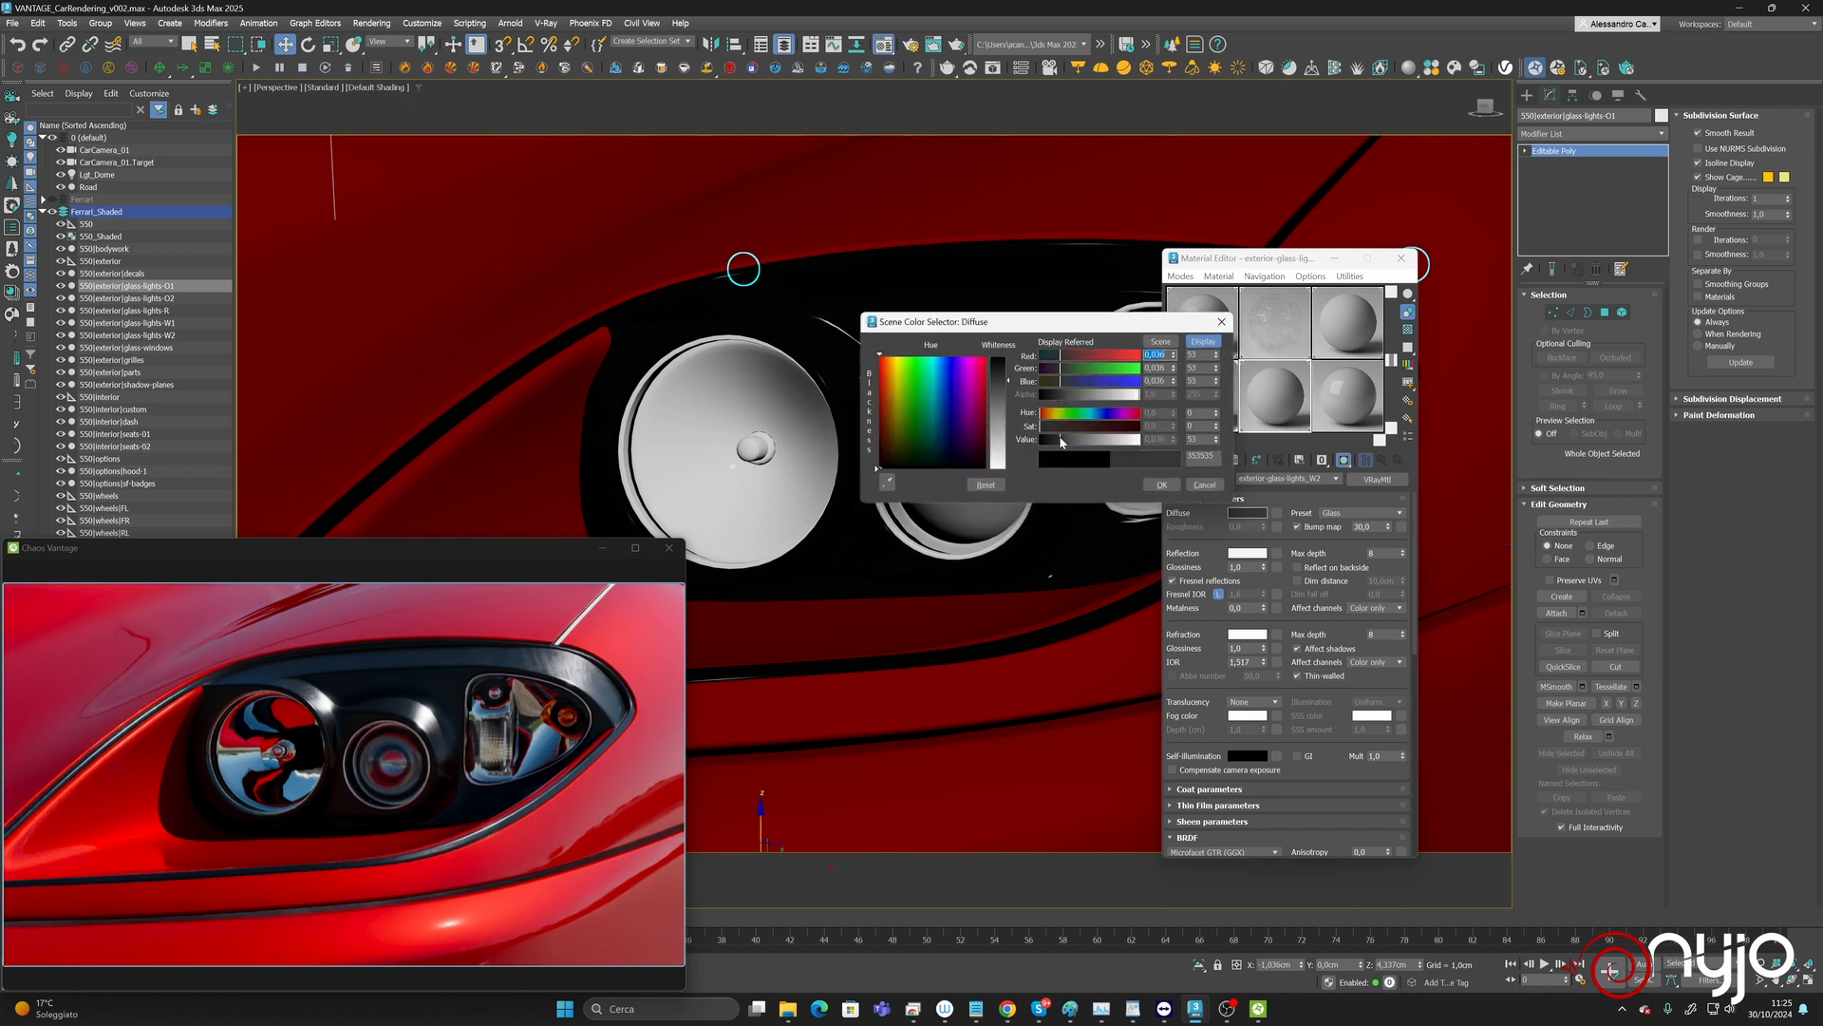
left_click(1159, 488)
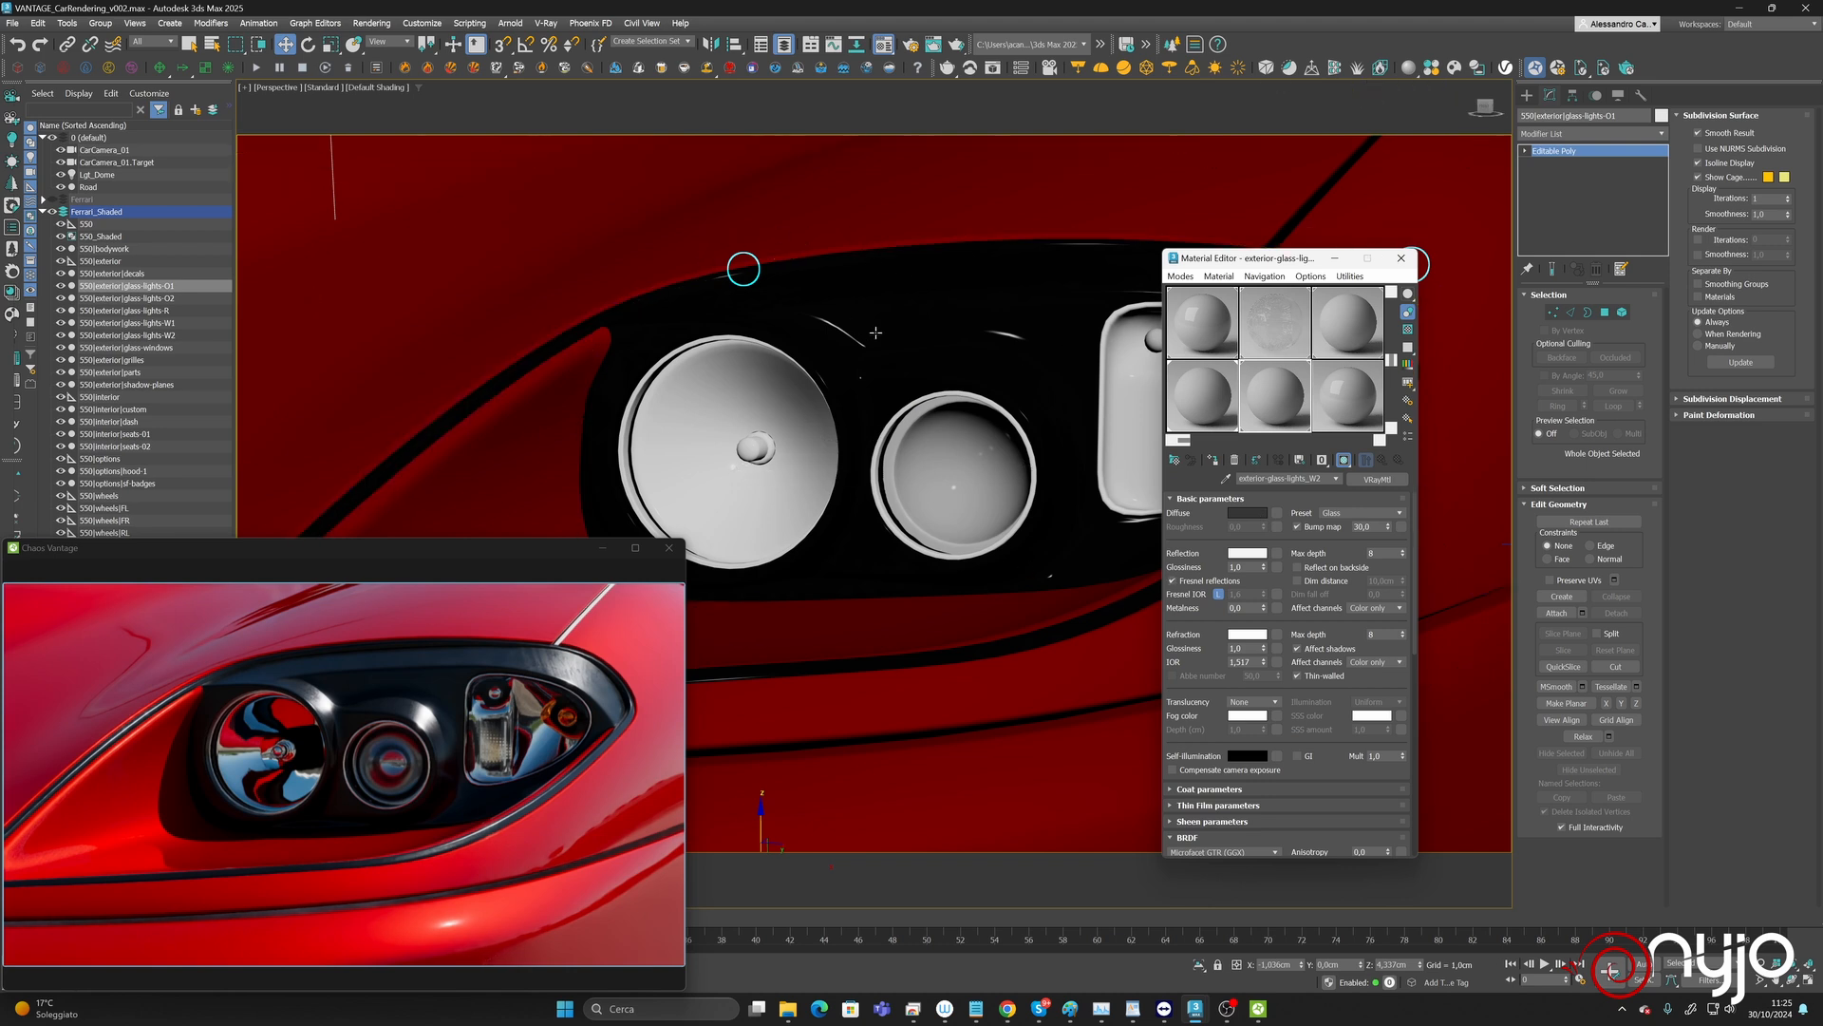
Select the car's 550|exterior|glass-windows object and switch off its XForm modifier.
scroll(889, 396, "down", 6)
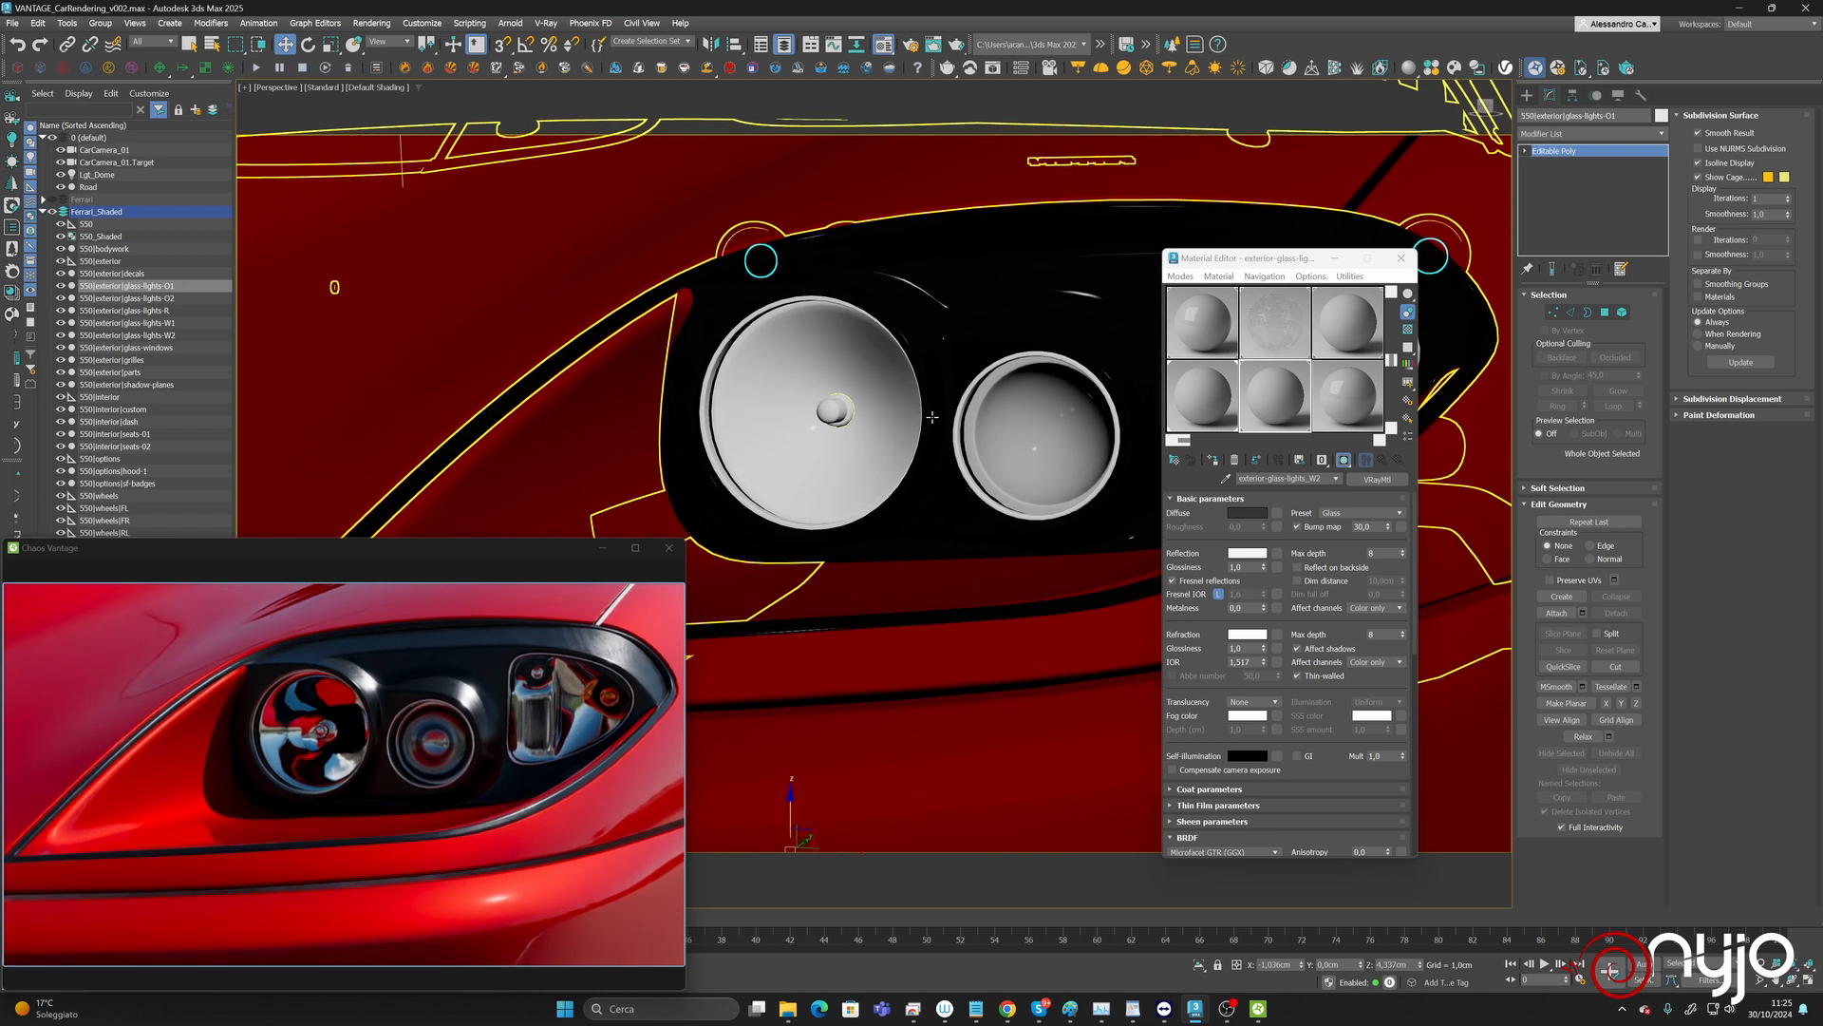
middle_click_drag(881, 498, 990, 467, "alt")
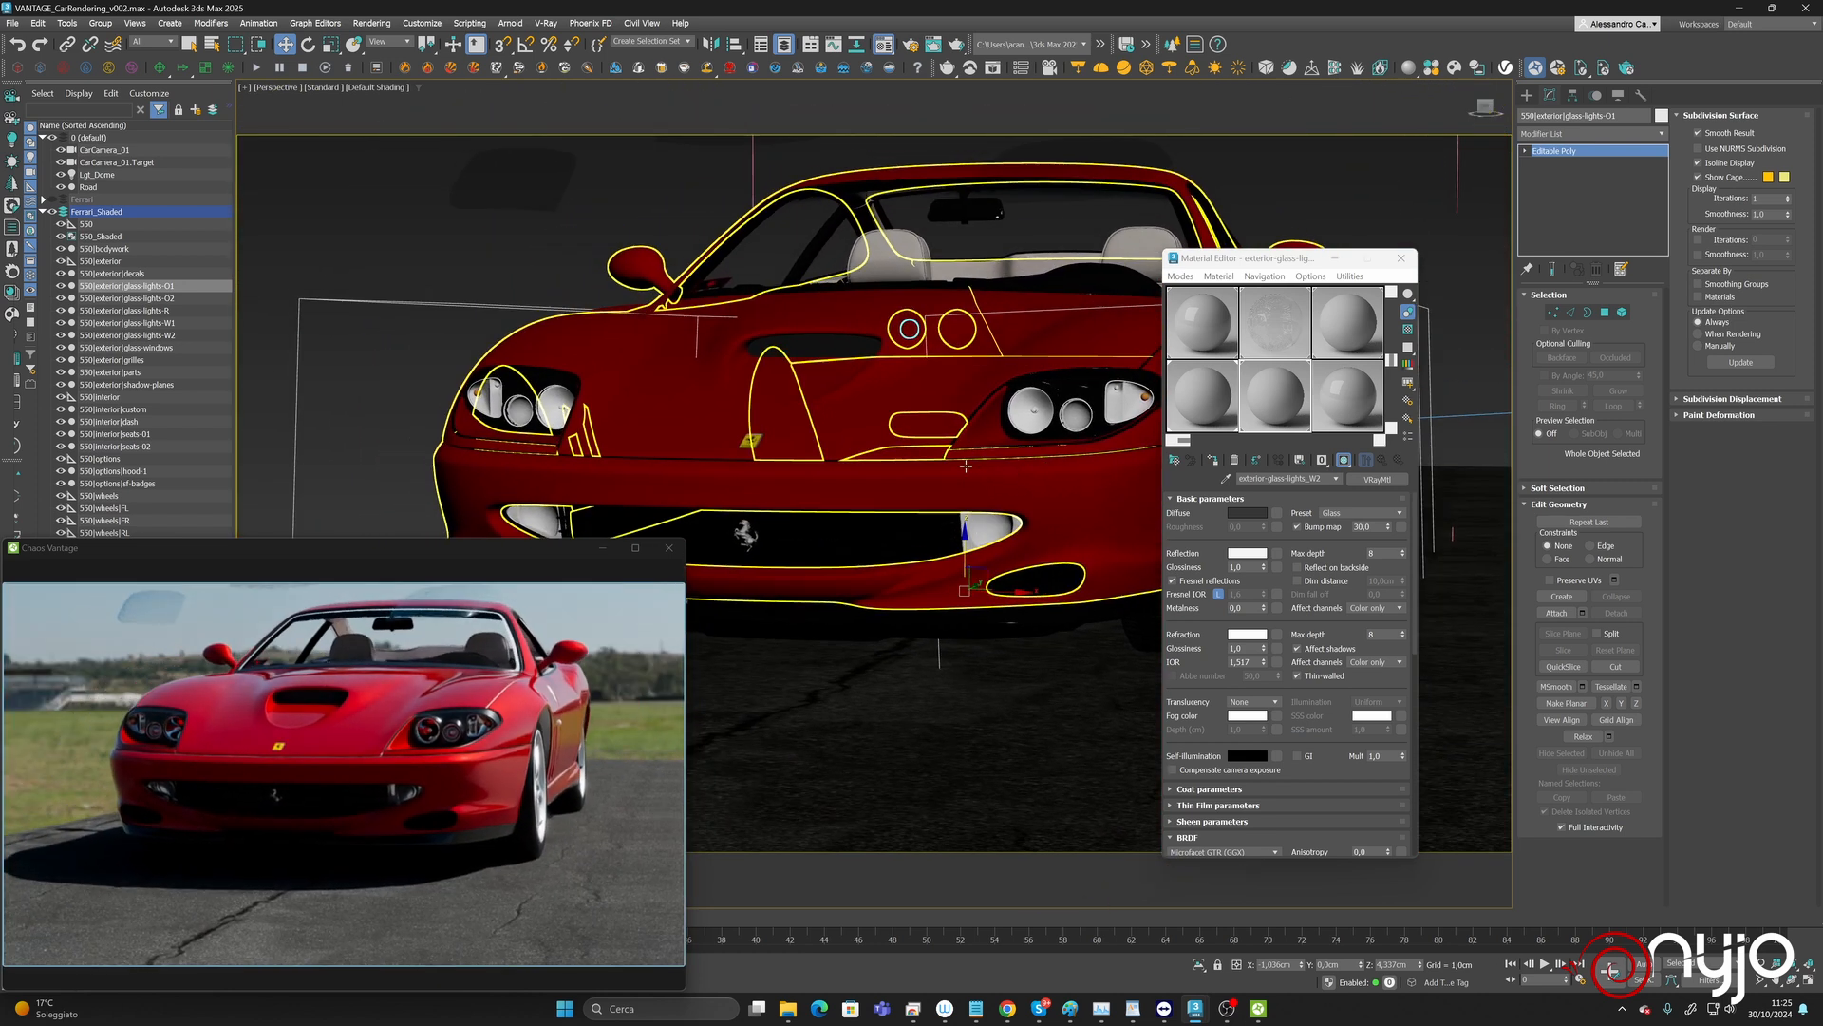
left_click(521, 170)
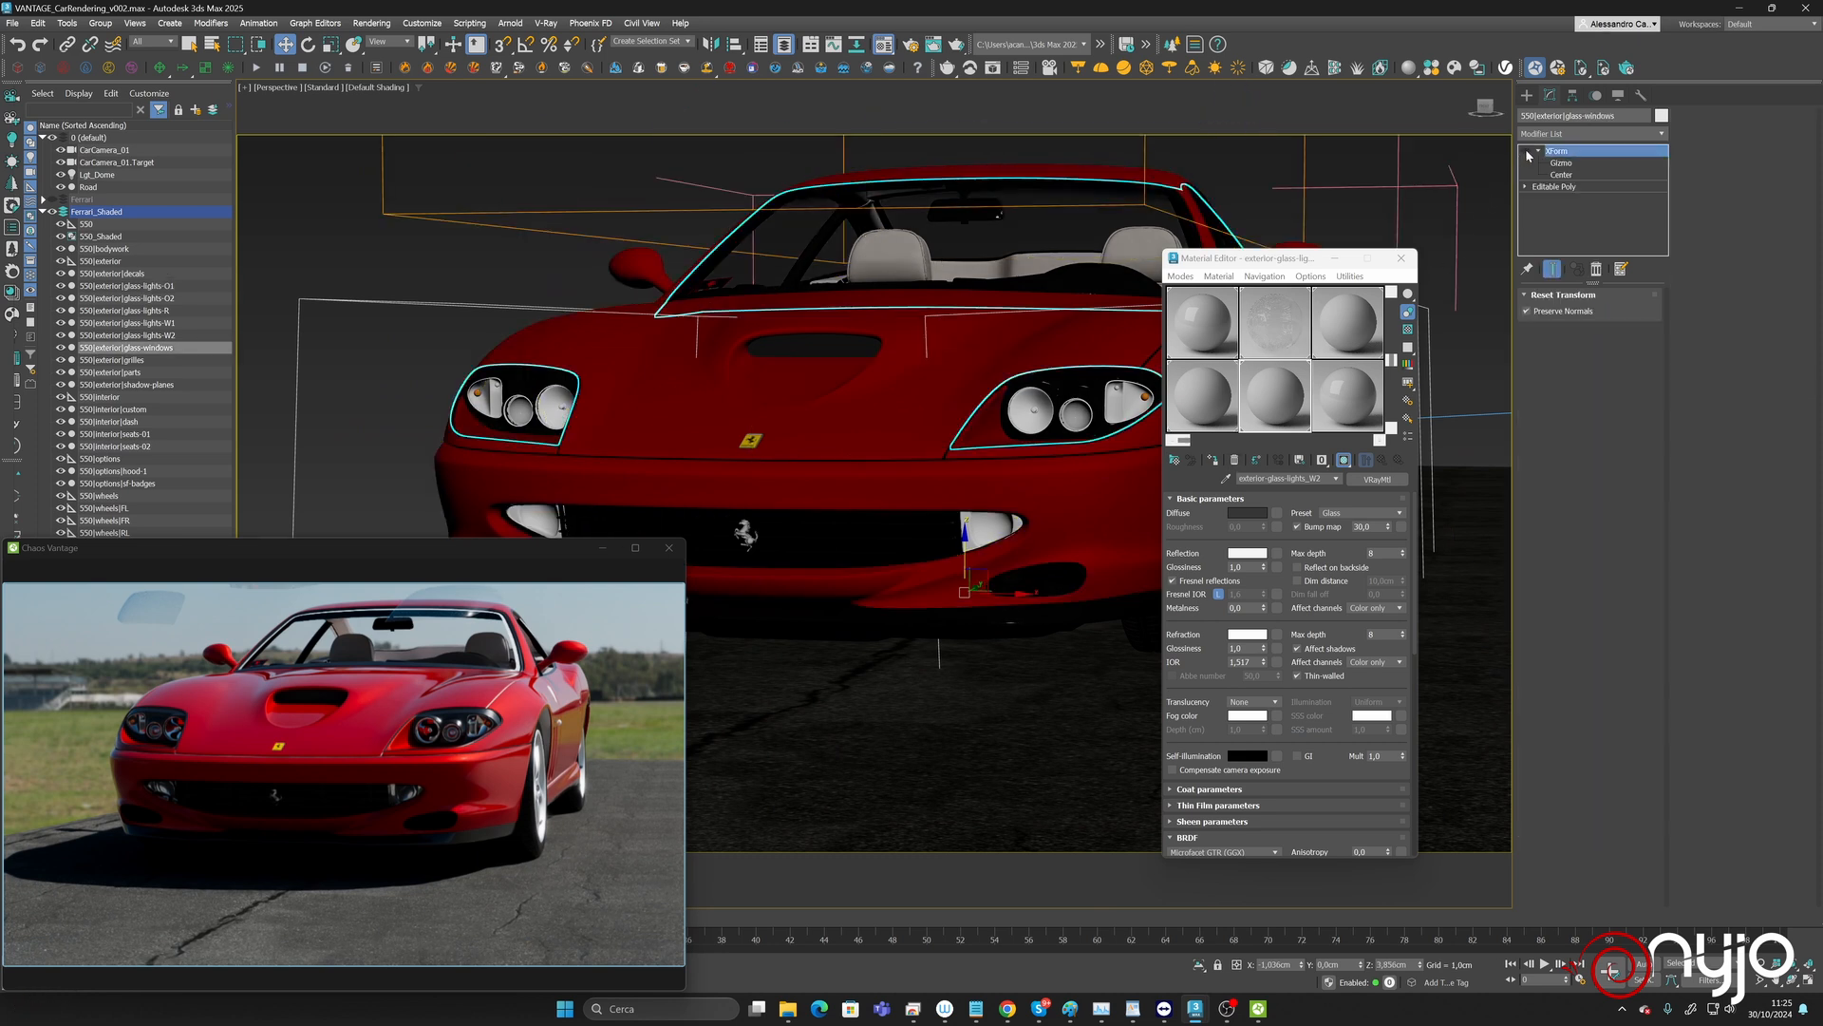
Turn the window glass's XForm modifier back on and sample the windshield frame's material into an empty material slot.
left_click(1341, 395)
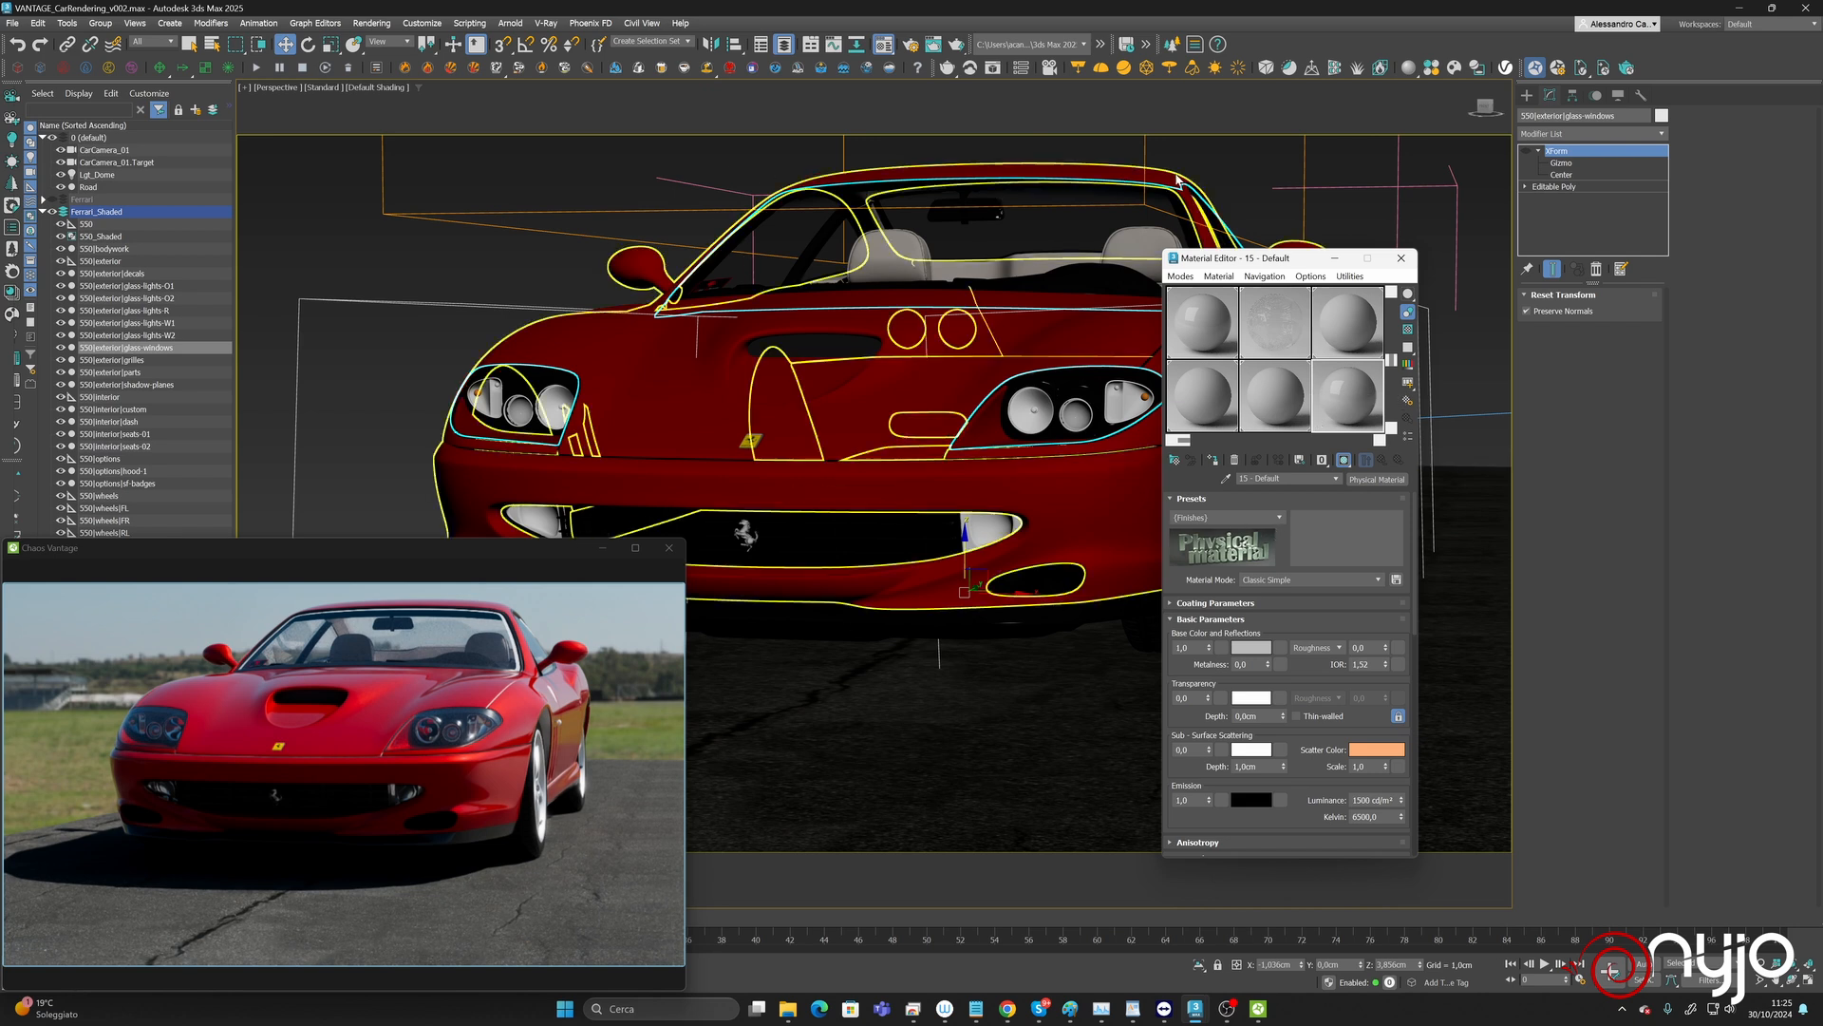
middle_click_drag(1179, 179, 936, 286, "alt")
scroll(937, 299, "up", 3)
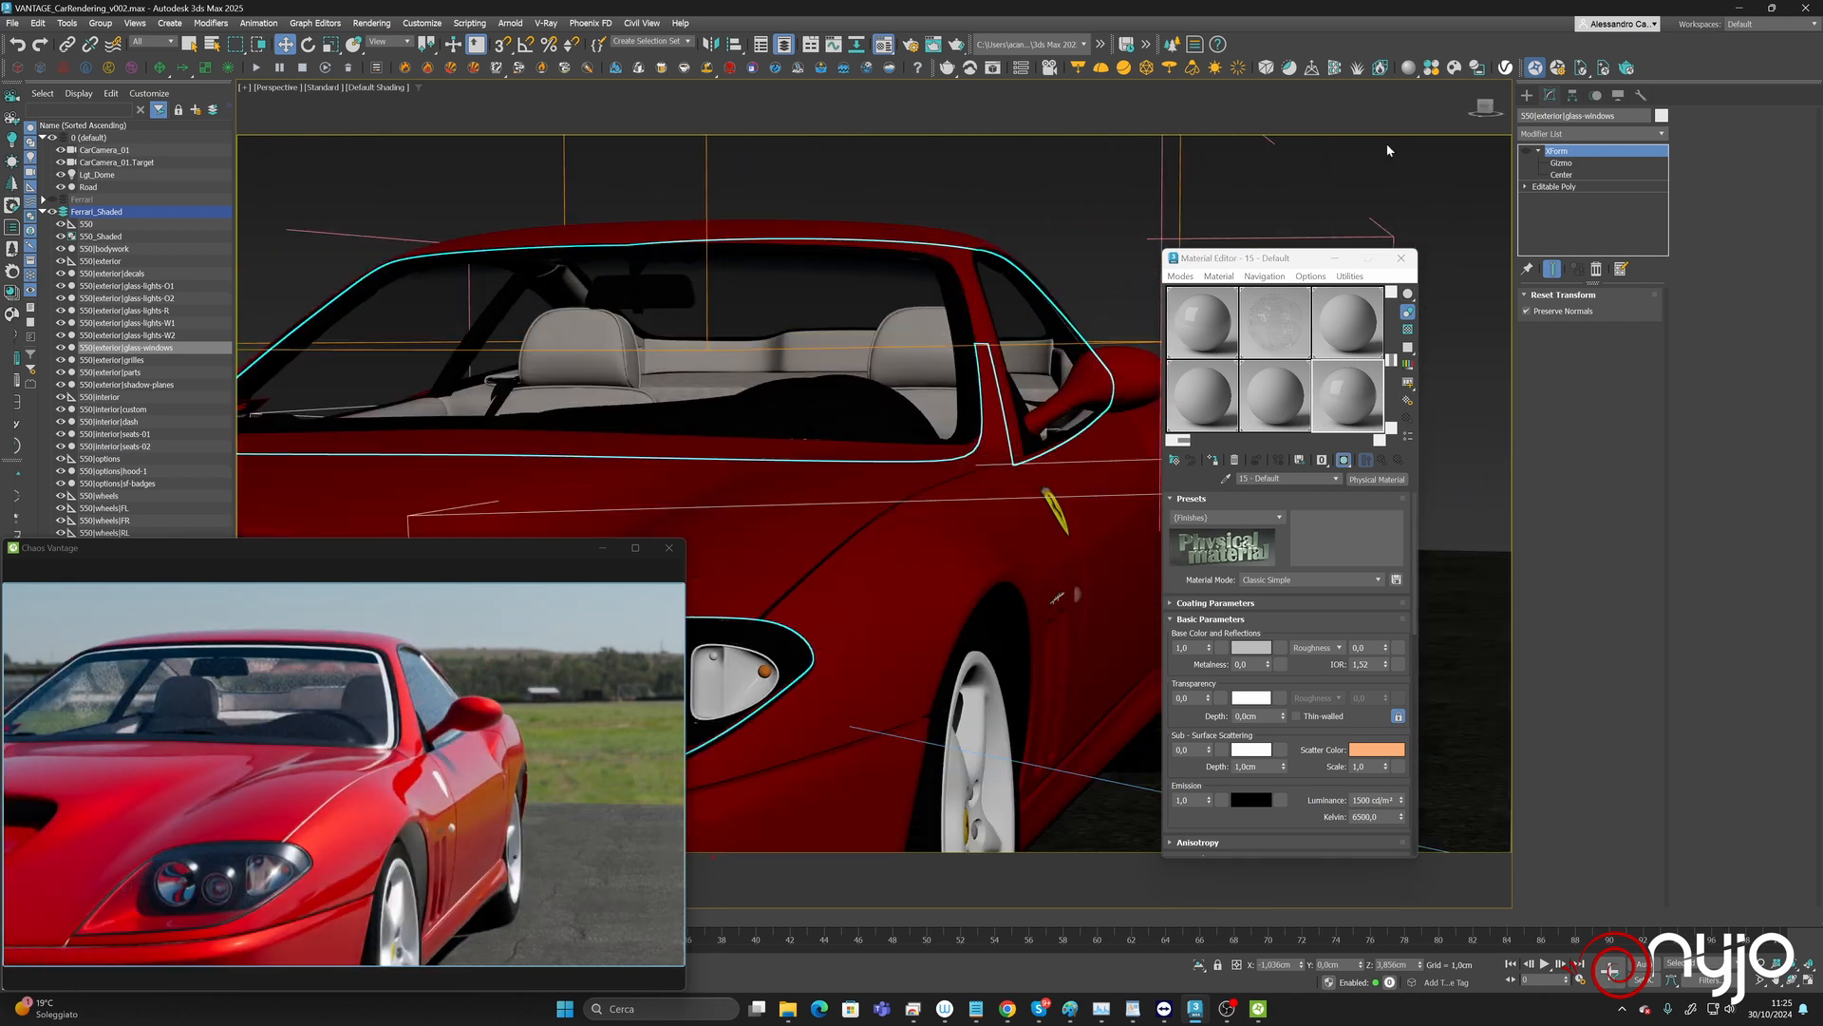
left_click(1526, 151)
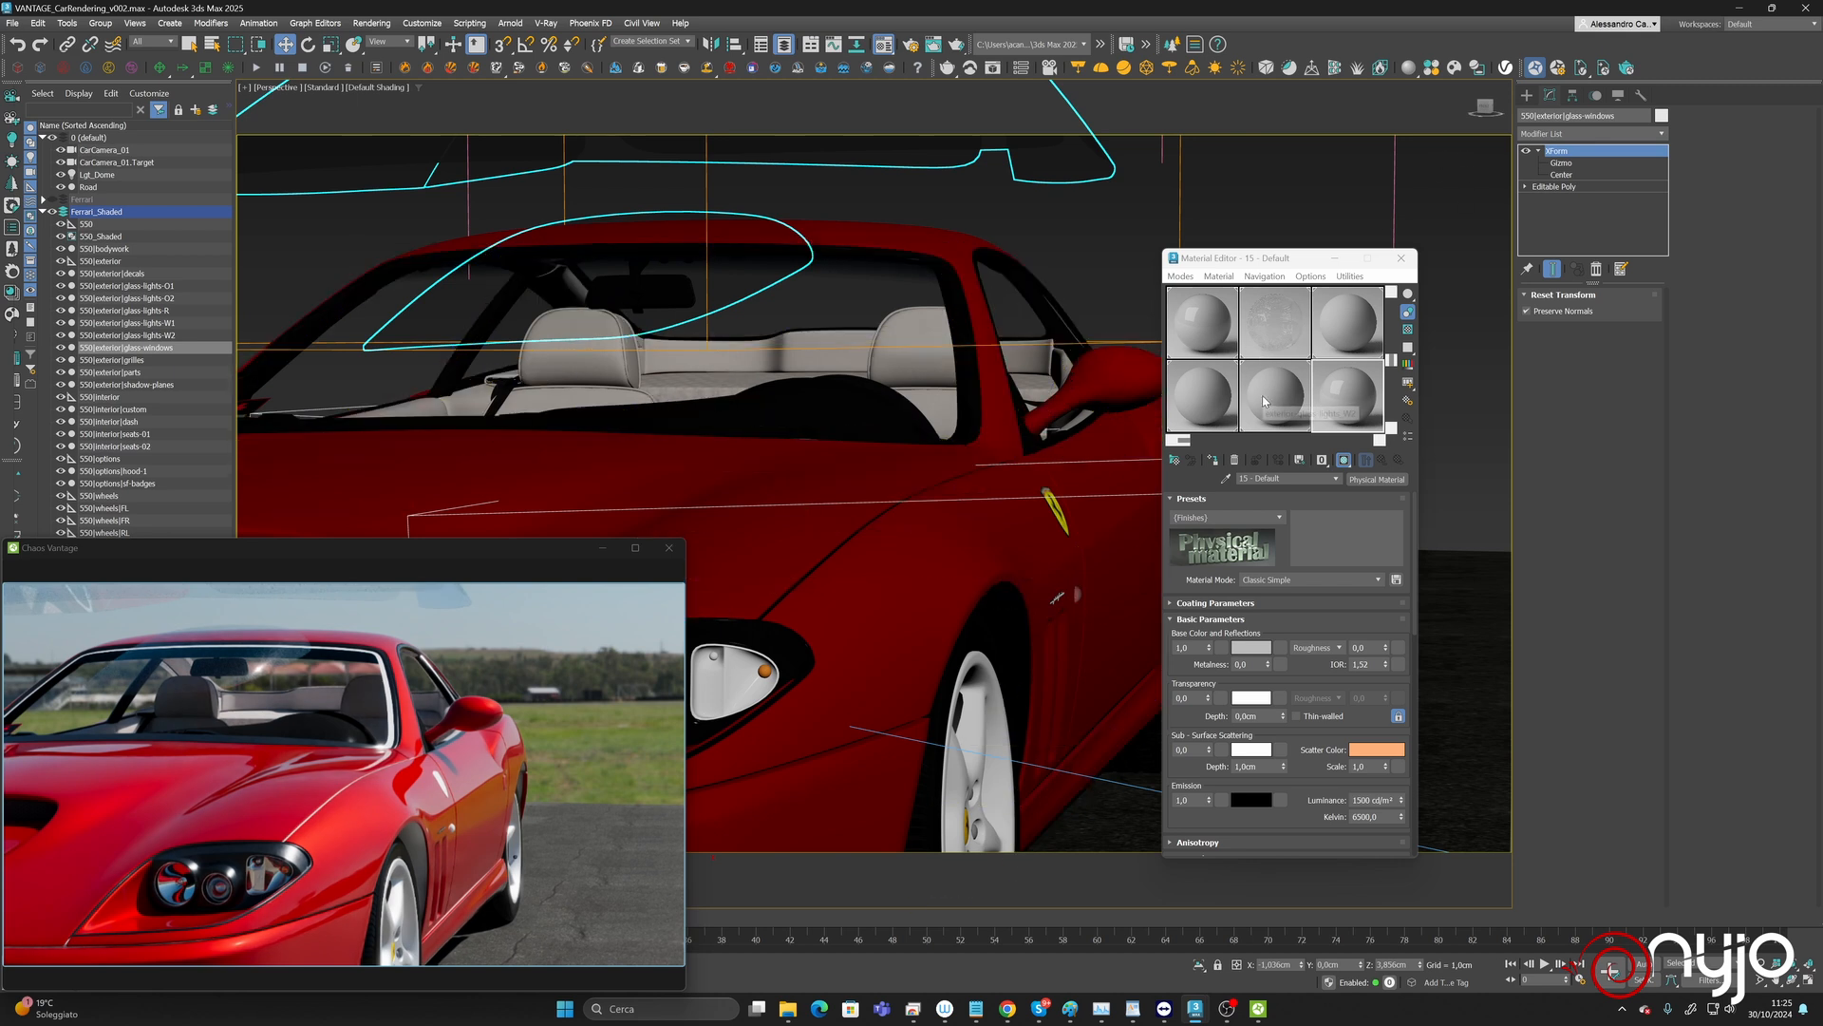
left_click(1226, 477)
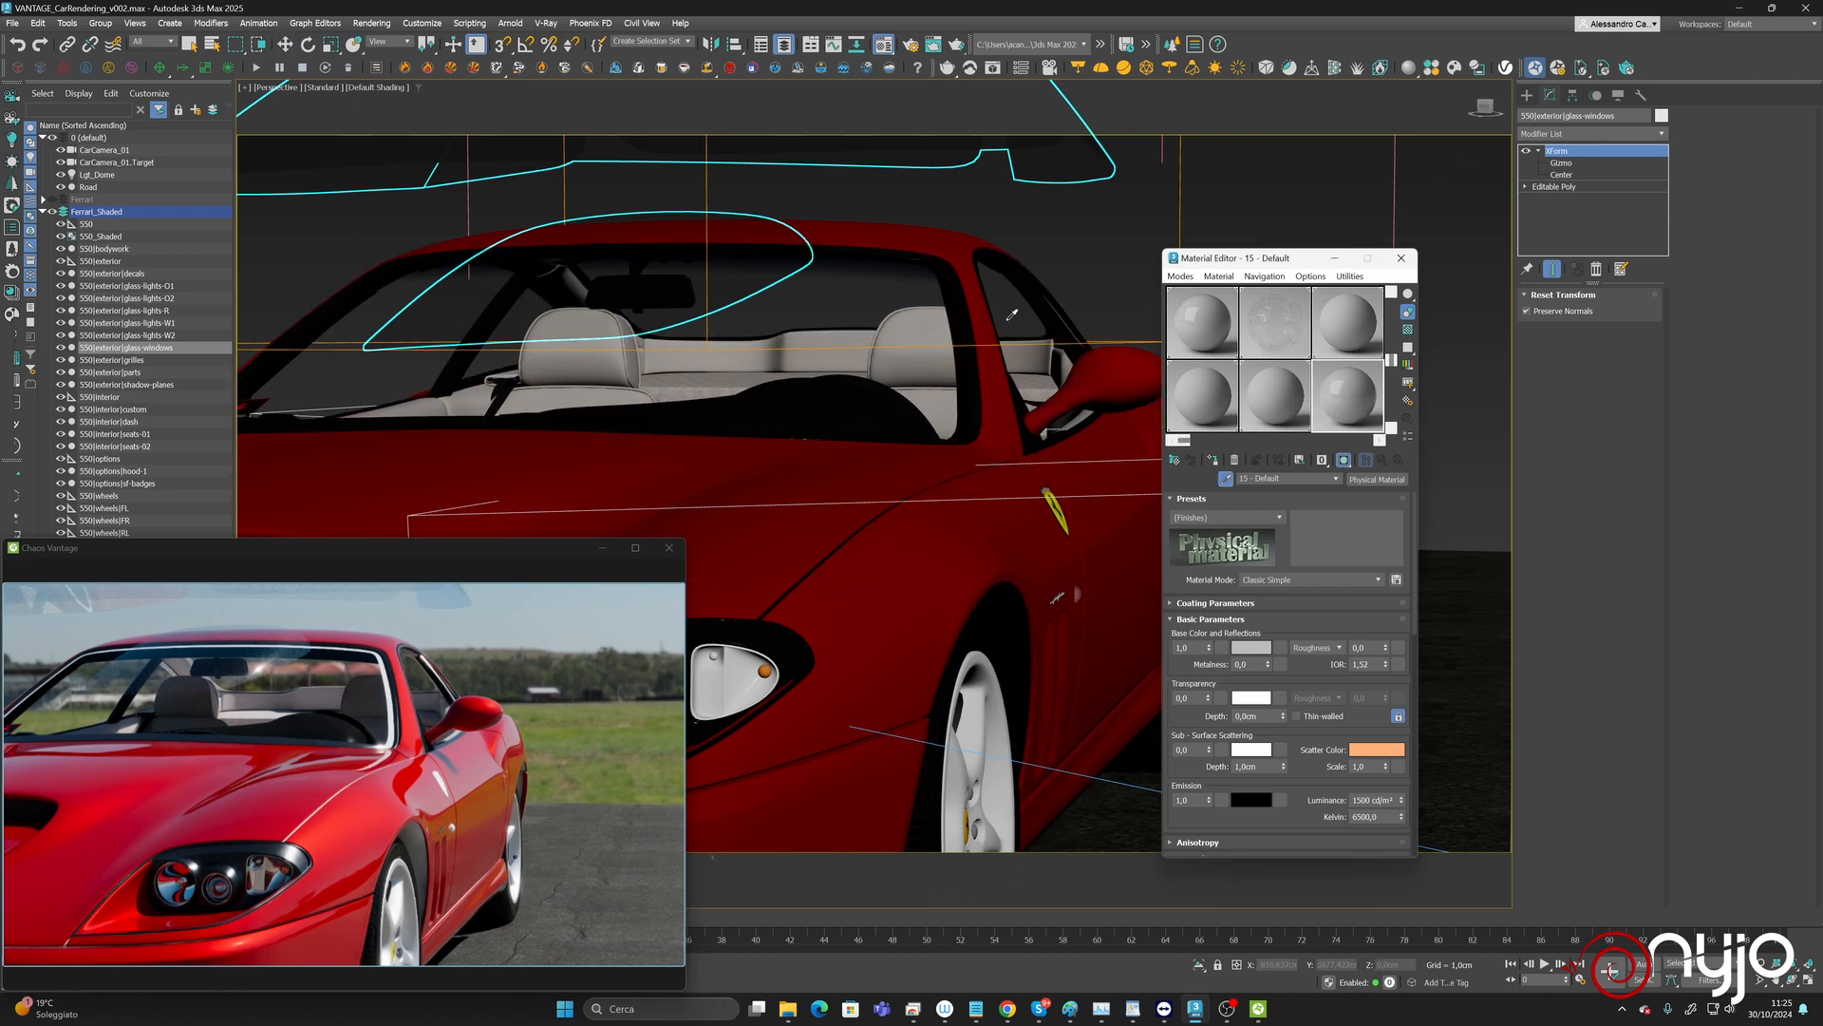
left_click(954, 284)
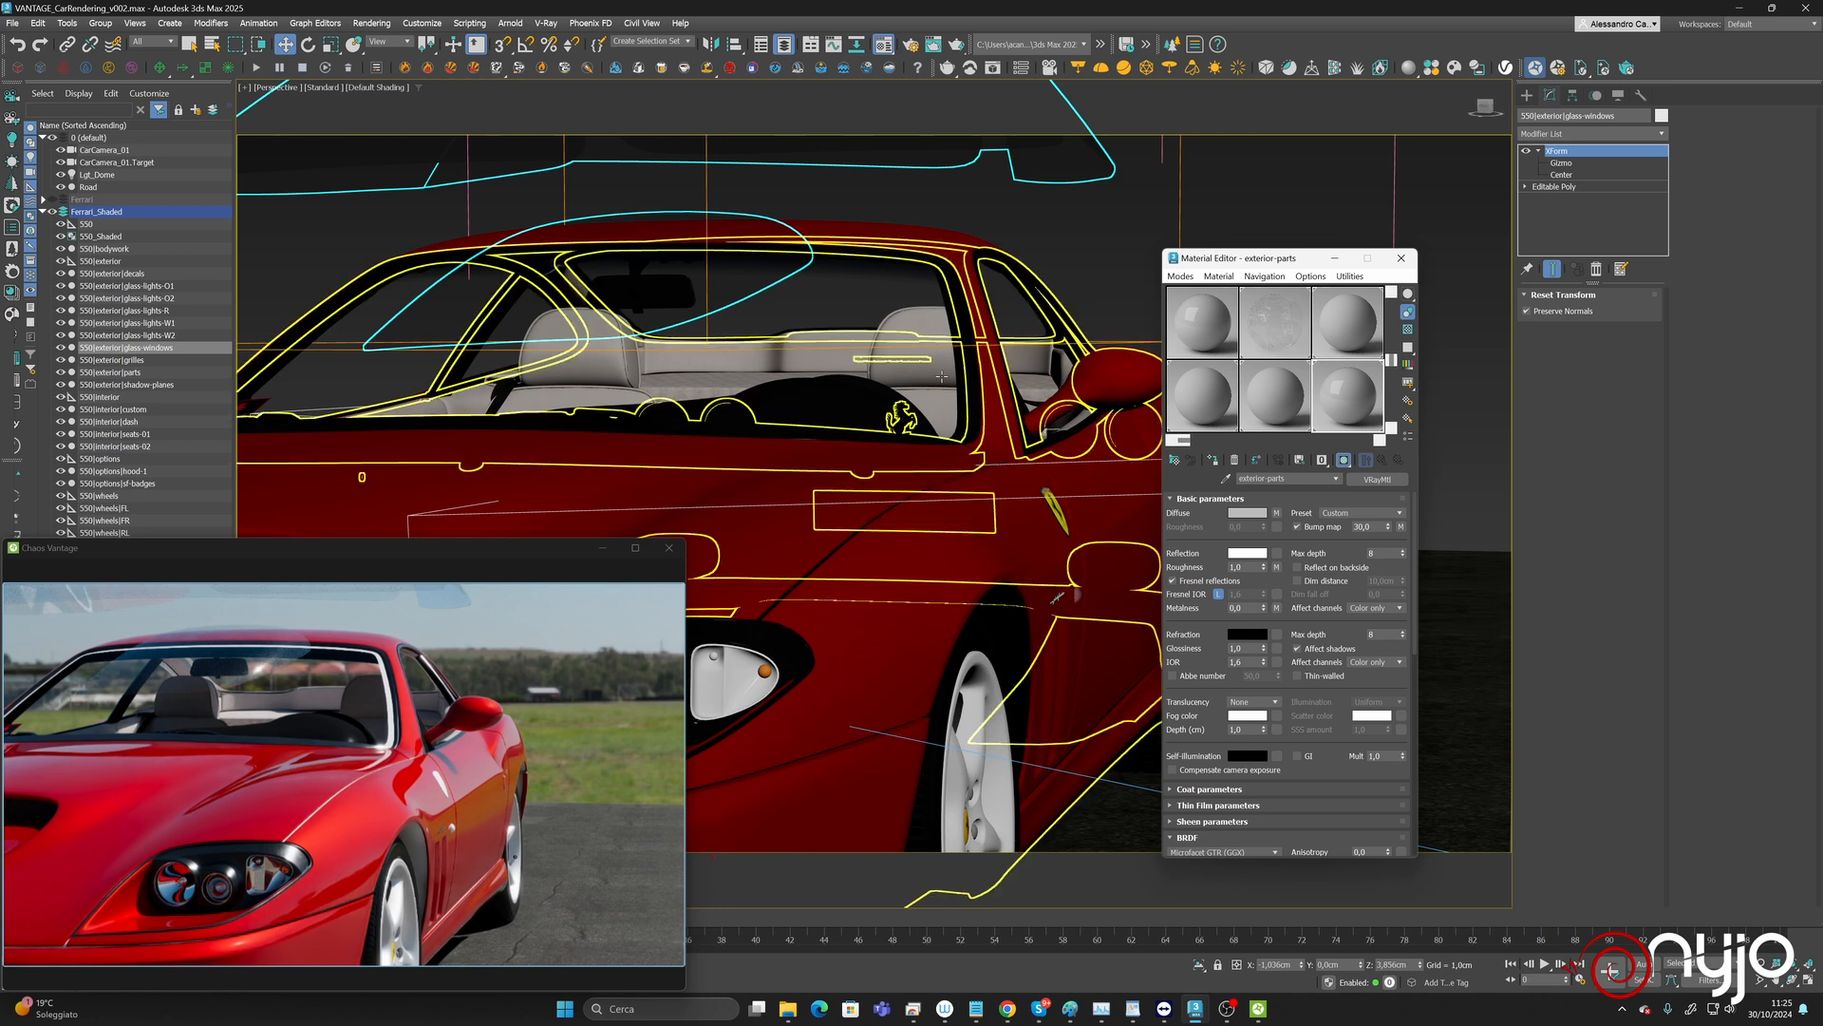
Select the 550|exterior|shadow-planes object at the windshield's lower corner and display edged faces in the viewport.
middle_click_drag(840, 323, 851, 390)
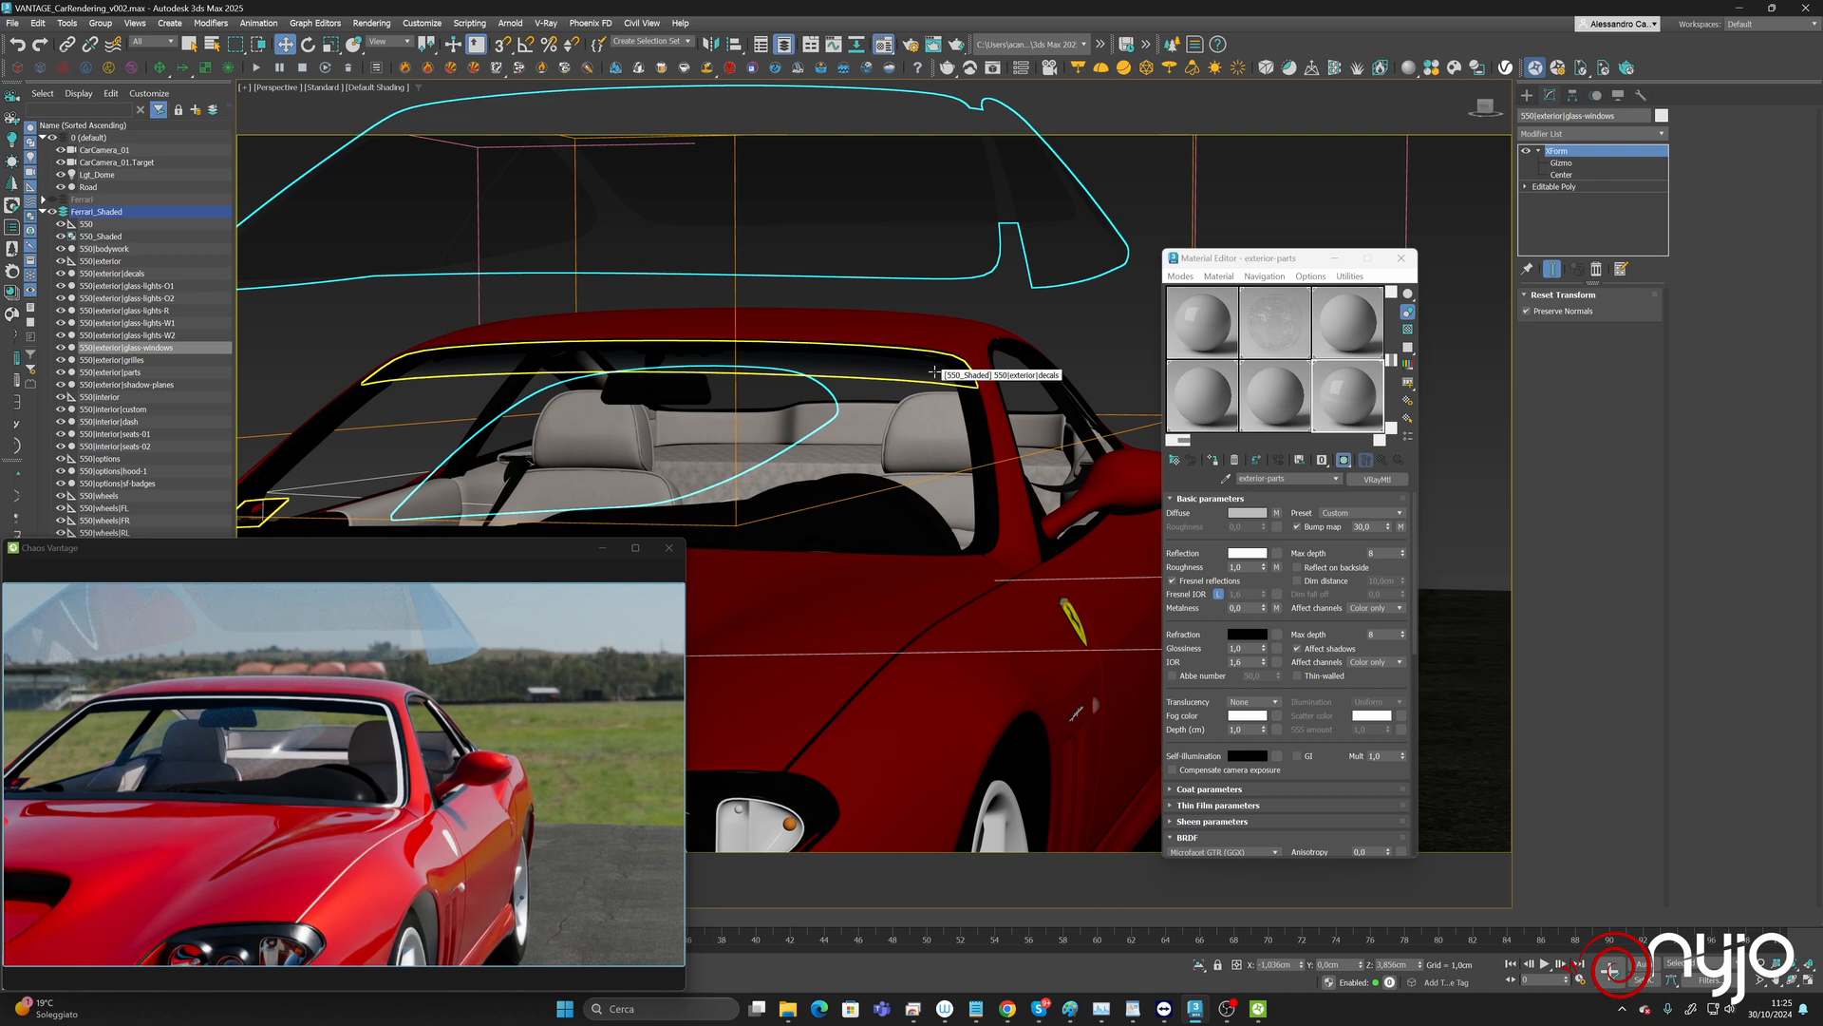
scroll(941, 378, "up", 3)
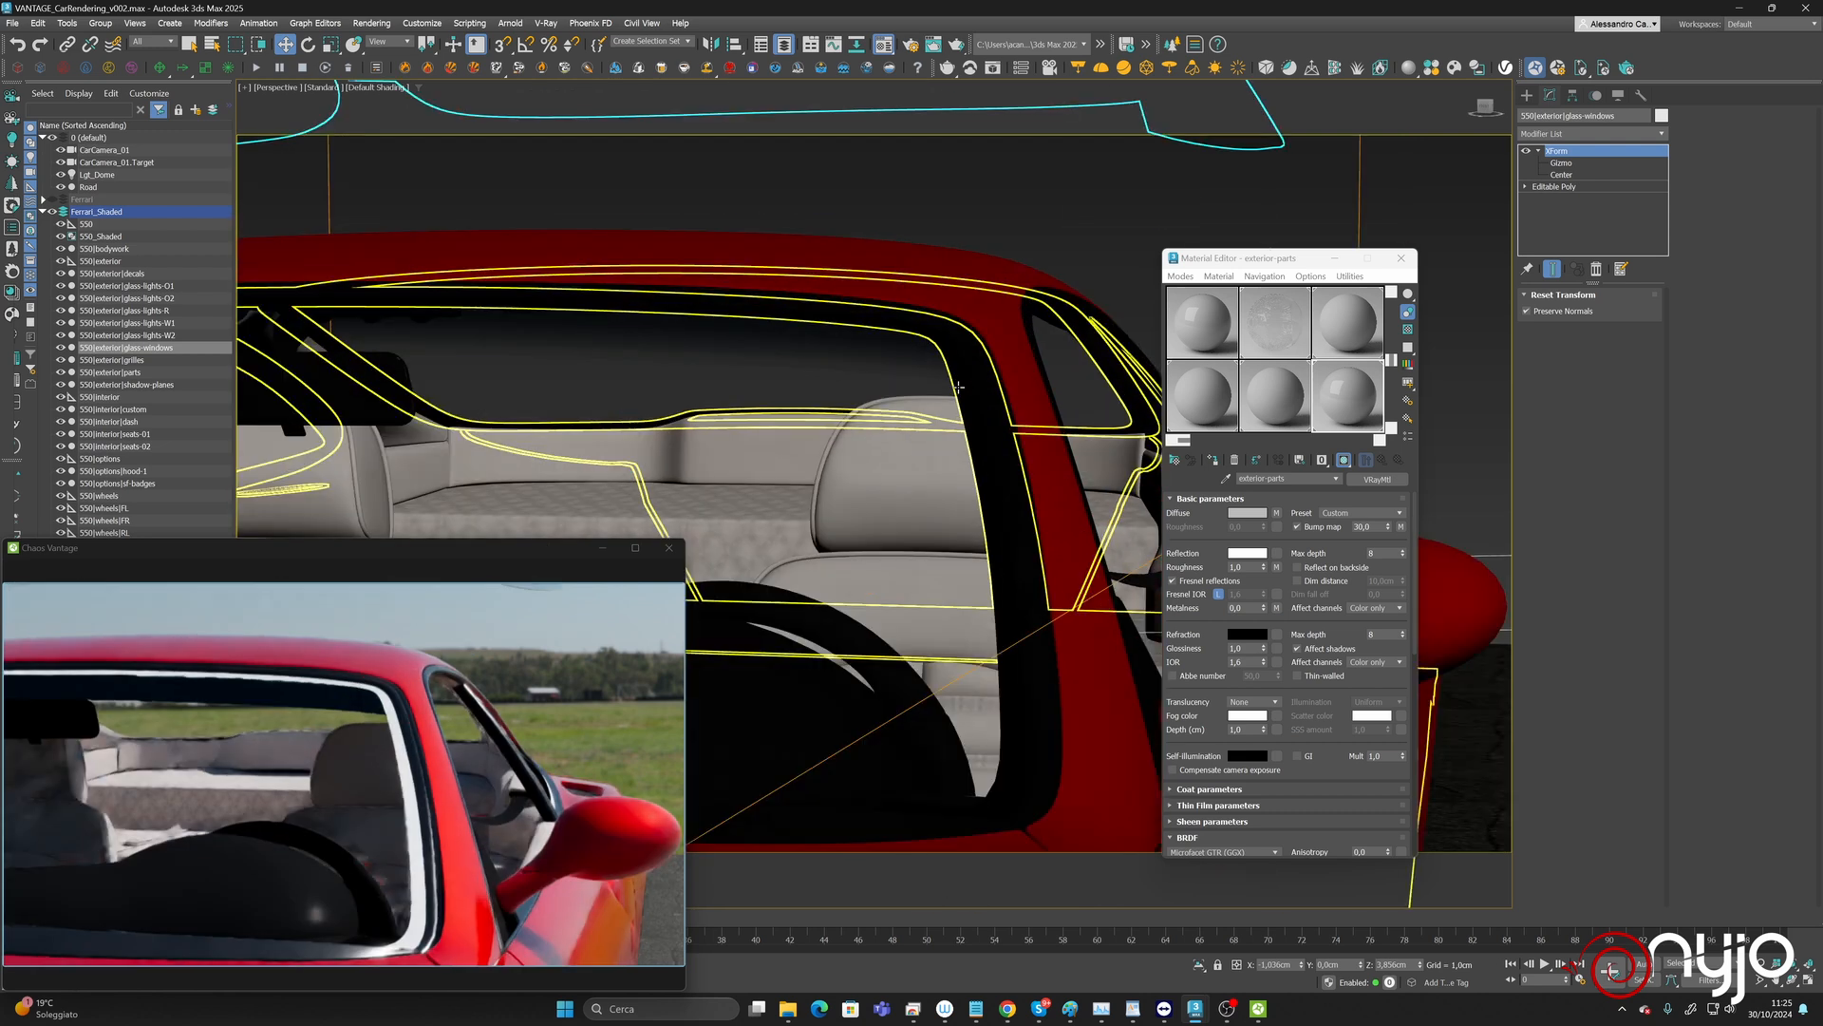
scroll(958, 388, "up", 2)
middle_click_drag(928, 391, 949, 264)
scroll(908, 287, "down", 1)
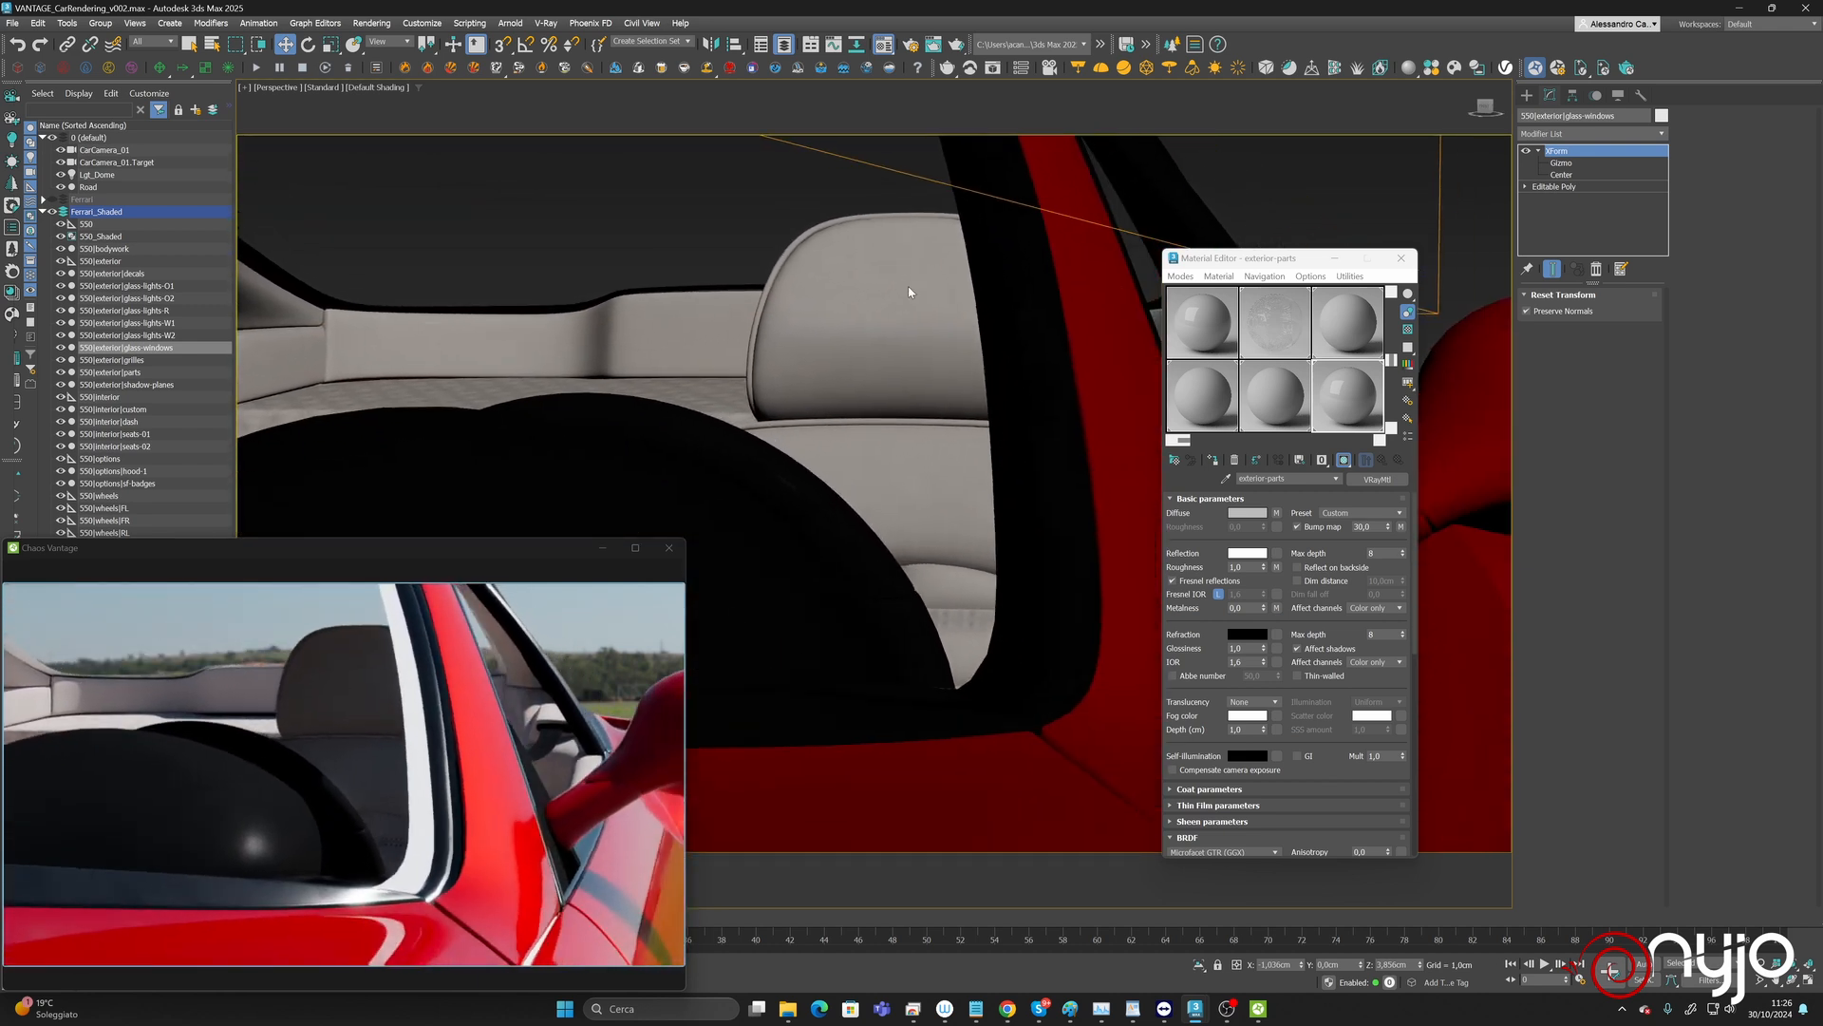
left_click(1014, 604)
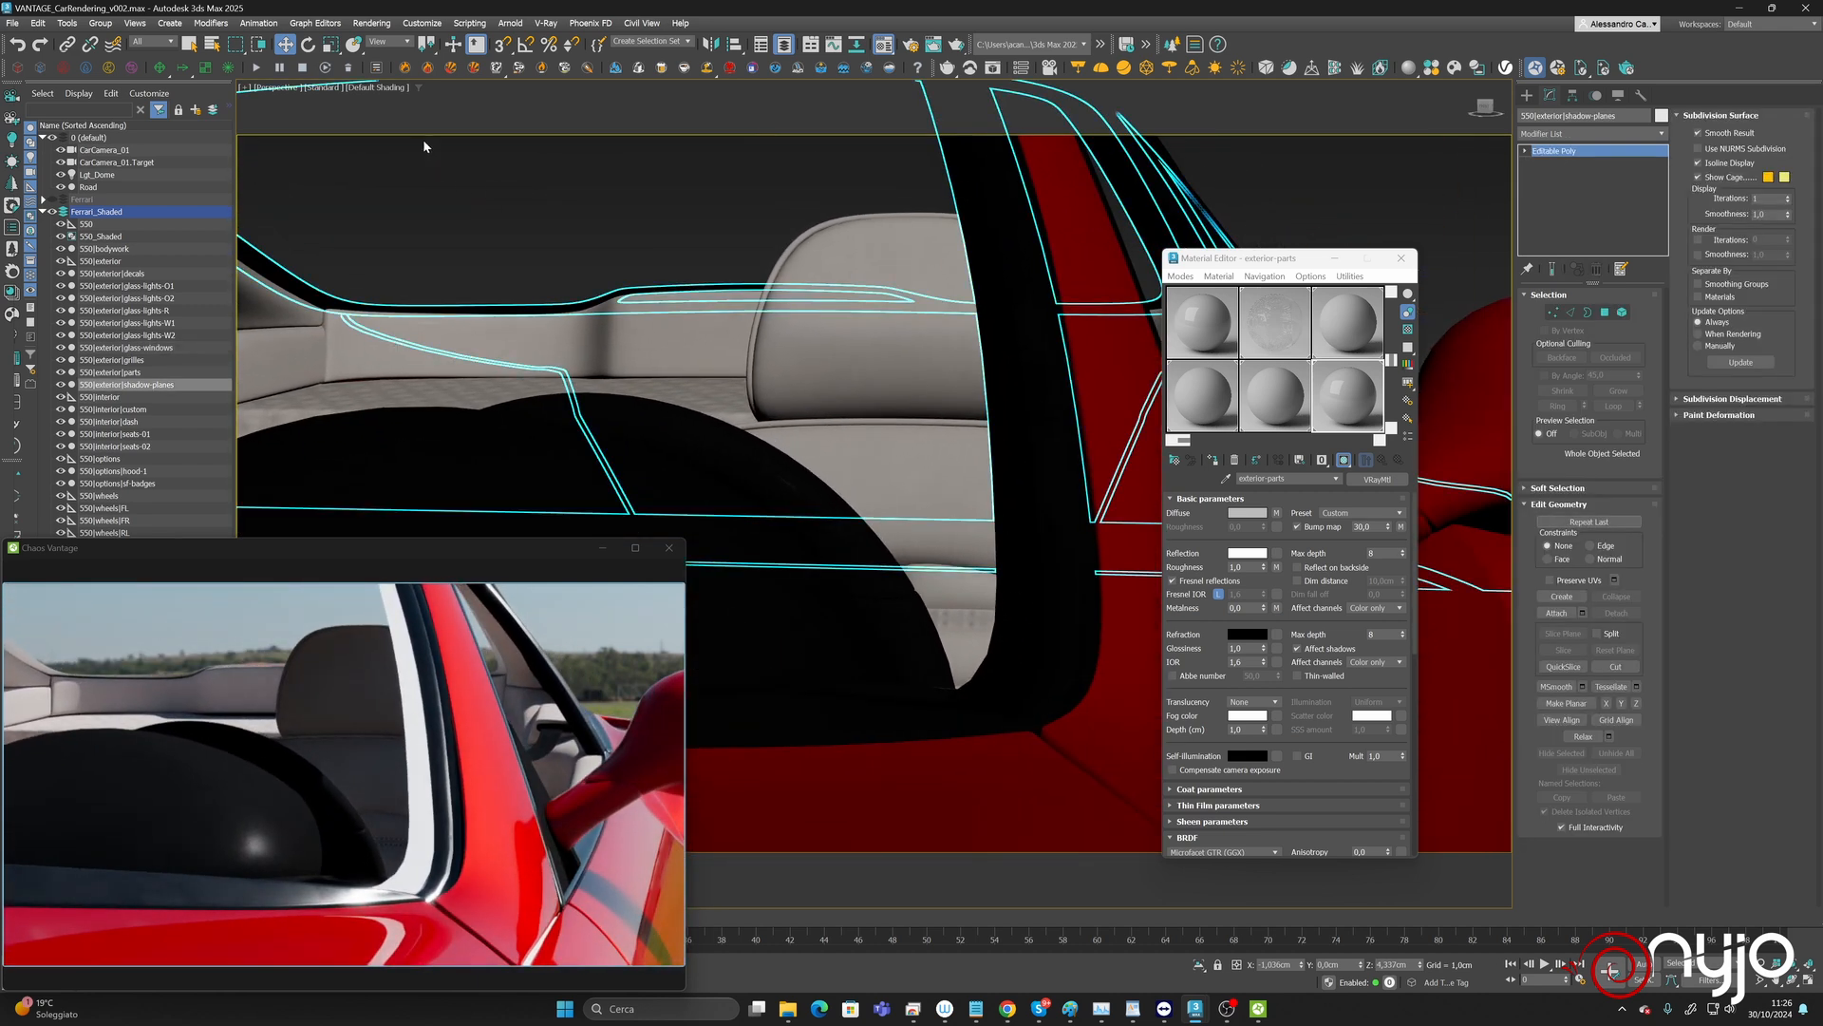
left_click(377, 88)
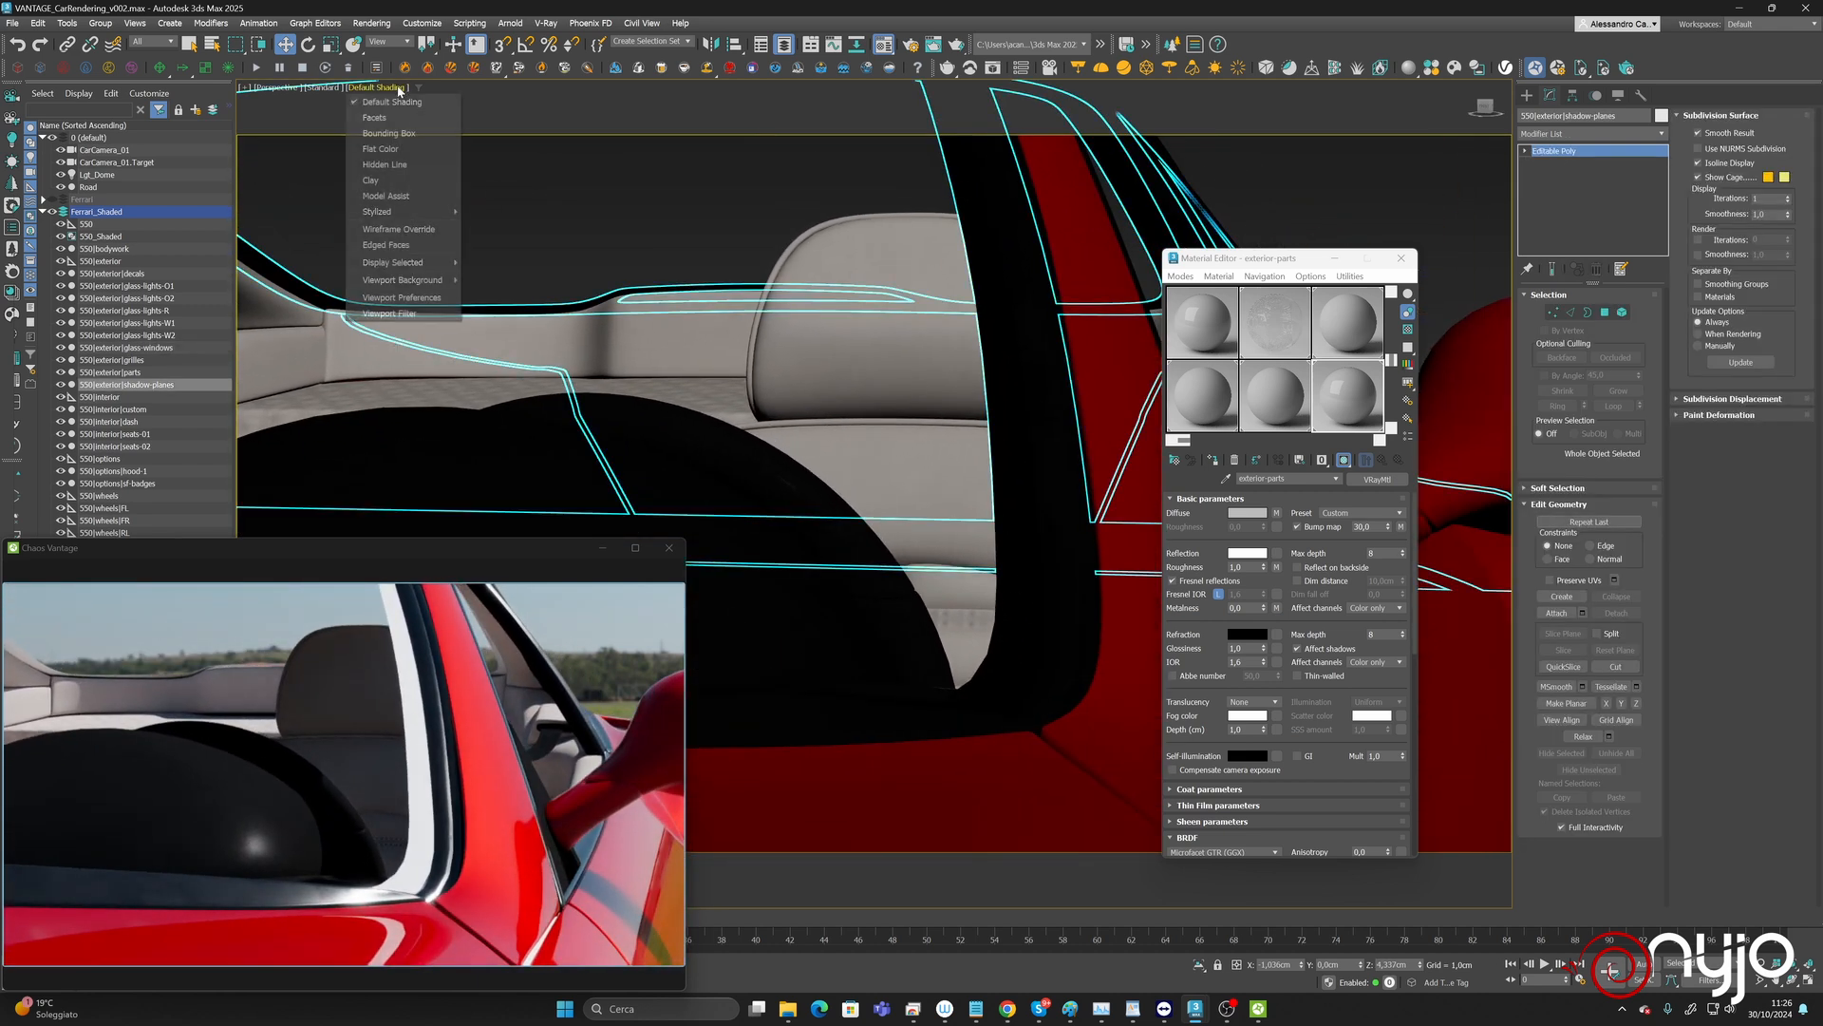
left_click(404, 246)
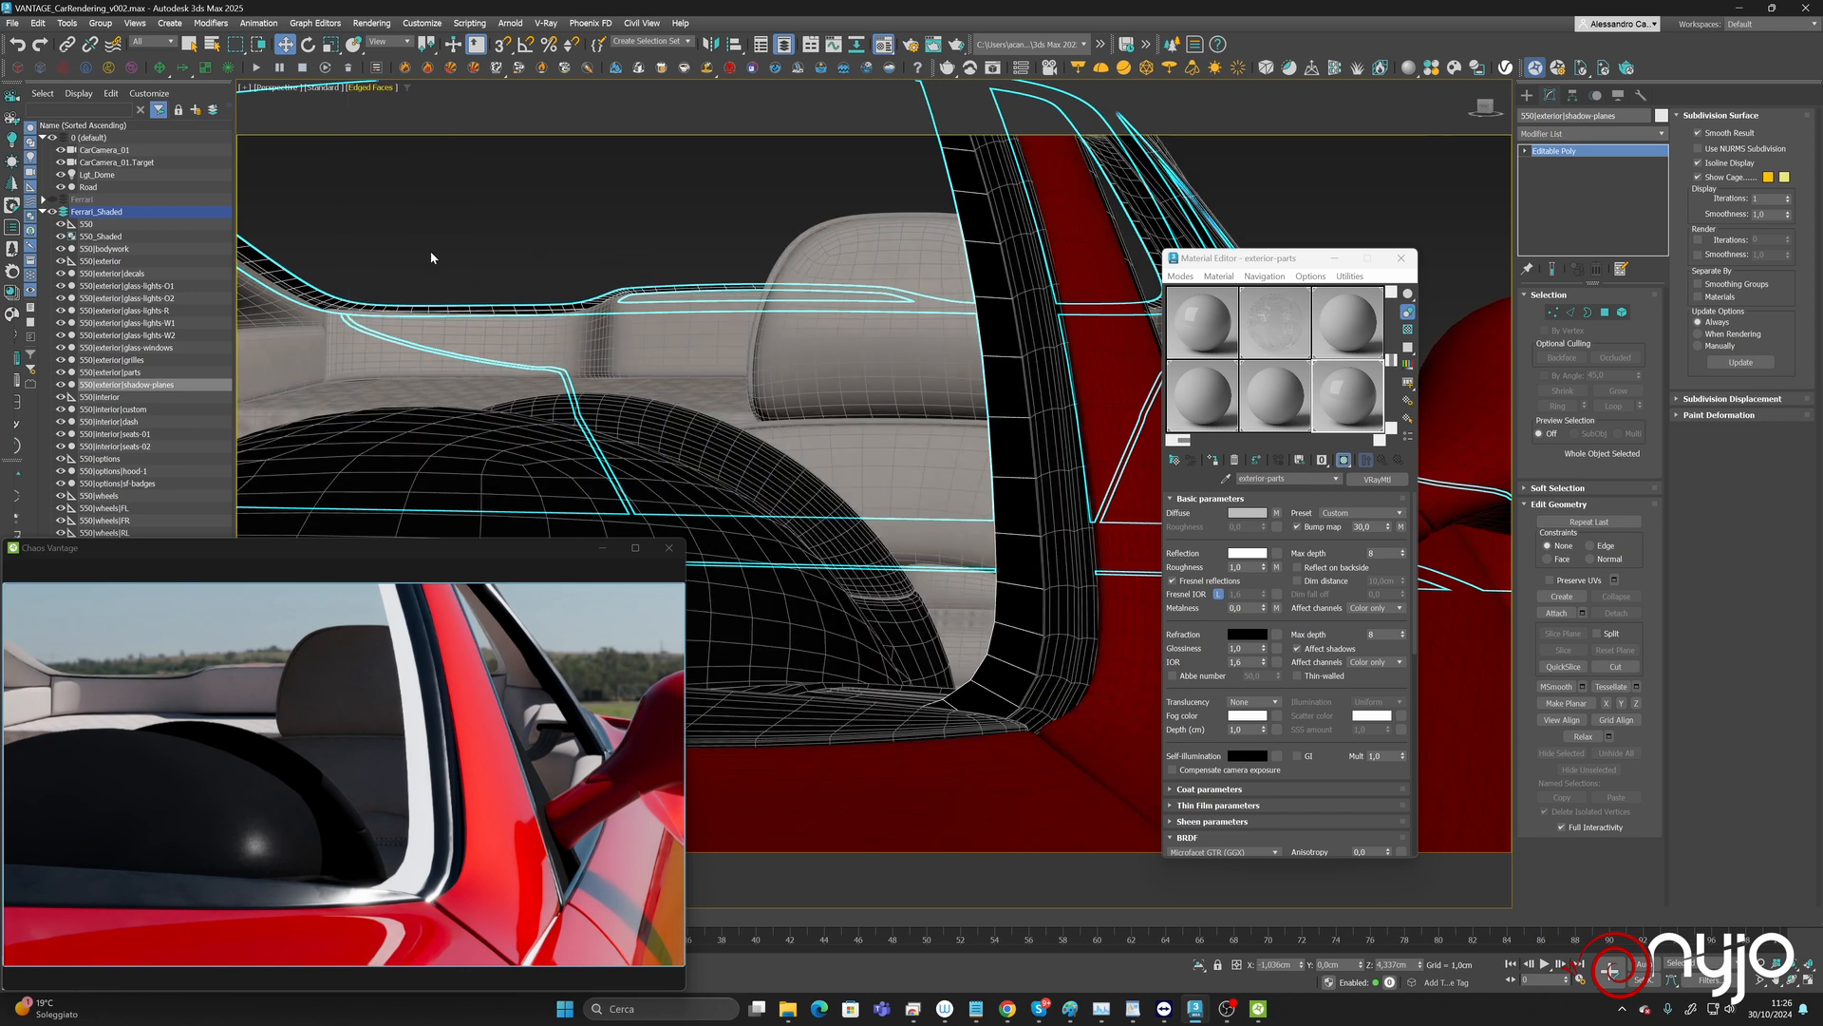
Compare the parts and shadow-planes meshes along the windshield frame and check the shadow-planes object's properties.
left_click(1014, 460)
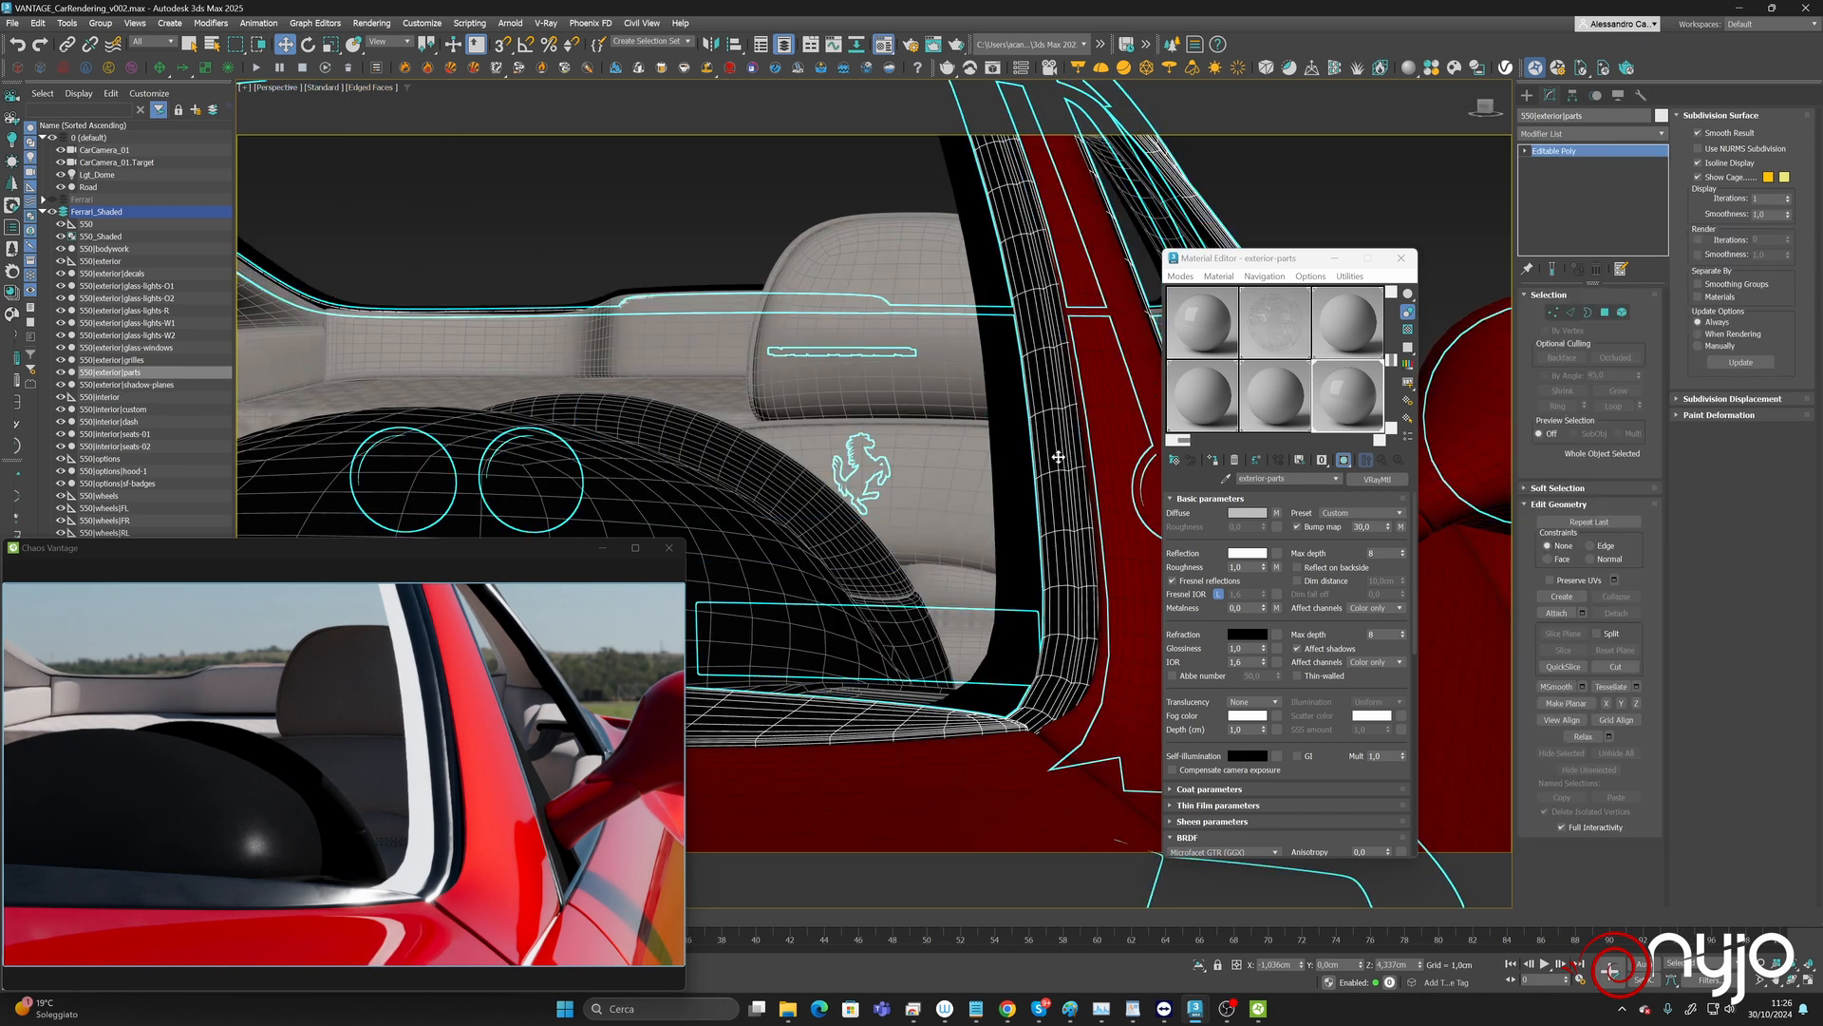
left_click(1031, 450)
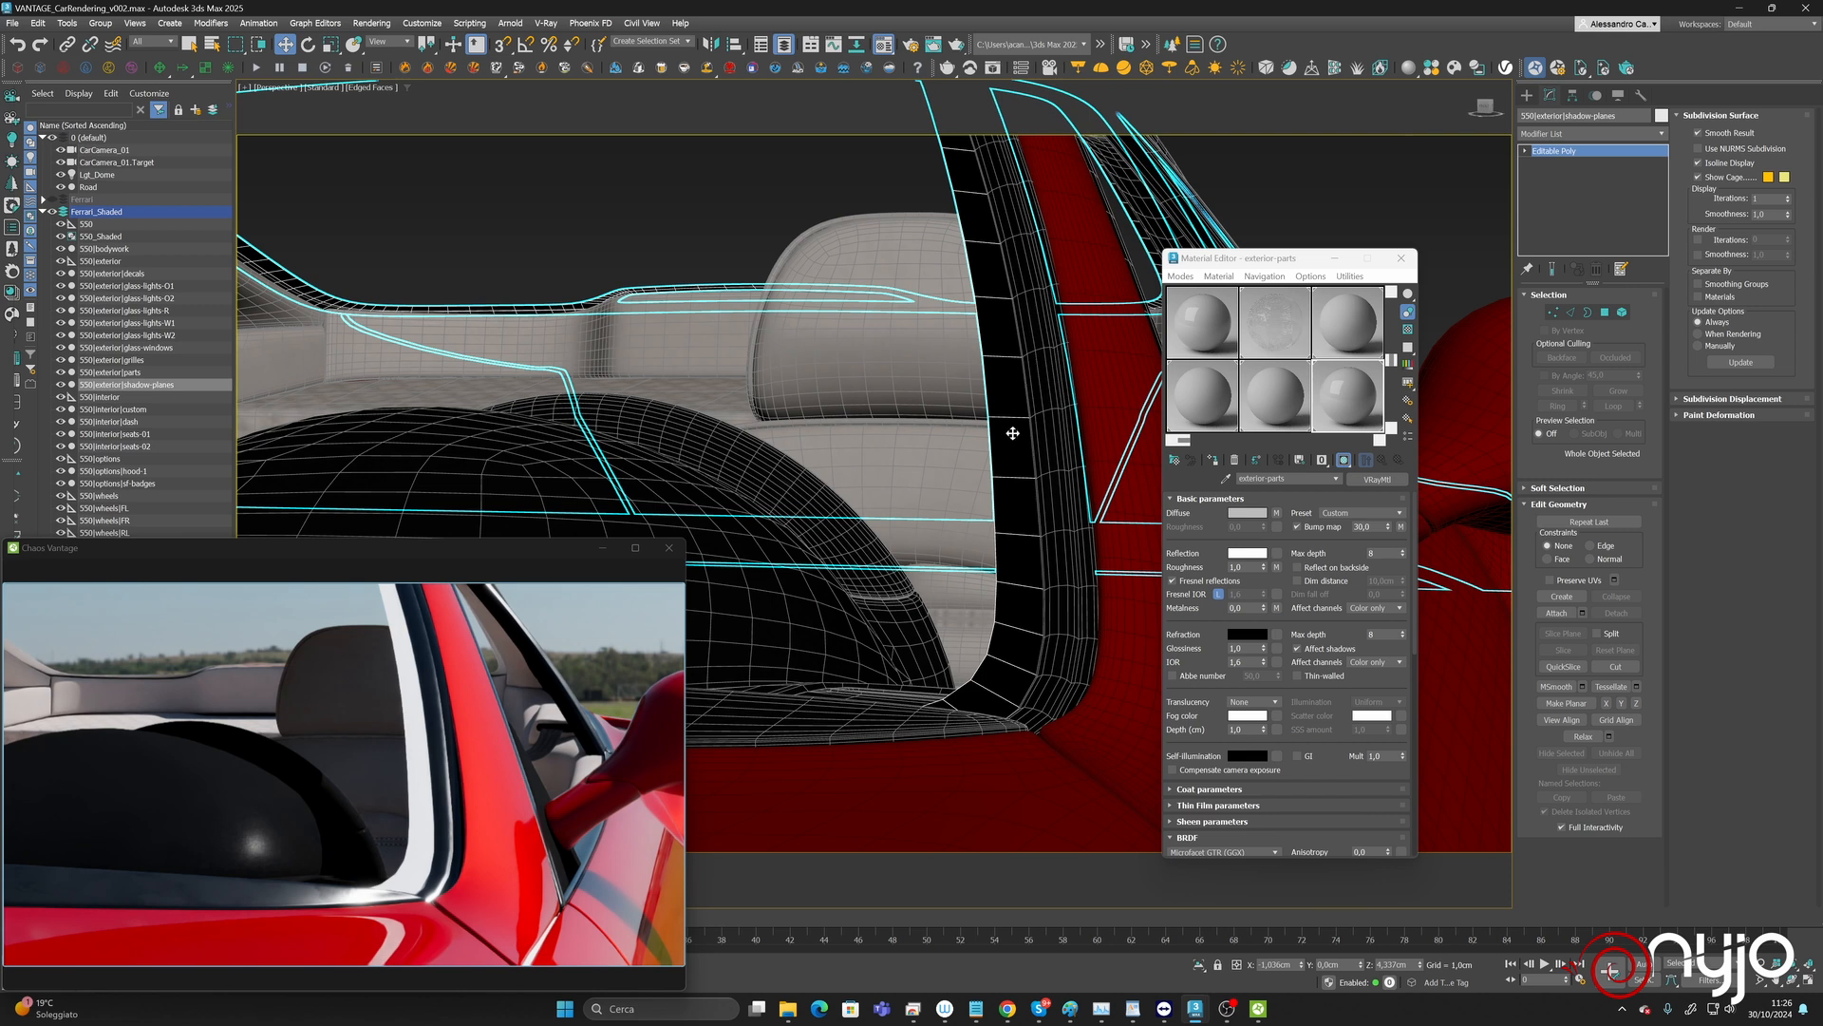
right_click(1011, 432)
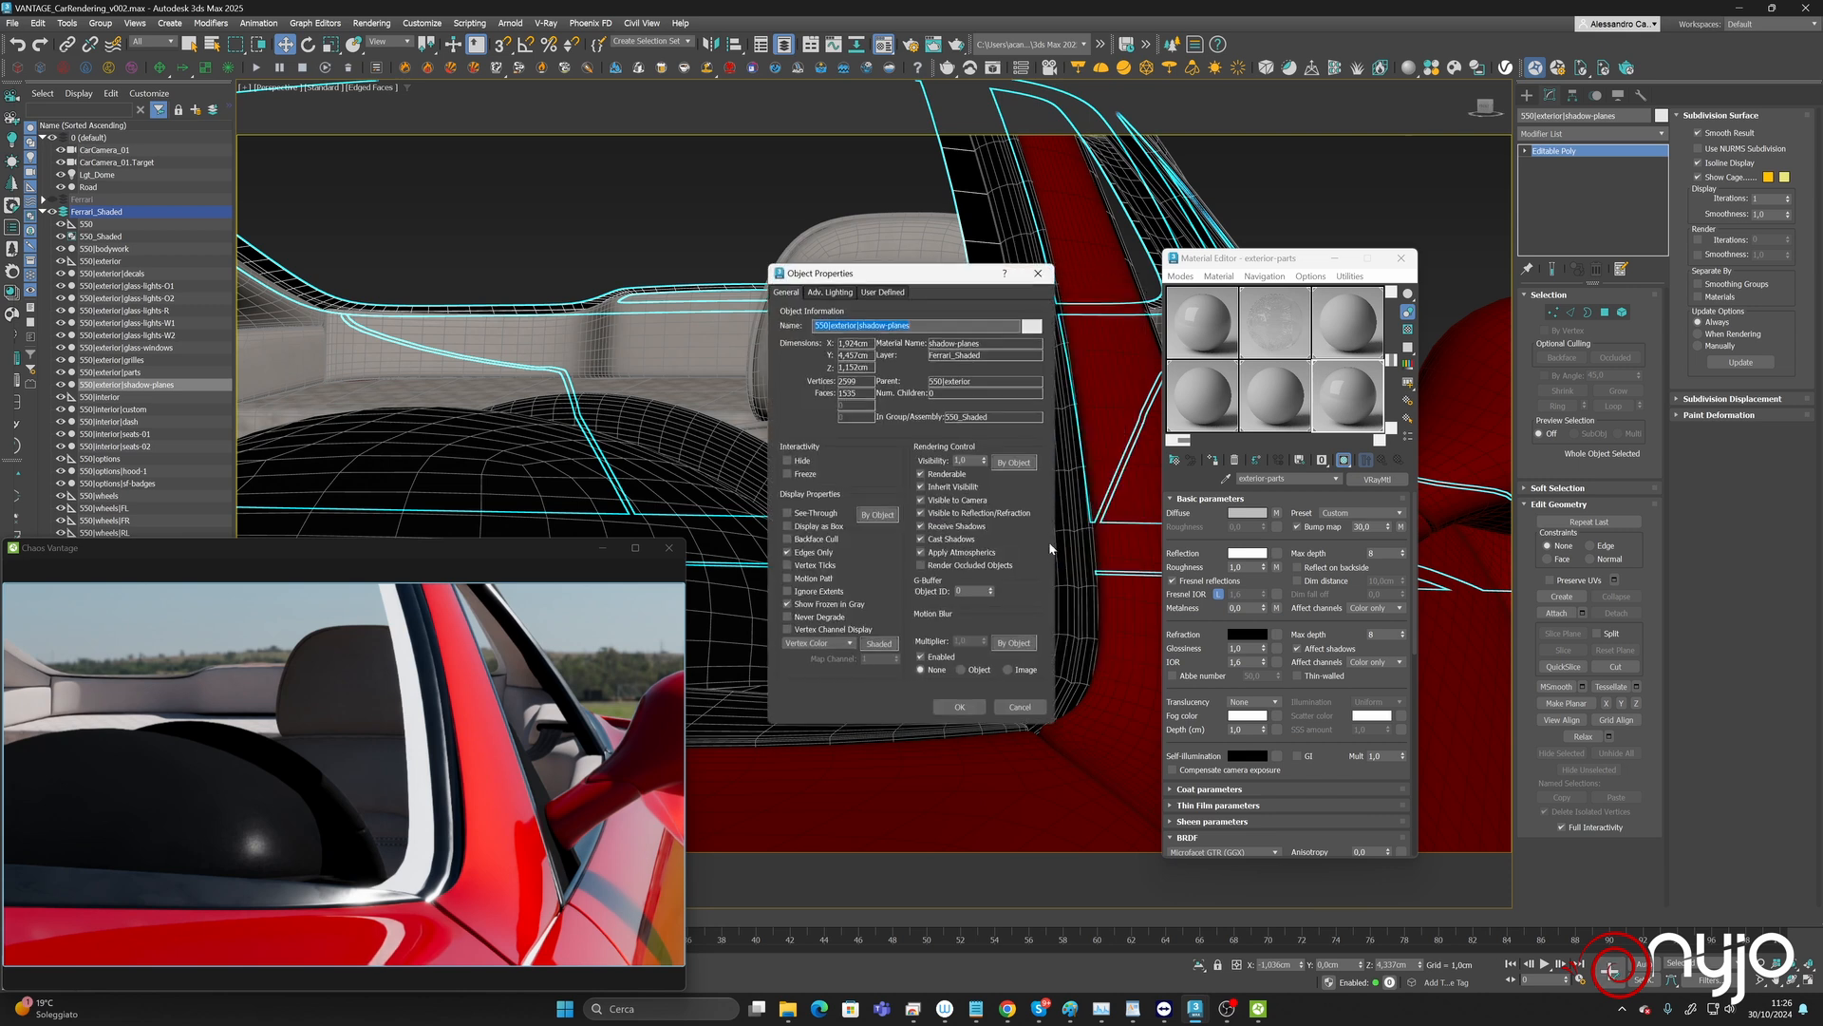
left_click(1019, 706)
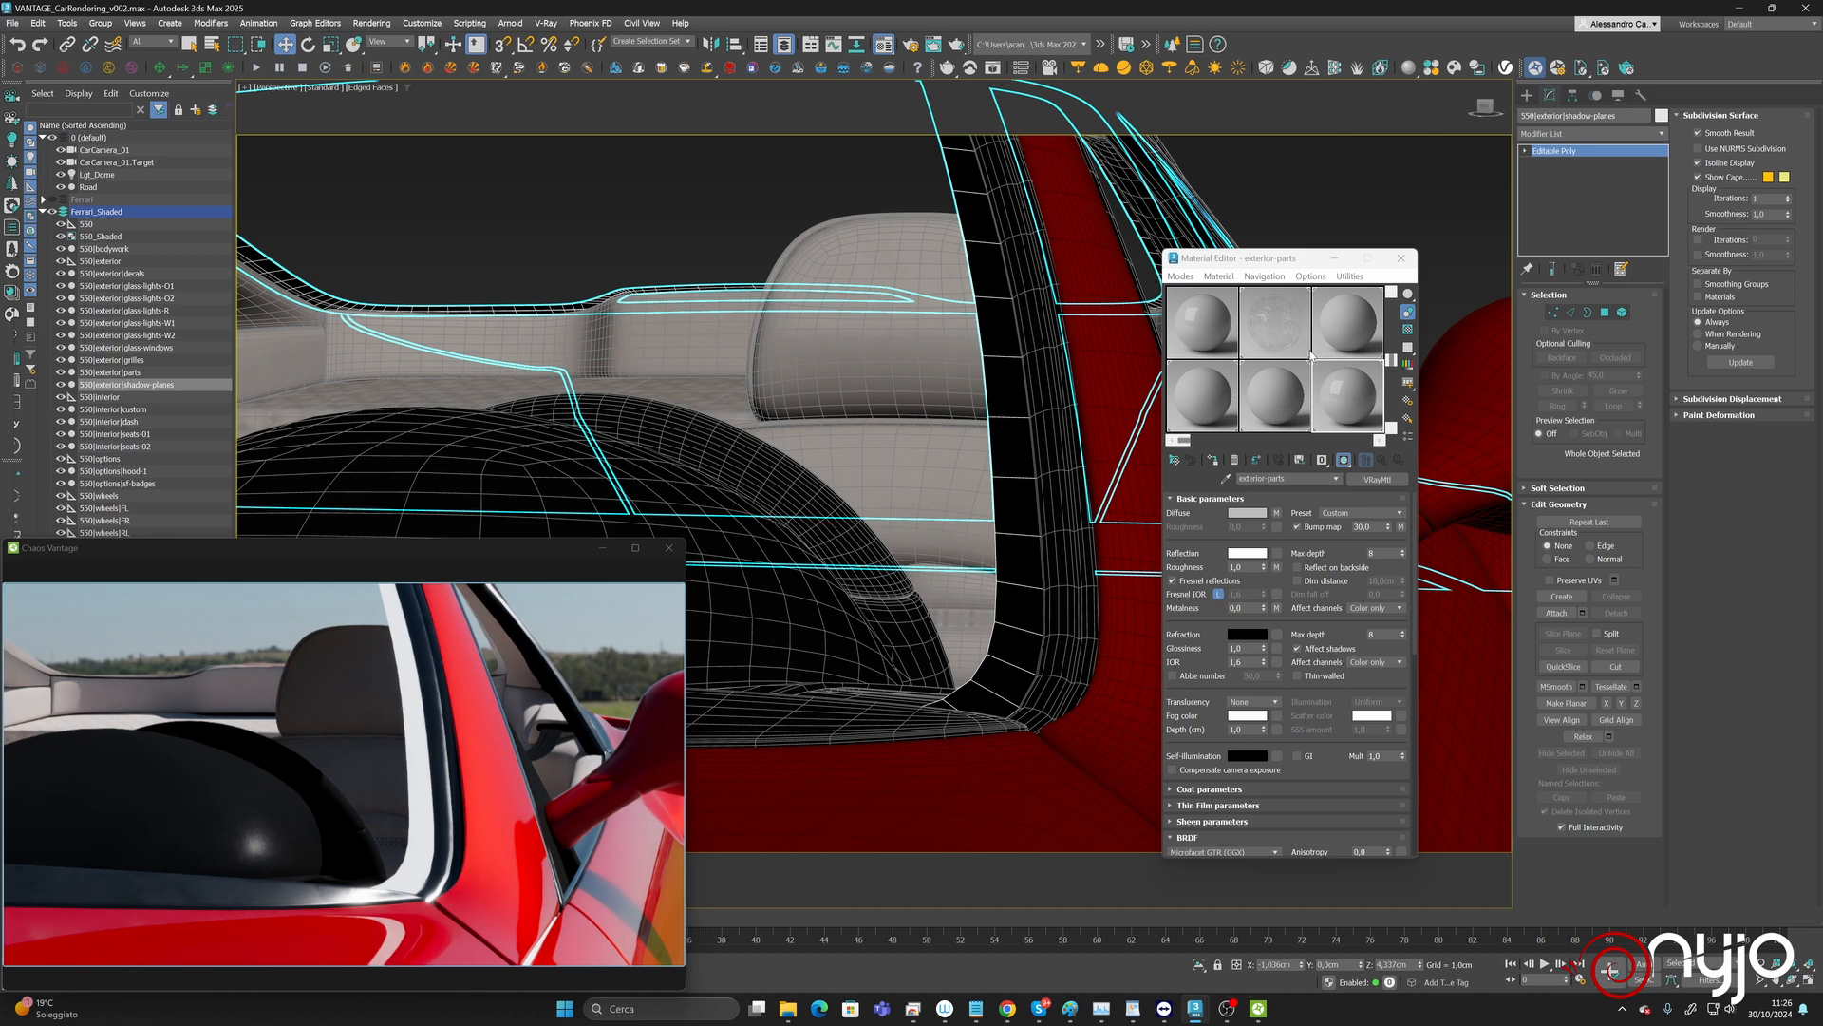
Load the shadow-planes material from the windshield frame into an empty material slot and review its base settings and maps.
scroll(1298, 306, "down", 3)
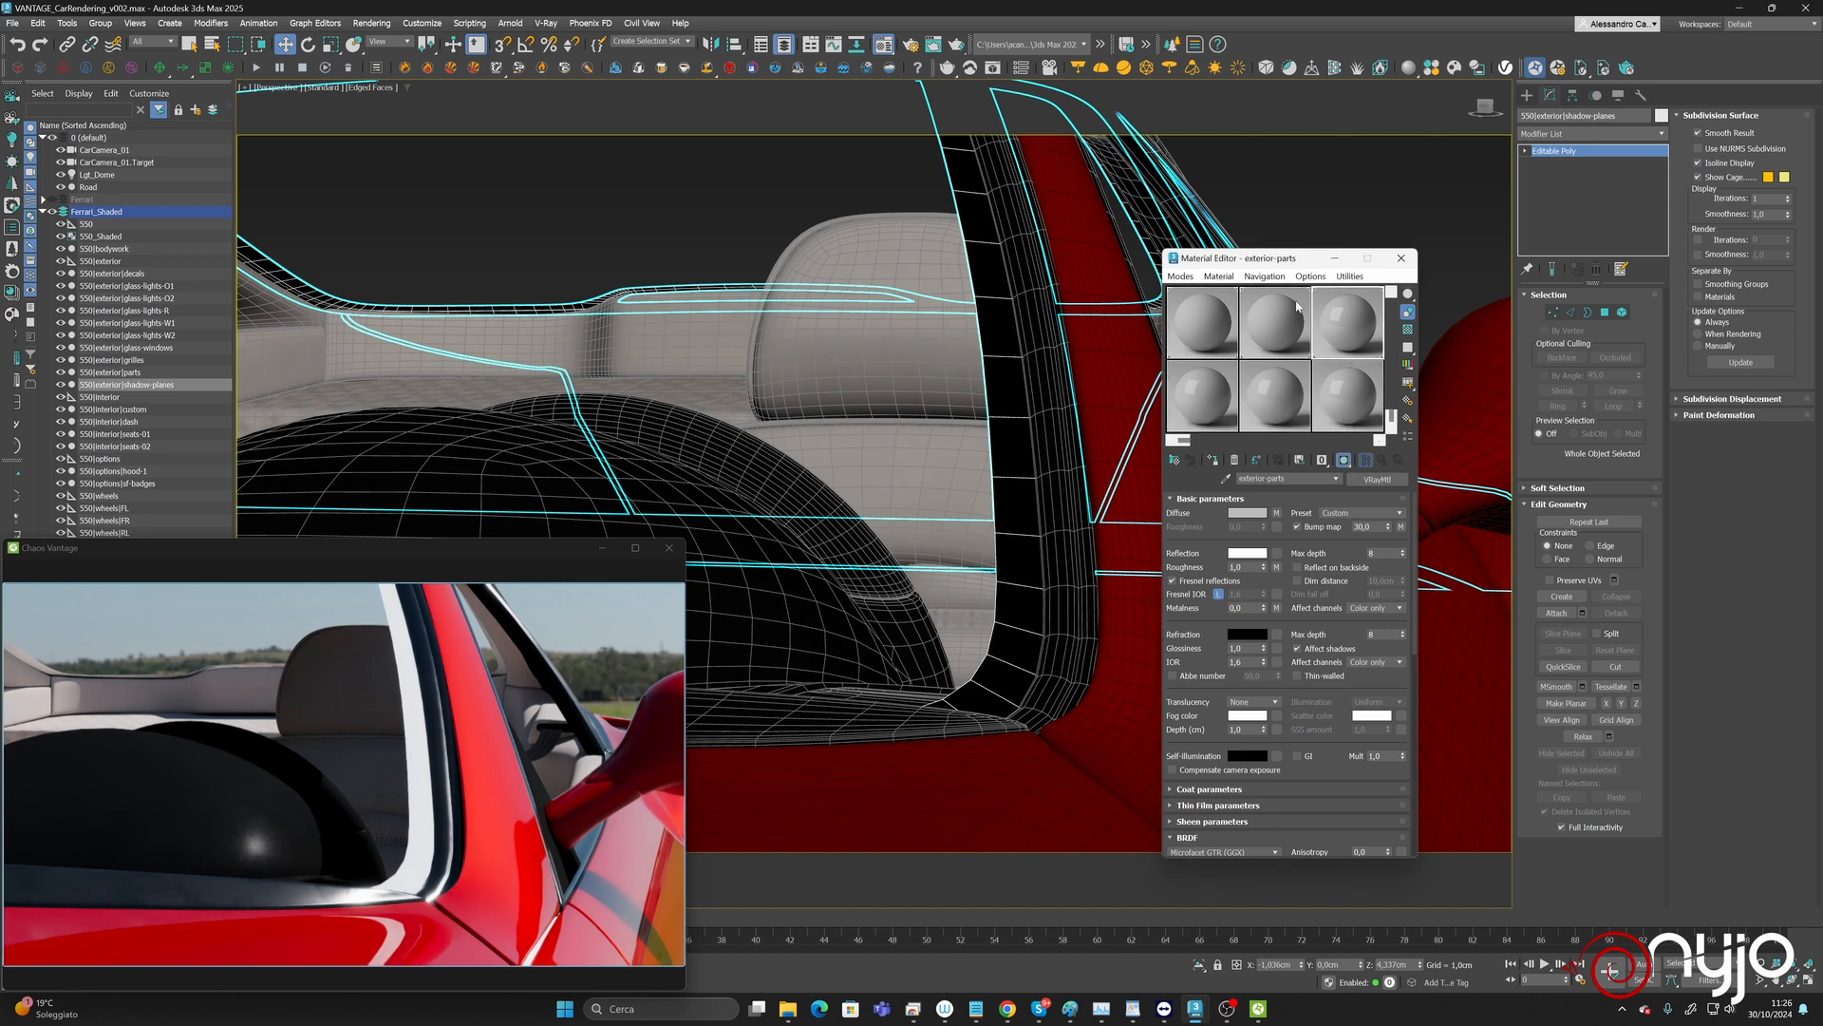
left_click(1212, 422)
left_click(1227, 478)
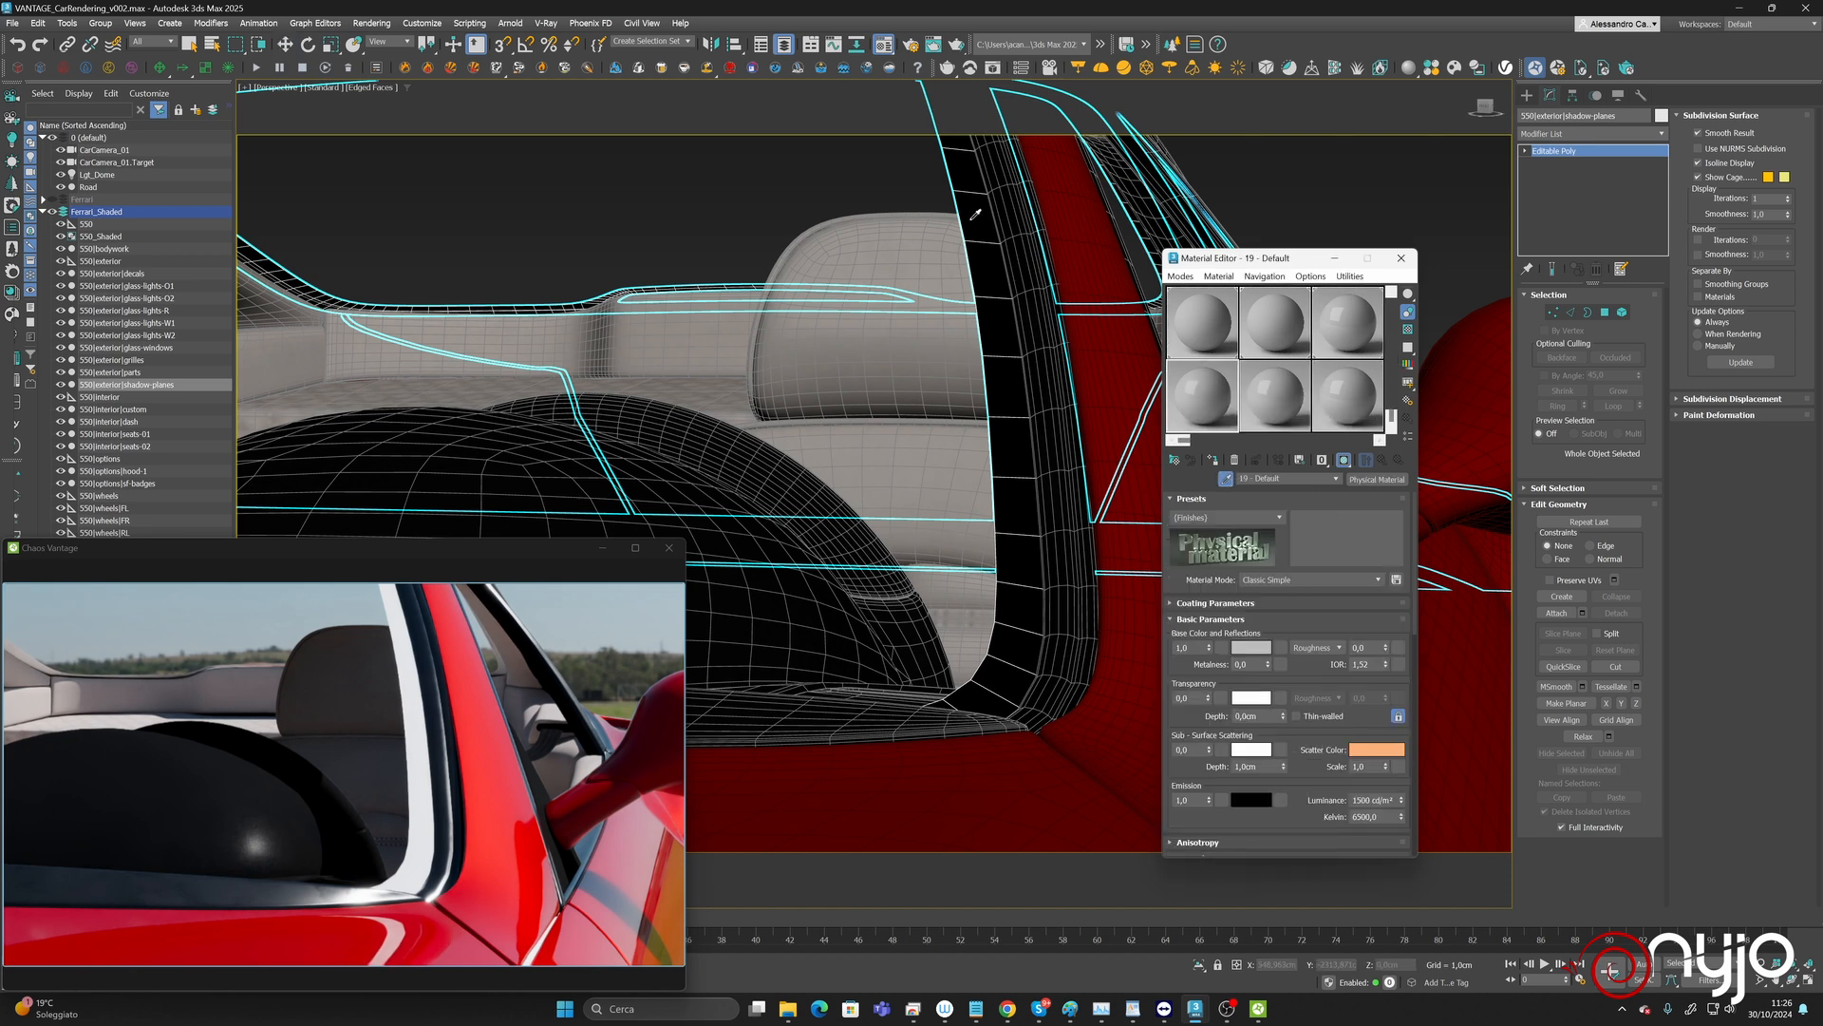
left_click(976, 215)
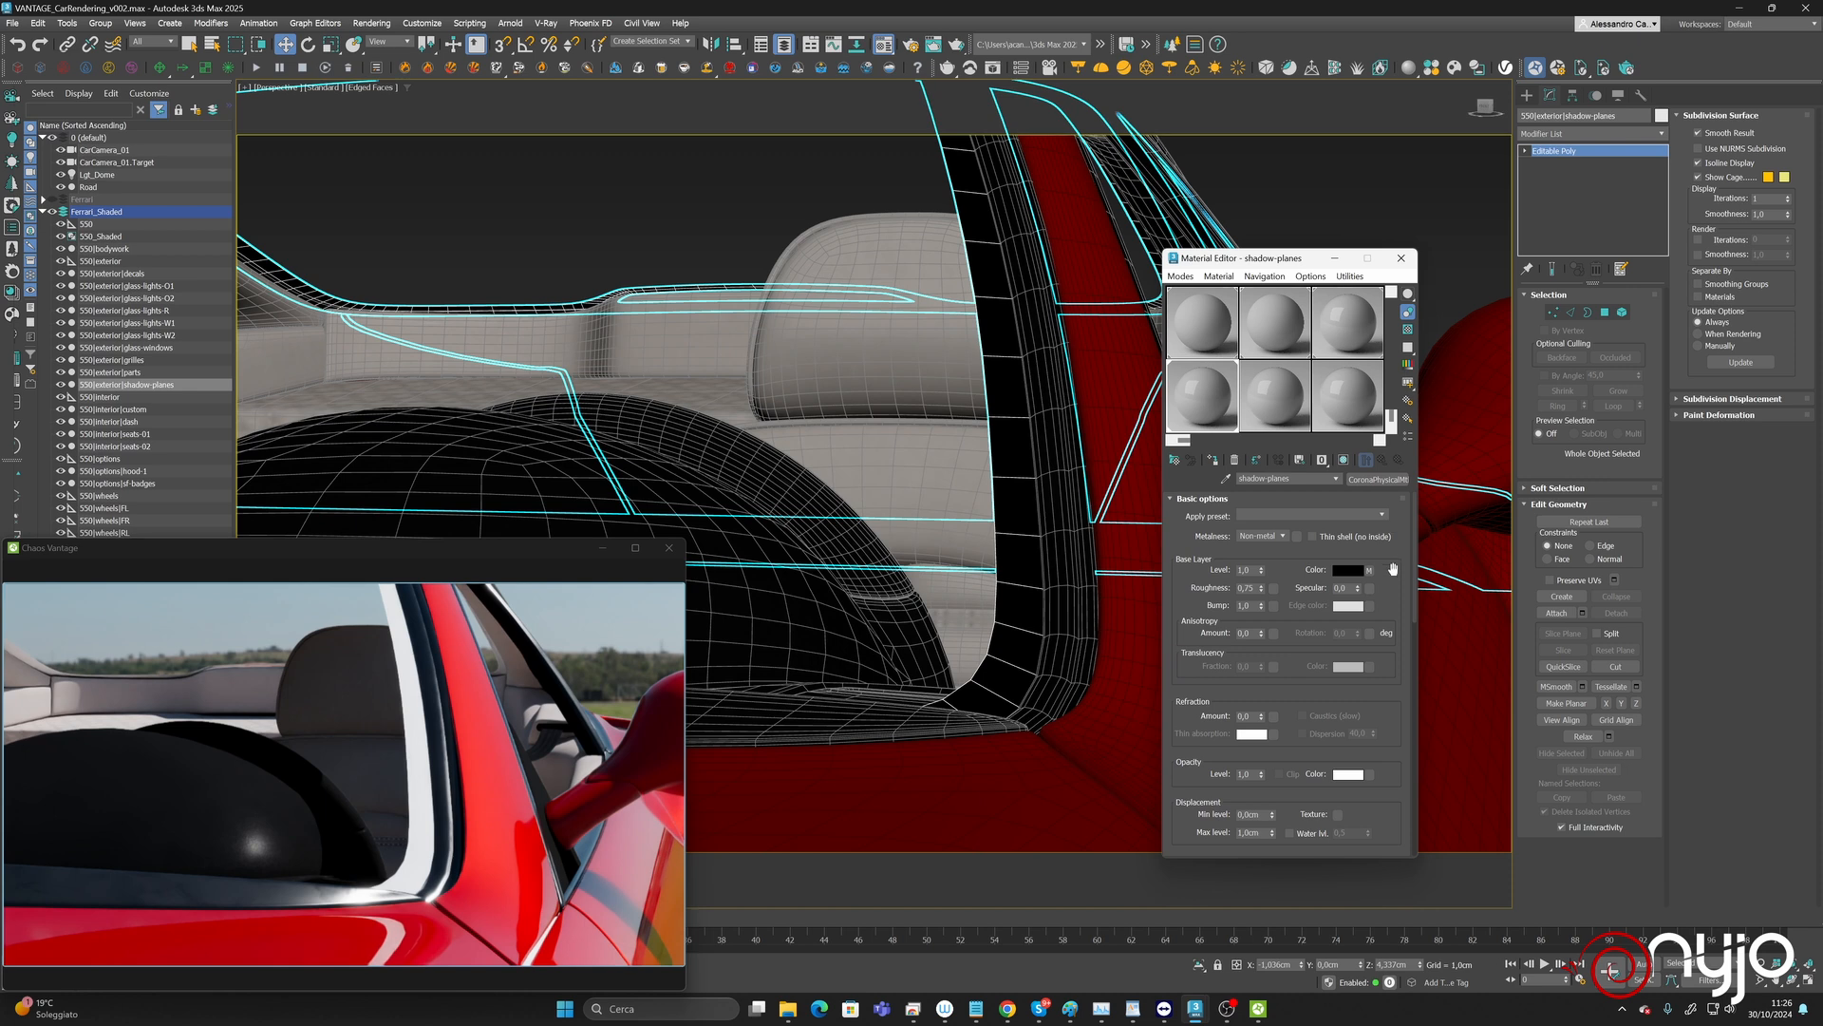
left_click_drag(1394, 568, 1337, 211)
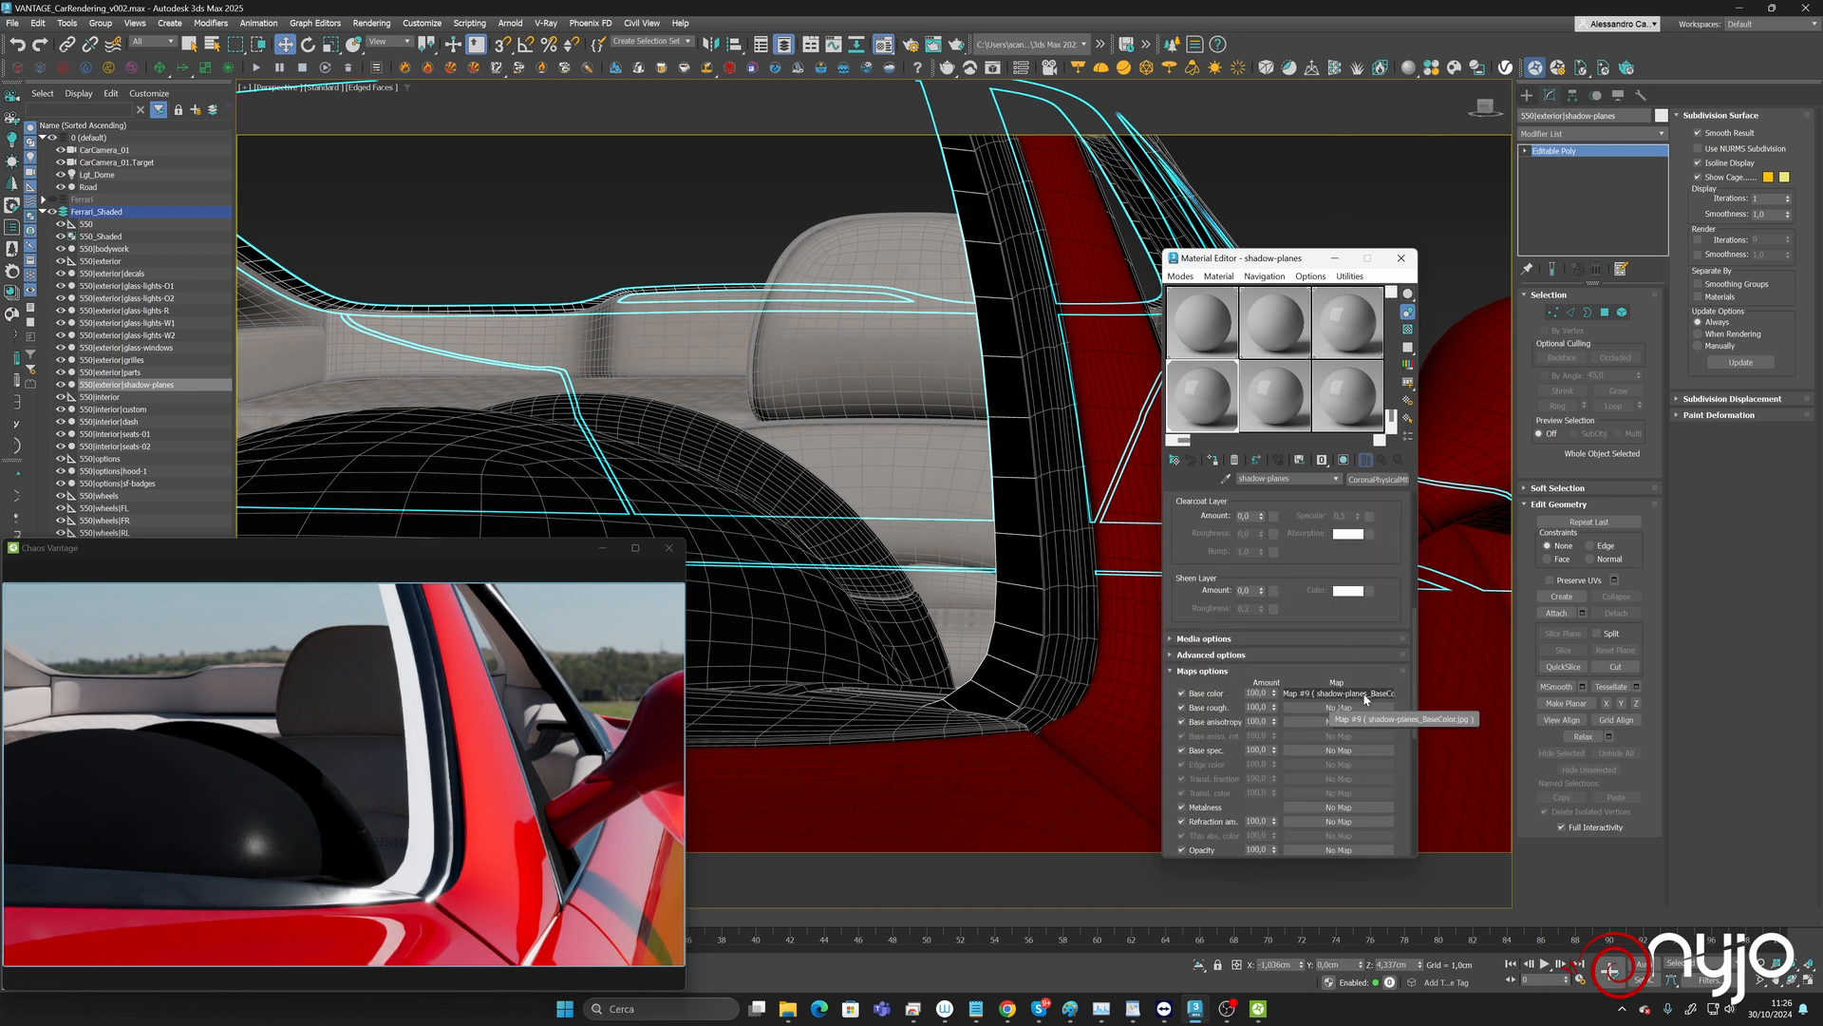
left_click_drag(1387, 601, 1388, 488)
scroll(1382, 513, "up", 5)
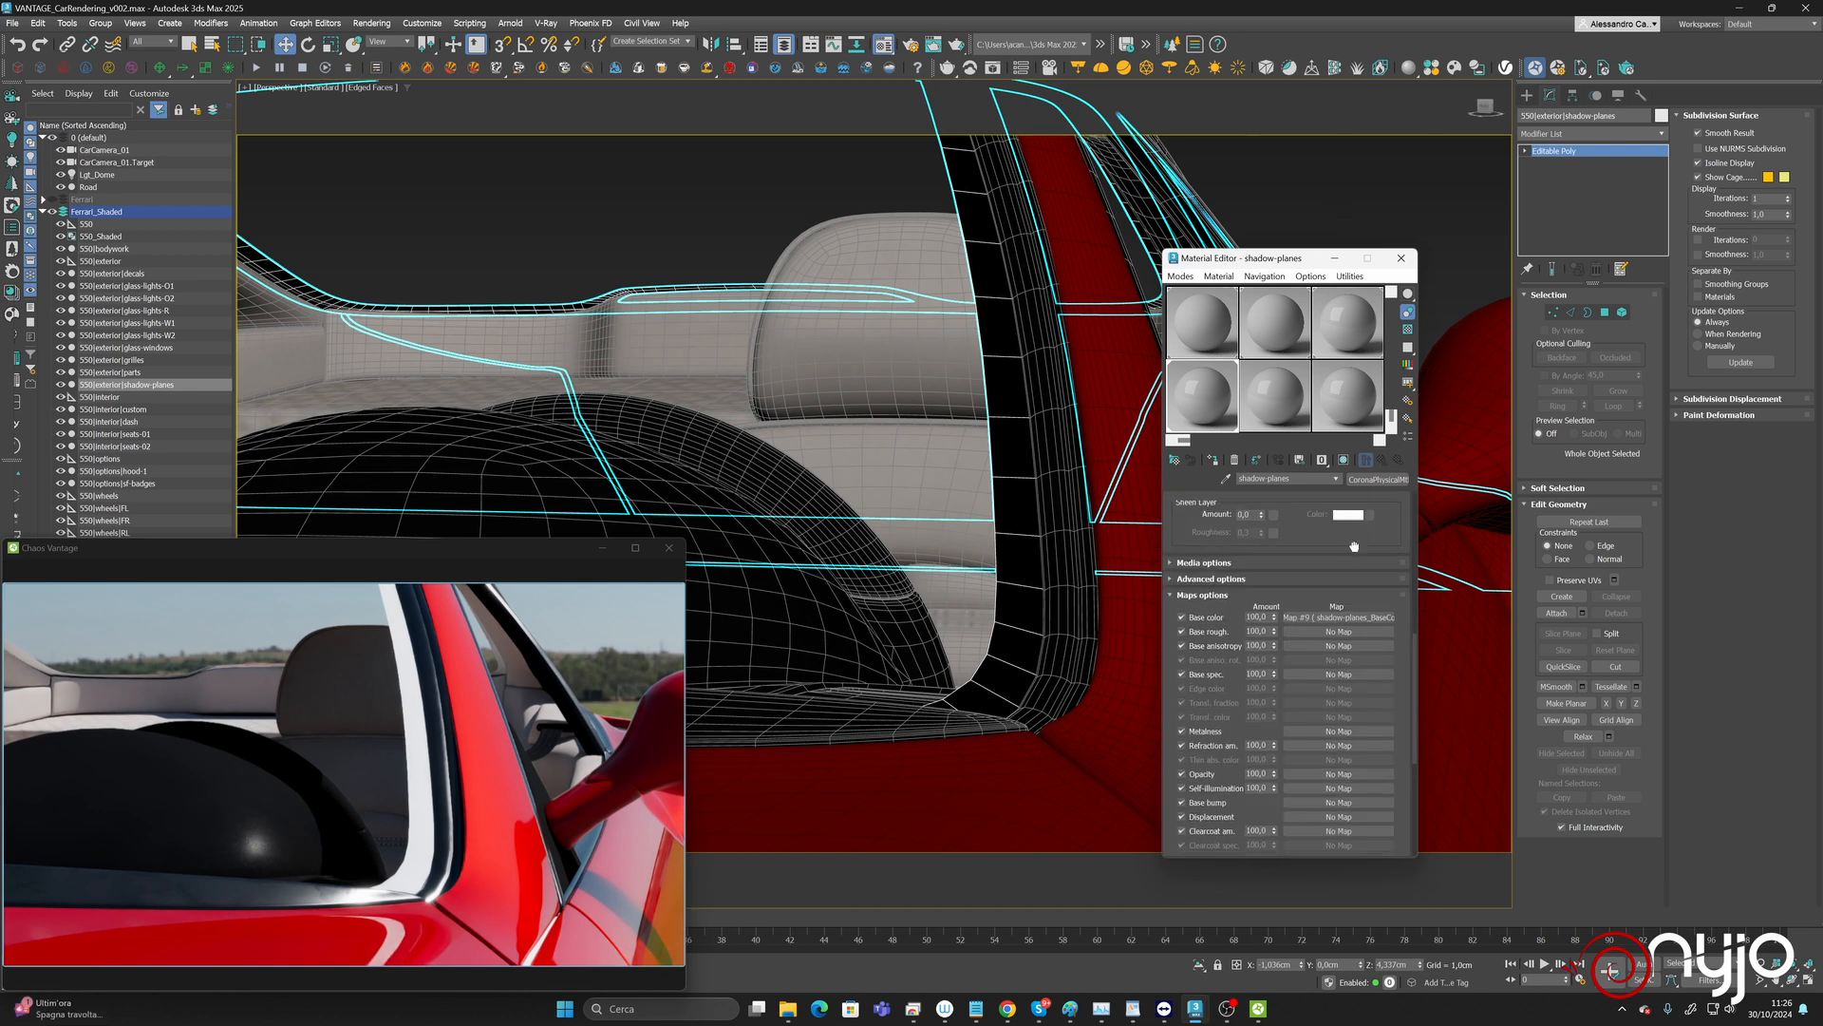
scroll(1378, 527, "up", 4)
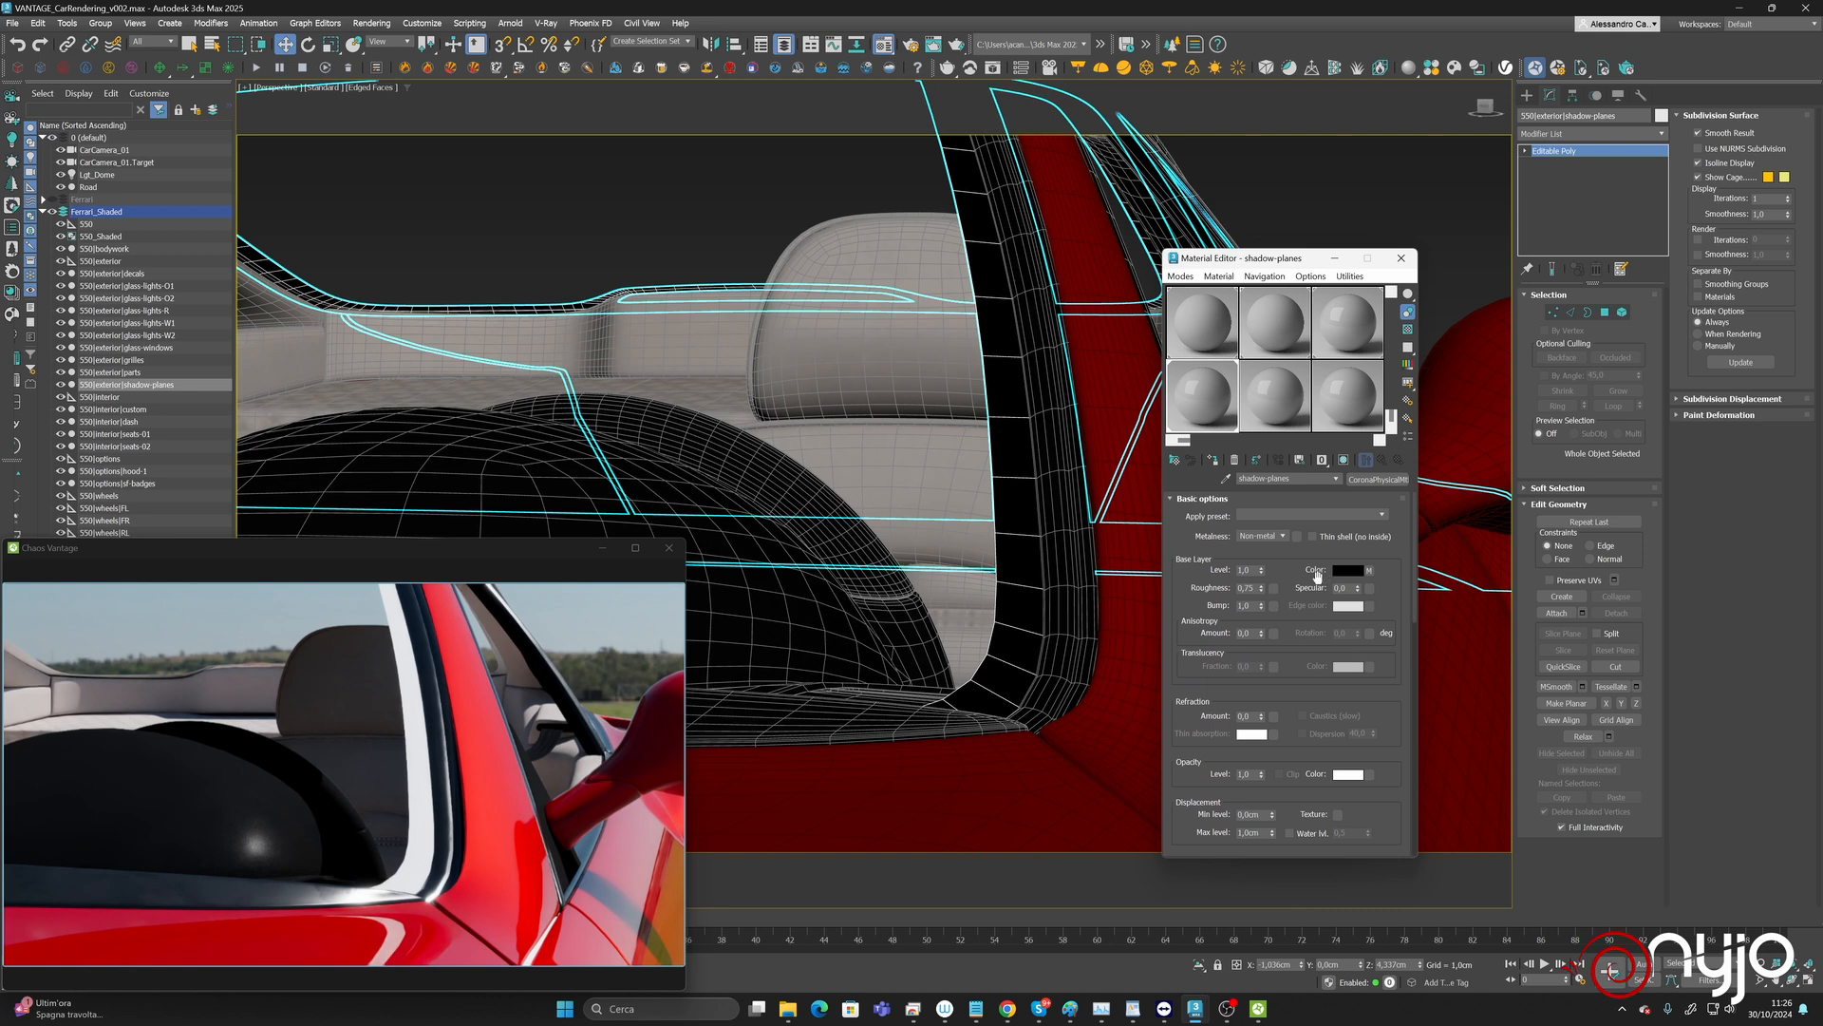
Convert the shadow-planes material to VRayMtl, paste the copied map into its diffuse slot and load shadow-planes_BaseColor as its bitmap.
left_click(1379, 479)
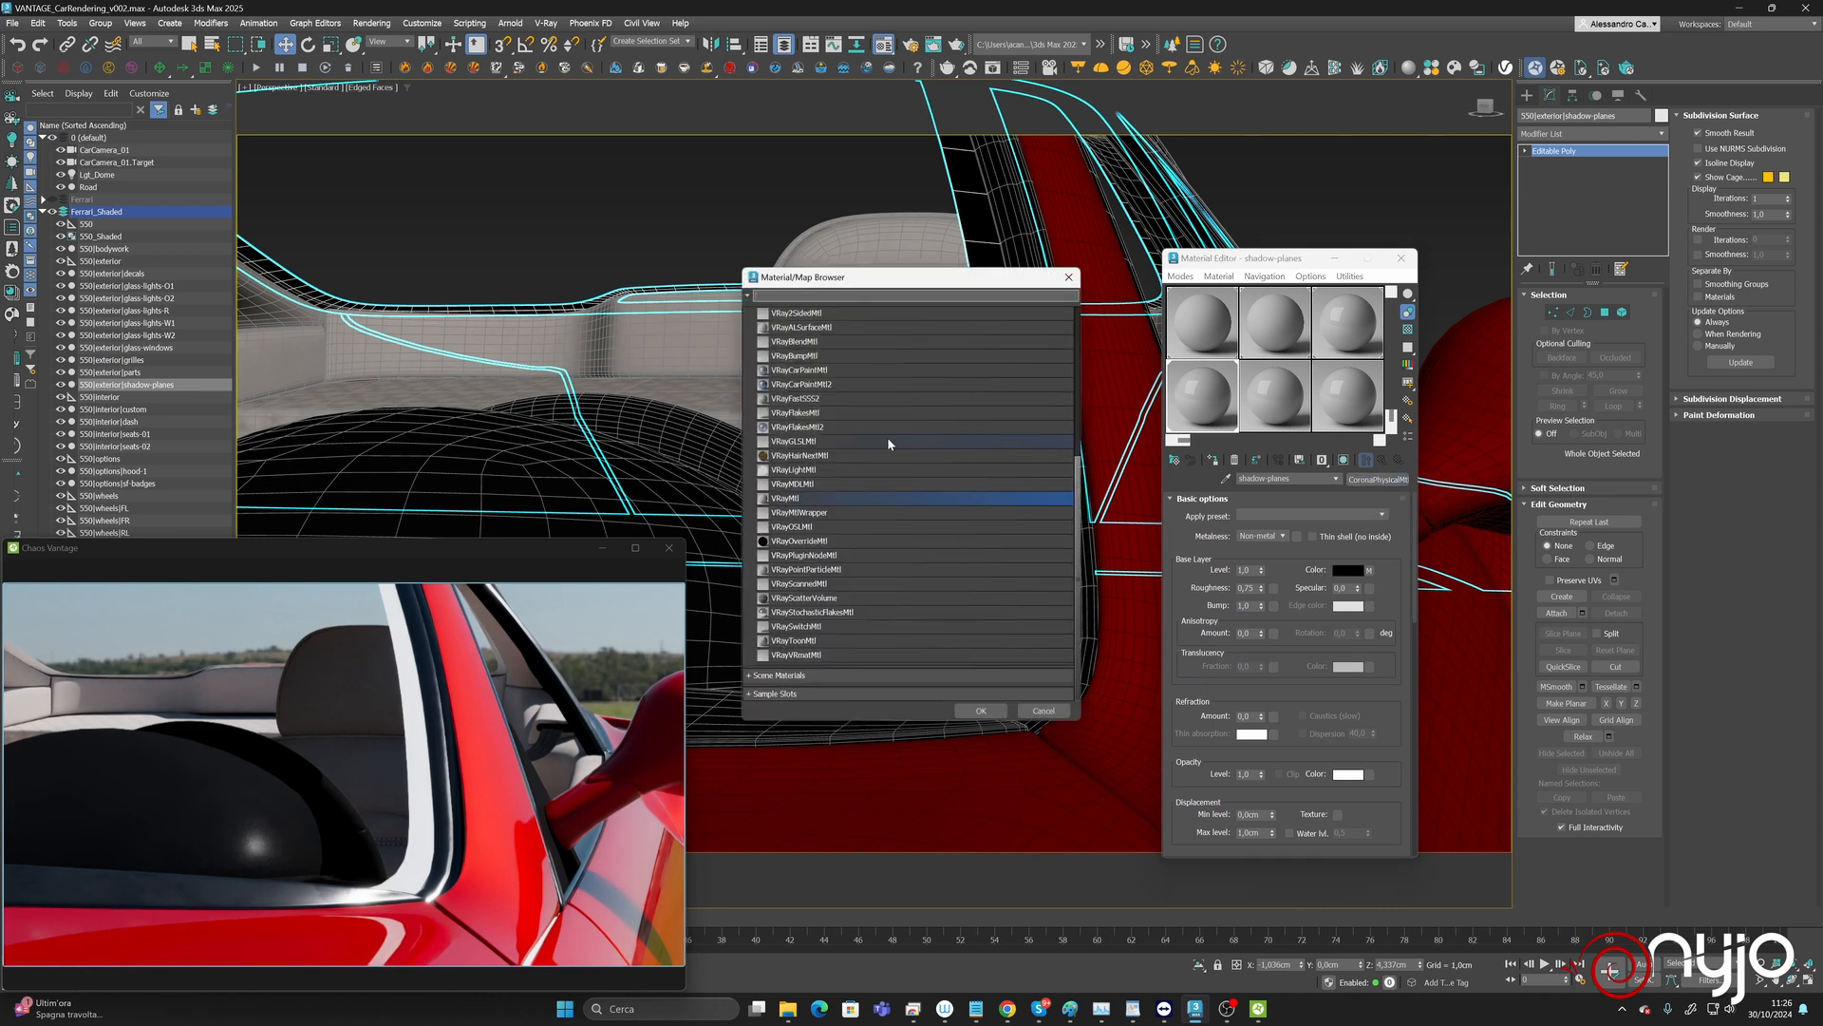
double_click(784, 498)
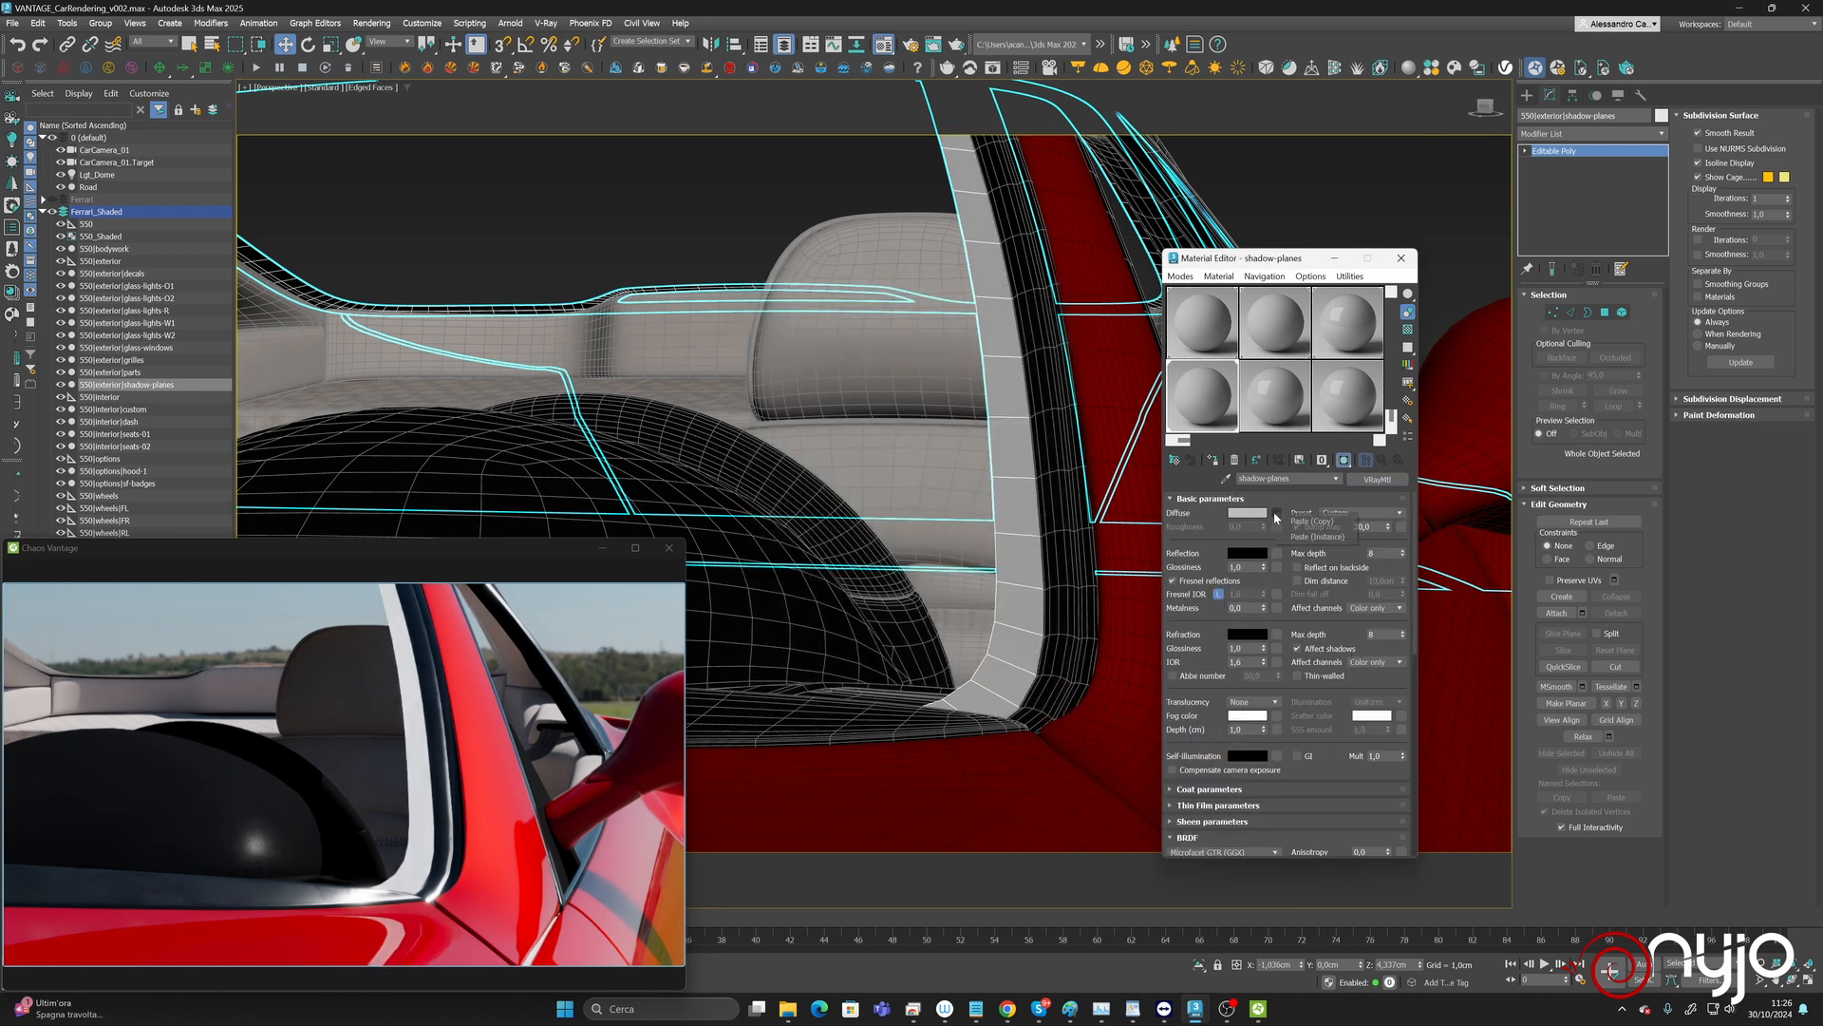
left_click(1277, 513)
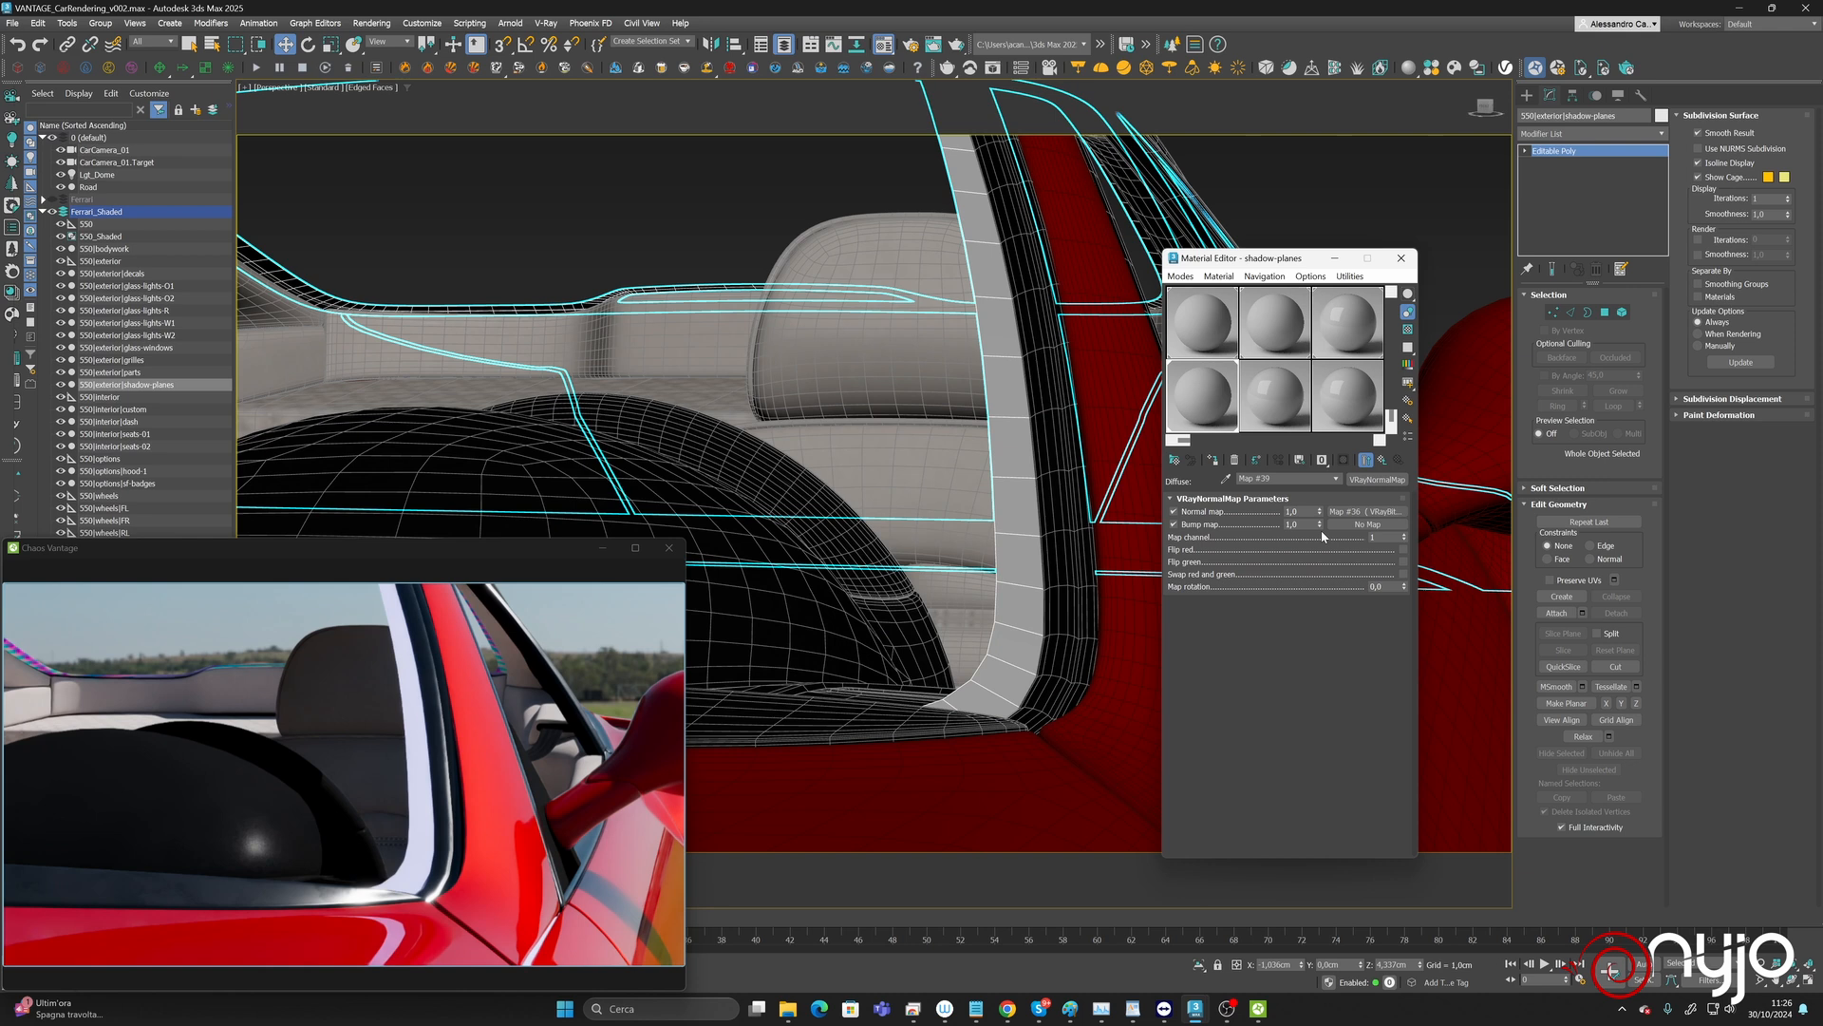
left_click(1368, 511)
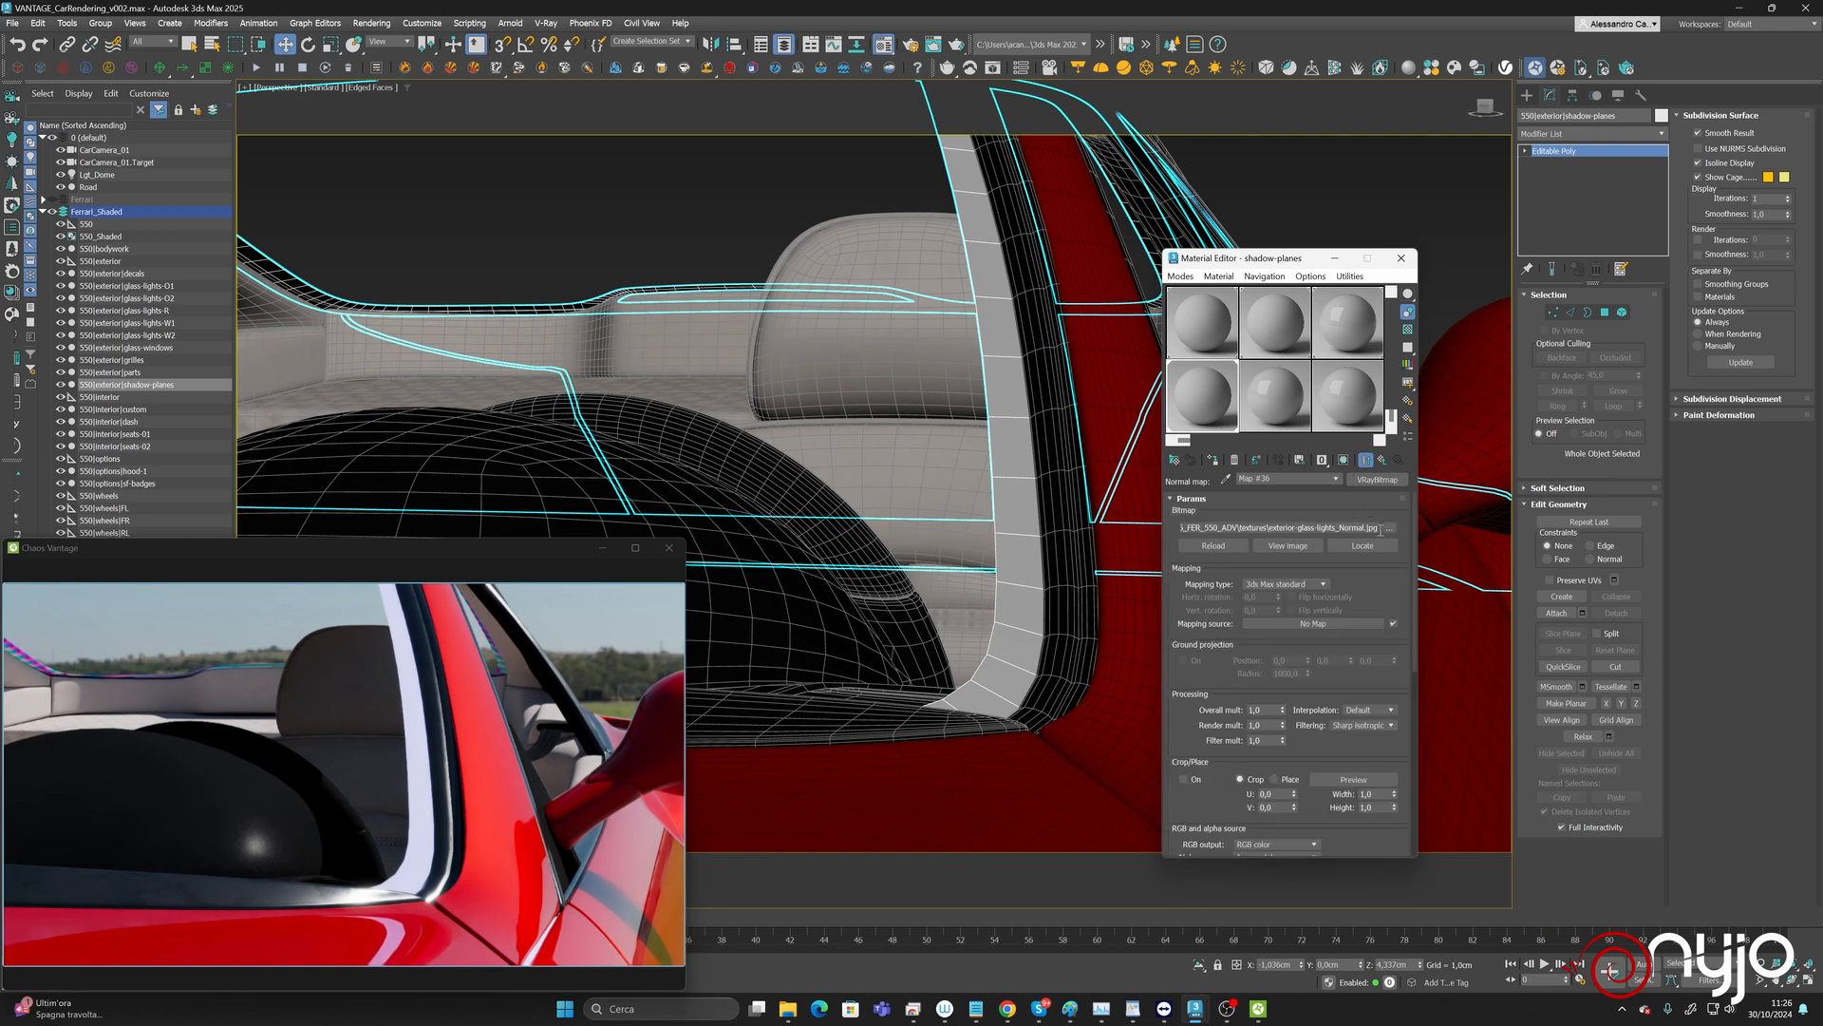
left_click(1389, 527)
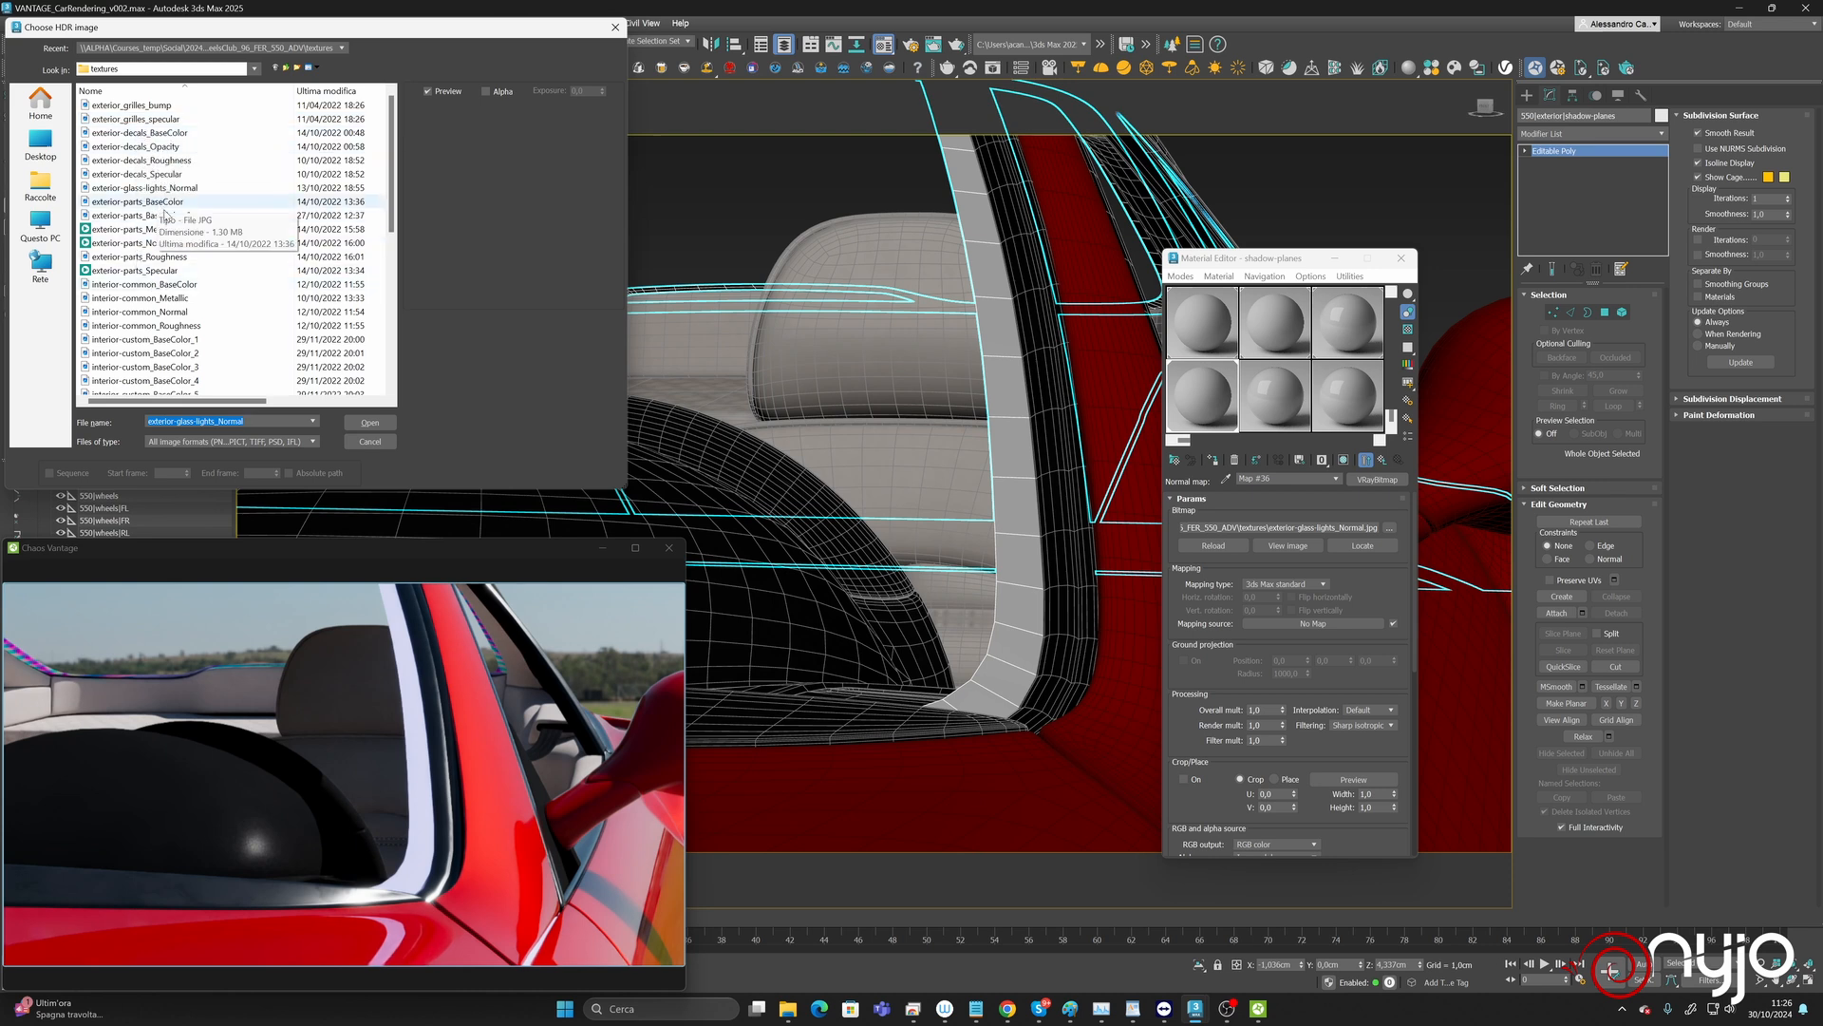
scroll(152, 314, "down", 3)
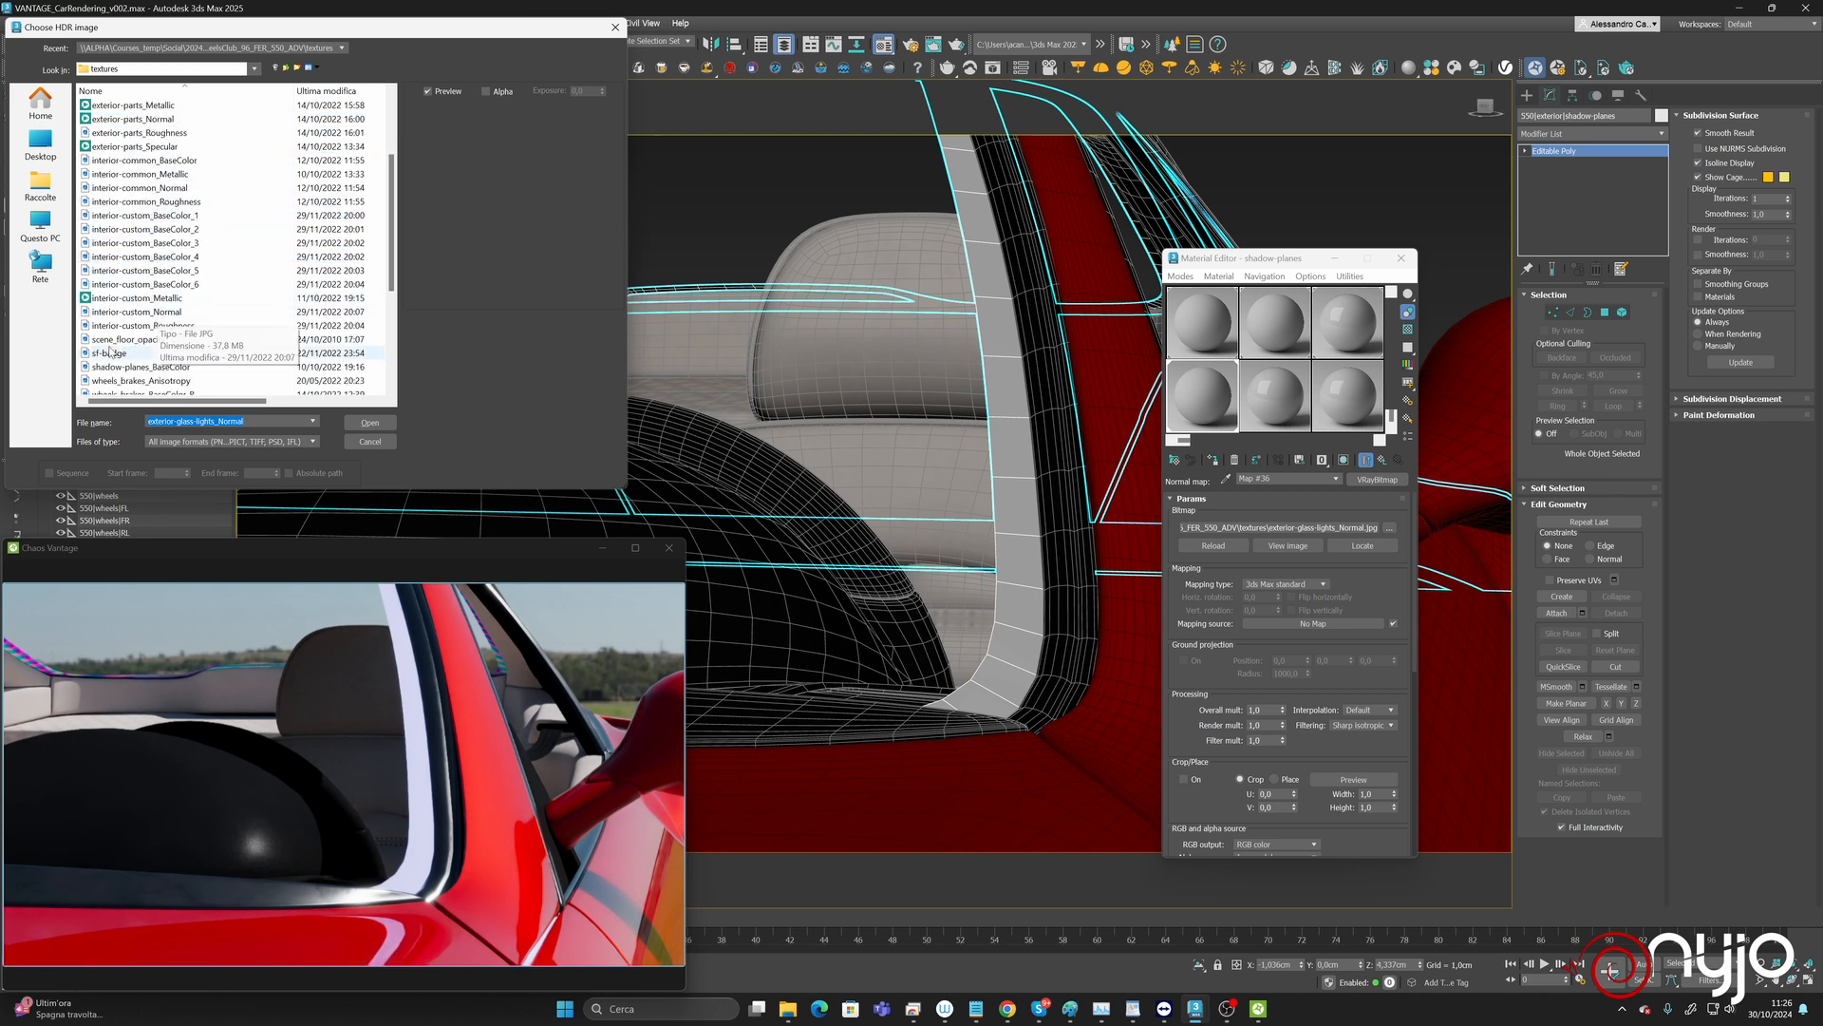
left_click(153, 368)
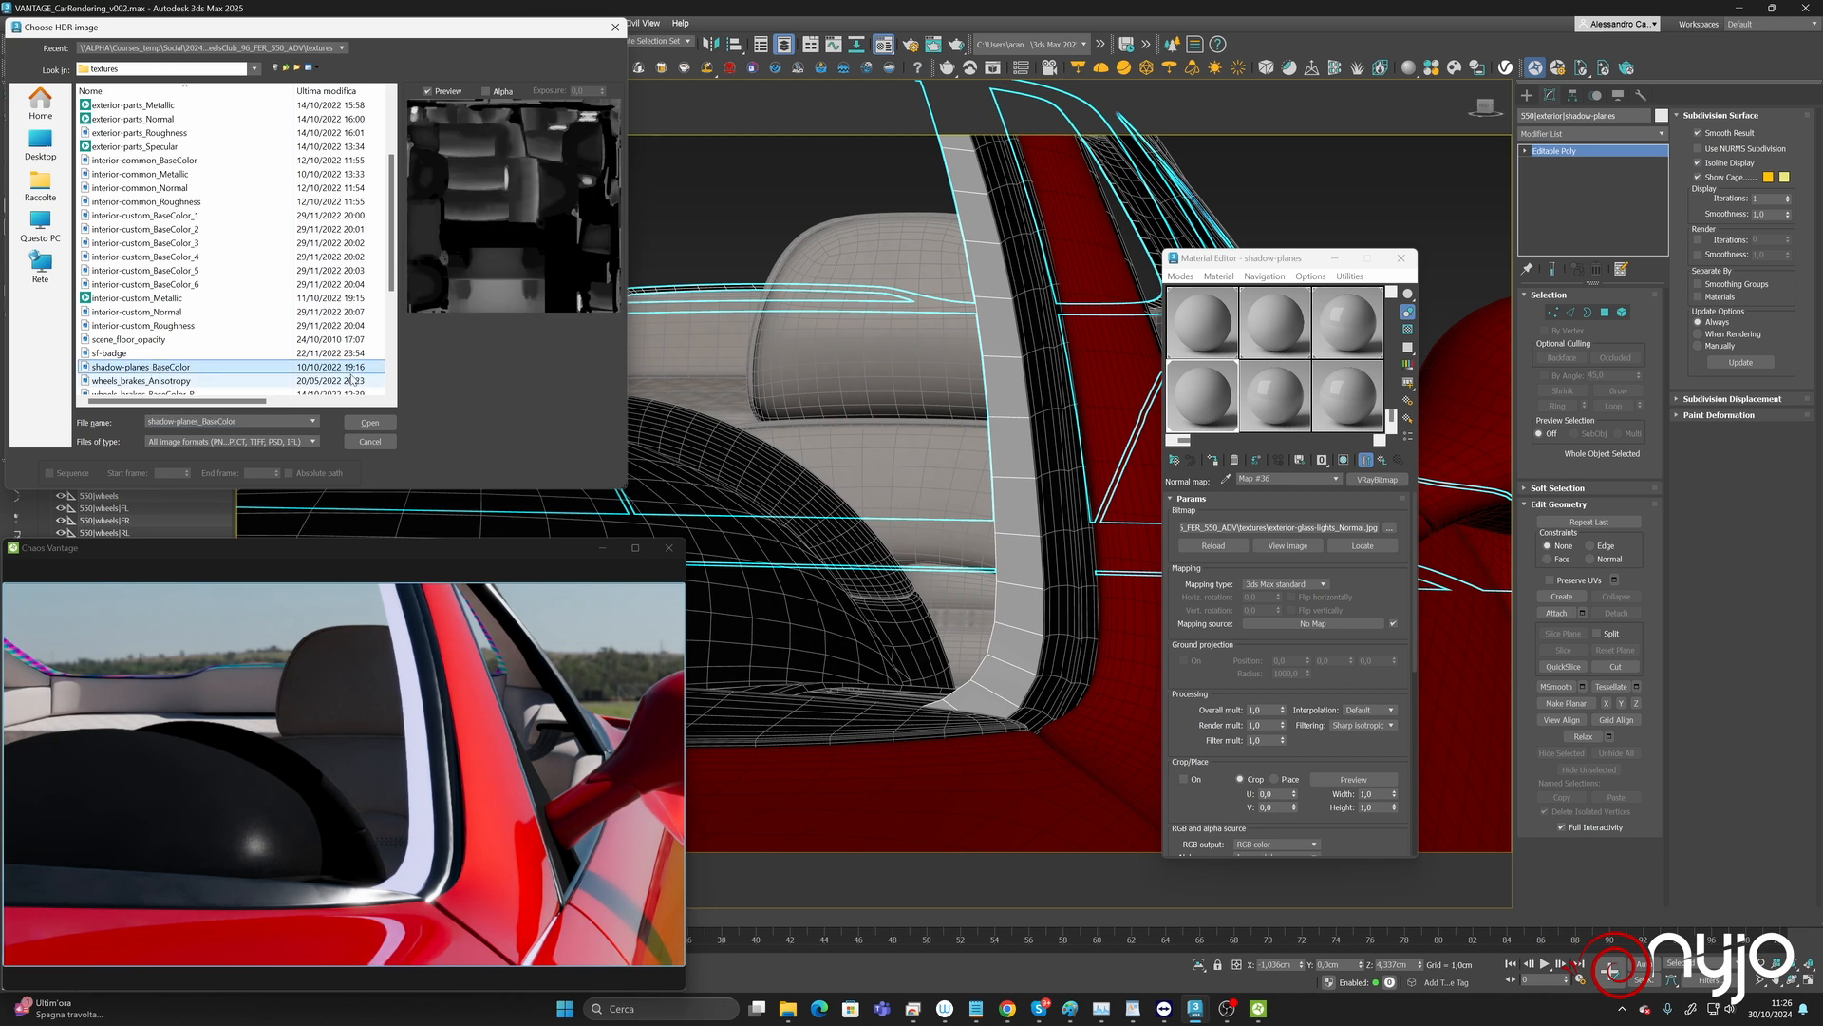
left_click(370, 422)
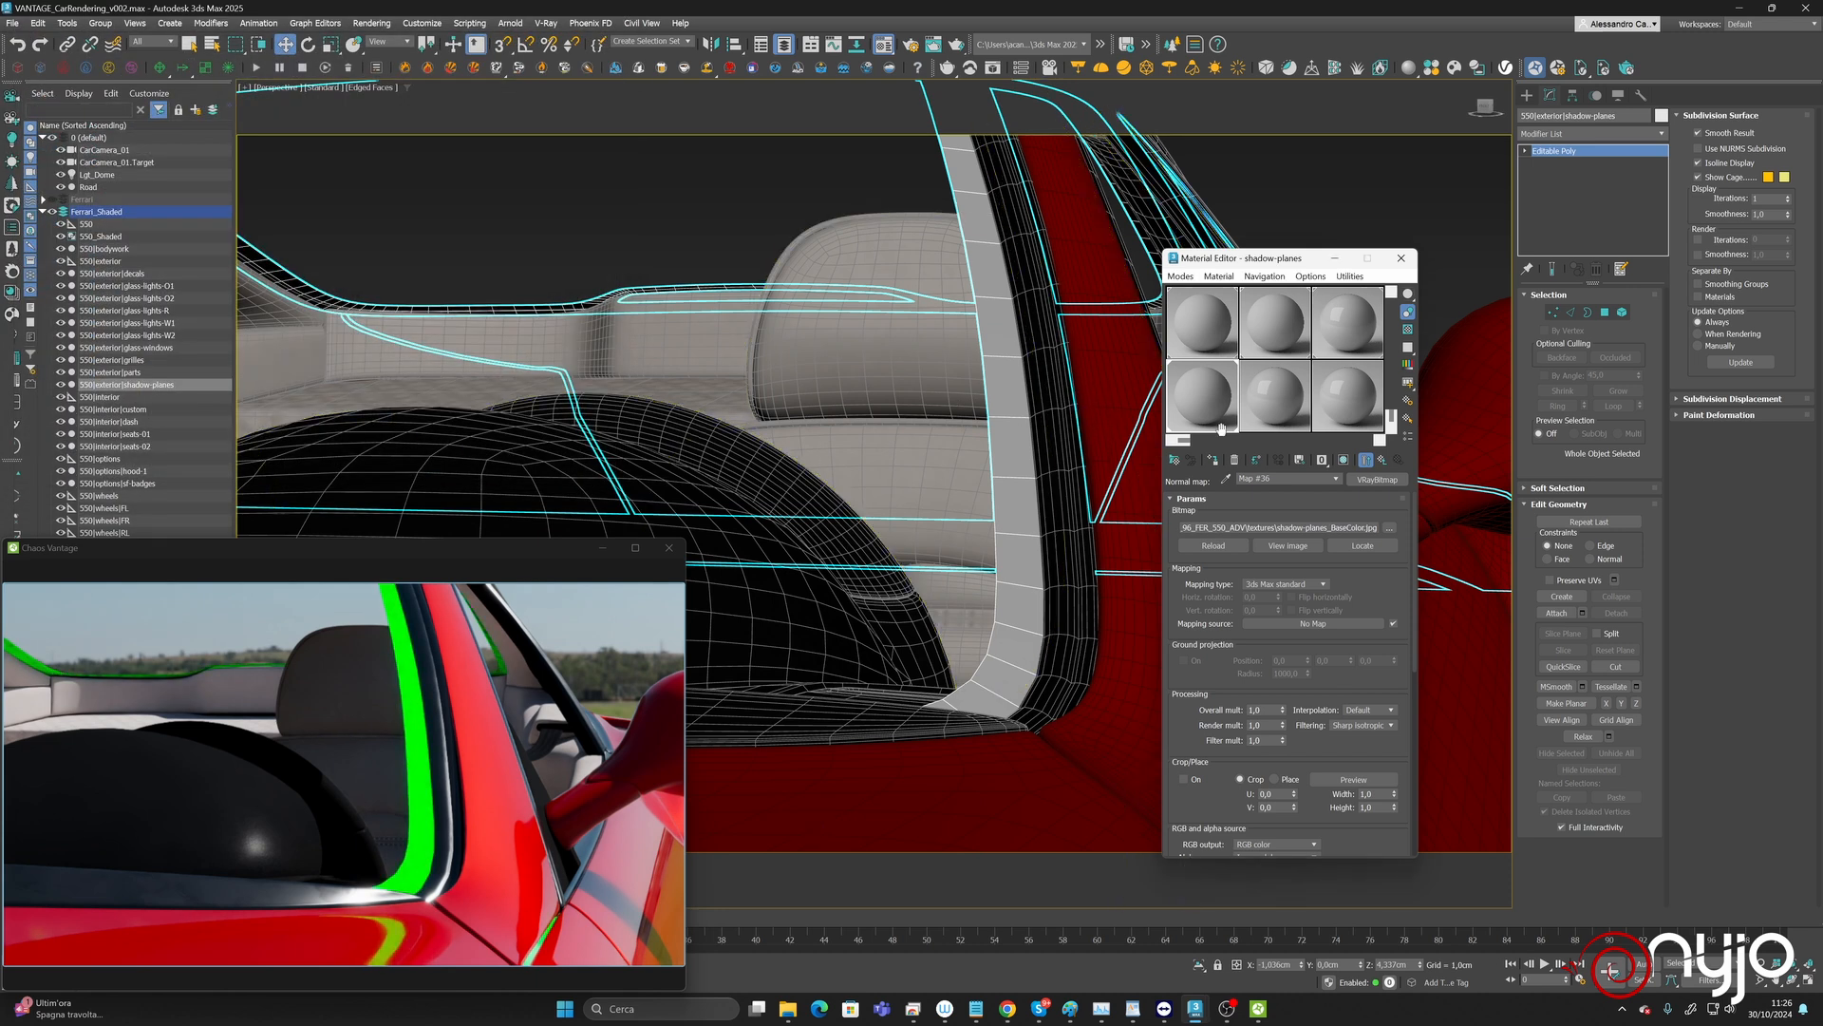
Replace the diffuse VRayNormalMap with a copy of its shadow-planes_BaseColor bitmap, discarding the old map.
left_click(1366, 460)
left_click_drag(1365, 514, 1374, 480)
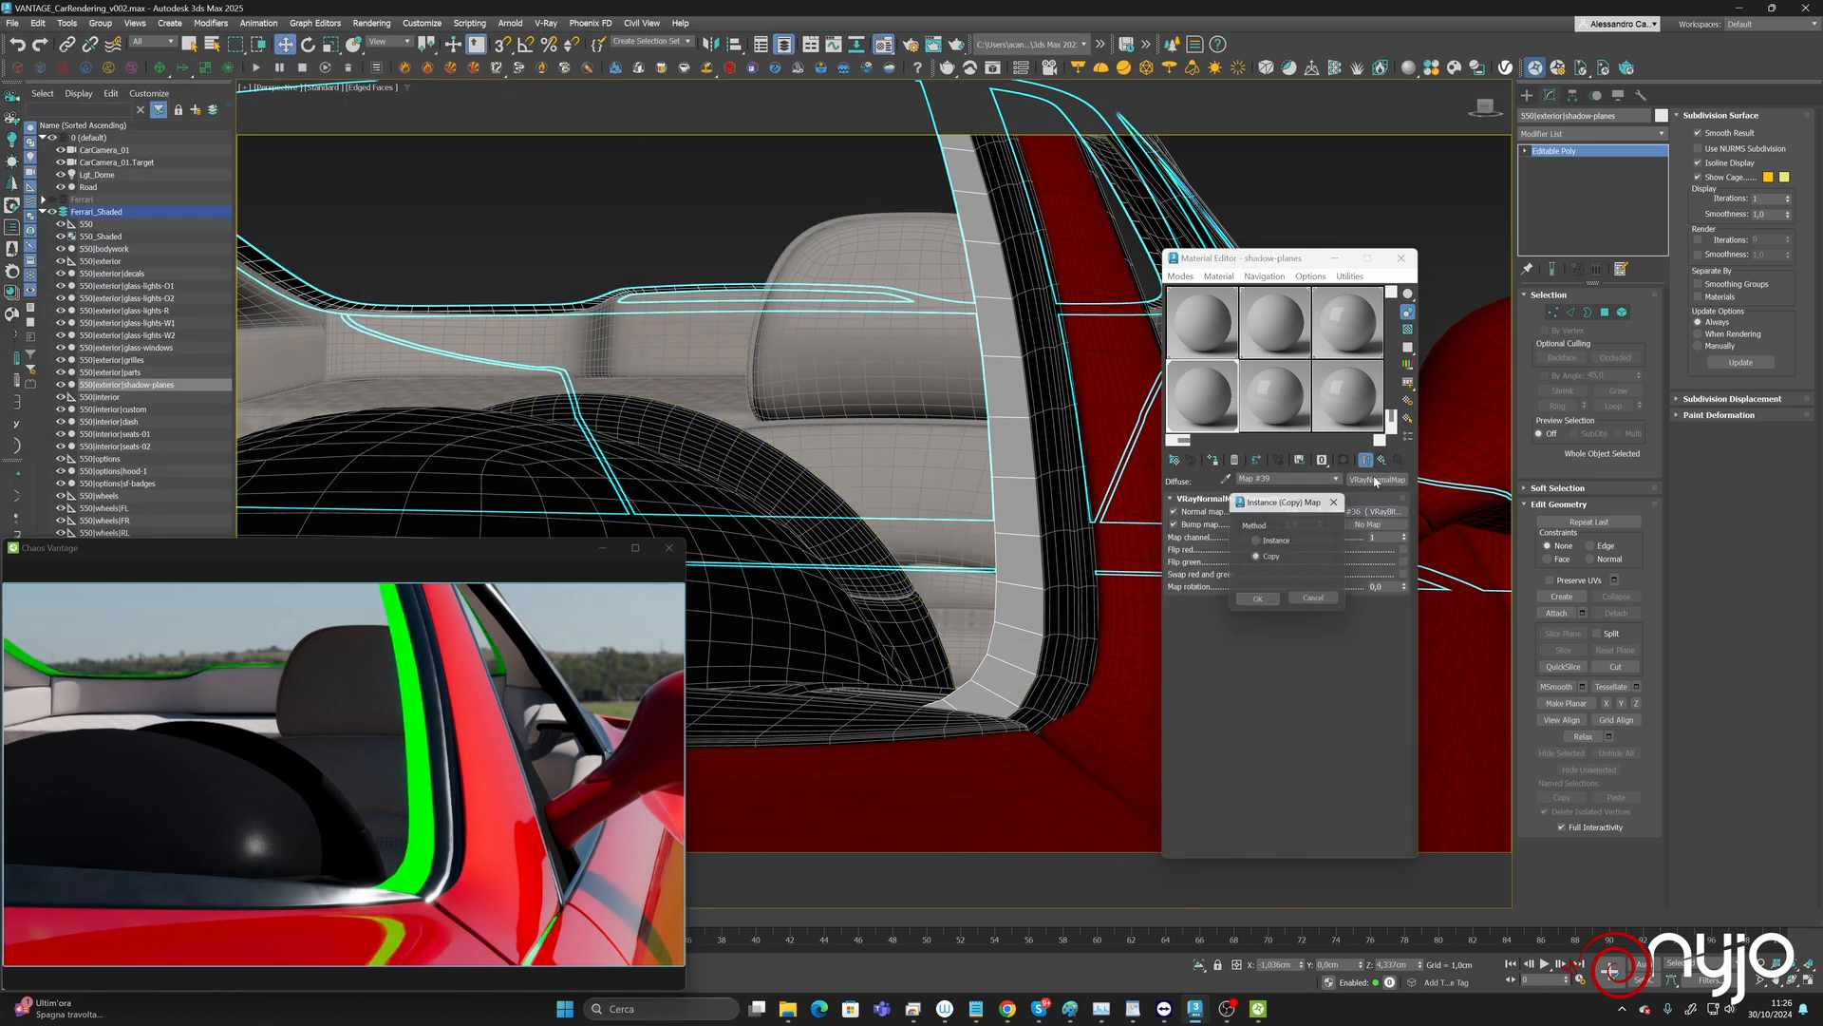
left_click(1262, 605)
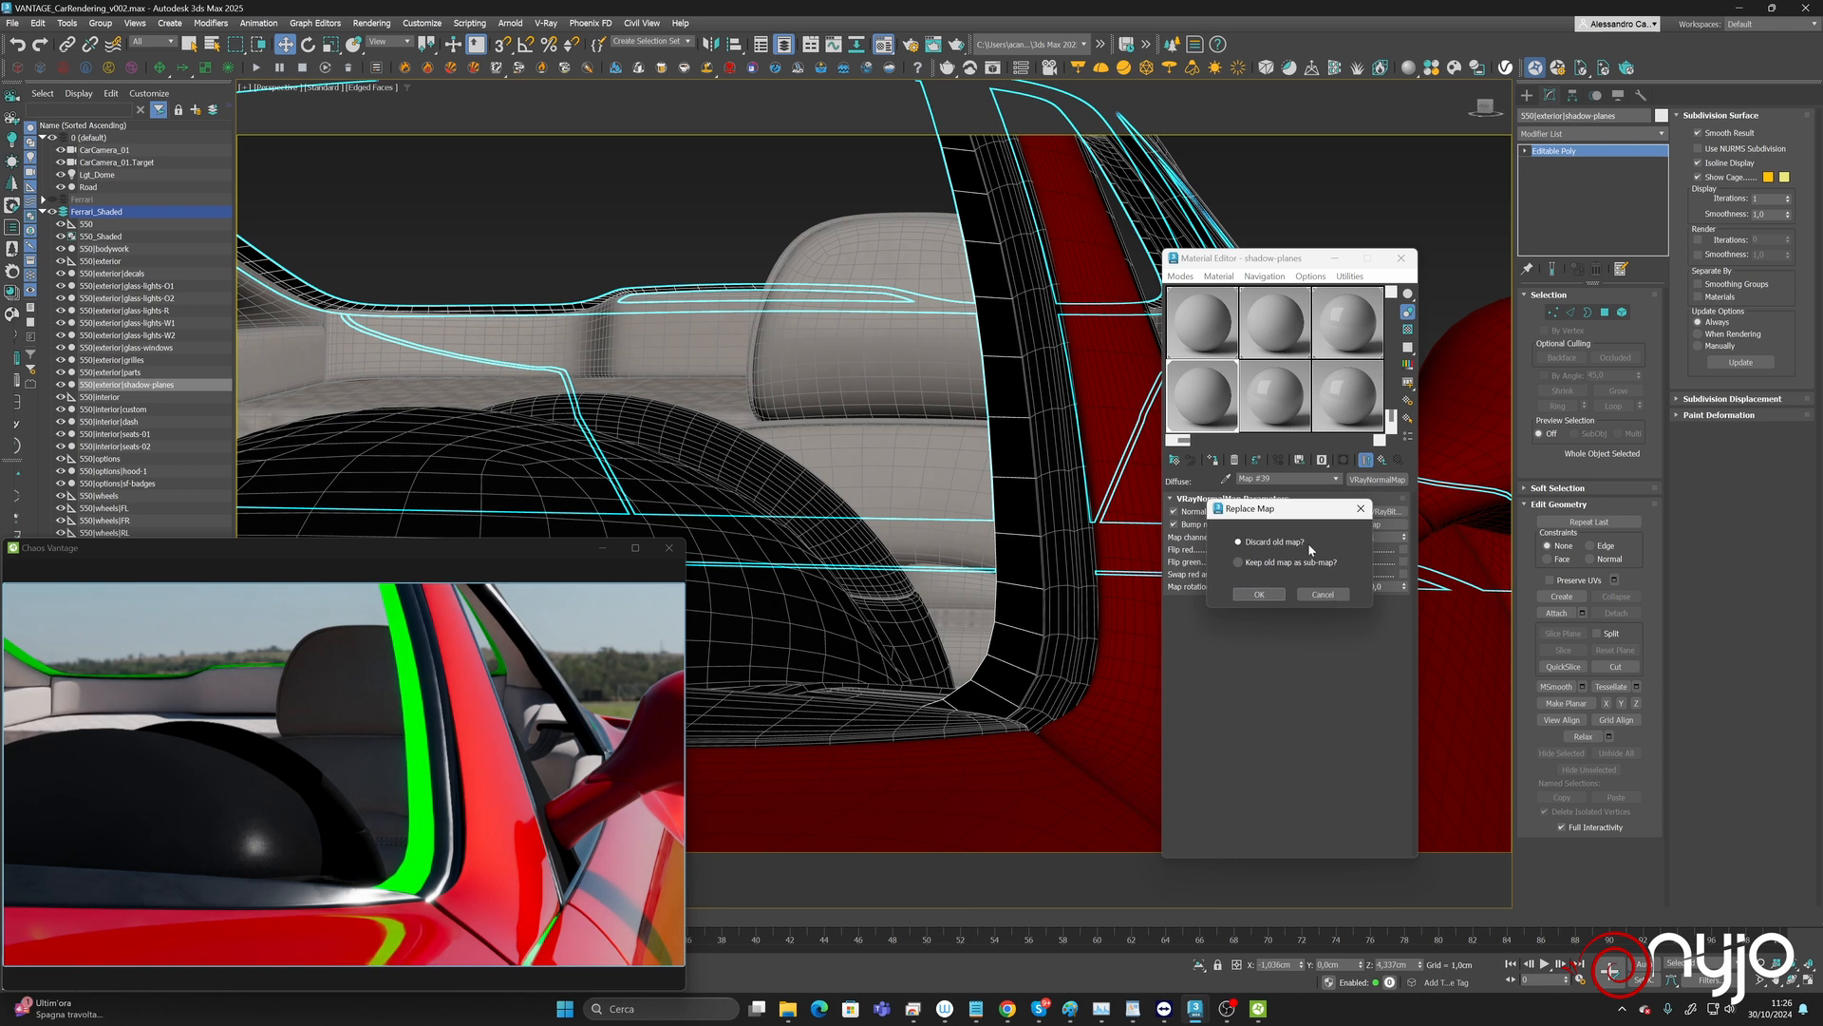
left_click(1260, 596)
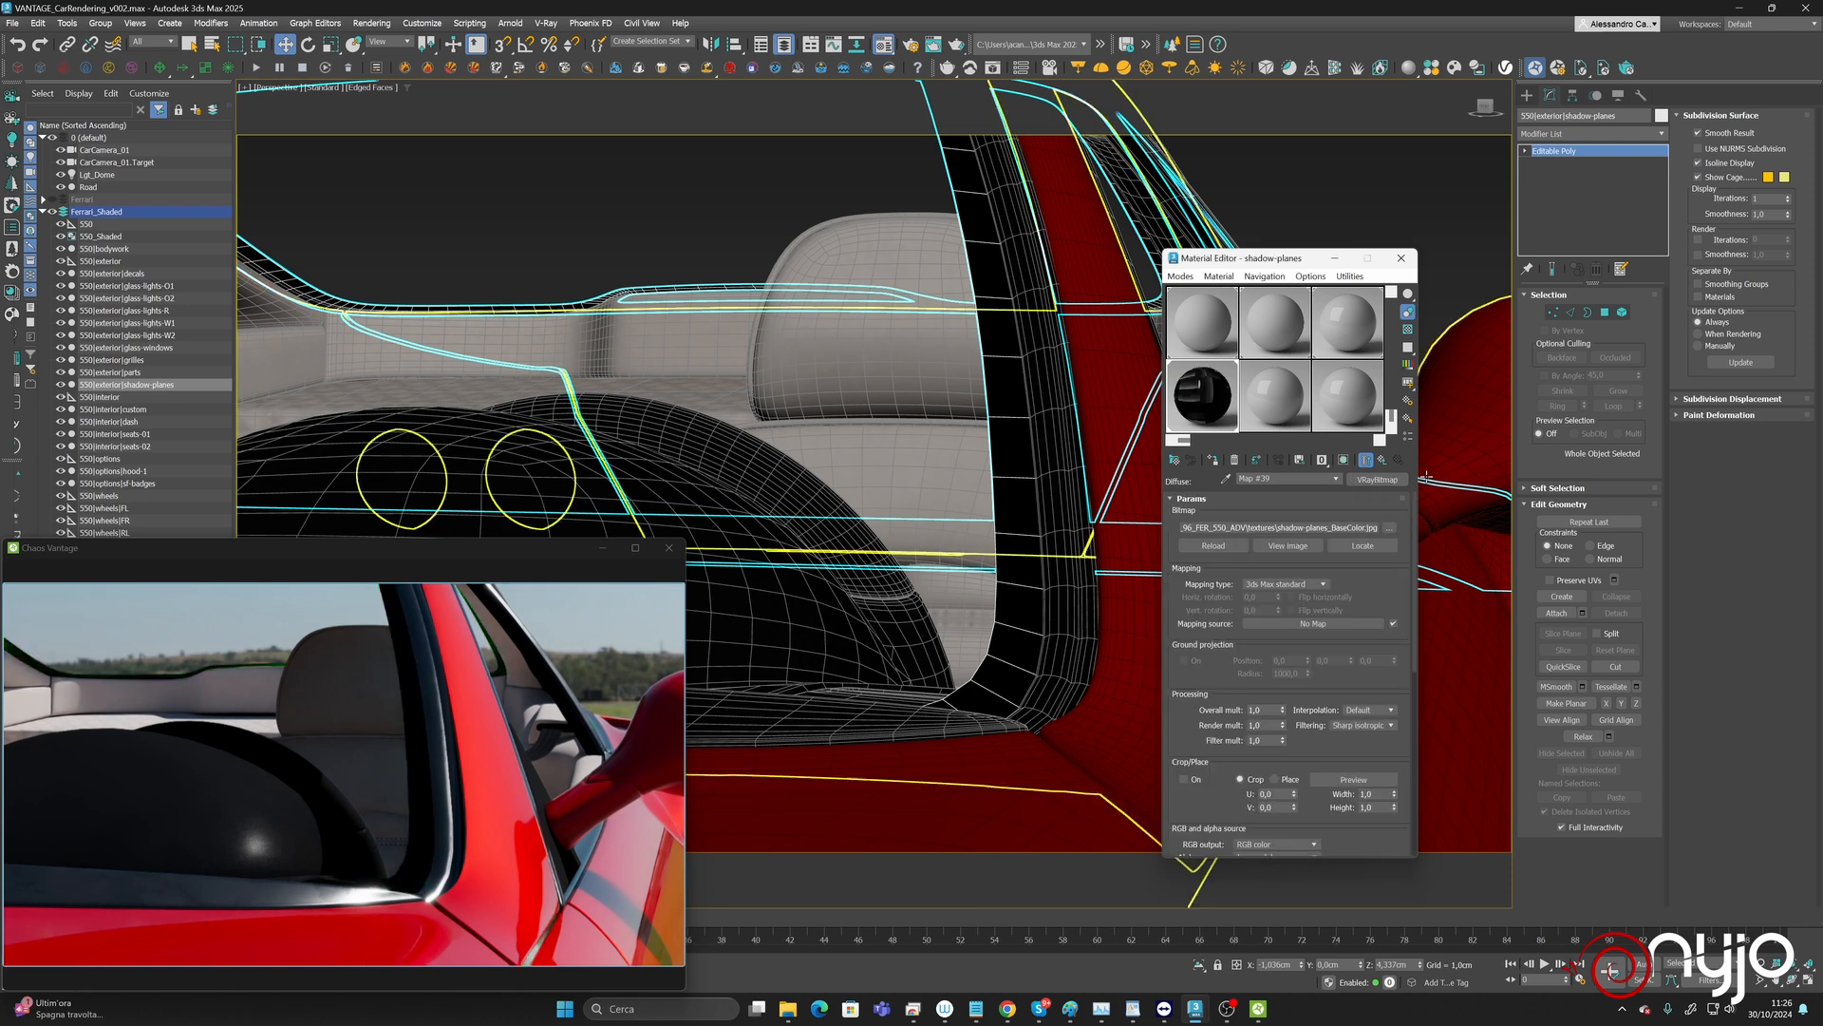
Give the shadow-planes material a dark grey reflection and switch its BRDF to roughness with a value of 0.36.
left_click(1383, 462)
left_click(1247, 553)
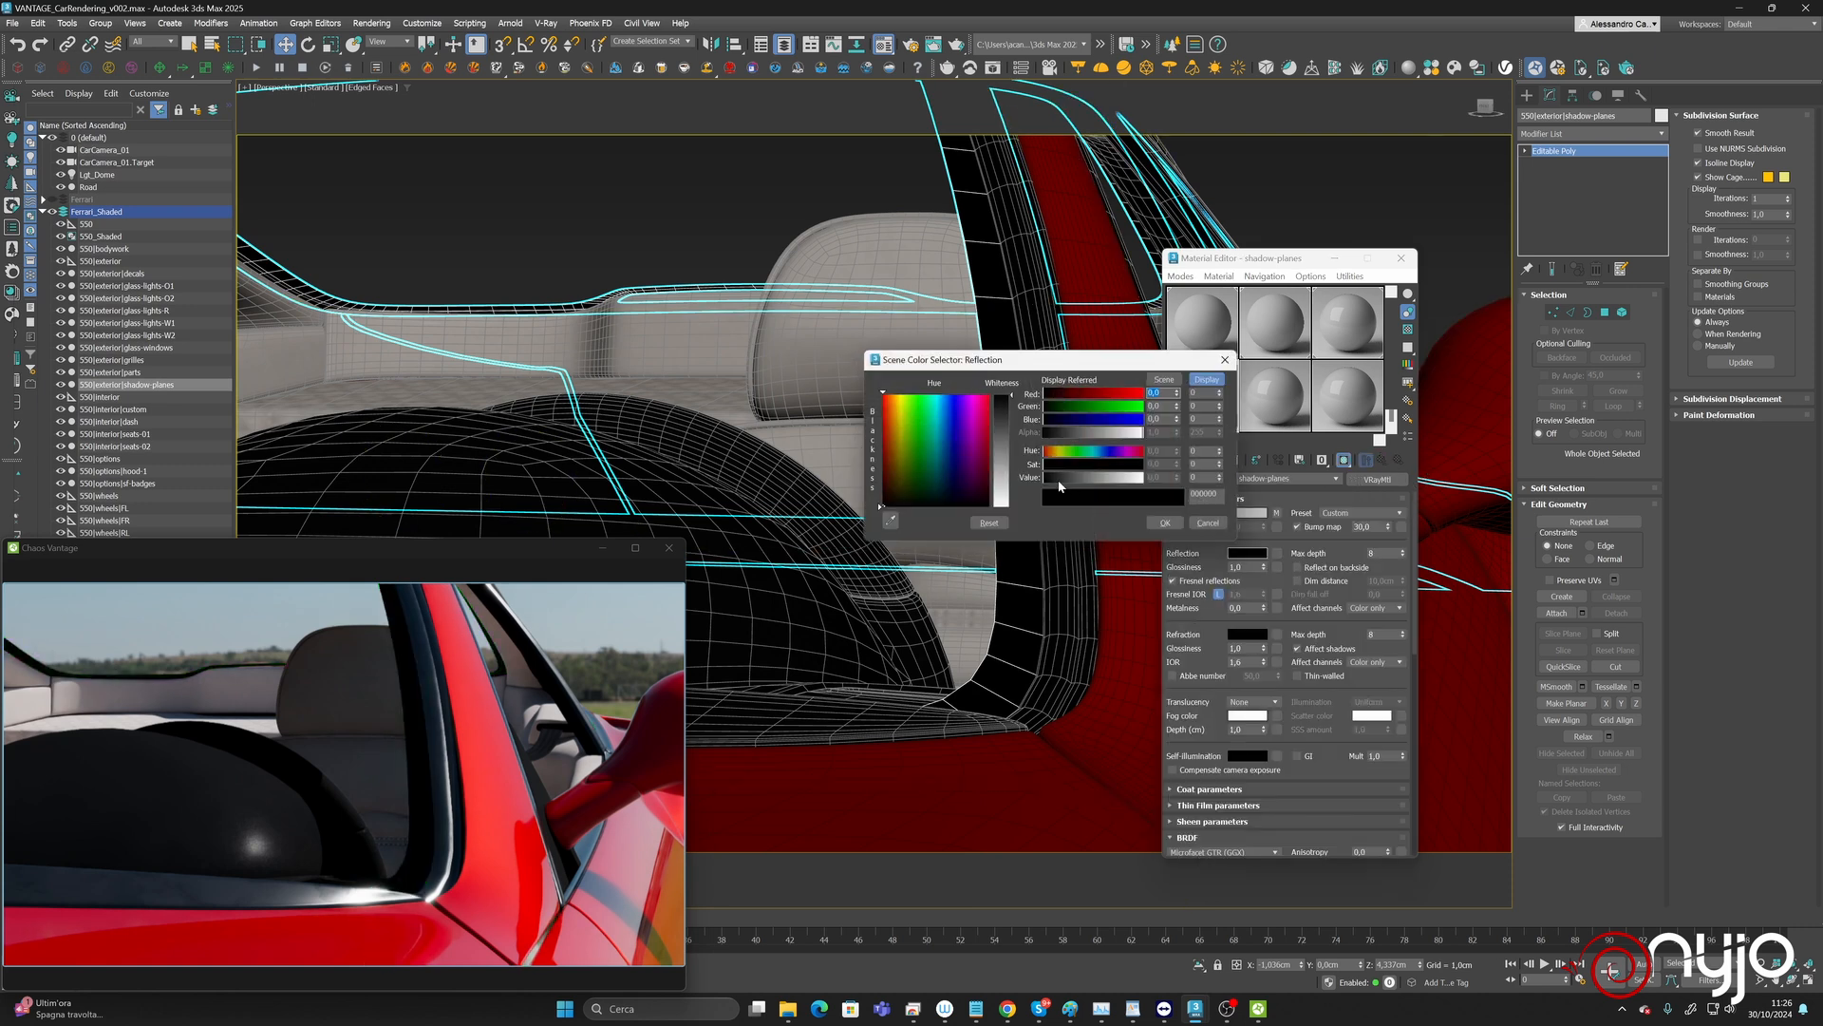
left_click(1056, 483)
left_click(1165, 522)
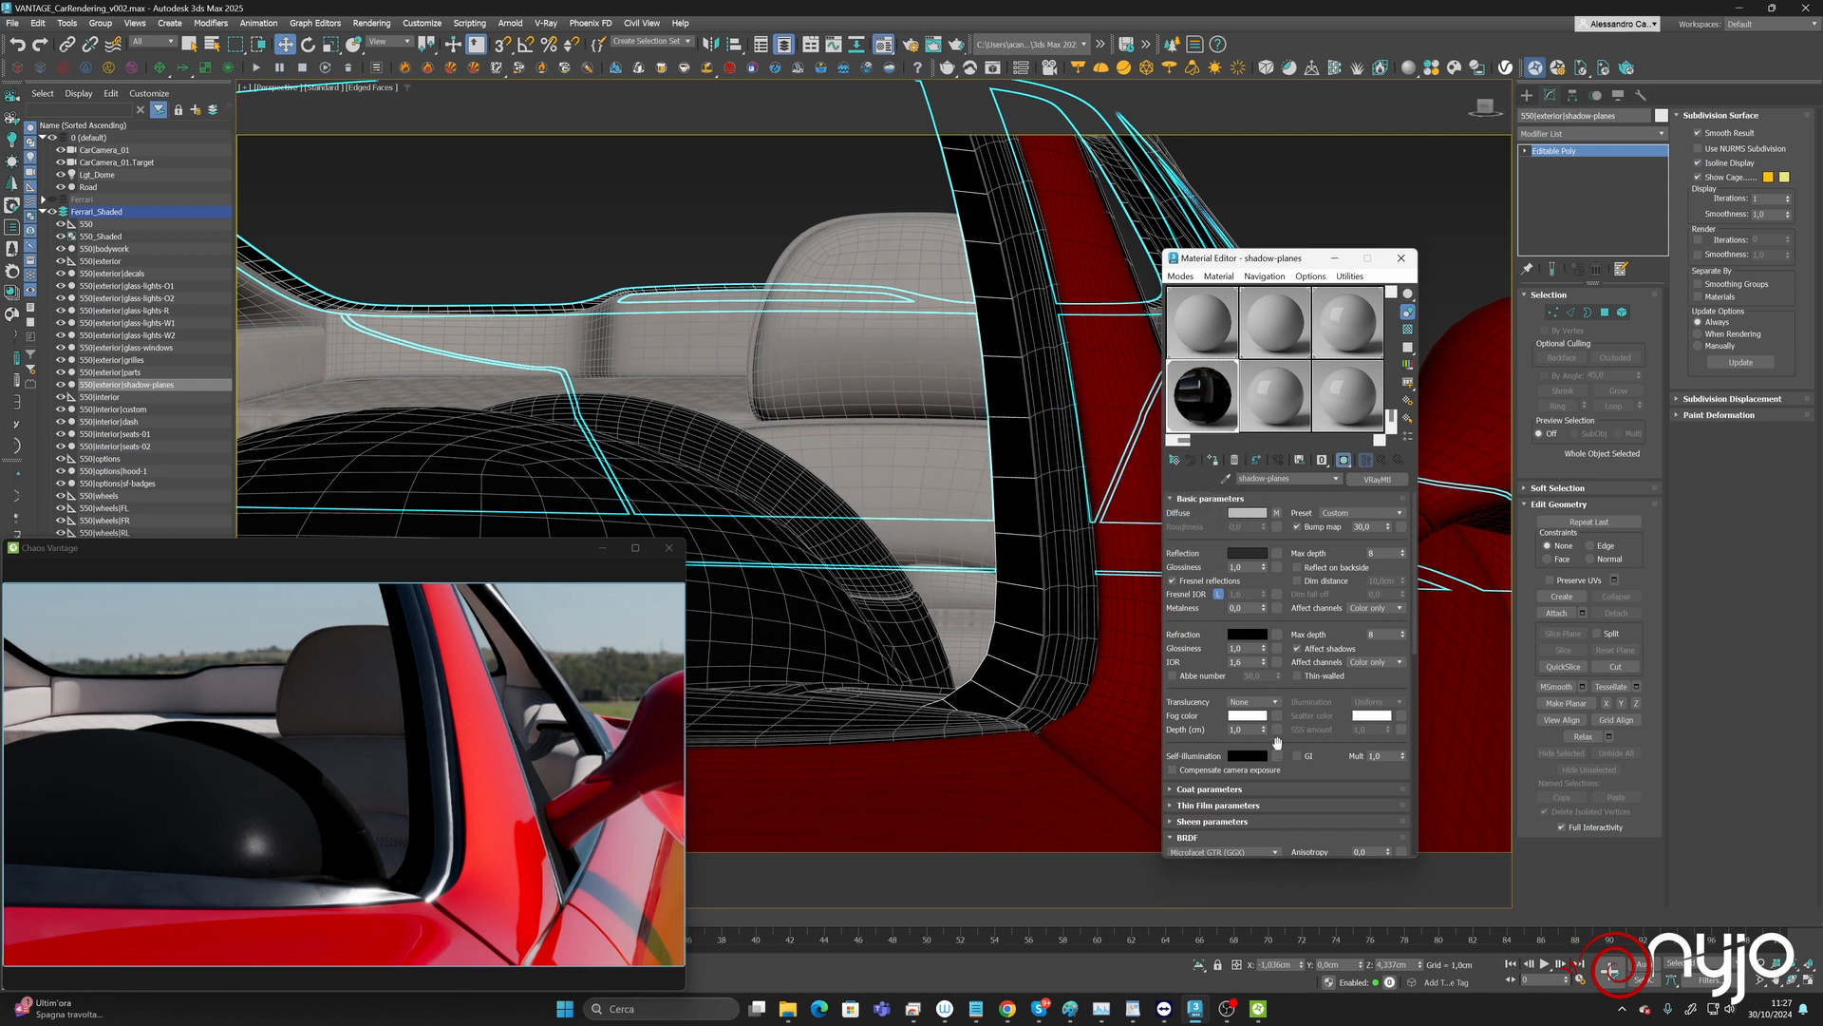
left_click_drag(1294, 693, 1288, 590)
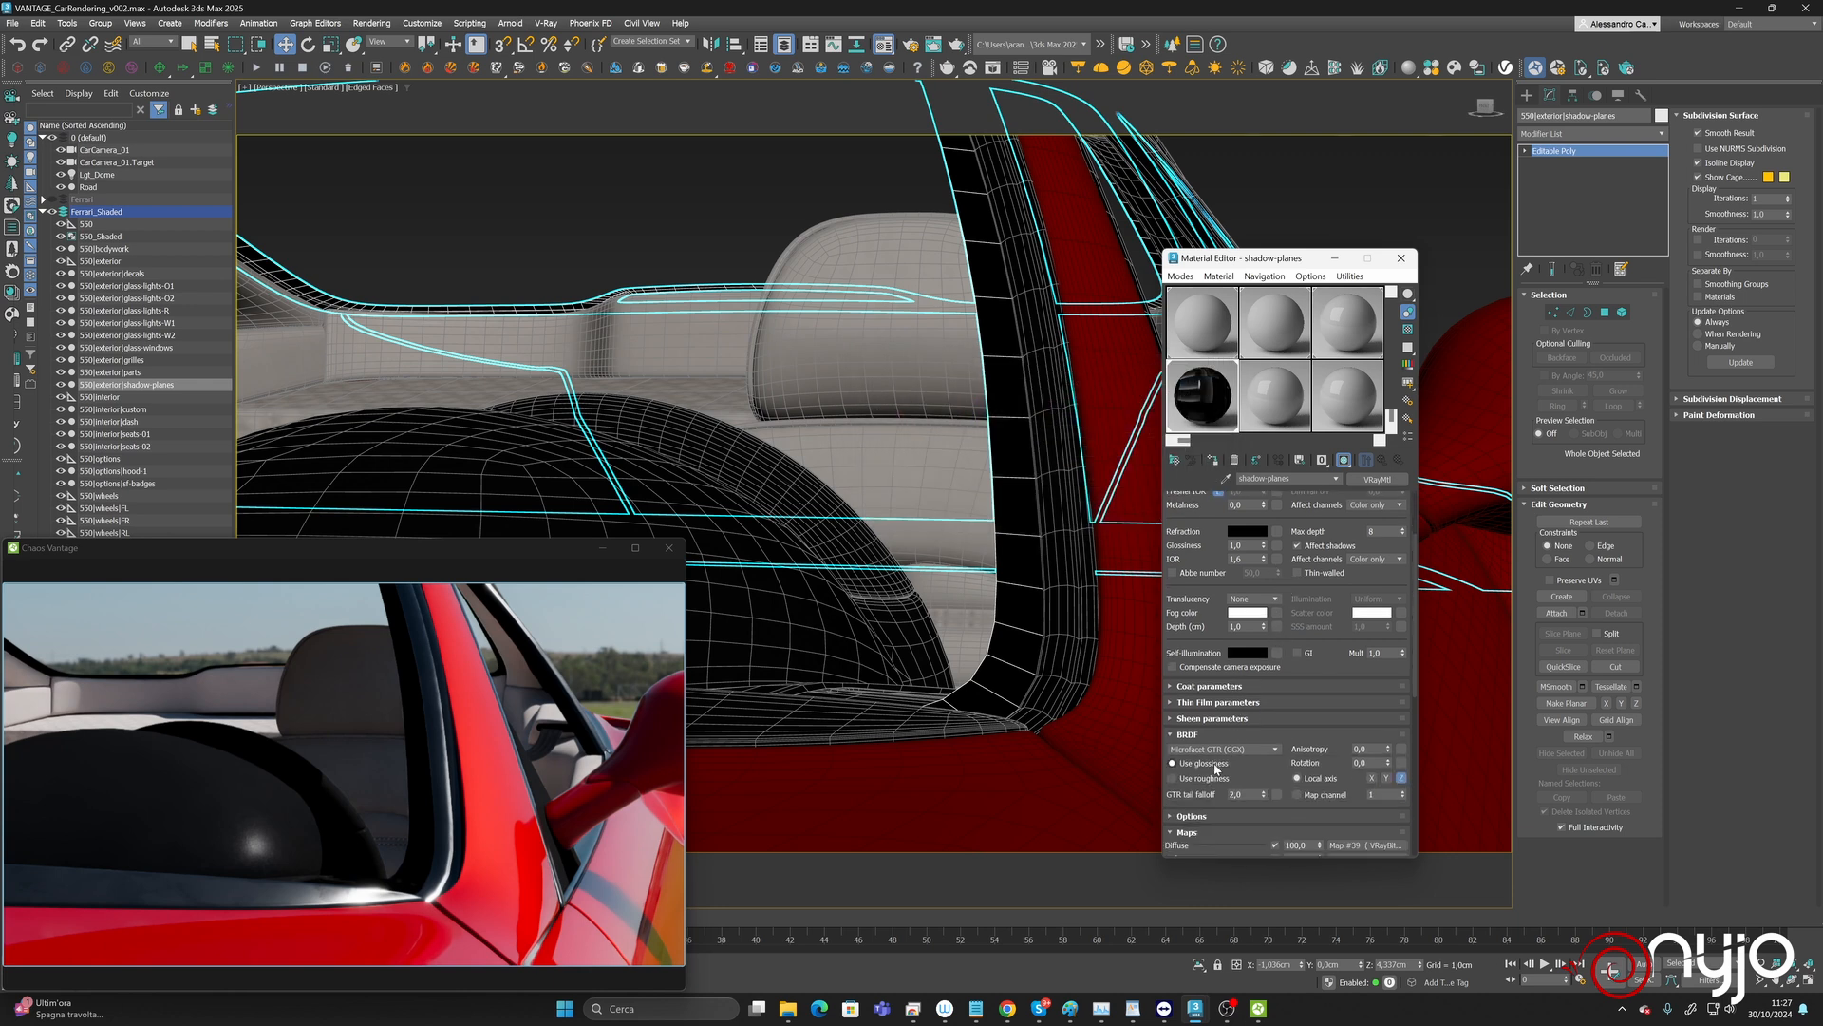
scroll(1285, 556, "up", 2)
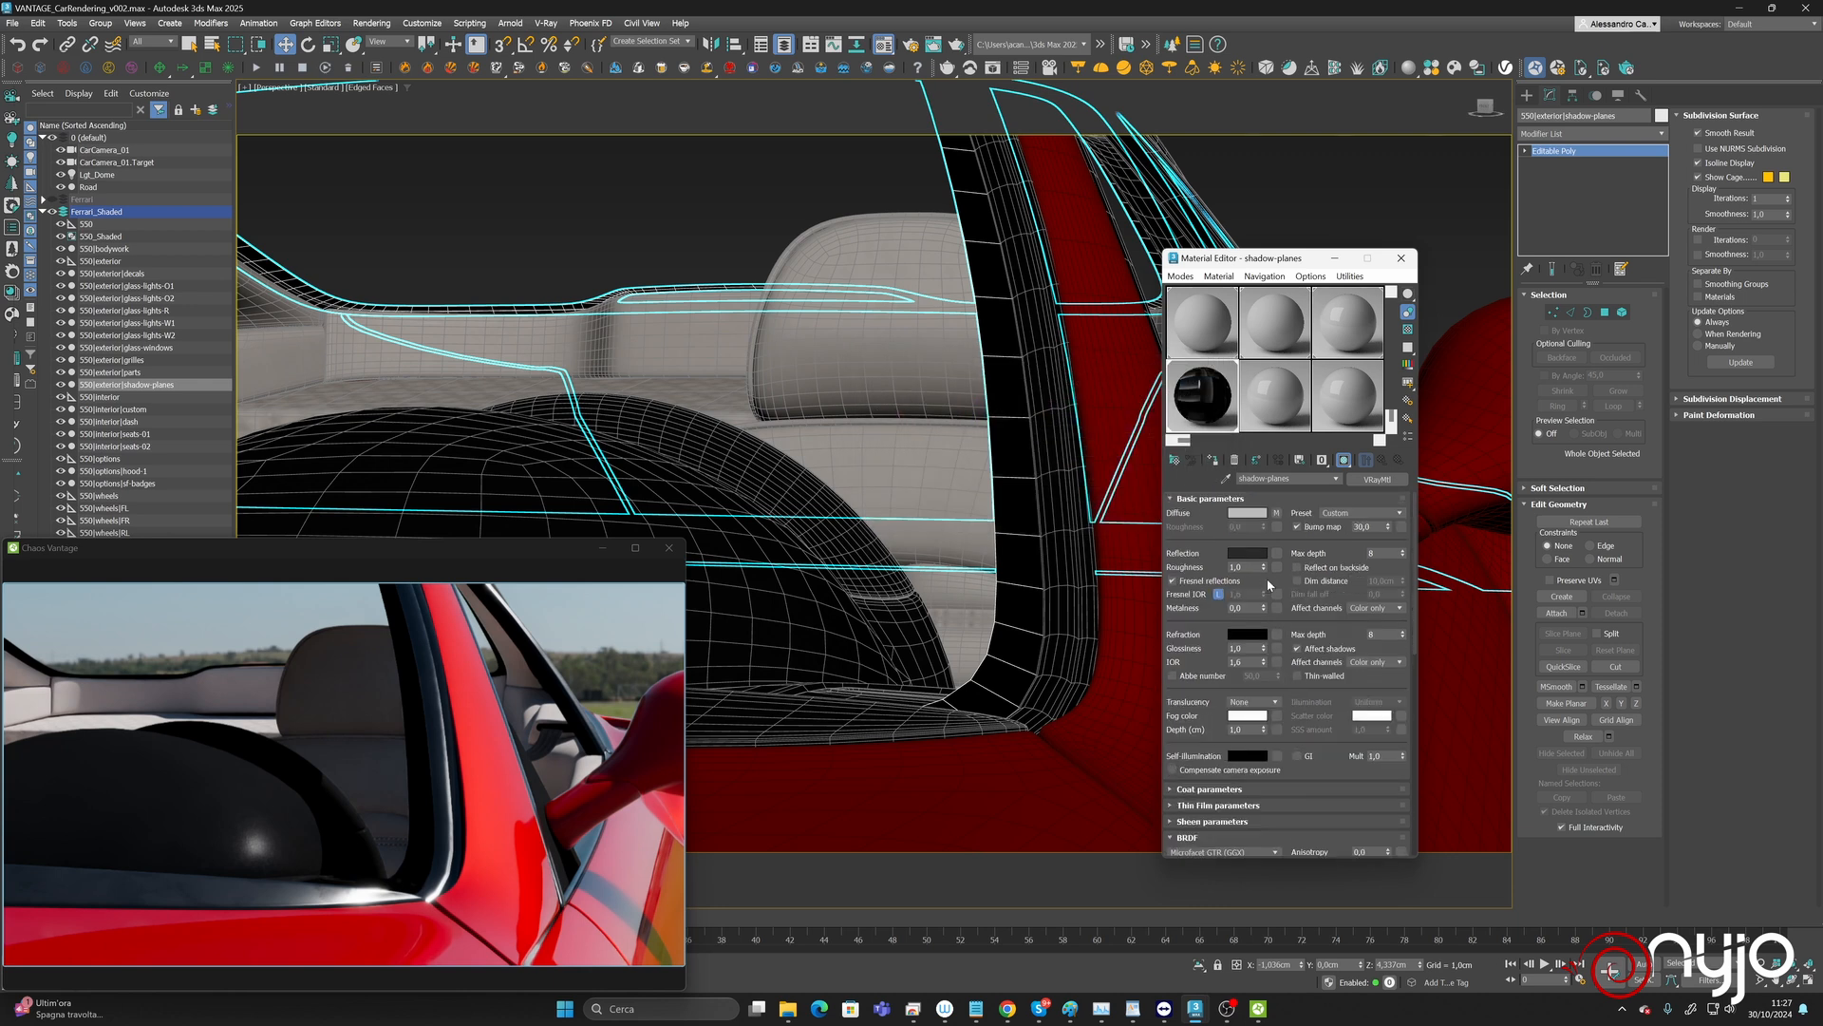
left_click_drag(1265, 569, 1265, 589)
Turn off the XForm modifier on the 550|exterior|glass-windows object, check the car from the front and close the Material Editor.
scroll(779, 433, "down", 3)
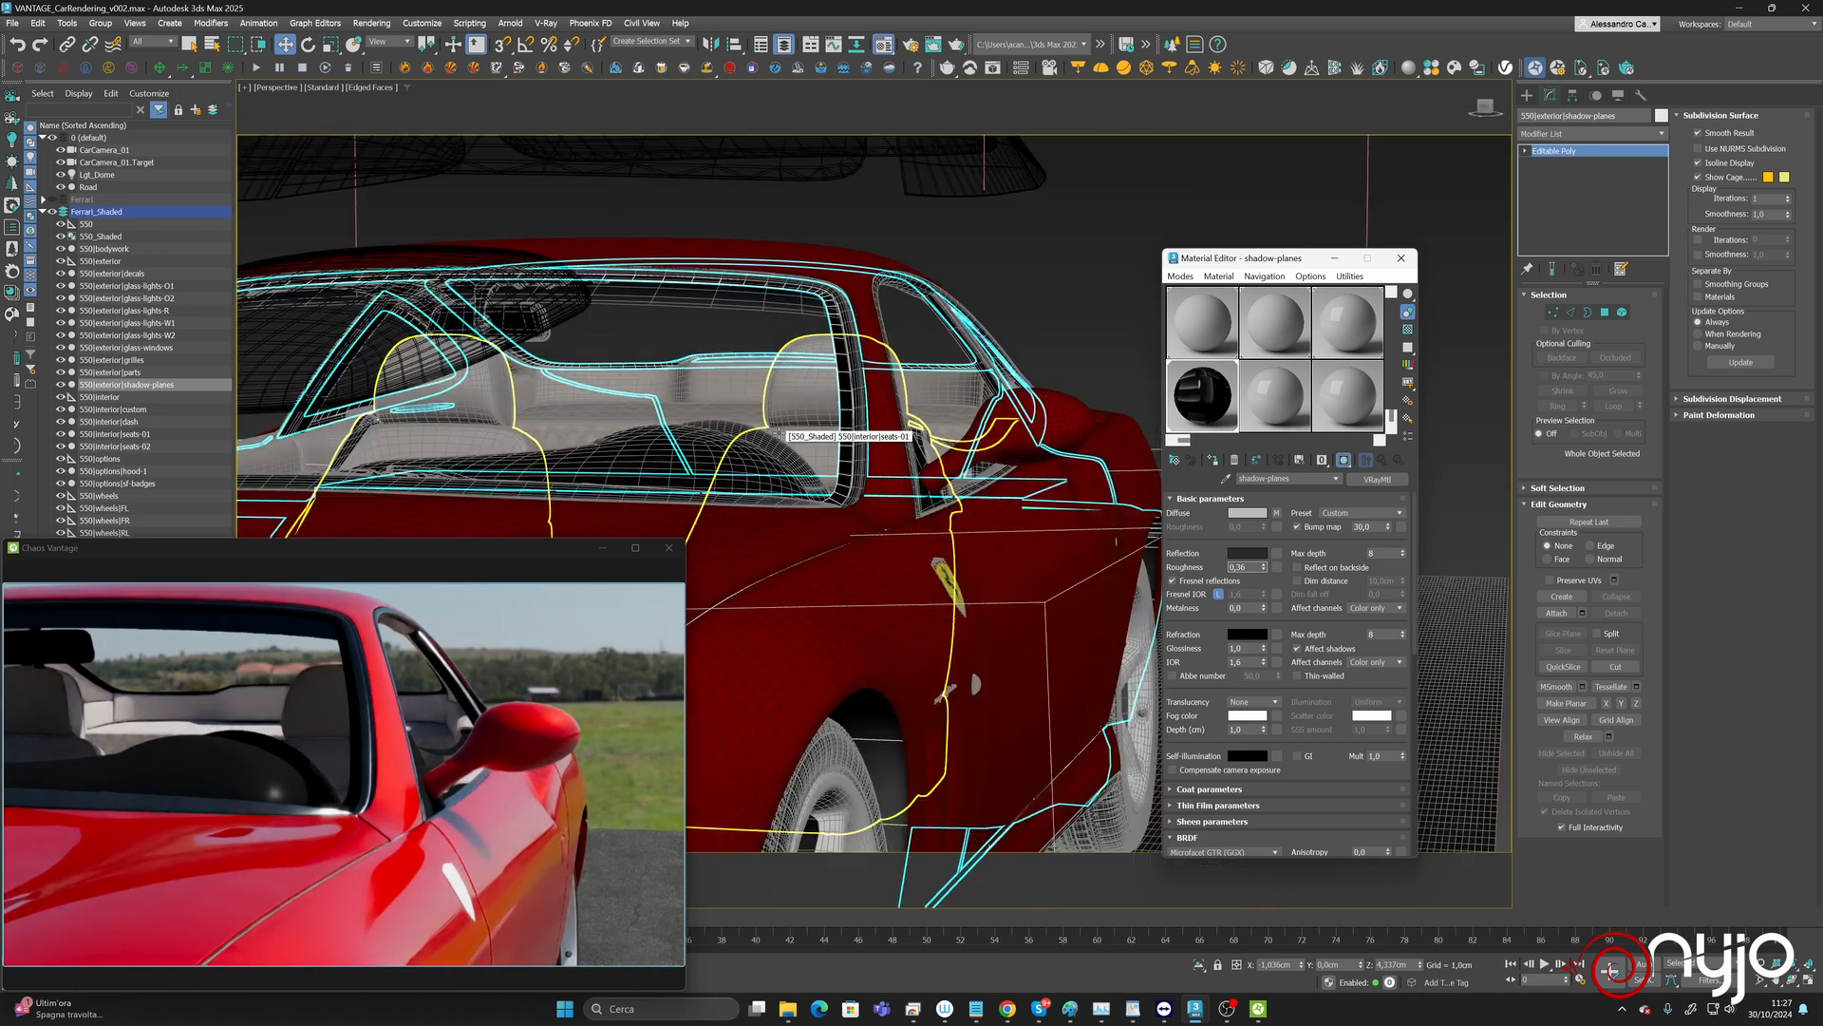
left_click(803, 185)
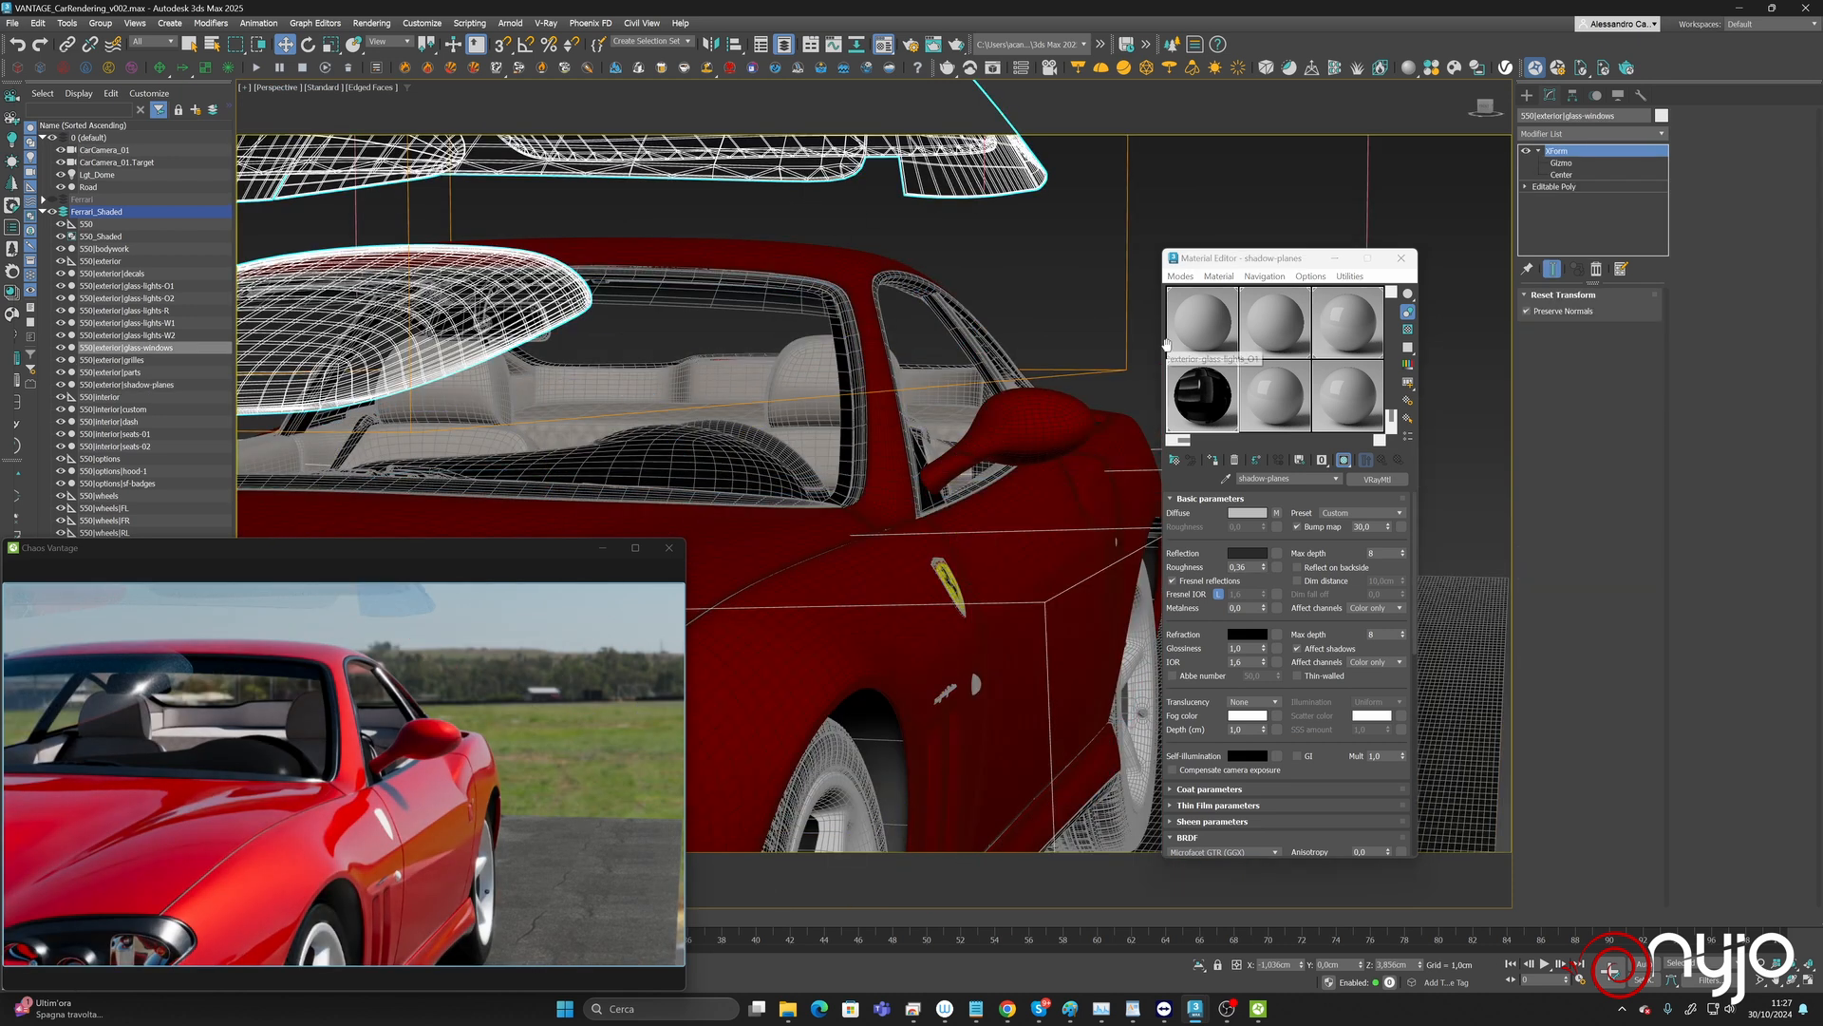
left_click(1527, 151)
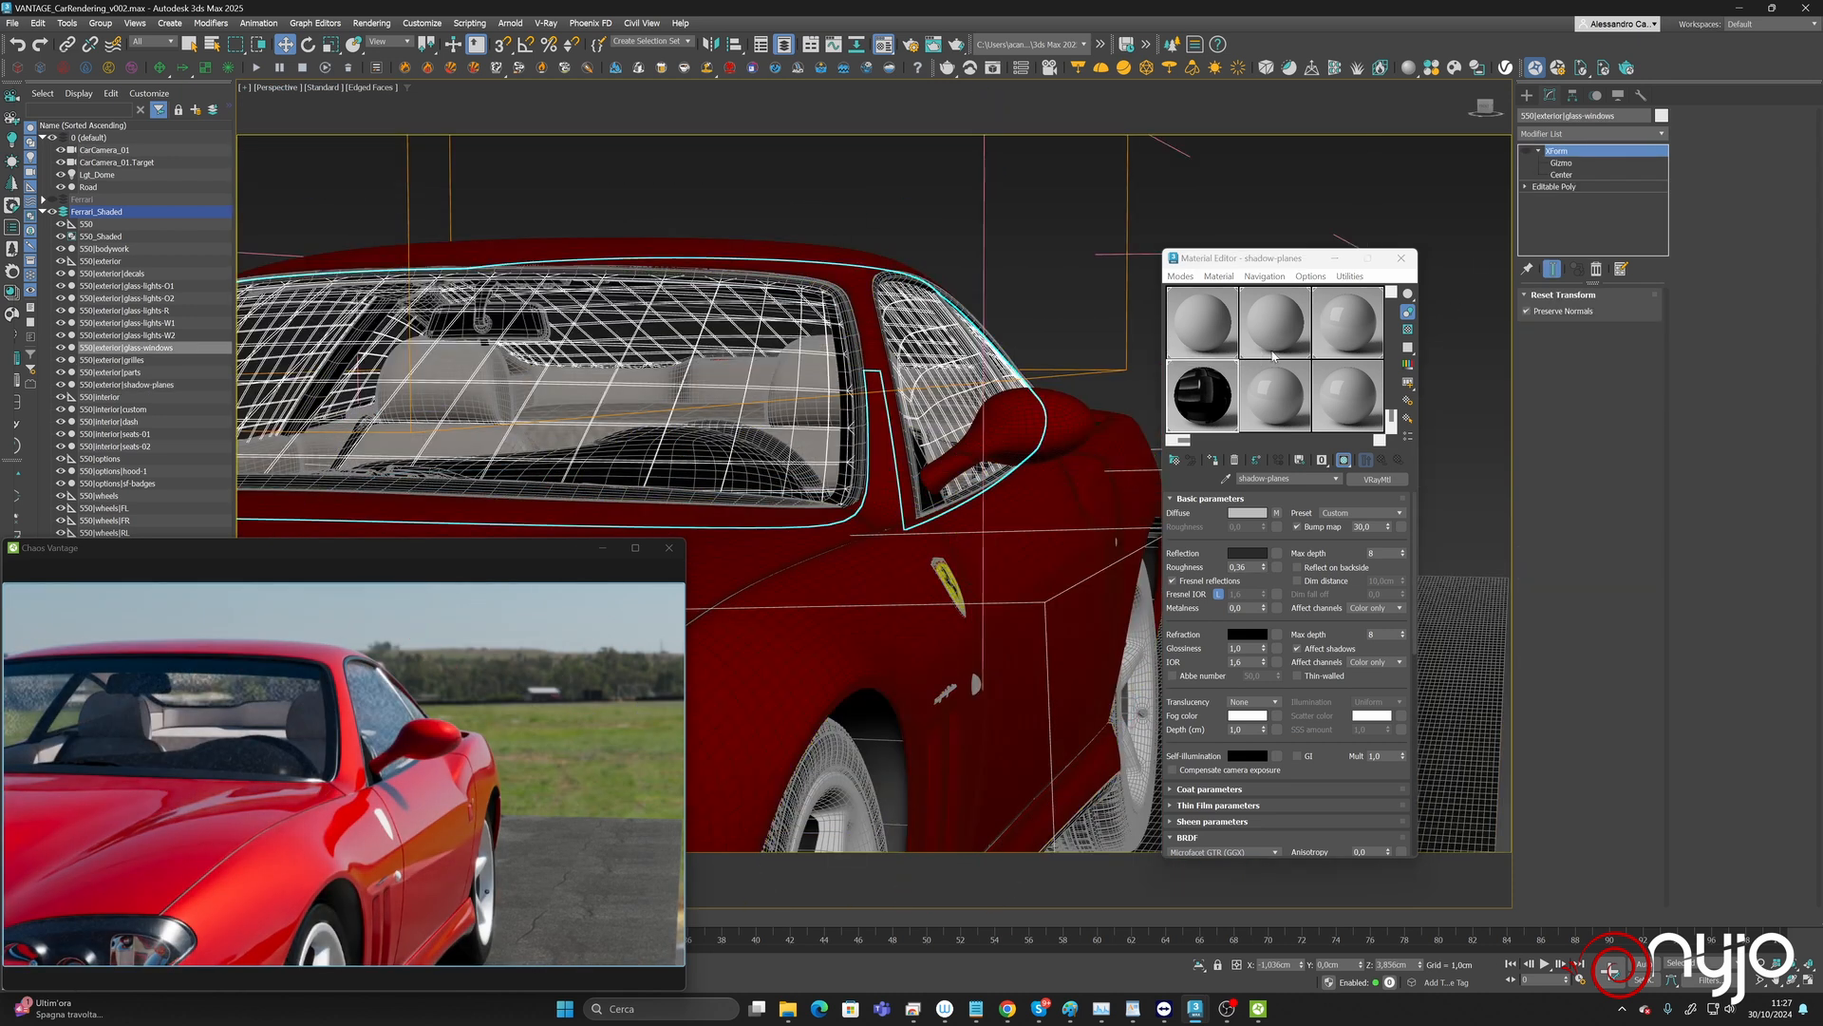
middle_click_drag(686, 516, 992, 380)
scroll(836, 475, "down", 3)
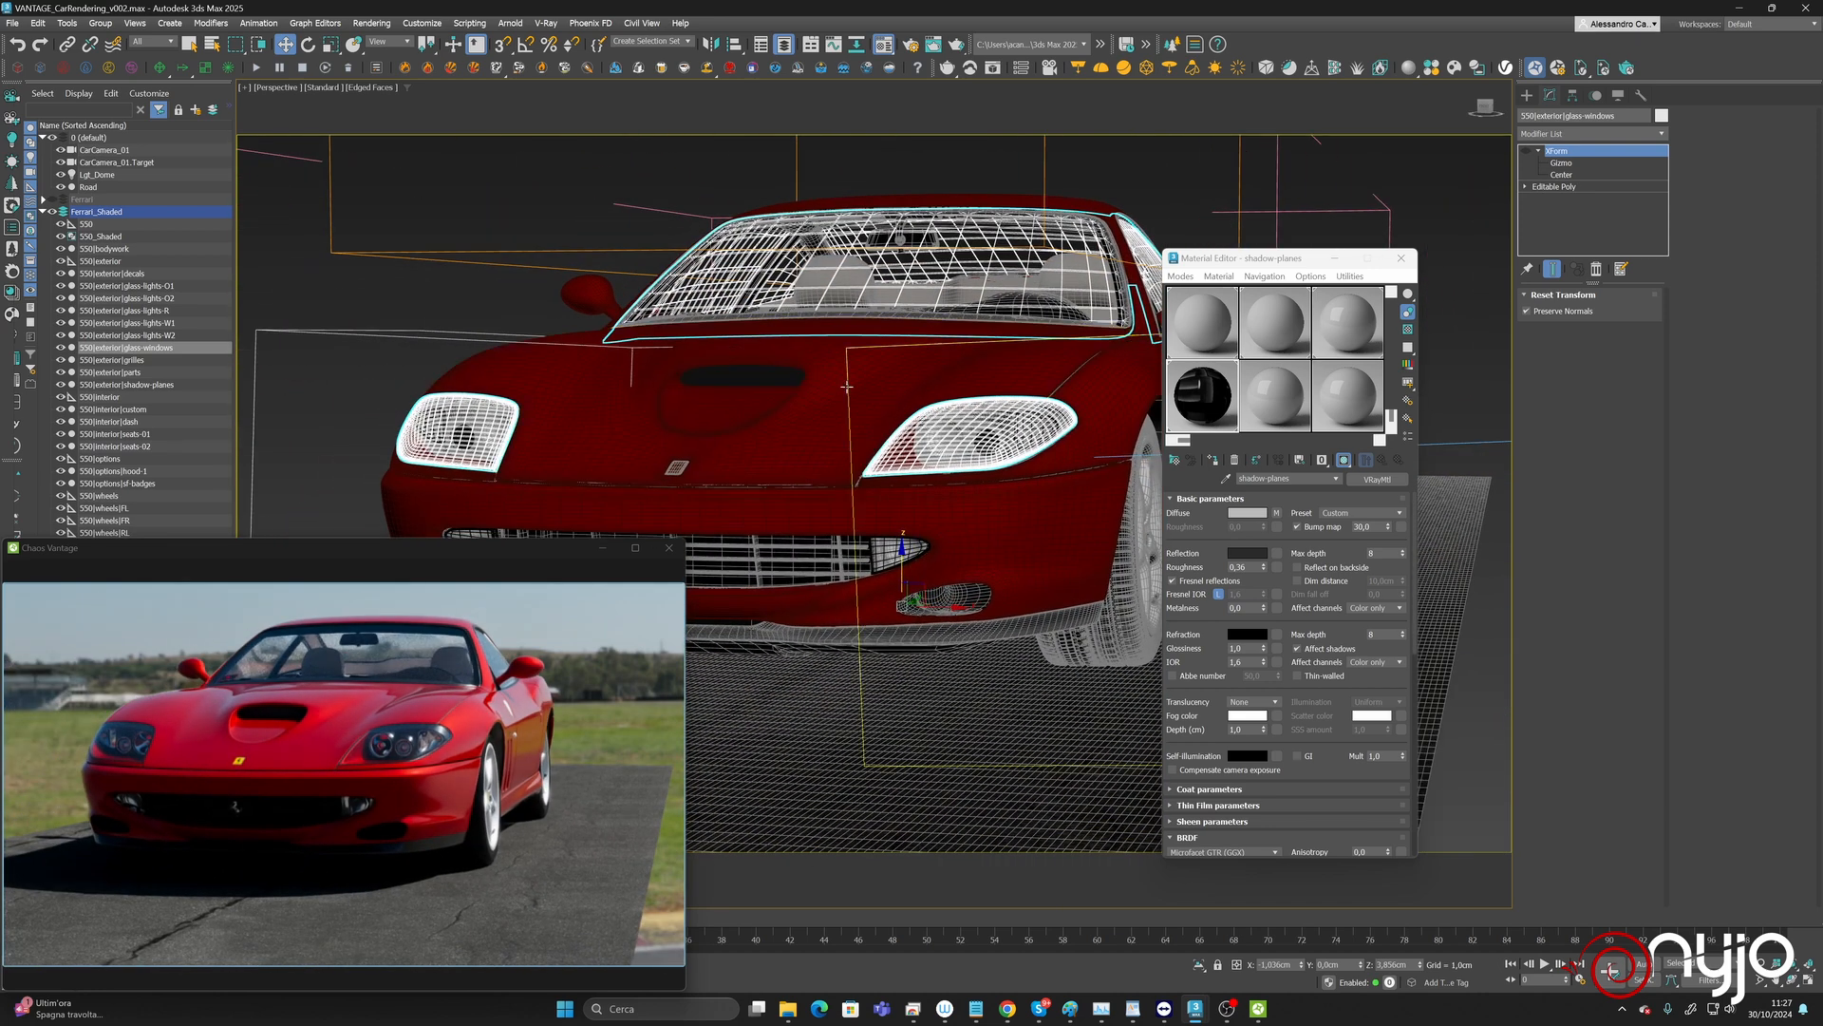
mouse_move(801, 400)
middle_mouse_down("alt")
mouse_move(976, 406)
mouse_move(757, 414)
mouse_move(830, 424)
mouse_move(803, 420)
middle_mouse_up("alt")
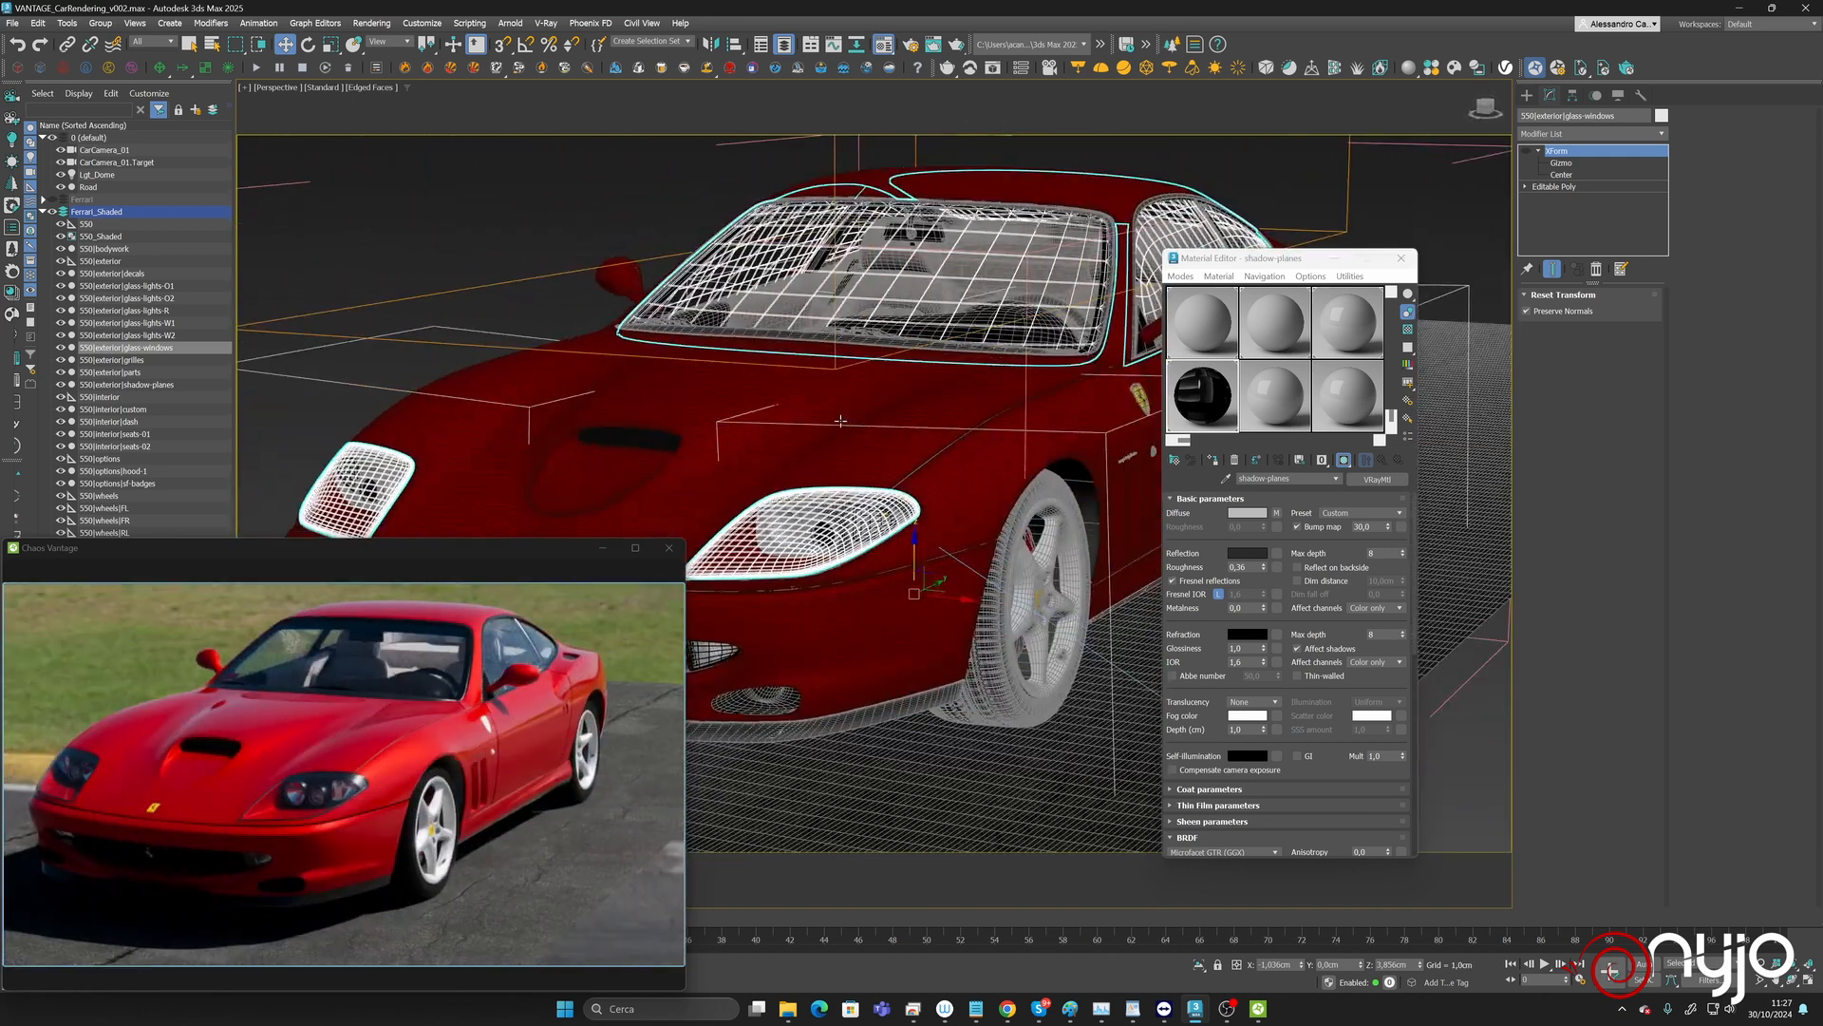
left_click(1402, 258)
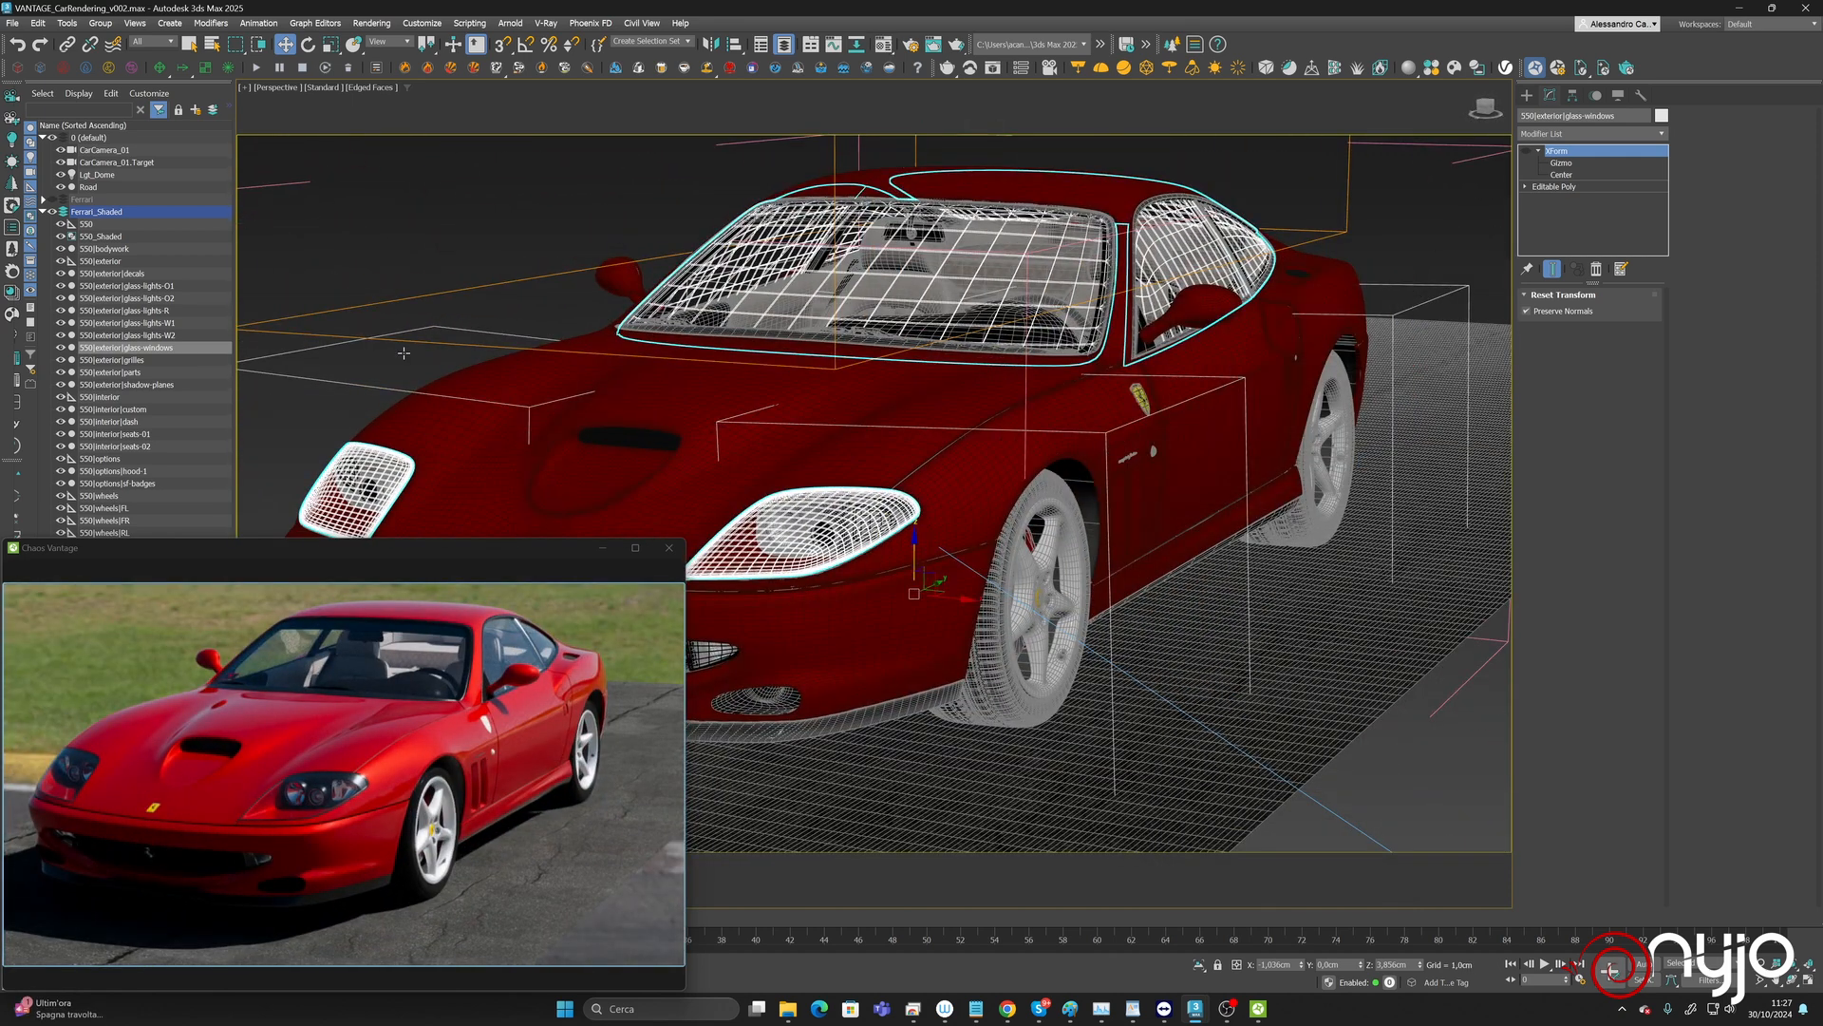
Select the Lgt_Dome light and set its specular contribution to 2.0 and its multiplier to 1.5.
left_click(43, 211)
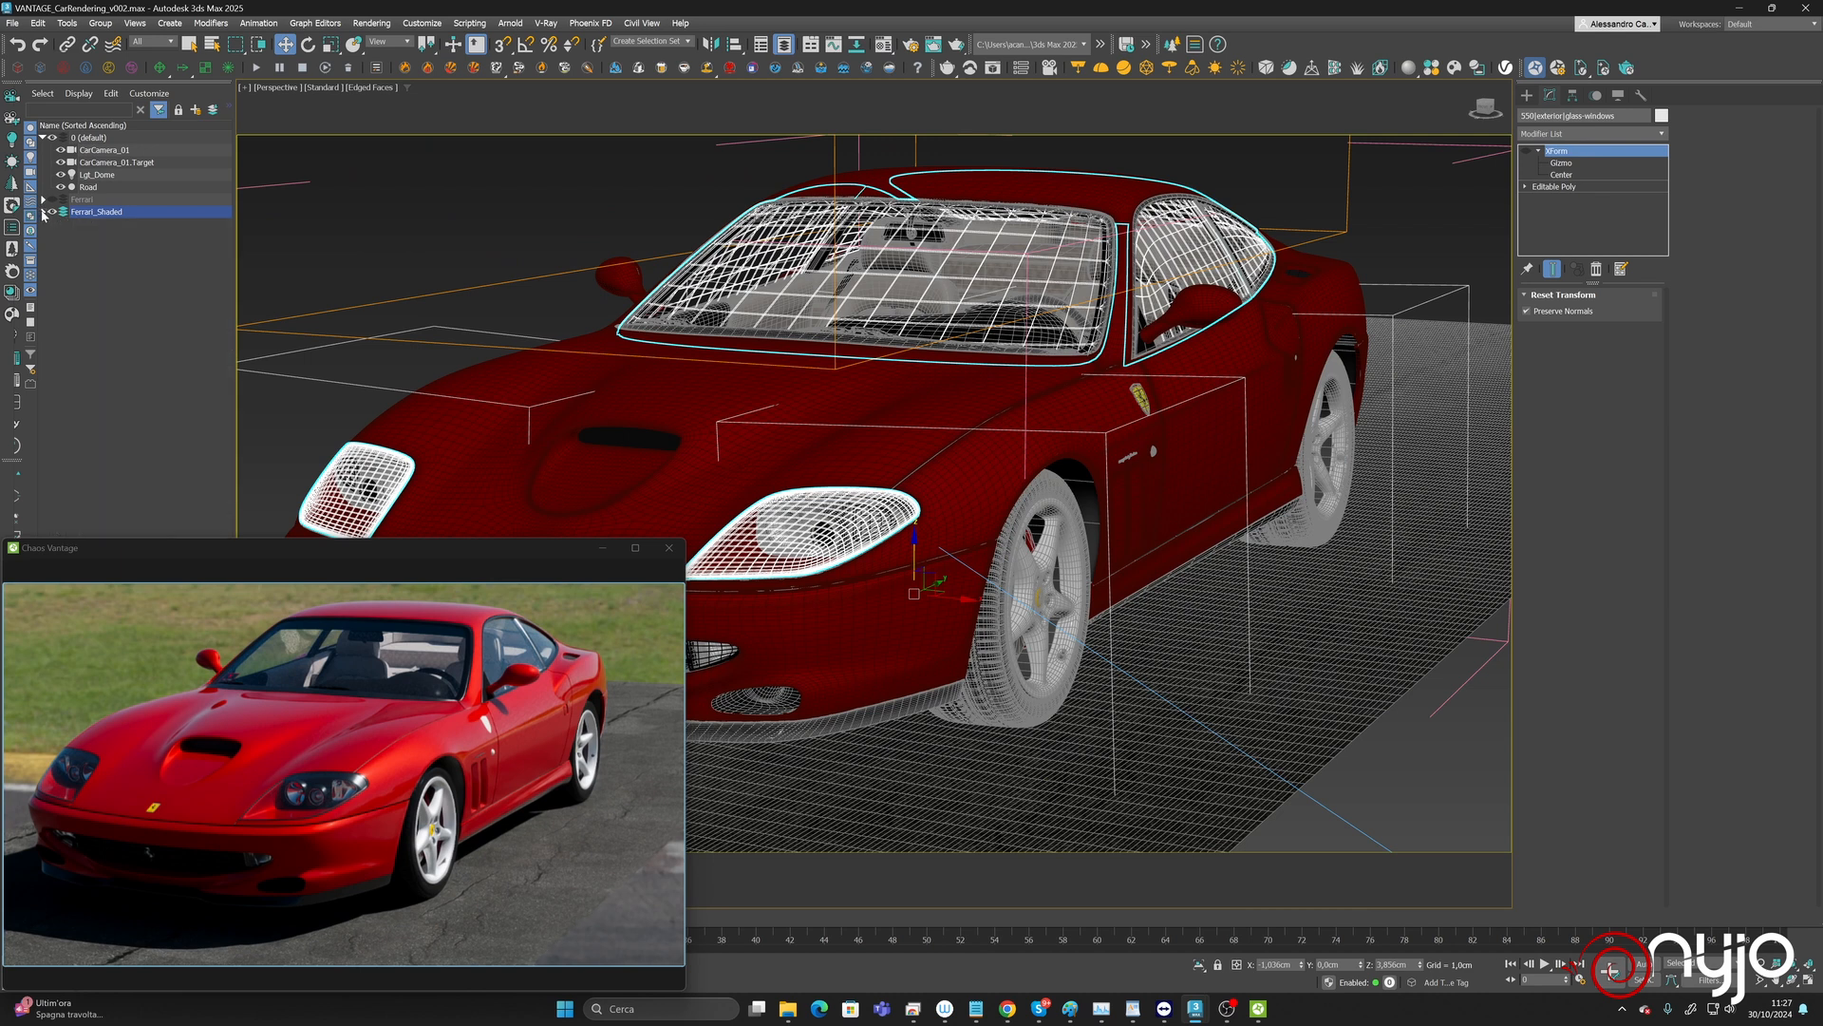
left_click(96, 175)
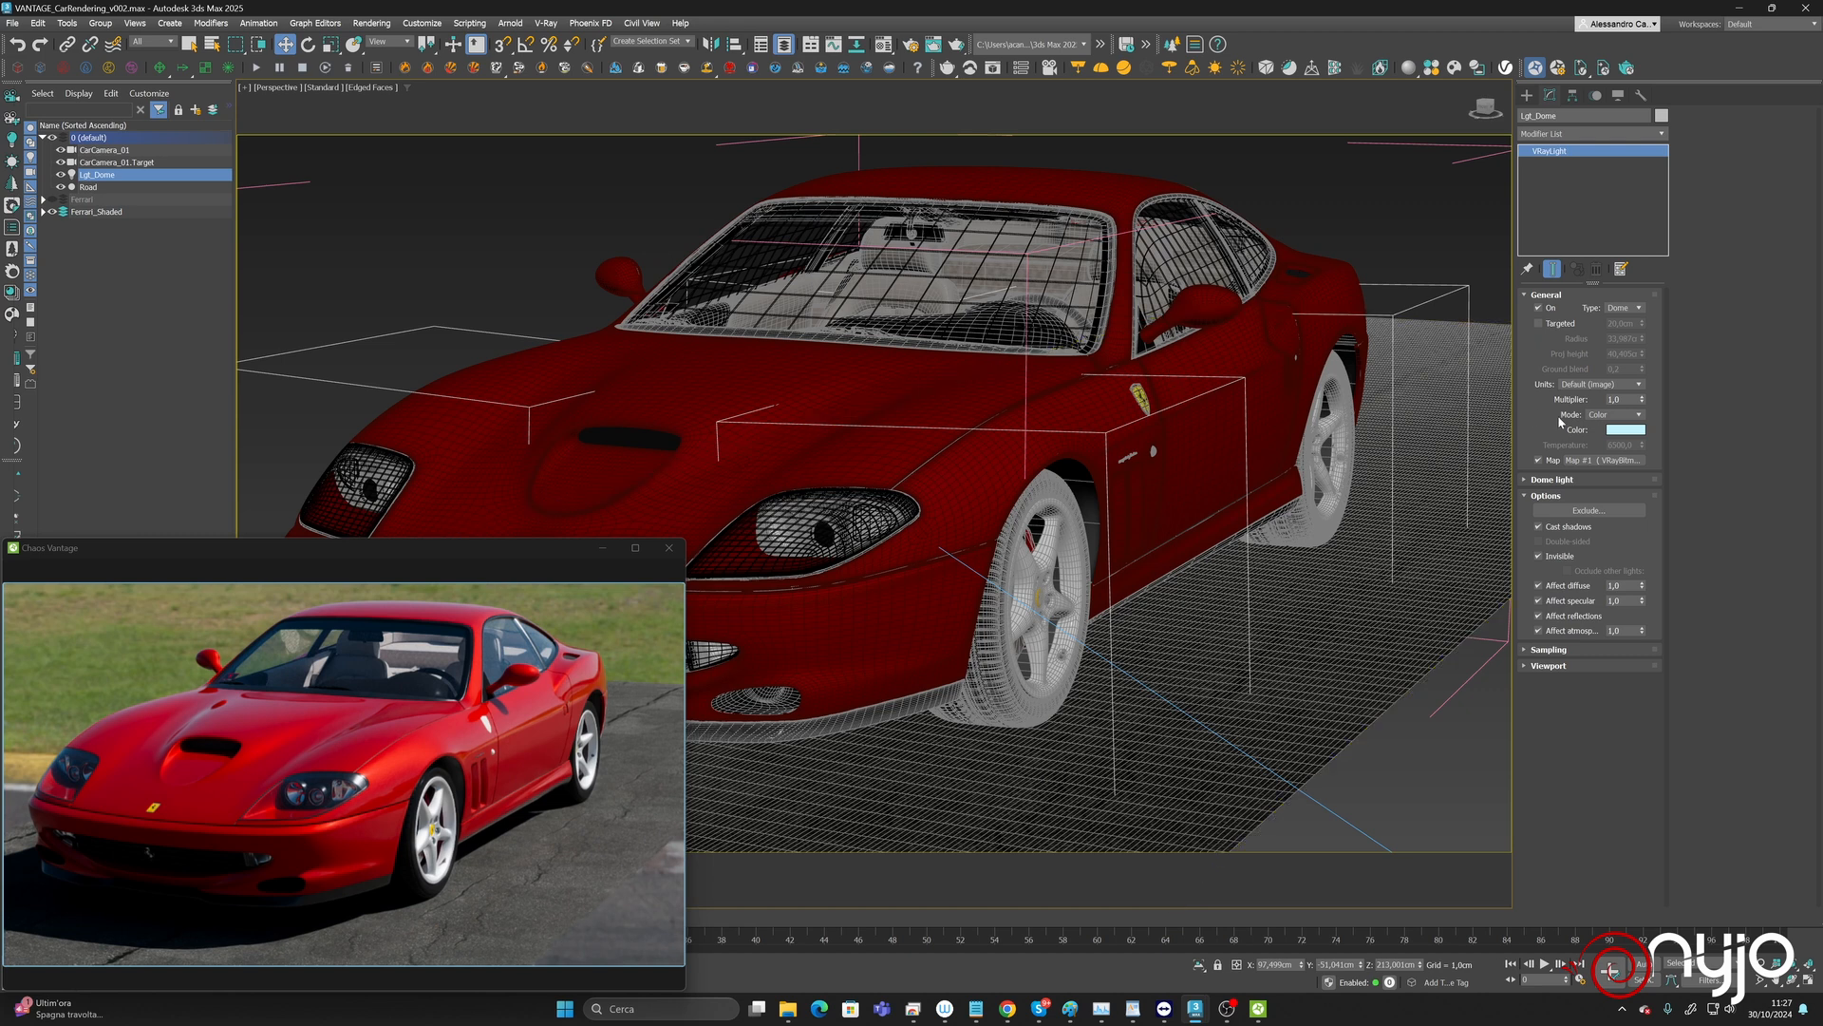
double_click(1632, 599)
left_click(1626, 400)
type("5")
key("Return")
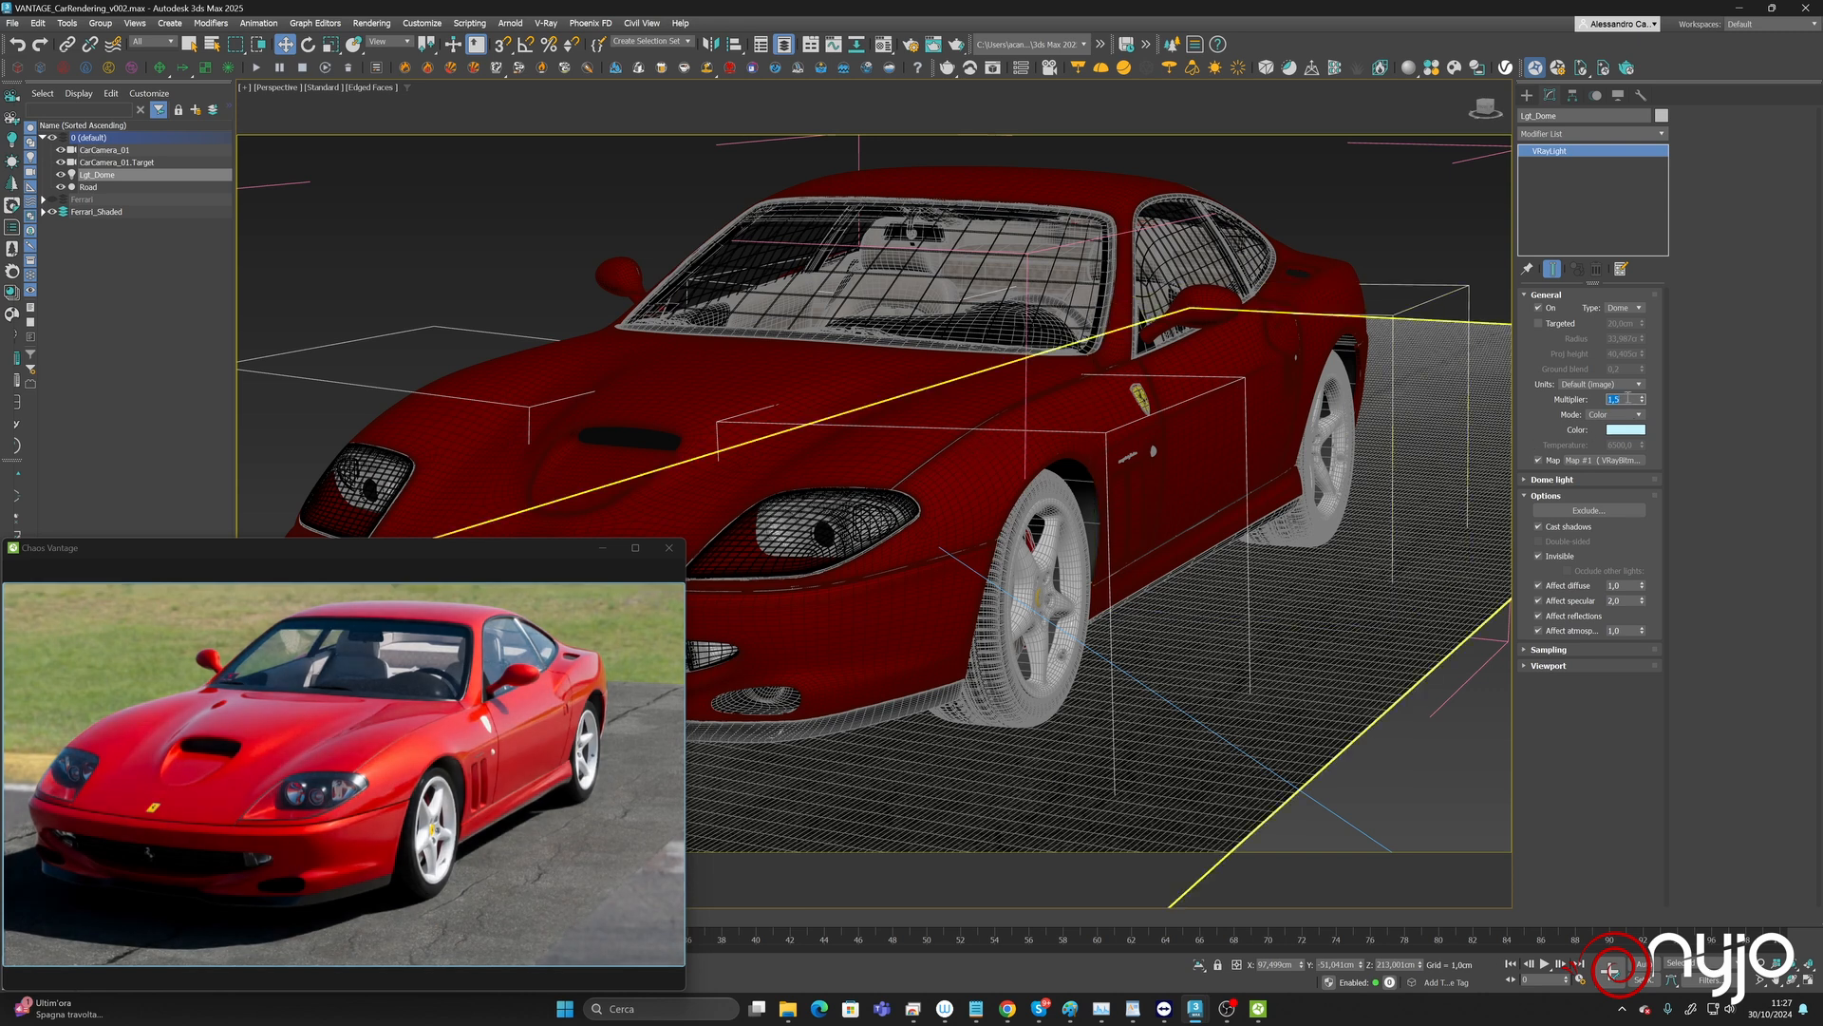
Try a dome light multiplier of 2 and return it to 1.5.
type("2")
key("Return")
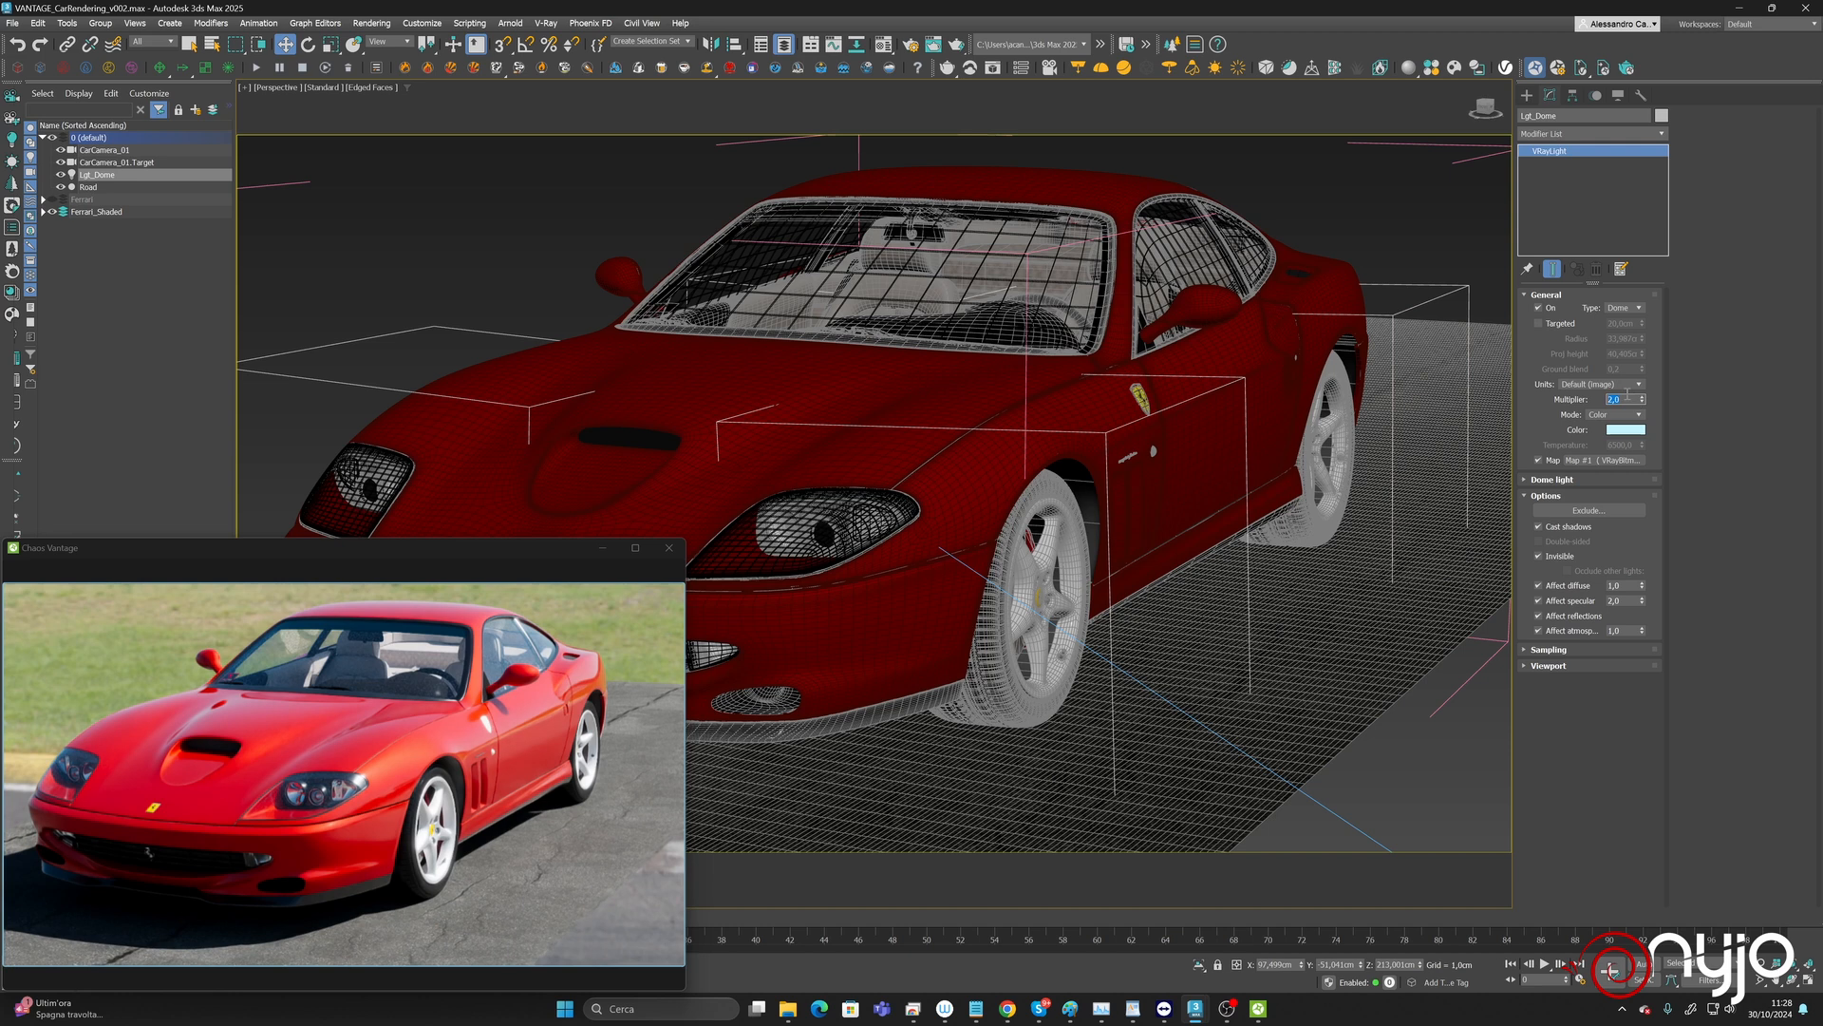
type("1,5")
key("Return")
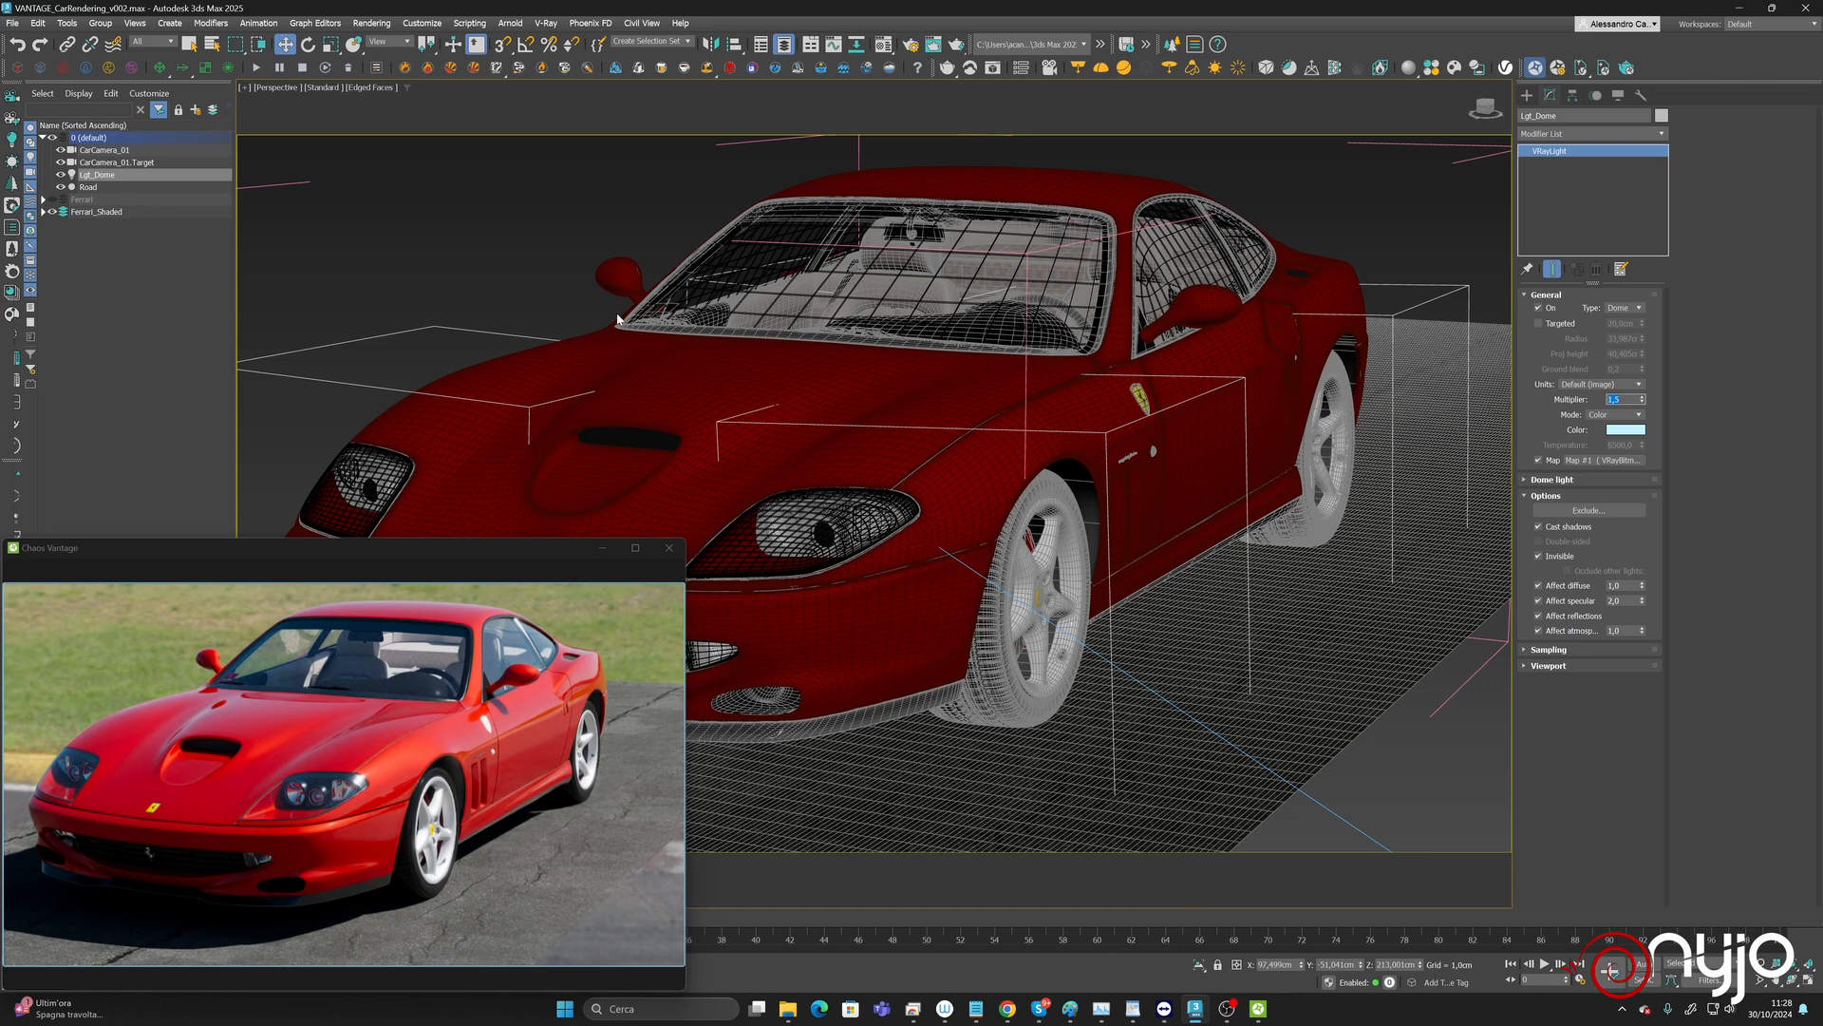
Sample the Ferrari shield badge's material on the front fender into an empty material slot.
middle_click_drag(1012, 412, 950, 449)
scroll(1221, 485, "up", 4)
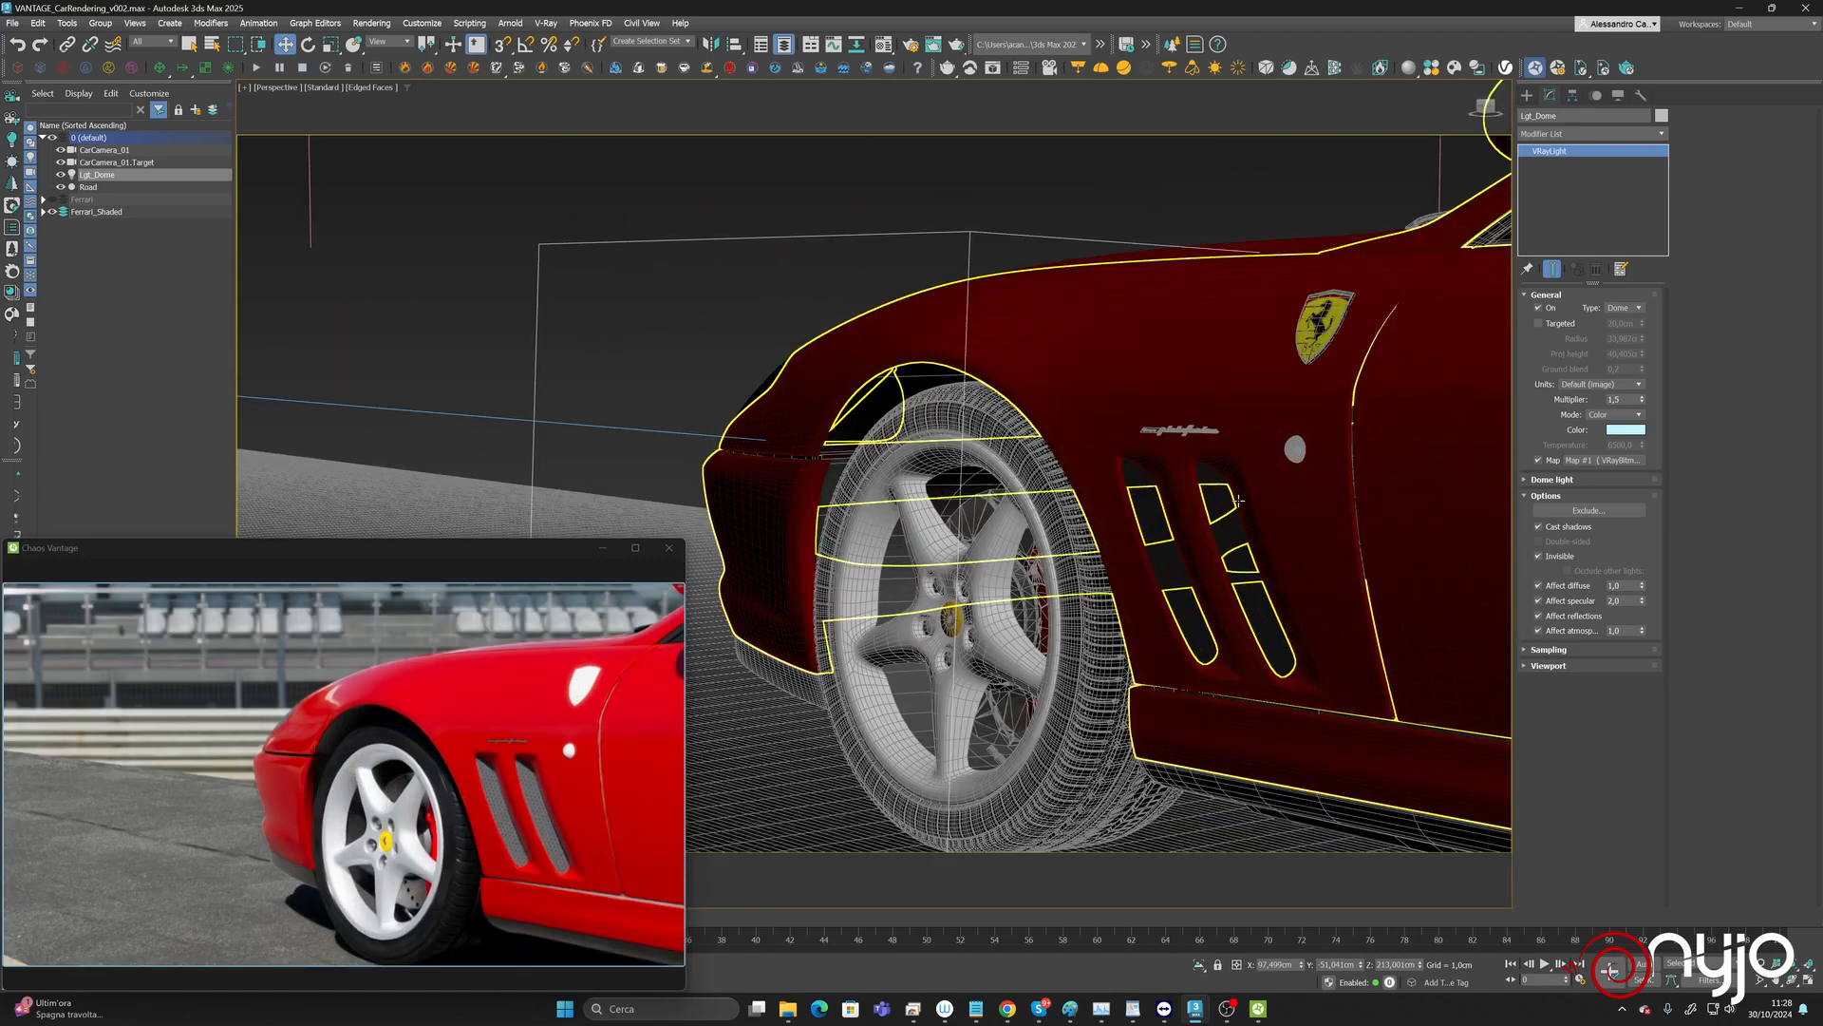
scroll(1179, 514, "up", 2)
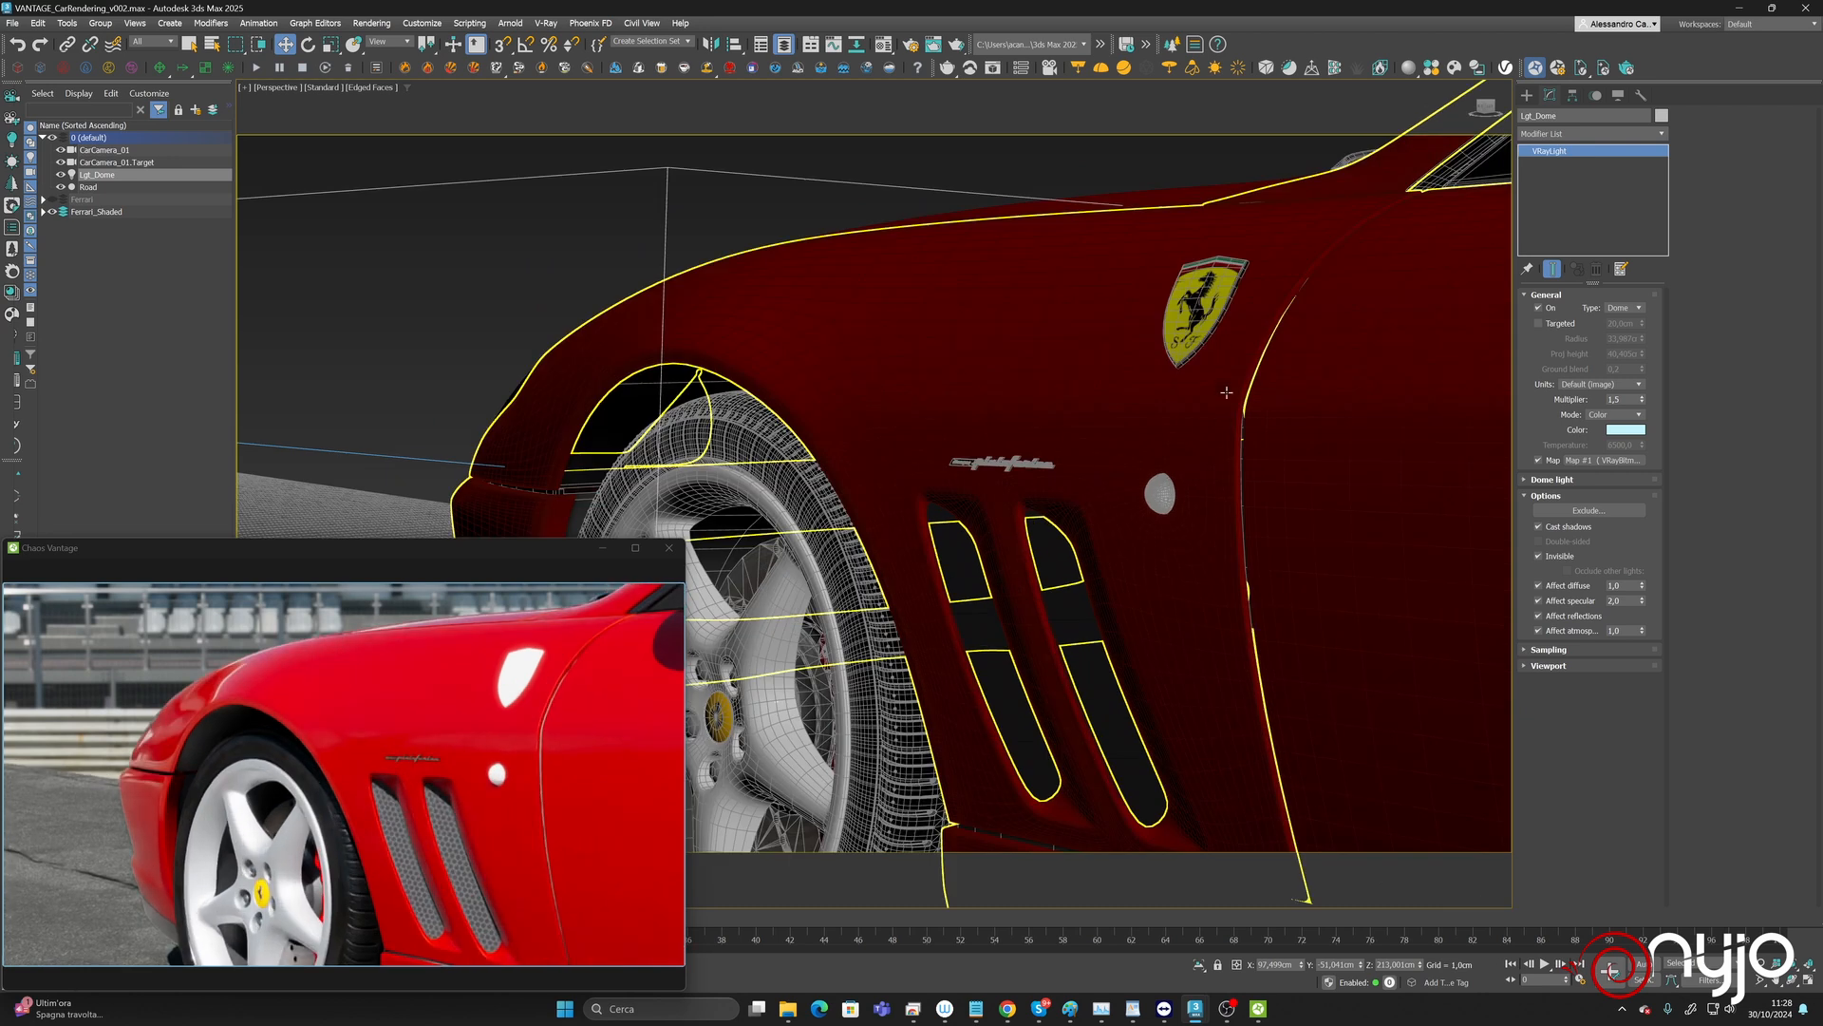
middle_click_drag(1039, 505, 954, 491)
left_click(891, 49)
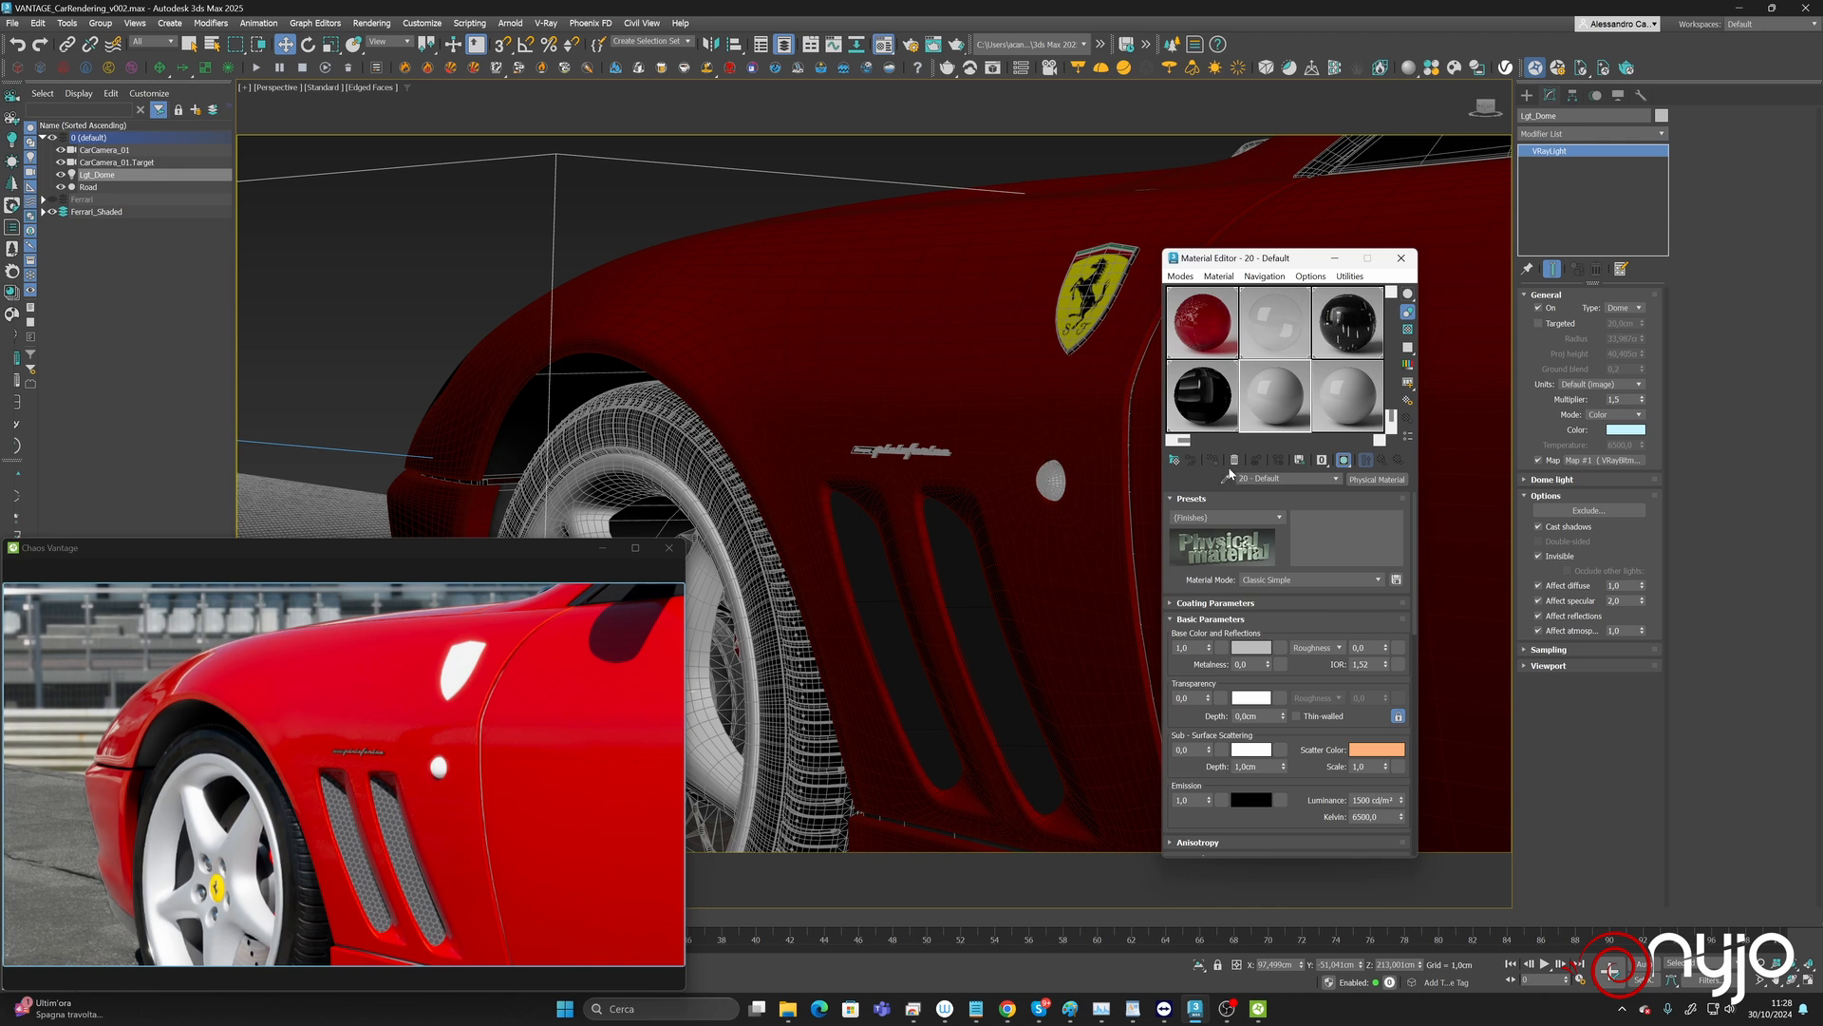
left_click(1226, 478)
left_click(1097, 273)
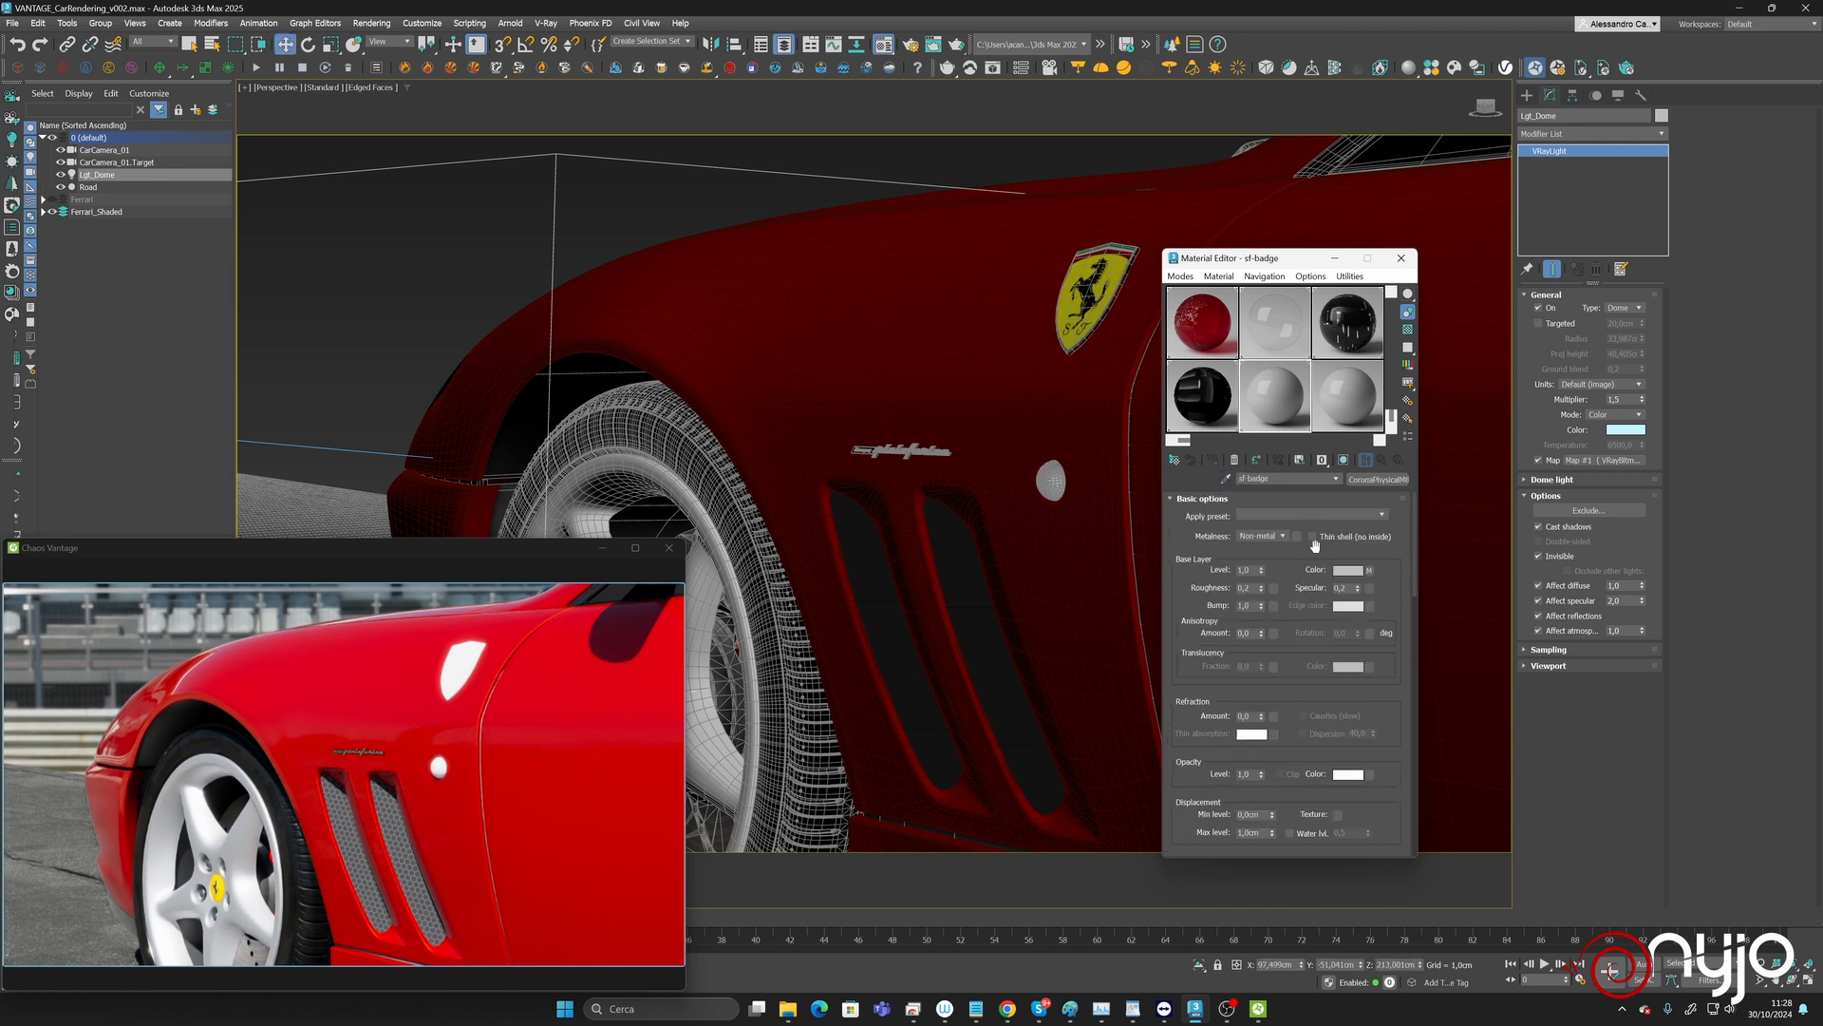
Review the sf-badge material's settings and maps and convert it to a VRayMtl.
scroll(1387, 569, "down", 5)
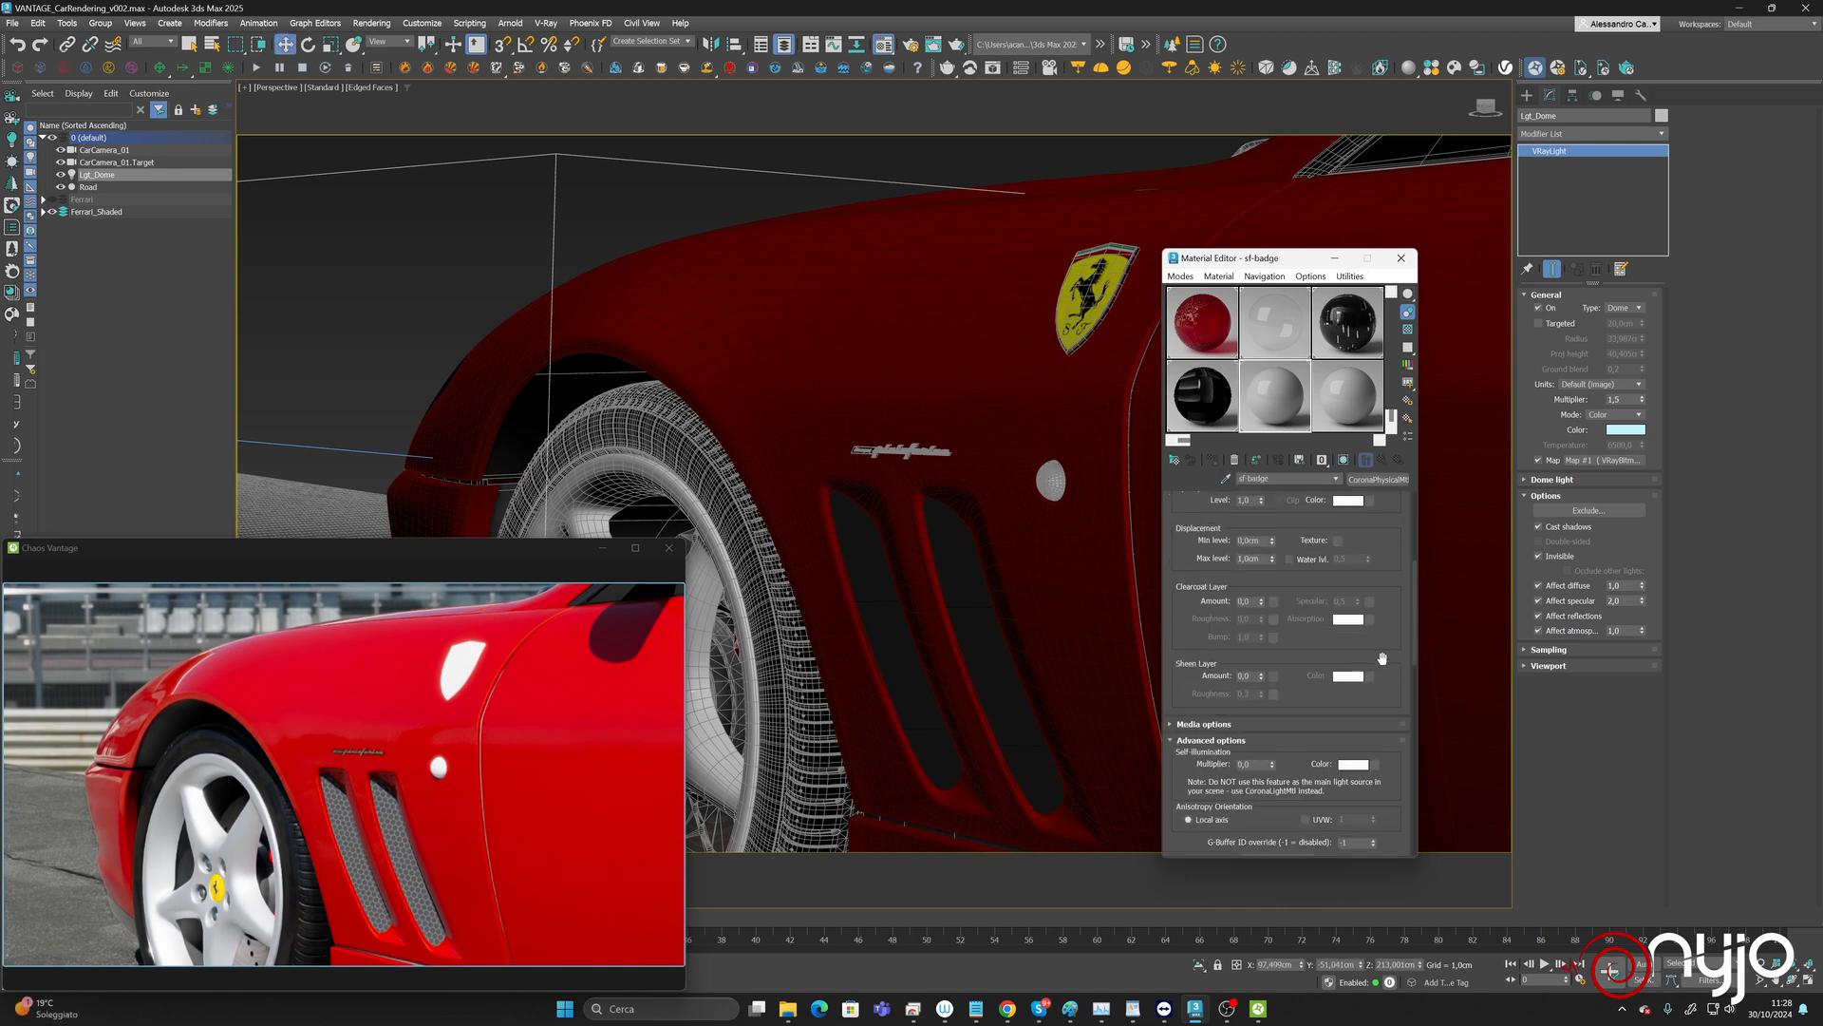
scroll(1381, 657, "down", 3)
scroll(1378, 613, "down", 3)
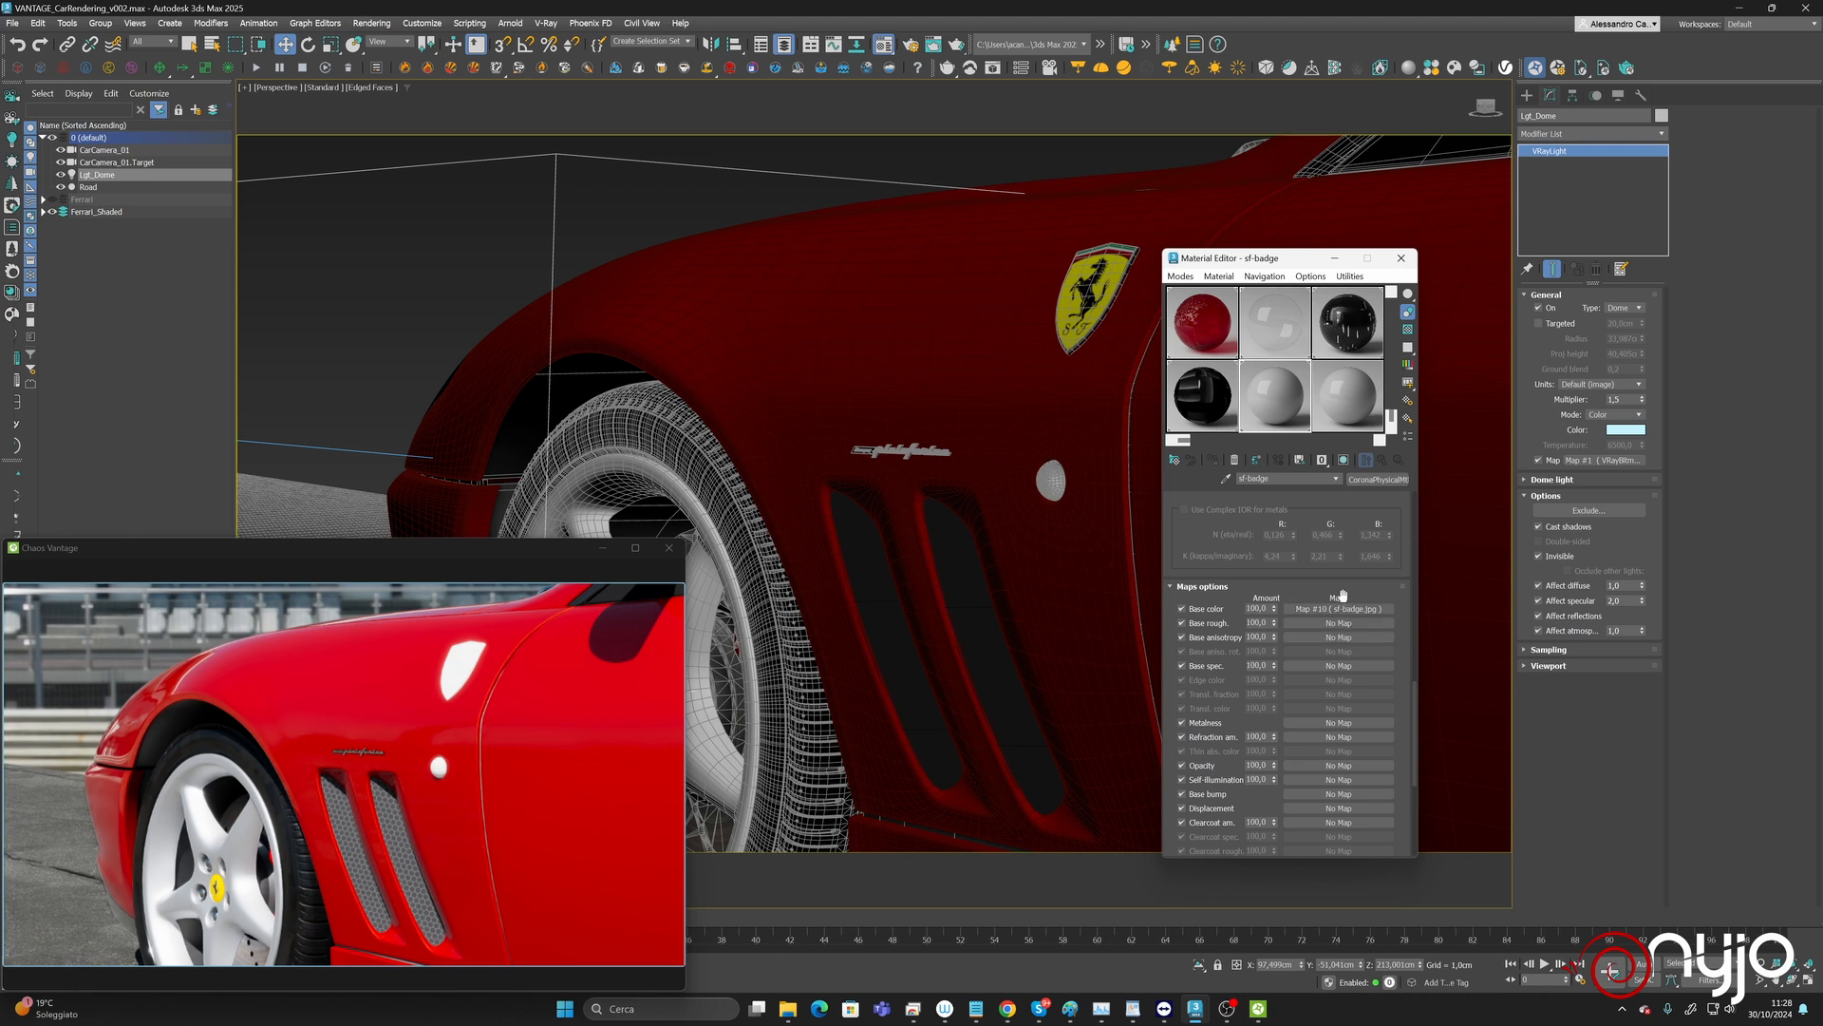
scroll(1368, 506, "up", 5)
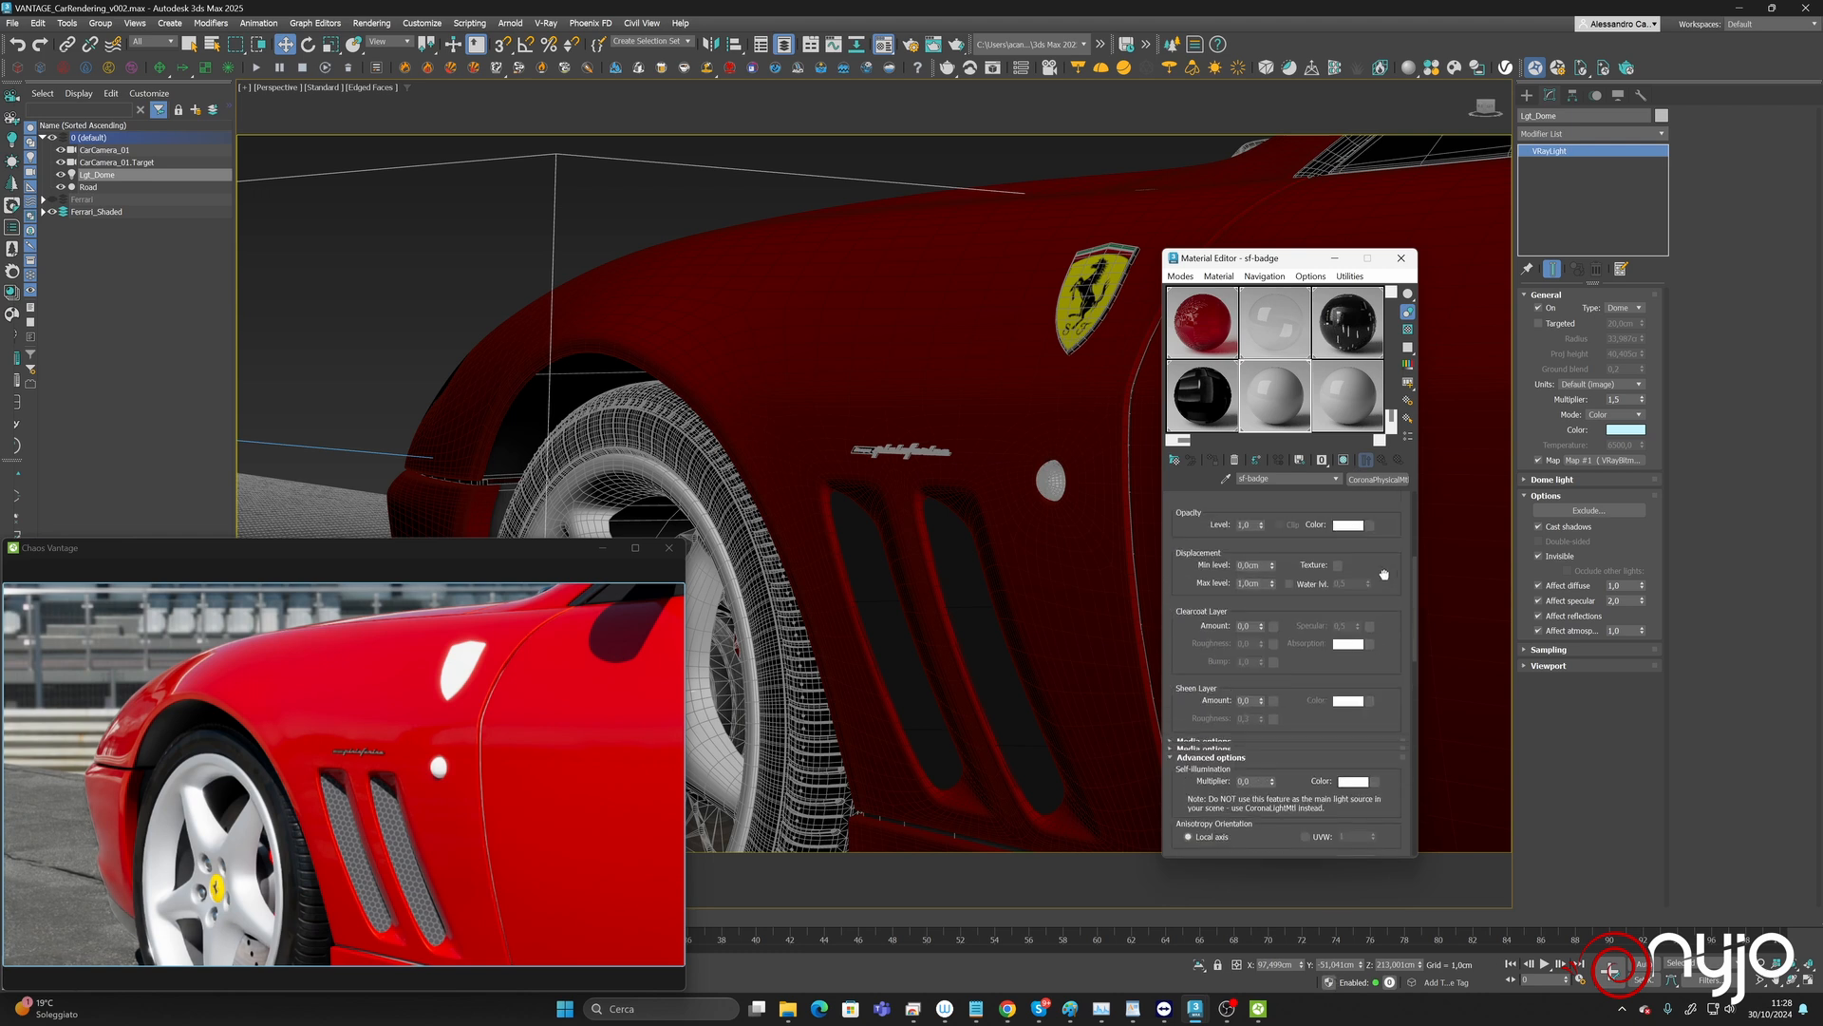
scroll(1385, 573, "up", 3)
left_click(1375, 480)
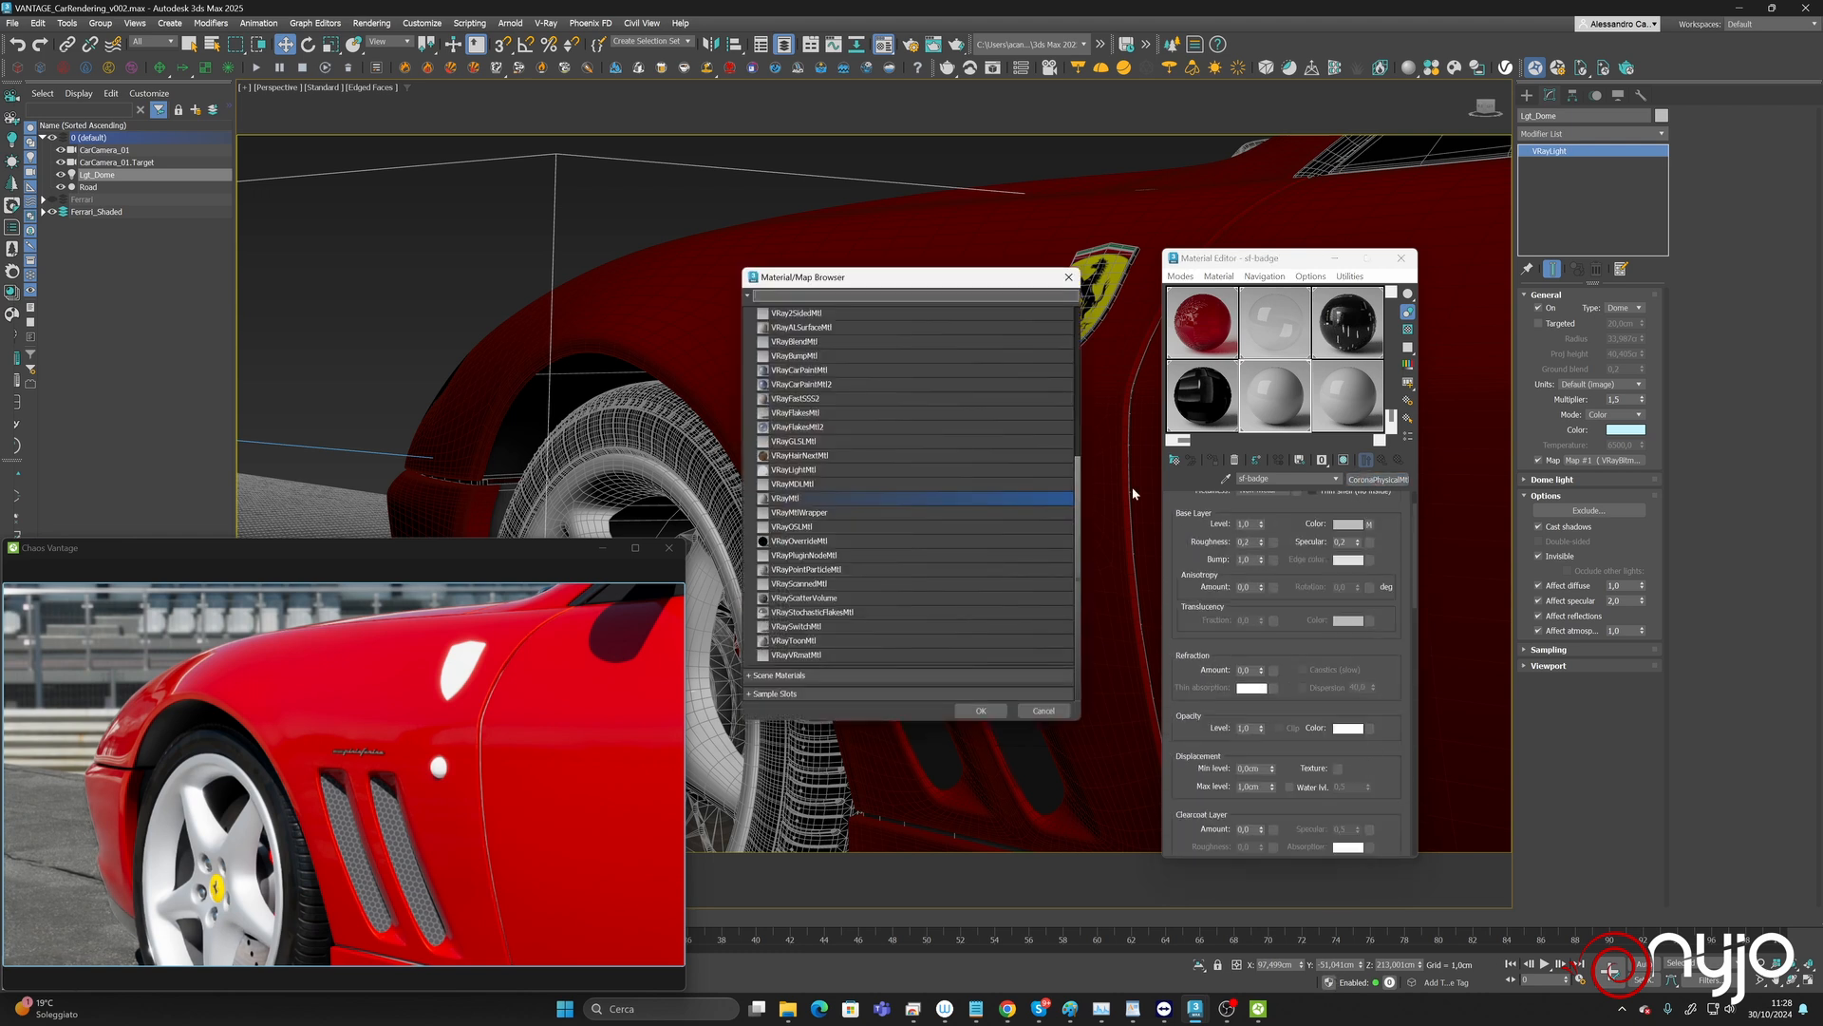
double_click(790, 501)
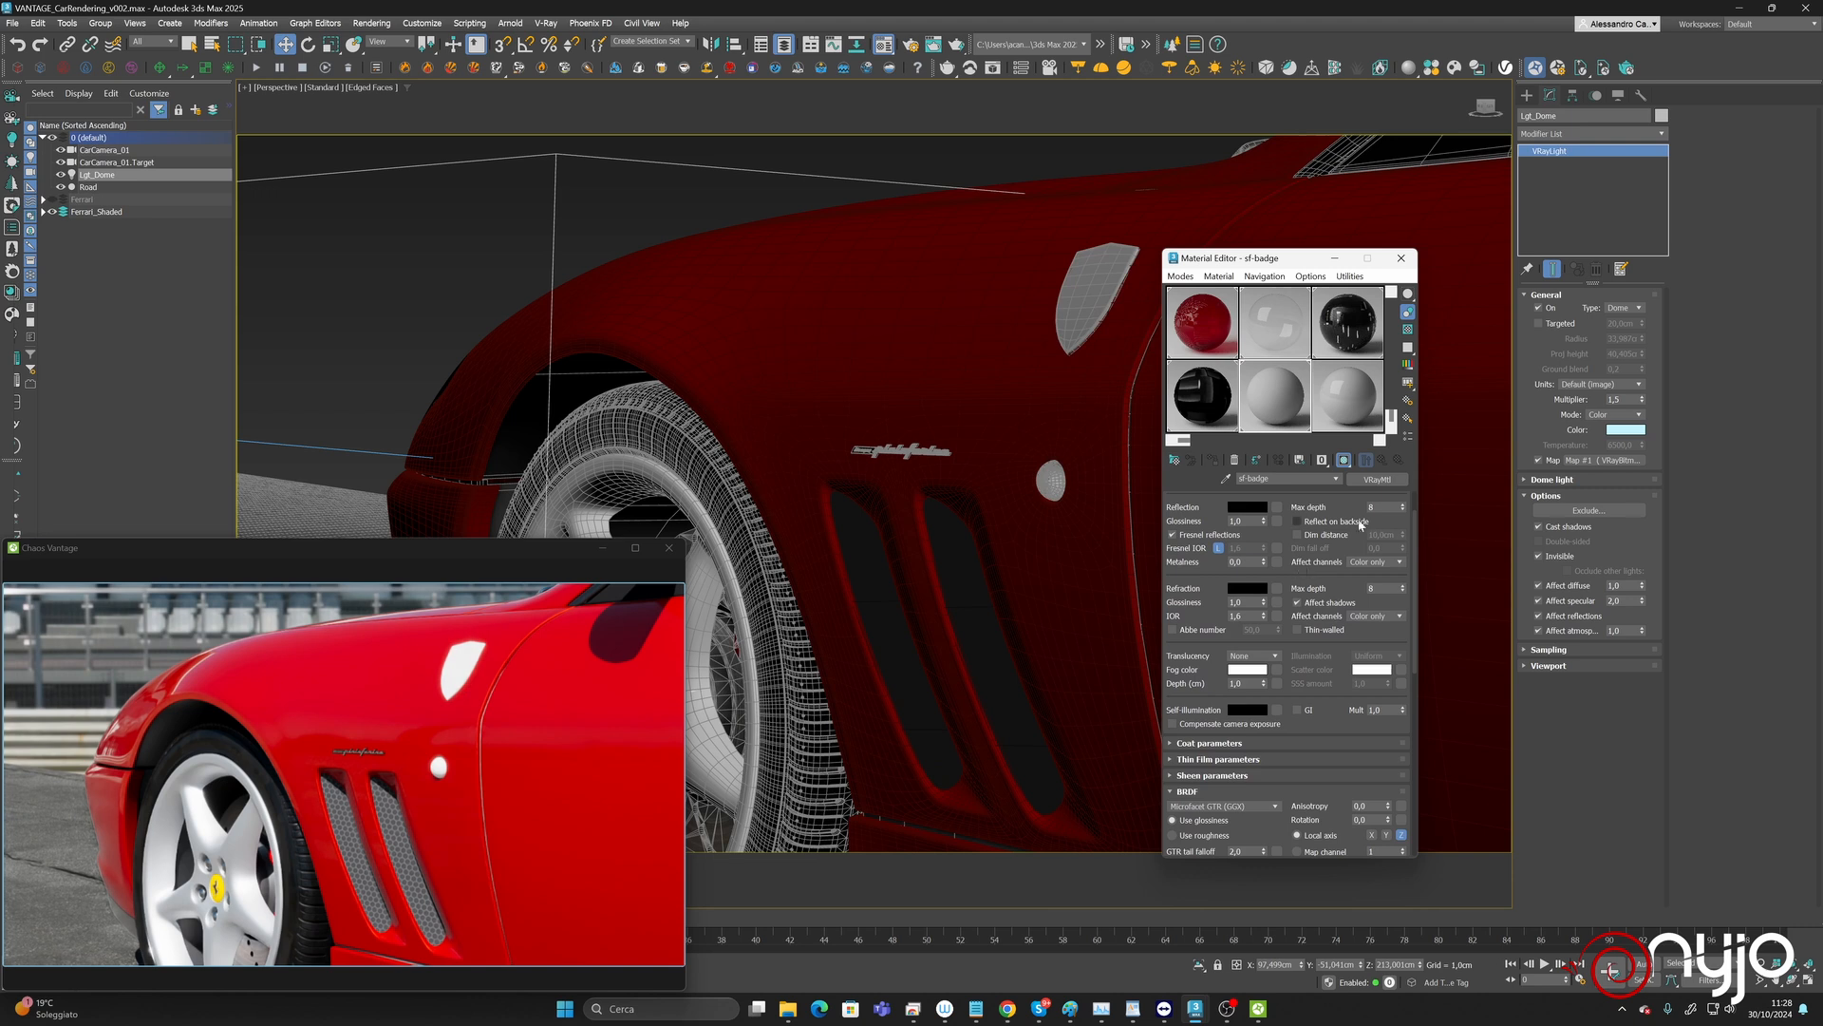
Replace the map in the sf-badge material's reflection slot with a VRayBitmap, discarding the old map, and load the sf-badge texture.
left_click(1276, 508)
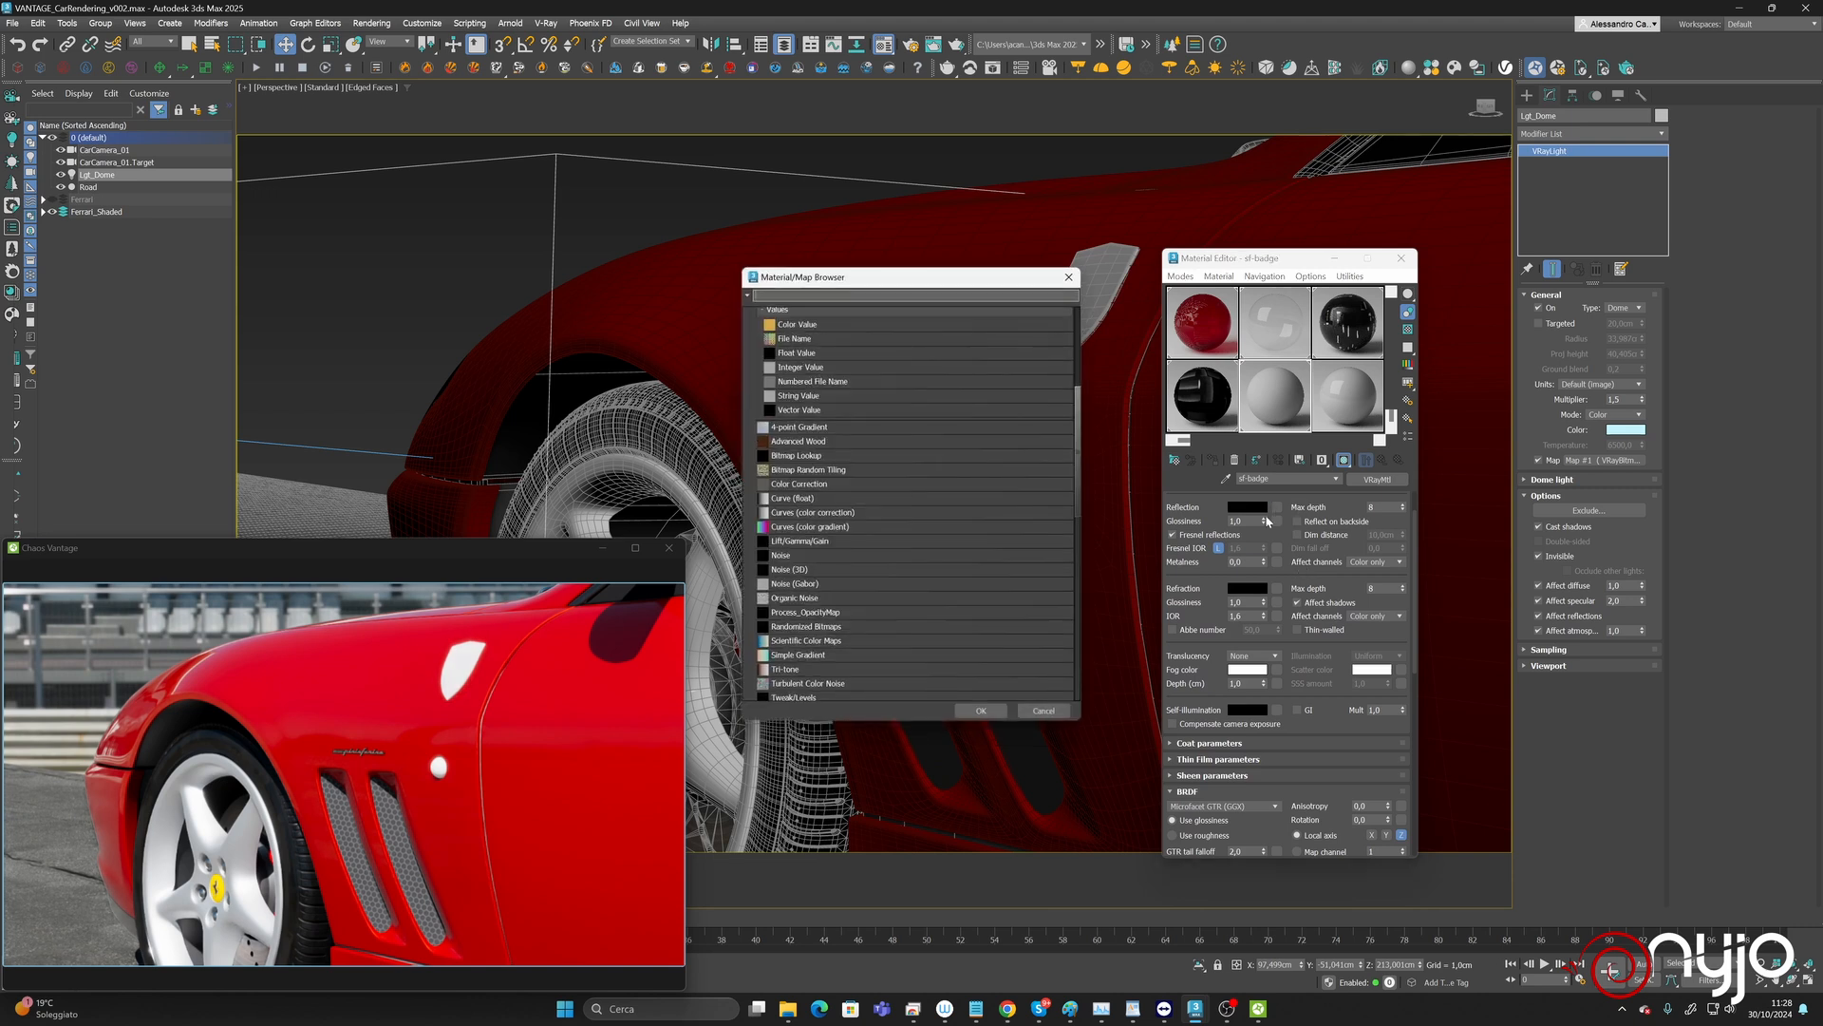
left_click(1035, 713)
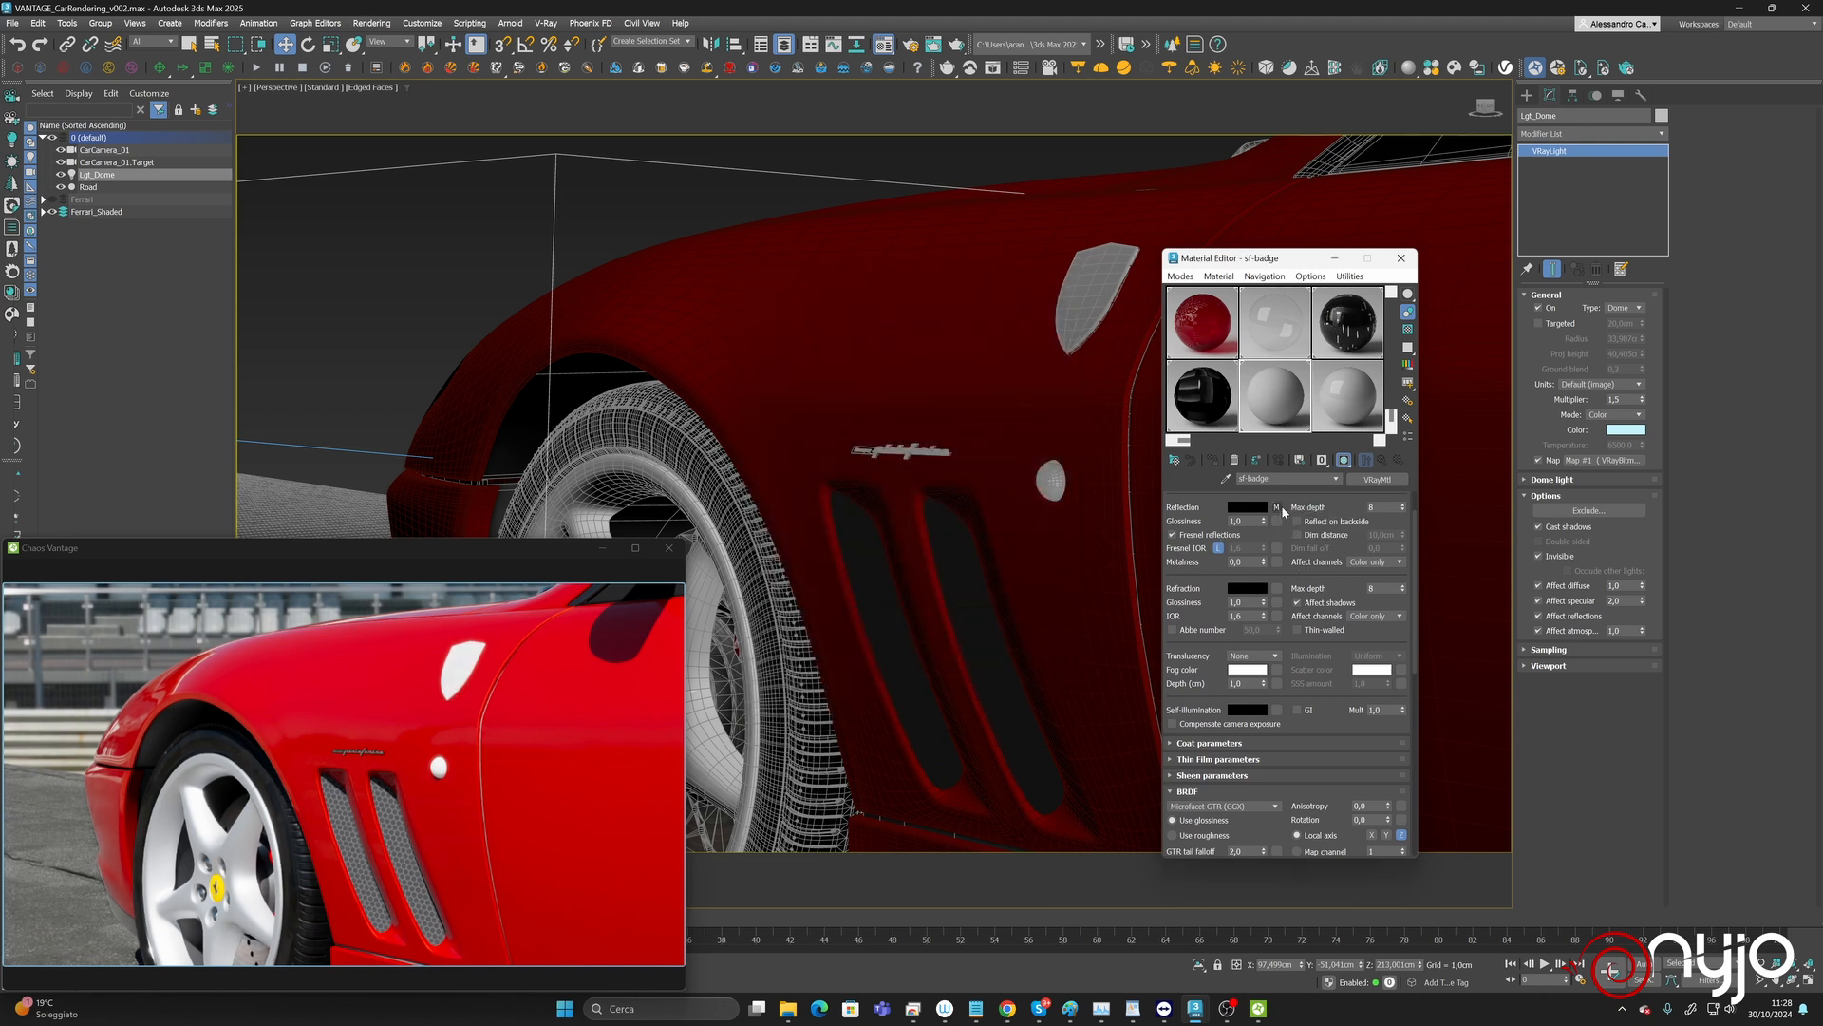
left_click(1277, 508)
left_click_drag(1383, 510, 1382, 480)
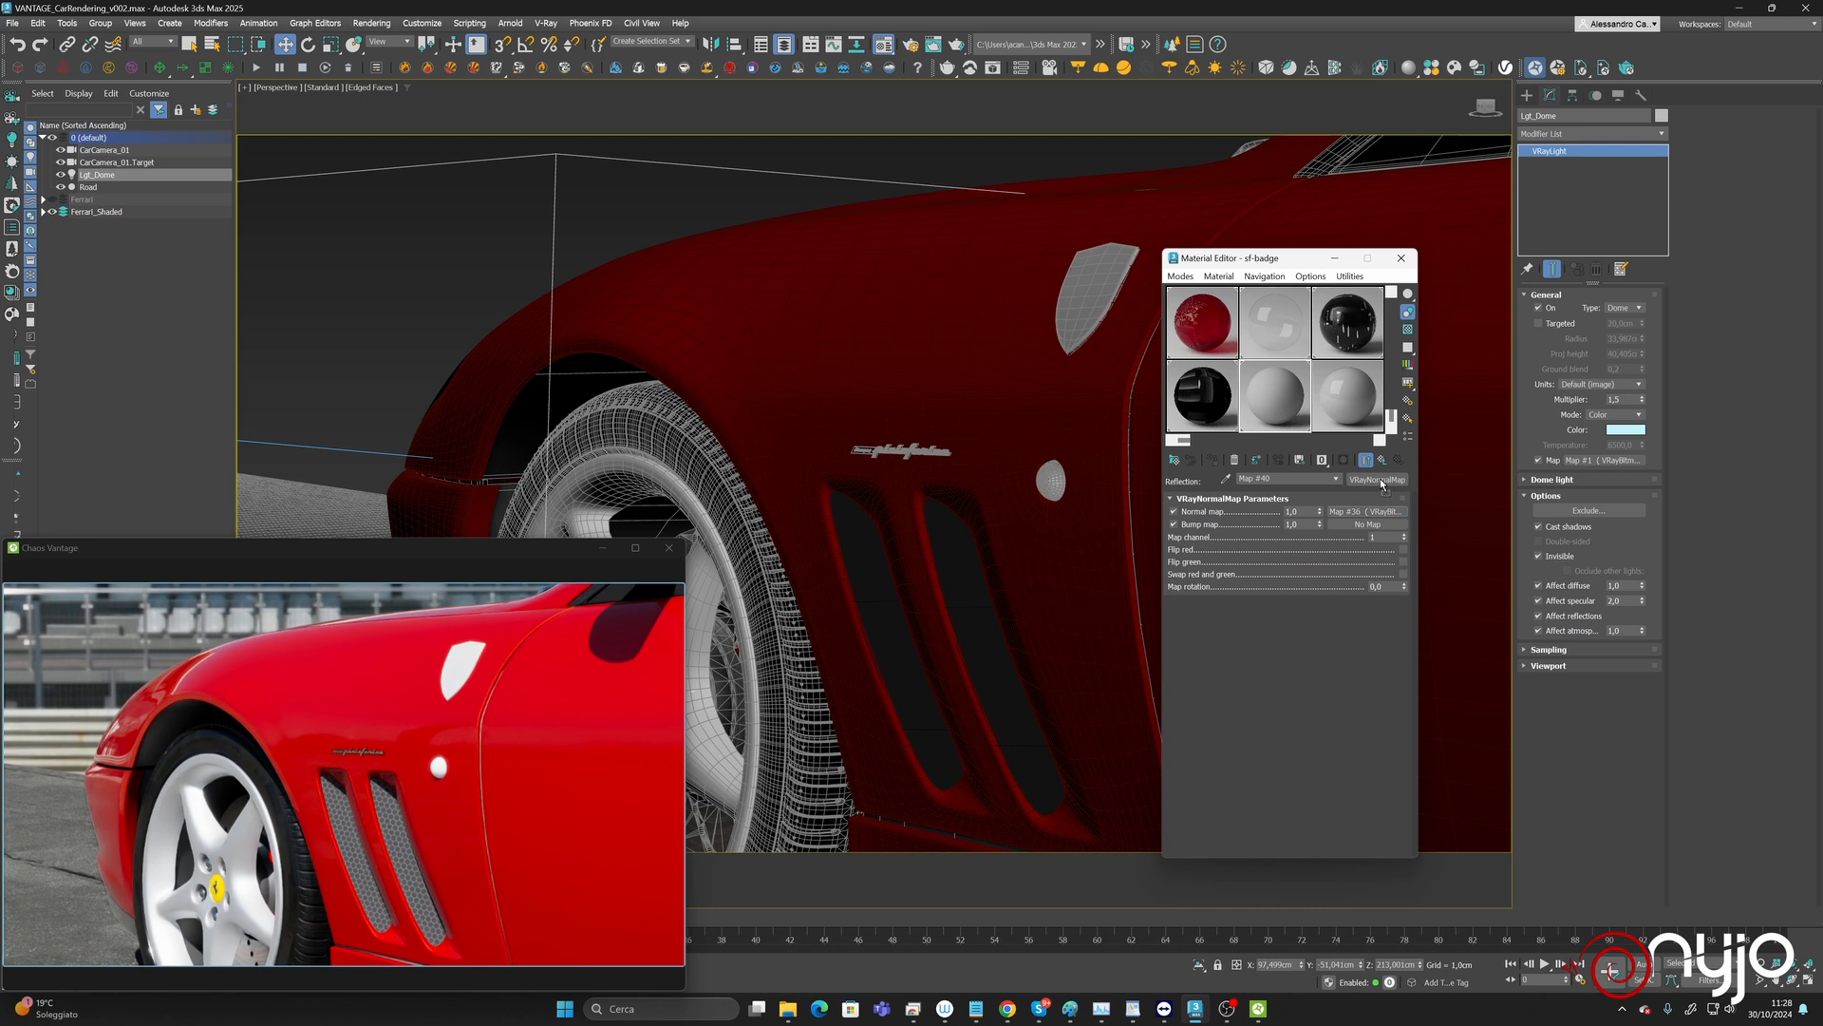
left_click(1258, 602)
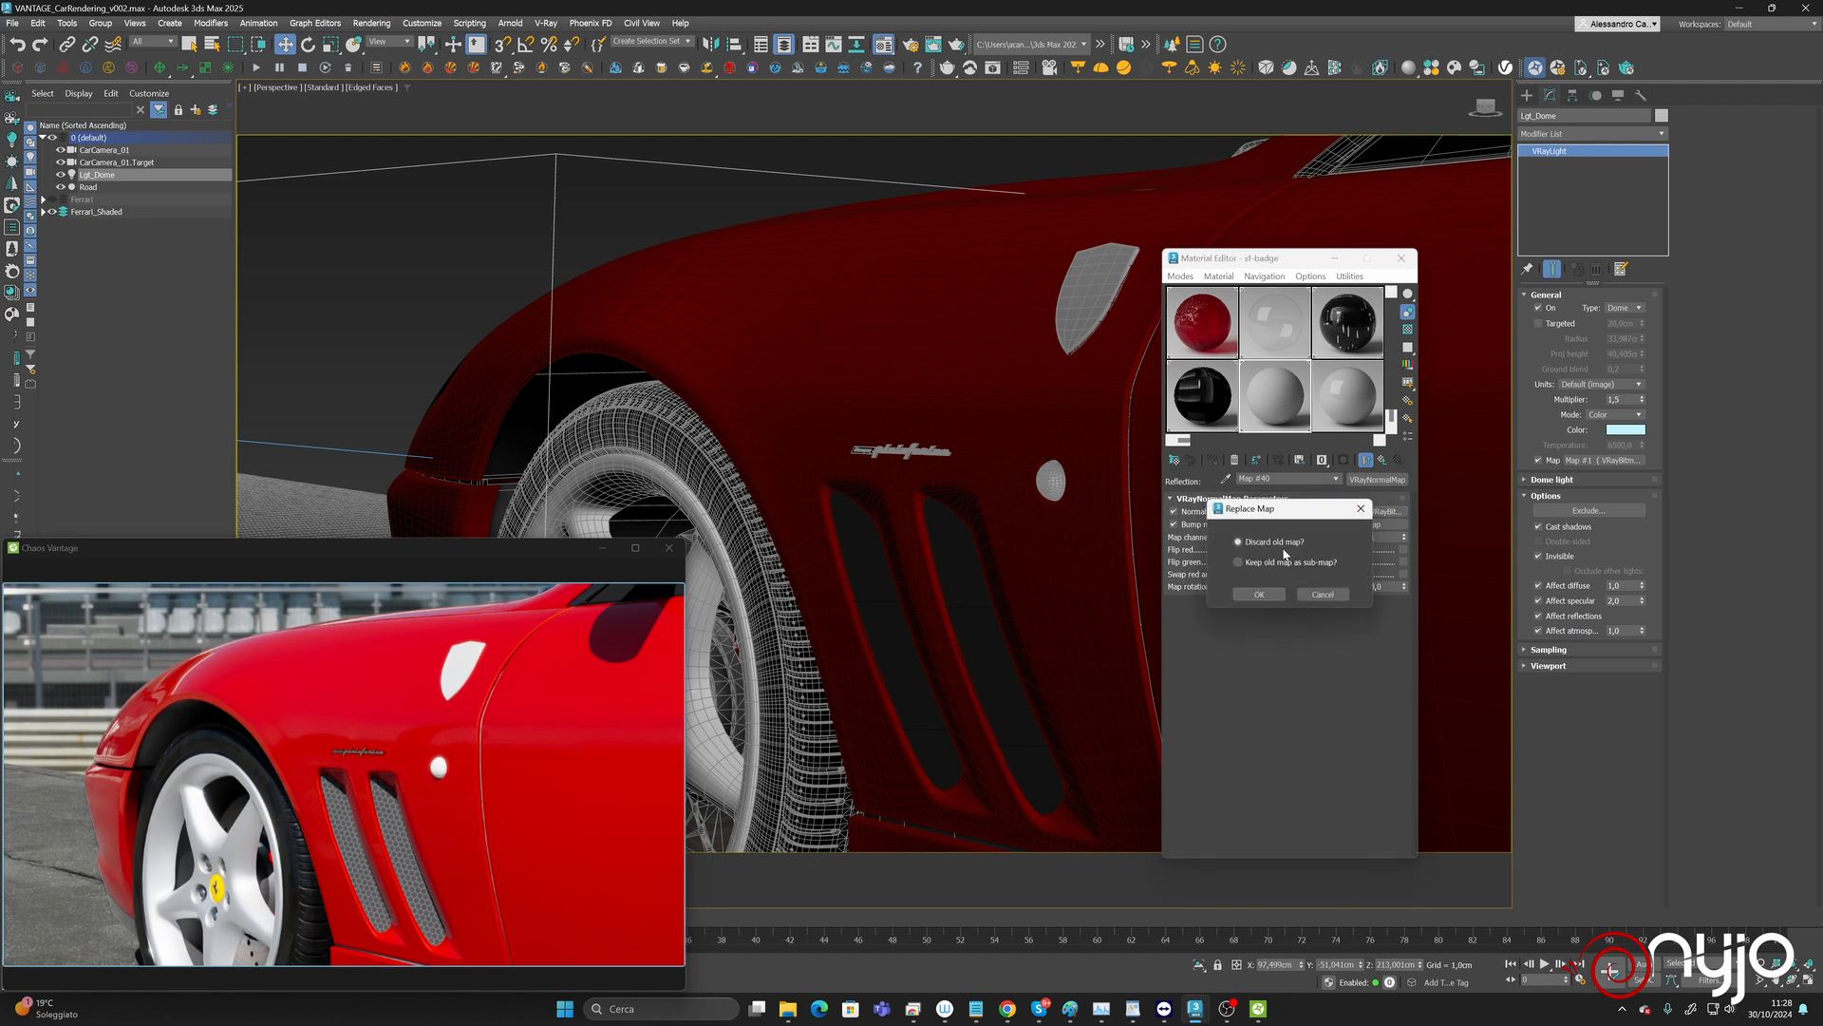
left_click(1272, 596)
left_click(1390, 527)
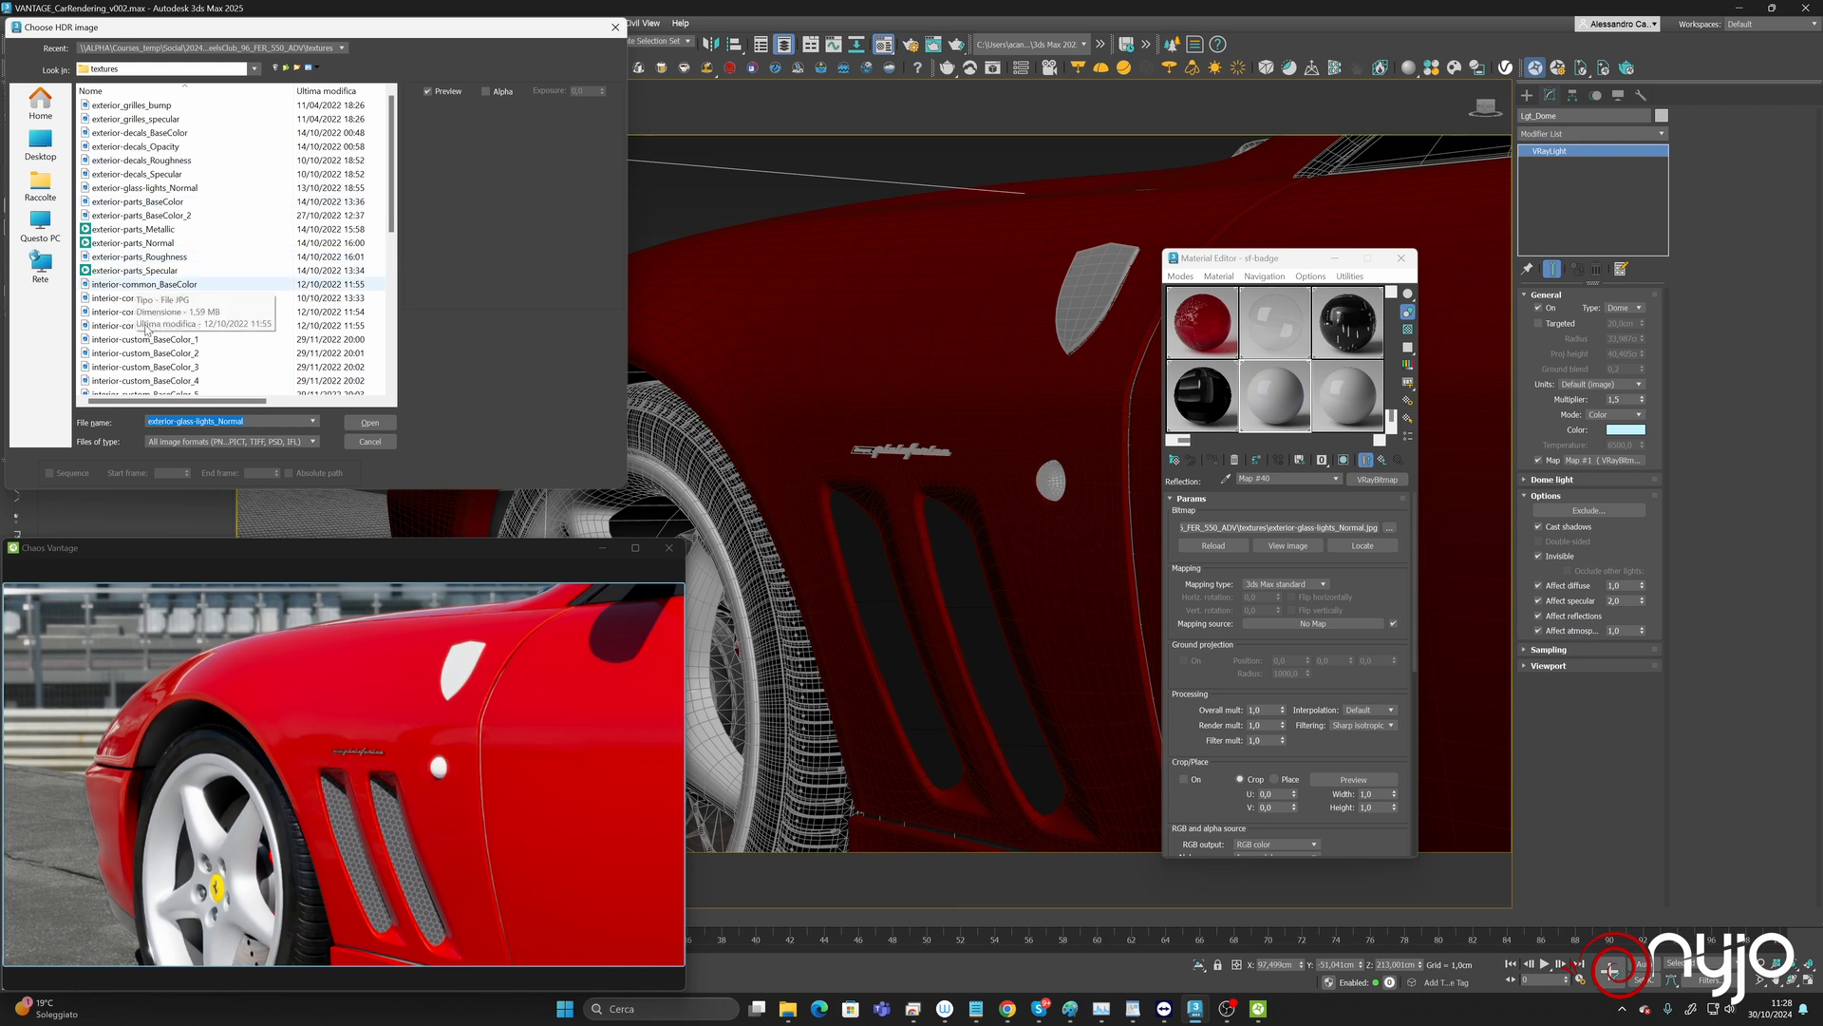
scroll(148, 331, "down", 1)
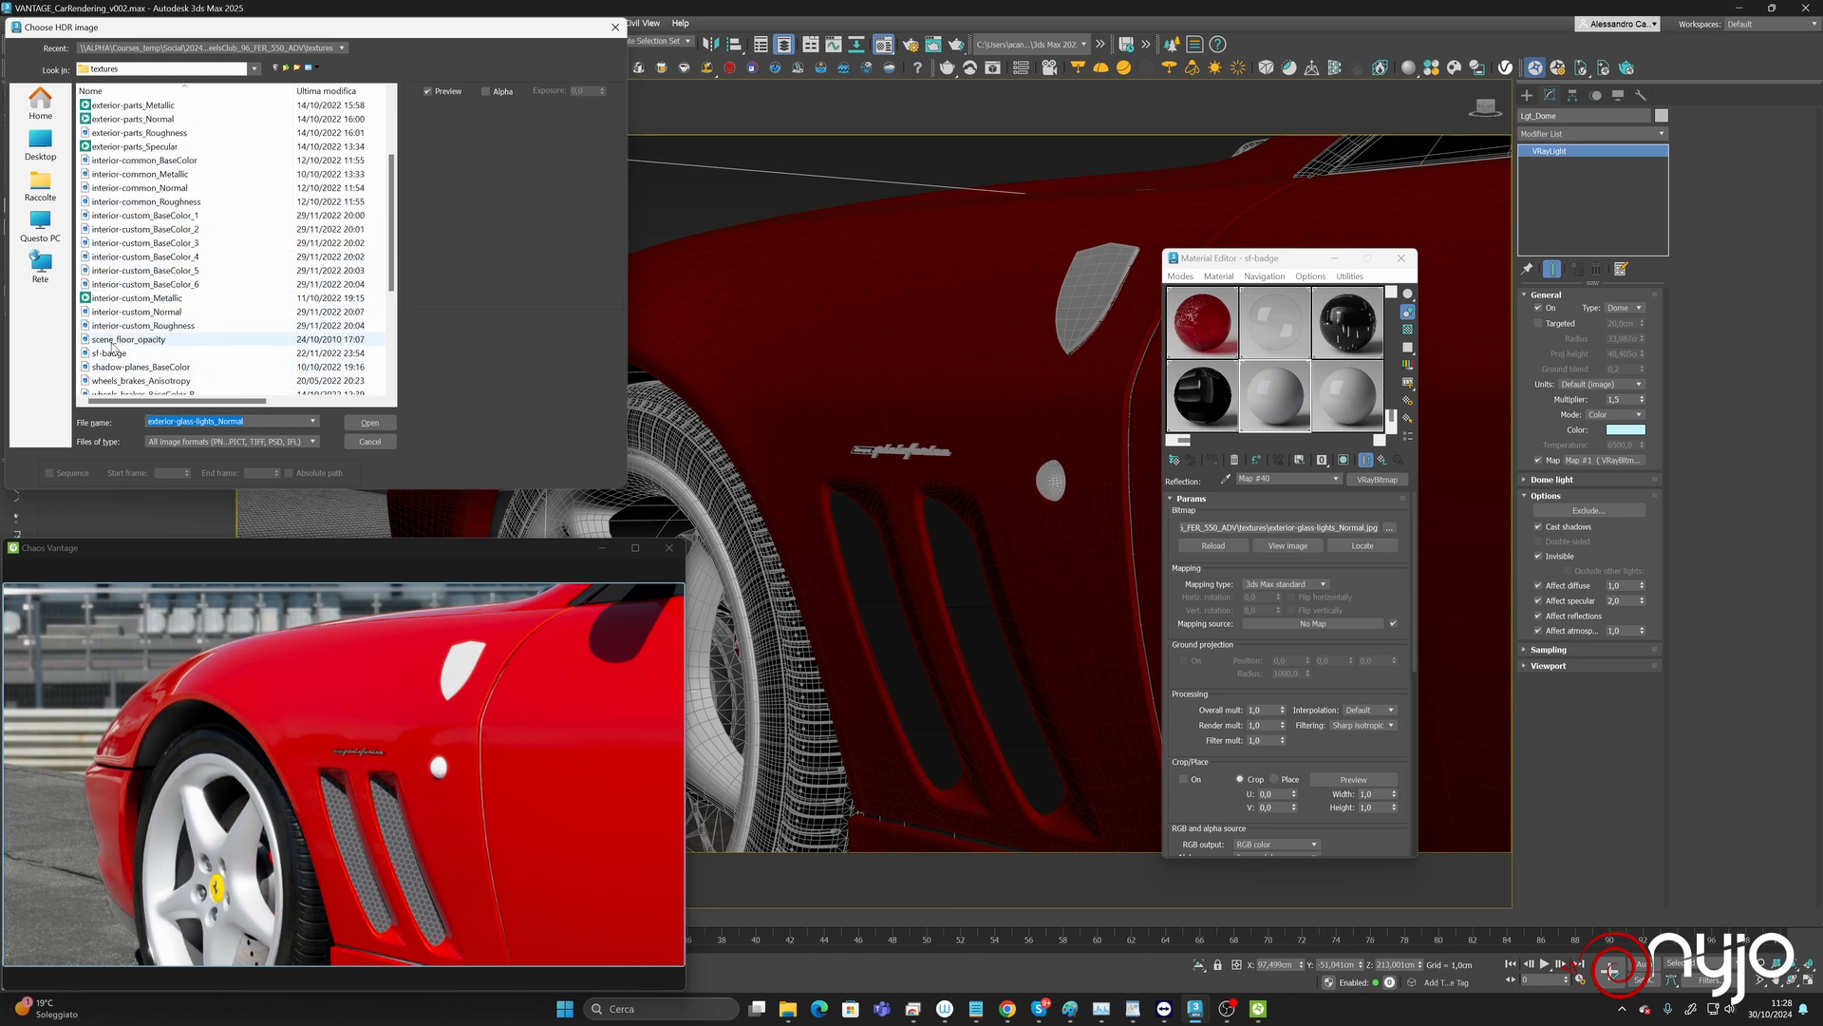
left_click(152, 353)
double_click(190, 352)
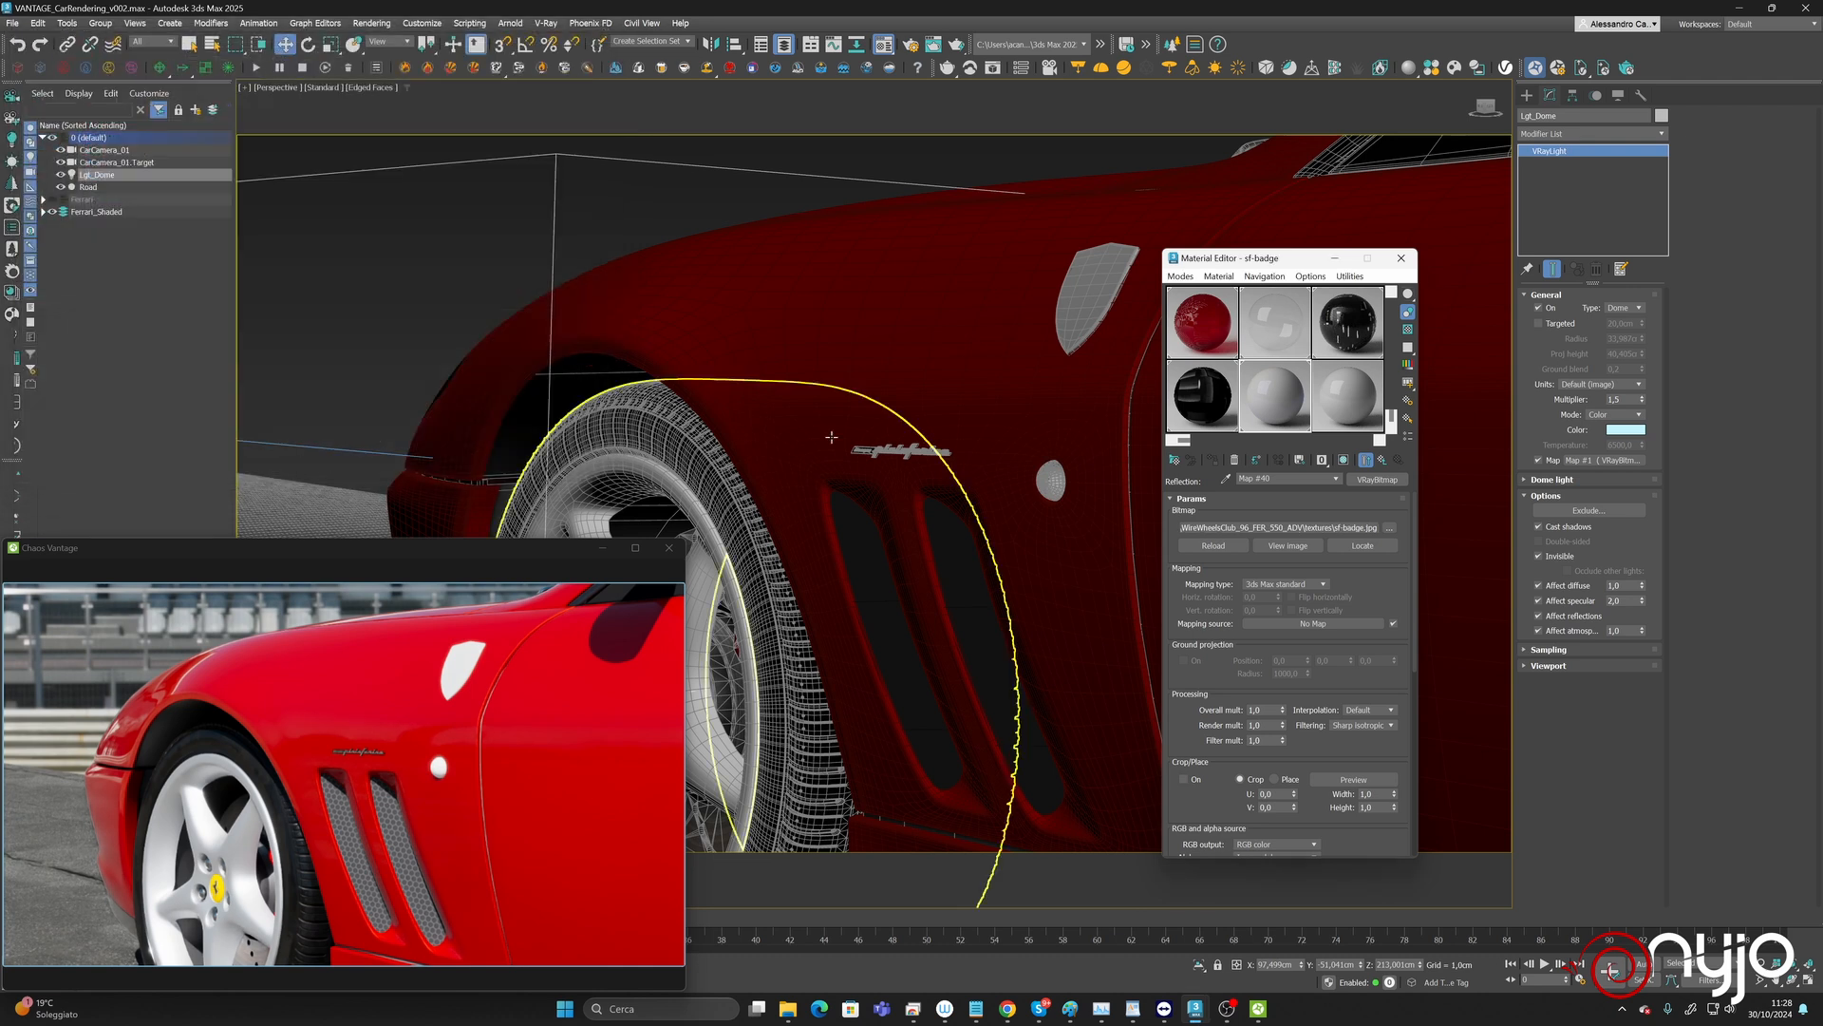
Move the sf-badge bitmap from the material's reflection slot to its diffuse slot.
left_click(1345, 460)
left_click(1344, 460)
left_click(1382, 460)
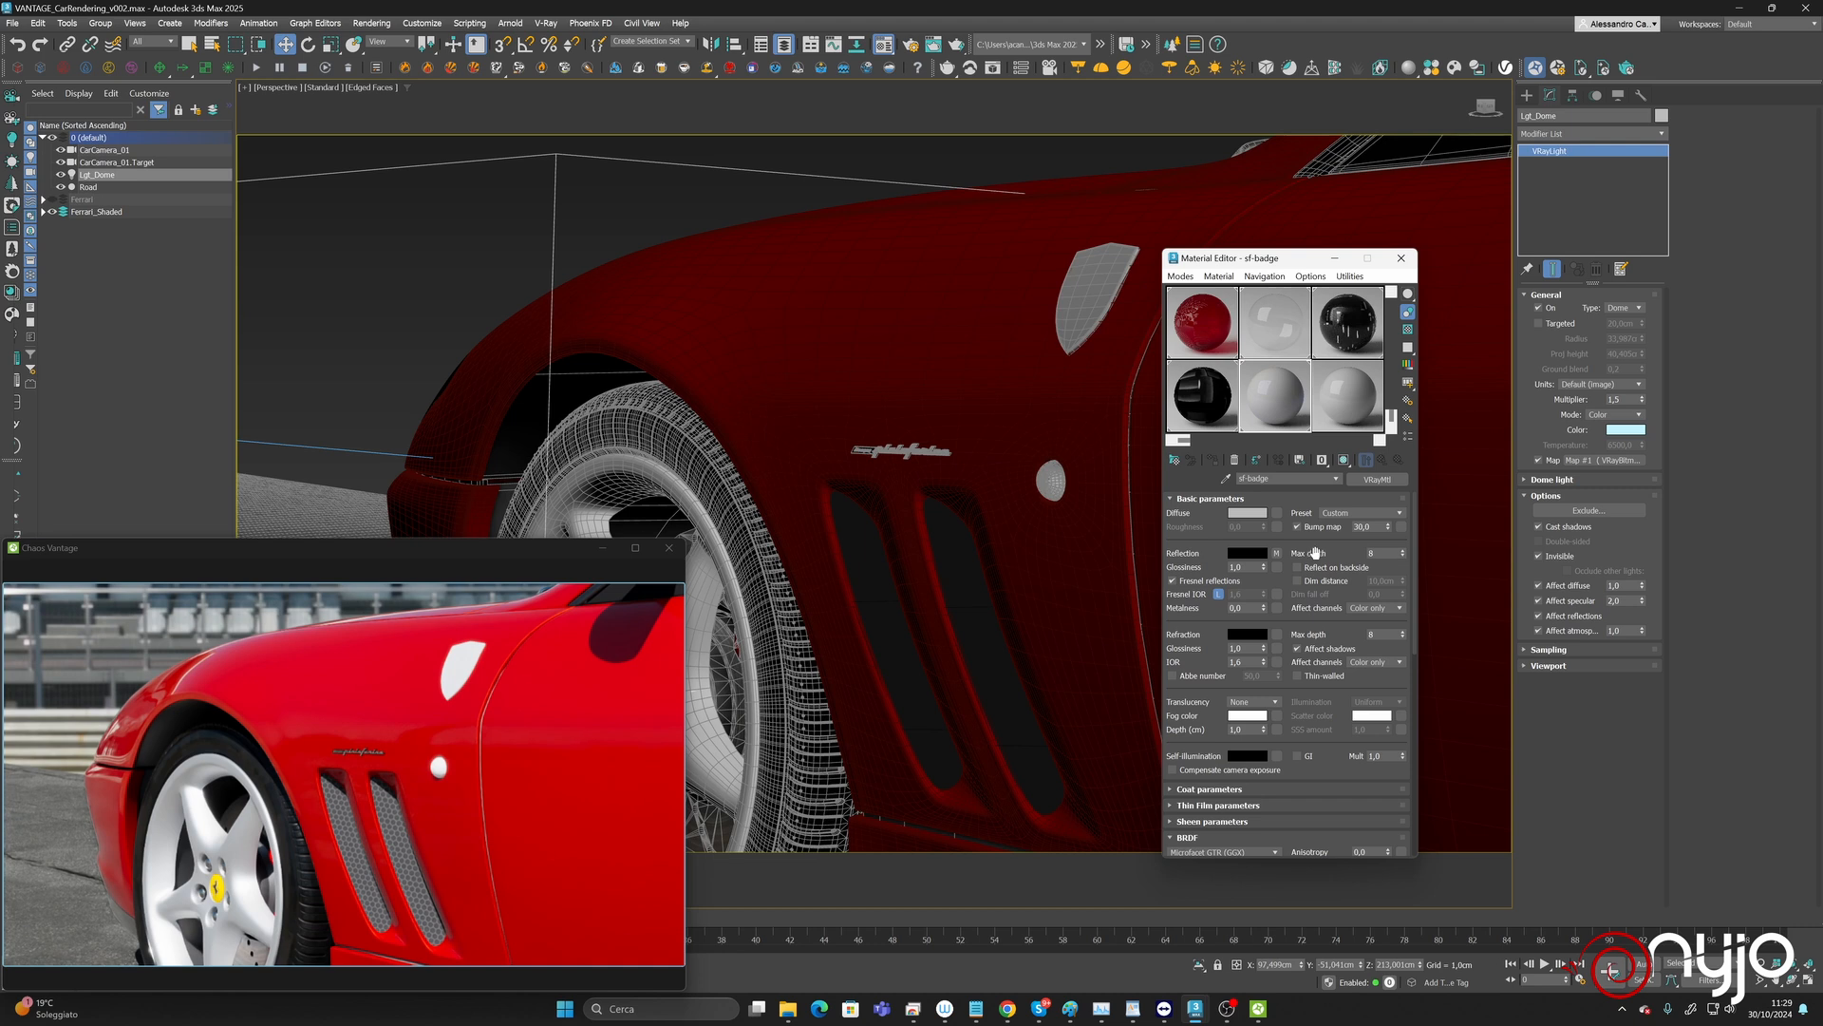
left_click_drag(1314, 553, 1282, 524)
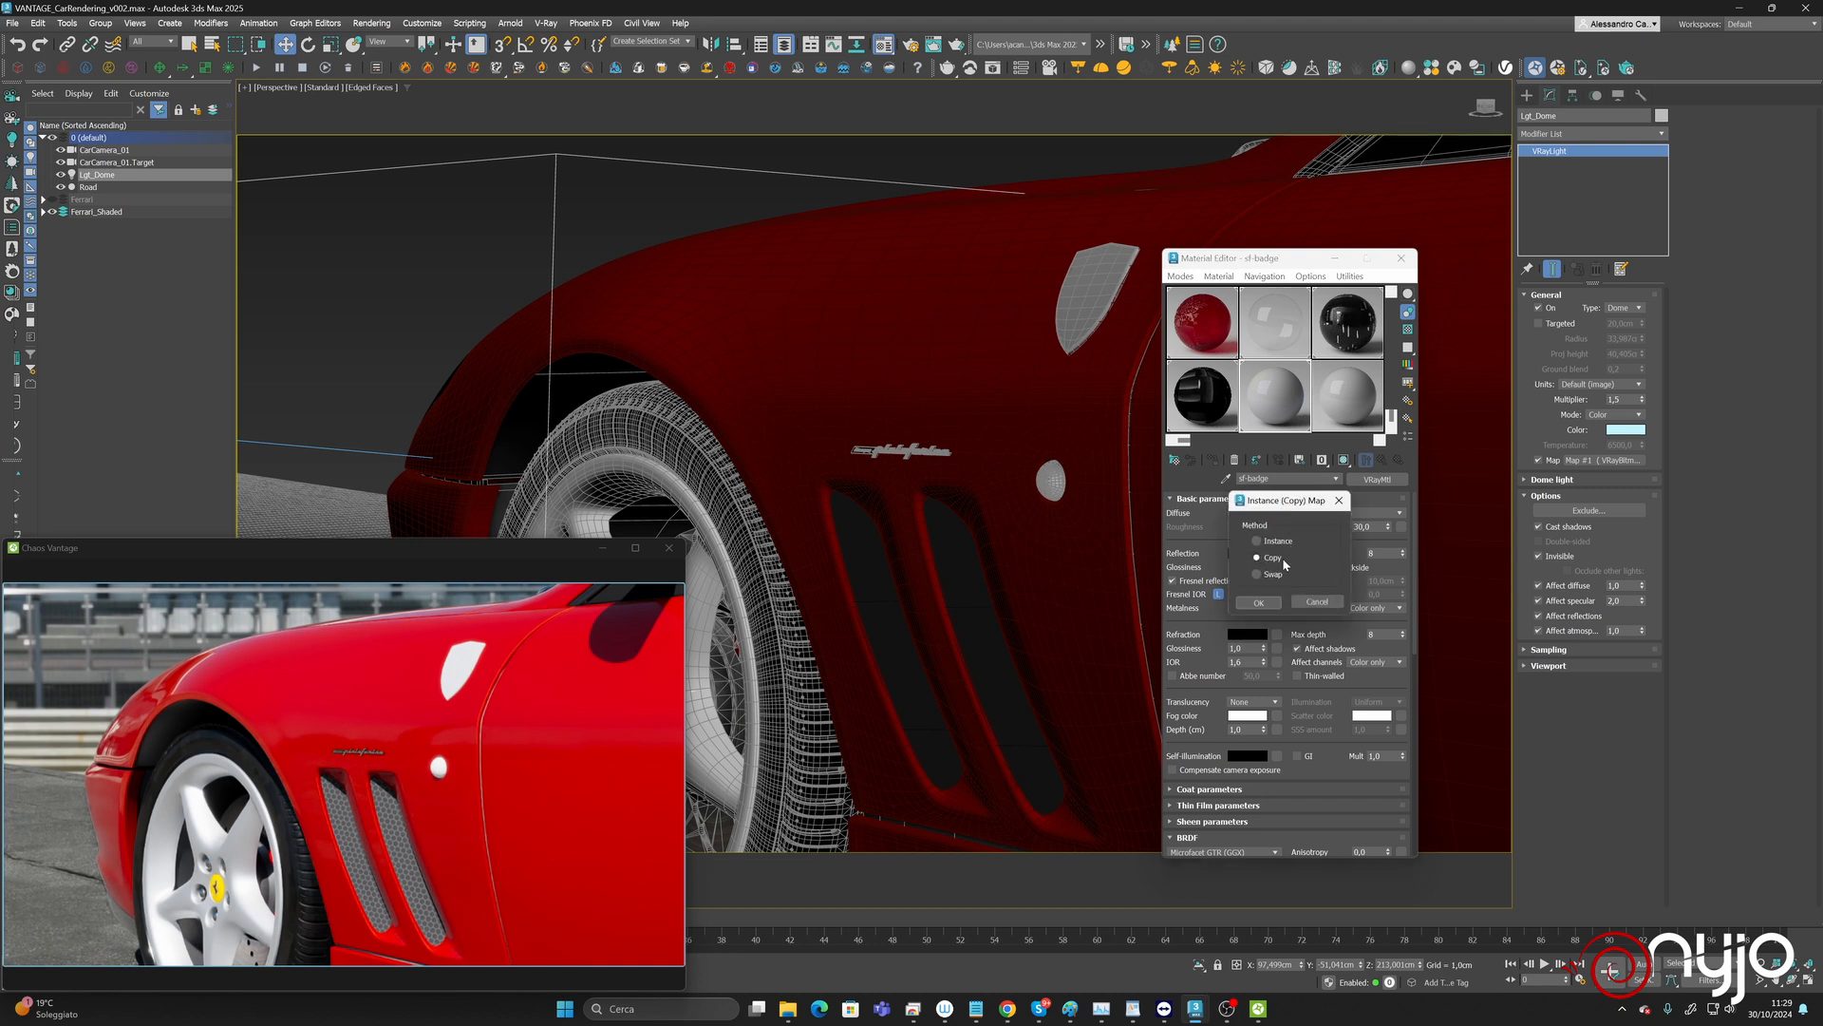
left_click(1258, 602)
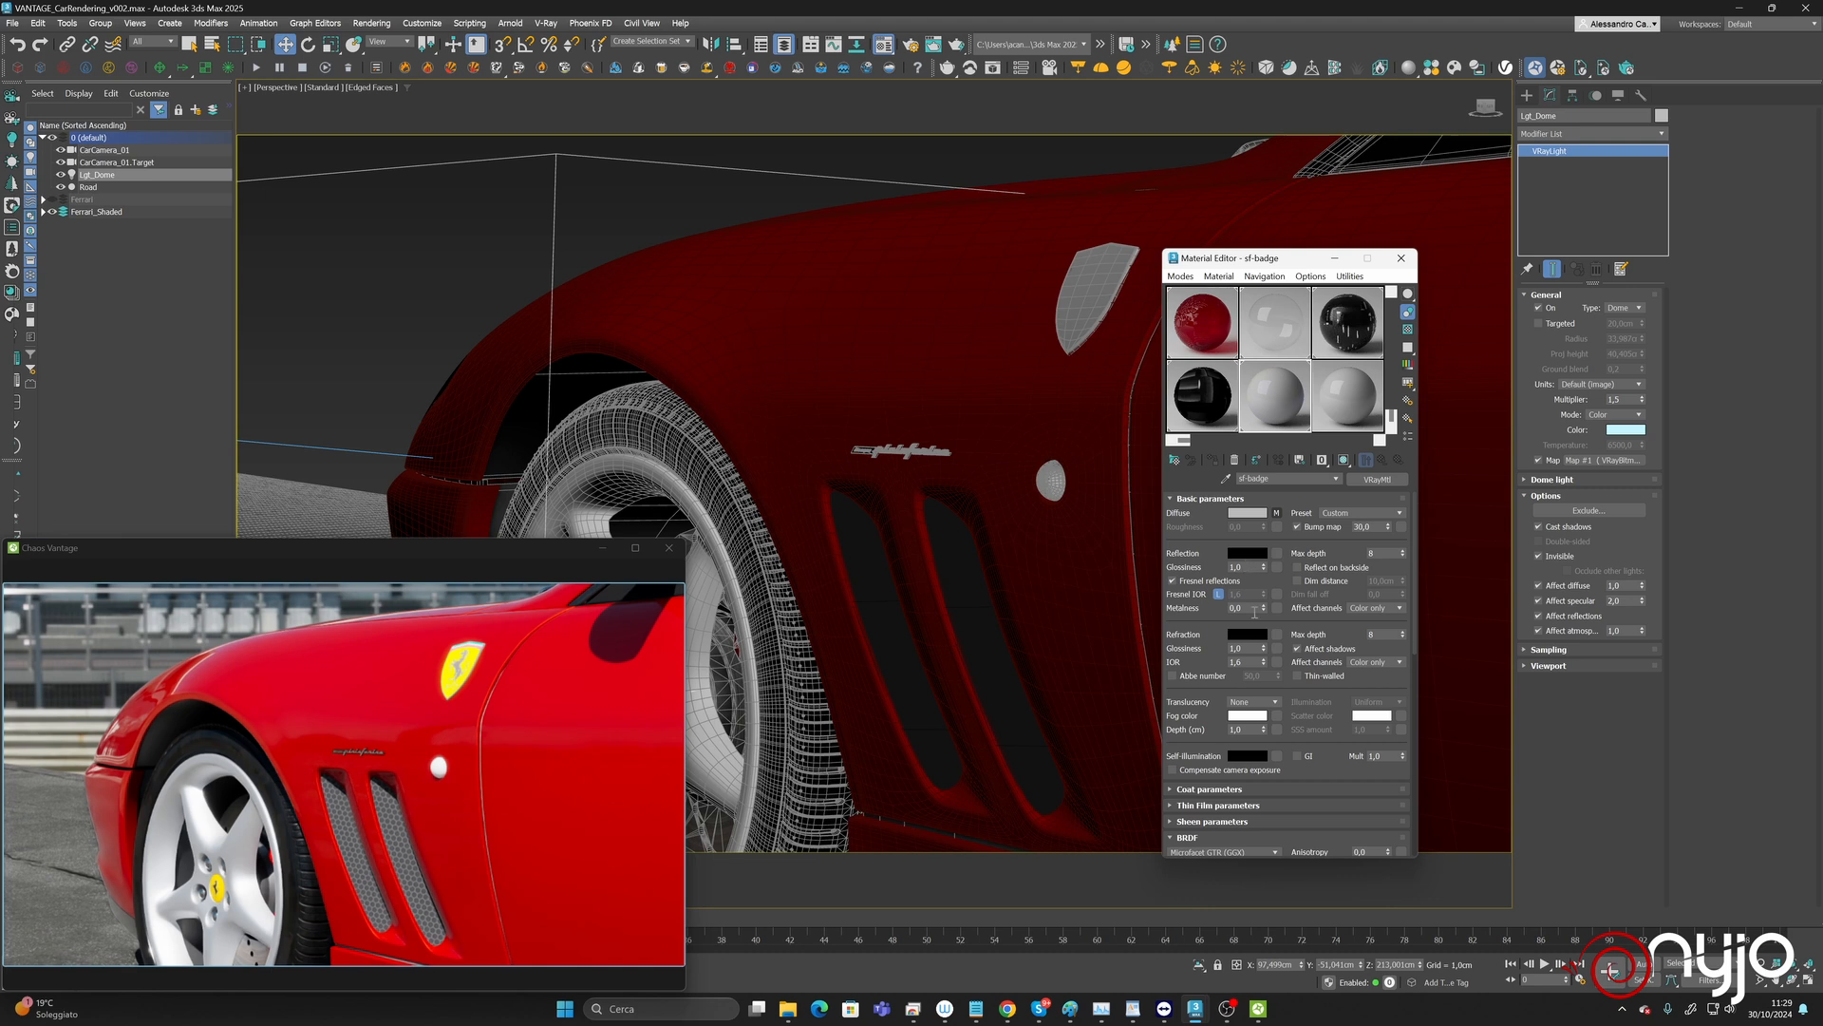
Switch the sf-badge material to roughness, give it a dark grey reflection colour, and set its roughness to 0.95.
left_click_drag(1226, 736, 1199, 650)
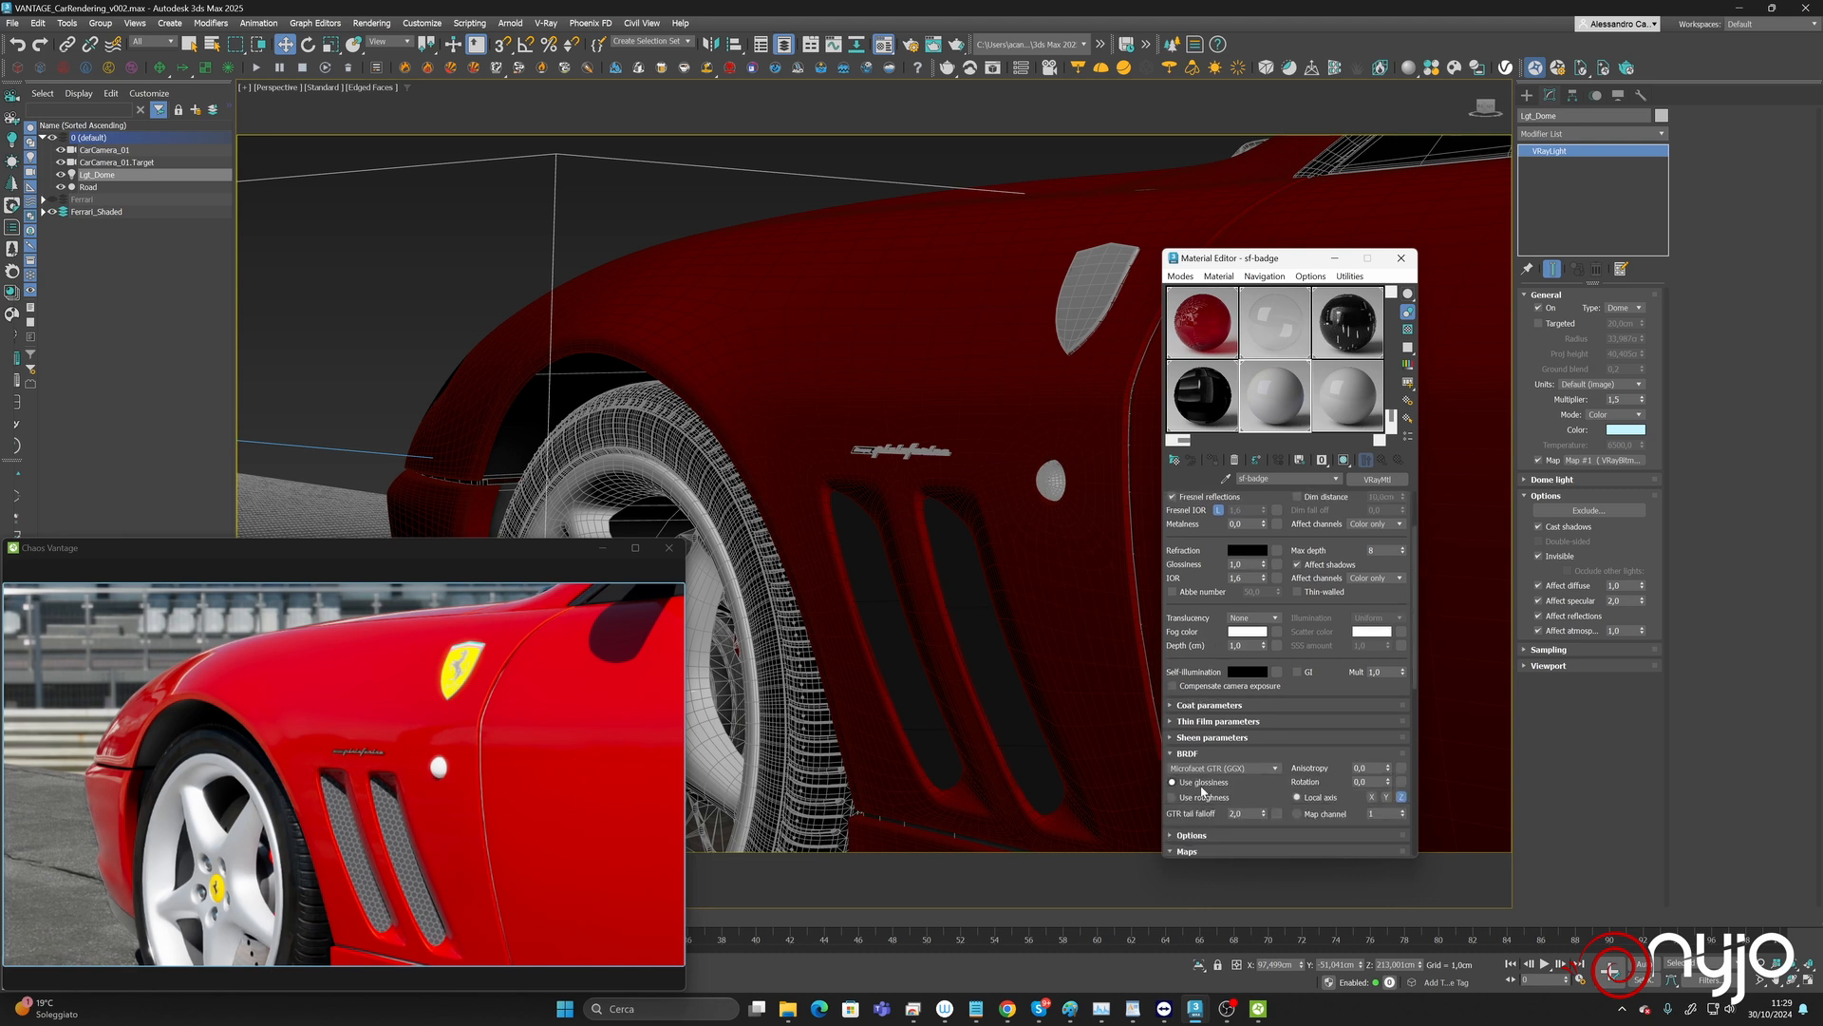
scroll(1296, 527, "up", 2)
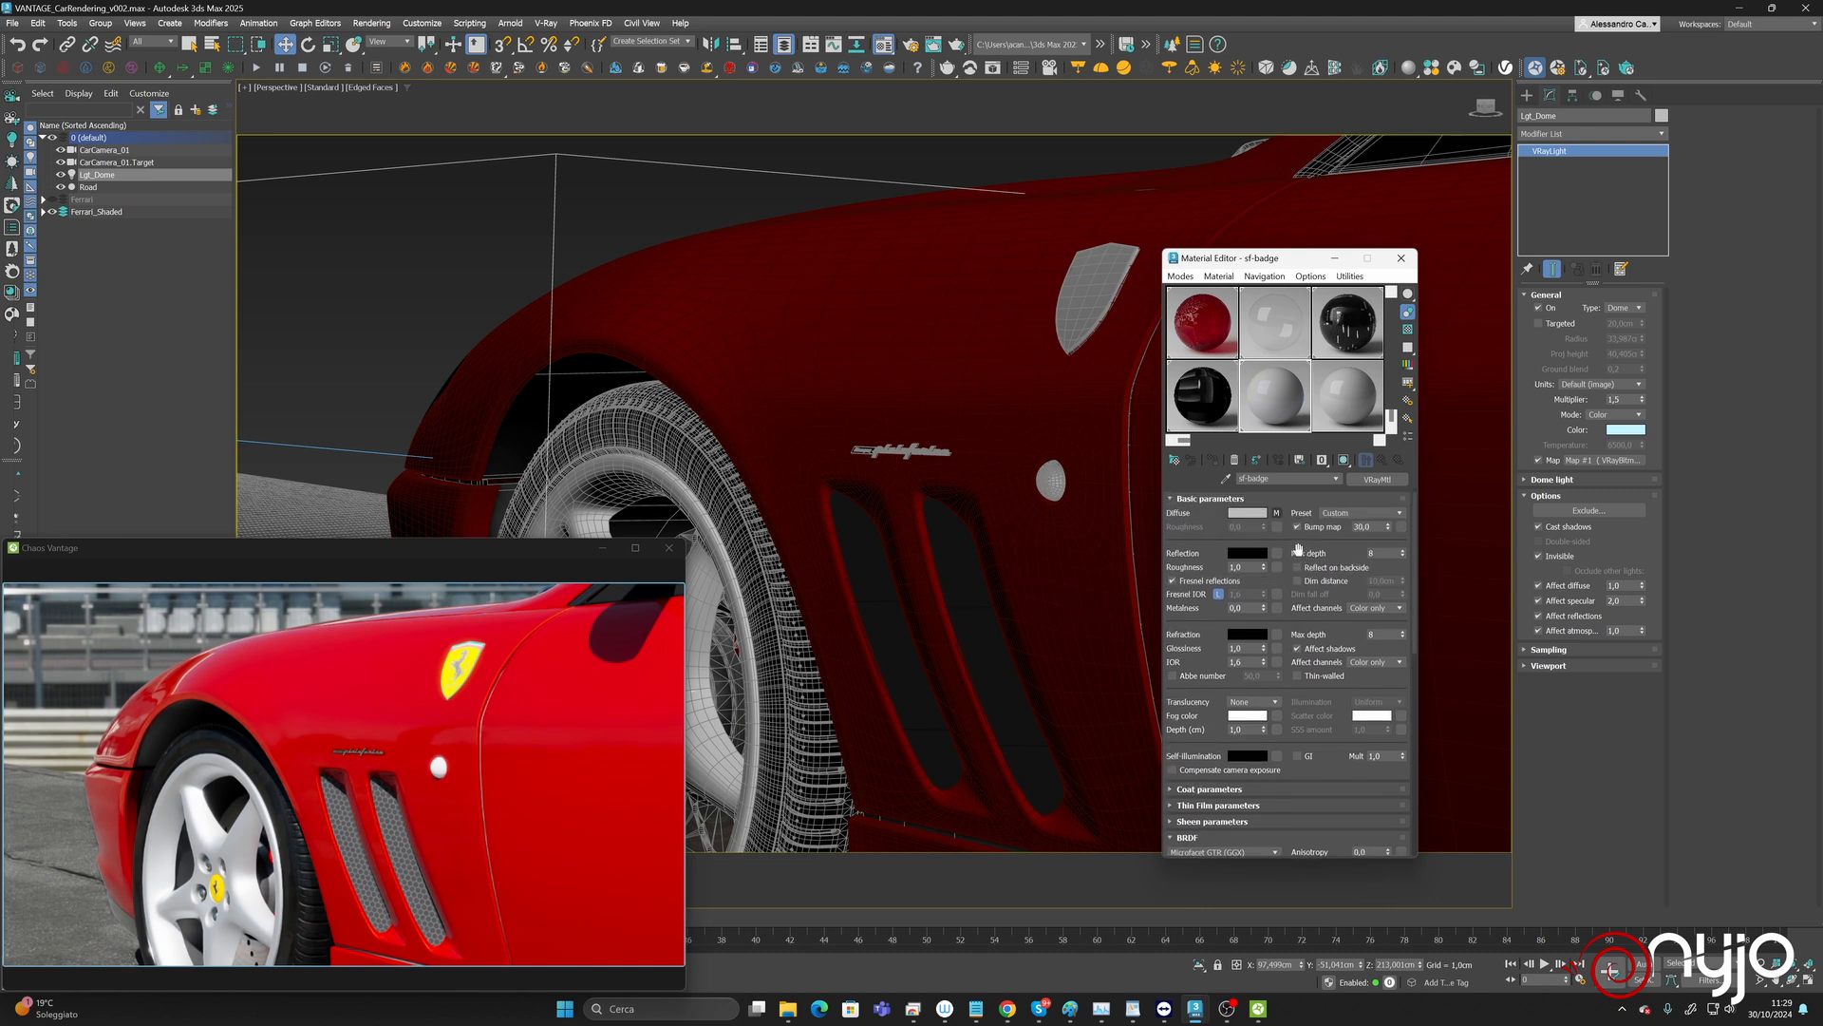
left_click(1252, 555)
mouse_move(1091, 485)
left_mouse_down()
mouse_move(1135, 486)
mouse_move(1051, 487)
mouse_move(1111, 486)
mouse_move(1065, 486)
mouse_move(1088, 488)
left_mouse_up()
left_click(1176, 525)
left_click_drag(1265, 568, 1268, 586)
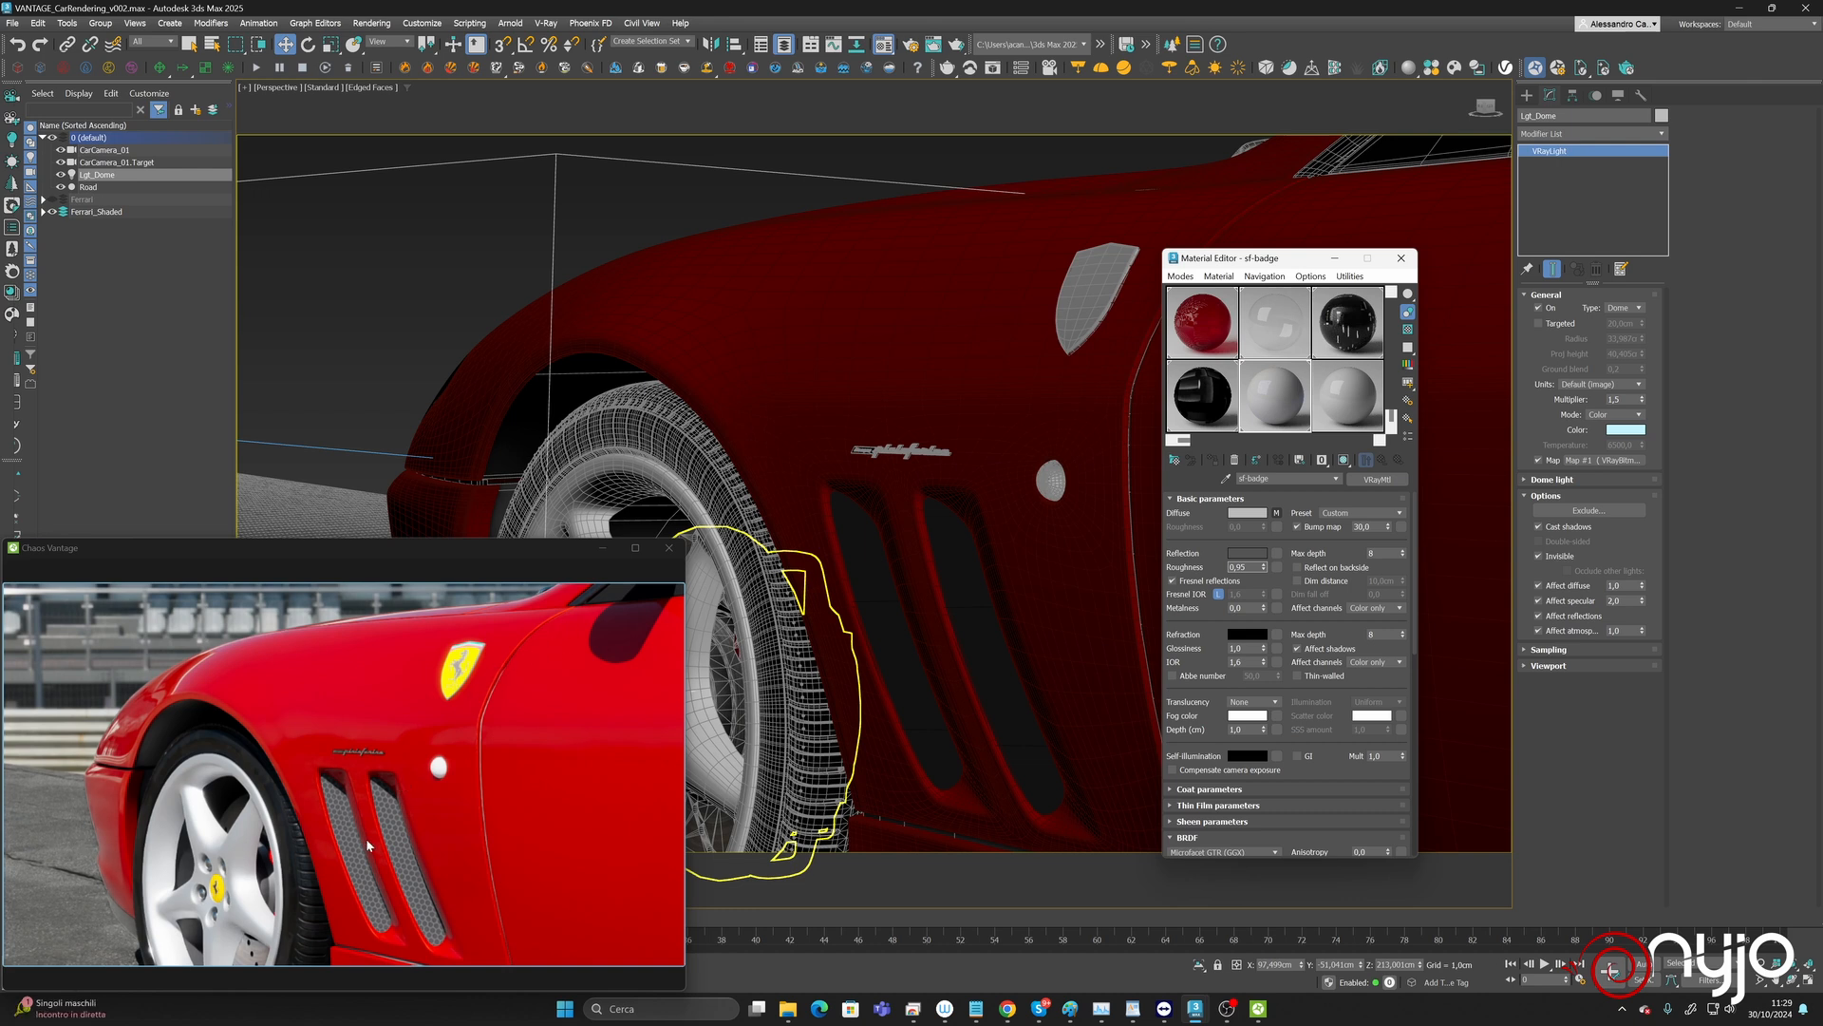
Sample the side vent's exterior-grilles material from the front fender into an unused material slot.
left_click(1348, 395)
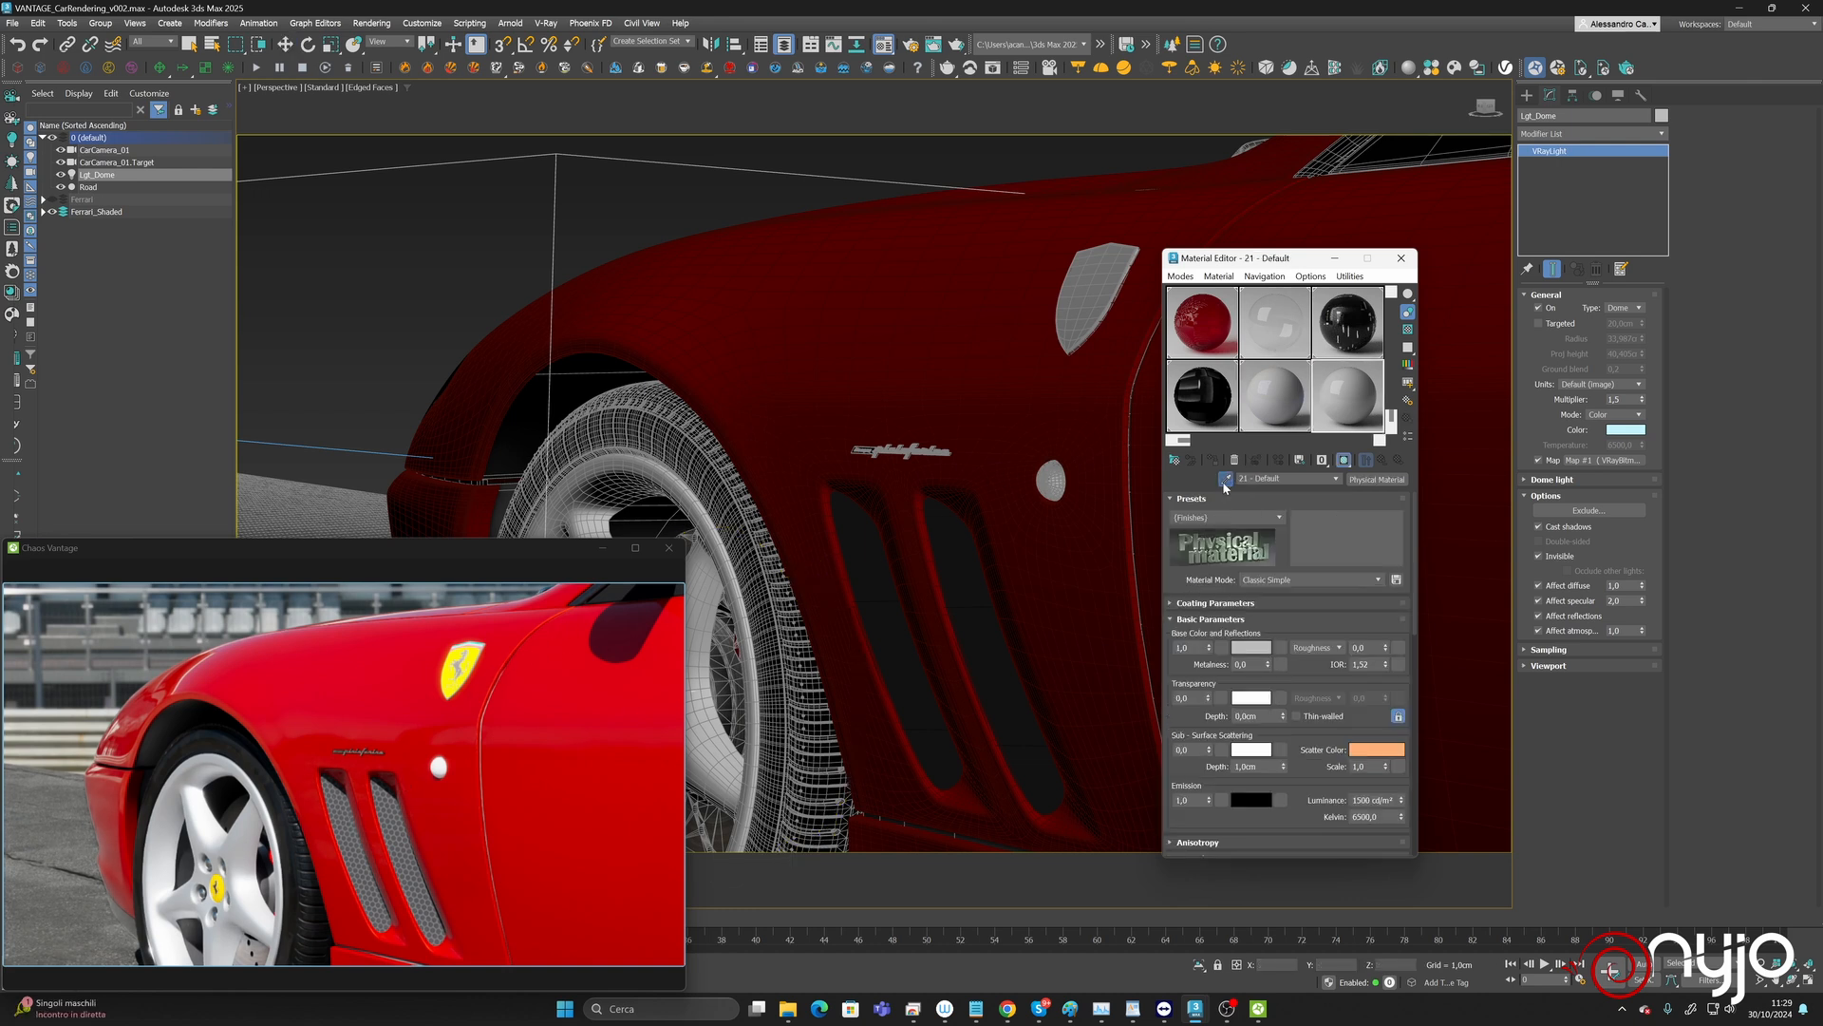
left_click(1226, 477)
left_click(878, 594)
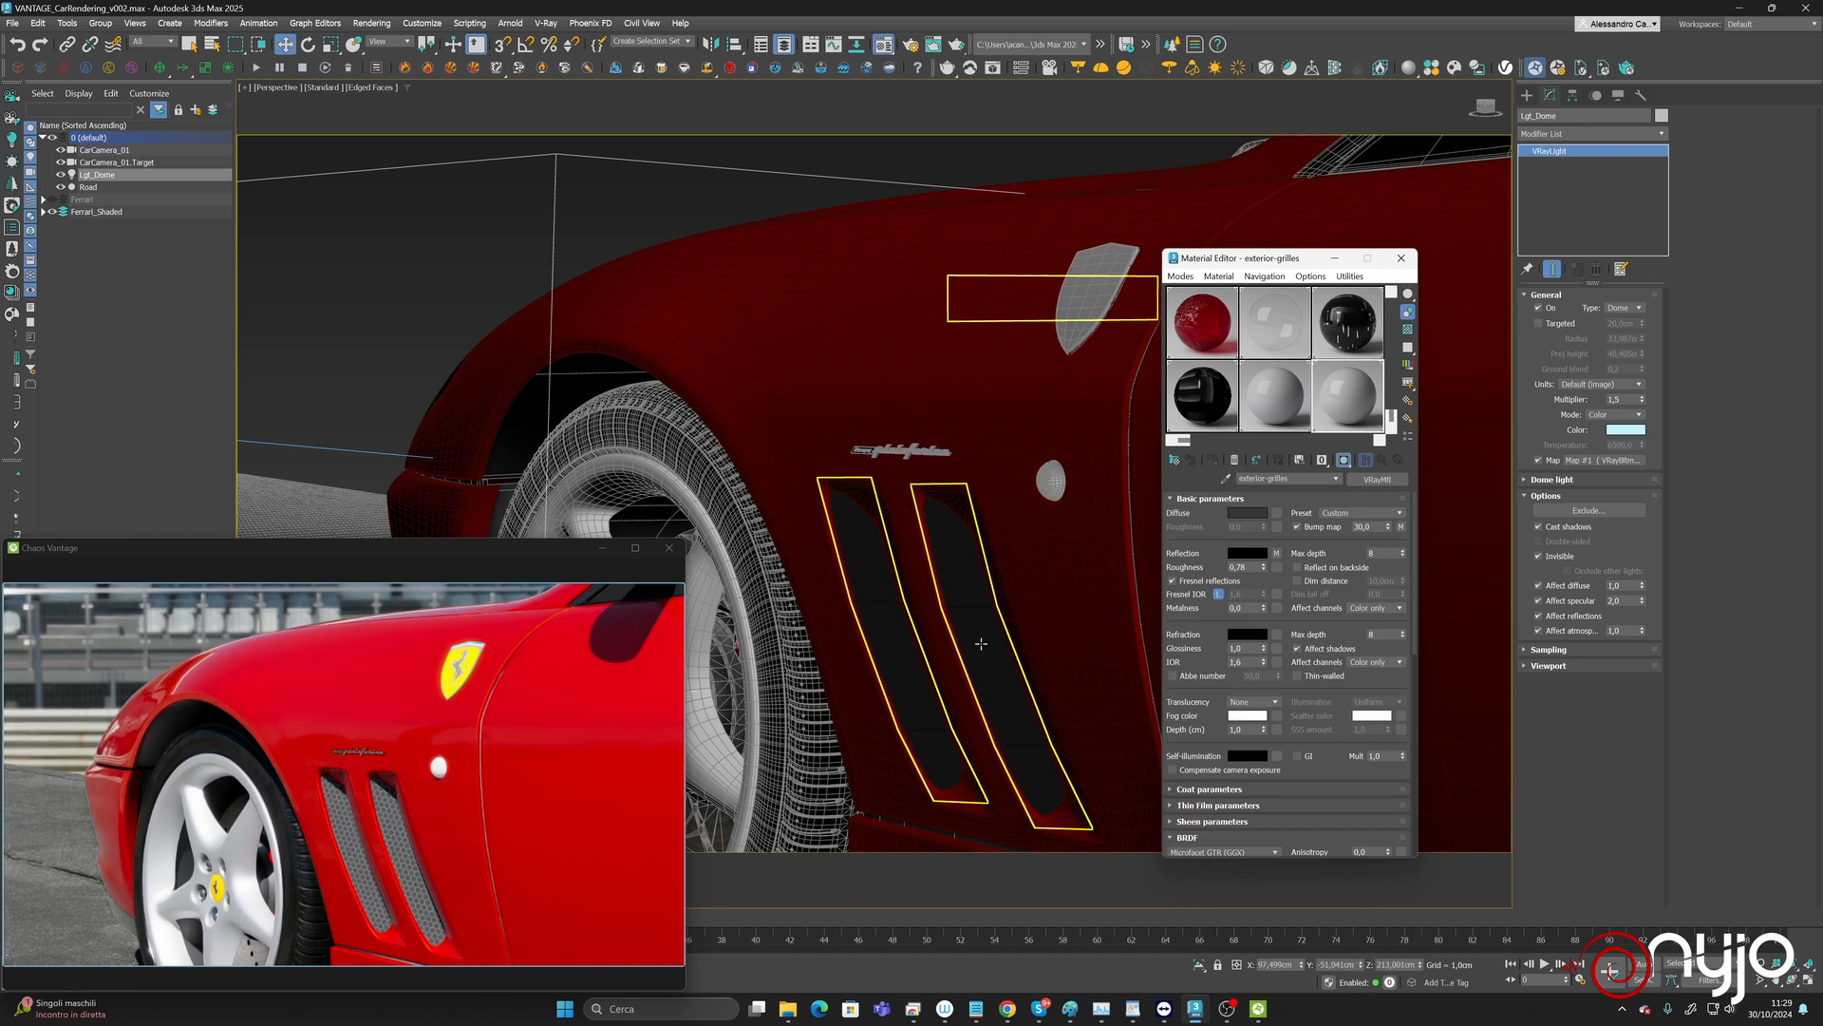
Darken the exterior-grilles diffuse colour to a near-black value of 12 and set the roughness to 0.92.
left_click(1254, 510)
left_click_drag(1059, 443, 1054, 442)
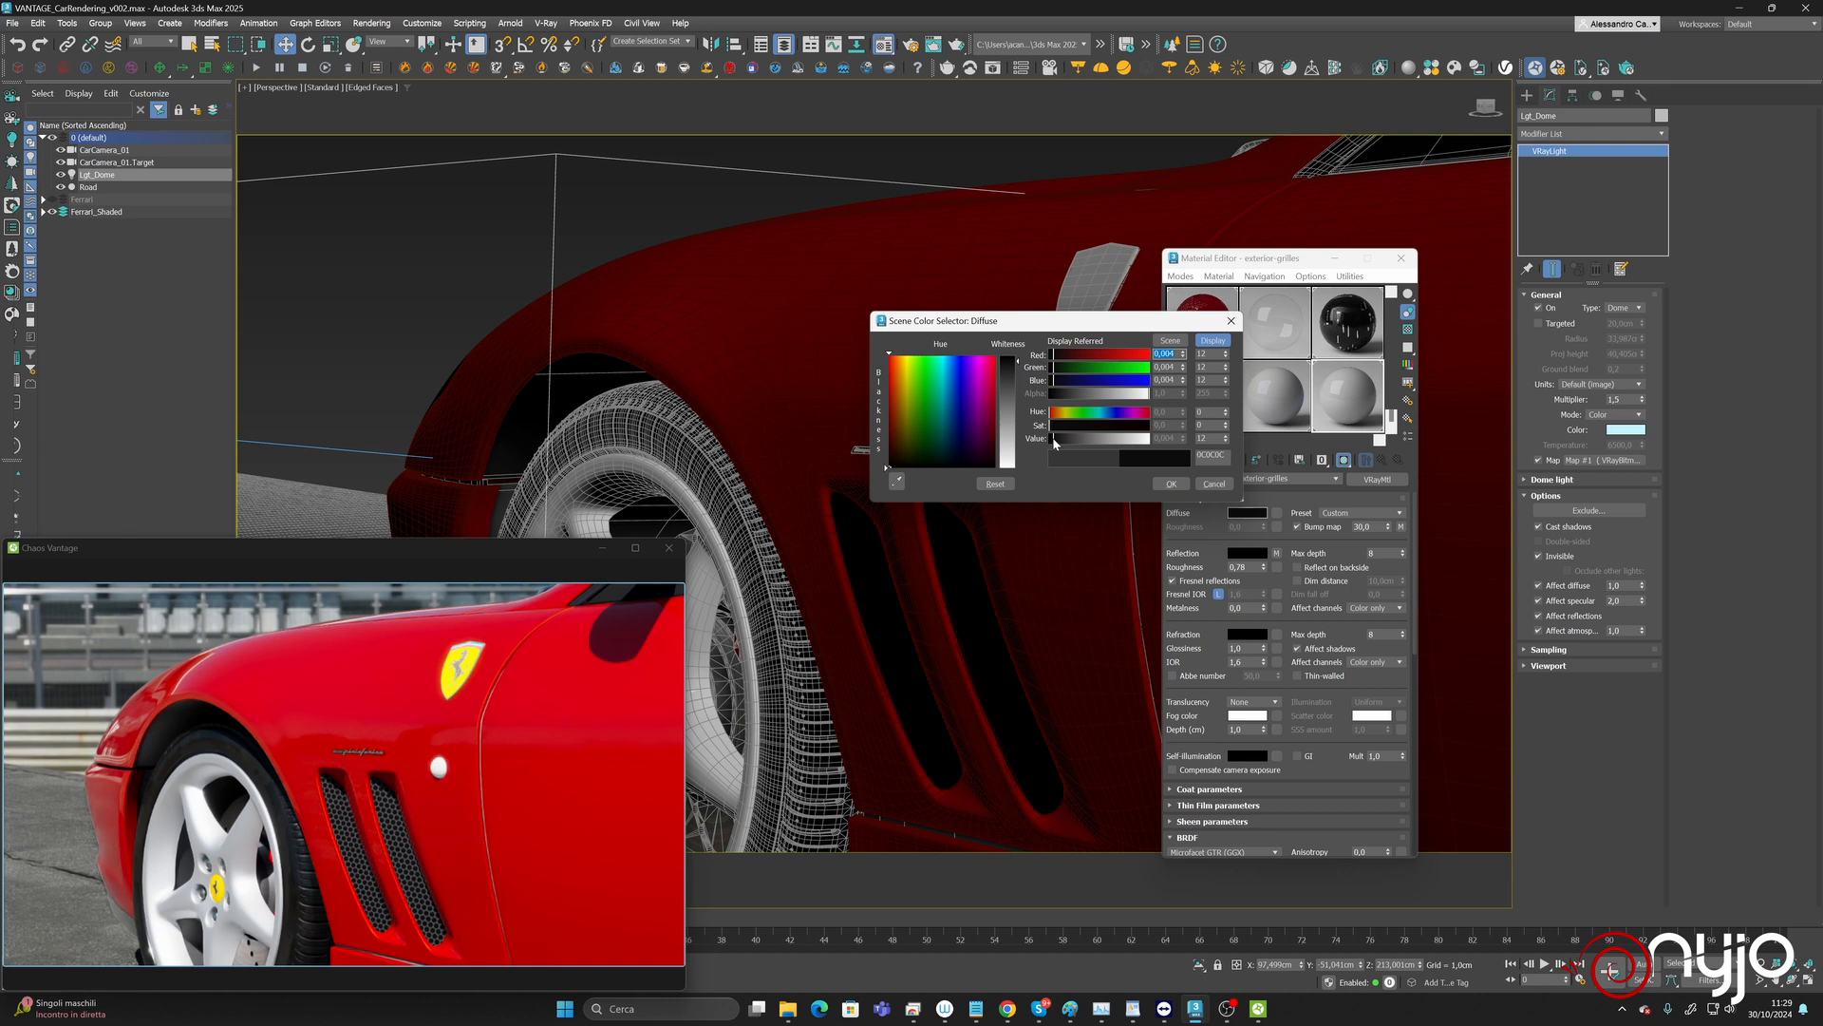
left_click(1171, 483)
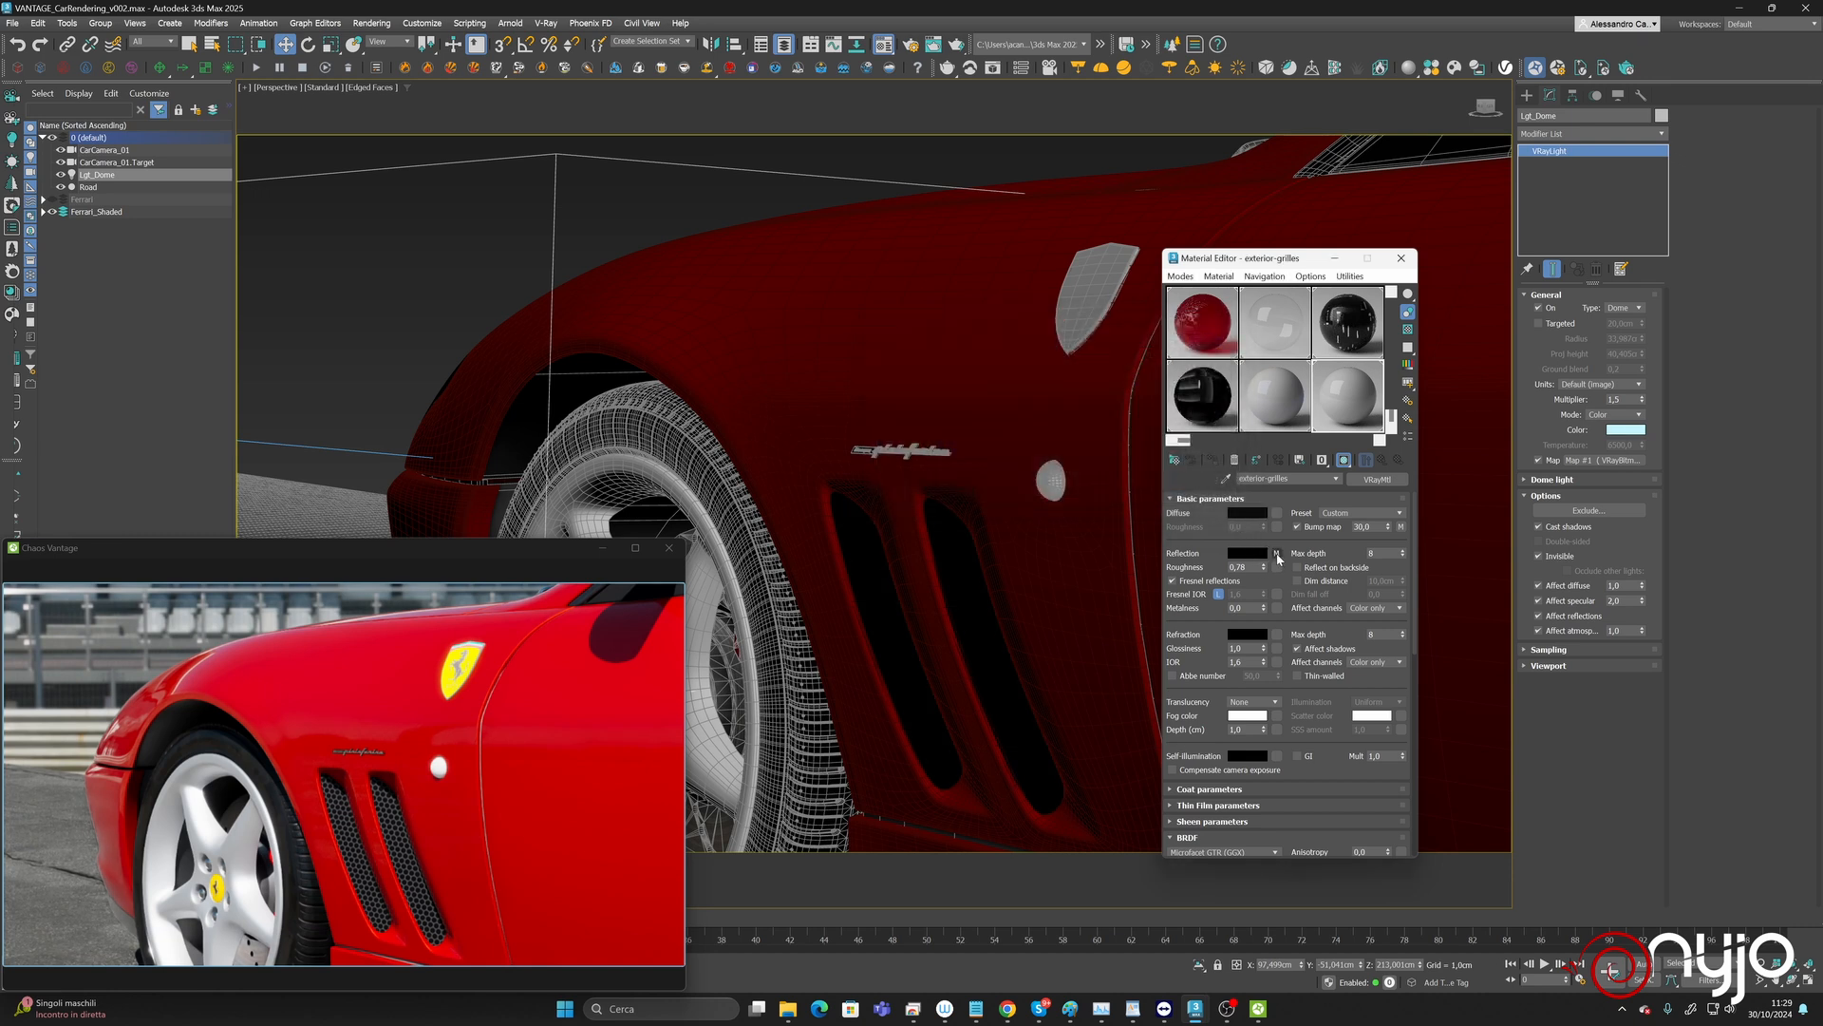
mouse_move(1264, 569)
left_mouse_down()
mouse_move(1263, 553)
mouse_move(1262, 585)
mouse_move(1250, 537)
left_mouse_up()
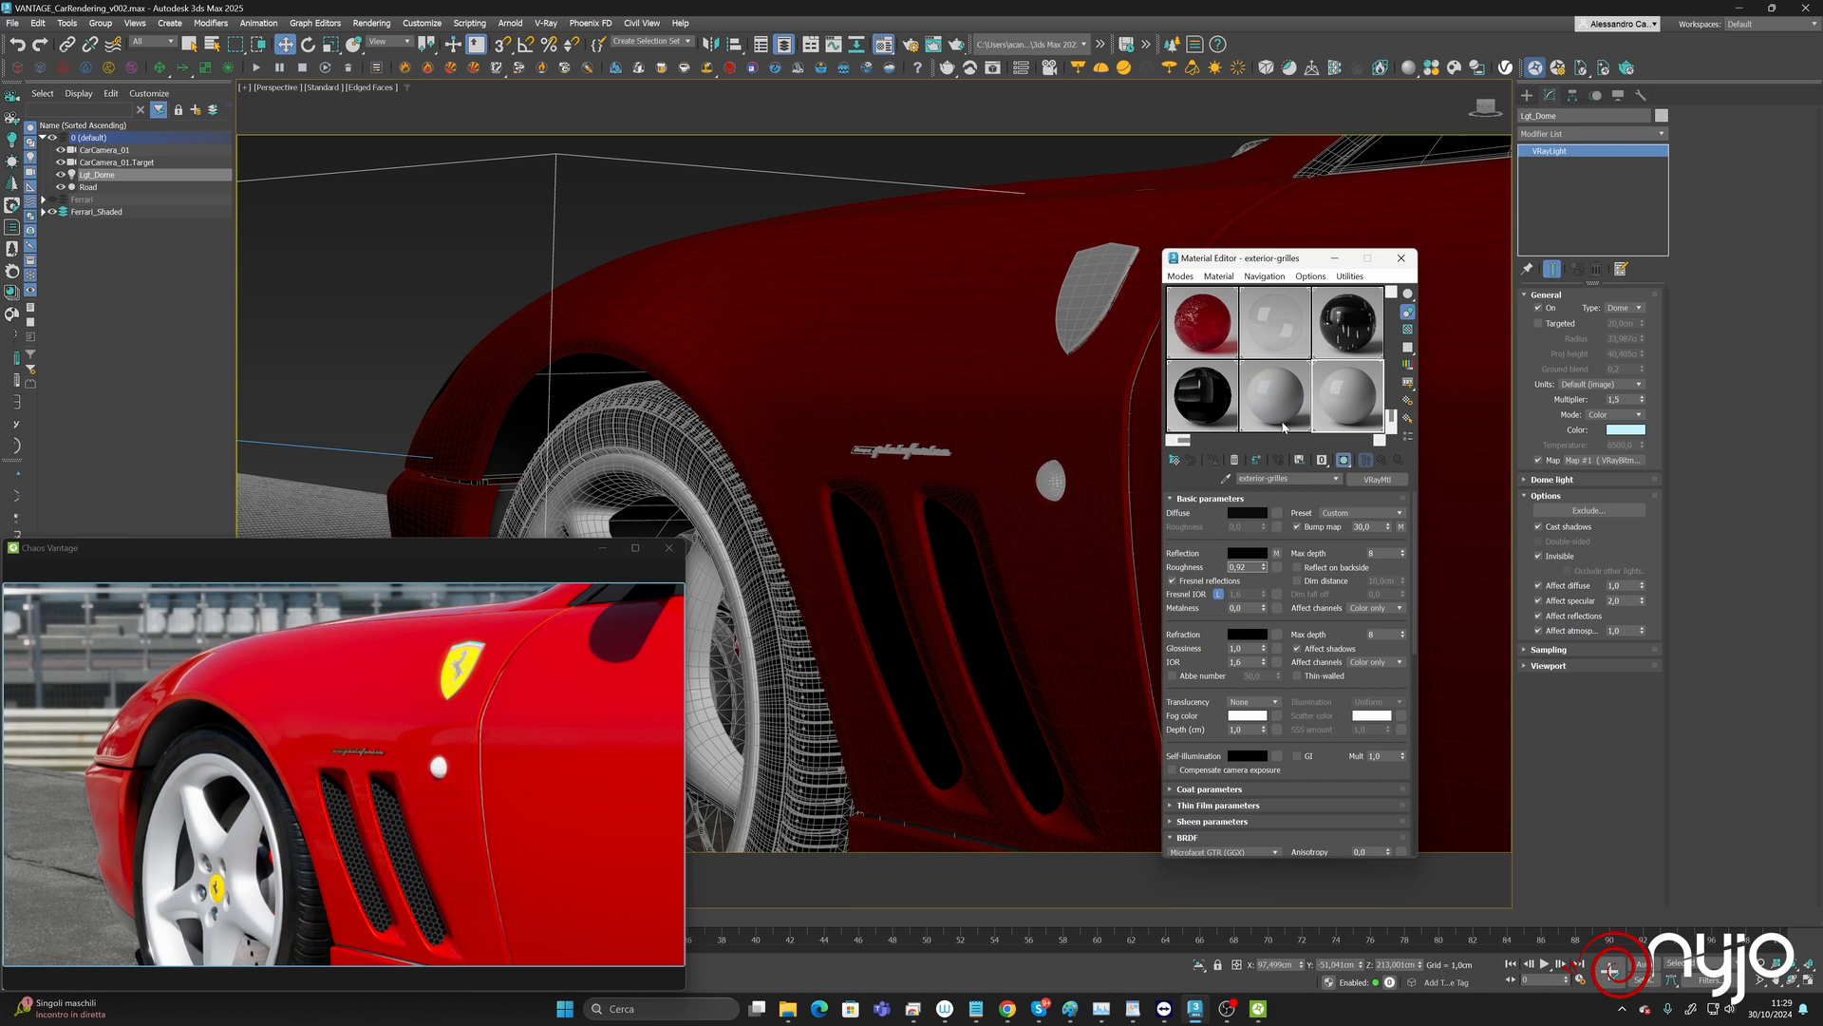
Reset the material editor slots and sample the round fender side light's material into the first slot.
left_click(1342, 277)
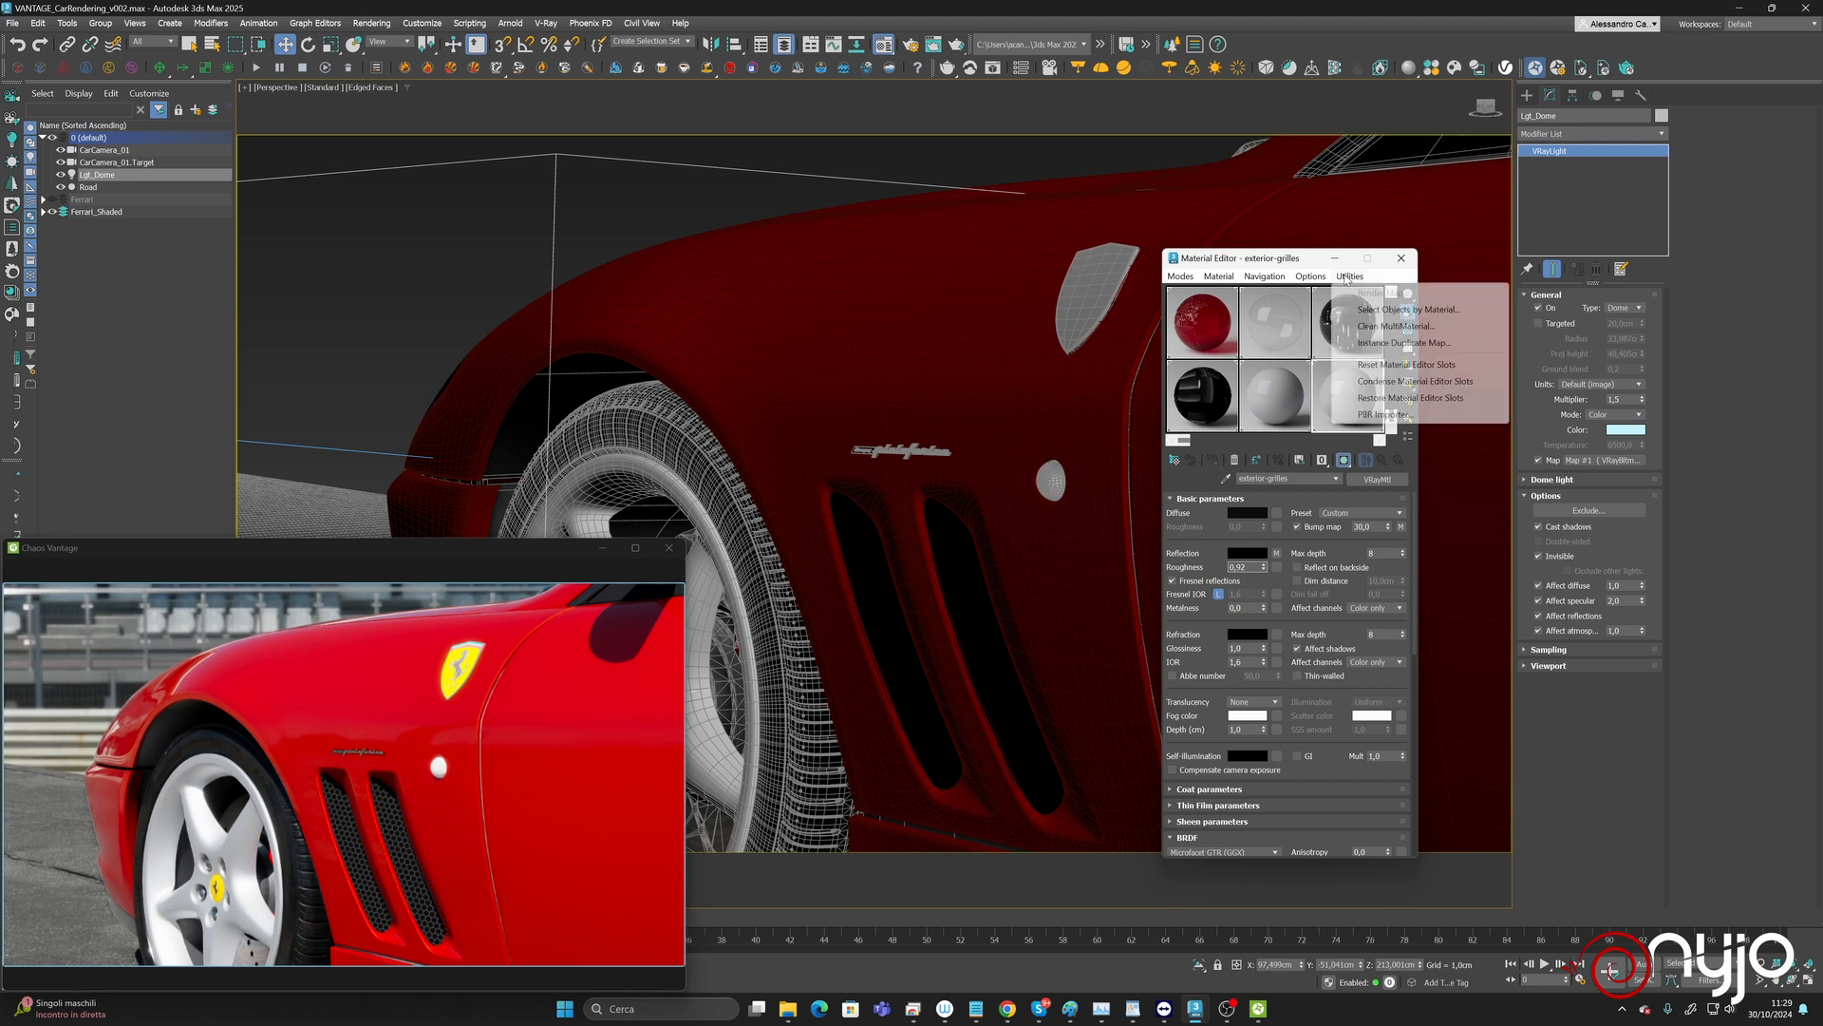
left_click(1345, 366)
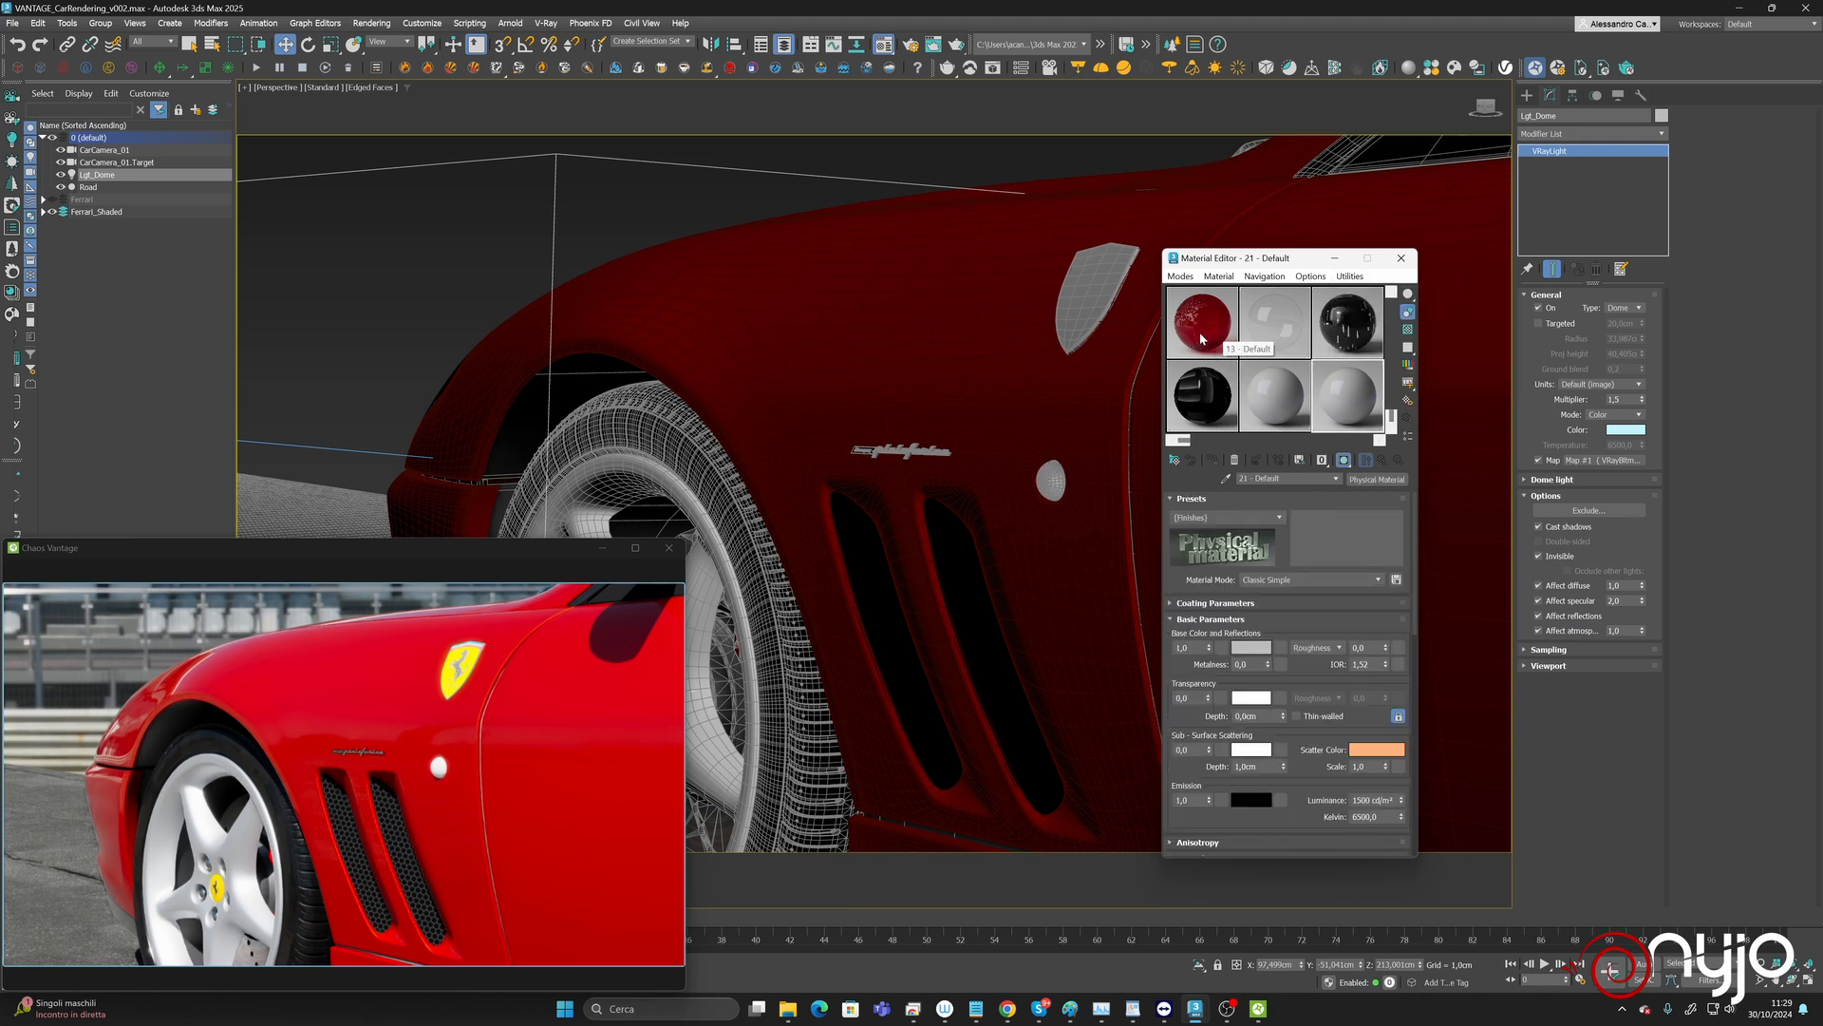
left_click(1212, 342)
left_click(1225, 479)
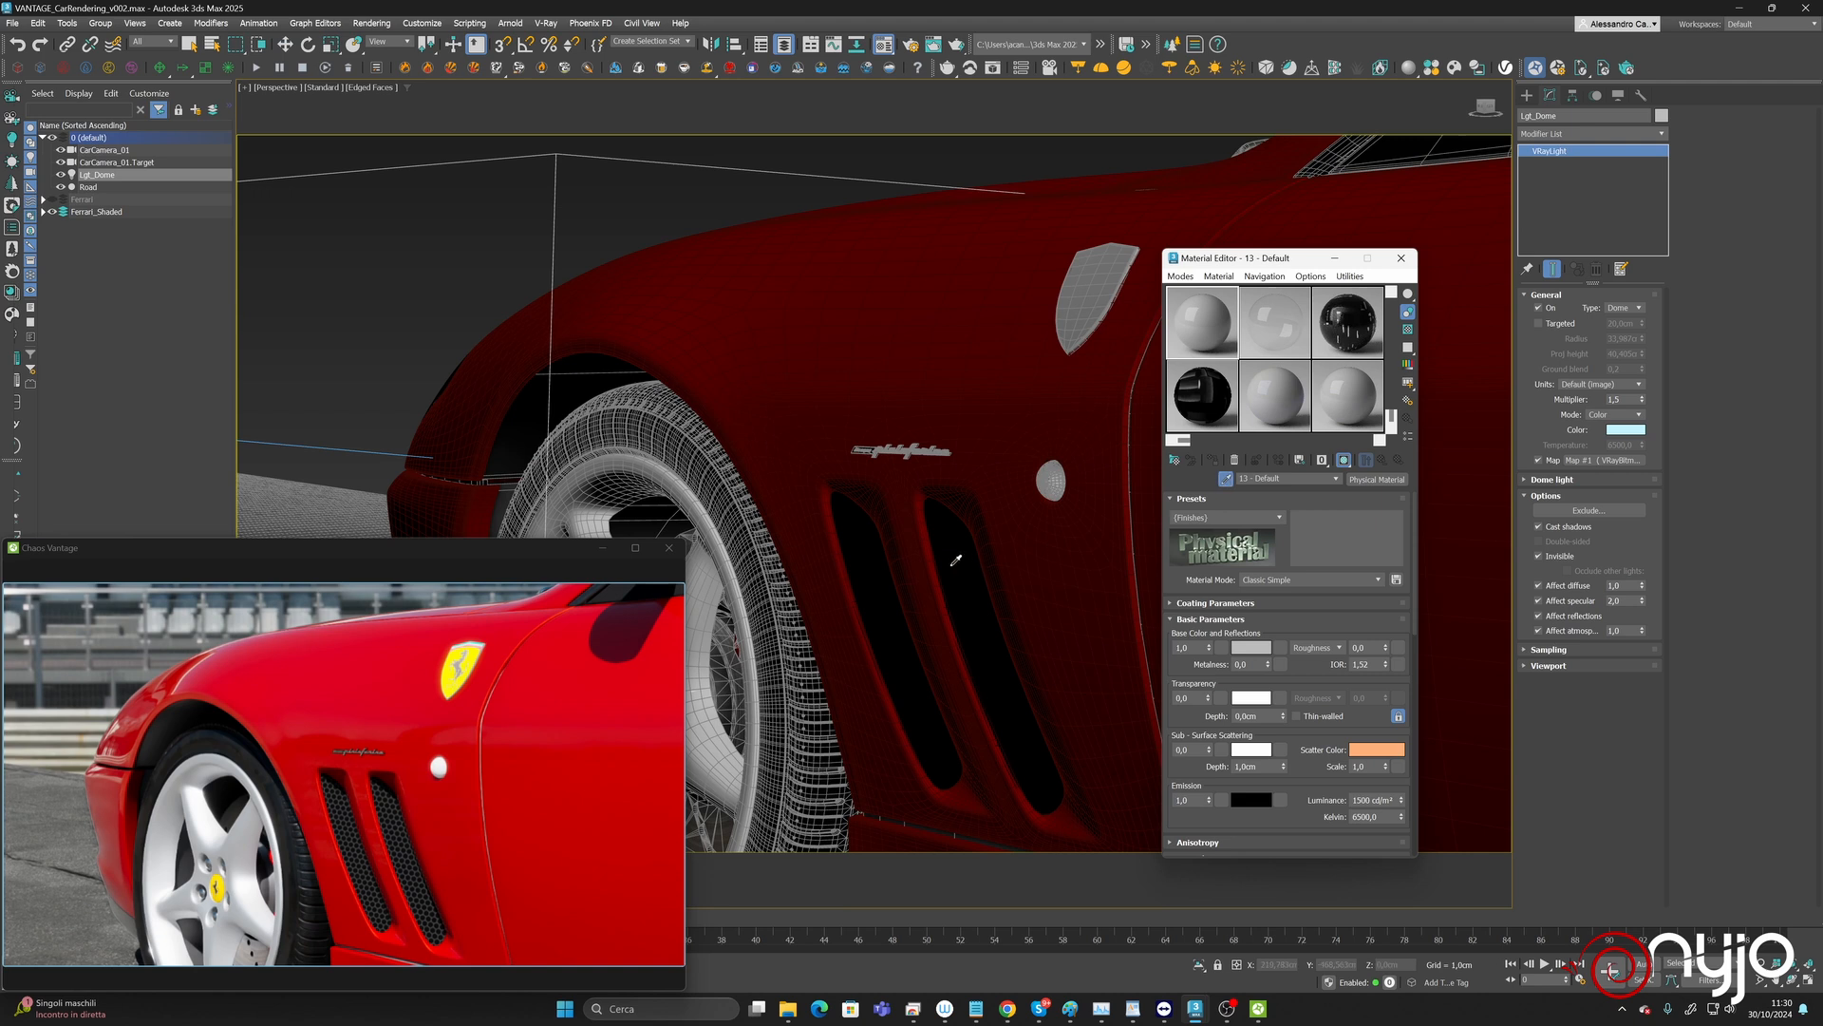
left_click(1053, 479)
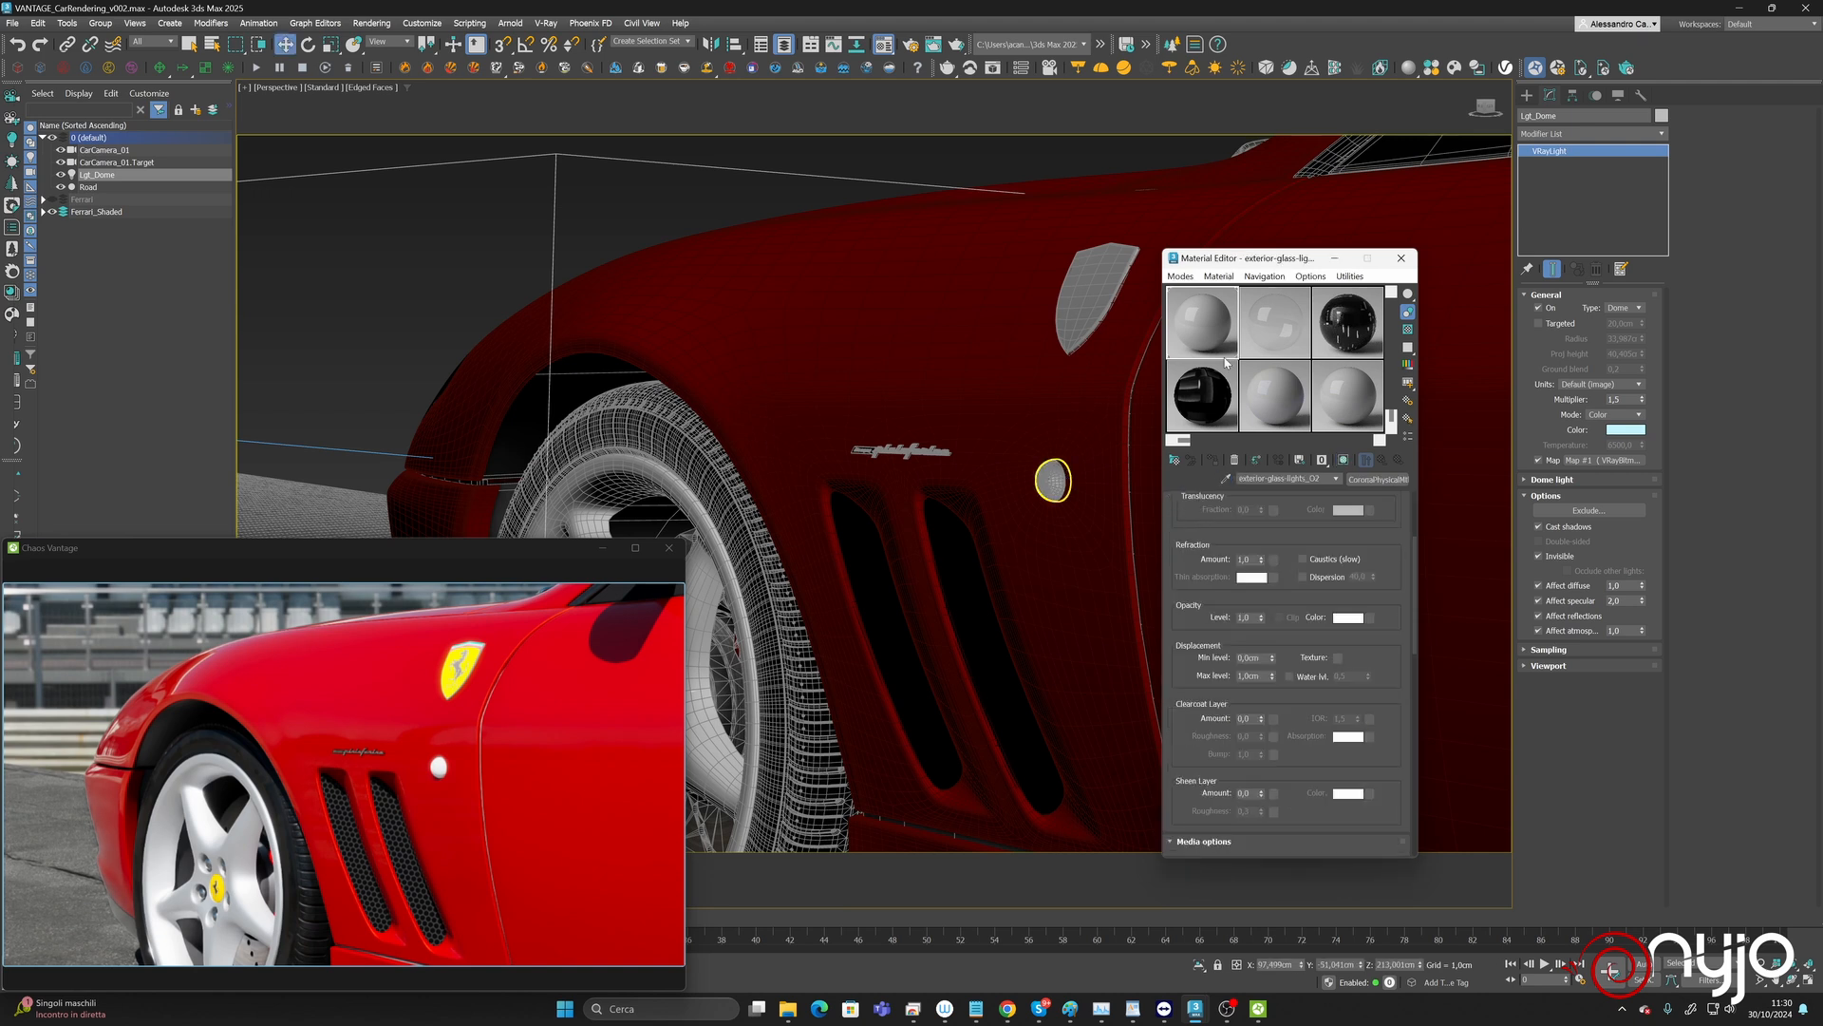
Review the side light glass material's media and map settings and convert it to a VRayMtl.
scroll(1340, 525, "down", 6)
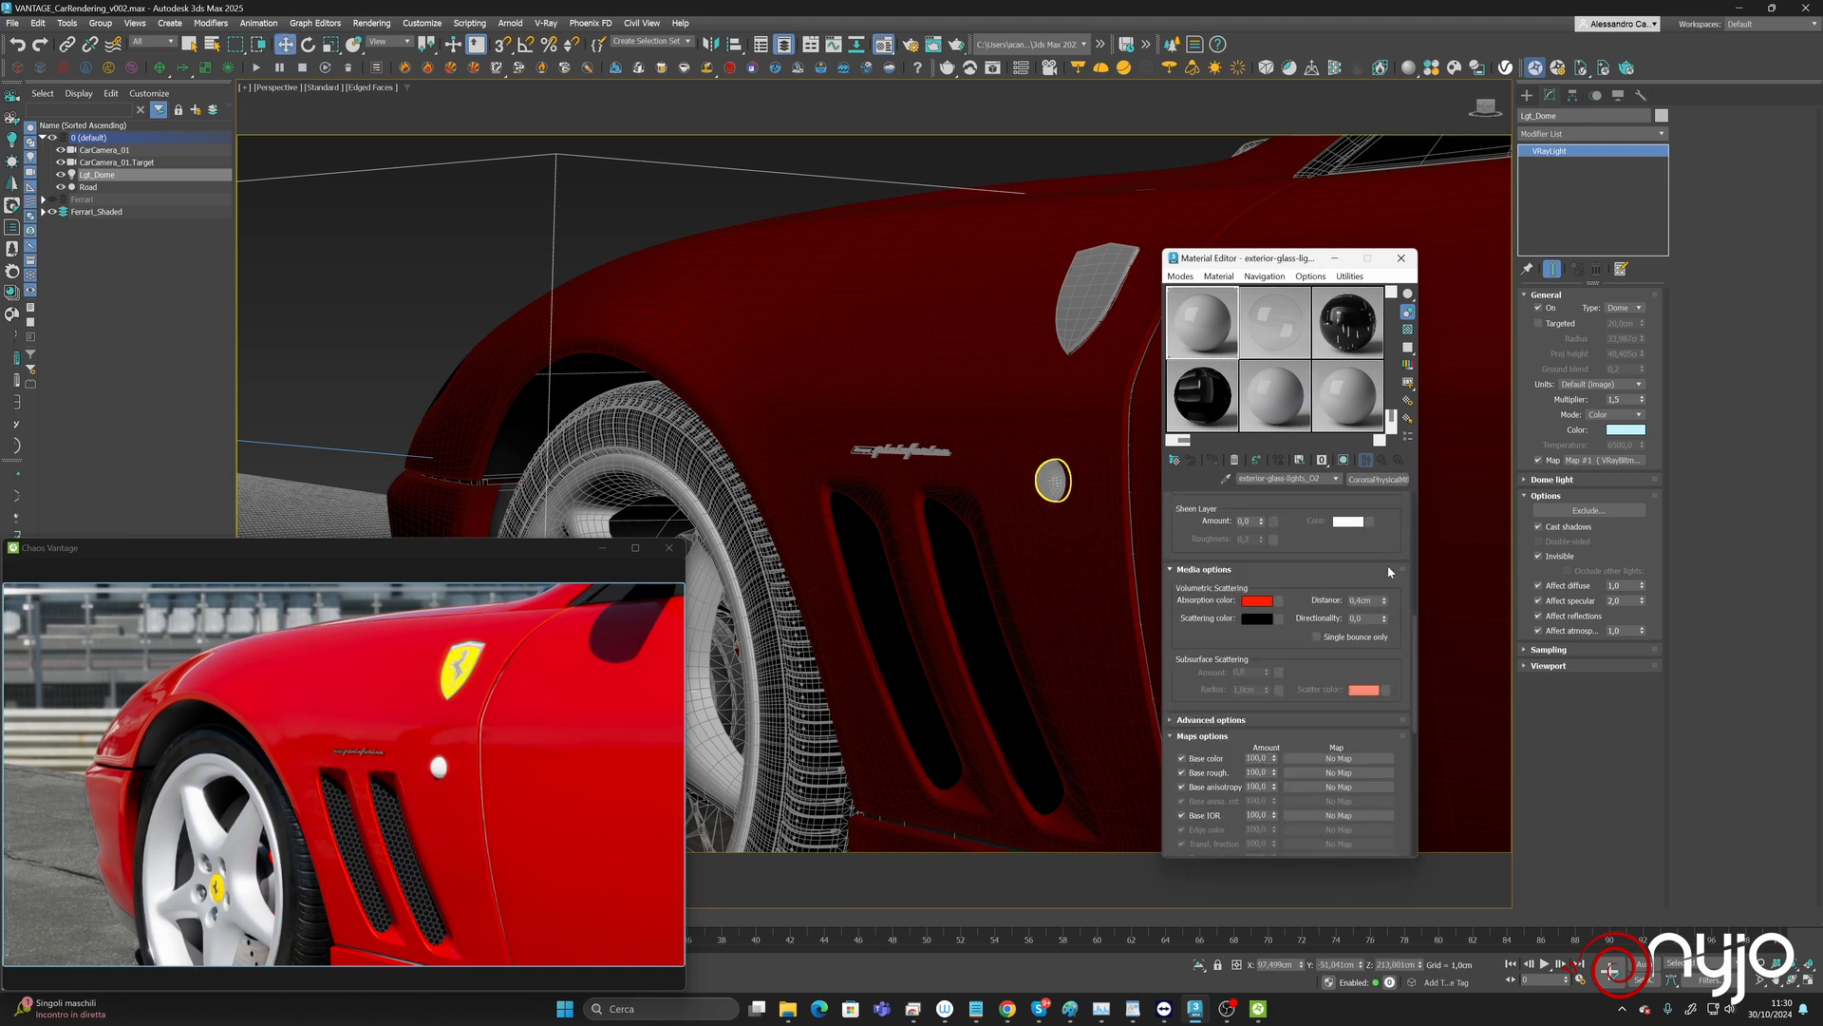
scroll(1387, 549, "down", 2)
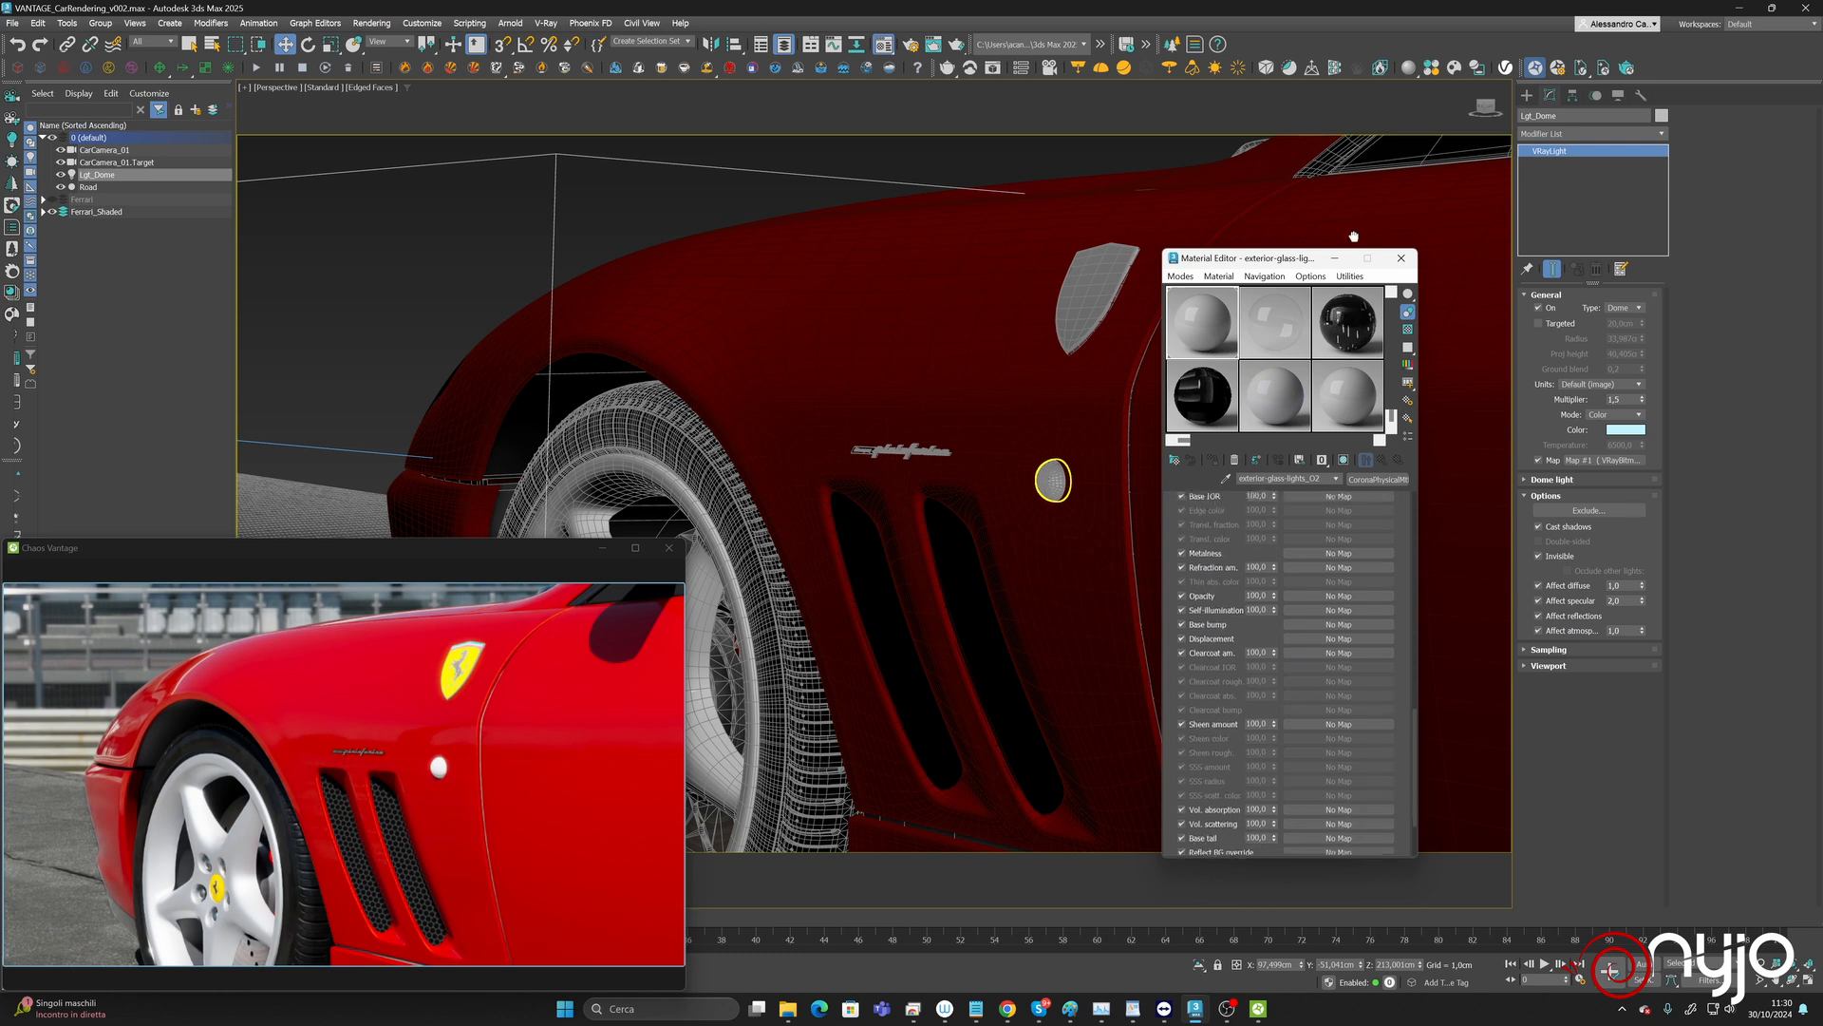
scroll(1365, 542, "up", 2)
left_click(1379, 479)
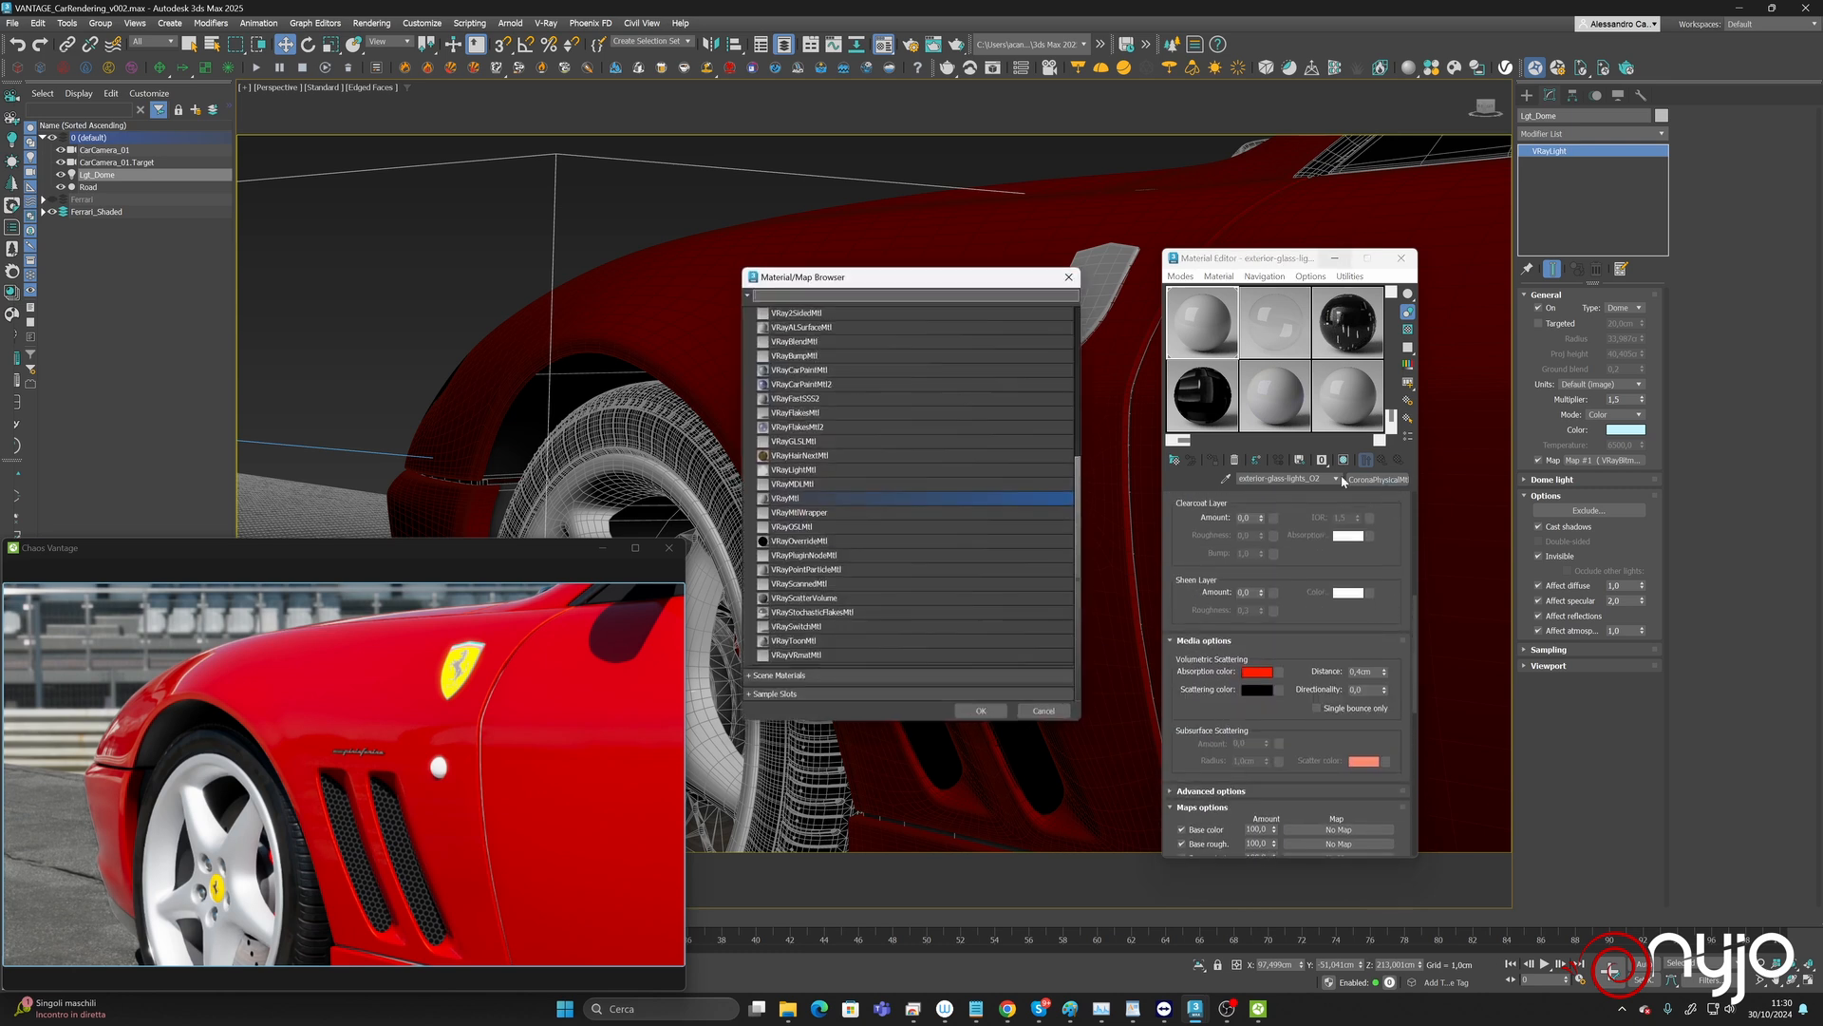
double_click(806, 498)
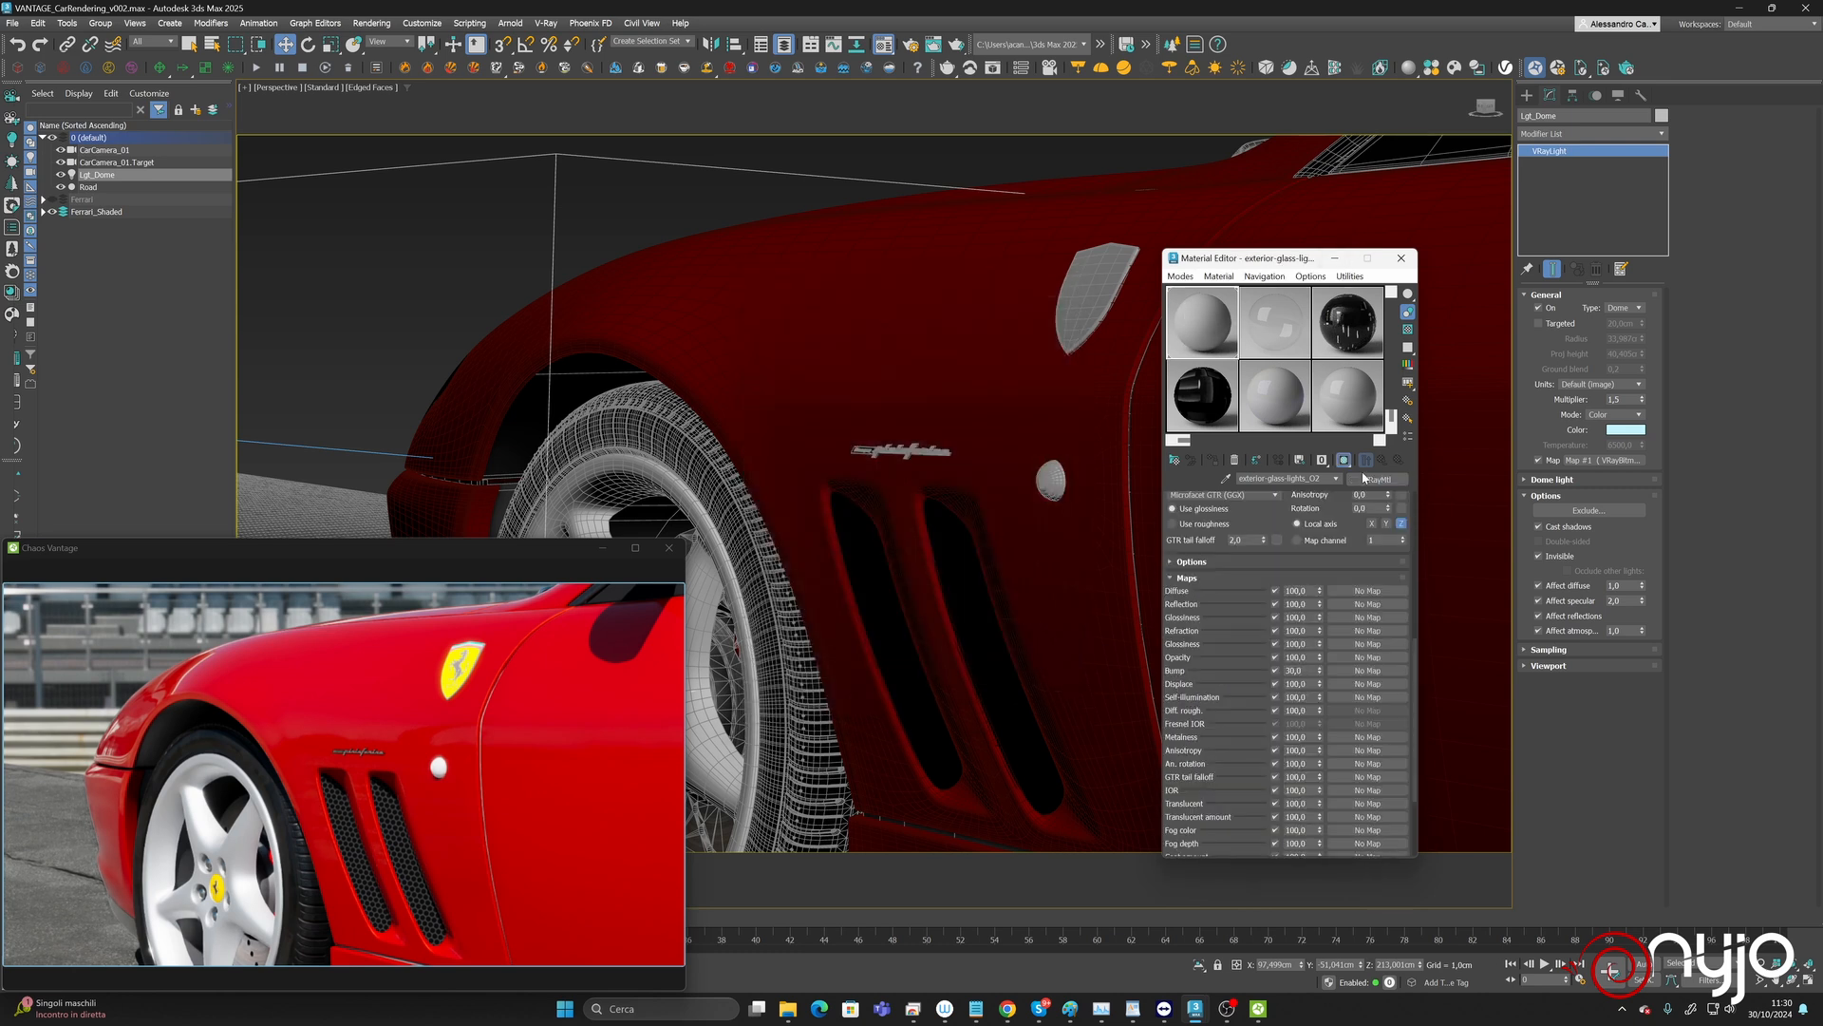
Apply the glass preset with an IOR of 1.517 to the side light material and make it thin-walled.
scroll(1367, 532, "up", 1)
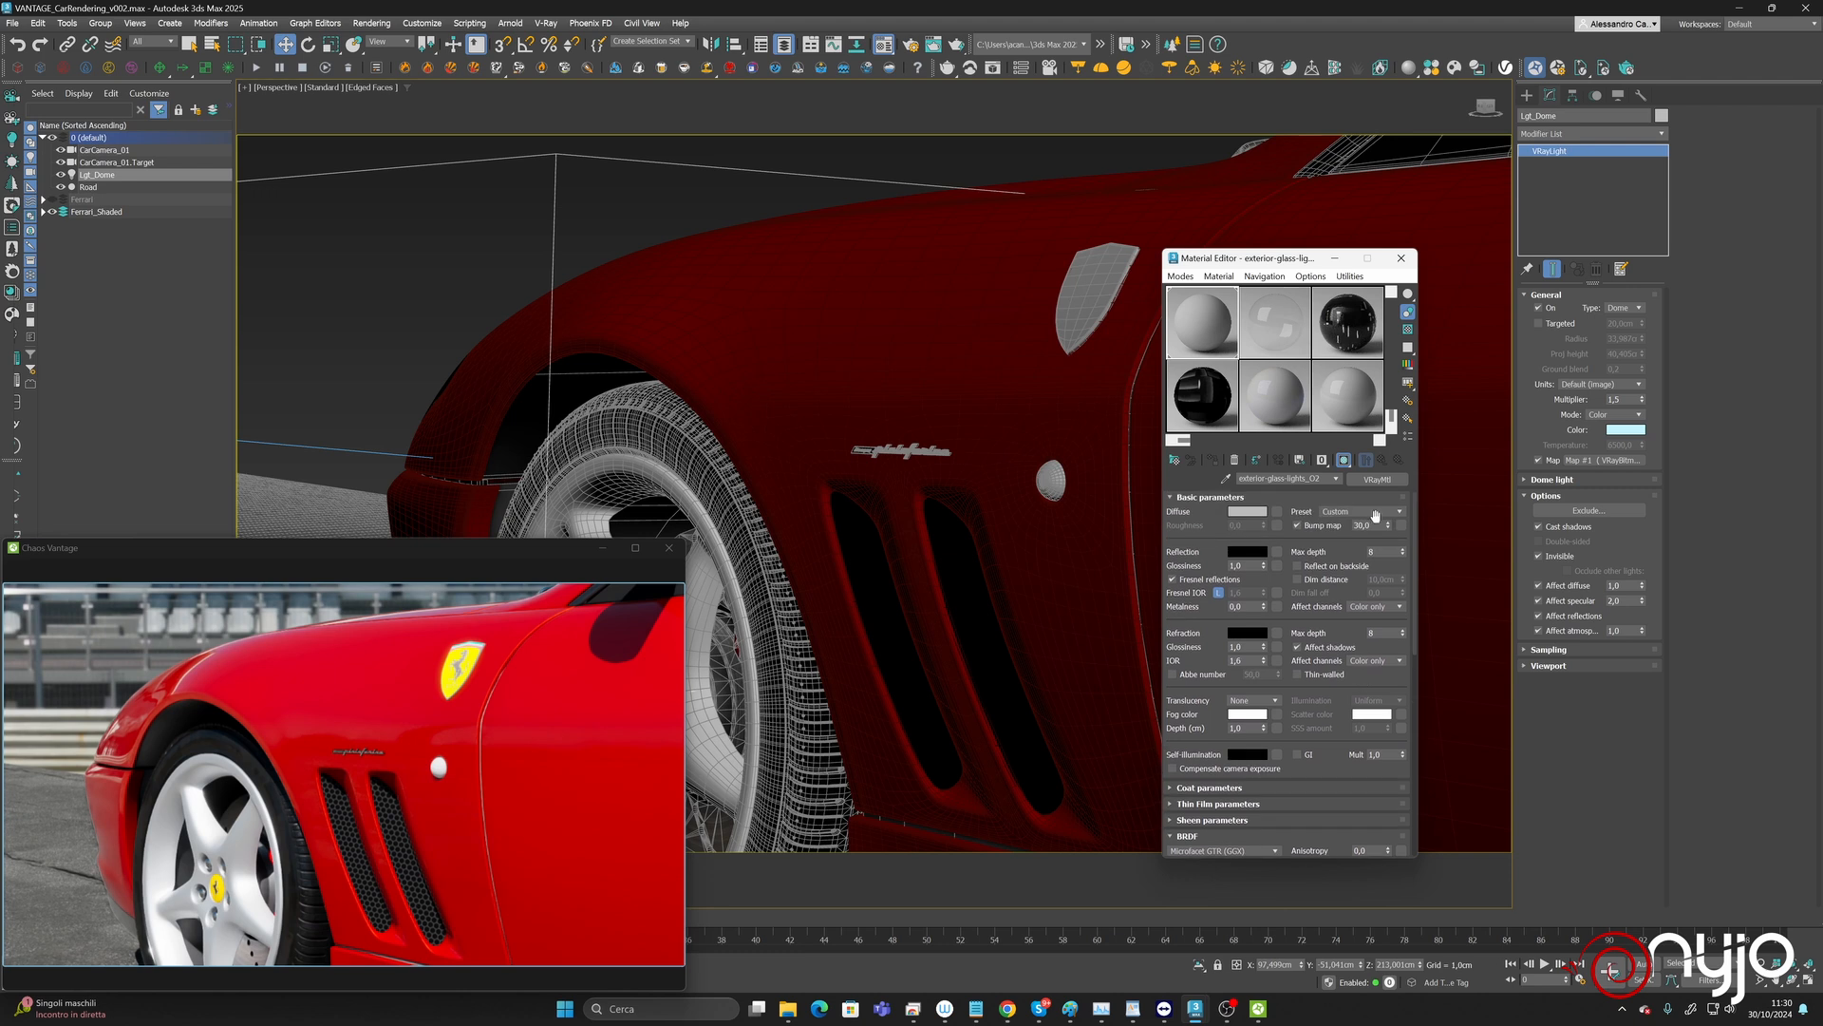
left_click(1380, 510)
left_click(1352, 728)
scroll(1342, 589, "down", 3)
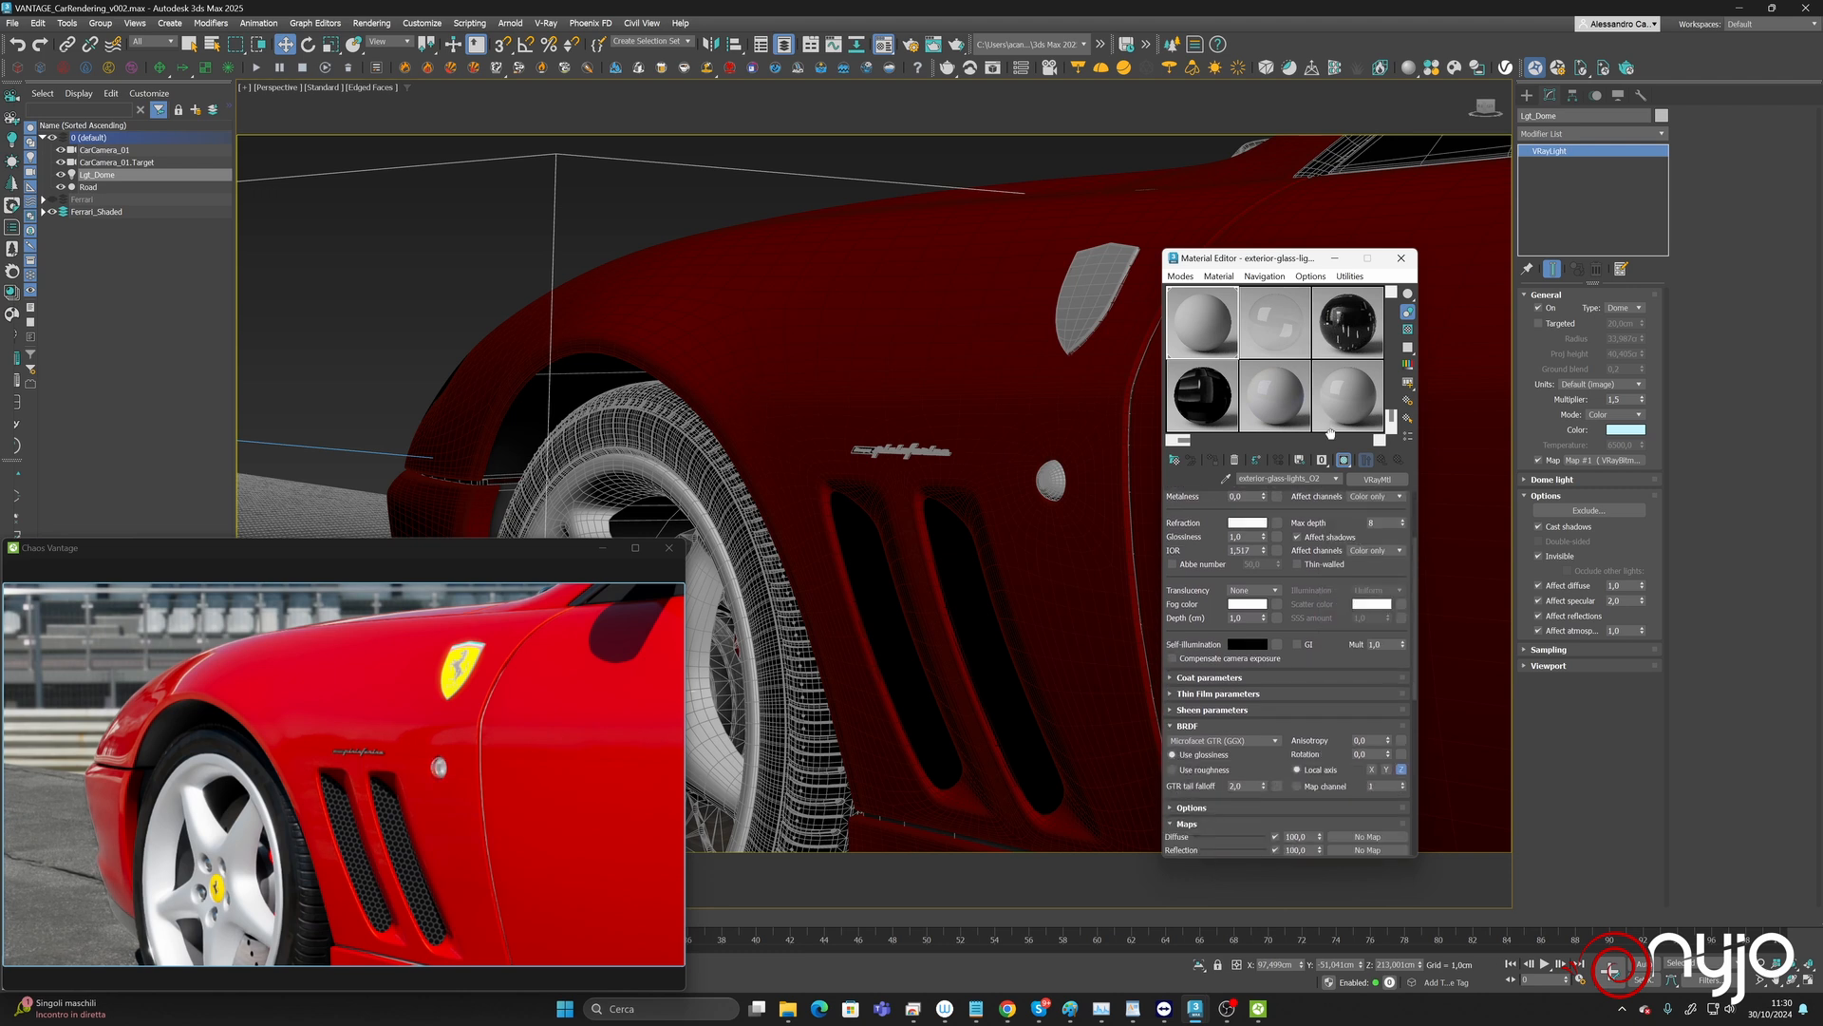
left_click(1322, 565)
Set the side light material's refraction fog colour to pale orange, RGB 247, 208, 170.
left_click(1247, 604)
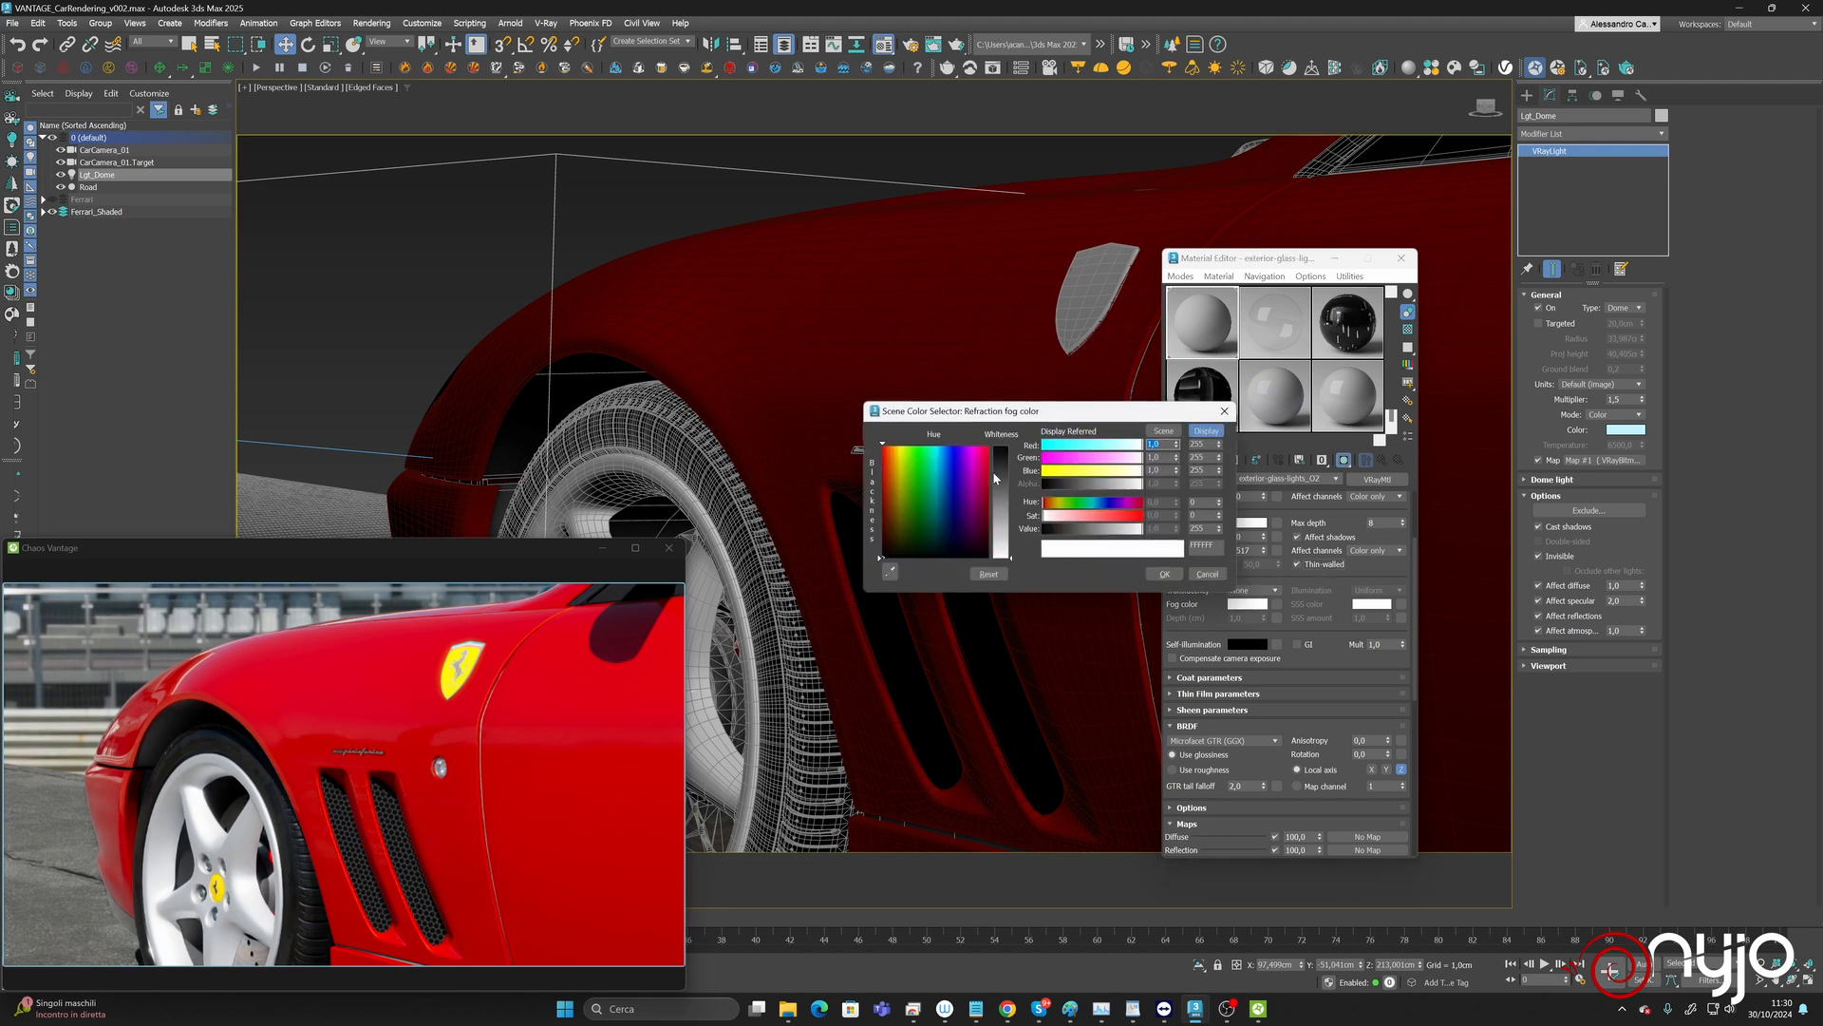
left_click(891, 446)
left_click(1001, 481)
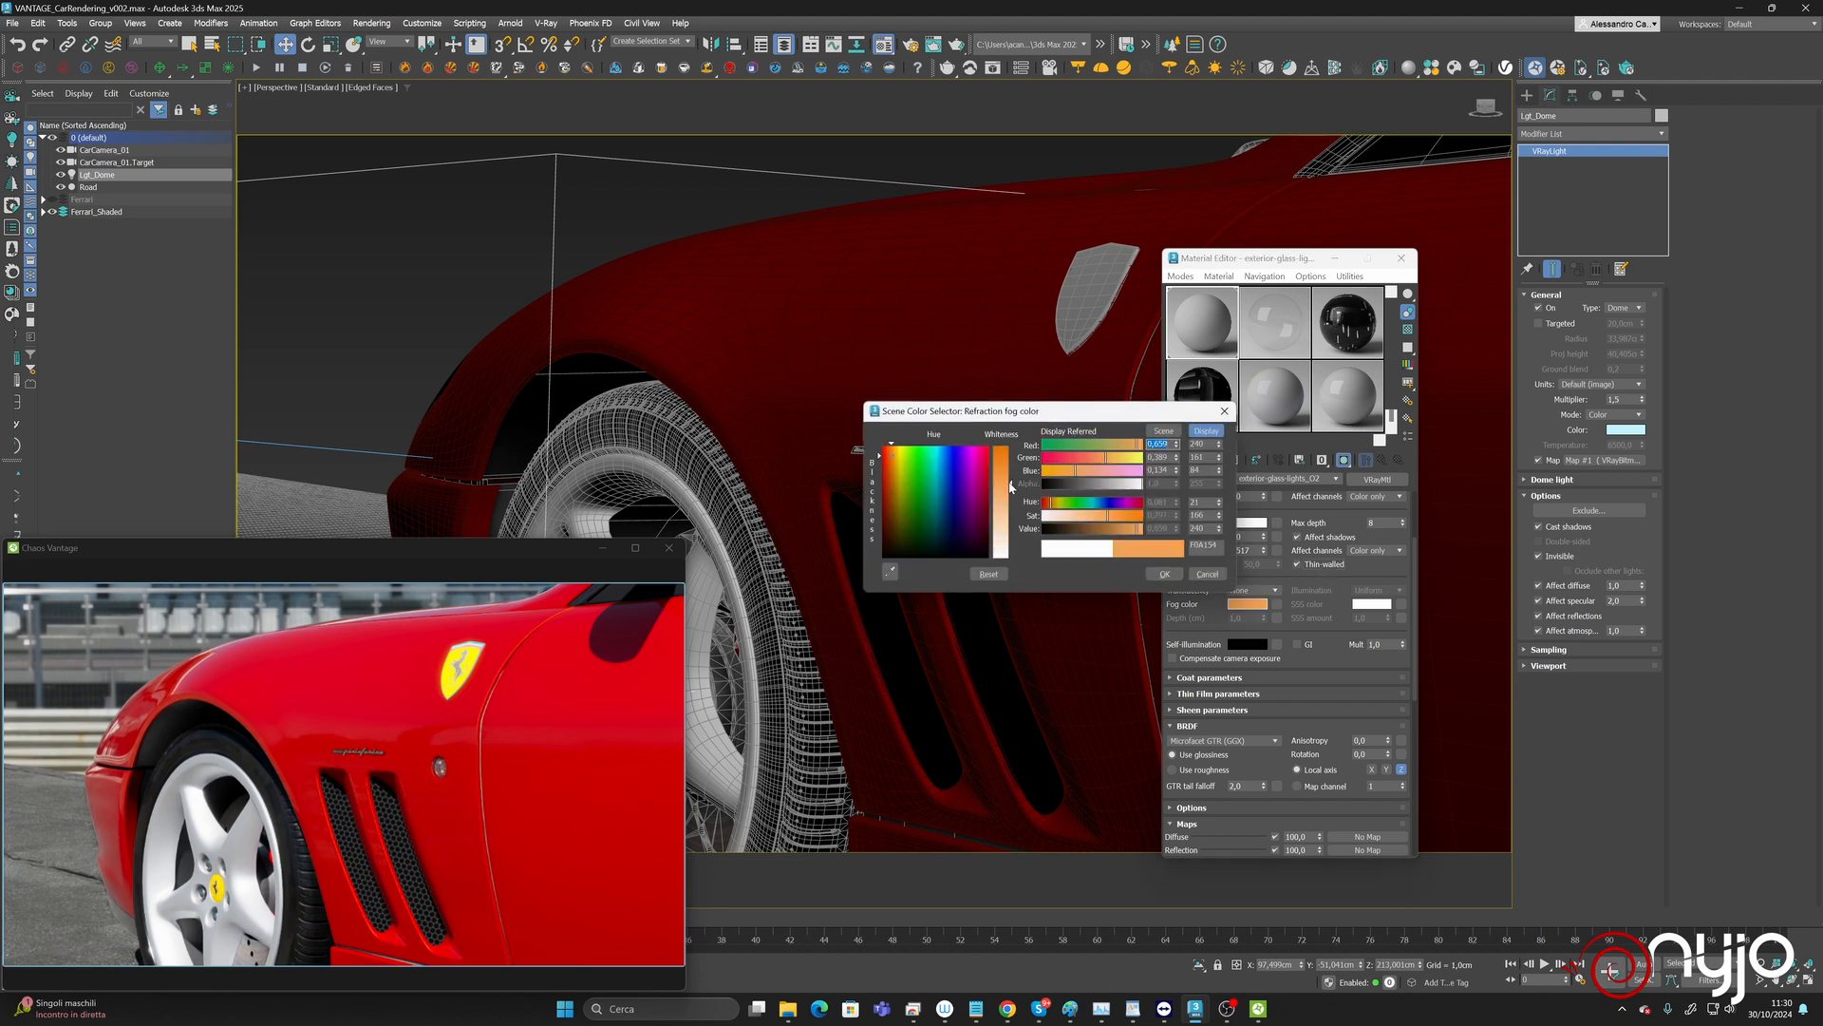
left_click(1012, 495)
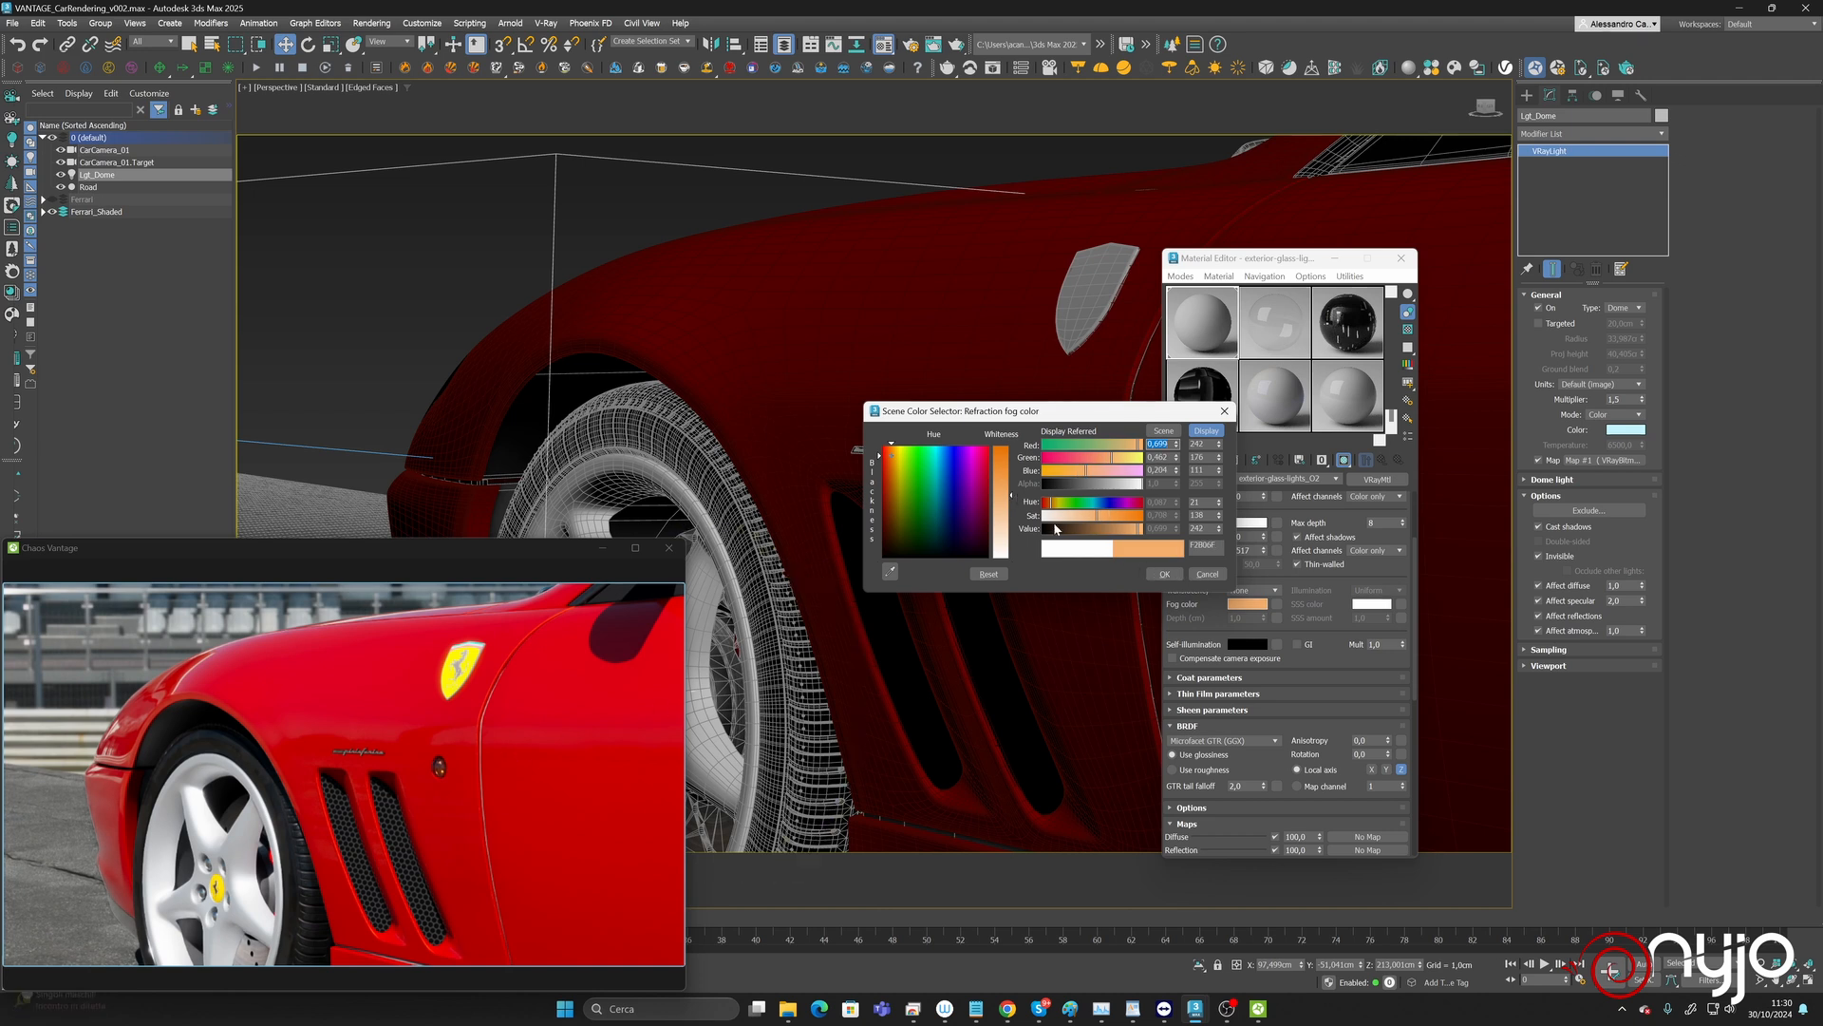
left_click(1003, 521)
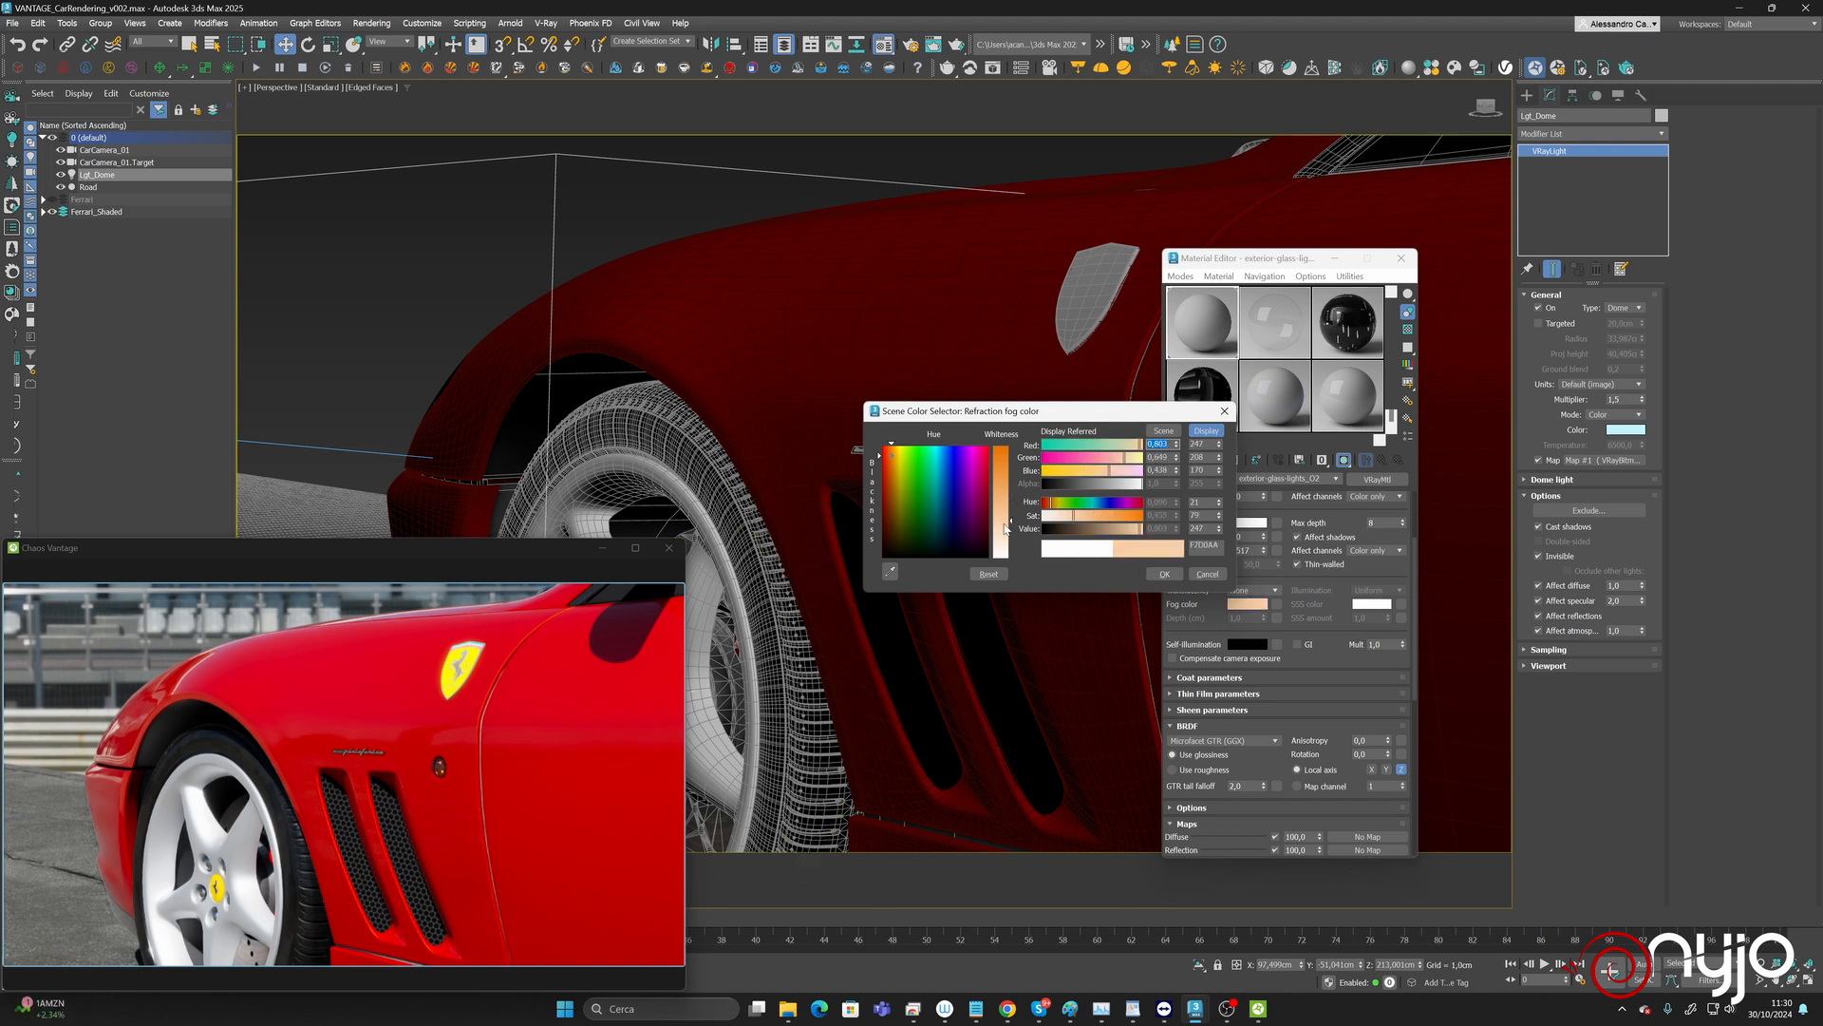
left_click(1164, 573)
middle_click_drag(916, 540, 882, 509)
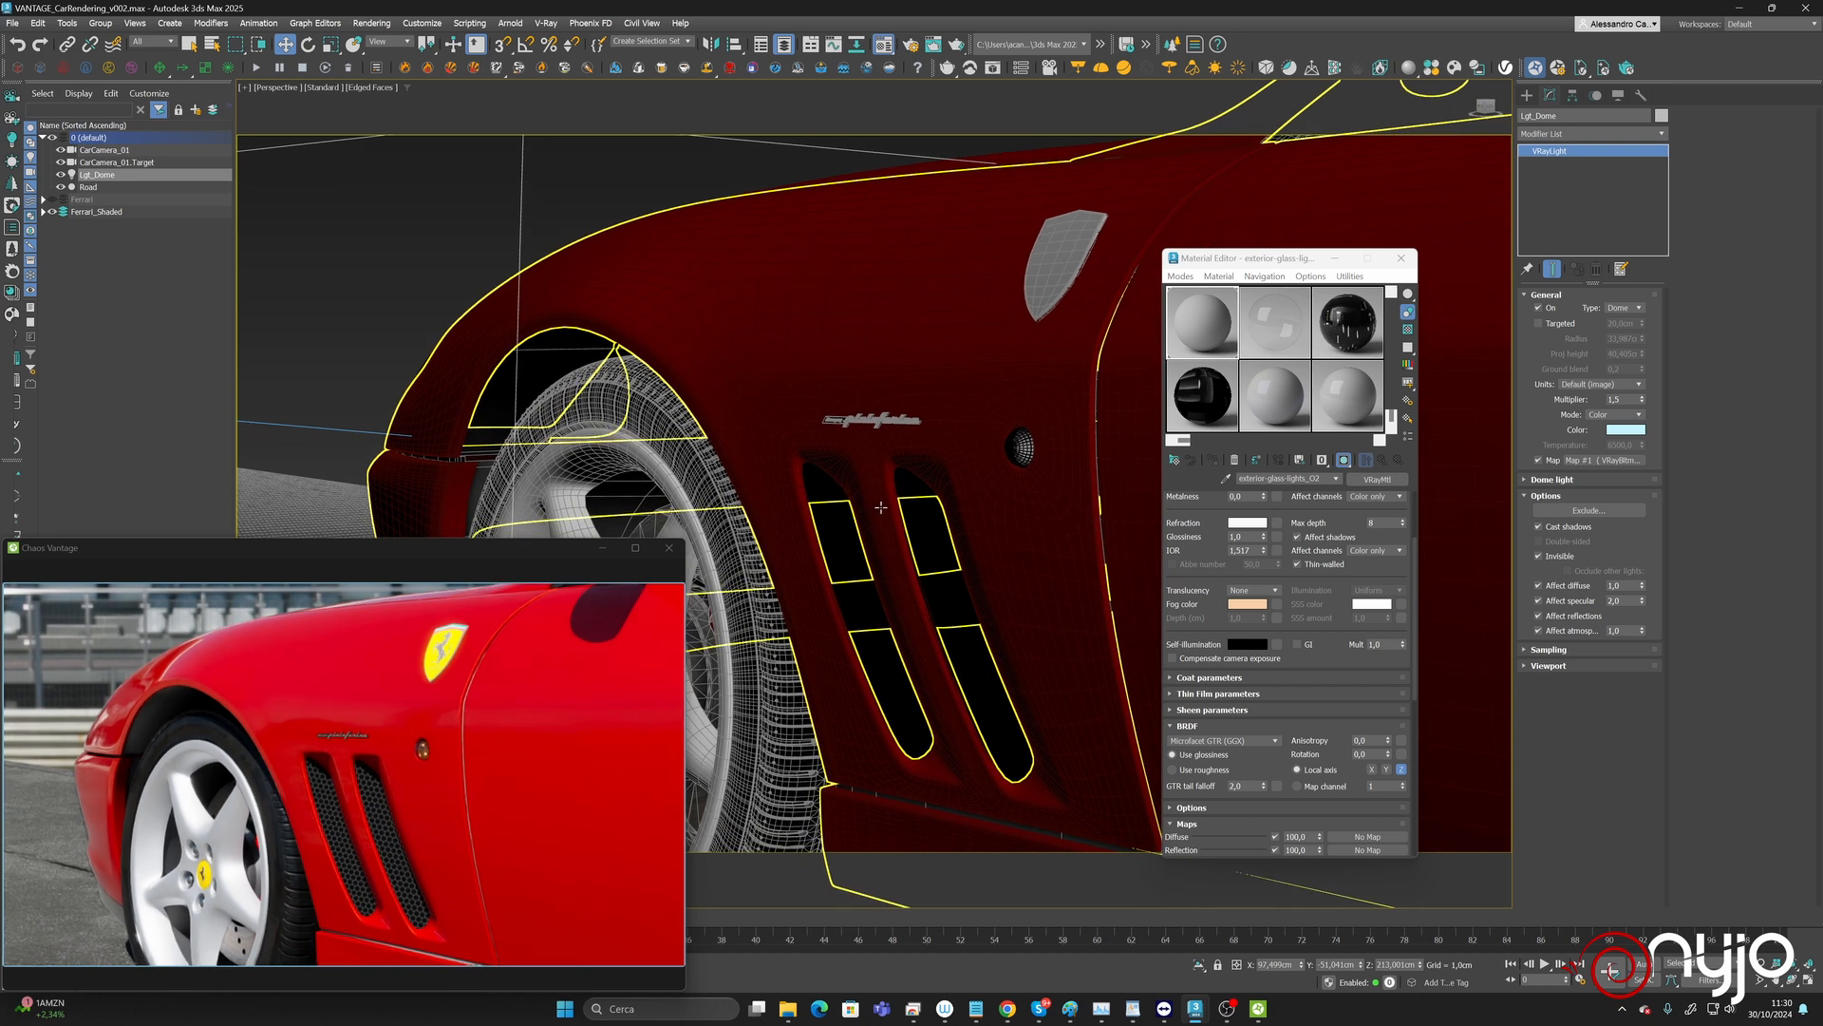
scroll(864, 521, "up", 4)
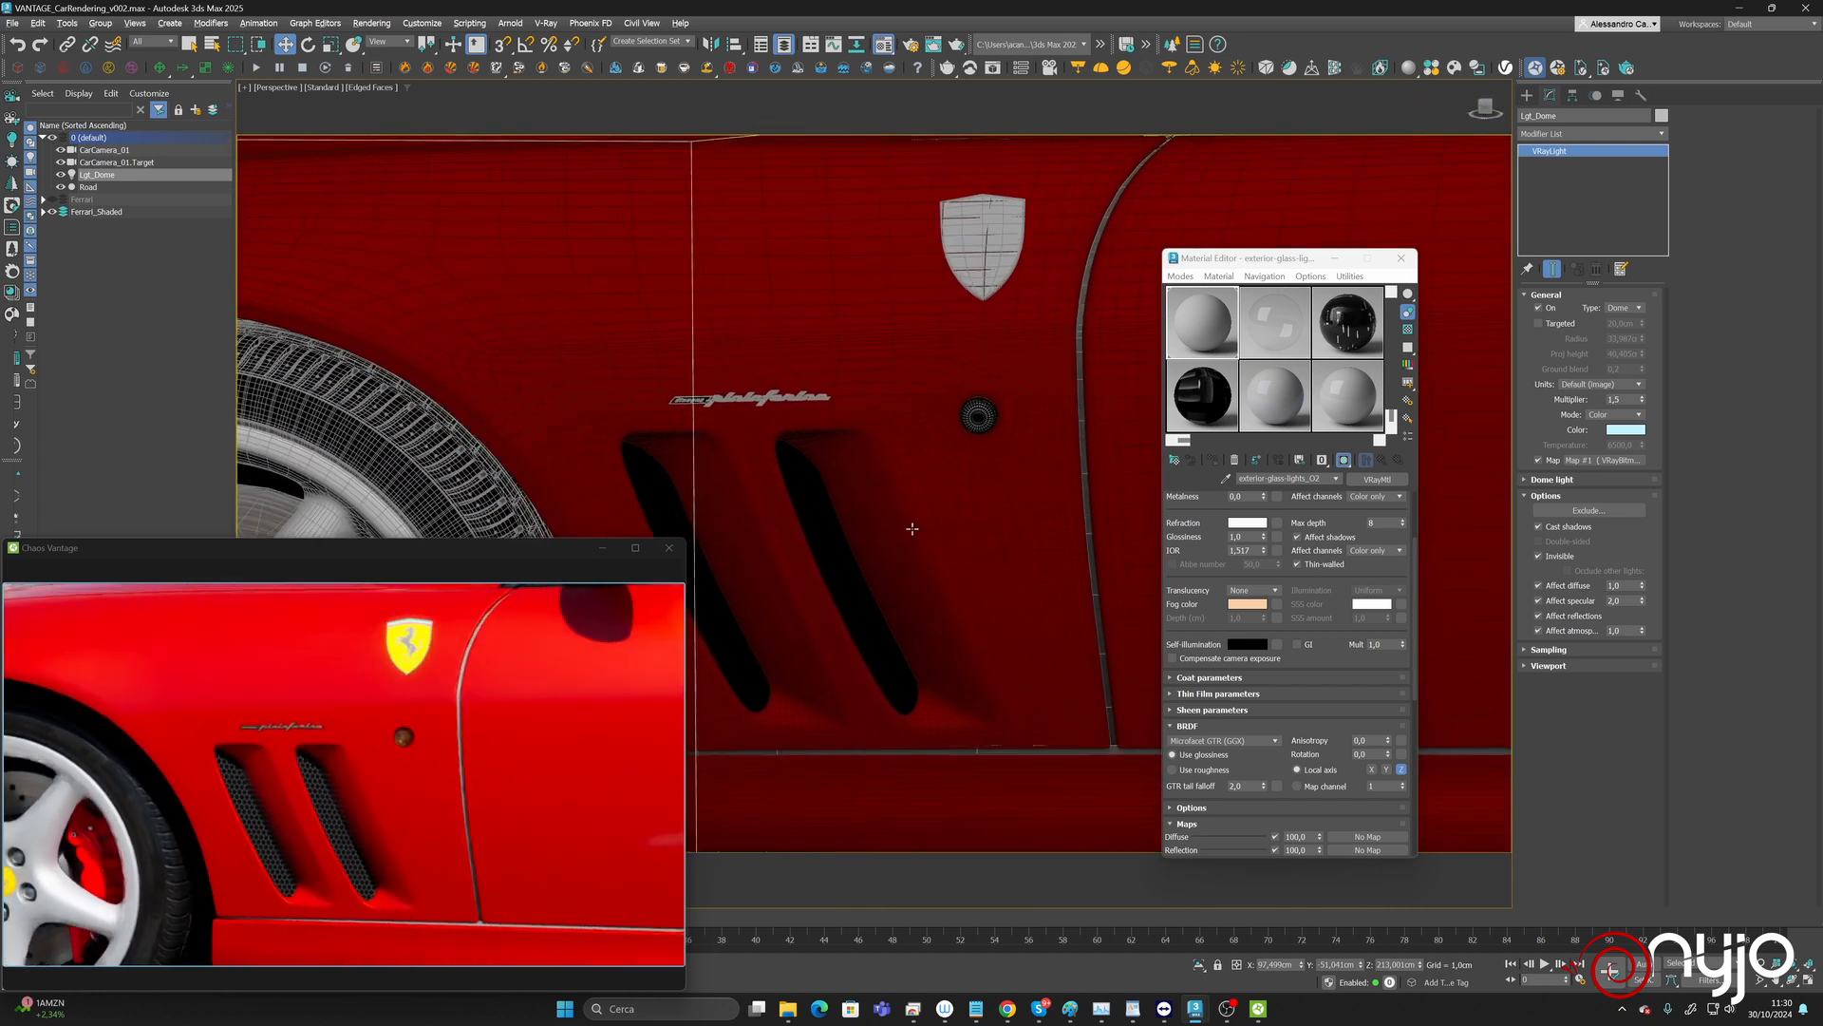
scroll(911, 525, "up", 2)
scroll(959, 525, "down", 1)
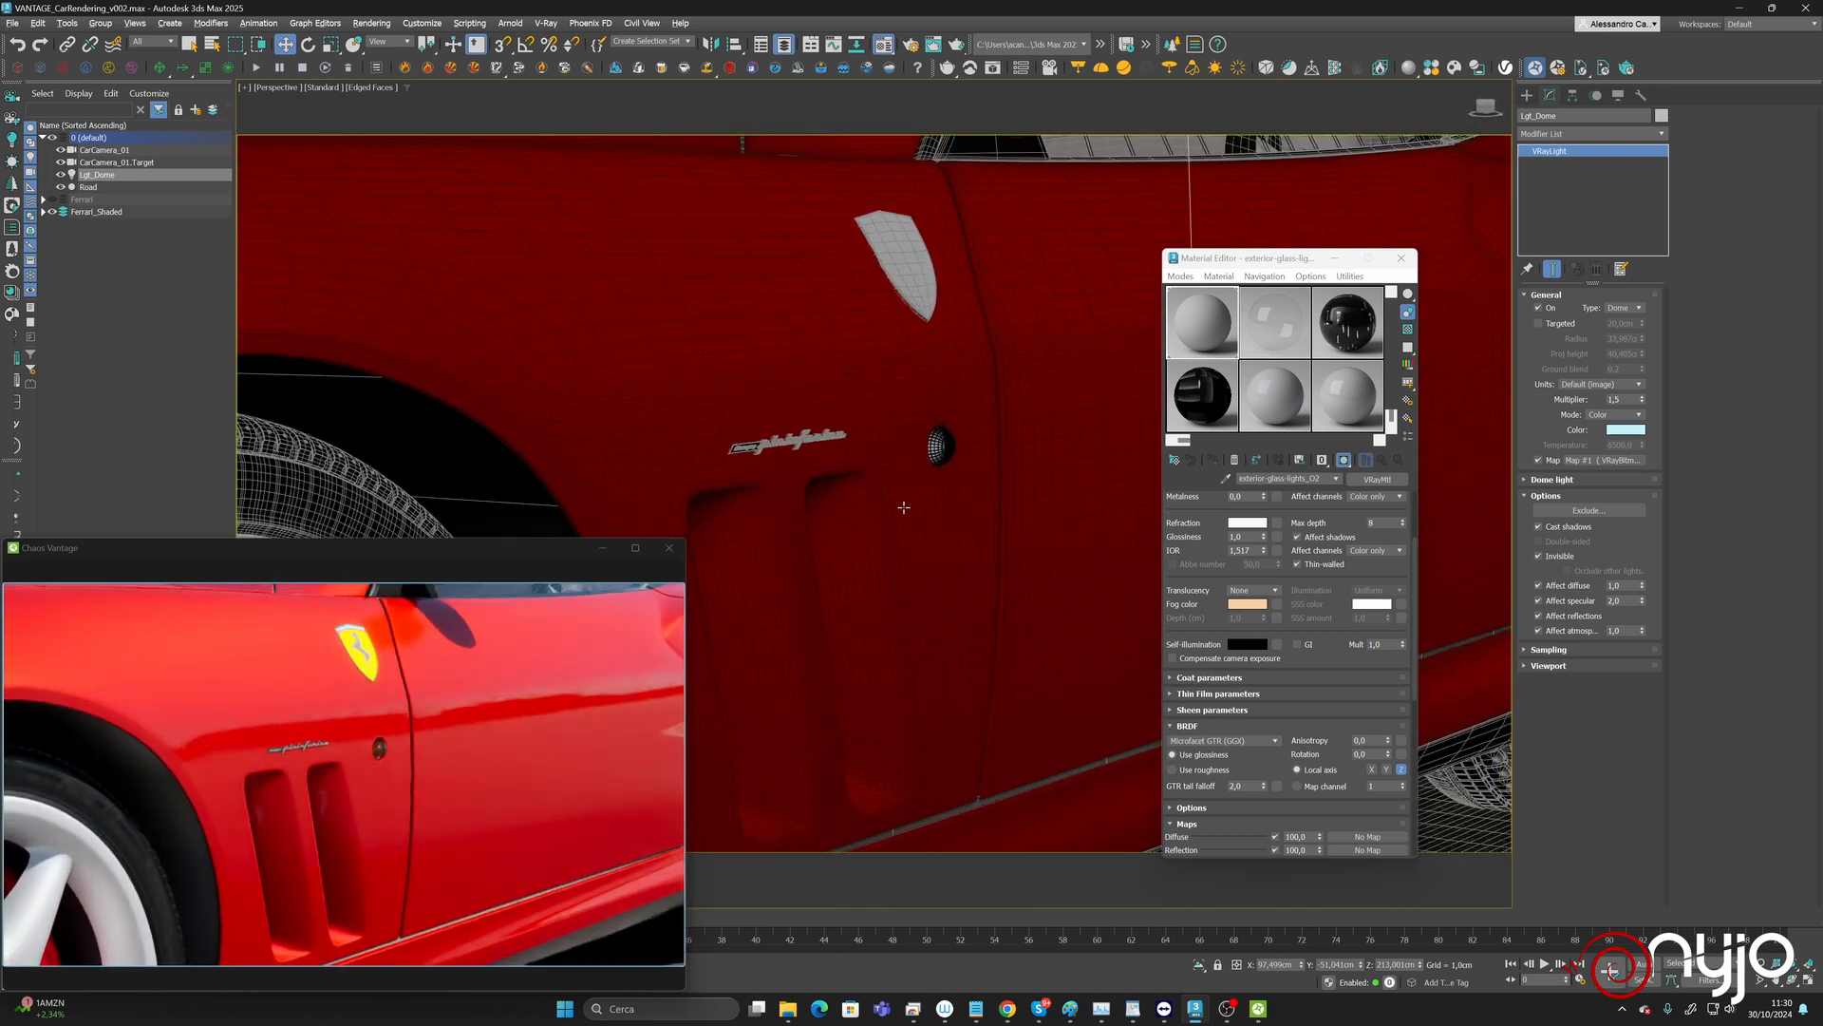
Frame the whole car from the front and above, and enlarge the Chaos Vantage preview window.
scroll(859, 517, "down", 3)
middle_click_drag(856, 515, 1059, 562)
middle_click_drag(916, 514, 1127, 477)
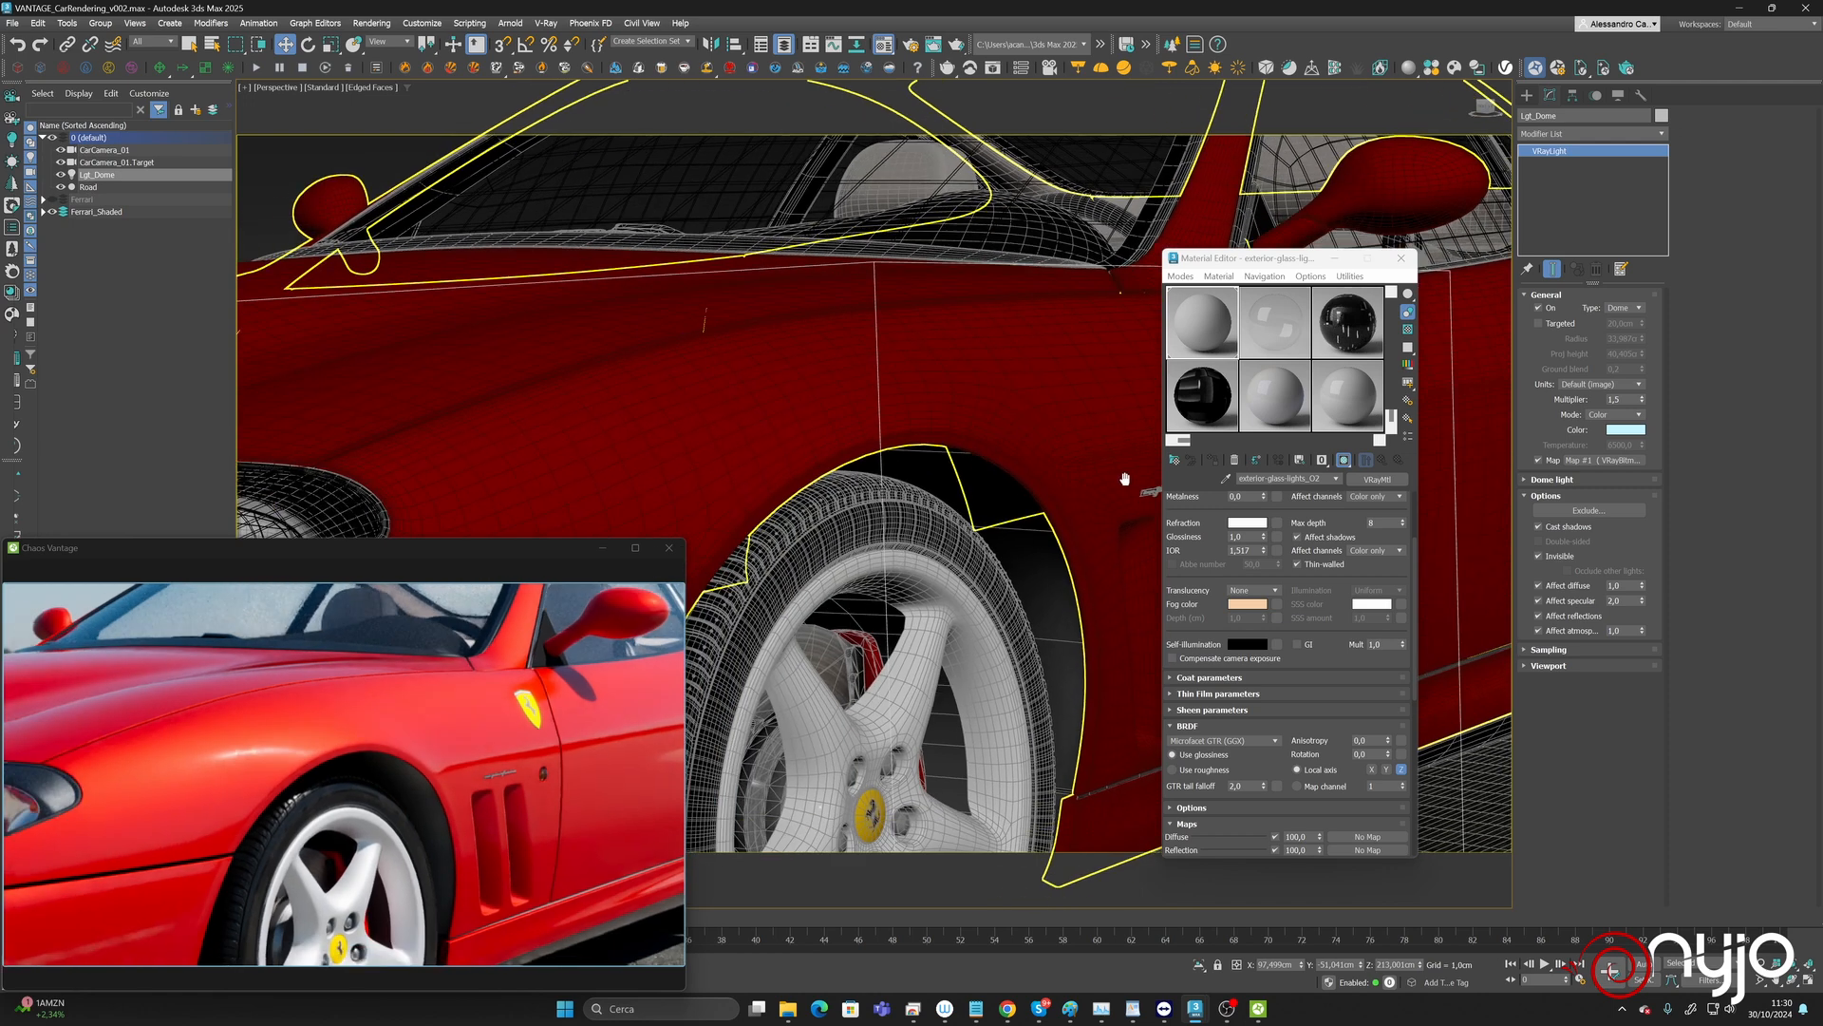
scroll(889, 493, "down", 5)
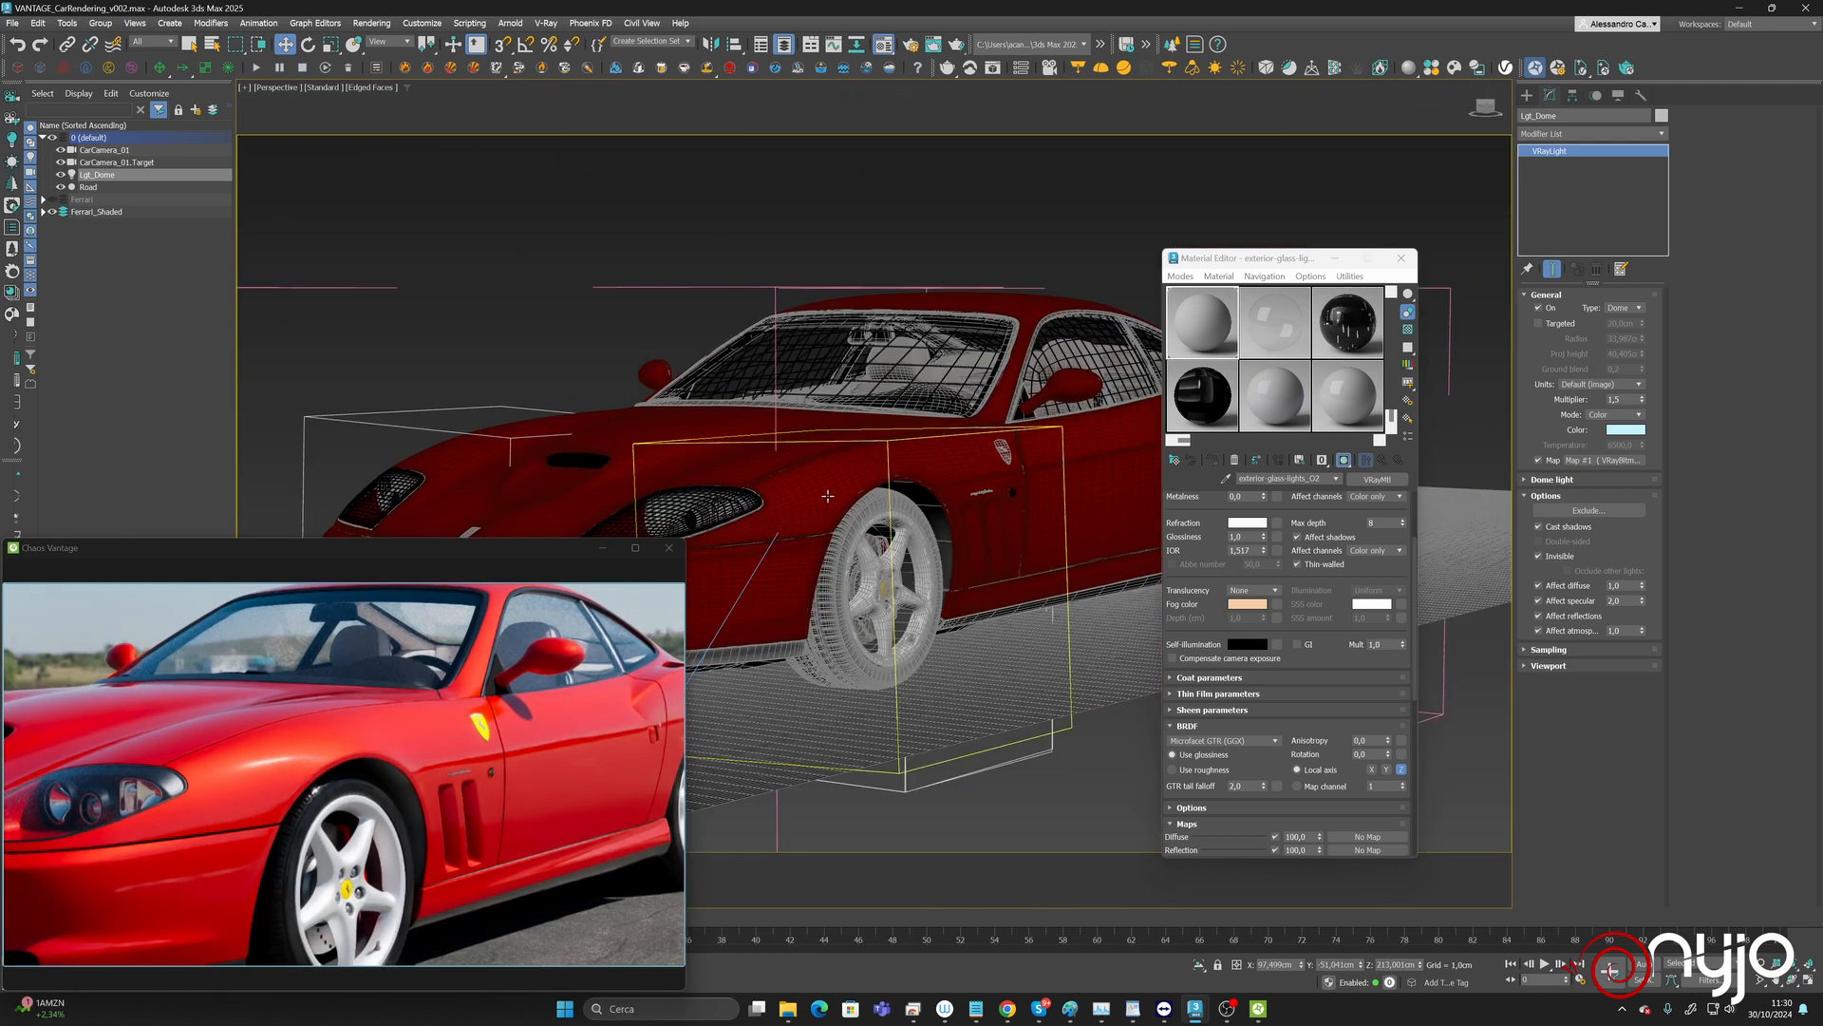
middle_click_drag(828, 494, 999, 498, "alt")
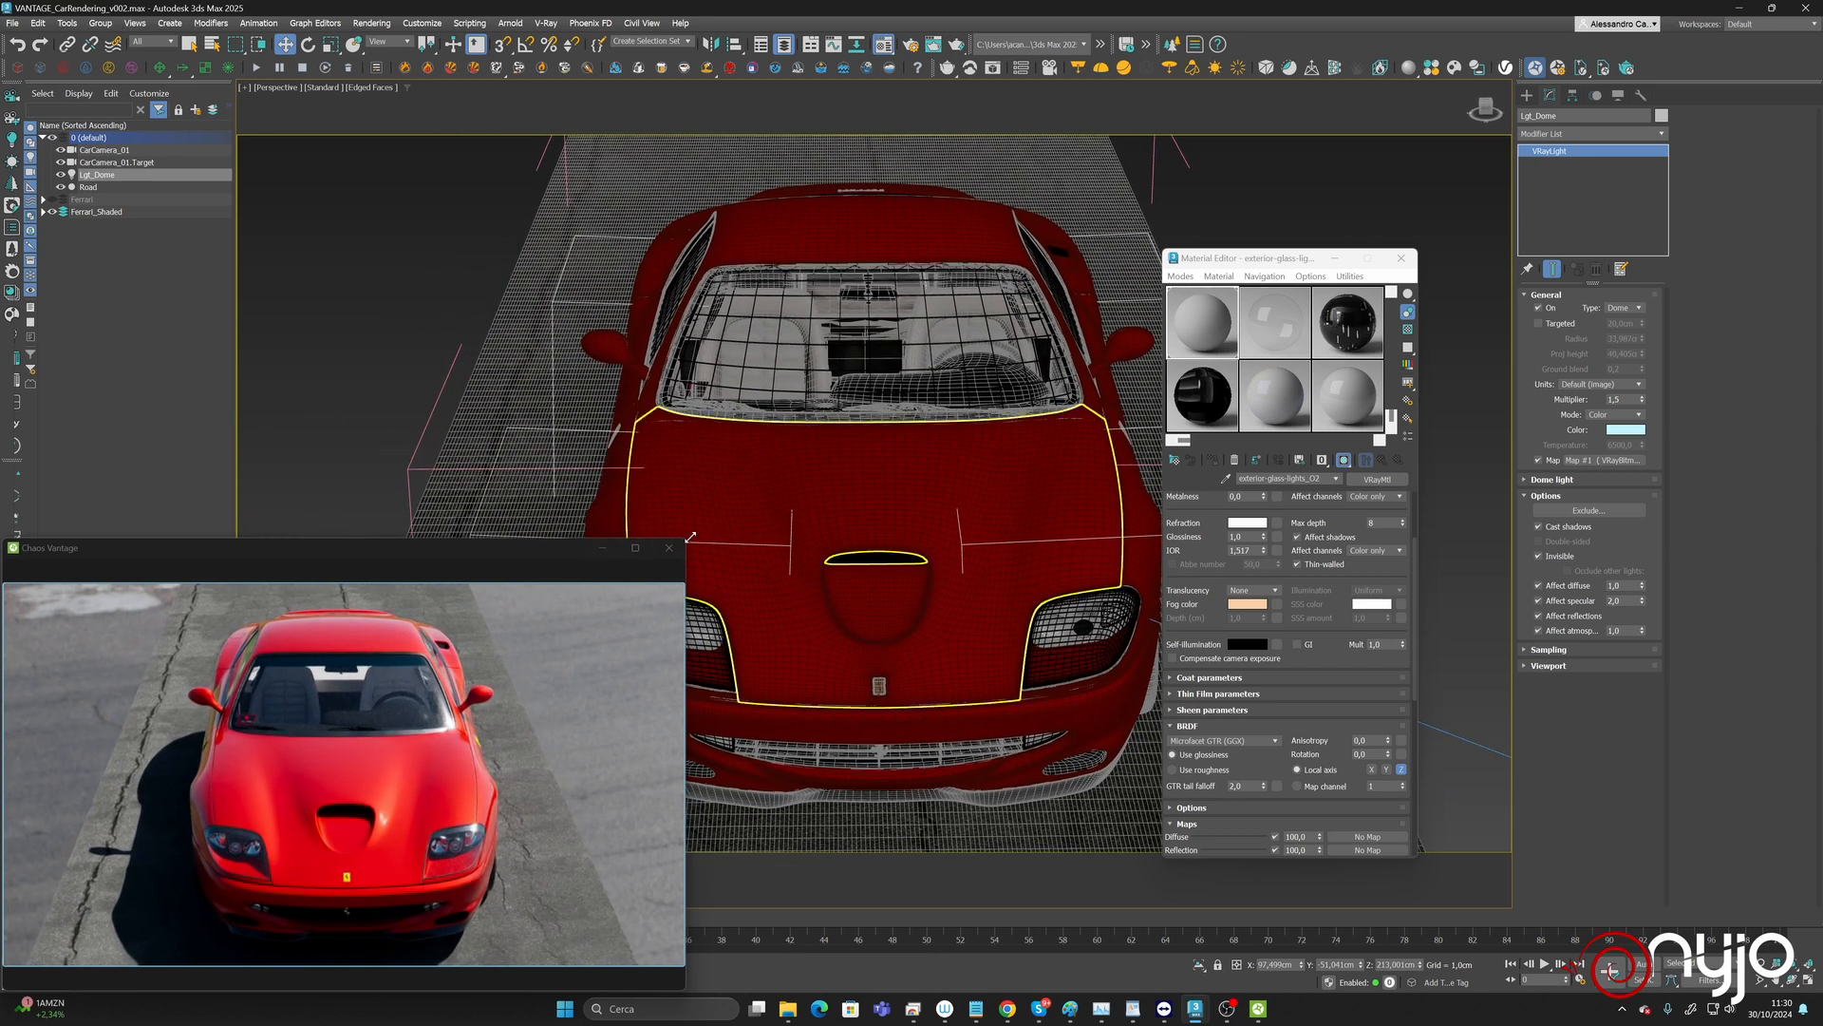
left_click_drag(685, 539, 848, 435)
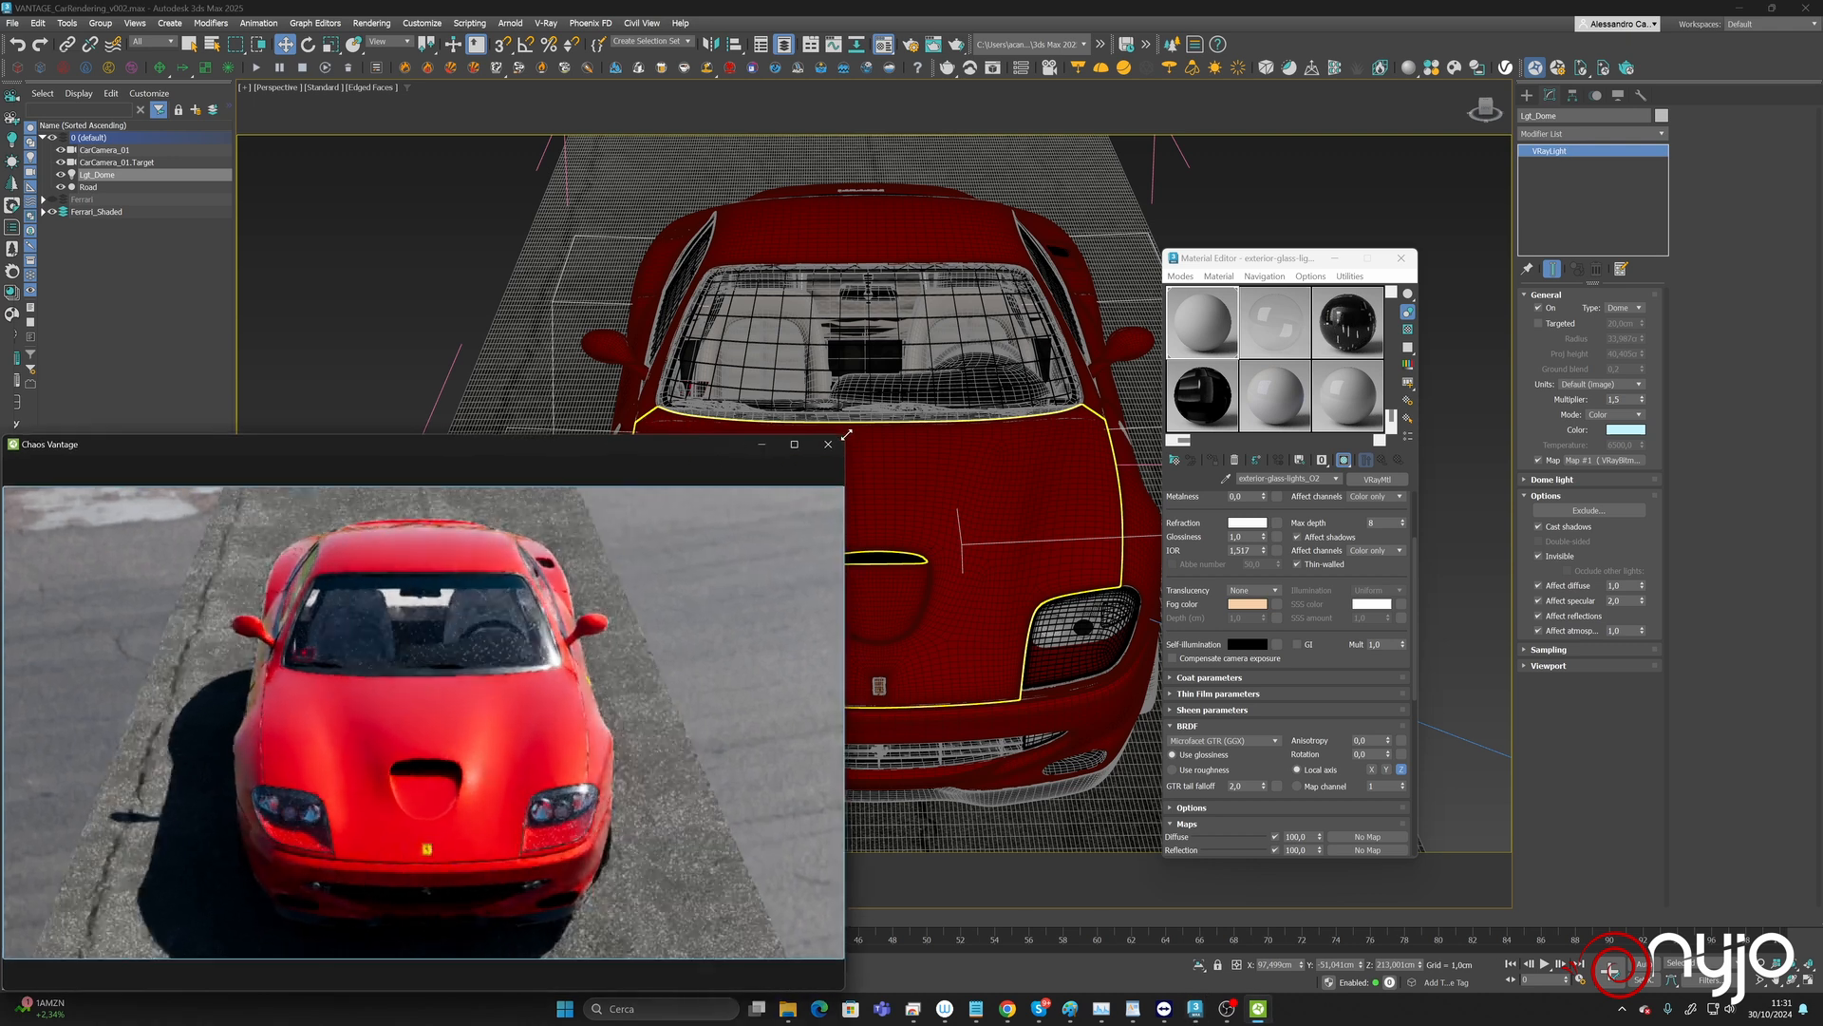
left_click_drag(644, 447, 657, 437)
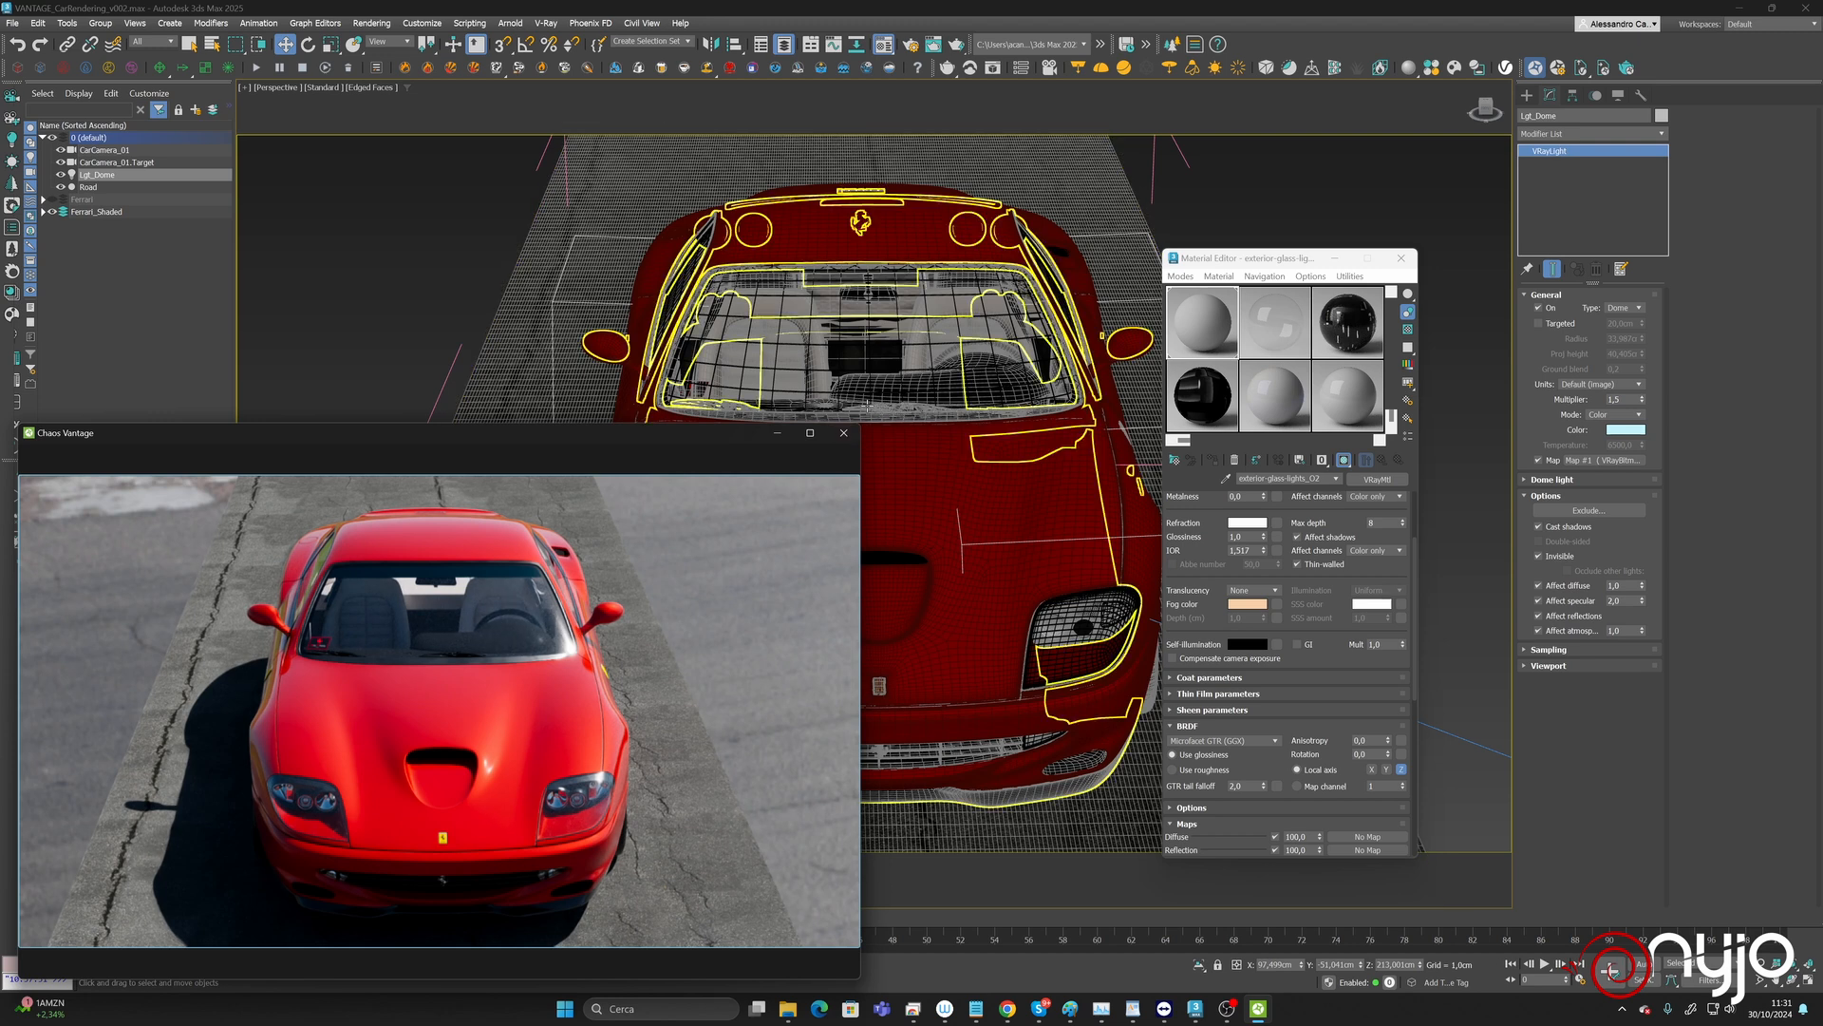
Close the material editor and save the scene.
left_click(1401, 258)
left_click(13, 22)
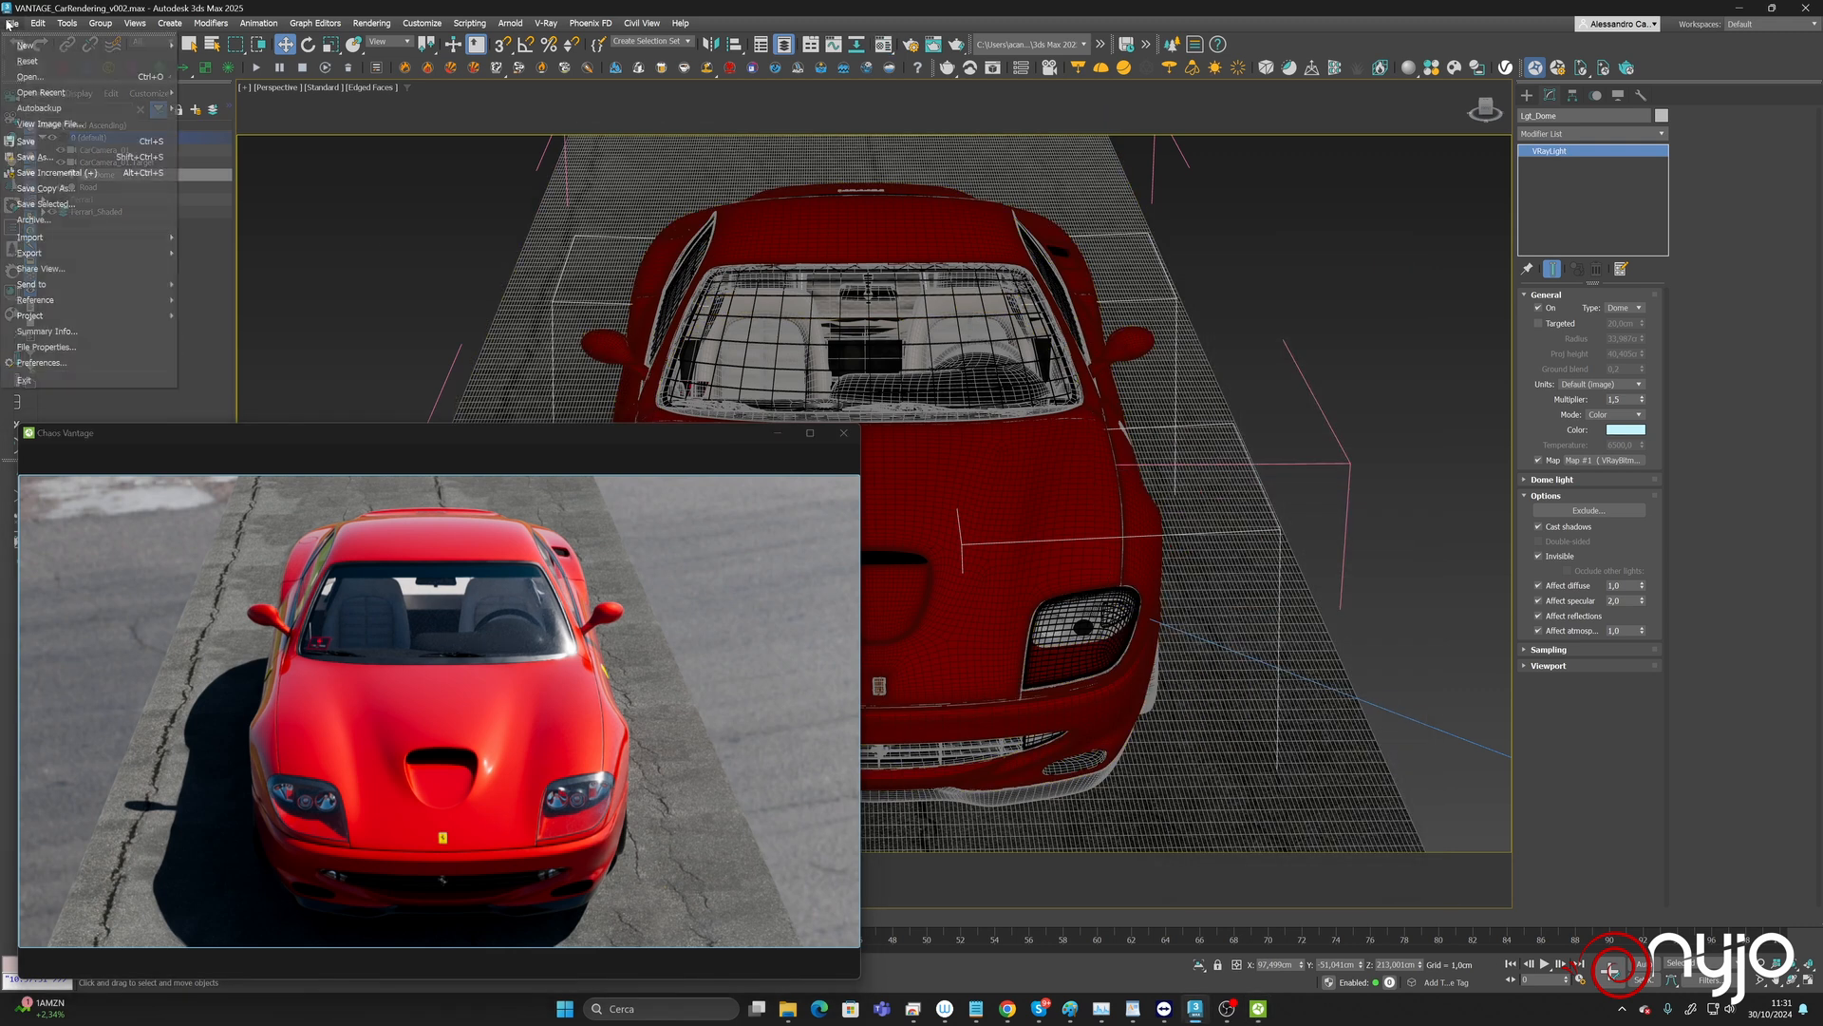
left_click(49, 145)
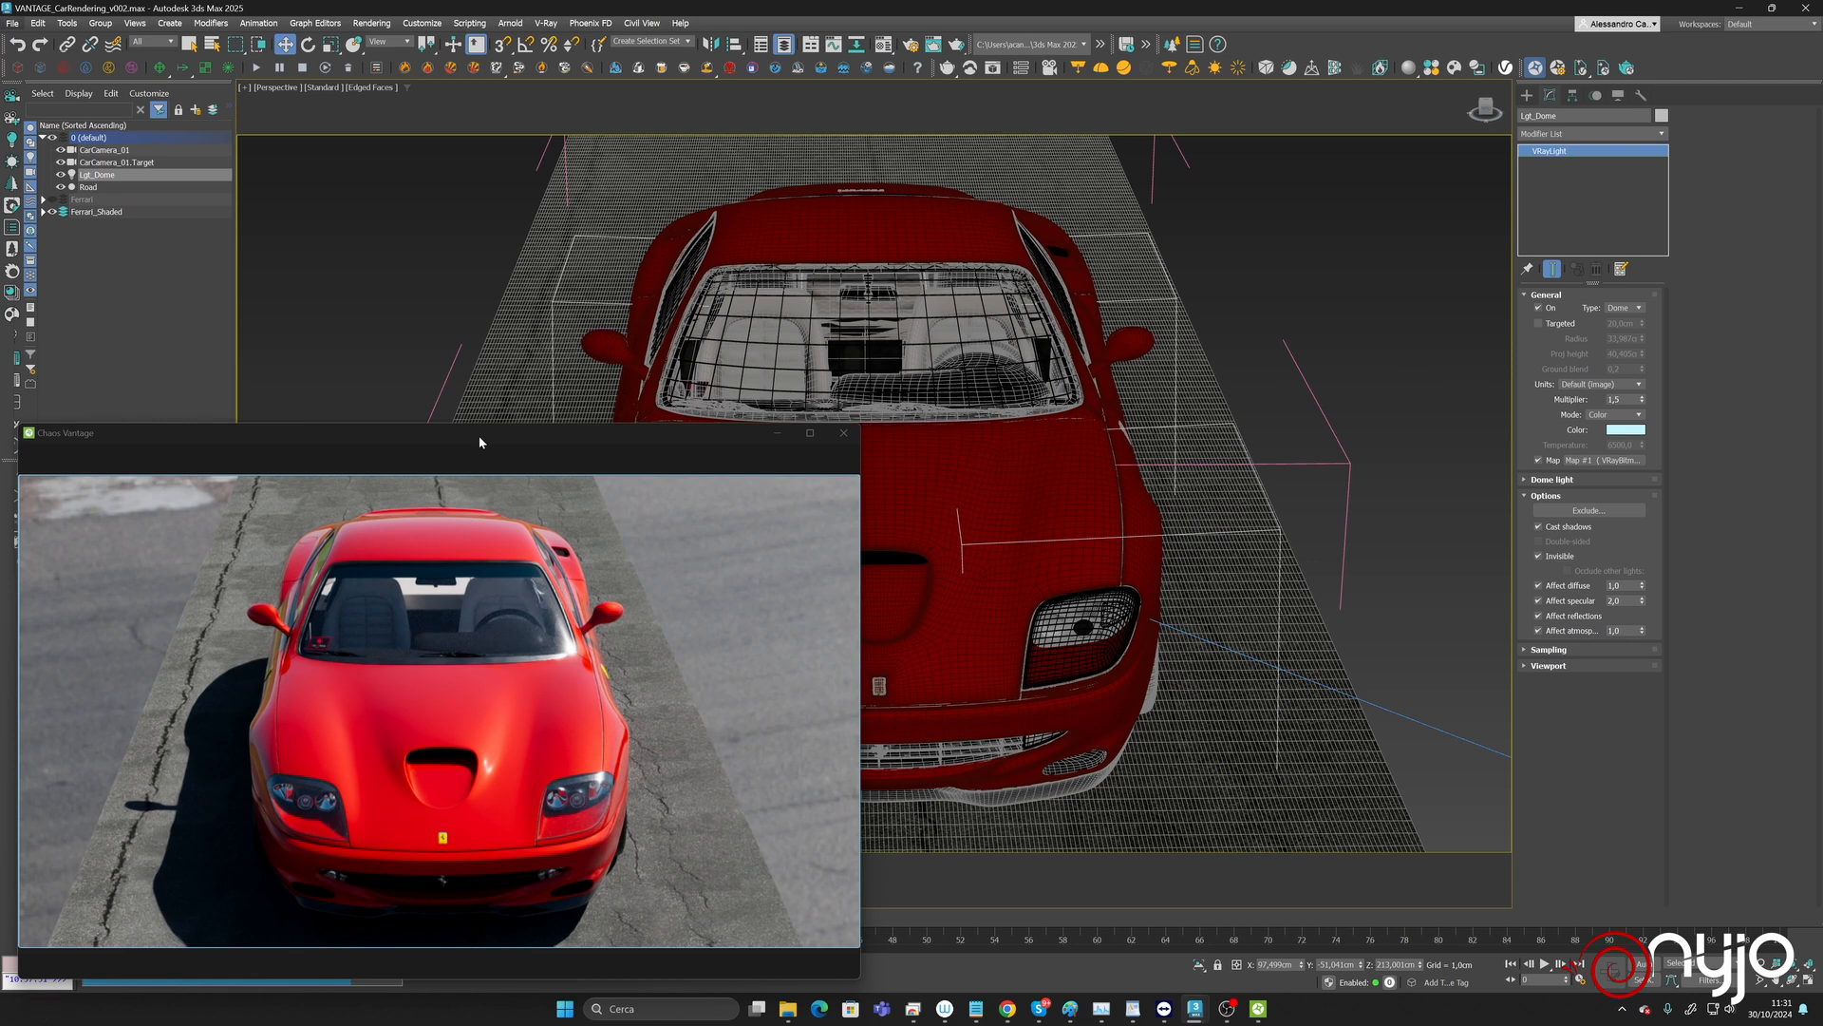
Reopen the material editor in Slate mode and enlarge its window beside the Vantage preview.
left_click_drag(480, 442, 1398, 197)
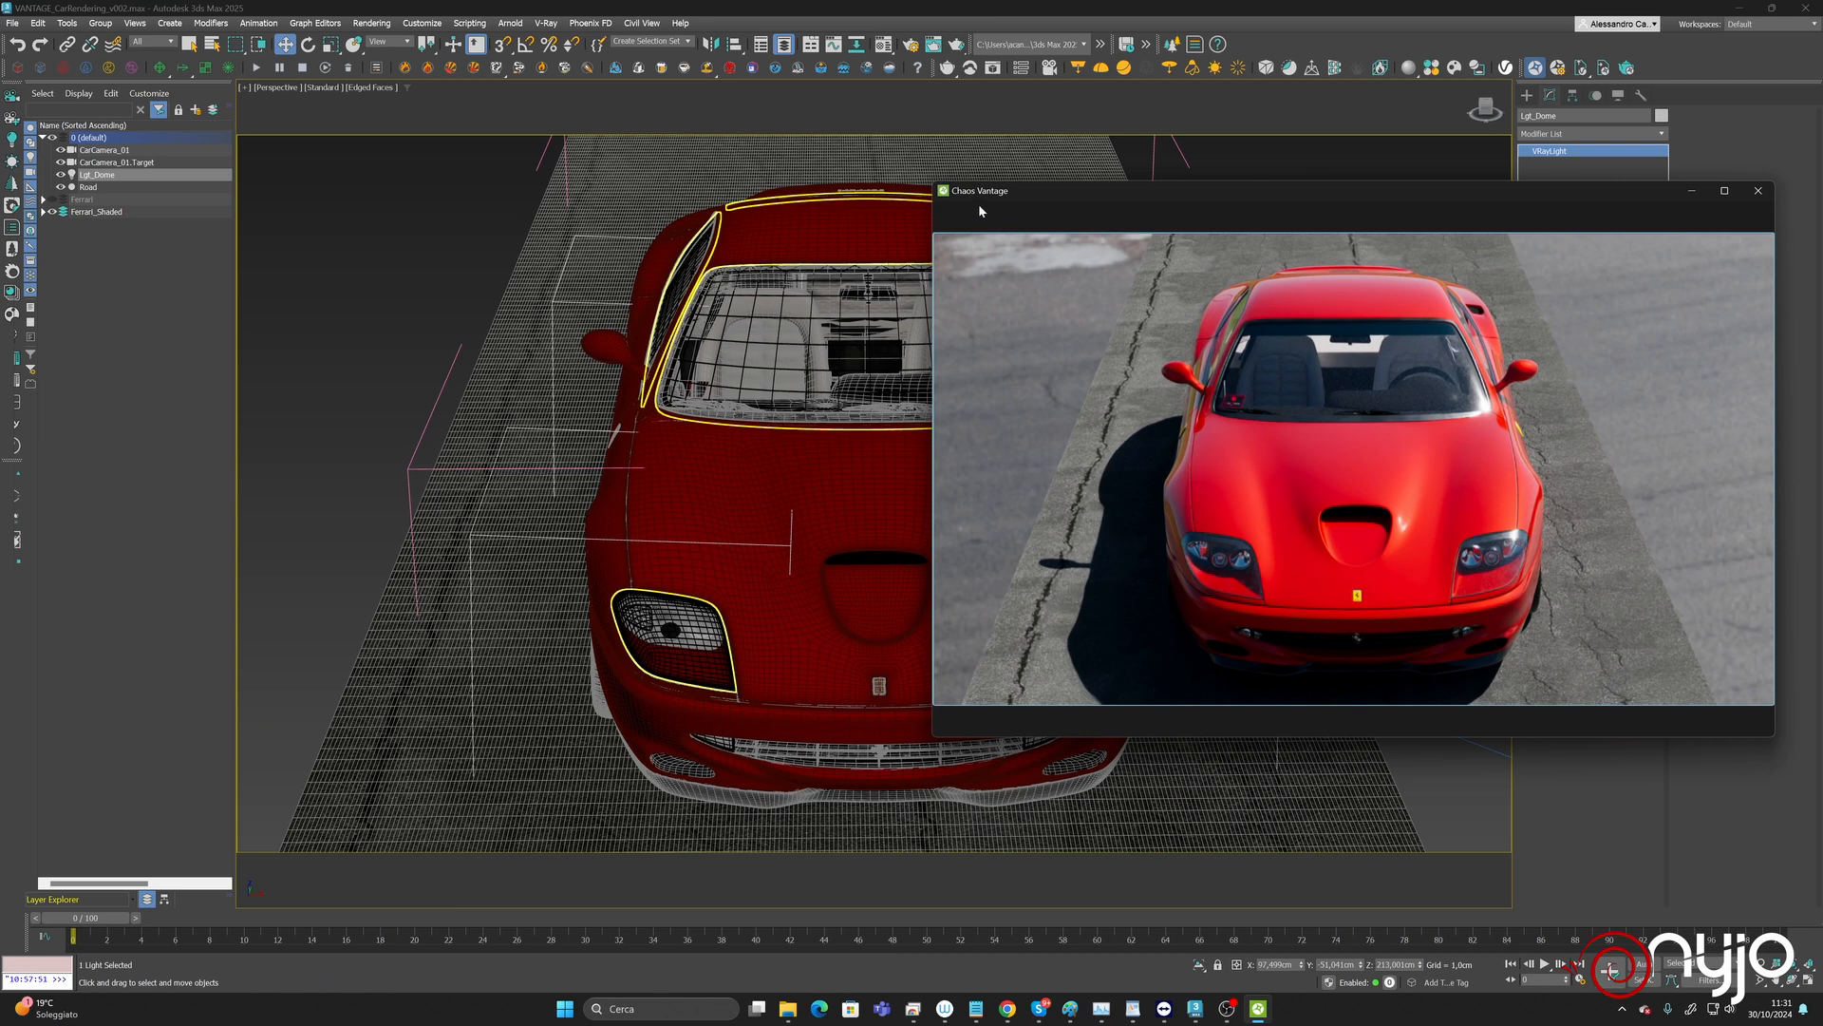
left_click_drag(1016, 188, 1057, 182)
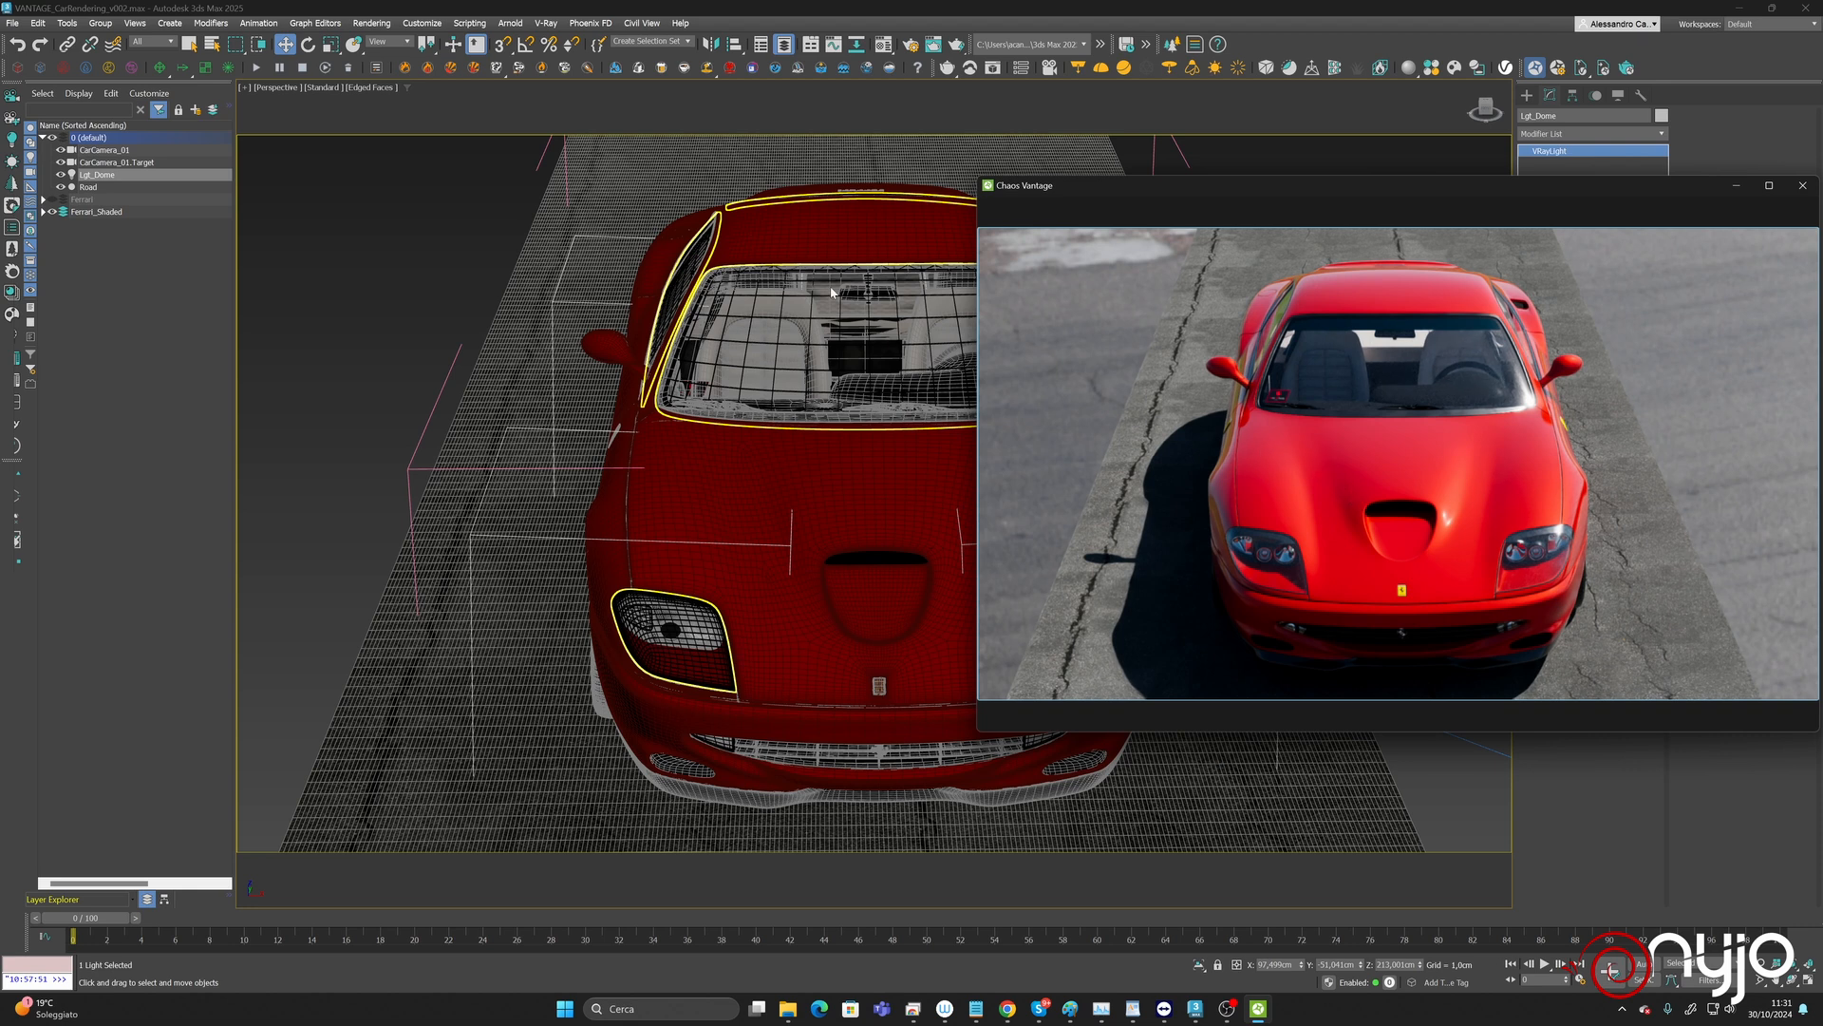
left_click(883, 44)
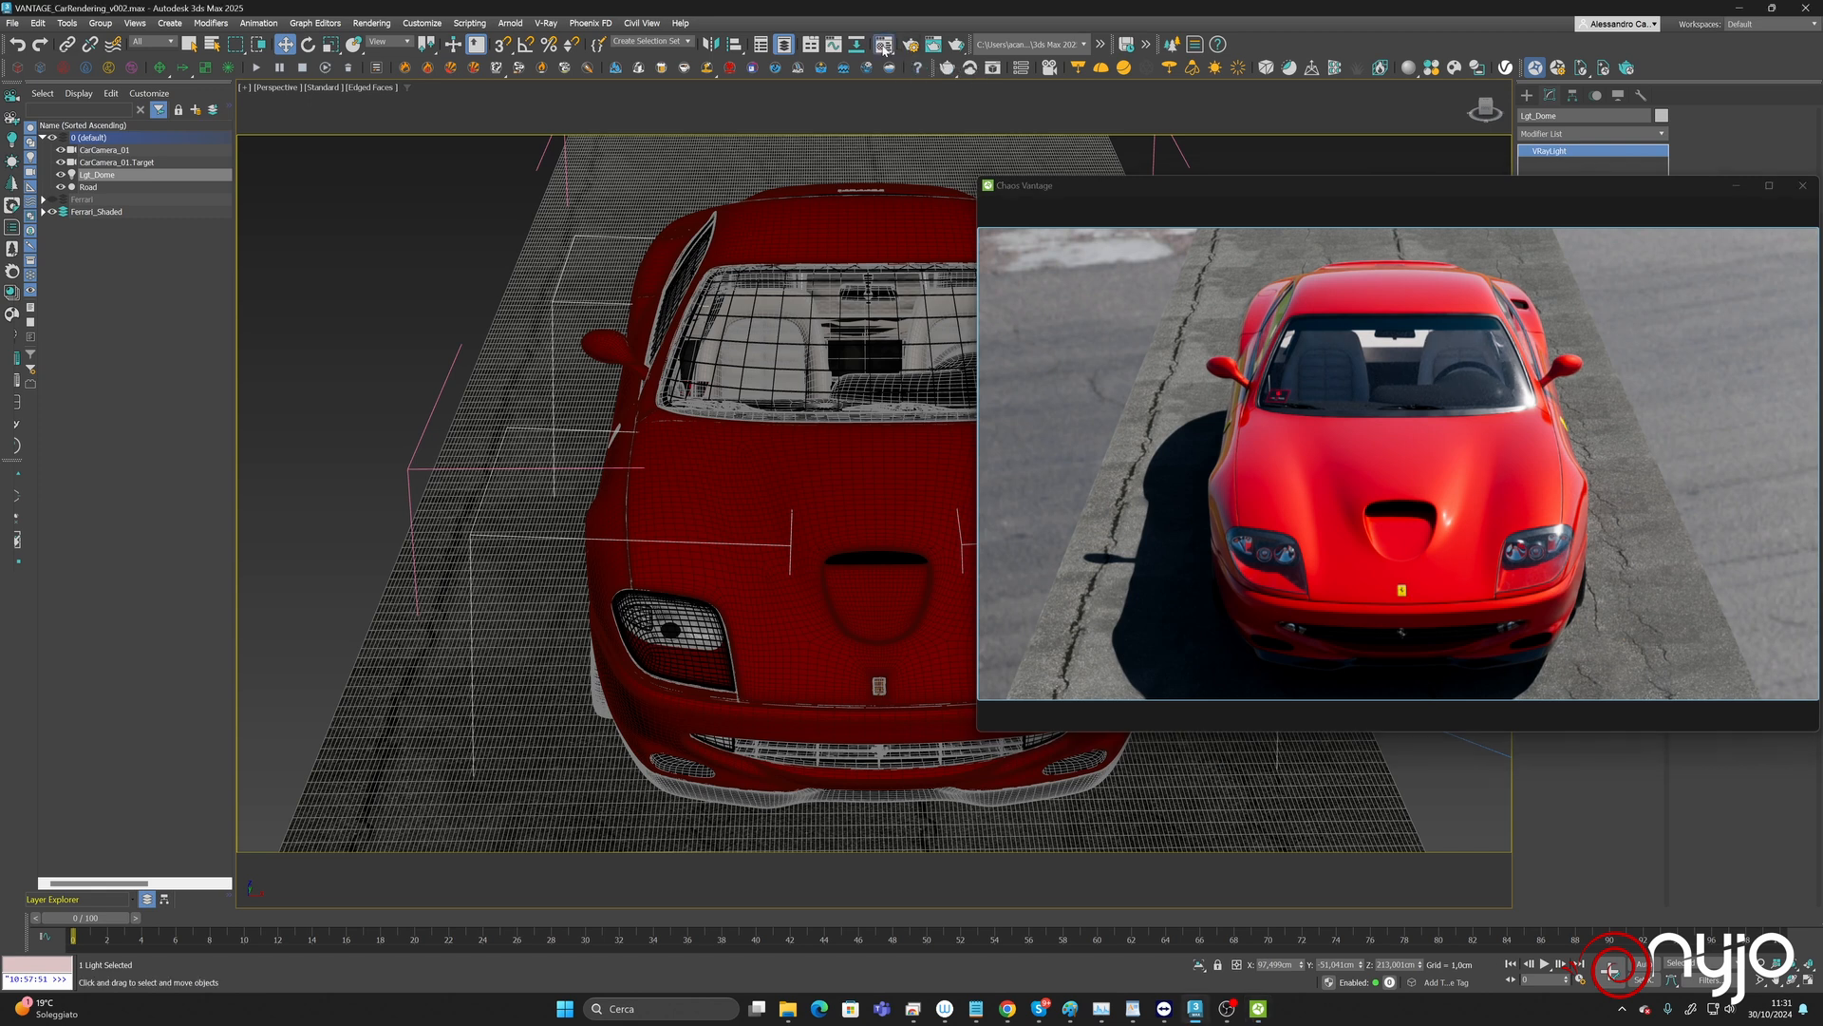
left_click_drag(1660, 195, 704, 444)
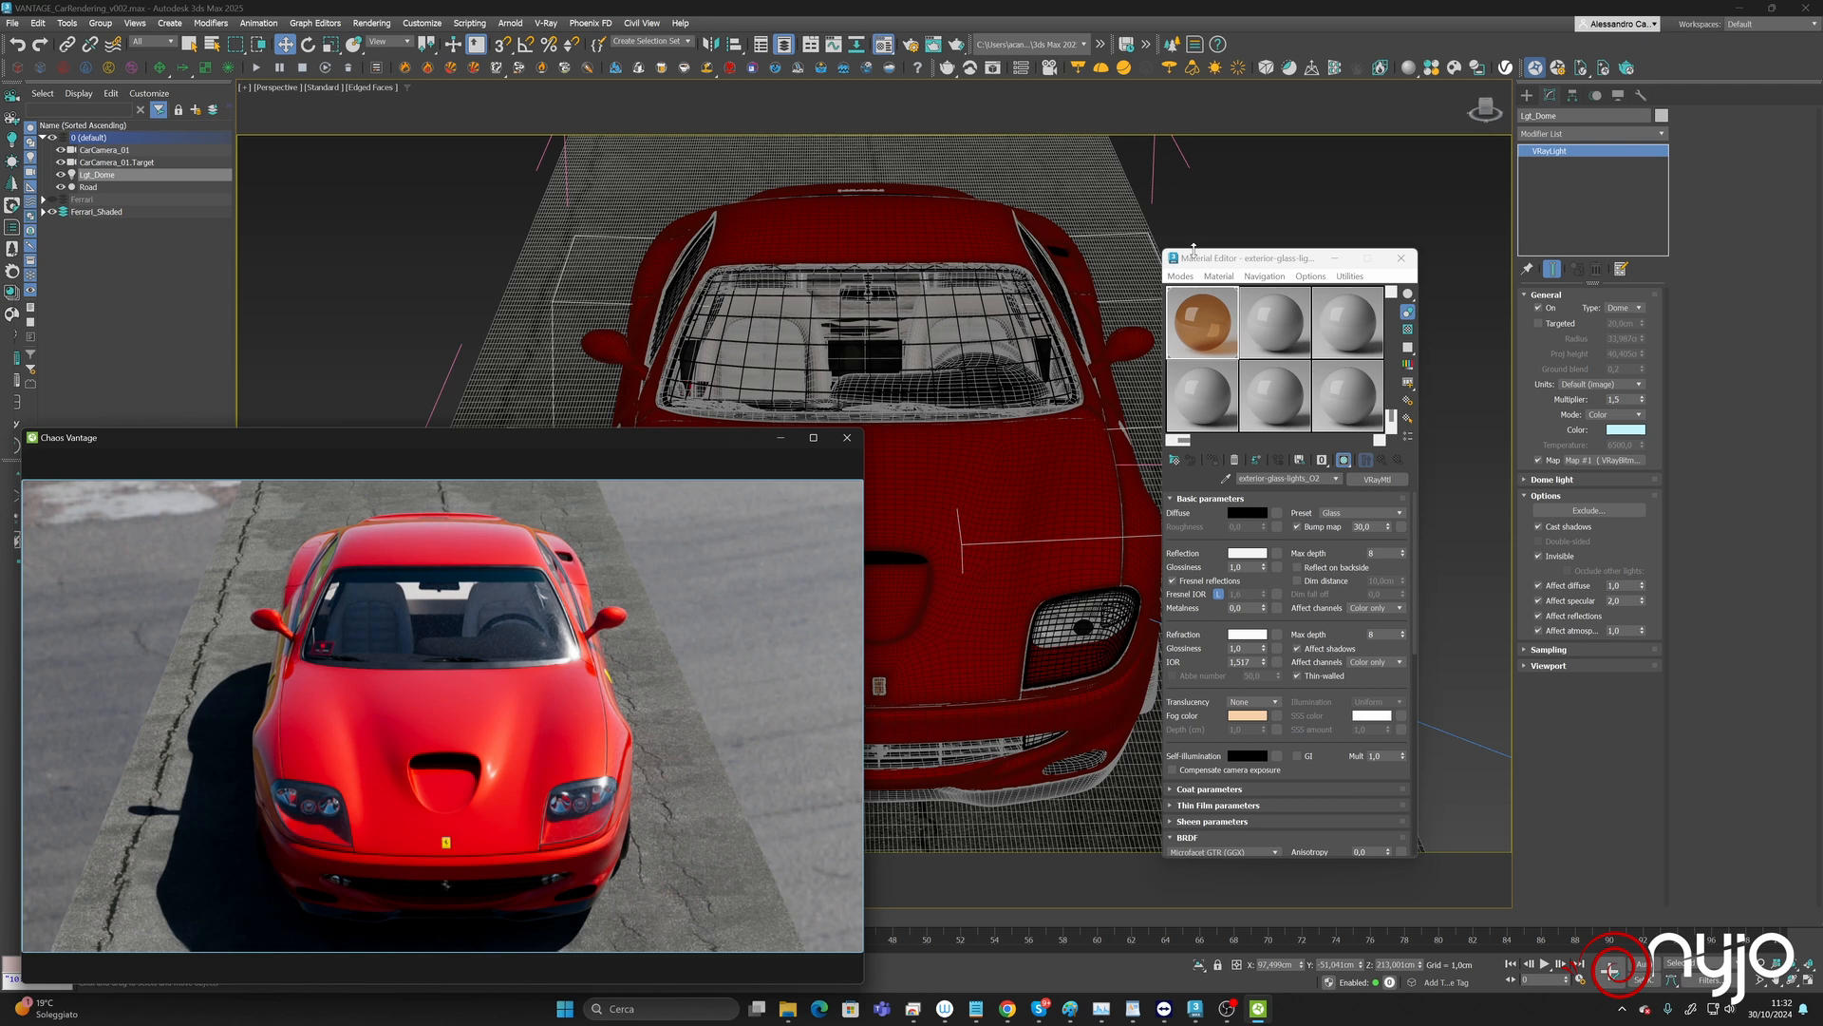
left_click(1179, 276)
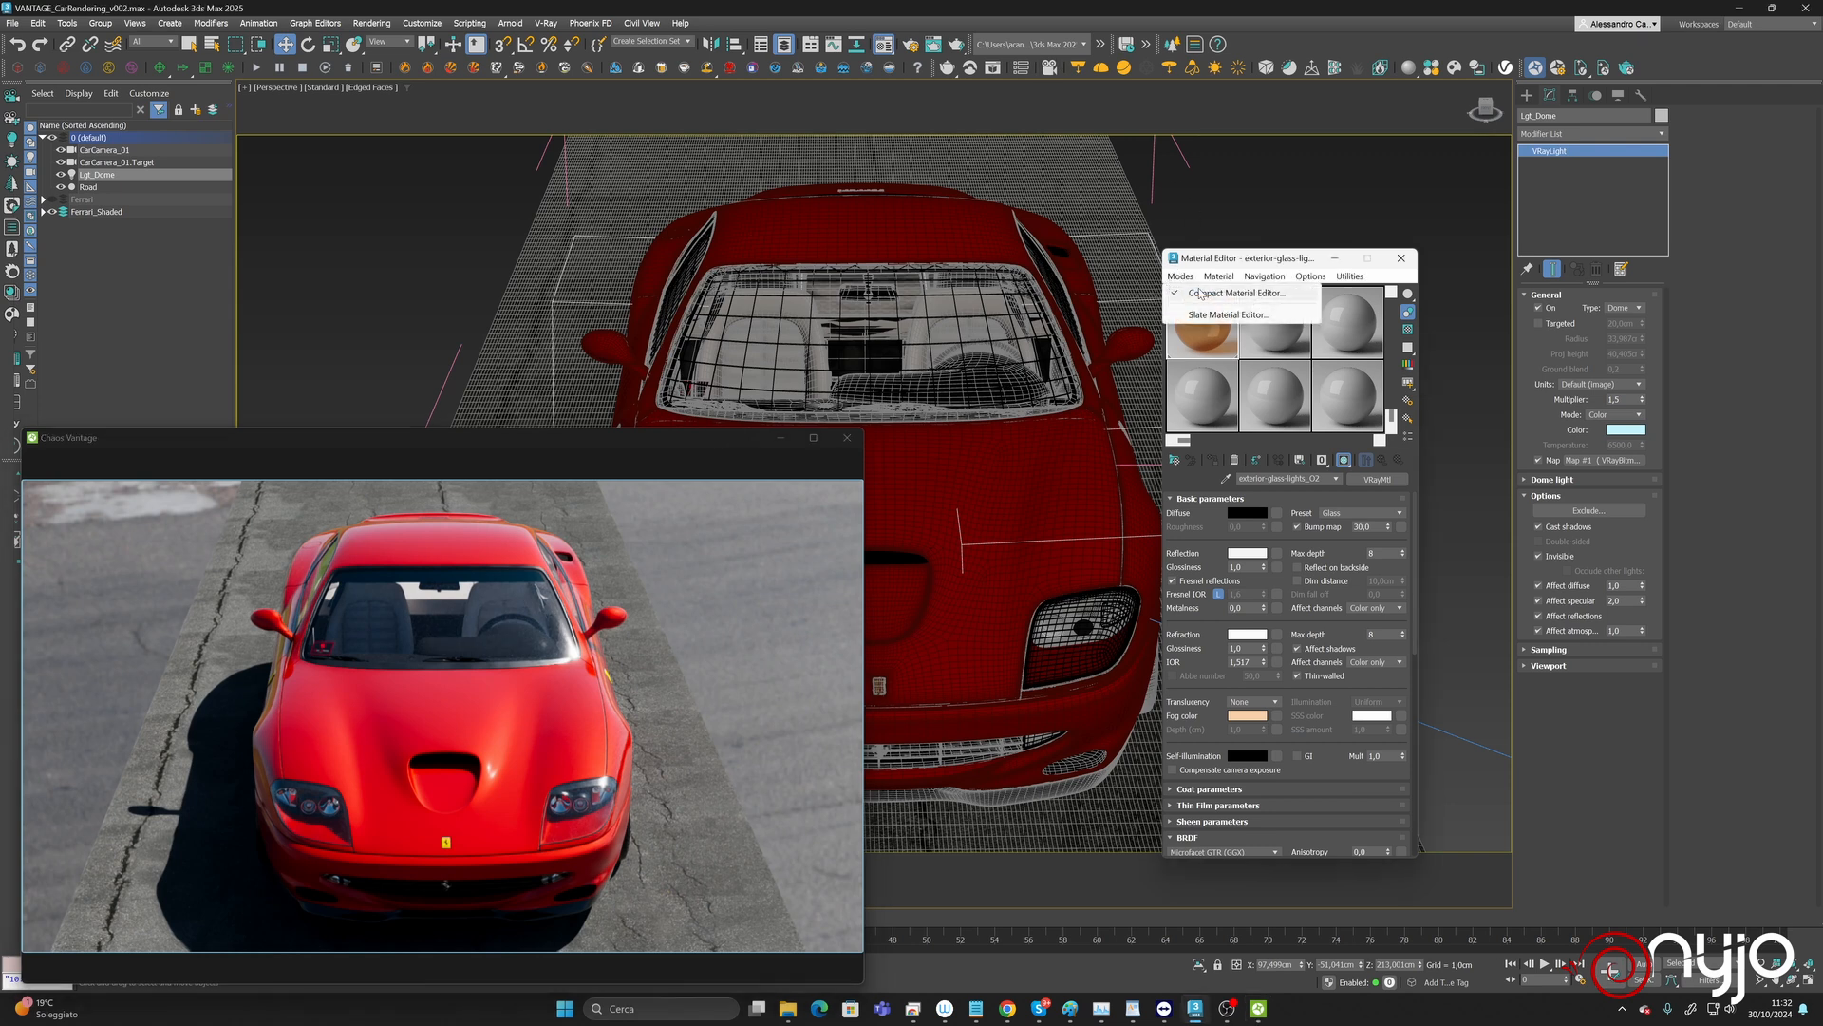
left_click(1228, 315)
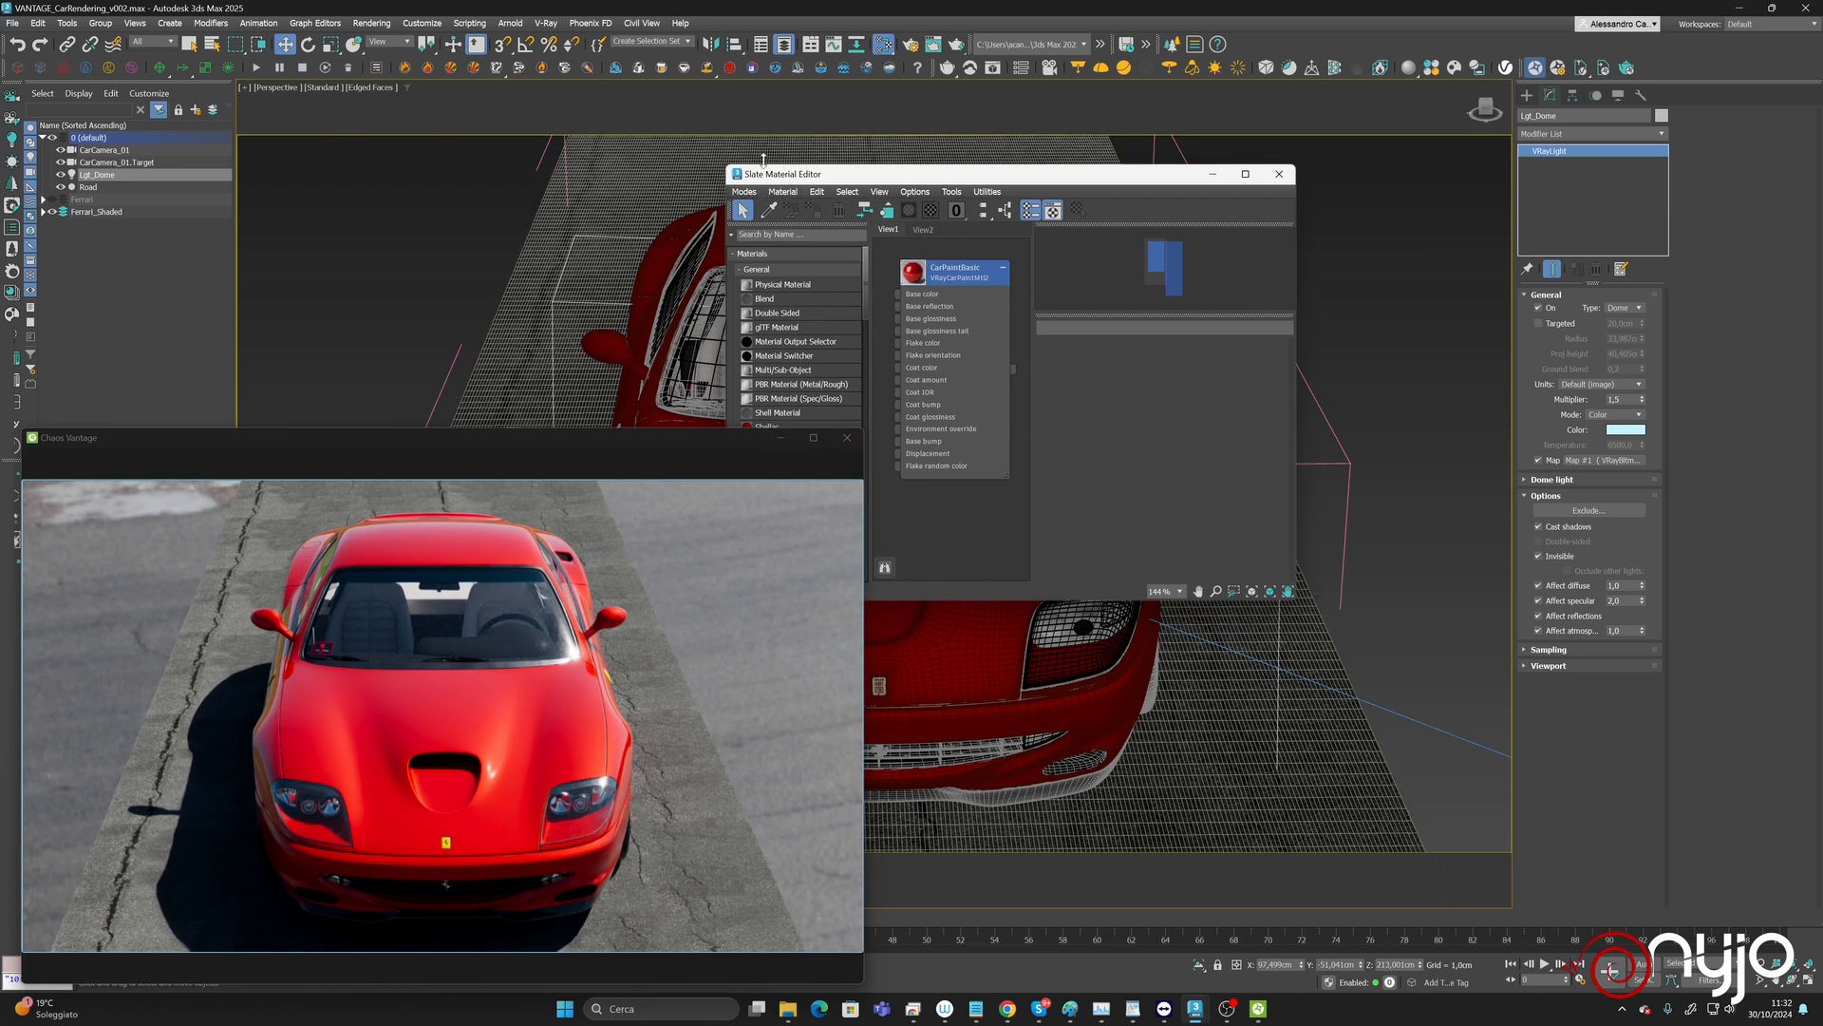
left_click_drag(1000, 182, 1170, 142)
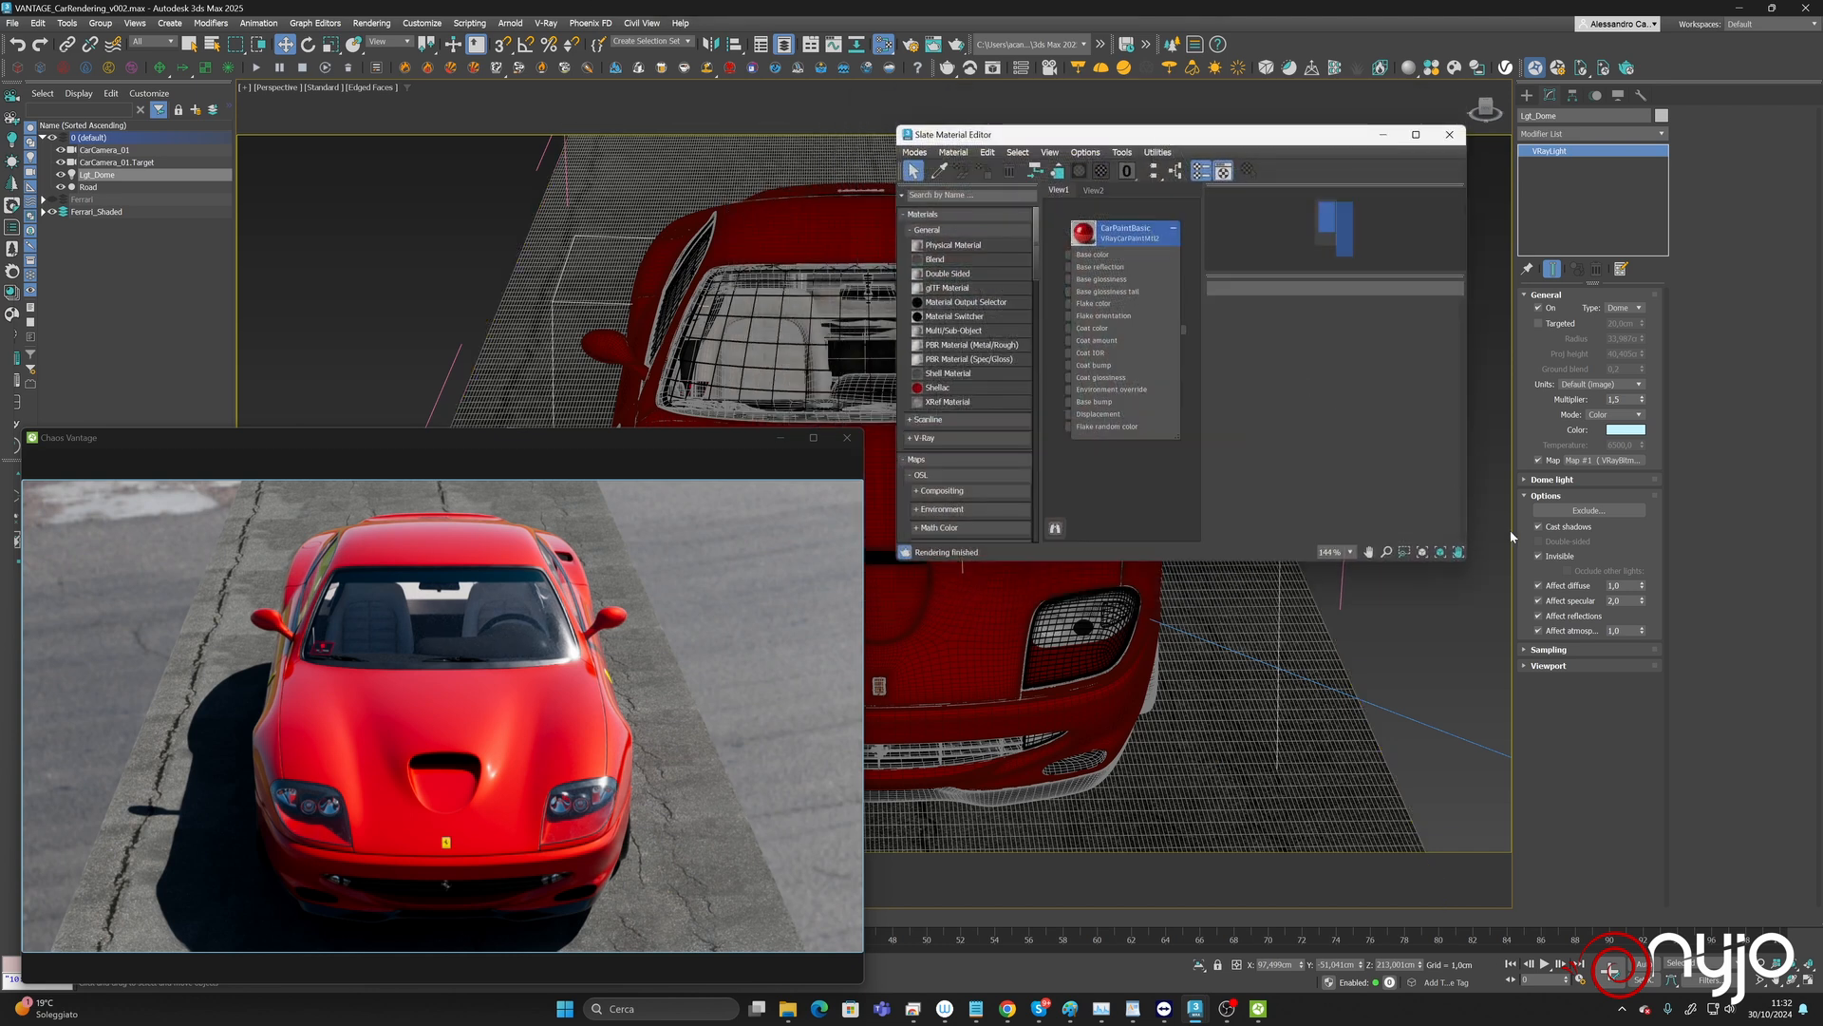
left_click_drag(1465, 558, 1715, 644)
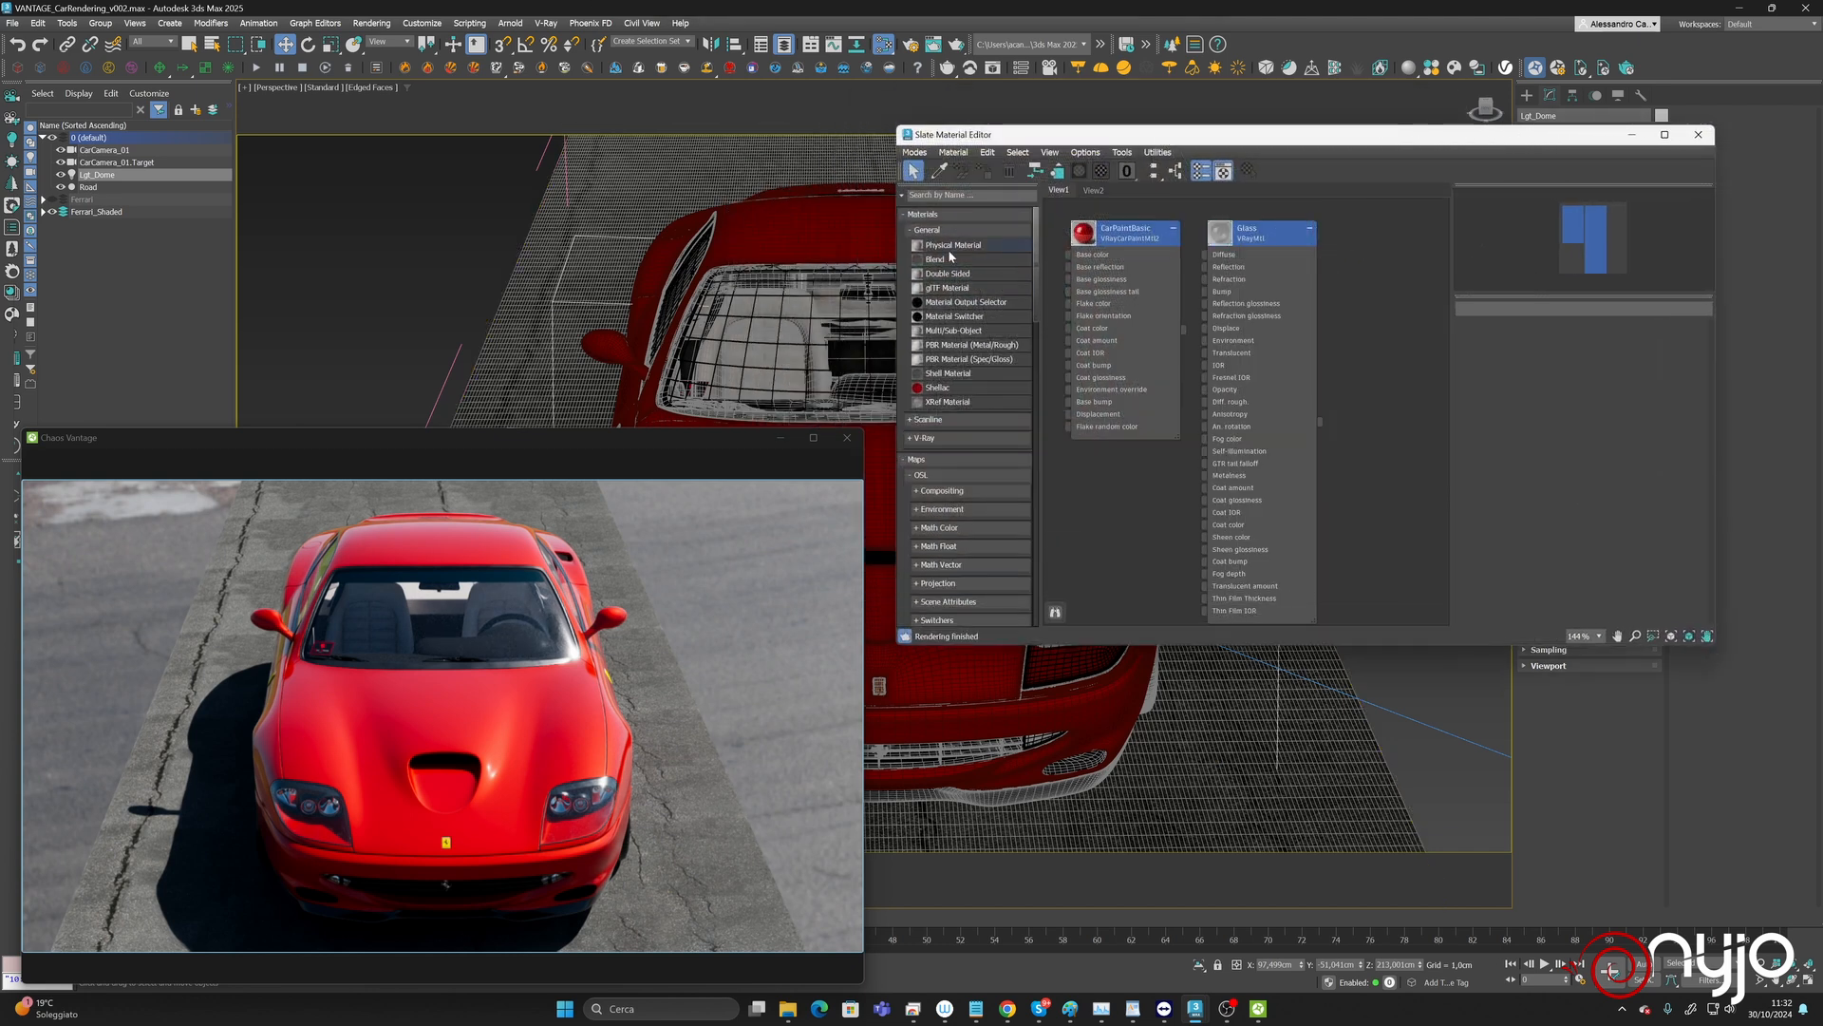
Collapse the Materials and Maps groups and expand Scene Materials so its full list of materials fits.
left_click(923, 215)
left_click(918, 233)
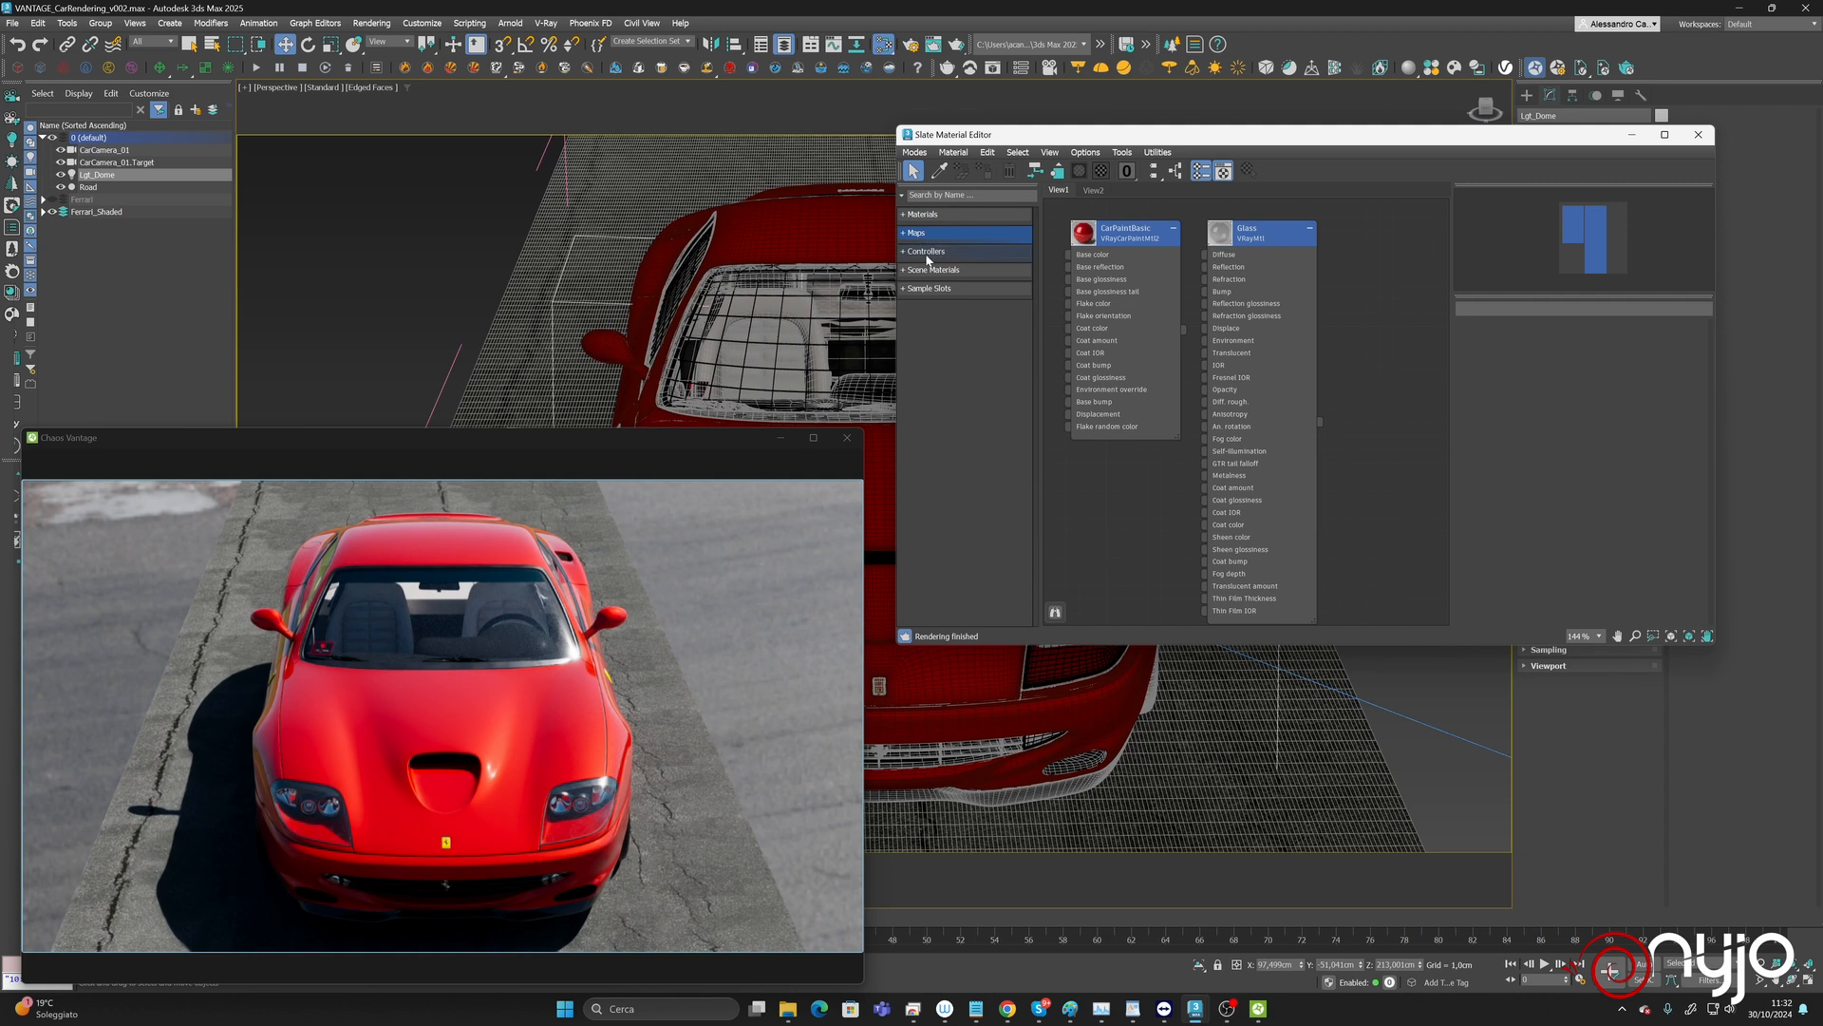
left_click(928, 271)
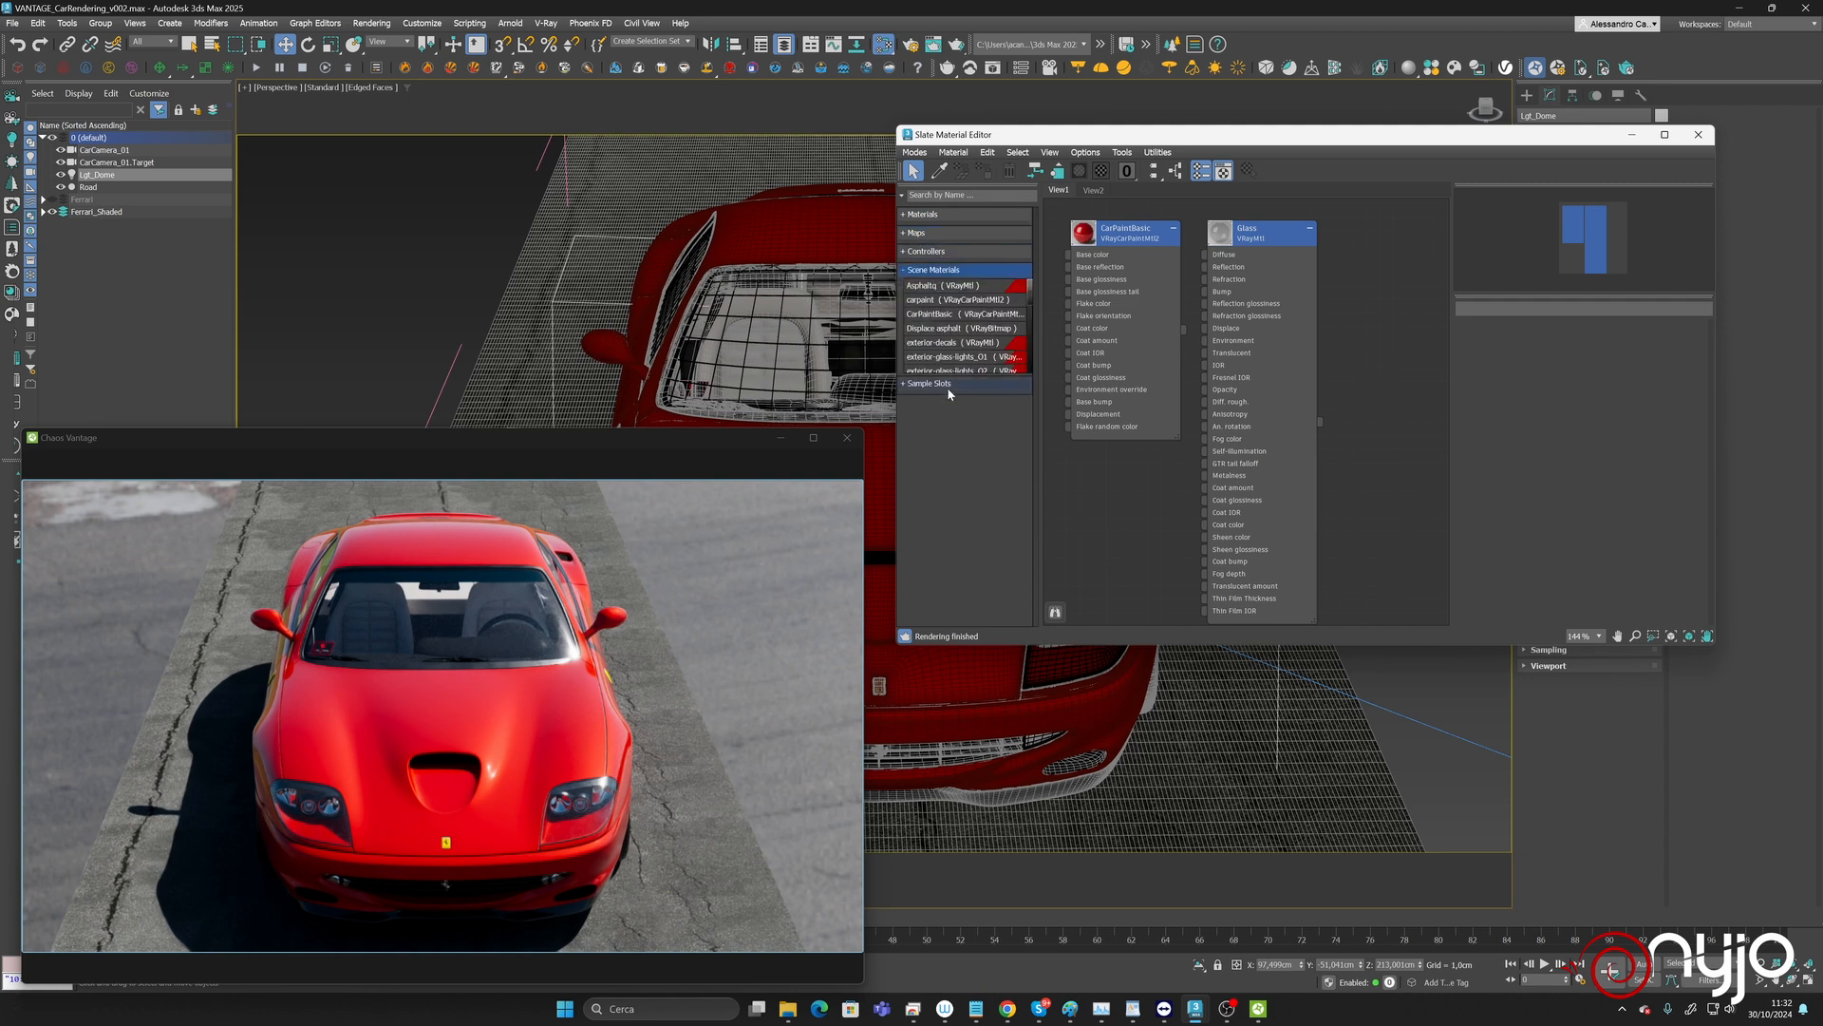
left_click_drag(1012, 359, 990, 612)
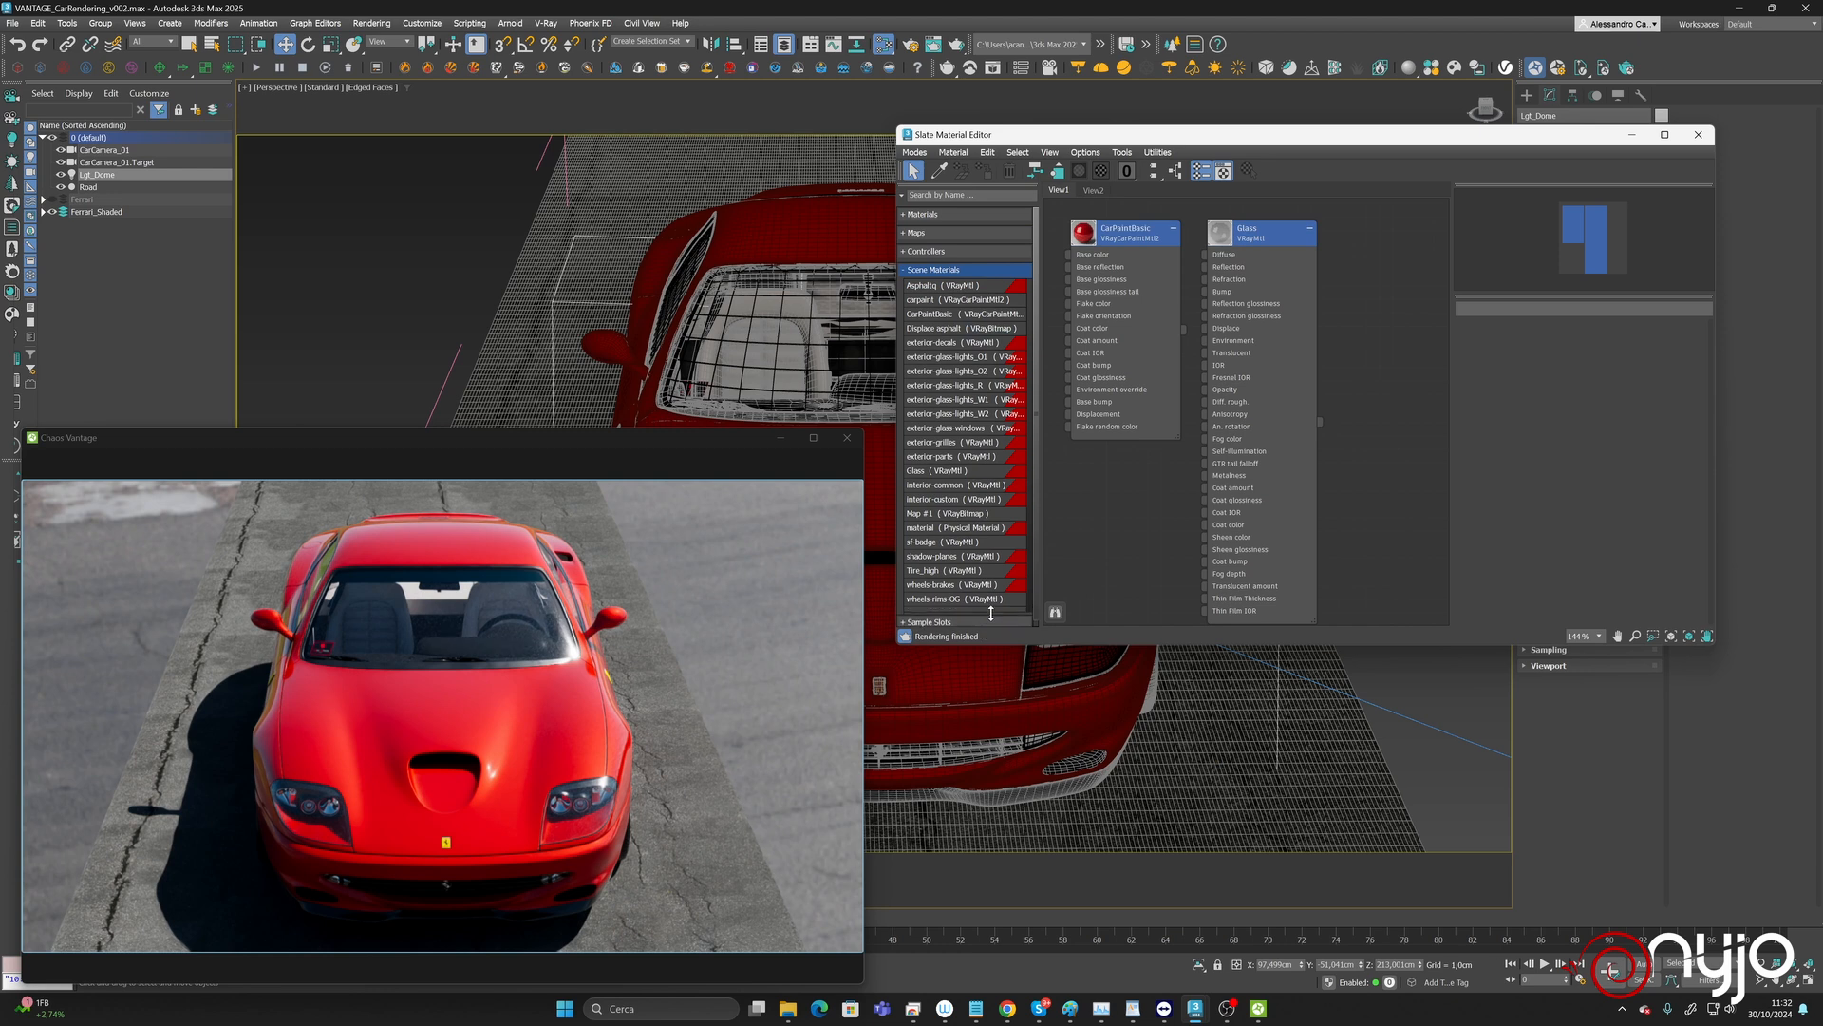
Create an additional empty node view named View3 in the Slate Material Editor.
left_click(1094, 191)
right_click(1136, 186)
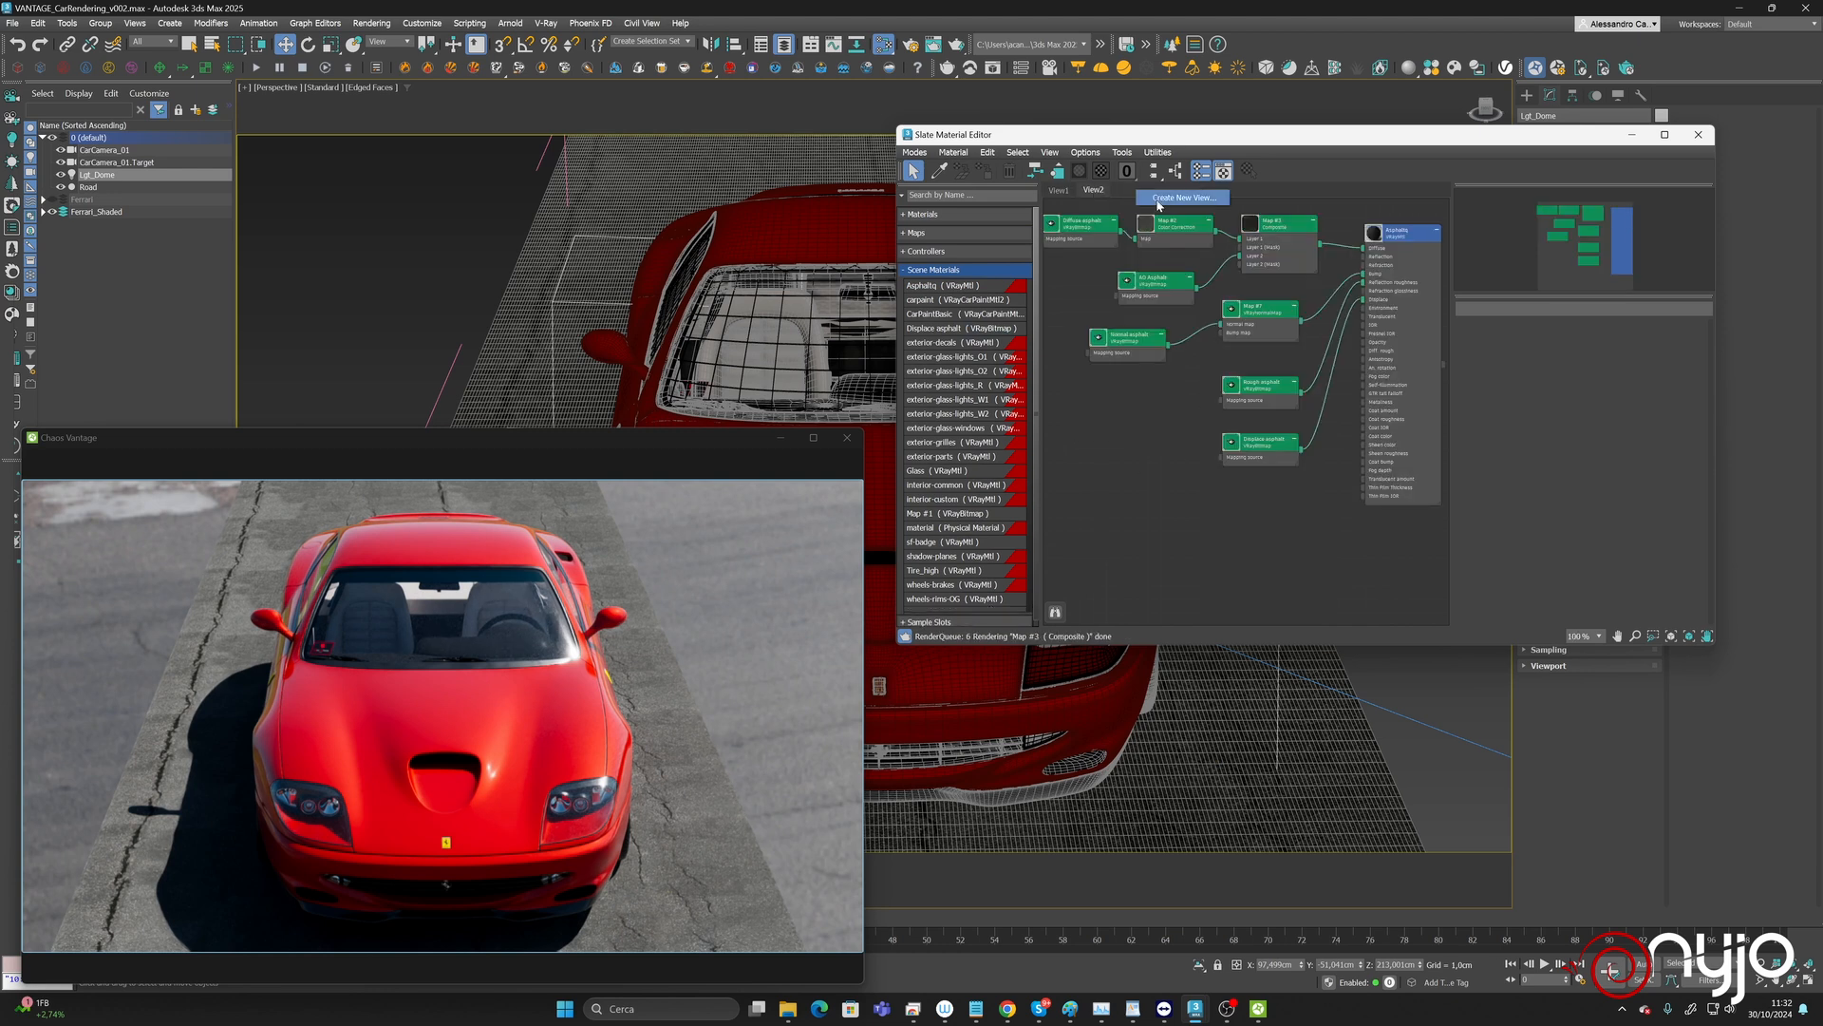
left_click(1178, 200)
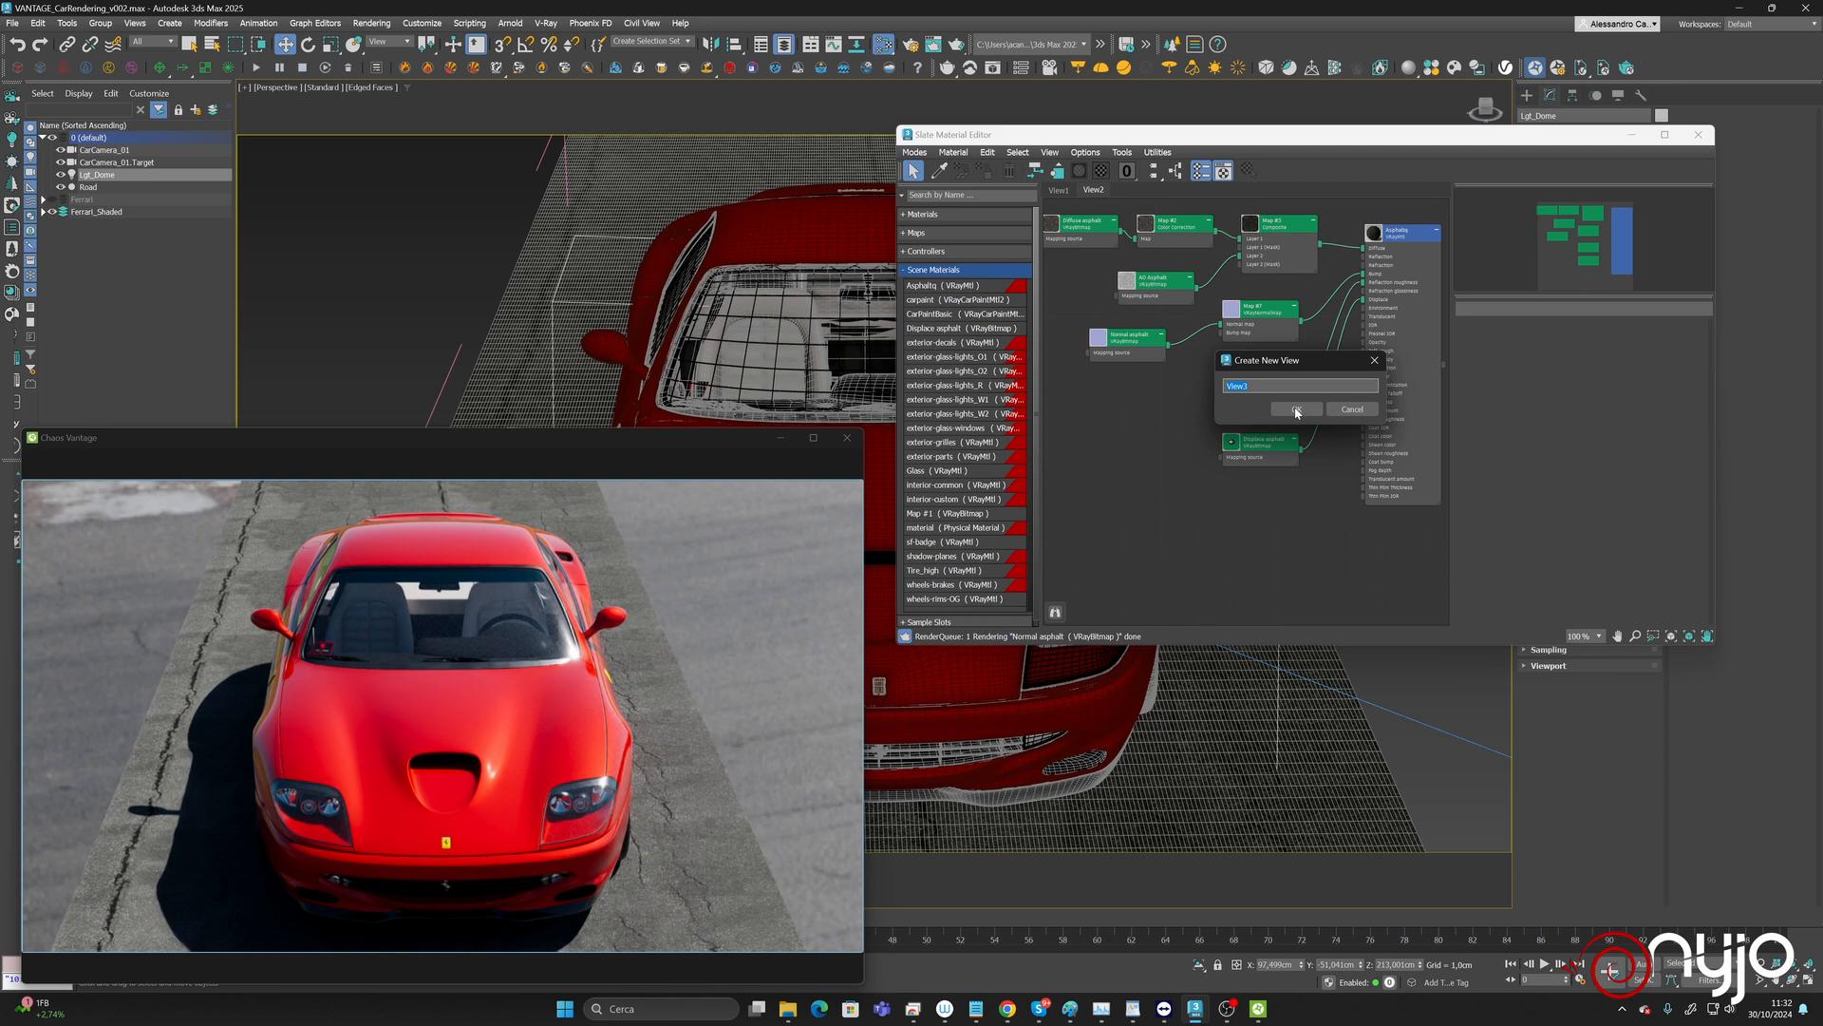
left_click(1294, 410)
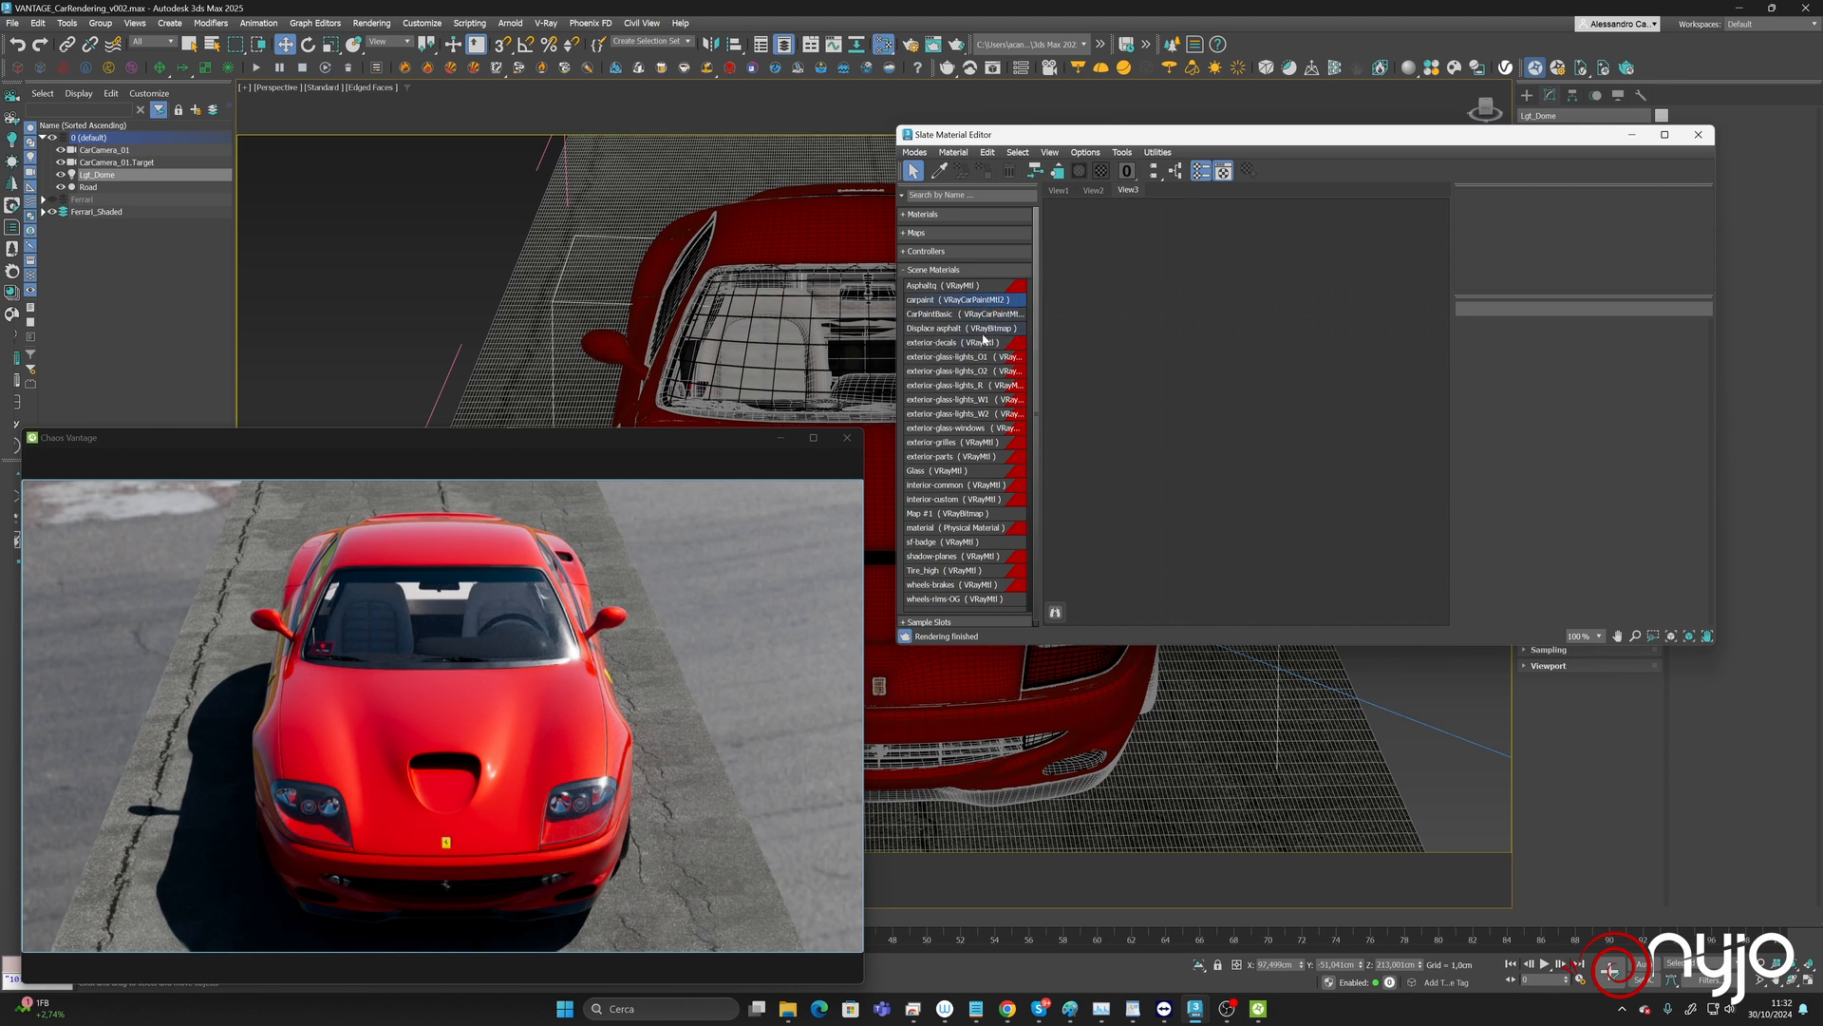
Place the exterior-decals scene material in View3 as an instance and arrange its node beside its bitmaps.
left_click(948, 344)
left_click_drag(948, 343, 1182, 252)
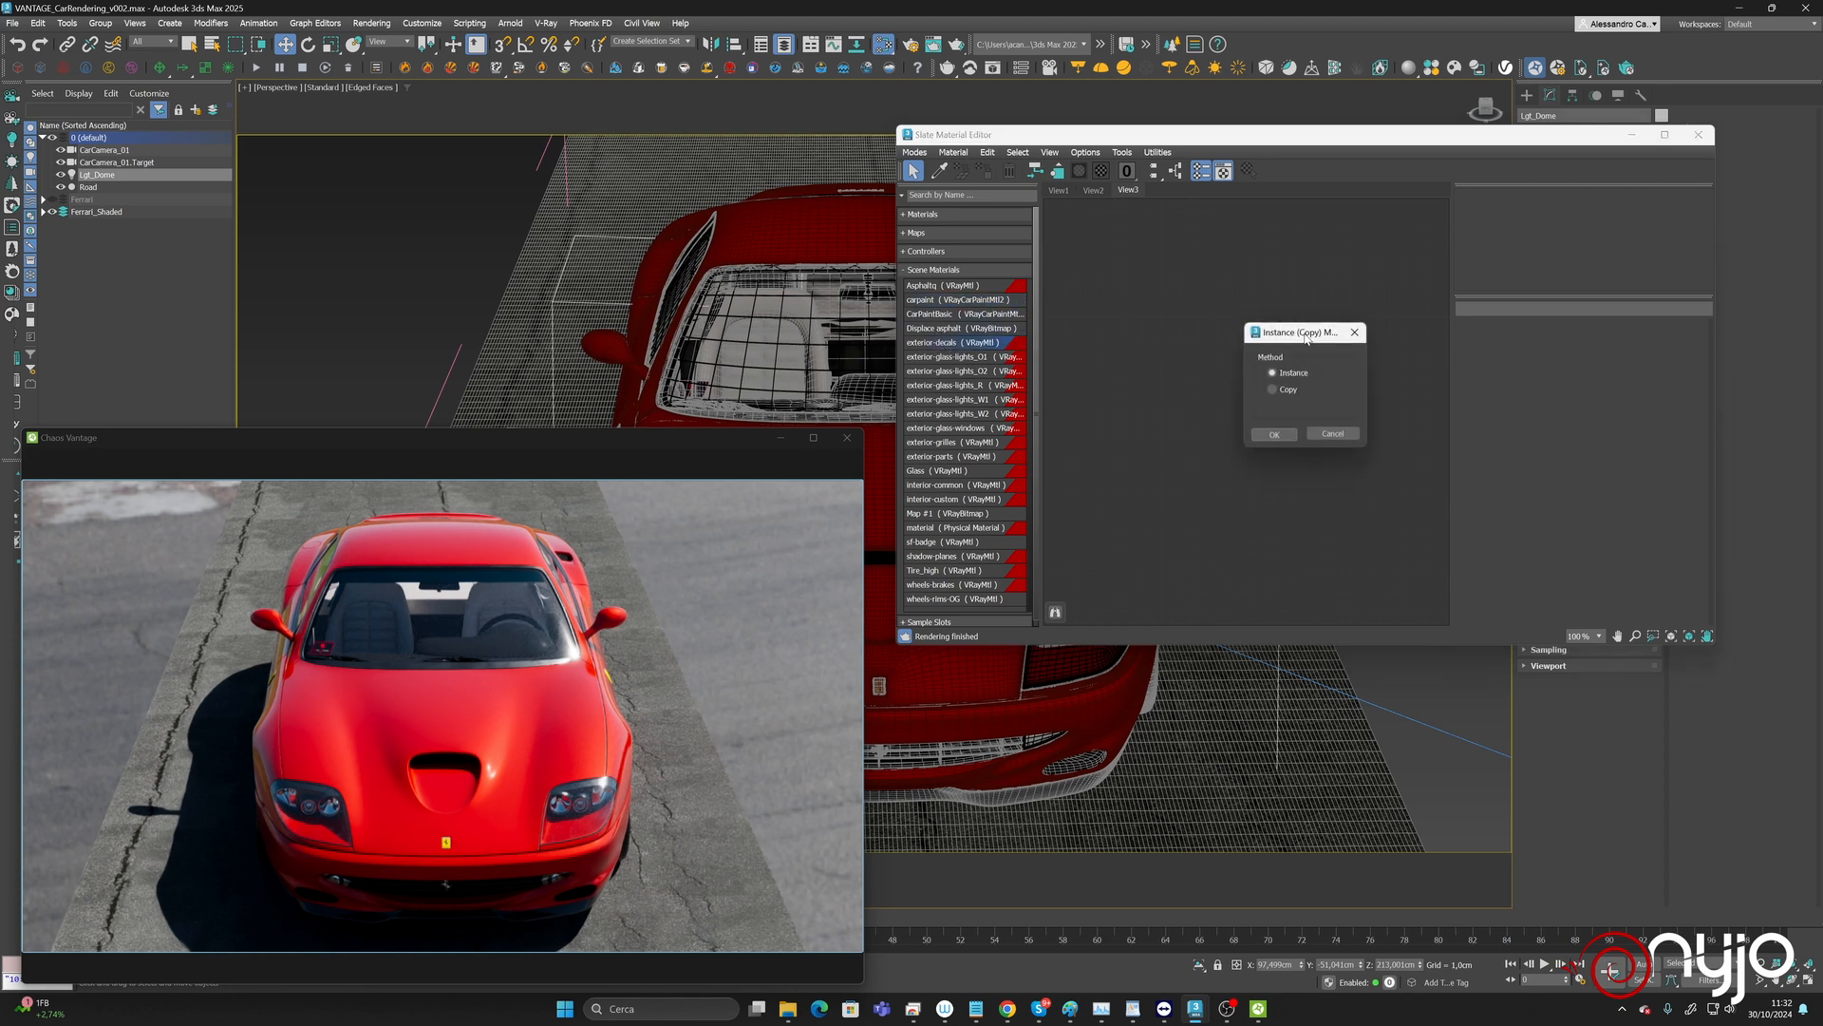
left_click(1274, 434)
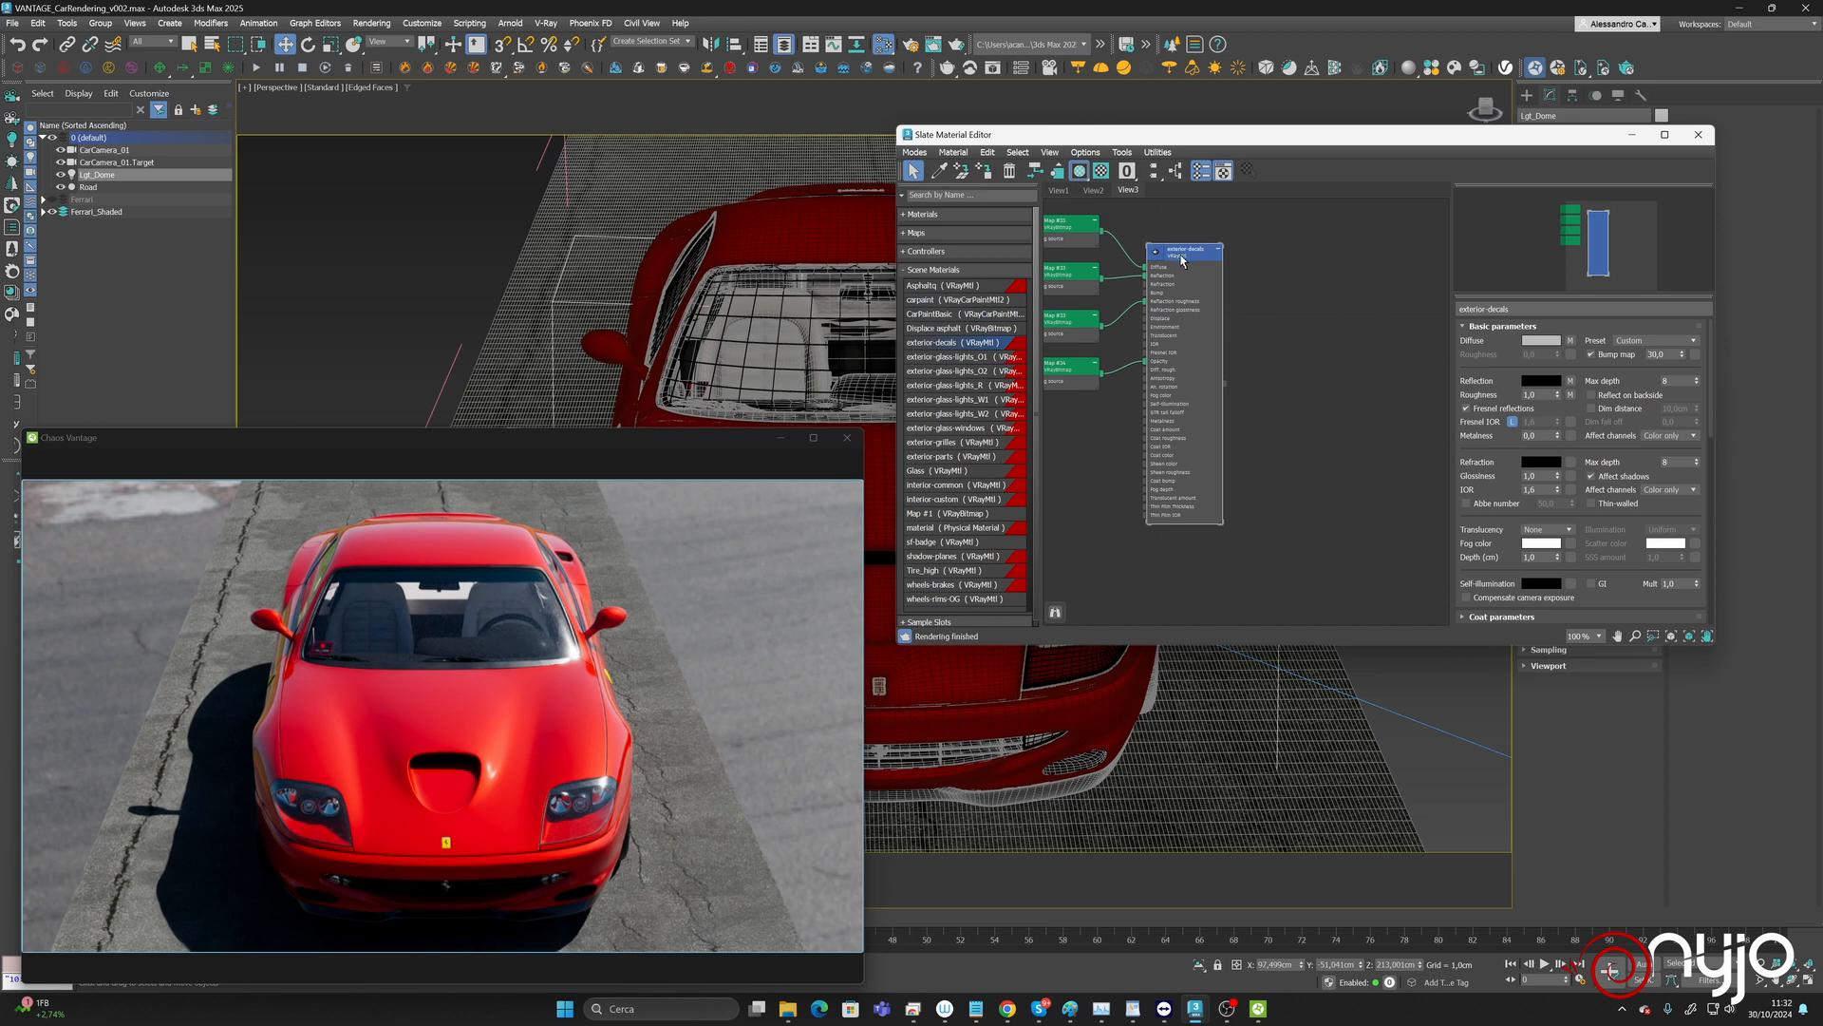
left_click_drag(1166, 252, 1214, 233)
middle_click_drag(1165, 282, 1283, 339)
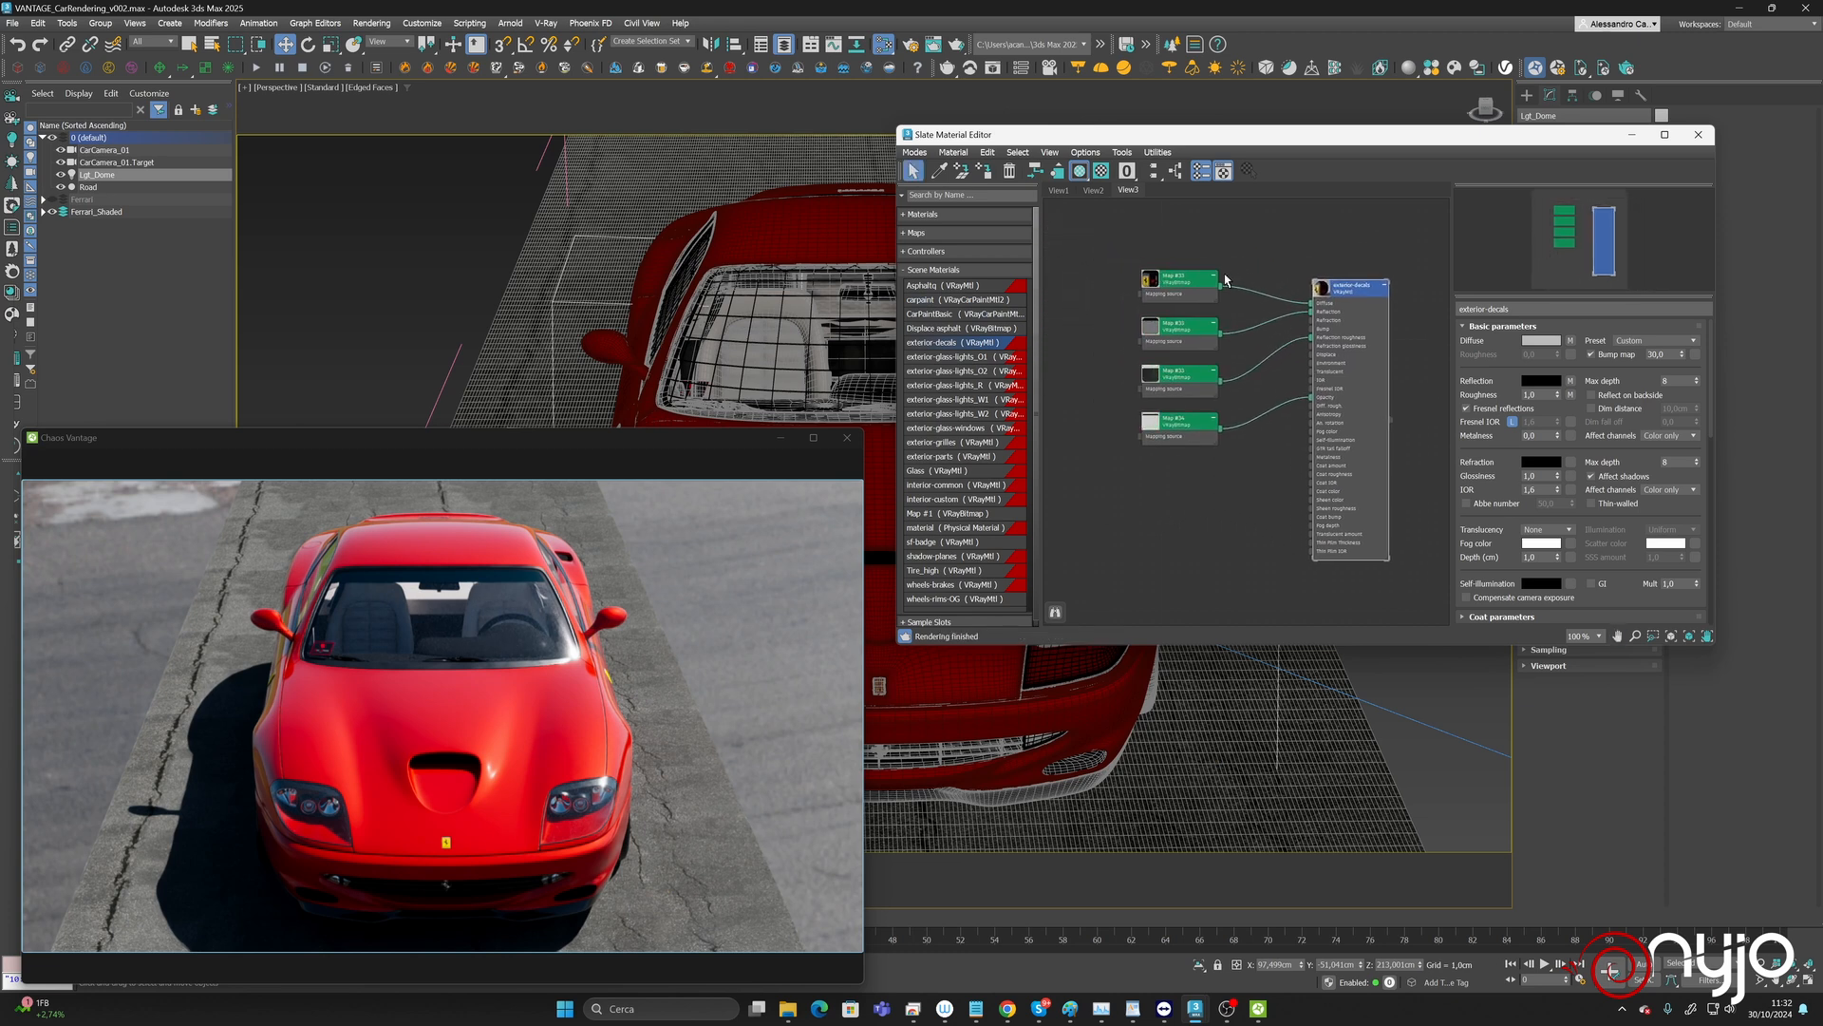
Rename the decals material's diffuse bitmap as Diffuse_Ext_Decals.
scroll(1225, 300, "up", 5)
double_click(1219, 305)
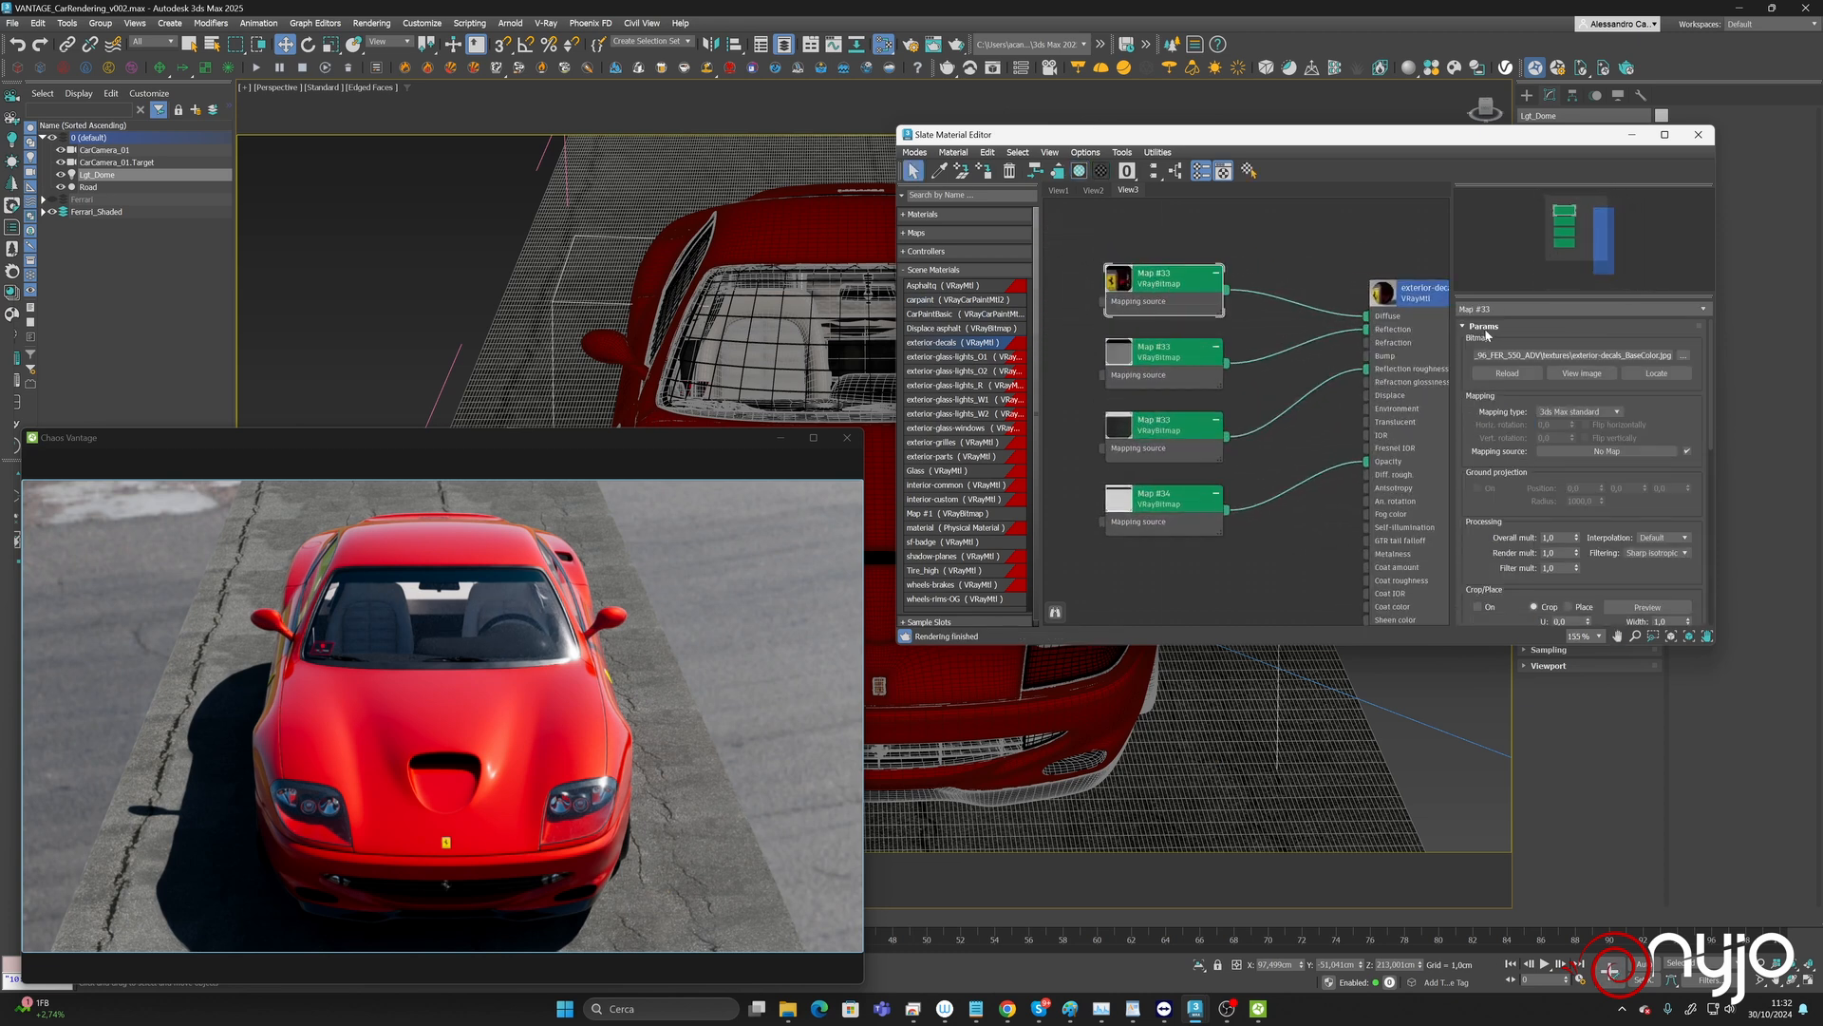
double_click(1529, 312)
left_click_drag(1473, 307, 1426, 306)
type("Diffuse_Ext_Decals")
key("Return")
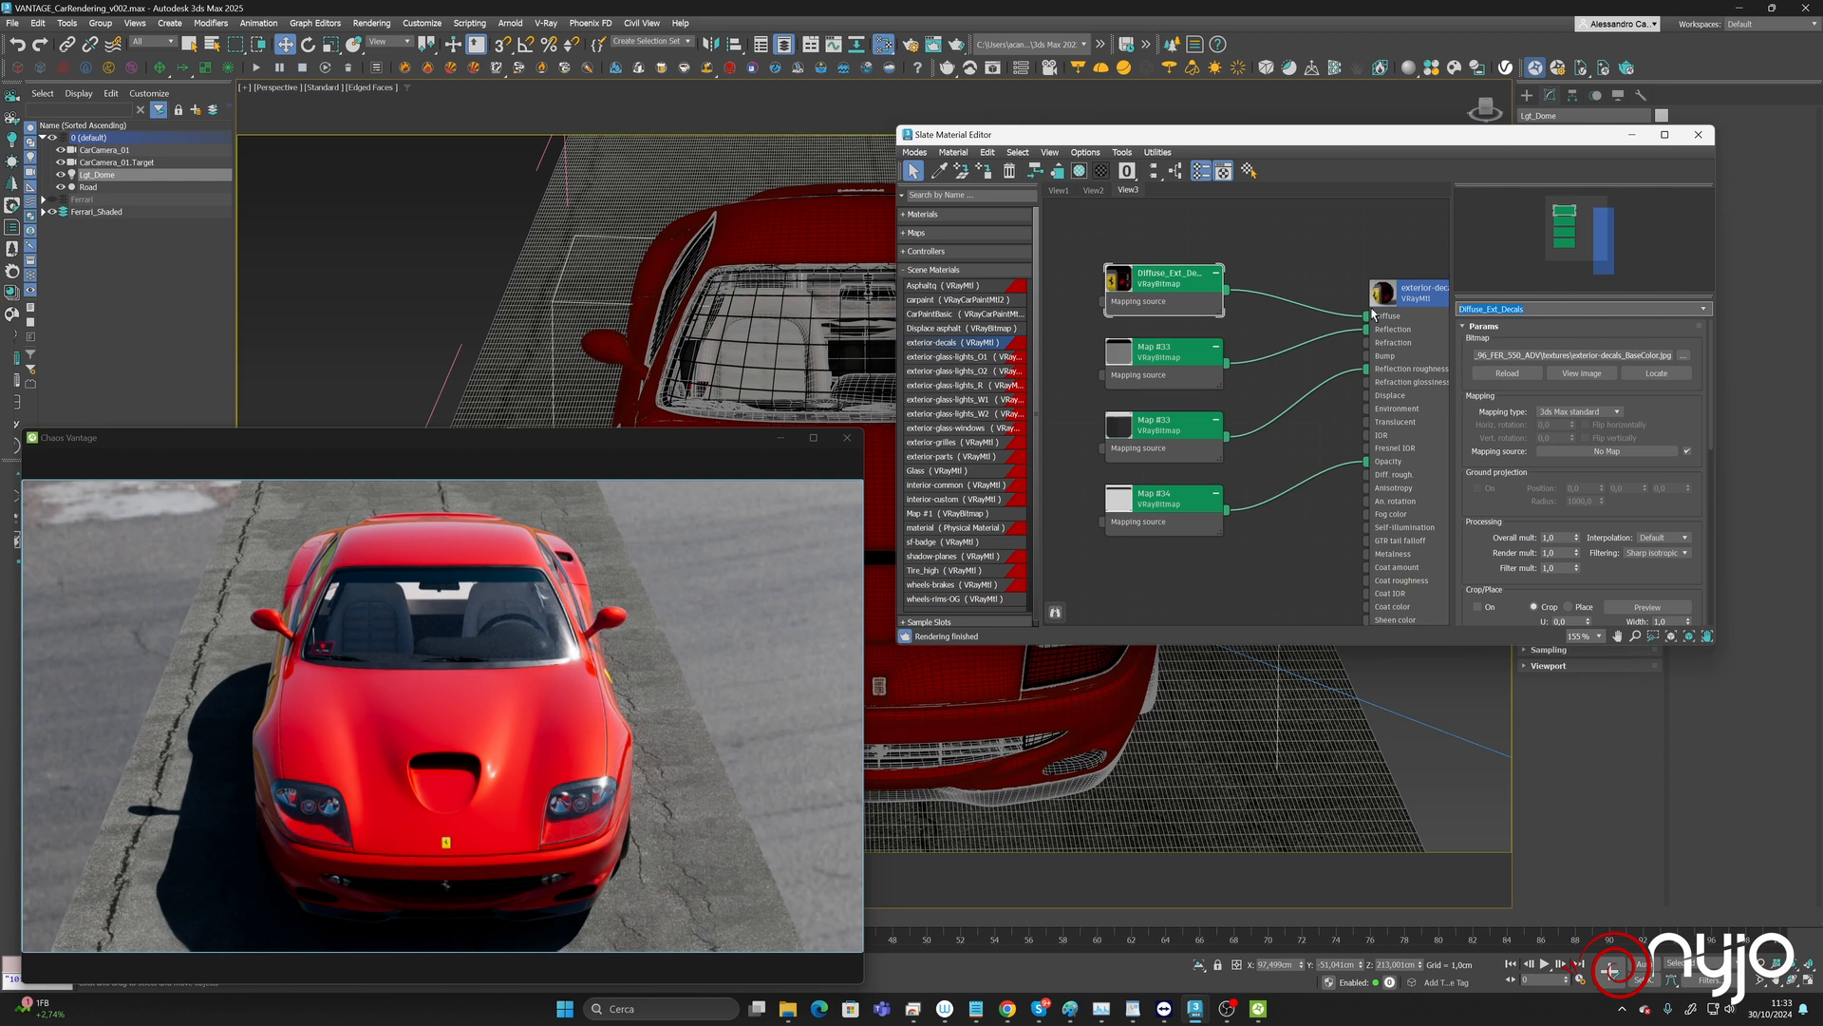
Rename the decals material's reflection bitmap as Refl_Ext_Decals.
left_click(1162, 348)
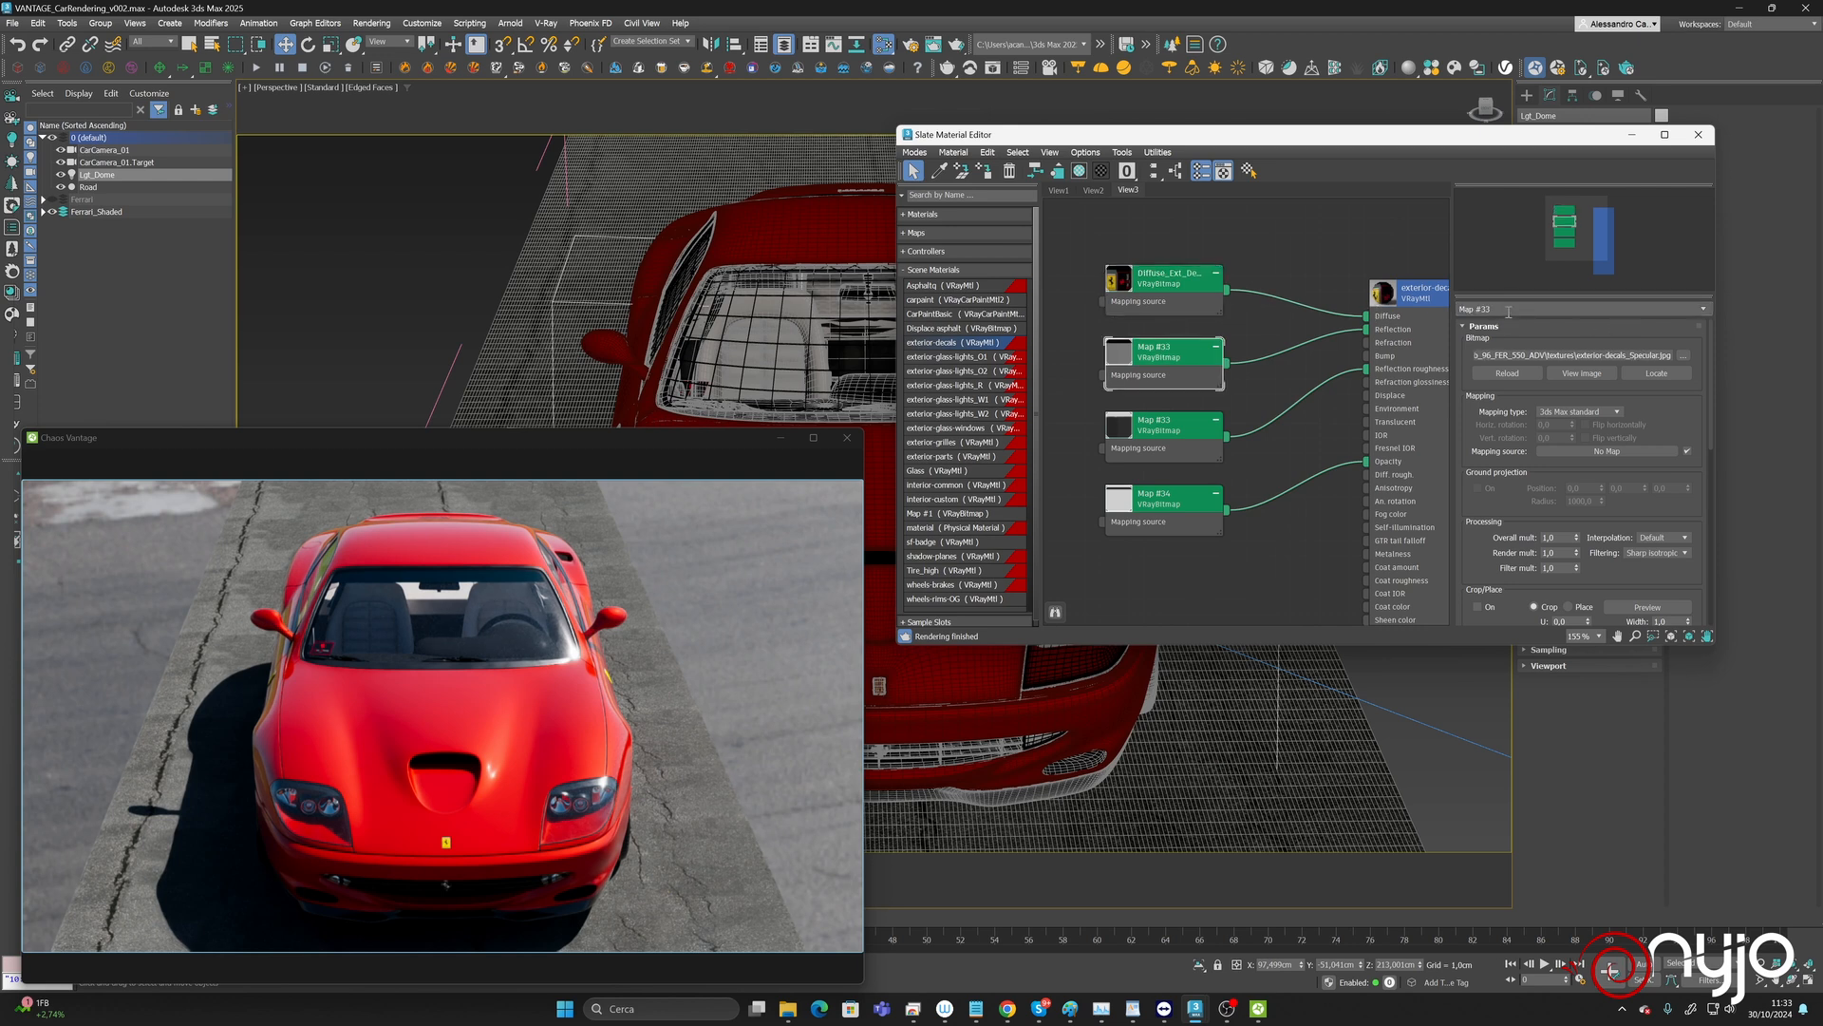
left_click_drag(1509, 310, 1461, 309)
type("Diffuse_Ext_Decals")
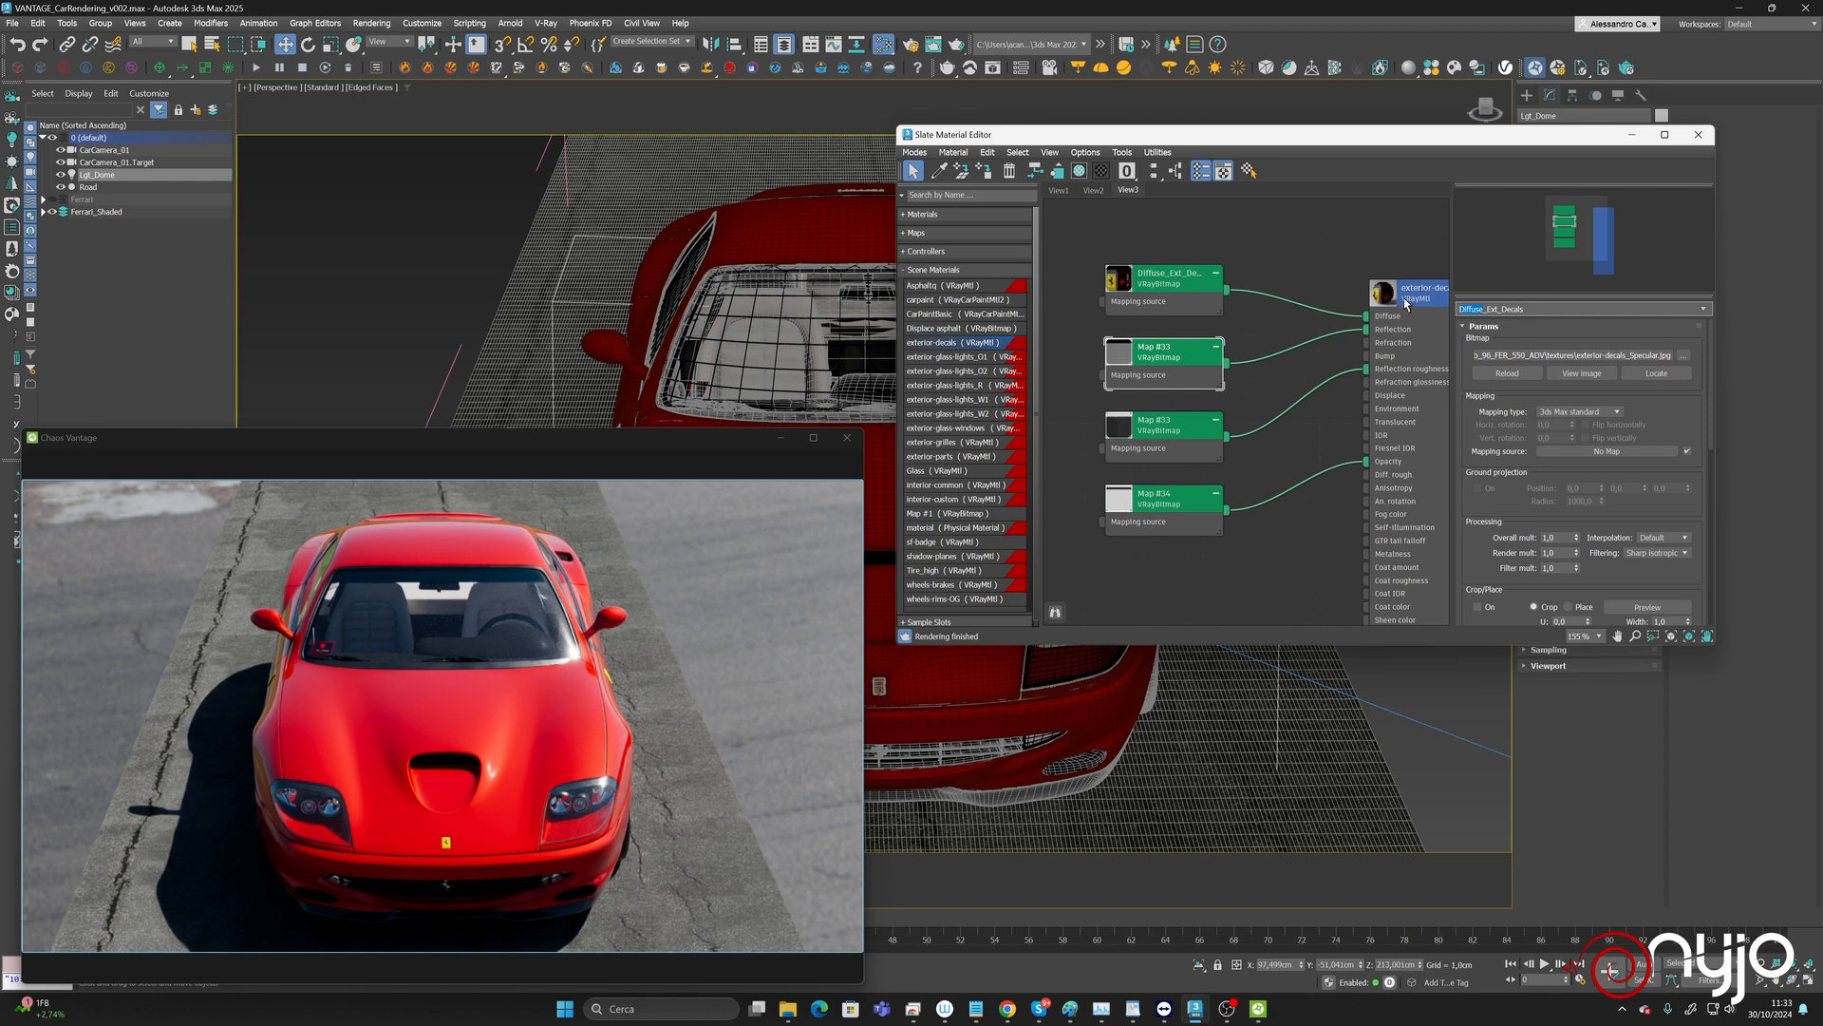
type("Refl")
Rename the bitmap feeding the decals material's reflection roughness as Rough_Ext_Decals.
left_click(1187, 423)
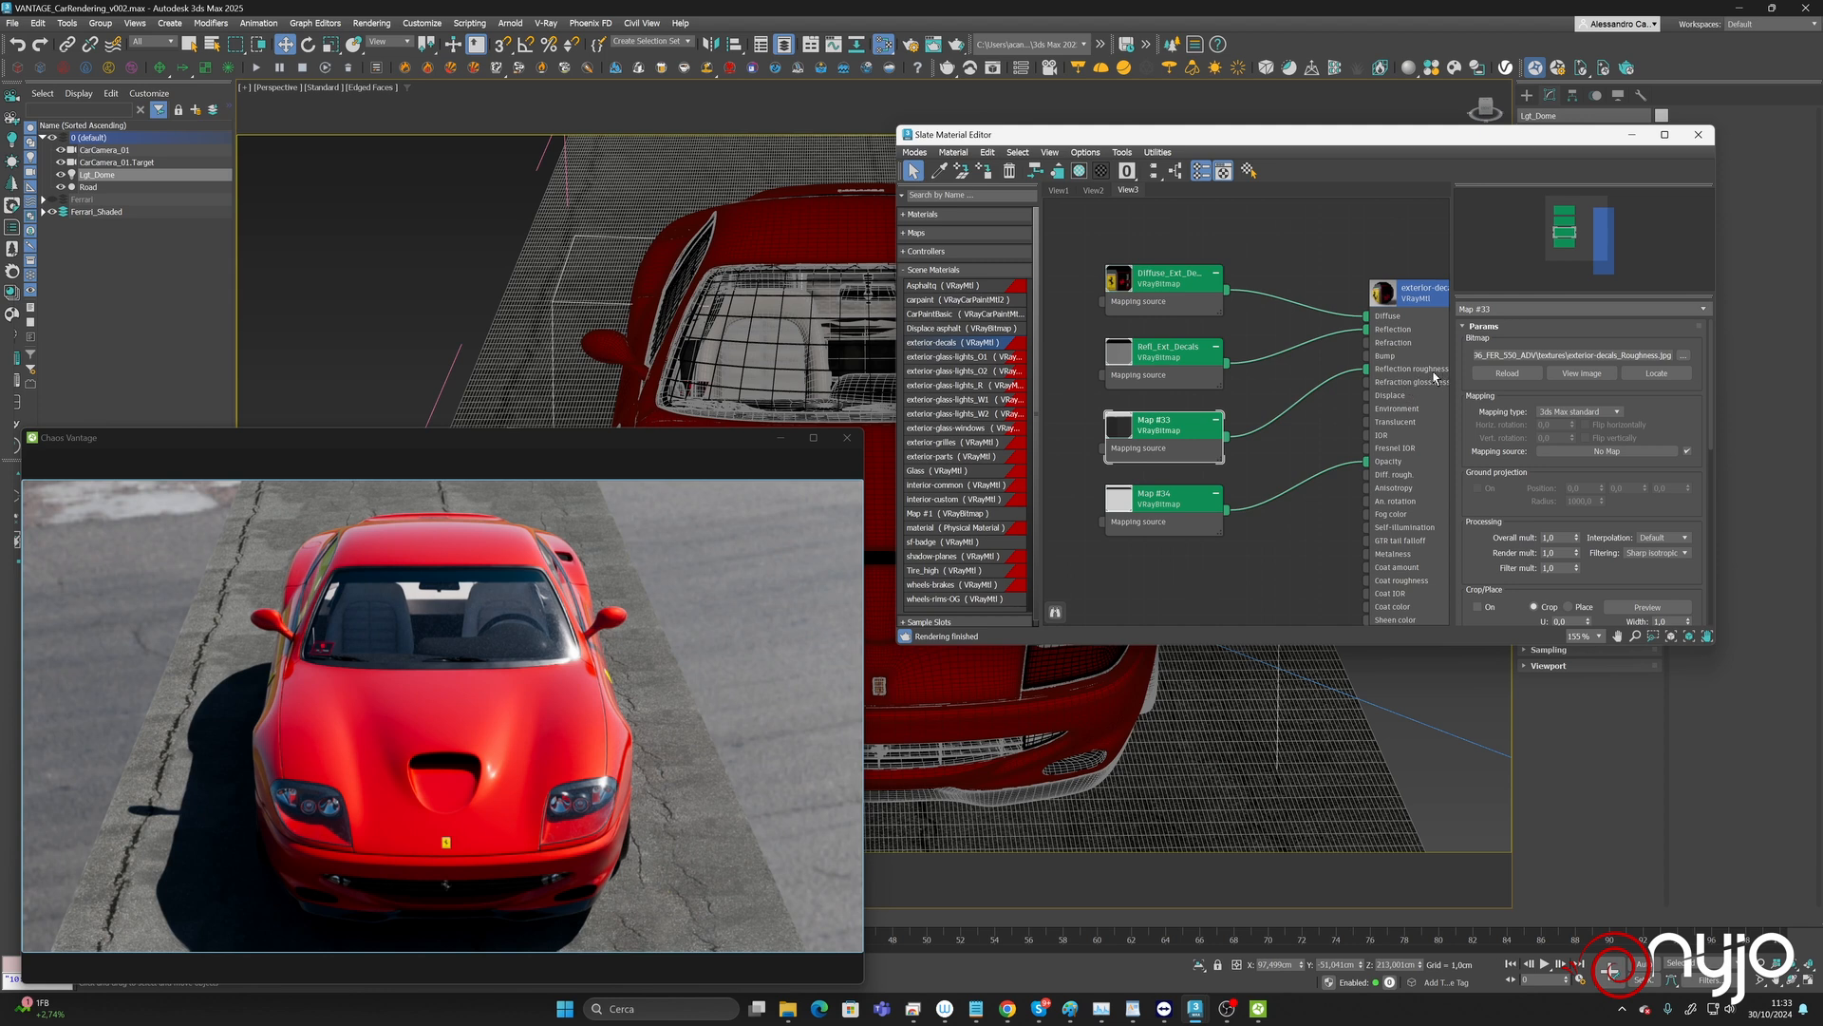
left_click_drag(1510, 308, 1370, 307)
type("Diffuse_Ext_Decals")
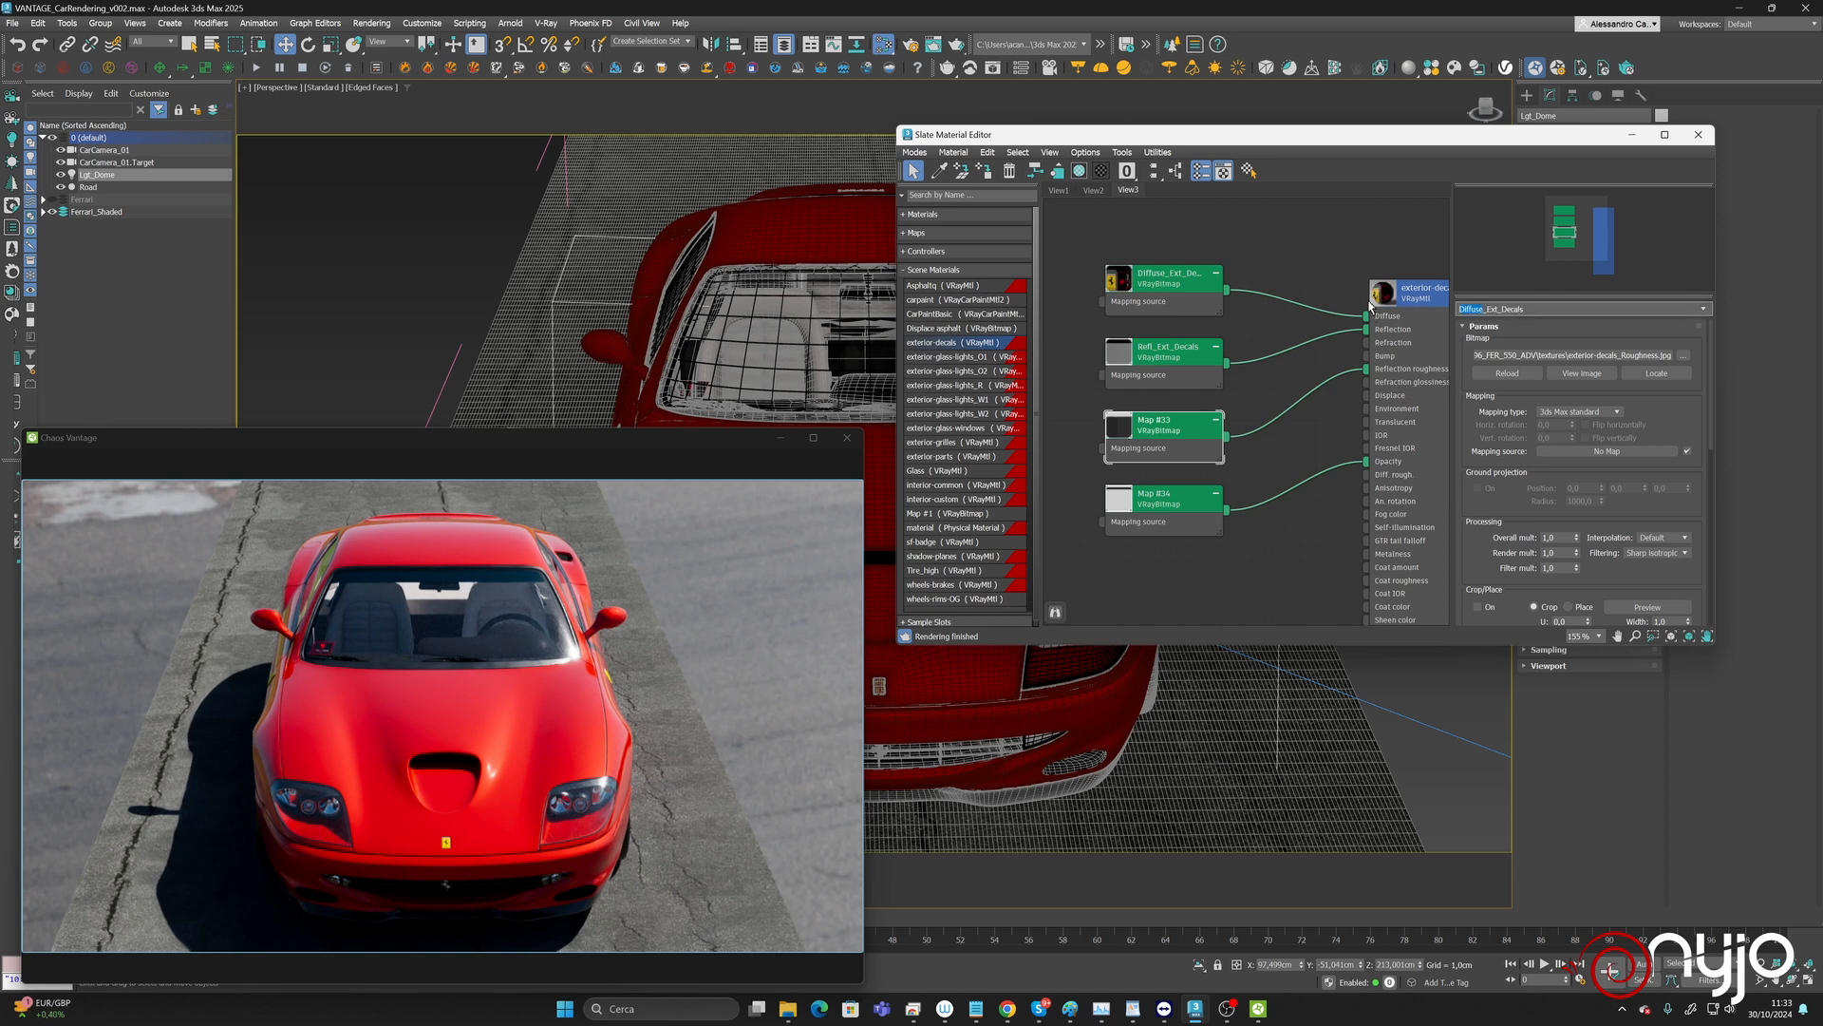
type("Rough")
Rename the decals material's opacity bitmap as Opacity_Ext_Decals.
left_click(1180, 507)
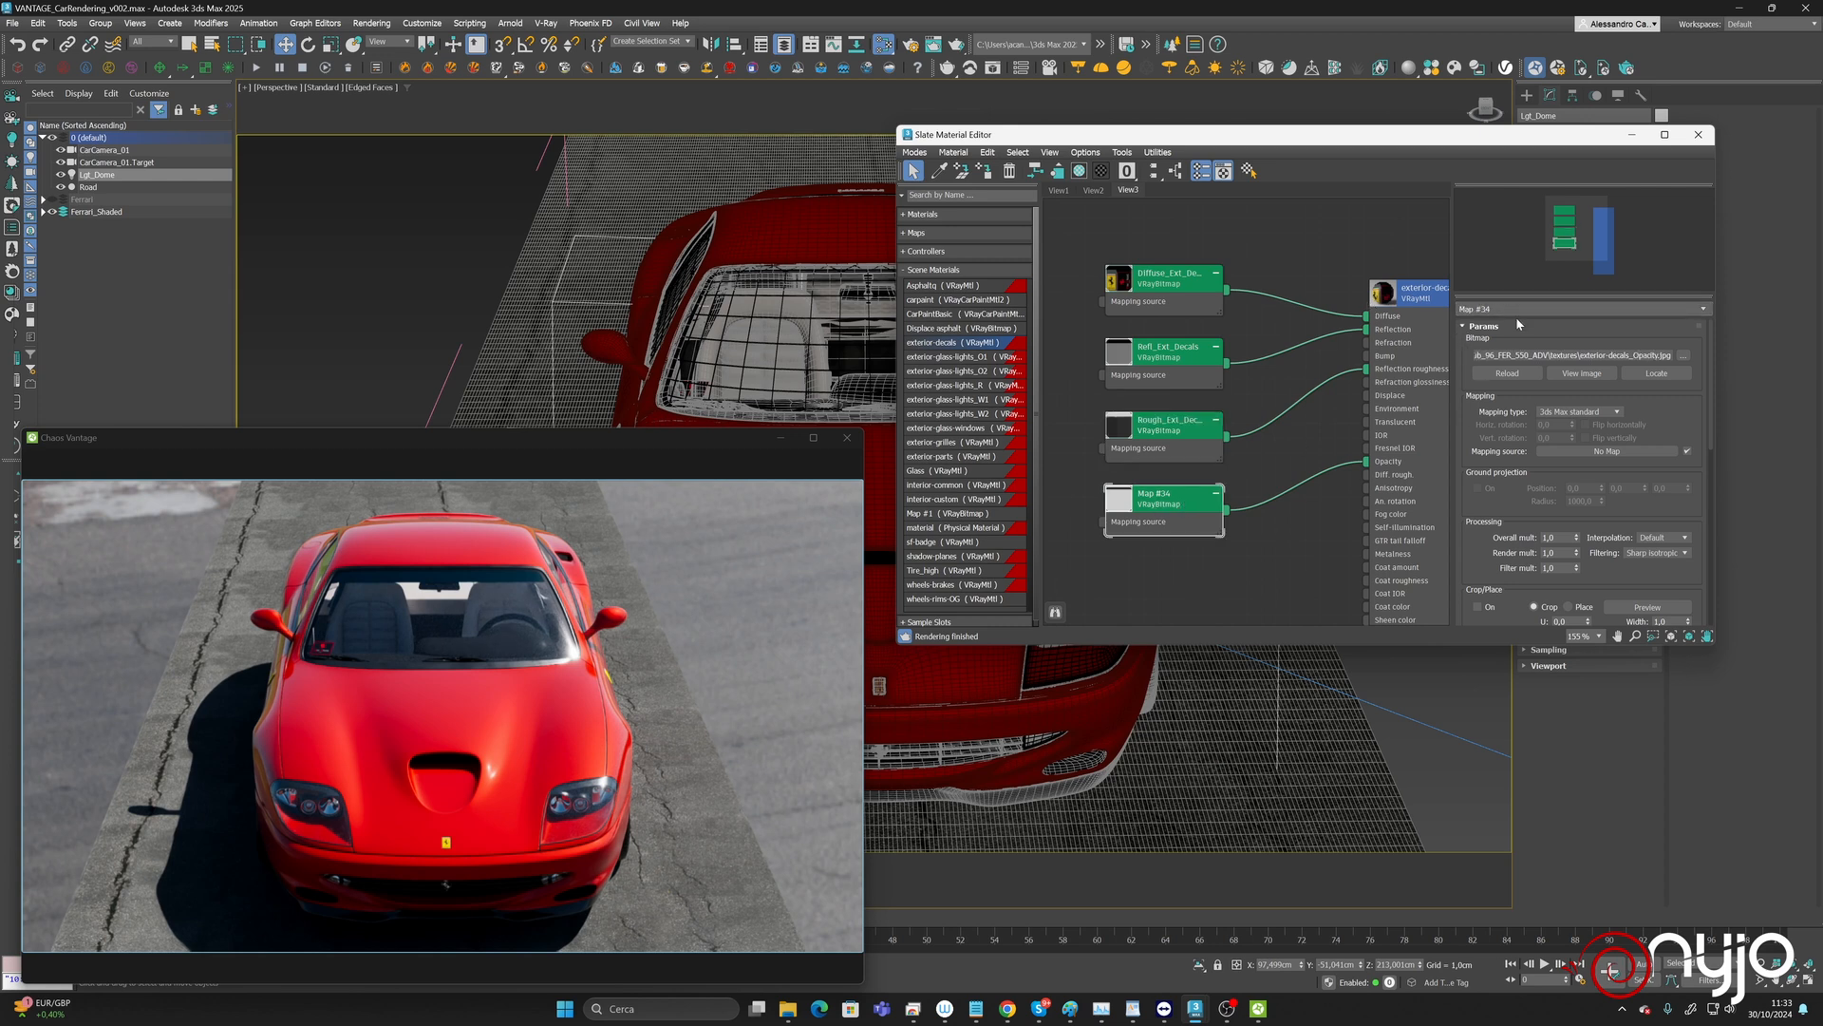
left_click_drag(1519, 308, 1373, 317)
type("Diffuse_Ext_Decals")
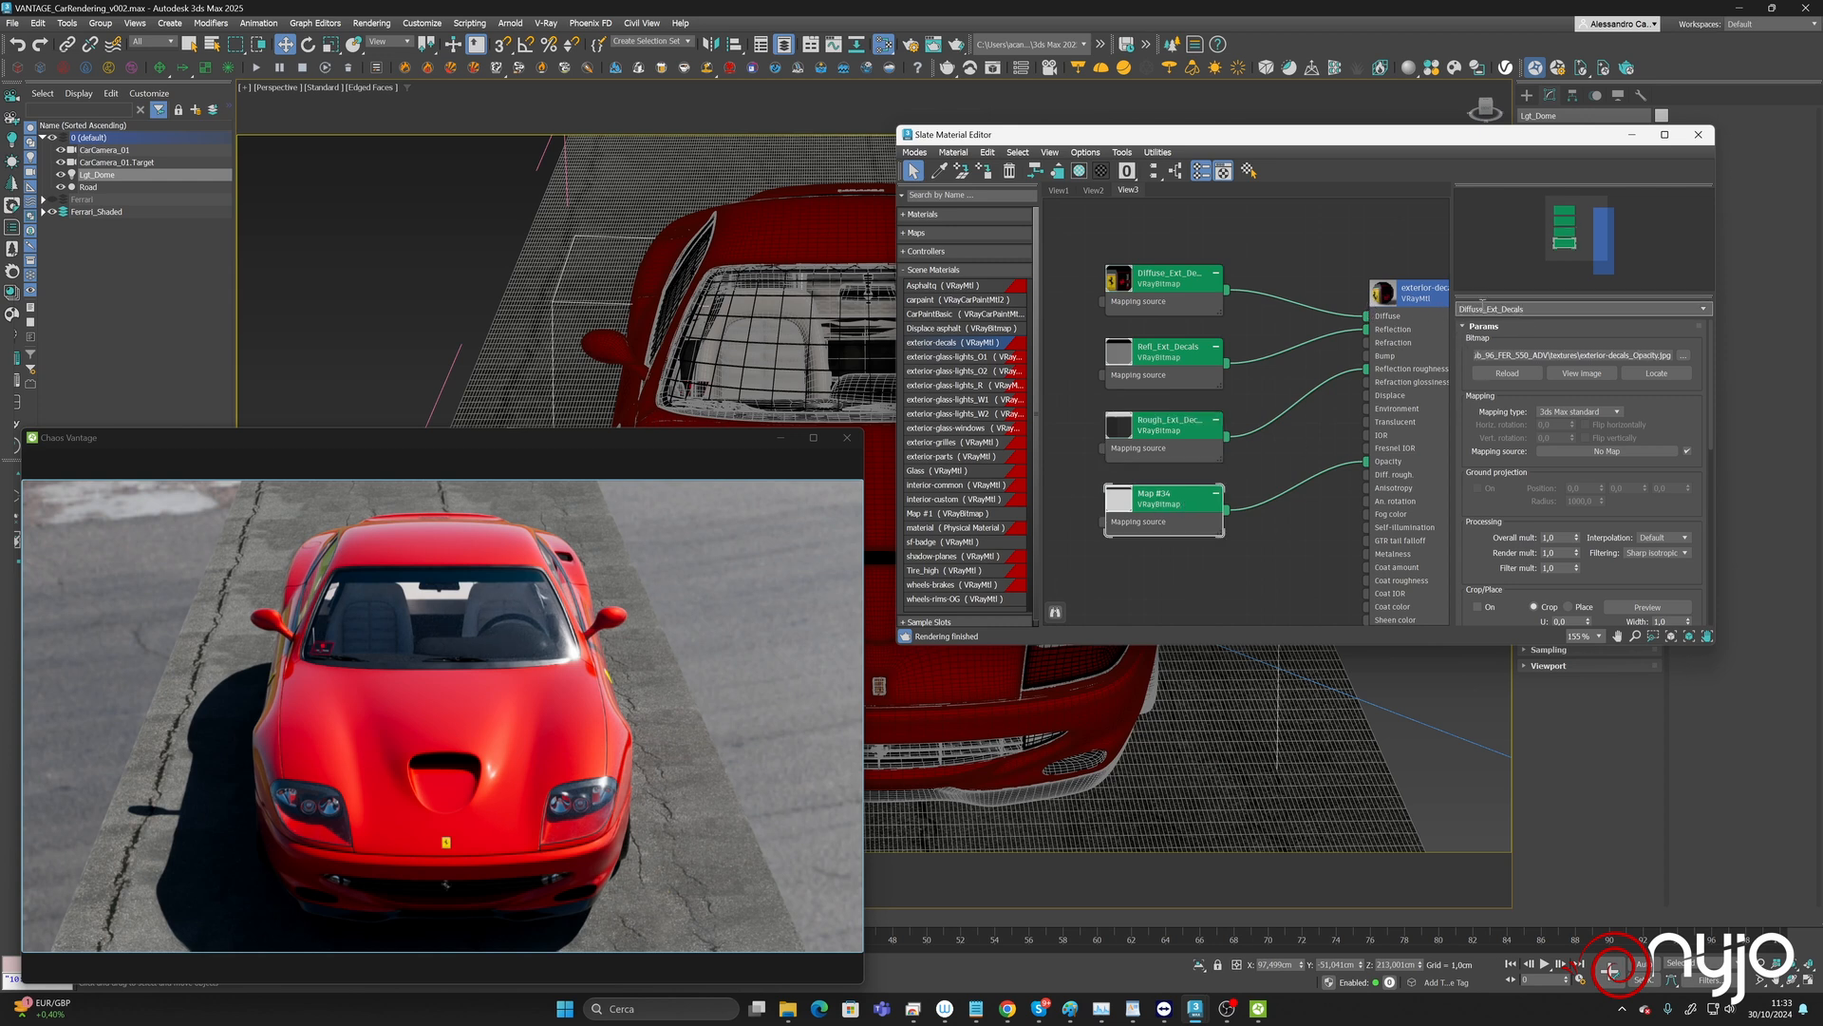
left_click_drag(1484, 309, 1403, 302)
type("Opacity")
key("Return")
Create a node view named View4 and place the exterior-glass-lights_01 scene material in it as an instance.
right_click(1163, 188)
left_click(1187, 201)
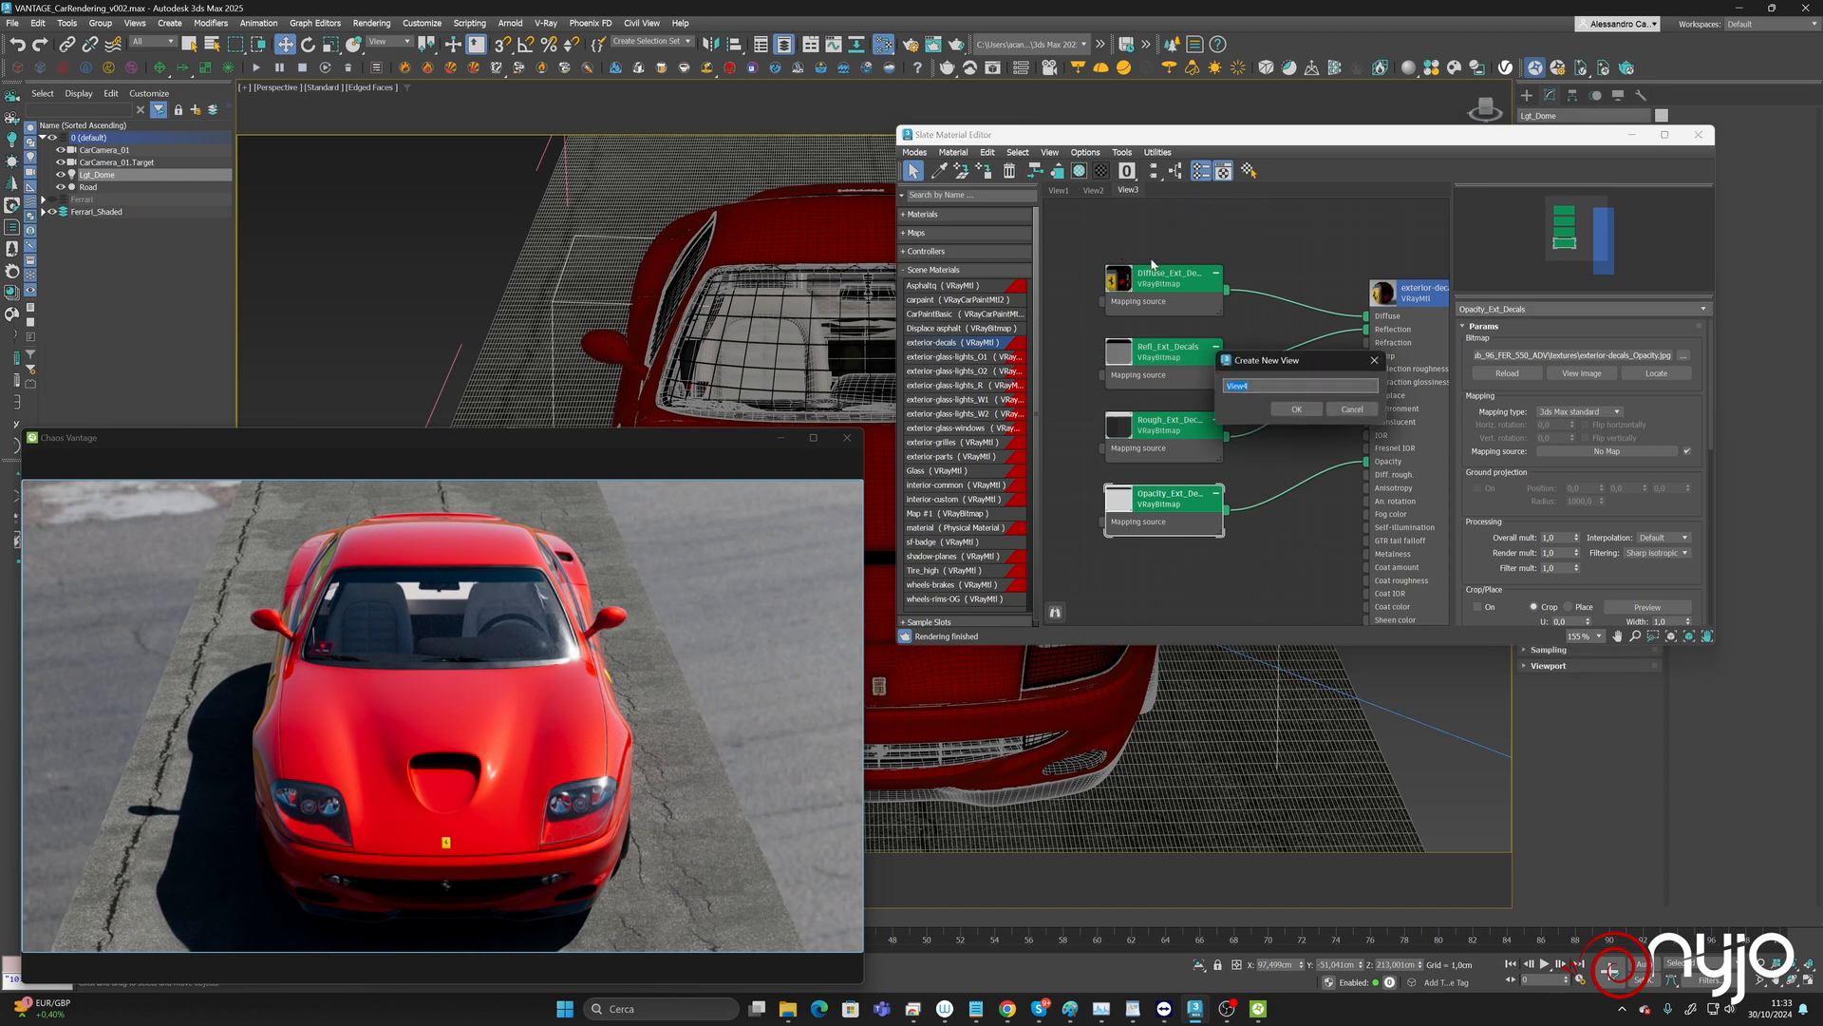
left_click(1297, 408)
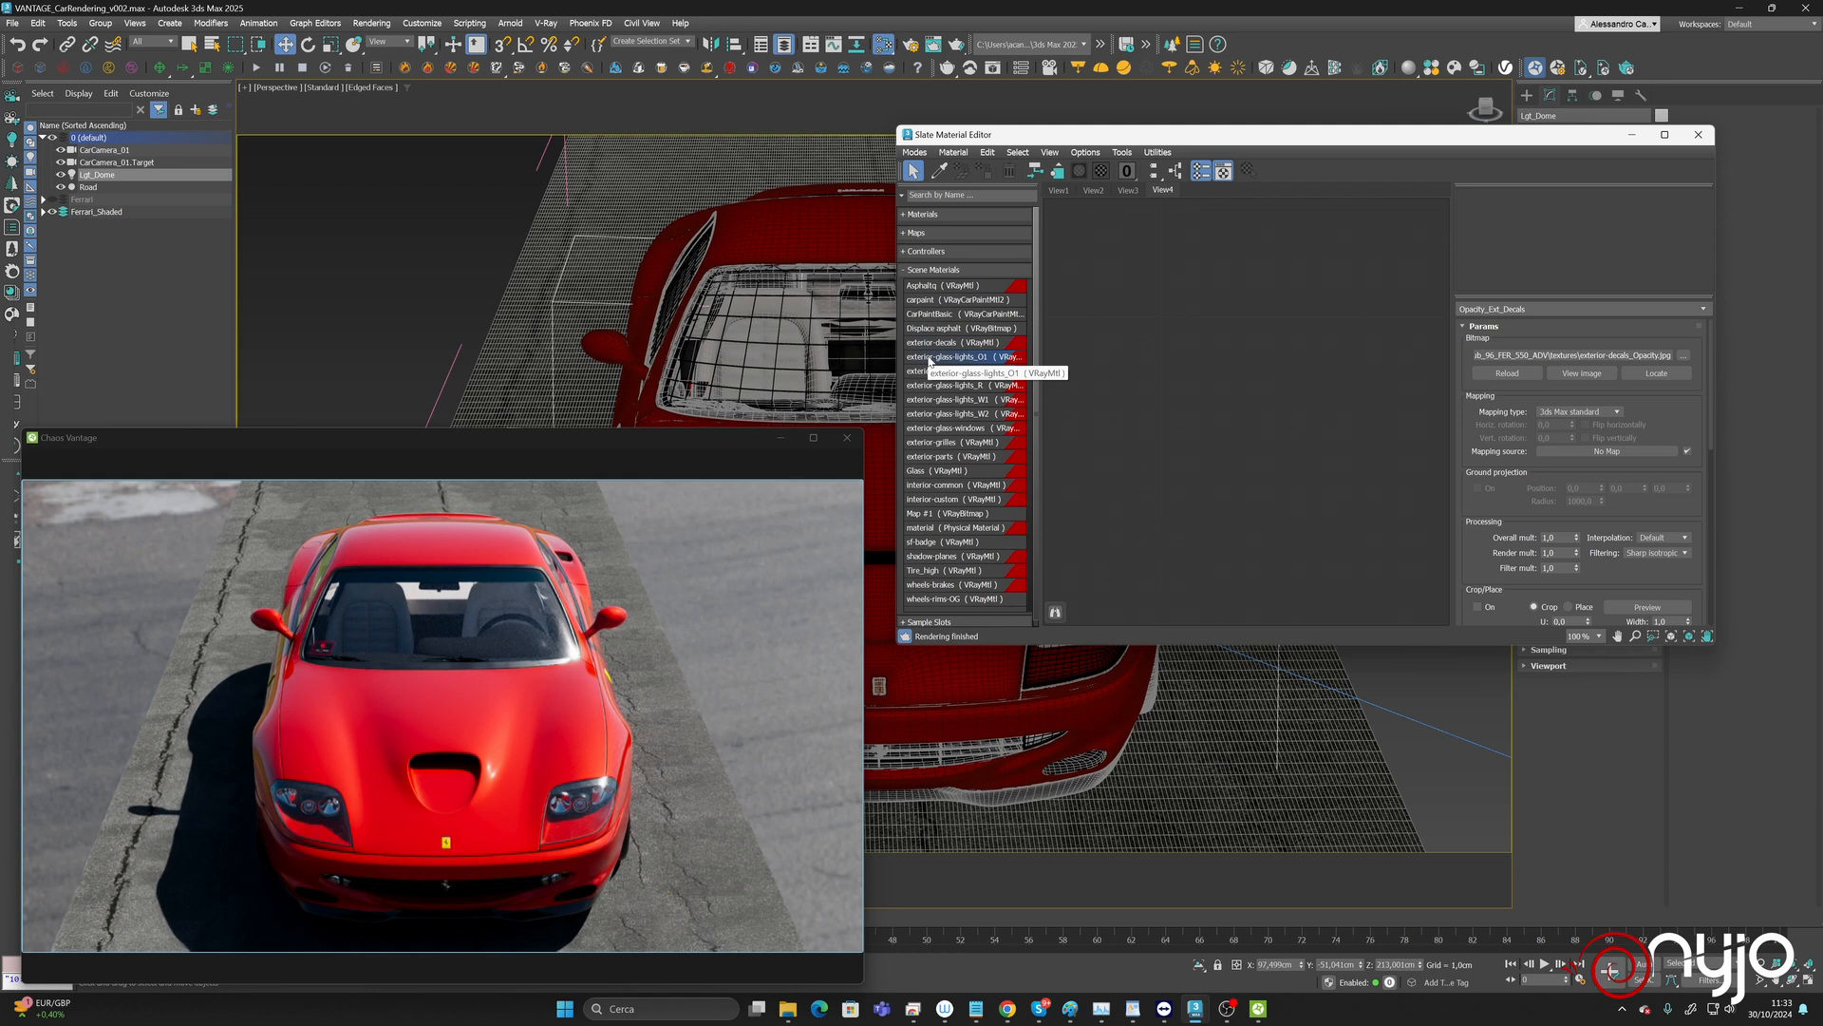
left_click_drag(931, 362, 1154, 285)
left_click(1282, 414)
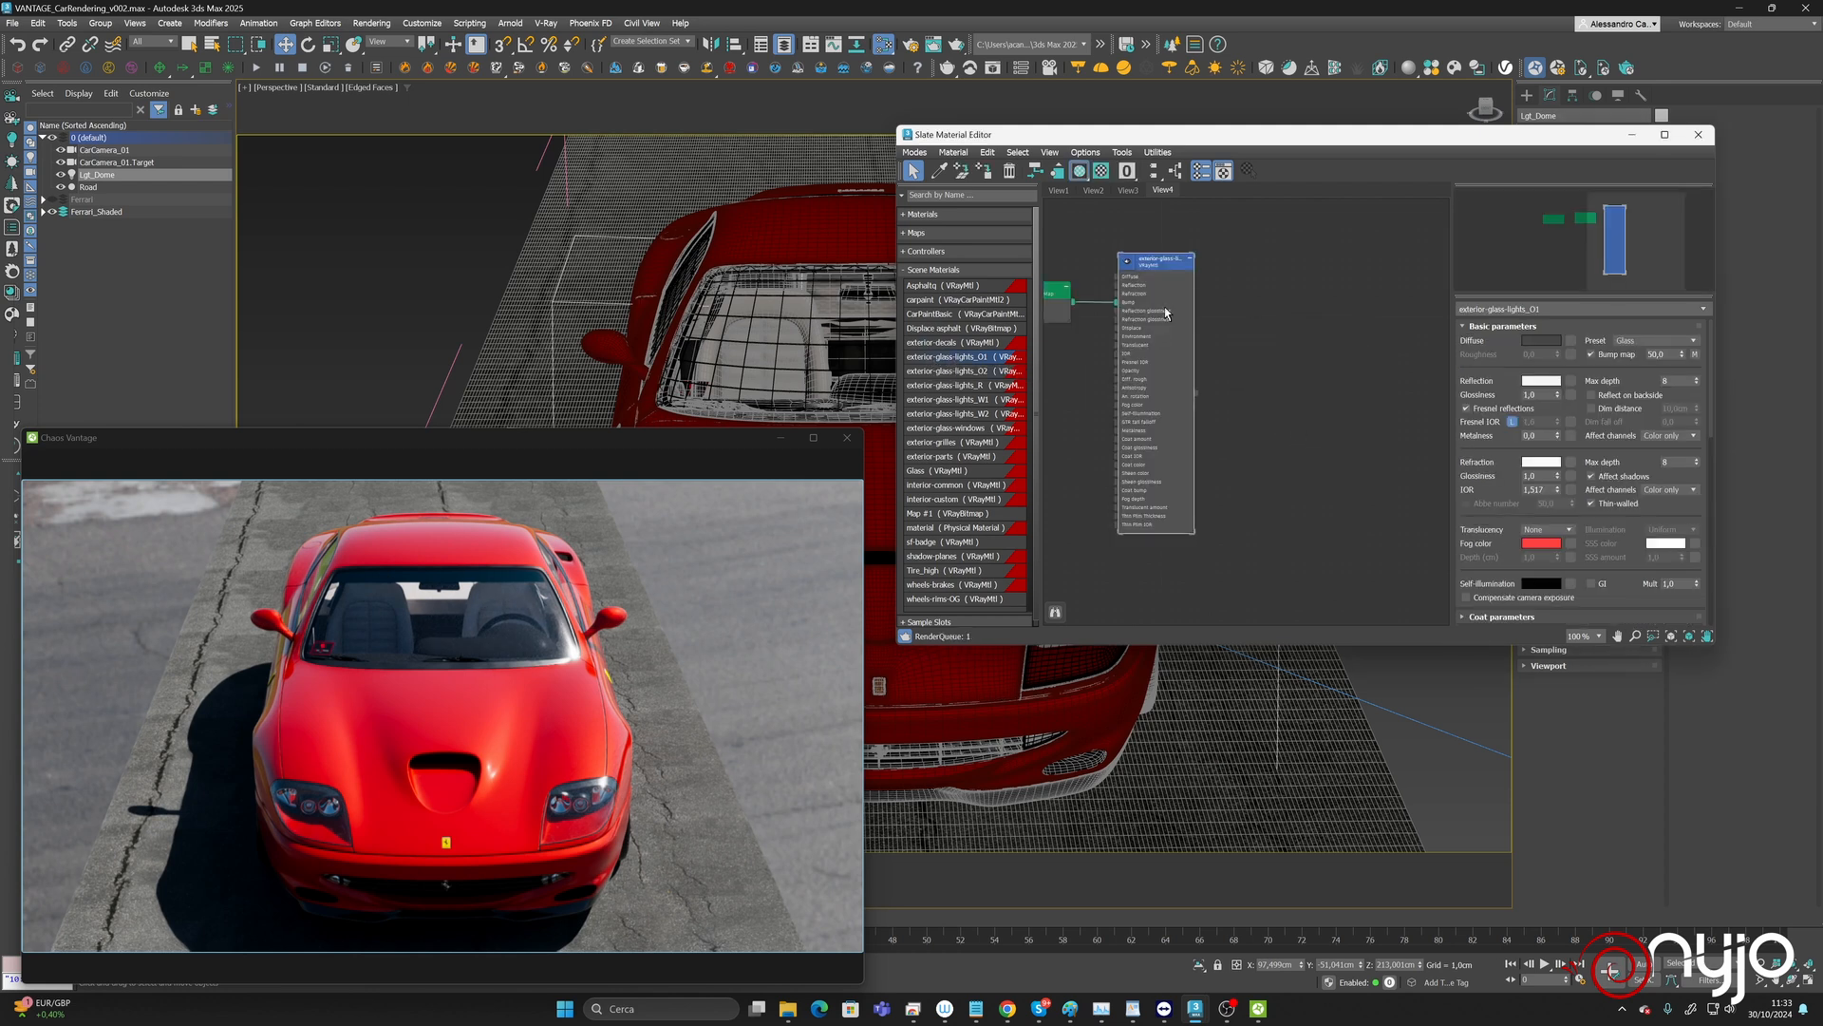
Rename the bitmap feeding the exterior-glass-lights_01 material's normal map as Glass Normal.
middle_click_drag(1186, 272, 1398, 279)
scroll(1239, 297, "up", 2)
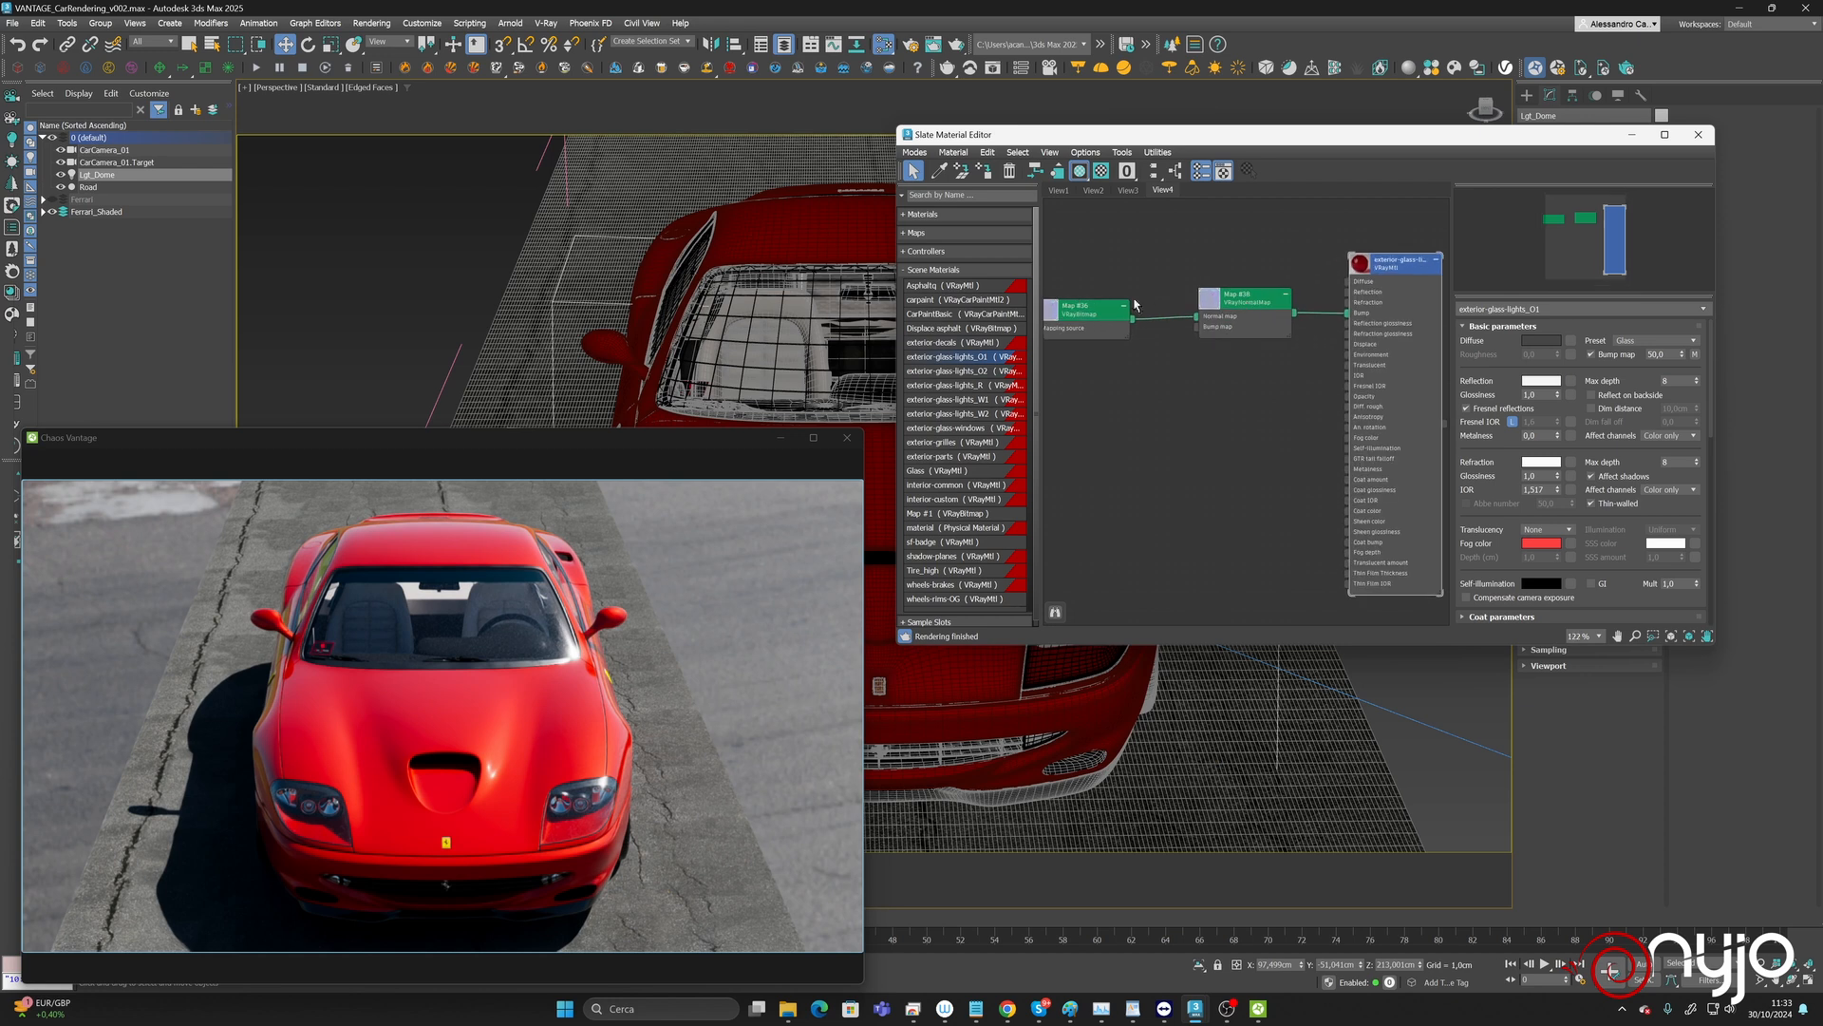
double_click(1240, 297)
double_click(1079, 314)
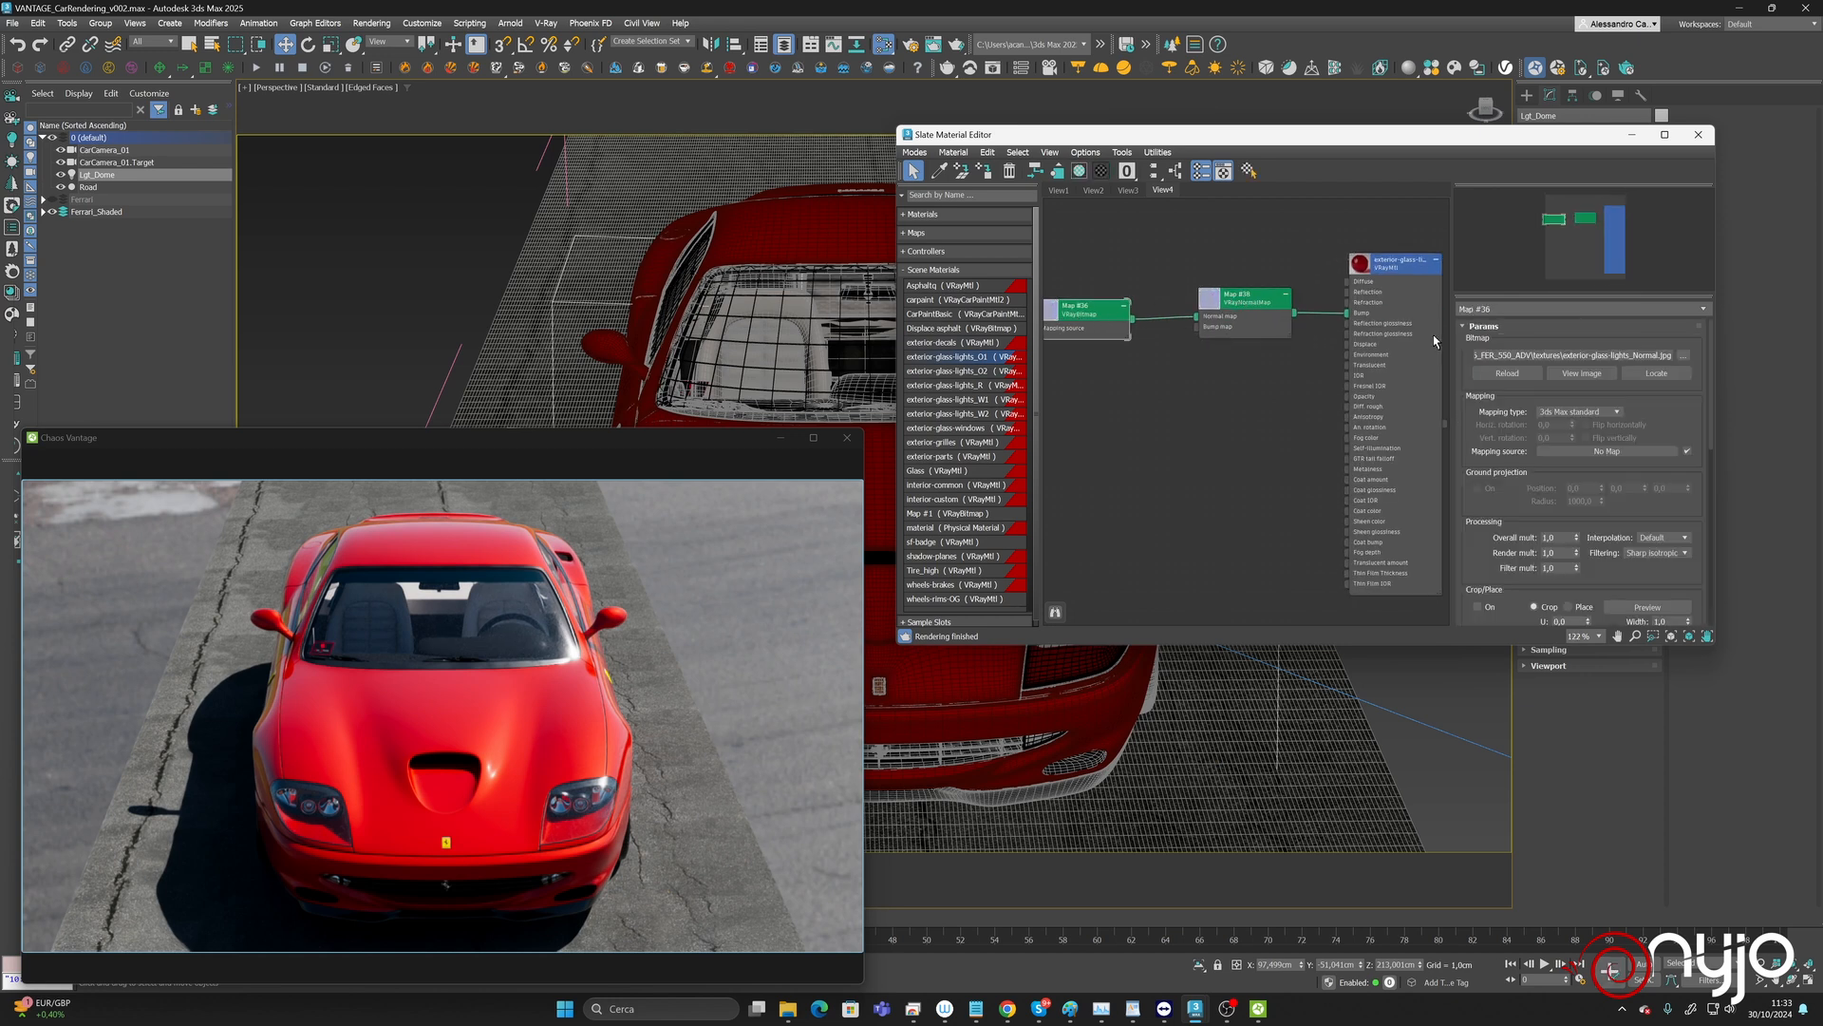
left_click(1511, 307)
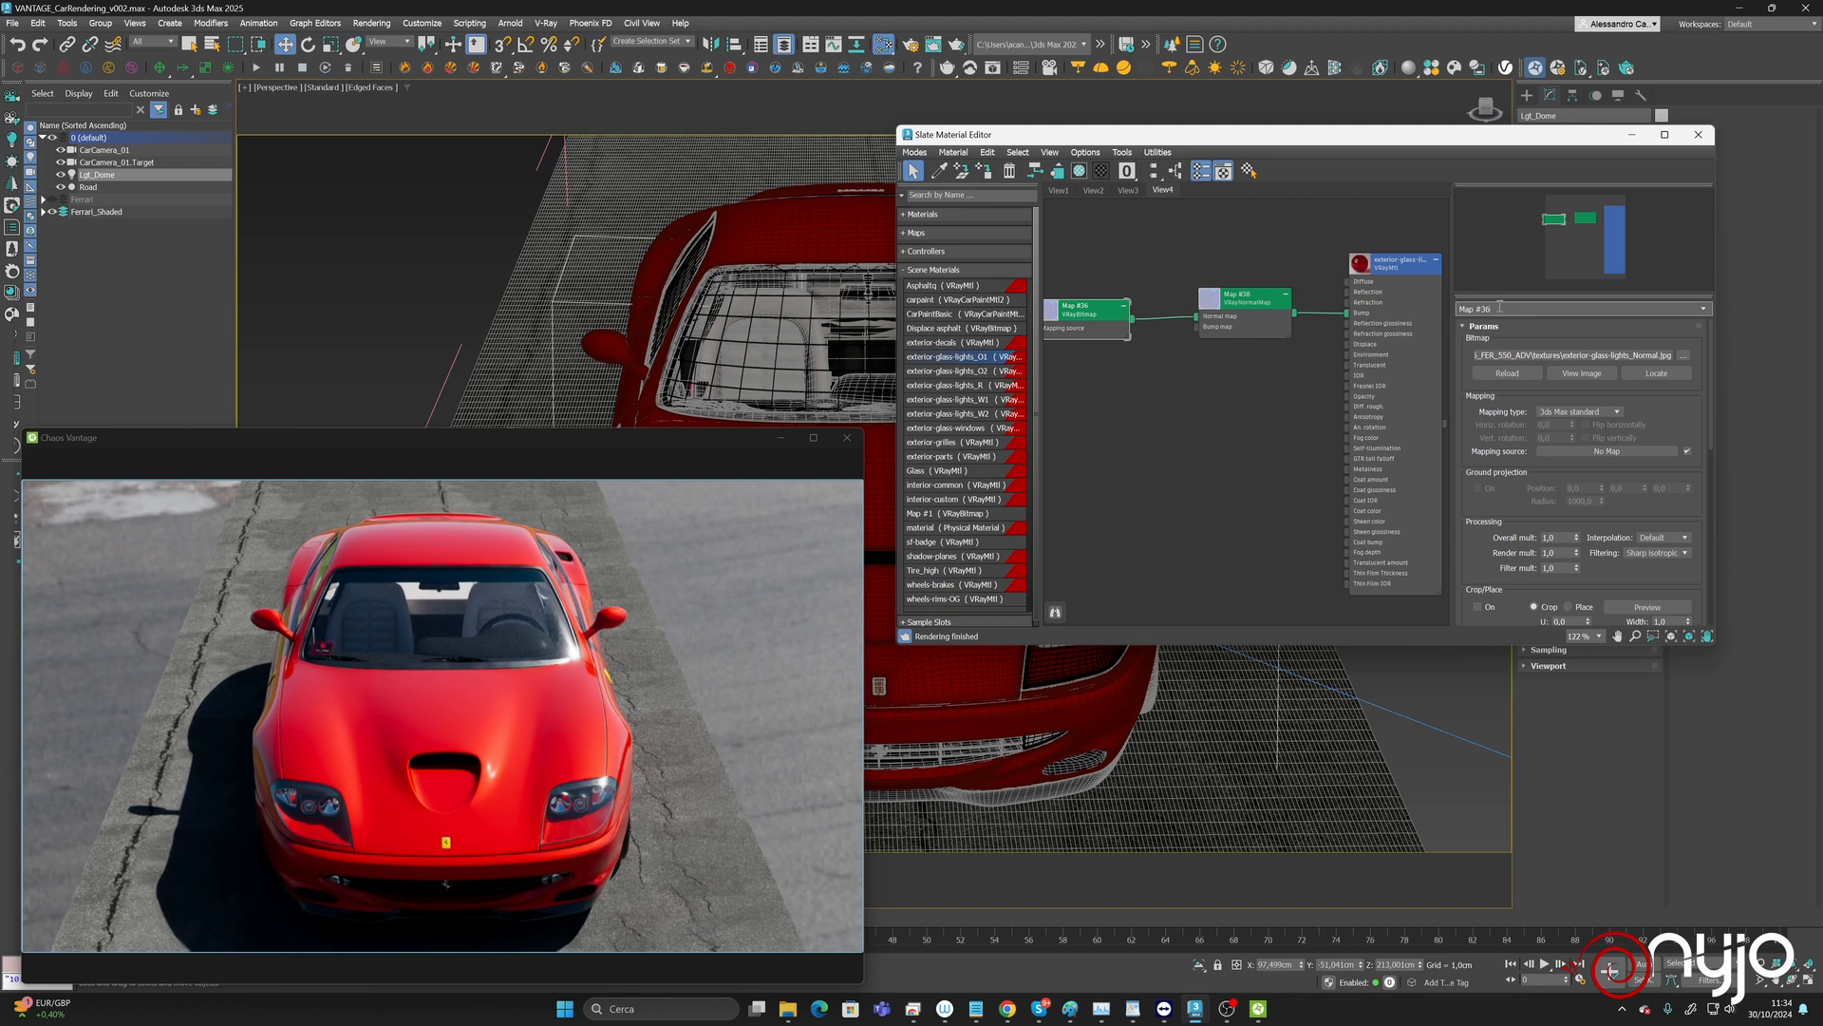
type("Glass Normal")
Place the exterior-glass-lights_02 and exterior-glass-lights_R scene materials in View4 as instances.
left_click(961, 372)
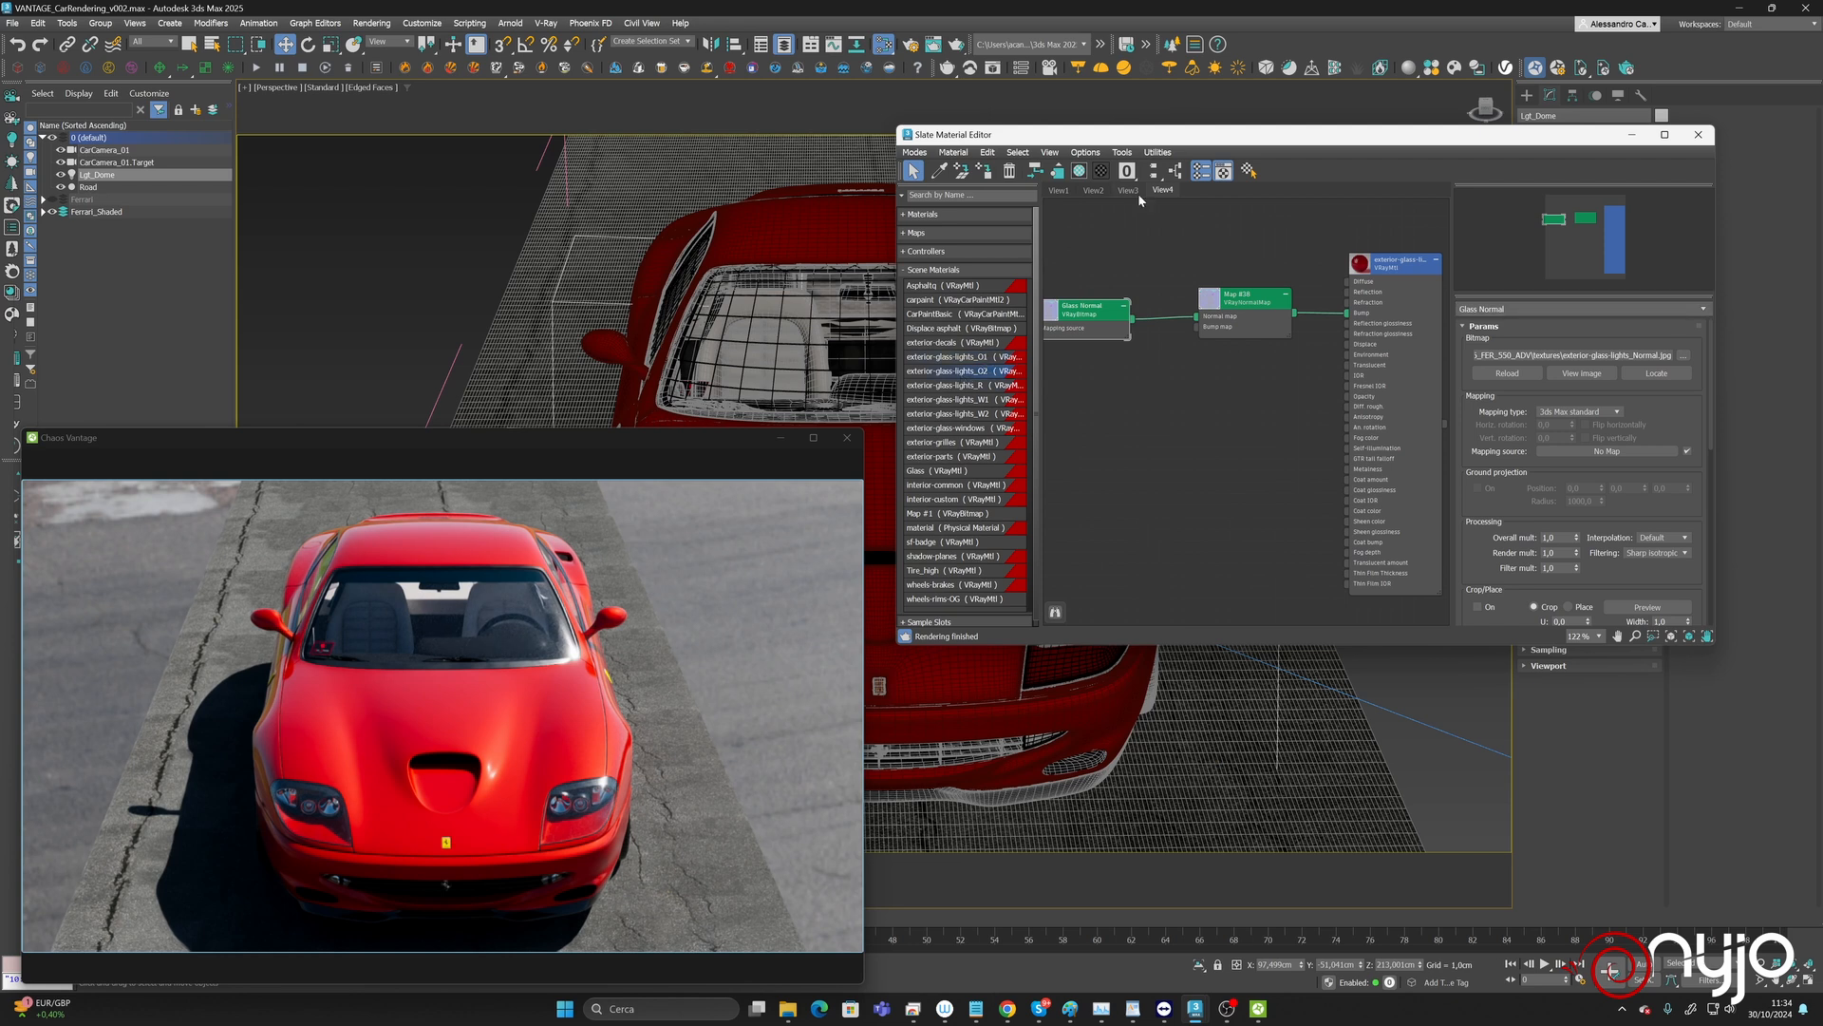
middle_click_drag(1210, 410, 1174, 338)
left_click_drag(997, 374, 1262, 498)
left_click(1276, 435)
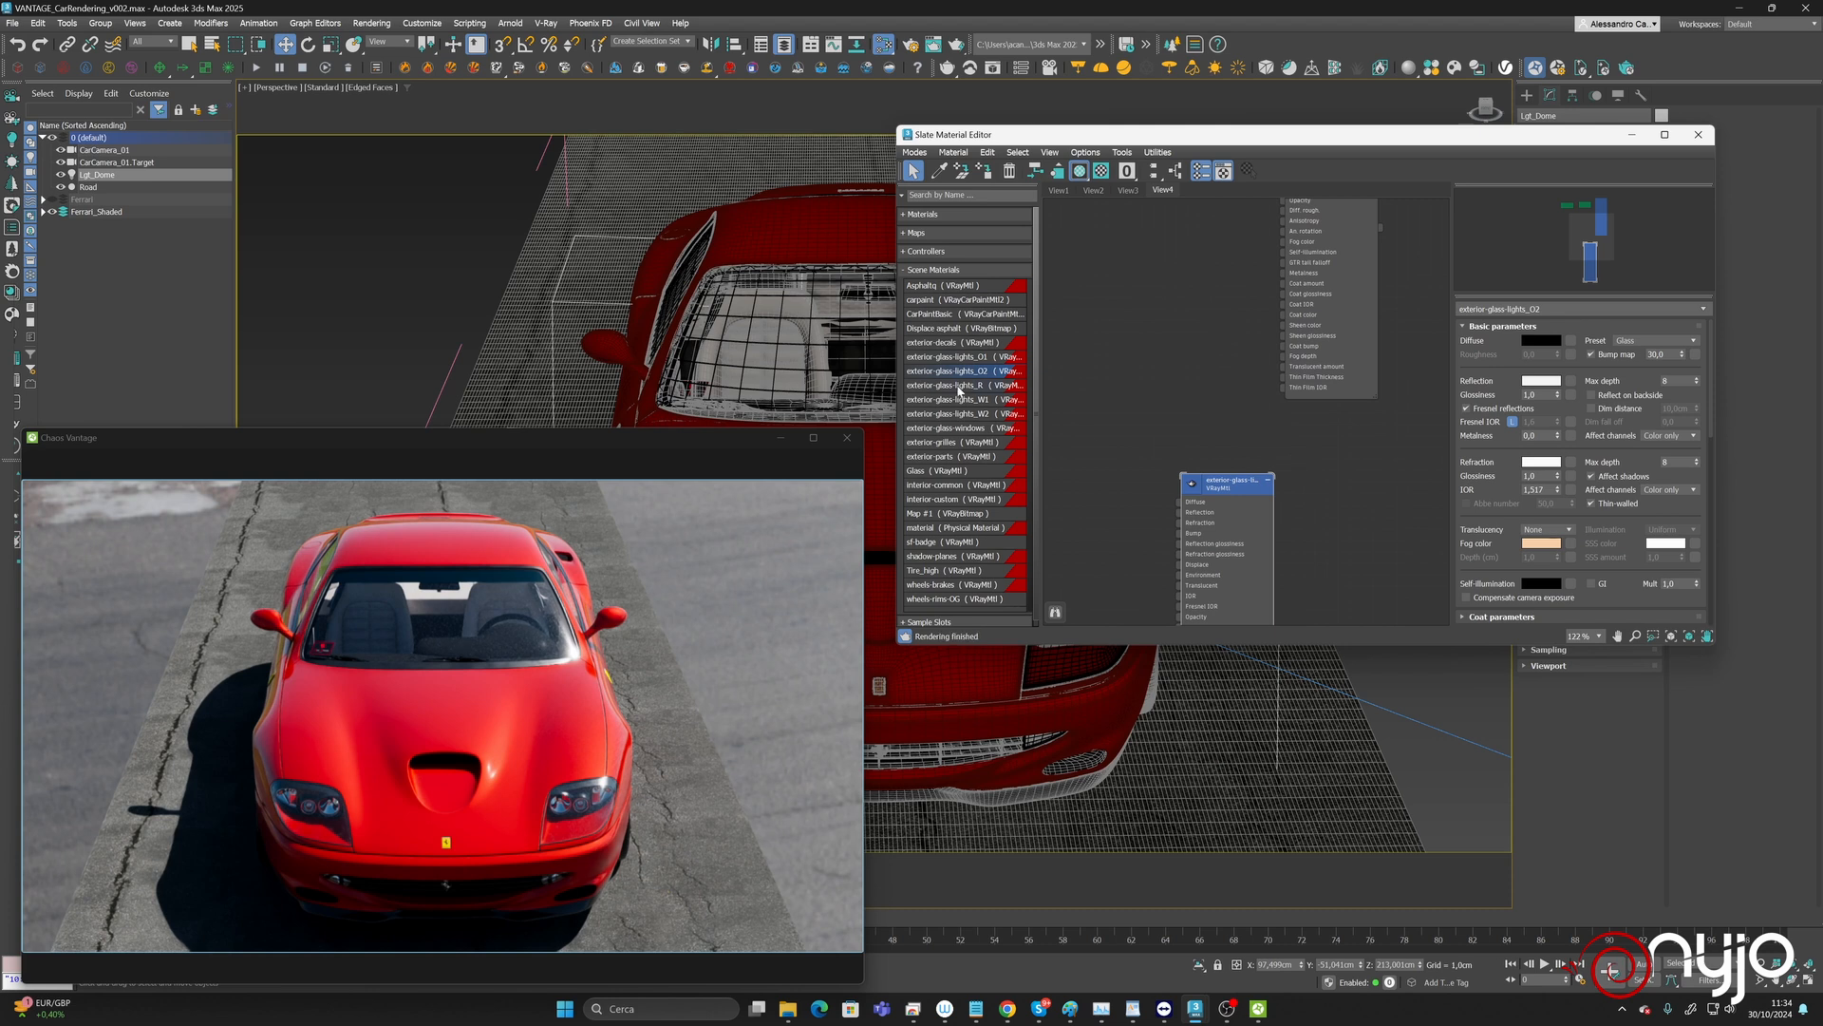
left_click_drag(1342, 490, 1345, 491)
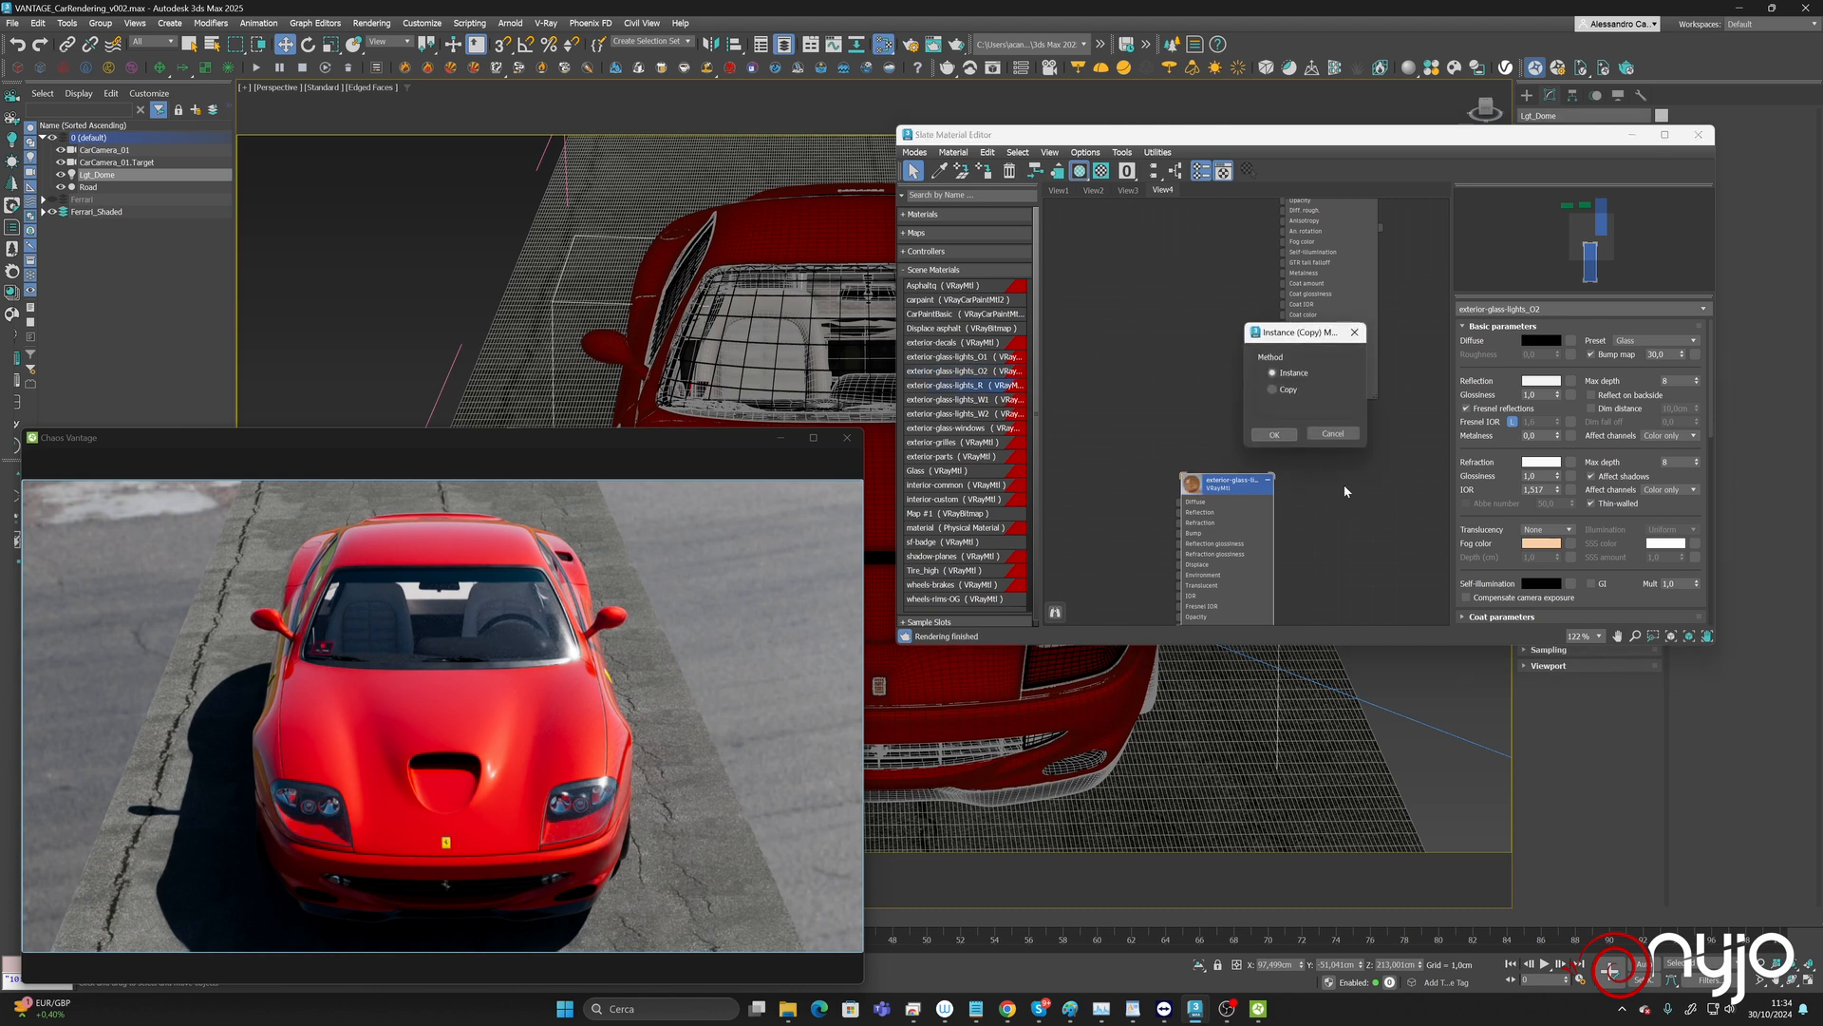
left_click(1280, 434)
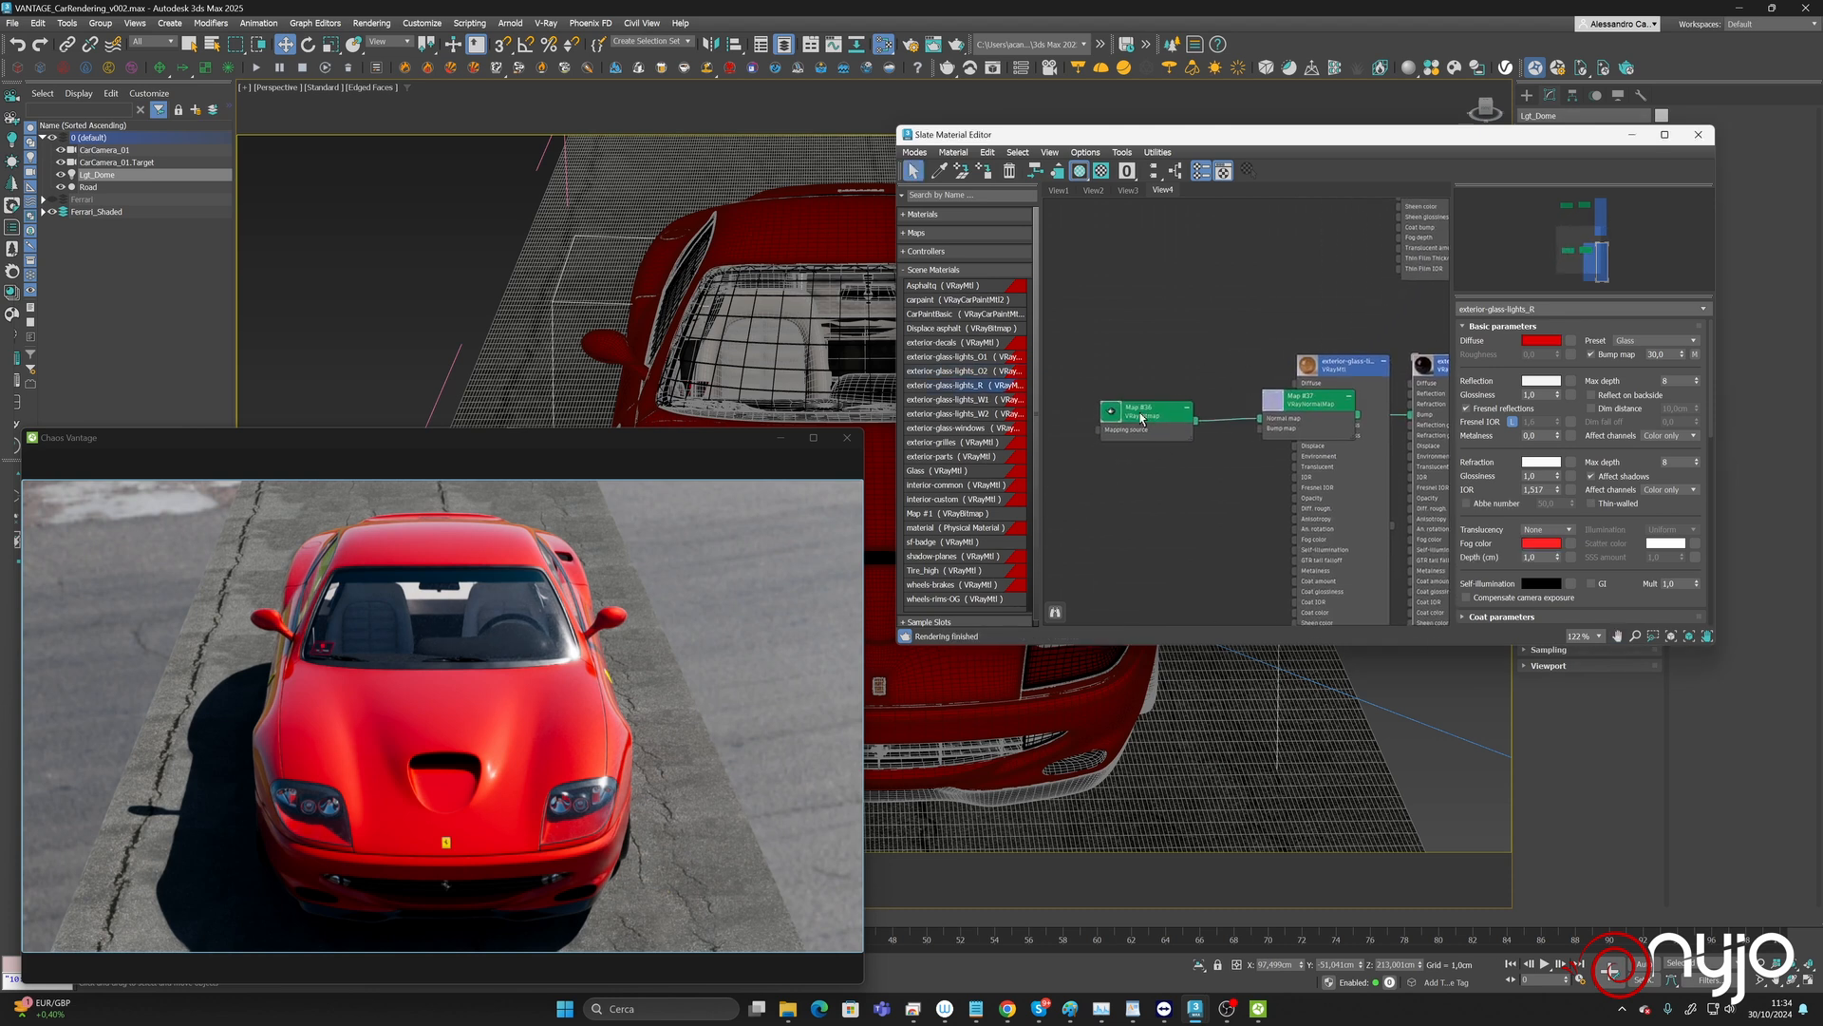
Rename the bitmap feeding the exterior-glass-lights_R material's normal map as Glass normal.
double_click(1141, 418)
double_click(1509, 311)
type("Glass normal")
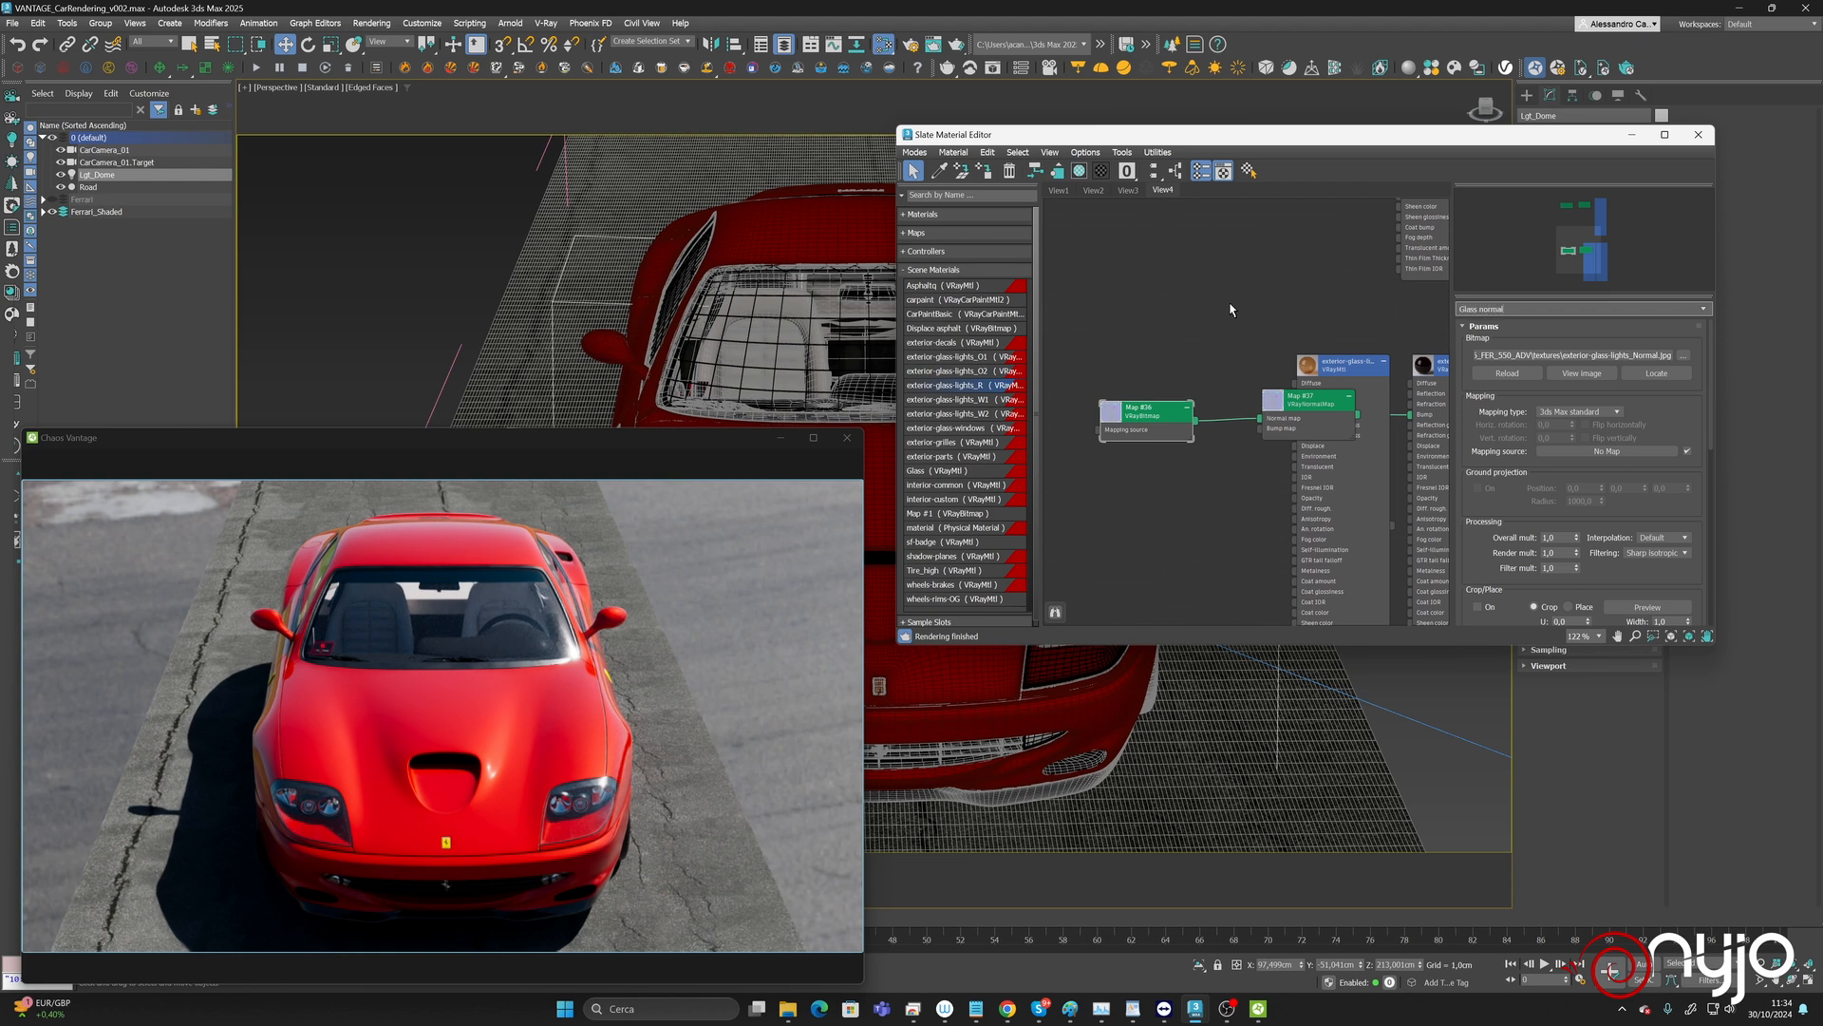
key("Return")
Place the exterior-glass-lights_W1 scene material in View4 as an instance and rename its normal bitmap as Glass normal.
left_click_drag(970, 402, 1163, 512)
left_click(1273, 434)
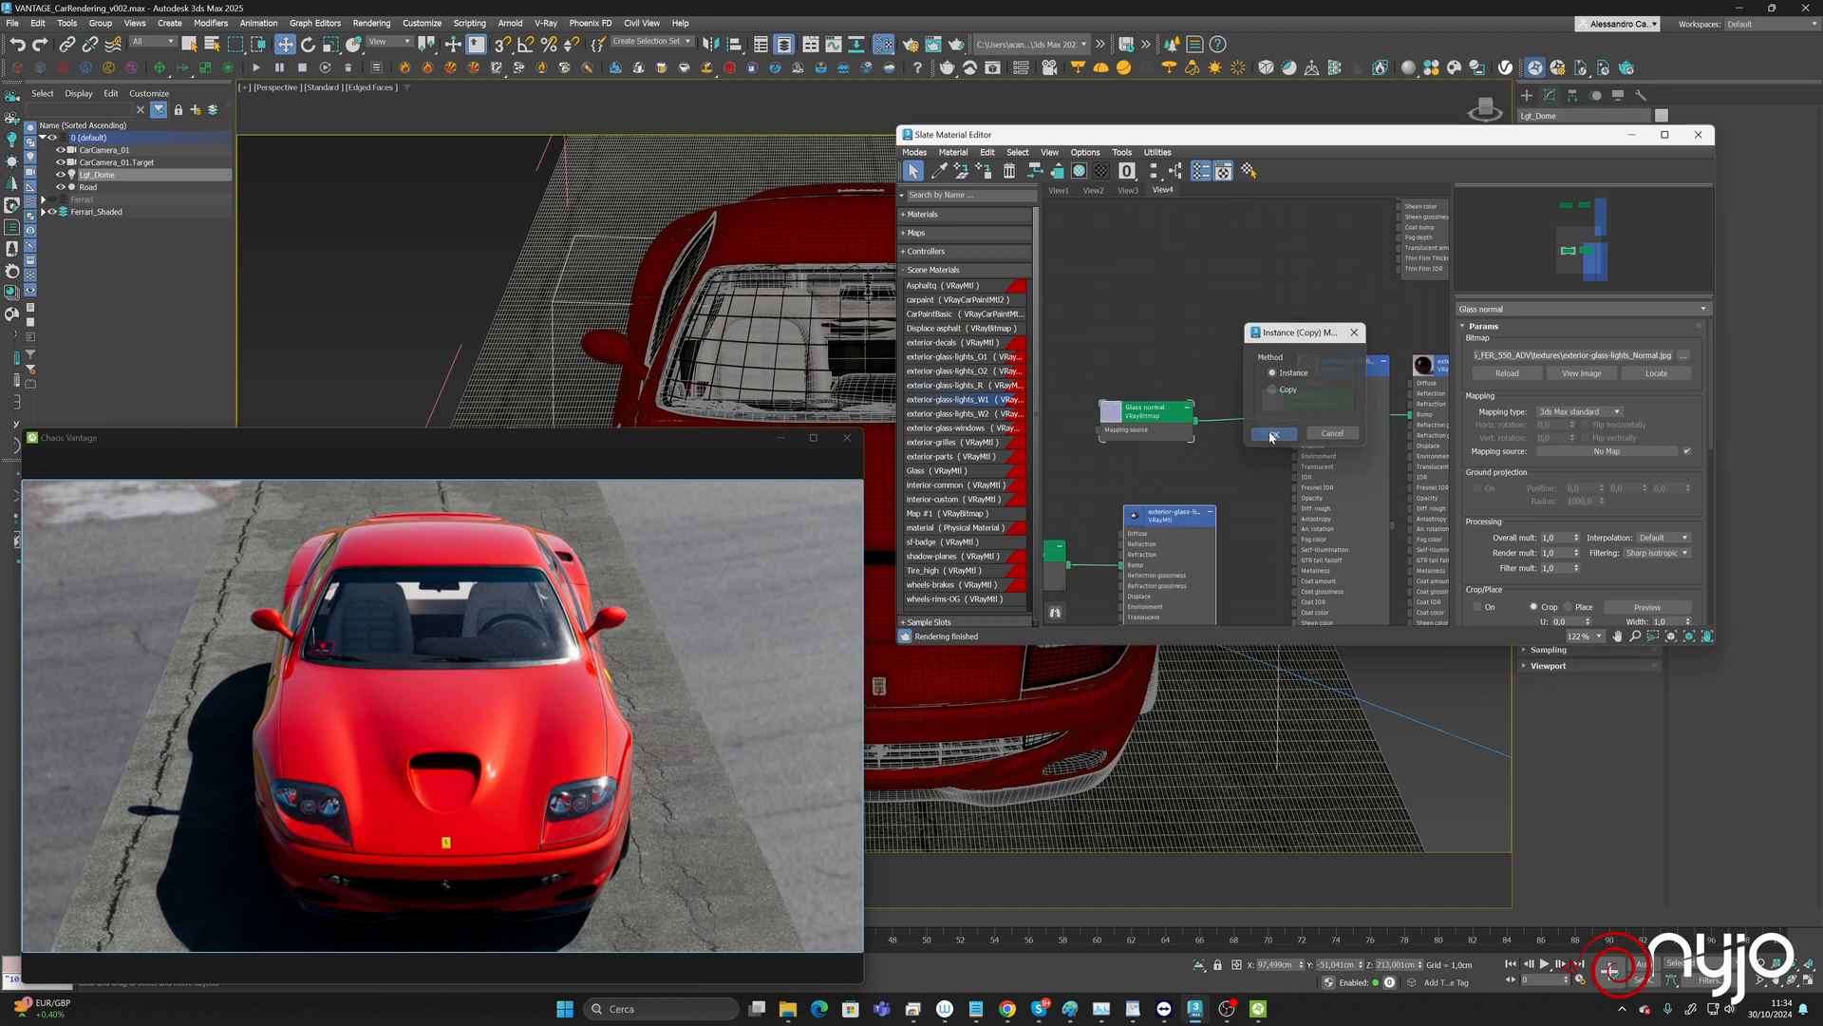
left_click(1541, 309)
type("Glass")
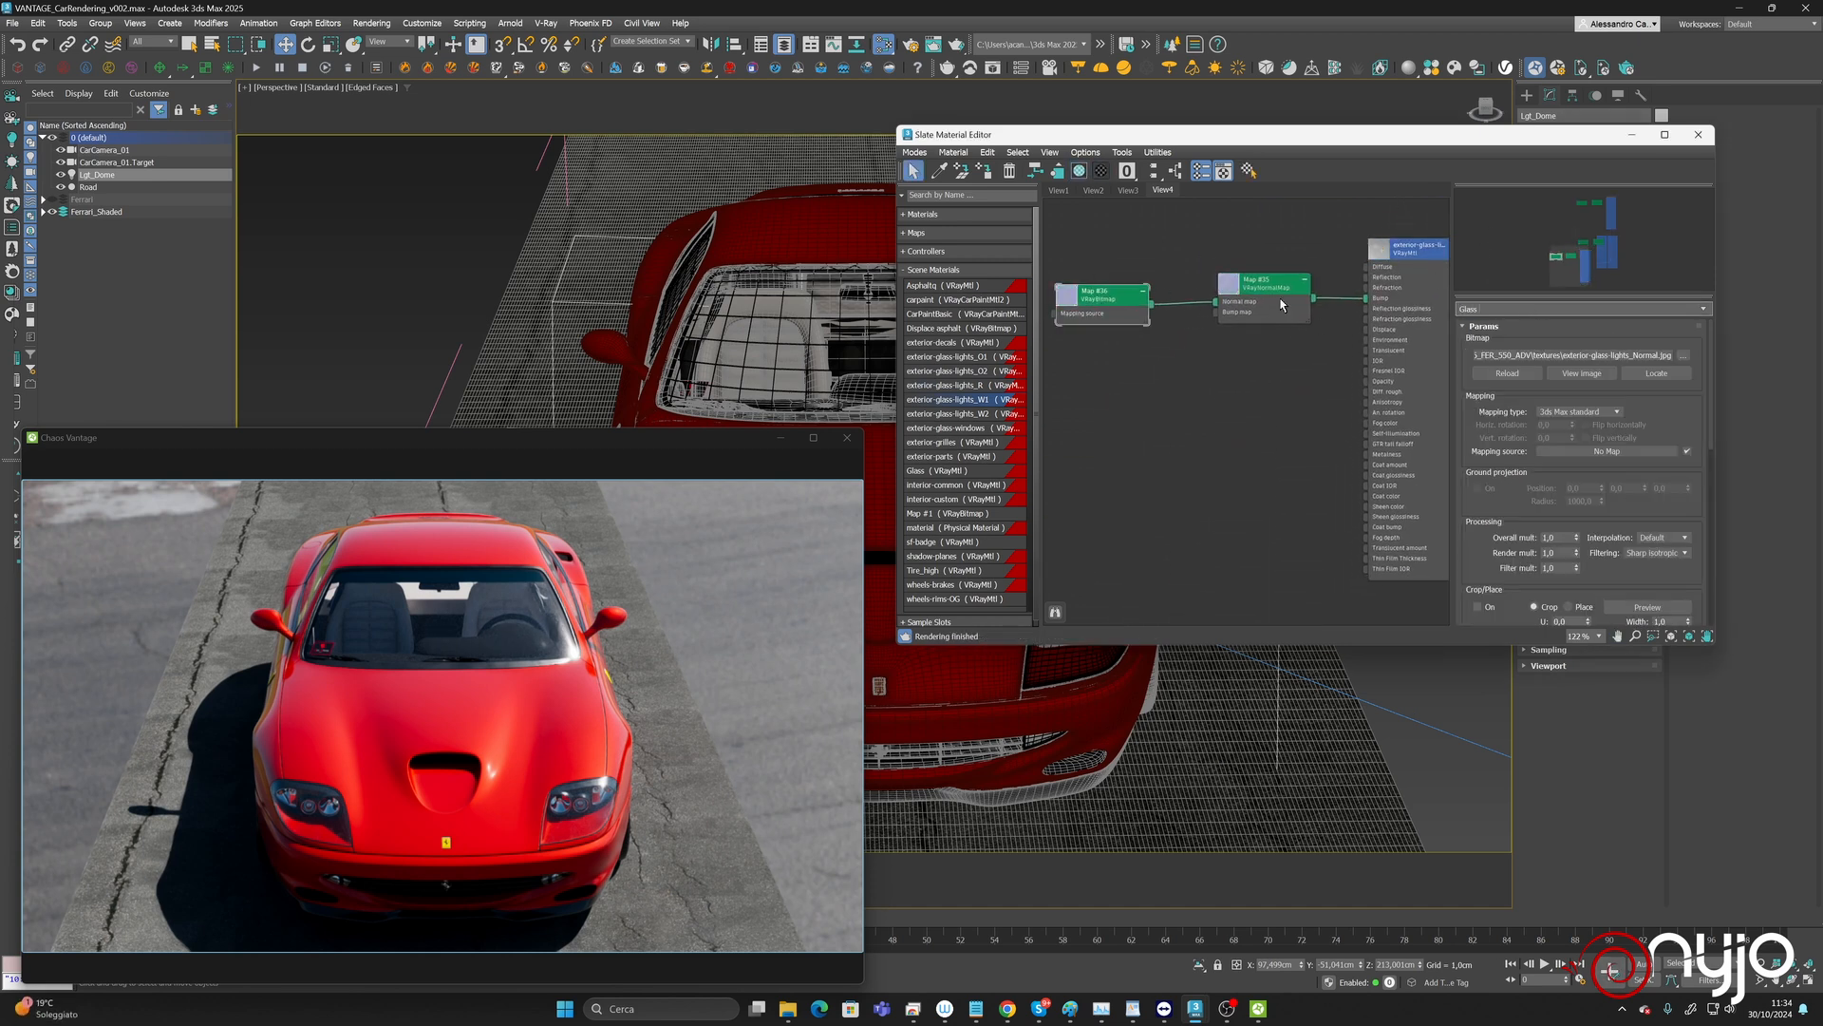
type(" normal")
key("Return")
Place the exterior-glass-lights_W2 scene material in View4 as an instance.
left_click_drag(964, 416, 1138, 412)
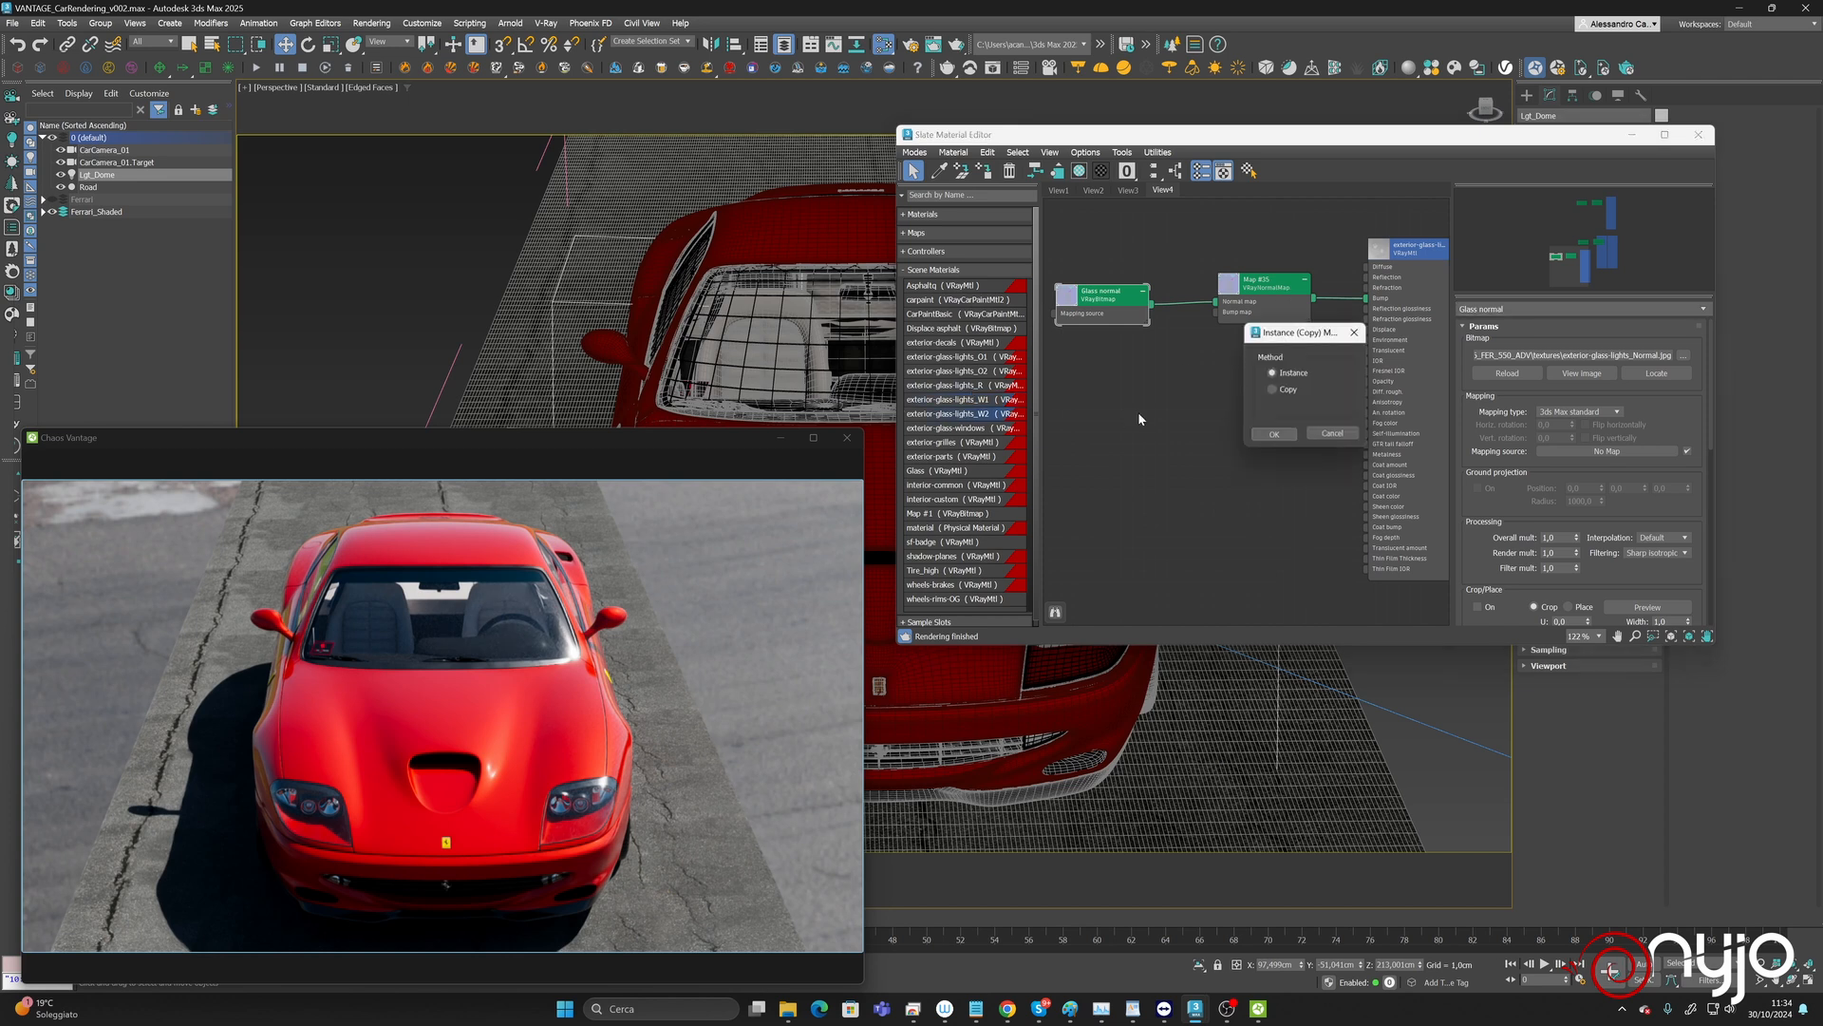
key("Return")
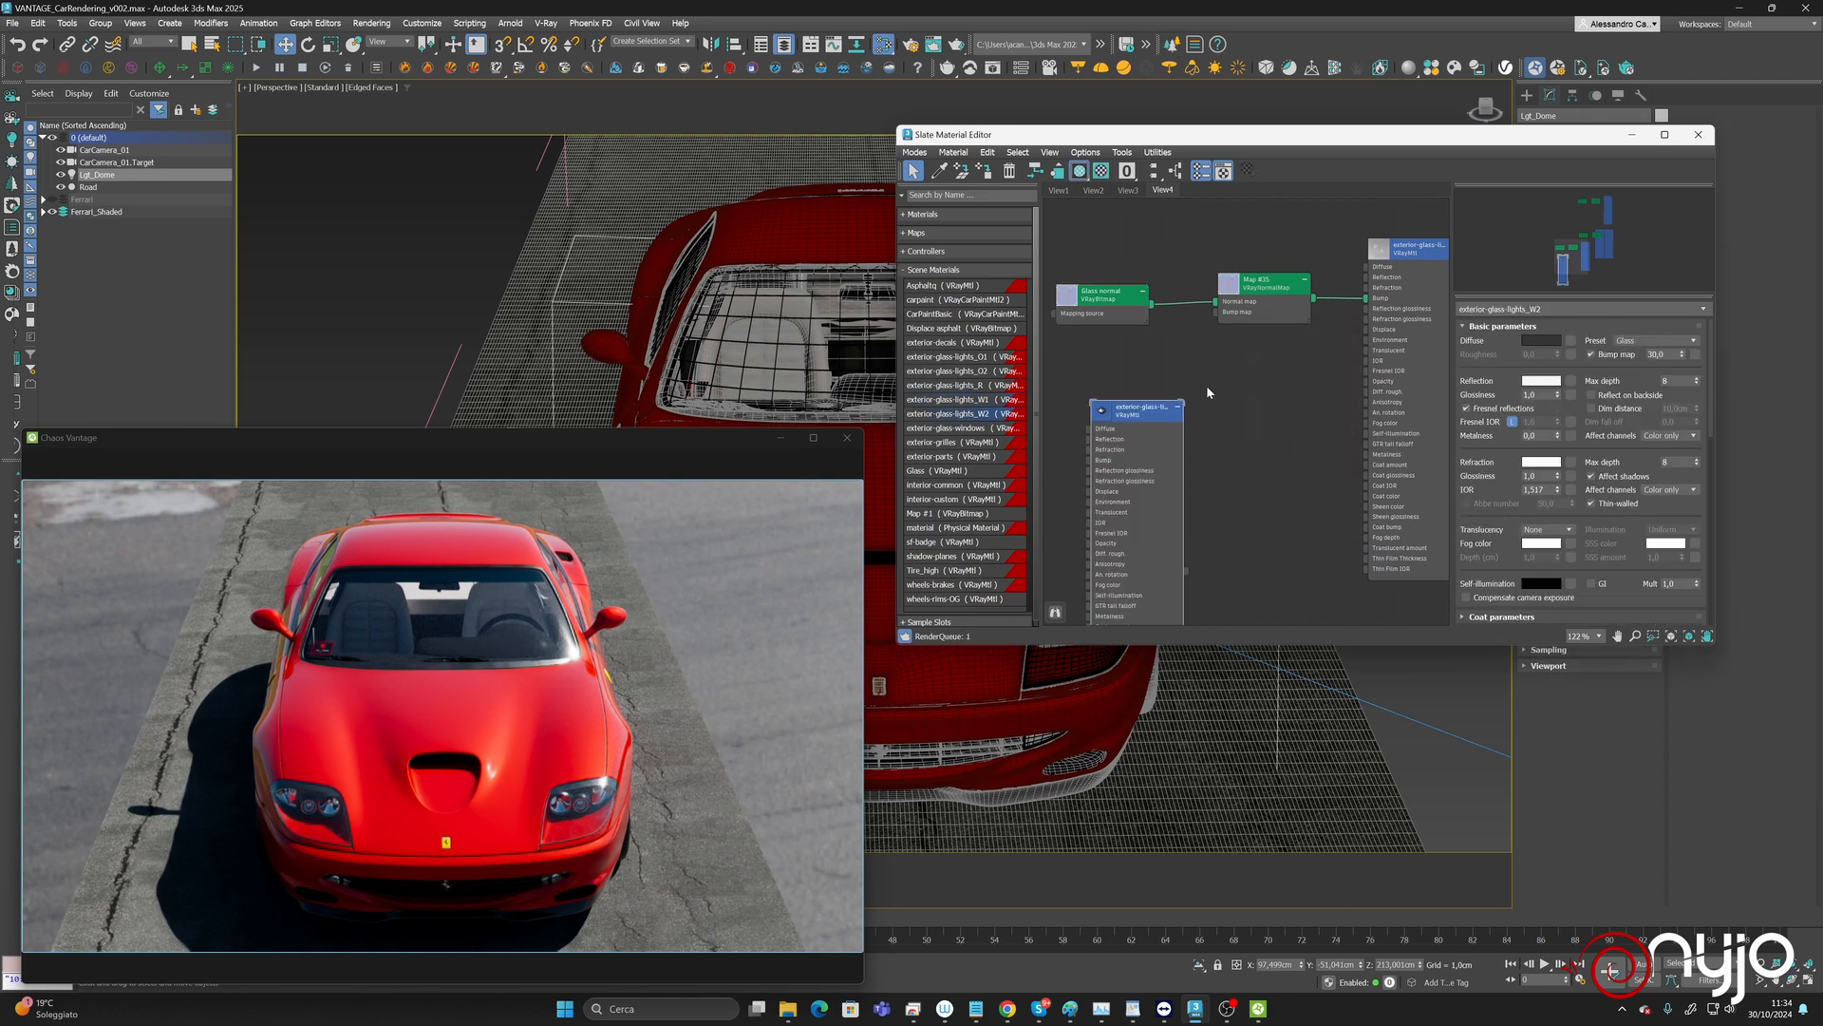
Create a node view named View5 and place the exterior-grilles scene material in it as an instance.
right_click(1191, 189)
left_click(1225, 199)
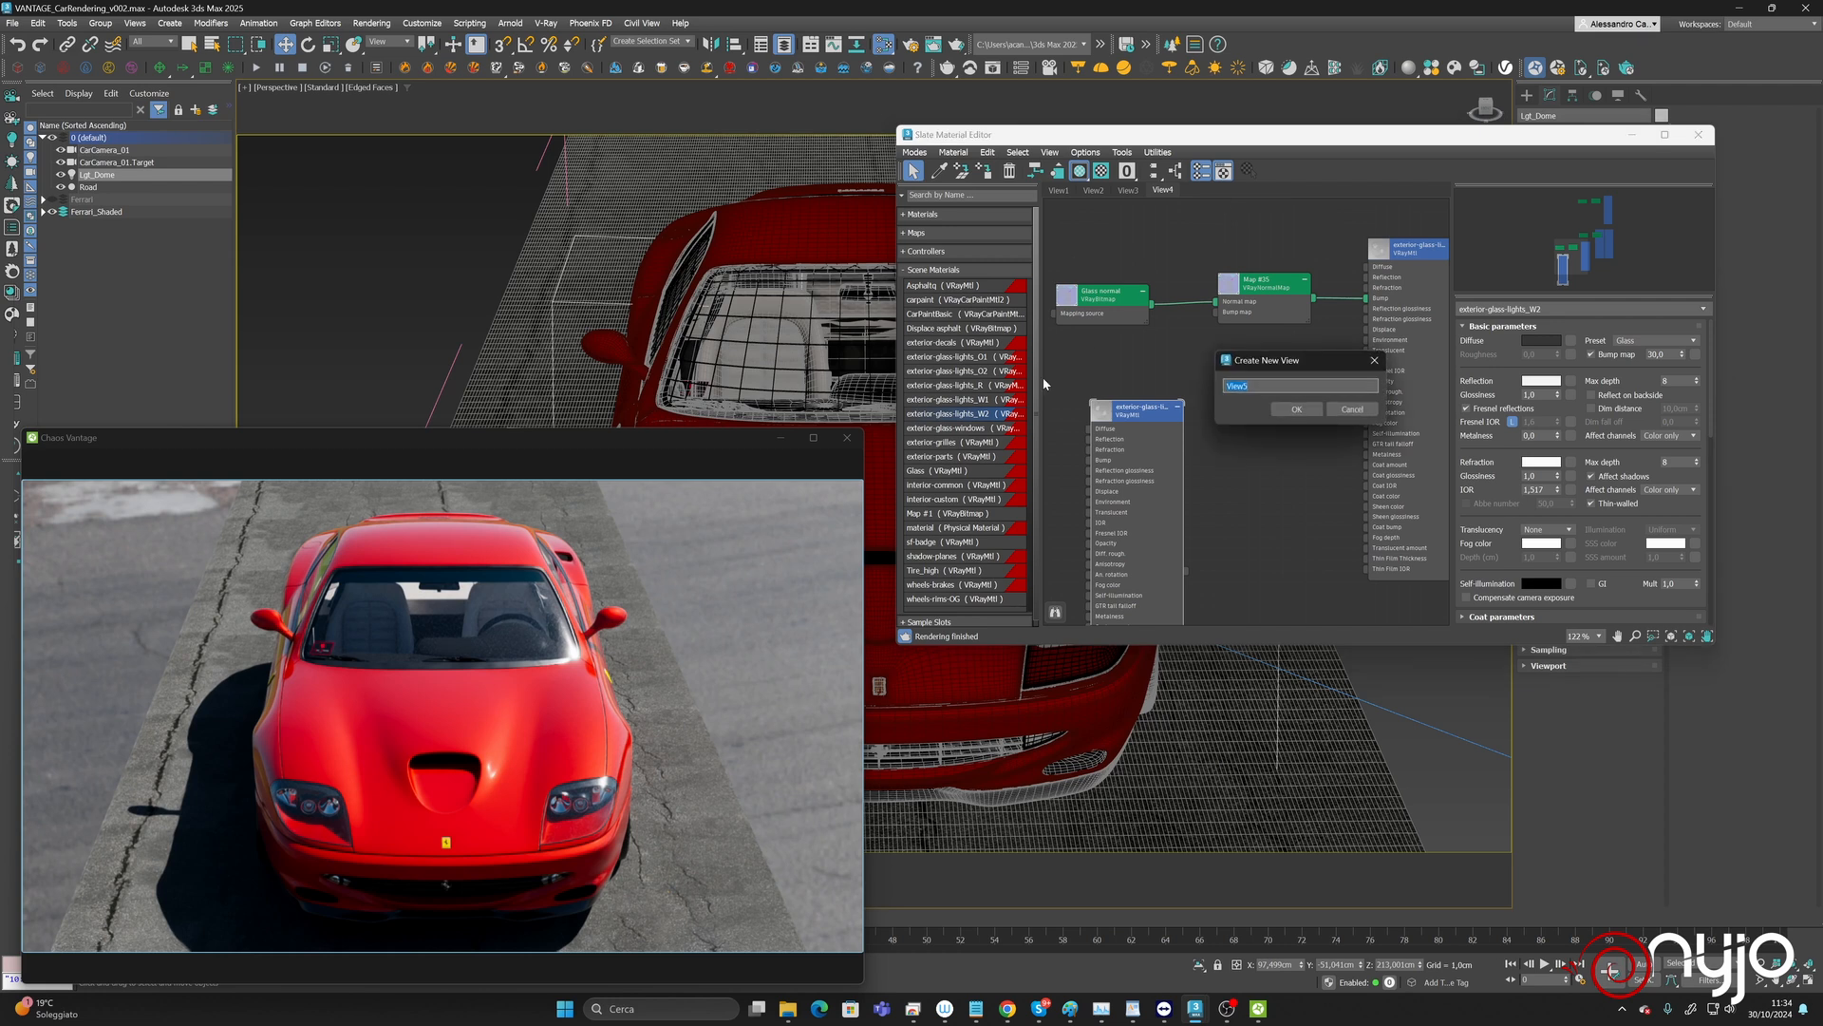
key("Return")
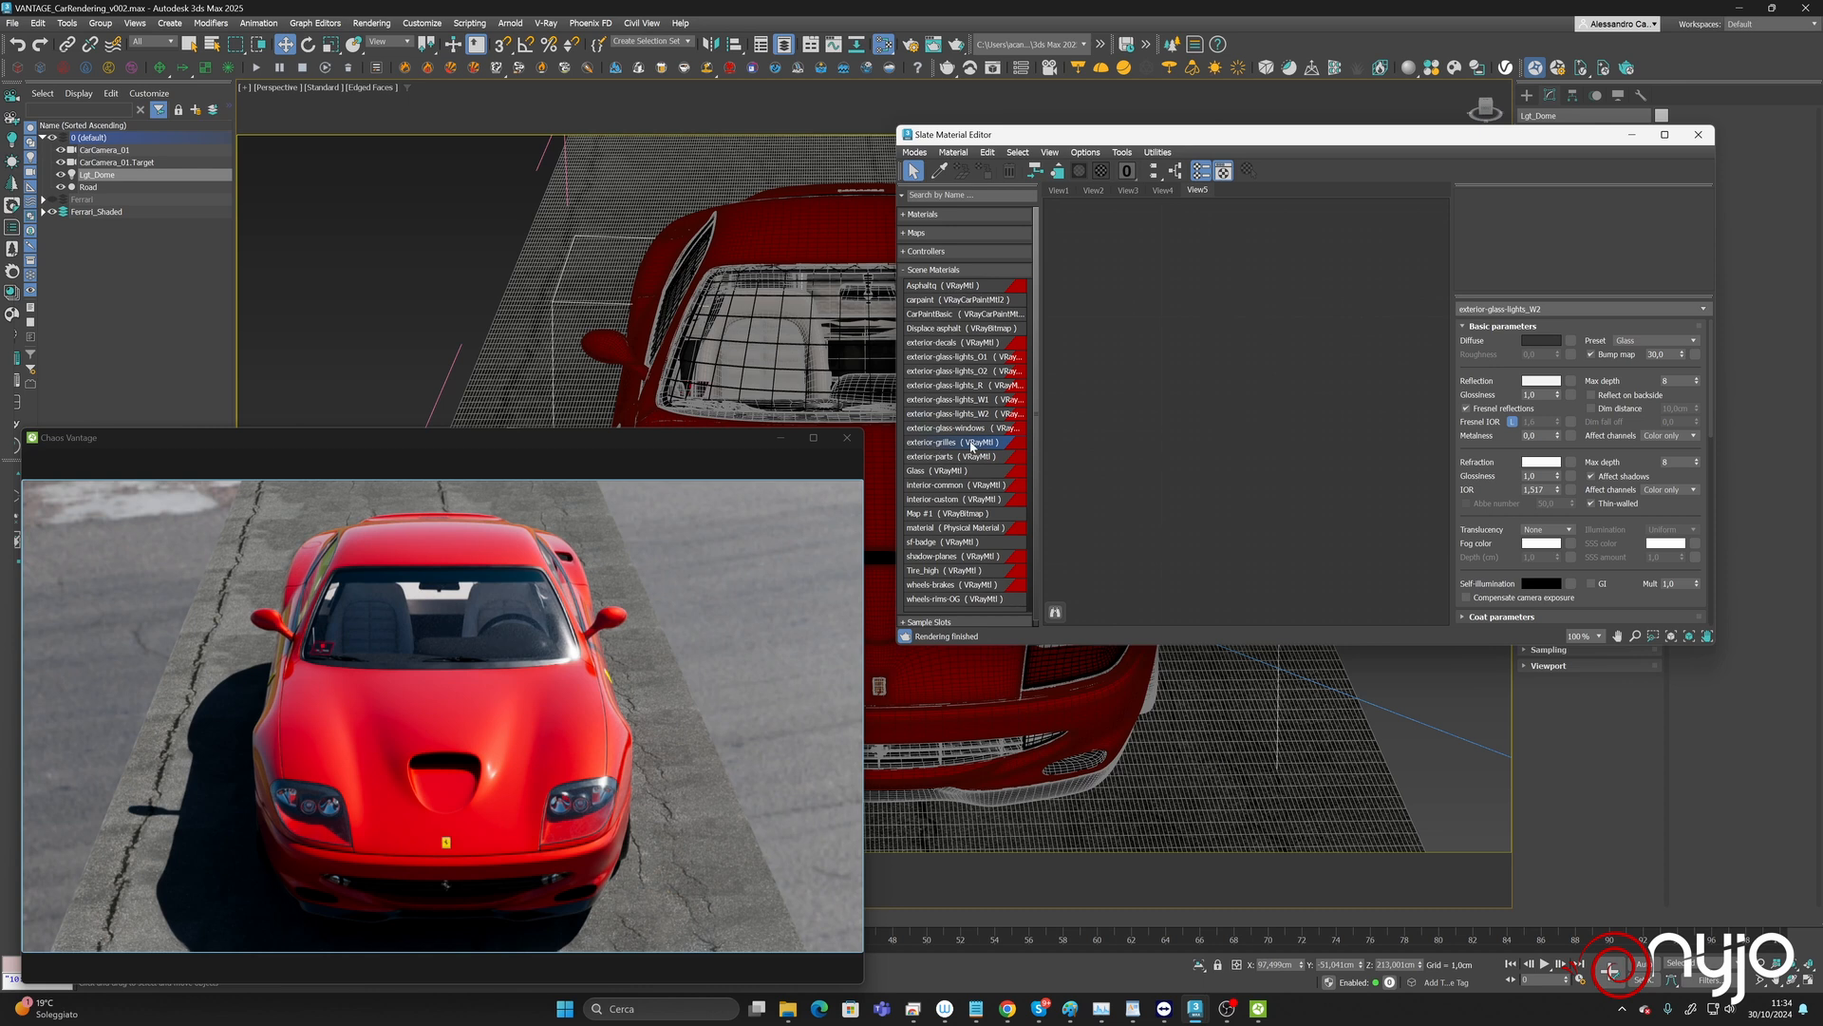
left_click_drag(936, 451, 1187, 388)
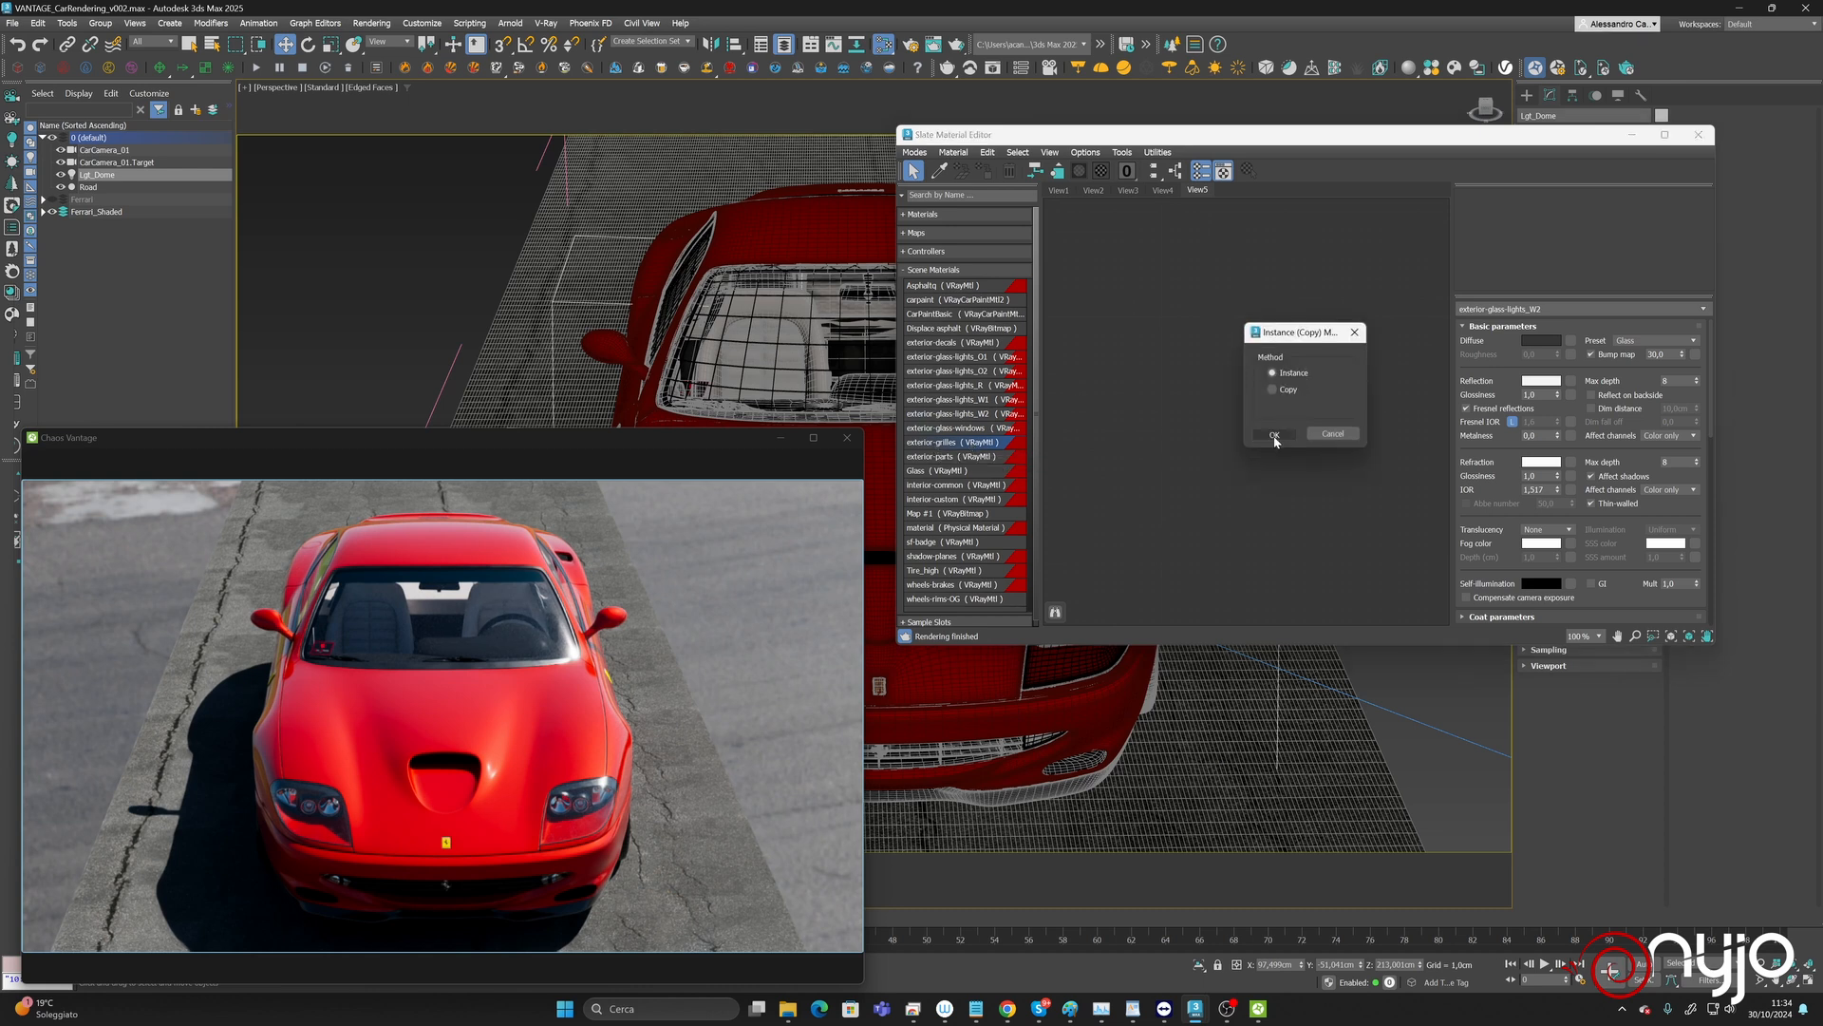
left_click(1269, 427)
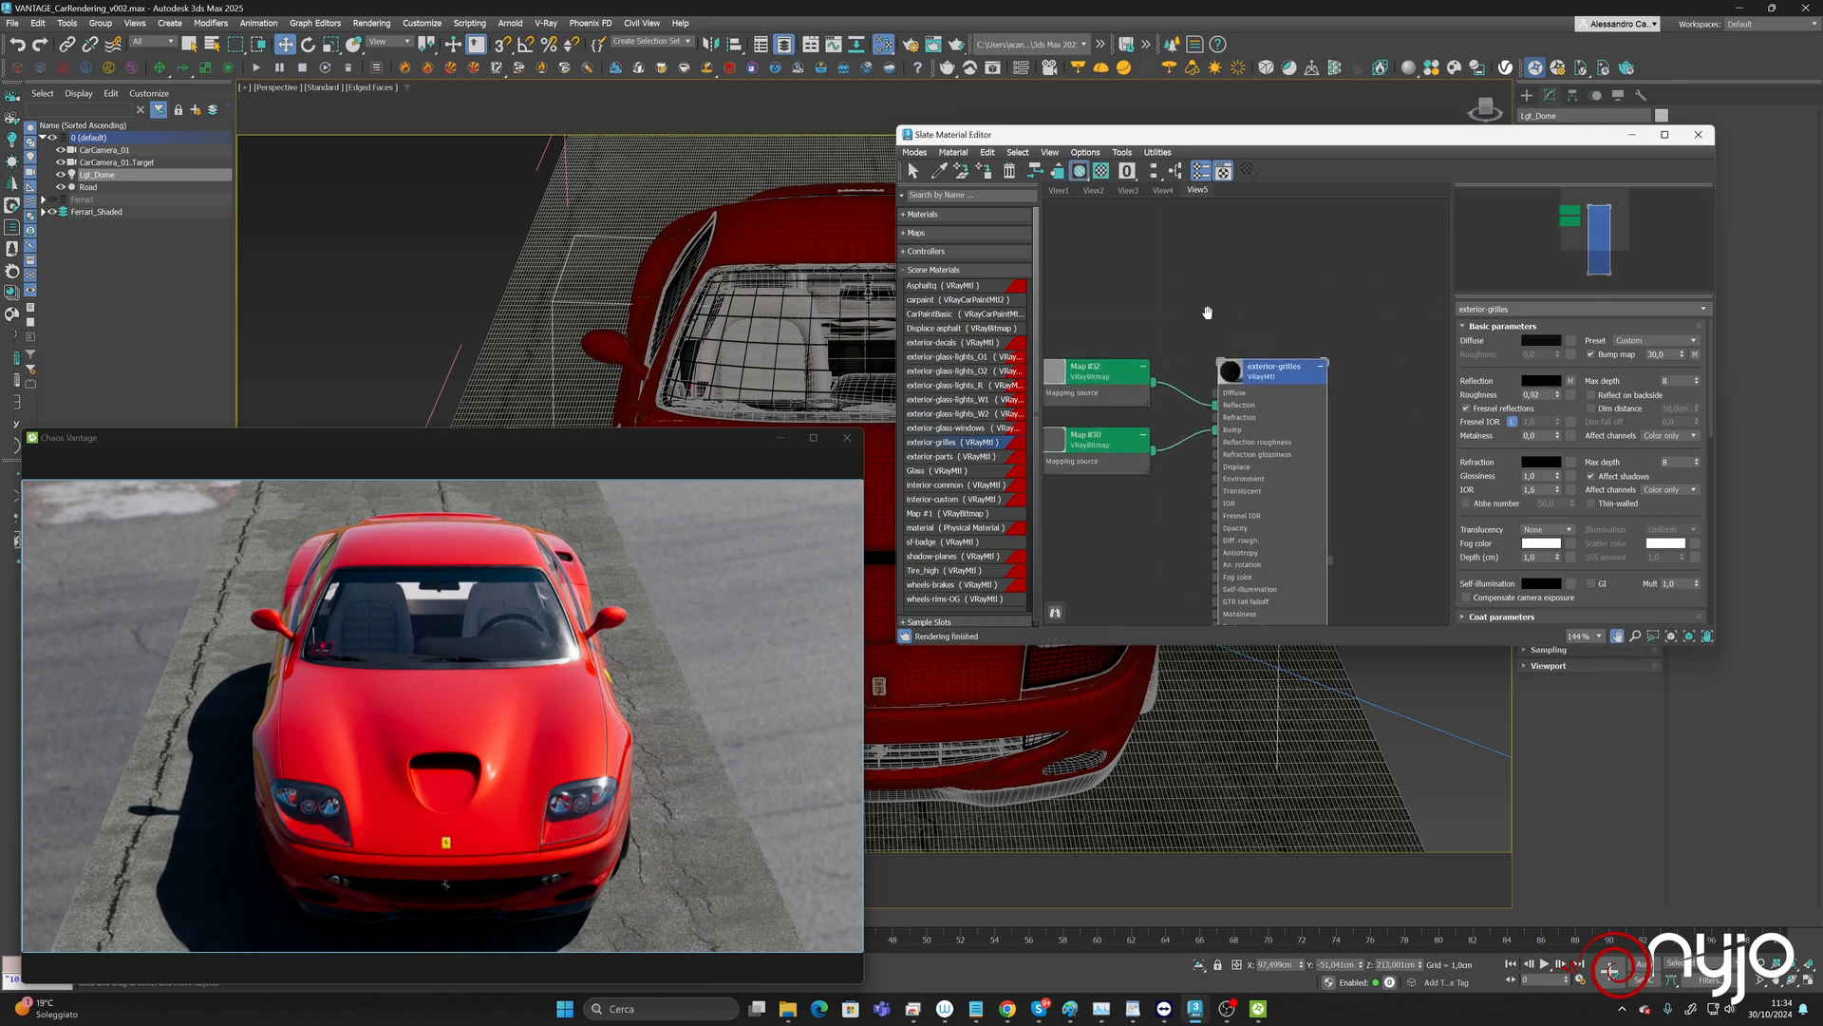
Rename the exterior-grilles material's reflection bitmap as Refl_Ext_Grills.
scroll(1386, 304, "up", 3)
double_click(1216, 335)
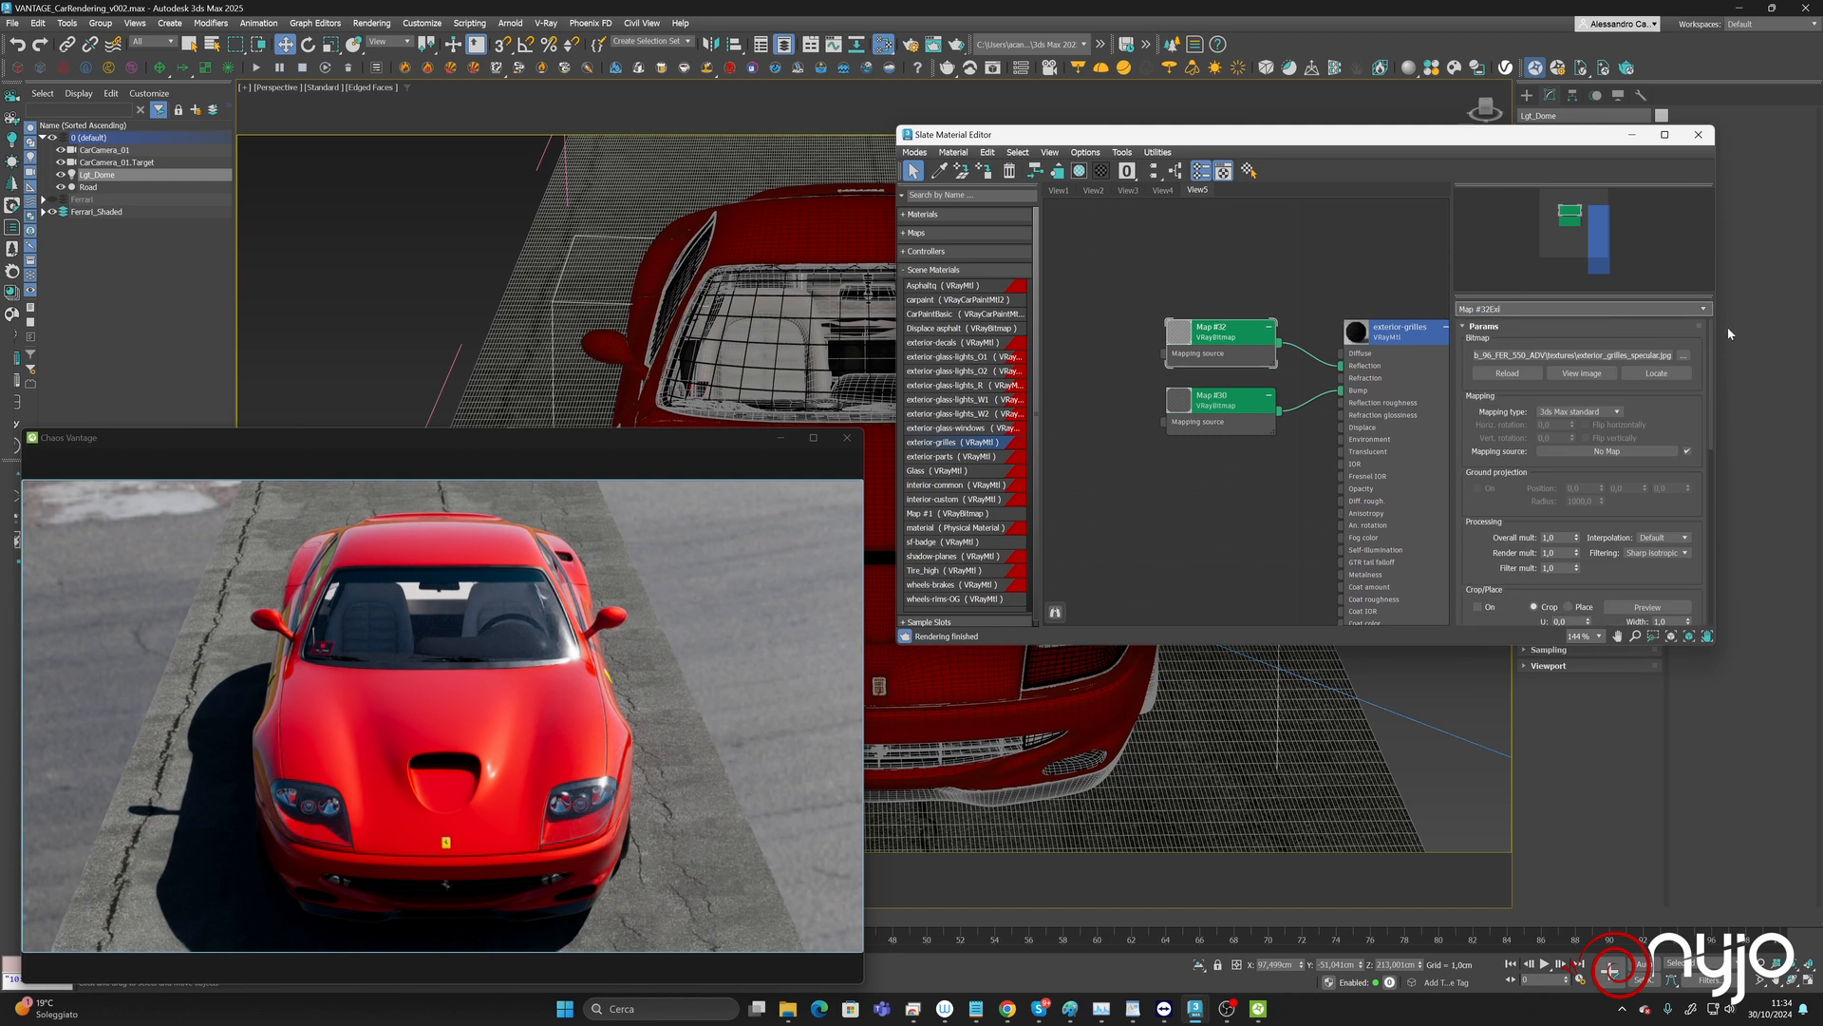
key("BackSpace")
key("BackSpace")
key("BackSpace")
key("BackSpace")
key("BackSpace")
key("BackSpace")
key("BackSpace")
key("BackSpace")
key("BackSpace")
type("Refl:")
key("BackSpace")
type("_")
Rename the exterior-grilles material's bump bitmap as Bump_Ext_Grills.
left_click(1225, 399)
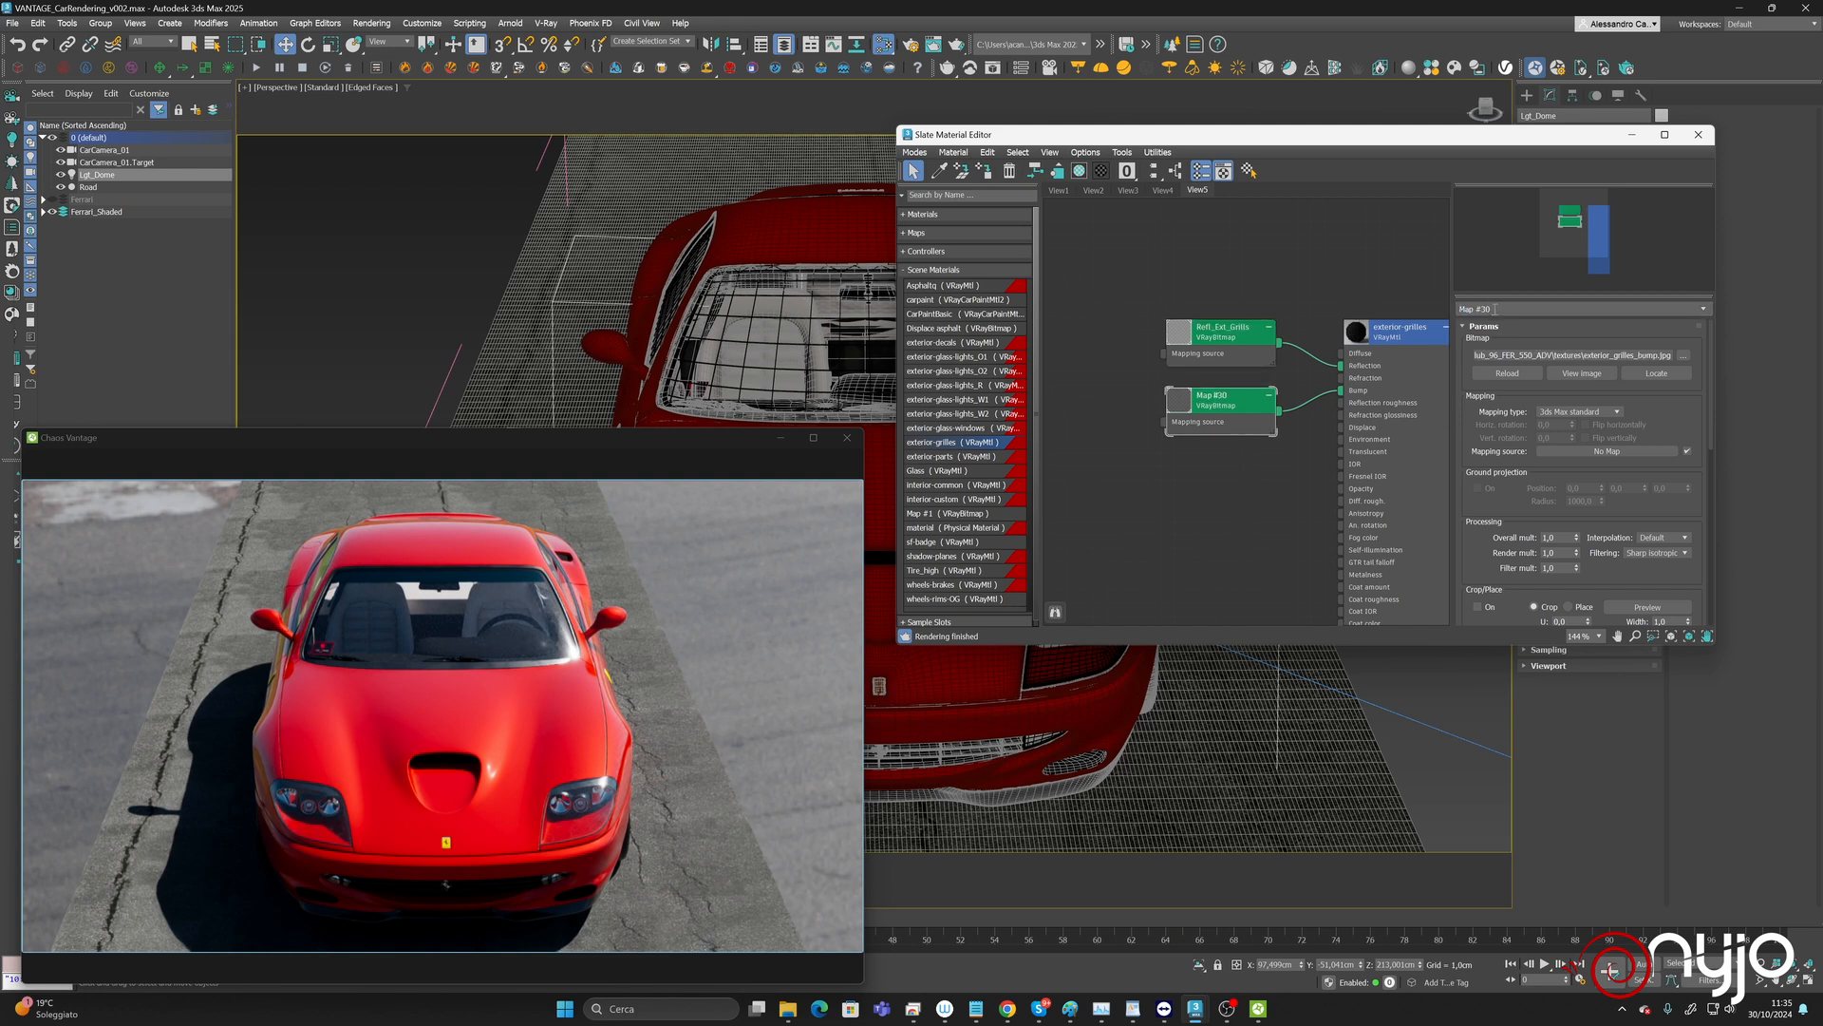
left_click_drag(1495, 308, 1399, 305)
type("Refl_Ext_Grills")
type("Bump")
key("Return")
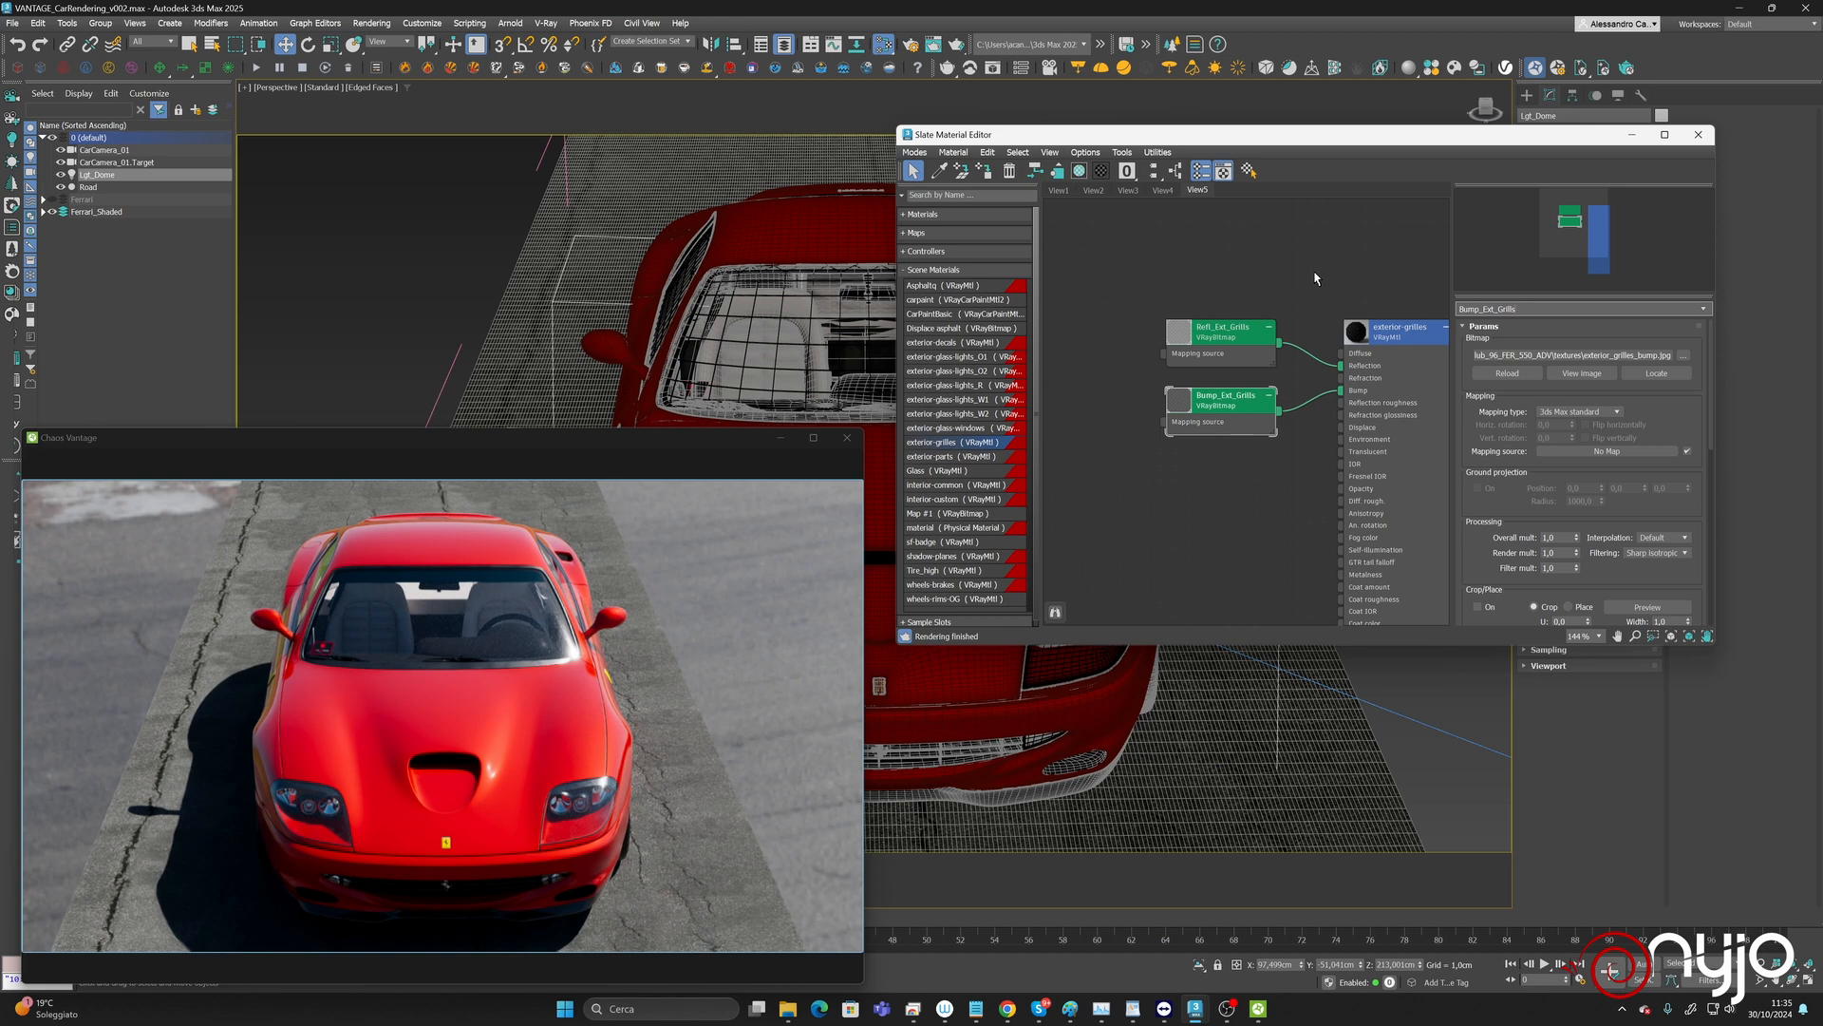
Place the exterior-parts scene material as an instance in an empty area of View5.
left_click(962, 460)
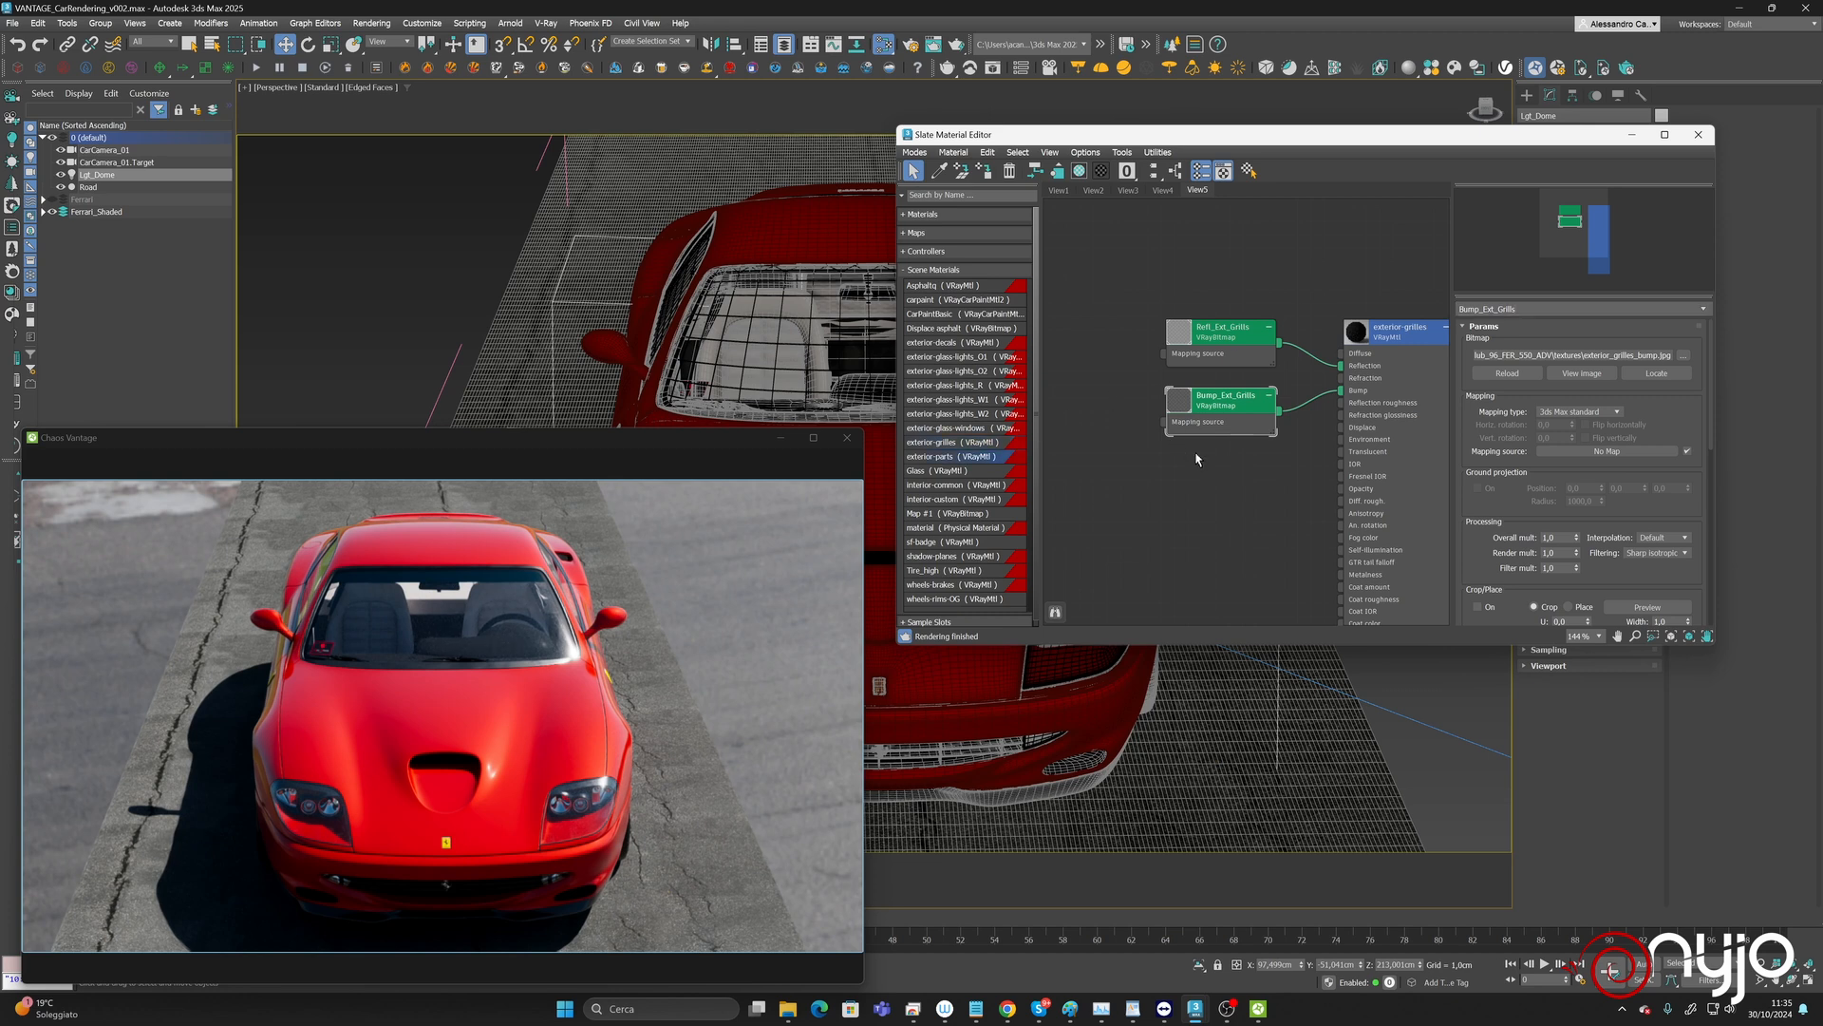
middle_click_drag(1200, 488, 1340, 278)
left_click_drag(1227, 435, 1229, 436)
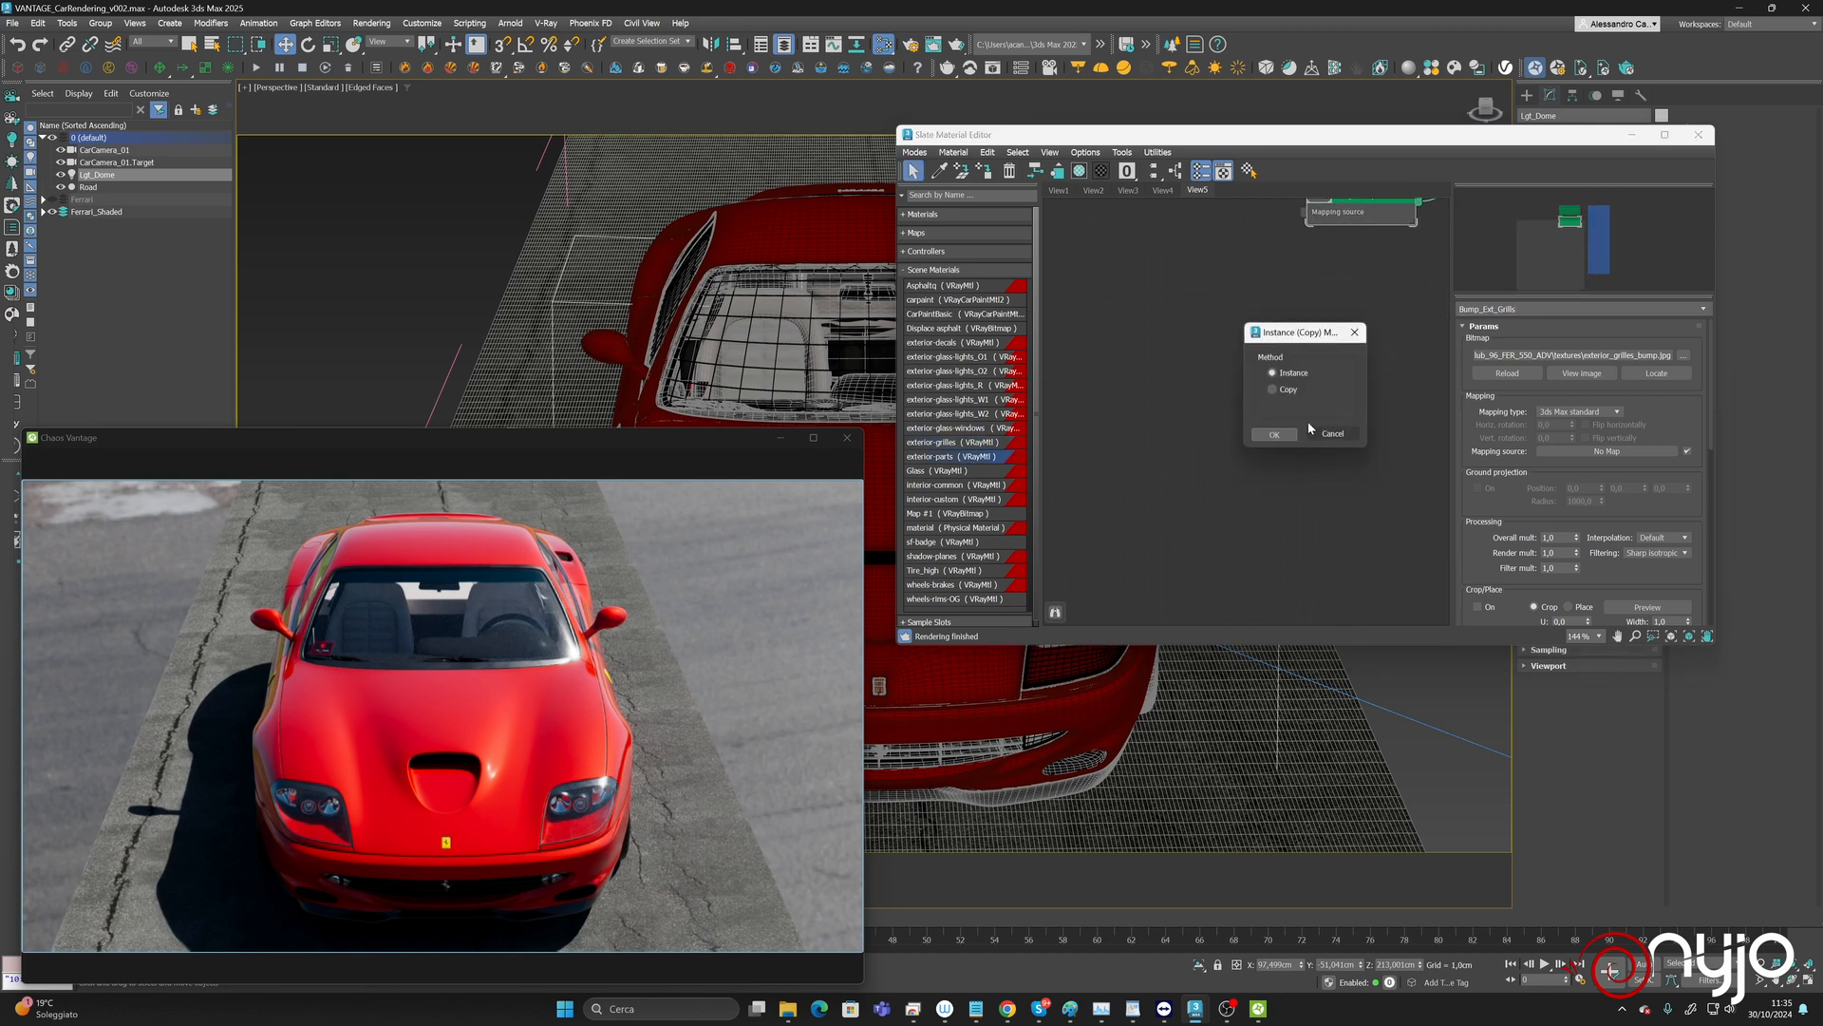
left_click(1276, 431)
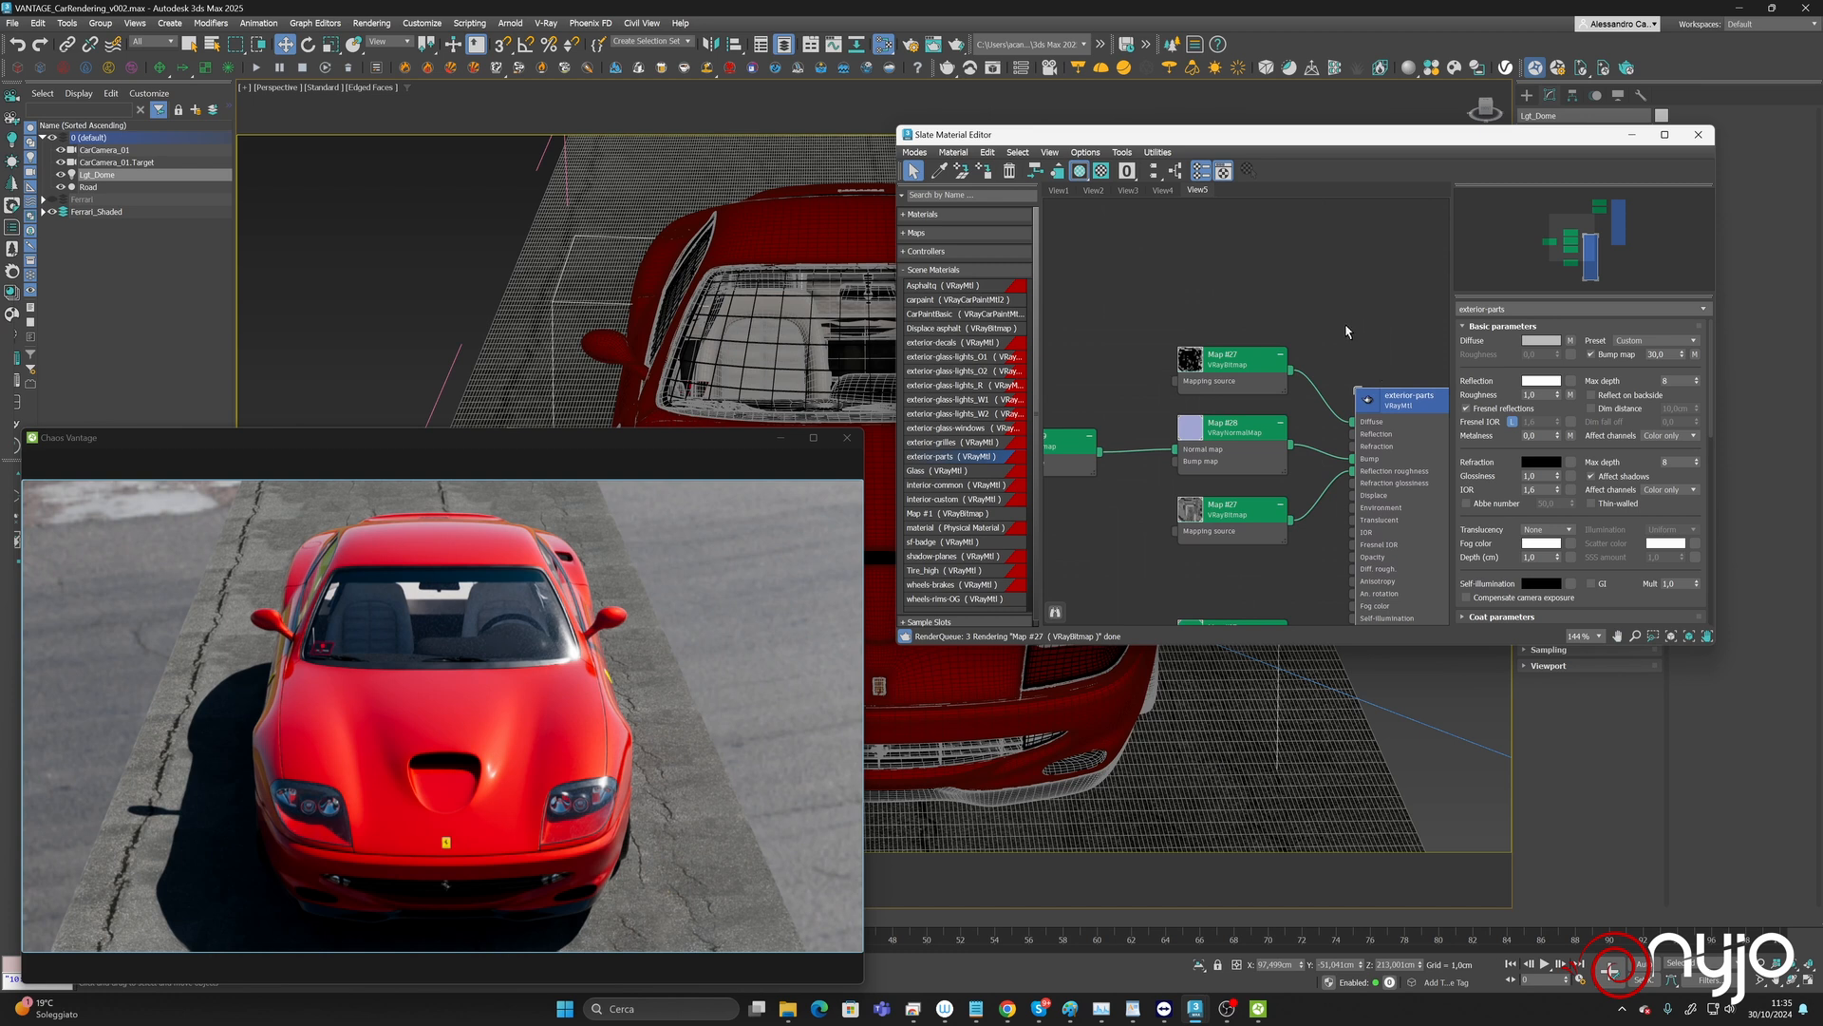
Rename the exterior-parts material's diffuse bitmap as Diffuse_Ext_Parts.
middle_click_drag(1372, 375, 1443, 348)
double_click(1320, 343)
left_click(1516, 310)
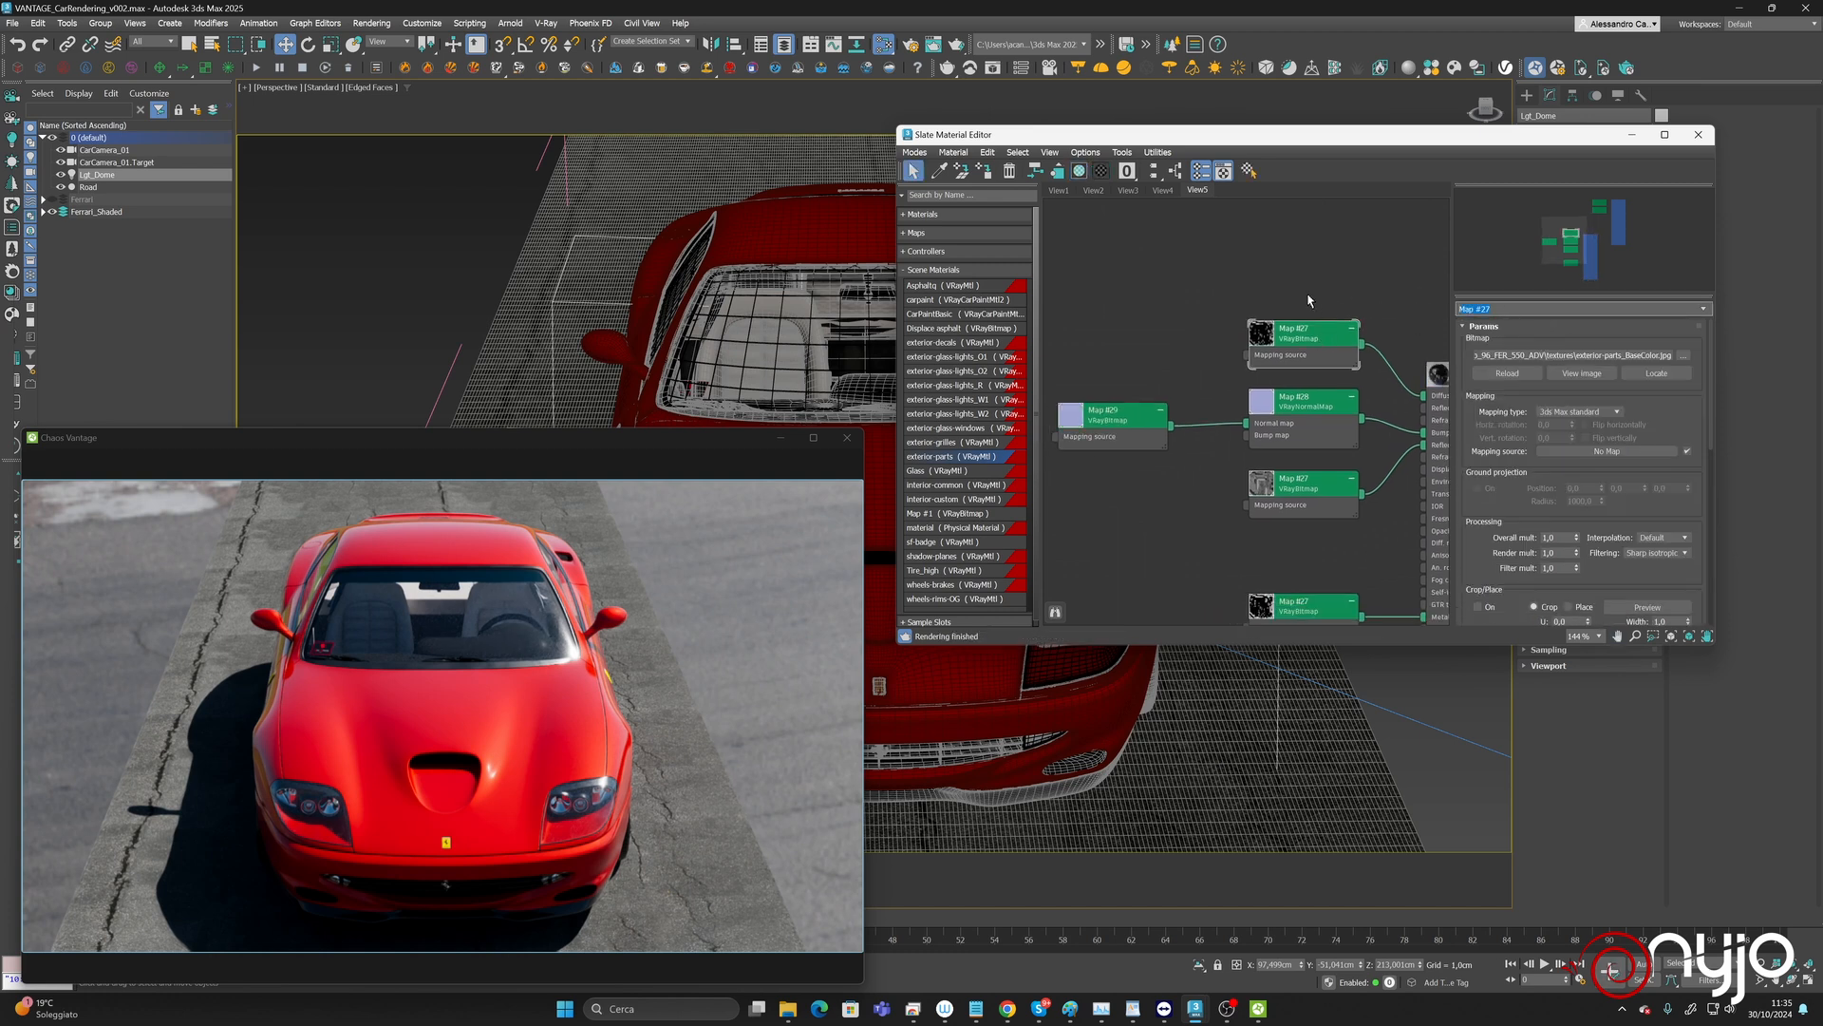
type("Diffuse_Ext_Parts")
key("Return")
Rename the bitmap feeding the exterior-parts material's normal map as Normal_Ext_Parts.
double_click(1114, 409)
left_click_drag(1506, 311, 1457, 311)
type("Diffuse_Ext_Parts")
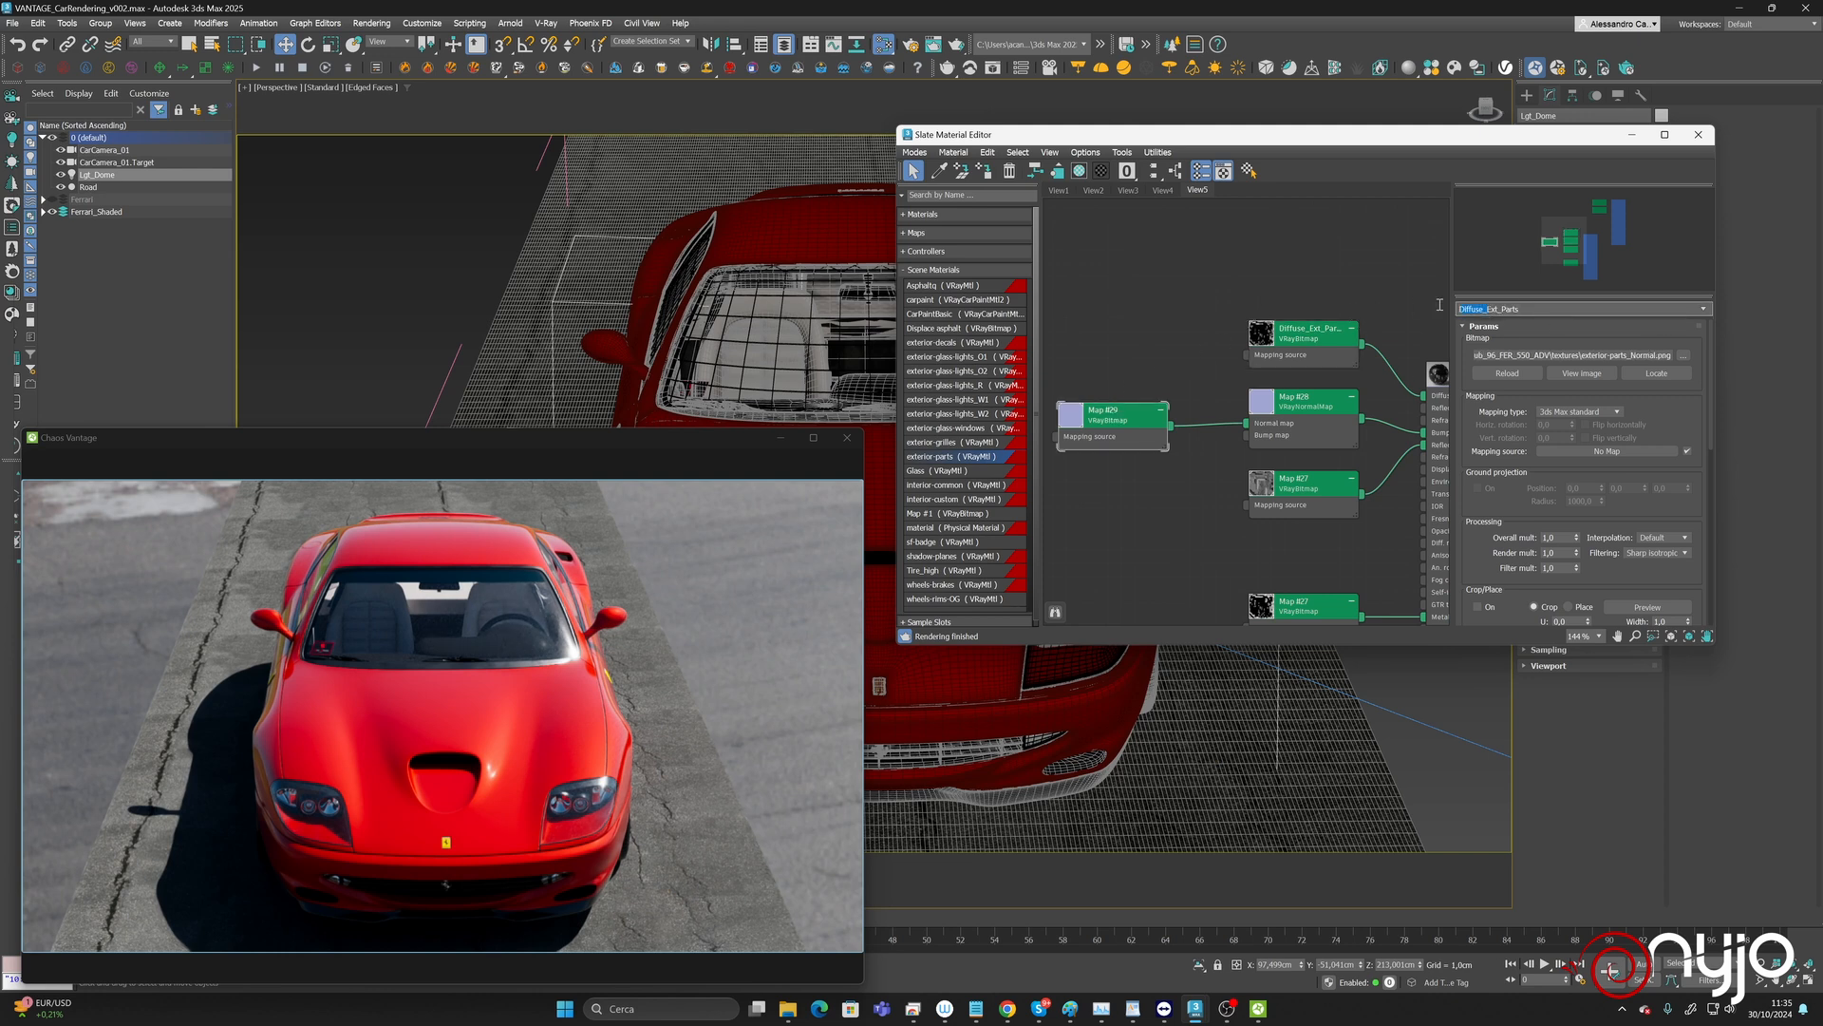
type("Normal")
key("Return")
type("_")
key("Return")
Rename the bitmap feeding the exterior-parts material's reflection roughness as Roughness_Ext_Parts.
left_click(1274, 496)
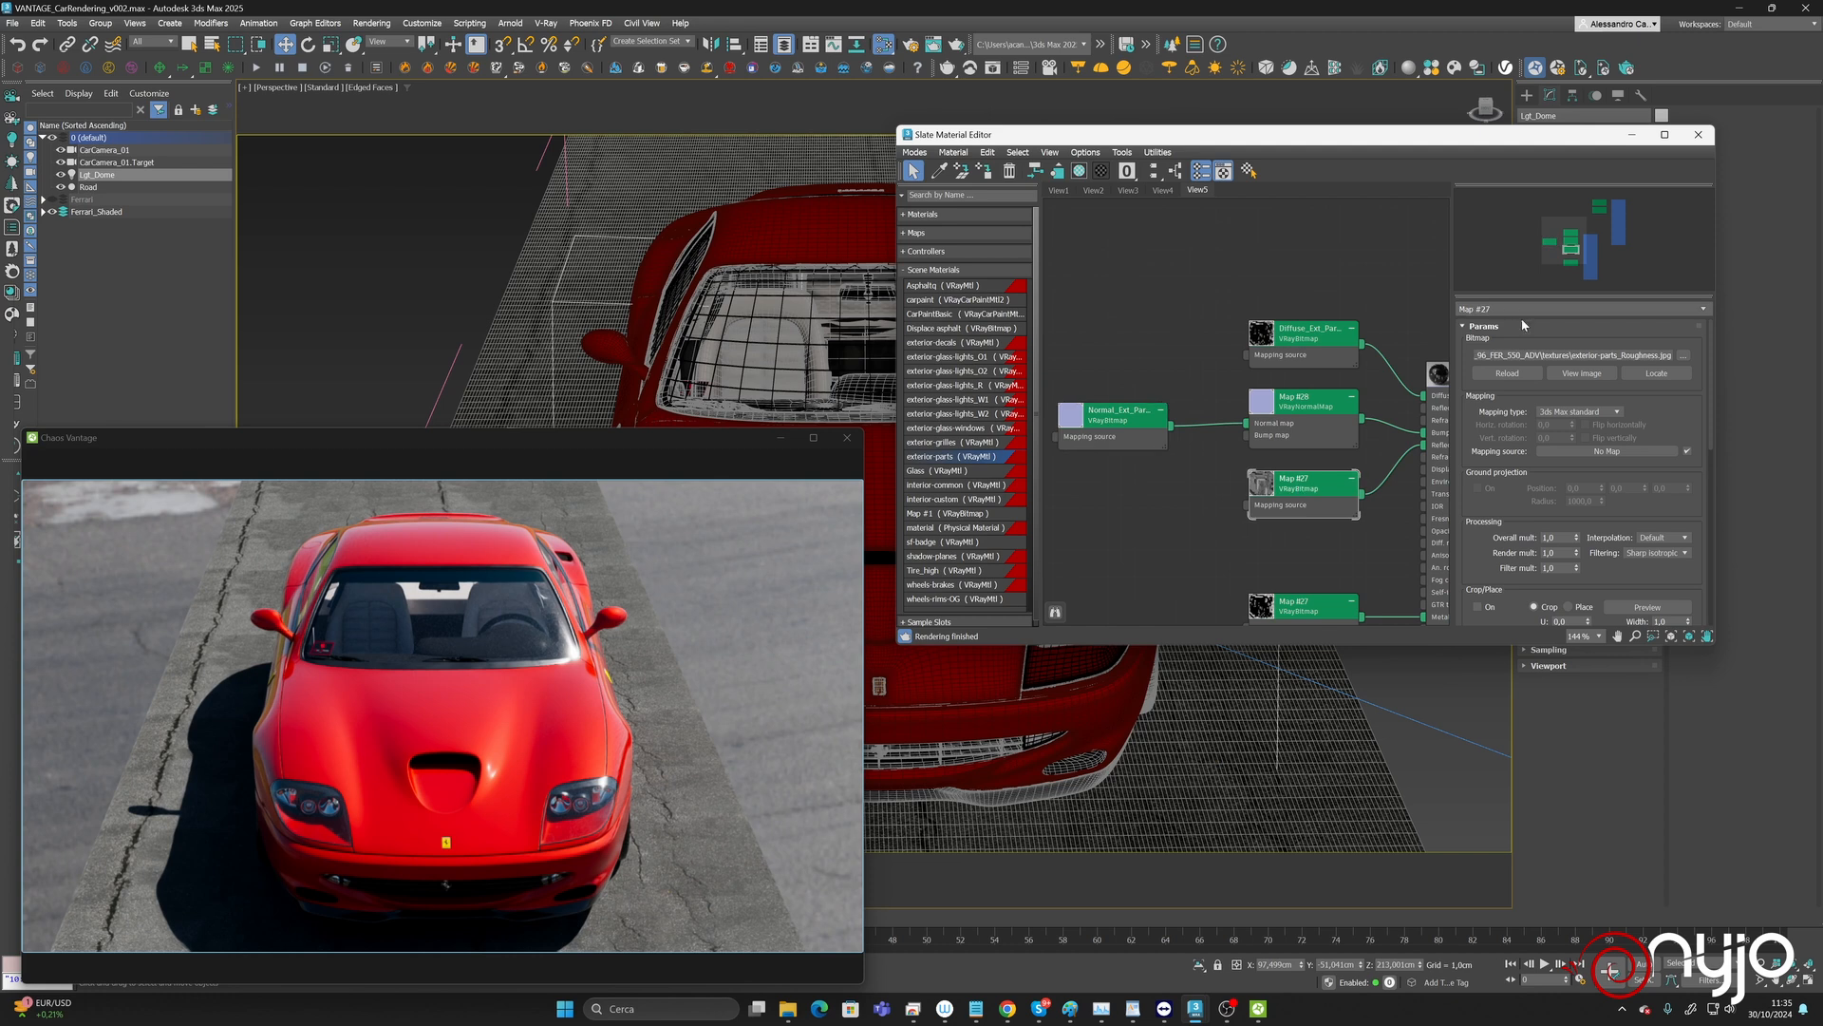
middle_click_drag(1376, 307, 1298, 275)
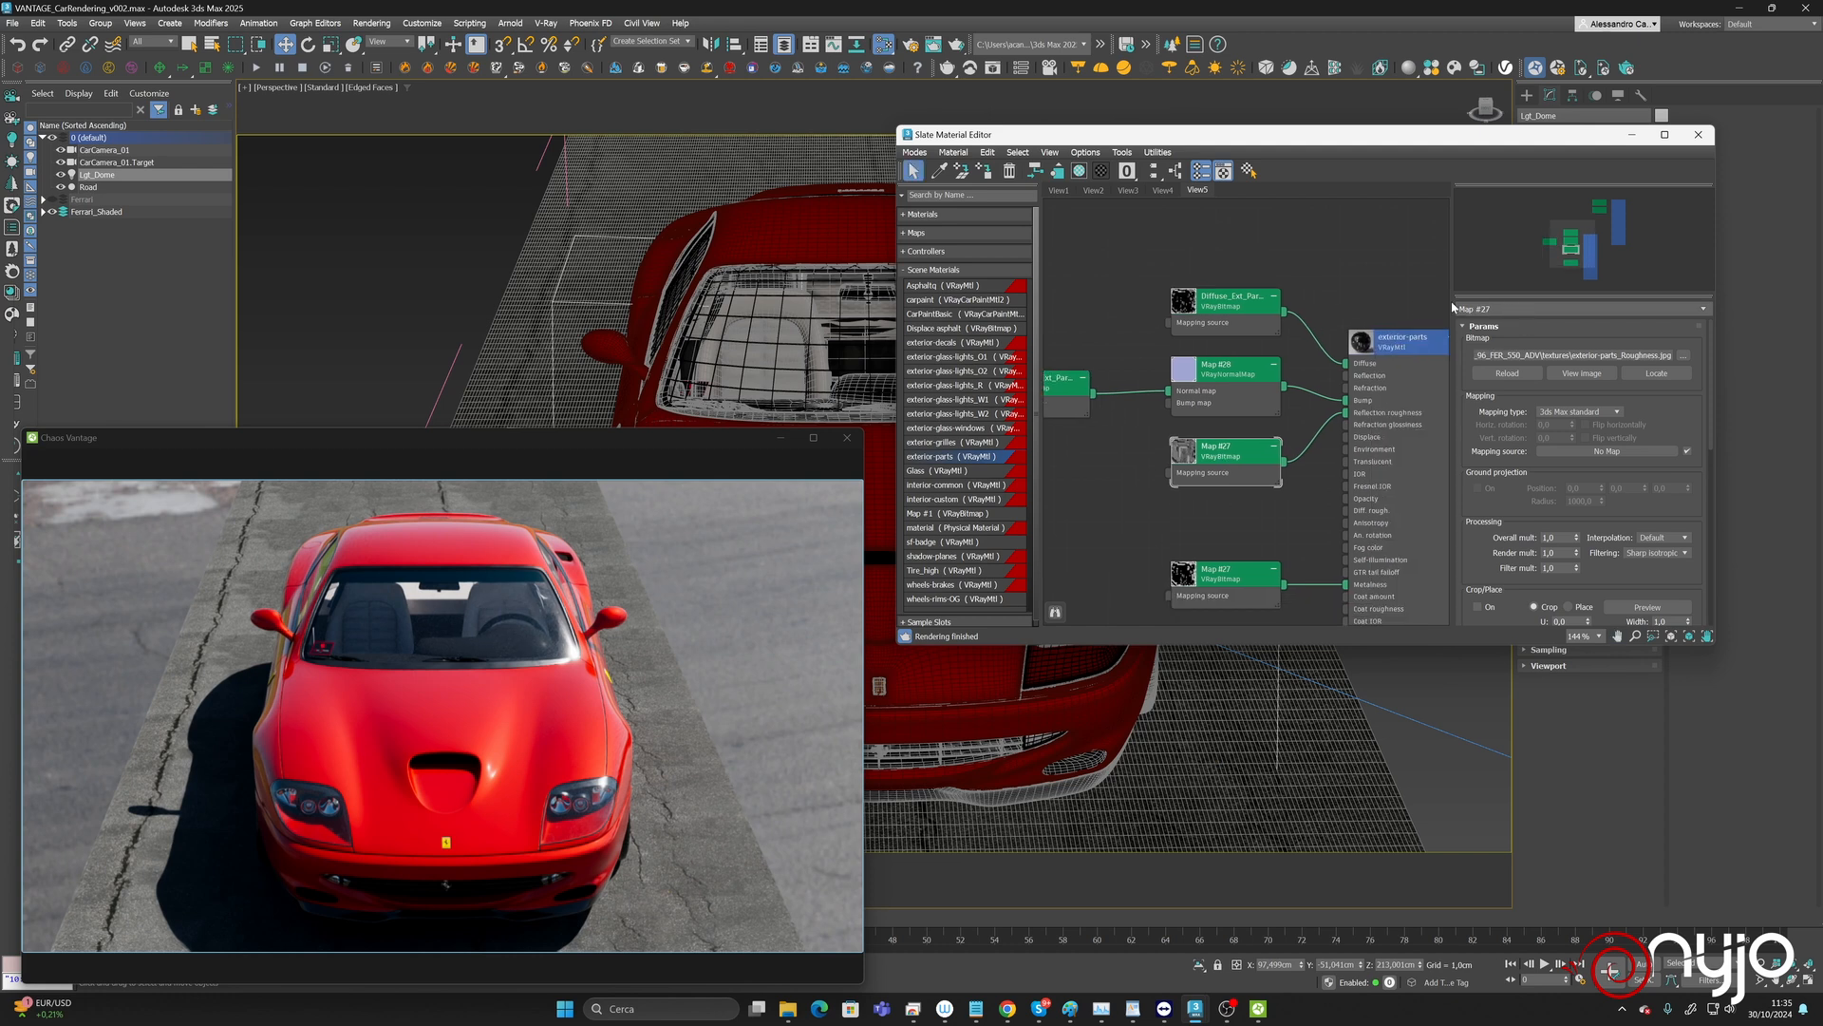
left_click(1511, 309)
type("Diffuse_Ext_Parts")
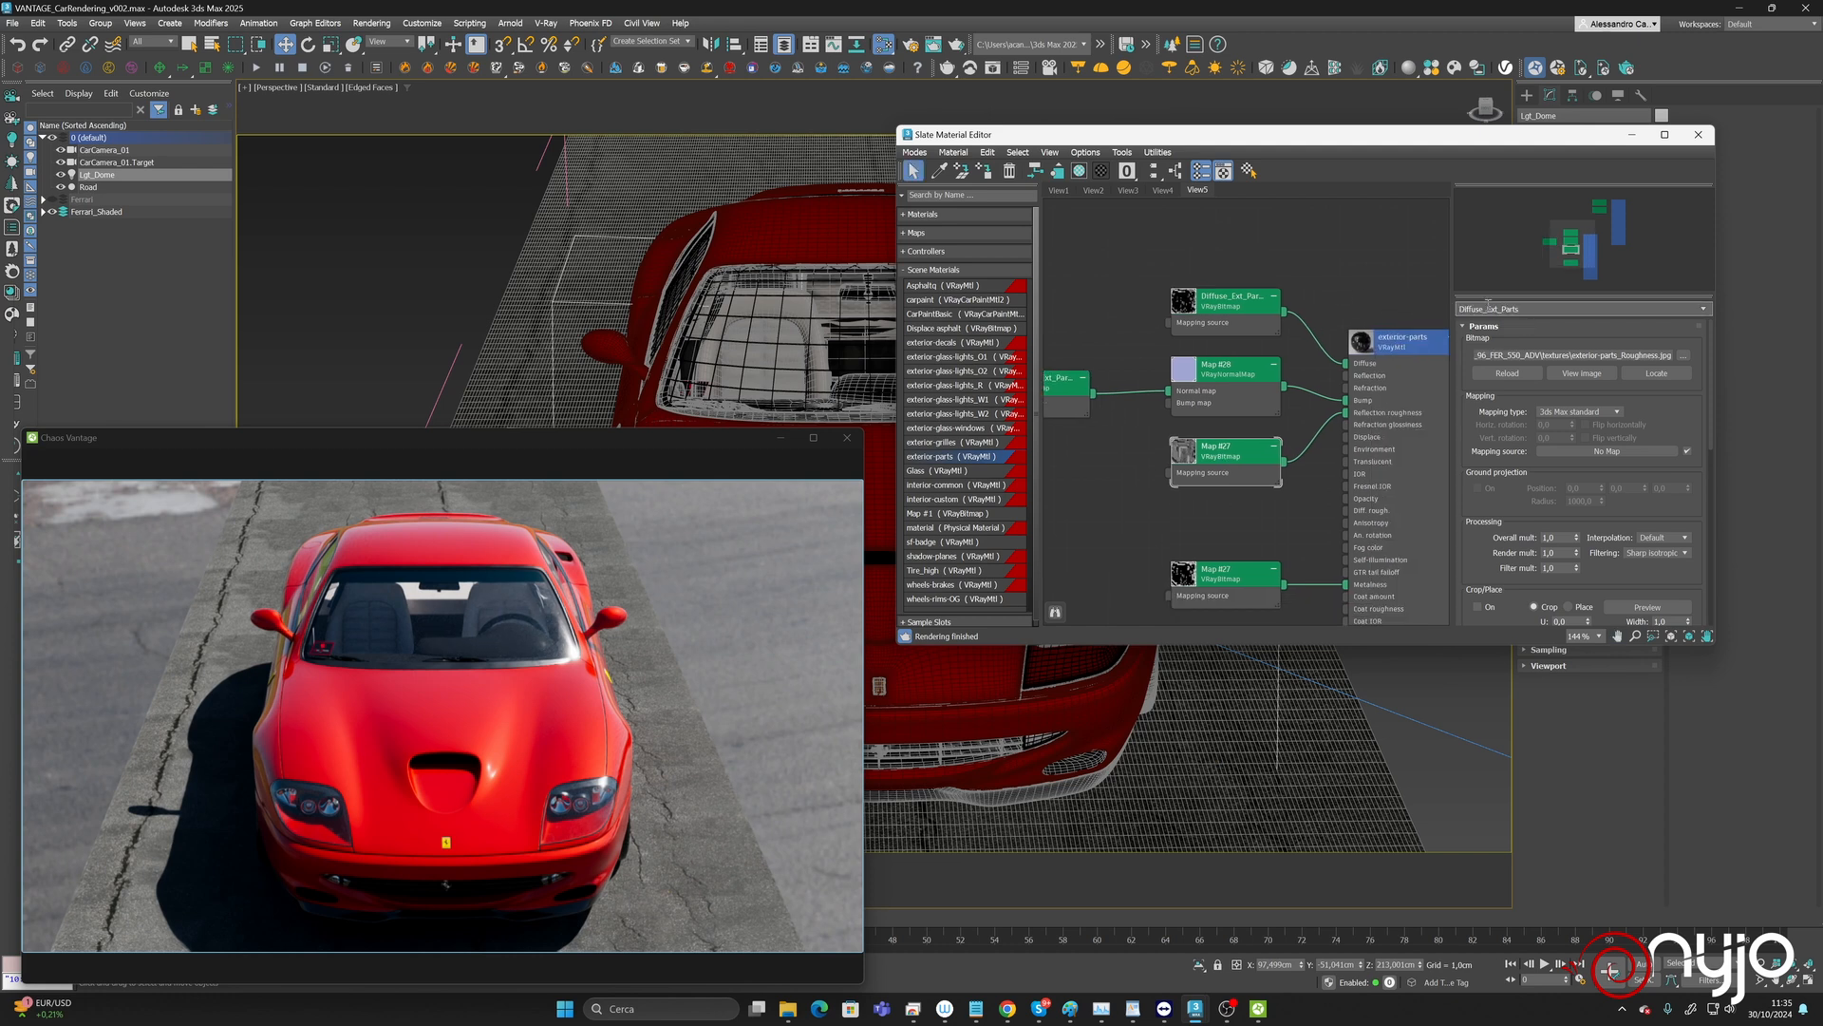
key("BackSpace")
key("BackSpace")
key("BackSpace")
key("BackSpace")
key("BackSpace")
key("BackSpace")
key("BackSpace")
type("Roughness")
key("Return")
Rename the exterior-parts material's metalness bitmap as Metal_Ext_Parts.
left_click(1253, 588)
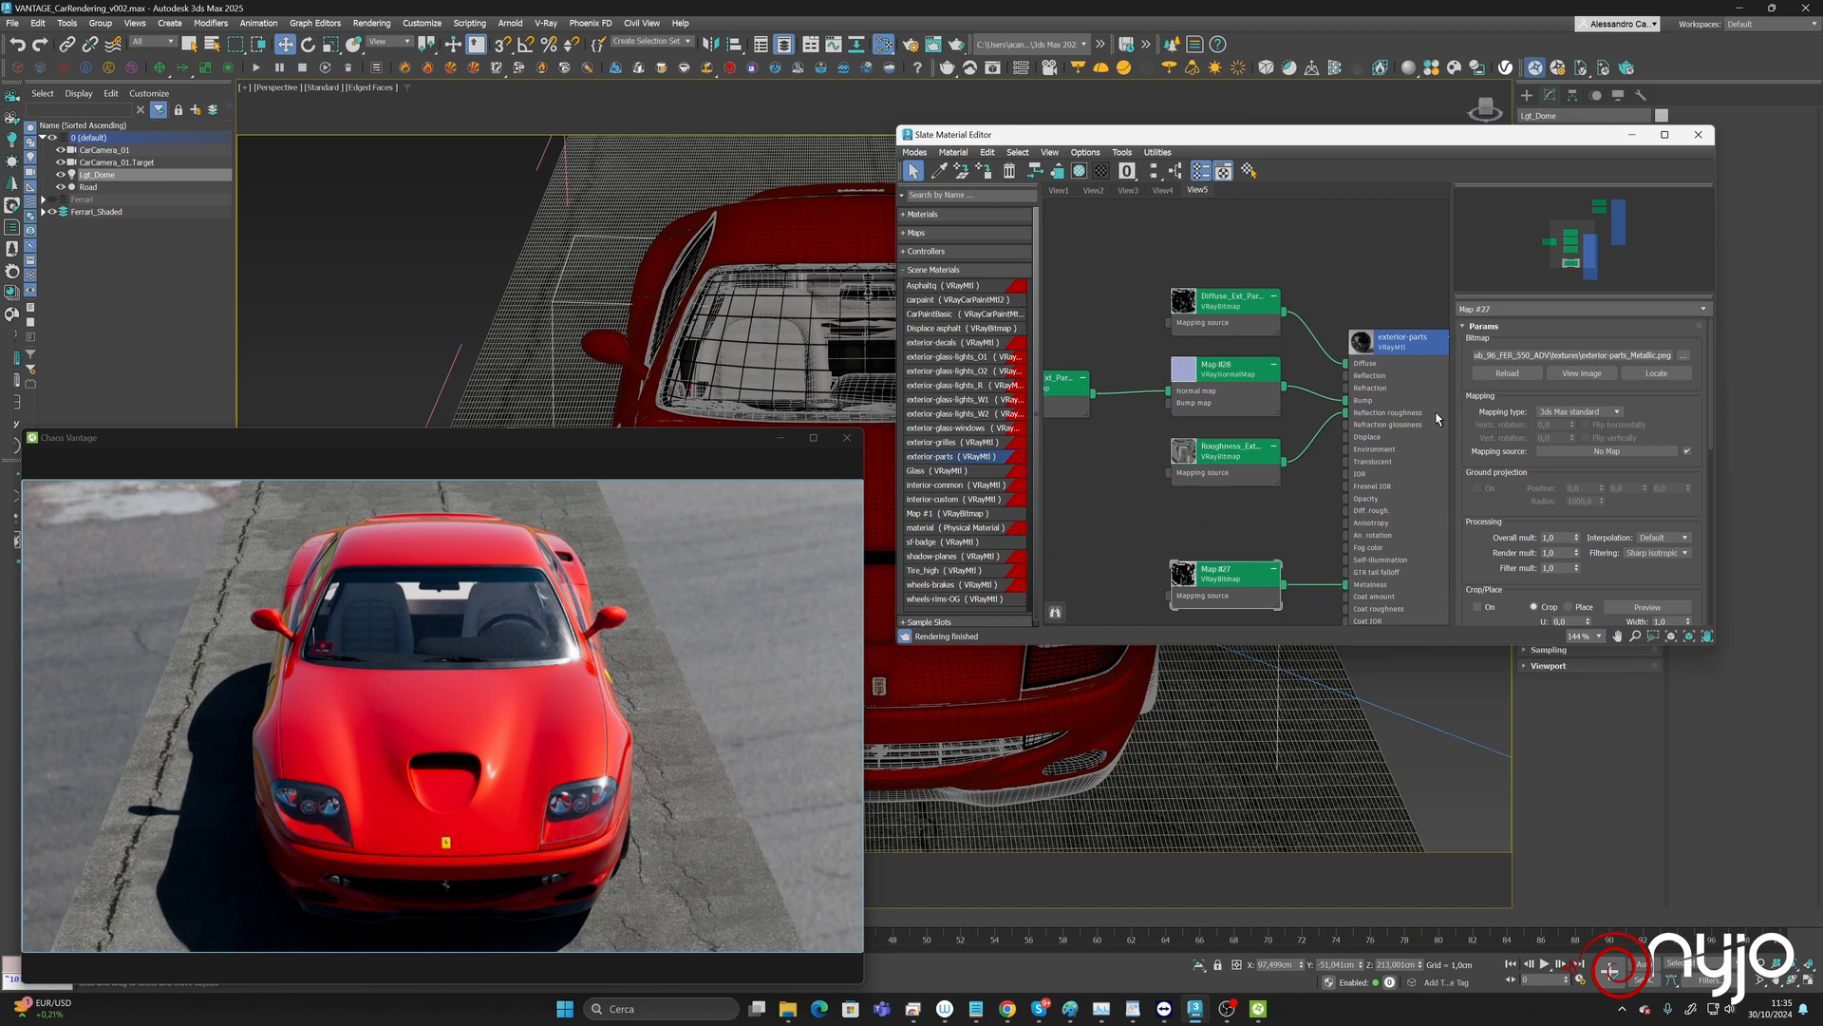
left_click(1462, 308)
type("Diffuse_Ext_Parts")
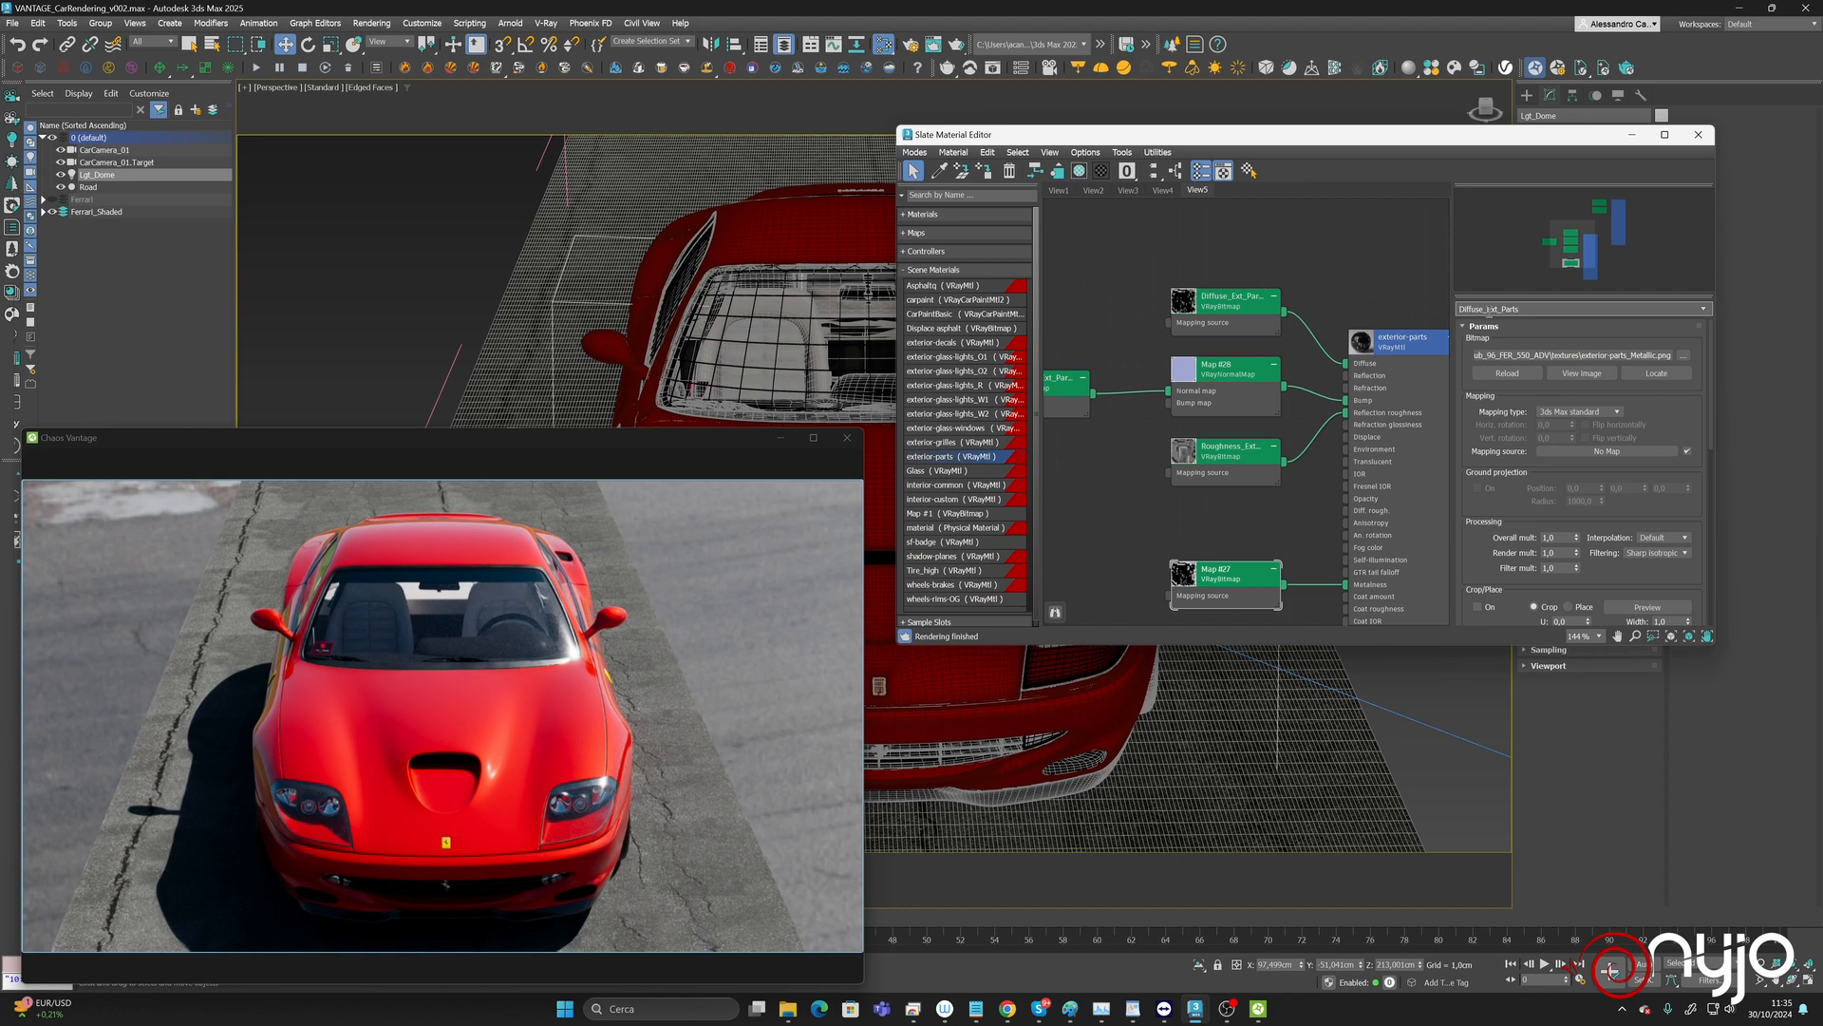
type("Metal")
key("Return")
Place the interior-common scene material as an instance in an empty area of View5.
left_click(958, 471)
middle_click_drag(1131, 492, 1290, 280)
left_click_drag(950, 485, 1198, 440)
left_click(1276, 434)
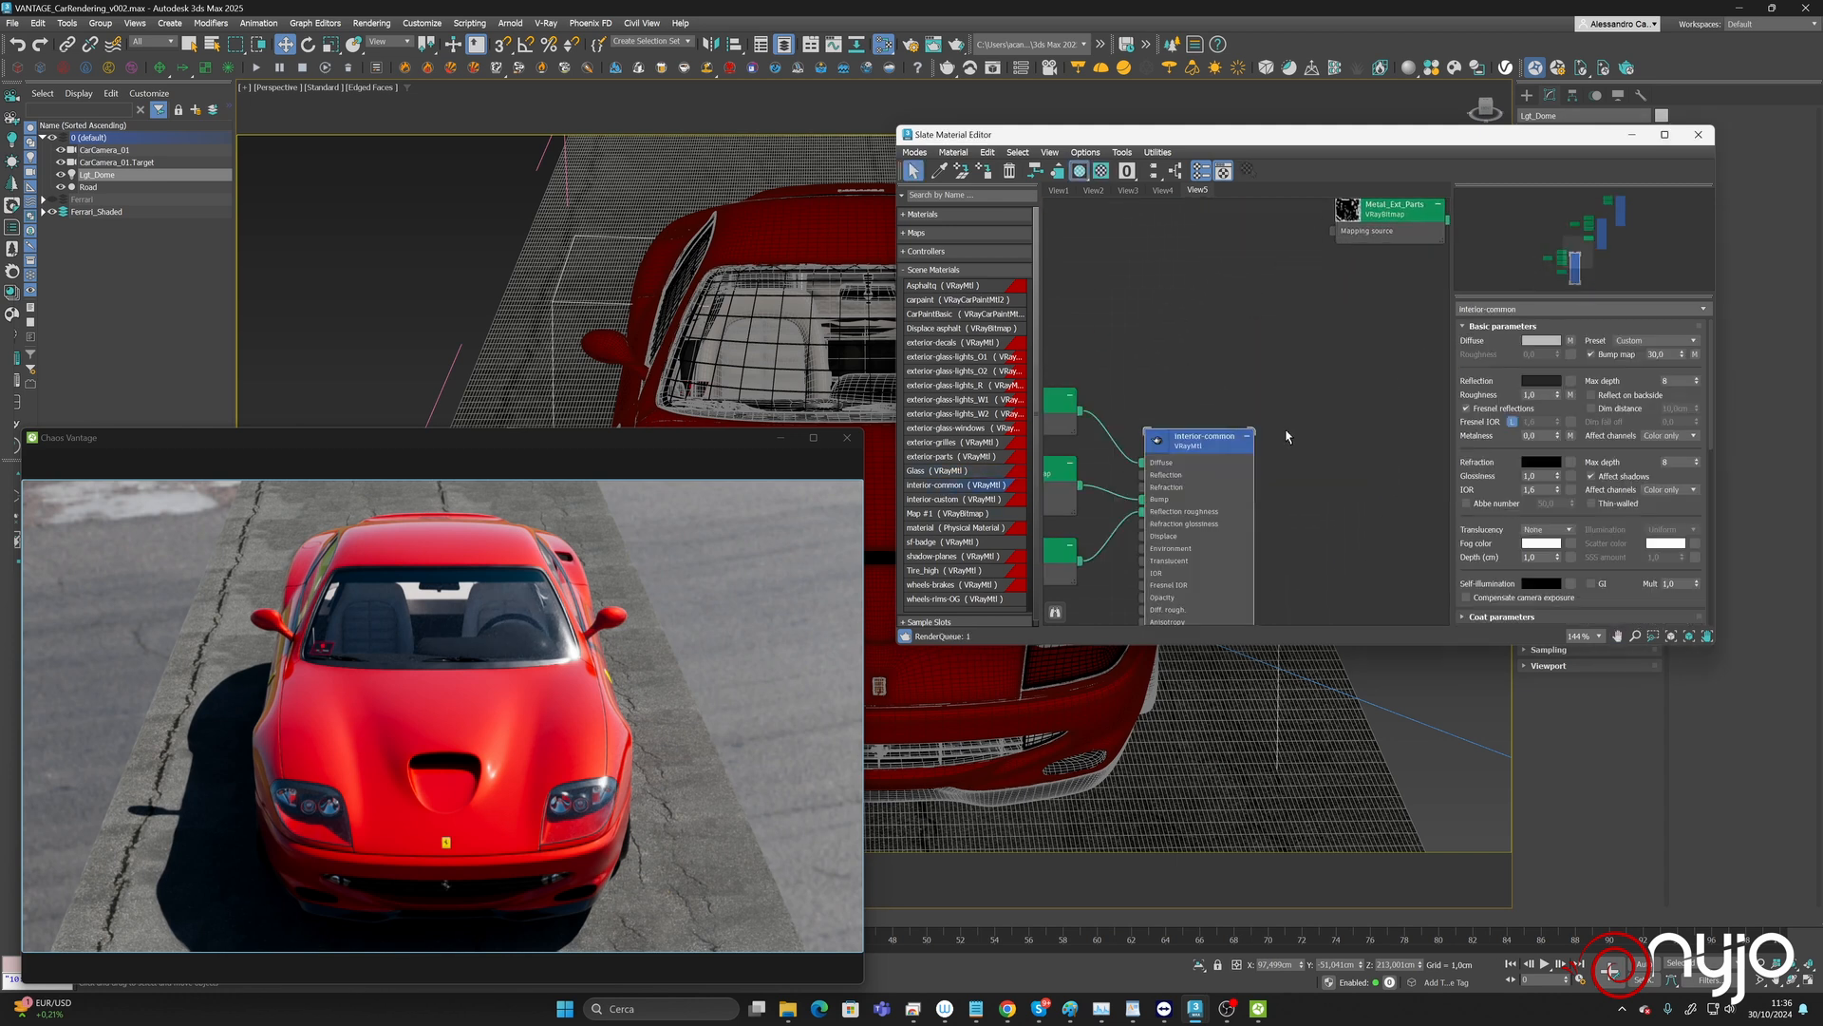
Rename the interior-common material's diffuse bitmap as Diffuse_CommonInt.
middle_click_drag(1294, 356, 1325, 345)
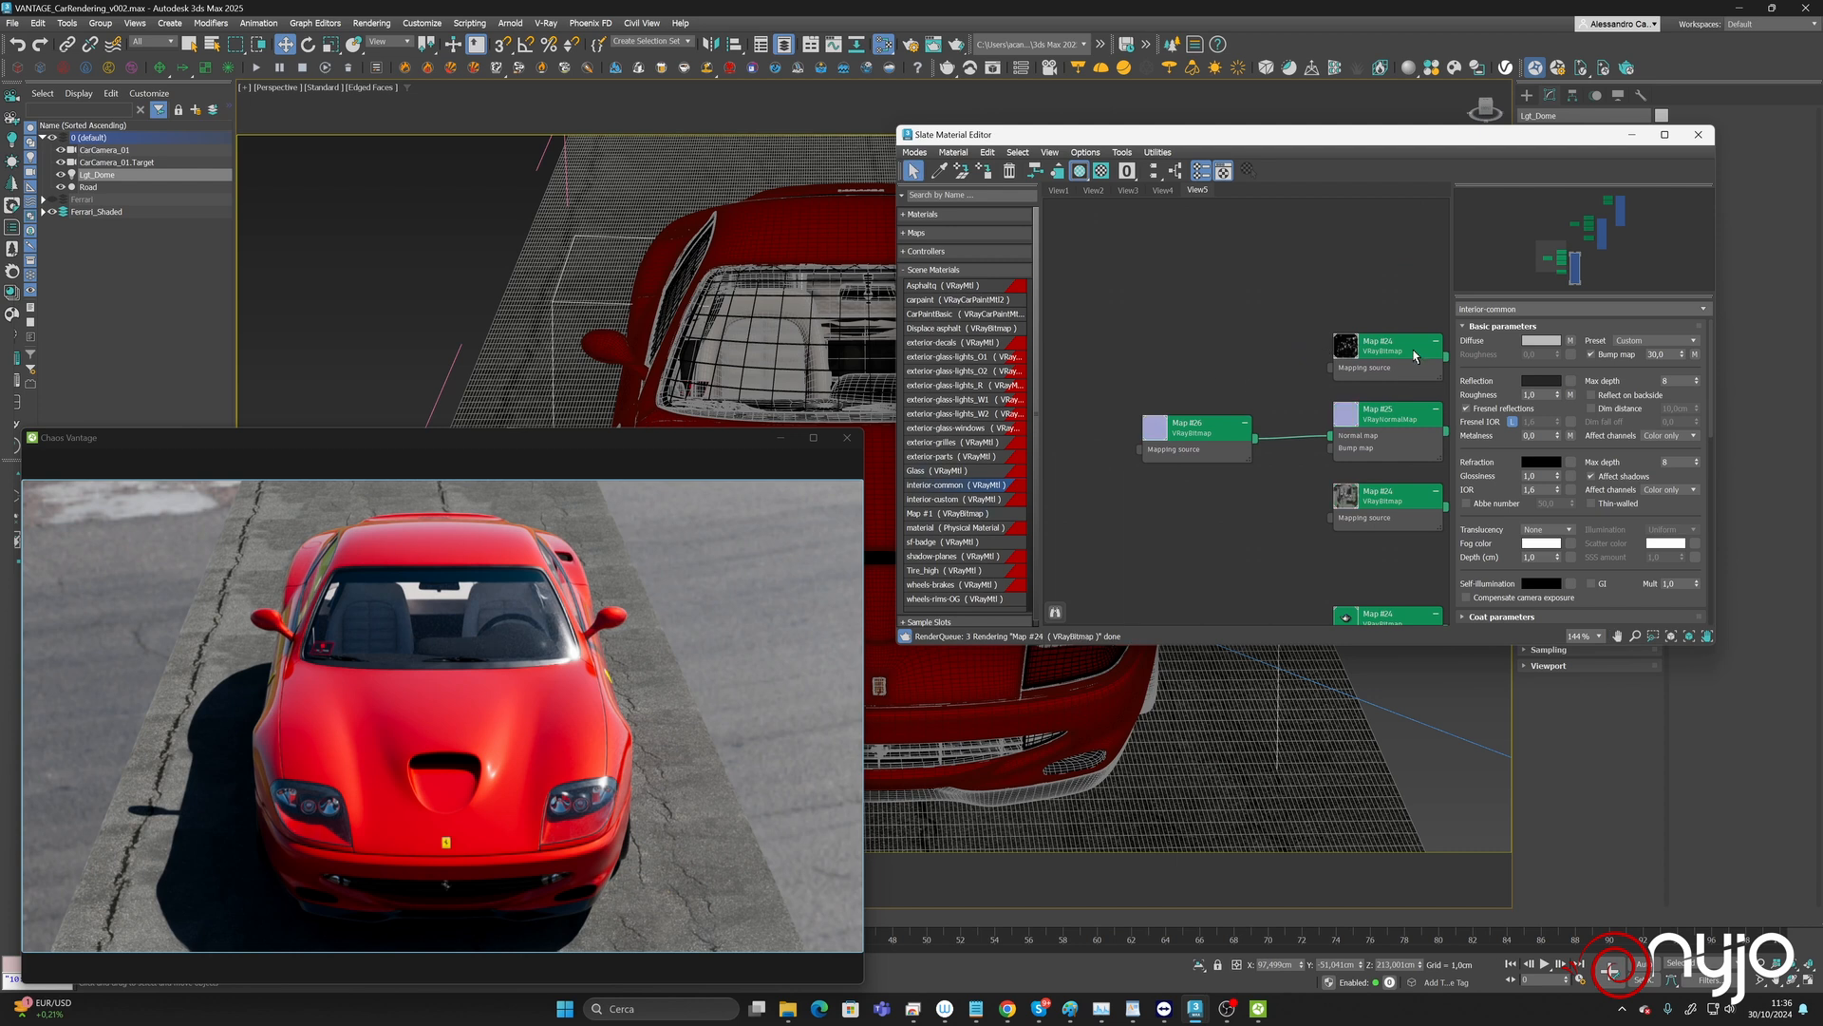
double_click(1367, 350)
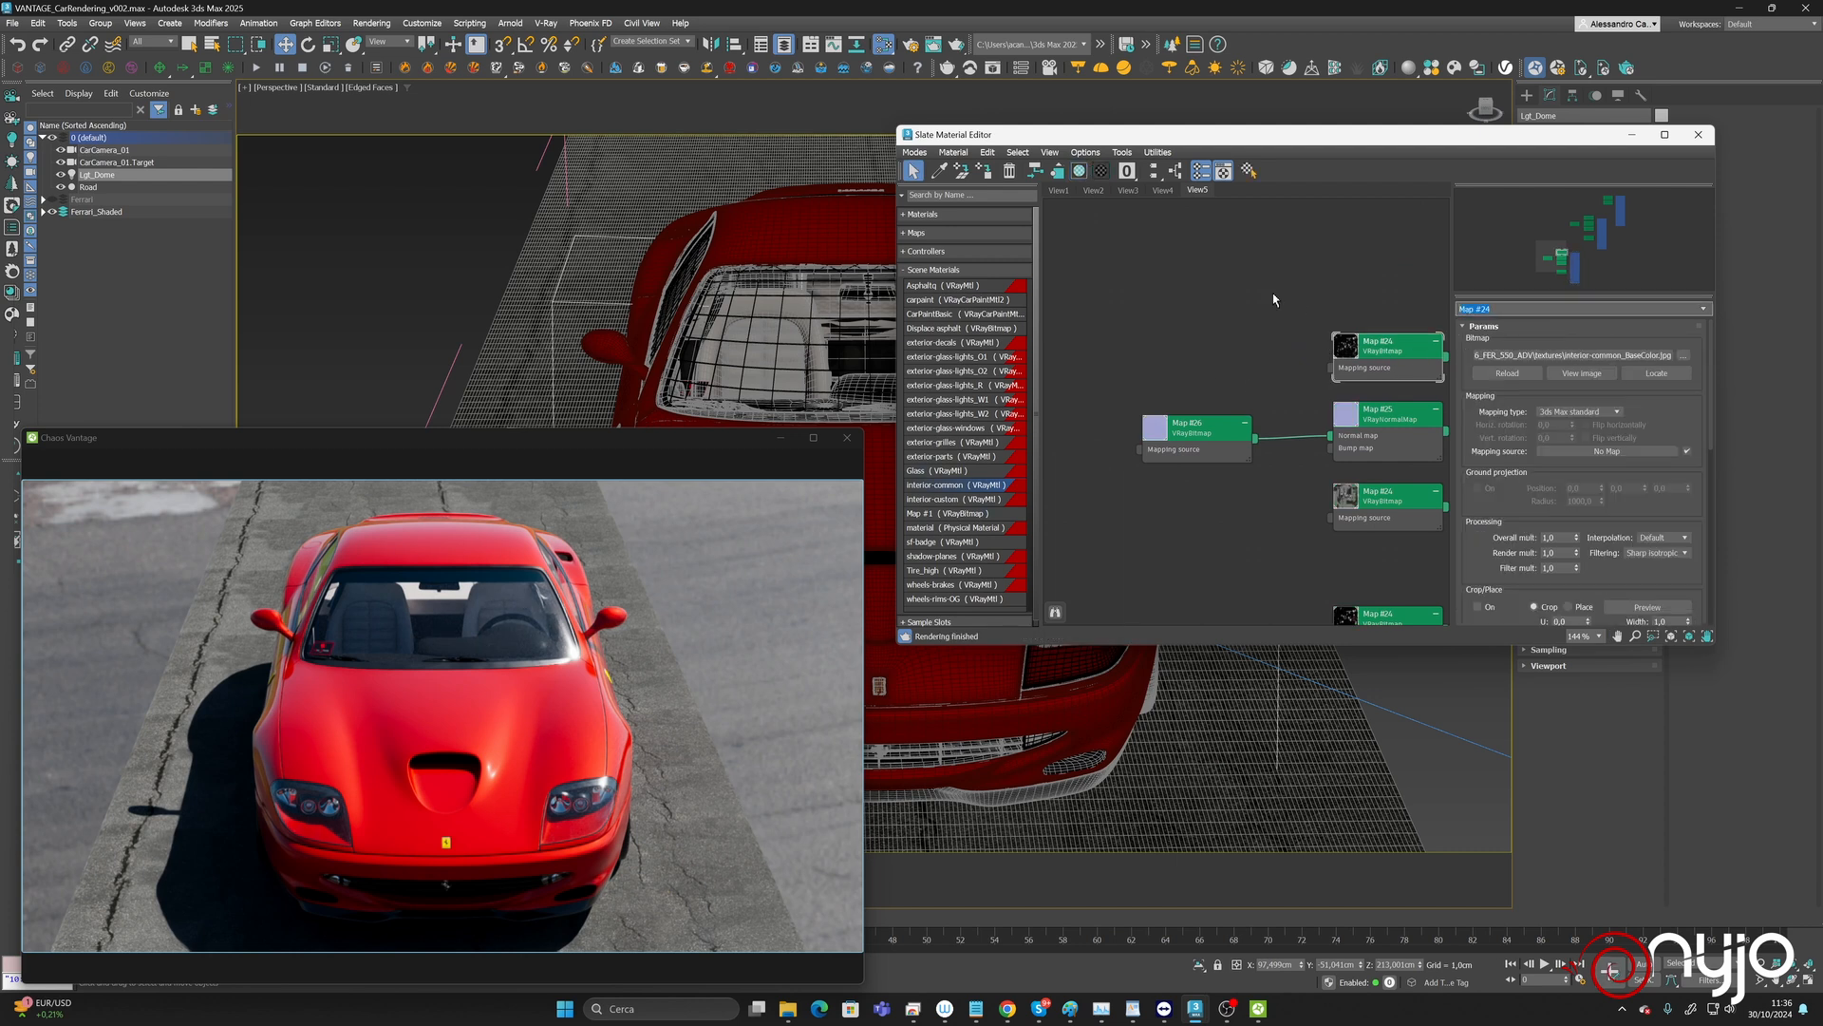
type("Diffuse_CommonInt")
Rename the bitmap feeding the interior-common material's normal map as Normal_CommonInt.
left_click(1204, 430)
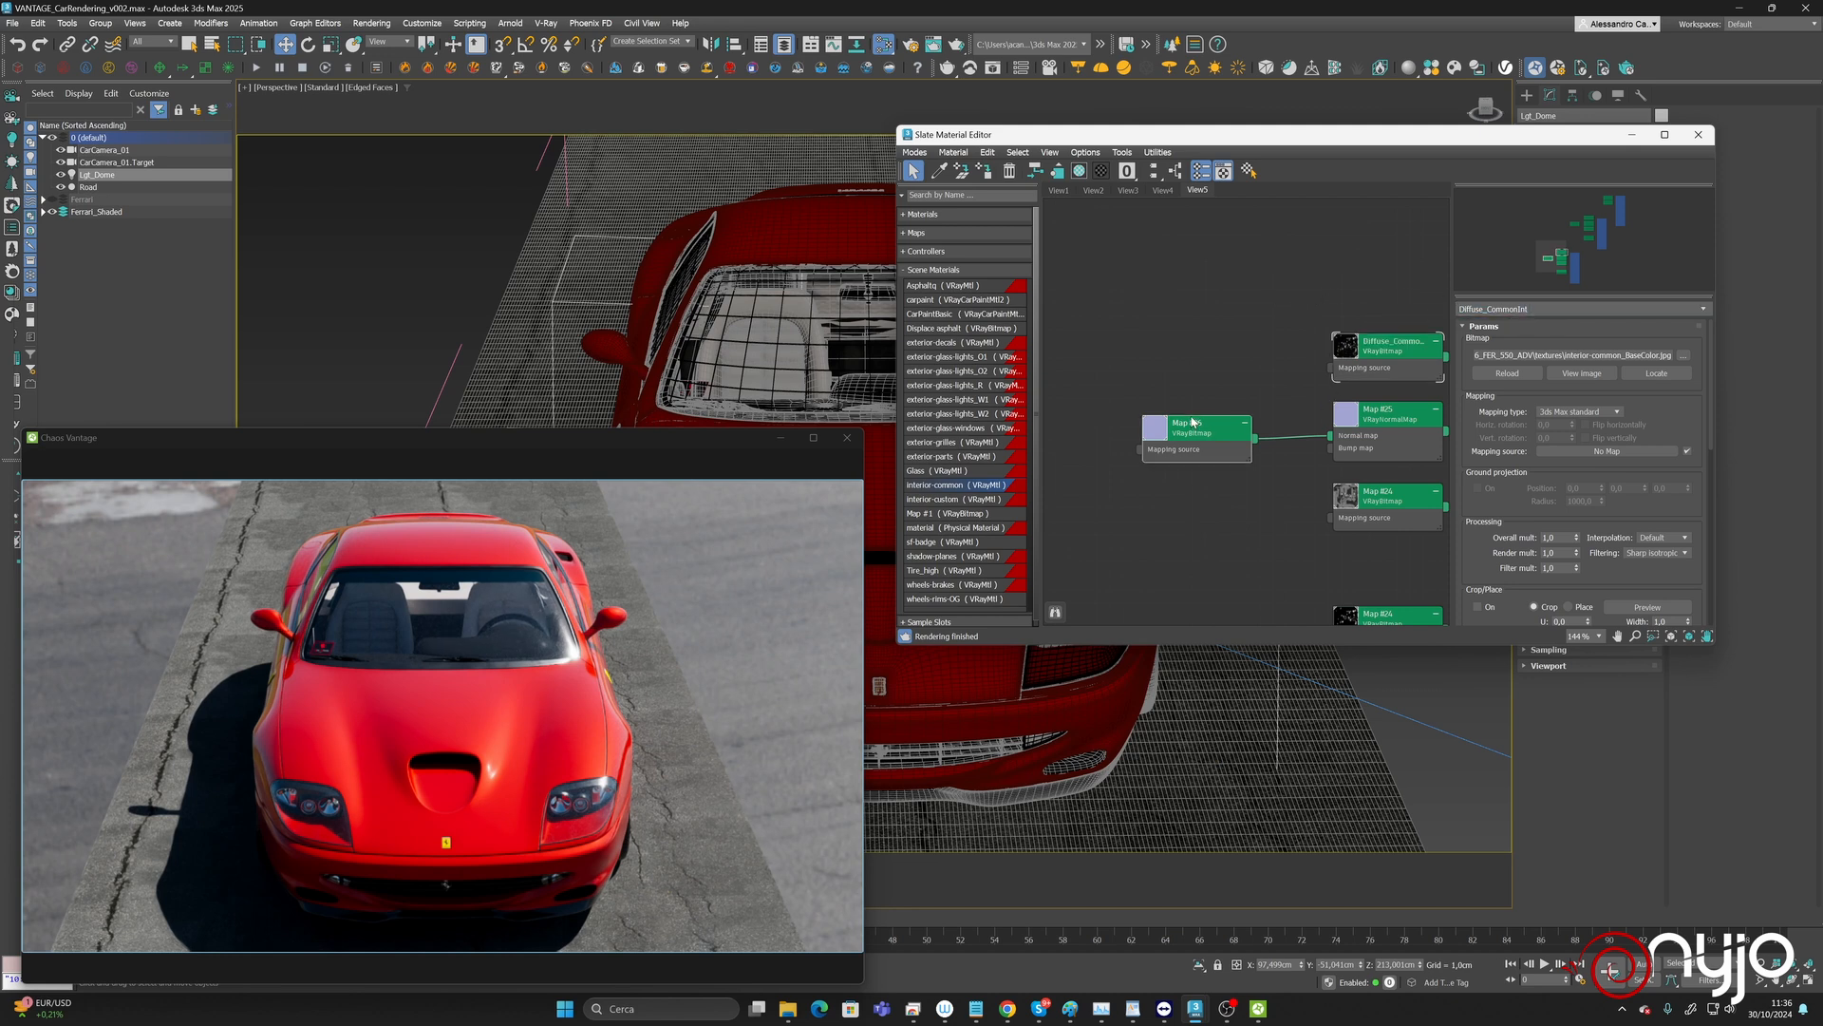
left_click(1493, 307)
type("Diffuse_CommonInt")
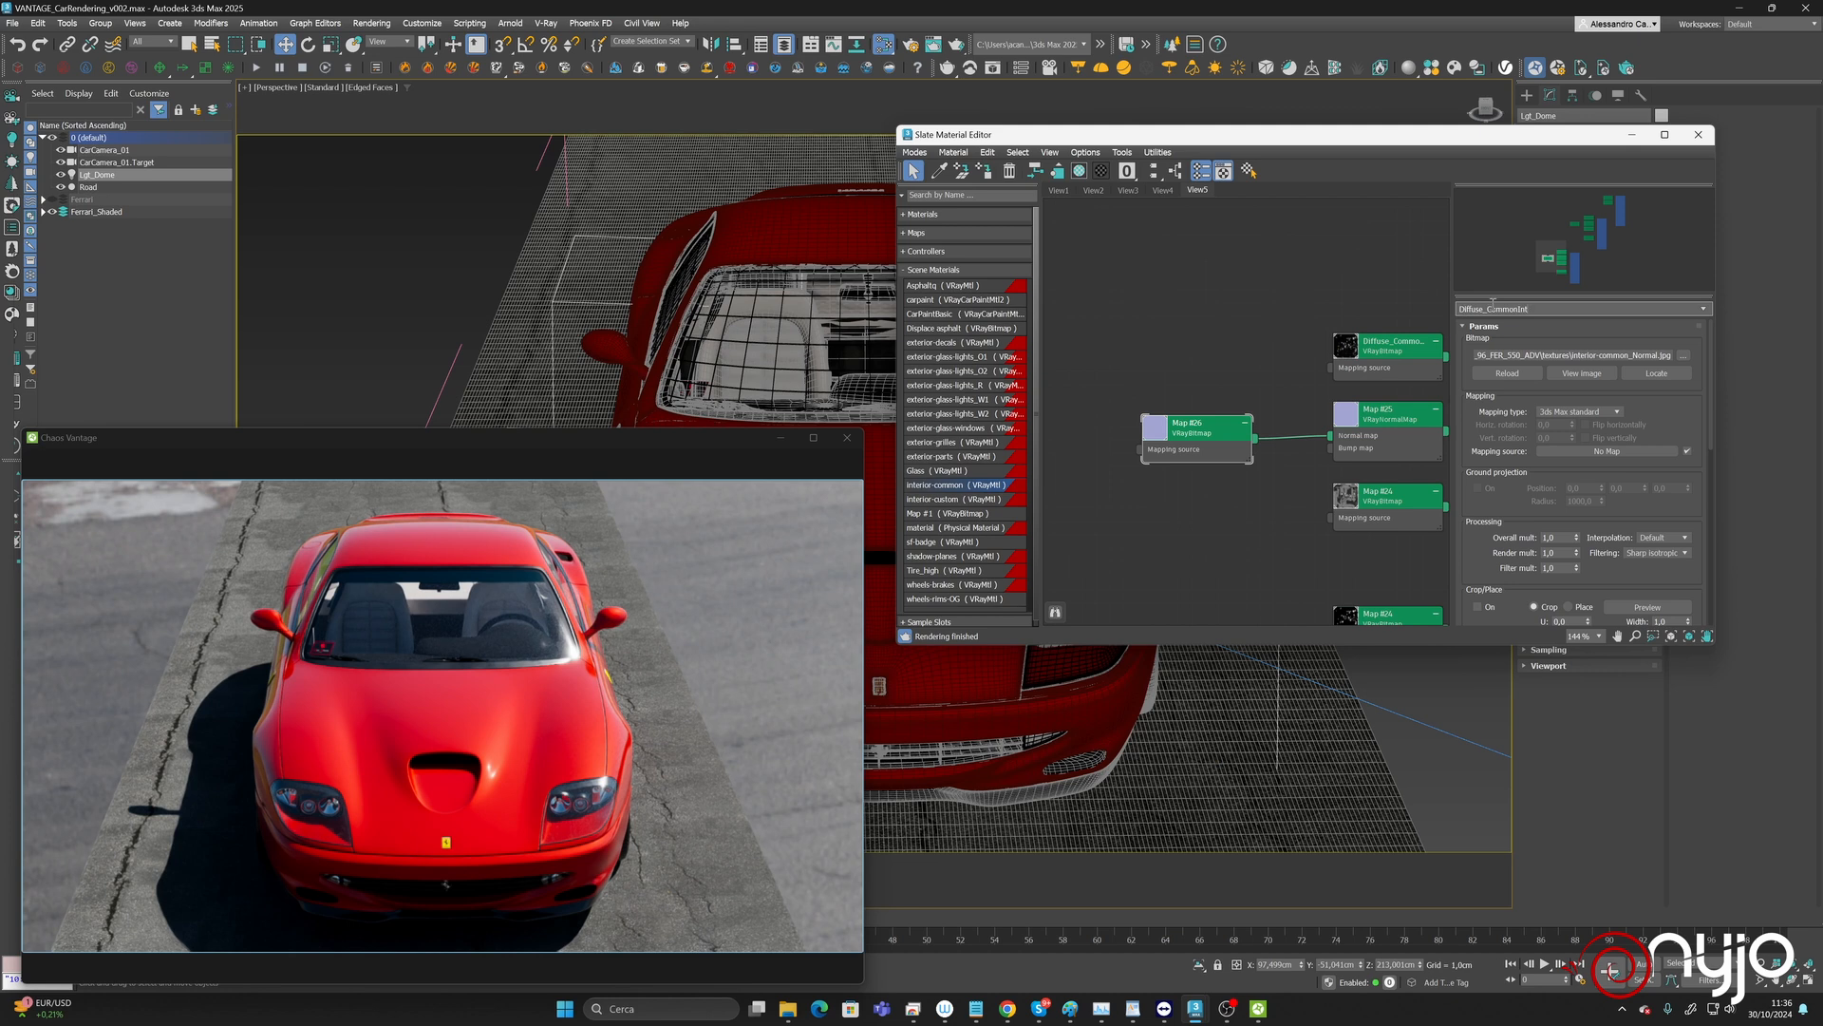
left_click_drag(1485, 309, 1362, 312)
type("Normal")
key("Return")
Rename the interior-common material's roughness bitmap as Rough_CommonInt.
left_click(1388, 502)
middle_click_drag(1244, 497, 1151, 463)
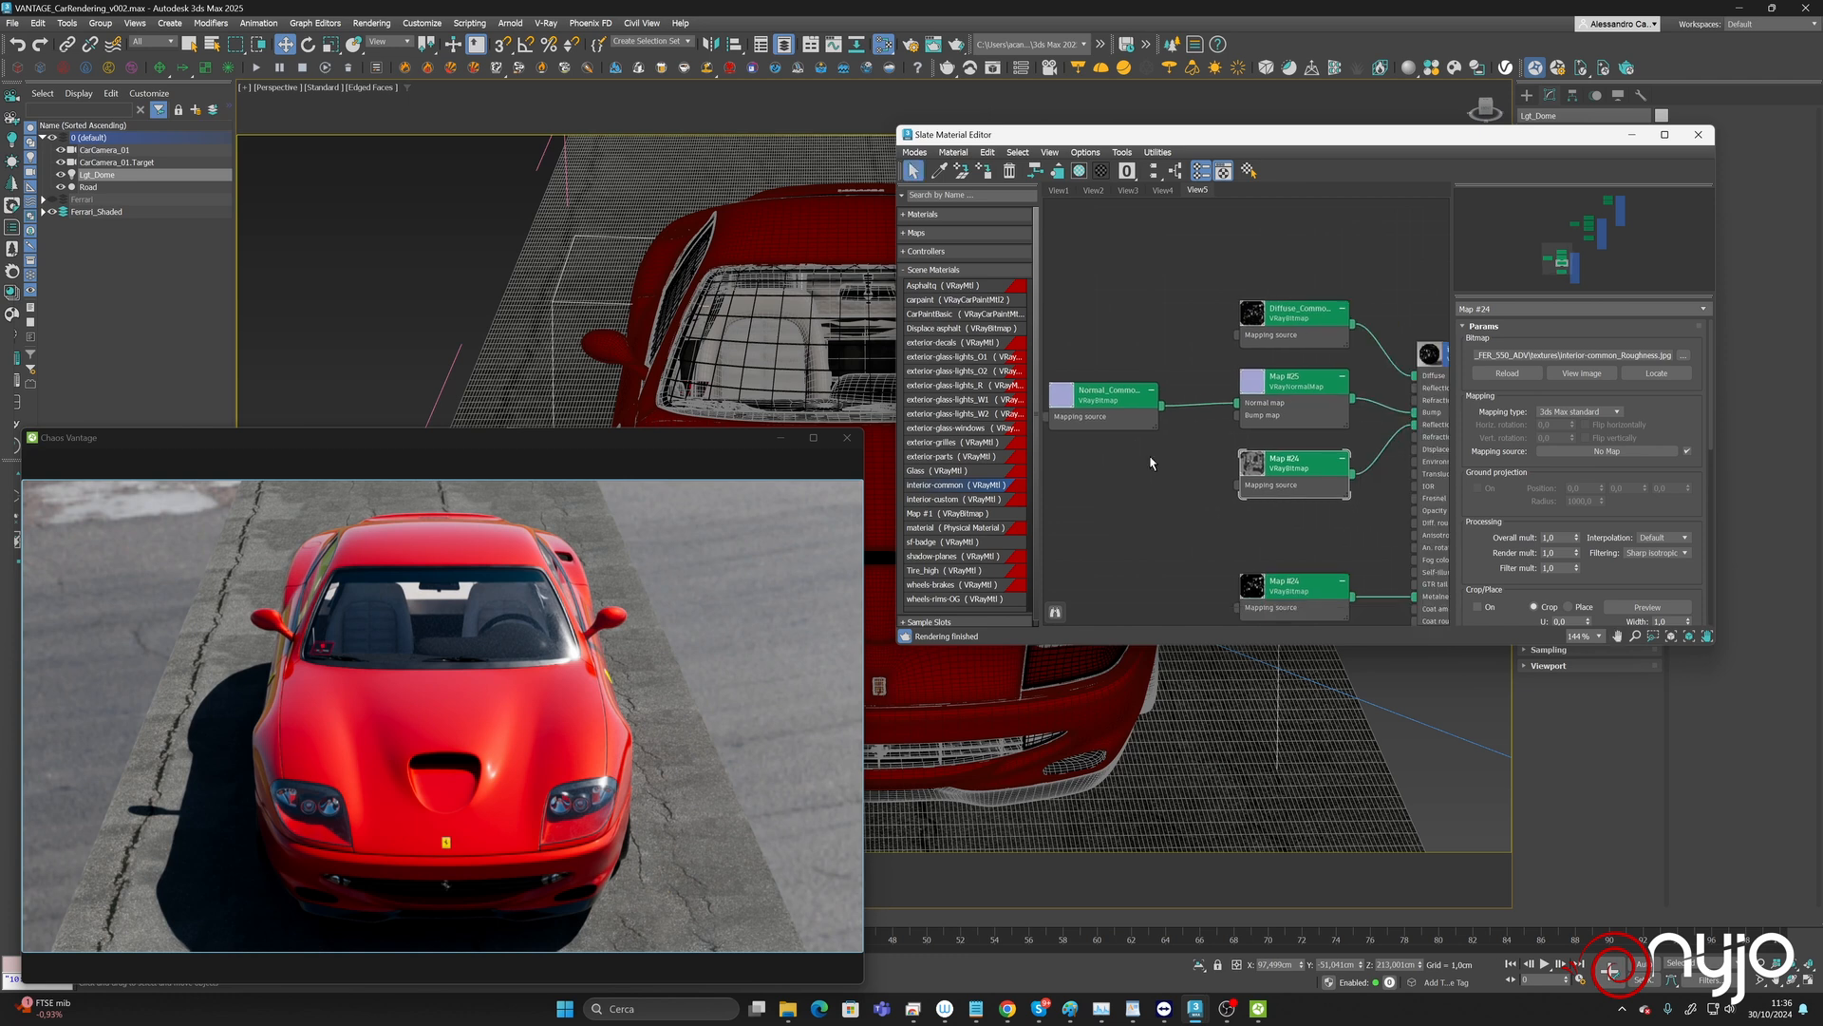
left_click_drag(1505, 307, 1371, 306)
type("Diffuse_CommonInt")
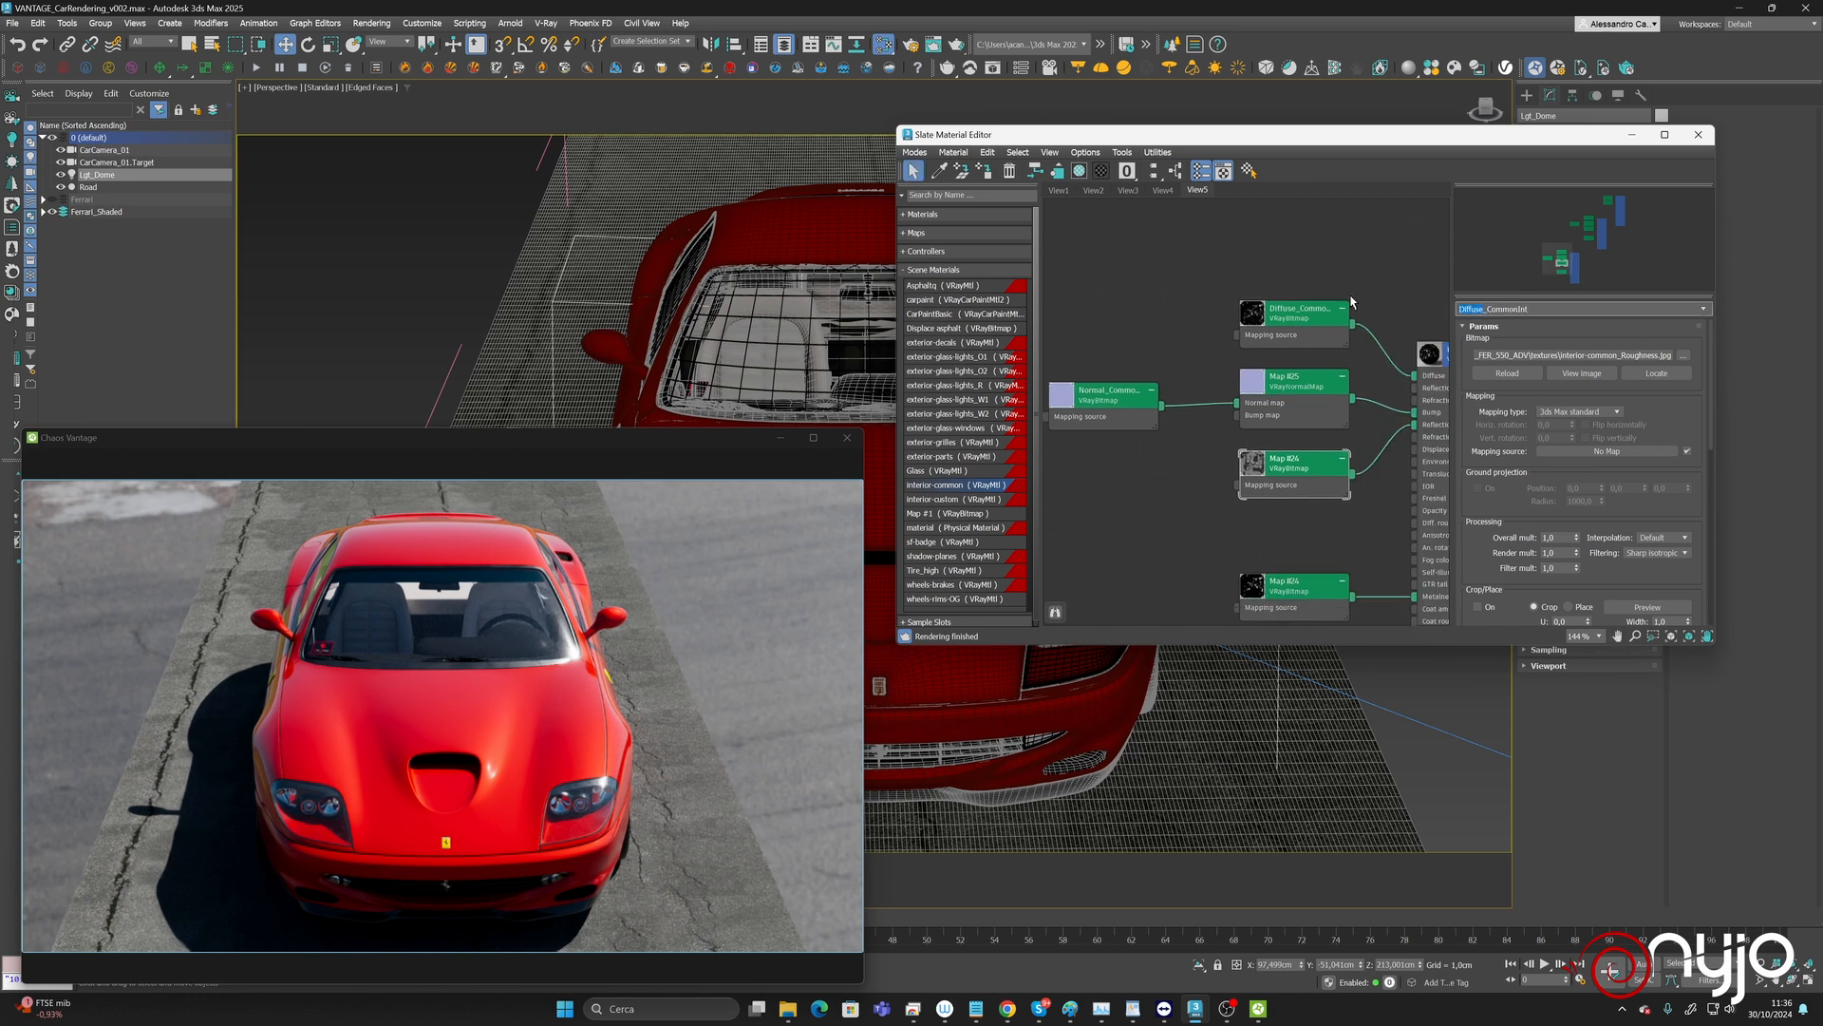
type("Rough")
Rename the interior-common material's metalness bitmap as Metal_CommonInt.
left_click(1305, 587)
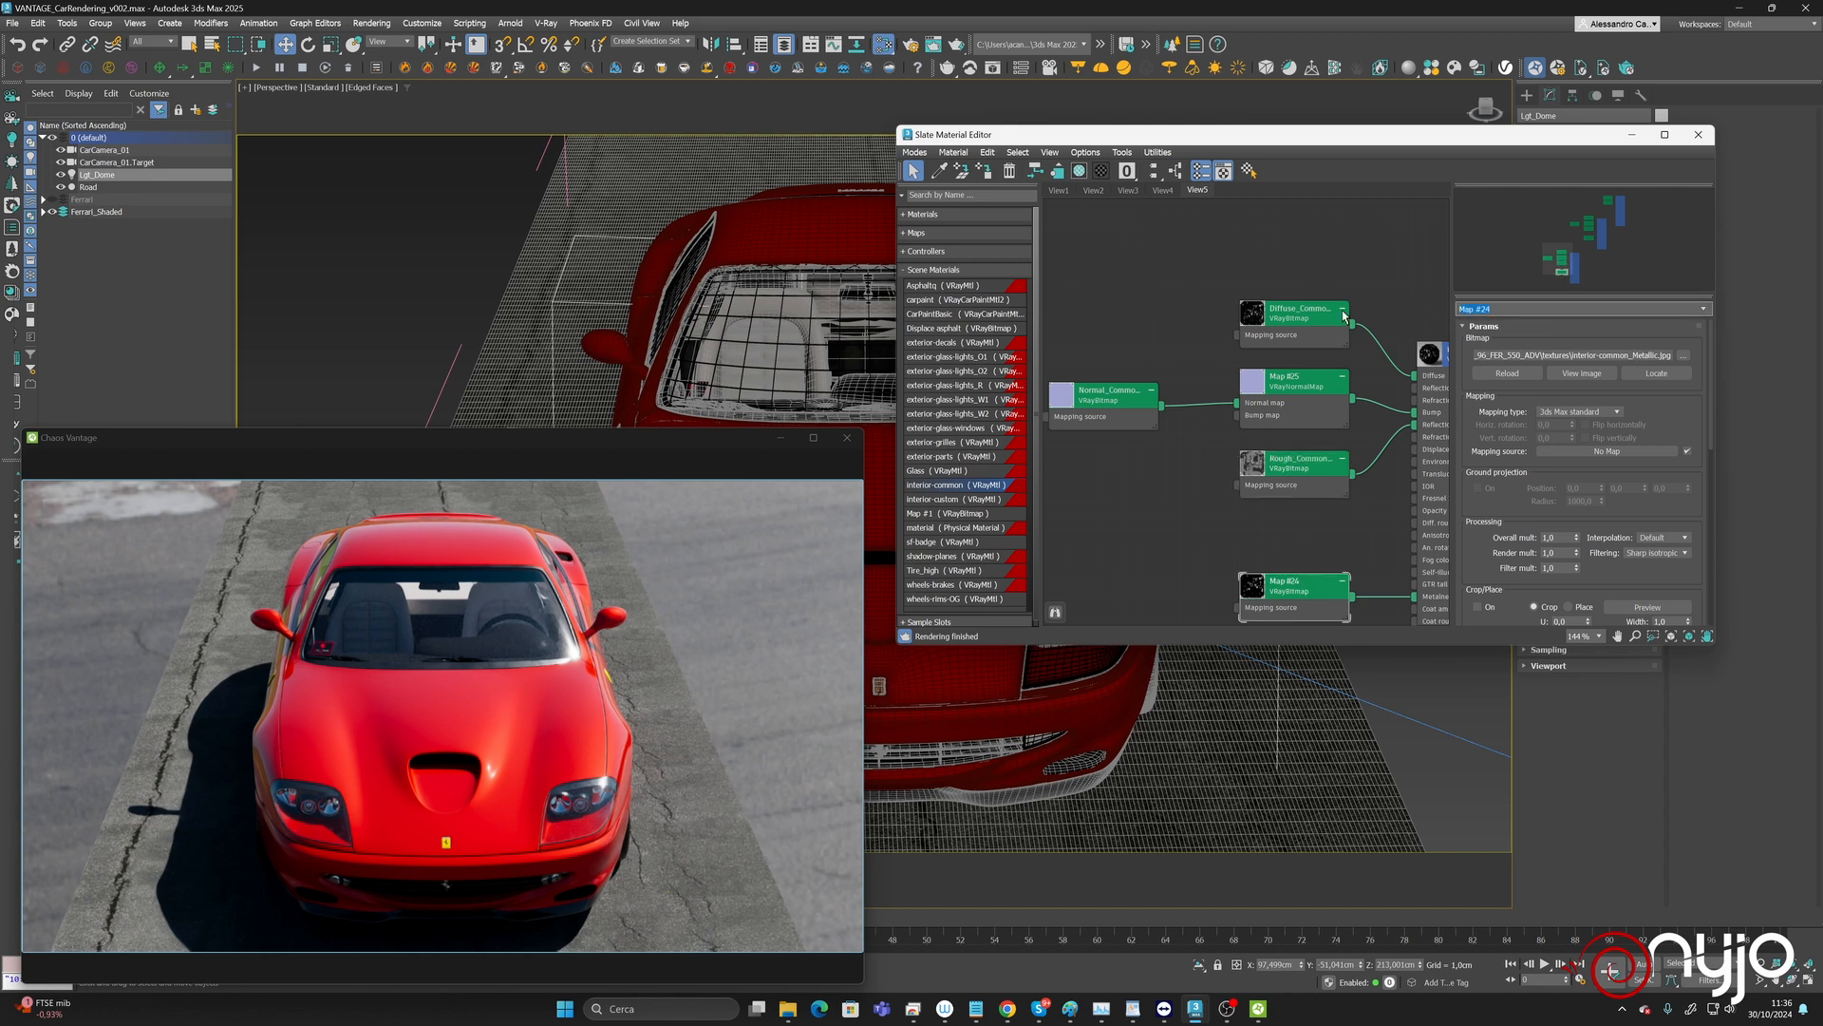
type("Diffuse_CommonInt")
type("Metal")
key("Return")
Place the interior-custom scene material as an instance in an empty area of View5.
left_click(945, 498)
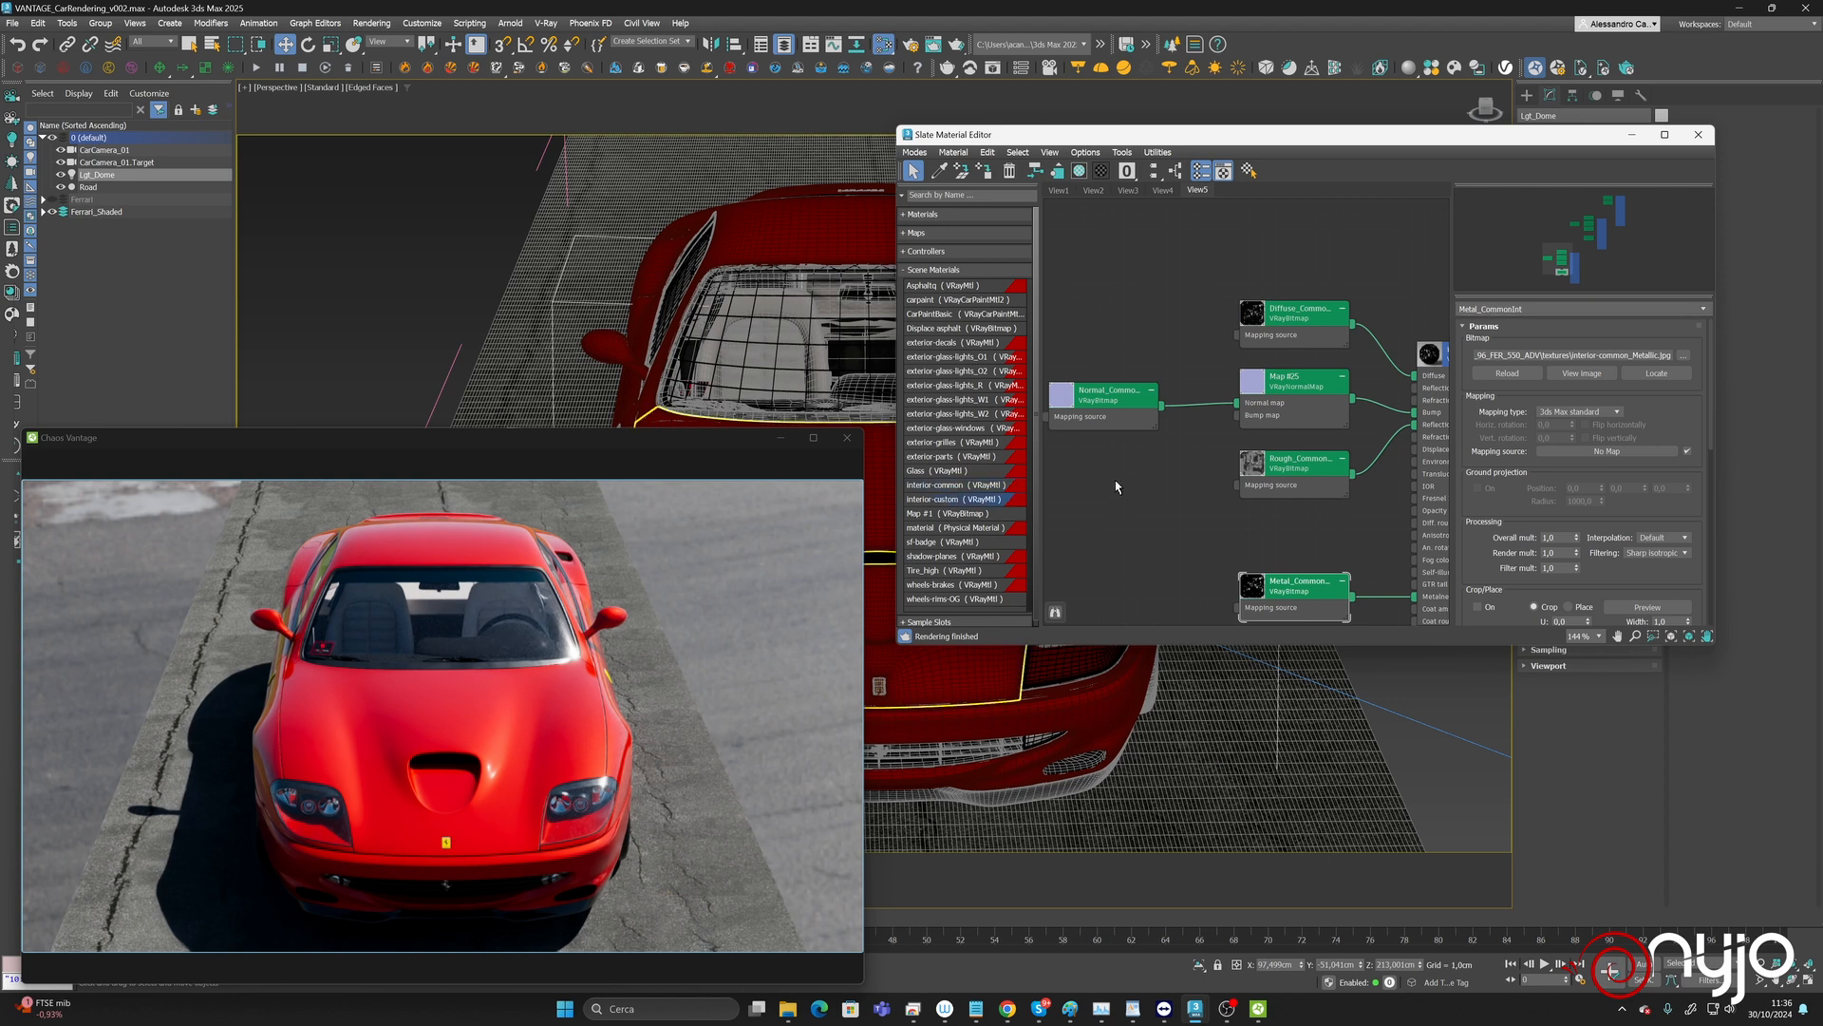
middle_click_drag(1116, 481, 1013, 235)
middle_click_drag(1135, 523, 1271, 313)
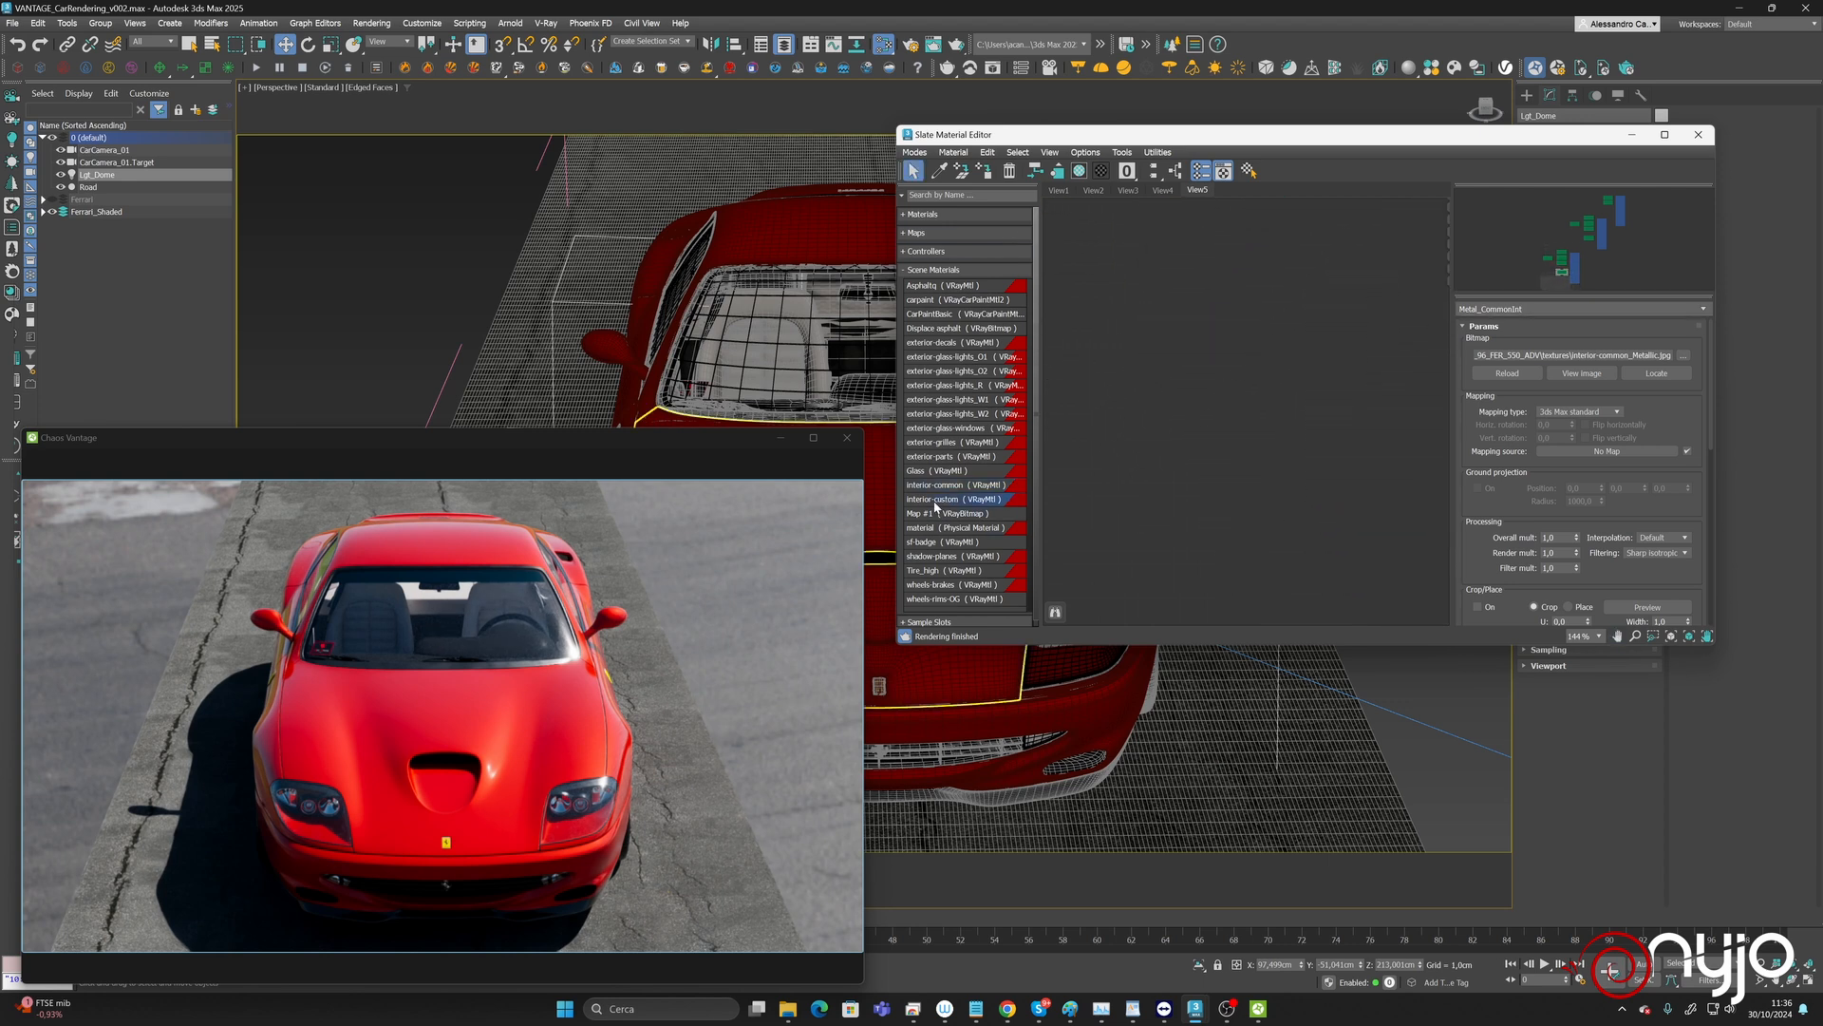
left_click_drag(936, 504, 1229, 438)
left_click(1294, 434)
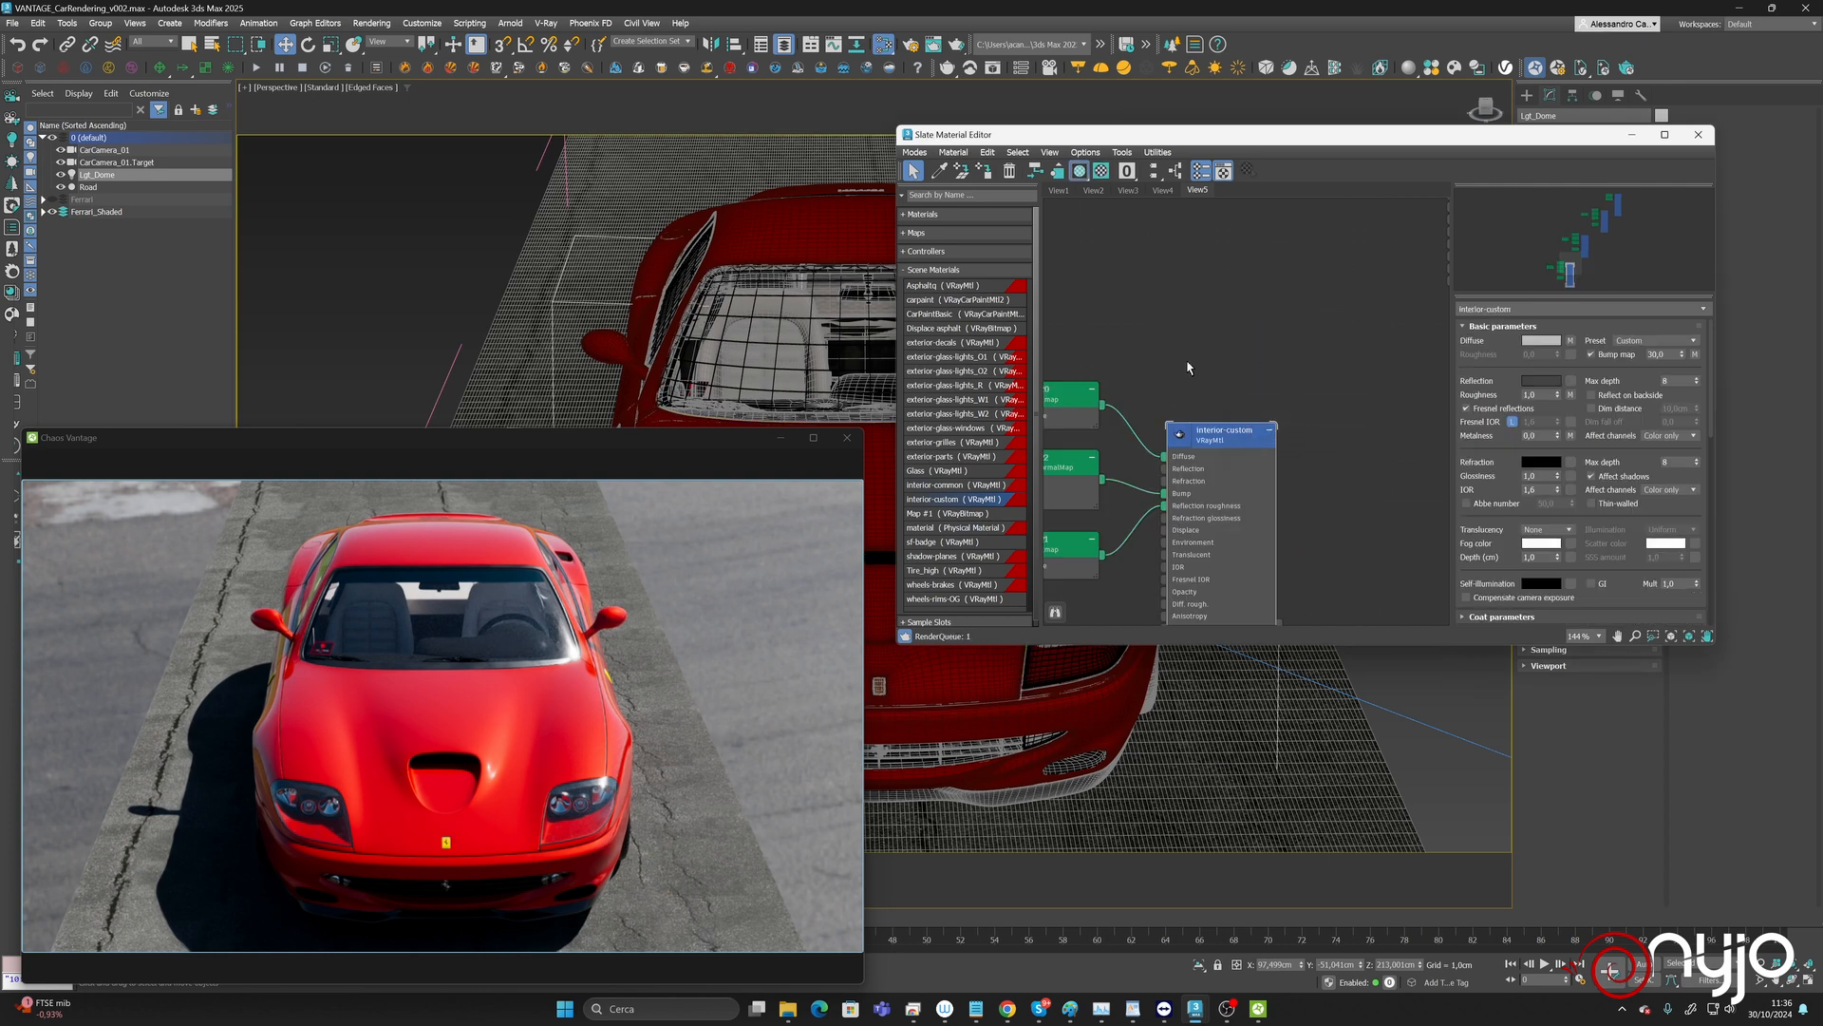
Rename the interior-custom material's diffuse bitmap as Diffuse_IntCustom.
middle_click_drag(1209, 422, 1436, 368)
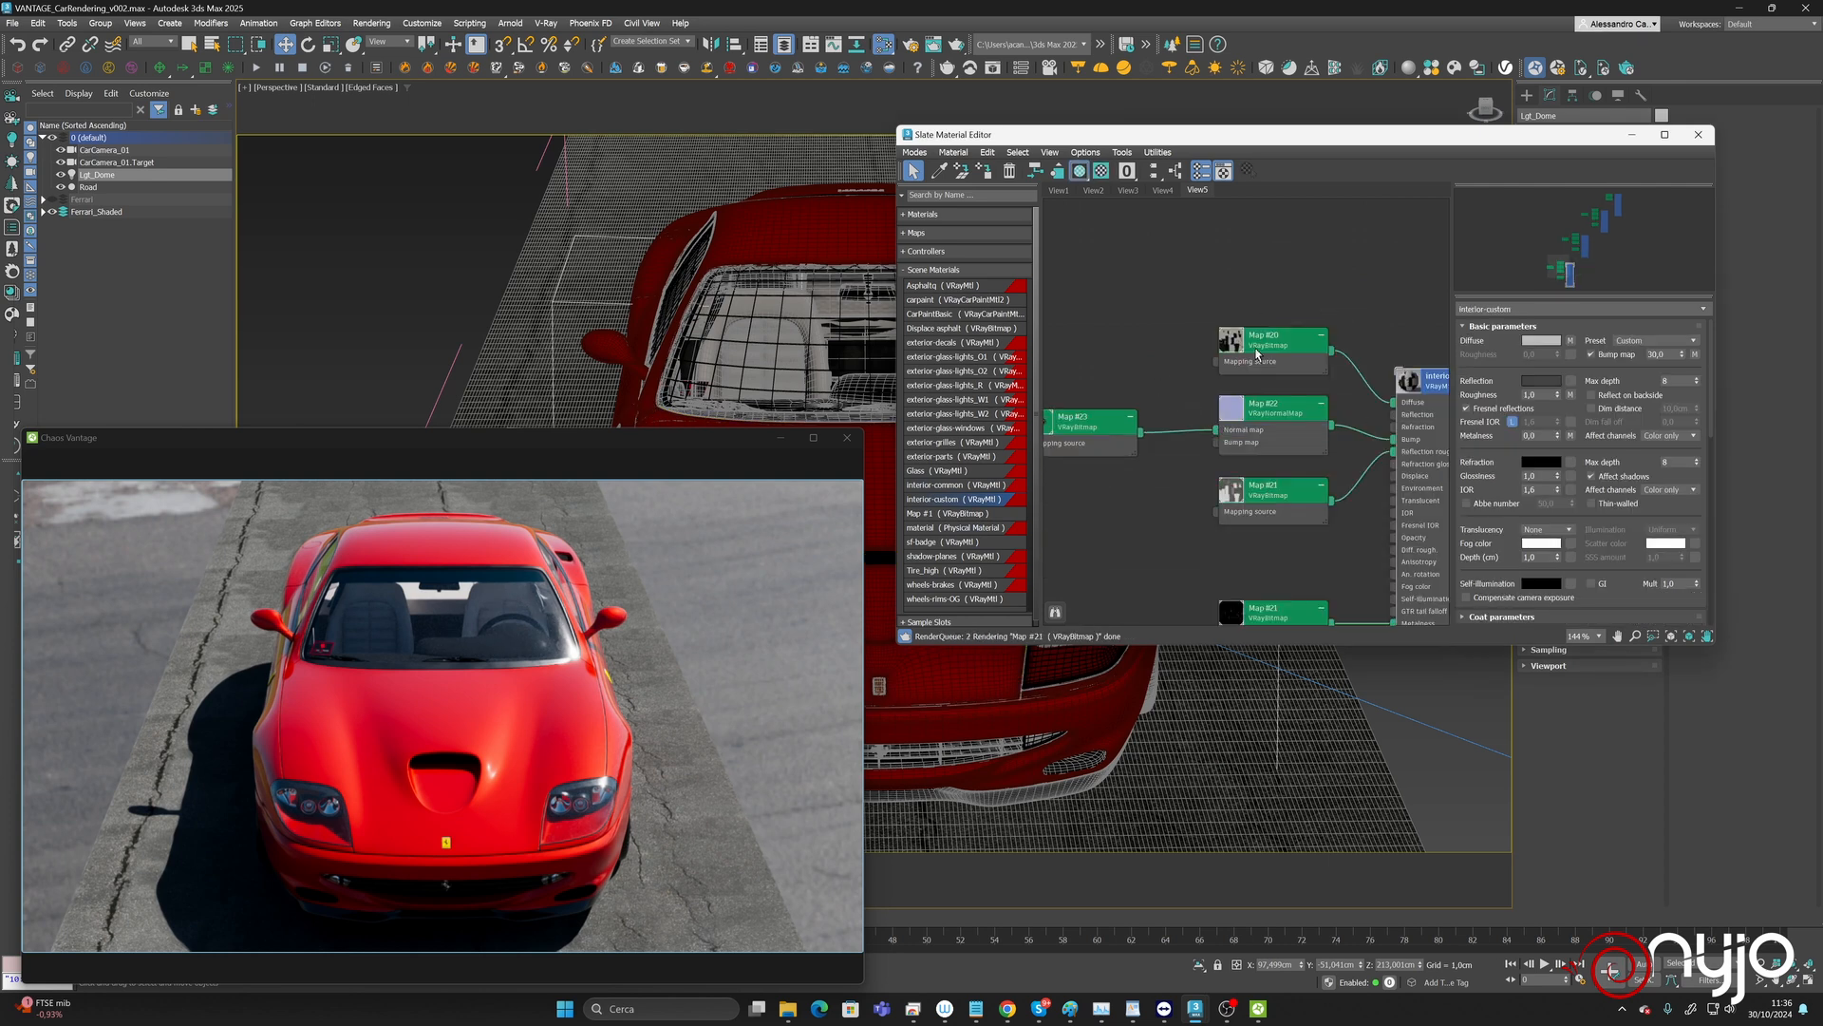
double_click(1273, 338)
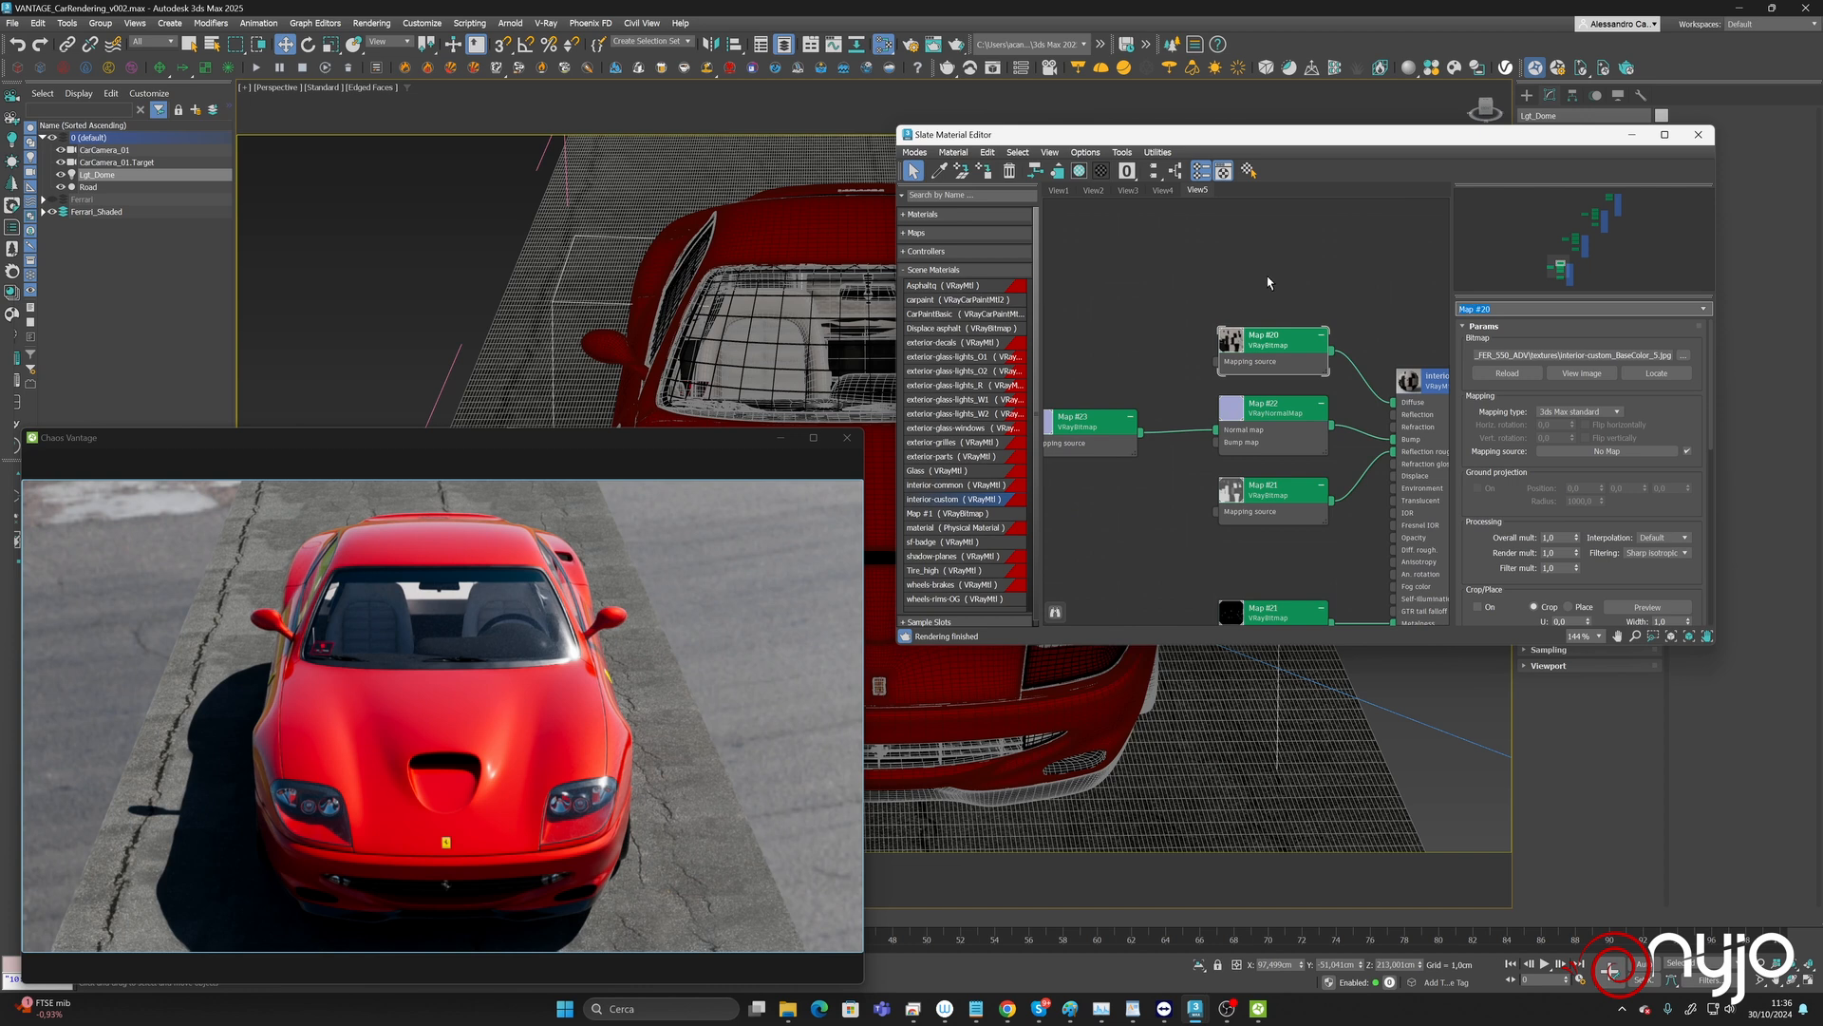
type("S")
type("use_IntCustom")
key("Return")
Rename the interior-custom material's normal bitmap as Normal_IntCustom and its roughness bitmap as Rough_IntCustom.
left_click(1091, 425)
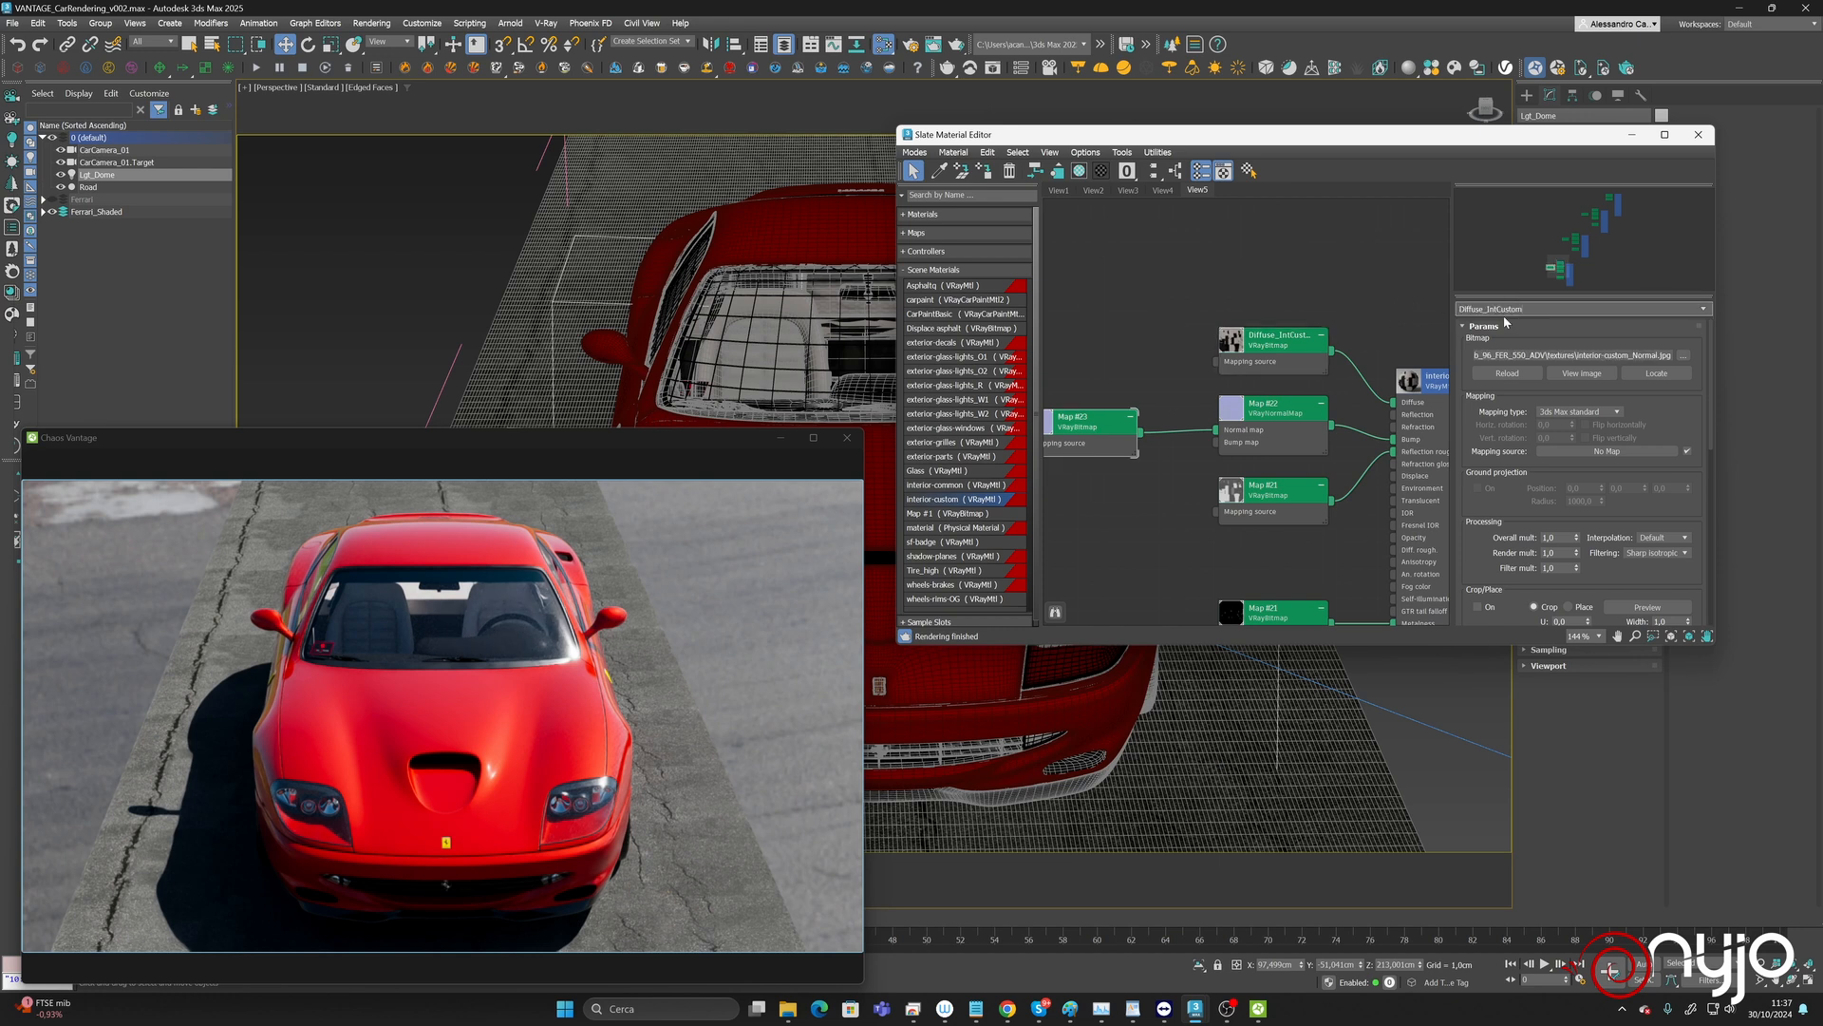
type("Normal")
left_click(1280, 513)
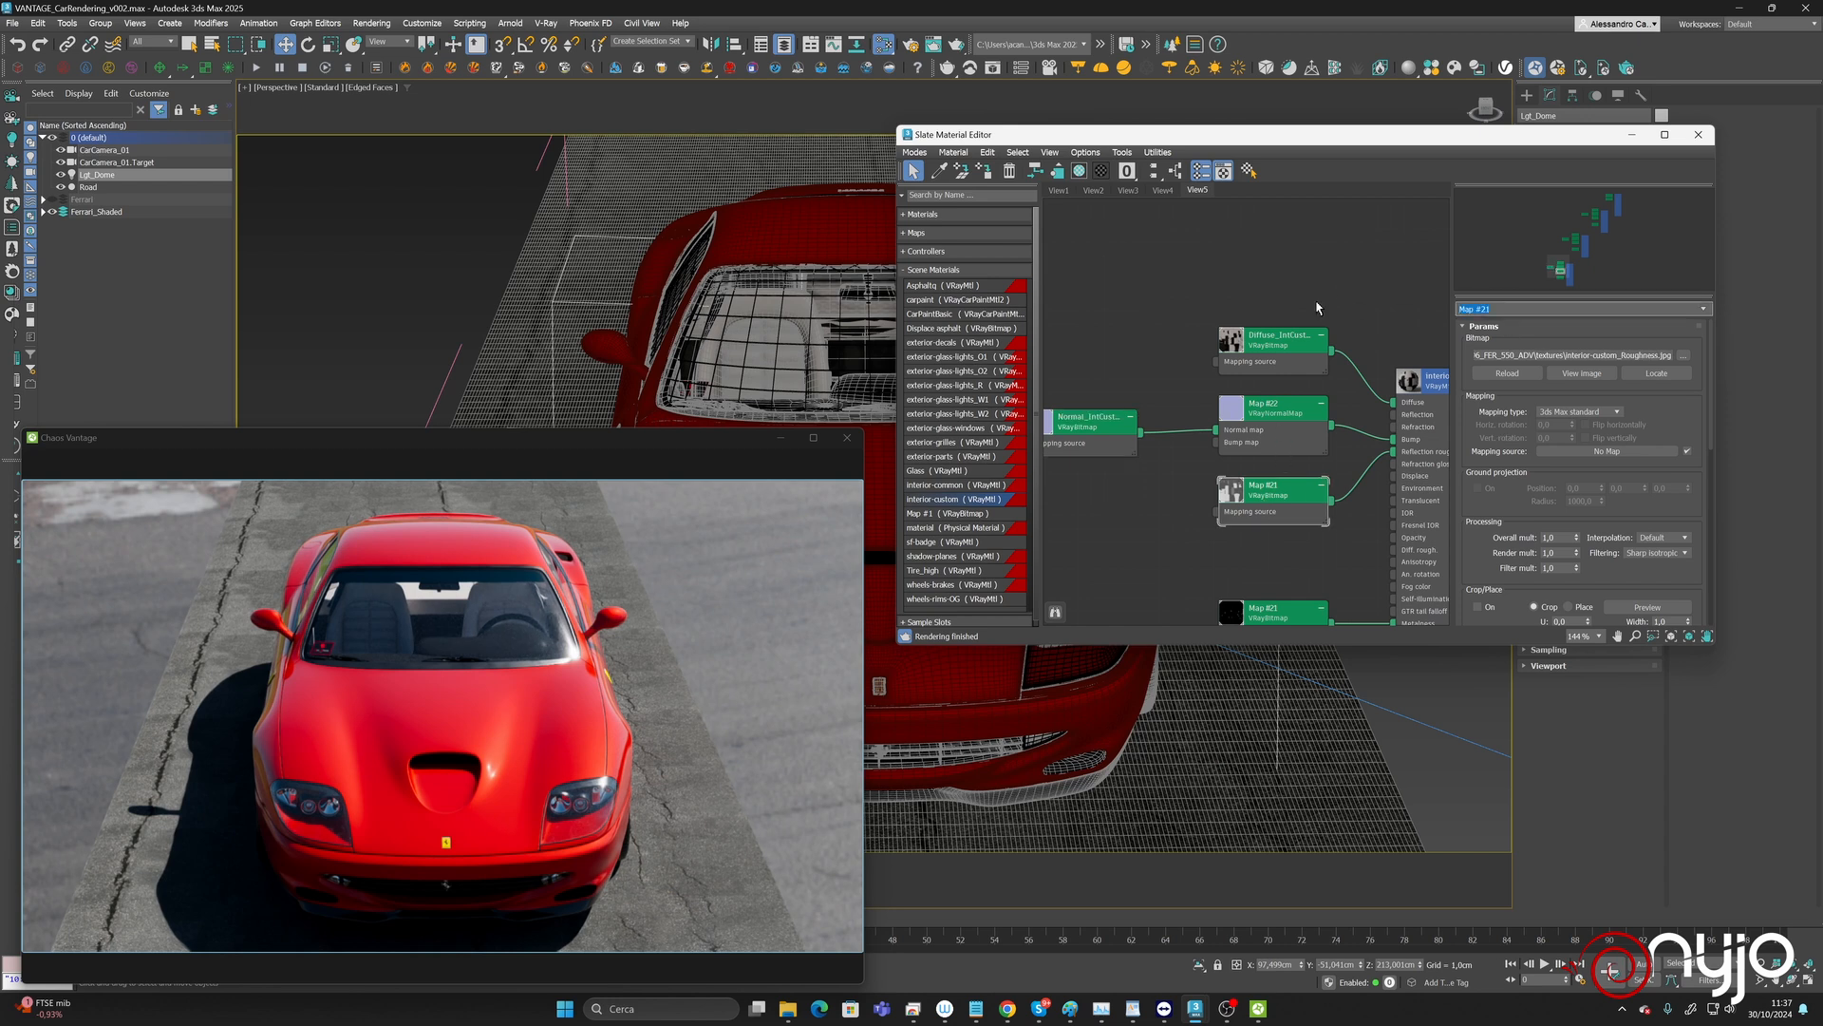
type("Diffuse_IntCustom")
type("Rough")
key("Return")
Rename the interior-custom material's metalness bitmap as Metal_IntCustom.
left_click(1289, 606)
left_click(1506, 308)
type("Diffuse_IntCustom")
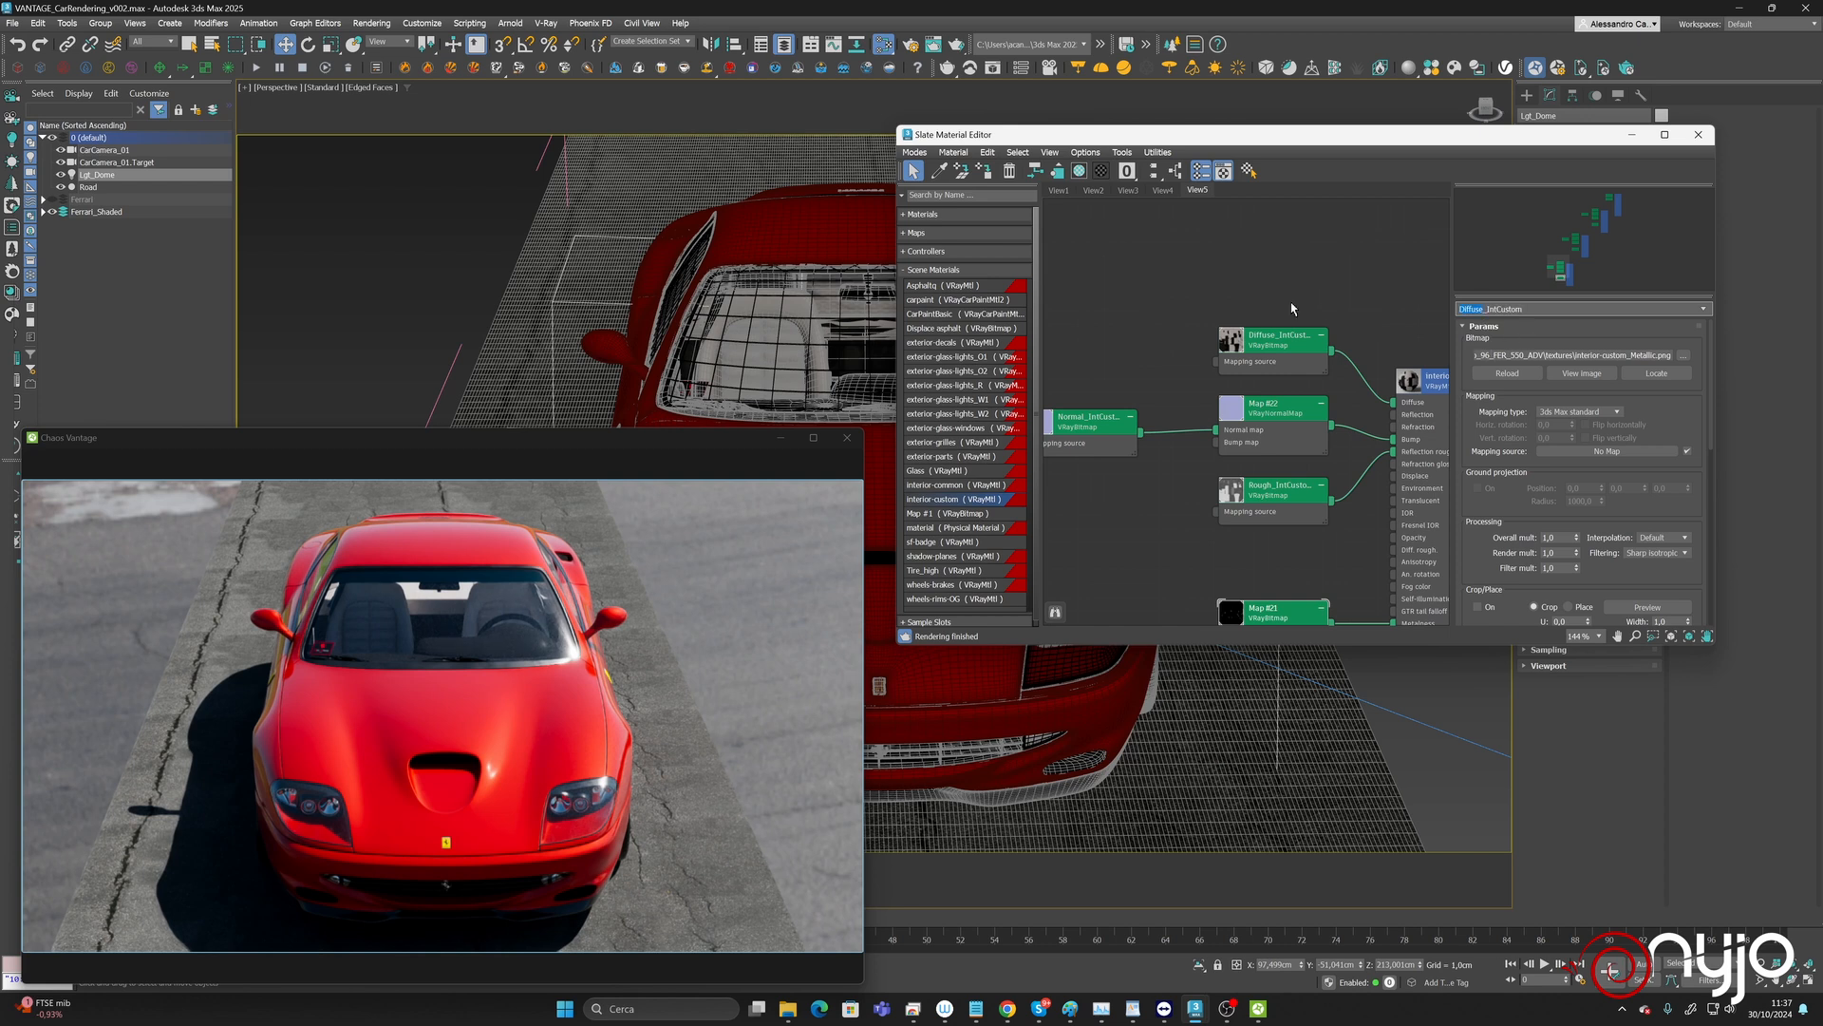
type("Metak")
key("BackSpace")
type("l")
key("Return")
Create a new Slate view named View6 and place the sf-badge scene material in it as an instance.
left_click(997, 513)
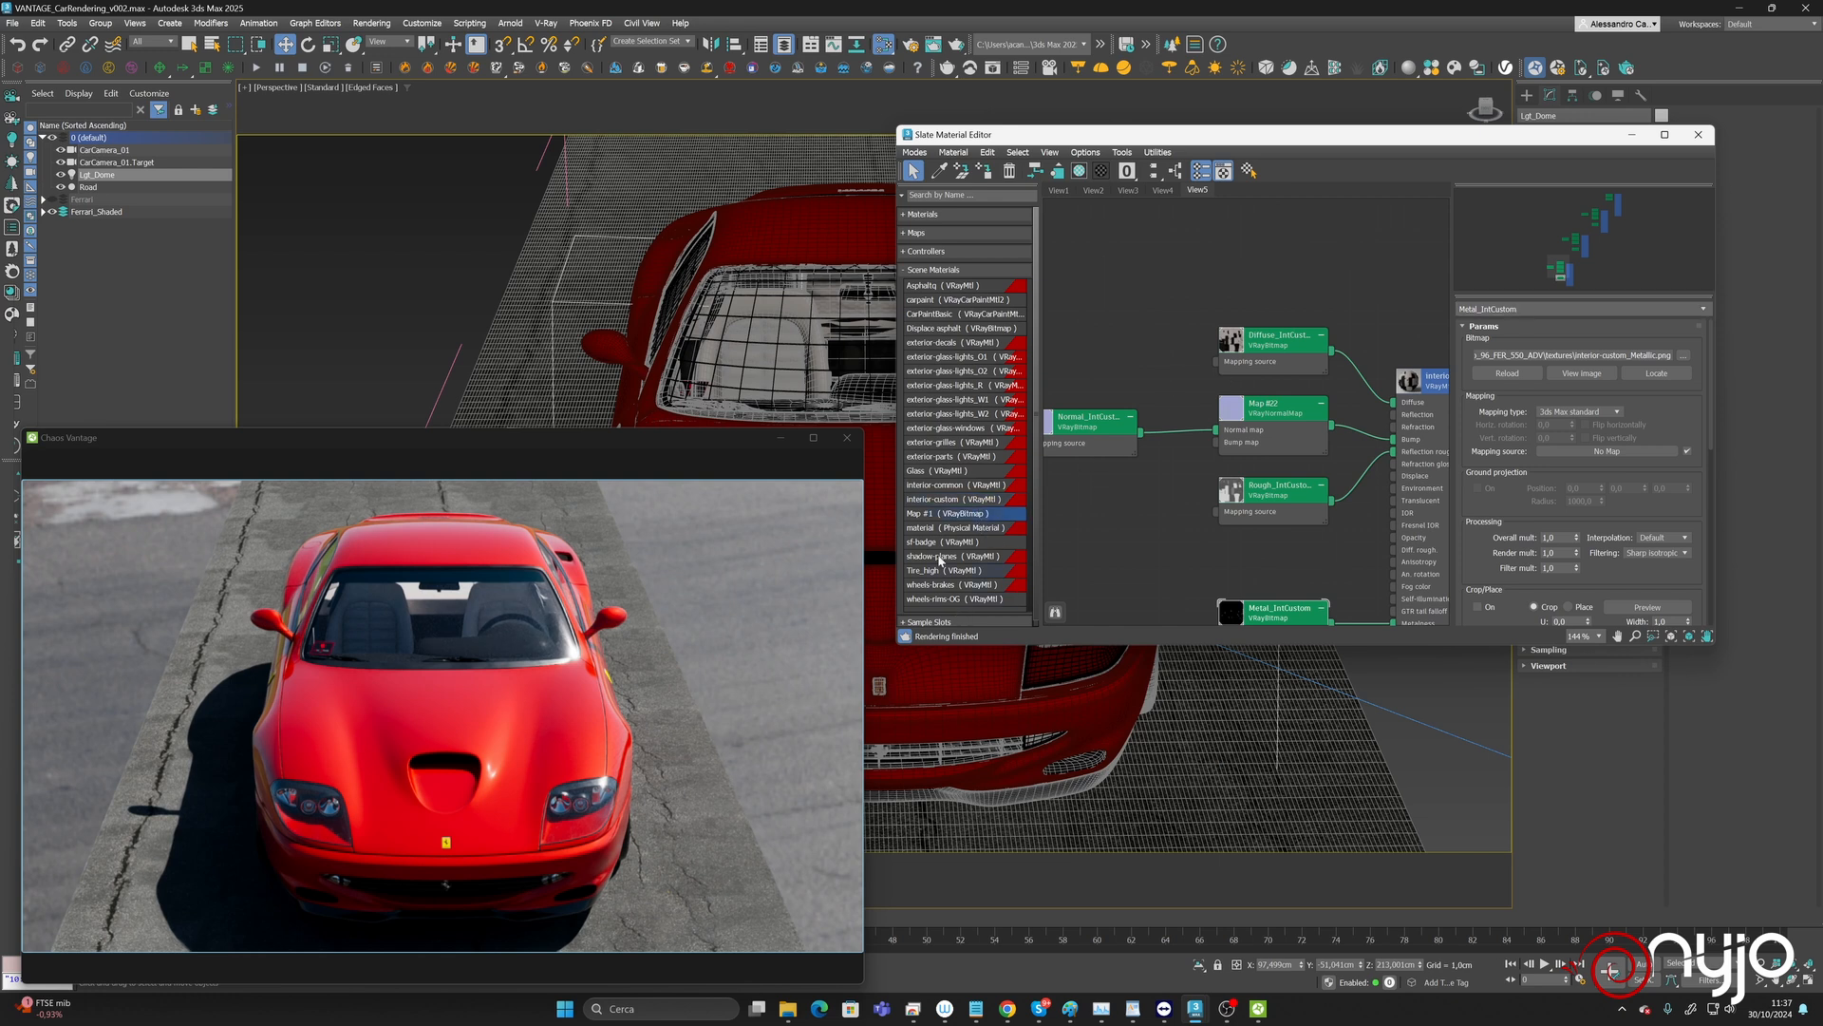
left_click(958, 529)
left_click(964, 544)
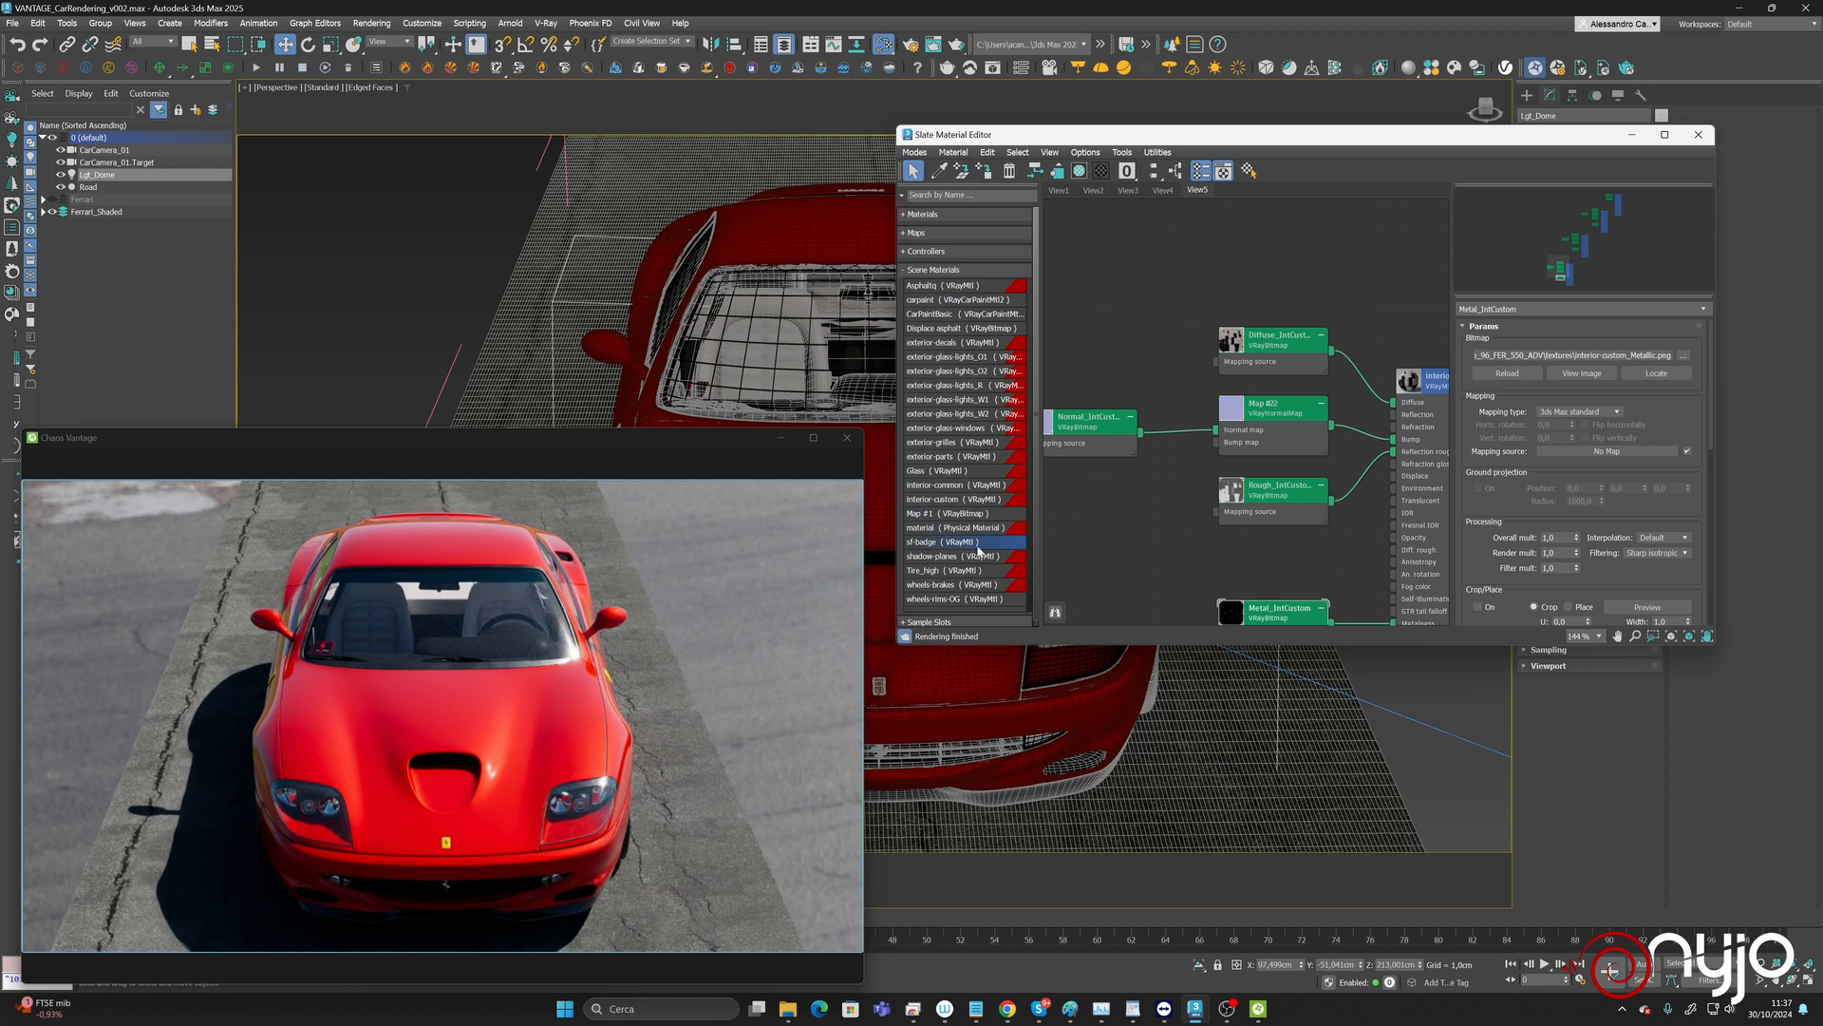
right_click(1223, 193)
left_click(1257, 204)
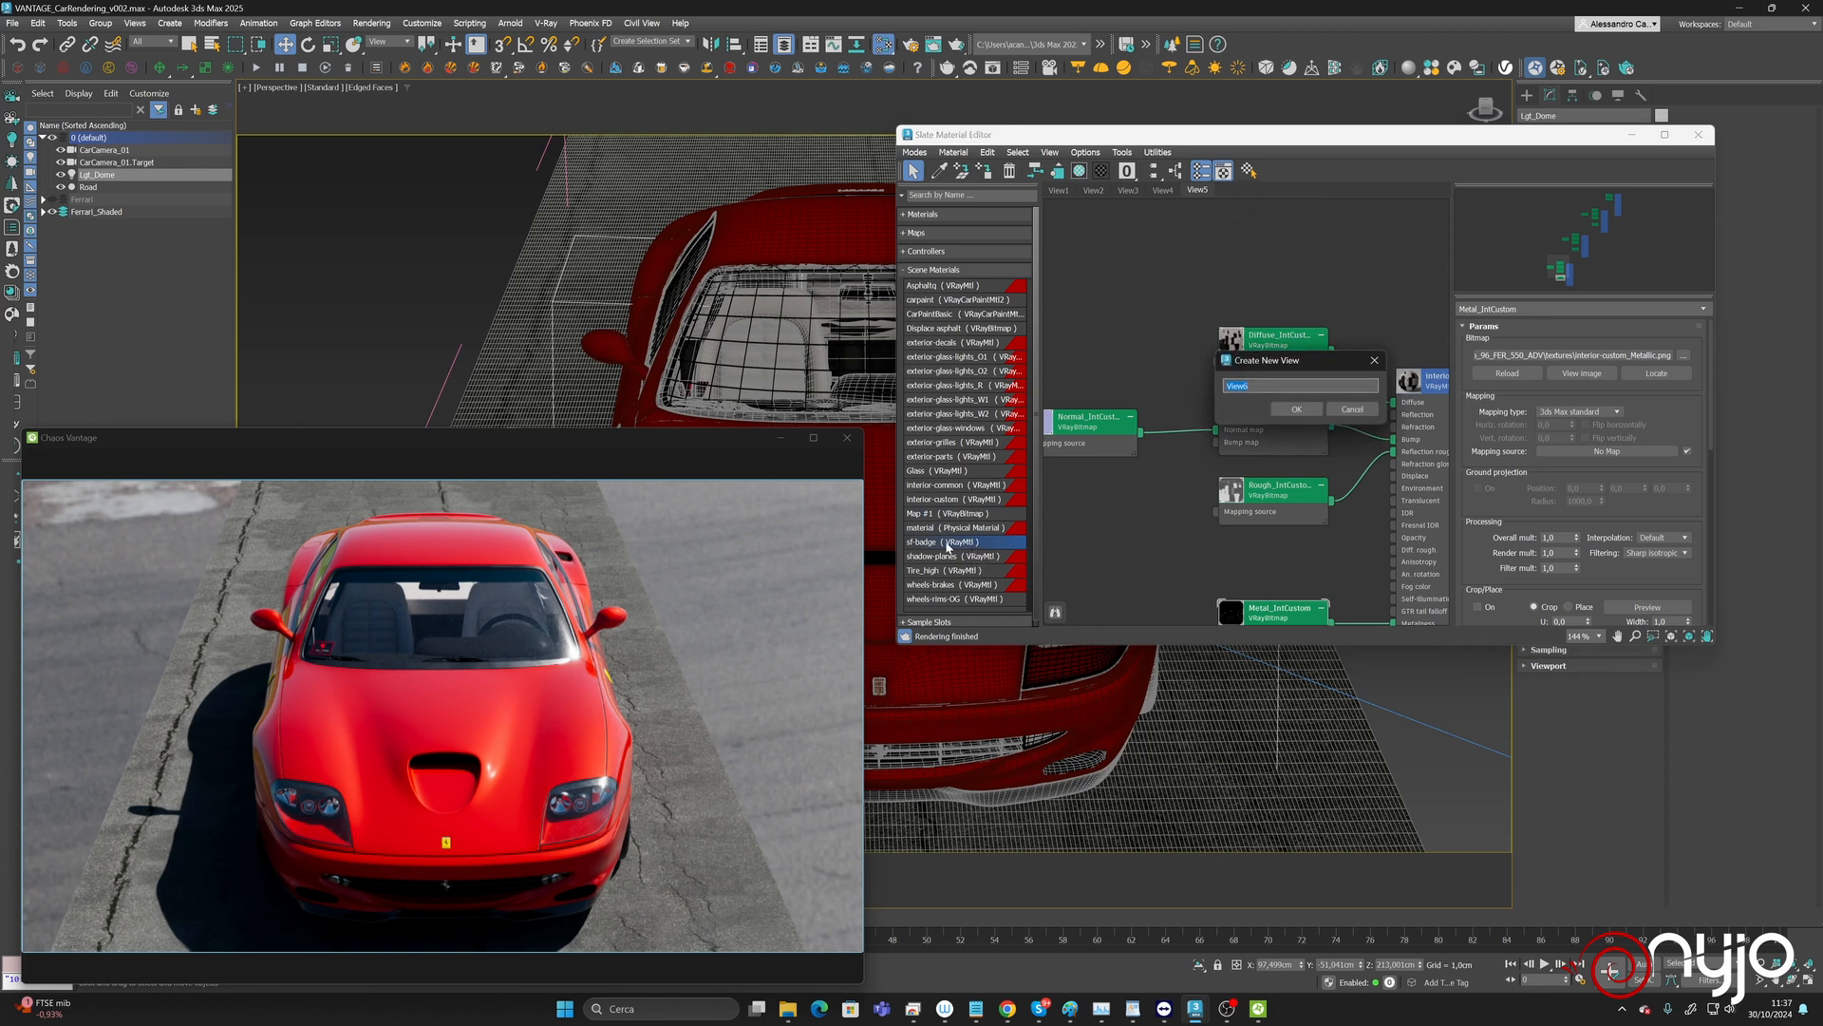
left_click(1297, 413)
left_click_drag(938, 546, 1320, 271)
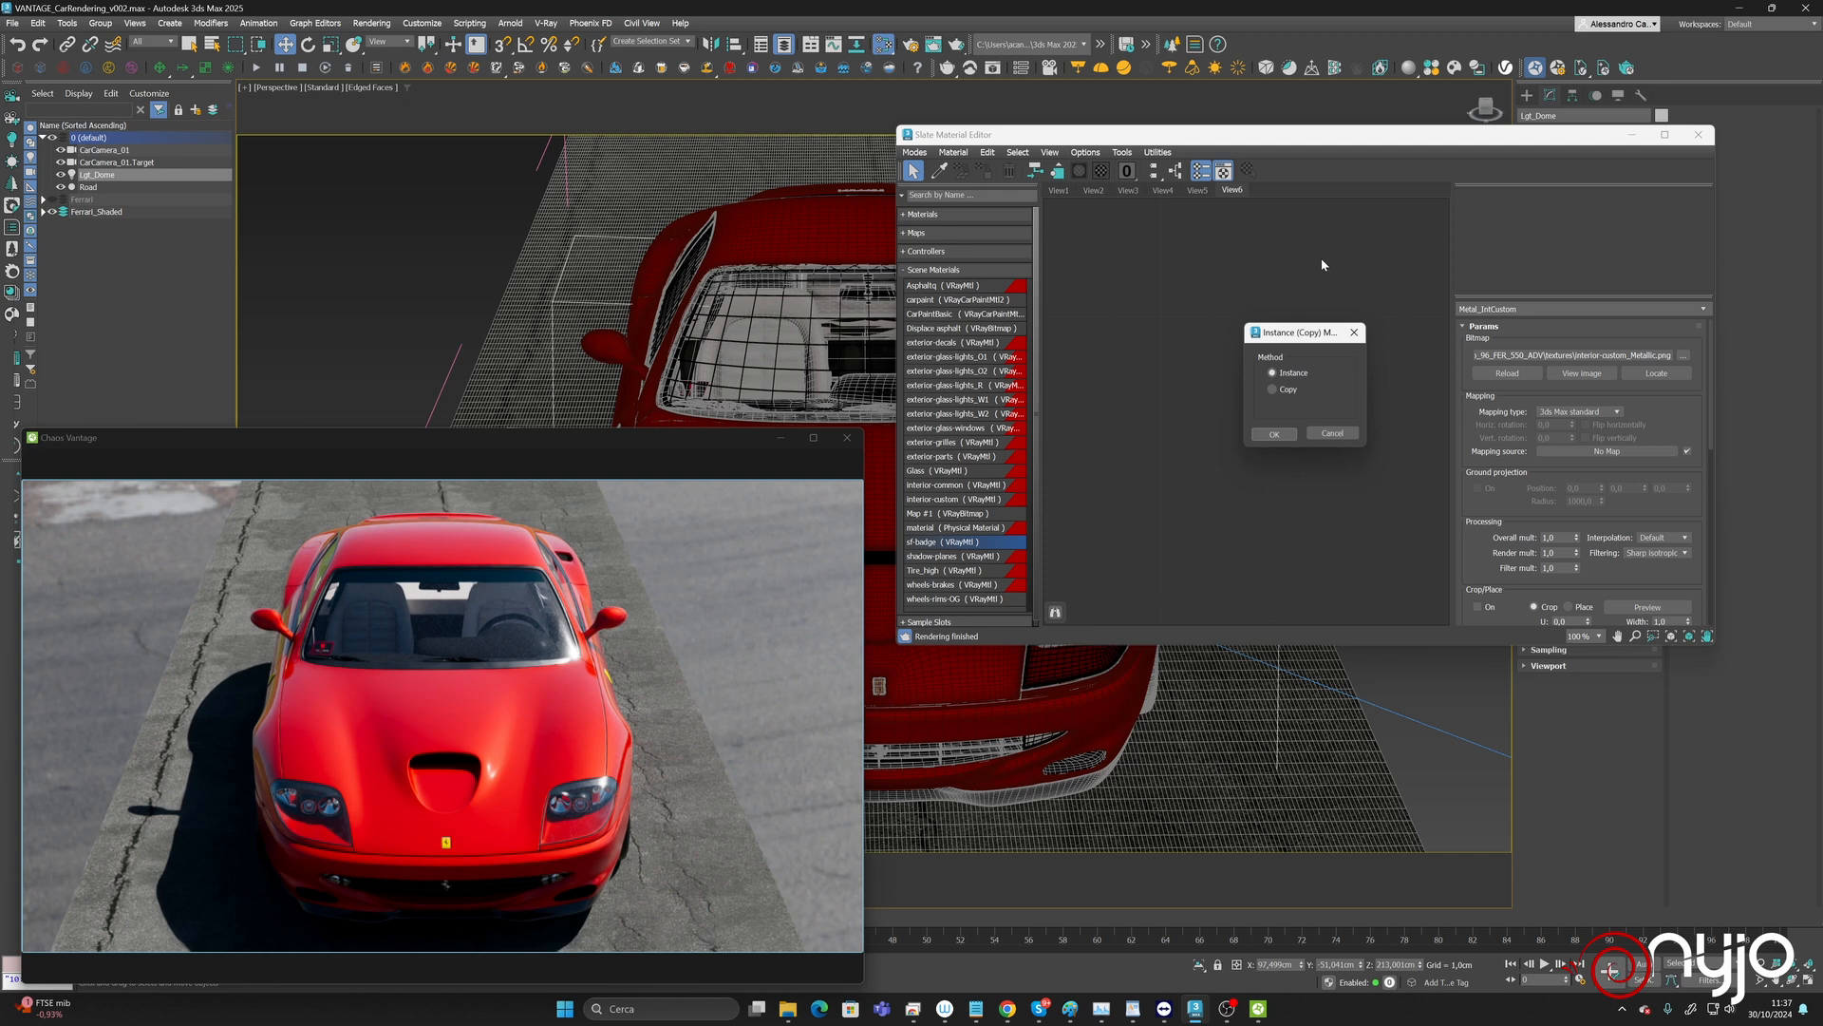
left_click(1252, 431)
Rename the badge material's diffuse bitmap as Diffuse_Badge.
double_click(1204, 275)
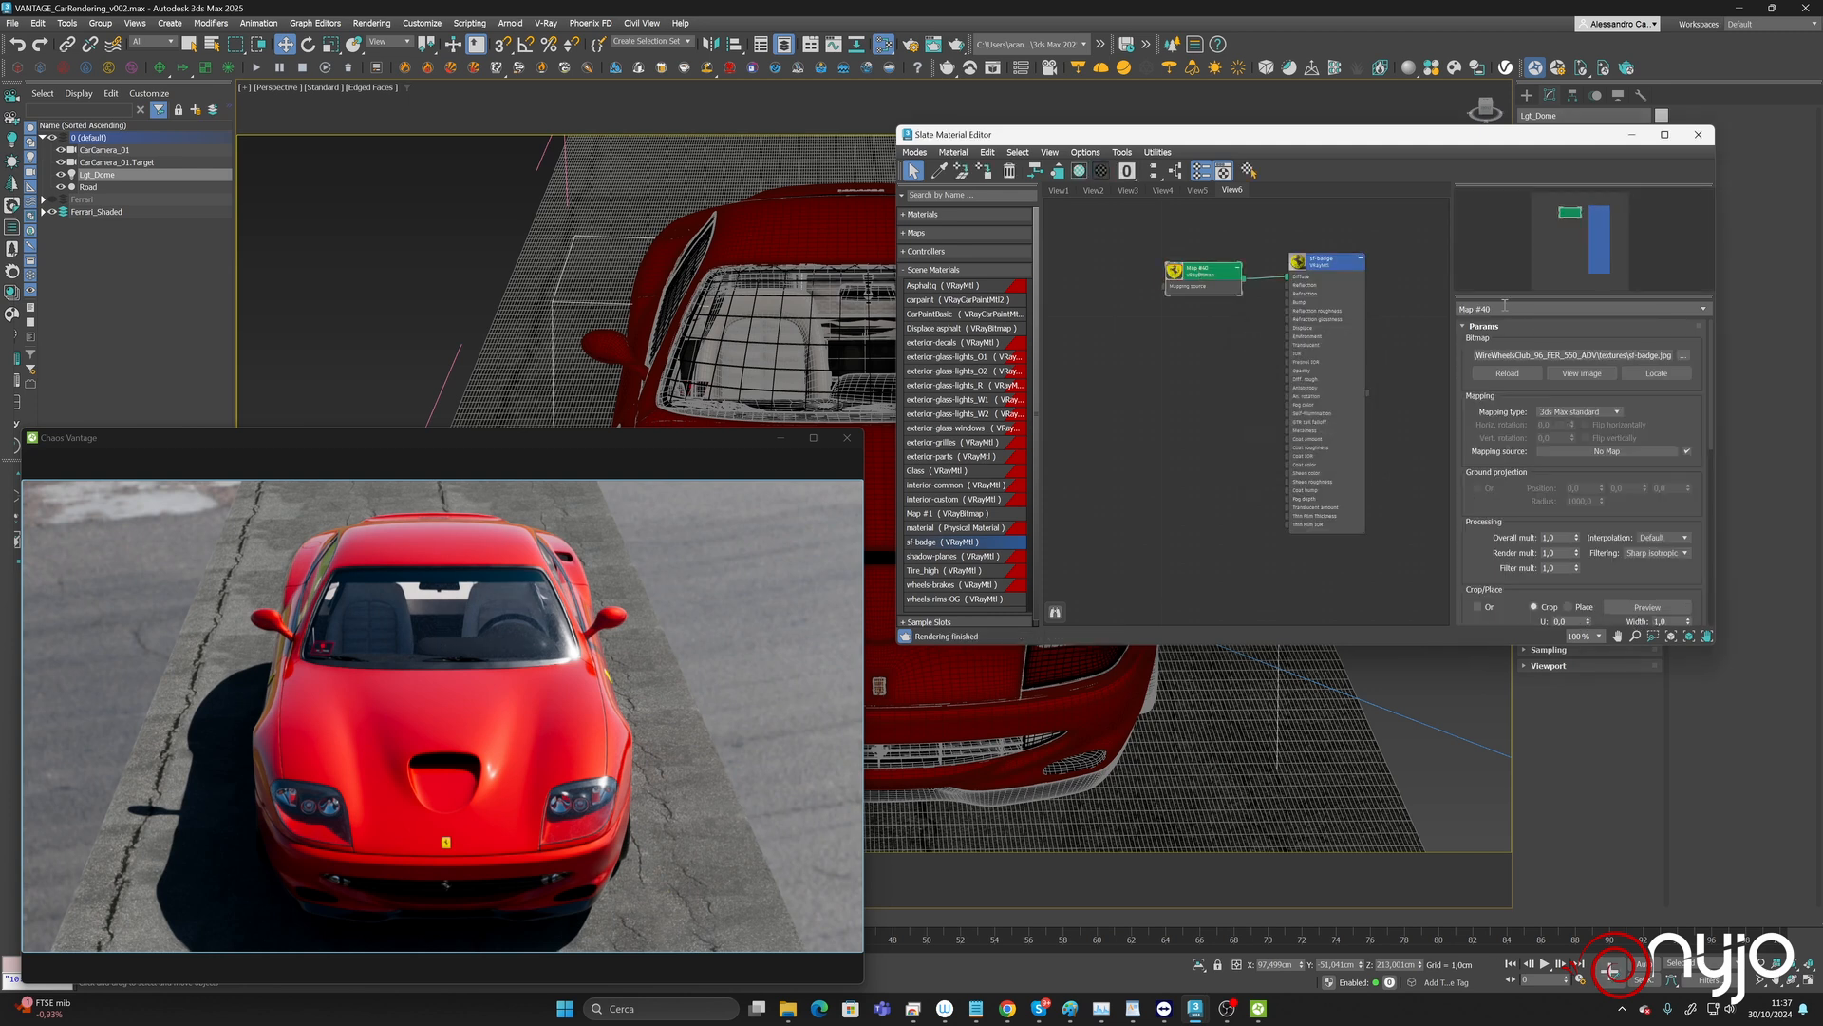
type("Diffuse_Badge")
key("Return")
Place the shadow-planes scene material in View6 as an instance and rename its diffuse bitmap as Diffuse_ShadowsPlane.
left_click_drag(964, 557, 1204, 501)
left_click(1274, 434)
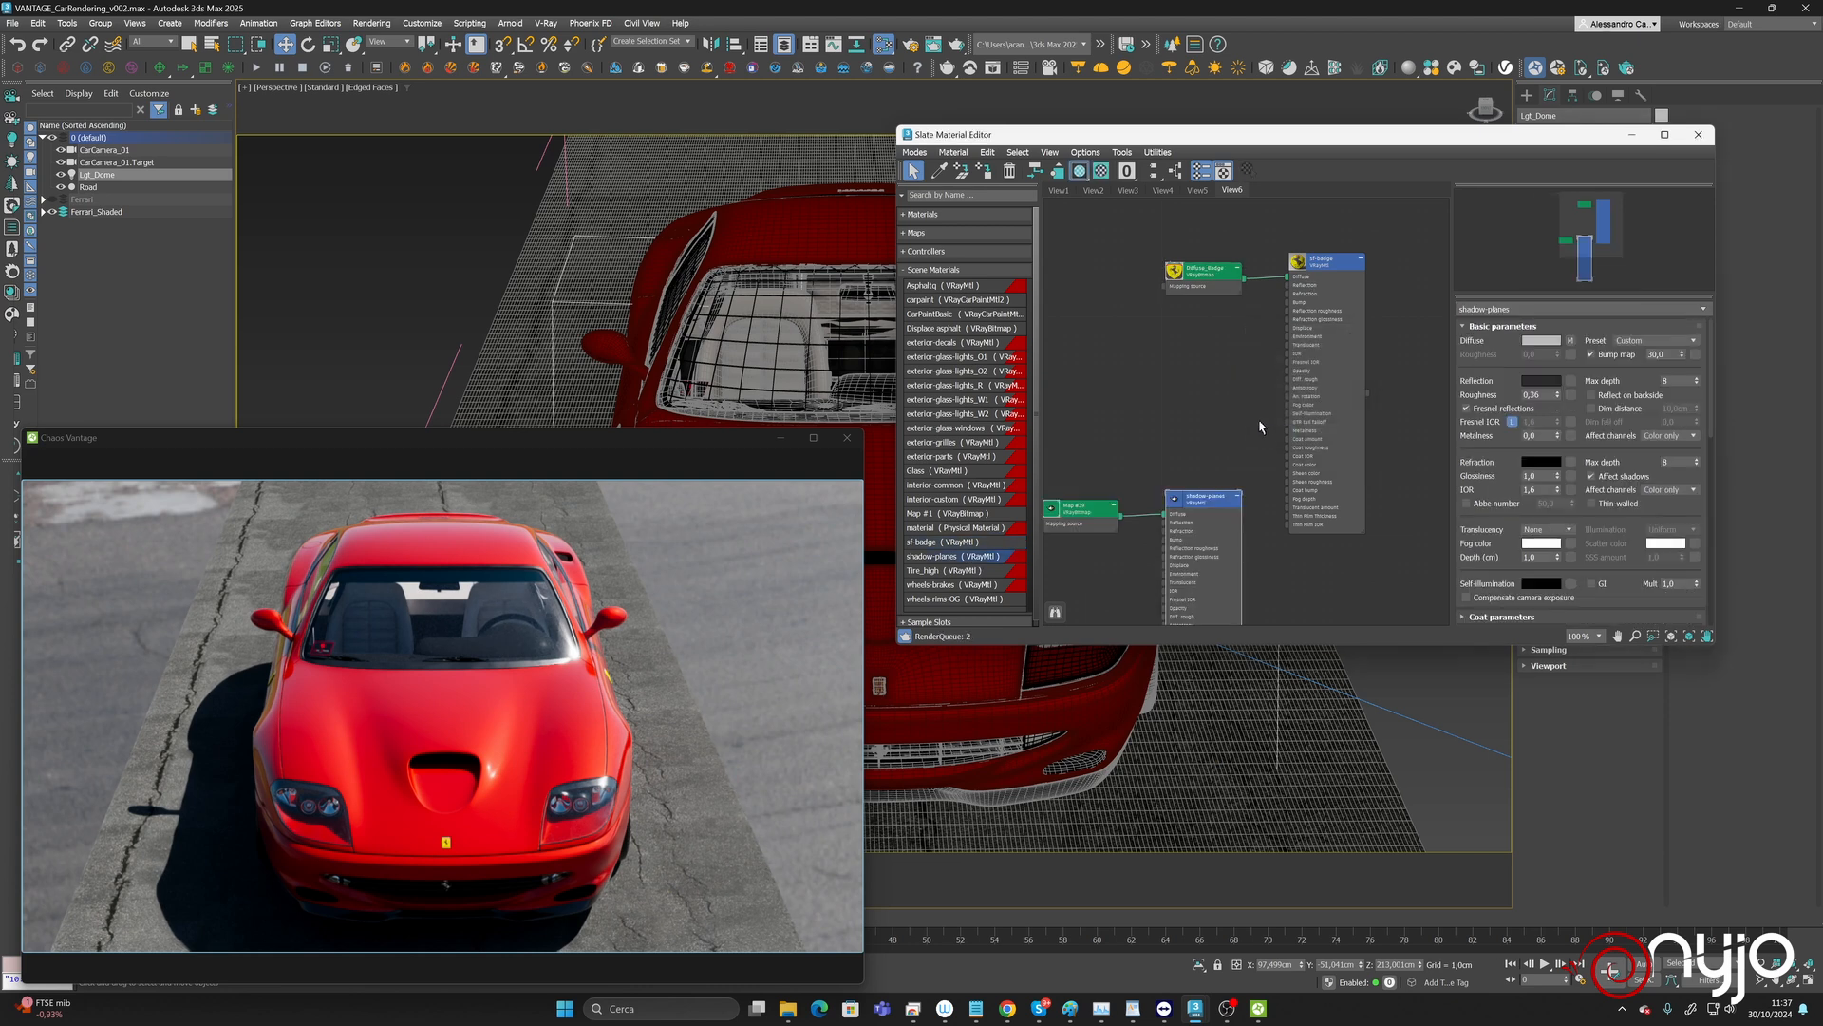
middle_click_drag(1092, 514, 1221, 454)
double_click(1222, 454)
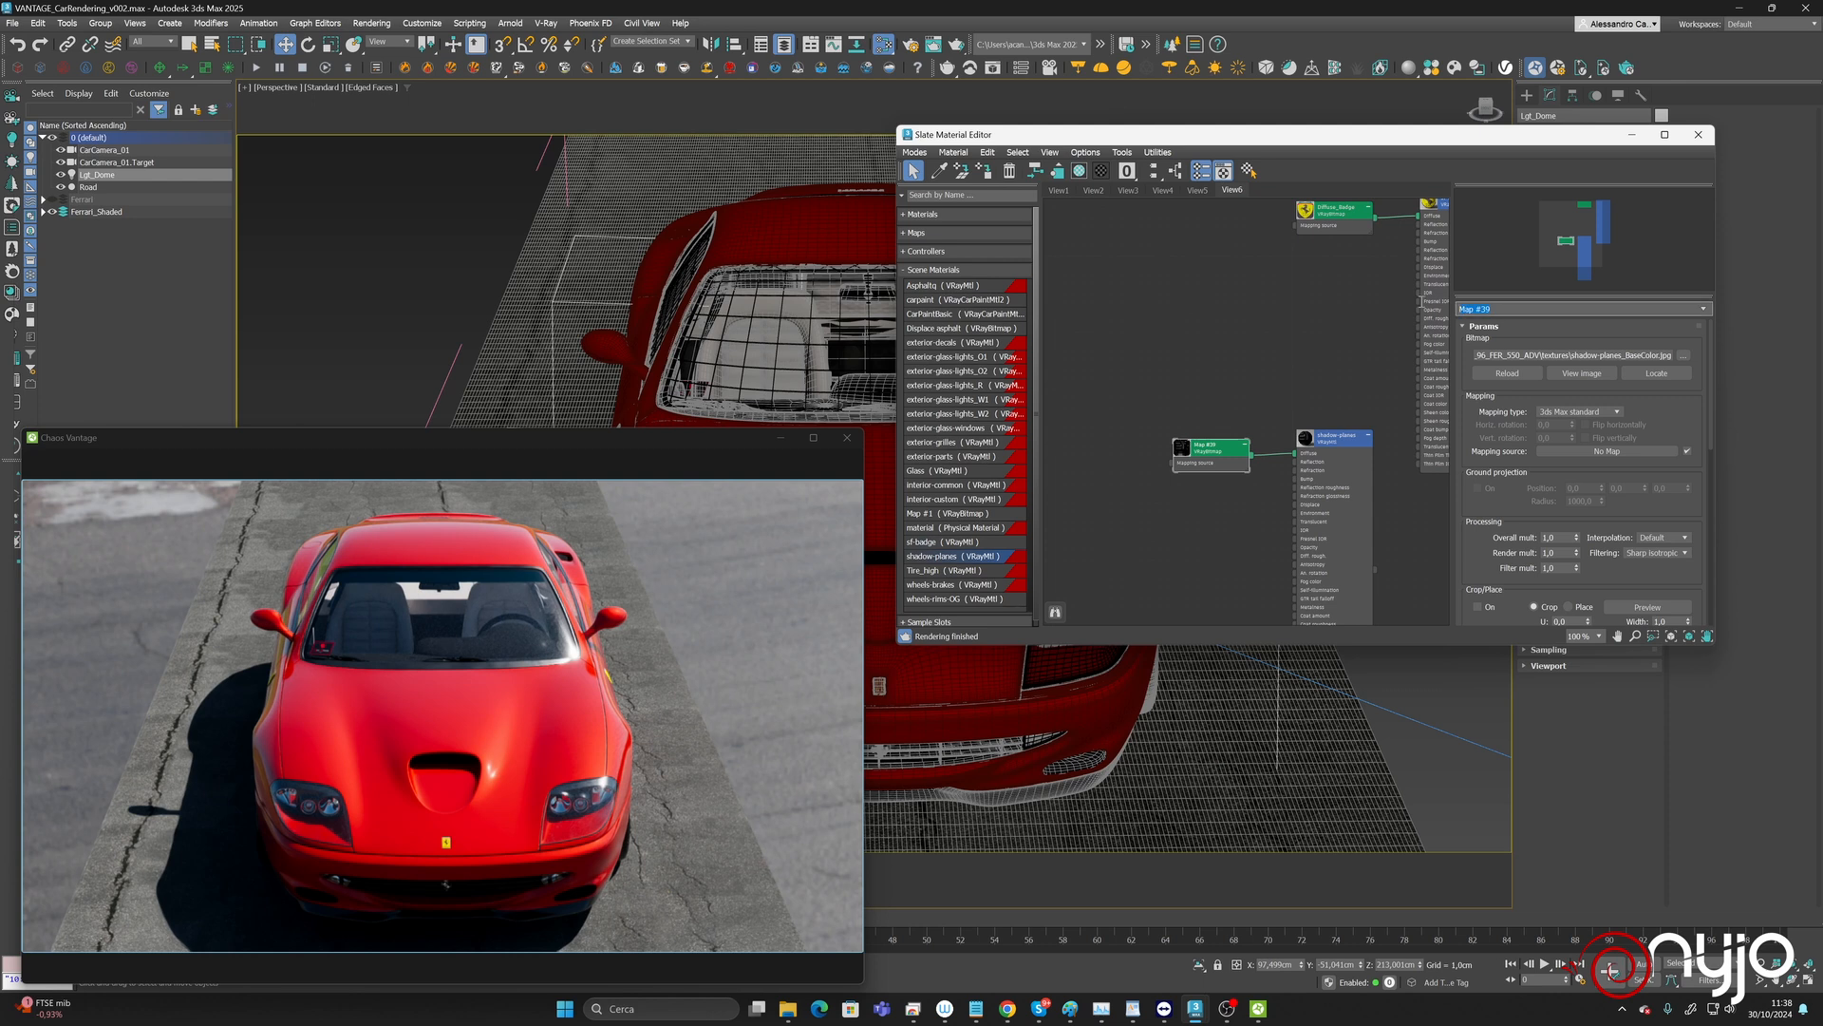
type("Diffuse_ShadowsPlane")
key("Return")
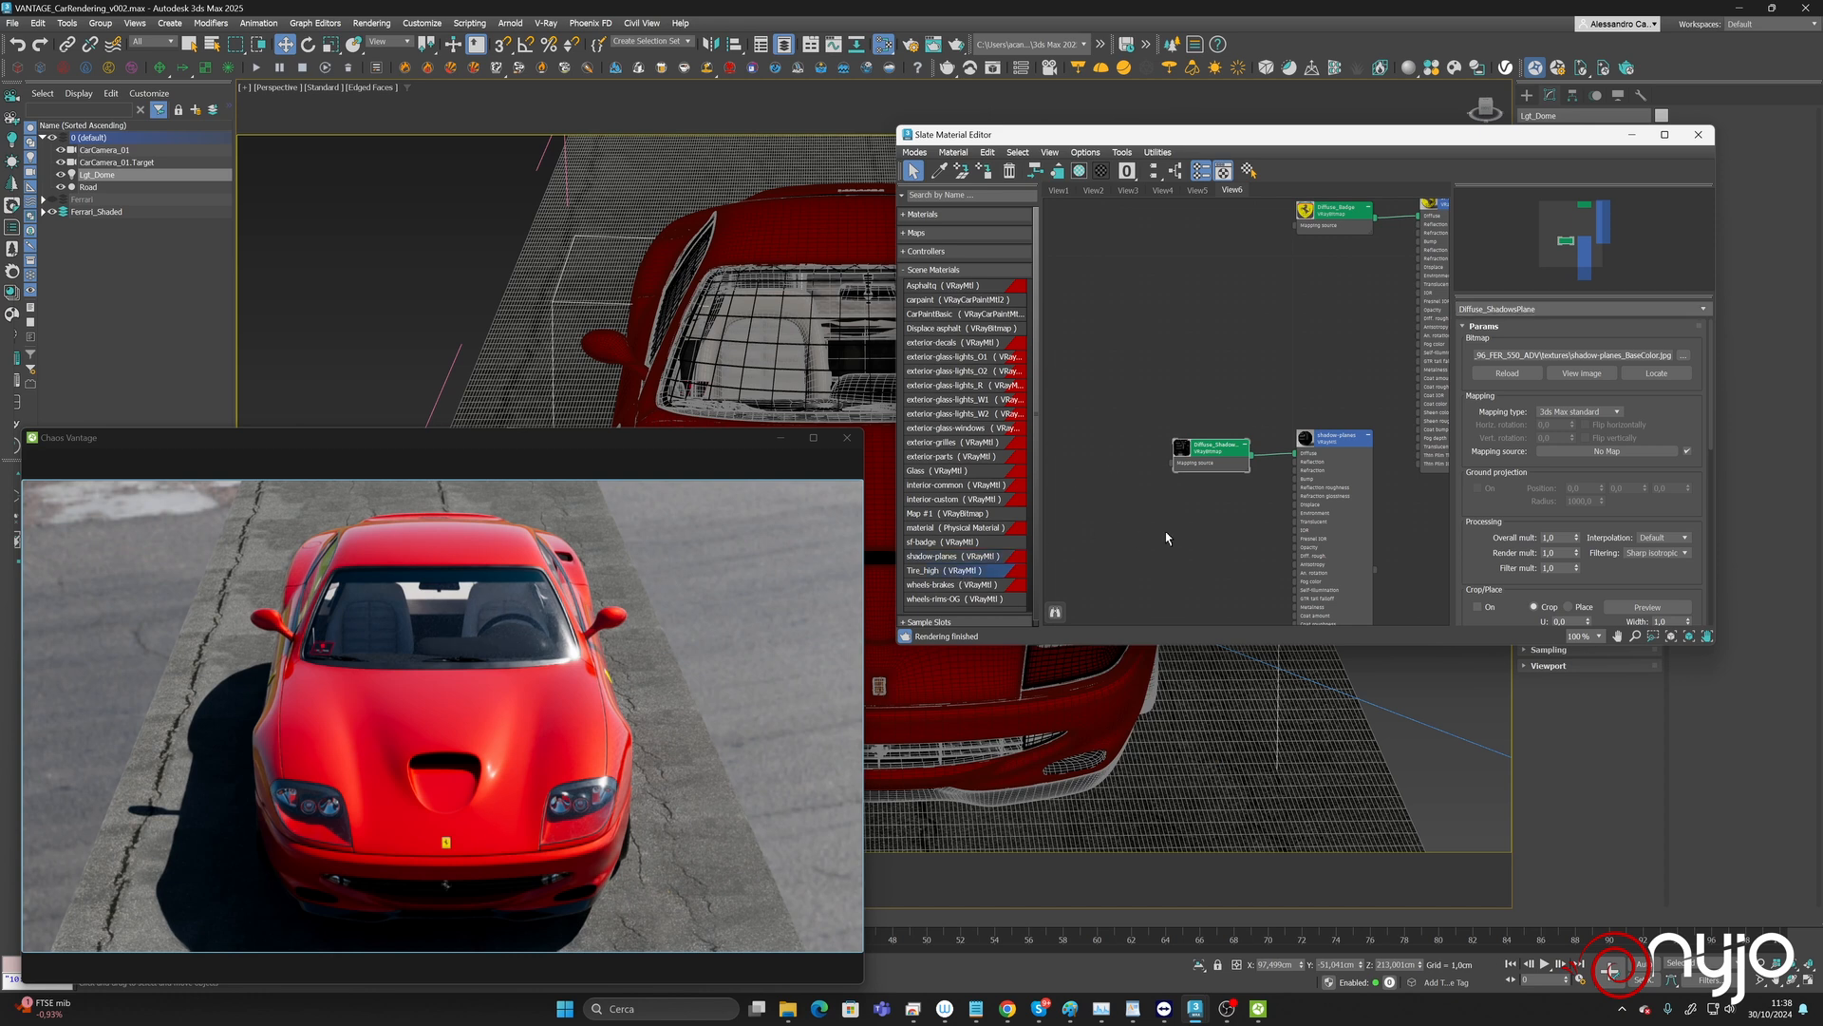
Place the Tire_high scene material in an empty area of View6 as an instance and rename its diffuse bitmap as Diffuse_Tire.
middle_click_drag(1168, 532, 1334, 294)
left_click_drag(923, 571, 1333, 435)
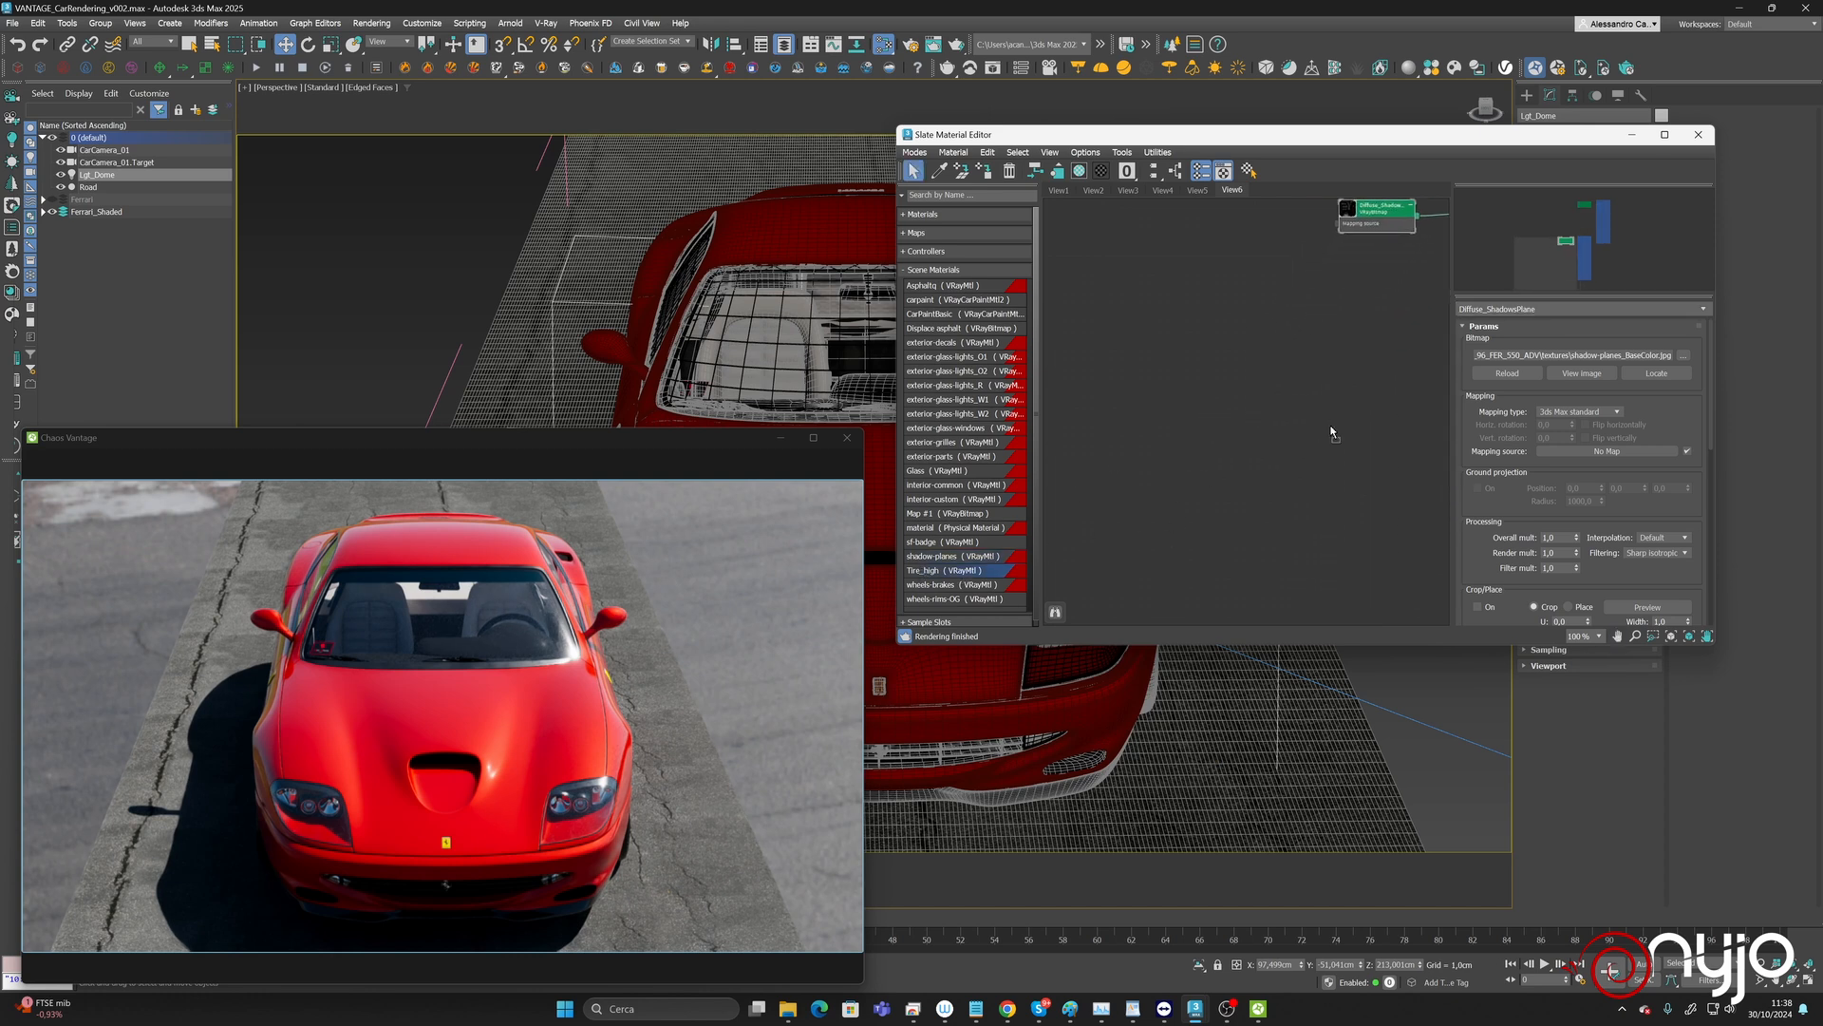
left_click(1316, 381)
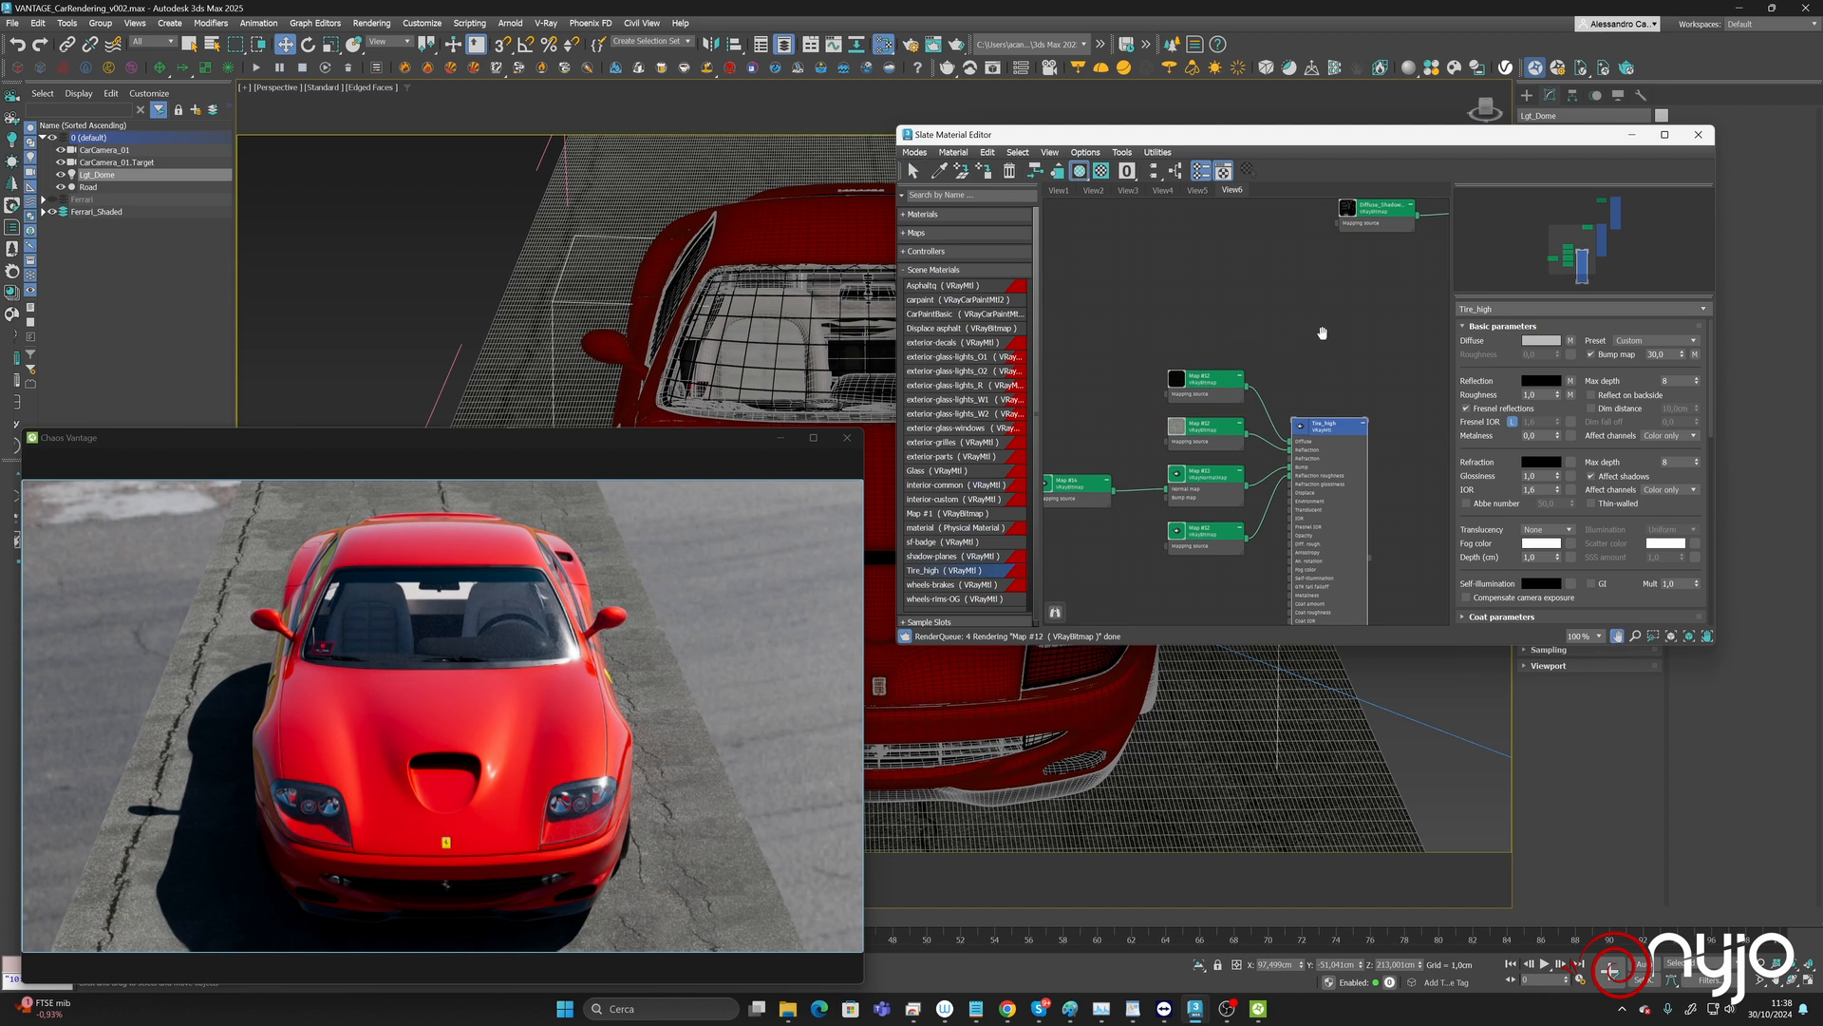
middle_click_drag(1322, 333, 1400, 312)
double_click(1297, 367)
left_click_drag(1537, 309, 1341, 307)
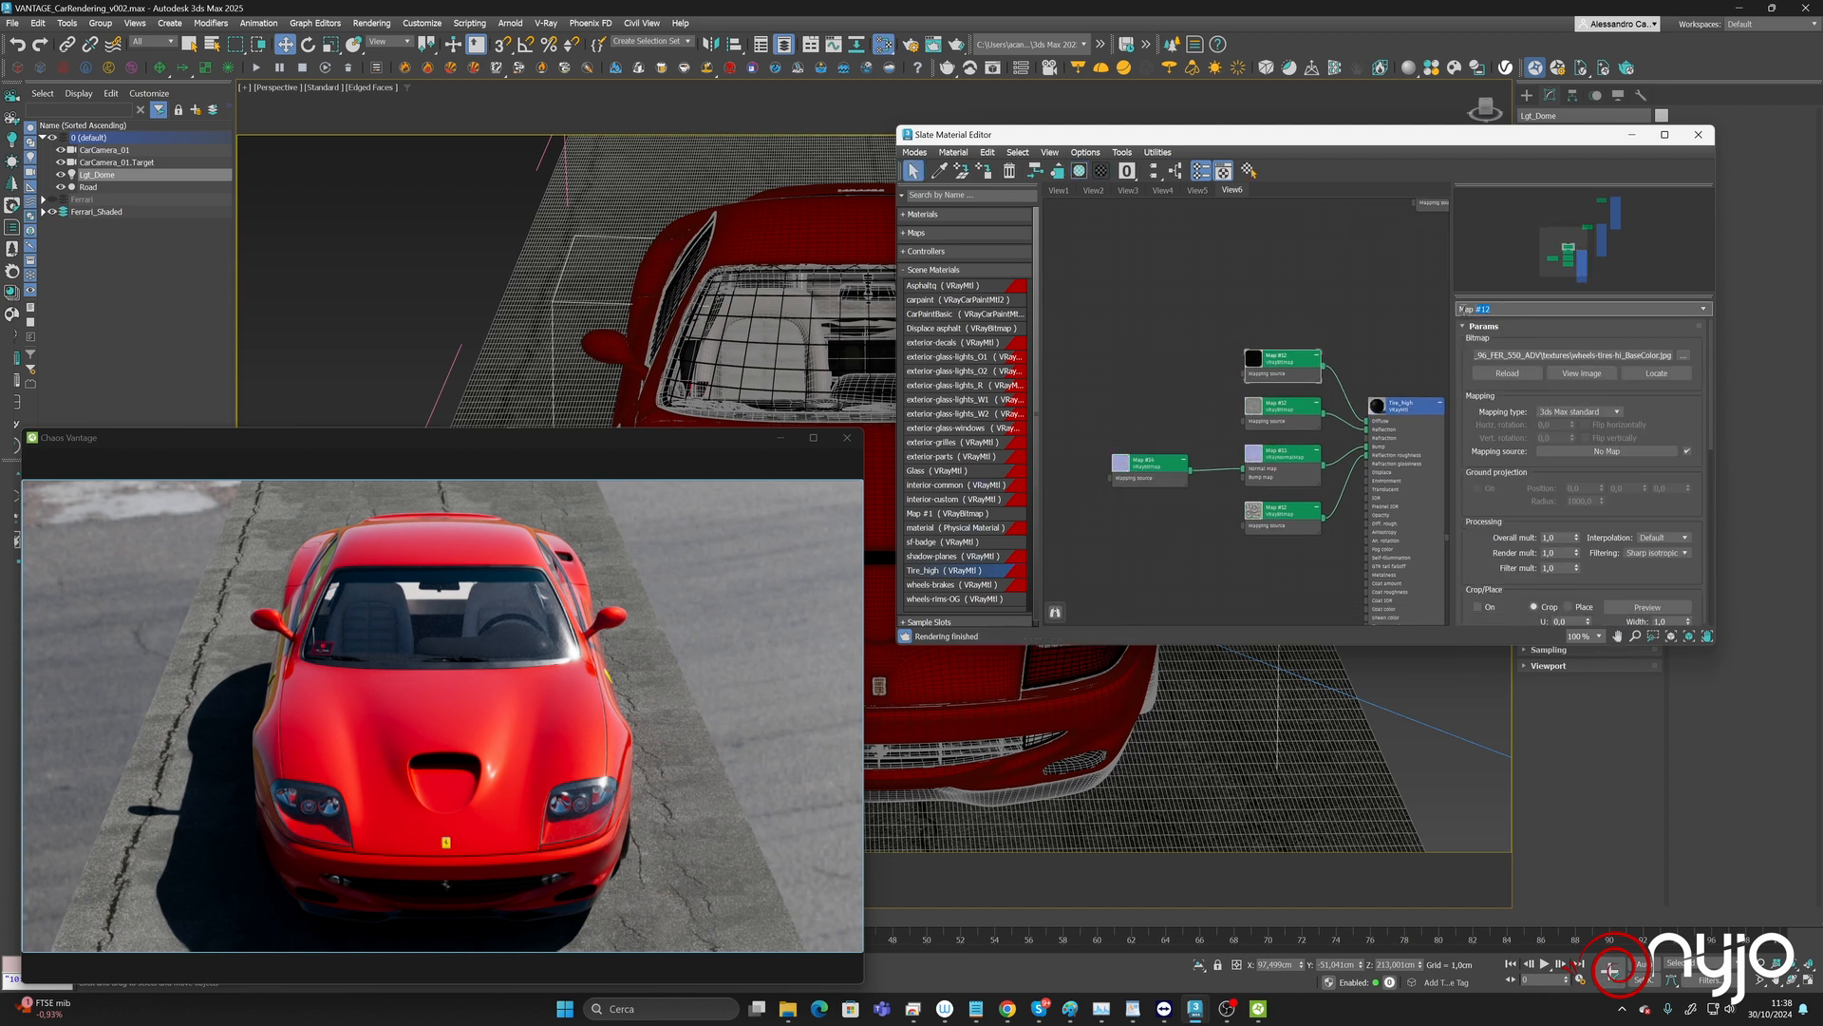
type("D")
Rename the tire material's specular bitmap, which feeds its reflection, as Rough_Tire.
left_click(1299, 408)
left_click_drag(1494, 311, 1331, 297)
type("Rough_Tire")
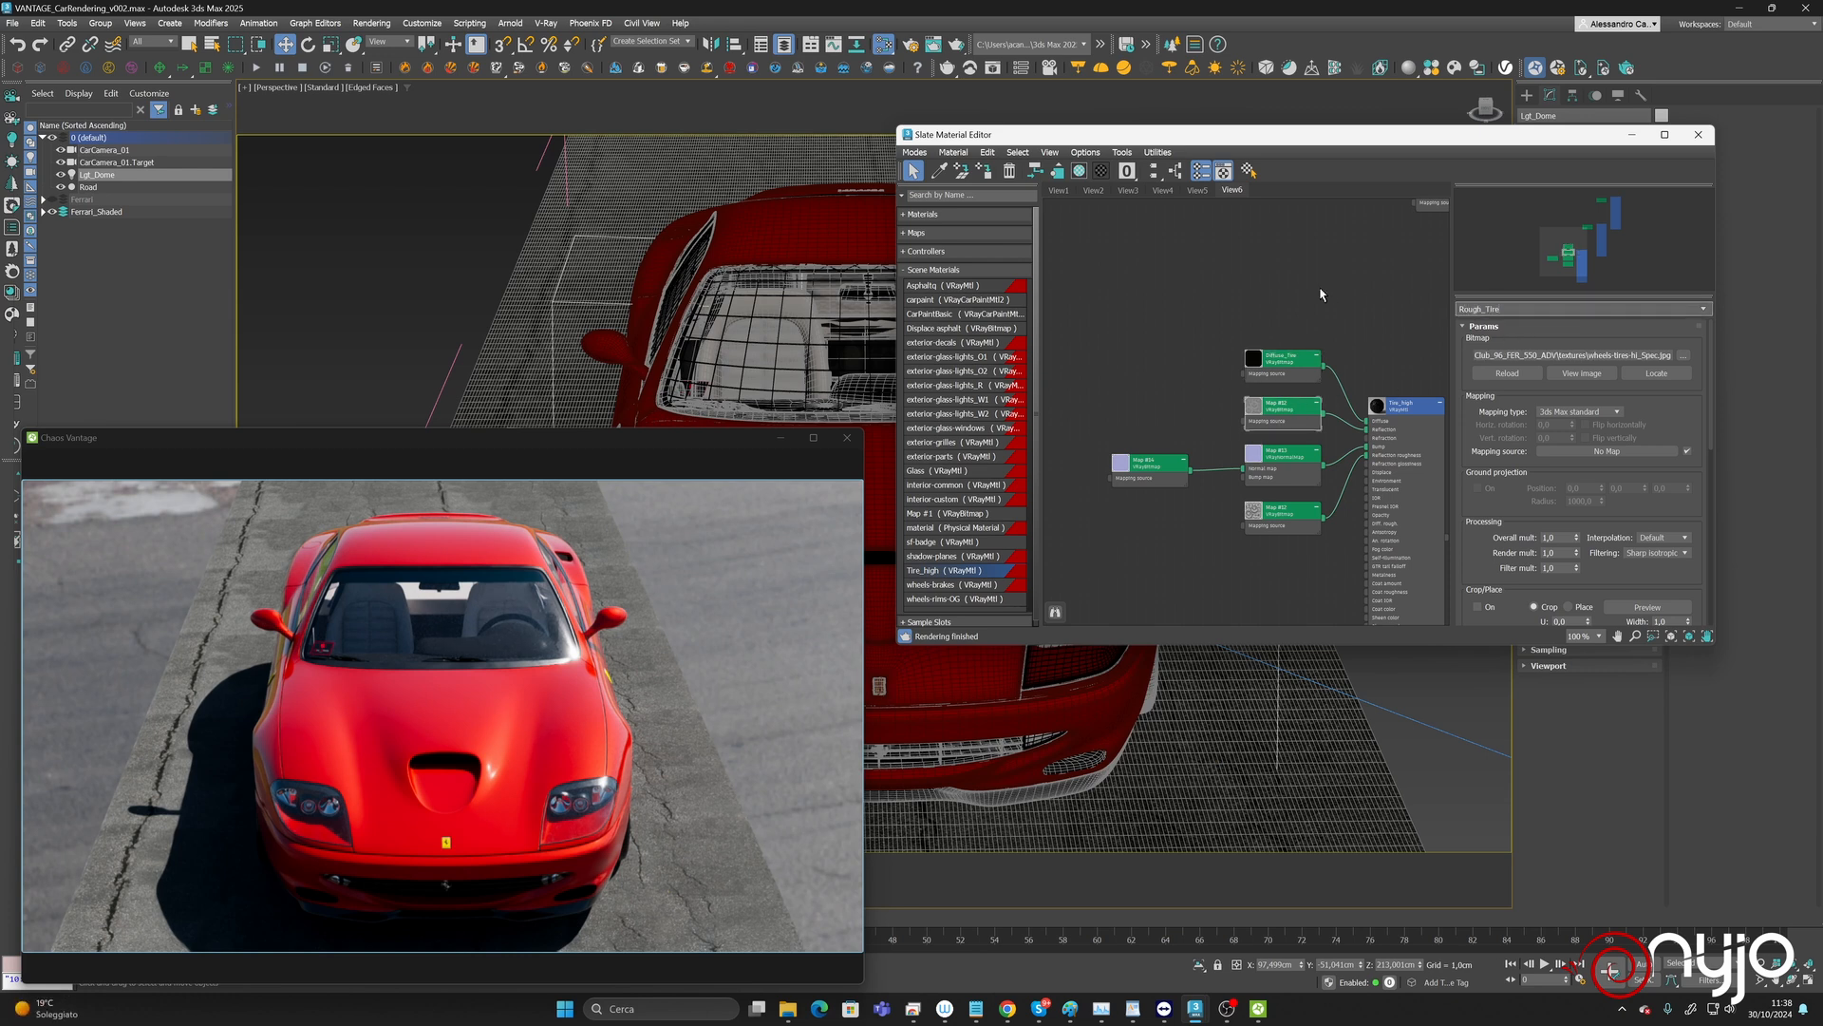
Rename the bitmap feeding the tire material's normal map as Normal_Tire.
left_click(1148, 468)
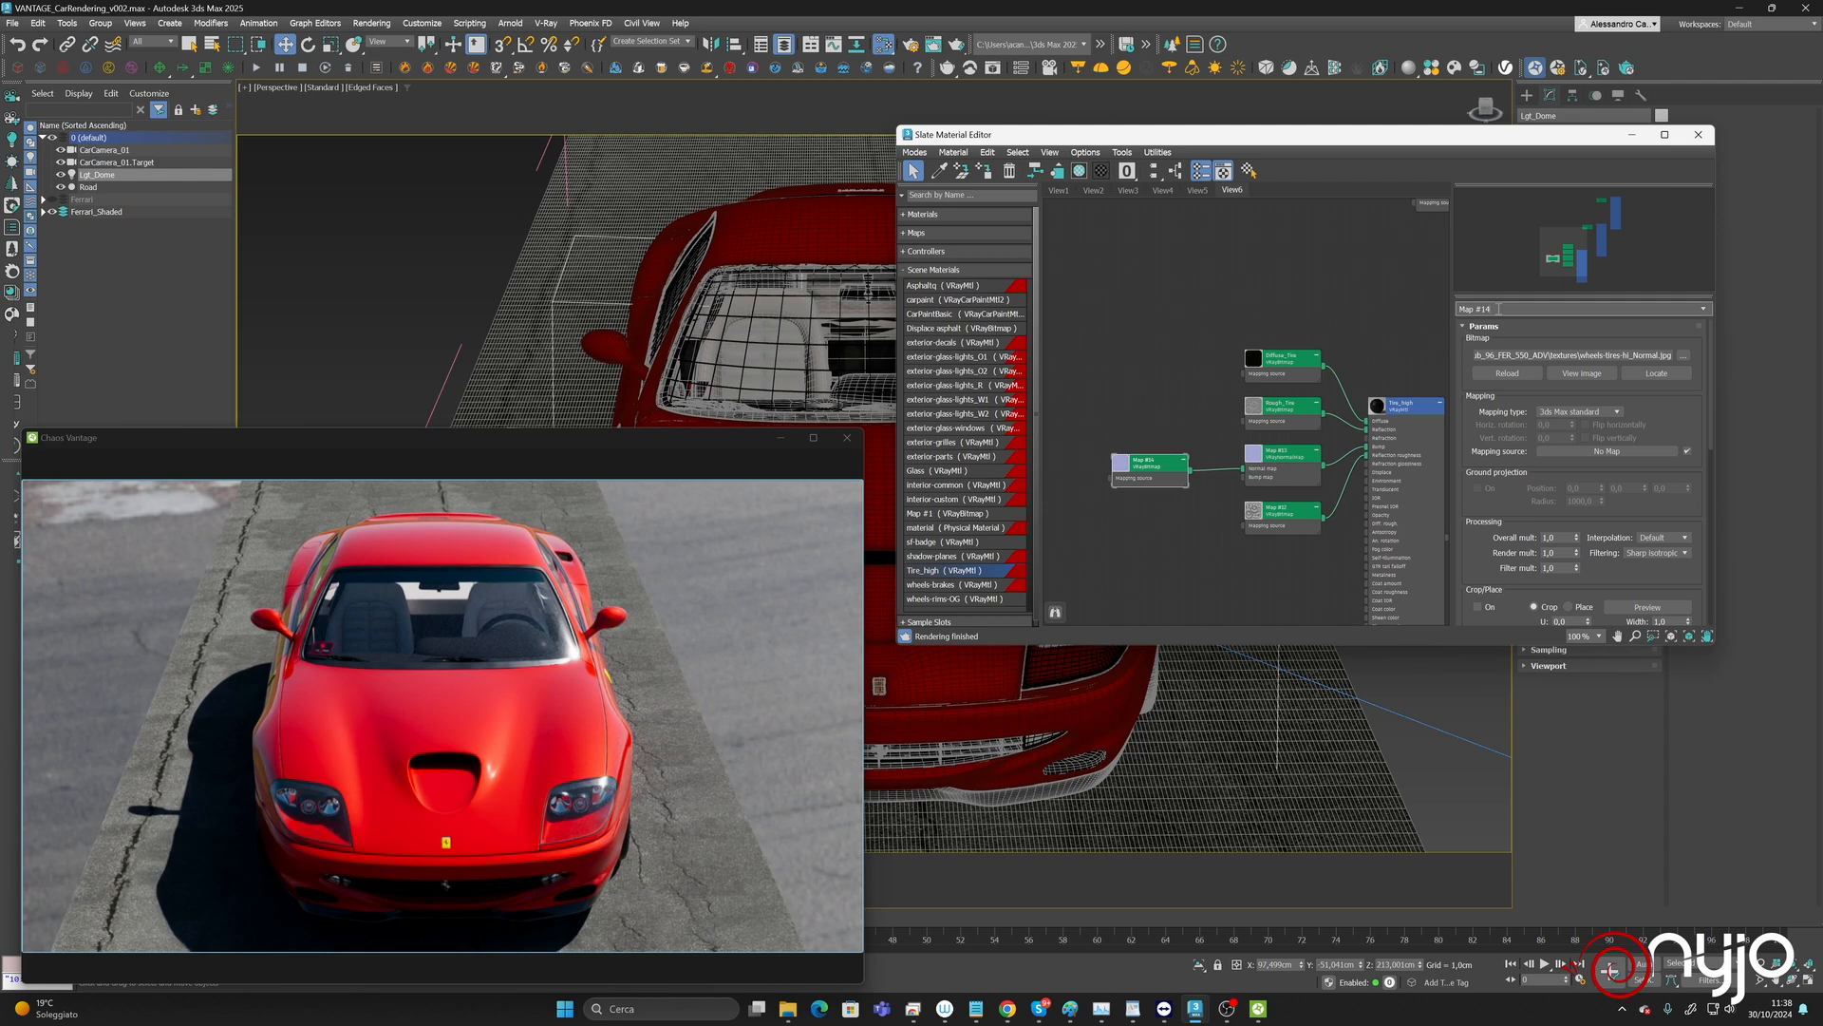
type("Normal_Tire")
Rename the tire material's specular bitmap as Reflection_Tire.
double_click(1290, 512)
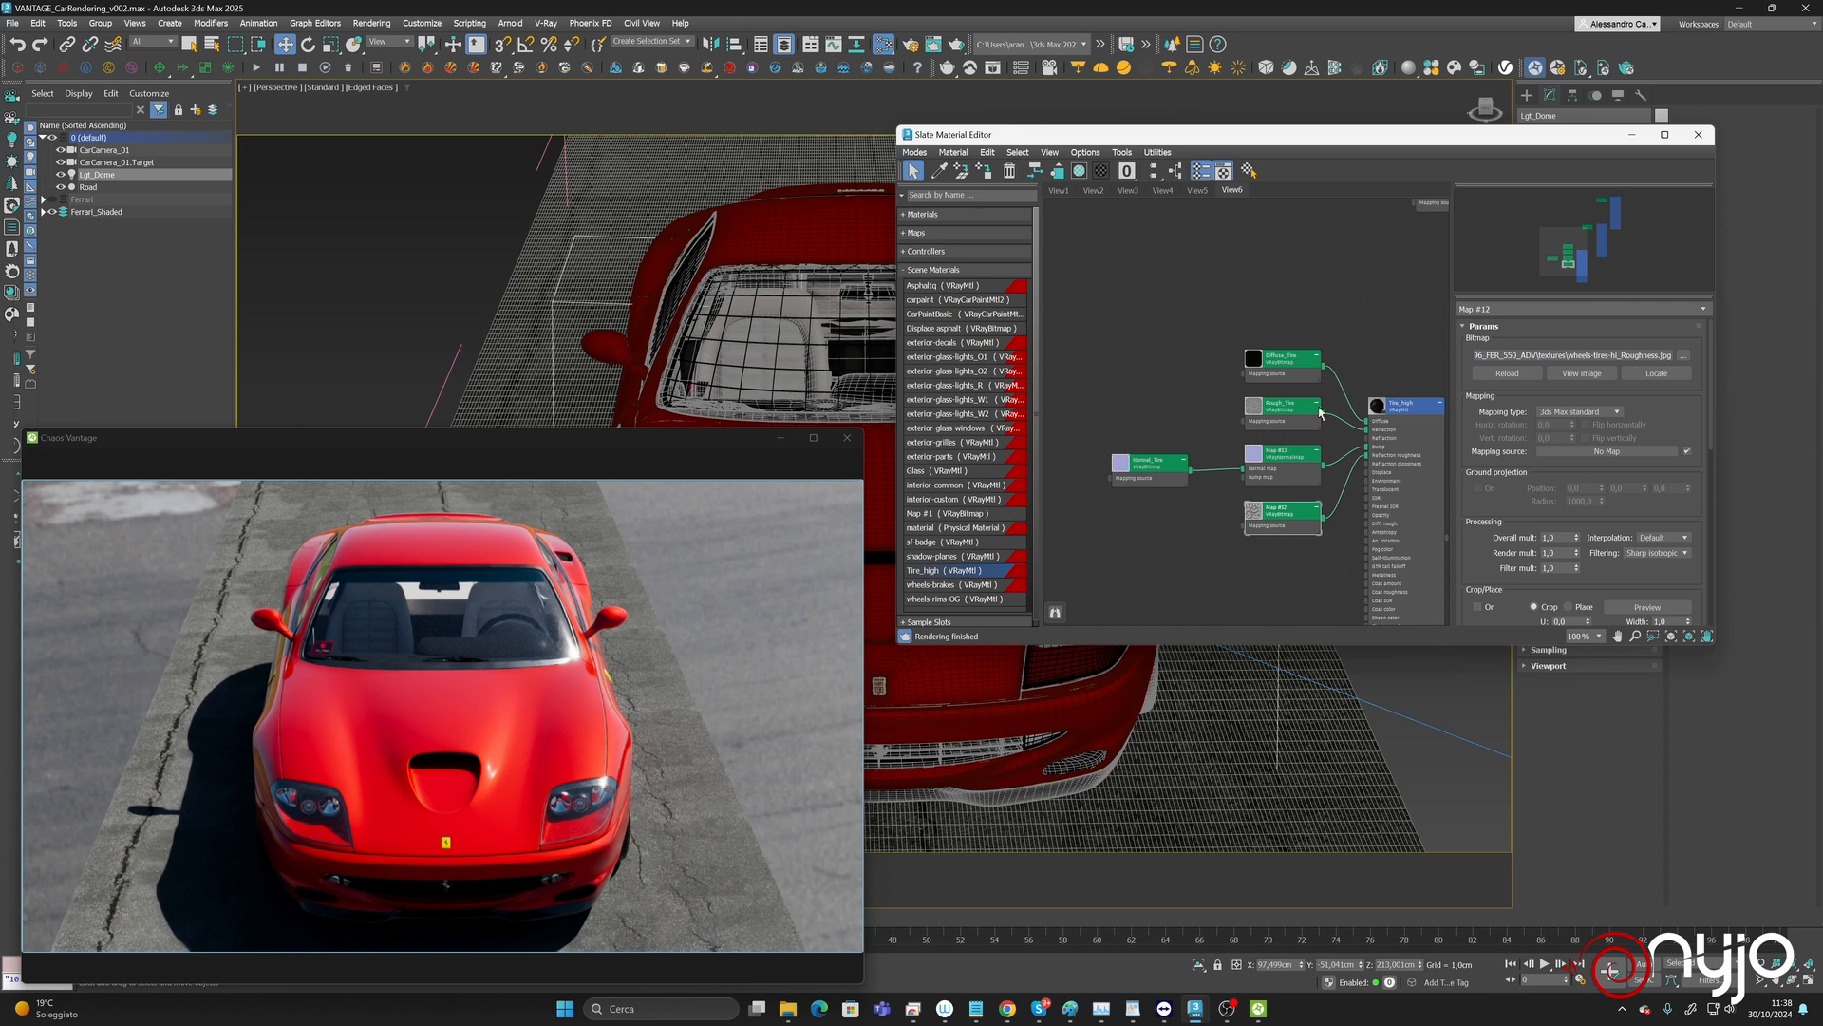
double_click(1272, 404)
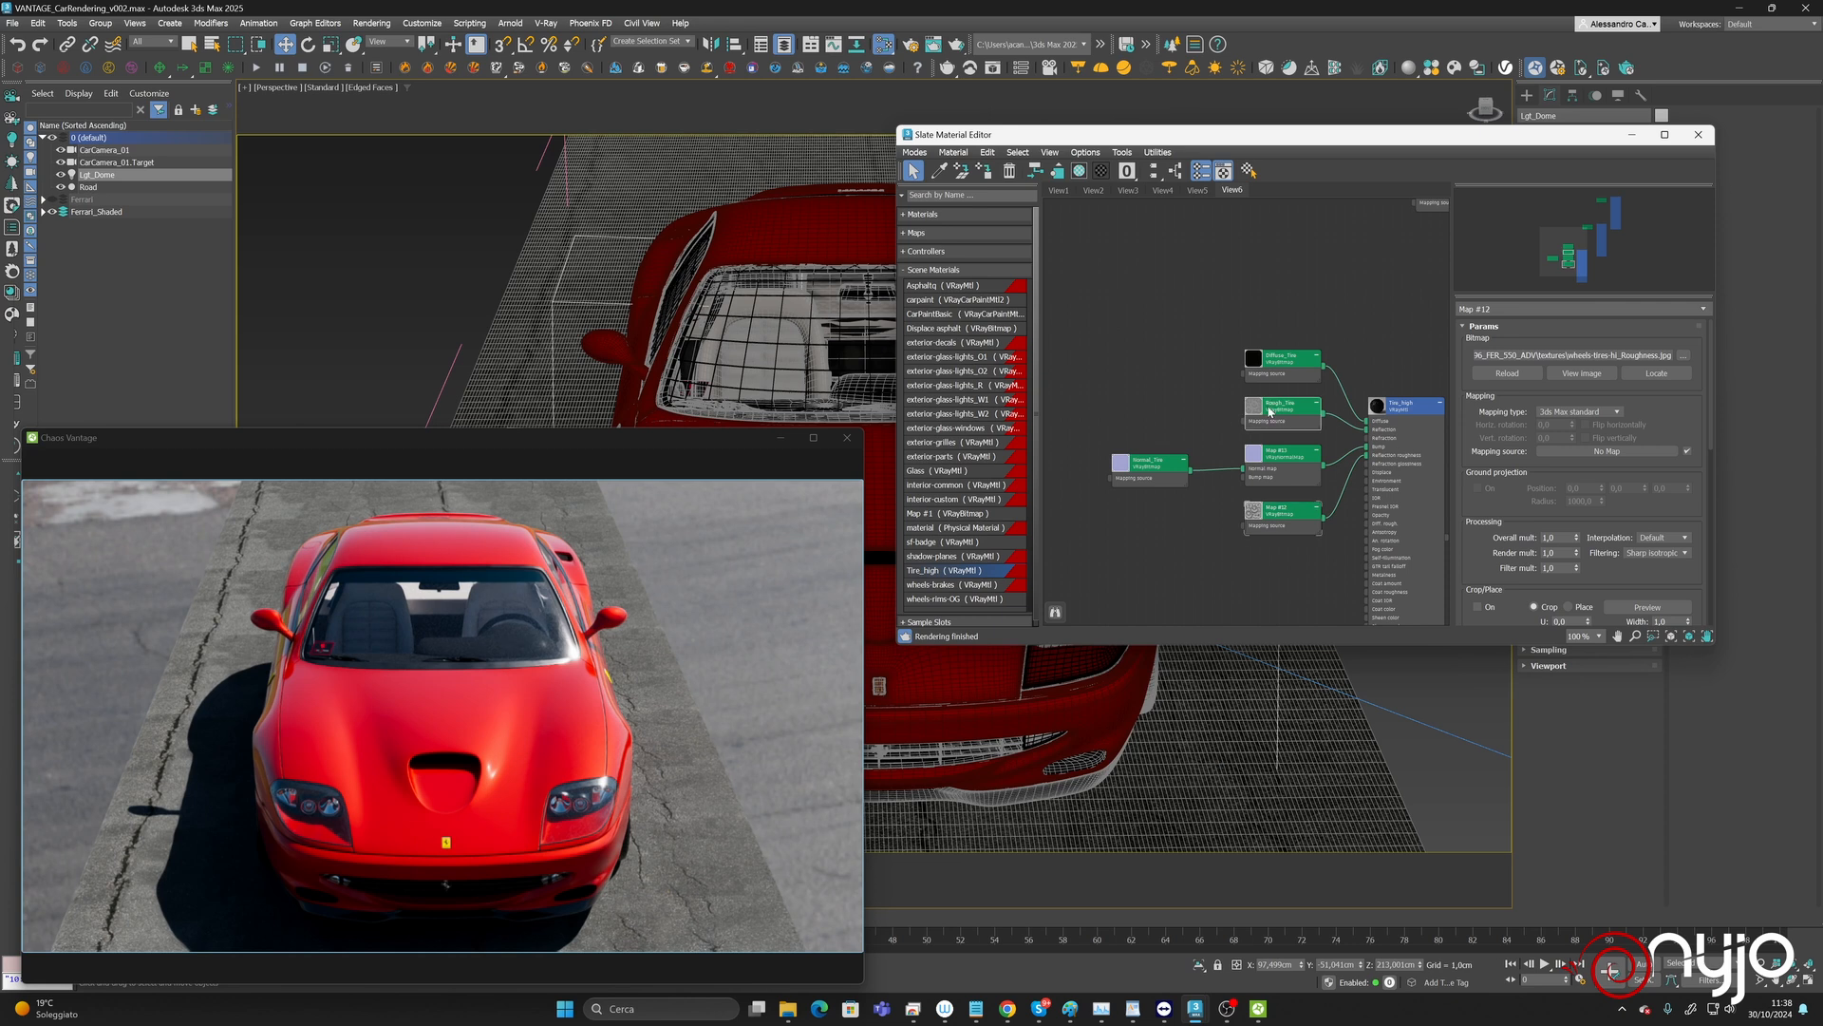
left_click(1483, 310)
key("BackSpace")
key("BackSpace")
key("BackSpace")
key("BackSpace")
key("BackSpace")
type("Relfe")
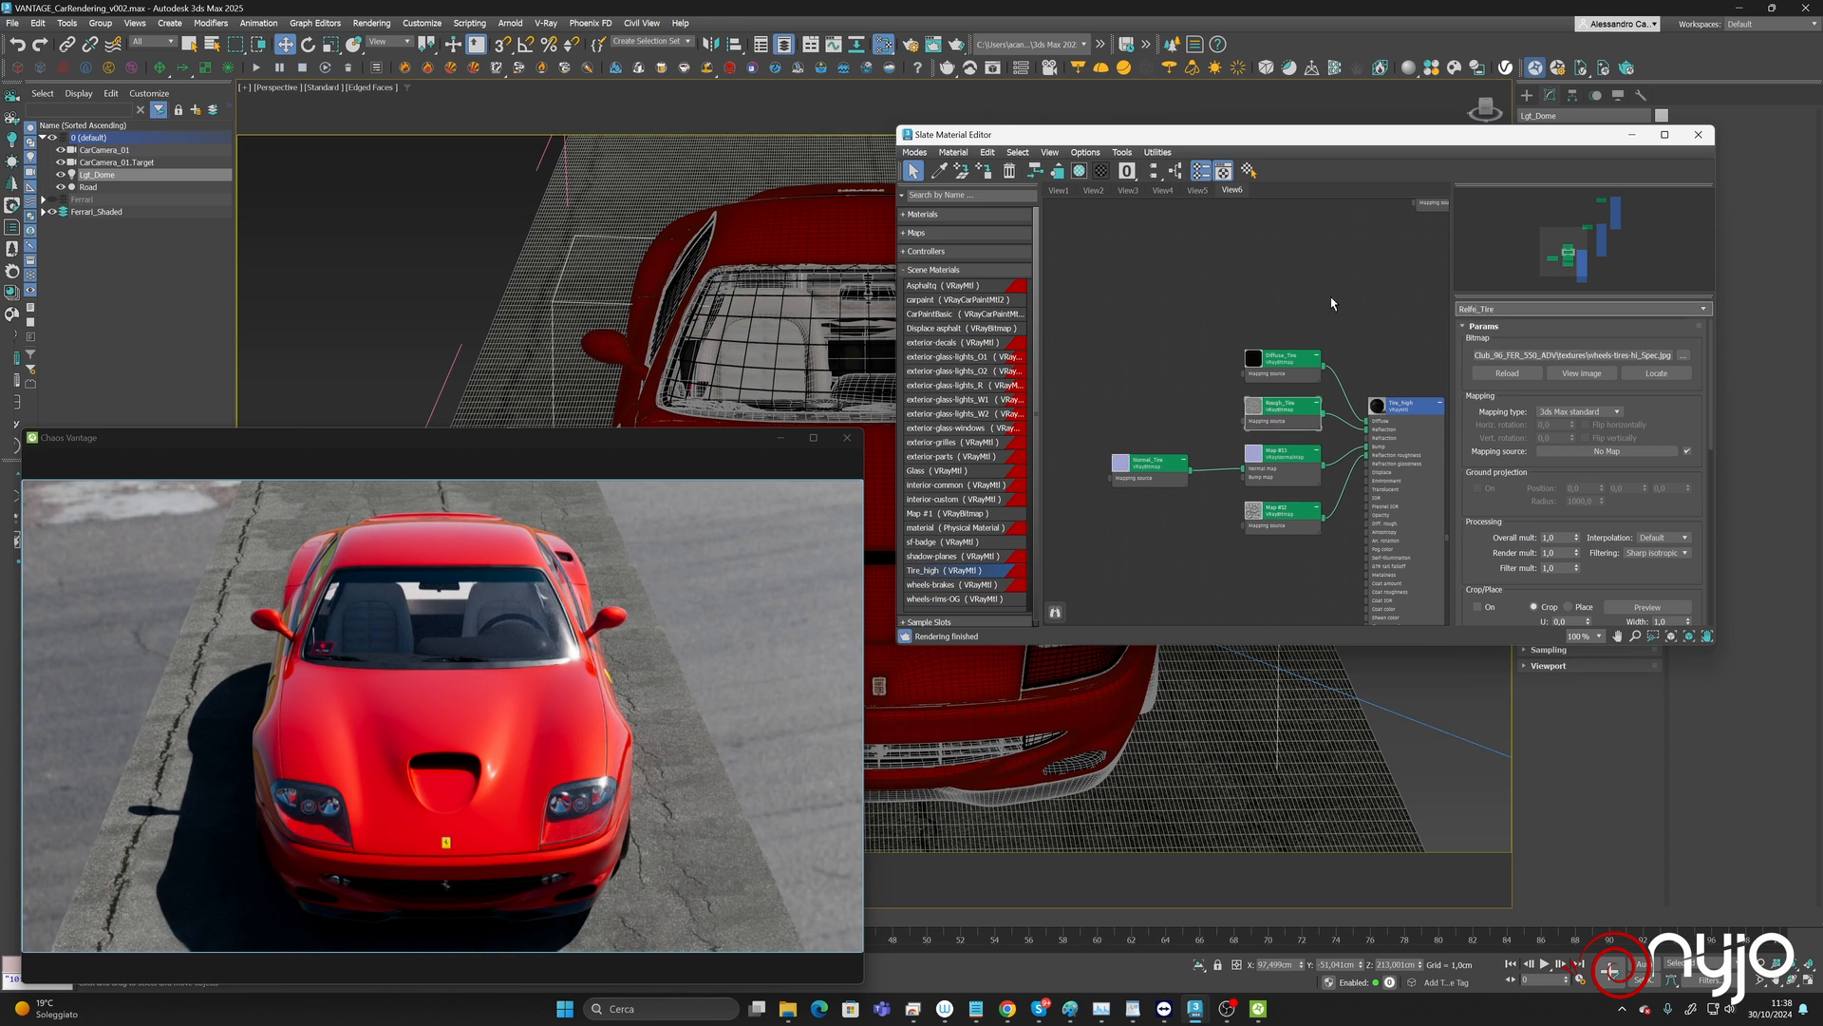
key("BackSpace")
key("BackSpace")
type("fection")
key("Return")
Rename the tire material's roughness bitmap as Rough_Tire.
left_click(1277, 513)
triple_click(1483, 309)
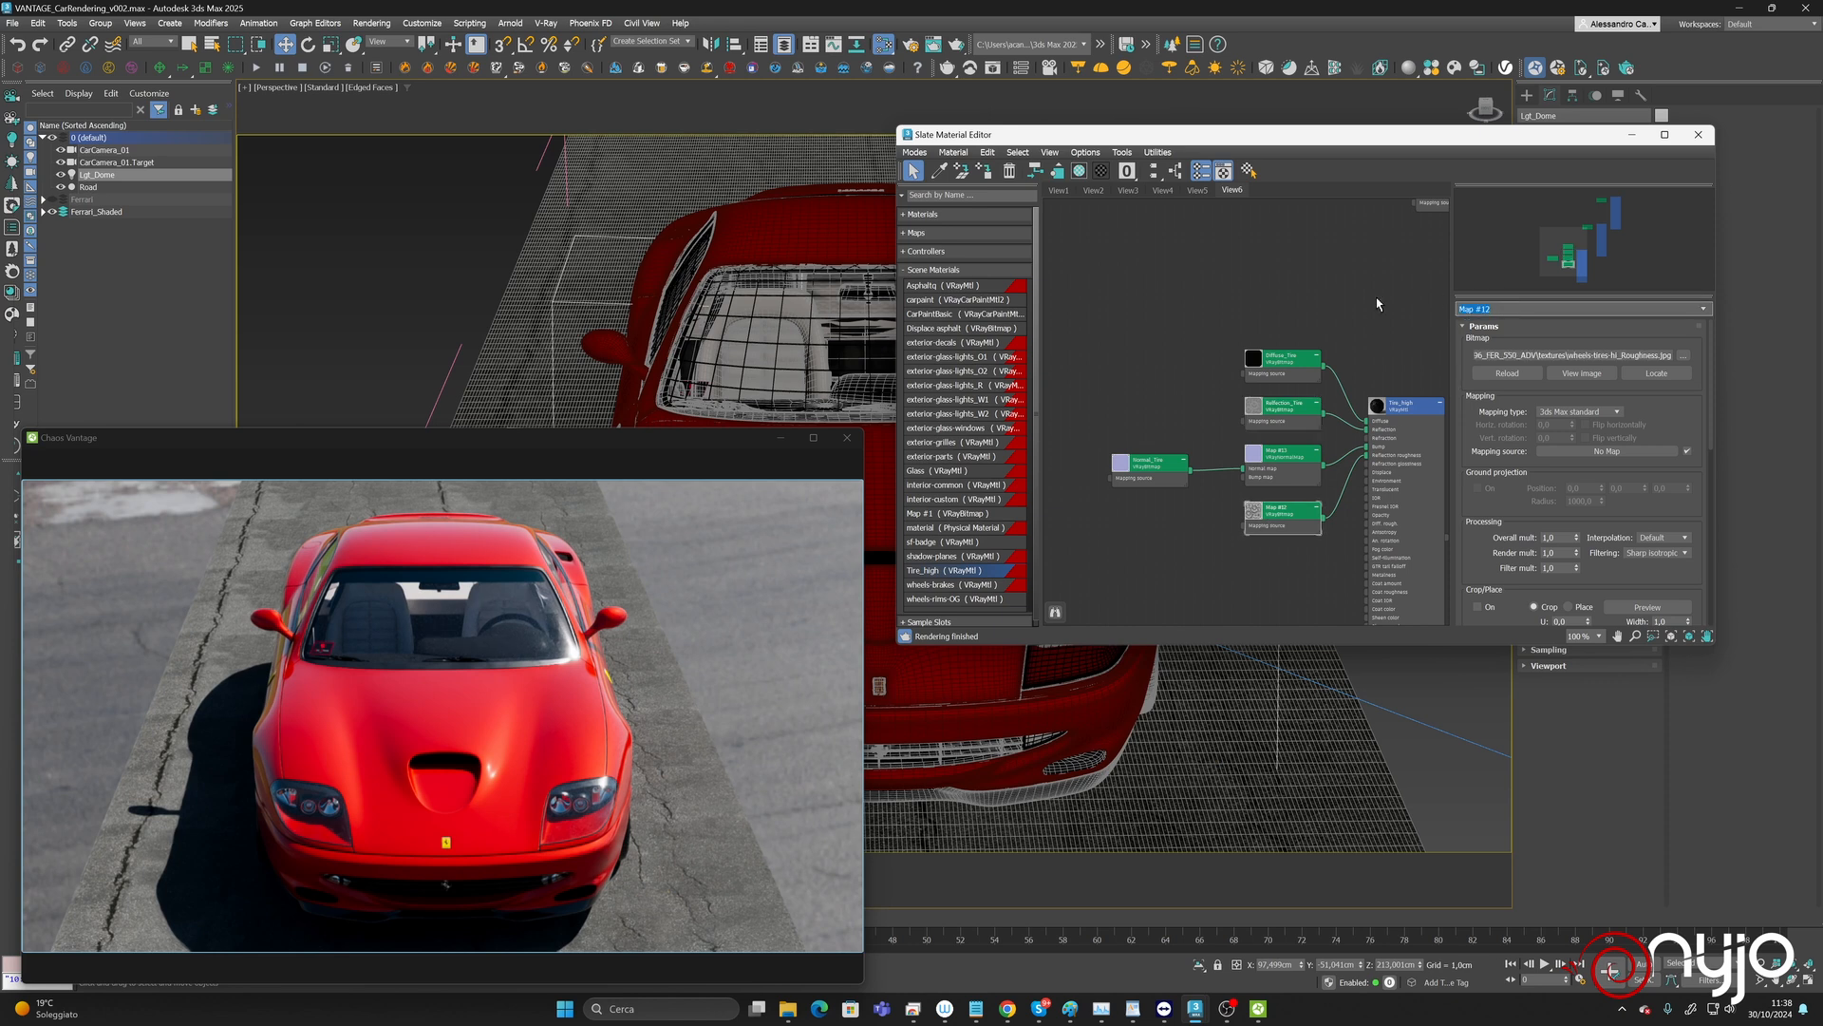
type("Rough_Tire")
Place the wheels-brakes scene material as an instance in an empty area of View6.
middle_click_drag(1154, 573, 1216, 302)
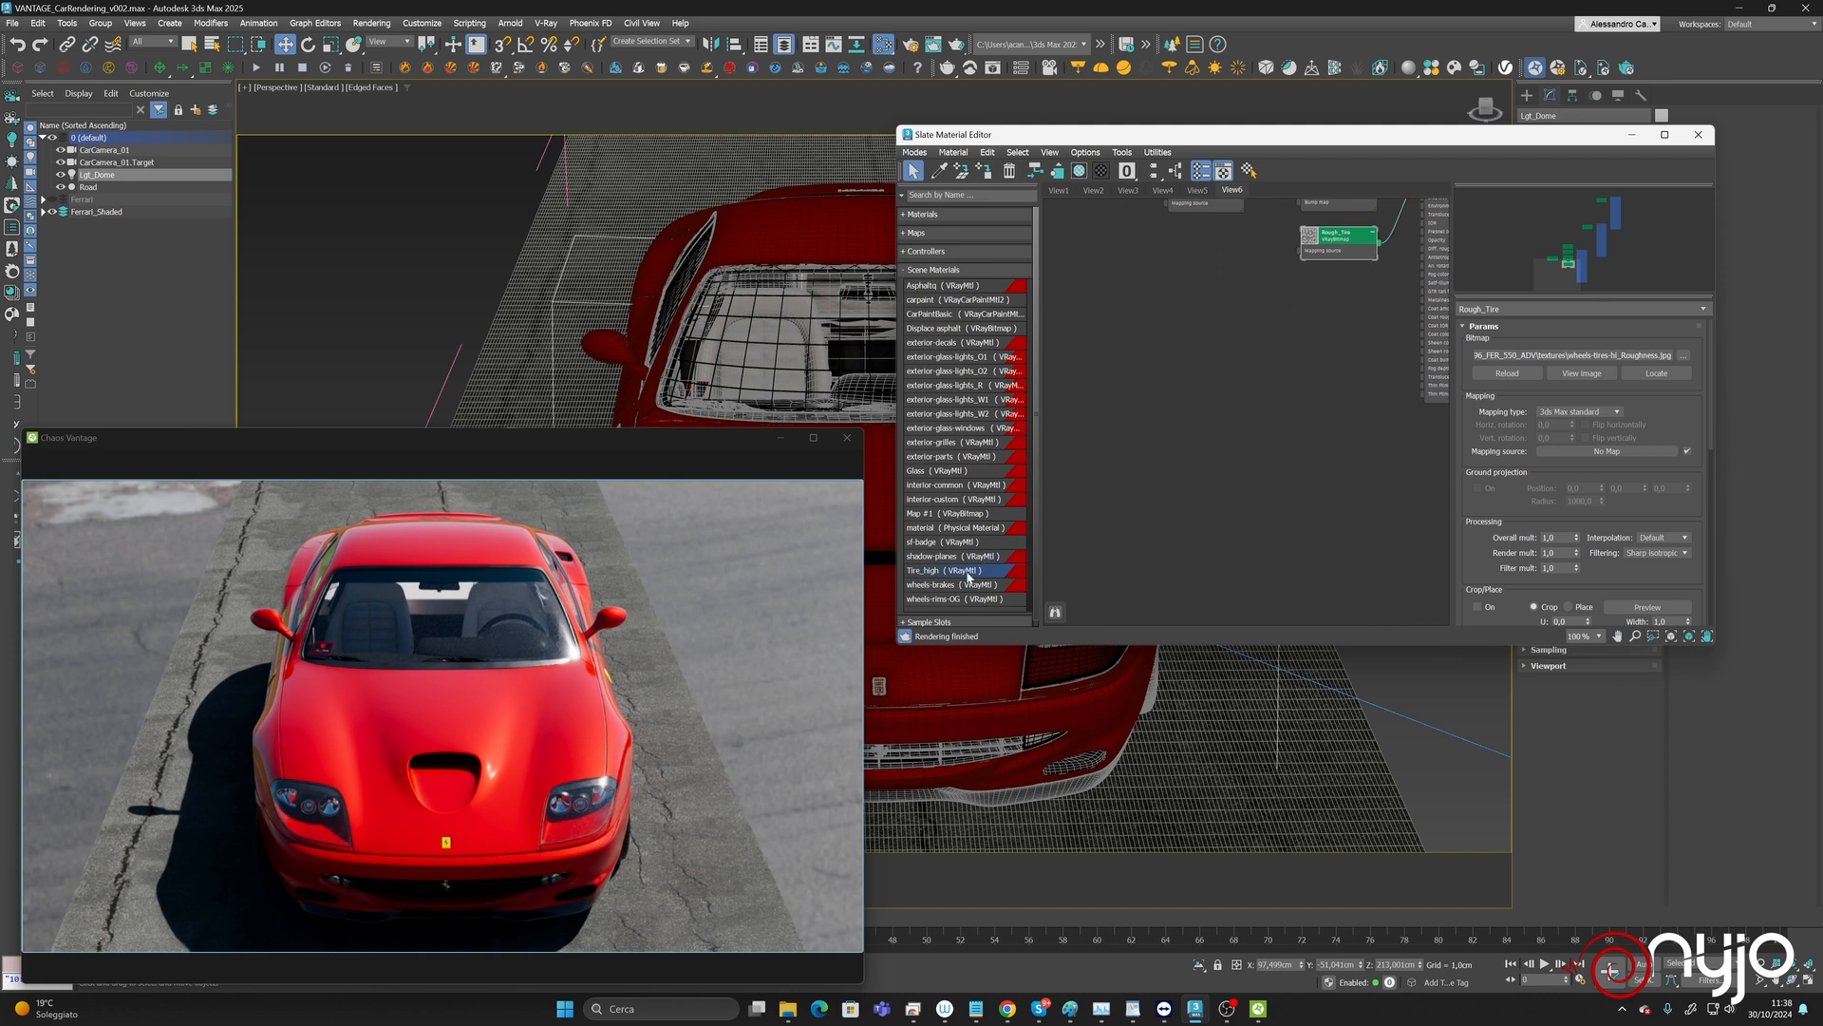
left_click(940, 585)
left_click_drag(940, 585, 1218, 442)
left_click(1279, 428)
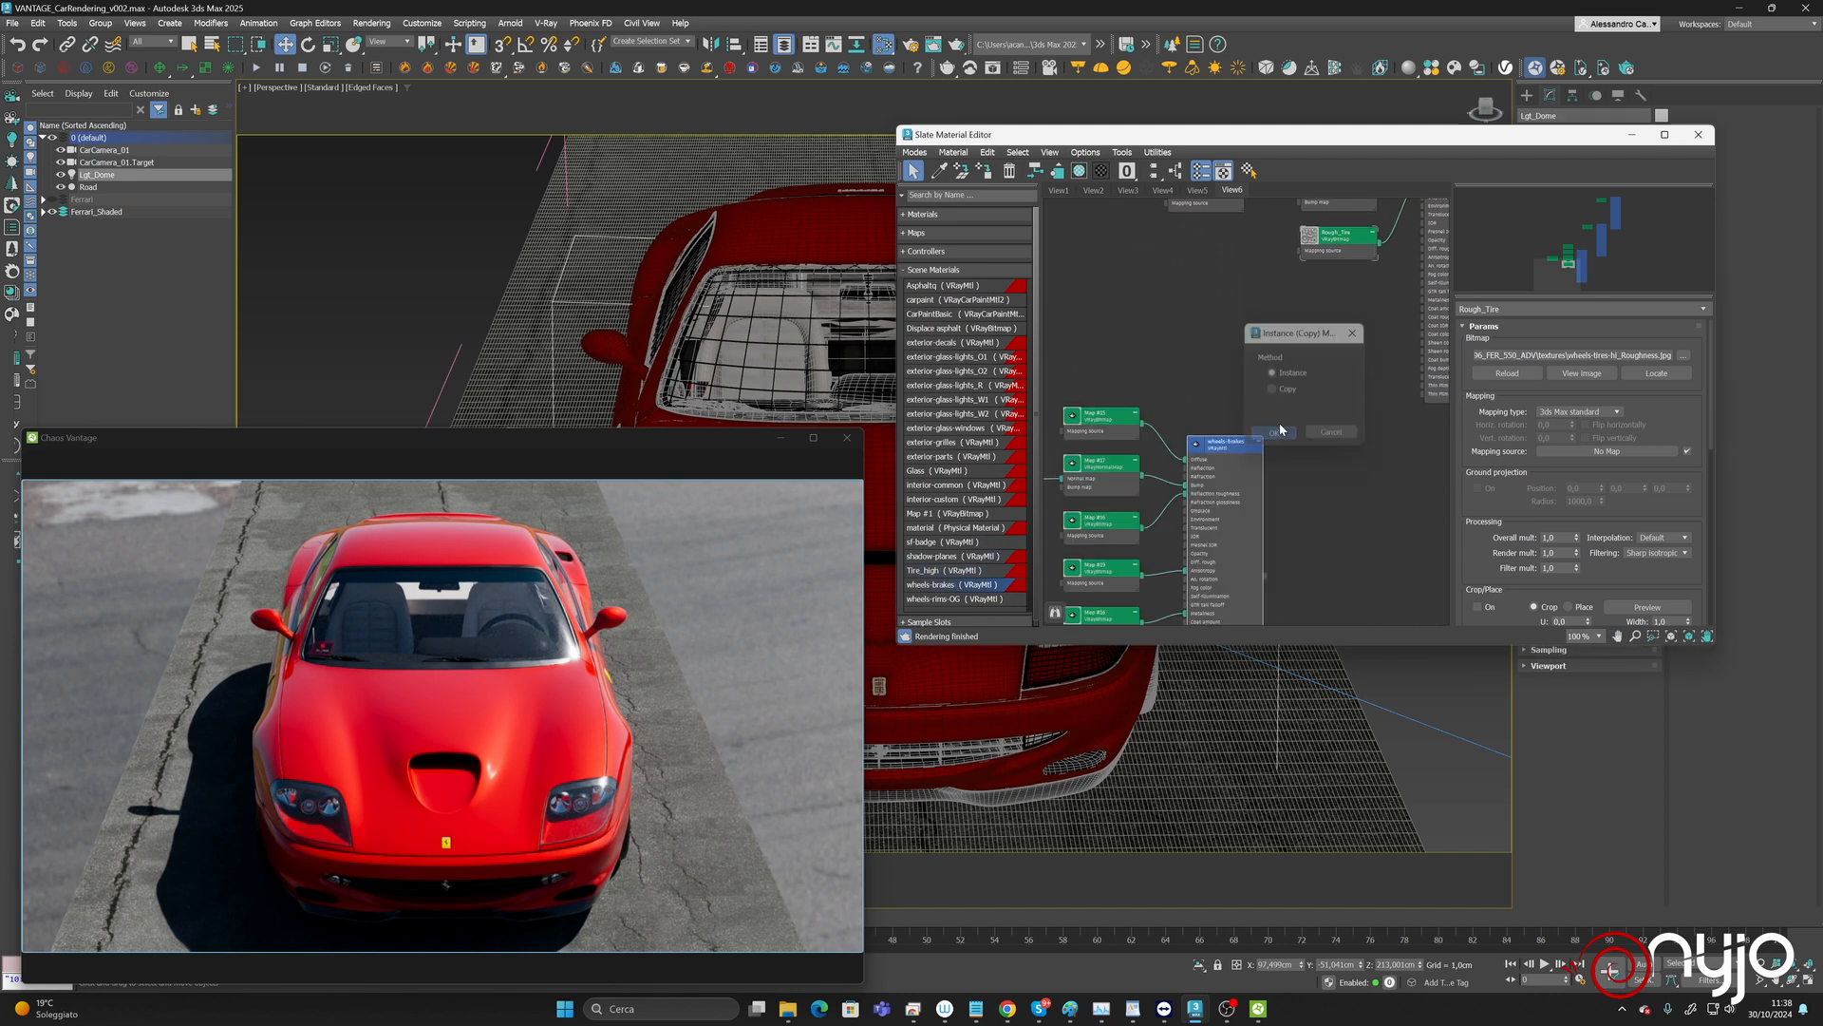
Rename the wheels-brakes material's diffuse bitmap as Diffuse_Brakes.
middle_click_drag(1231, 344, 1337, 301)
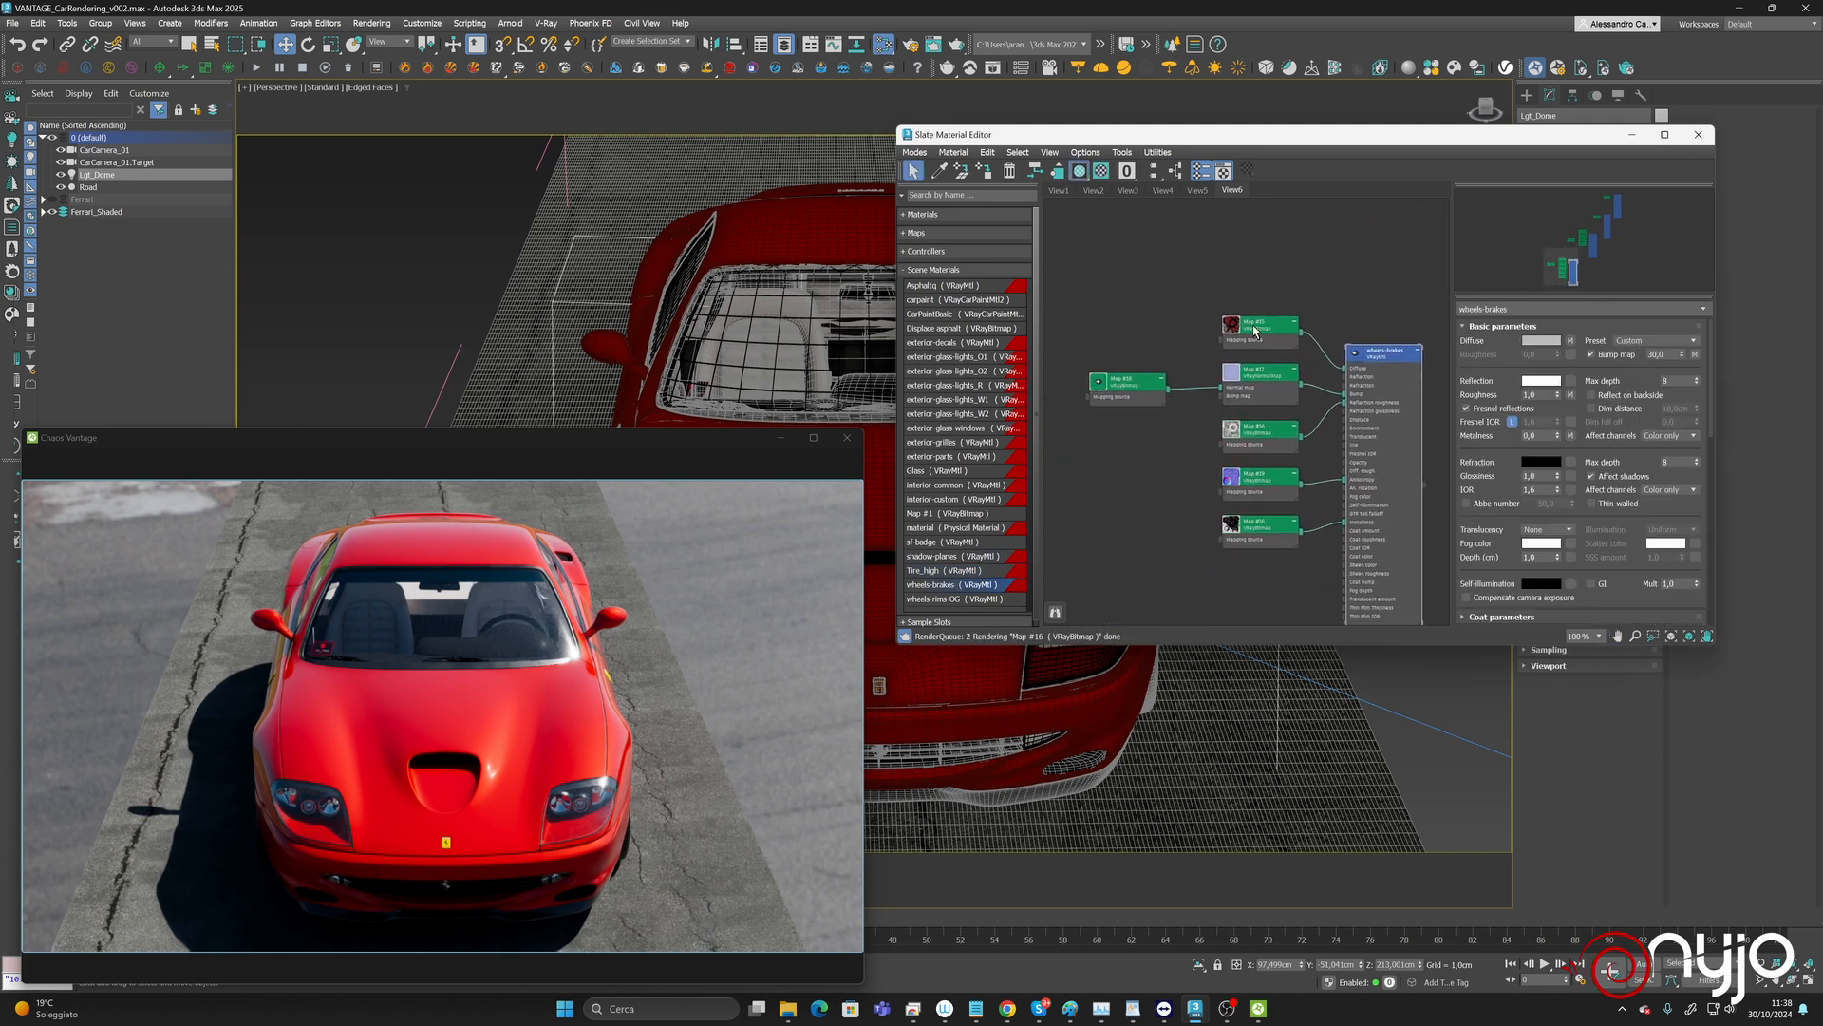
double_click(1257, 328)
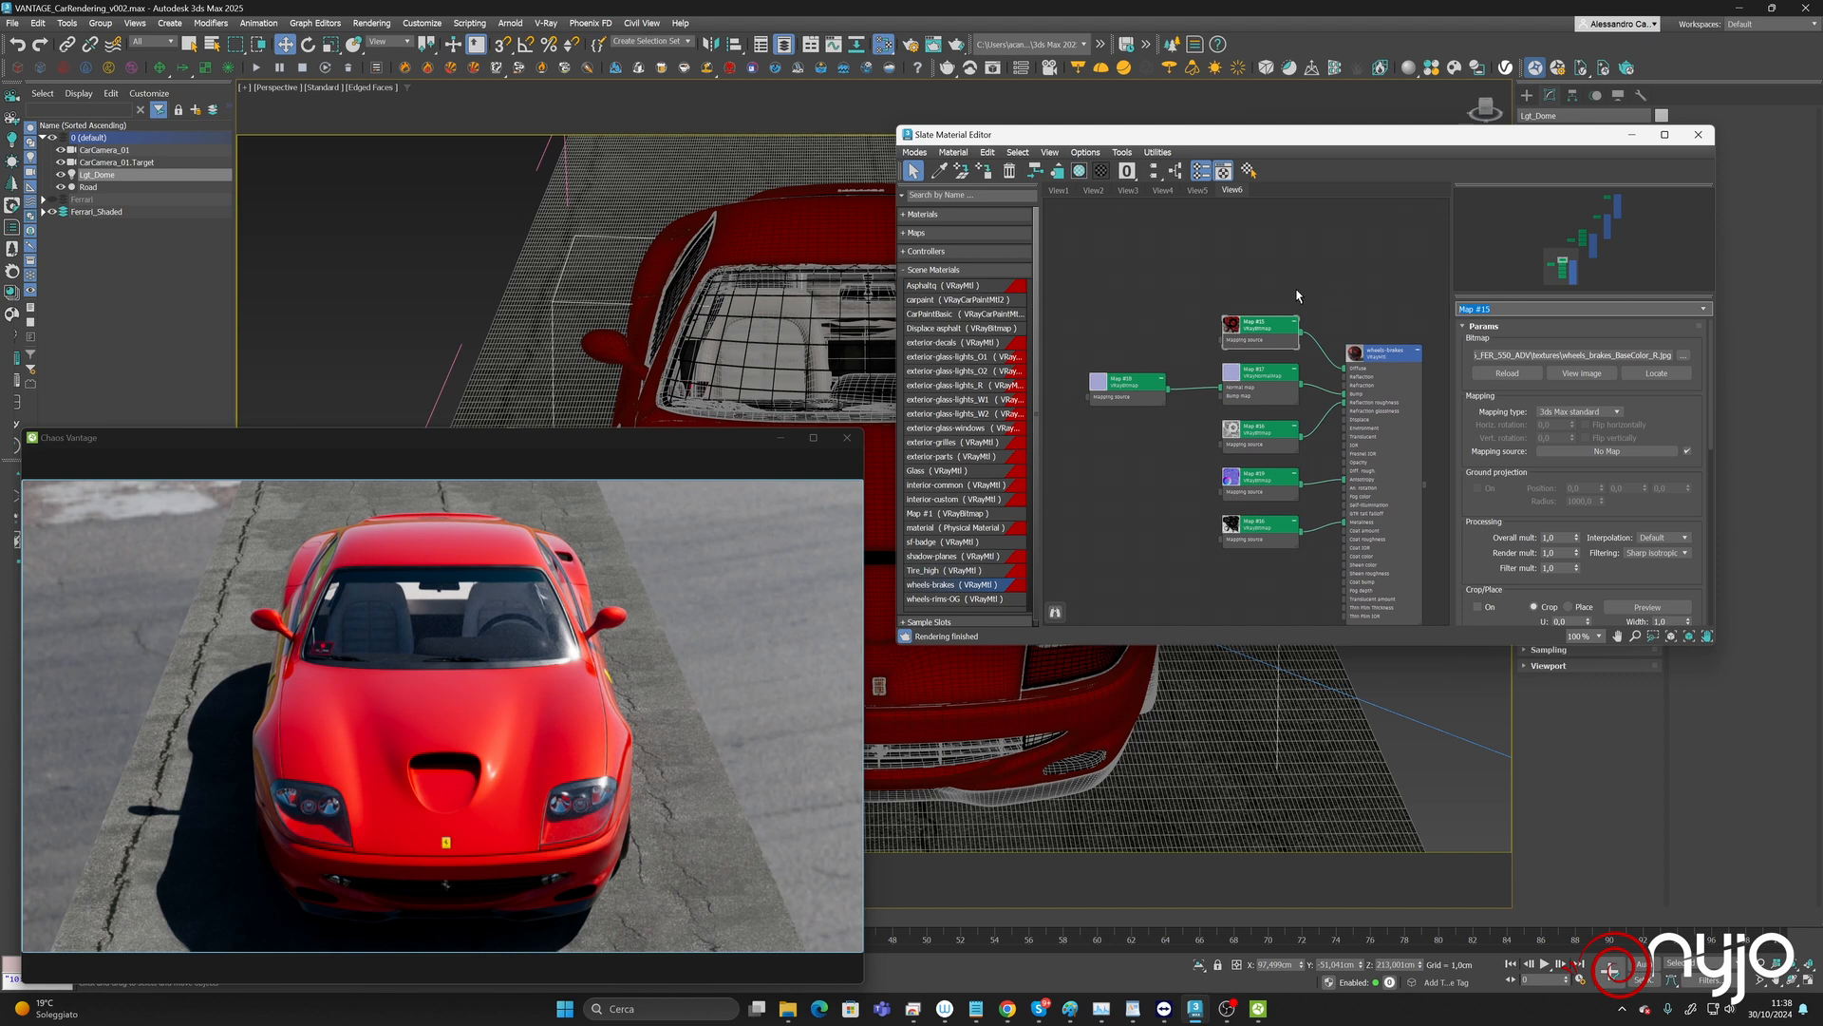
type("Brakes")
Rename the bitmap feeding the wheels-brakes material's normal map as Normal_Brakes.
left_click(1236, 380)
left_click(1164, 381)
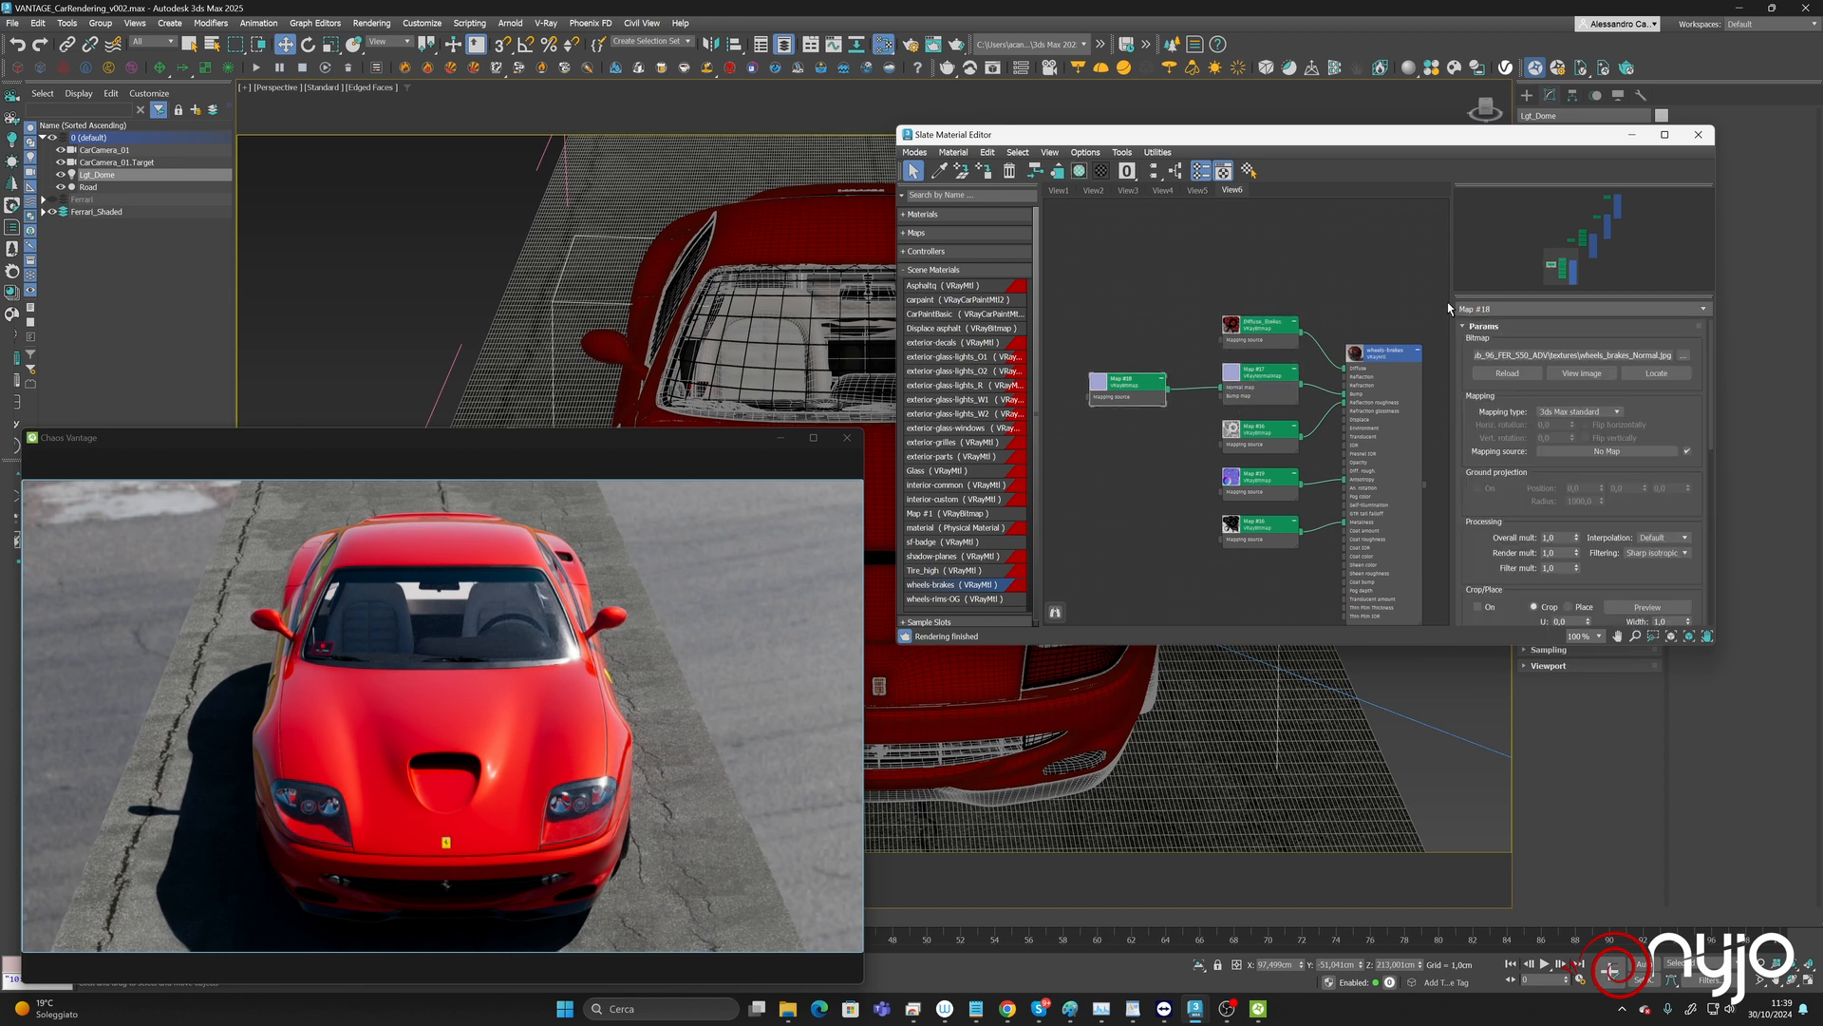
left_click(1499, 308)
type("Normal_brakes")
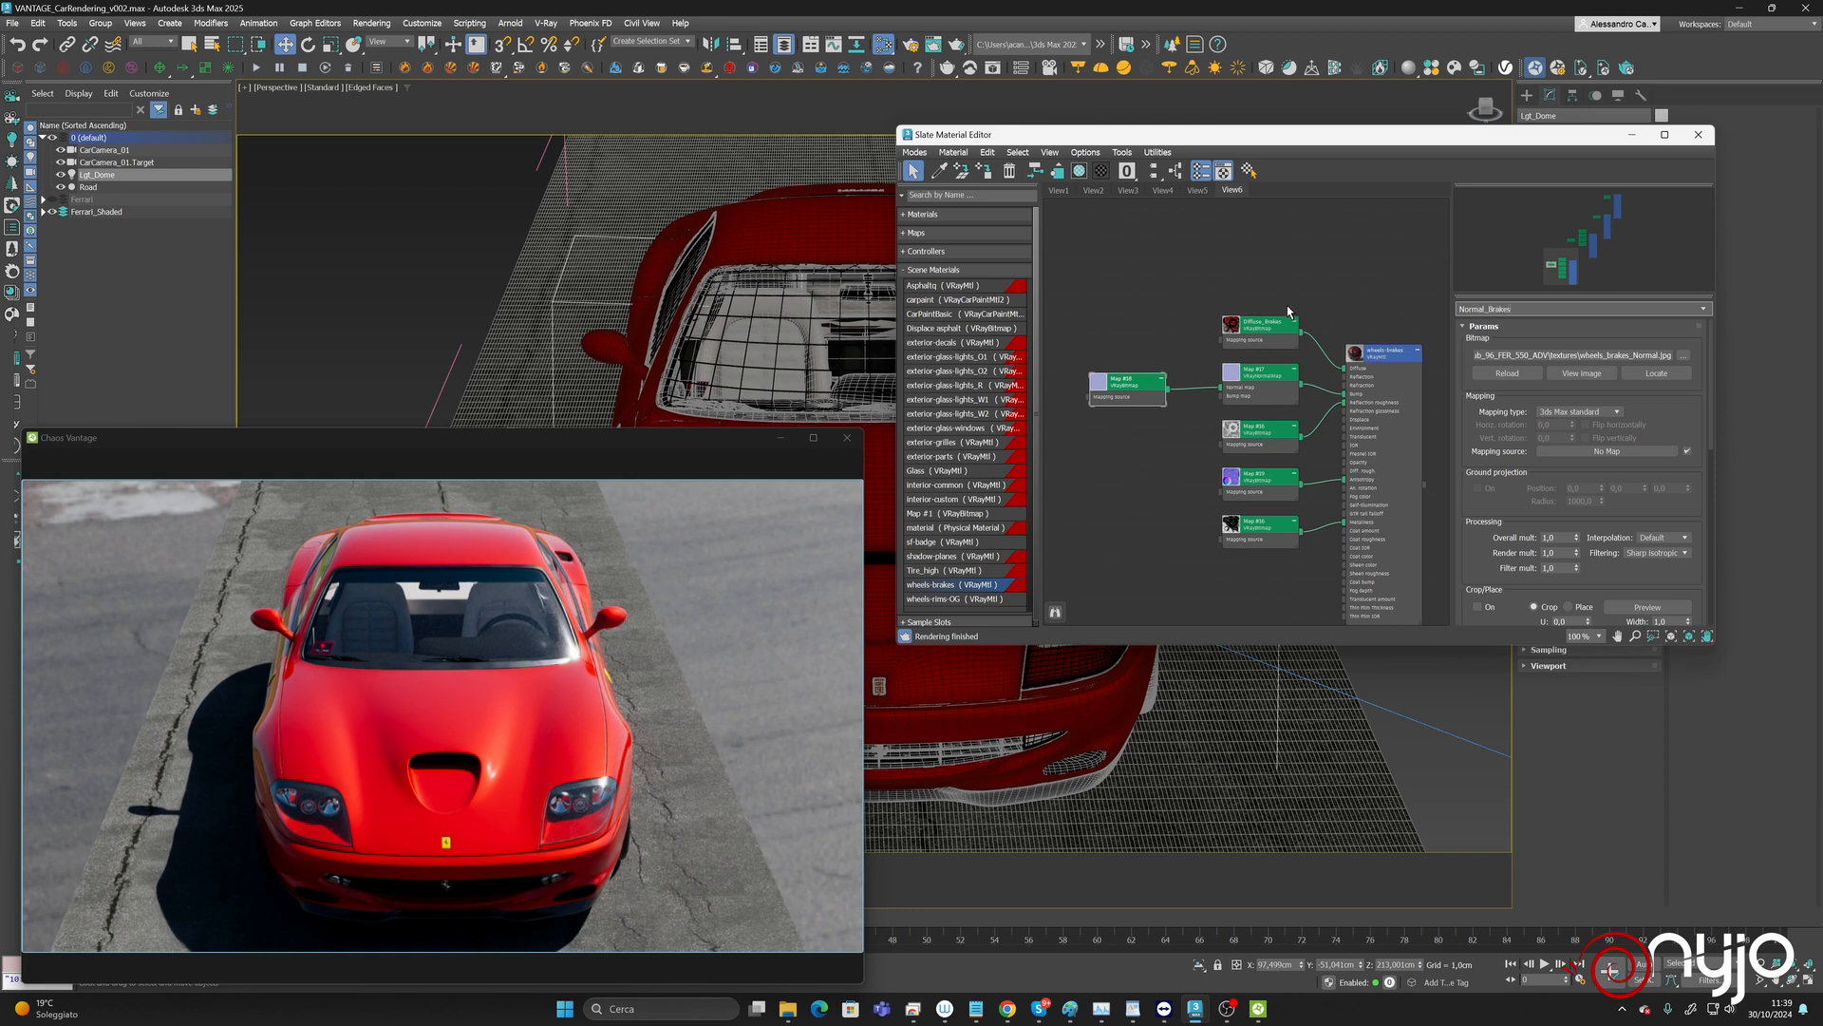
Rename the wheels-brakes material's roughness bitmap as Rough_Brakes.
left_click(1271, 436)
left_click(1501, 307)
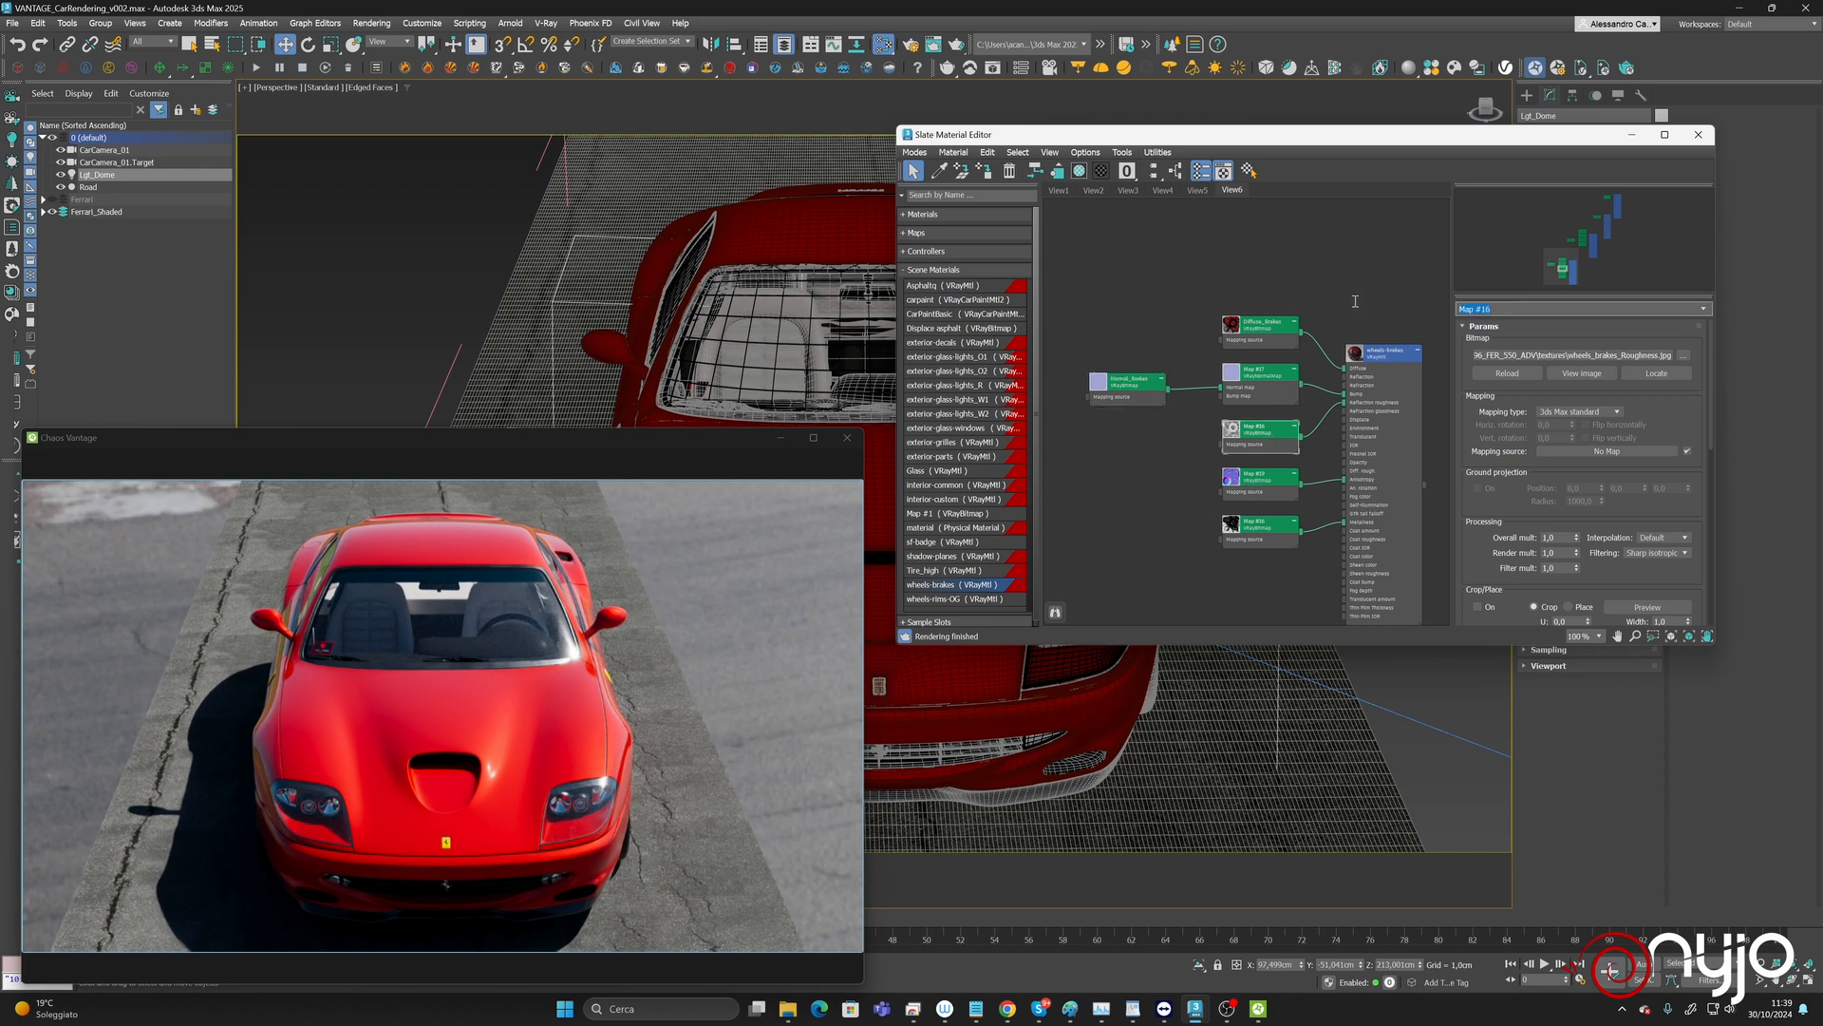
type("Rough_Brakes")
Rename the wheels-brakes material's anisotropy bitmap as Ani_Brakes and its metalness bitmap as Metal_Brakes.
left_click(1260, 477)
type("Ani_Brakes")
left_click(1242, 521)
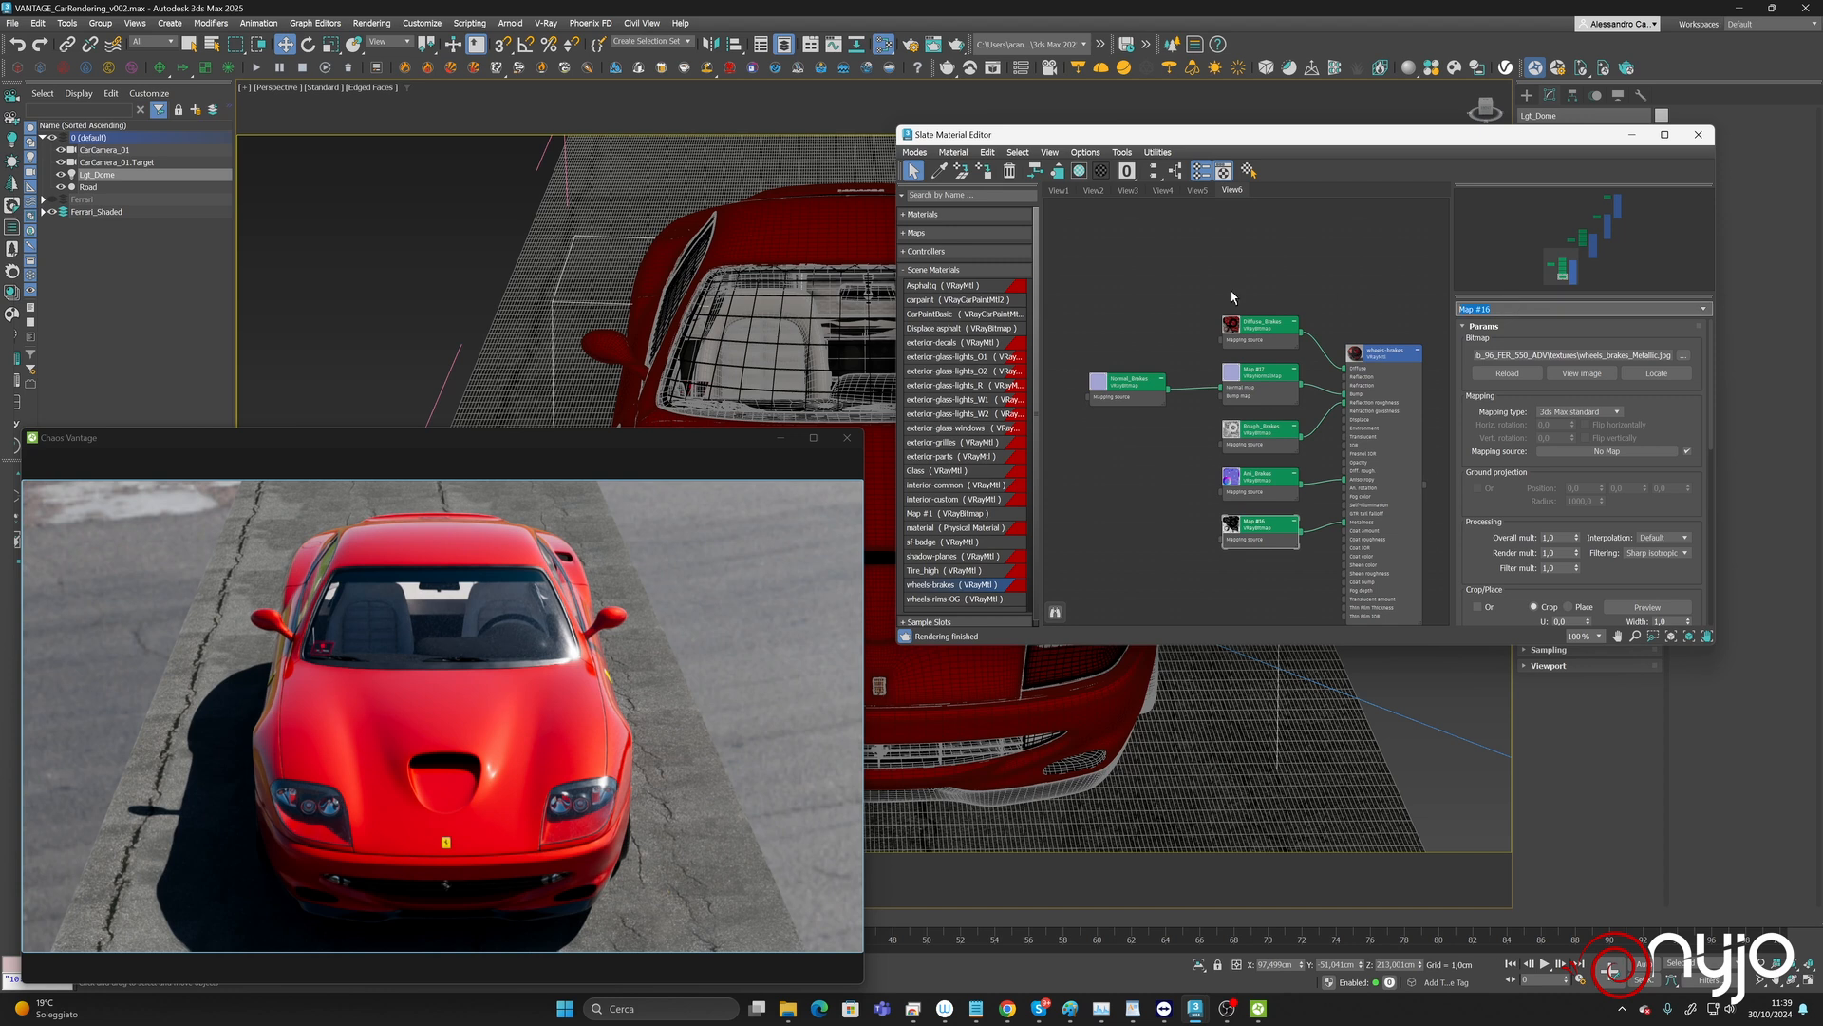
type("Metal_Brakes")
Place the wheels-rims-OG scene material as an instance in an empty area of View6.
middle_click_drag(1099, 480, 1200, 383)
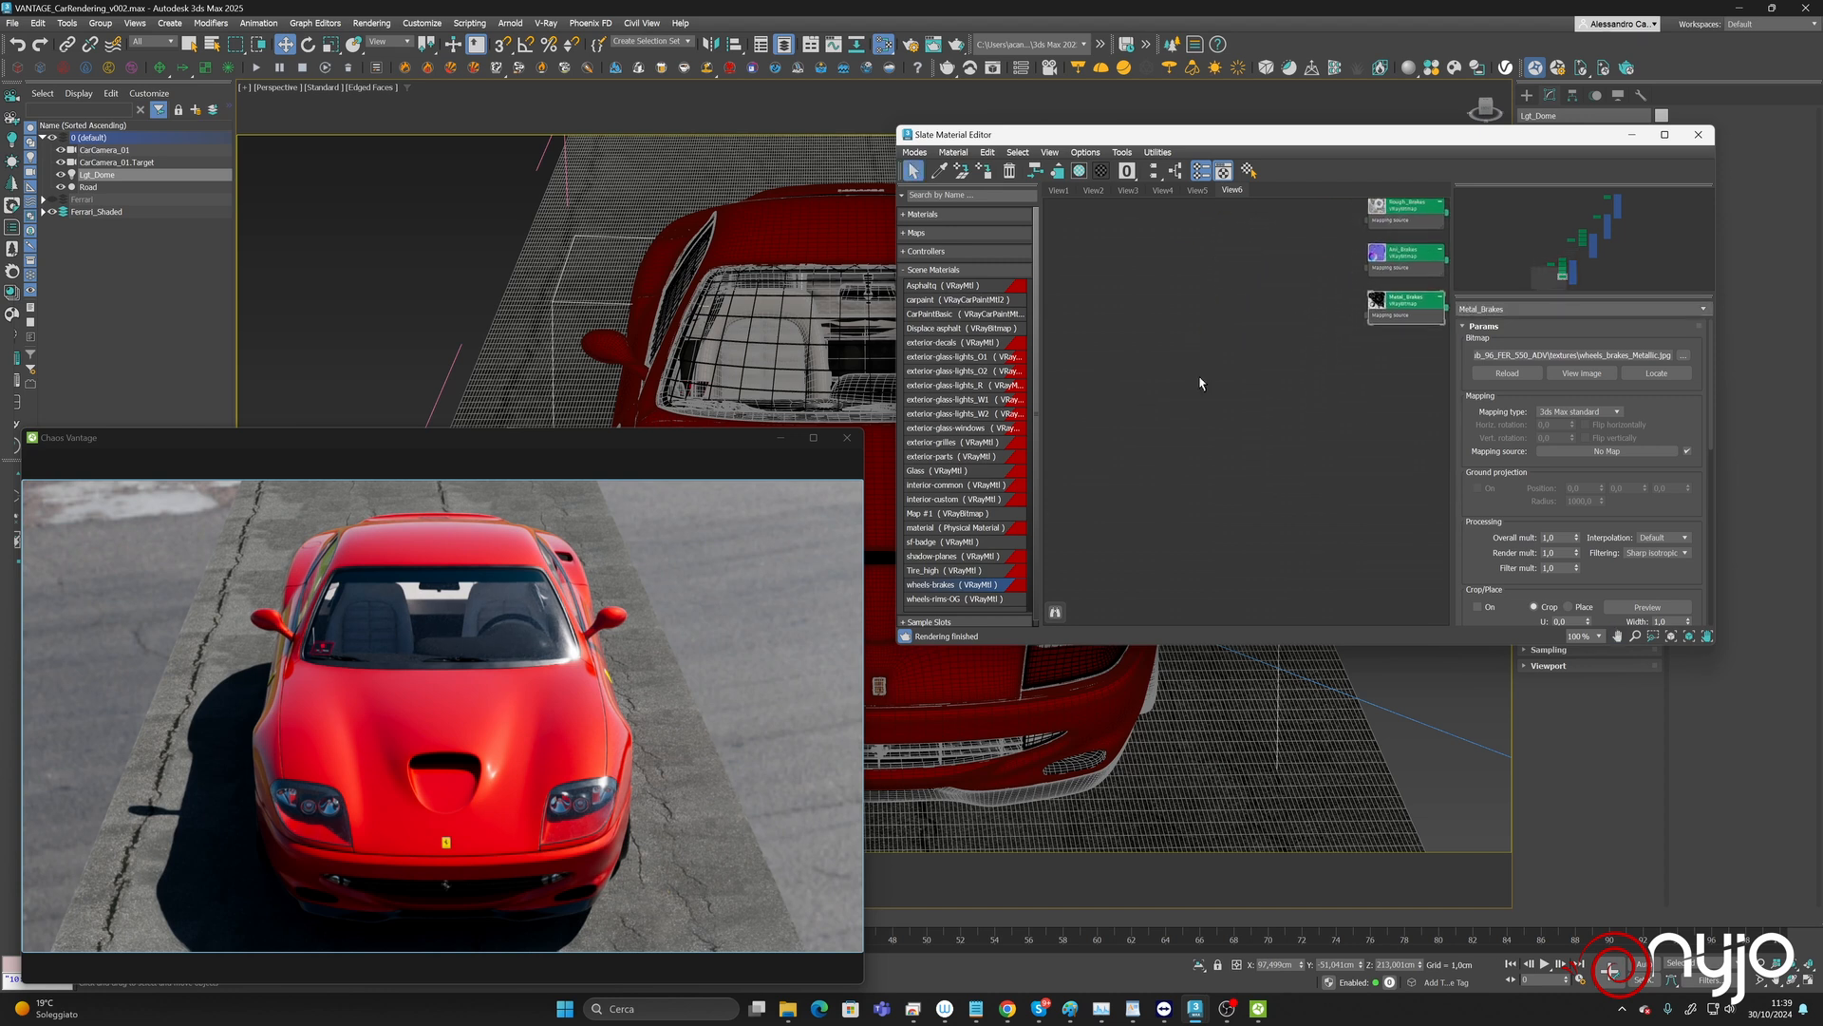
left_click_drag(947, 604, 1201, 415)
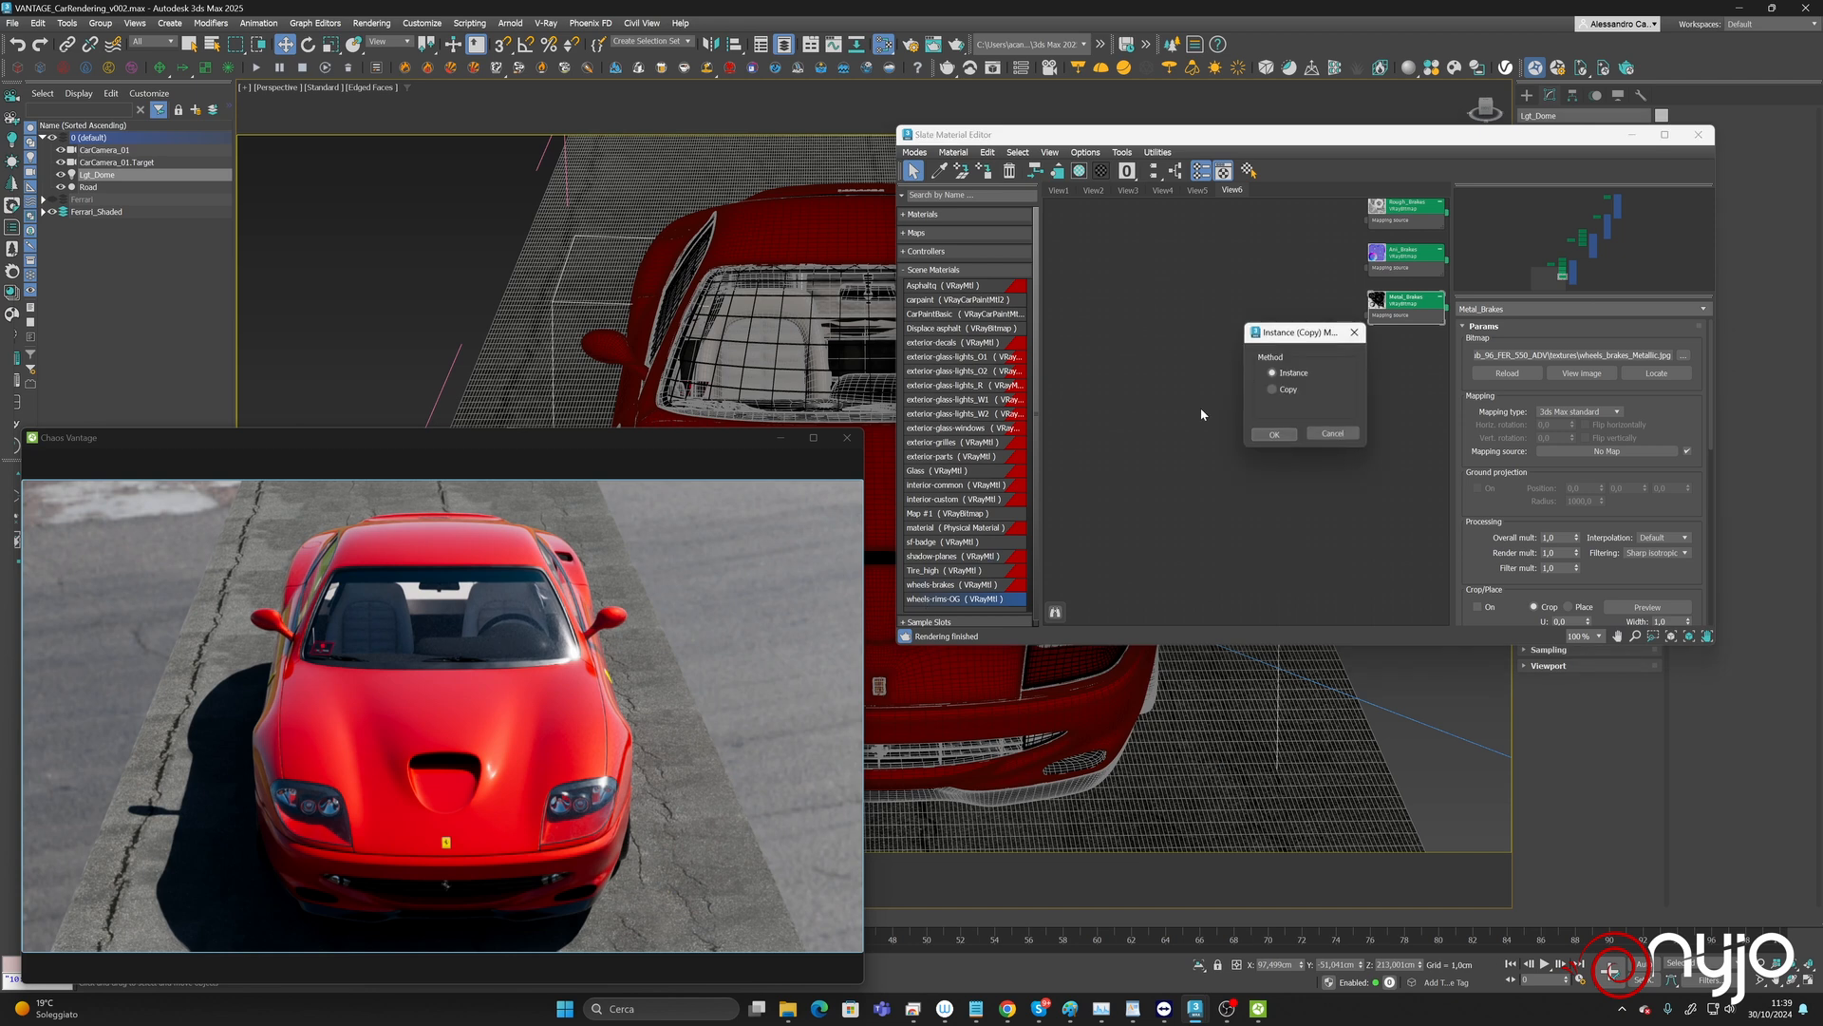
left_click(1275, 434)
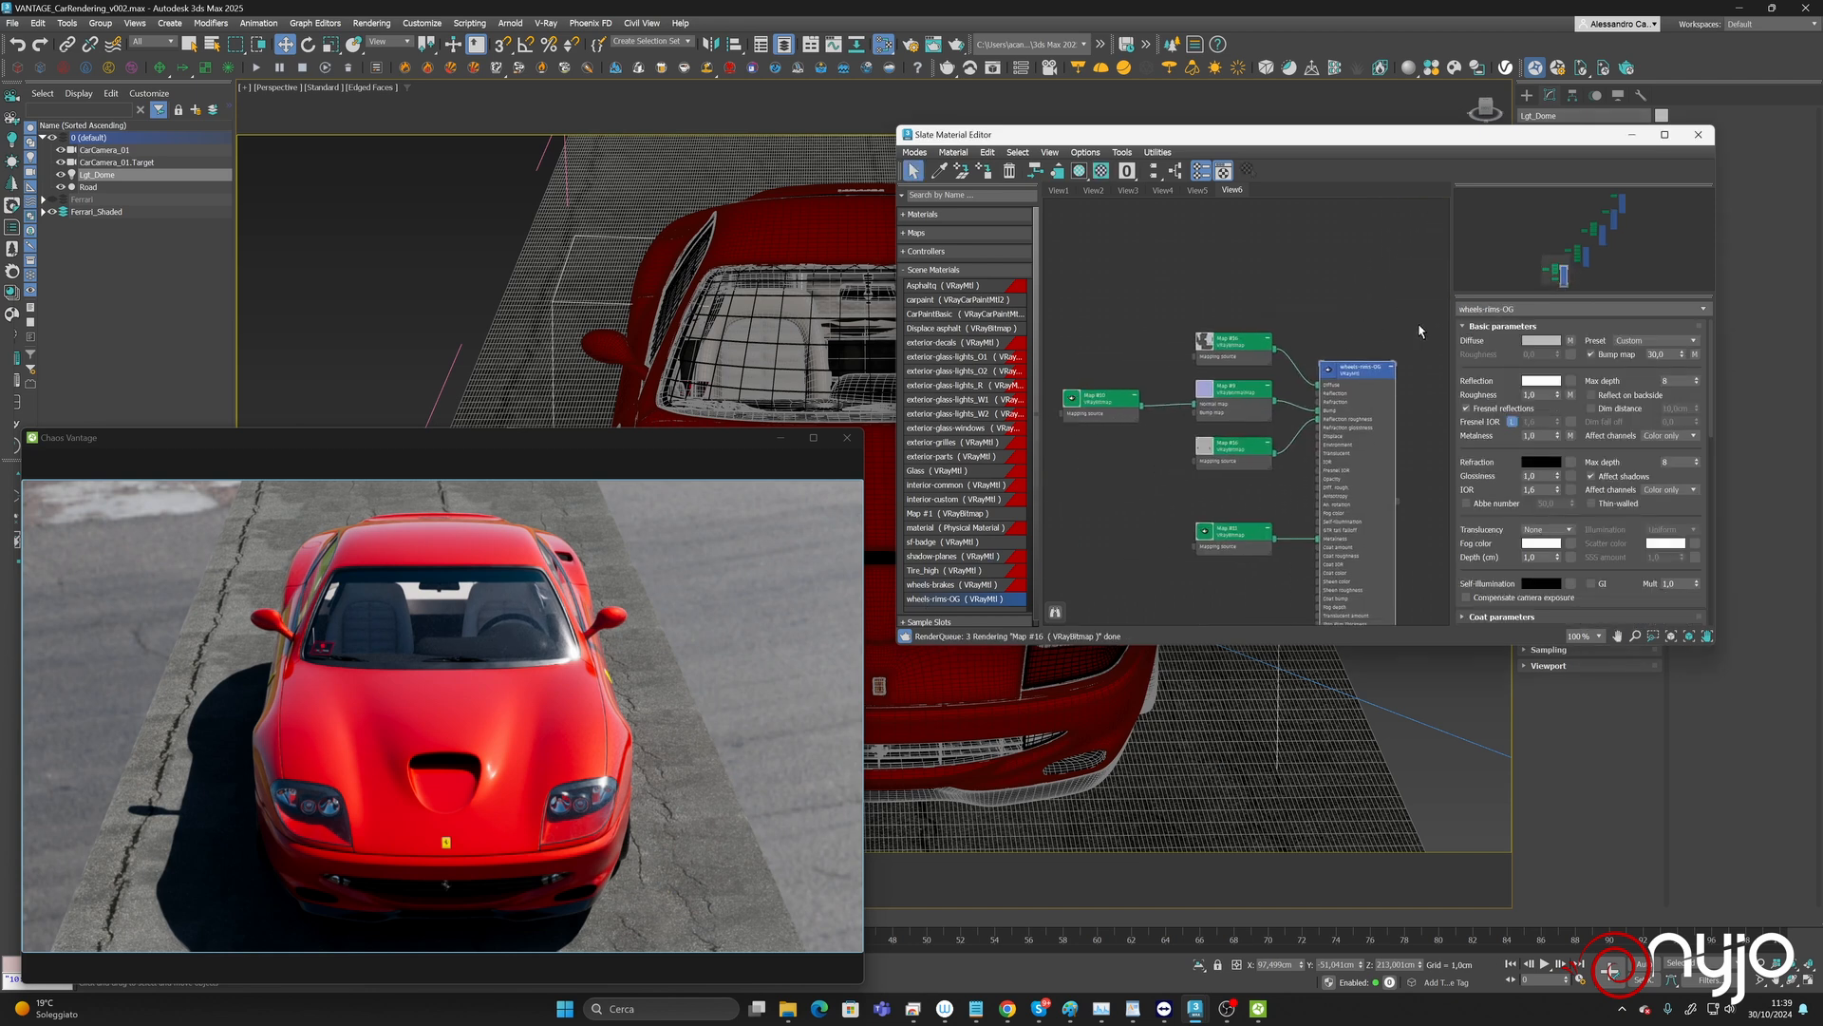
Rename the wheels-rims-OG material's diffuse bitmap as Diffuse_Rims and the bitmap feeding its normal map as Normal_Rims.
double_click(1242, 348)
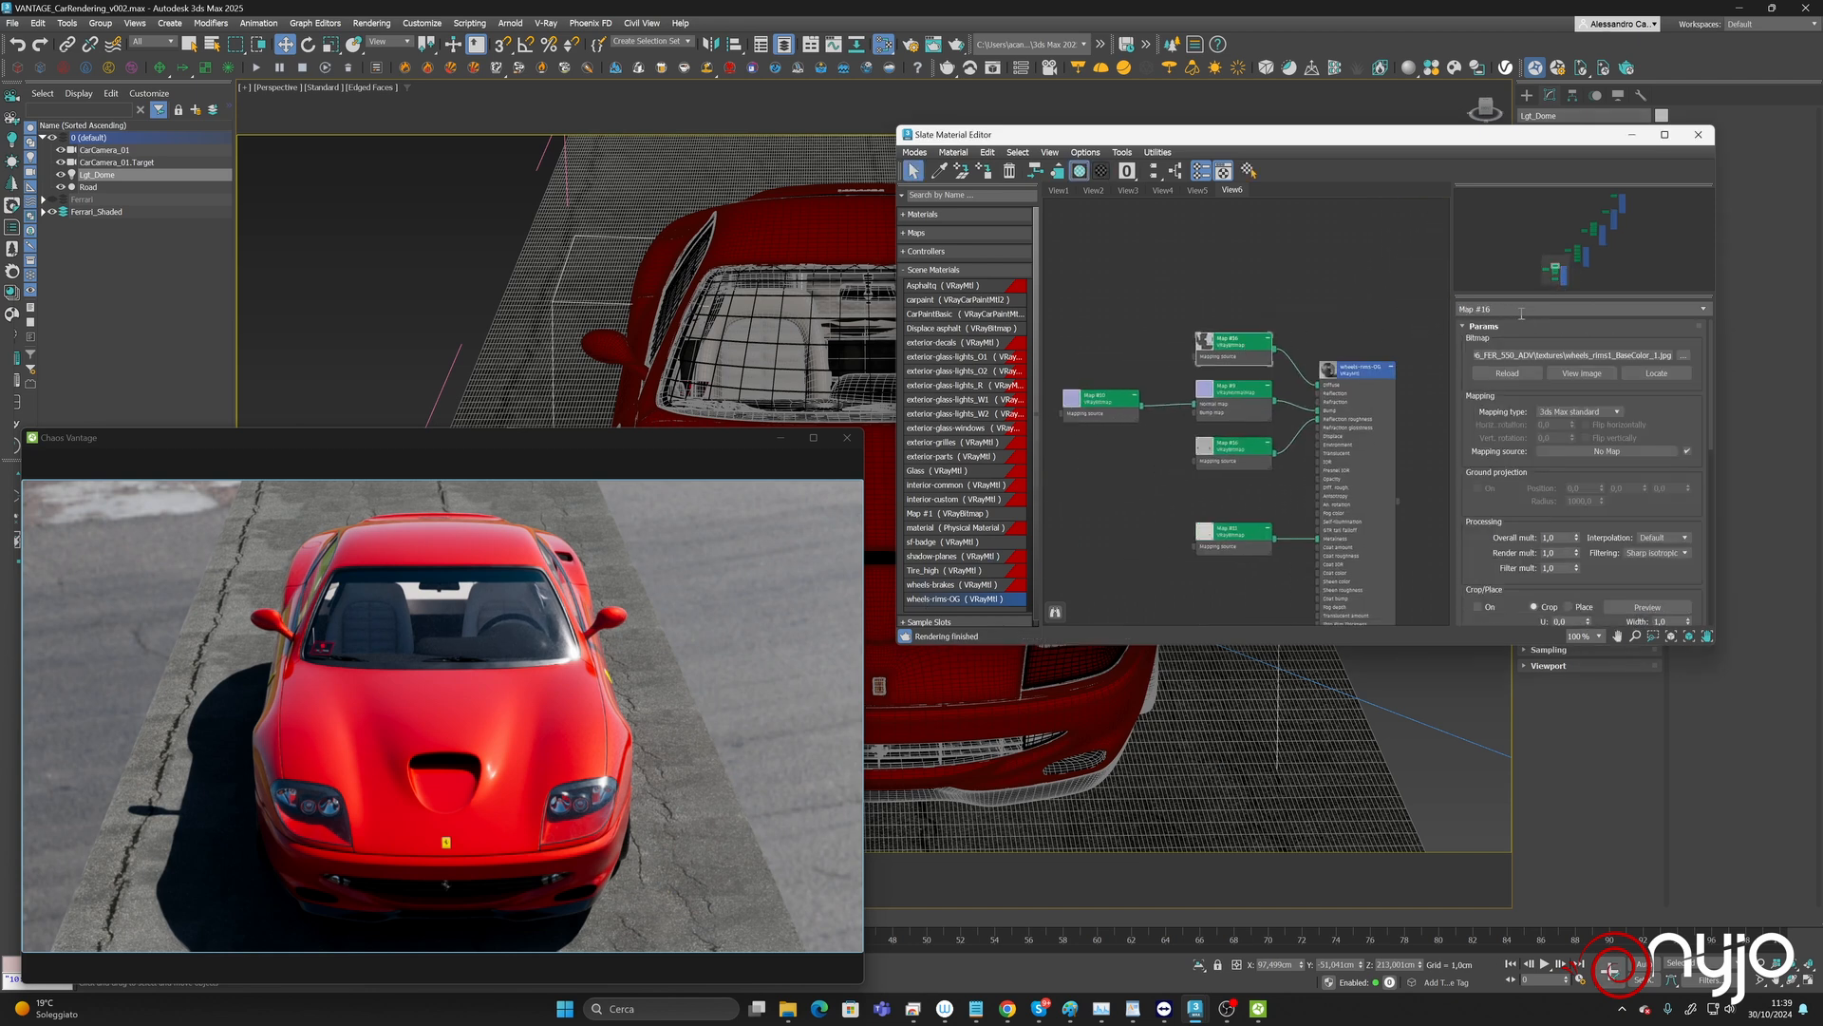
type("Diffuse_Rims")
left_click(1093, 397)
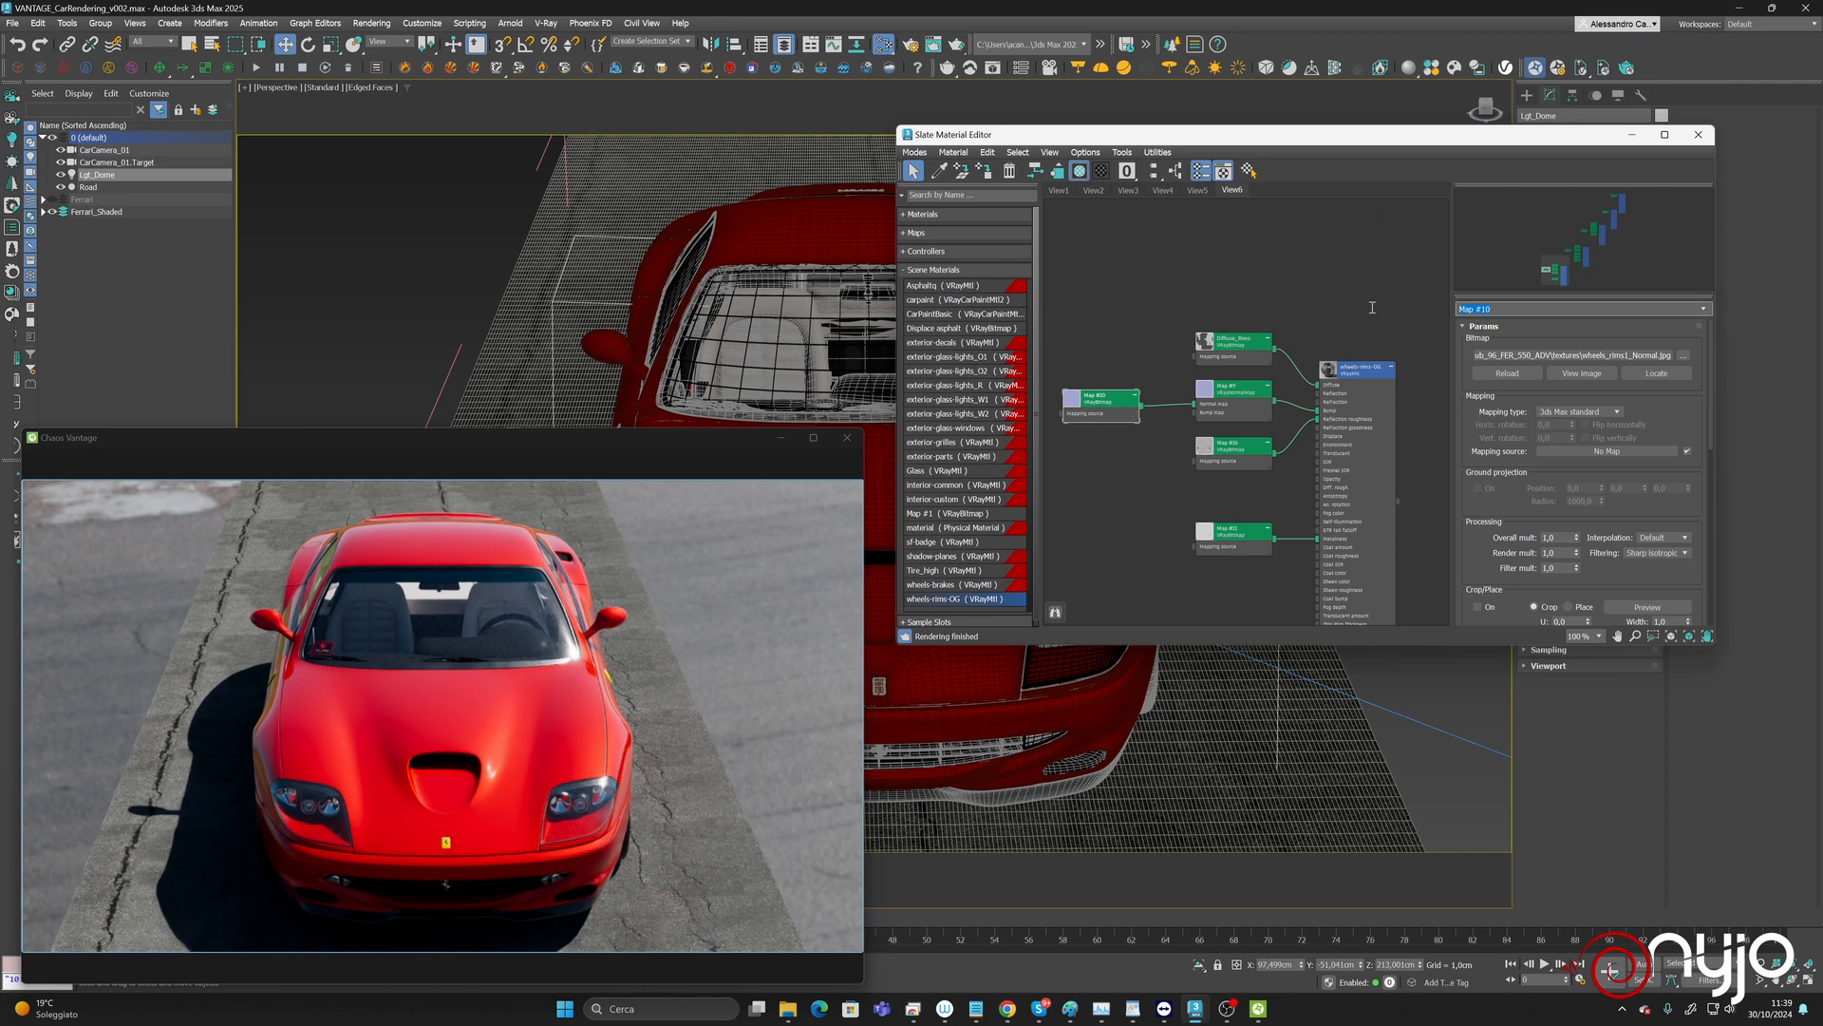
type("Normal")
type("_Rims")
Rename the wheels-rims-OG material's roughness bitmap as Rough and its metalness bitmap as Metal_Rims.
left_click(1231, 445)
left_click(1517, 303)
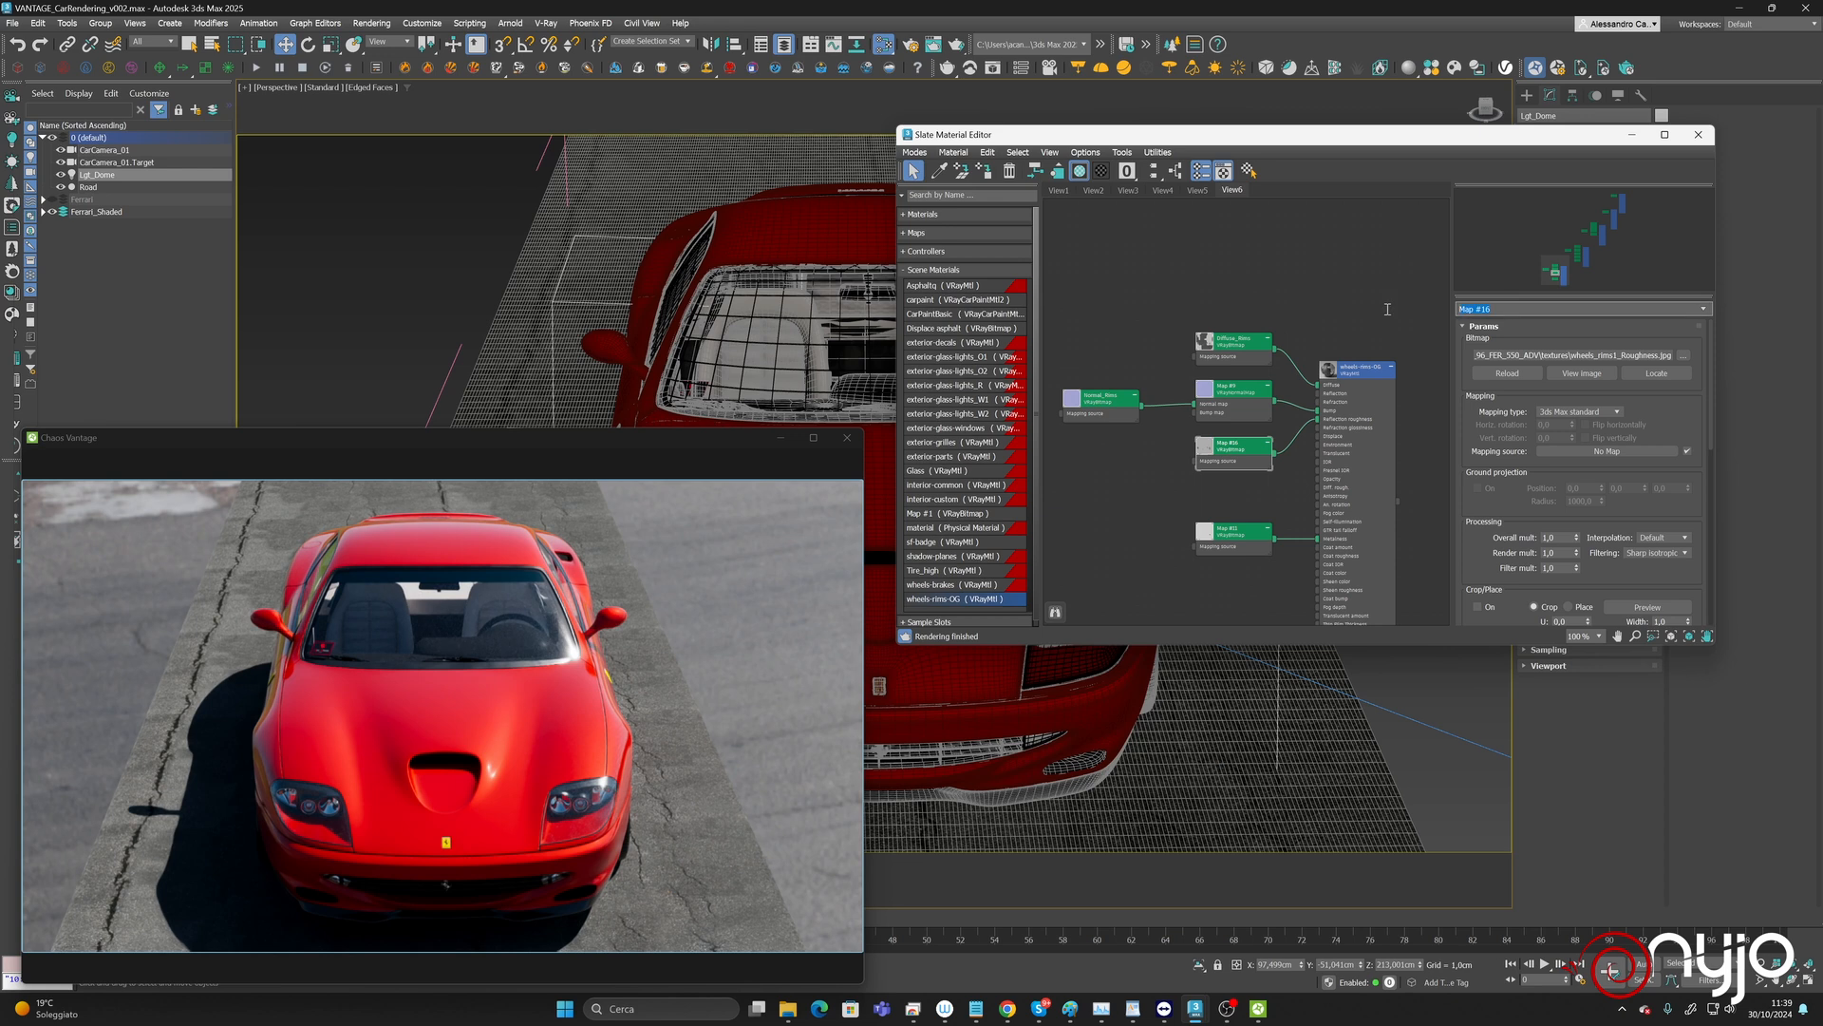
type("Rpo")
left_click(1225, 532)
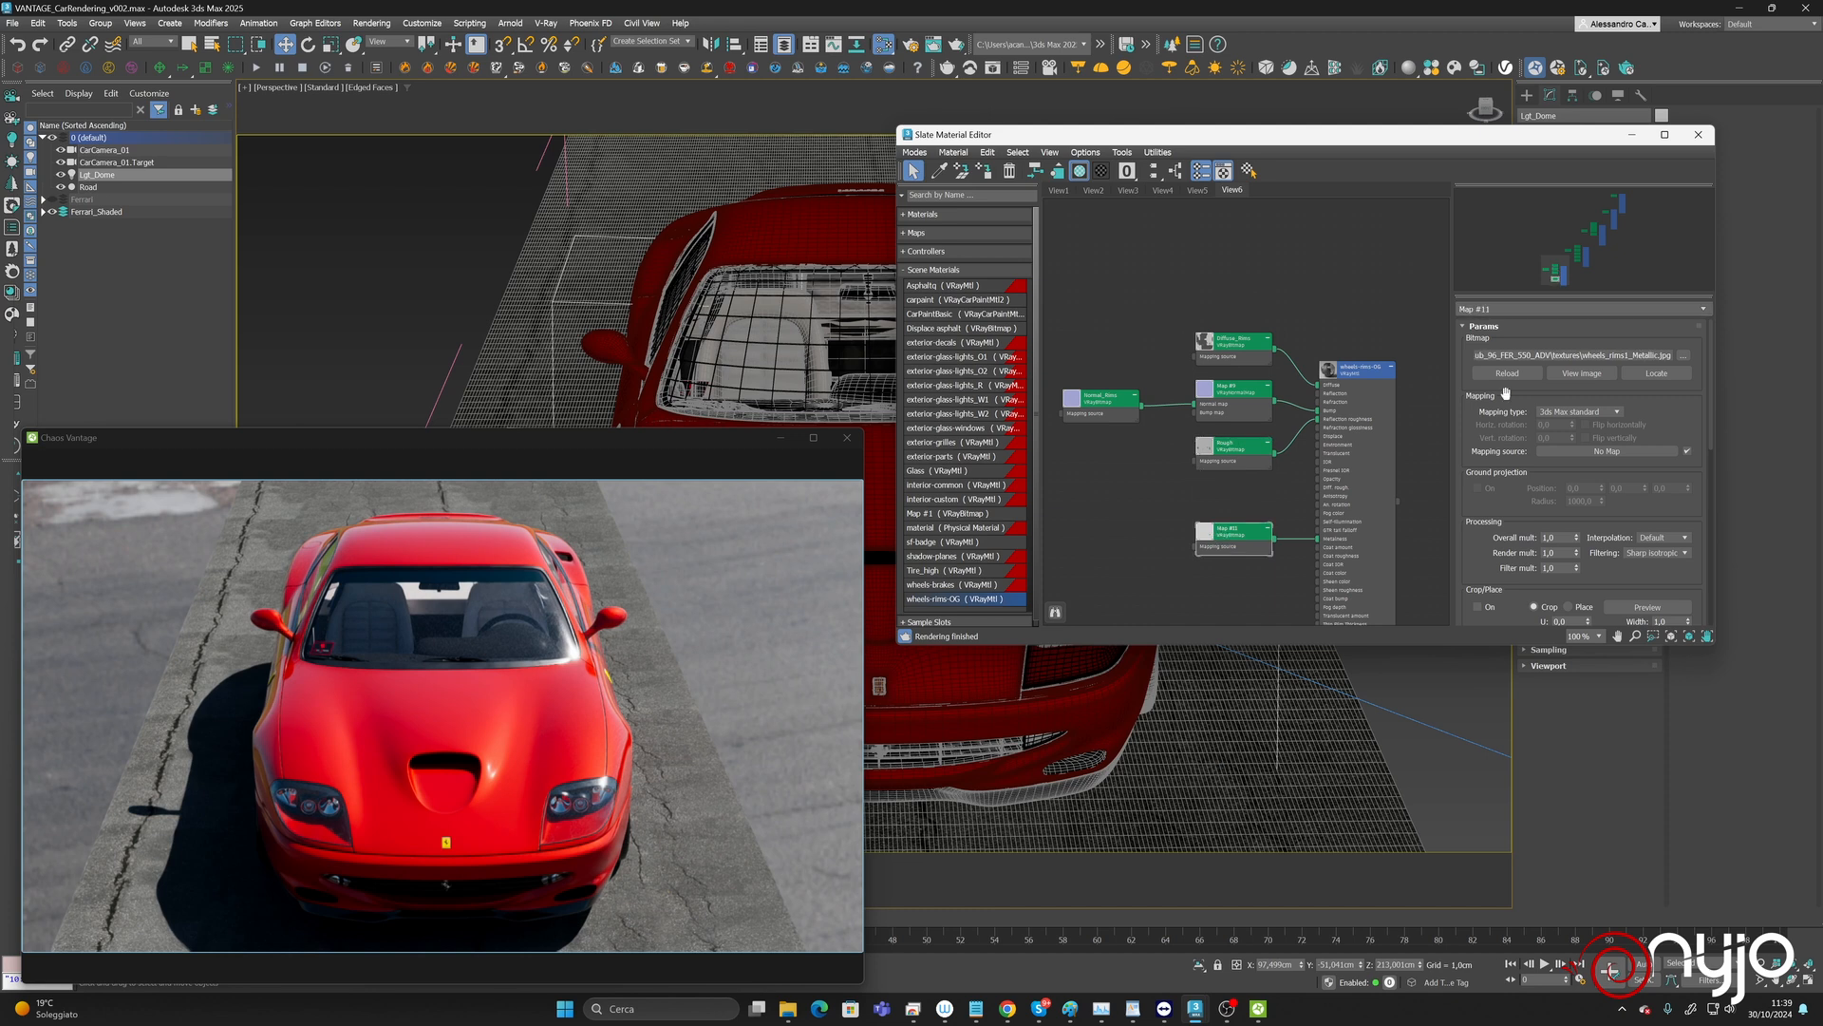
type("Metal_Rims")
Close the Slate Material Editor and move the Chaos Vantage window off the scene explorer side of the workspace.
left_click(1698, 134)
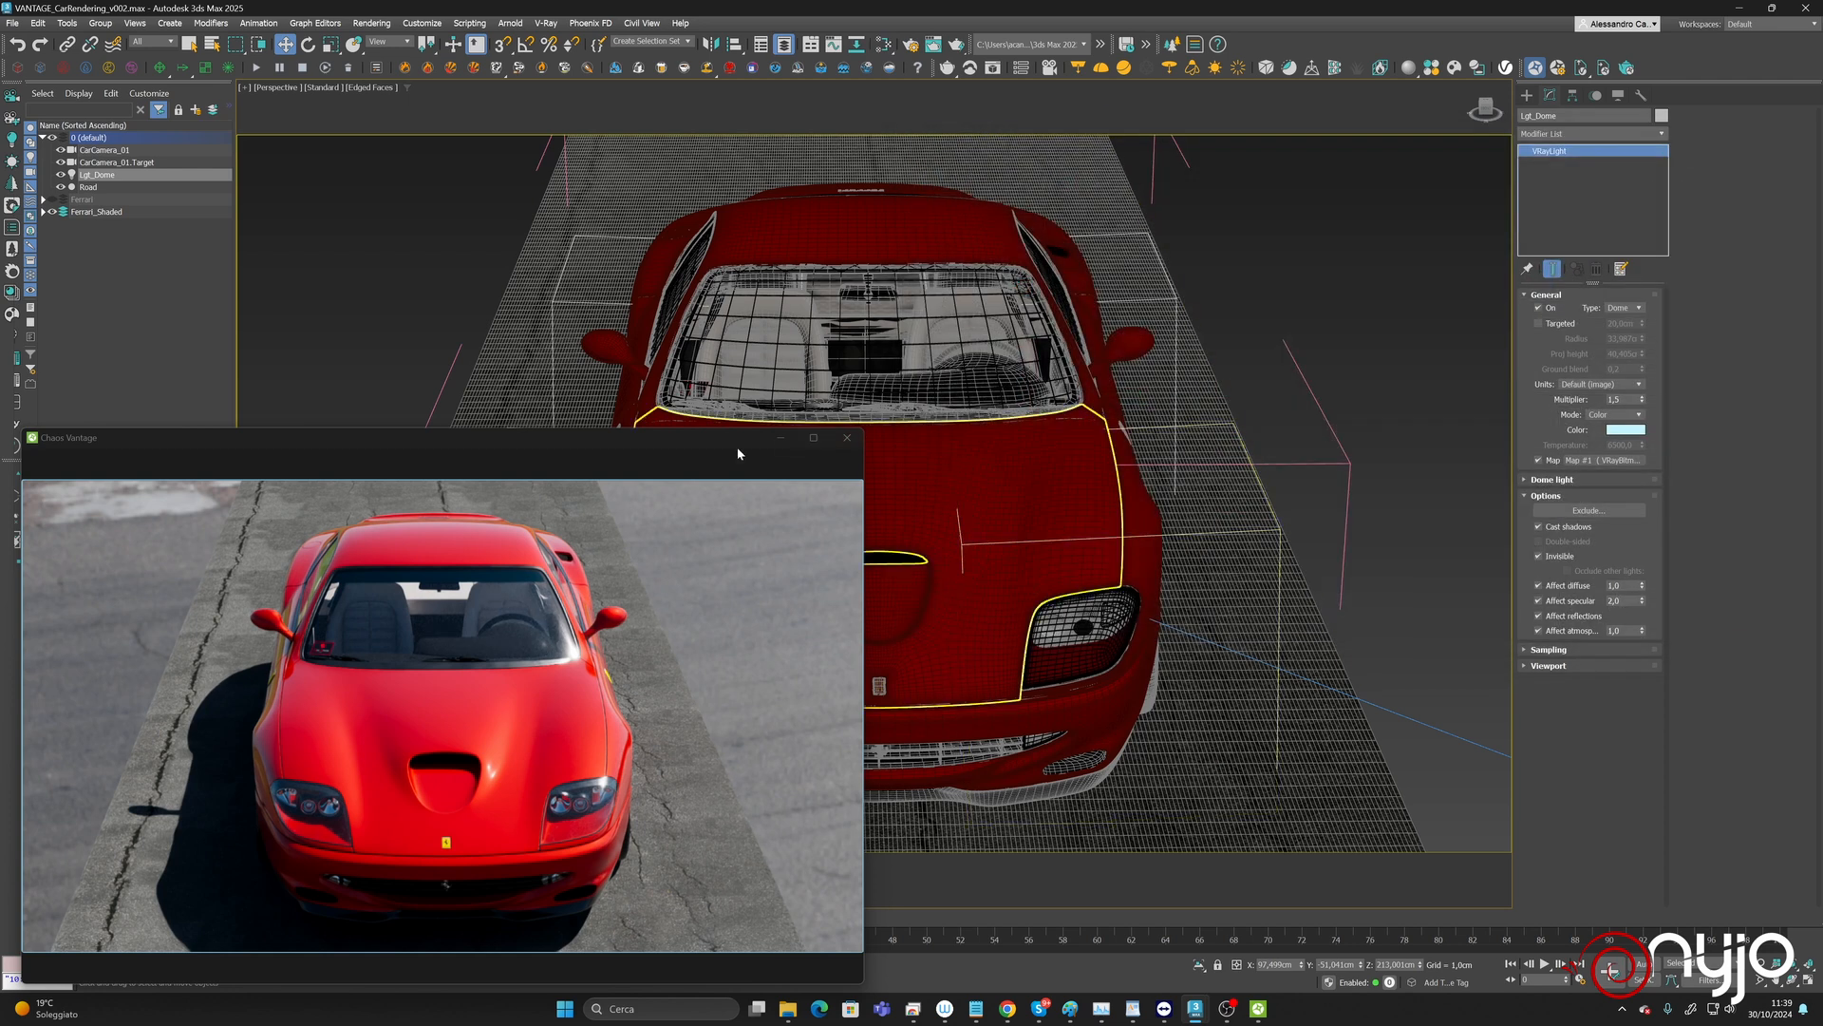
left_click_drag(737, 446, 1665, 215)
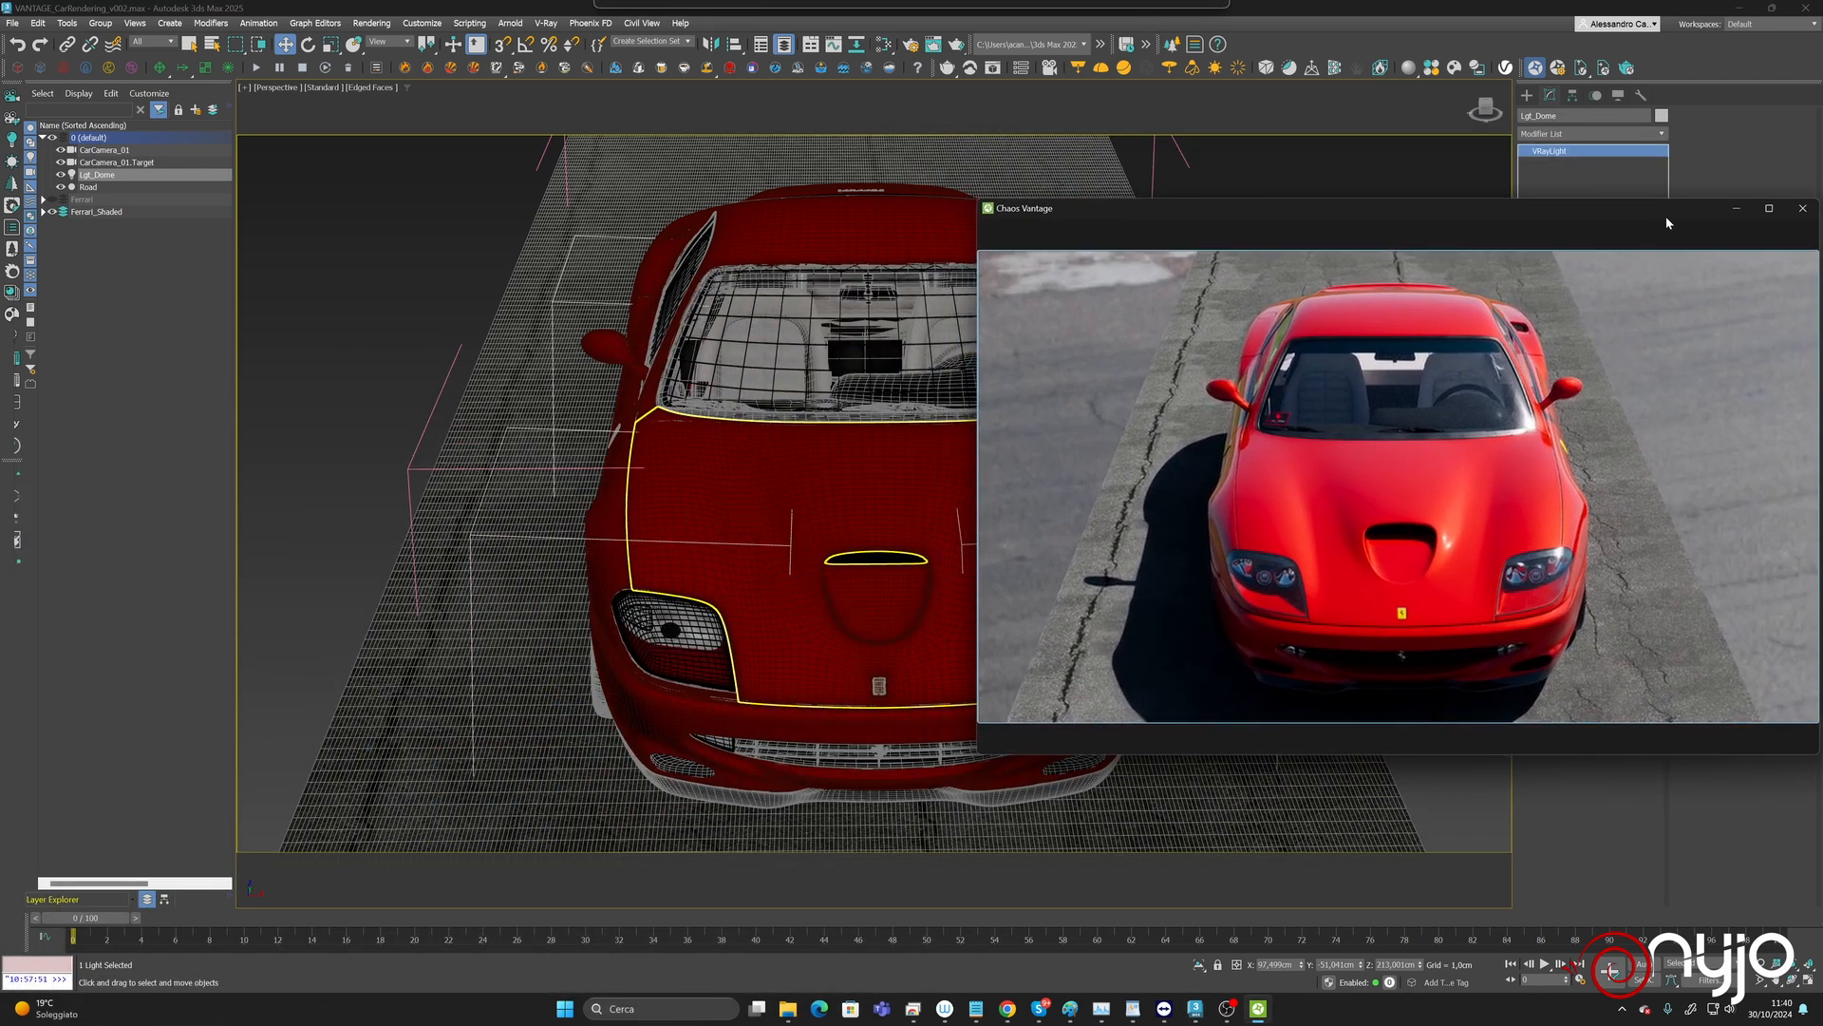
Save the current car rendering scene under its existing file name.
left_click(12, 22)
left_click(29, 144)
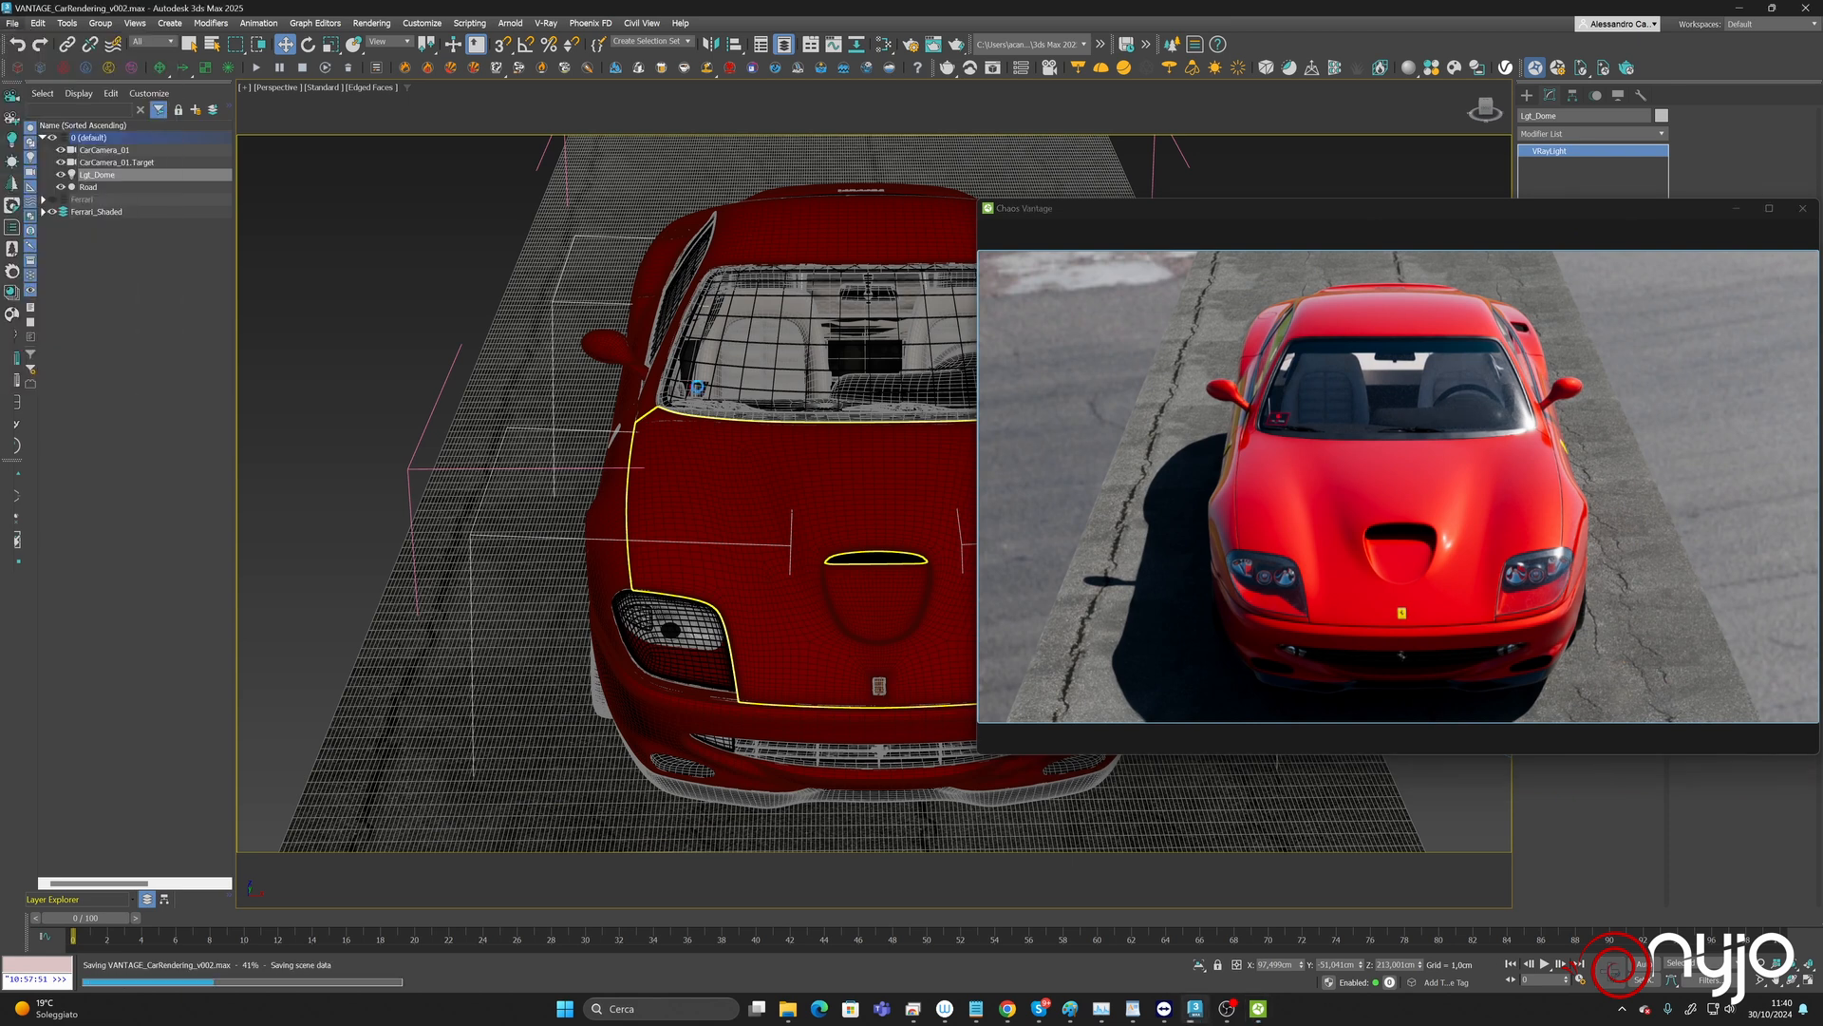